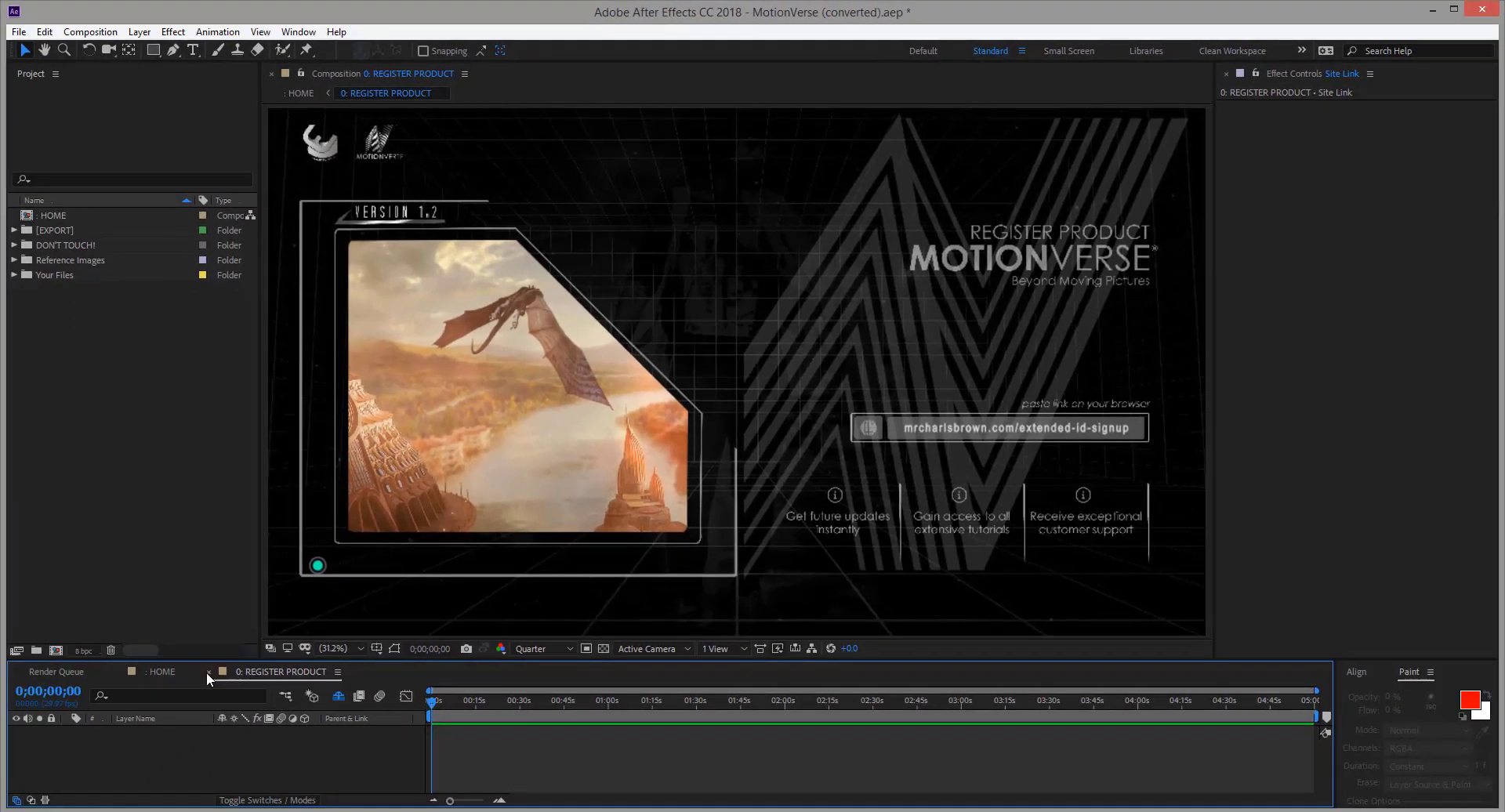
Close the 0: REGISTER PRODUCT tab and enter SCENERY via the HOME comp's Enter Project button
click(208, 672)
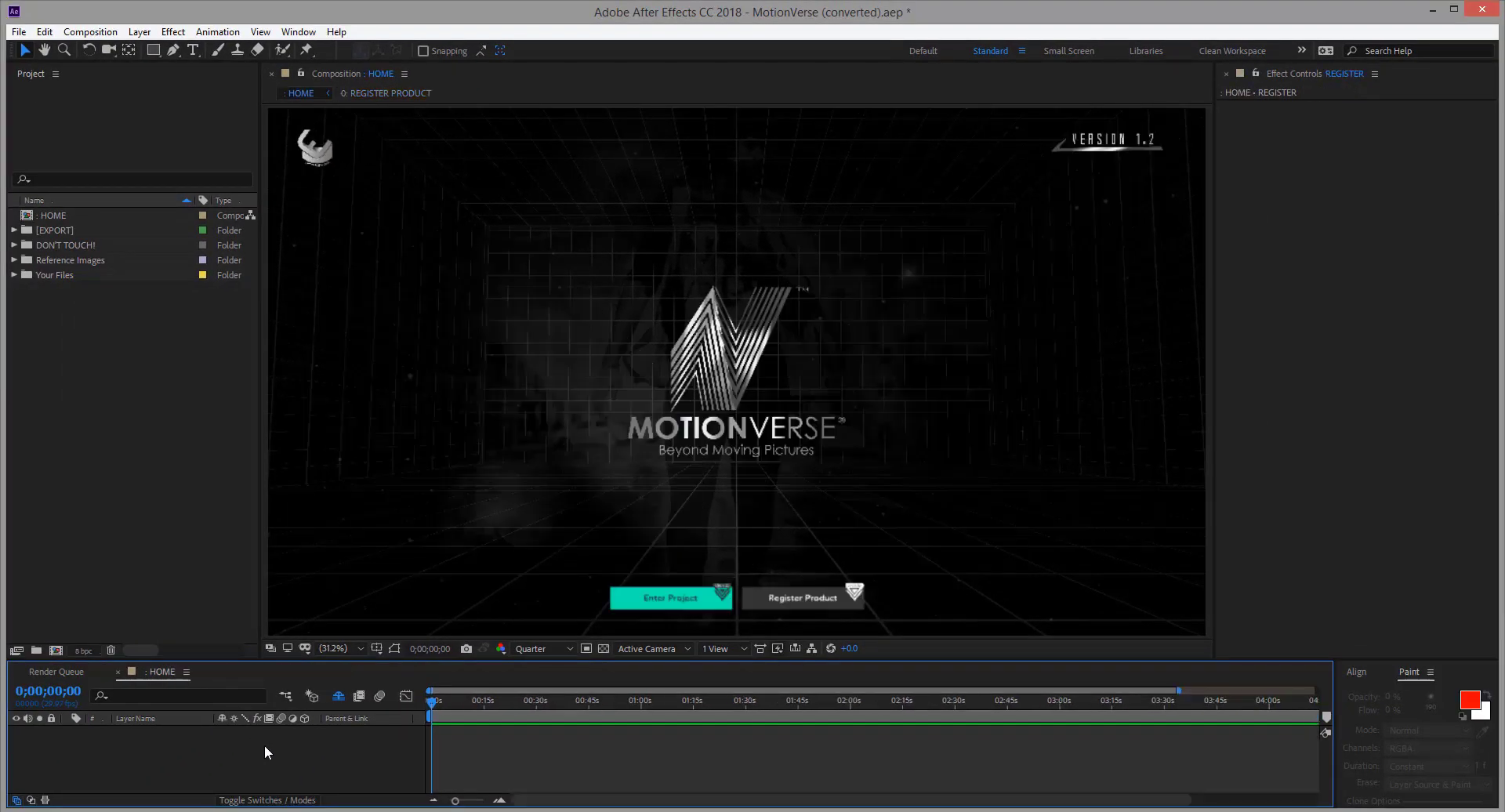
double_click(665, 597)
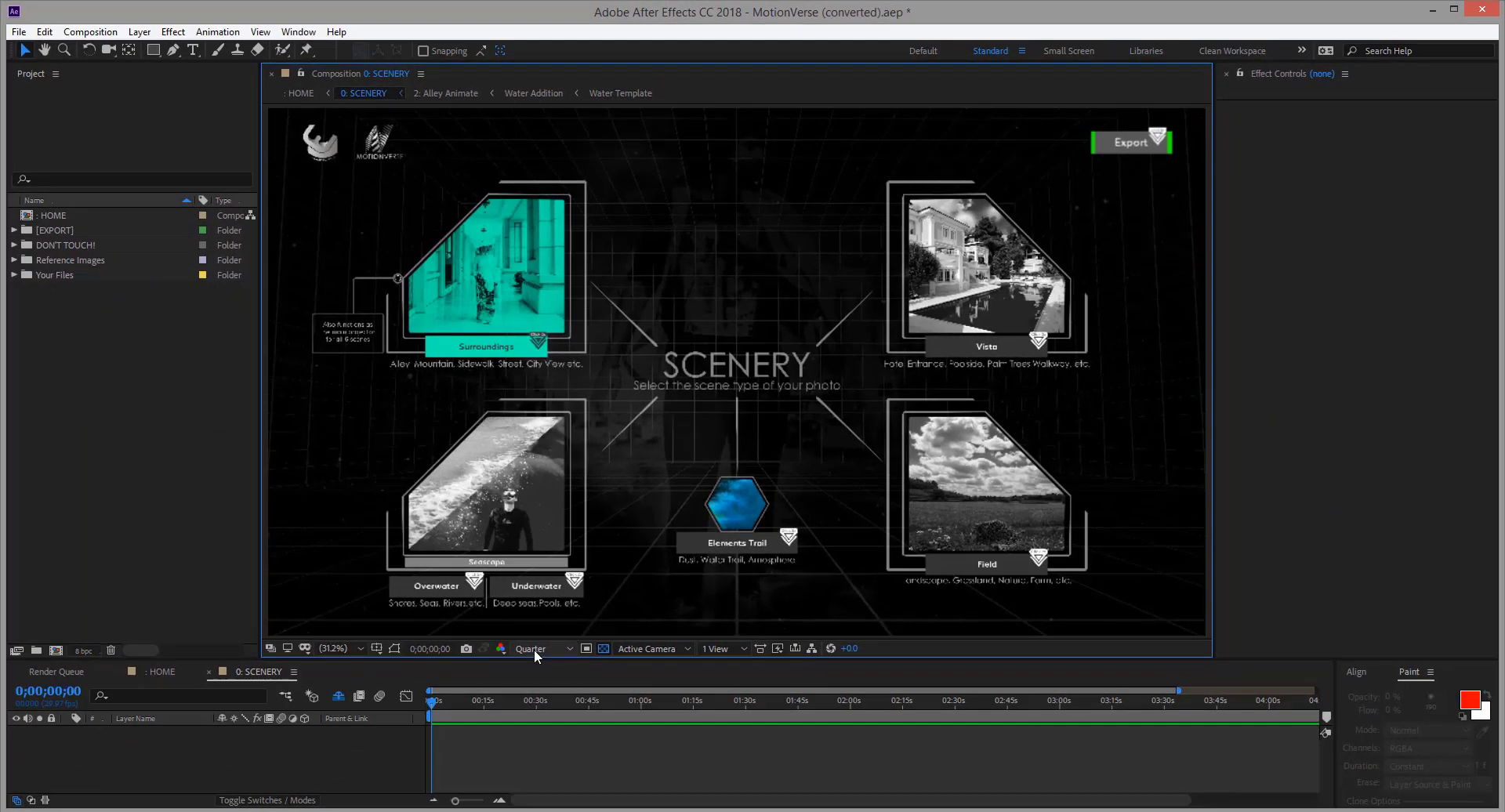
Set the viewer to Half resolution, maximize it, and zoom to 100% on the Surroundings card
click(534, 649)
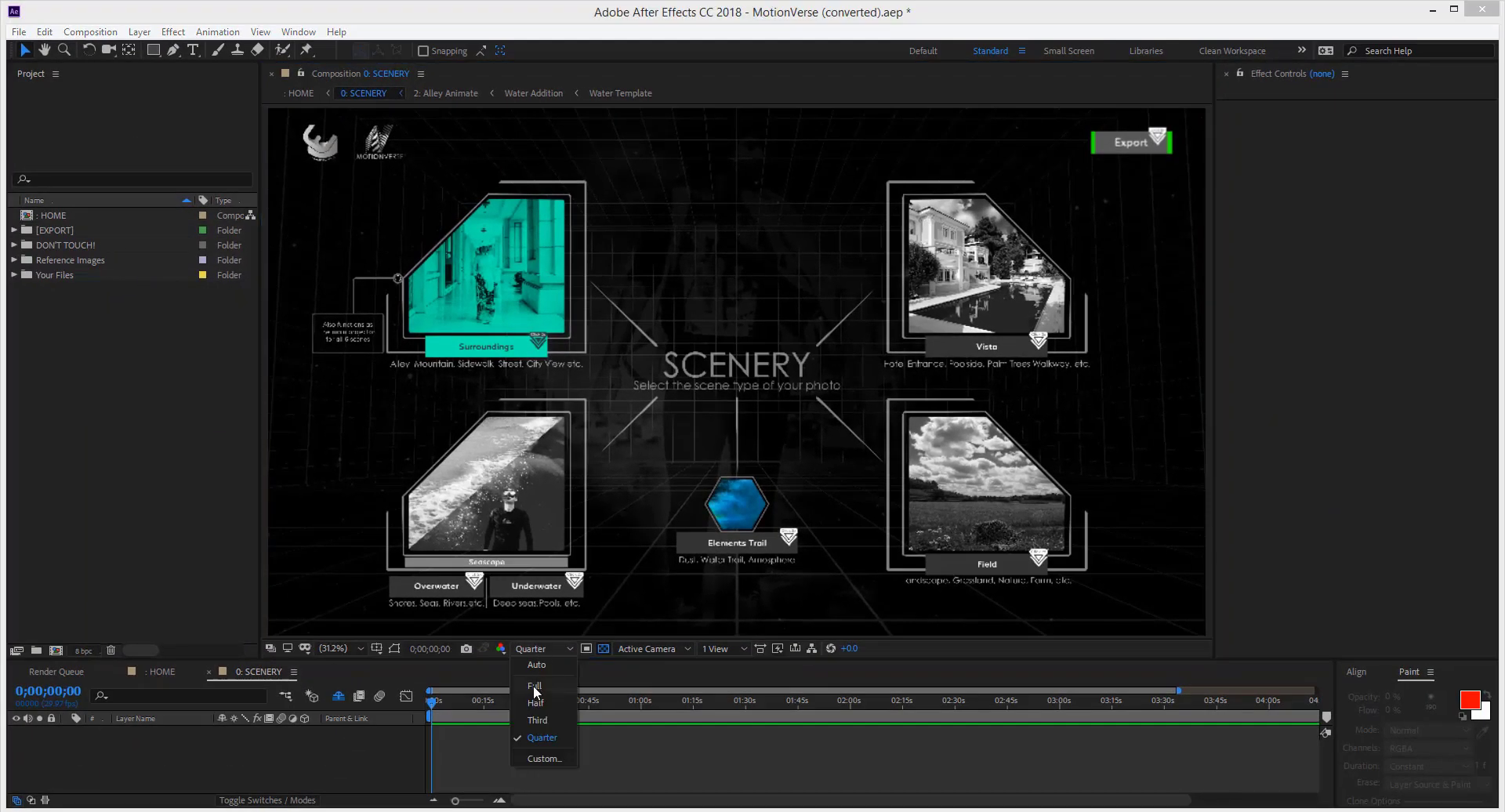
click(534, 690)
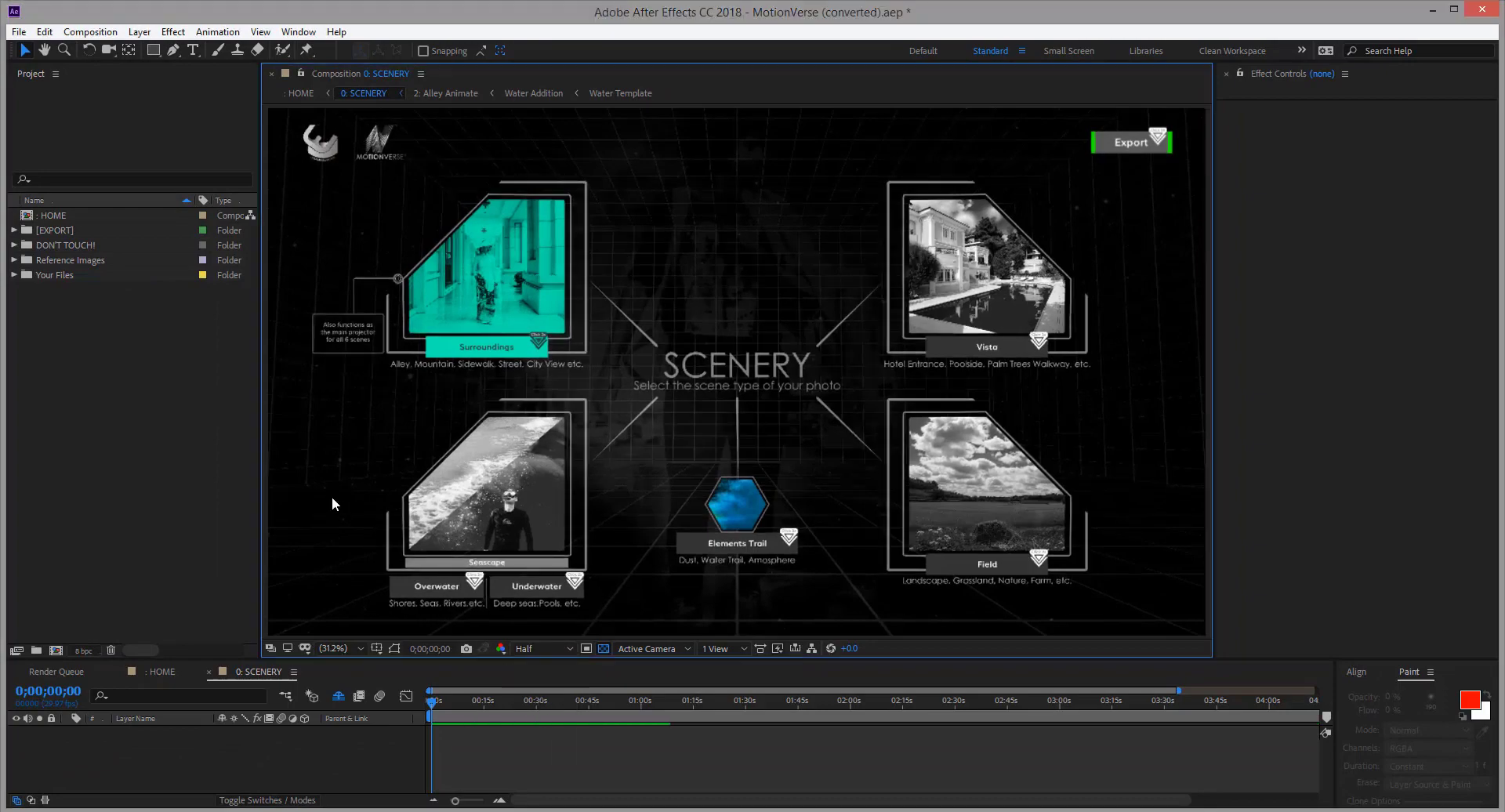
key(grave)
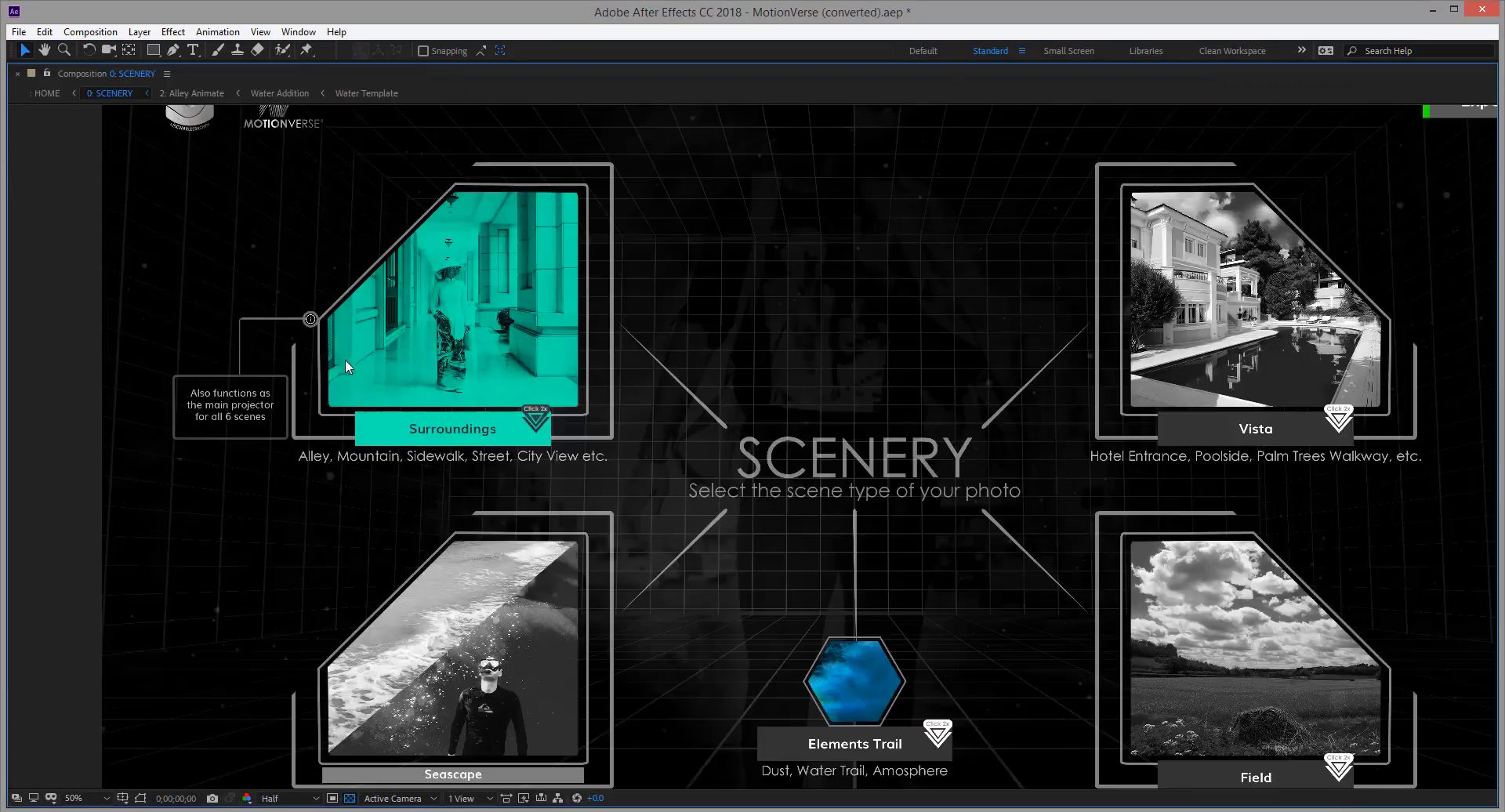
scroll(341, 359, up, 3)
drag(369, 336, 524, 473)
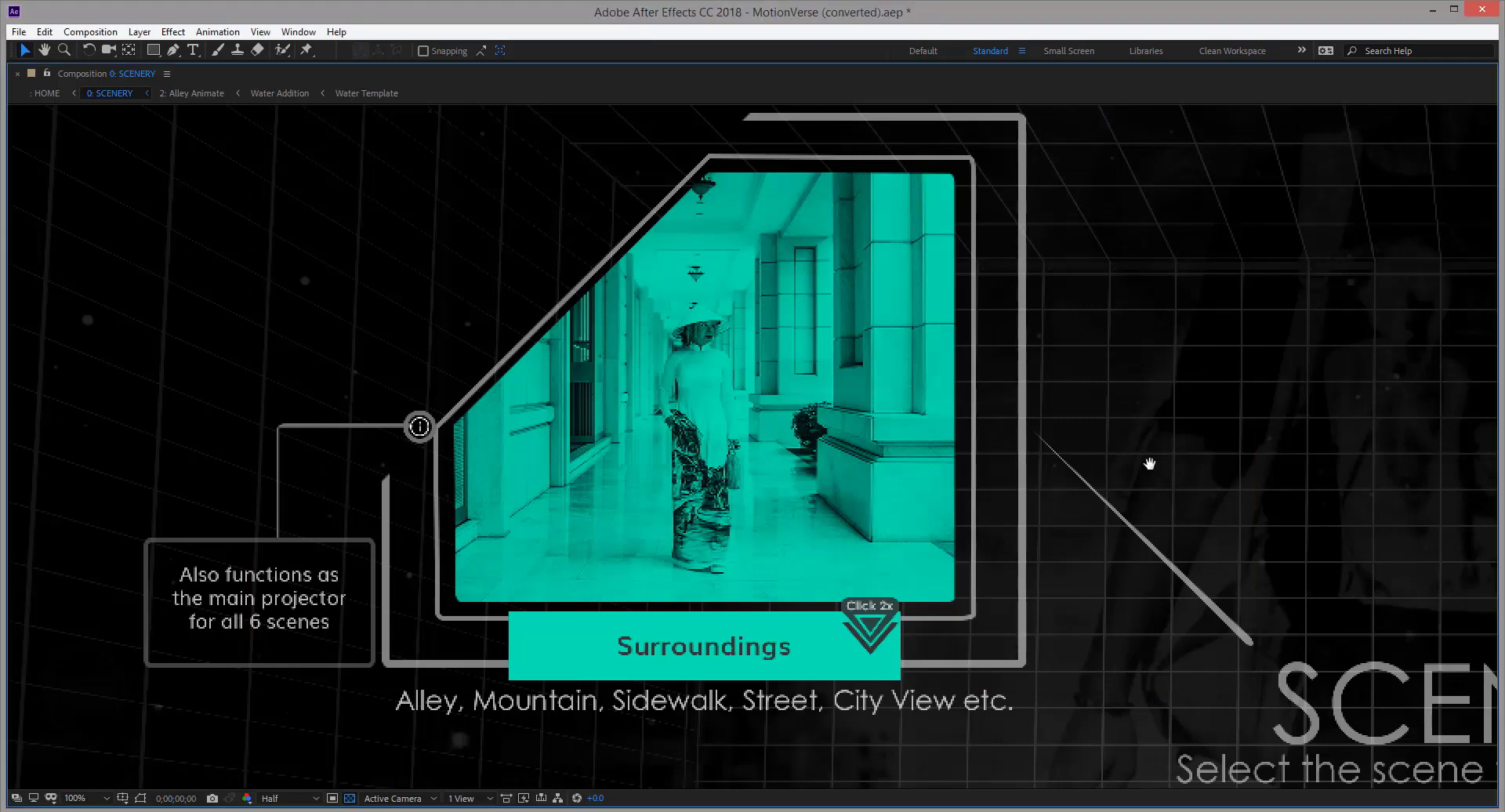
Pan past the Vista card to the Seascape card with its Overwater and Underwater options
key(h)
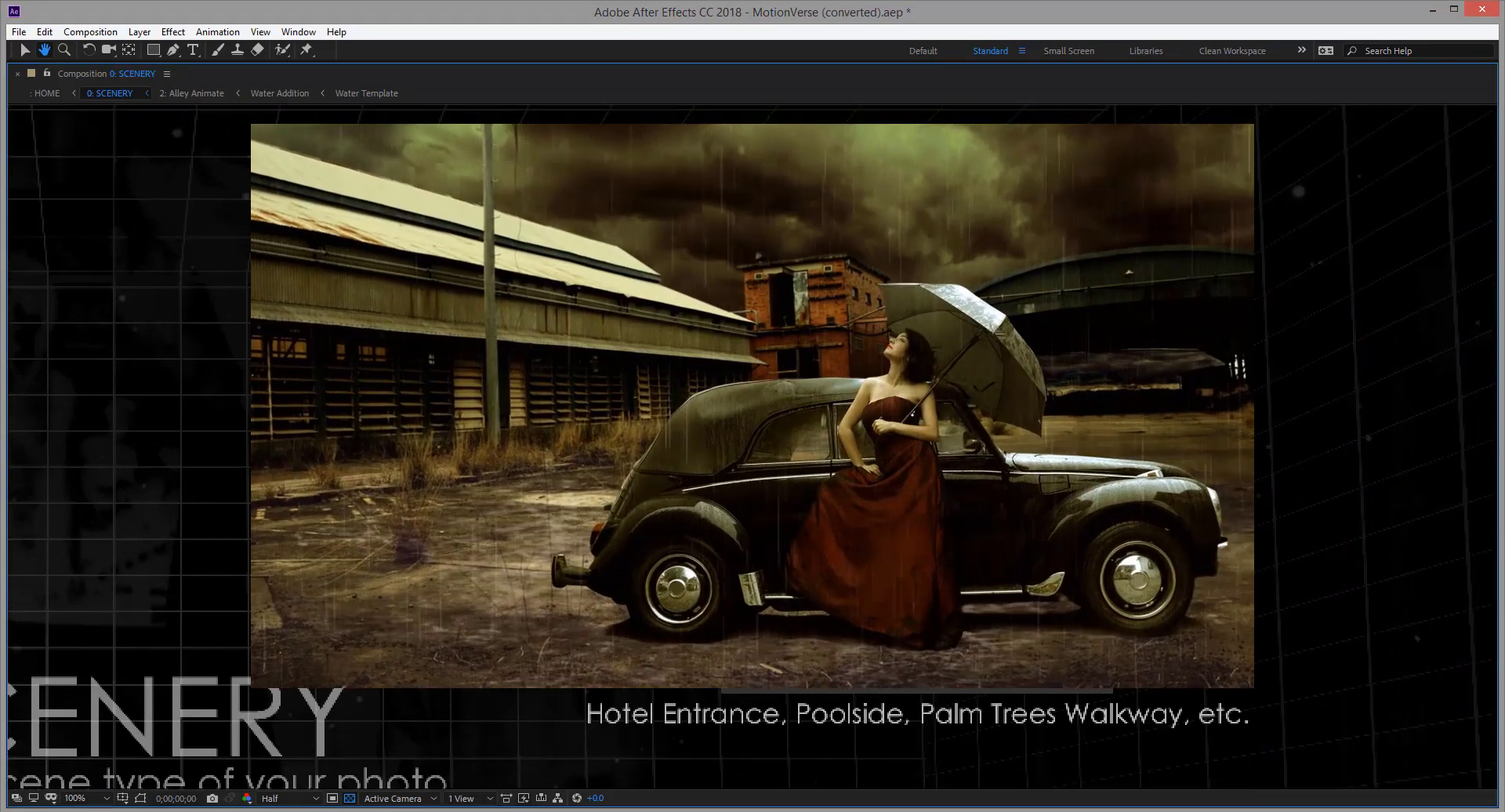
key(v)
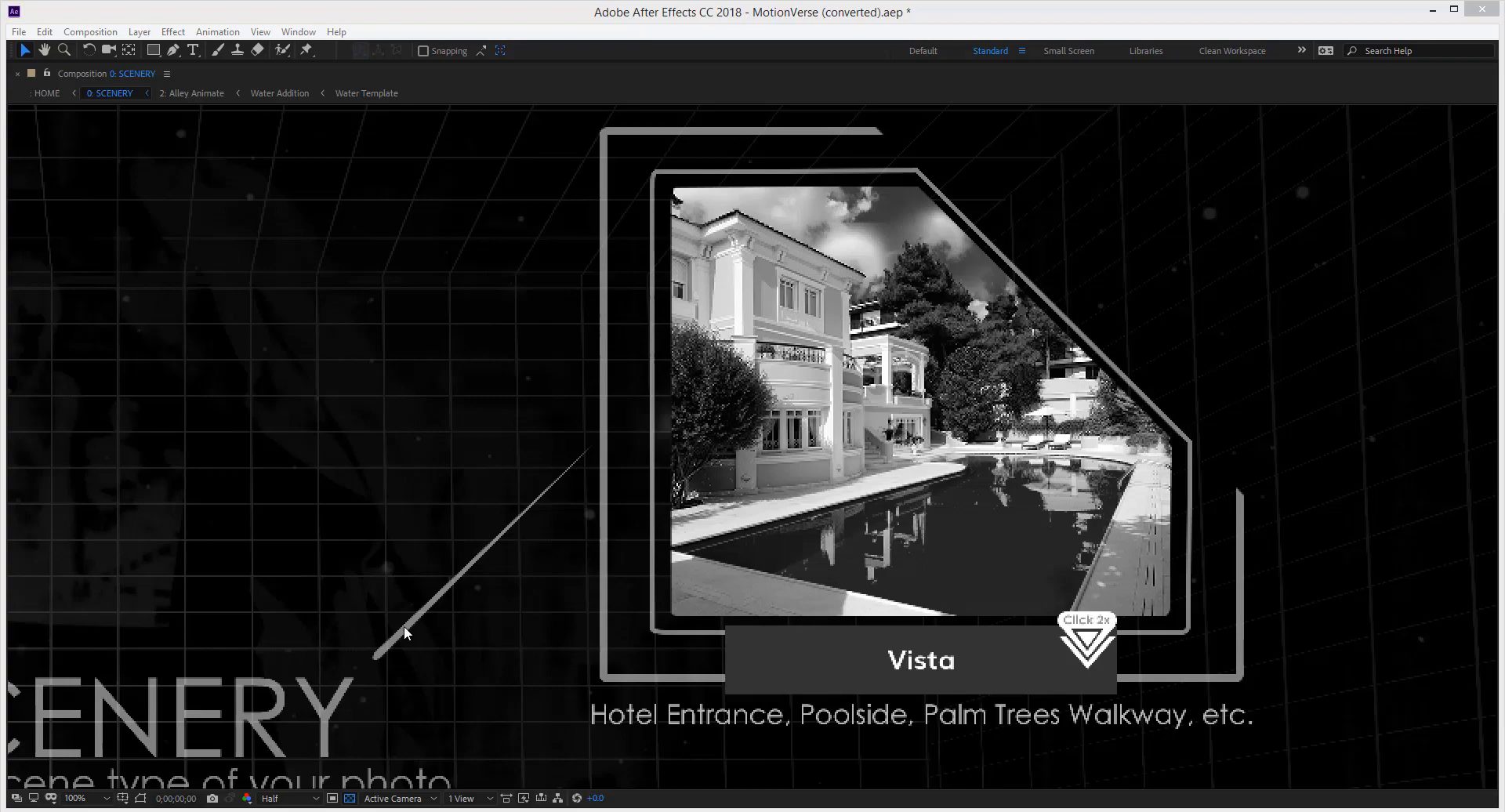
key(space)
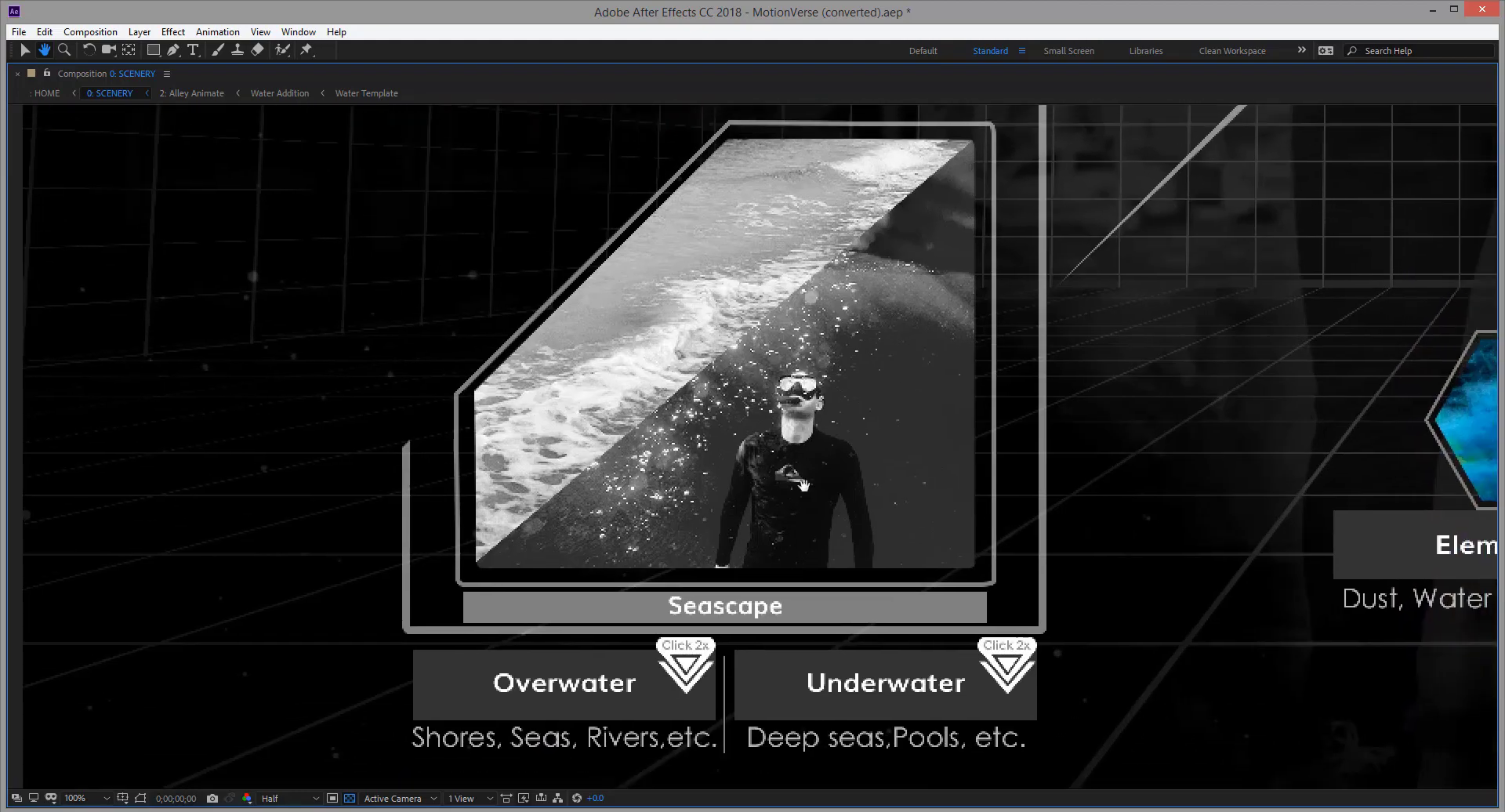
key(space)
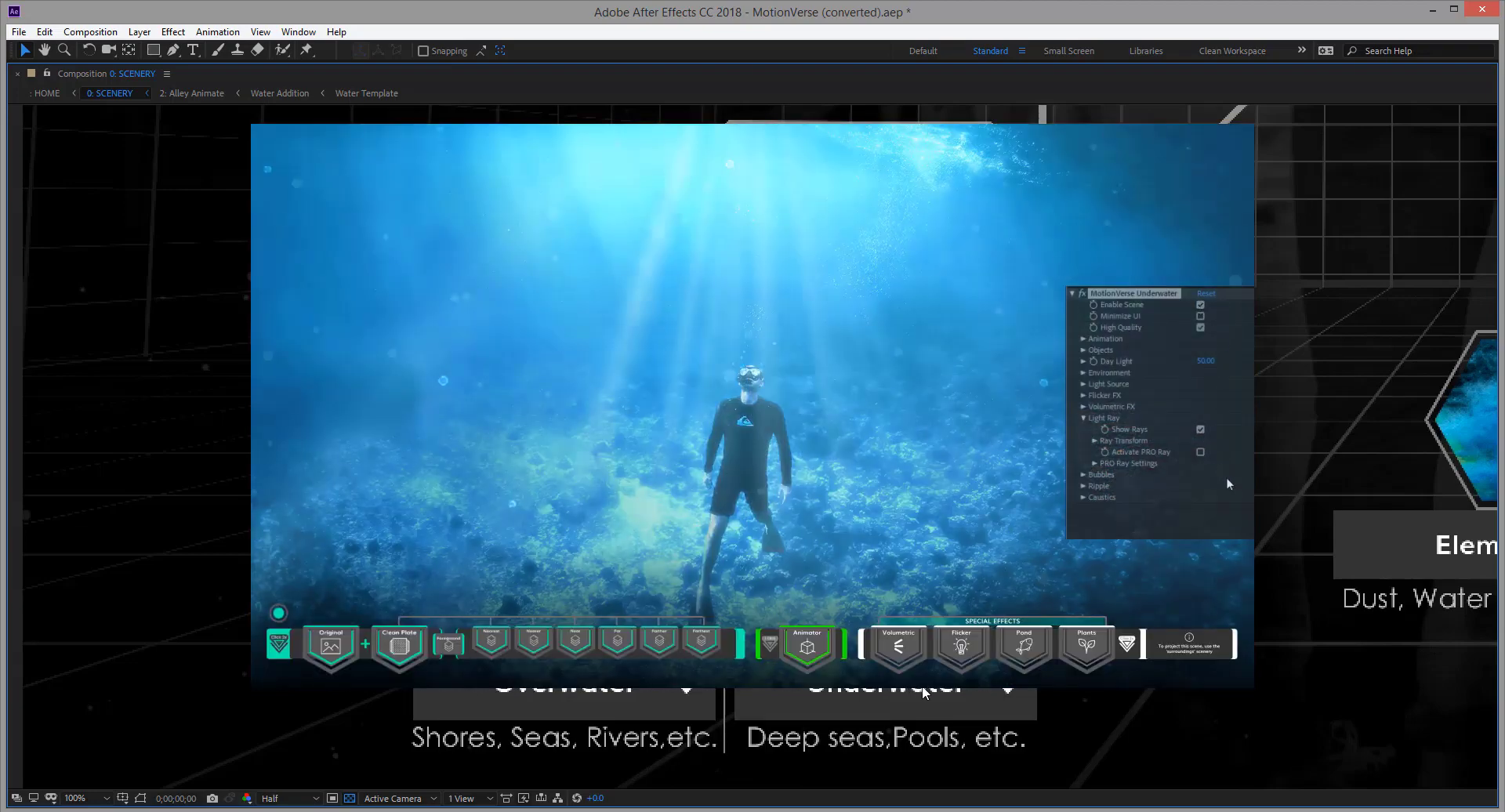
Pan the viewer to the Elements Trail and Field scene cards
key(h)
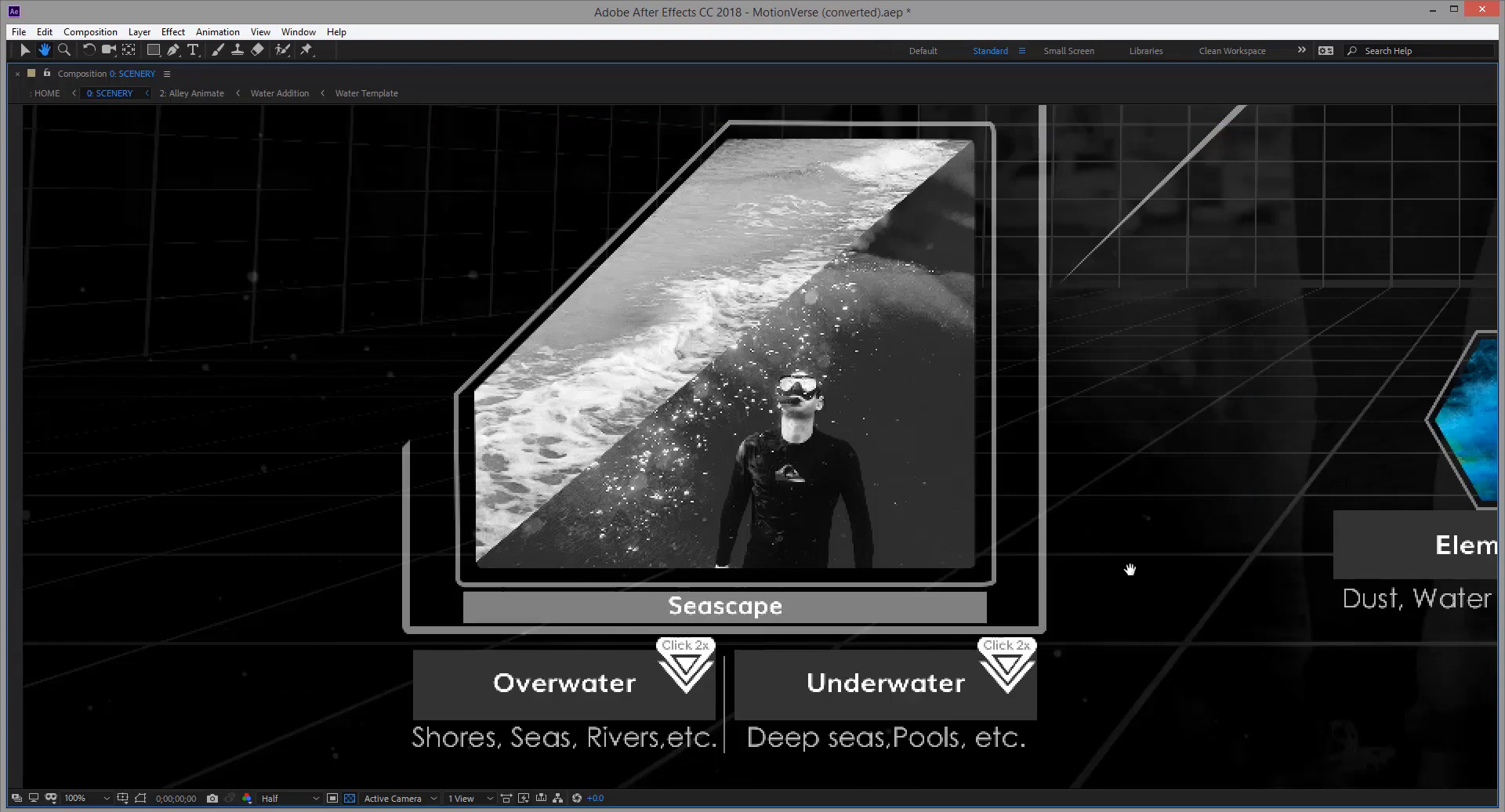
drag(1129, 571, 727, 503)
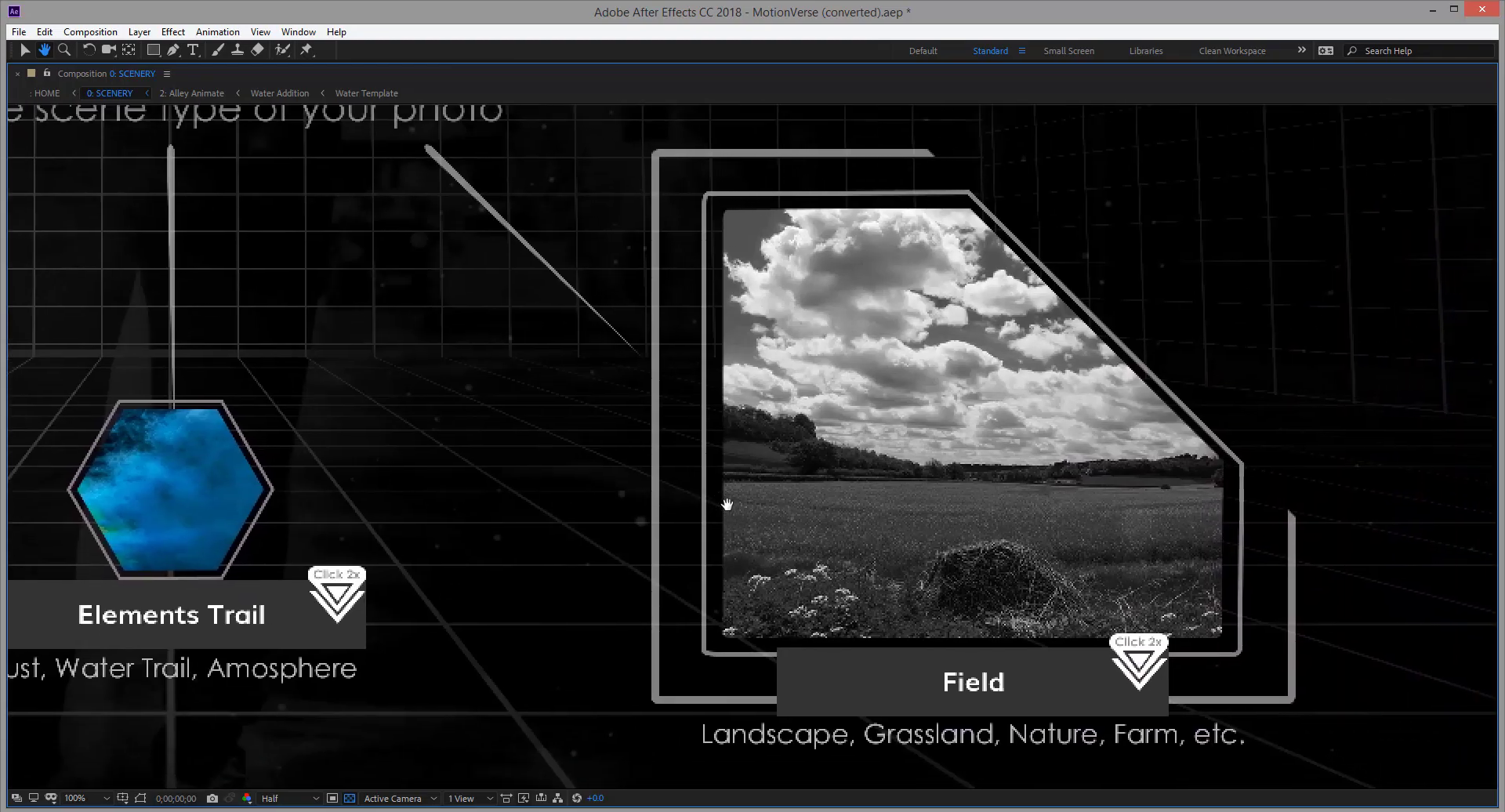
key(v)
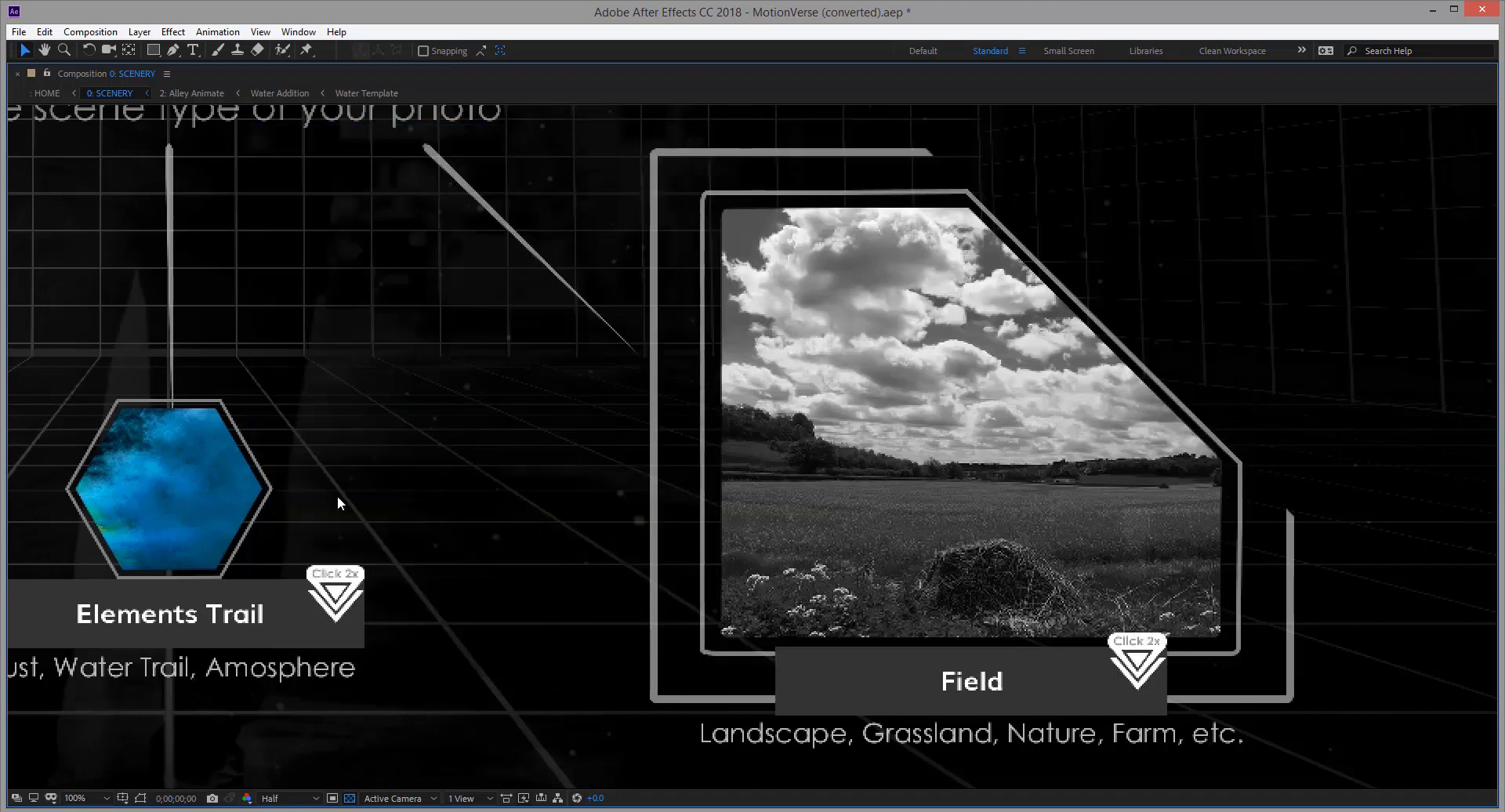
key(h)
drag(261, 458, 886, 482)
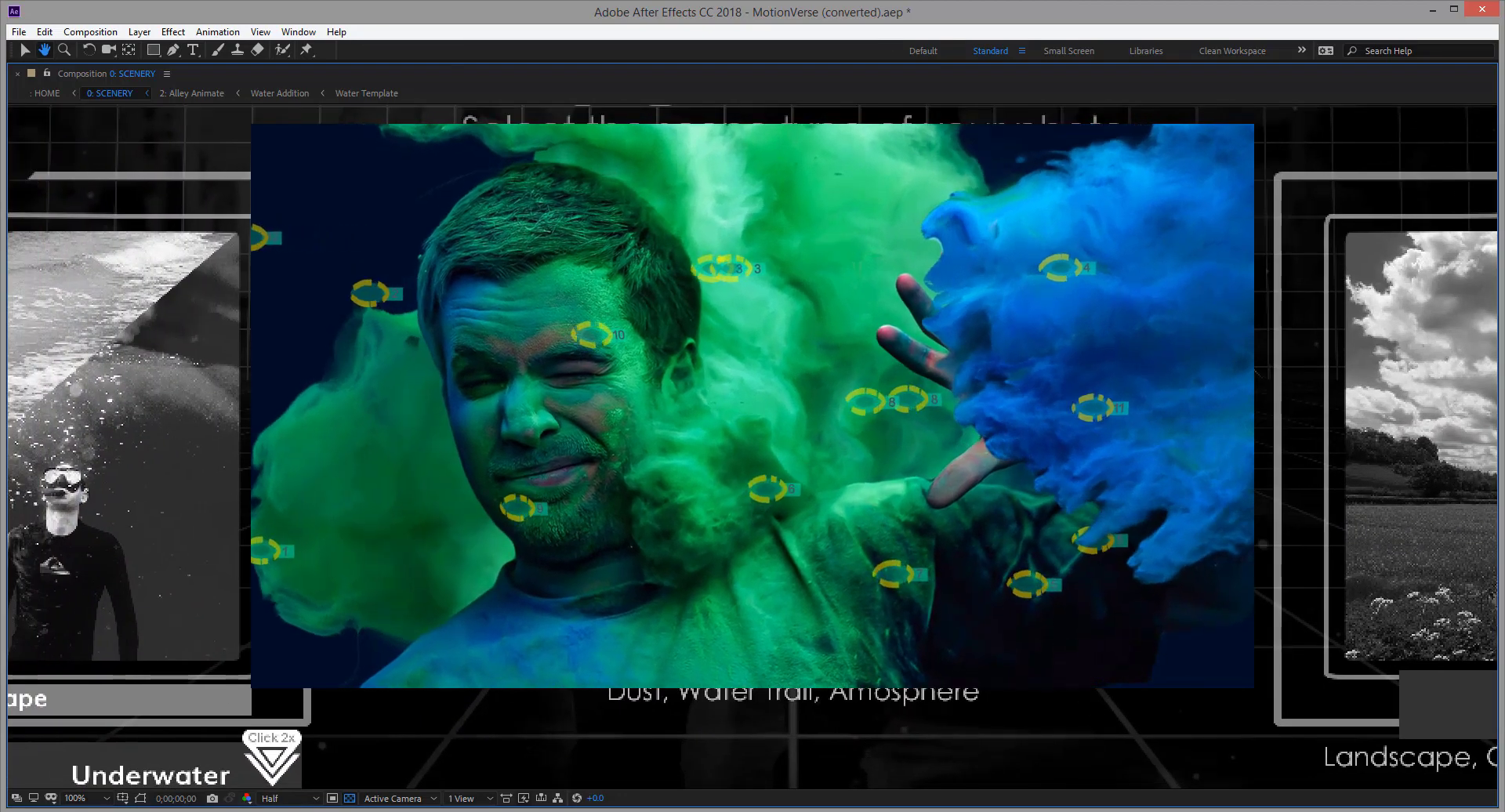
key(v)
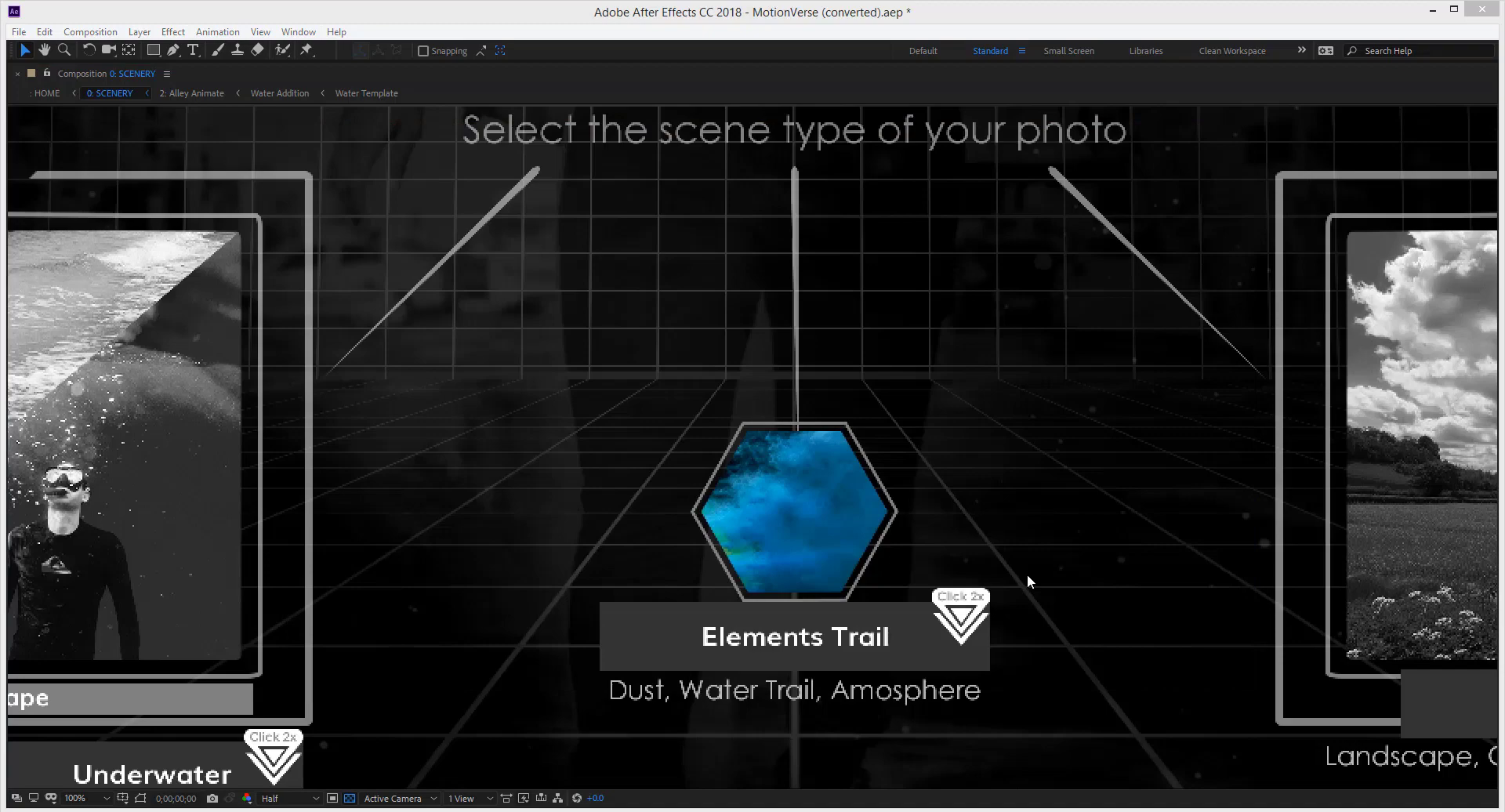
Pan back to the Surroundings card and restore the normal workspace layout
key(h)
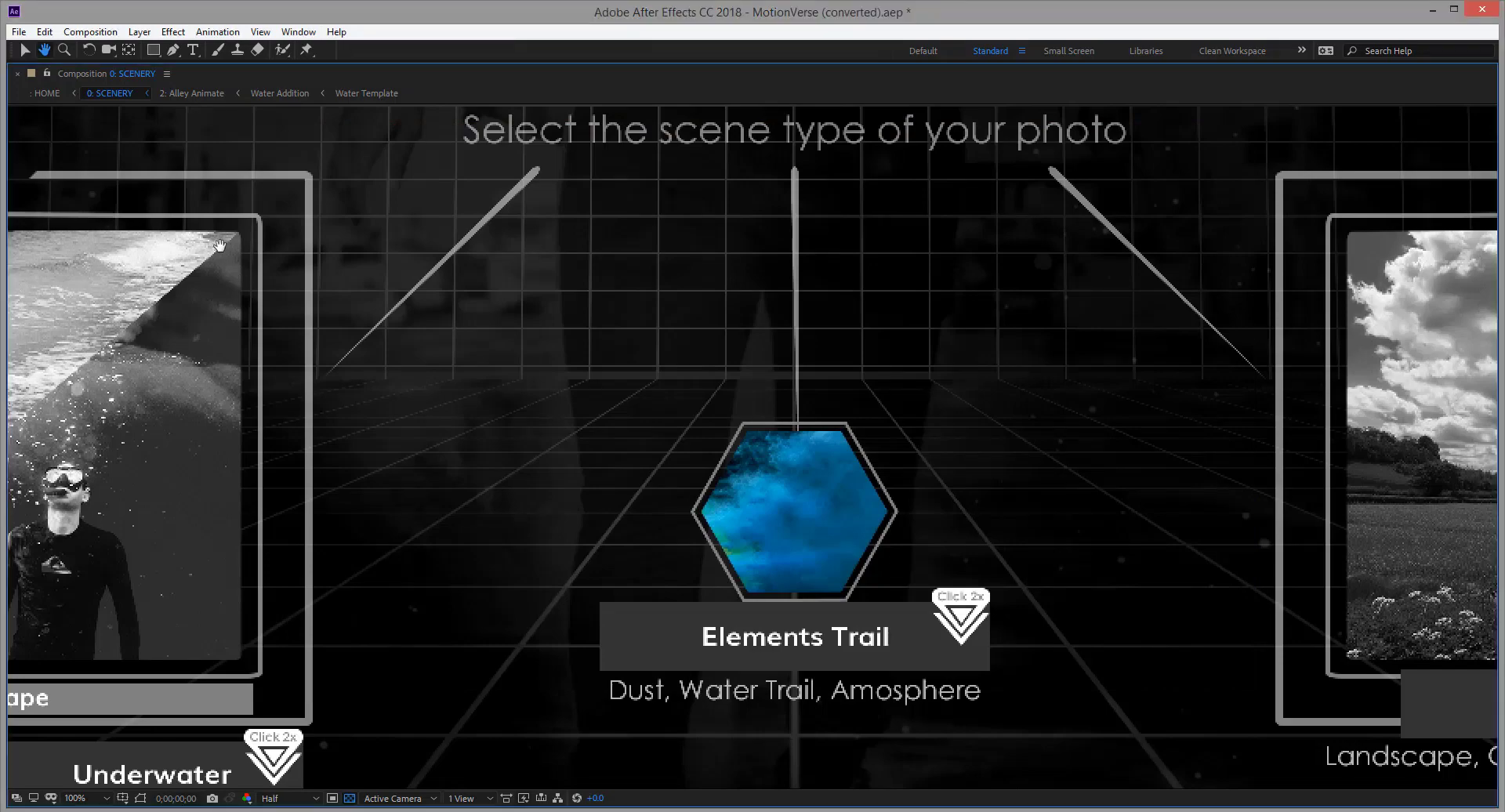
drag(228, 268, 710, 472)
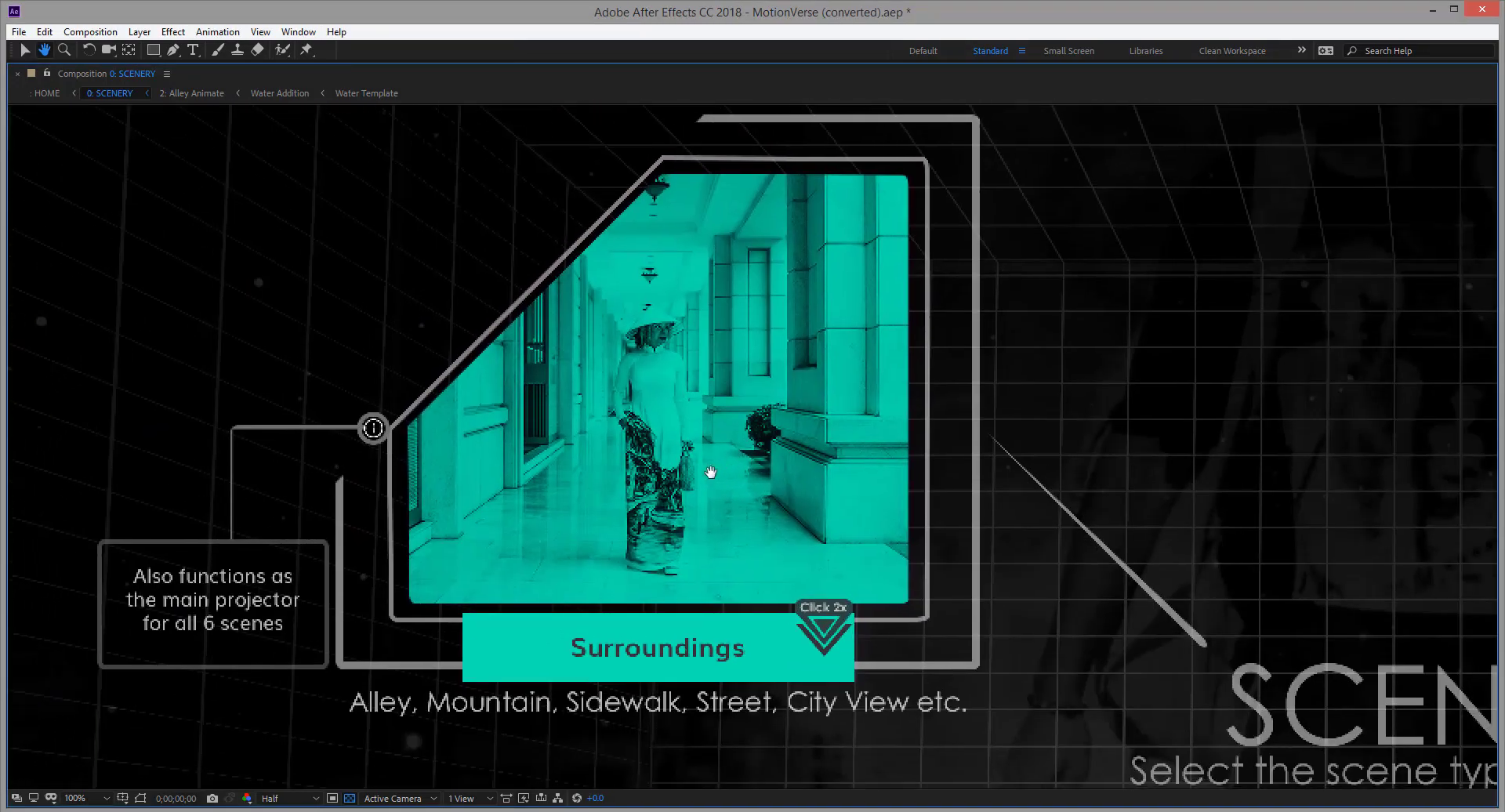
key(v)
key(grave)
click(337, 647)
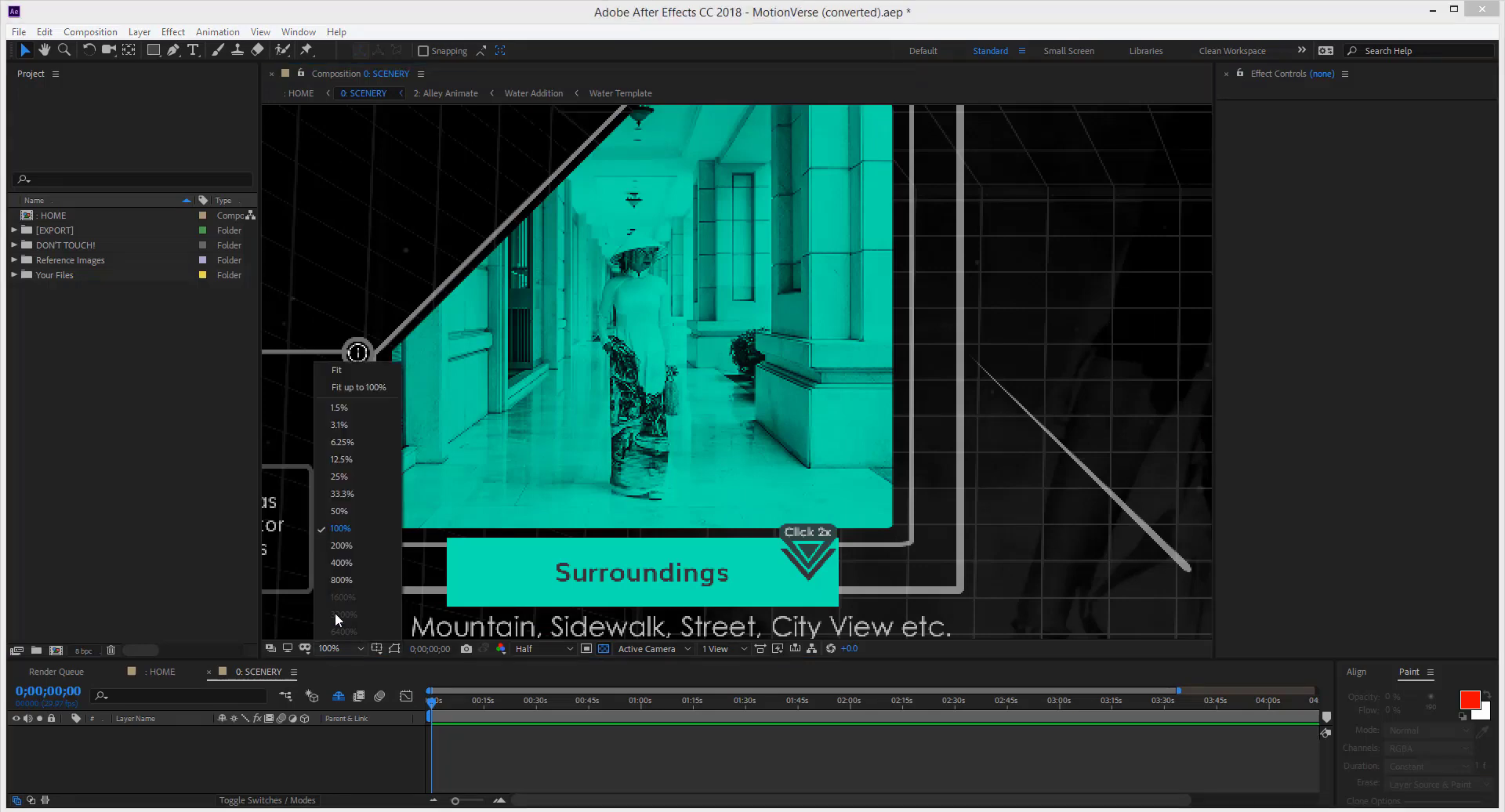
Fit SCENERY in view, open the Surroundings 1: EDITOR comp, and select the Your Files folder
click(351, 387)
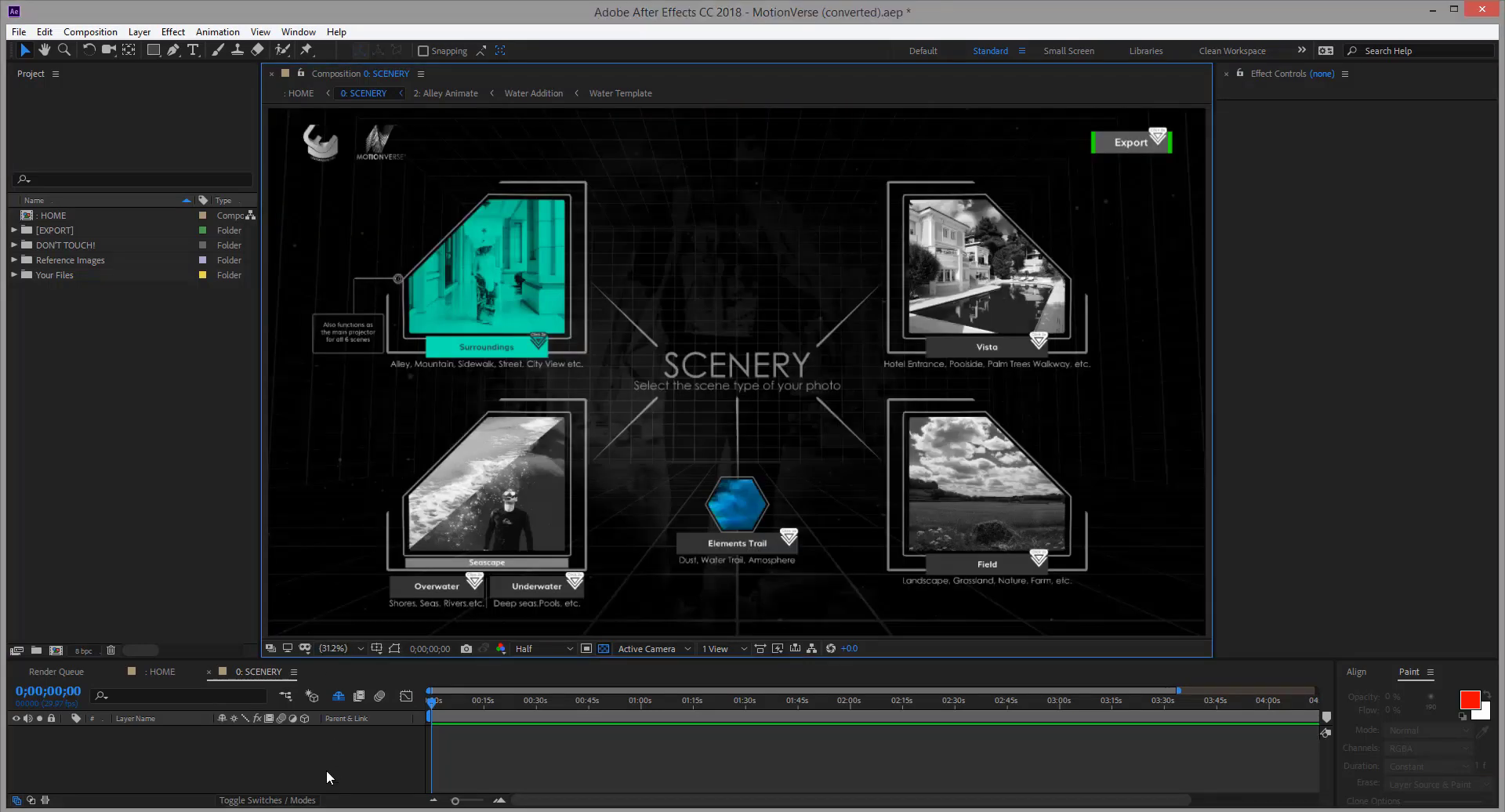
click(475, 345)
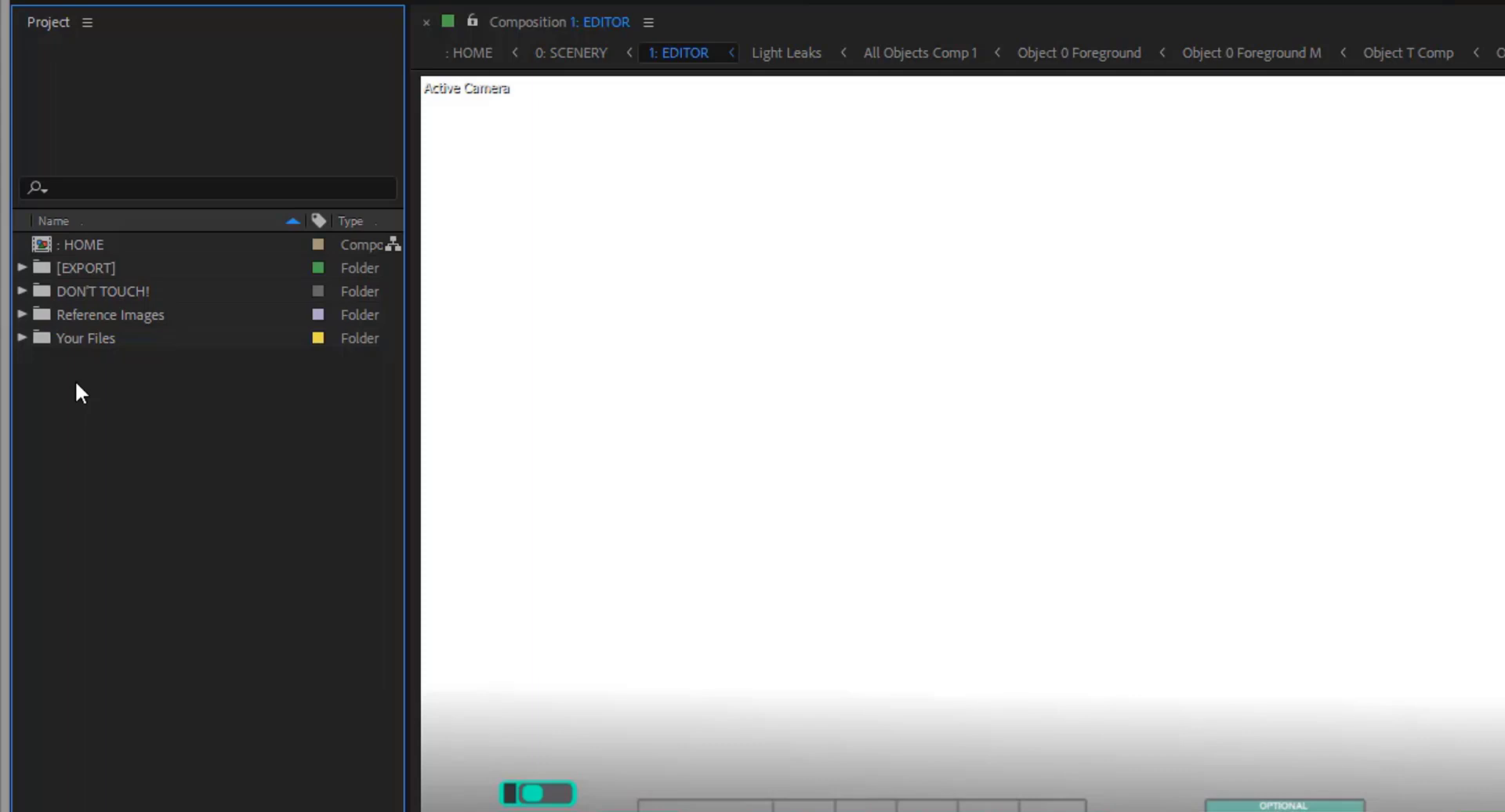
click(79, 338)
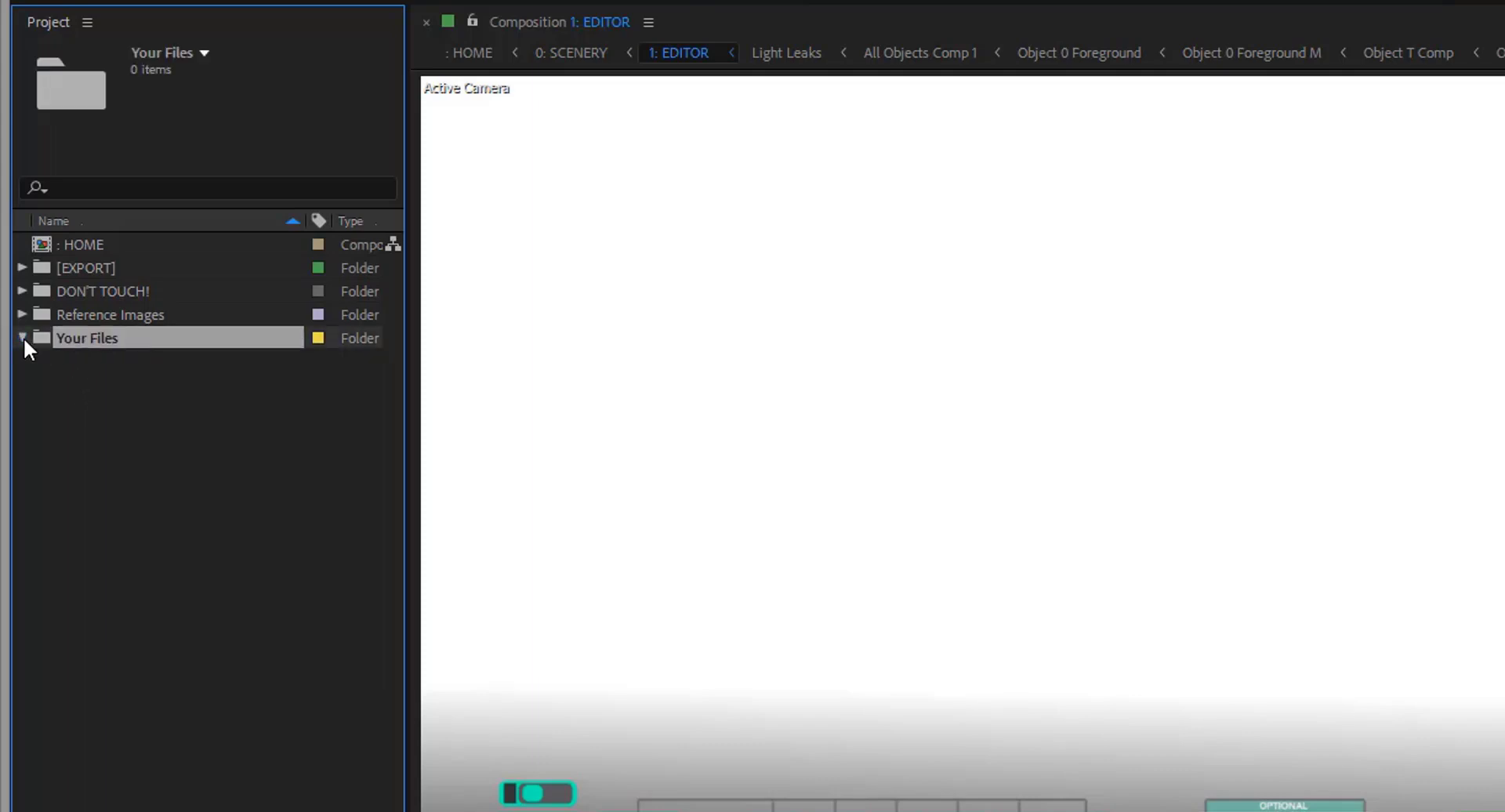
click(22, 337)
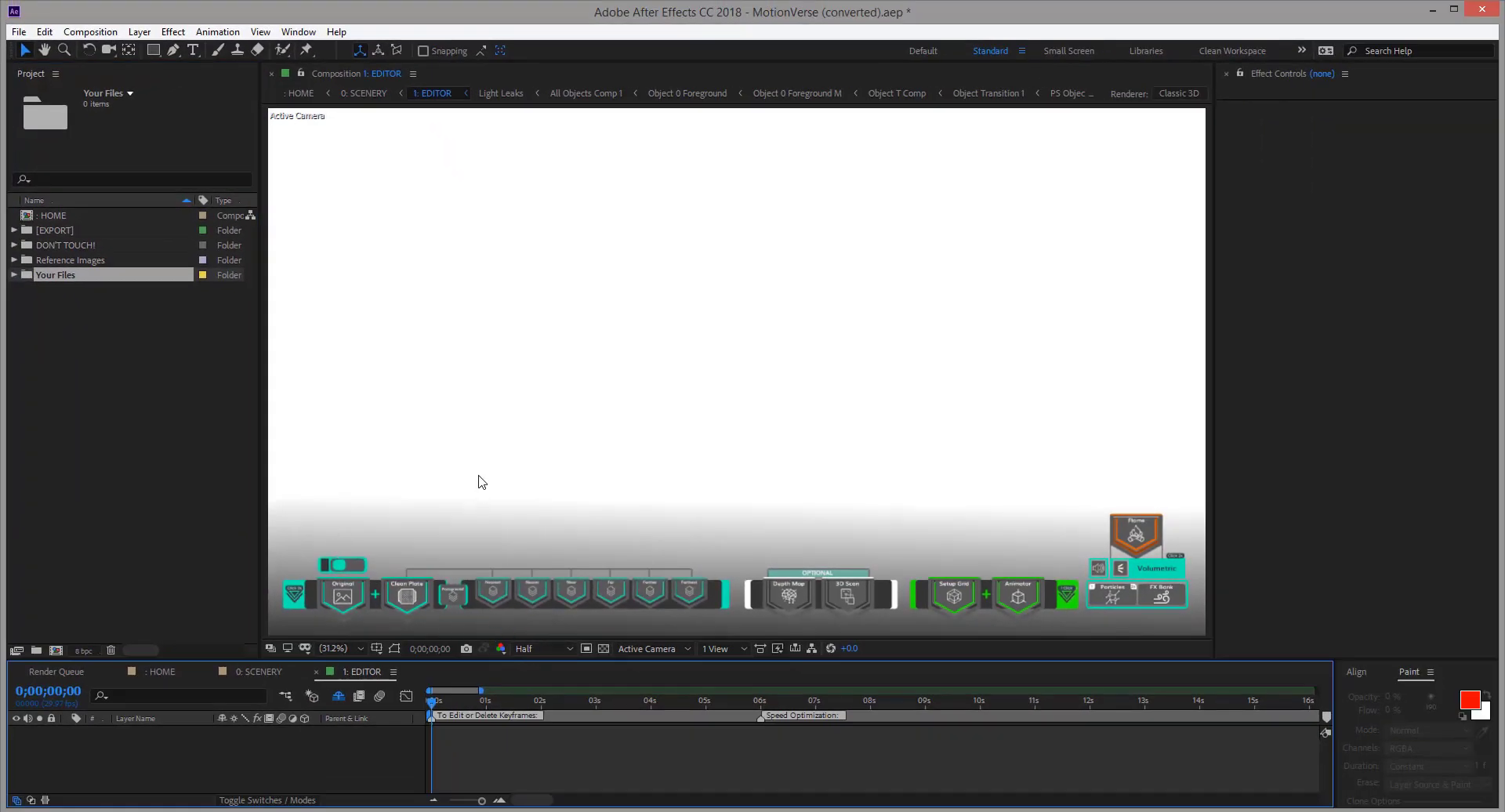
Maximize the EDITOR viewer at 100% and pan to the Depth Map, 3D Scan and Setup Grid nodes
key(grave)
scroll(218, 746, up, 3)
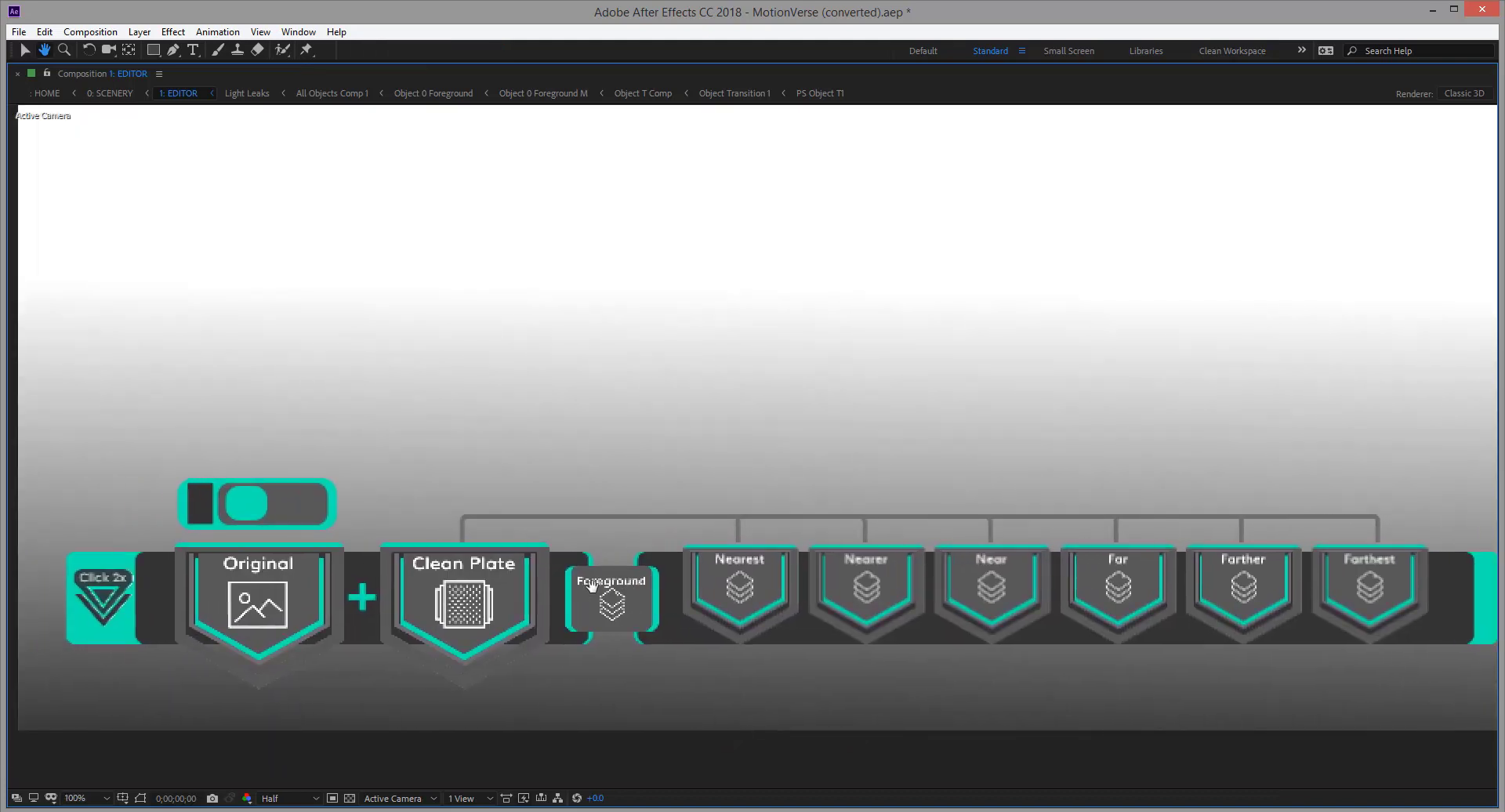
drag(591, 584, 606, 583)
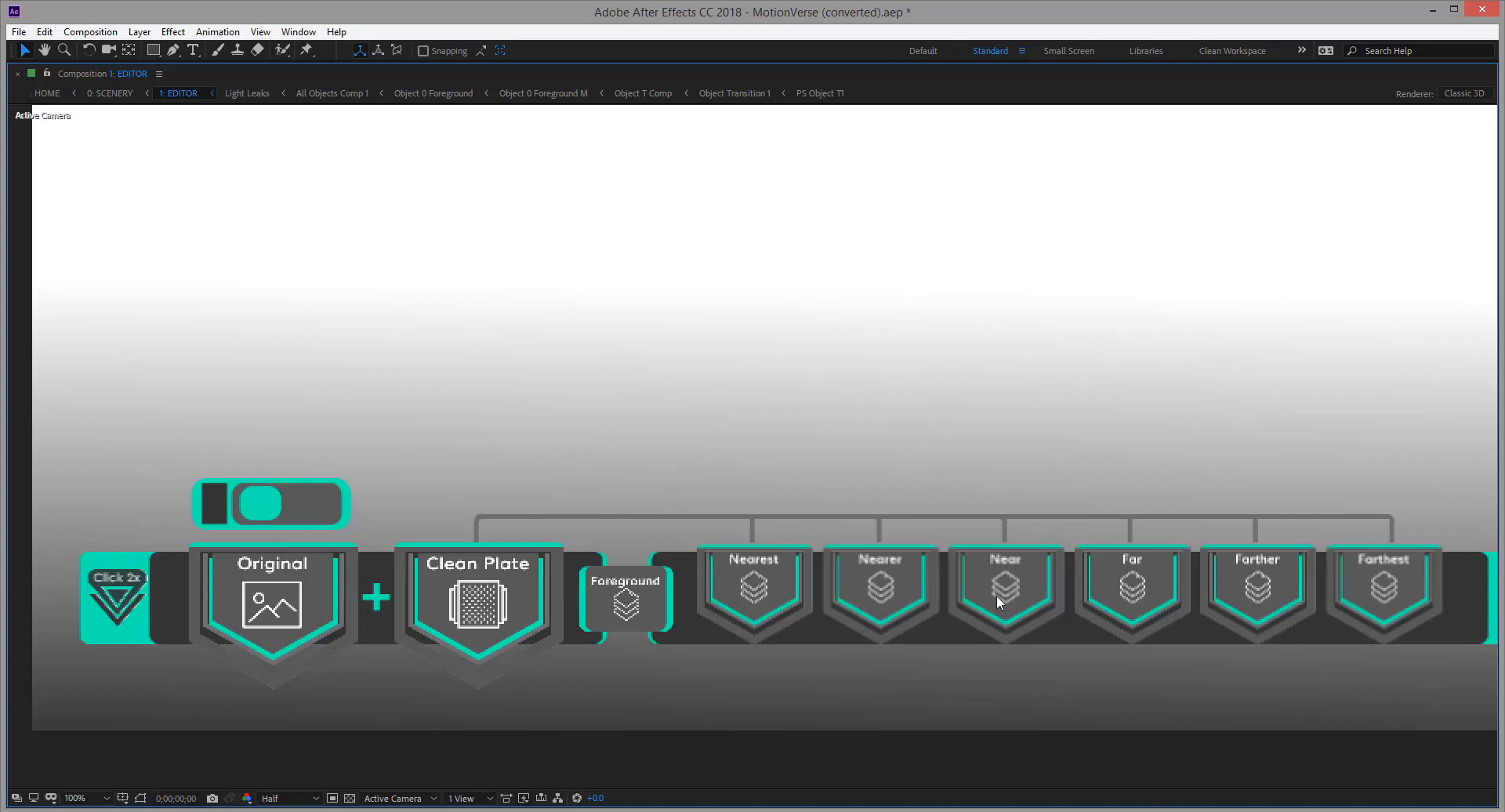
key(h)
drag(1395, 581, 504, 605)
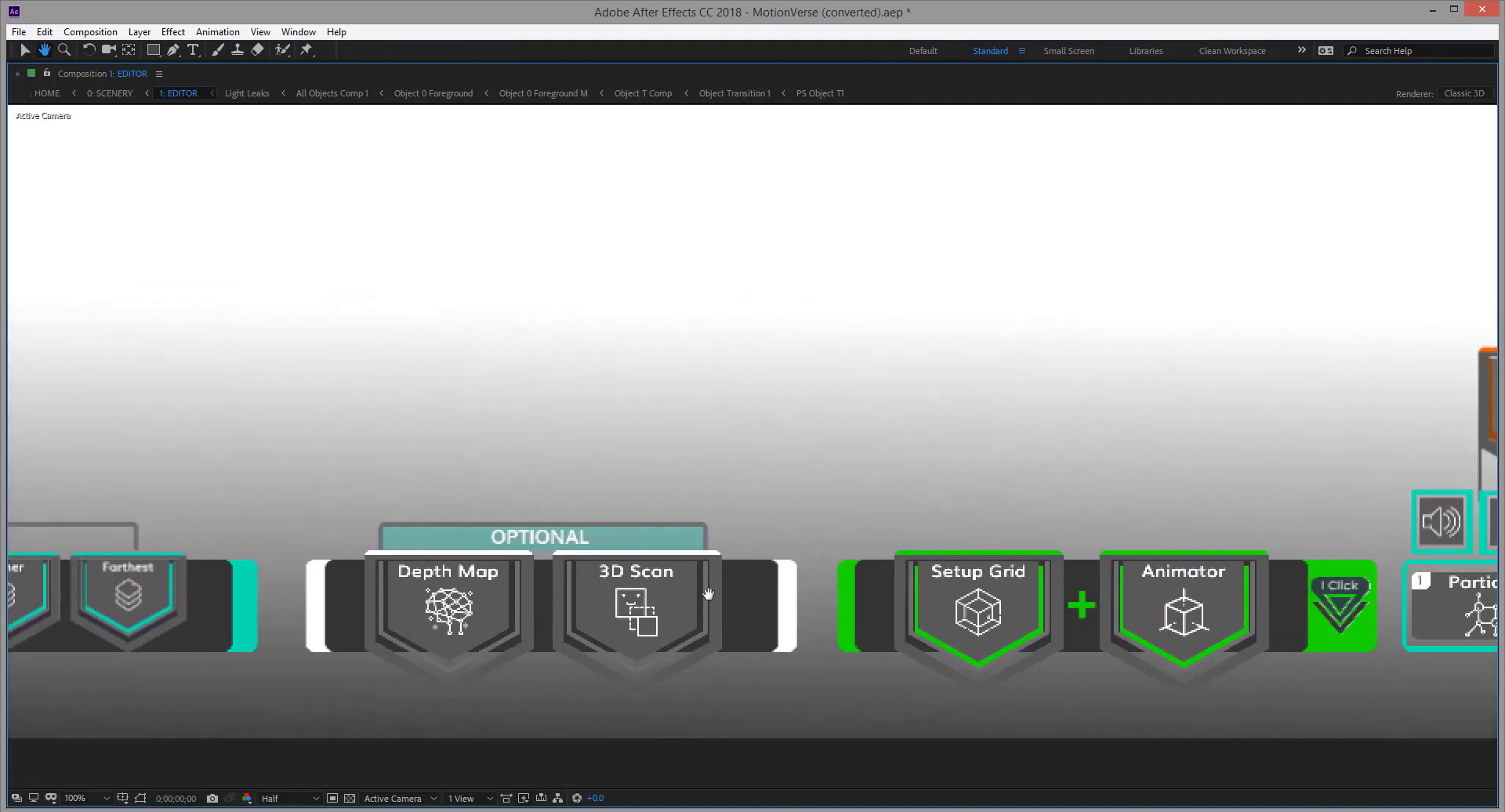
key(v)
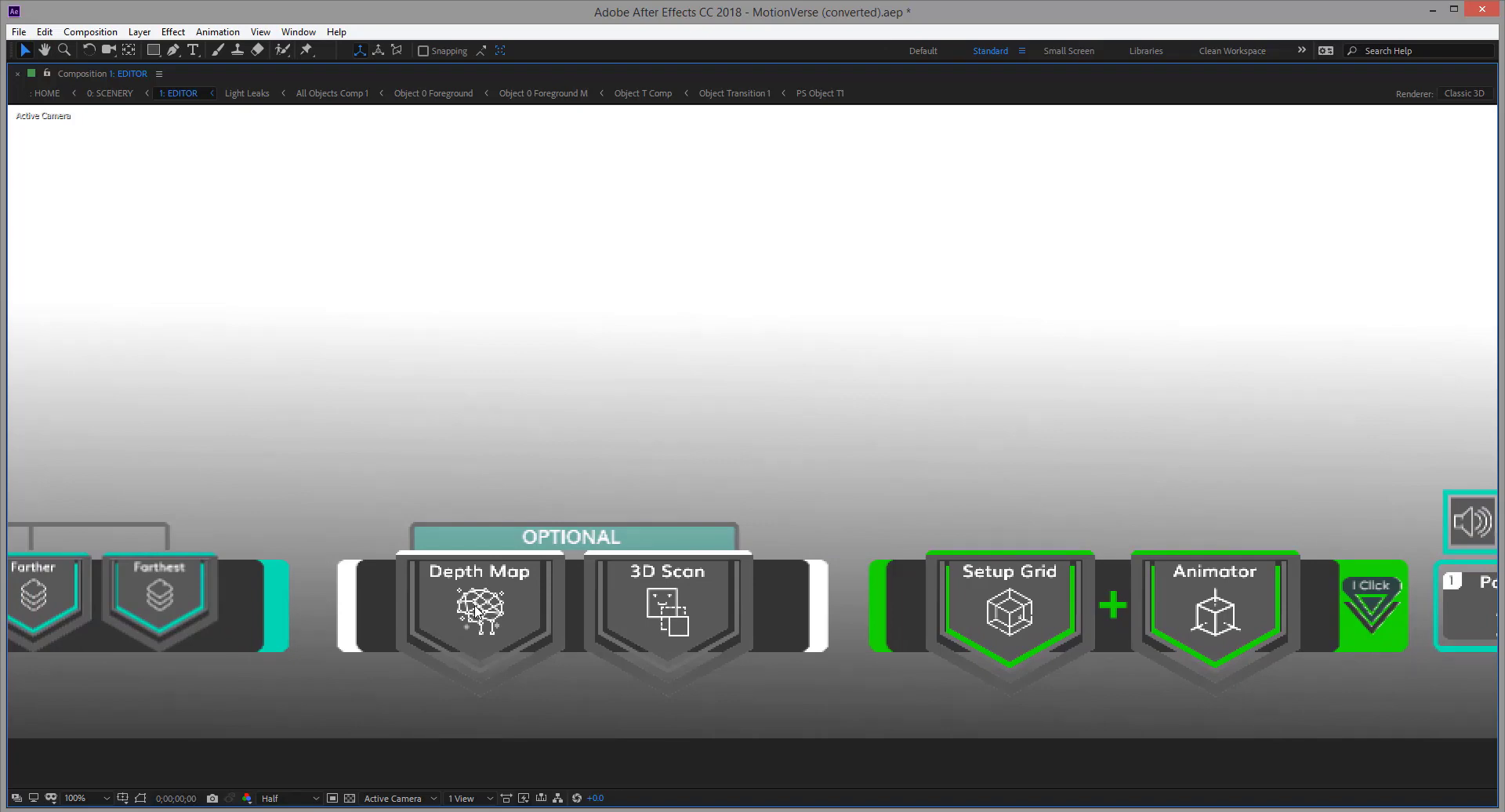
Pan further along the node bar to the Flame, Volumetric and FX Bank nodes
key(h)
drag(991, 608, 598, 622)
key(v)
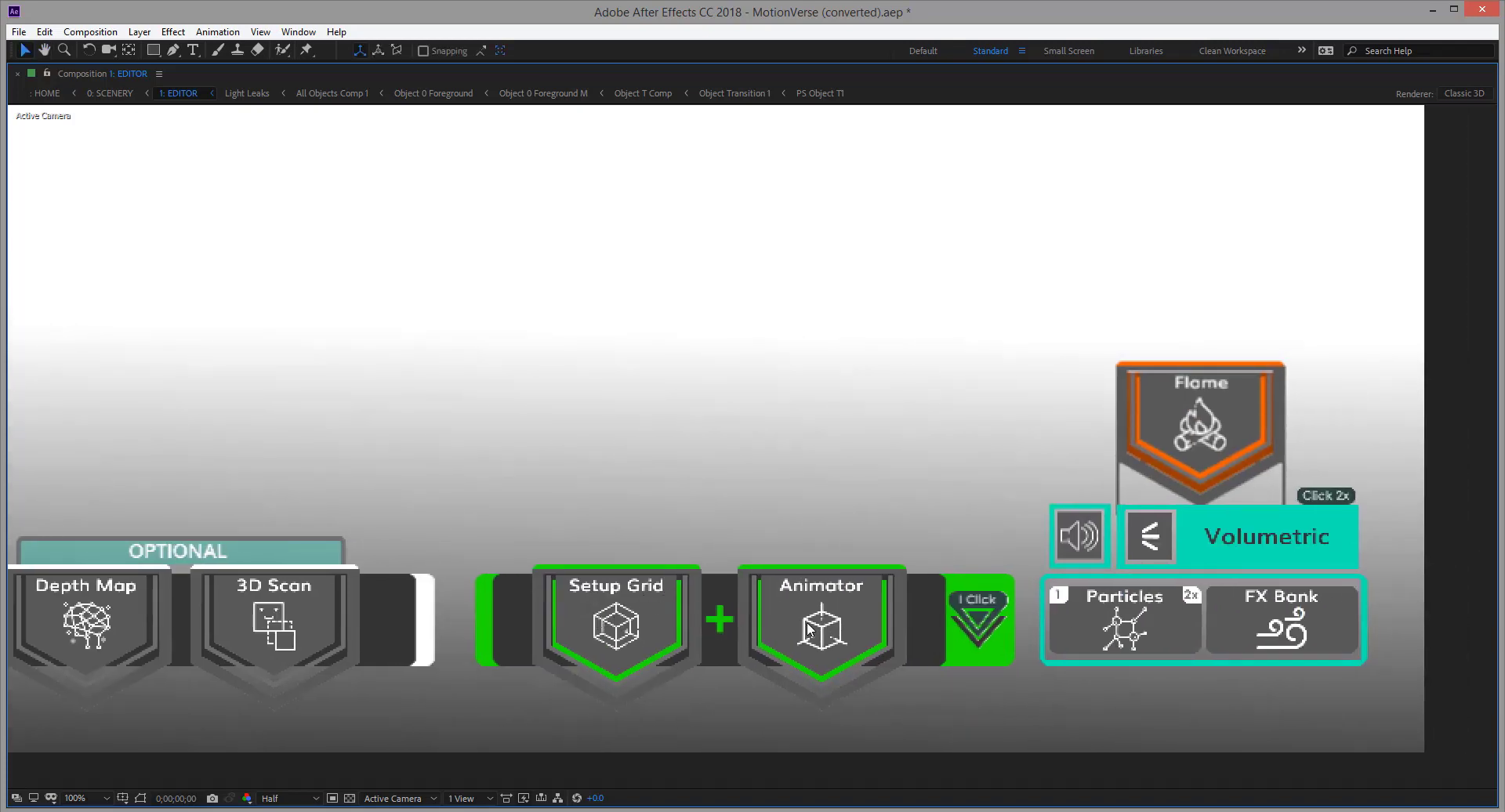
drag(1132, 628, 919, 652)
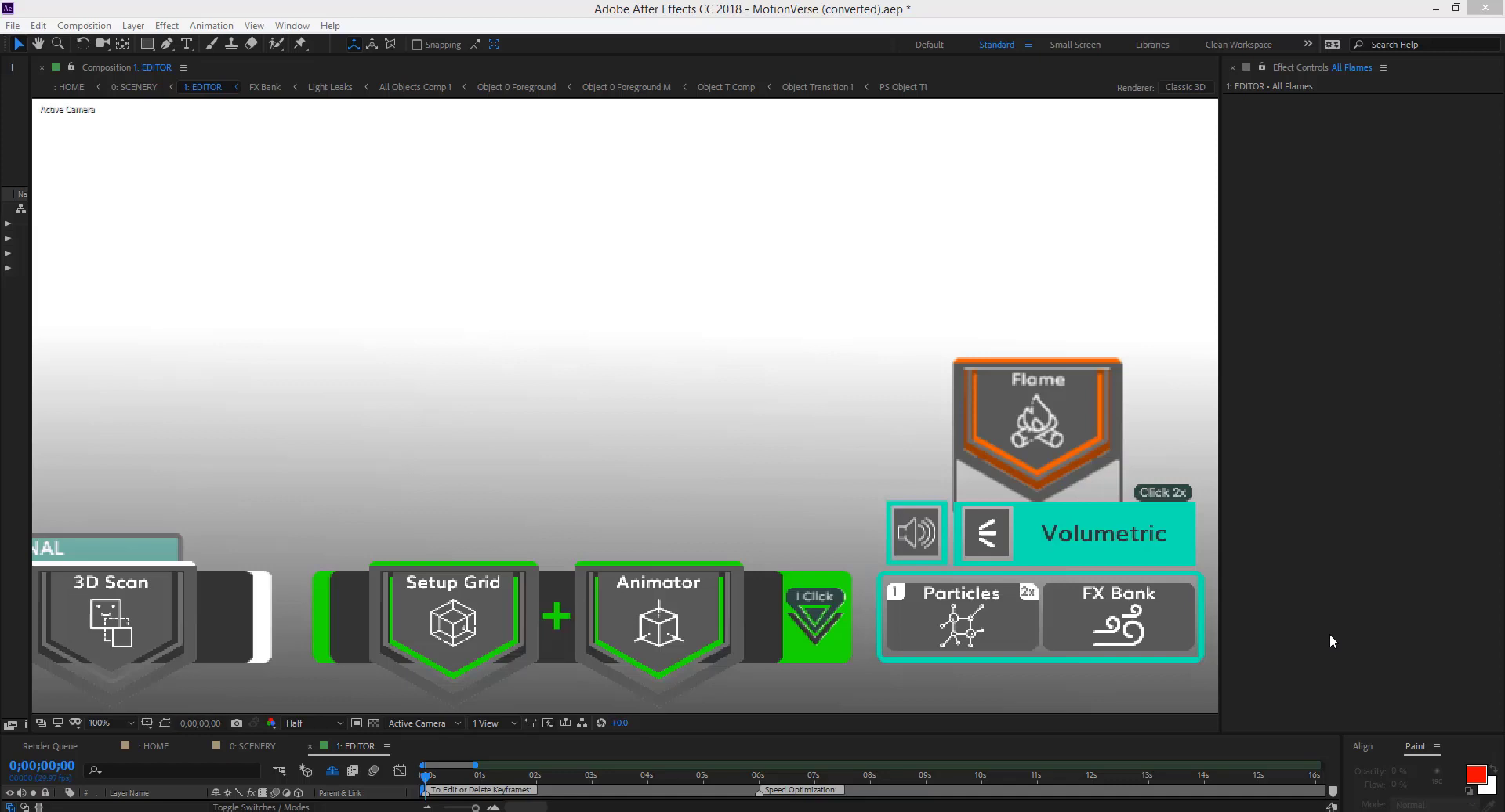
Expand the MotionVerse FX Bank groups in Effect Controls and open the FX Bank composition
click(1127, 630)
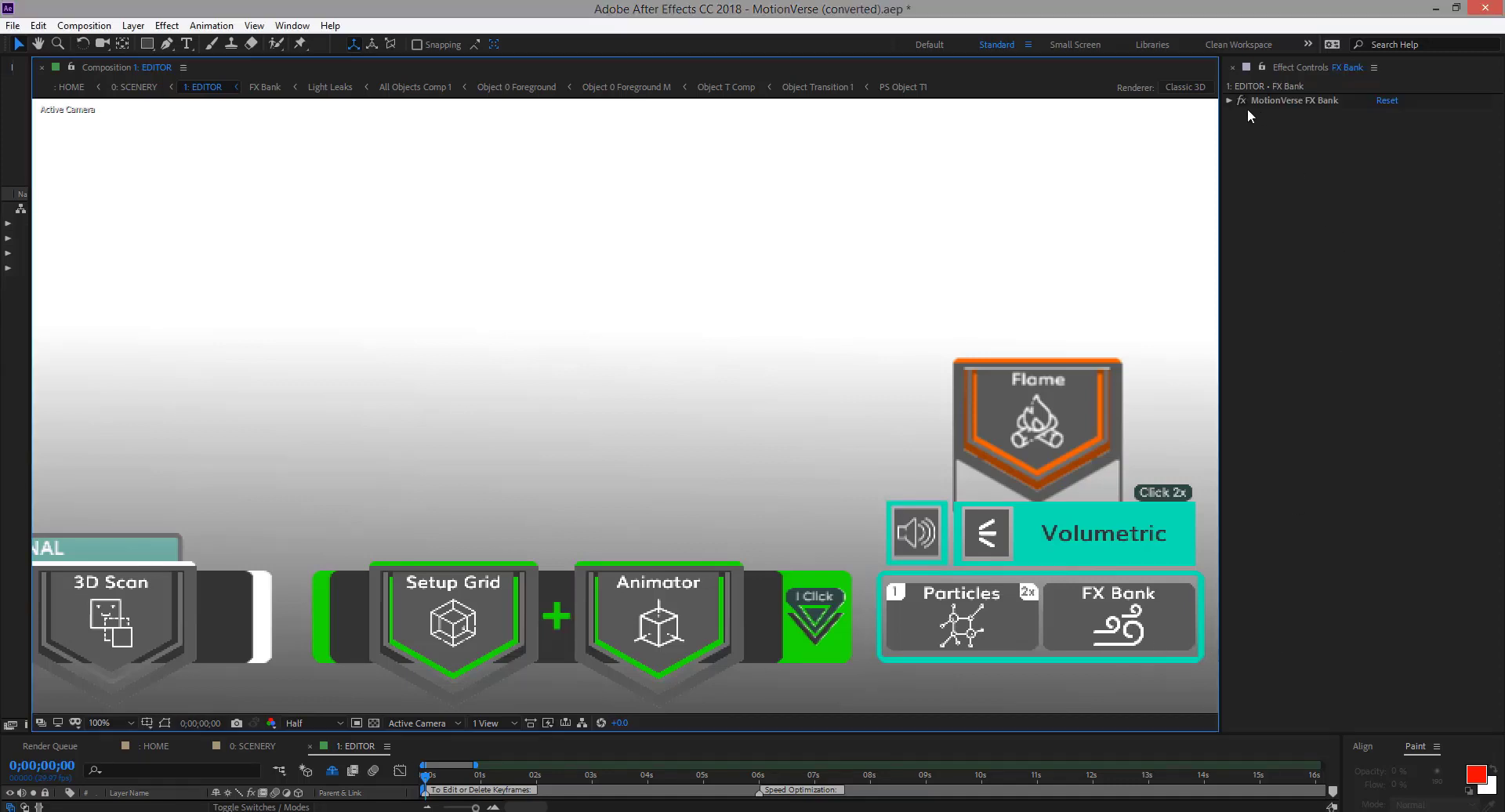
click(1226, 101)
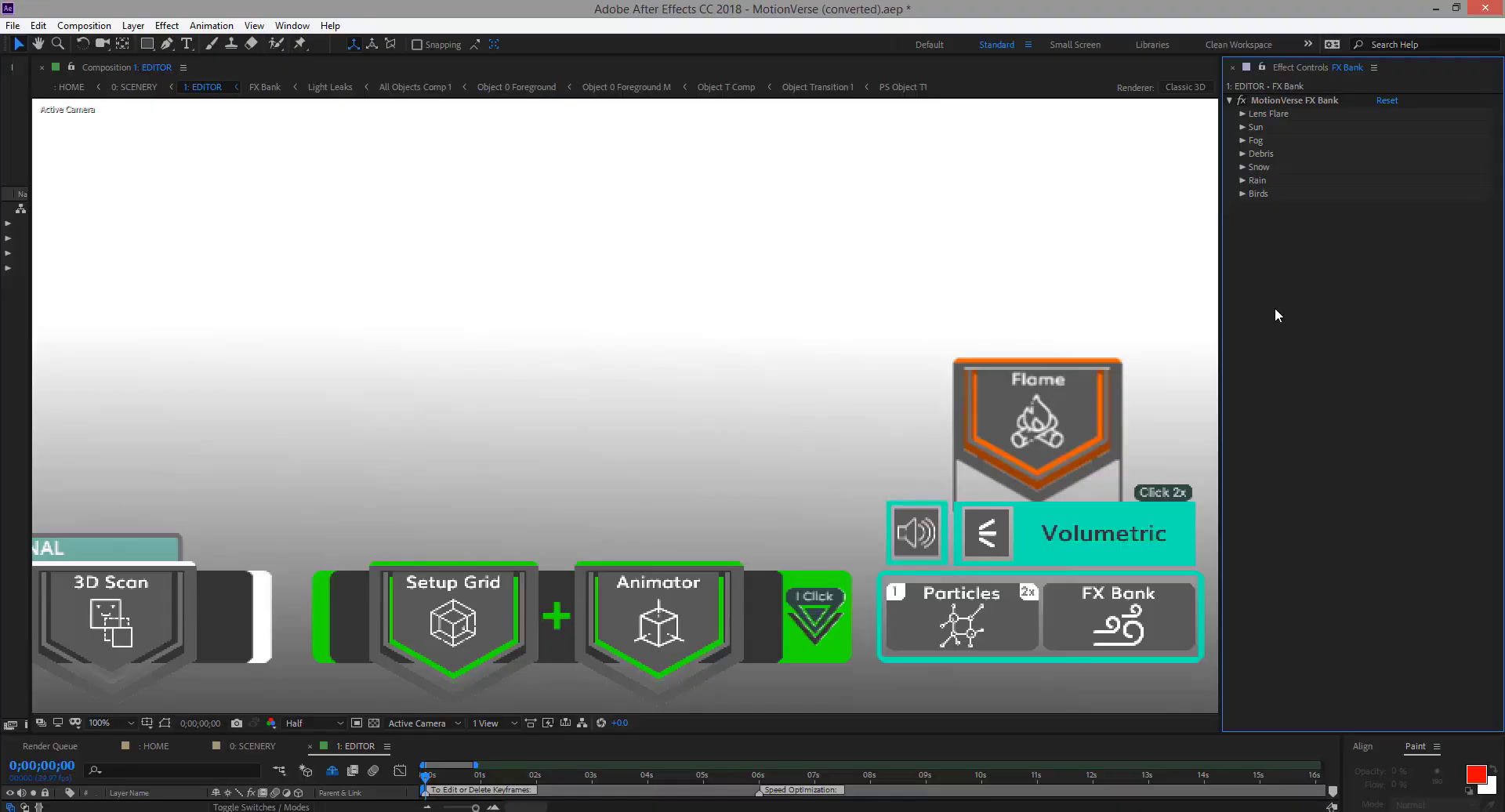
double_click(1097, 625)
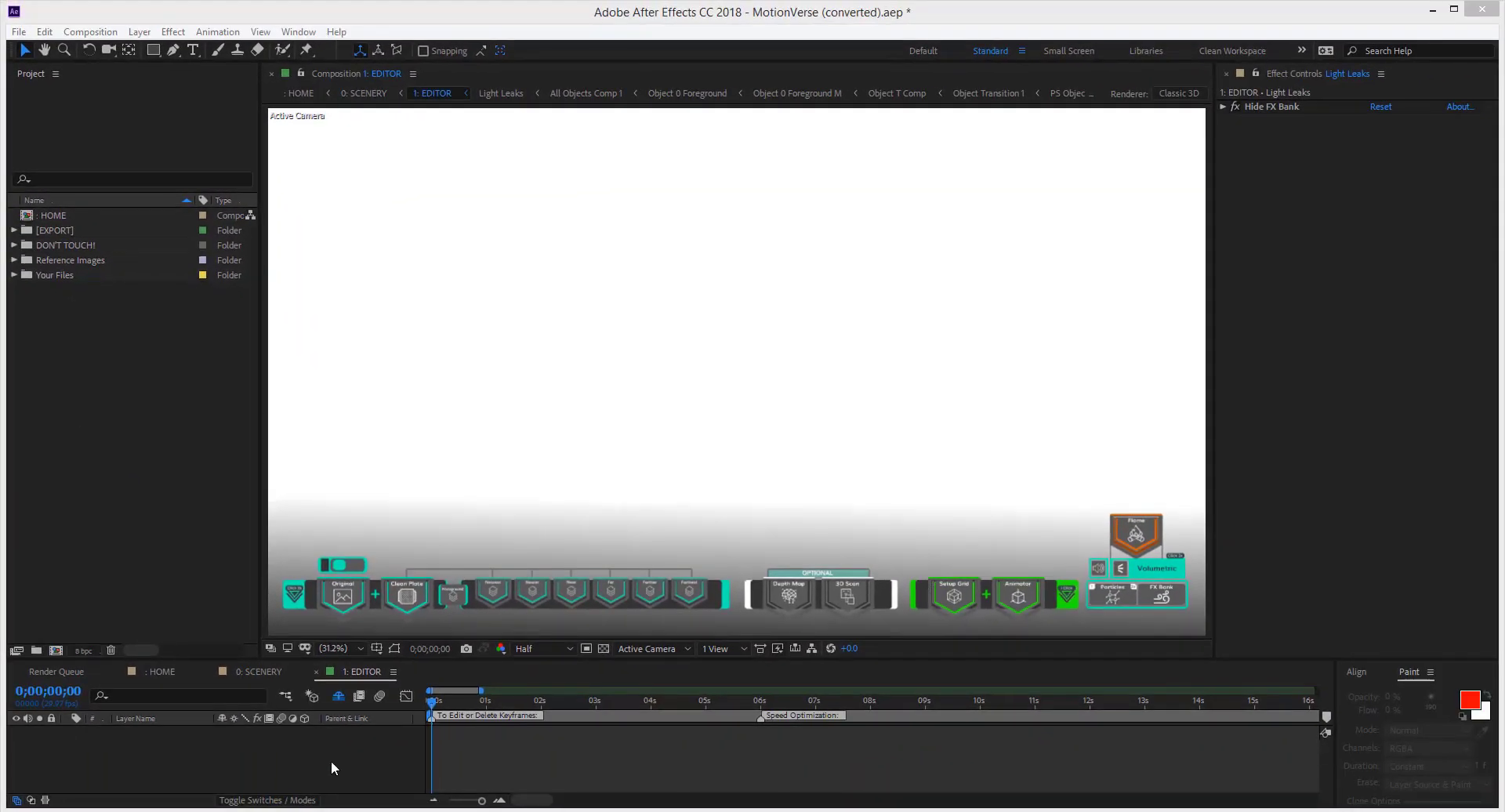
Import adventure-daylight-desert-6496.jpg into Your Files by dragging it from the Photos window
click(131, 440)
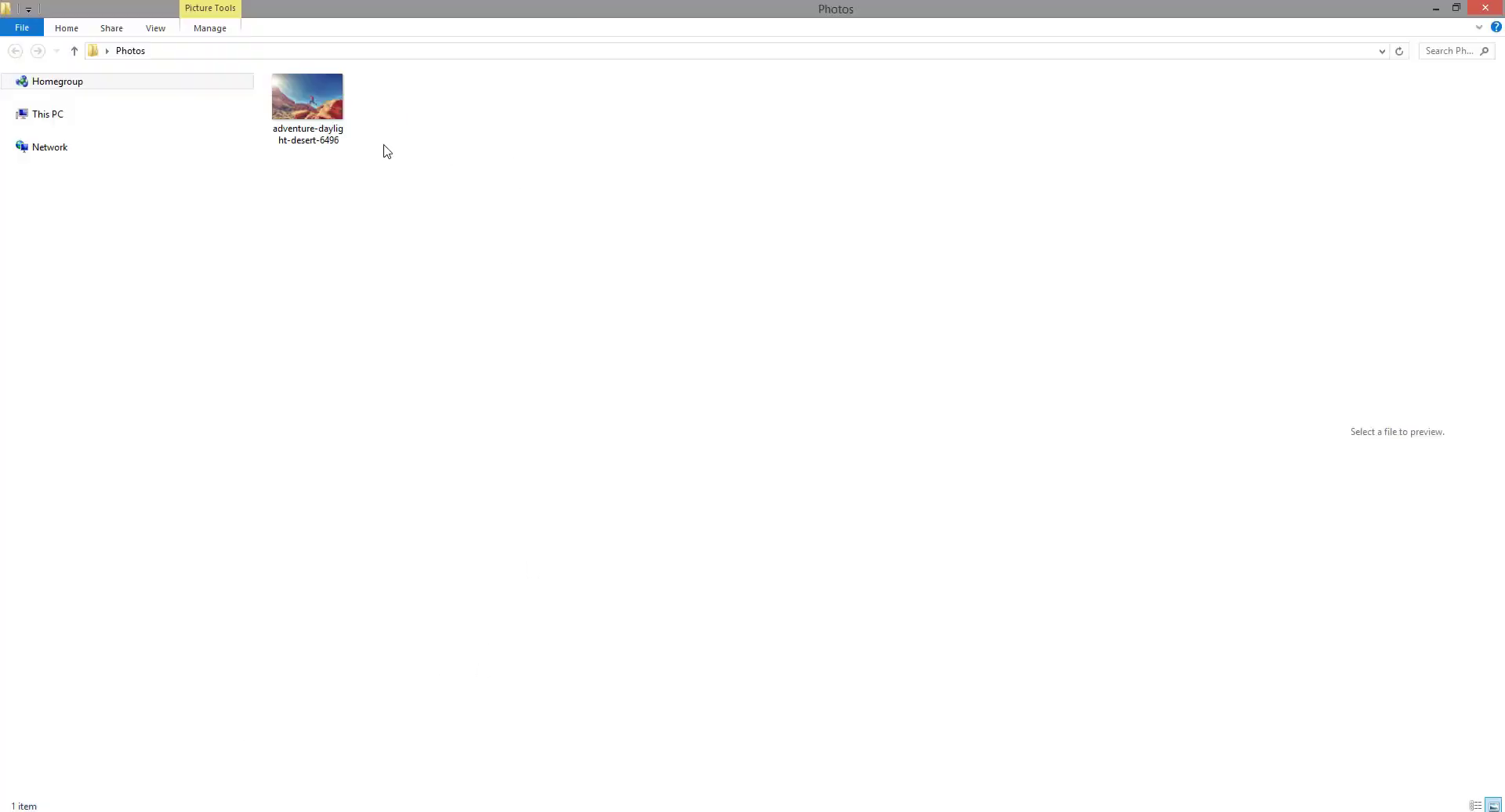
drag(480, 7, 1124, 261)
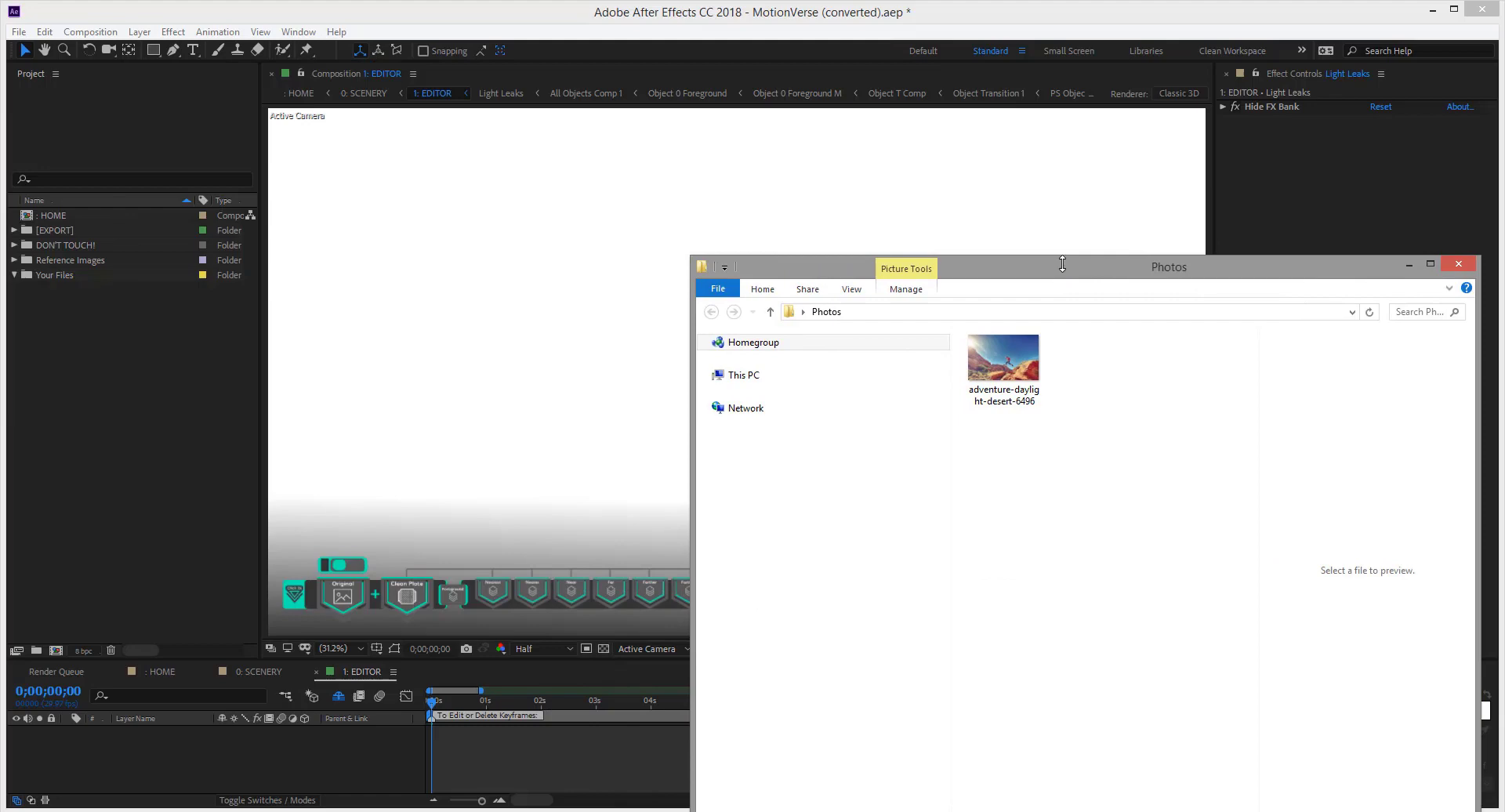
click(64, 354)
right_click(64, 354)
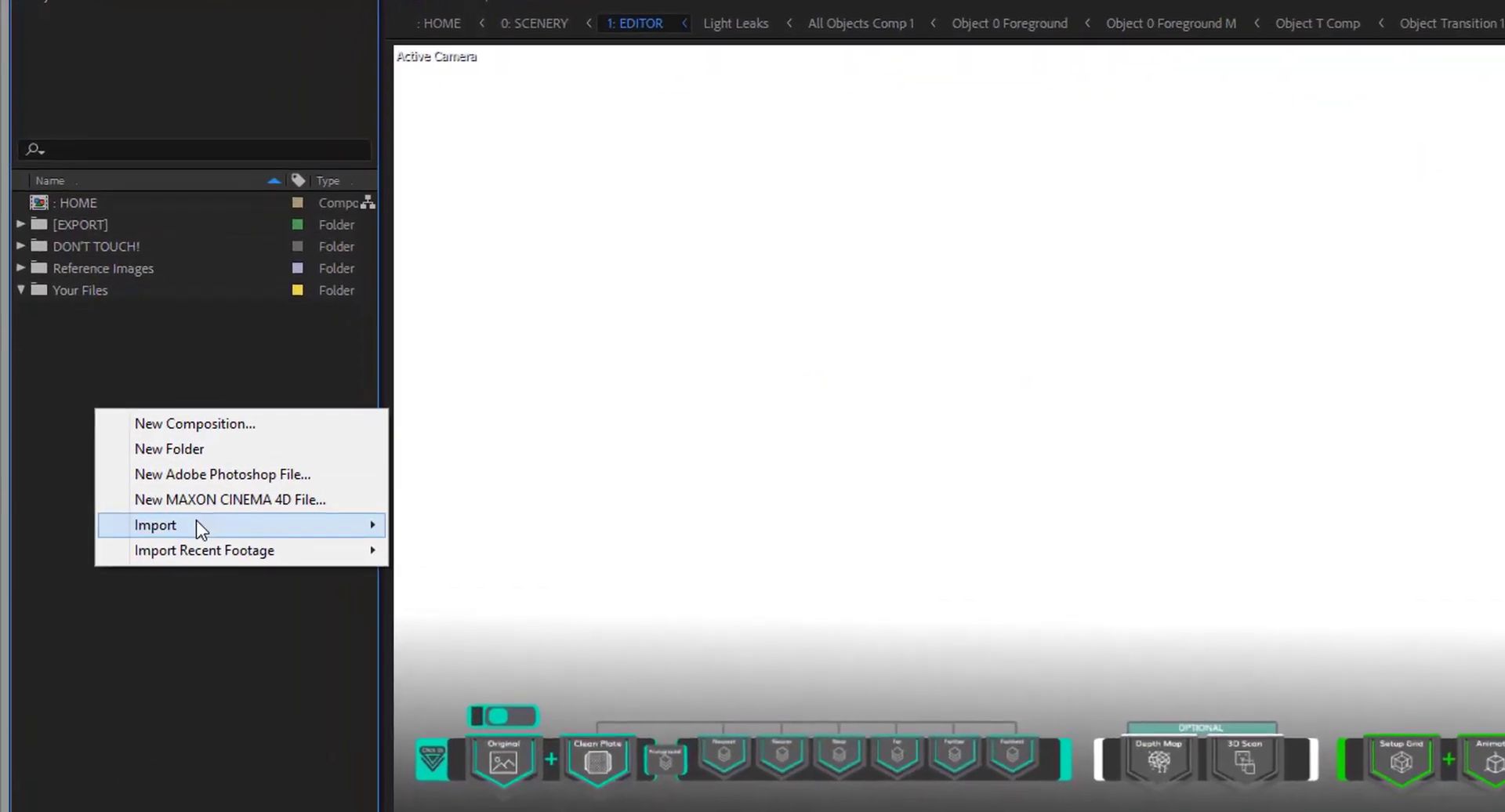
mouse_move(215, 527)
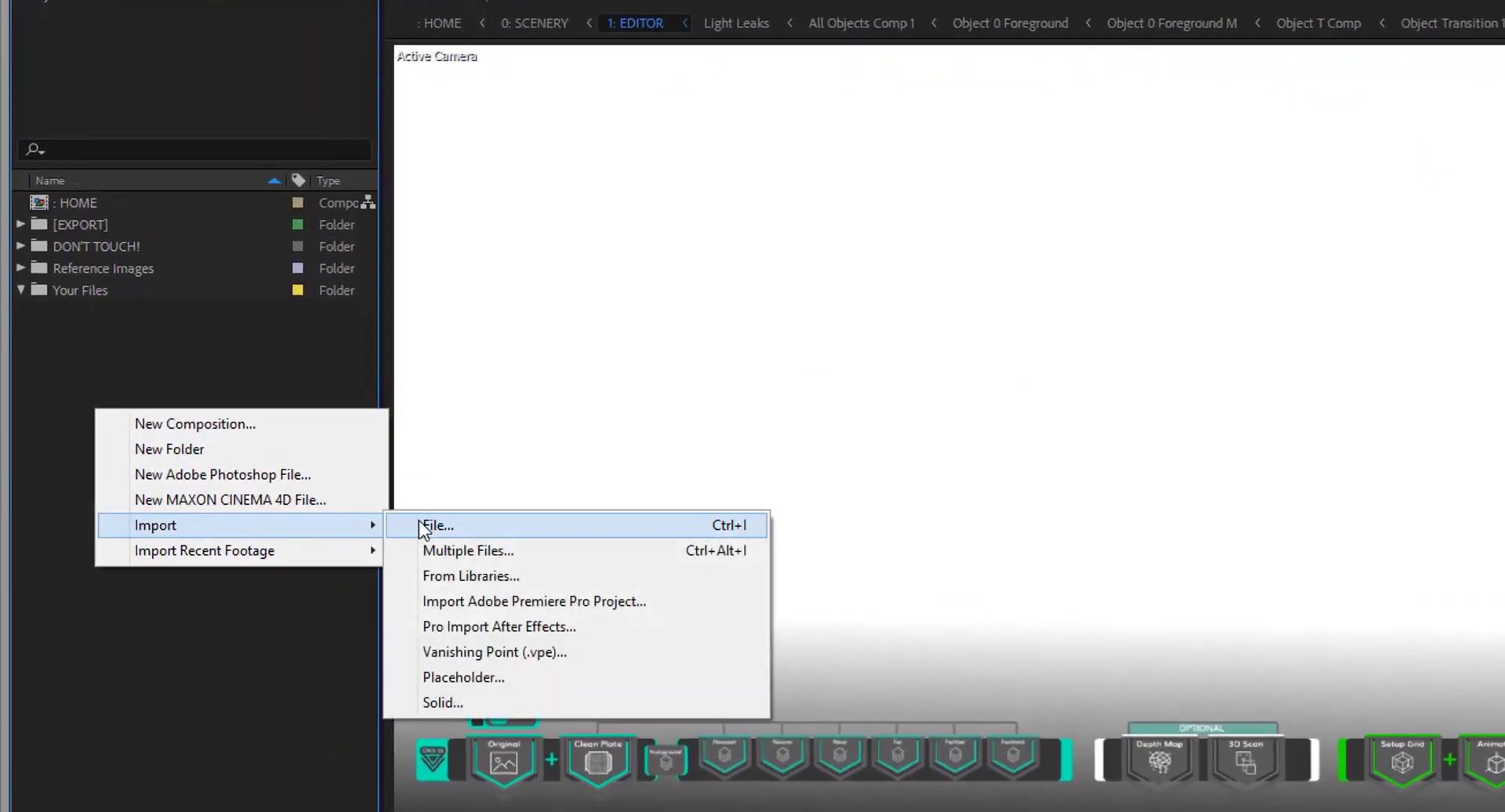
click(177, 584)
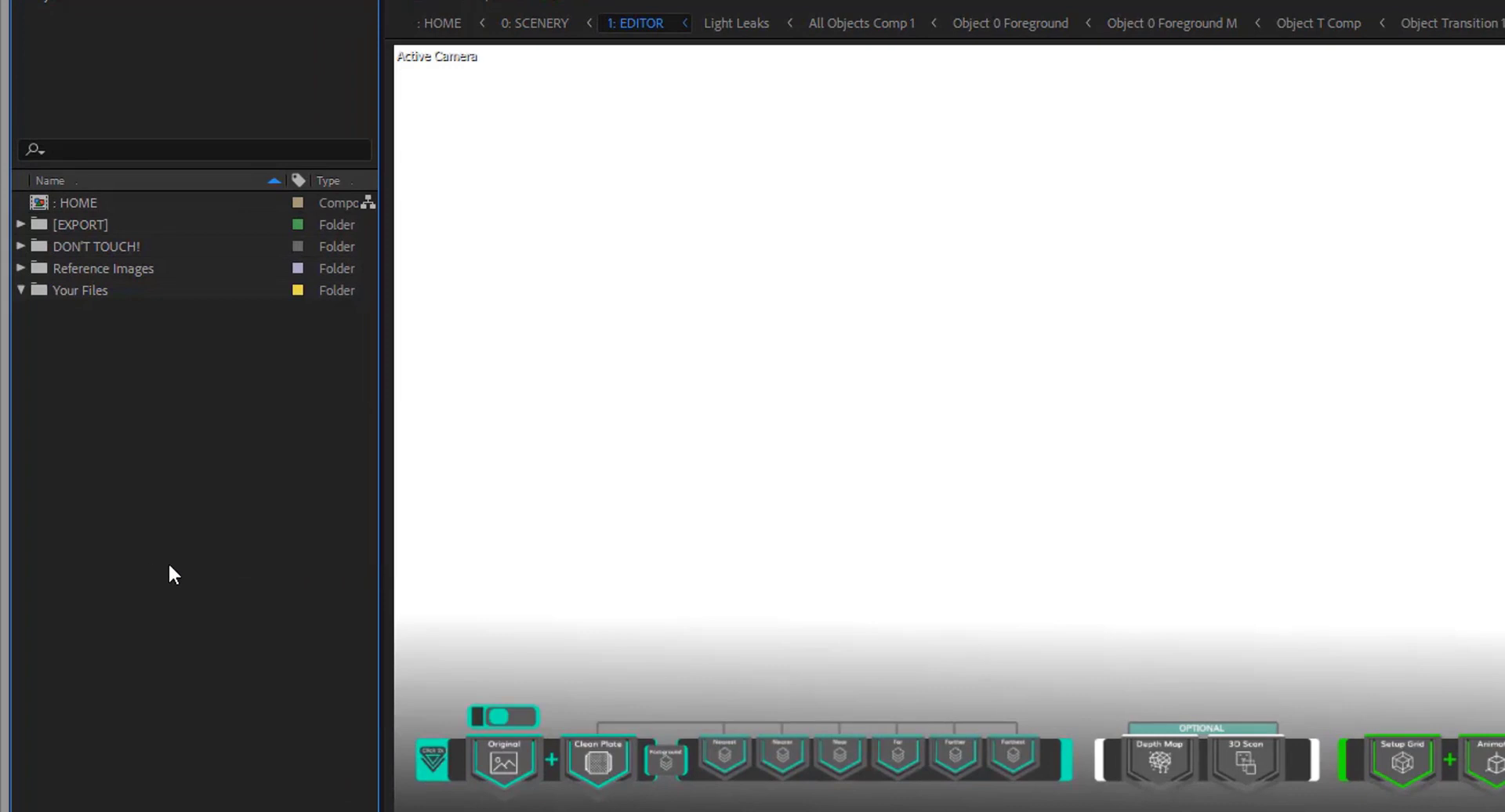
key(alt+Tab)
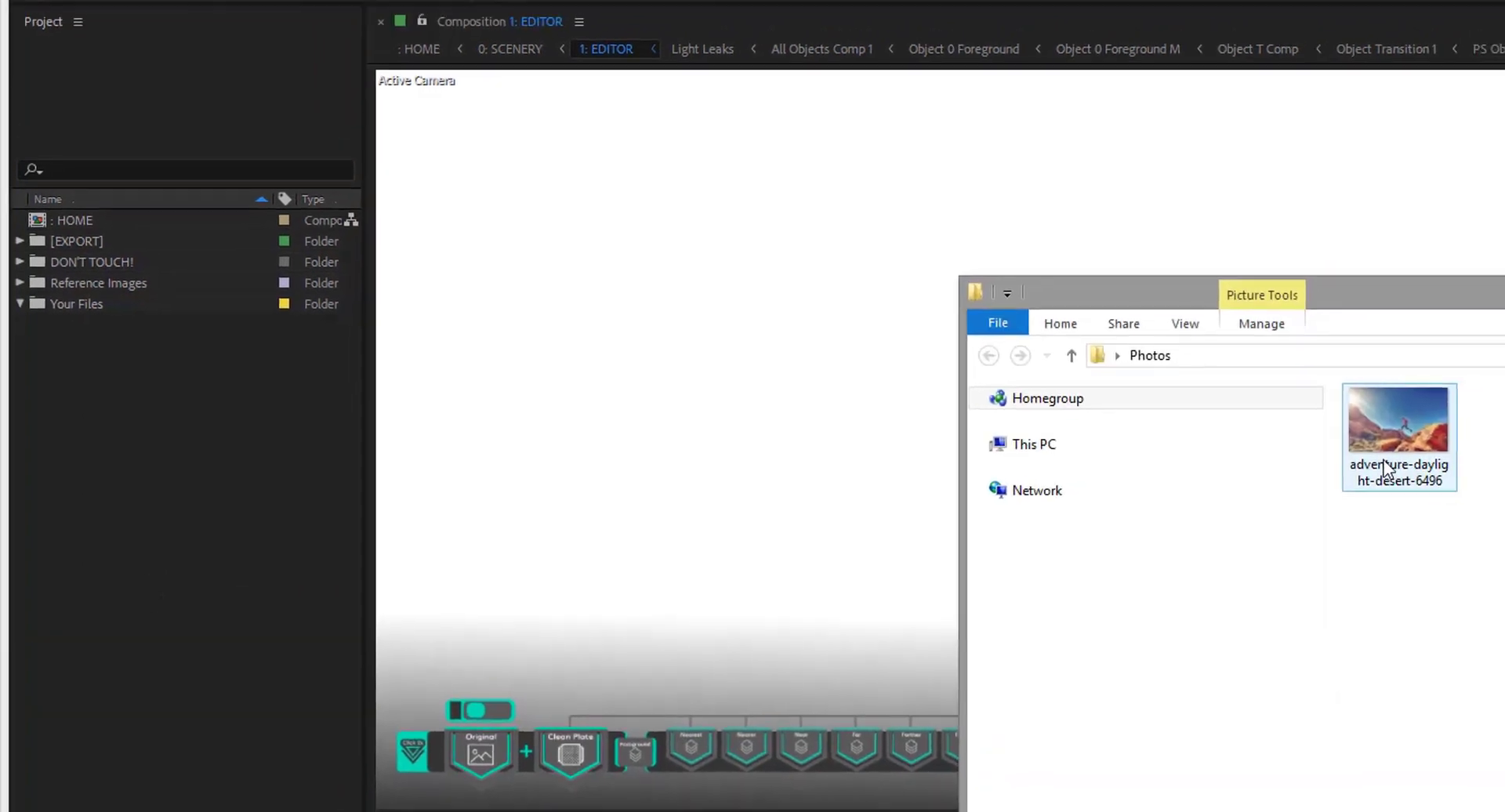
drag(1447, 428, 75, 310)
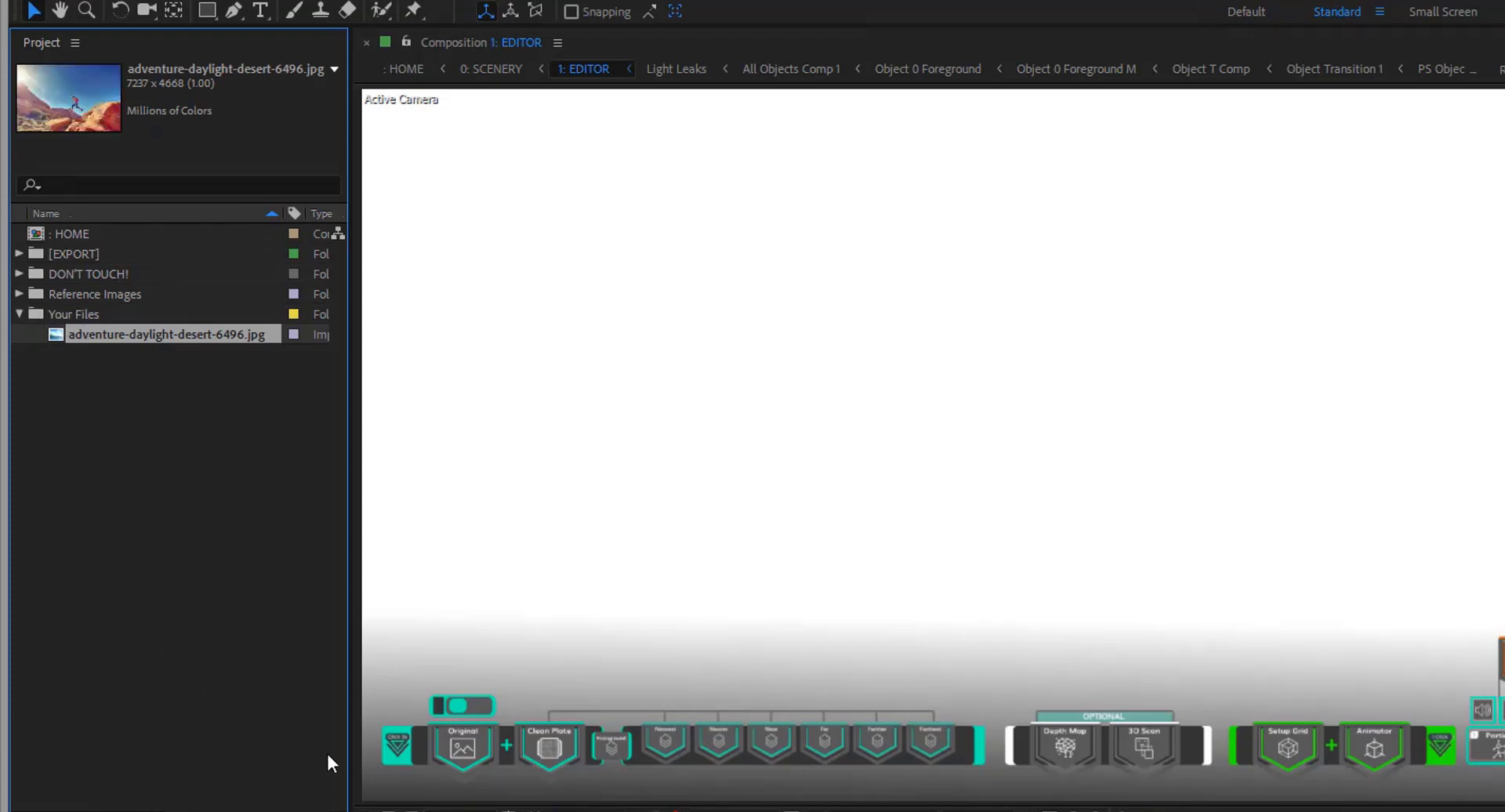
Add the desert photo to the Main Photo comp below Drop Photo at 55% scale, Y position 913
double_click(462, 745)
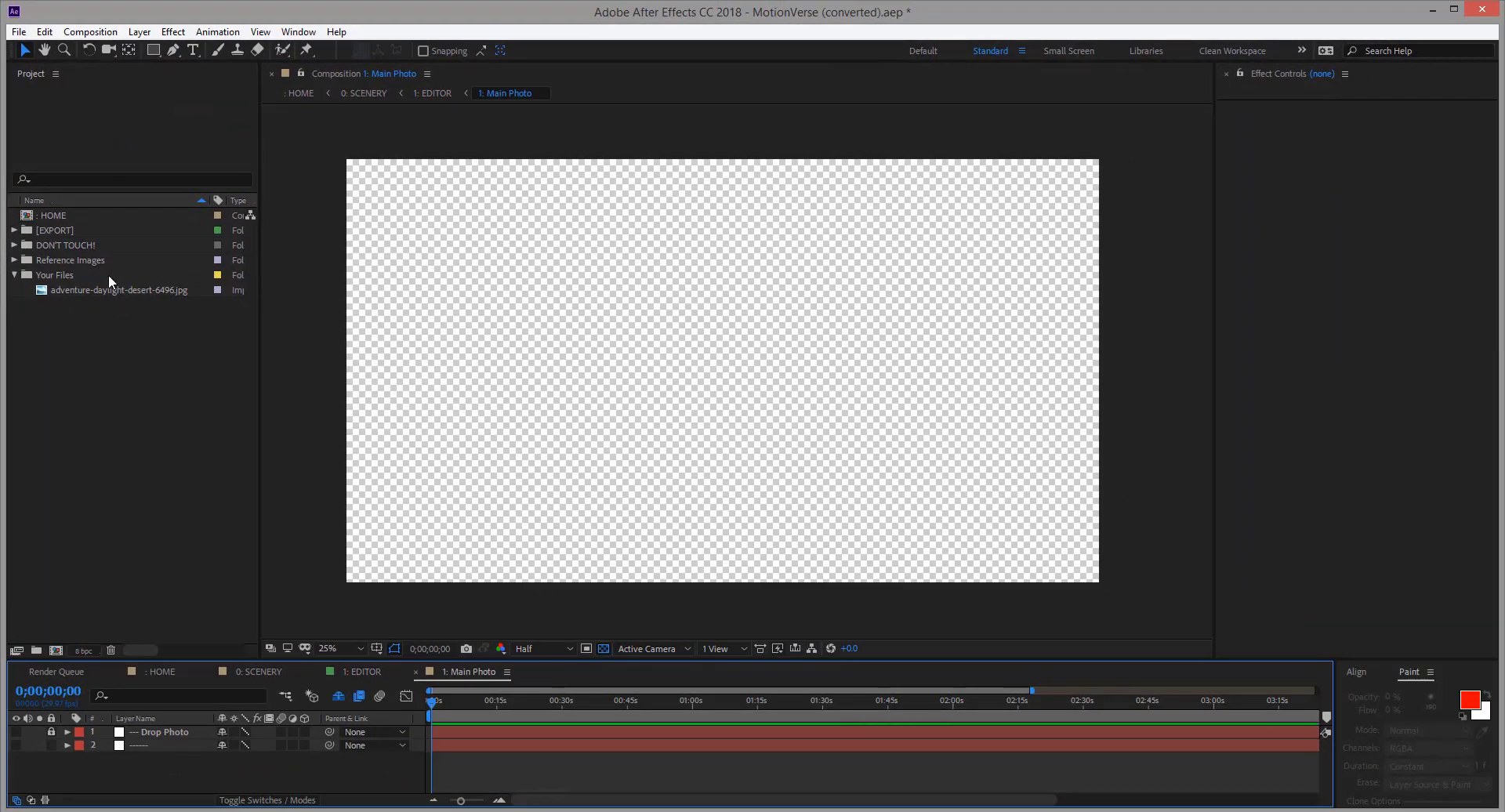
click(86, 286)
drag(107, 318, 142, 743)
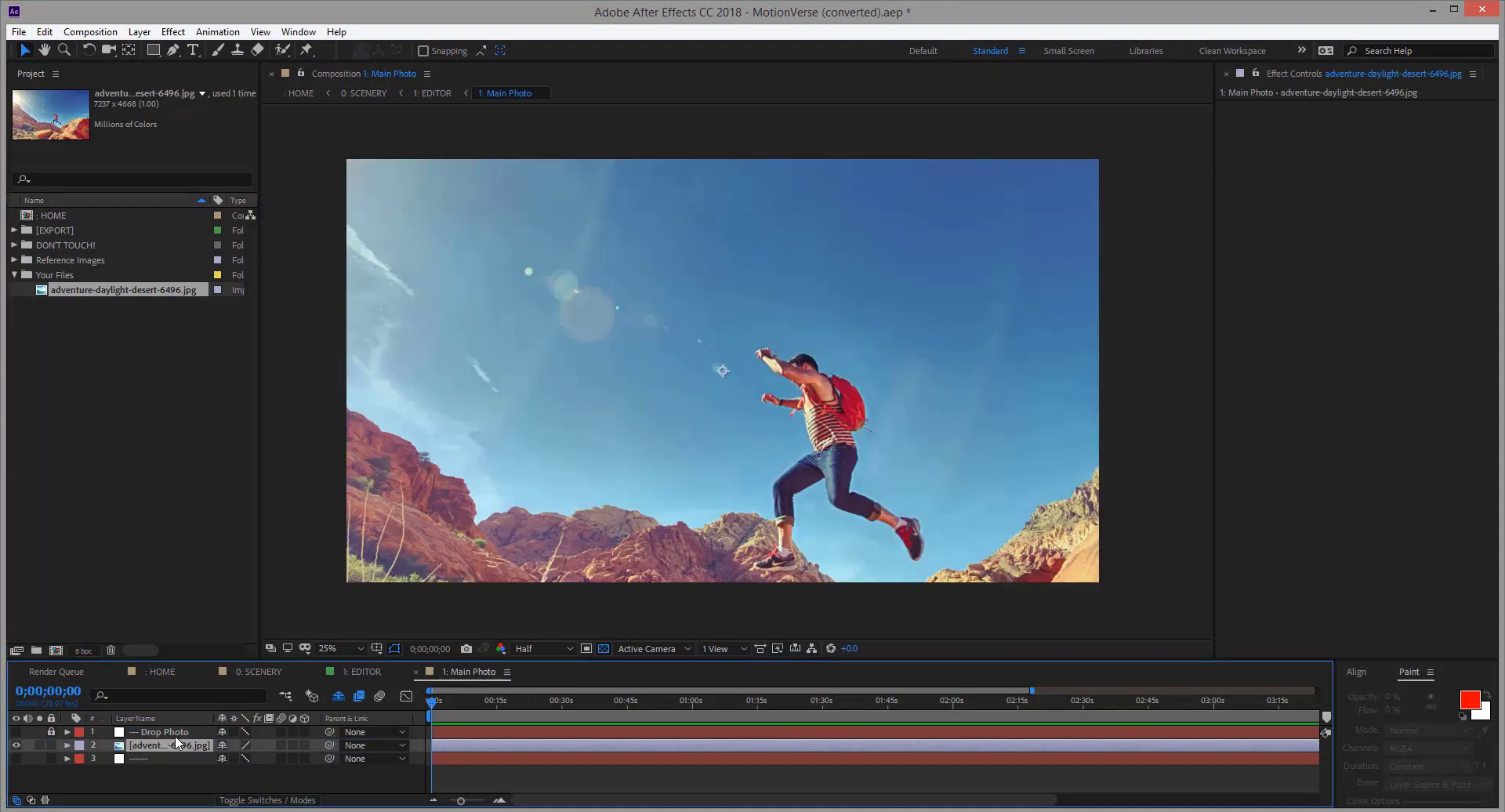
key(s)
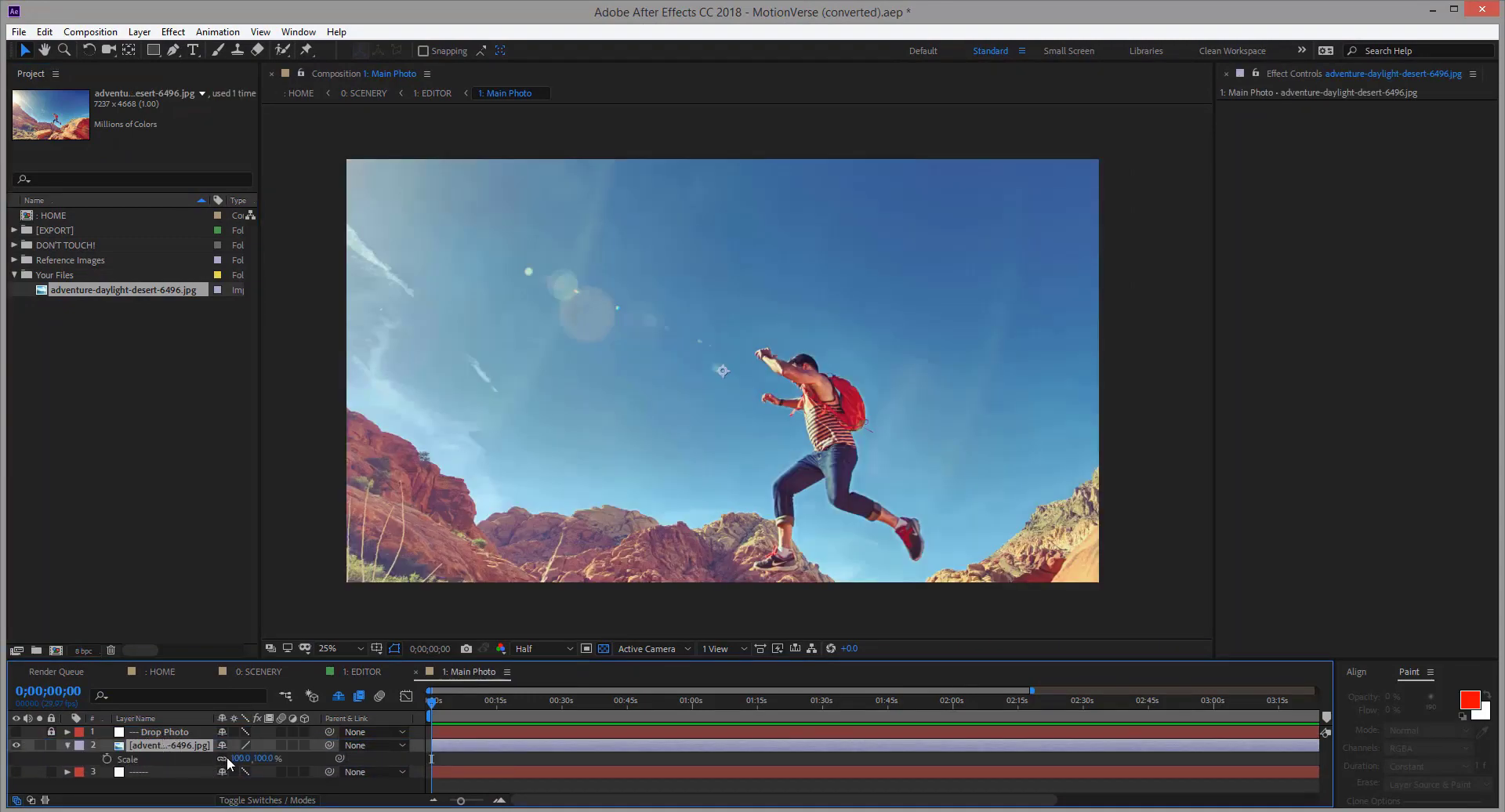
drag(239, 758, 192, 751)
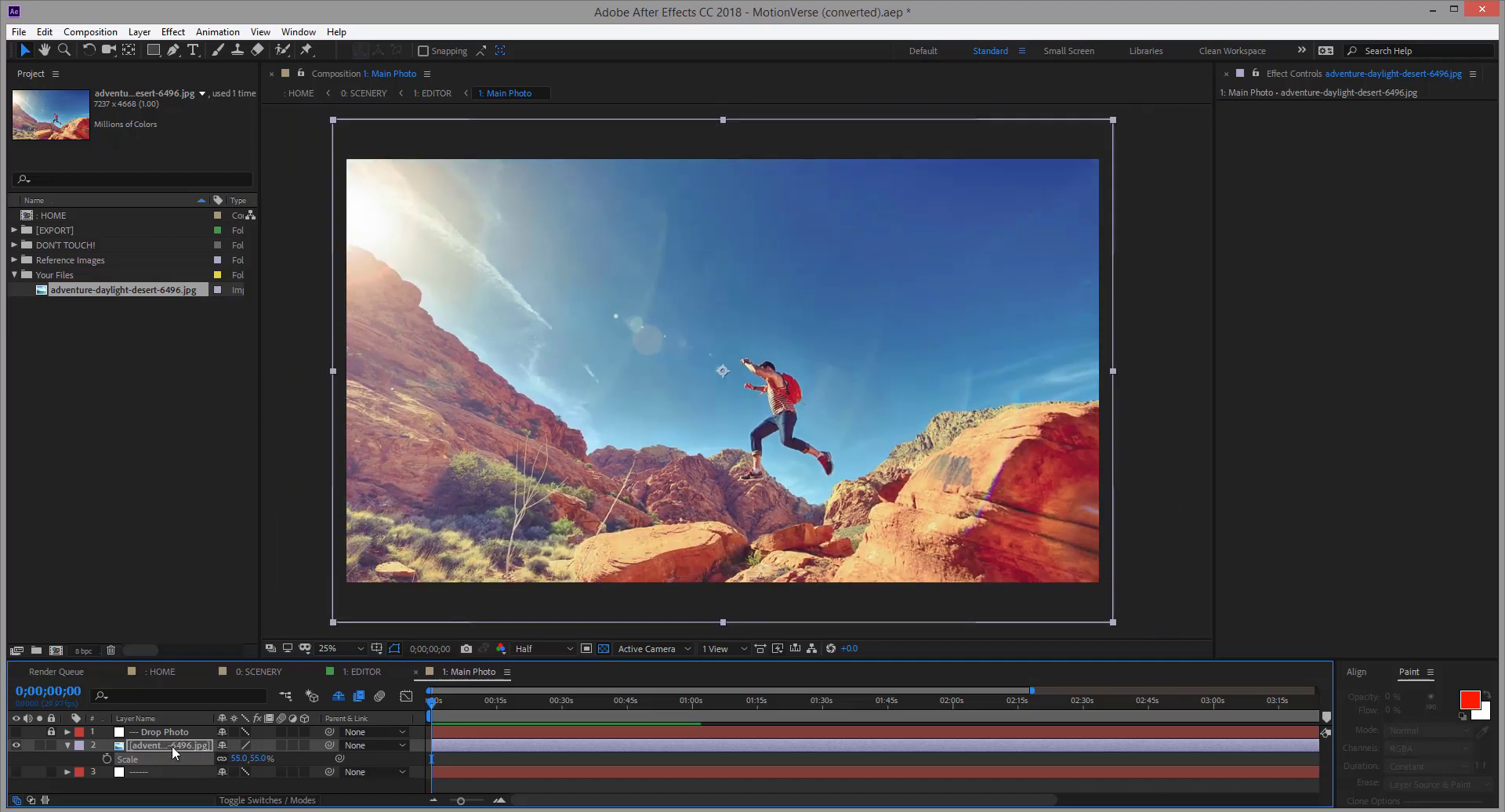
key(p)
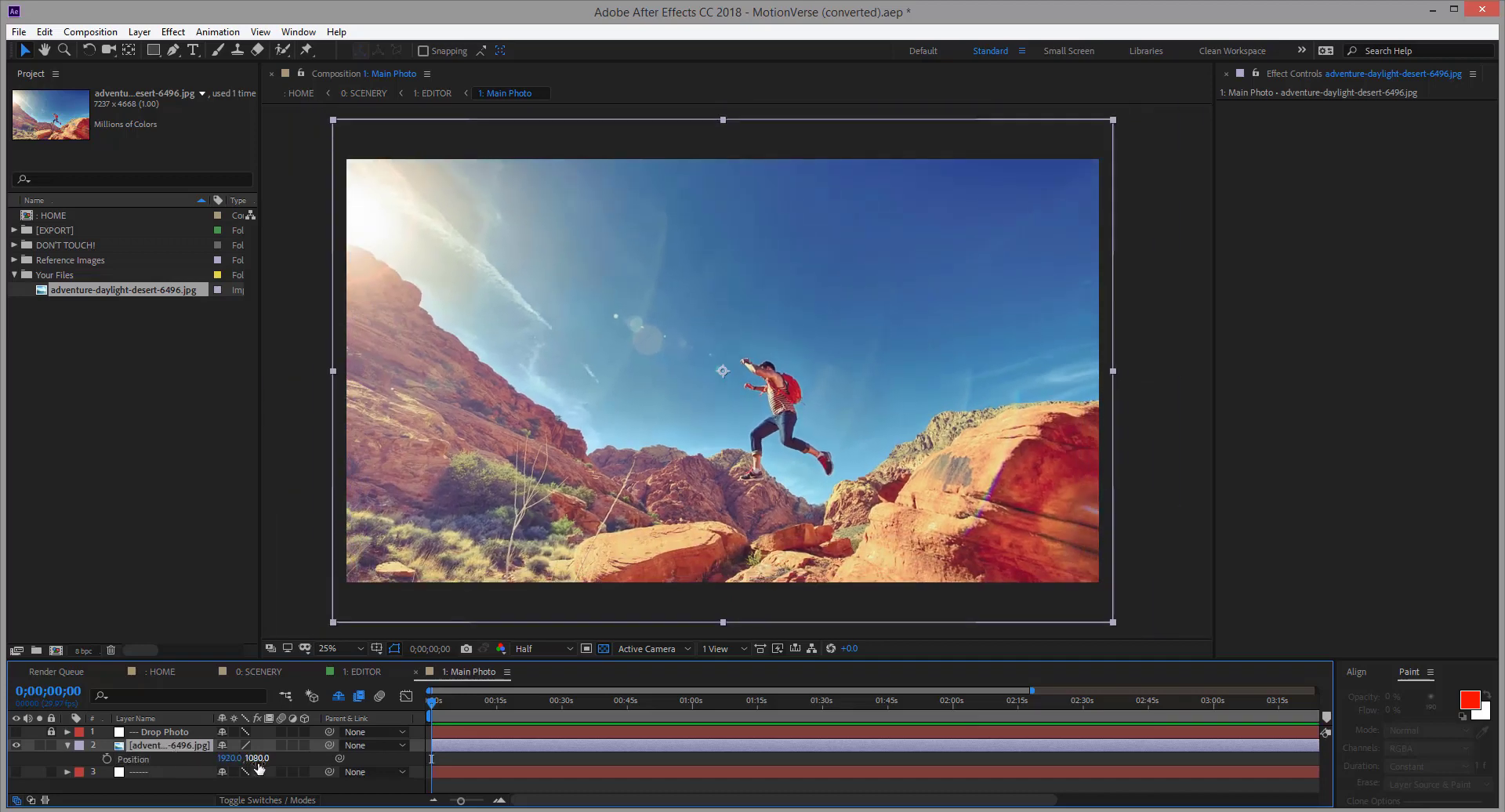
drag(259, 766, 171, 766)
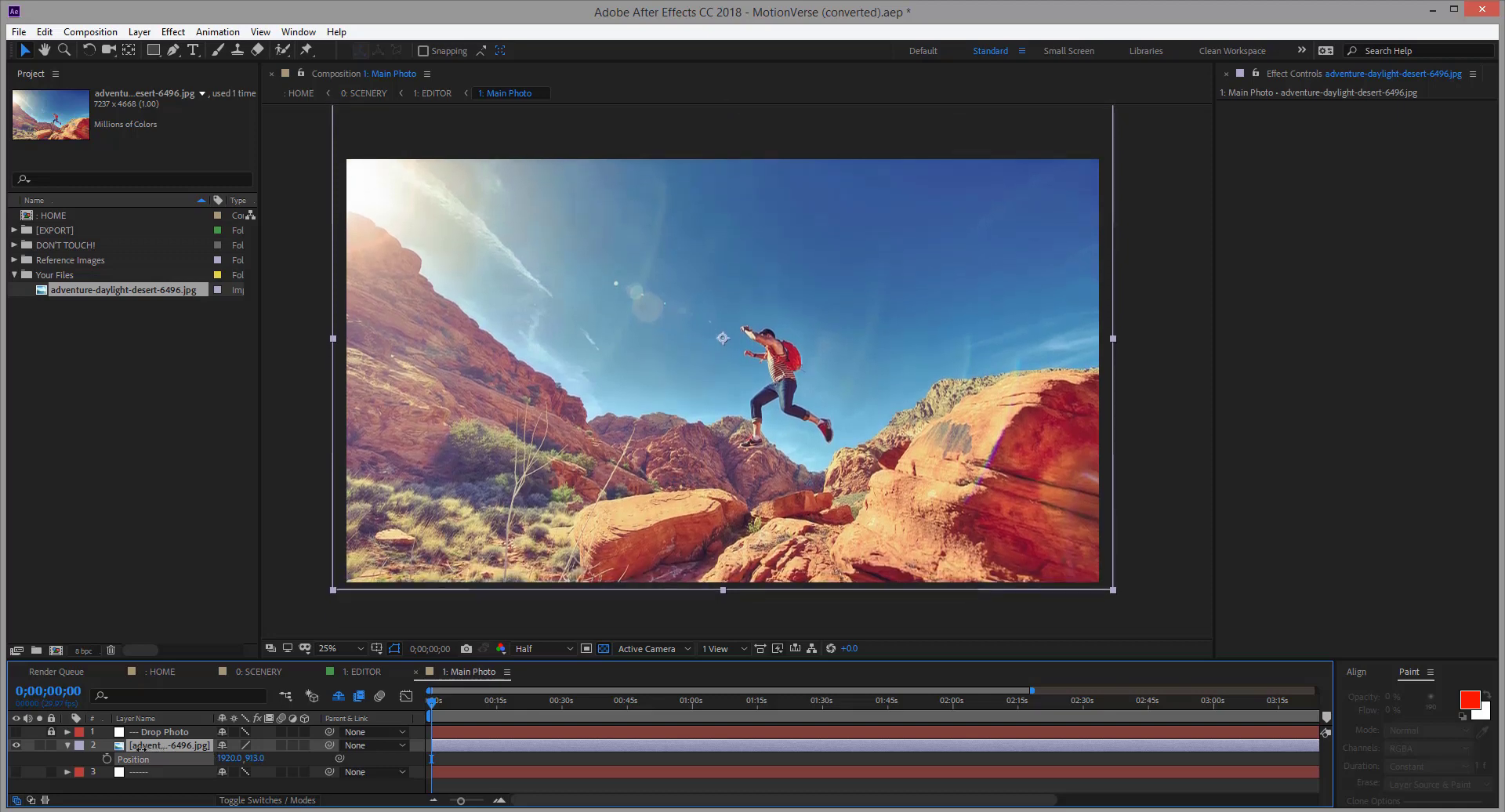
click(68, 745)
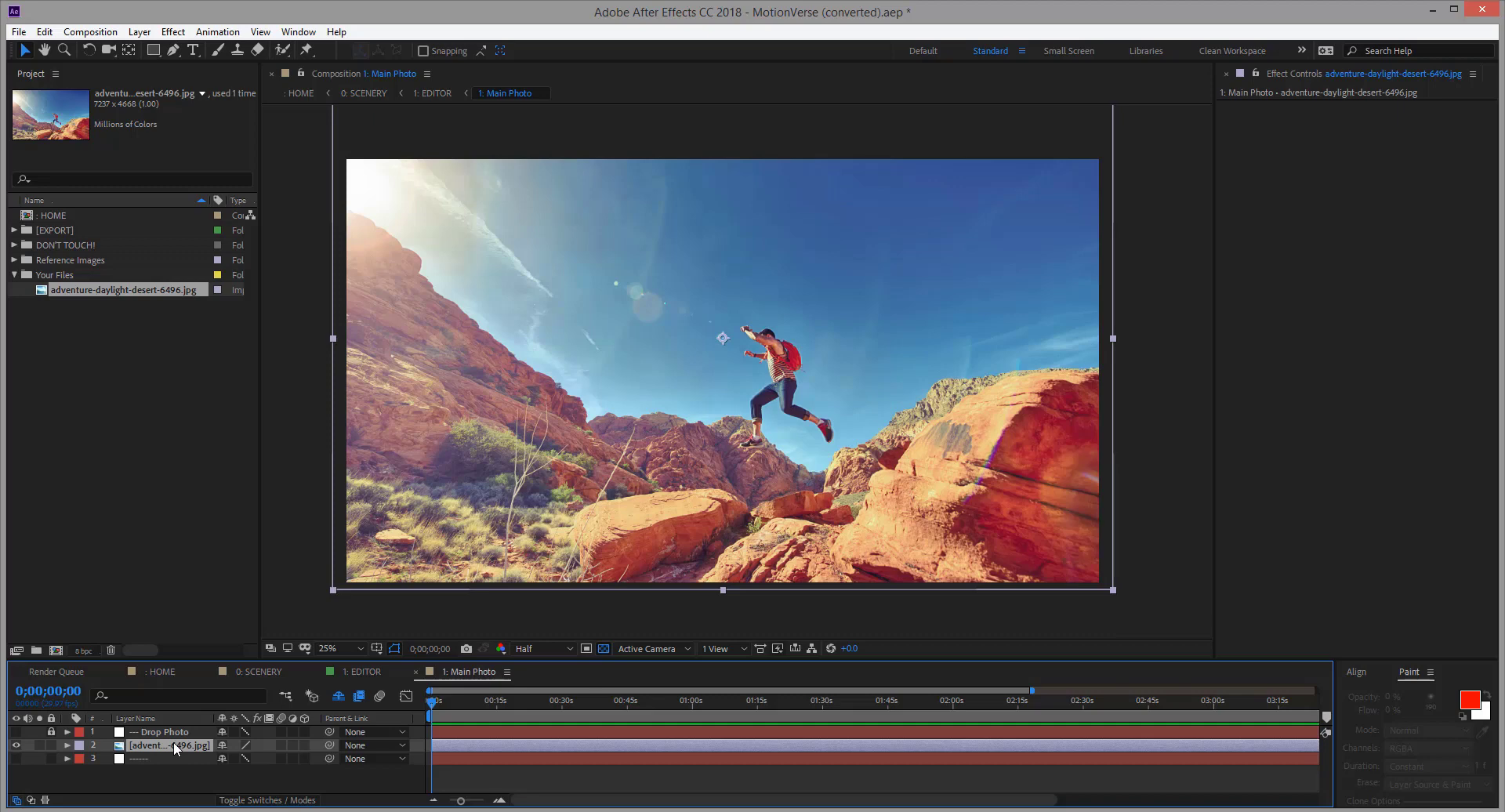
Copy the desert photo layer and close the Main Photo comp back to 1: EDITOR
click(43, 33)
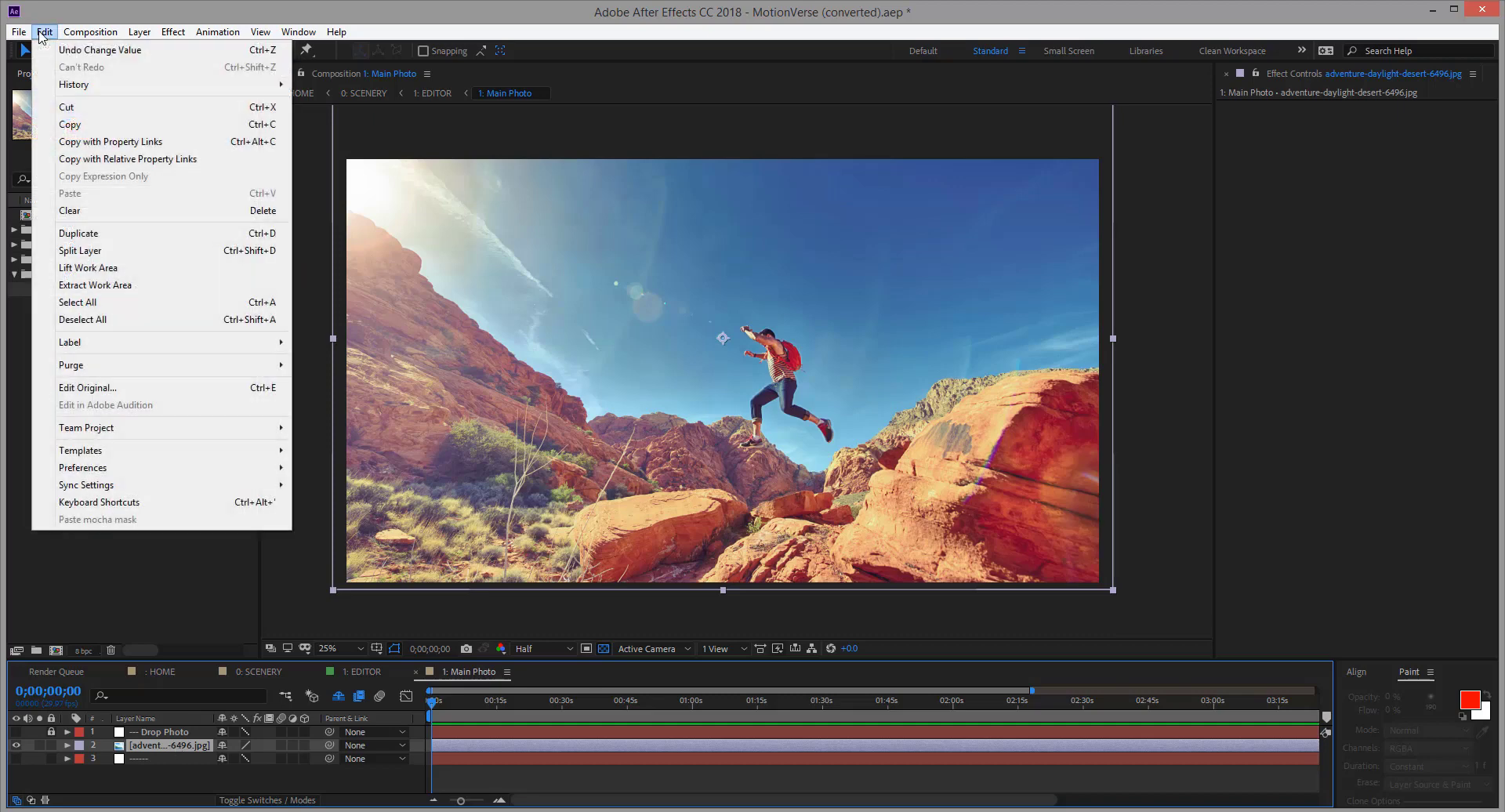
click(78, 123)
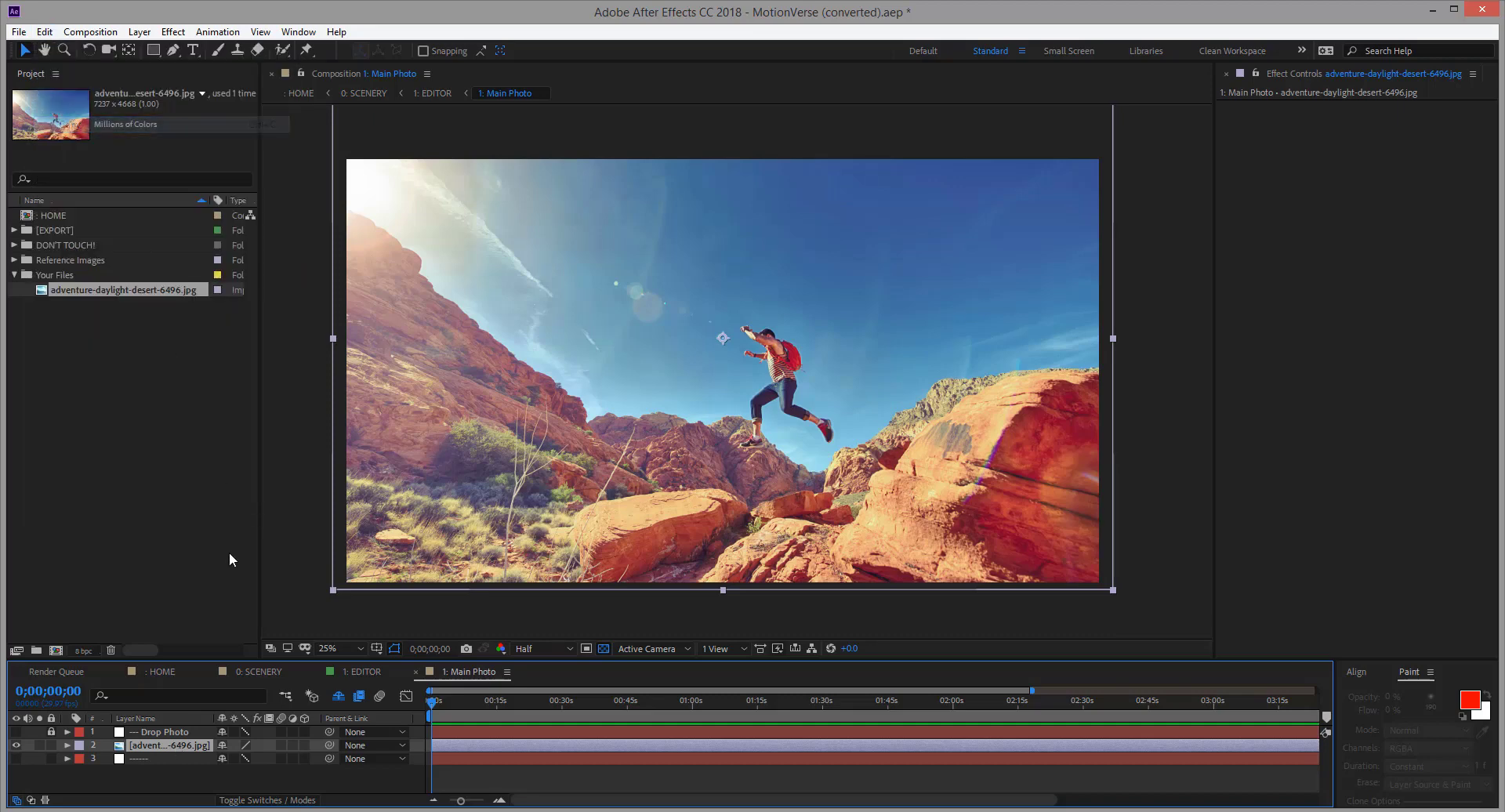
click(322, 766)
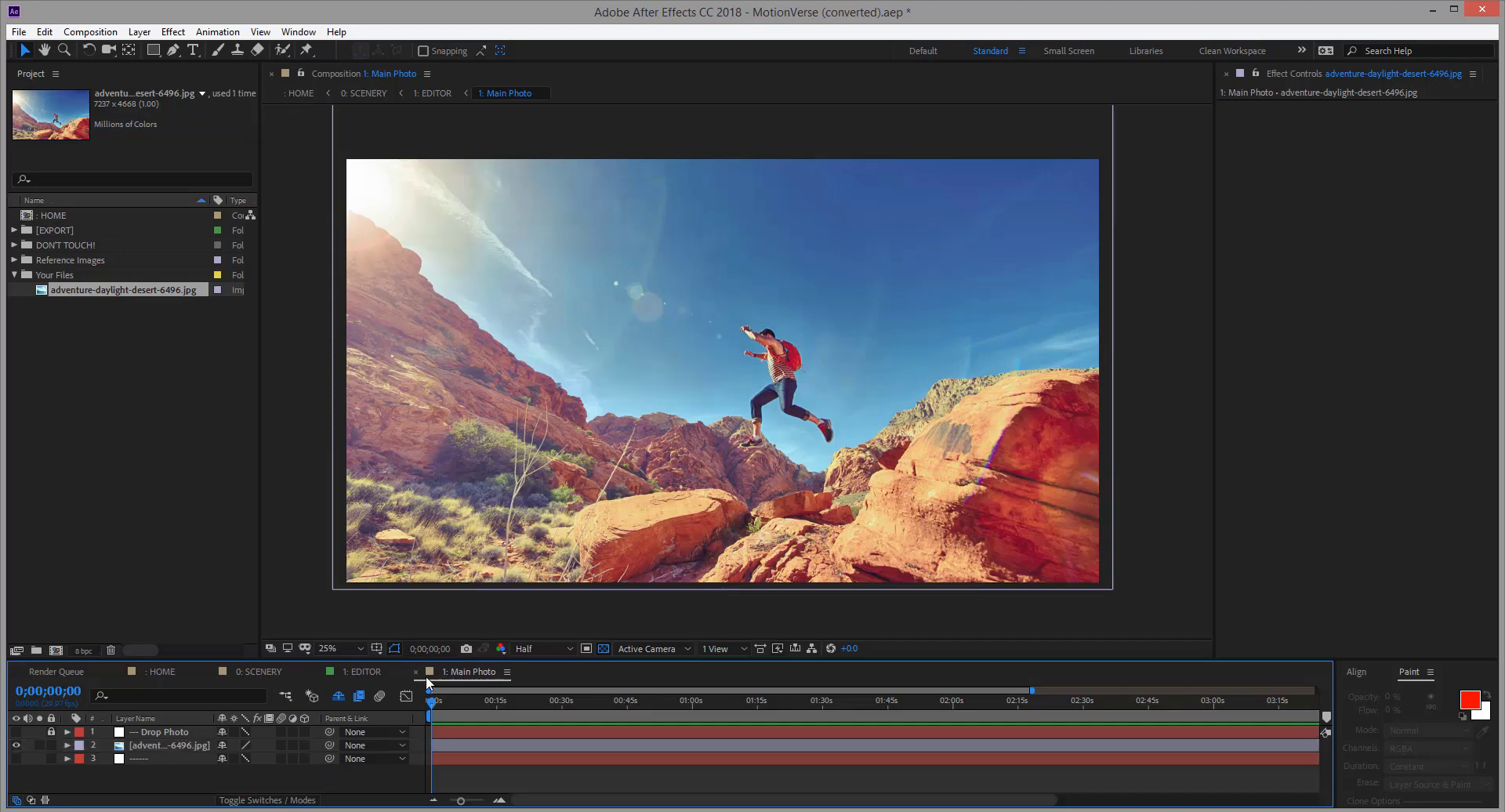
click(416, 672)
click(340, 764)
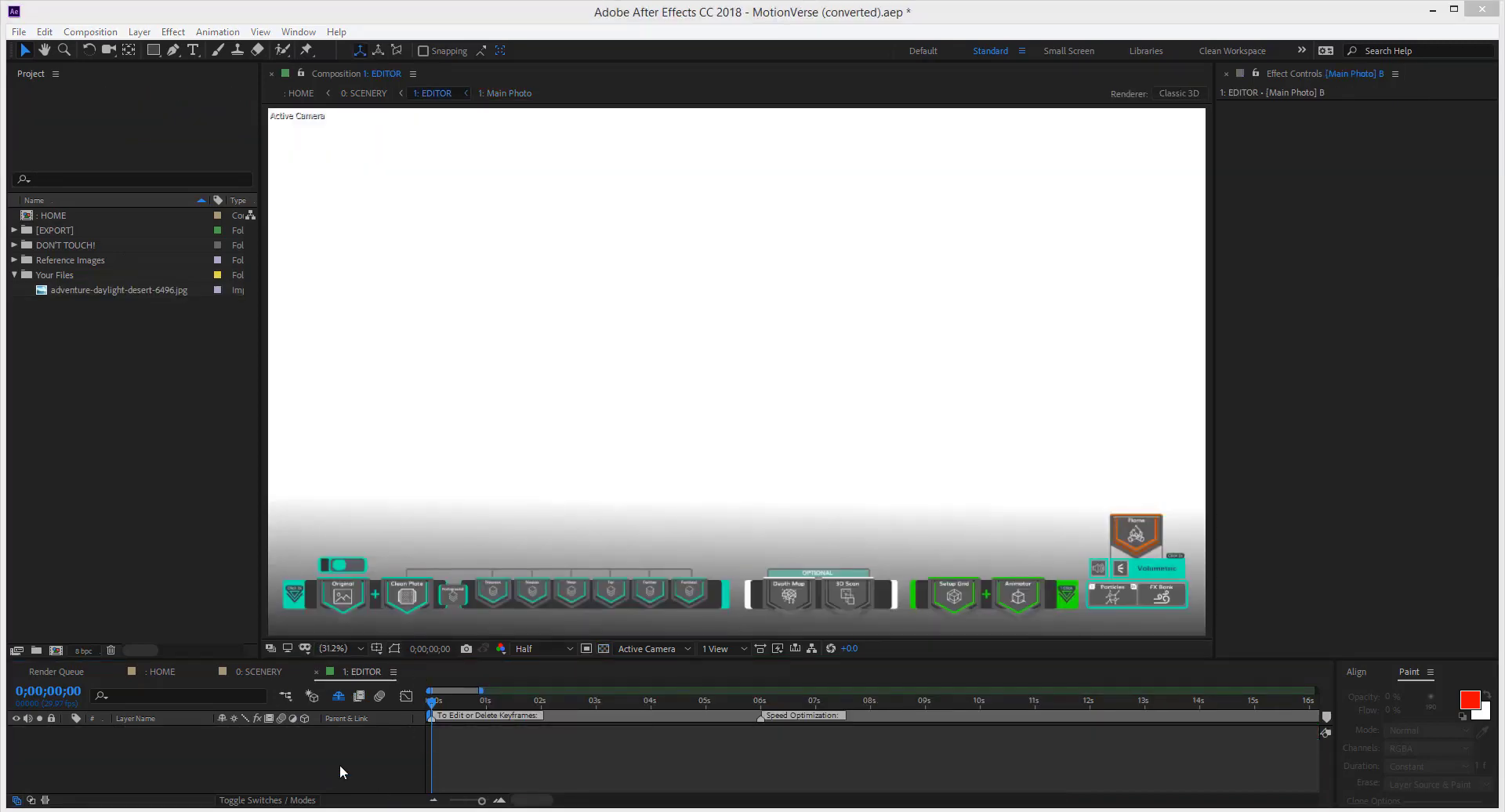
Open Object 0 Foreground M and paste the desert photo, moving it below the Drop Photo layer
double_click(455, 598)
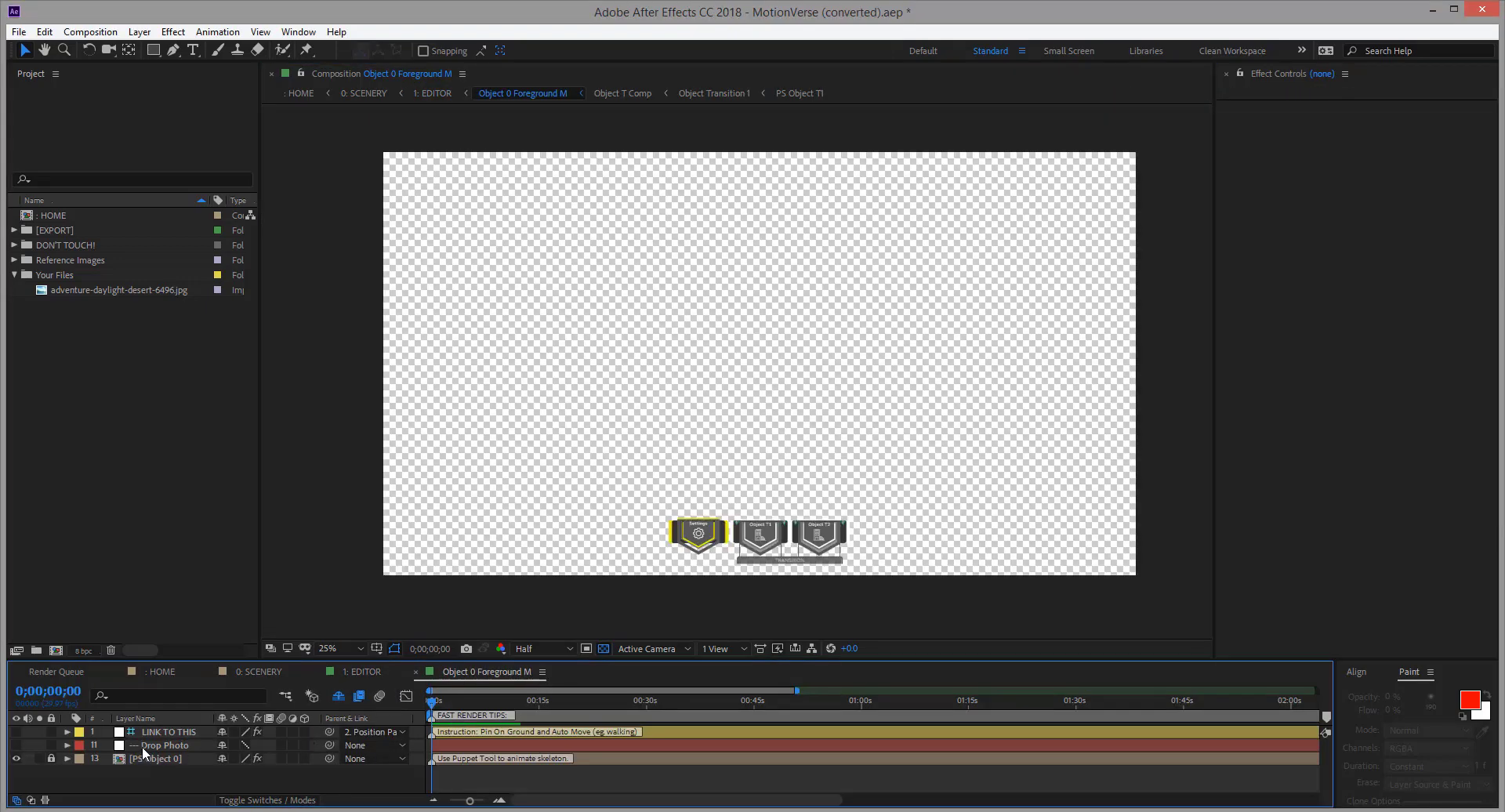
click(146, 746)
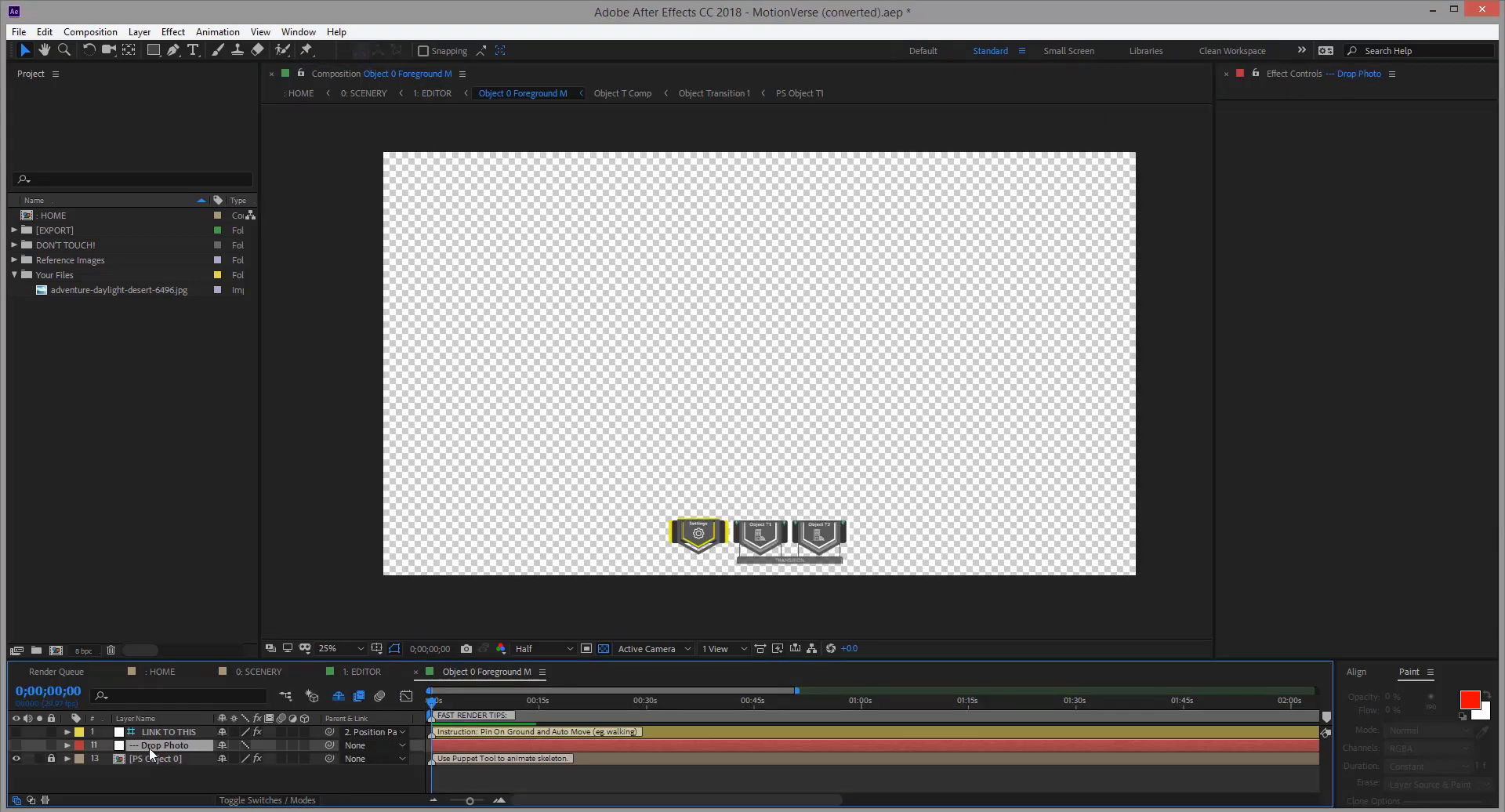
click(43, 33)
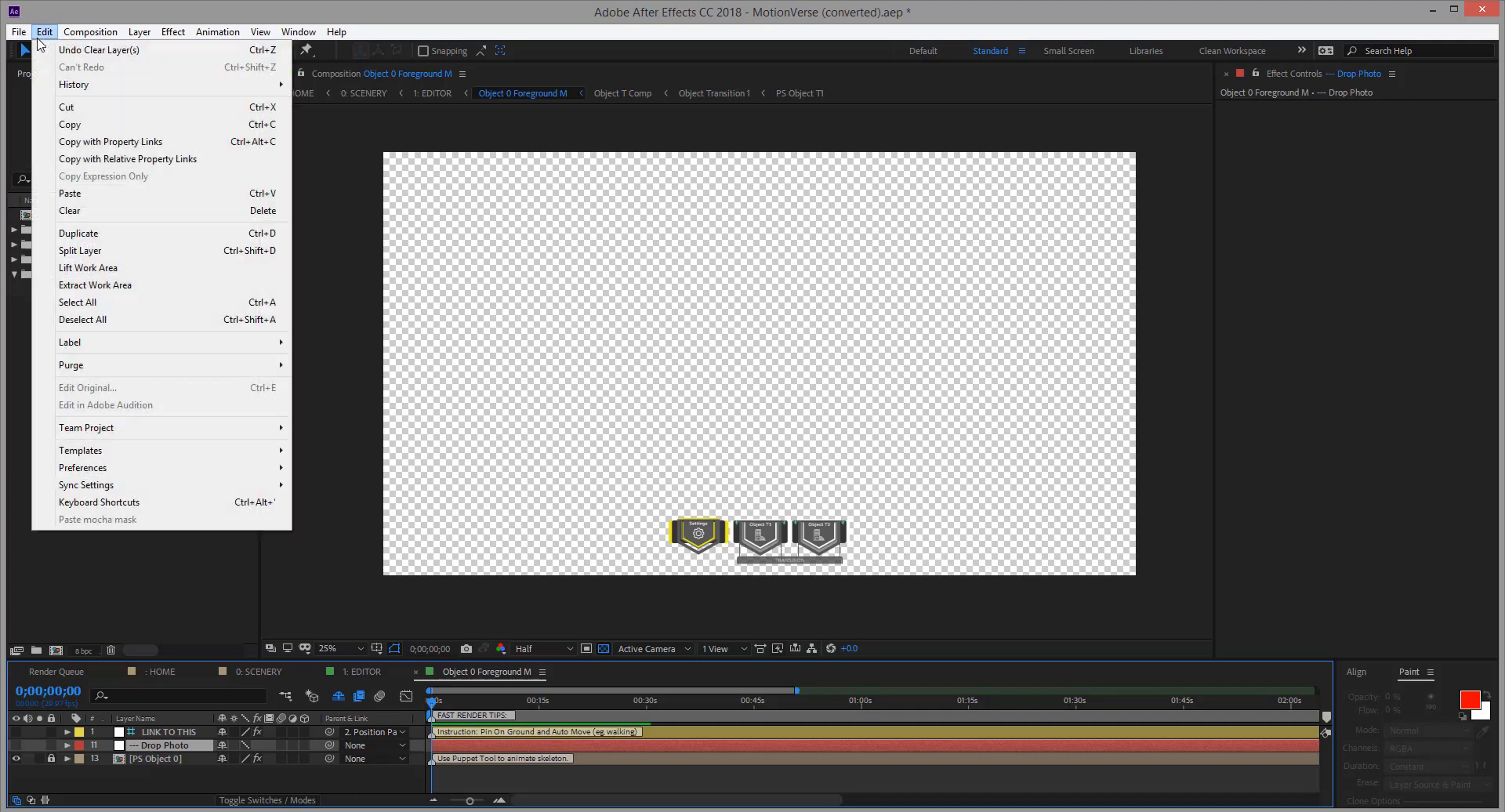
click(78, 193)
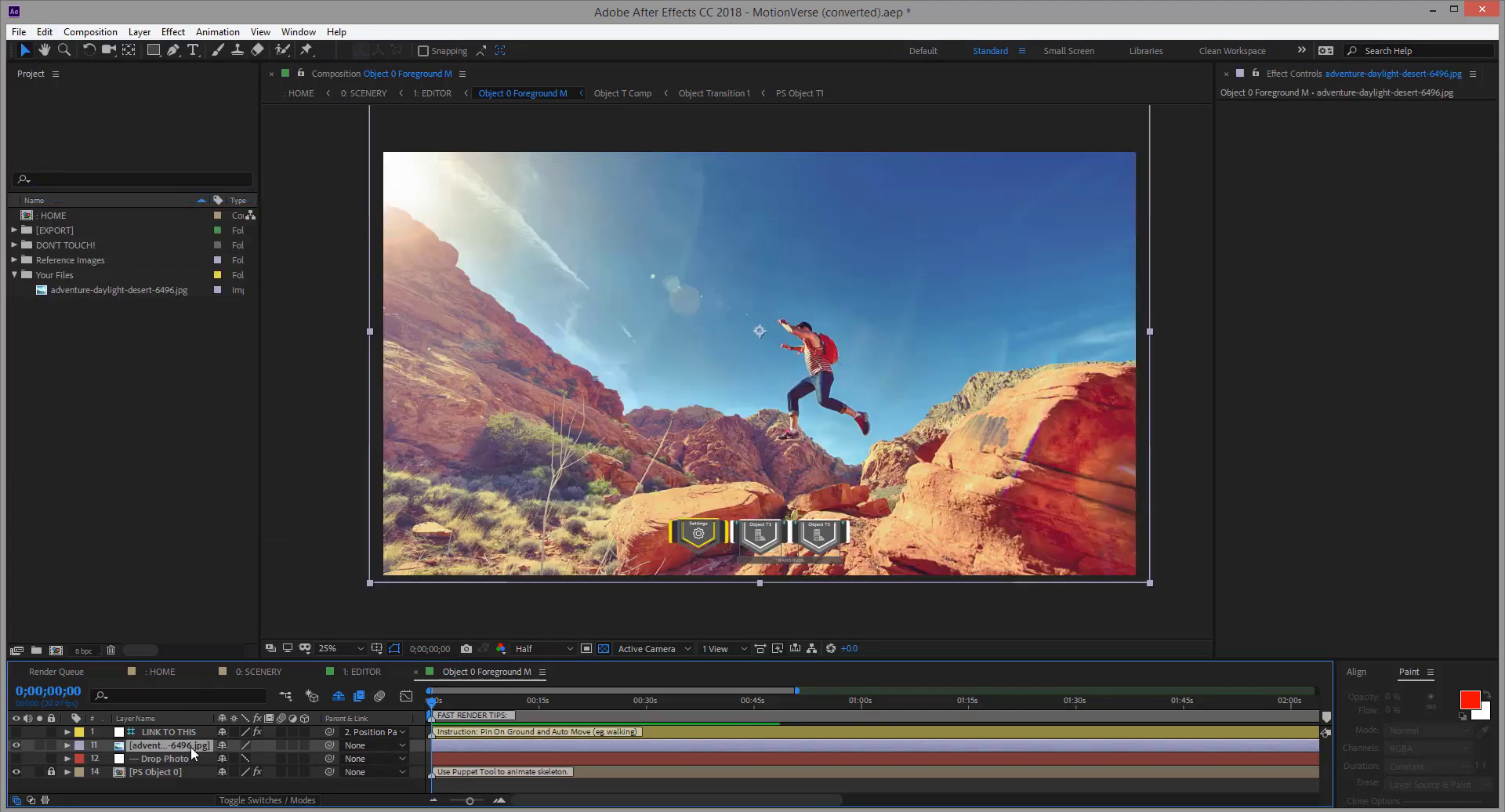
drag(194, 753, 192, 768)
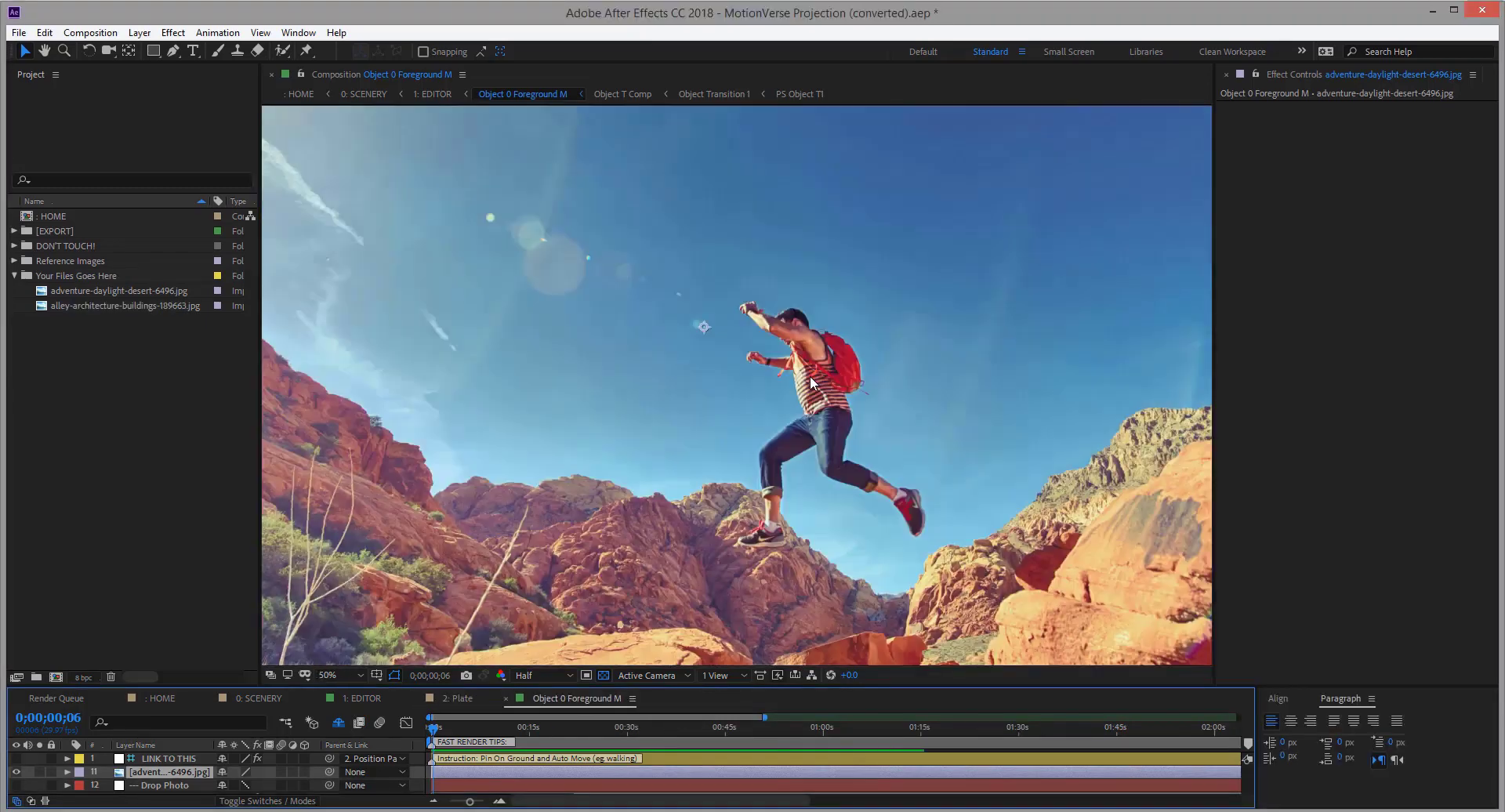
Zoom in and pan the viewer onto the jumping man
scroll(810, 377, up, 2)
key(h)
drag(810, 384, 764, 344)
key(v)
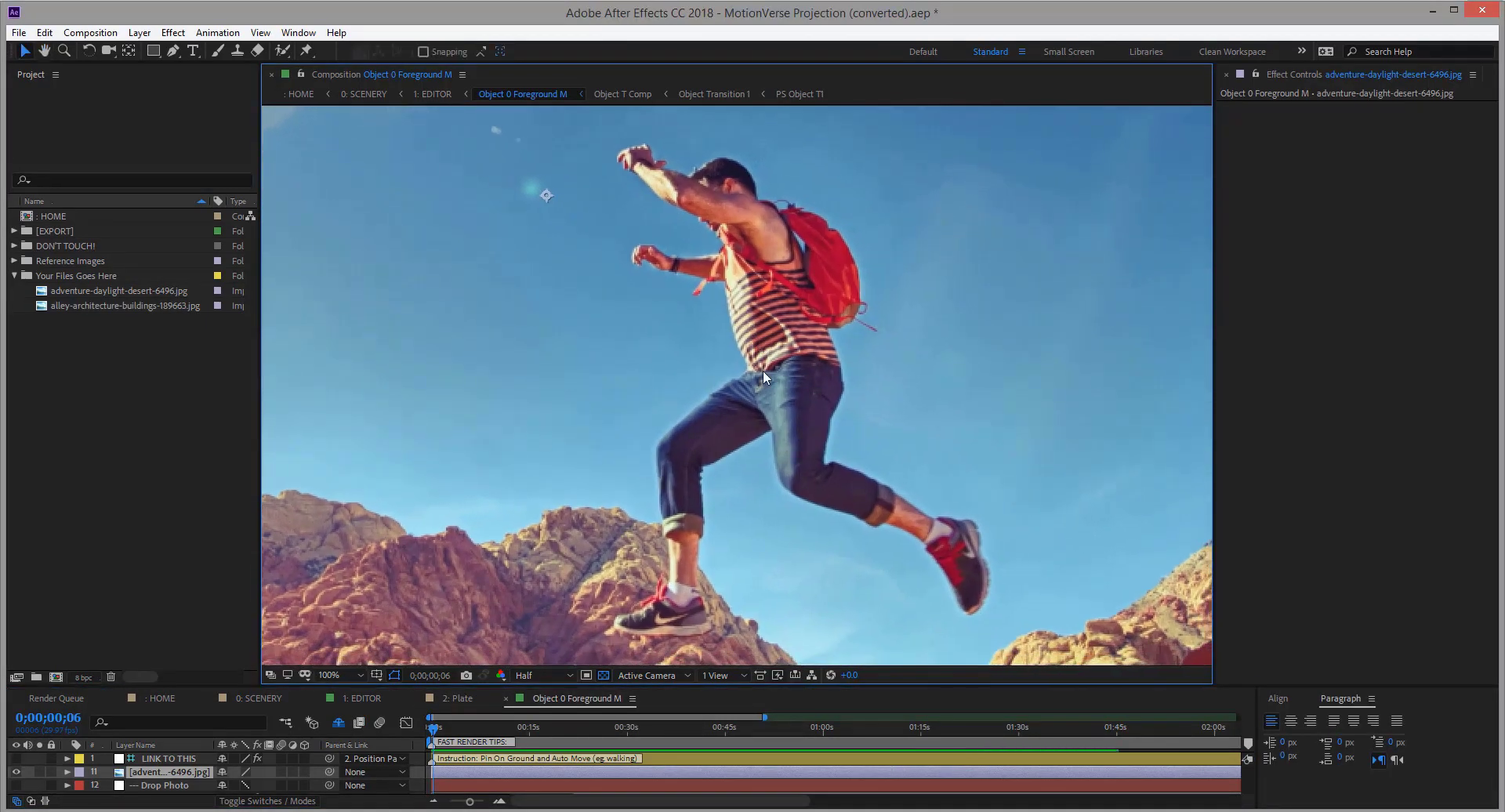
With the Pen tool, start the mask at the man's chest and trace down the torso and front leg to the knee
click(174, 52)
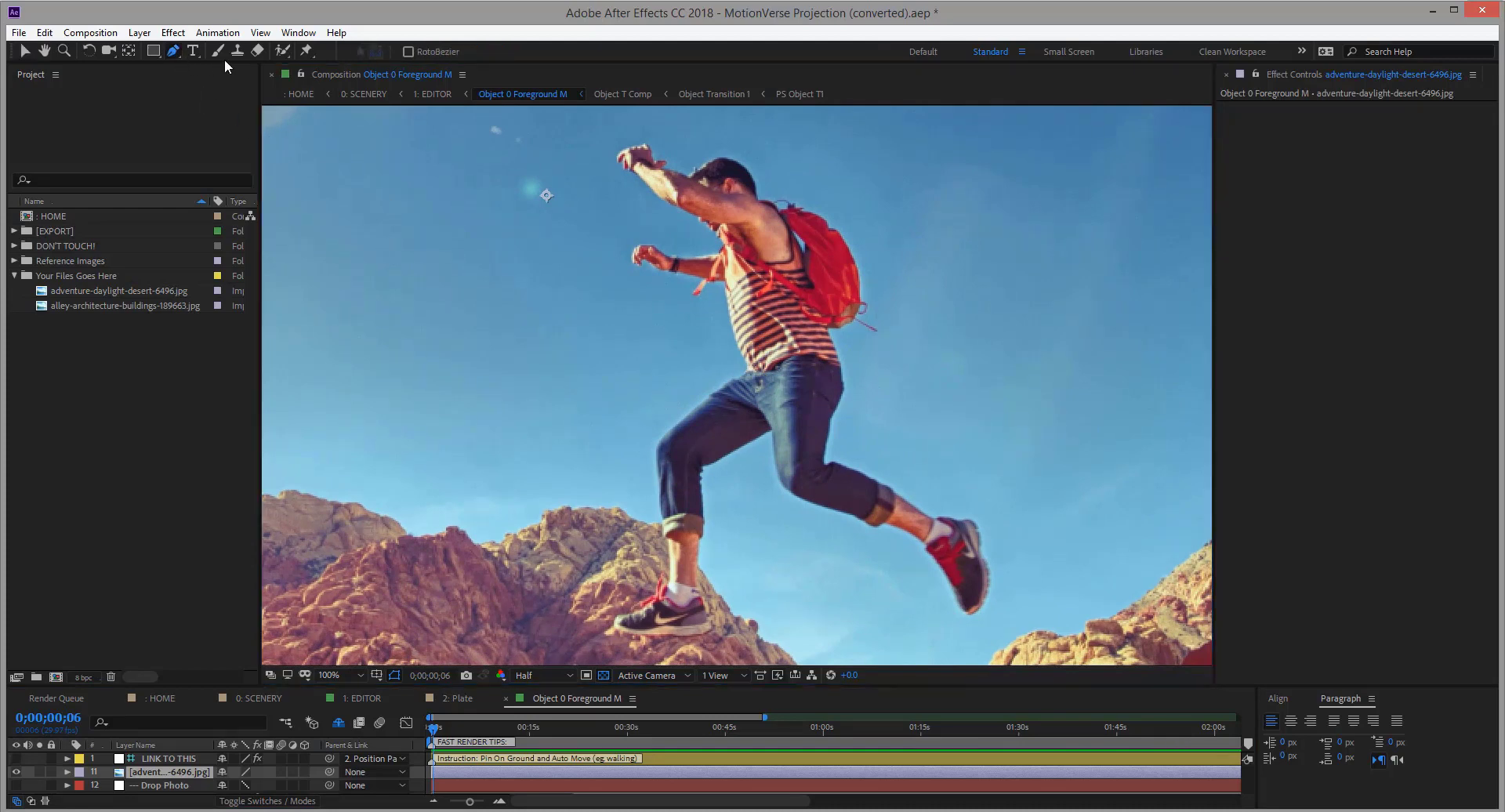
click(726, 280)
drag(747, 366, 765, 387)
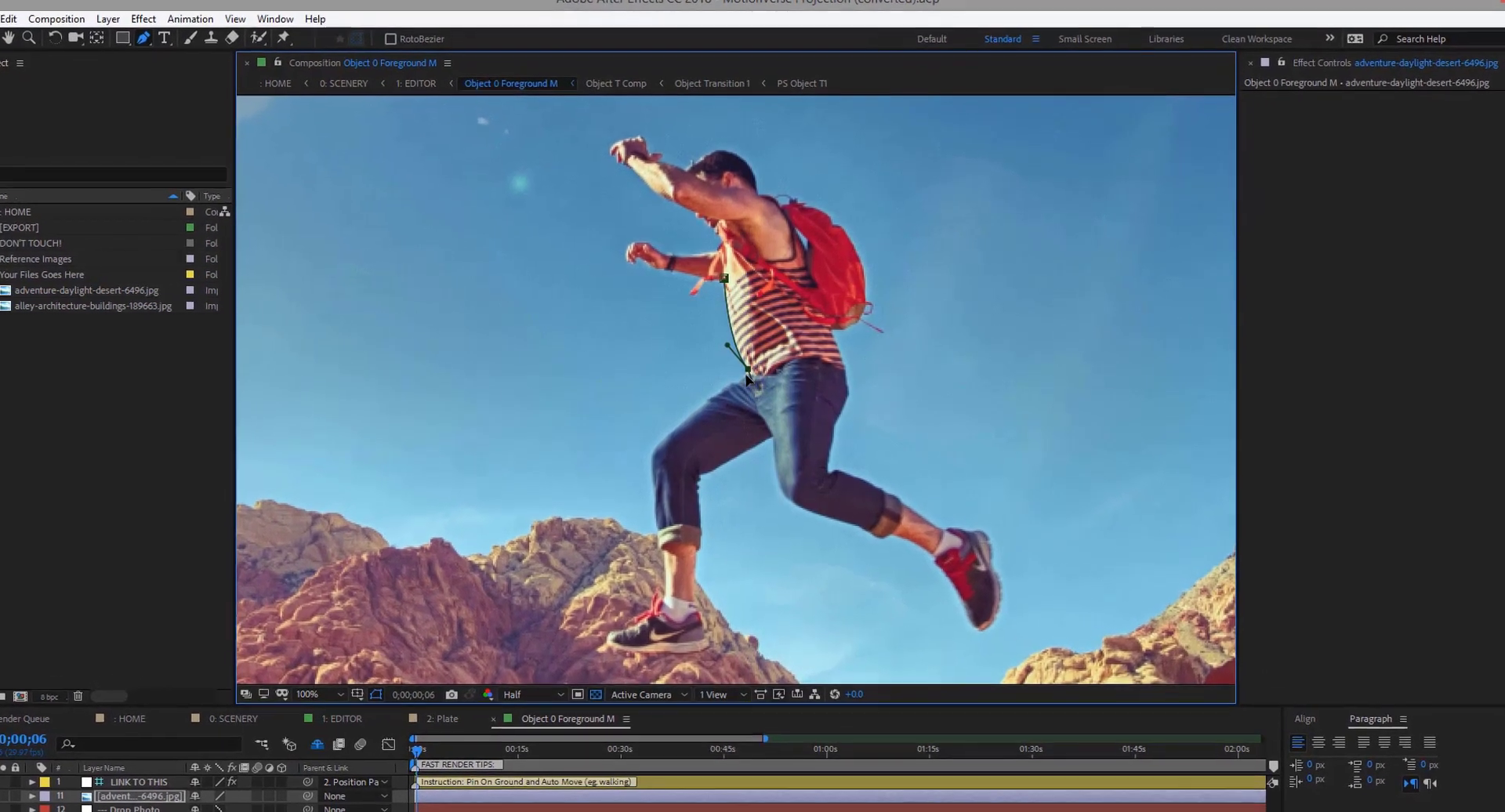
click(733, 381)
click(717, 392)
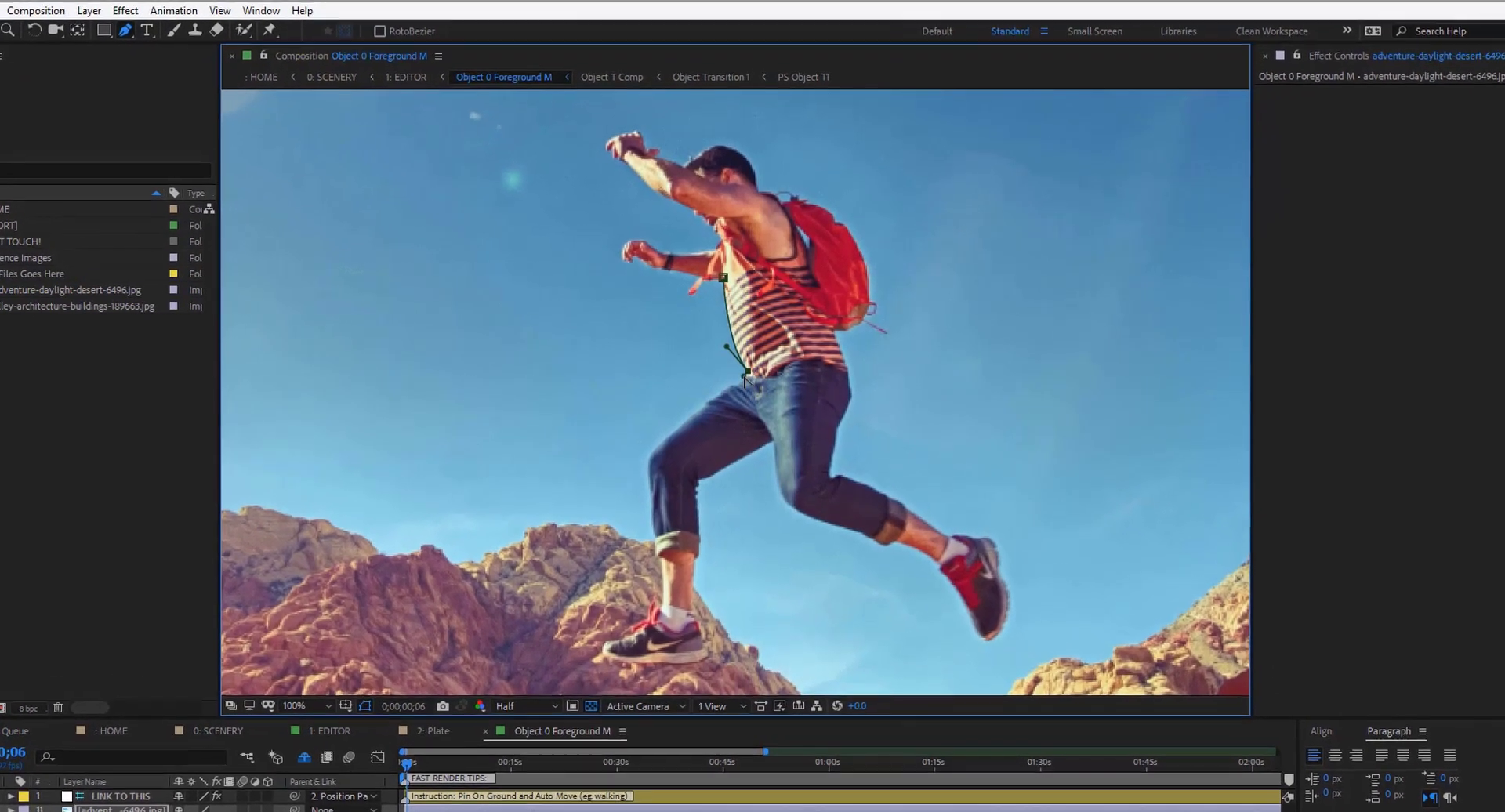
click(695, 408)
click(657, 448)
click(652, 476)
click(655, 515)
click(660, 543)
Trace the mask down the front shin, around the shoe's bottom, and back up the calf to the knee
click(649, 633)
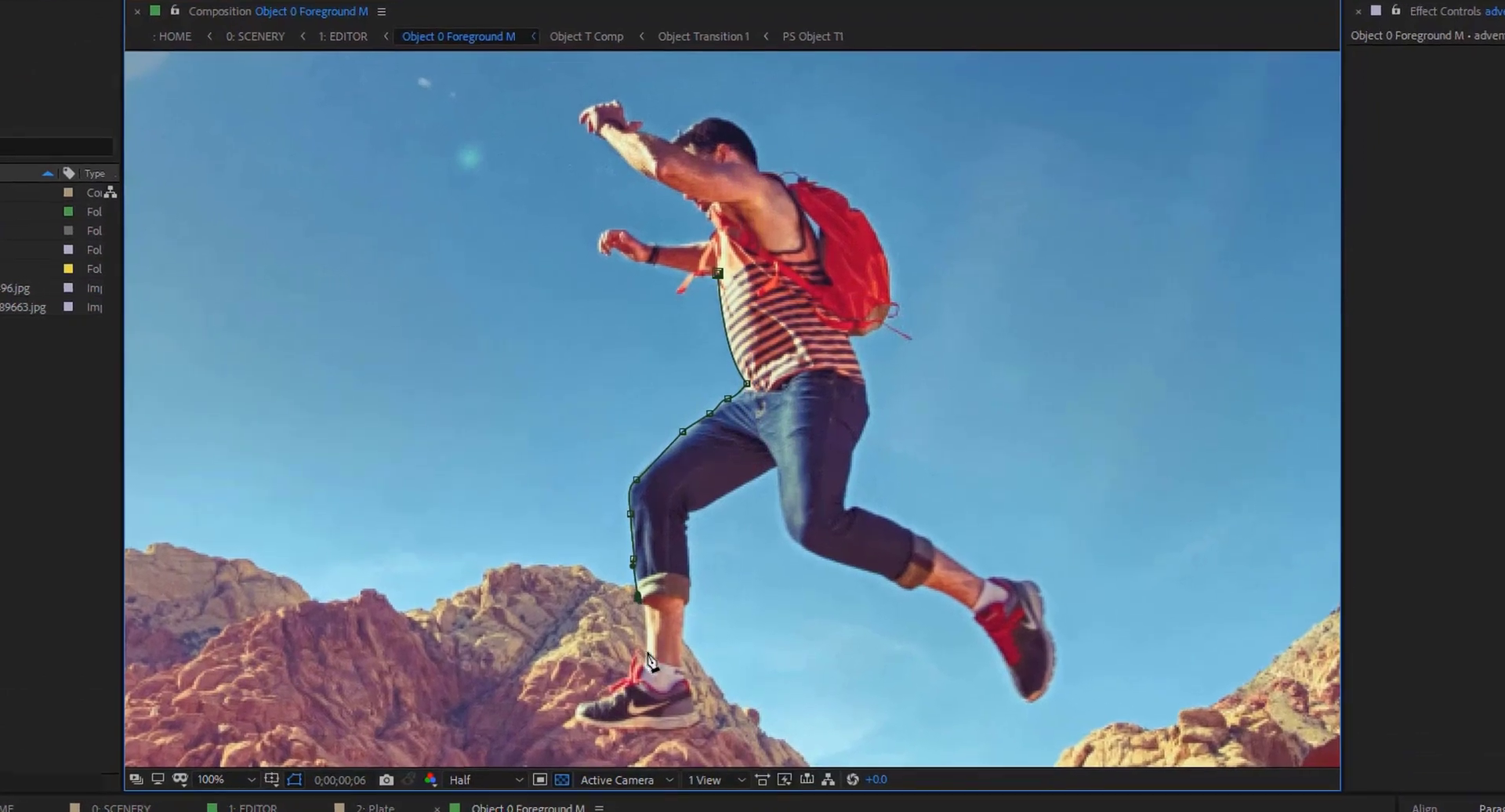
click(632, 657)
click(604, 677)
click(592, 683)
click(564, 769)
click(605, 776)
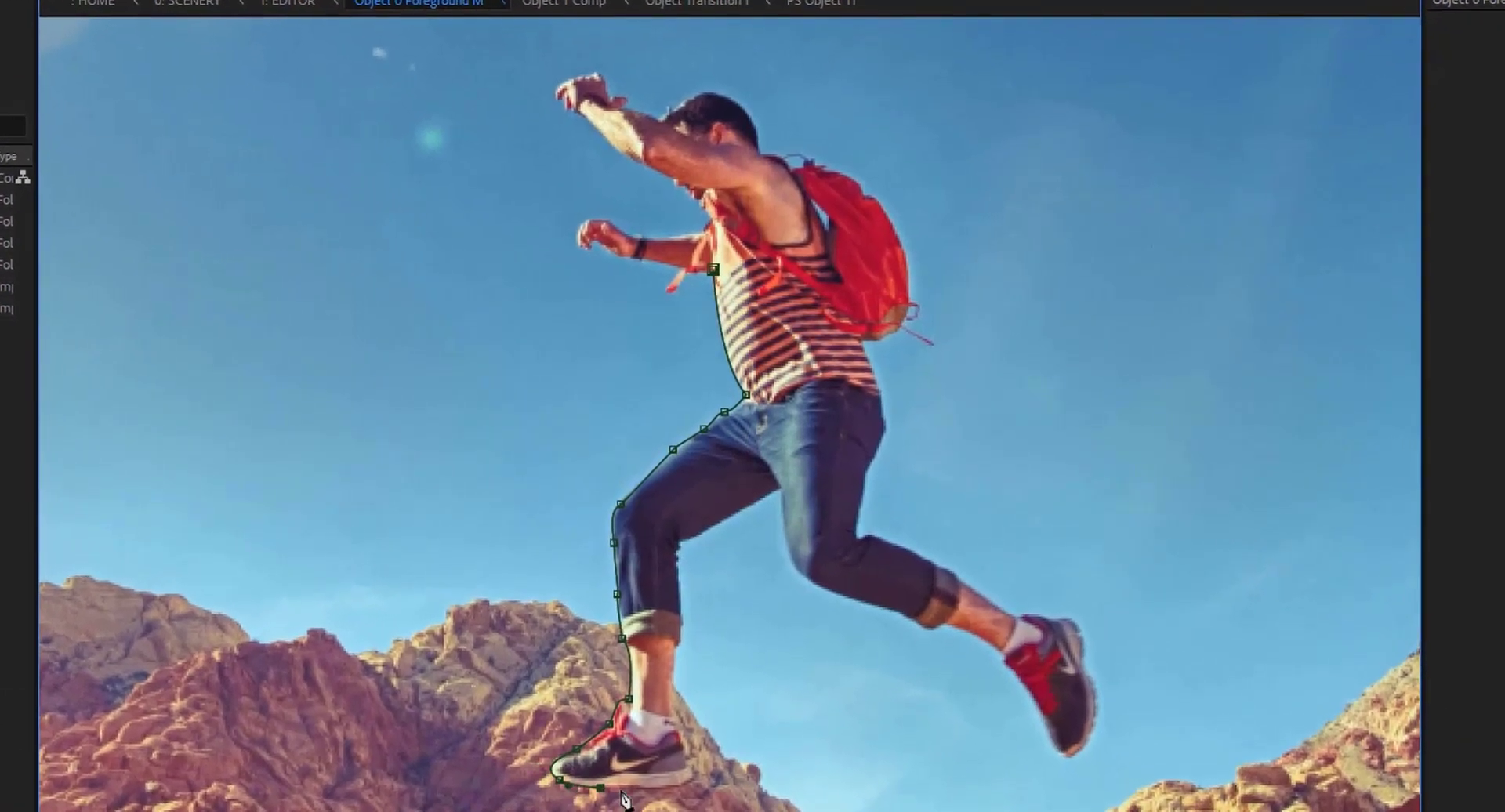
click(642, 777)
click(695, 768)
click(691, 732)
click(674, 694)
click(677, 640)
click(681, 601)
click(675, 574)
click(682, 550)
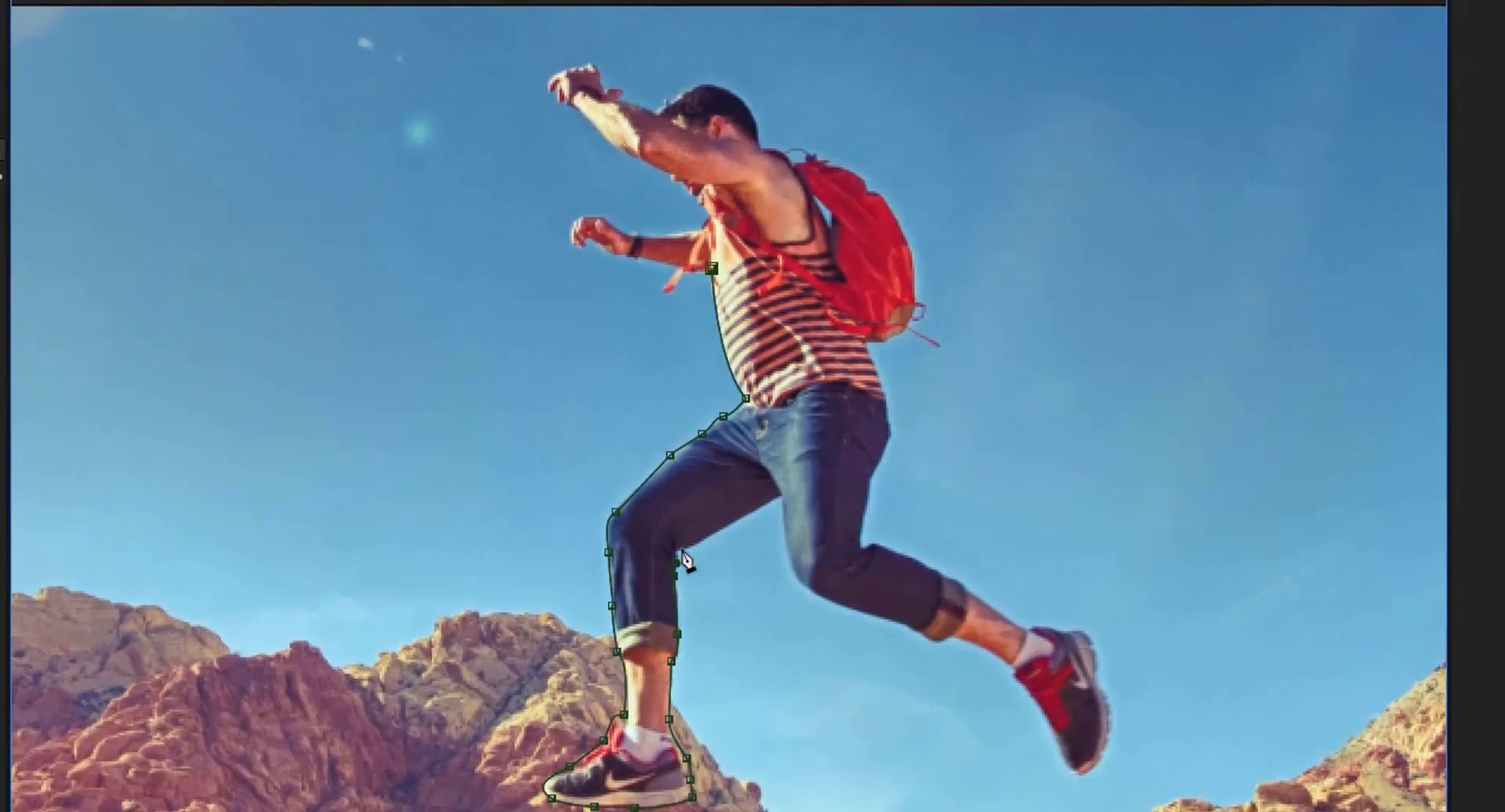
Carry the mask across the crotch and down the other leg to the back shoe's toe
click(780, 497)
click(797, 579)
click(862, 610)
click(899, 623)
click(926, 633)
click(947, 639)
click(1009, 666)
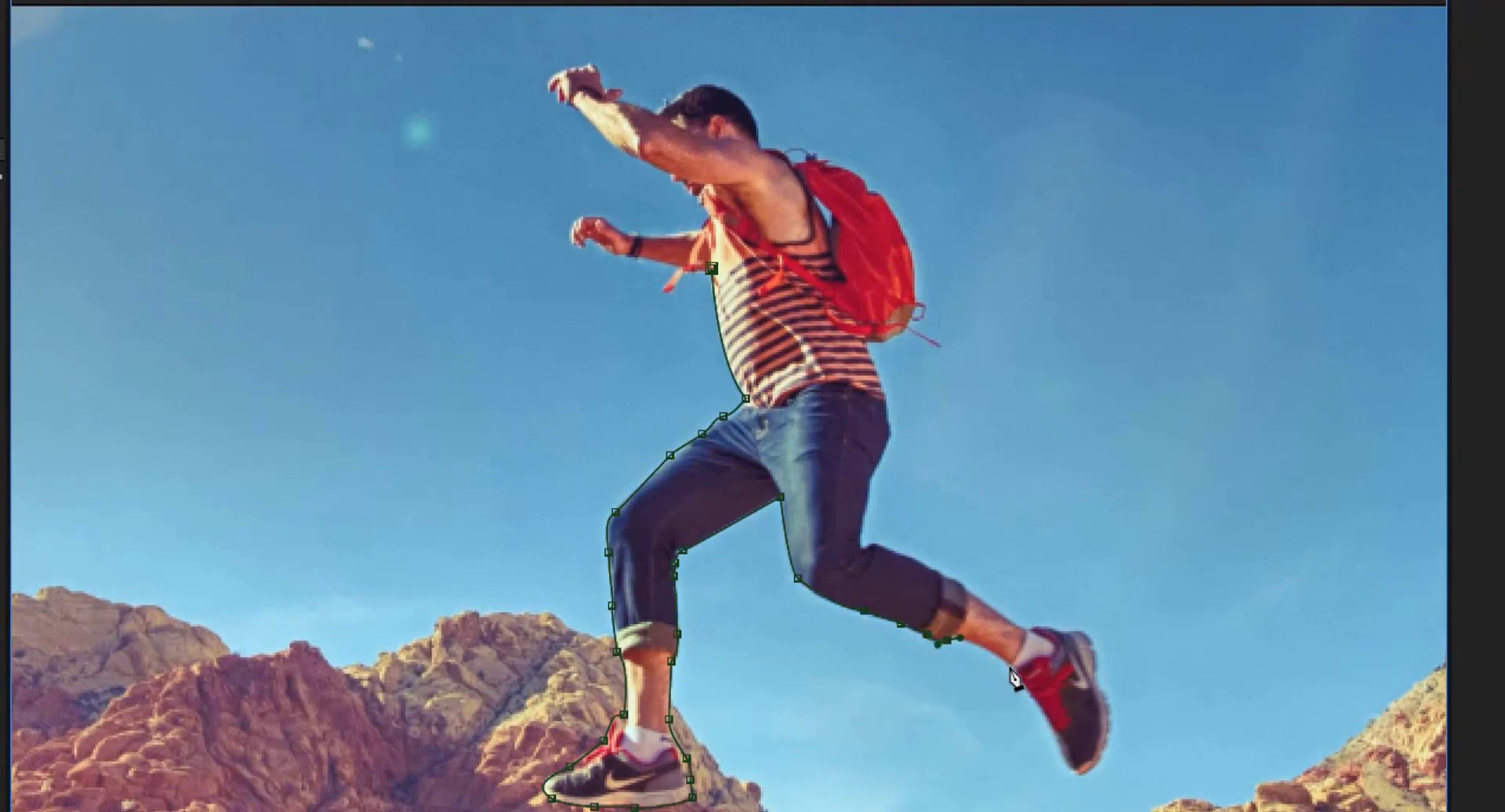
click(1021, 689)
click(1056, 741)
click(1059, 755)
drag(1085, 772, 1102, 765)
Trace the mask up the front of the back shoe, the shin and thigh to the hip
click(1097, 686)
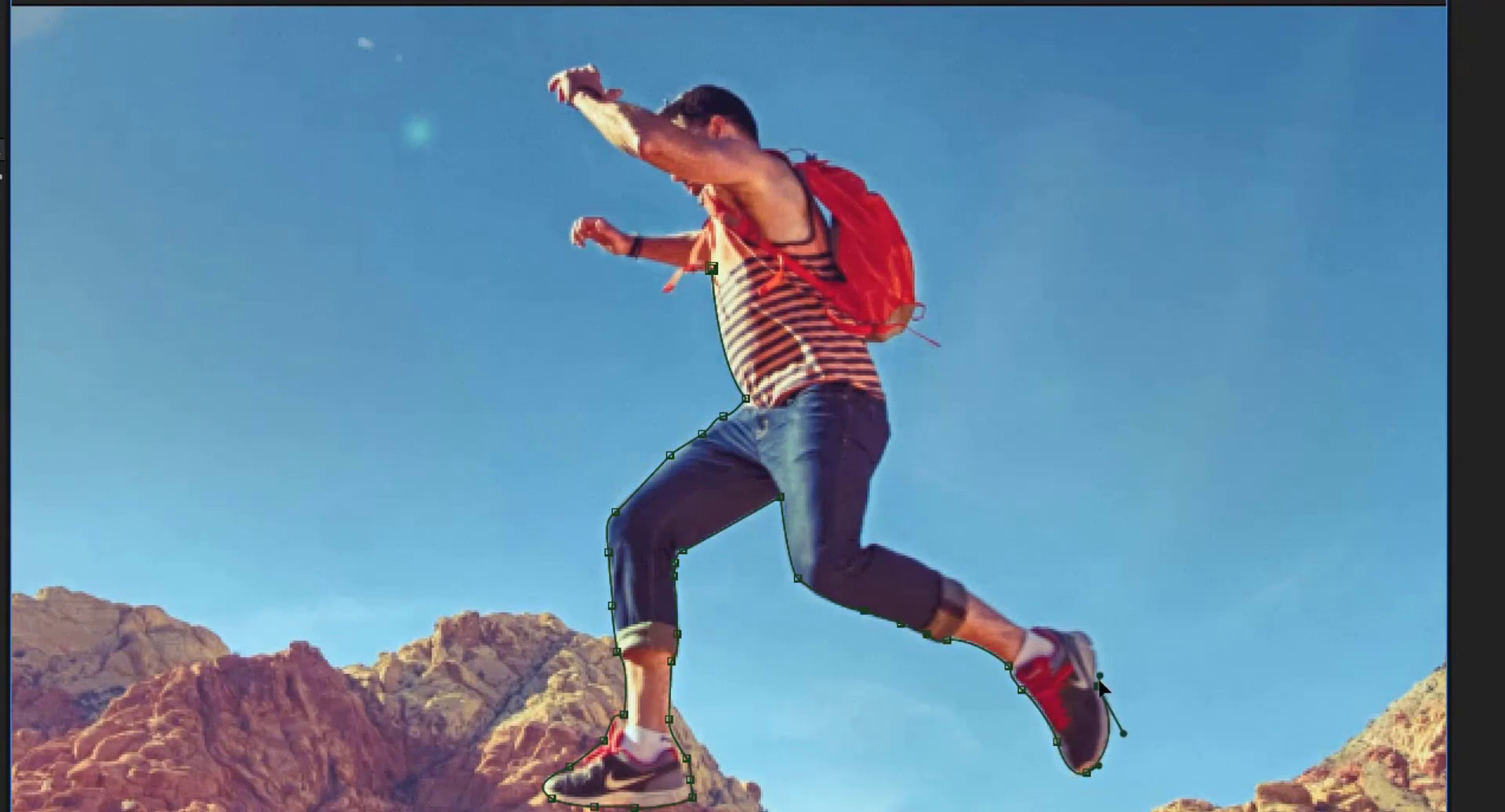
click(1098, 668)
click(1081, 631)
click(1053, 628)
click(1027, 628)
click(966, 587)
click(940, 574)
click(876, 546)
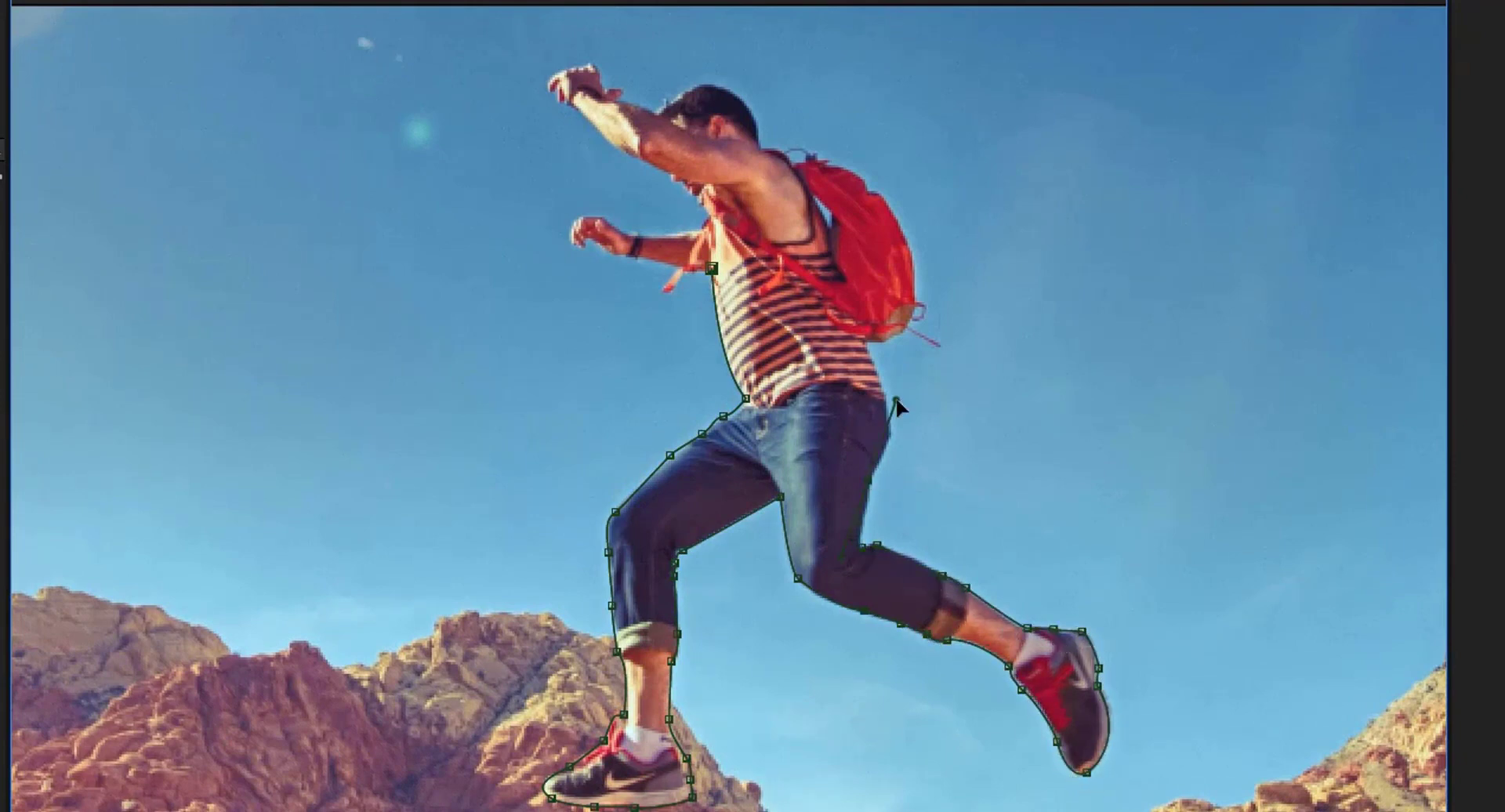
scroll(869, 482, up, 2)
click(870, 478)
click(890, 421)
click(884, 396)
scroll(885, 396, up, 4)
click(867, 350)
drag(884, 340, 904, 335)
Outline the backpack strap, its end, and the backpack's edge and top with the mask
click(925, 460)
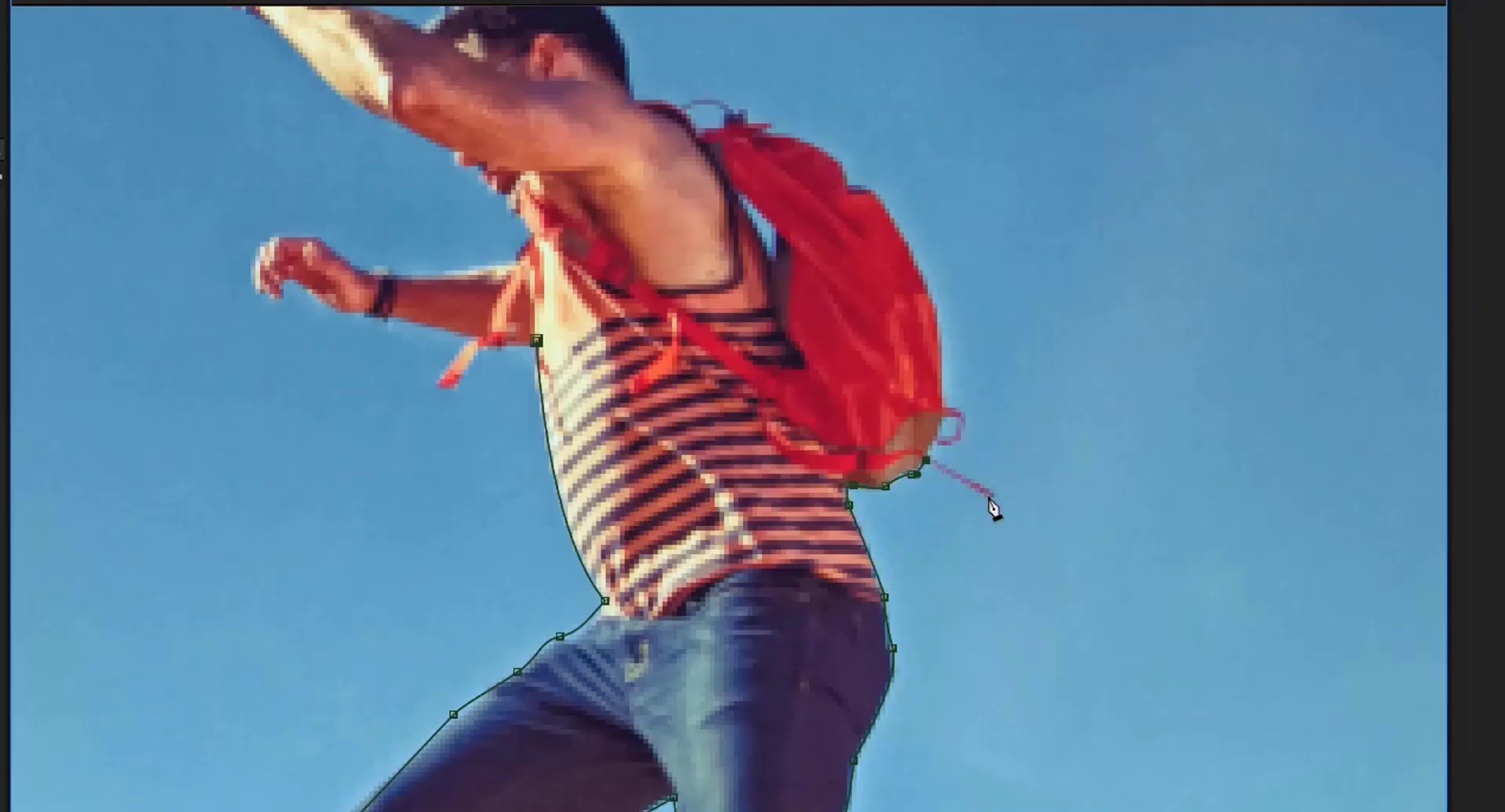
click(985, 483)
scroll(987, 487, up, 2)
click(988, 494)
click(931, 450)
click(937, 443)
click(962, 435)
drag(961, 410, 958, 408)
scroll(909, 359, down, 2)
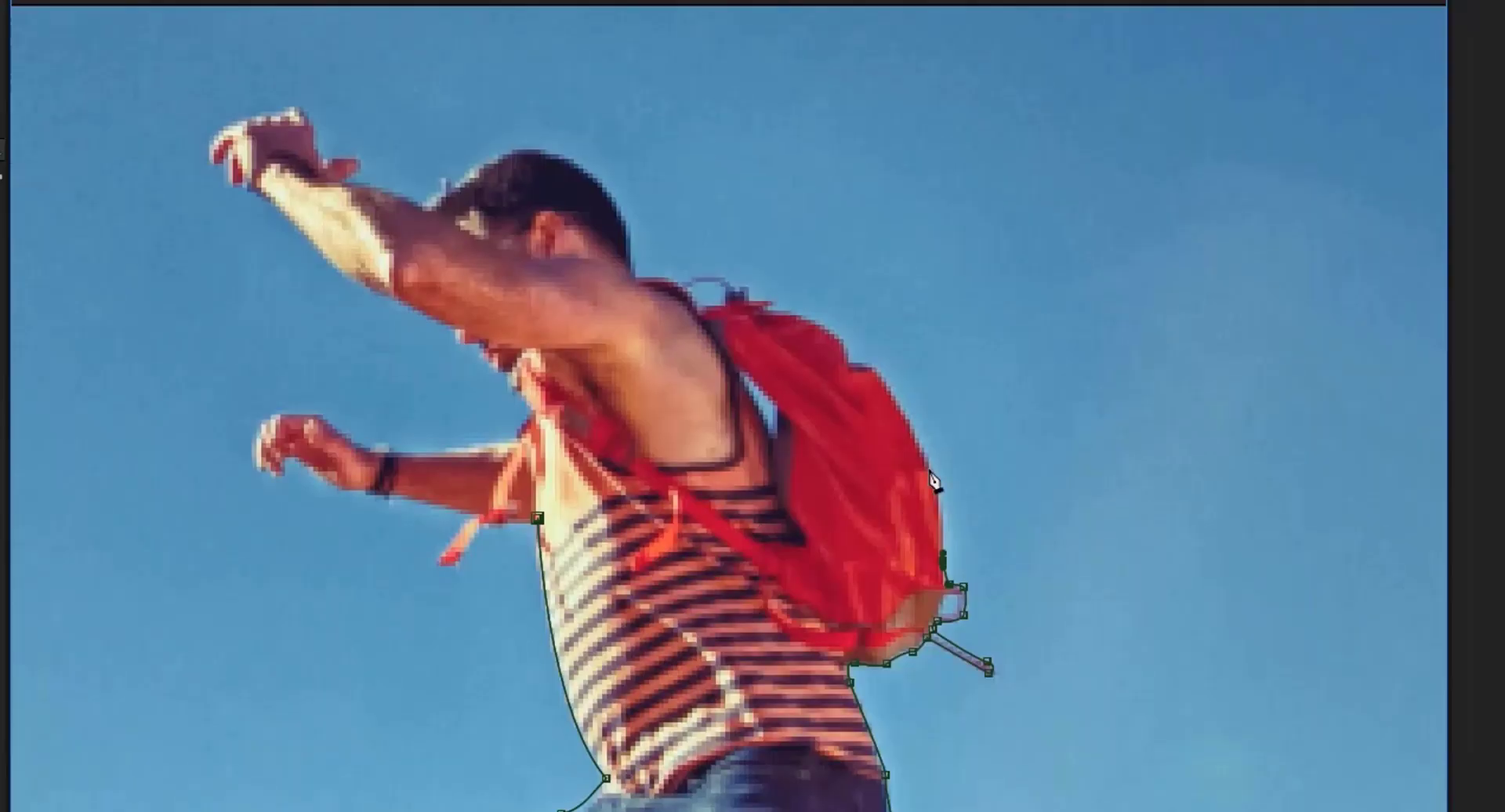
click(941, 561)
click(905, 412)
click(879, 373)
click(850, 356)
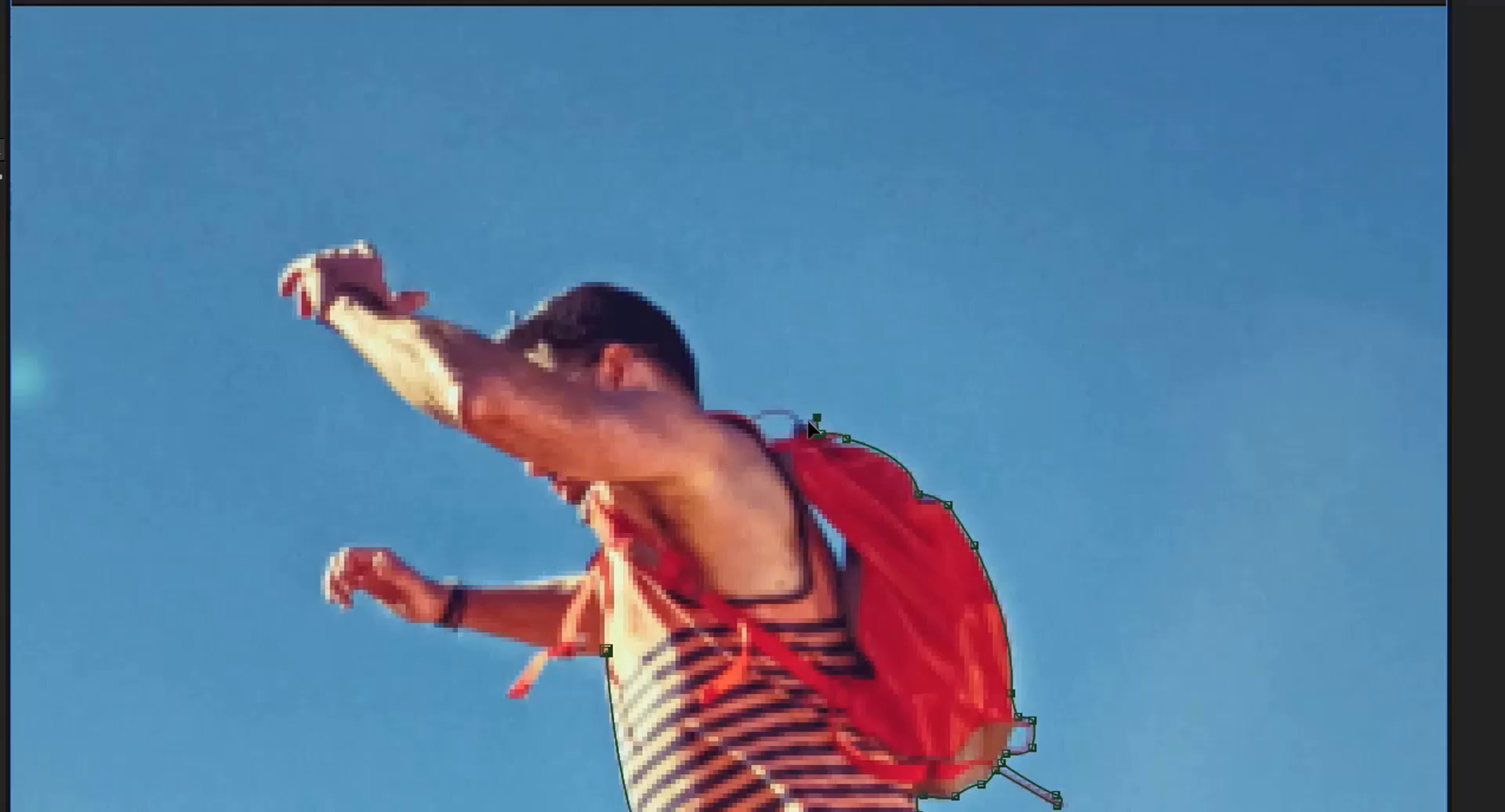
scroll(795, 423, up, 1)
drag(710, 420, 688, 412)
Continue the mask along the neck, over the head and around the raised hand
click(609, 397)
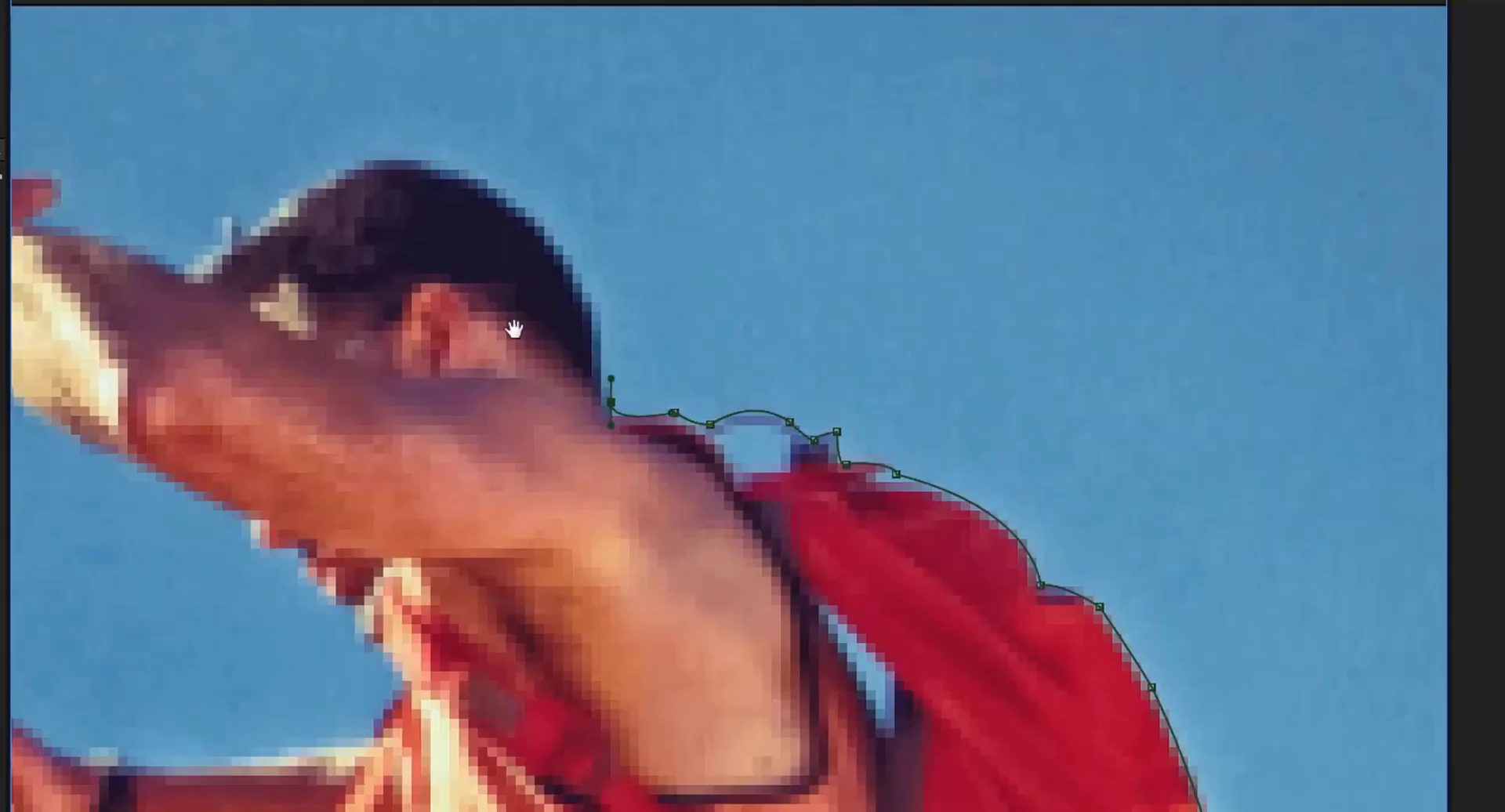
scroll(511, 329, up, 3)
drag(480, 171, 532, 224)
drag(217, 155, 159, 201)
click(174, 263)
scroll(574, 471, left, 5)
click(37, 221)
click(607, 440)
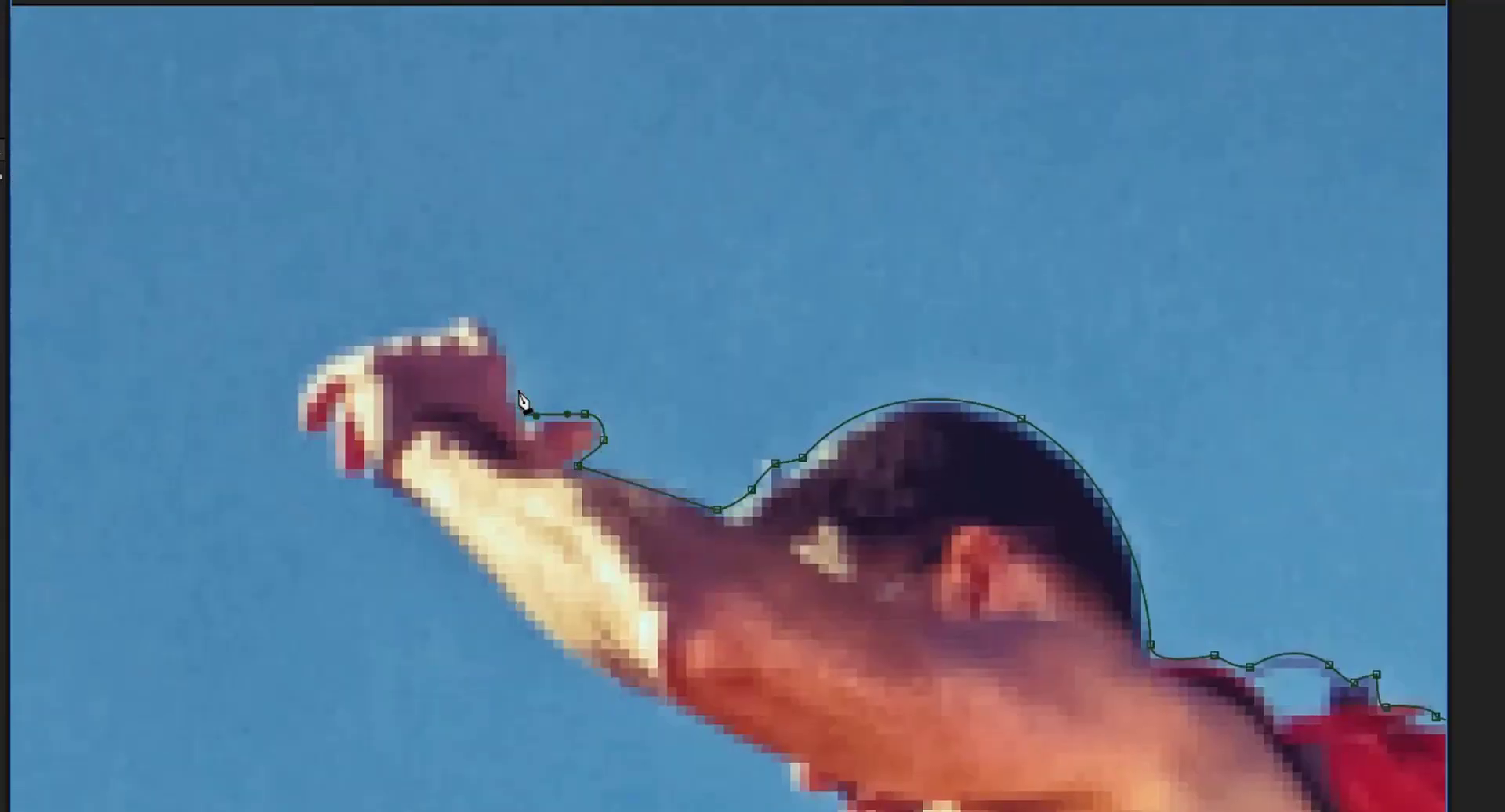
scroll(596, 447, up, 3)
scroll(595, 447, left, 5)
click(716, 454)
click(627, 467)
click(571, 580)
scroll(644, 541, down, 6)
scroll(645, 541, right, 4)
Trace the mask along the arm's underside and around the lower hand
click(641, 533)
click(736, 582)
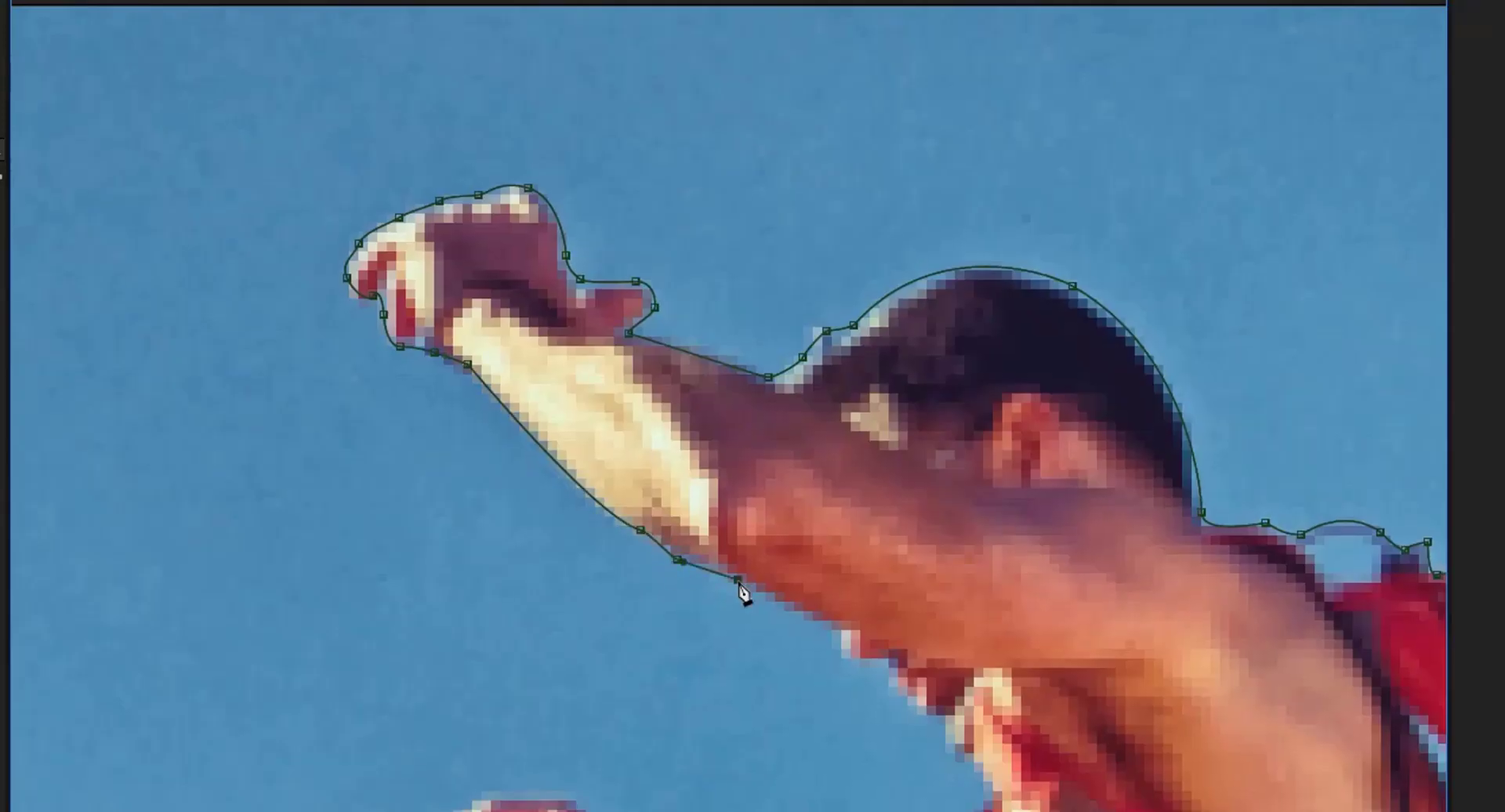
scroll(736, 584, down, 4)
scroll(737, 584, right, 5)
click(550, 414)
click(616, 486)
click(650, 529)
click(627, 599)
scroll(613, 613, left, 2)
click(503, 615)
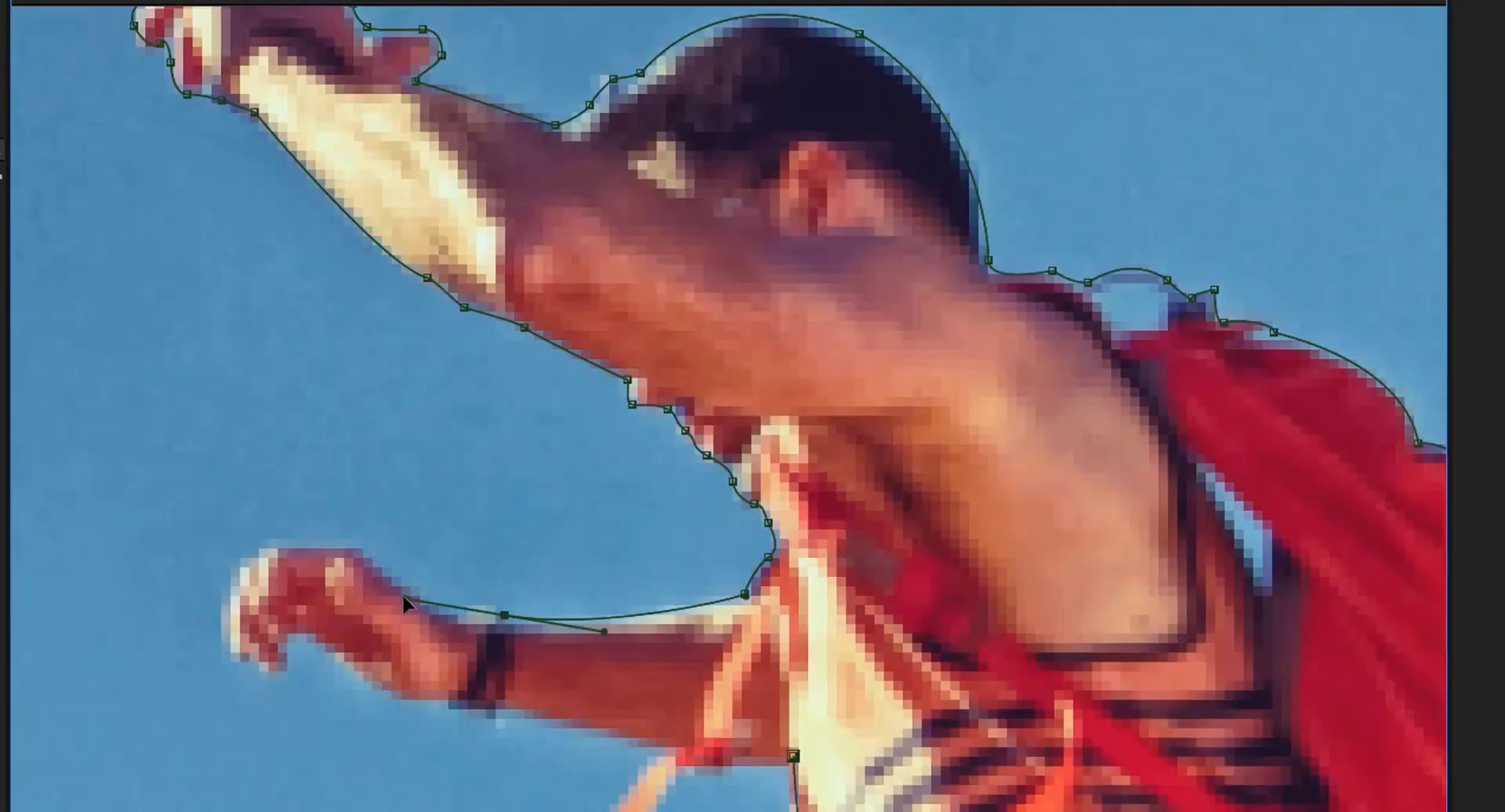
click(421, 596)
click(366, 547)
click(268, 542)
click(224, 597)
click(225, 639)
Finish along the lower arm and dangling strap, then close the mask at its first point
click(267, 674)
click(288, 659)
click(312, 637)
click(396, 698)
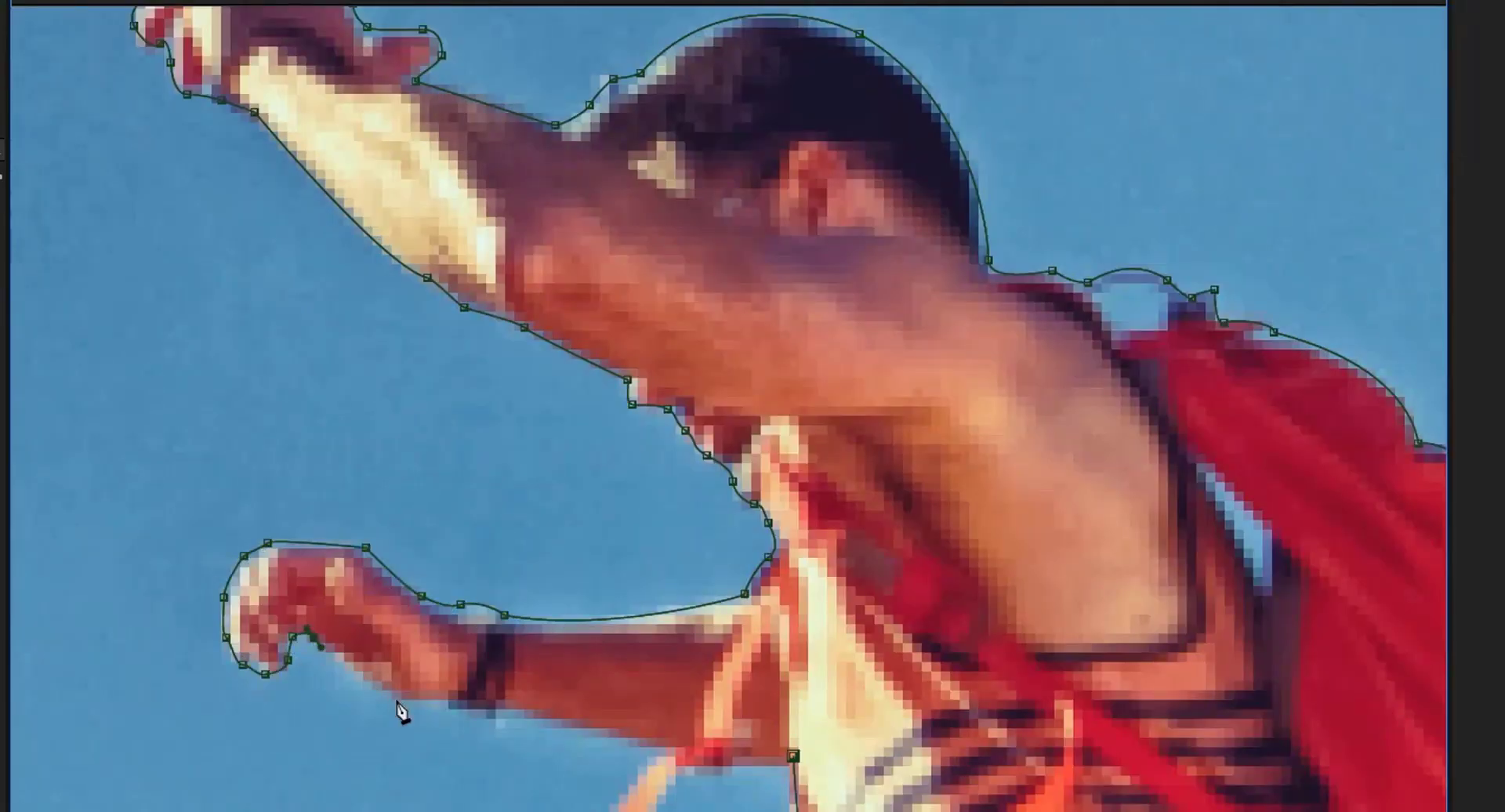
click(449, 698)
click(477, 712)
scroll(611, 728, down, 2)
scroll(611, 729, right, 2)
drag(651, 749, 634, 783)
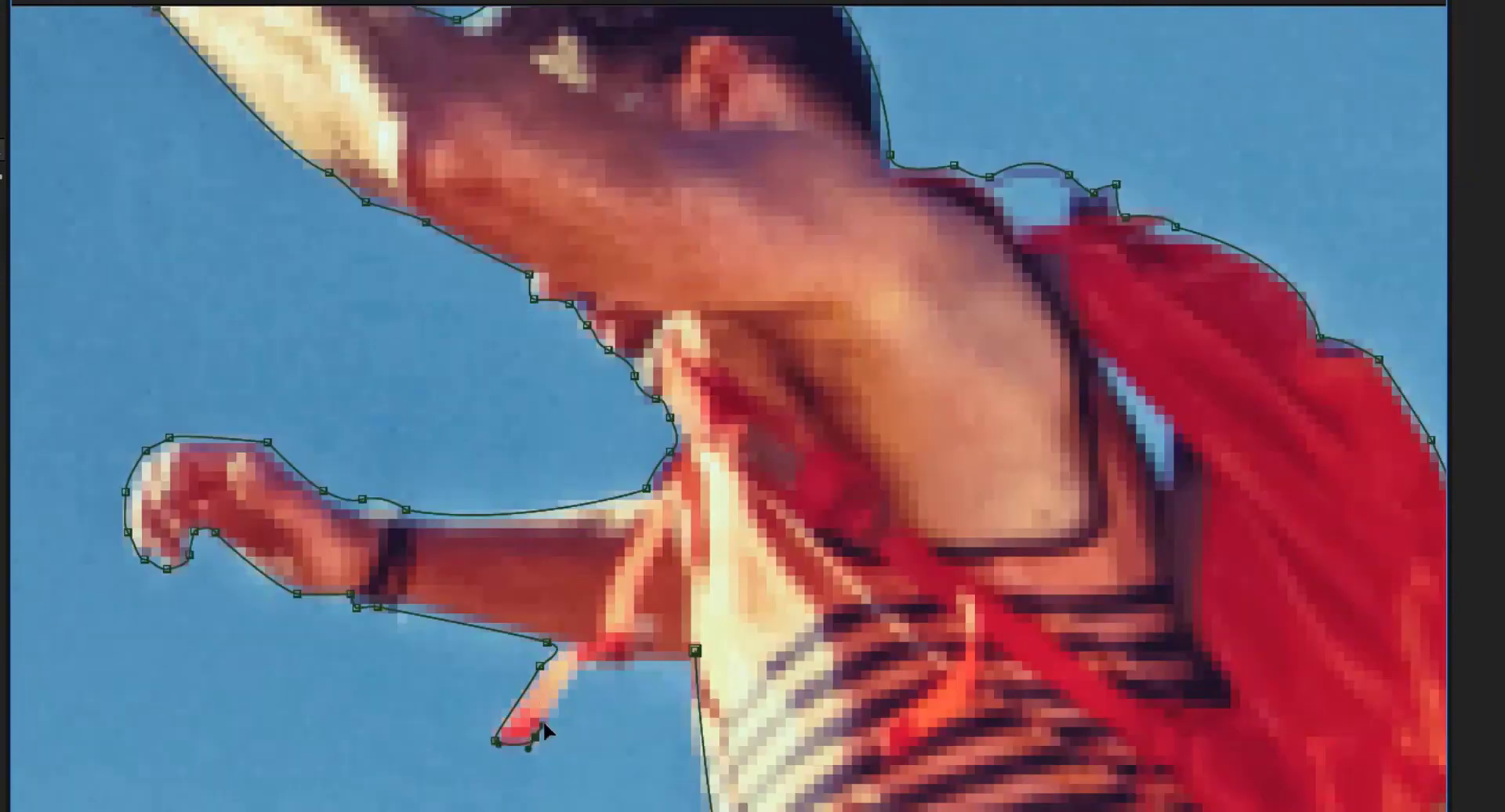
click(694, 649)
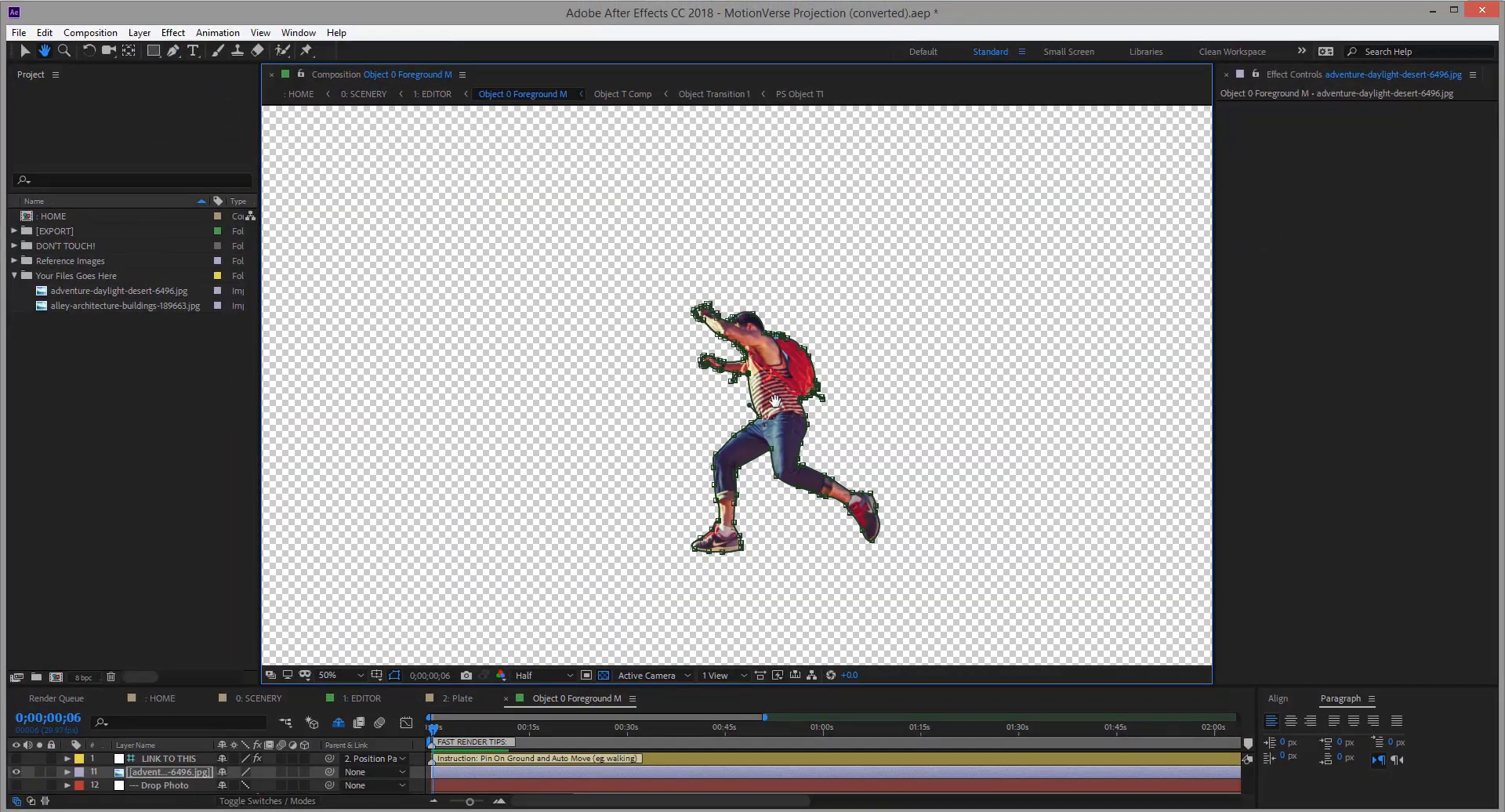
Open the Plate composition from EDITOR and add the desert photo over the placeholder layer
click(317, 743)
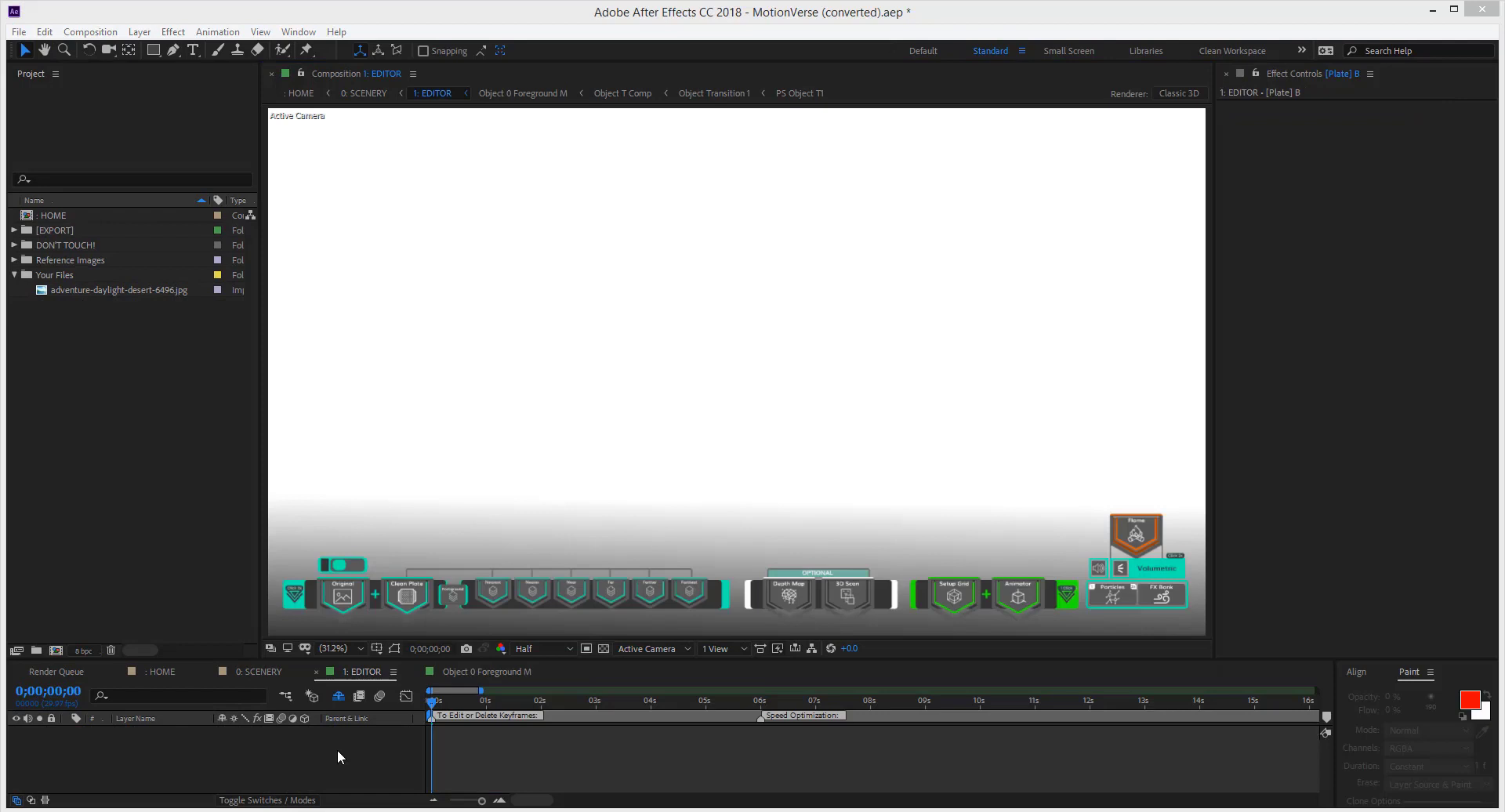
double_click(404, 594)
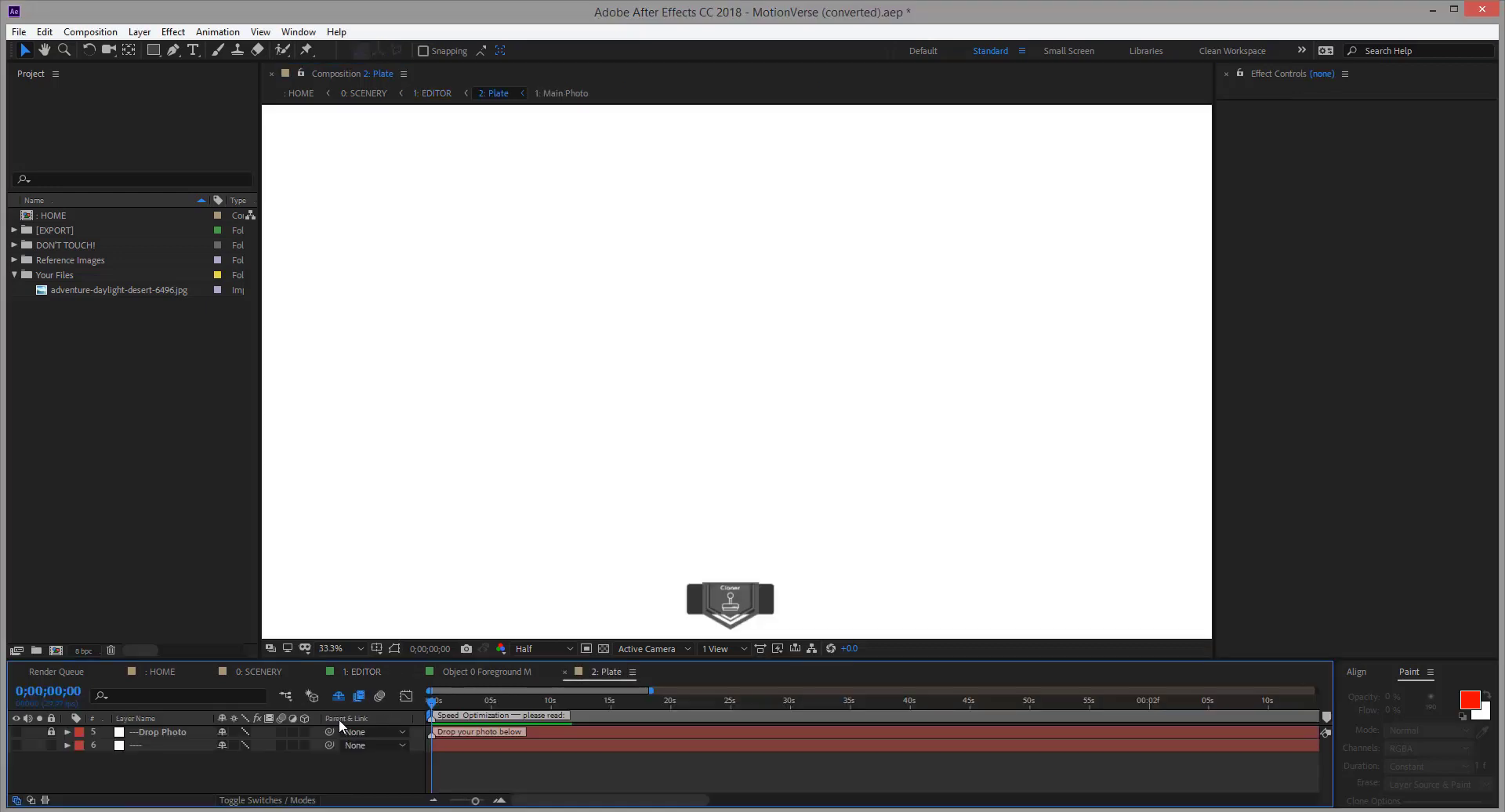
click(152, 743)
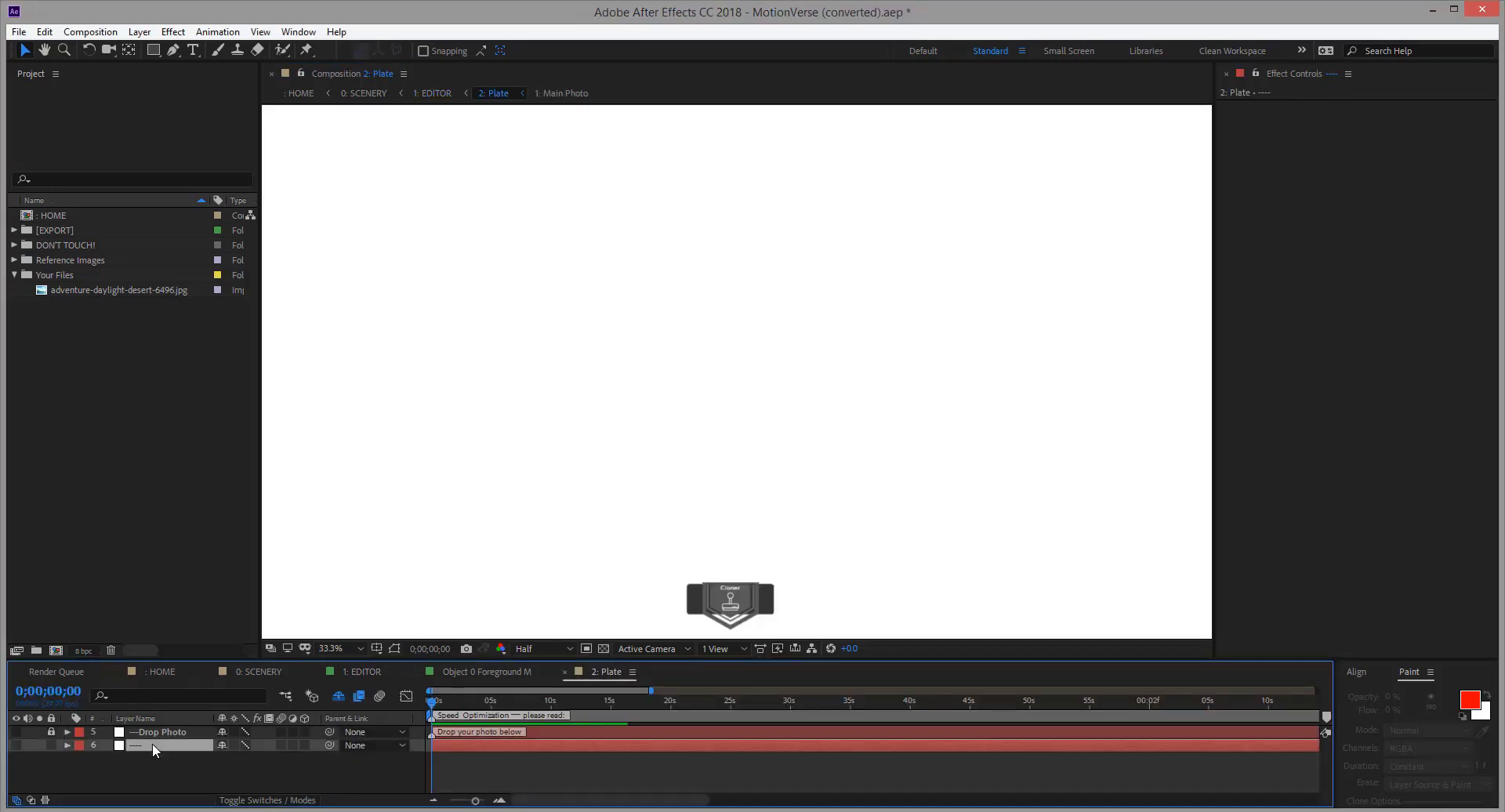
key(ctrl+/)
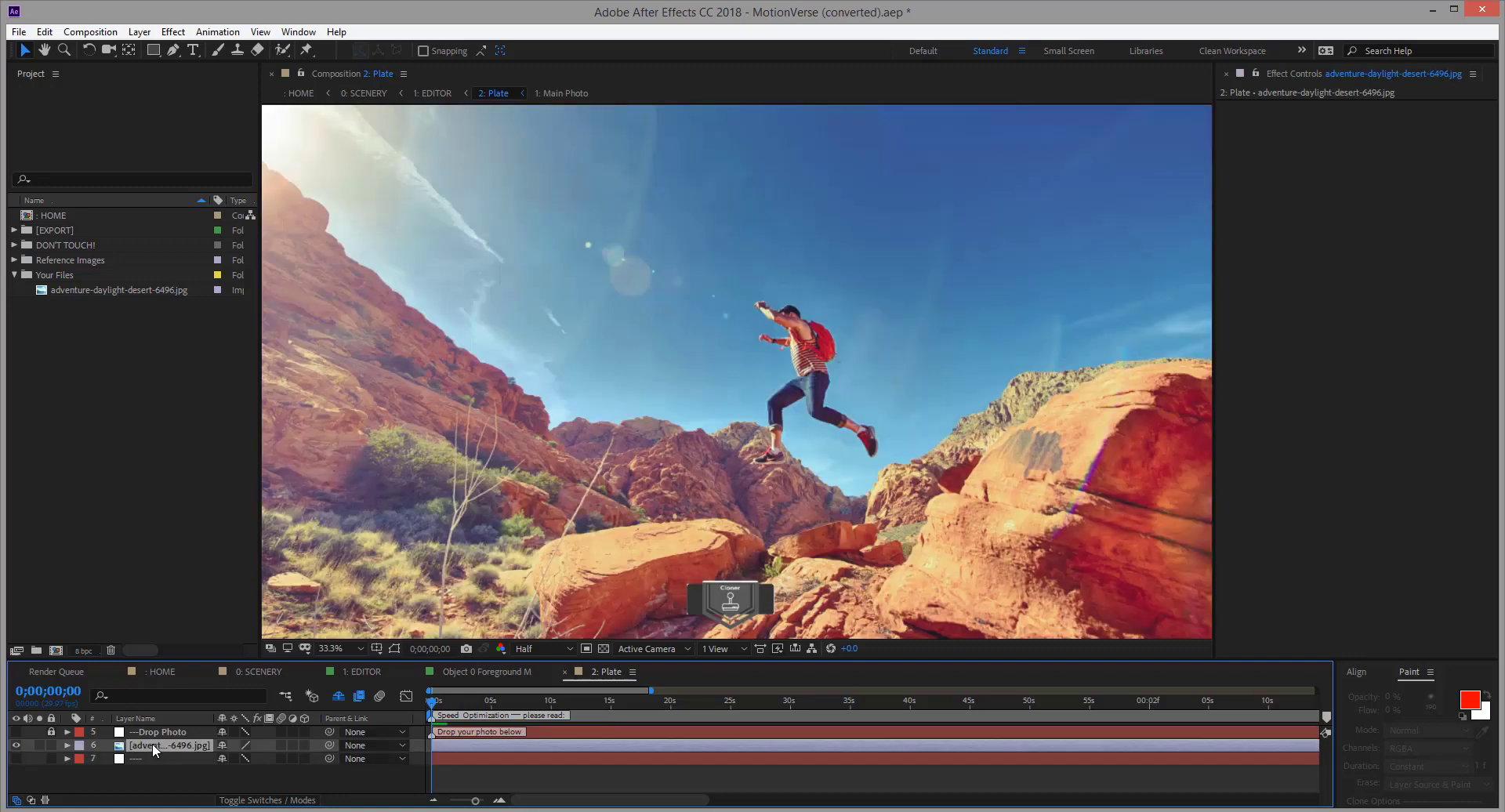
Open the photo in its own Layer panel, widened and centred in view
double_click(176, 742)
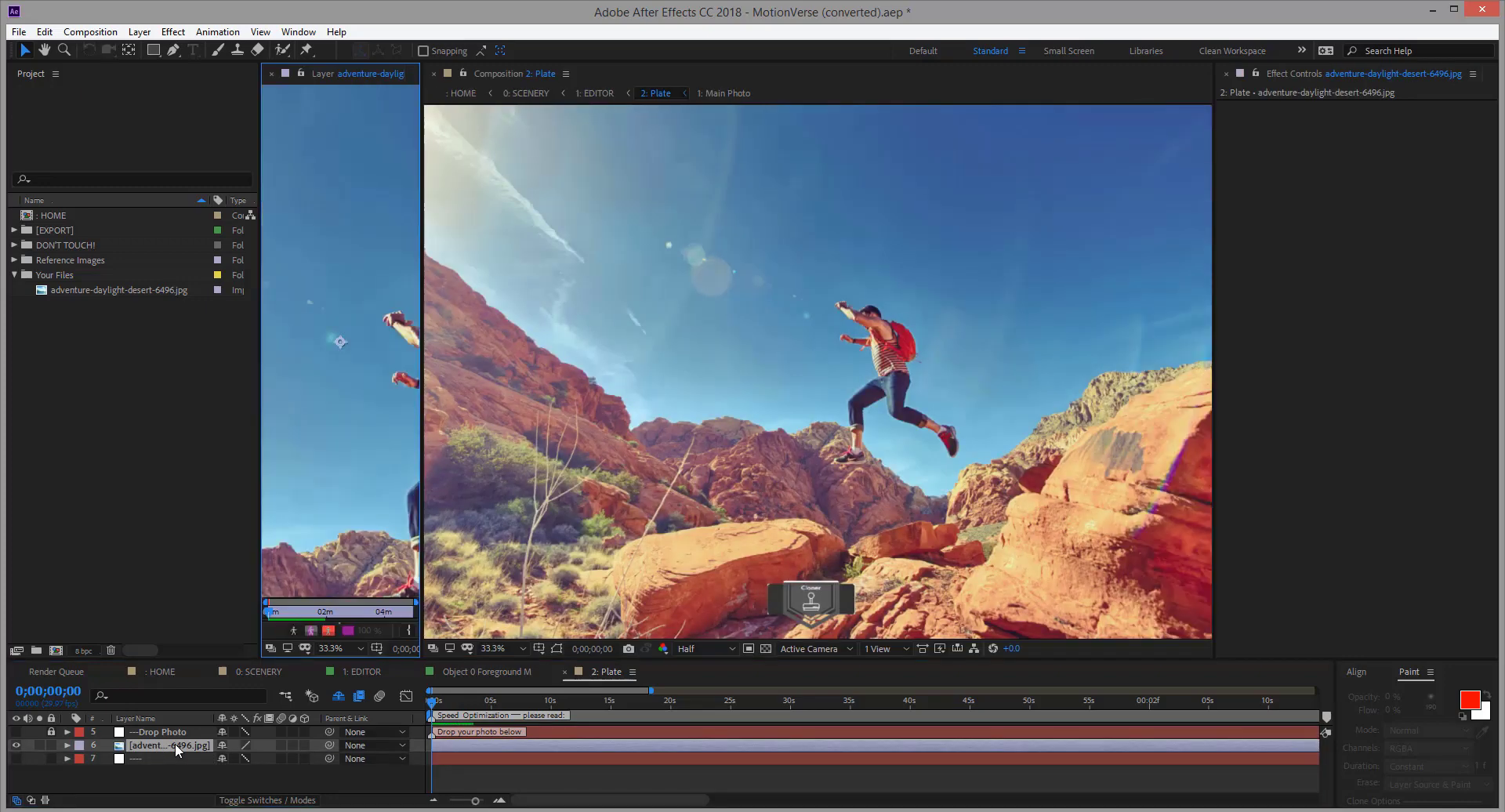
drag(420, 423, 1081, 427)
key(h)
drag(681, 304, 493, 144)
key(v)
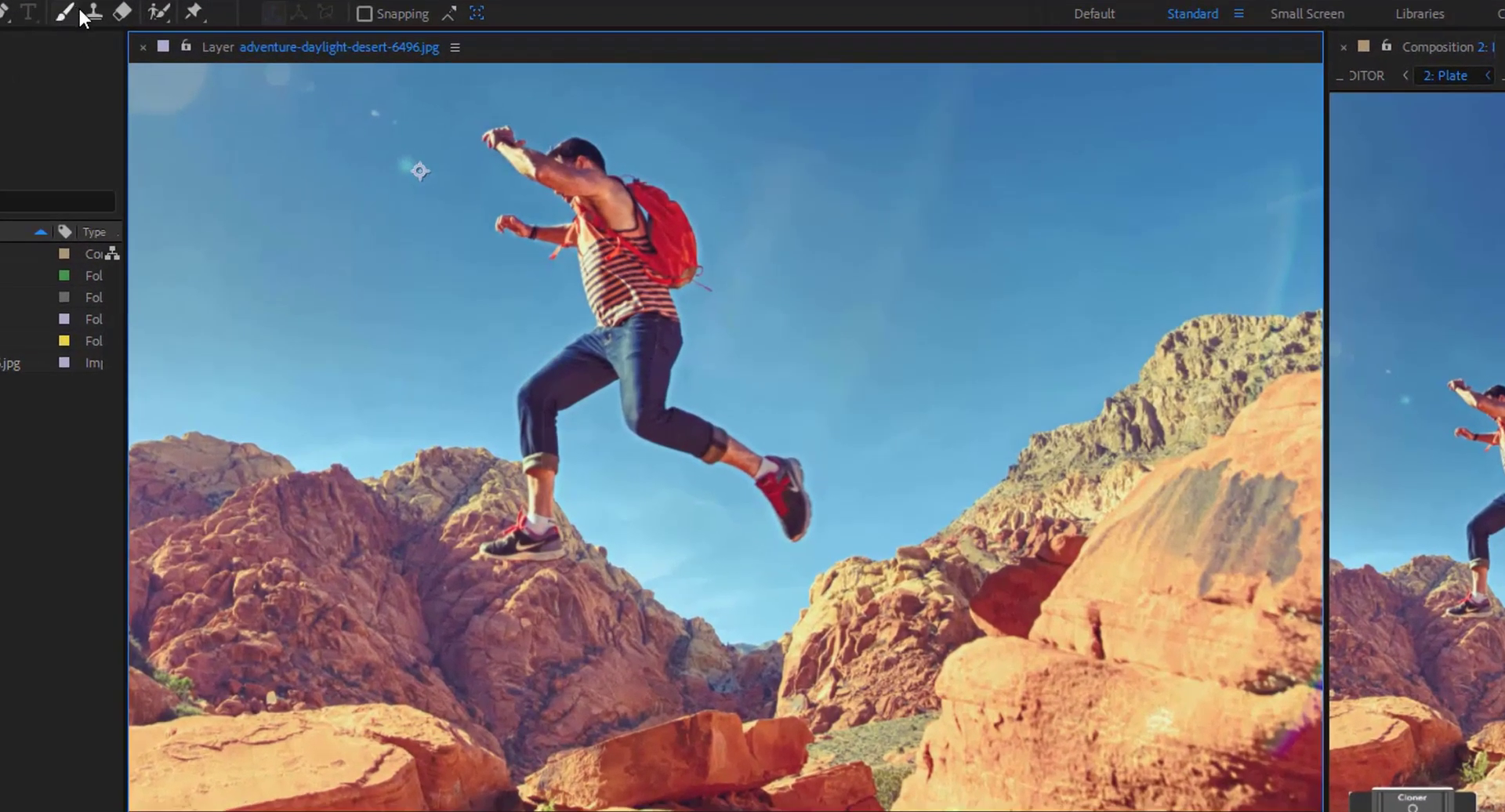
Clone sky from two source points over the red backpack, then widen the Plate composition view
click(86, 13)
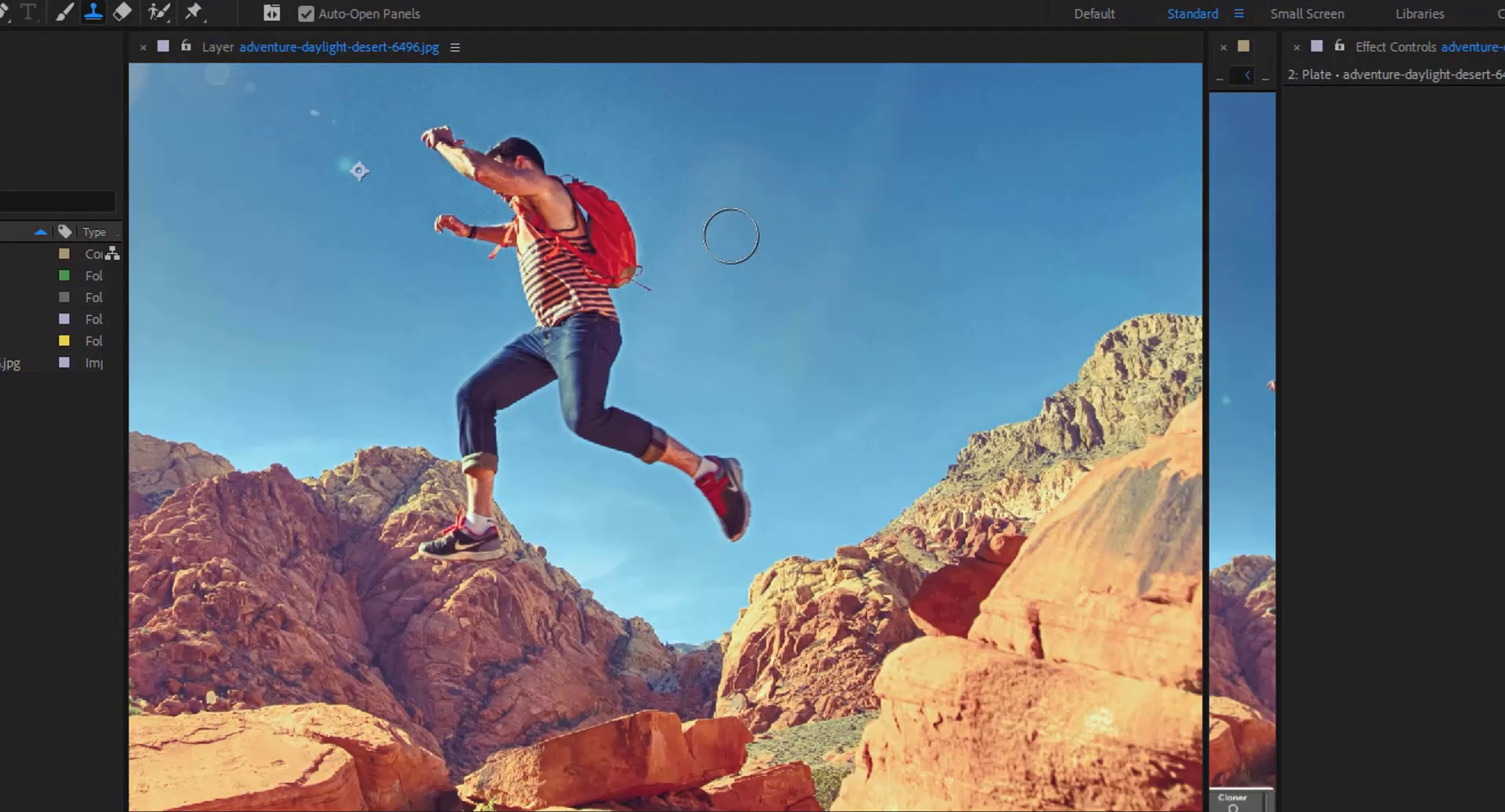
alt+click(700, 211)
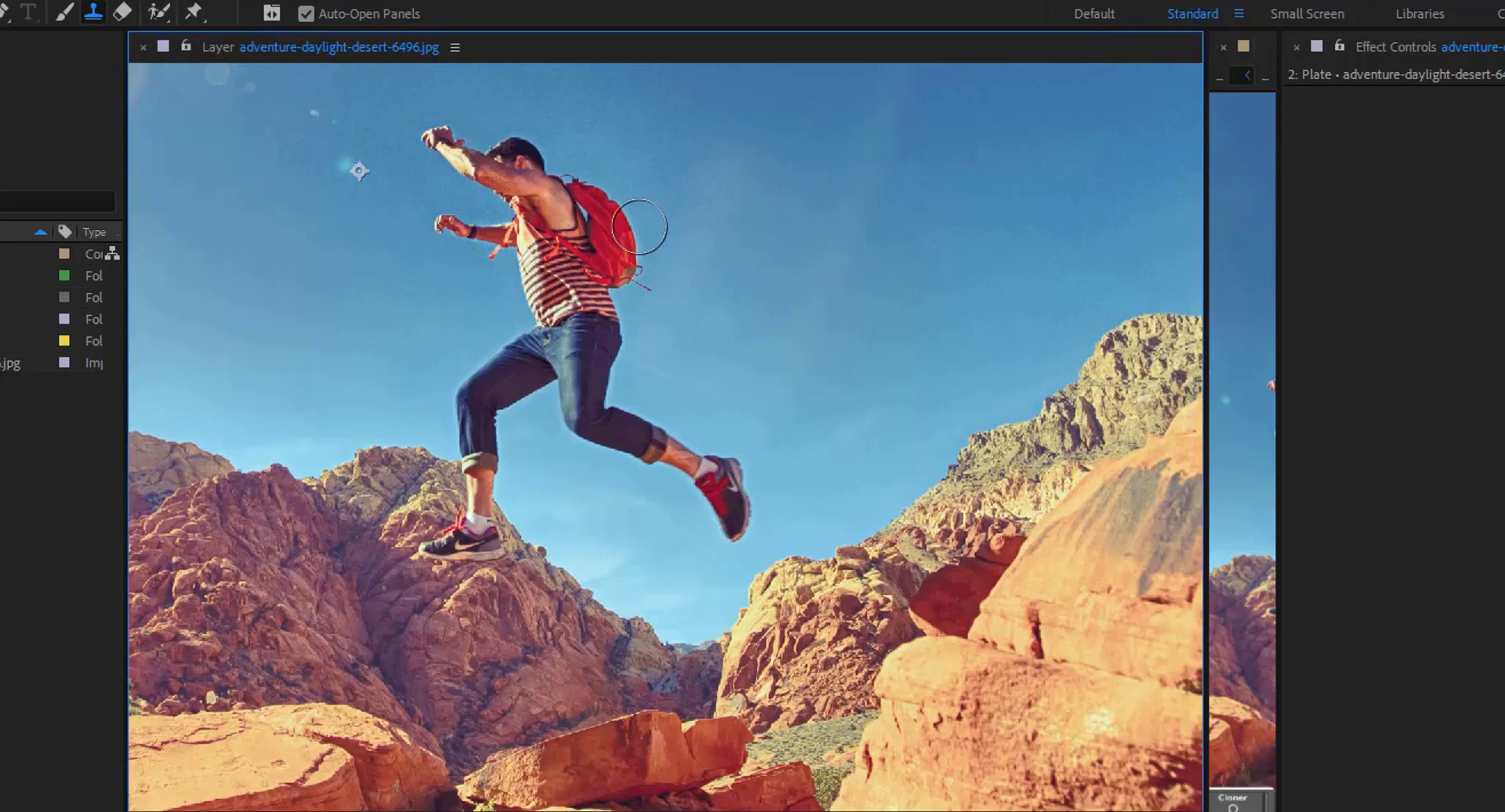
mouse_move(630, 236)
mouse_down()
mouse_move(622, 283)
mouse_move(607, 239)
mouse_move(615, 205)
mouse_move(631, 215)
mouse_move(645, 251)
mouse_move(628, 265)
mouse_move(584, 195)
mouse_up()
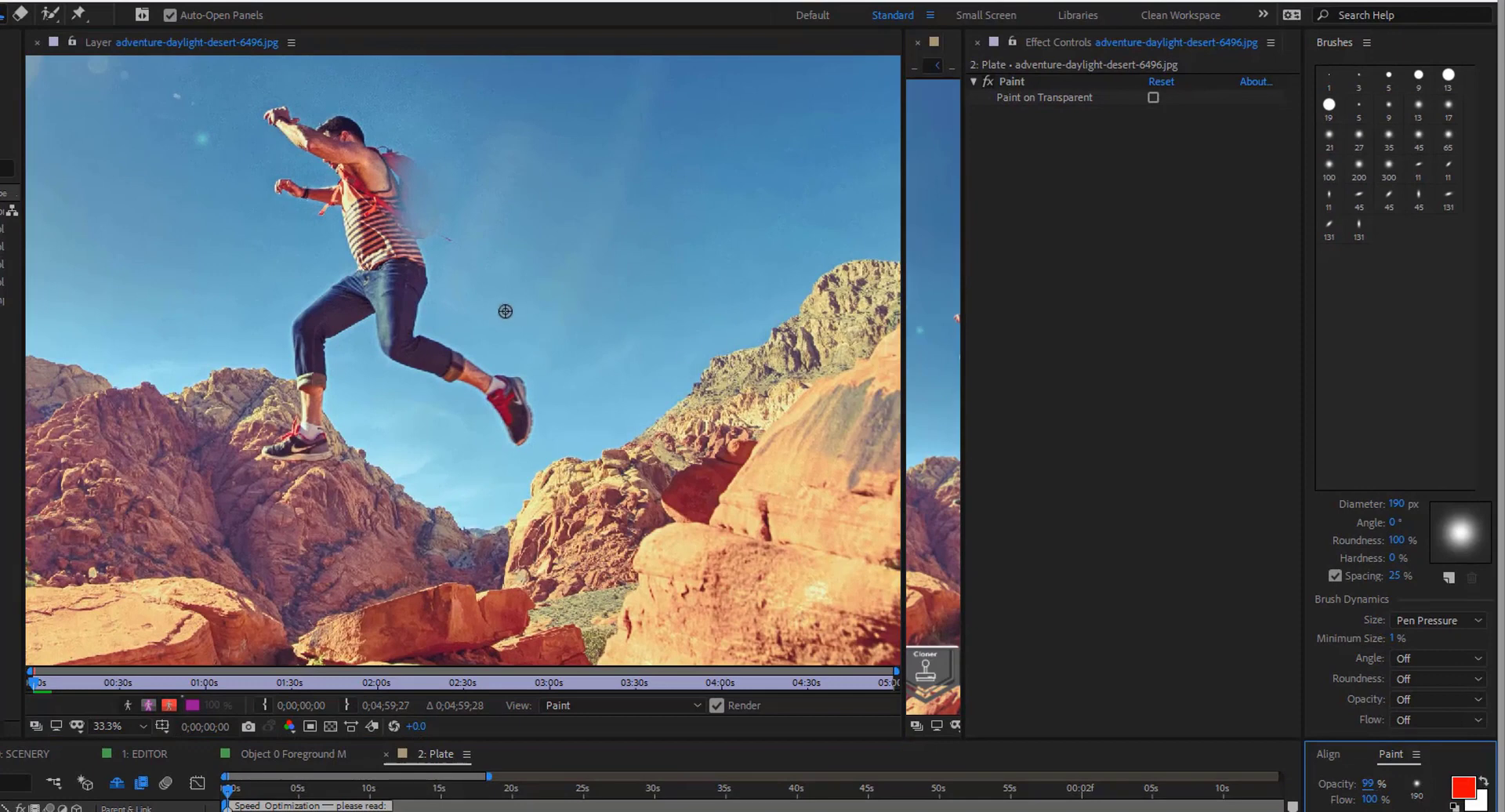
alt+click(514, 196)
mouse_move(426, 184)
mouse_down()
mouse_move(409, 166)
mouse_move(447, 239)
mouse_move(396, 151)
mouse_up()
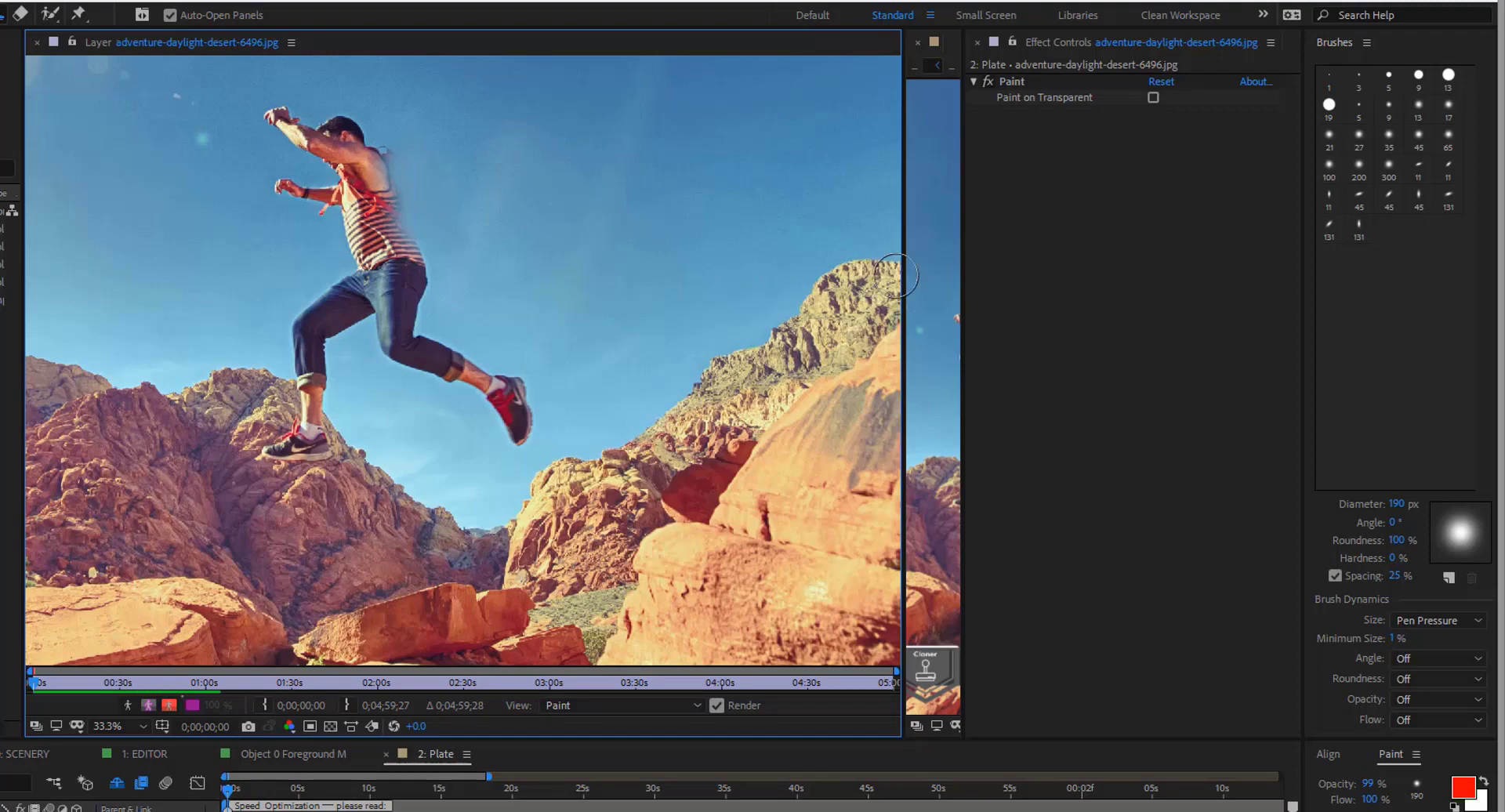
drag(902, 273, 362, 279)
Close the layer view, select the Cloner layer and show its MotionVerse Cloner settings
click(35, 43)
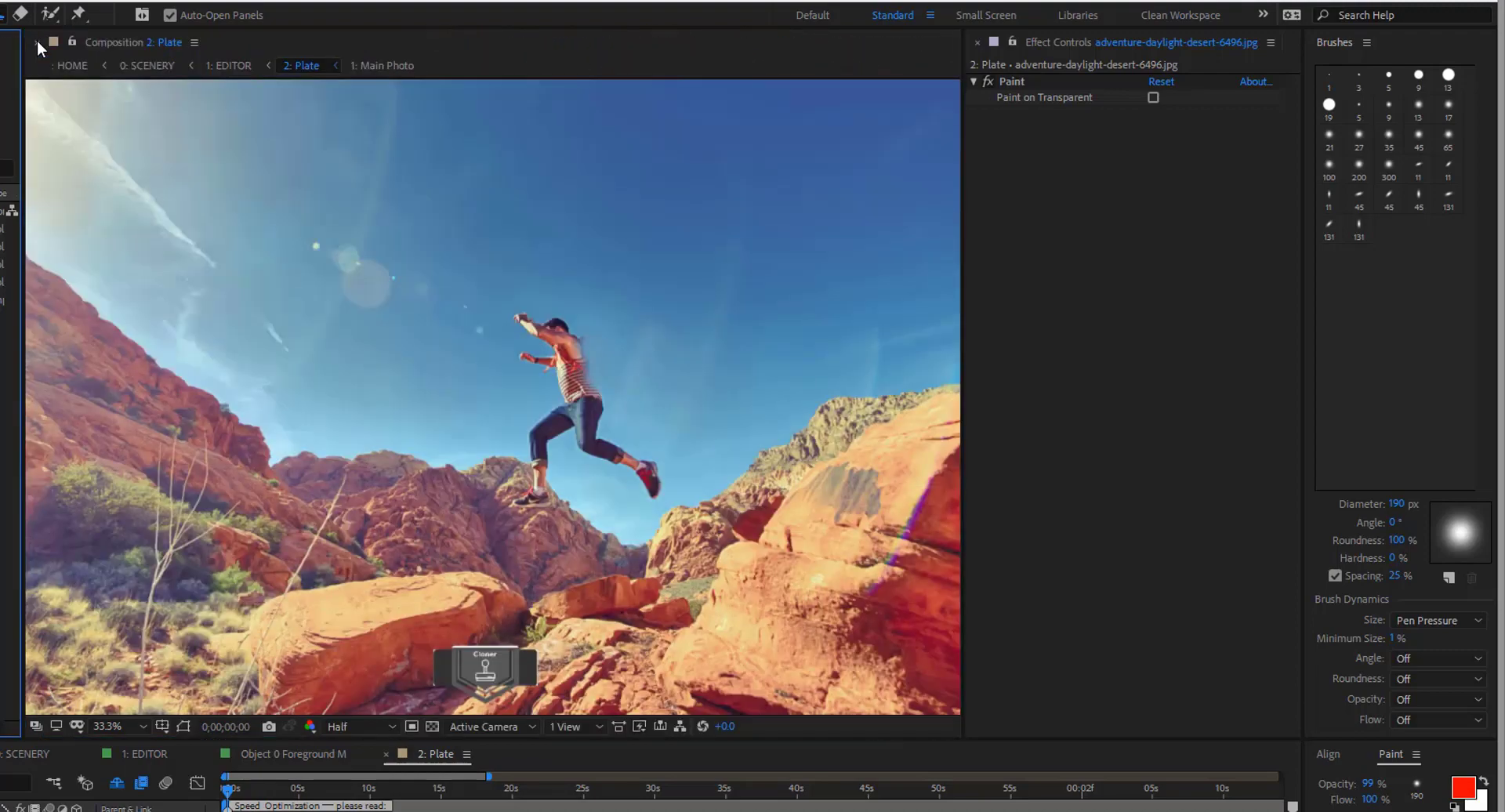
key(v)
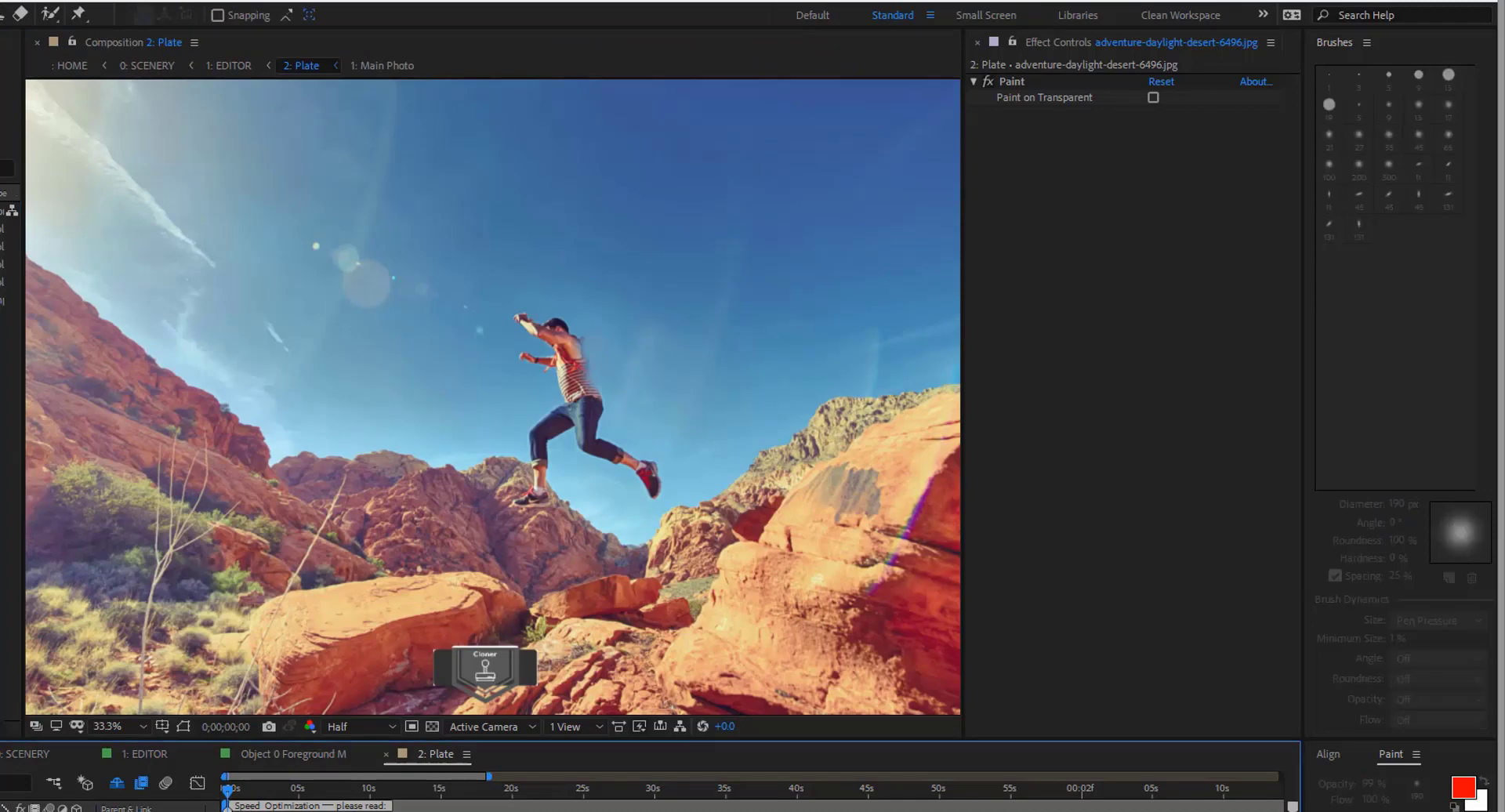
click(474, 670)
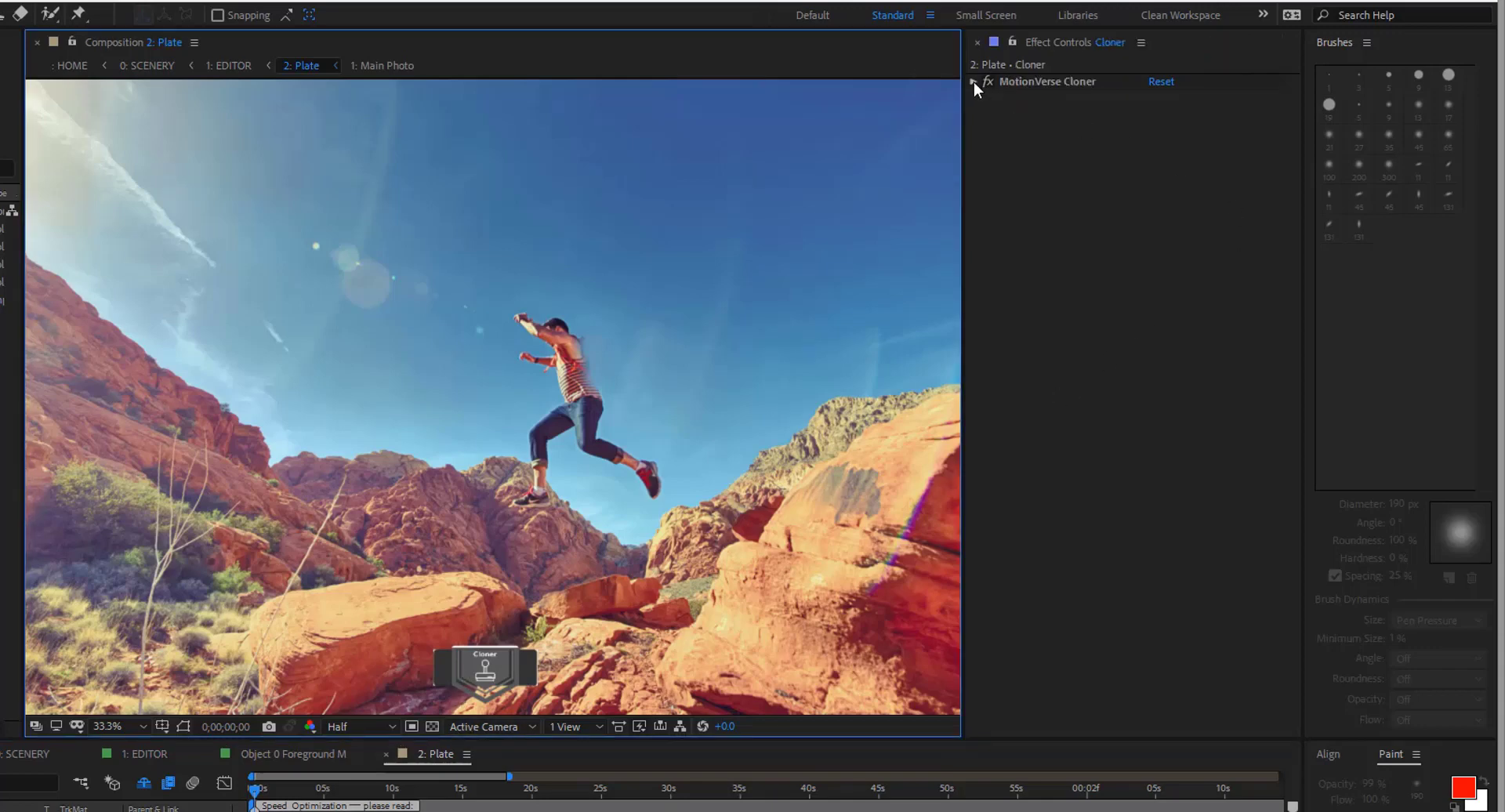
click(974, 82)
click(1152, 98)
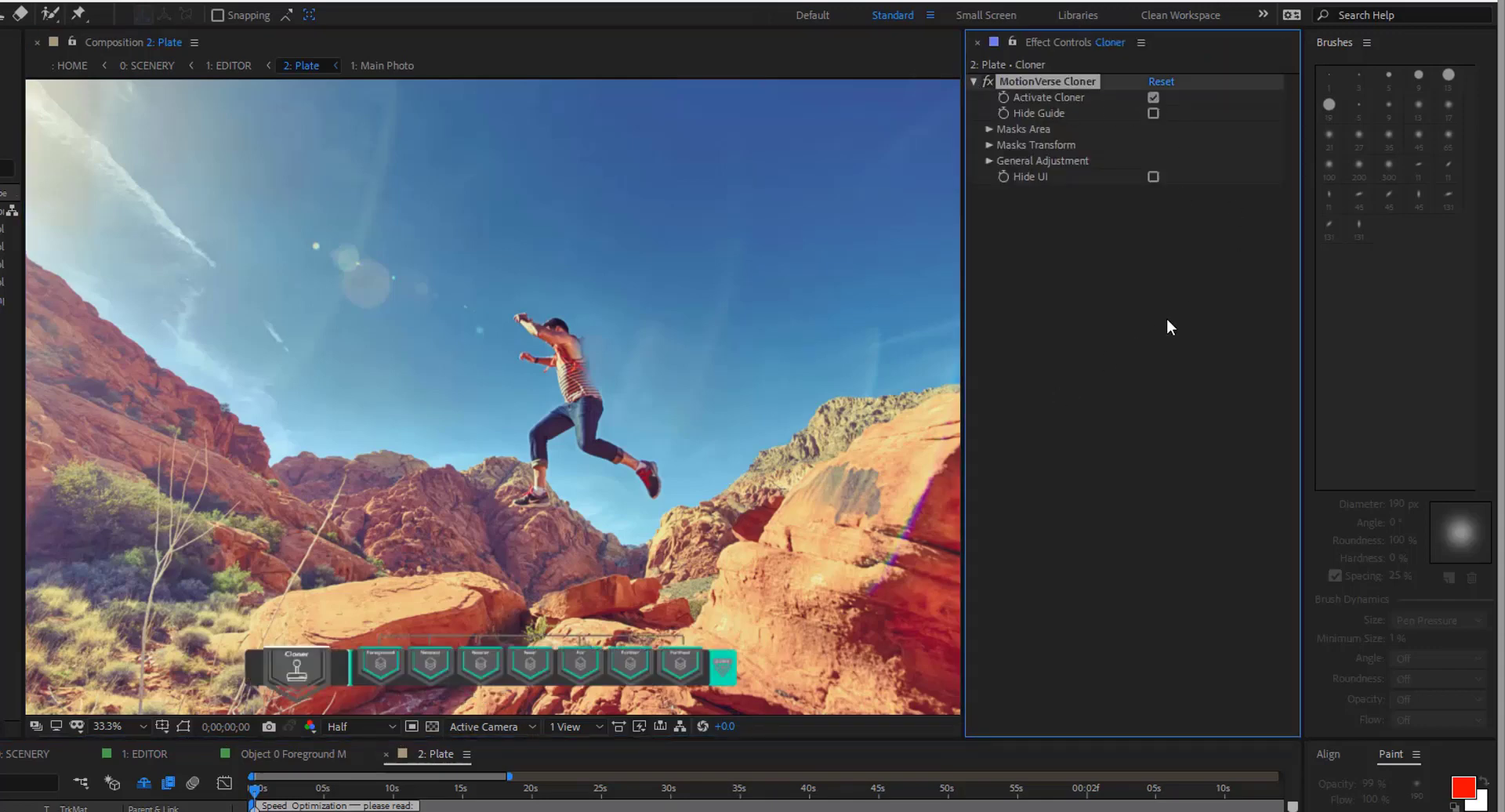
click(1365, 41)
click(1343, 54)
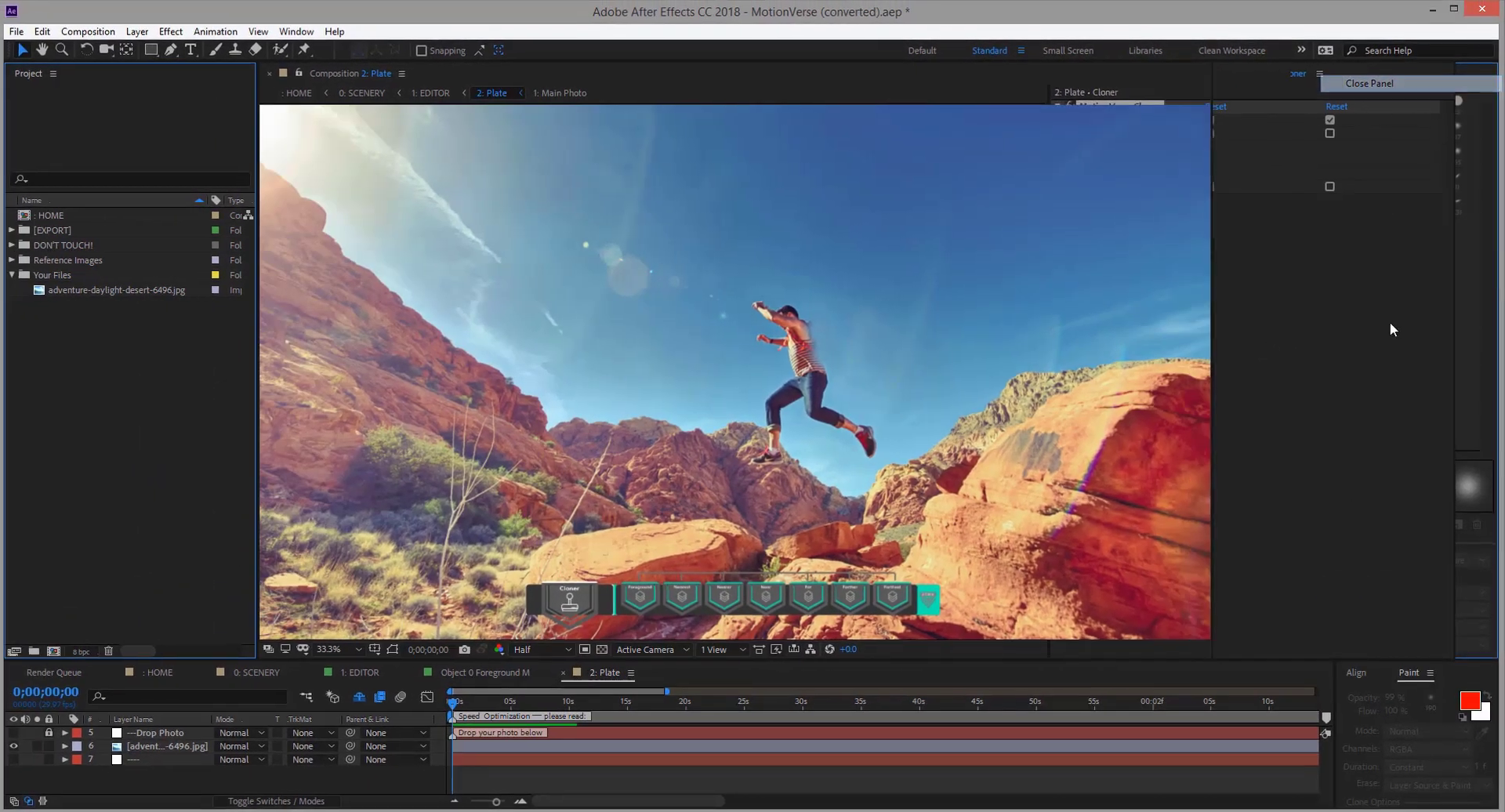
Hide the painted desert photo layer and fit the composition in the viewer
click(166, 746)
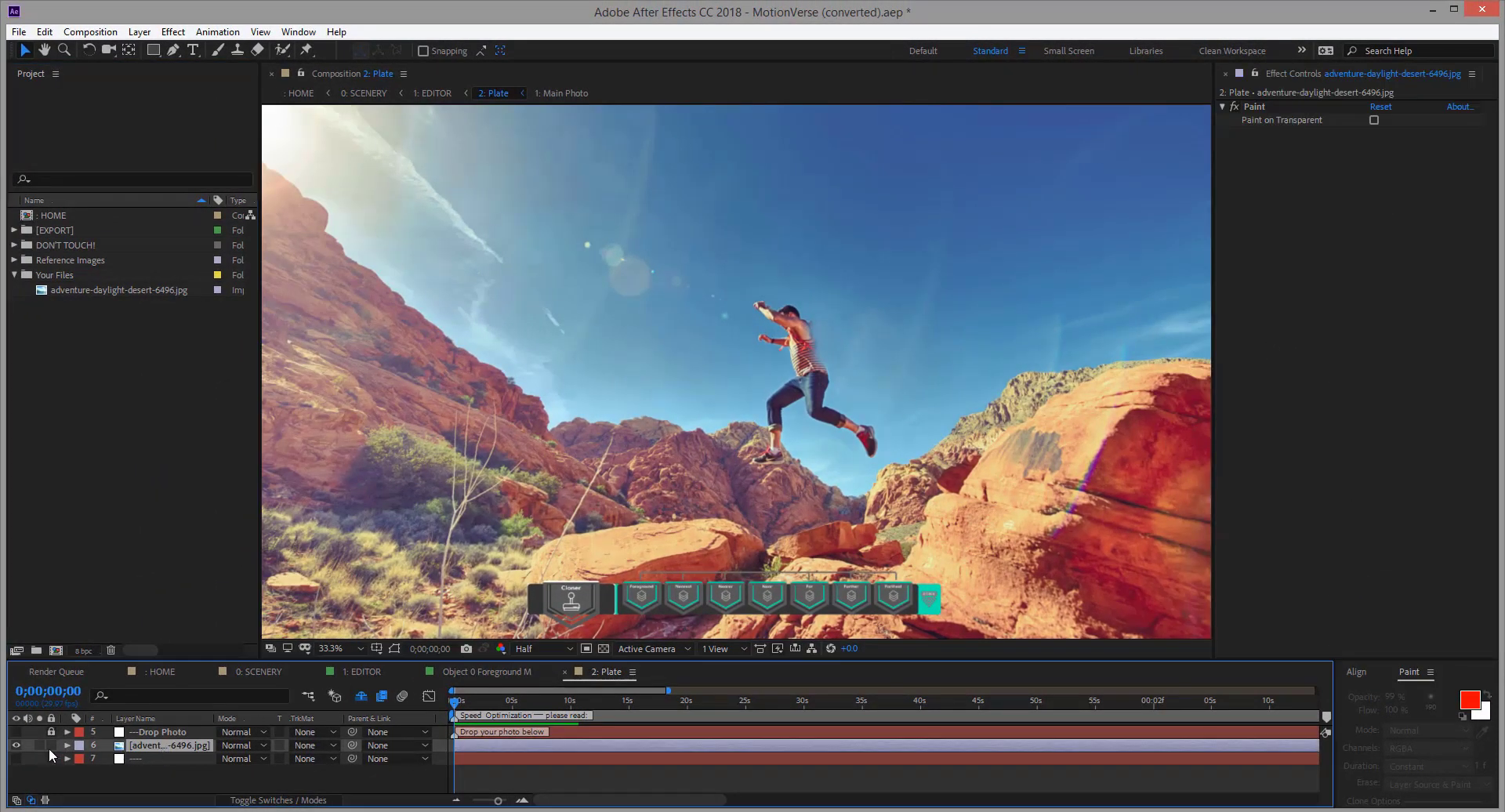
click(17, 745)
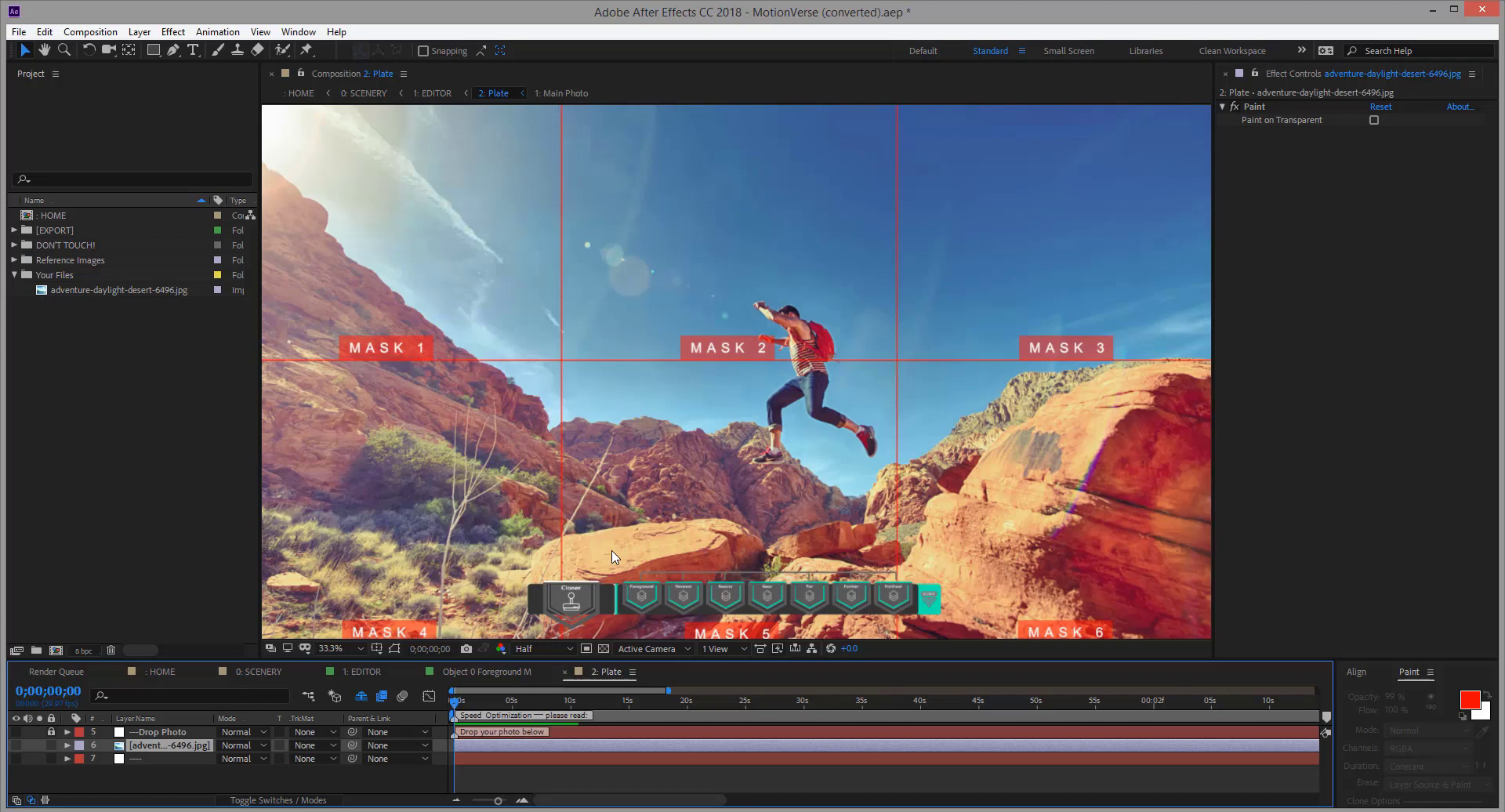
click(340, 647)
click(356, 390)
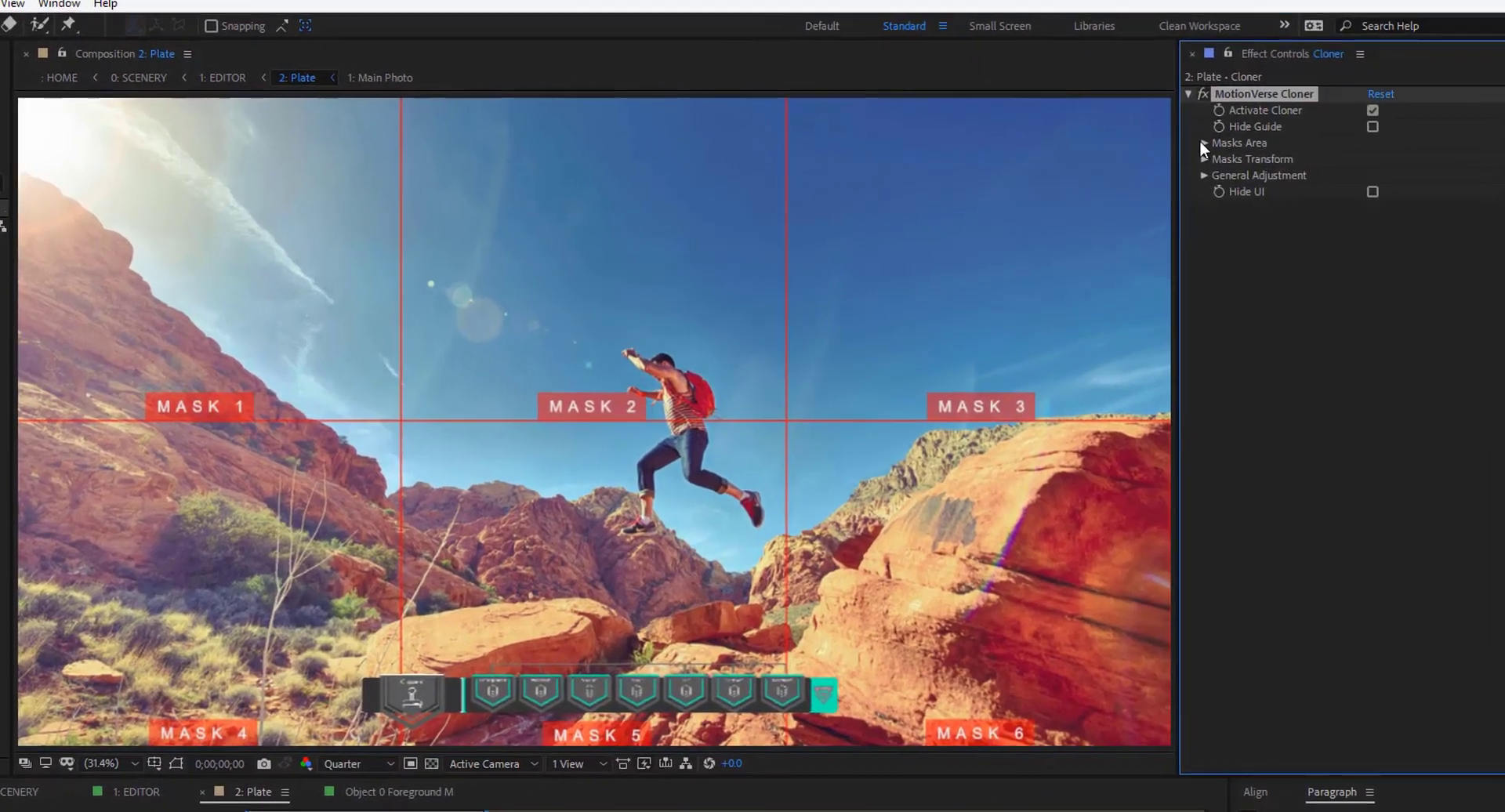
Under Masks Area, hide masks 6, 1 and 4 and enable Increase Speed x2
click(1236, 148)
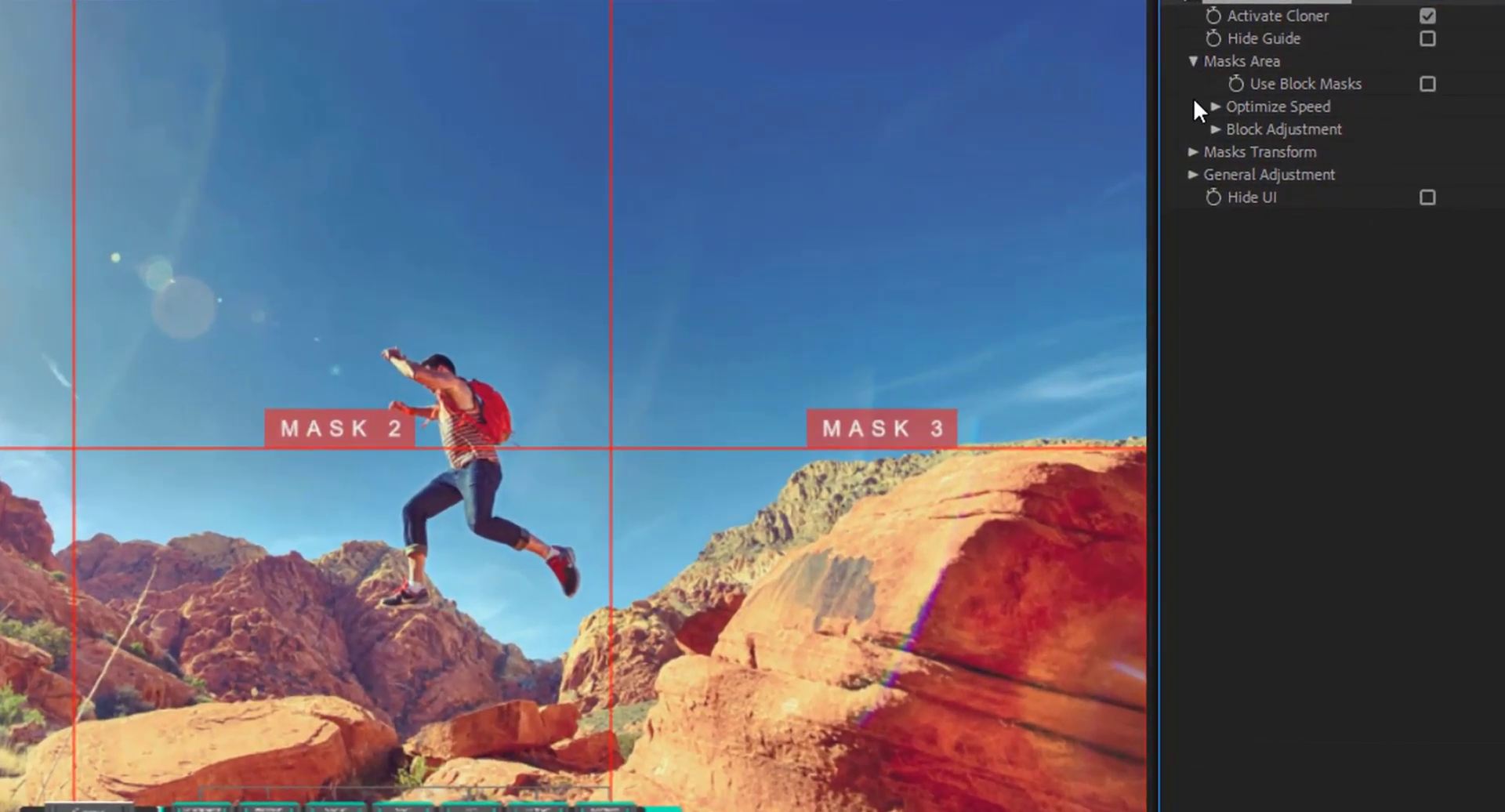
click(1214, 108)
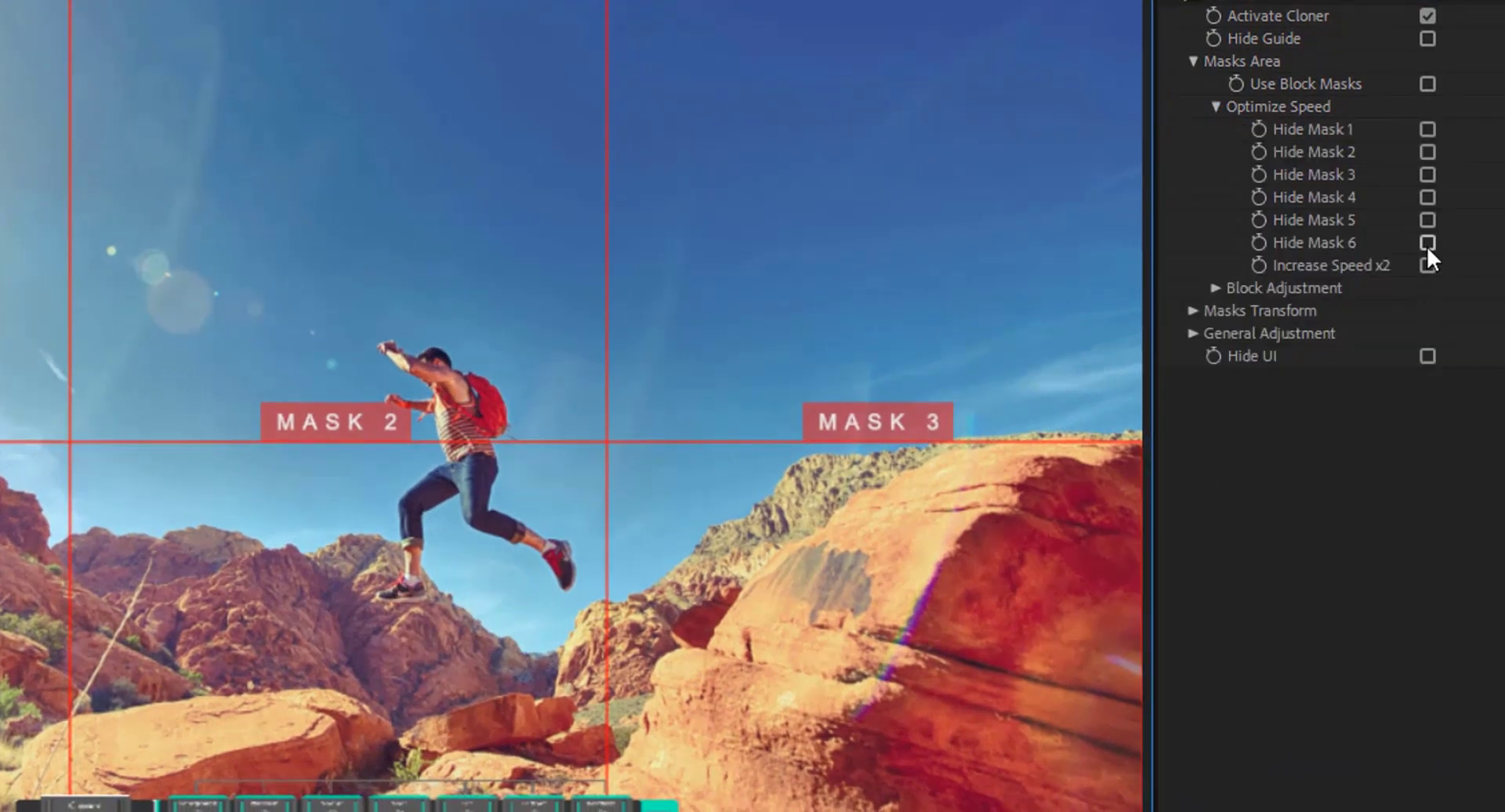
click(1427, 242)
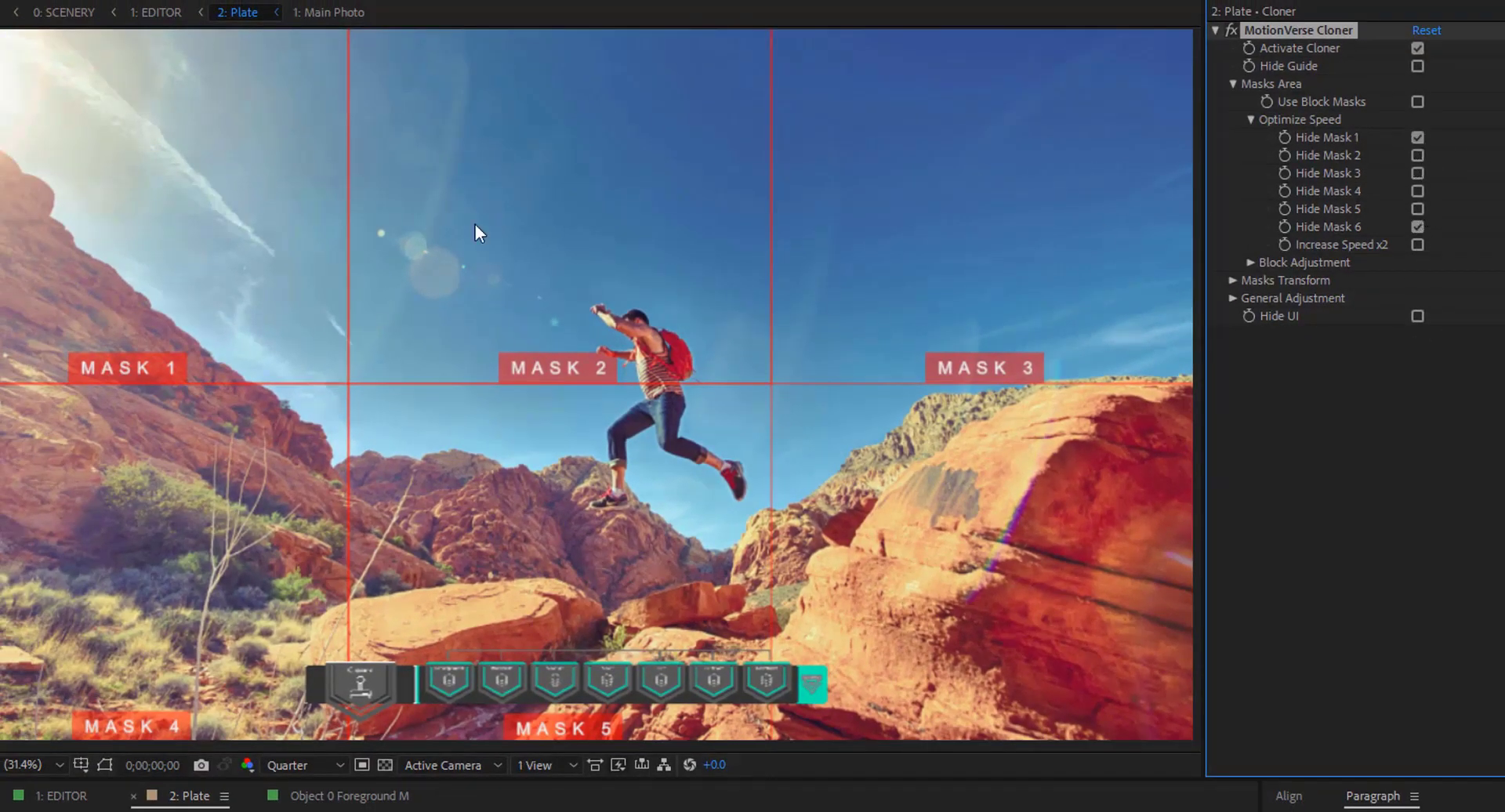
click(1416, 138)
click(1416, 191)
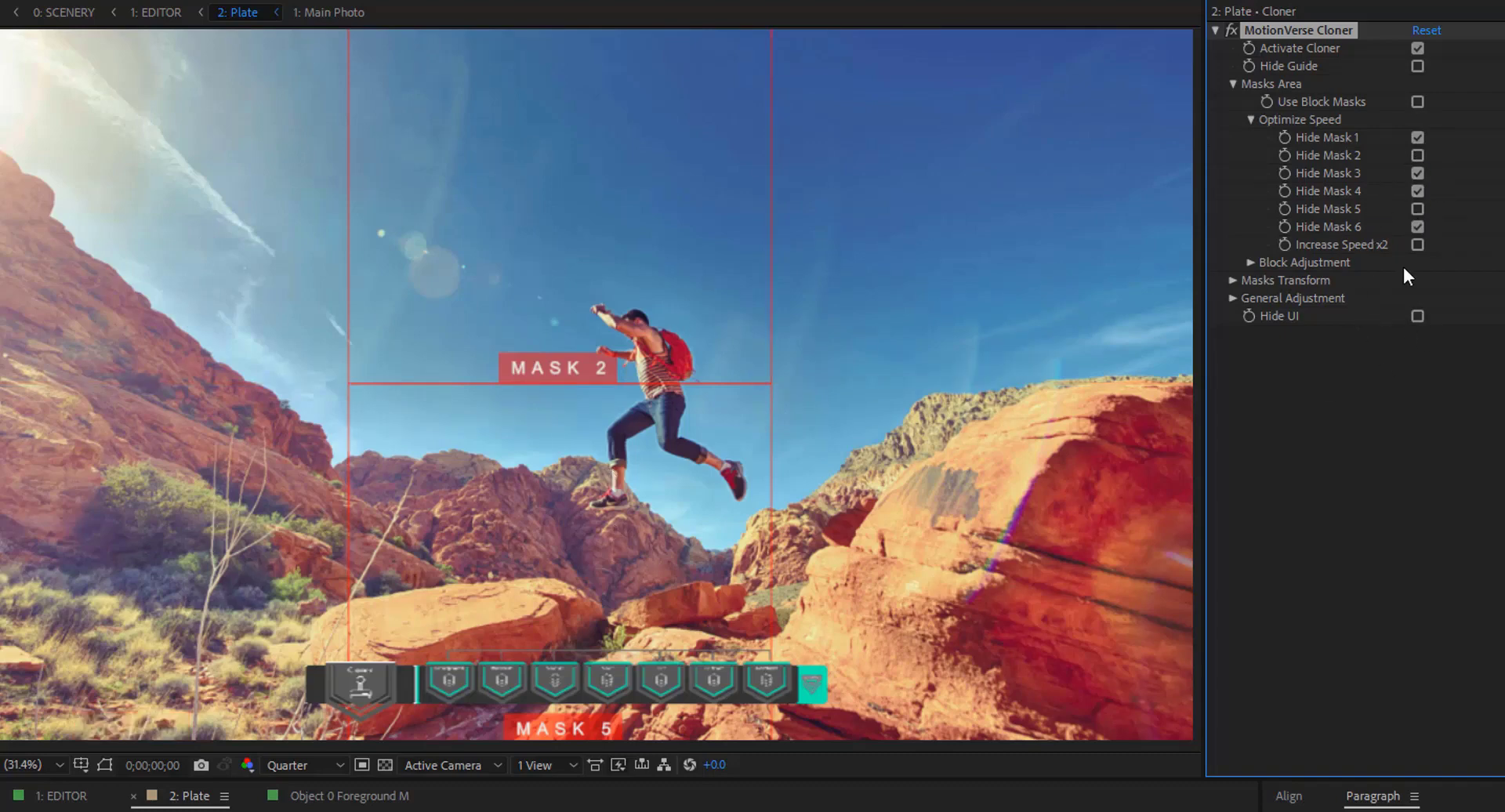
click(1417, 244)
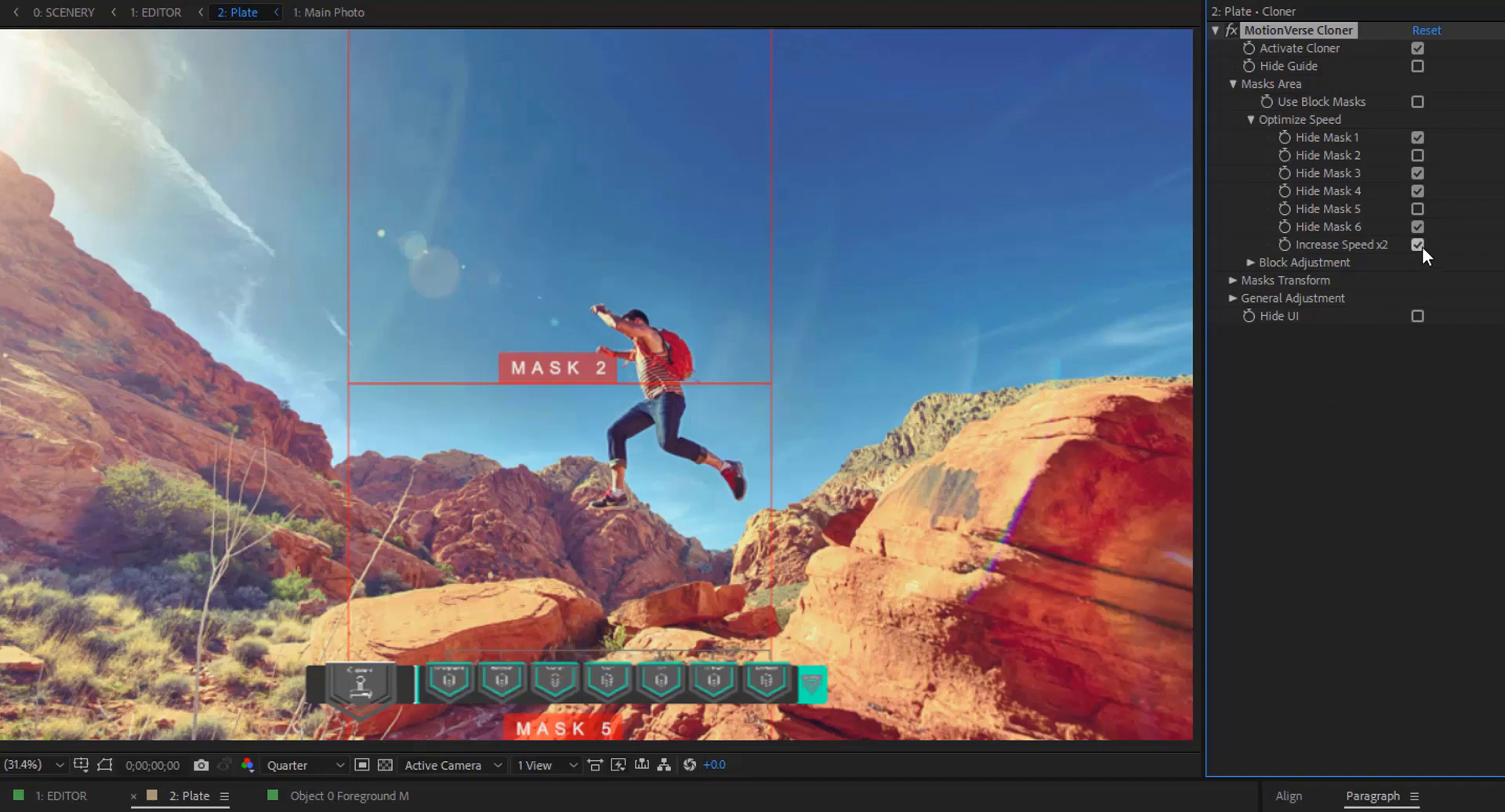
Offset the Mask 2 clone patch left to Position X -367 in the Cloner mask transforms
click(1230, 281)
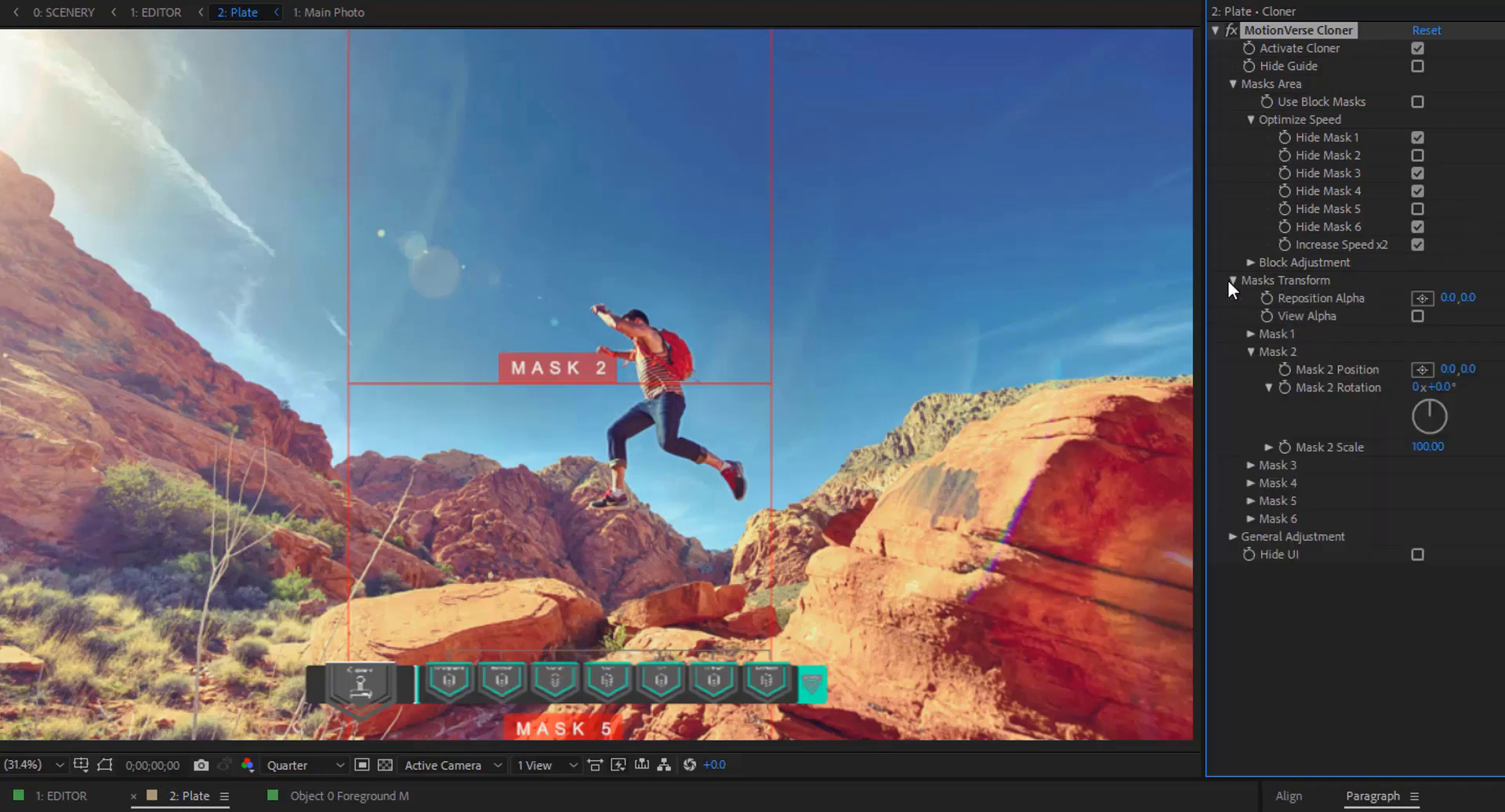
click(1249, 352)
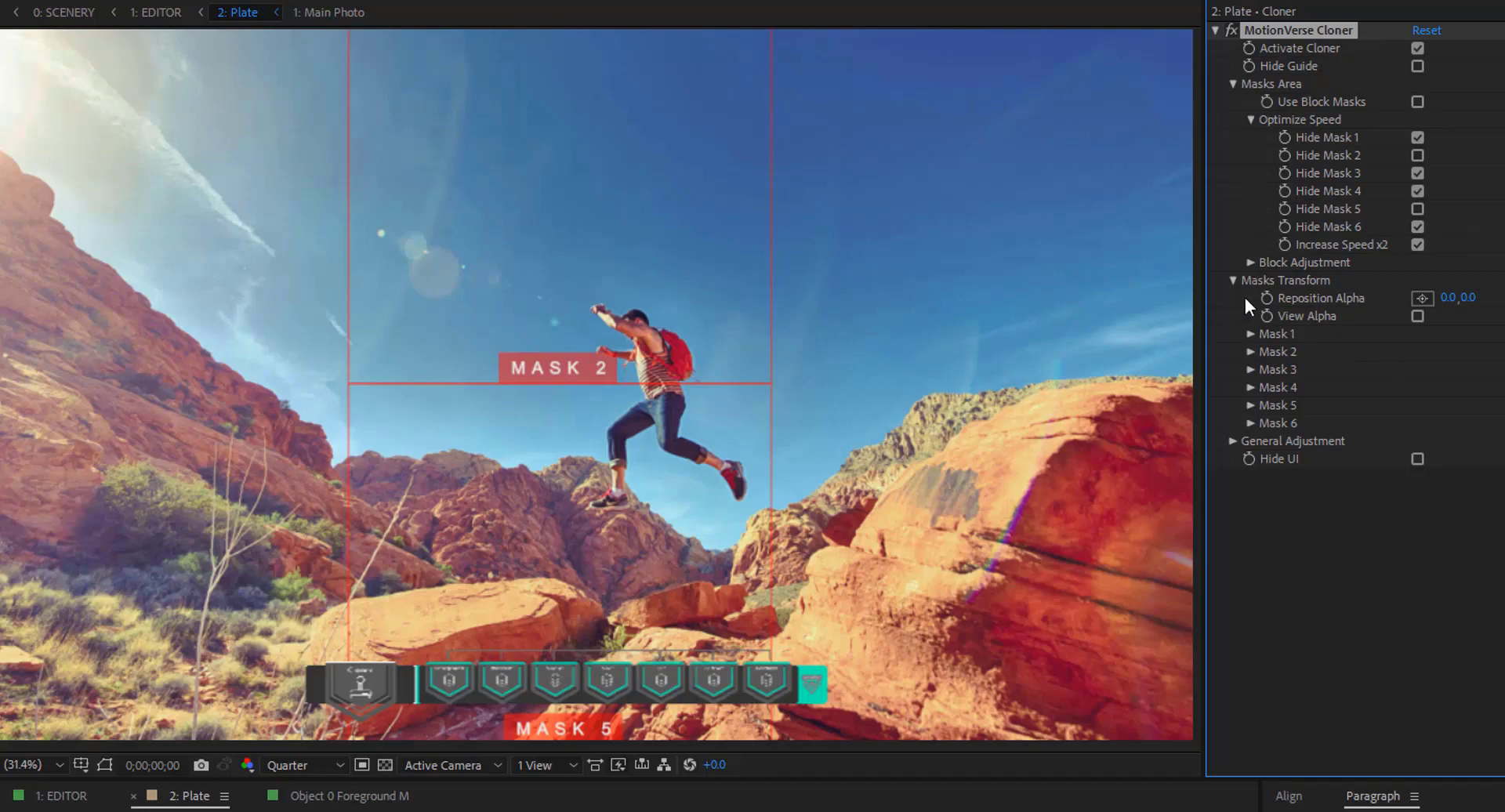
click(1249, 352)
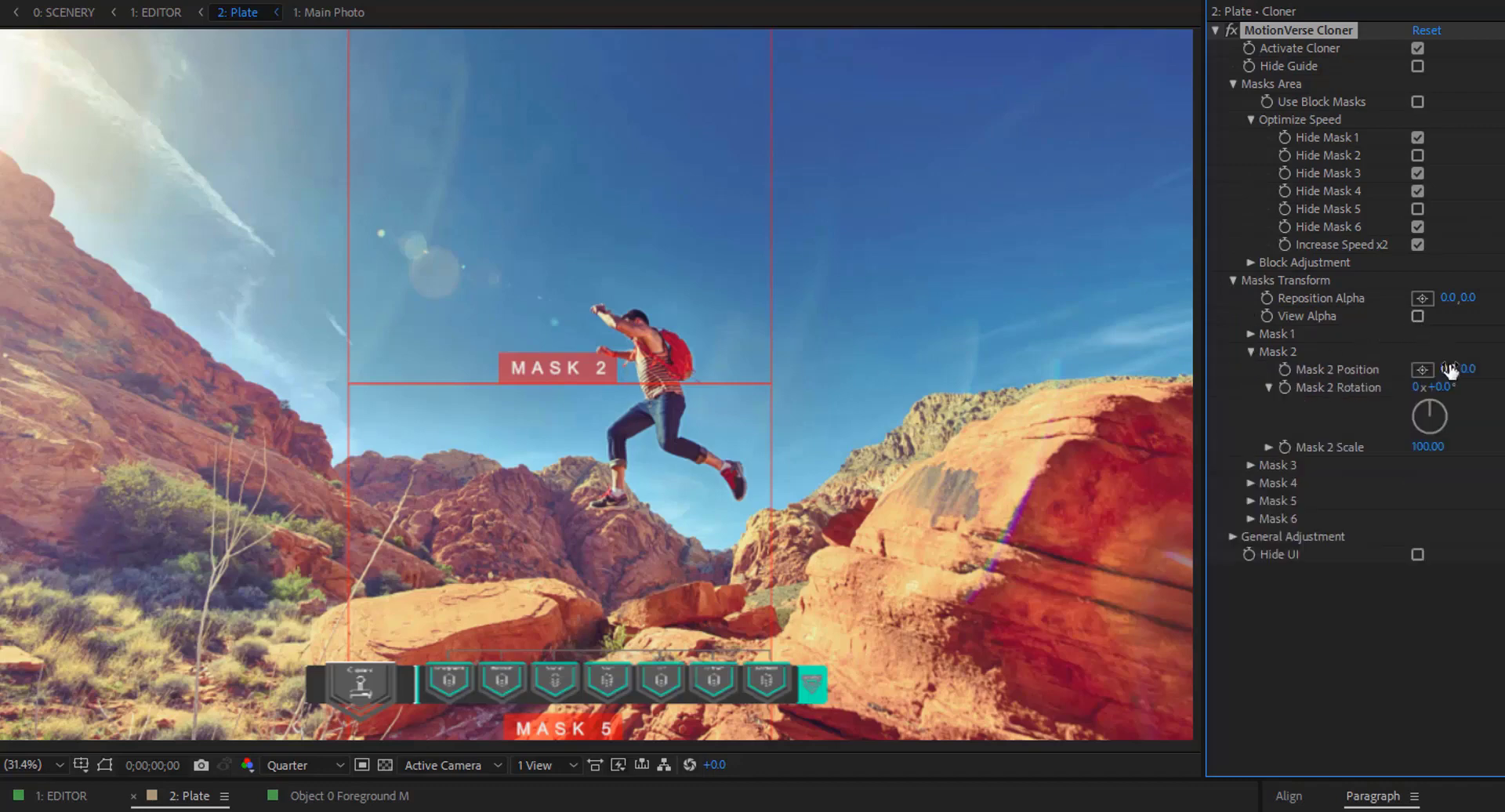
drag(1447, 369, 1135, 375)
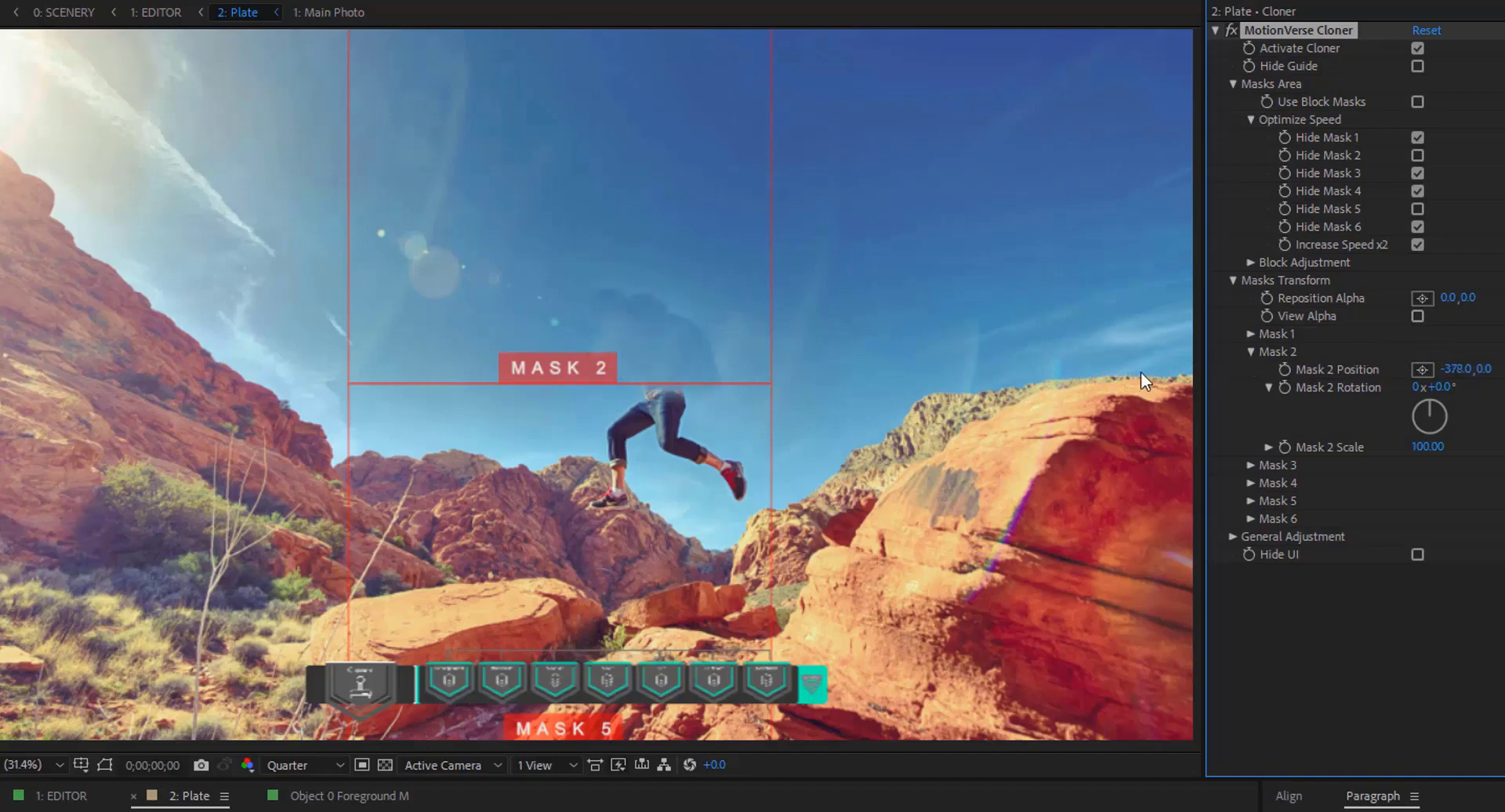
drag(1462, 370, 1370, 467)
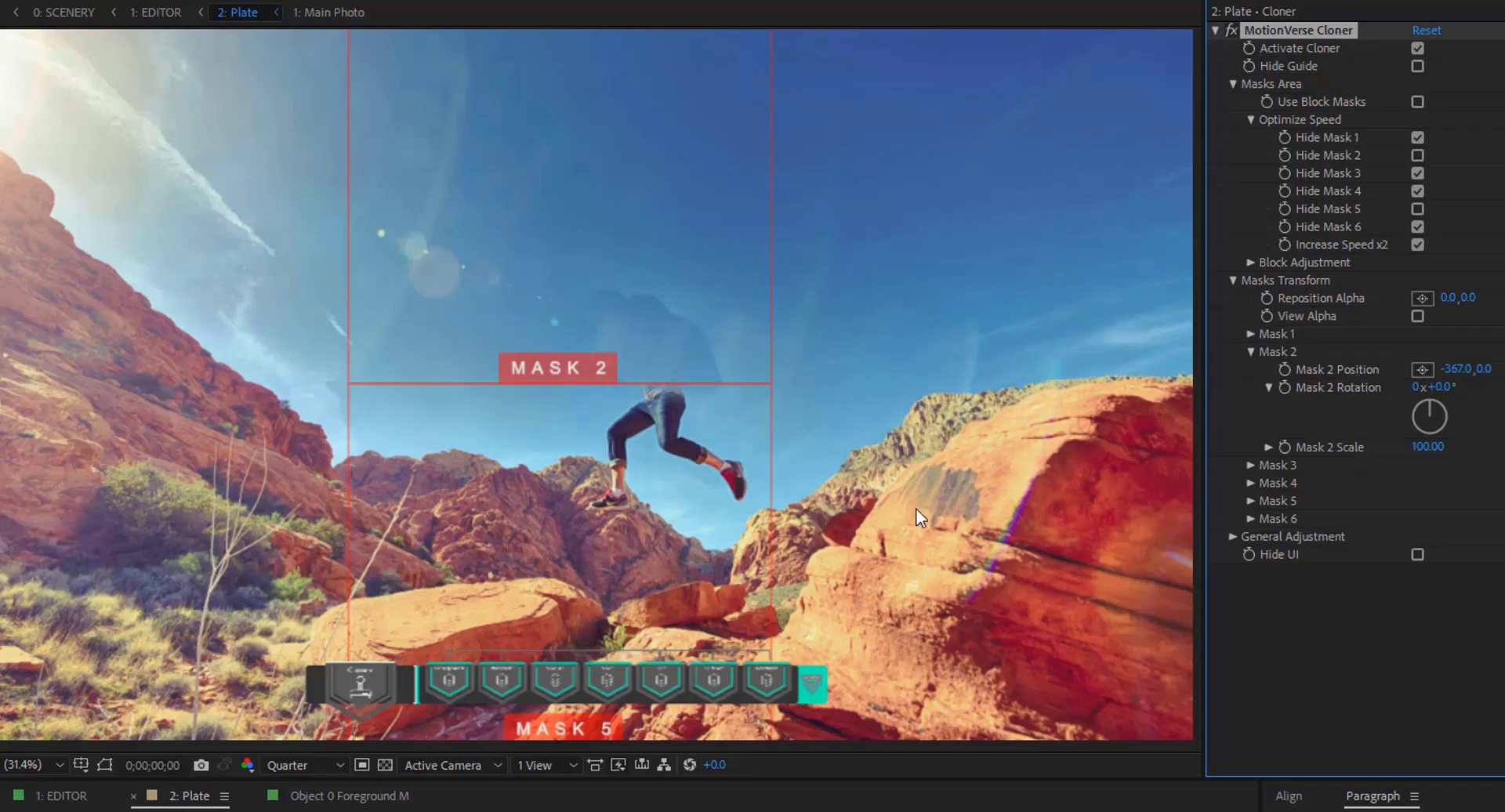
Move the Mask 5 clone patch to position 600, 36 and scale it to 141.63
click(1250, 500)
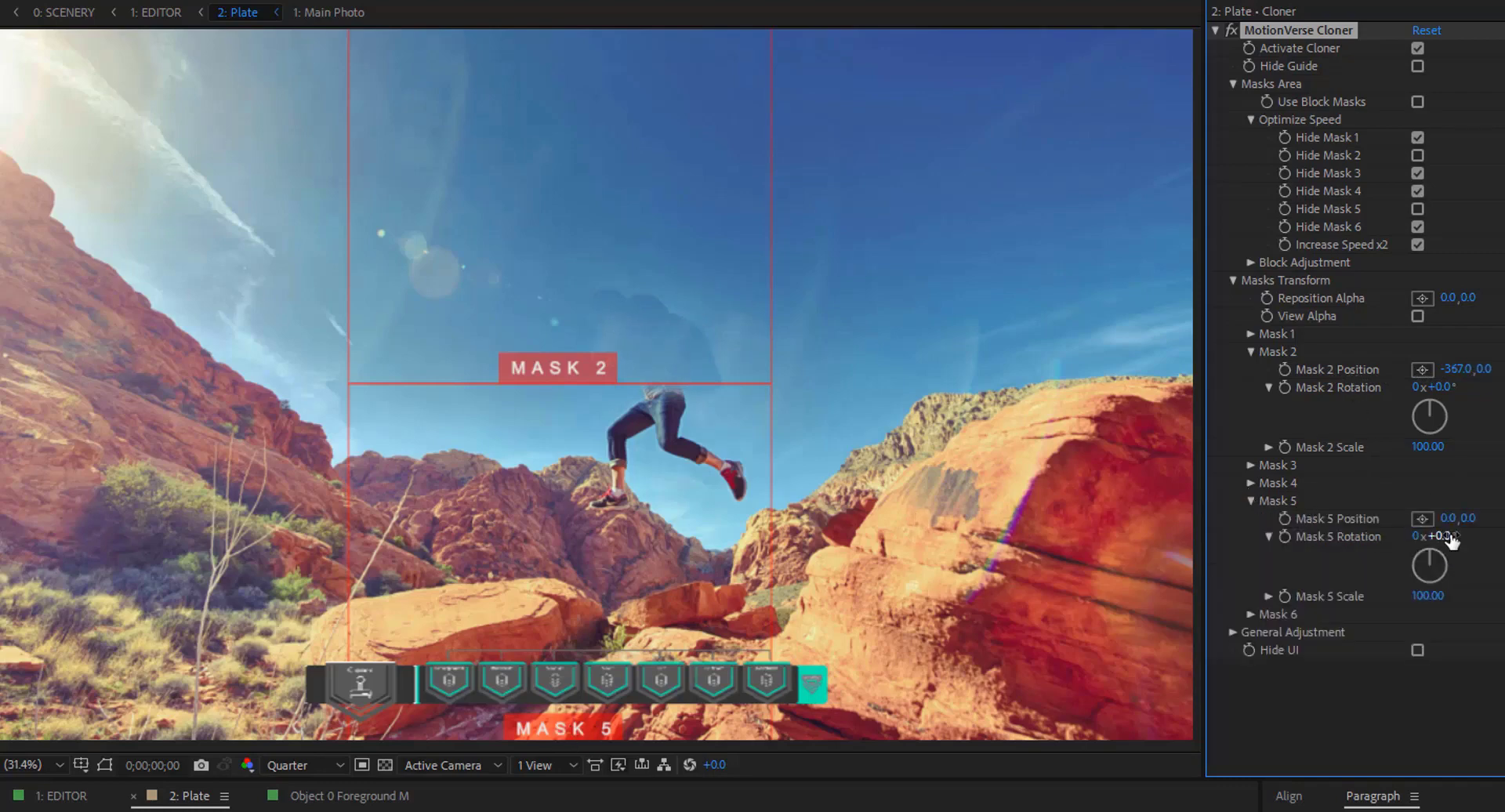
drag(1446, 518, 1485, 518)
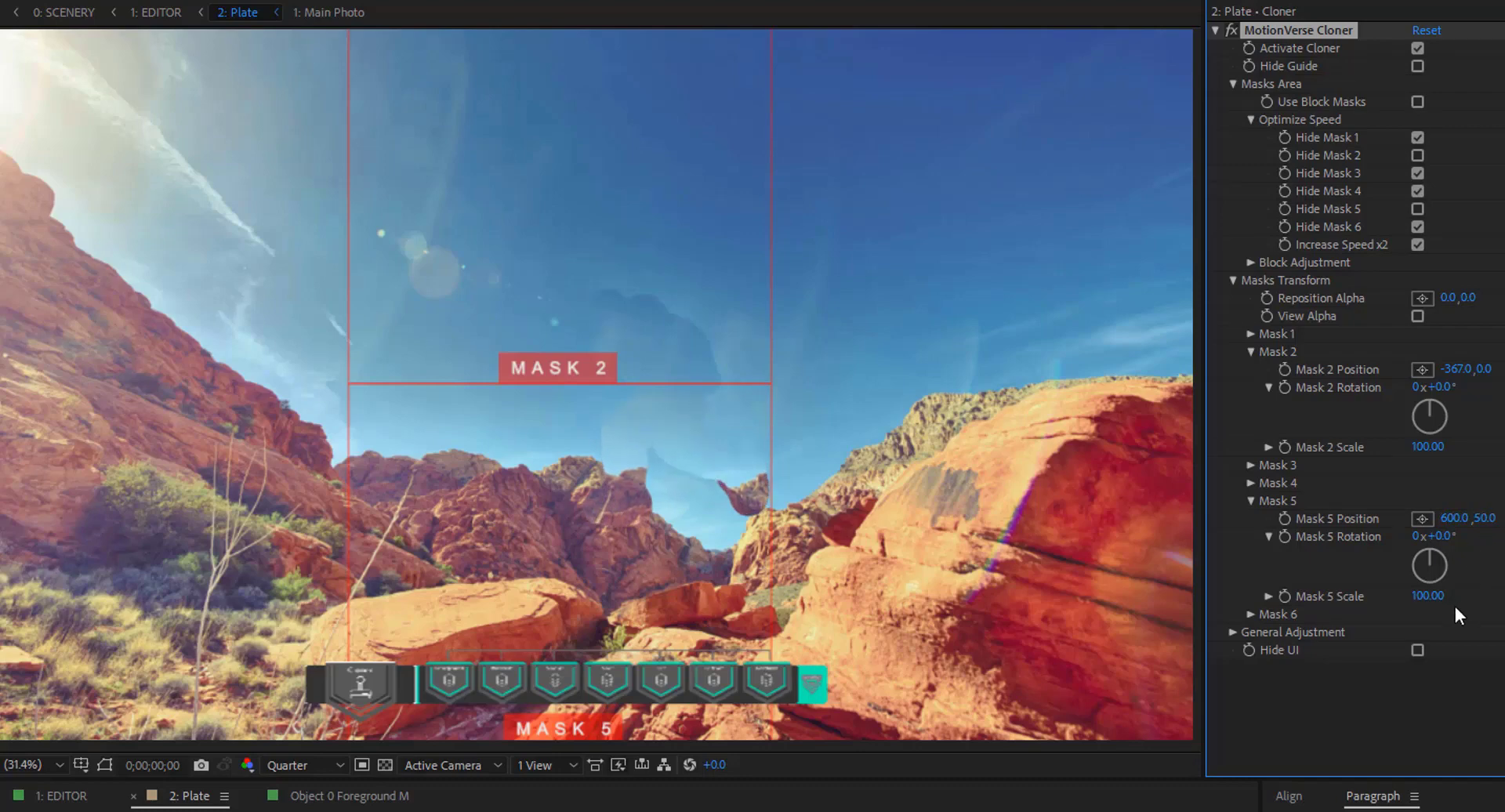
click(1268, 596)
mouse_move(1393, 624)
mouse_down()
mouse_move(1423, 624)
mouse_move(1415, 637)
mouse_up()
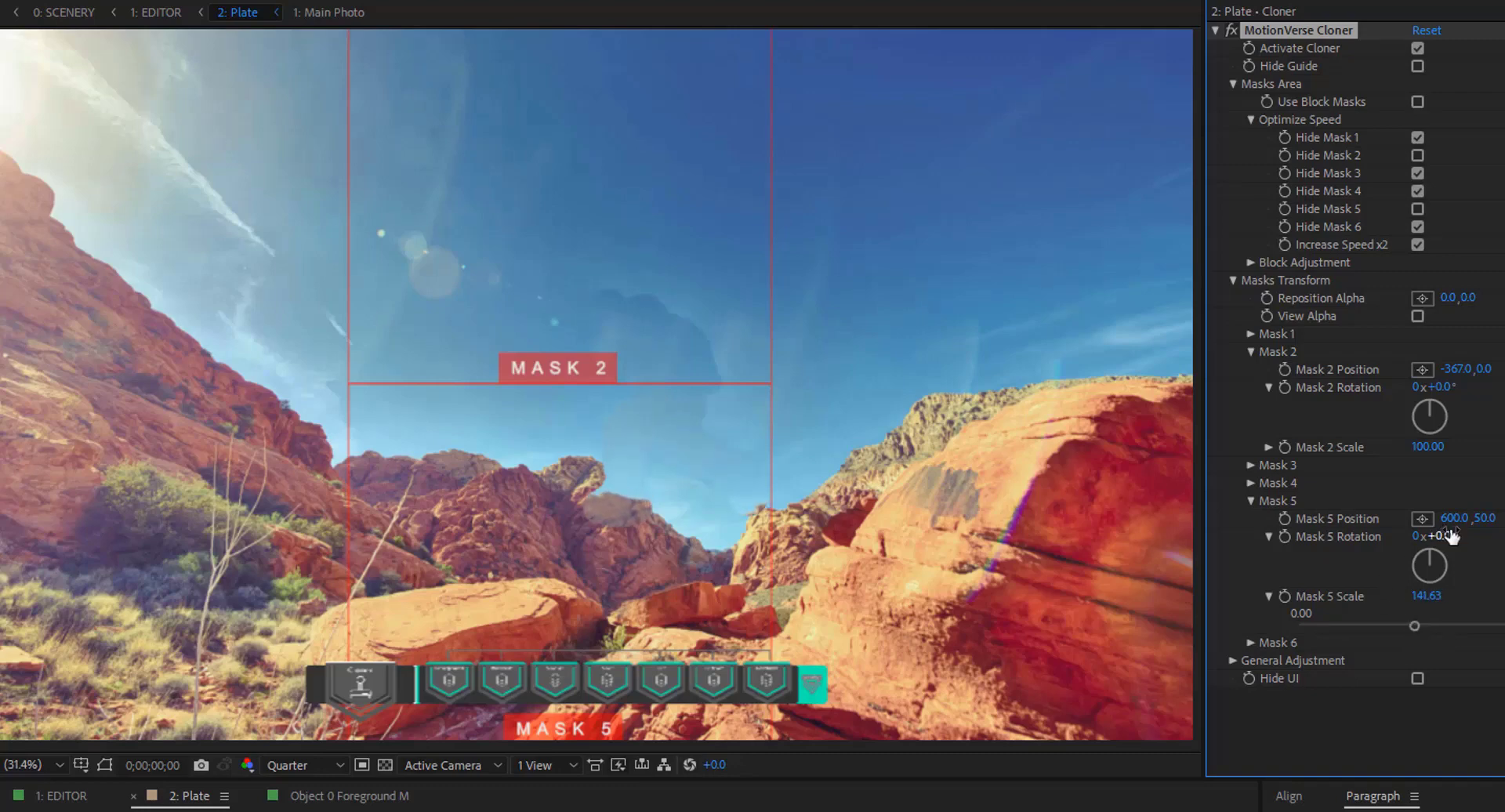
mouse_move(1483, 518)
mouse_down()
mouse_move(1452, 514)
mouse_move(1470, 519)
mouse_up()
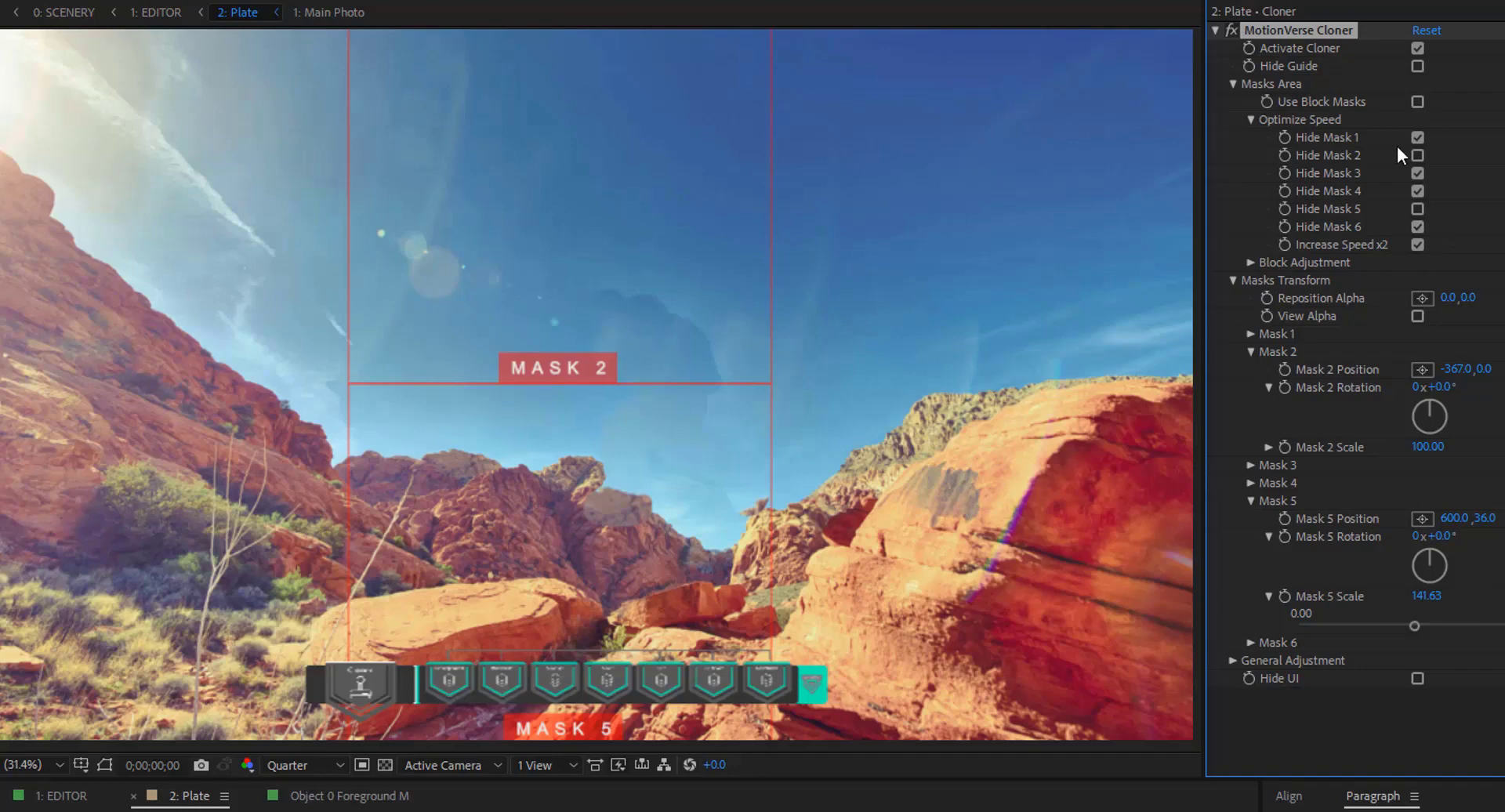
Hide the guides and adjust the patches' General Feather and Expansion to soften their edges
click(1415, 67)
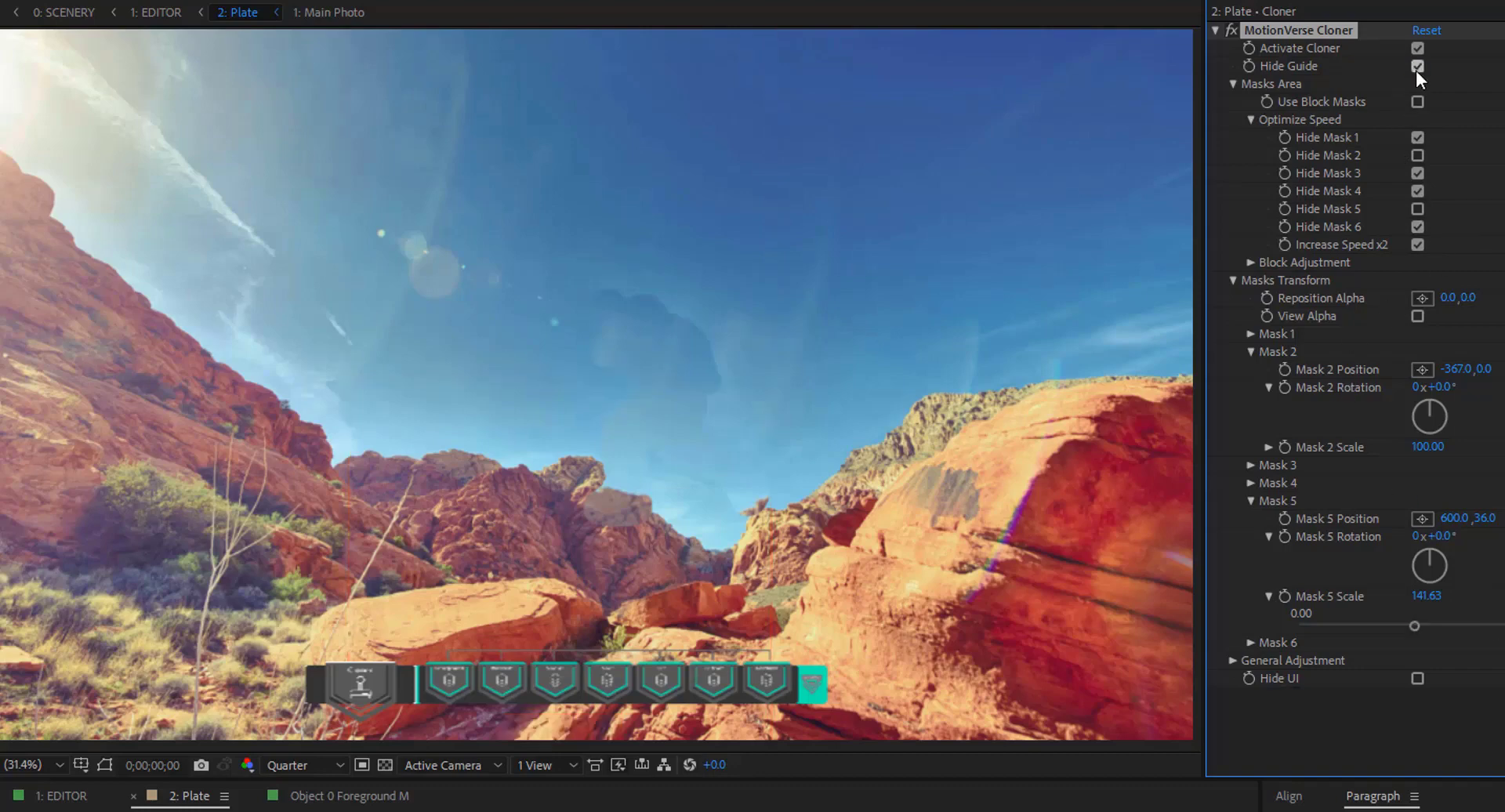
click(1252, 351)
click(1249, 405)
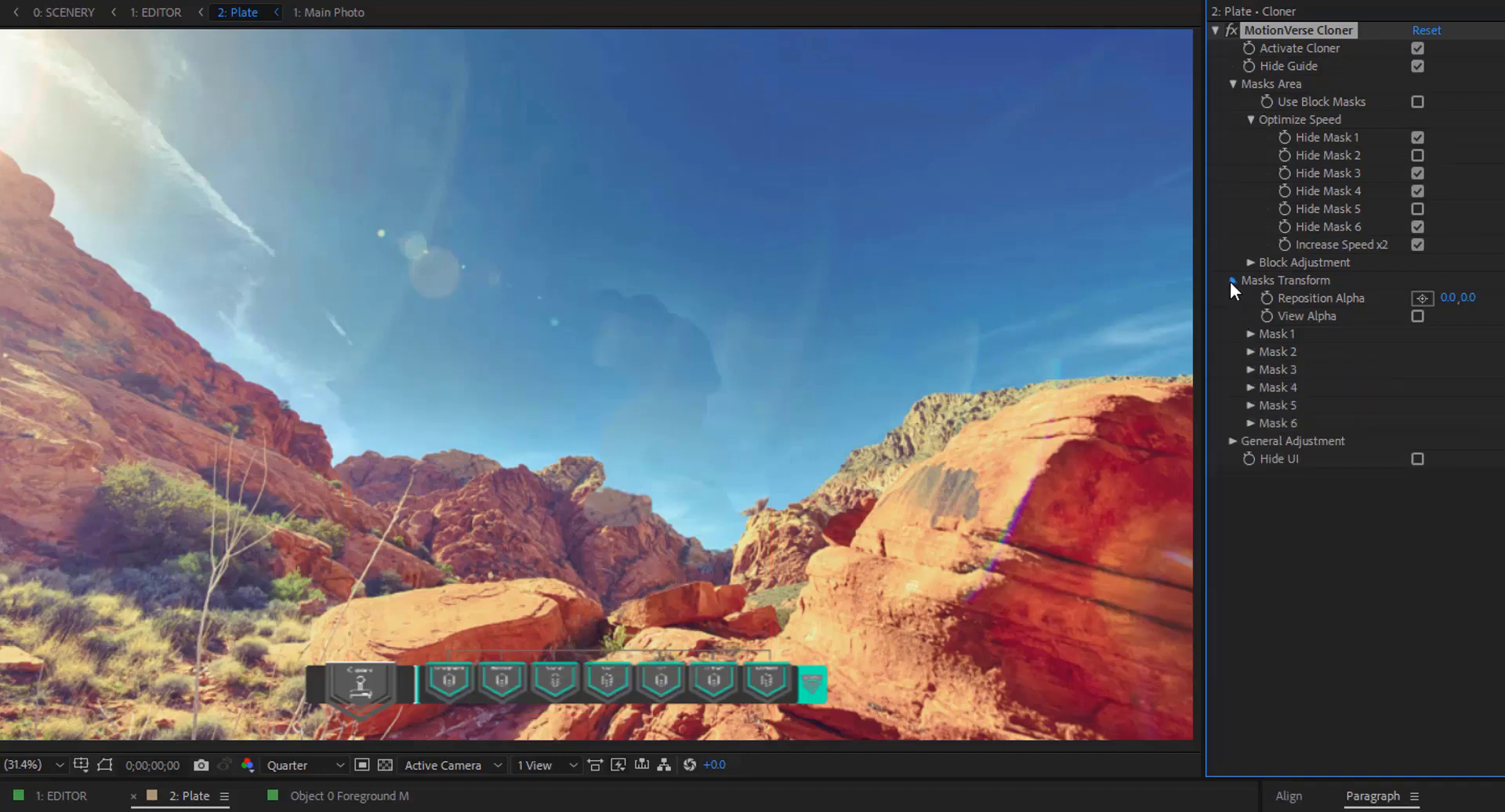
click(1231, 280)
click(1232, 299)
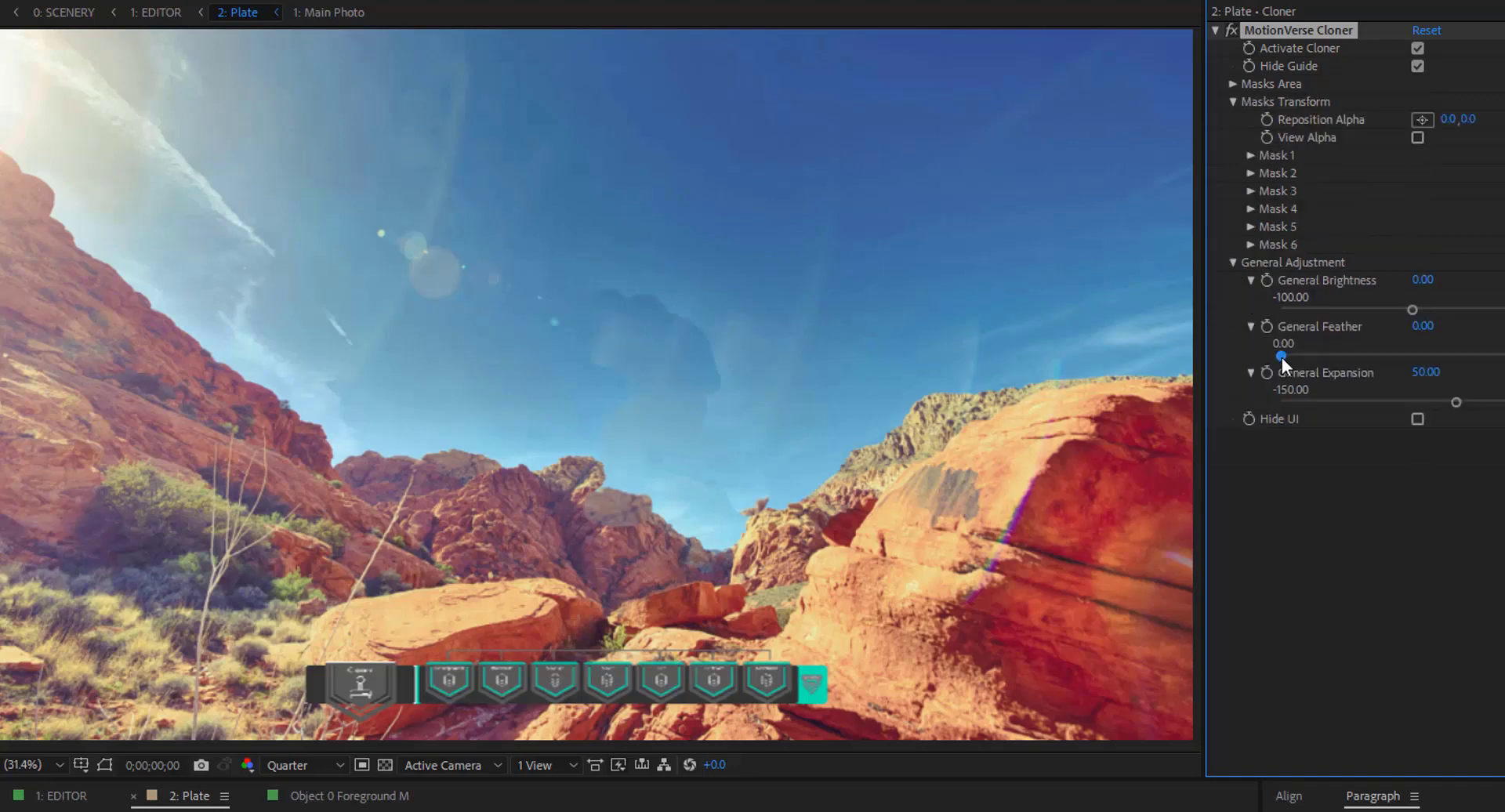
drag(1281, 356, 1349, 365)
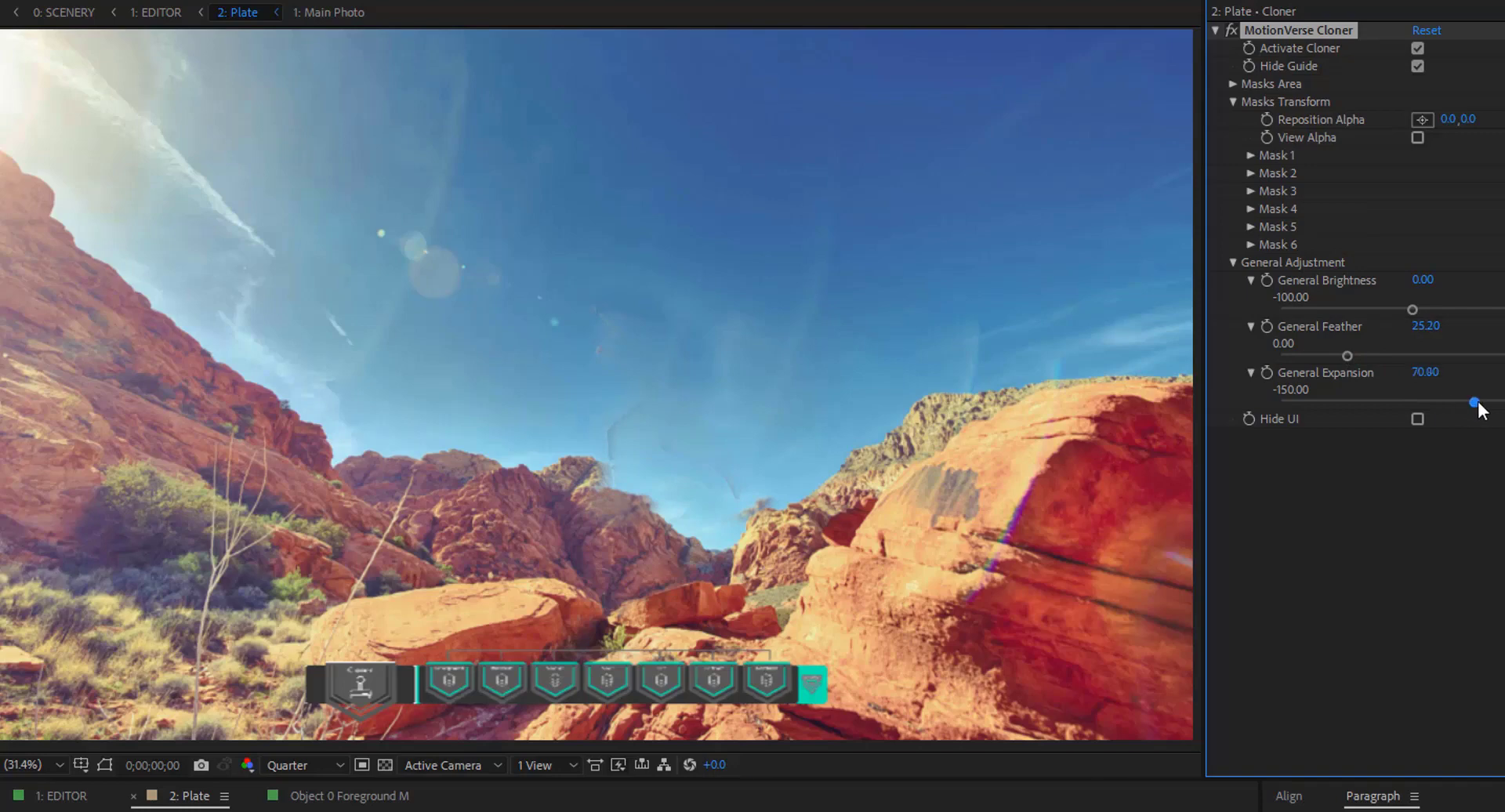
drag(1478, 409, 1468, 406)
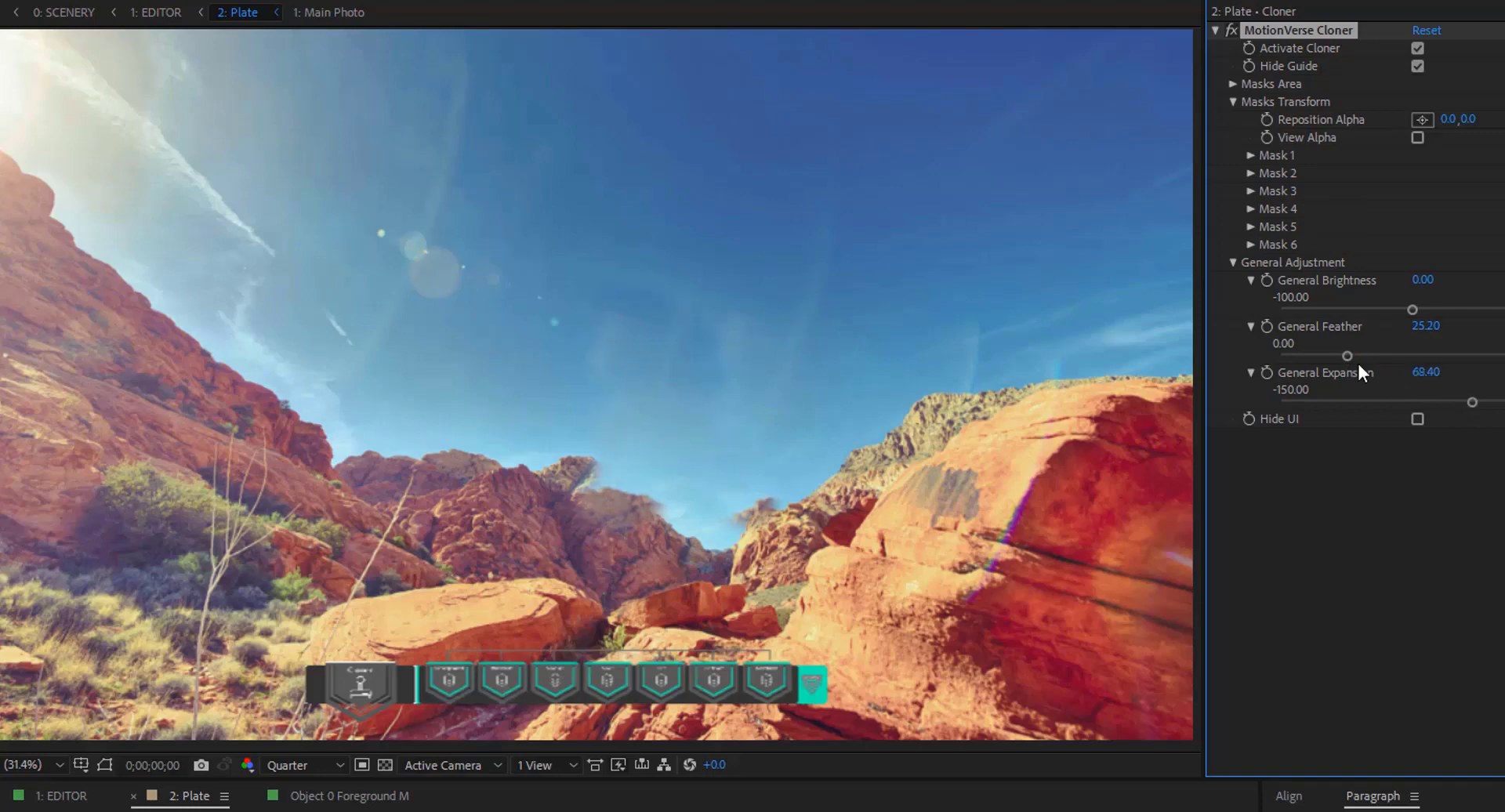
mouse_move(1347, 355)
mouse_down()
mouse_move(1297, 359)
mouse_move(1339, 359)
mouse_up()
With guides shown, nudge Mask 5's position and increase its rotation slightly
click(1416, 66)
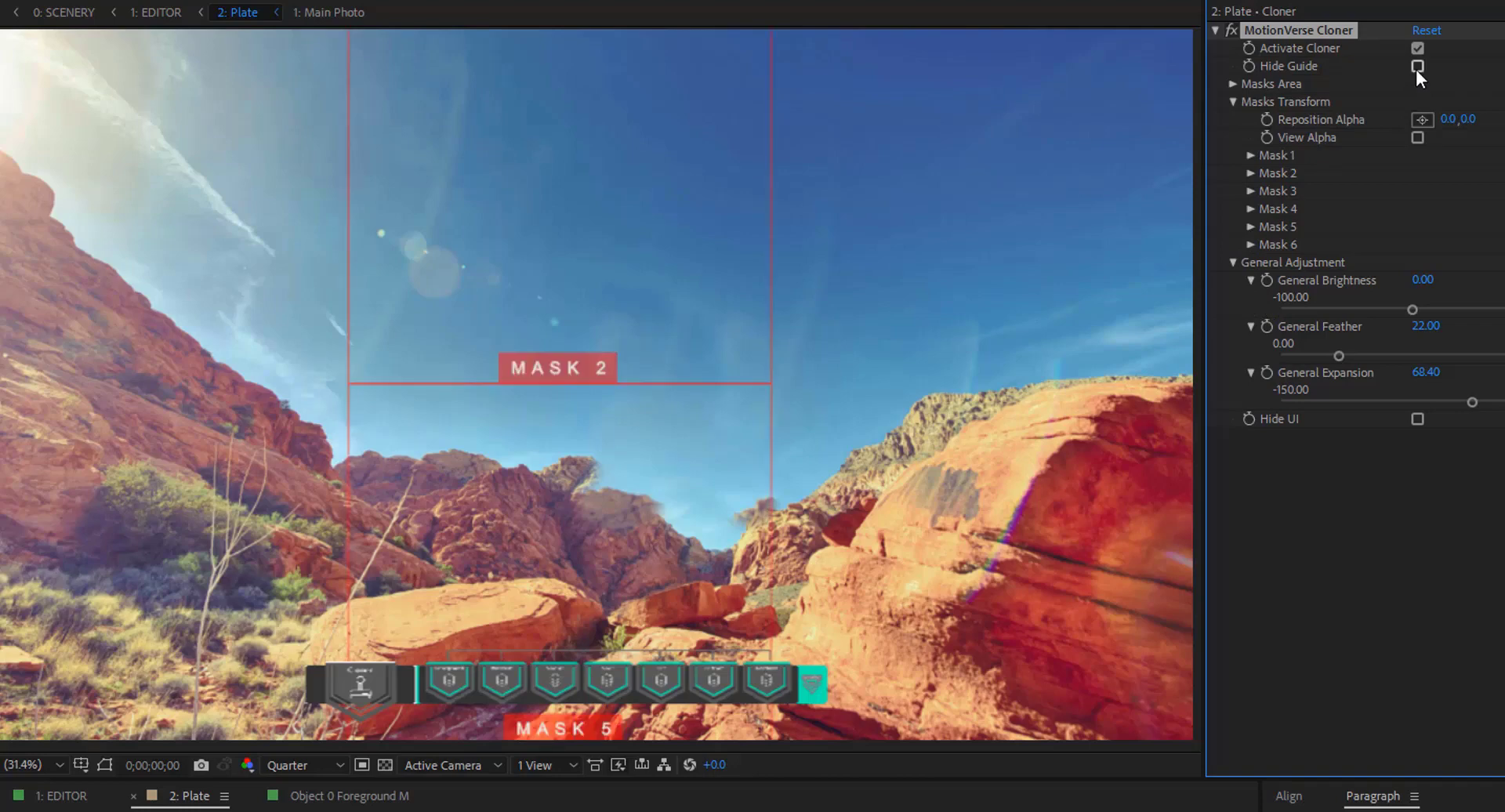
click(1251, 227)
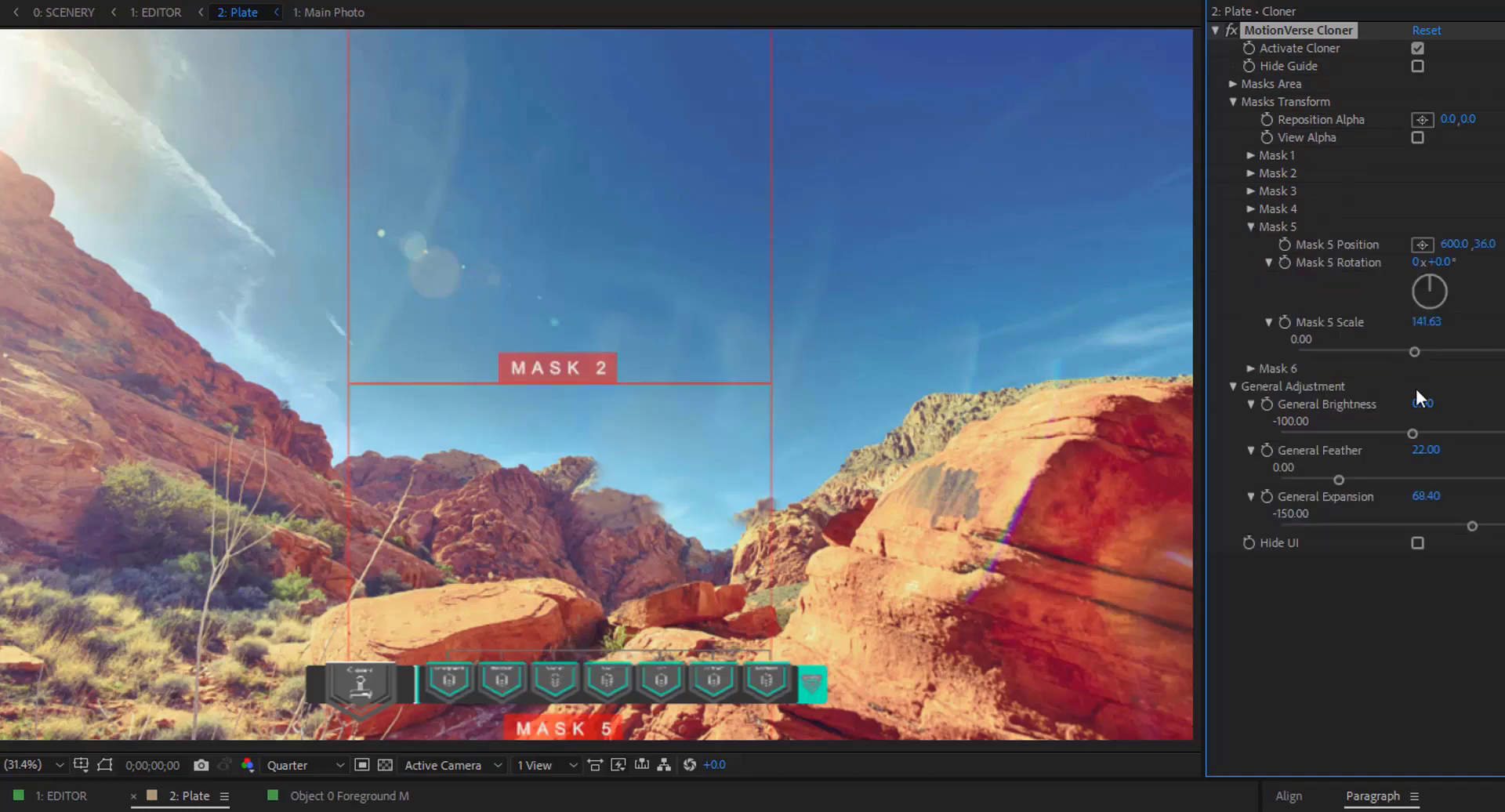
drag(1449, 244, 1488, 244)
click(1438, 279)
Reduce the mask expansion and tune feather and brightness so the patches match
click(1233, 101)
click(1416, 66)
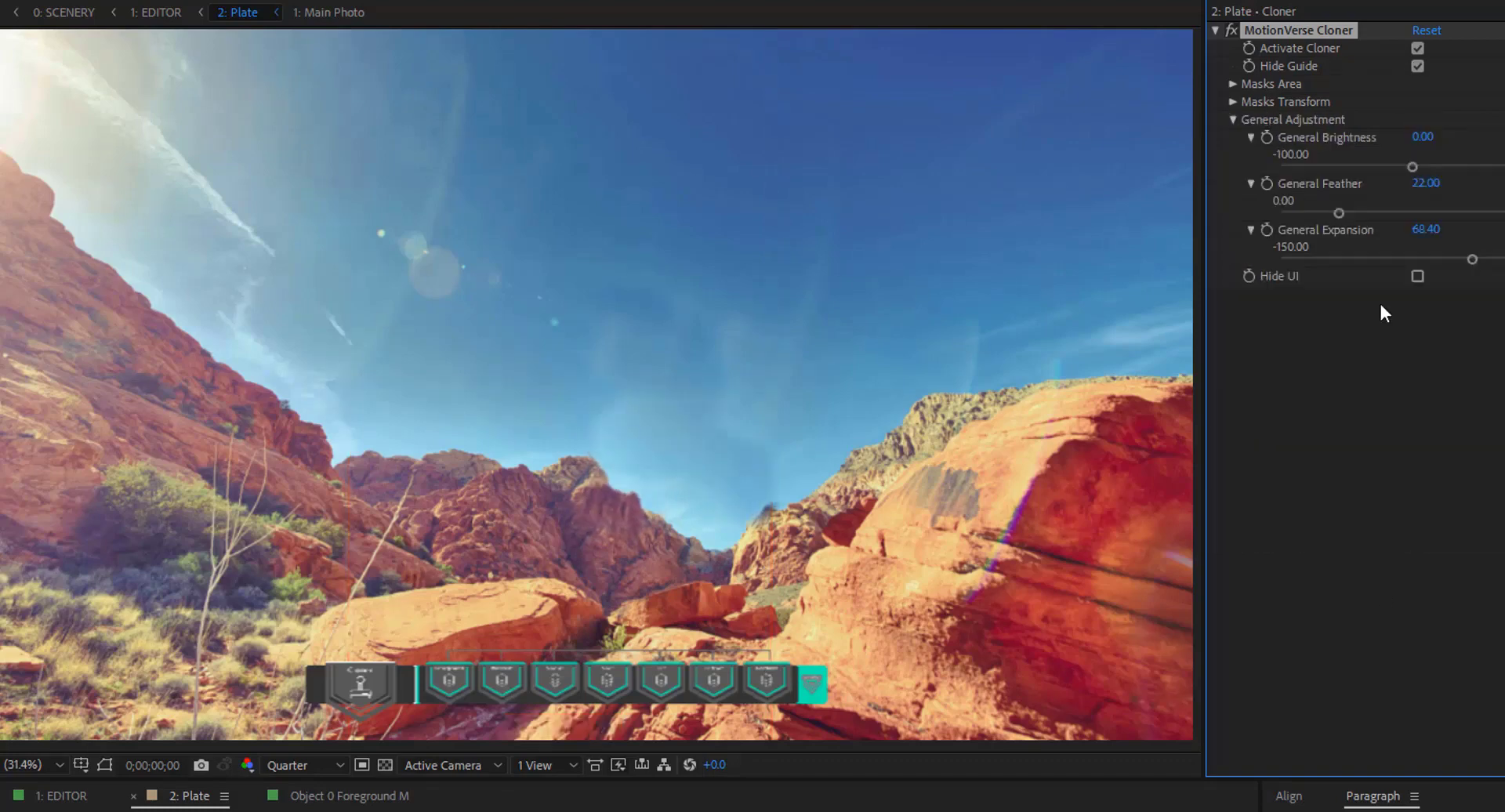
drag(1472, 258, 1466, 258)
mouse_move(1411, 166)
mouse_down()
mouse_move(1390, 167)
mouse_move(1431, 169)
mouse_up()
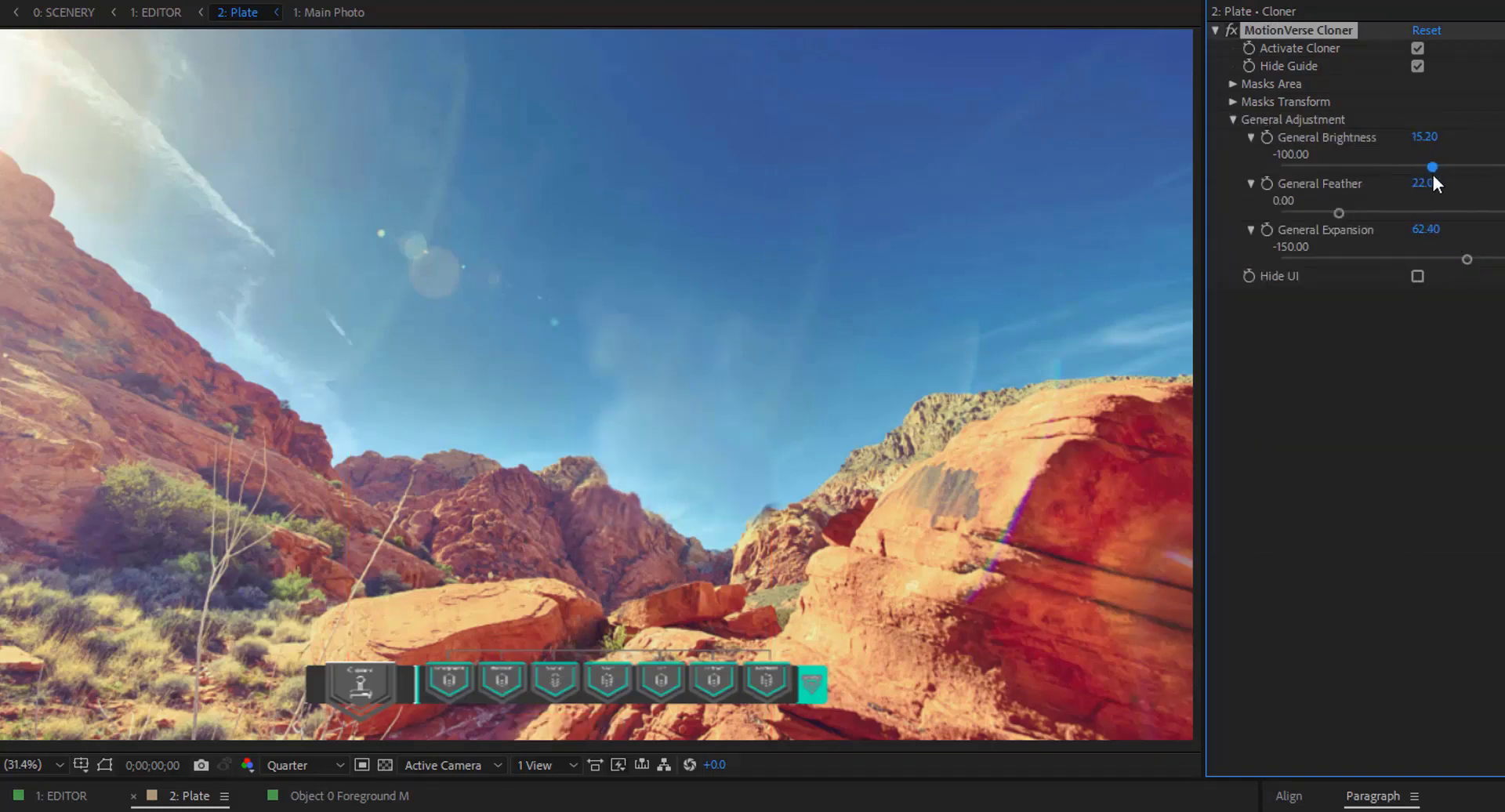
drag(1338, 213, 1351, 218)
mouse_move(1430, 167)
mouse_down()
mouse_move(1368, 176)
mouse_move(1426, 168)
mouse_up()
click(1234, 120)
Shift the Mask 2 clone patch further left to Position X -759
click(1233, 101)
click(1249, 268)
drag(1453, 190, 1487, 190)
drag(1426, 268, 1415, 271)
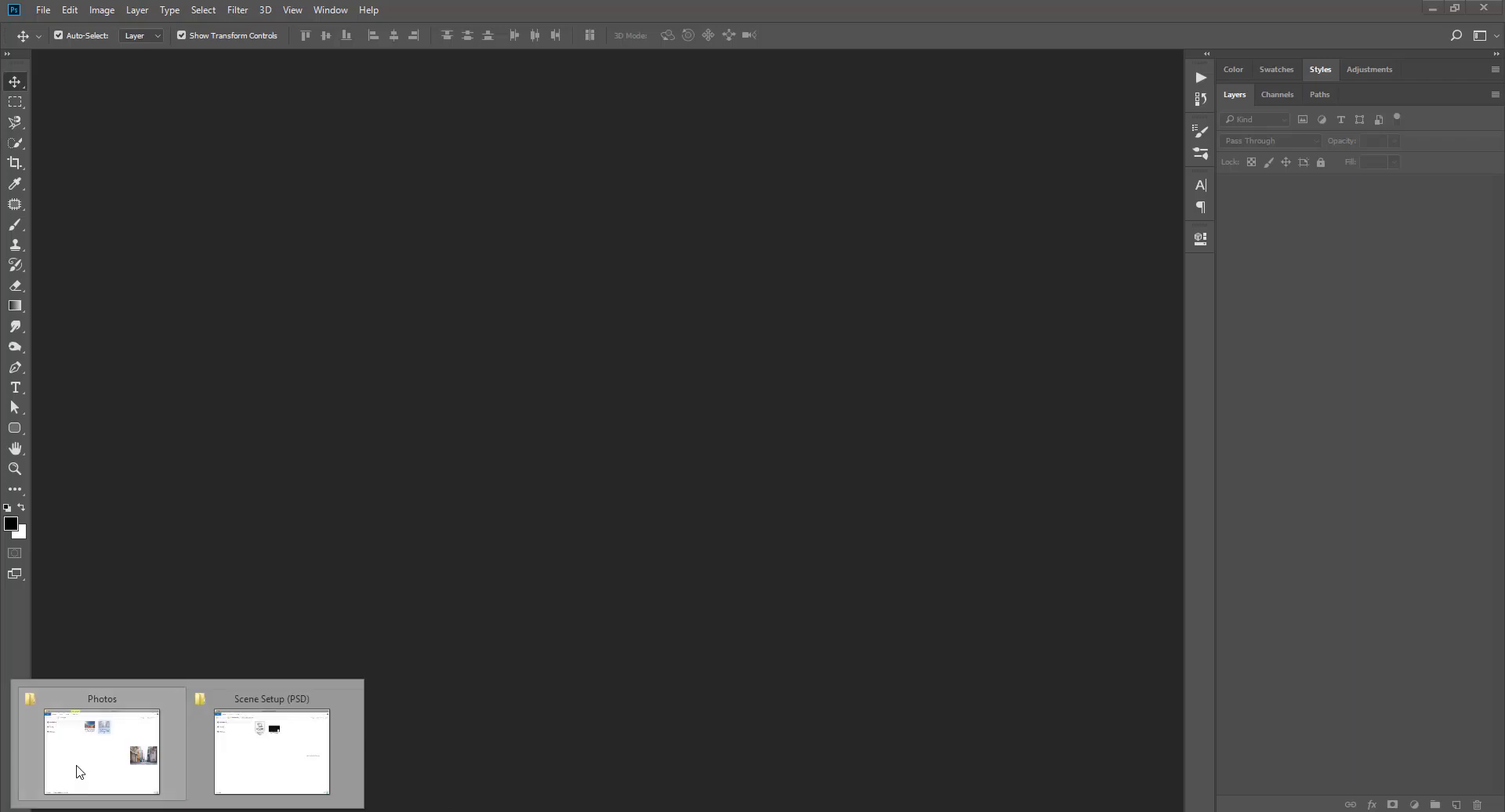
Open adventure-daylight-desert-6496.jpg from the Photos folder in Adobe Photoshop
click(74, 771)
click(557, 307)
right_click(558, 306)
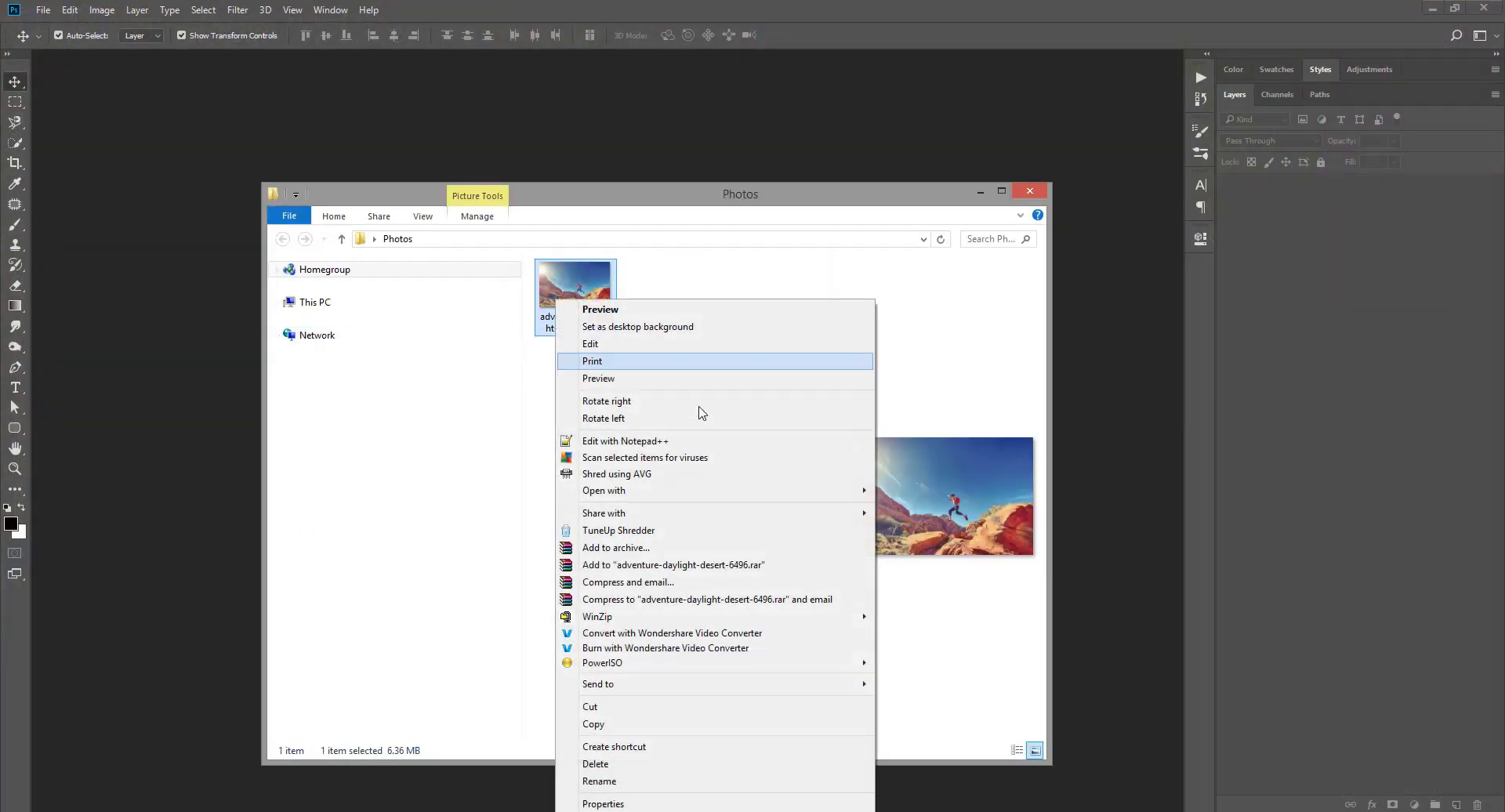
mouse_move(854, 492)
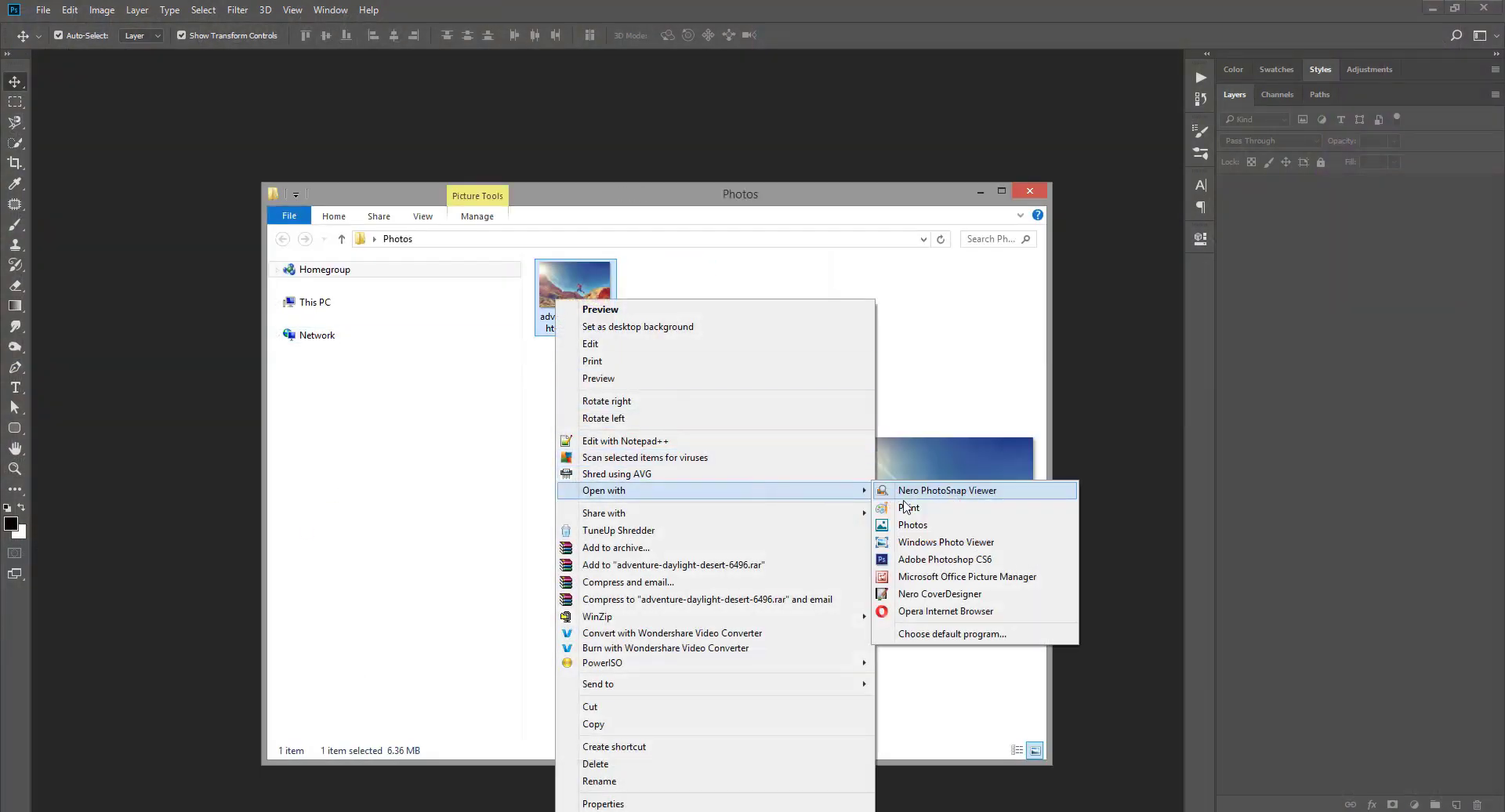
click(915, 563)
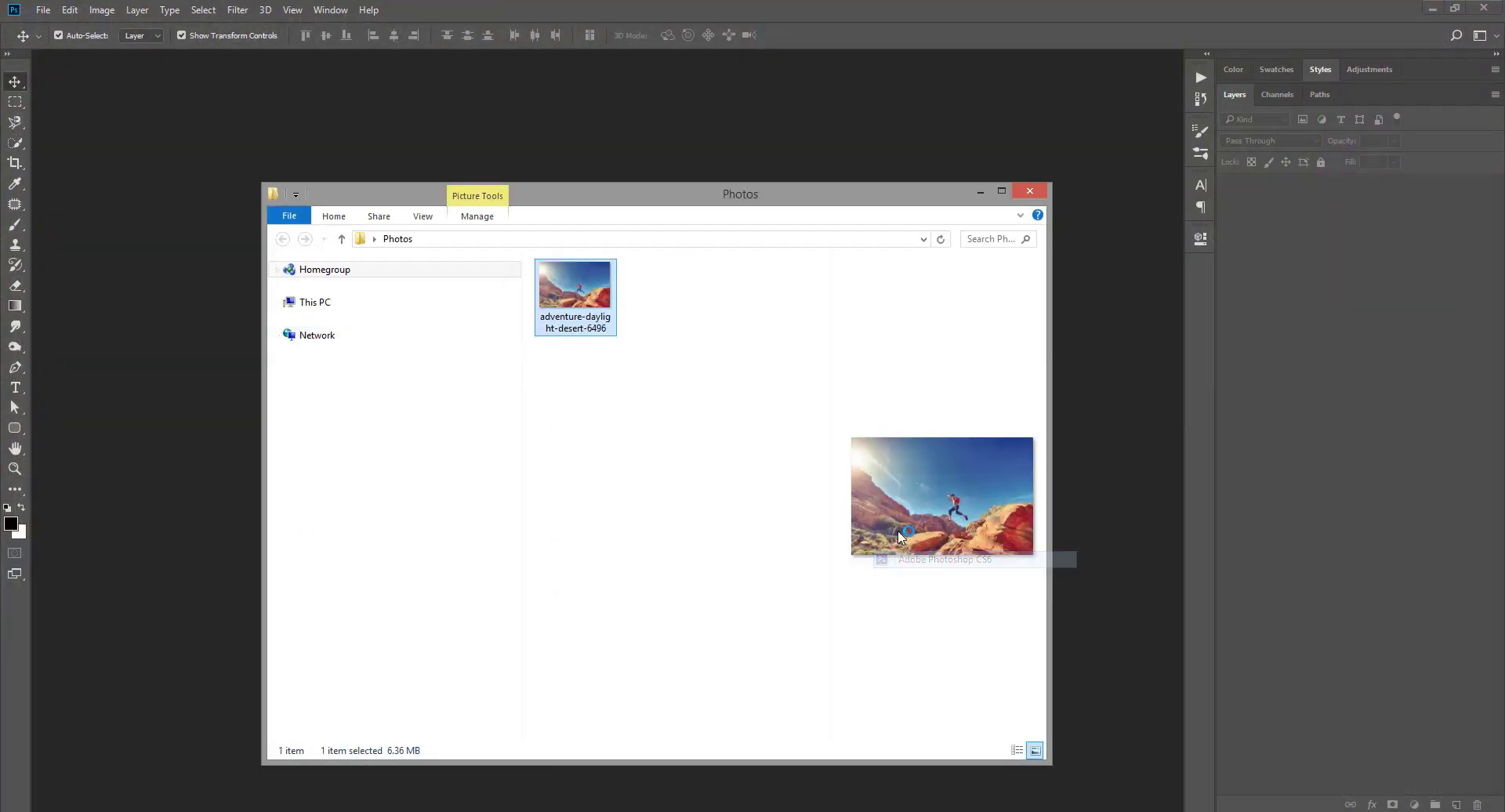
click(979, 196)
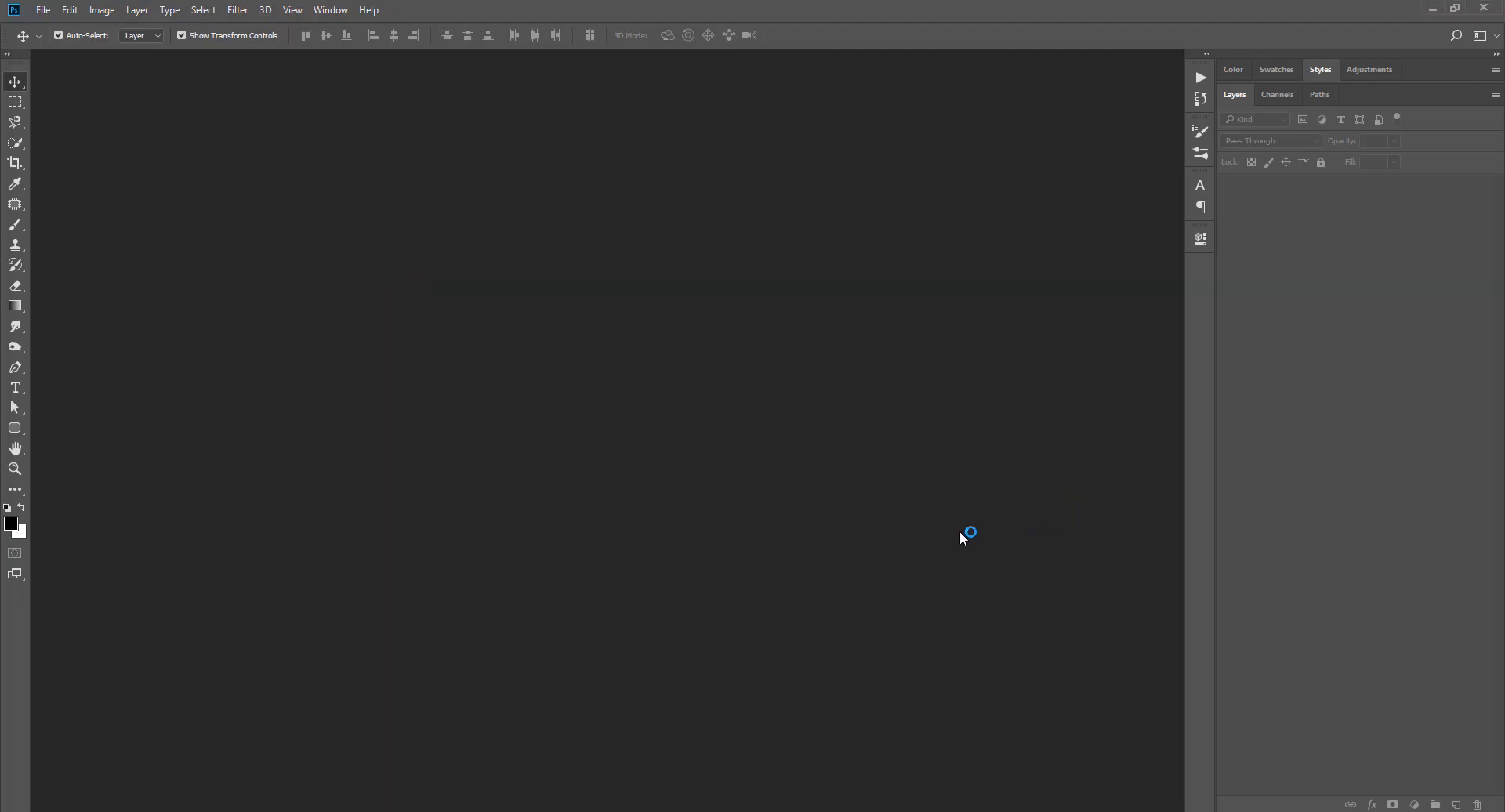
With the Pen tool, trace the jumper's head, raised fist, arm, neck and torso
scroll(656, 558, up, 5)
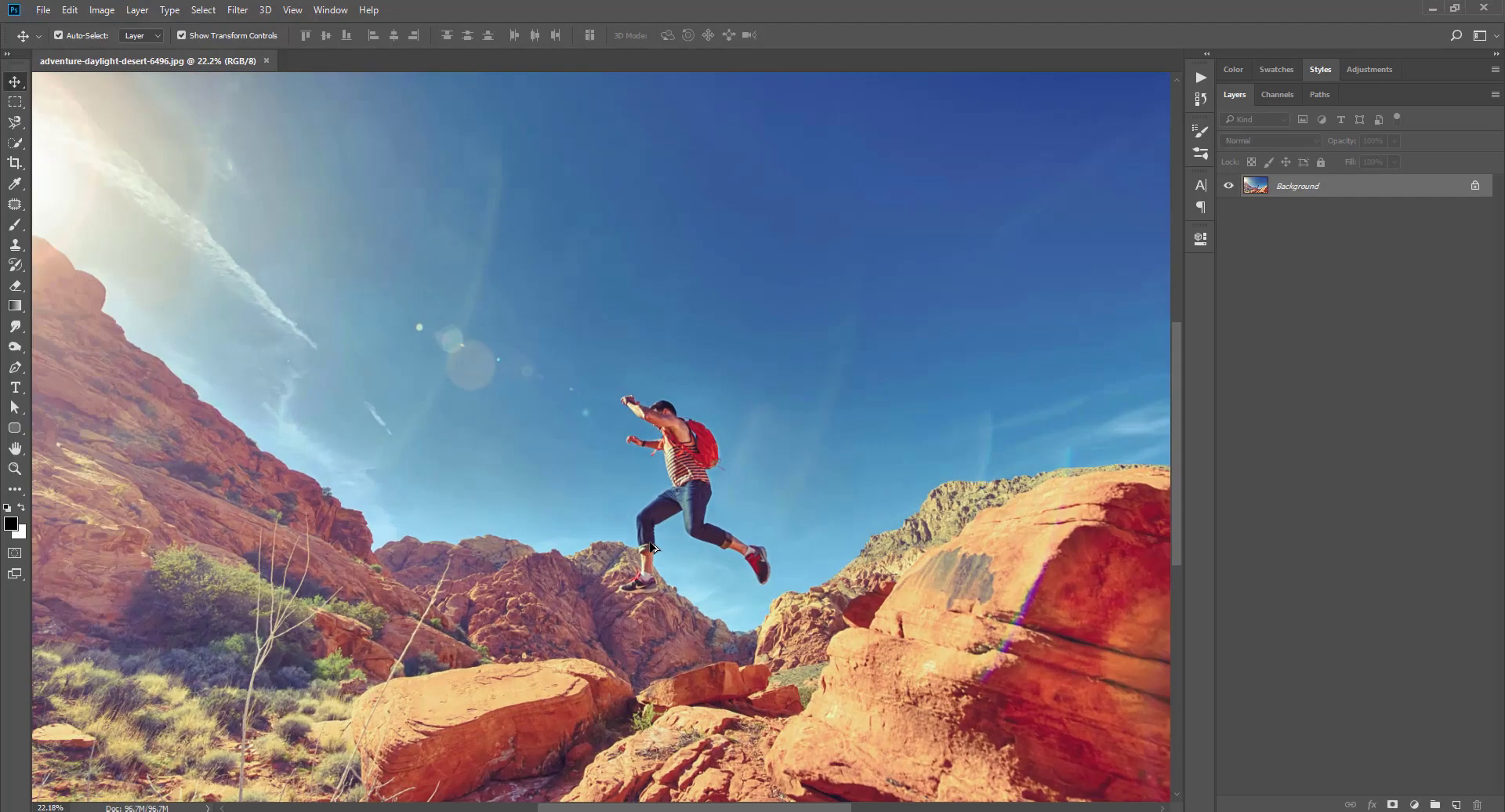
scroll(692, 517, right, 2)
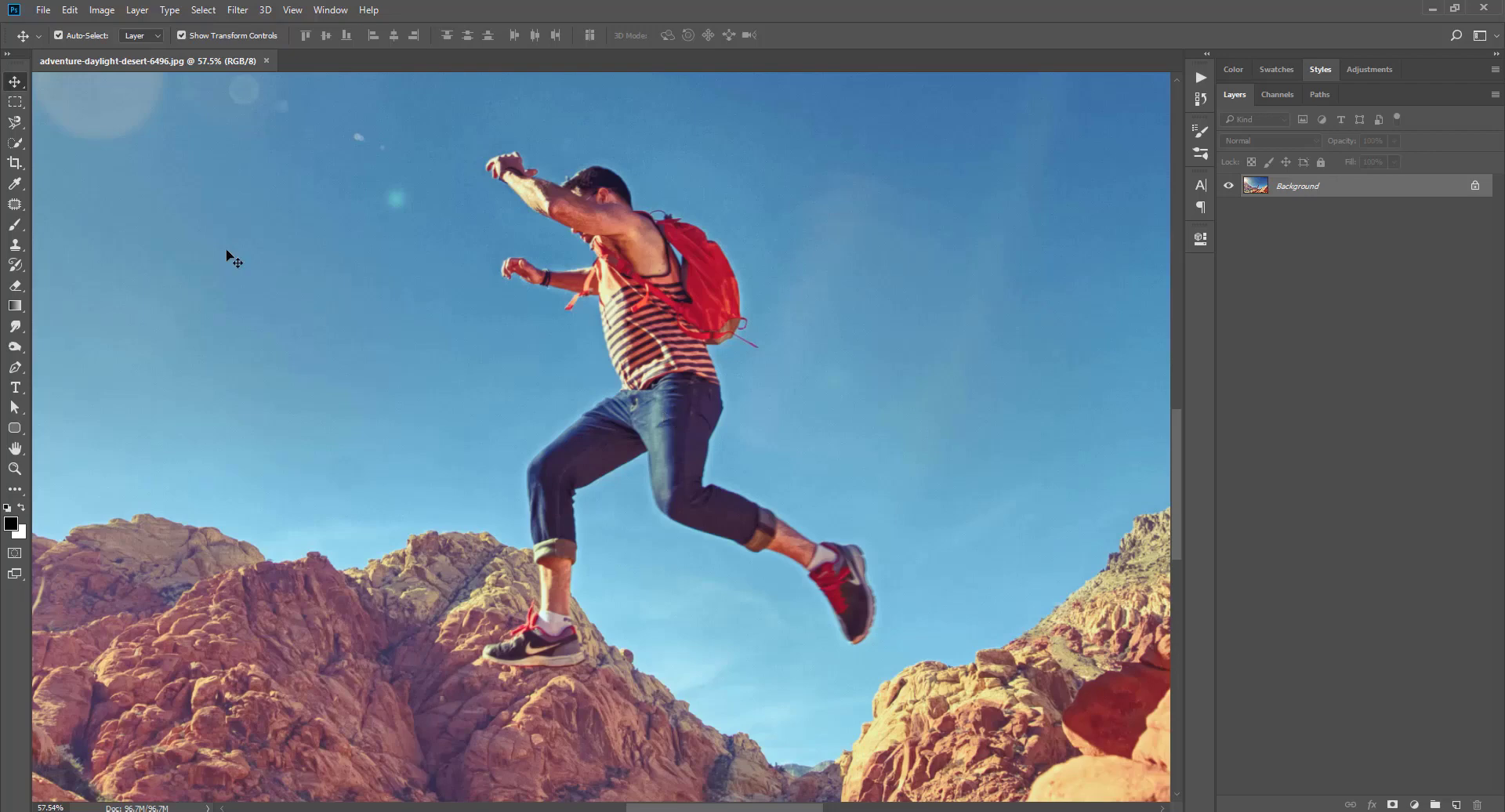
key(p)
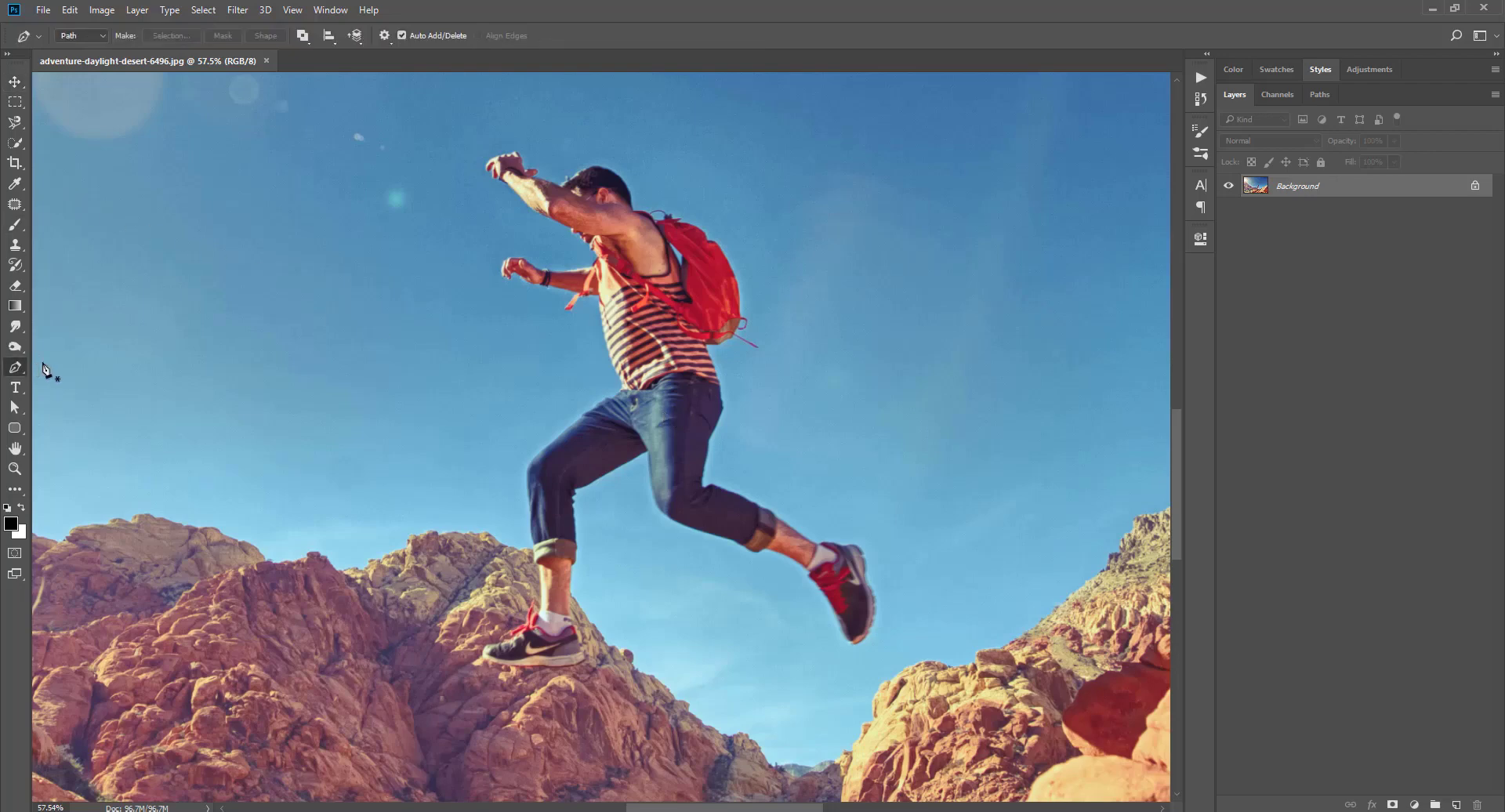
scroll(554, 282, up, 6)
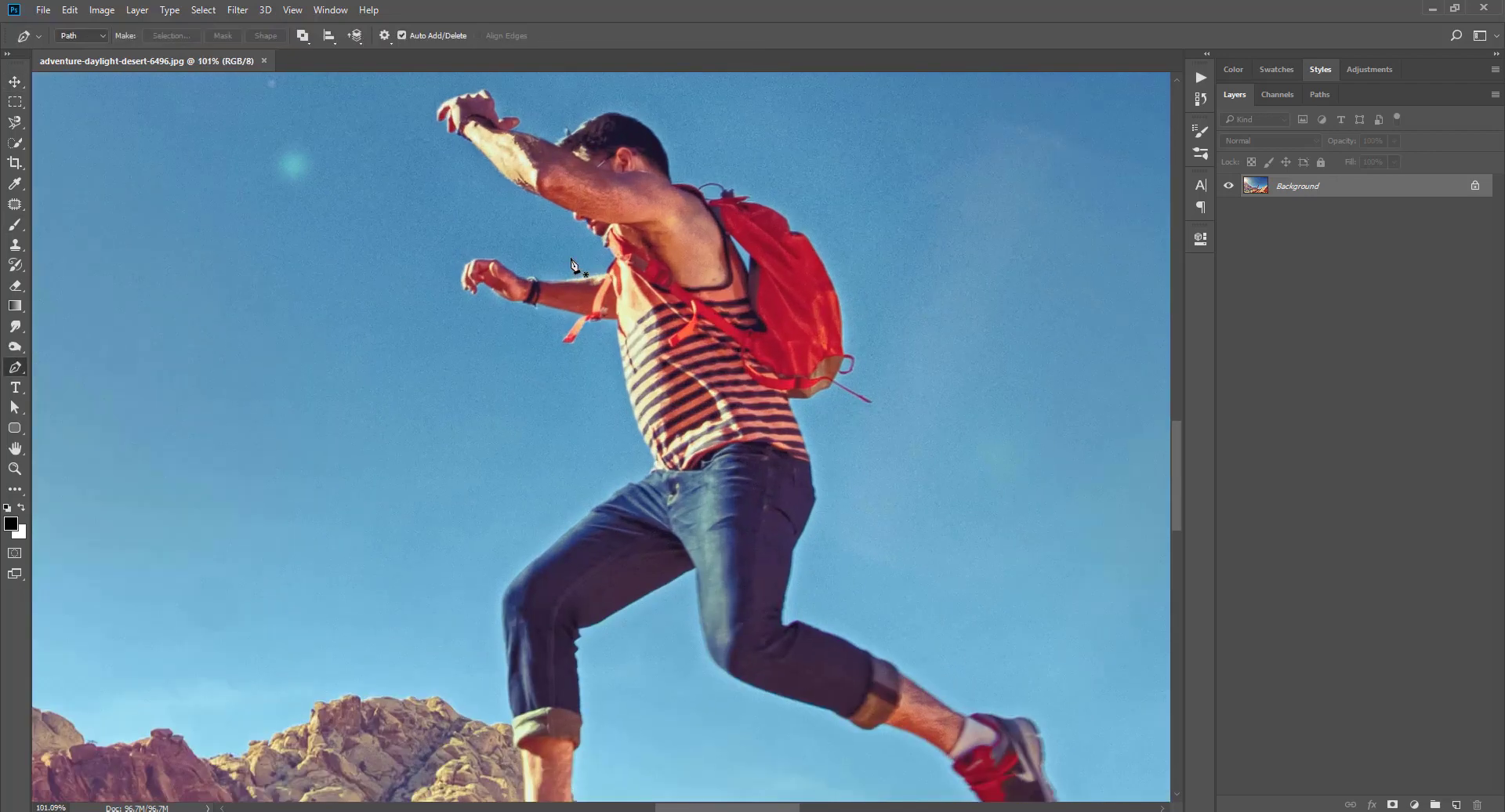
scroll(650, 507, up, 3)
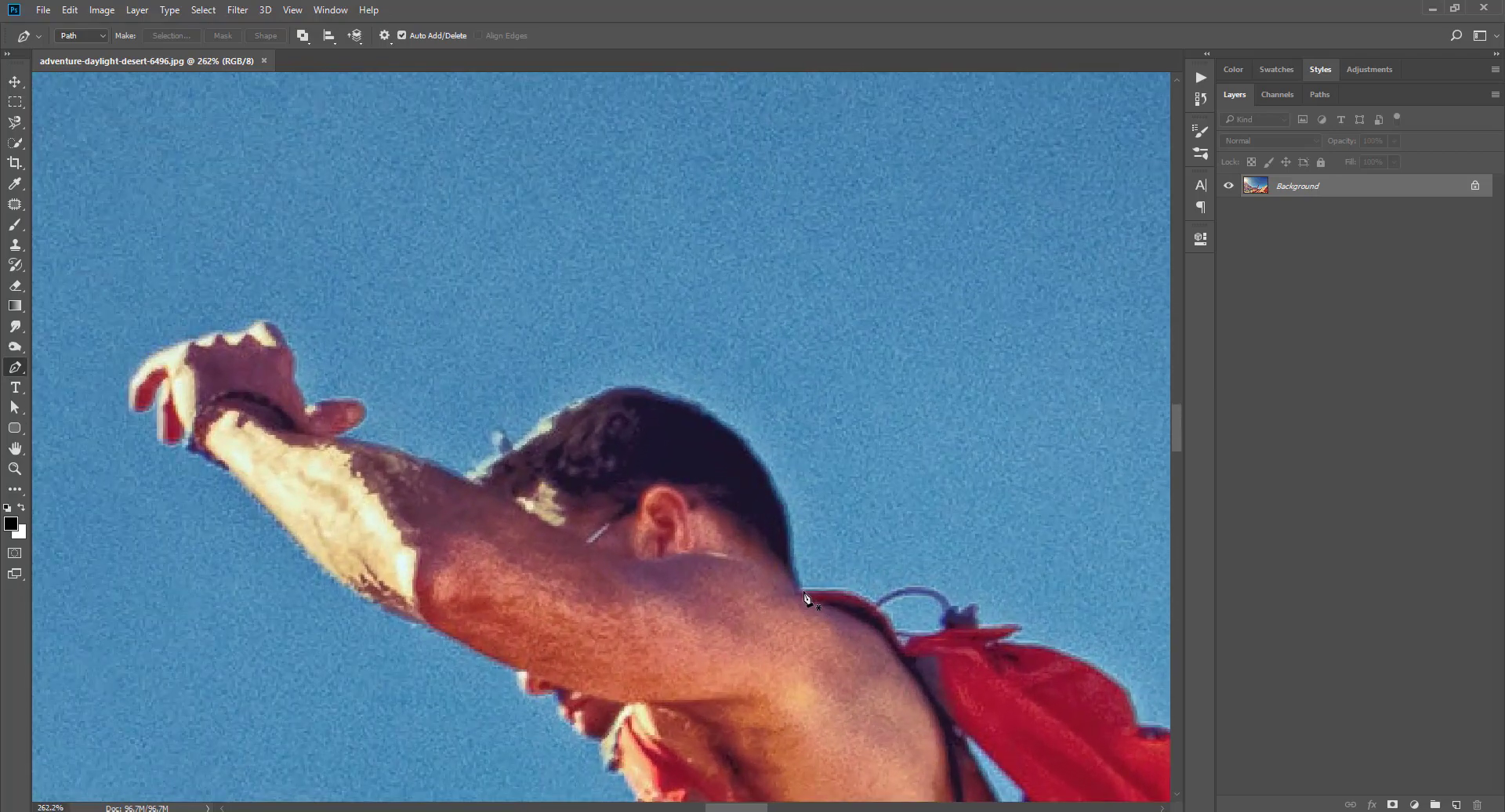
click(802, 591)
mouse_move(752, 452)
mouse_down()
mouse_move(579, 398)
mouse_move(407, 464)
mouse_up()
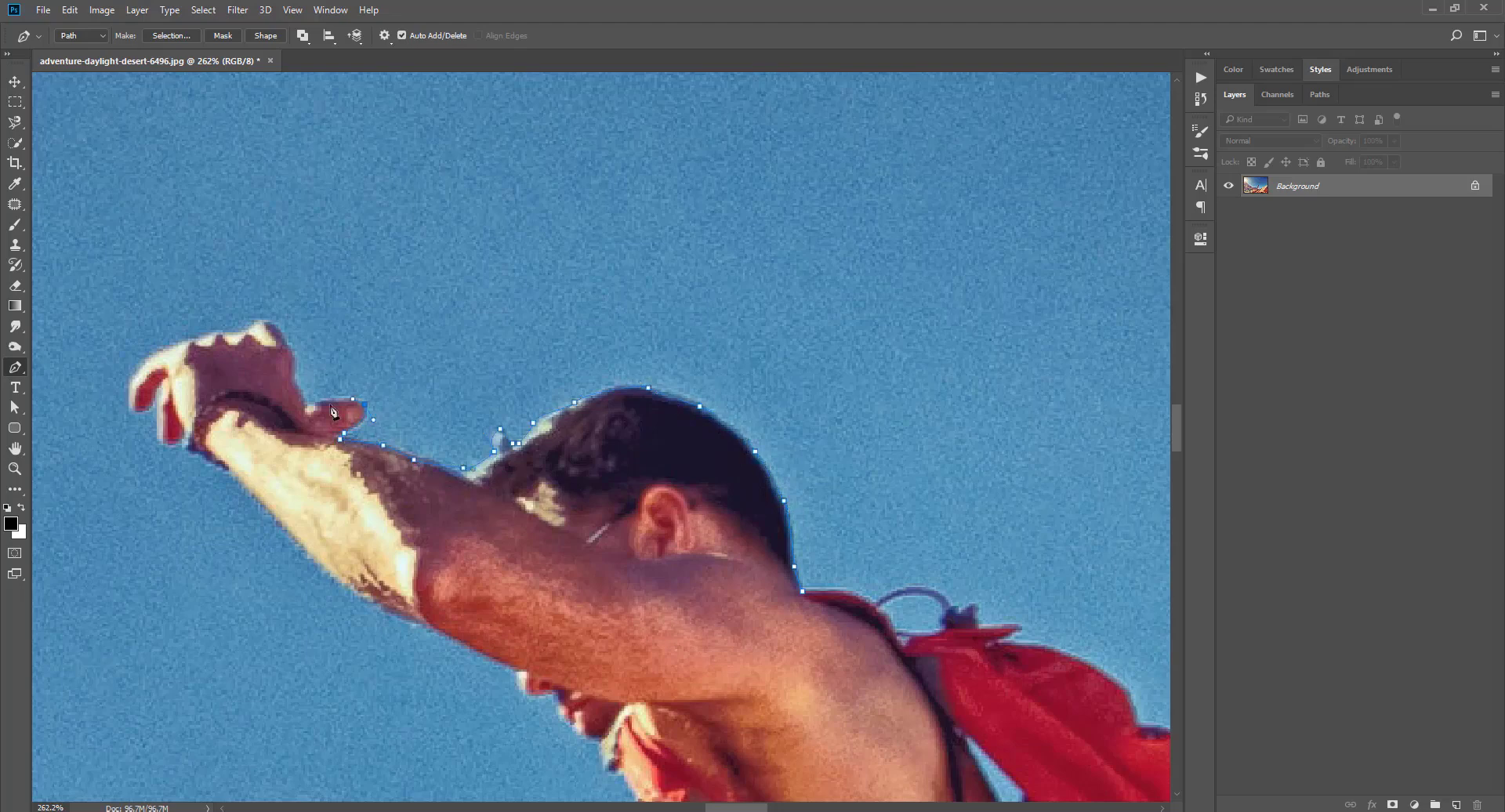
drag(333, 411, 271, 382)
drag(304, 451, 319, 416)
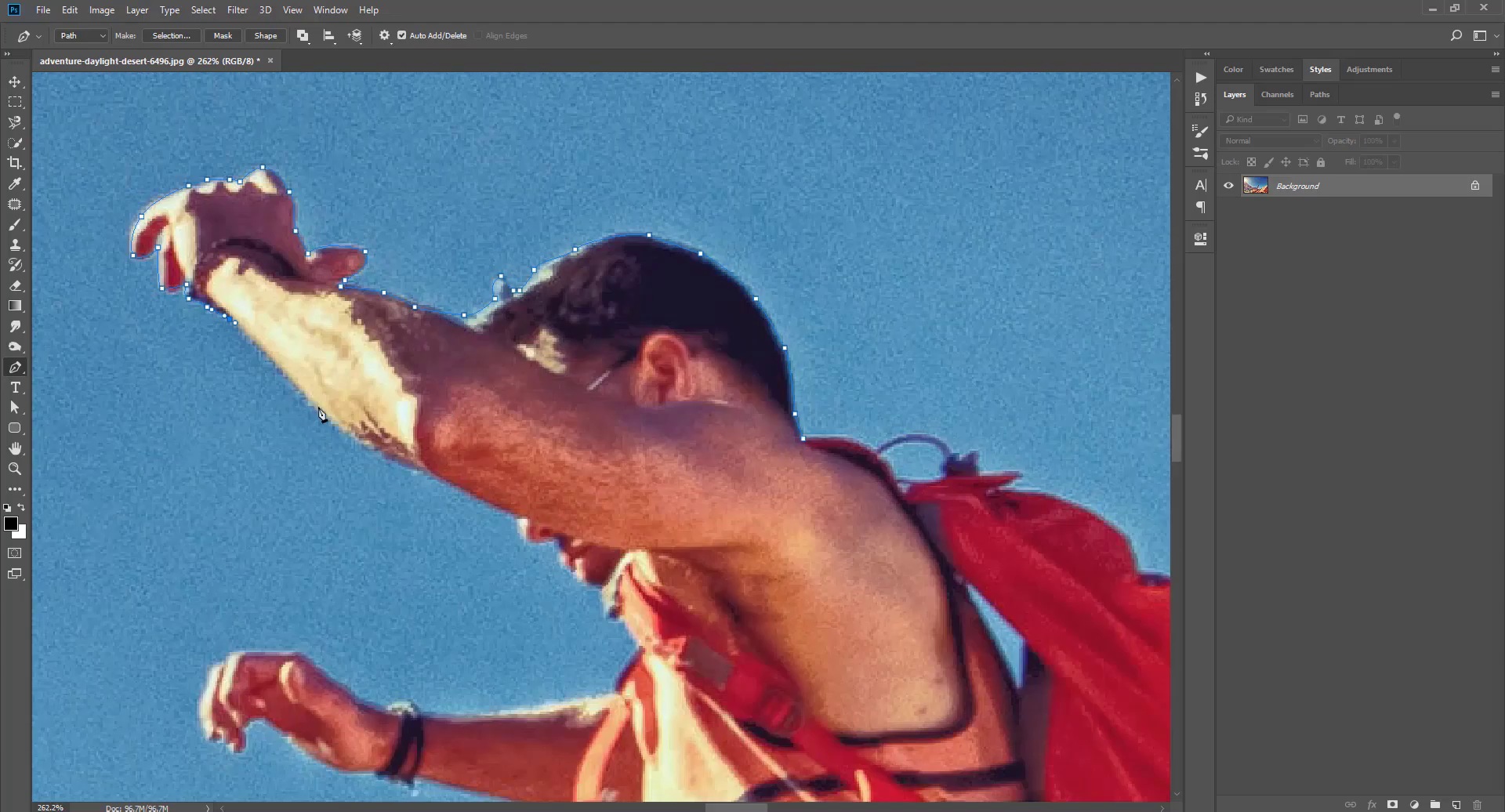
mouse_move(553, 546)
mouse_down()
mouse_move(610, 627)
mouse_move(591, 694)
mouse_move(361, 709)
mouse_move(459, 541)
mouse_move(397, 580)
mouse_move(423, 631)
mouse_move(460, 609)
mouse_up()
mouse_move(582, 656)
mouse_down()
mouse_move(446, 598)
mouse_move(470, 604)
mouse_move(531, 464)
mouse_move(572, 741)
mouse_move(699, 494)
mouse_move(649, 446)
mouse_move(464, 471)
mouse_move(465, 483)
mouse_up()
Continue the path down the jeans edge, cuff, ankle, sock and shoelaces
click(455, 480)
scroll(466, 482, down, 3)
click(467, 425)
click(477, 474)
click(493, 521)
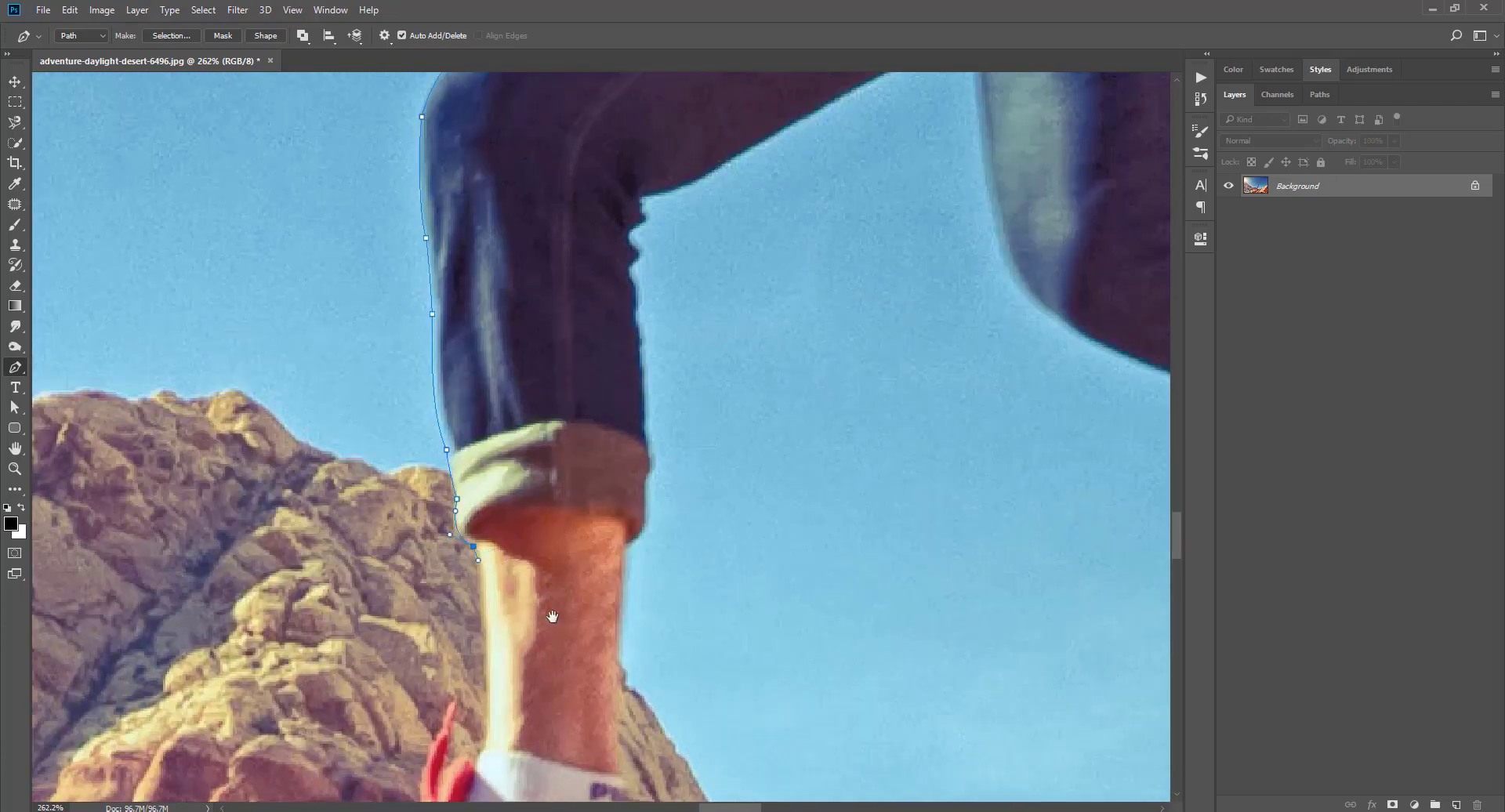
scroll(548, 615, down, 3)
click(498, 572)
click(468, 569)
click(477, 514)
click(440, 615)
scroll(440, 616, down, 3)
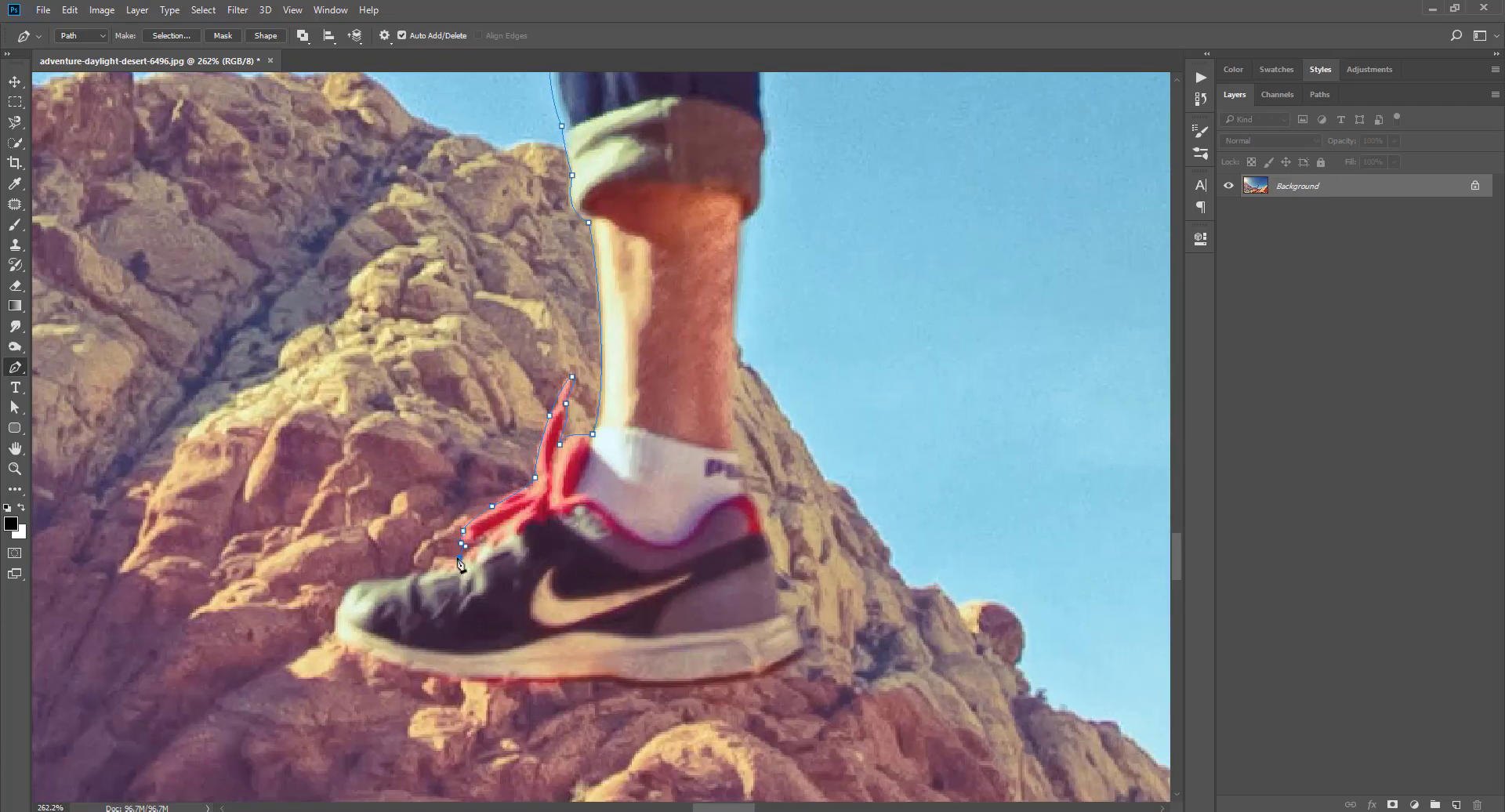
scroll(548, 509, left, 3)
Trace around the shoe's toe, along the sole, around the heel and up to the ankle
click(587, 482)
click(498, 532)
click(468, 546)
click(463, 585)
click(491, 608)
scroll(490, 608, right, 6)
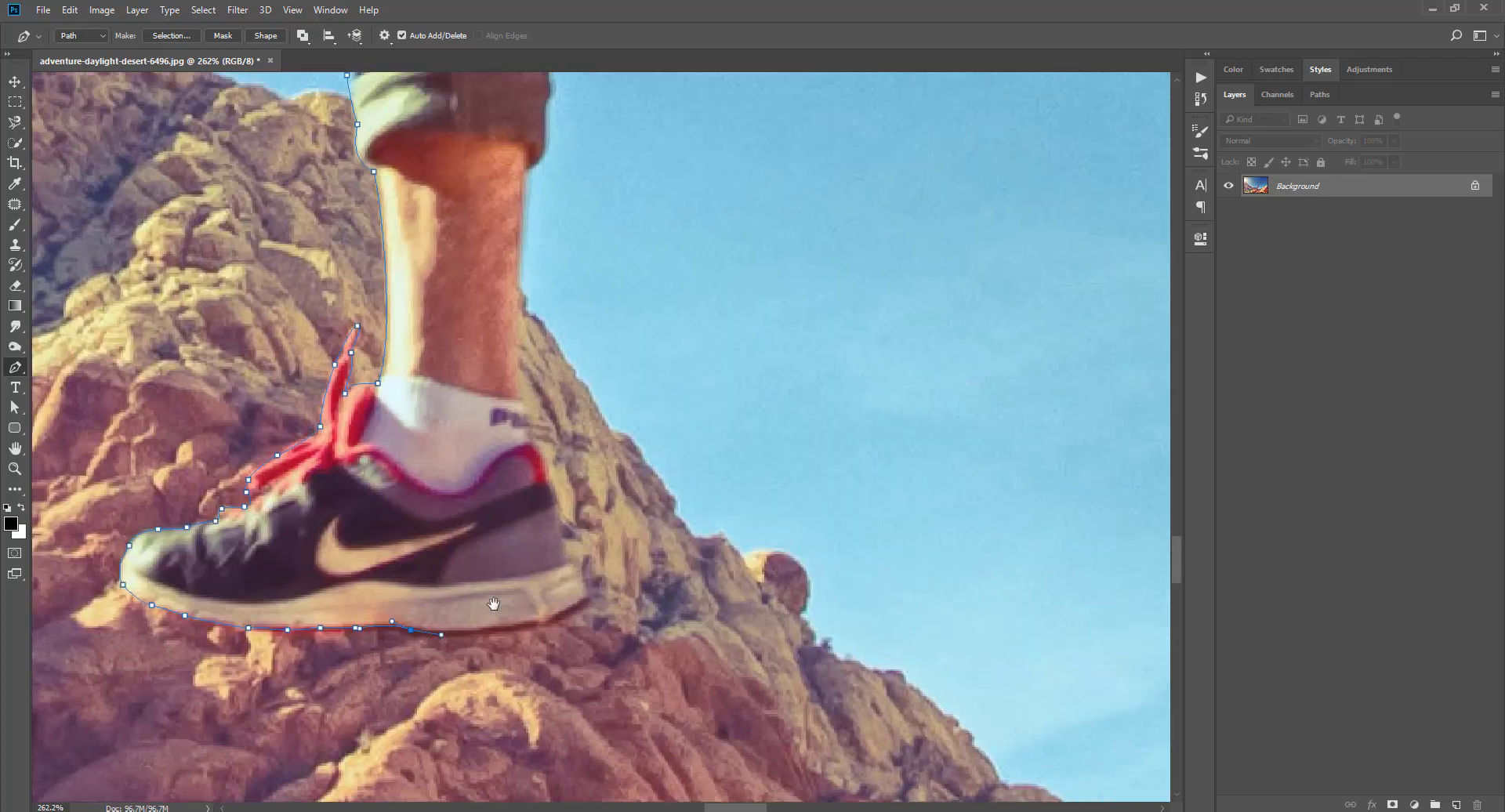
click(538, 627)
click(587, 595)
click(568, 558)
click(556, 512)
click(551, 479)
click(534, 436)
scroll(501, 470, up, 5)
scroll(510, 487, up, 3)
Carry the outline up the back of the leg with a curved anchor on the leg edge
click(511, 486)
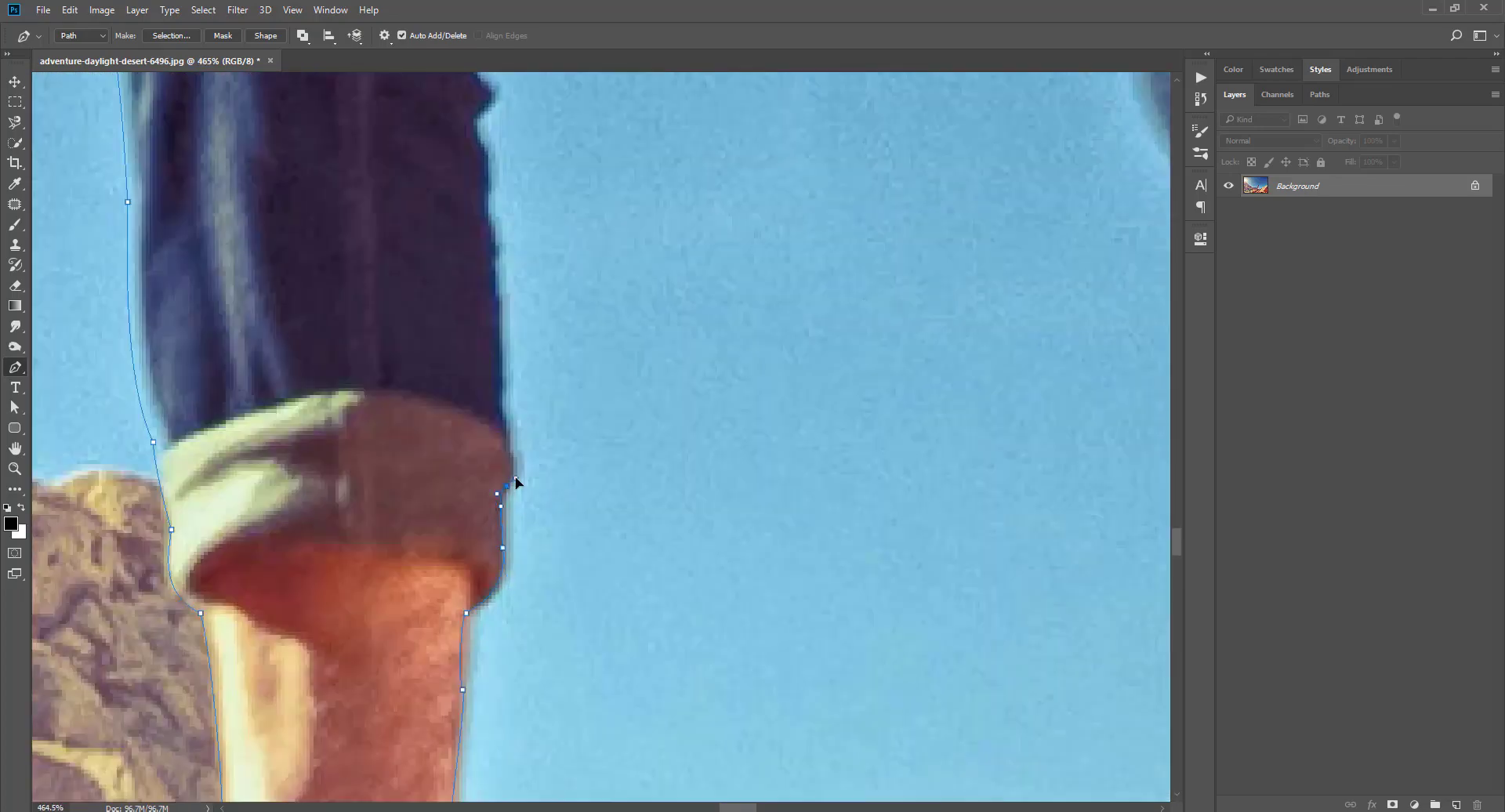
scroll(510, 487, up, 3)
click(540, 508)
click(543, 501)
scroll(562, 531, up, 2)
scroll(563, 532, up, 5)
scroll(622, 587, right, 3)
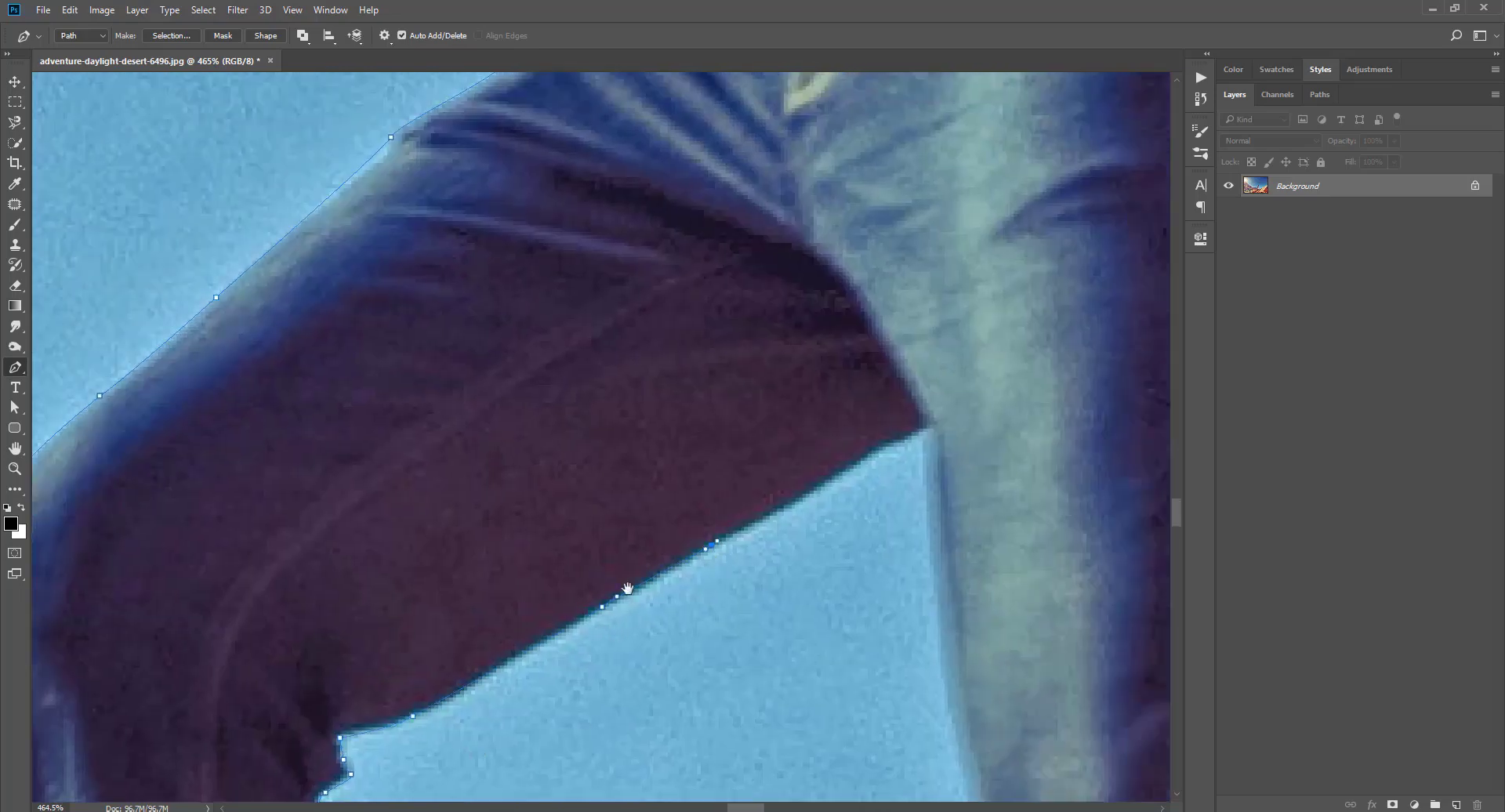
scroll(760, 683, right, 3)
scroll(760, 683, right, 5)
drag(723, 661, 835, 667)
Trace the outline around the other shoe's heel
scroll(835, 667, right, 6)
scroll(577, 681, down, 6)
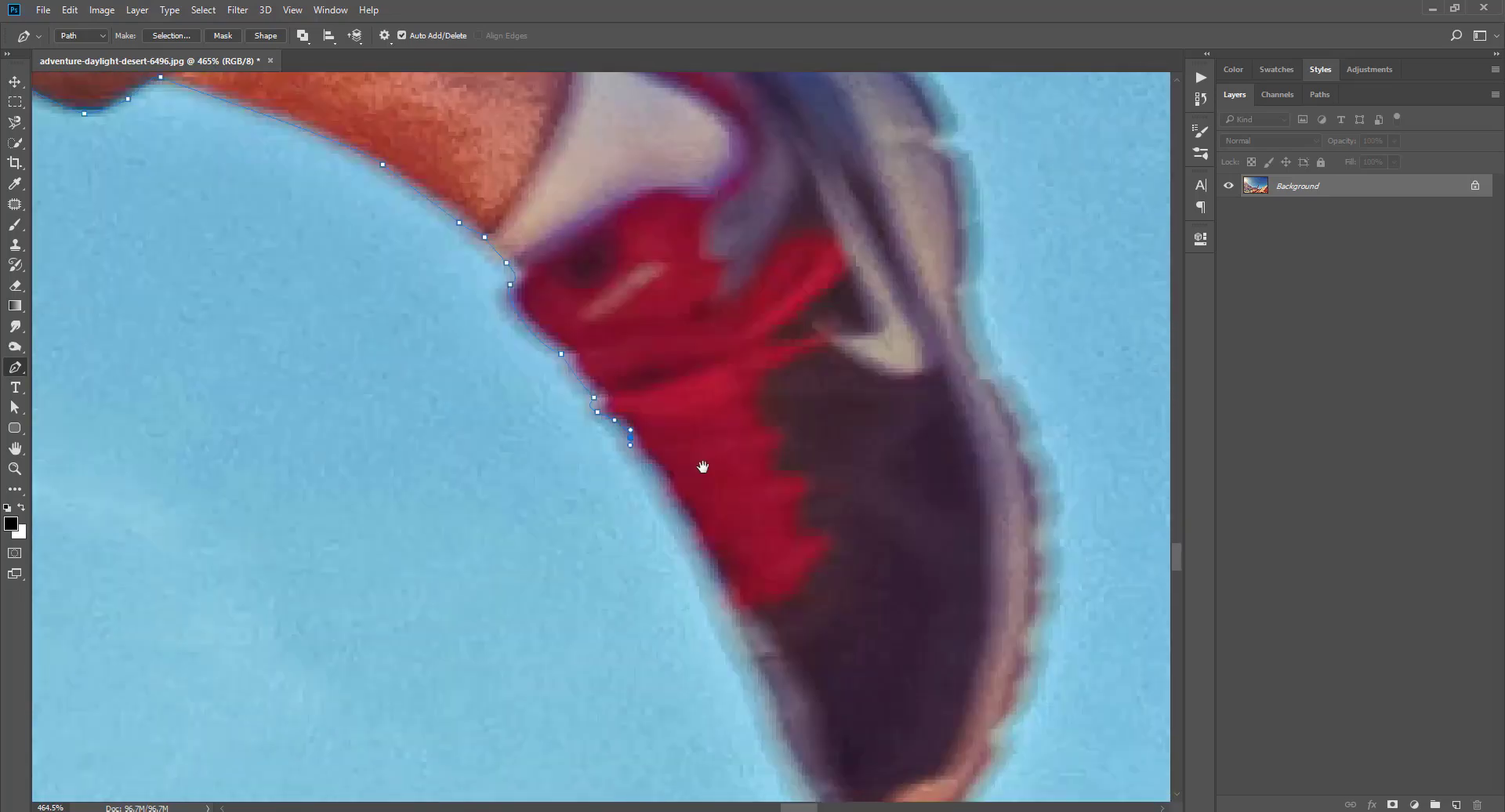
scroll(958, 588, down, 3)
click(958, 588)
scroll(901, 508, up, 2)
click(901, 508)
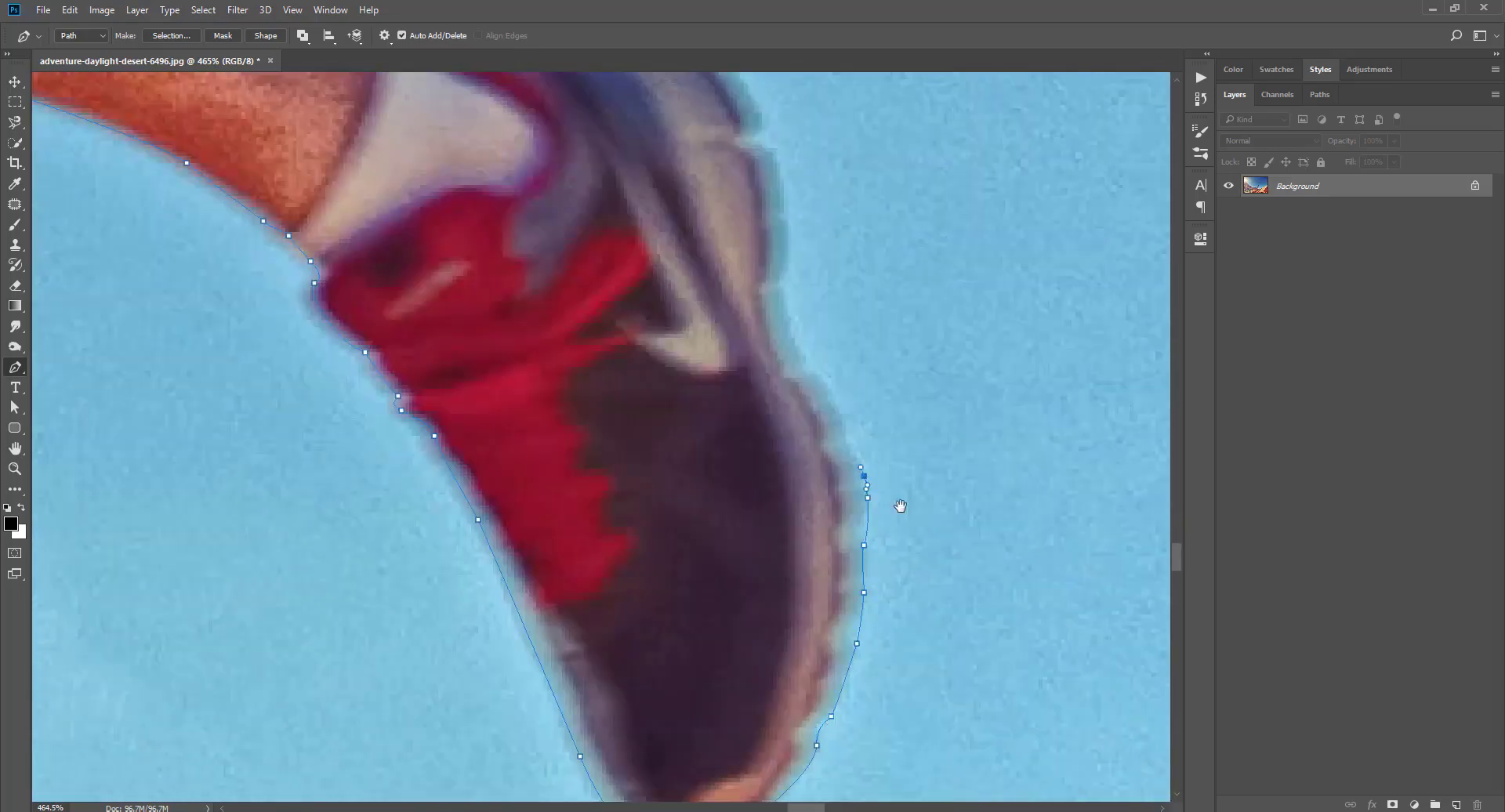
scroll(898, 592, up, 4)
click(898, 591)
scroll(807, 542, up, 2)
drag(807, 542, 899, 526)
scroll(464, 532, left, 3)
scroll(598, 511, up, 10)
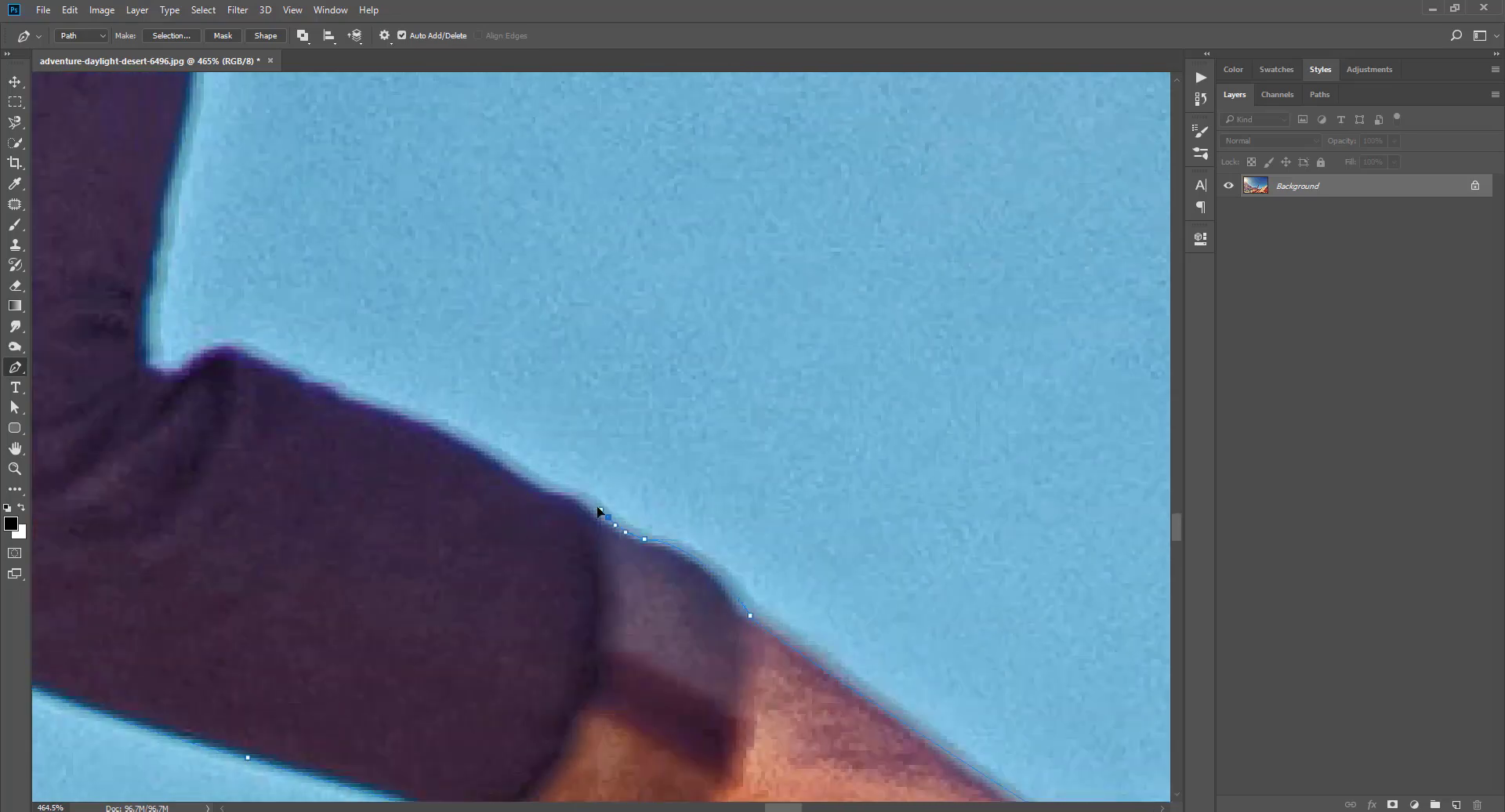
Extend the outline up along the shorts edge
click(431, 338)
scroll(434, 340, up, 5)
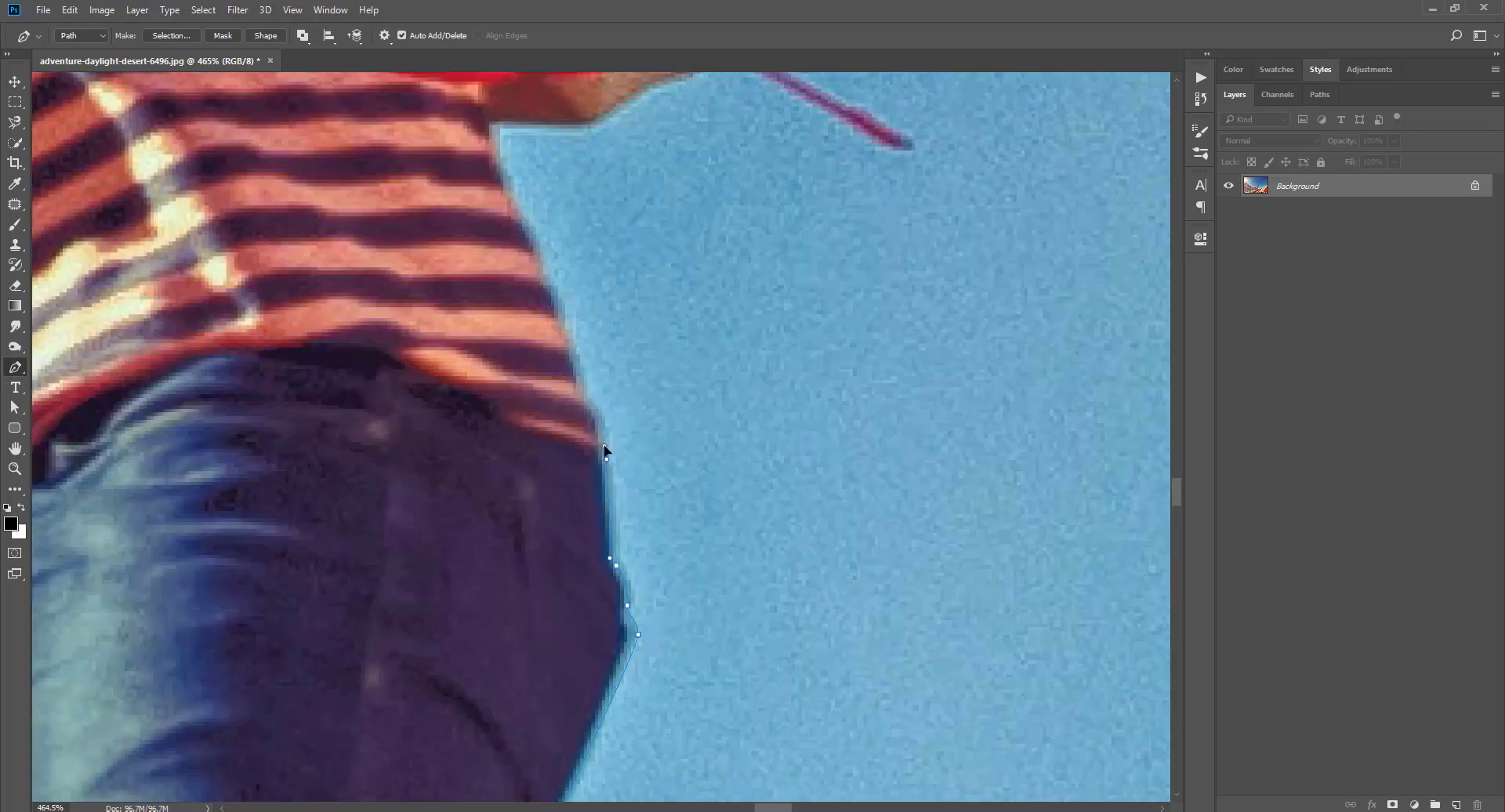
click(605, 447)
scroll(605, 447, up, 5)
click(680, 599)
scroll(706, 604, right, 3)
Finish the path around the red backpack, strap knot and loop, closing at the neck
scroll(648, 581, up, 3)
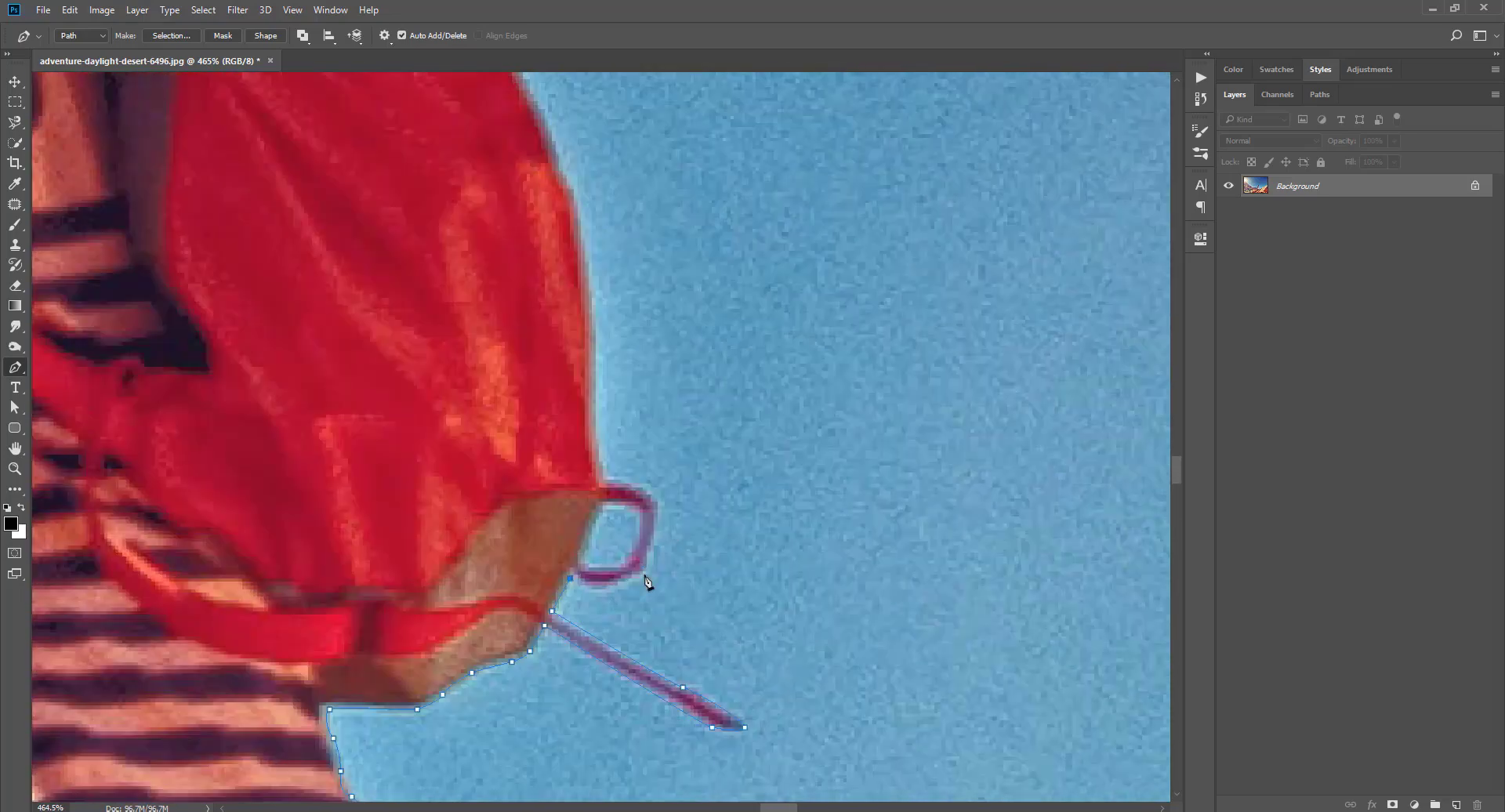
scroll(713, 509, up, 8)
click(833, 747)
drag(804, 630, 811, 642)
click(573, 322)
scroll(571, 319, up, 5)
click(640, 496)
click(516, 436)
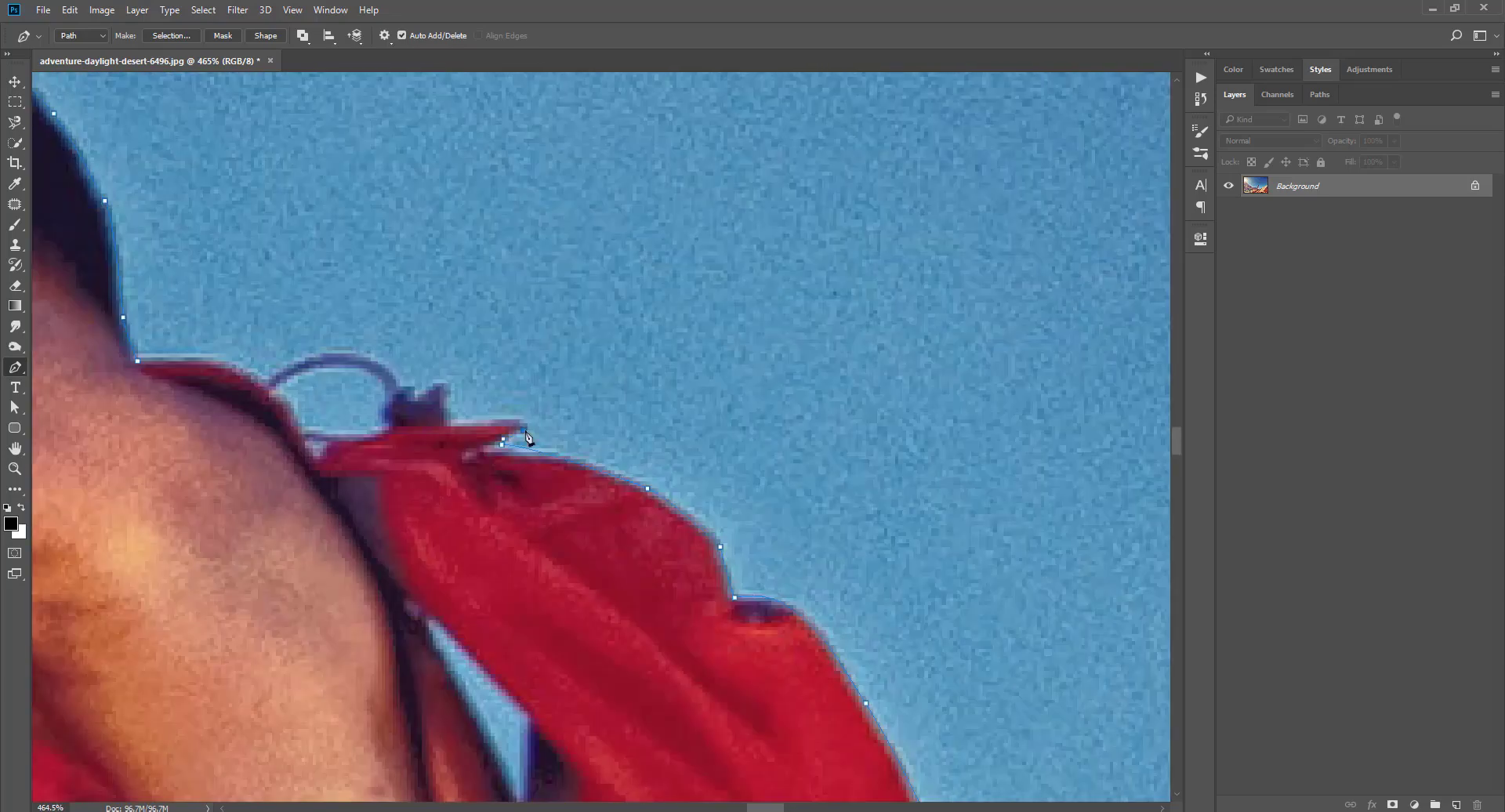
scroll(517, 435, up, 3)
scroll(698, 544, left, 3)
click(604, 520)
drag(602, 505, 684, 436)
Convert the closed path into a selection with 0 px feather
right_click(438, 527)
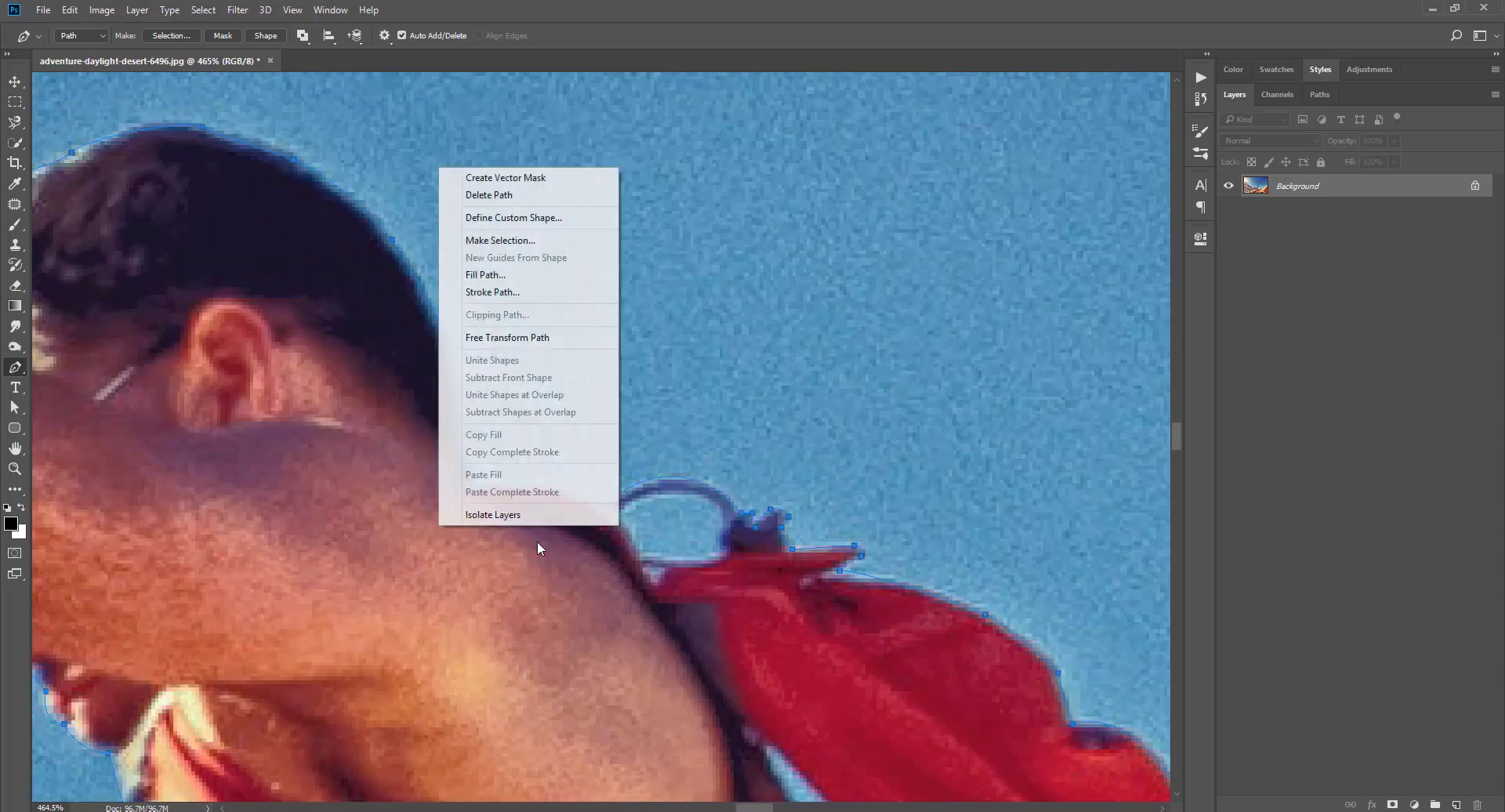
click(470, 238)
click(845, 247)
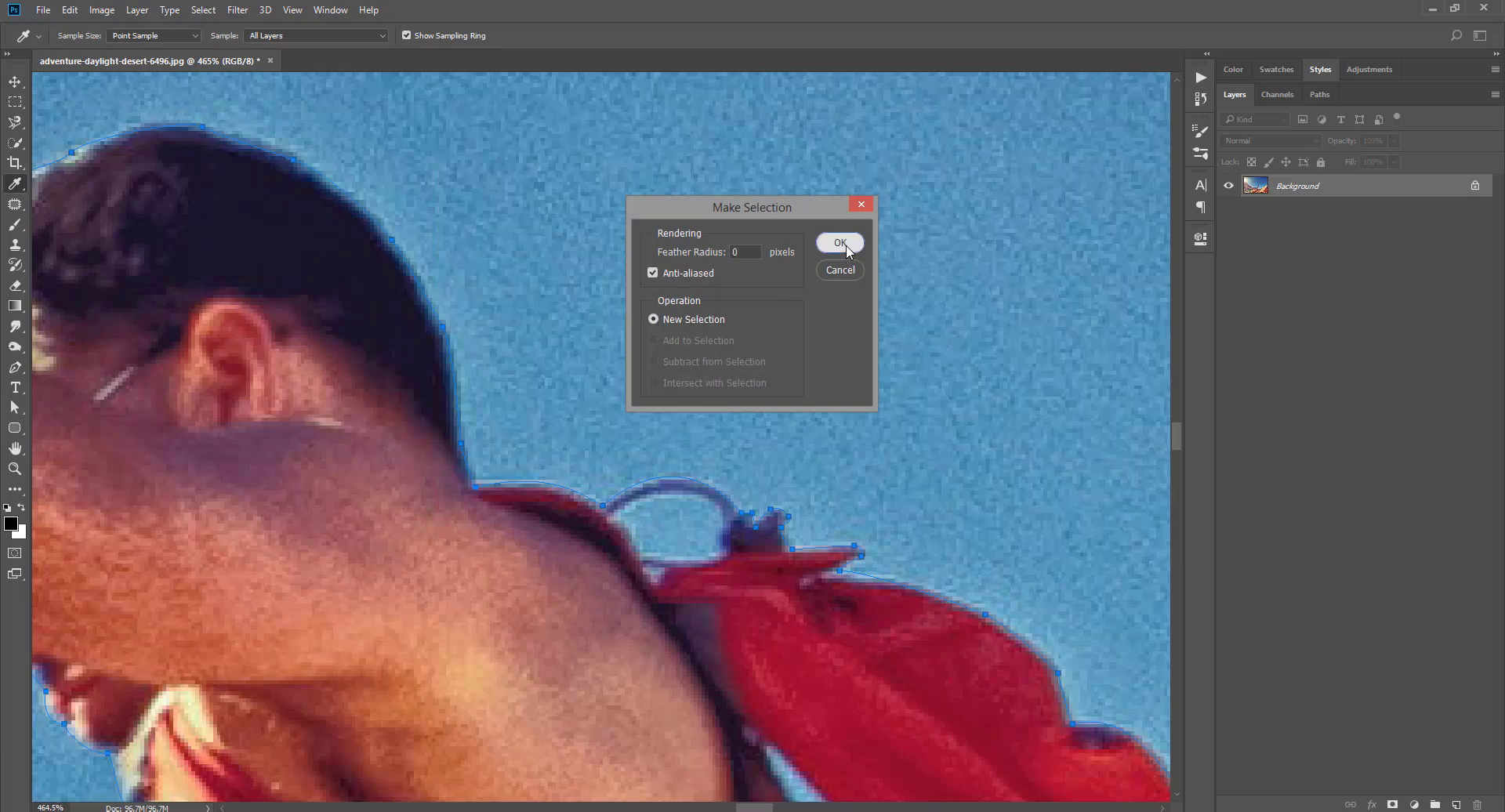
scroll(1114, 278, down, 5)
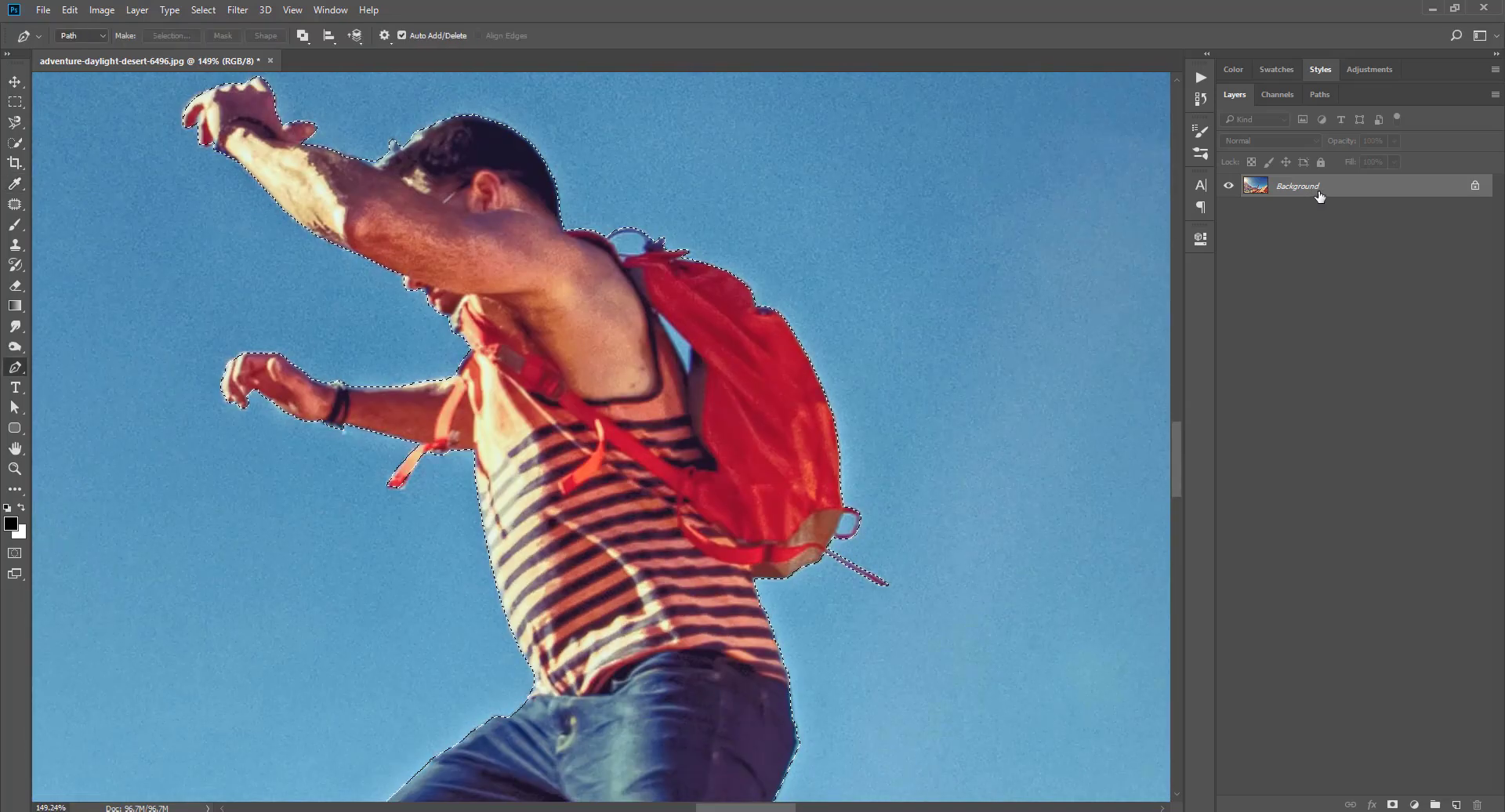
Duplicate Background, mask the copy to the jumper selection and hide the original Background
drag(1327, 202, 1455, 804)
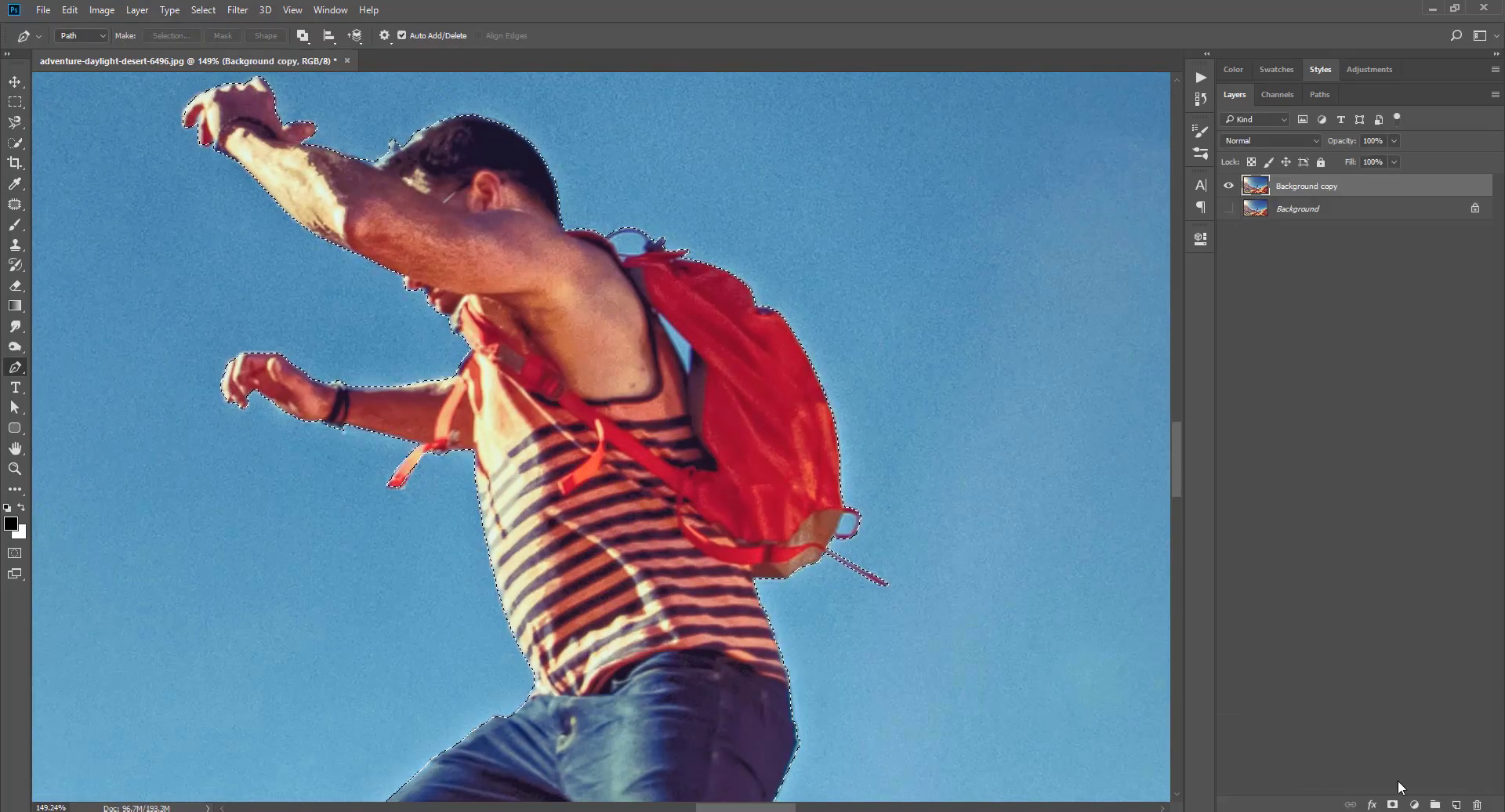
click(1392, 805)
click(1227, 208)
scroll(767, 559, up, 5)
scroll(767, 559, down, 1)
Apply the layer mask permanently on Background copy
click(1254, 185)
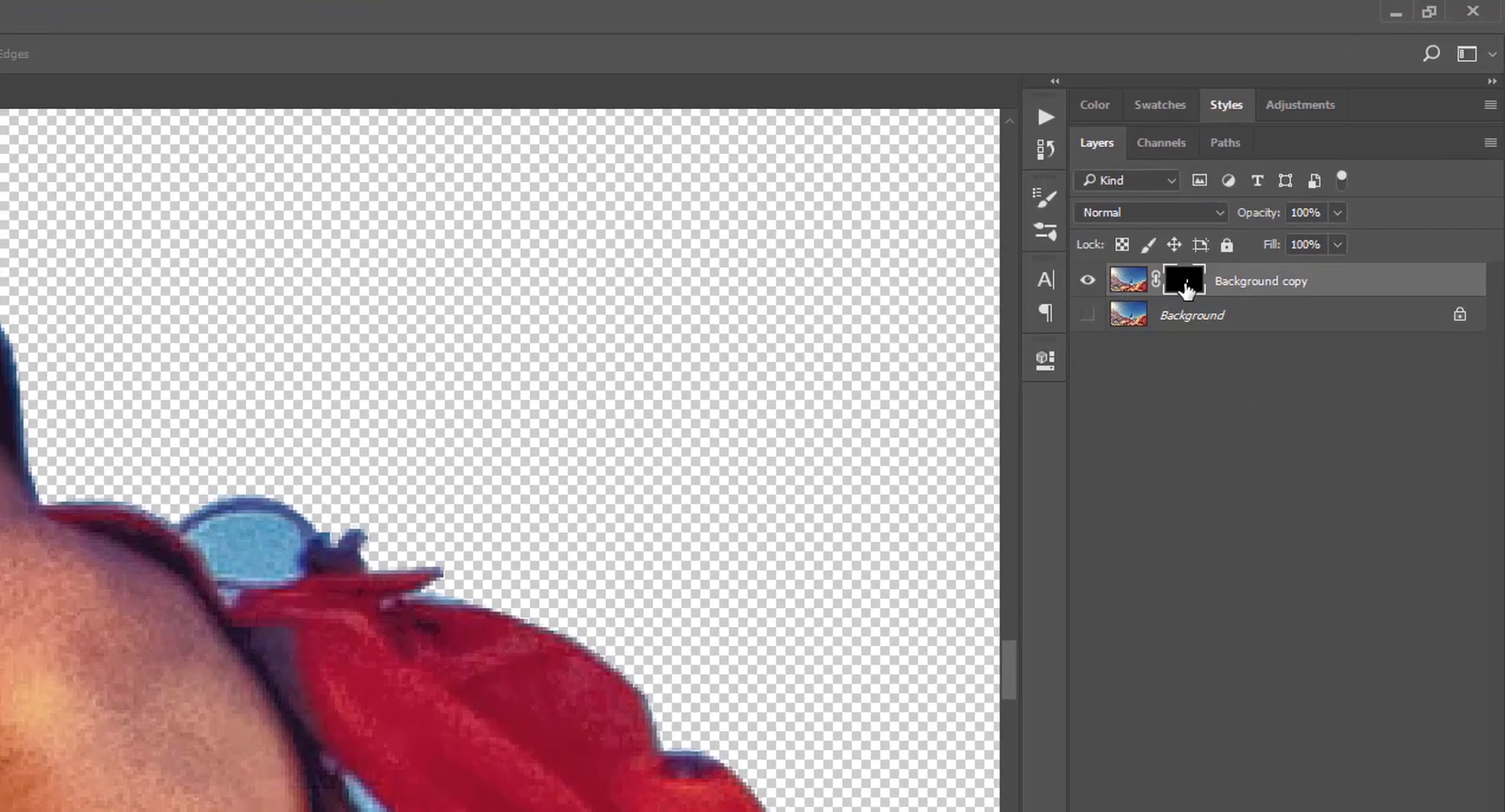
click(1293, 188)
right_click(1183, 290)
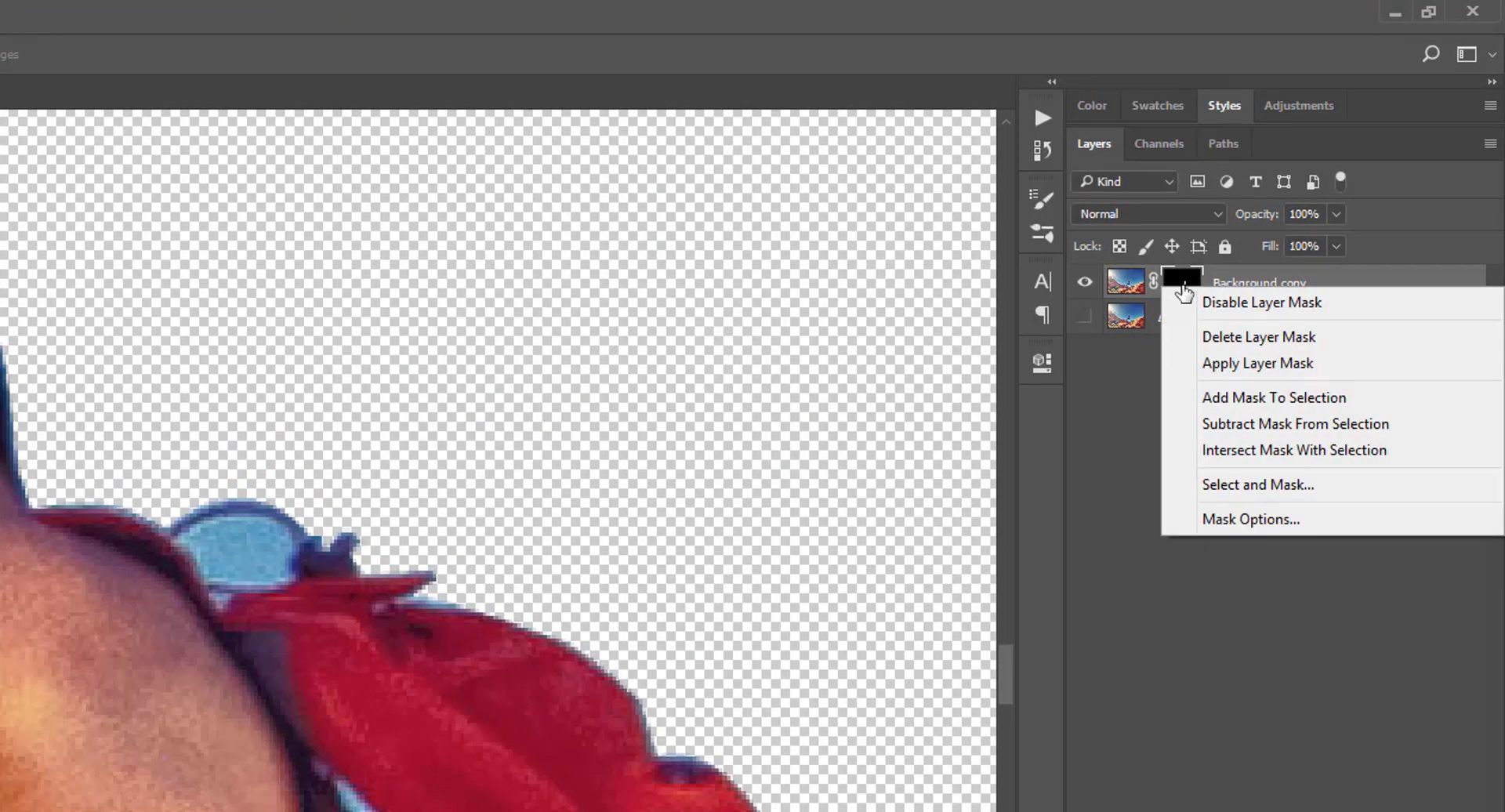
click(1217, 363)
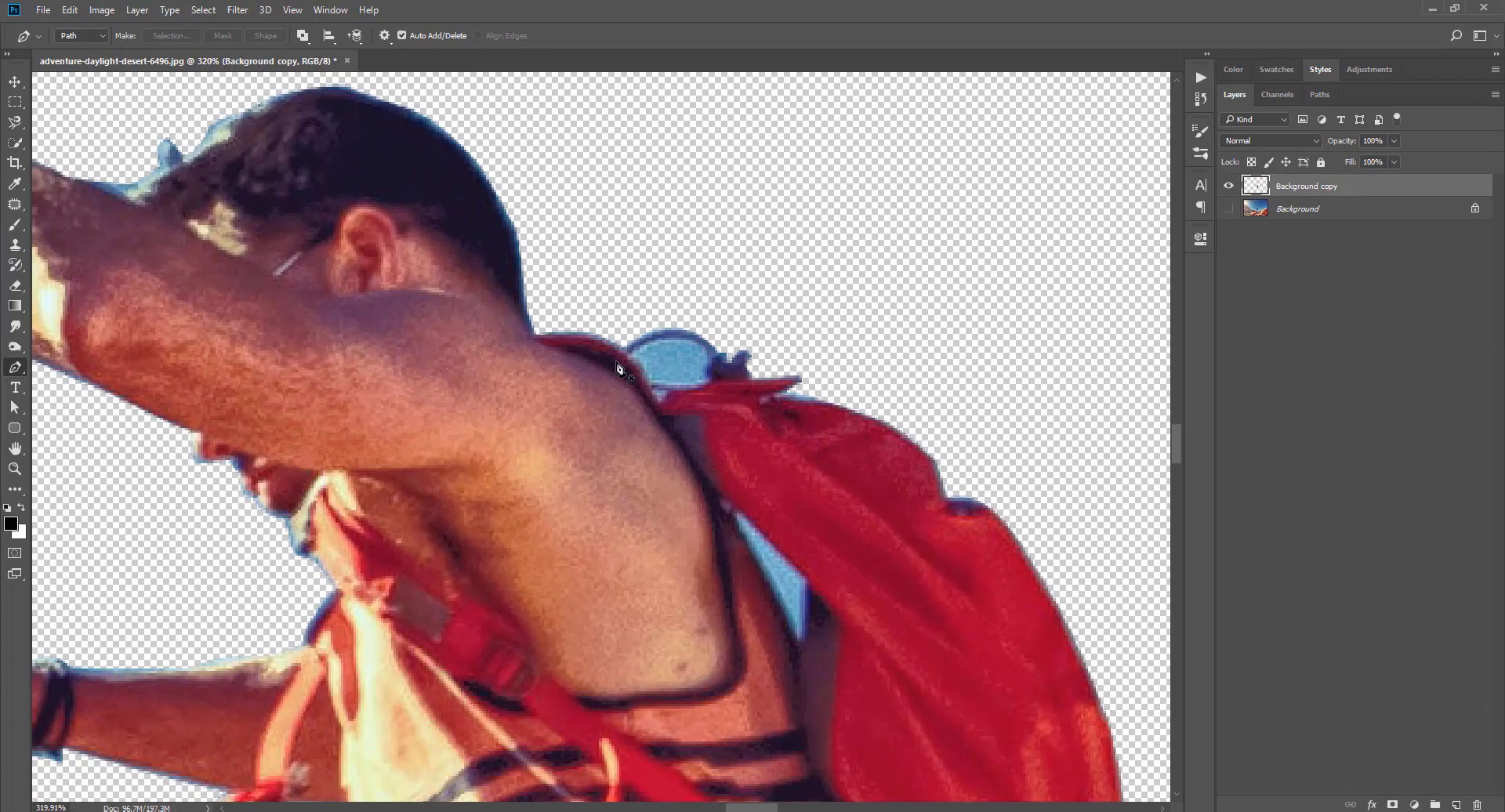
Delete the blue sky inside the strap loop using a path selection with 0 px feather
scroll(648, 359, up, 3)
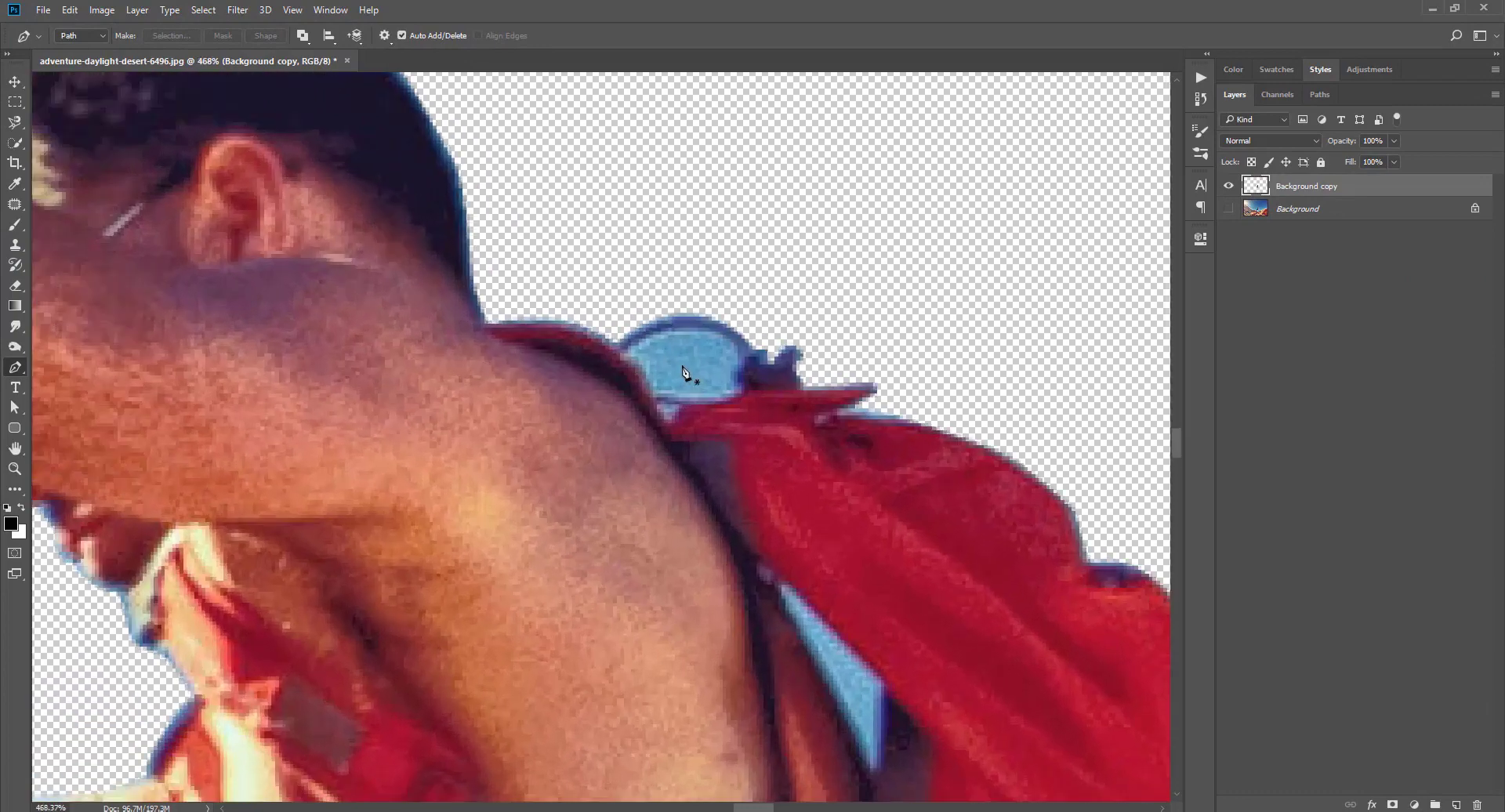
click(628, 355)
right_click(665, 364)
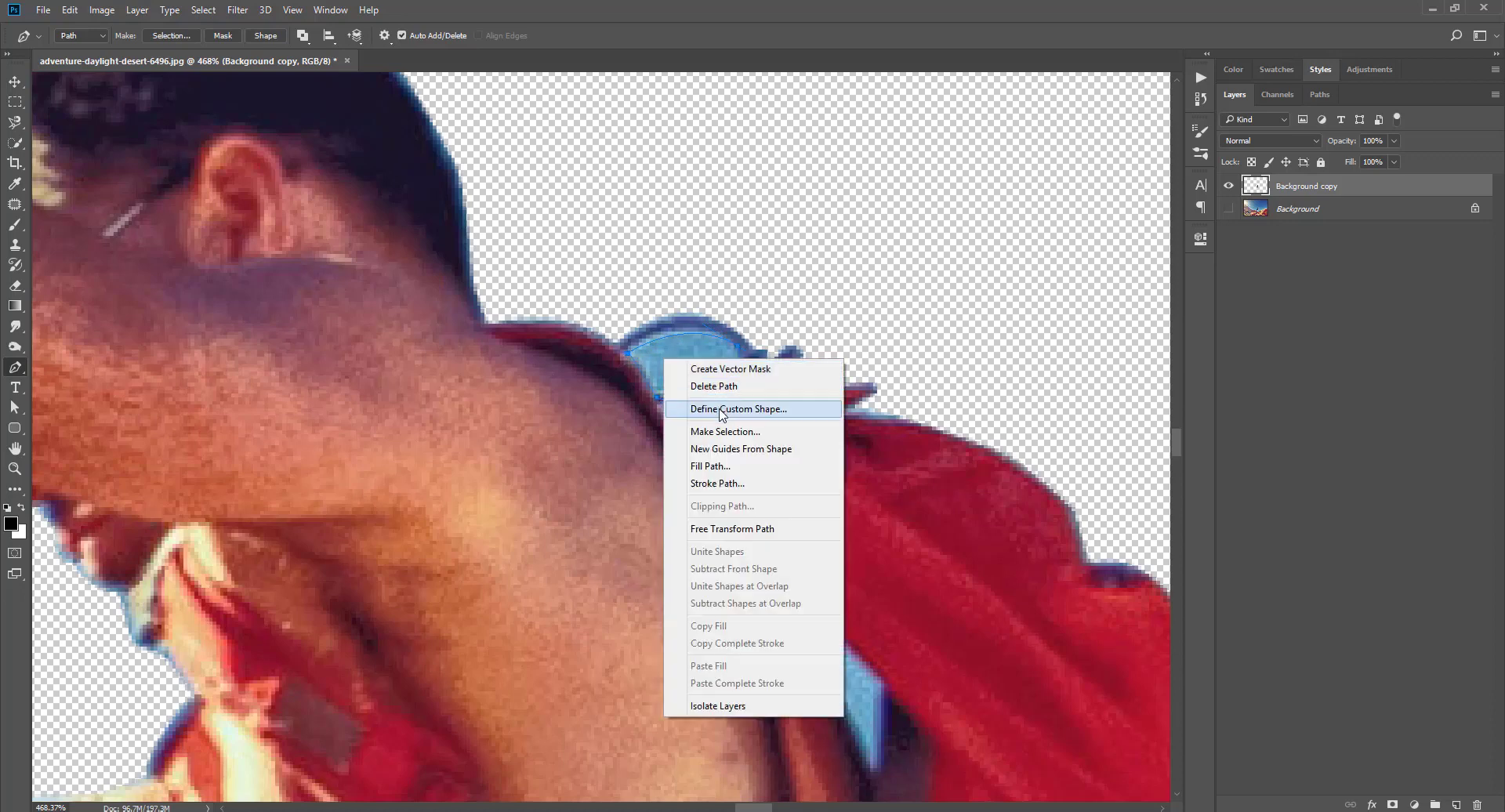
click(709, 427)
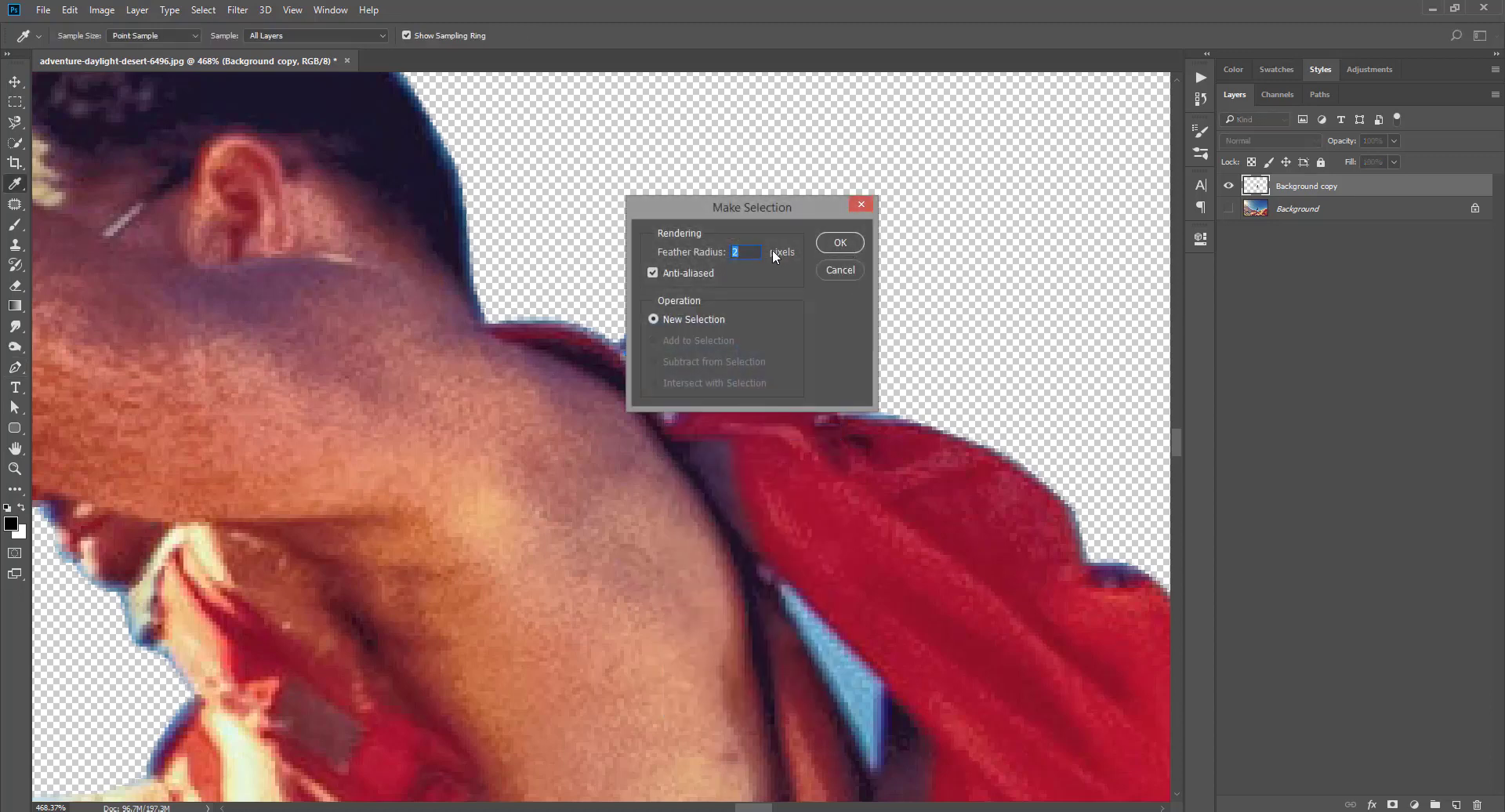
text(0)
click(848, 248)
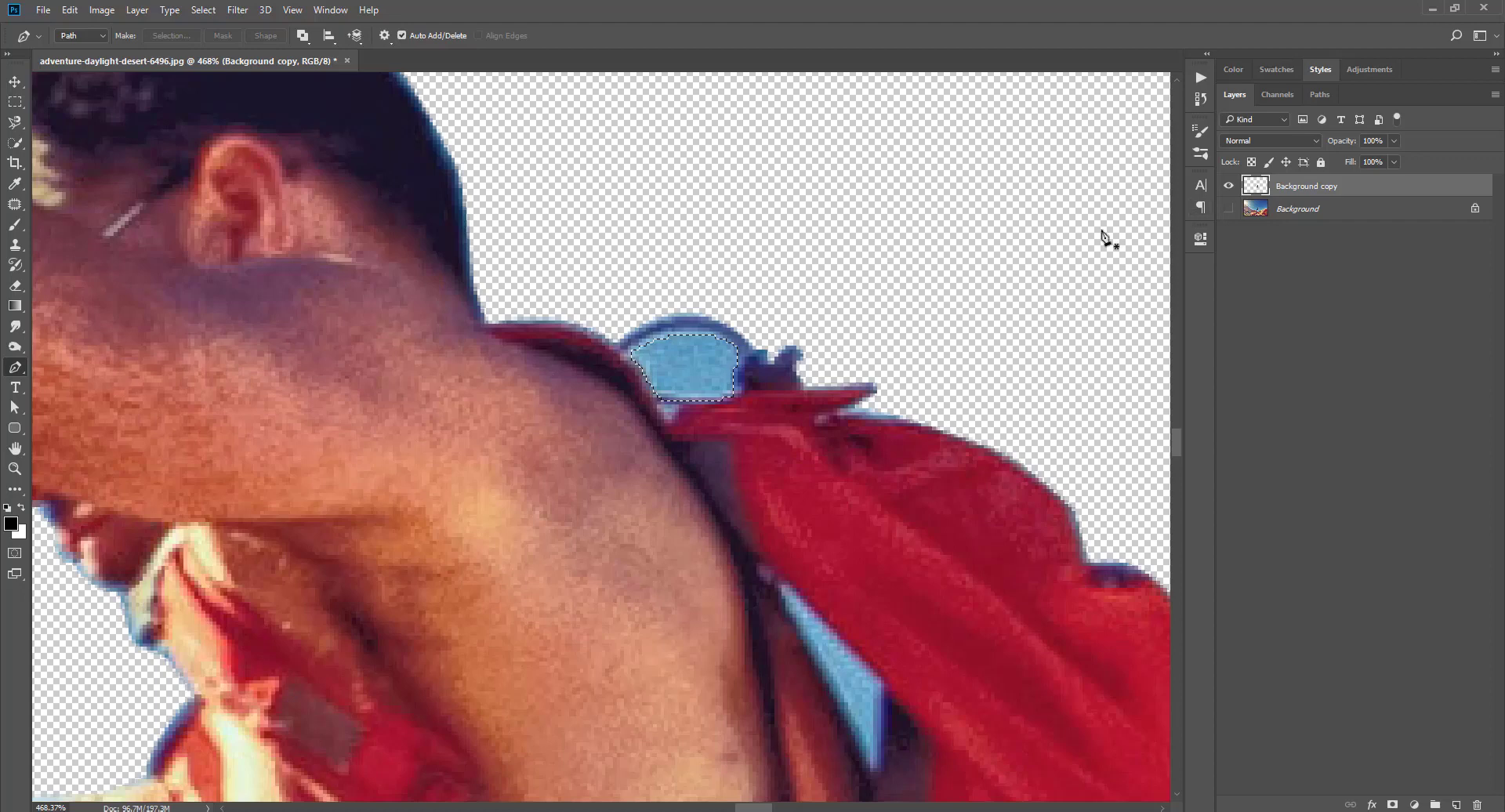
key(Delete)
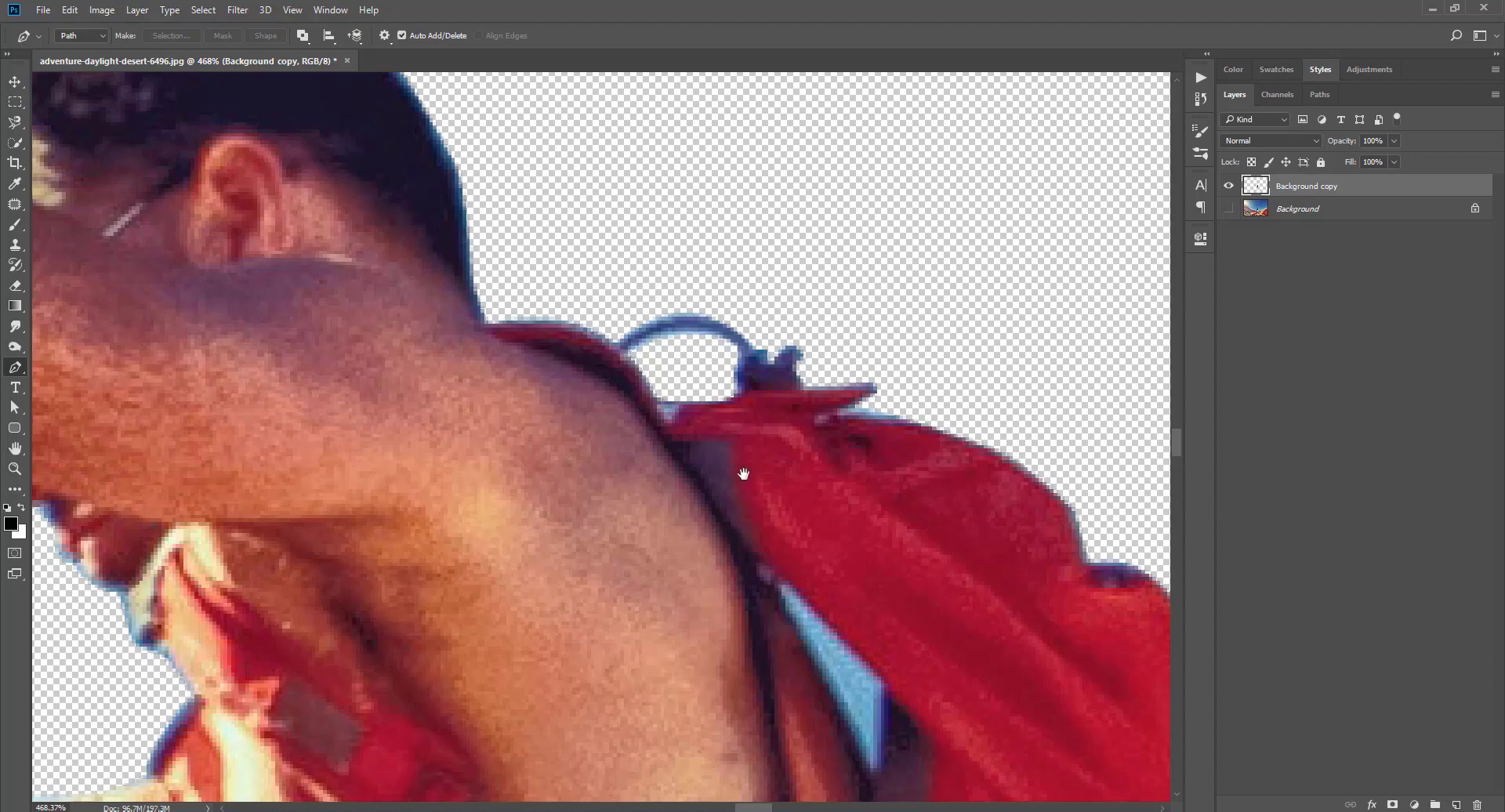
Clear the blue wedge beside the arm, deselect, and review the figure
drag(743, 473, 728, 322)
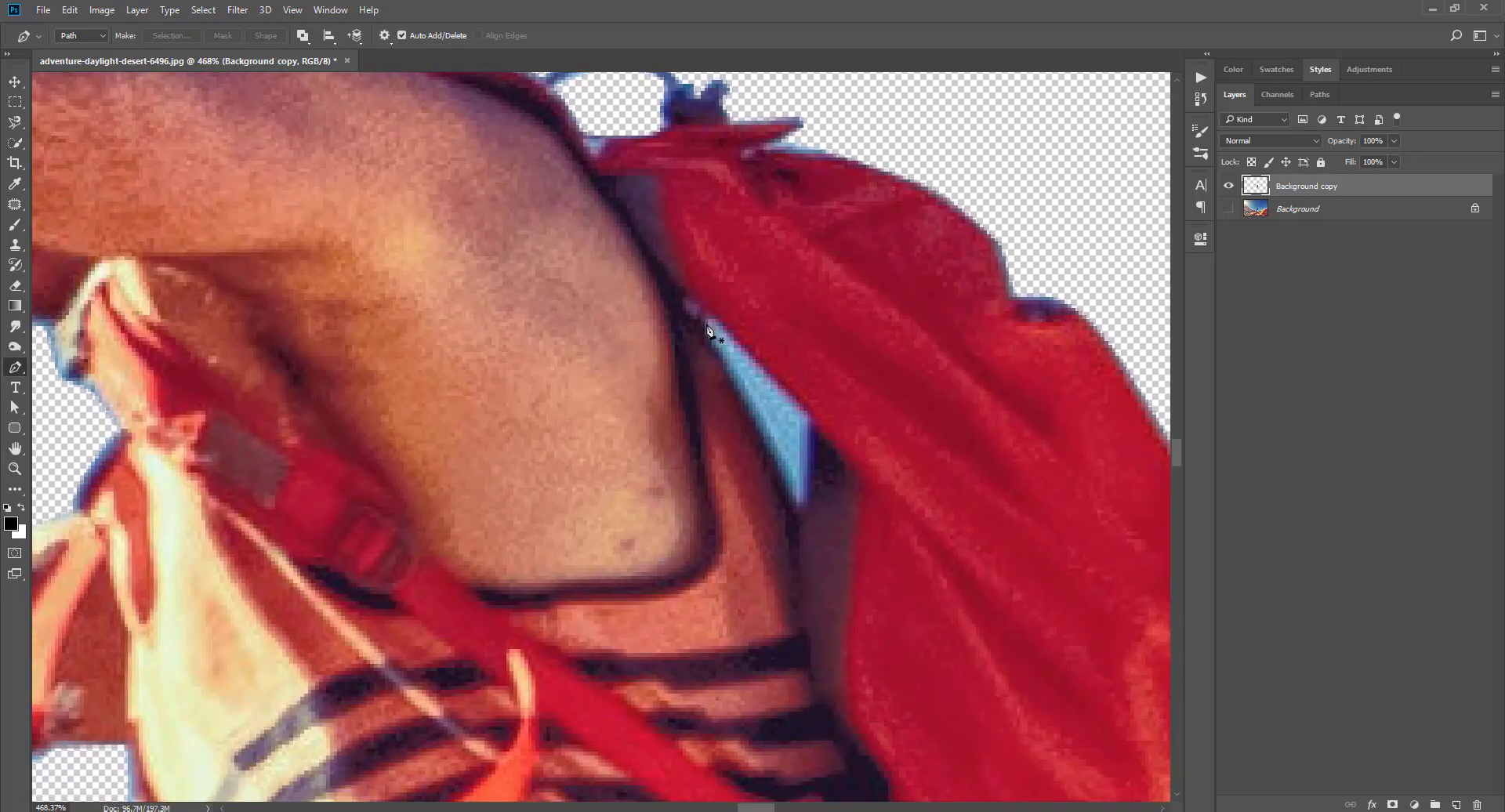
click(704, 322)
right_click(750, 365)
click(811, 464)
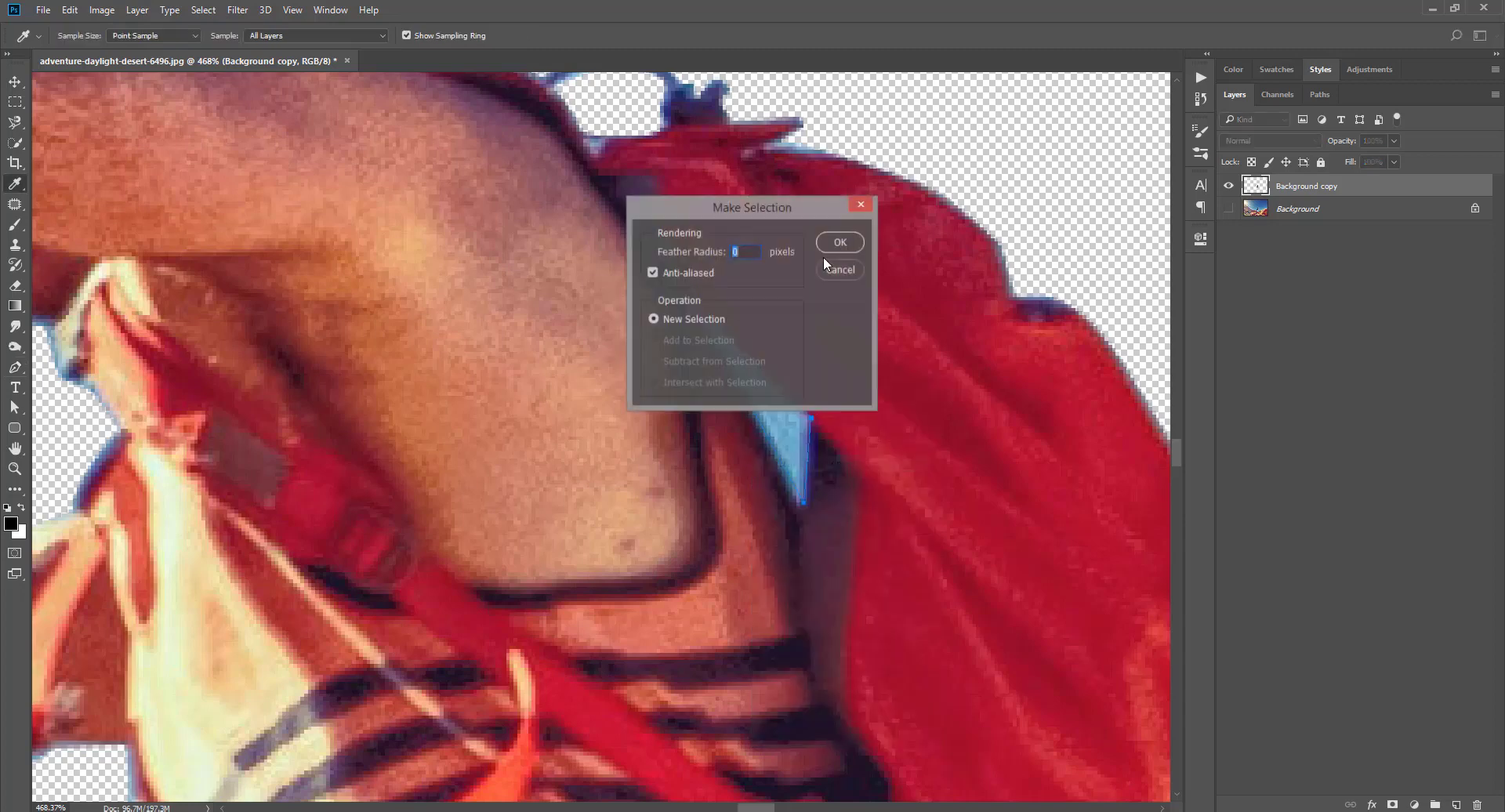
click(836, 243)
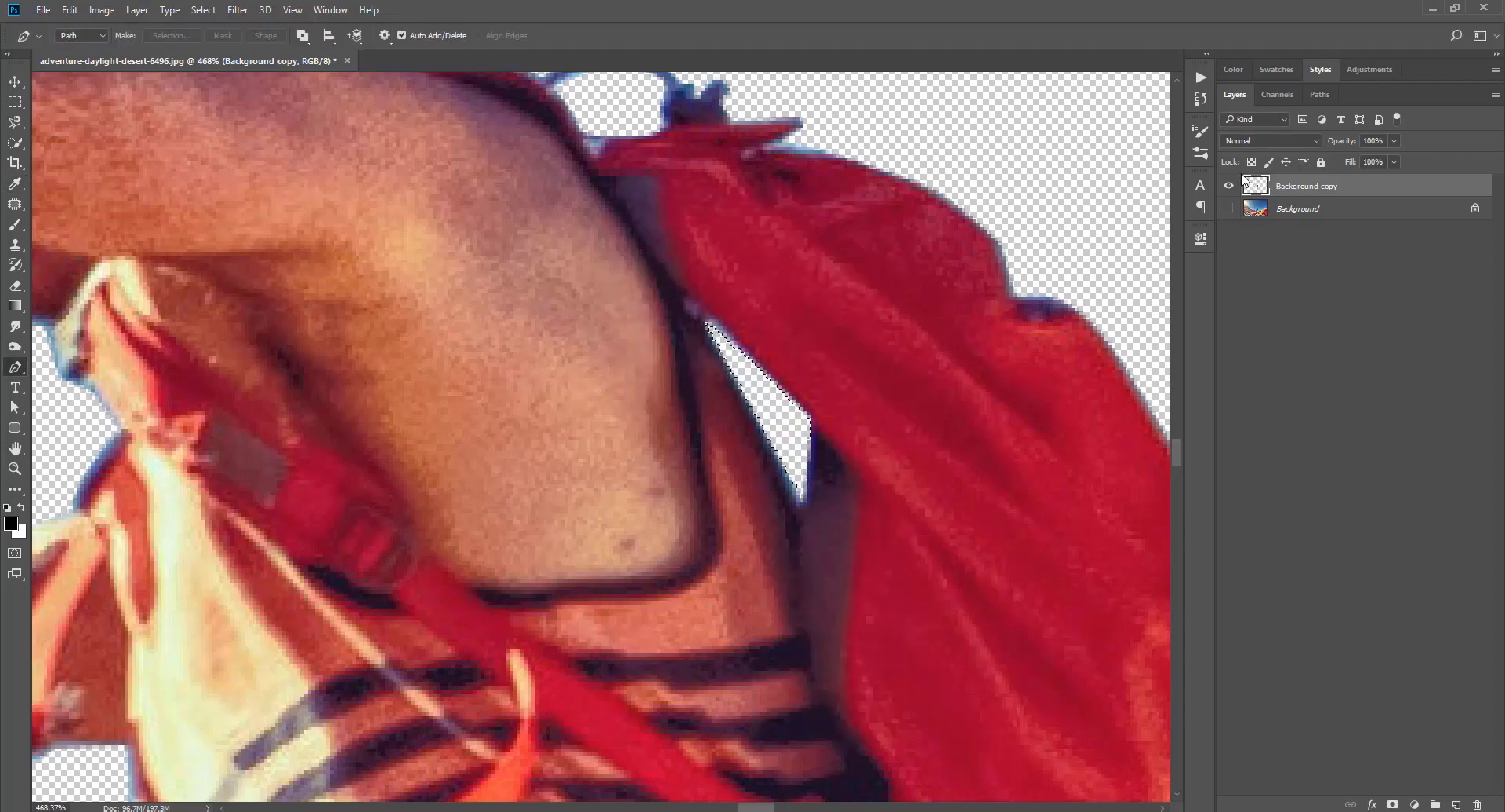
key(ctrl+d)
key(v)
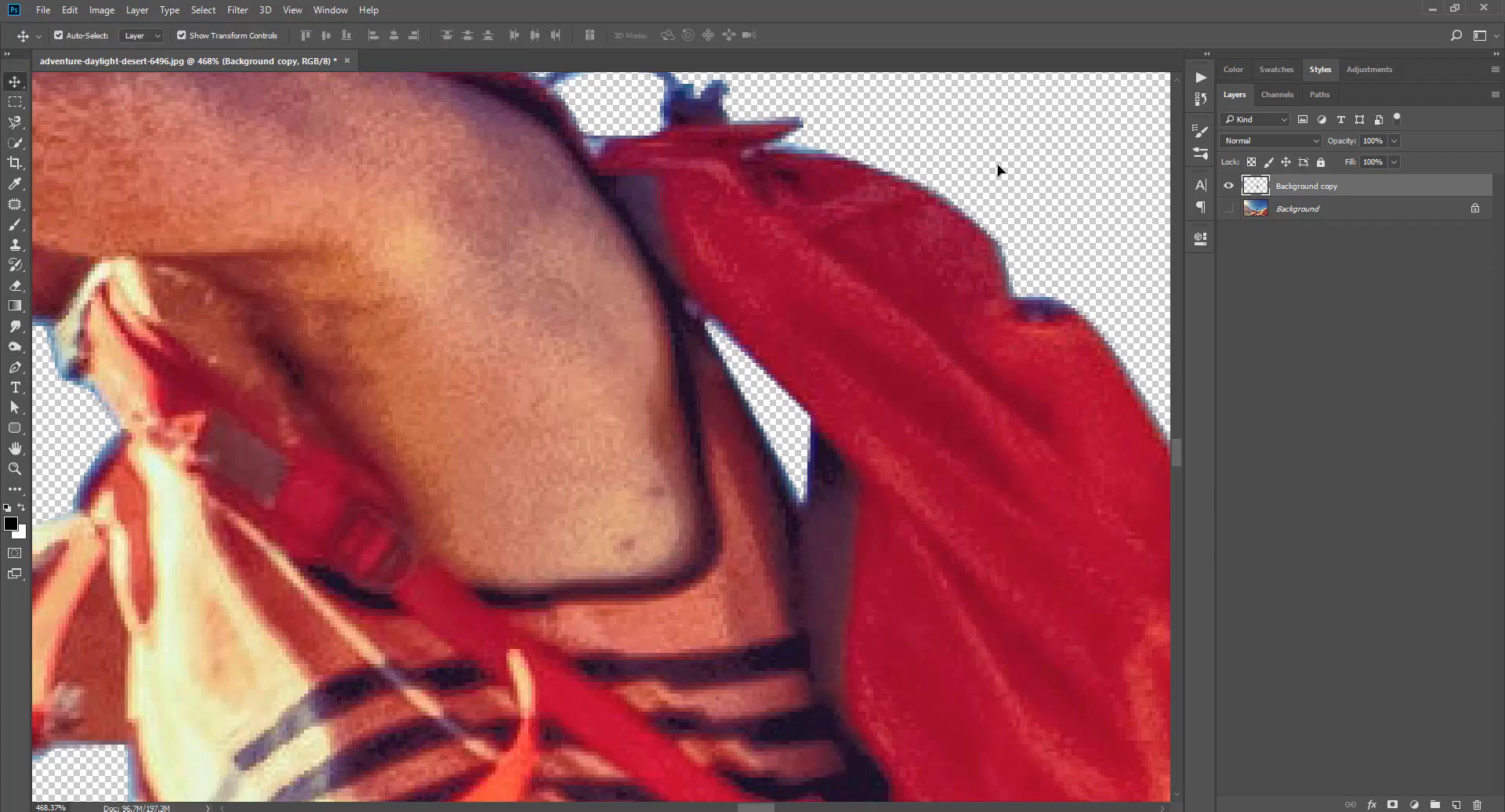
scroll(745, 448, down, 10)
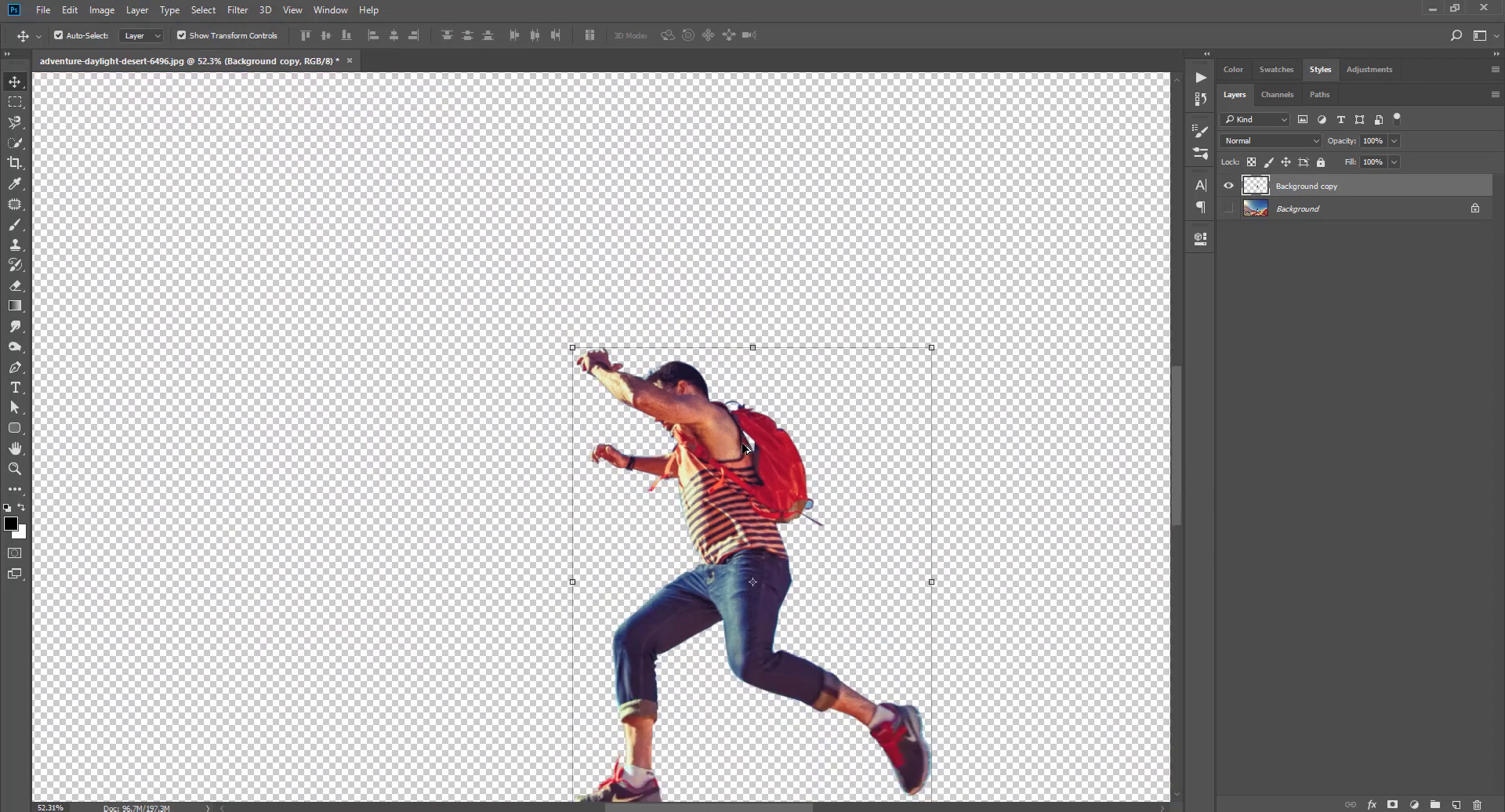
scroll(745, 448, up, 8)
scroll(789, 424, up, 3)
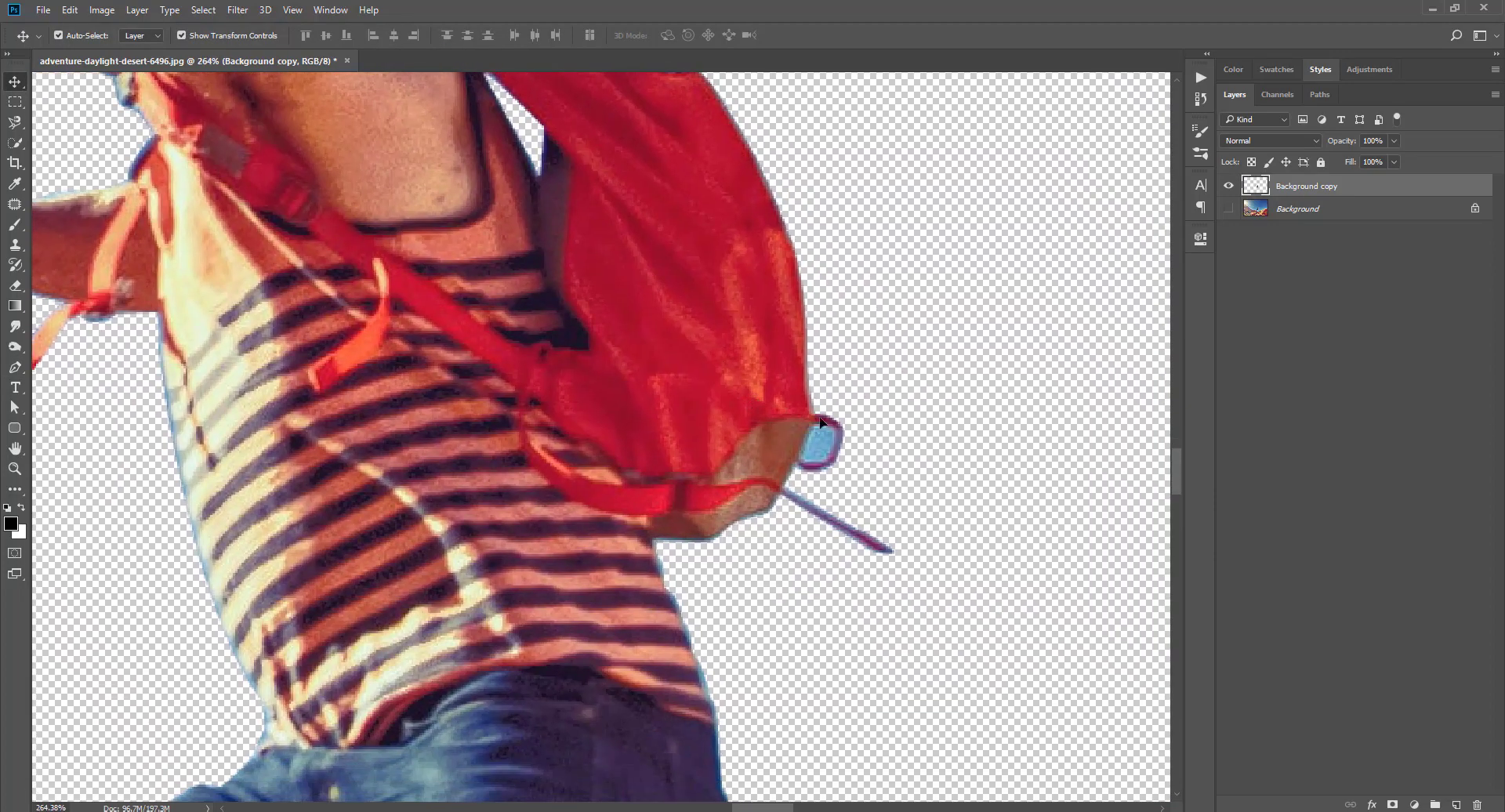
Outline the blue patch in the lower strap loop and turn it into a selection
key(p)
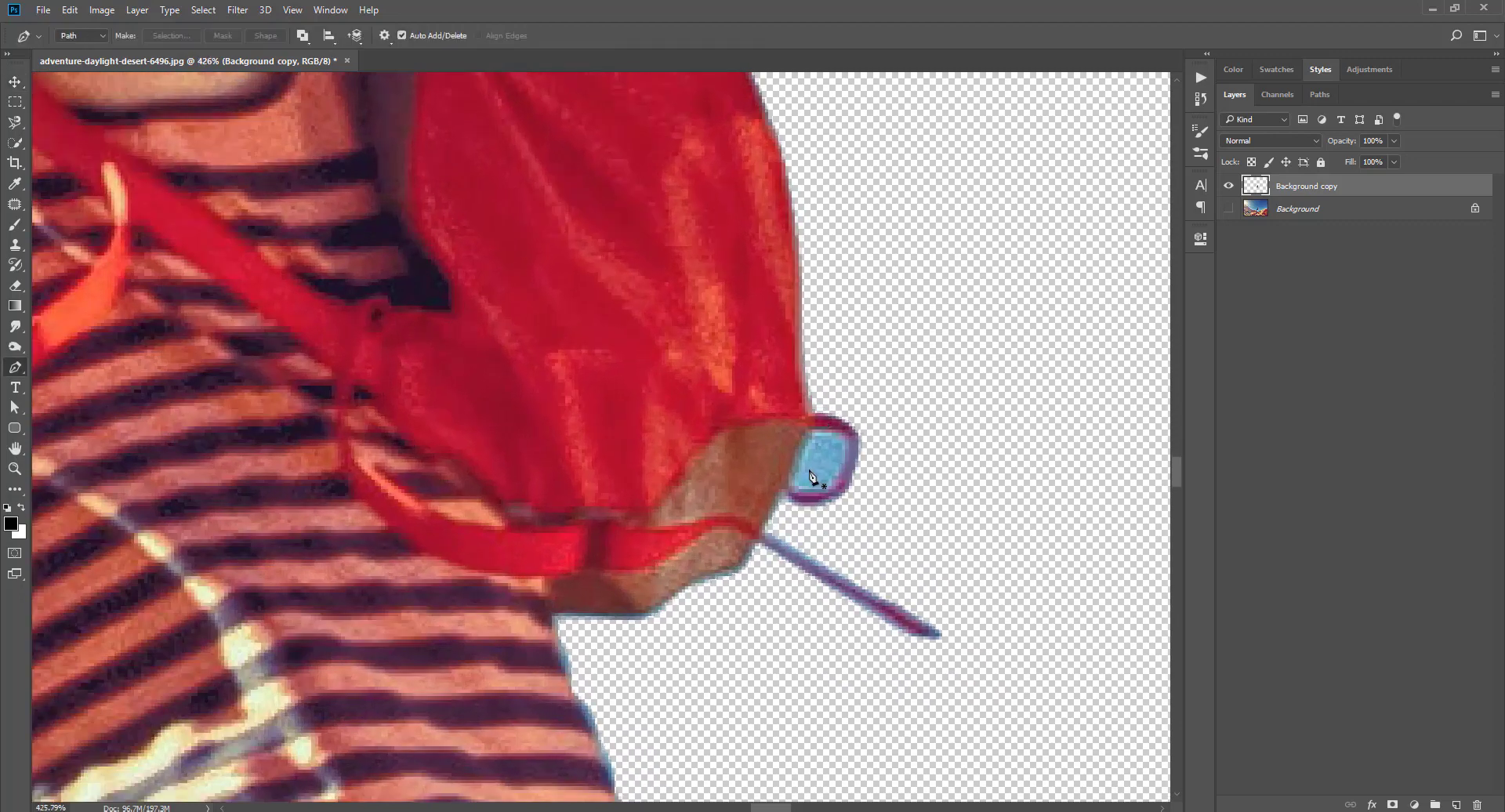
click(792, 482)
click(844, 432)
click(847, 453)
right_click(814, 485)
click(901, 180)
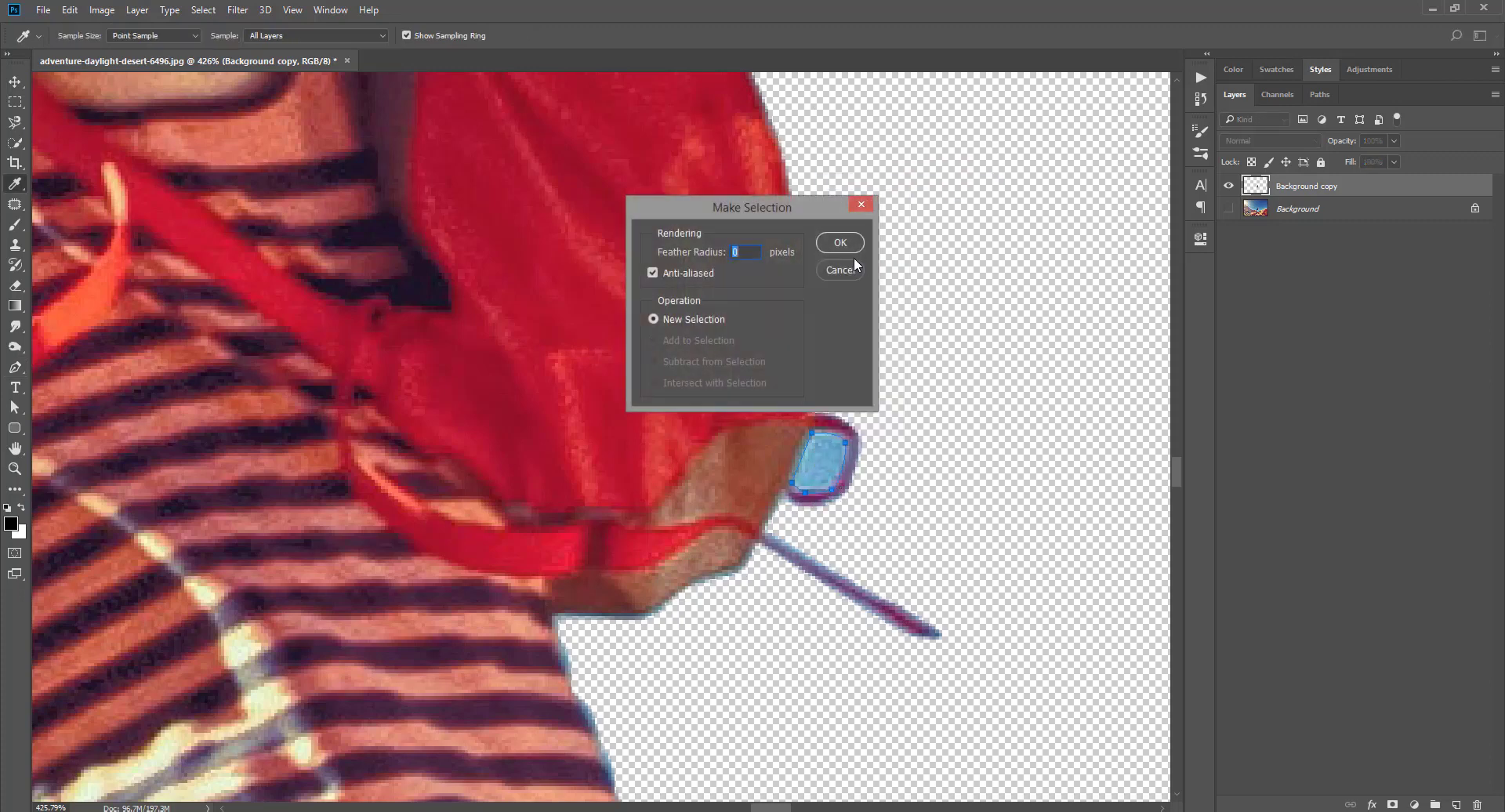
click(850, 244)
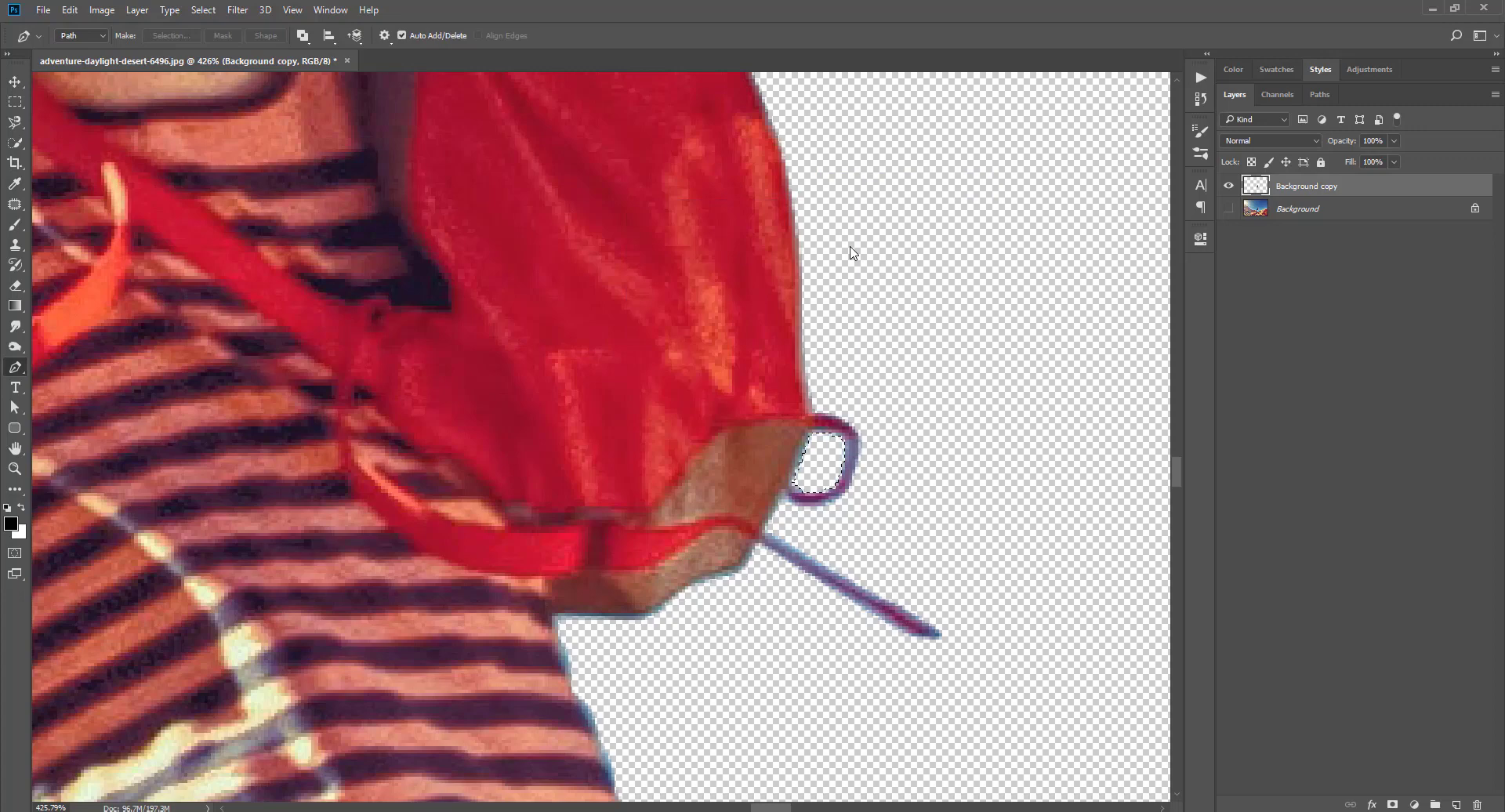
key(v)
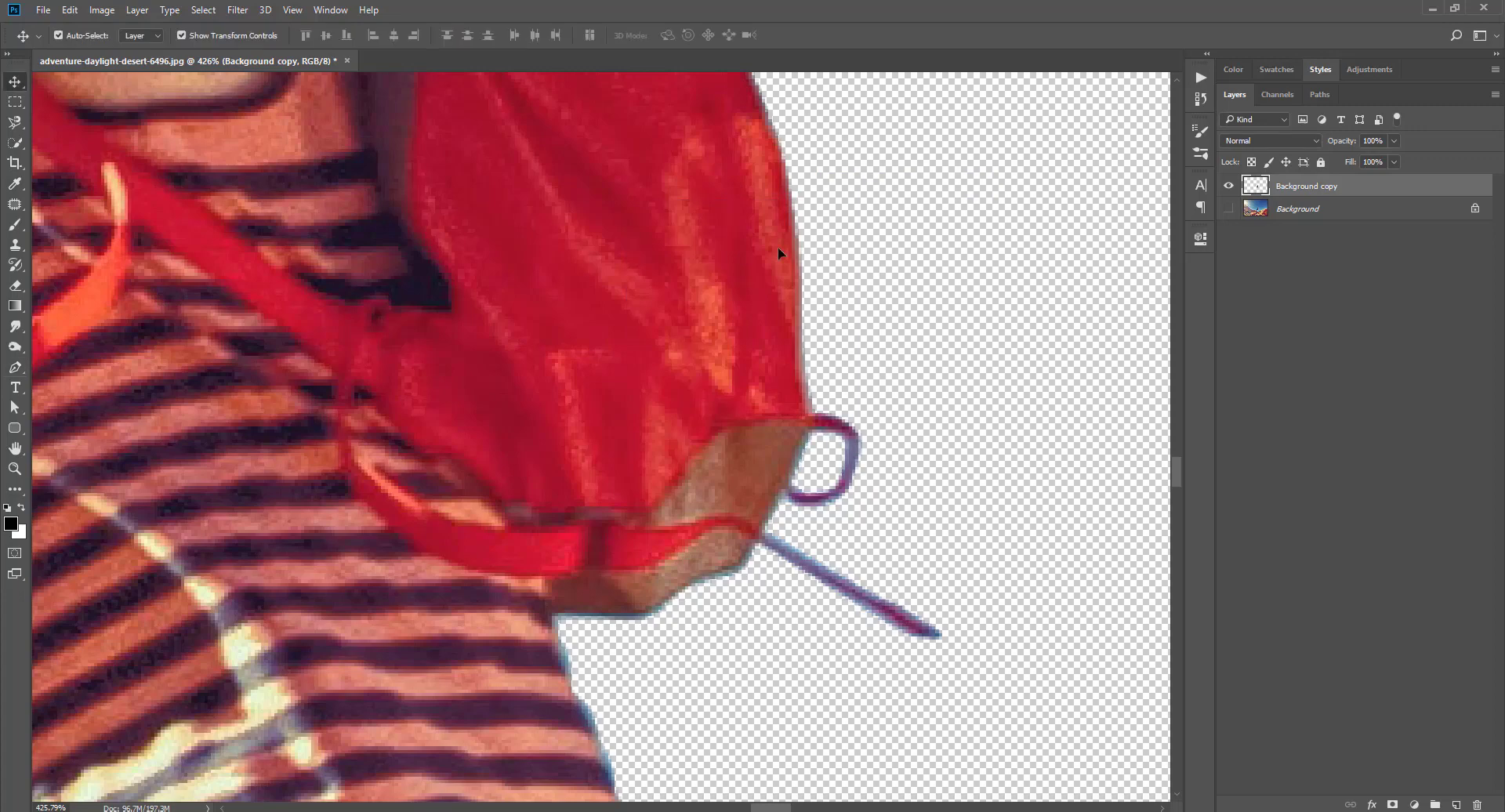
scroll(625, 348, down, 10)
Load the jumper cut-out's outline as a selection and expand it by 3 px
scroll(619, 411, down, 2)
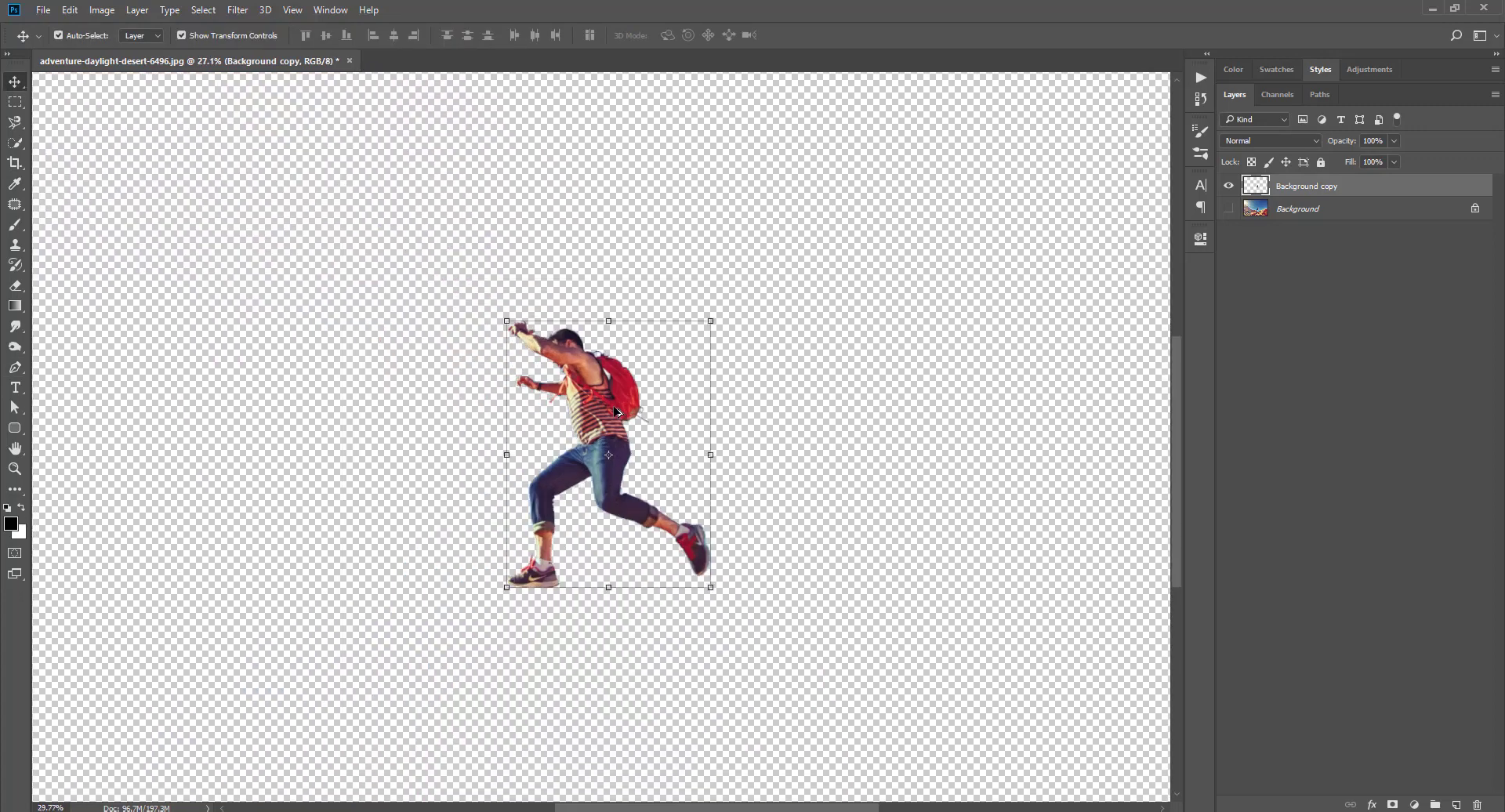
scroll(619, 411, up, 5)
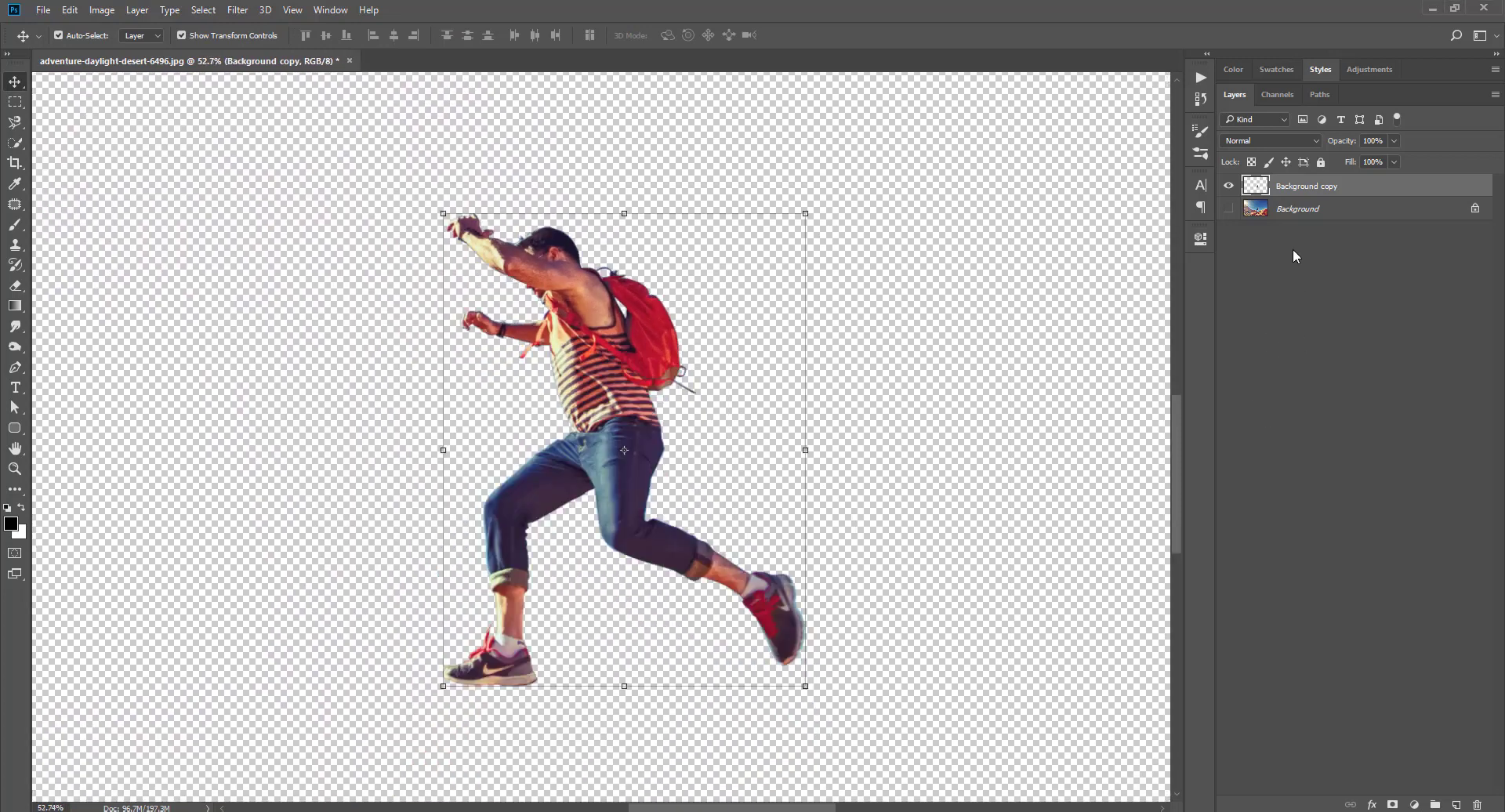
click(1228, 209)
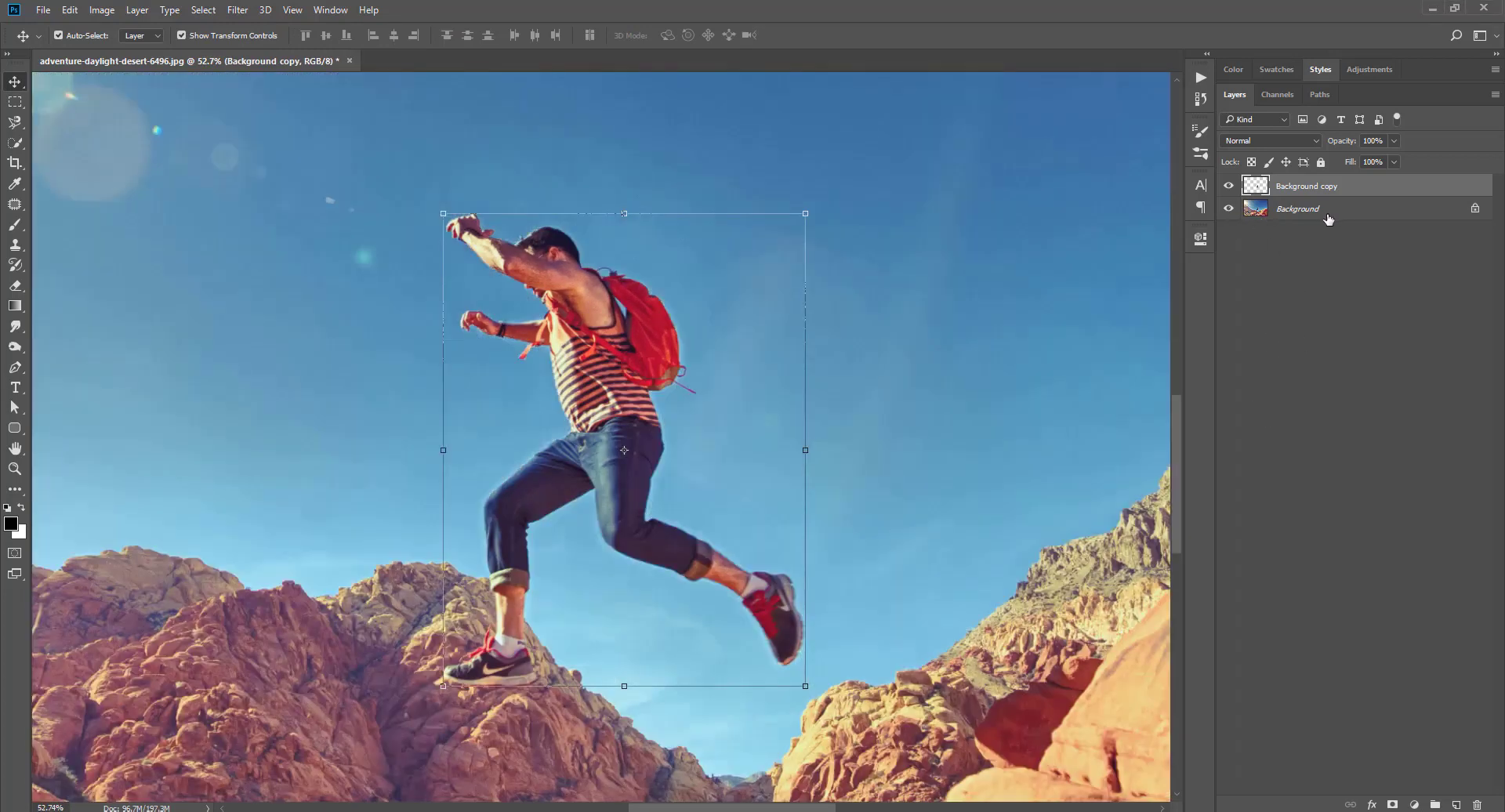
click(1230, 188)
click(1228, 188)
key(ctrl)
ctrl+click(1254, 189)
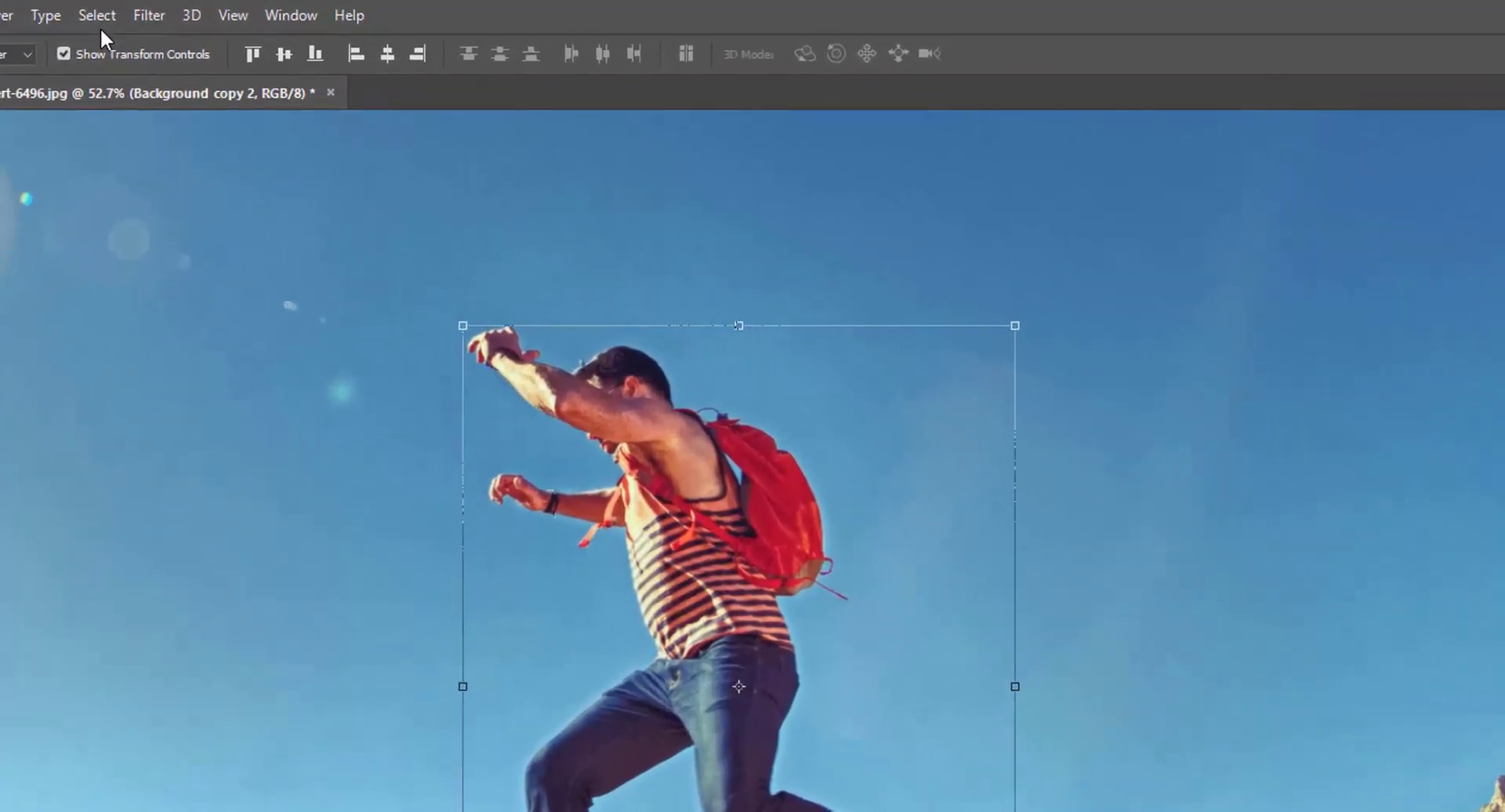
click(203, 10)
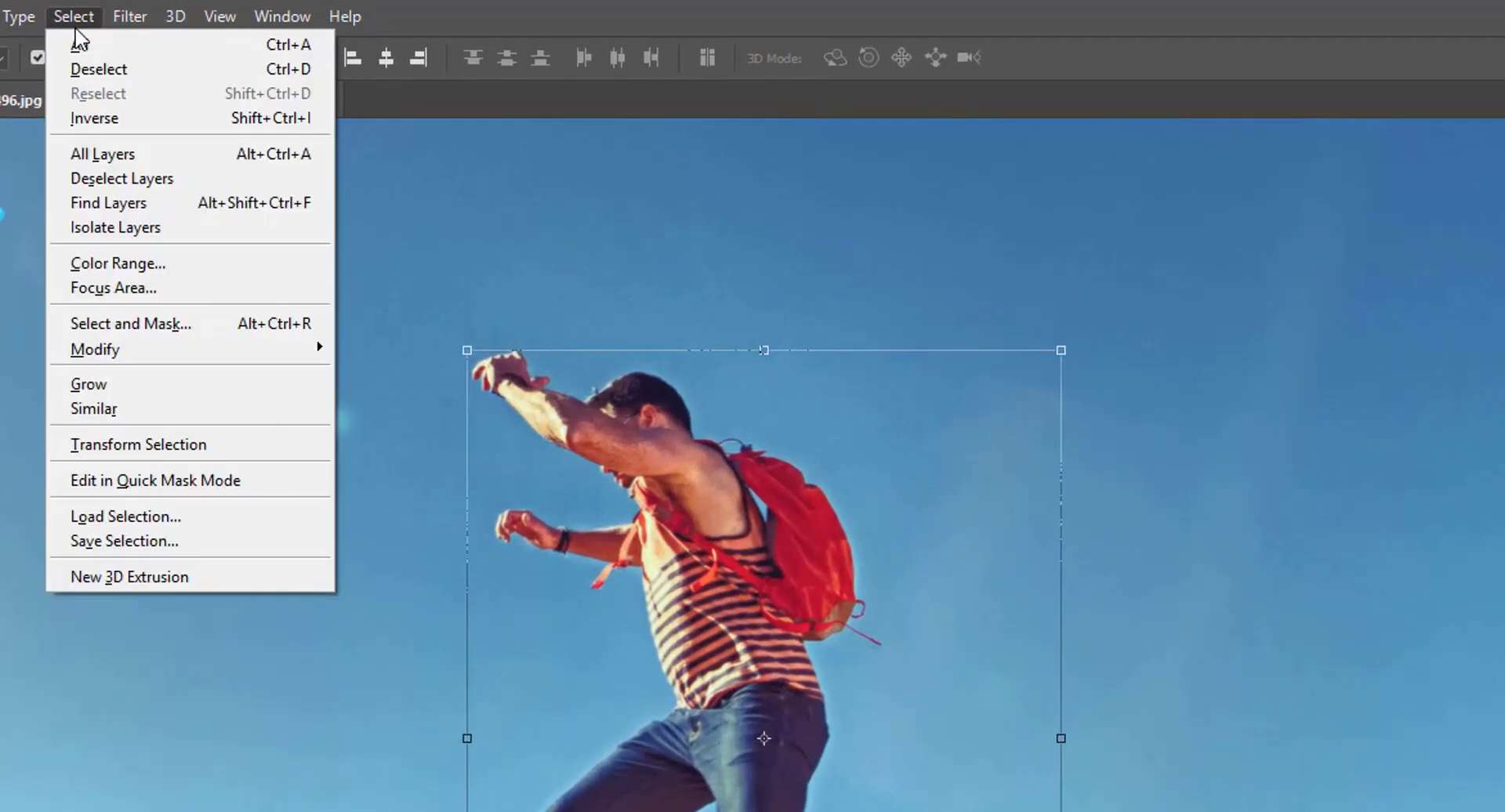
mouse_move(160, 354)
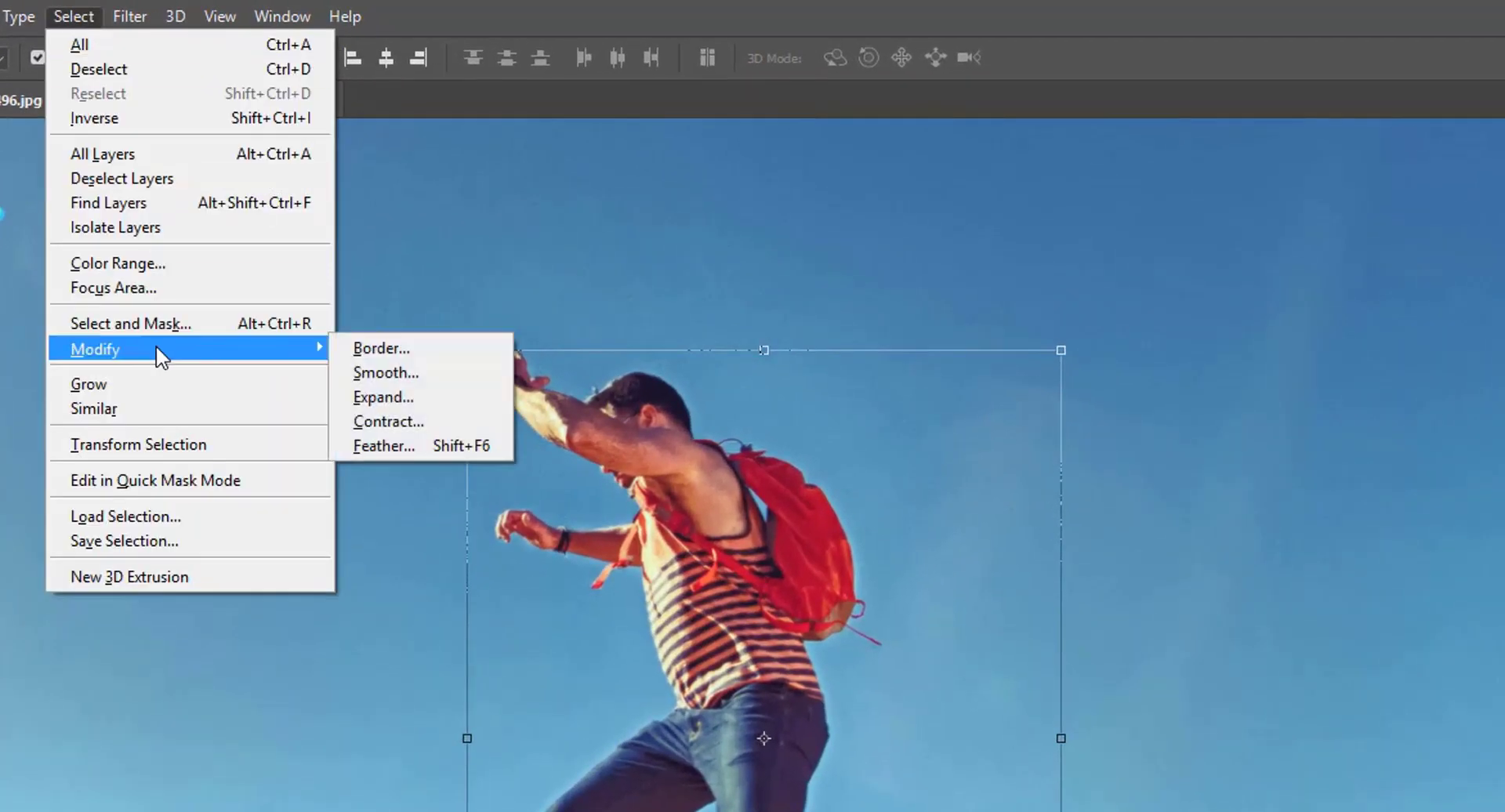
click(384, 397)
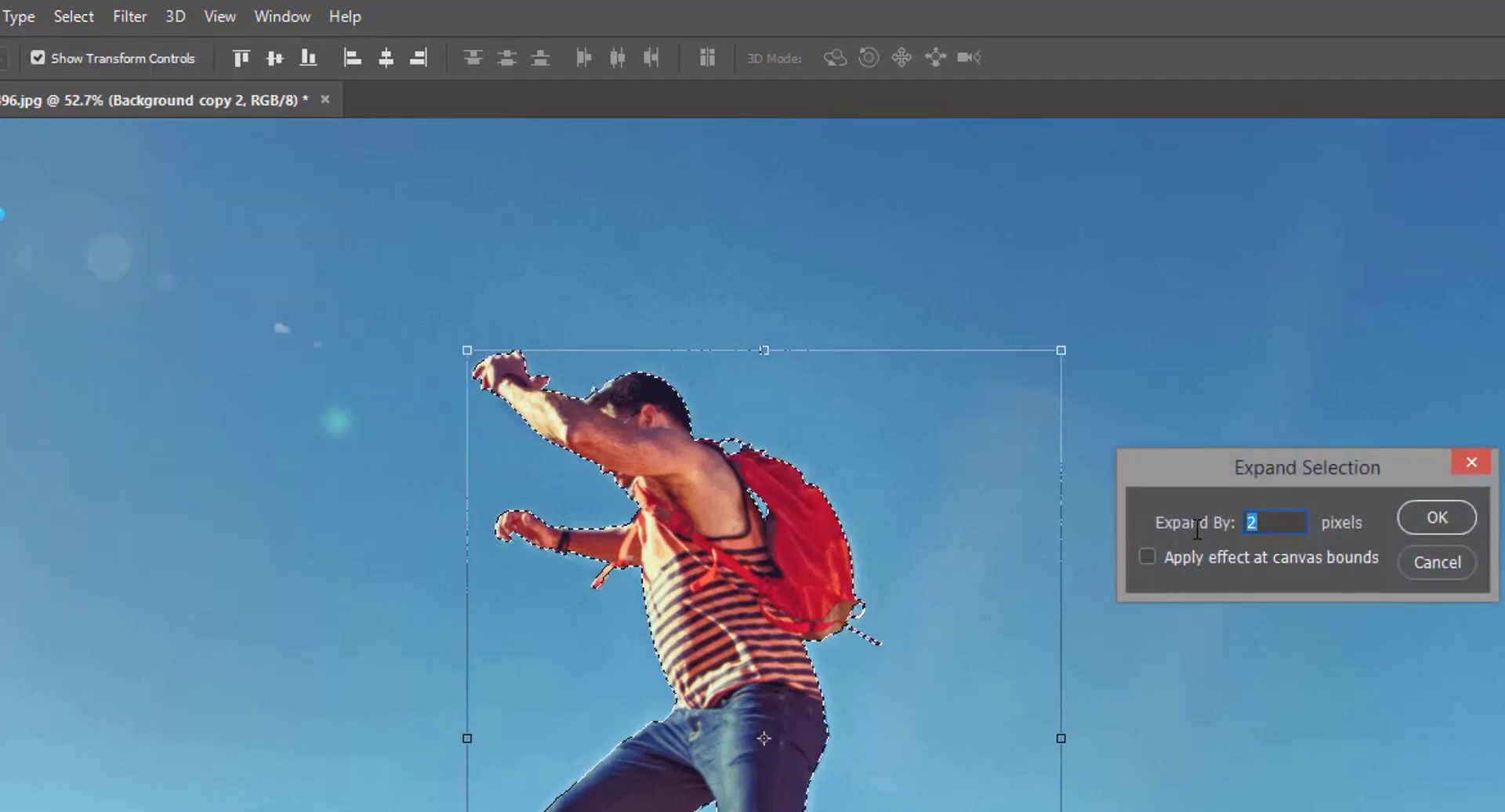
text(3)
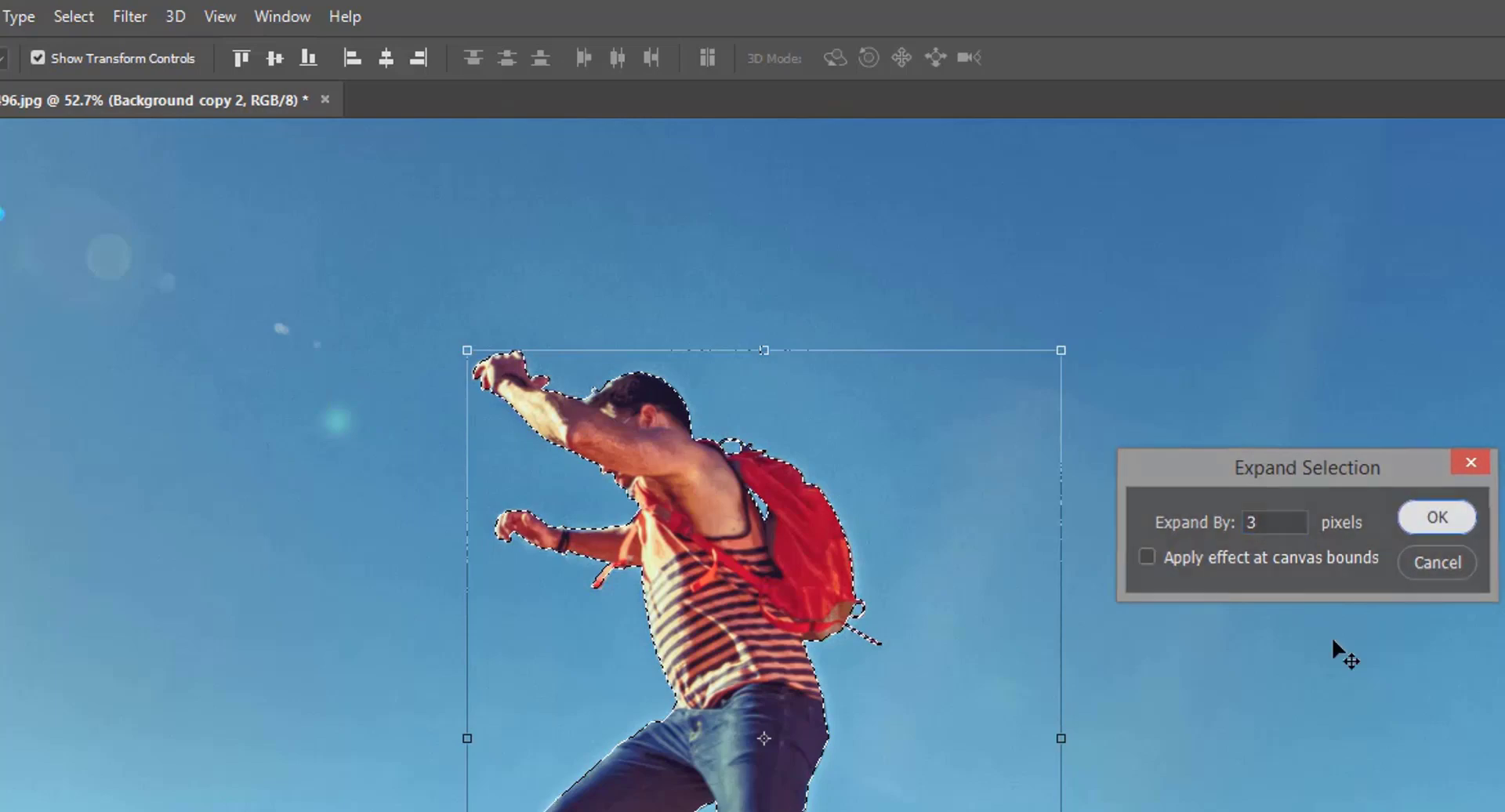
key(Return)
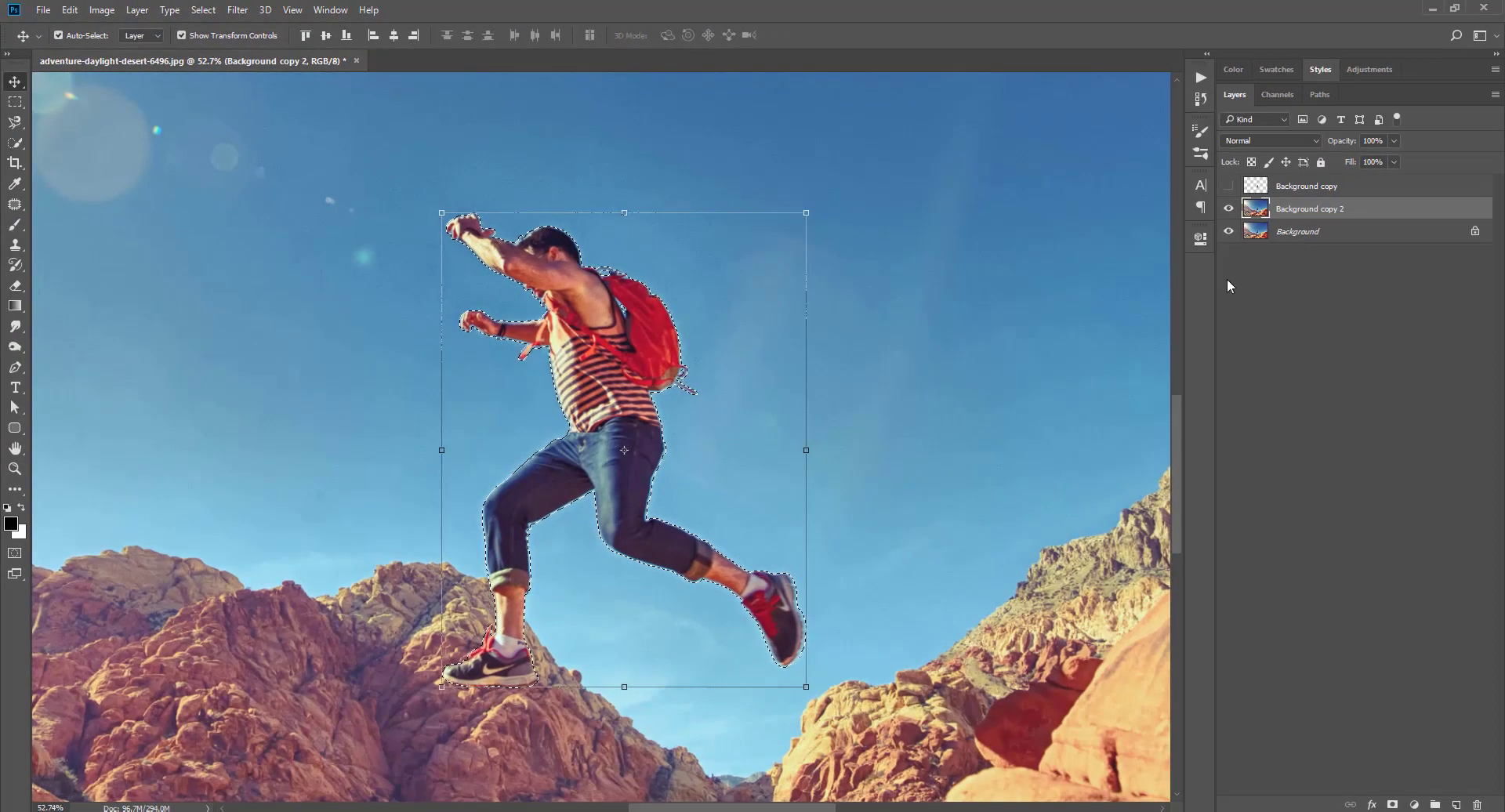
Hide the original Background, Content-Aware fill the figure area, and deselect
click(1229, 231)
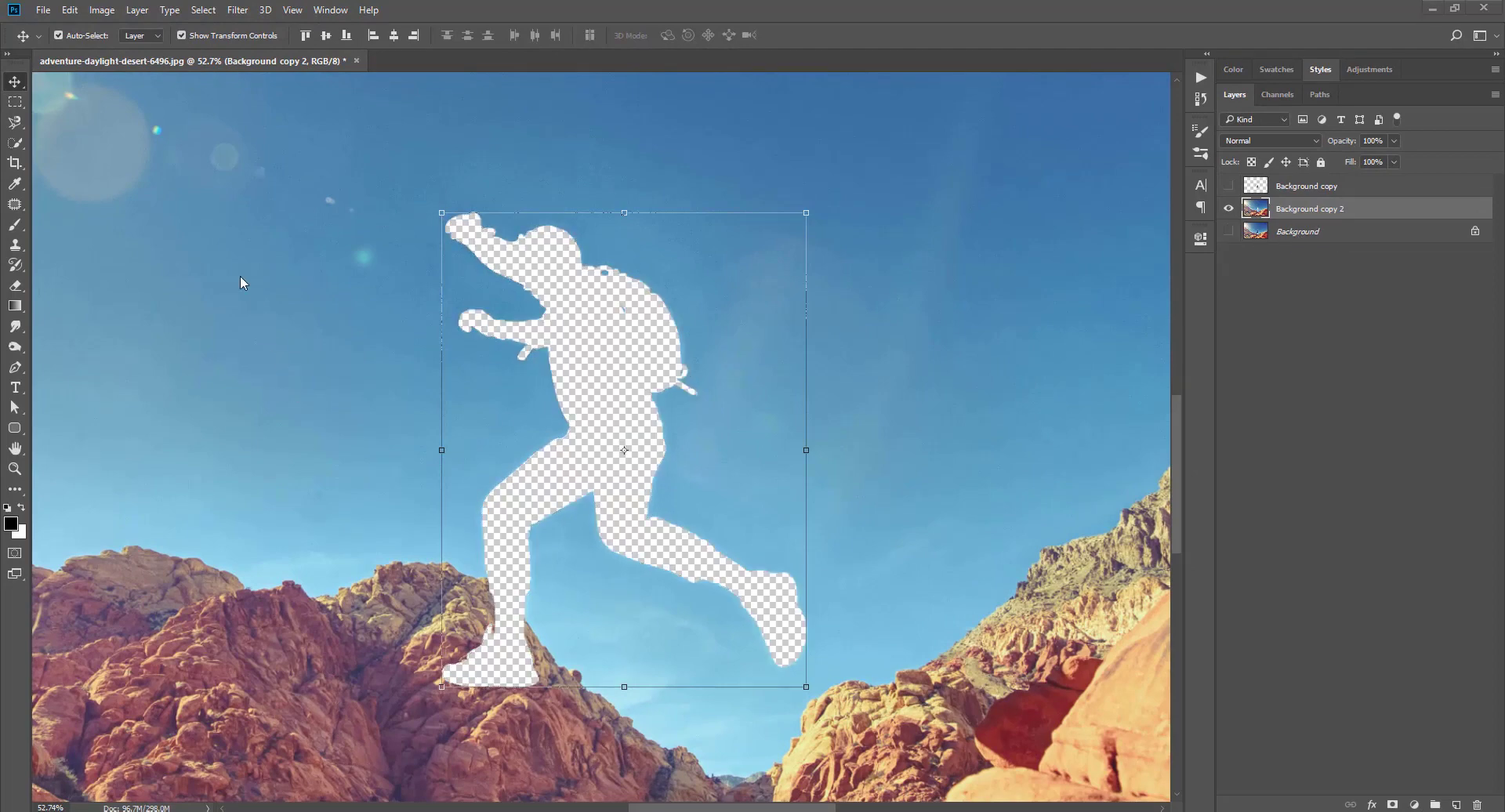
click(70, 10)
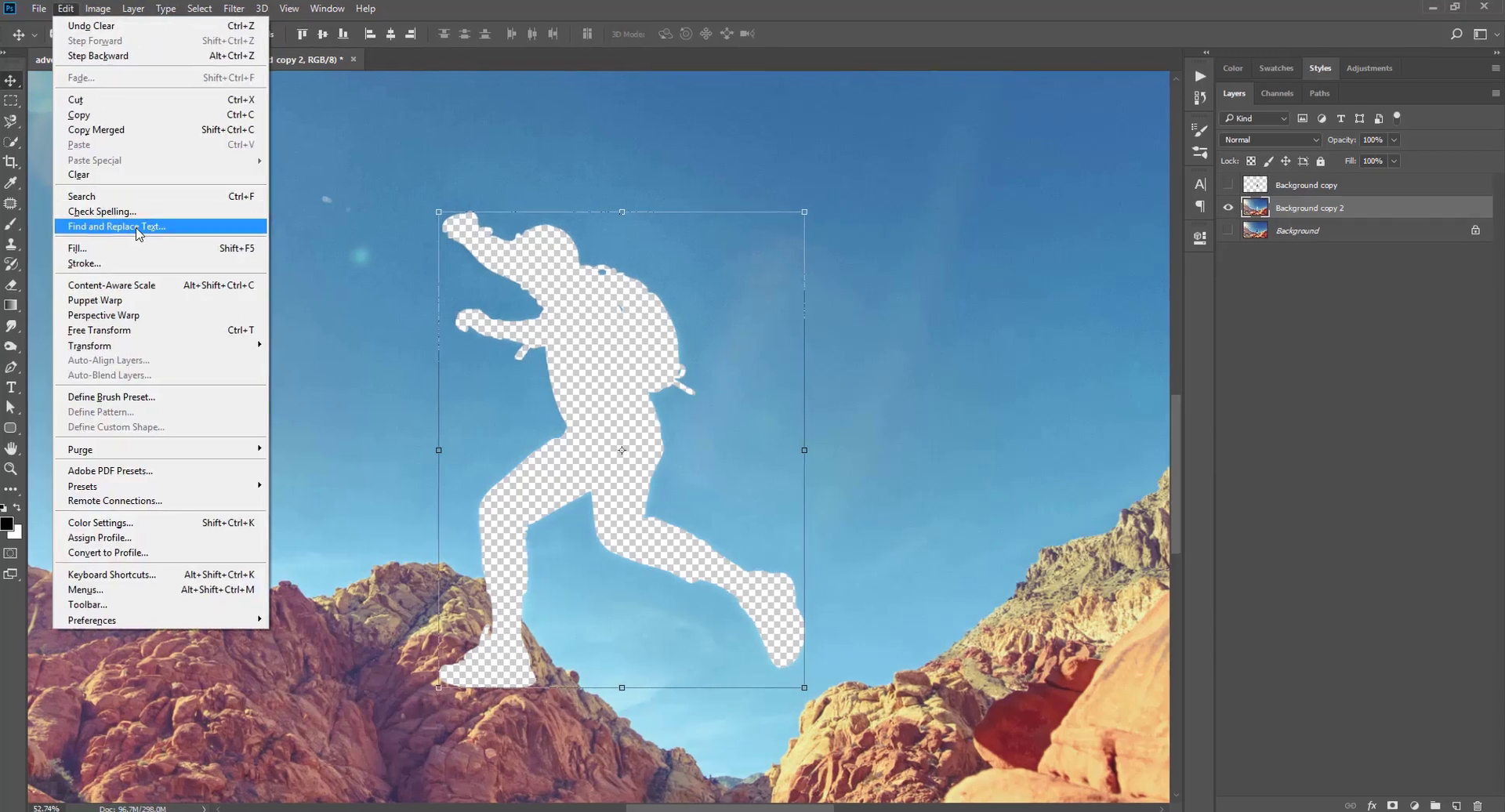
click(75, 245)
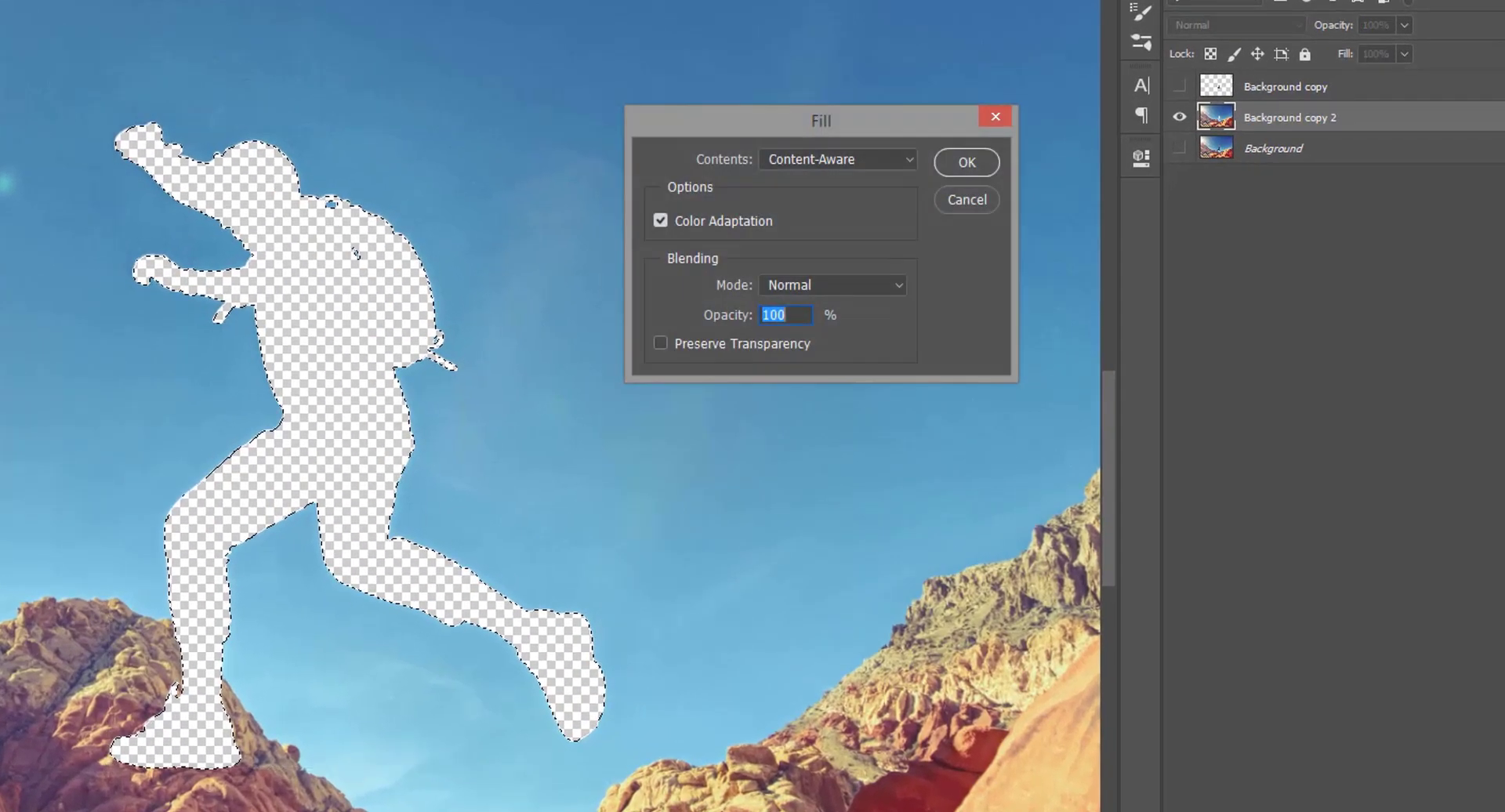
click(838, 158)
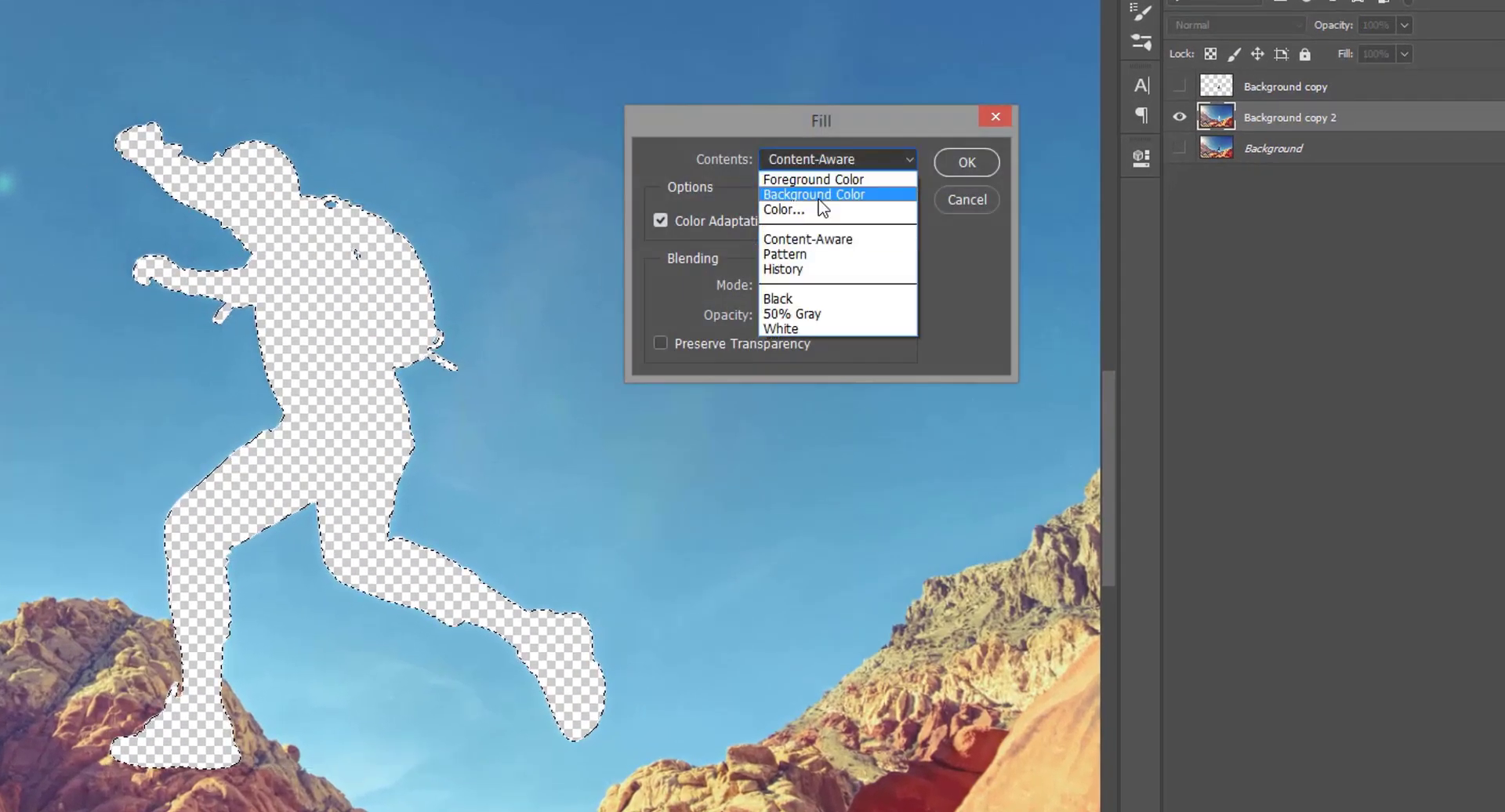
click(972, 167)
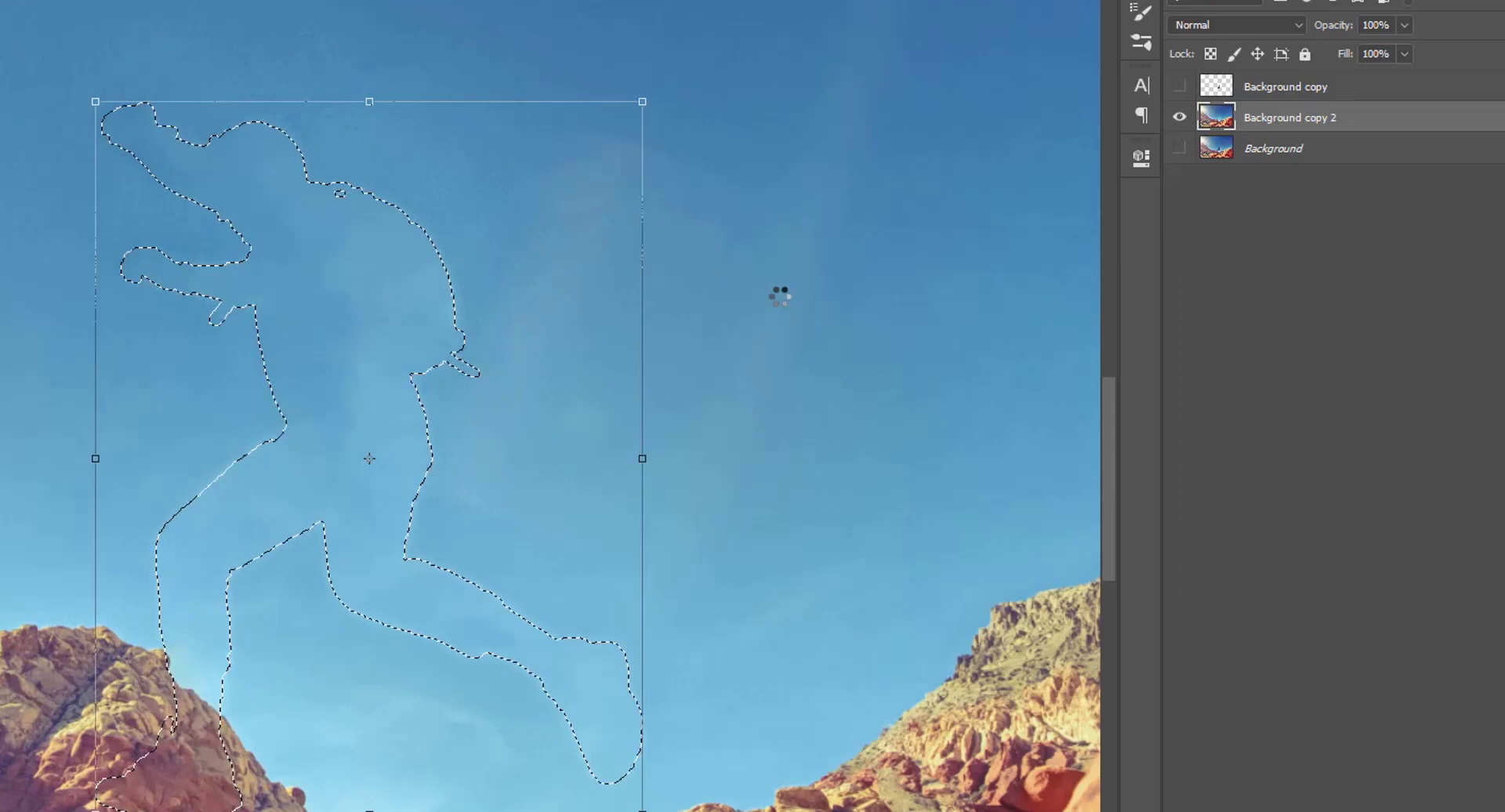
key(ctrl+d)
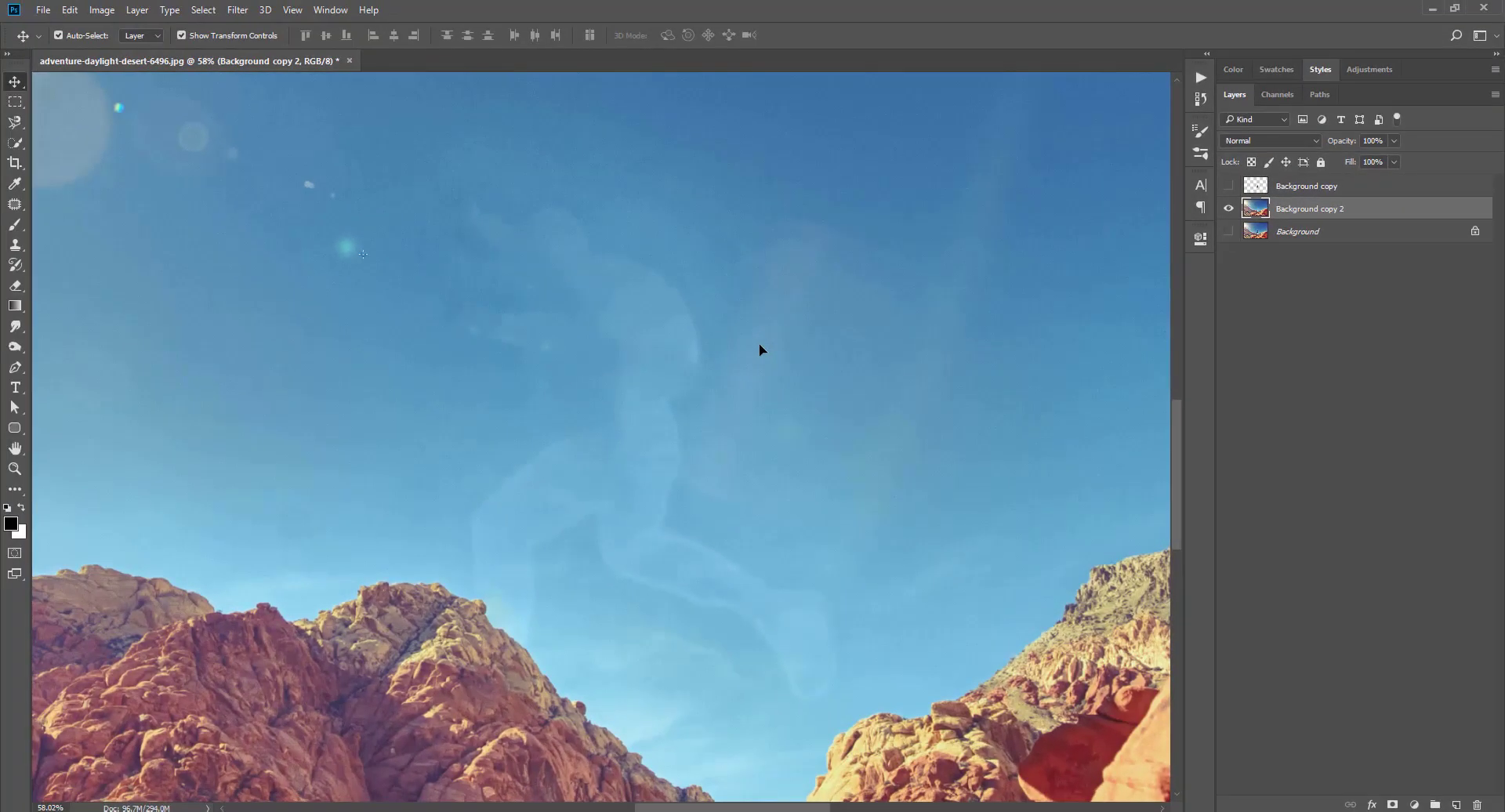
Clone clean sky over the light streak with a 300-400 px Clone Stamp brush
key(s)
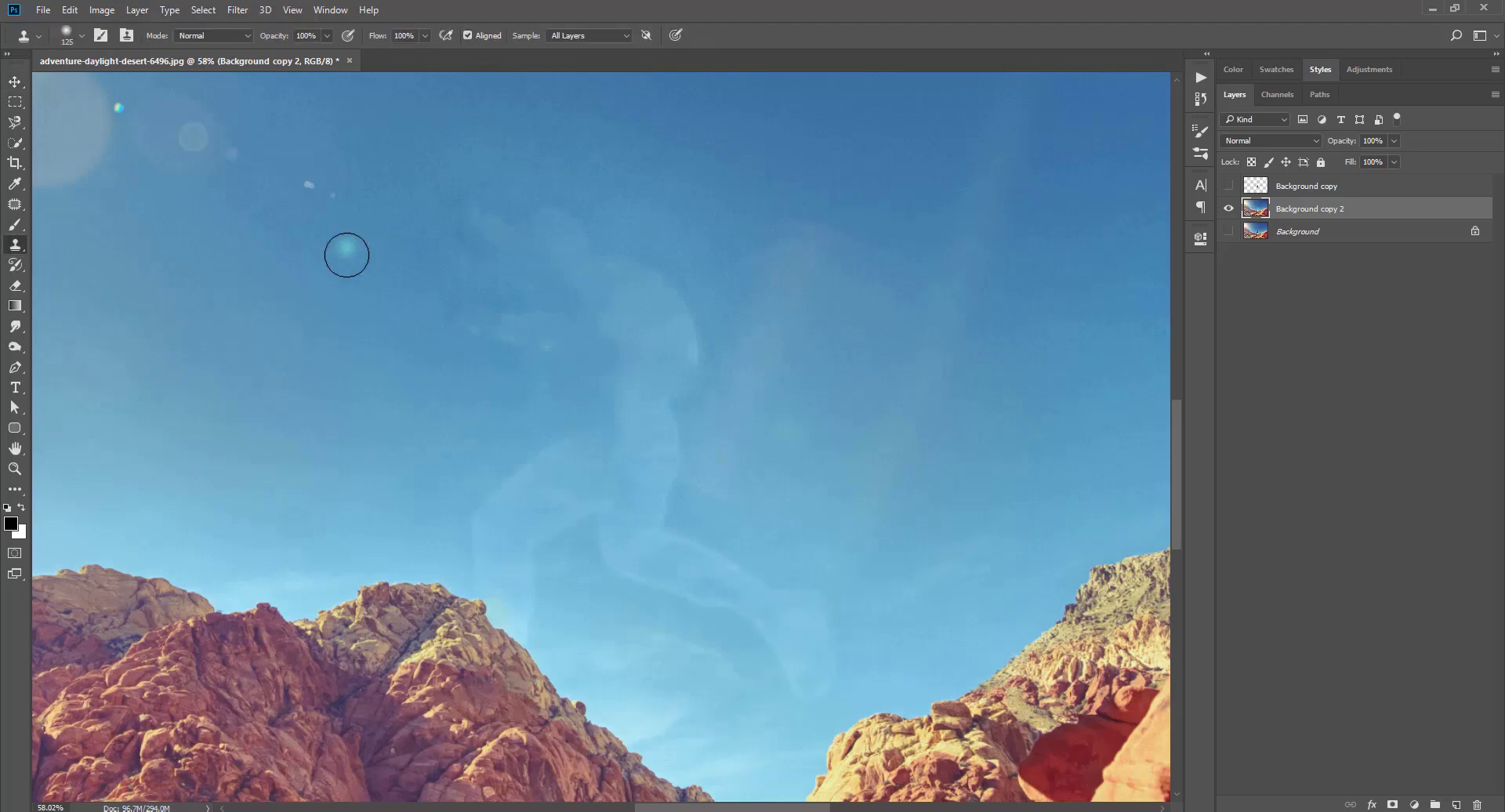
click(16, 248)
alt+click(645, 197)
drag(557, 207, 510, 215)
right_click(749, 205)
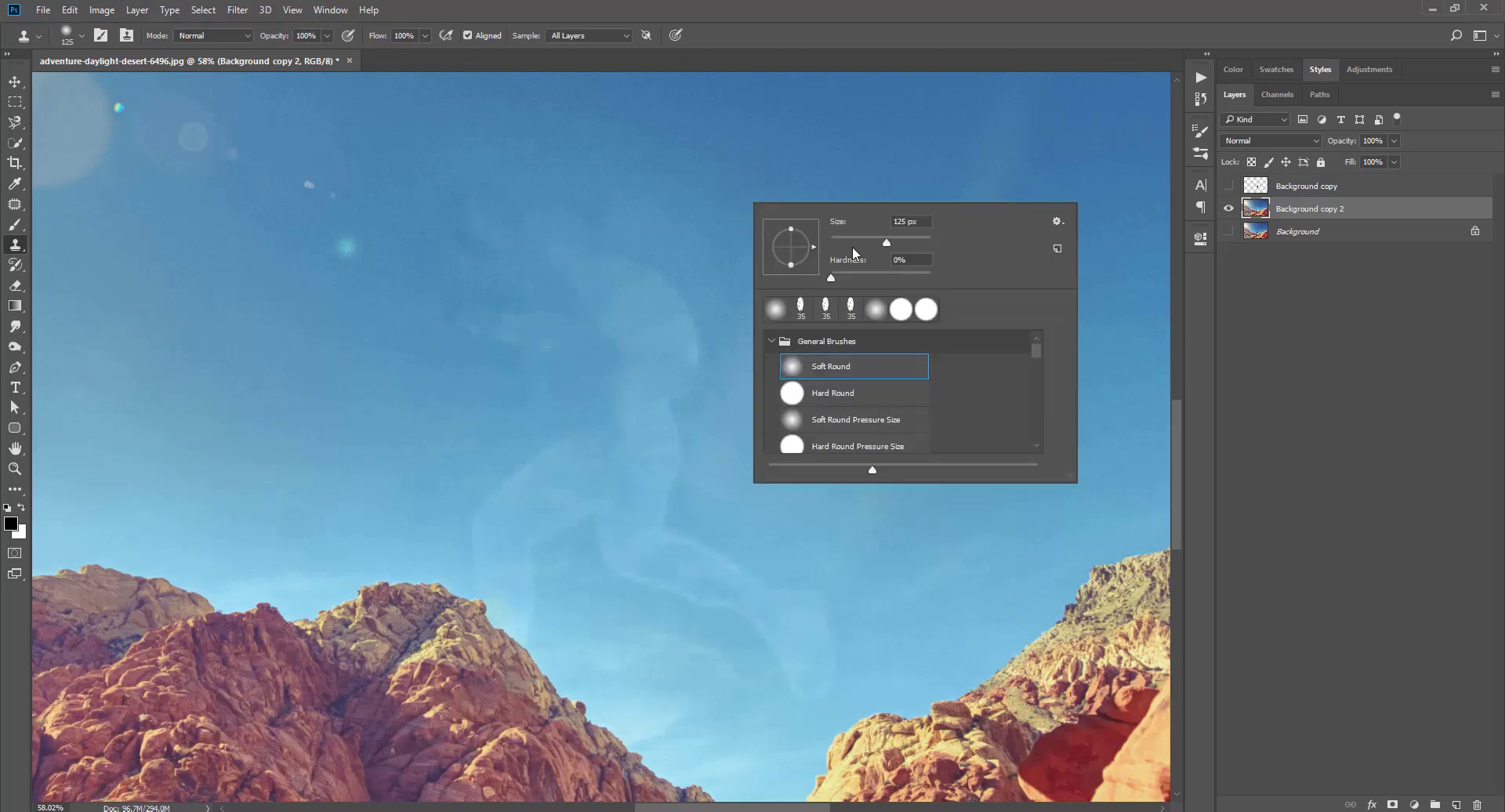
text(300)
key(Return)
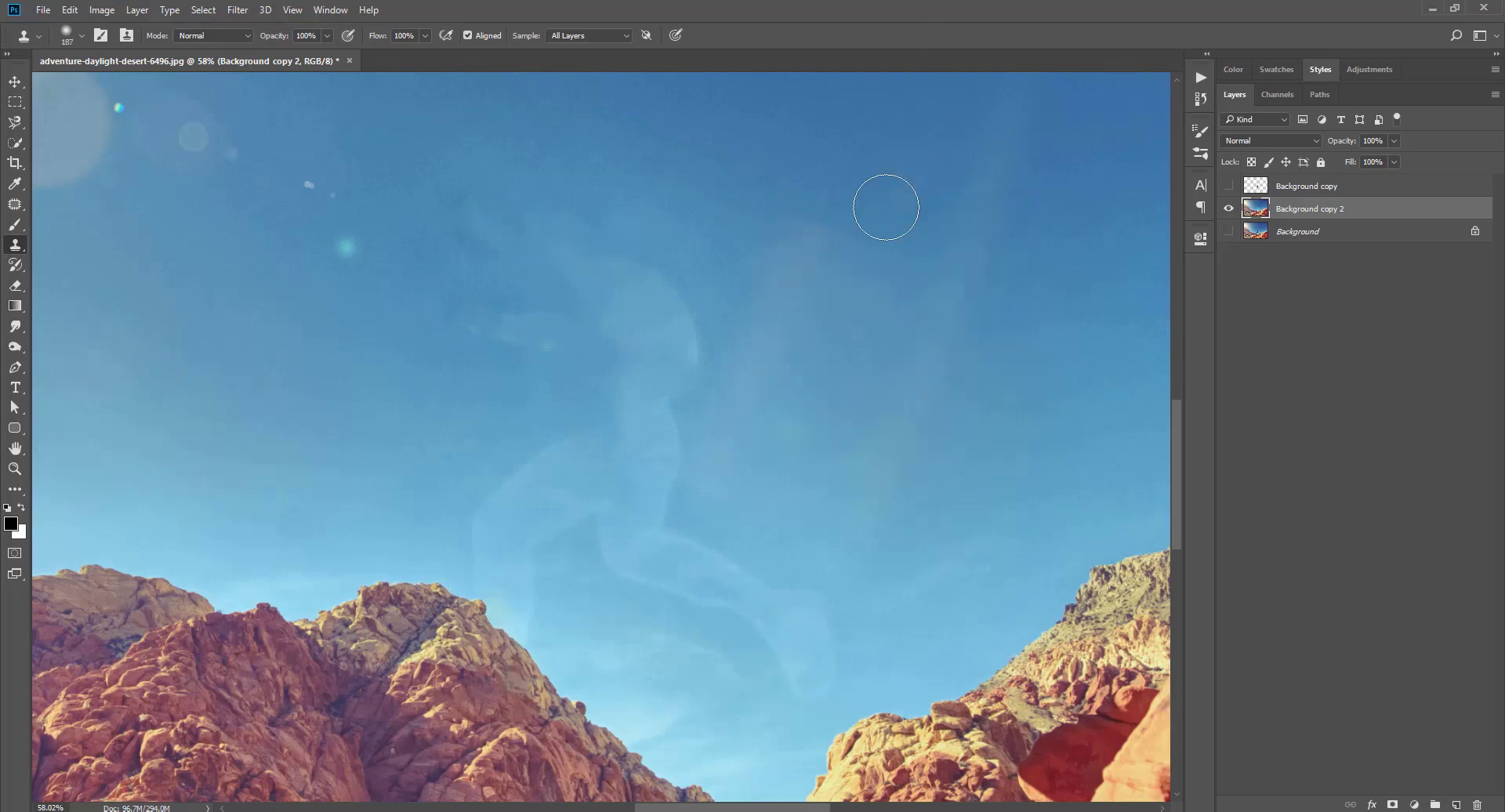
key(bracketright)
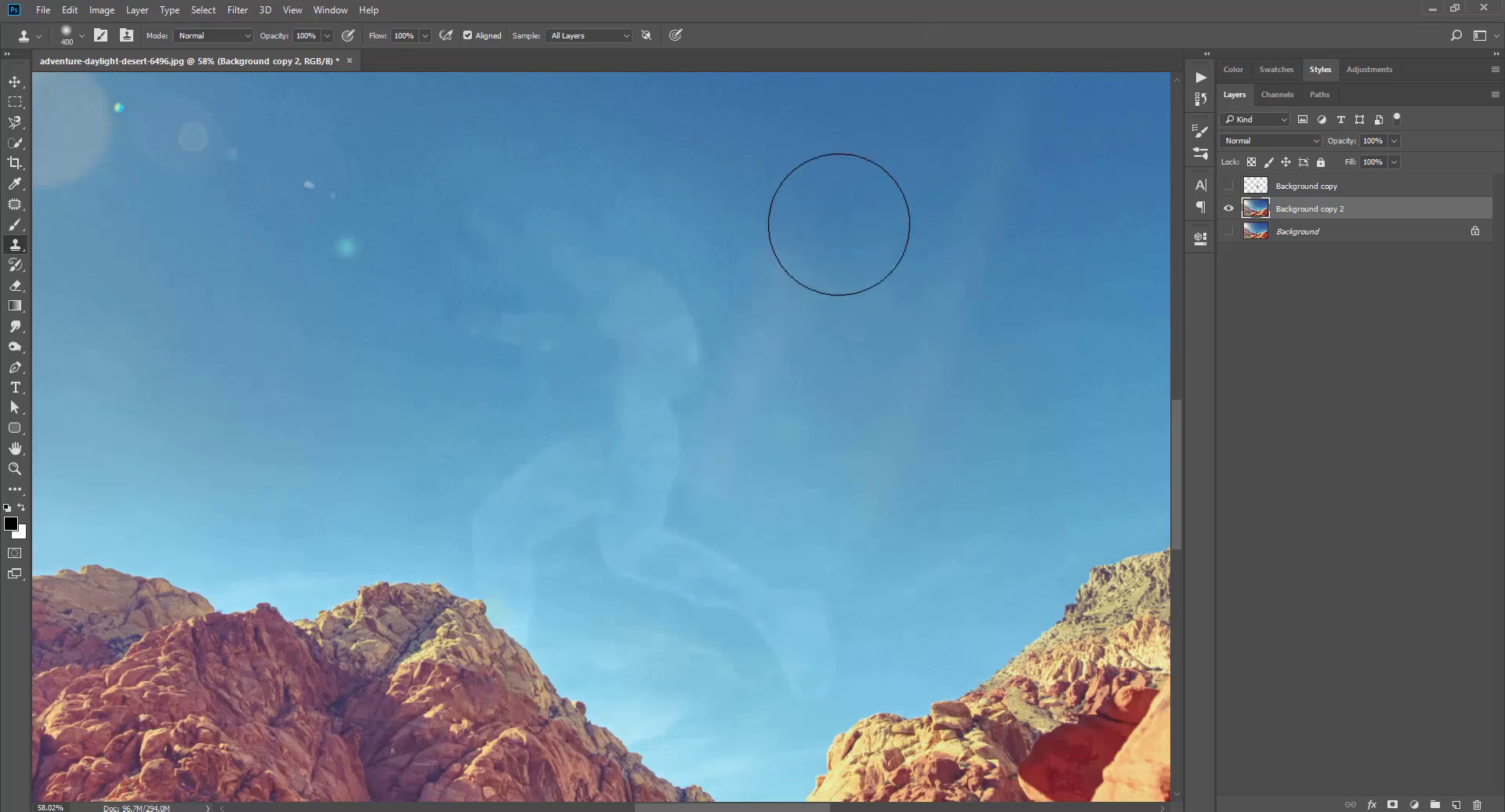
alt+click(906, 225)
mouse_move(691, 204)
mouse_down()
mouse_move(641, 261)
mouse_move(708, 377)
mouse_move(694, 449)
mouse_move(716, 507)
mouse_up()
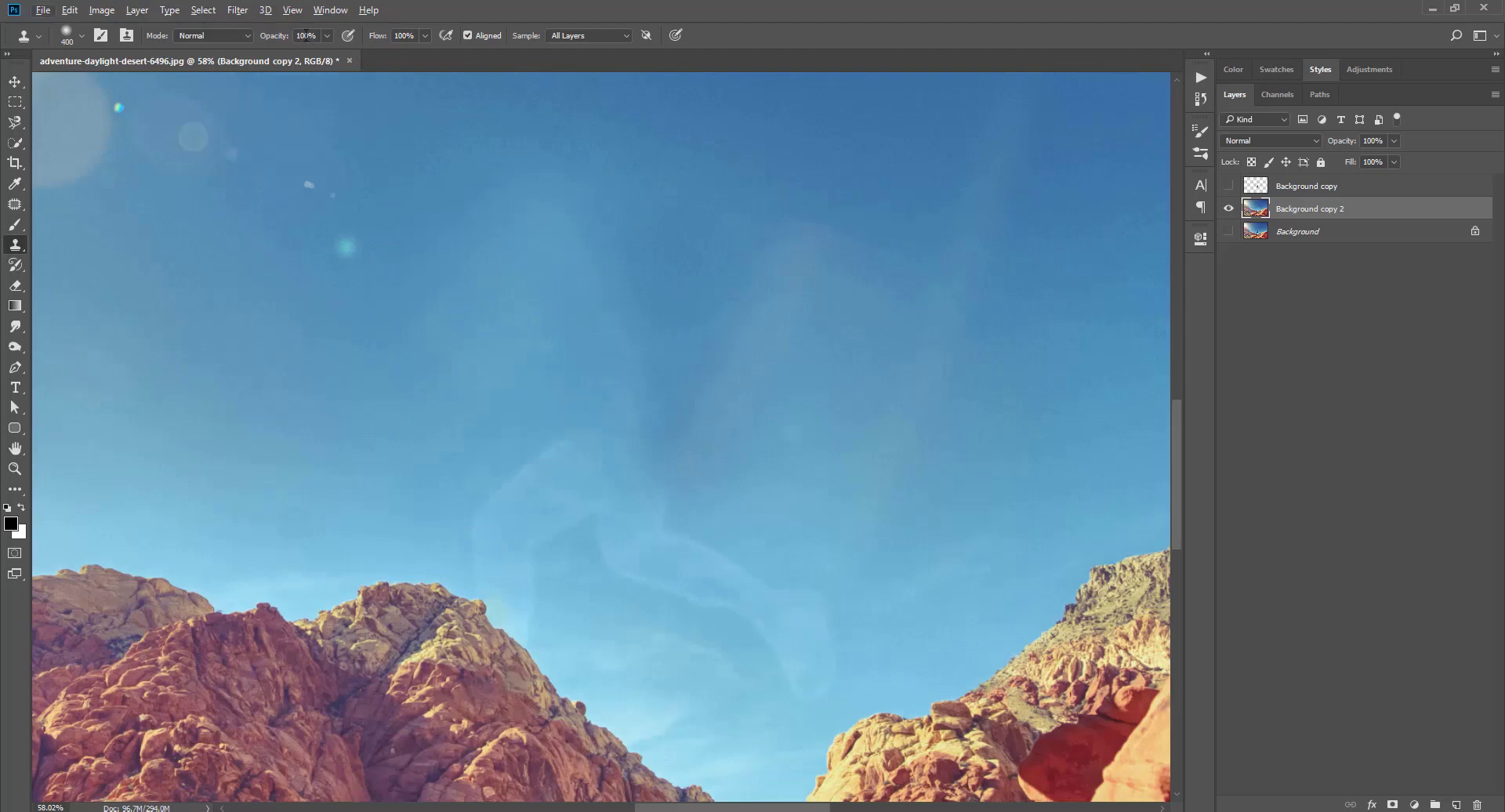
At 50% opacity and an 800 px brush, clone sky over the remaining streaks
text(50)
key(Return)
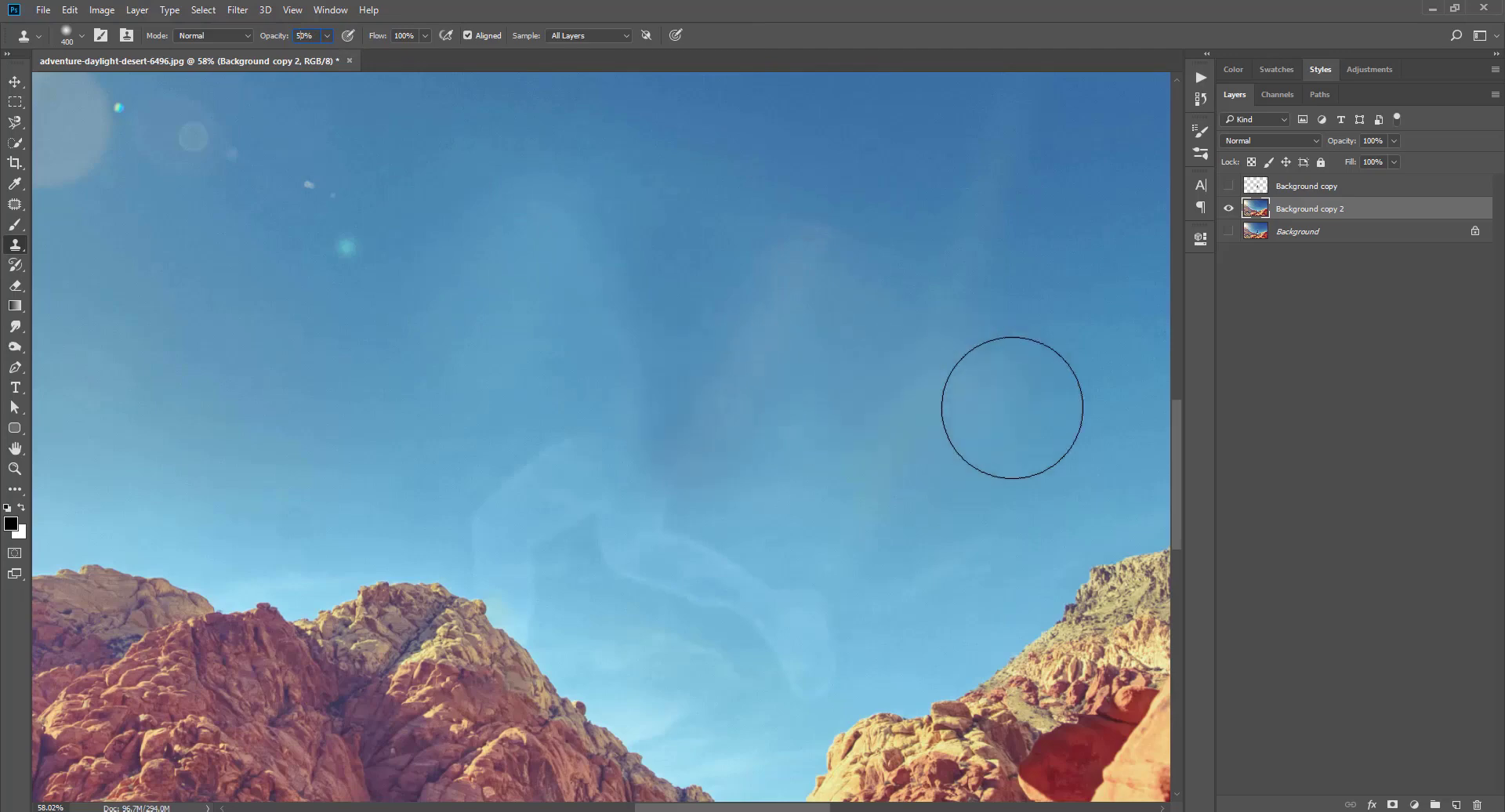
right_click(737, 329)
click(857, 365)
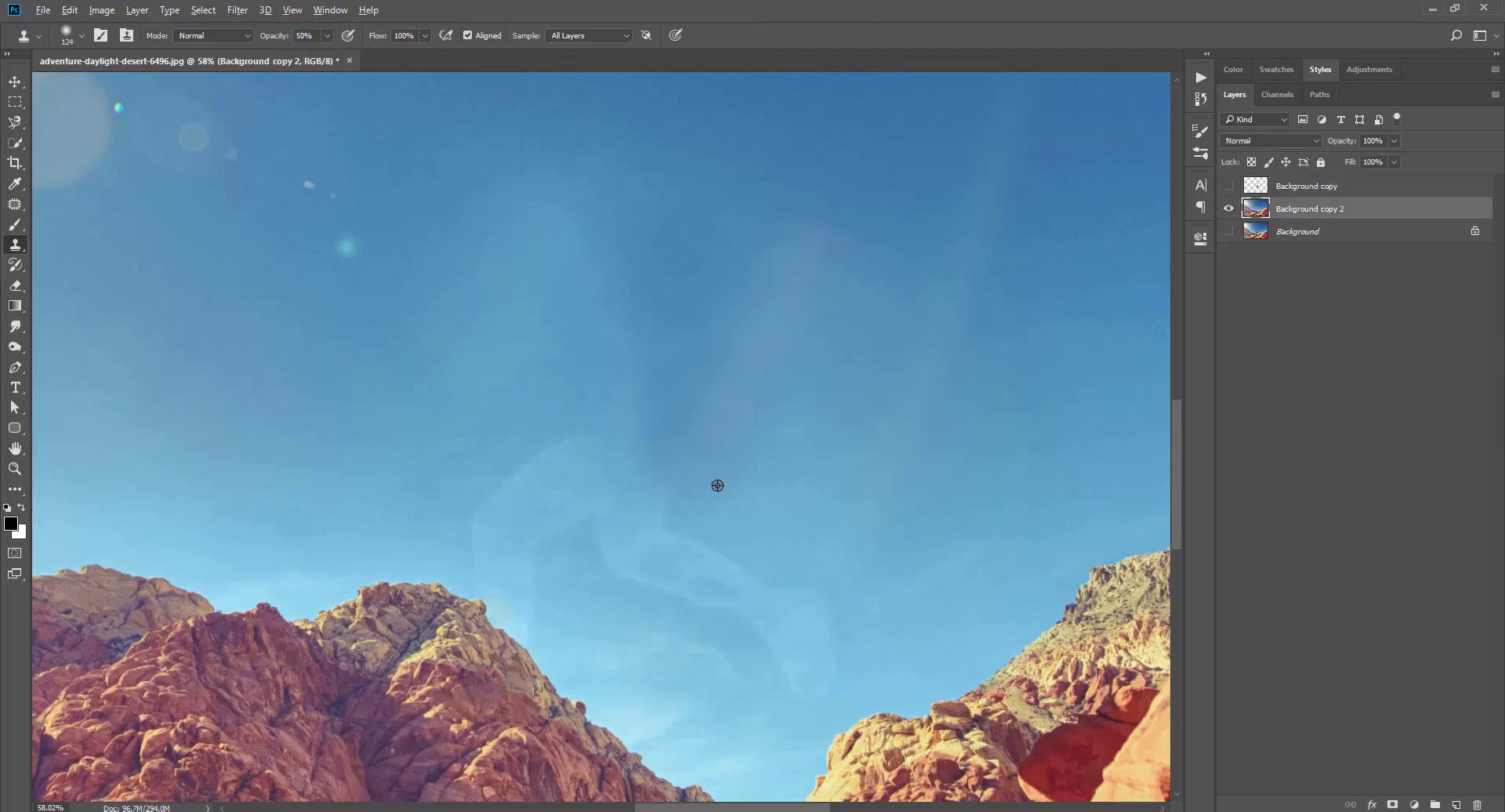
key(bracketright)
key(bracketright)
key(bracketright)
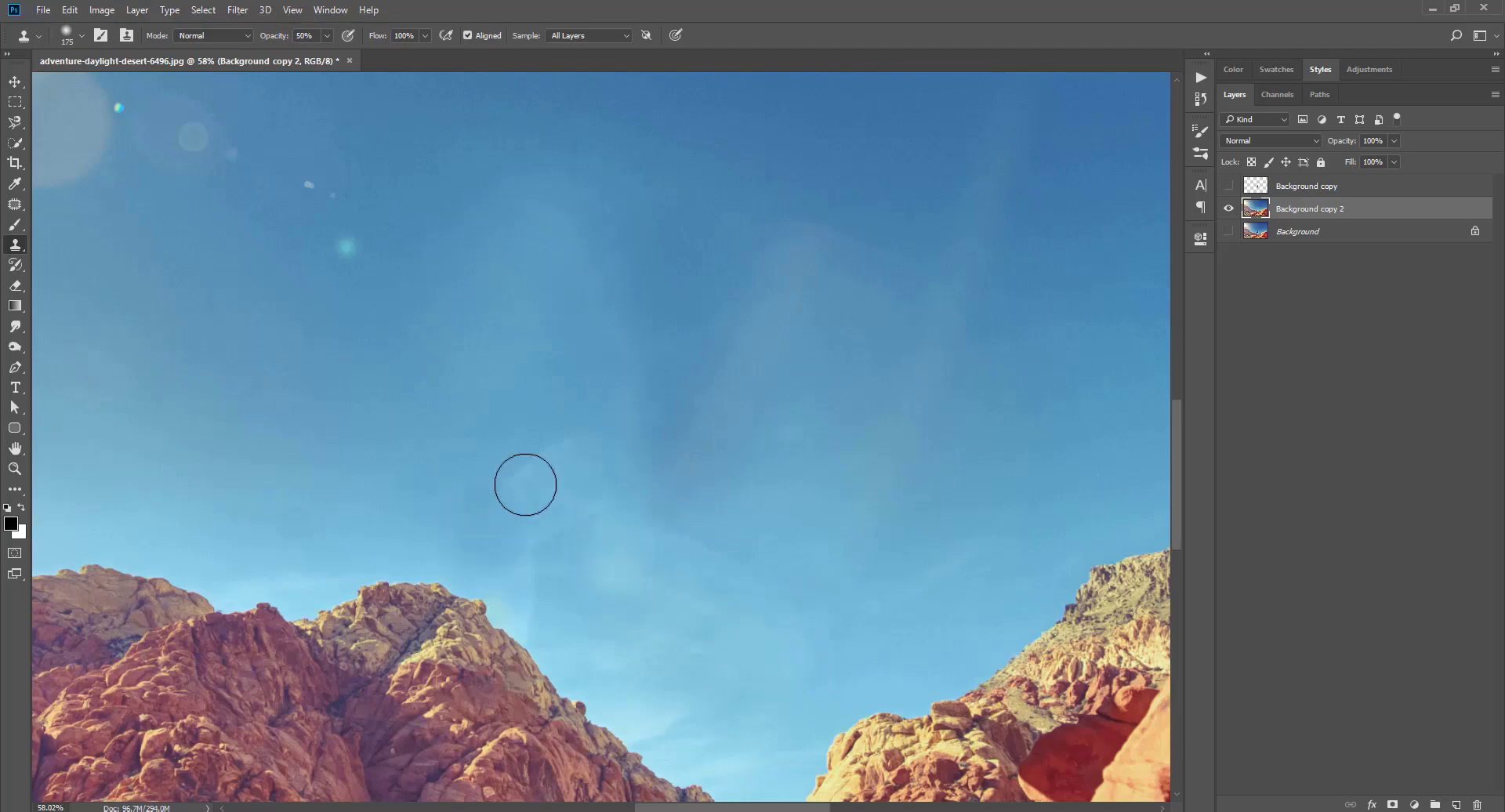
scroll(748, 539, down, 3)
scroll(749, 539, down, 2)
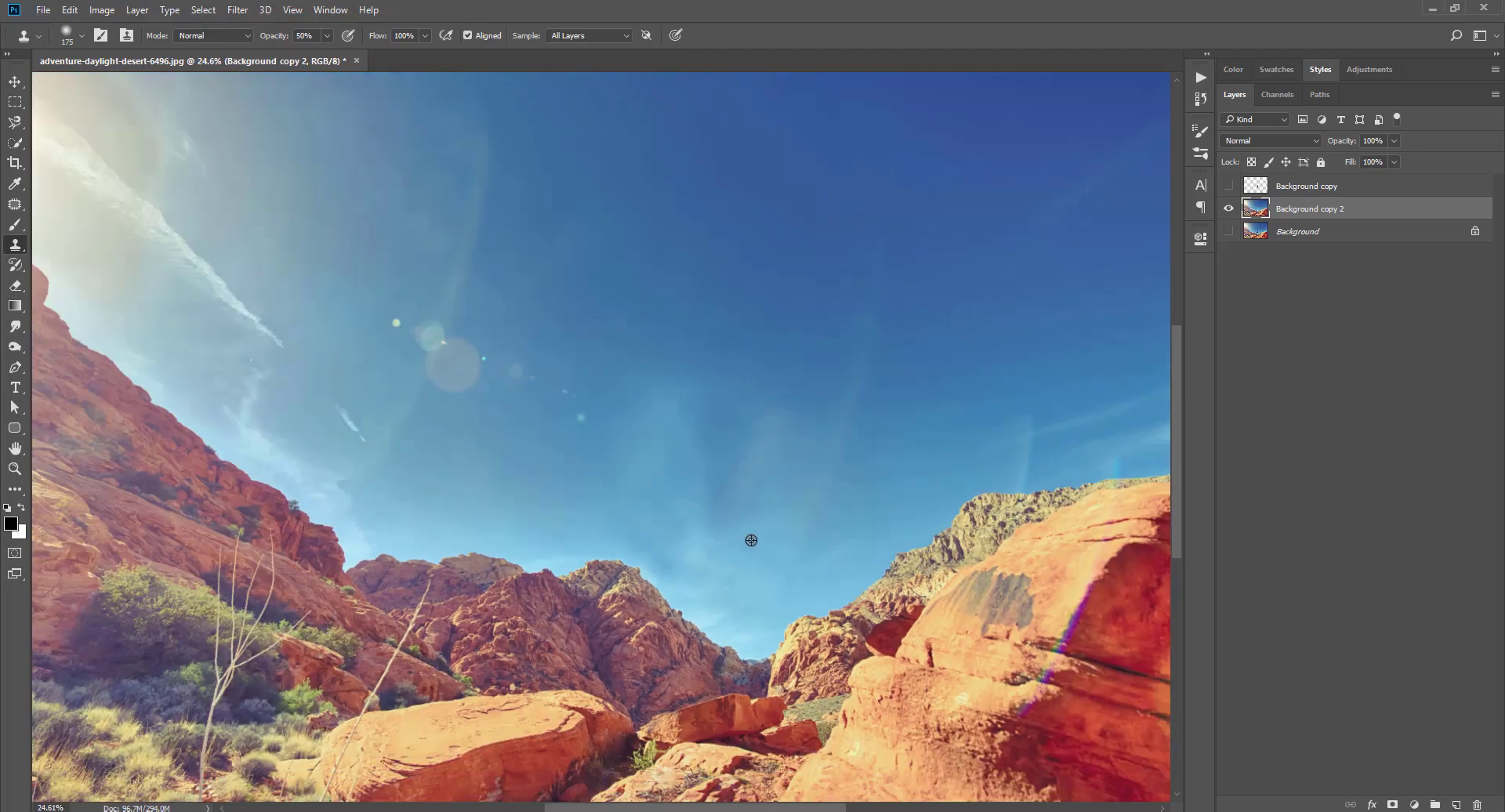
key(bracketright)
key(bracketright)
key(bracketright)
key(bracketright)
key(bracketright)
key(bracketright)
key(bracketright)
key(bracketright)
alt+click(601, 479)
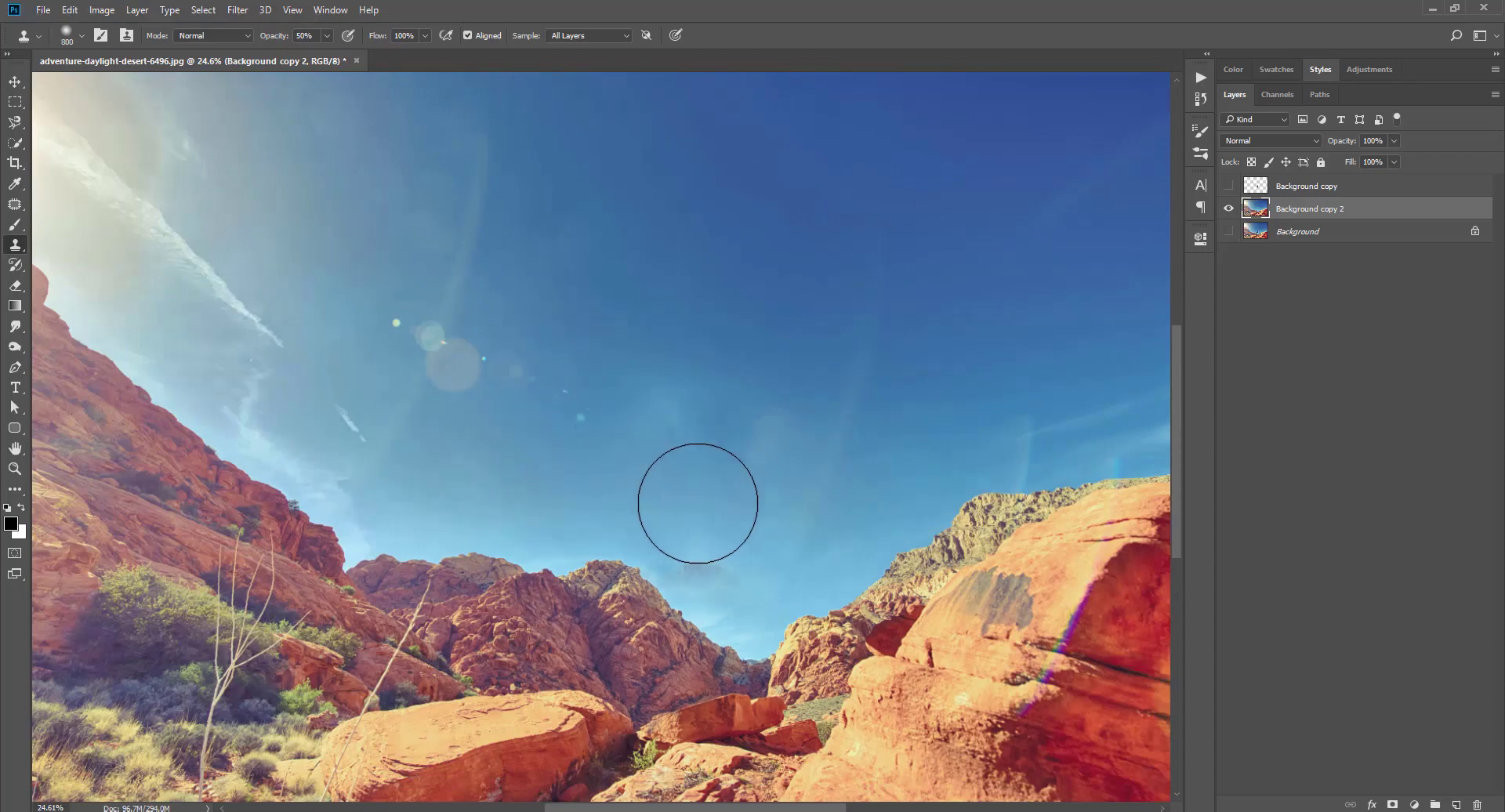
alt+click(913, 454)
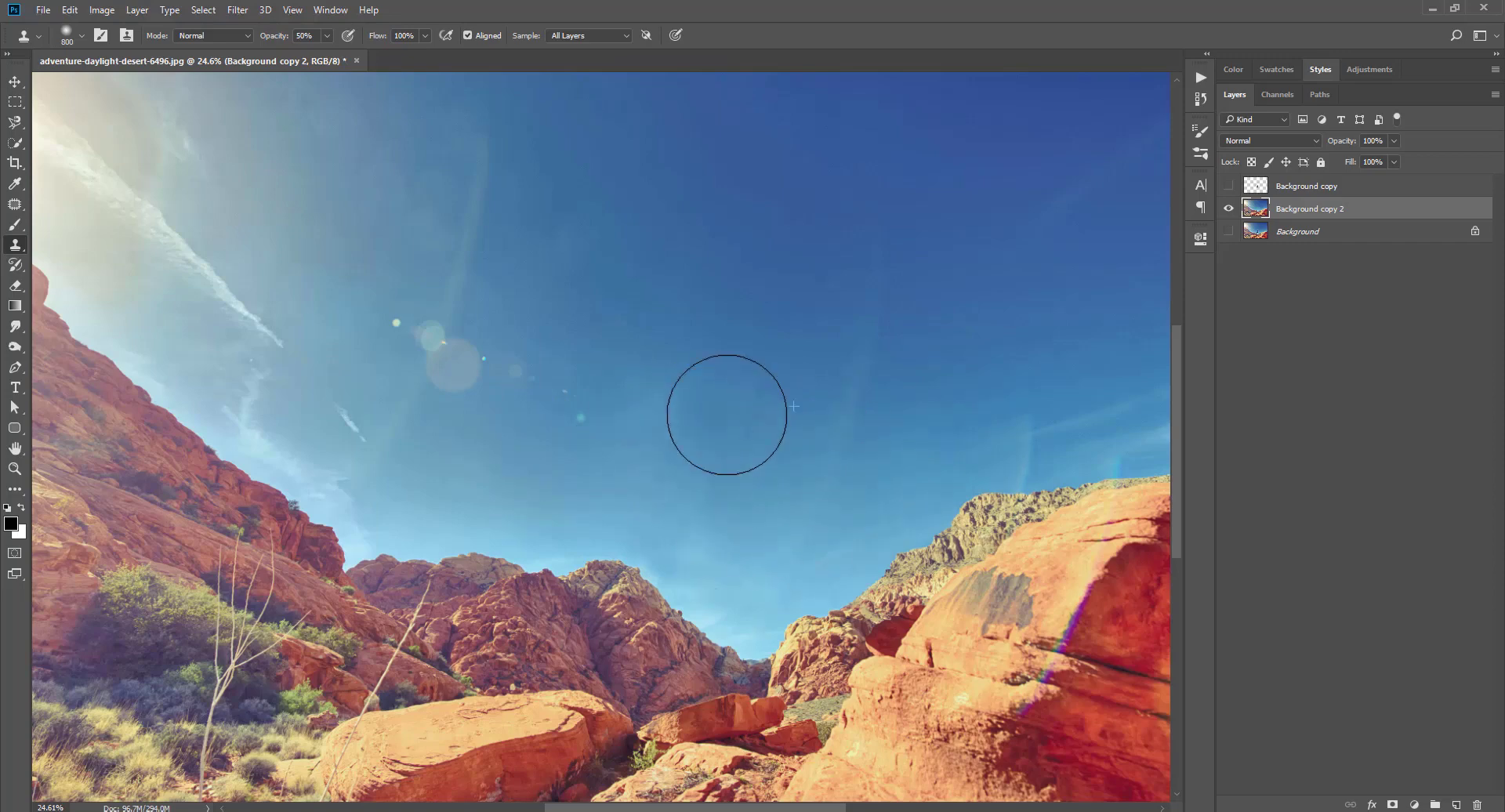
scroll(851, 411, down, 1)
scroll(852, 411, down, 2)
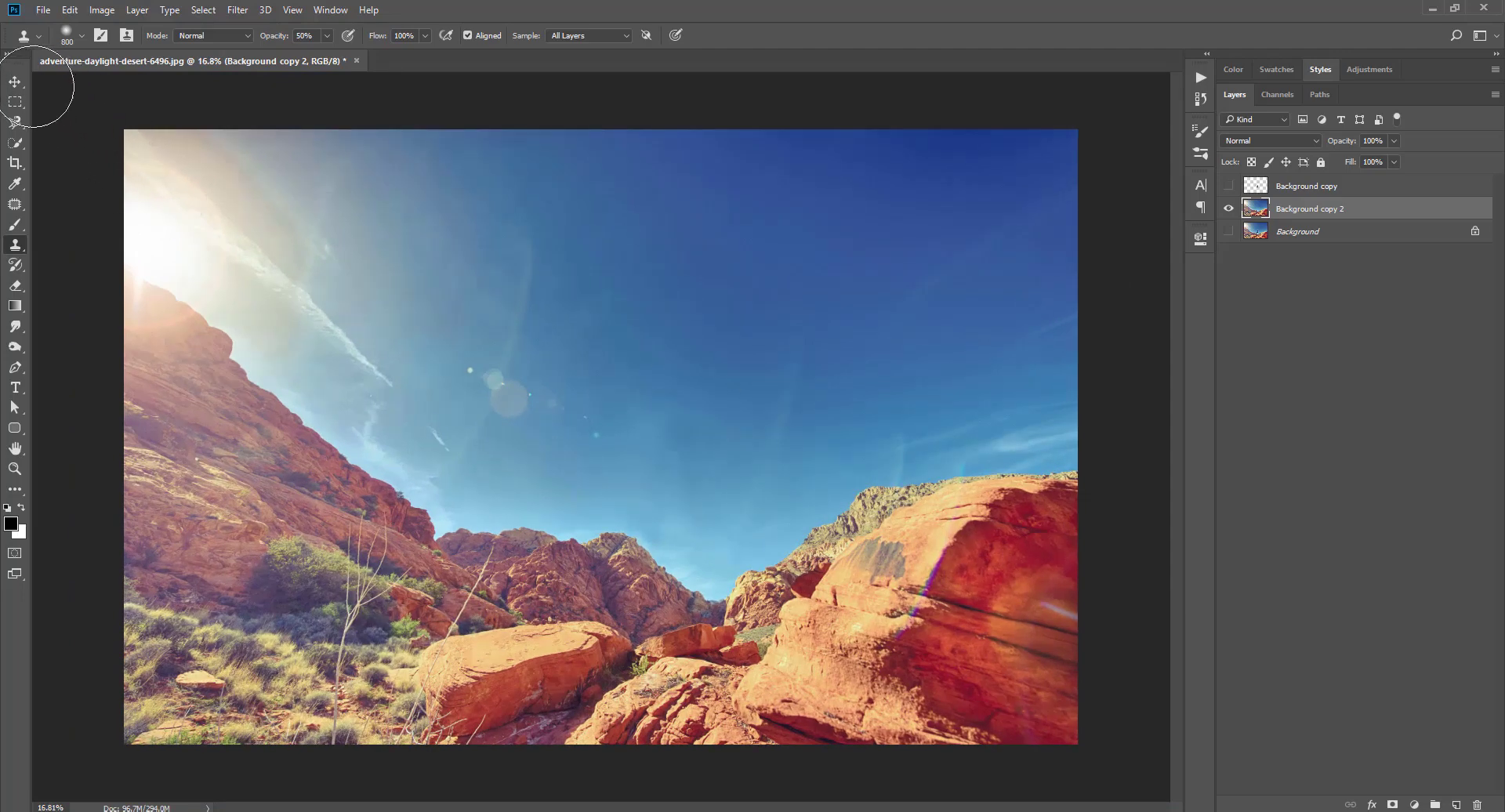
Compare the clean sky plate on and off, then show the jumper cut-out and make it active
click(15, 82)
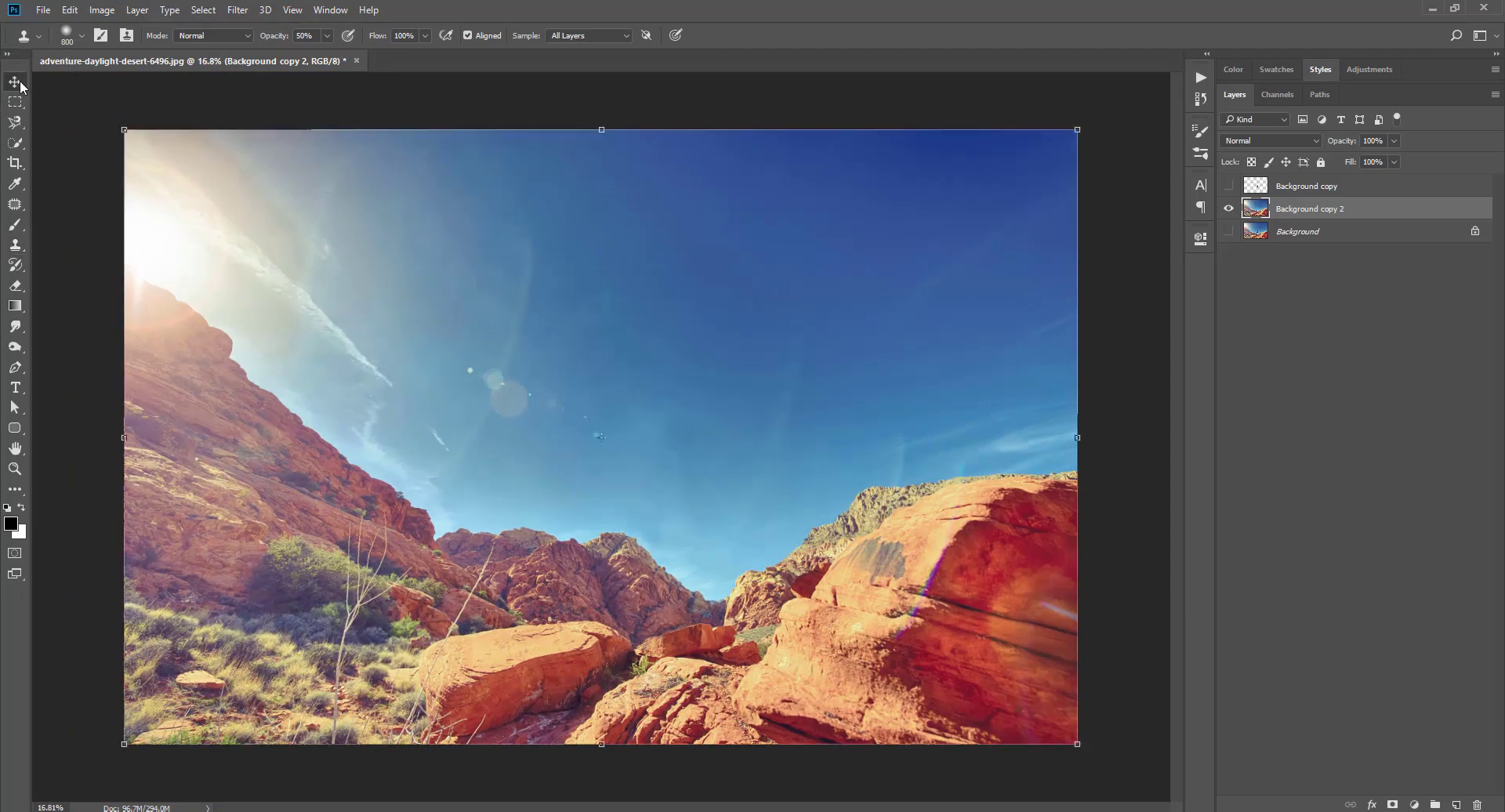
click(1229, 210)
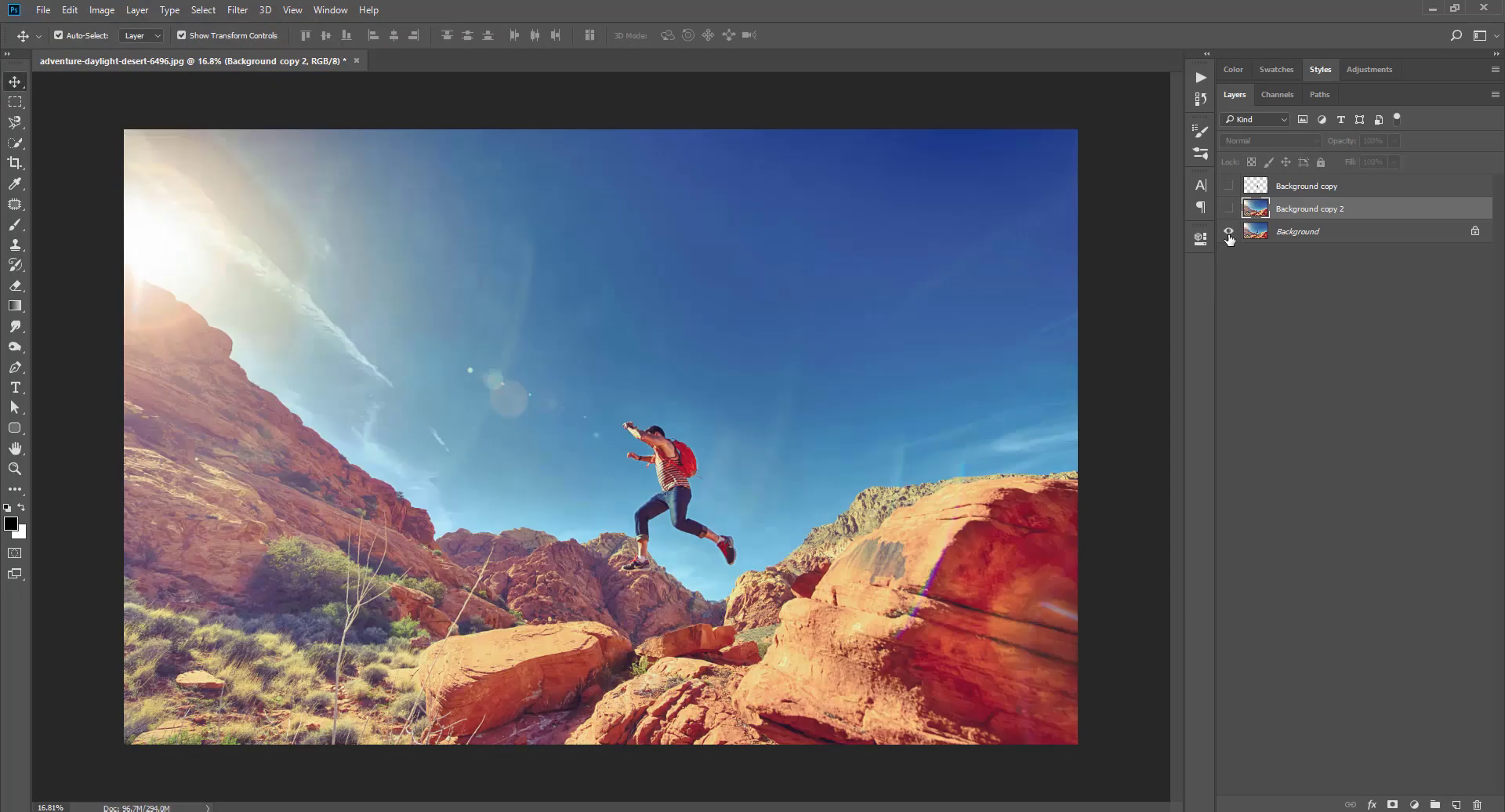
click(1228, 208)
click(1228, 185)
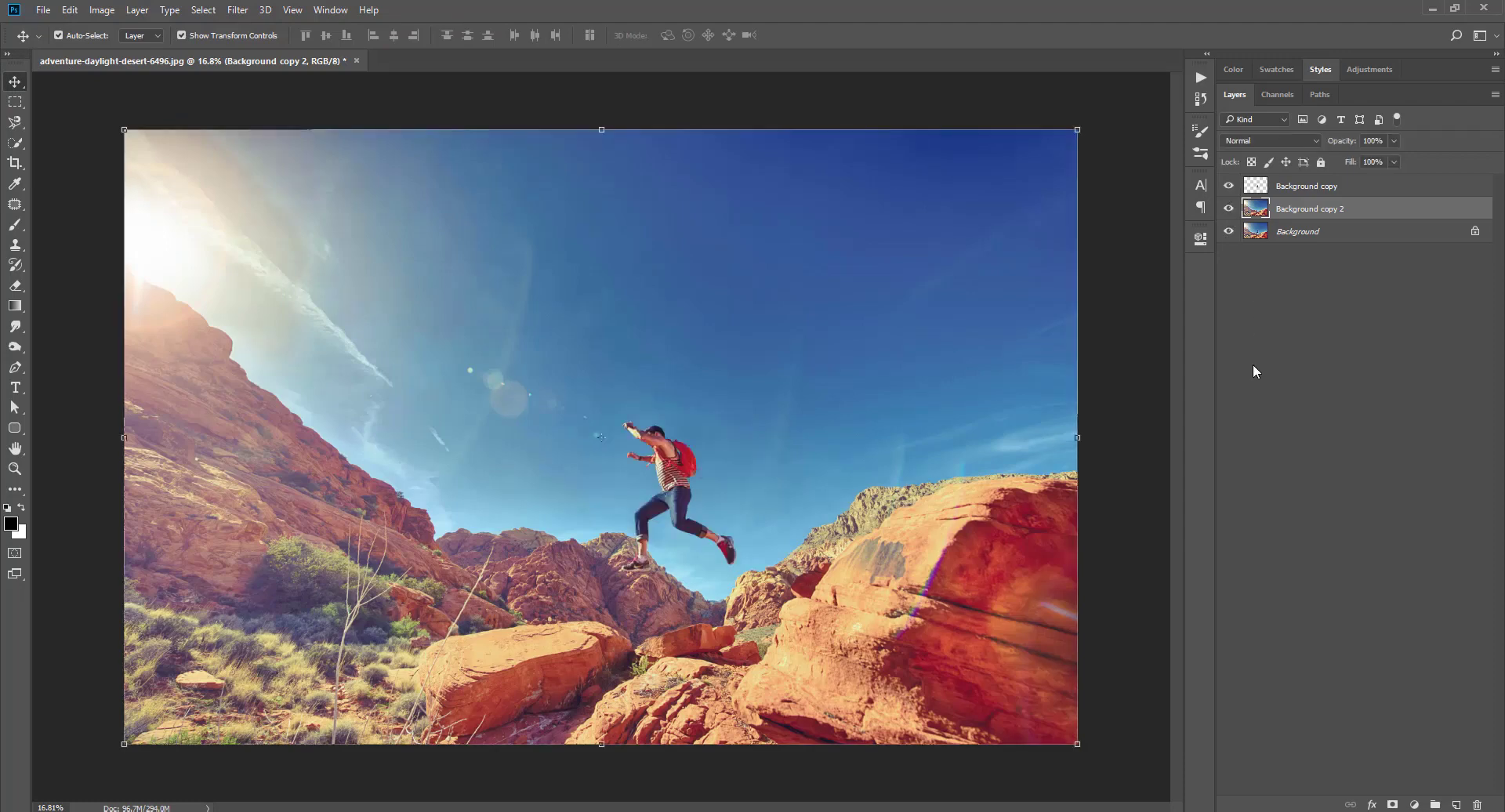
key(alt+bracketright)
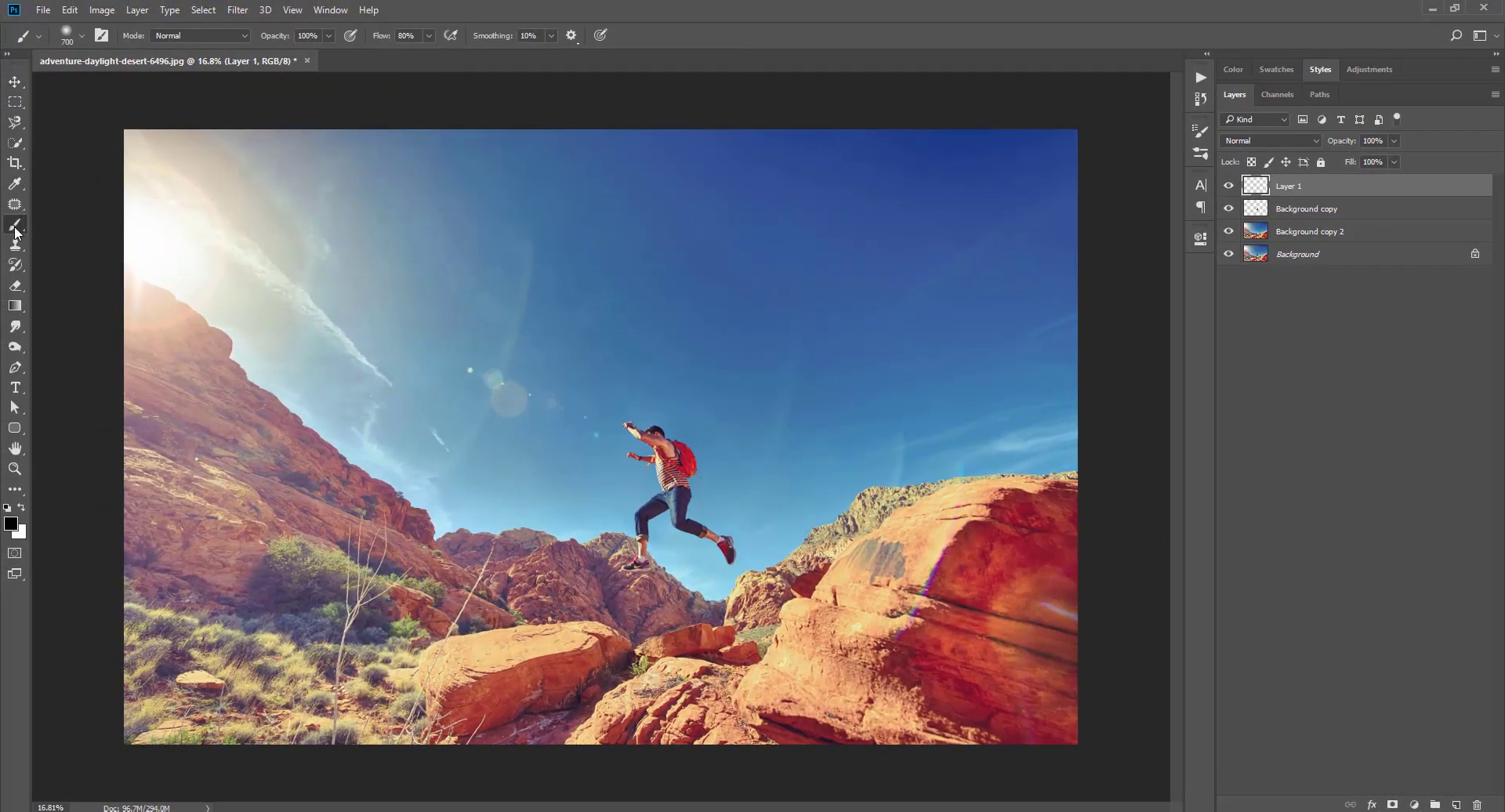
With a hard round 400 px white brush, paint over the right rock's upper-left face
right_click(411, 297)
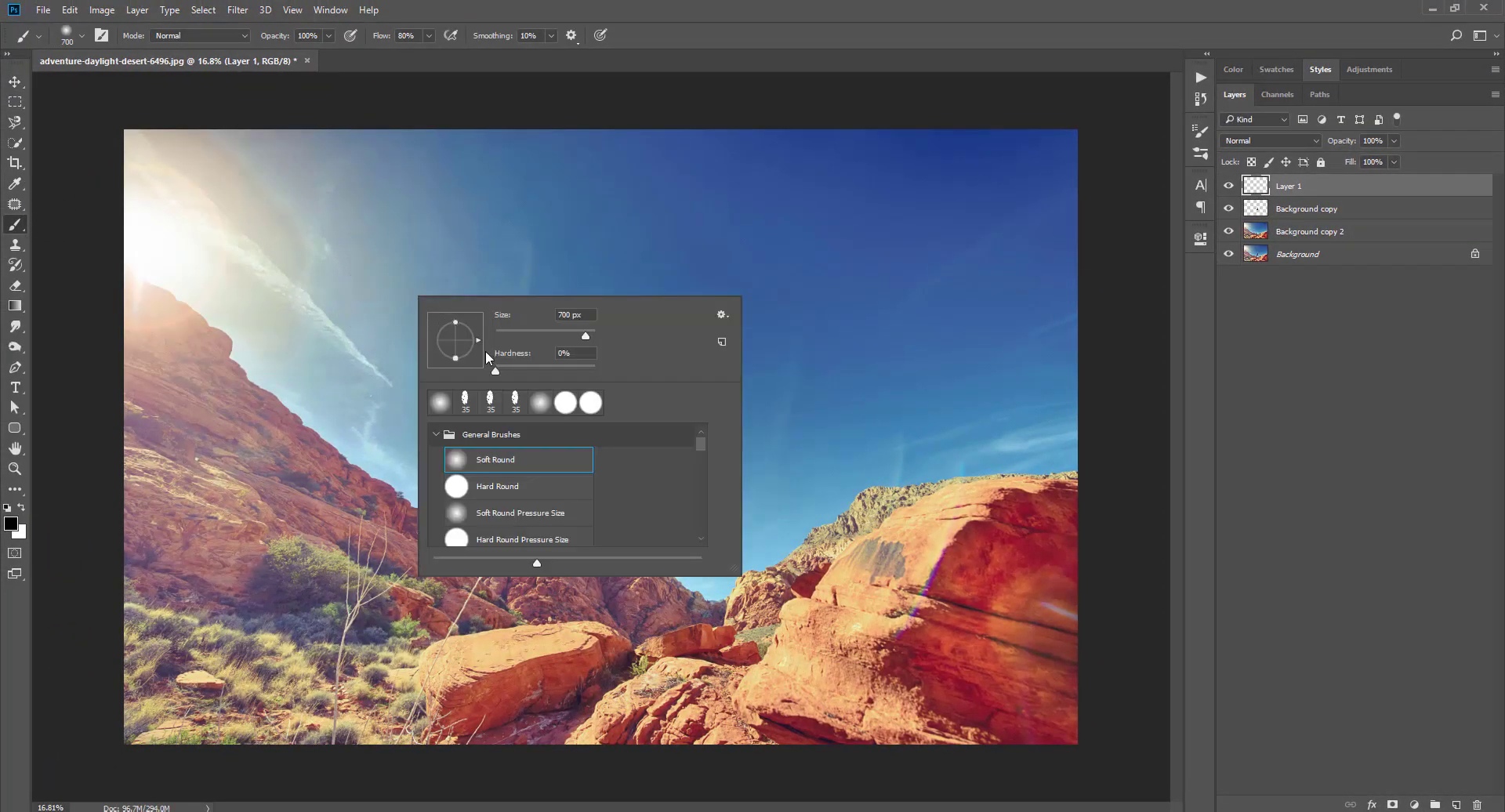
click(493, 487)
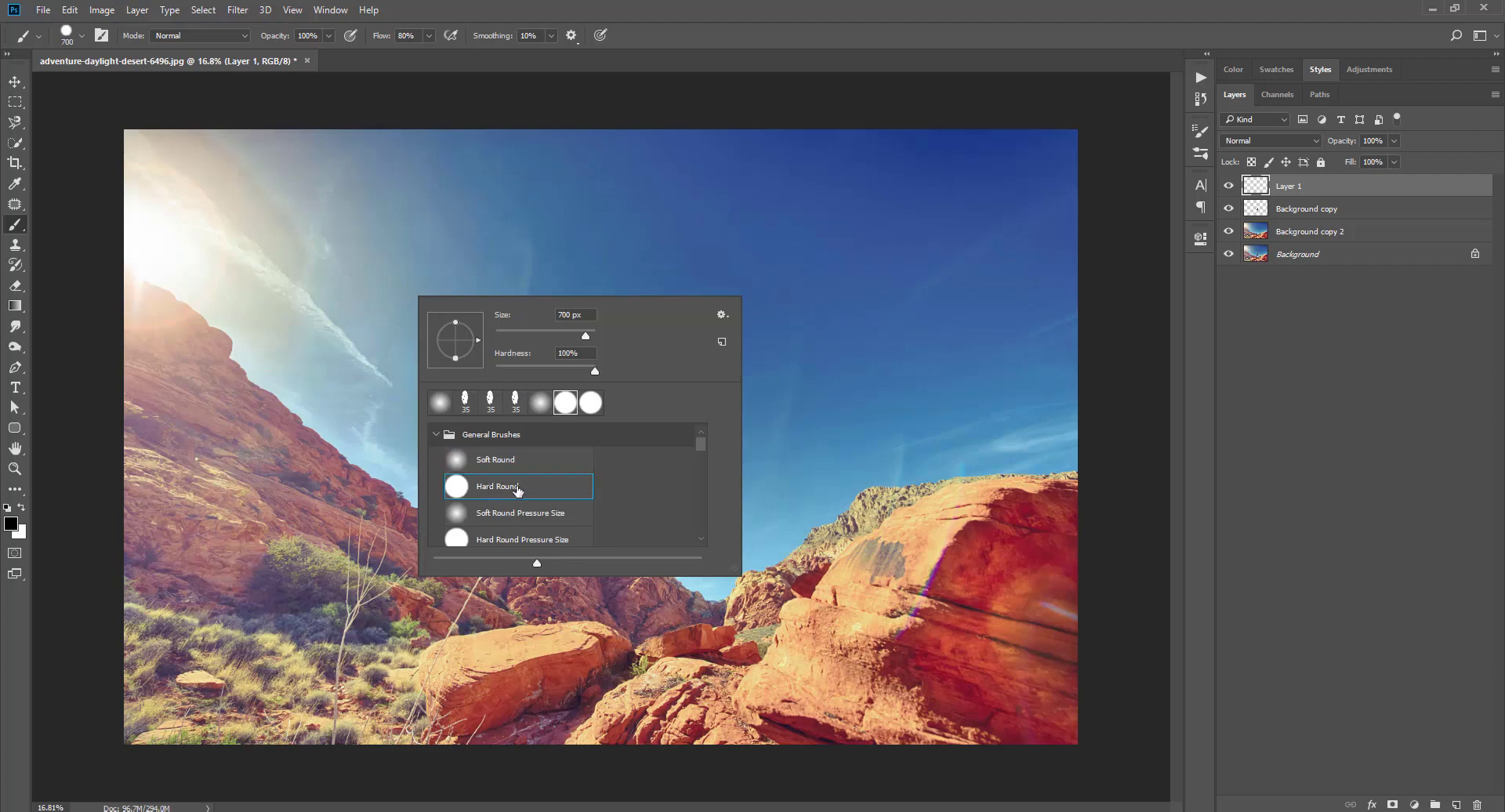
click(872, 374)
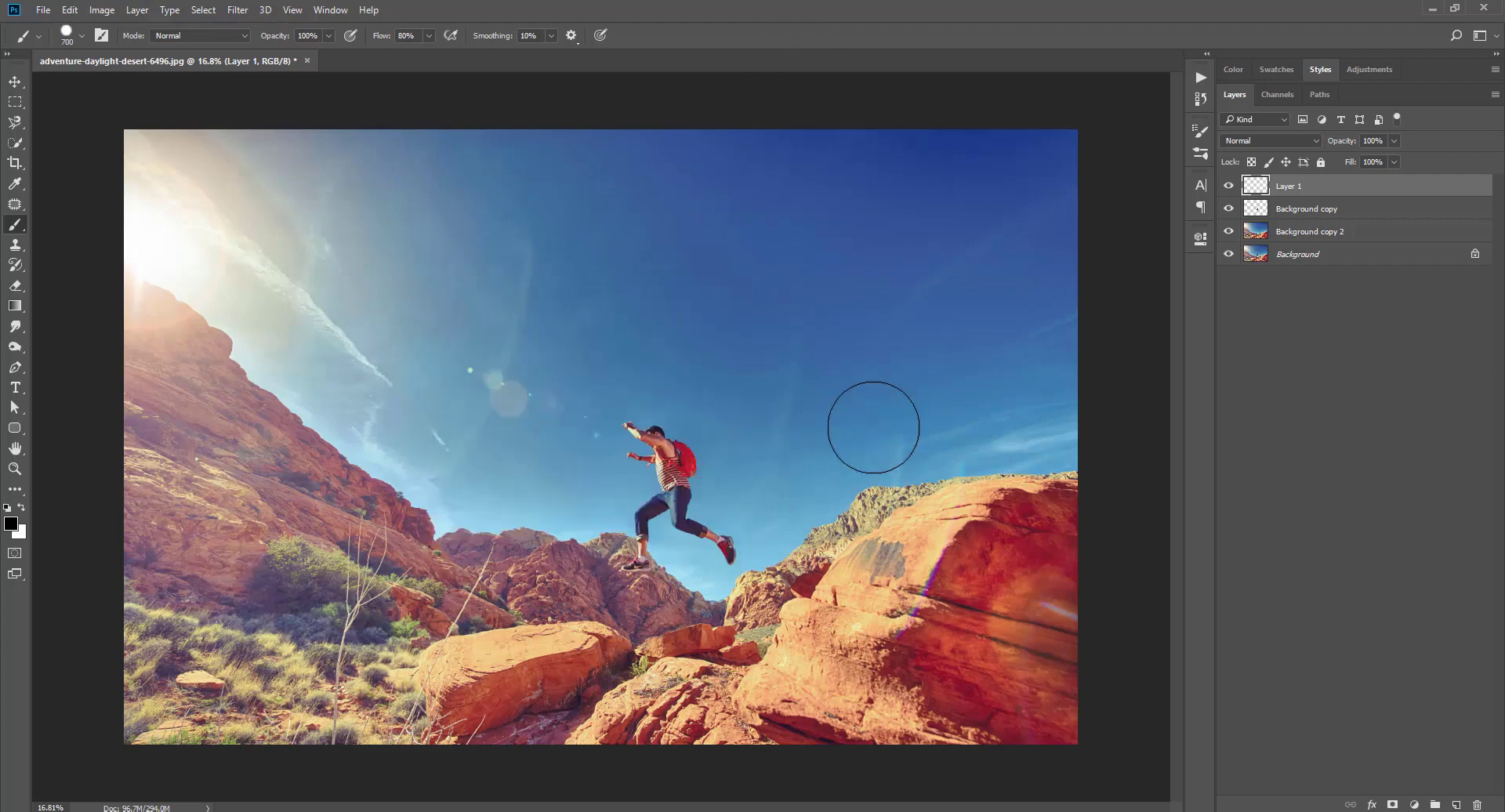
click(21, 510)
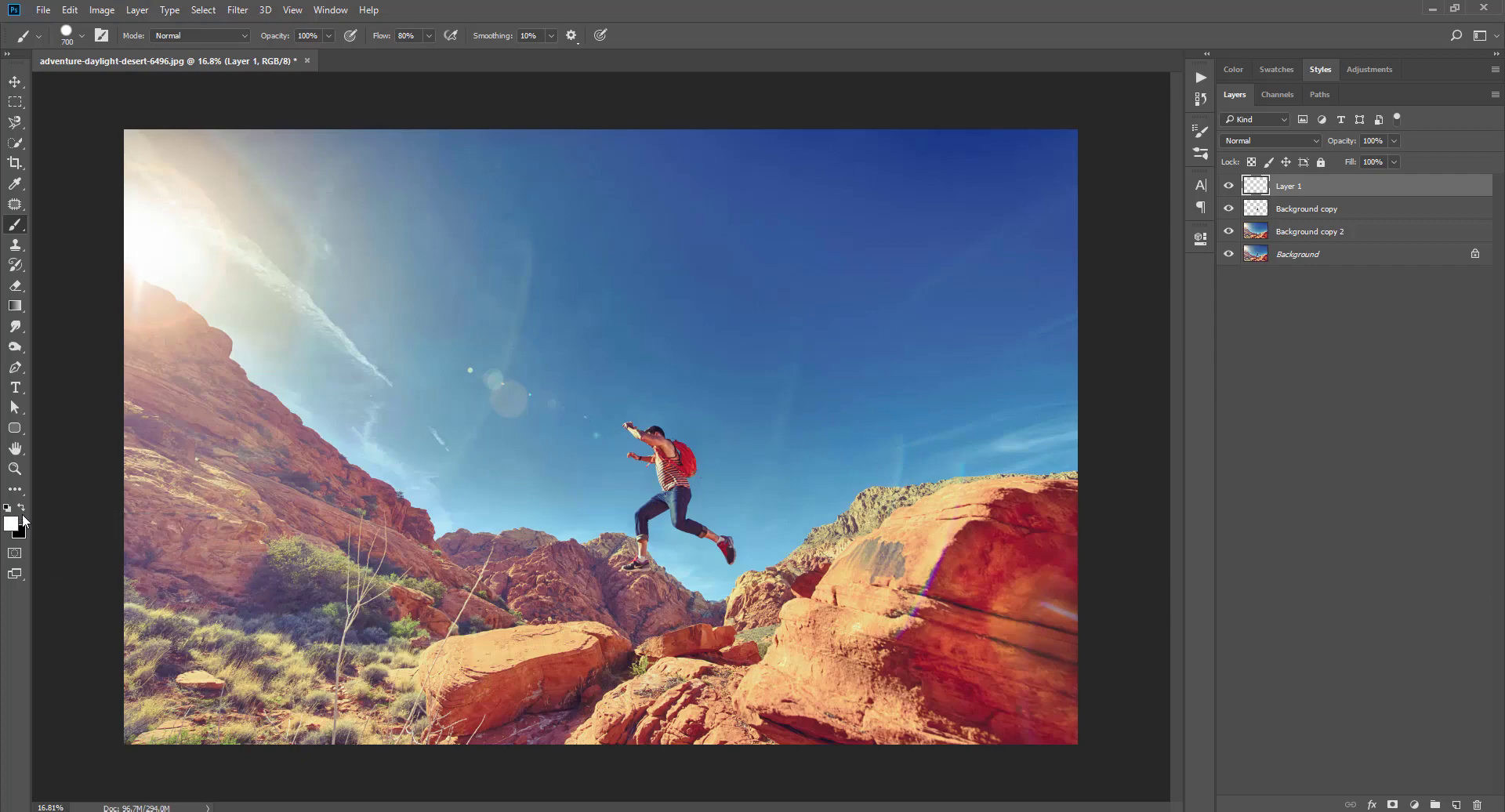
drag(937, 629, 996, 632)
key(ctrl+z)
key(bracketleft)
key(bracketleft)
key(bracketleft)
mouse_move(916, 539)
mouse_down()
mouse_move(888, 574)
mouse_move(940, 519)
mouse_move(905, 588)
mouse_move(891, 565)
mouse_move(975, 494)
mouse_move(884, 570)
mouse_move(873, 587)
mouse_move(893, 605)
mouse_up()
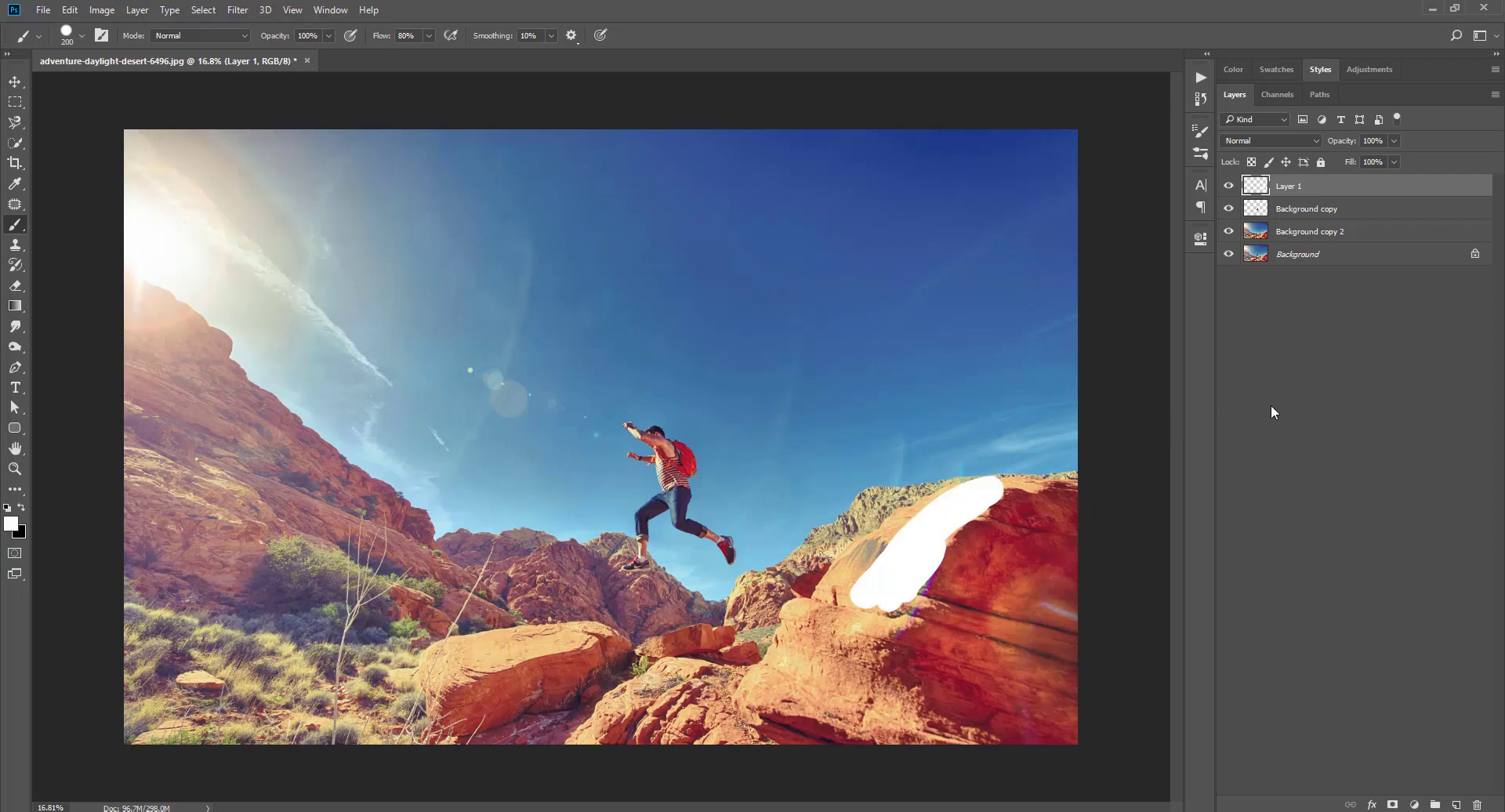
click(1298, 235)
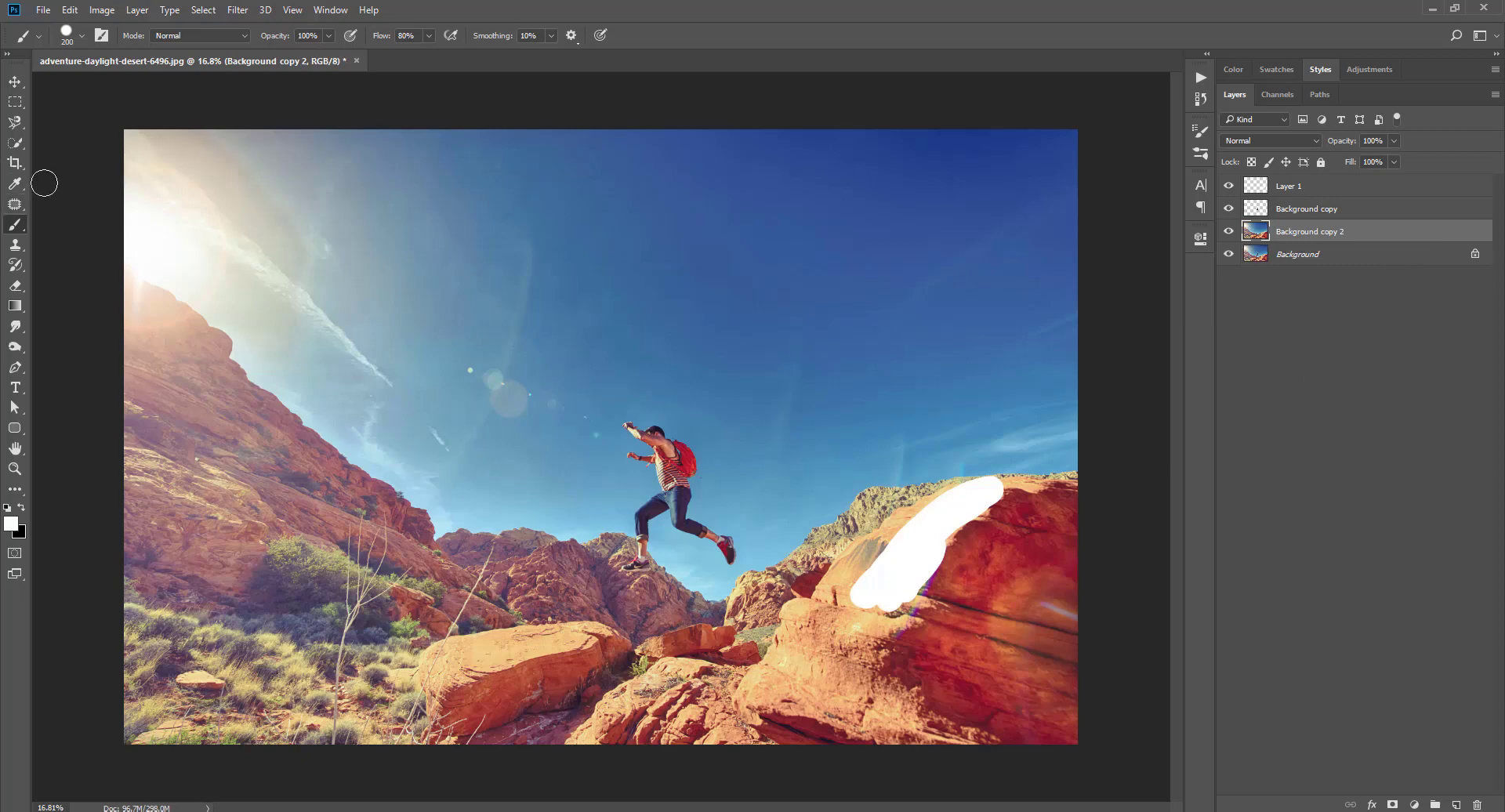
Quick-select the right-hand rock on Background copy 2, trim near the small rock, and reactivate Layer 1
click(14, 149)
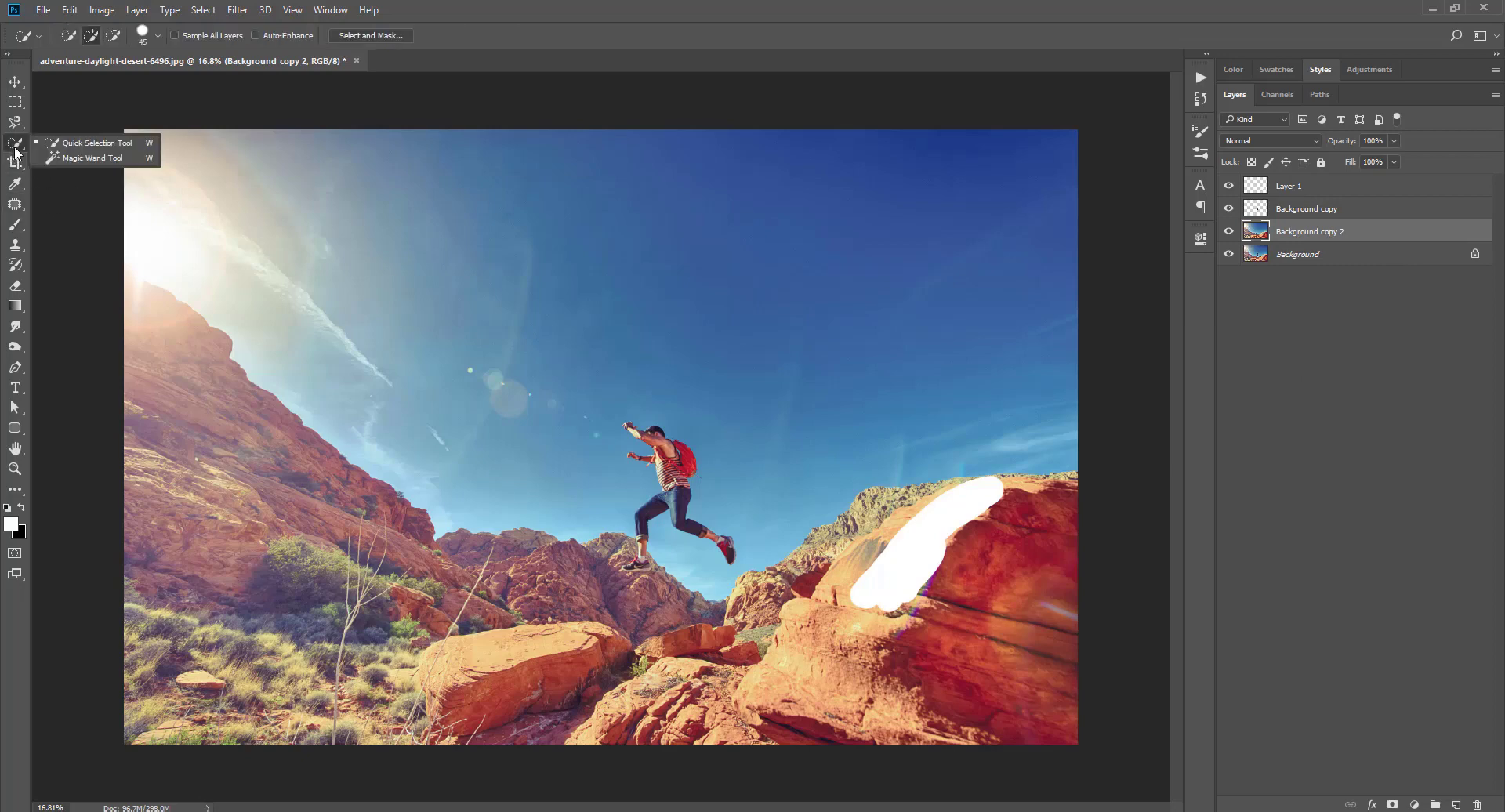
click(85, 145)
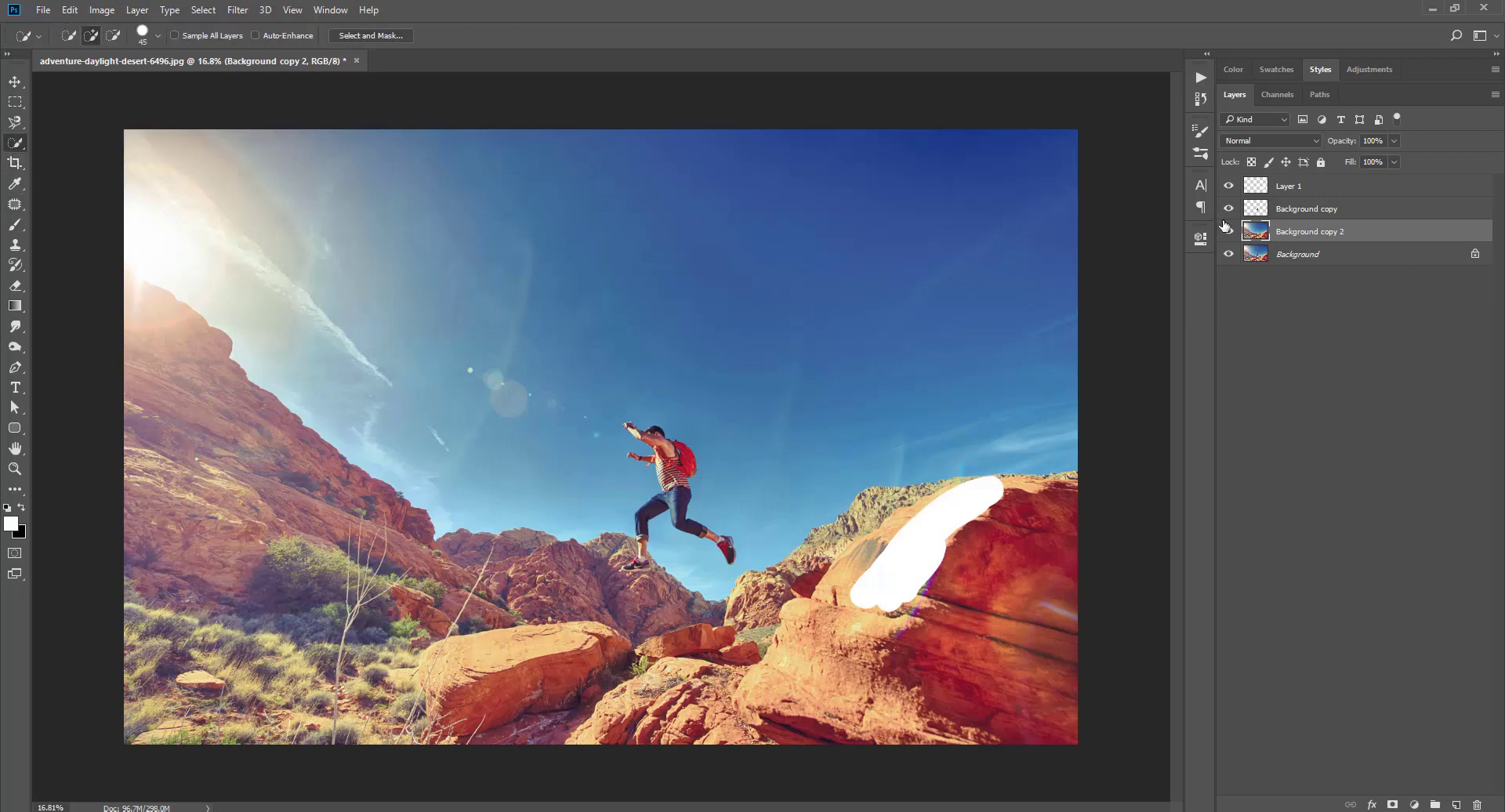
click(1228, 186)
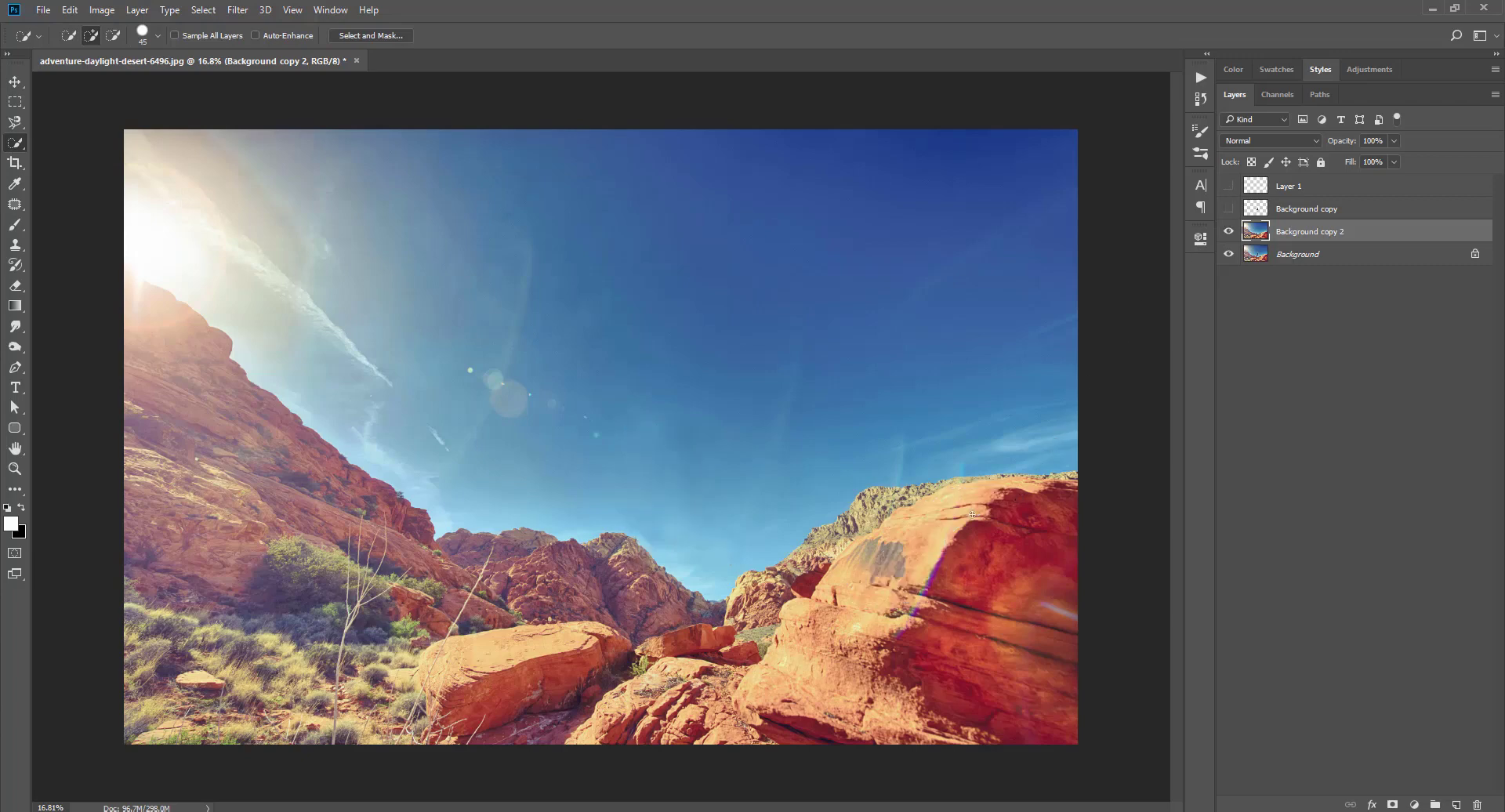
drag(971, 514, 910, 552)
mouse_move(887, 610)
mouse_down()
mouse_move(921, 623)
mouse_move(932, 599)
mouse_move(839, 572)
mouse_move(920, 693)
mouse_move(800, 603)
mouse_move(709, 674)
mouse_move(742, 680)
mouse_up()
key(alt)
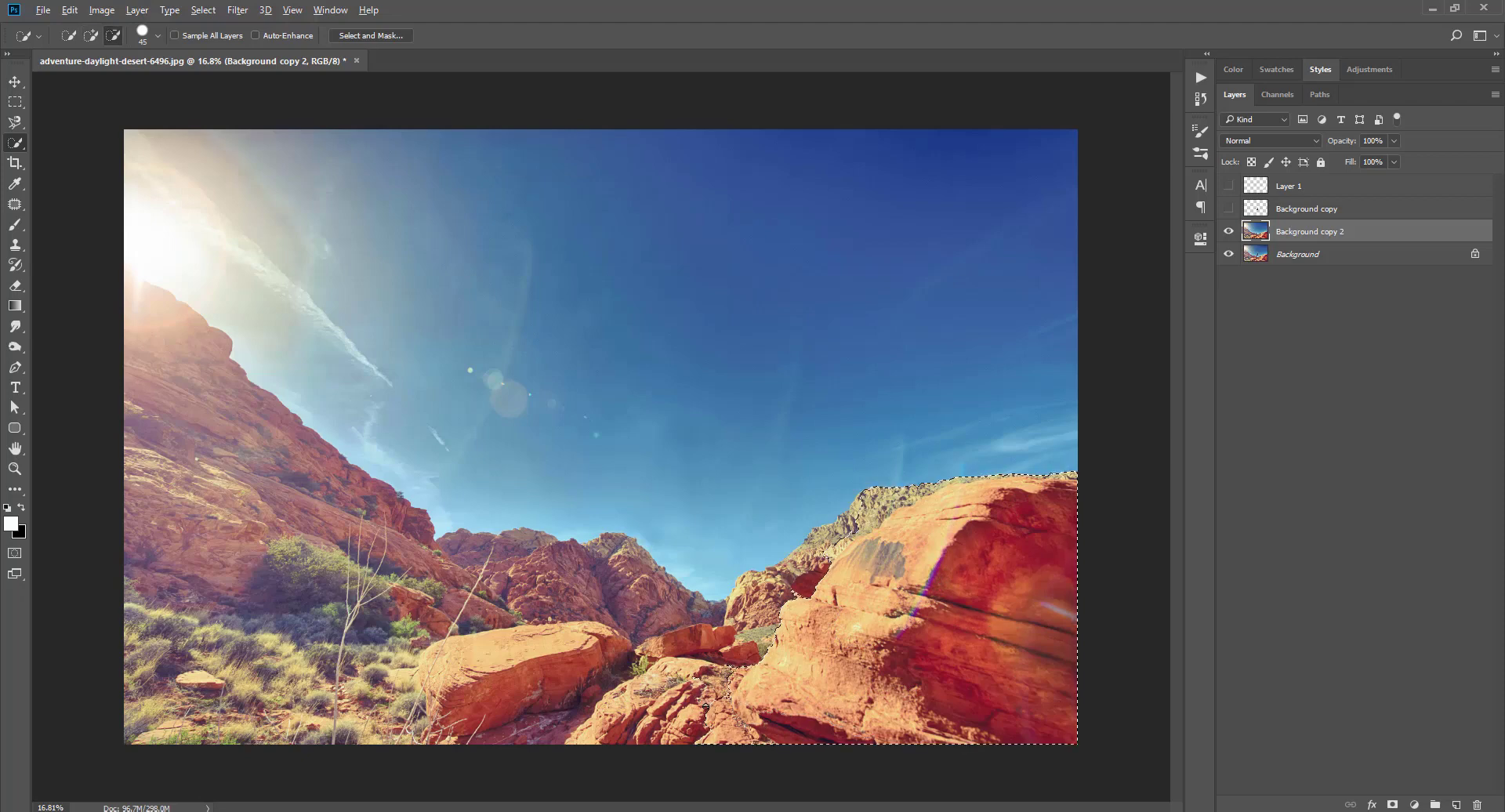
alt+click(726, 696)
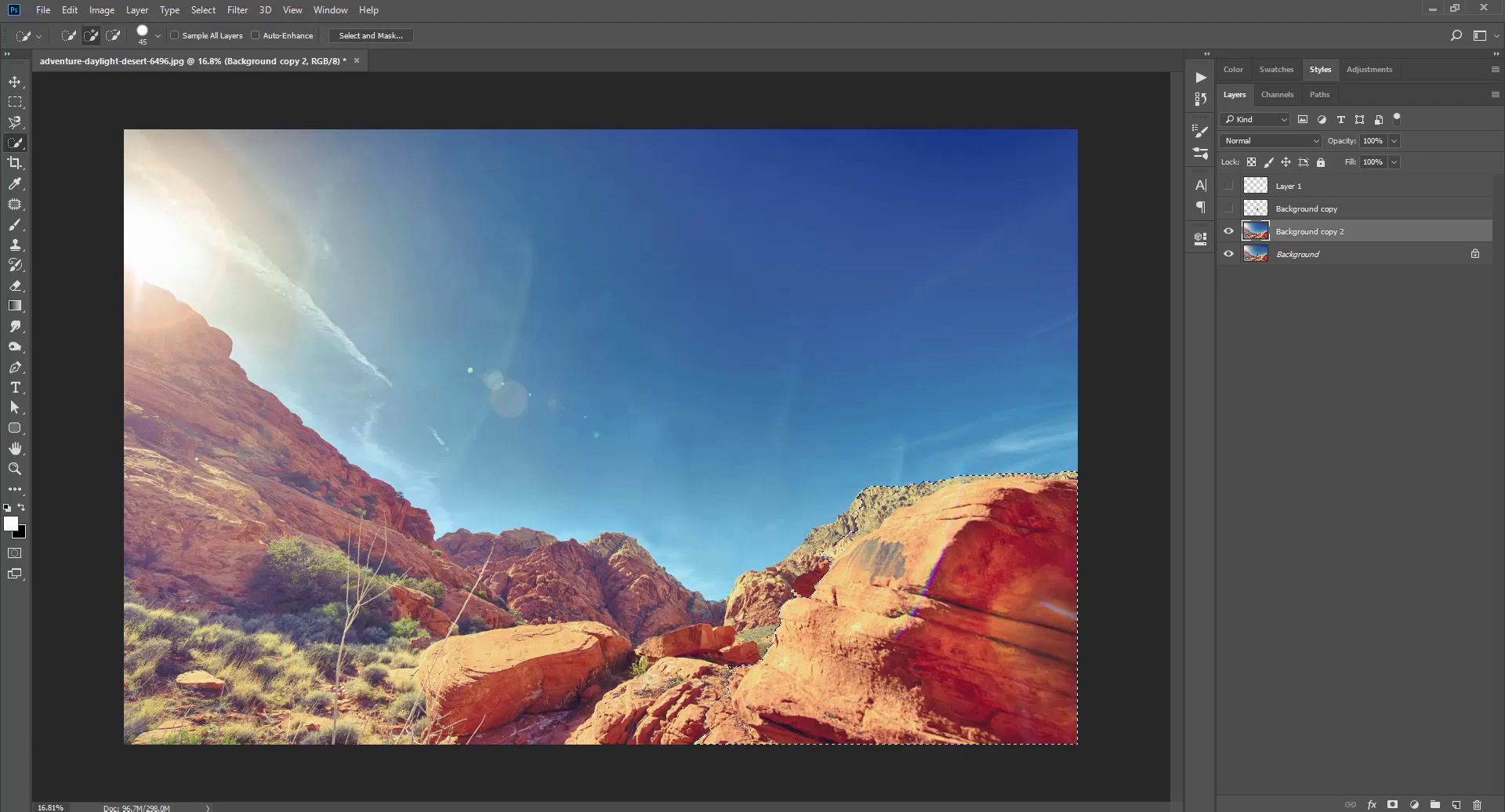
key(alt)
click(1228, 185)
click(1332, 190)
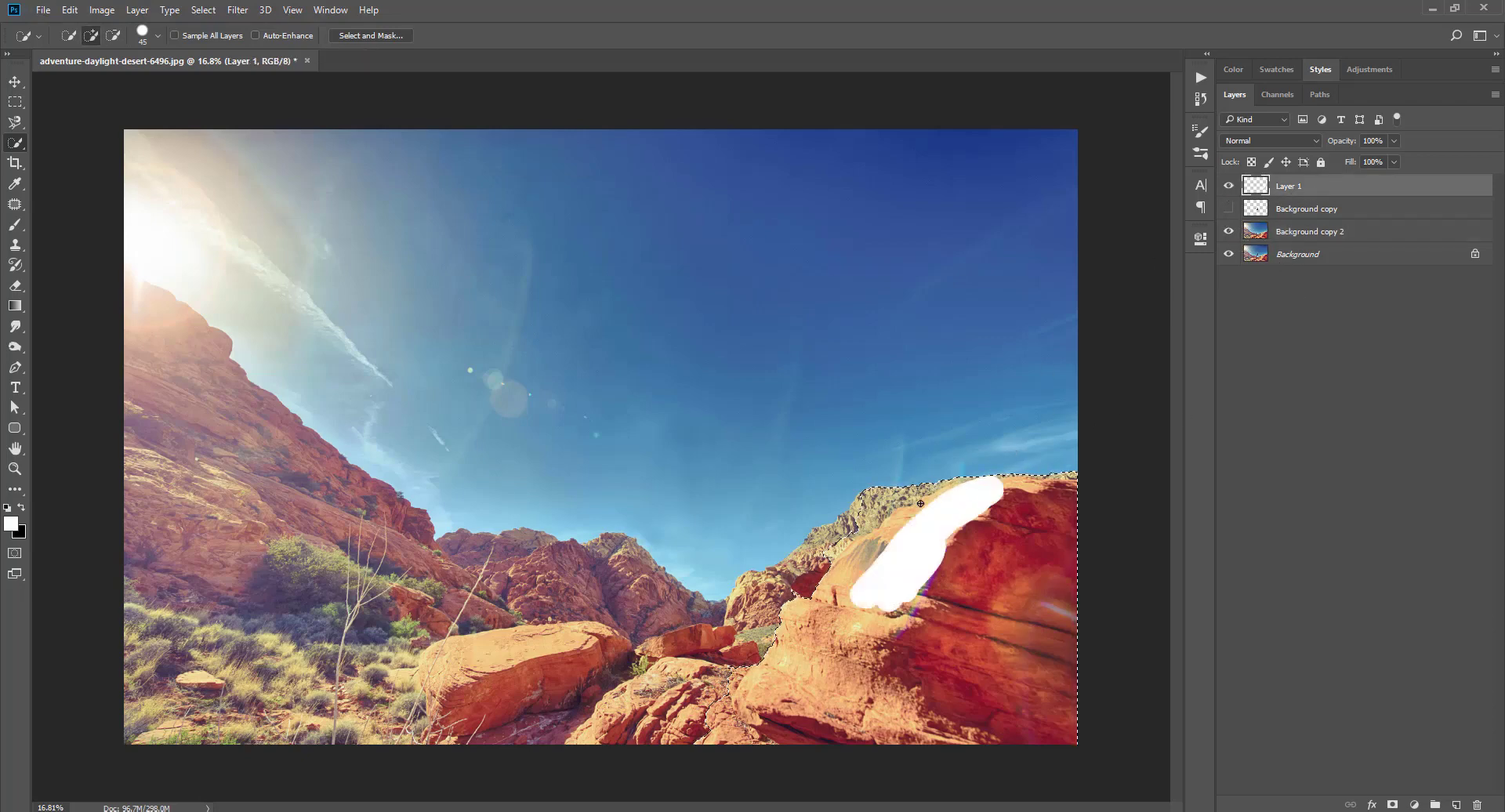
Brush white over the rock's left side within the selection, down to the canvas bottom
key(b)
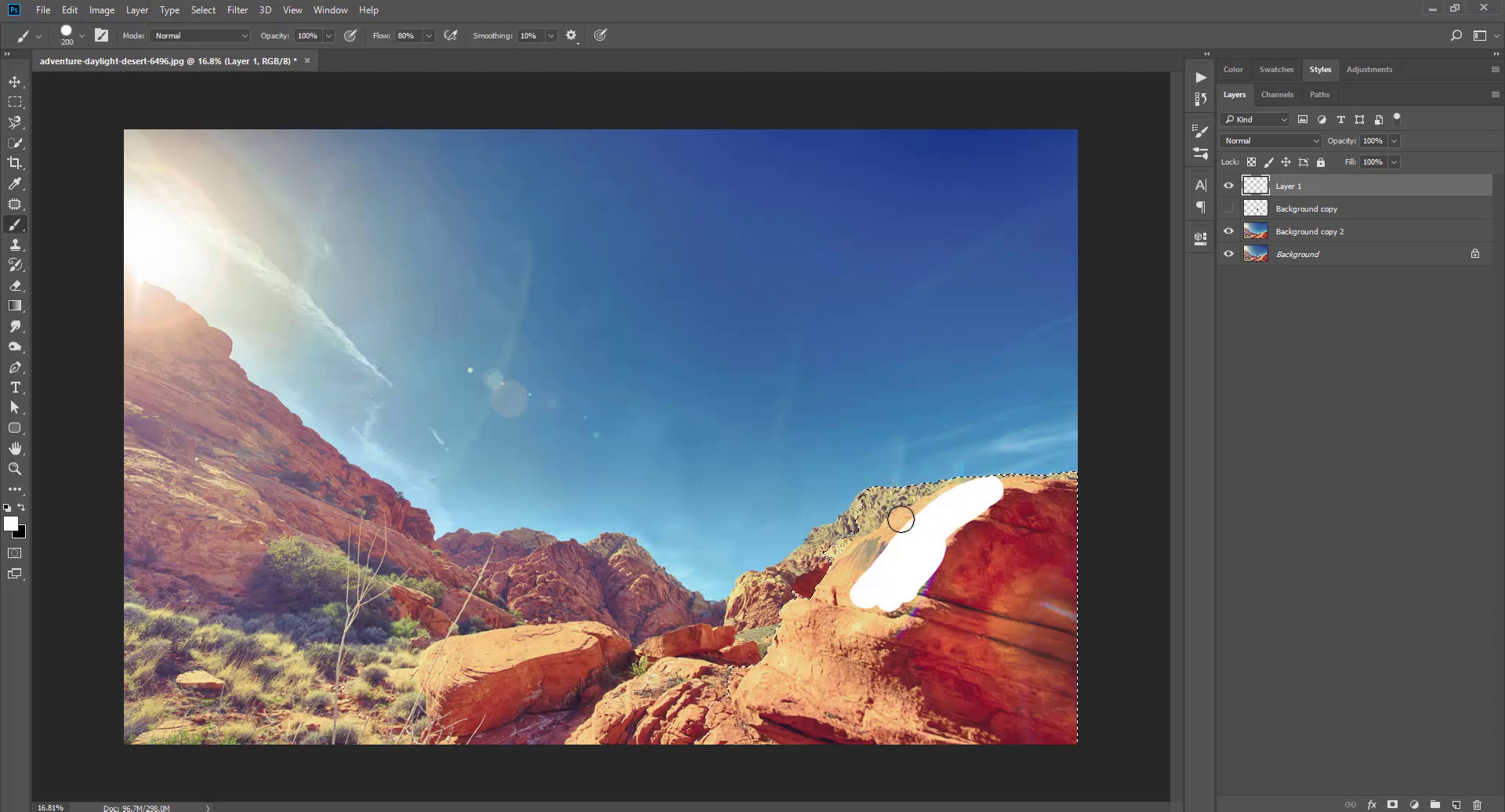
mouse_move(899, 517)
mouse_down()
mouse_move(875, 554)
mouse_move(907, 510)
mouse_move(978, 493)
mouse_move(938, 494)
mouse_move(1003, 470)
mouse_move(1068, 473)
mouse_up()
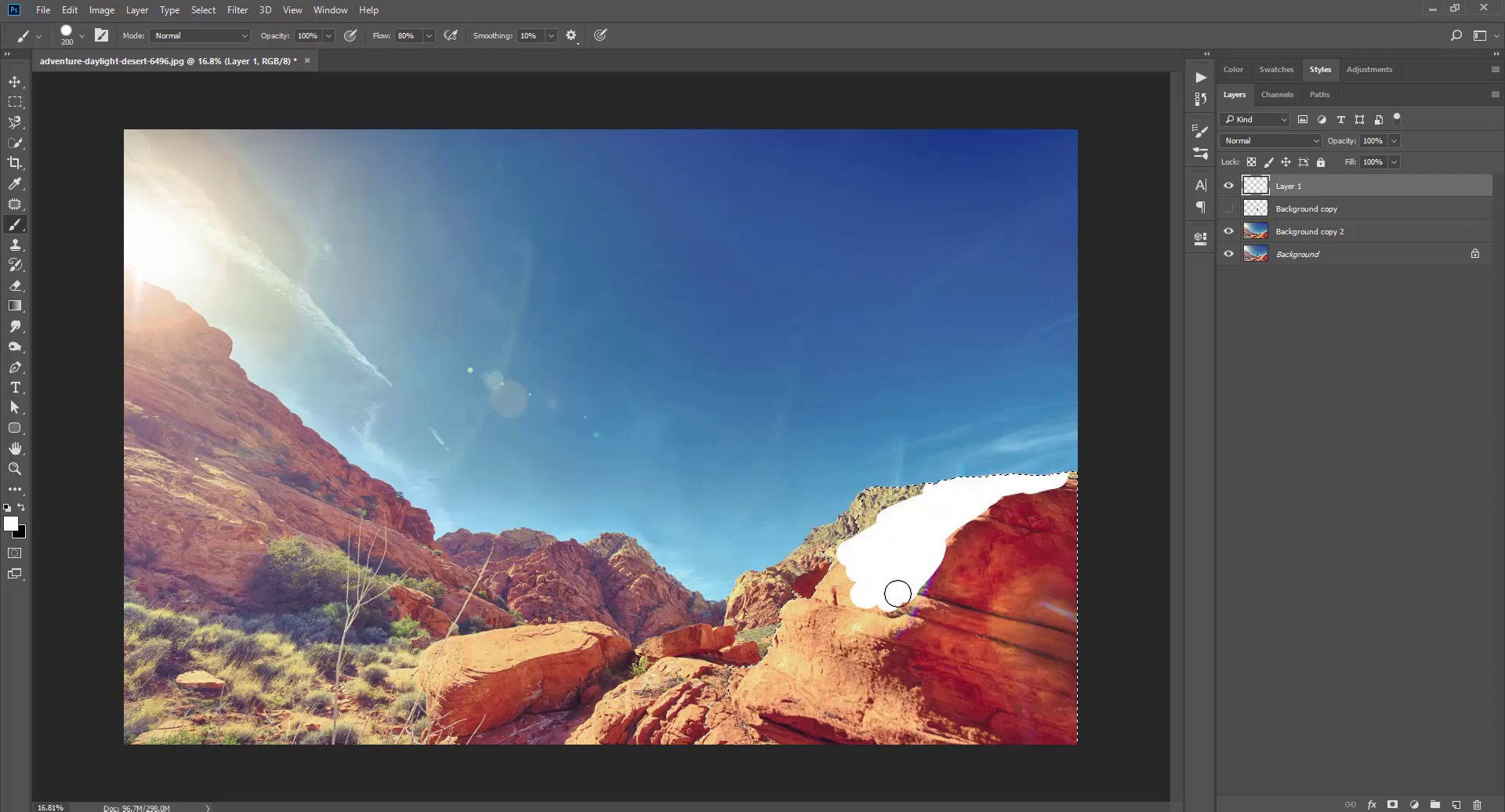
mouse_move(898, 593)
mouse_down()
mouse_move(858, 670)
mouse_move(925, 730)
mouse_move(706, 737)
mouse_move(756, 662)
mouse_move(882, 560)
mouse_move(828, 580)
mouse_move(816, 614)
mouse_move(813, 703)
mouse_move(853, 634)
mouse_move(856, 680)
mouse_move(815, 717)
mouse_move(764, 706)
mouse_move(796, 628)
mouse_move(822, 698)
mouse_move(821, 646)
mouse_up()
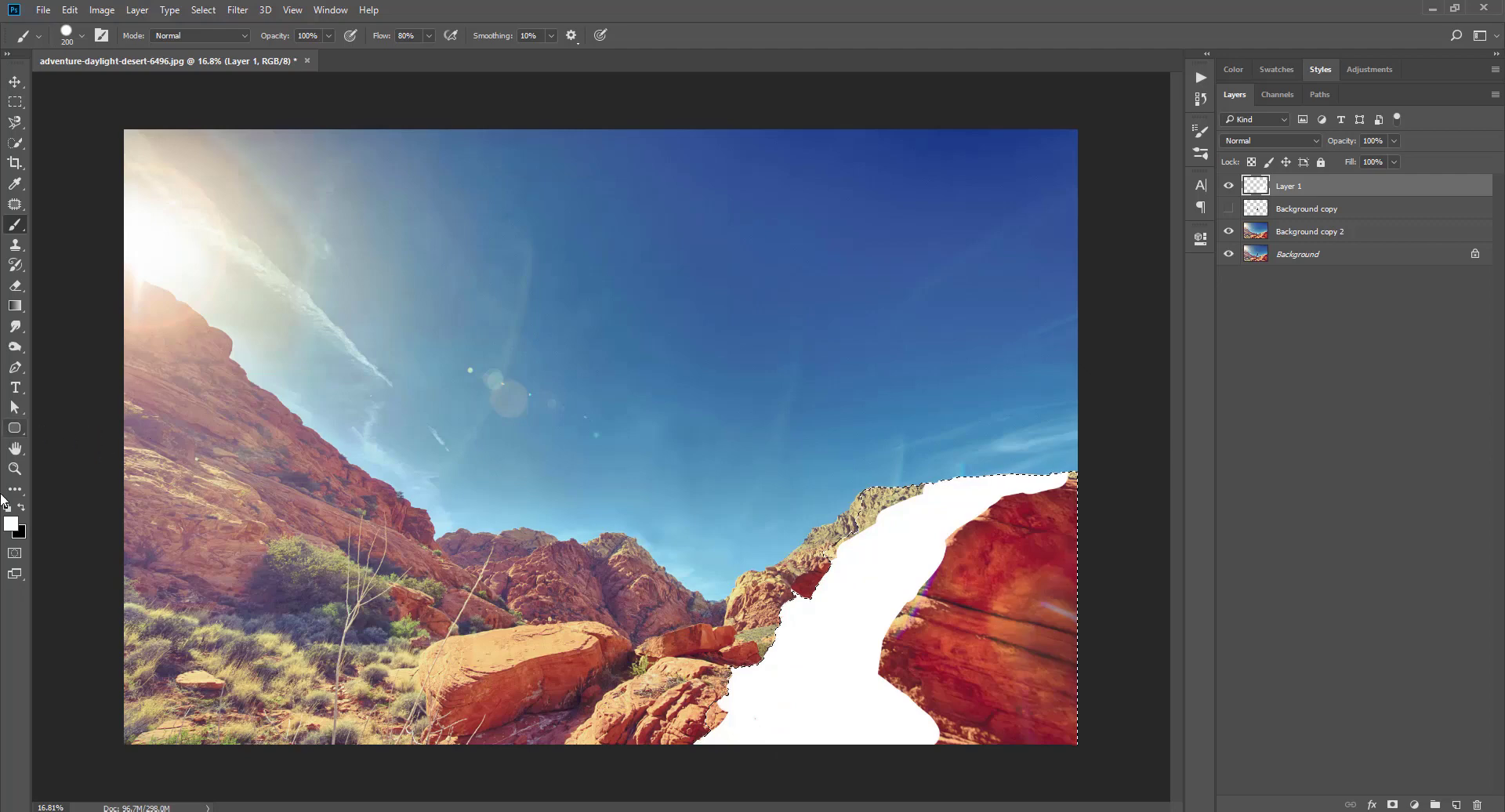
Set the foreground colour to mid-grey adadad and the brush size to 500
click(11, 523)
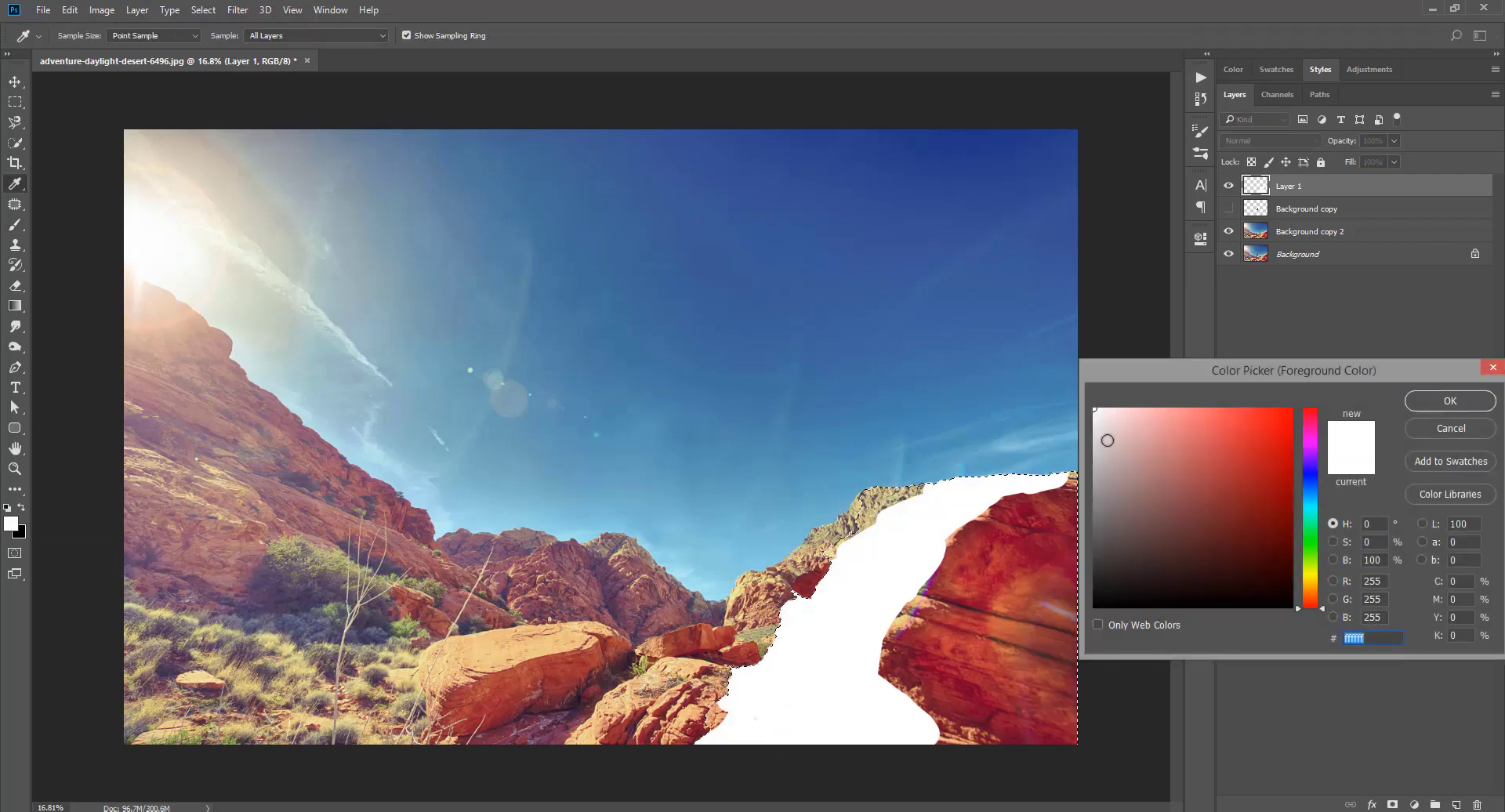
click(1083, 469)
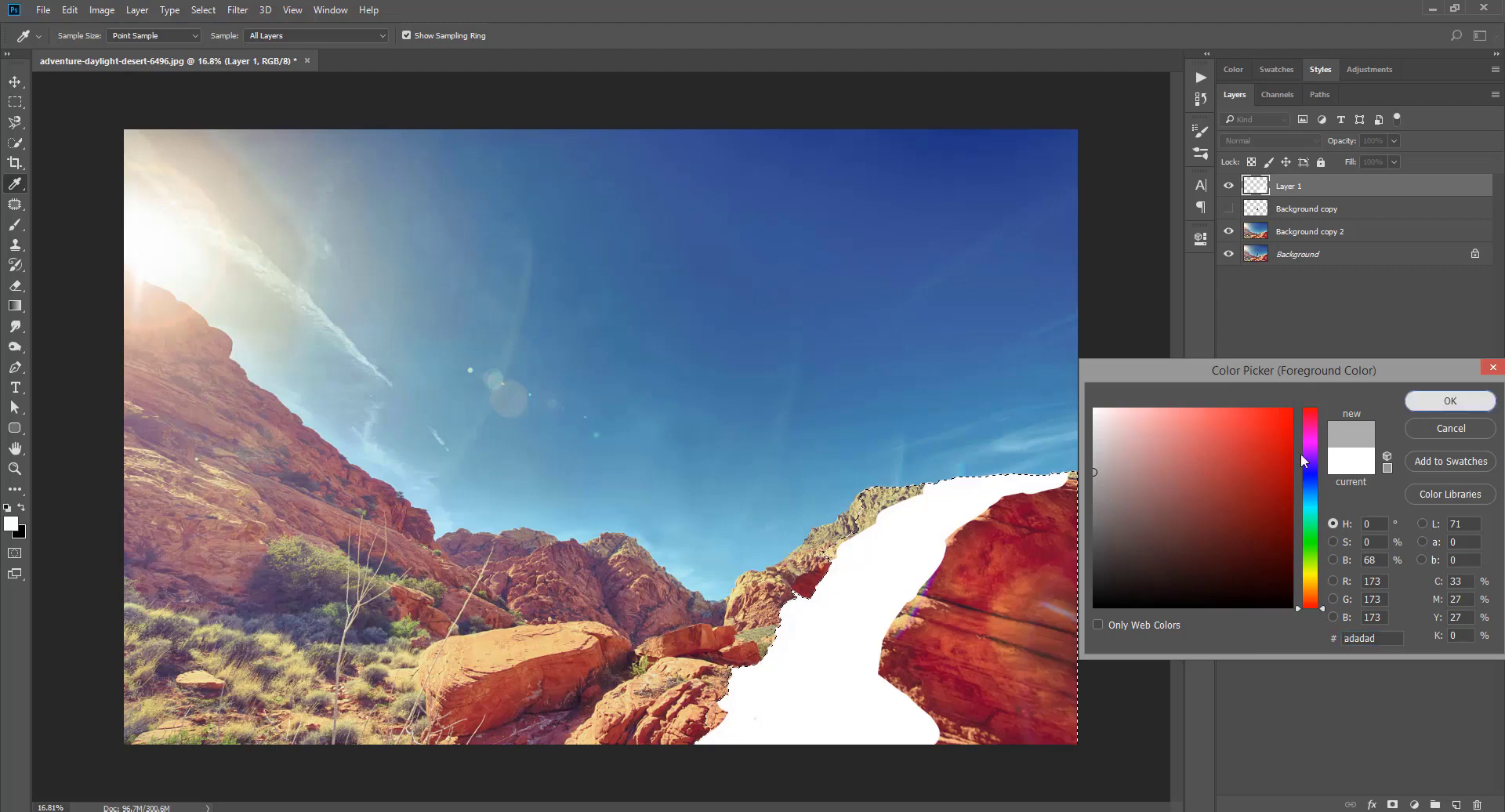
key(Return)
key(b)
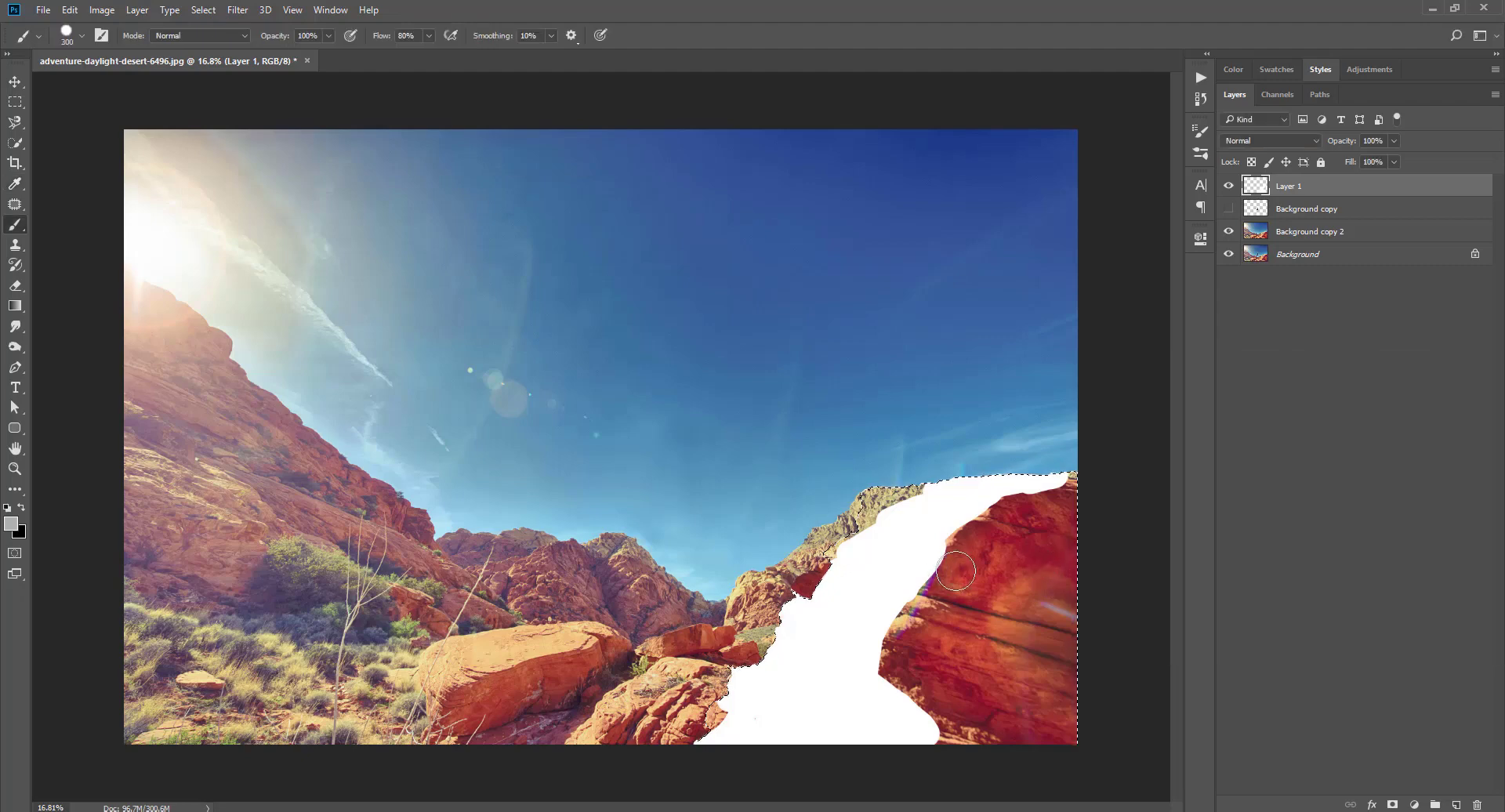
key(bracketright)
key(bracketright)
drag(952, 584, 906, 638)
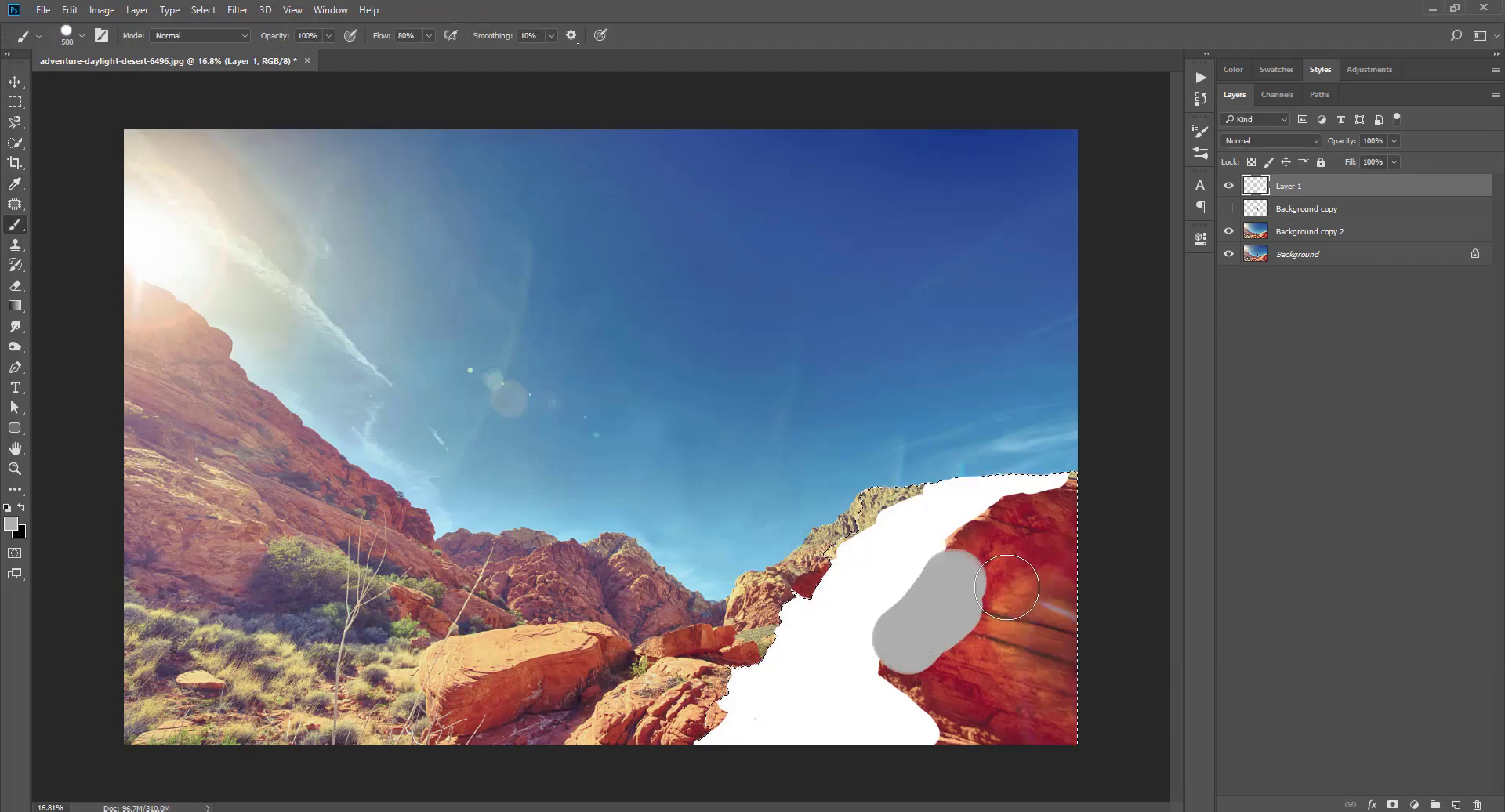
key(ctrl+z)
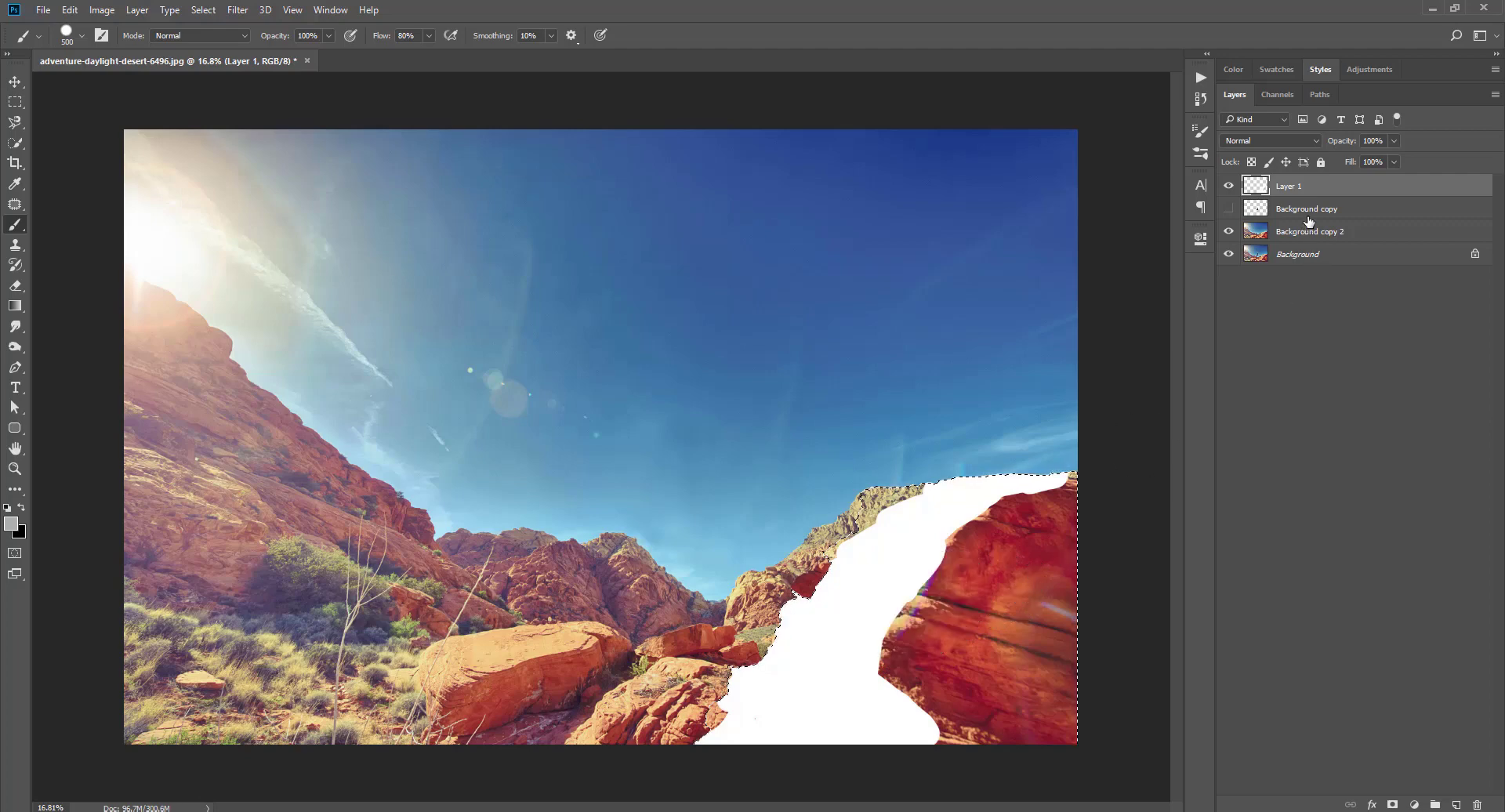
Create Layer 2, paint grey over the far part of the rock, and deselect
click(1308, 212)
click(1451, 805)
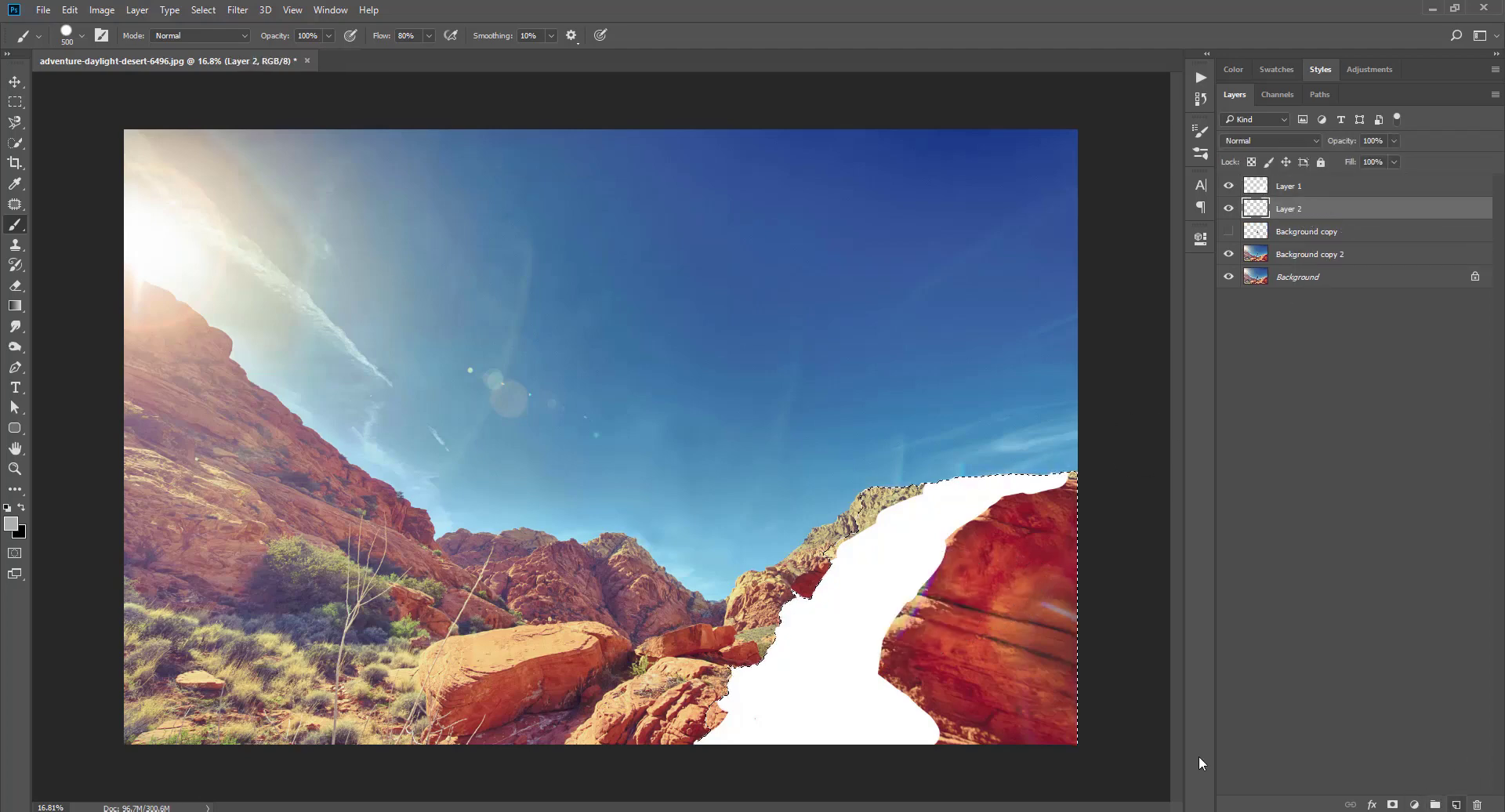
mouse_move(952, 740)
mouse_down()
mouse_move(884, 689)
mouse_move(917, 613)
mouse_move(1007, 515)
mouse_move(1037, 520)
mouse_move(990, 531)
mouse_move(1071, 507)
mouse_move(1023, 710)
mouse_move(968, 710)
mouse_move(936, 673)
mouse_move(1008, 587)
mouse_move(1065, 587)
mouse_move(964, 604)
mouse_move(941, 646)
mouse_up()
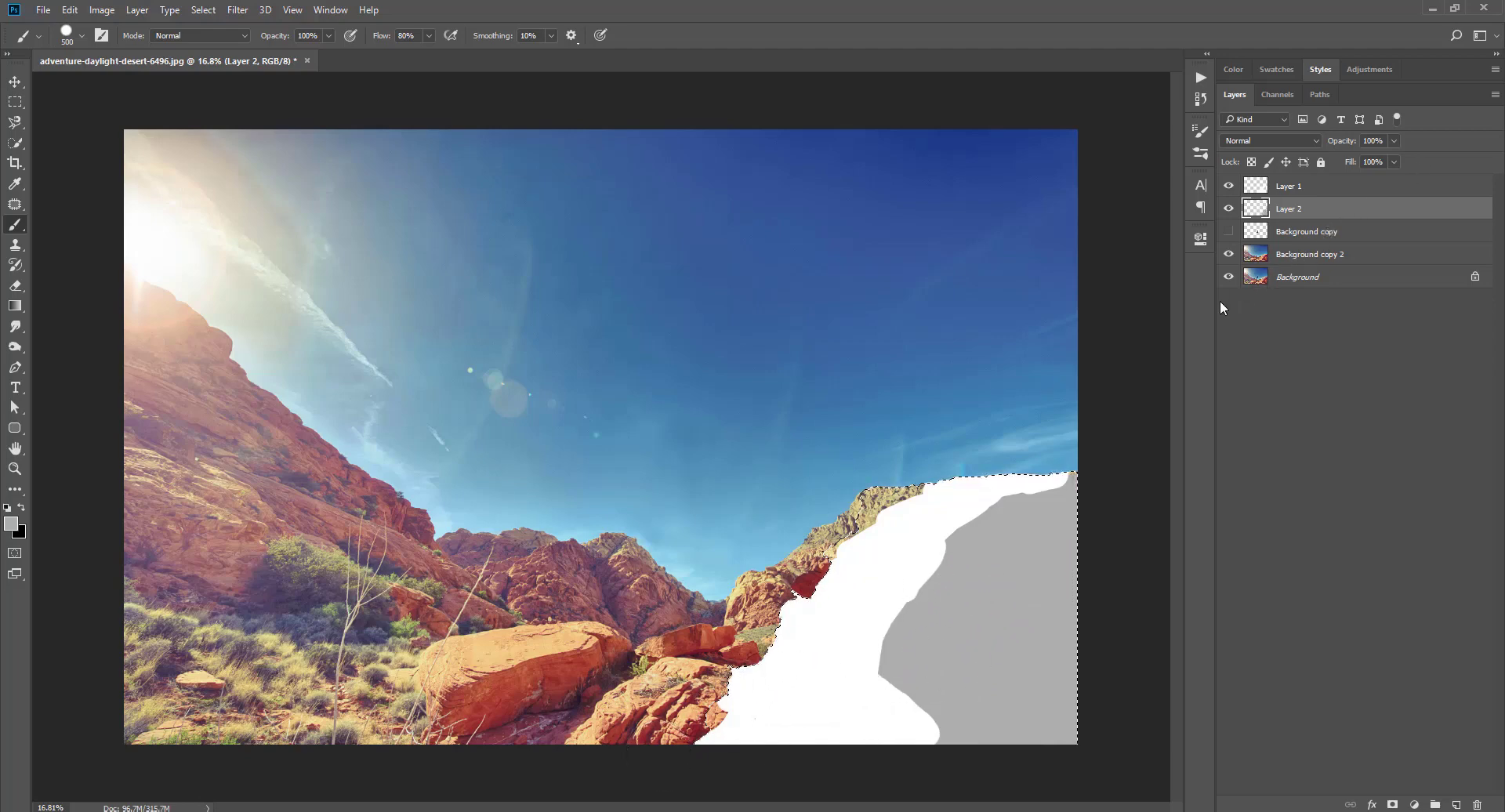
key(ctrl+d)
click(1303, 263)
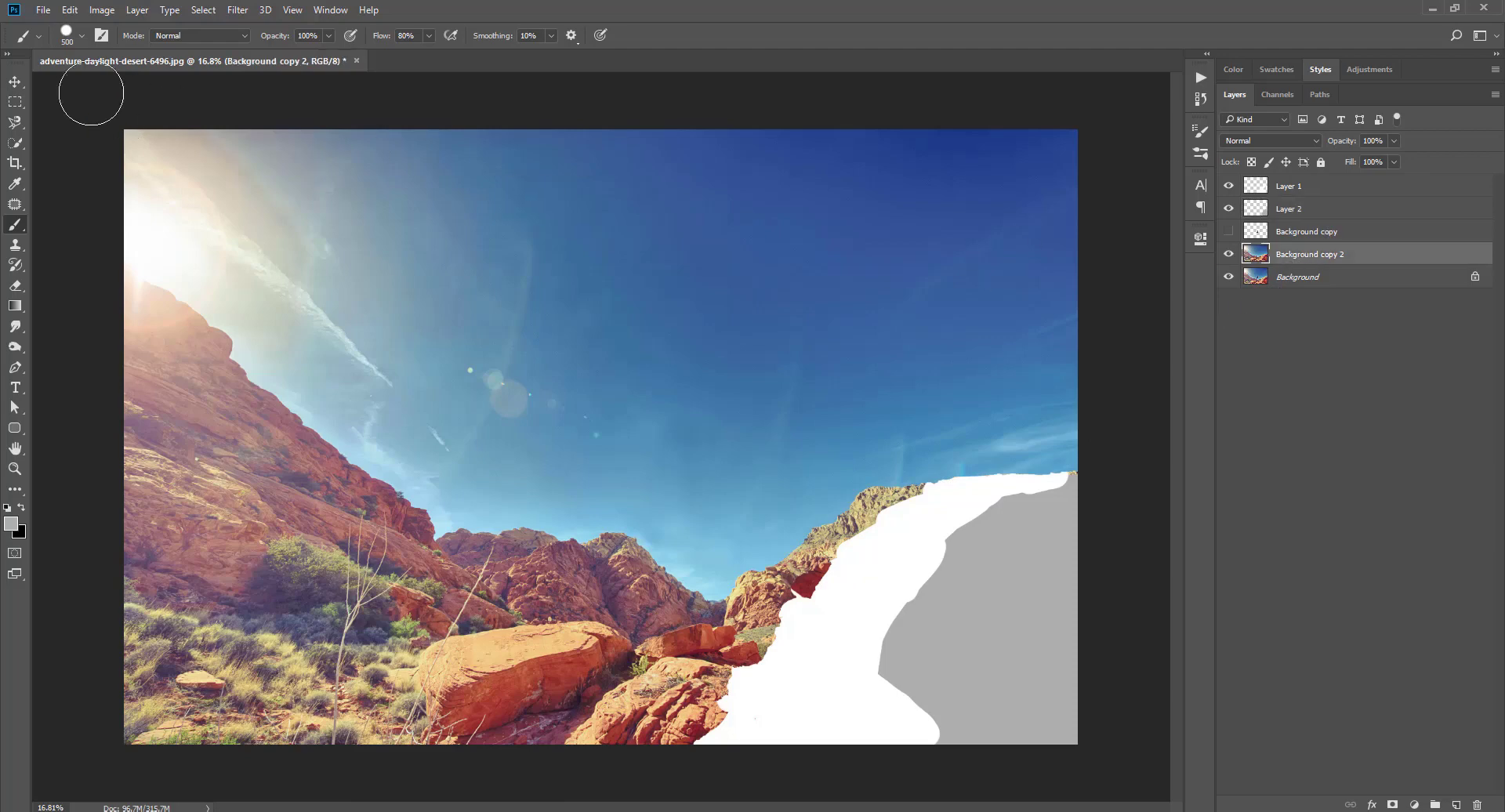
Hide Layers 1 and 2, quick-select the lower-left boulder, then show both and select Layer 1
click(15, 81)
click(1228, 186)
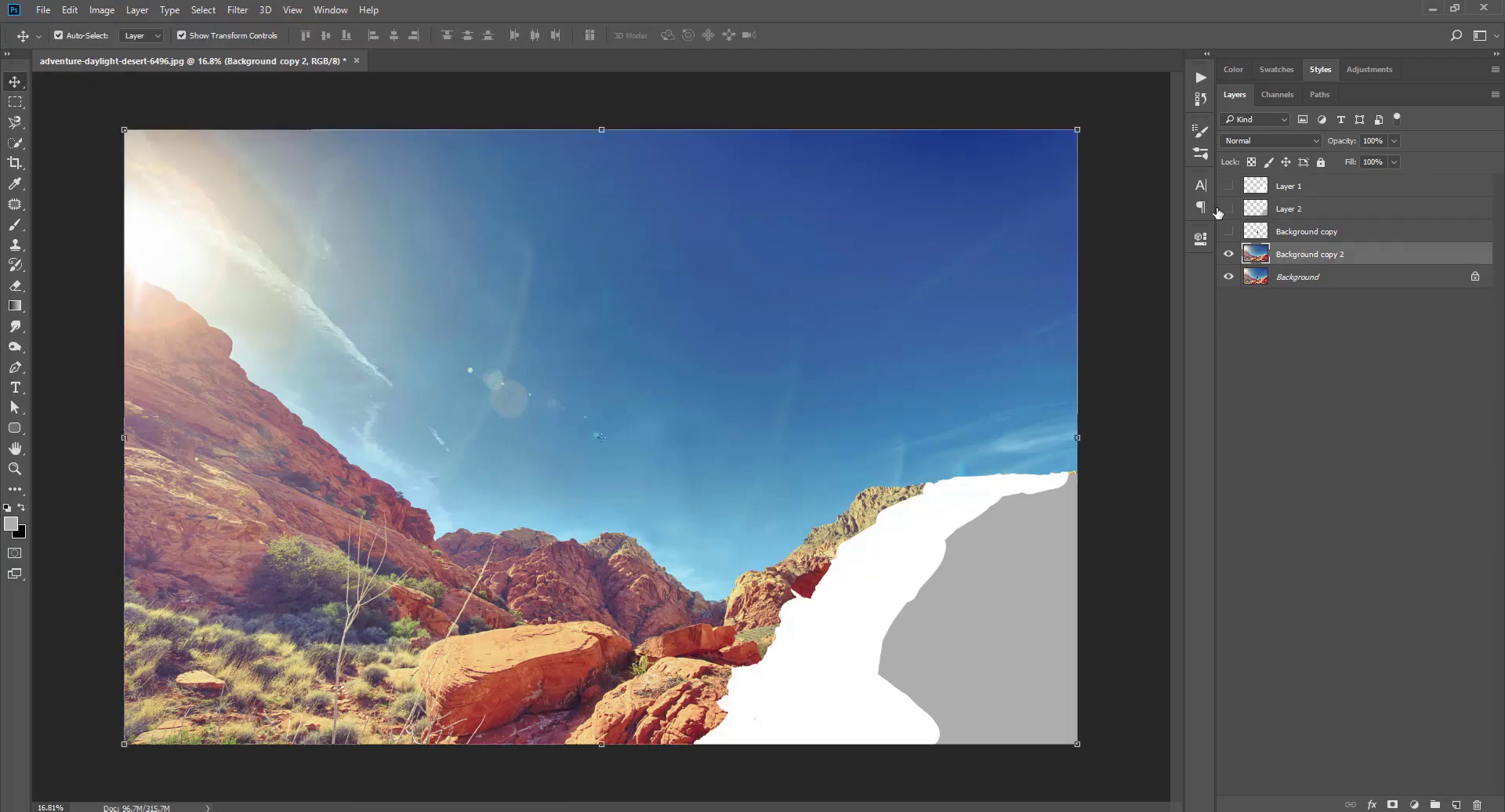
click(1228, 209)
click(16, 143)
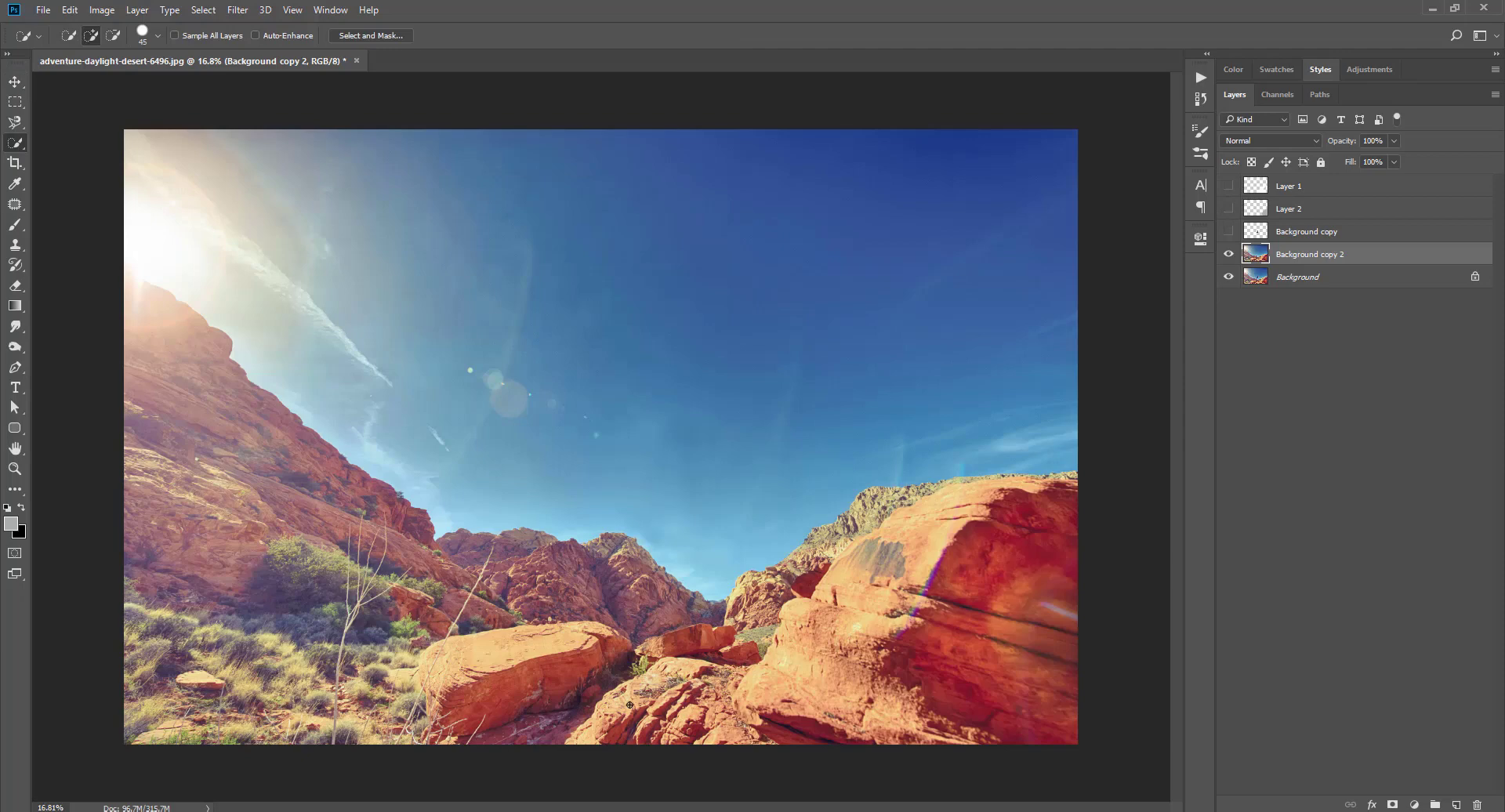
mouse_move(657, 689)
mouse_down()
mouse_move(616, 731)
mouse_move(689, 721)
mouse_up()
mouse_move(560, 642)
mouse_down()
mouse_move(423, 682)
mouse_move(428, 733)
mouse_move(424, 672)
mouse_up()
click(1227, 208)
click(1228, 186)
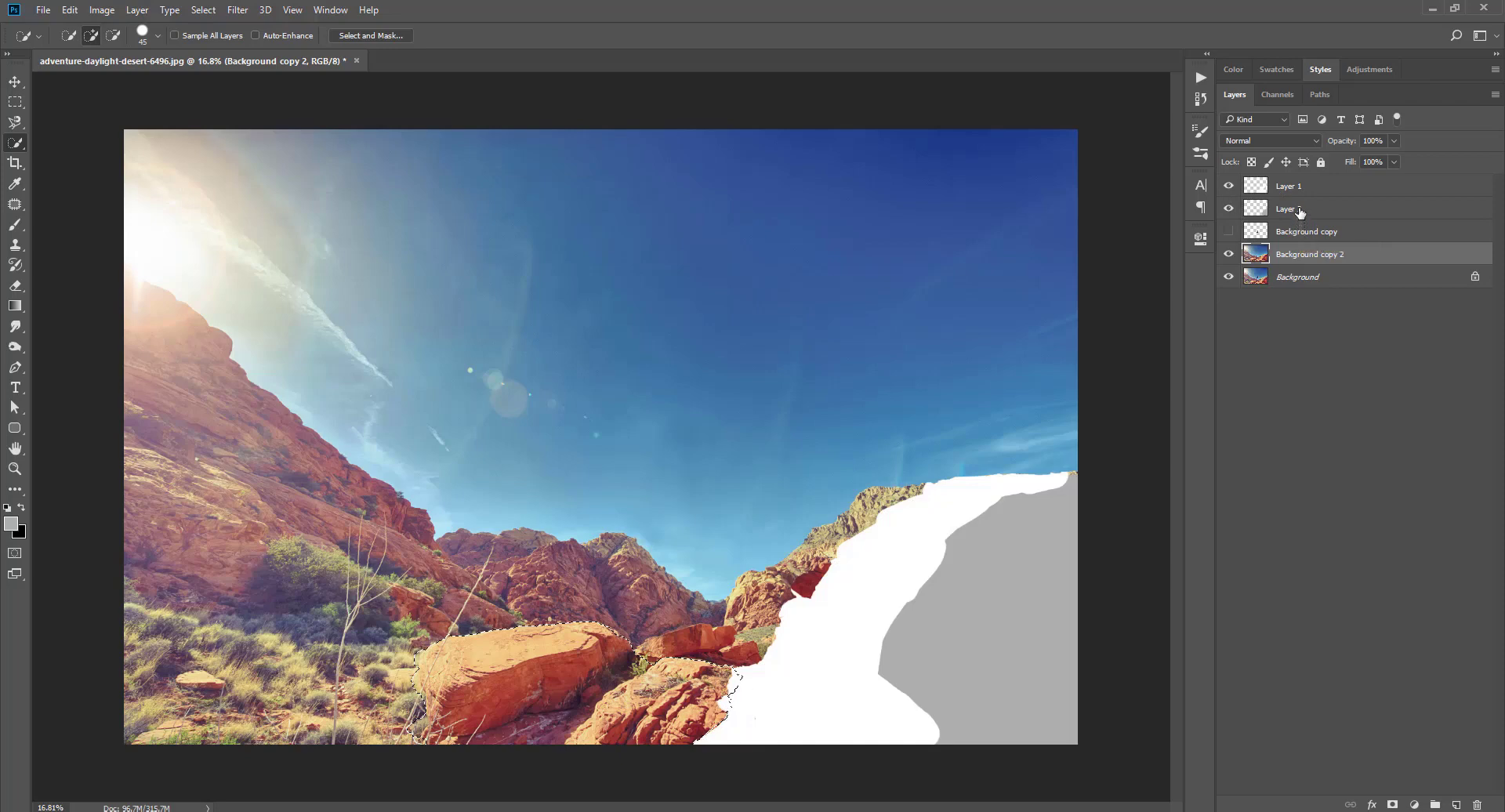
click(1295, 193)
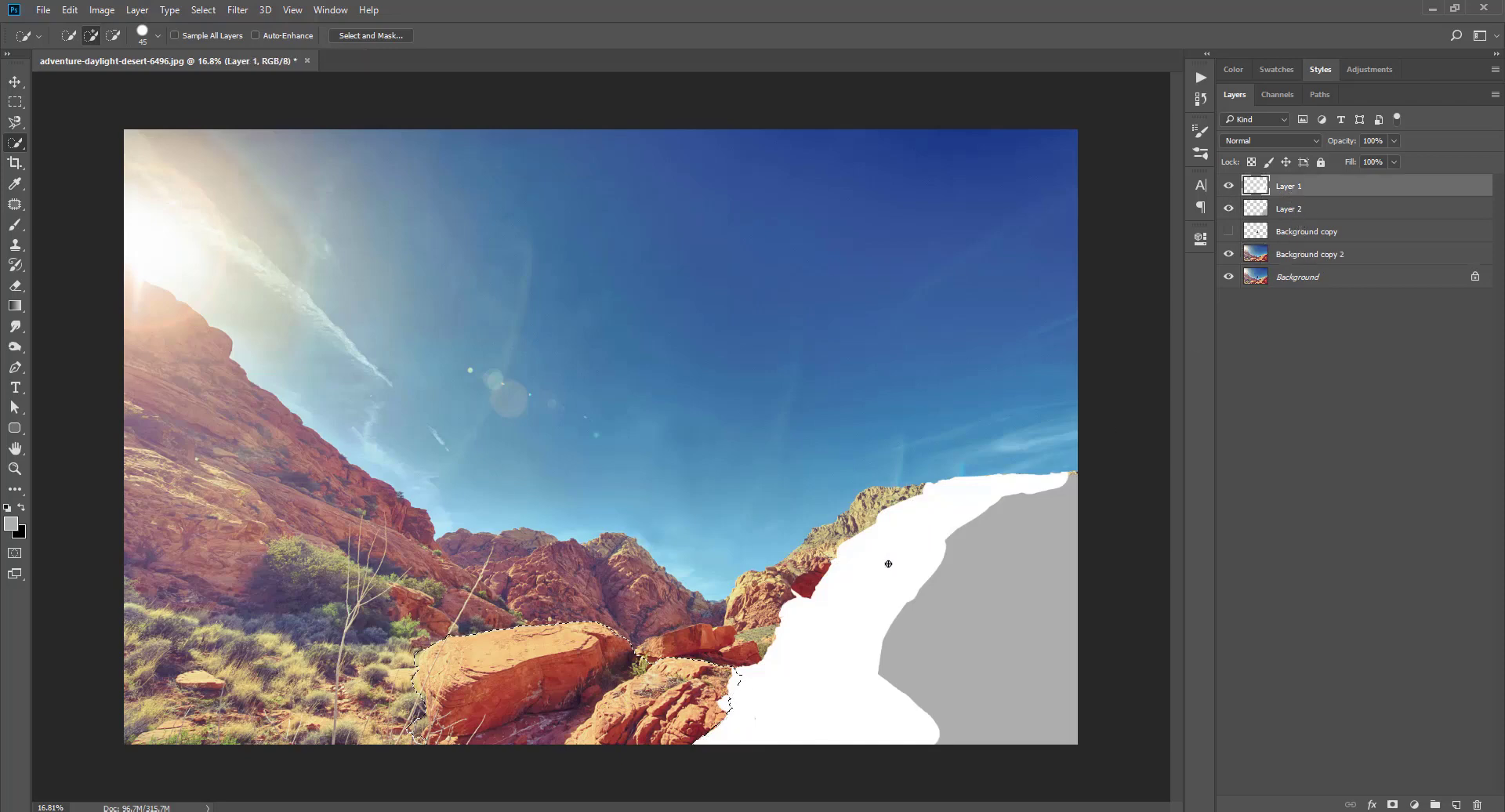
Set a 250 px brush with light grey e4e4e4 as the foreground colour
key(b)
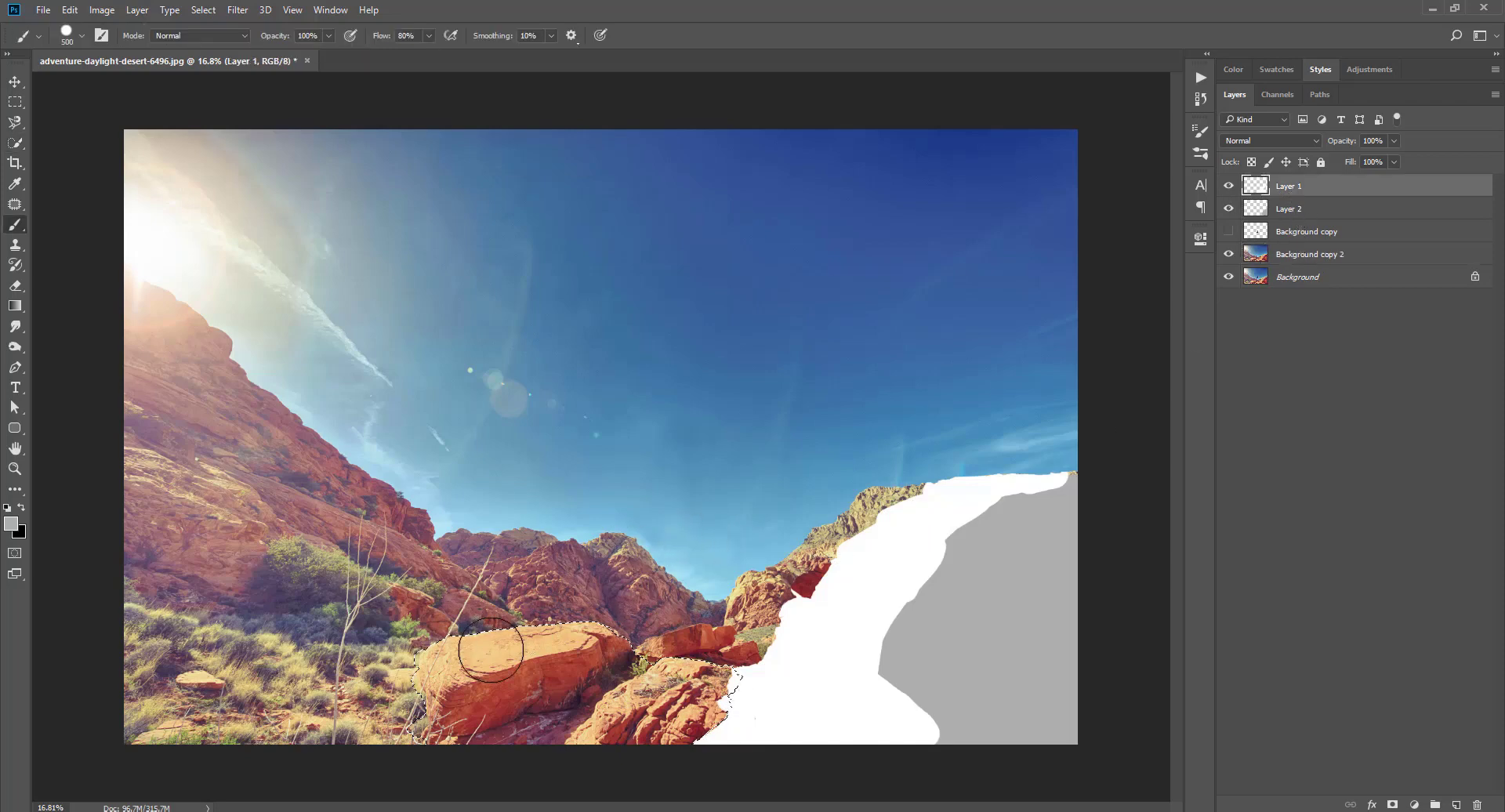
key(bracketleft)
key(bracketleft)
key(bracketleft)
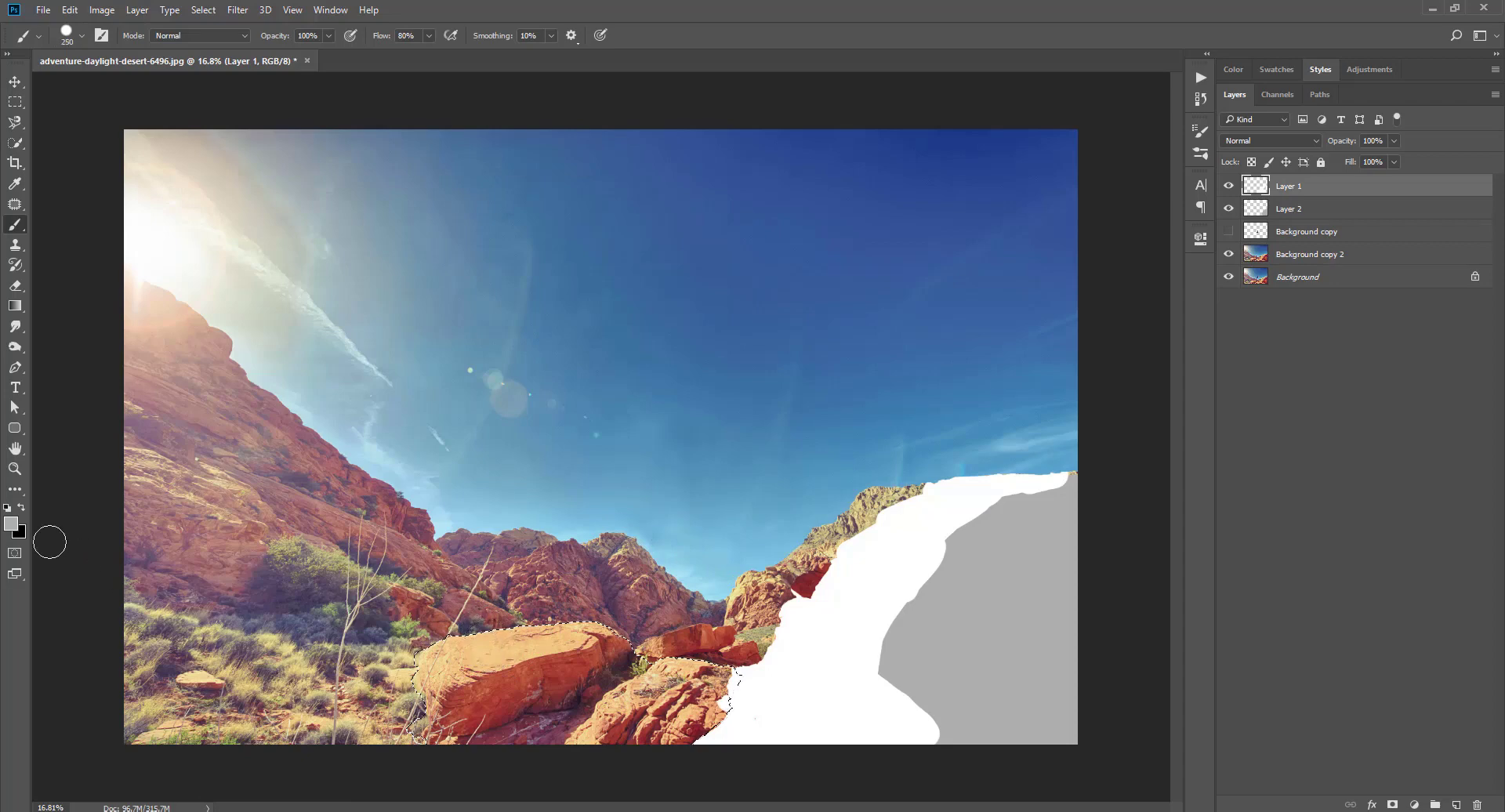
click(11, 524)
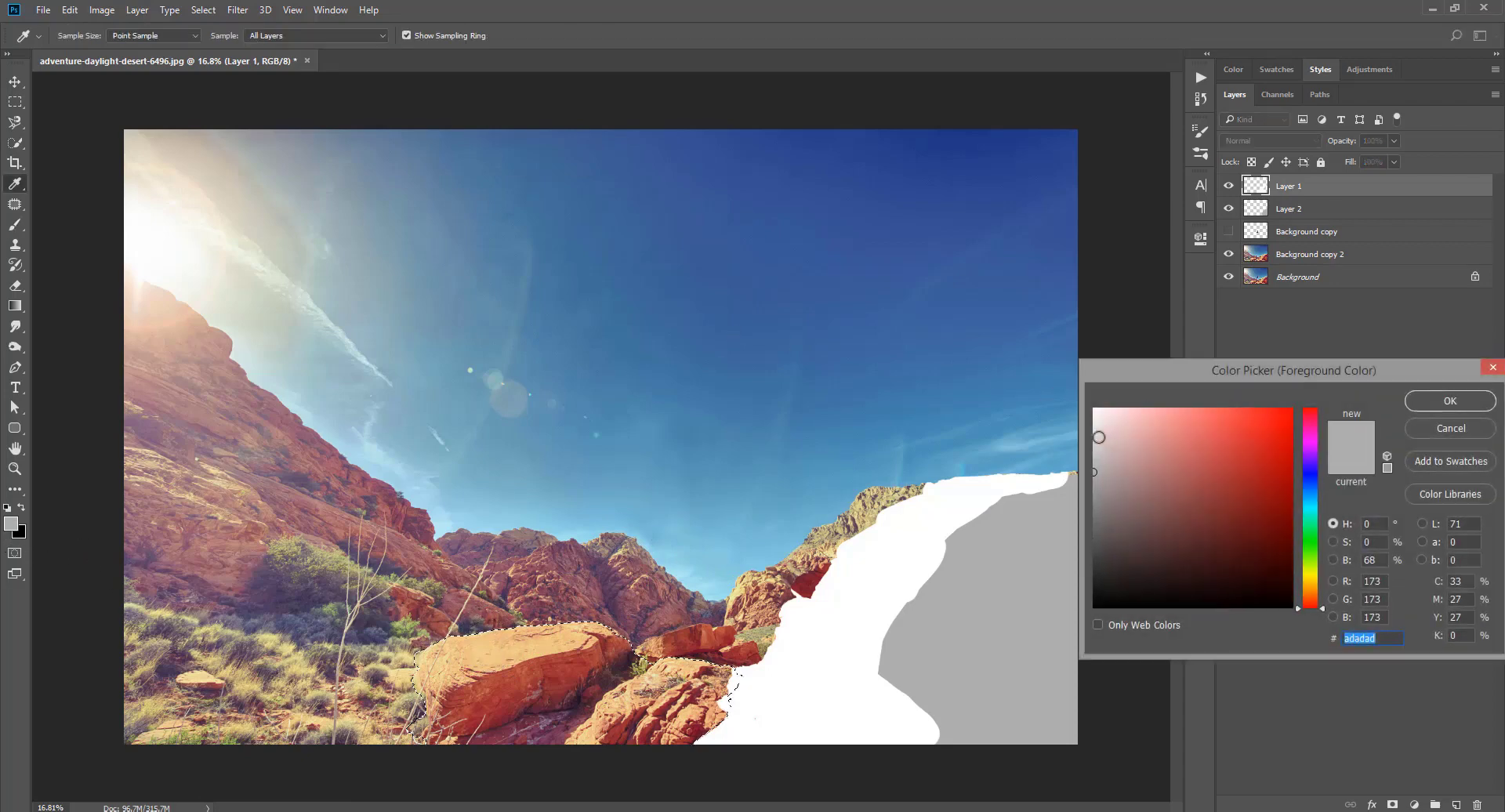
drag(1096, 431, 1077, 430)
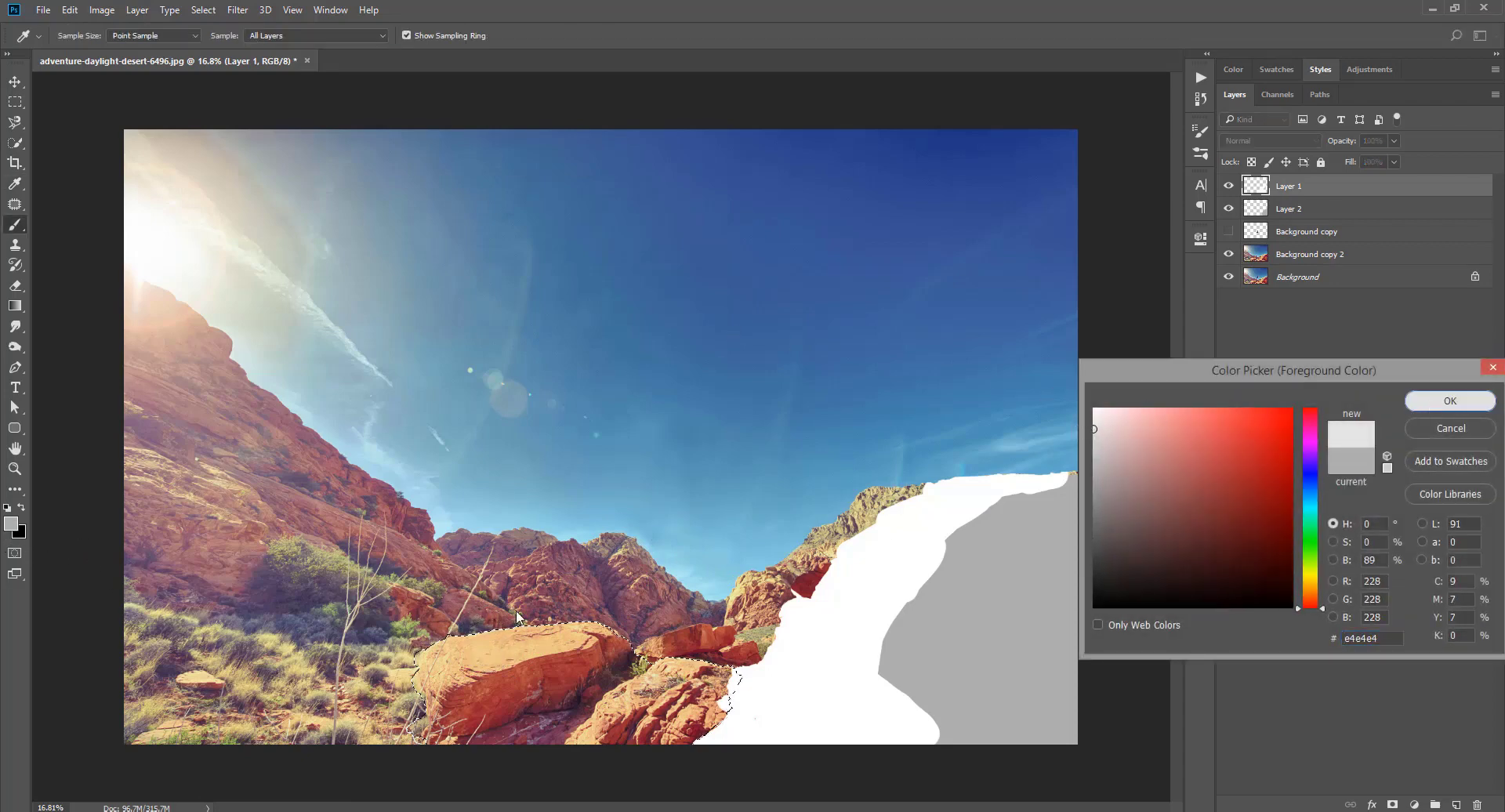
click(1441, 401)
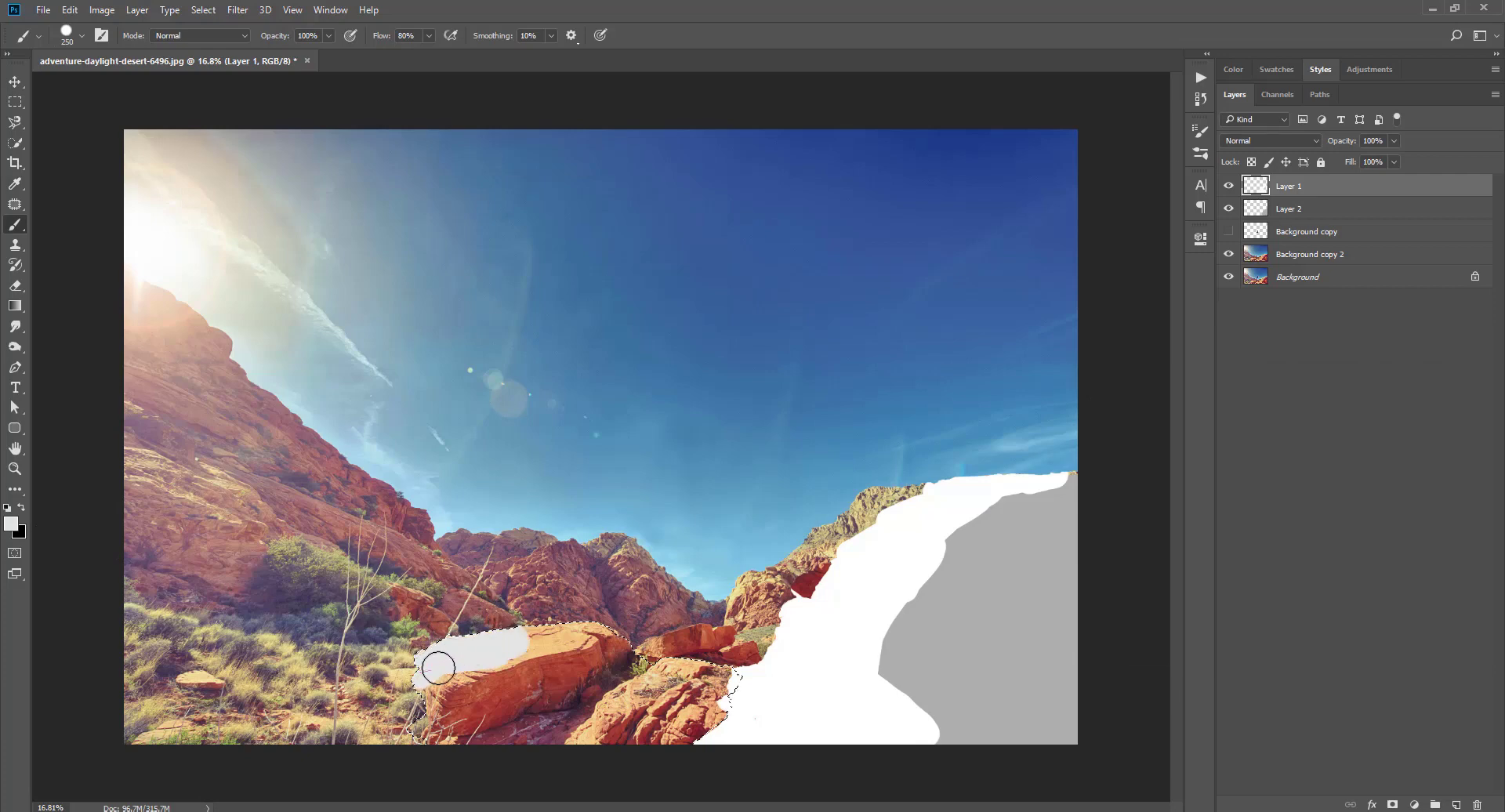
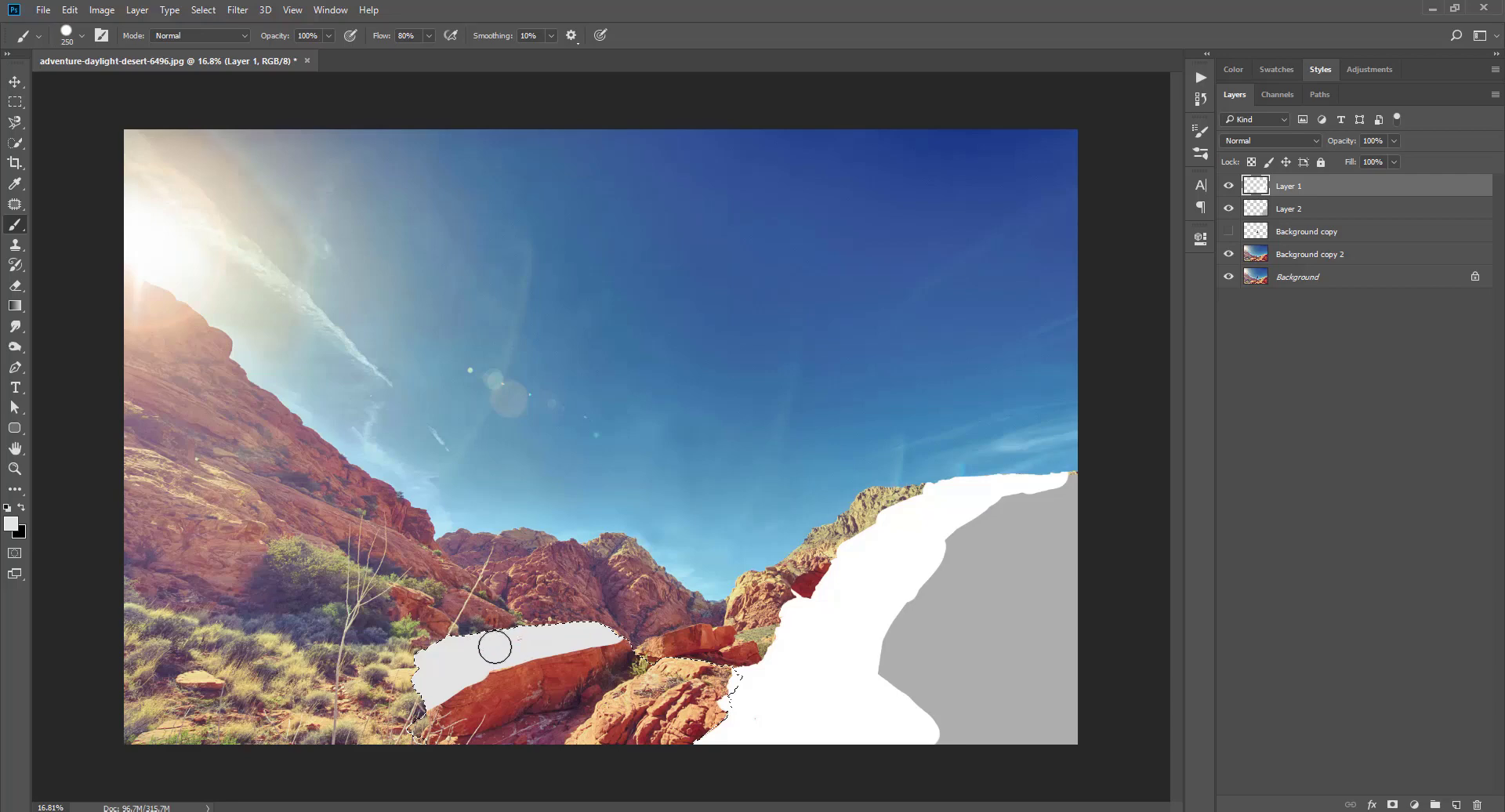
Set the foreground colour to grey 828282 and test a brush stroke on the rock, then undo it
click(11, 523)
drag(1103, 488, 1067, 506)
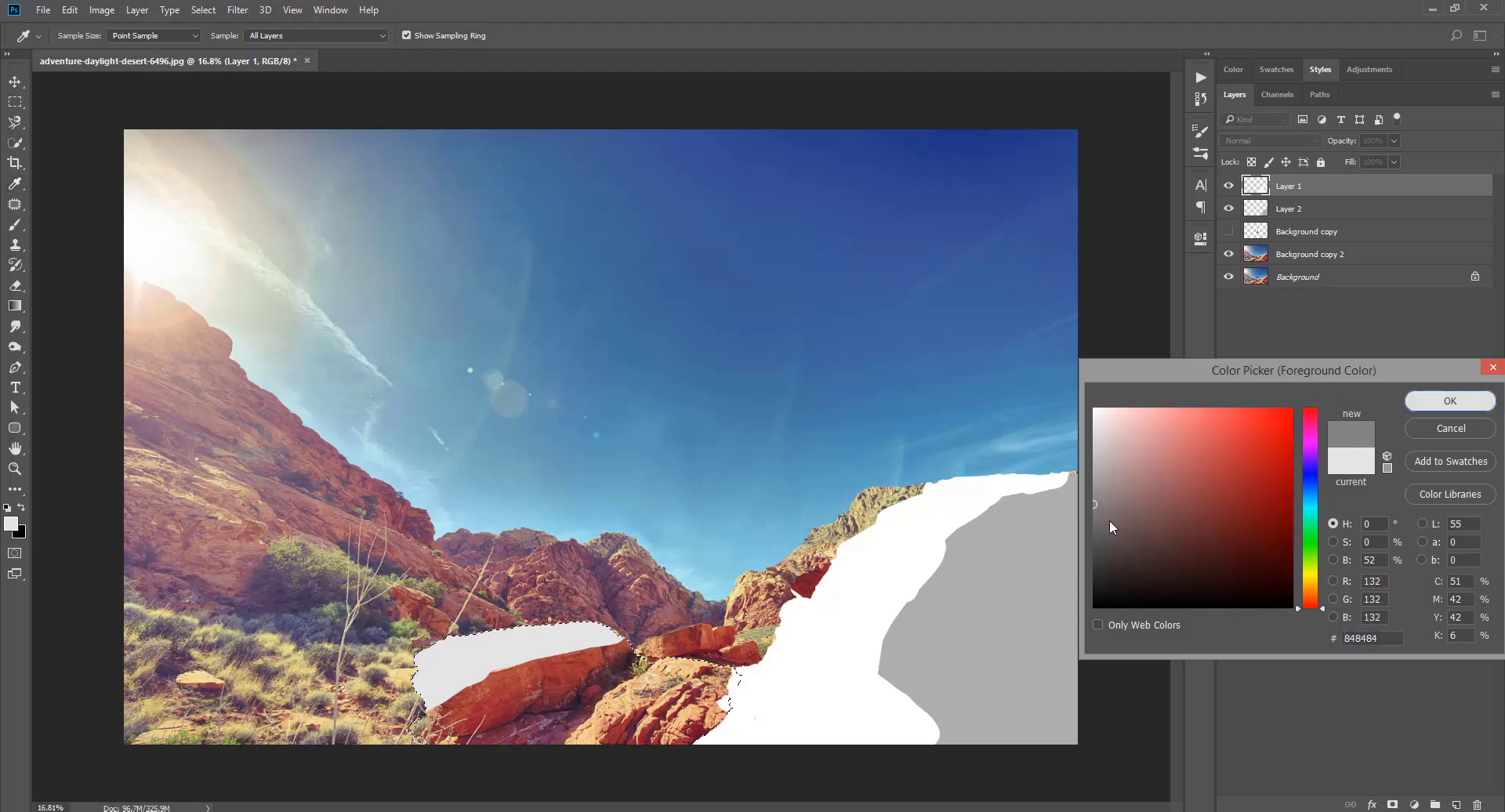
click(1450, 400)
key(b)
drag(553, 674, 447, 715)
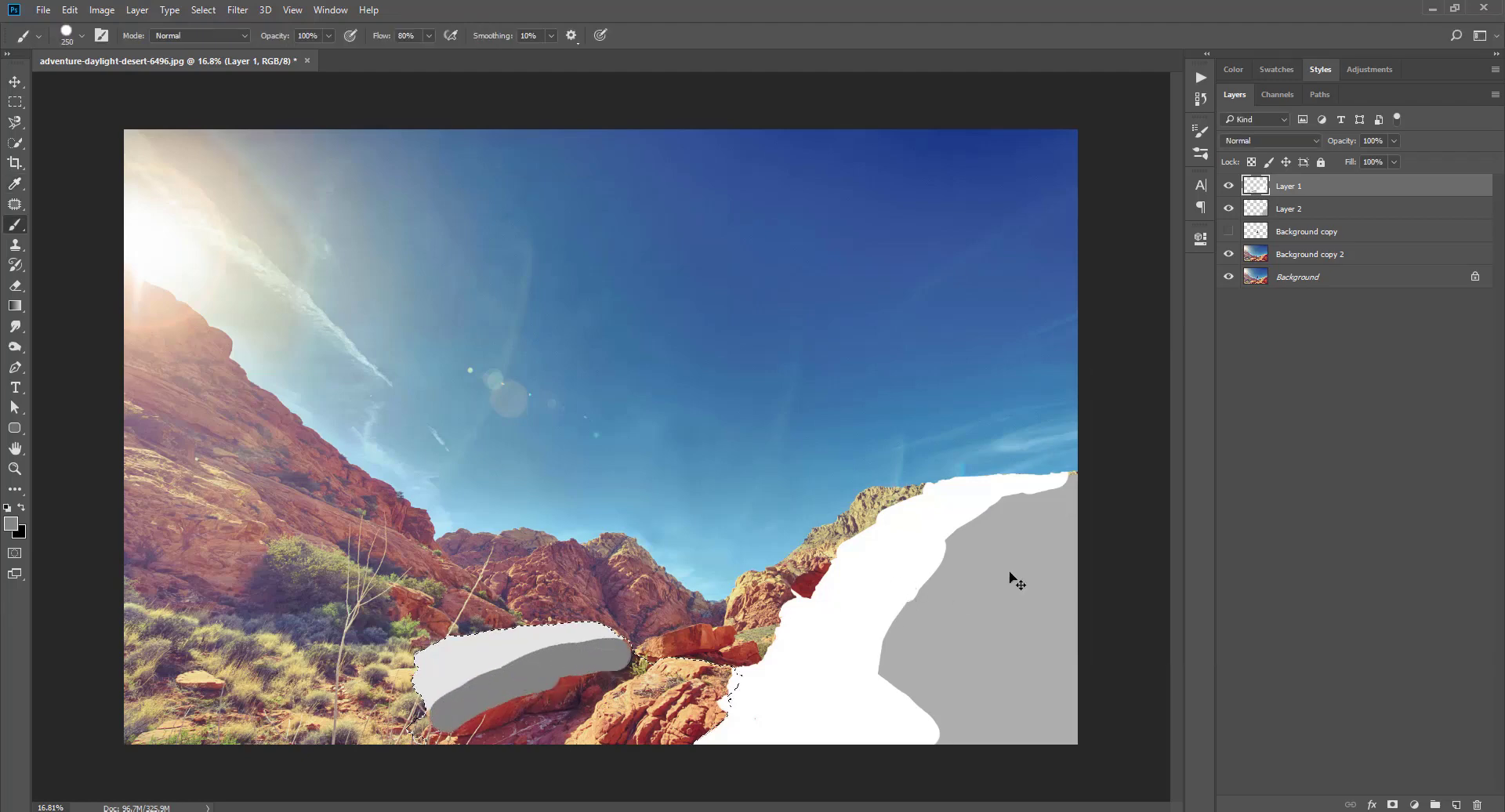
key(ctrl+z)
Add Layer 3 above Background copy and brush grey over the left and middle rocks
click(1337, 235)
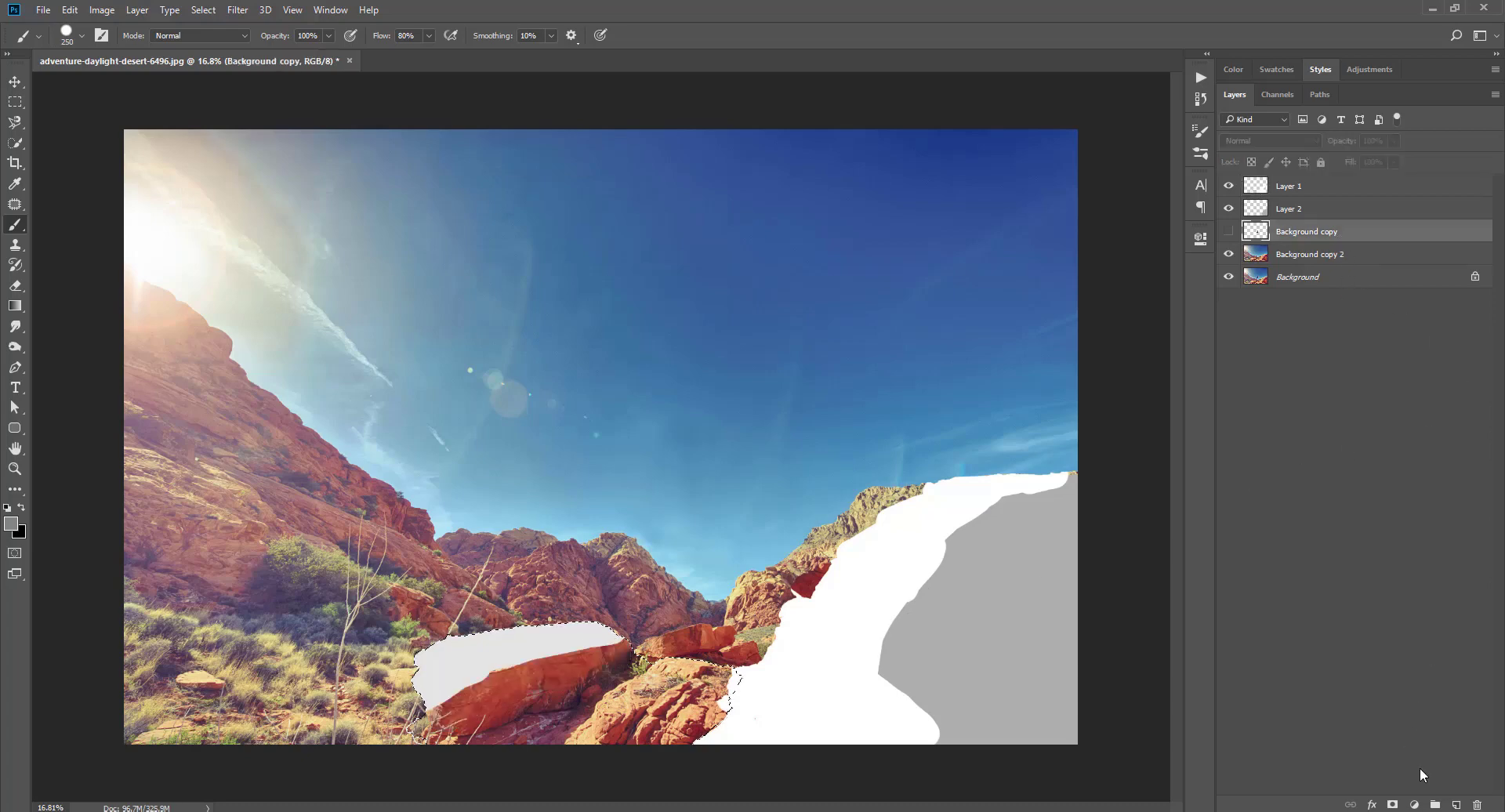
click(1456, 802)
drag(526, 689, 463, 706)
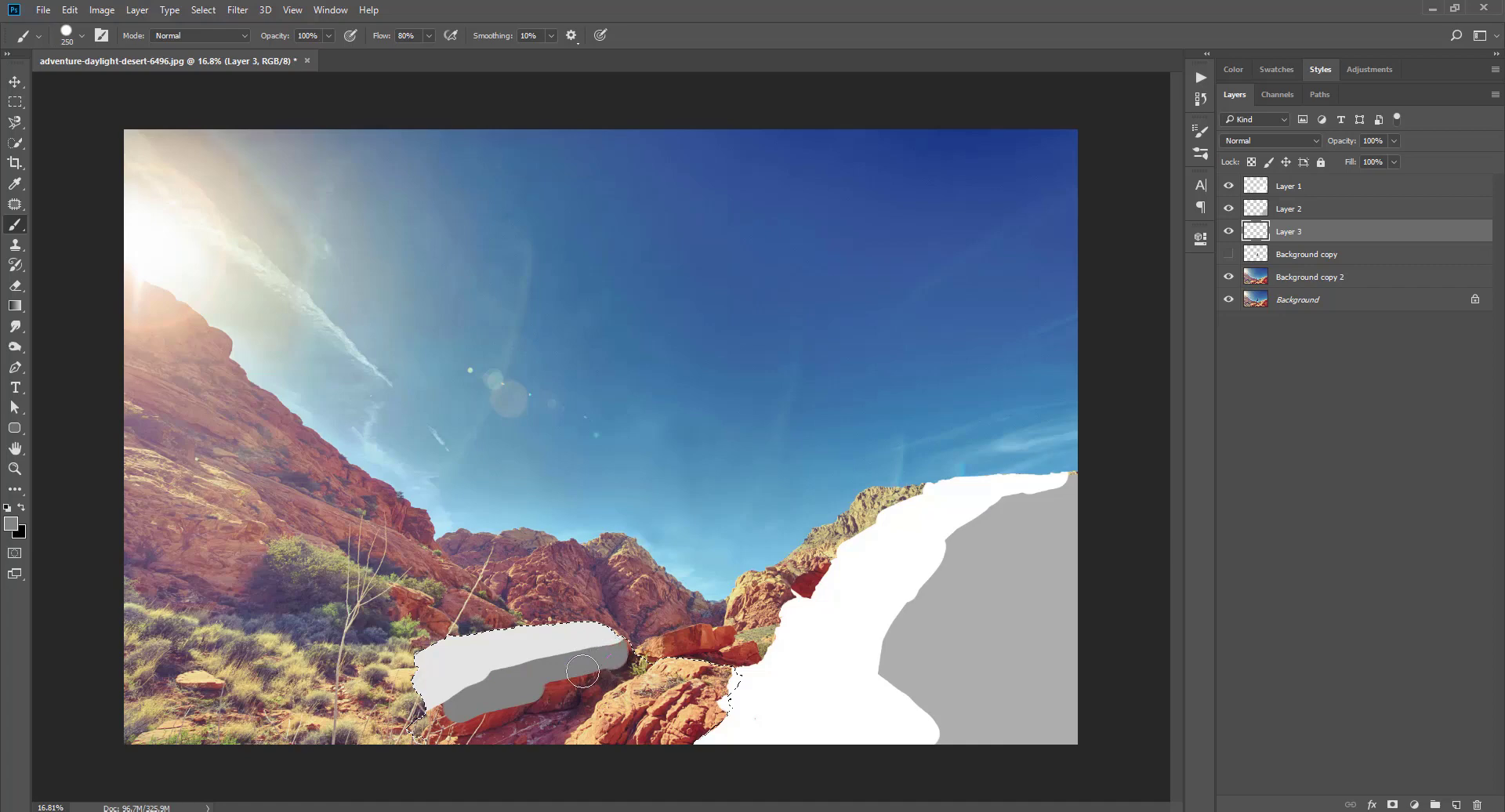
mouse_move(582, 671)
mouse_down()
mouse_move(475, 719)
mouse_move(576, 688)
mouse_up()
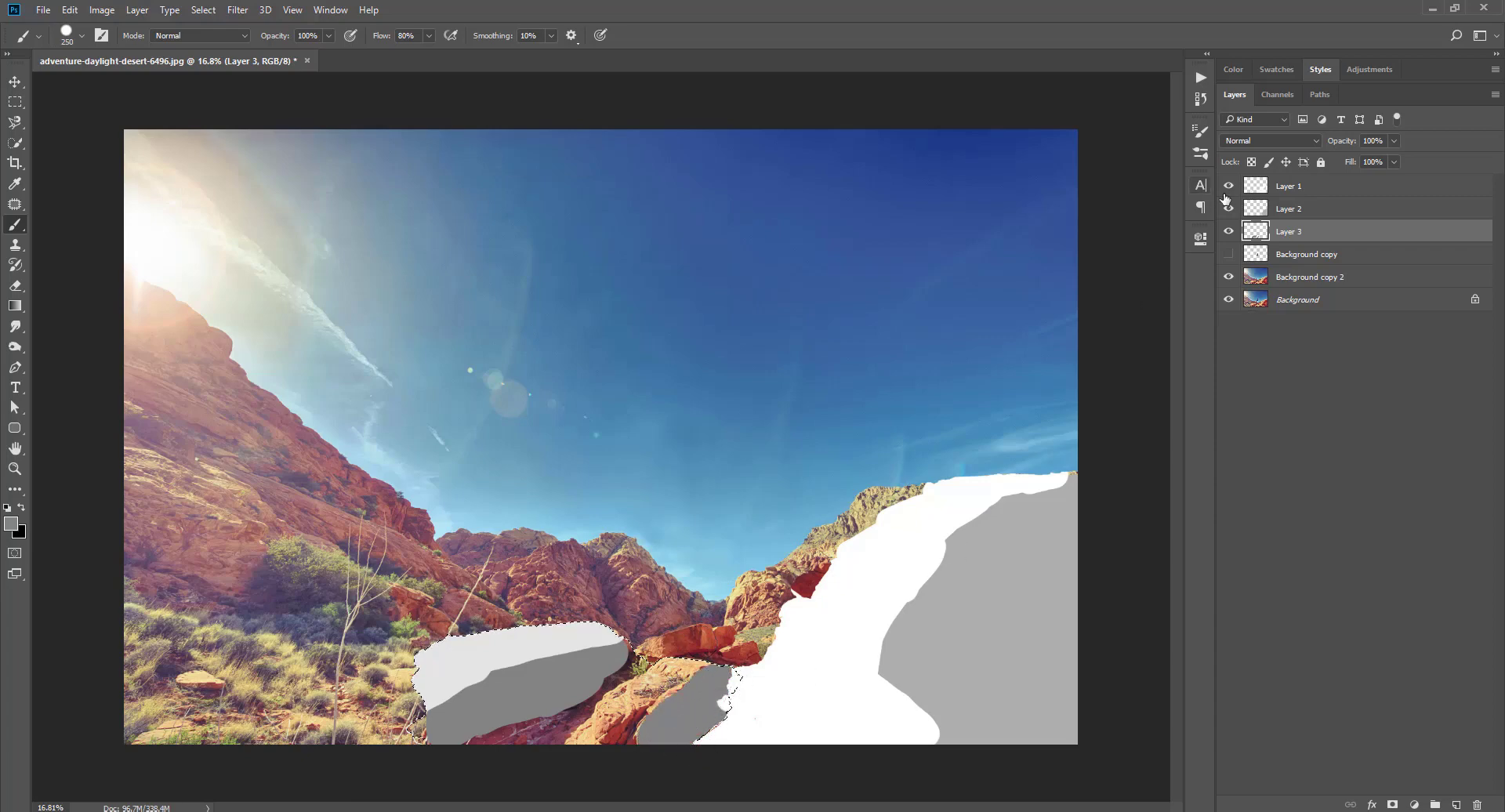
click(1285, 188)
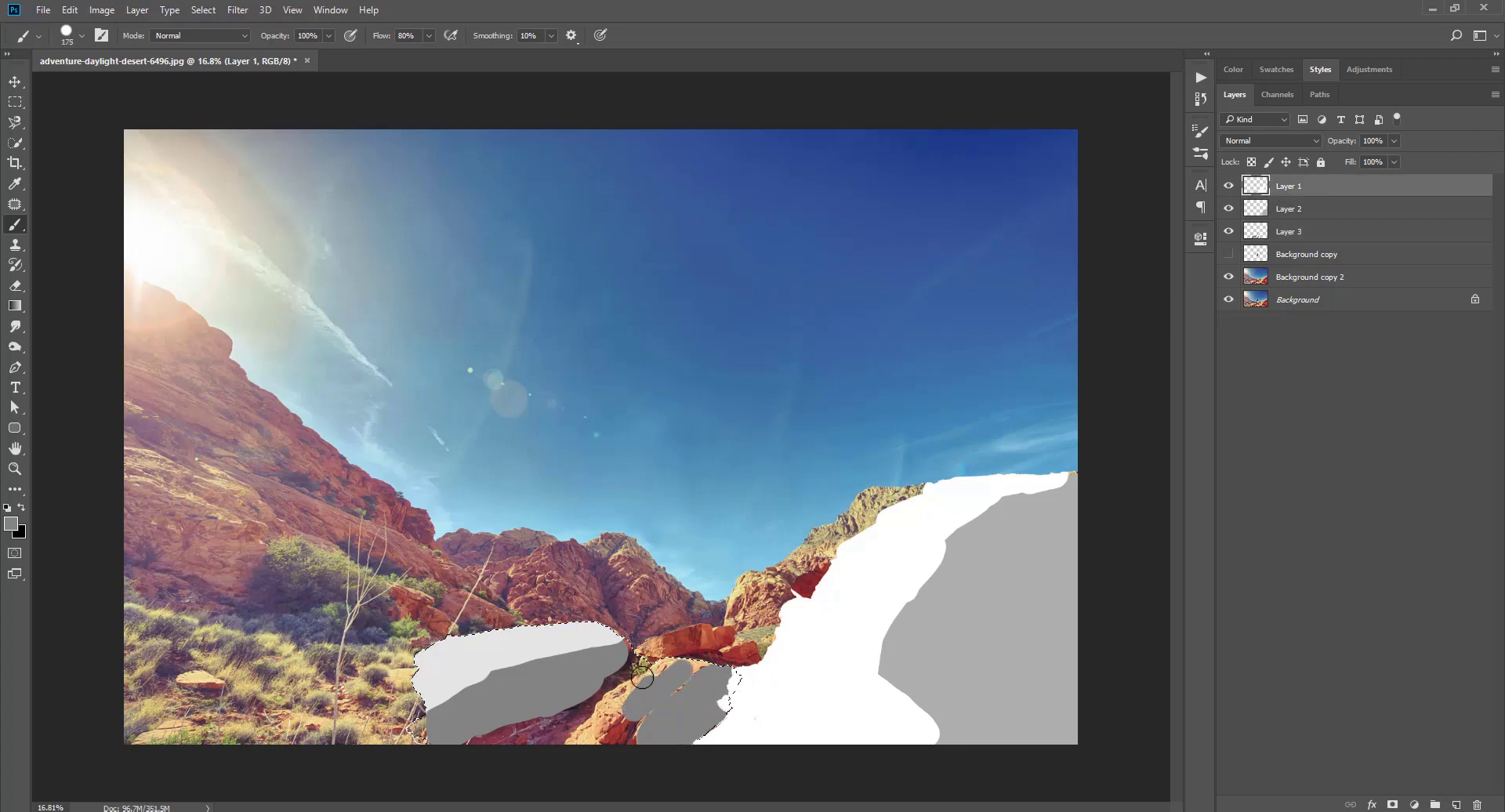
Paint the front middle rock white on Layer 1, then drop the rock selection
key(ctrl+z)
click(11, 523)
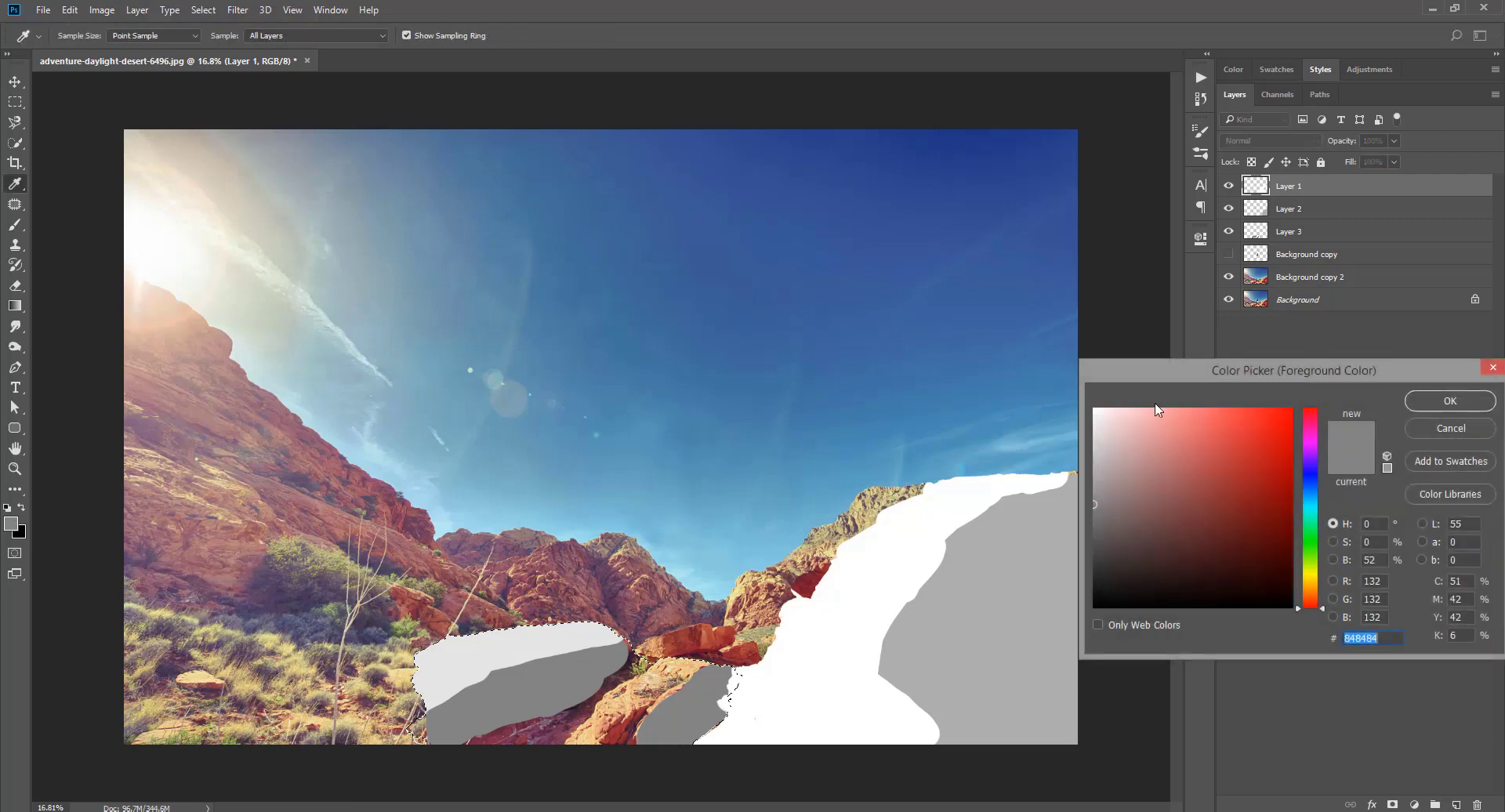
click(1094, 409)
click(1450, 401)
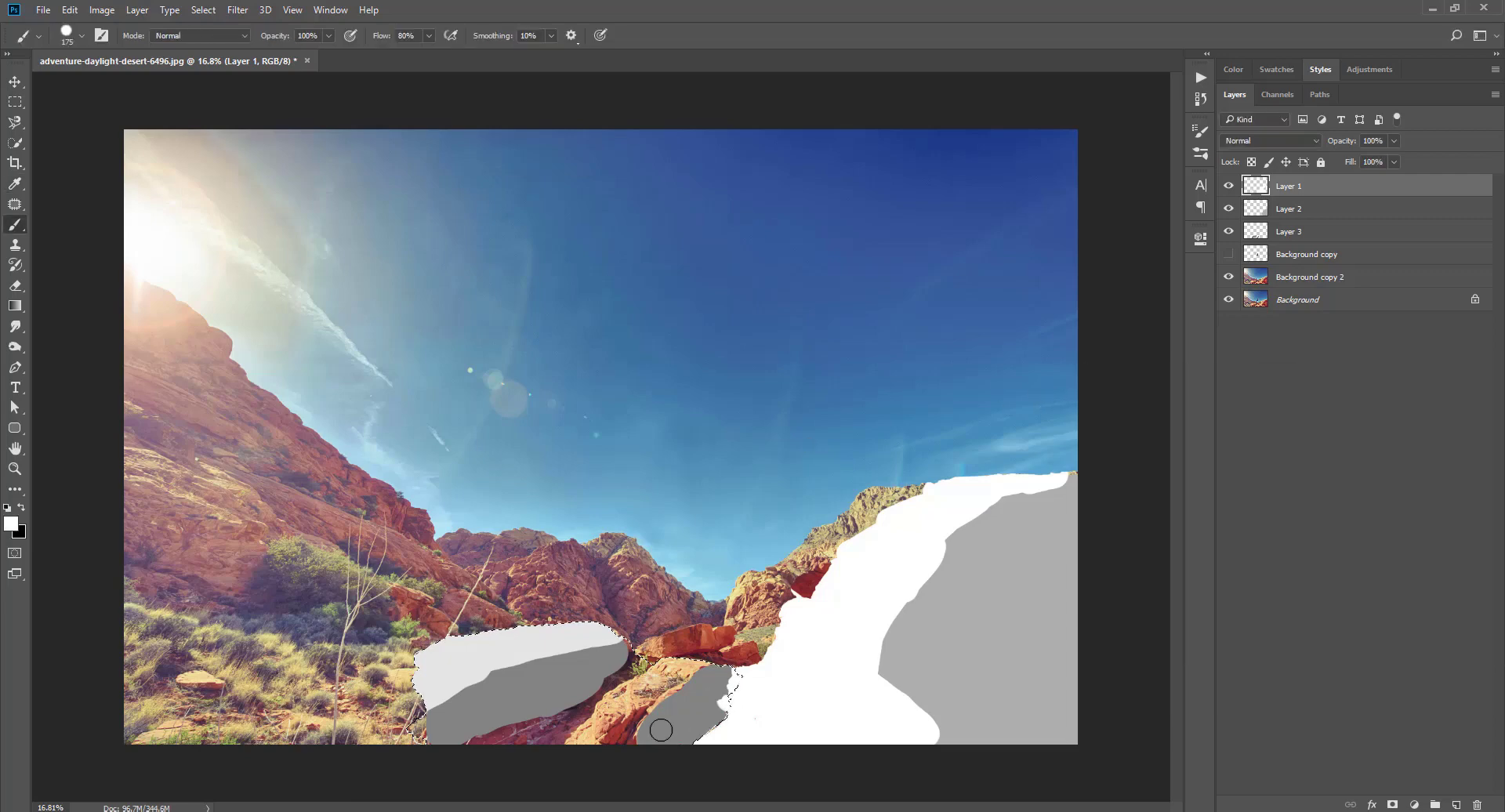
mouse_move(648, 686)
mouse_down()
mouse_move(695, 660)
mouse_move(620, 733)
mouse_move(594, 740)
mouse_move(575, 724)
mouse_move(614, 698)
mouse_move(586, 736)
mouse_move(567, 705)
mouse_up()
key(x)
key(ctrl+z)
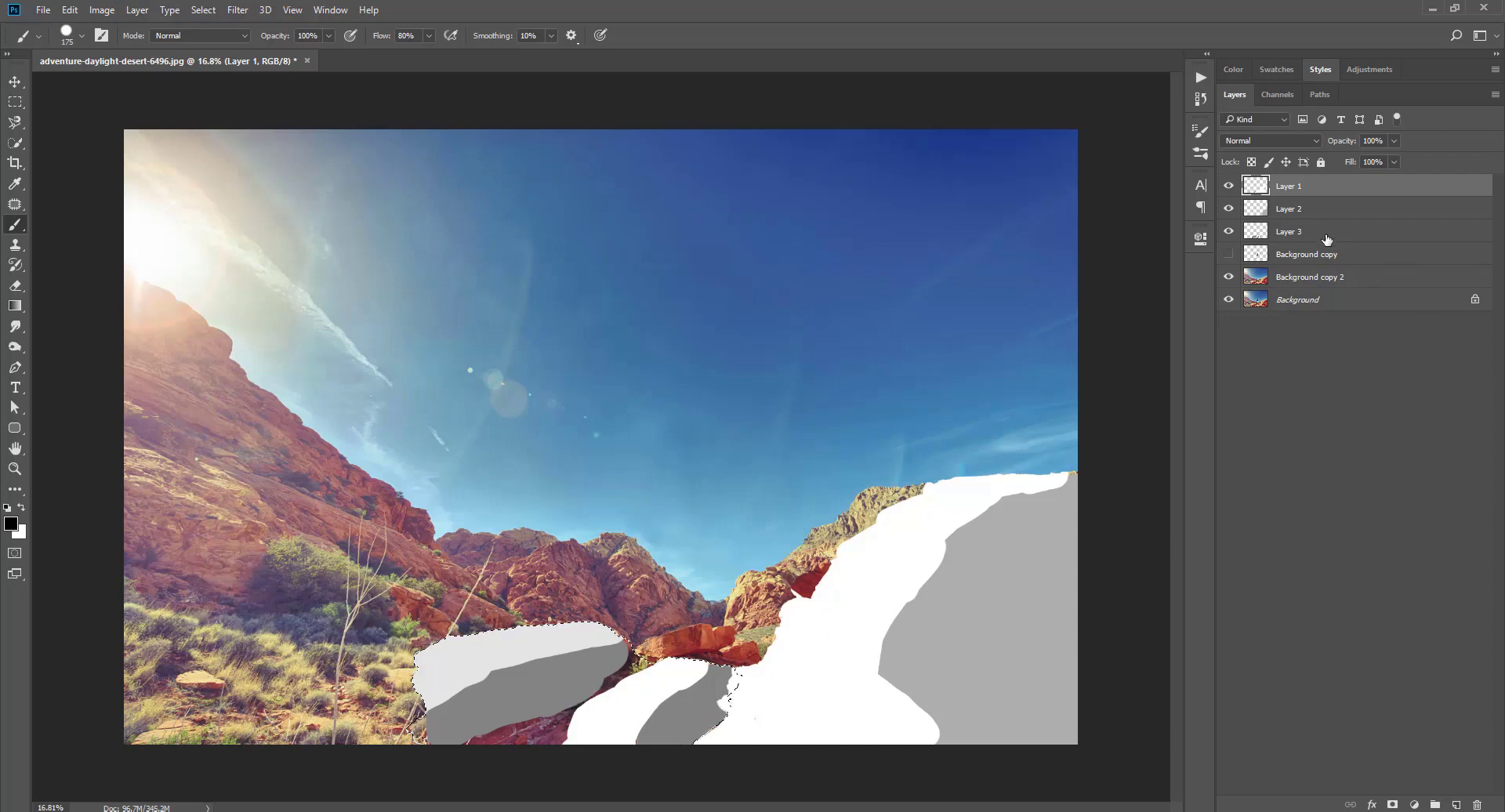
key(ctrl+d)
On a new Layer 4 with a larger brush, paint the bottom gaps grey 777777
click(1297, 255)
click(1455, 804)
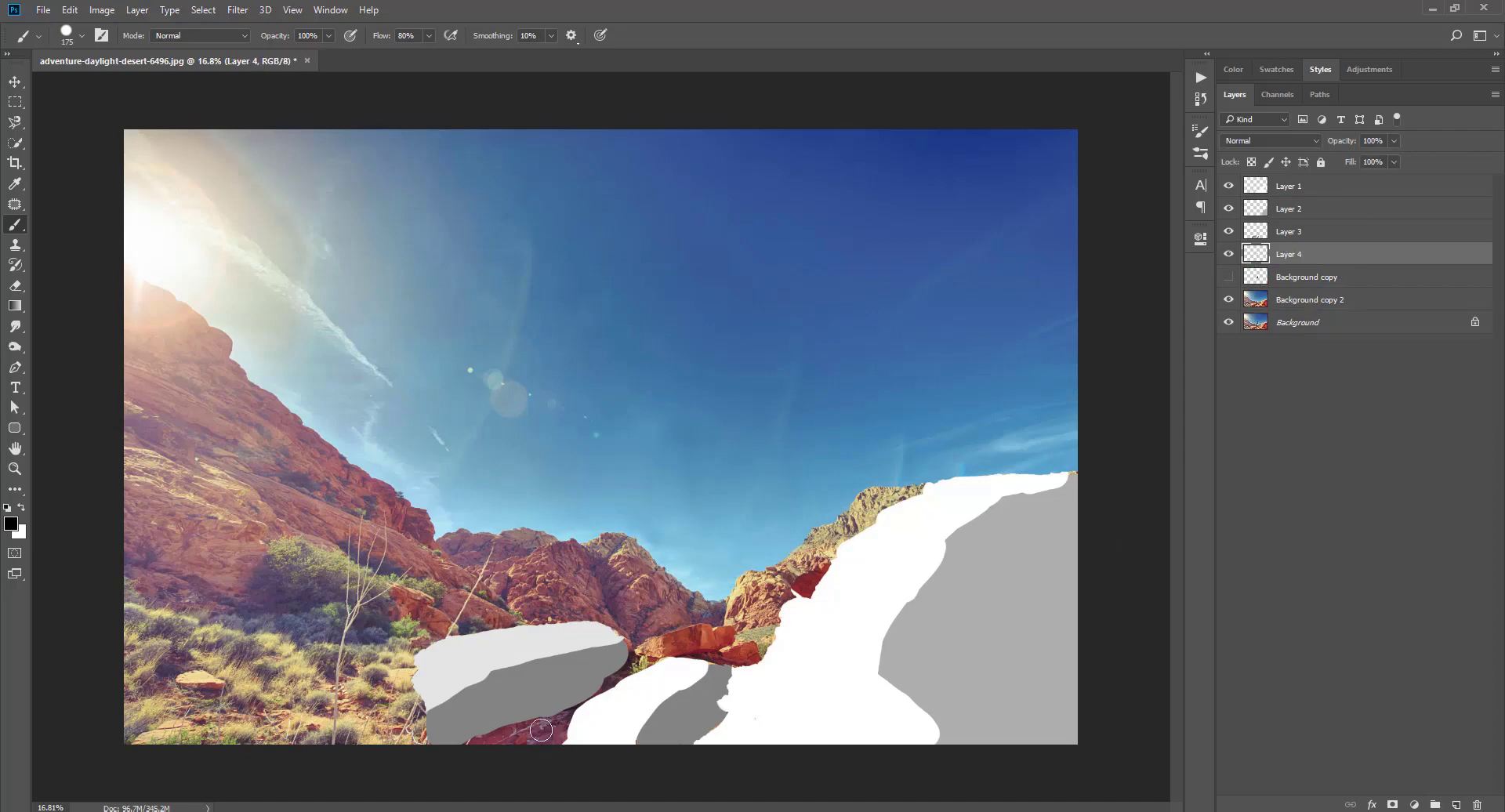
key(])
key(])
key(])
key(])
key(])
key(])
key(])
click(12, 522)
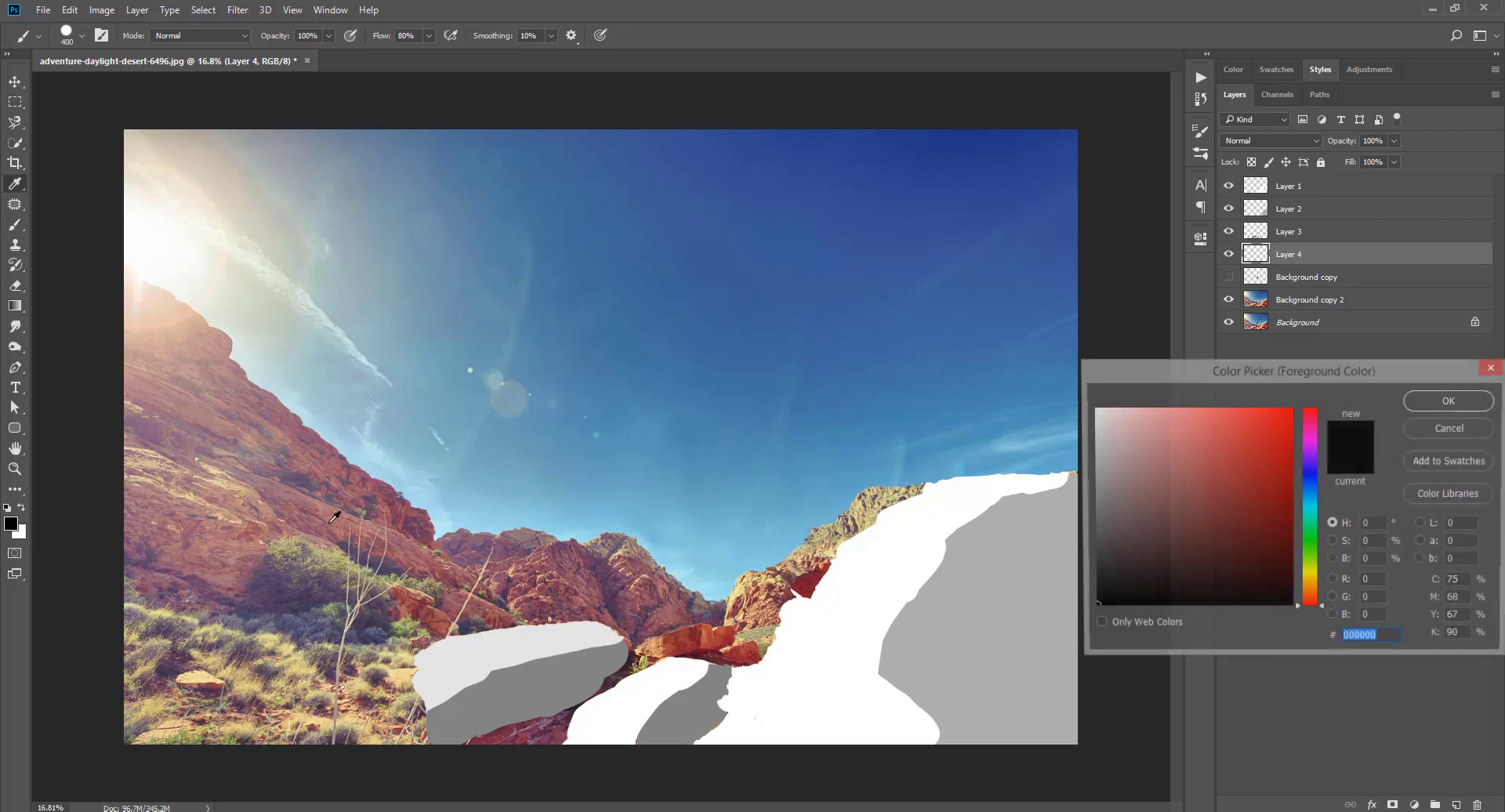
drag(1093, 510, 1065, 521)
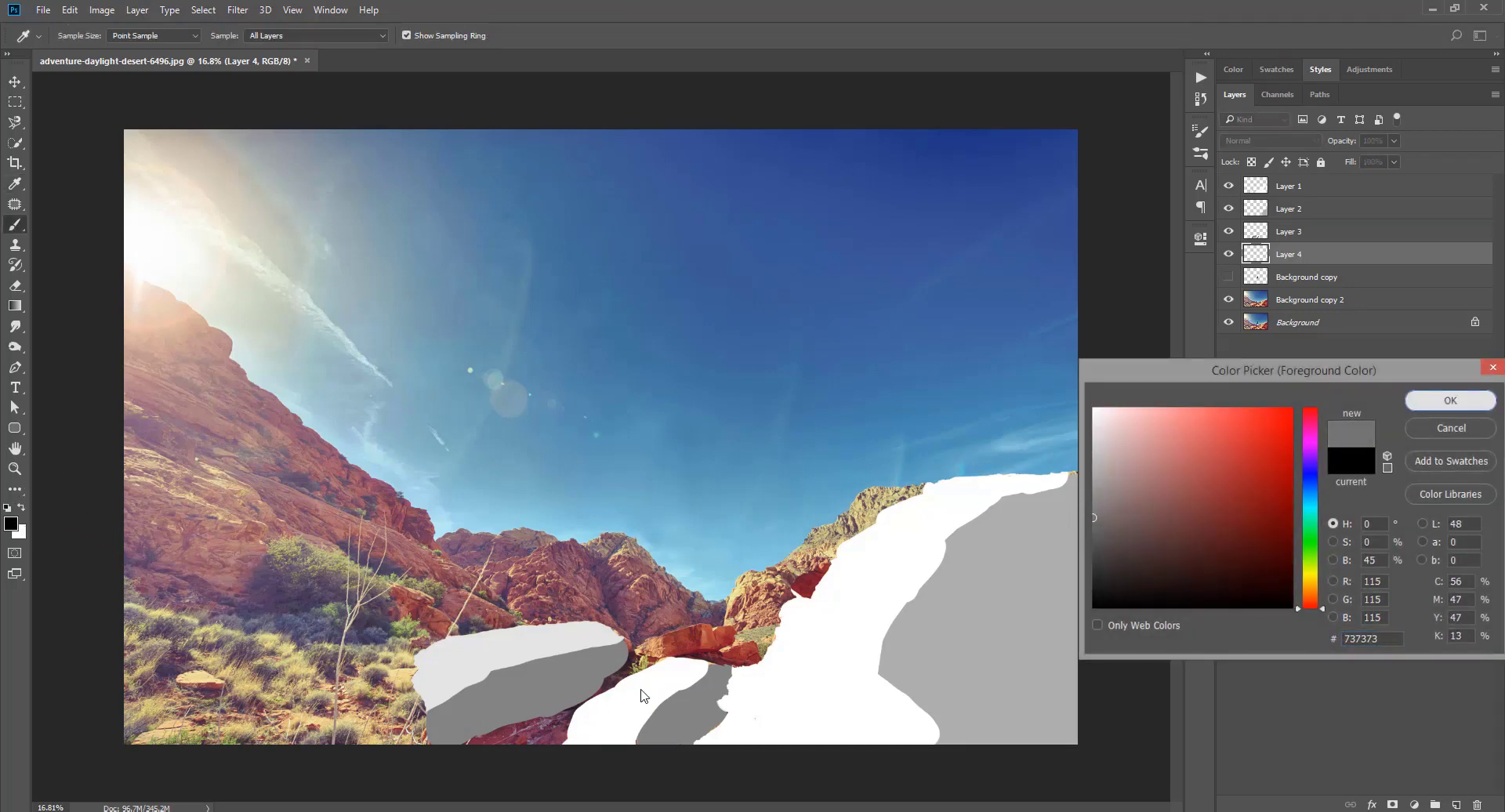
click(1448, 400)
mouse_move(527, 732)
mouse_down()
mouse_move(494, 745)
mouse_move(644, 686)
mouse_up()
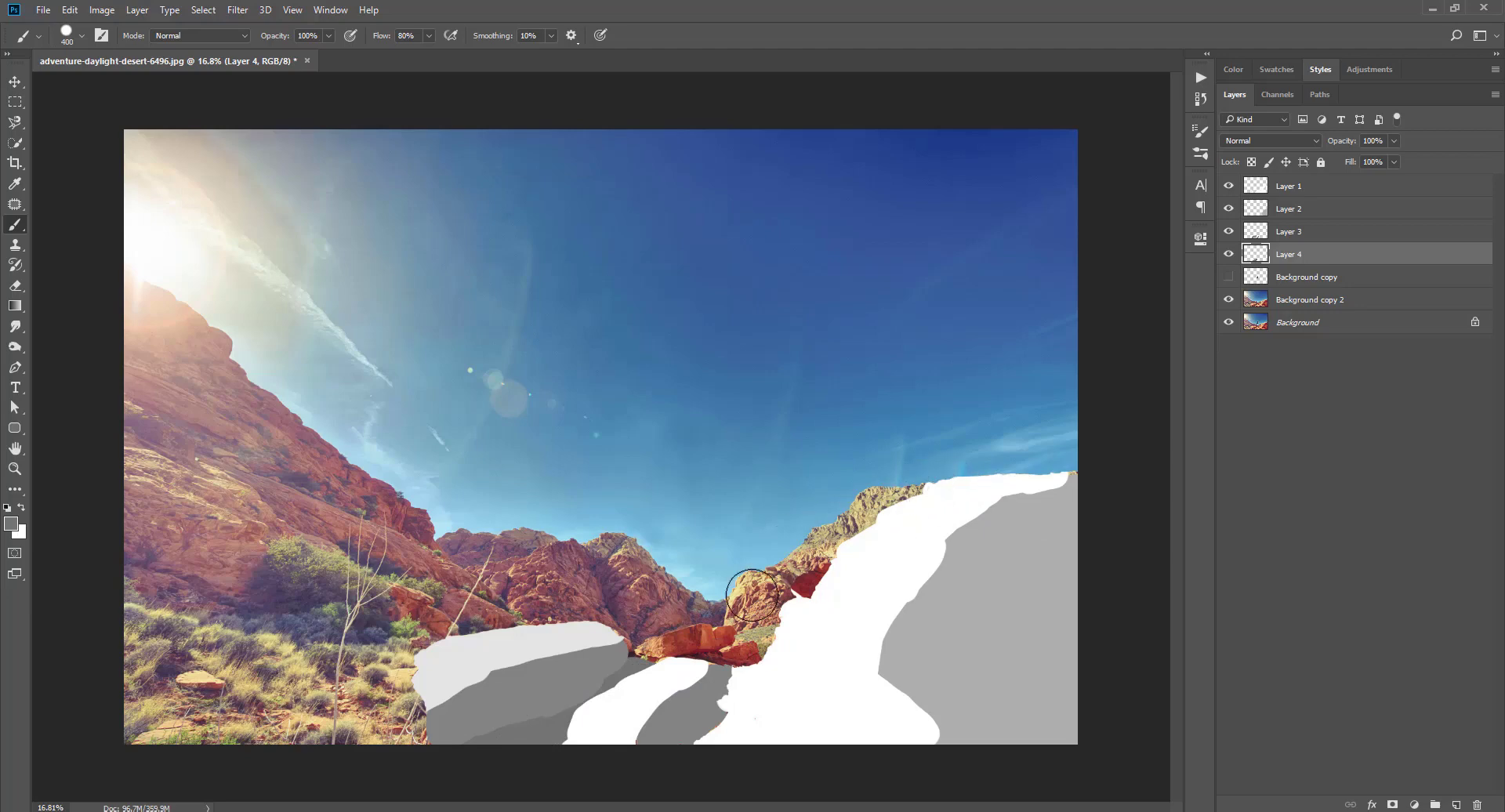
drag(714, 674, 725, 686)
click(1324, 302)
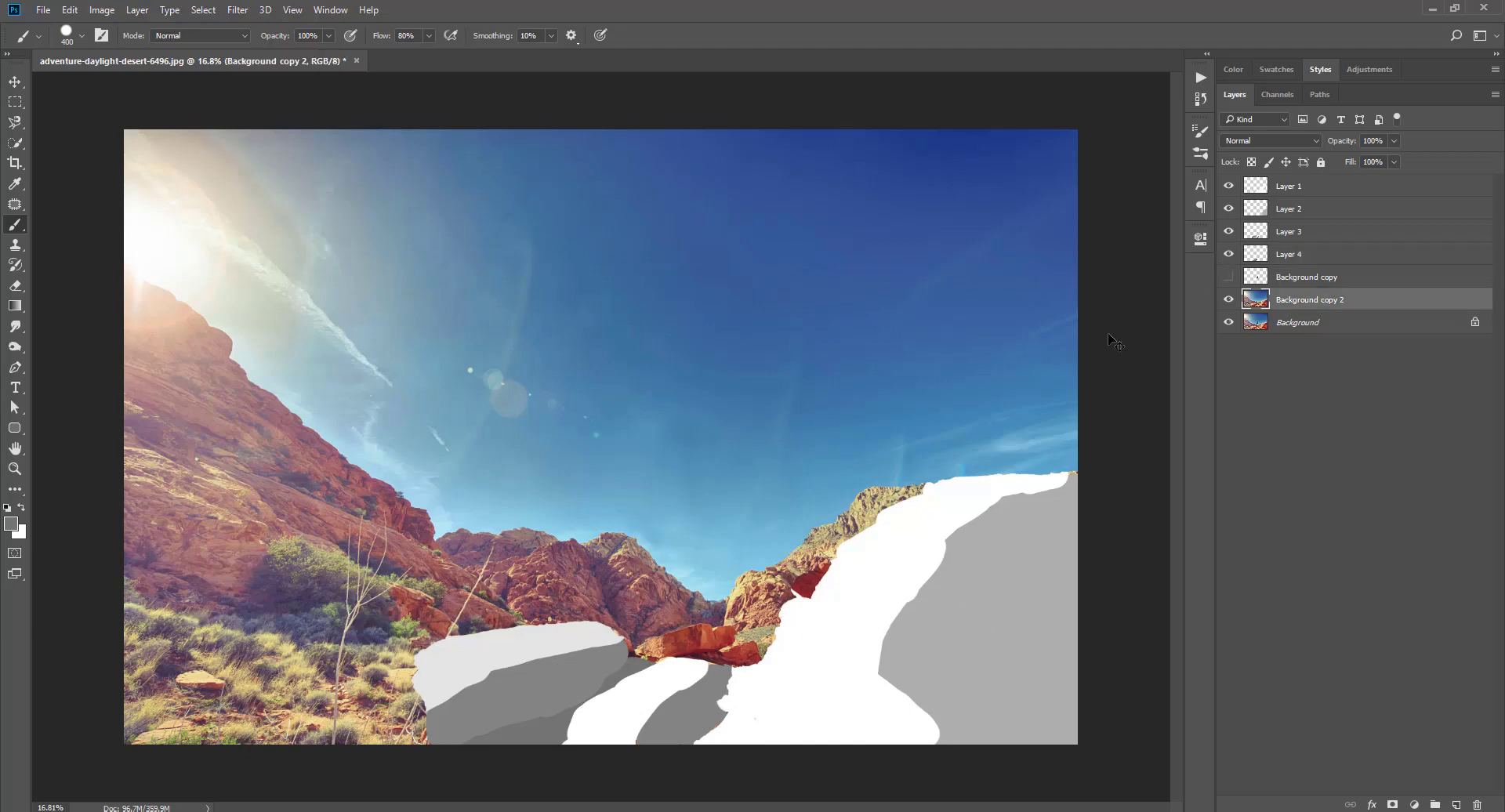
Hide Layers 1–4 and Quick Select the distant right-hand ridge
drag(1229, 254, 1228, 186)
click(16, 81)
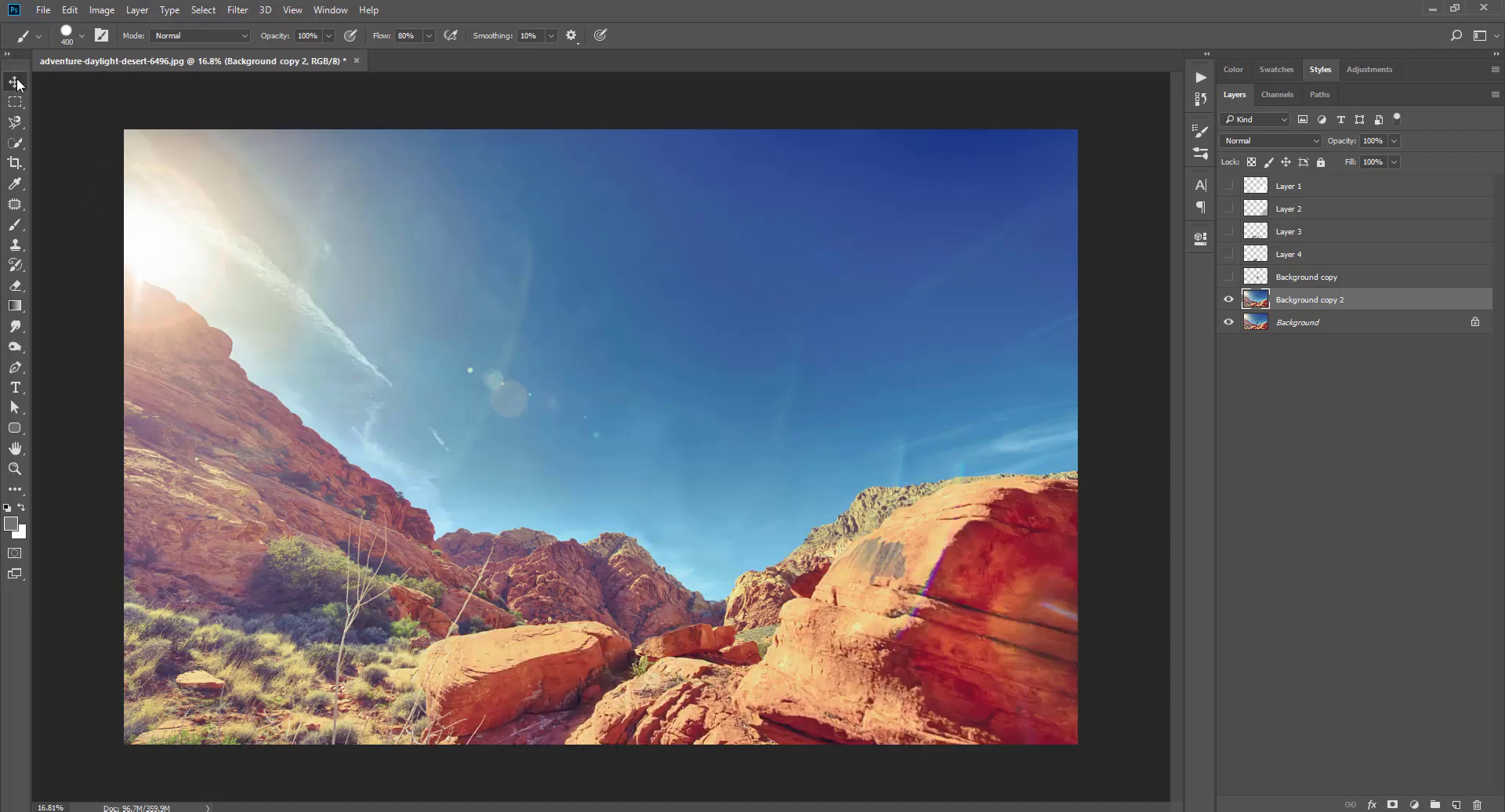
click(14, 145)
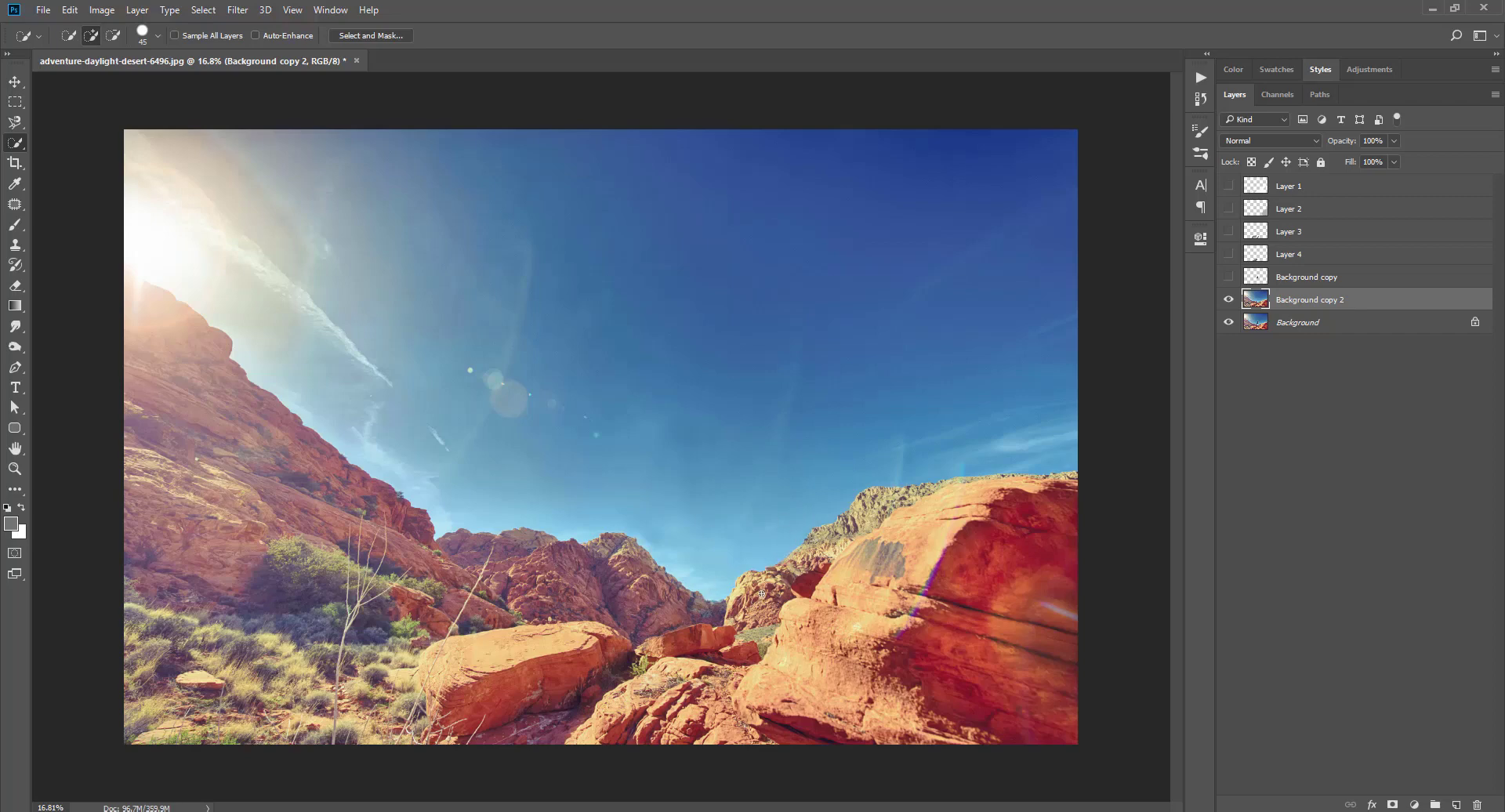
mouse_move(739, 610)
mouse_down()
mouse_move(909, 501)
mouse_move(979, 510)
mouse_move(1035, 623)
mouse_move(888, 705)
mouse_move(635, 713)
mouse_move(588, 732)
mouse_move(697, 631)
mouse_up()
key(ctrl+d)
key(ctrl+z)
Fill the ridge with a 555555 Solid Color layer and show Layers 1–4 again
click(1317, 287)
click(1415, 805)
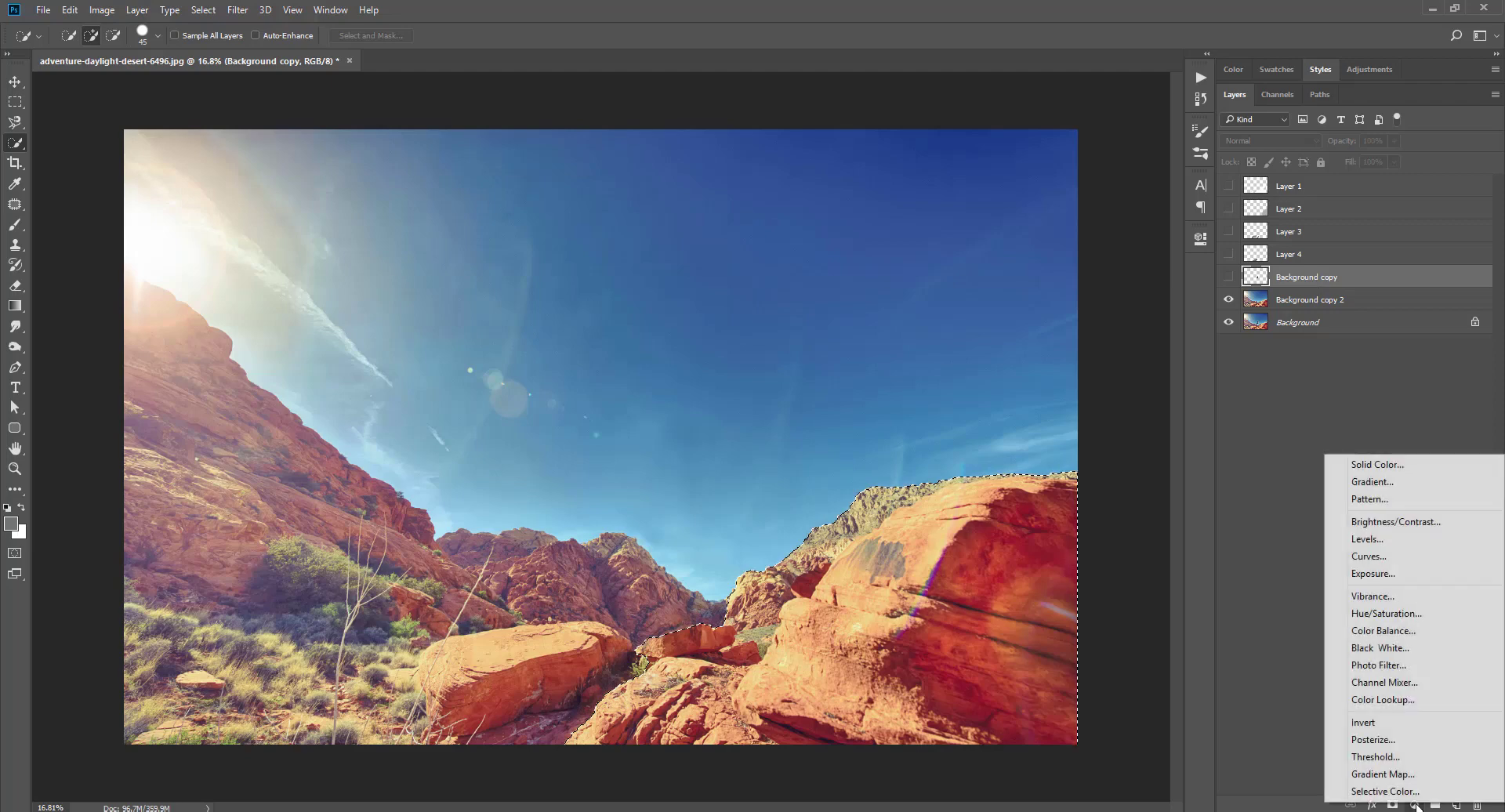
click(1411, 465)
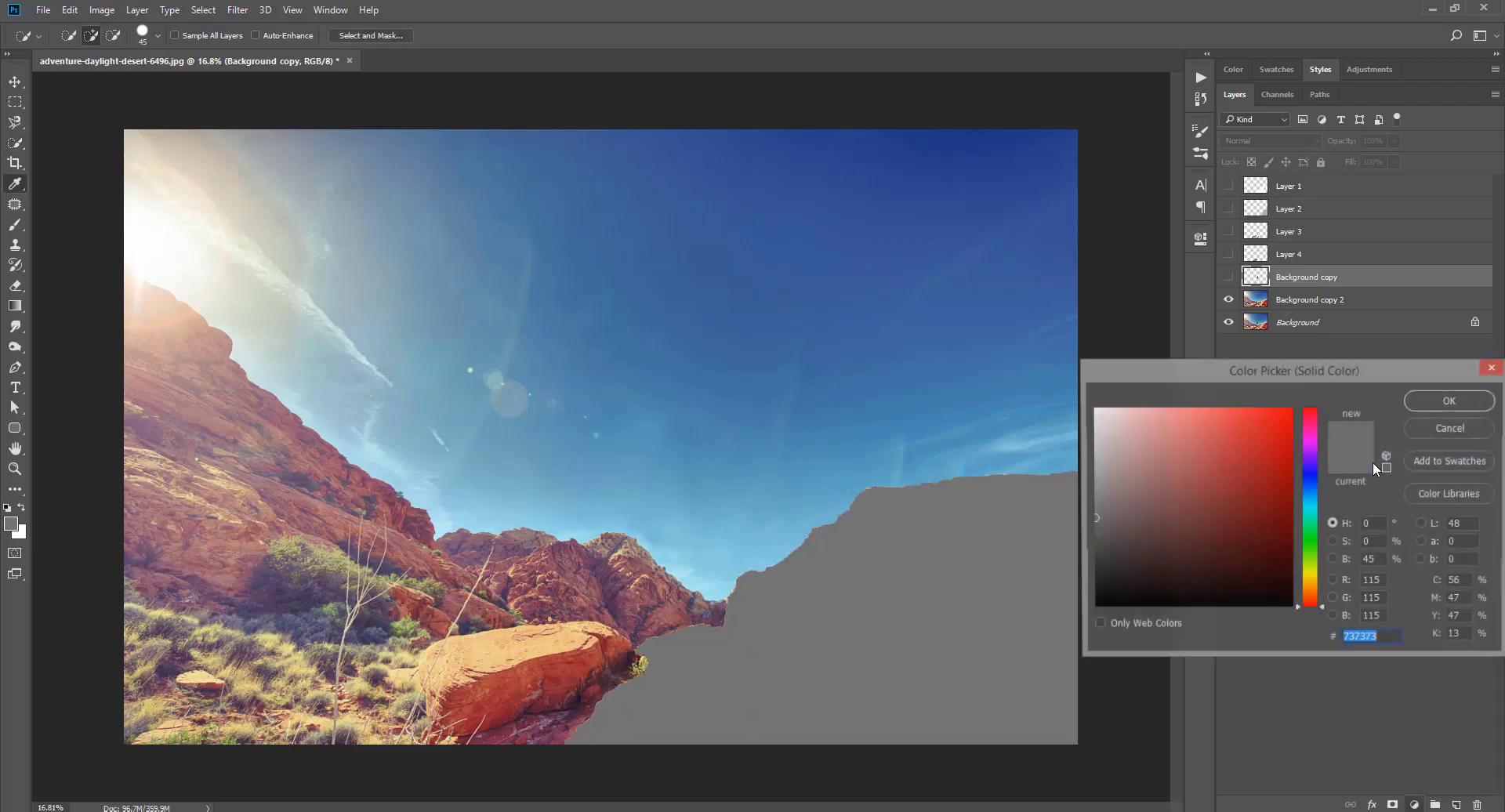
click(1094, 541)
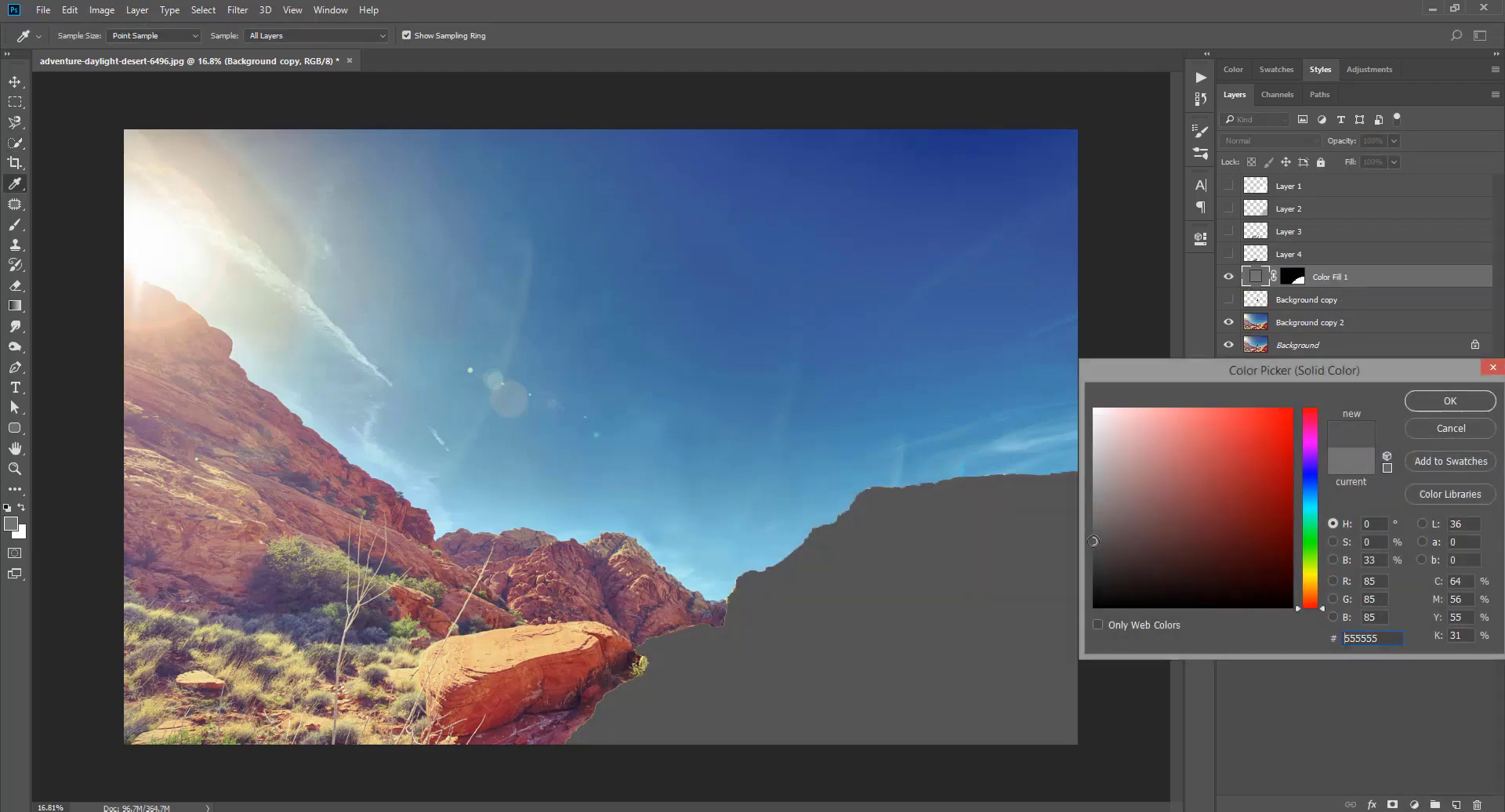
key(w)
click(1439, 406)
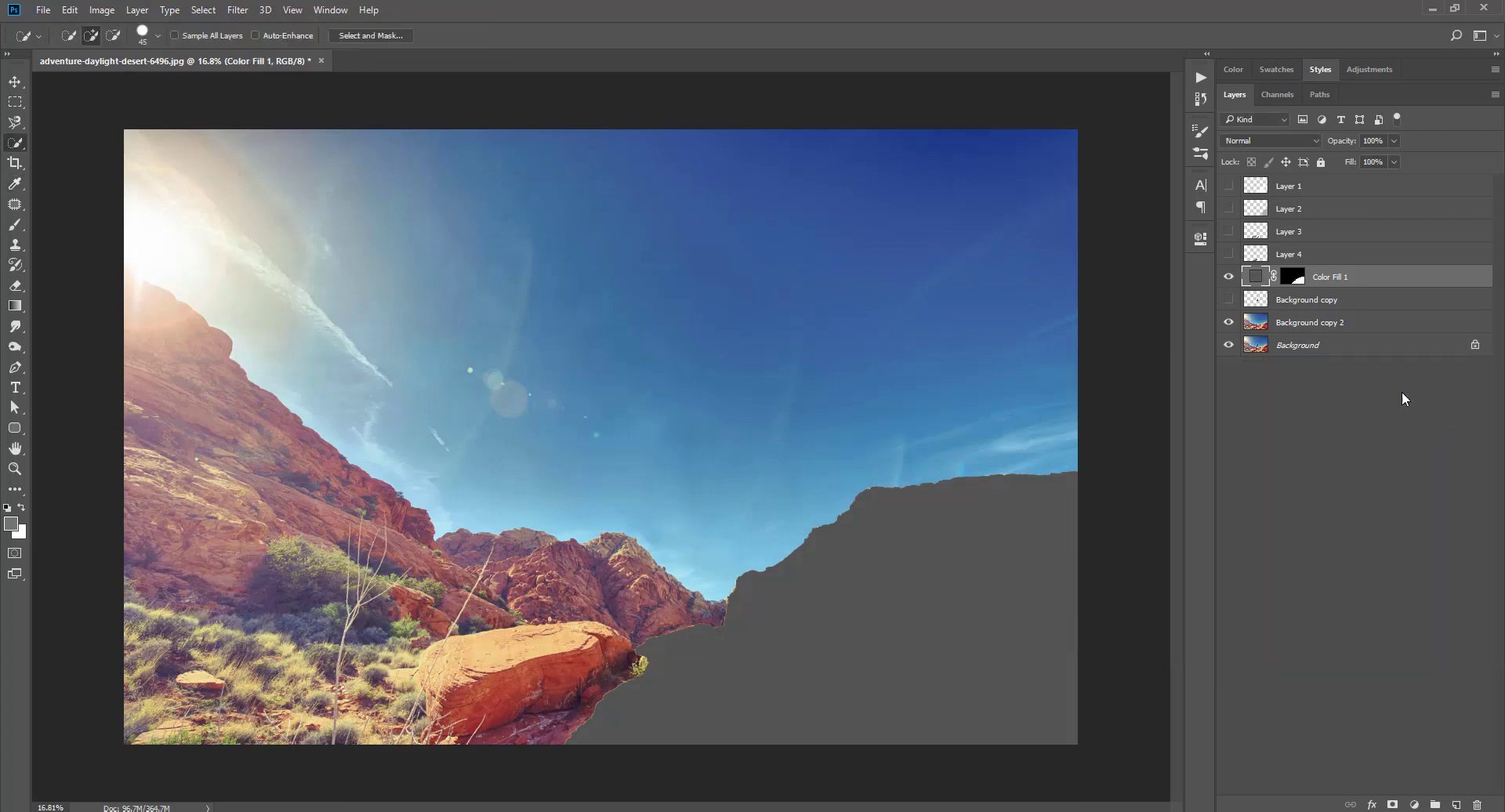
drag(1225, 276, 1228, 187)
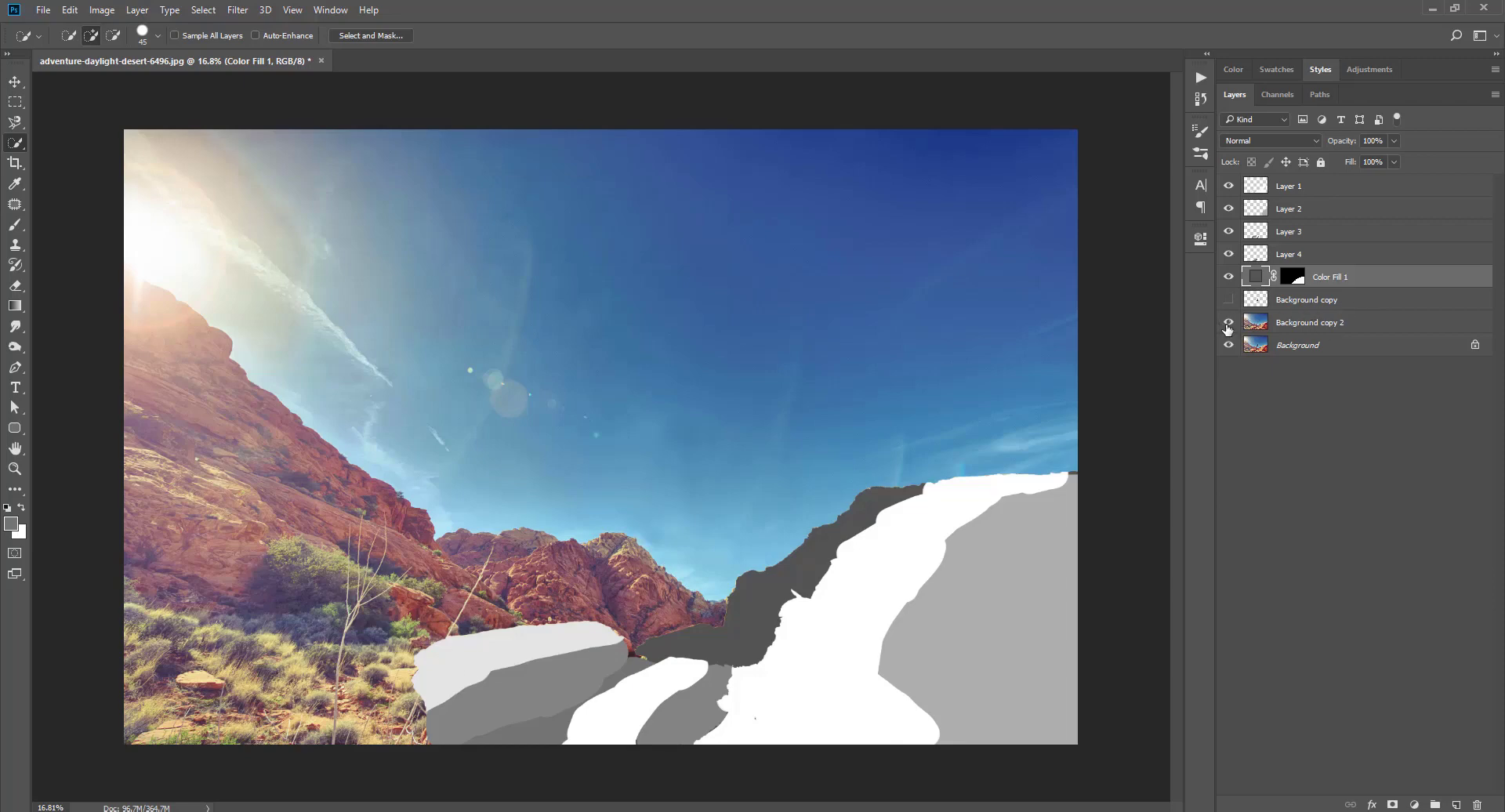
click(1227, 324)
Load the Color Fill 1 mask as a selection and extend it across the bottom foreground
drag(1229, 276, 1228, 187)
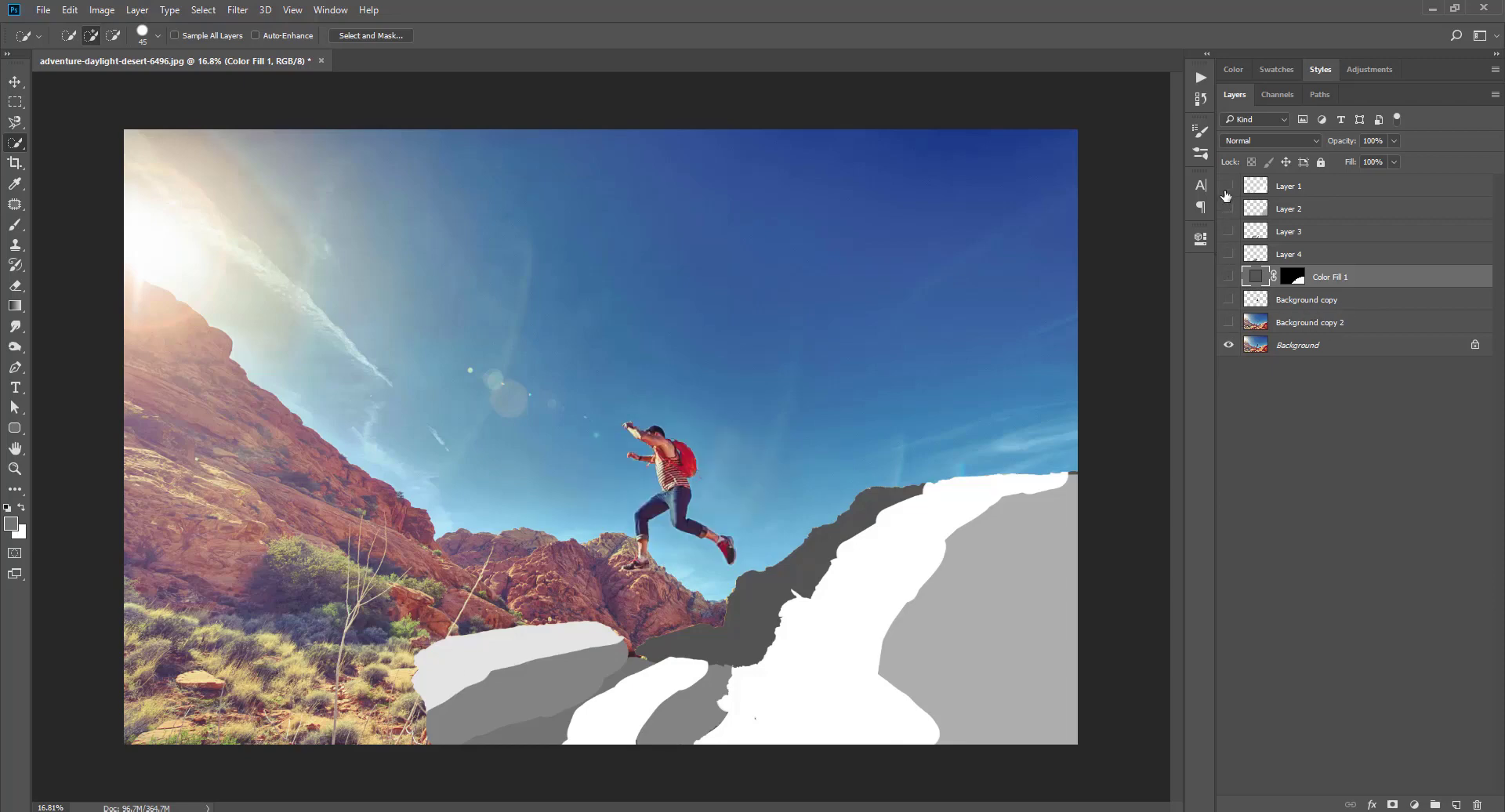
click(1238, 327)
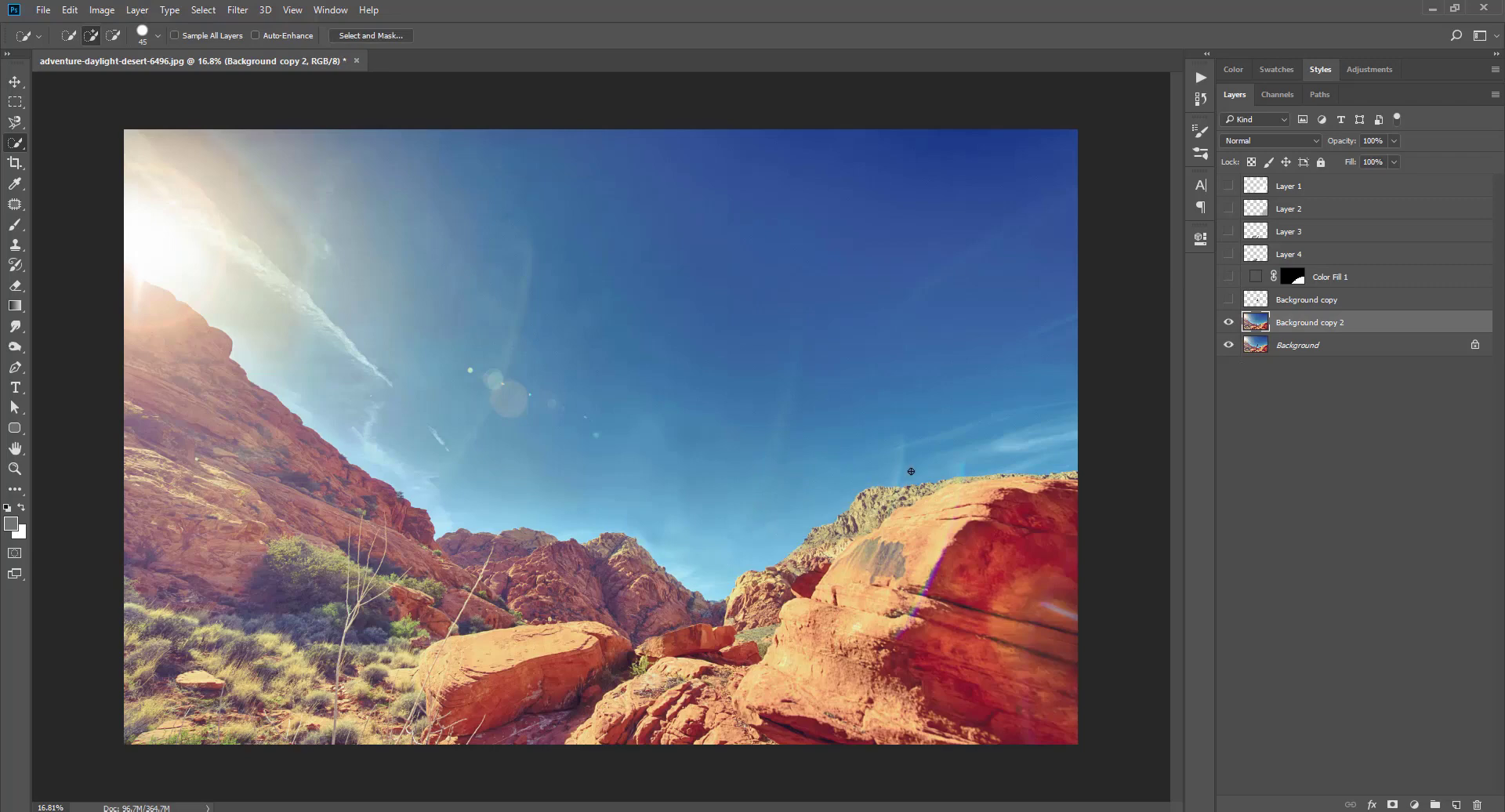
key(v)
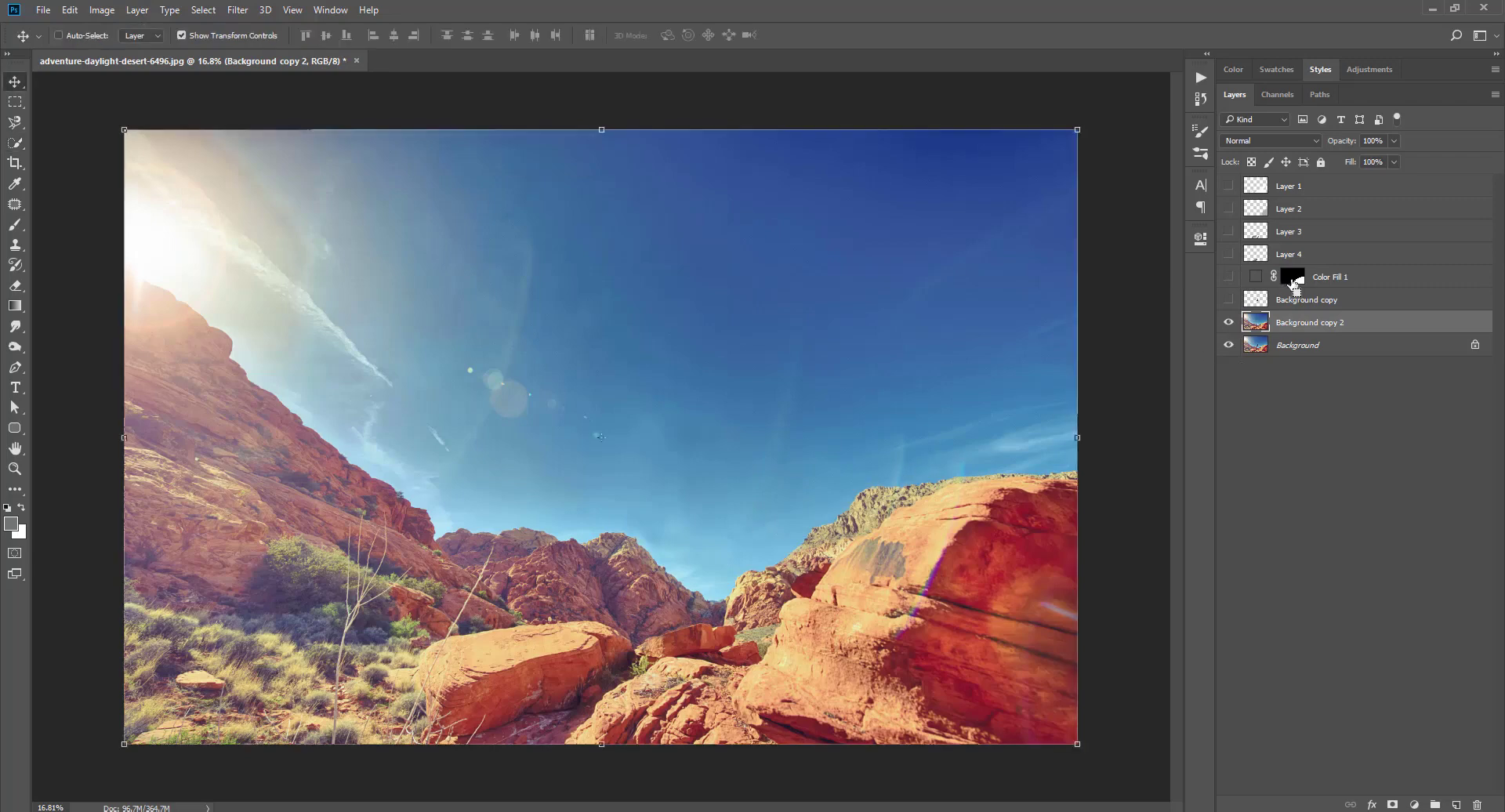
ctrl+click(1293, 282)
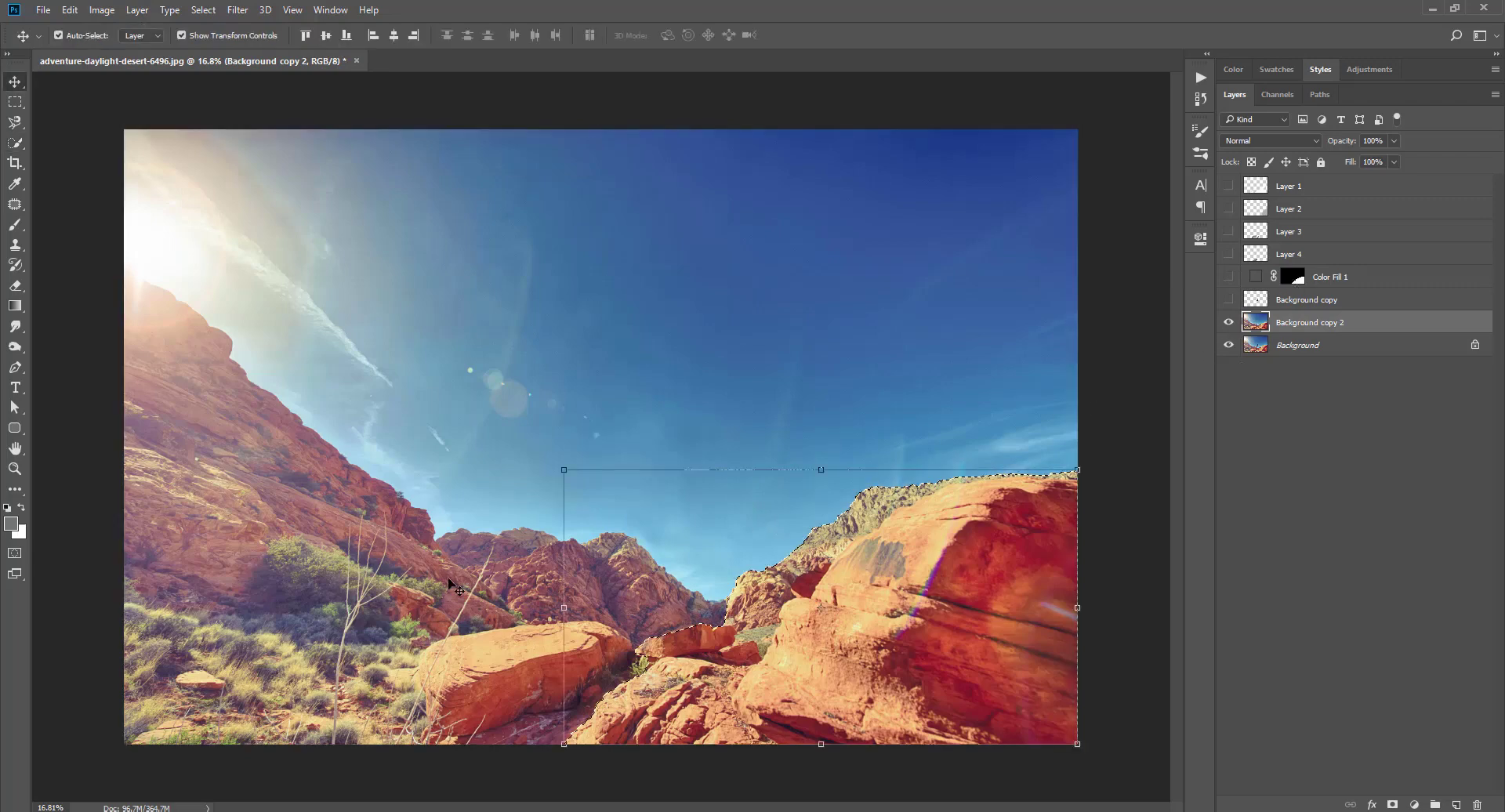
click(16, 144)
mouse_move(333, 680)
mouse_down()
mouse_move(108, 682)
mouse_move(141, 623)
mouse_up()
mouse_move(209, 667)
mouse_down()
mouse_move(274, 717)
mouse_move(604, 719)
mouse_up()
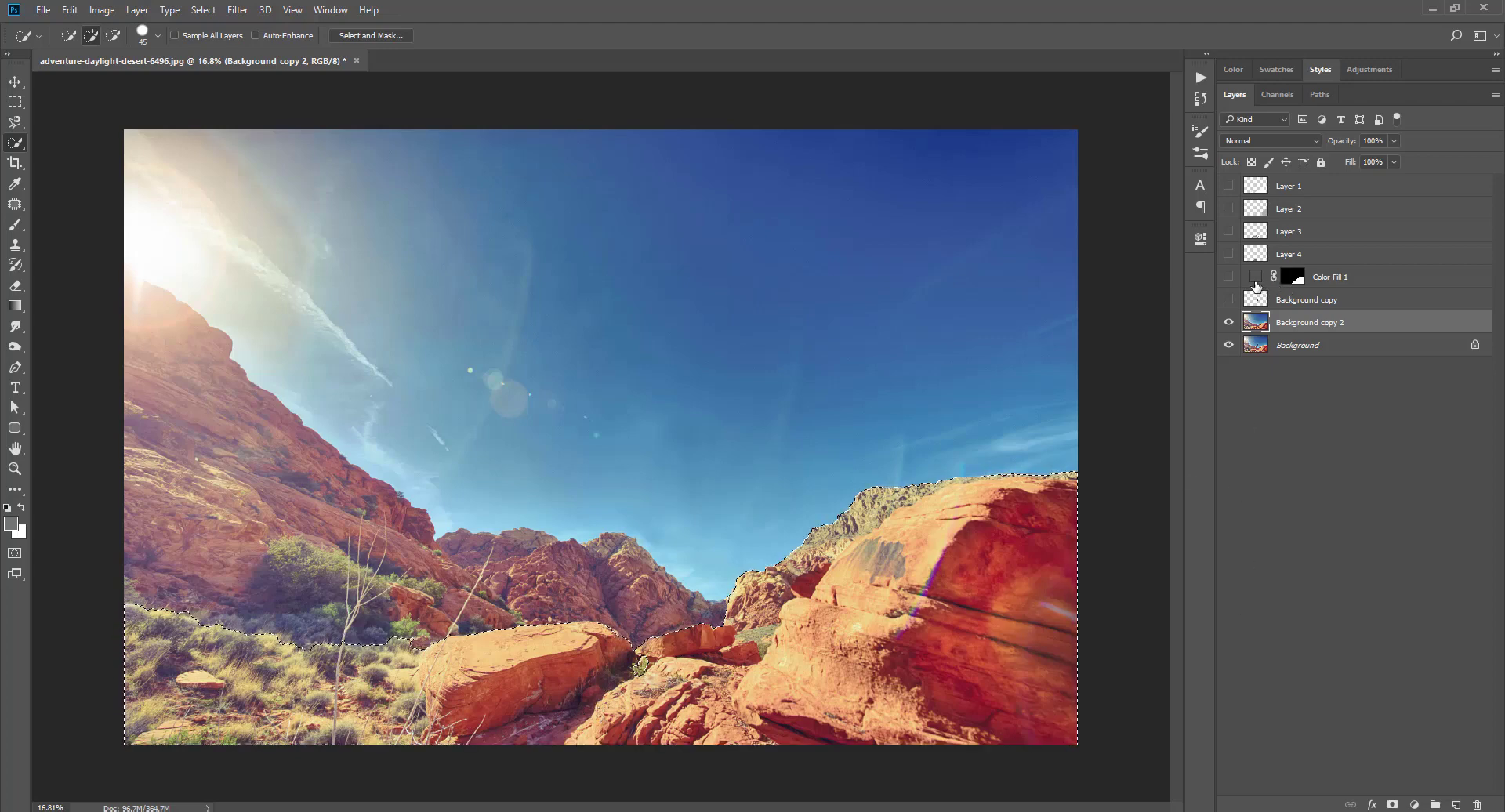
Replace Color Fill 1's mask with the extended selection and show Layers 1–4
click(1228, 276)
click(1291, 279)
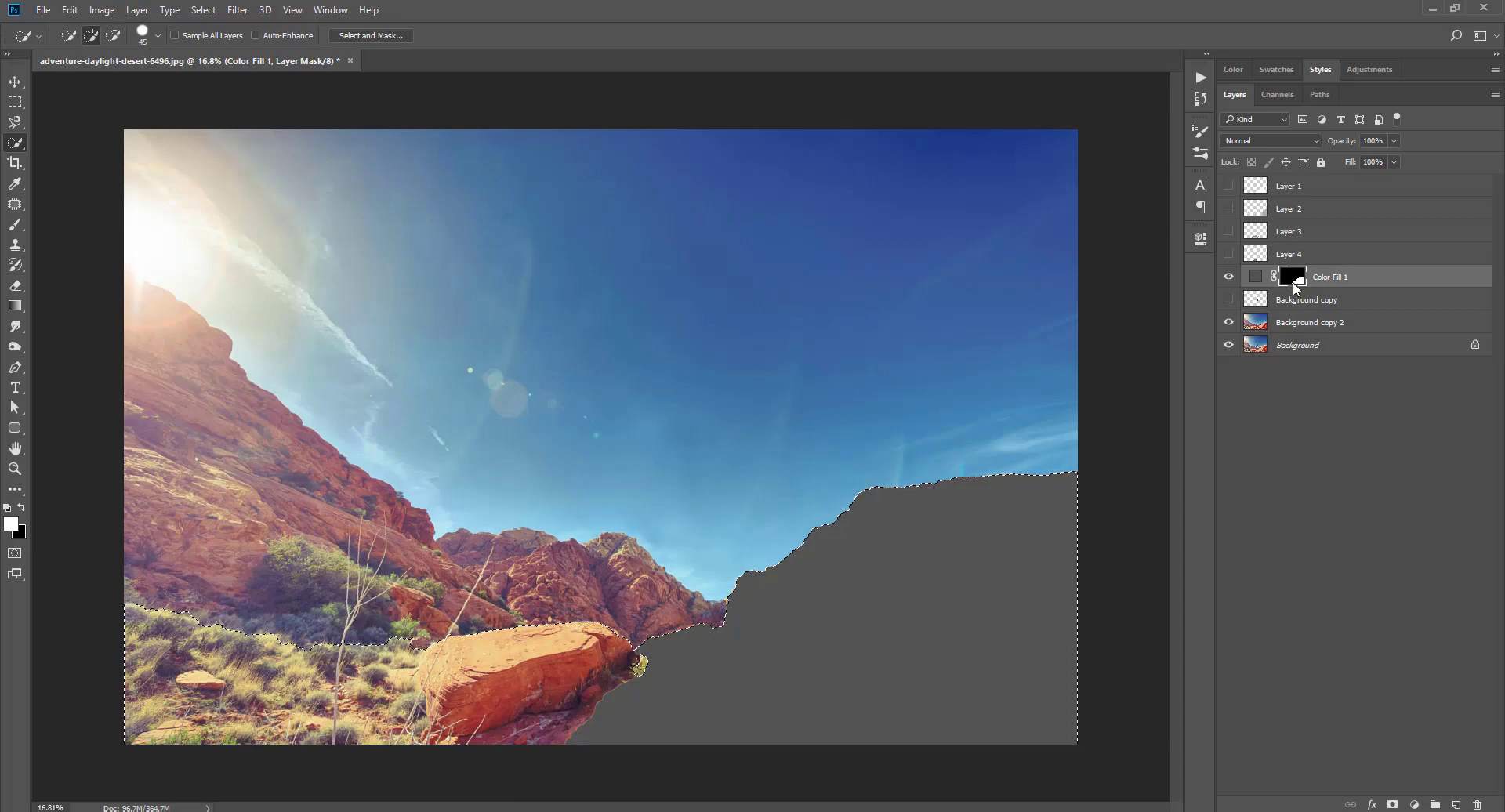
right_click(1291, 280)
click(1341, 313)
click(1392, 805)
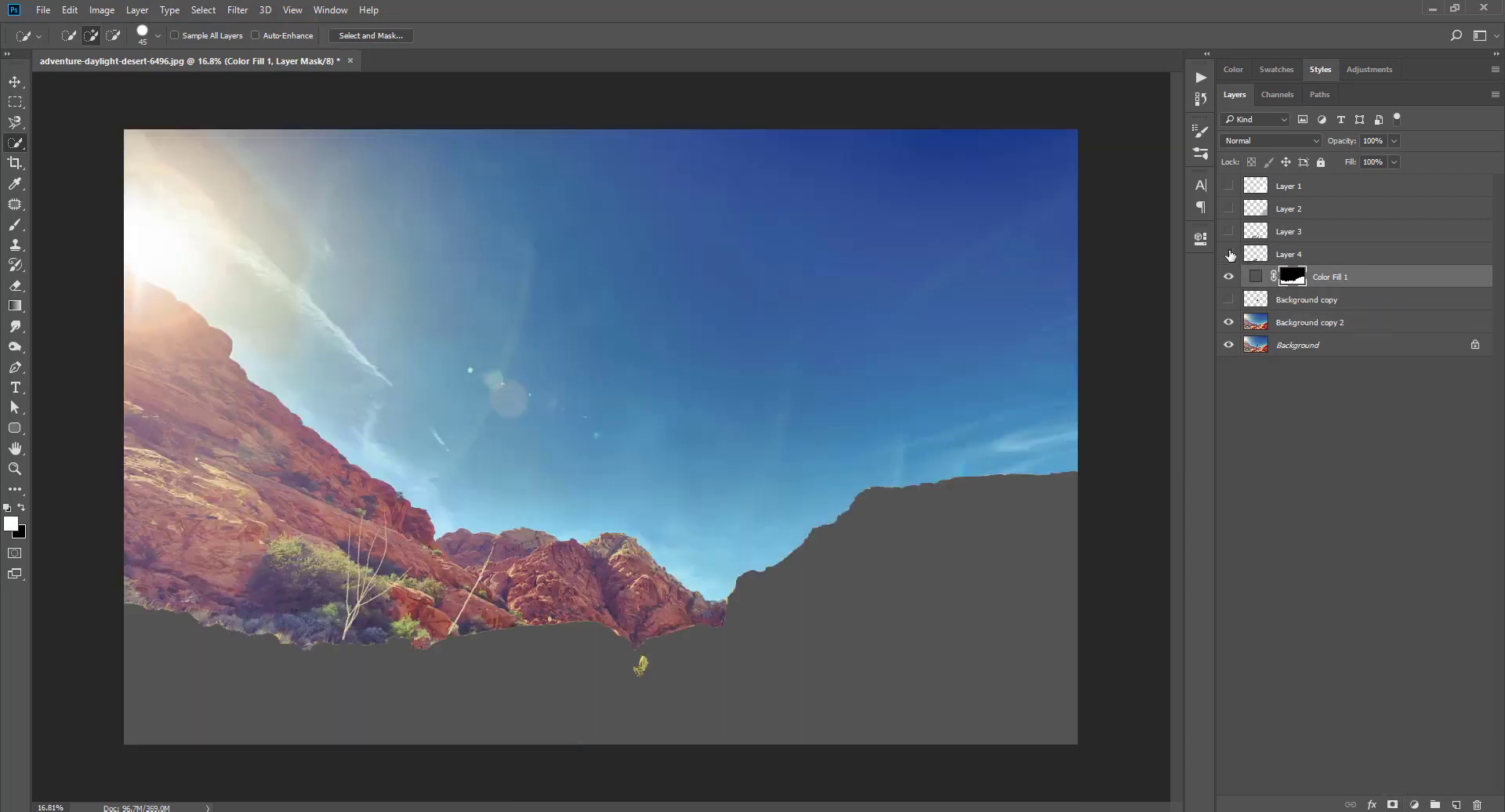
drag(1230, 255, 1228, 186)
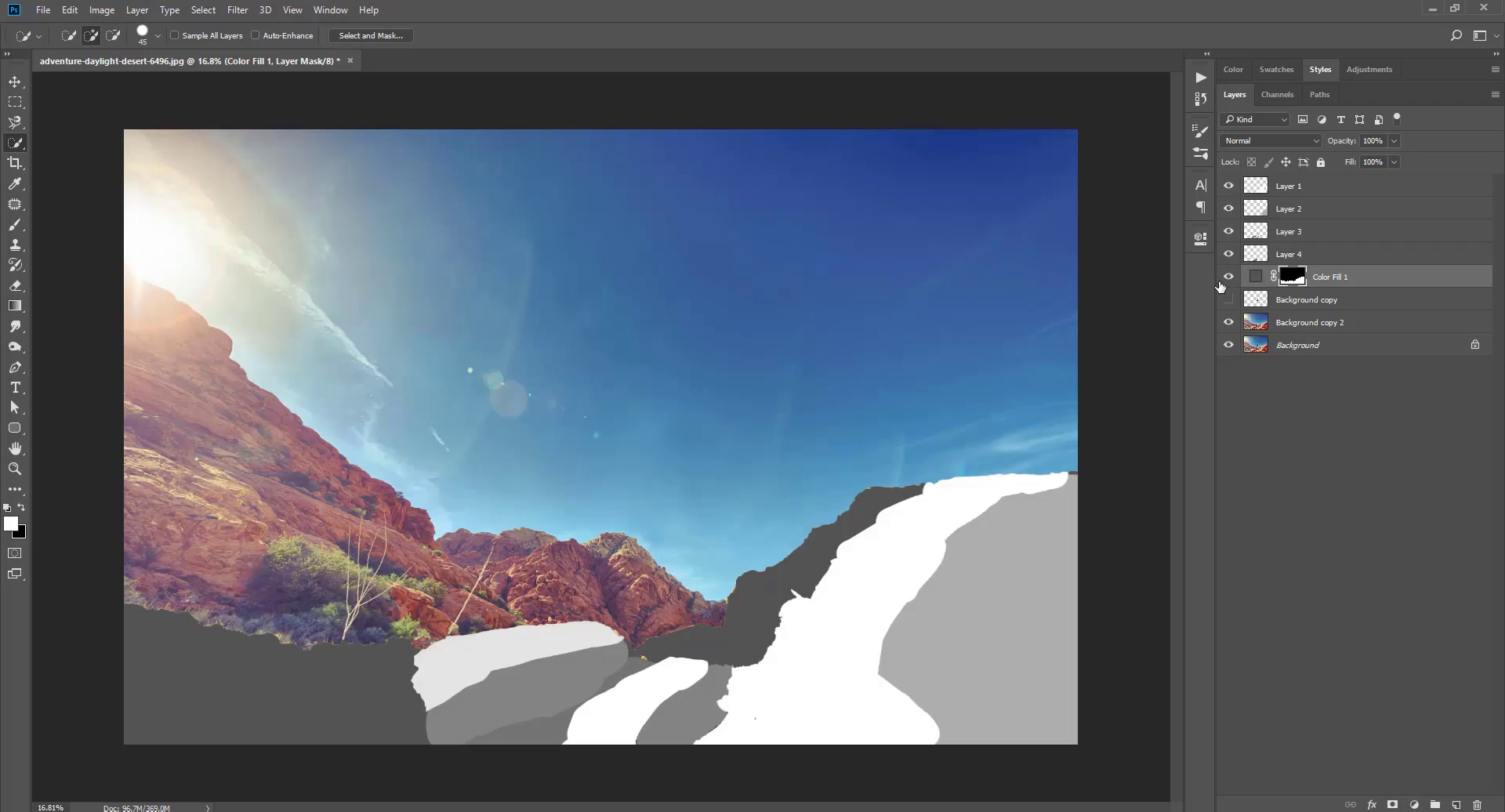
Quick Select the left cliff and distant ridge on the Background copy 2 photo
drag(1228, 267, 1228, 186)
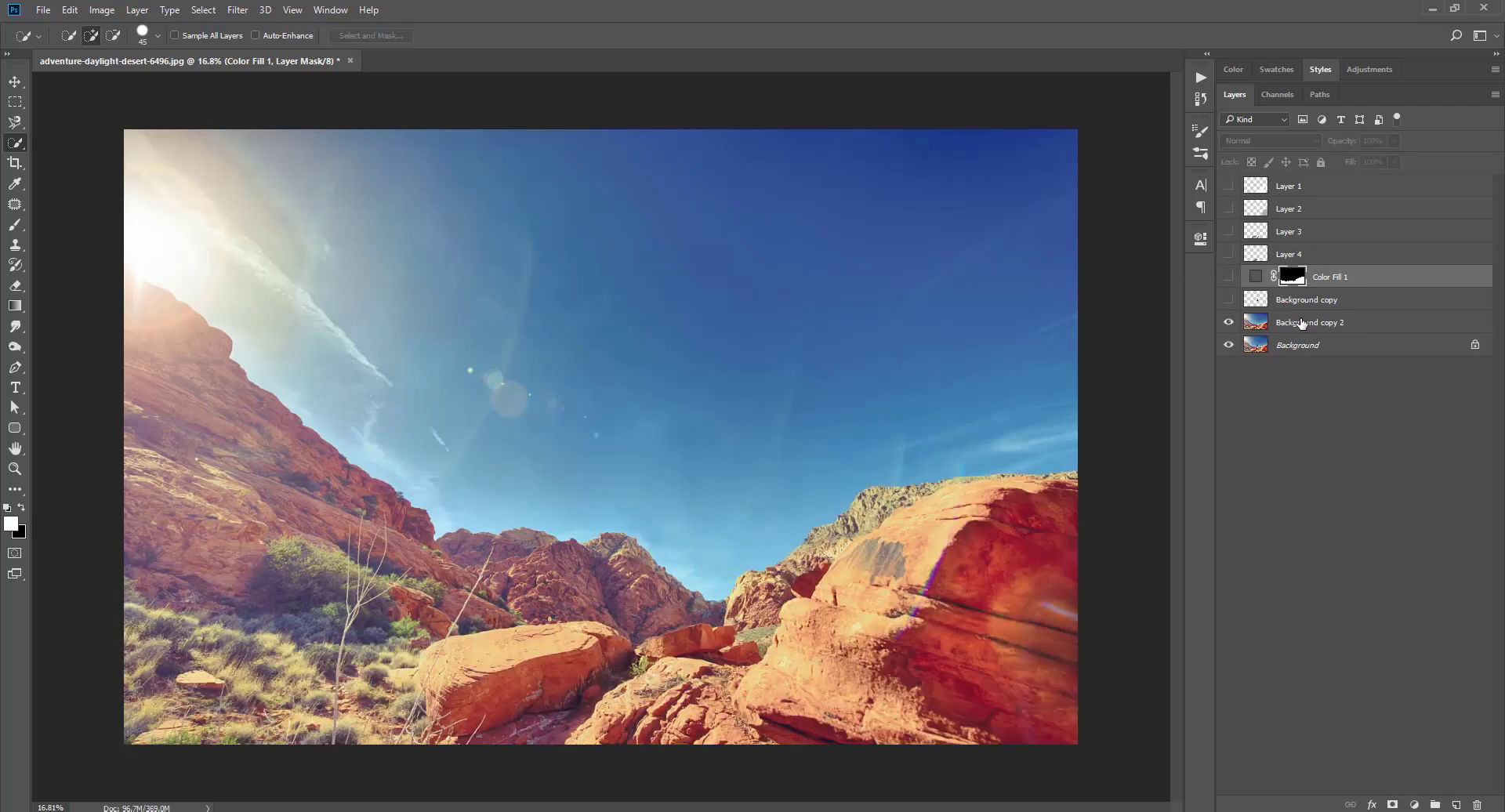
click(1302, 323)
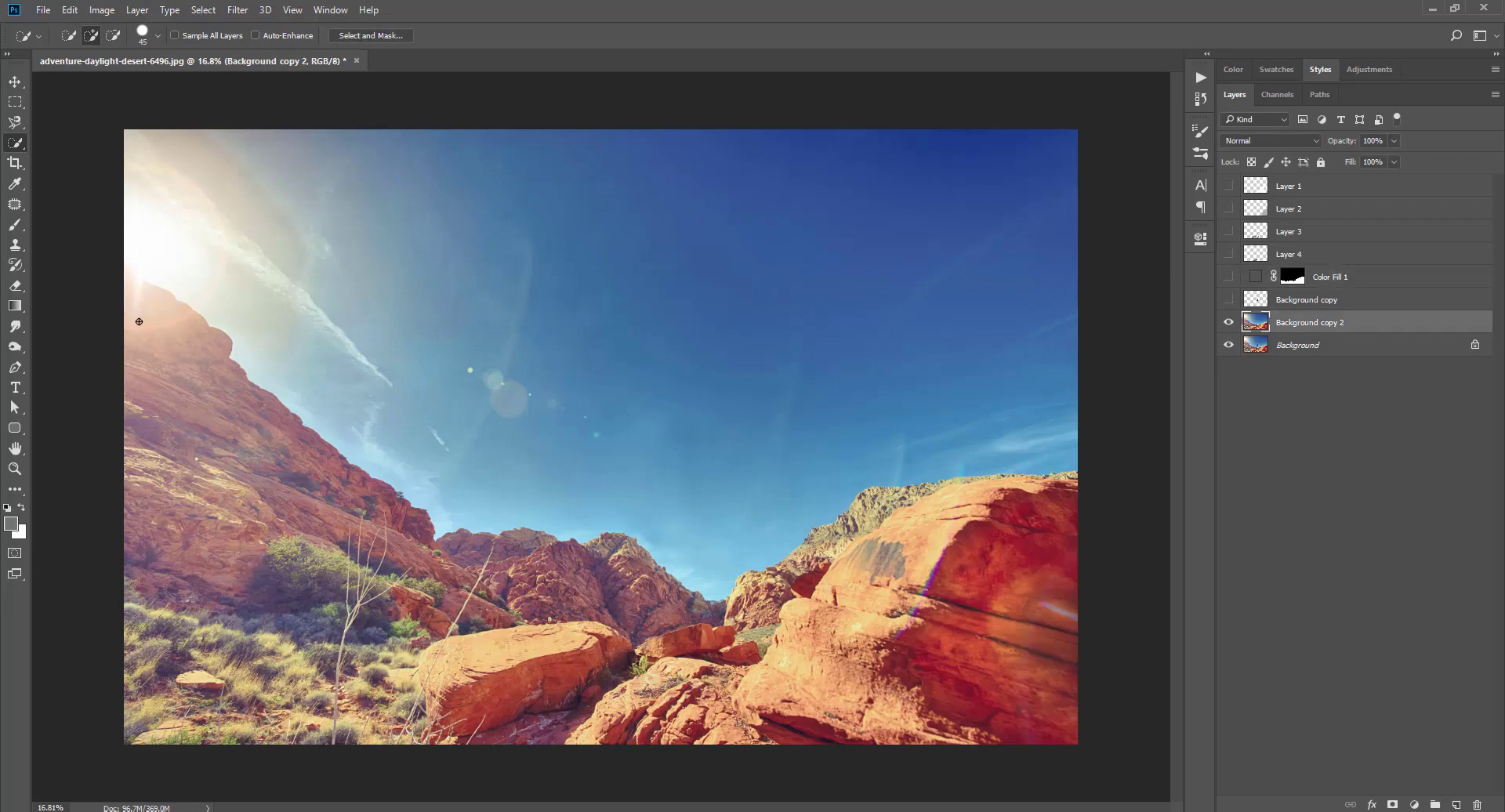
mouse_move(139, 322)
mouse_down()
mouse_move(312, 505)
mouse_move(400, 510)
mouse_move(489, 583)
mouse_move(705, 611)
mouse_move(471, 627)
mouse_move(270, 697)
mouse_move(188, 694)
mouse_move(456, 623)
mouse_up()
Show the depth shapes and fill the cliff selection with a dark grey 2b2b2b Solid Color layer
drag(1229, 249, 1228, 185)
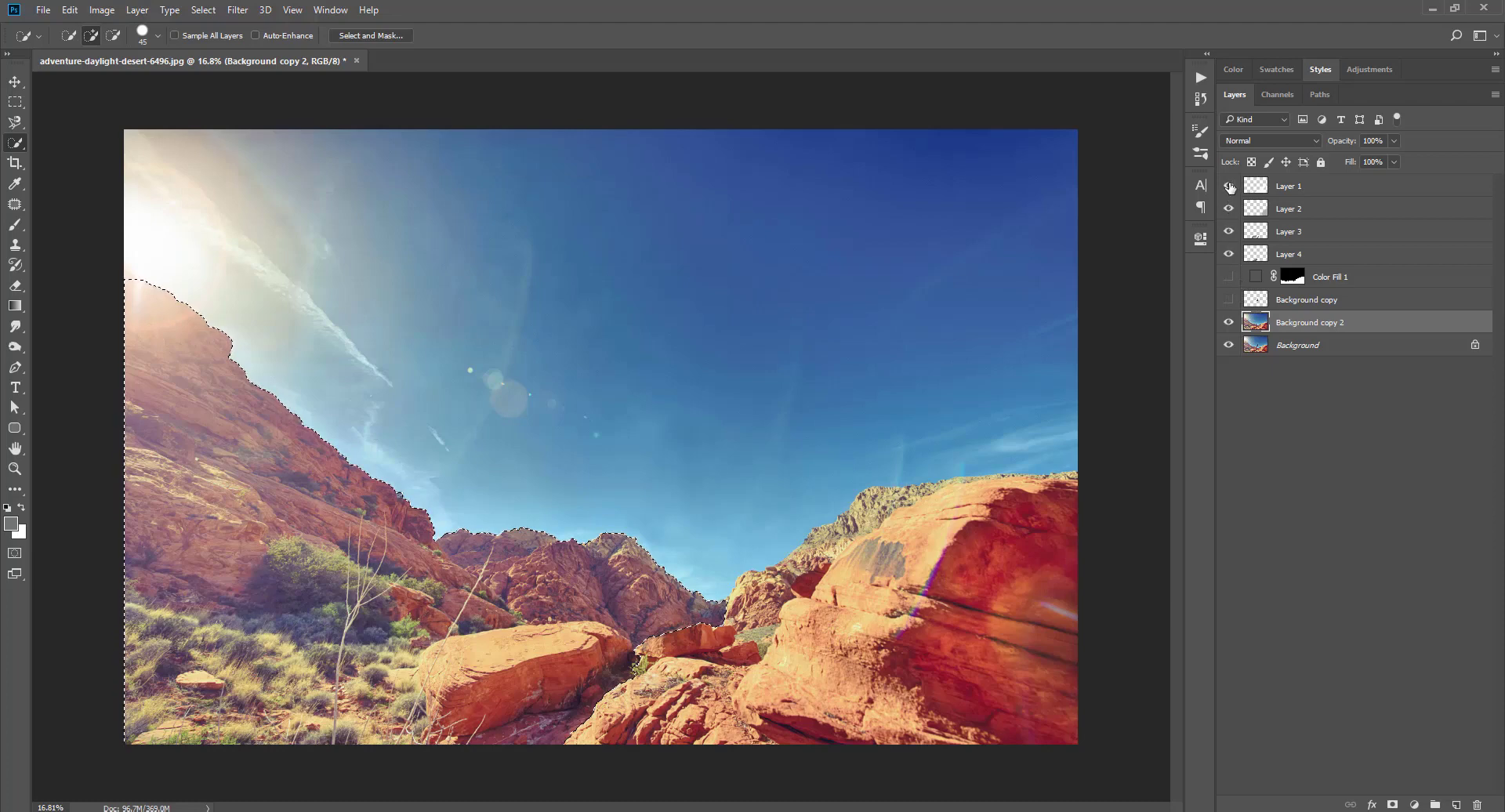
click(1228, 276)
click(1285, 300)
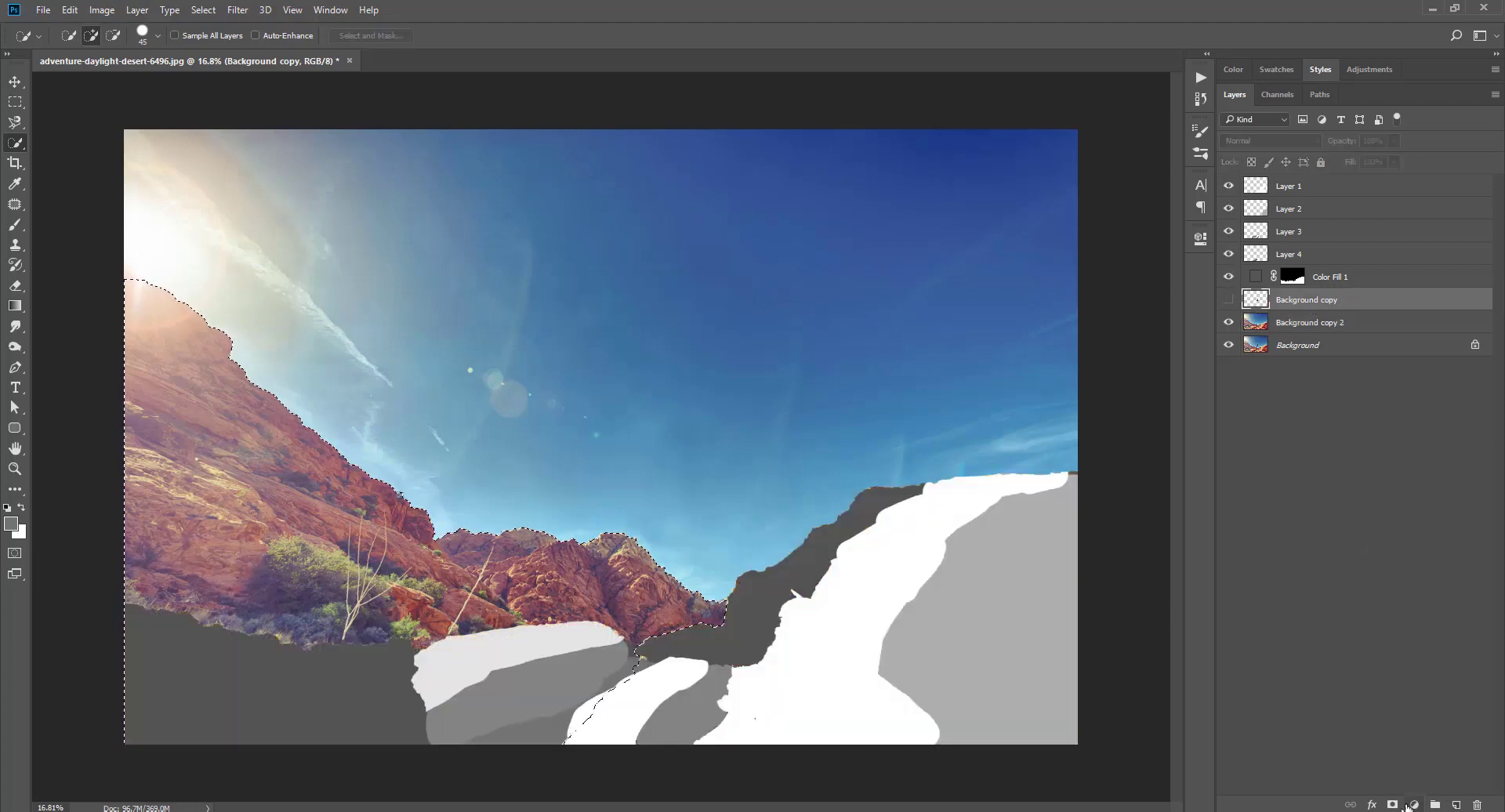
click(1414, 805)
click(1391, 470)
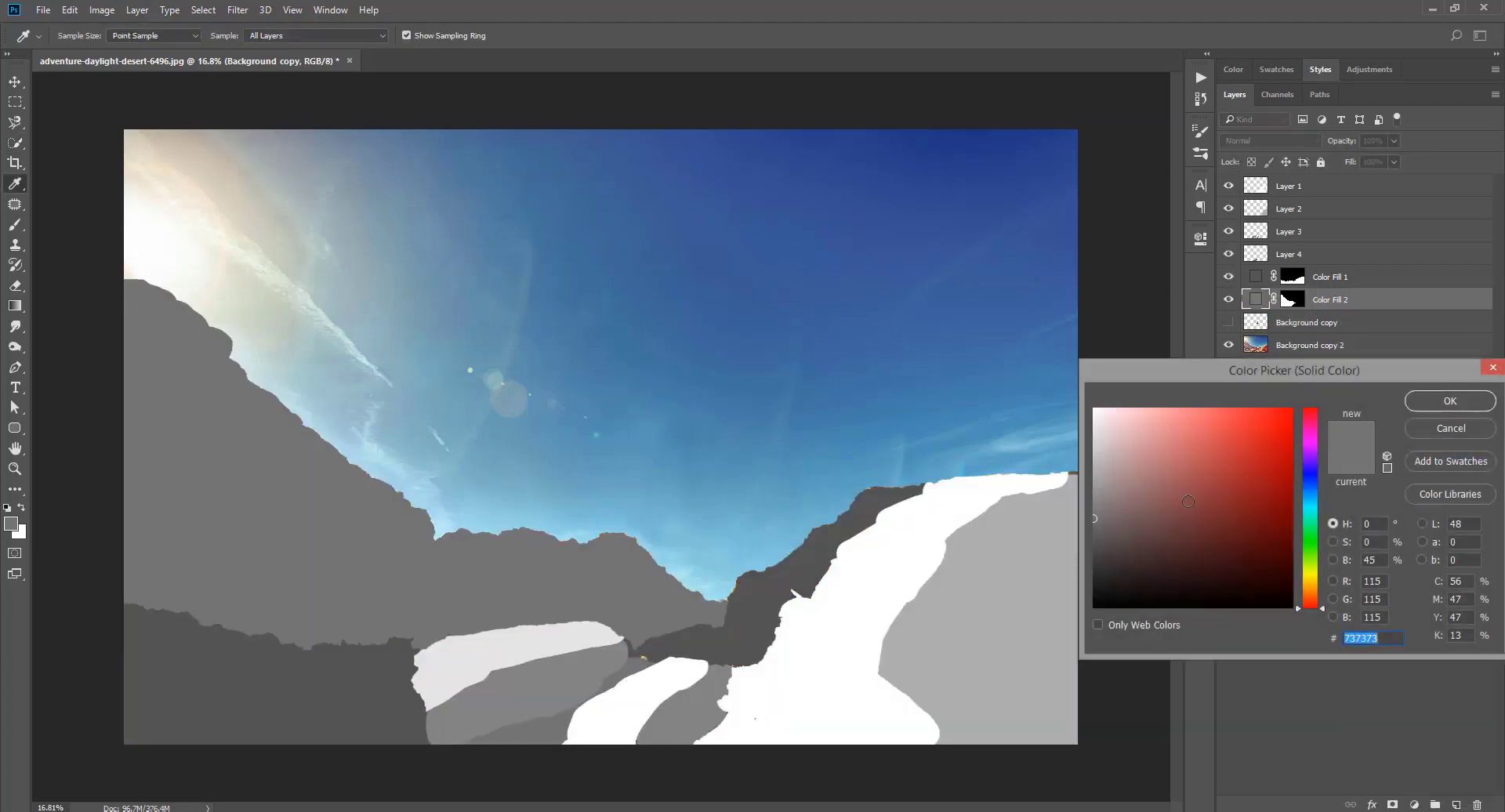
click(1092, 566)
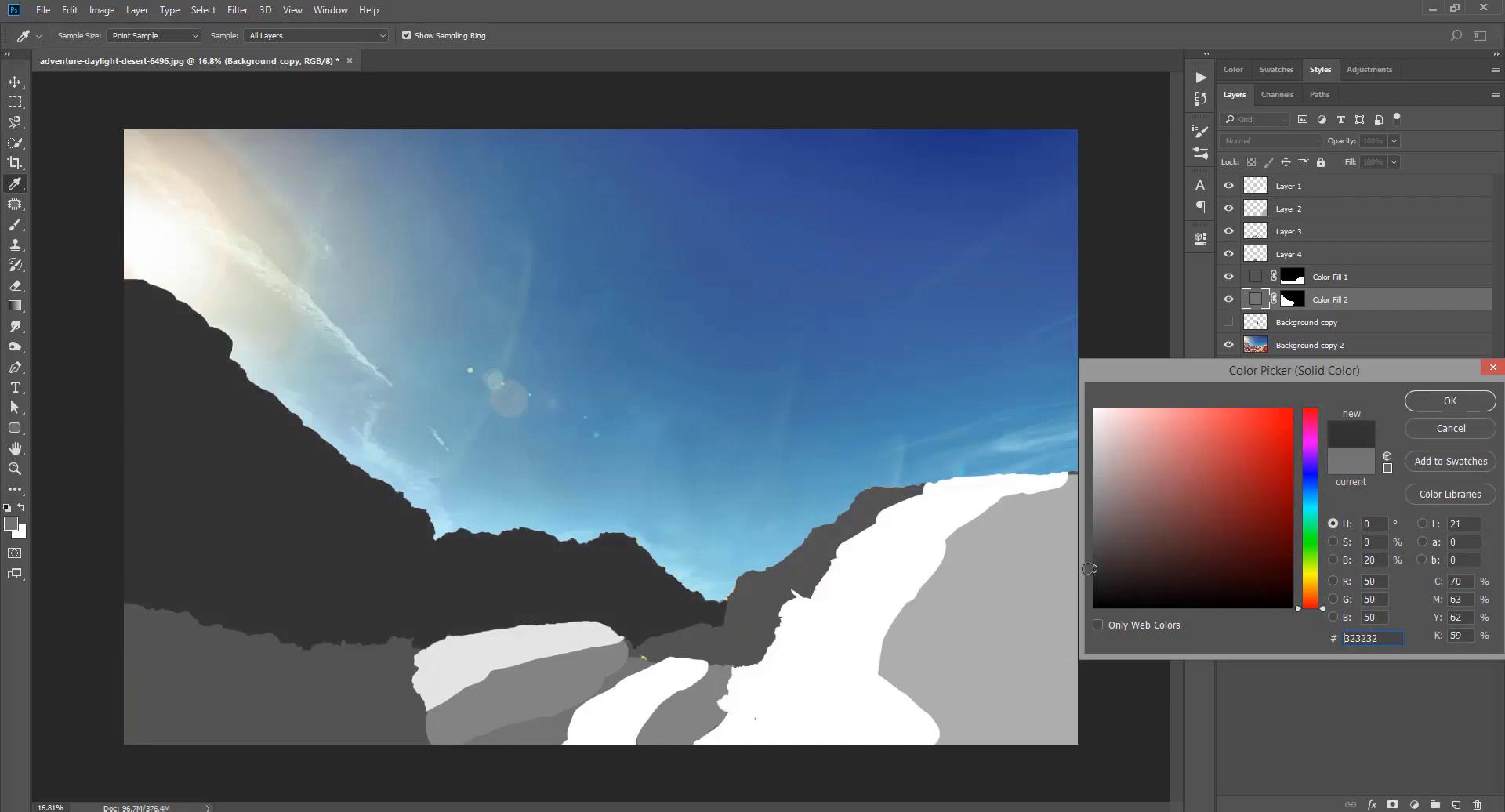
drag(1089, 568, 1082, 573)
click(1441, 401)
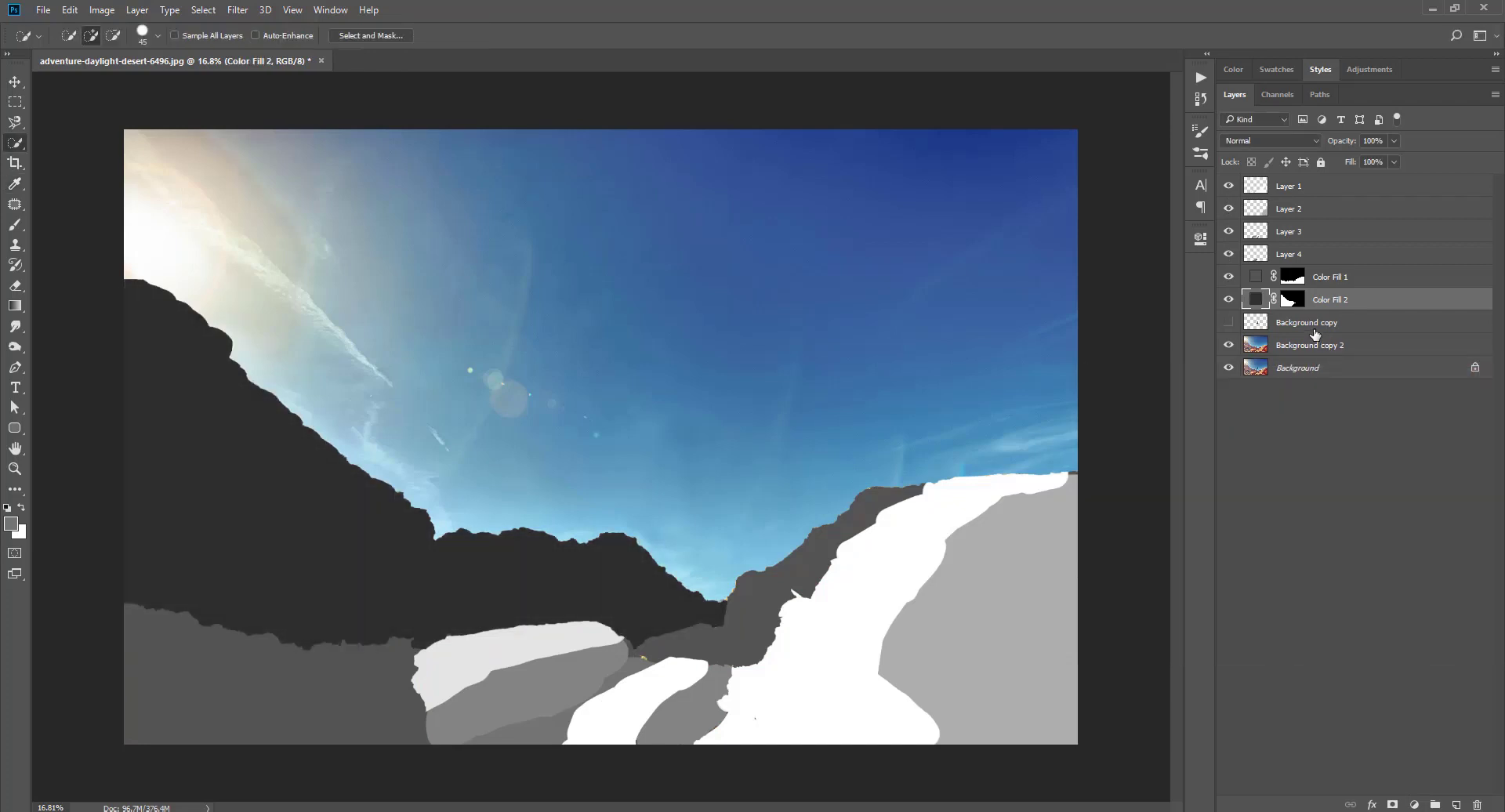
Add a black 000000 Solid Color layer for the sky and select all depth layers
click(1413, 804)
click(1421, 464)
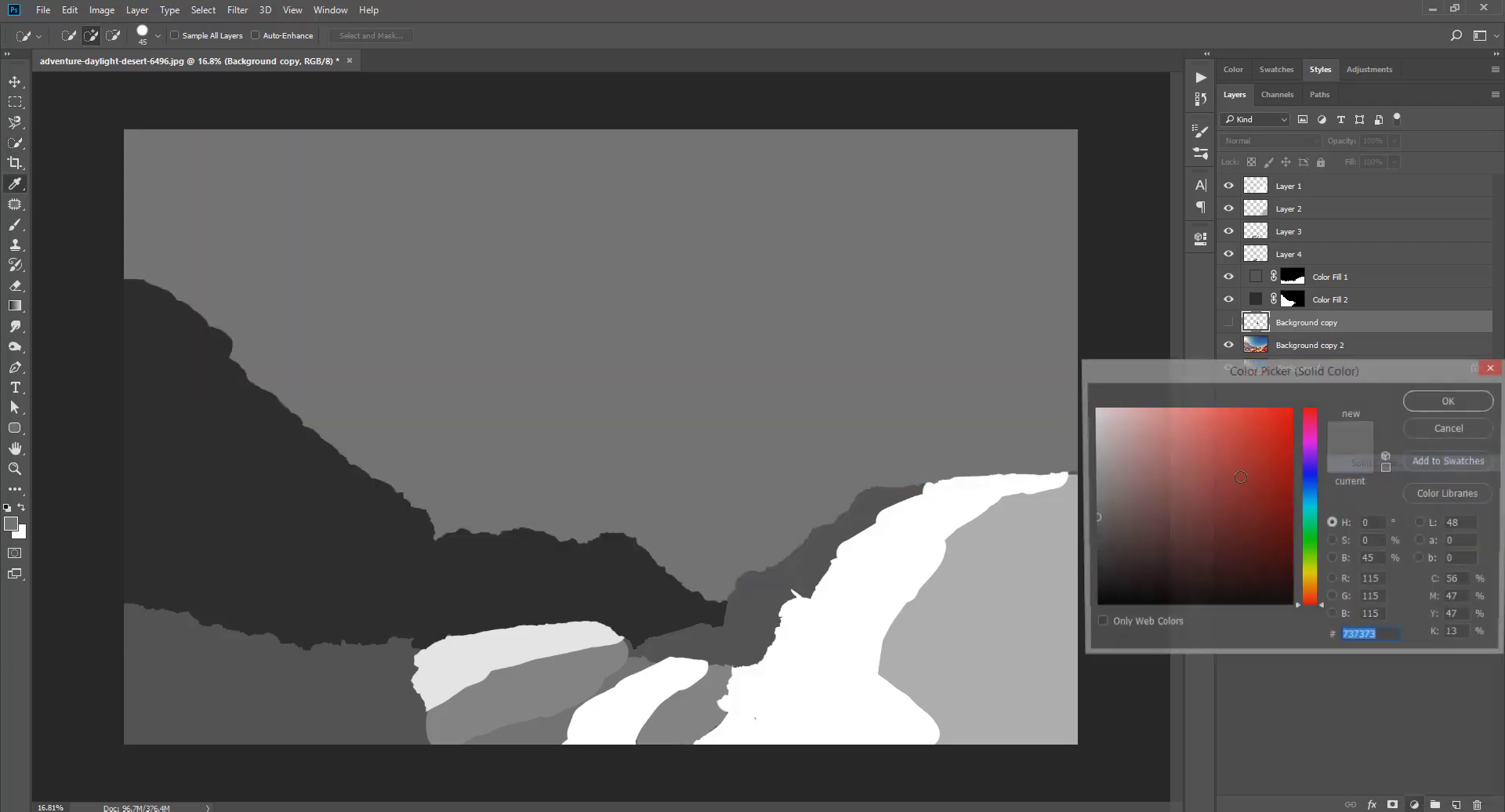
click(1095, 606)
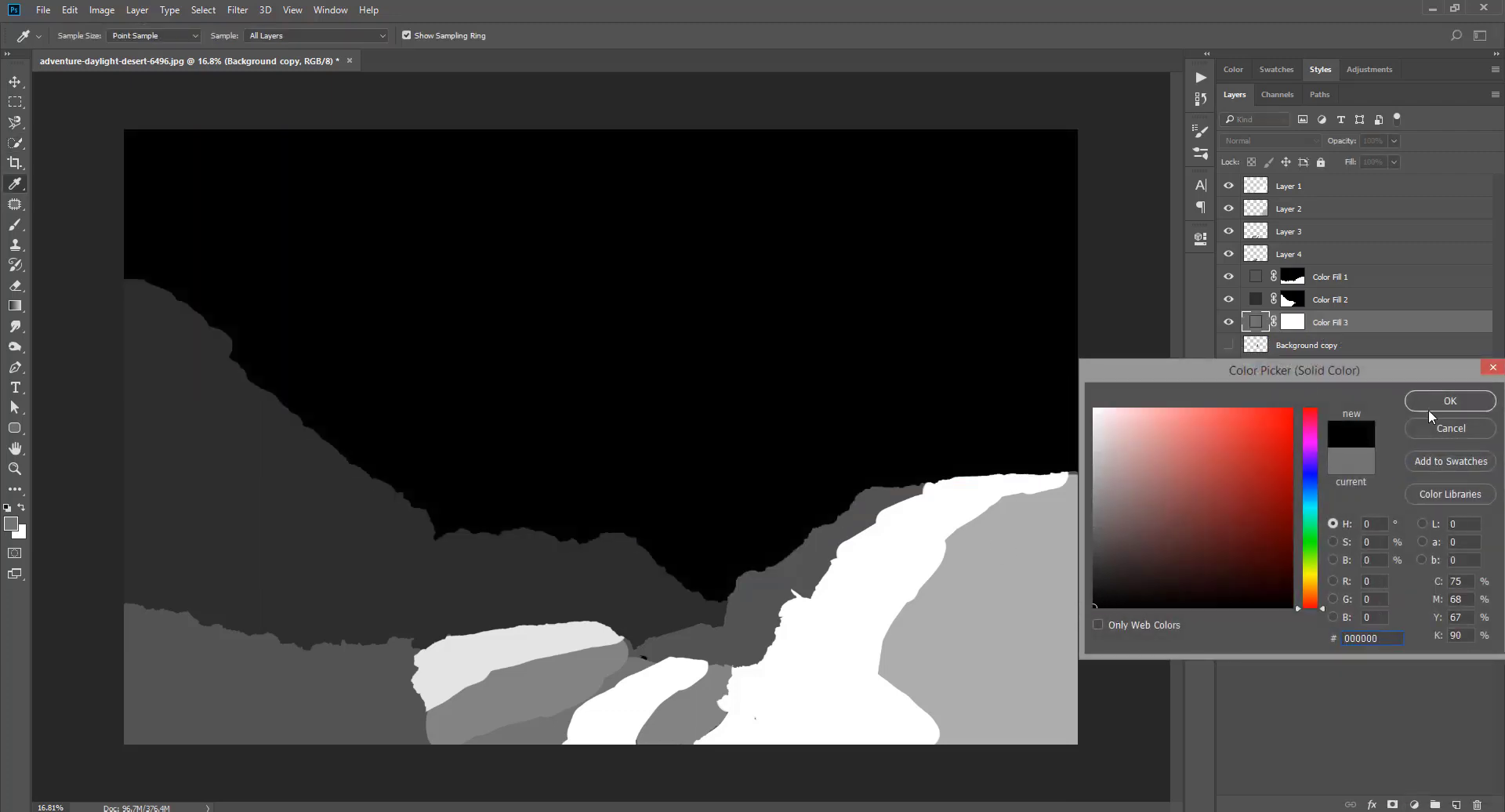
click(1450, 400)
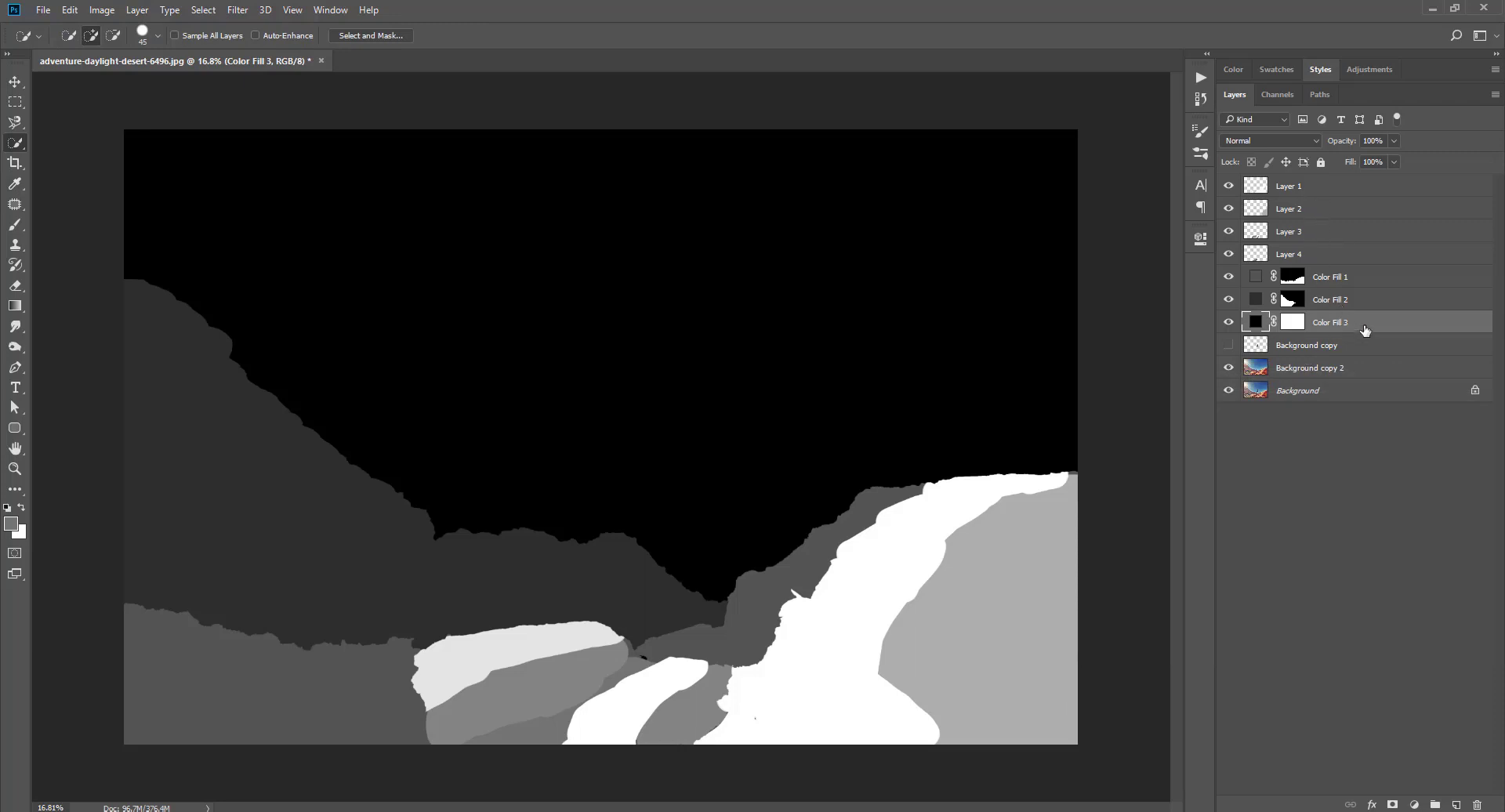
shift+click(1342, 195)
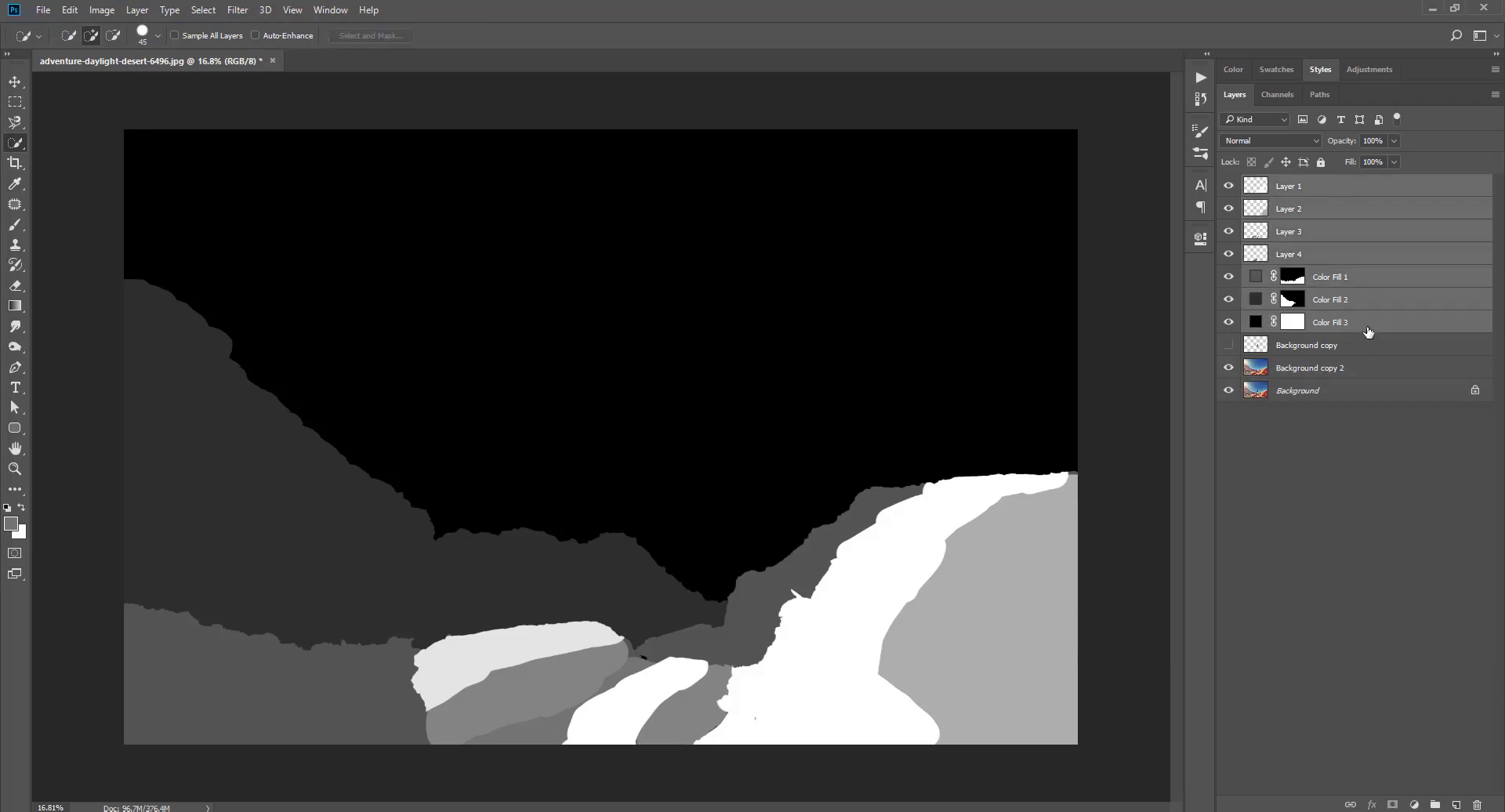
Group the depth layers, merge them into one layer, and rename it 'Depth Map'
drag(1367, 332, 1437, 804)
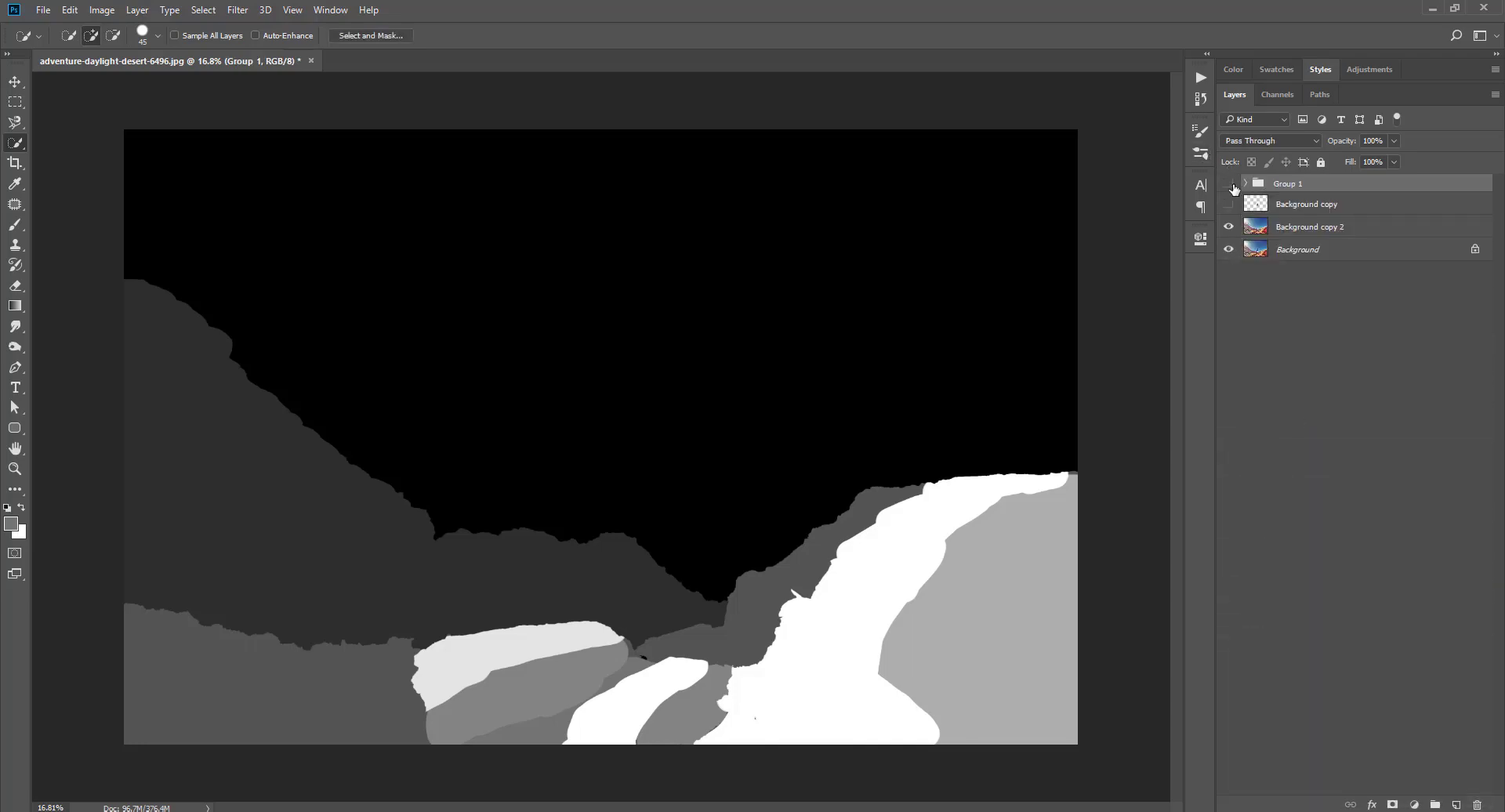
click(1229, 184)
click(1229, 185)
key(ctrl+e)
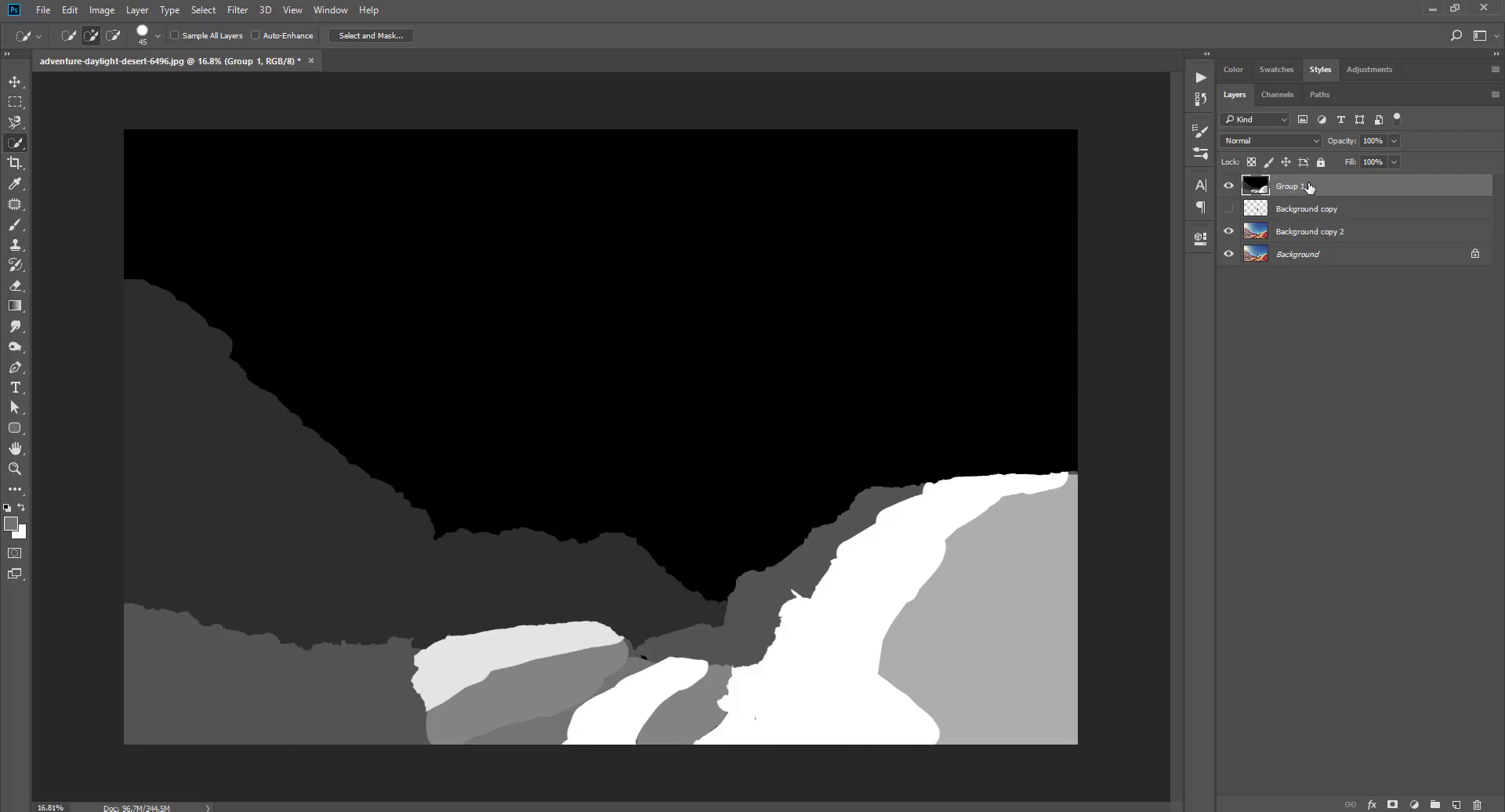
double_click(1294, 187)
text(Depth Map)
key(Return)
Compare the Depth Map against the photo, then open Save As with Ctrl+Shift+S
click(1228, 188)
click(1227, 188)
click(1228, 188)
click(1228, 208)
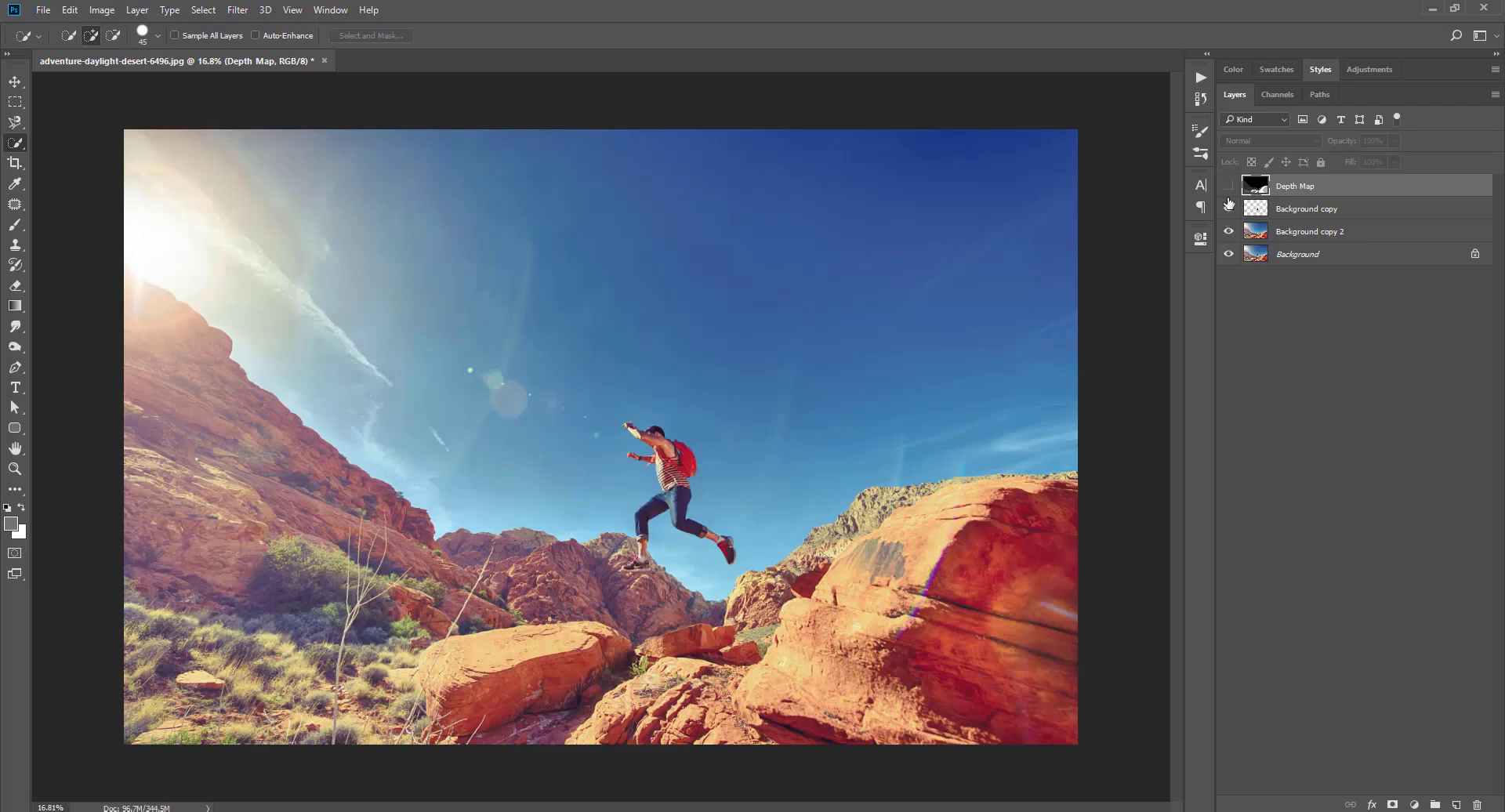
click(1228, 189)
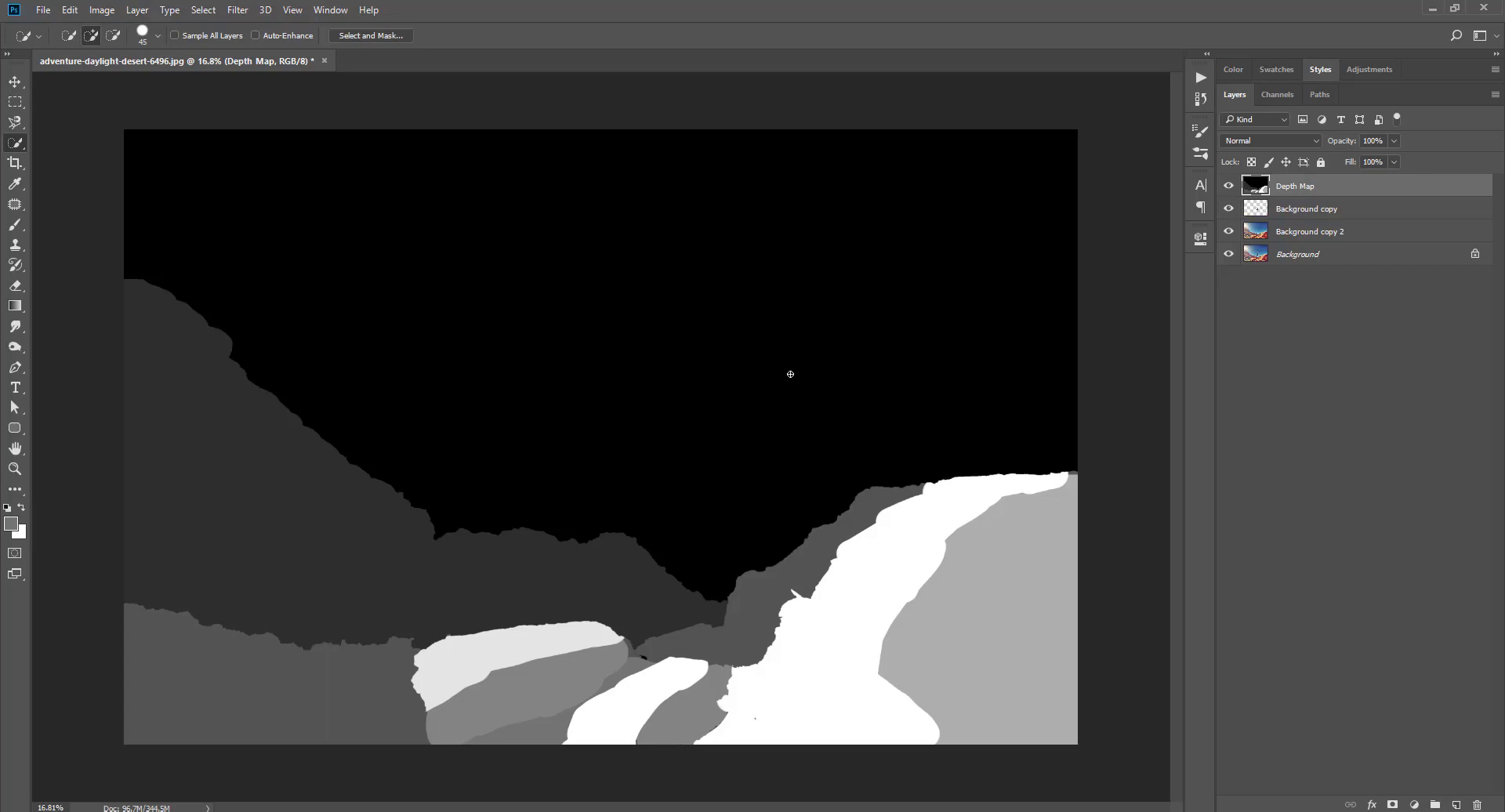
key(ctrl+shift+s)
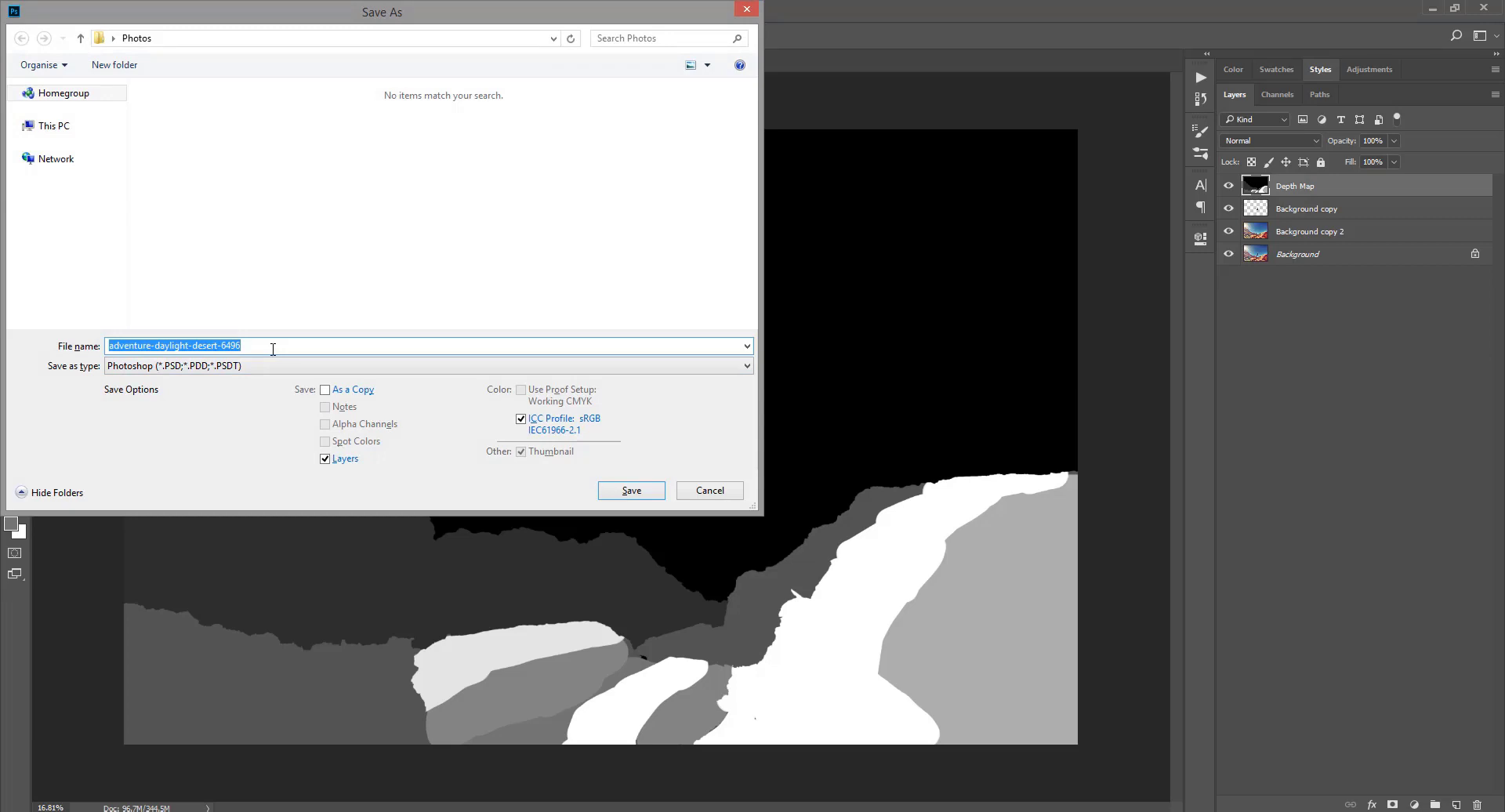
Save the document as the layered PSD '3D Files'
text(My)
key(BackSpace)
key(BackSpace)
text(3D )
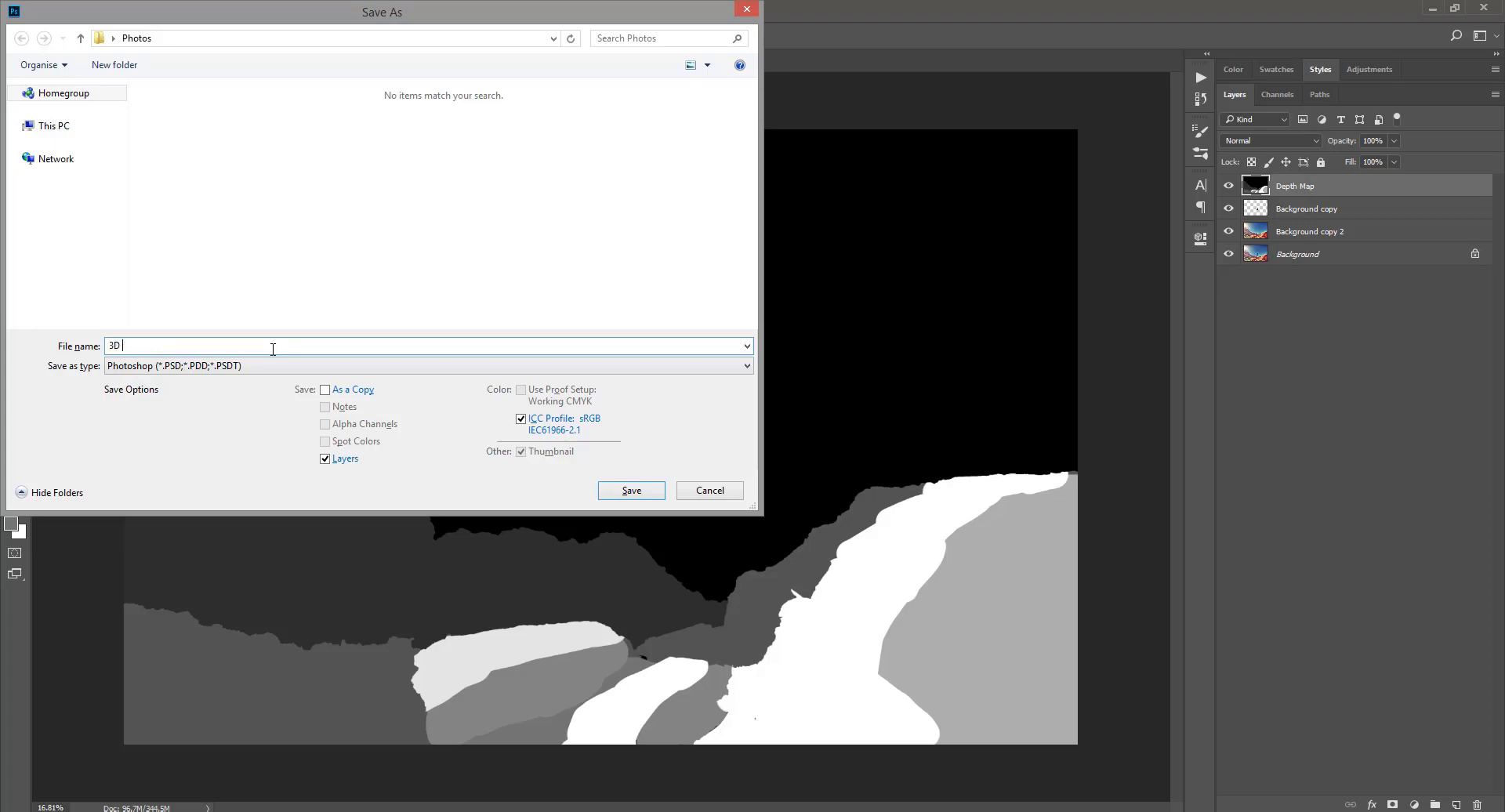
text(Files)
click(627, 491)
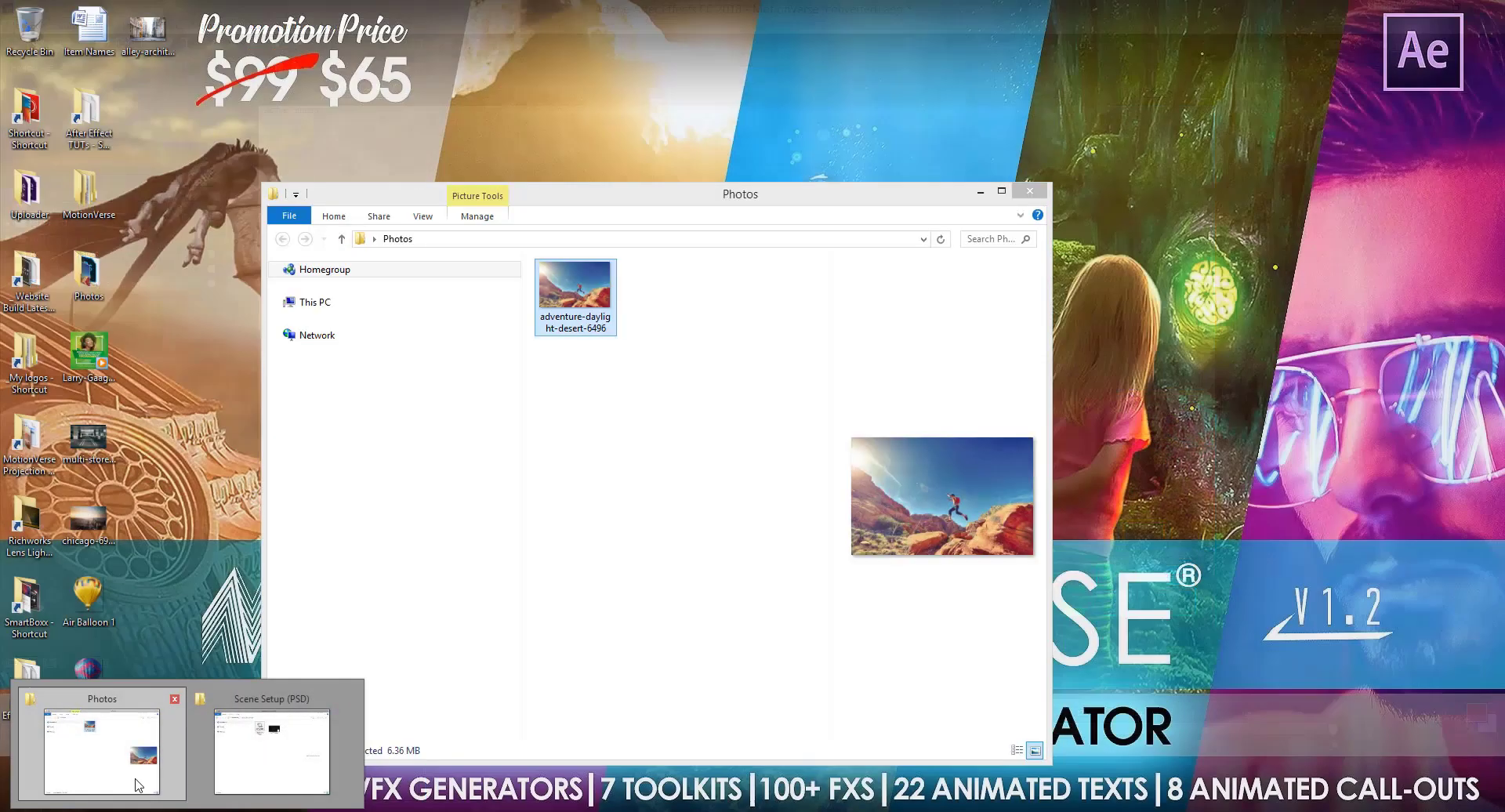
Drag 3D Files.psd from the Photos folder into Your Files and import it as a Composition
click(102, 744)
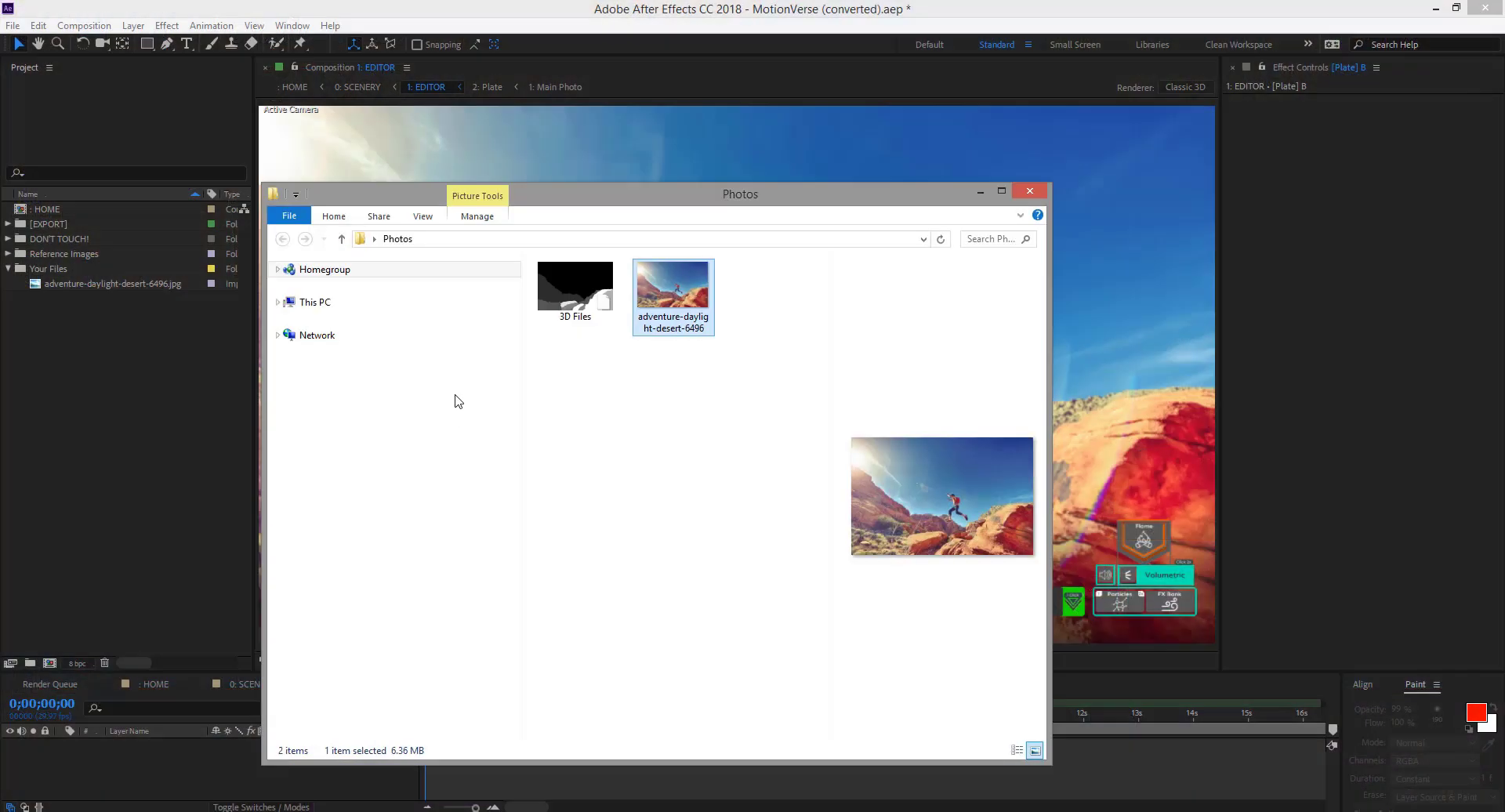
click(573, 317)
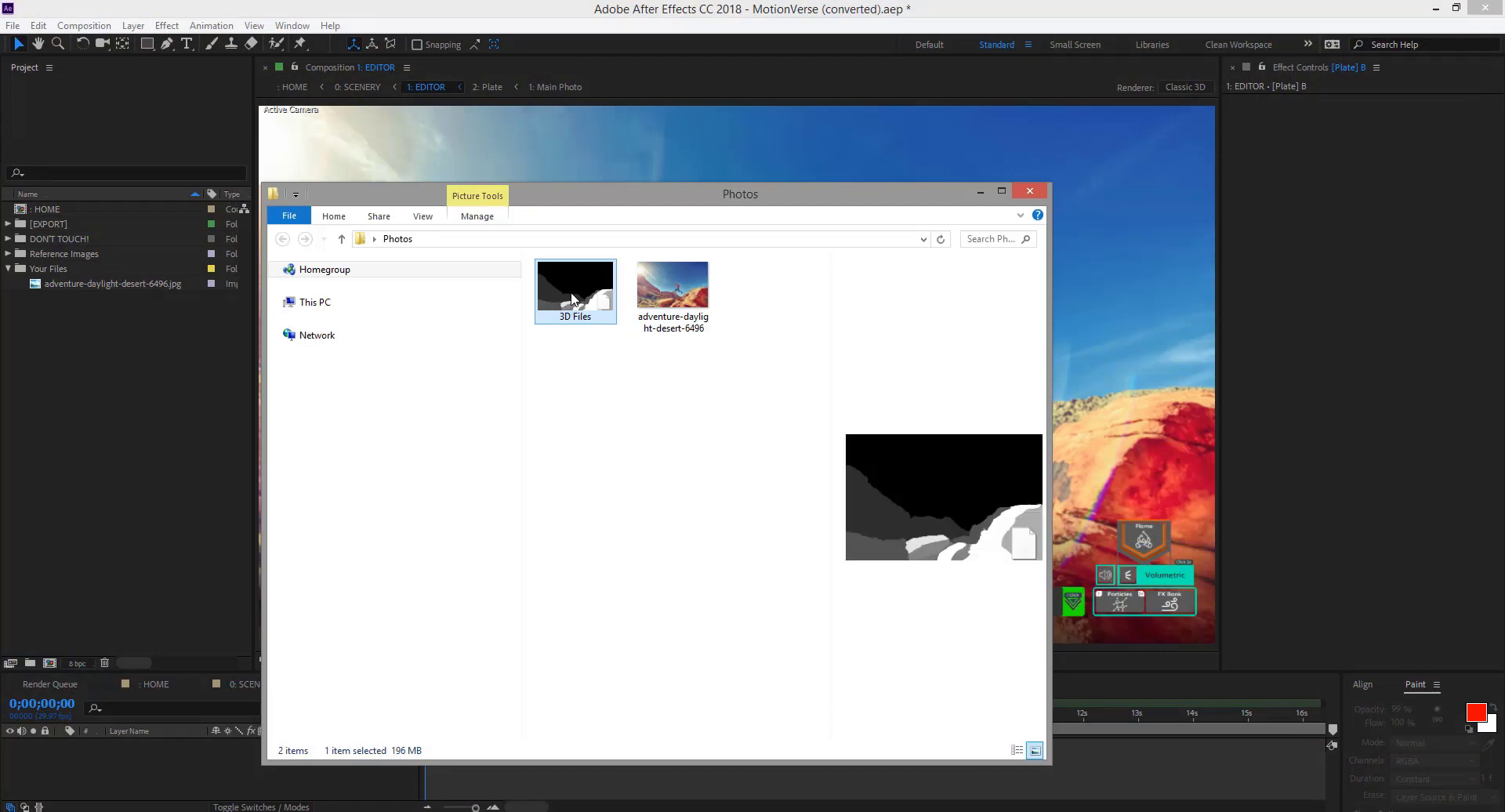
drag(565, 314, 113, 268)
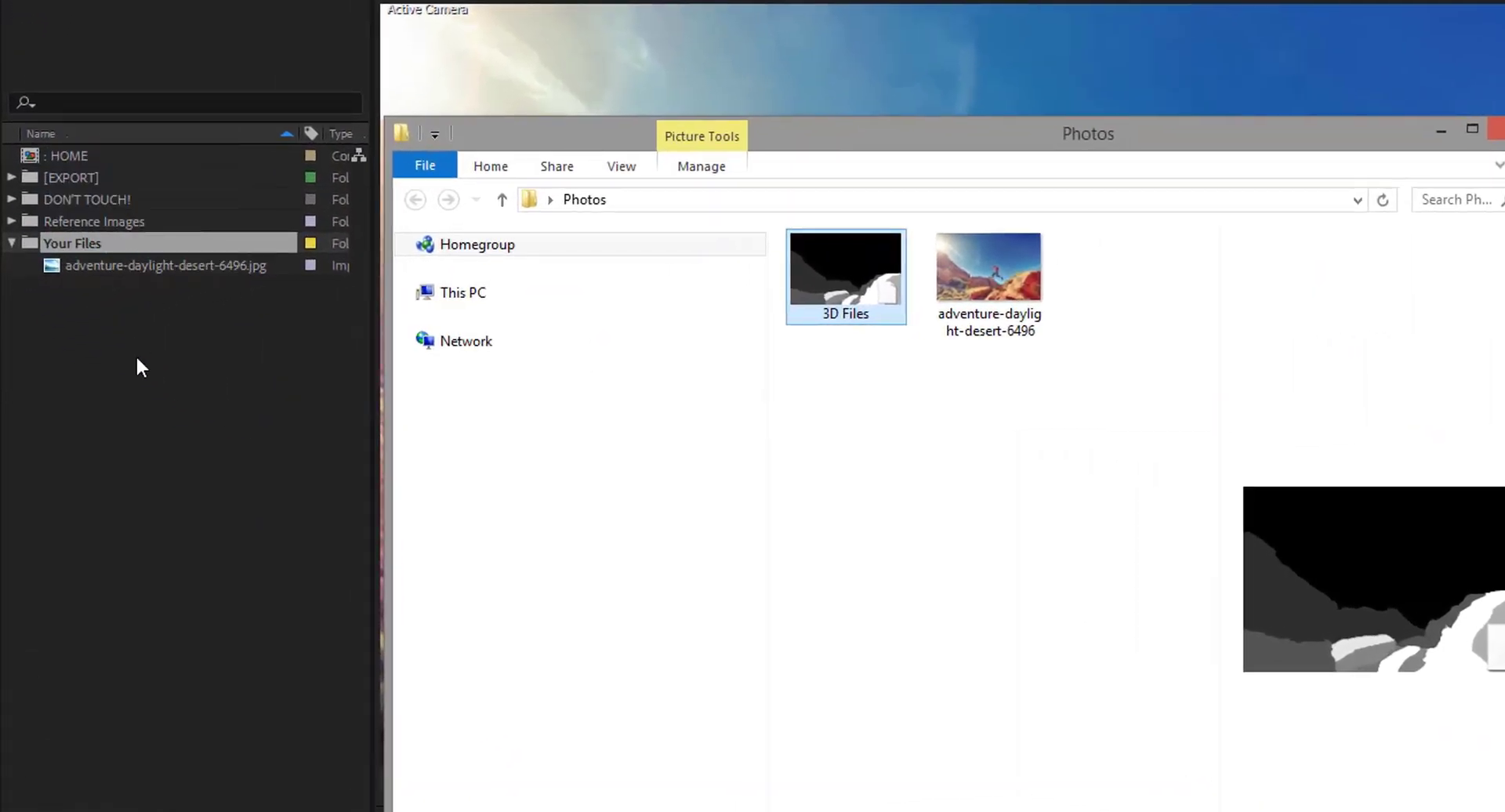
click(1440, 131)
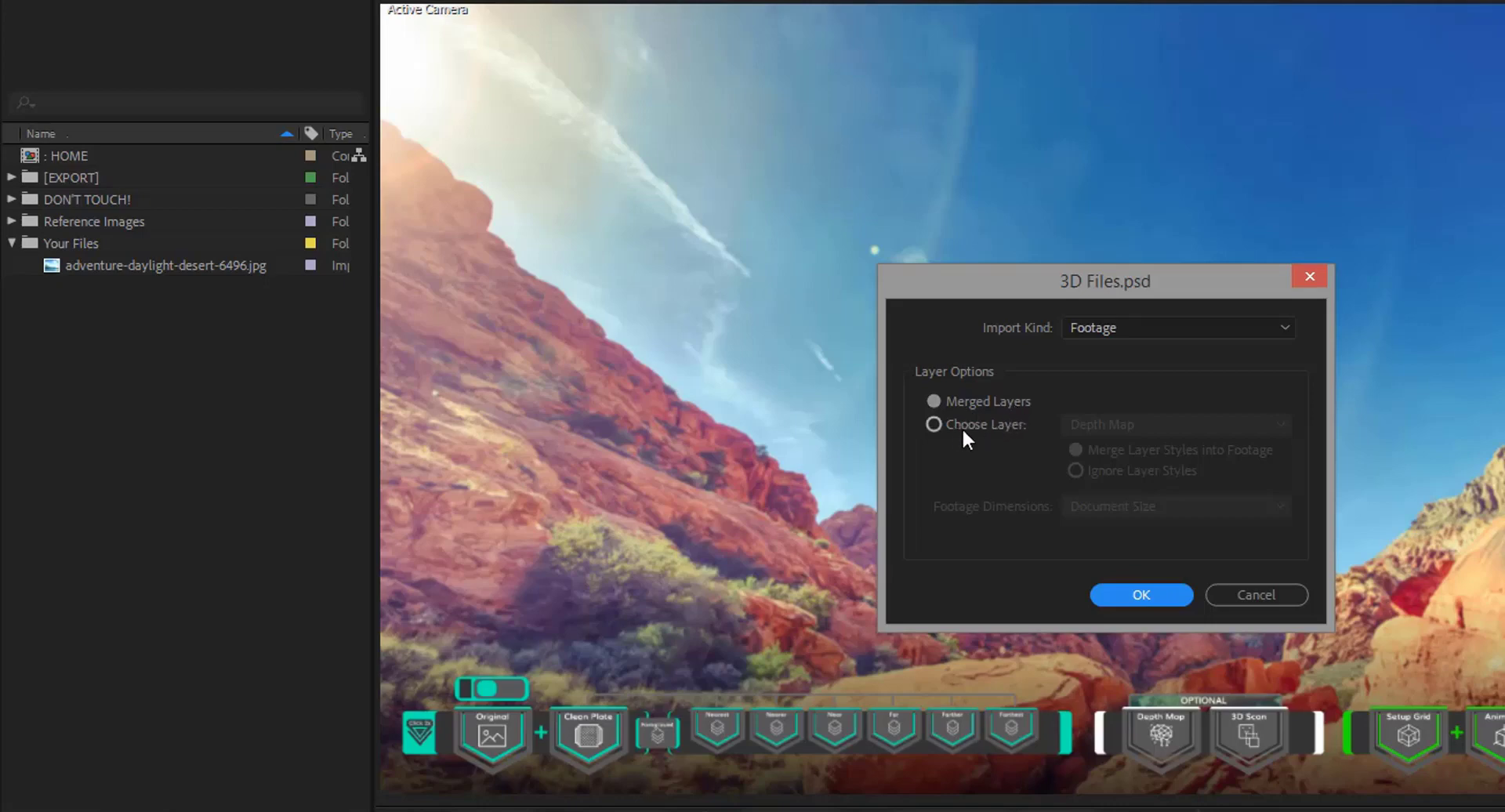
click(1175, 337)
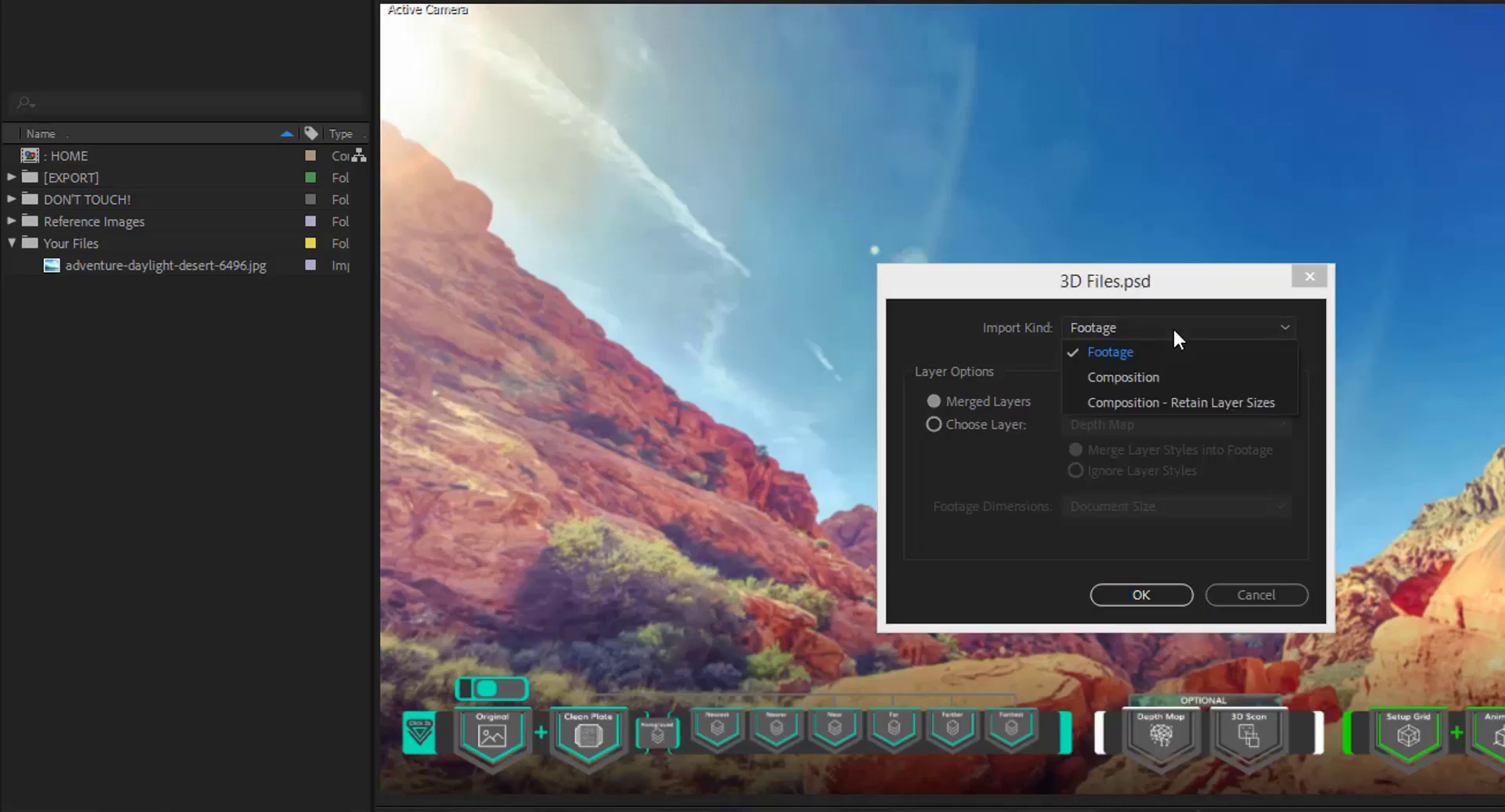
click(1144, 381)
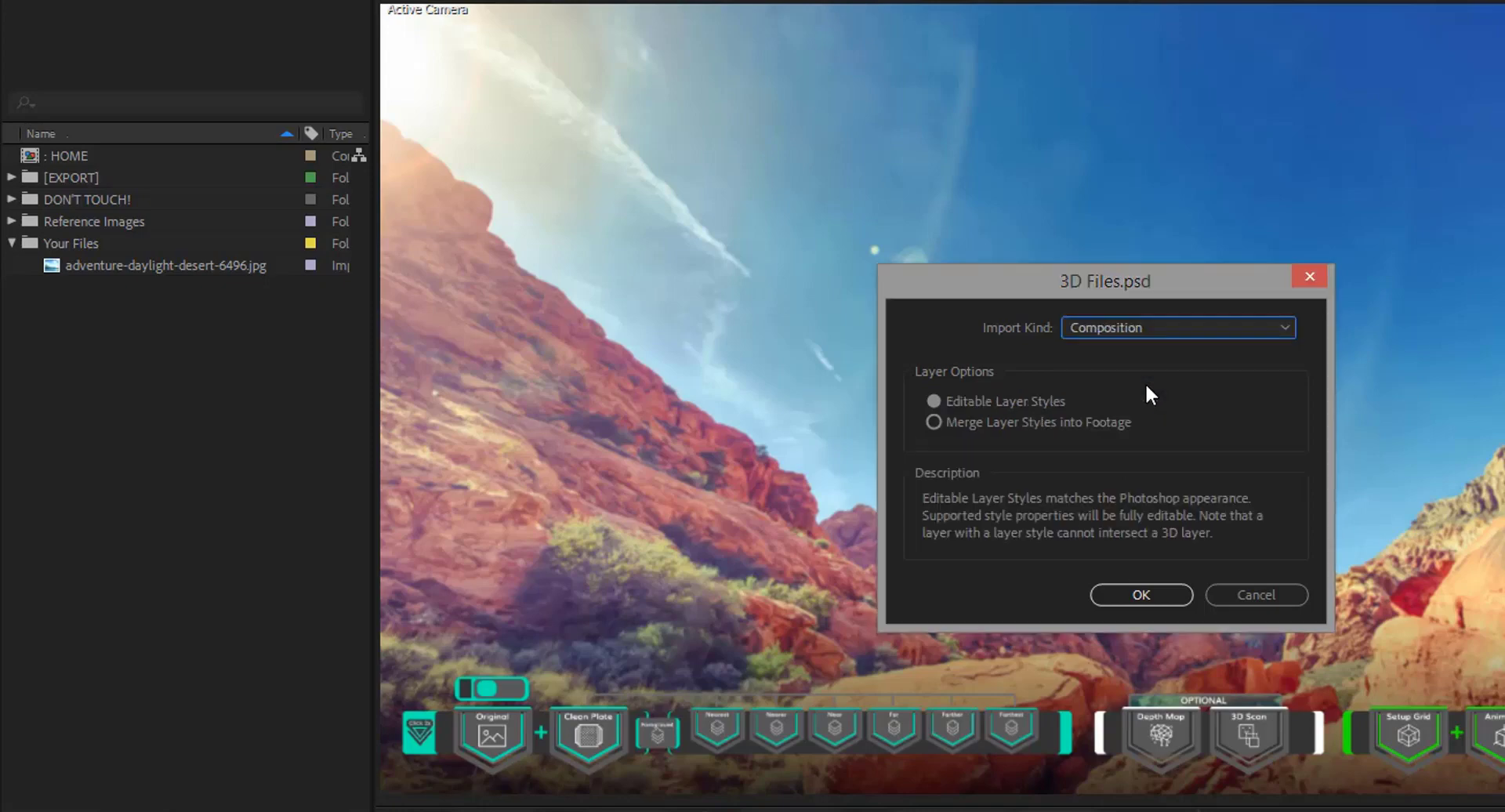
click(1126, 594)
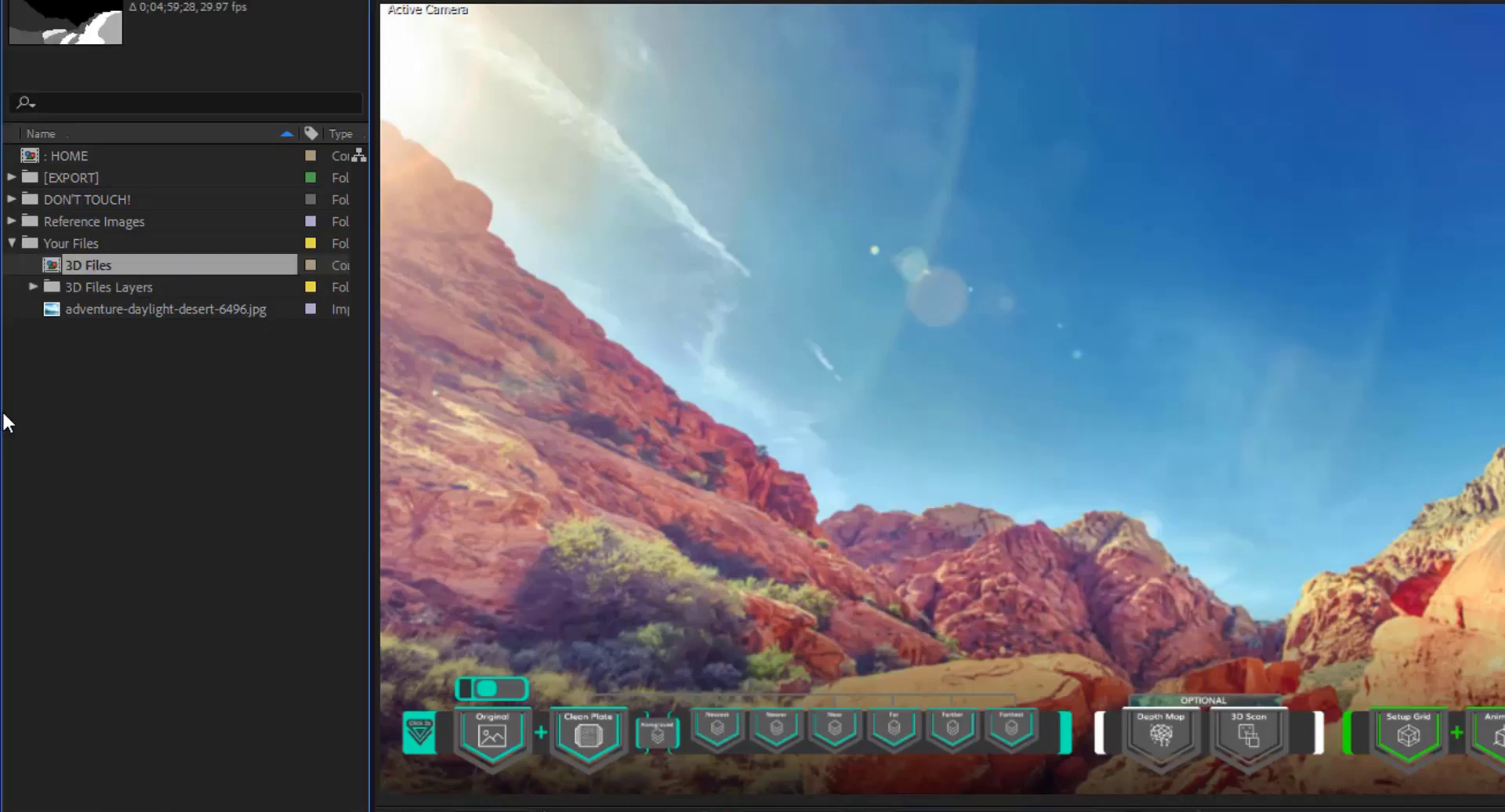
click(32, 287)
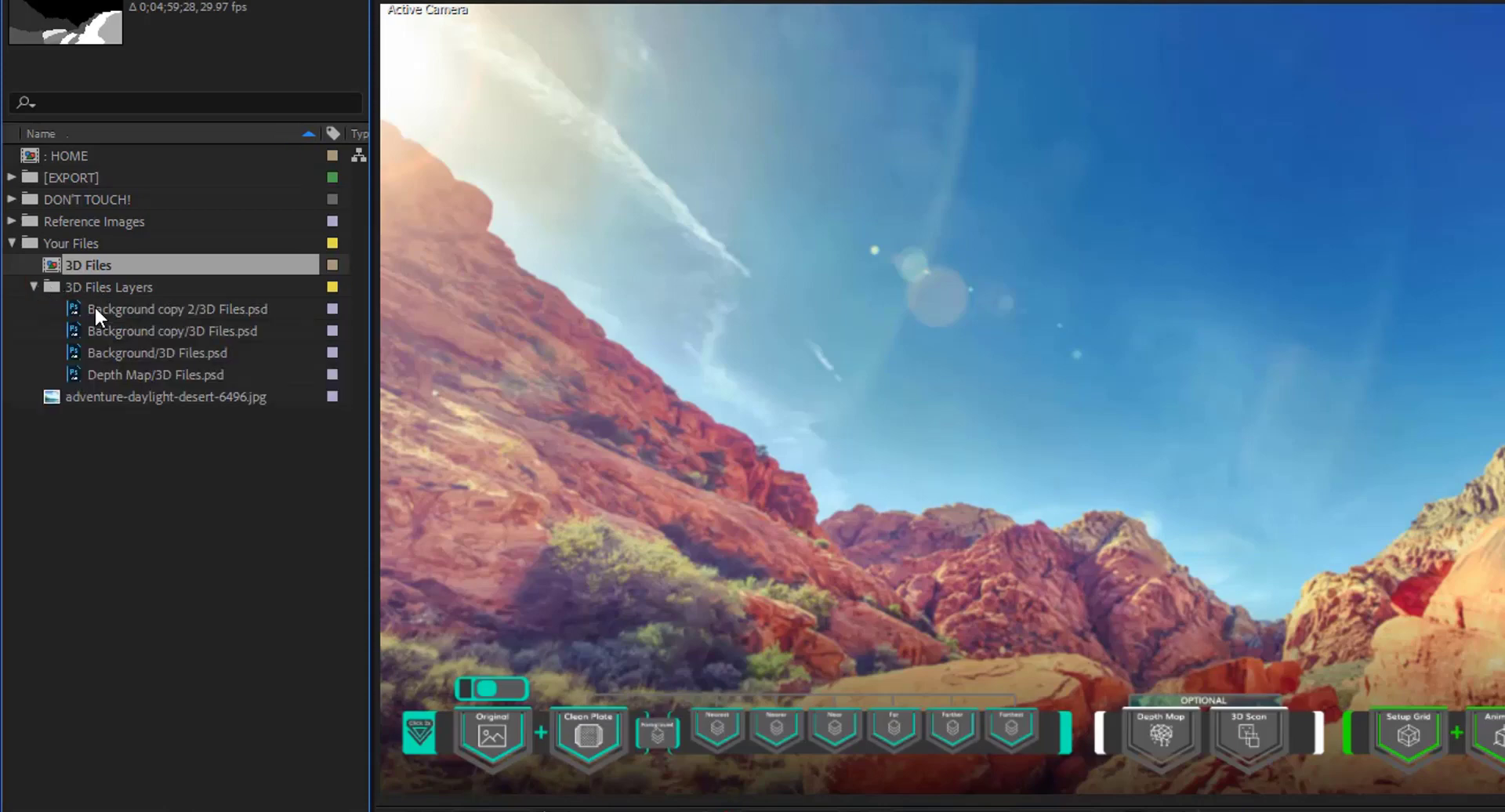
double_click(115, 269)
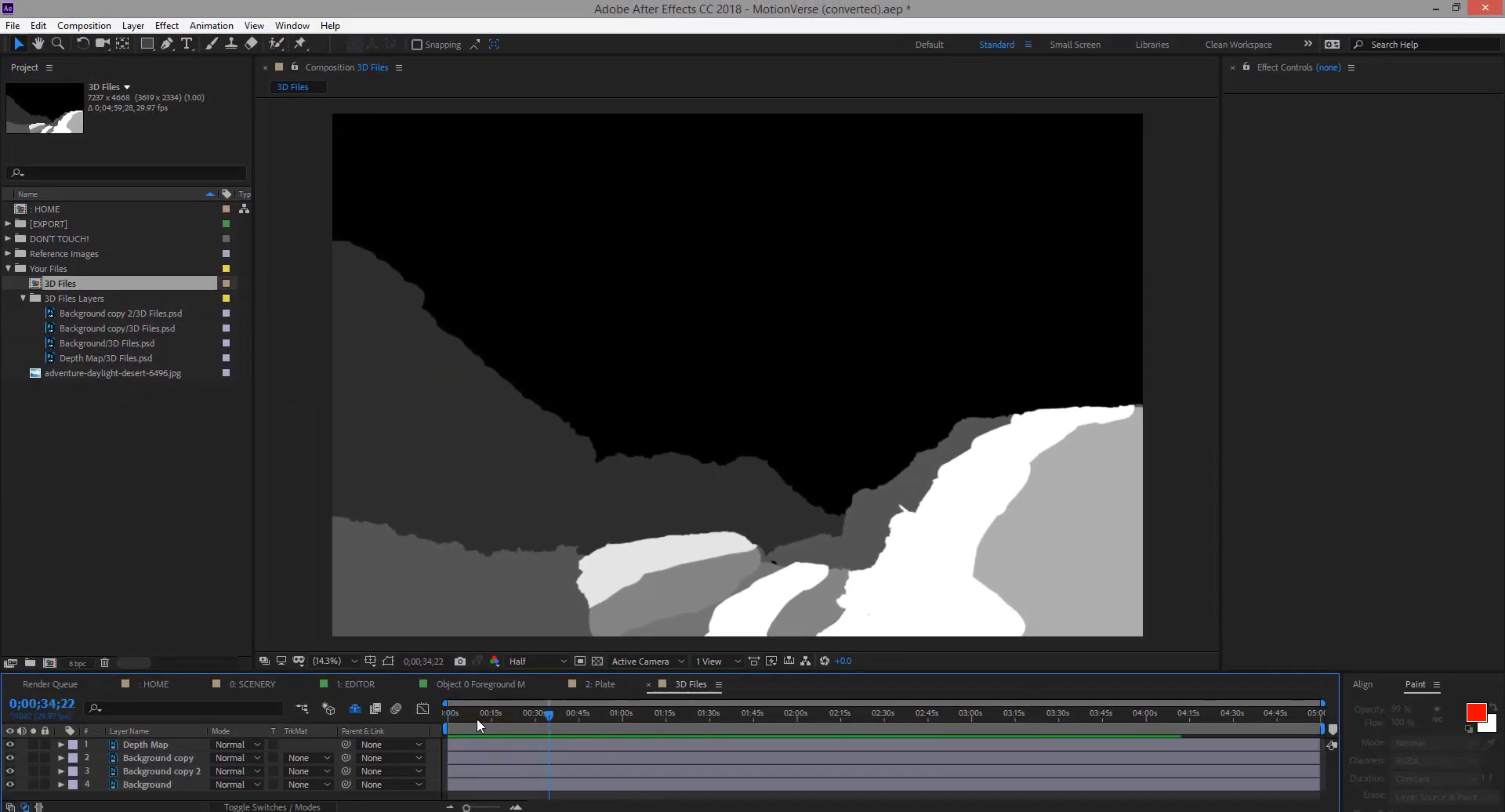
click(648, 684)
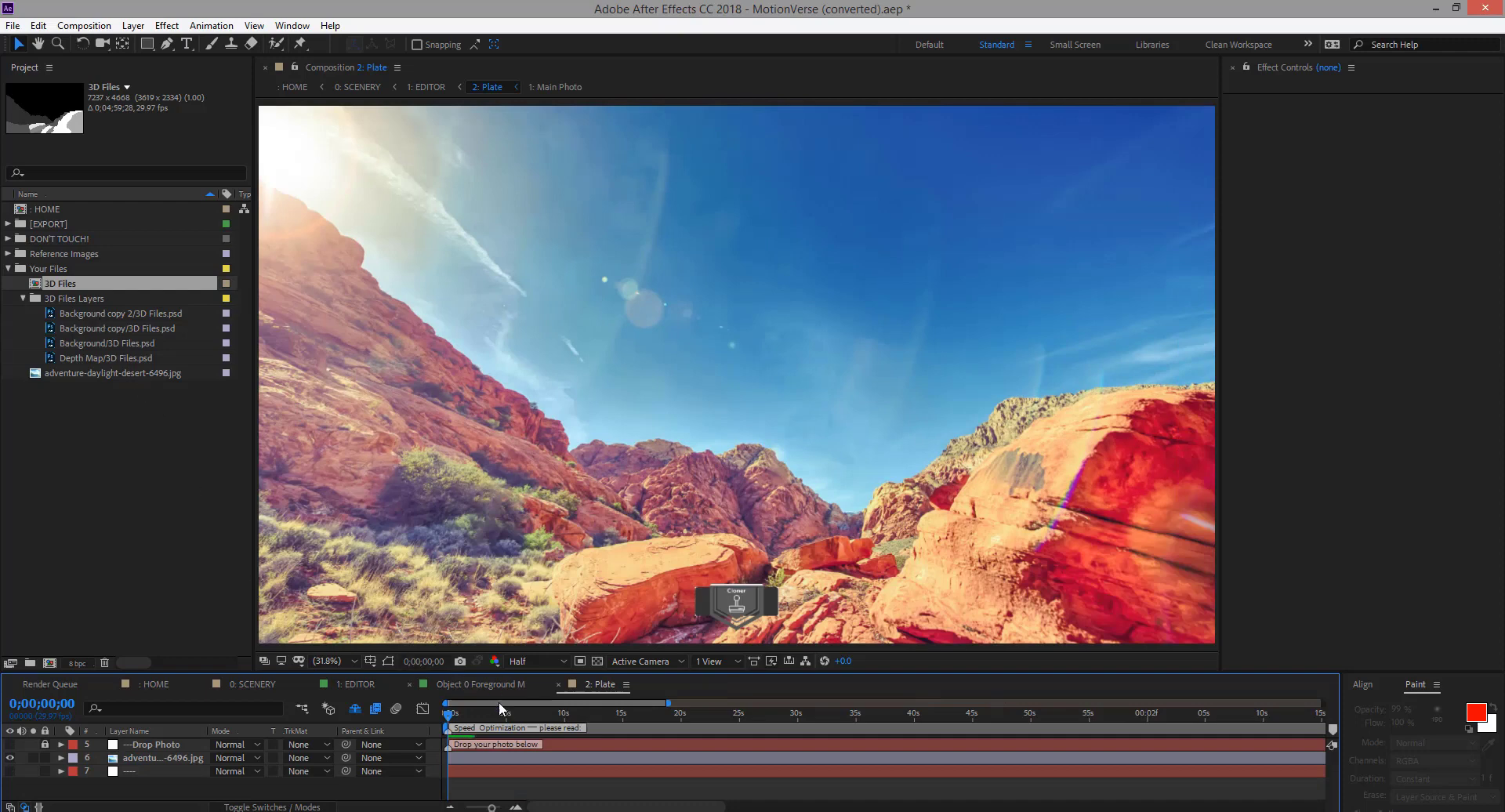
click(378, 688)
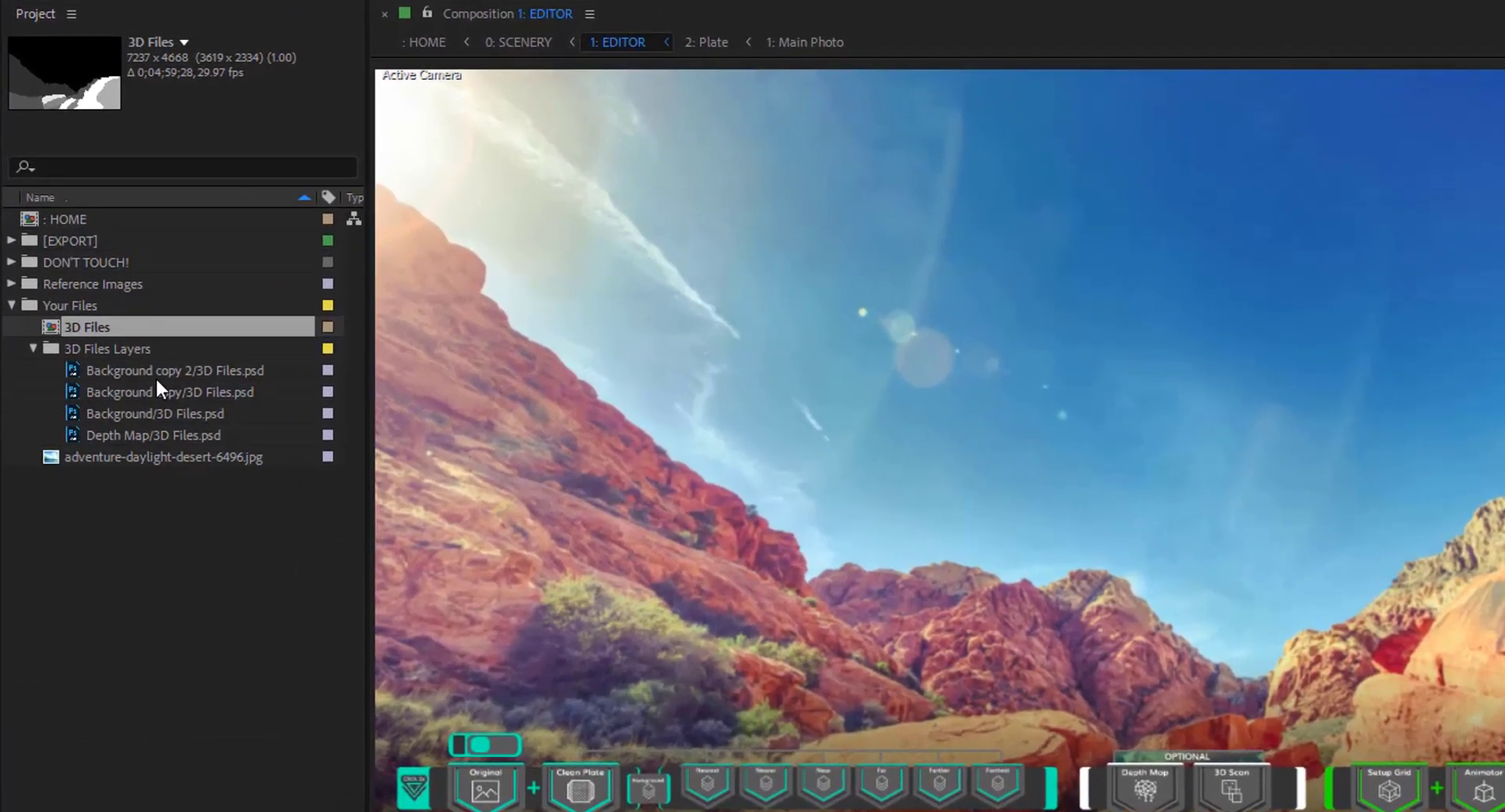
click(108, 315)
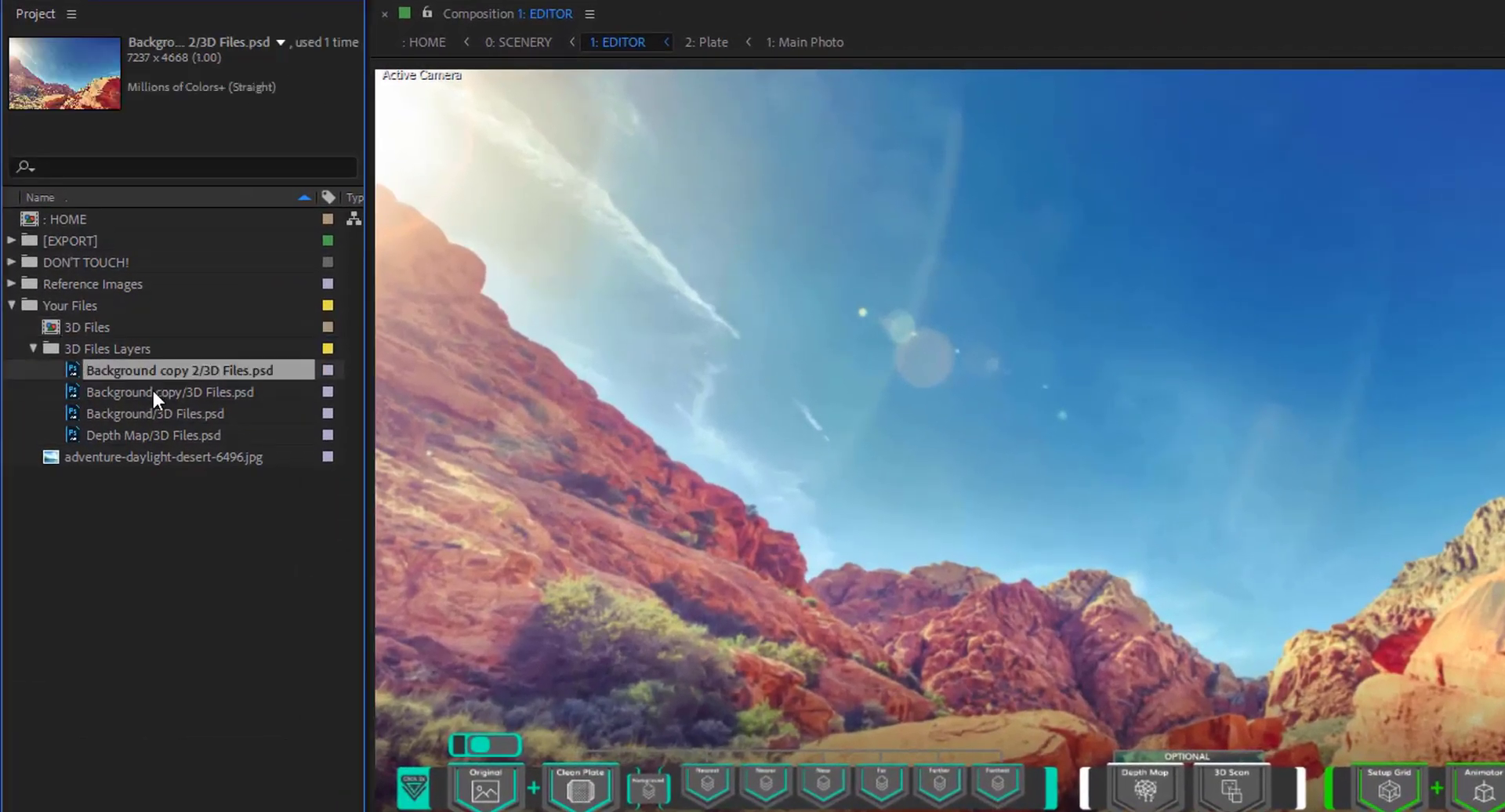
click(149, 392)
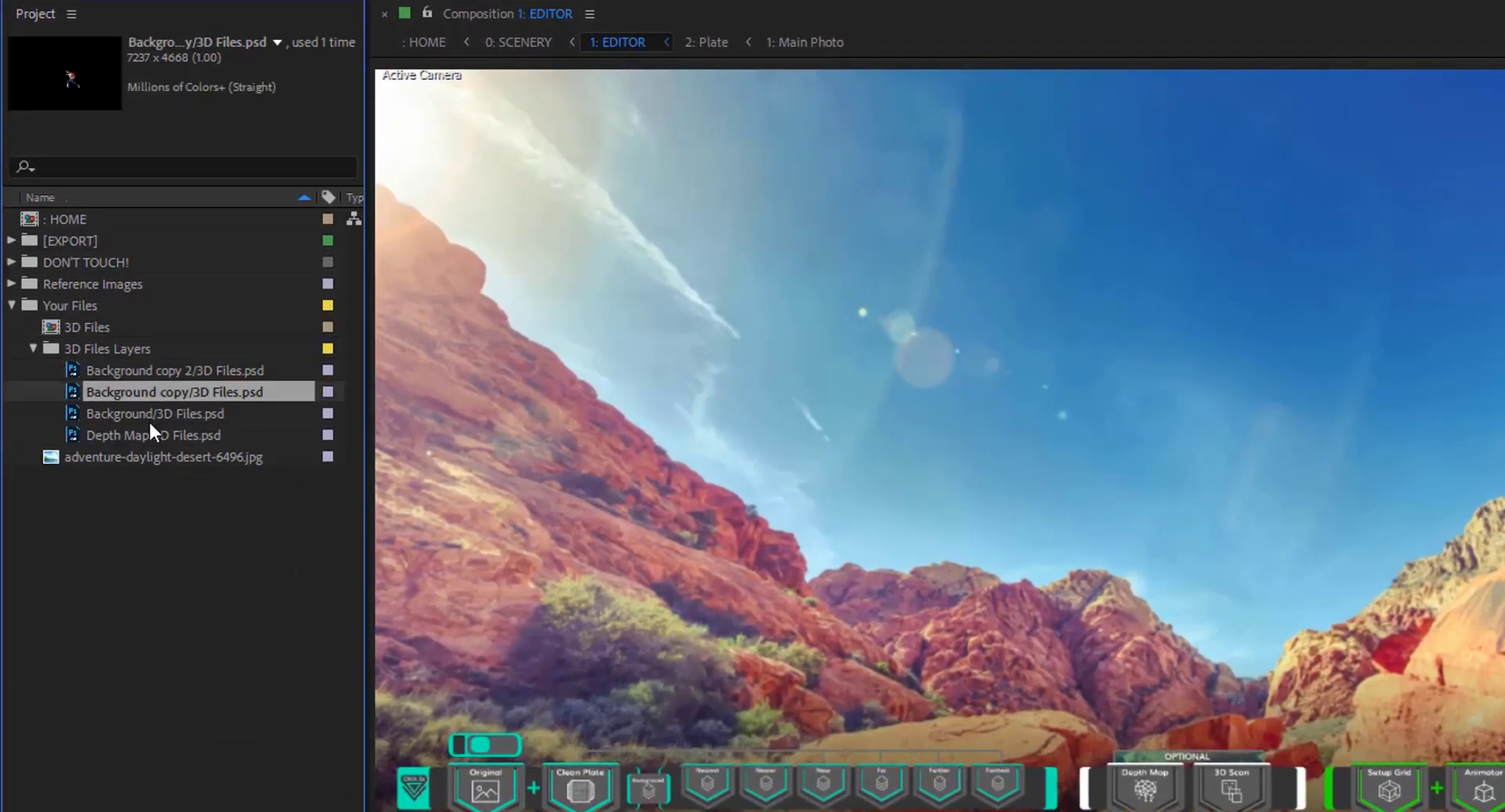
click(148, 420)
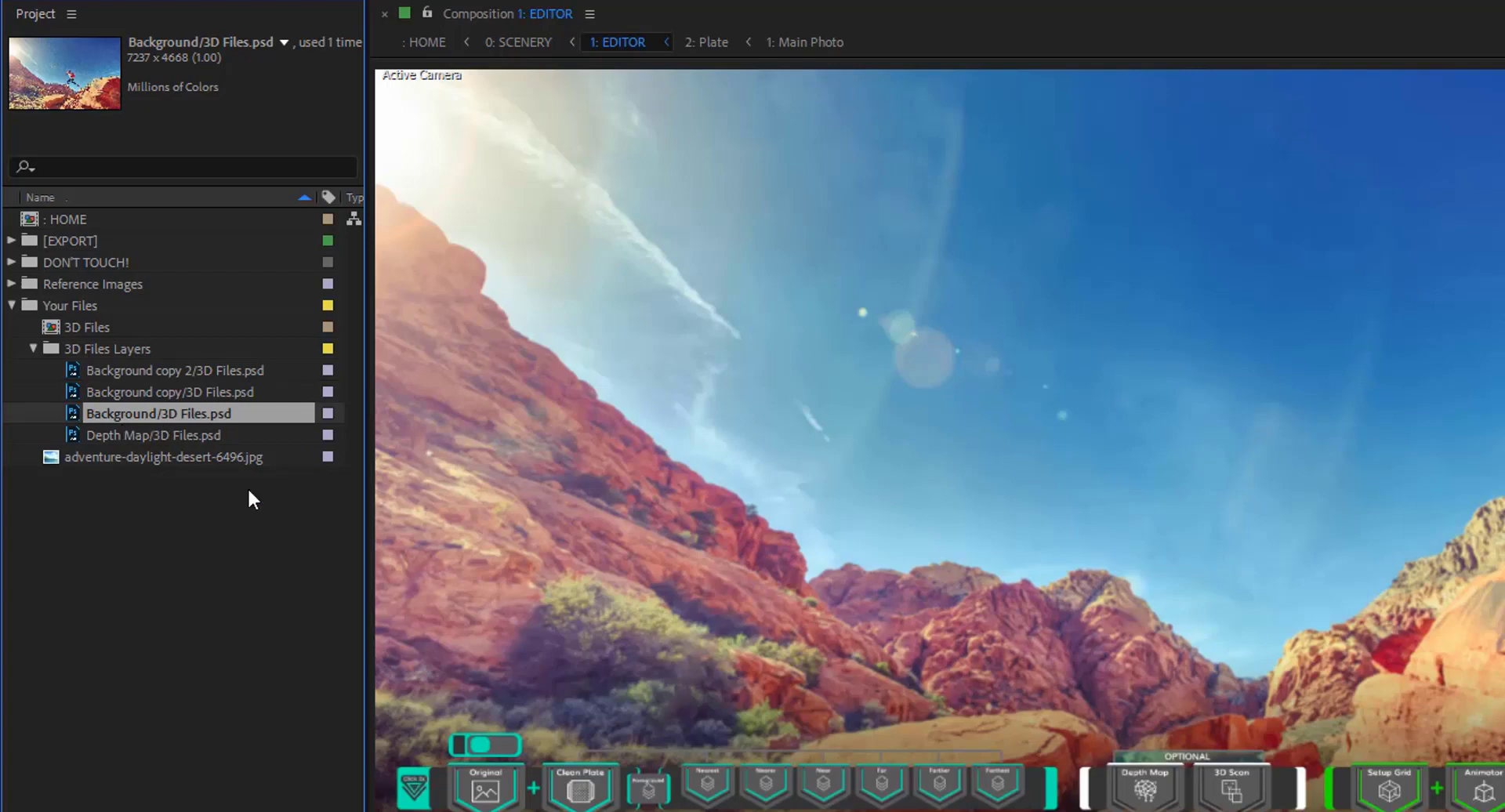
click(175, 371)
click(172, 392)
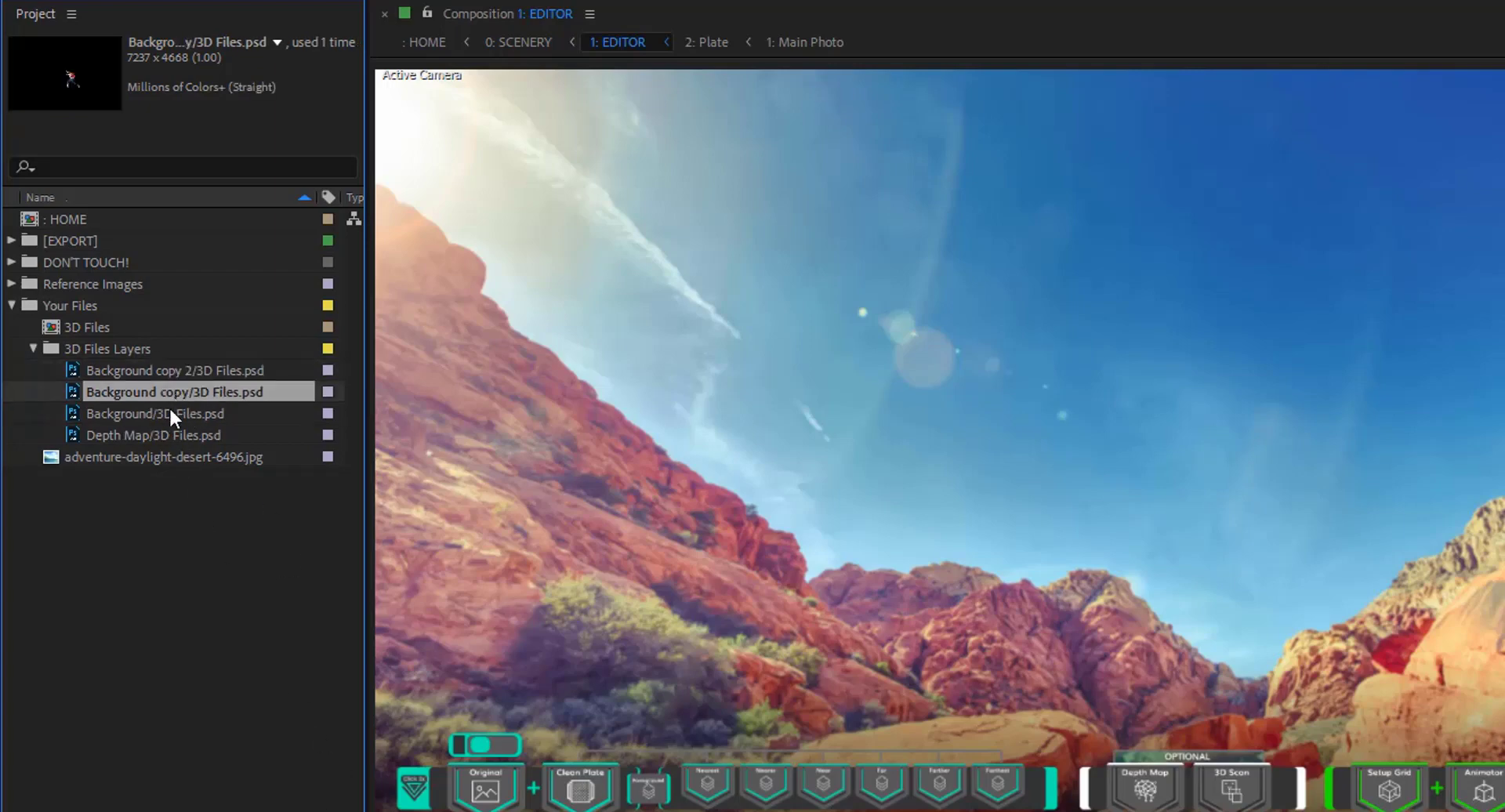
click(168, 413)
click(170, 435)
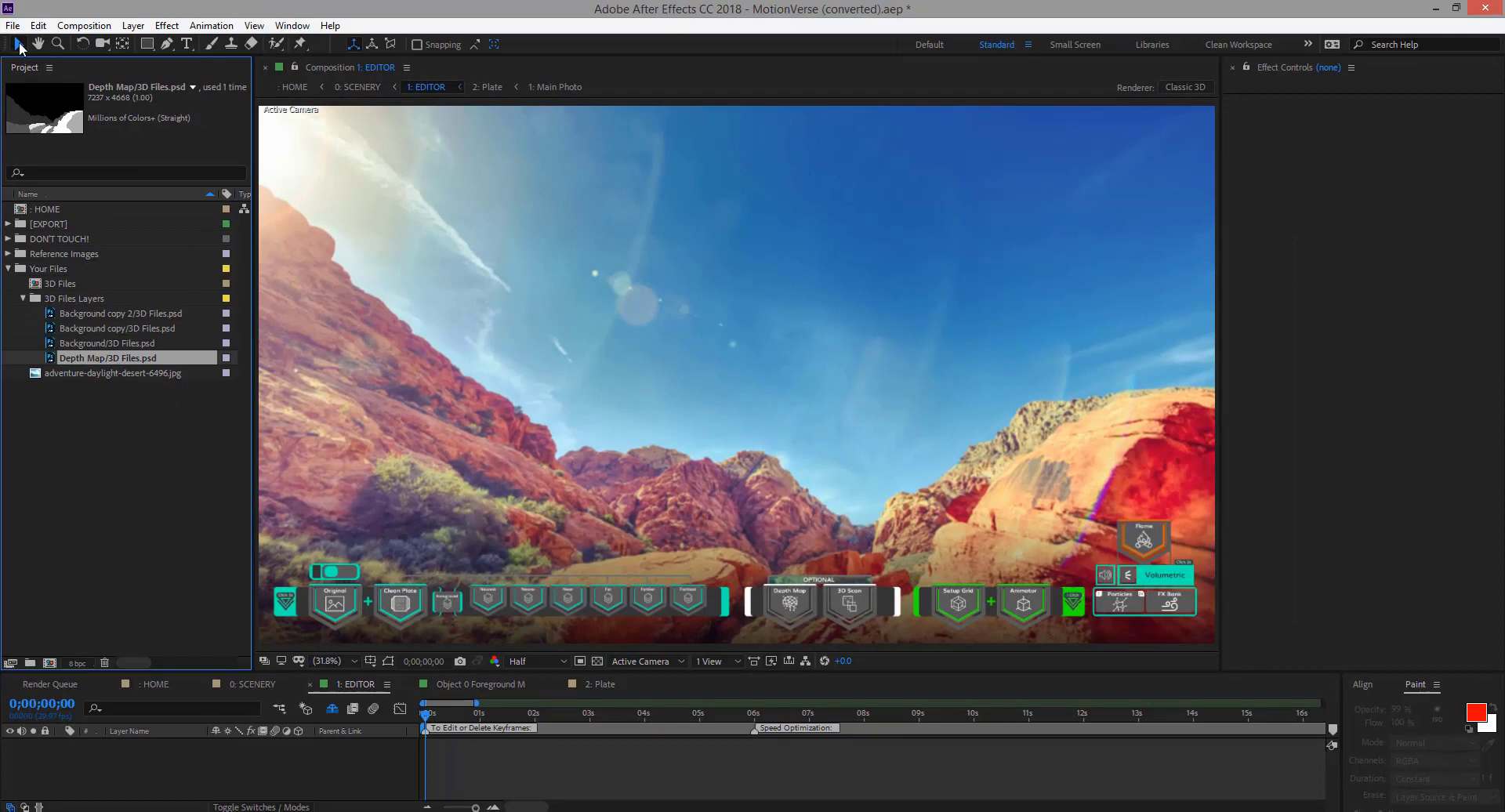
Open the Place DMap composition and add the Depth Map layer from 3D Files to its timeline
double_click(795, 611)
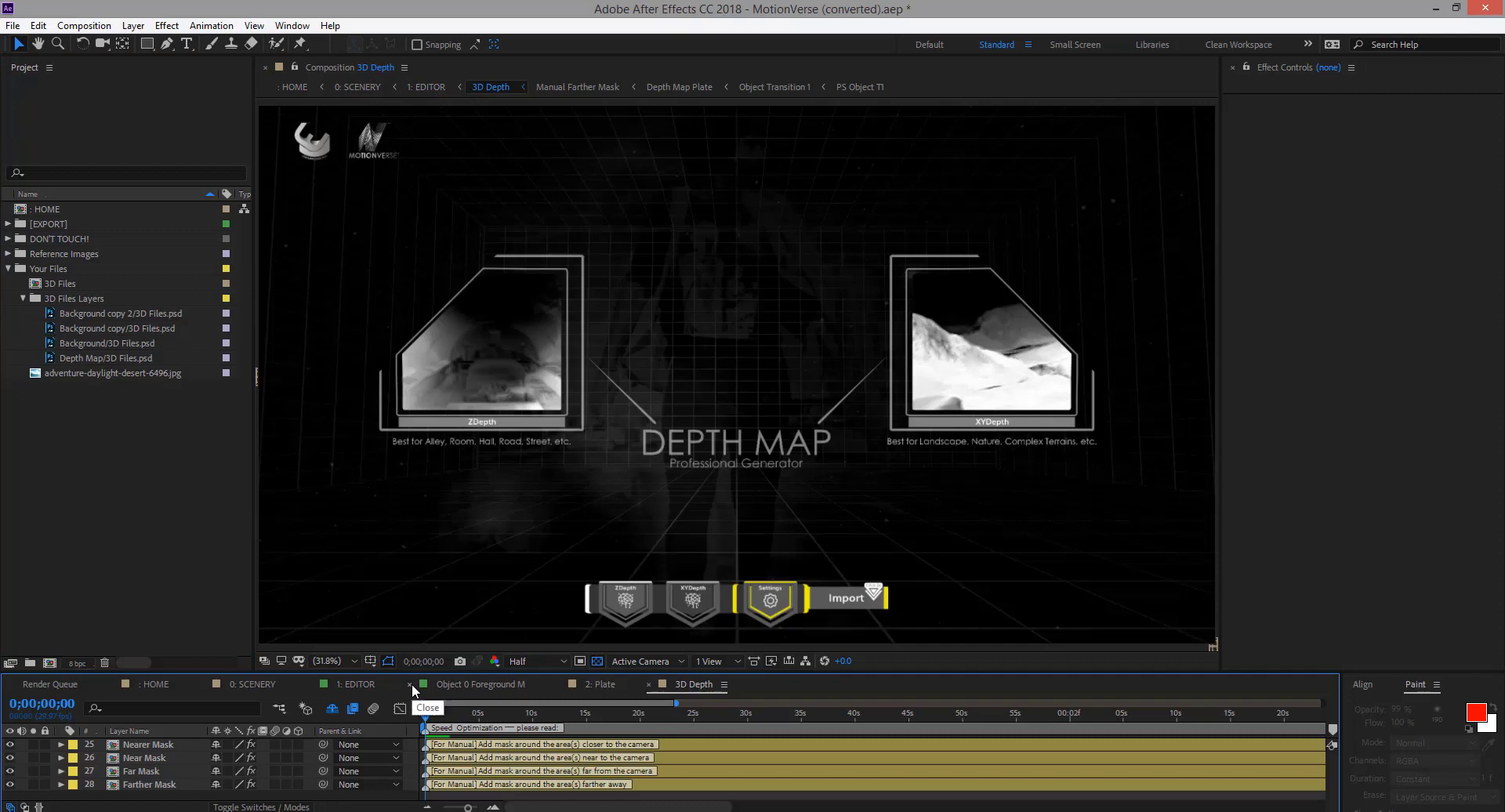
double_click(852, 600)
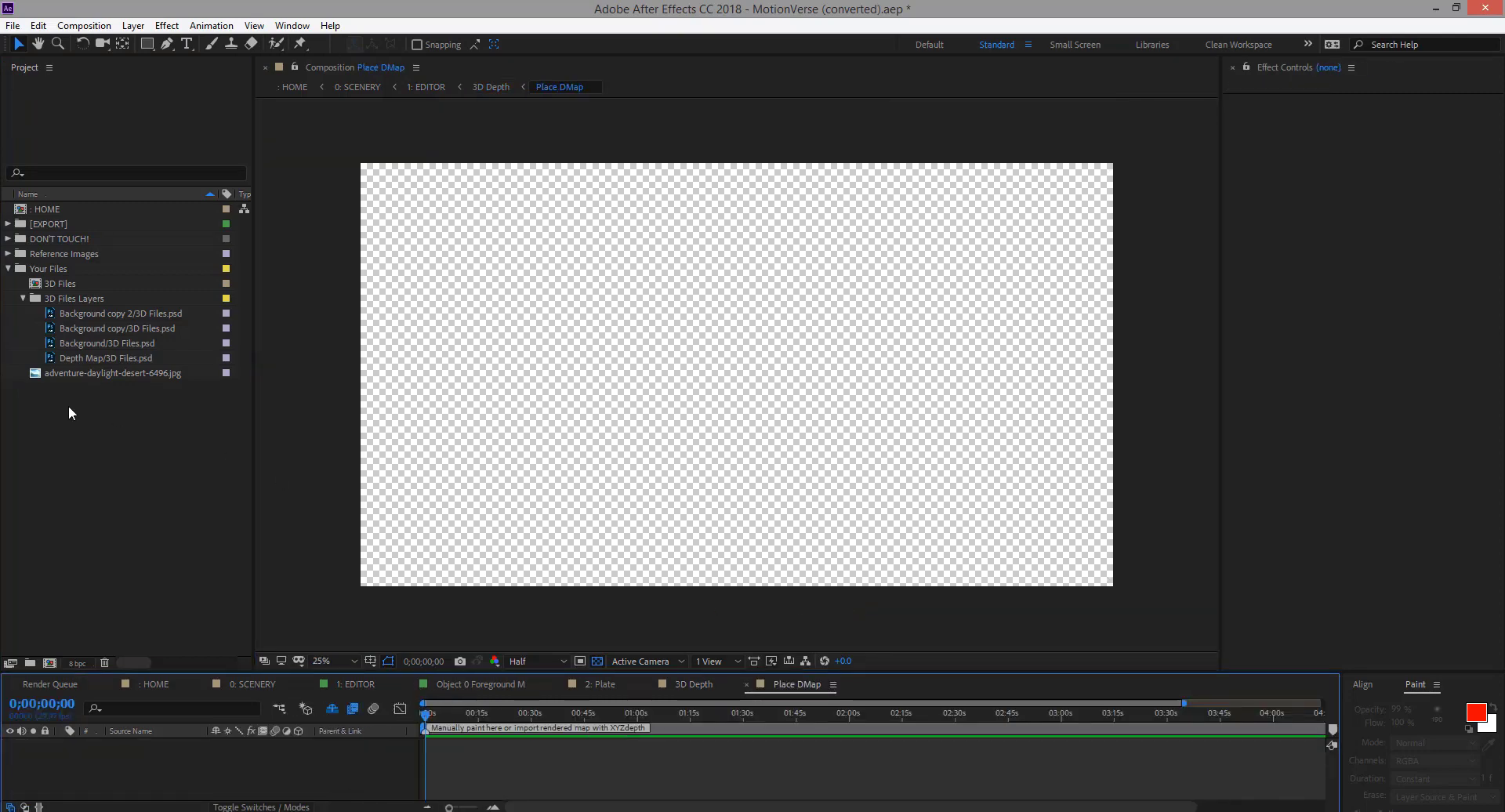
click(96, 313)
click(99, 329)
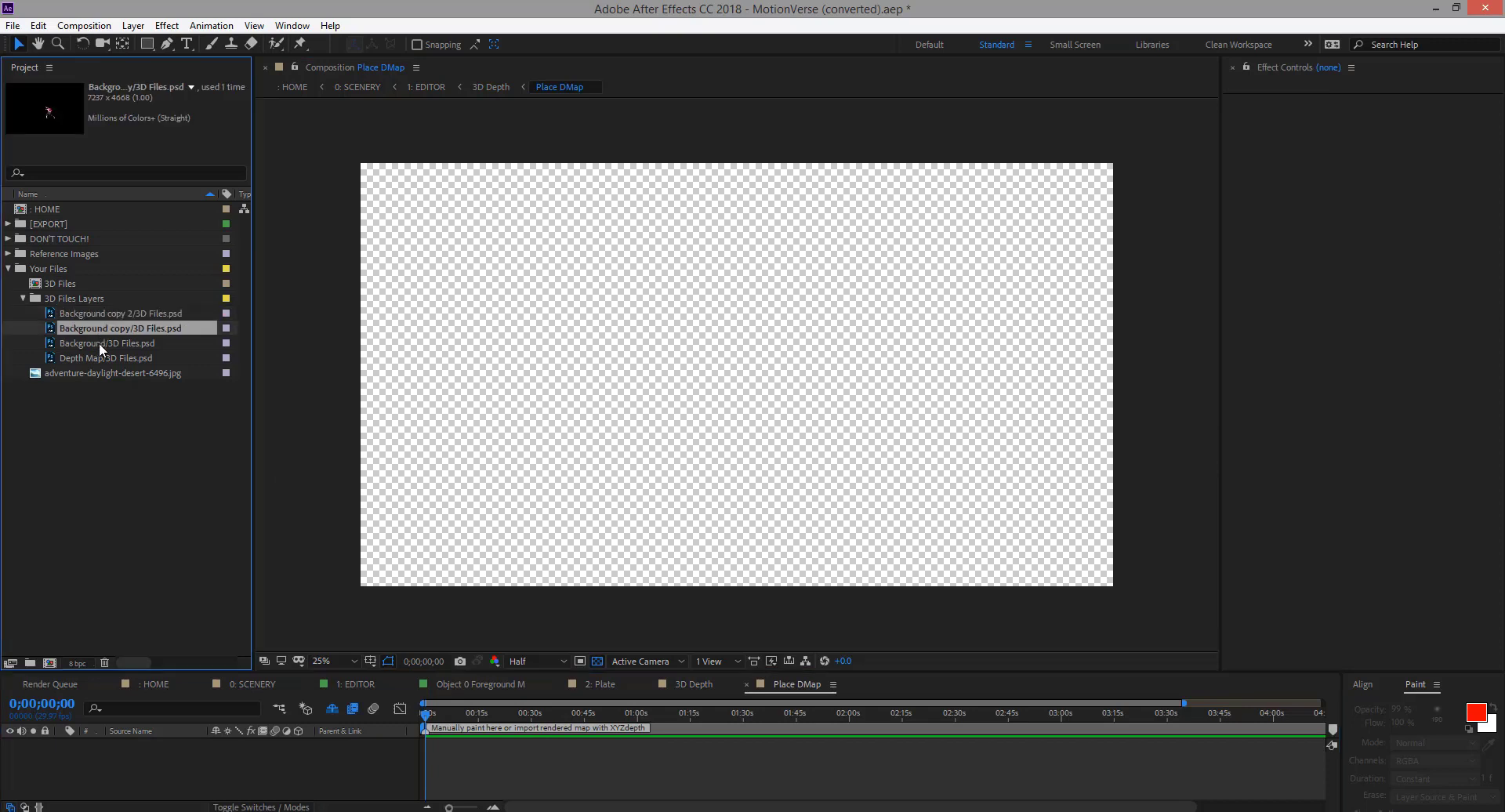
click(100, 343)
click(95, 359)
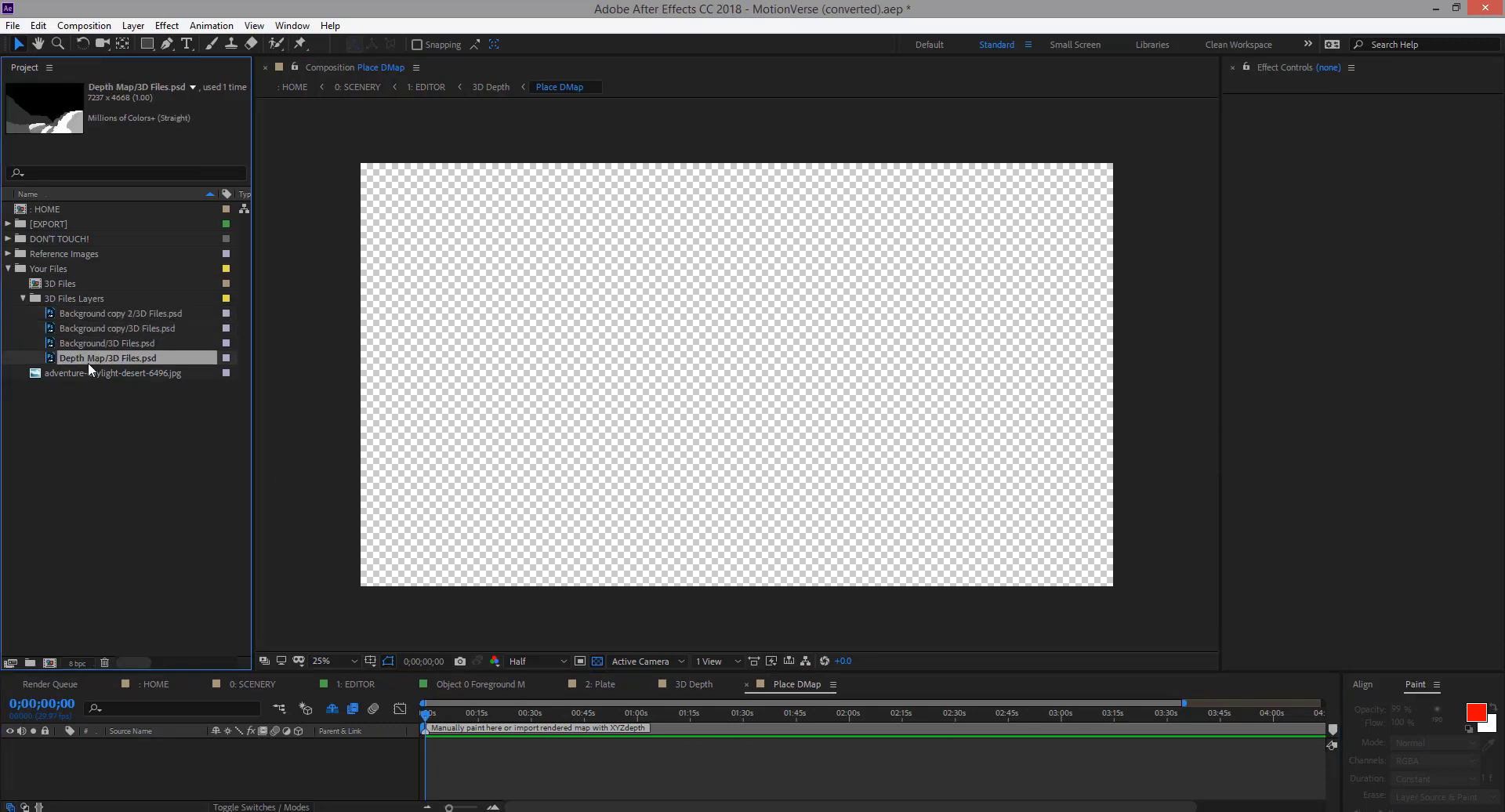
drag(87, 362, 124, 746)
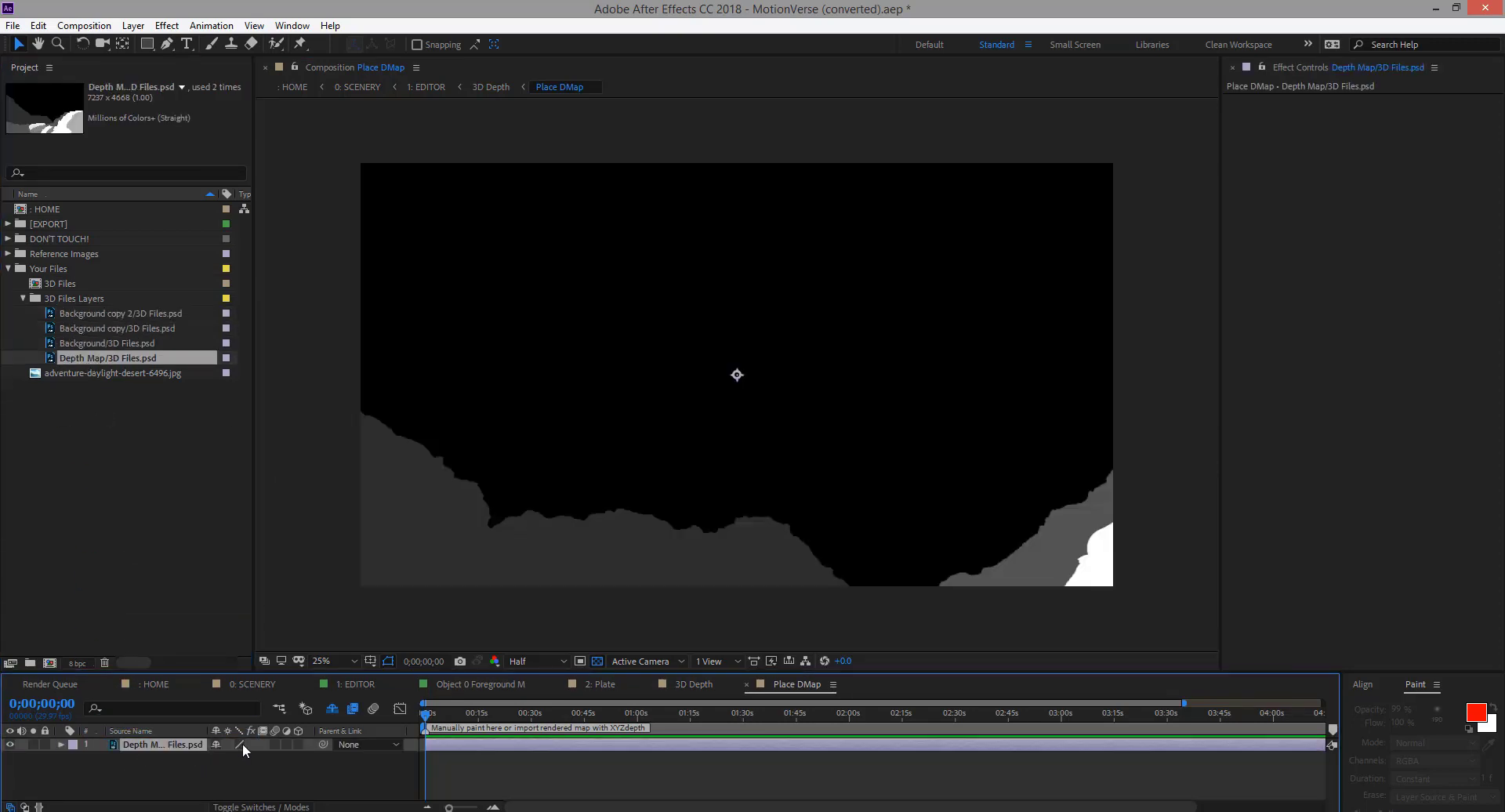
Scale the Depth Map layer to 56% and move it to Y position 930
right_click(191, 744)
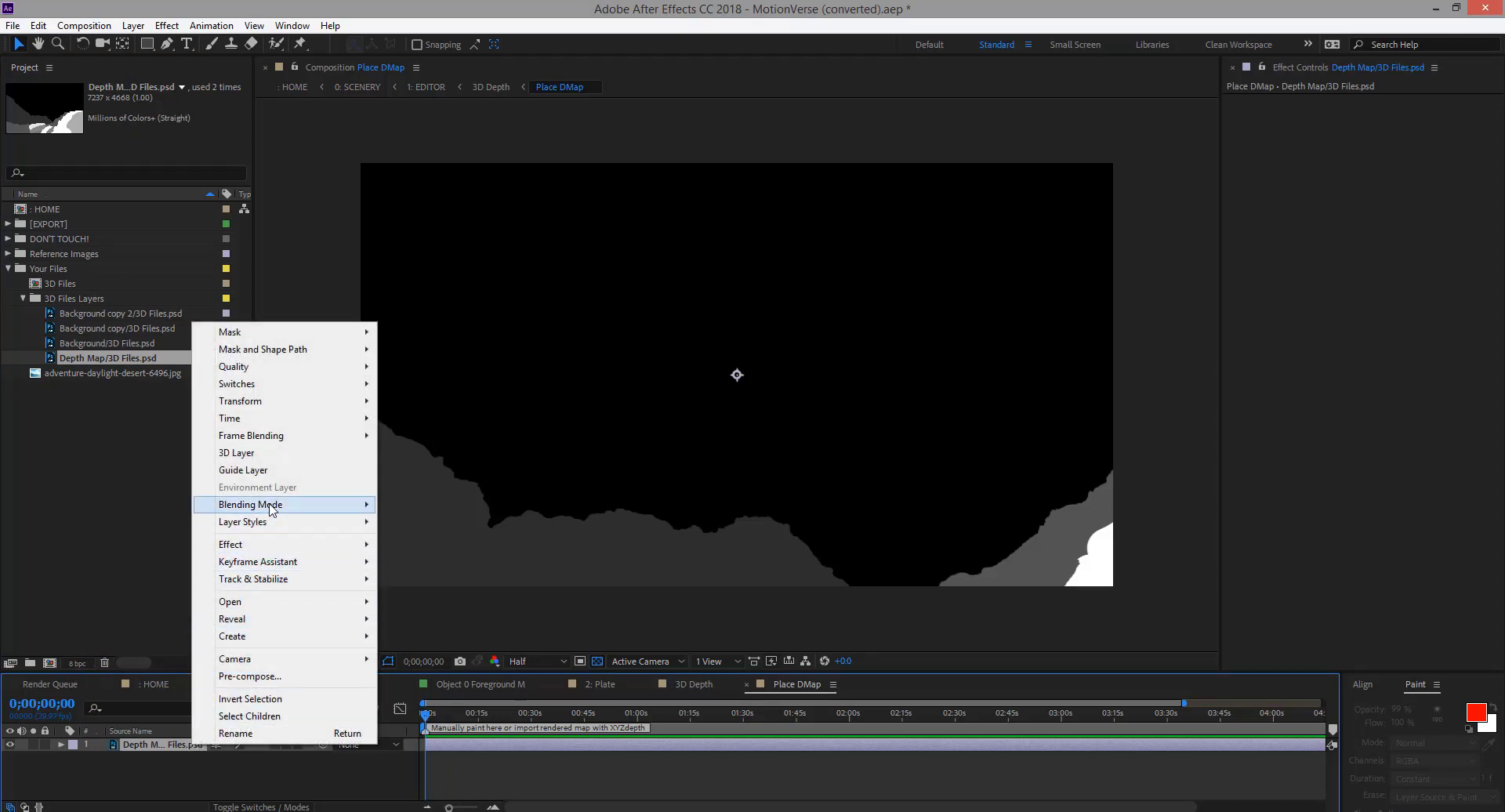
click(163, 741)
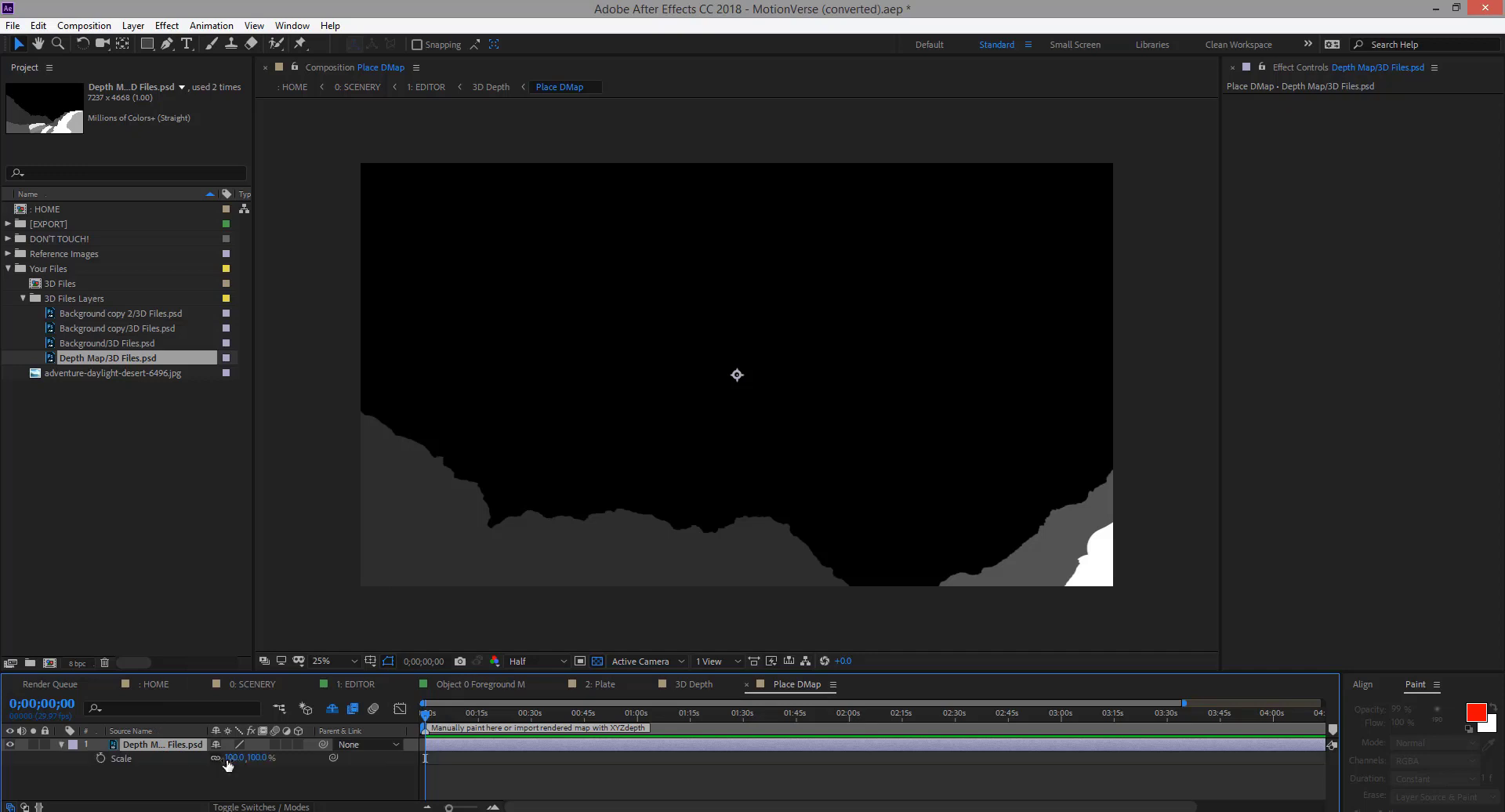
key(s)
drag(218, 758, 196, 762)
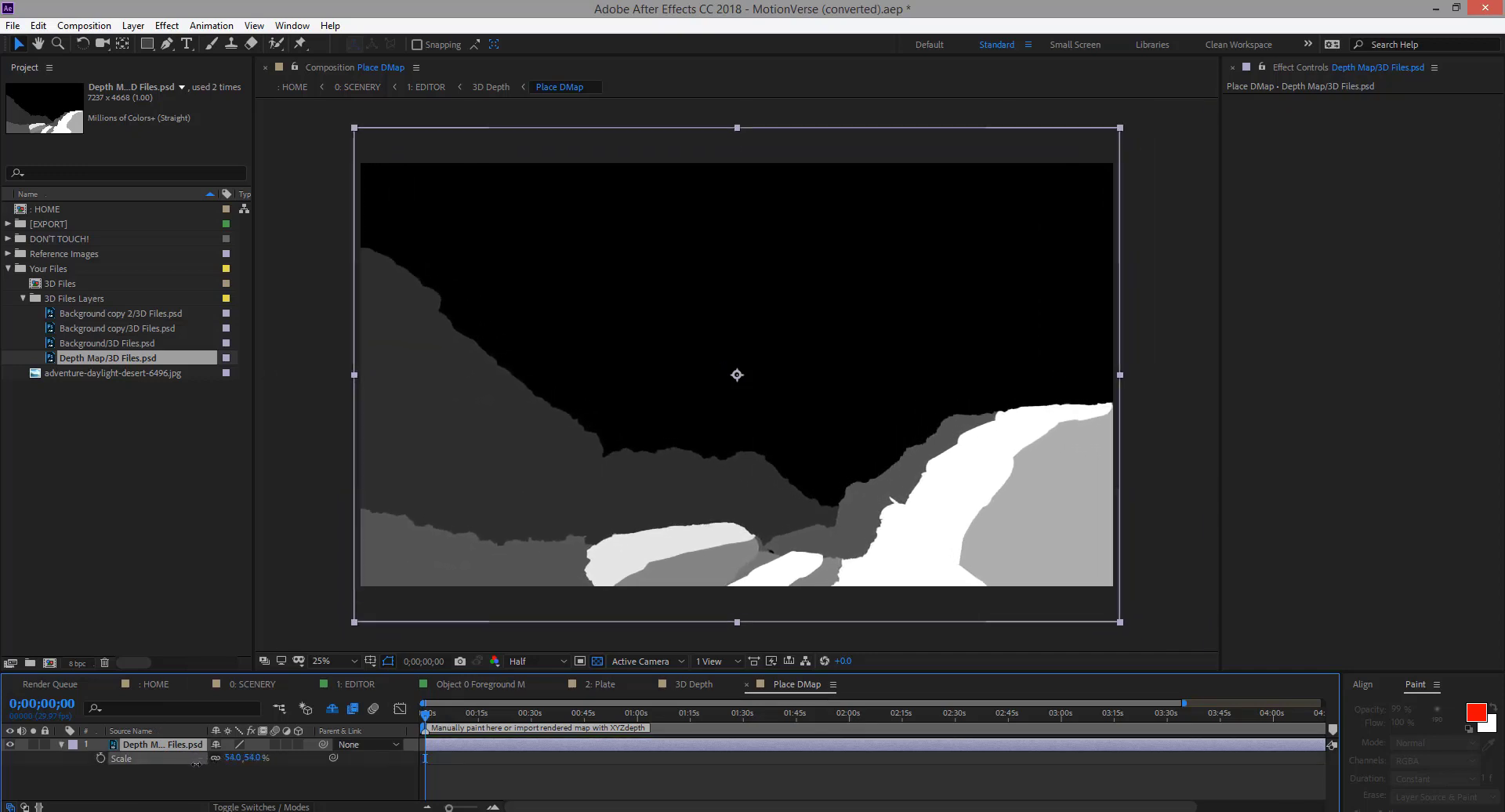
key(p)
click(253, 769)
drag(251, 757, 235, 758)
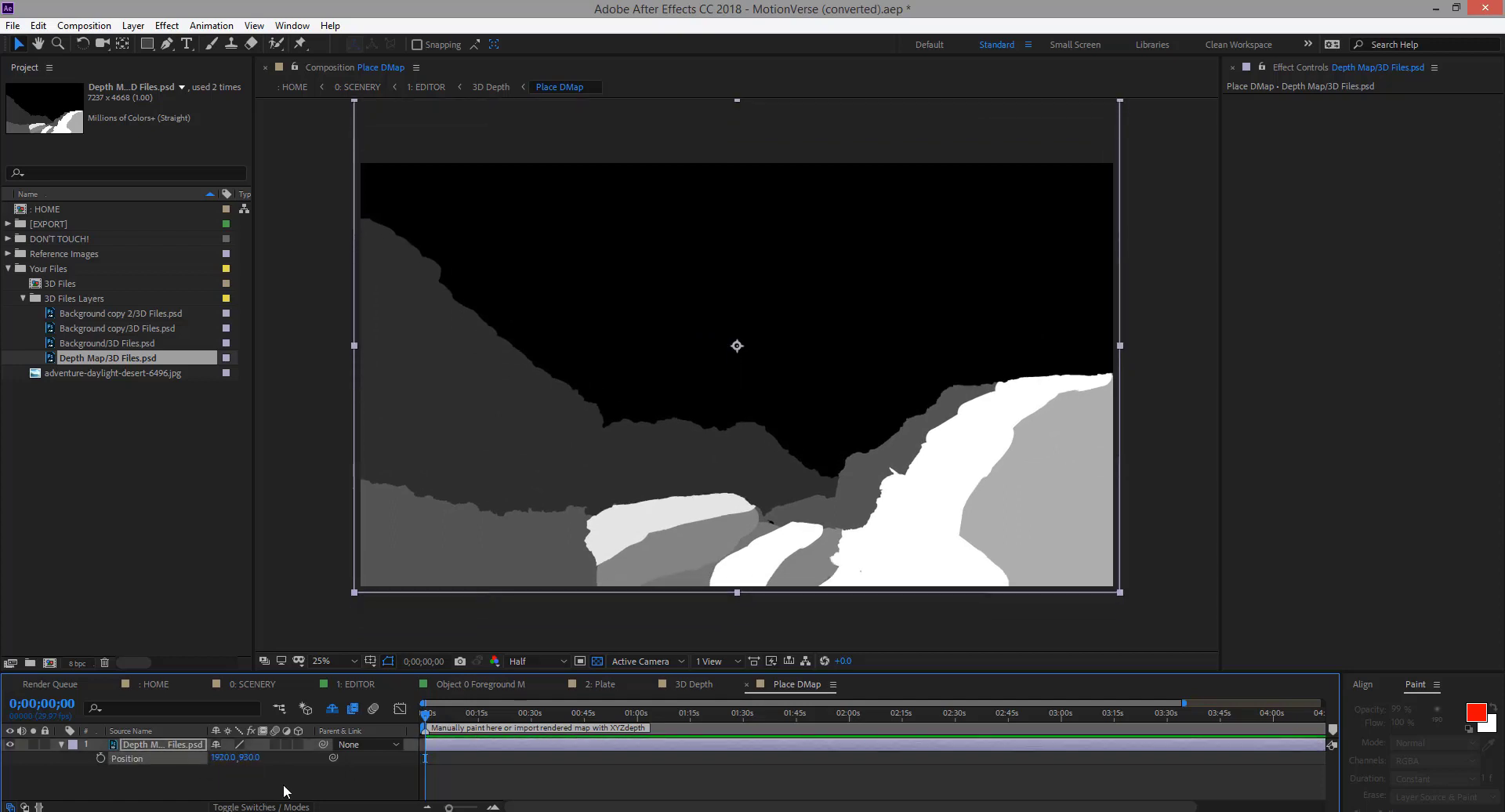
Show the Main Photo layer's Position and Scale, and copy its scale onto the Depth Map
click(375, 681)
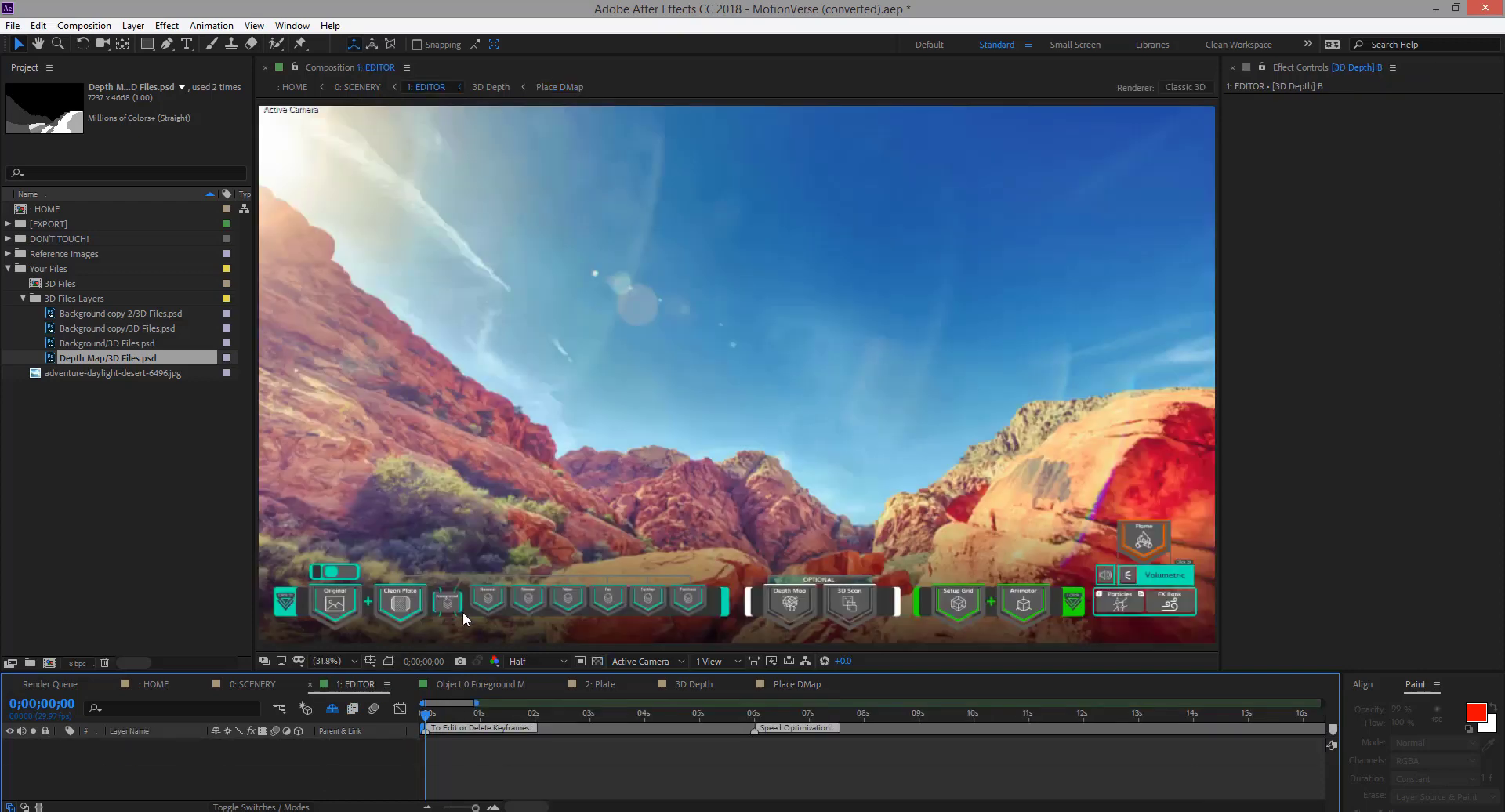
double_click(345, 605)
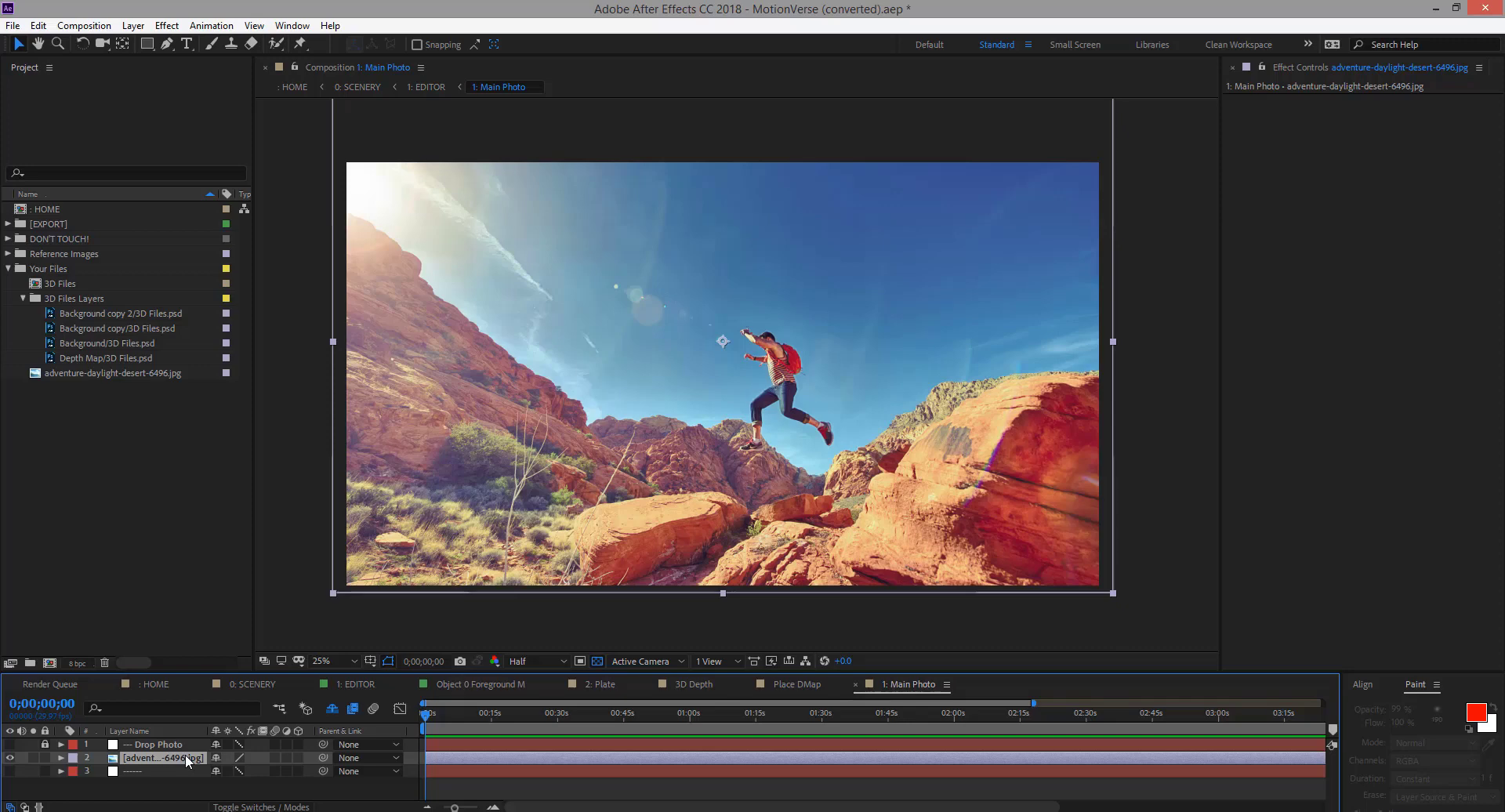
key(p)
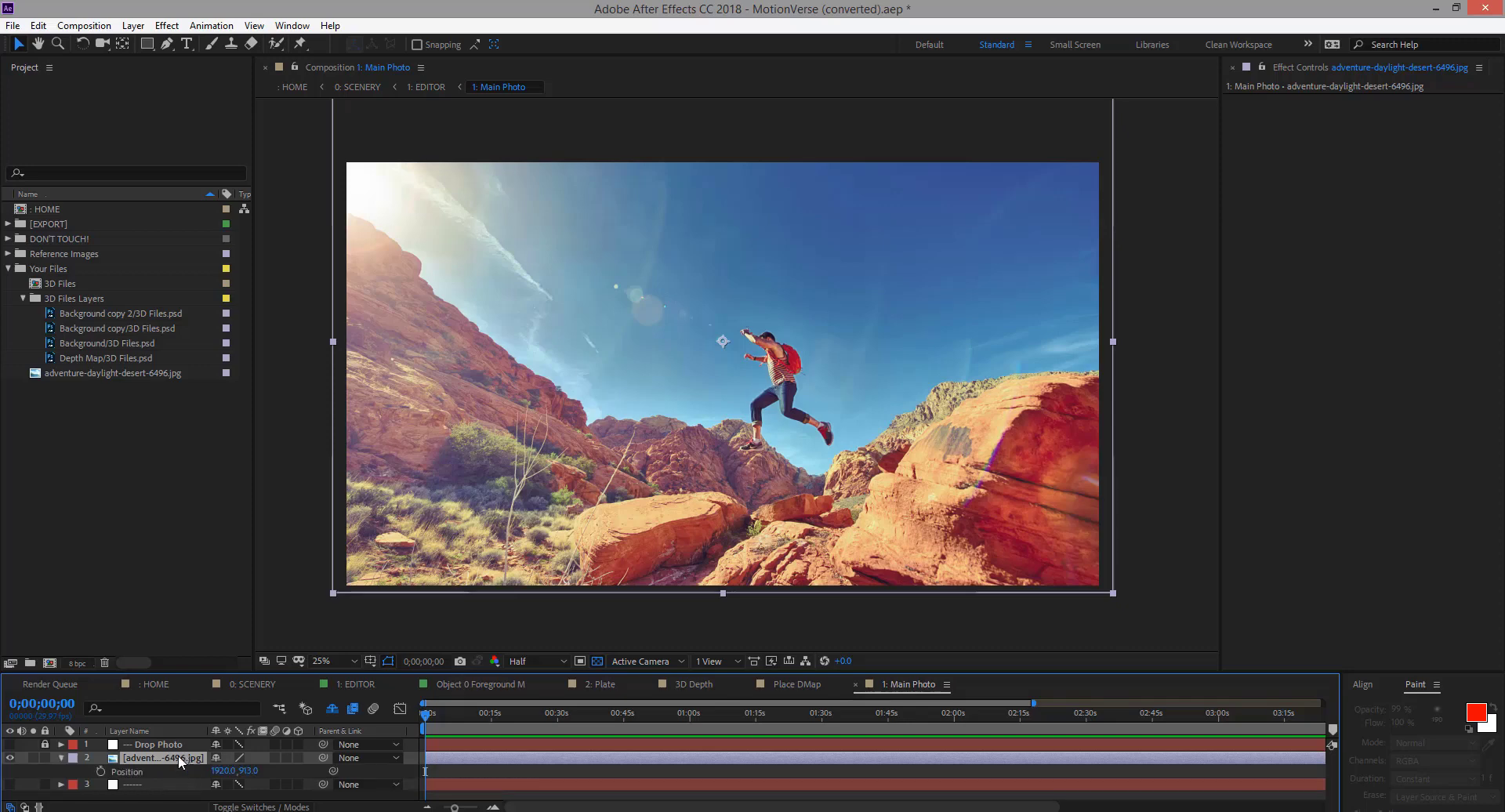
key(shift+s)
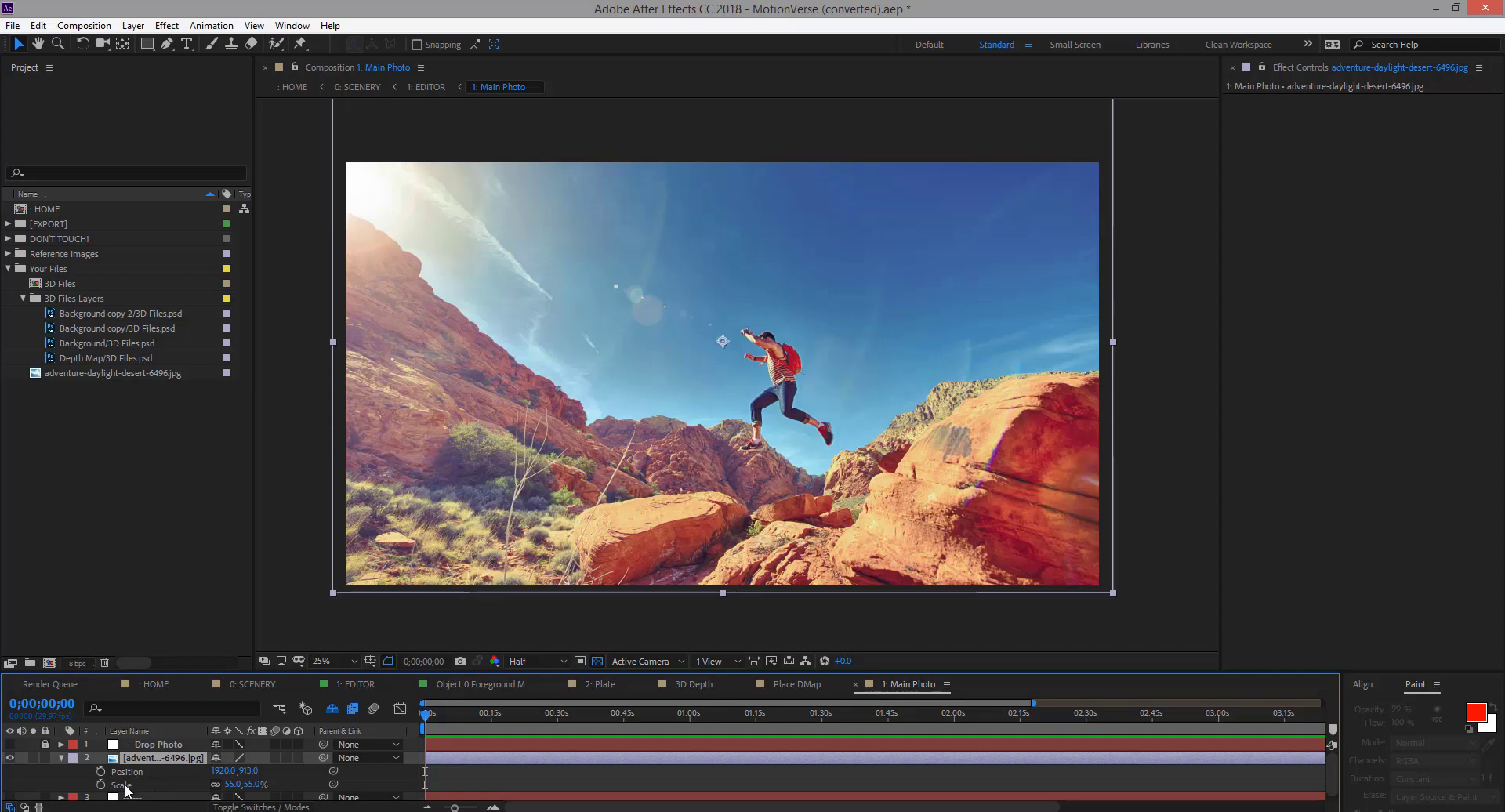
click(126, 787)
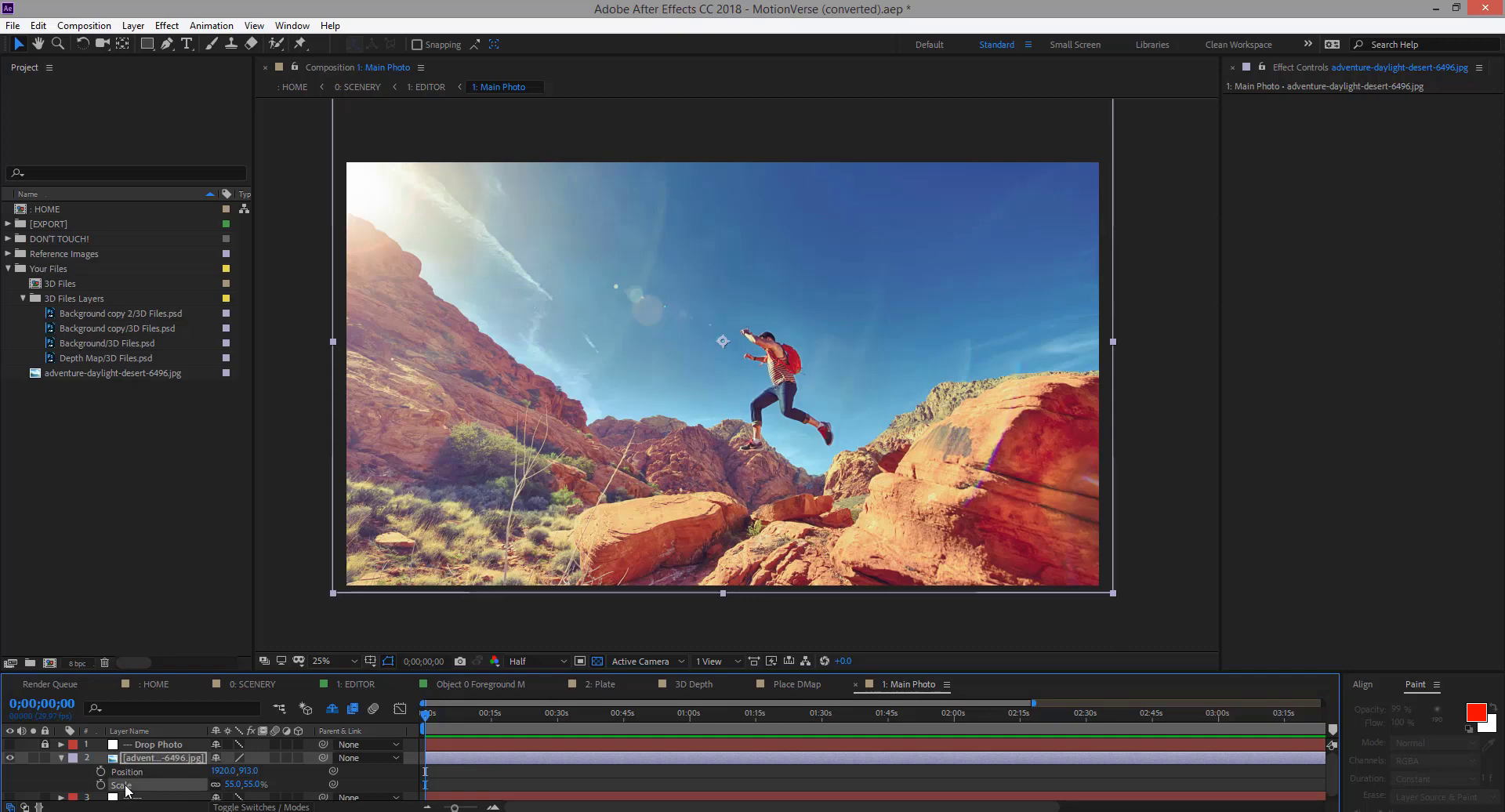
click(793, 686)
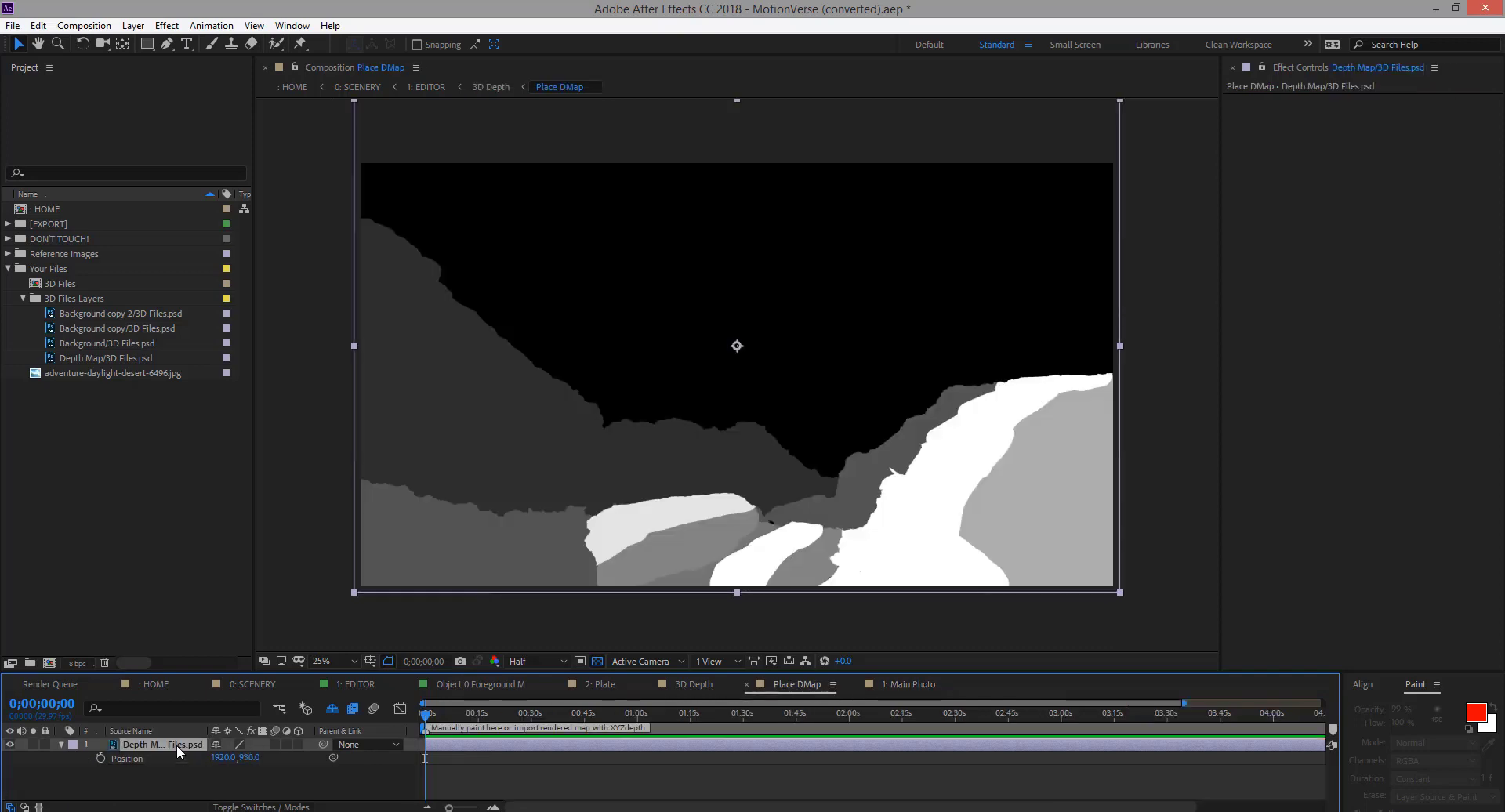
key(shift+s)
click(125, 771)
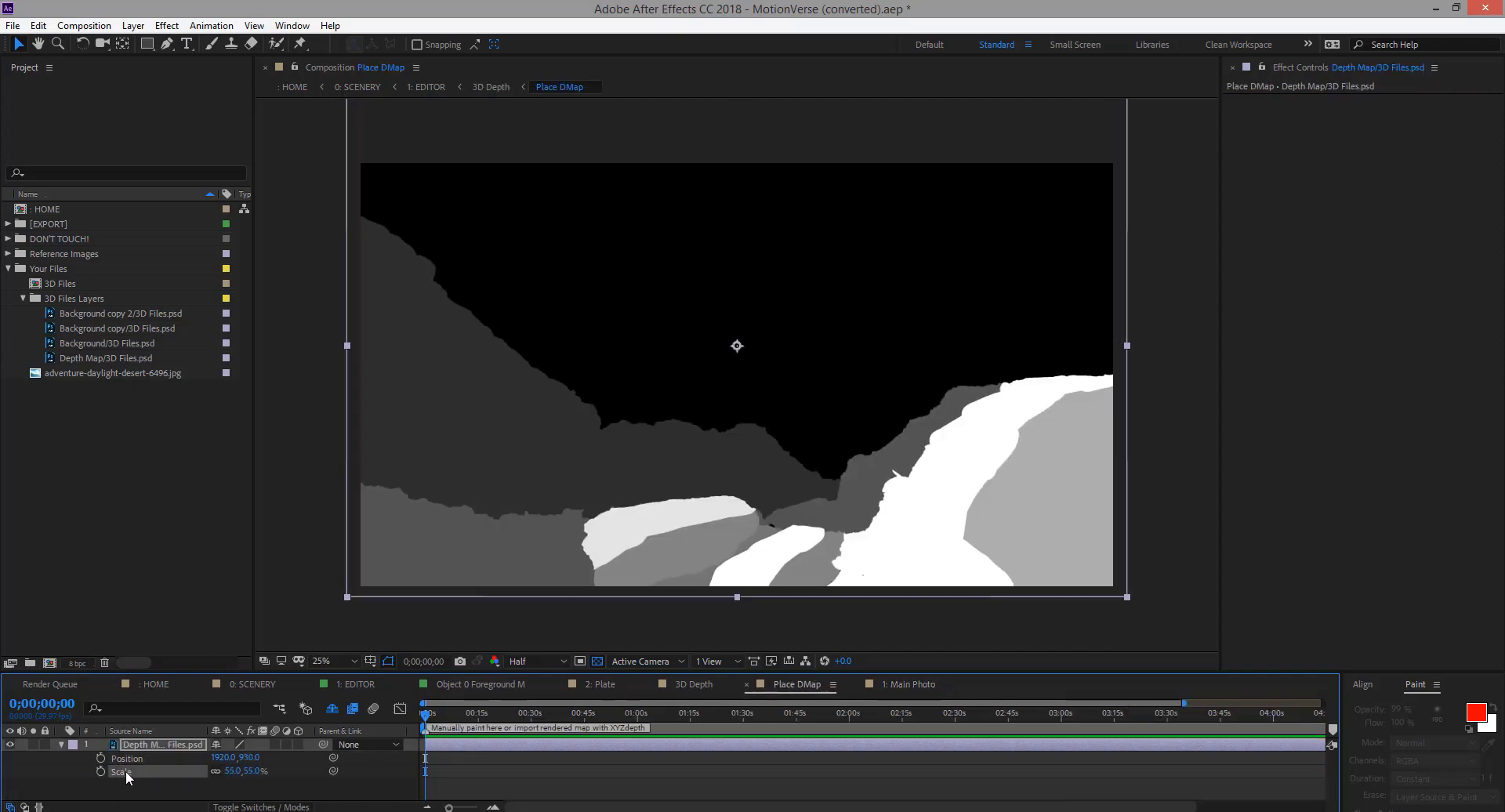
Copy Main Photo's position 1920, 913 onto the Depth Map and collapse both layers' properties
click(901, 683)
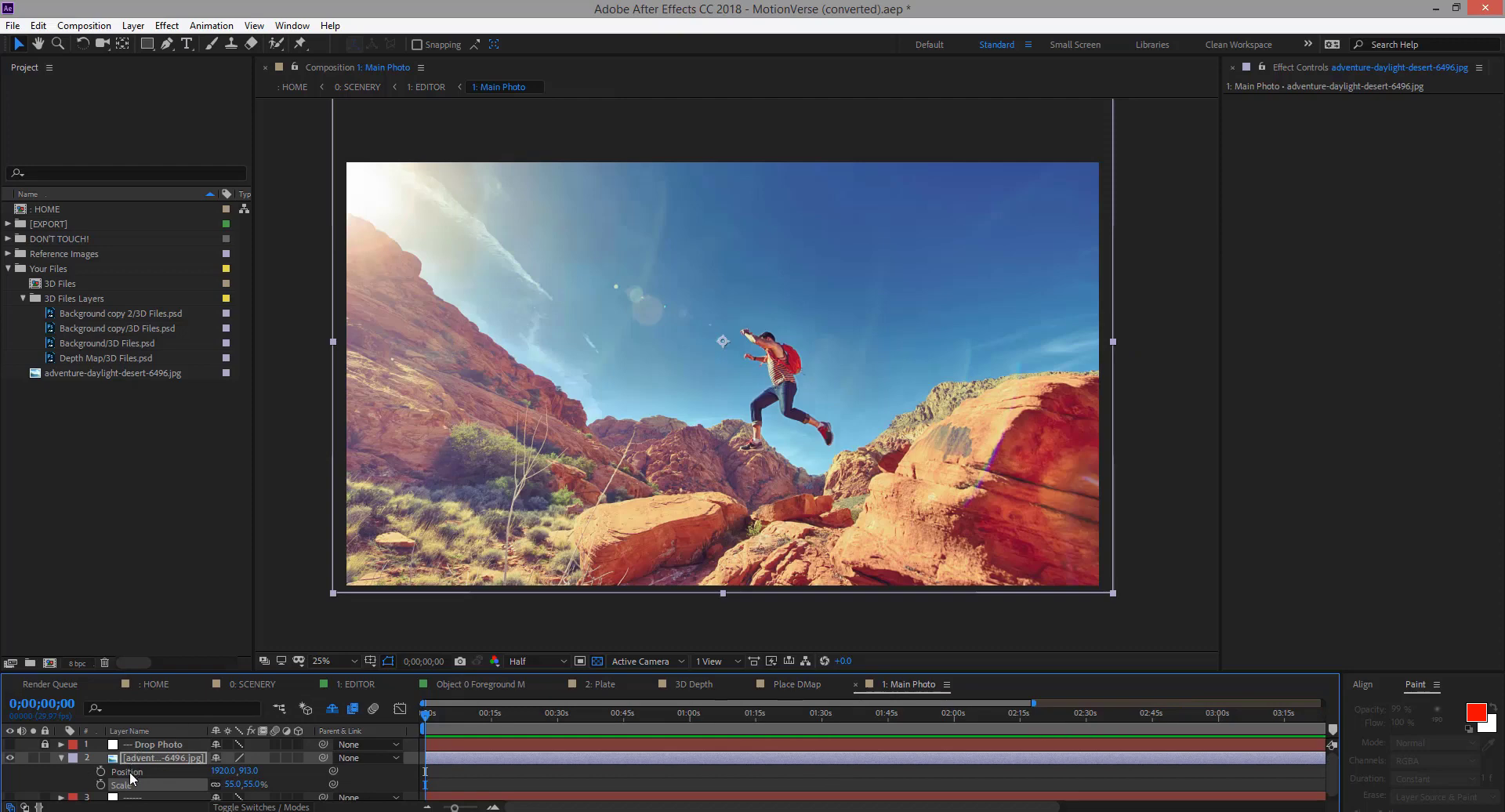
click(128, 772)
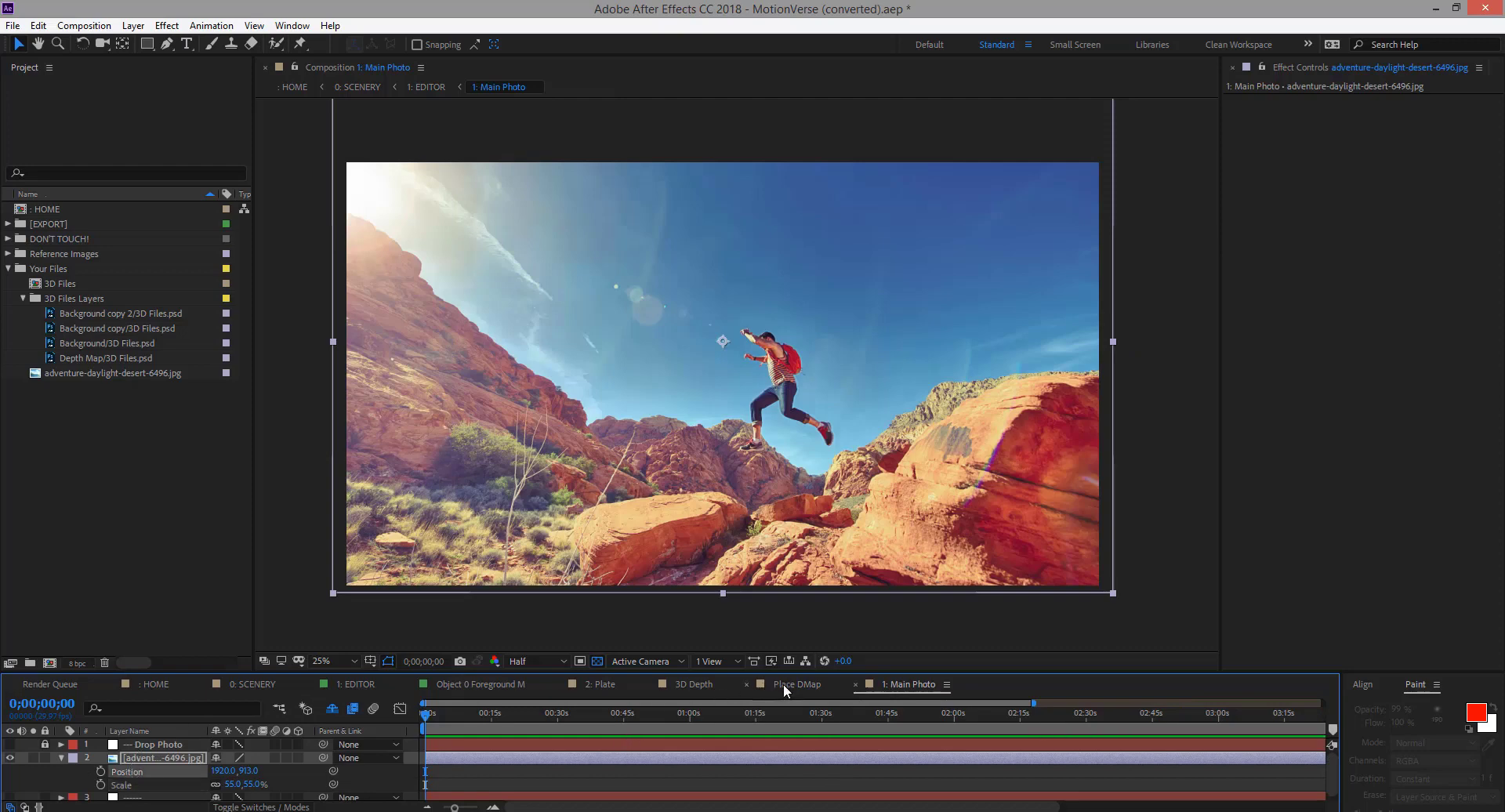
click(783, 684)
click(128, 760)
key(Up)
key(Up)
key(Up)
key(Up)
key(Up)
key(Up)
key(Up)
key(Up)
key(Up)
key(Up)
key(Up)
key(Up)
key(Up)
key(Up)
key(Up)
key(Up)
key(Up)
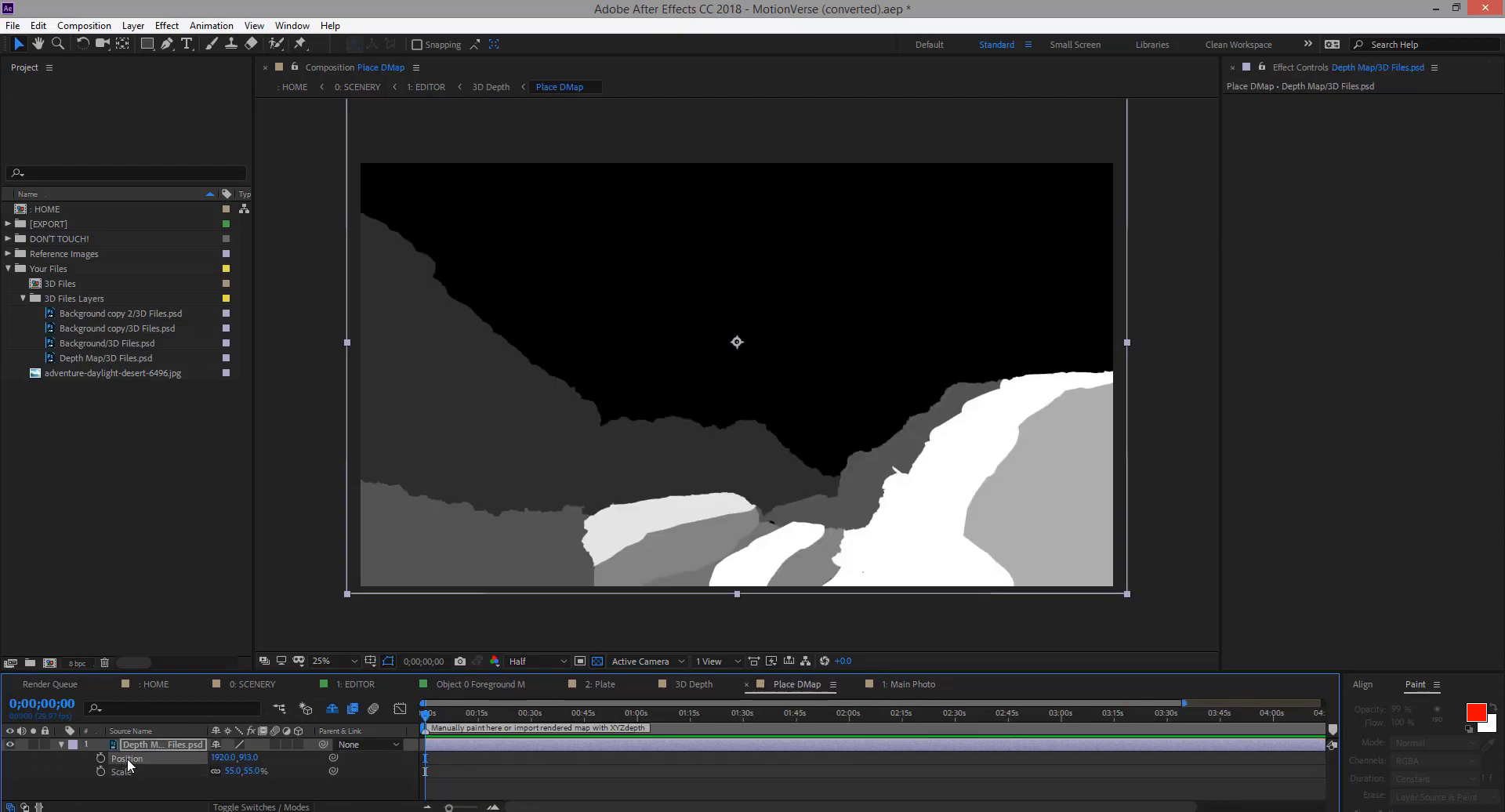
click(62, 744)
click(881, 691)
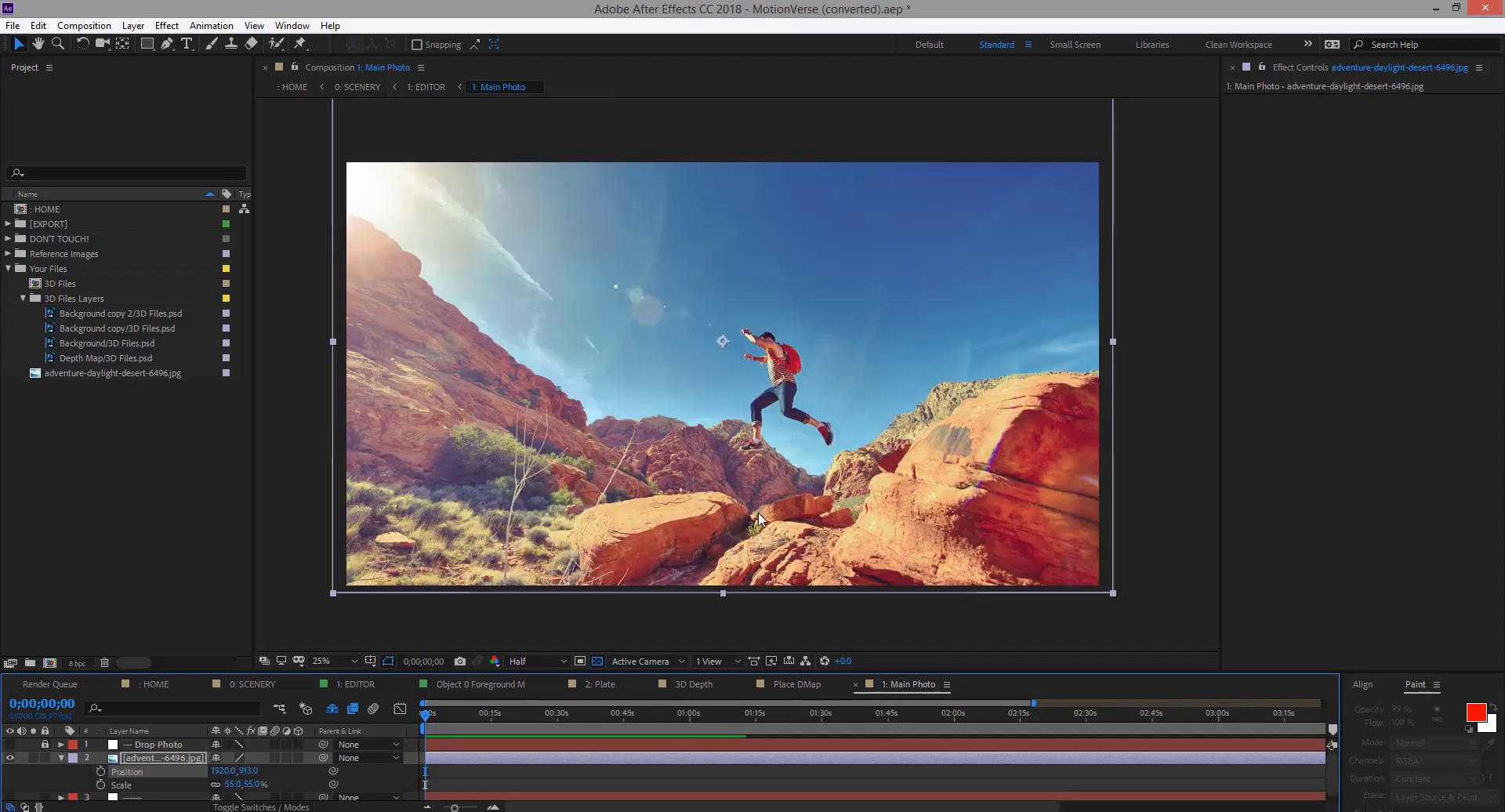
click(62, 756)
click(783, 688)
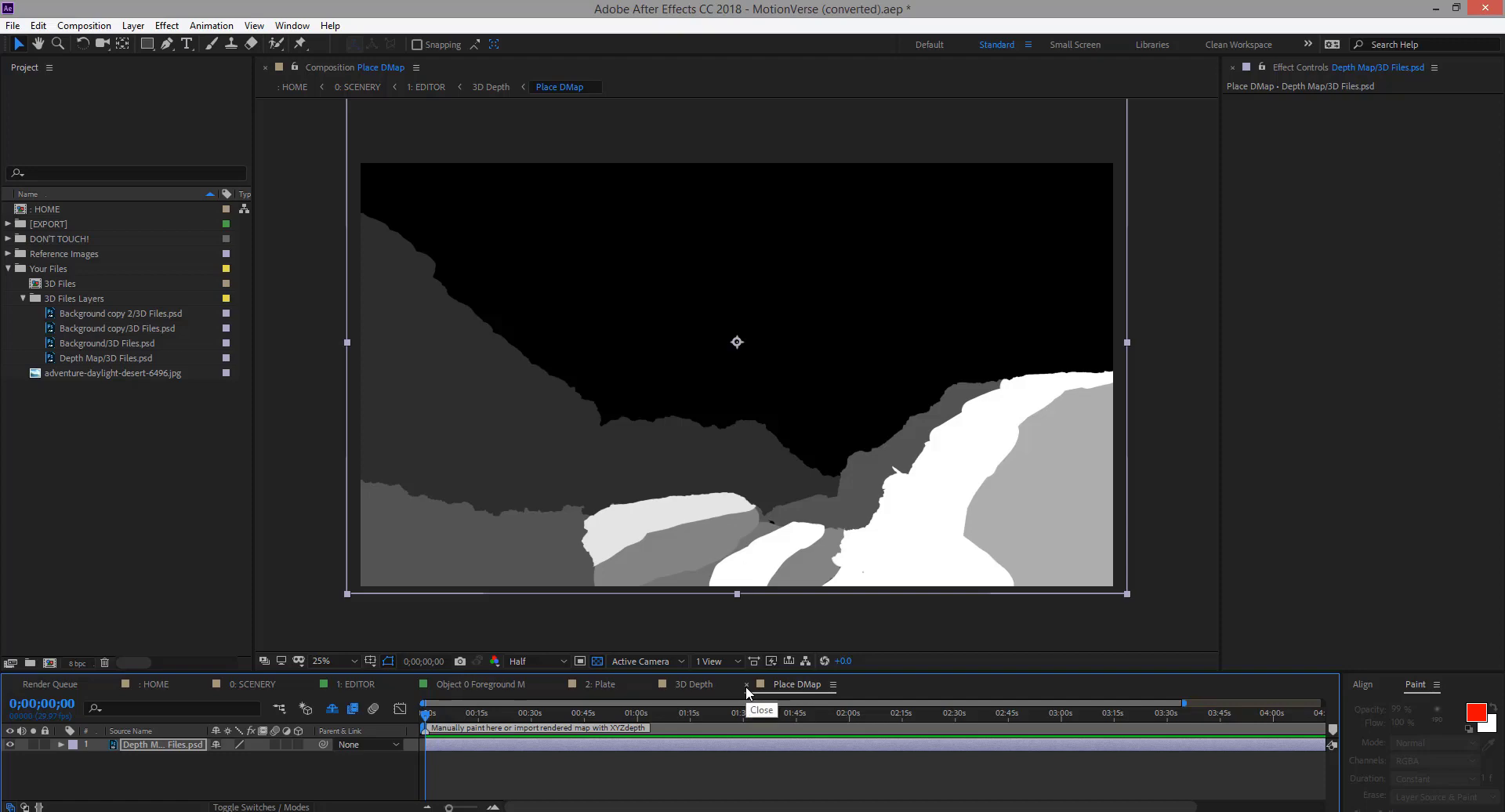
Close Place DMap and, in 3D Depth, solo the Near Mask layer, then unsolo it
click(746, 685)
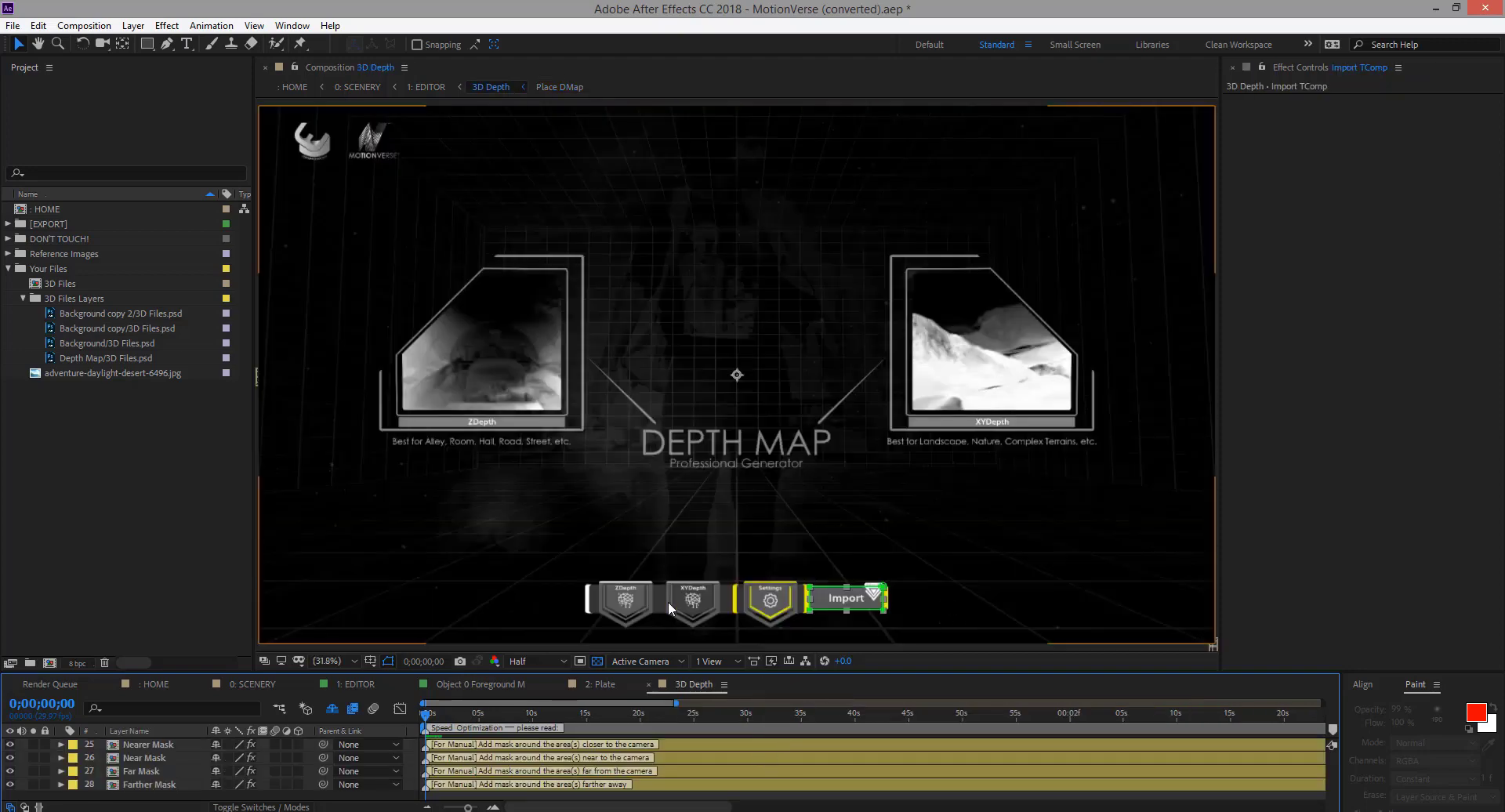
click(862, 609)
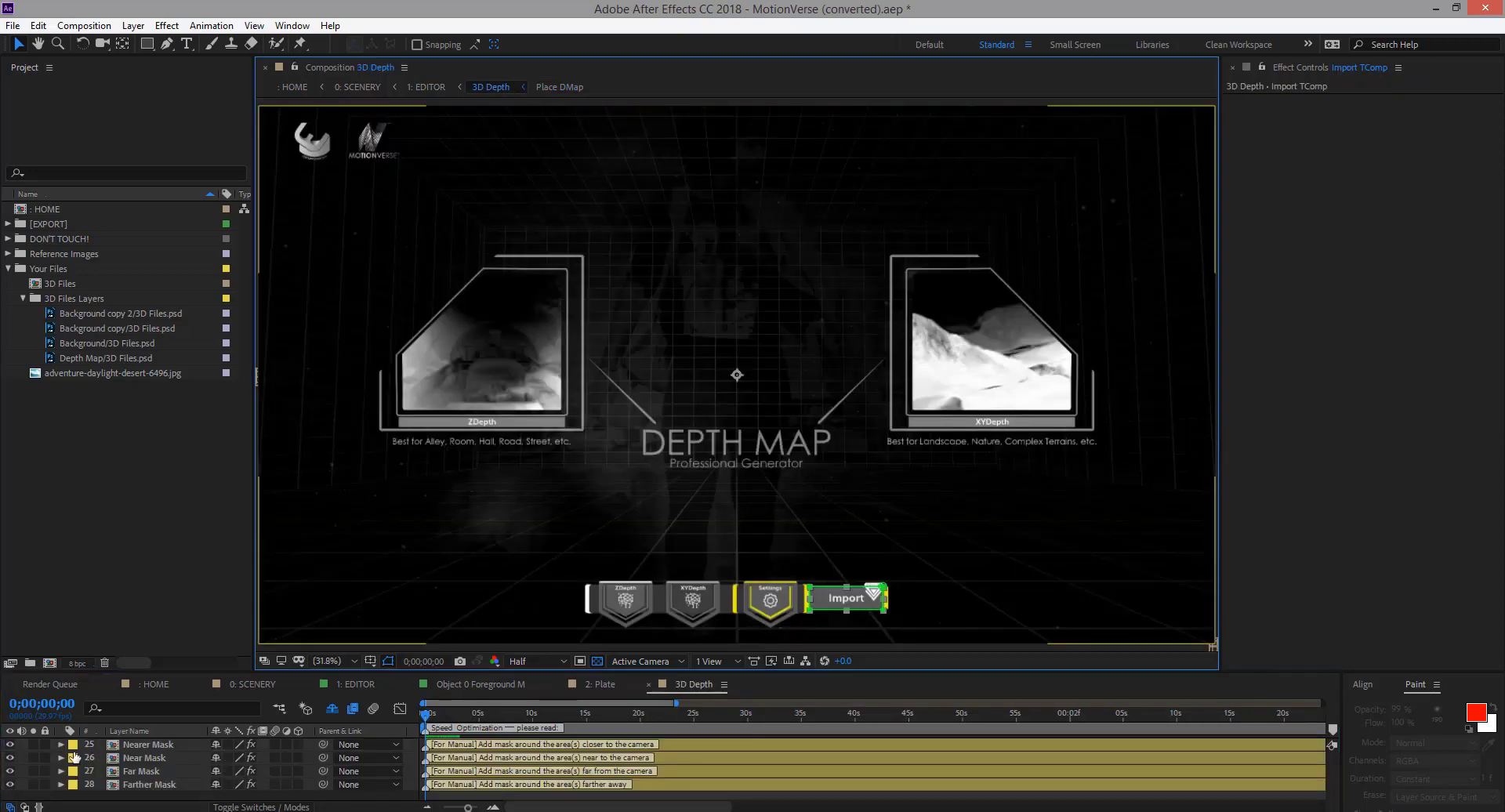
click(32, 757)
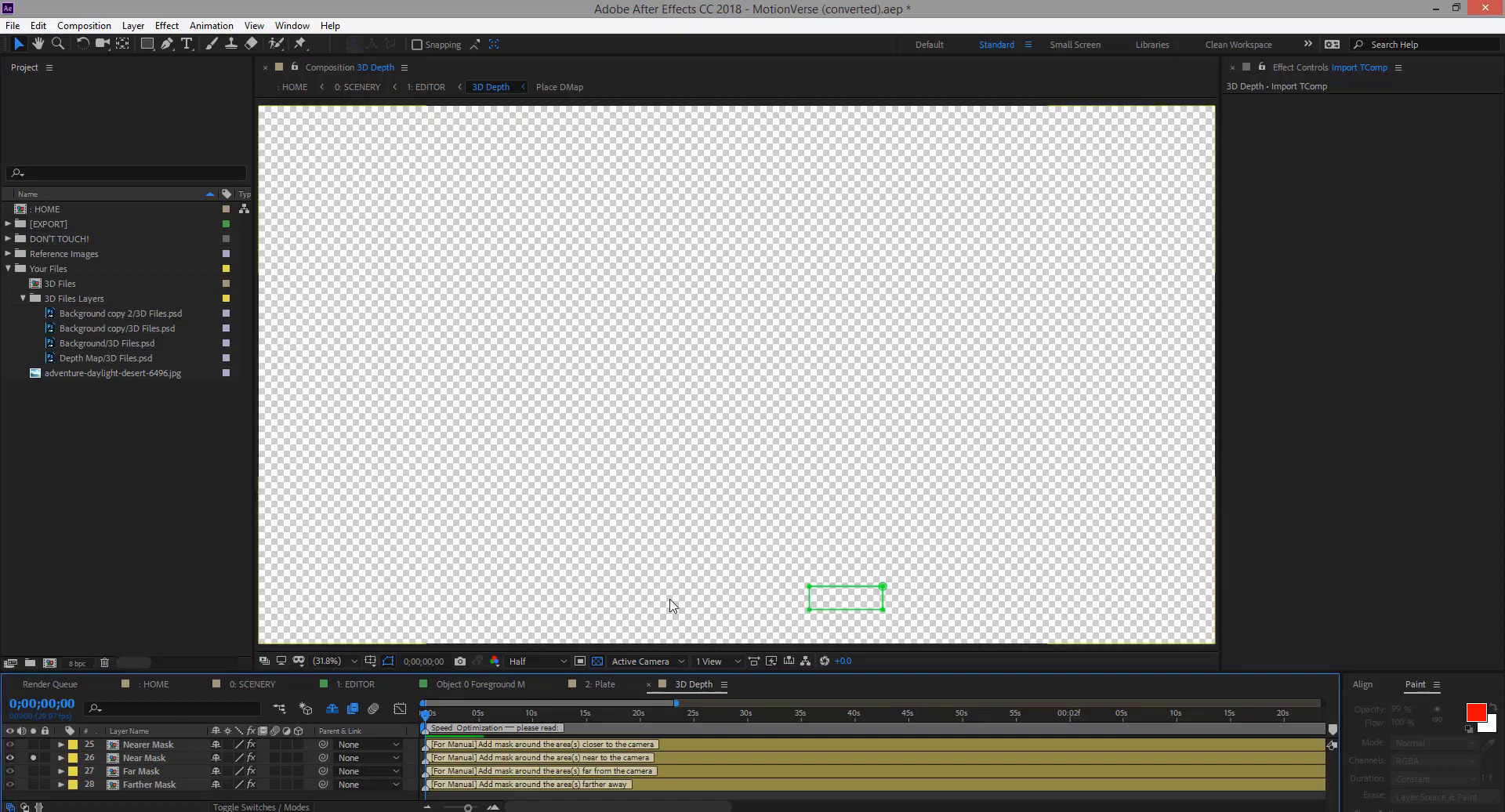
click(33, 758)
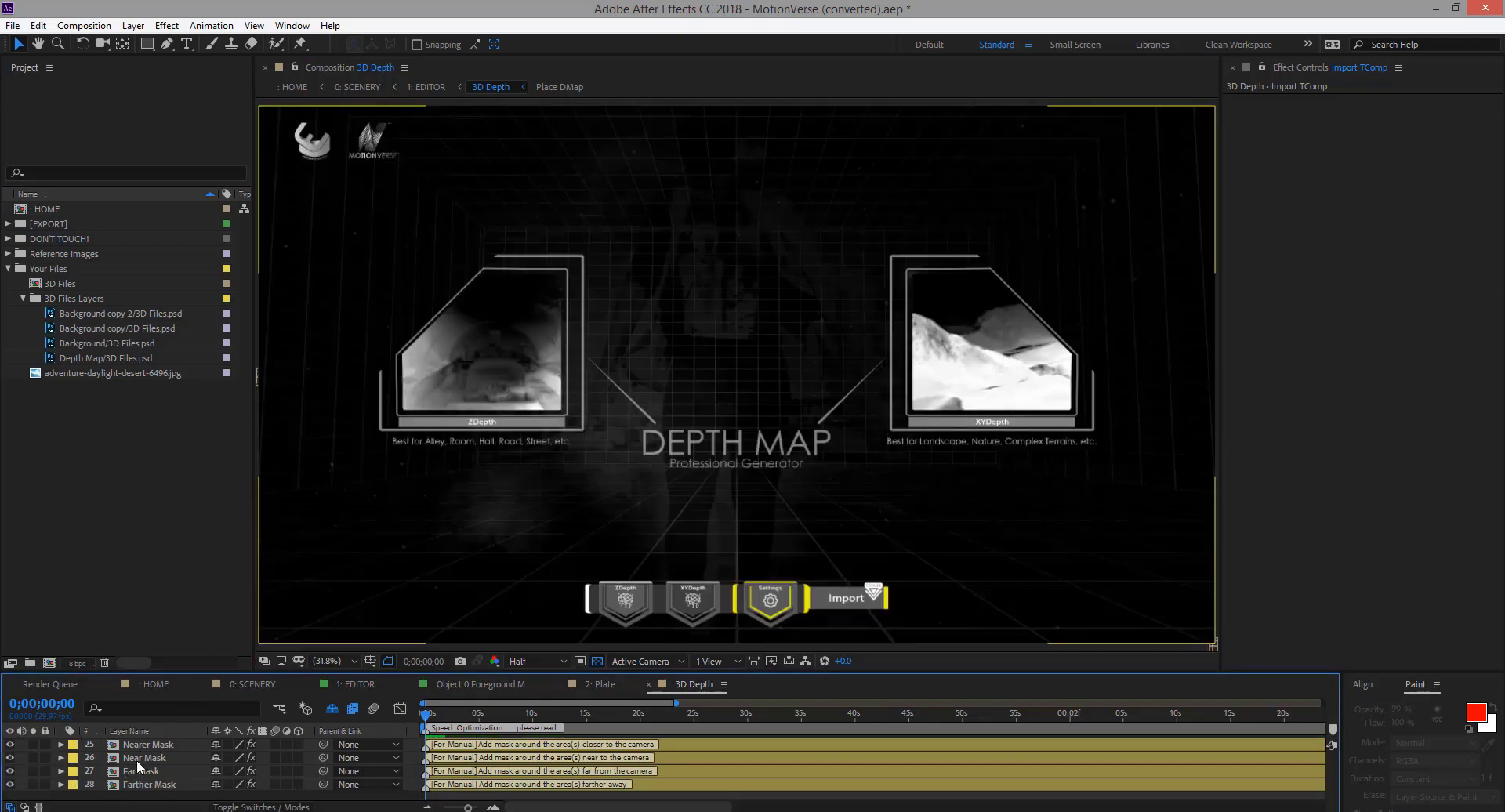
Preview the imported map by toggling Manual Depth's Enable Imported Depth on, then off
click(775, 596)
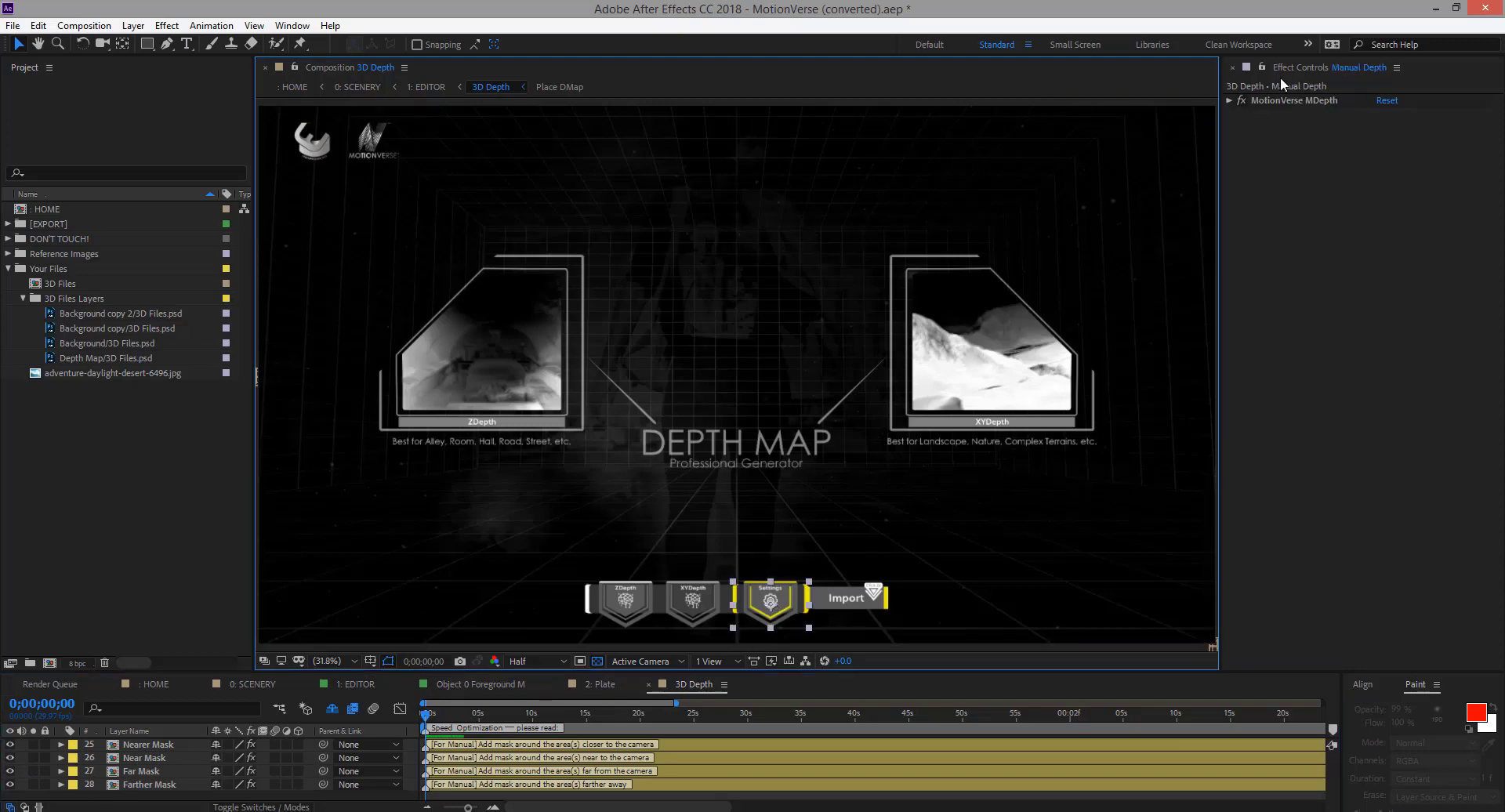
click(1229, 101)
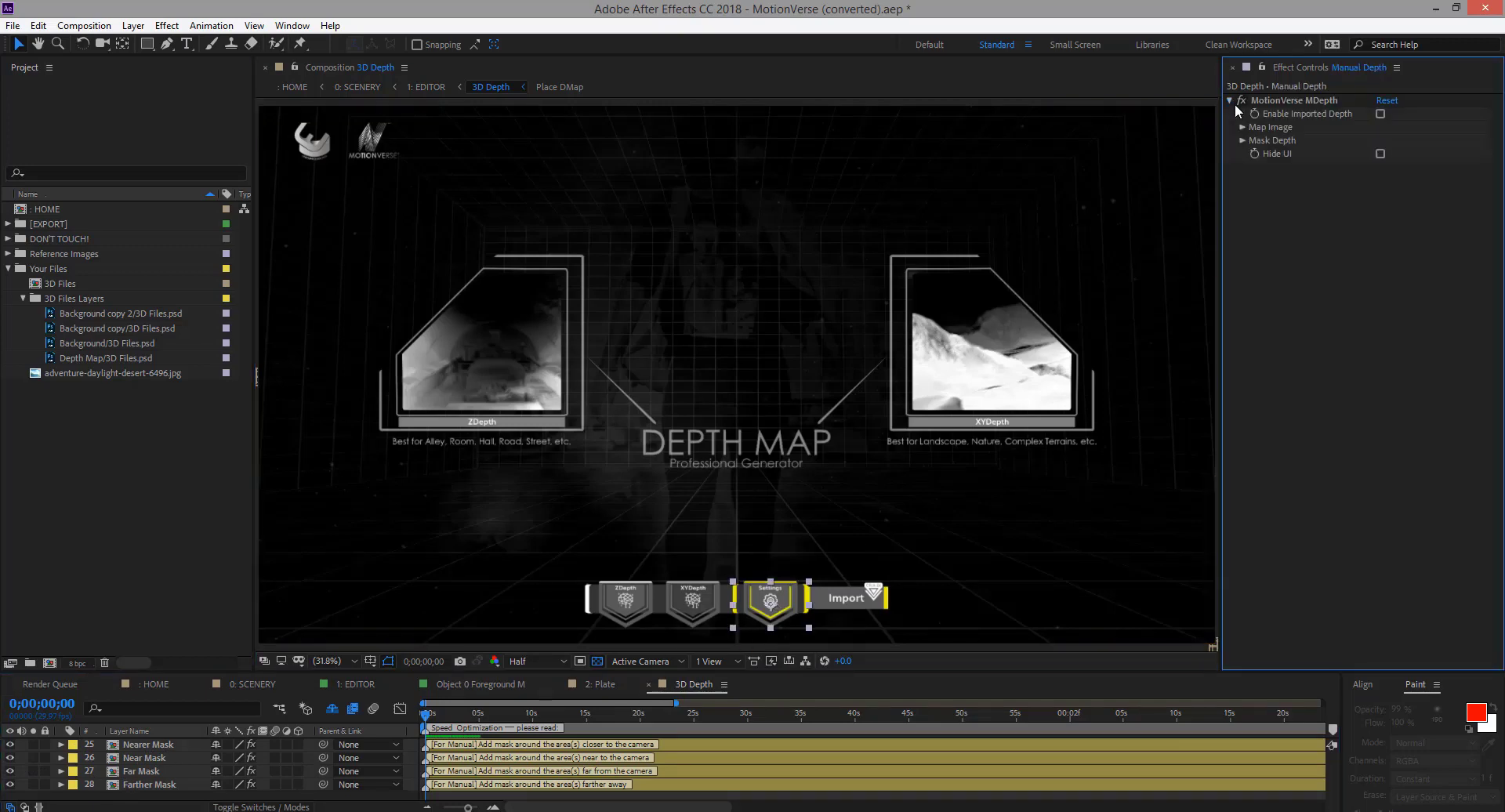
click(1379, 114)
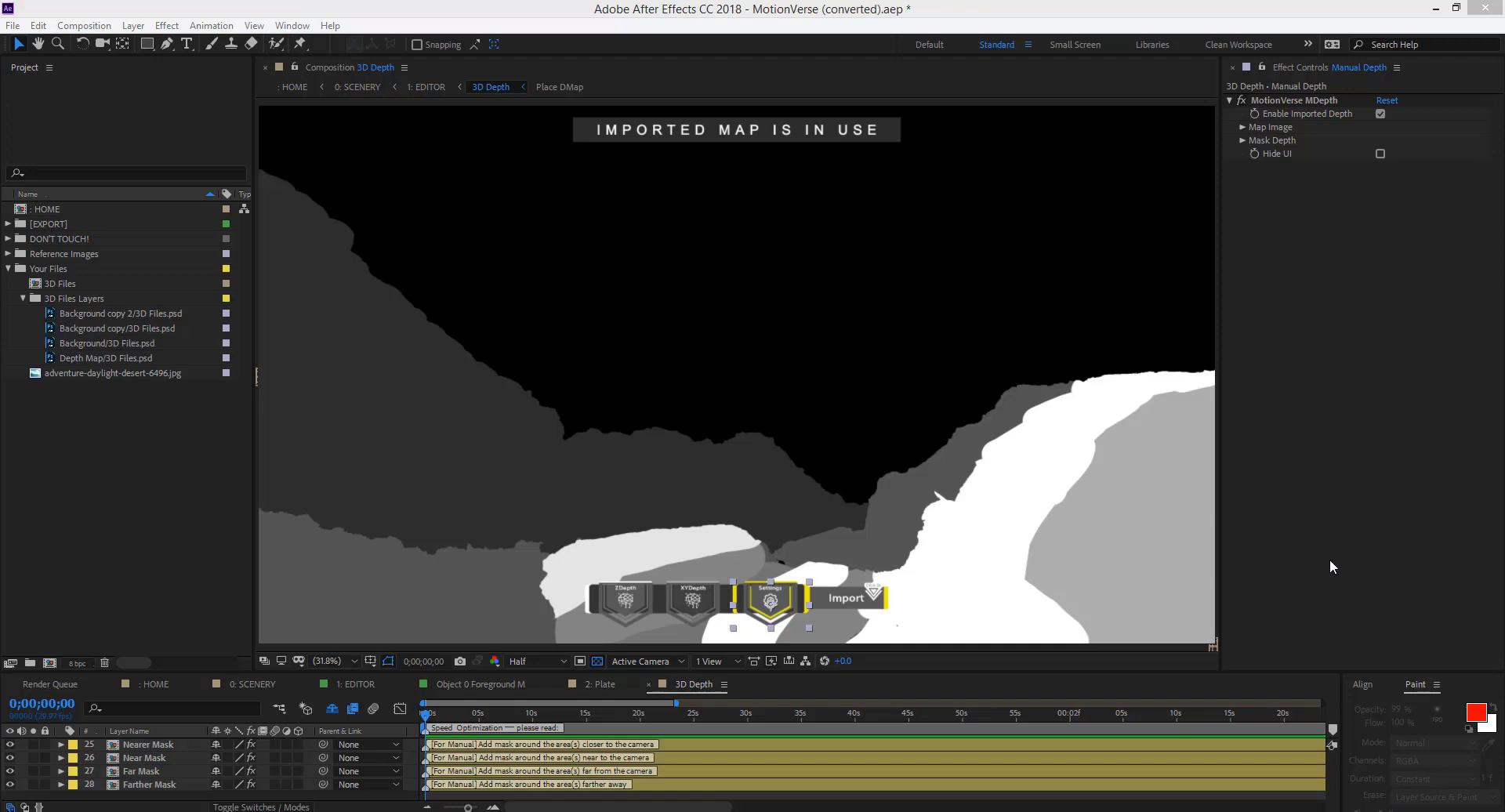
click(1380, 114)
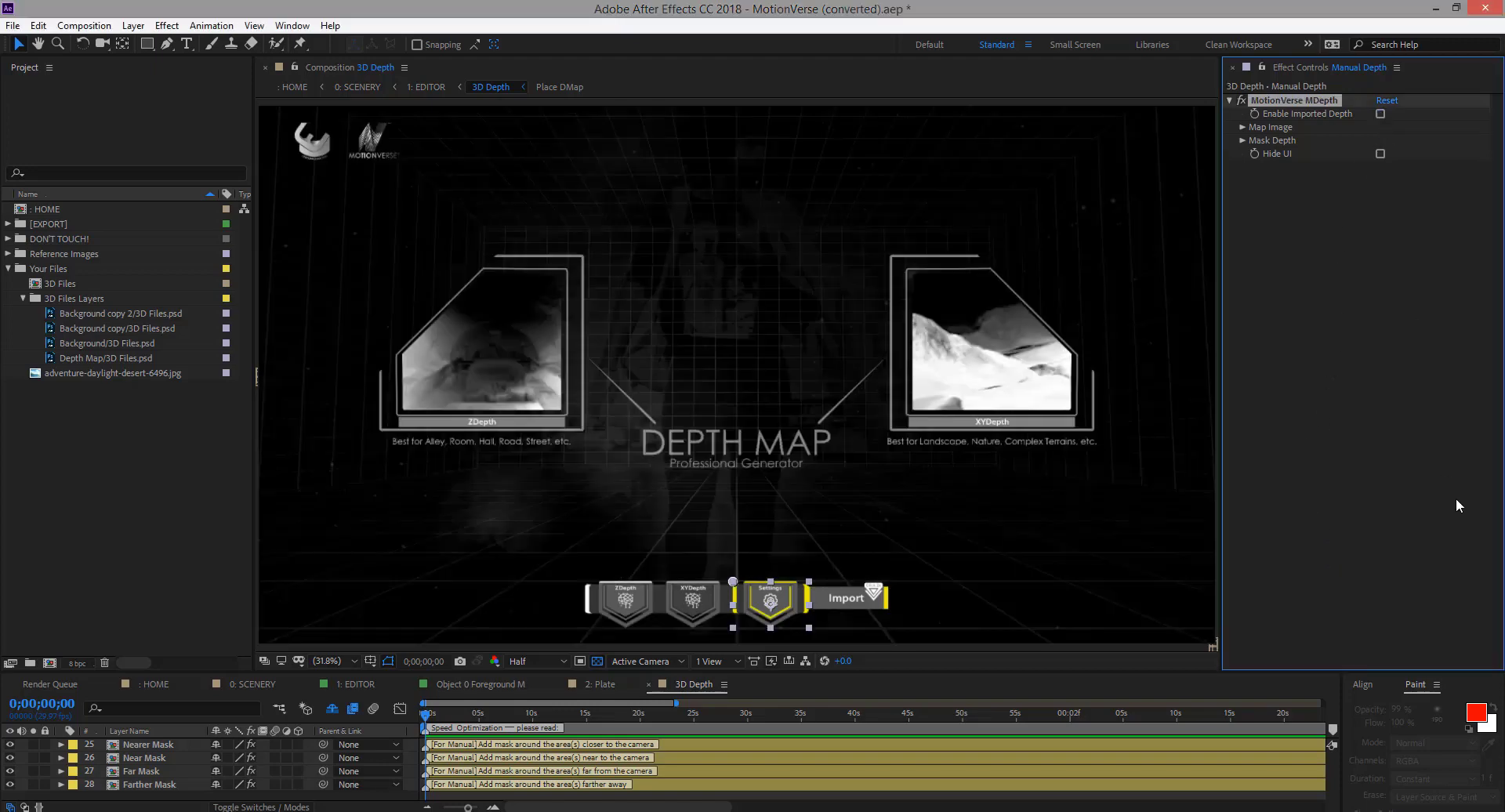
Zoom and pan across the Depth Map layout to inspect the ZDepth and XYDepth previews
click(633, 596)
click(460, 518)
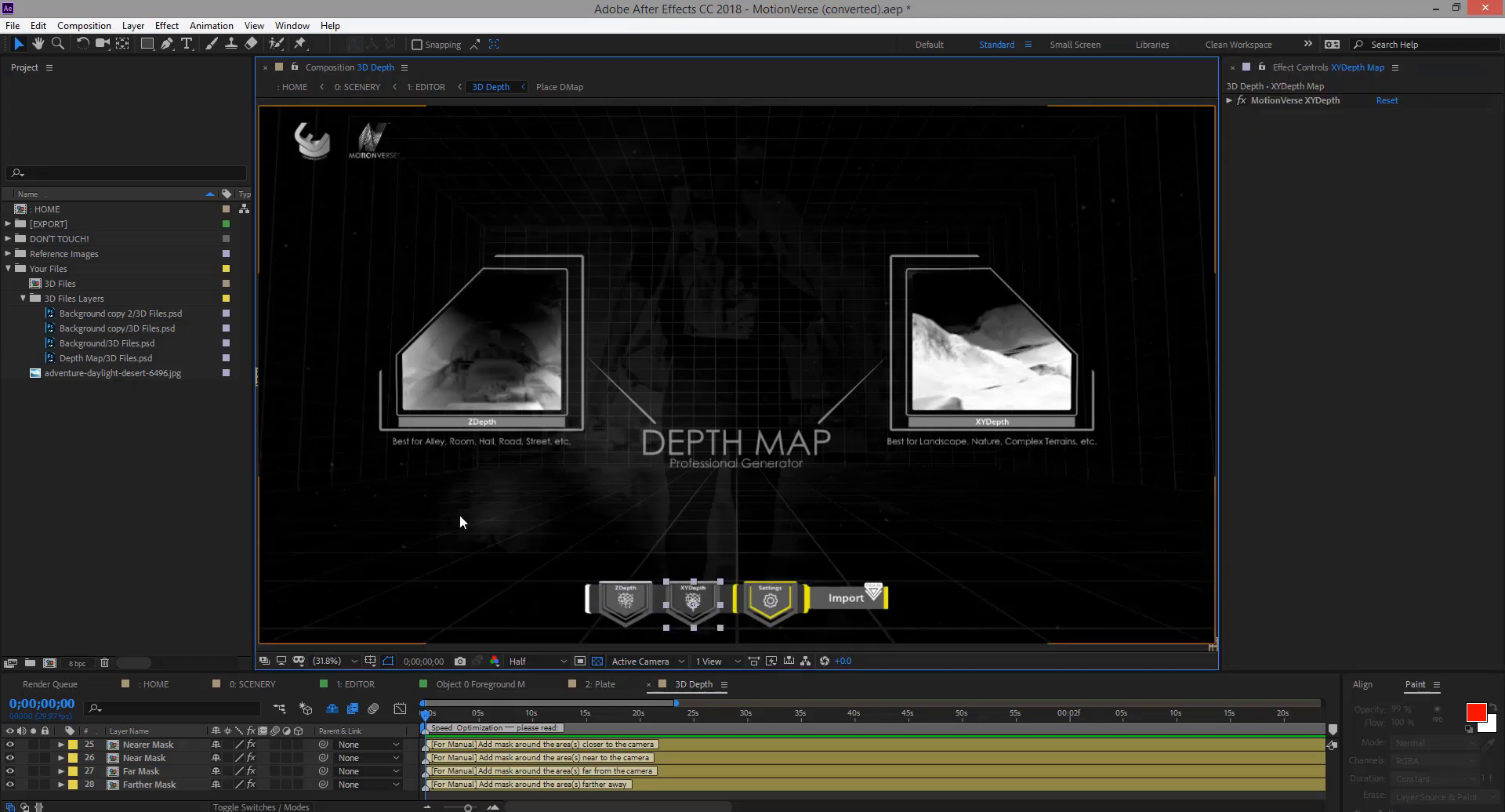
scroll(412, 395, up, 5)
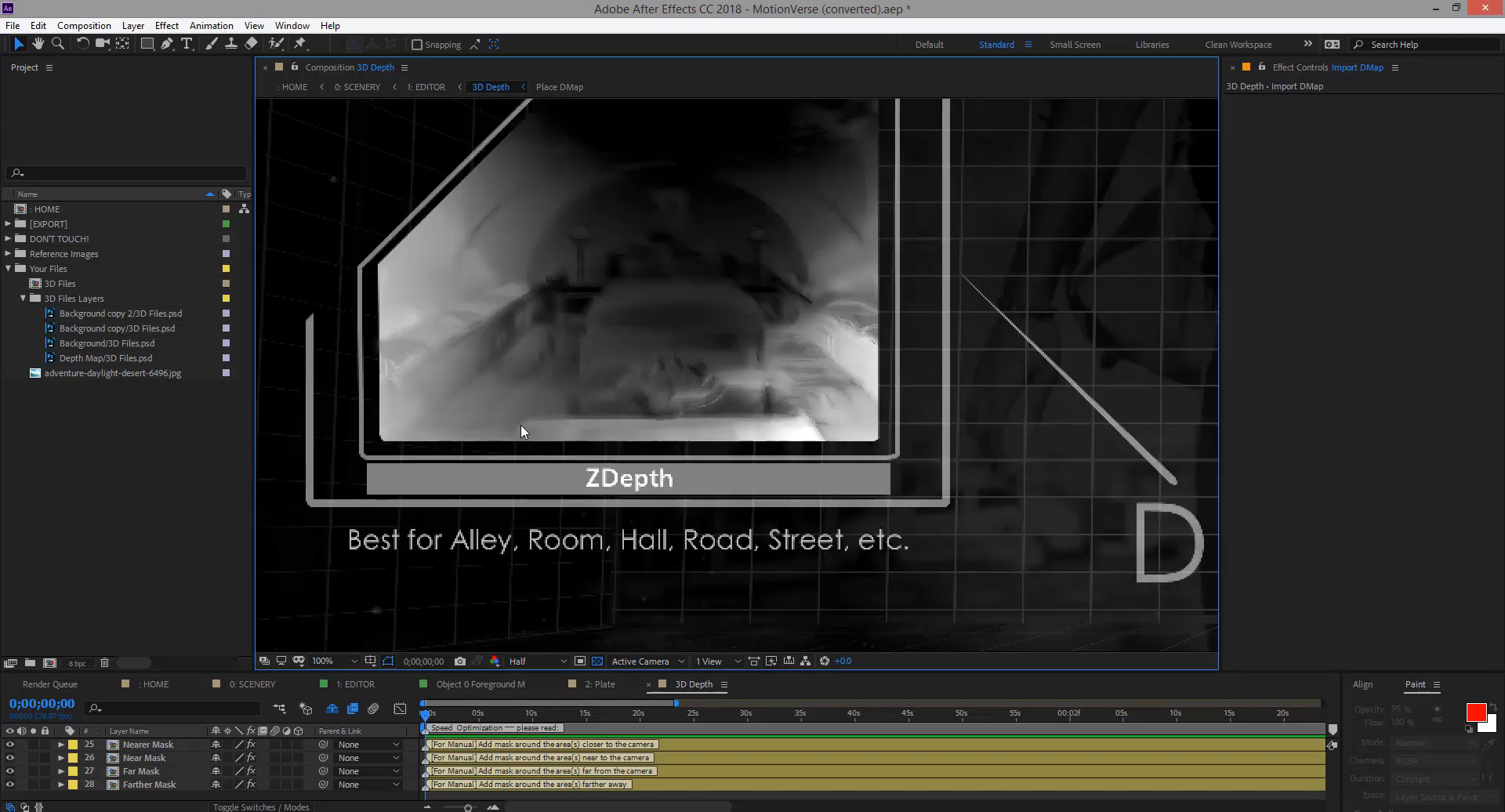
key(space)
drag(575, 297, 579, 379)
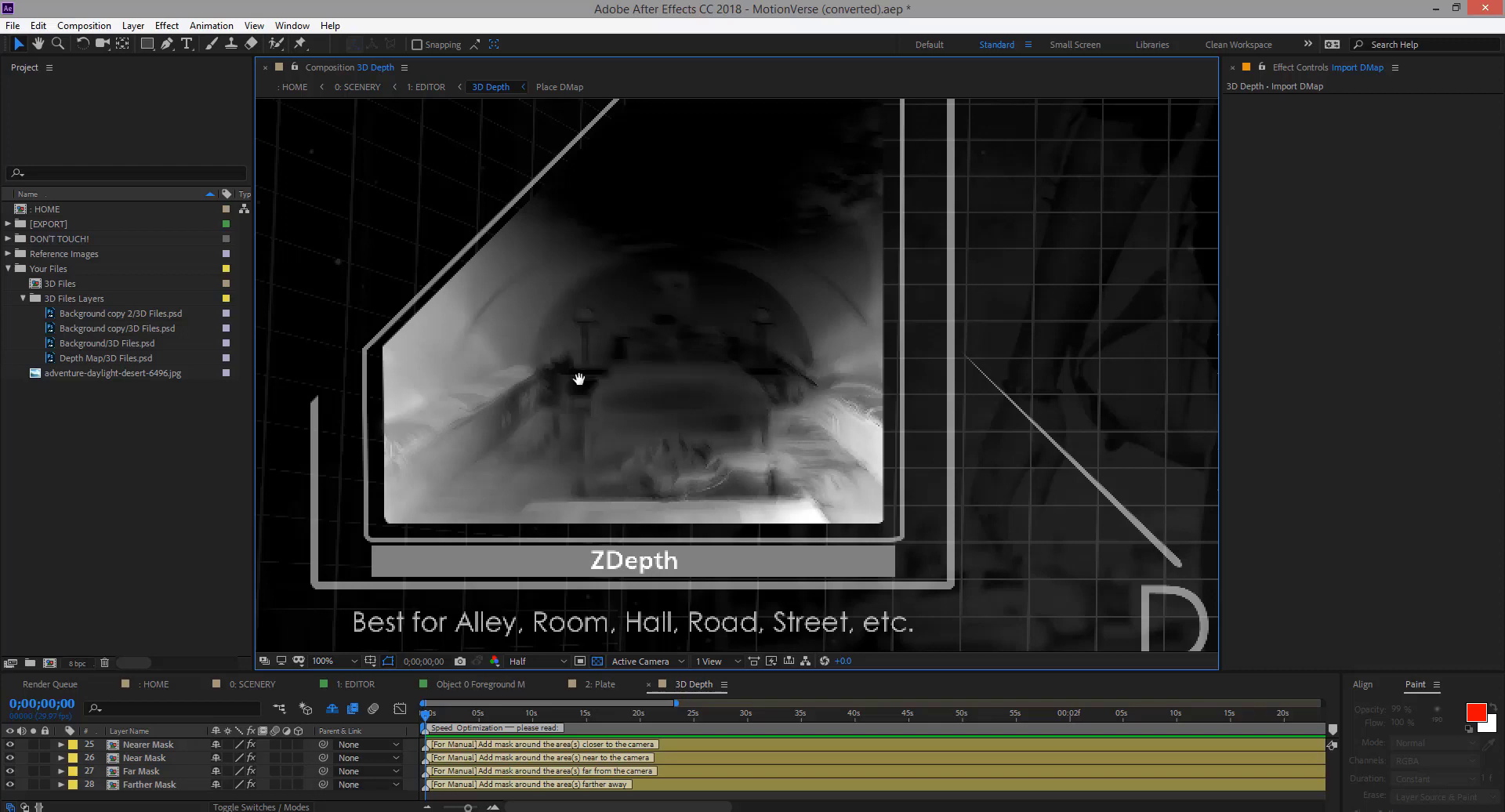
key(space)
drag(896, 403, 550, 399)
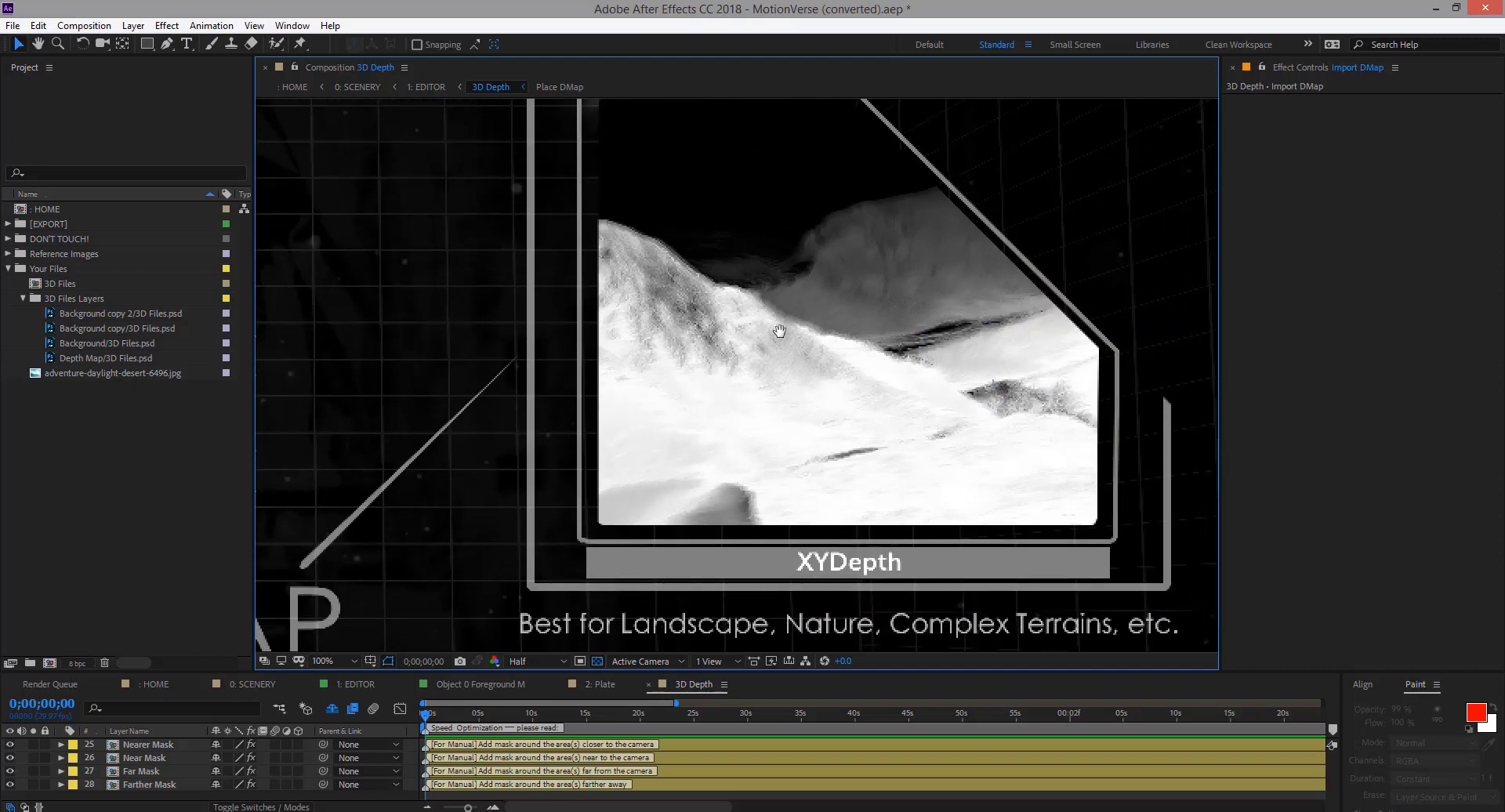
scroll(666, 396, down, 4)
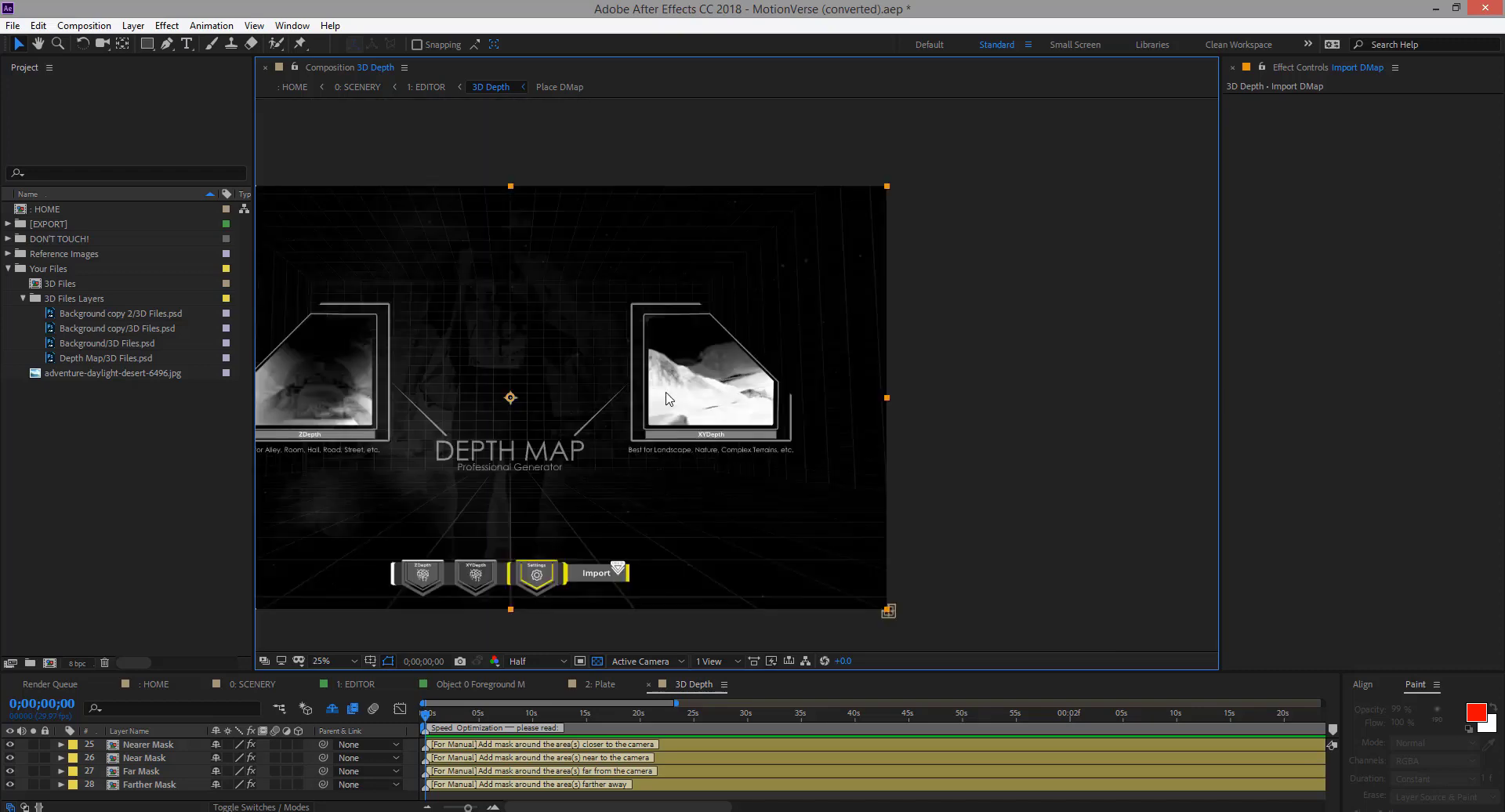
key(space)
drag(530, 416, 725, 422)
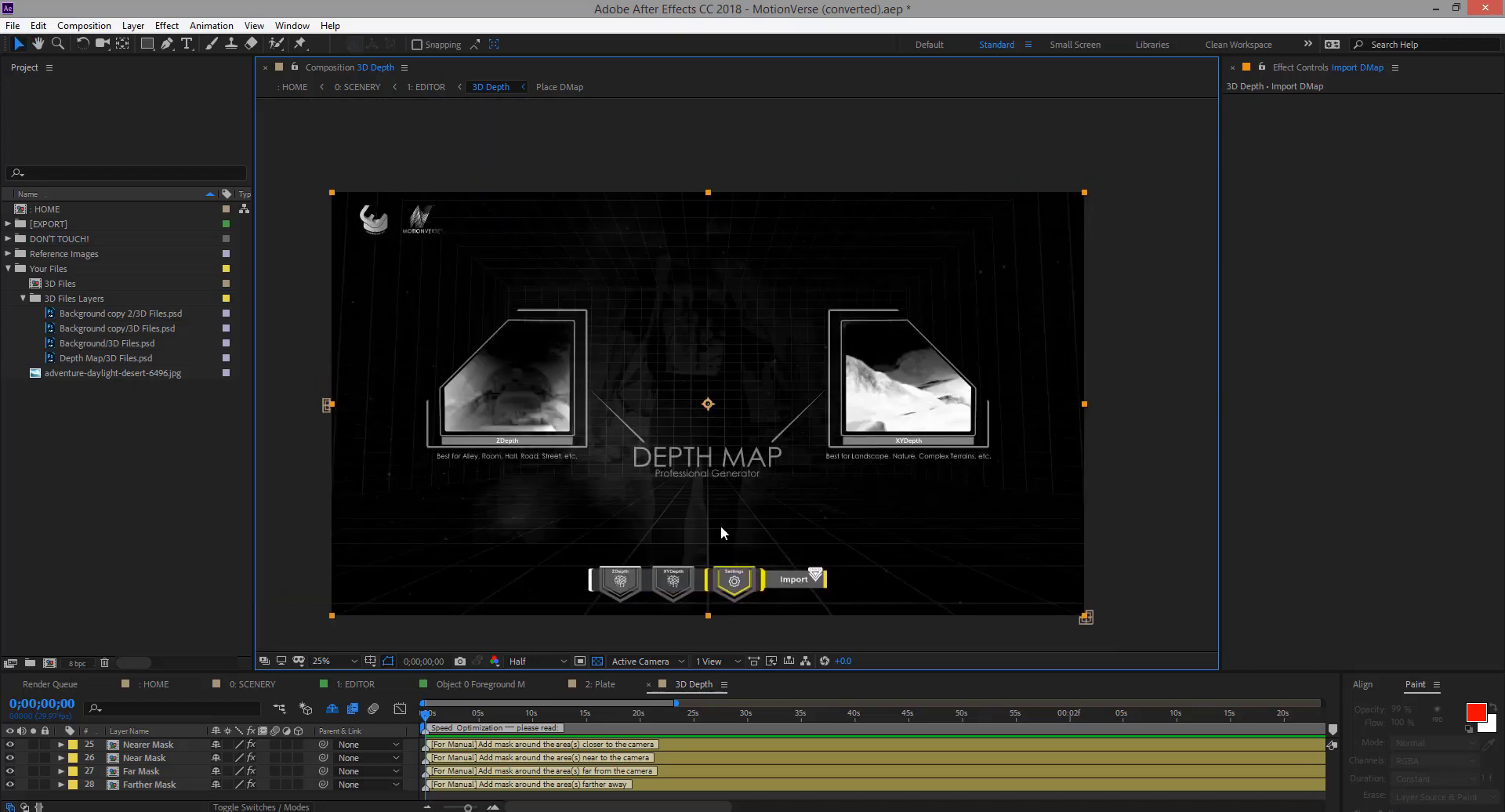
Check the Plate comp's desert photo, then select the XYDepth Map layer in 3D Depth
click(603, 684)
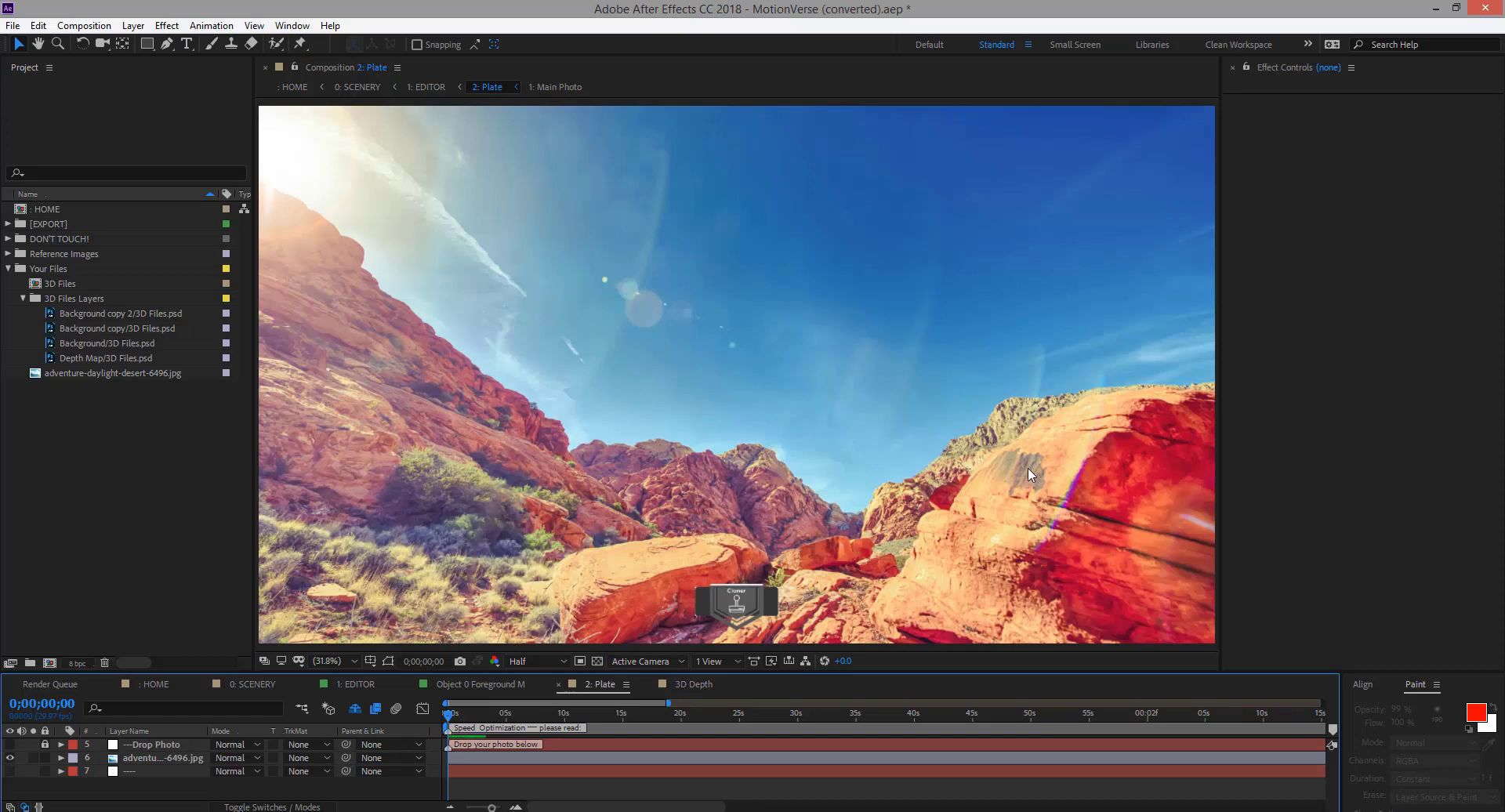
click(701, 685)
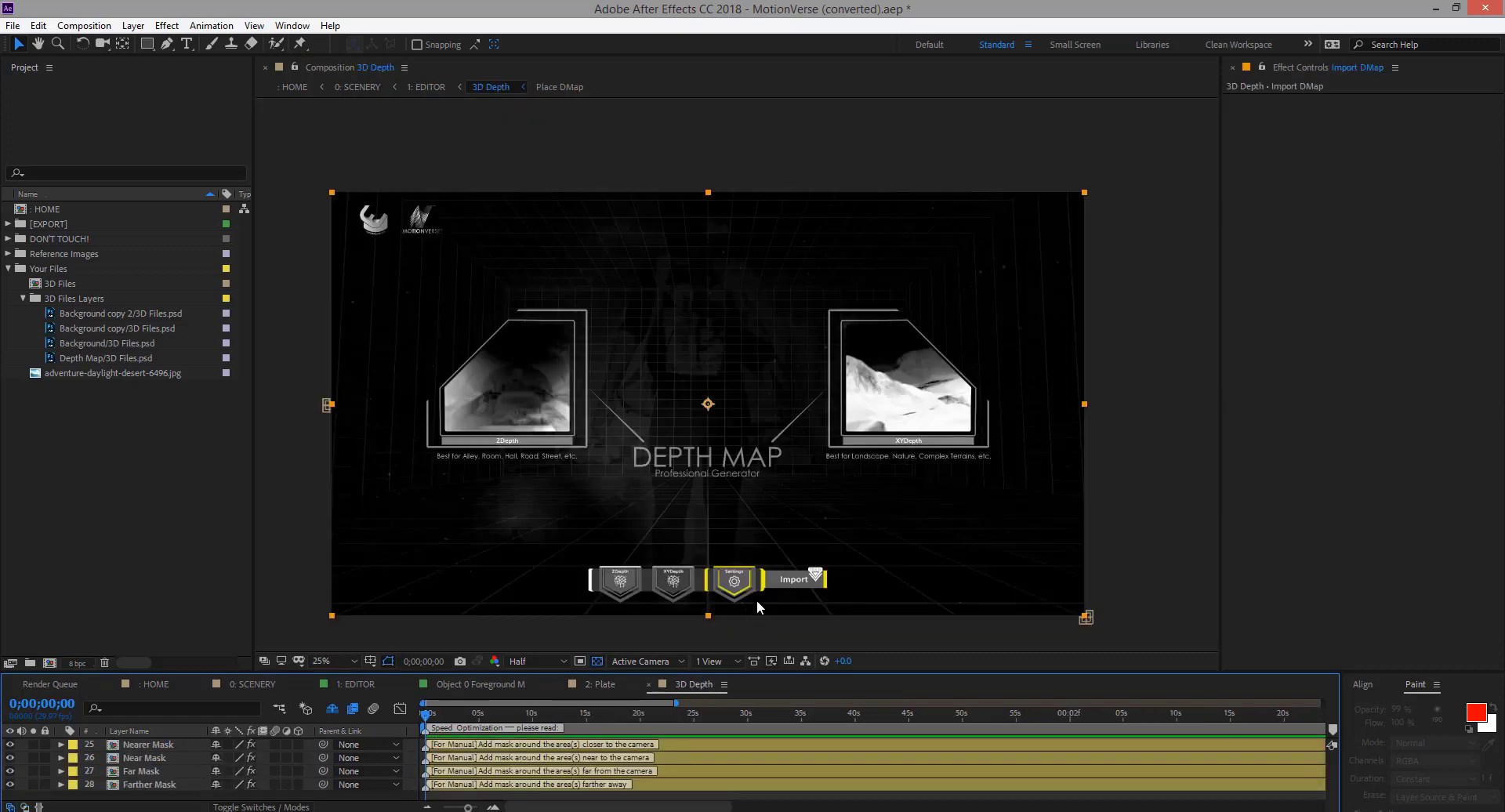
click(672, 586)
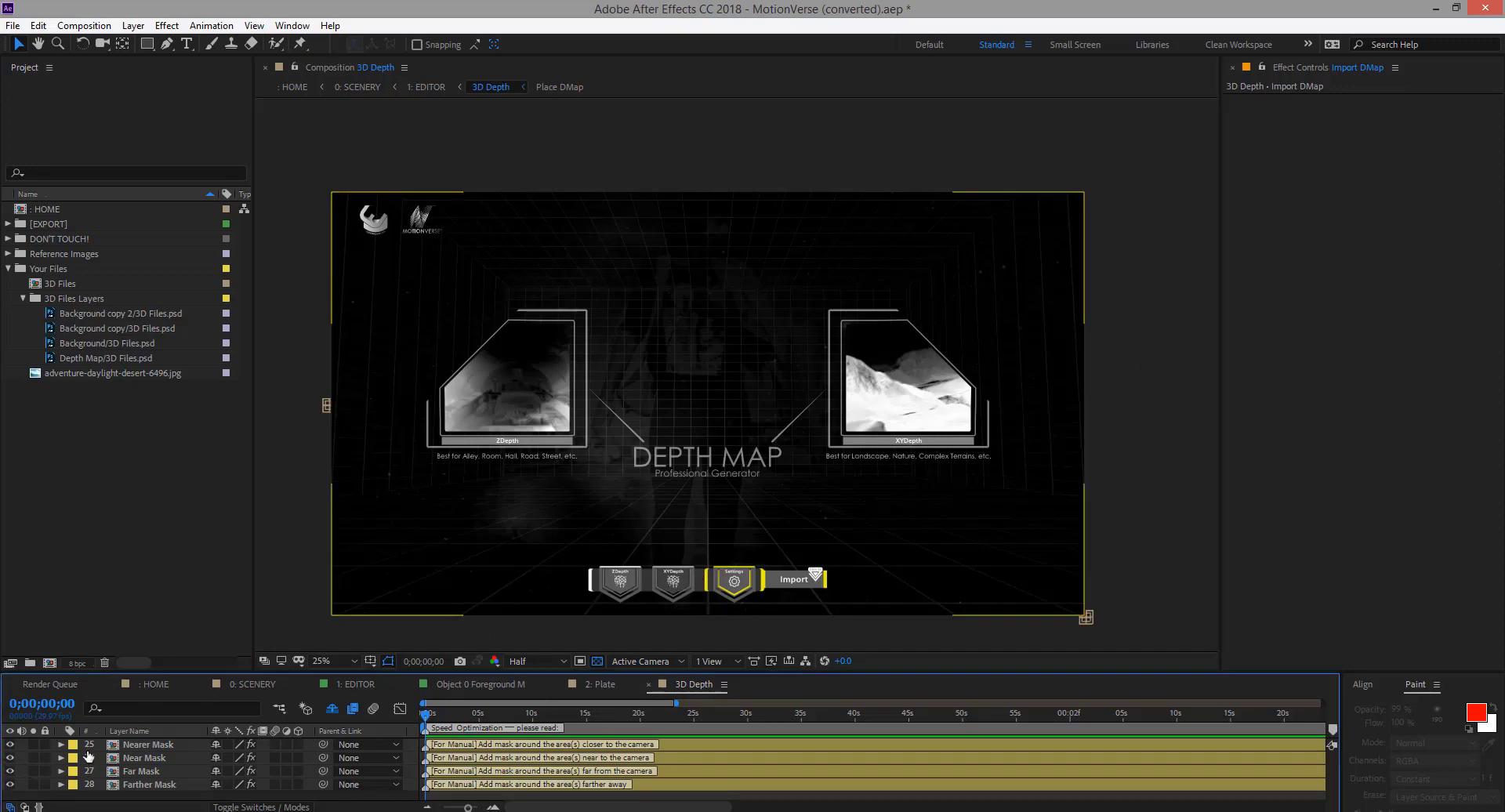
click(683, 604)
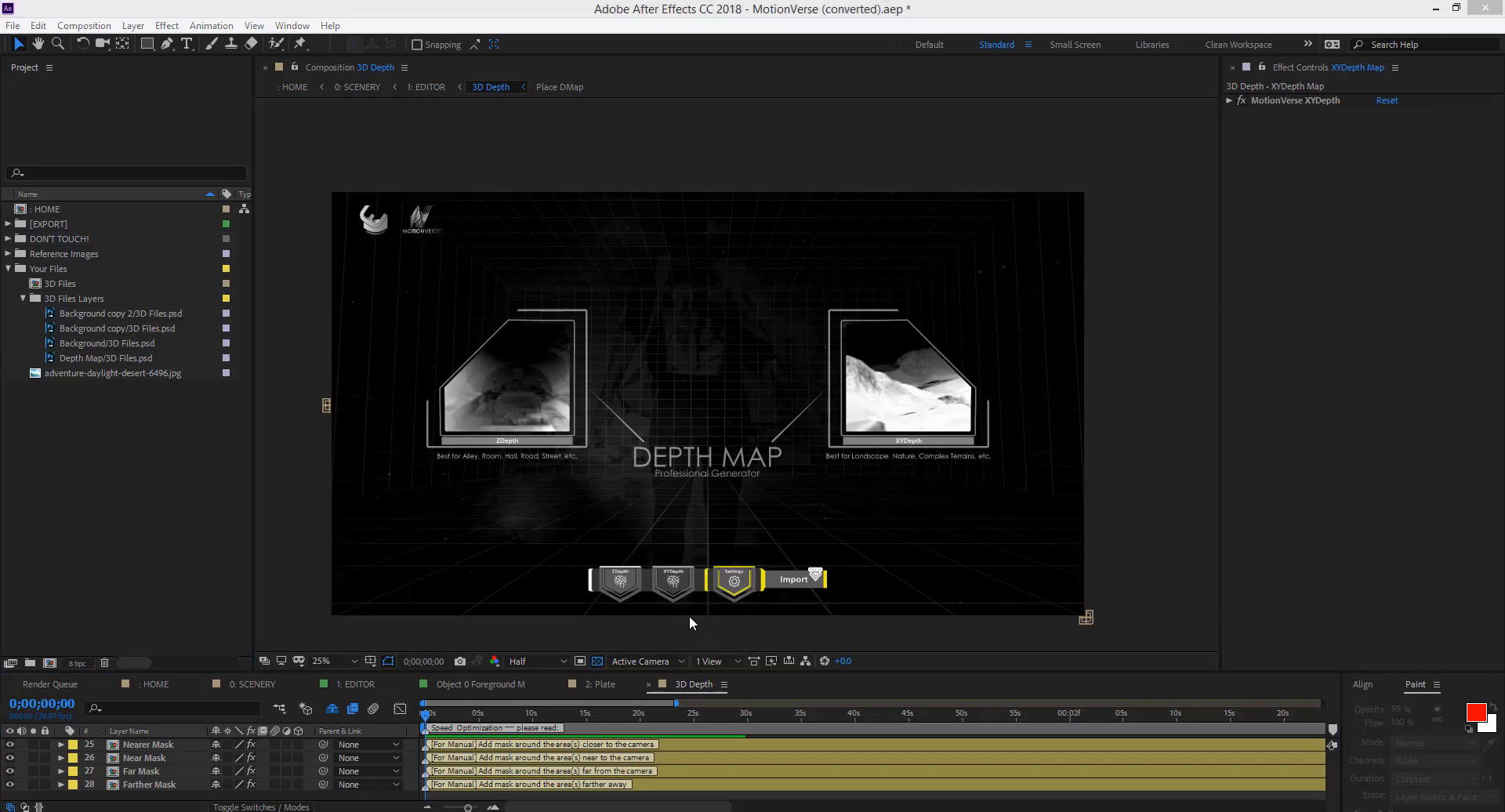
Enable XYDepth and set Light Pan to -86.40 and Light Brightness to 172.38
click(1227, 100)
click(1379, 114)
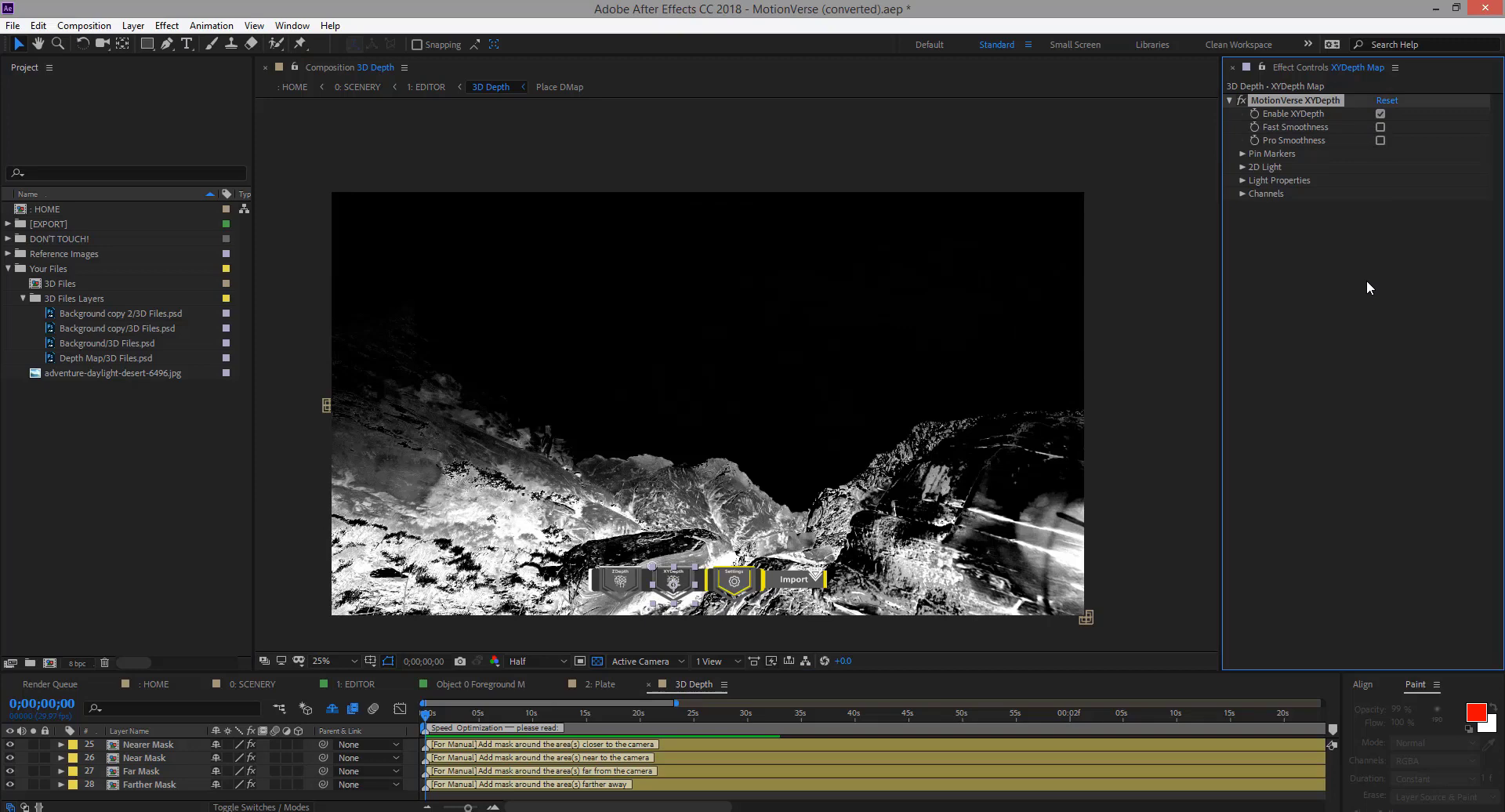
click(1242, 167)
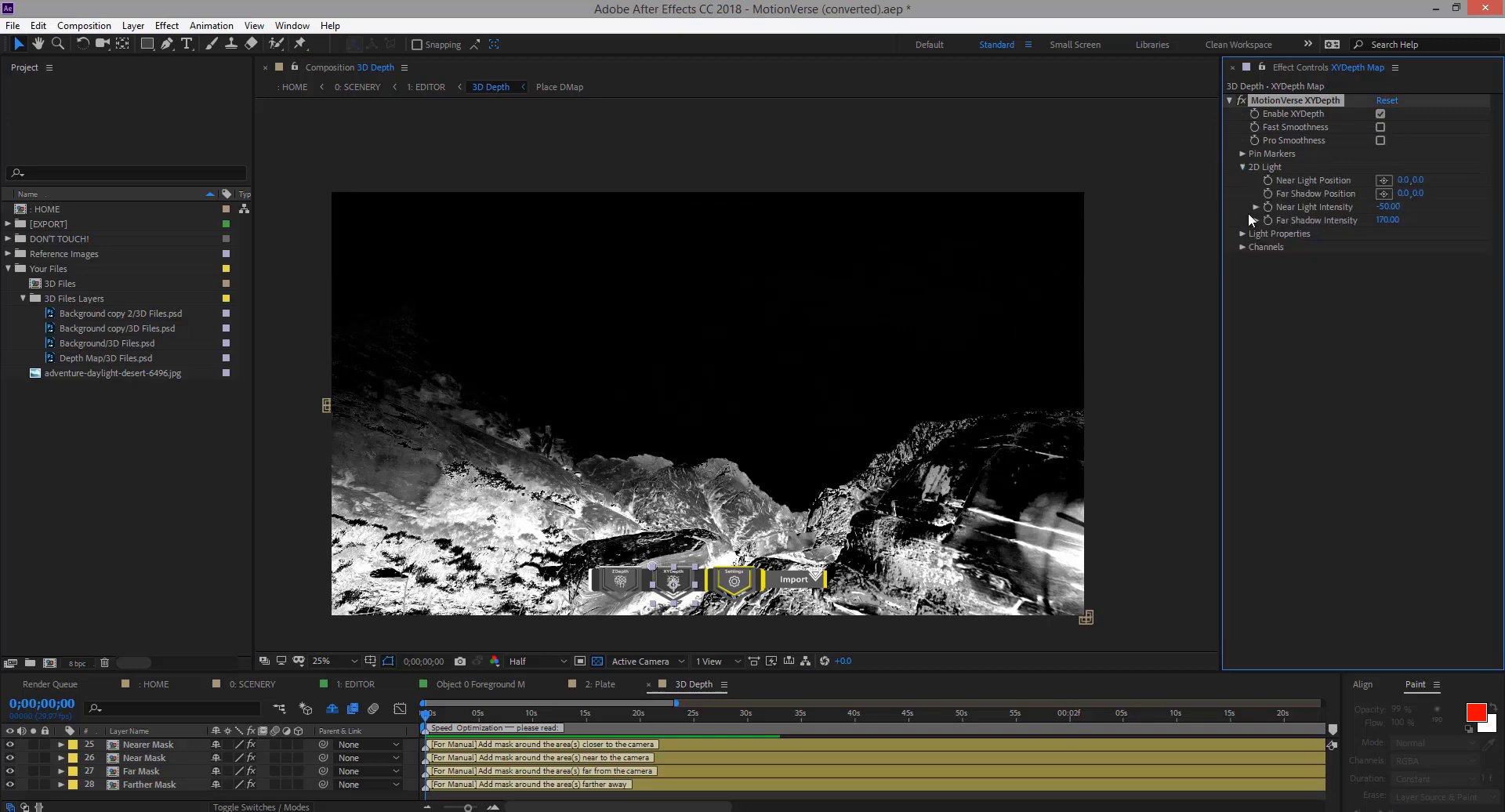
click(1243, 234)
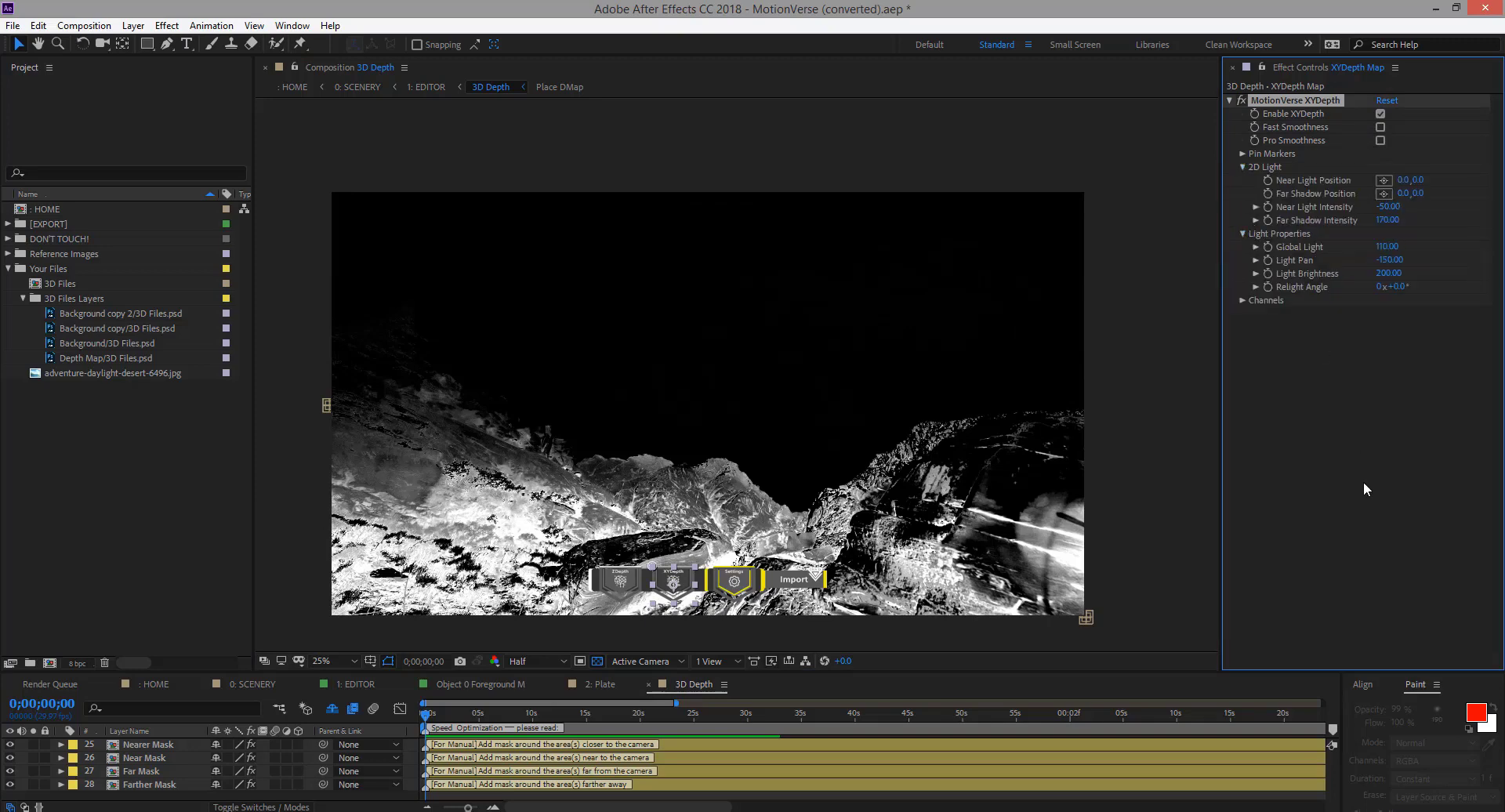
click(1254, 260)
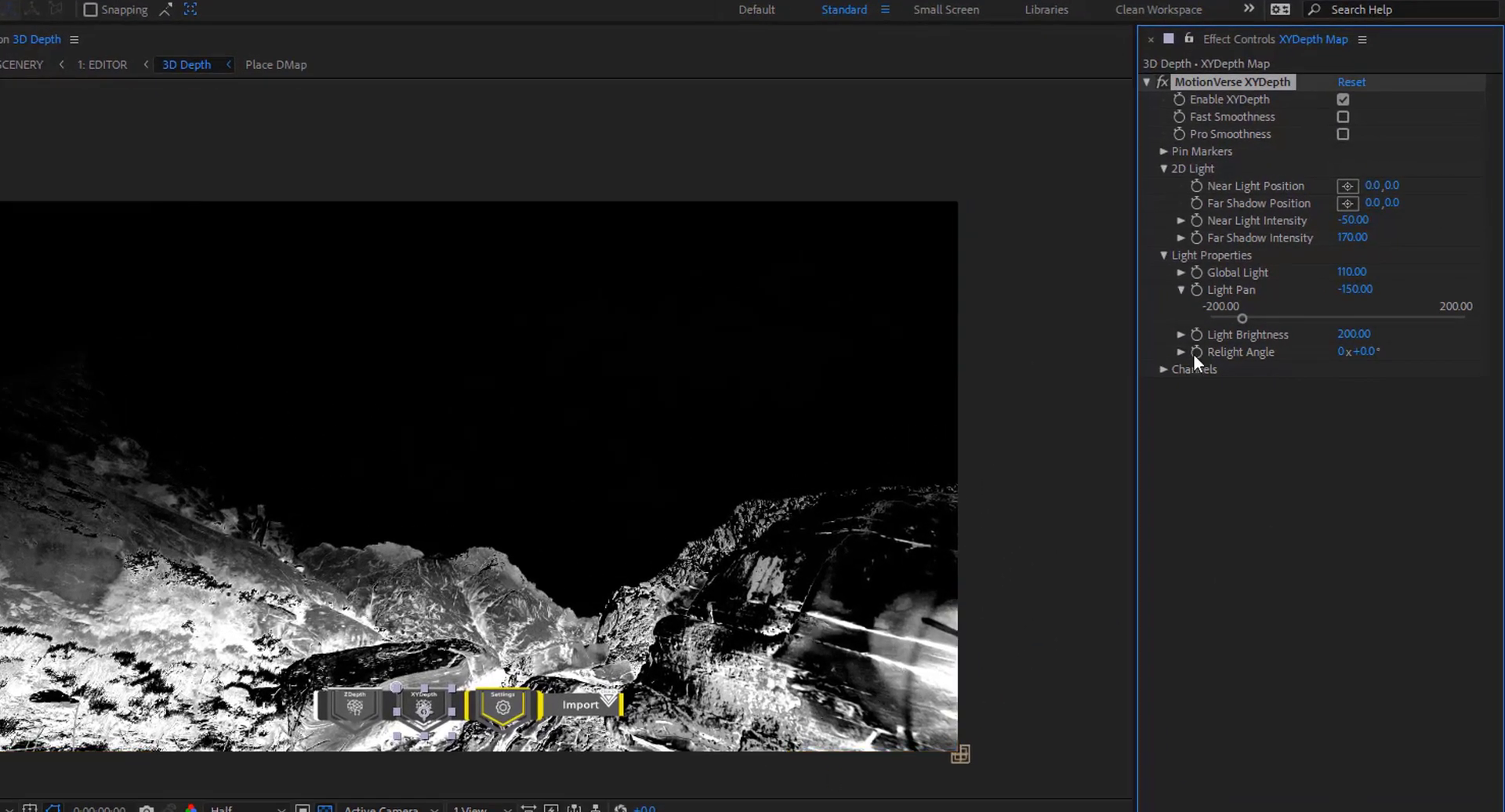
drag(1243, 317, 1284, 321)
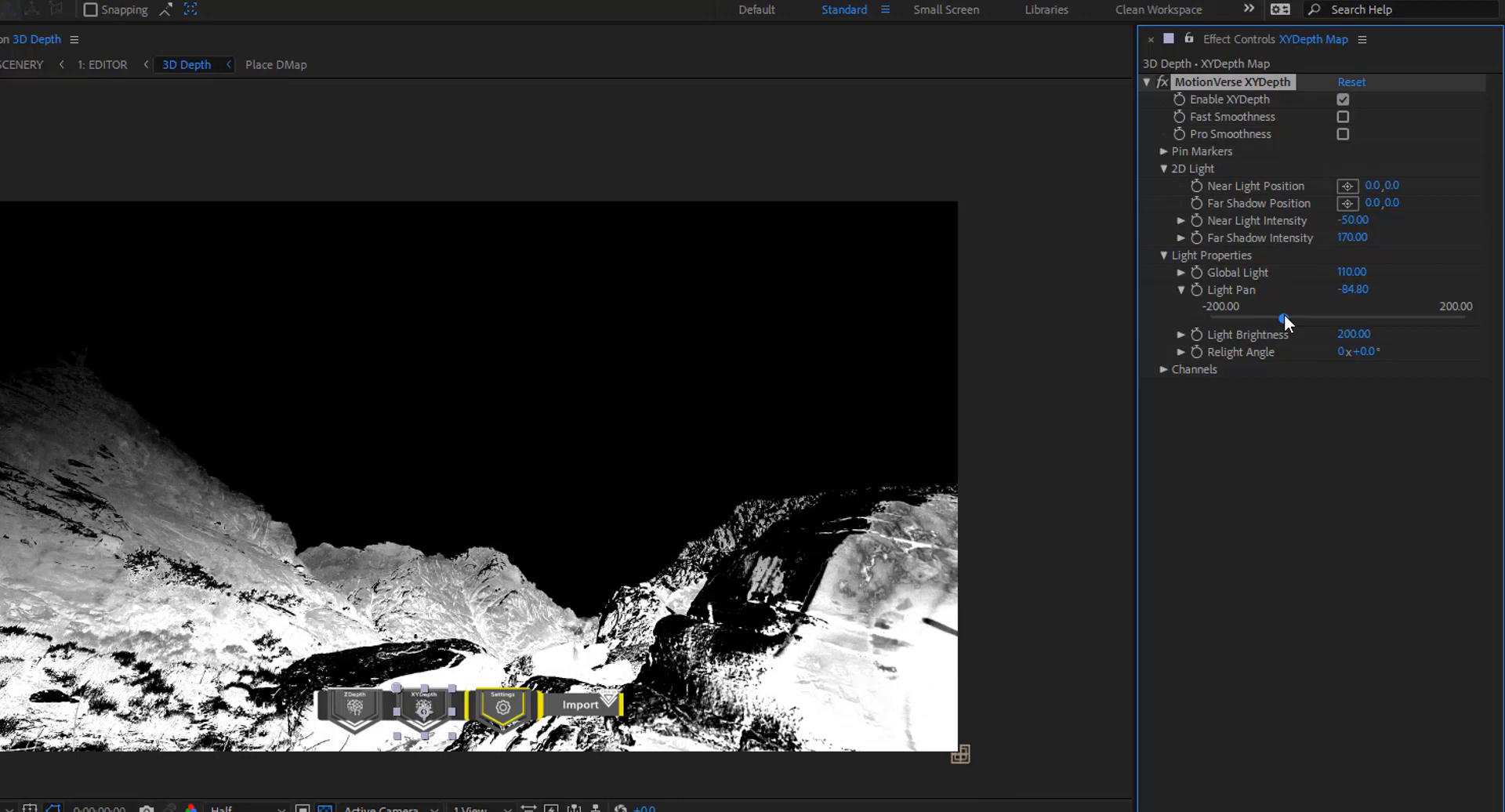
click(1181, 337)
drag(1408, 363, 1382, 364)
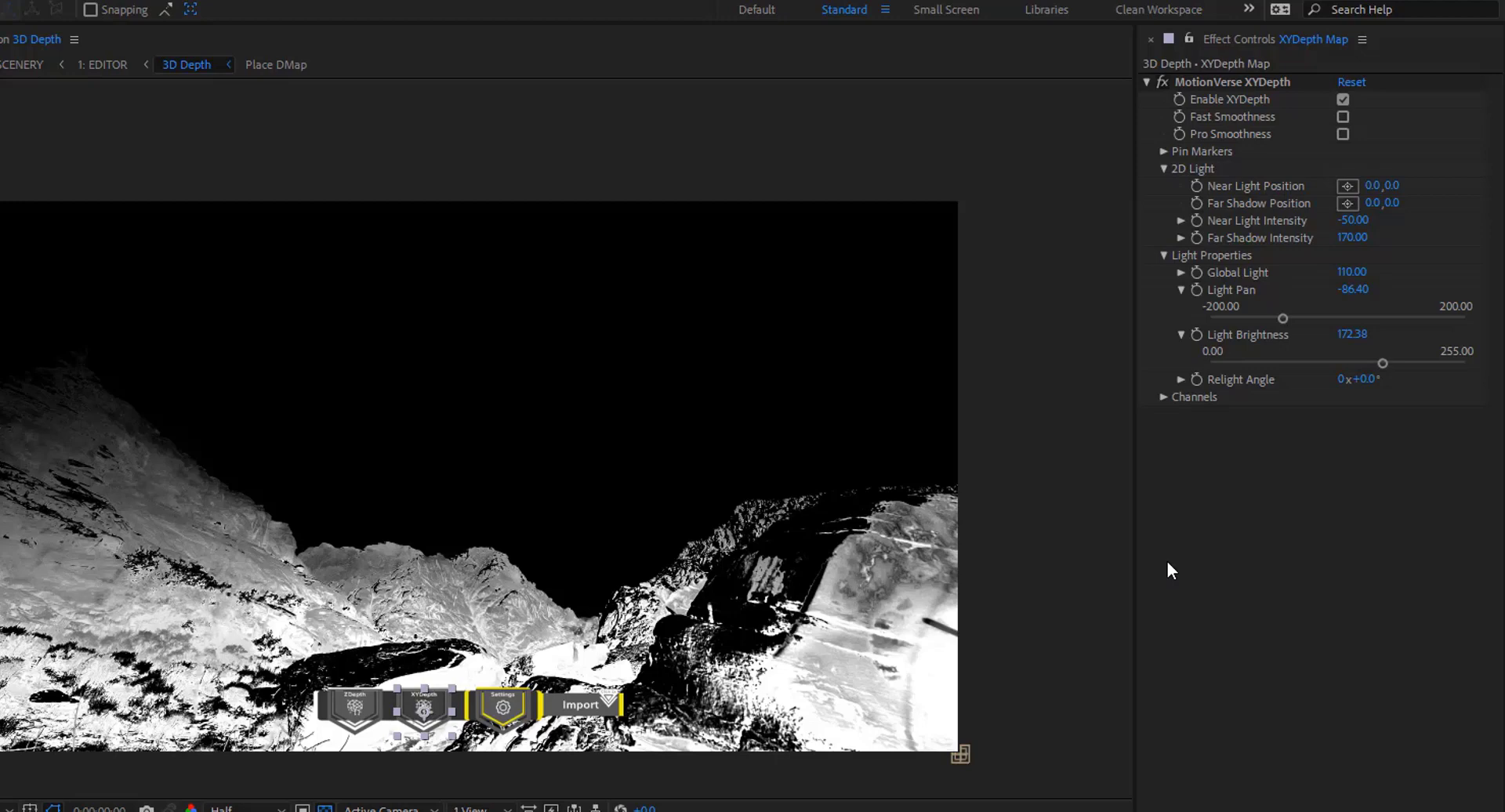
Toggle XYDepth off and back on to compare with the original photo
click(1341, 103)
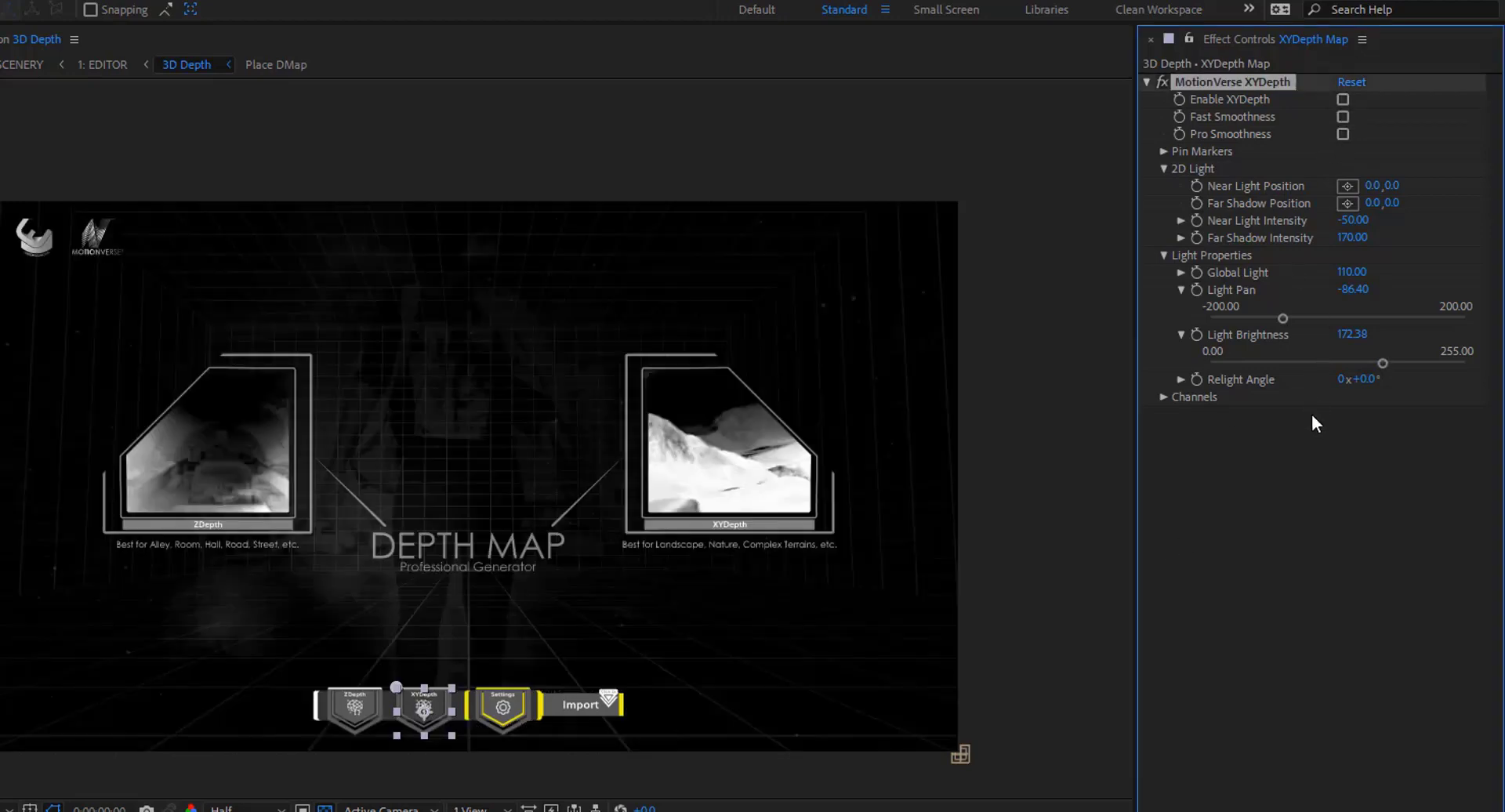
click(1343, 105)
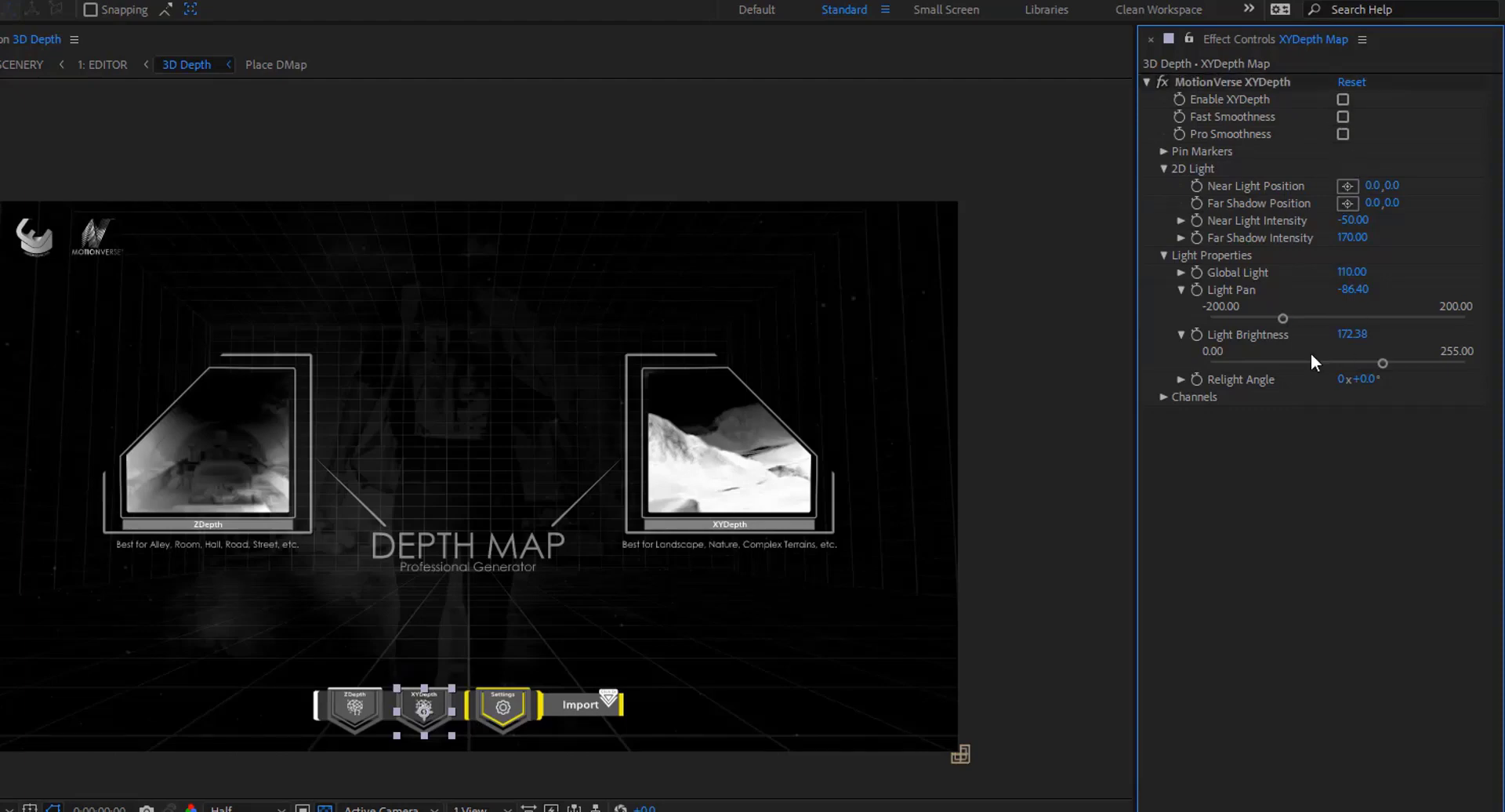
click(1341, 99)
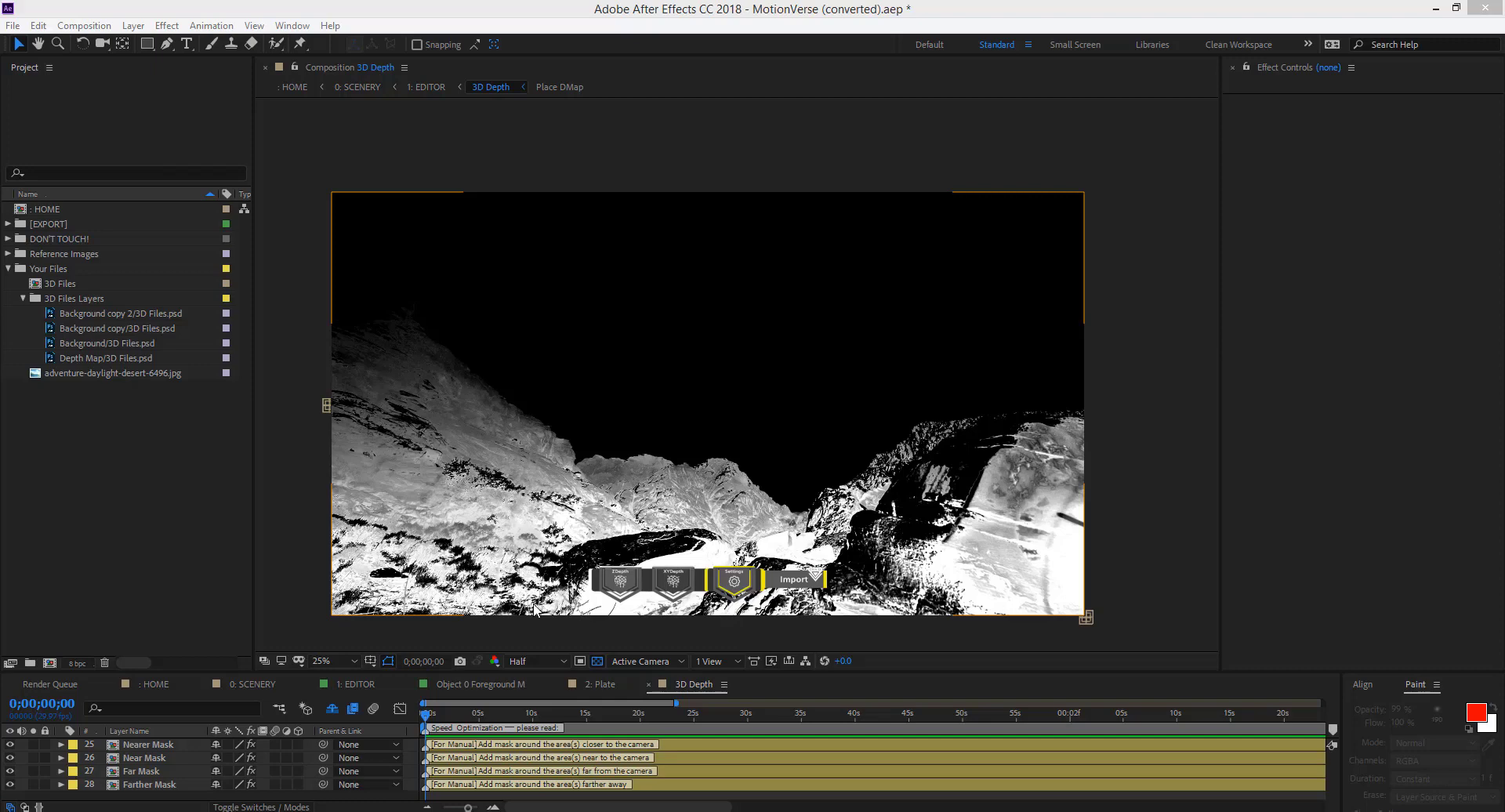
Open Main Photo from EDITOR and drag alley-architecture-buildings-189663.jpg into the Project panel
click(357, 683)
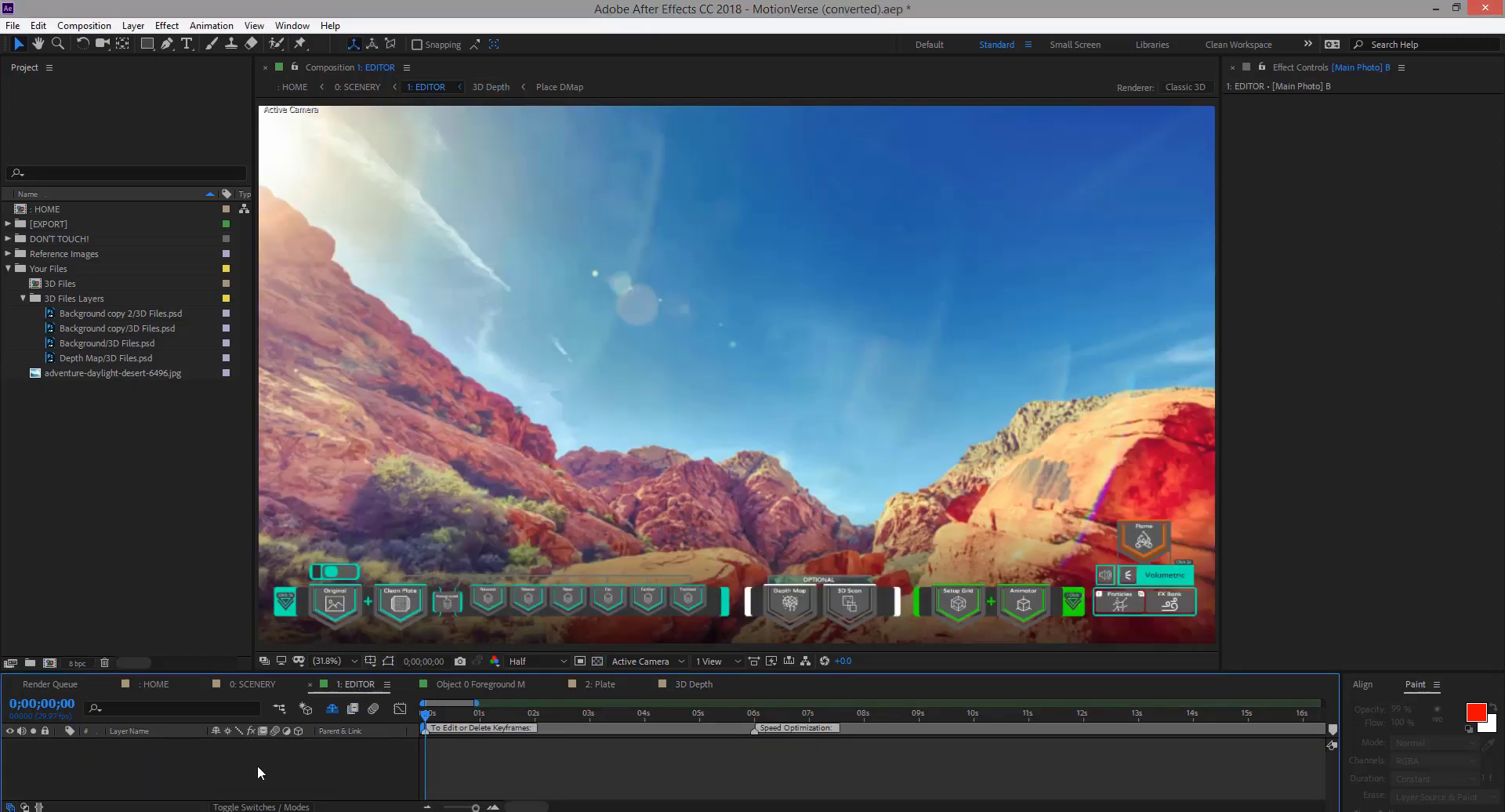
double_click(334, 607)
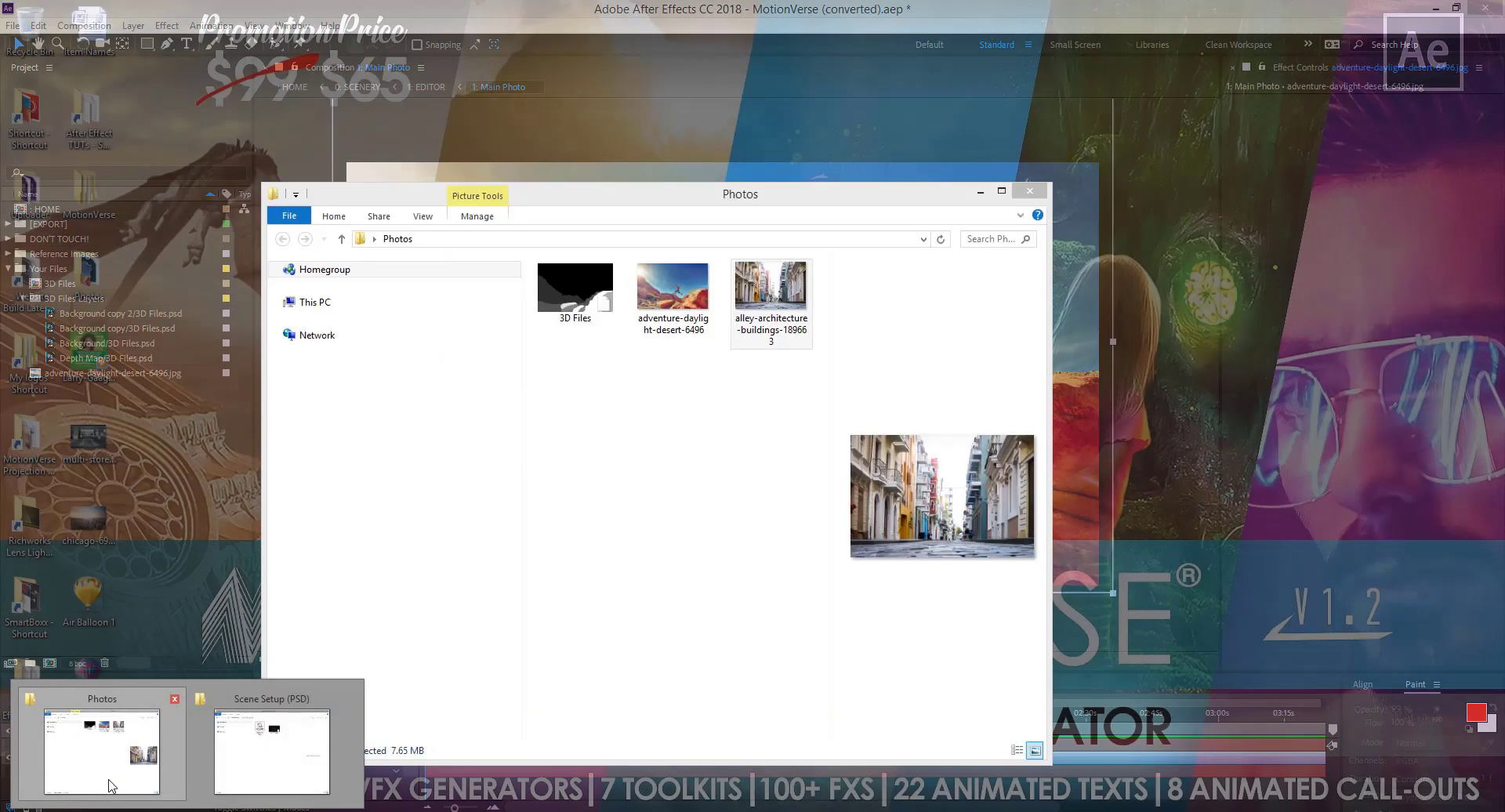
click(110, 775)
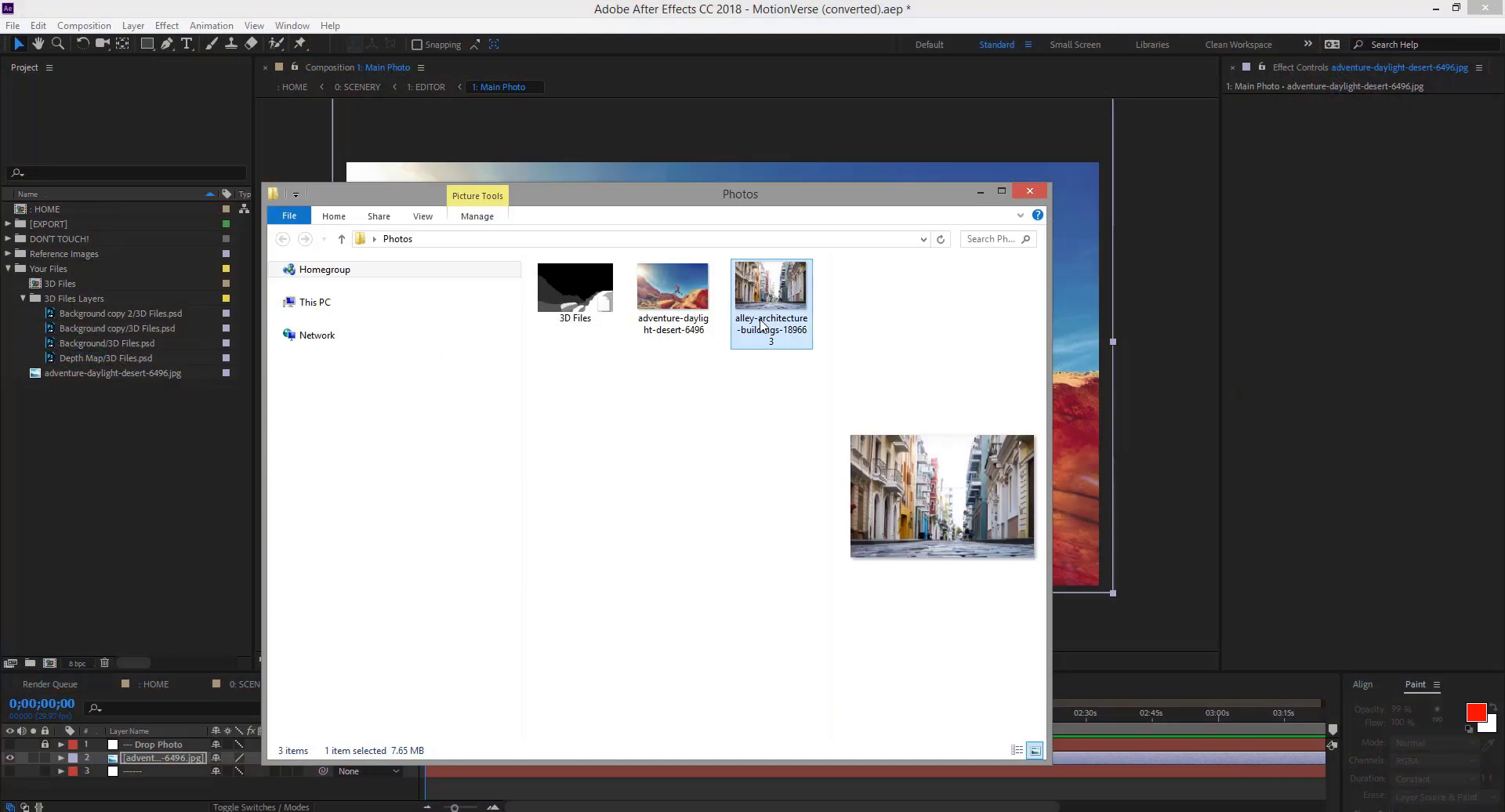
drag(728, 203, 897, 208)
drag(936, 290, 83, 270)
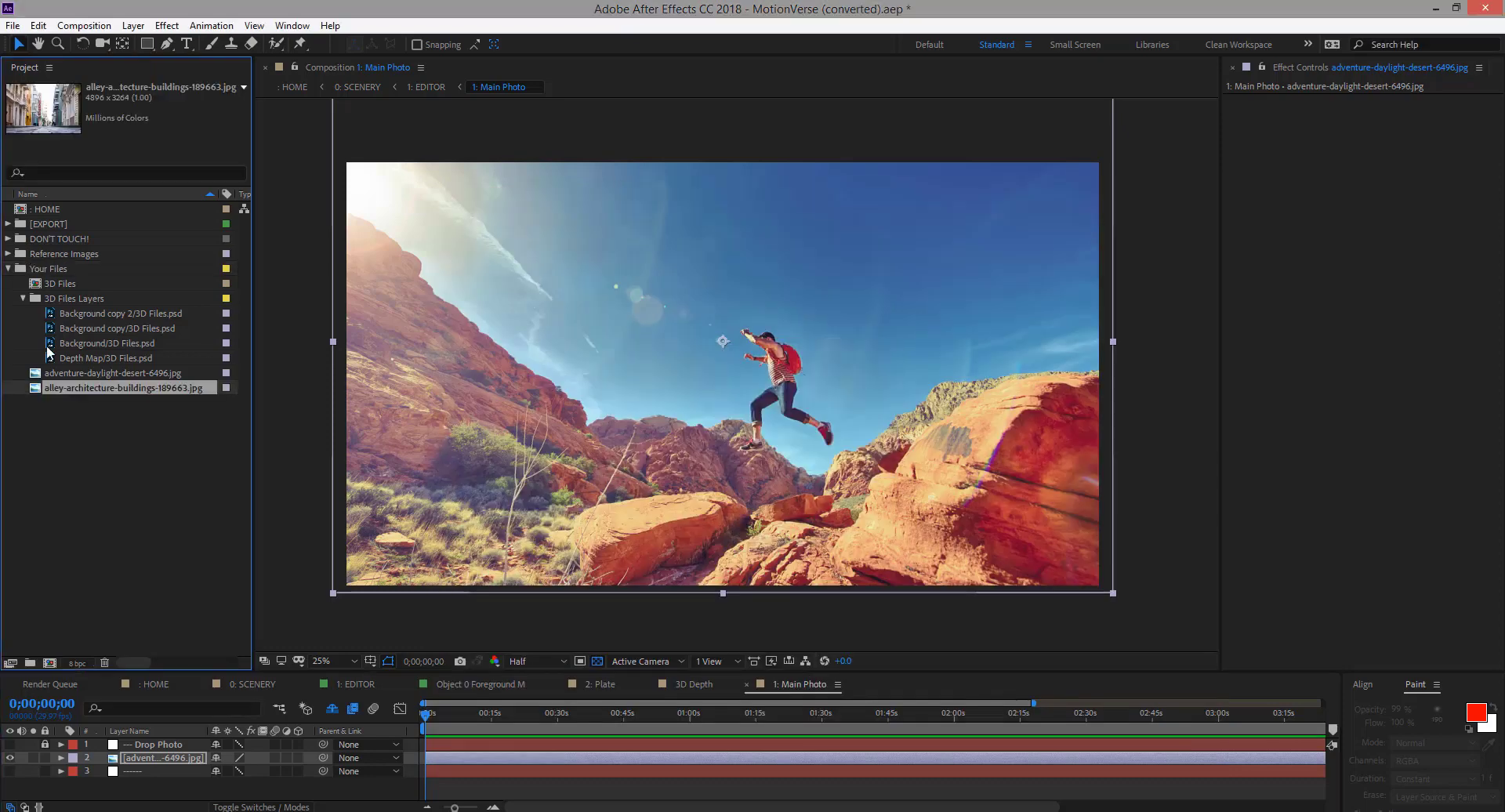
Add the alley photo from the Your Files folder to the Main Photo timeline
click(23, 299)
click(9, 269)
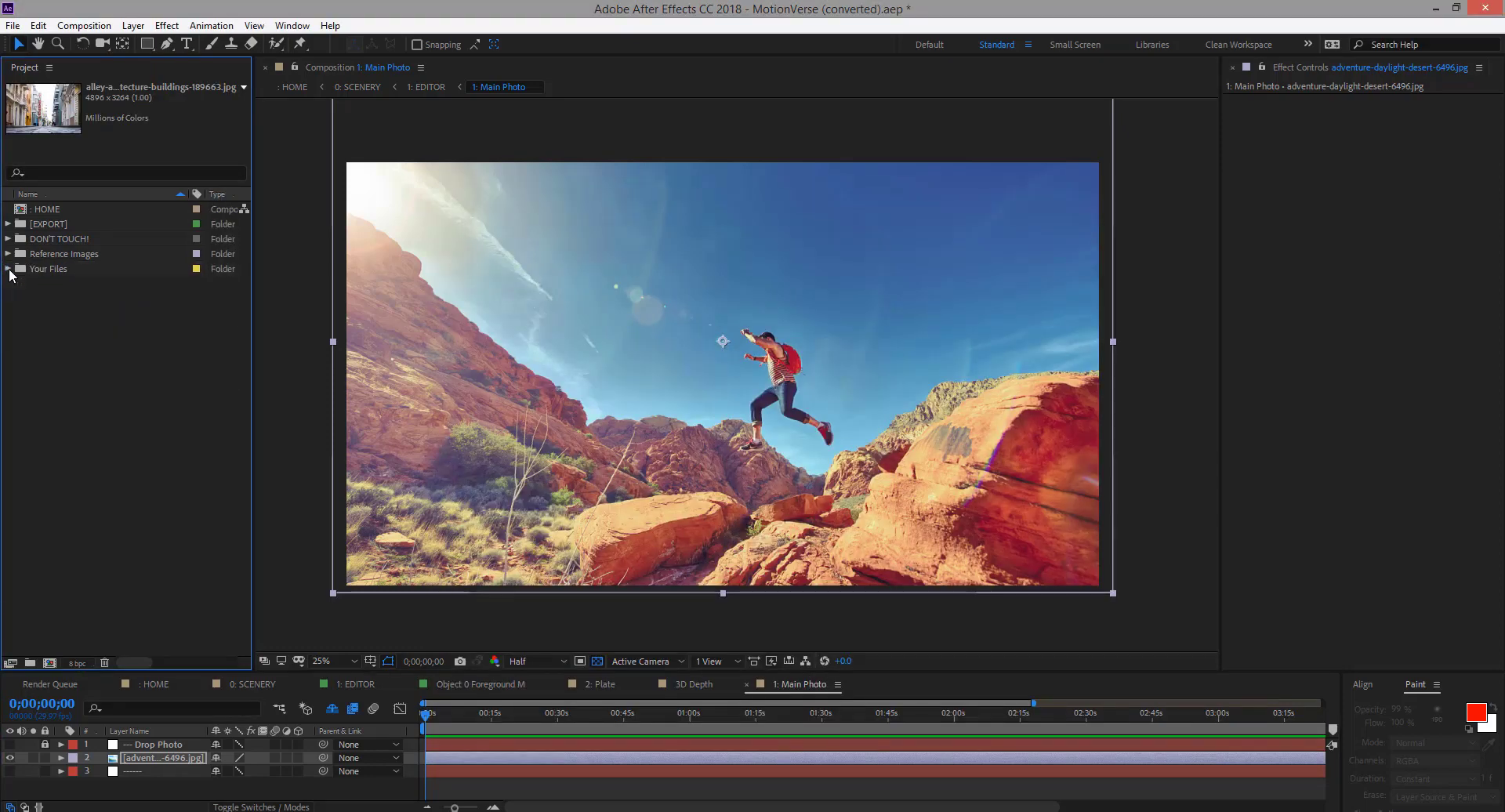
click(8, 270)
click(113, 326)
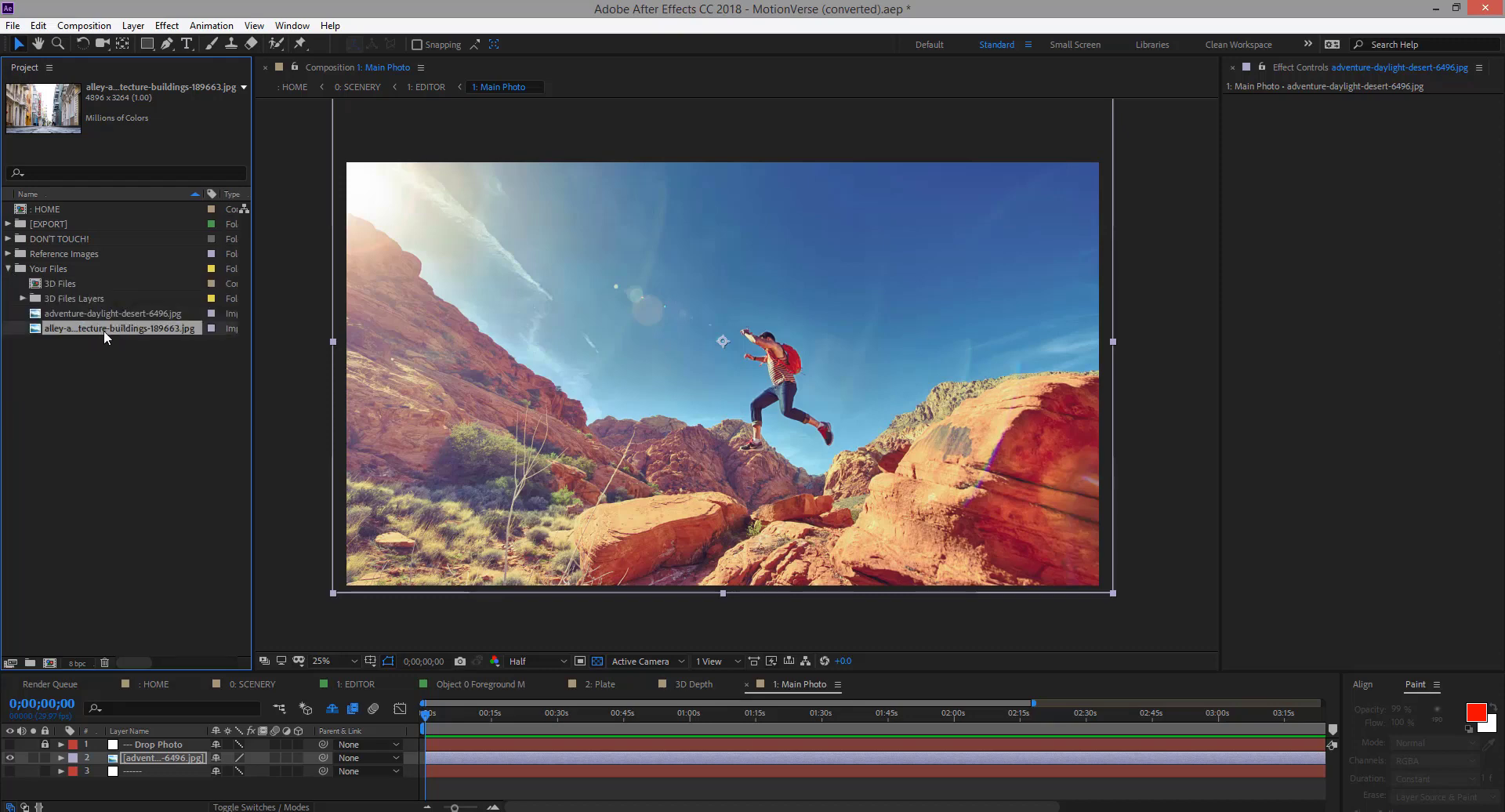
drag(104, 330, 170, 747)
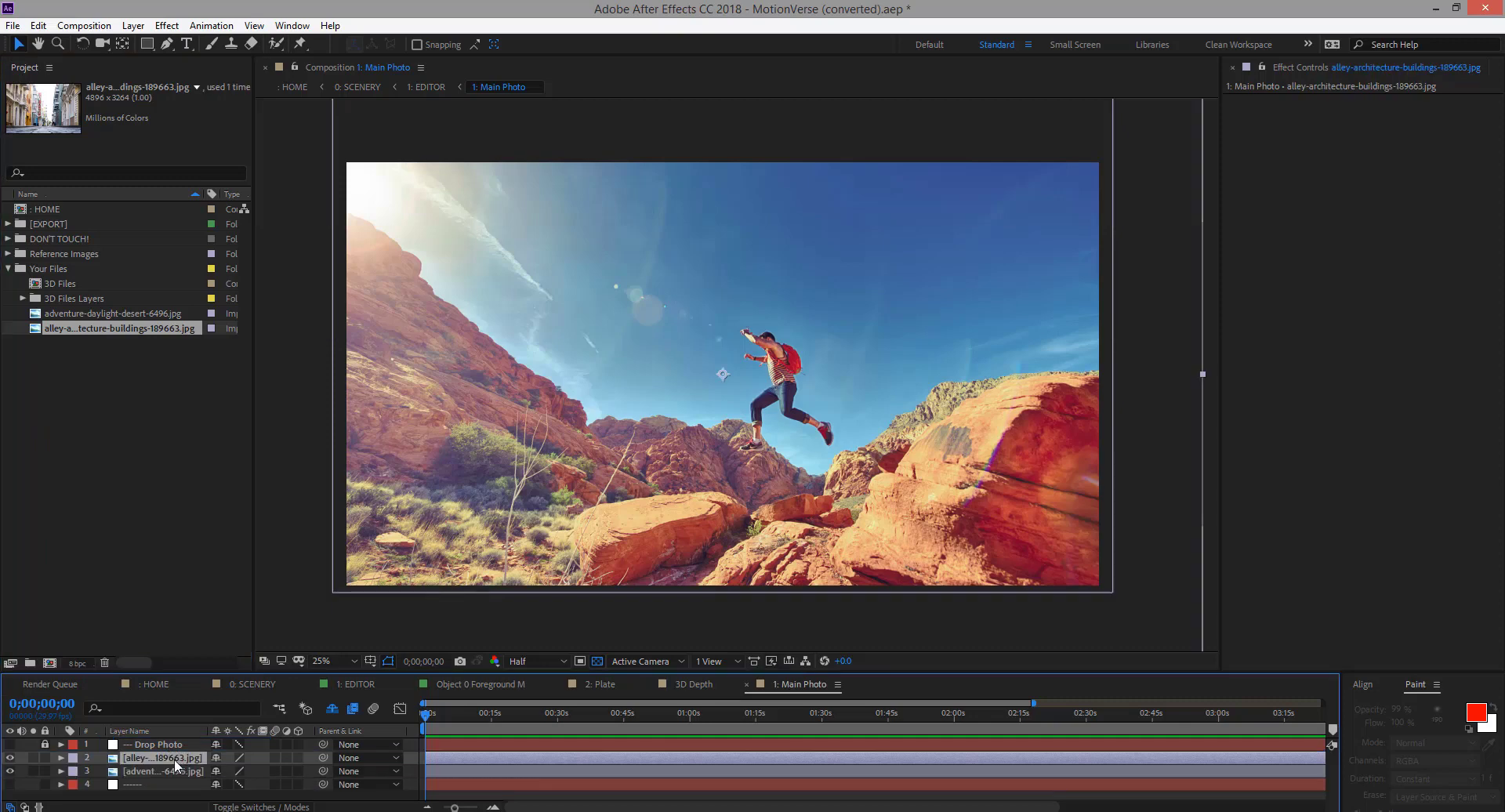
Apply Transform > Fit to Comp to the alley layer and toggle its visibility to compare
right_click(153, 761)
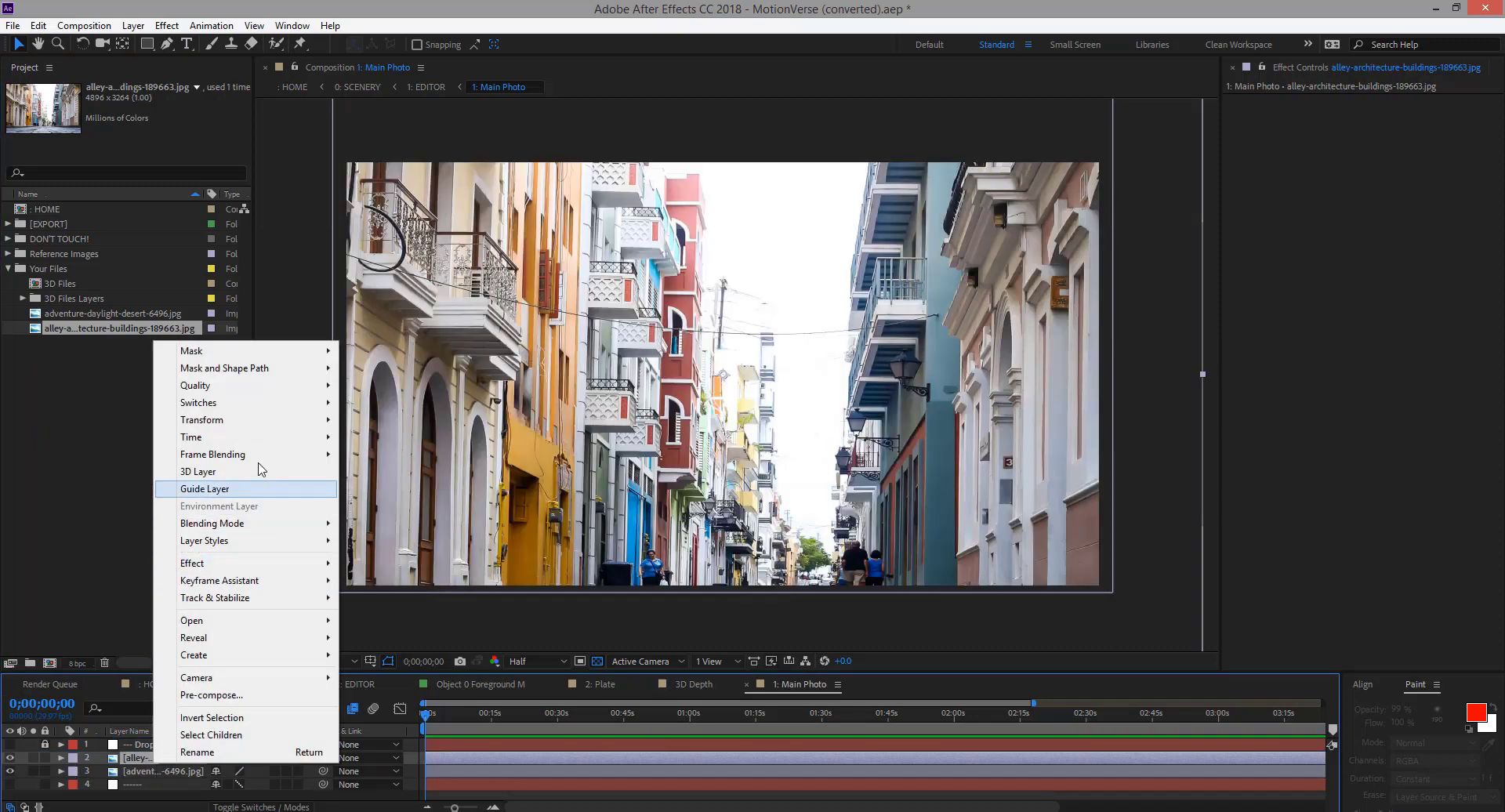
mouse_move(274, 420)
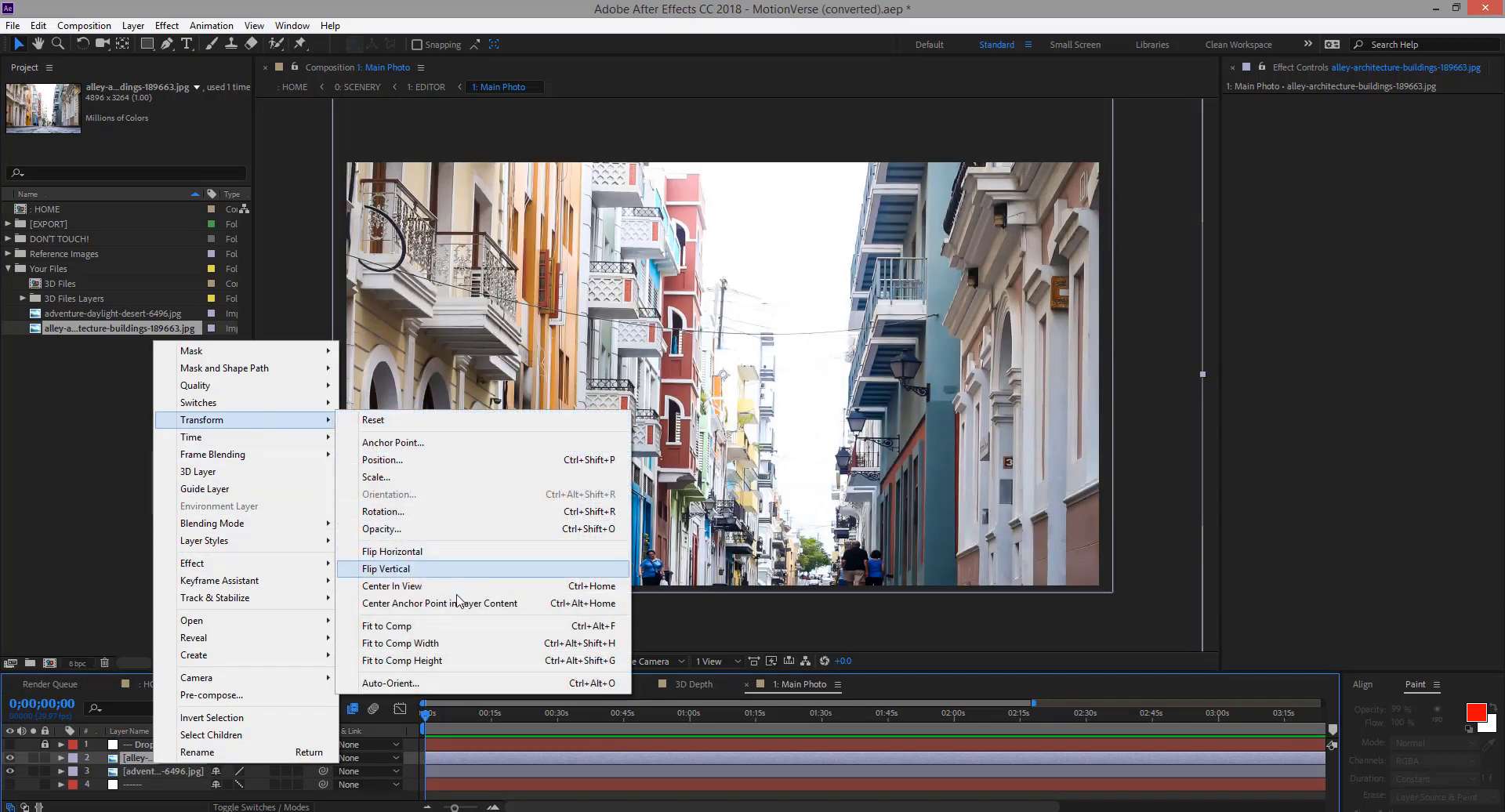
click(448, 627)
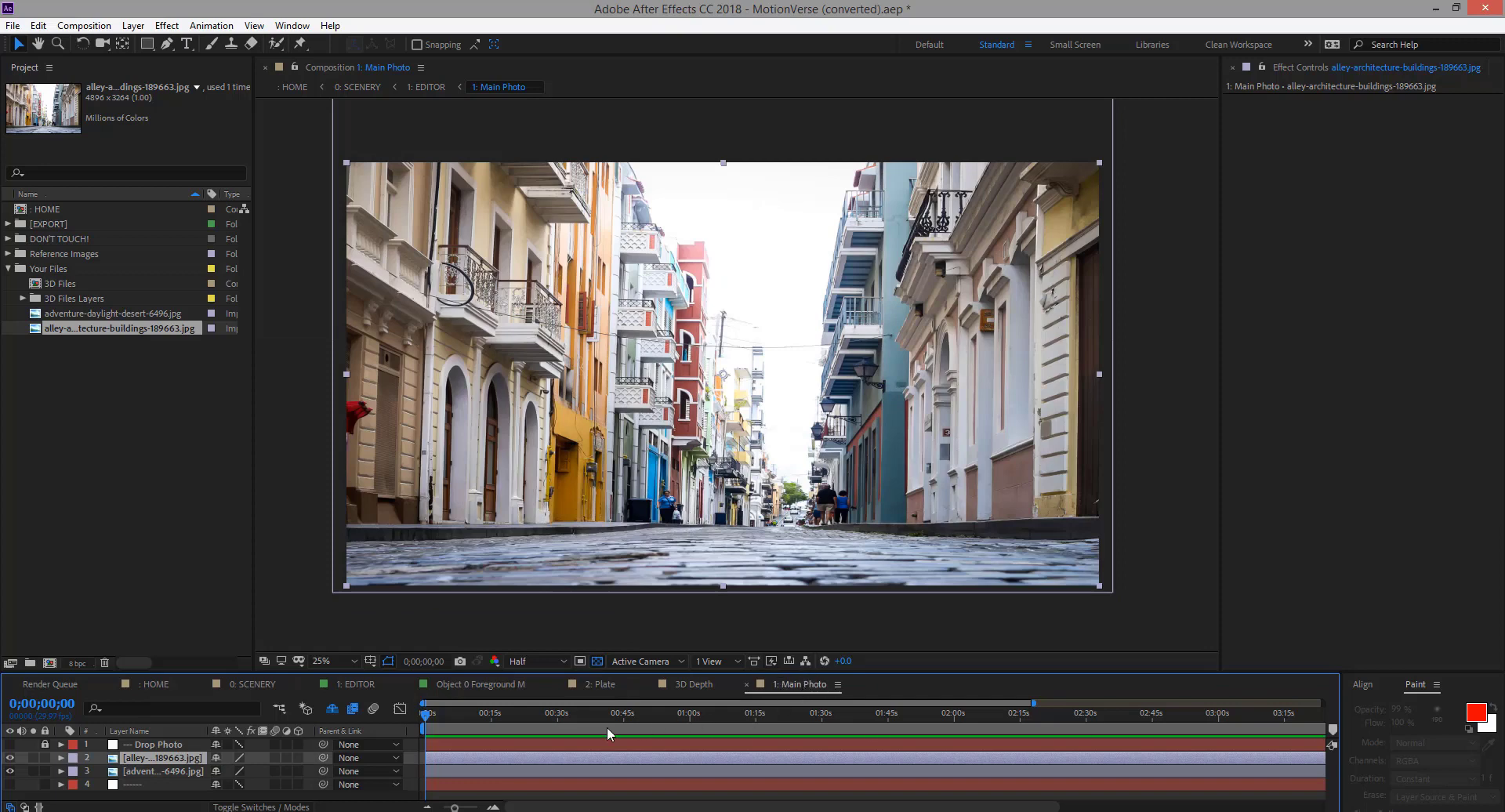
click(10, 758)
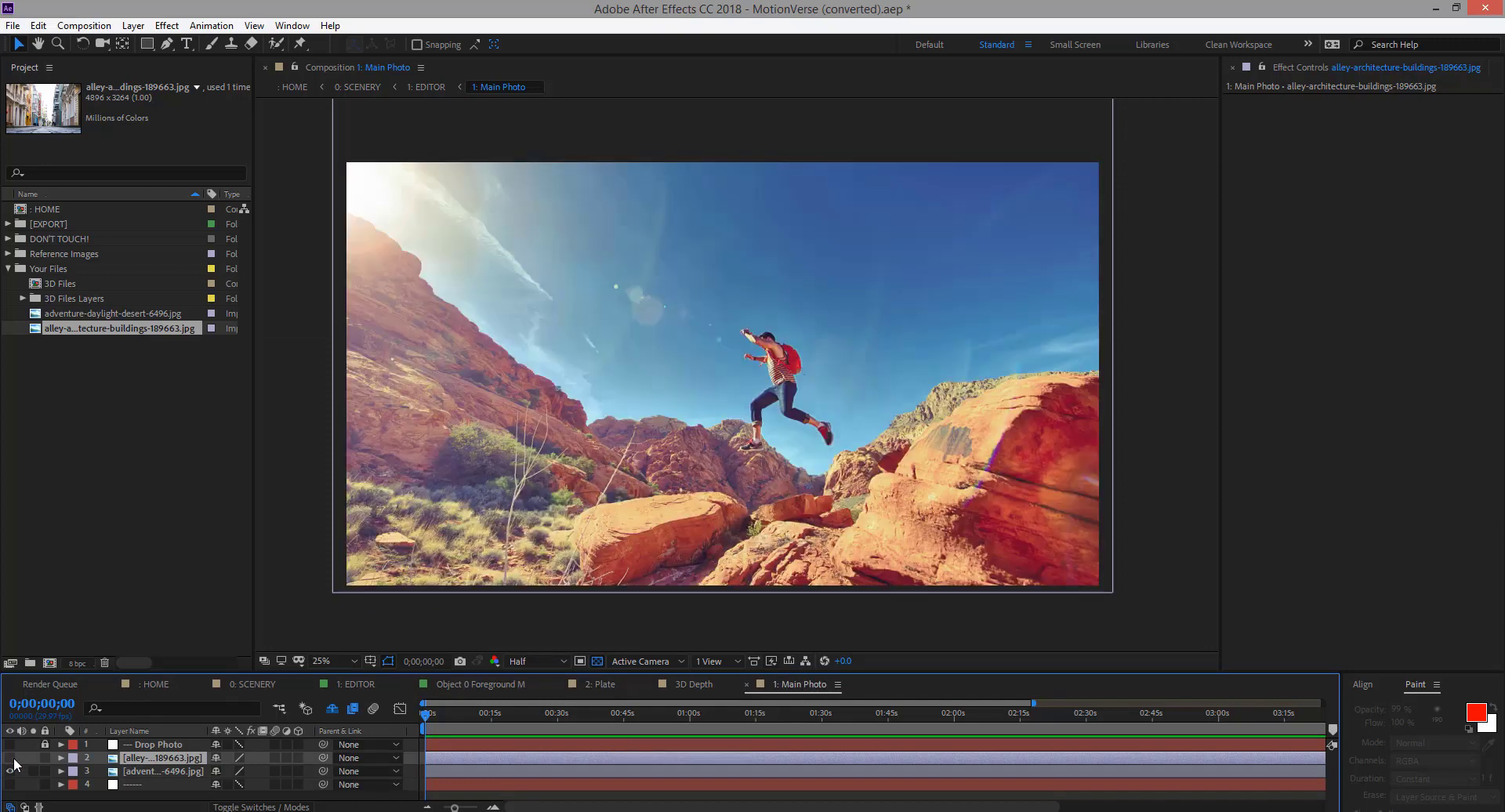
click(11, 758)
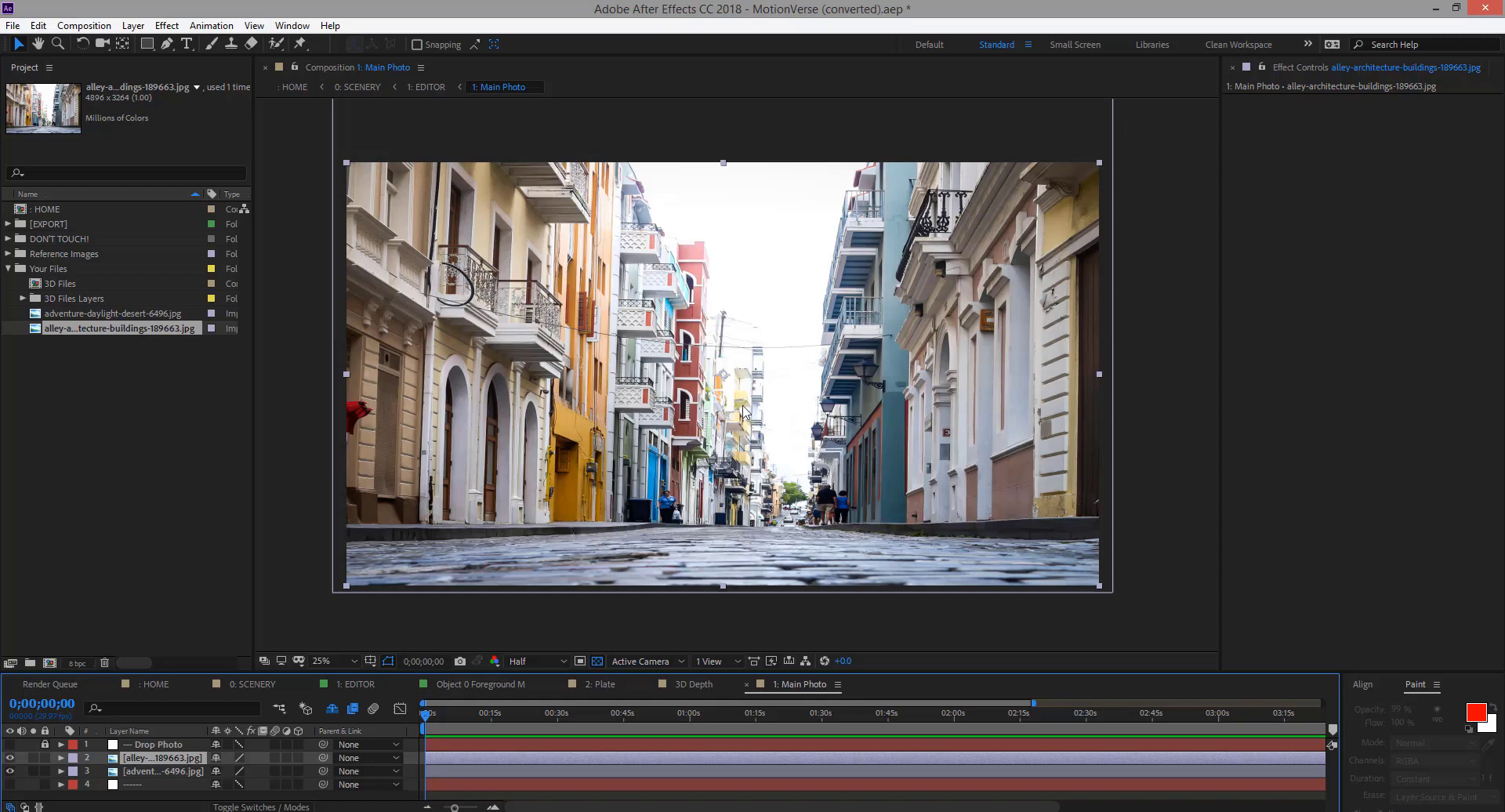
Turn off Enable XYDepth on the XYDepth Map layer in 3D Depth
click(693, 684)
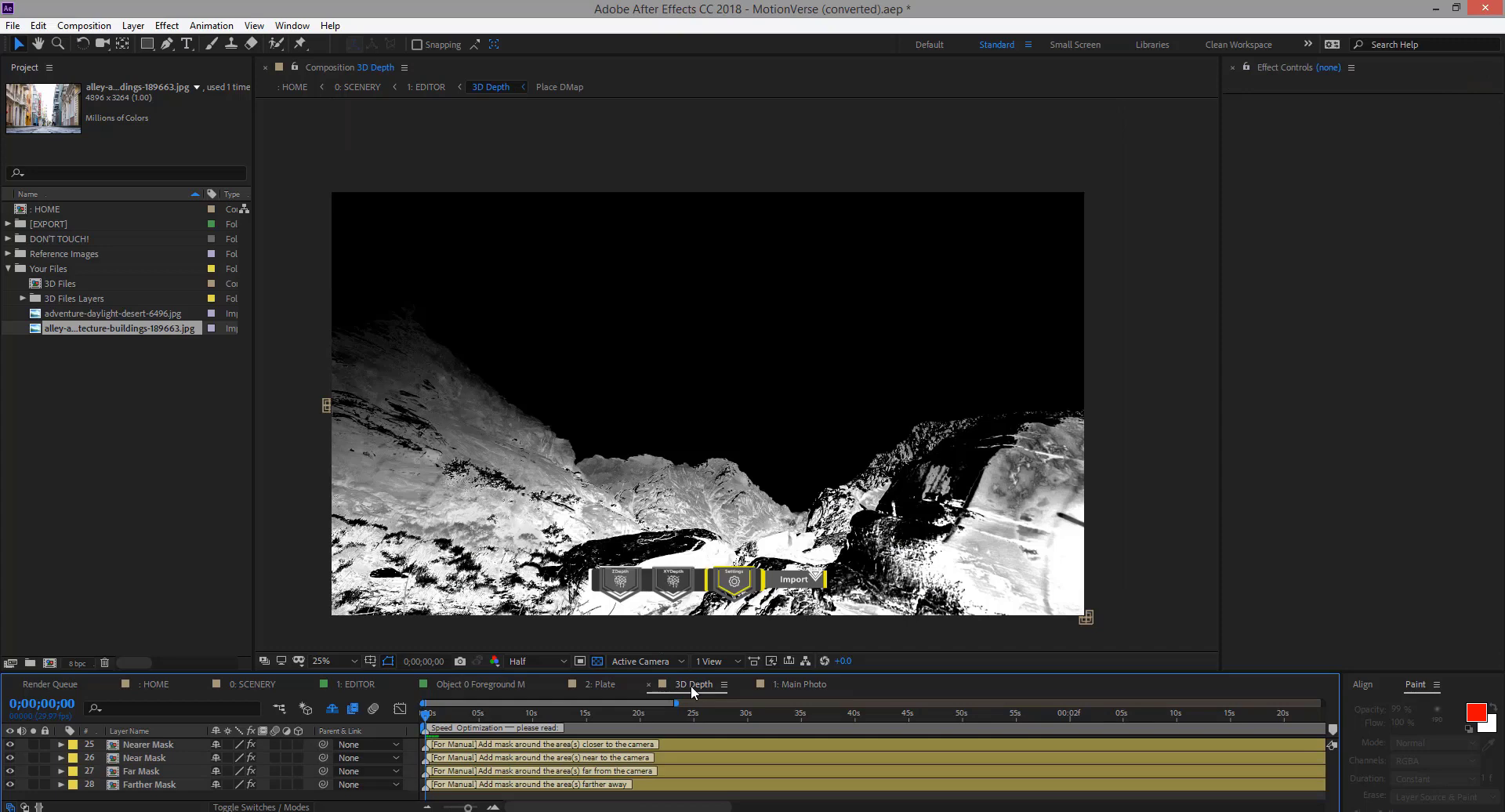
click(673, 582)
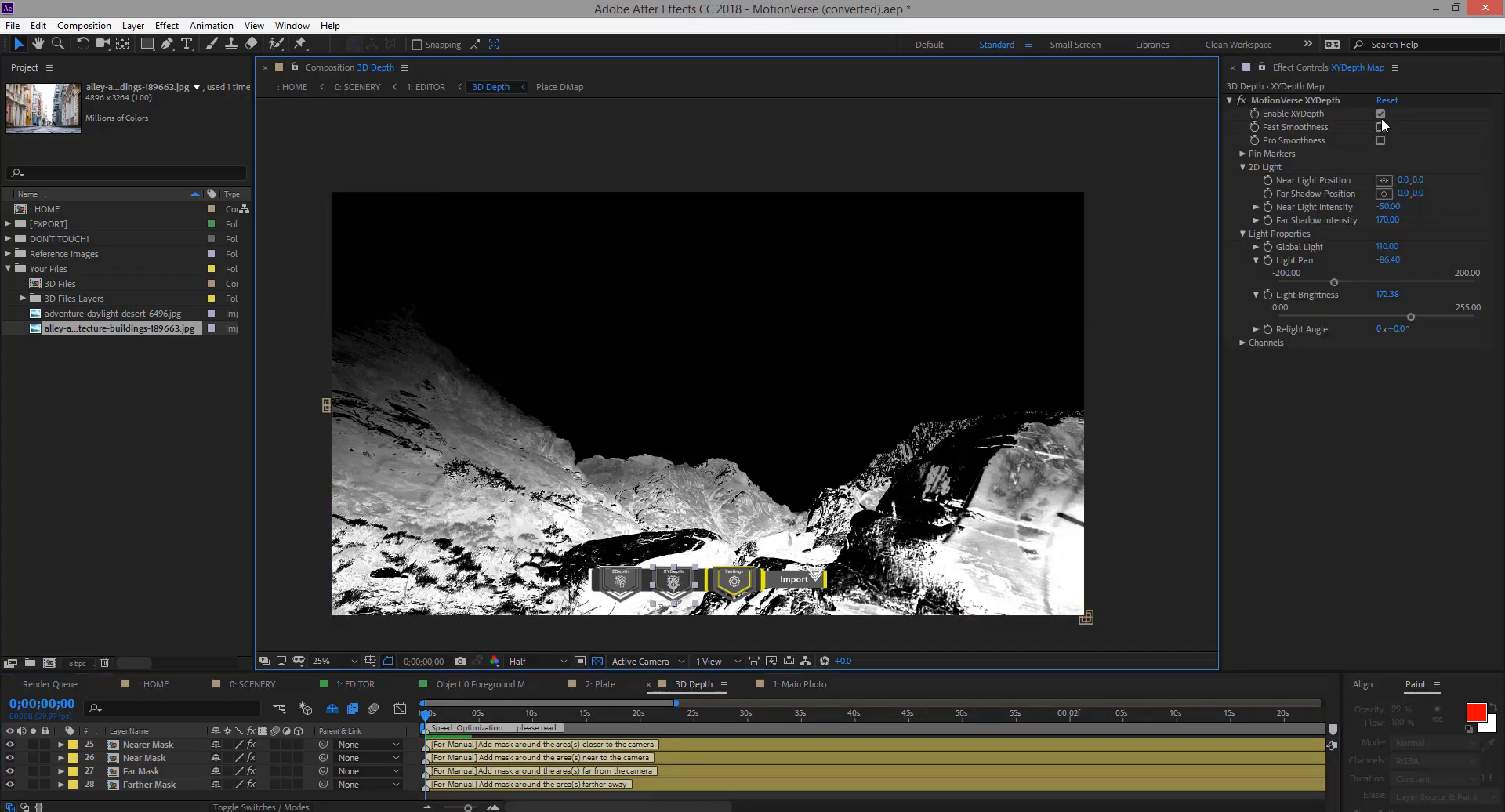
click(1407, 471)
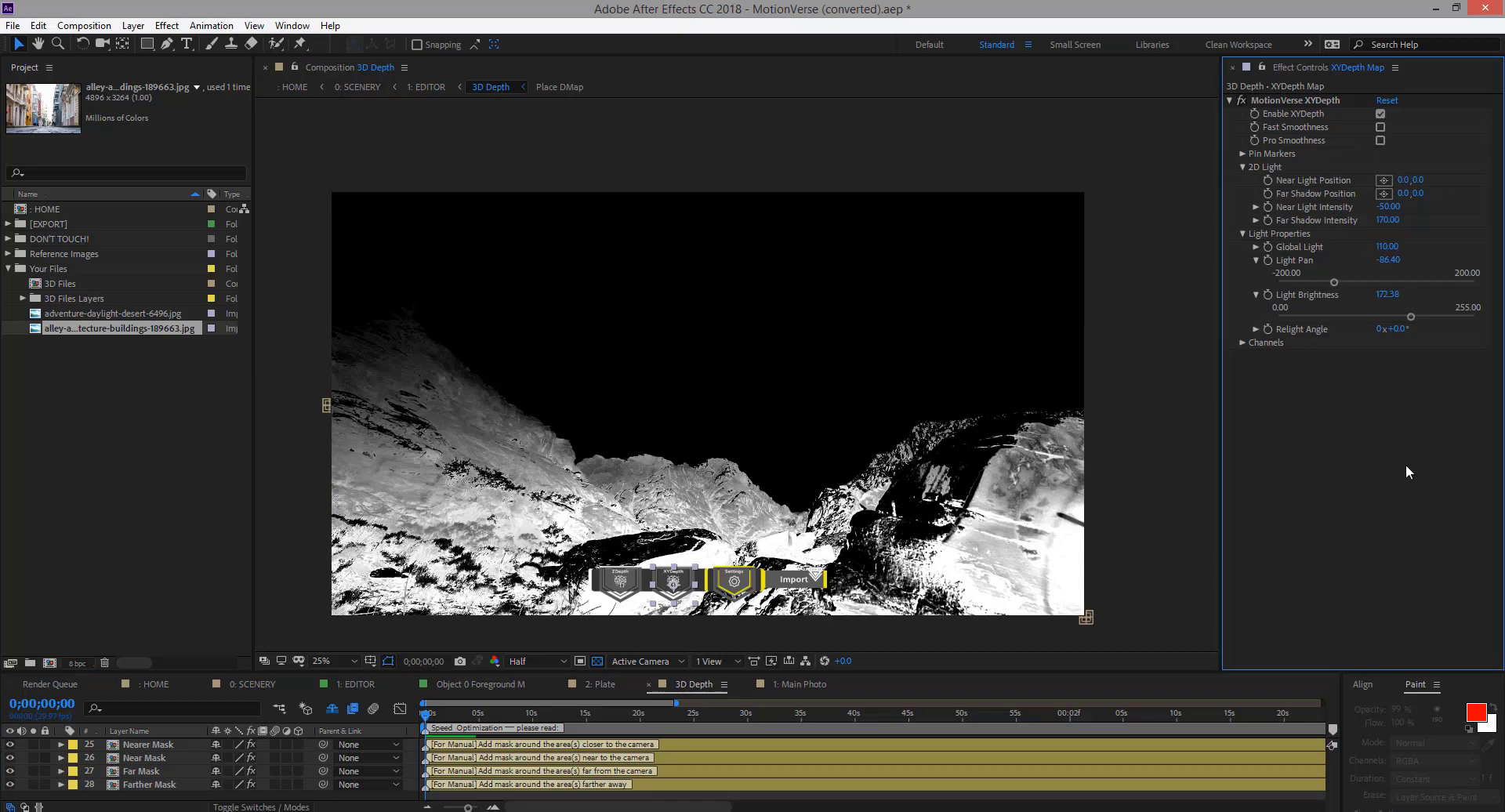
click(1379, 115)
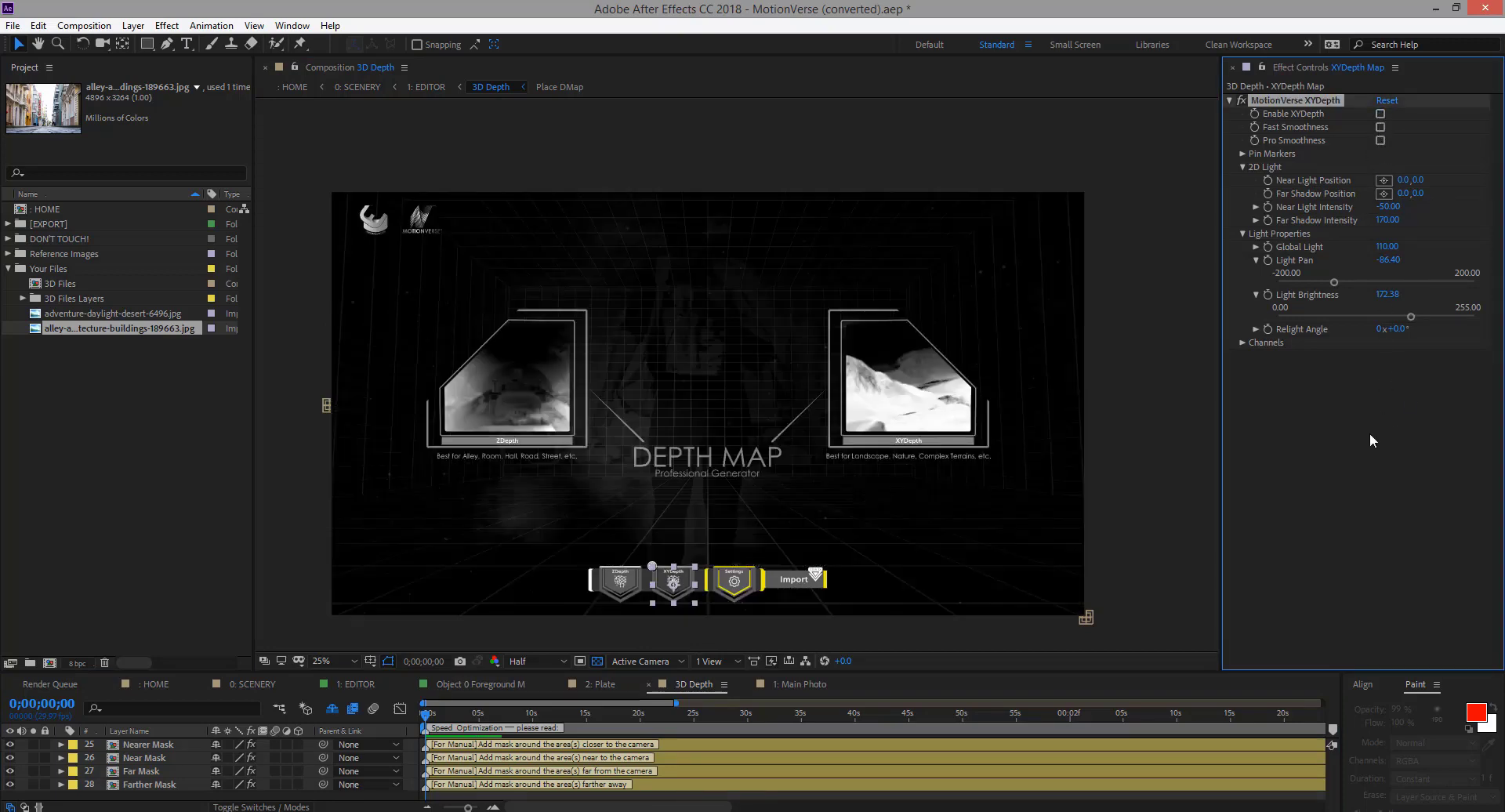
Turn on Enable ZDepth on the ZDepth Map layer and return to the EDITOR comp
click(629, 593)
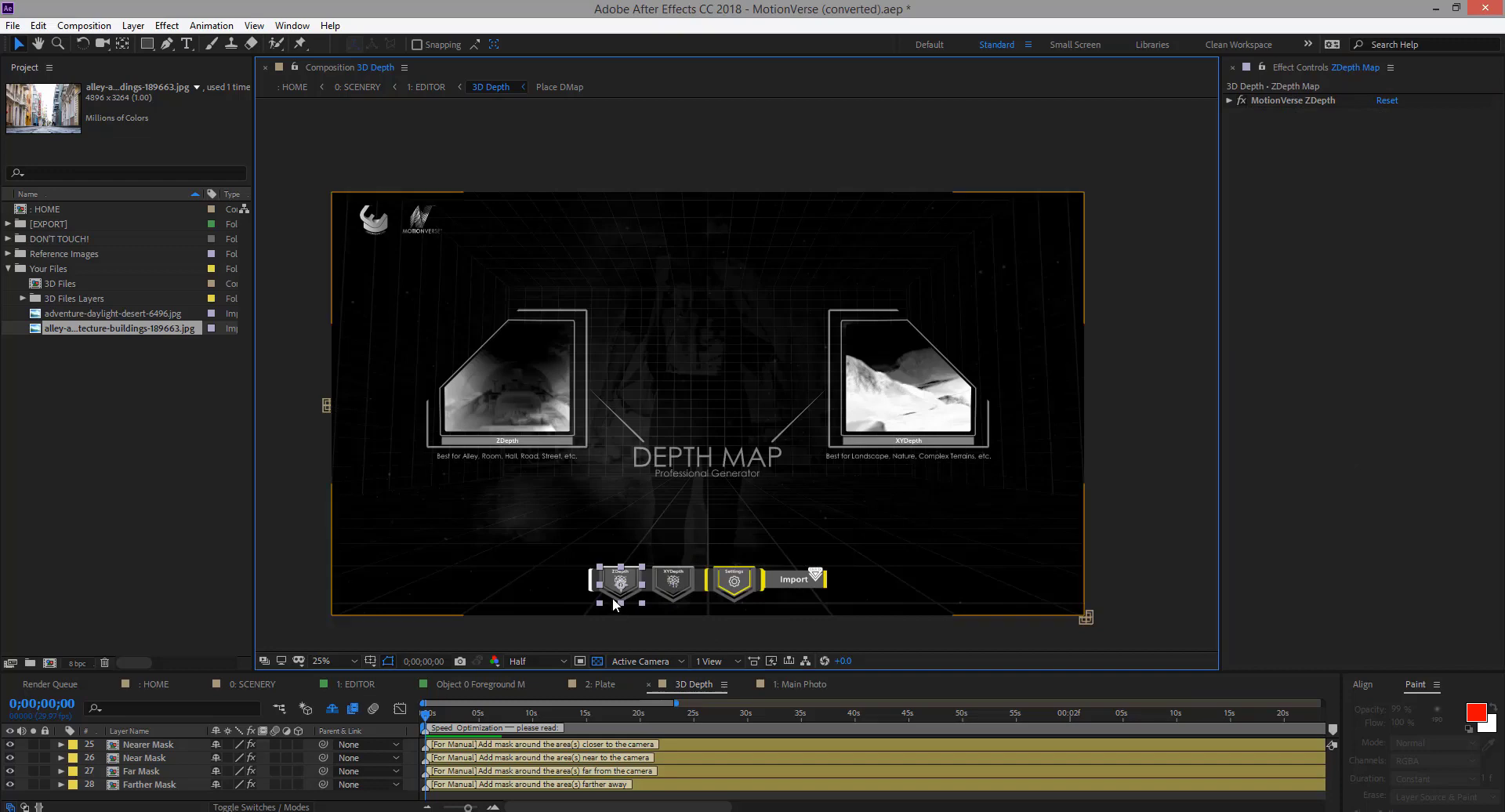
click(1228, 100)
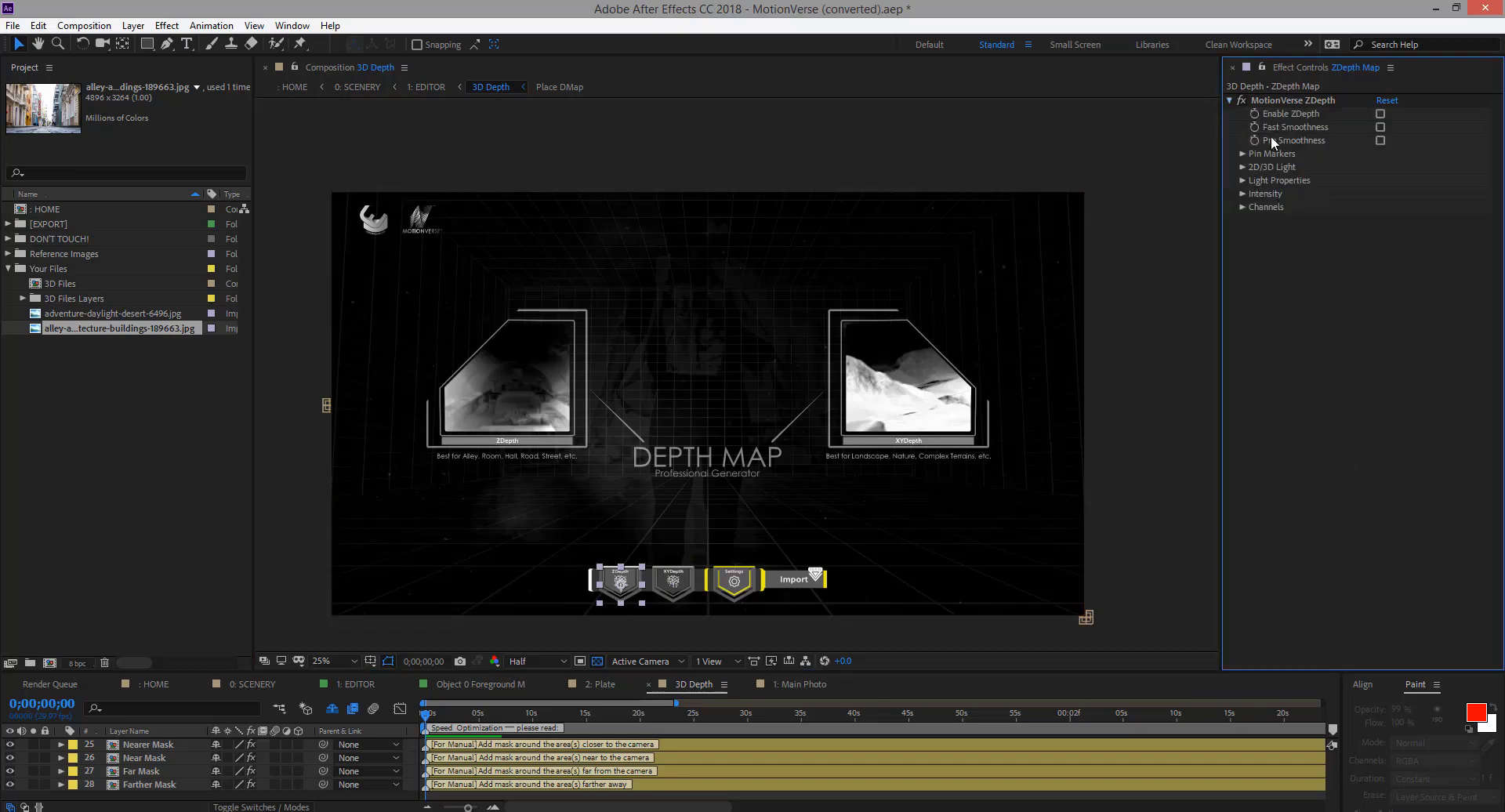
click(1381, 114)
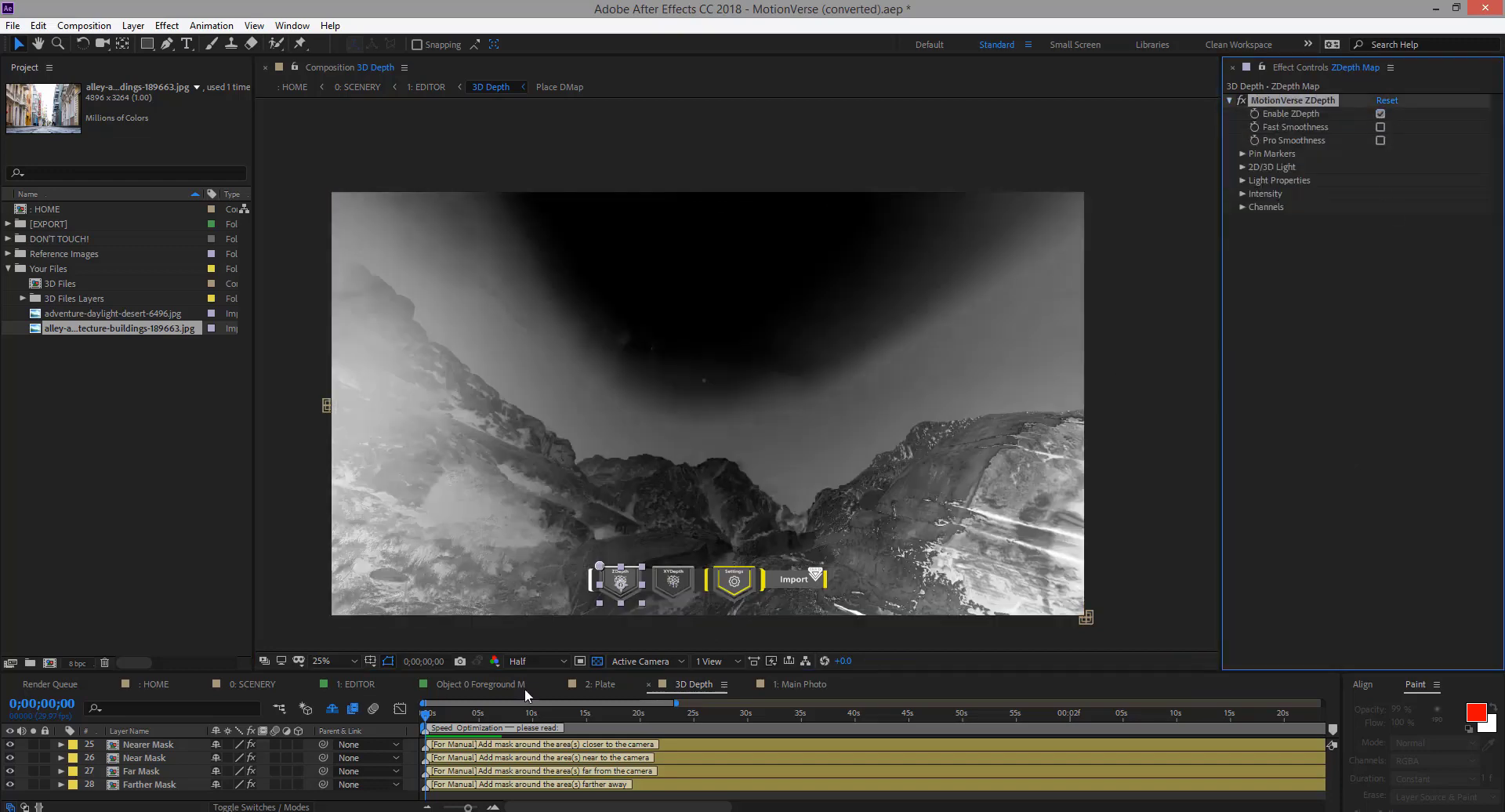
click(371, 685)
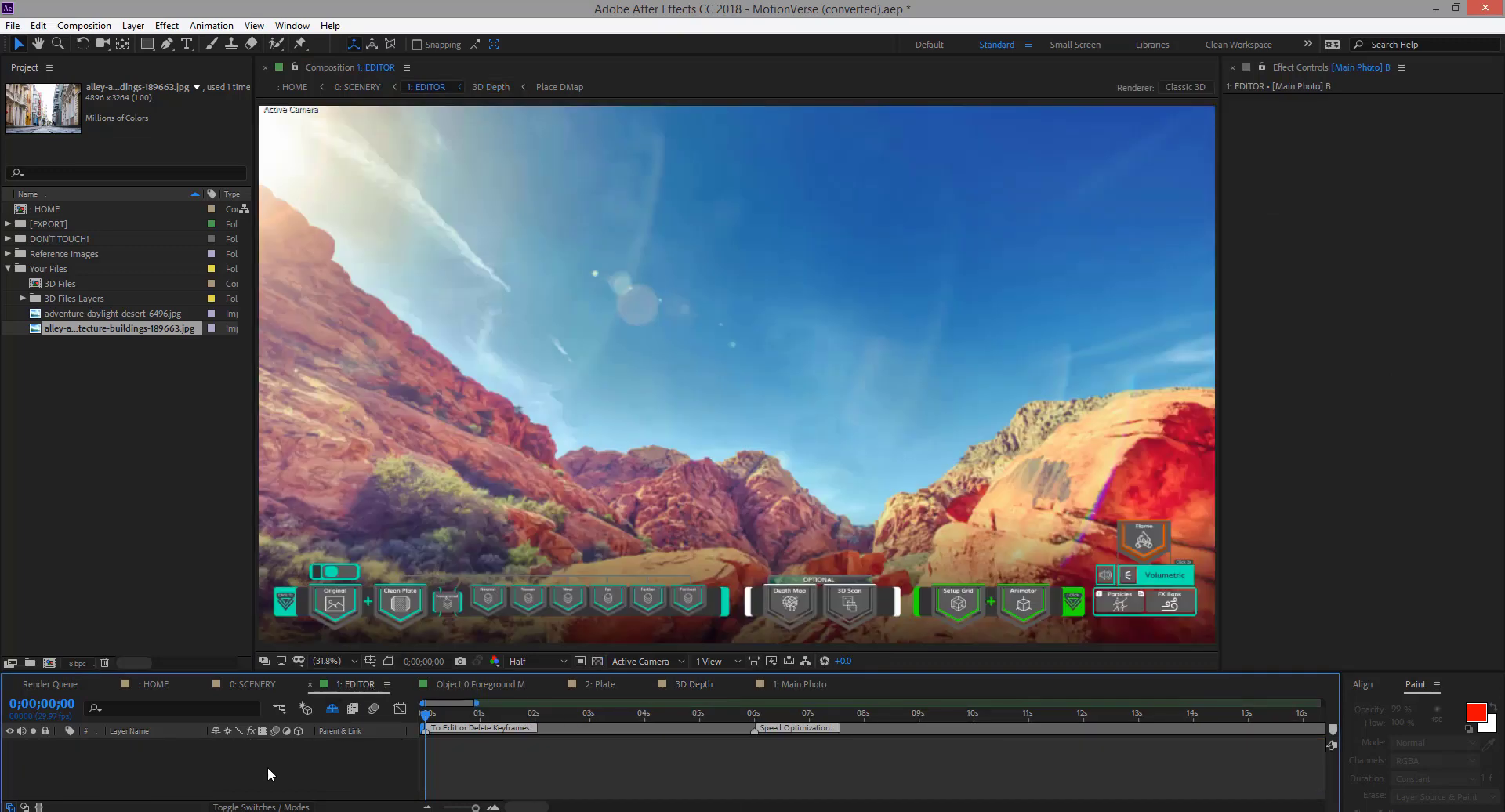
Set the Animator Panel's Scene Selection Background to Main Image and view the 3D Depth comp
click(405, 608)
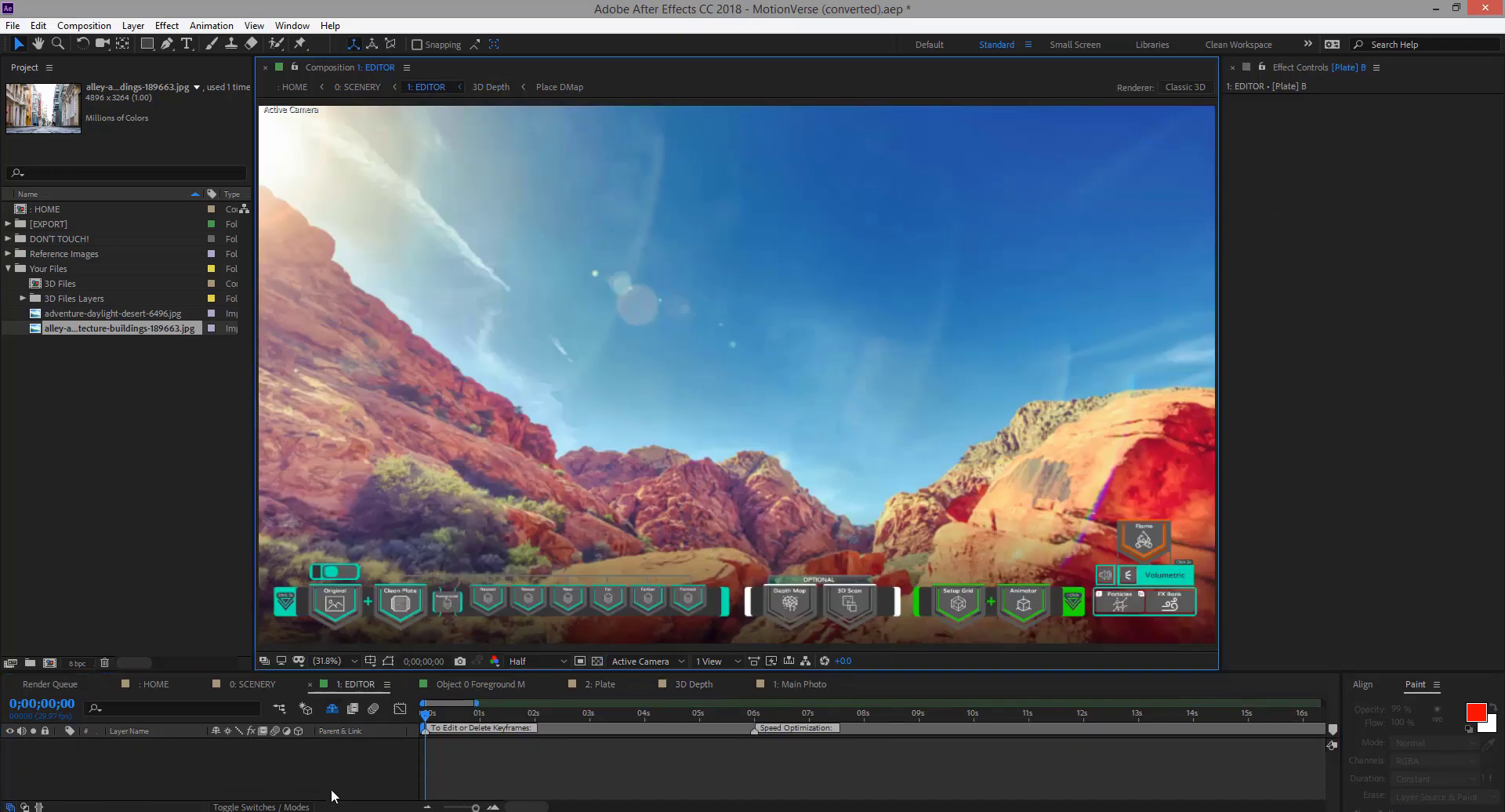
click(1012, 606)
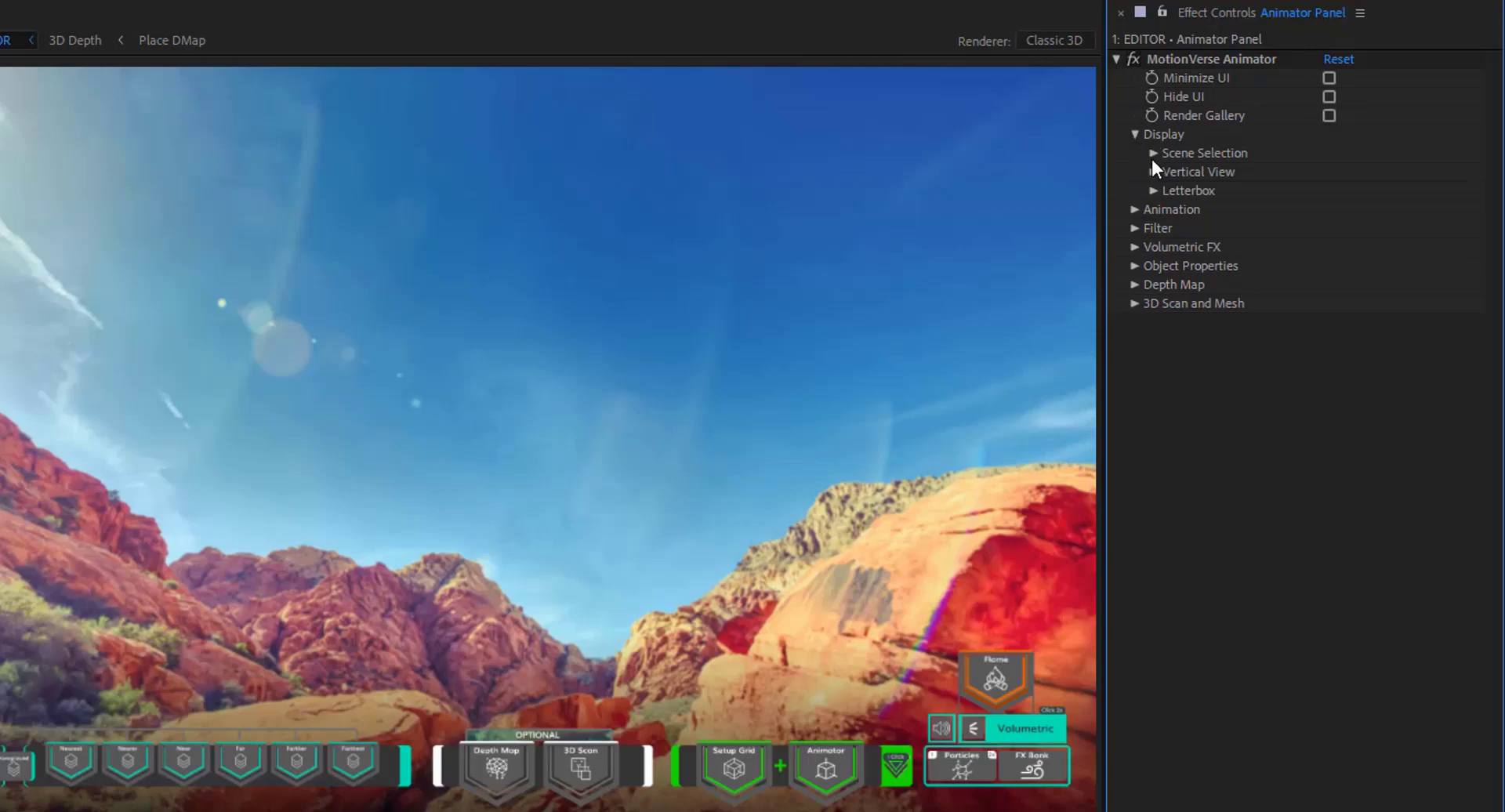
click(1153, 153)
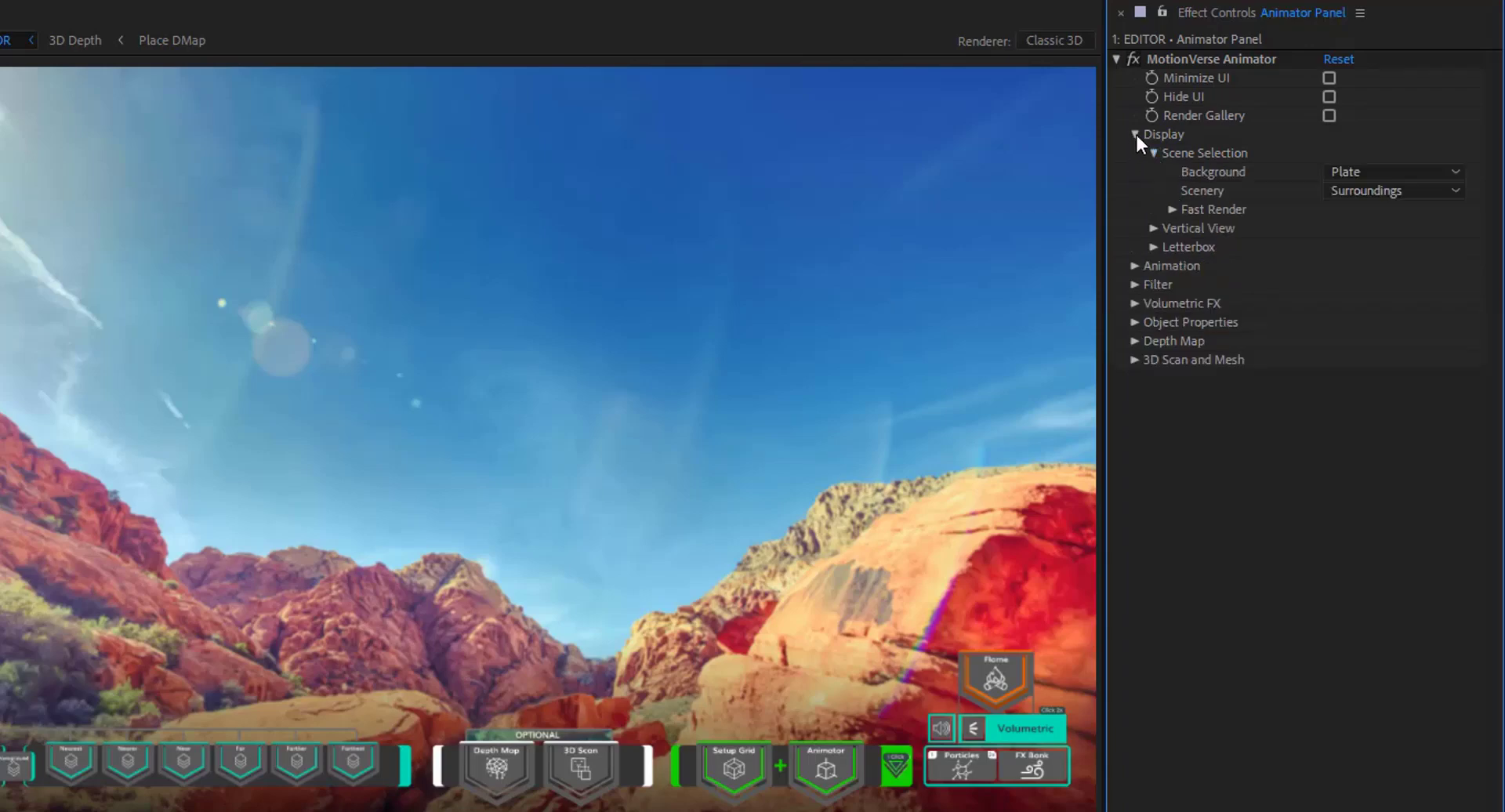
click(1375, 176)
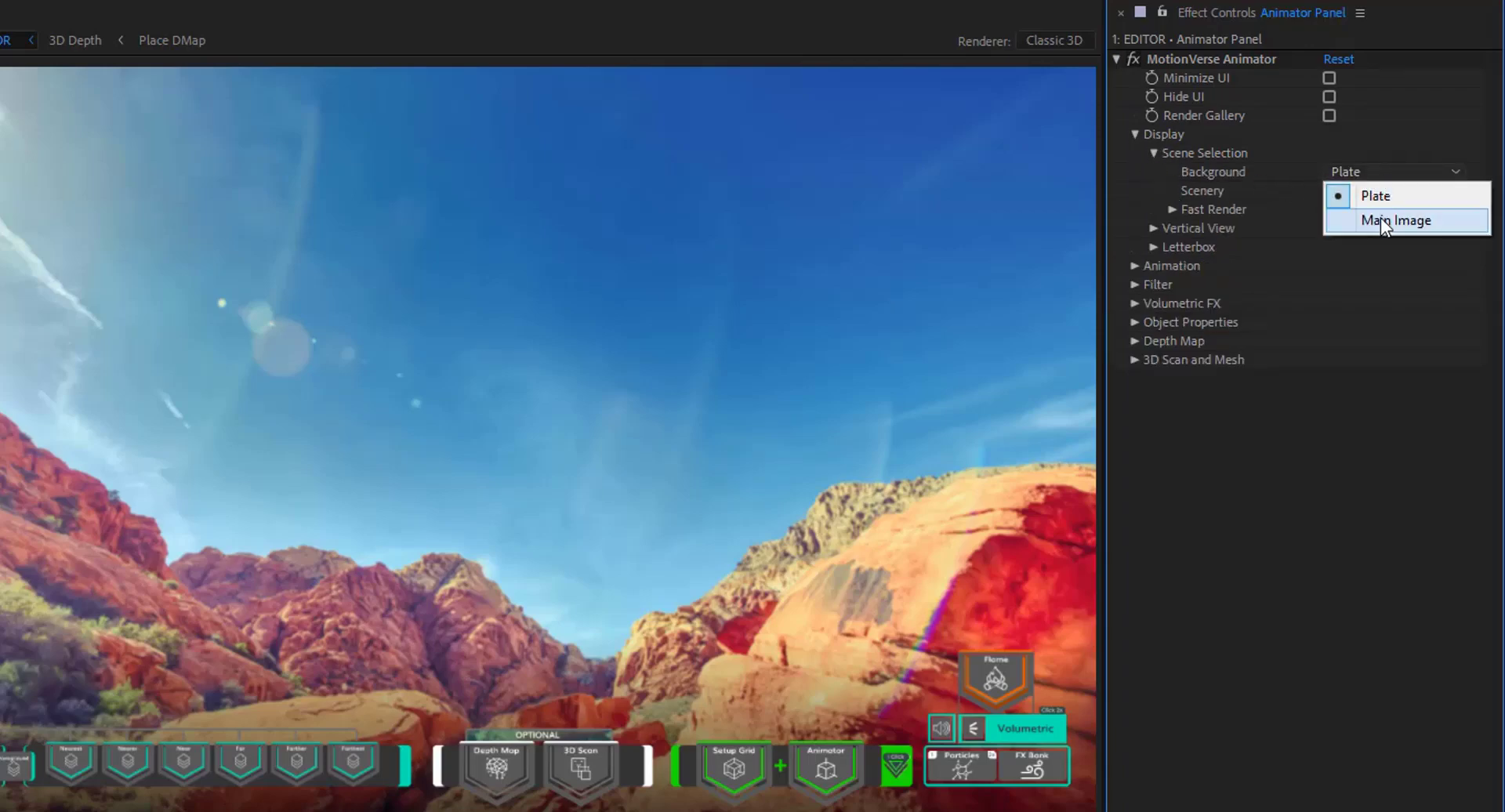
click(1380, 218)
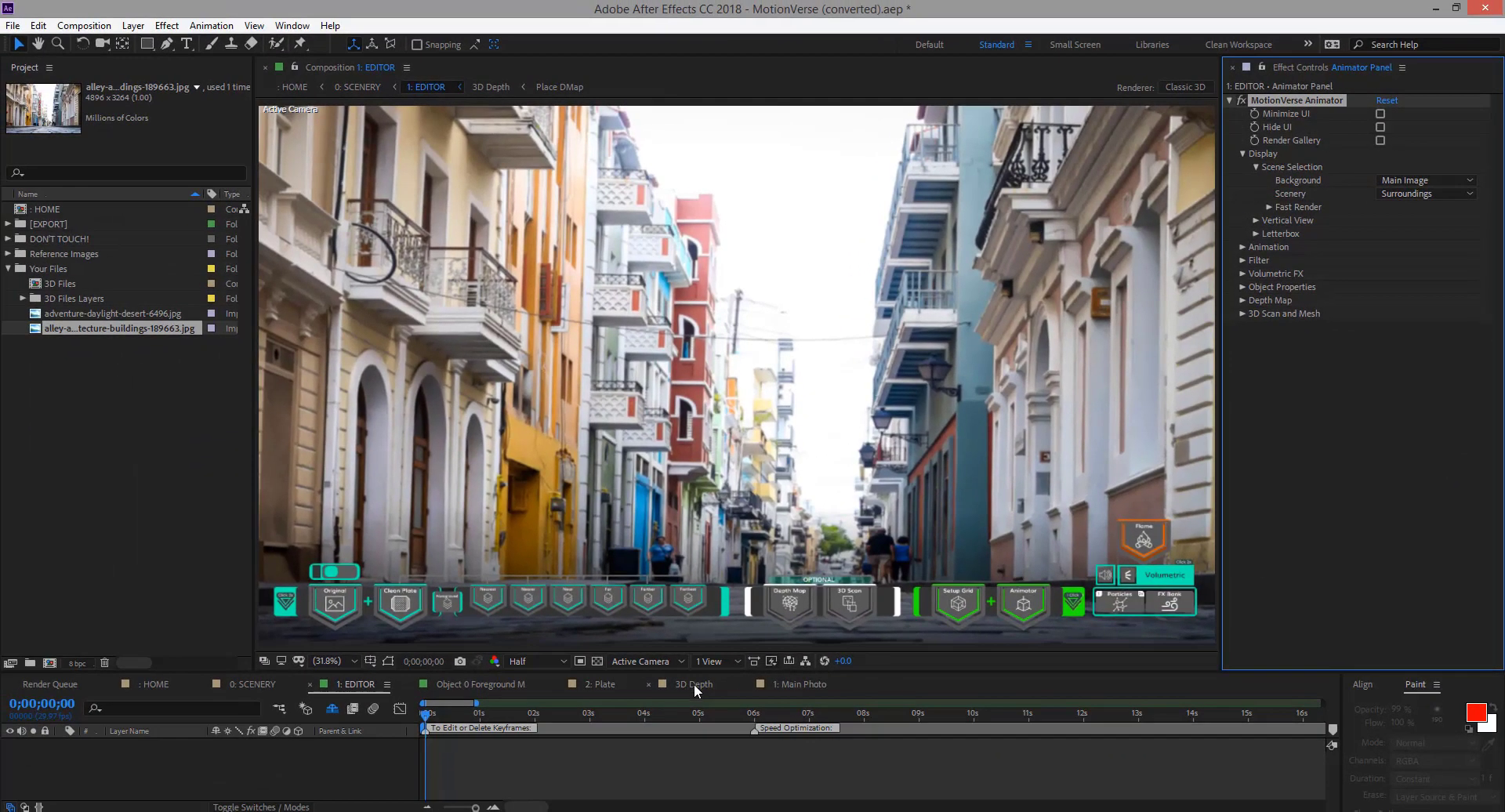
click(693, 683)
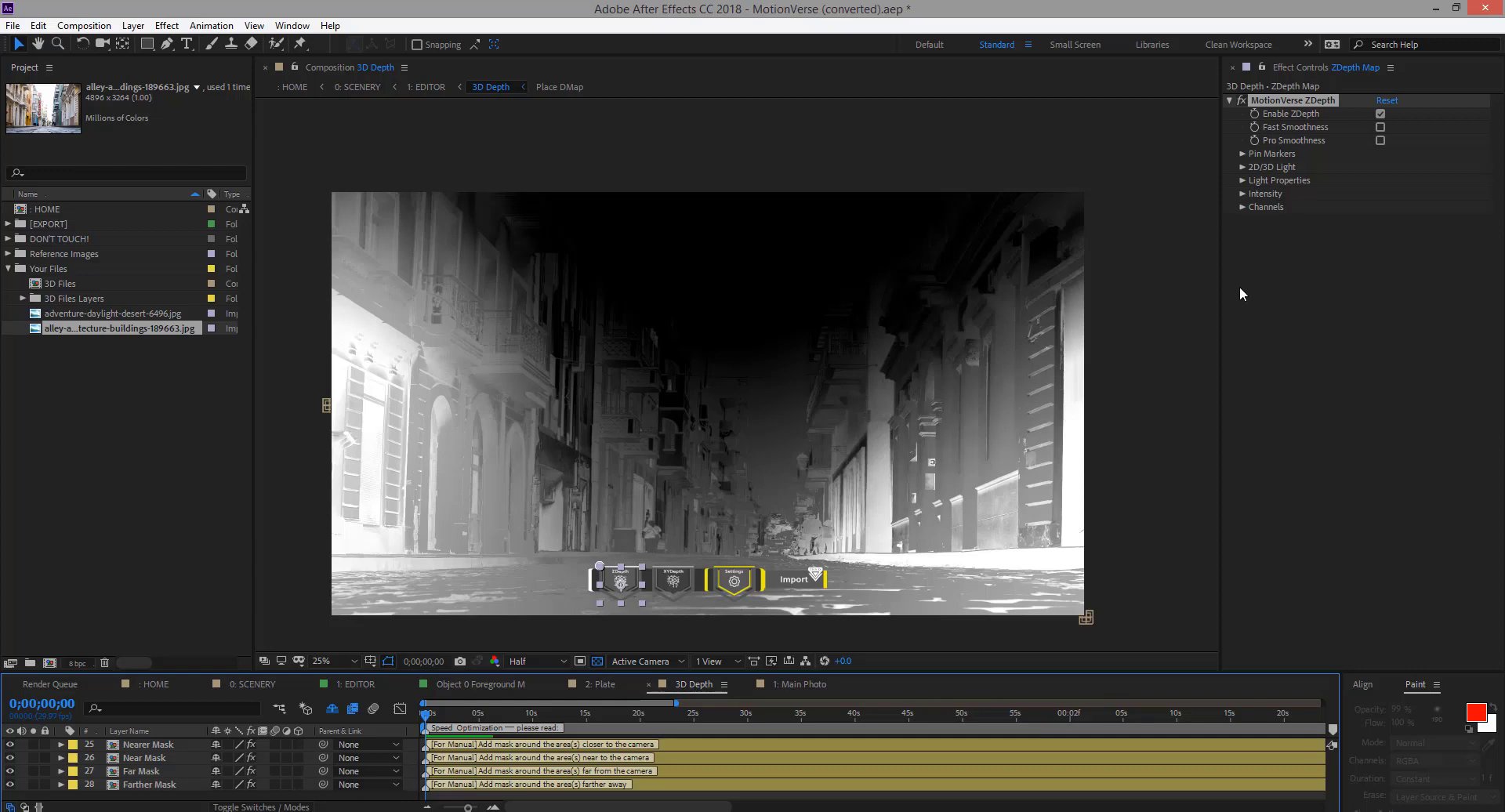
Expand ZDepth Light Properties and try raising Global Light, then undo it back to 70.00
click(1243, 181)
click(1241, 167)
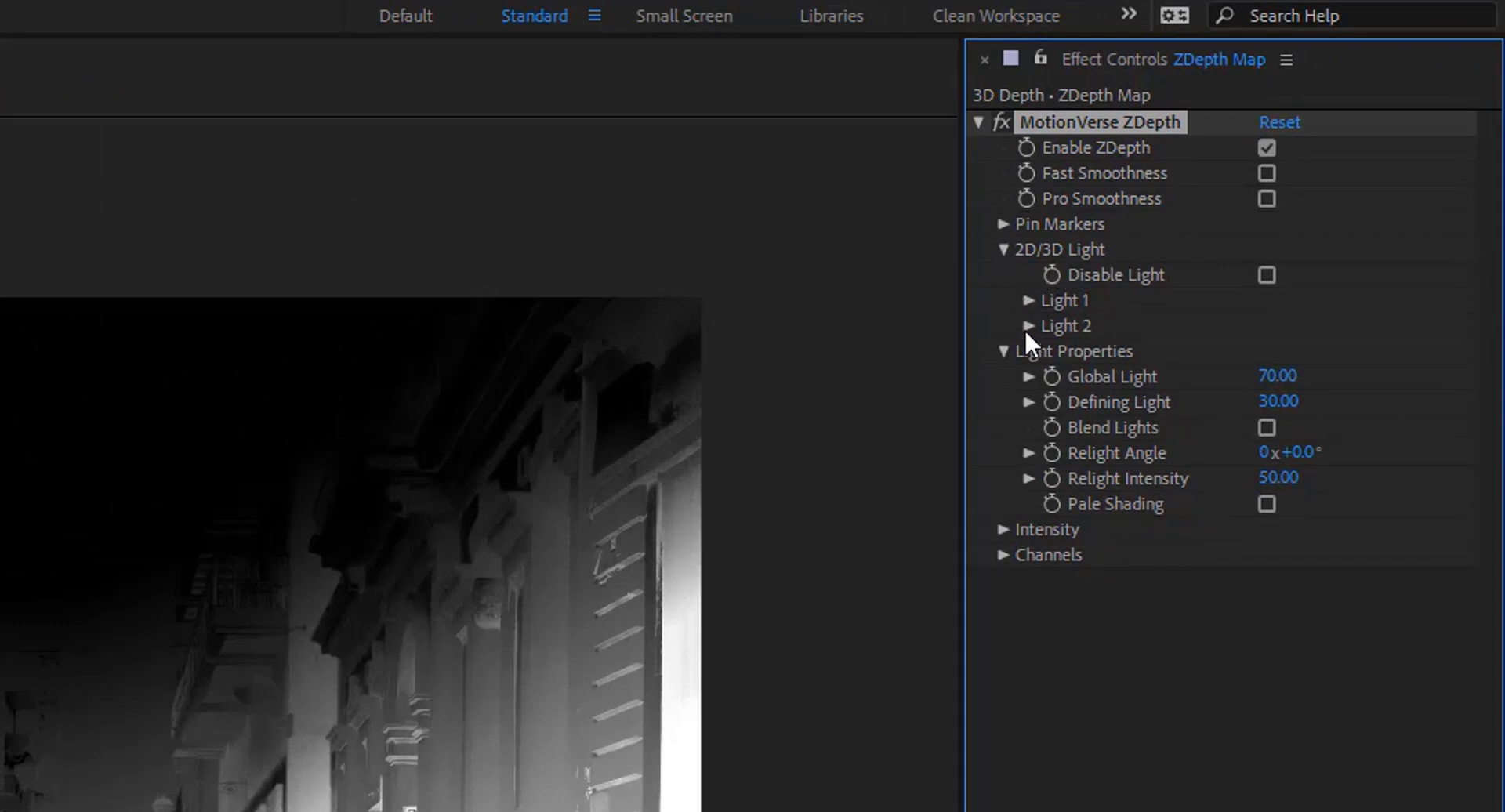
click(1027, 376)
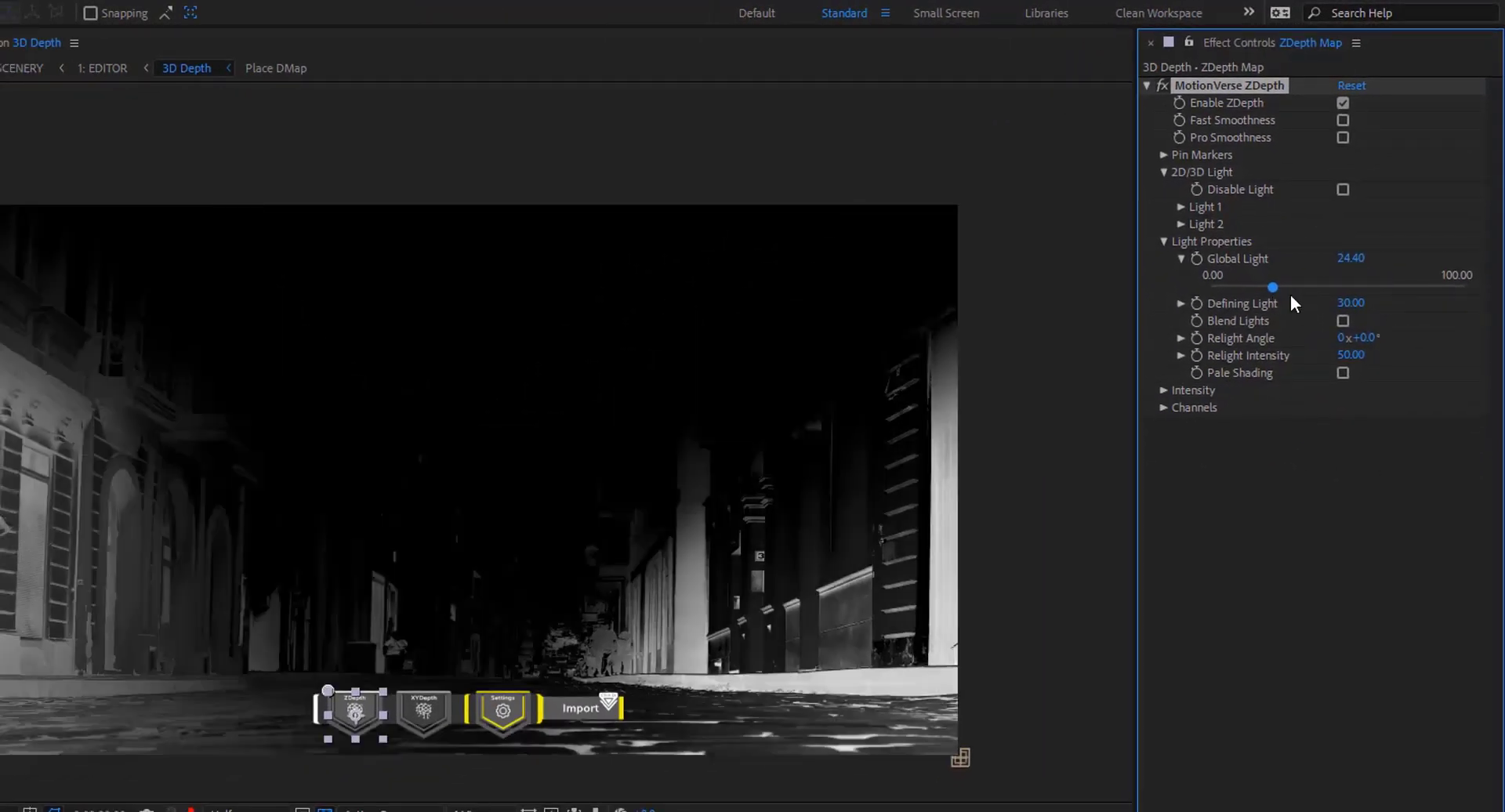
drag(1334, 419, 1378, 430)
drag(1419, 295, 1421, 296)
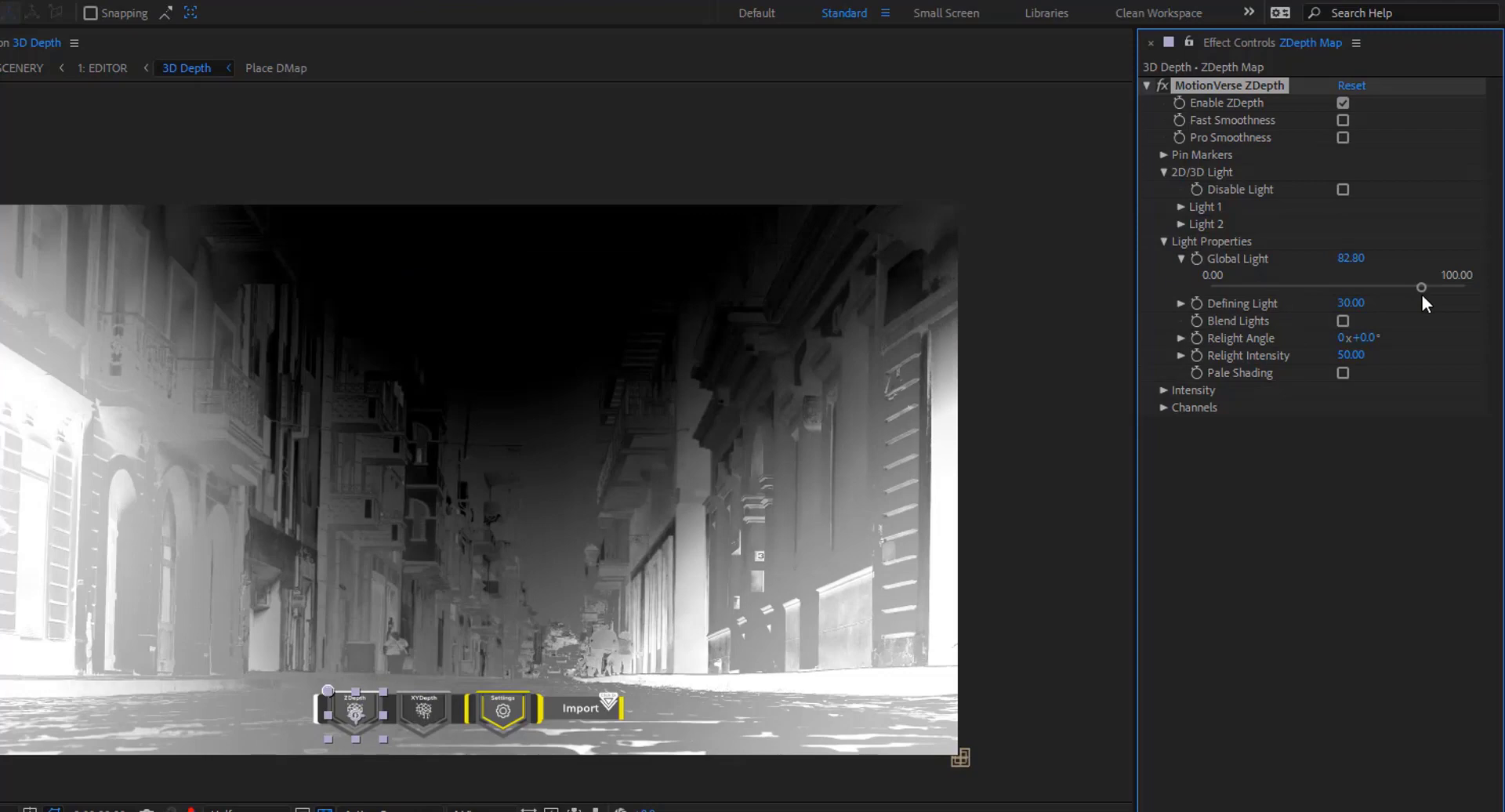
key(ctrl+z)
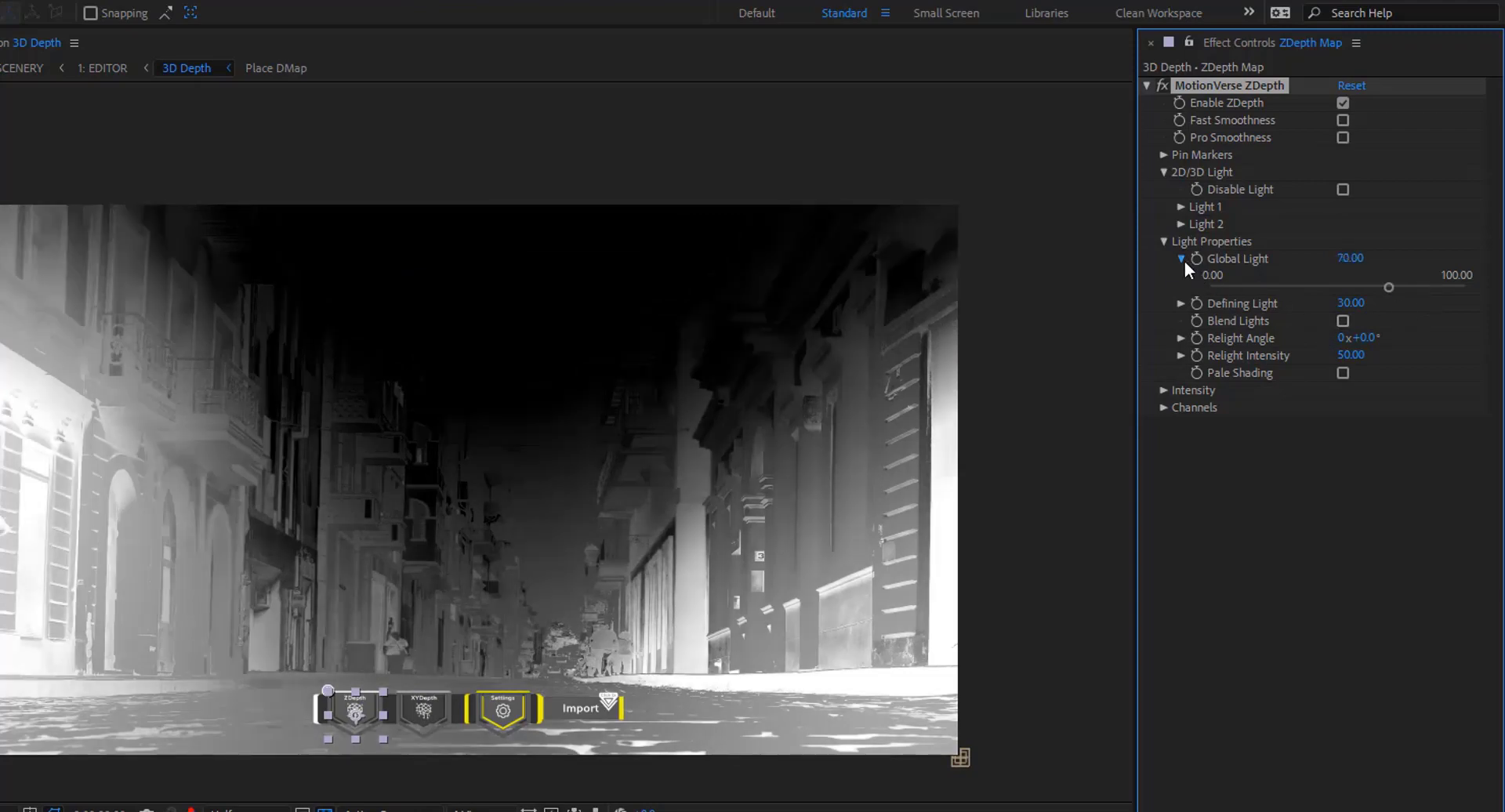
click(1182, 260)
Set Defining Light to 12.80 and turn on Pale Shading
click(1181, 276)
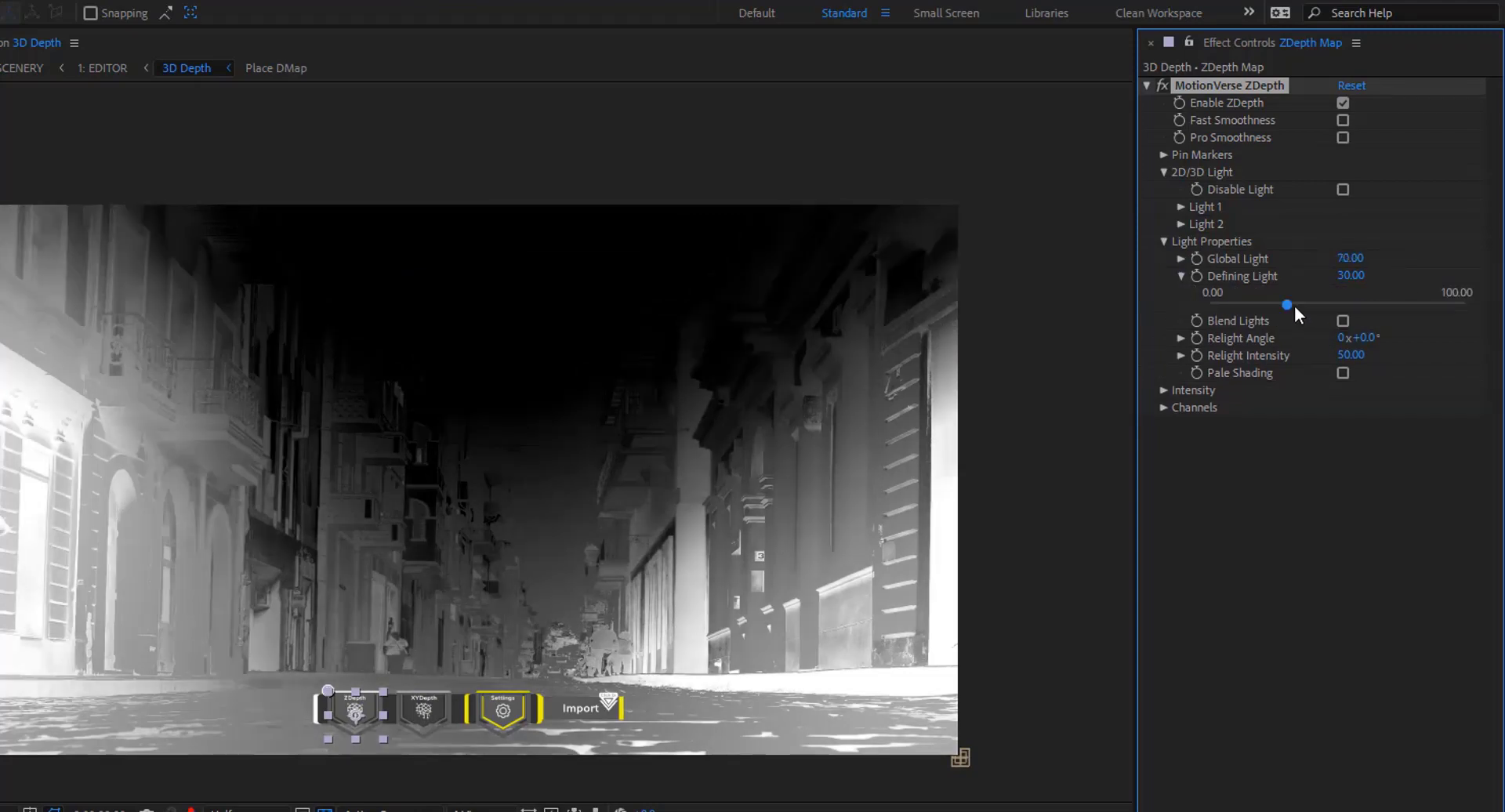
drag(1290, 304, 1357, 304)
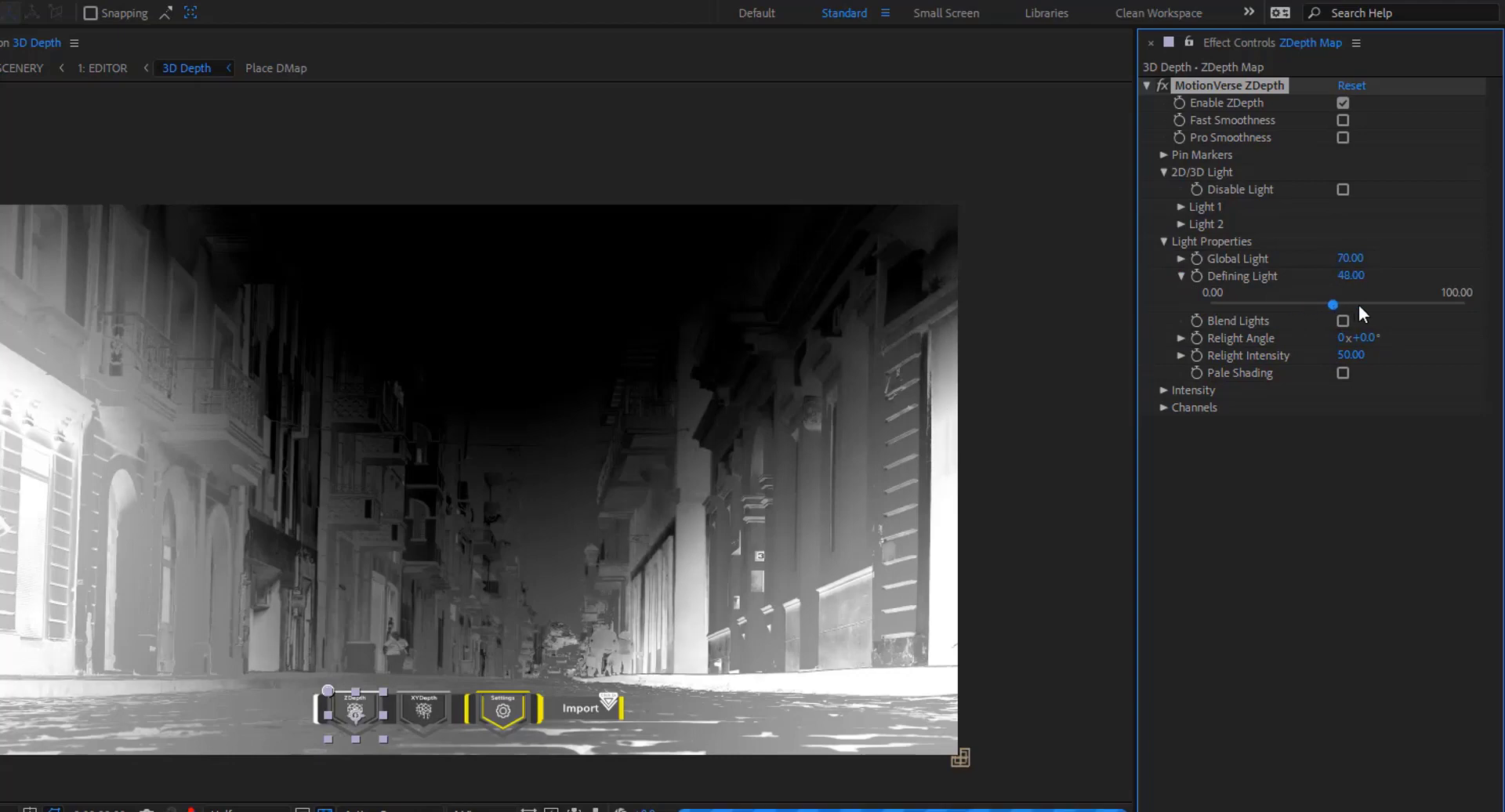
drag(1266, 306, 1246, 314)
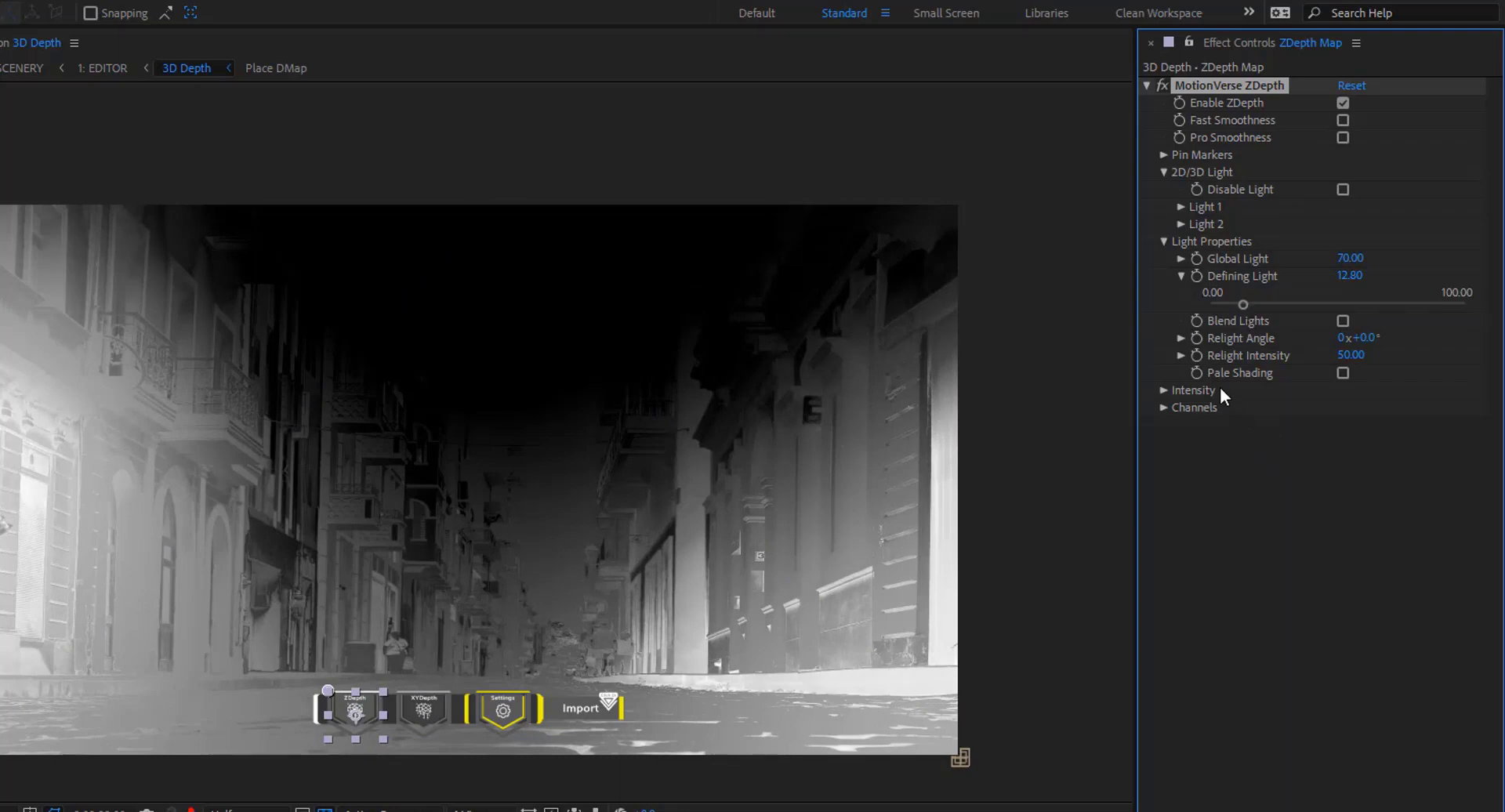
click(1343, 373)
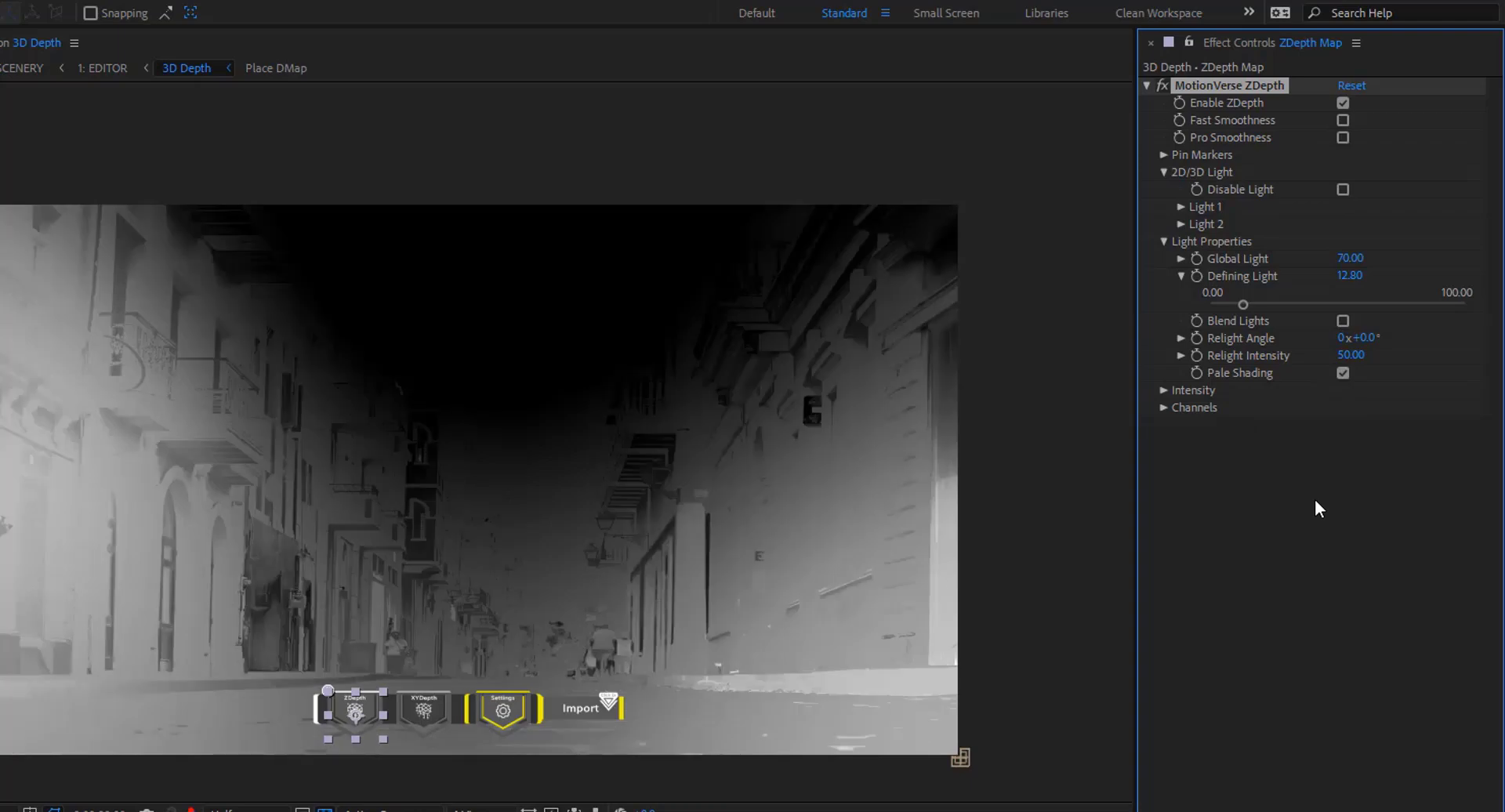
drag(1243, 310, 1305, 313)
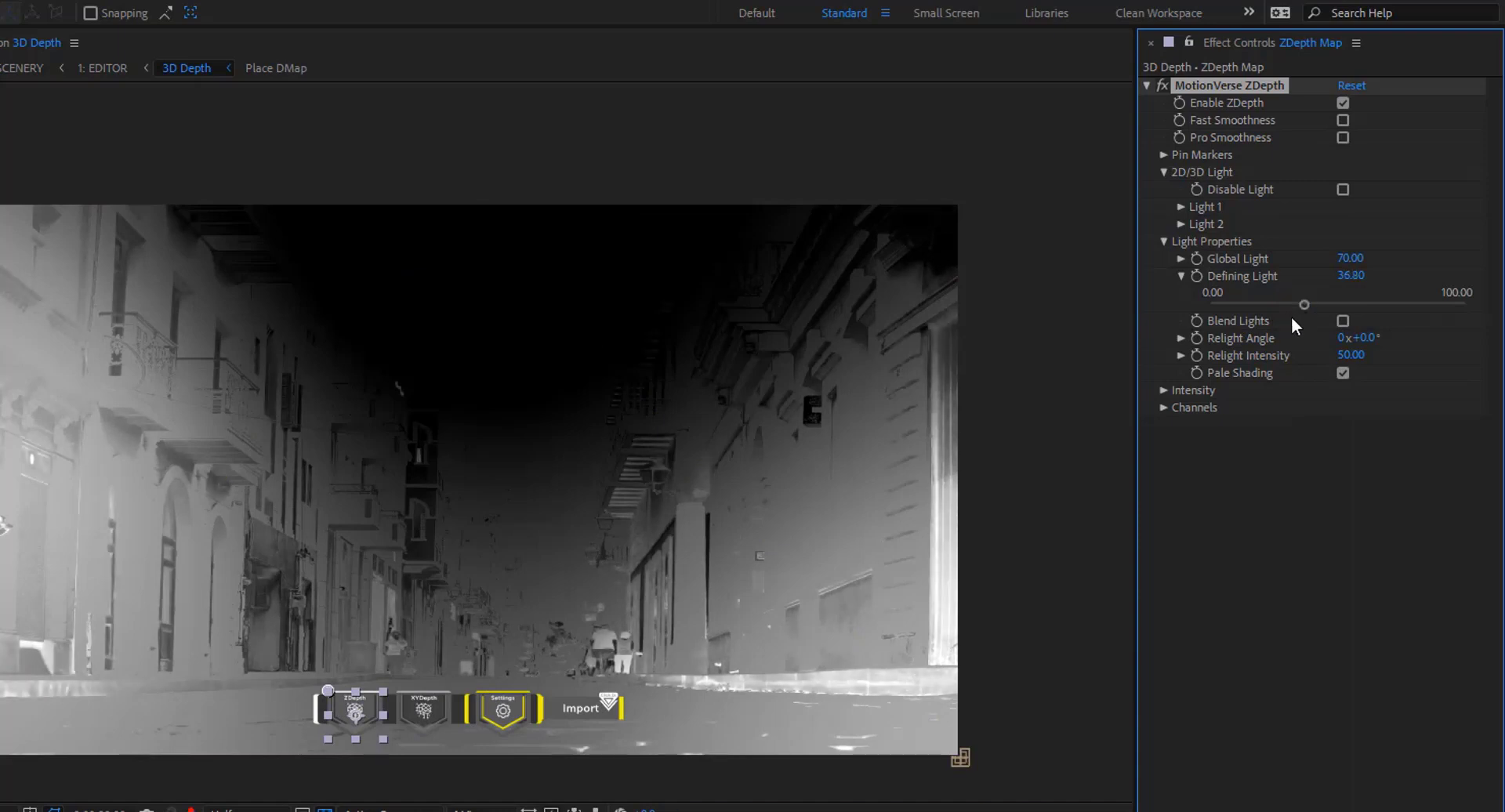
key(ctrl+z)
key(ctrl+z)
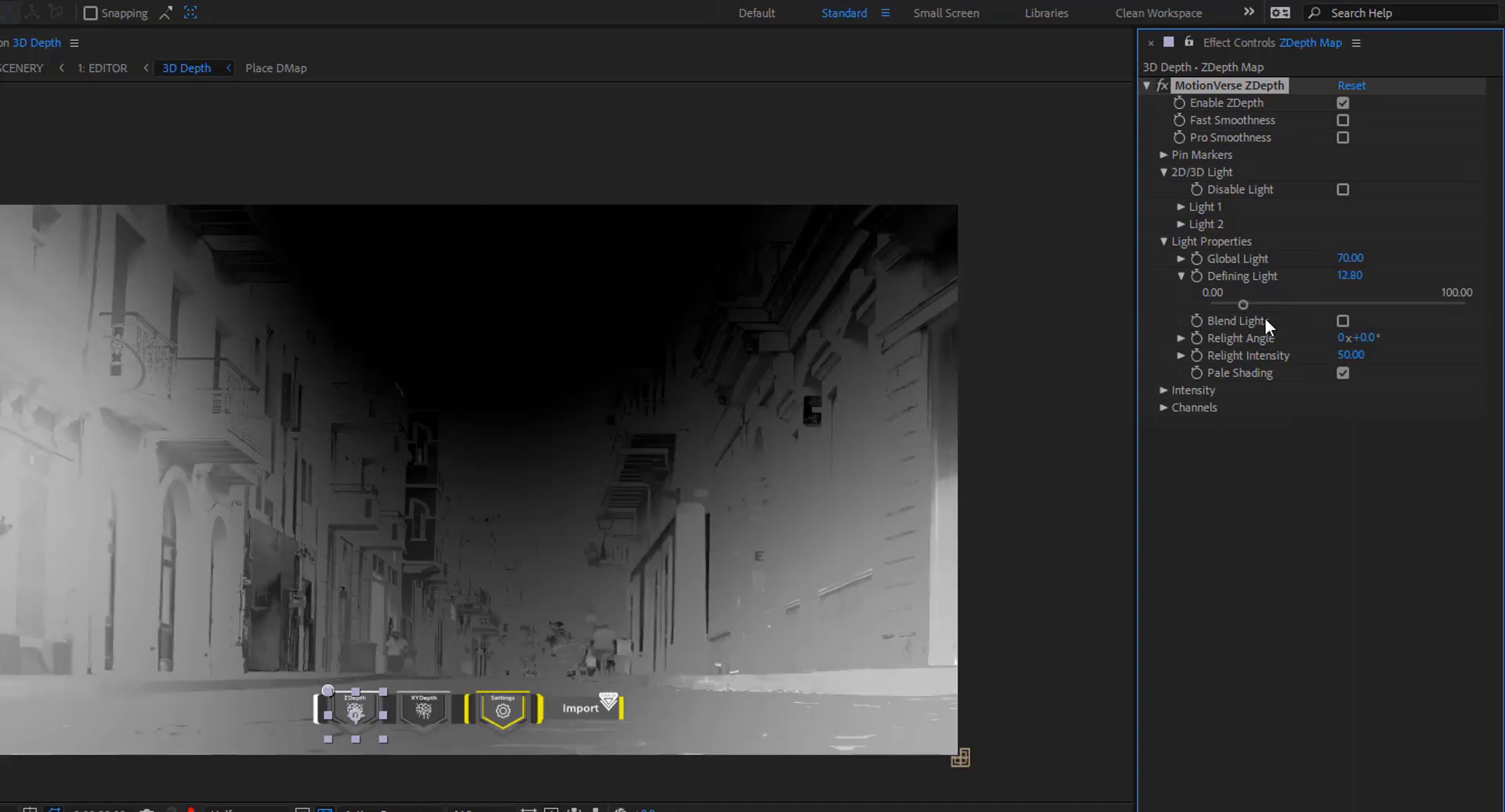
Try raising Relight Intensity, then undo it back to 50
click(1181, 355)
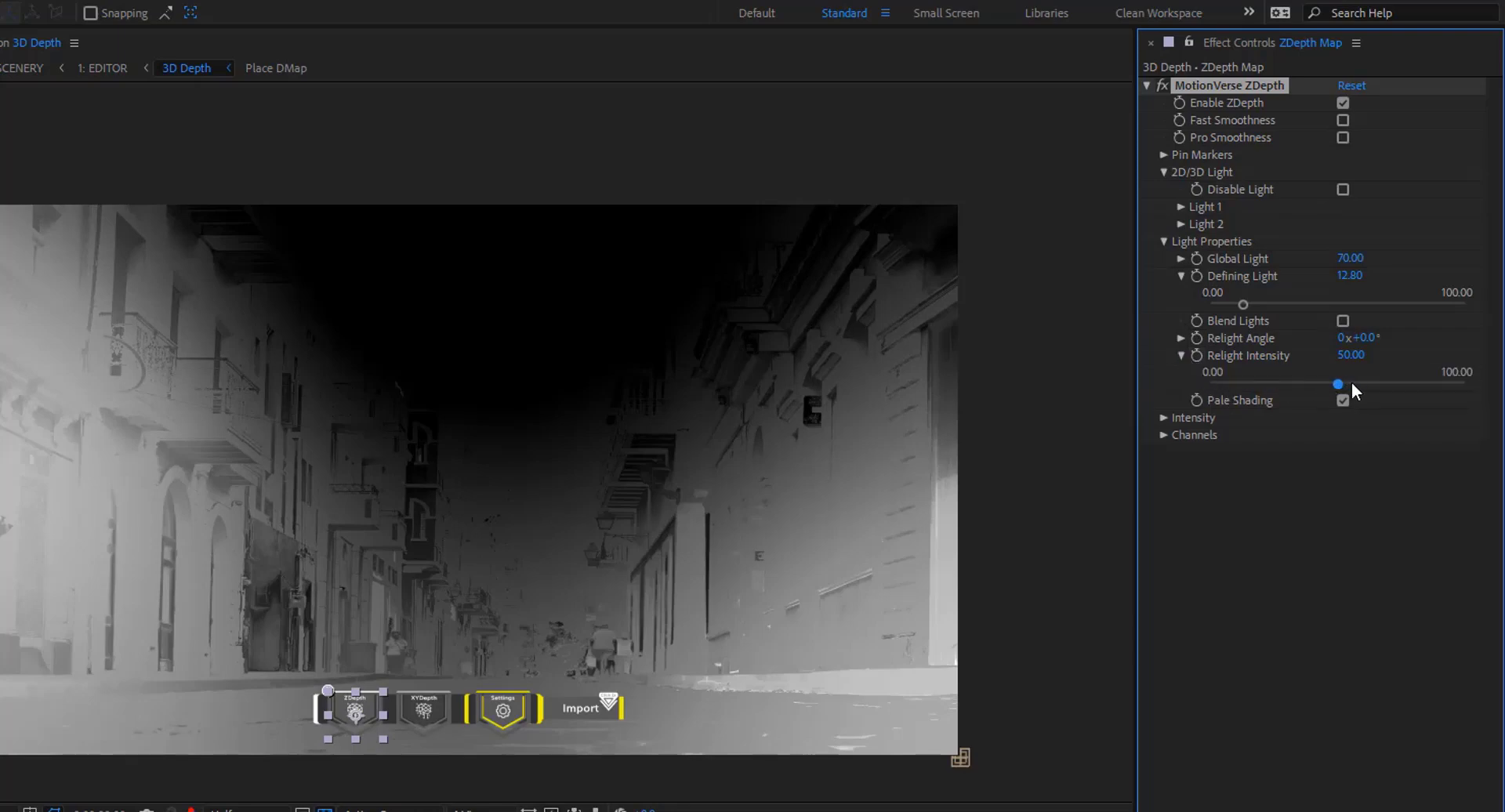
drag(1359, 383, 1390, 383)
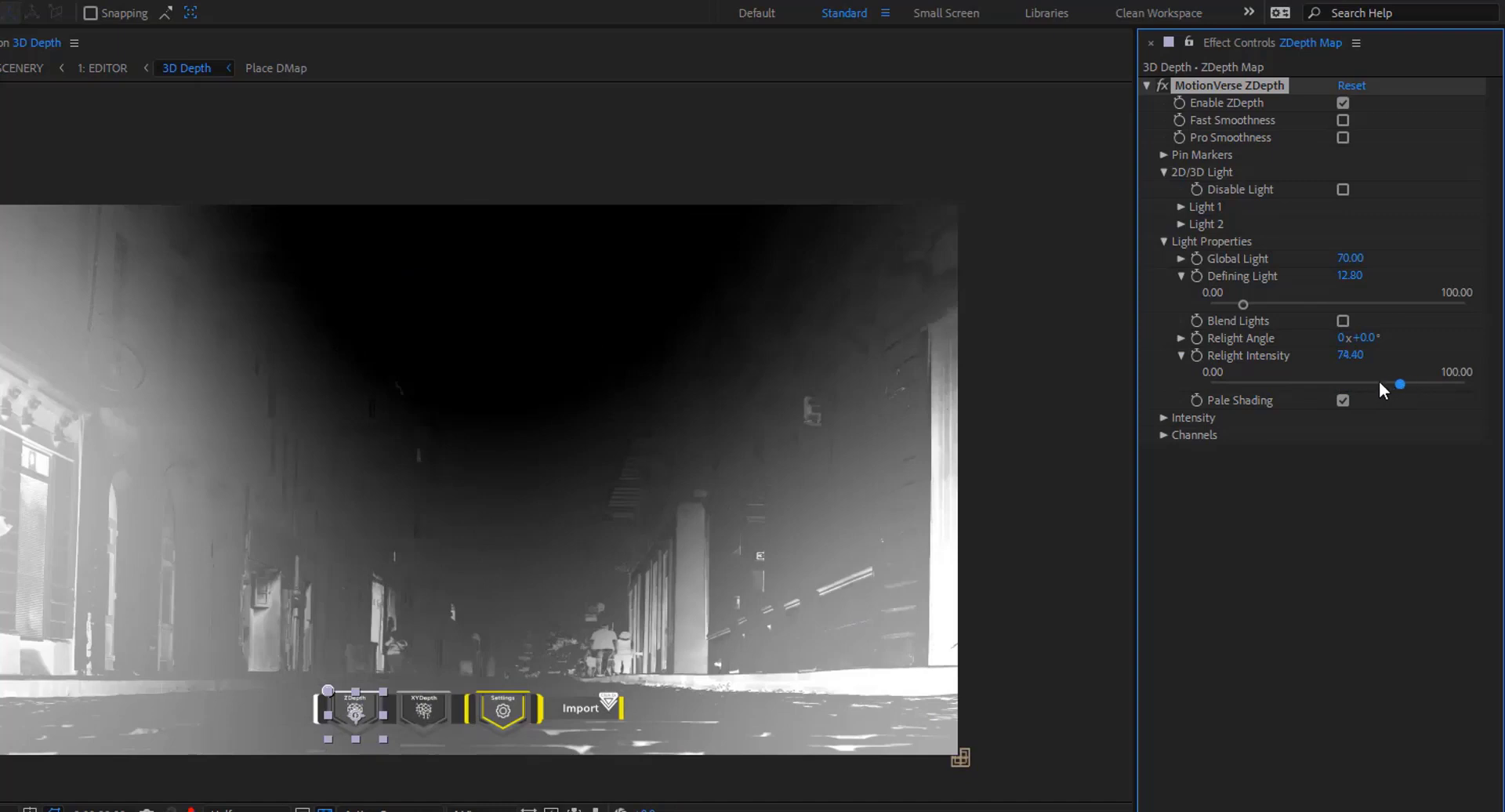
key(ctrl+z)
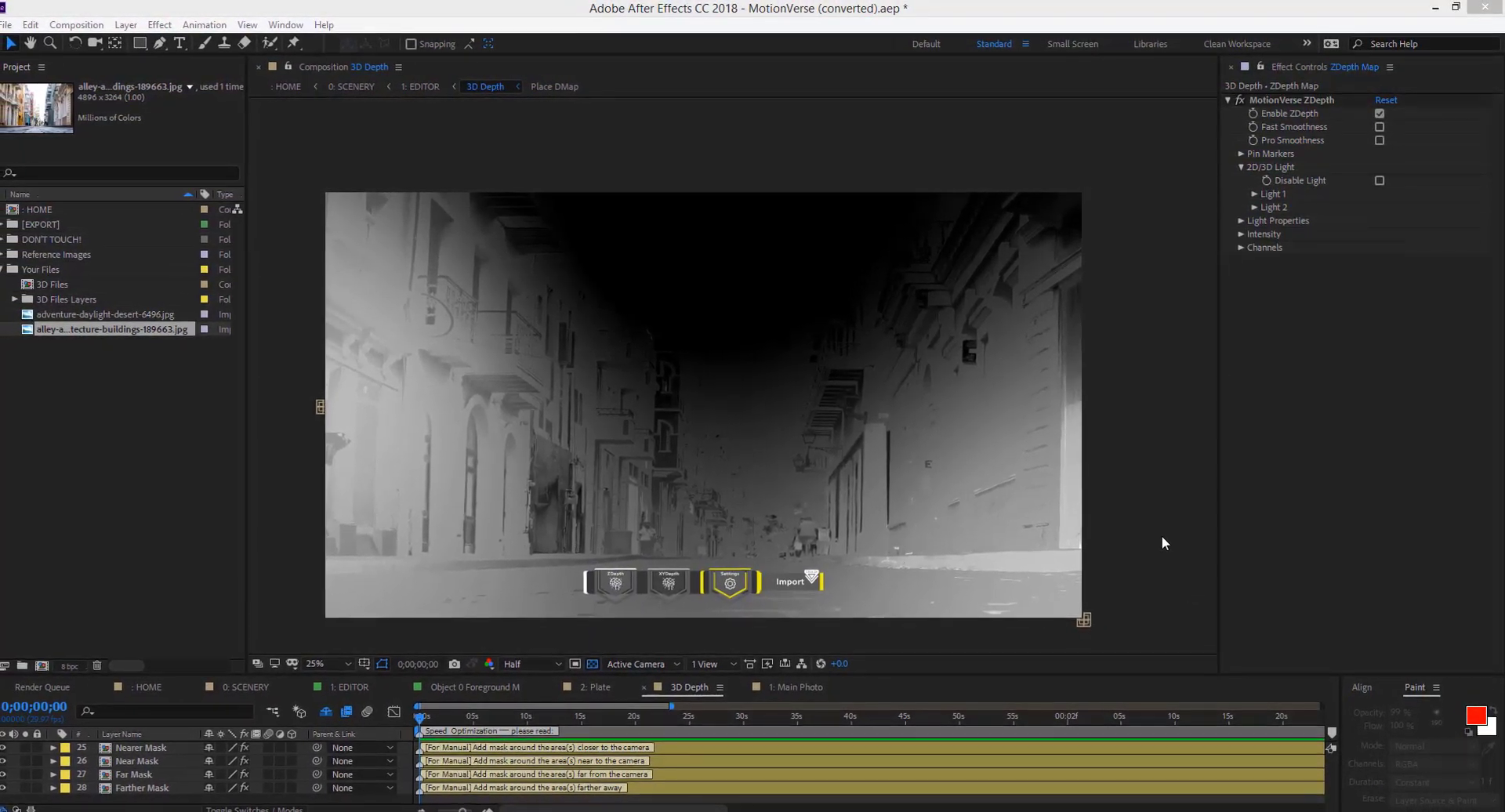
Enable Hide UI in Manual Depth and go to Composition > Save Frame As
click(734, 589)
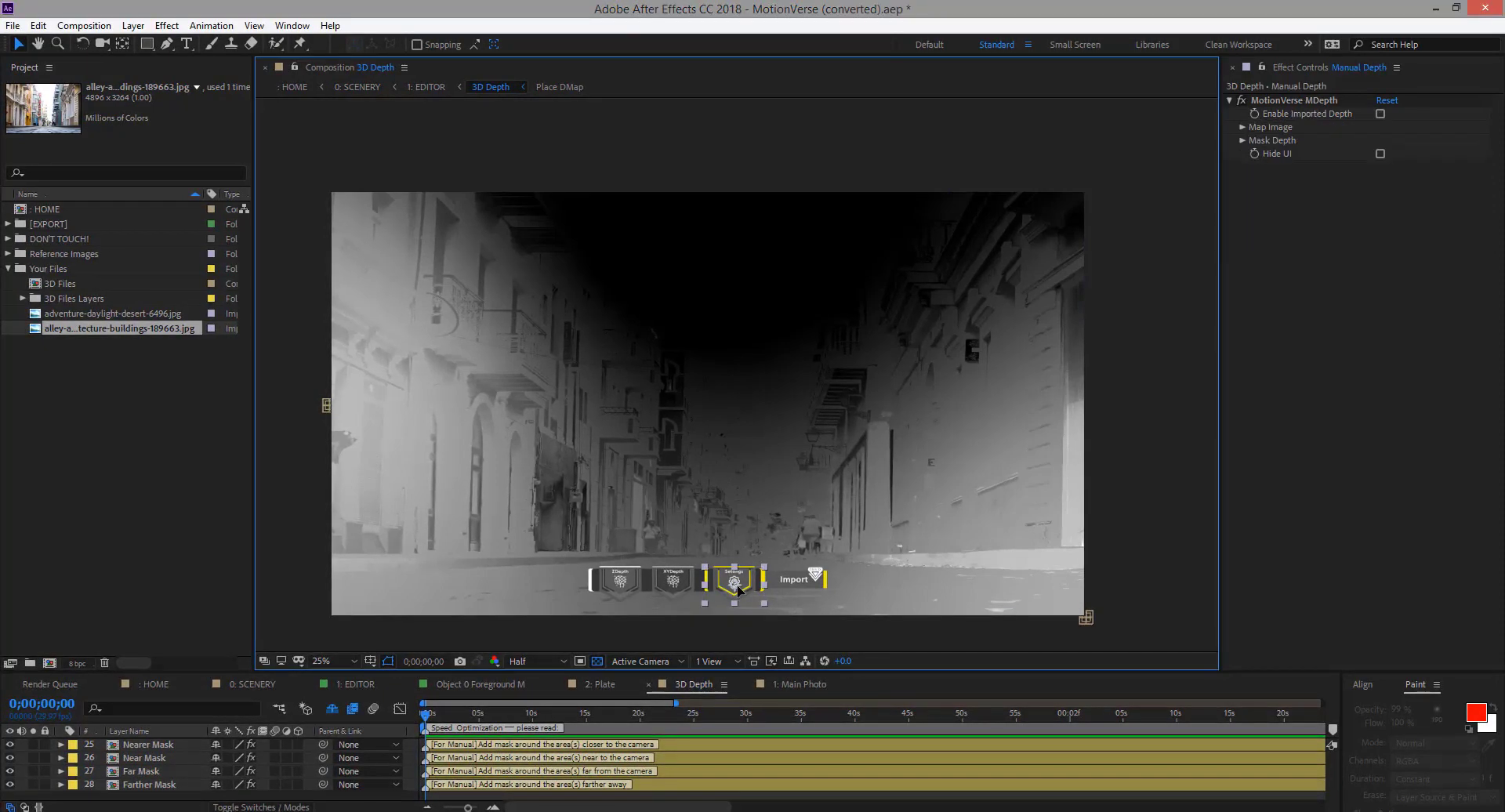
click(1262, 69)
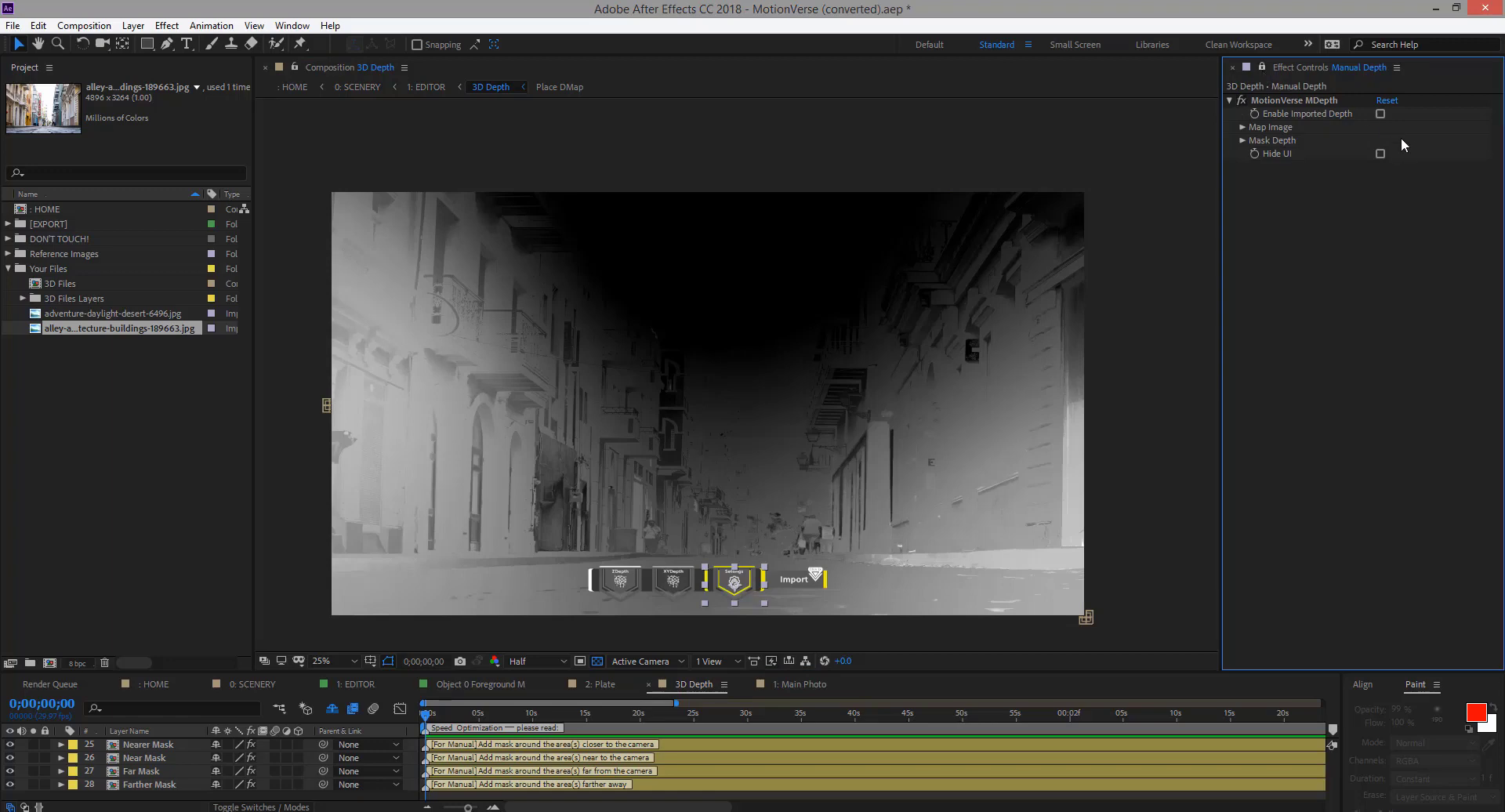
click(1381, 154)
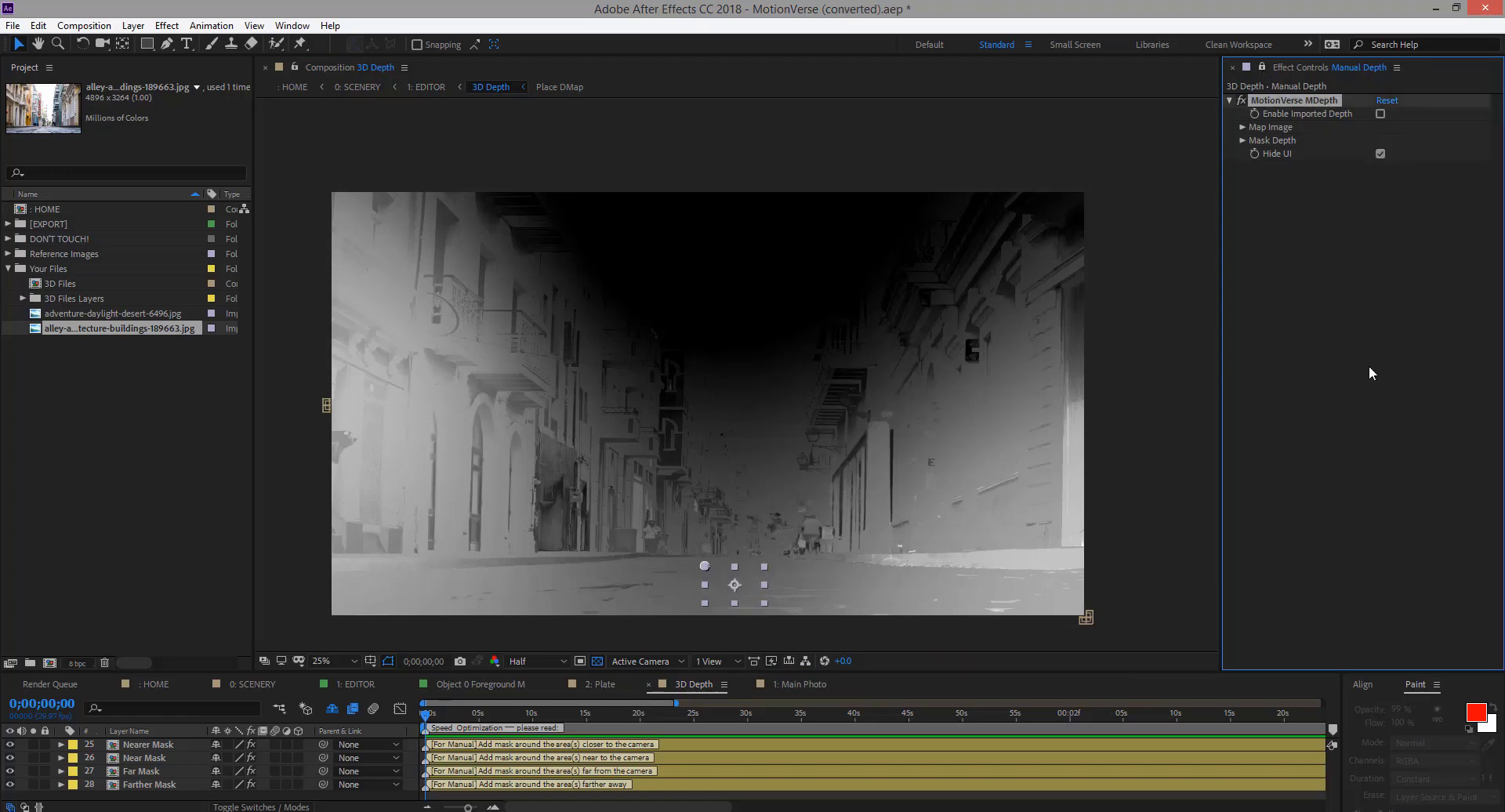
click(81, 29)
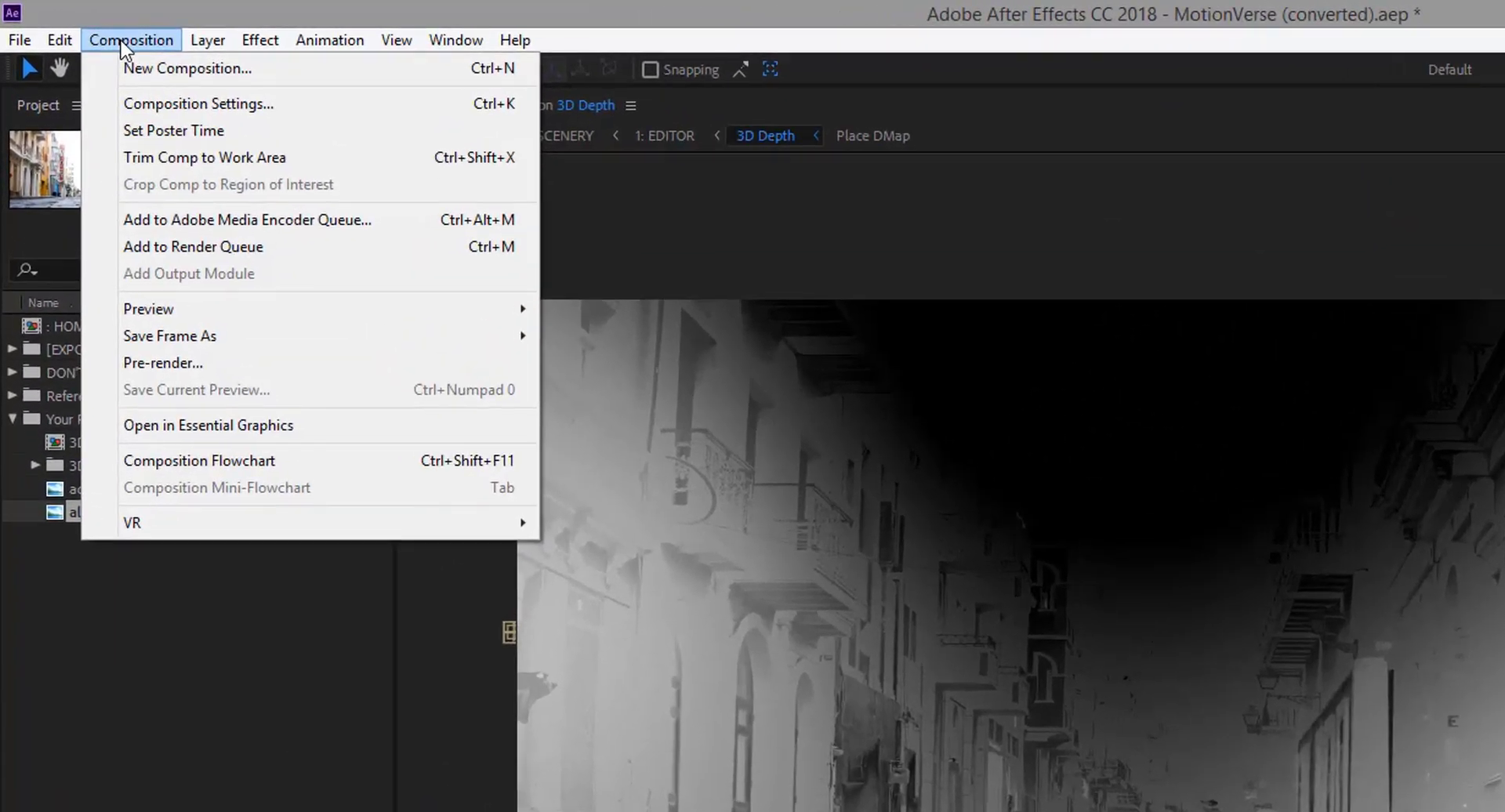
mouse_move(259, 345)
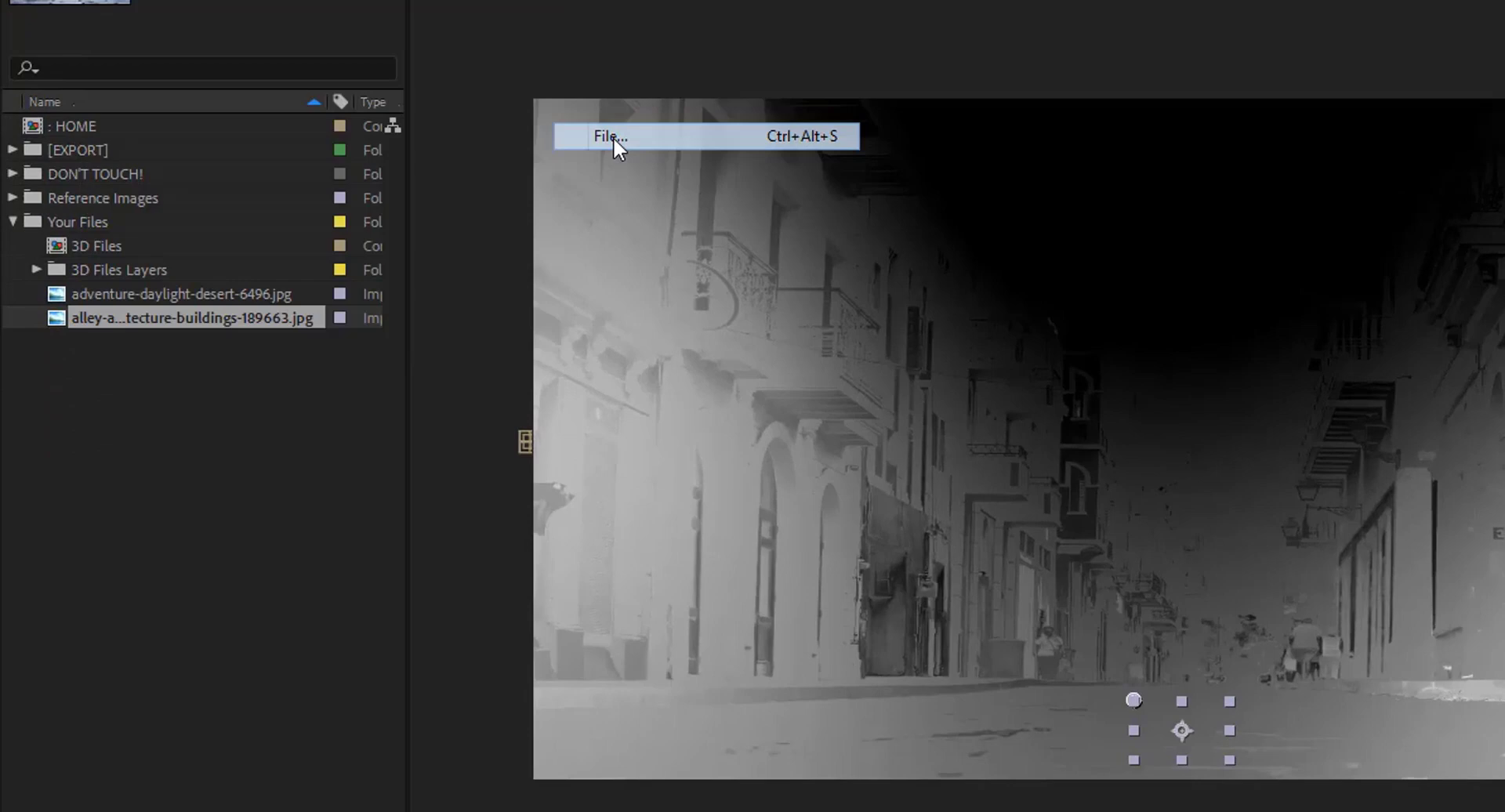
Queue the frame as a file with Best quality and Half resolution render settings
click(595, 337)
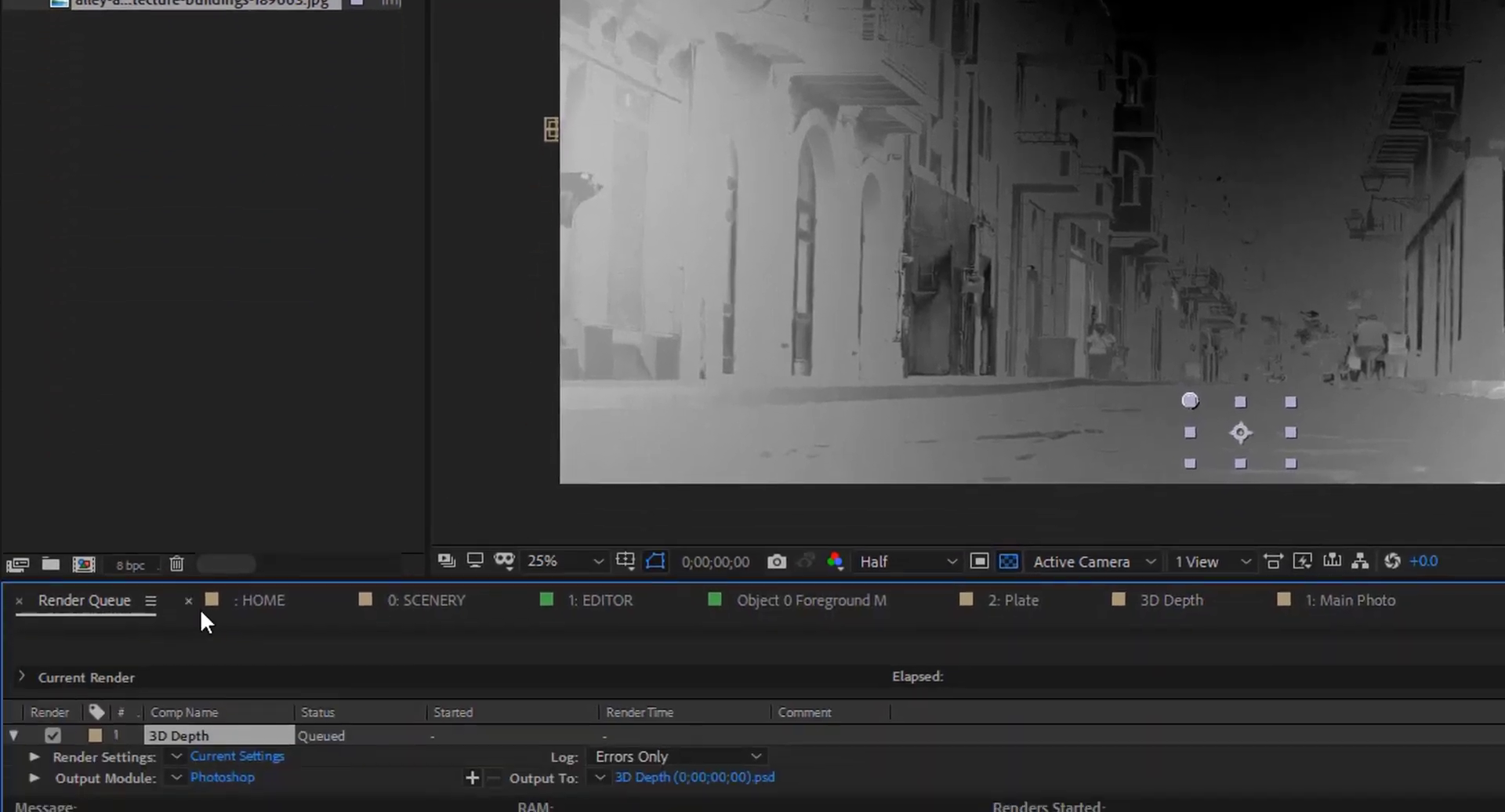
click(240, 756)
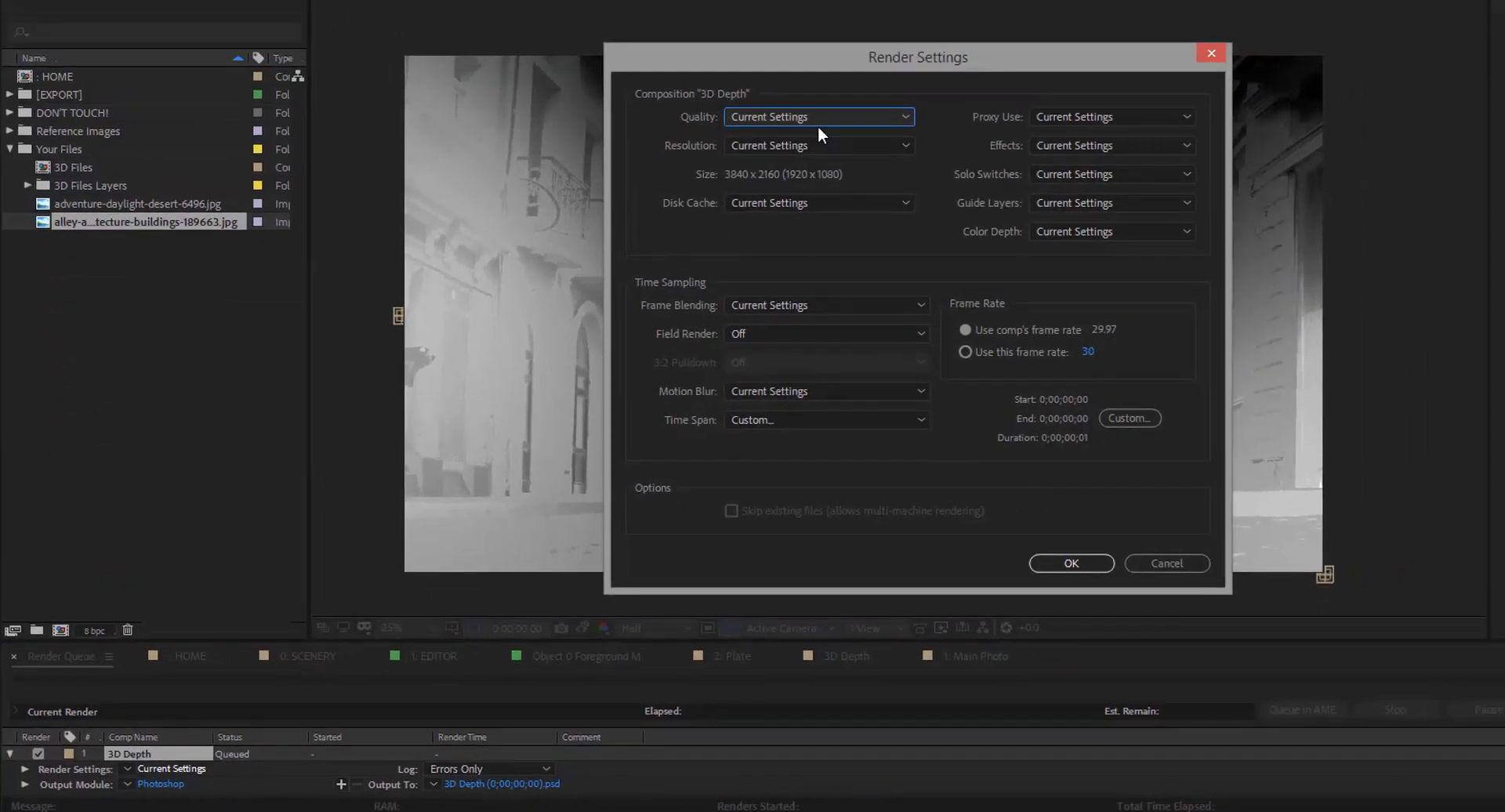
click(817, 126)
click(750, 165)
click(784, 148)
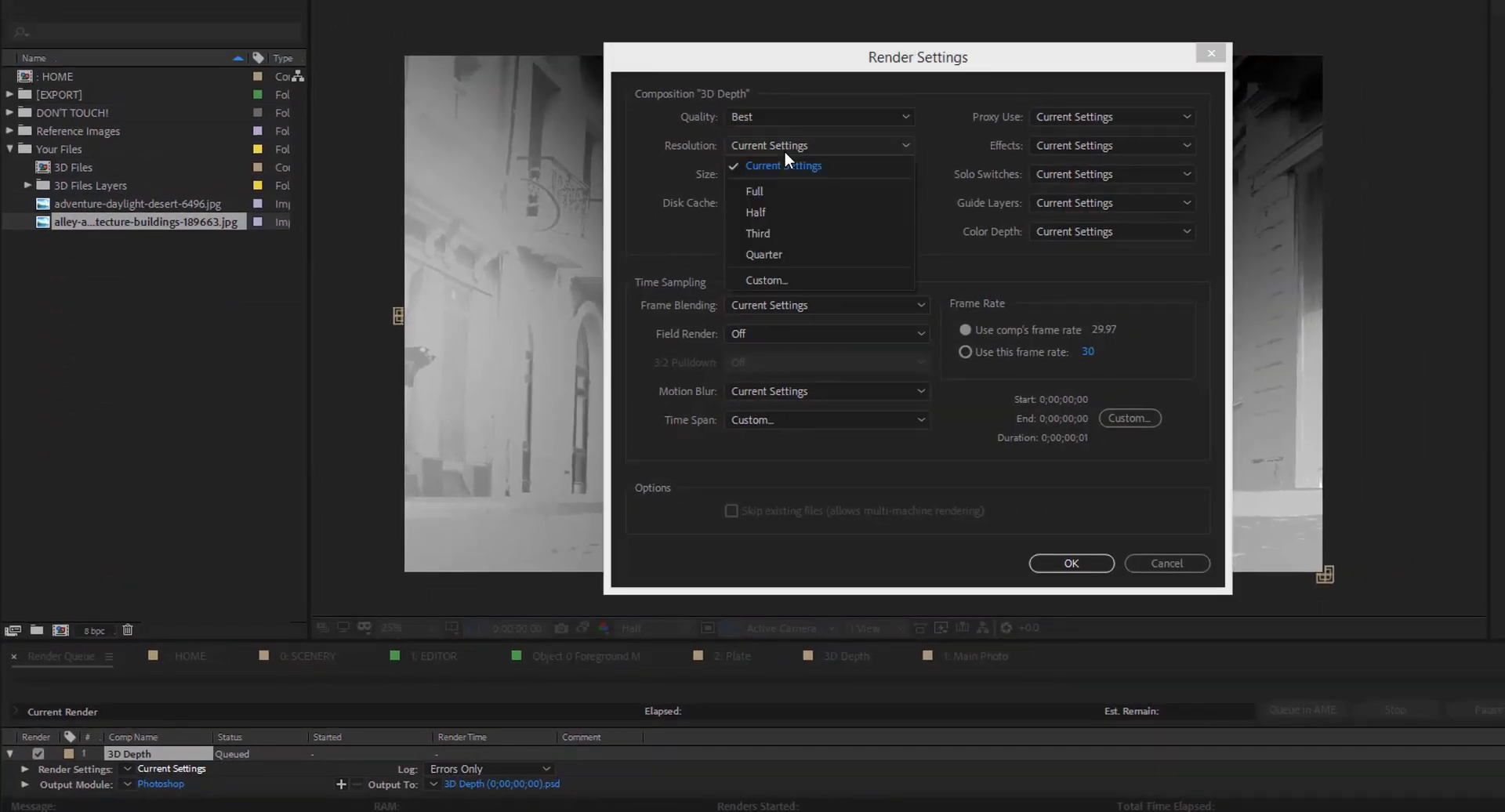
click(755, 205)
click(1070, 562)
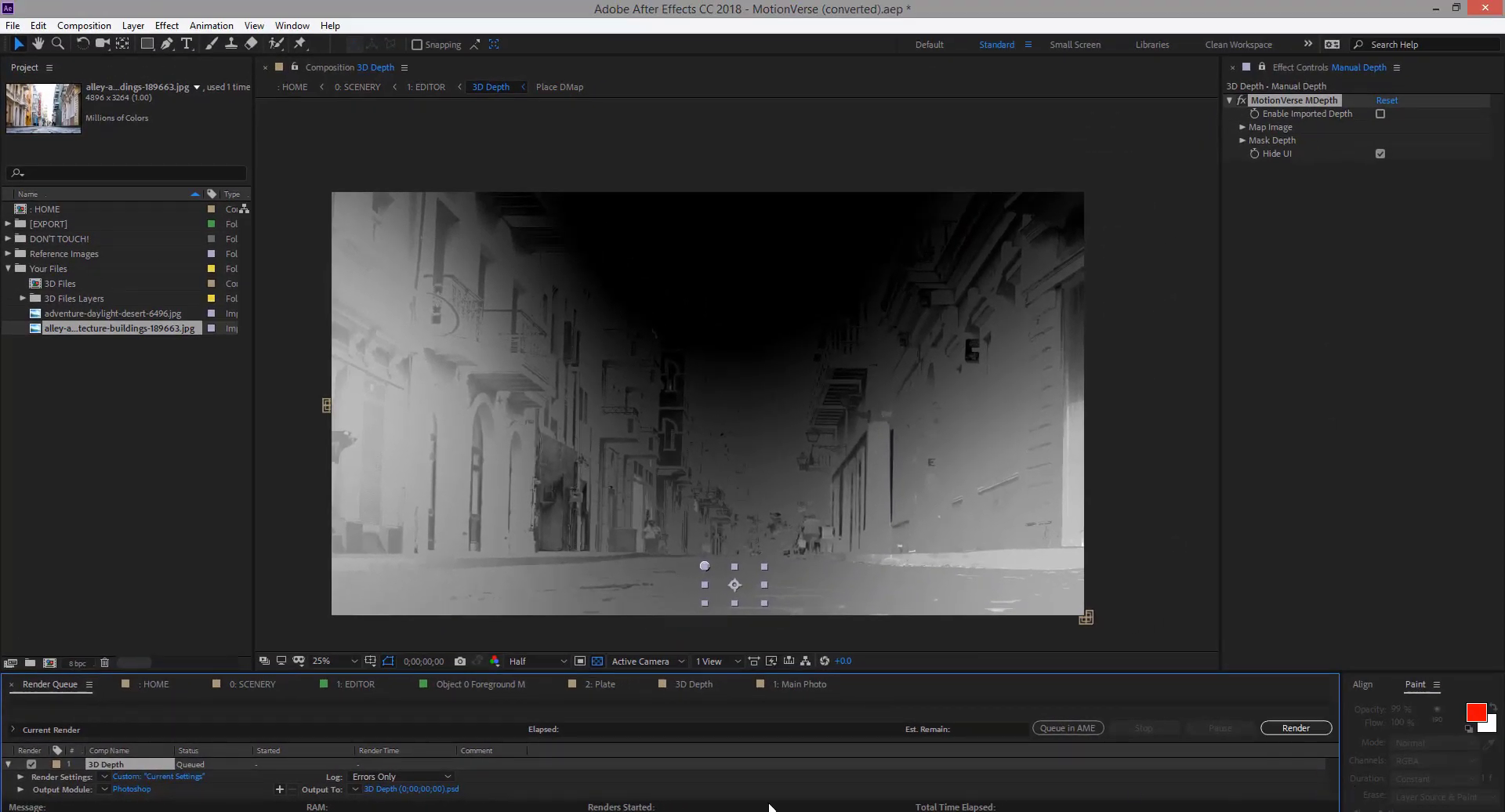
click(717, 690)
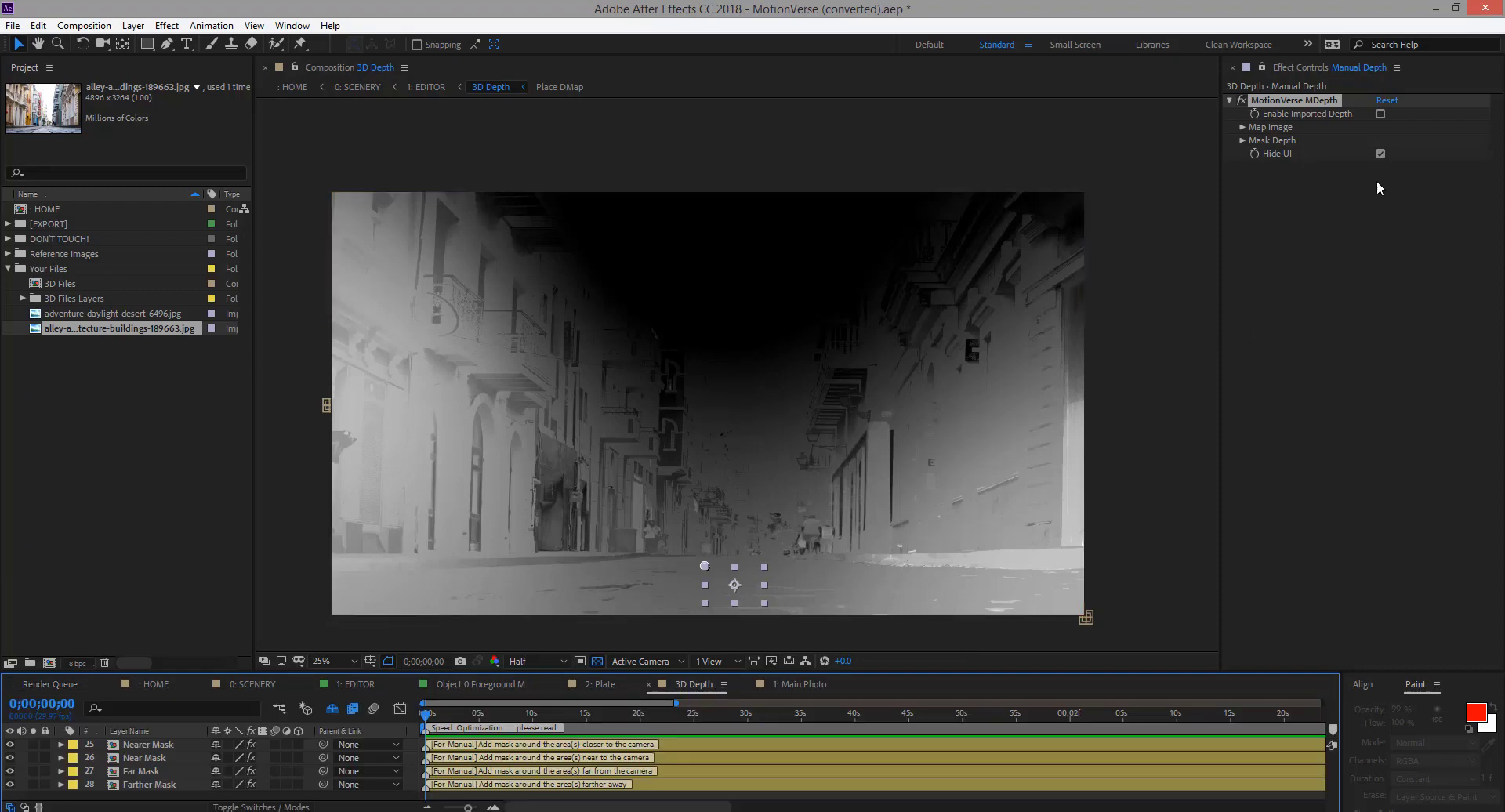
Show the template buttons again and turn off the ZDepth map in Place DMap
click(1379, 155)
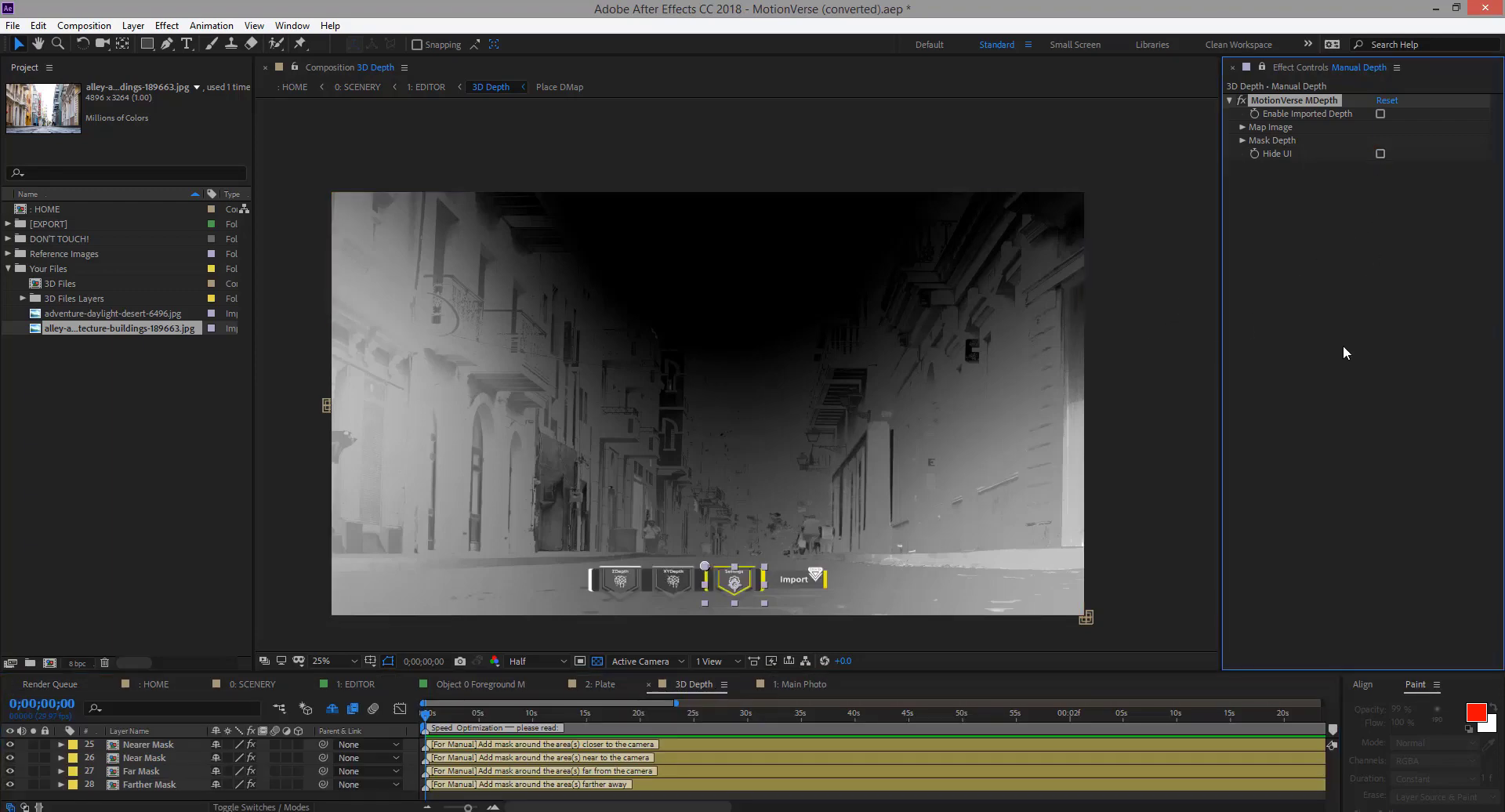
click(795, 579)
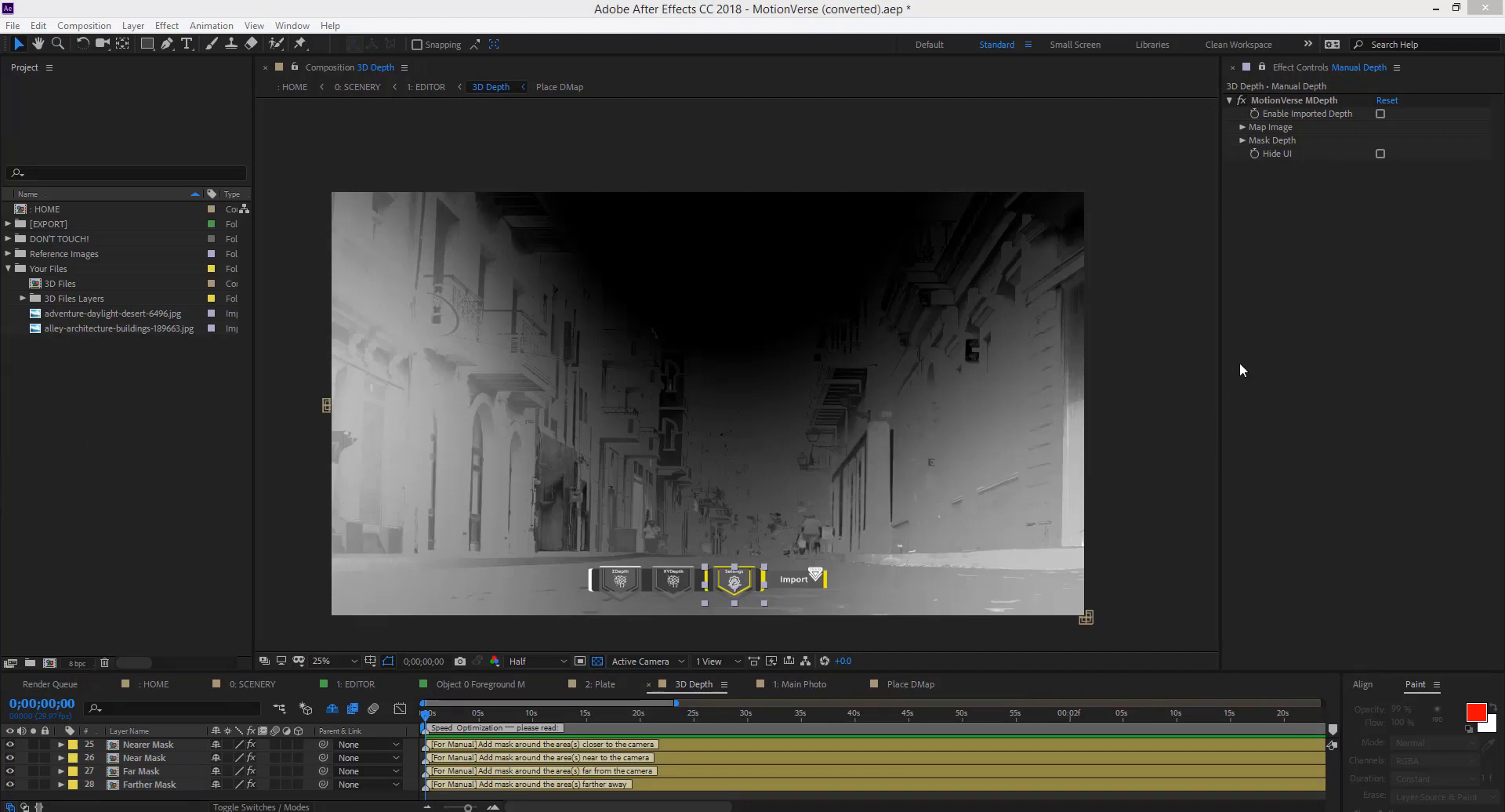
click(1244, 81)
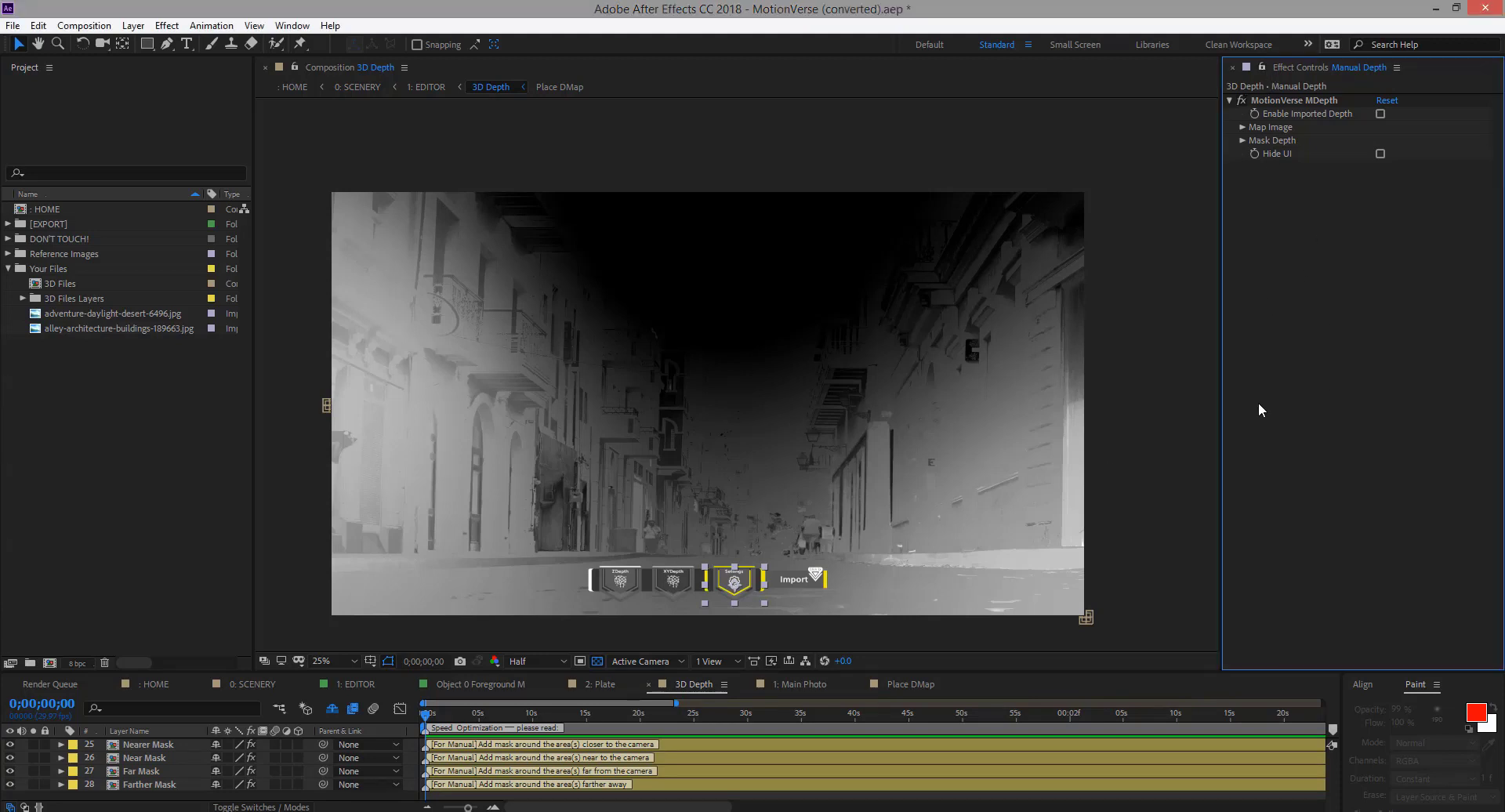
click(620, 584)
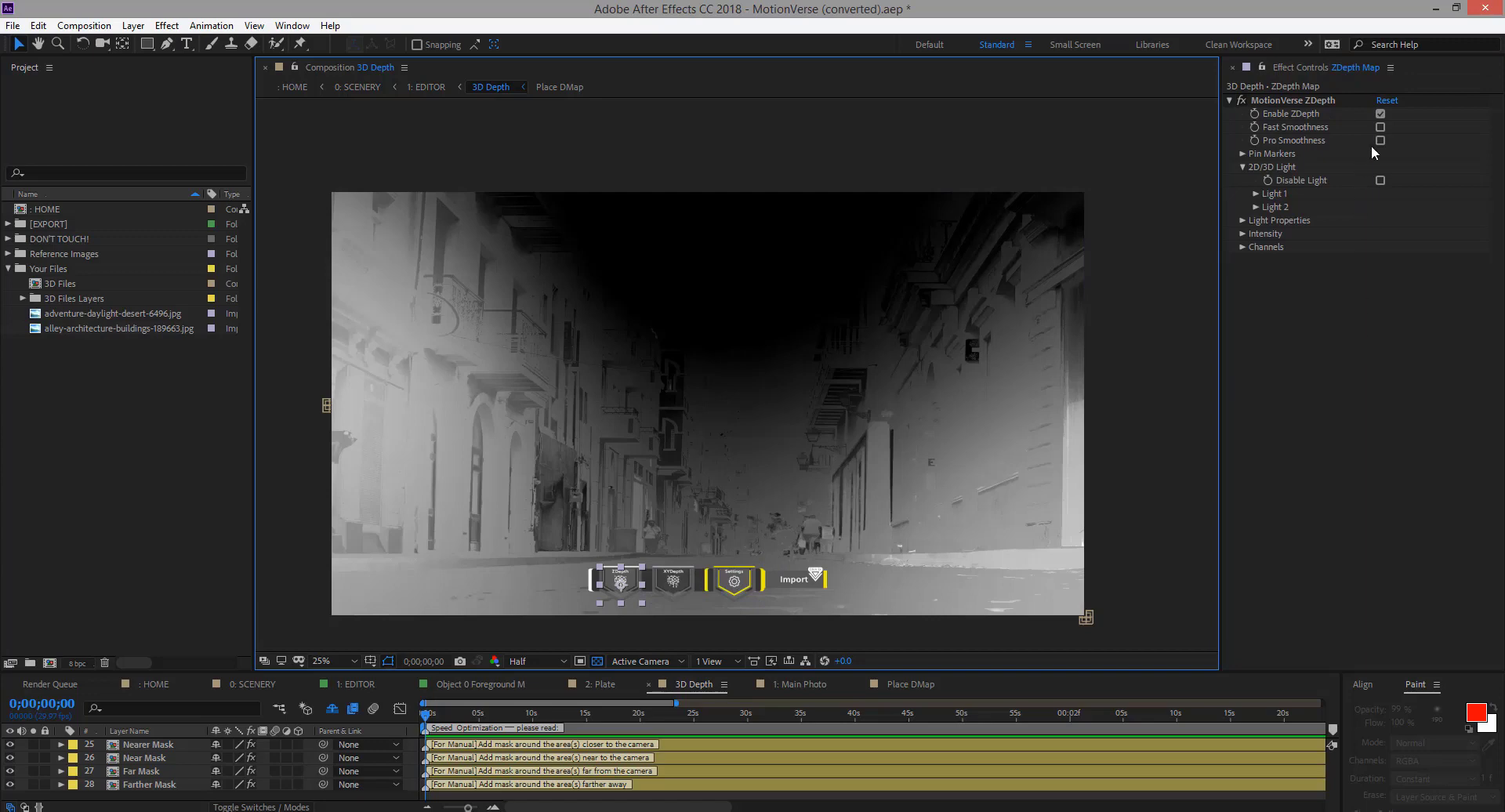
click(1378, 114)
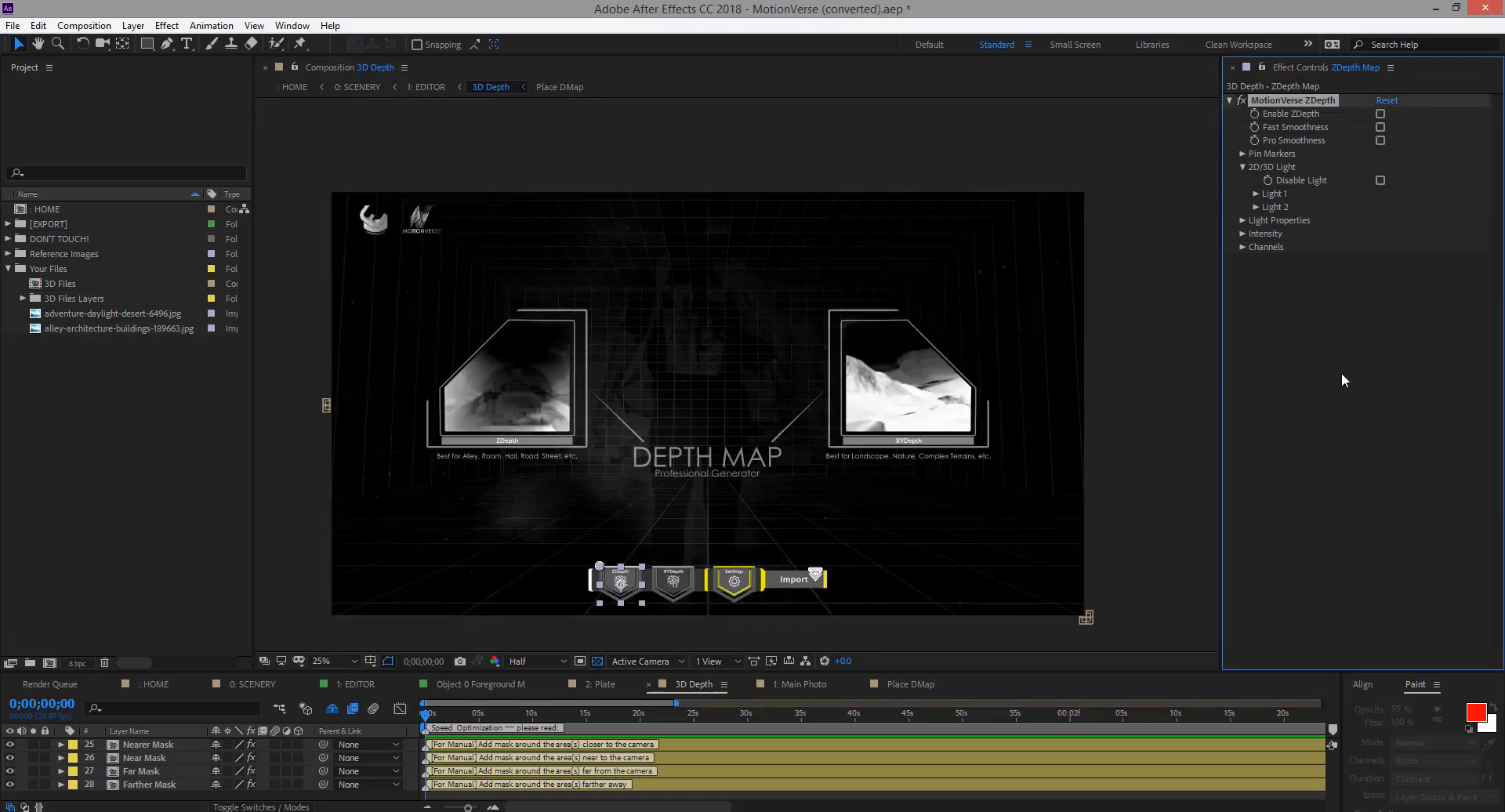
Check Enable Manual Depth under the Mask Depth settings
click(734, 581)
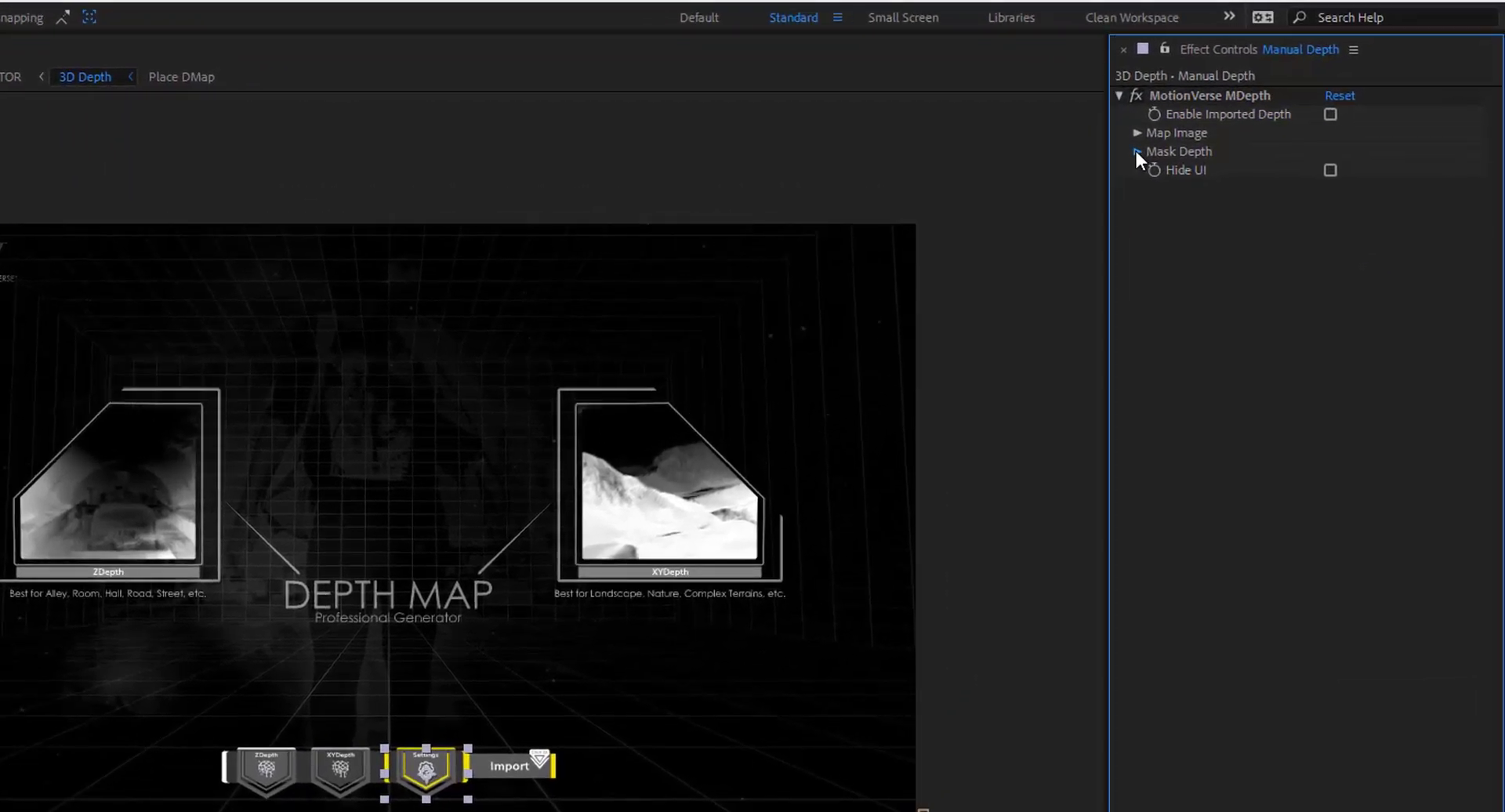
click(1136, 150)
click(1330, 171)
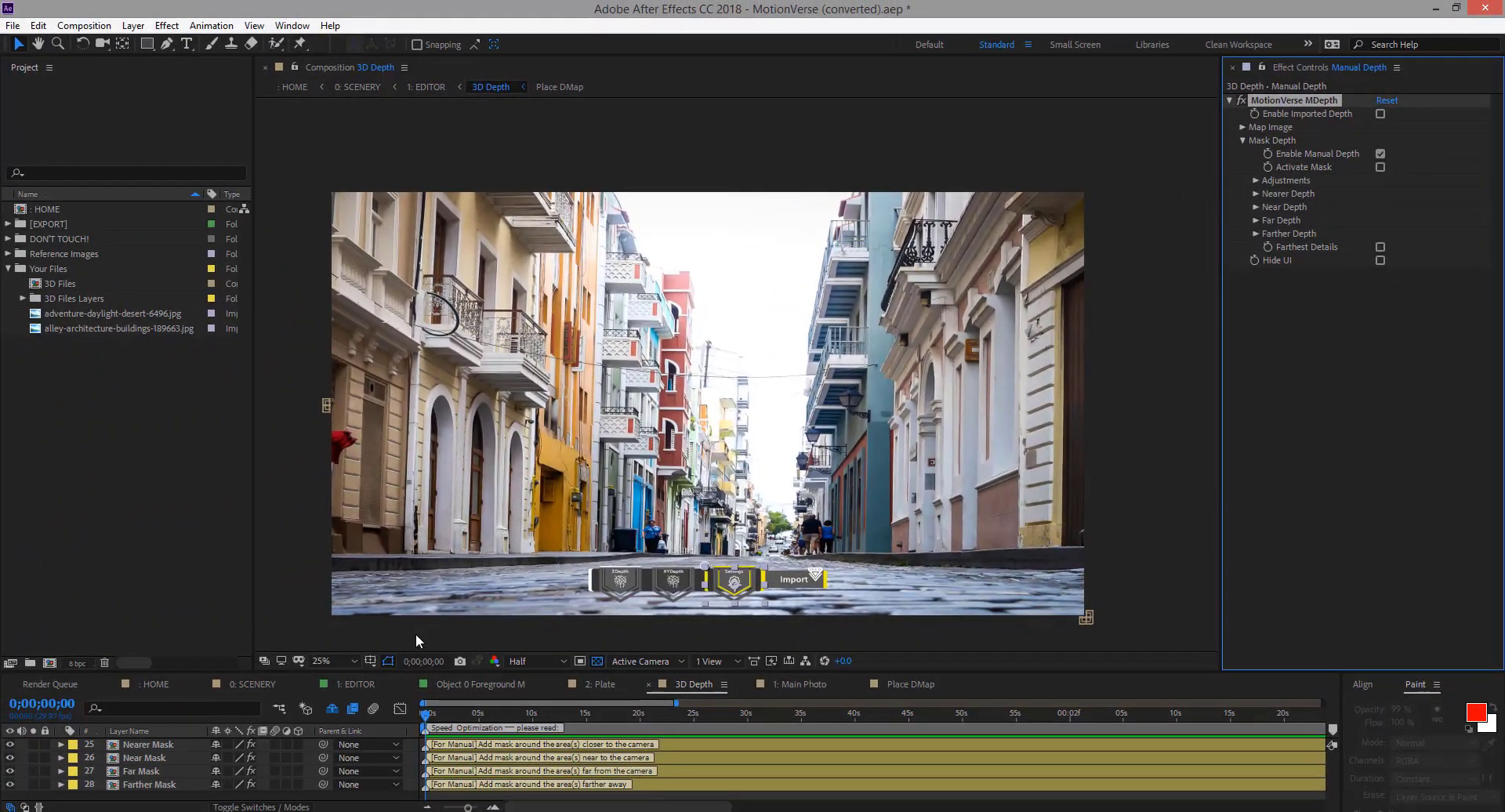
click(341, 561)
Hide the alley layer inside 1: Main Photo so the desert photo shows
click(351, 686)
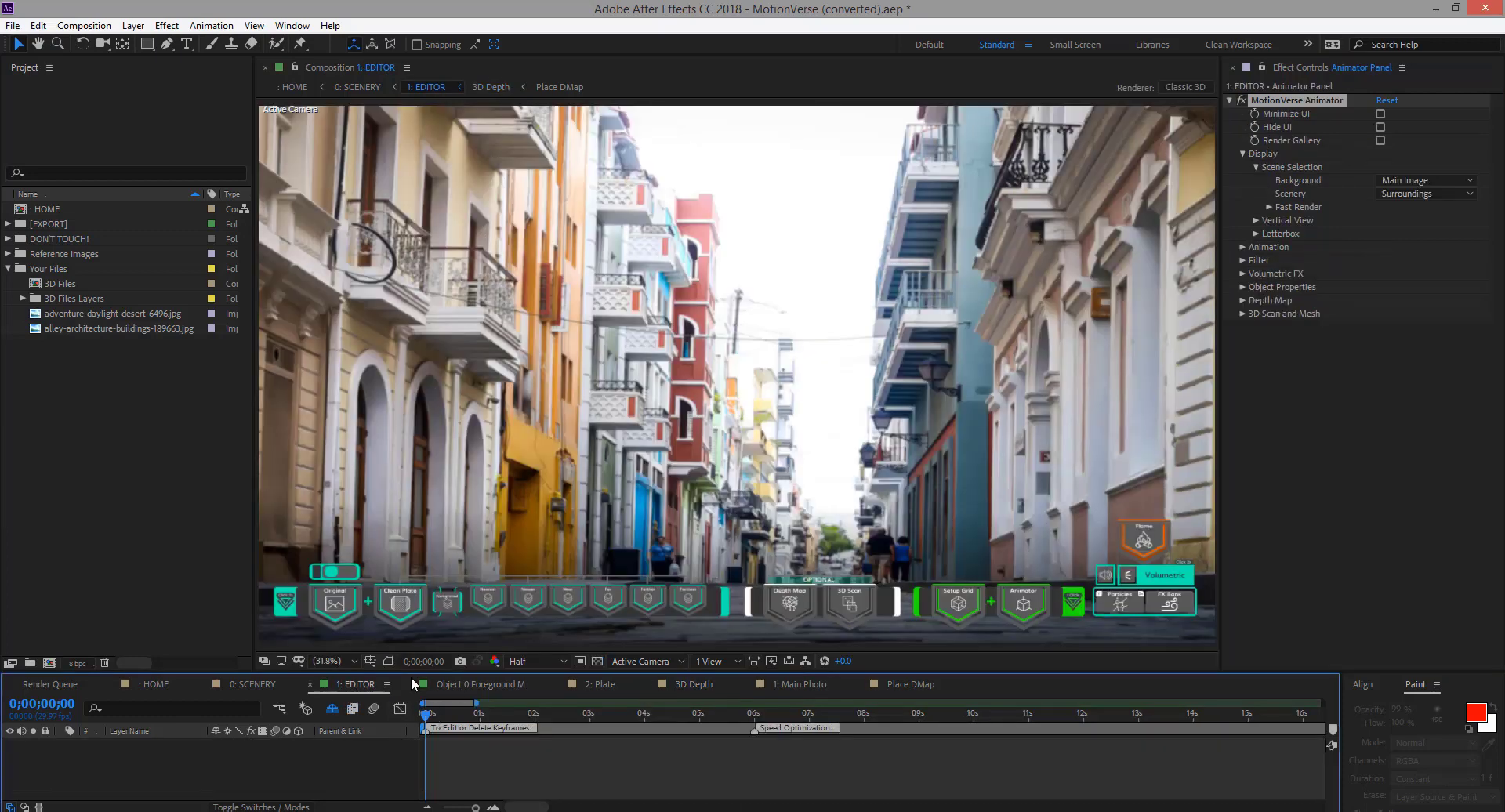
double_click(333, 610)
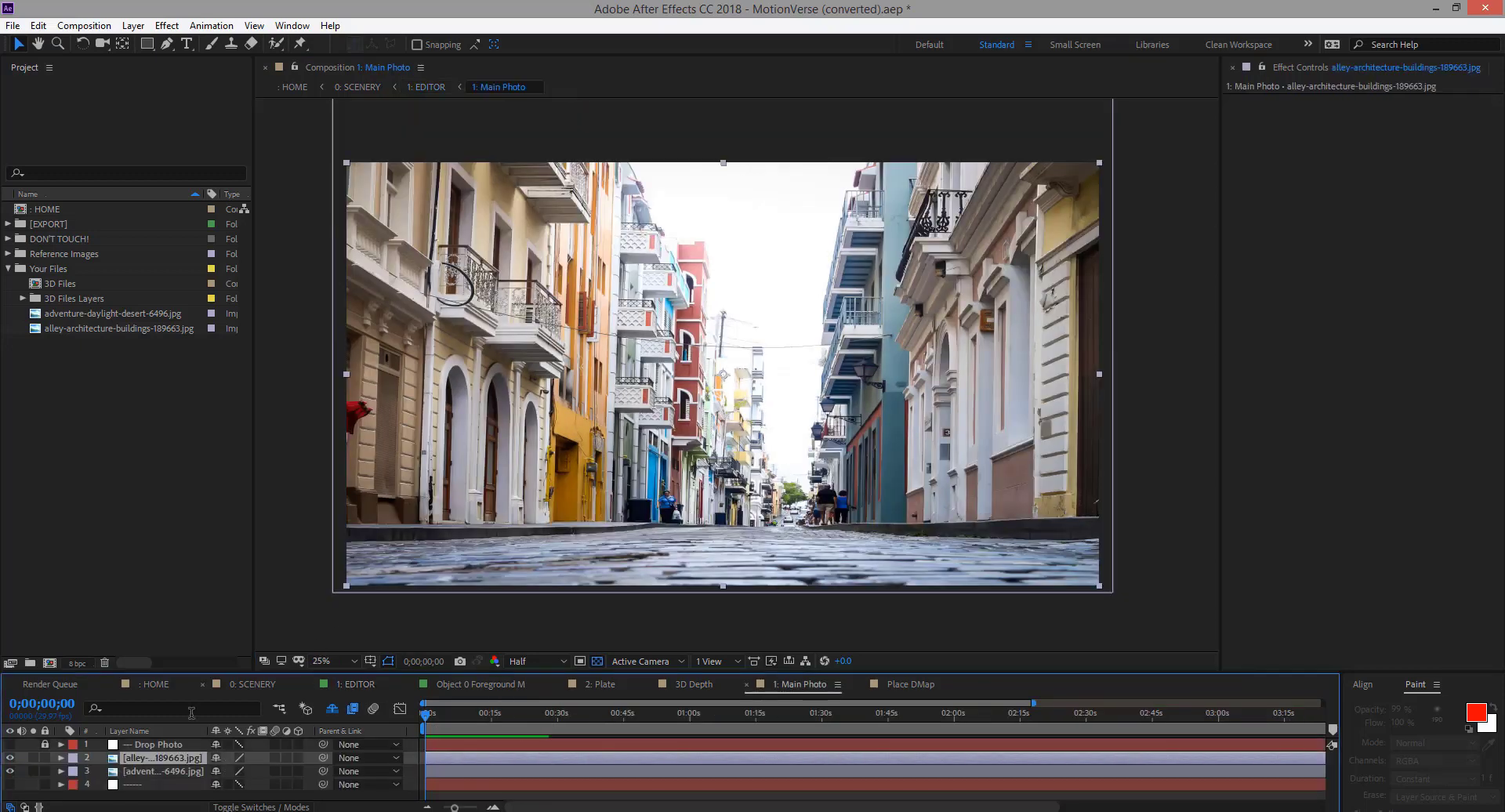
click(9, 758)
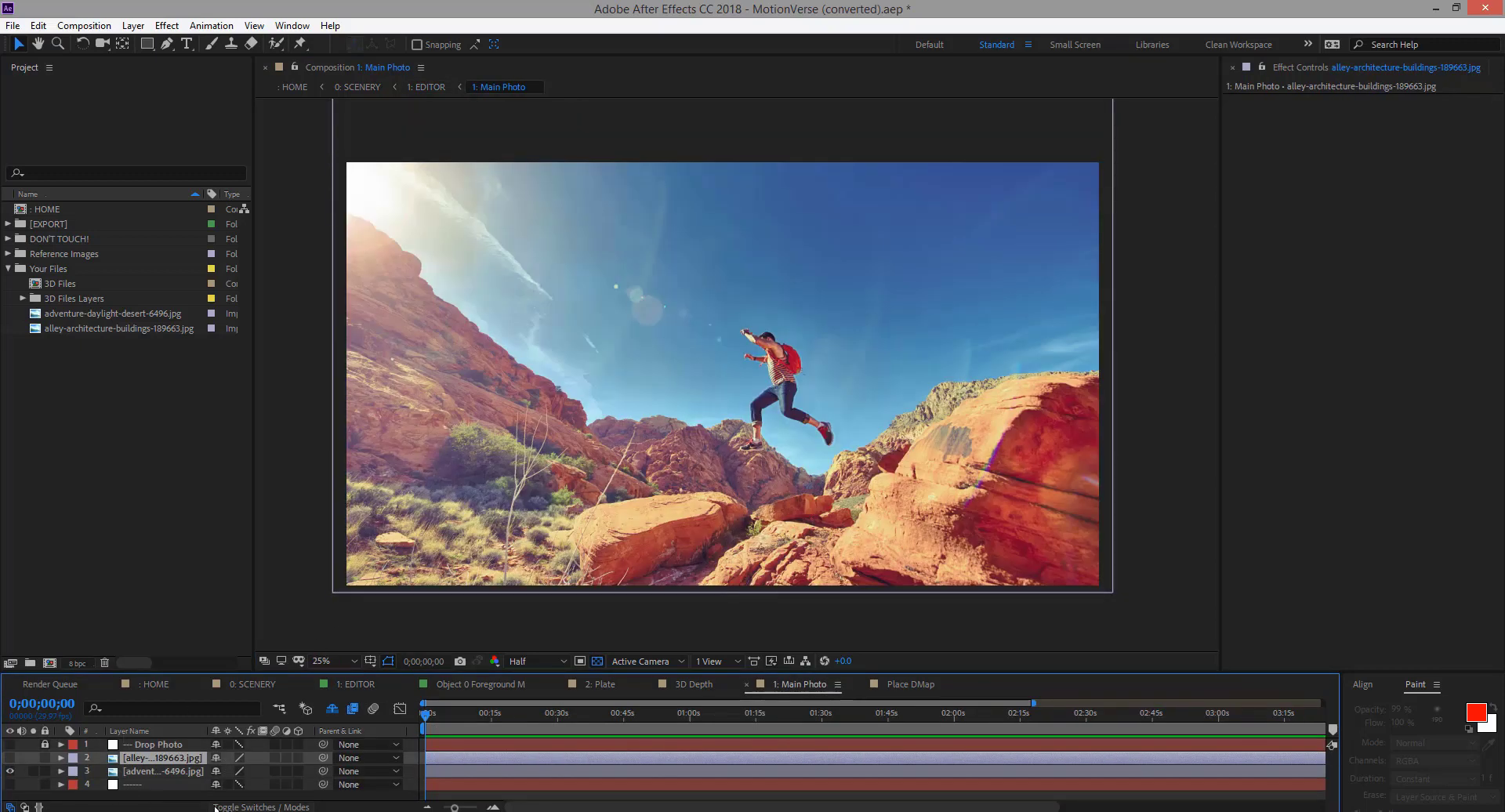
click(361, 688)
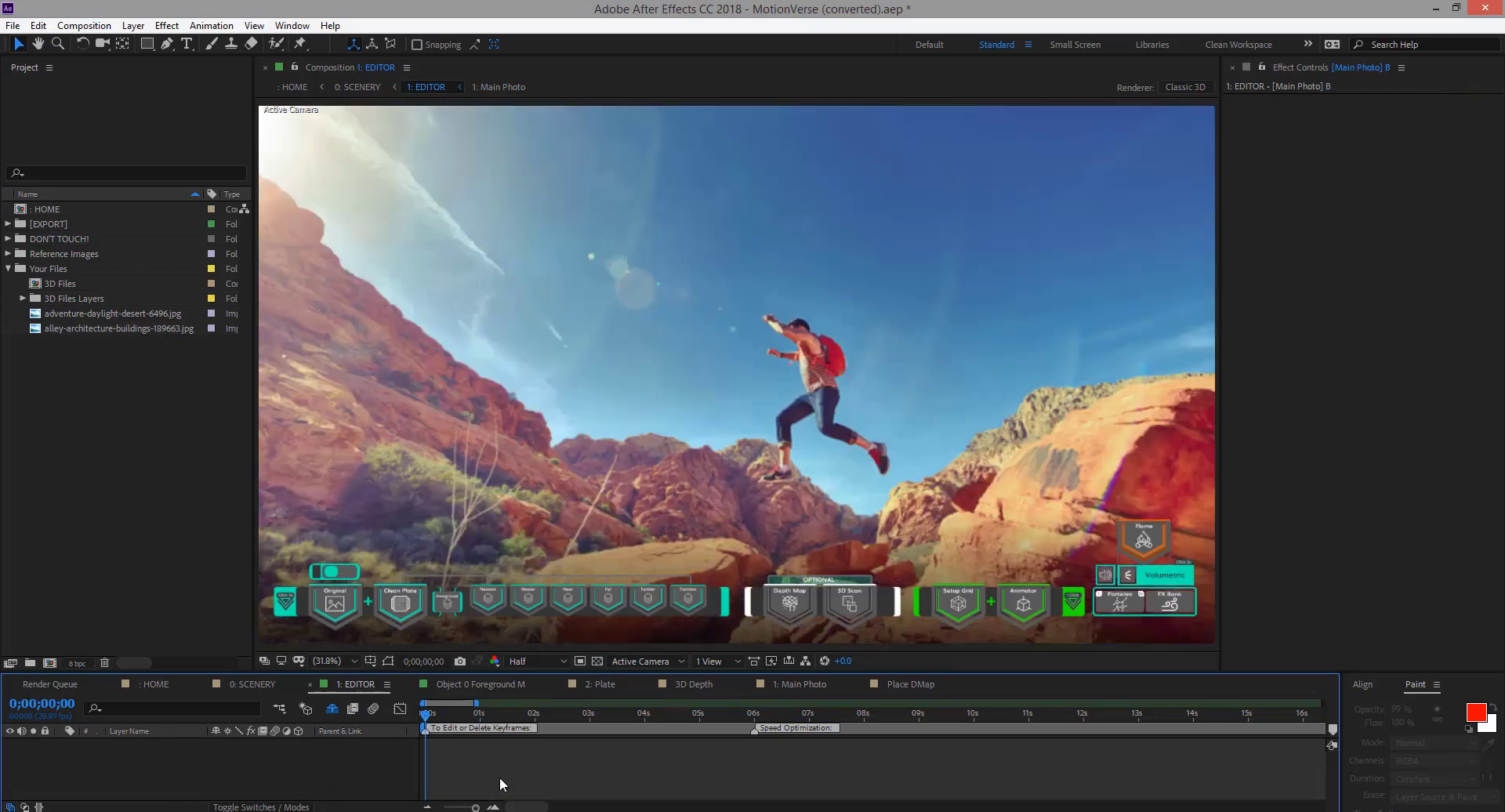
Set the MotionVerse Animator background to Plate, then go to 3D Depth
click(1013, 610)
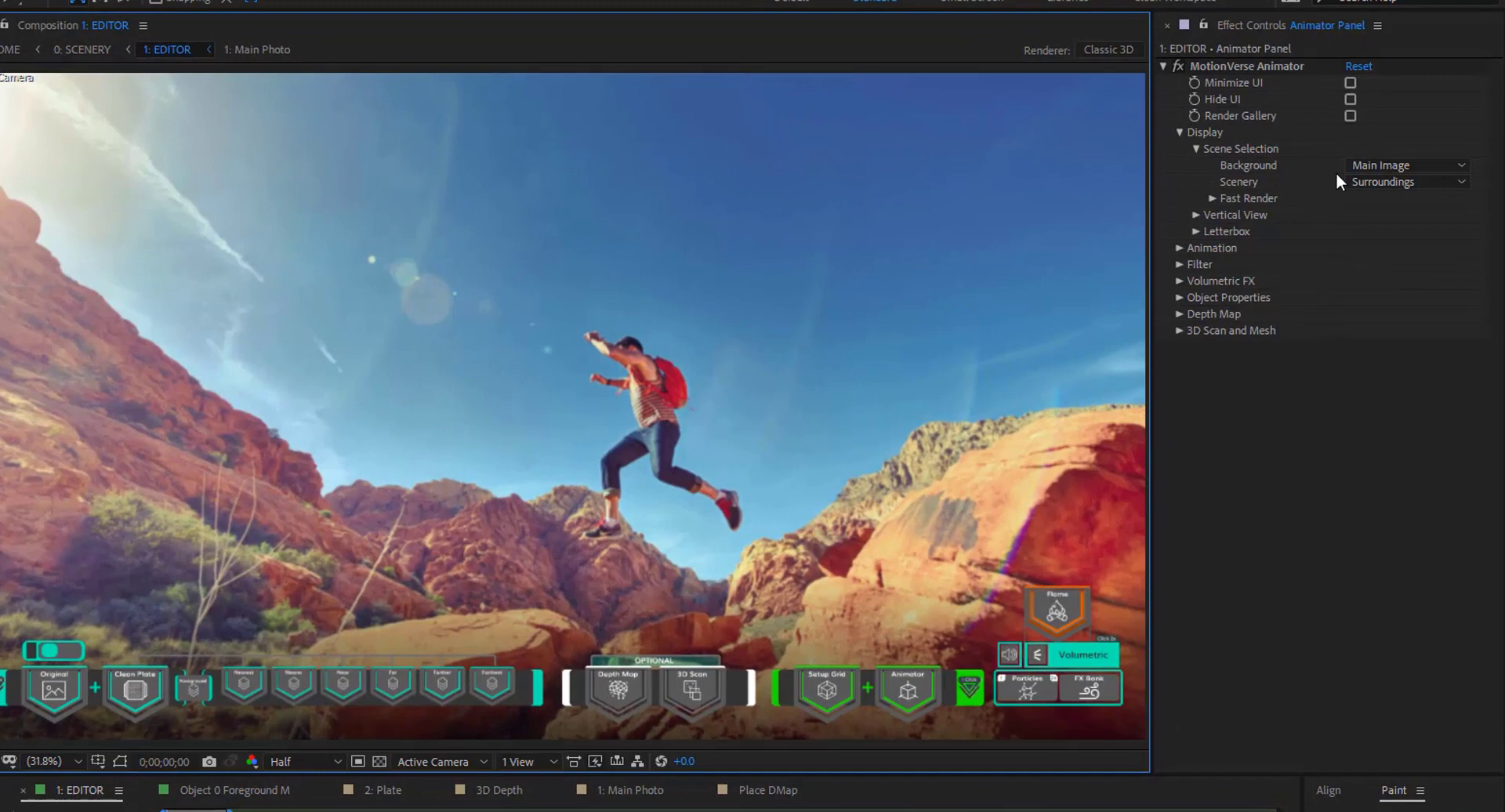
click(1374, 164)
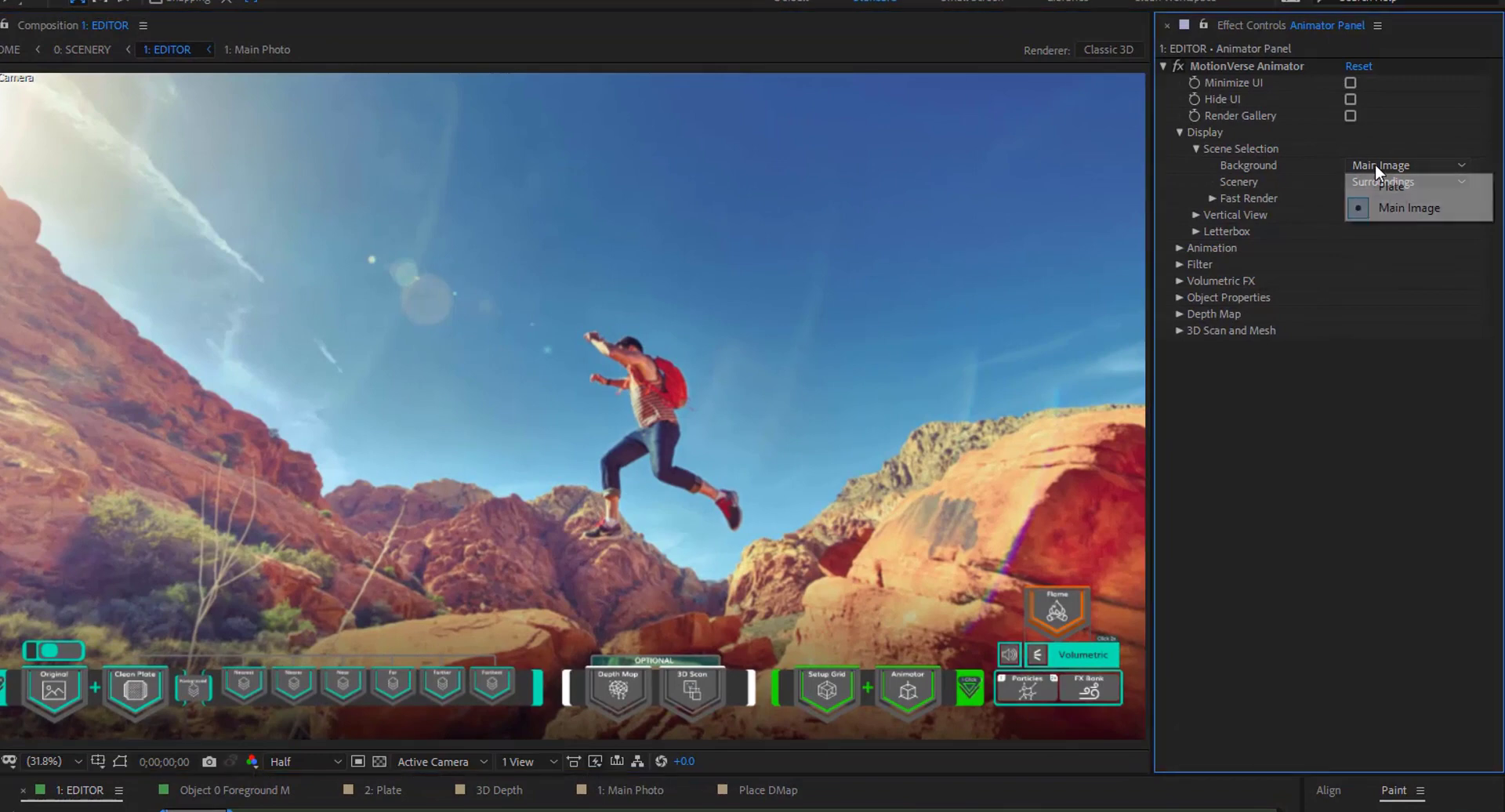
click(1377, 192)
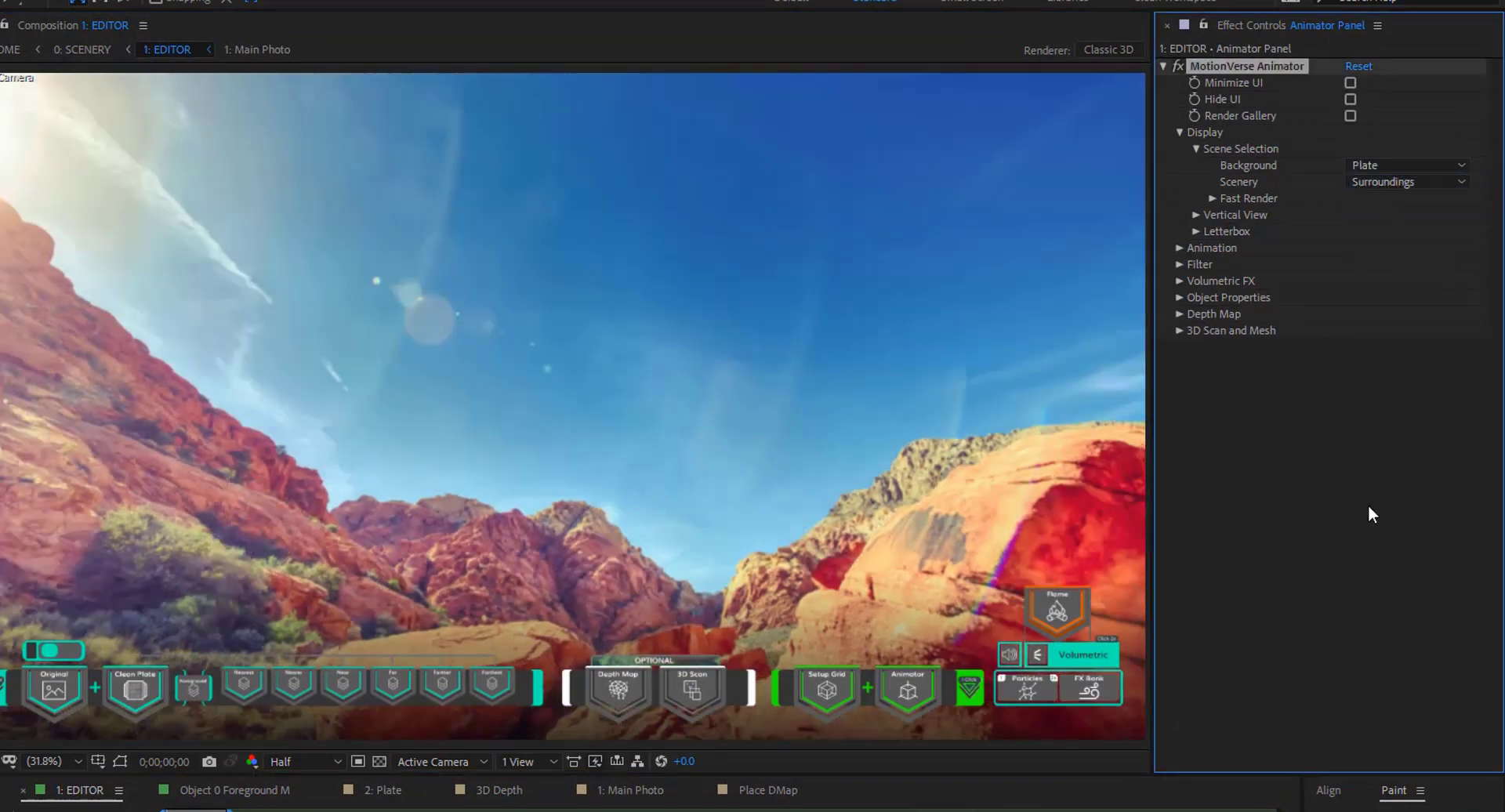
click(511, 789)
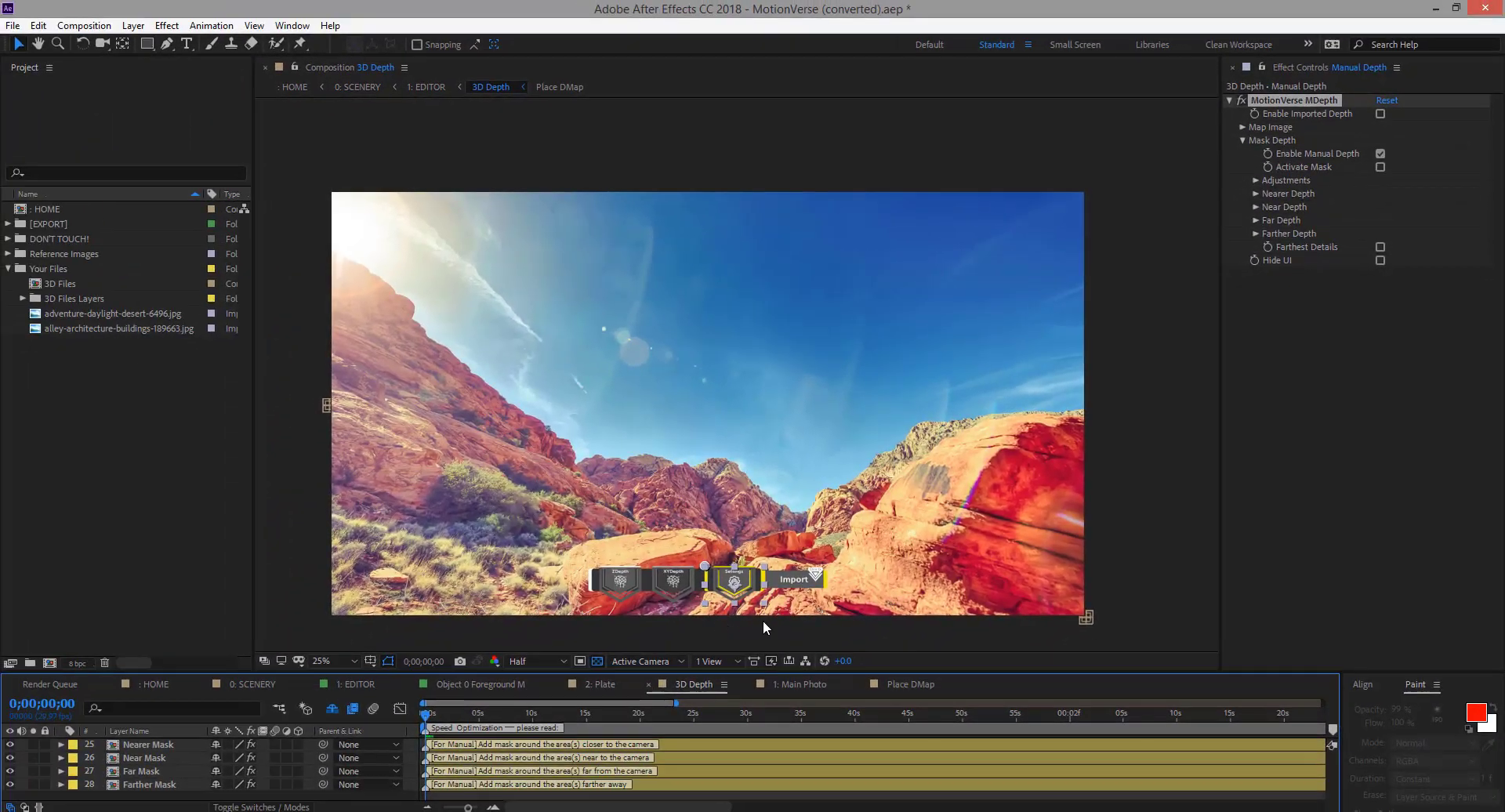
Check the Nearer, Near, Far and Farther Mask layers and fit the composition to the viewer
click(152, 749)
click(152, 760)
click(150, 771)
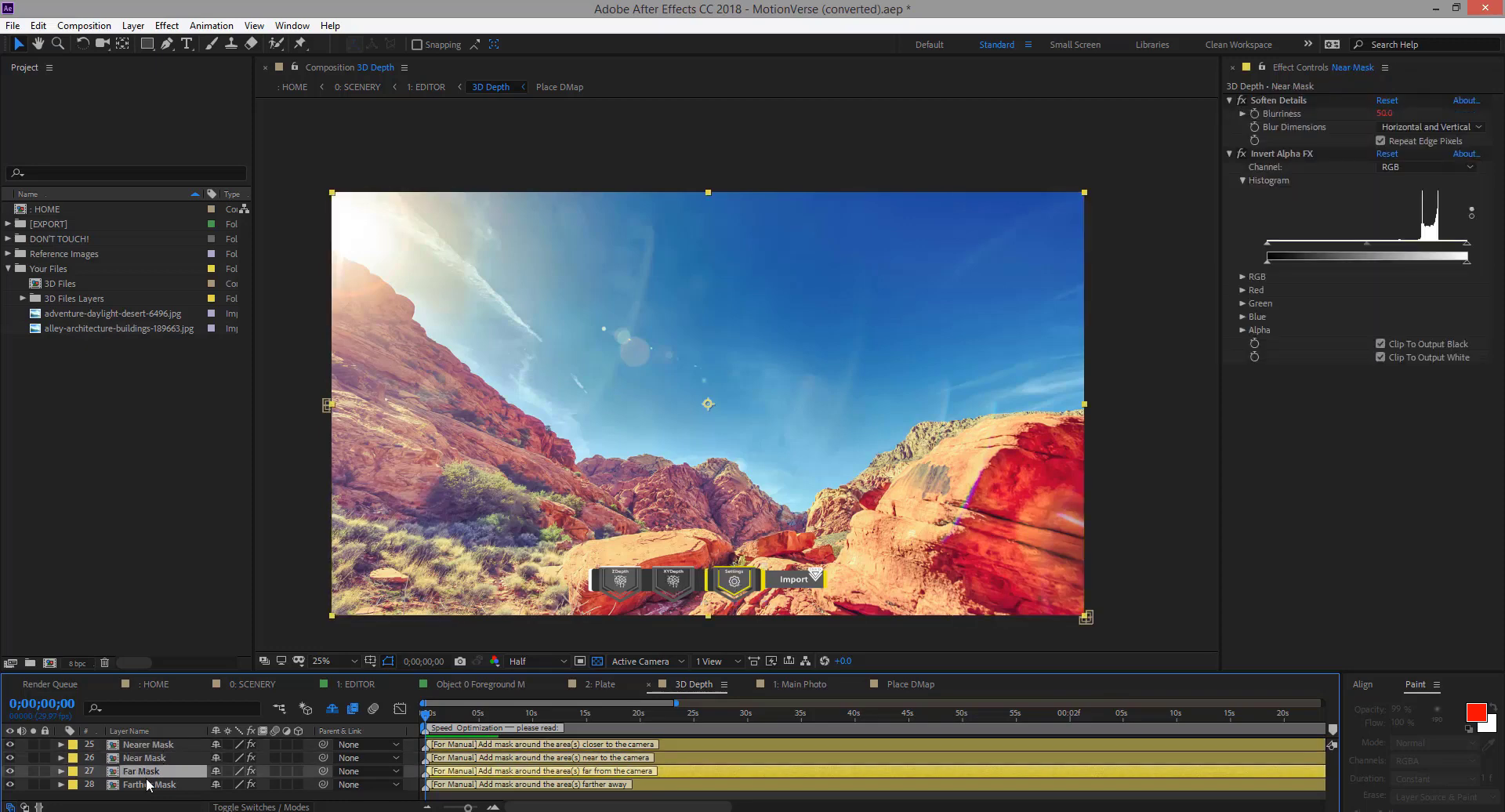
click(149, 784)
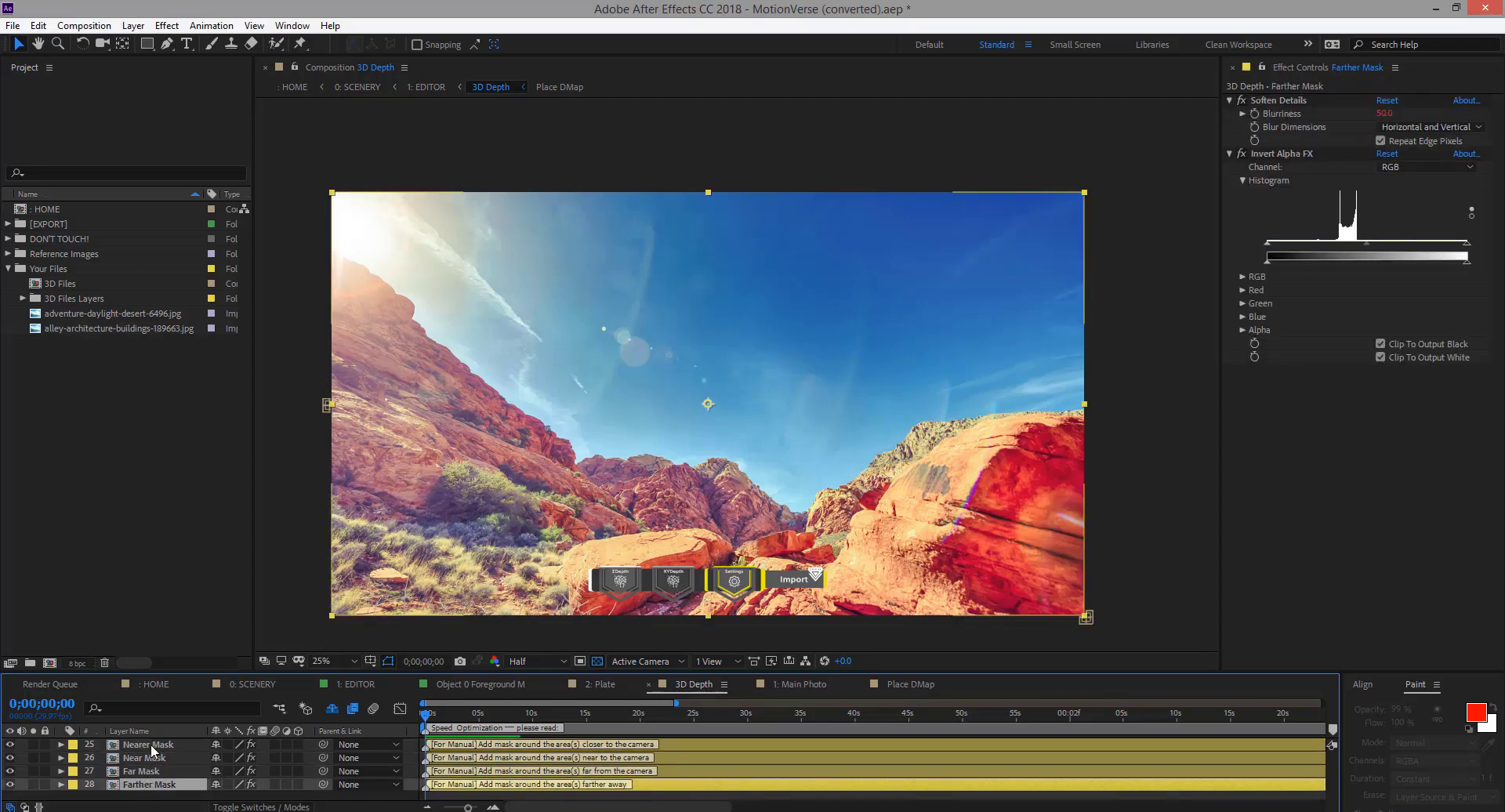
click(152, 745)
key(shift+slash)
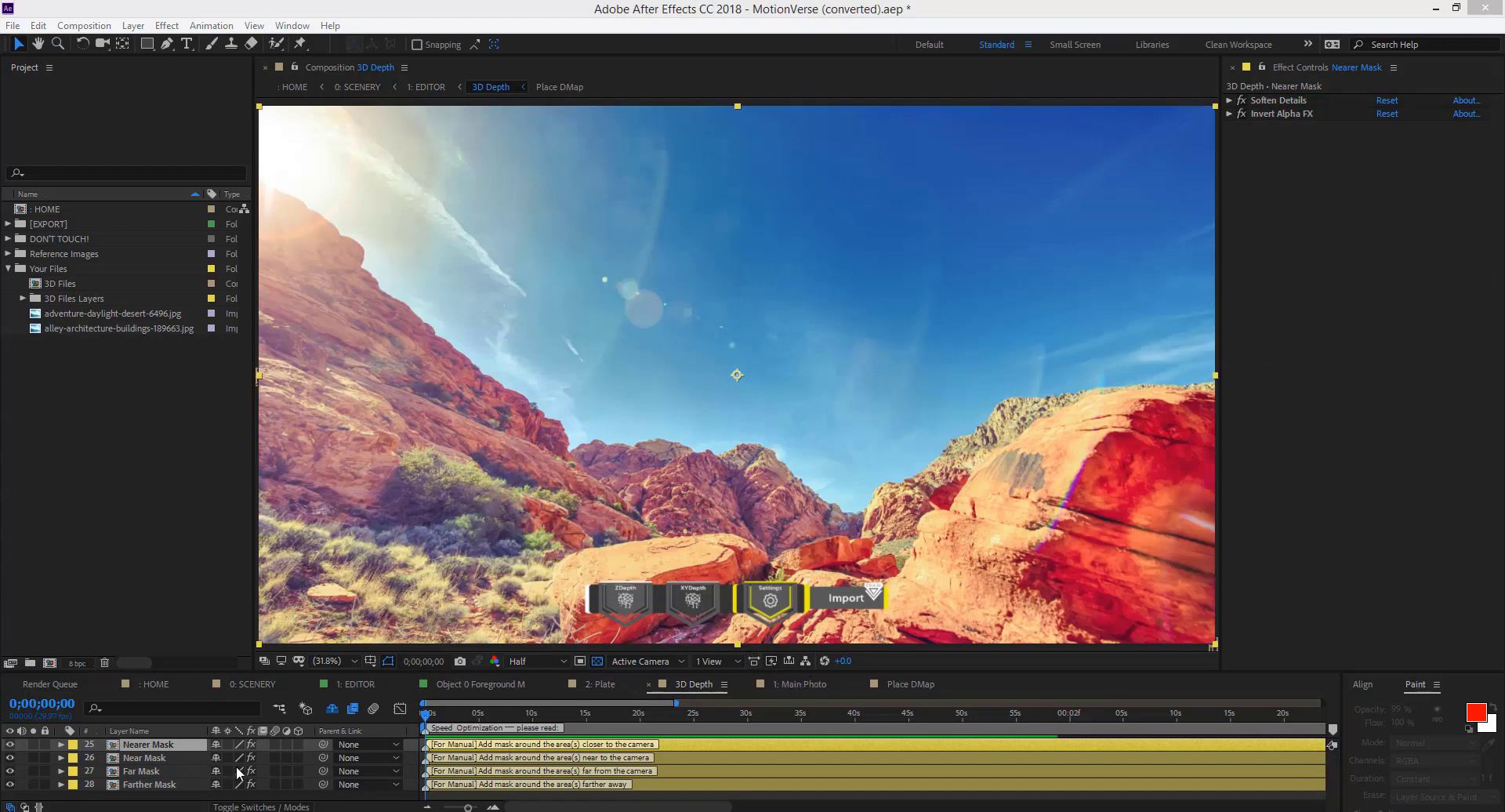
click(22, 746)
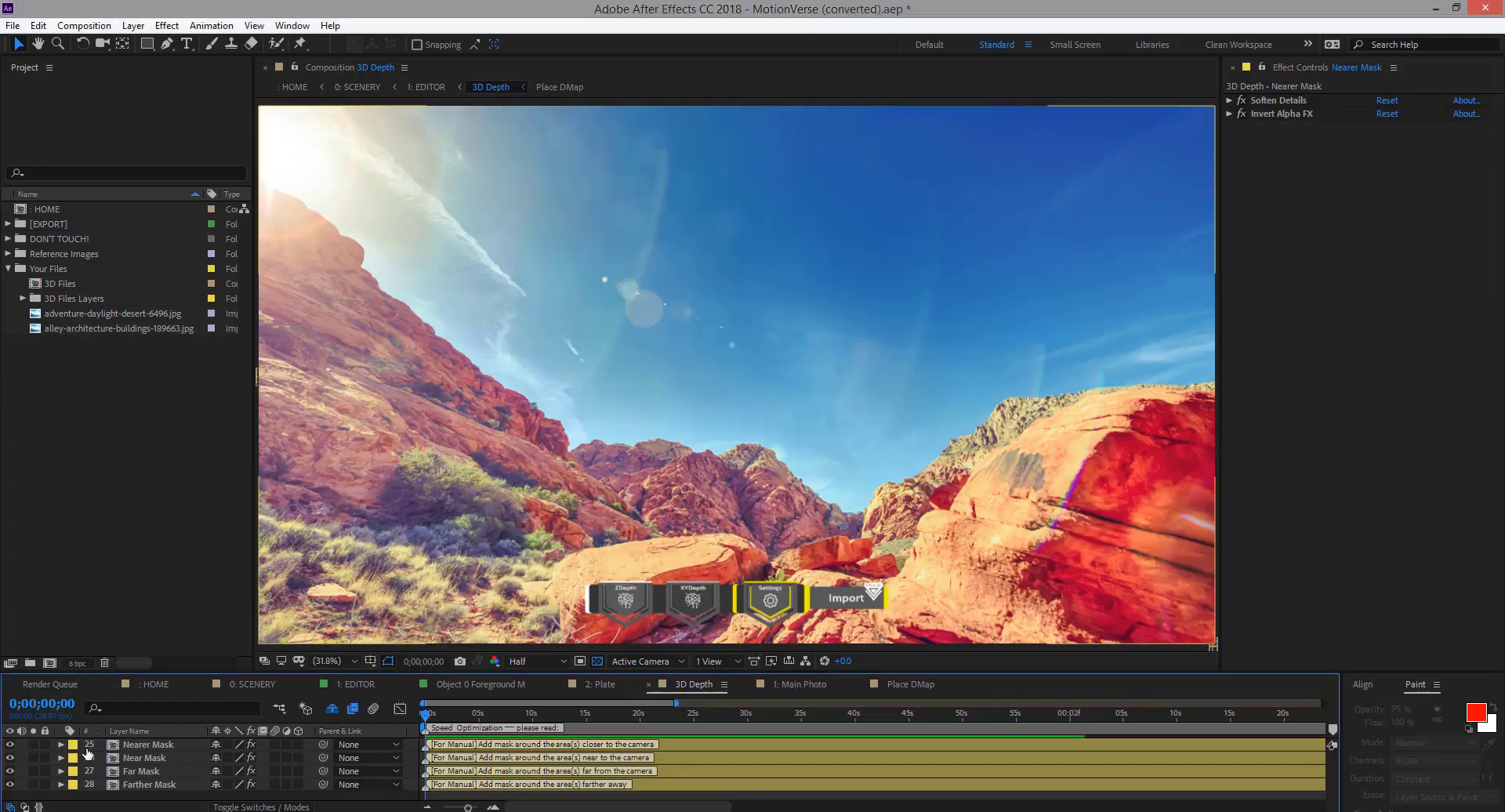
Turn on Hide UI in the Manual Depth effect and ready the Nearer Mask for drawing
click(772, 607)
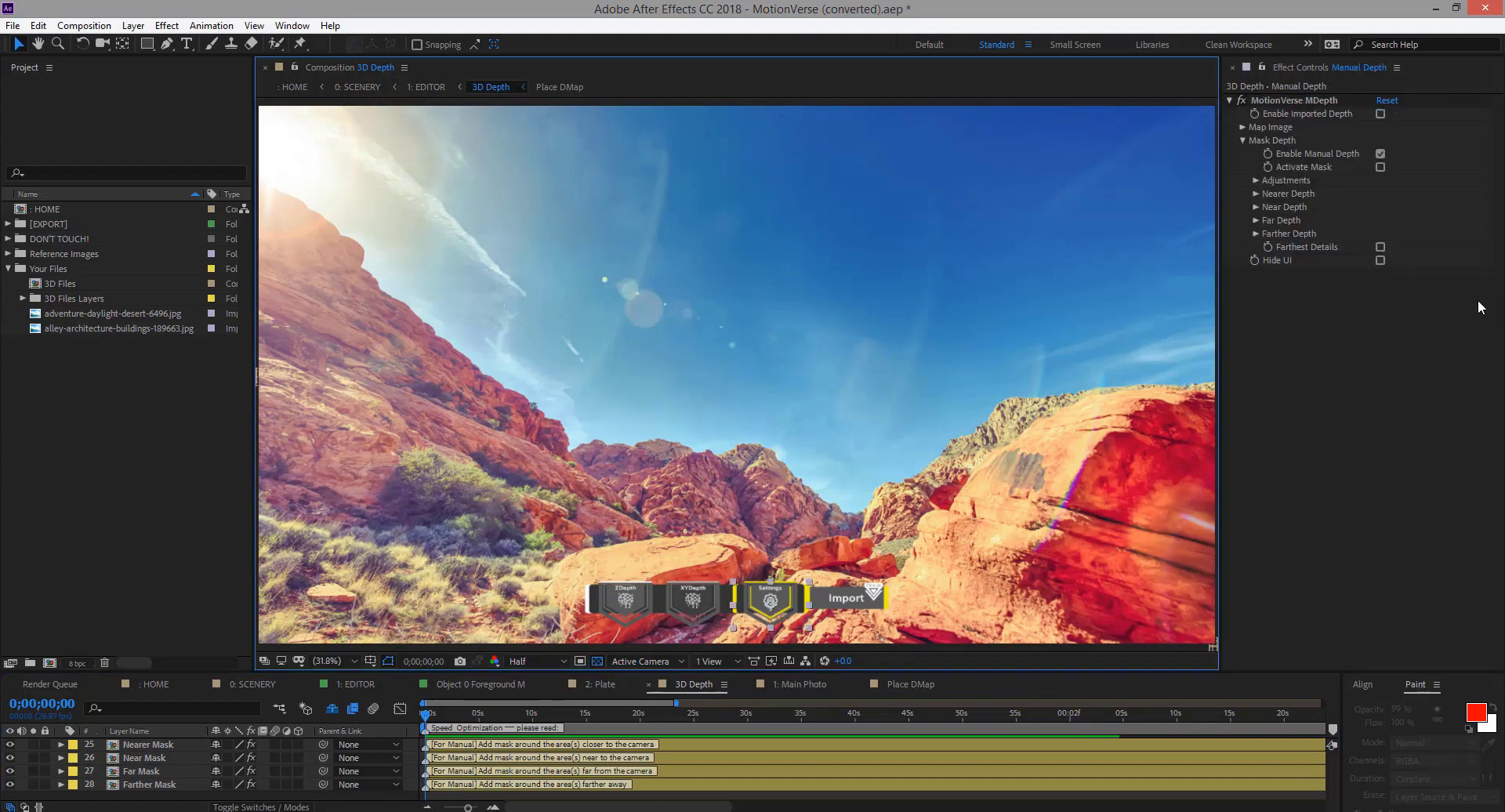
click(1263, 71)
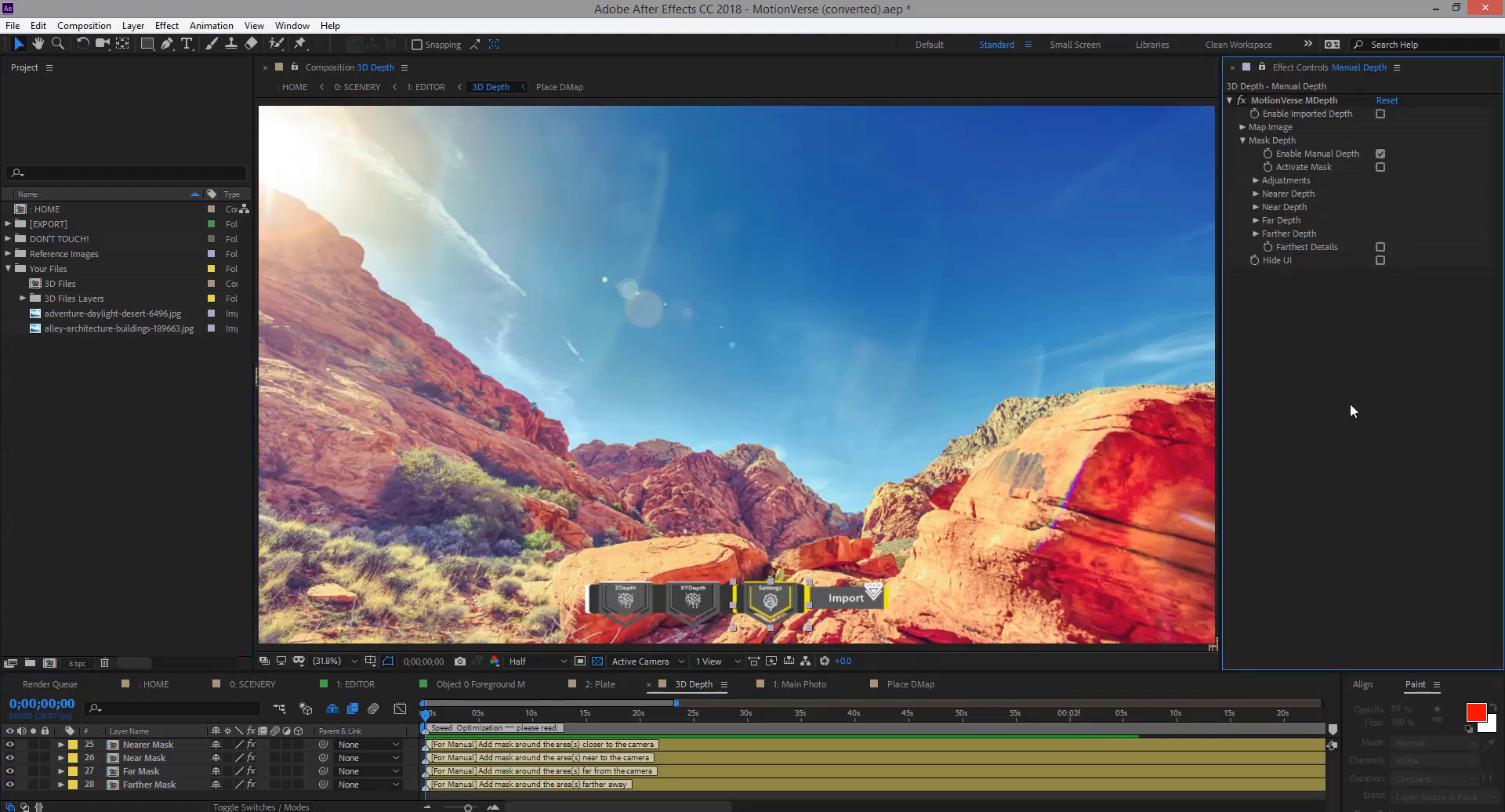
click(1380, 261)
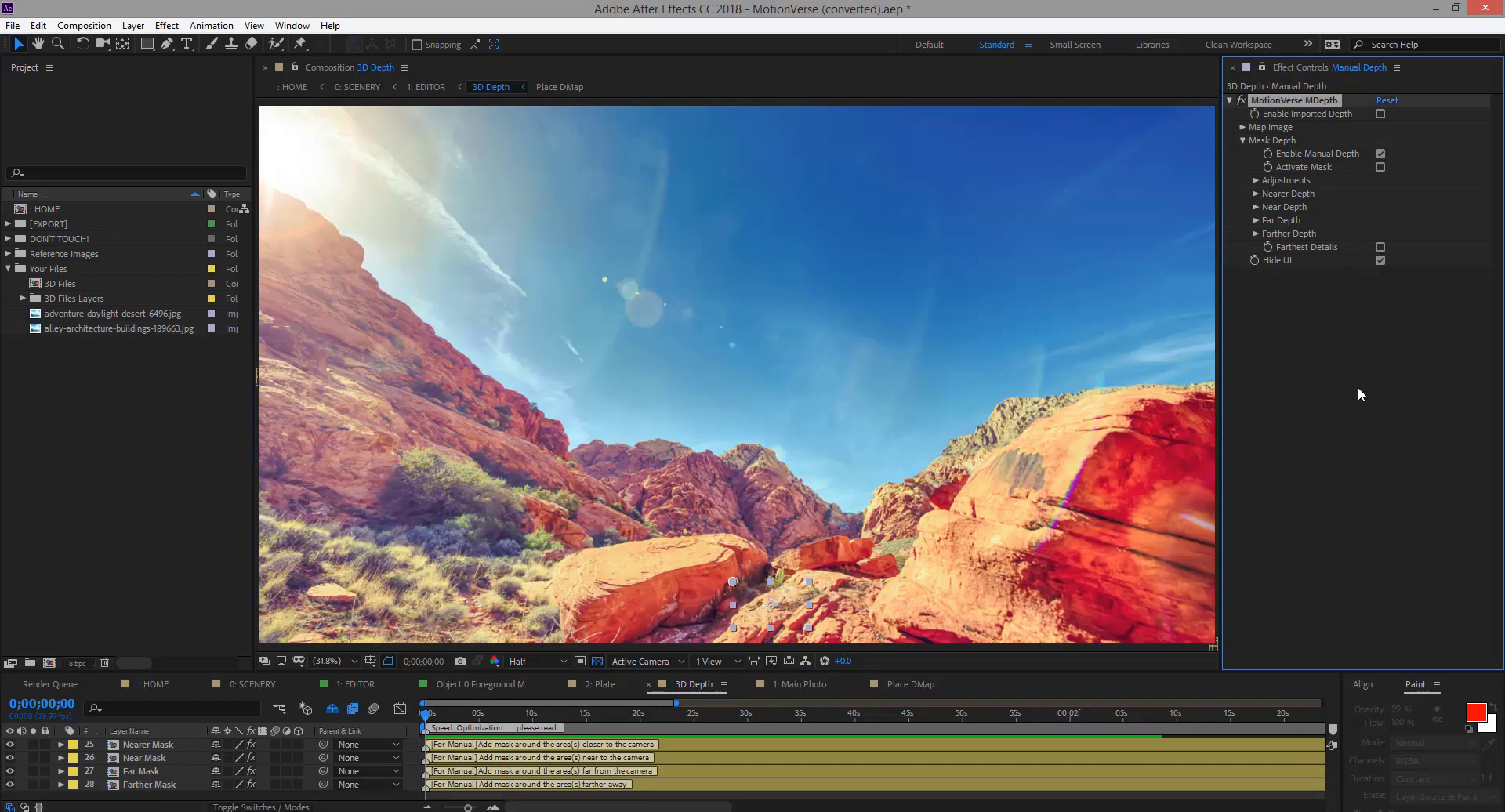
click(162, 749)
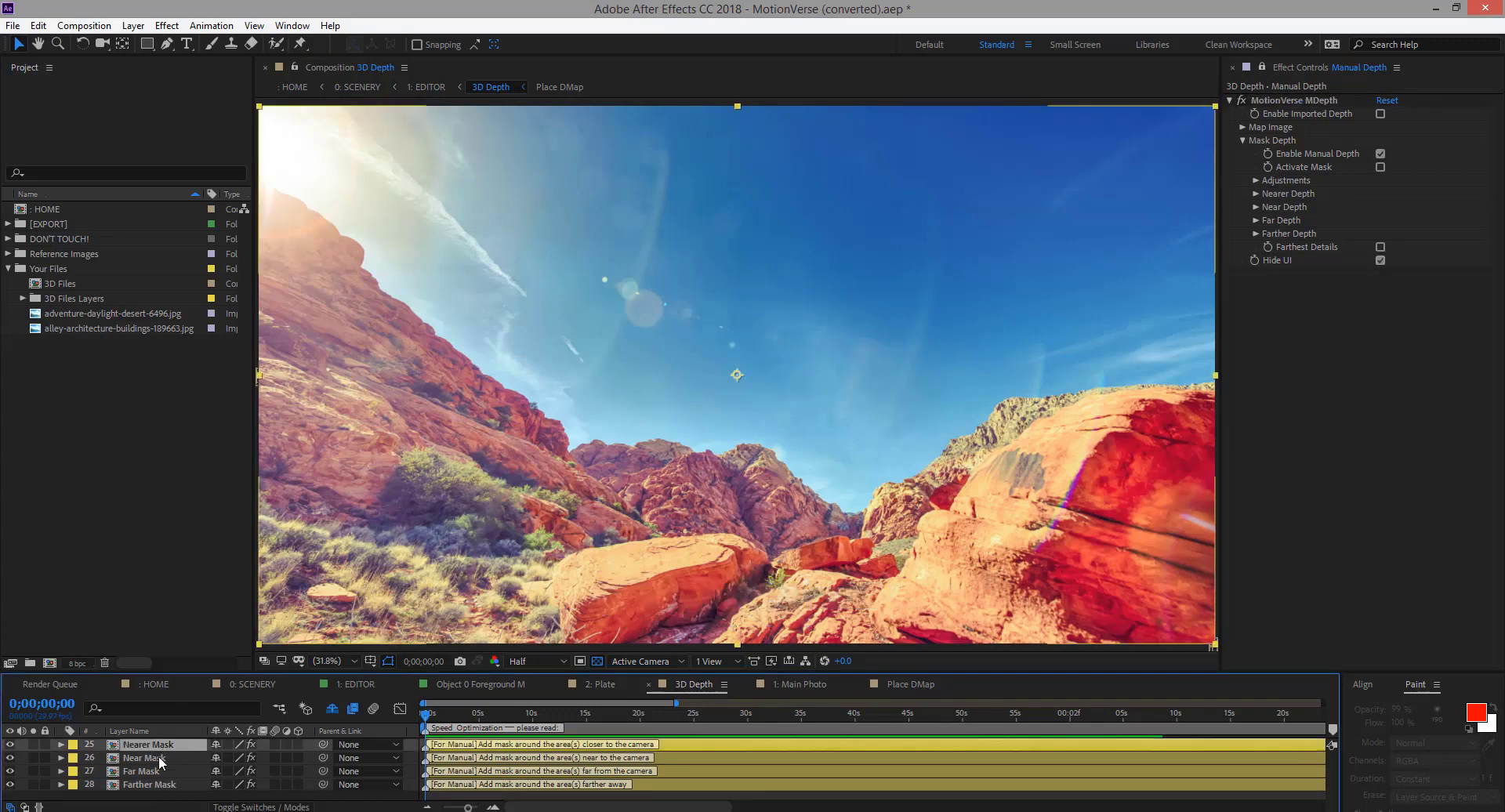
click(167, 44)
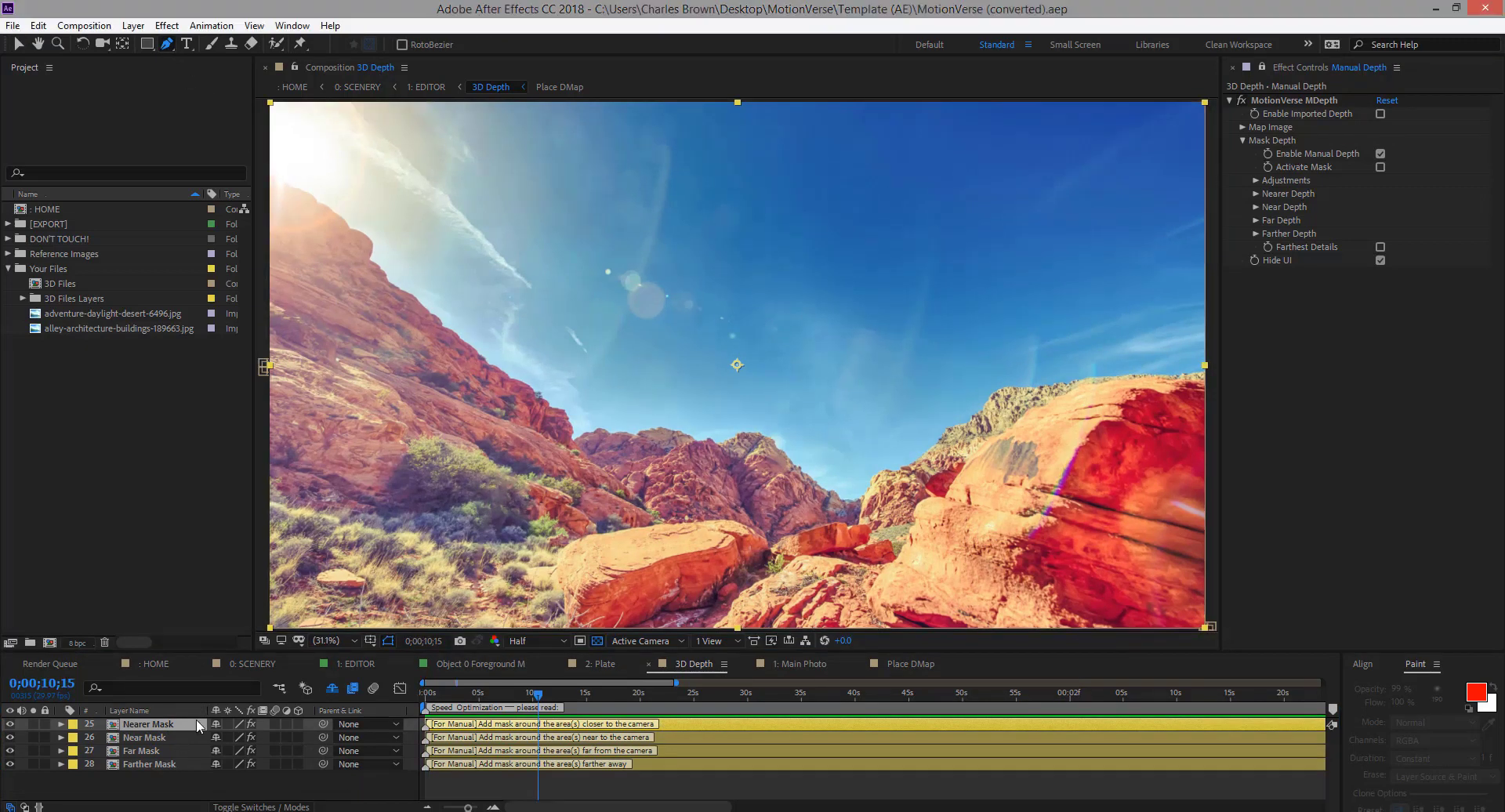
Zoom in and trace the Nearer Mask up along the right foreground rock's edge
key(h)
scroll(759, 523, up, 1)
drag(759, 524, 710, 463)
key(g)
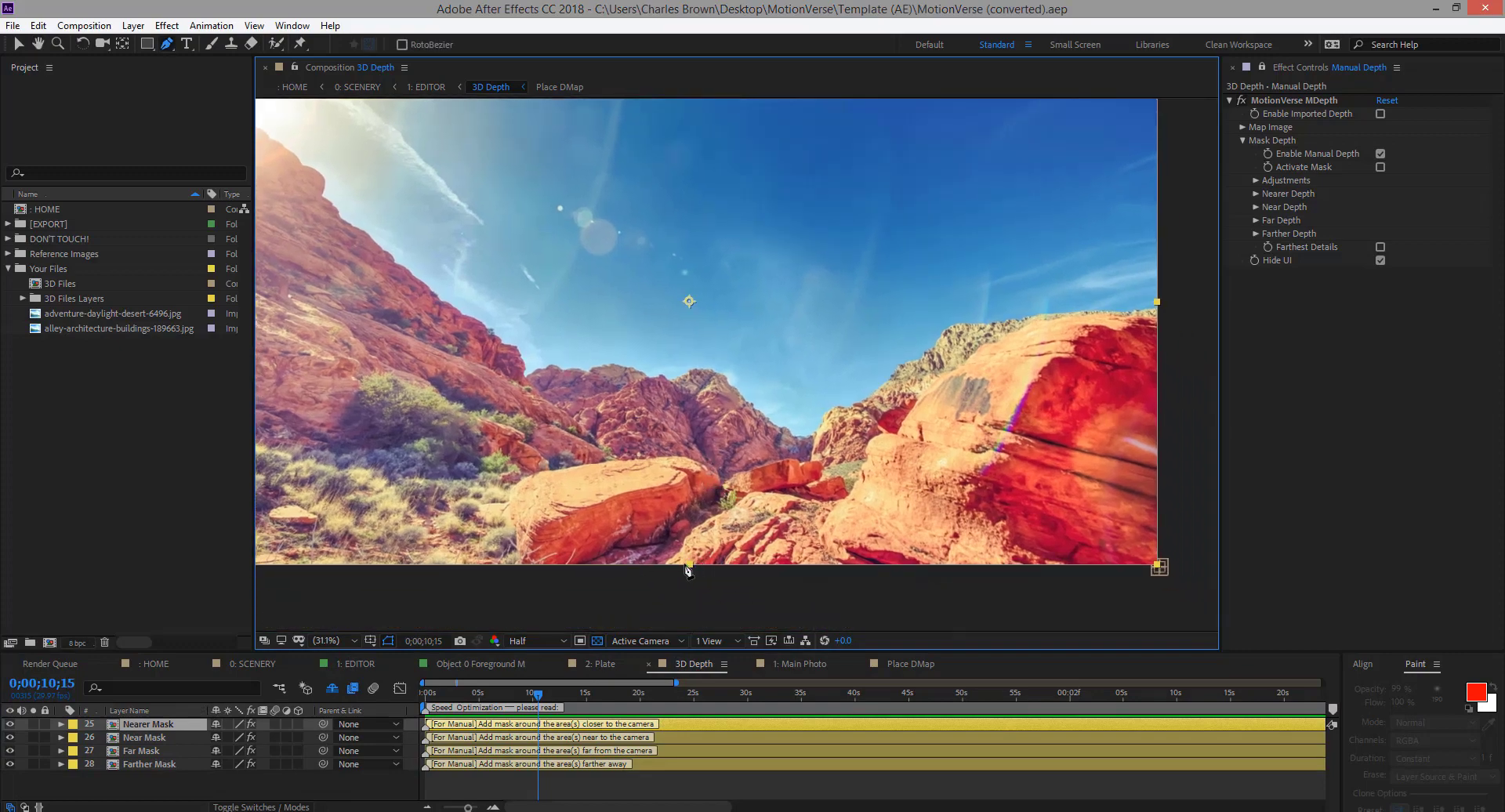
scroll(694, 556, up, 3)
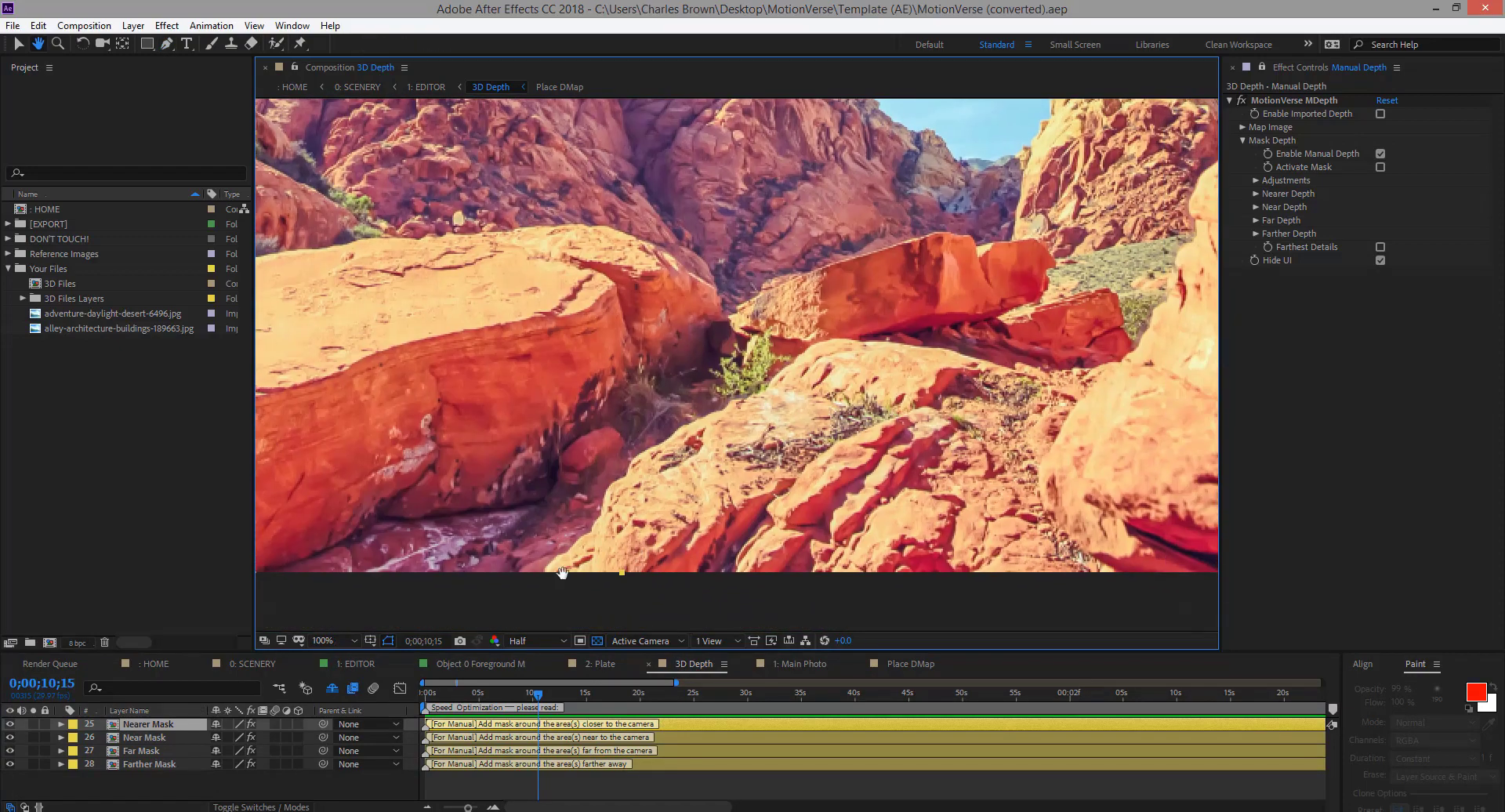
drag(616, 582, 562, 570)
click(531, 578)
click(546, 559)
click(573, 539)
click(589, 513)
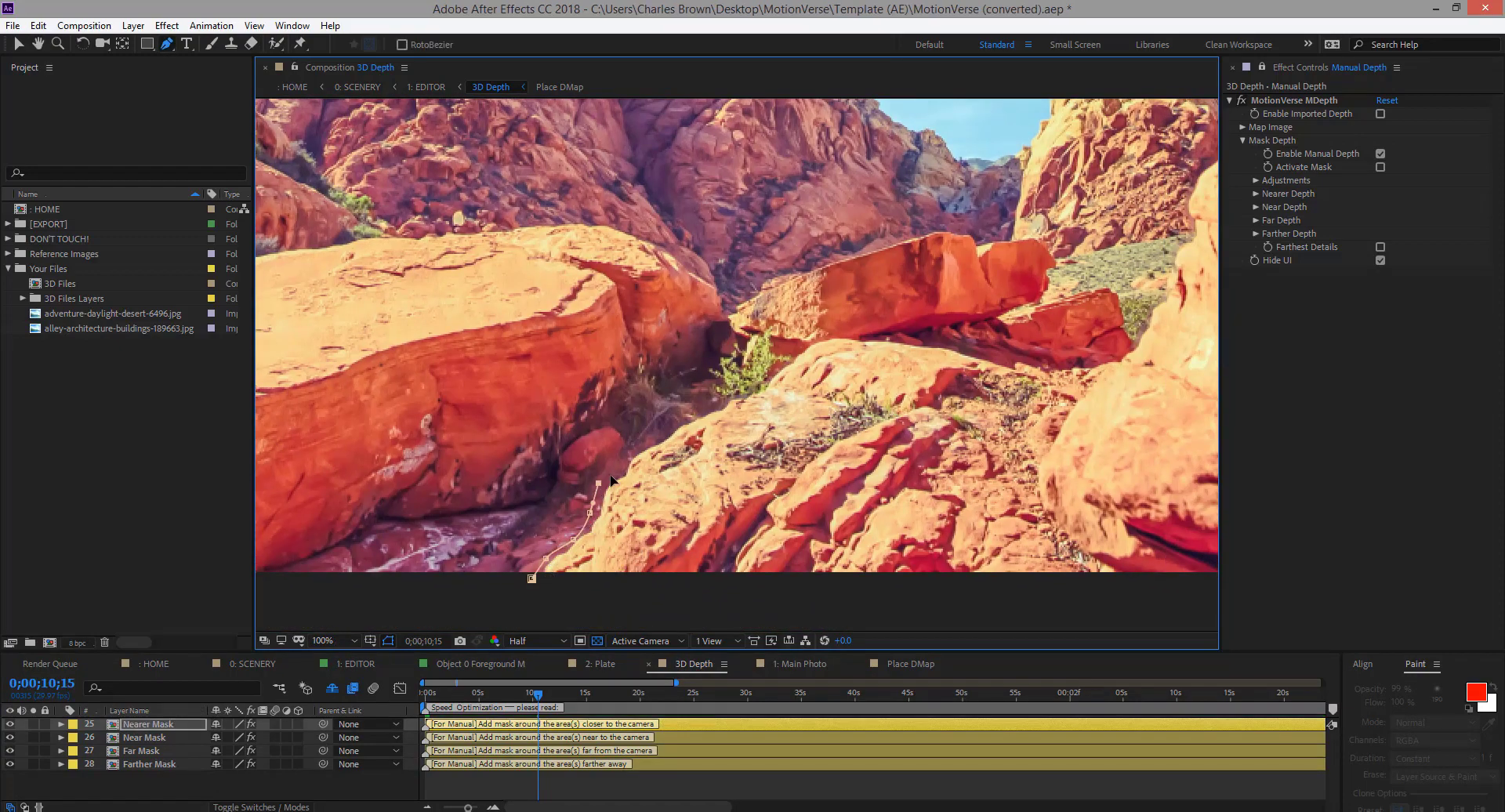
click(598, 484)
click(649, 441)
click(701, 411)
click(736, 391)
click(776, 364)
click(853, 334)
click(931, 337)
click(984, 345)
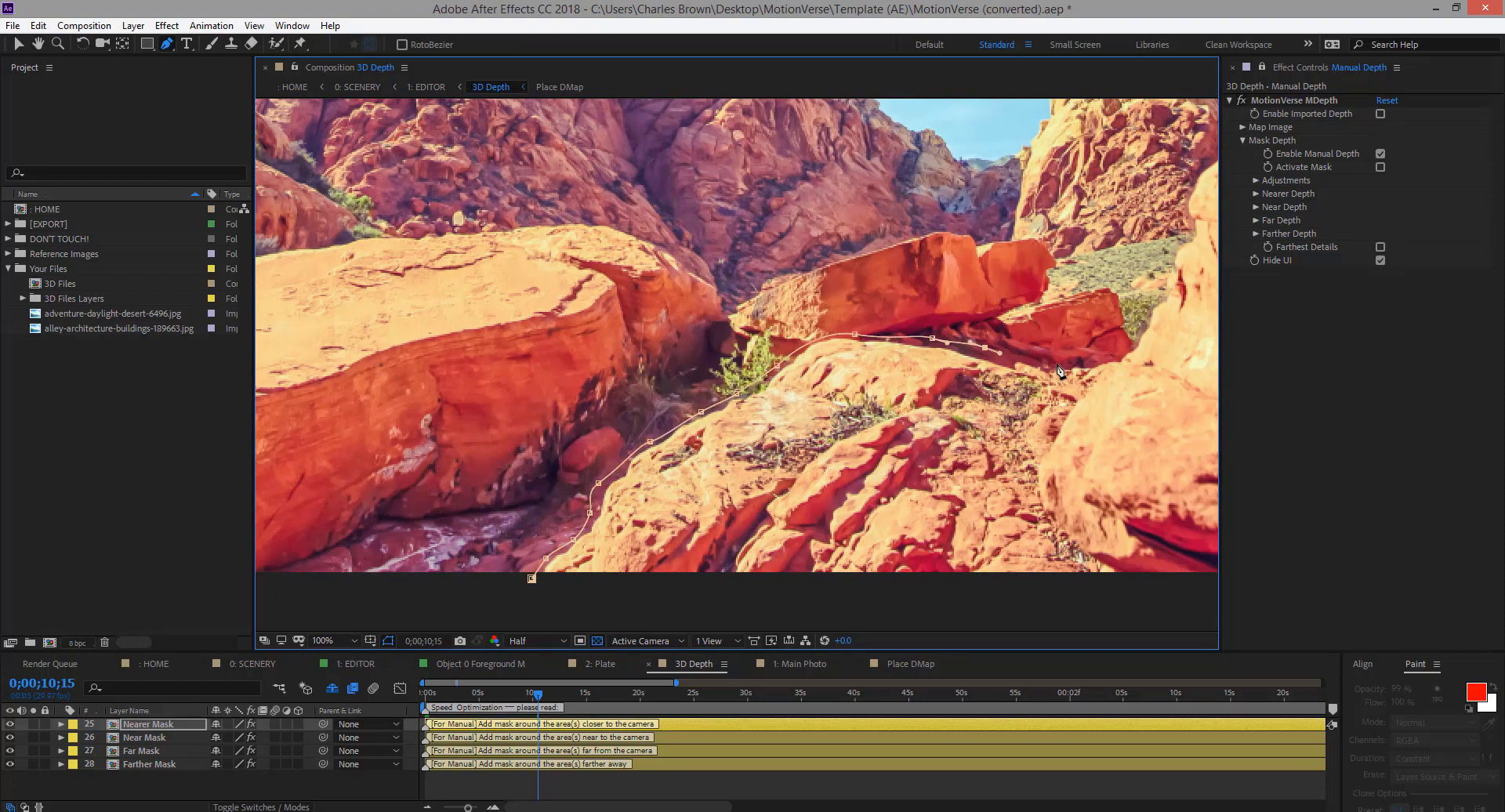
Finish the Nearer Mask outside the frame's right side and close the path
drag(983, 345, 579, 523)
click(651, 540)
click(721, 521)
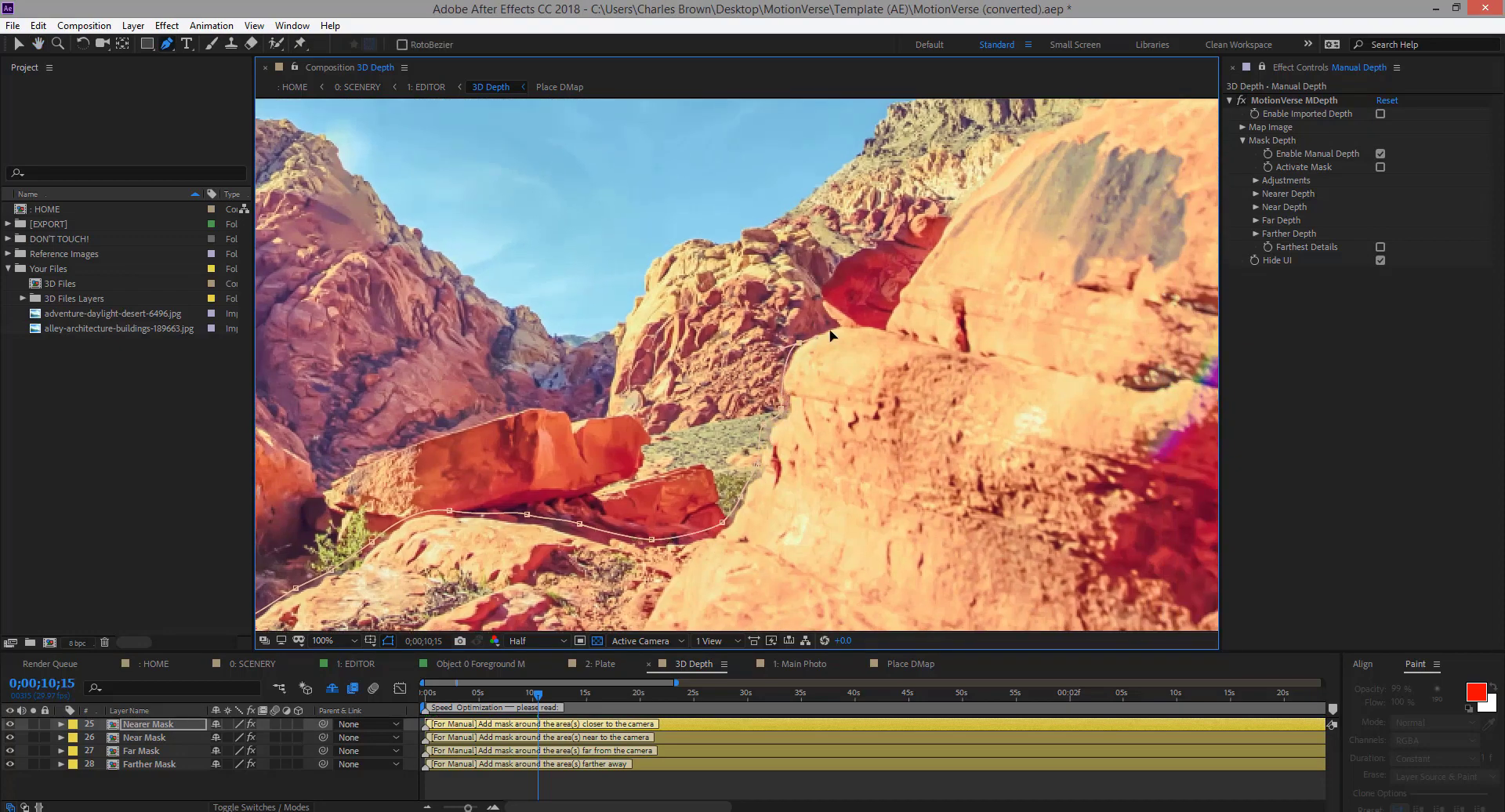
drag(885, 325, 660, 415)
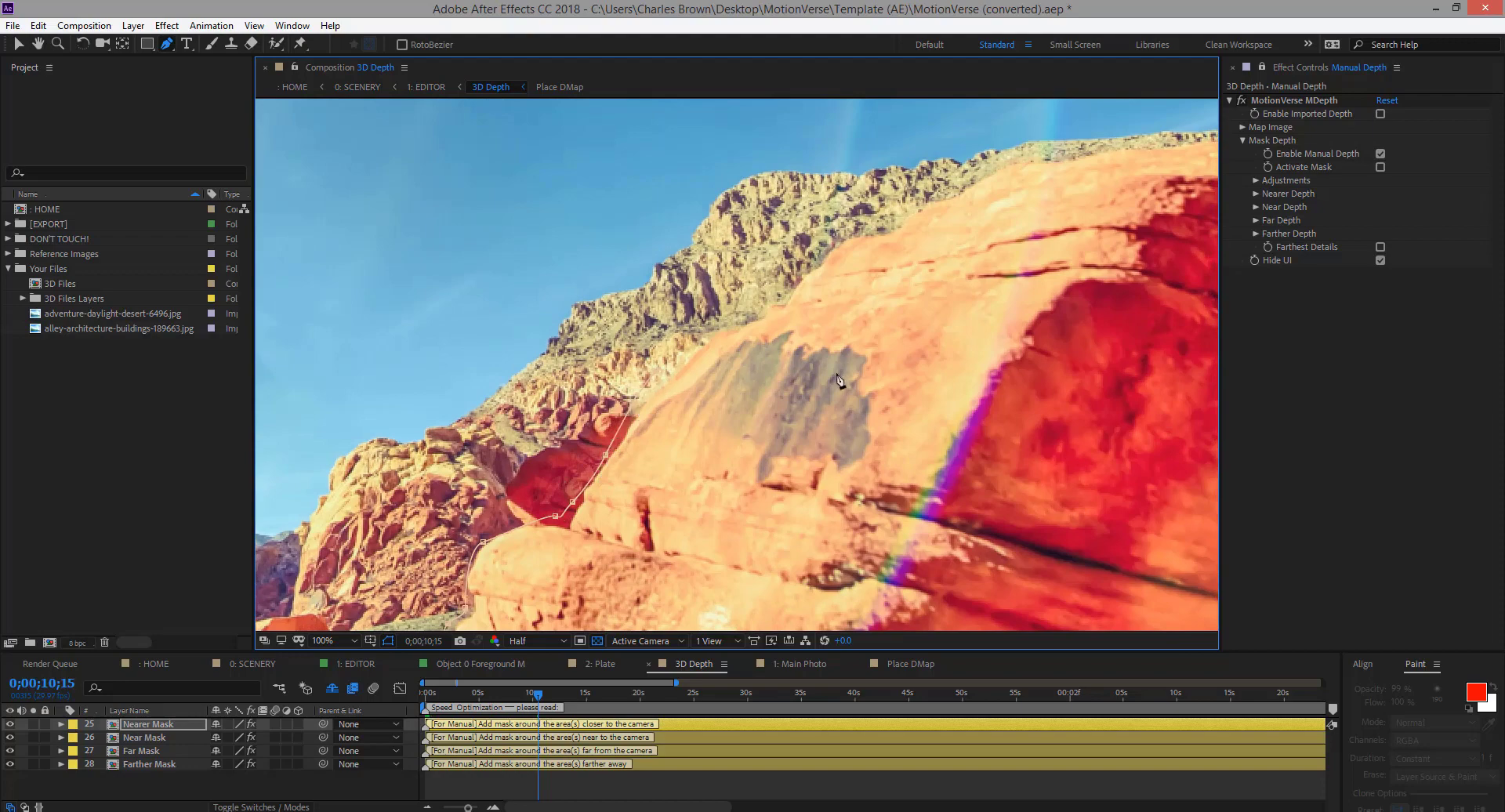
scroll(839, 379, down, 2)
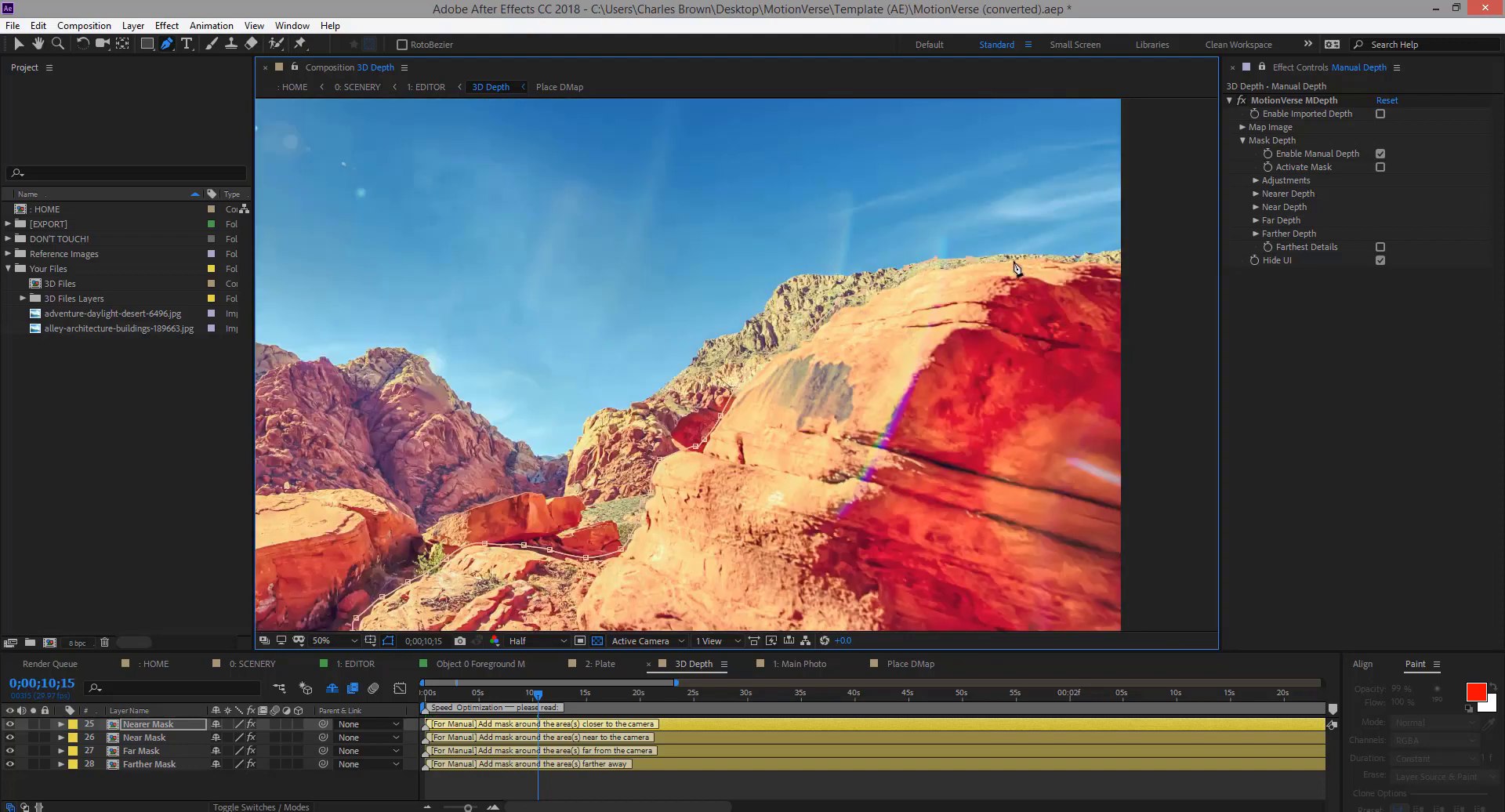
scroll(1128, 266, down, 3)
click(1116, 424)
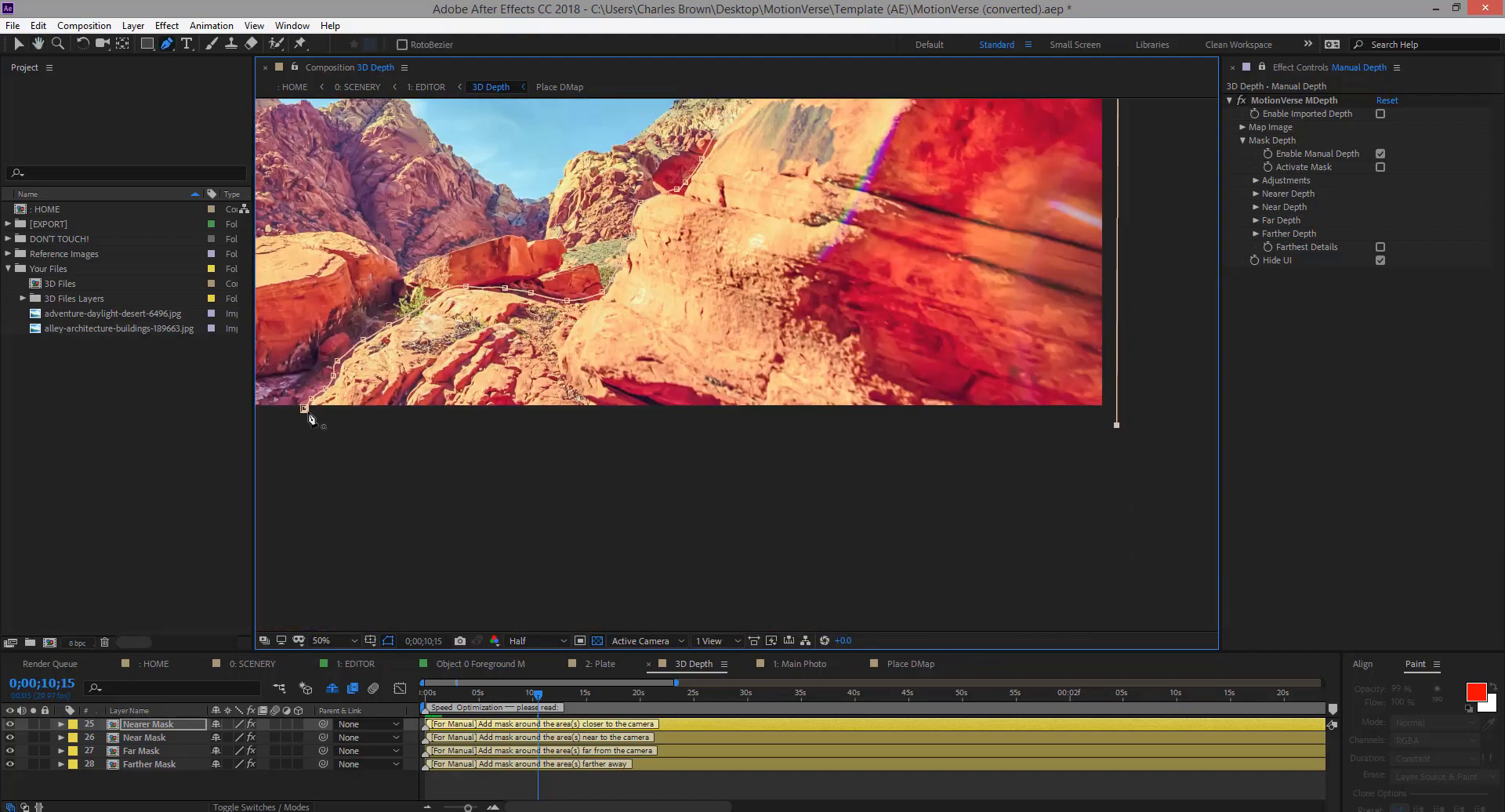
click(306, 409)
drag(504, 139, 601, 312)
click(174, 728)
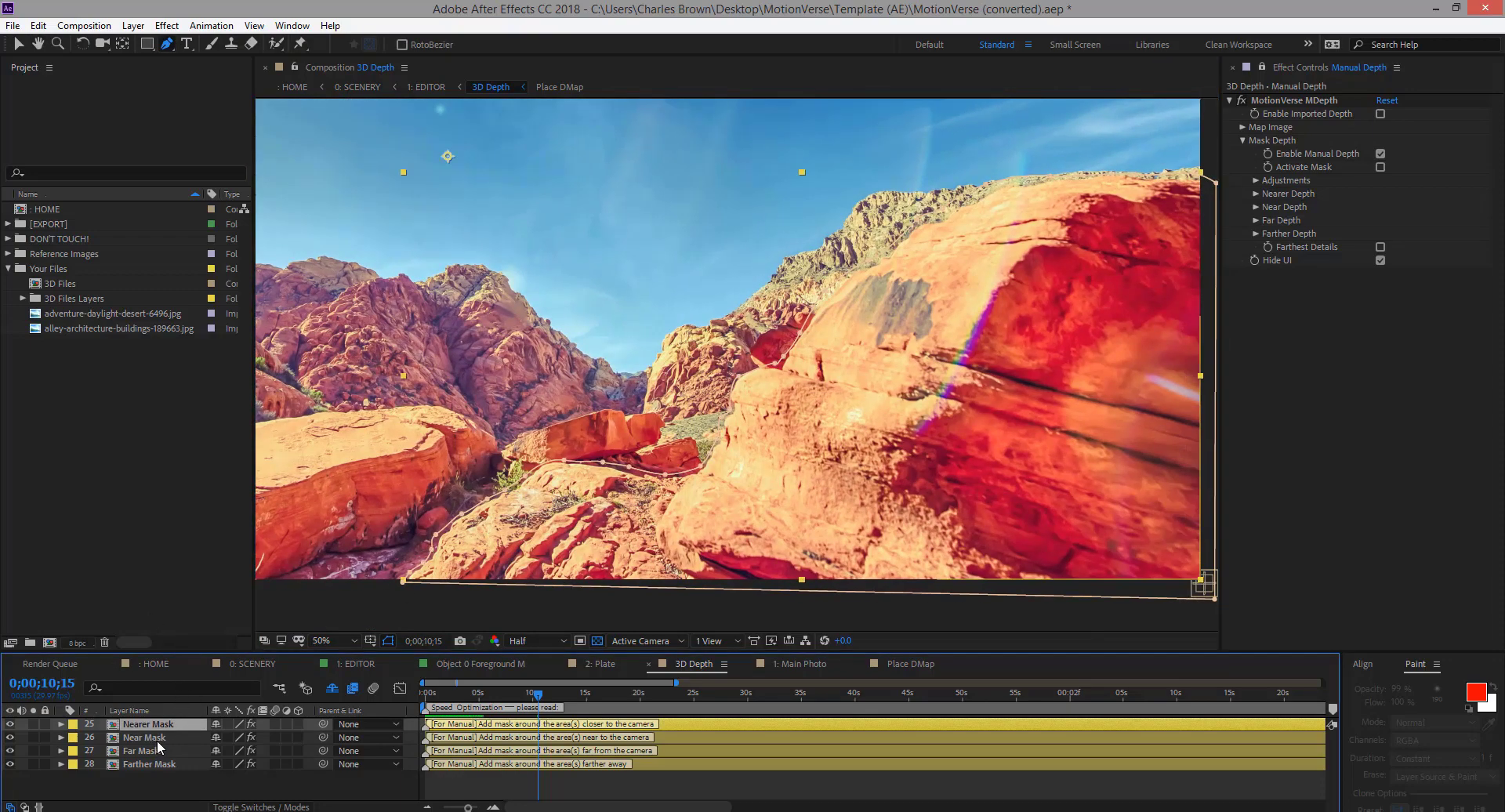
On the Near Mask layer, trace the flat boulder's left and top edges
click(145, 737)
drag(476, 492, 729, 490)
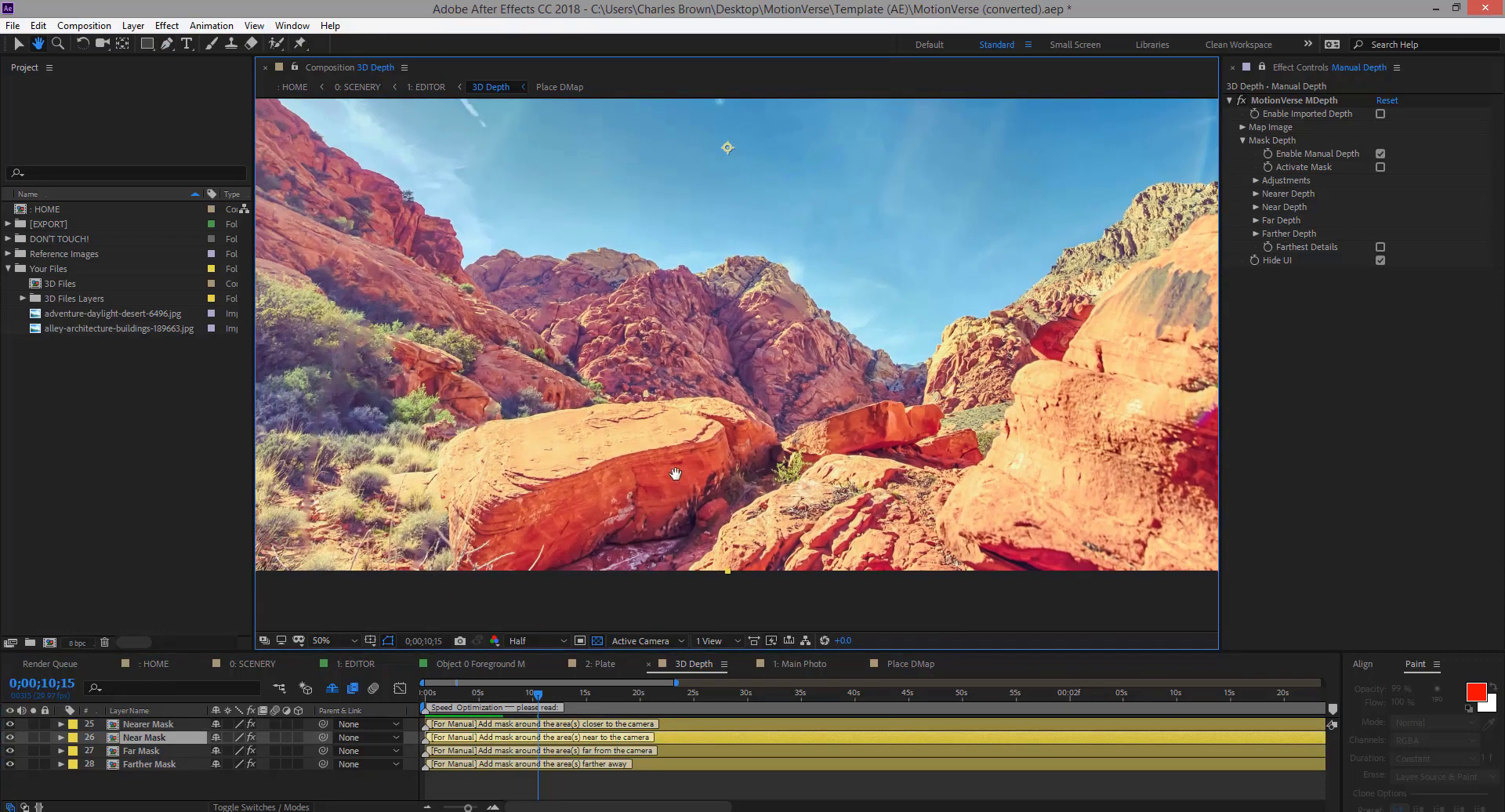
key(g)
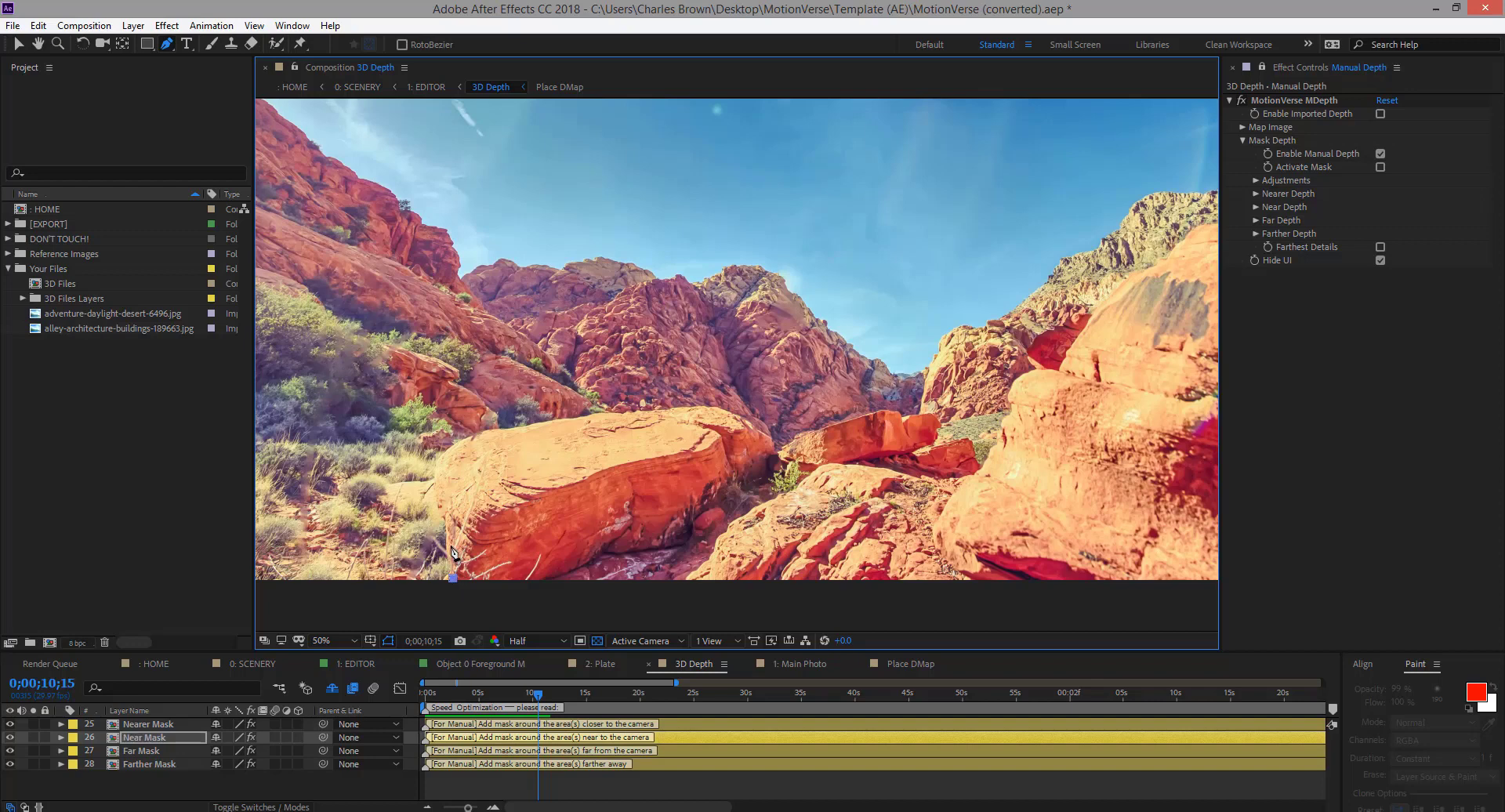
click(447, 541)
click(436, 501)
click(440, 469)
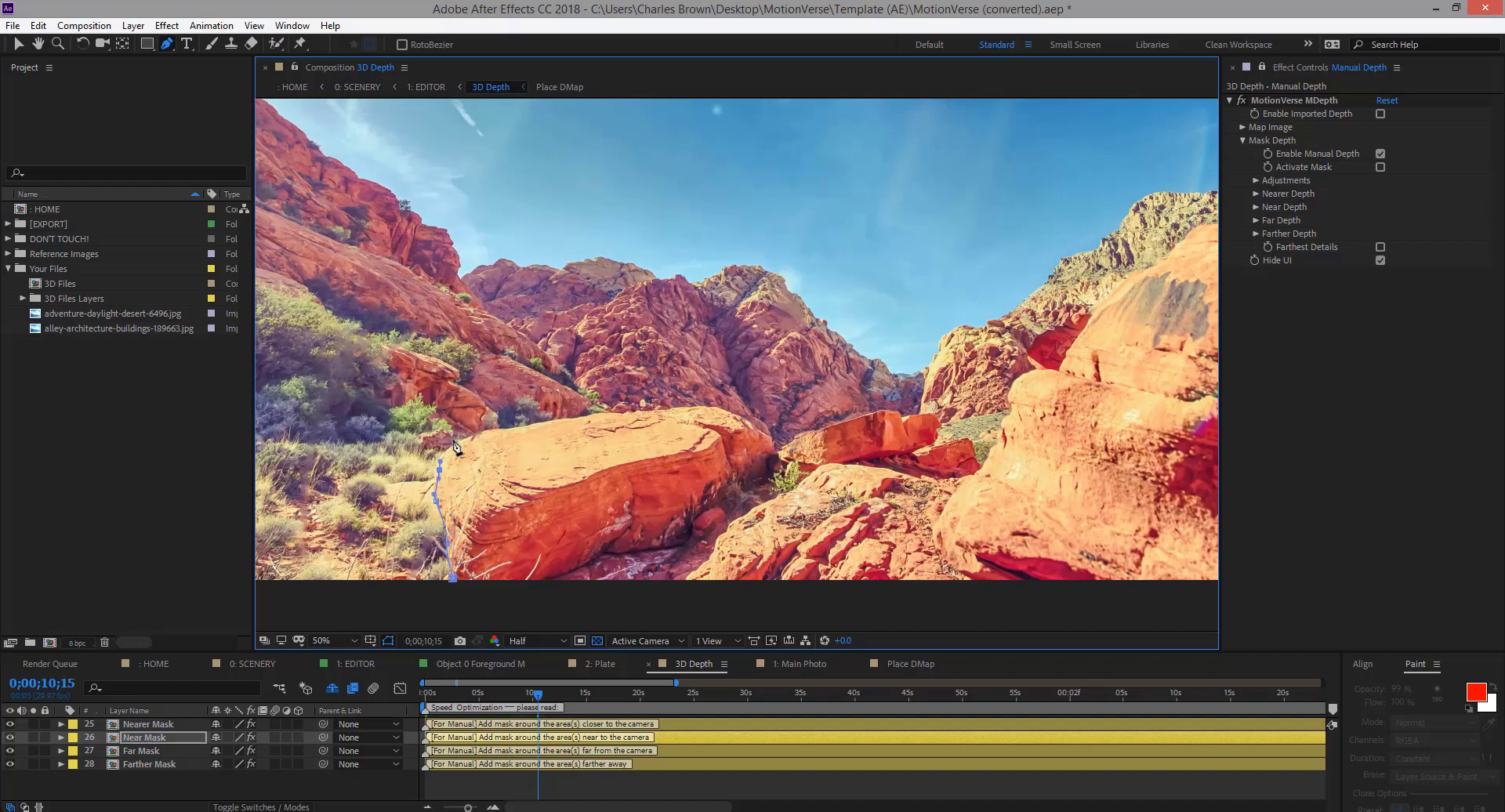
click(459, 433)
click(523, 424)
click(564, 413)
click(599, 410)
click(635, 410)
click(682, 405)
click(739, 413)
Trace the boulder's right and bottom edges and close the Near Mask path
click(772, 445)
click(773, 474)
click(764, 485)
click(730, 506)
click(691, 533)
click(637, 555)
click(588, 565)
click(525, 595)
click(492, 592)
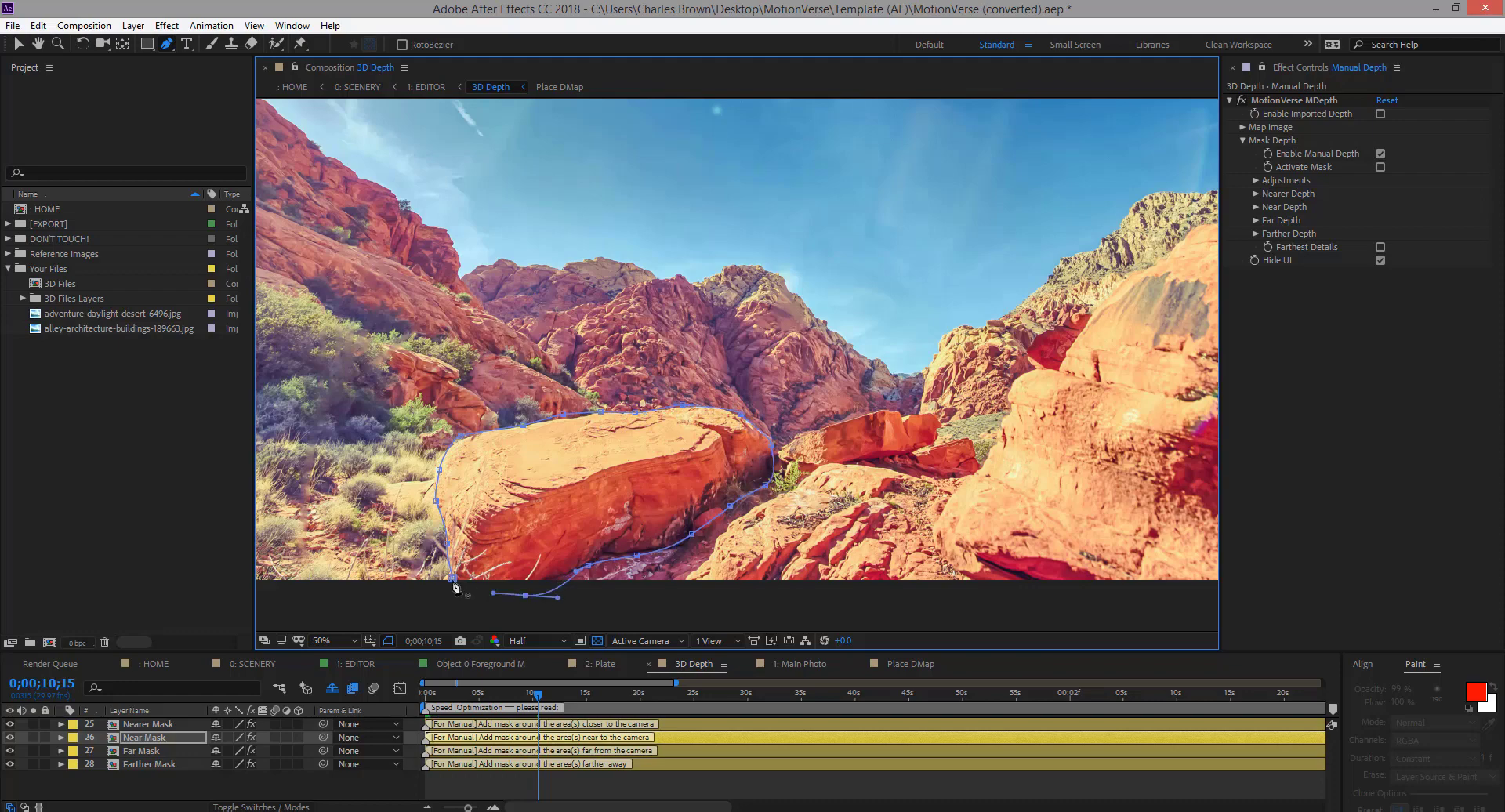
click(452, 578)
key(h)
drag(572, 479, 733, 449)
key(g)
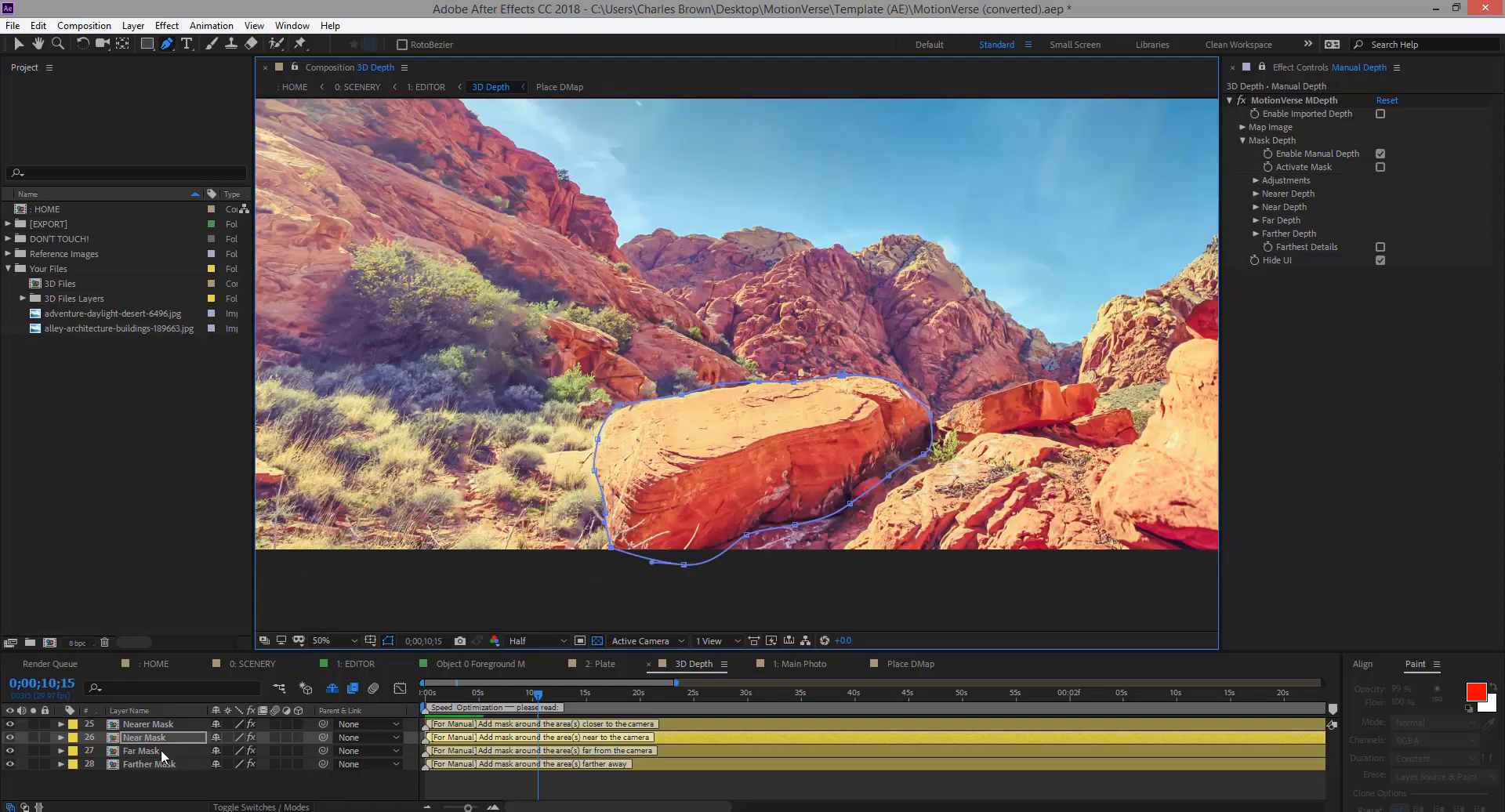
On the Far Mask layer, trace the right ridgeline leftward and down into the valley
click(163, 755)
key(h)
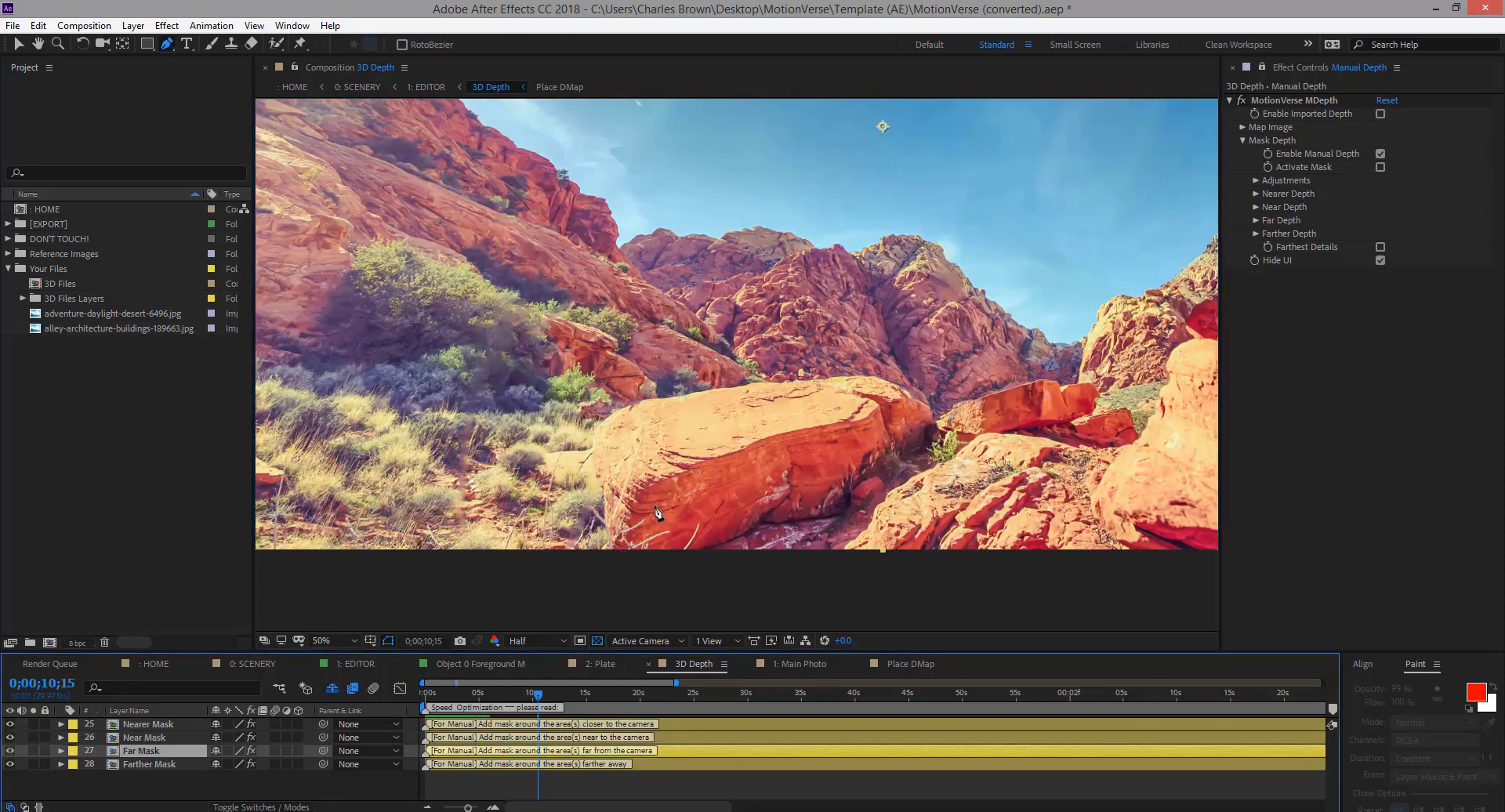
drag(880, 128, 985, 194)
key(g)
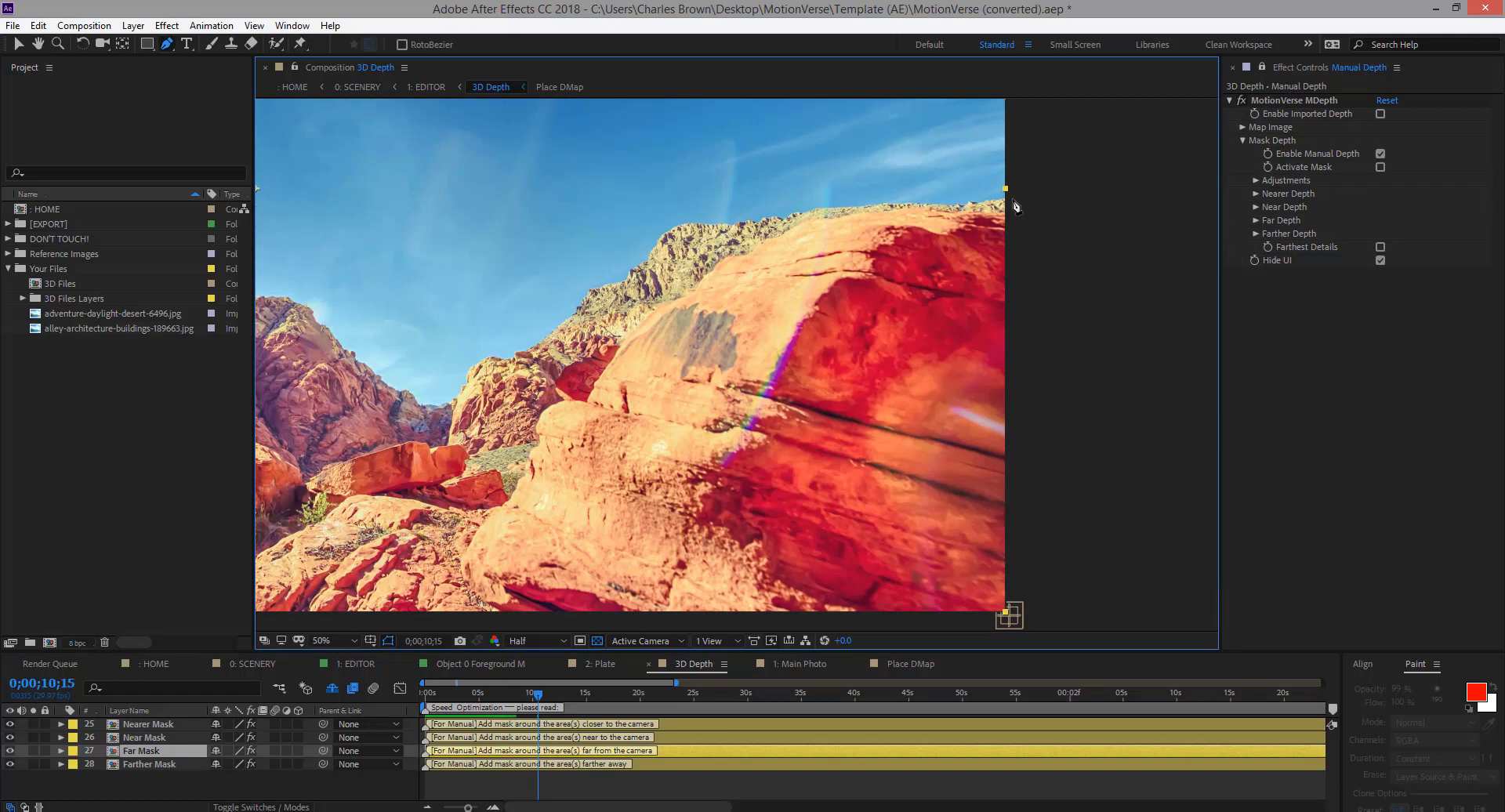
click(1011, 197)
click(912, 204)
click(884, 200)
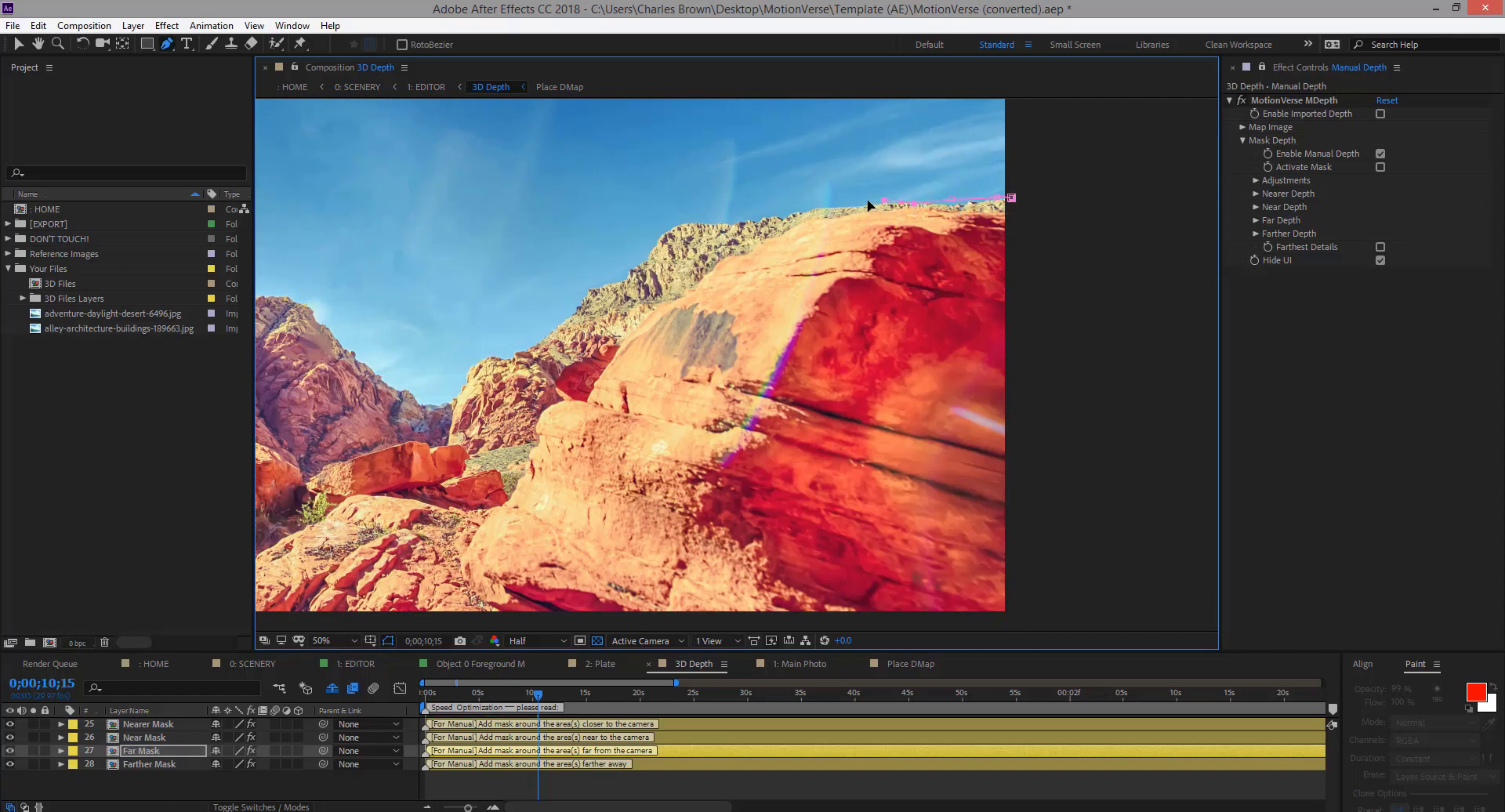
click(832, 205)
click(771, 212)
click(749, 215)
click(731, 218)
click(716, 220)
click(697, 219)
click(686, 220)
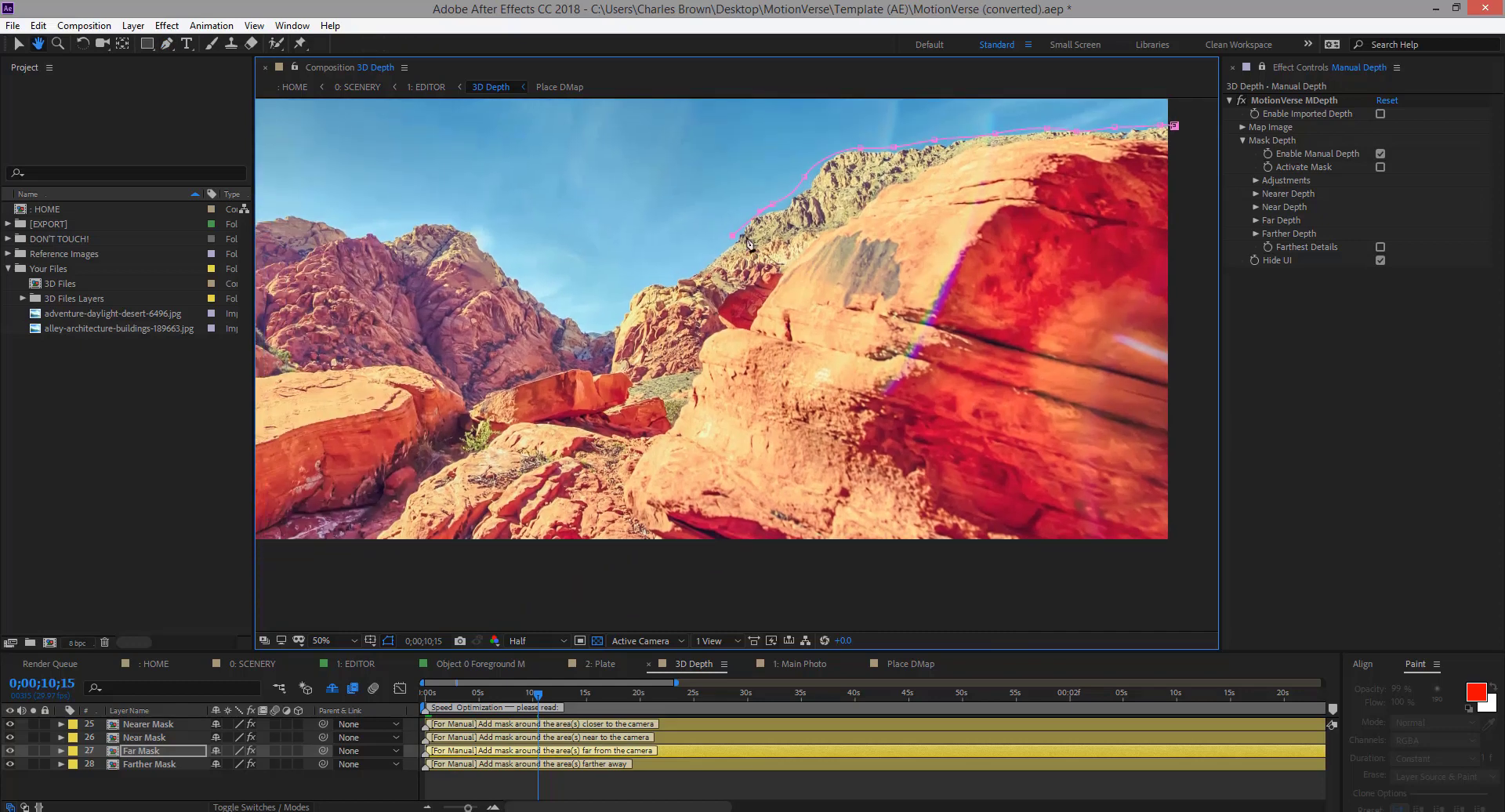
click(667, 279)
click(655, 280)
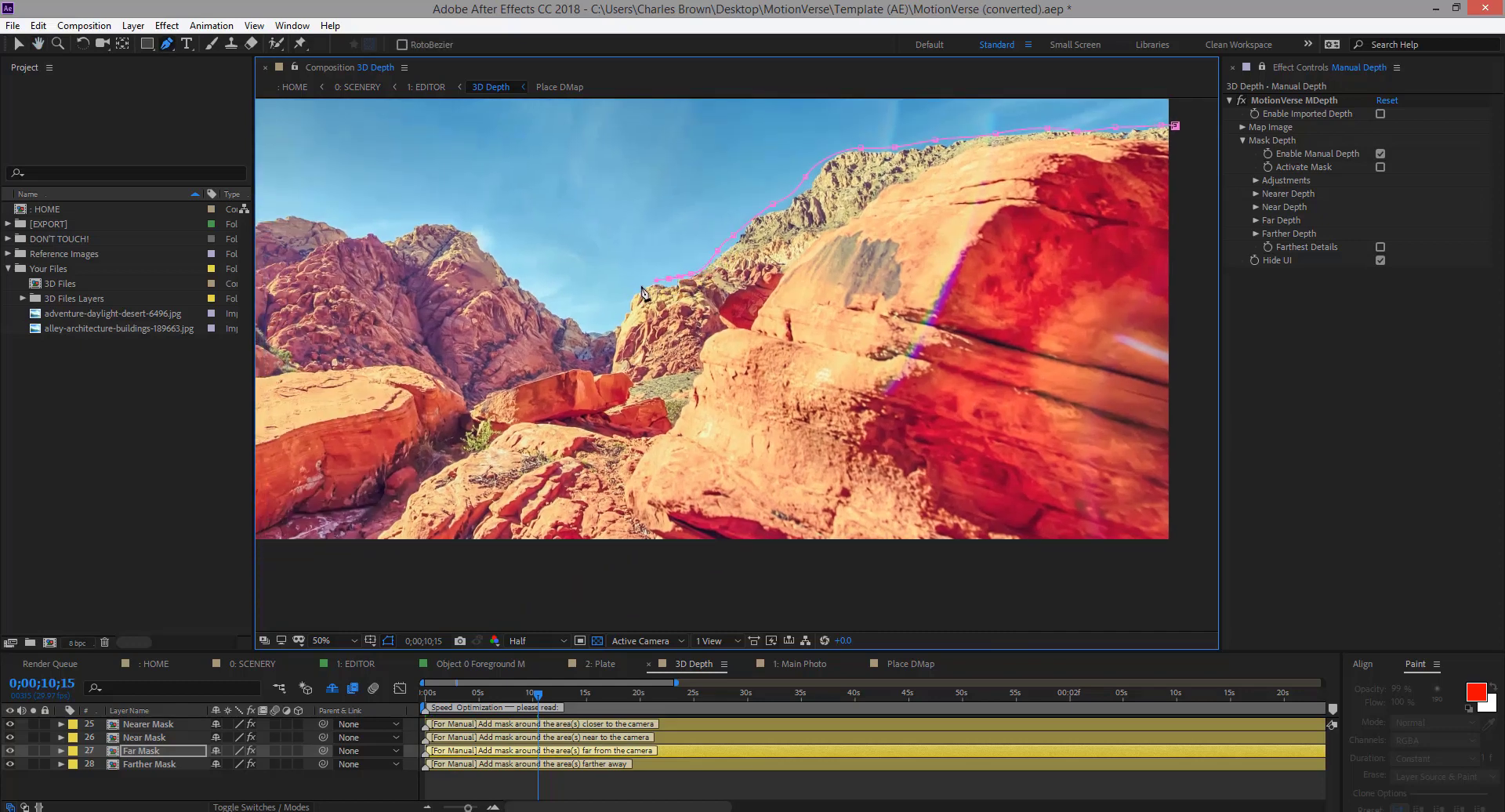
click(637, 284)
click(630, 297)
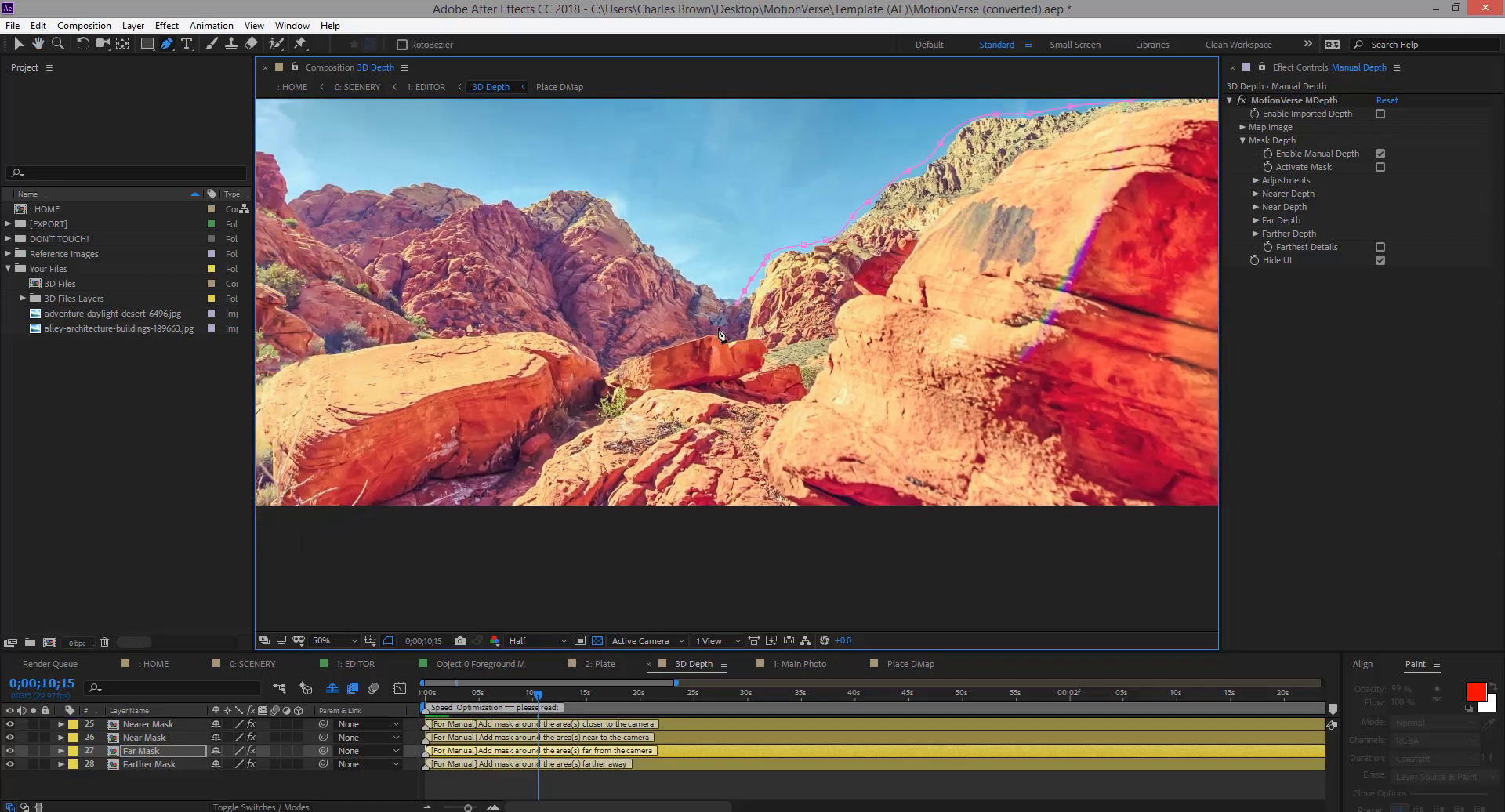
click(856, 322)
click(843, 325)
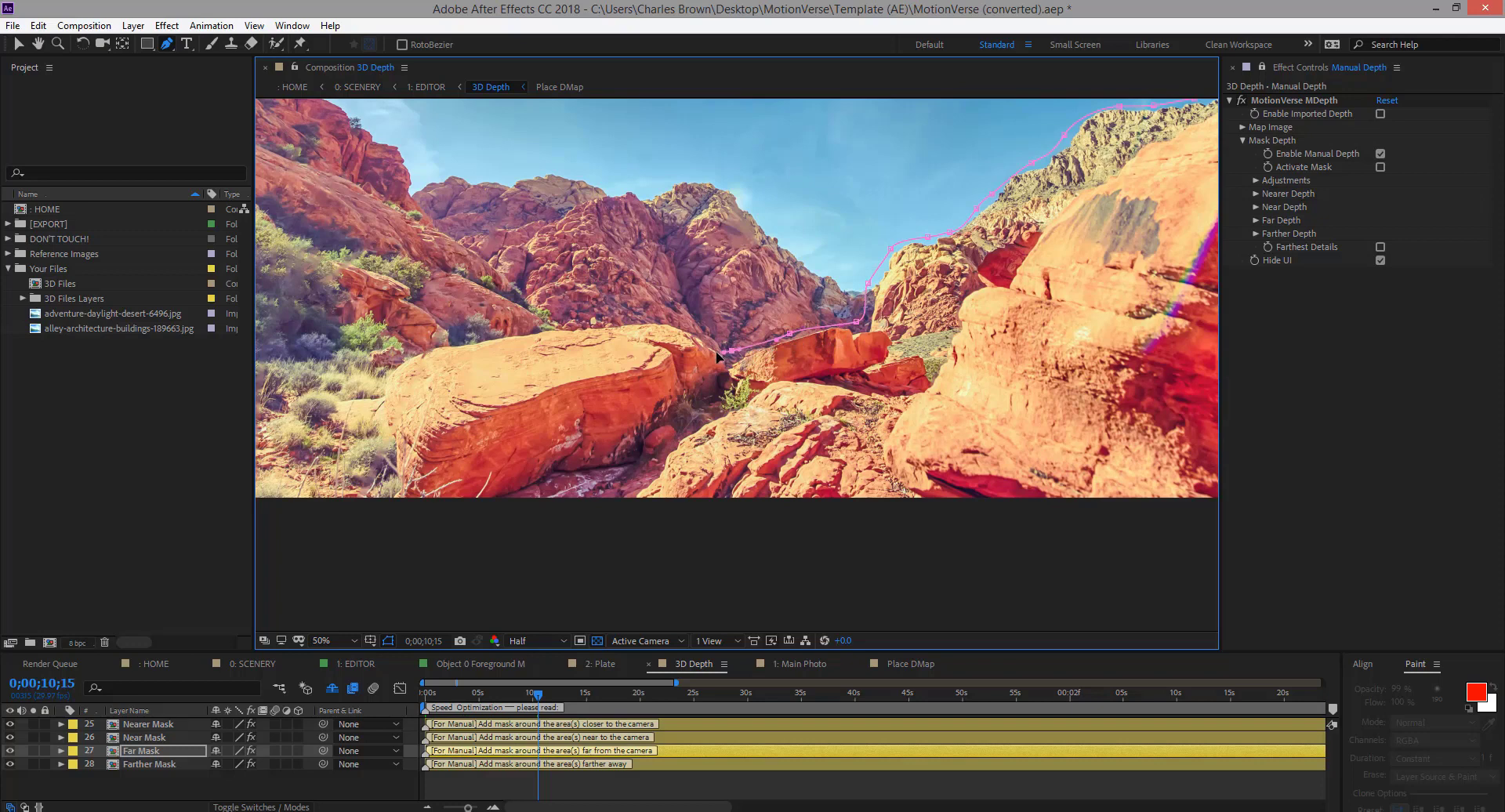
Continue the Far Mask left along the rocks and hillside past the image's left edge
drag(719, 358, 840, 333)
click(751, 332)
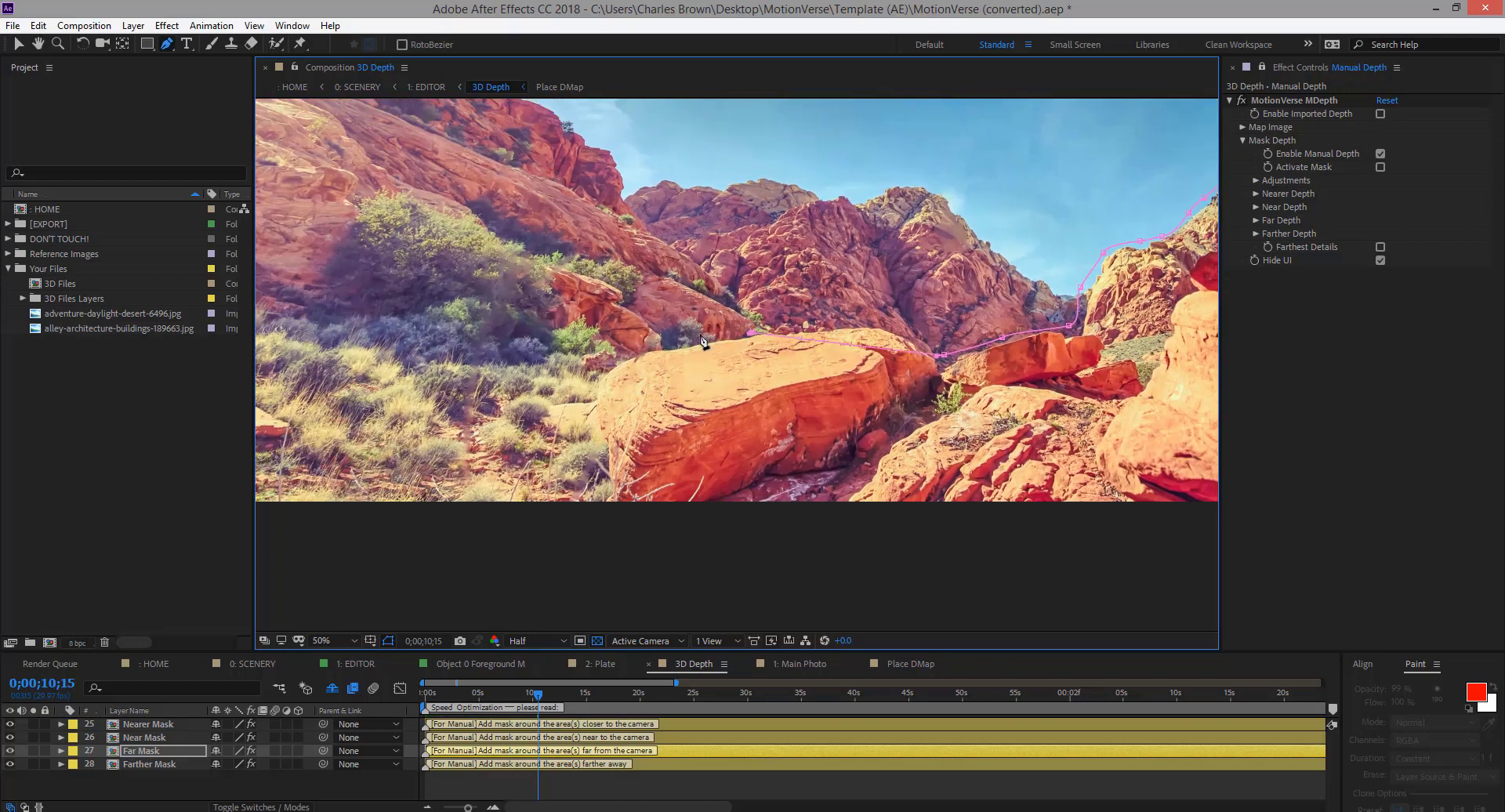
click(688, 333)
click(672, 329)
click(655, 316)
drag(532, 265, 759, 314)
click(737, 297)
click(707, 283)
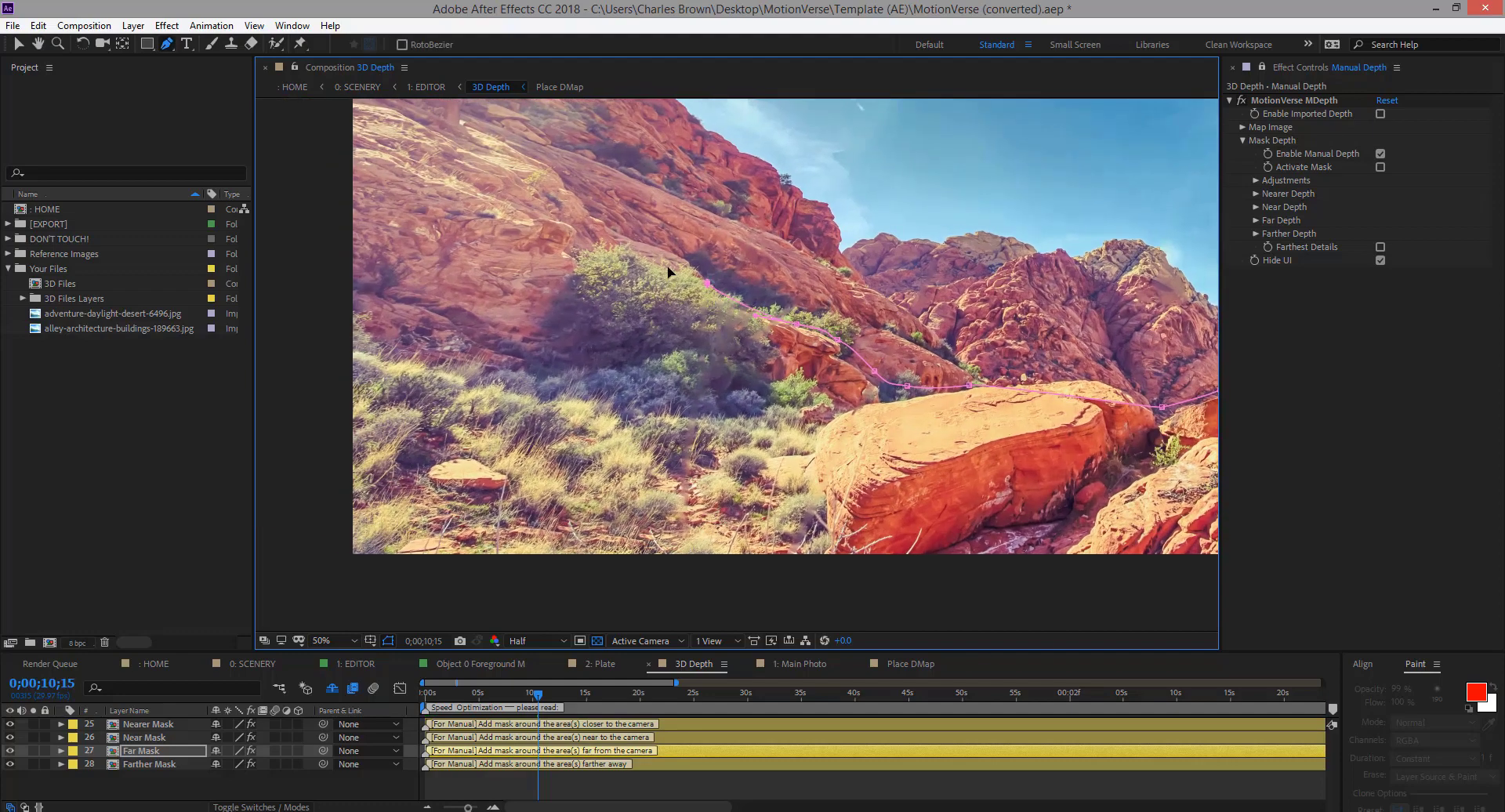
click(647, 259)
click(627, 245)
click(596, 251)
click(568, 257)
click(483, 270)
click(428, 260)
click(365, 265)
click(315, 272)
Run the Far Mask around below the frame and close it at its first point
click(323, 562)
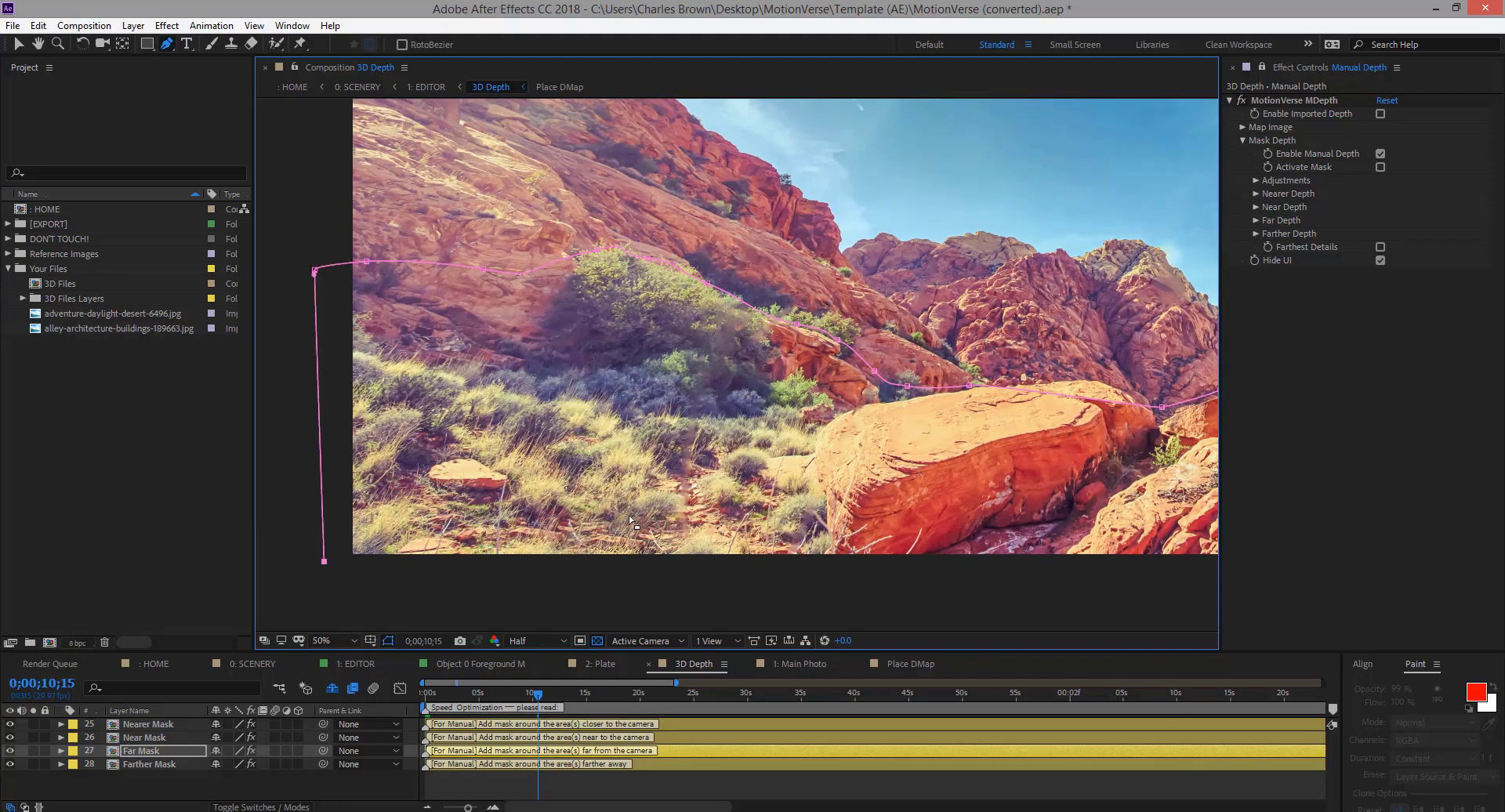
scroll(657, 510, down, 2)
scroll(830, 541, right, 5)
click(889, 540)
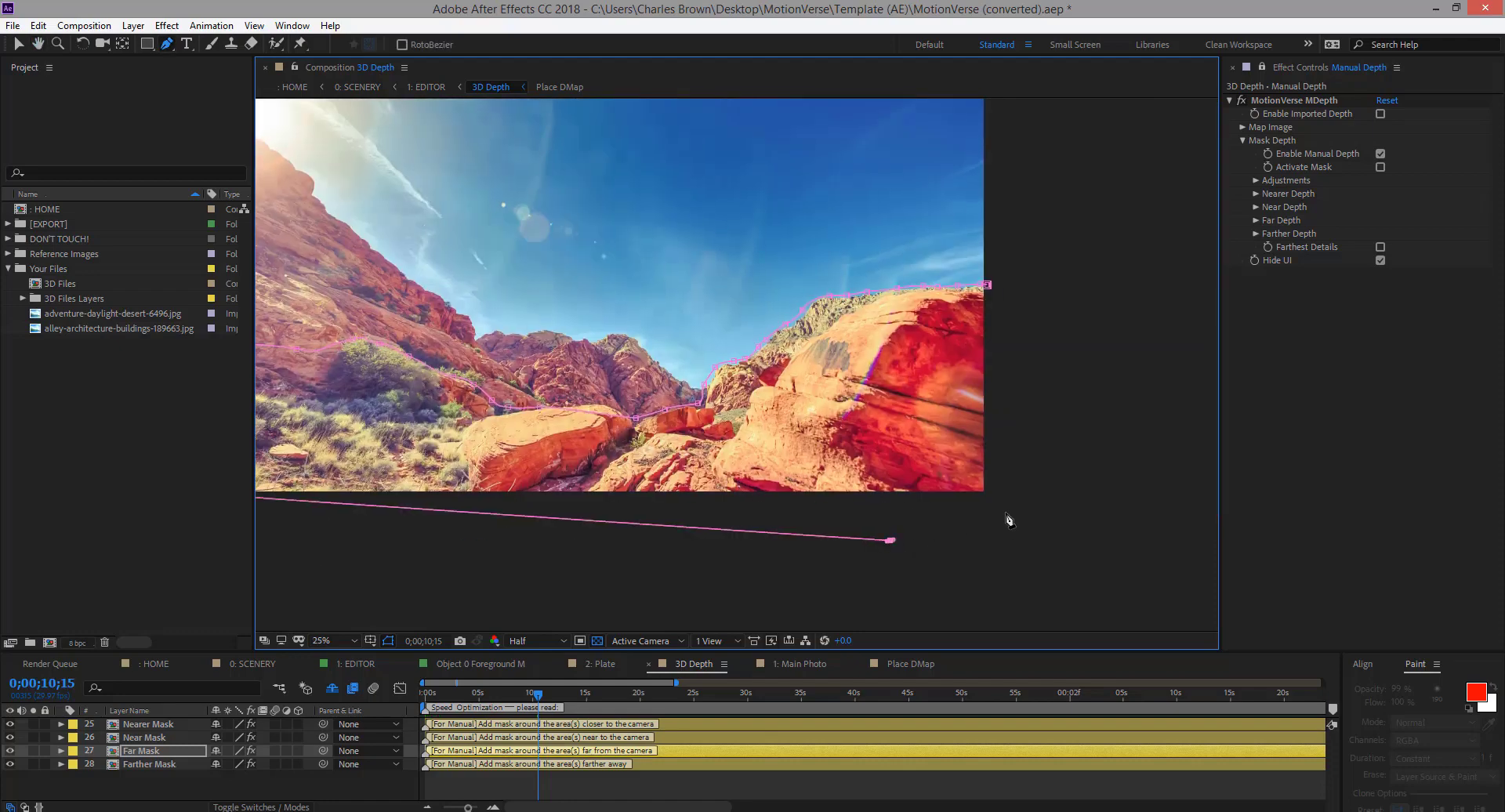
click(1004, 511)
click(1010, 424)
click(986, 285)
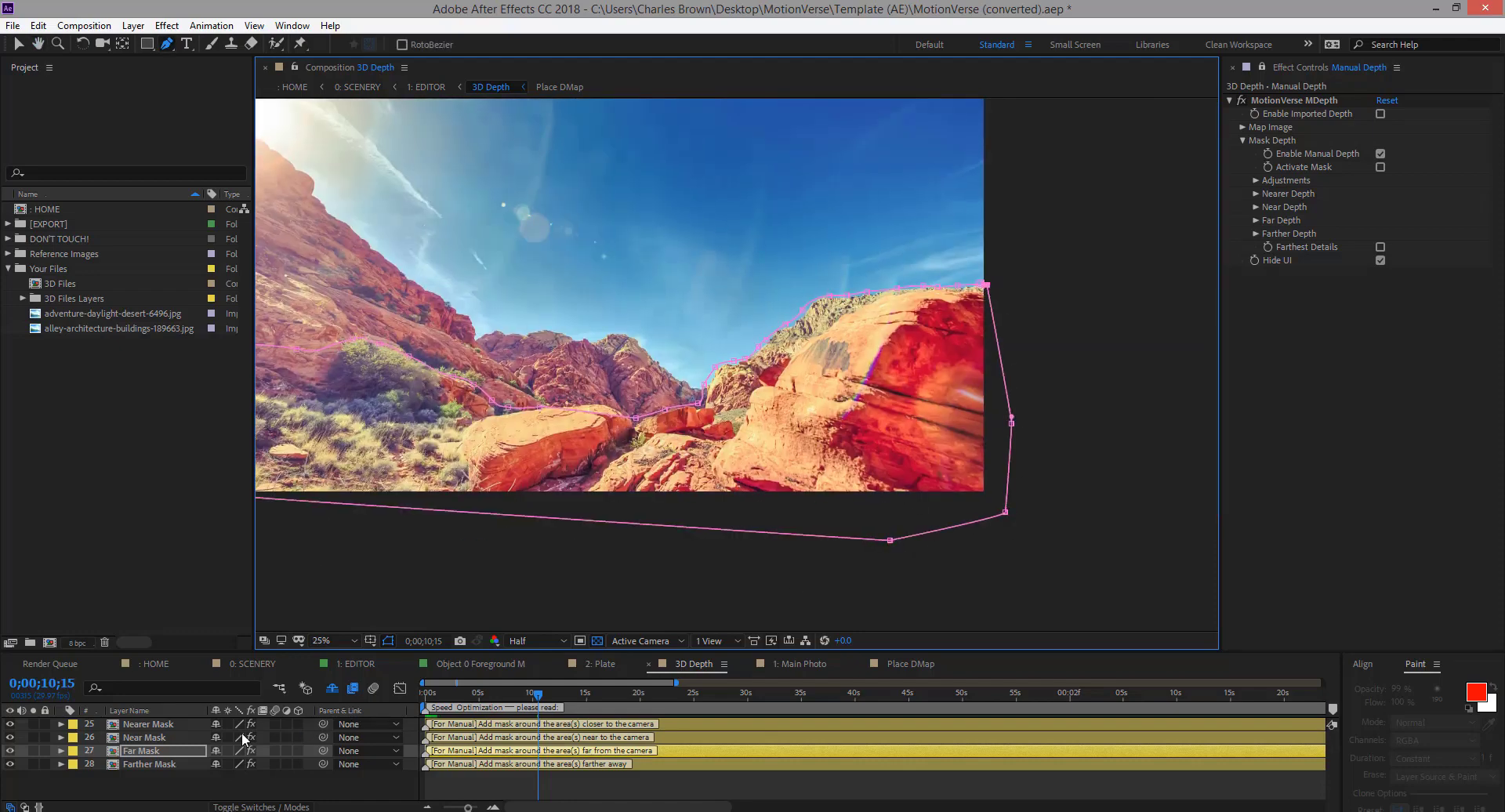
click(169, 767)
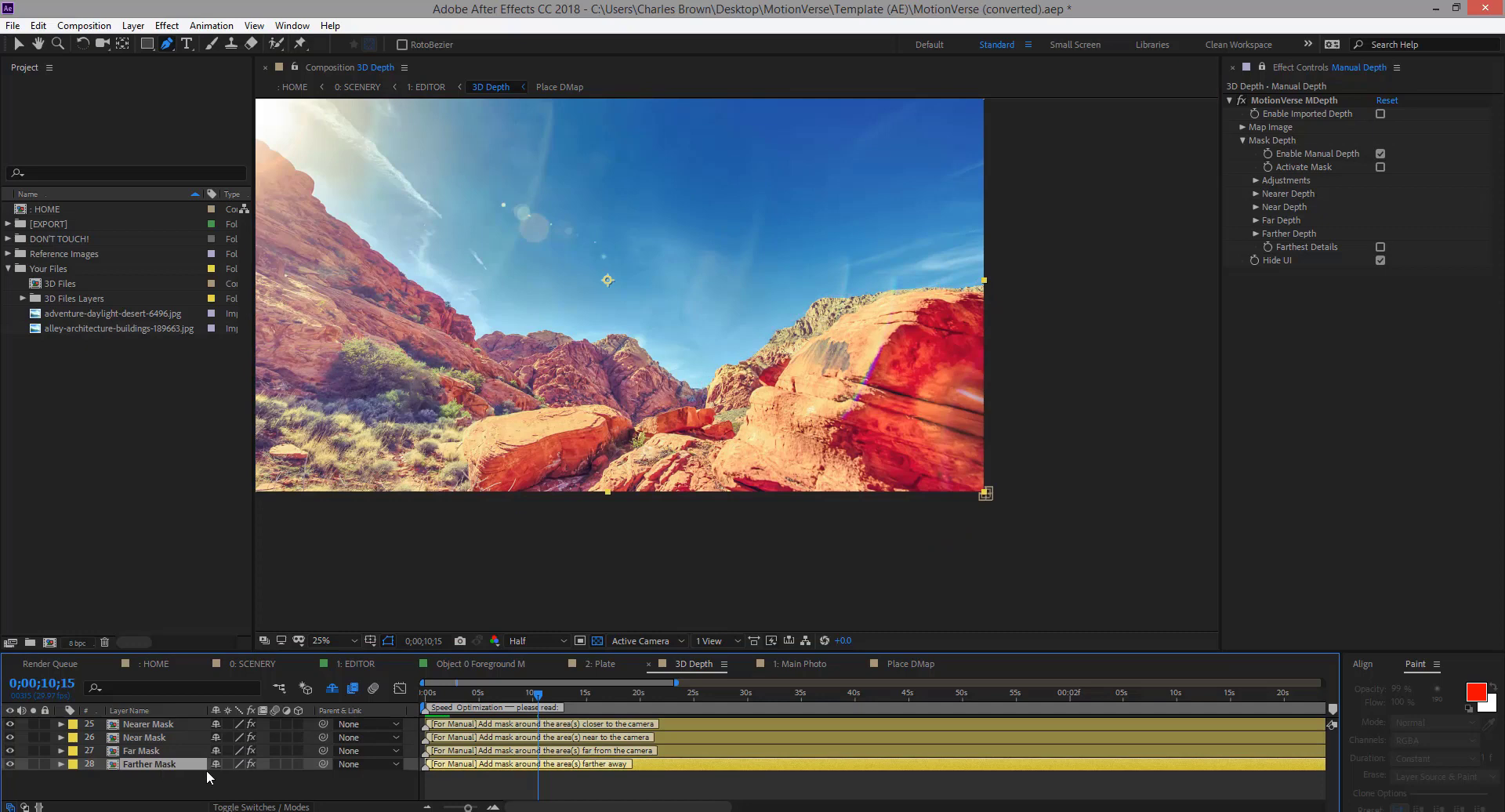
Start the Farther Mask at the photo's top-left edge and place points down the ridge line
scroll(830, 337, up, 2)
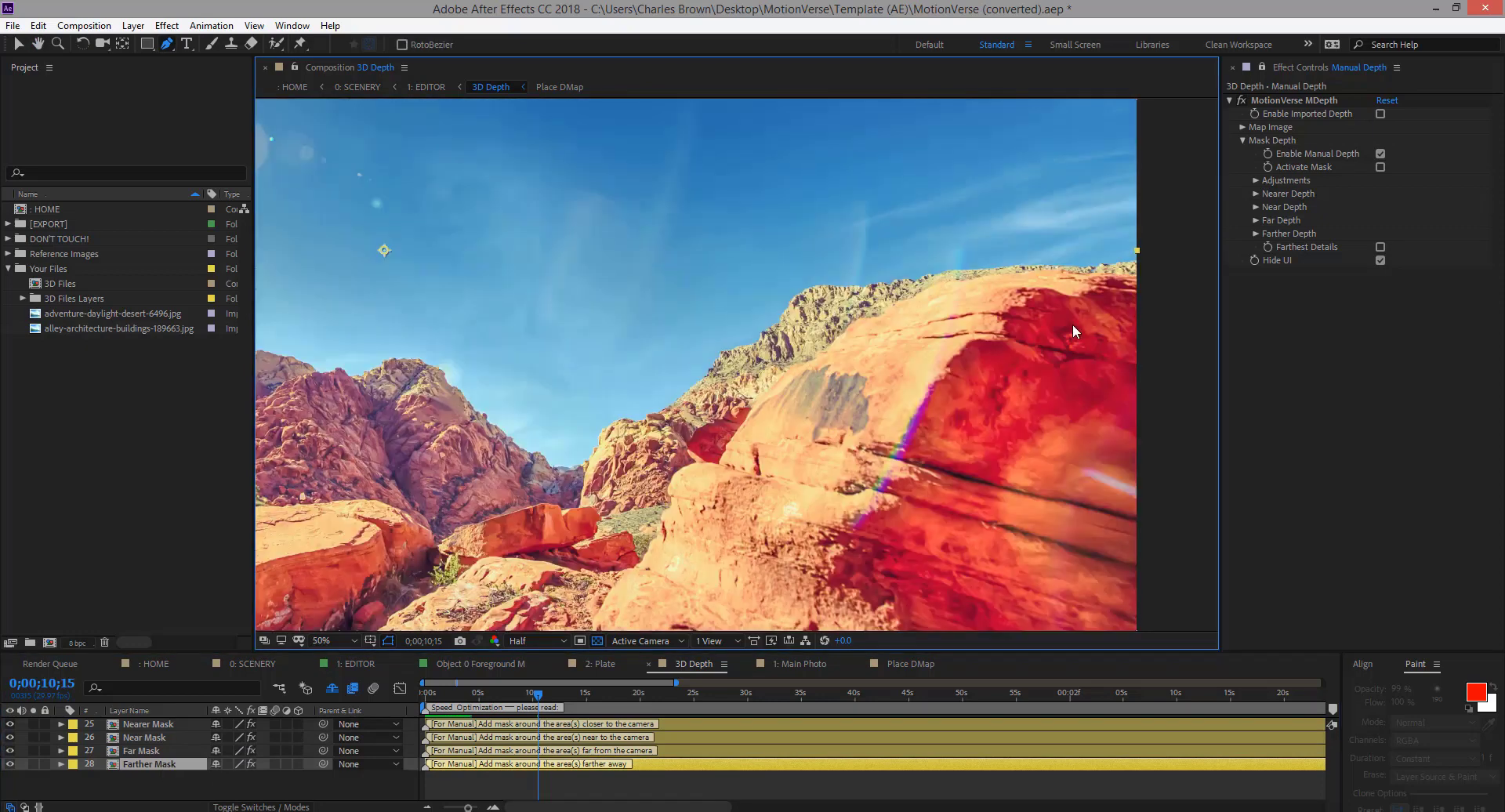
drag(659, 376, 897, 339)
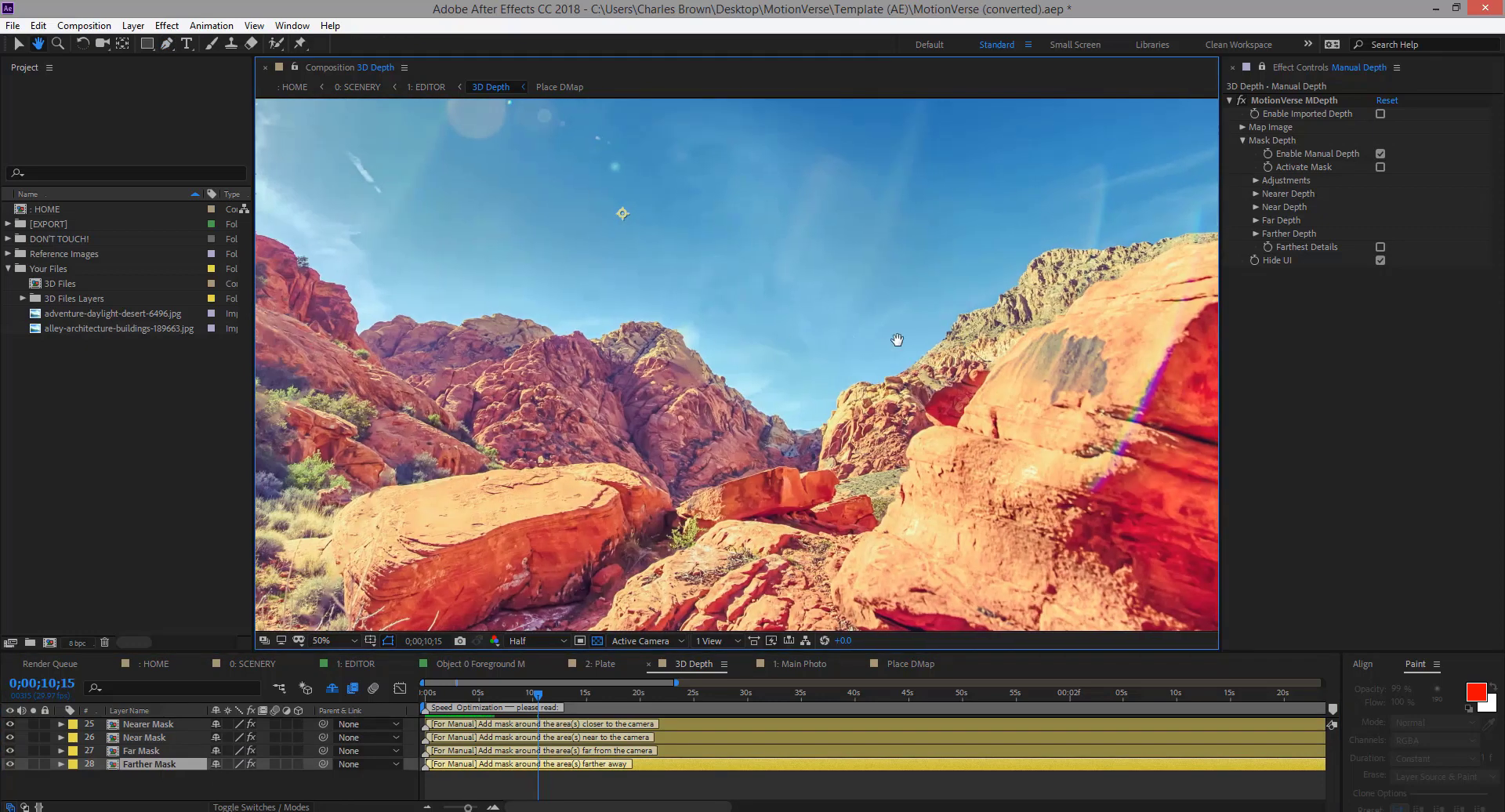
scroll(898, 339, down, 2)
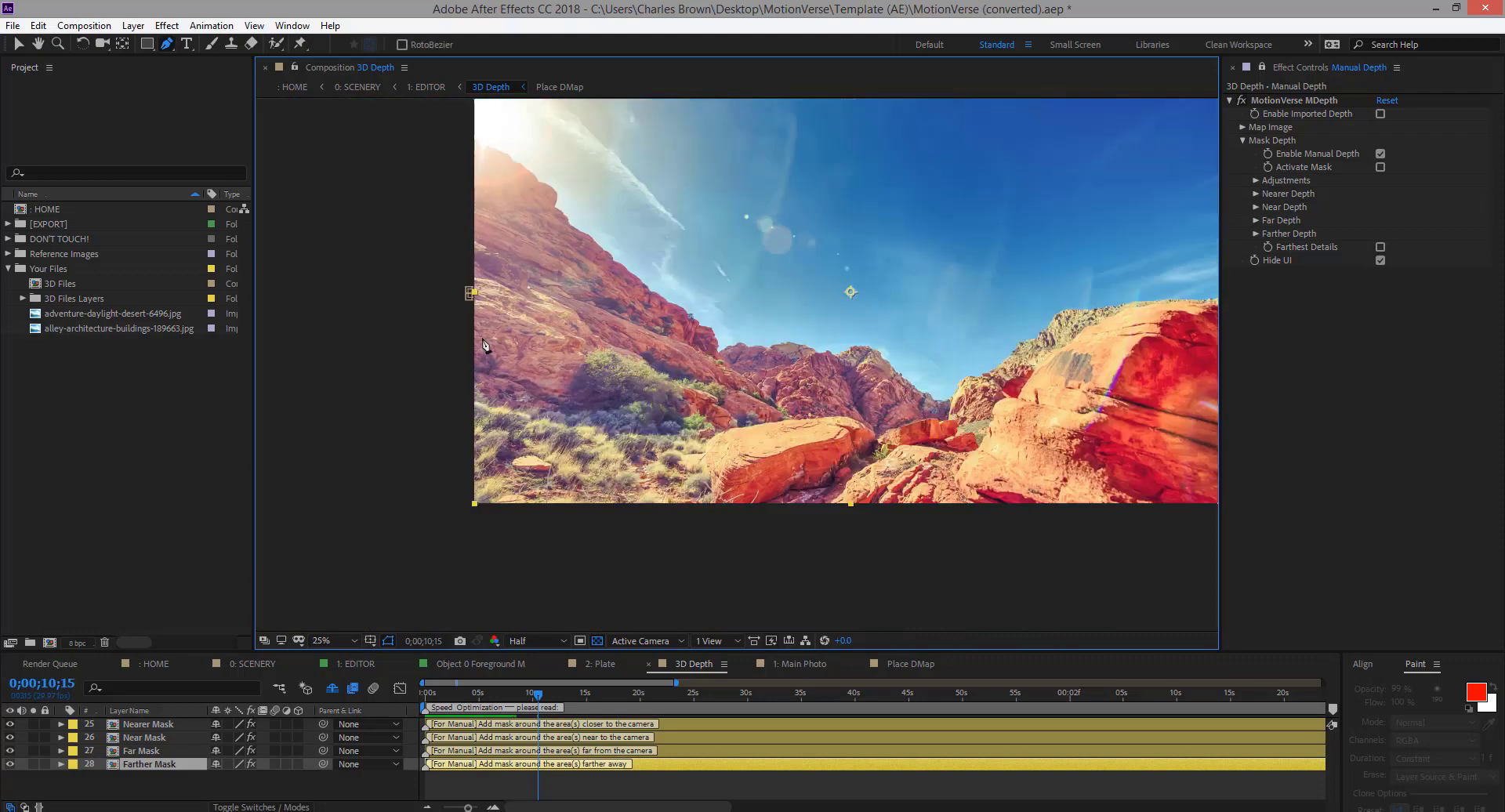
click(467, 136)
click(543, 182)
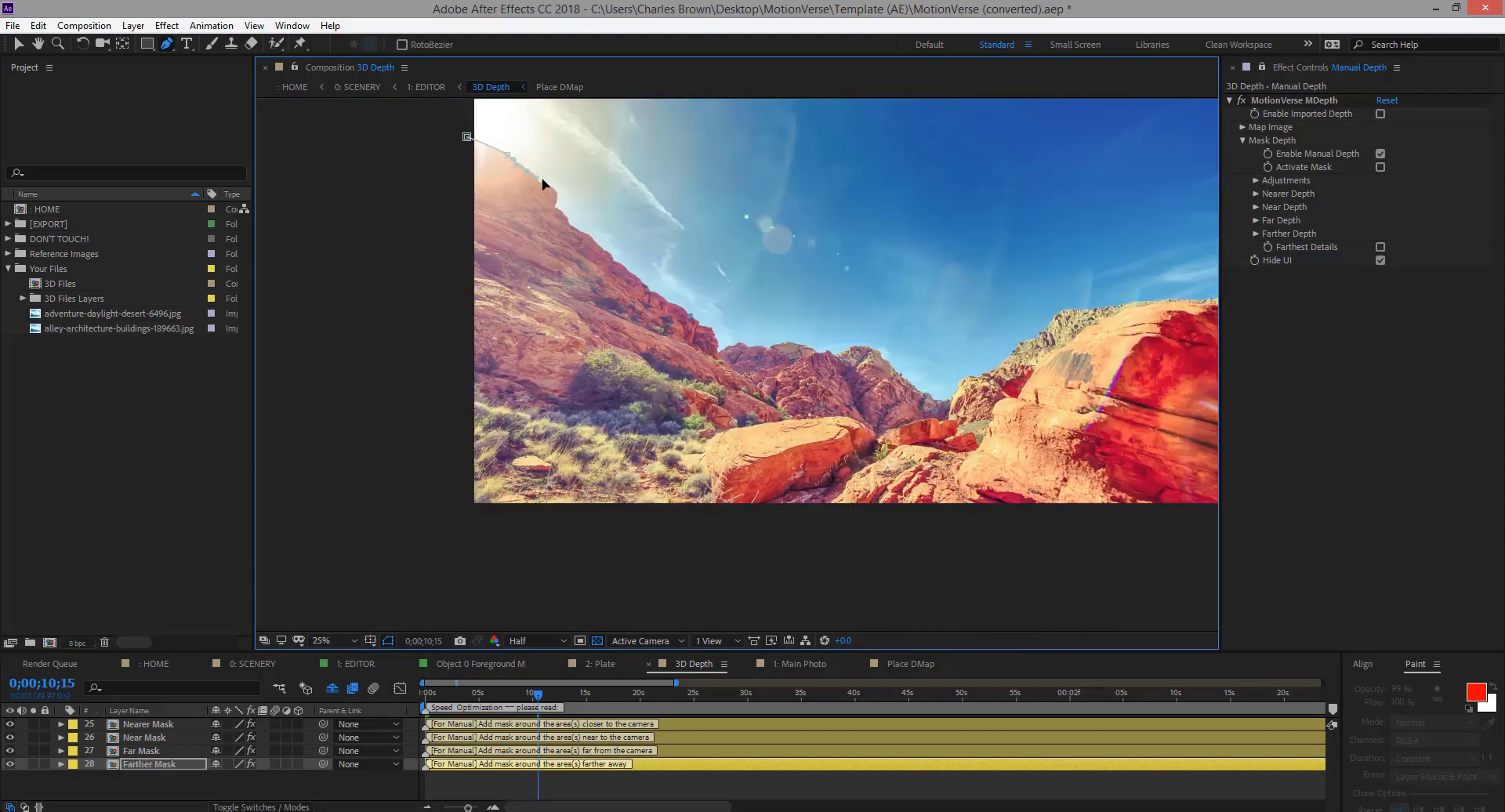
click(581, 233)
click(635, 278)
scroll(722, 325, up, 1)
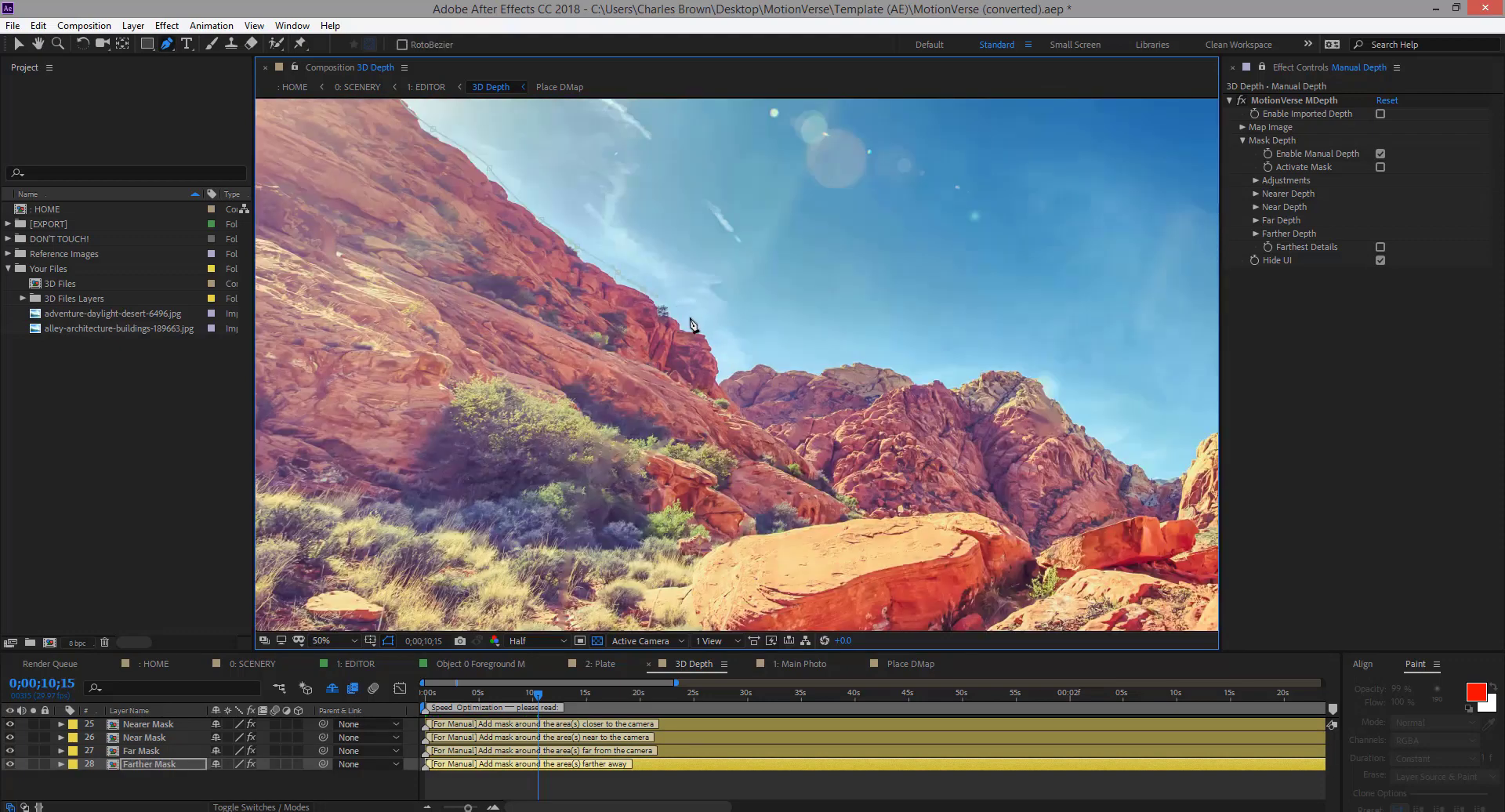
click(716, 353)
Continue the mask points along the ridge toward the right-hand rocks
drag(807, 374, 658, 352)
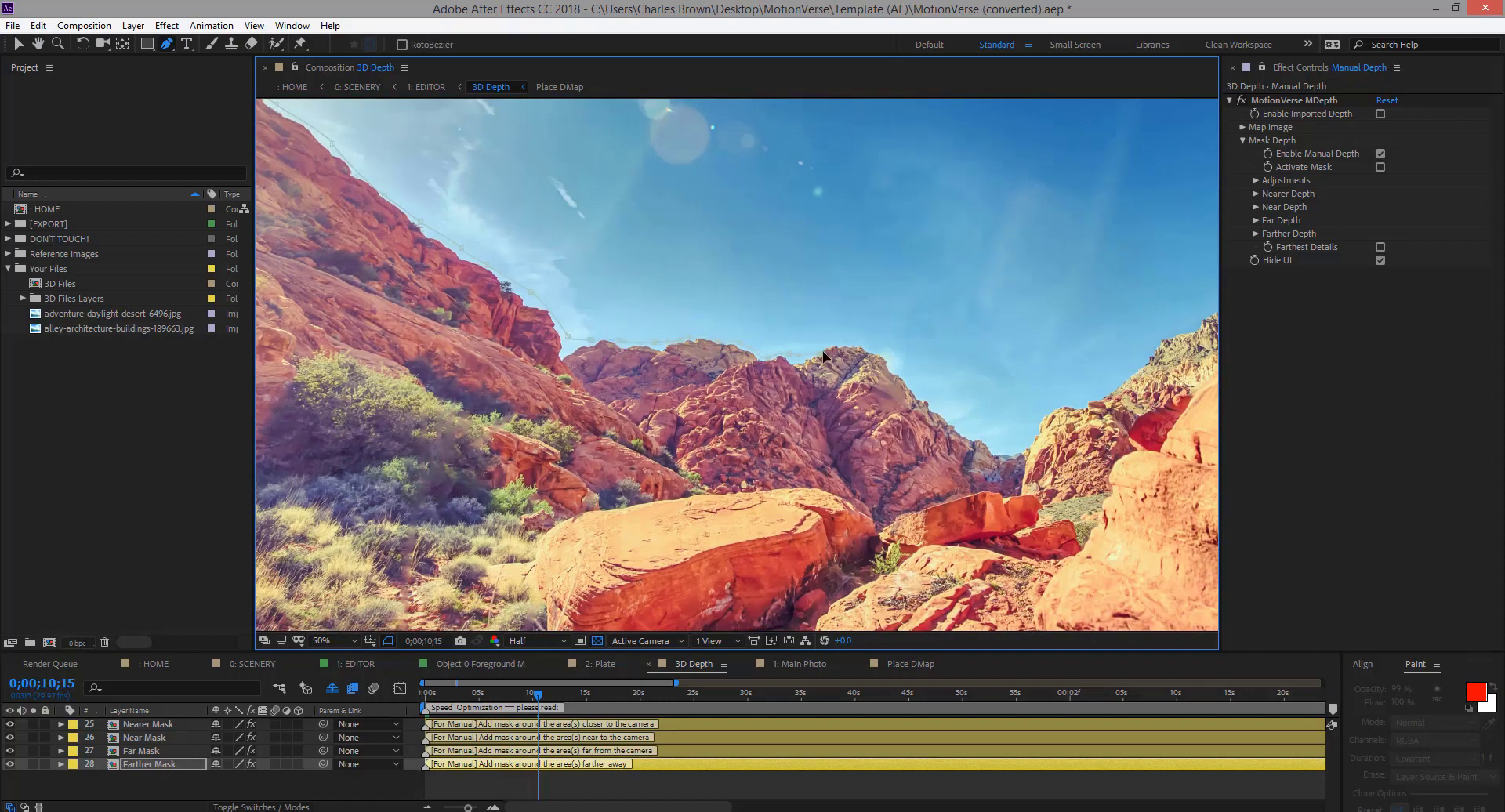
click(850, 353)
click(894, 371)
click(921, 396)
click(984, 437)
click(1112, 437)
Add points below the photo's bottom corners and close the outline on its first point
drag(1100, 504, 1033, 499)
scroll(1115, 513, down, 4)
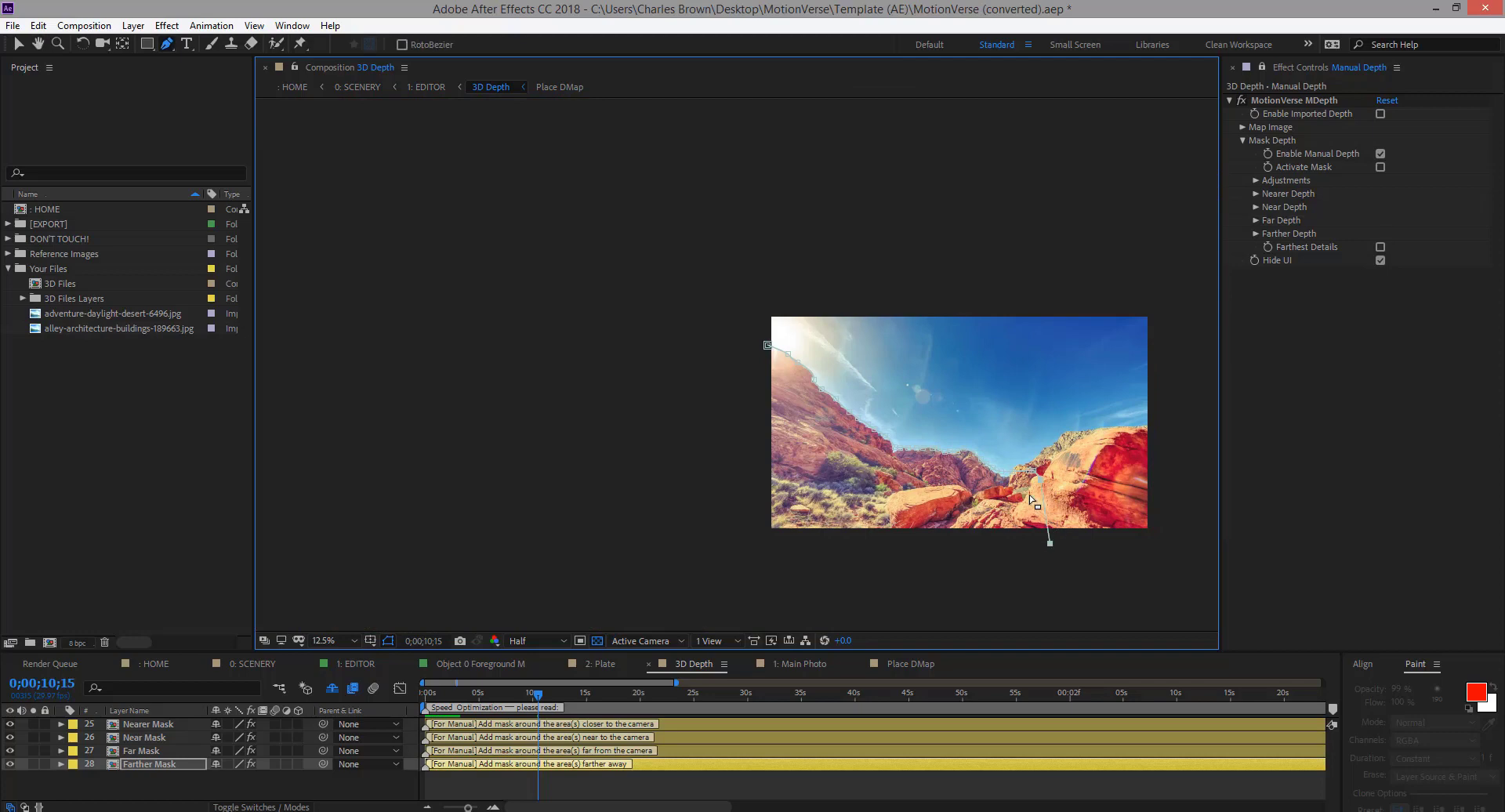
scroll(1031, 500, up, 2)
click(460, 583)
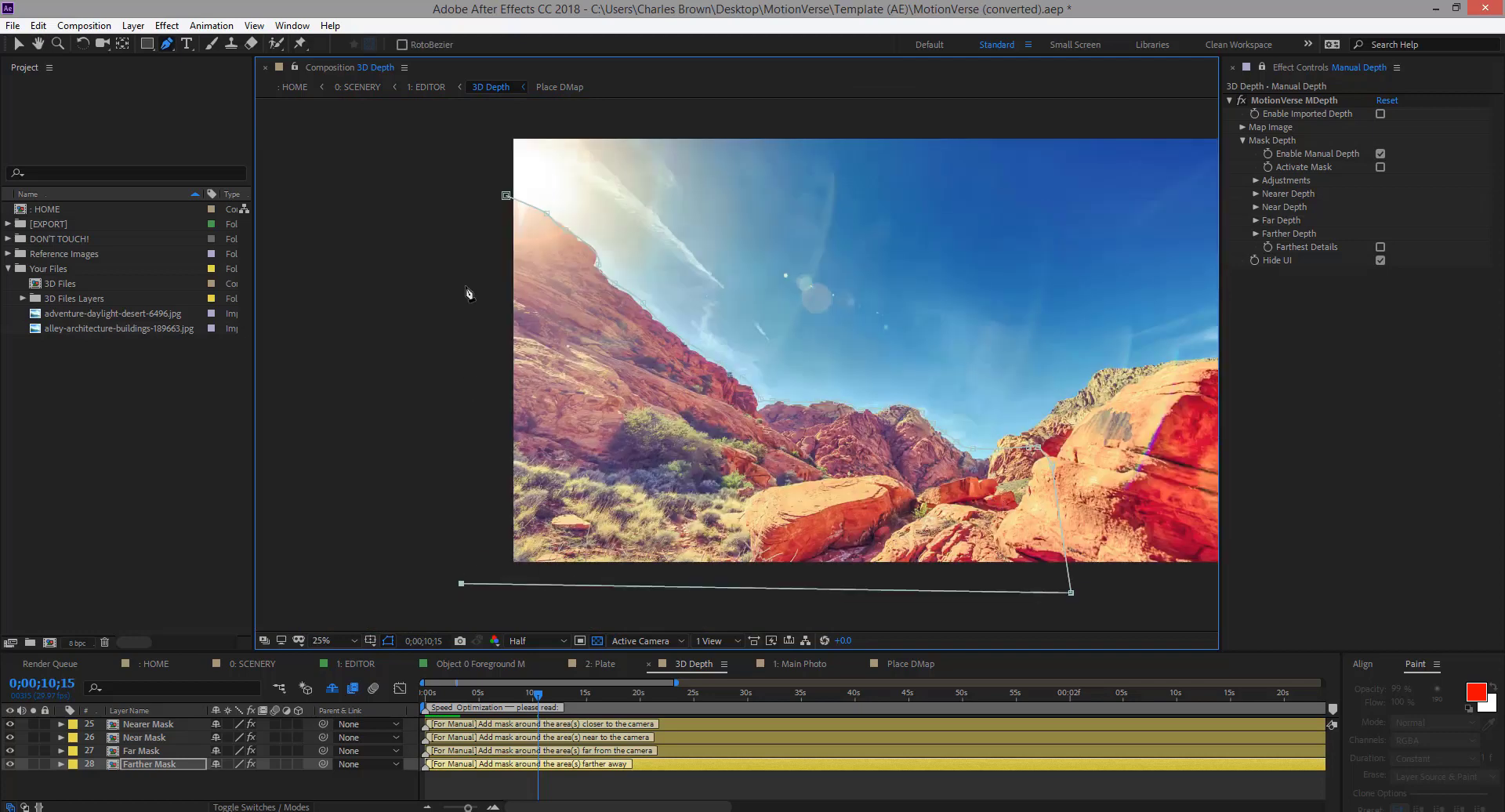
click(506, 196)
click(19, 44)
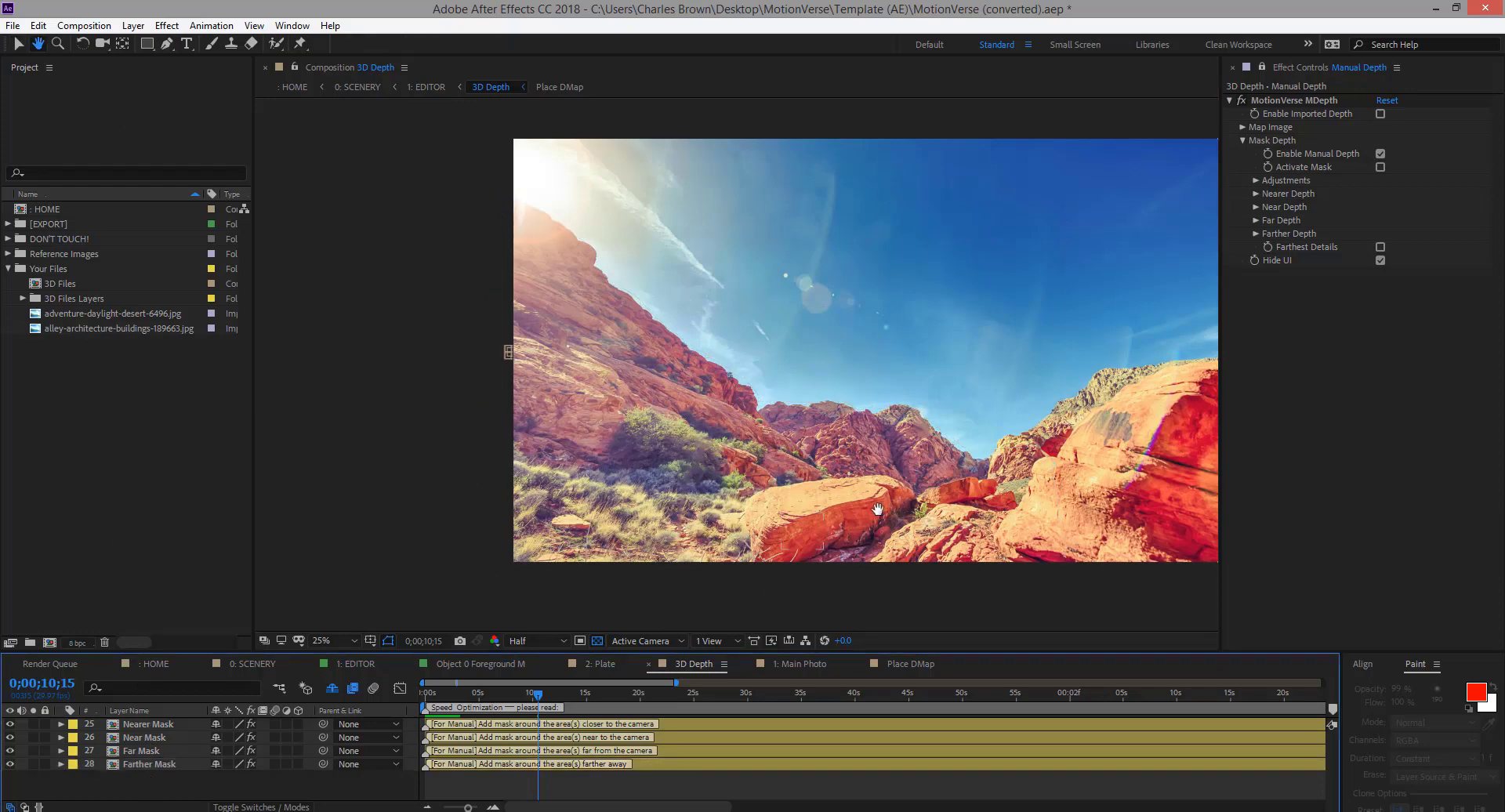
drag(909, 501, 730, 531)
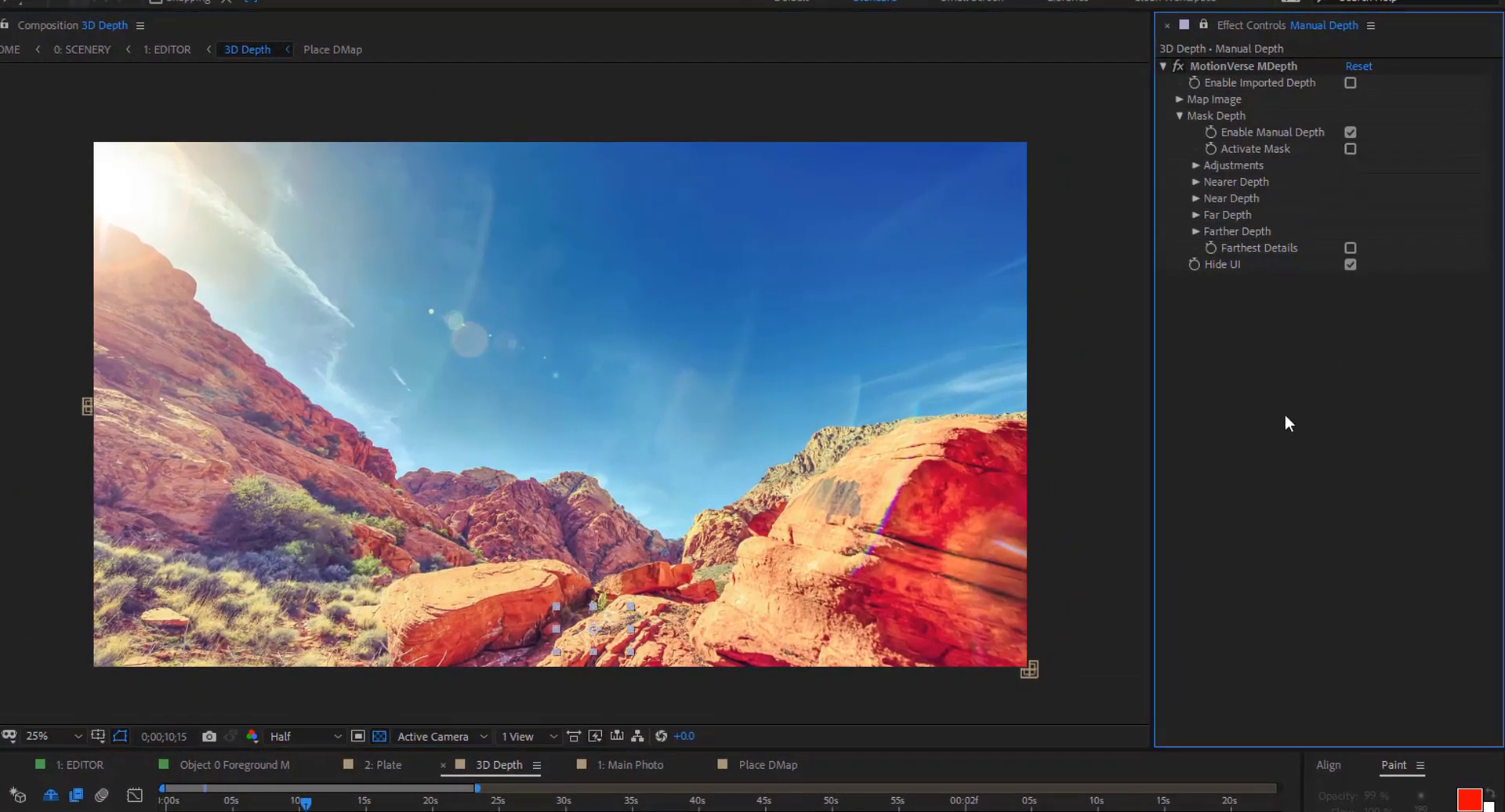
Turn on Activate Mask and Farthest Details so the depth map shows a black sky
click(1350, 149)
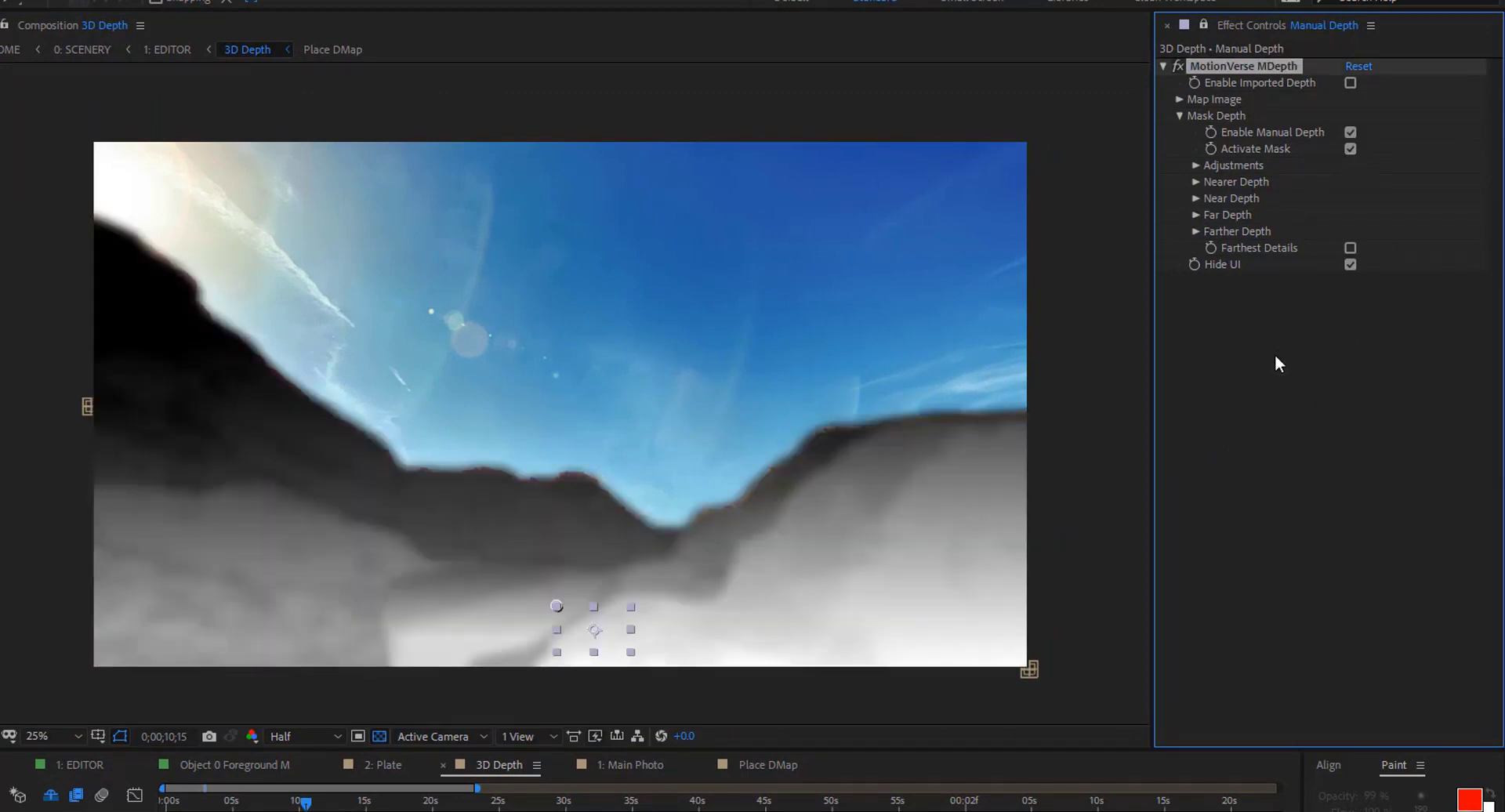
click(1350, 249)
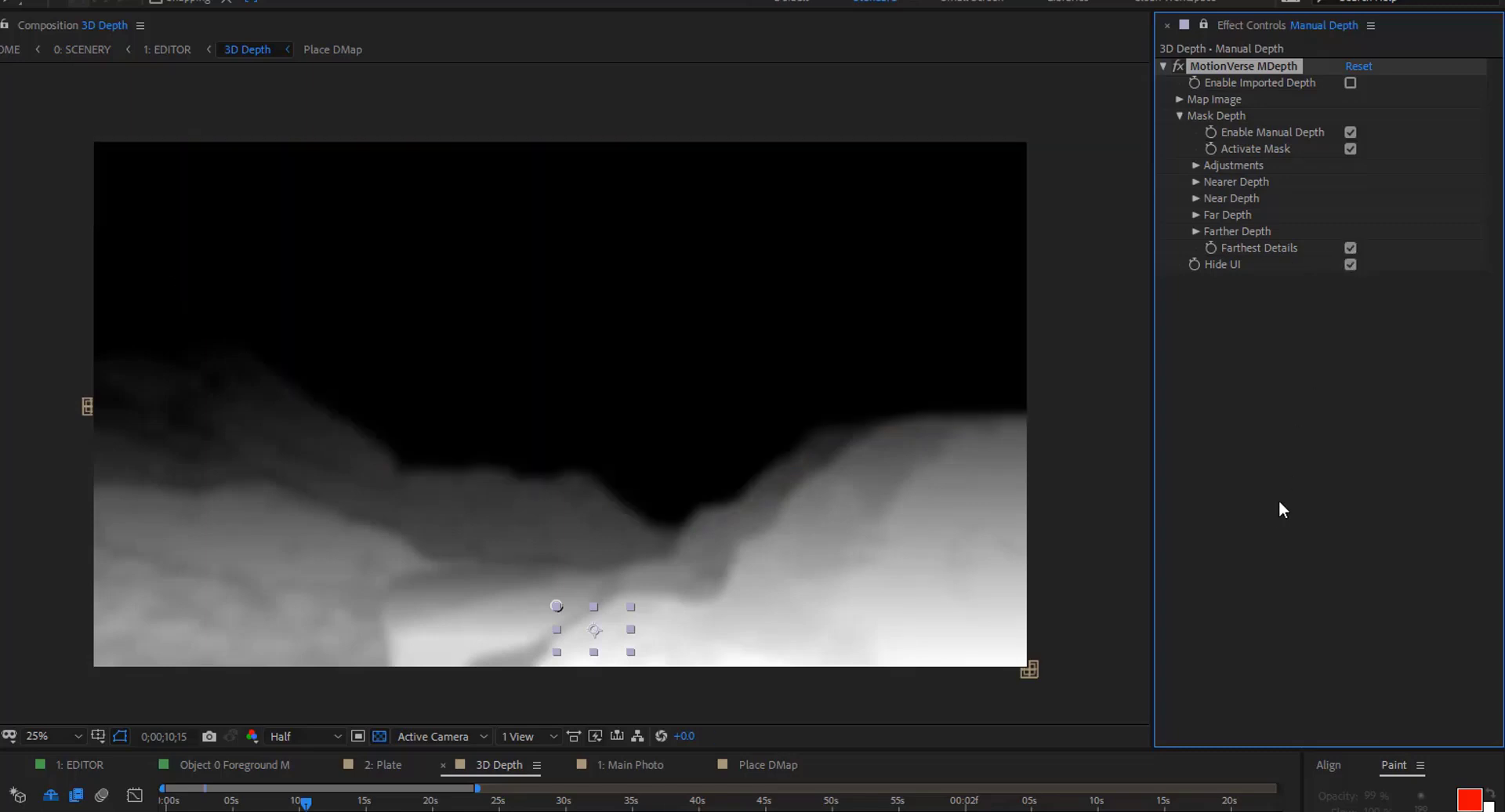
click(54, 691)
scroll(712, 597, down, 1)
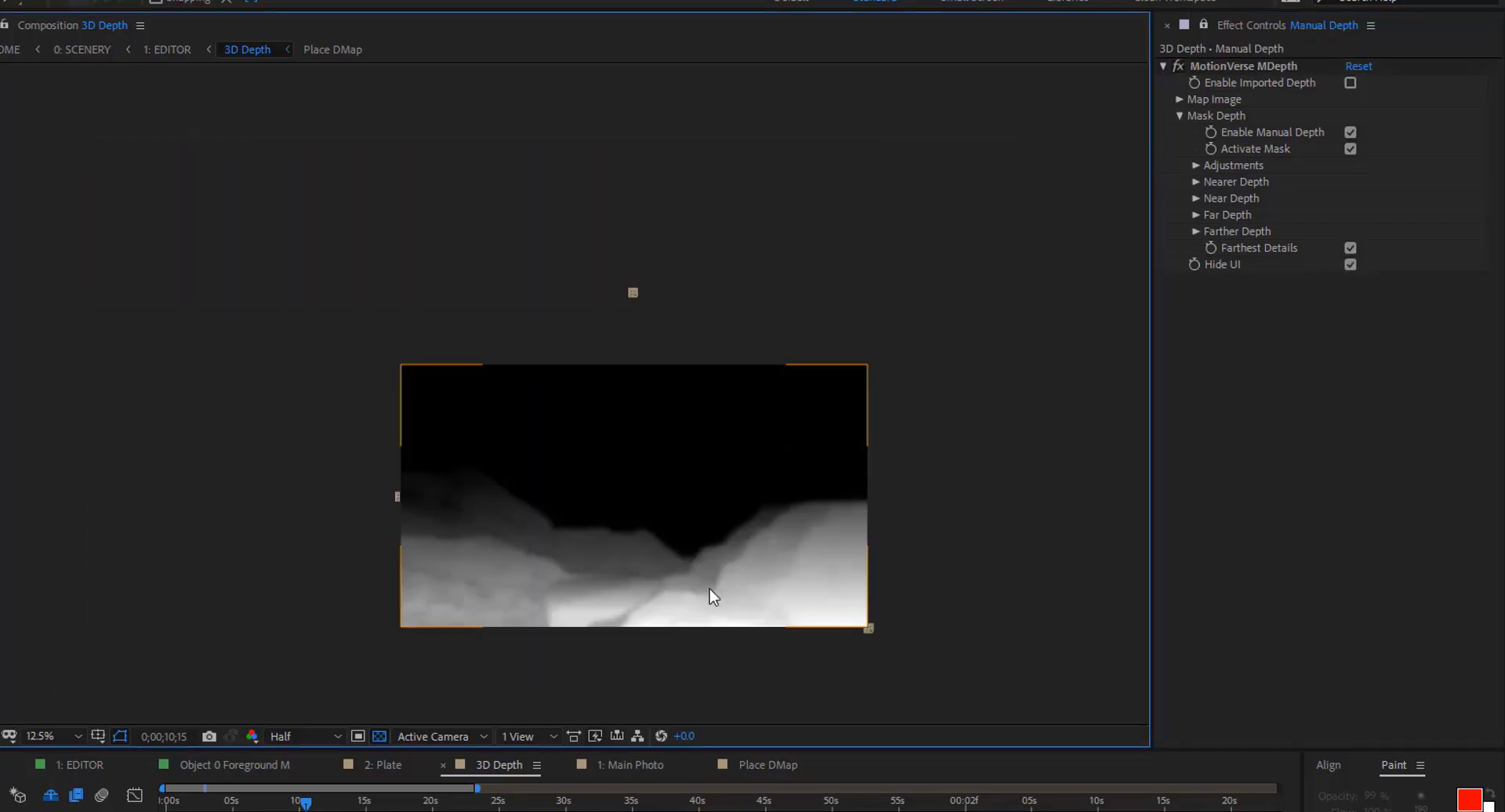
scroll(713, 597, up, 1)
mouse_move(632, 578)
mouse_down()
mouse_move(604, 554)
mouse_move(618, 565)
mouse_up()
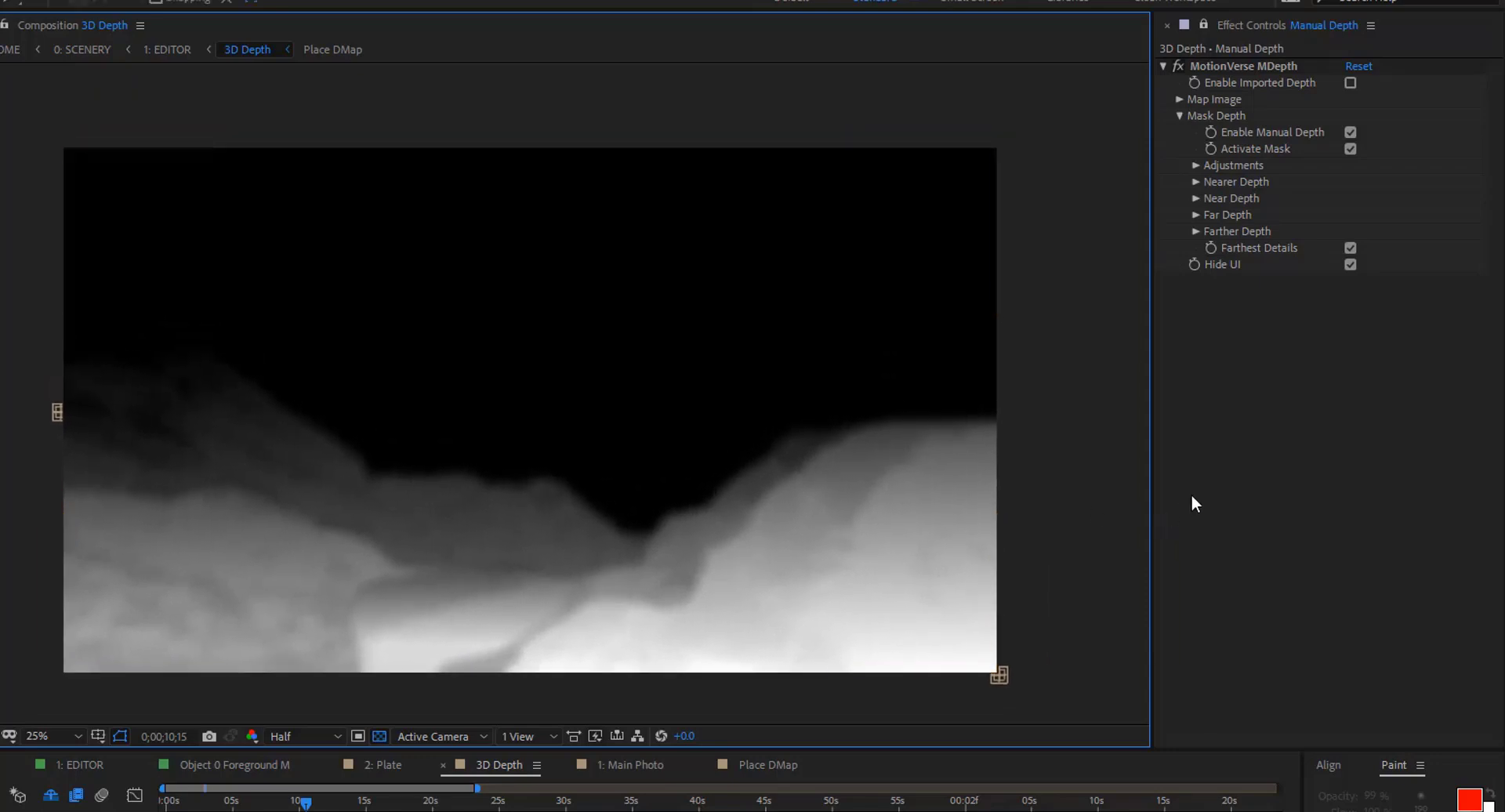
Test Radial Gradient under Adjustments > Radial, set Radial Amount to 42.13, then turn the gradient off
click(1193, 170)
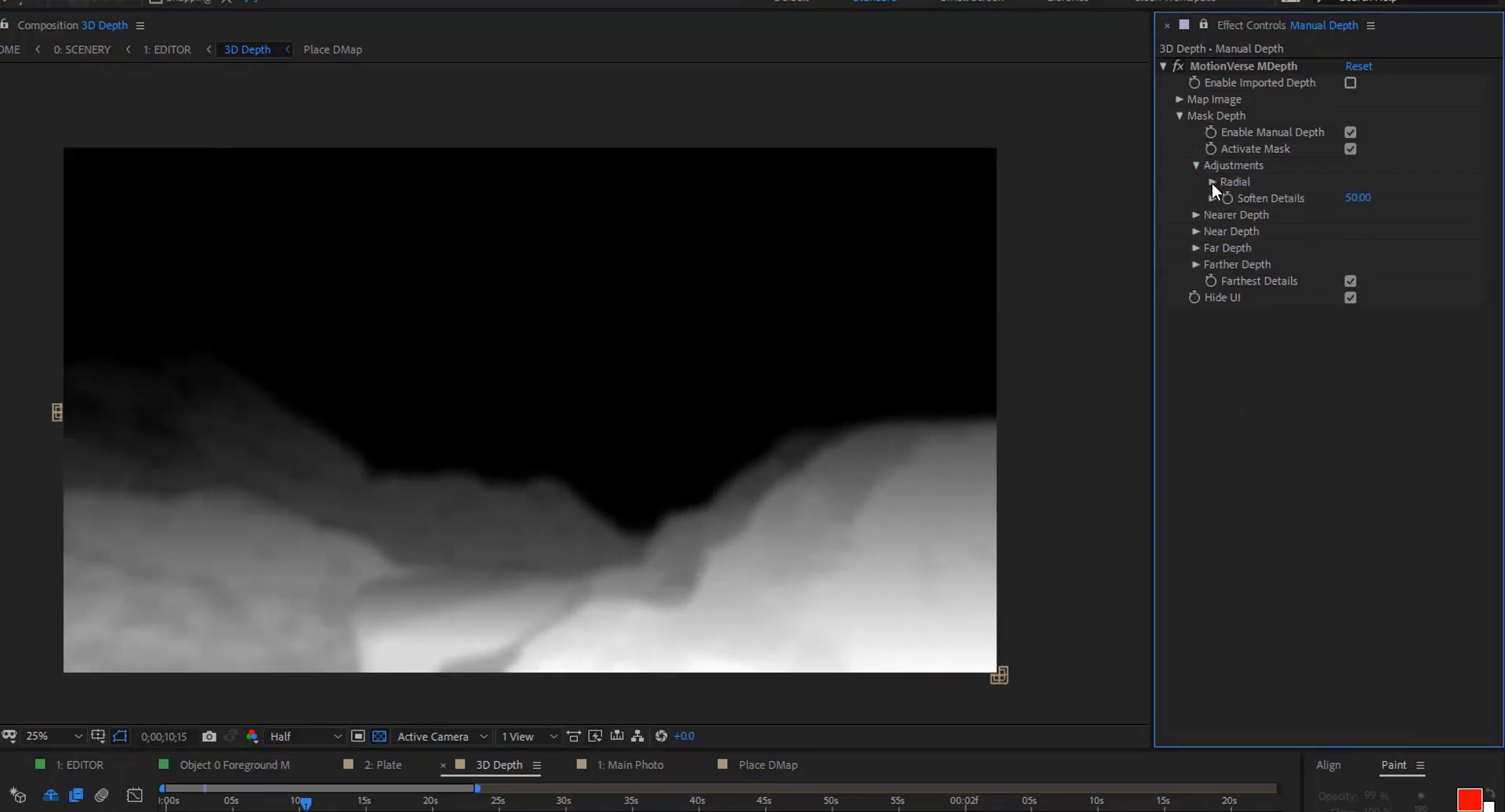
click(1212, 183)
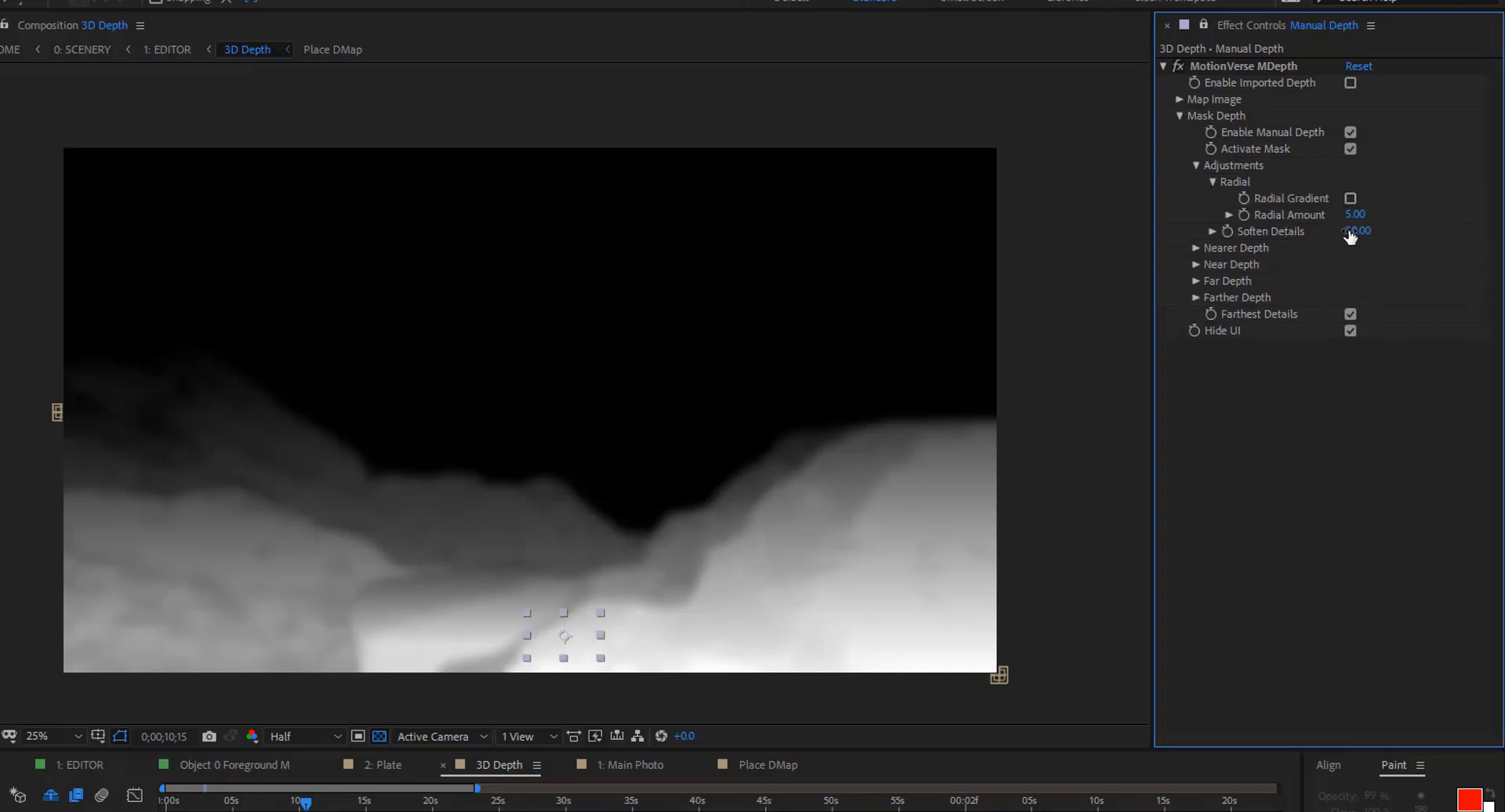
click(1348, 199)
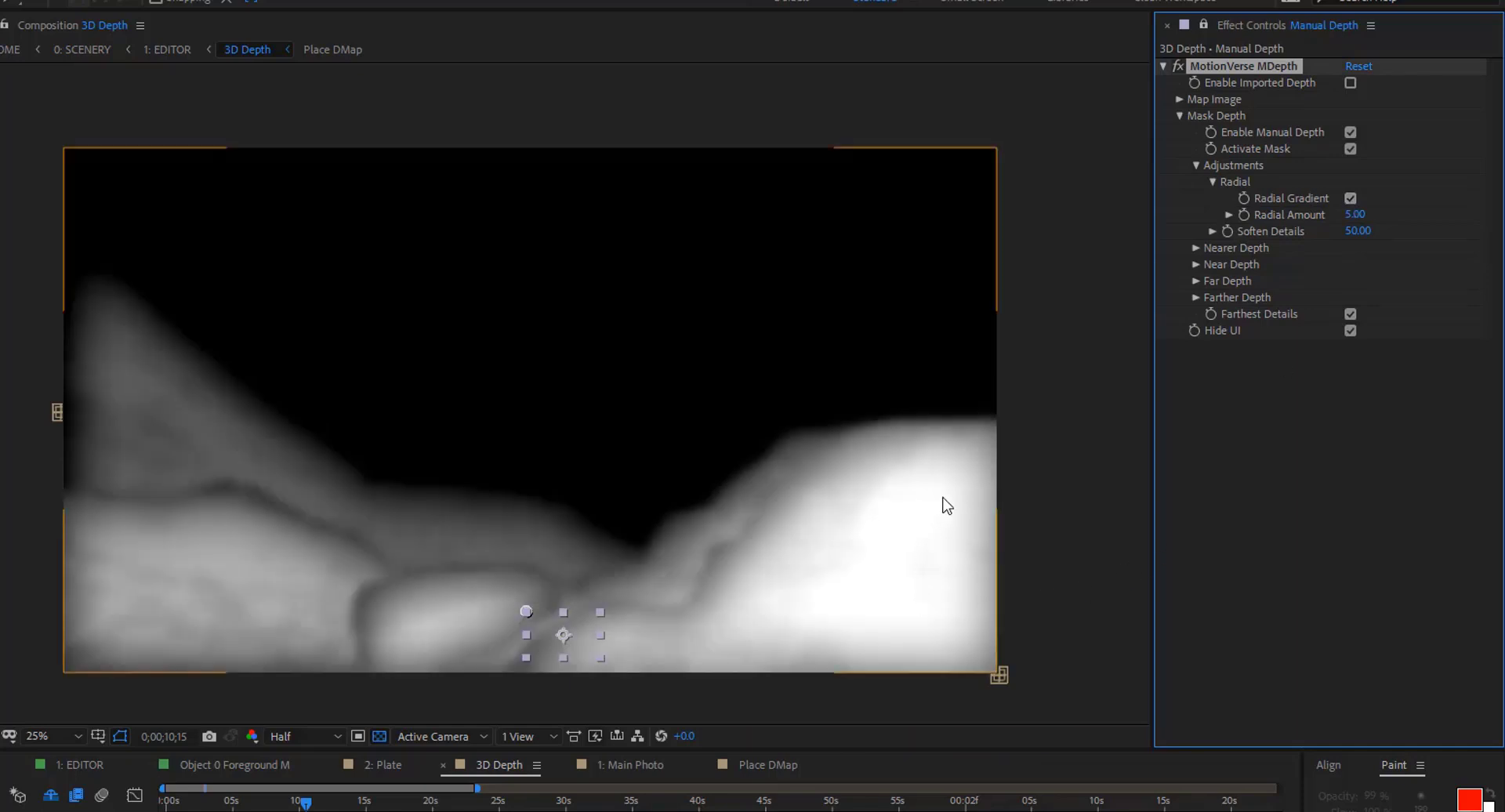
click(1290, 451)
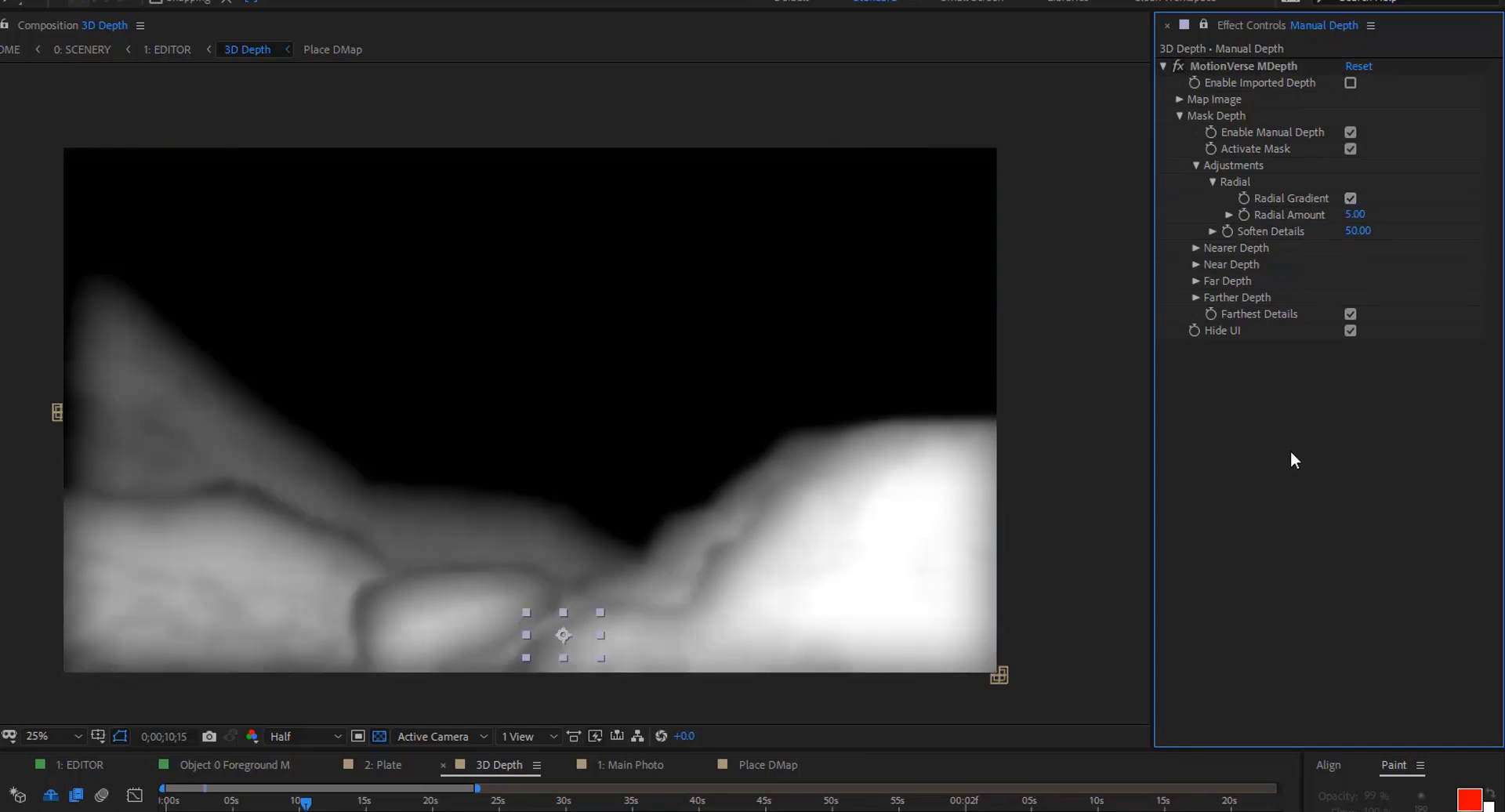
click(1348, 199)
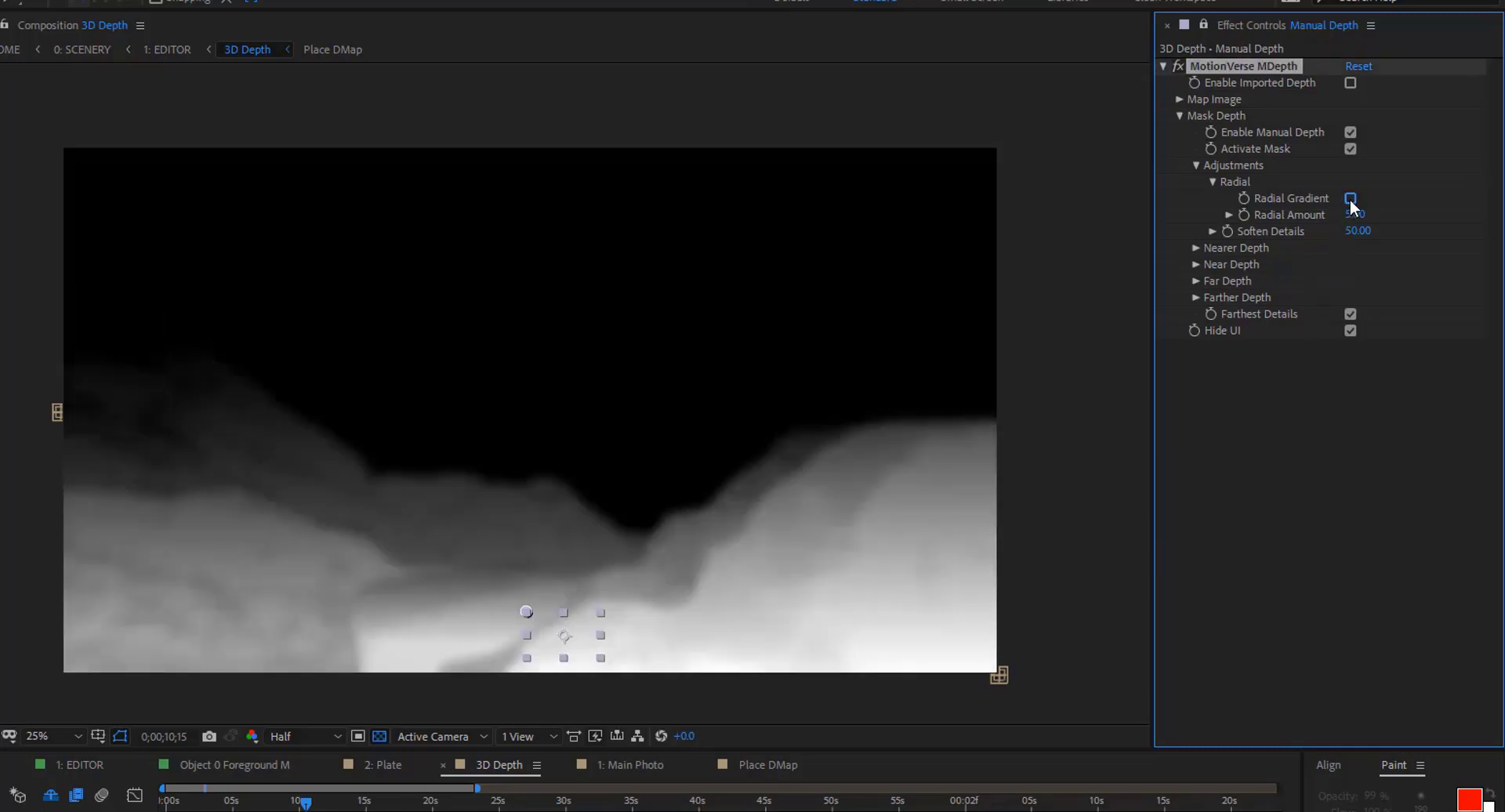
click(1349, 199)
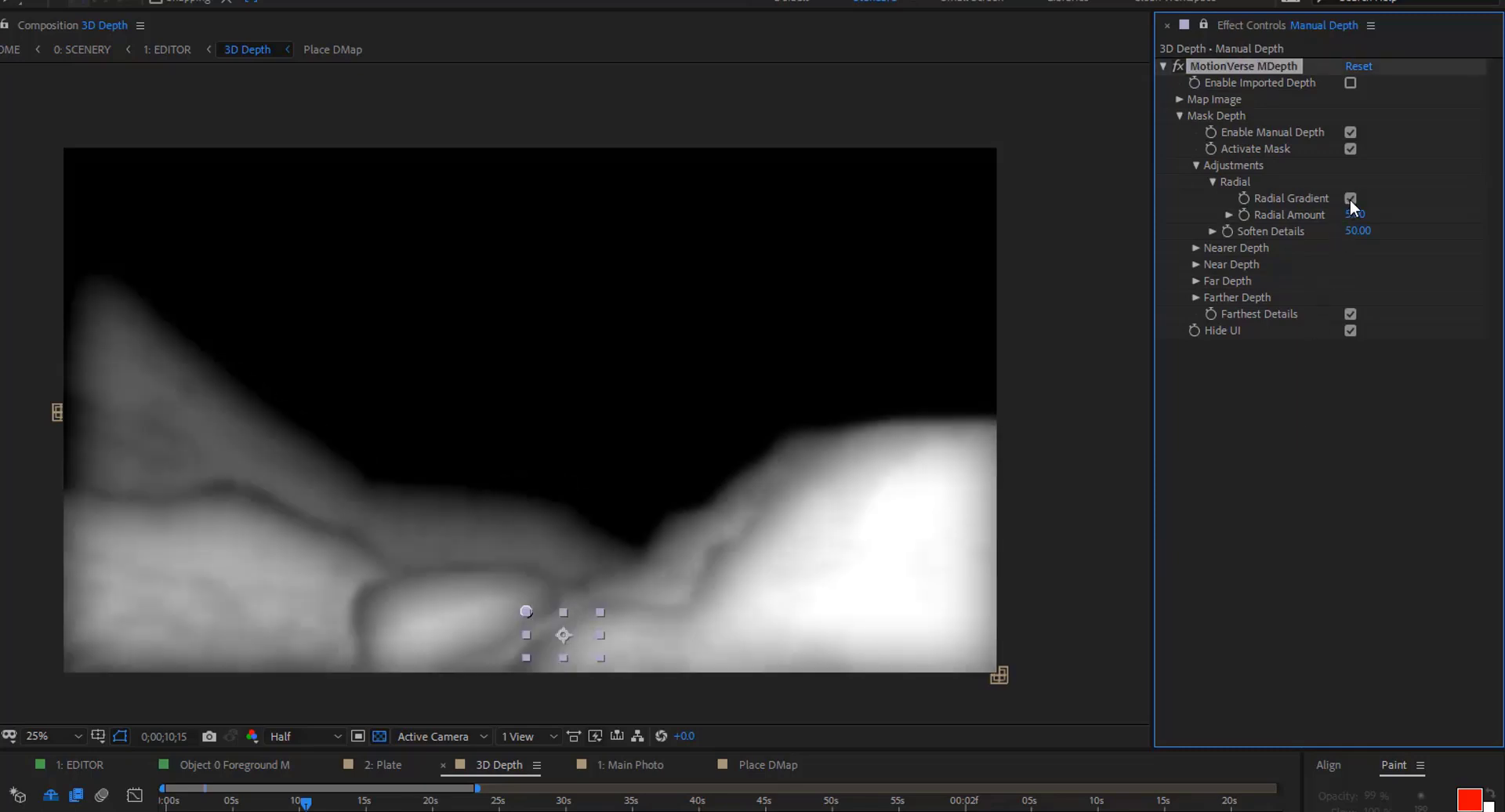
click(1229, 215)
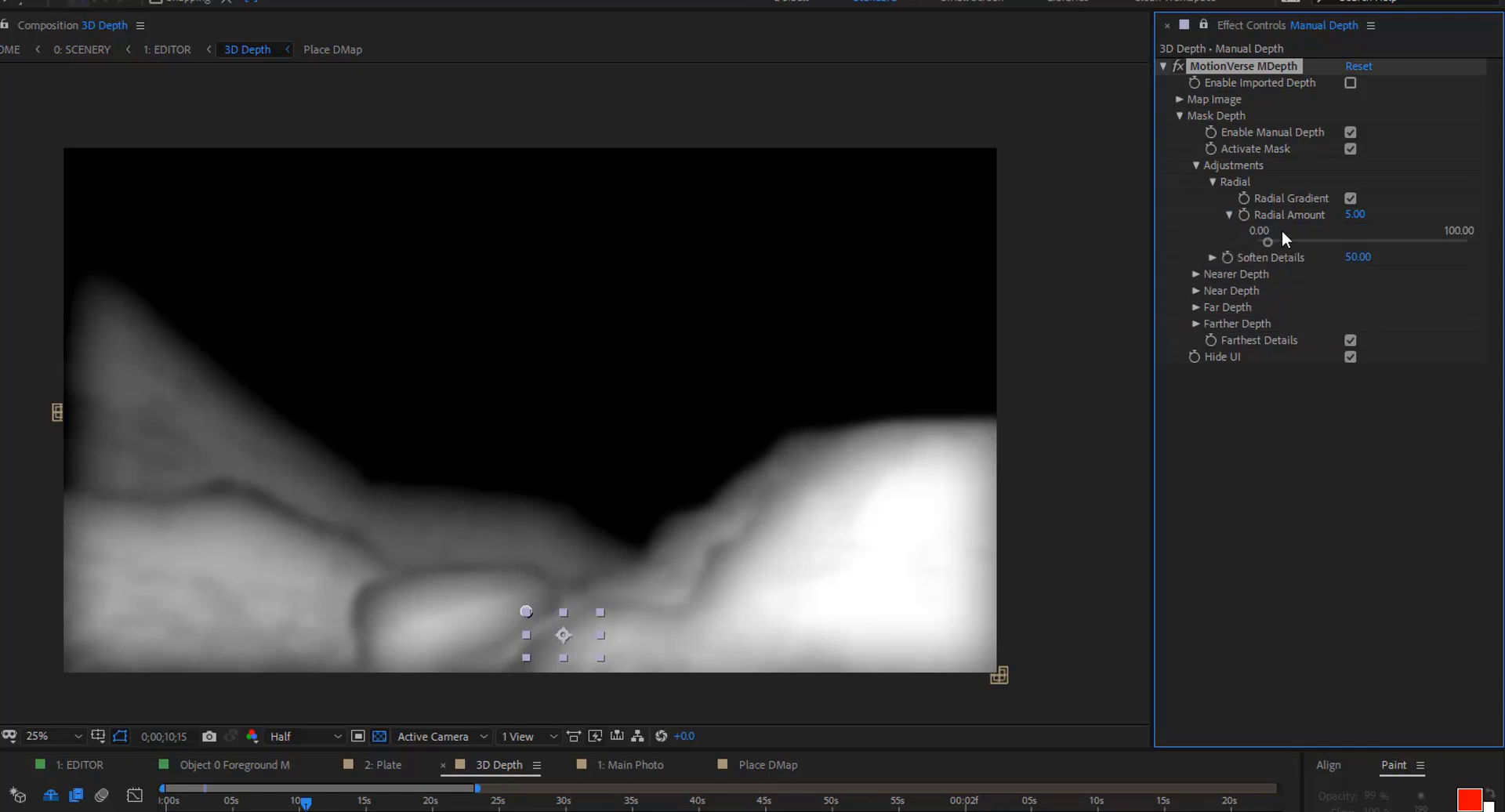
drag(1291, 242, 1346, 248)
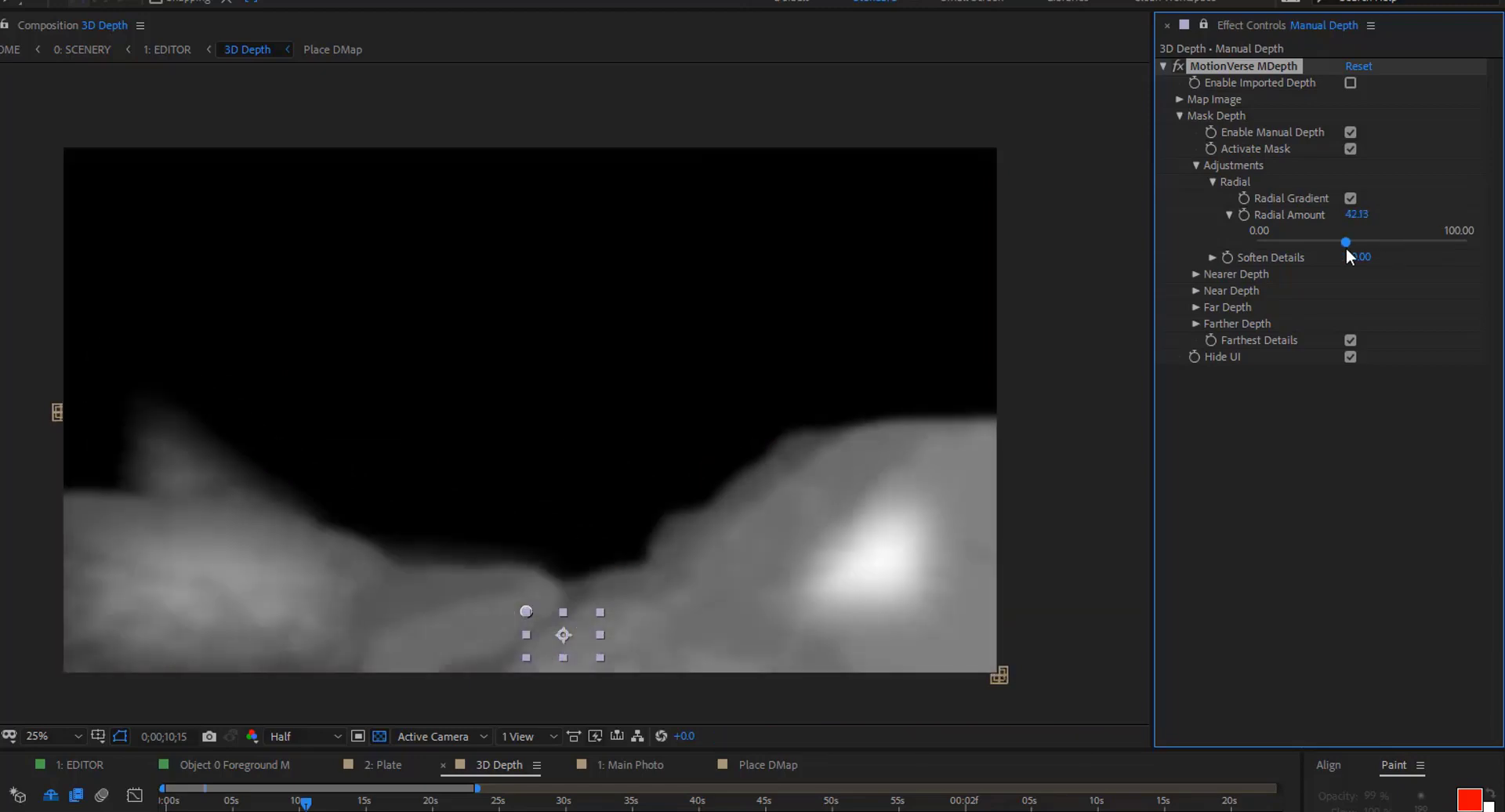
click(1350, 199)
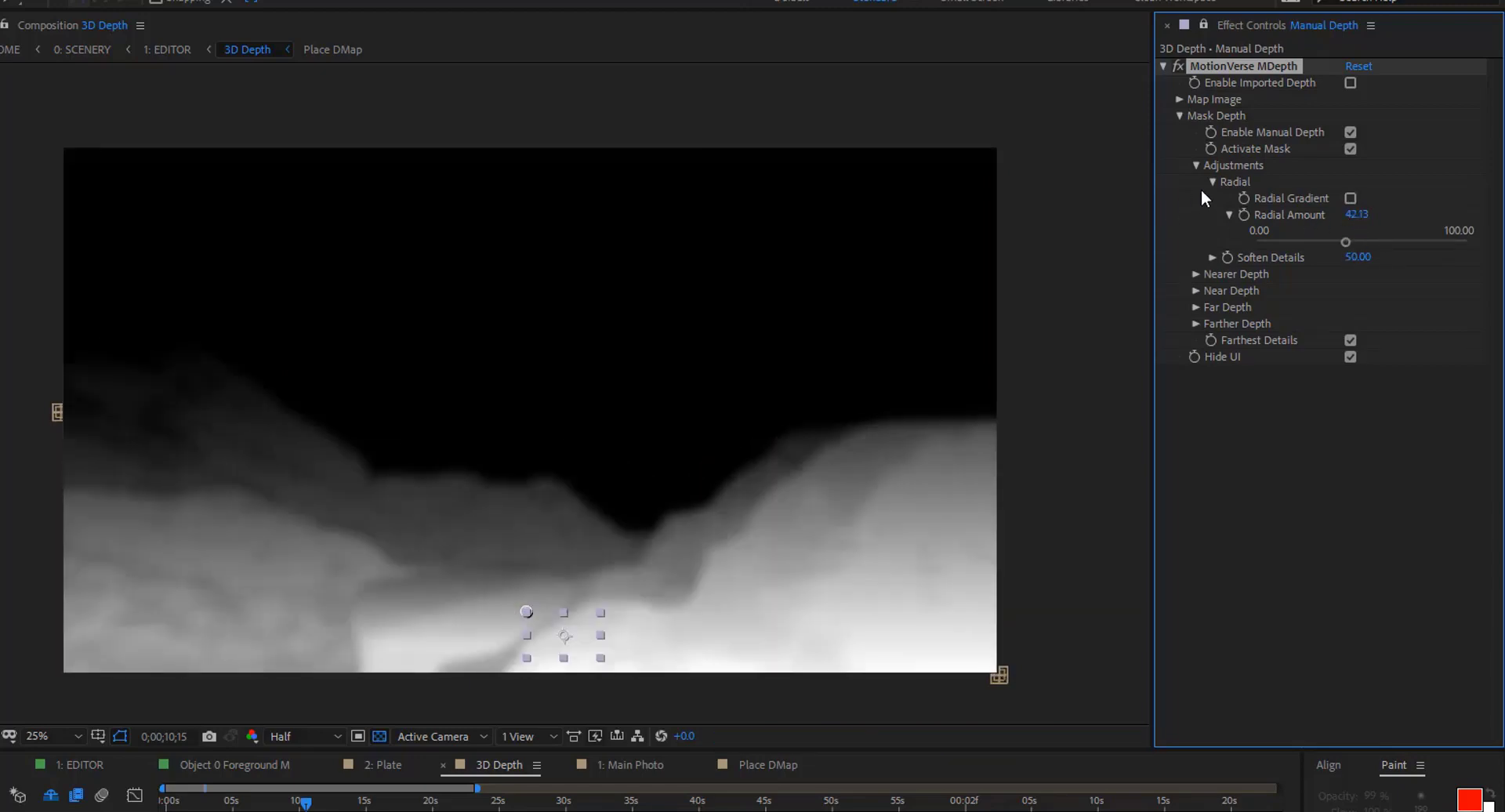
click(1211, 183)
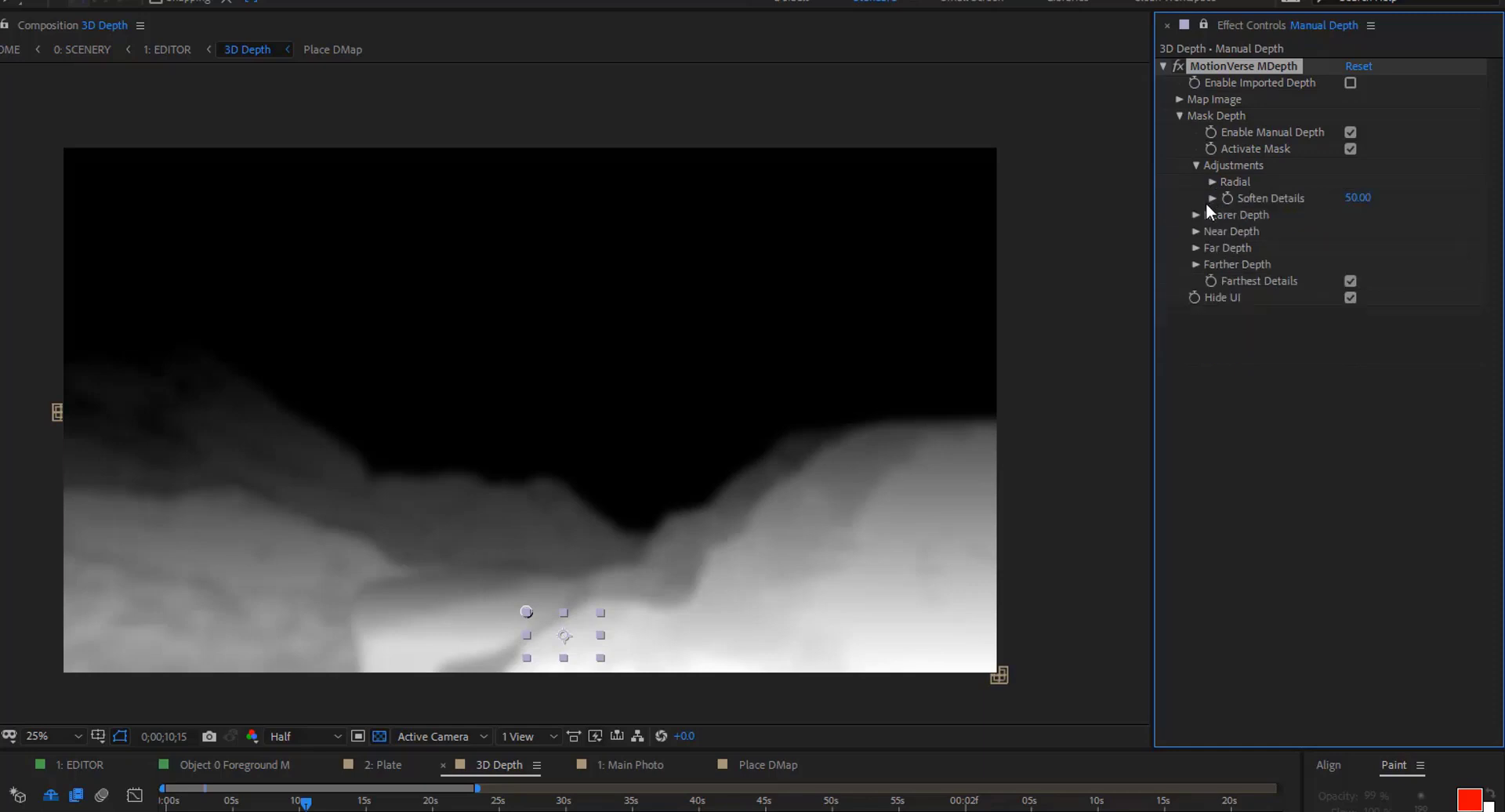
Try several Soften Details values, including 20, and settle on 79.83 to blur the mask
click(1211, 201)
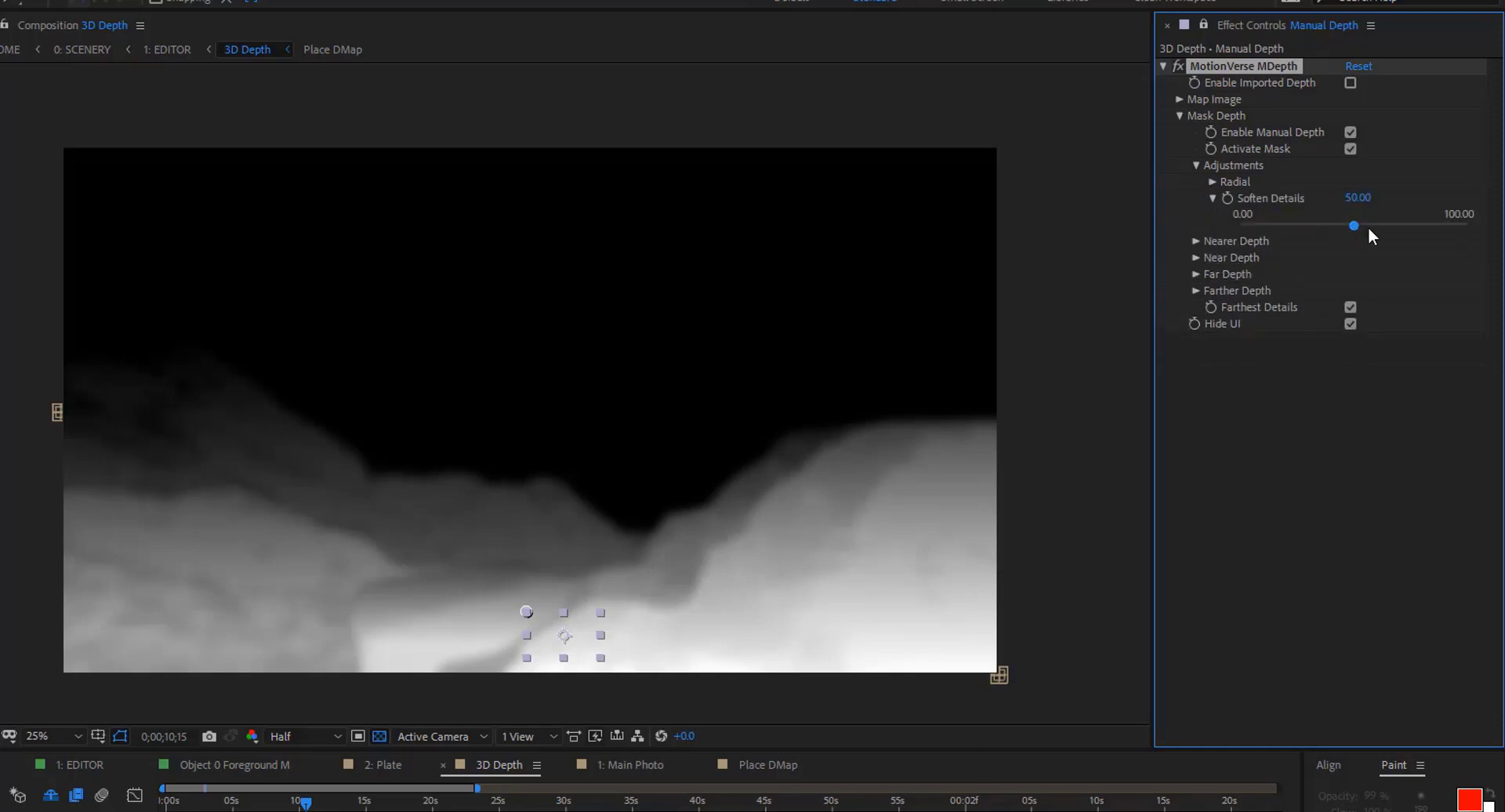
click(1448, 226)
drag(1448, 229, 1473, 228)
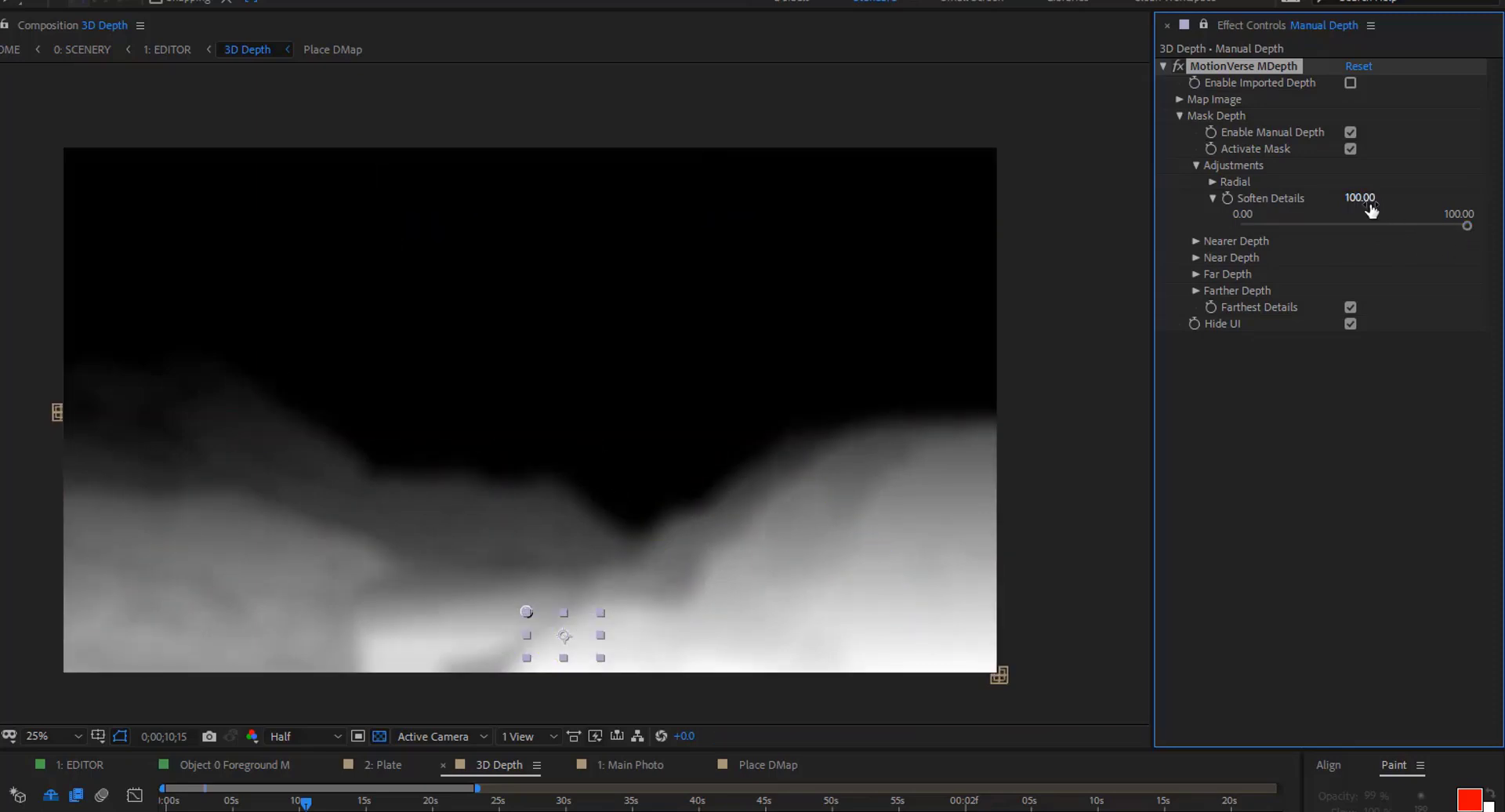
drag(1360, 197, 1455, 203)
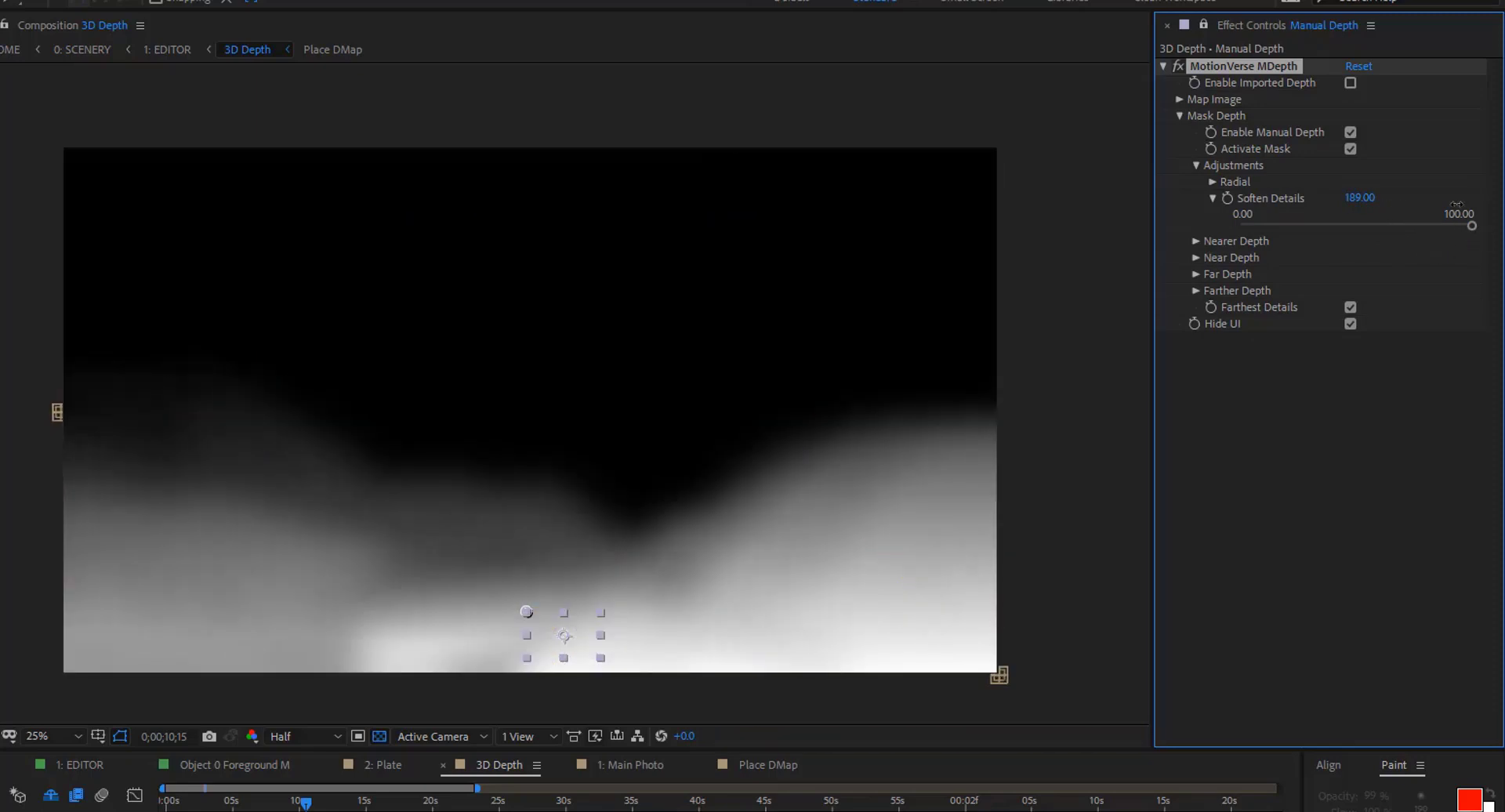
click(1400, 493)
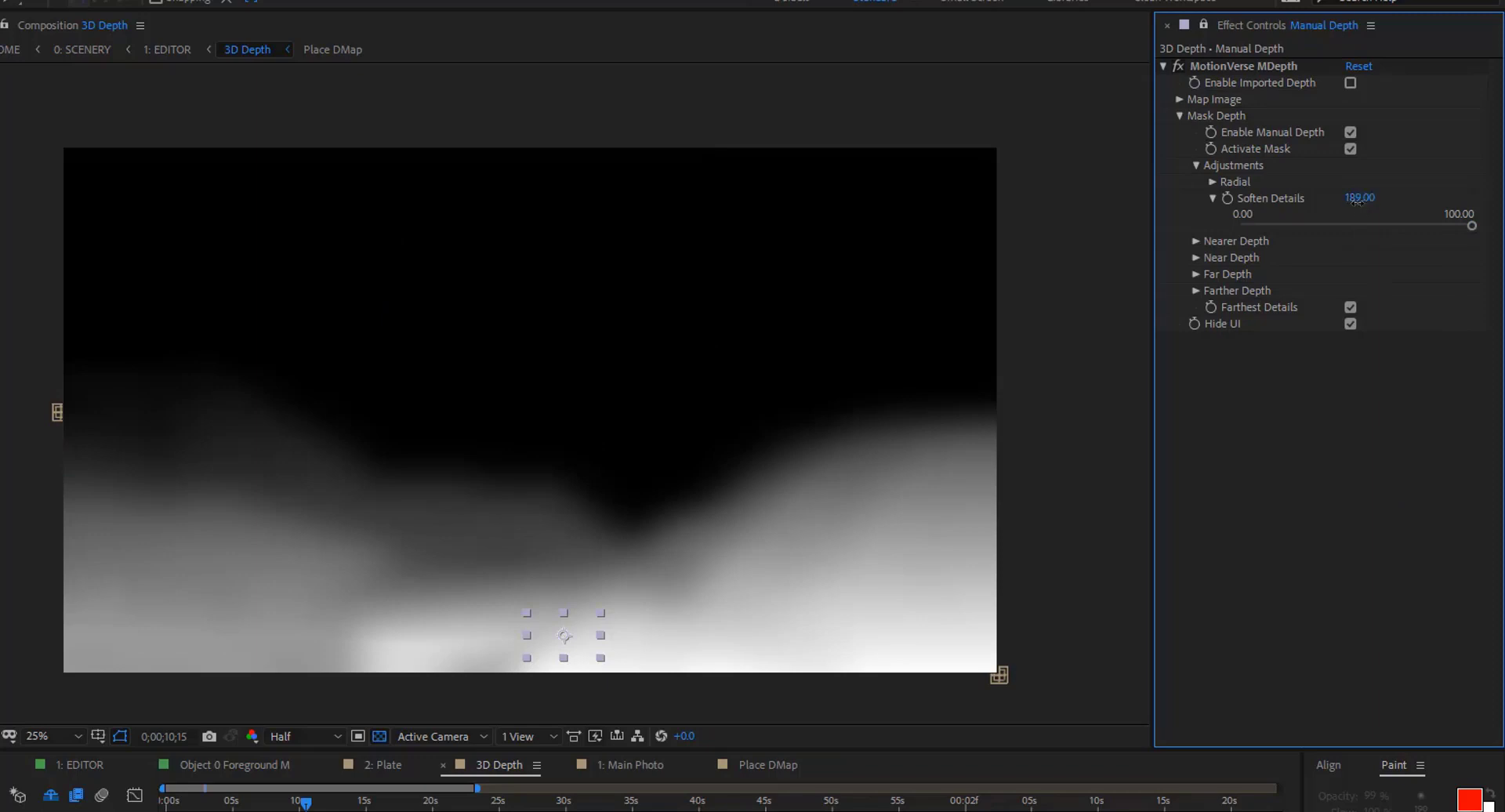
click(1358, 198)
text(20)
key(Return)
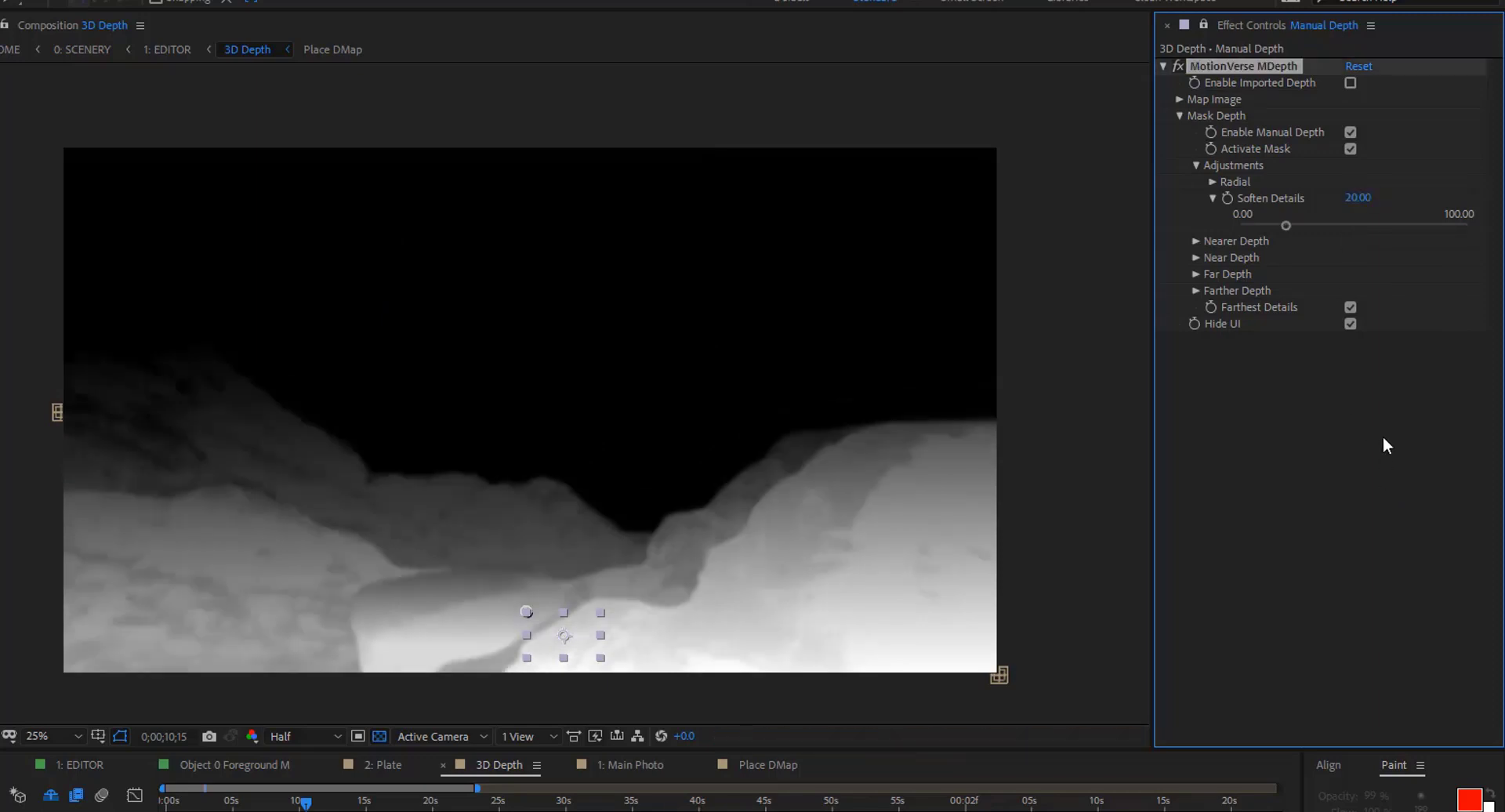
click(1385, 231)
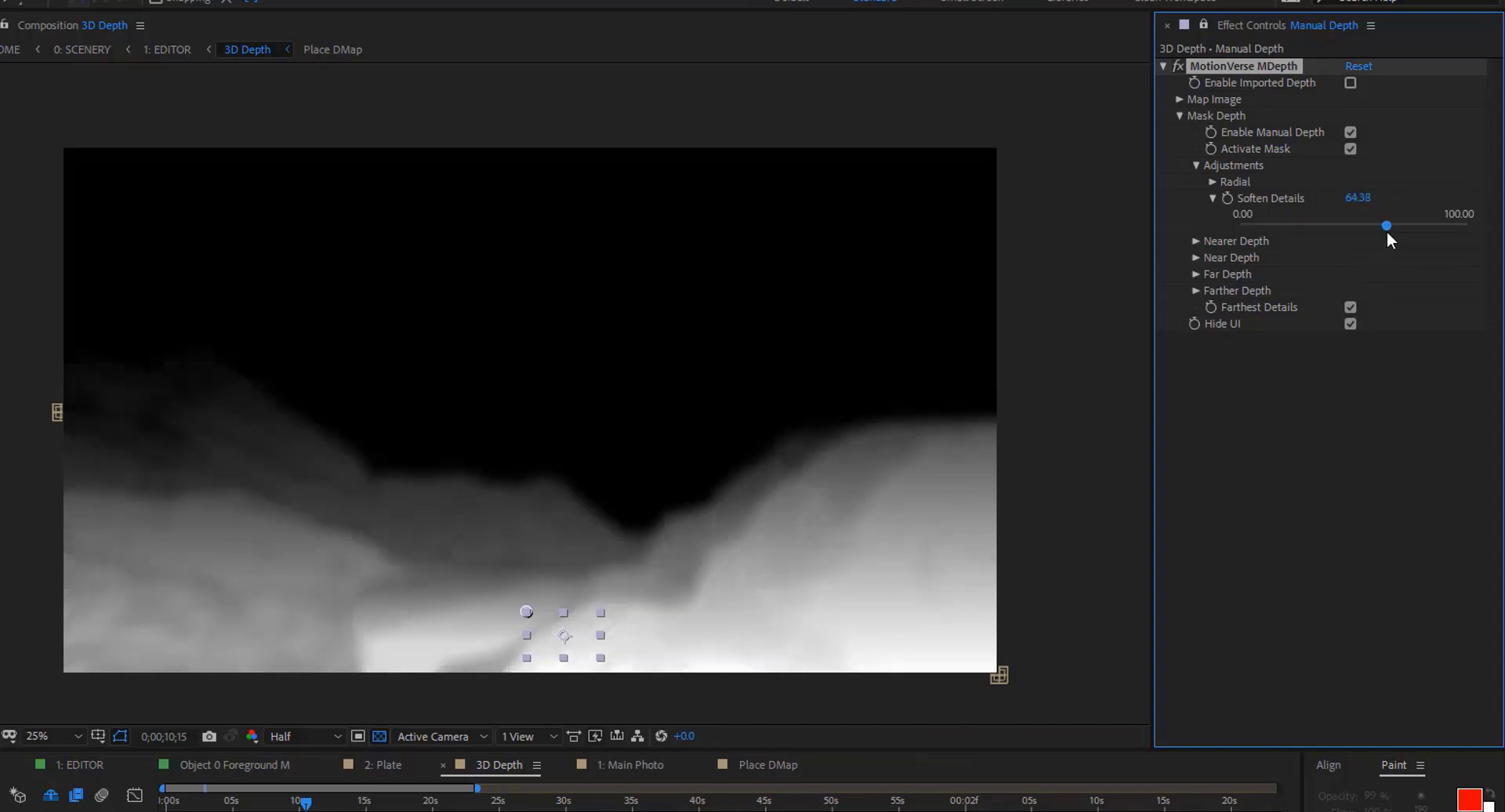
drag(1385, 230, 1421, 230)
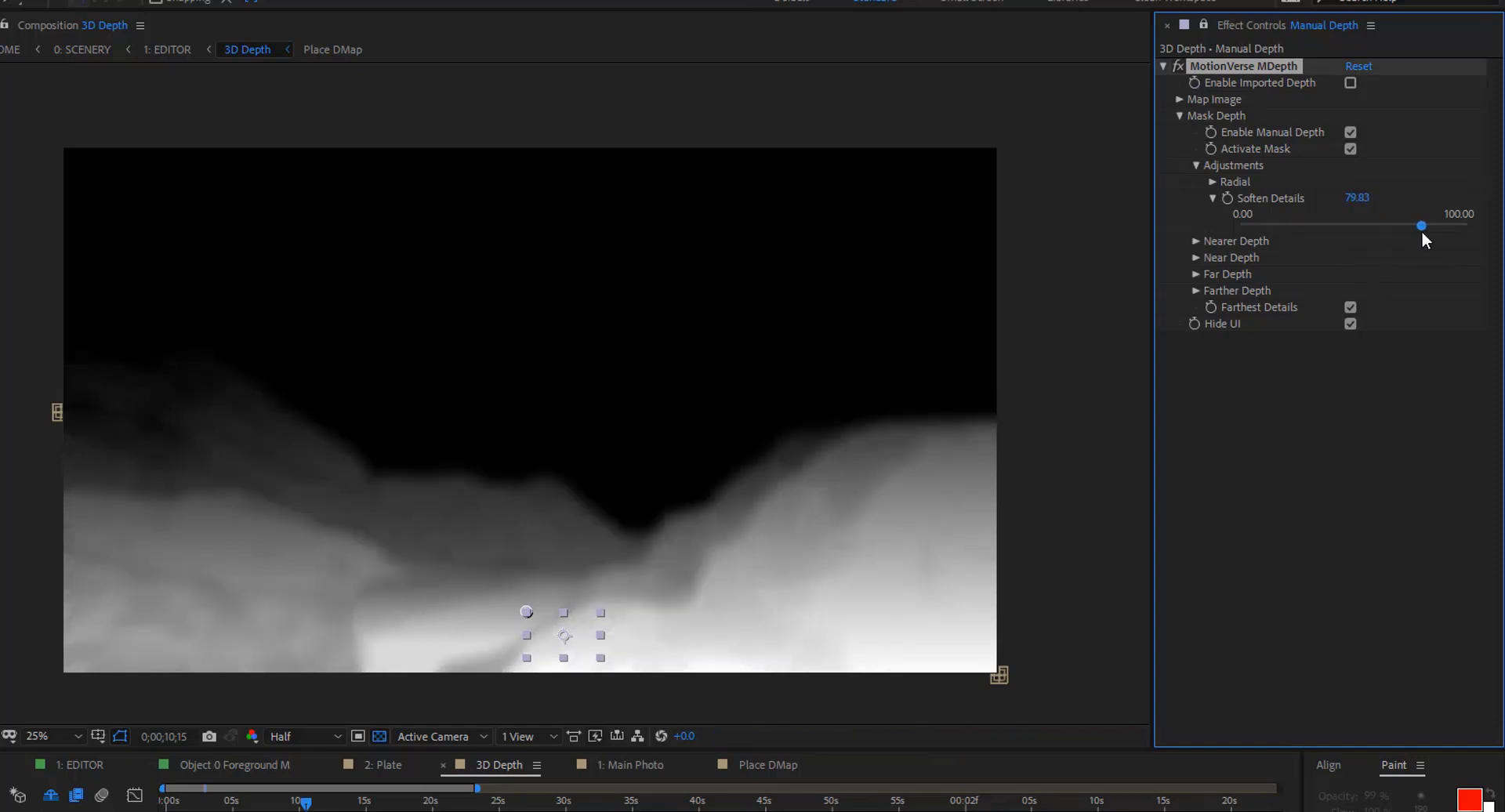
click(1380, 441)
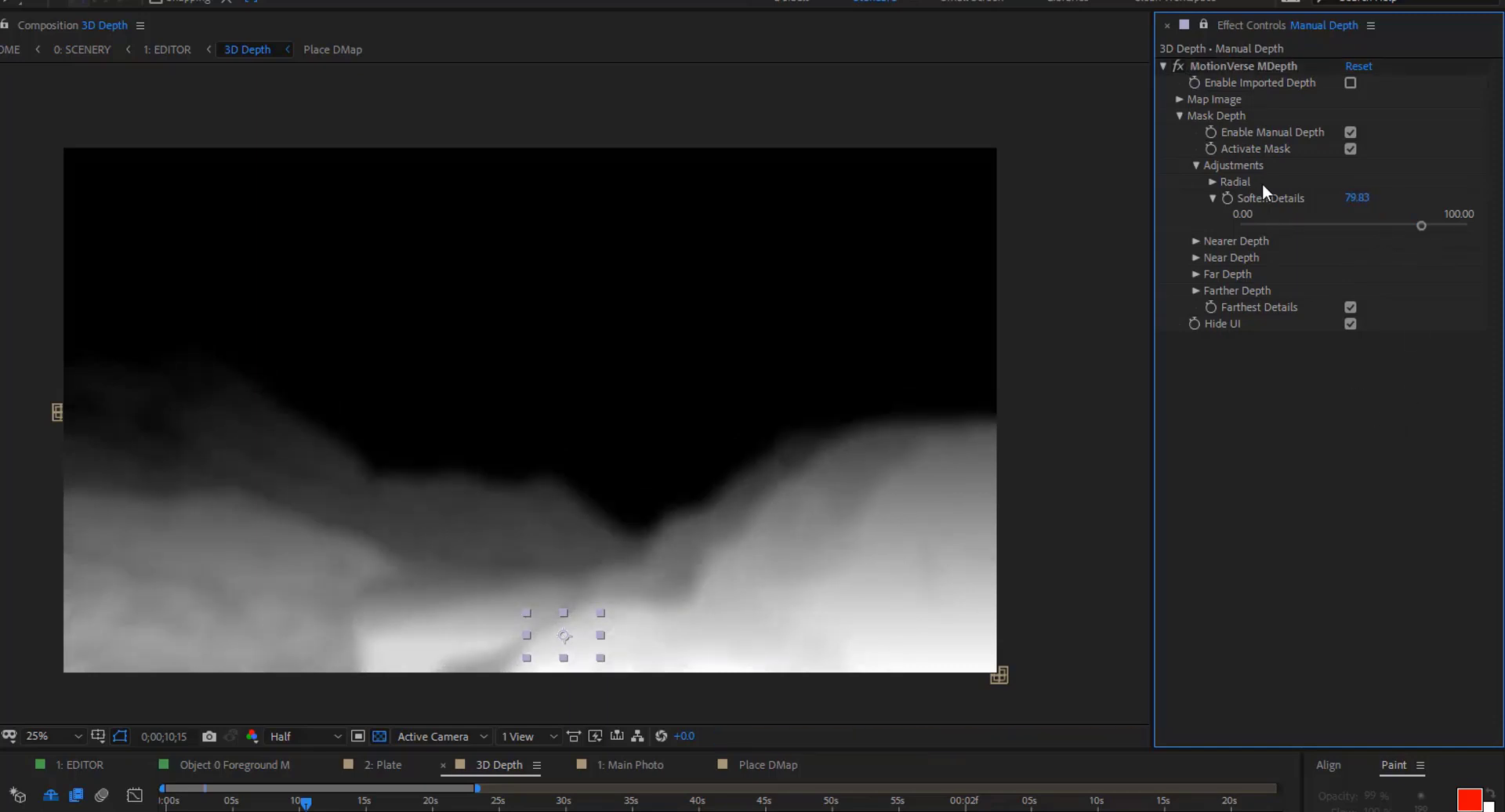
click(1196, 165)
Expand Nearer Depth and raise Nearer Details to about 71.46
click(1194, 181)
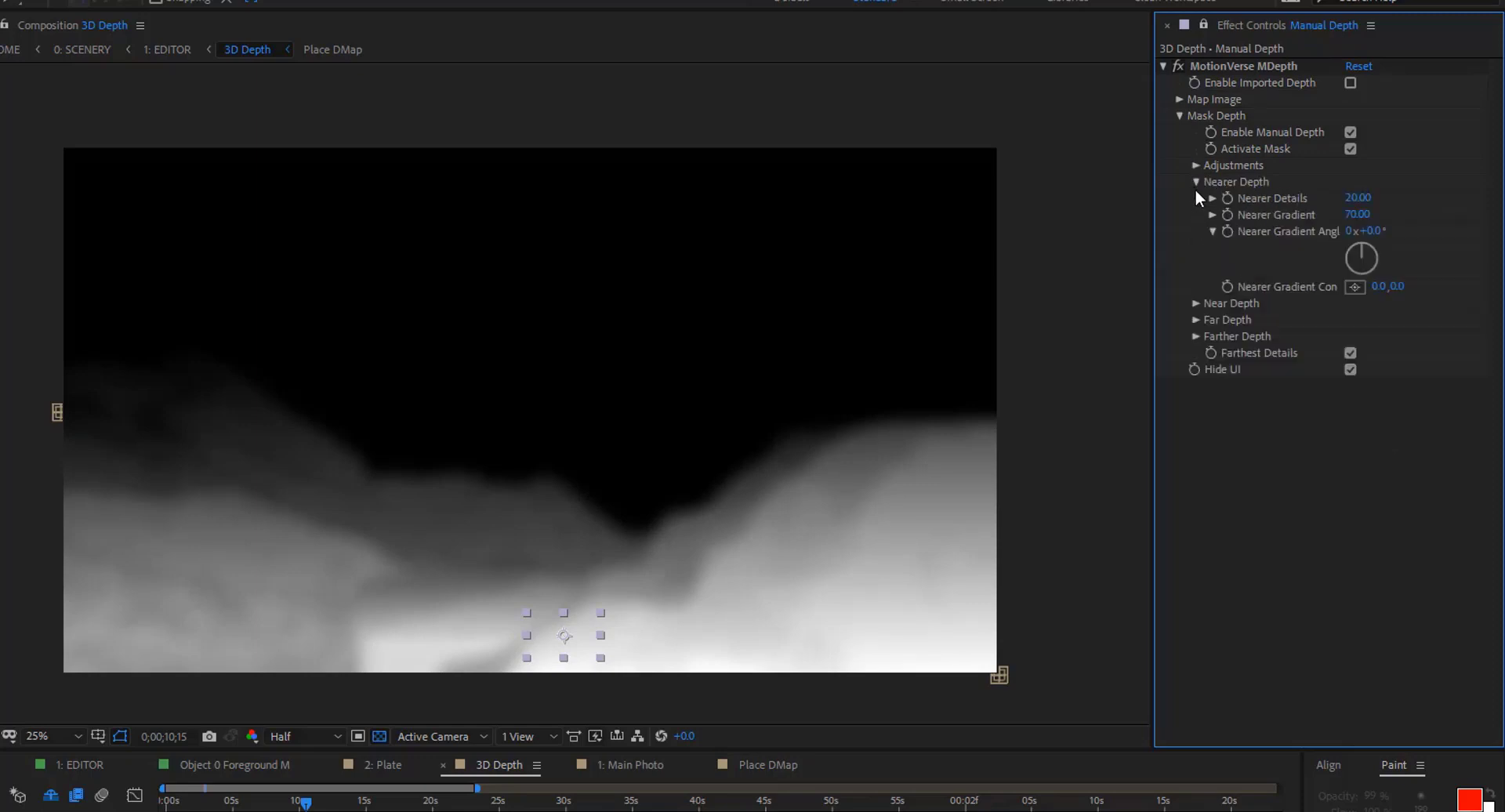
click(1210, 232)
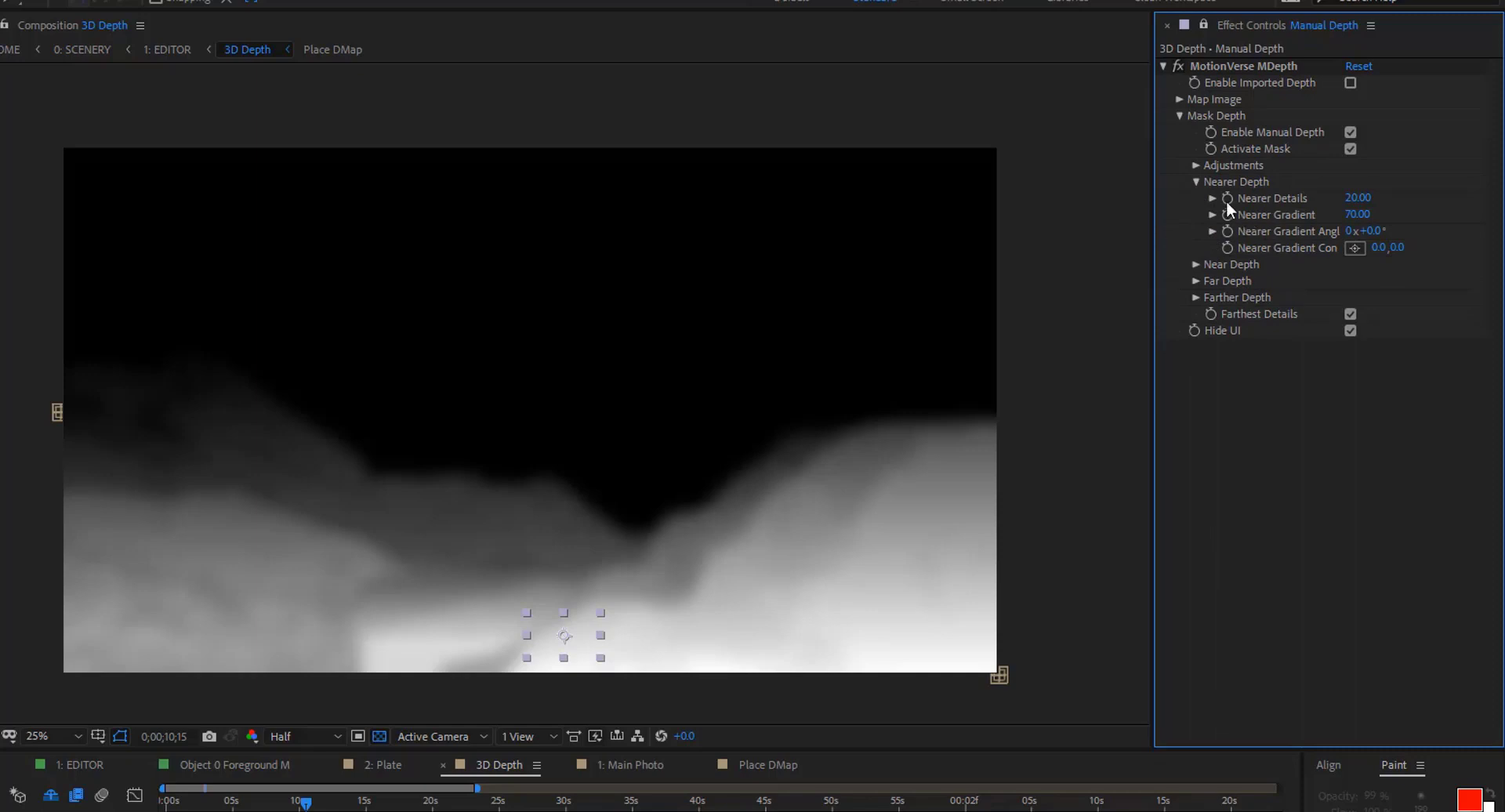
click(1213, 198)
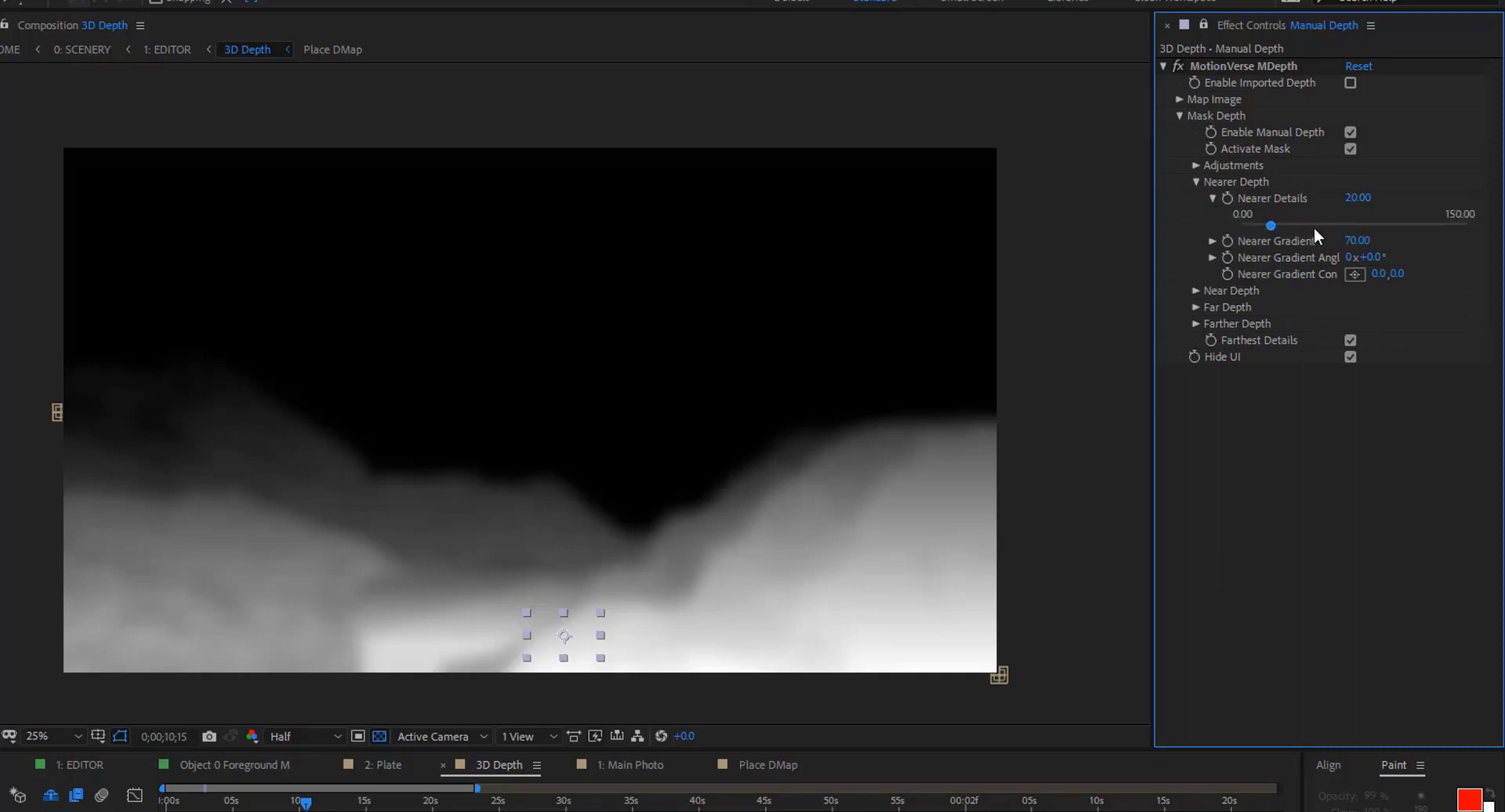
drag(1313, 227, 1329, 228)
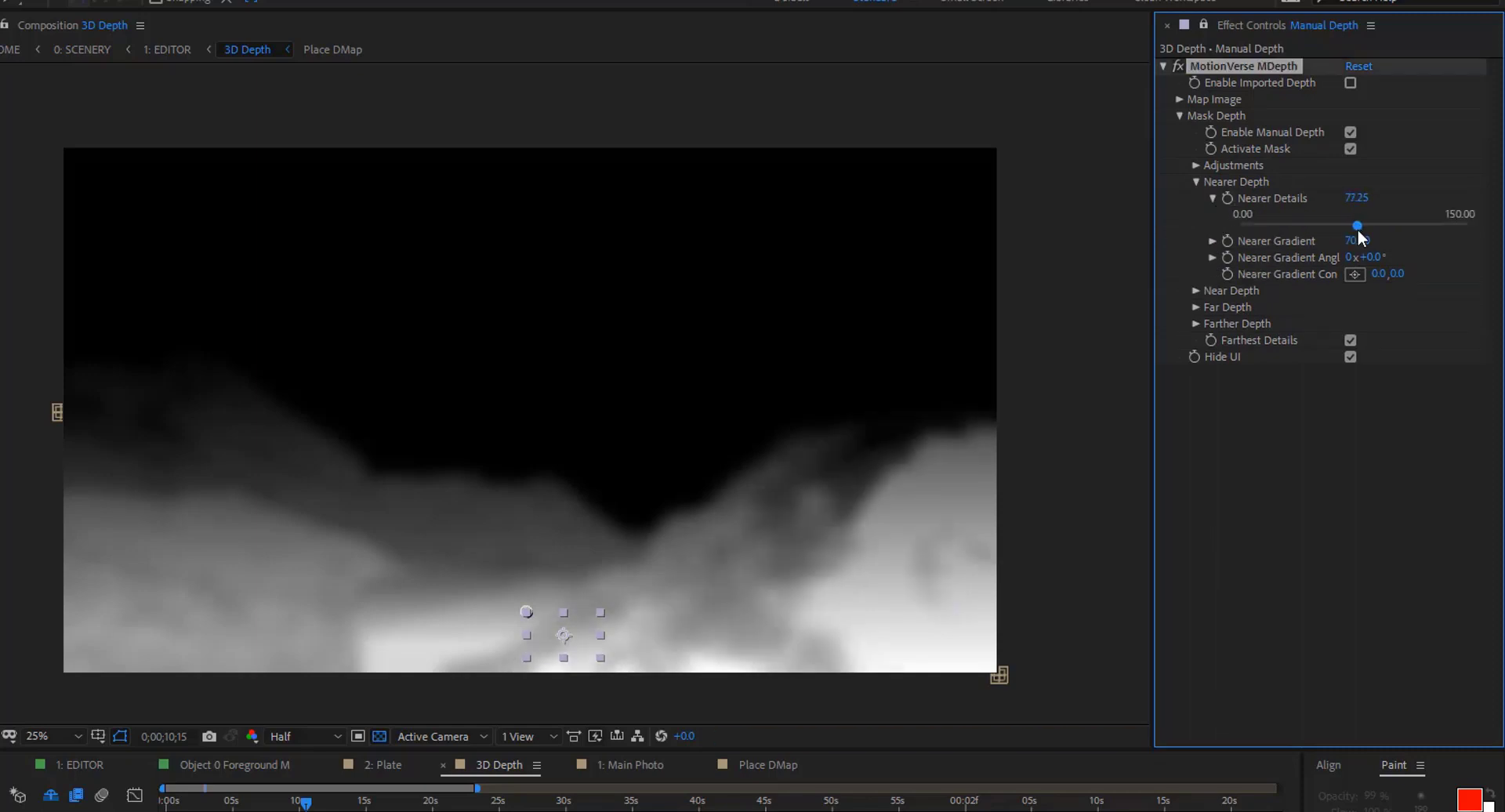
drag(1341, 229, 1360, 232)
Rotate the Nearer Gradient Angle dial past 59° to compare angles, then fold Nearer Depth
click(1215, 247)
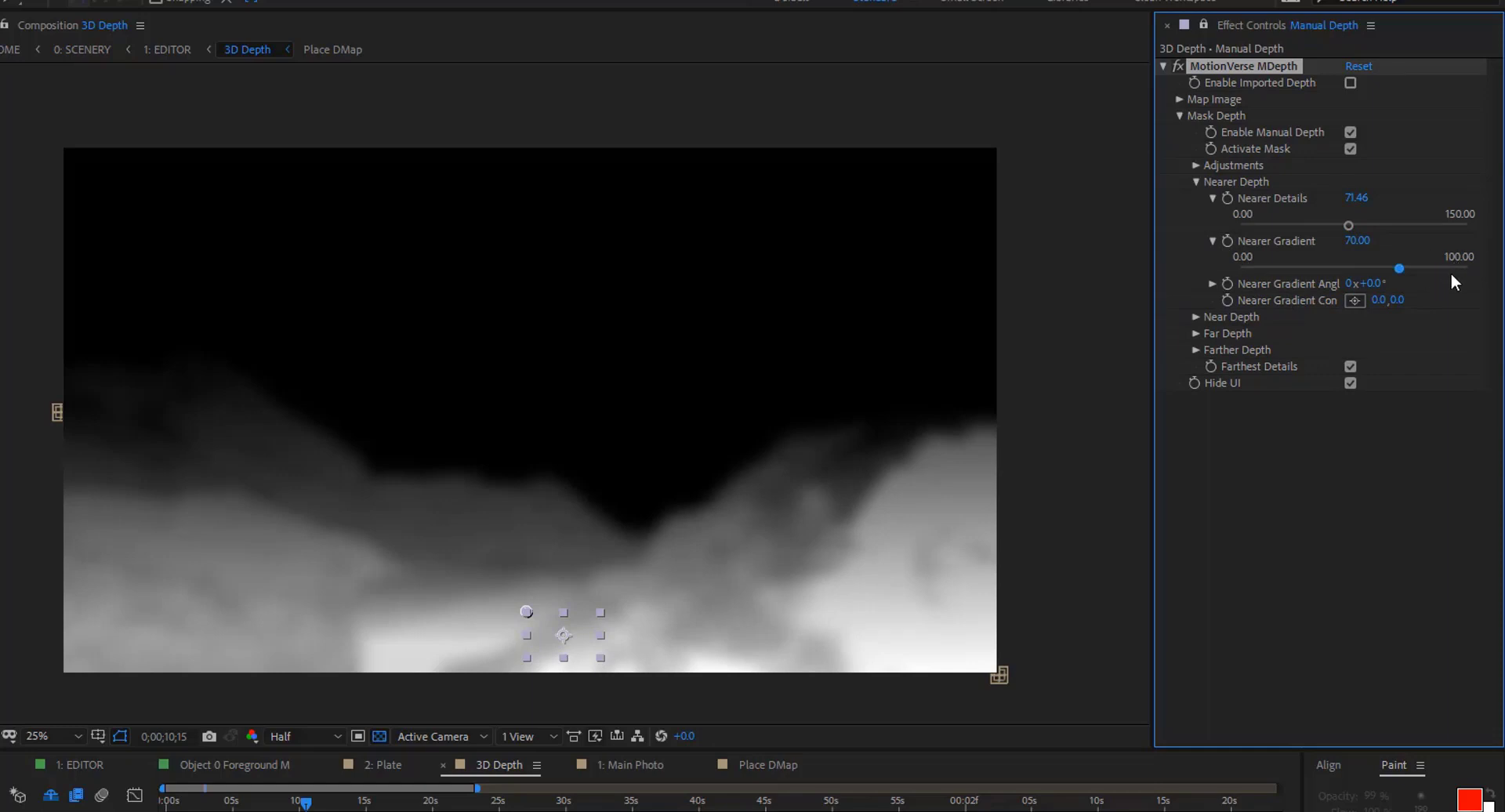
click(1212, 283)
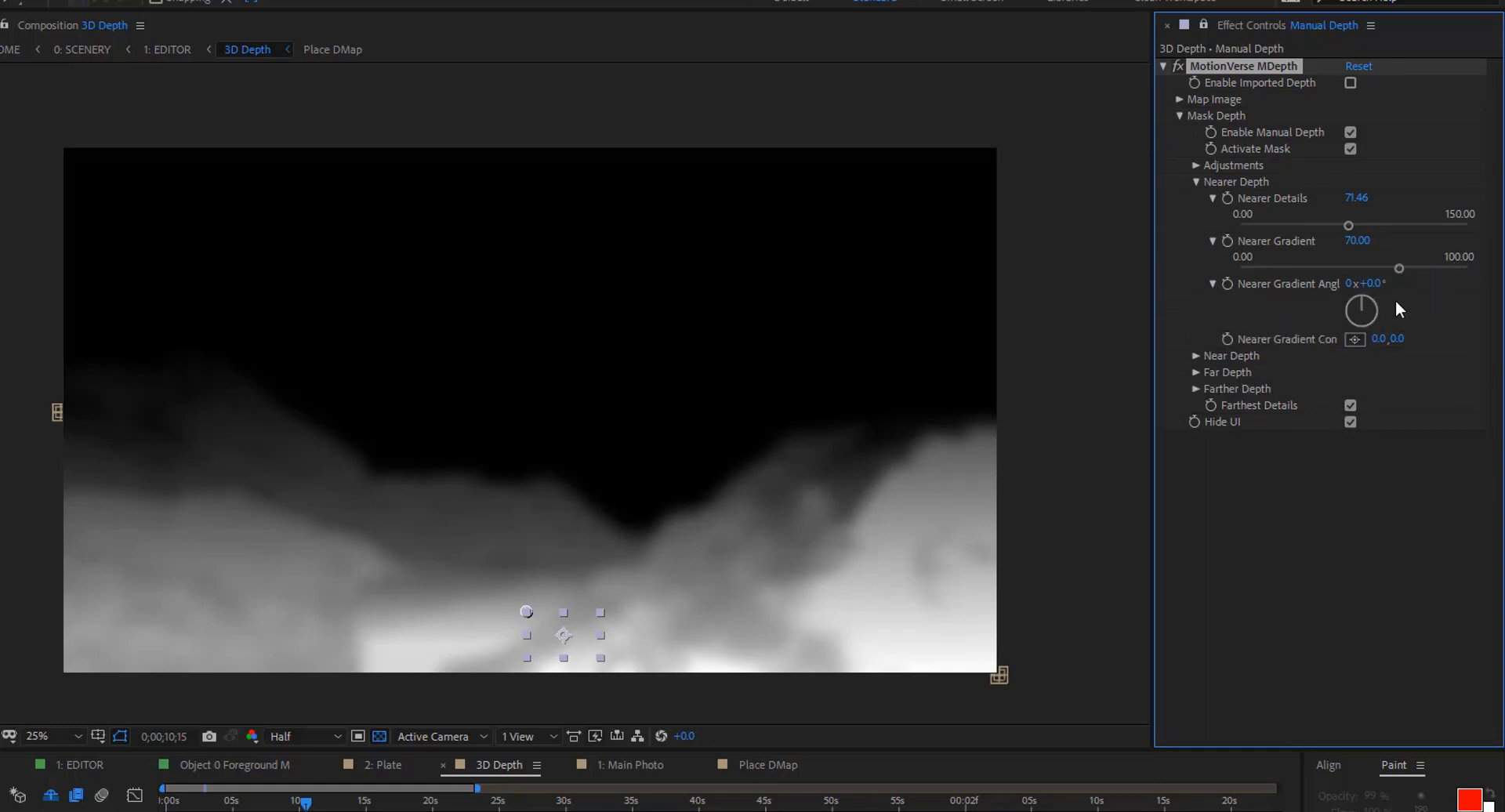
click(1370, 308)
mouse_move(1374, 311)
mouse_down()
mouse_move(1364, 327)
mouse_move(1391, 304)
mouse_up()
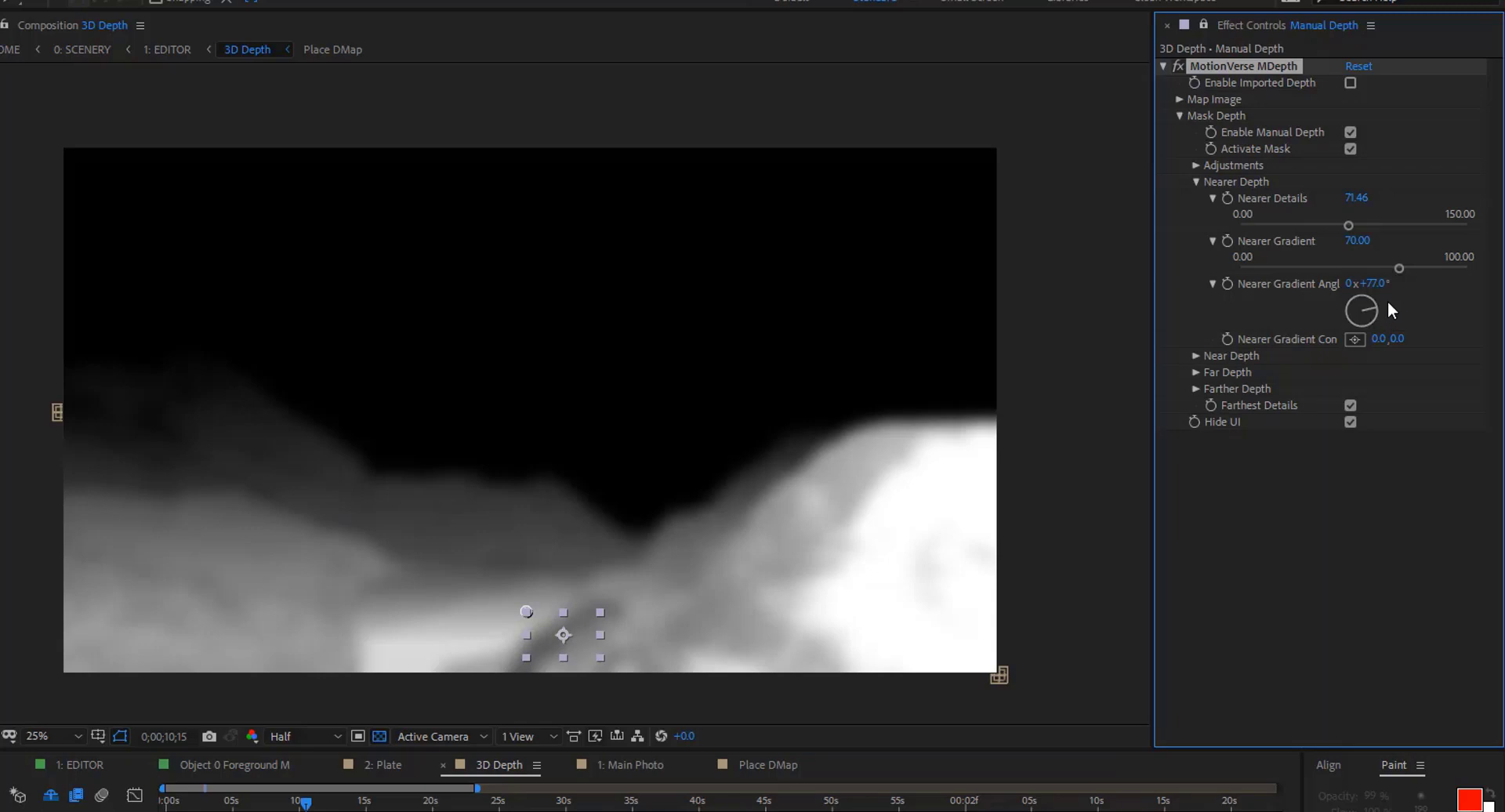
click(1197, 182)
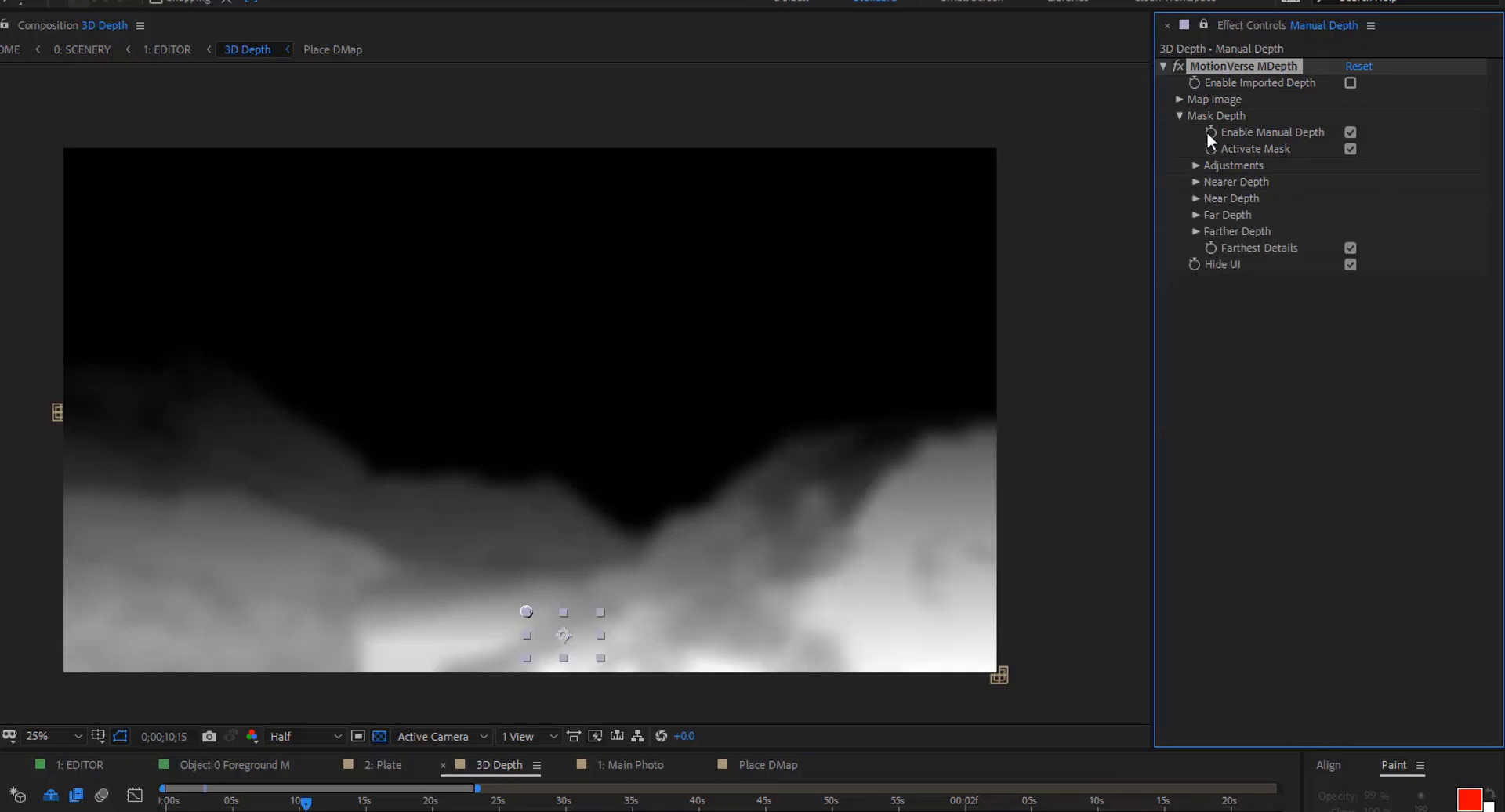
Uncheck Hide UI in MotionVerse MDepth to show the template's on-screen control buttons
click(1178, 116)
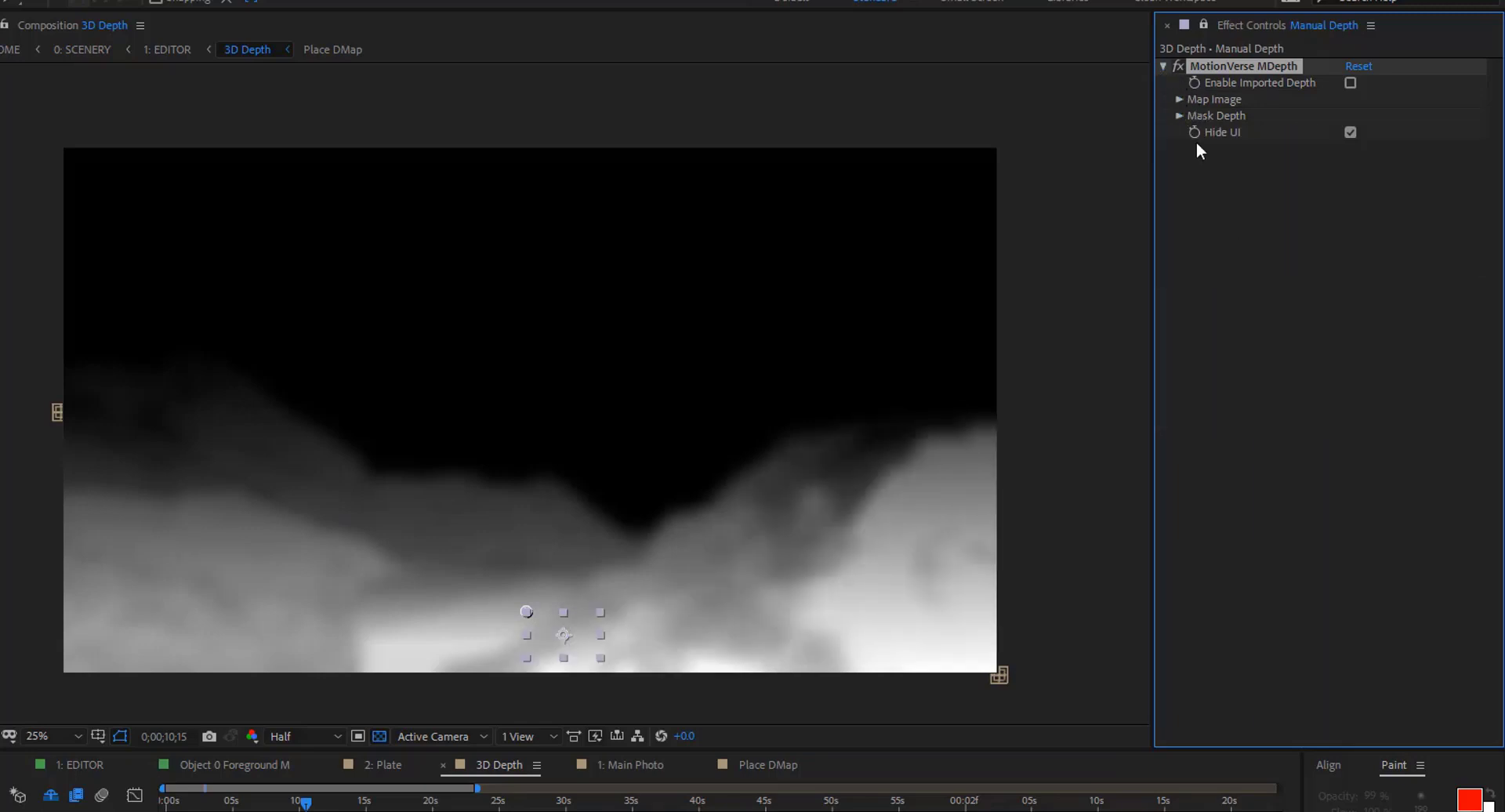
click(1162, 66)
click(705, 807)
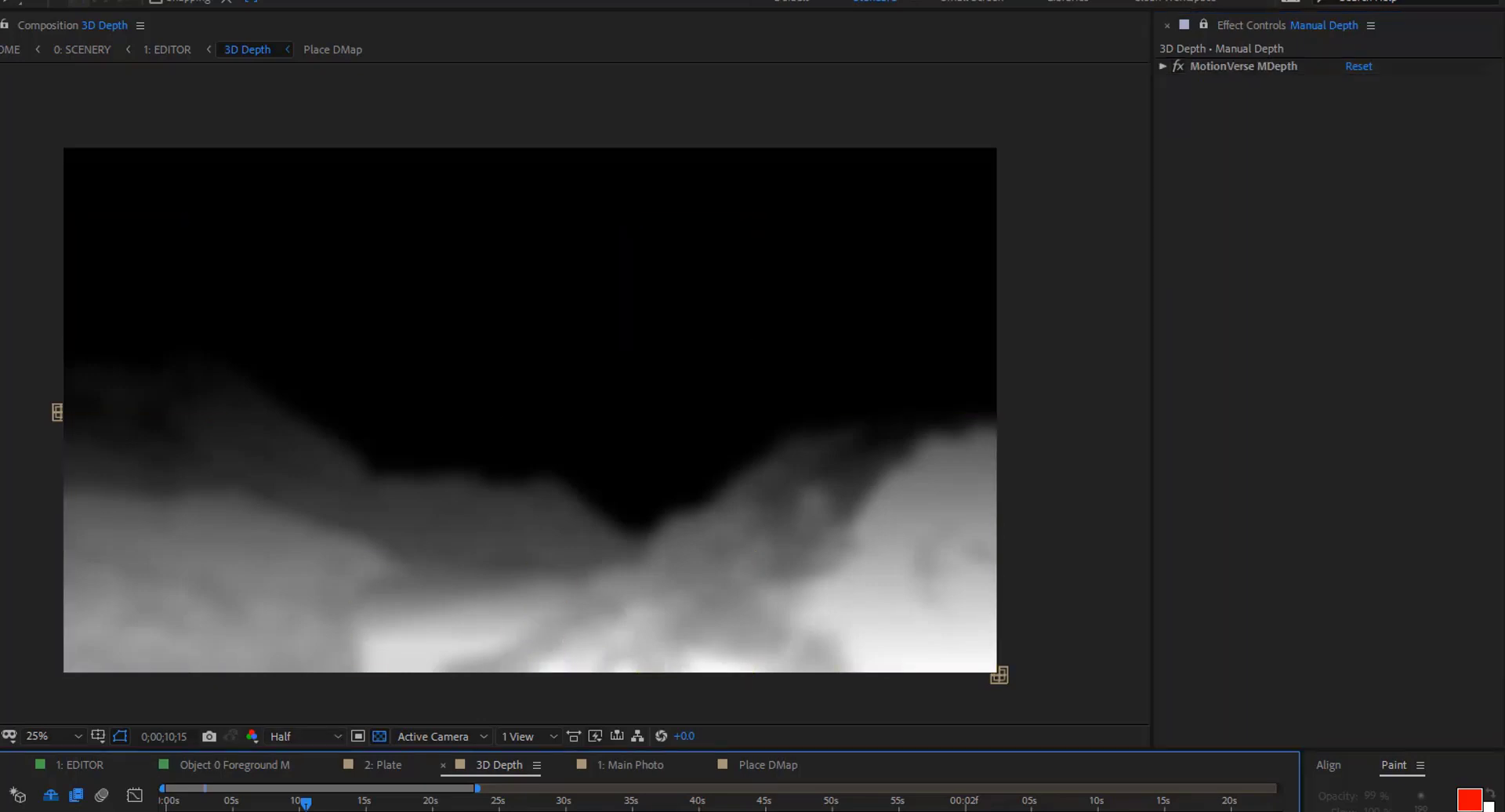
click(1161, 67)
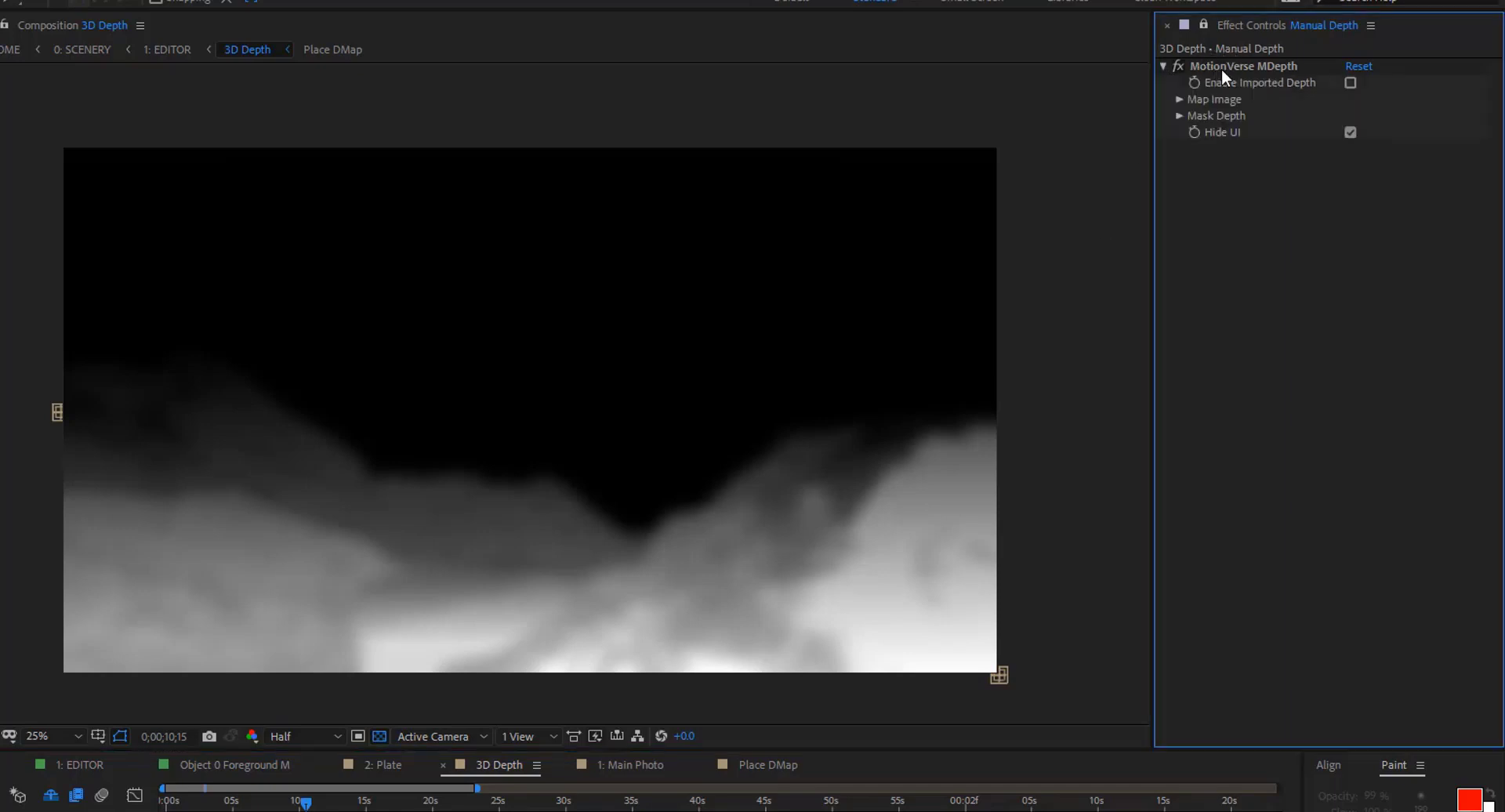
click(1349, 132)
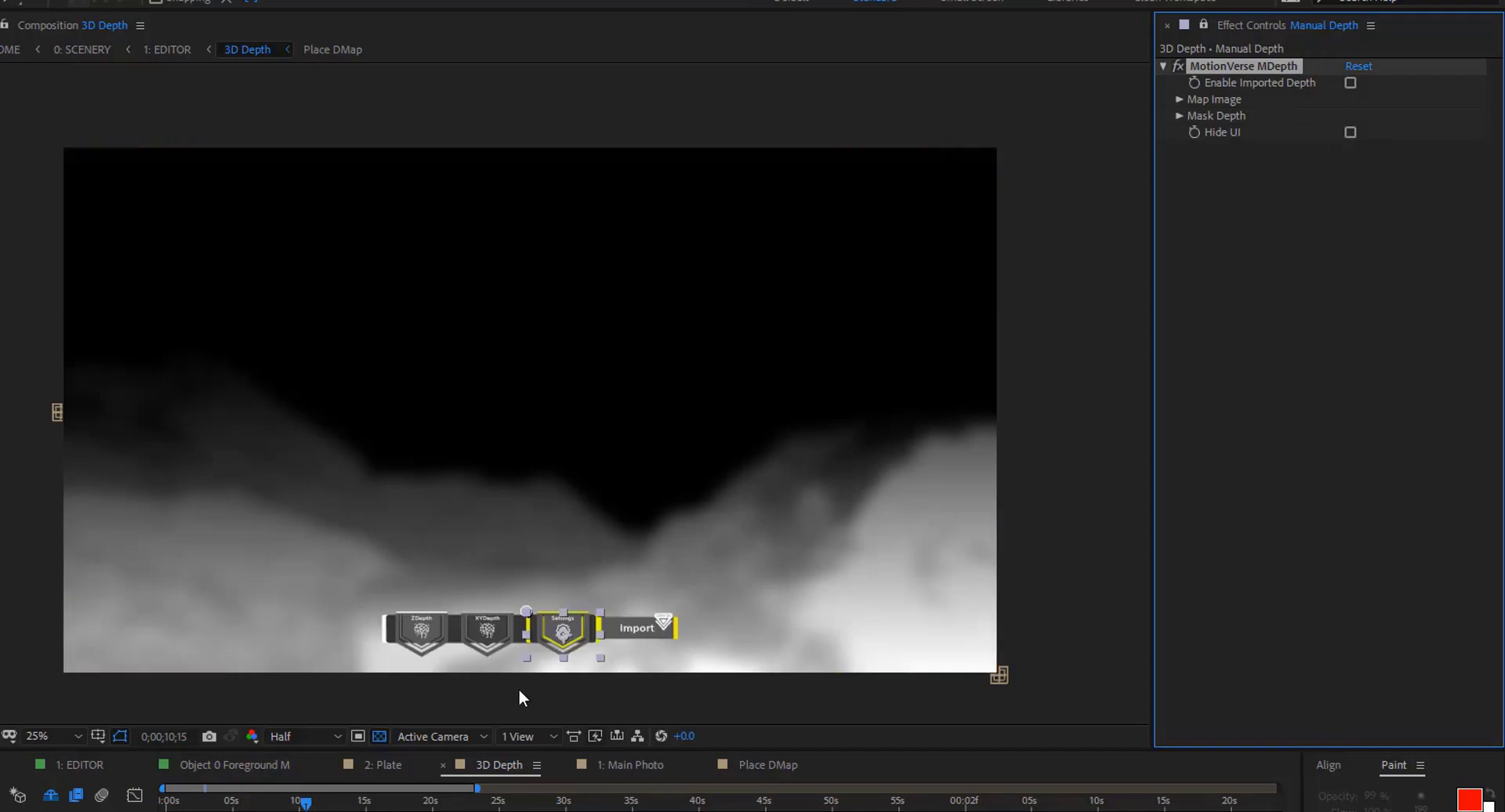
Turn off Activate Mask and Enable Manual Depth under Mask Depth
click(1178, 115)
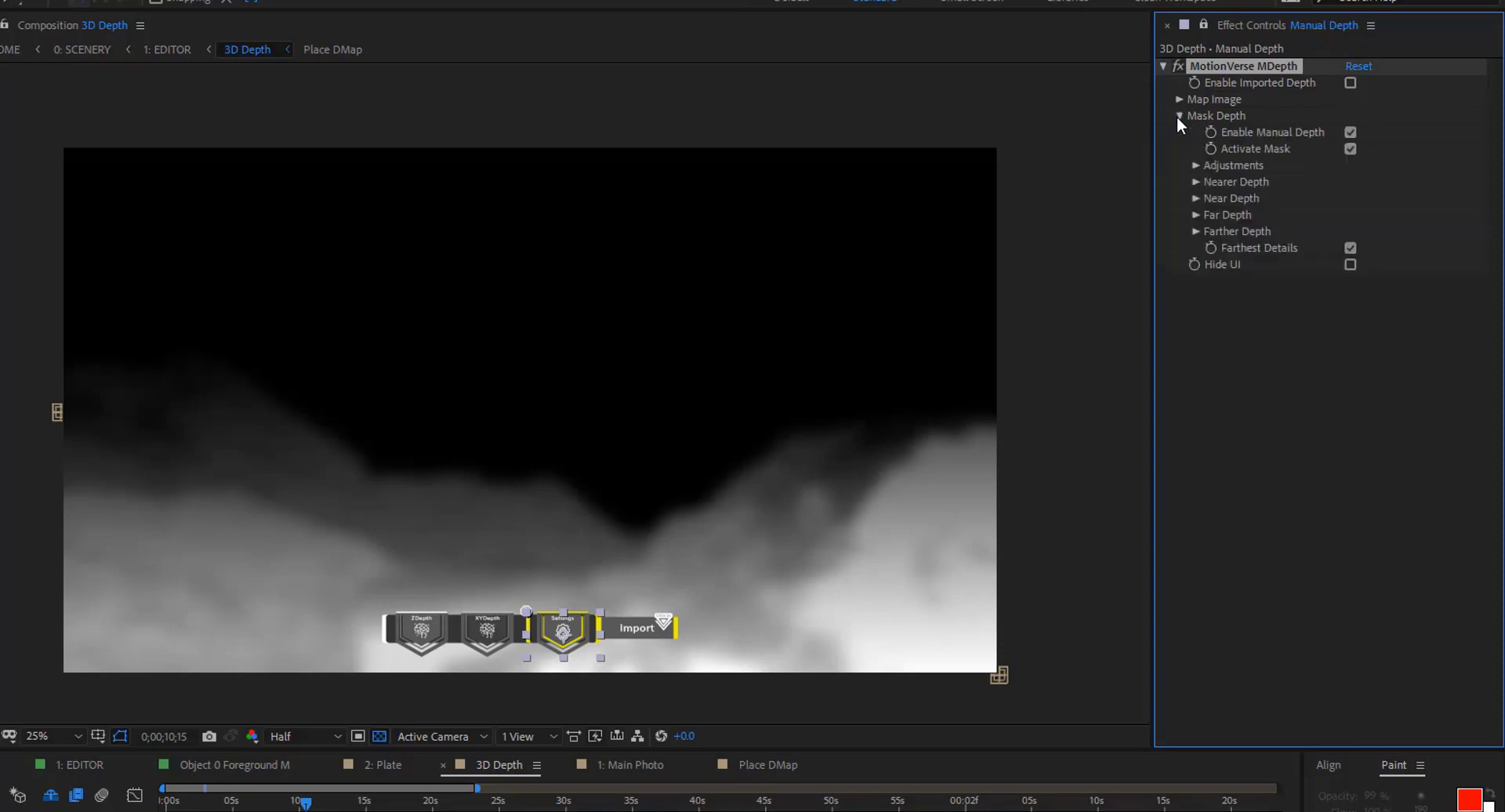
click(1350, 149)
click(1350, 131)
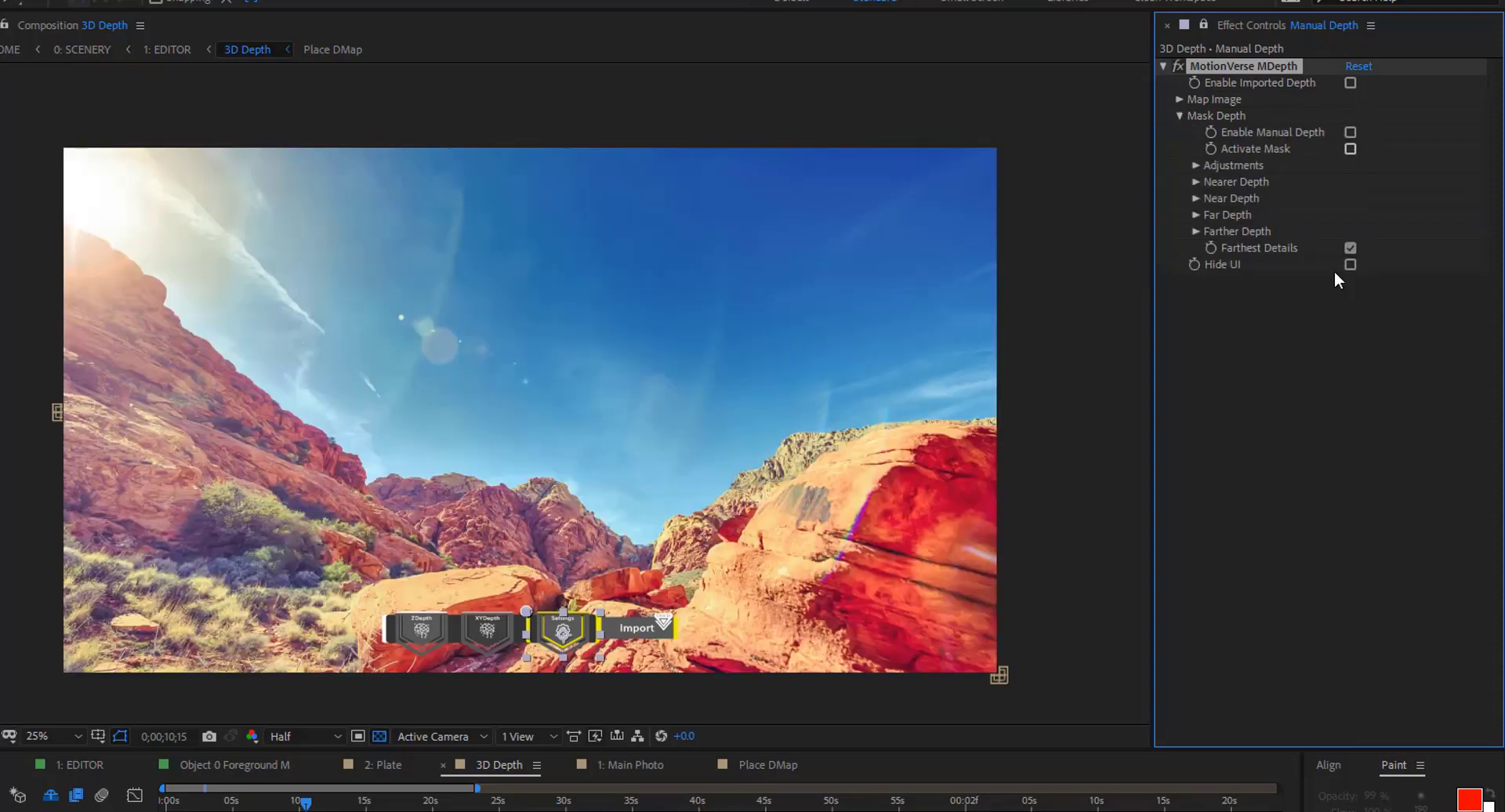
Select the ZDepth button layer and turn on ZDepth generation
click(431, 630)
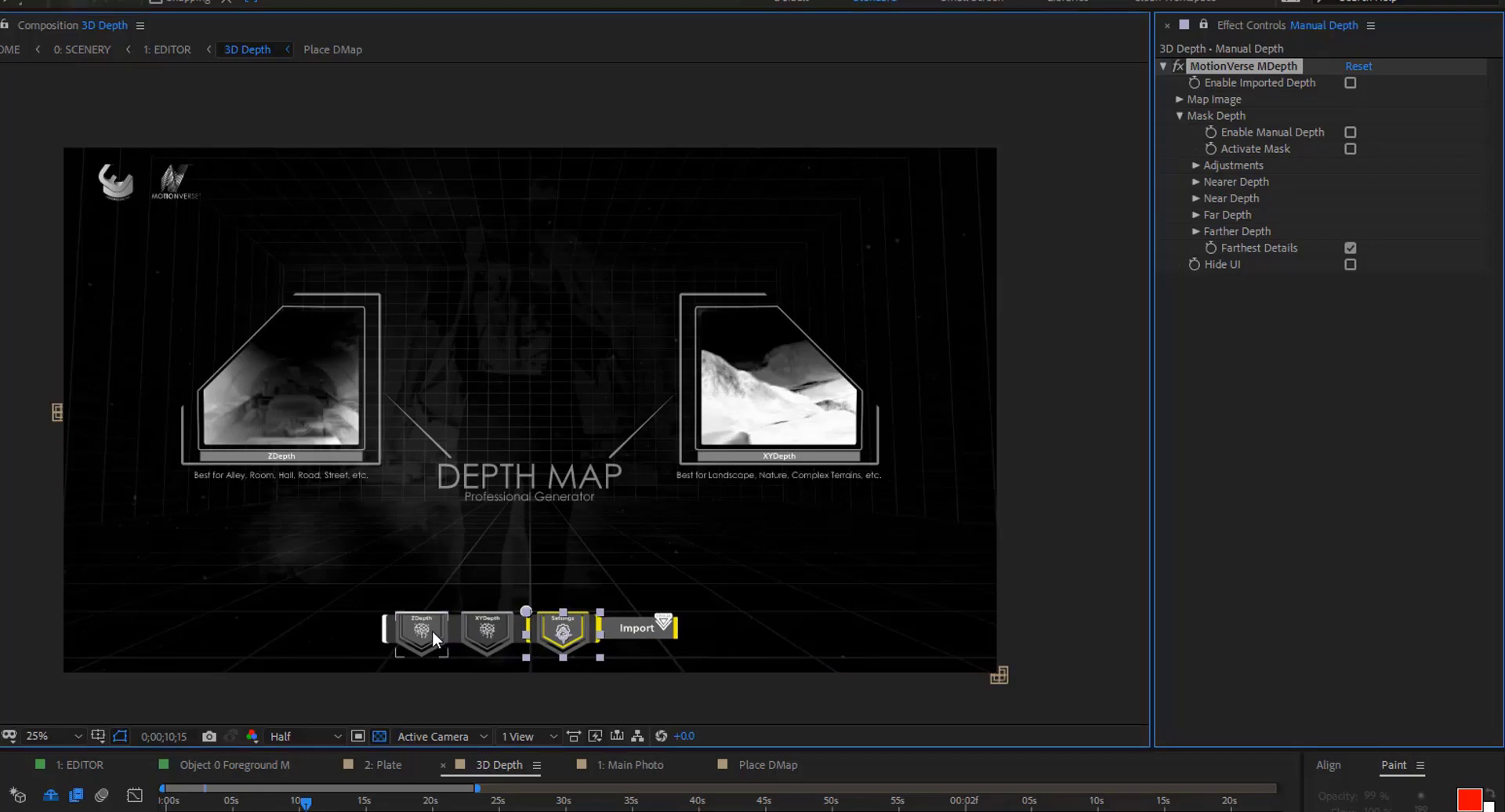
click(1204, 25)
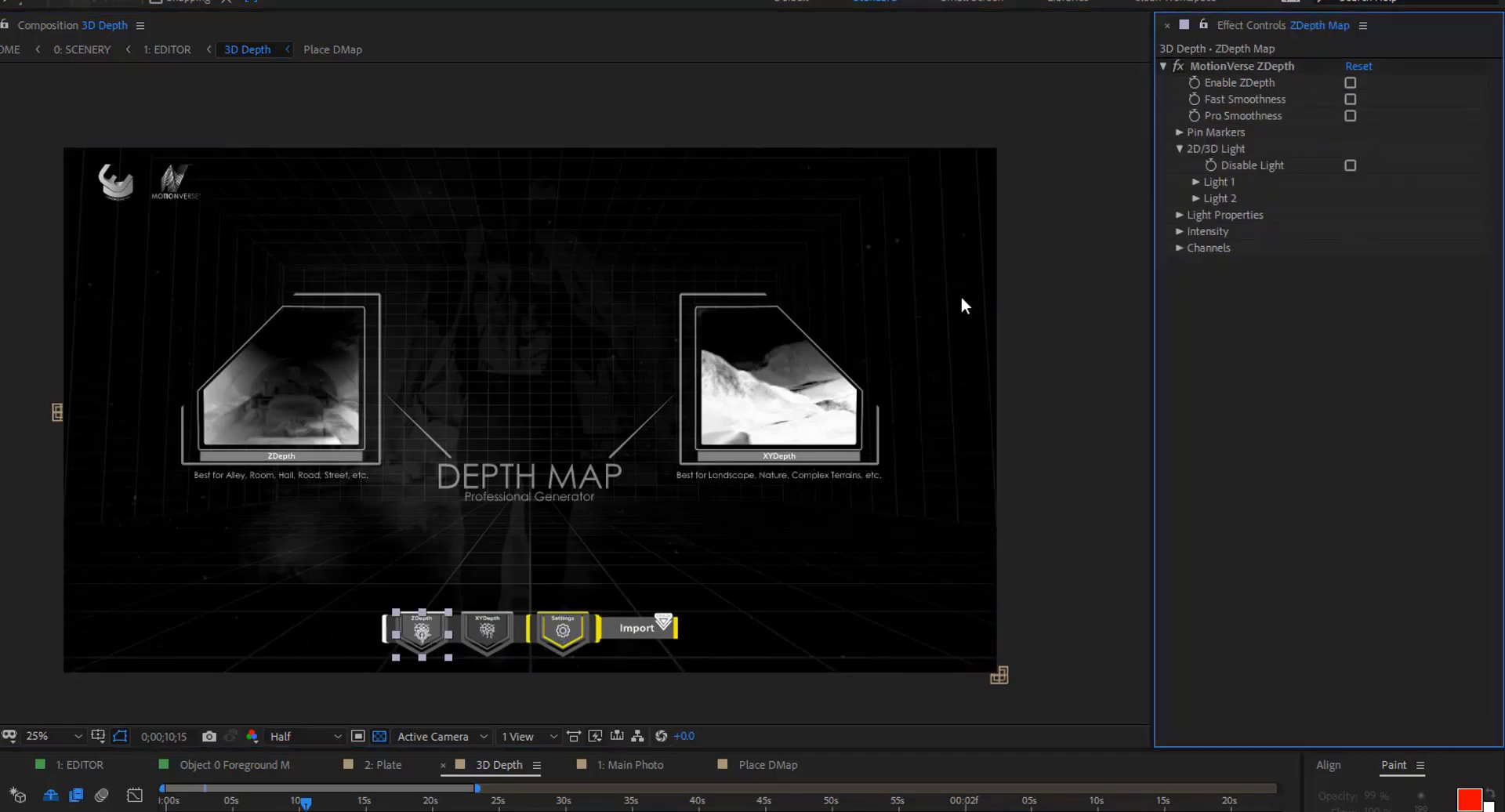
click(1351, 82)
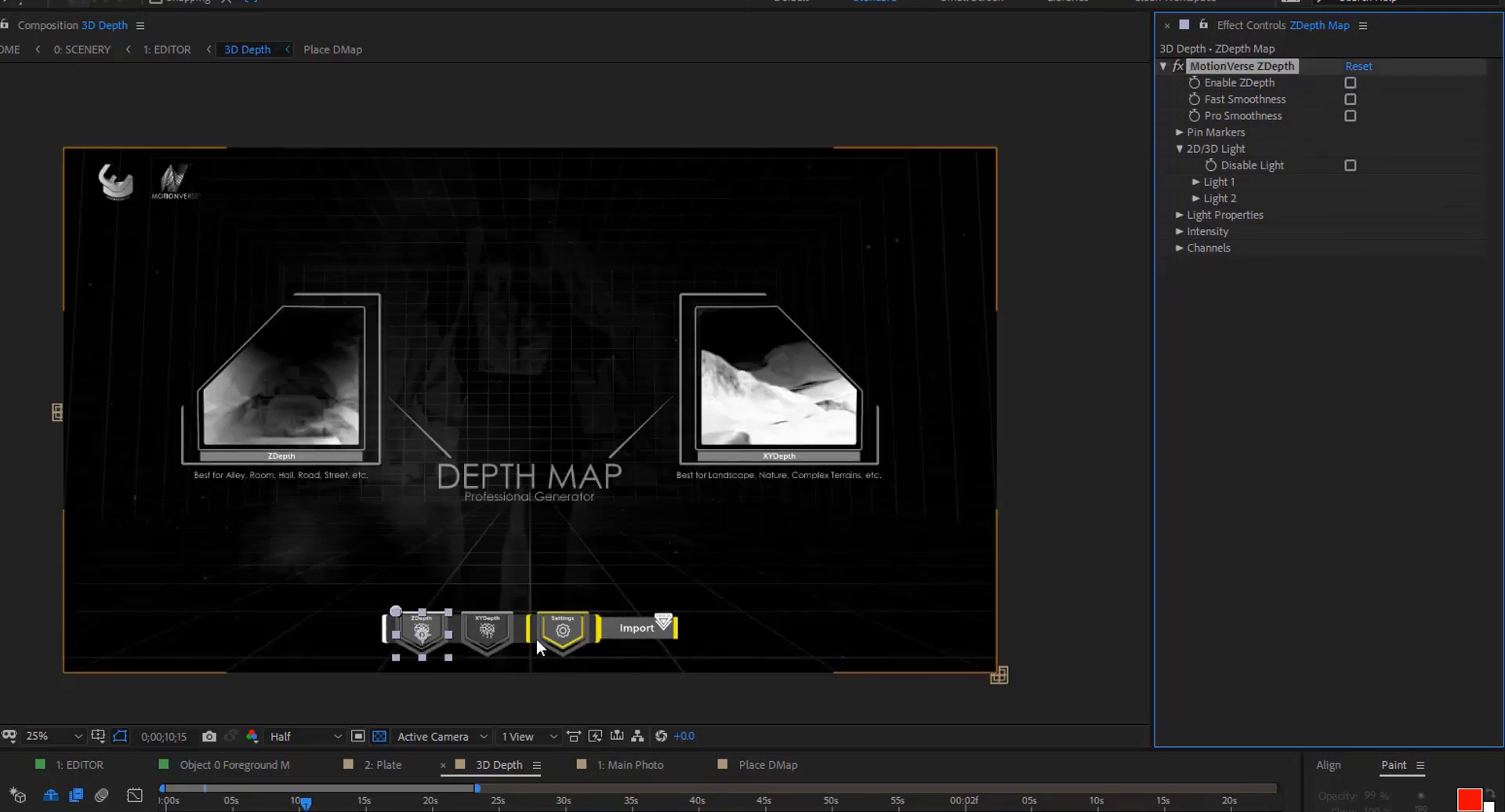
Enable XYDepth on the XYDepth Map layer and collapse the 2D Light and Light Properties groups
click(488, 631)
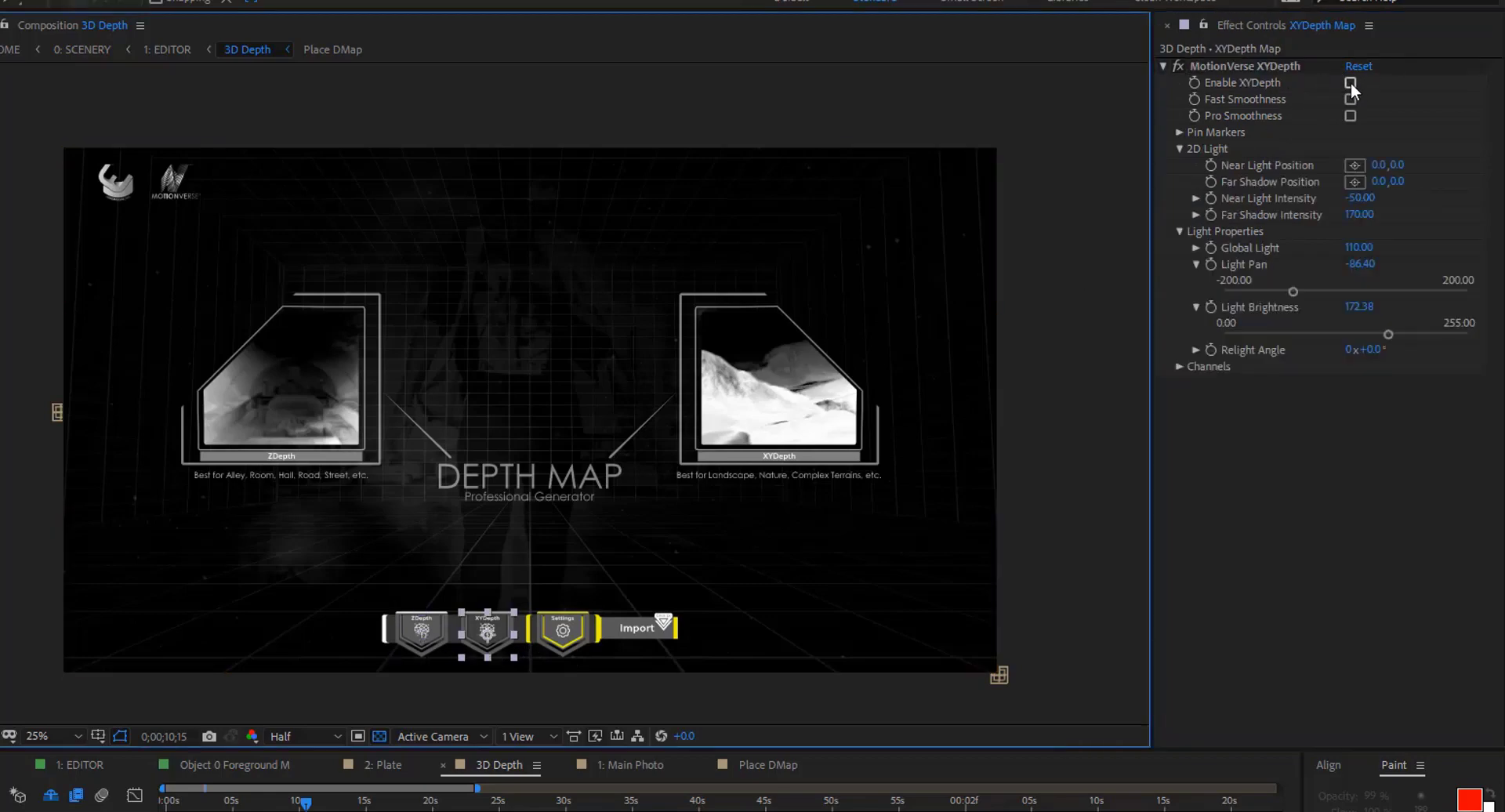
click(1351, 82)
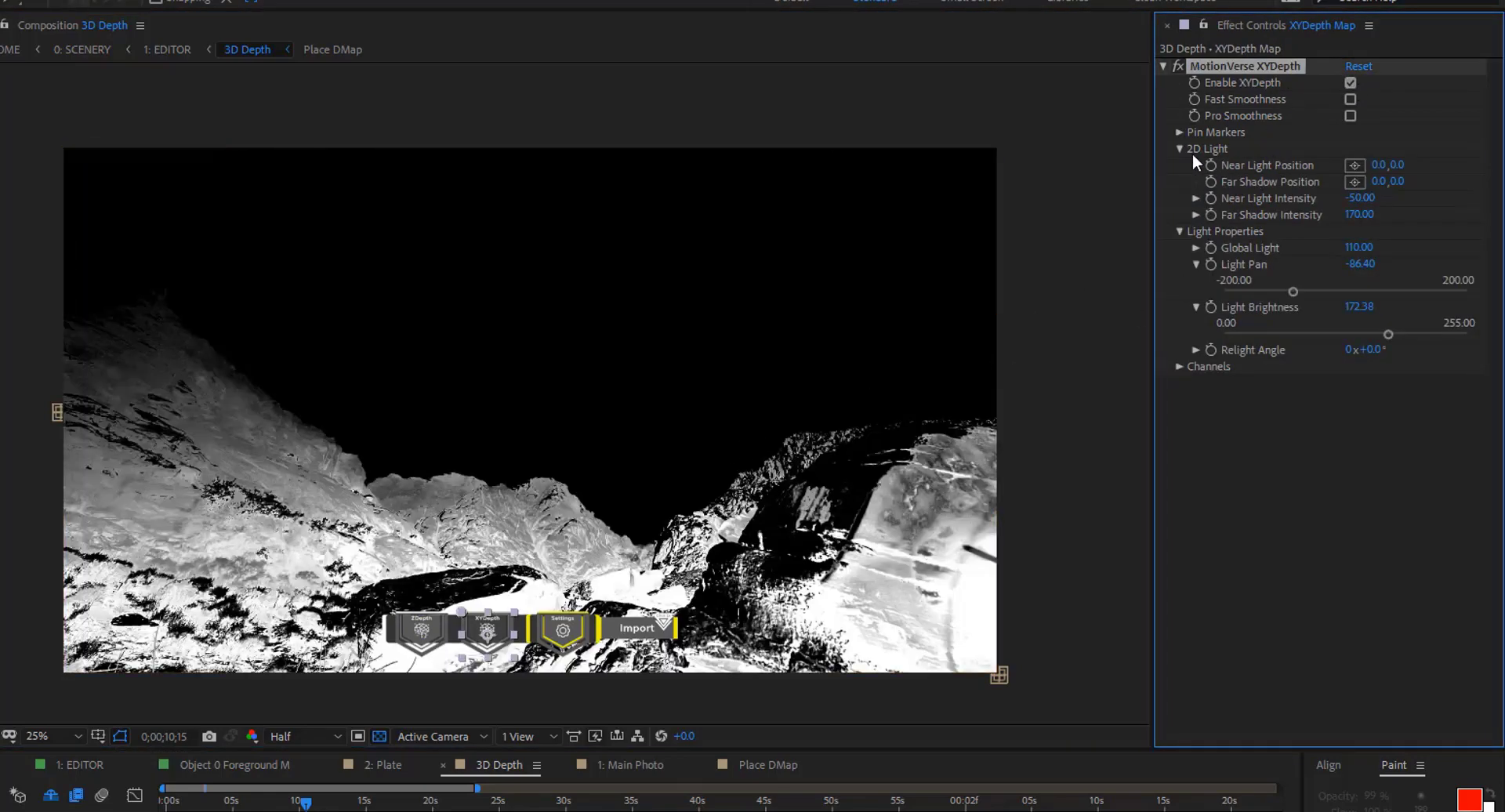
click(1179, 149)
click(1181, 165)
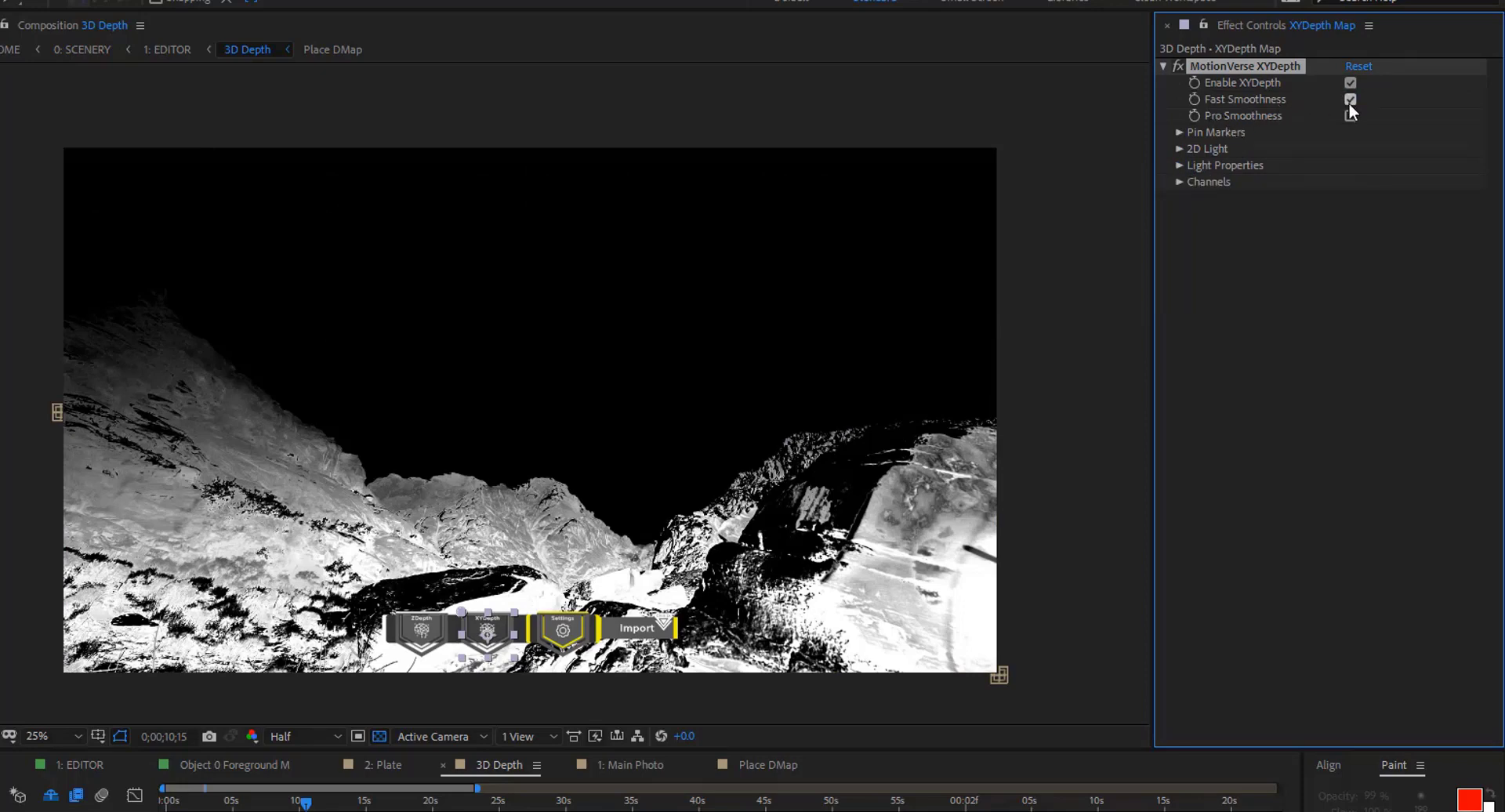
scroll(862, 554, up, 3)
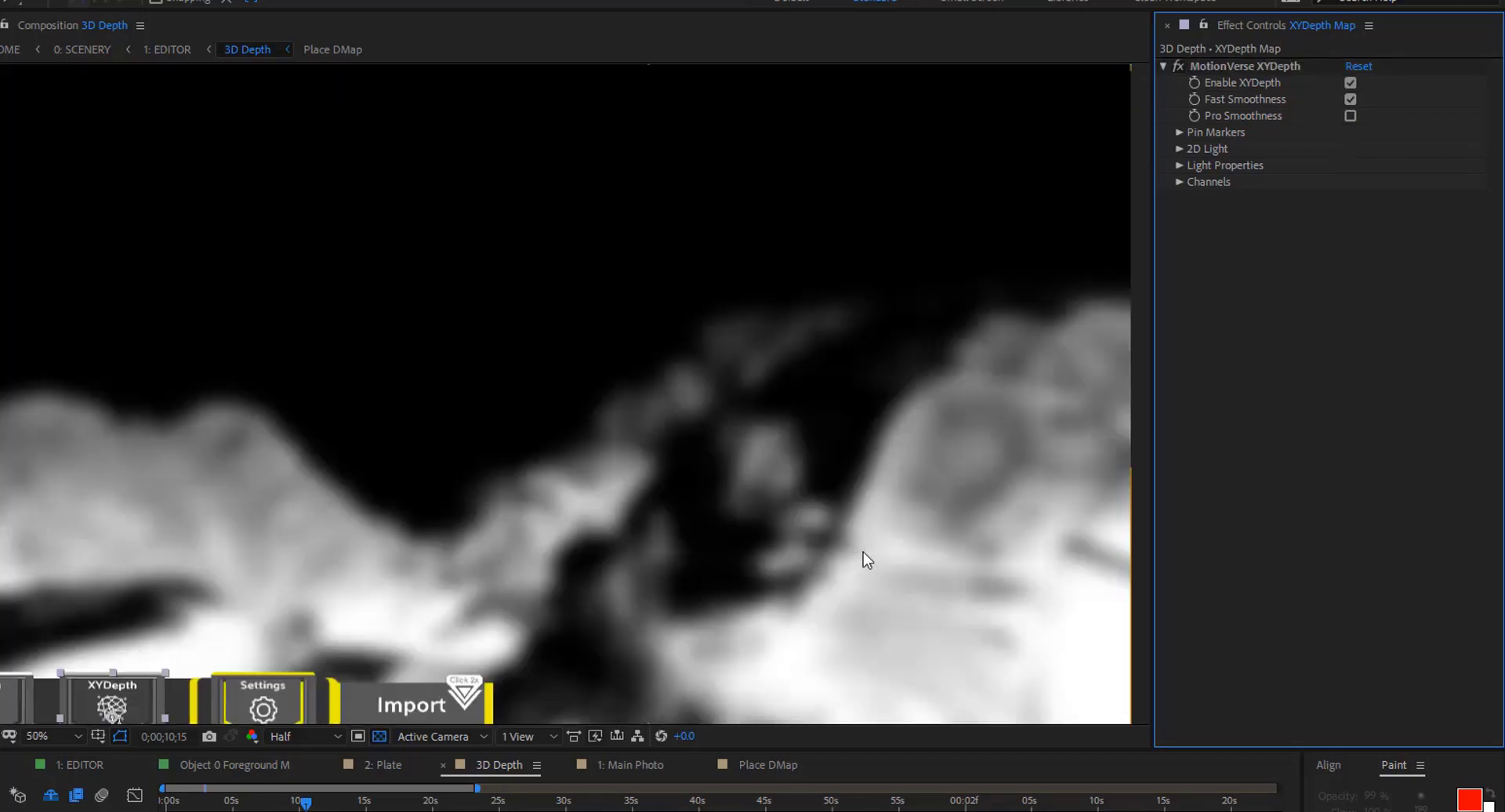
scroll(927, 518, down, 1)
scroll(925, 521, down, 2)
scroll(765, 446, right, 5)
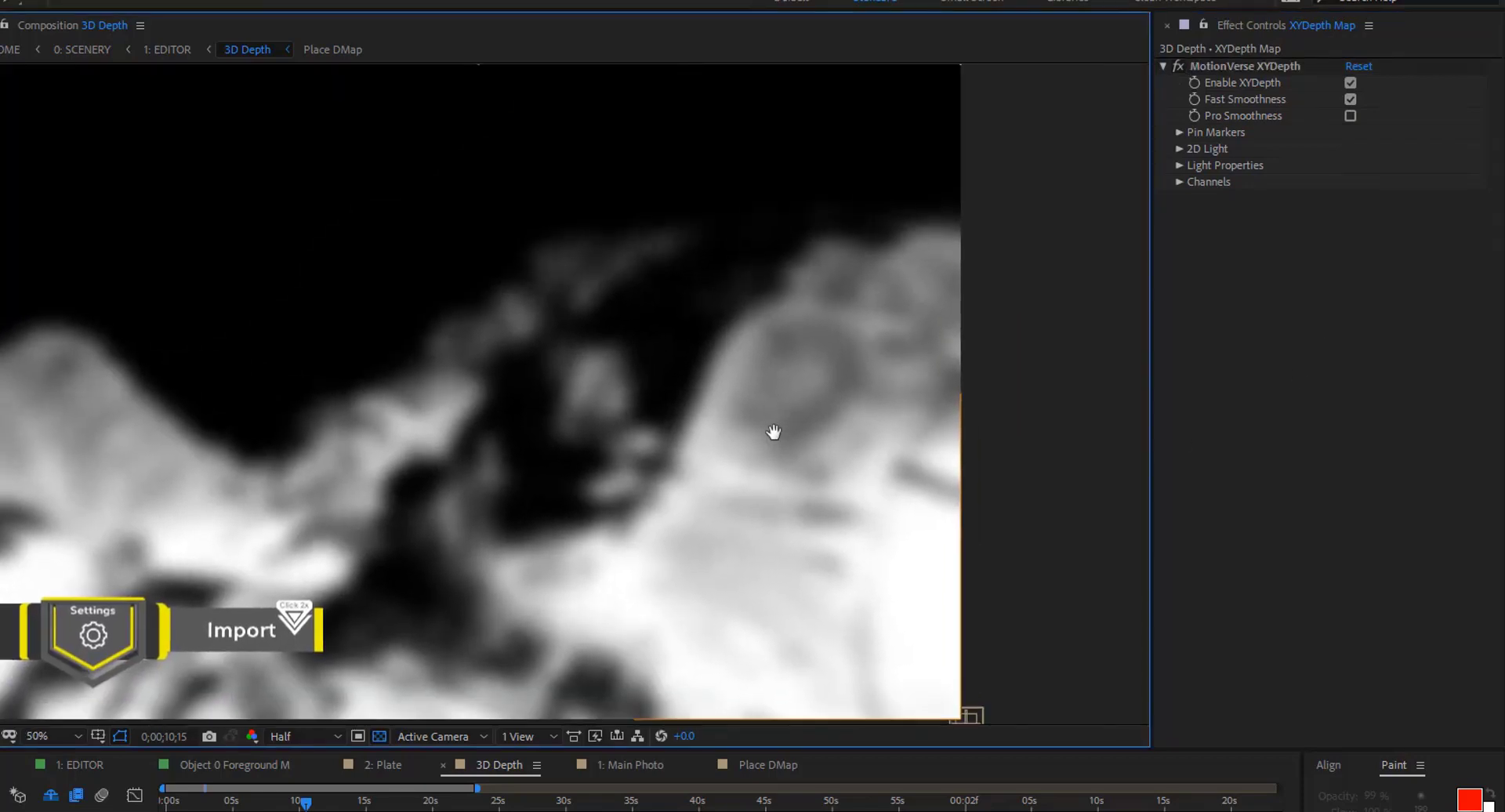
Compare Pro Smoothness against Fast Smoothness, then keep Fast Smoothness on
click(1349, 100)
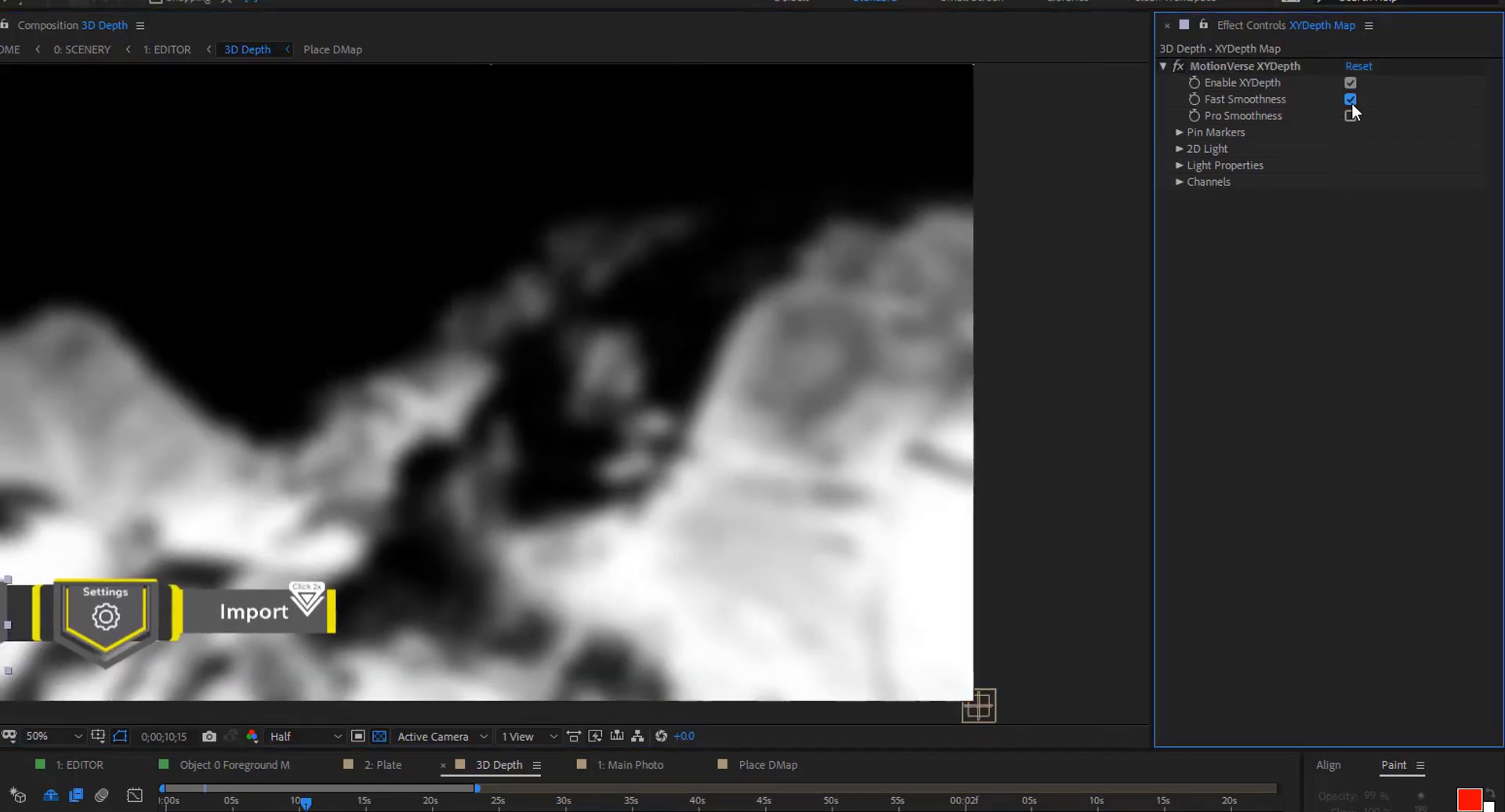
click(1348, 114)
scroll(667, 527, up, 2)
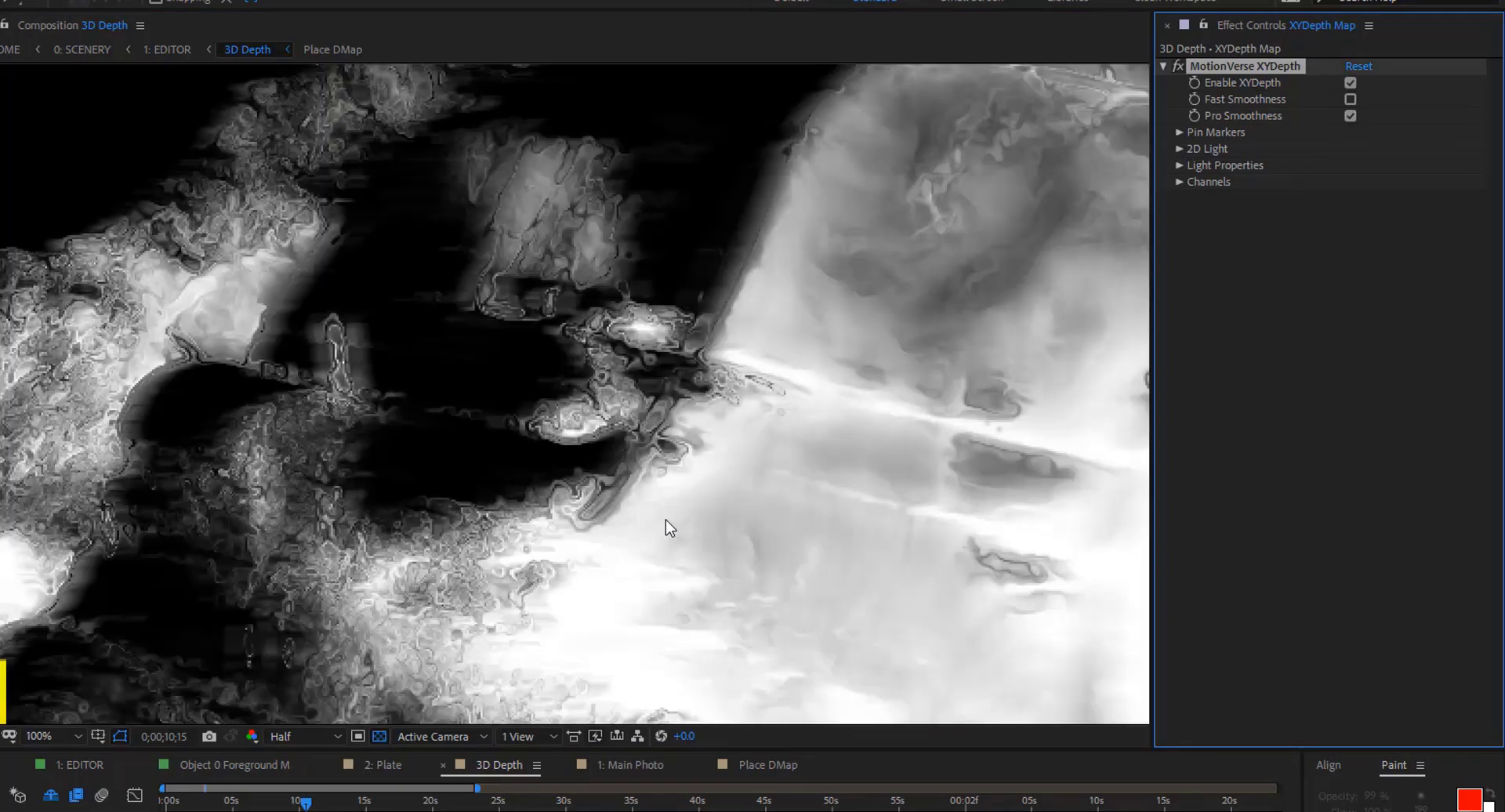
drag(437, 443, 651, 417)
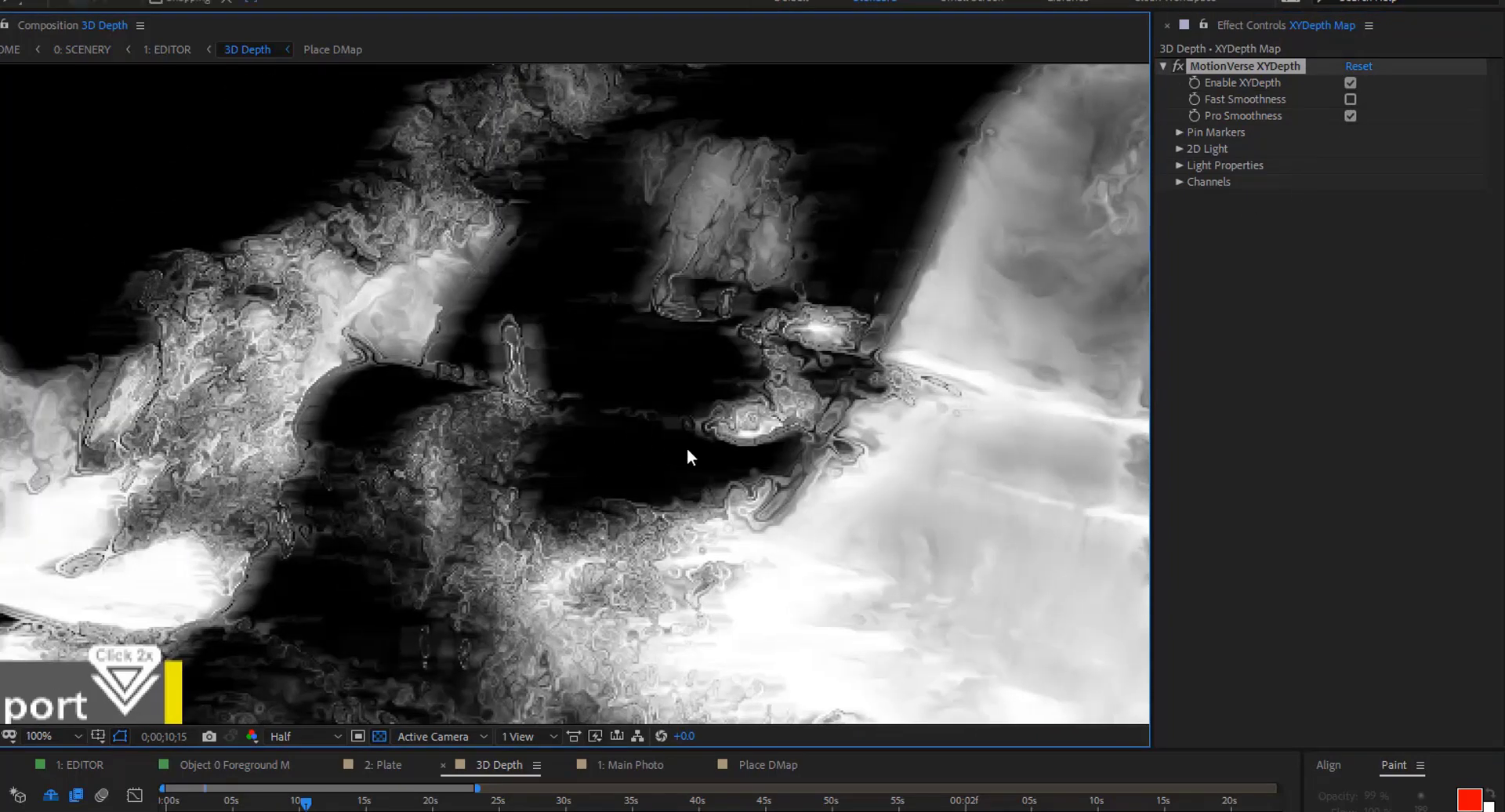
scroll(687, 447, down, 4)
drag(438, 361, 593, 475)
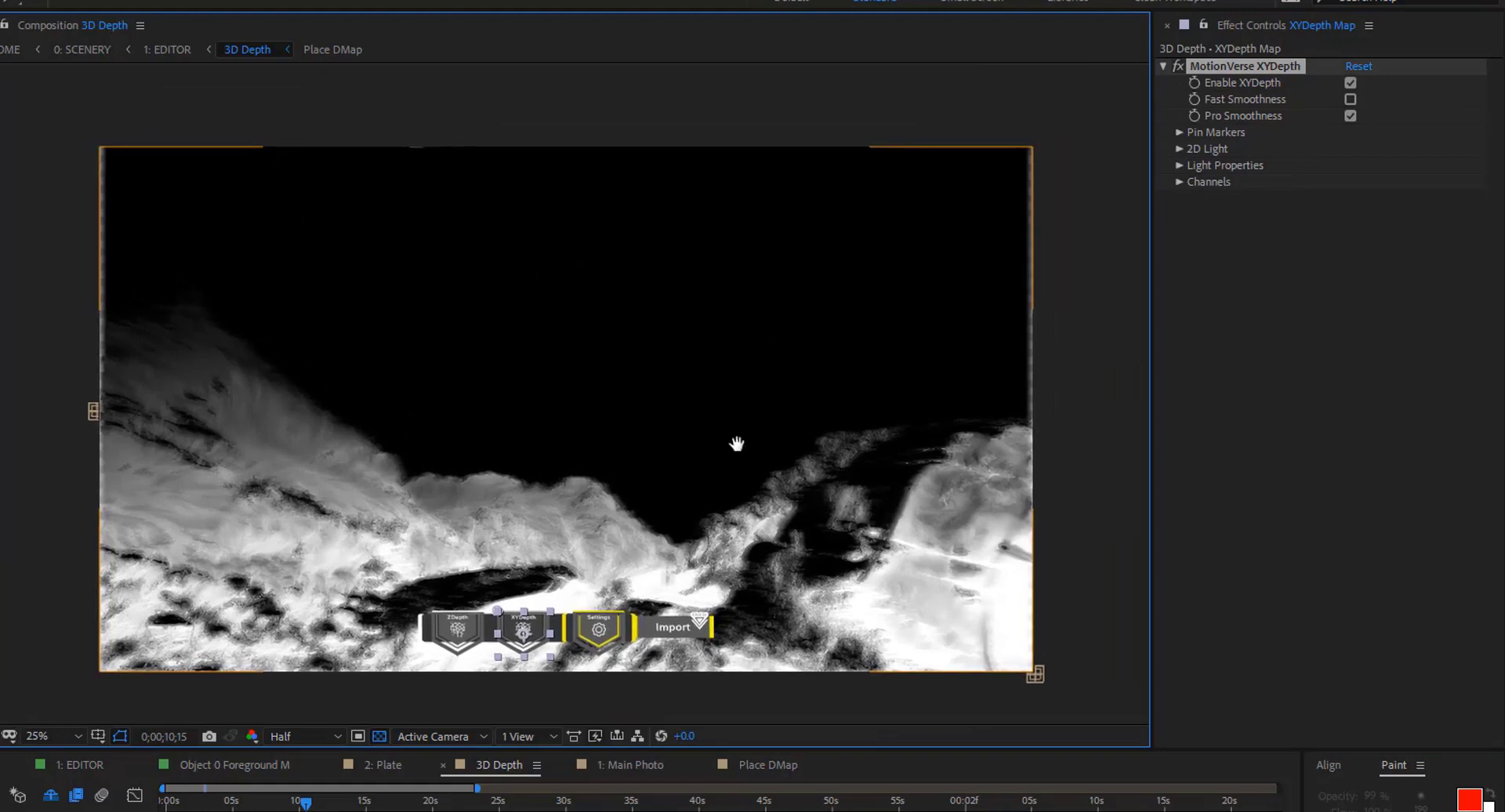
click(1436, 278)
click(1350, 101)
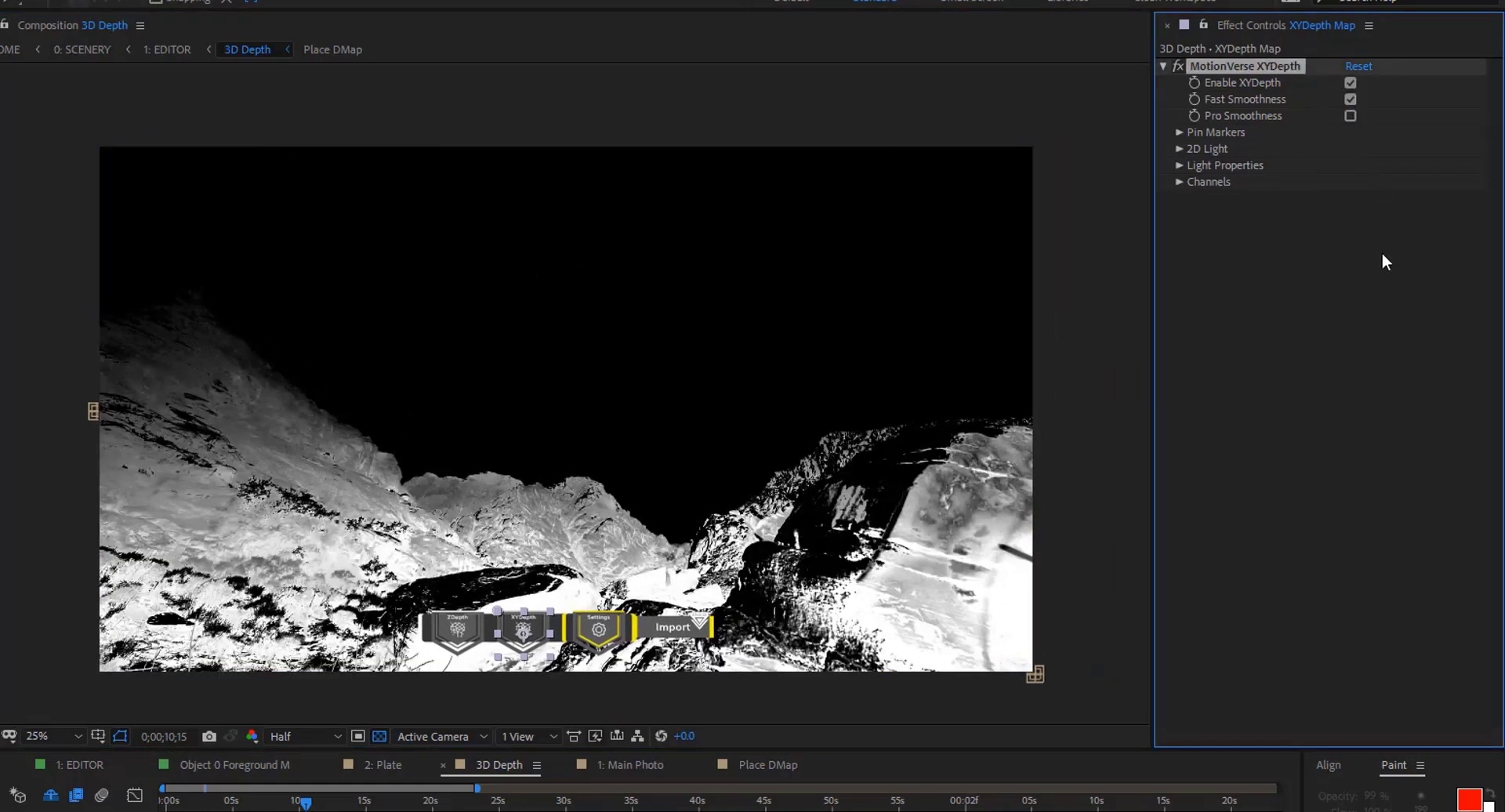
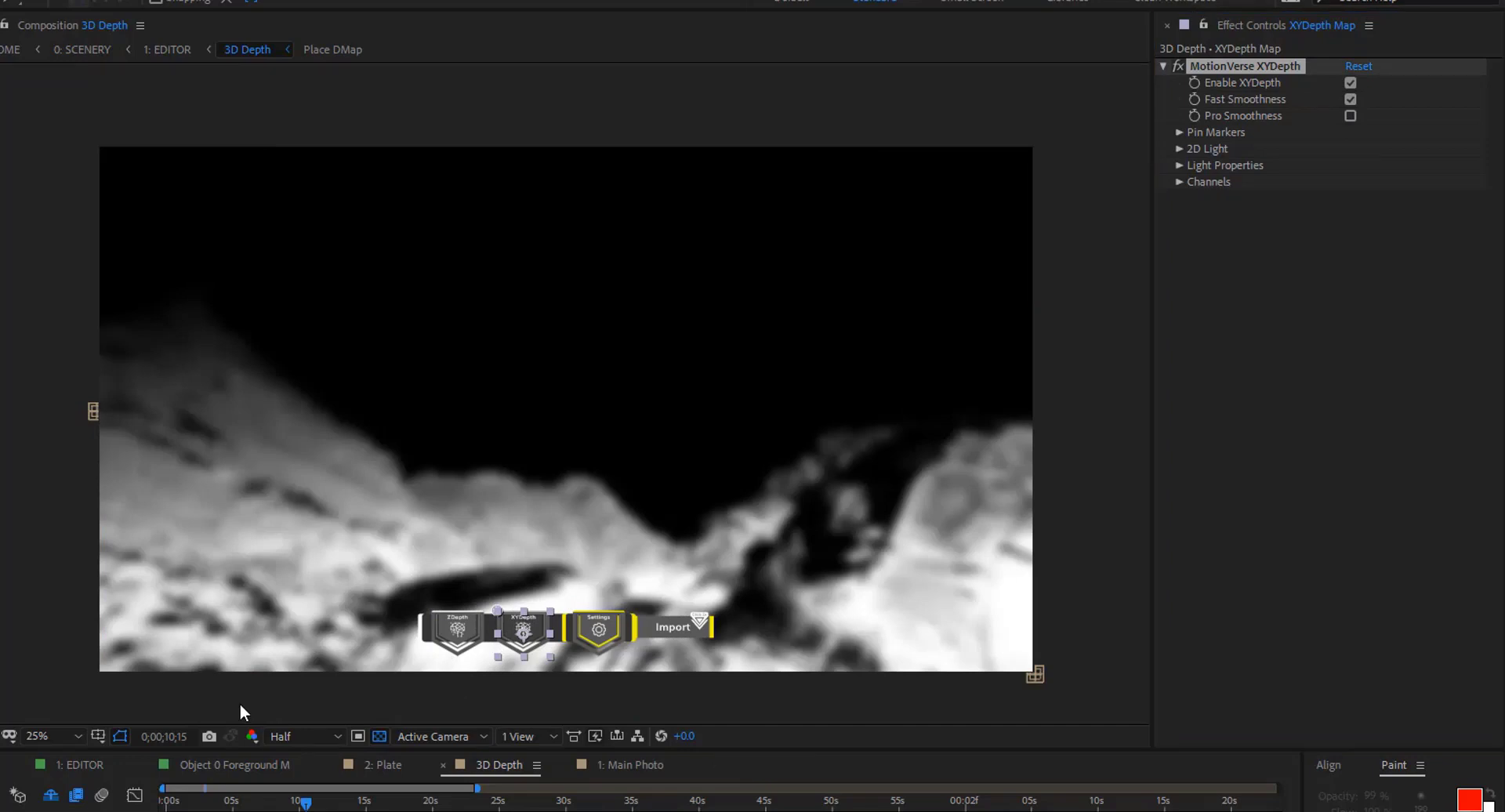
Uncheck Enable XYDepth, then toggle Enable Imported Depth on and back off in Settings
click(327, 702)
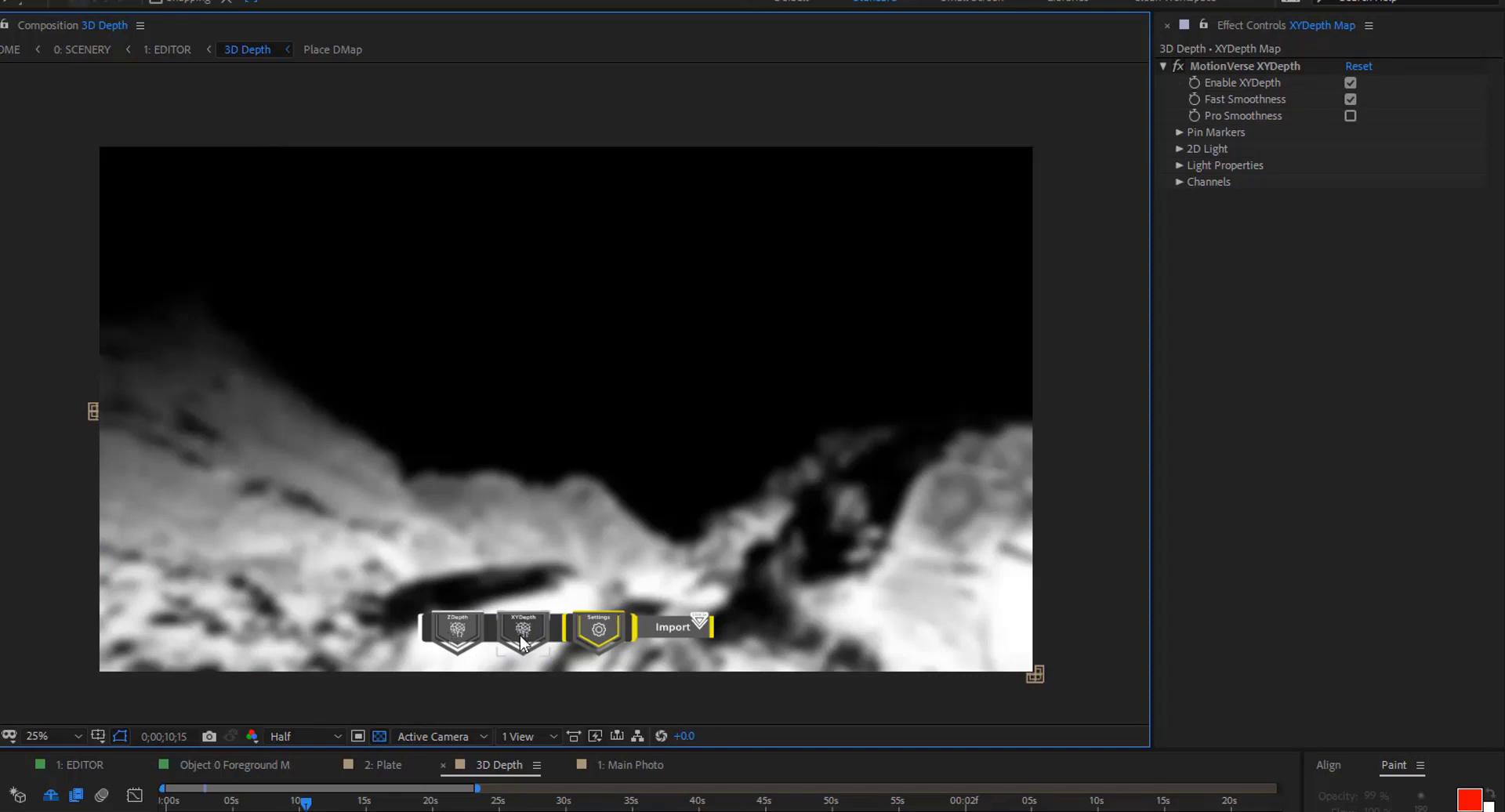
click(602, 635)
click(523, 631)
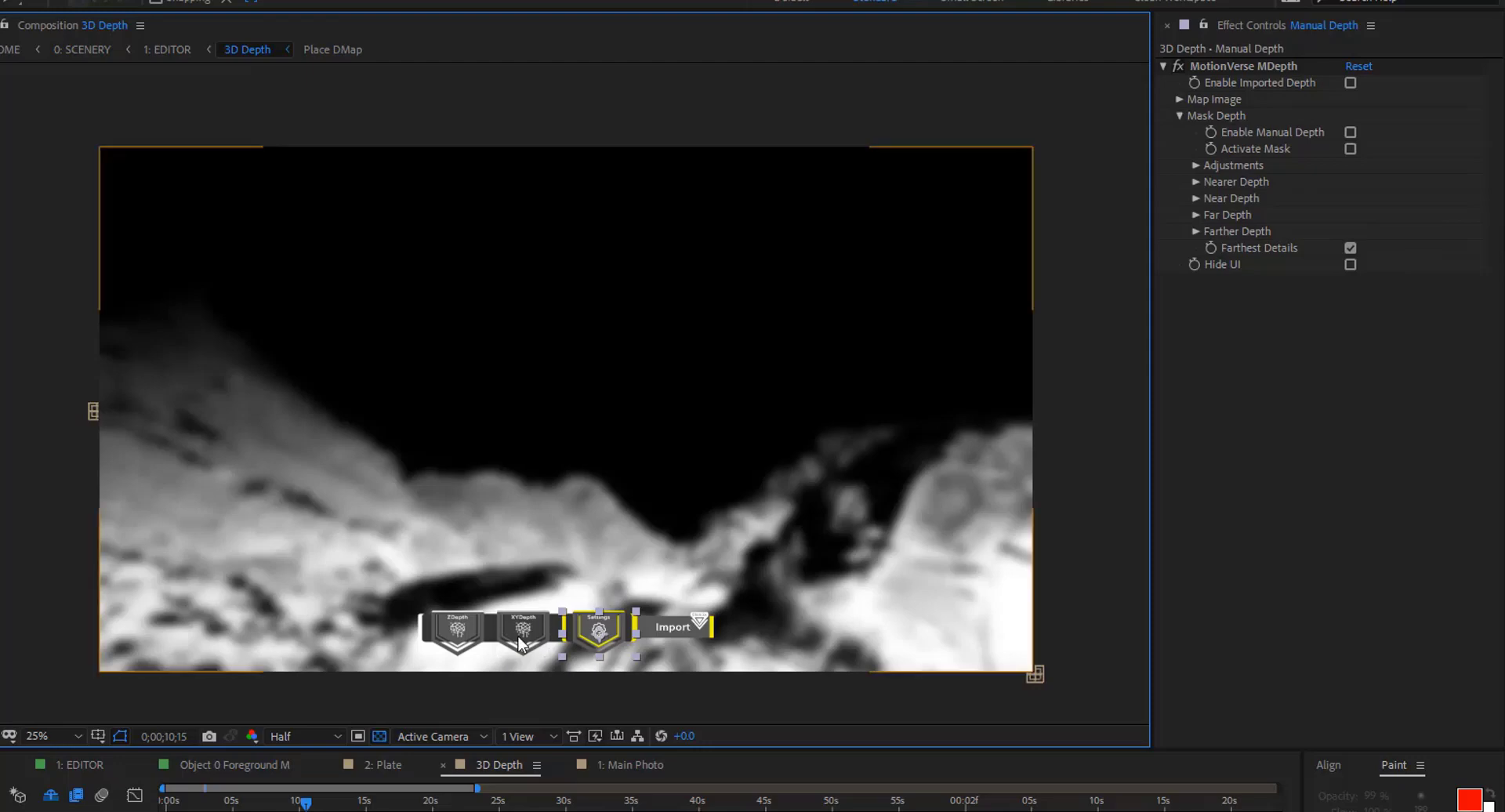
click(1354, 79)
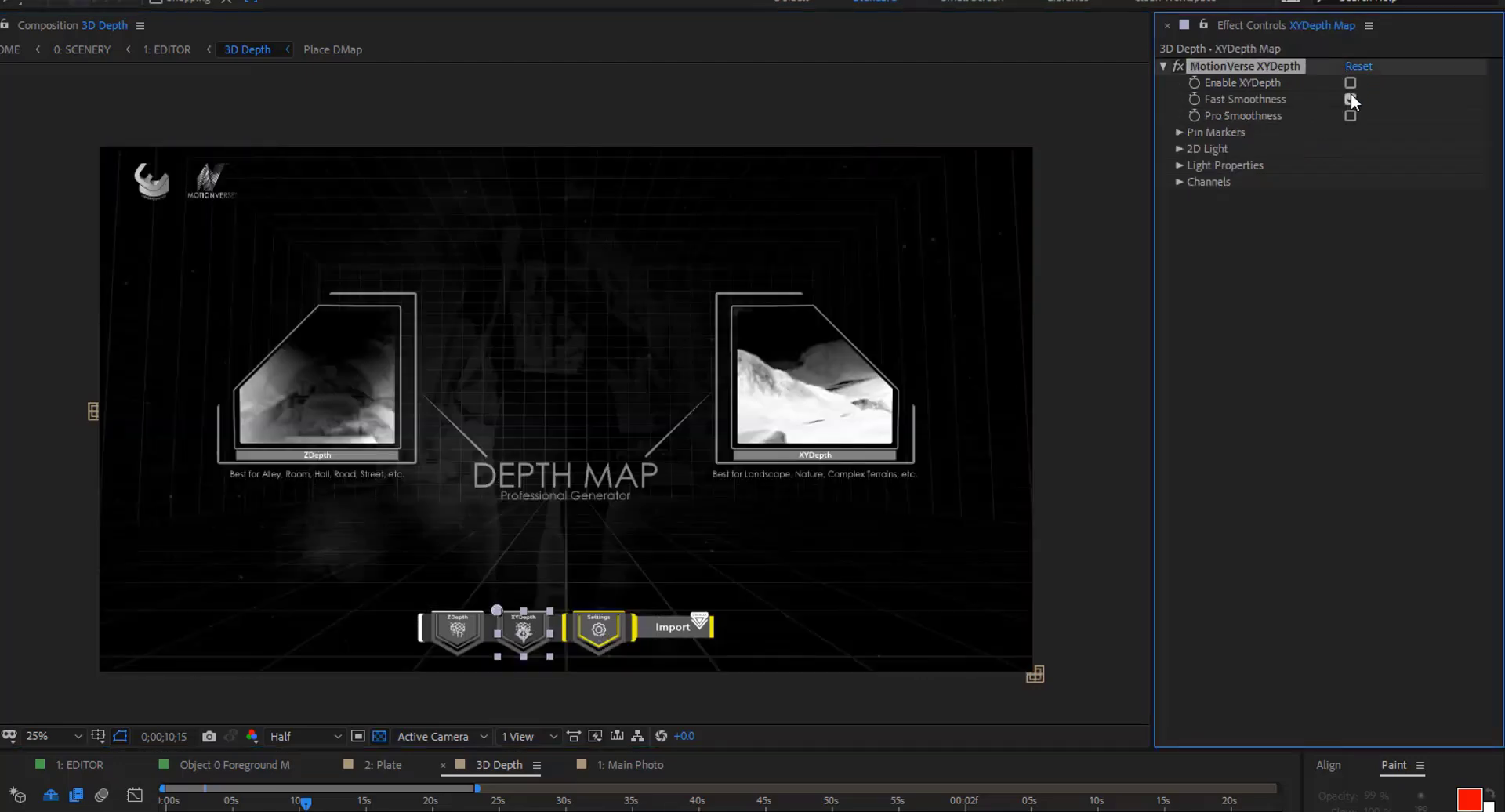
click(610, 625)
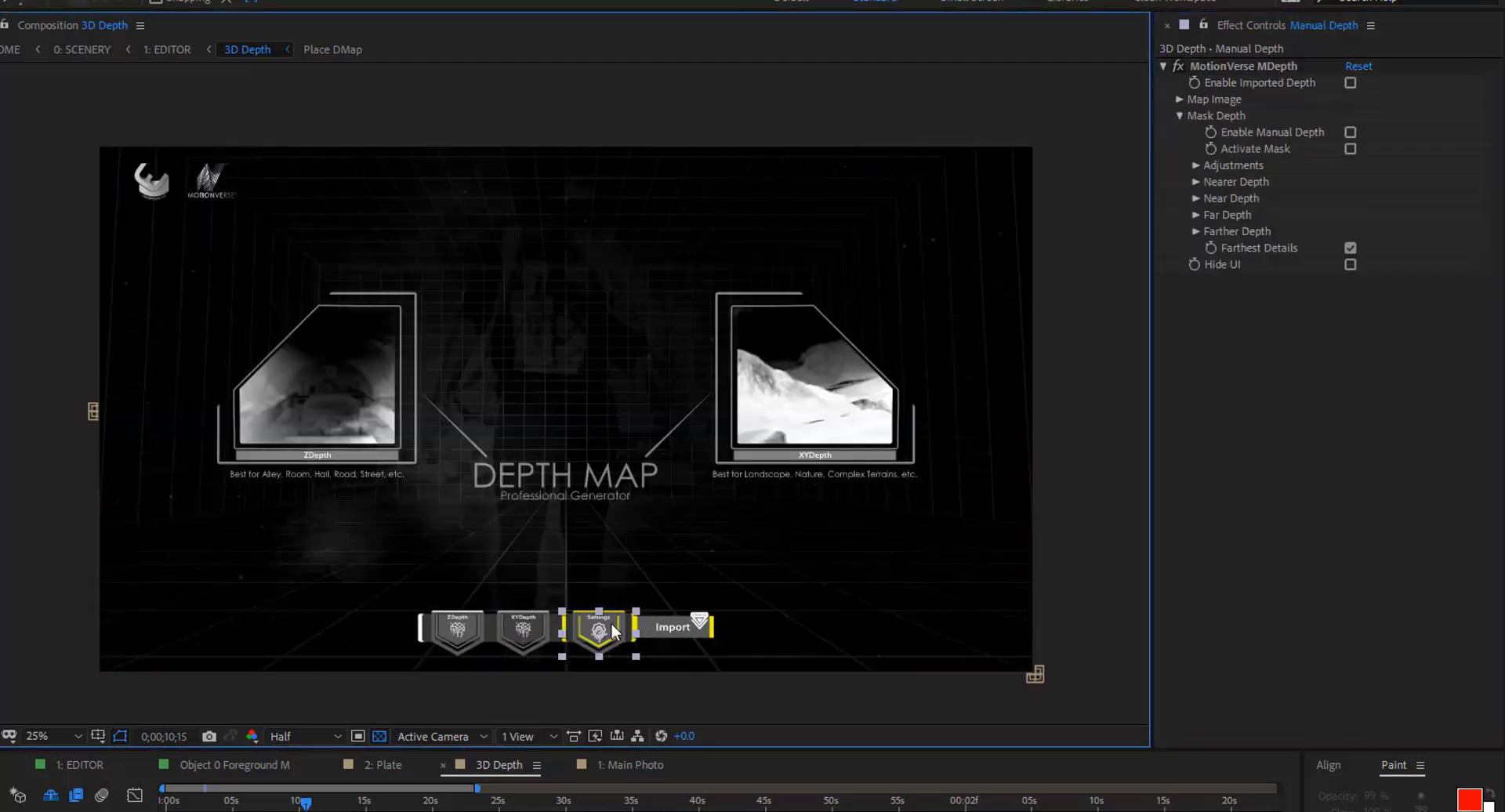
click(1353, 83)
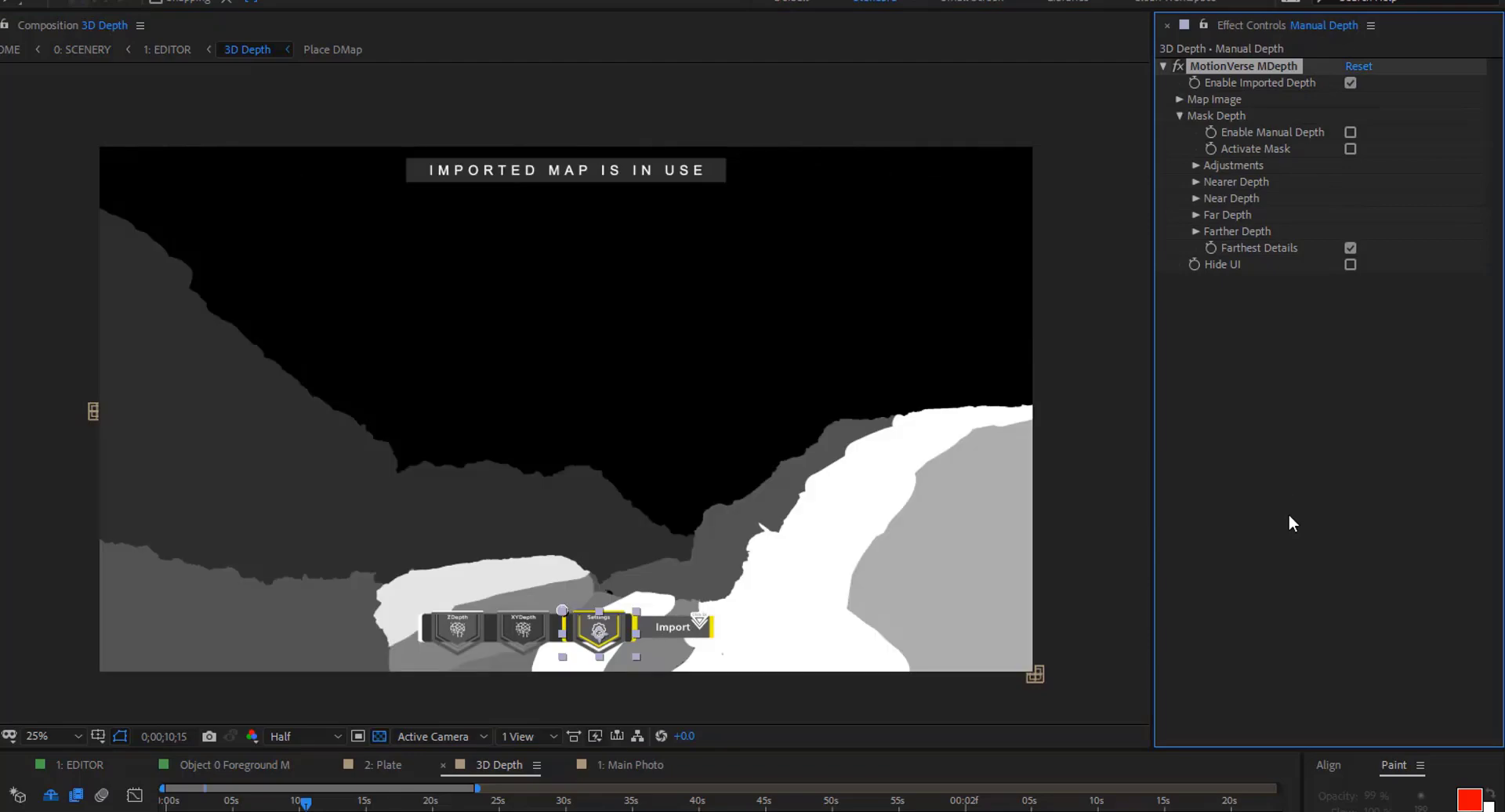
click(1349, 83)
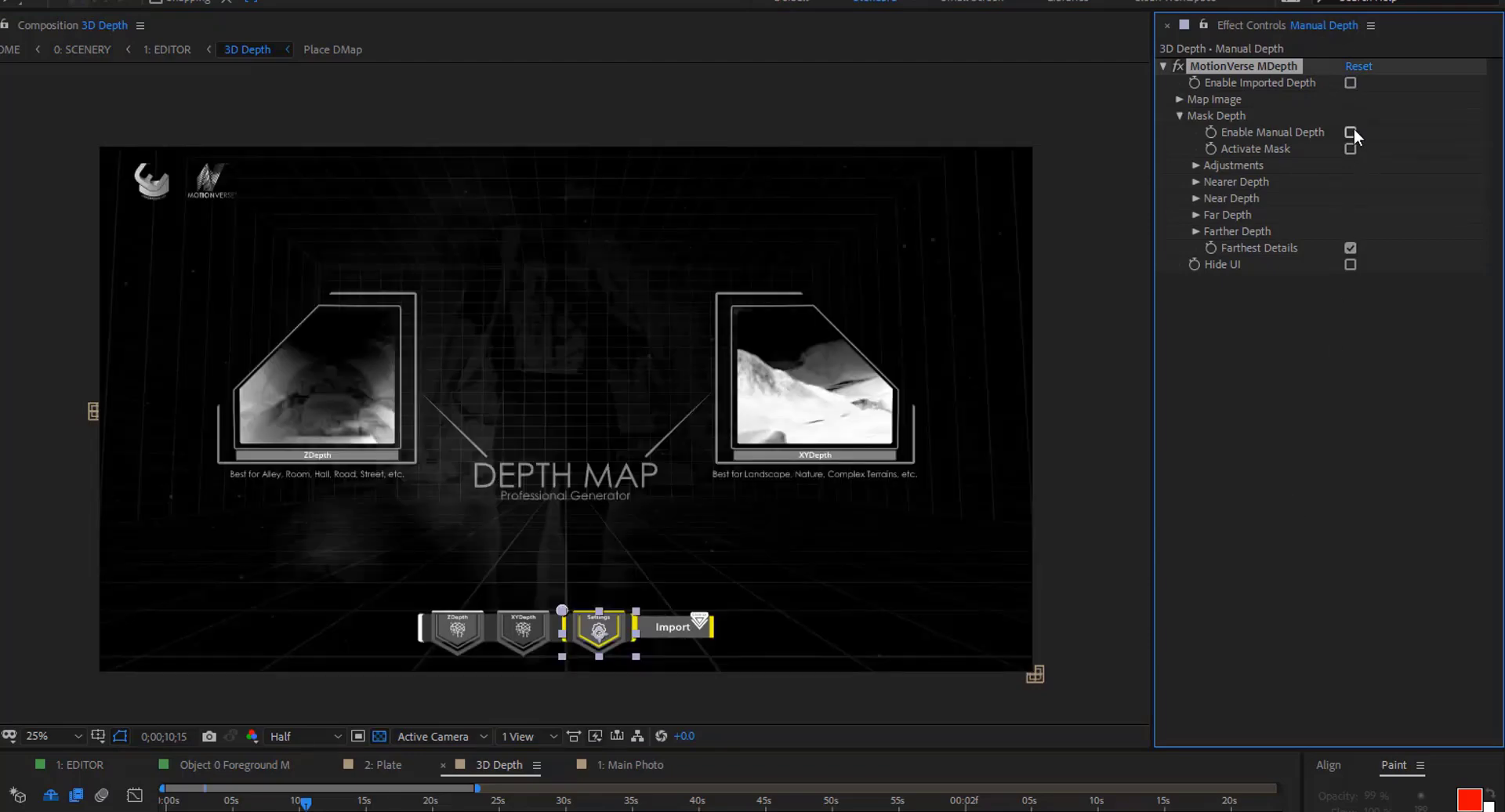
Check Activate Mask in MotionVerse MDepth and set Soften Details to 50
click(1350, 149)
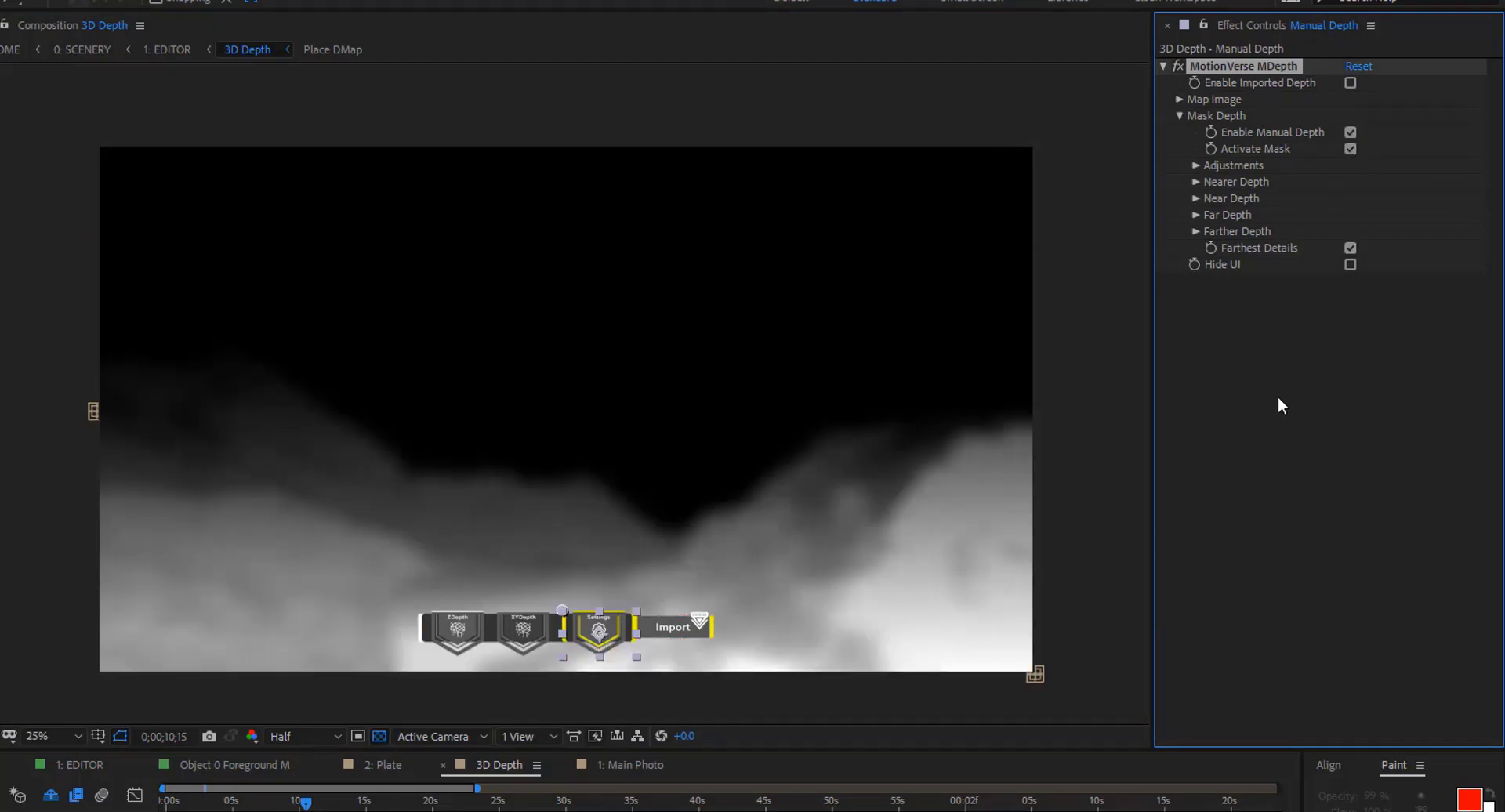
click(1197, 166)
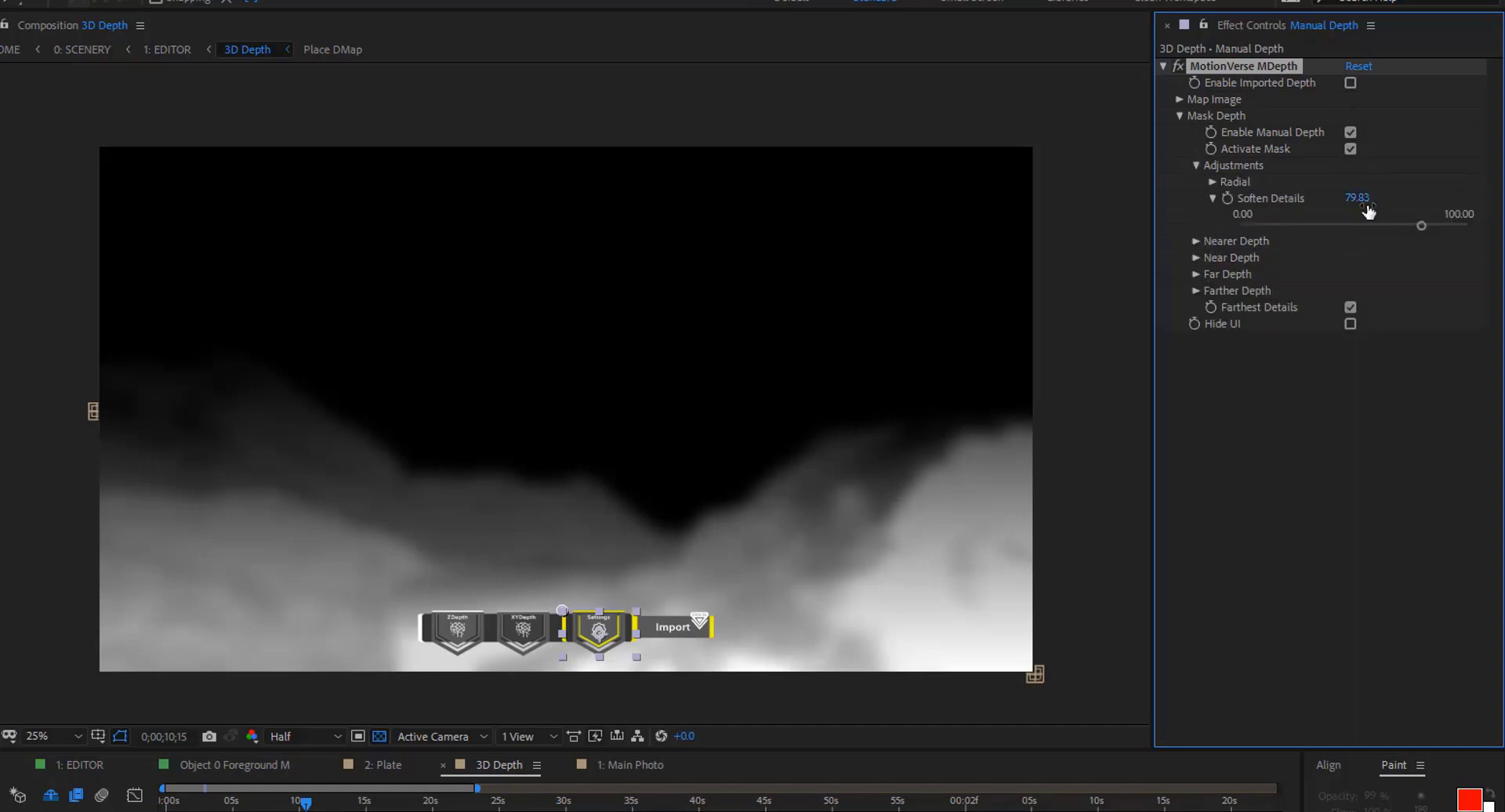
click(1360, 200)
text(50)
key(Return)
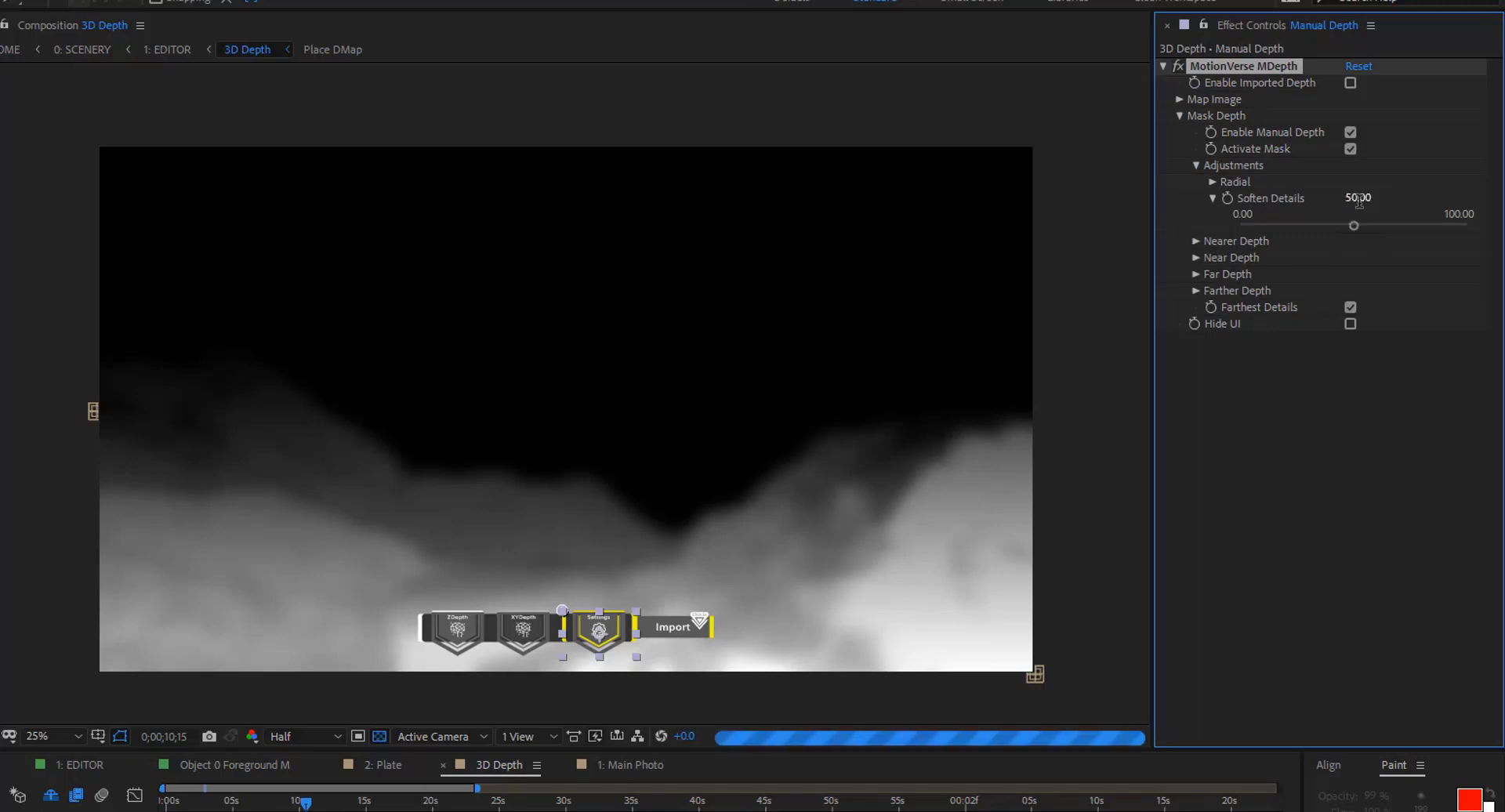
click(1263, 443)
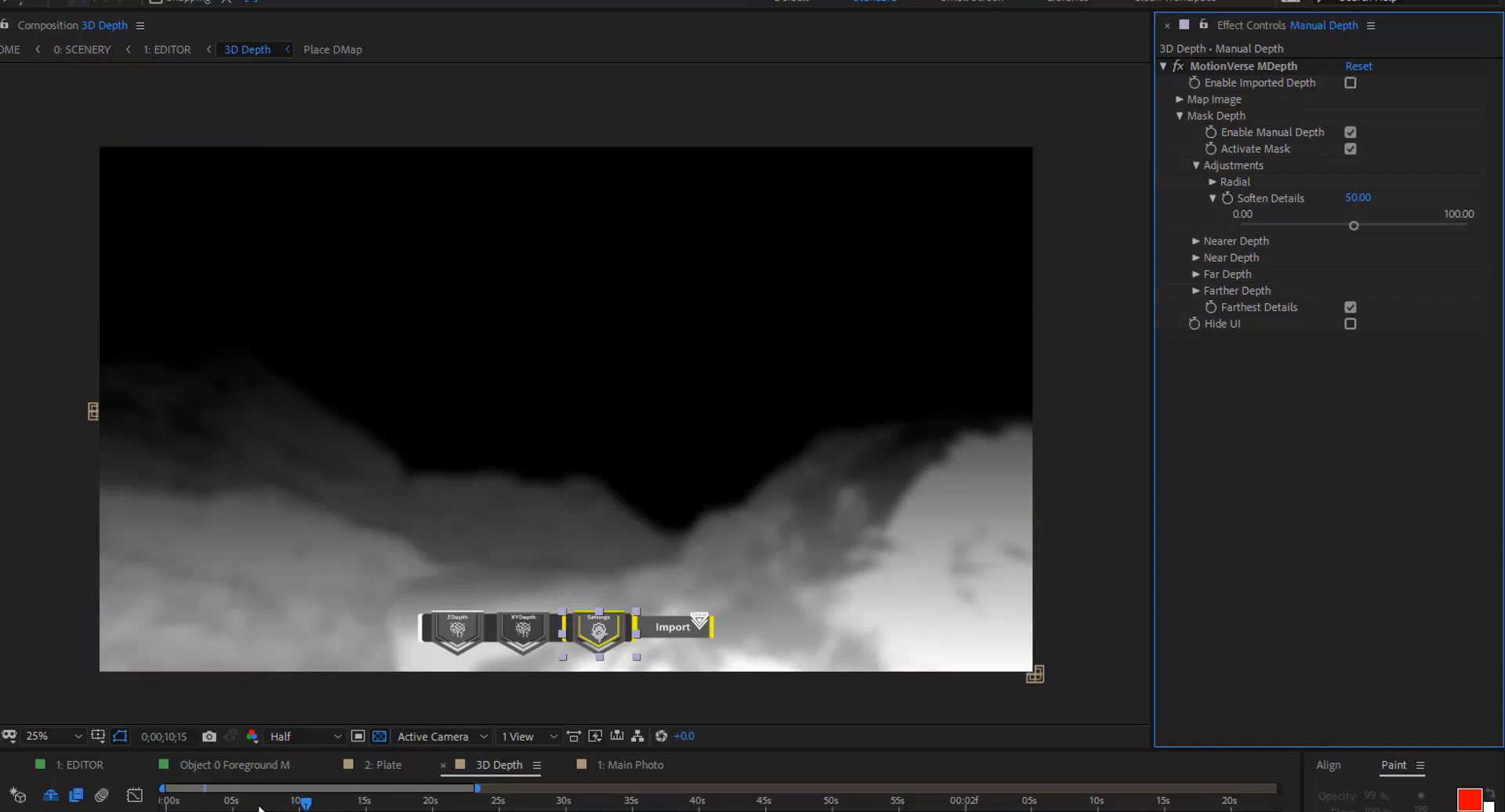
Switch to the 1: EDITOR comp and expand Depth Map, 3D Scan and Mesh, and 3D Scan
click(79, 765)
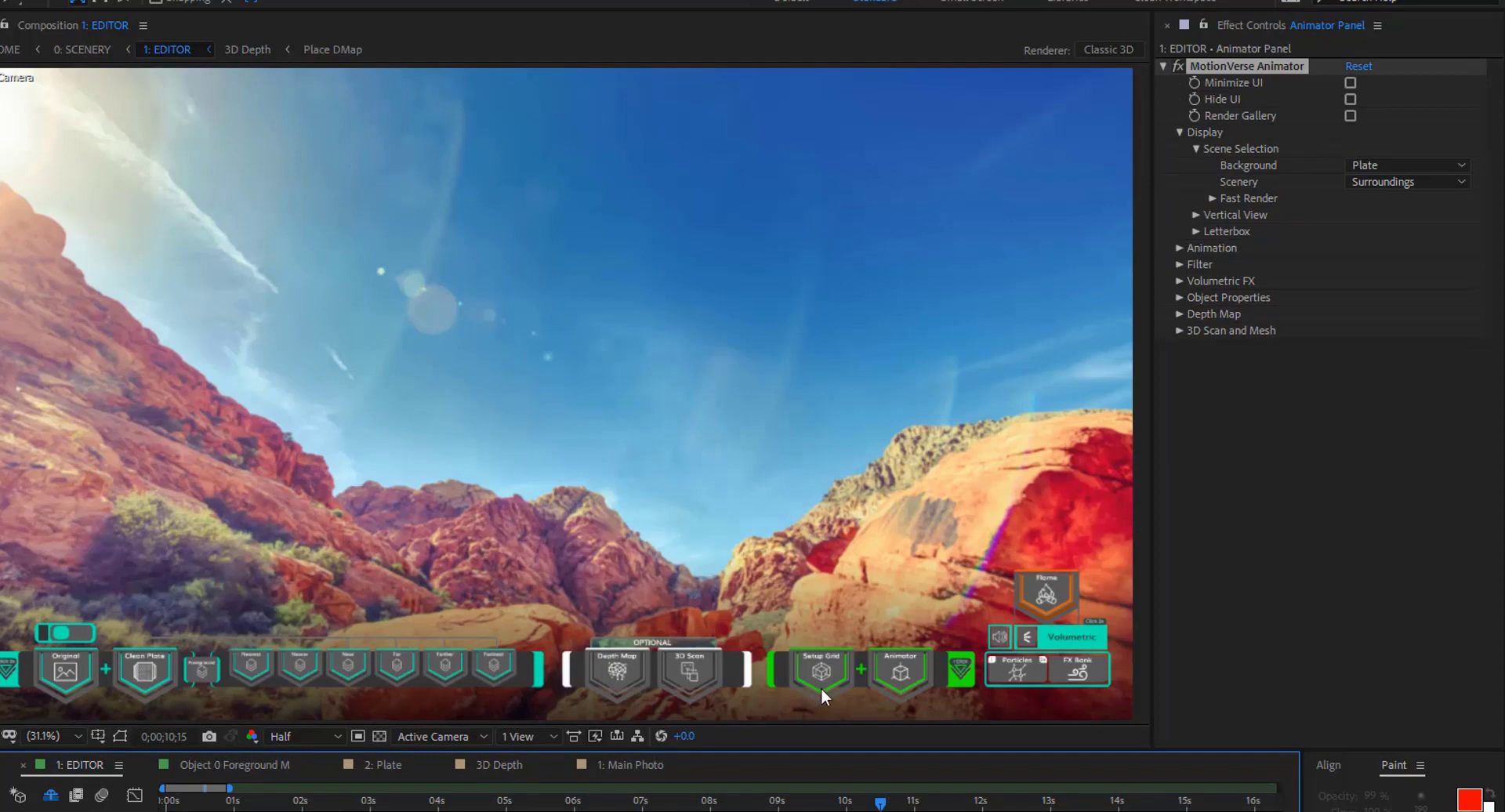
click(903, 673)
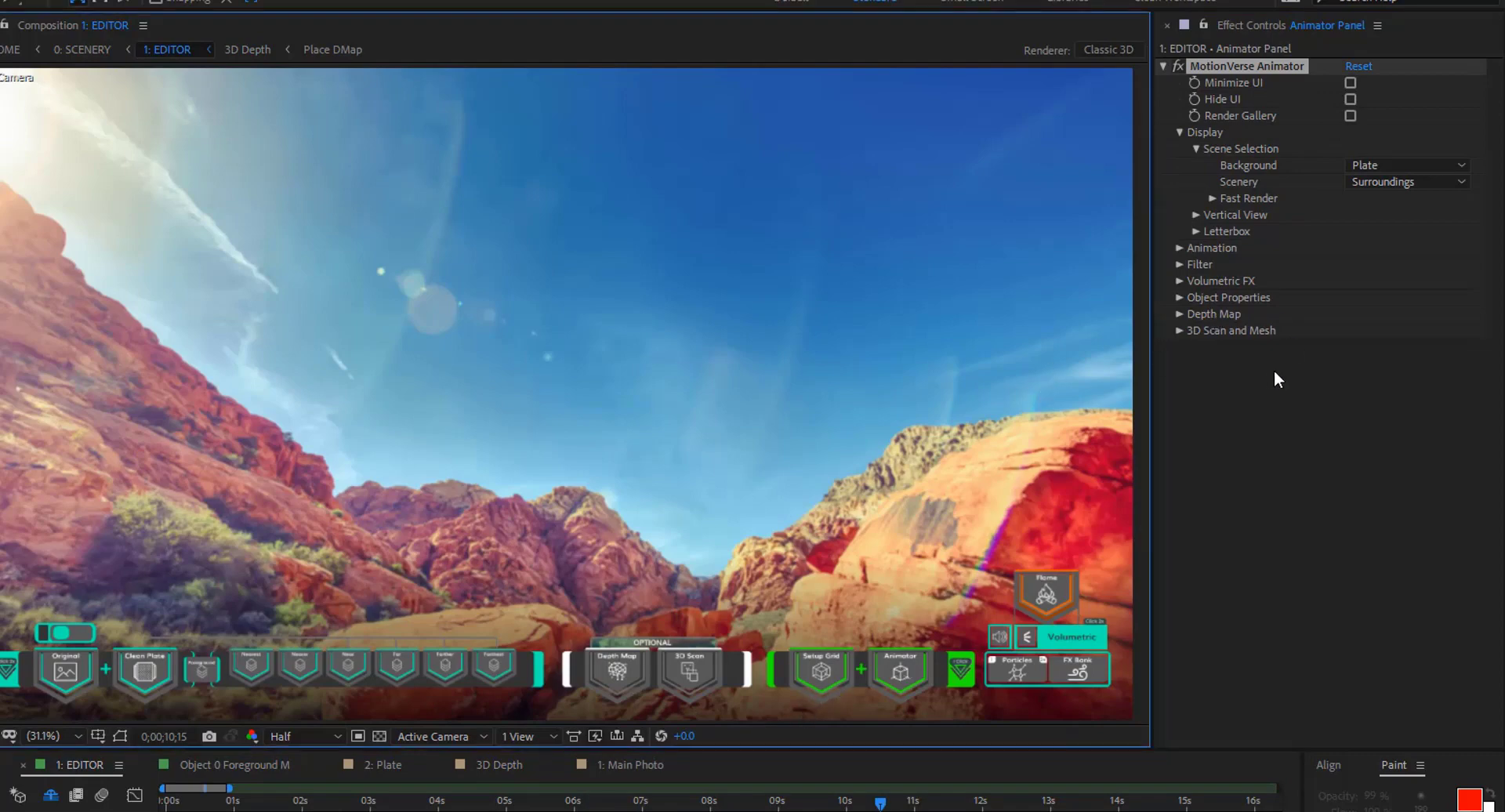
click(1178, 315)
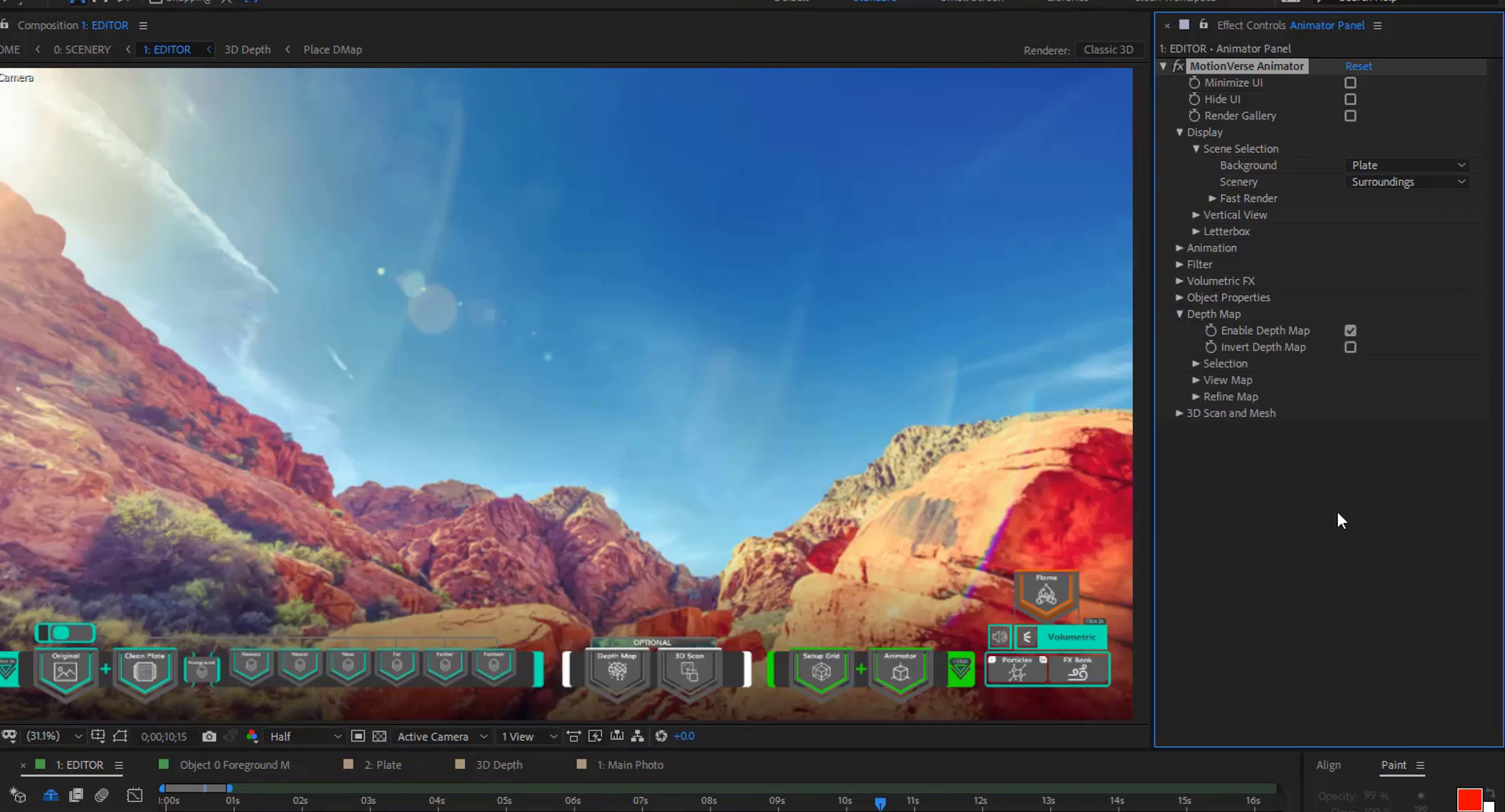
click(1178, 415)
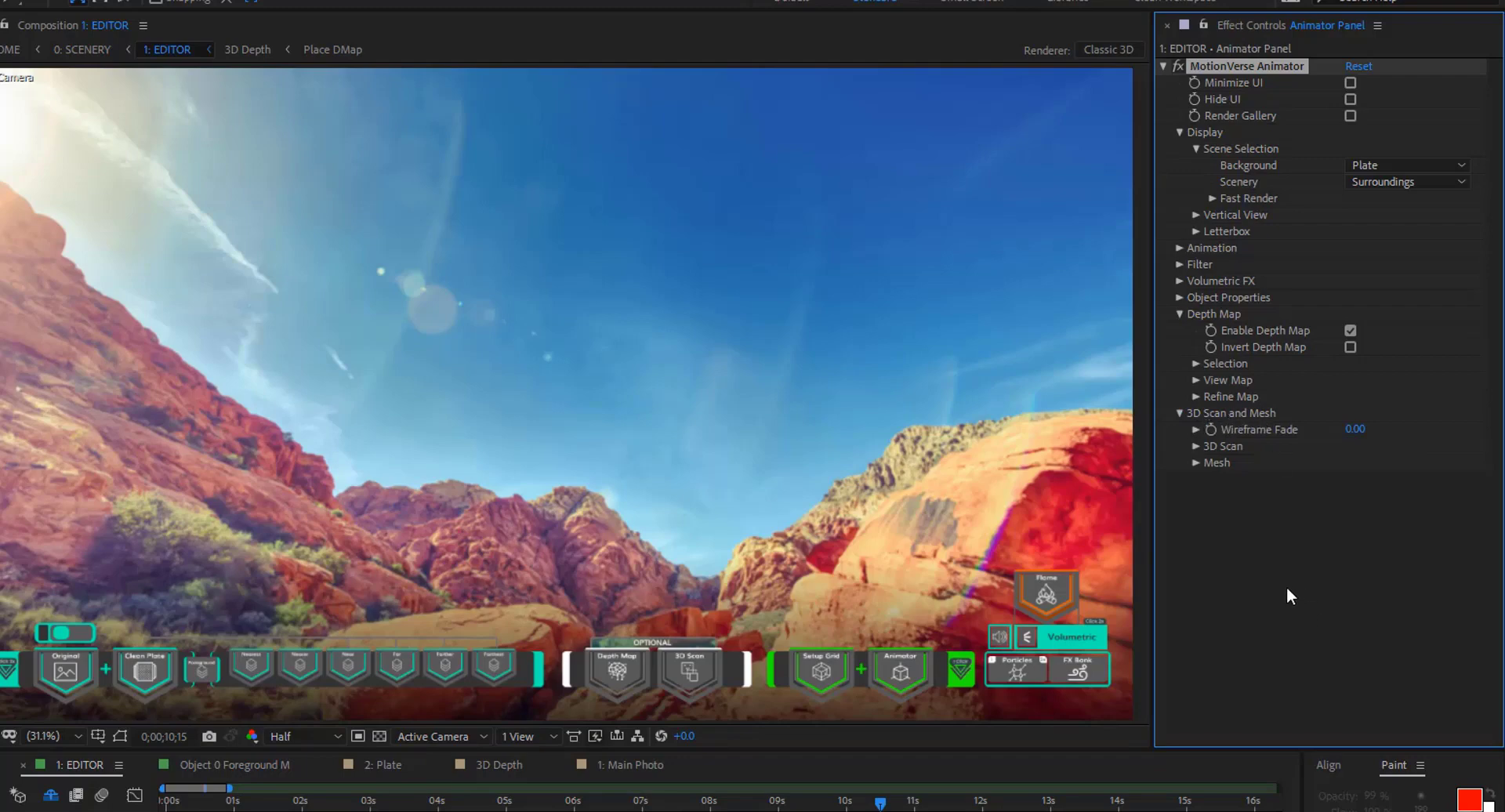
click(1196, 446)
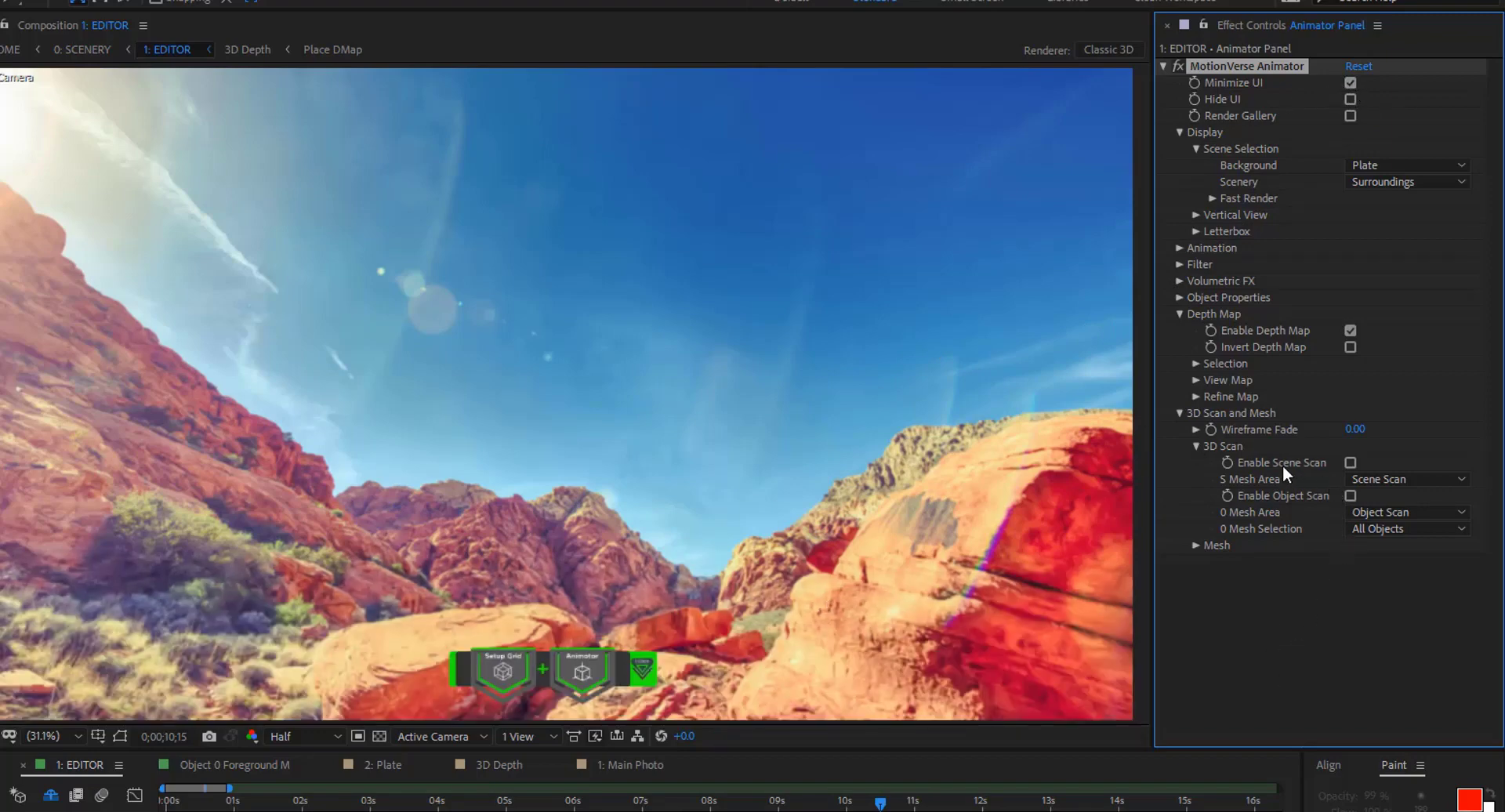
Set S Mesh Area to Scene Mesh, check Enable Scene Scan and turn on Mesh Complexity
click(1371, 481)
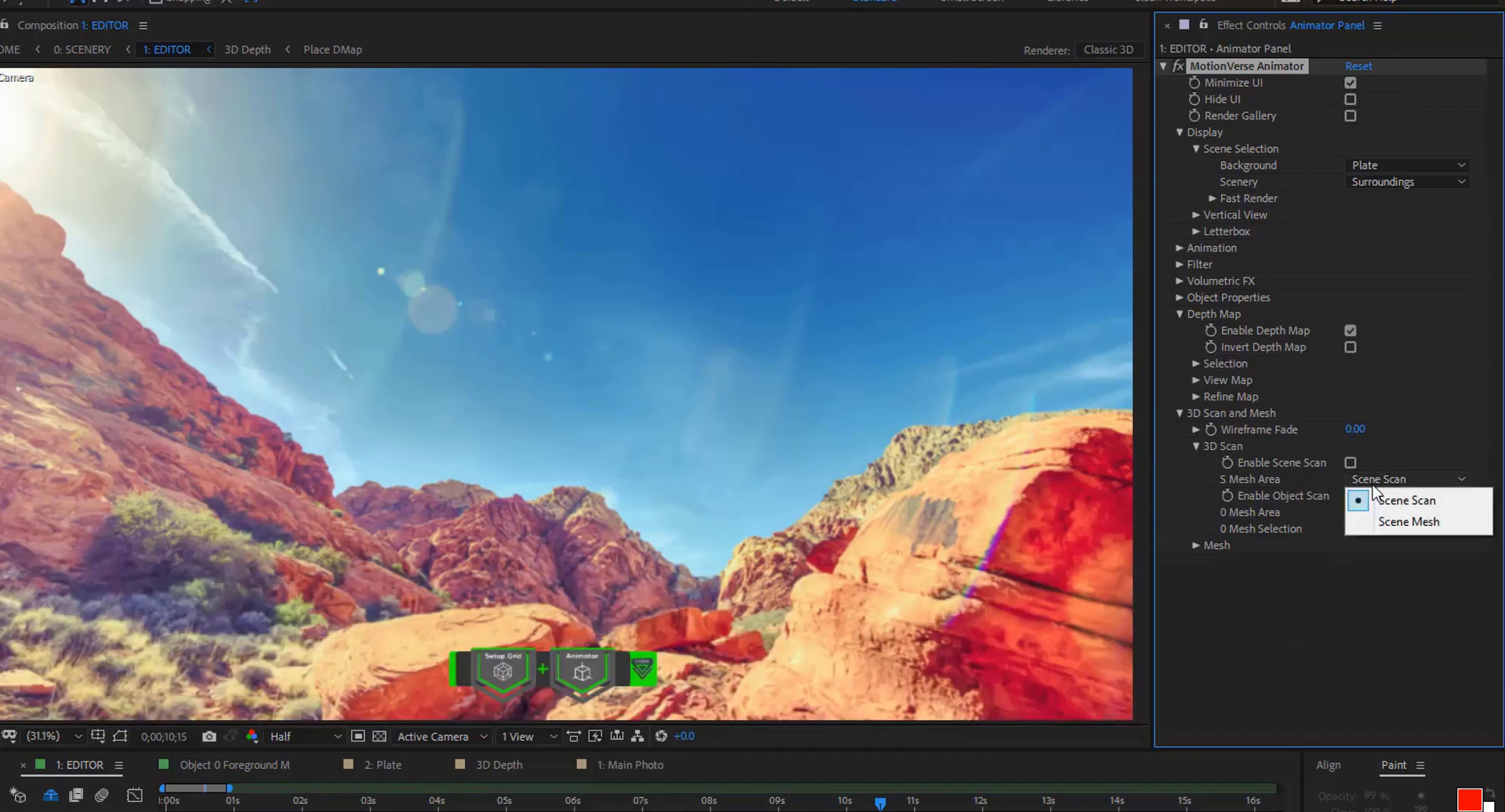
click(1423, 521)
click(1350, 462)
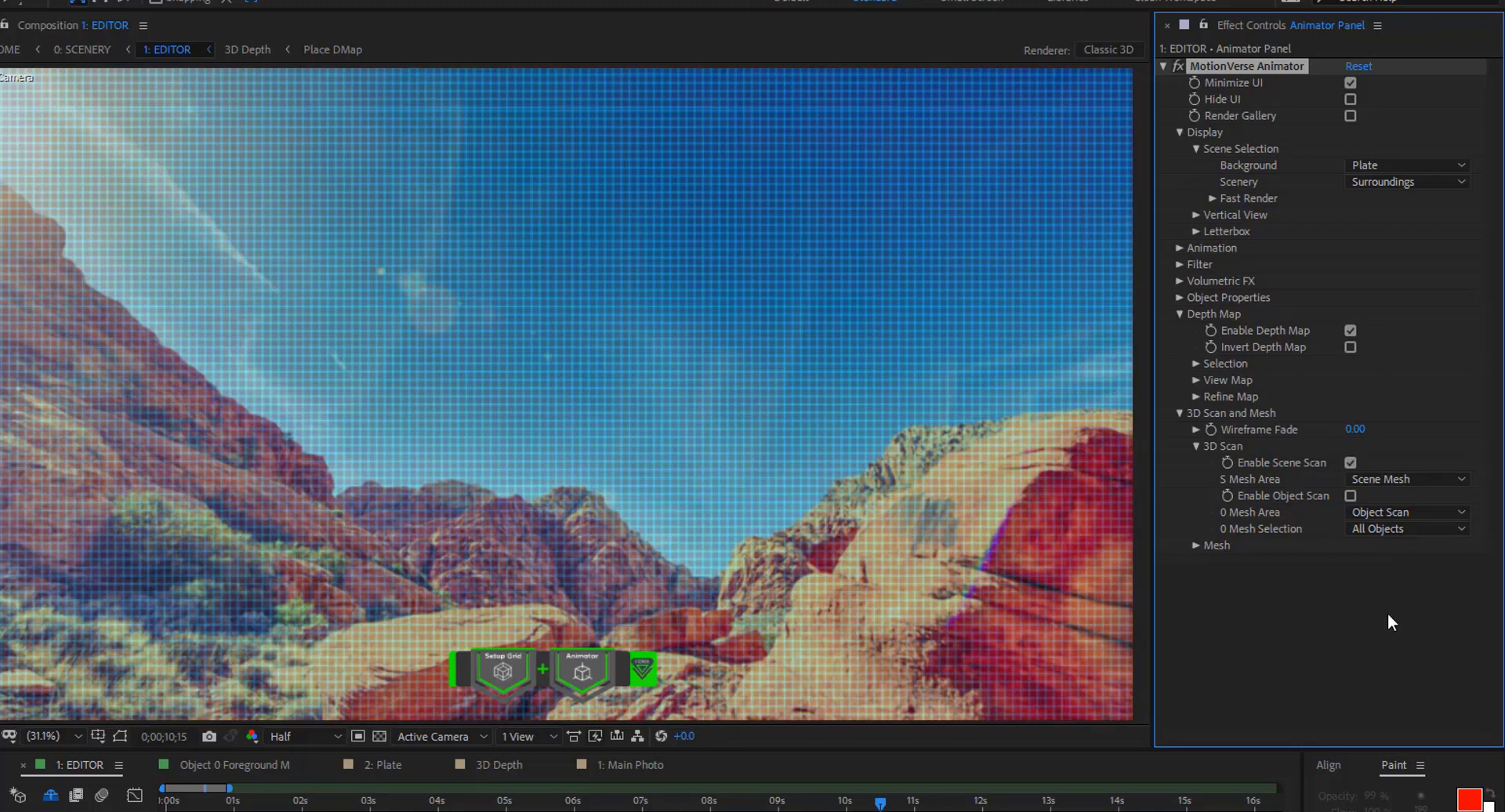
click(1194, 546)
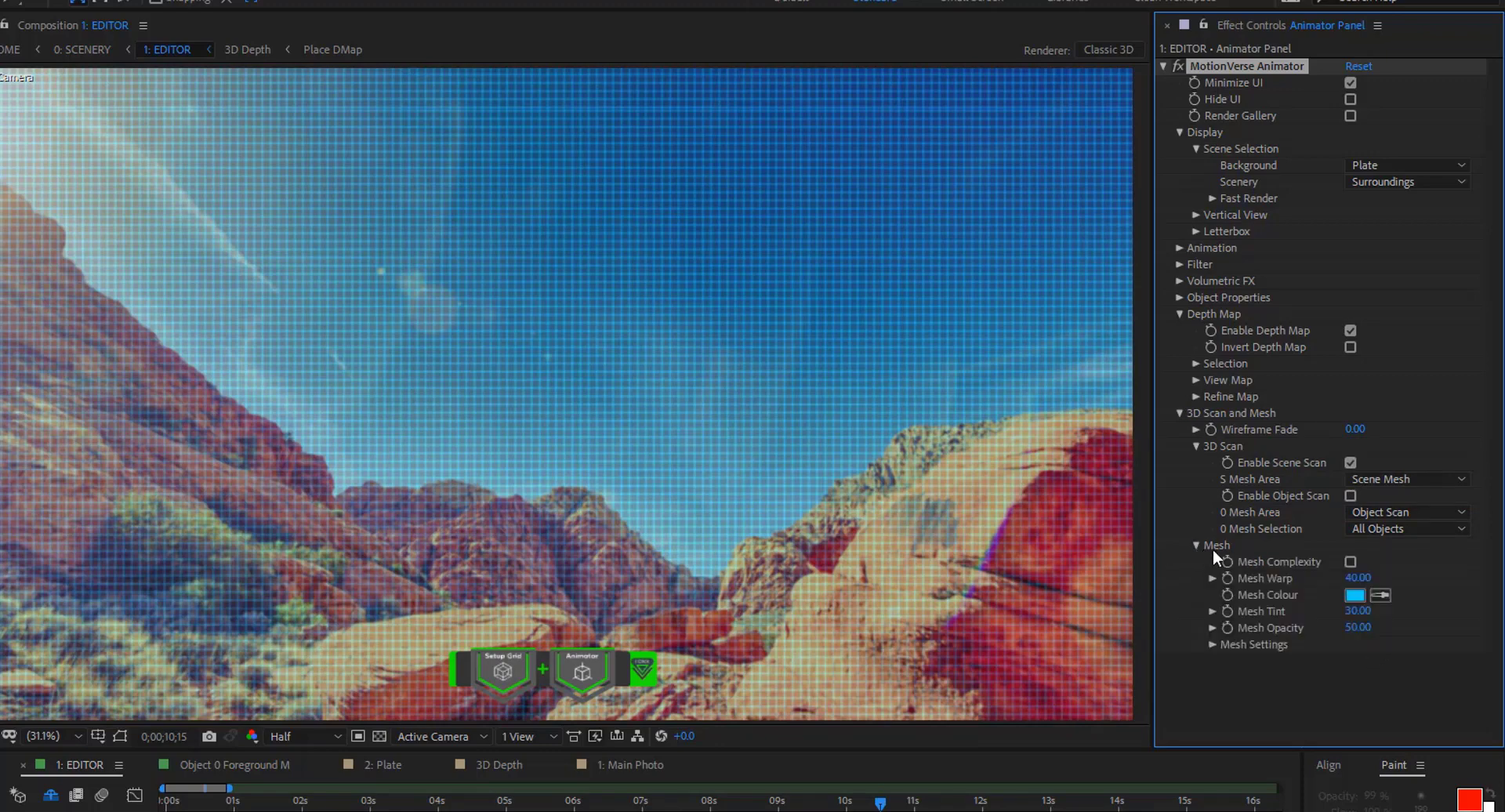
click(1350, 561)
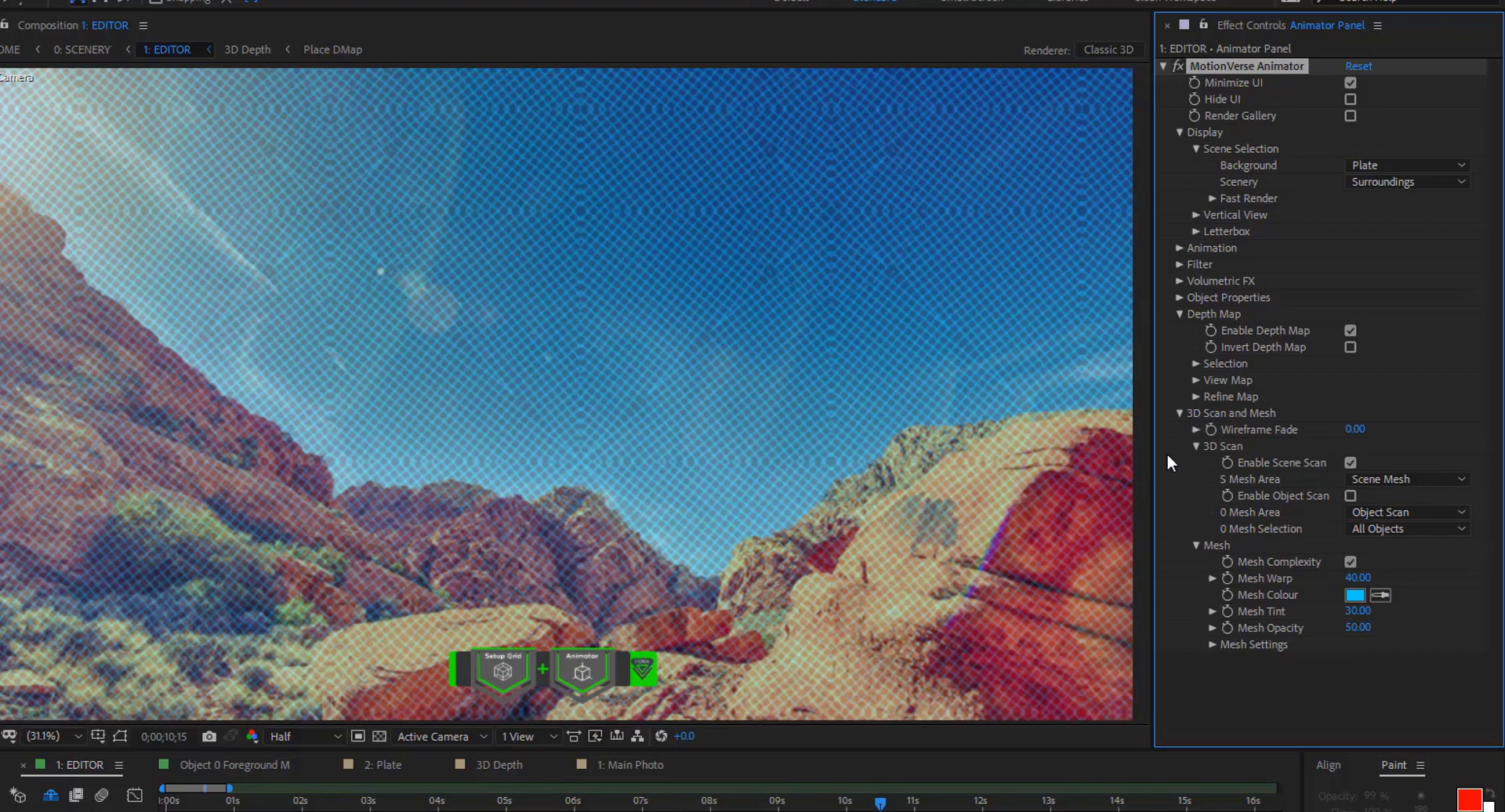
Set the Depth Map Selection's Map Selection to XYZDepth Generator
click(1194, 364)
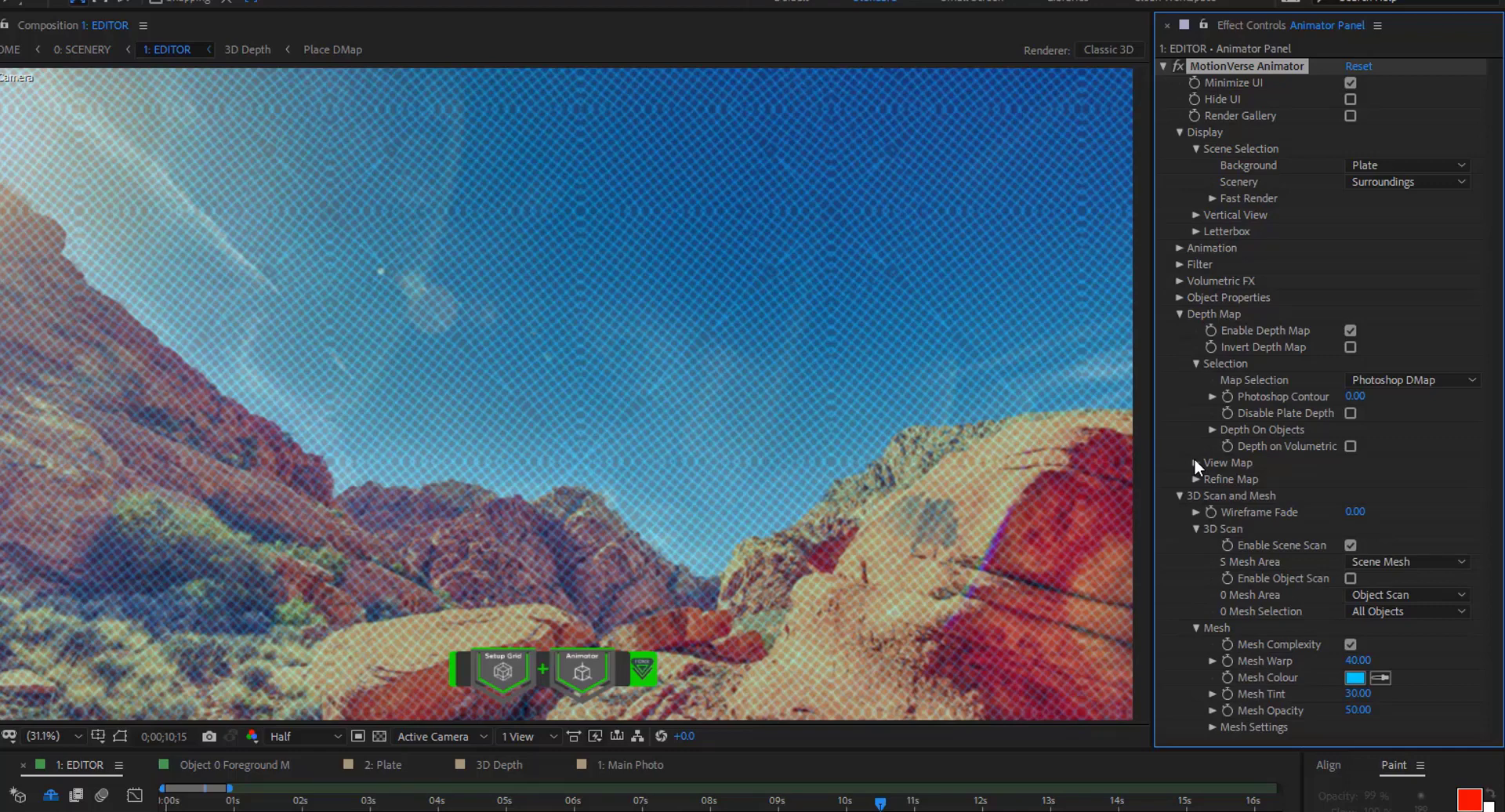
click(1412, 378)
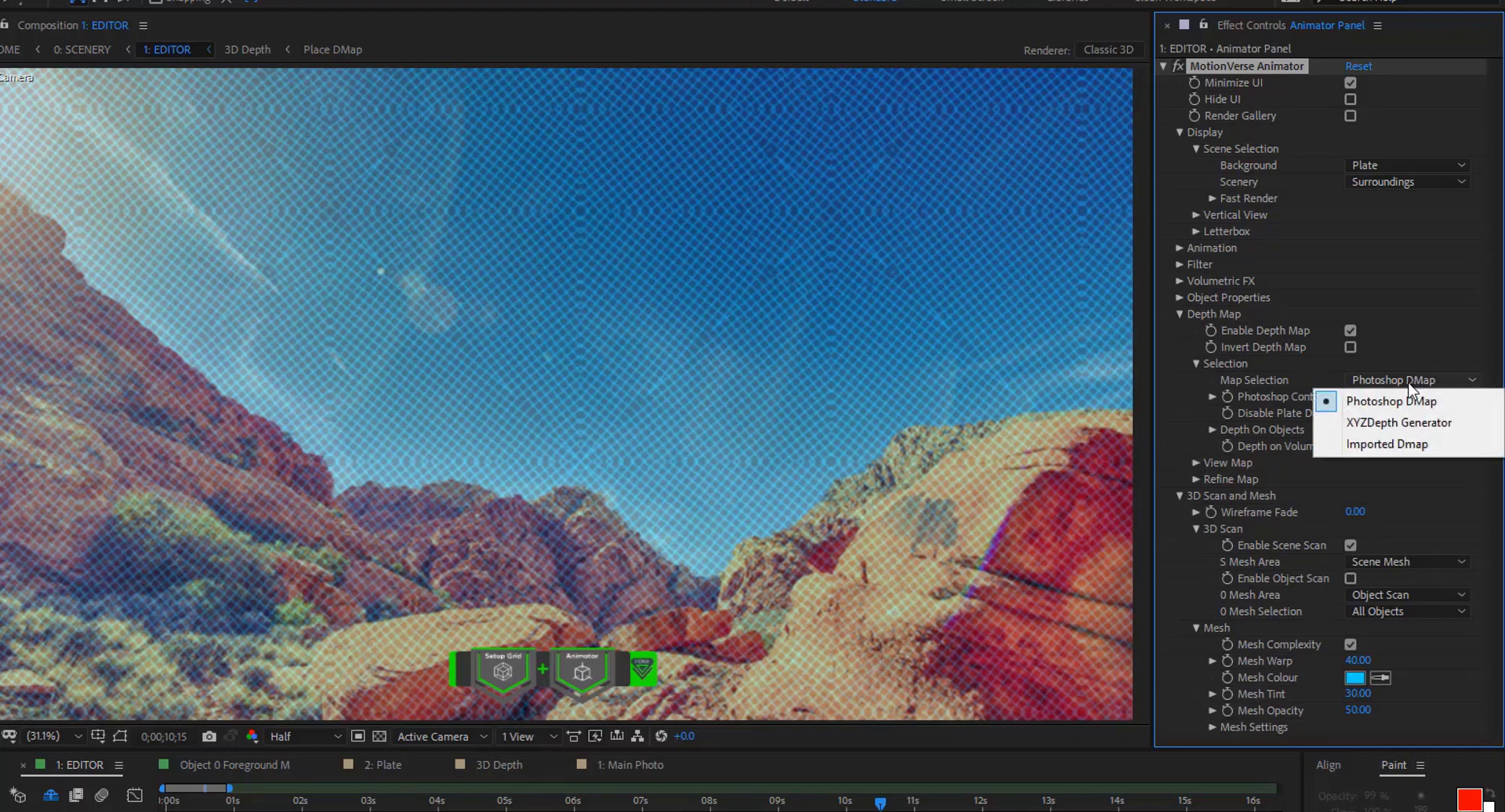
click(1374, 426)
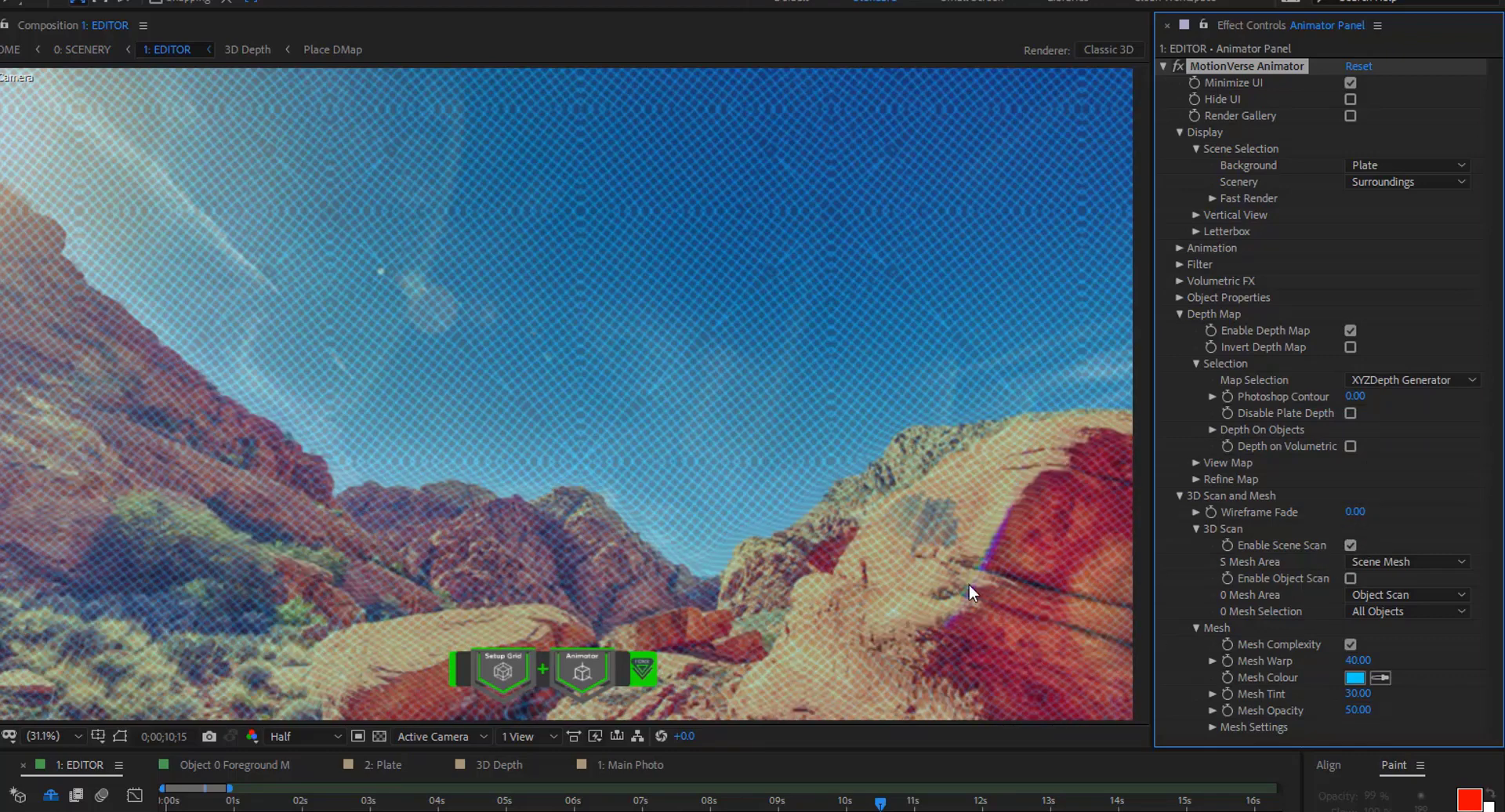
Pan the view over the photo and set the viewer resolution to Full
mouse_move(957, 510)
mouse_down()
mouse_move(927, 436)
mouse_move(947, 426)
mouse_move(973, 519)
mouse_up()
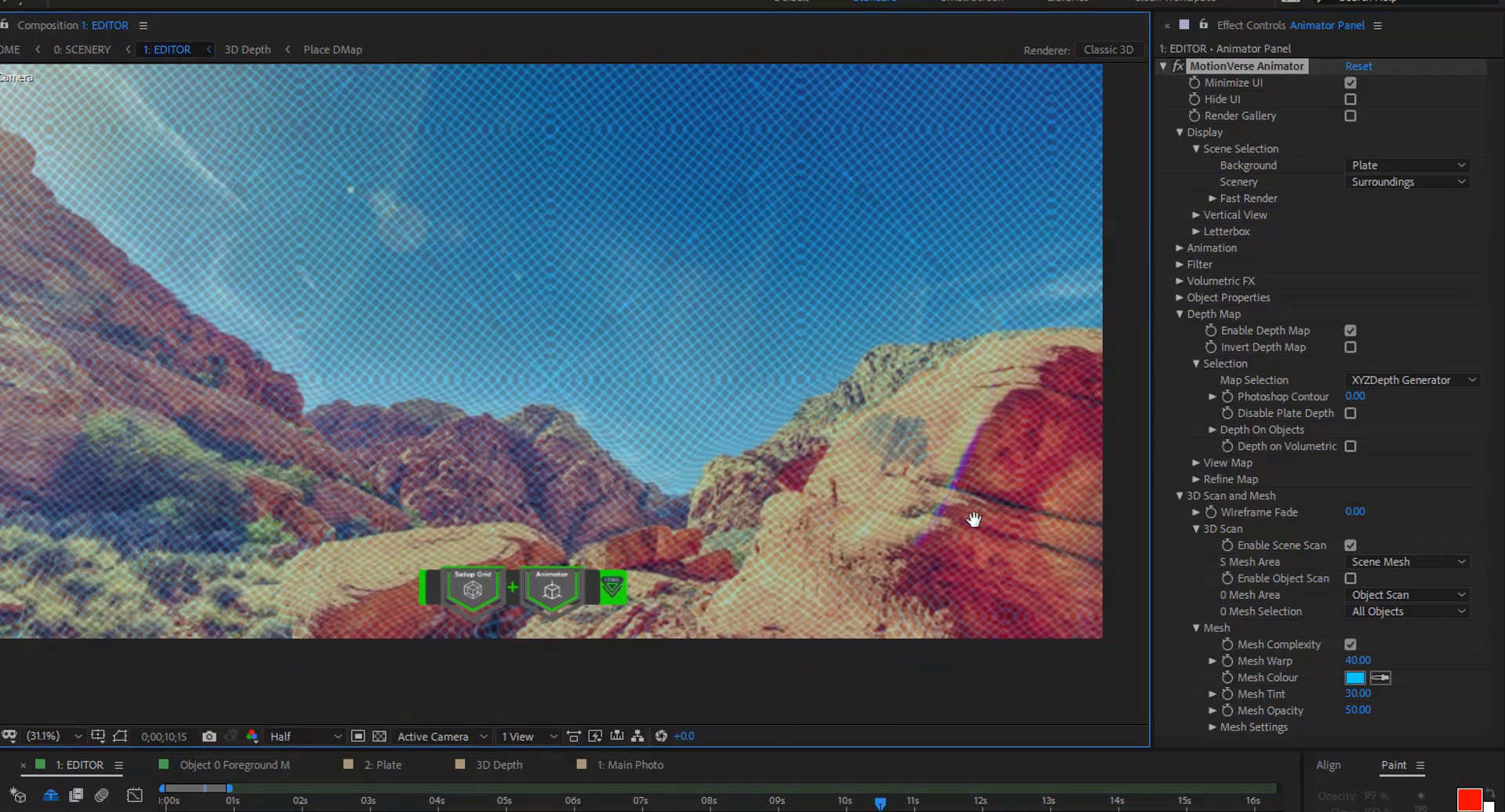
click(313, 736)
click(300, 780)
Change the Mesh Colour to hex E4E4E4
scroll(975, 655, up, 4)
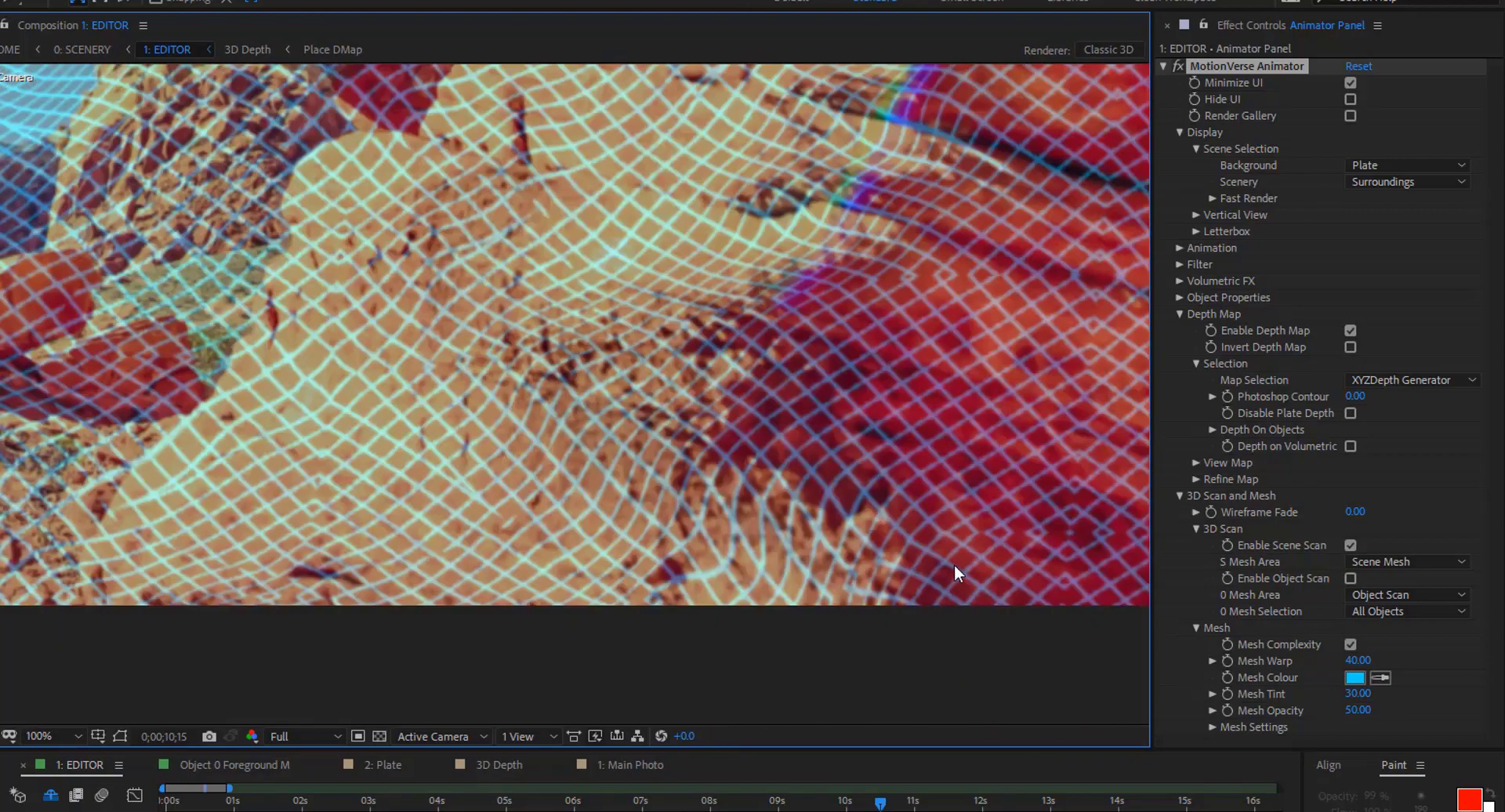
scroll(953, 564, down, 4)
scroll(918, 434, up, 4)
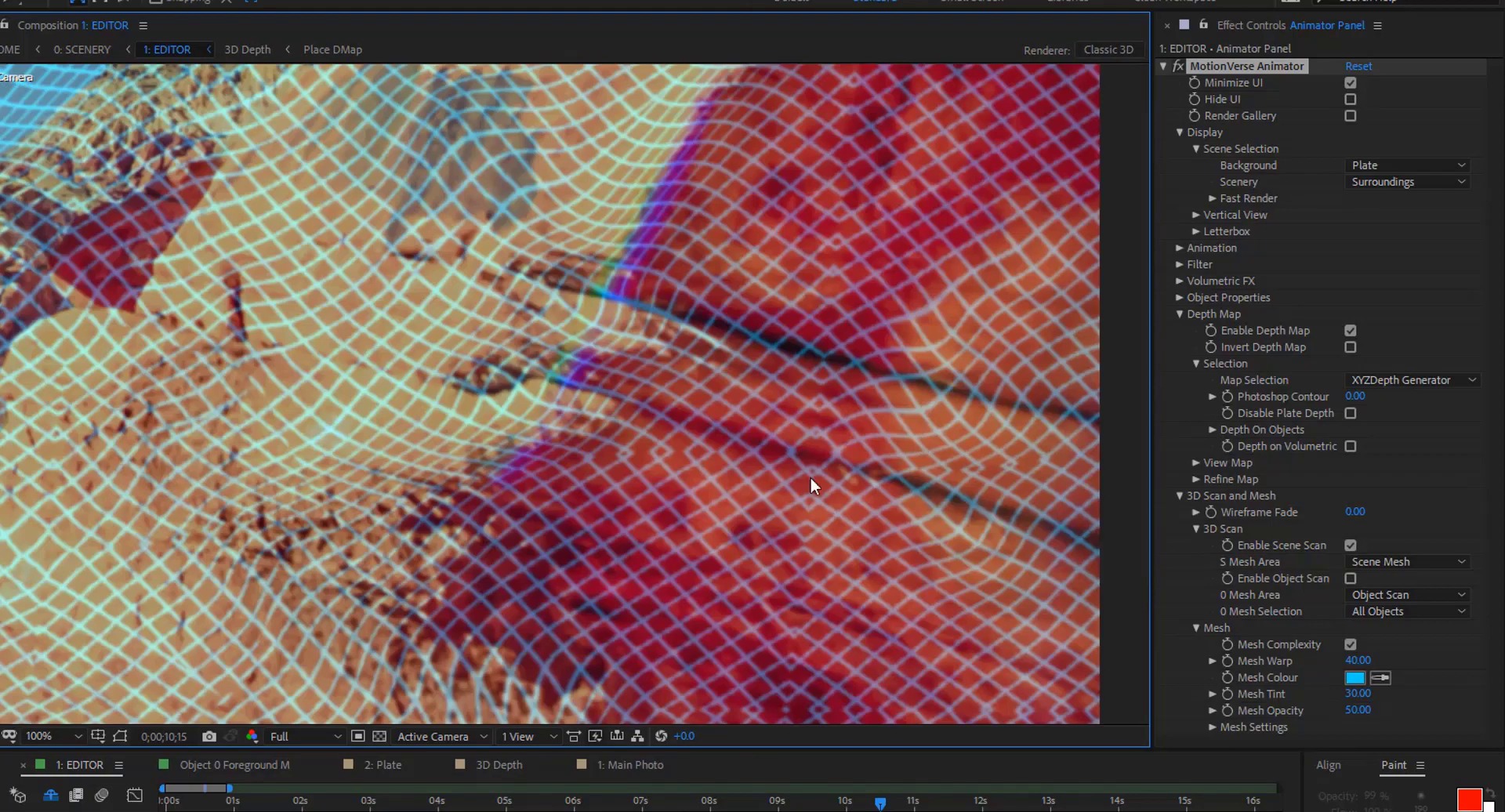
scroll(780, 456, down, 3)
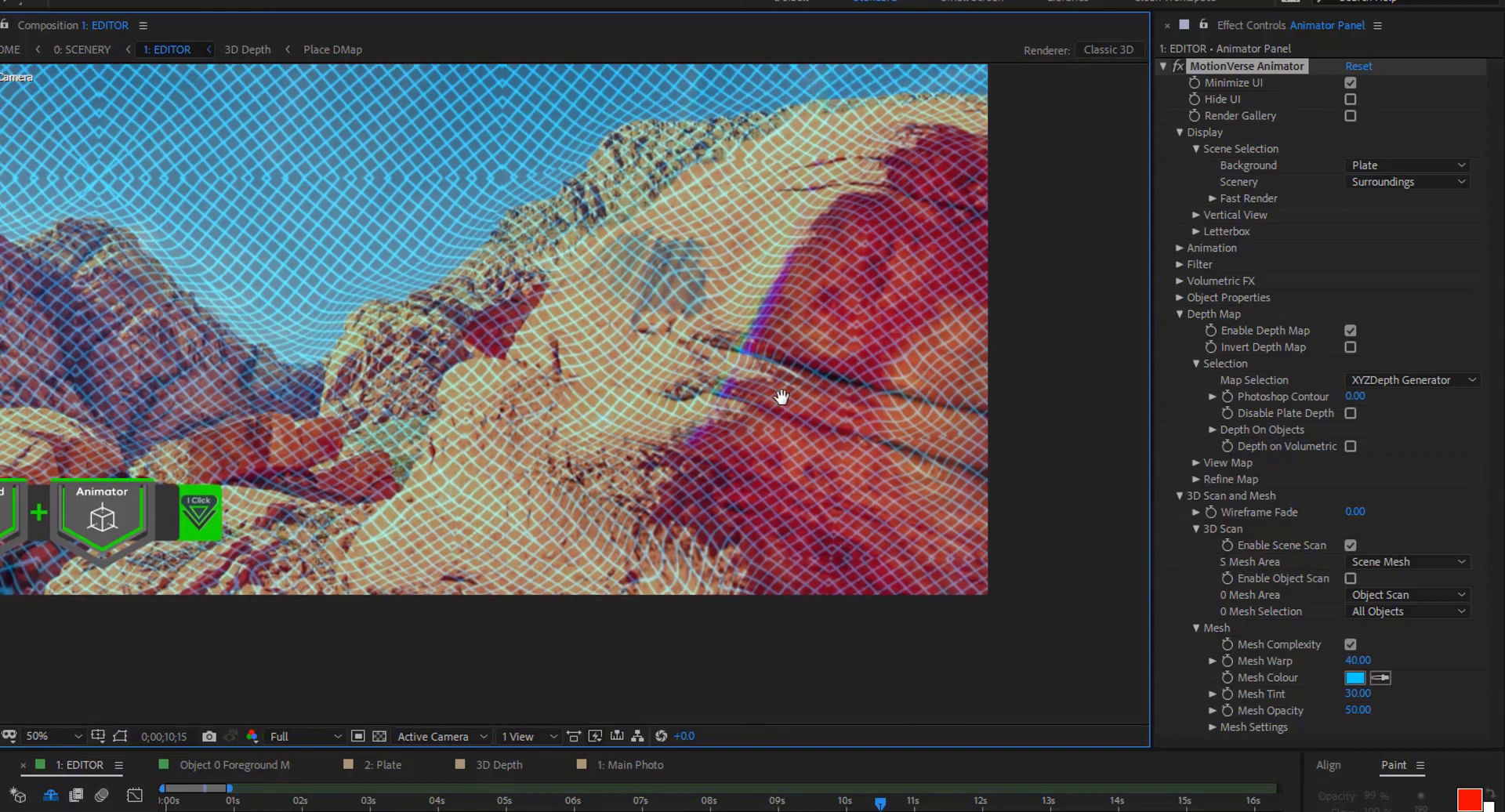
scroll(784, 400, up, 3)
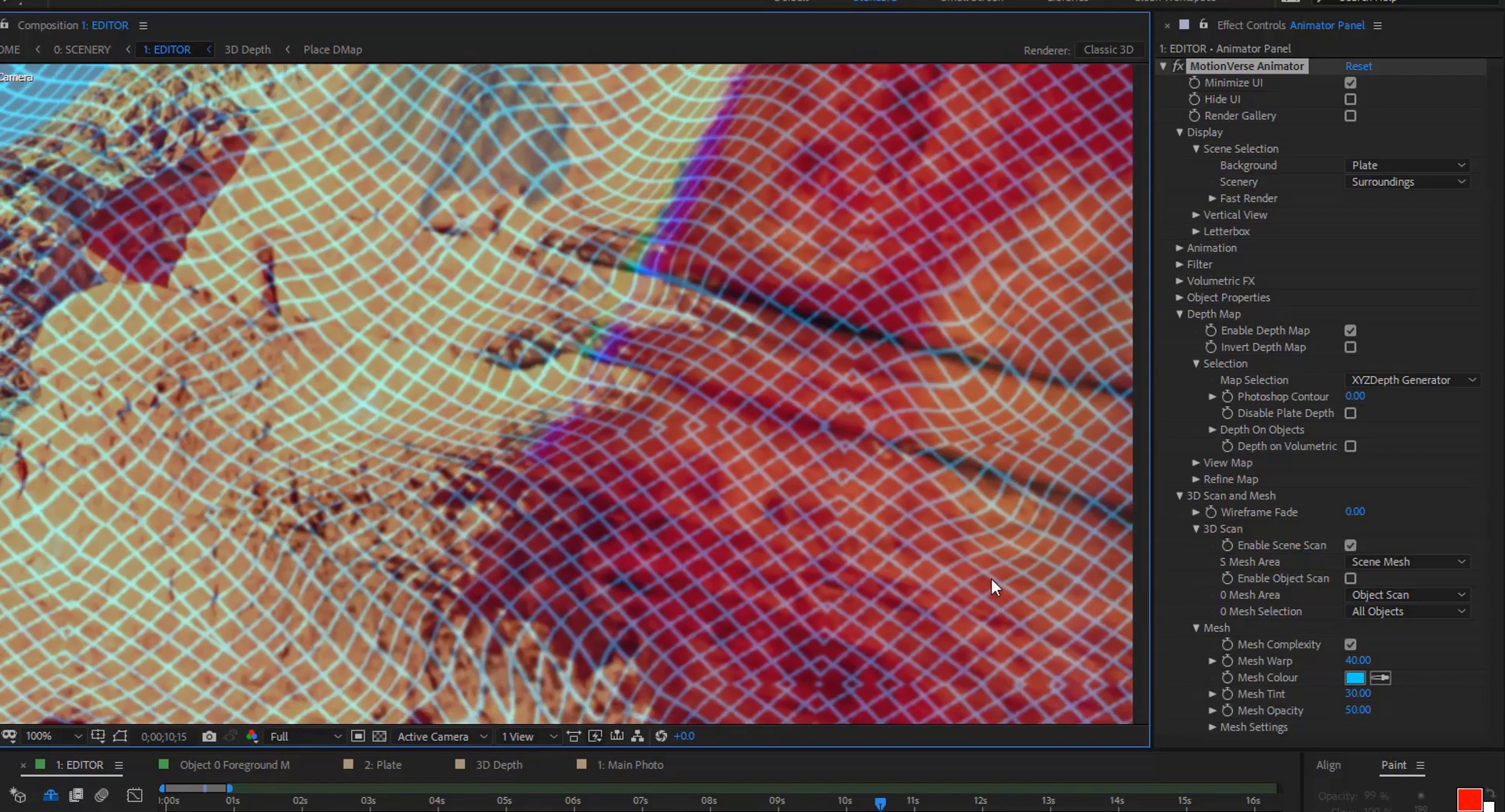
click(1354, 678)
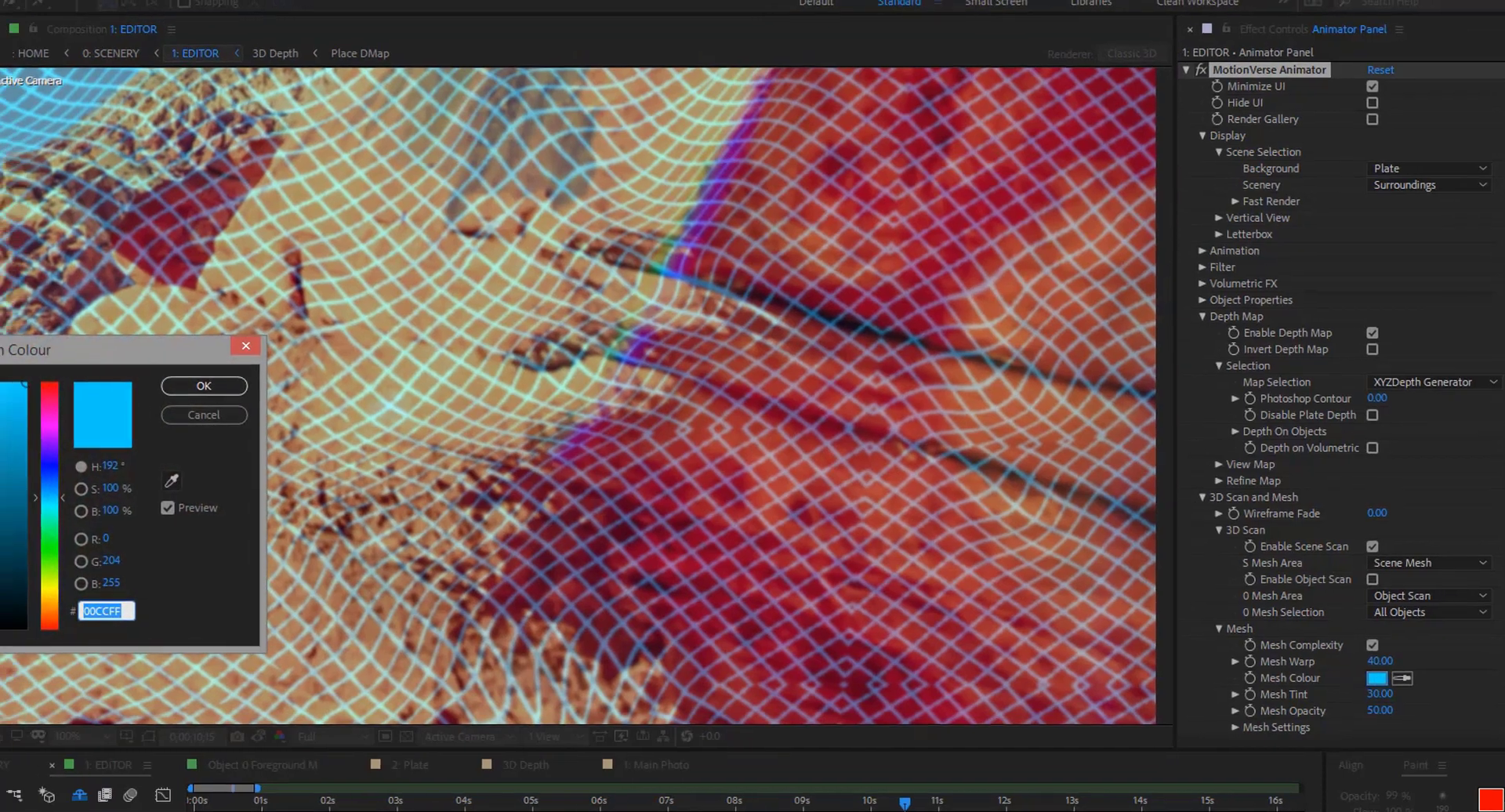
text(E4E4E4)
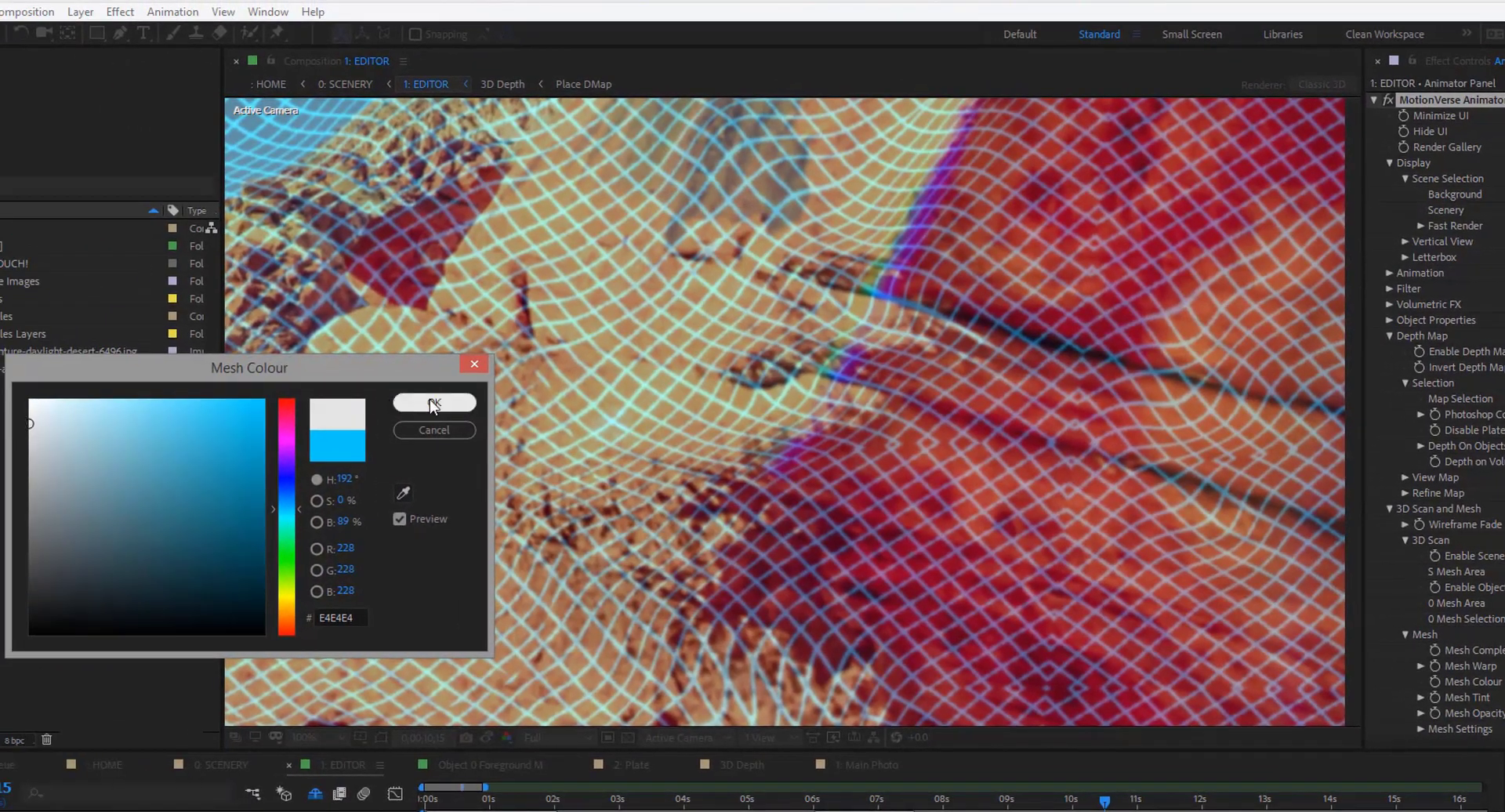
click(433, 402)
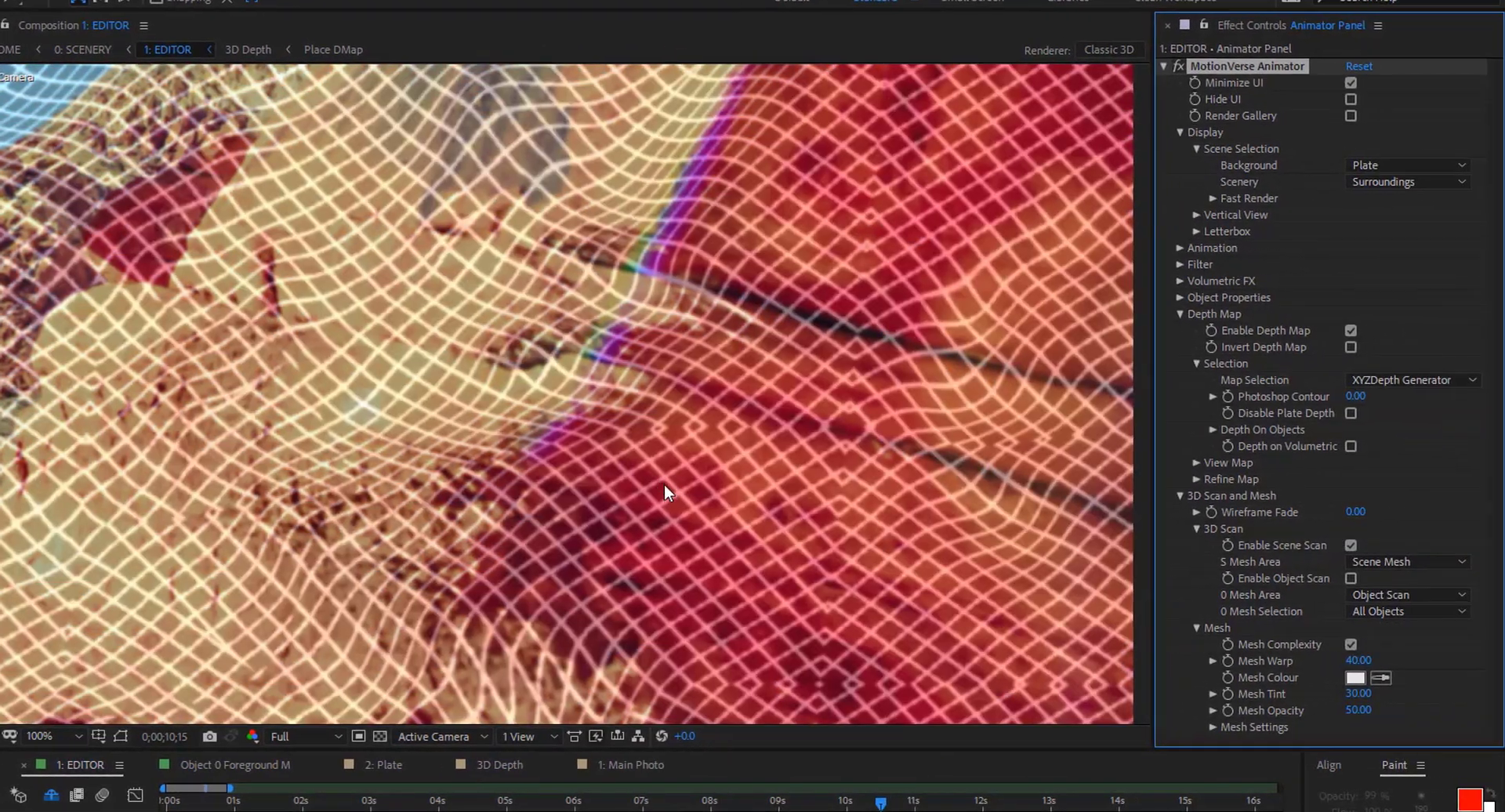
scroll(900, 501, down, 2)
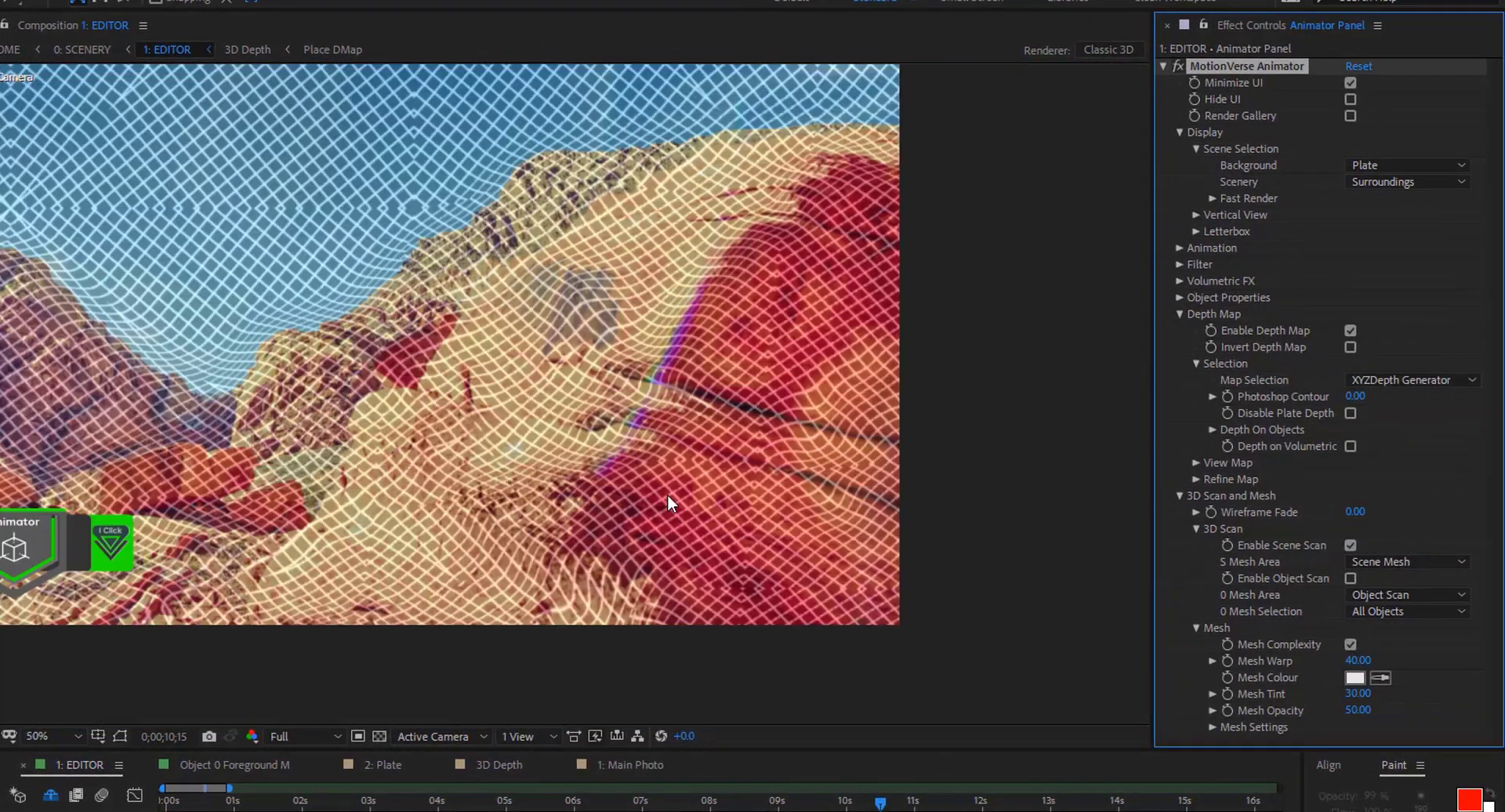
drag(647, 475, 855, 558)
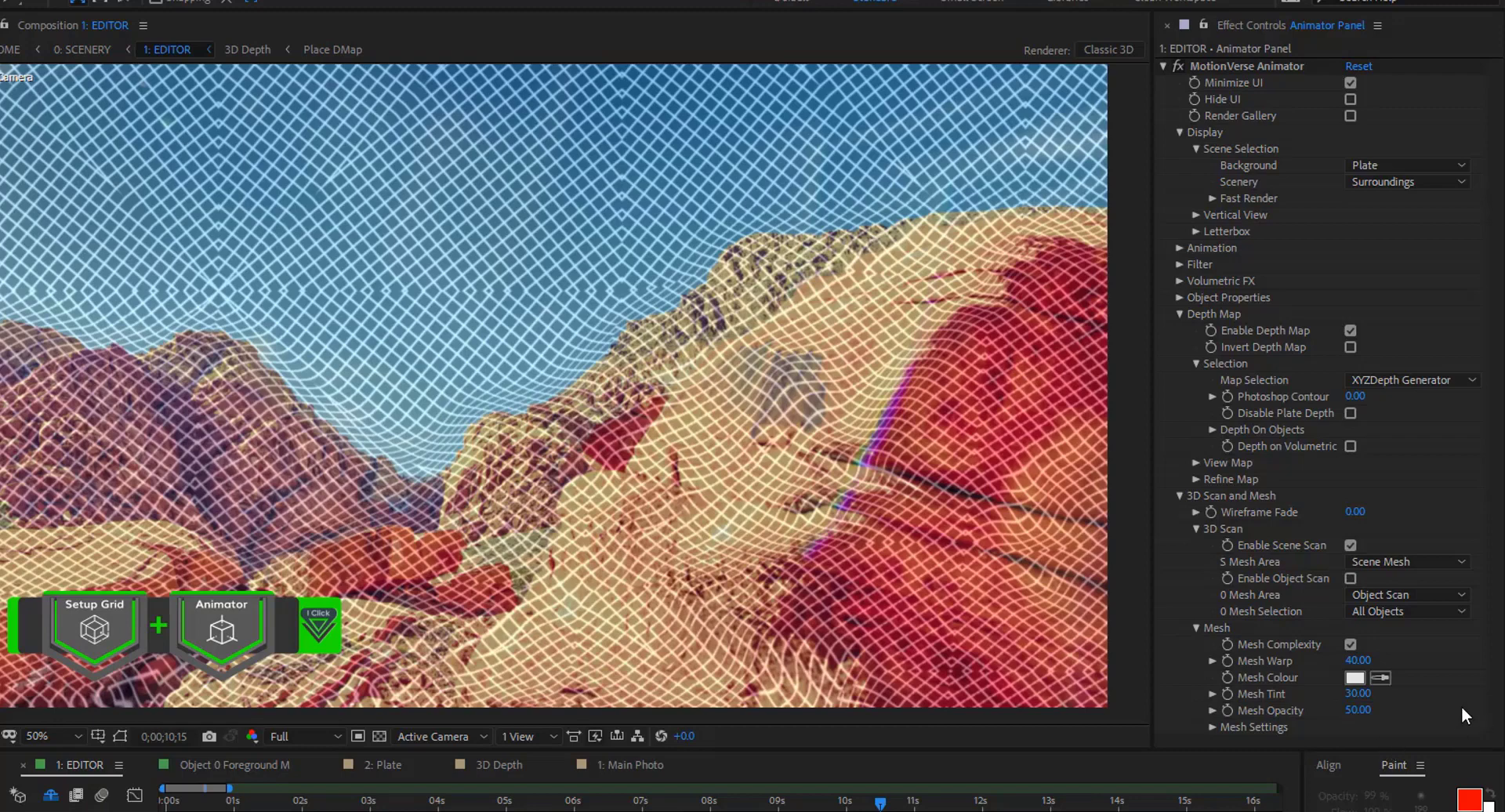
click(1348, 644)
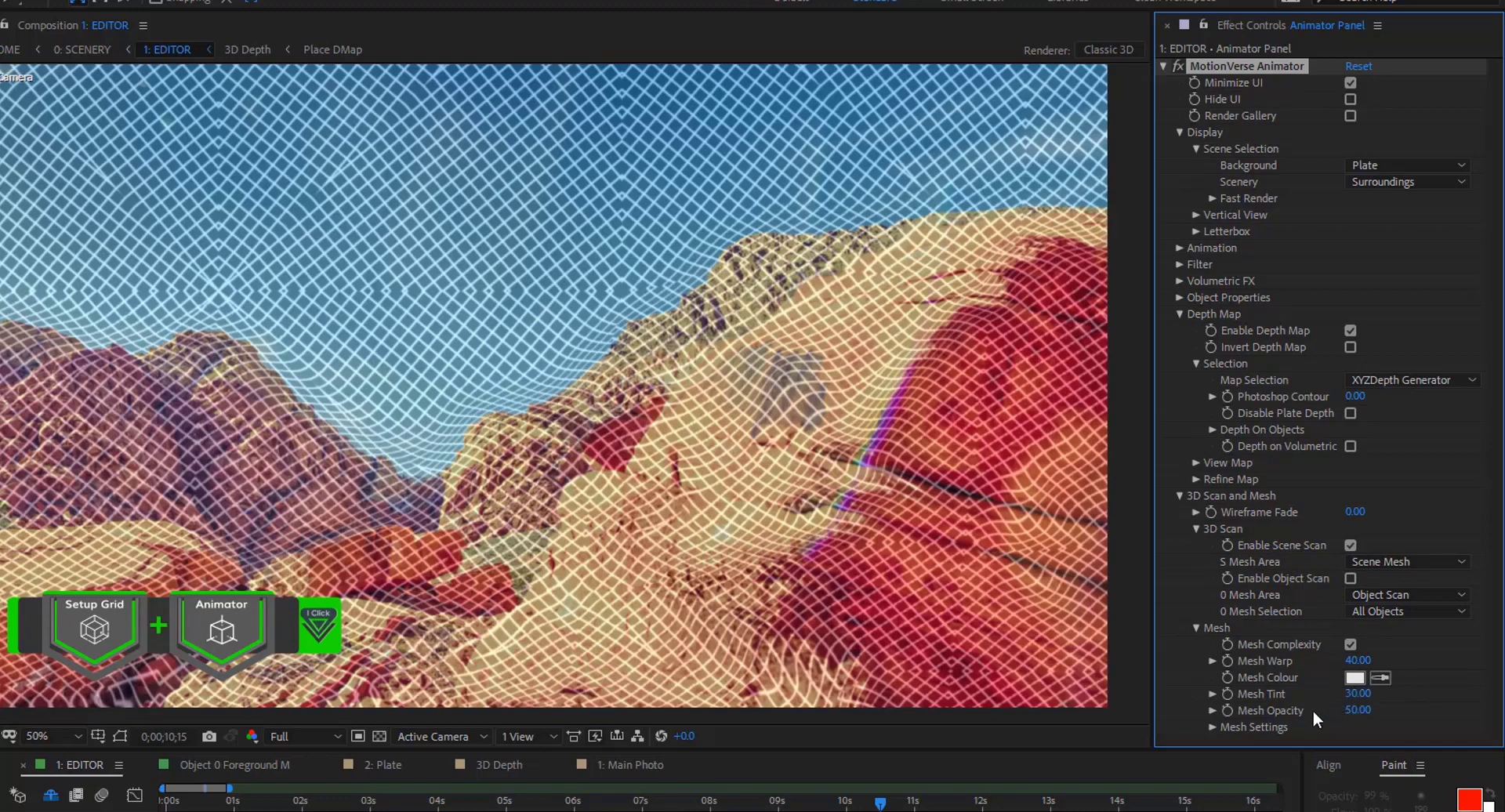
Expand Mesh Settings and inspect Mesh Count at 85 and Mesh Dynamics
click(1210, 728)
scroll(1305, 691, down, 4)
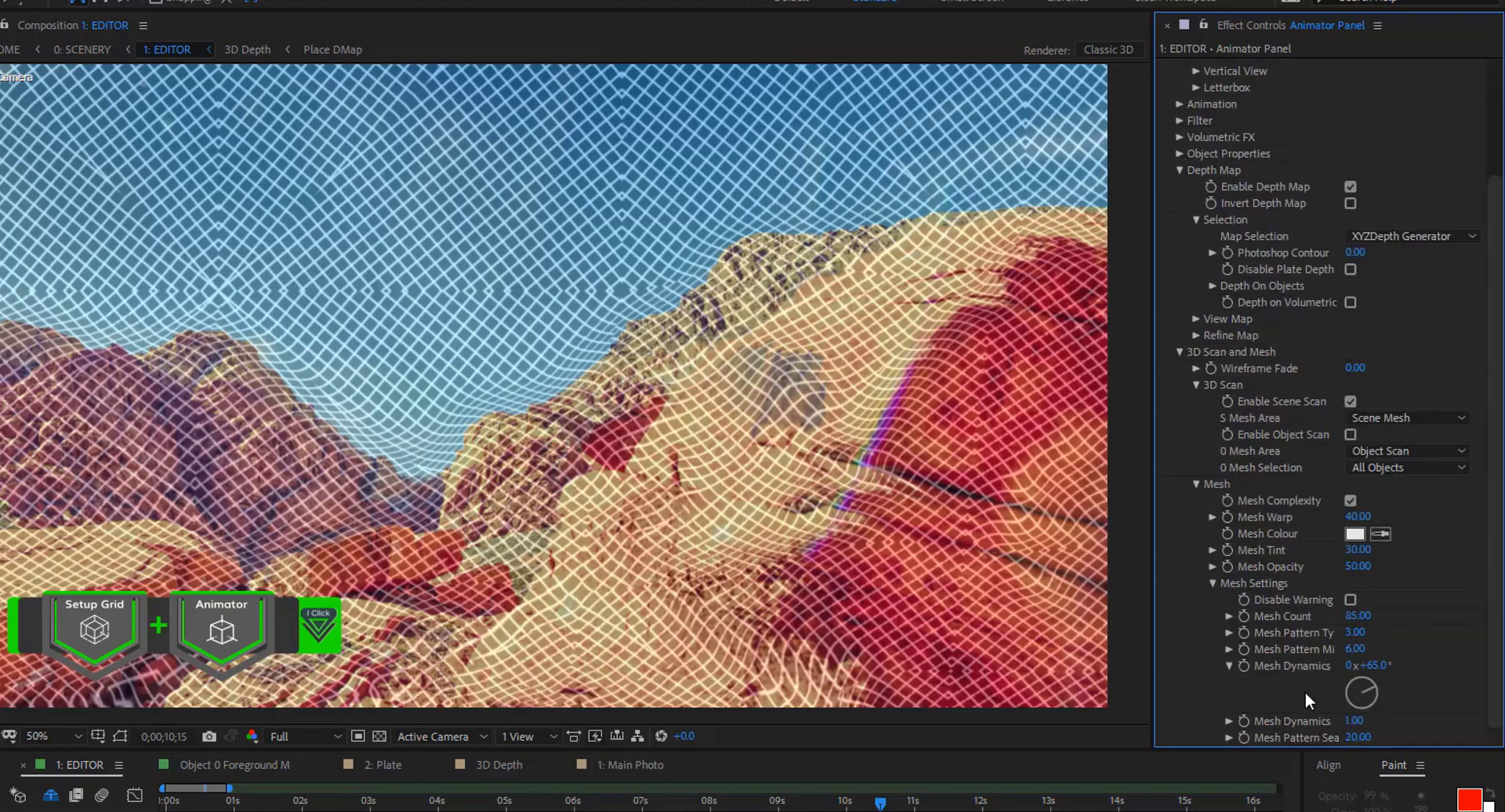
click(1228, 666)
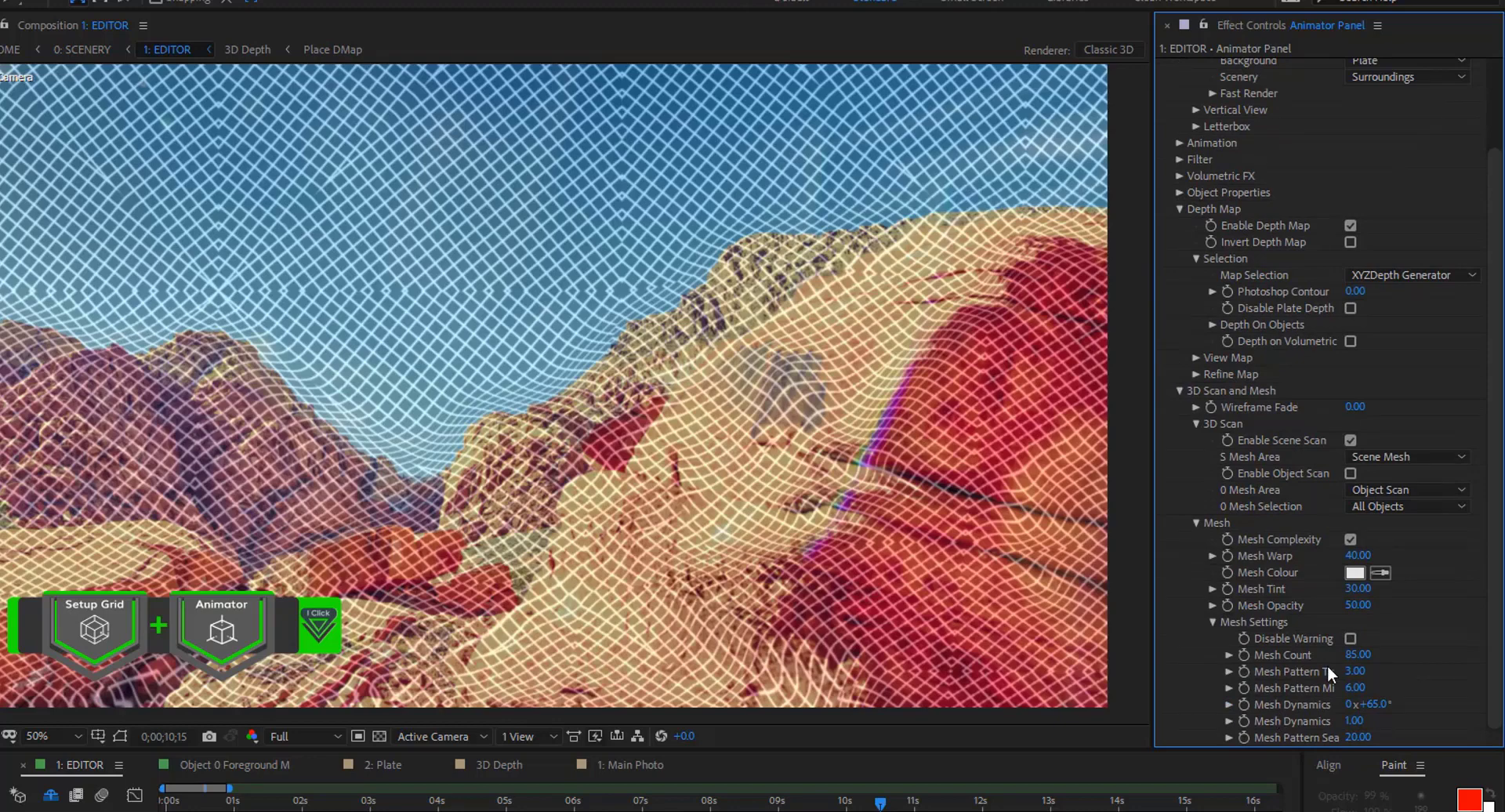
click(1229, 656)
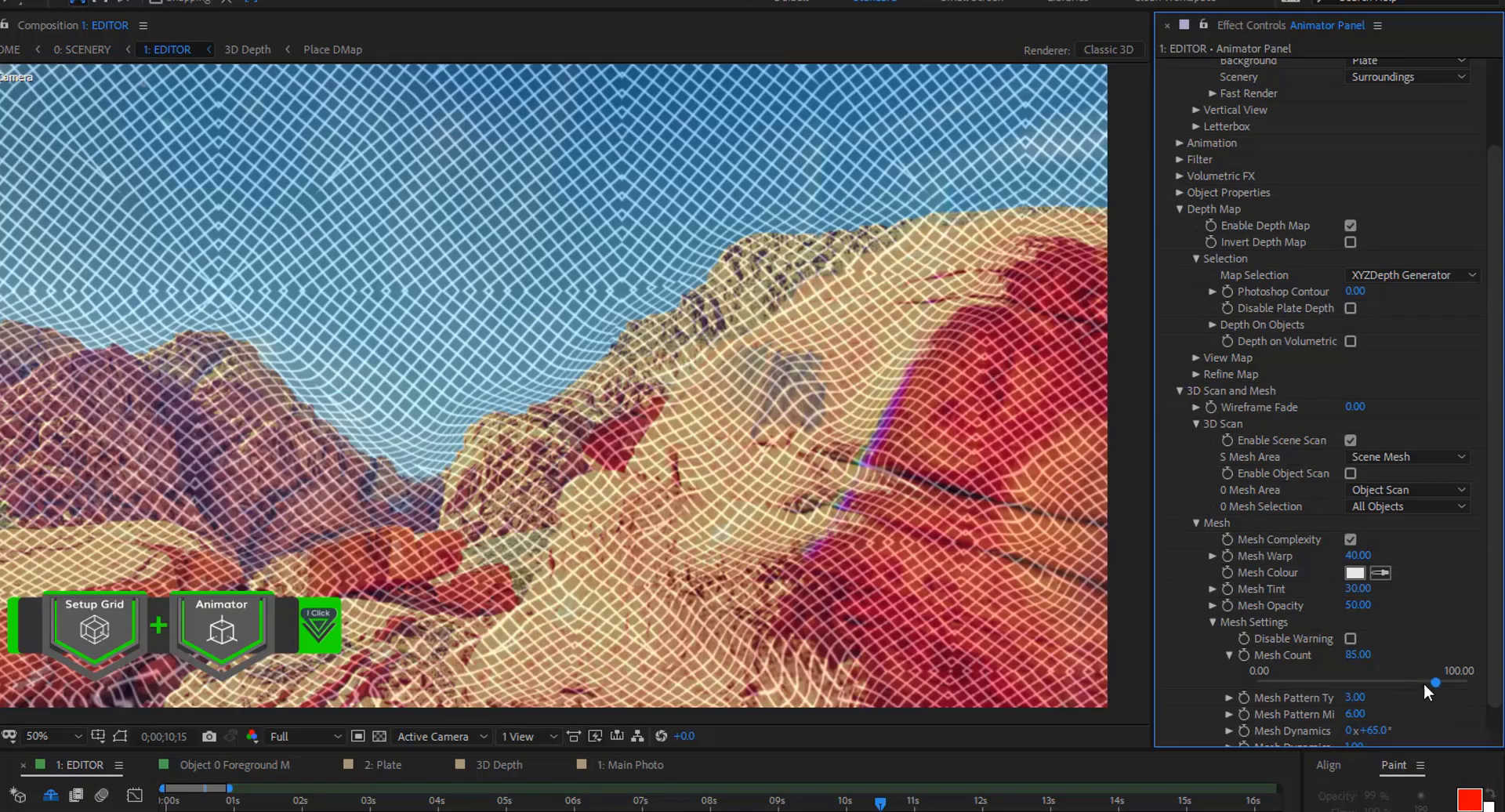
scroll(1411, 685, down, 1)
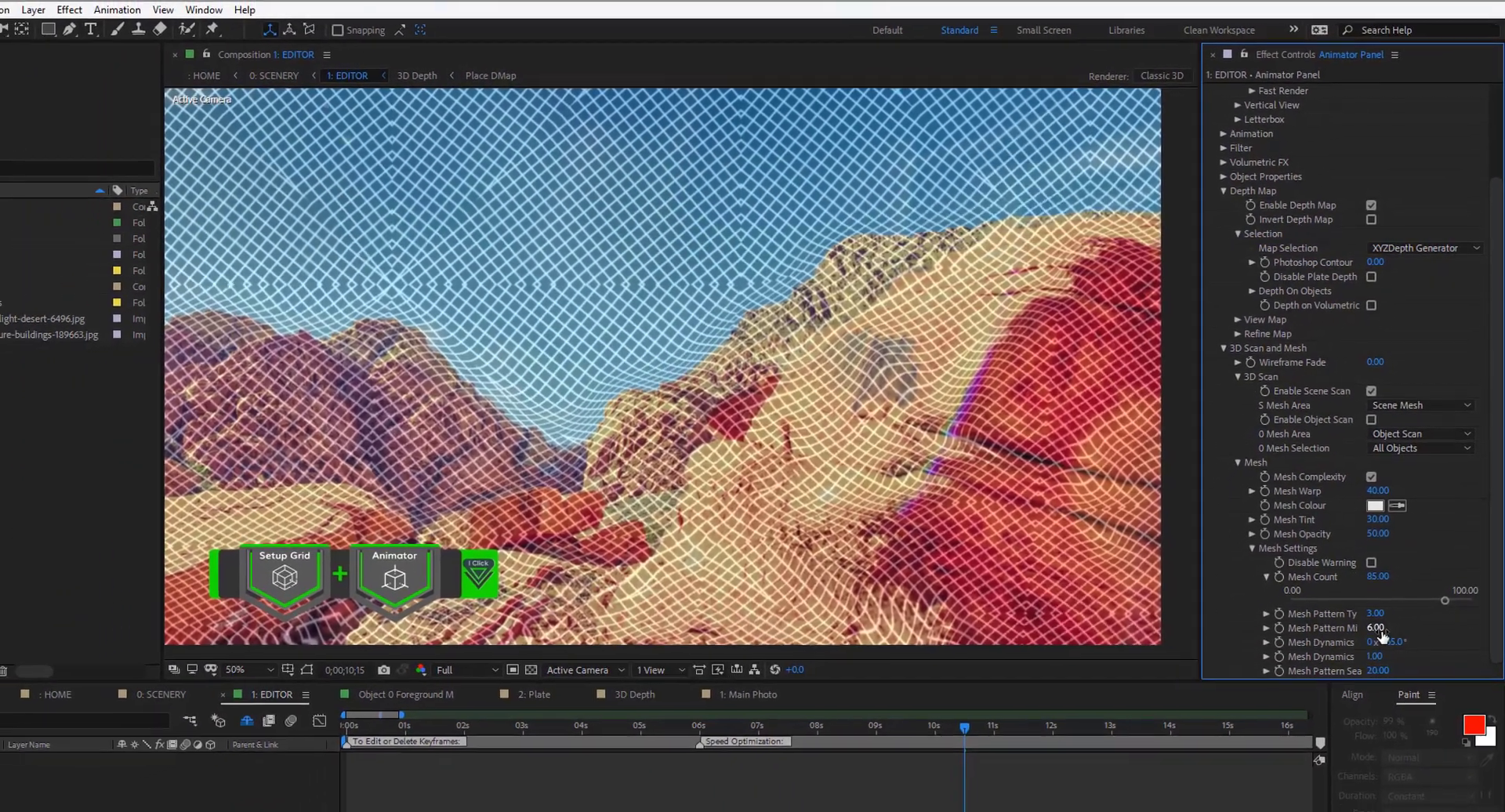
Collapse the Mesh group and uncheck Enable Scene Scan under 3D Scan
click(1238, 462)
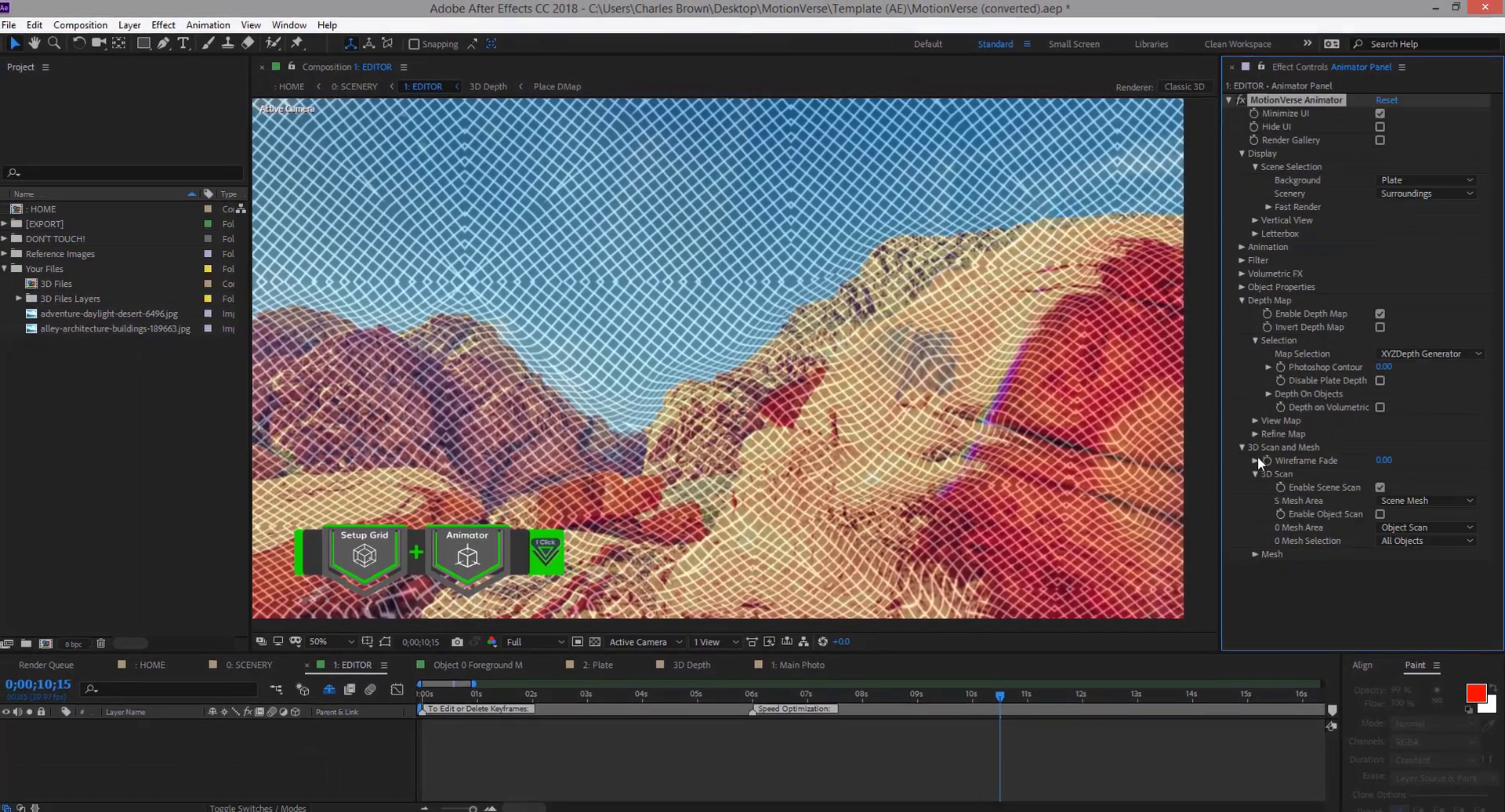
click(1403, 500)
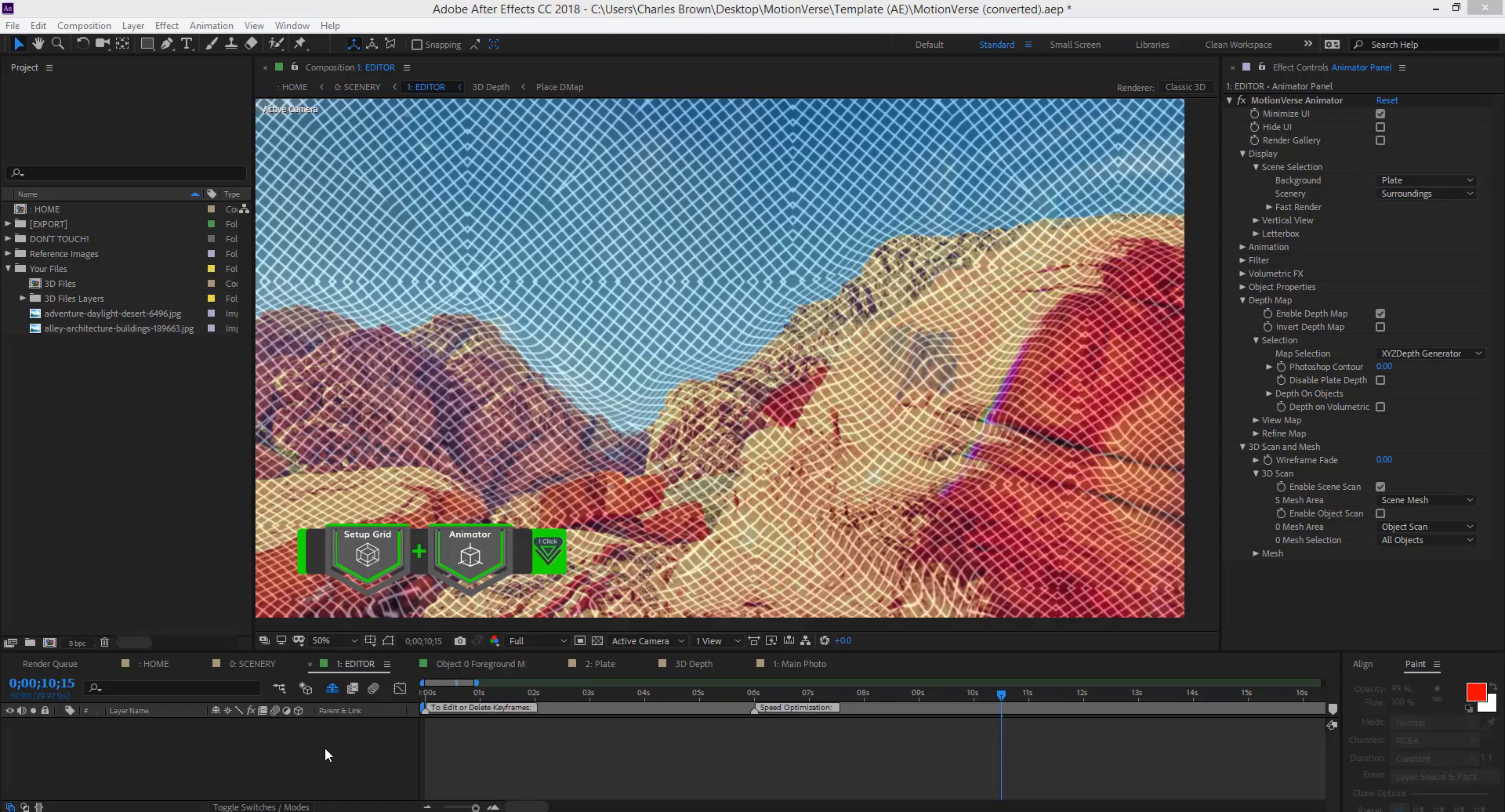
click(1256, 473)
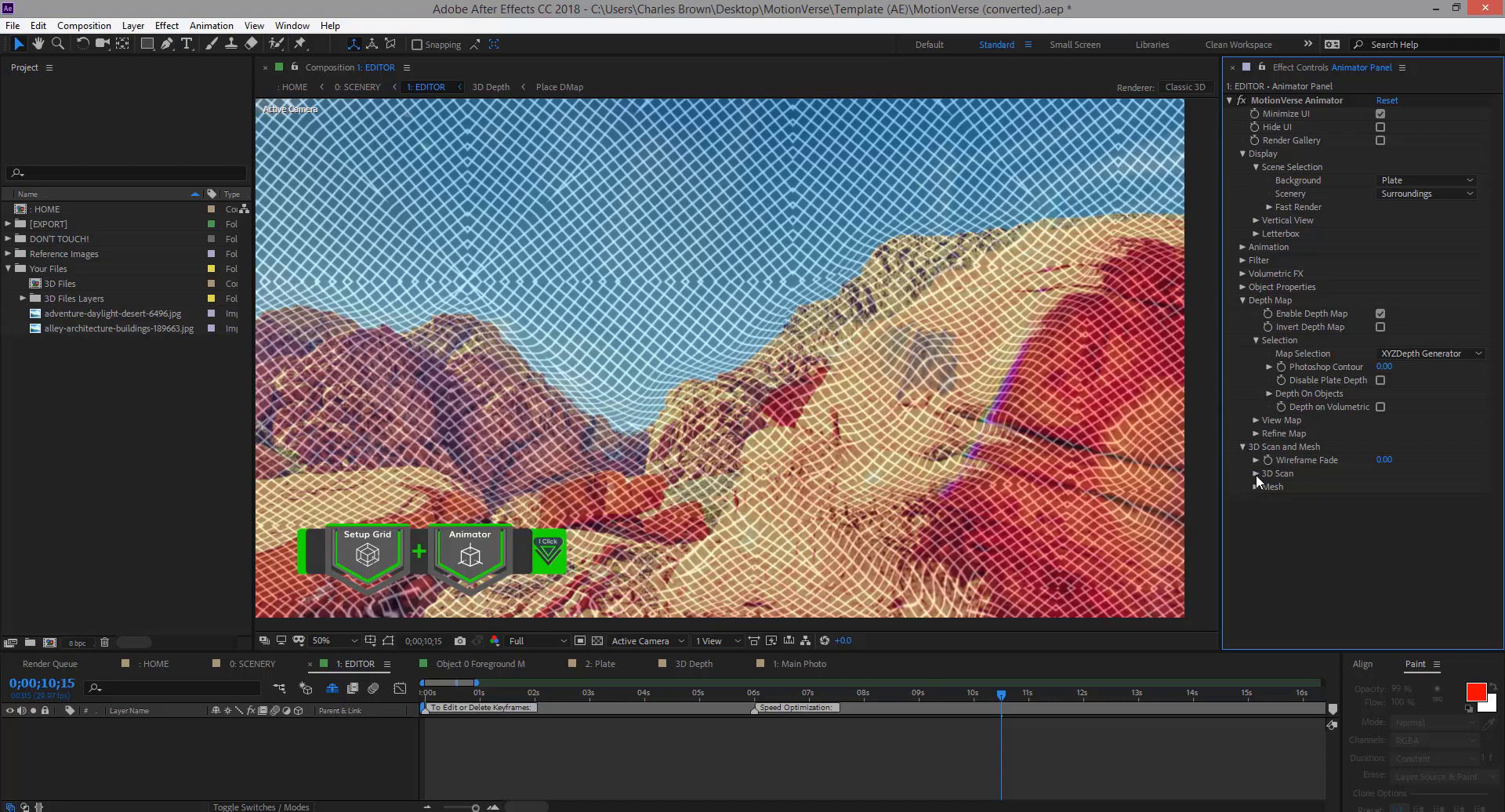
click(1256, 473)
click(1380, 486)
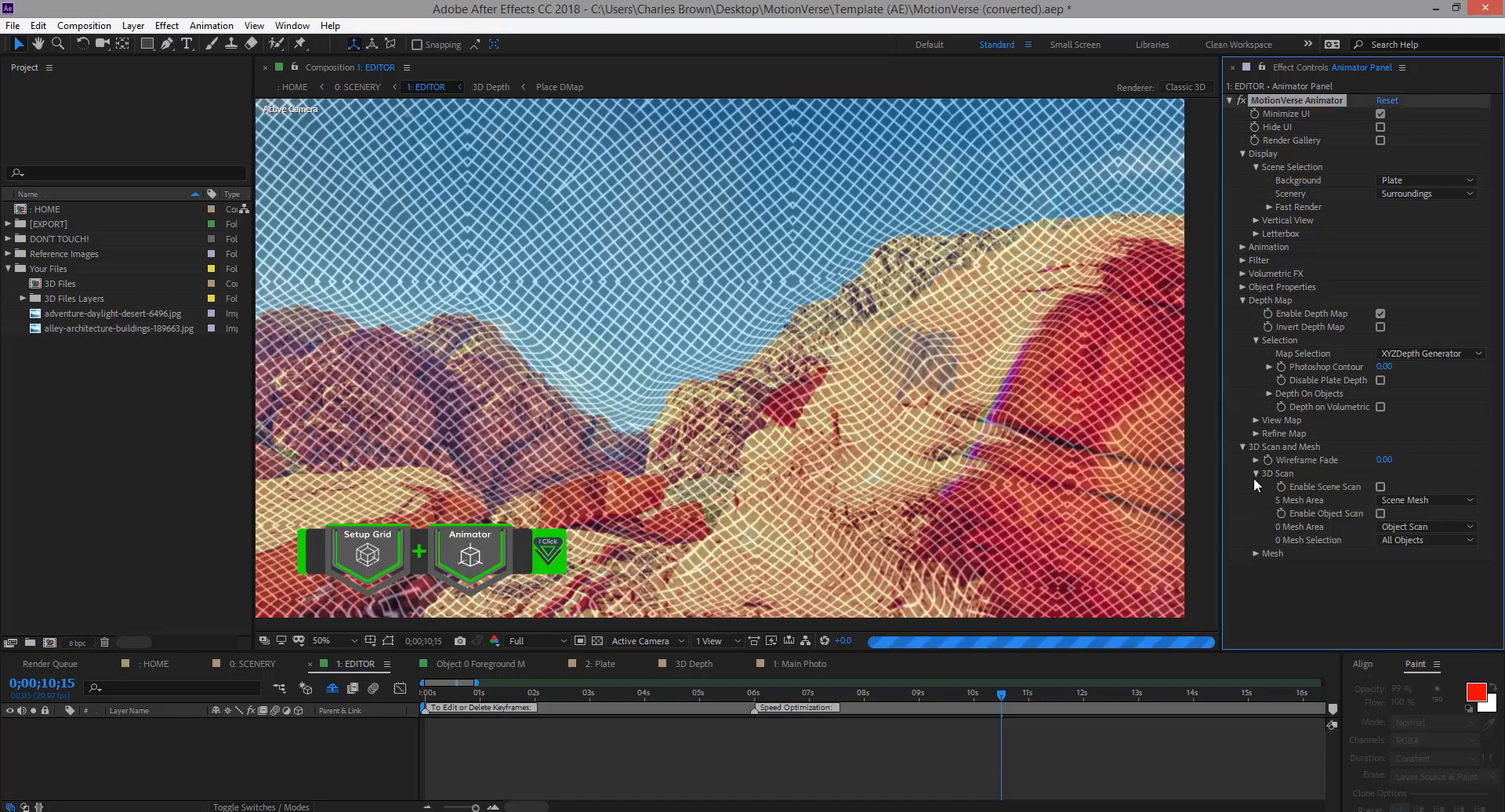
click(539, 641)
Lower the preview resolution to Quarter and fit the composition in the viewer
click(536, 729)
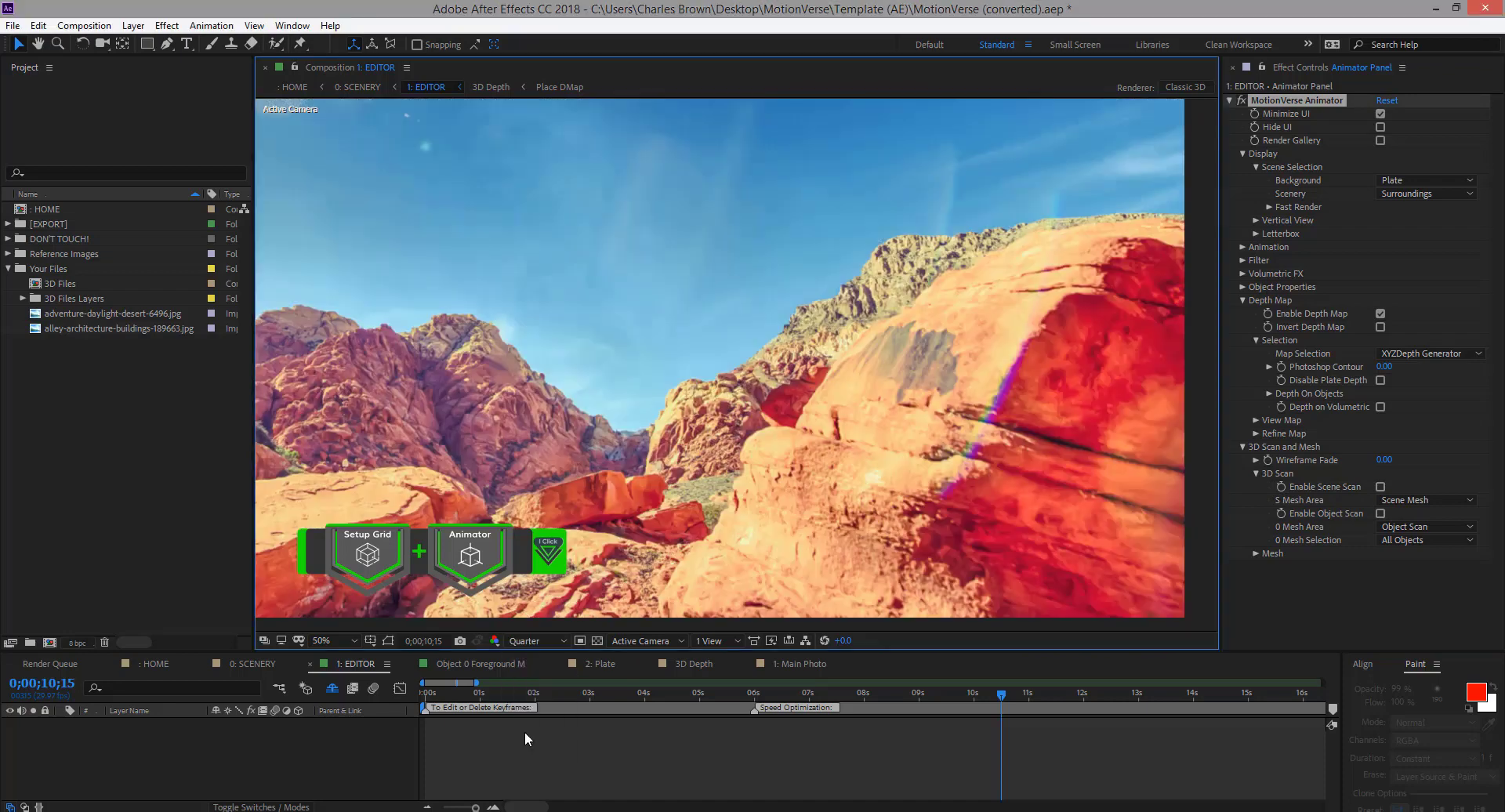
click(326, 642)
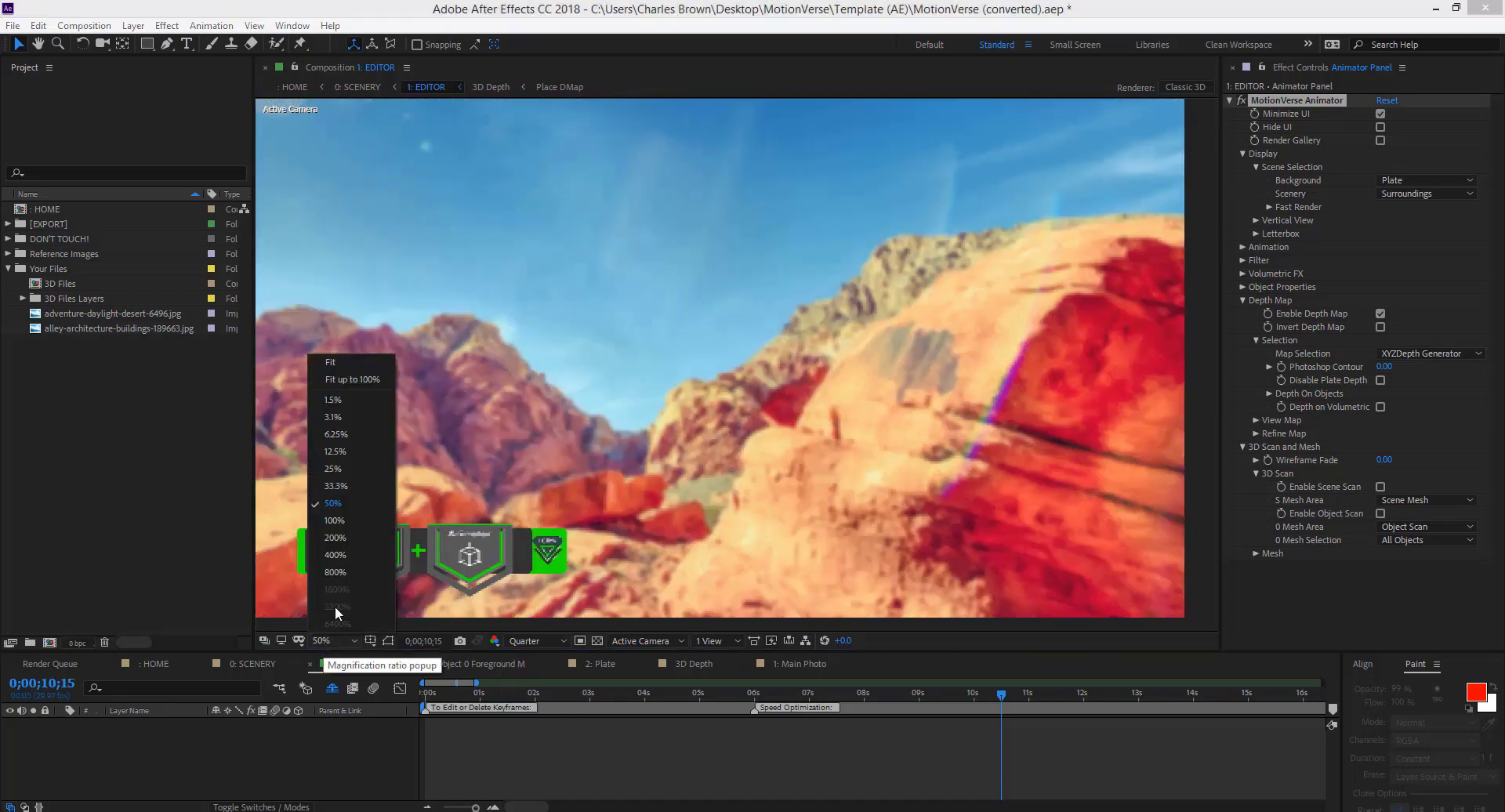
click(364, 377)
In Refine Map, set Reduce Distortion 1, Increase Y Depth 70.82 and Increase X Depth -75.97
click(1242, 447)
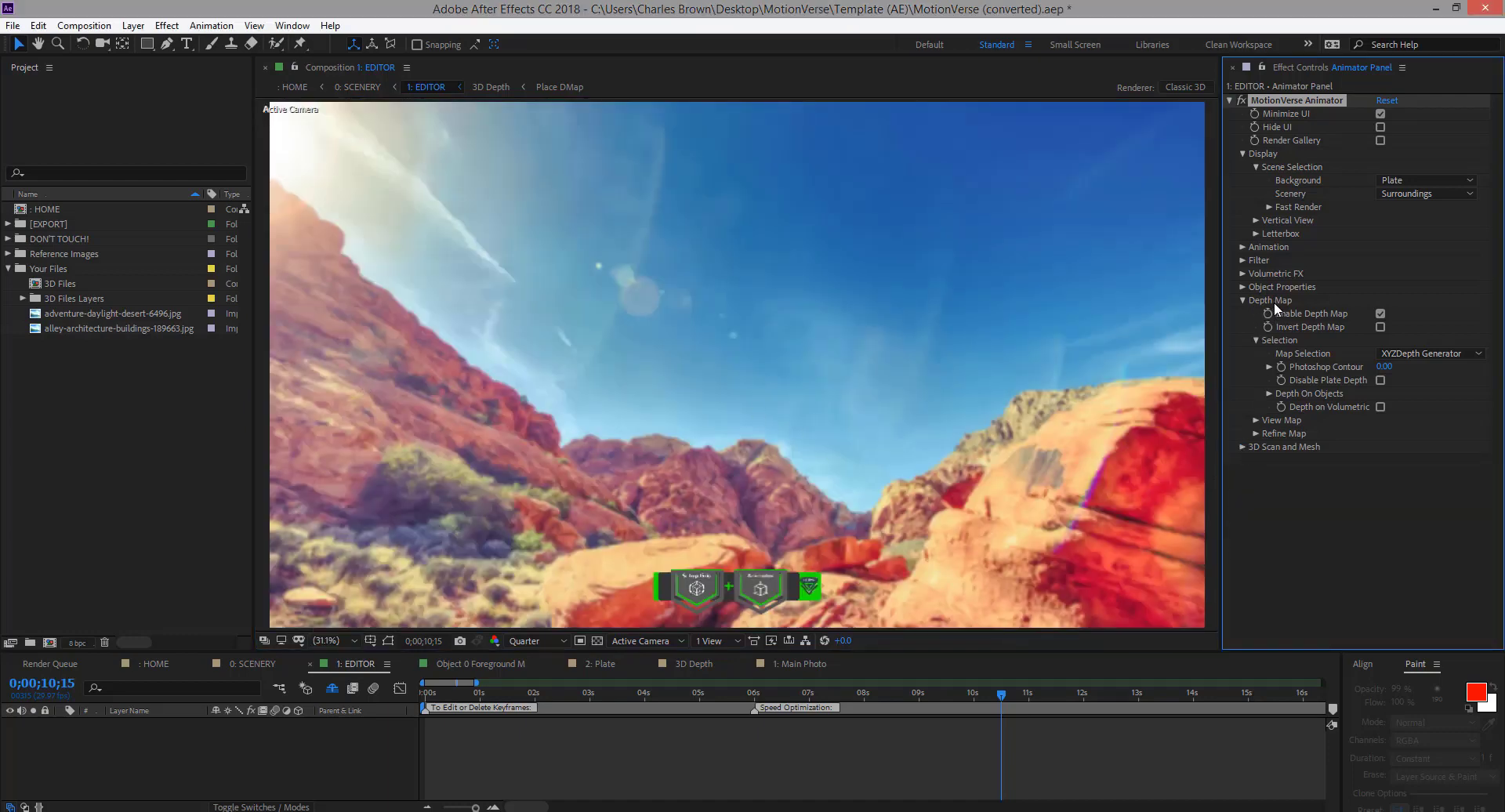
click(1255, 340)
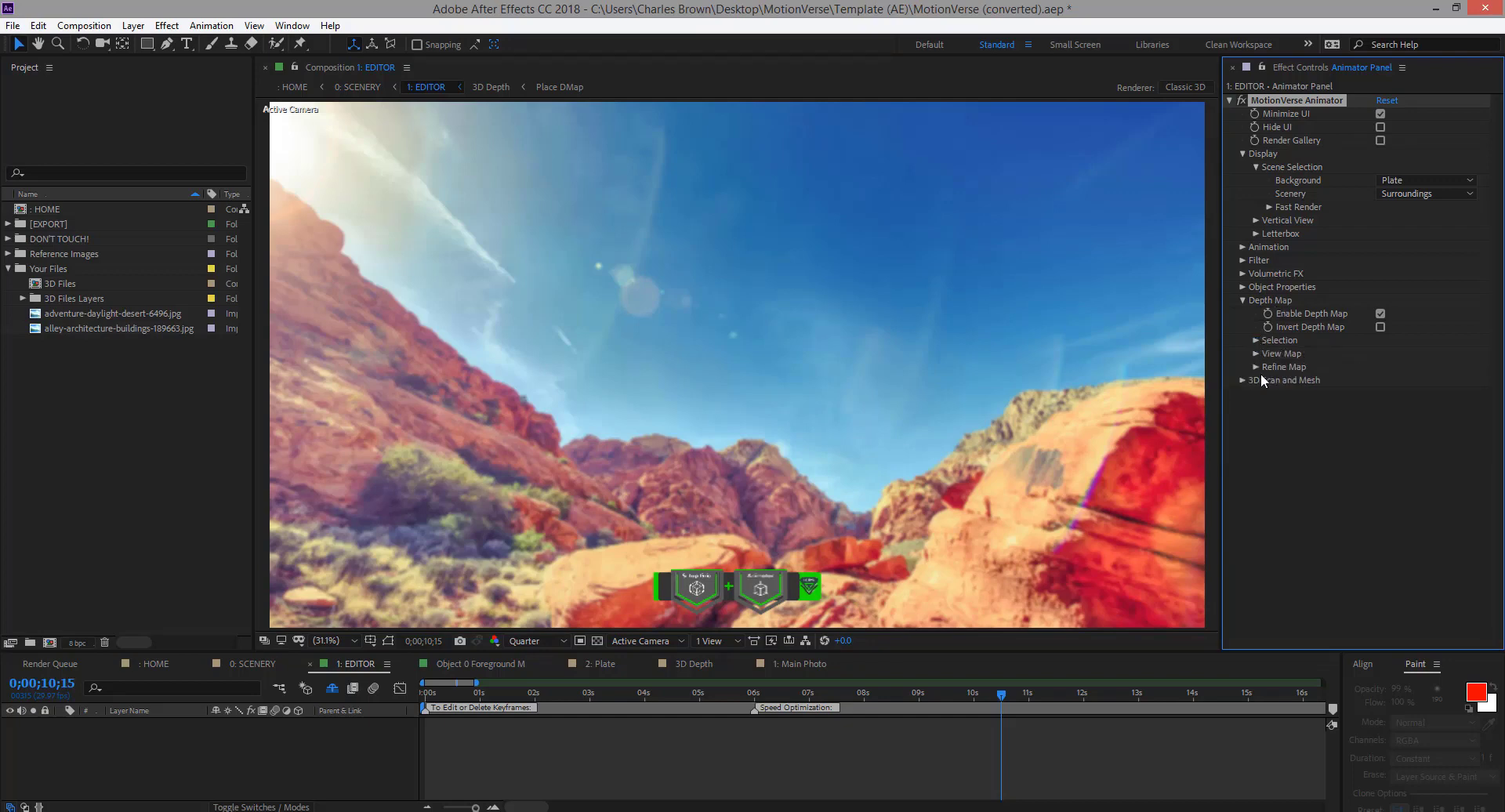
click(1256, 367)
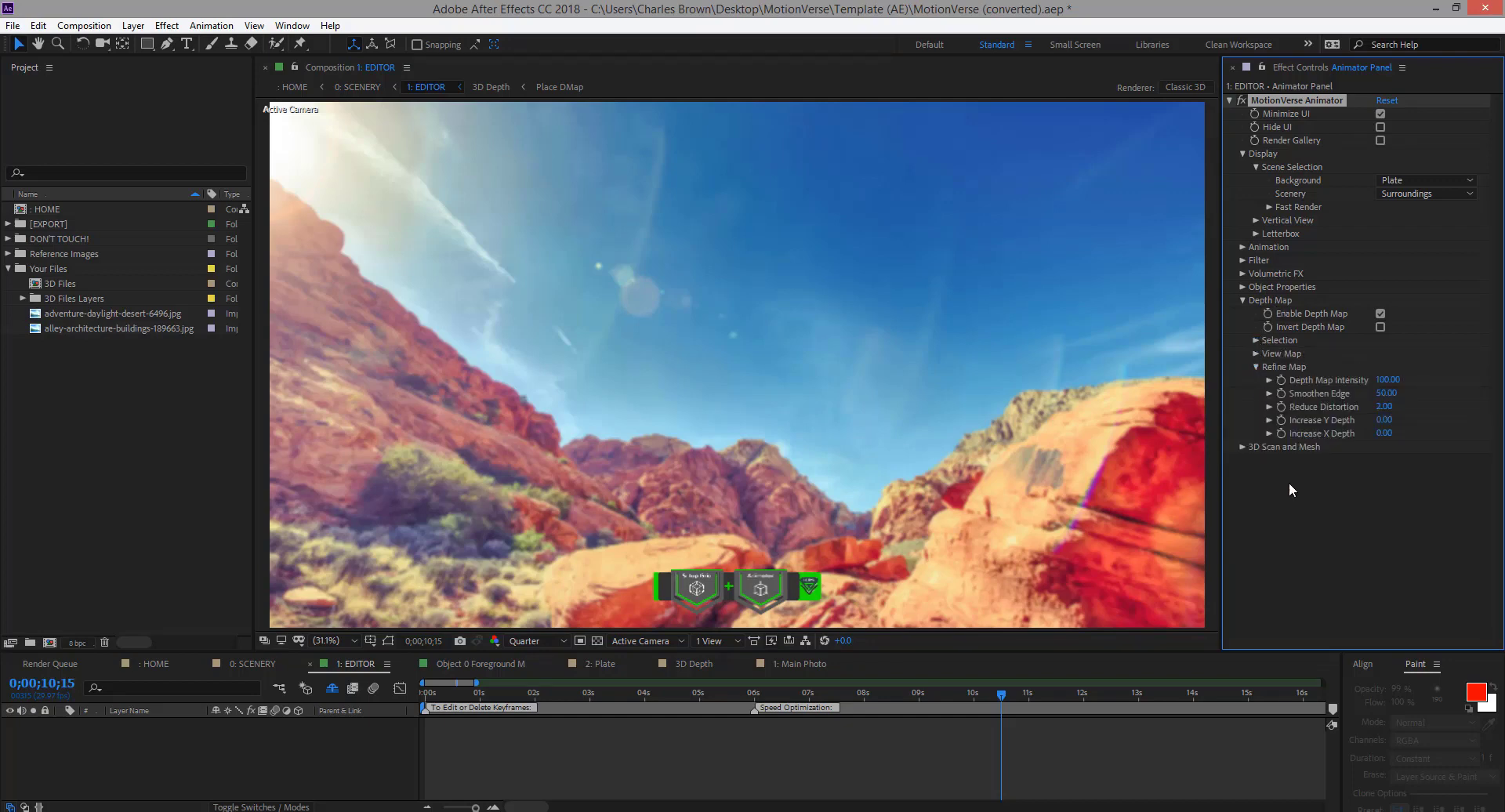
click(1268, 432)
click(1268, 421)
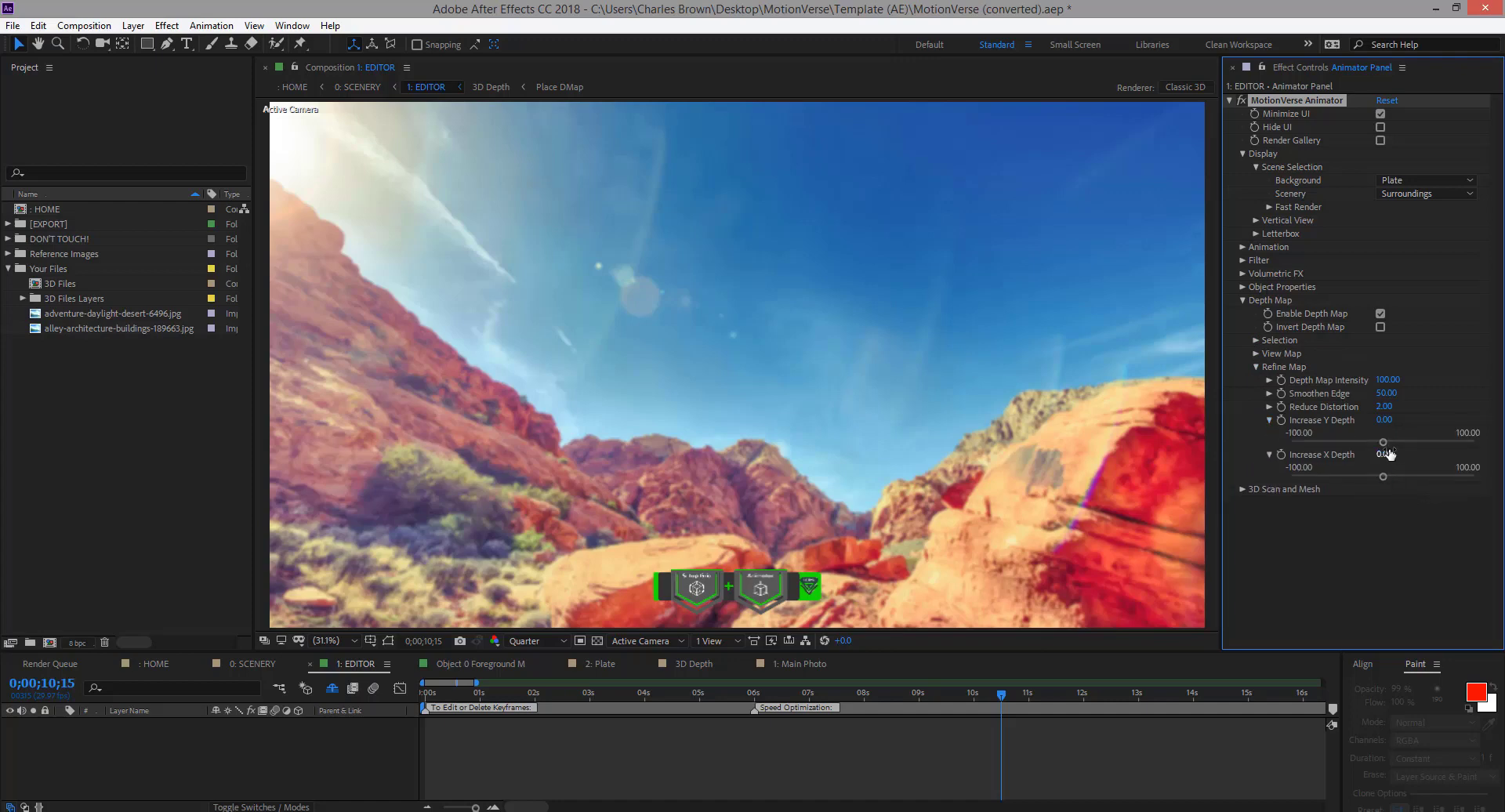
drag(1382, 442, 1450, 478)
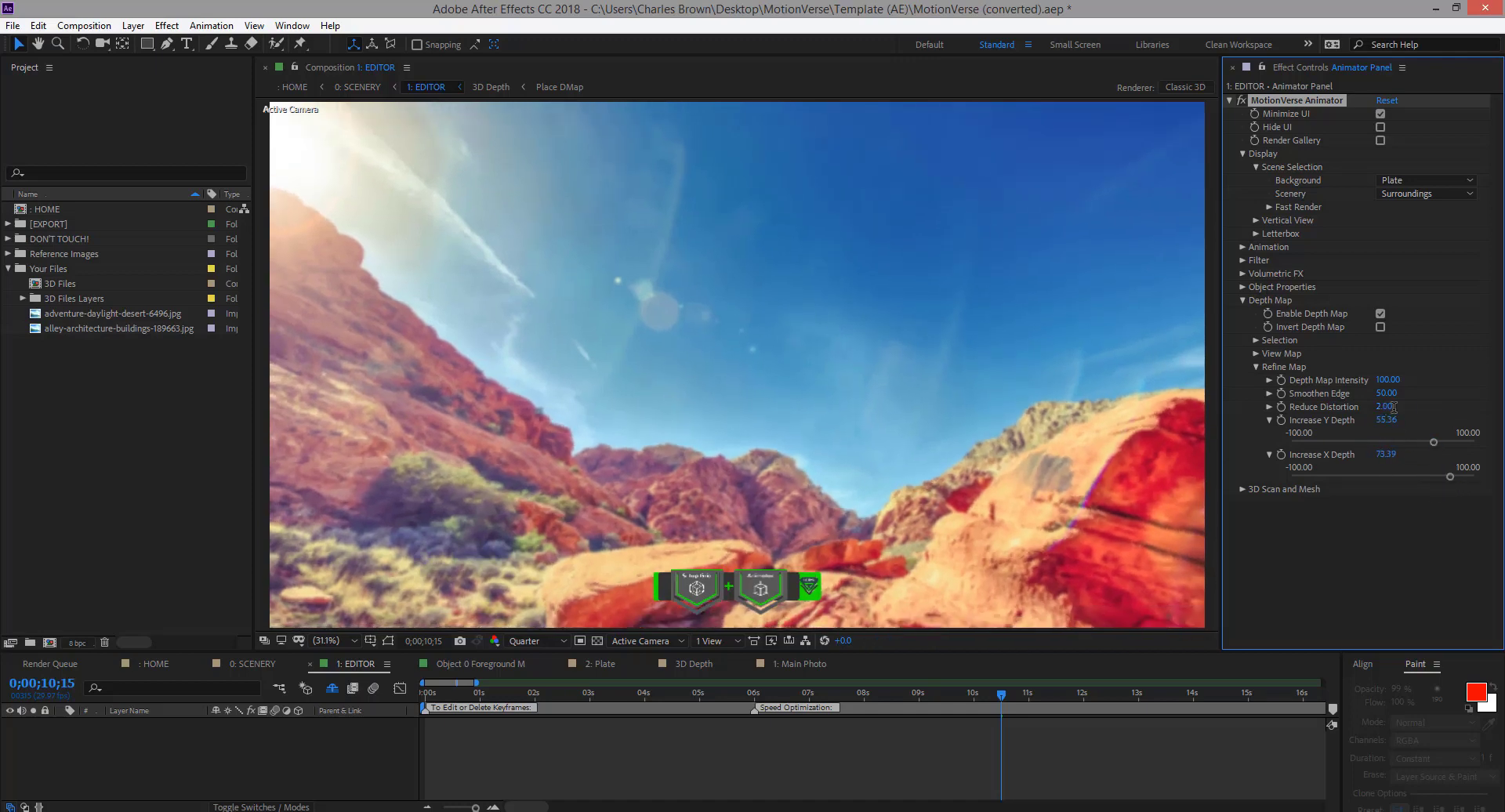
drag(1393, 407, 1455, 444)
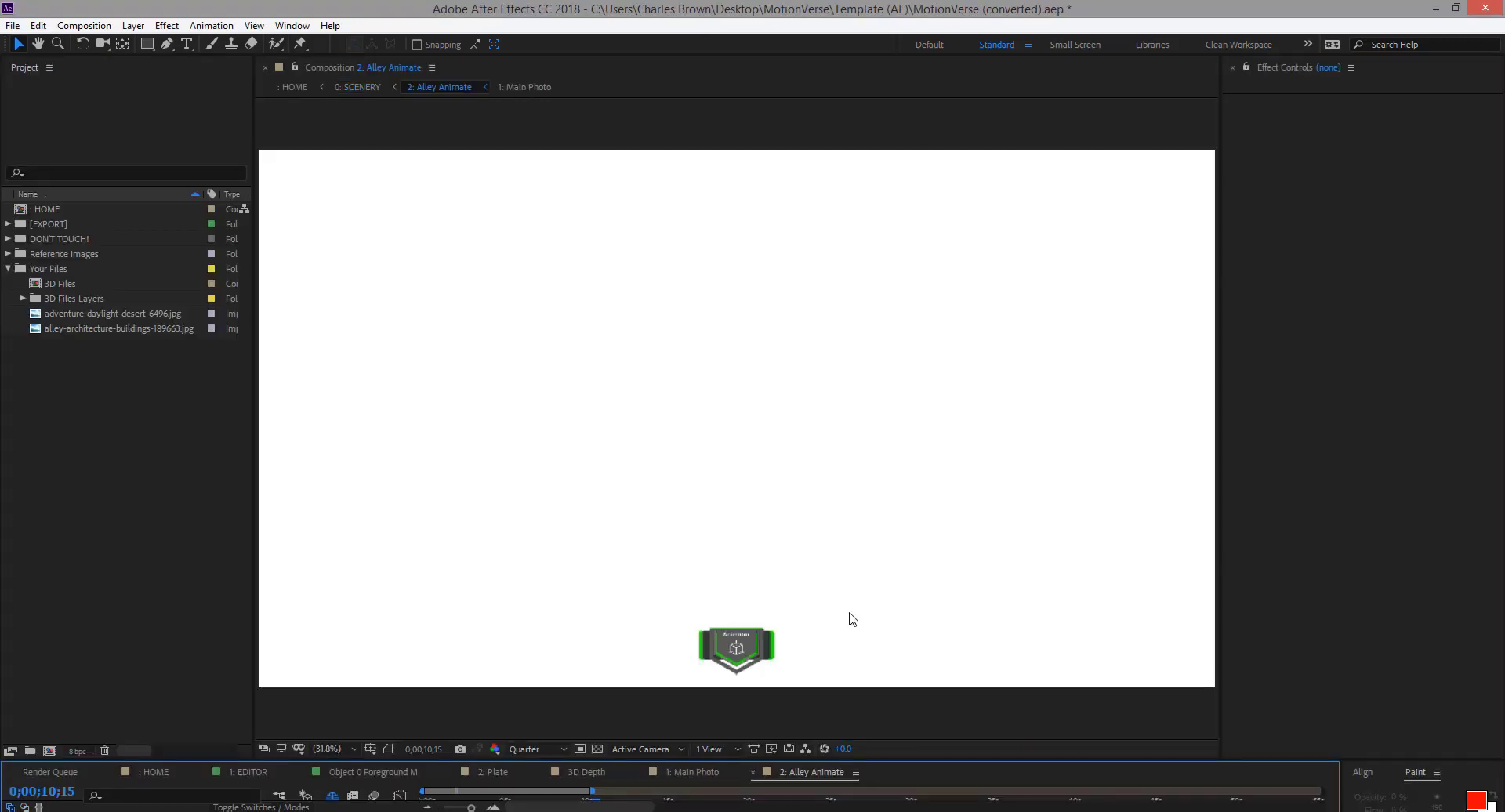
Select the Animator layer in Alley Animate and check MotionVerse Vista's Enable Scene
click(648, 694)
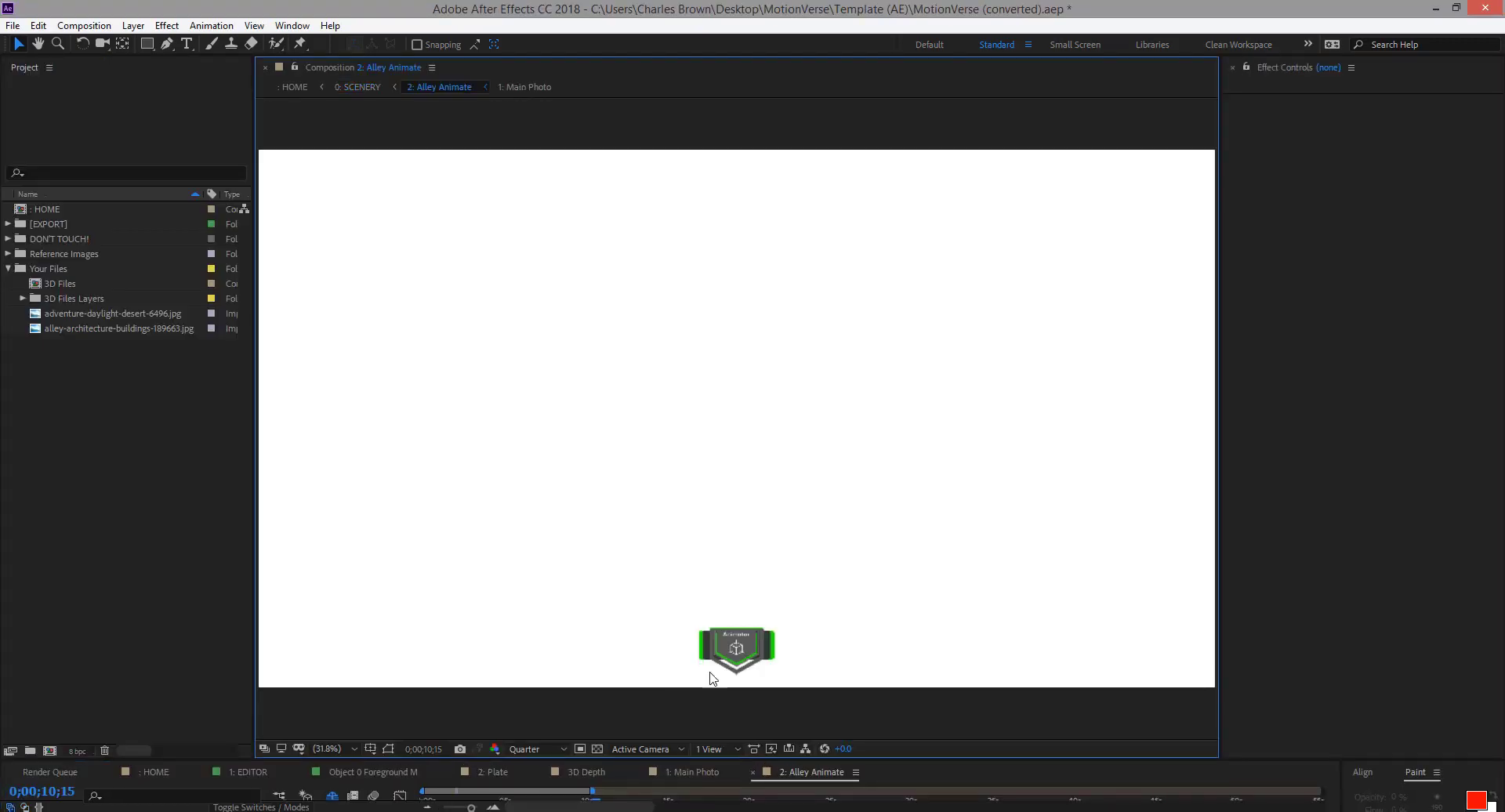
click(733, 656)
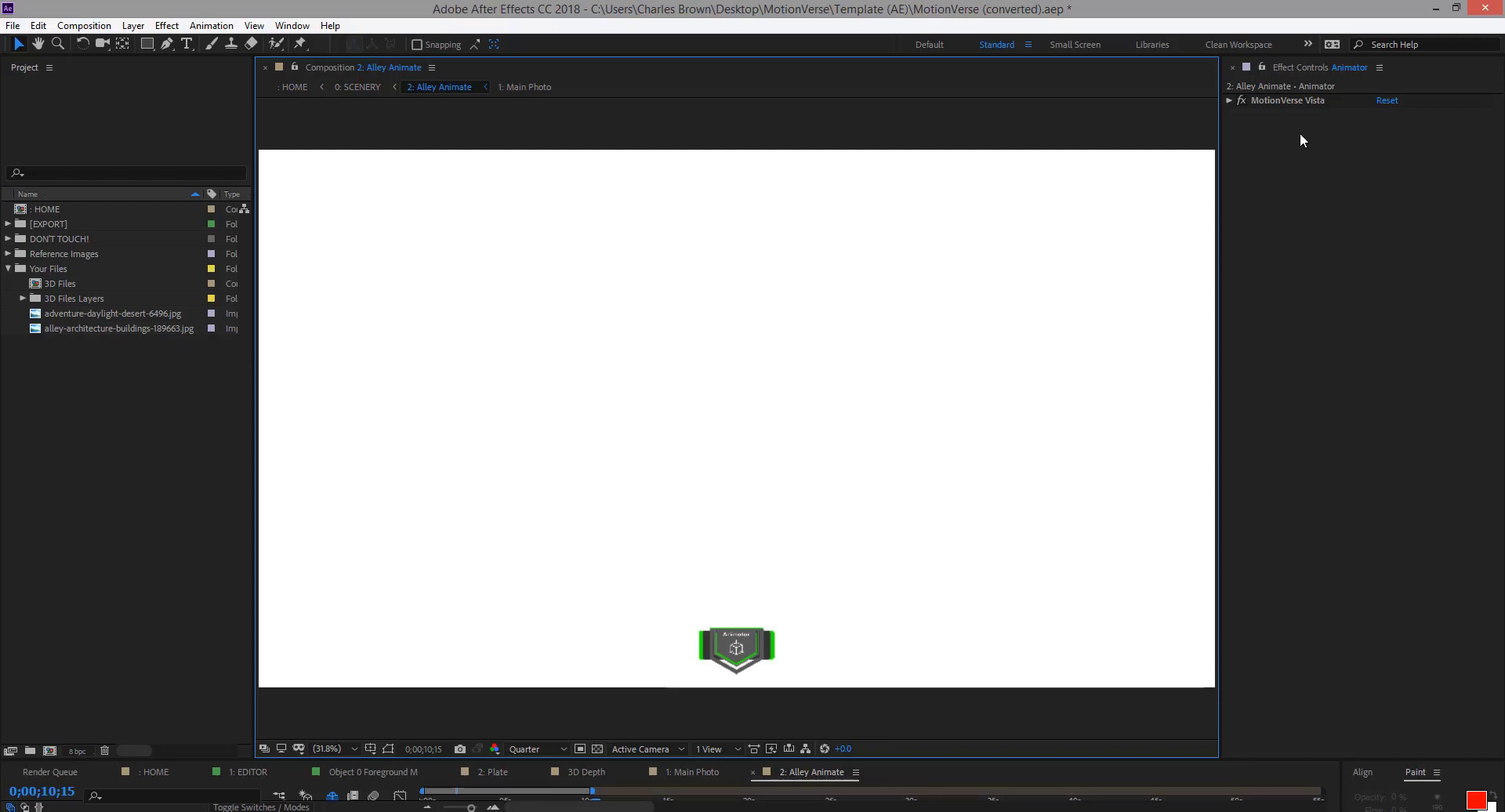
click(1228, 101)
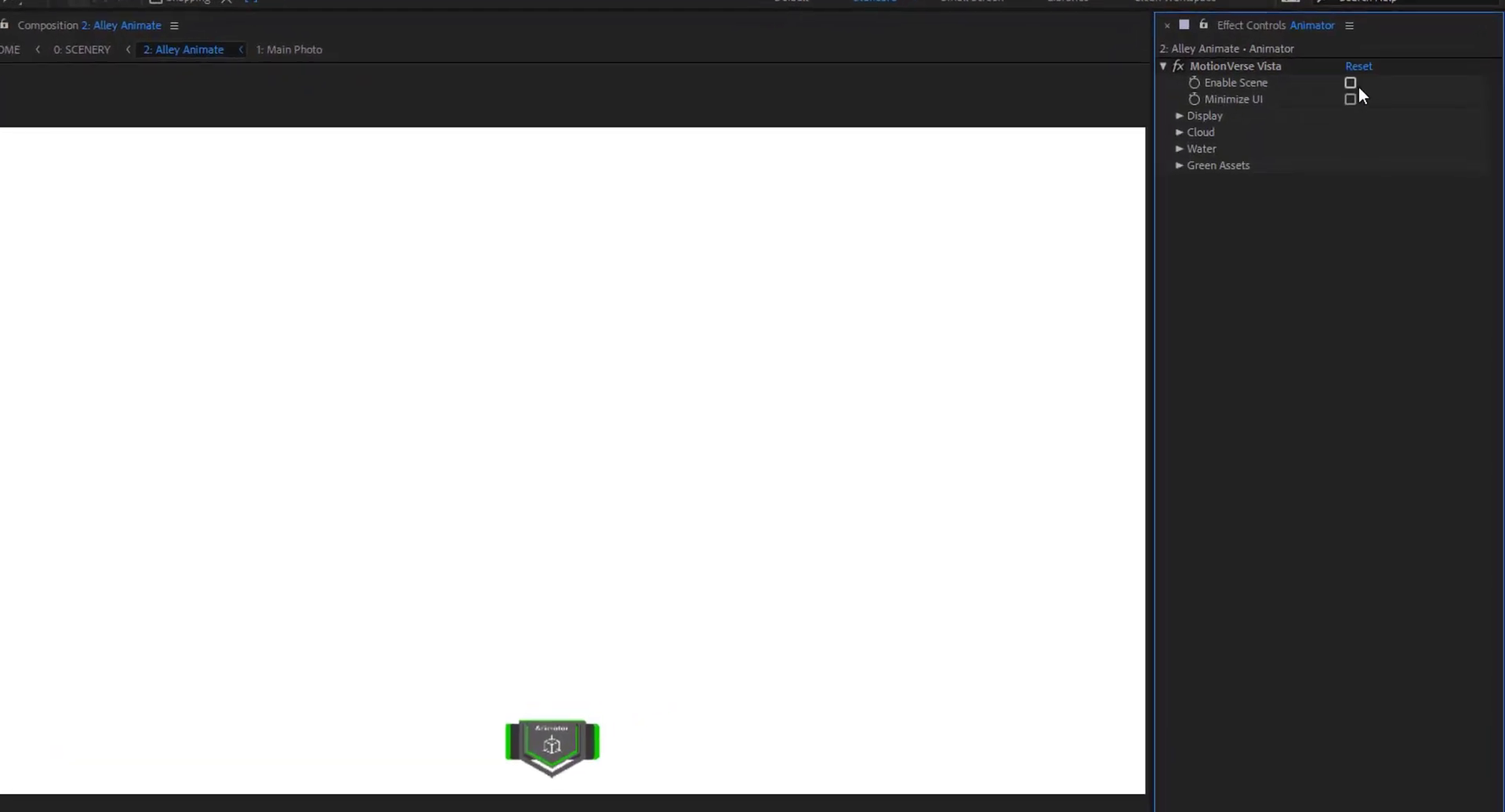
click(1350, 82)
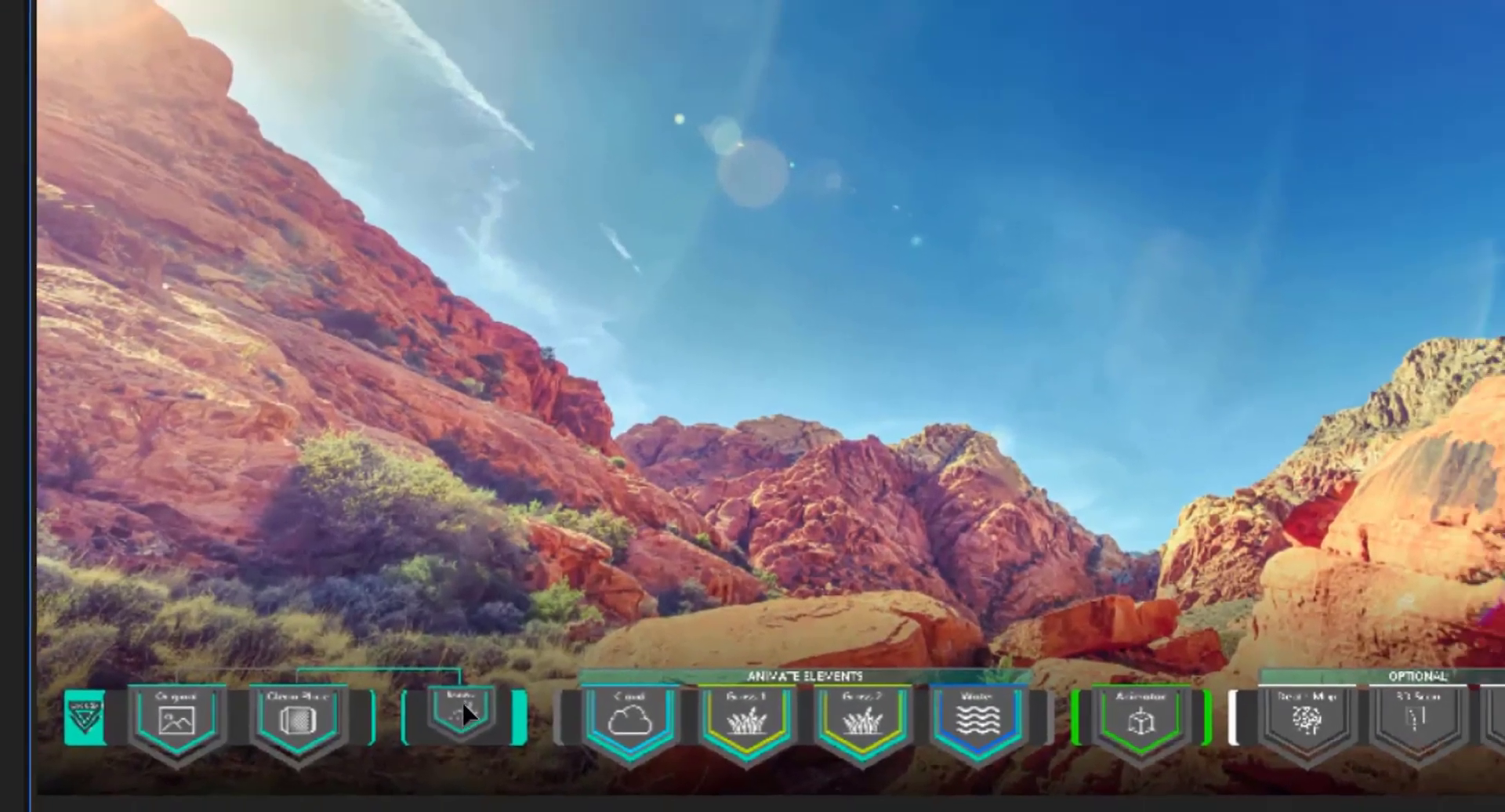
Set Alley Extract's MotionVerse Extractor Select Extract to Photo Template, then open Building Template
double_click(463, 706)
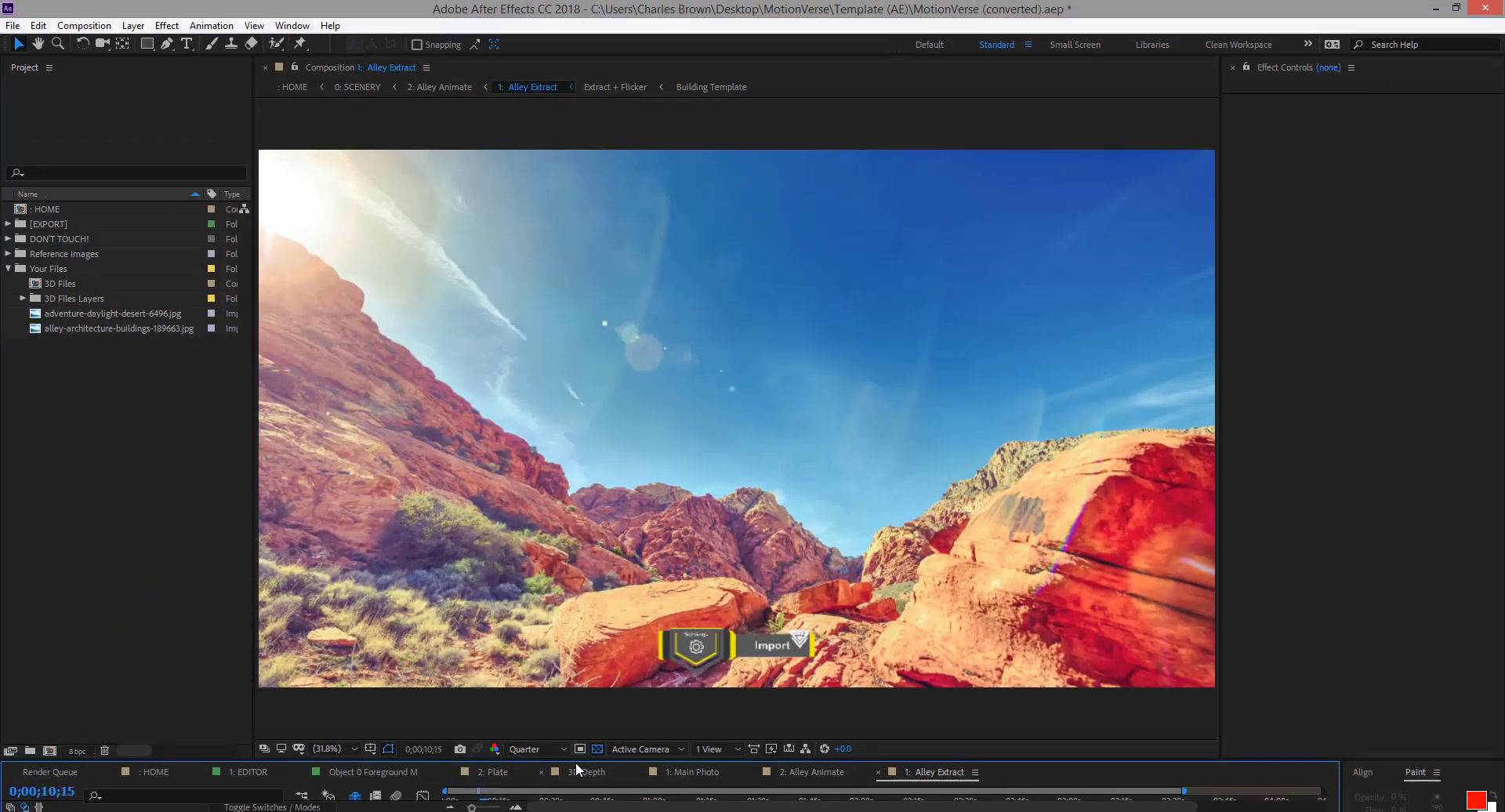
drag(575, 760, 585, 686)
click(742, 641)
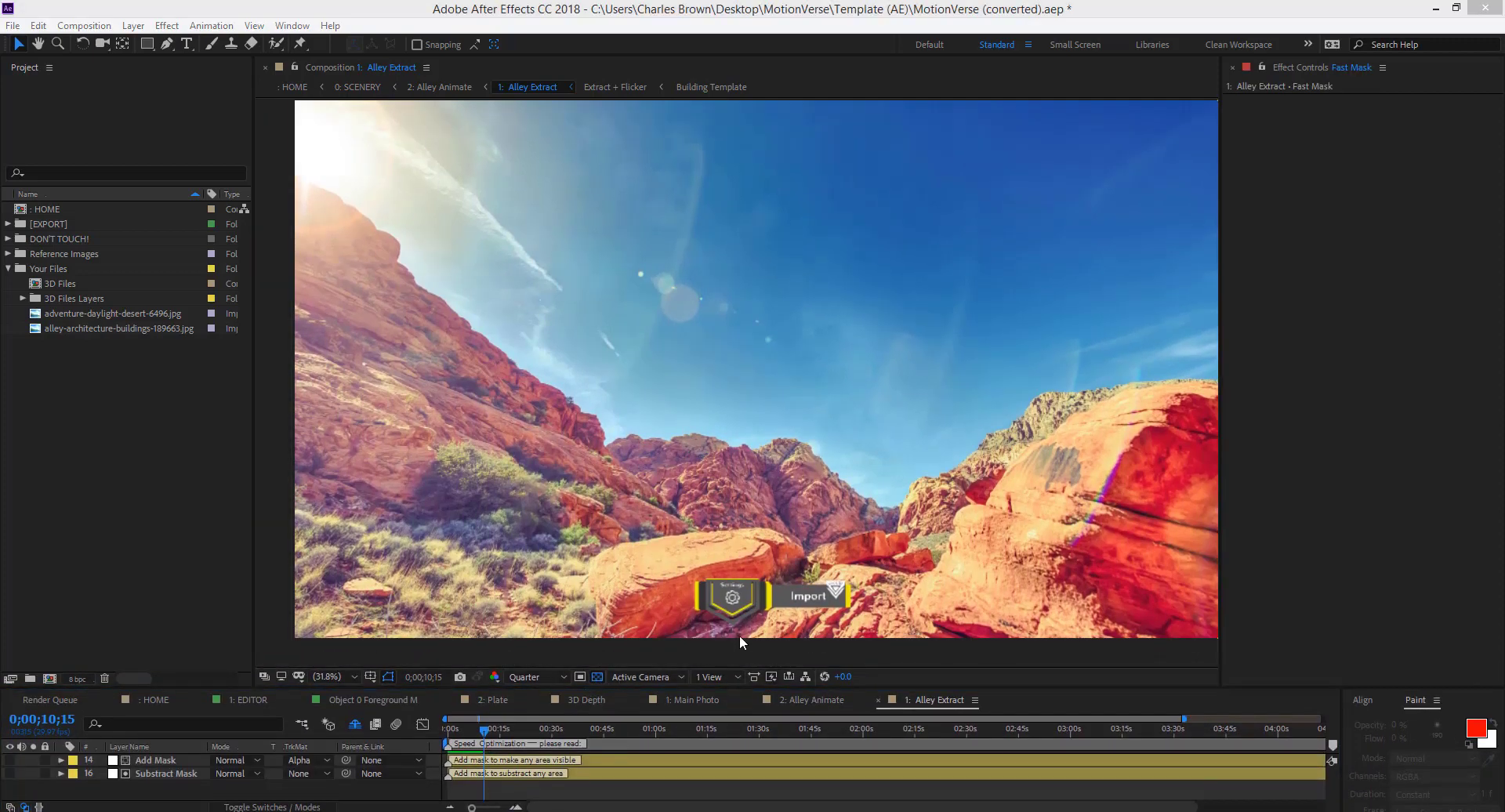
click(735, 601)
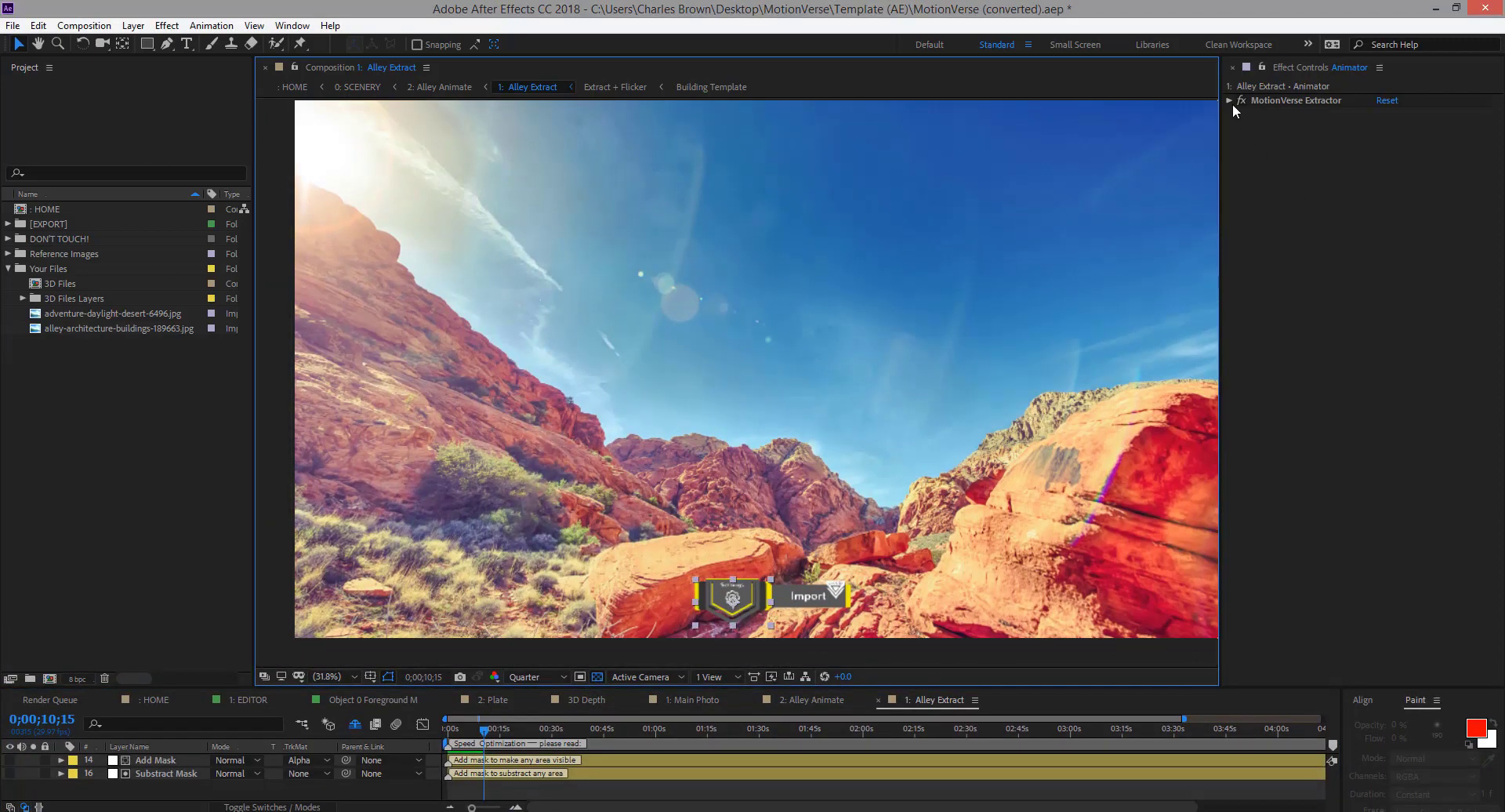
click(1229, 101)
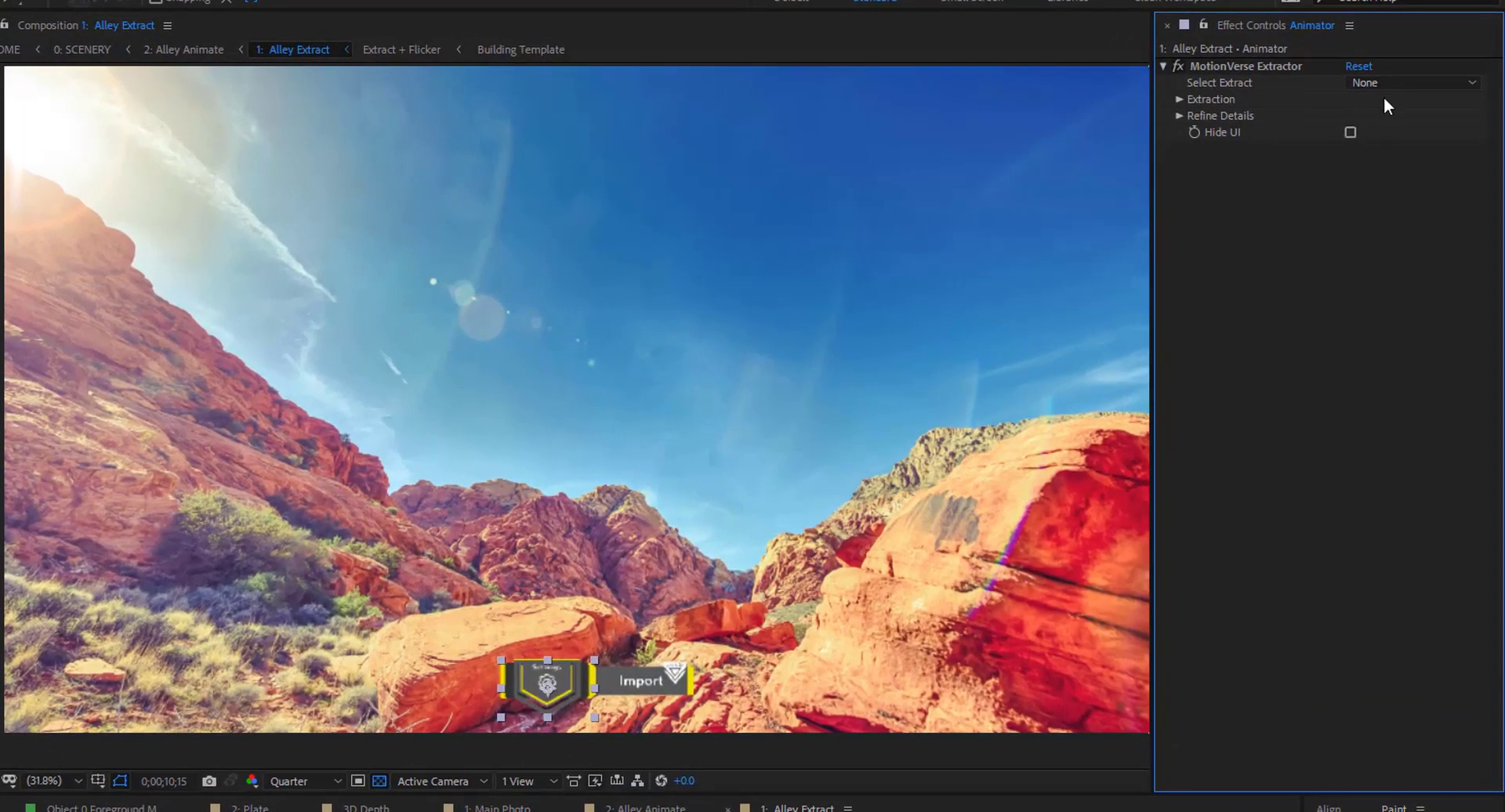
click(1386, 83)
click(1380, 124)
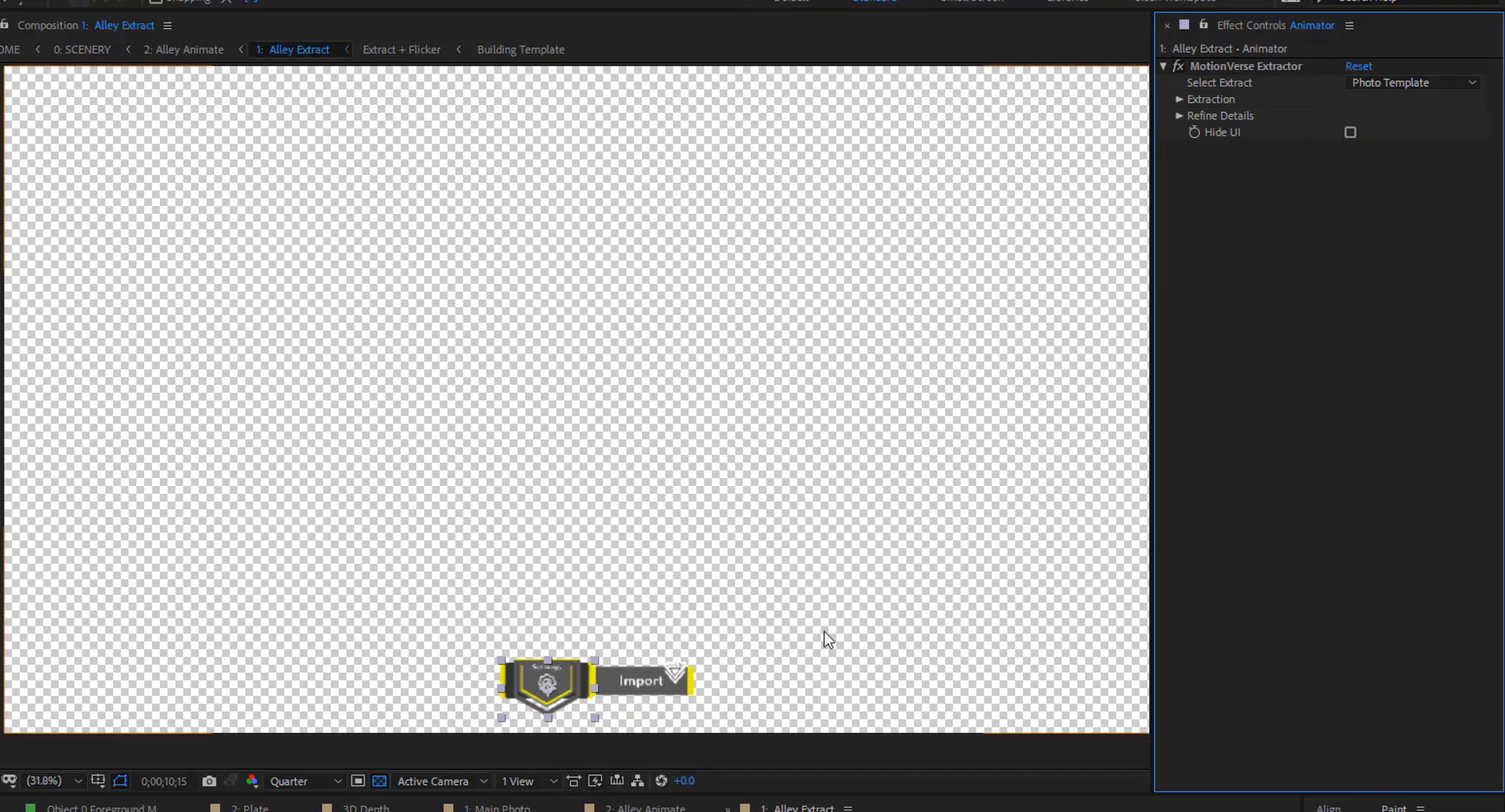
click(641, 682)
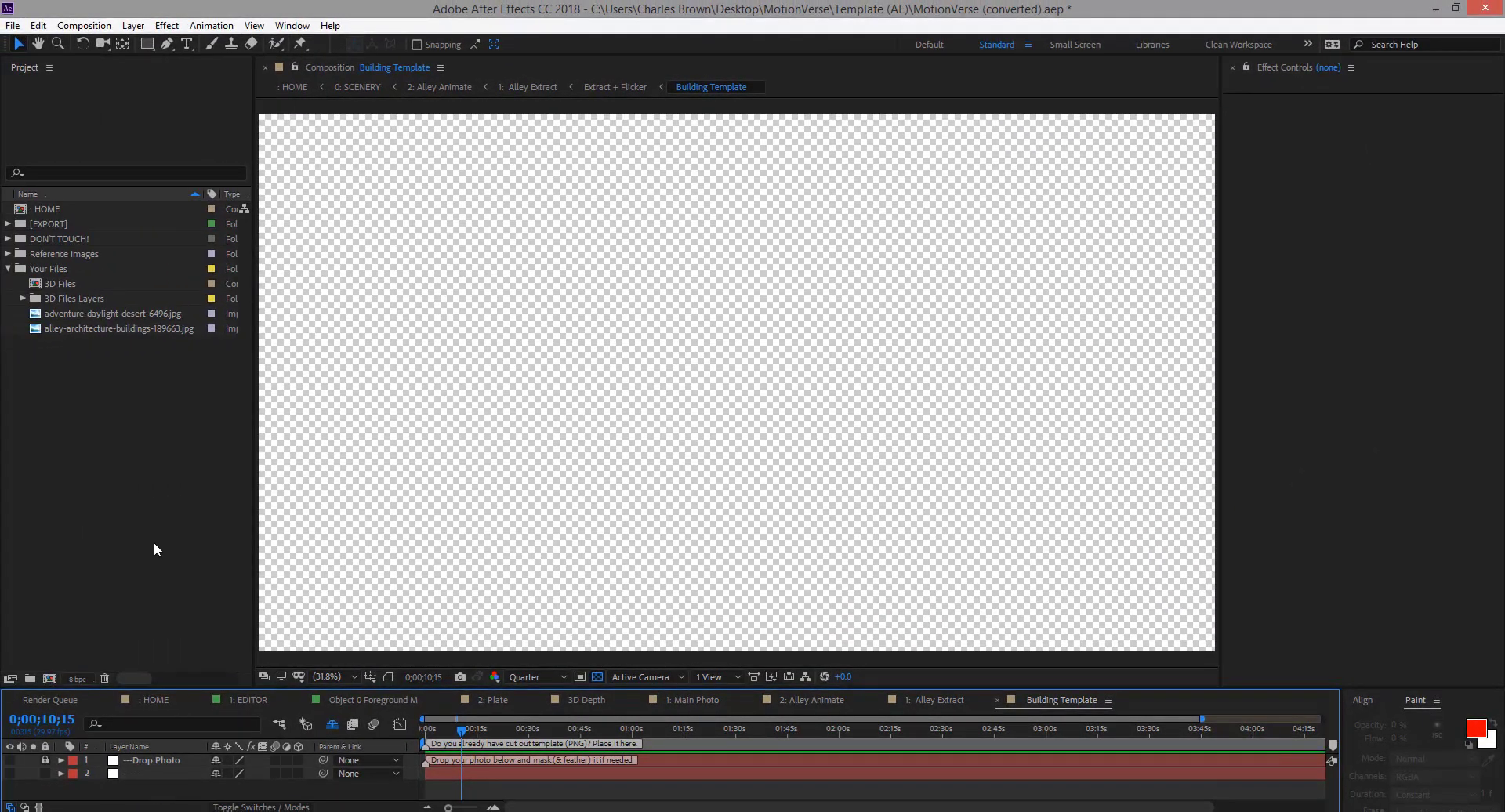
Add adventure-daylight-desert-6496.jpg to Building Template and scale it to 53%
click(133, 316)
click(110, 330)
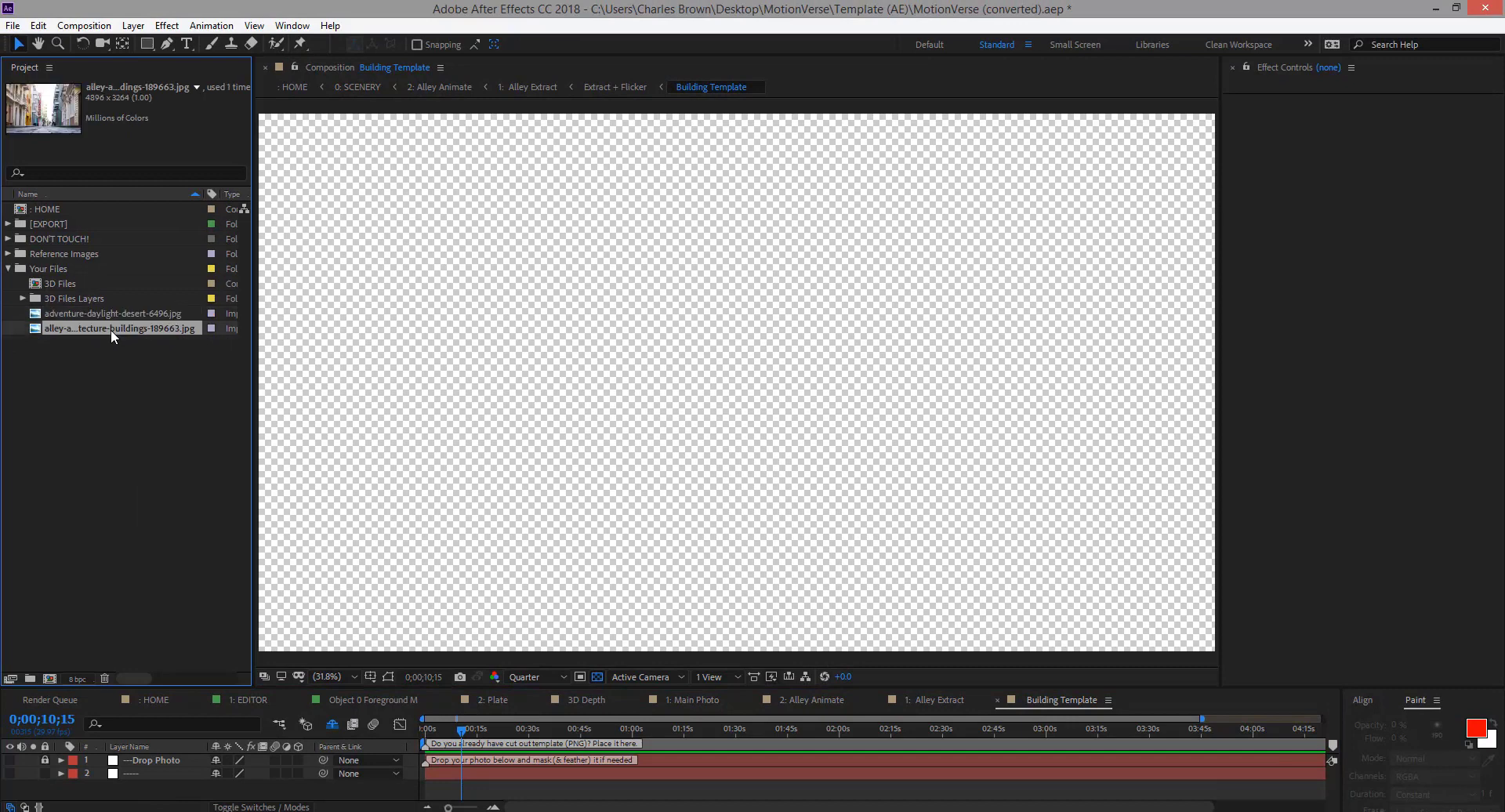
click(114, 317)
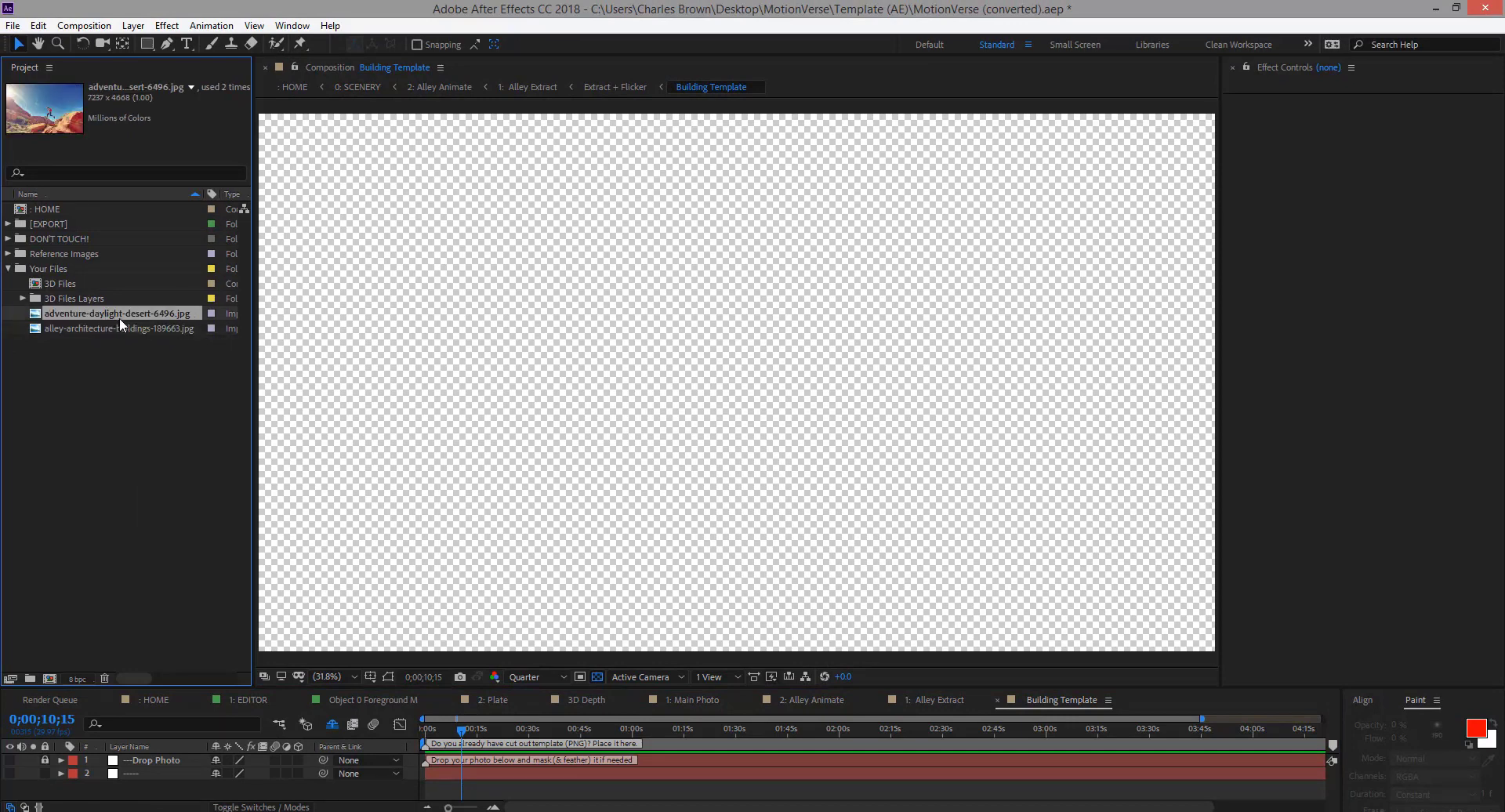
drag(119, 317, 147, 764)
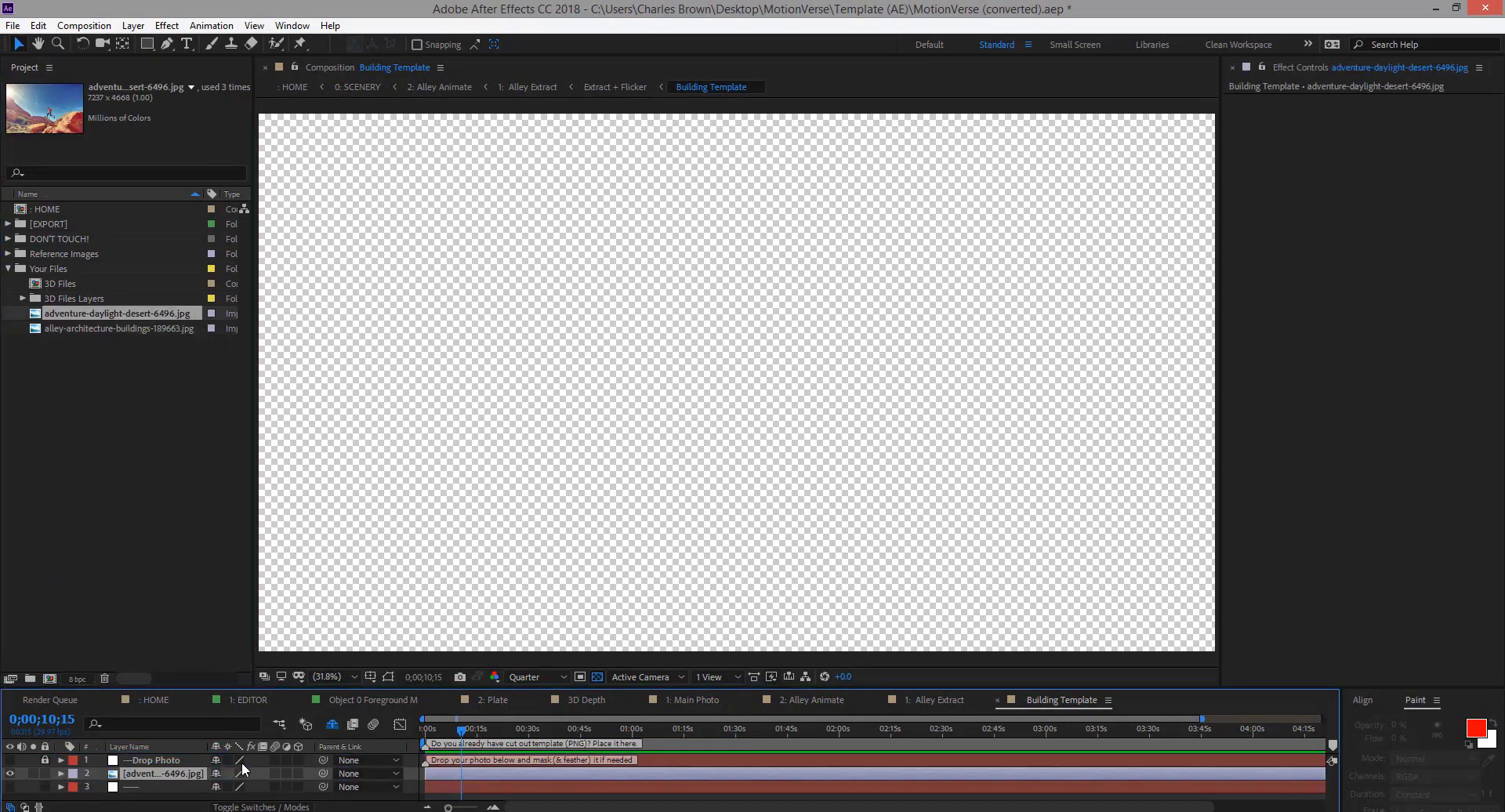
key(s)
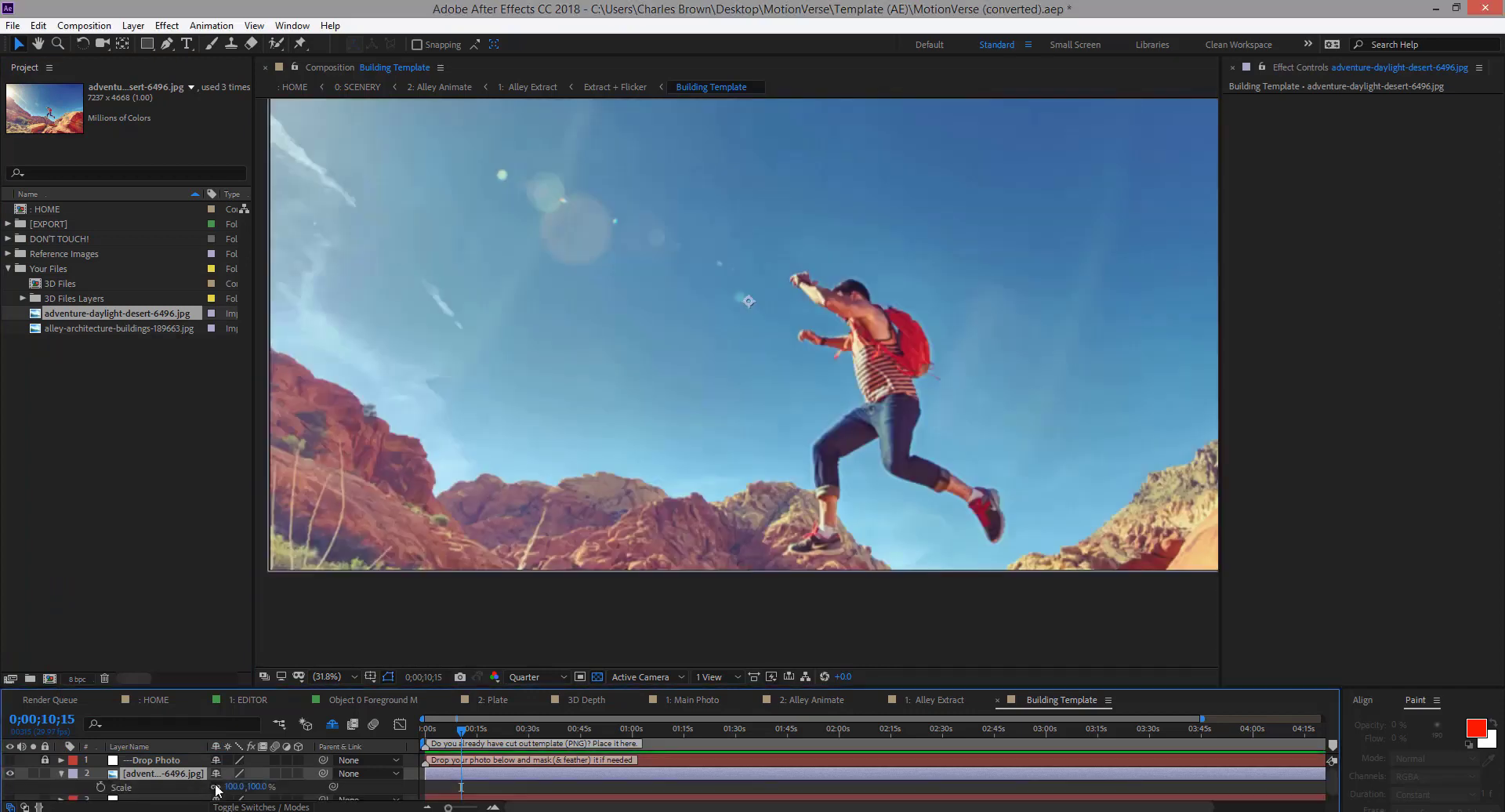
drag(229, 790, 196, 794)
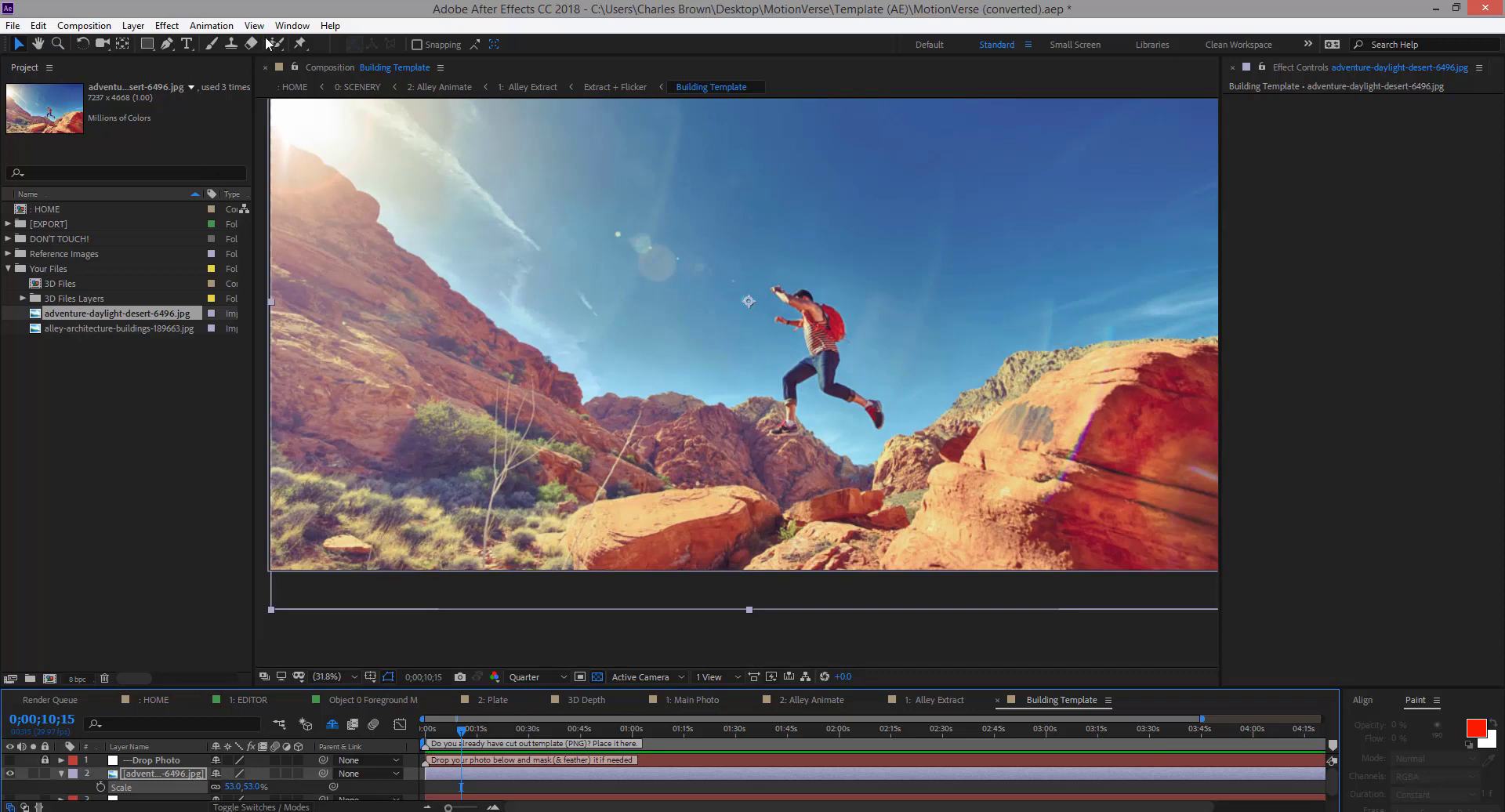
Trace a Pen mask along the cliff edge and ridge line past the jumper
click(169, 45)
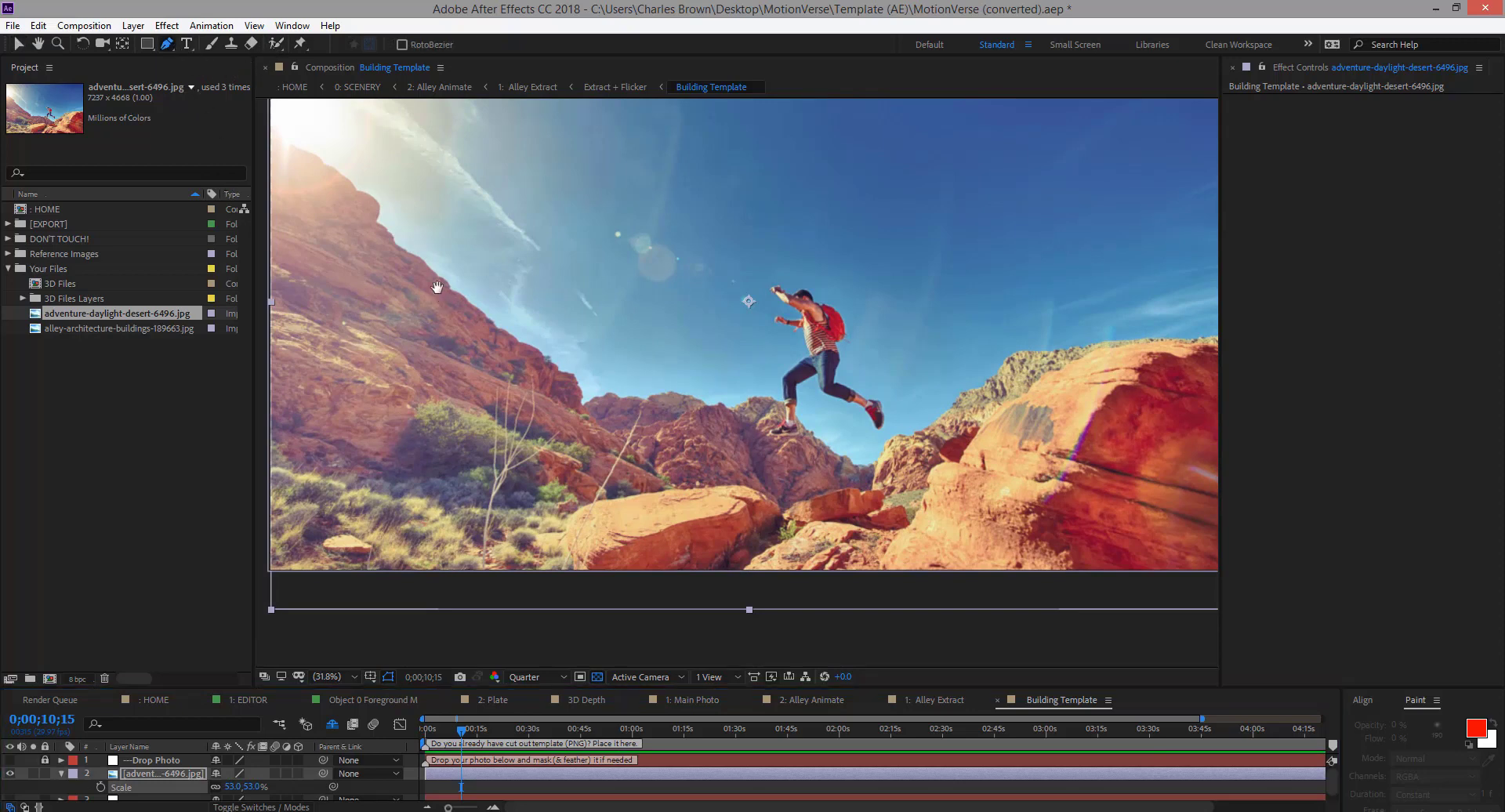
click(302, 146)
click(372, 167)
click(437, 225)
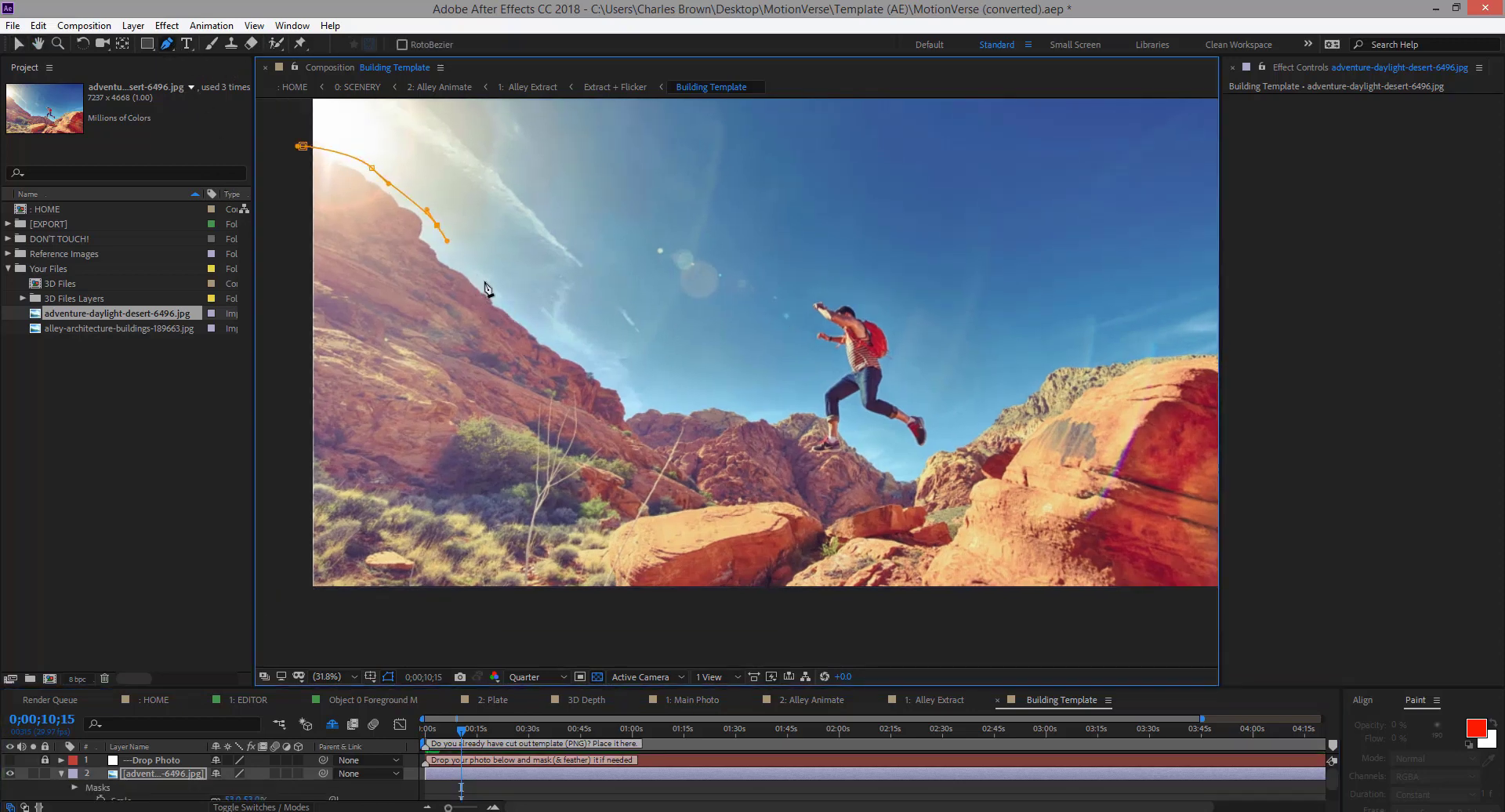
click(484, 281)
click(560, 357)
click(628, 385)
click(660, 391)
click(710, 393)
click(787, 398)
click(835, 410)
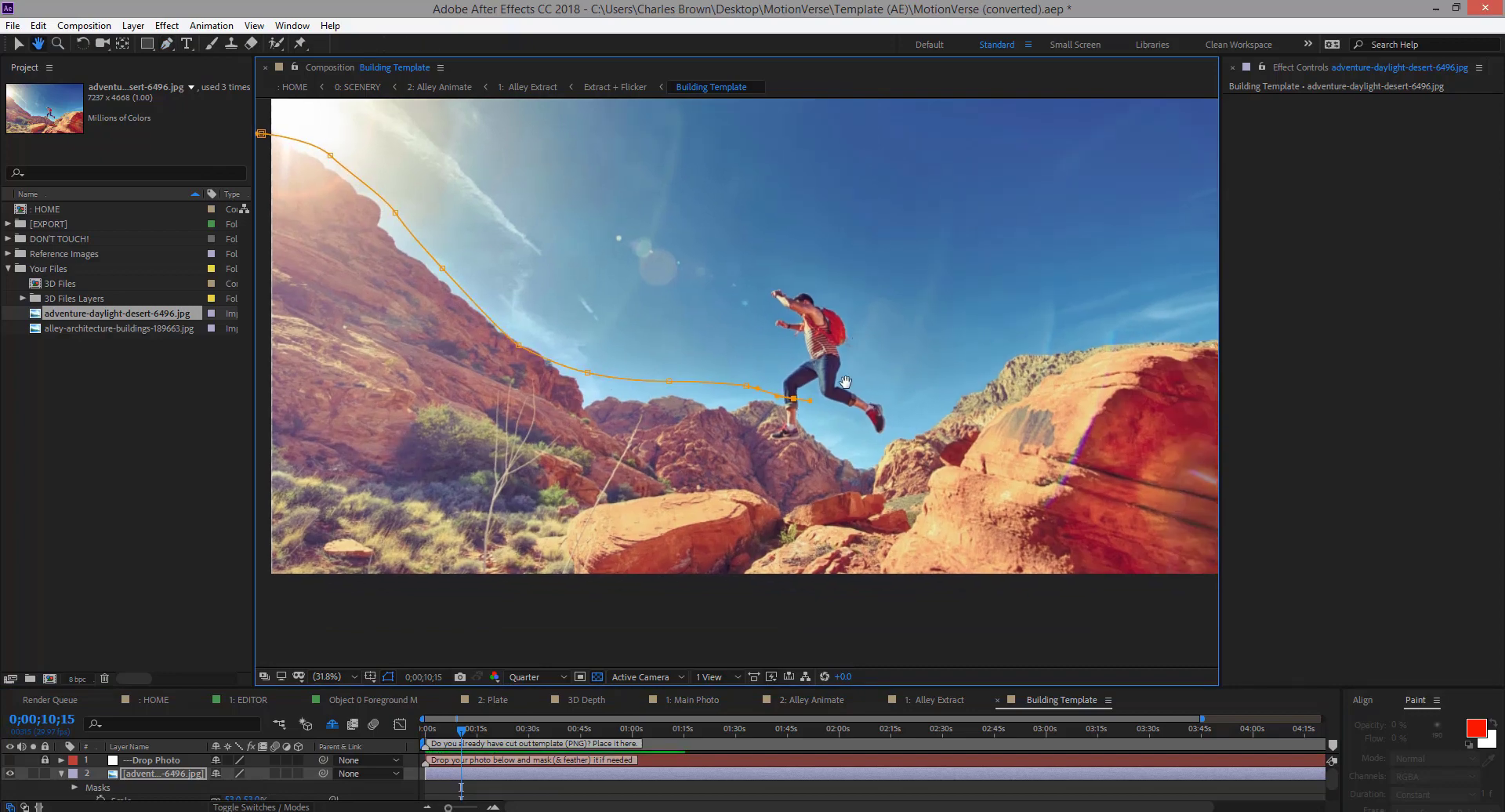
click(884, 413)
click(1002, 350)
Extend the mask beyond the photo's right and bottom edges and close it, cutting out the sky
drag(1104, 327, 1120, 328)
drag(1215, 329, 1038, 292)
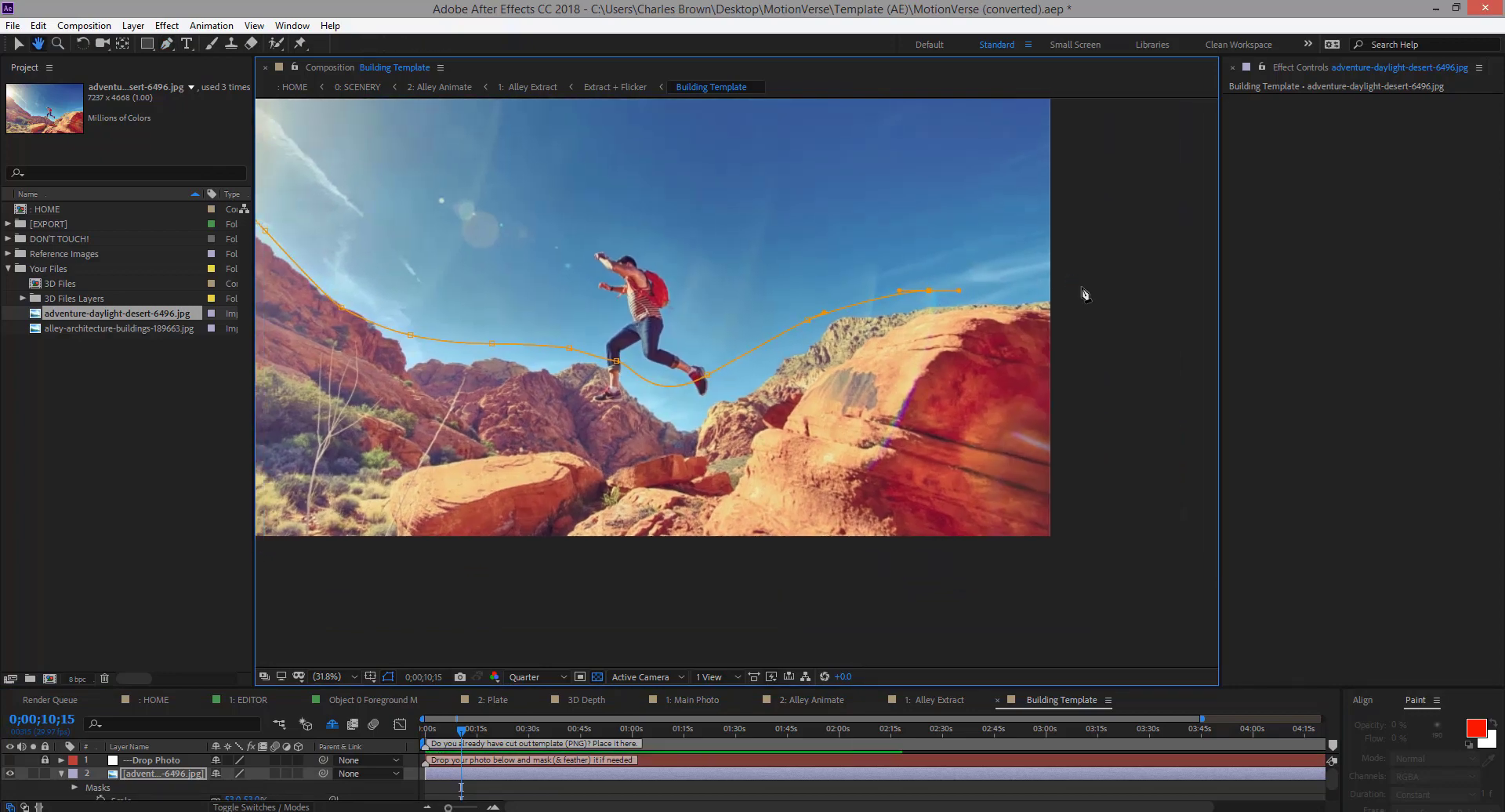
click(1081, 287)
click(1071, 563)
drag(934, 426, 951, 431)
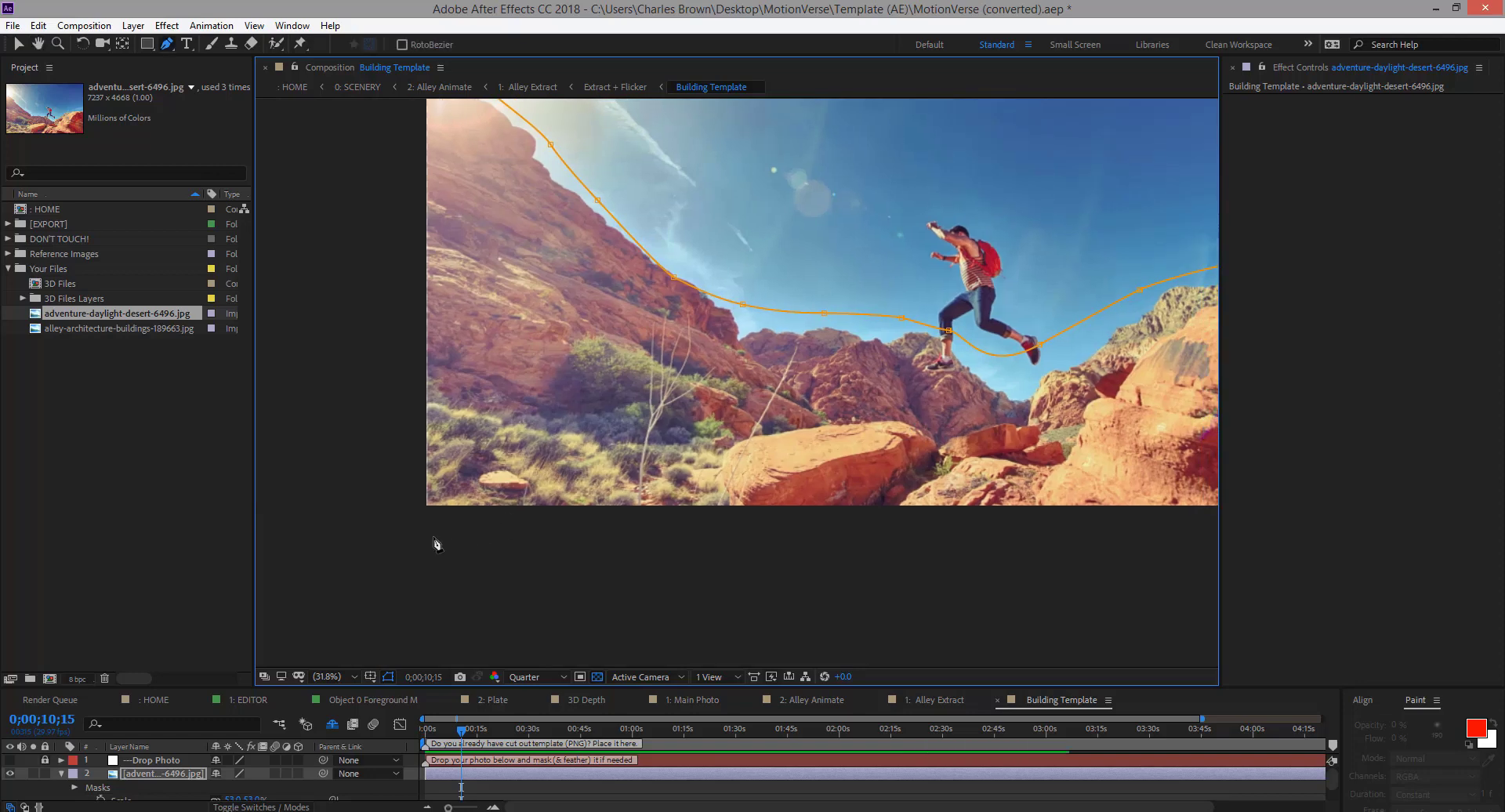
click(393, 542)
scroll(415, 235, up, 3)
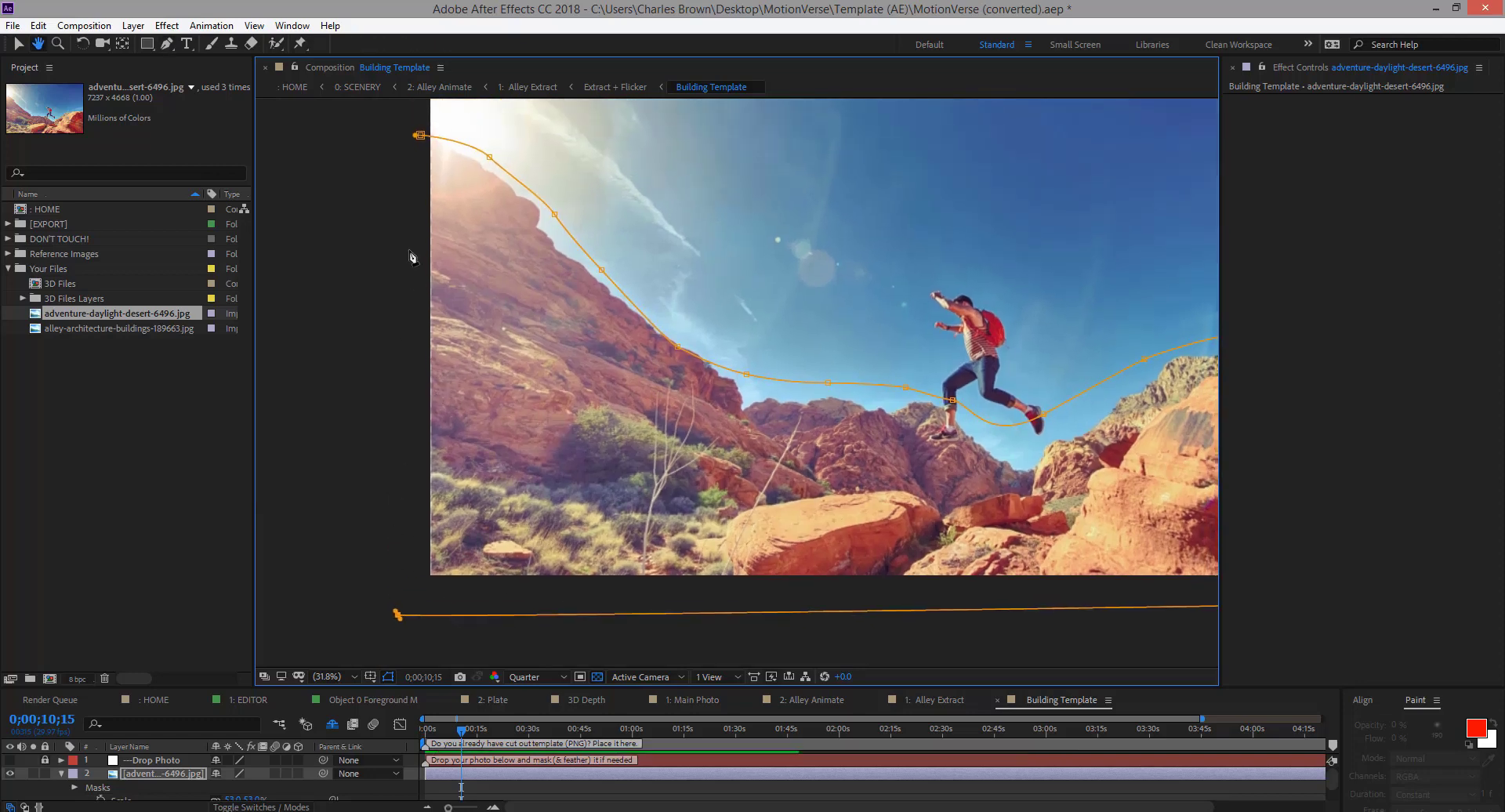
click(420, 136)
Collapse the masked photo layer and return to the Alley Extract composition
click(18, 49)
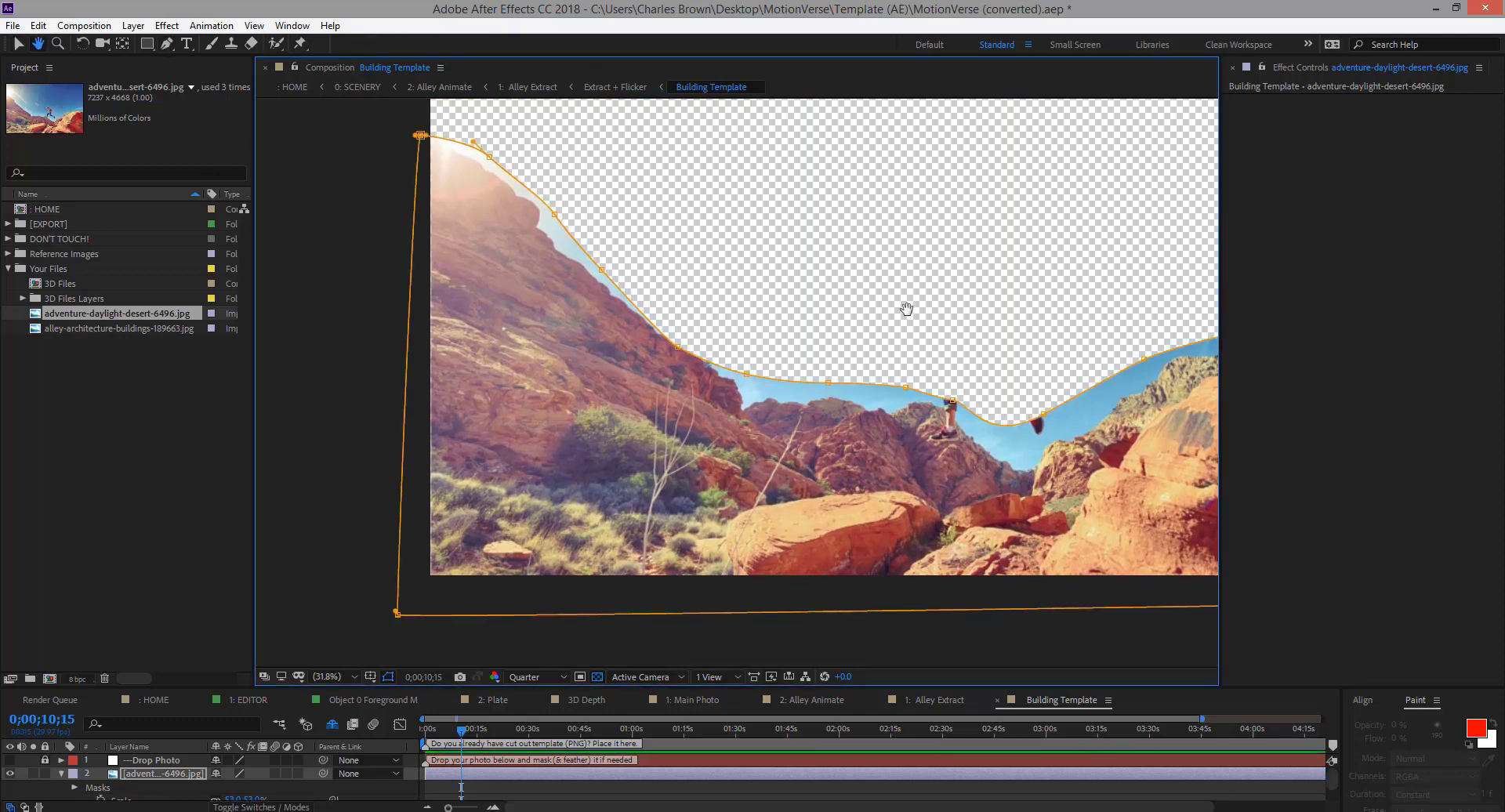
drag(900, 305, 779, 346)
click(62, 773)
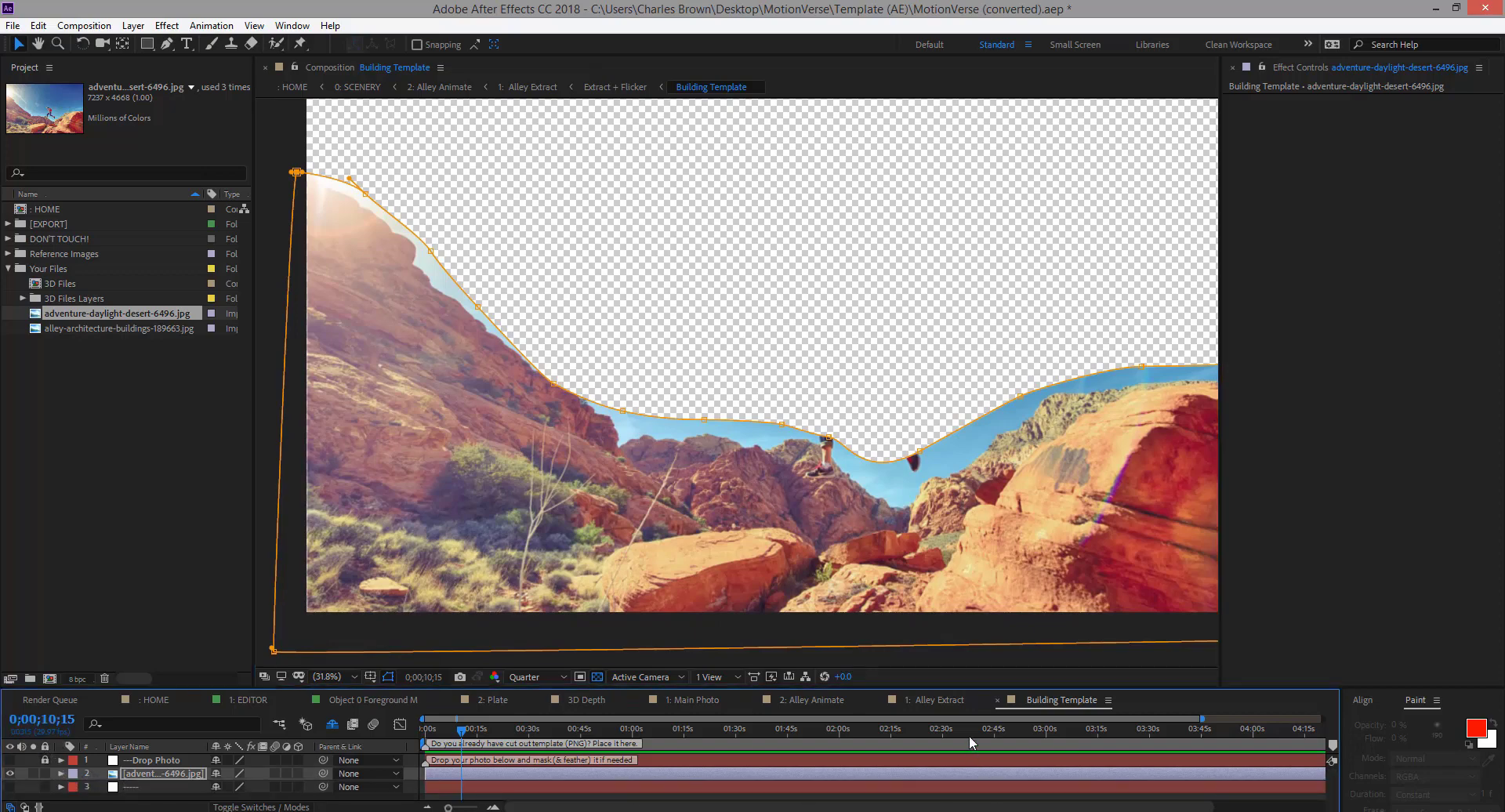
click(949, 703)
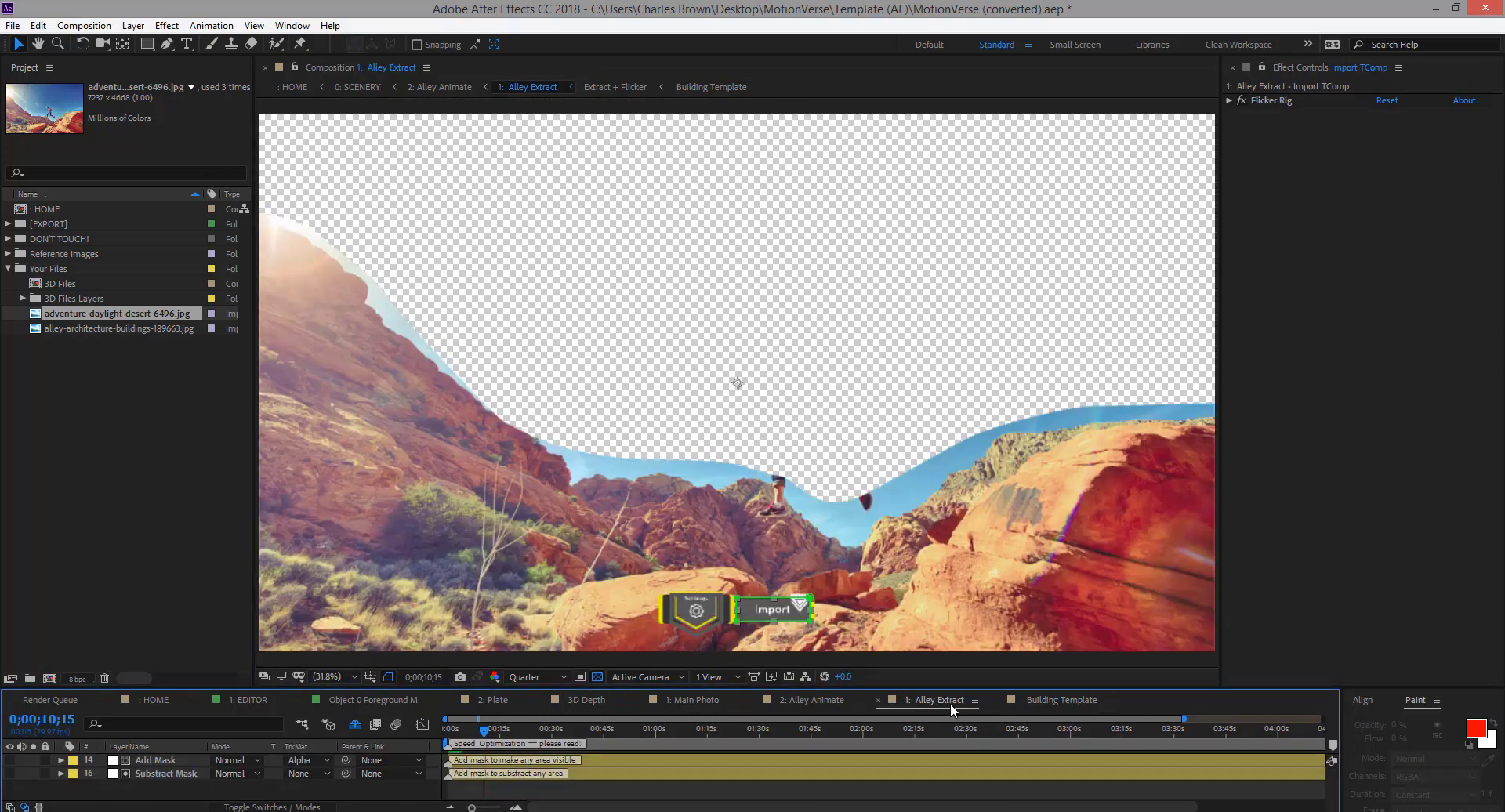
Select the extractor layer and change Select Extract from Photo Template to Custom Extractor
click(729, 432)
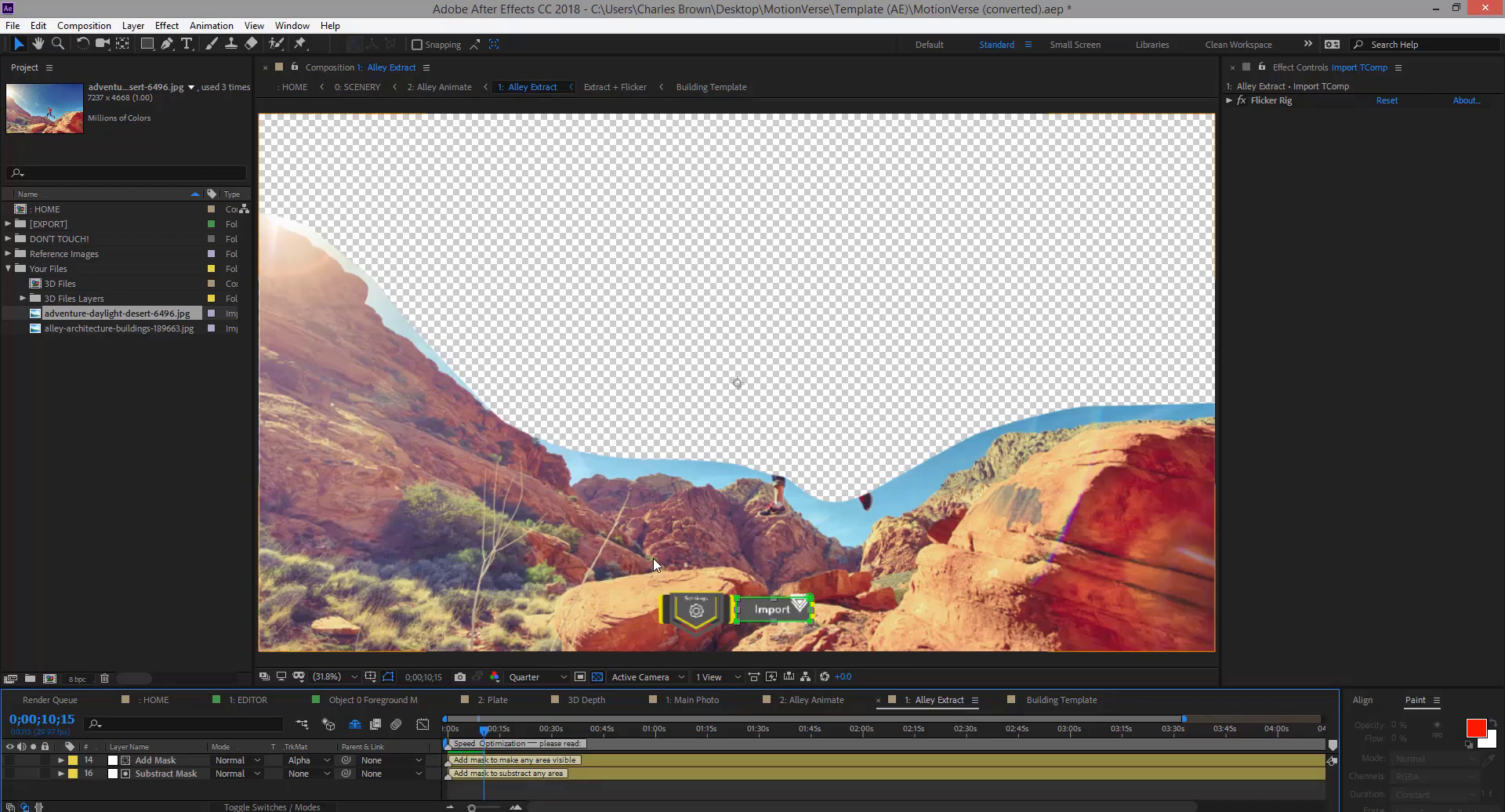
click(170, 793)
click(682, 609)
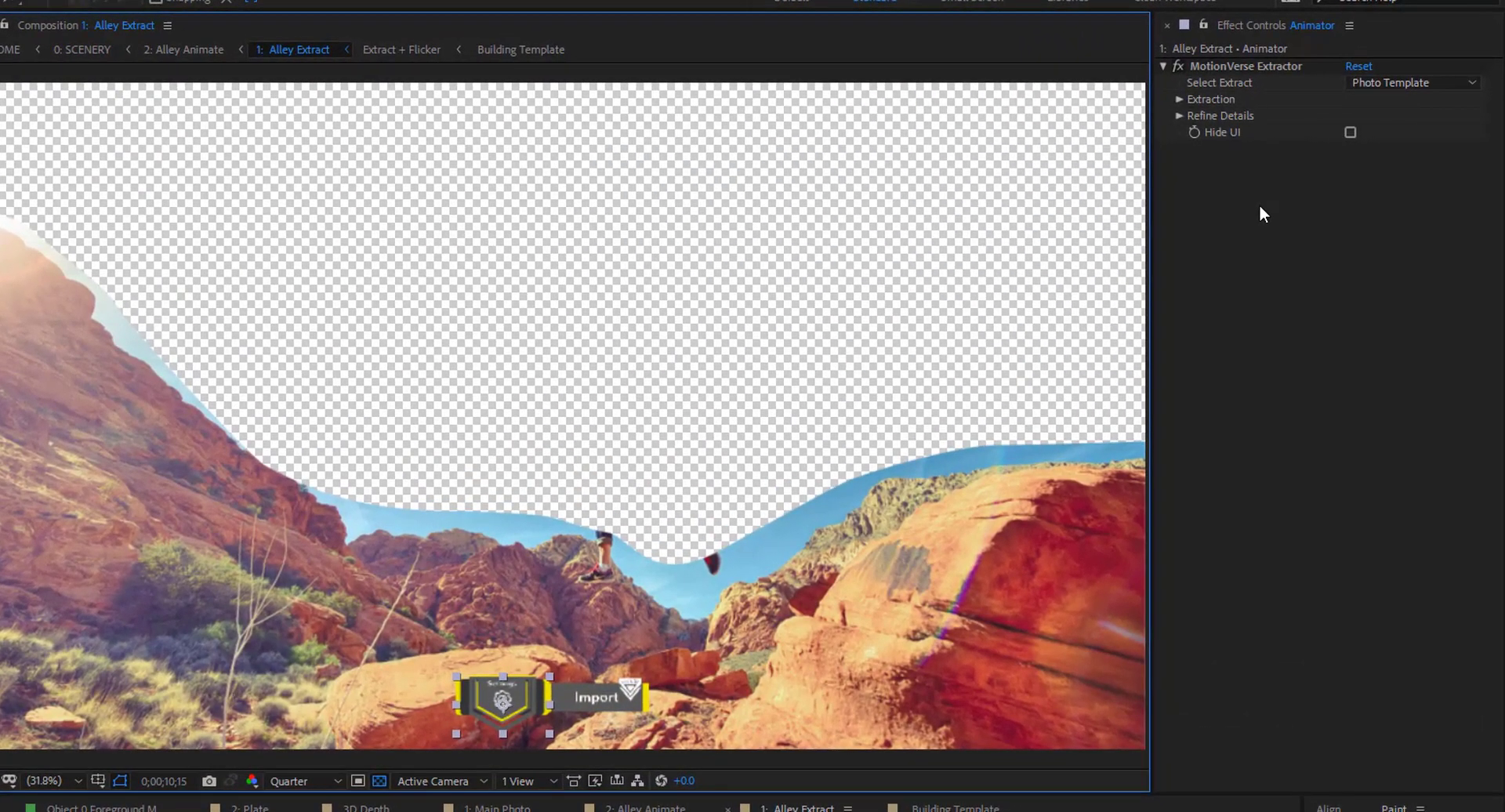
click(1403, 82)
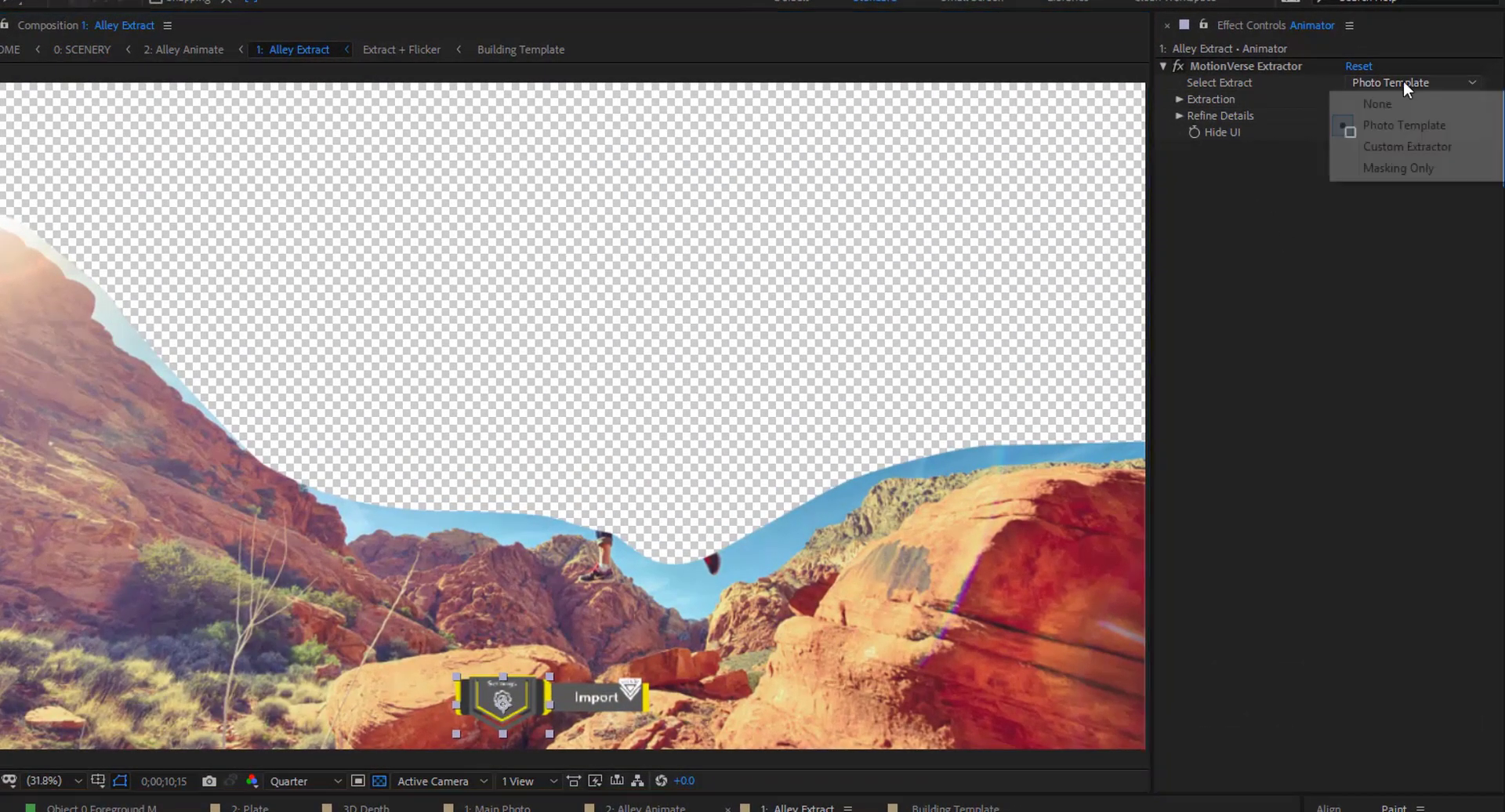
click(1399, 147)
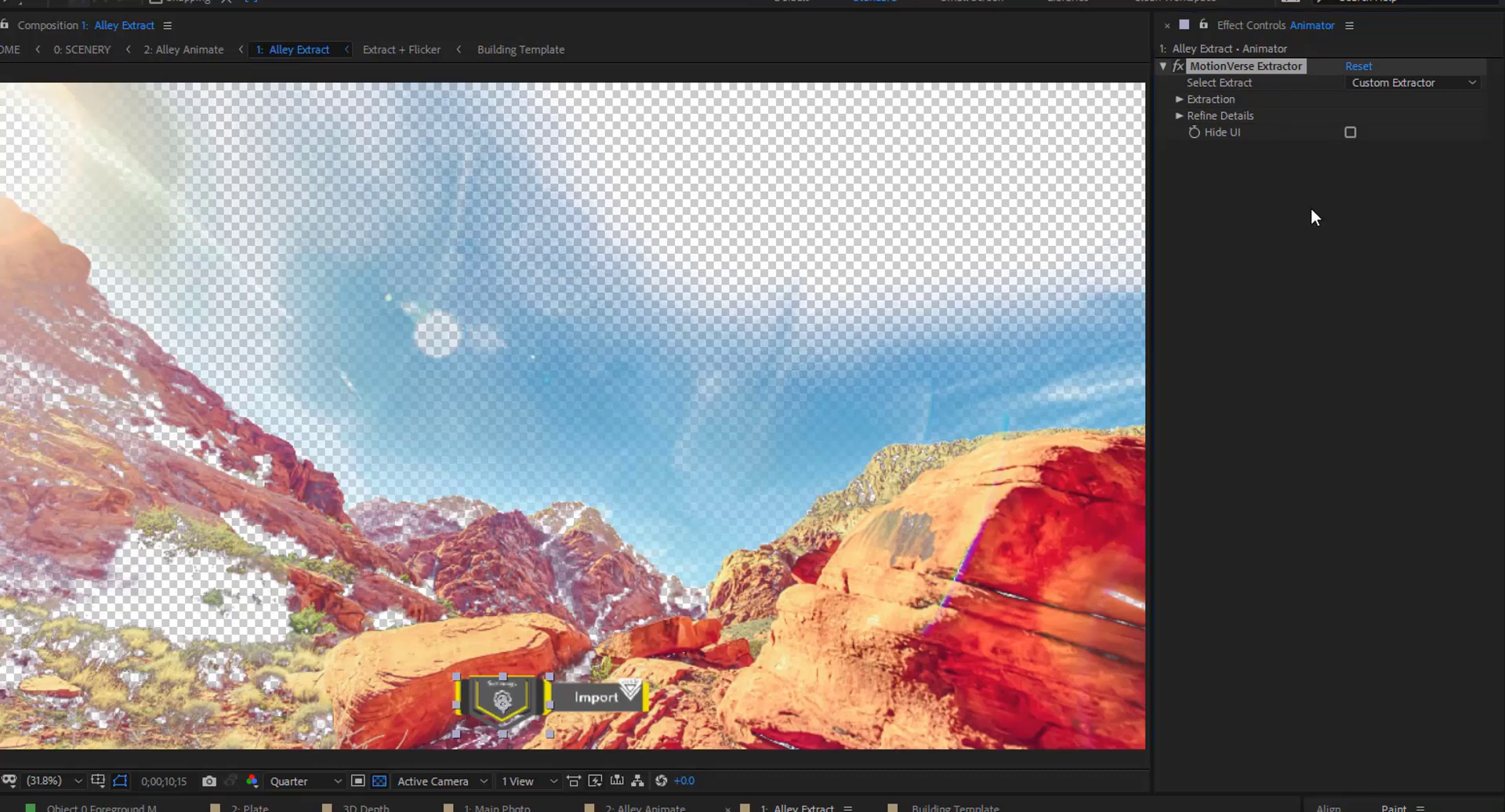
Expand the Custom Extractor settings and adjust Highlight Area to 126.95 and Dark Area to 137.90
click(1181, 100)
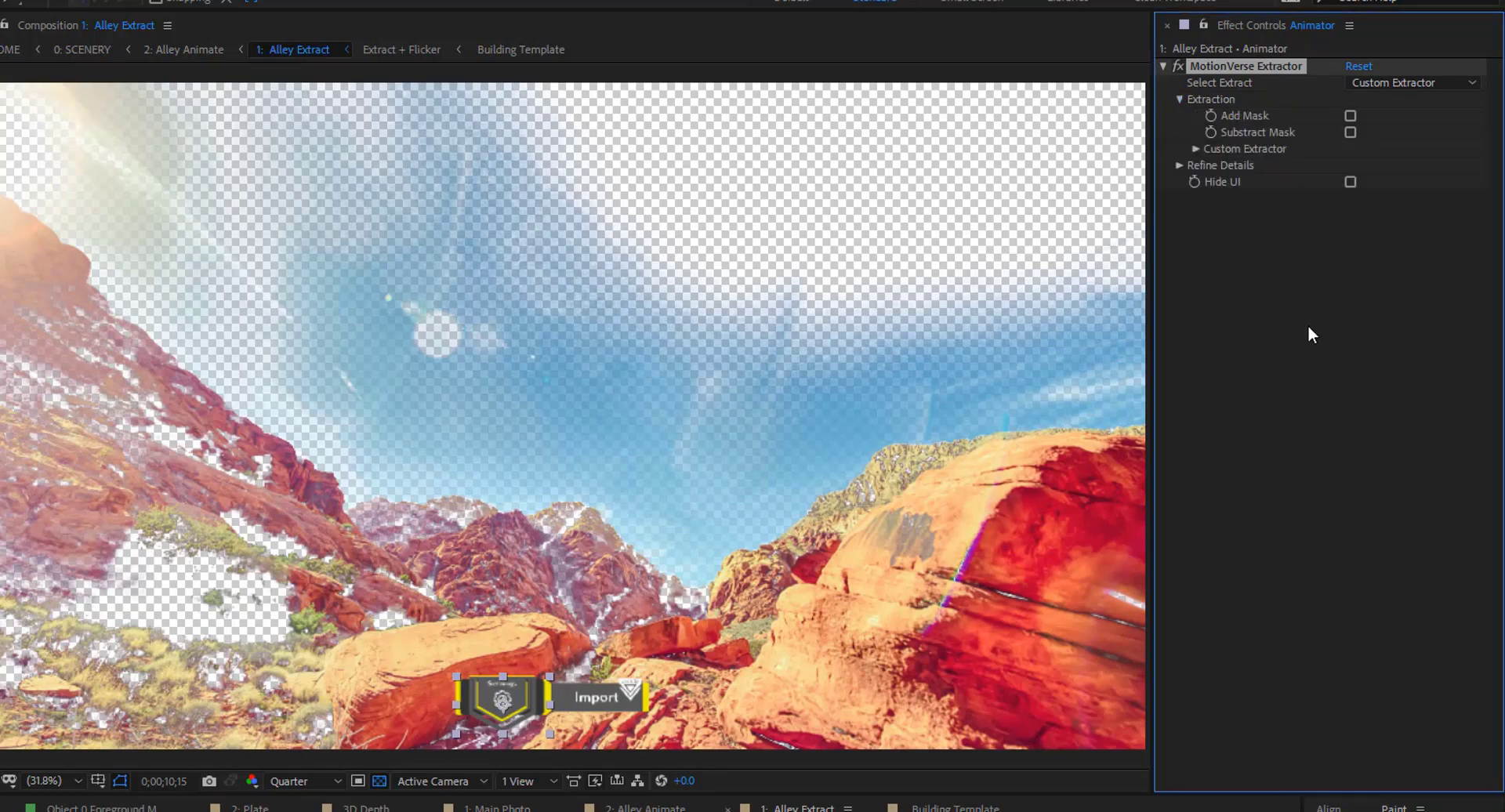
click(1195, 149)
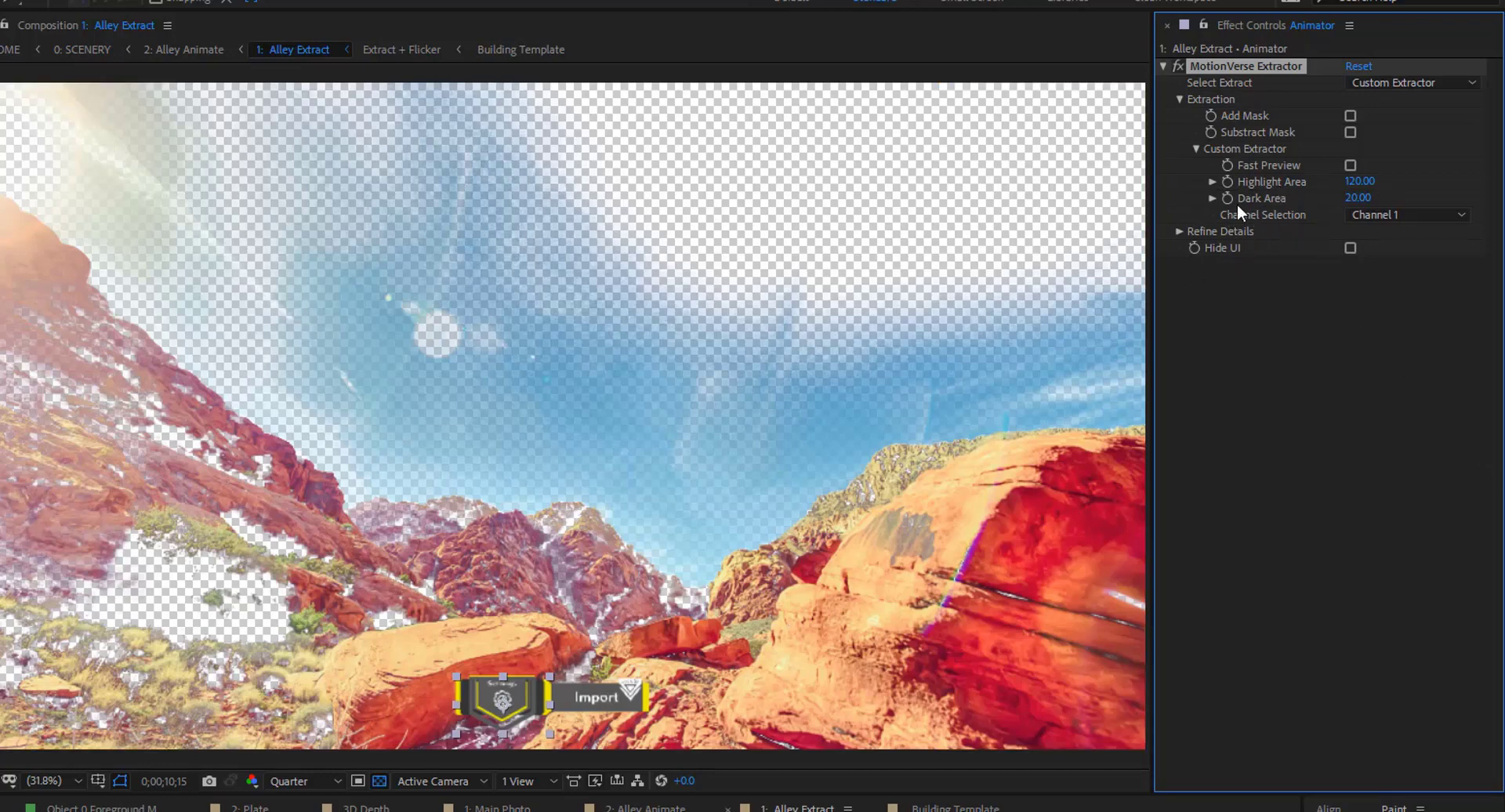
click(1213, 182)
click(1234, 226)
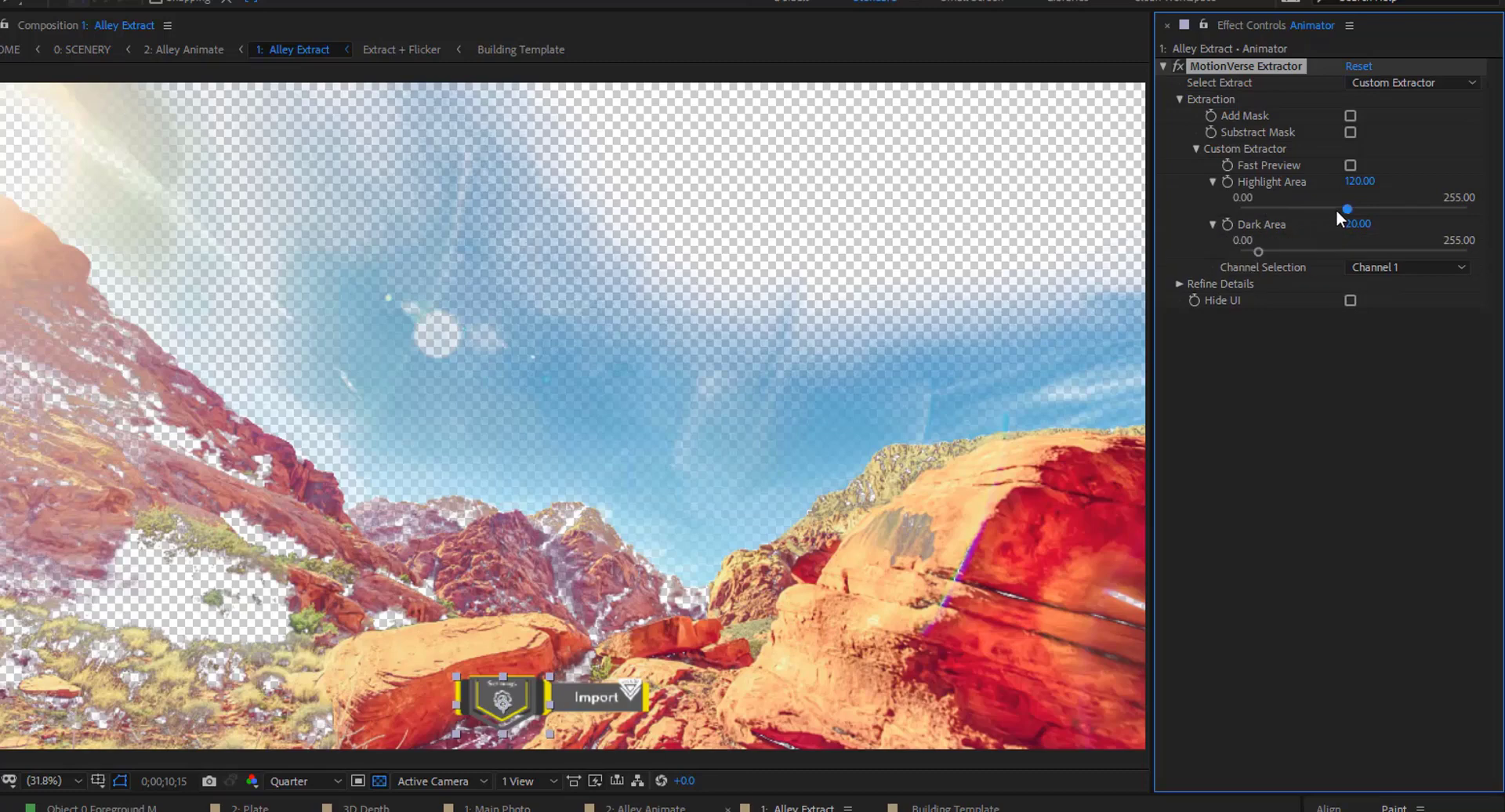
drag(1335, 209, 1361, 252)
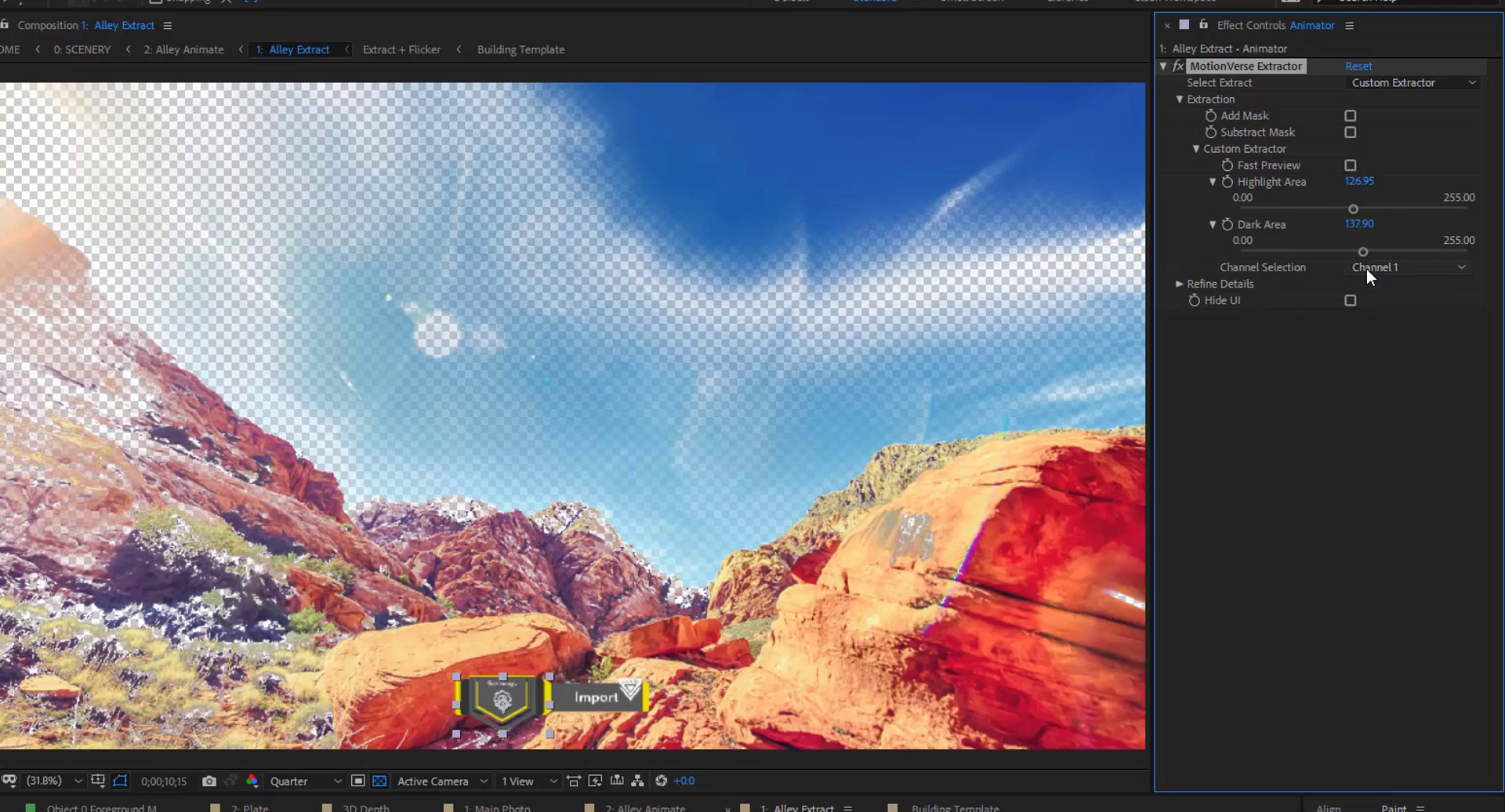
Try extraction Channels 2, 3 and 1, settling on Channel 2
click(1366, 268)
click(1383, 309)
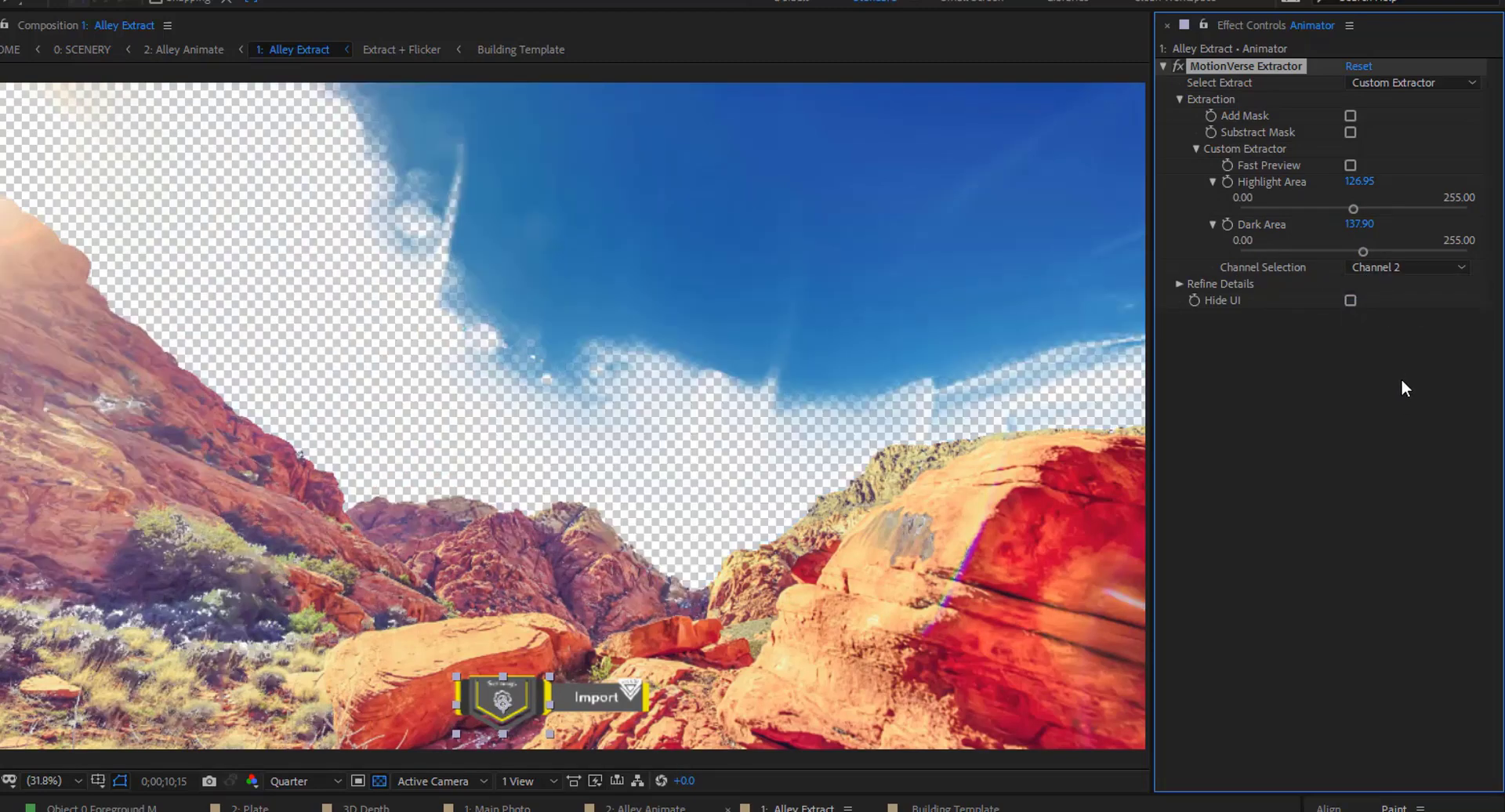
click(1402, 271)
click(1386, 326)
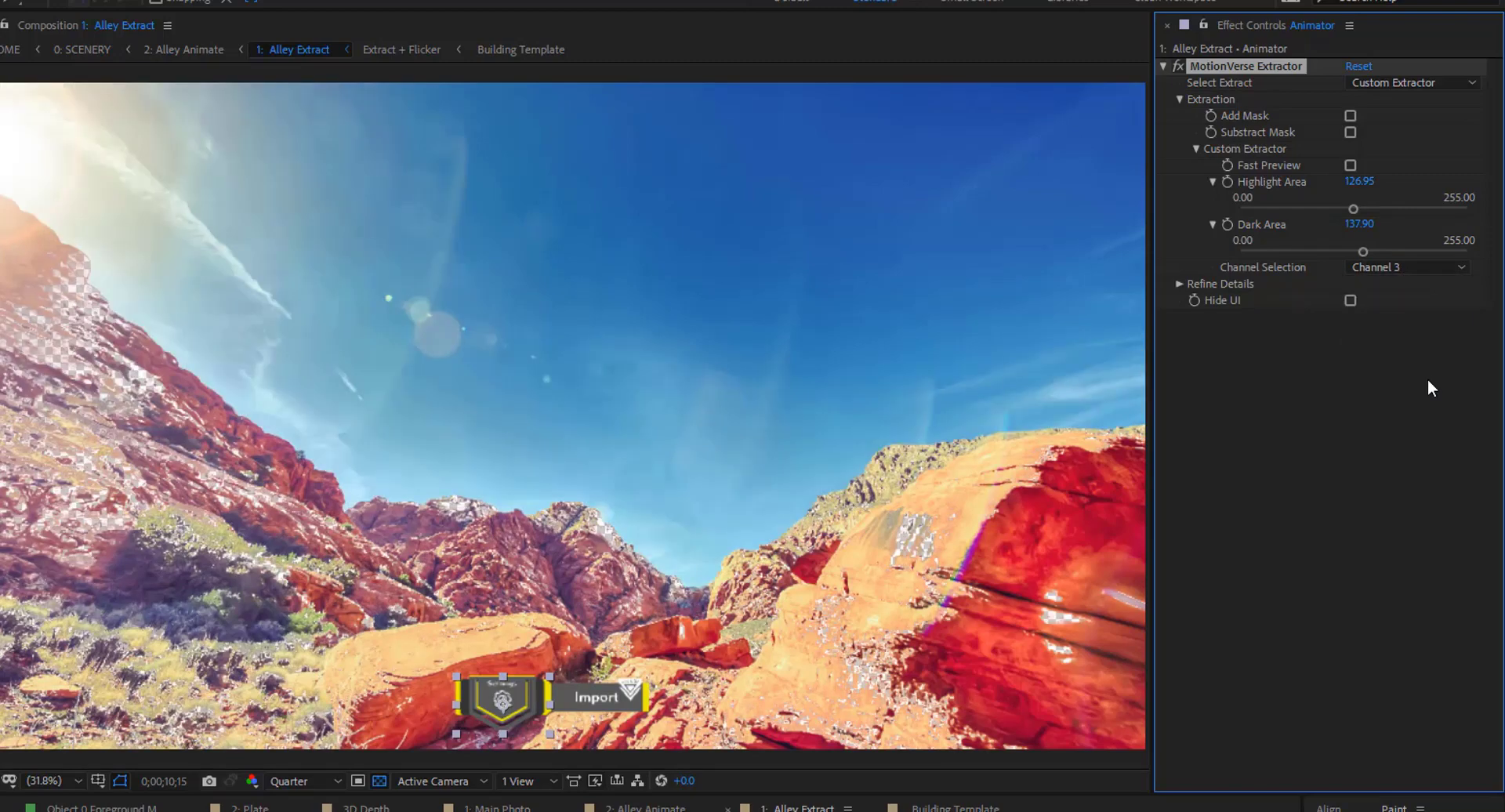
click(1404, 268)
click(1407, 289)
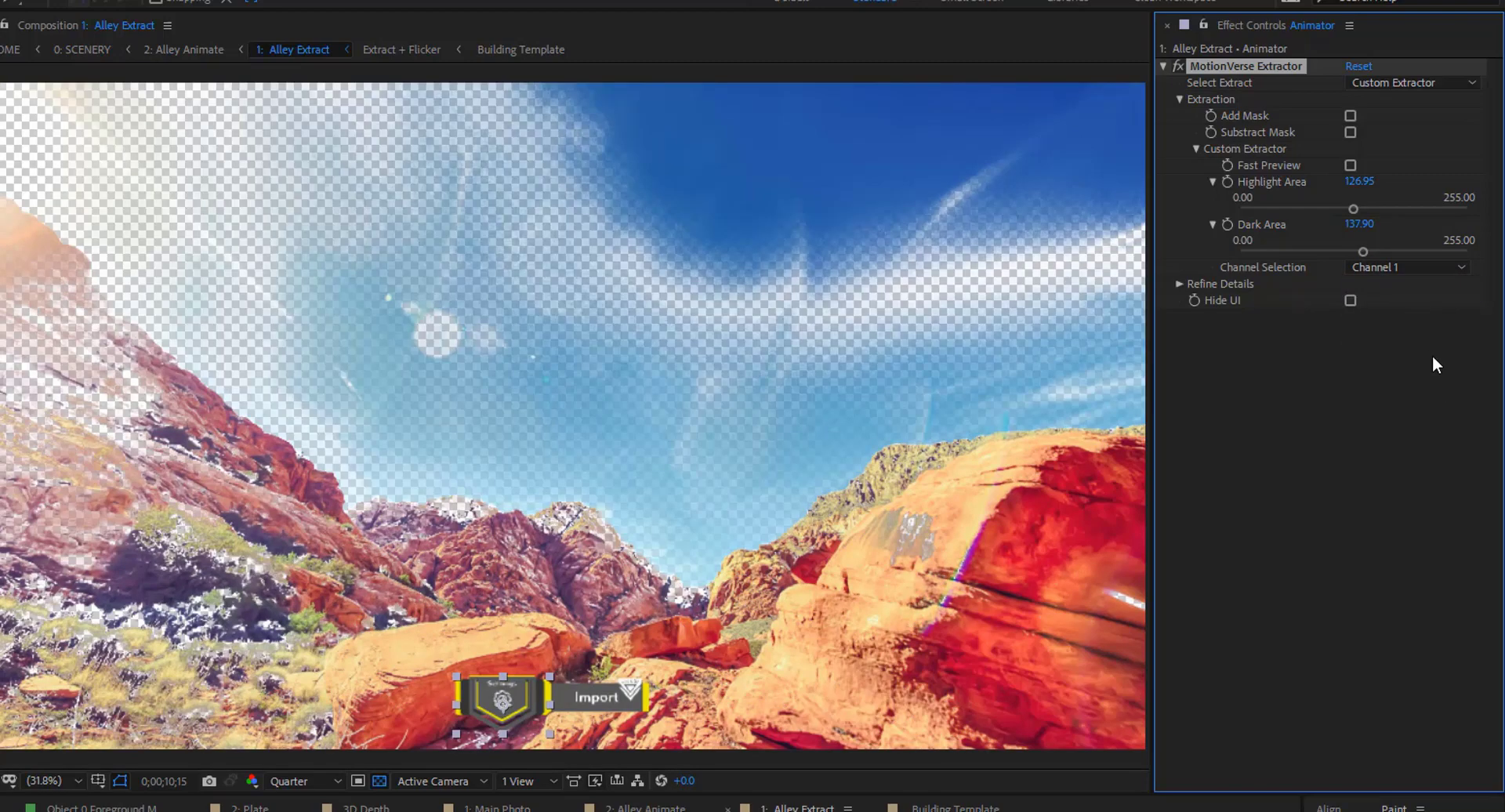
click(1412, 268)
click(1403, 308)
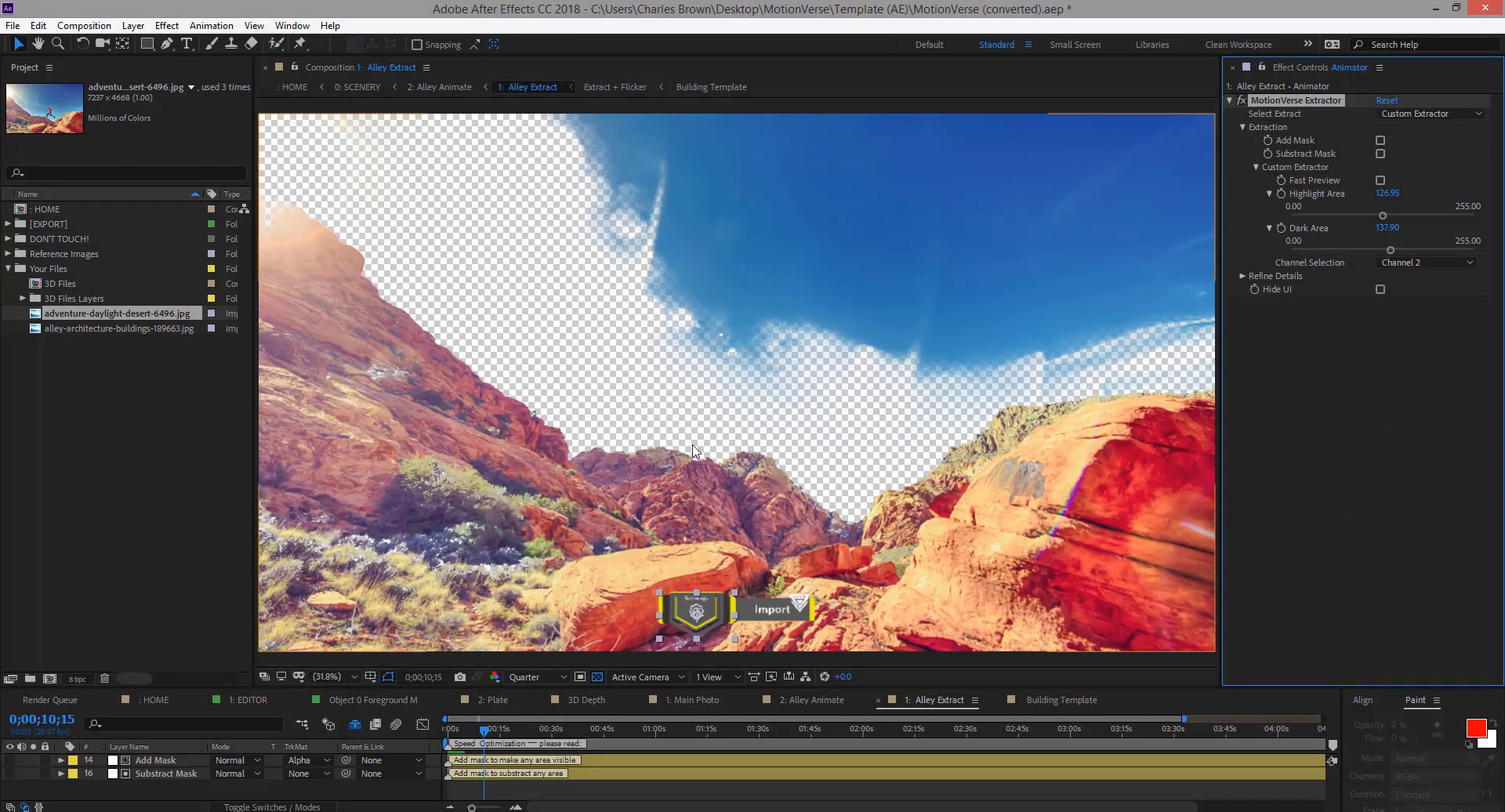
click(152, 774)
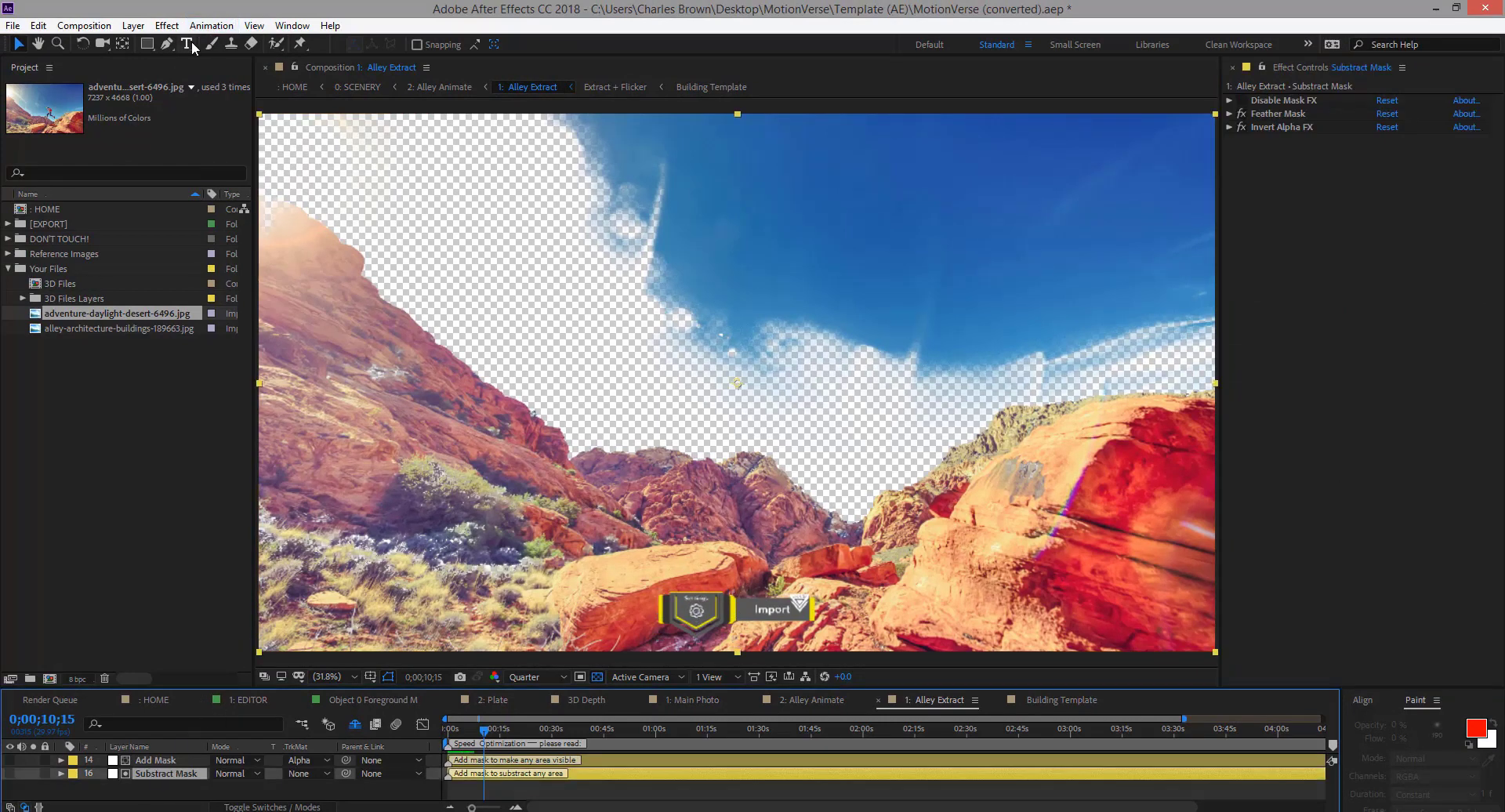
On the Substract Mask layer, start a Pen mask down the left cliff to the ridge
click(167, 44)
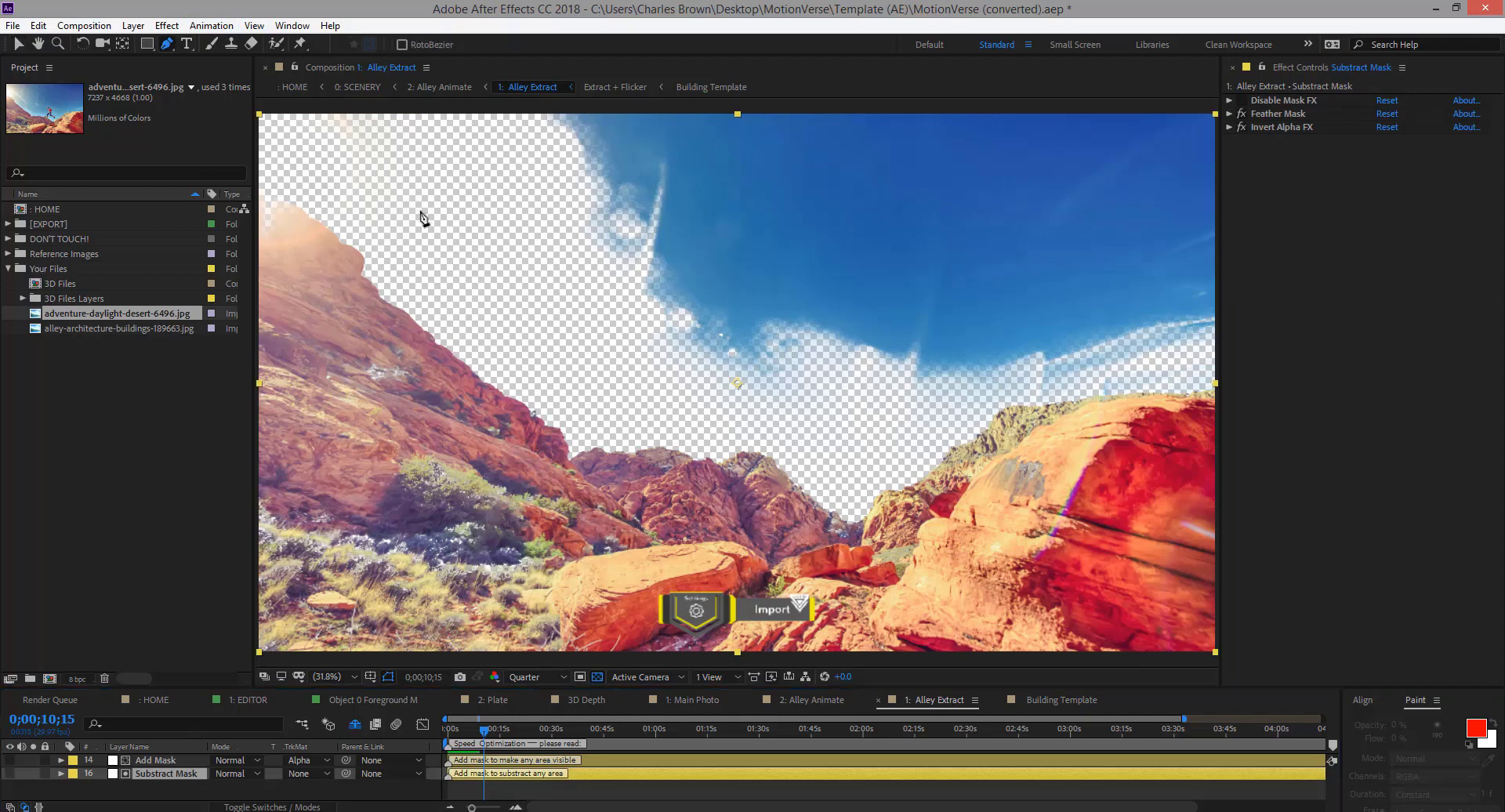
drag(420, 218, 478, 230)
click(304, 170)
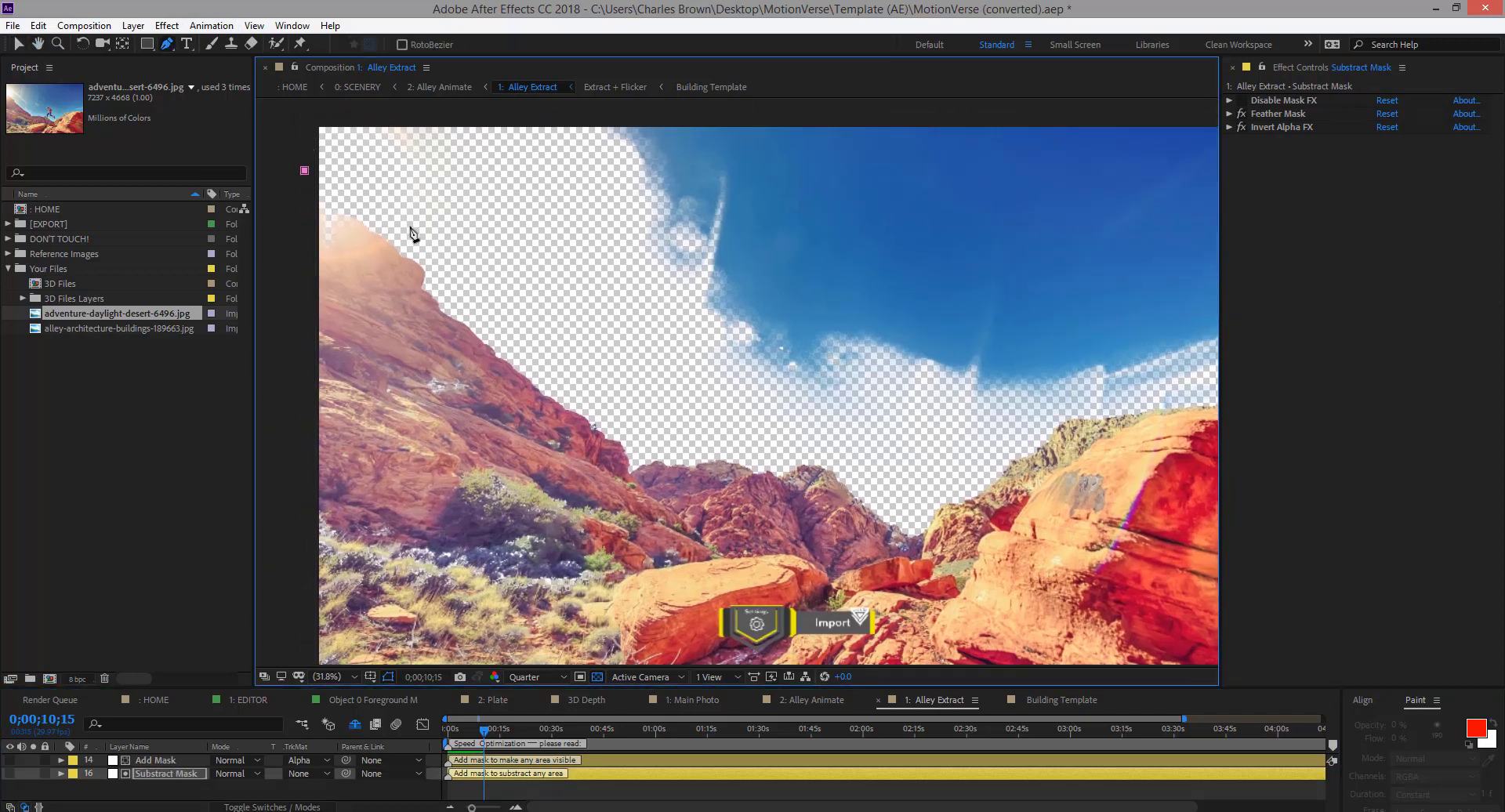
click(409, 226)
click(451, 292)
click(567, 381)
click(580, 390)
click(638, 431)
Continue the mask rightward along the ridge to the right rock
drag(822, 451, 689, 410)
click(657, 411)
click(729, 425)
click(756, 434)
click(820, 432)
click(850, 416)
click(880, 398)
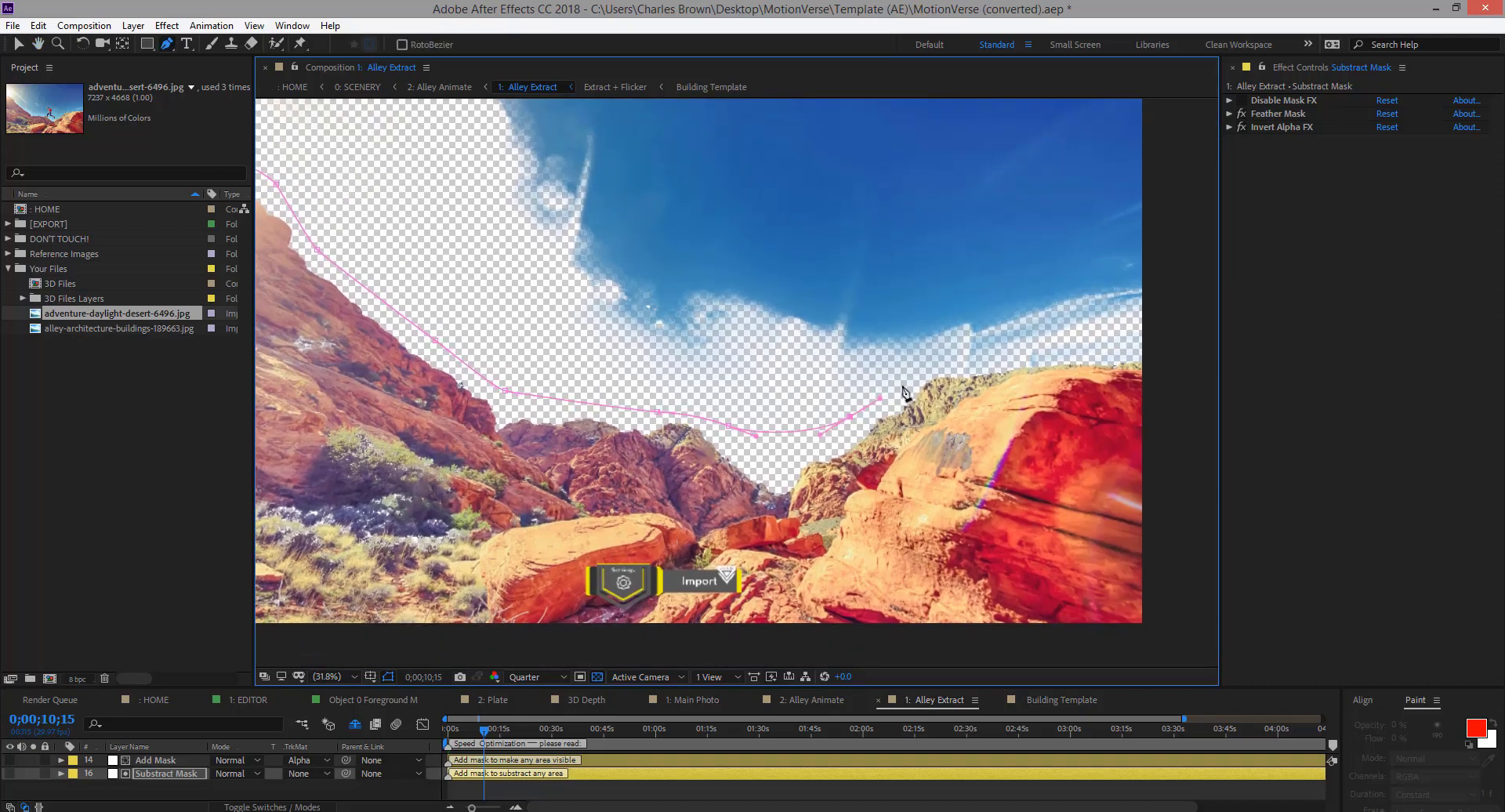
click(909, 384)
click(962, 371)
Carry the mask past the right edge and above the frame, closing it over the sky
click(1158, 354)
drag(1161, 94, 1153, 144)
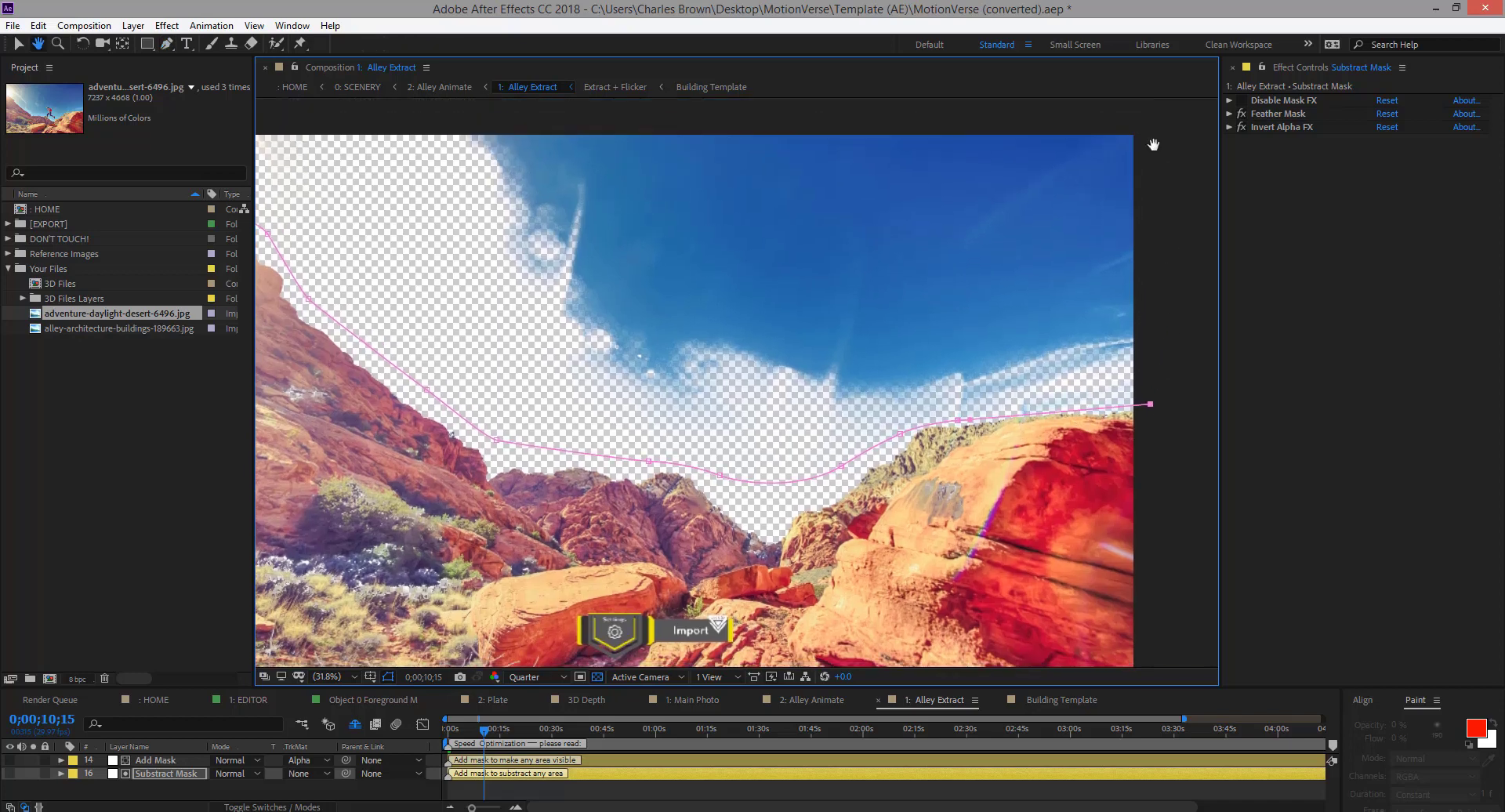
click(1159, 104)
drag(533, 185, 604, 246)
click(295, 167)
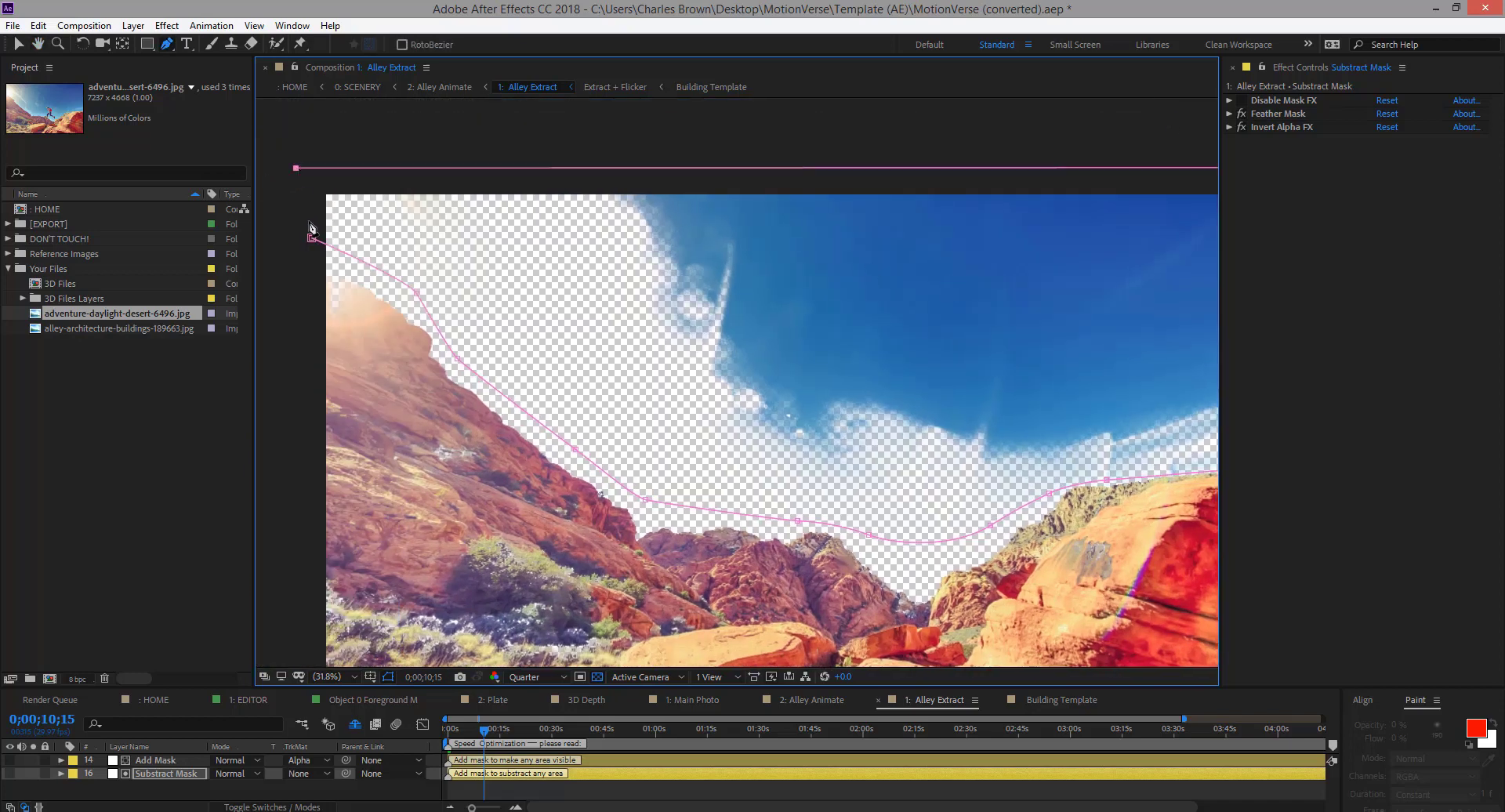
click(312, 235)
Recentre the view and reselect the extractor settings layer
key(h)
drag(915, 386, 865, 309)
key(v)
click(169, 798)
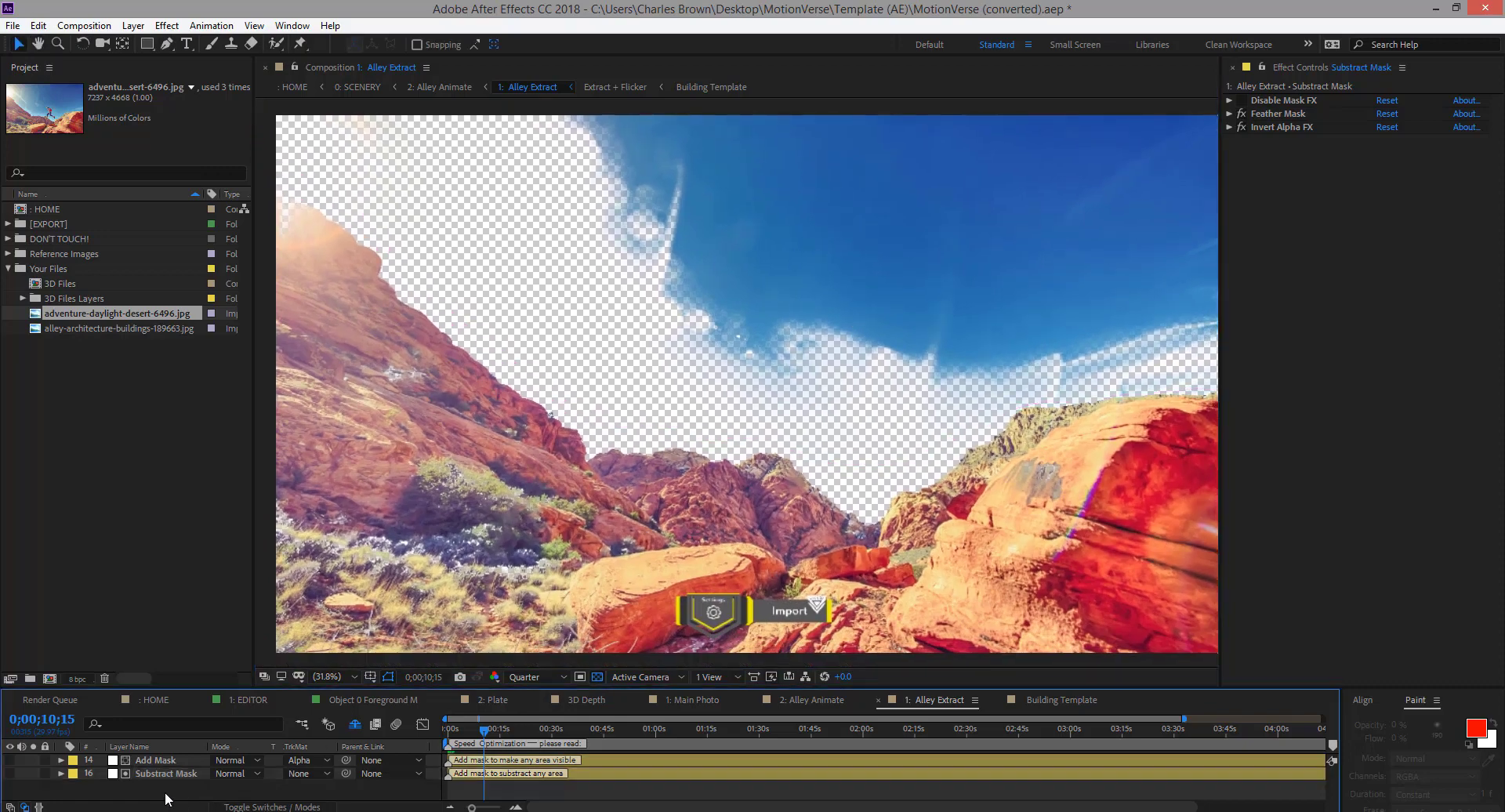
click(713, 613)
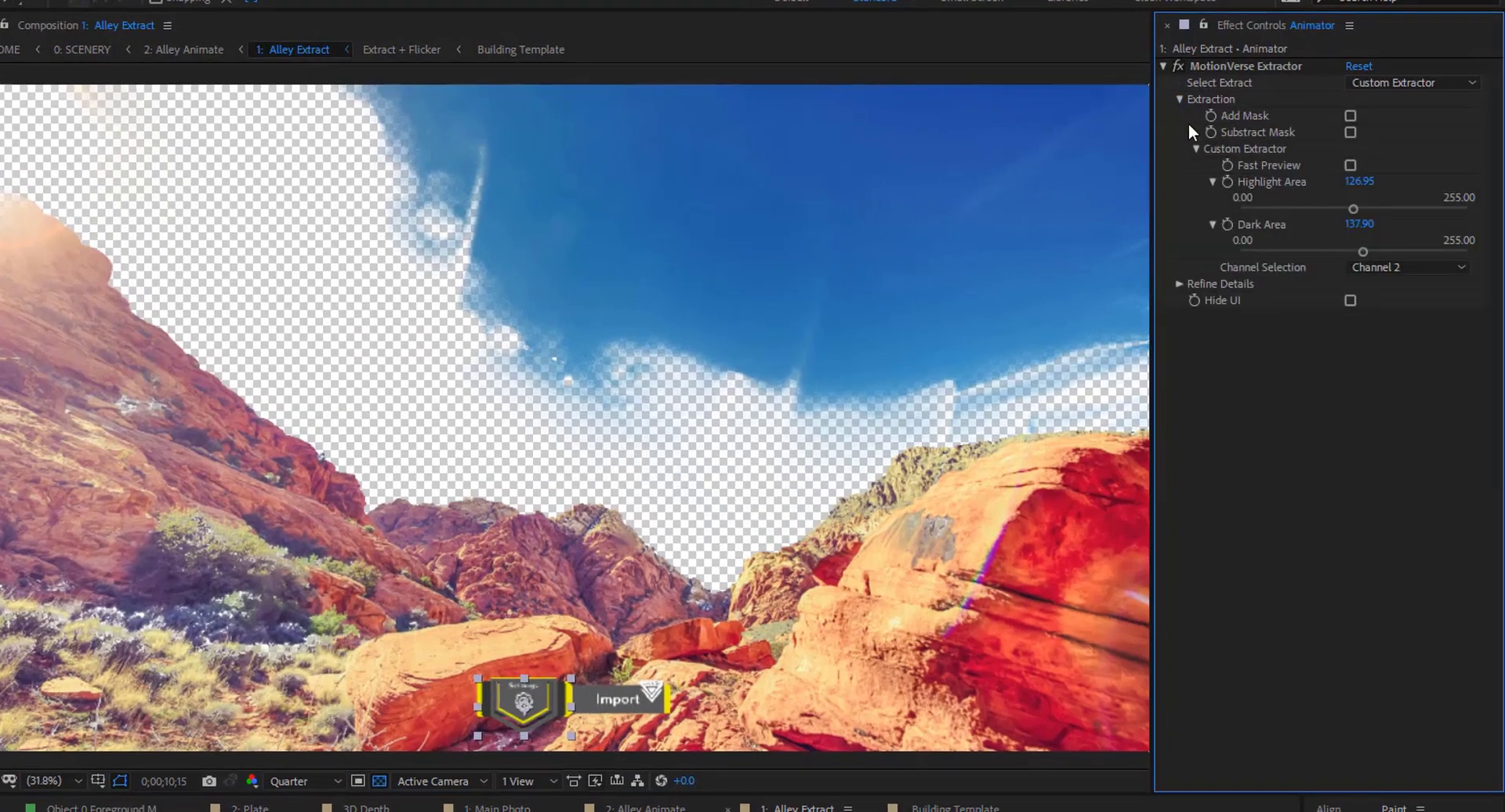
Enable Substract Mask in the MotionVerse Extractor to clear the sky above the ridge
click(1196, 148)
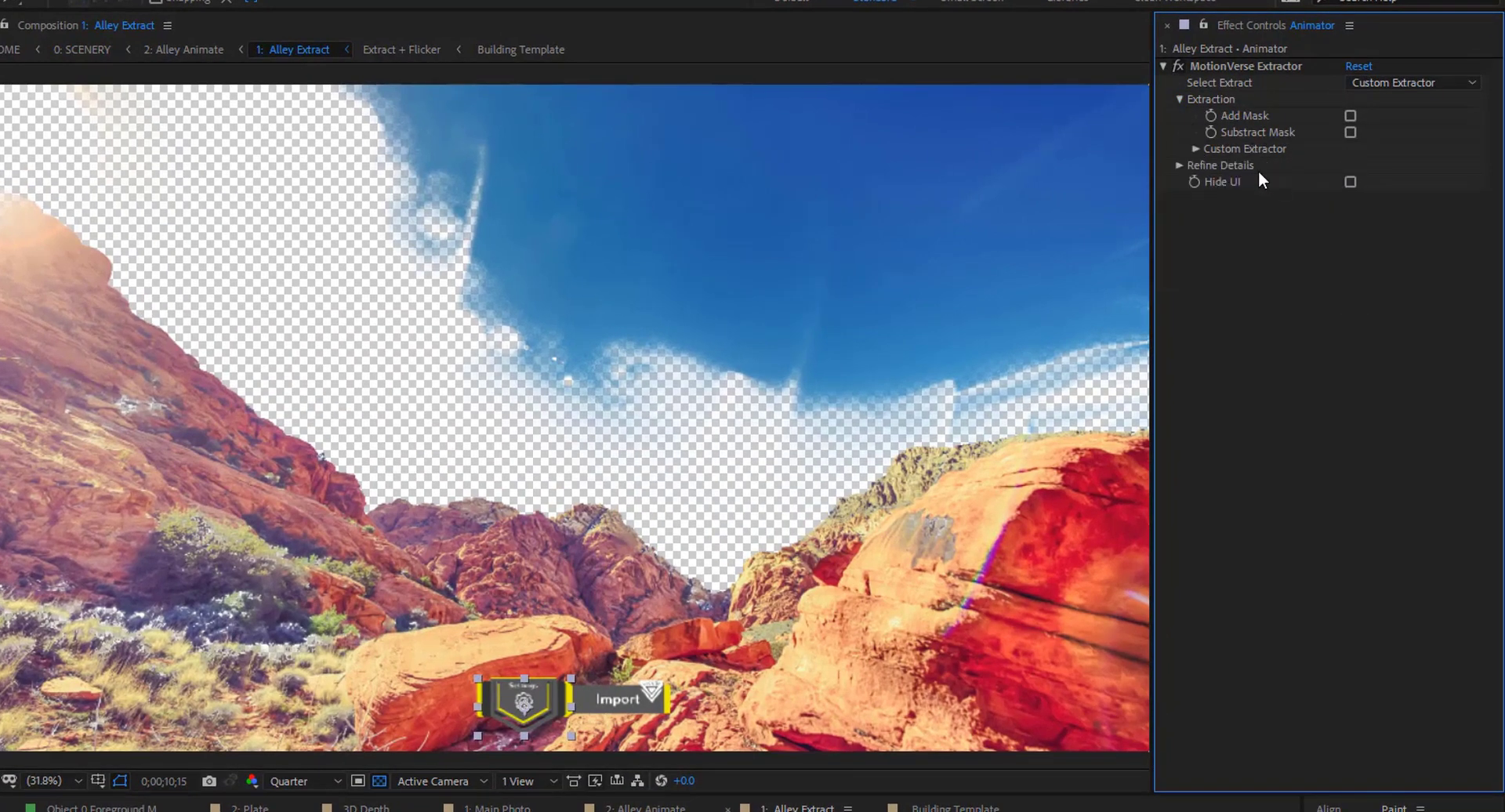
click(1350, 131)
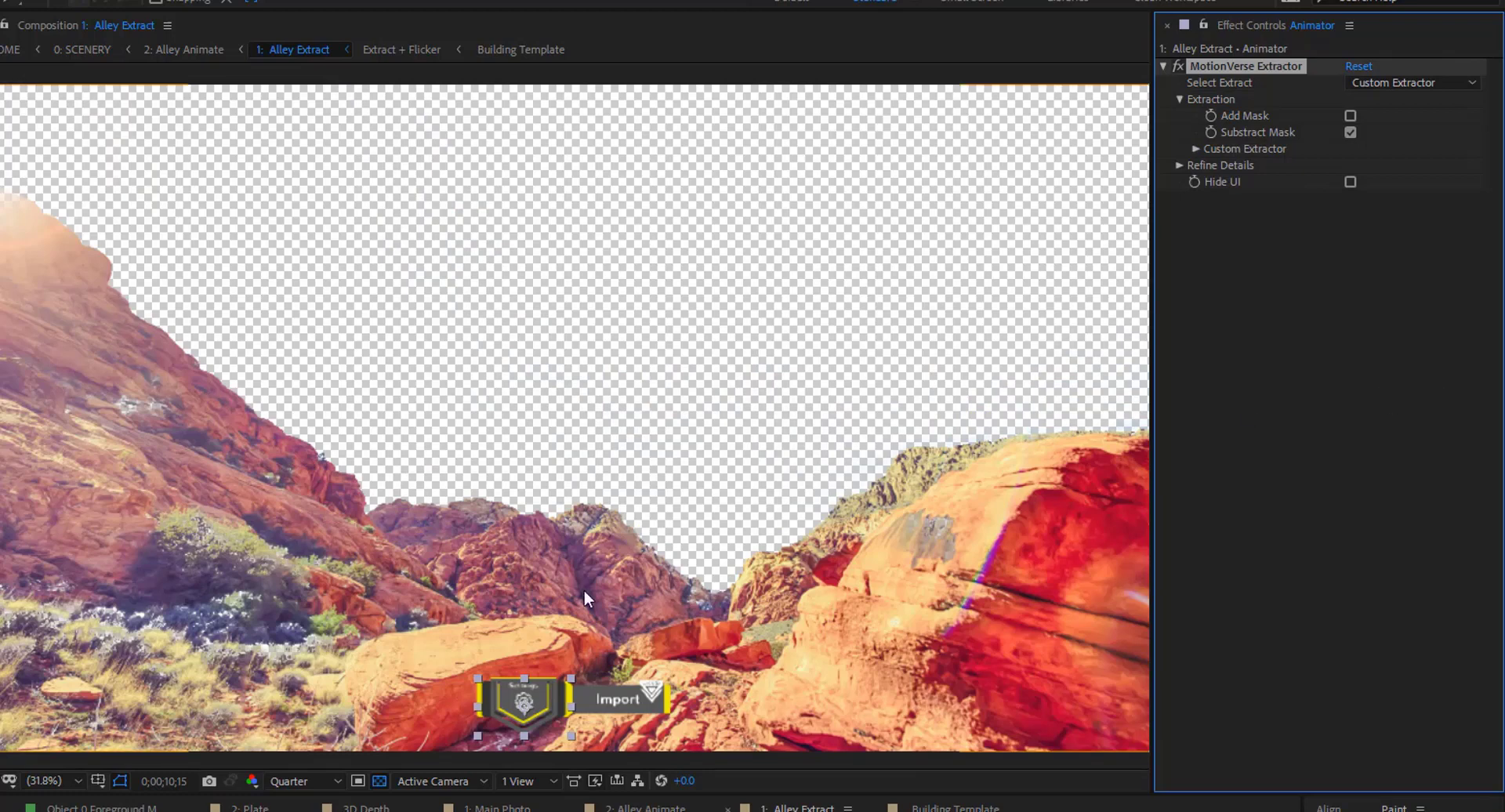
mouse_move(497, 538)
mouse_down()
mouse_move(523, 555)
mouse_move(510, 538)
mouse_up()
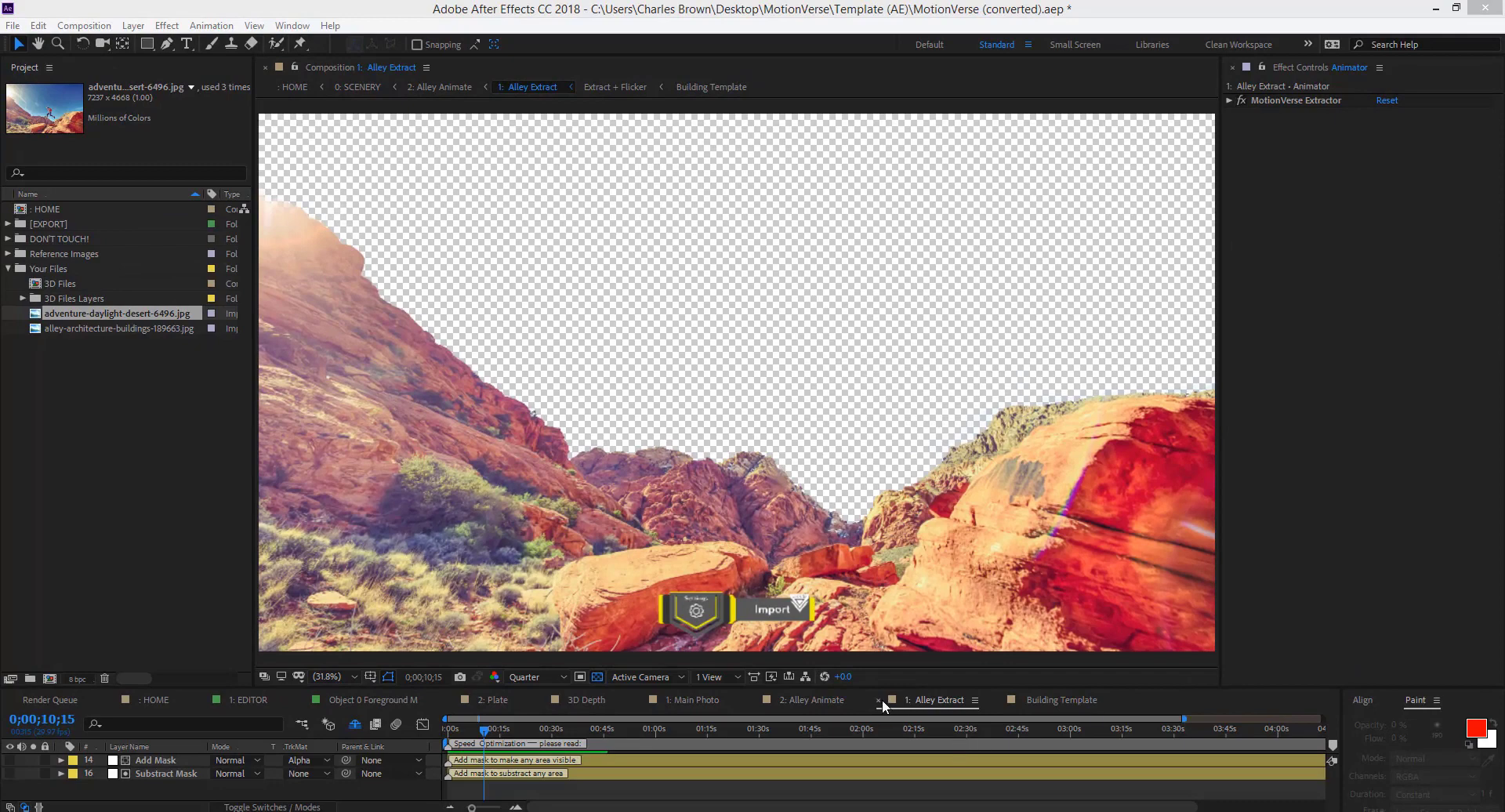
Close the Alley Extract and Building Template tabs and open Cloud Animate from its layer
click(879, 699)
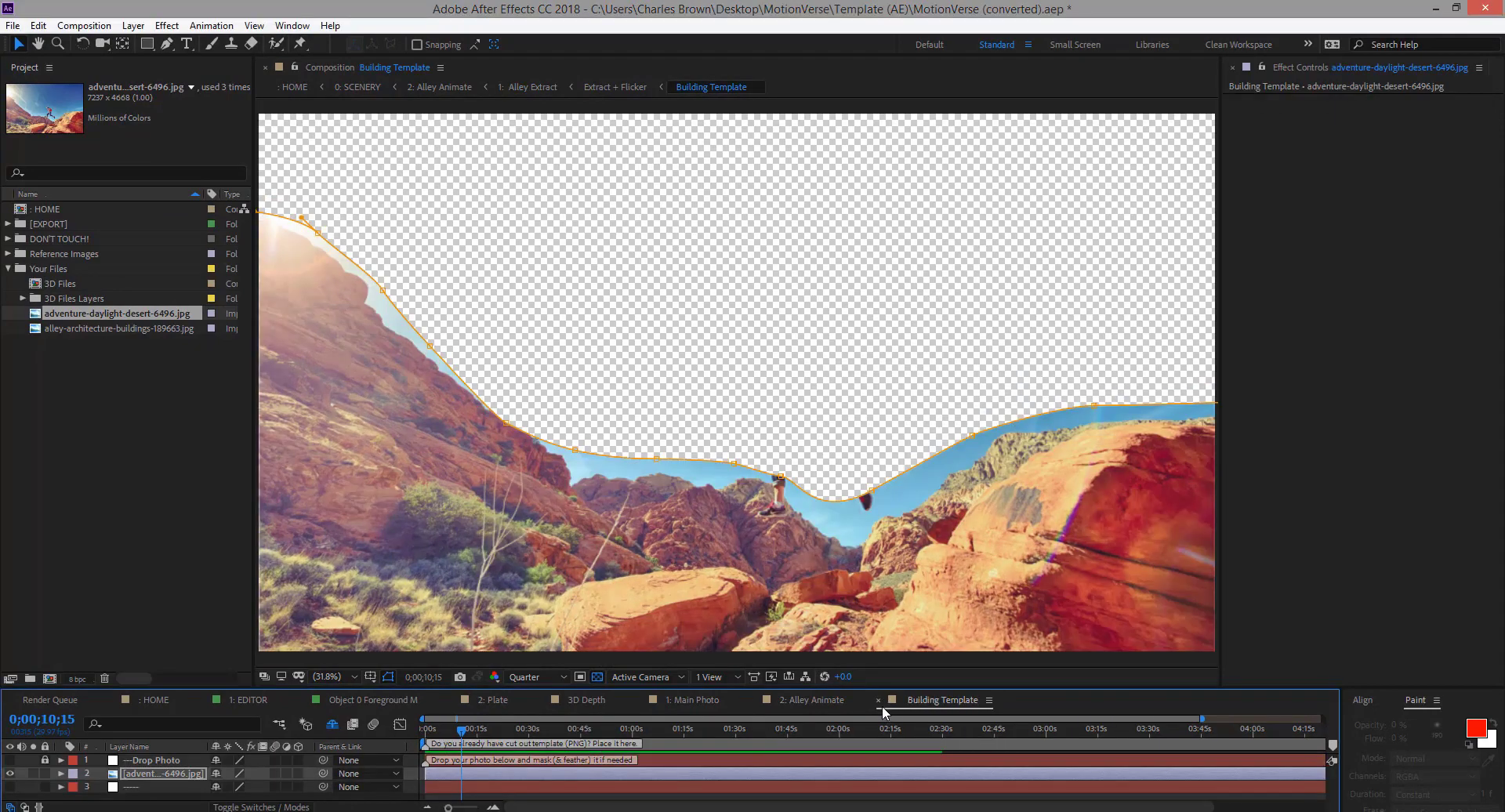
click(878, 699)
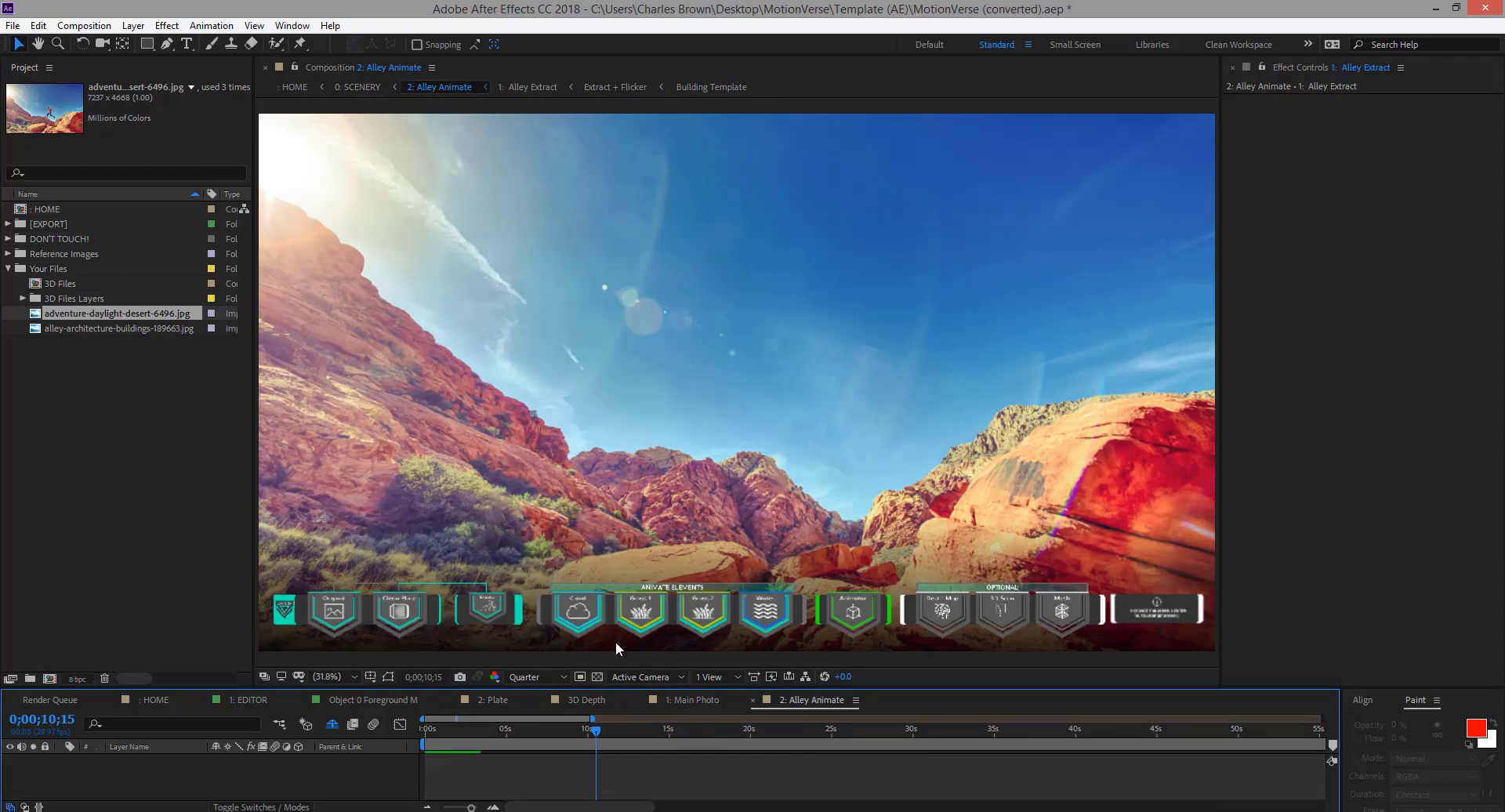
click(581, 615)
double_click(581, 615)
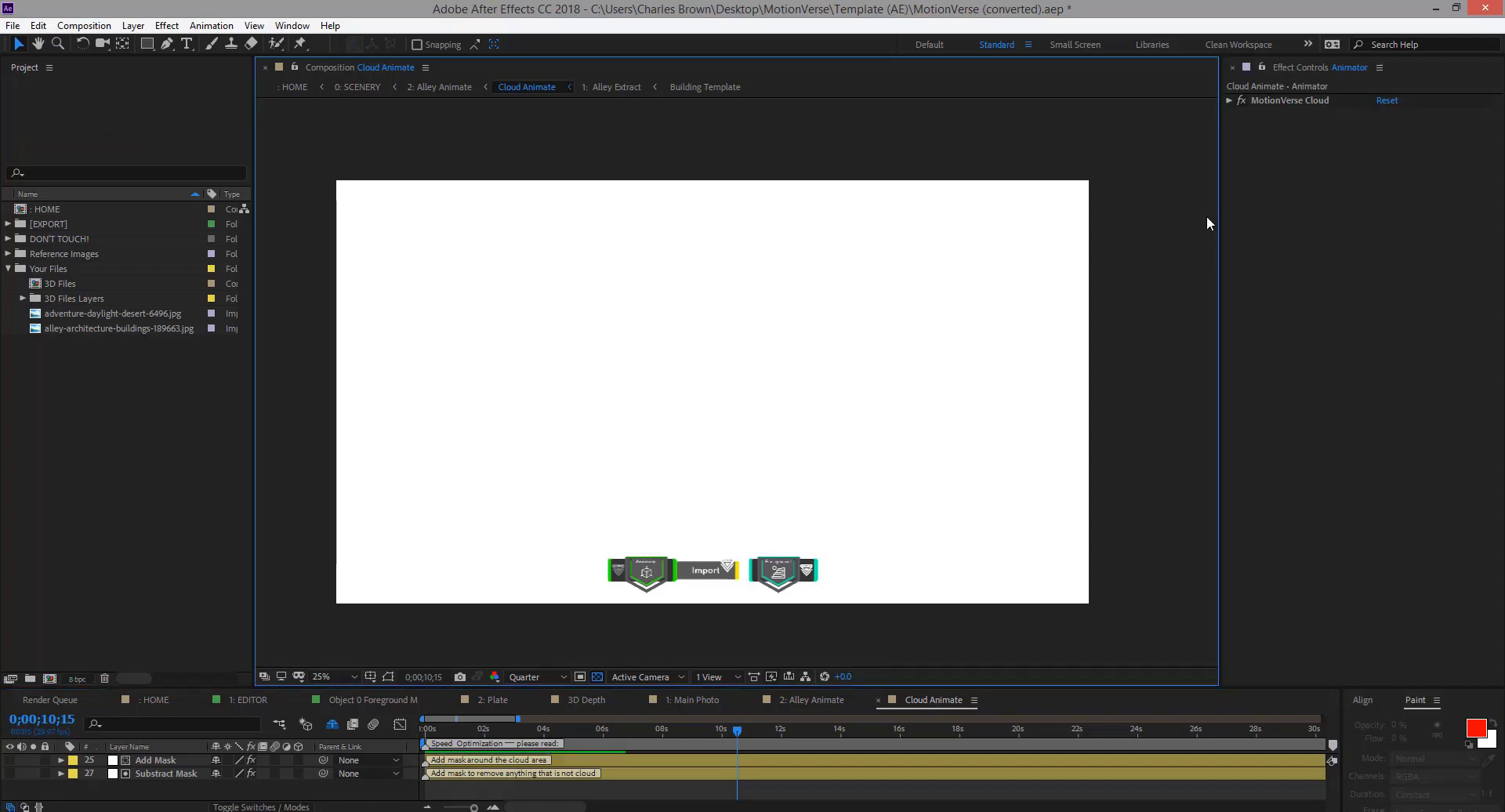
Enable the MotionVerse Cloud scene and expand Templates > Photo Template
click(1227, 102)
click(1228, 101)
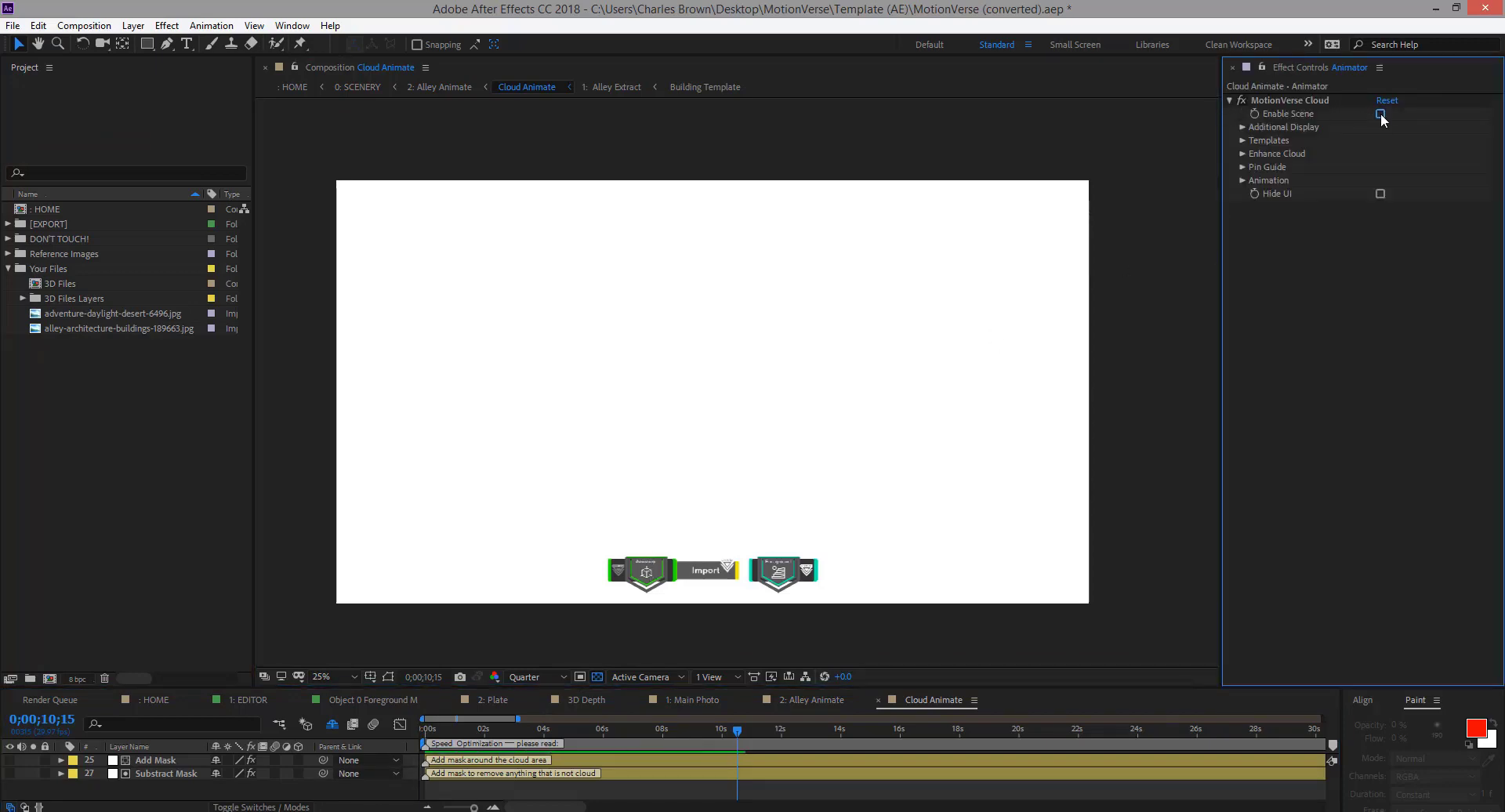
click(1380, 114)
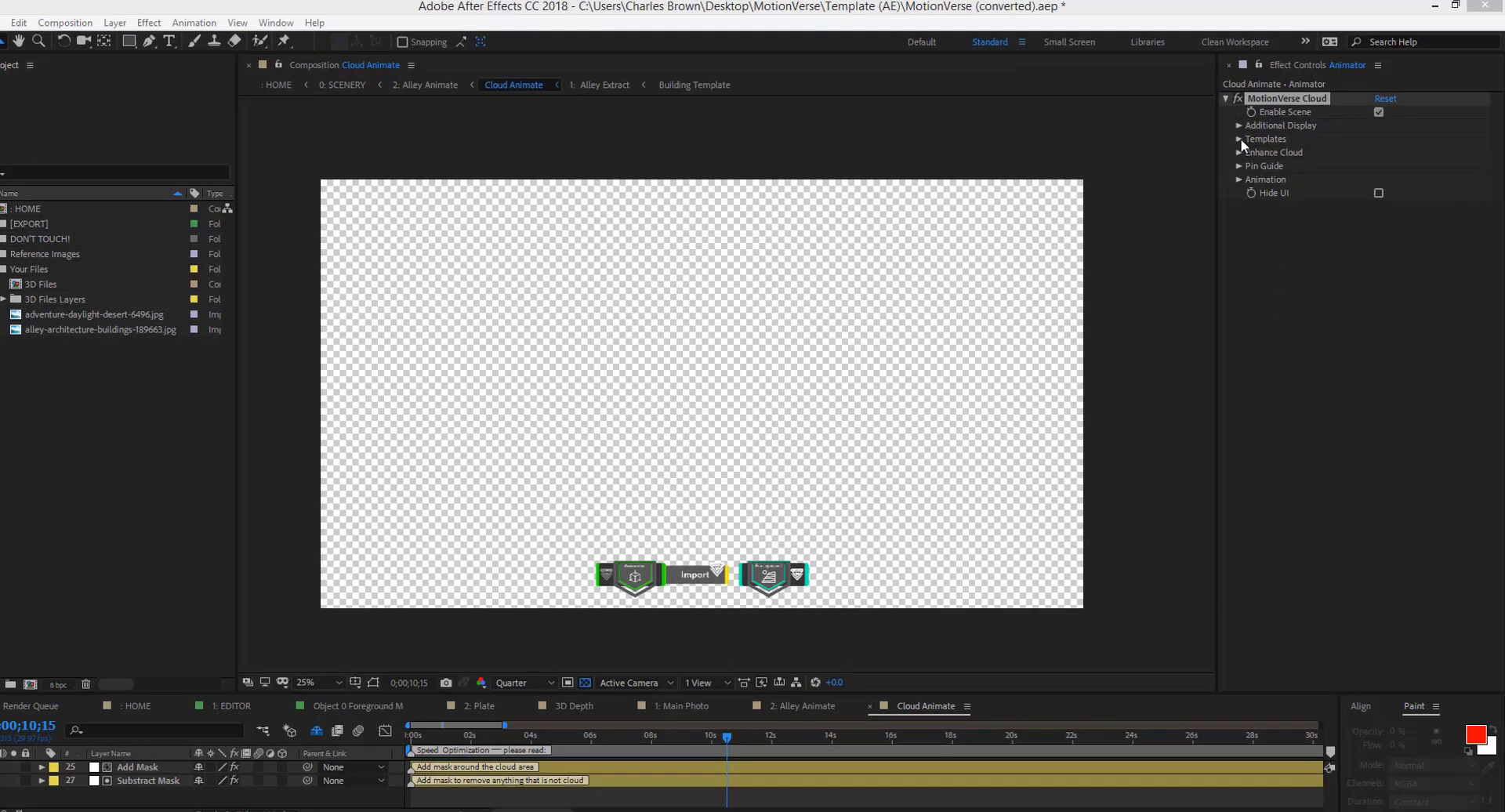
click(1242, 140)
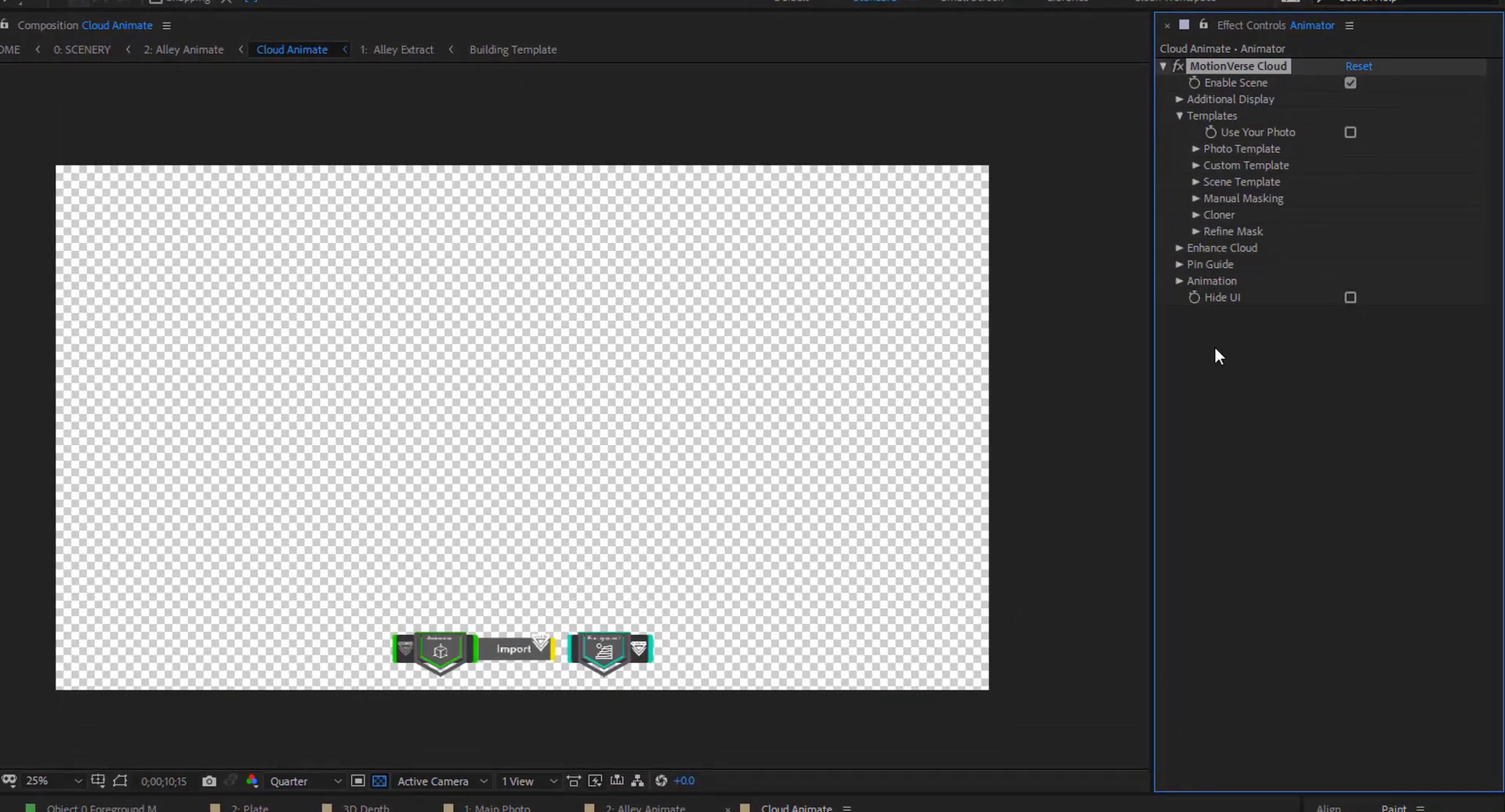
click(1196, 148)
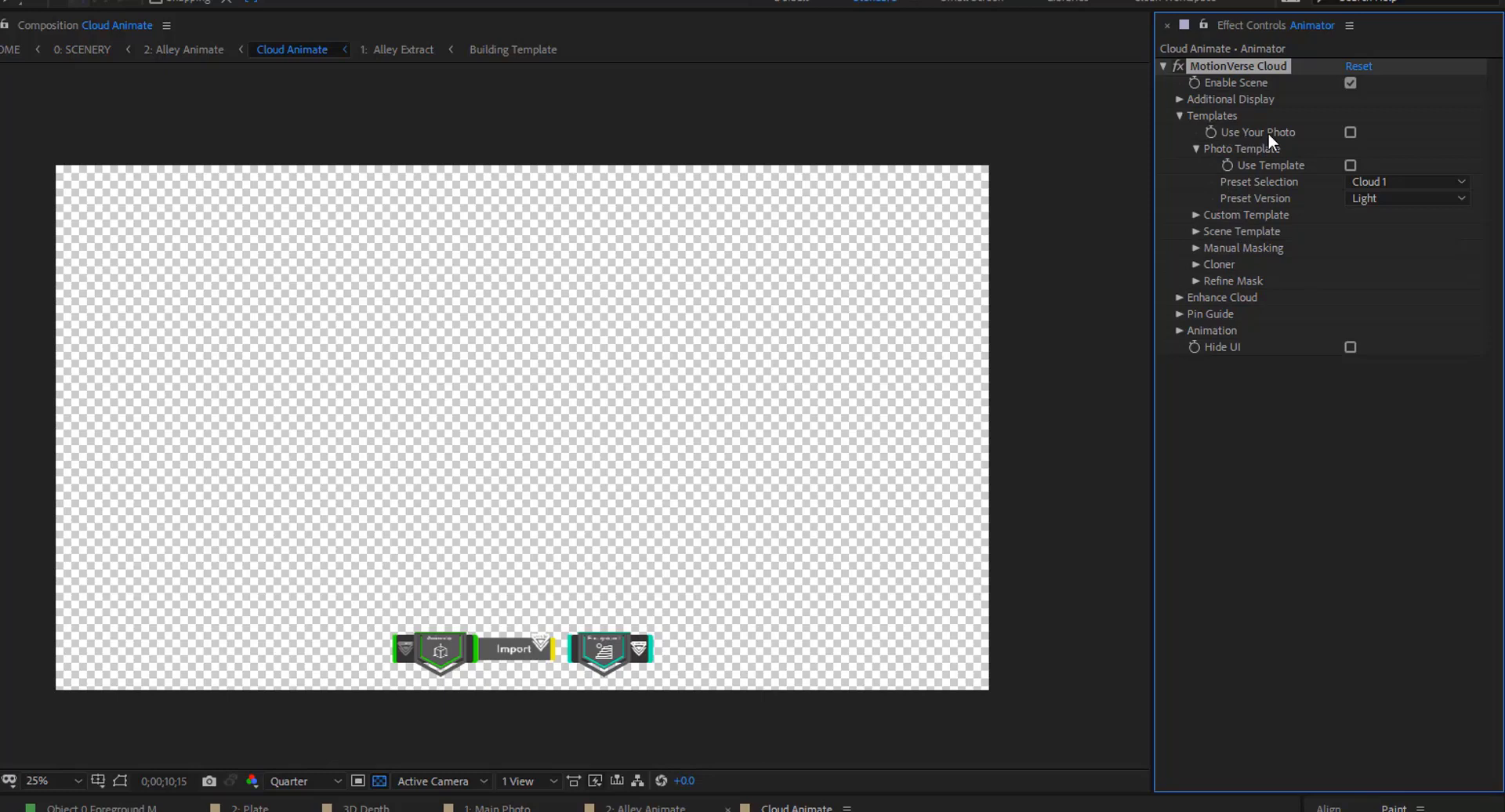
Inspect the Cloud Template composition via the Import layer, then return to the cloud effect layer
click(509, 644)
double_click(511, 650)
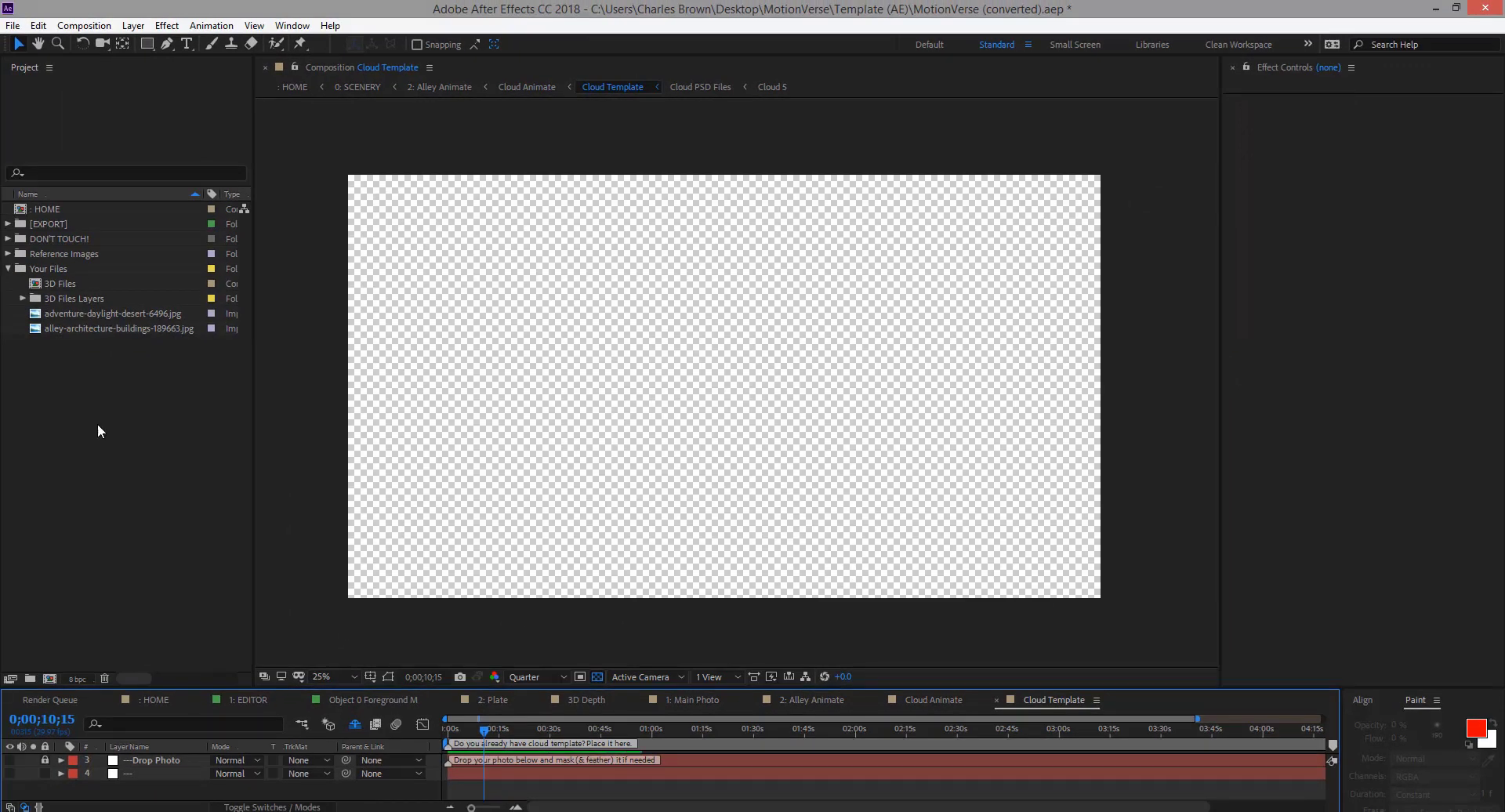
click(997, 700)
click(642, 566)
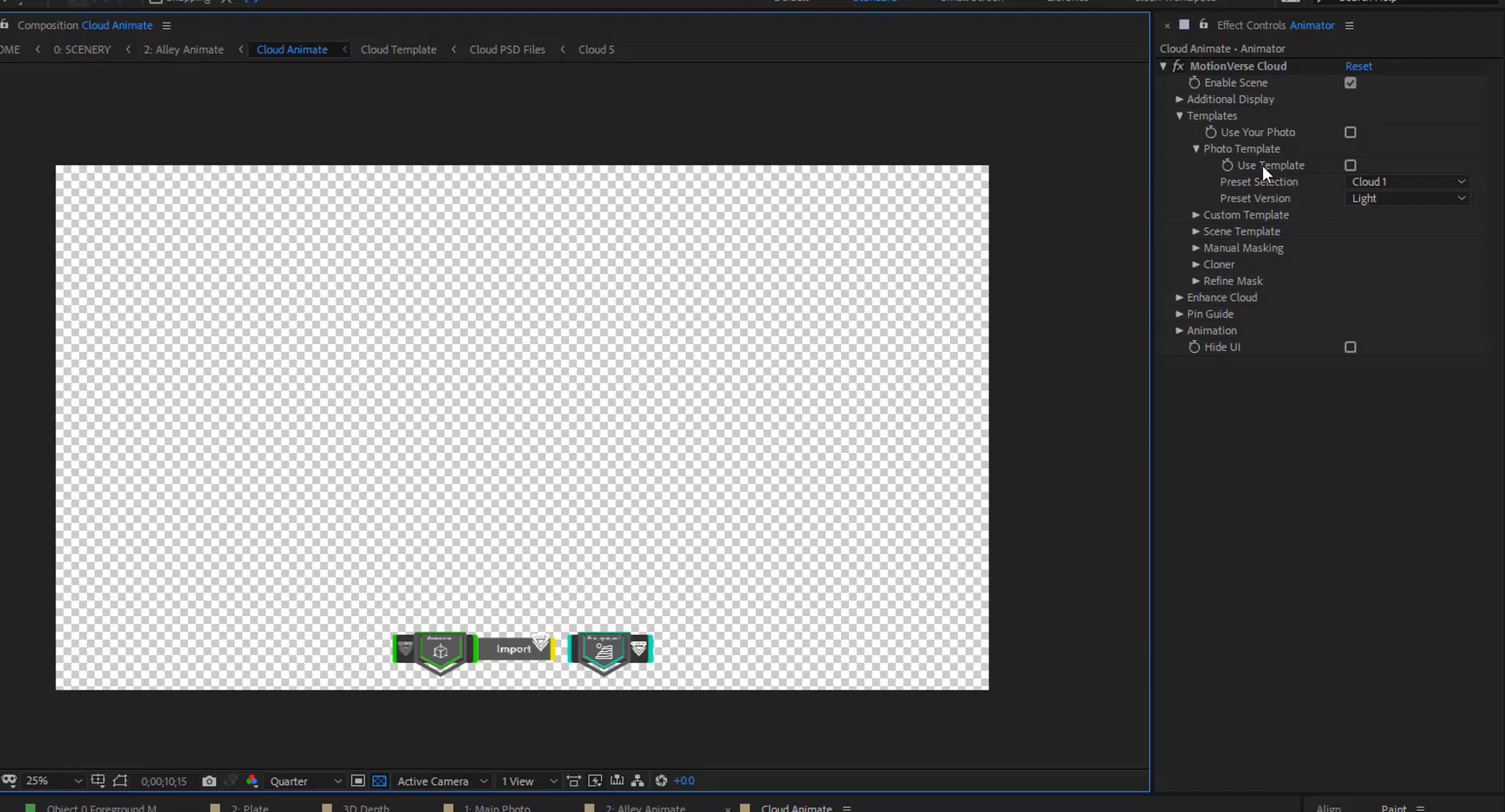
click(1350, 165)
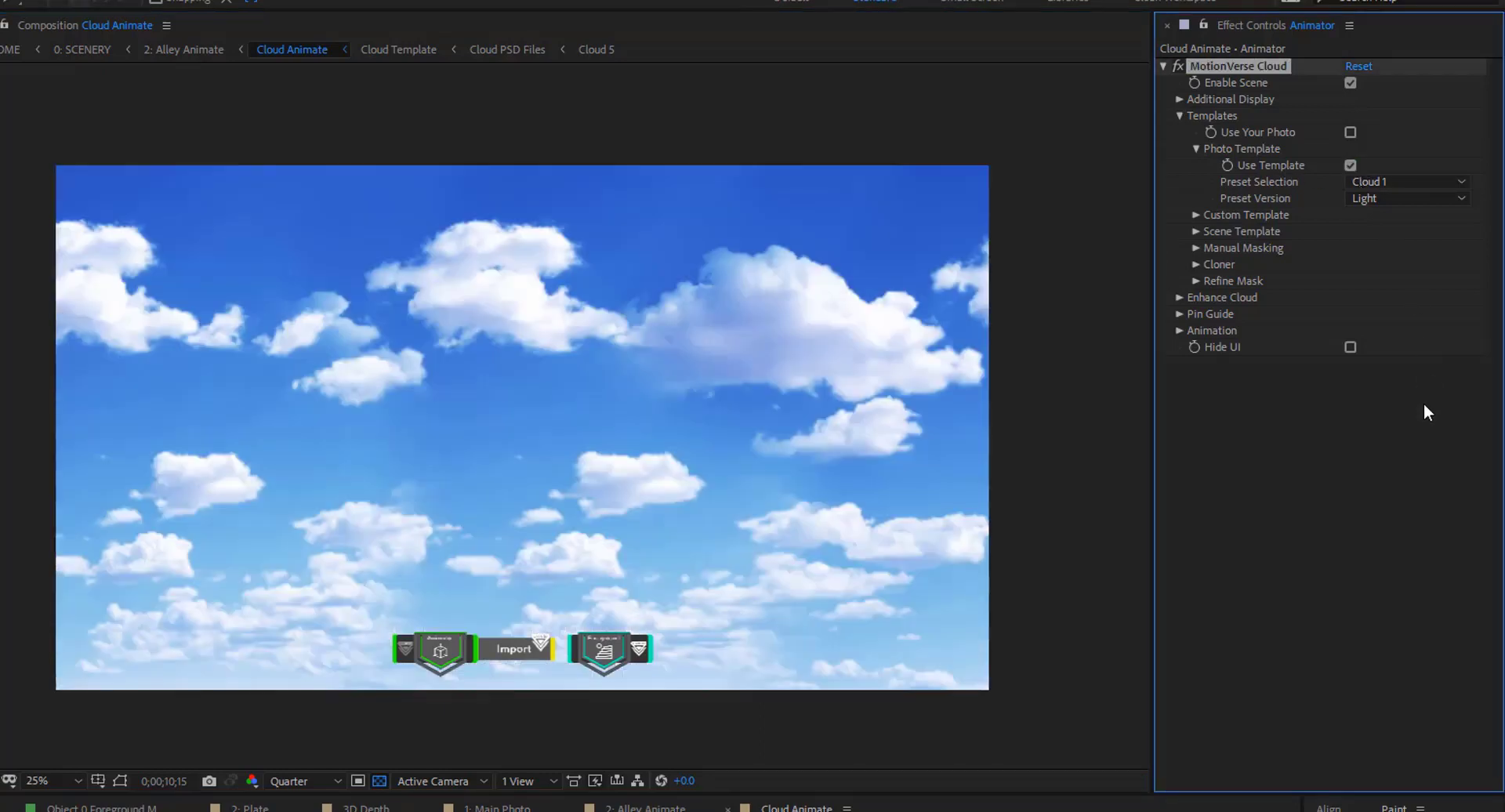
click(1385, 182)
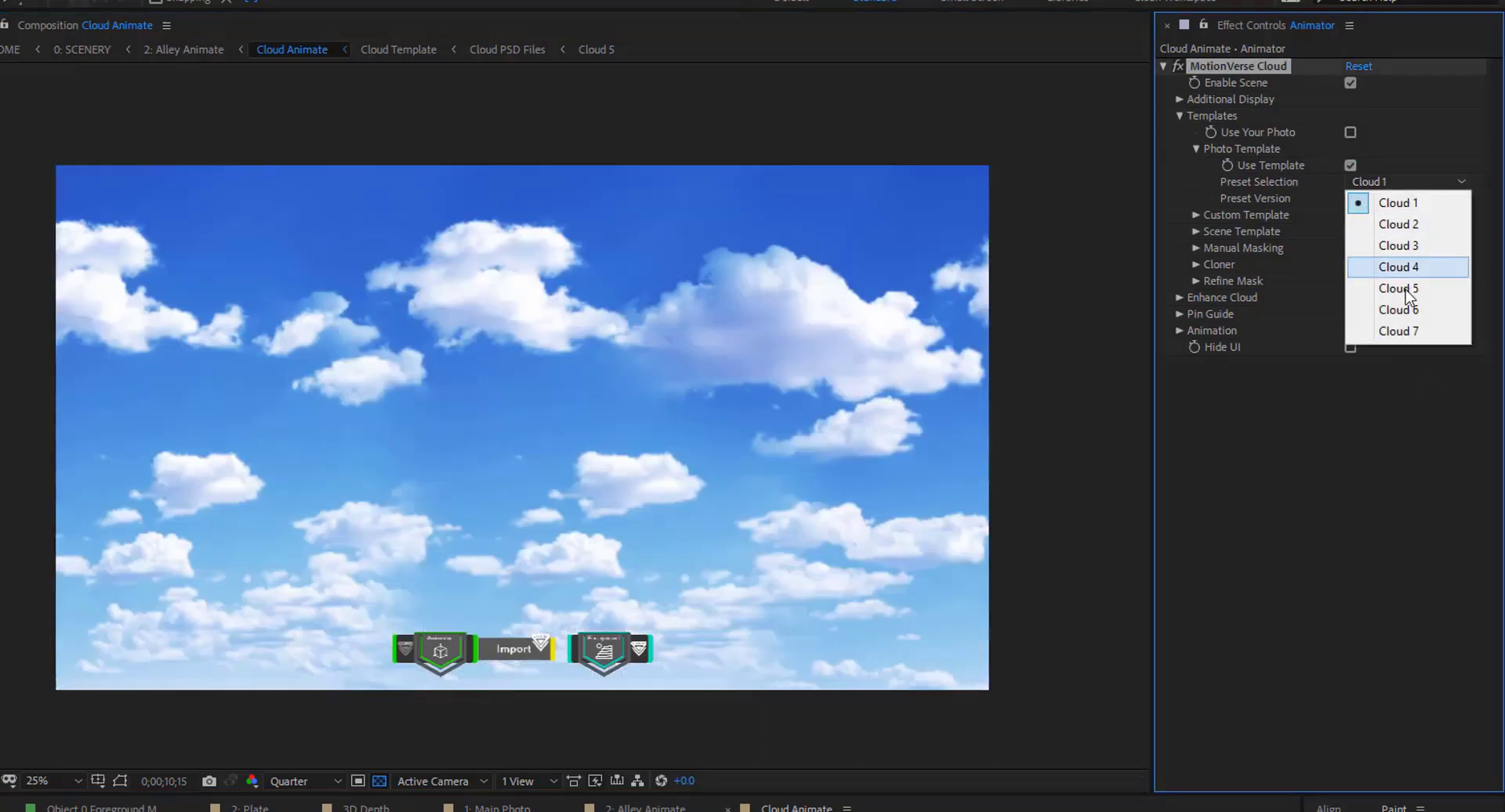
click(1401, 224)
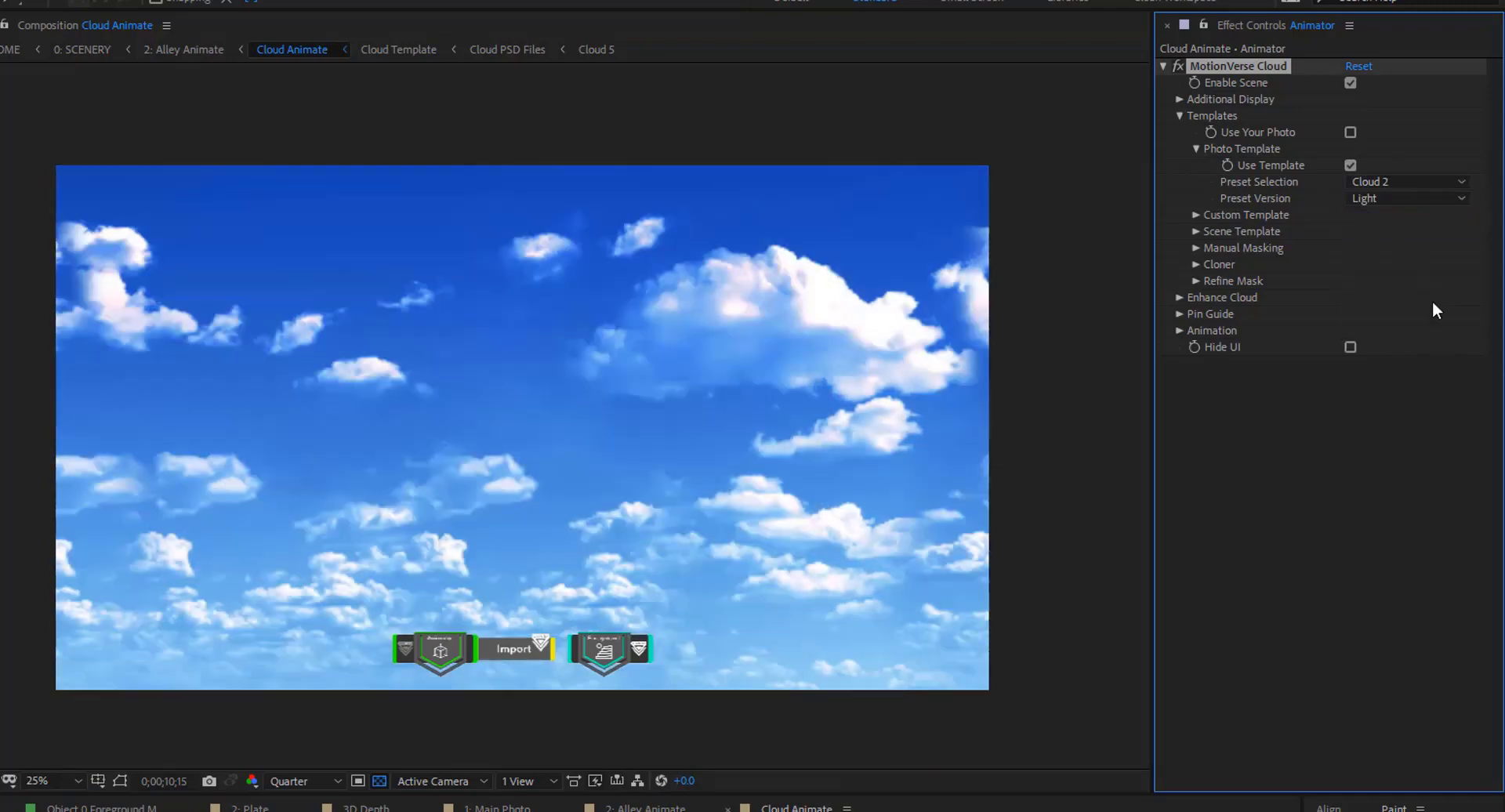
click(1399, 184)
click(1419, 379)
click(1400, 198)
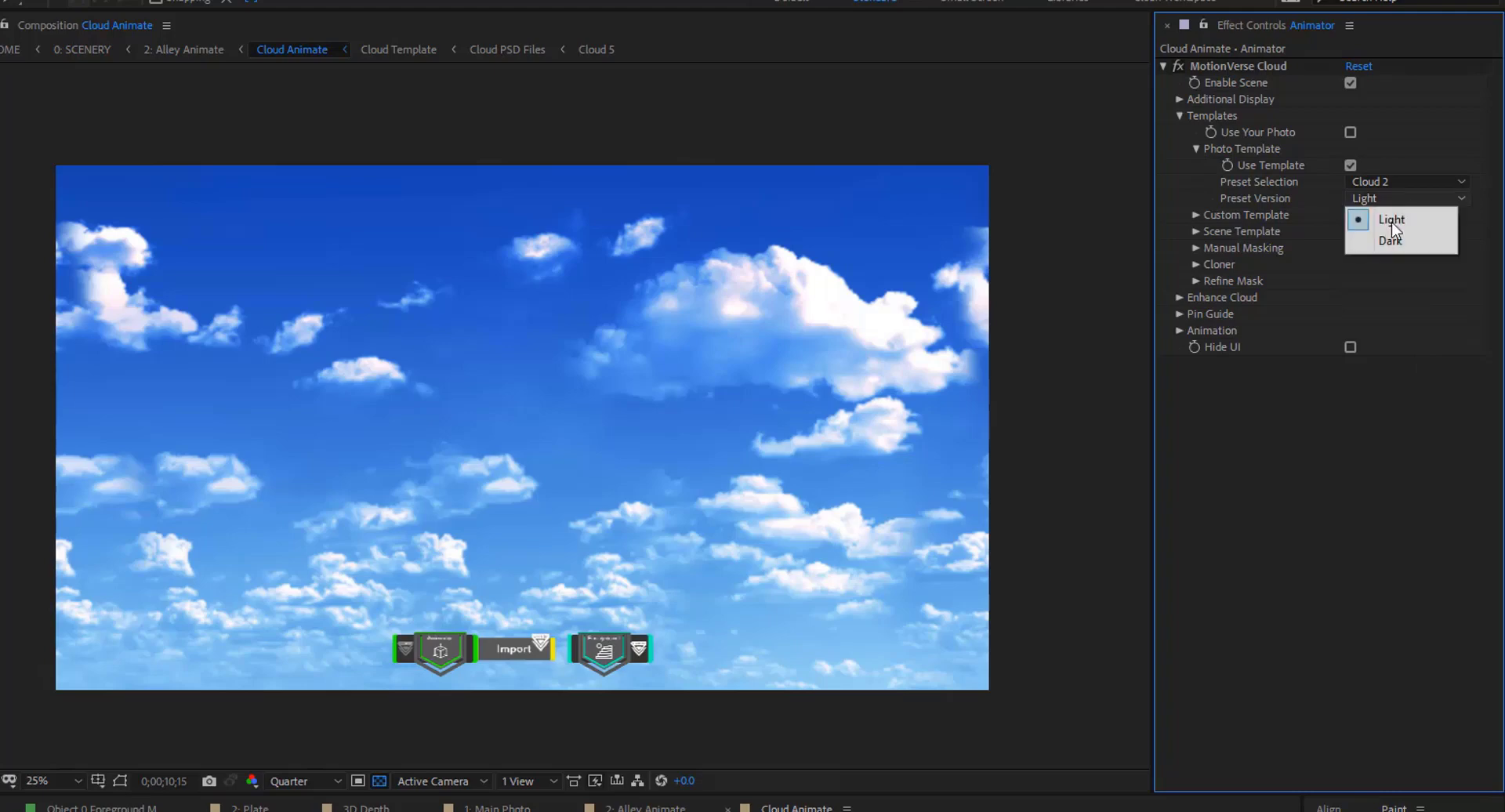
click(1387, 237)
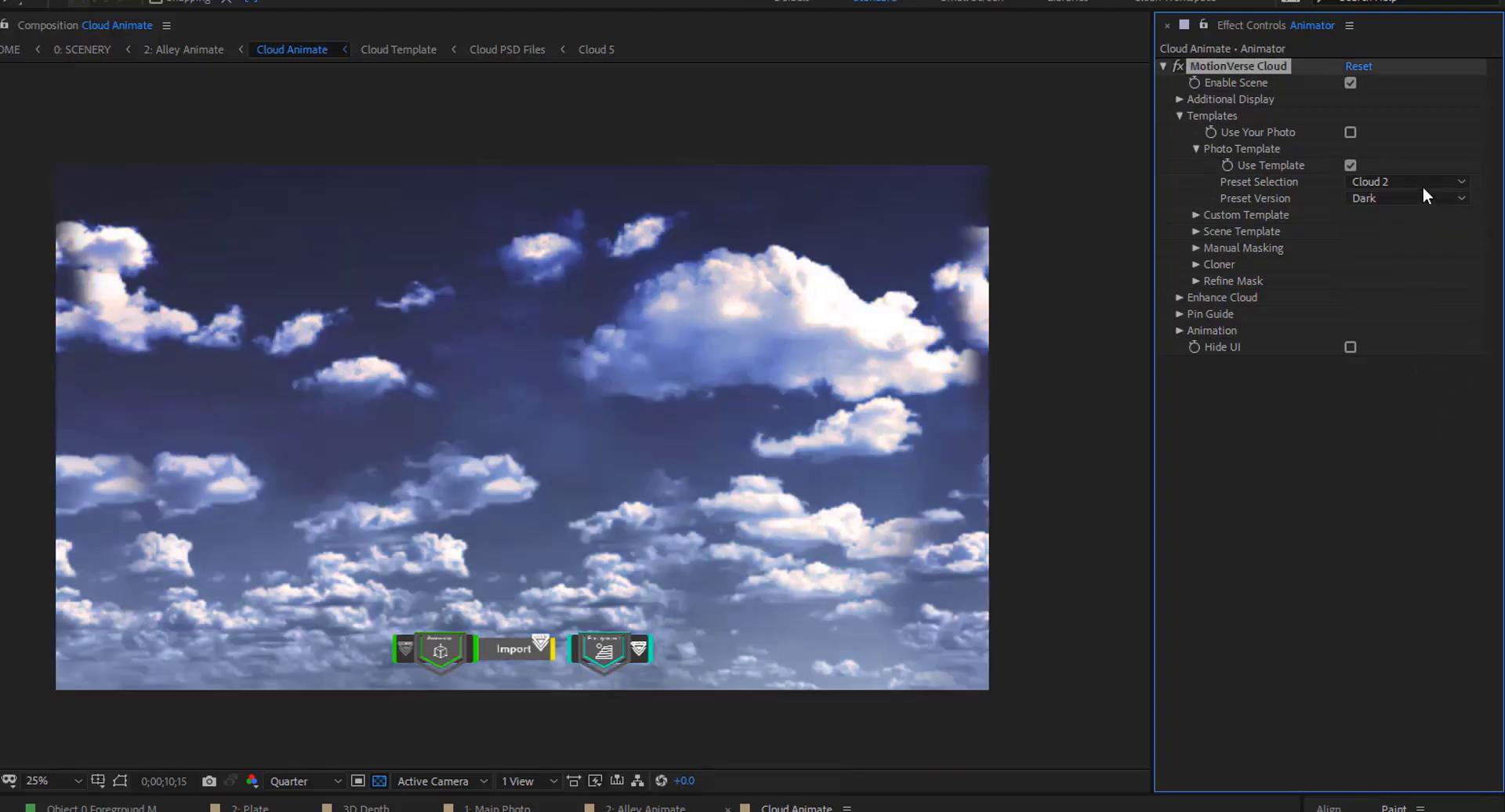
click(1423, 186)
click(1414, 202)
click(1380, 200)
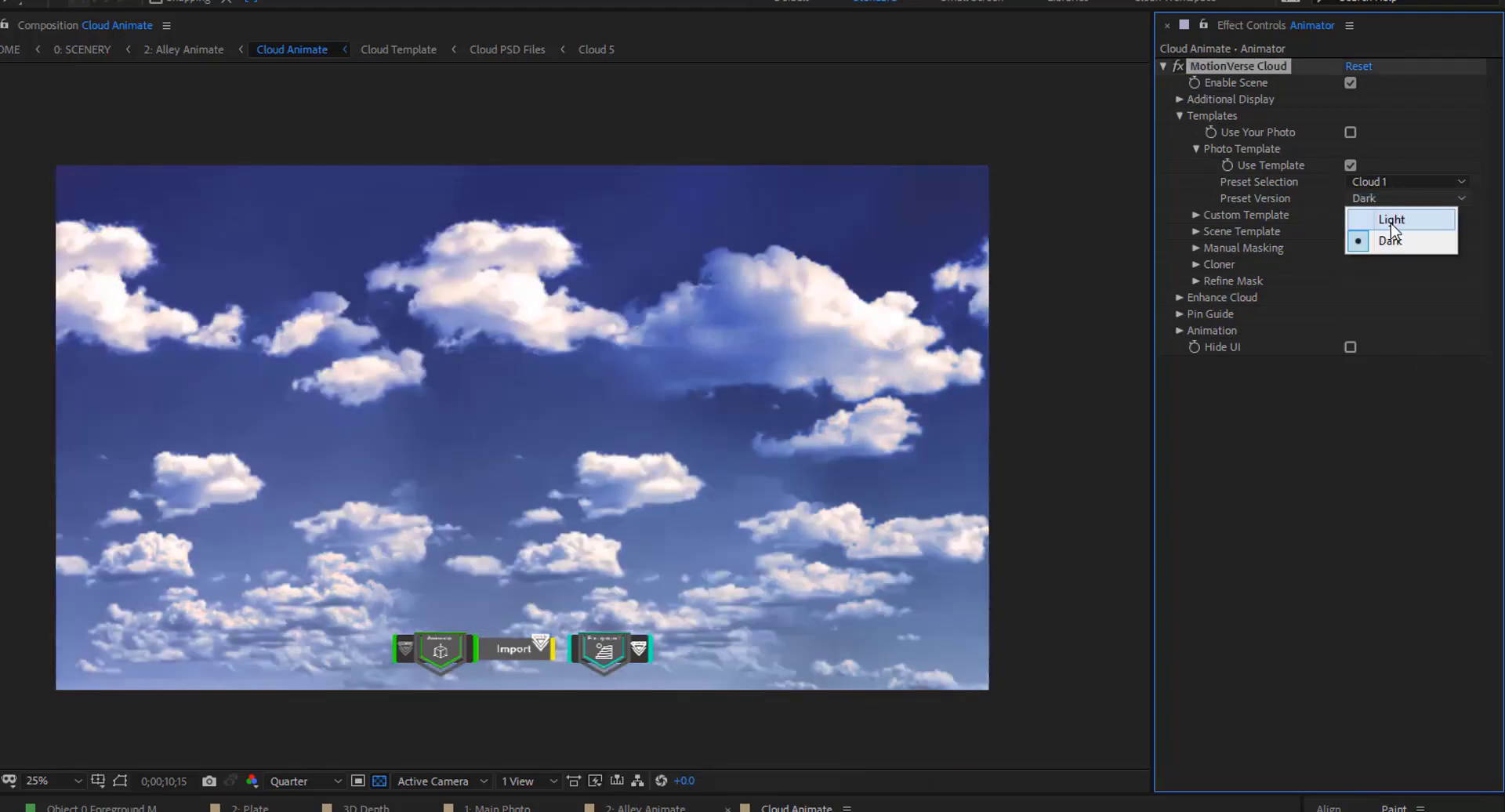
click(1390, 223)
click(1404, 186)
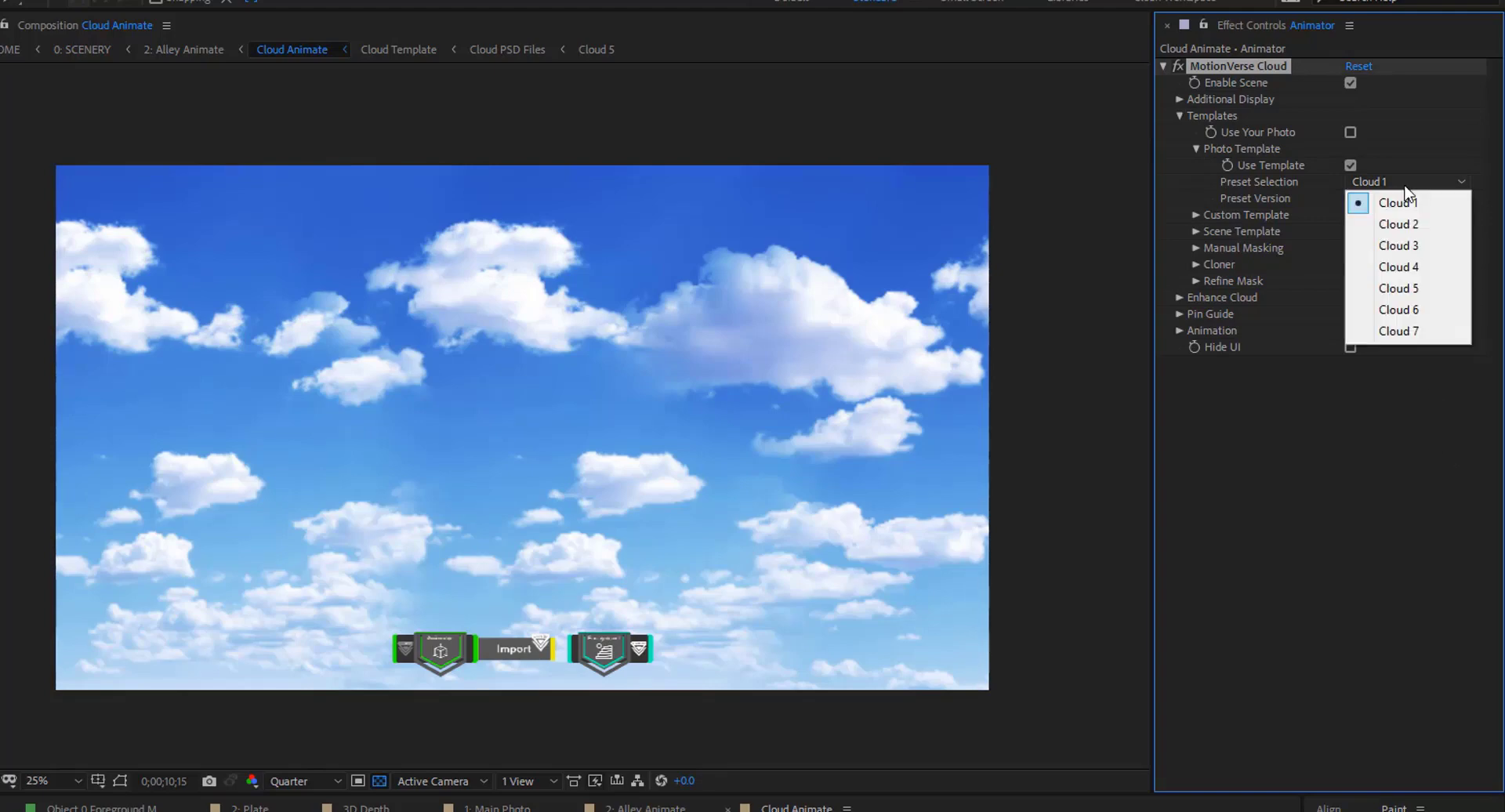
click(1419, 332)
click(1405, 187)
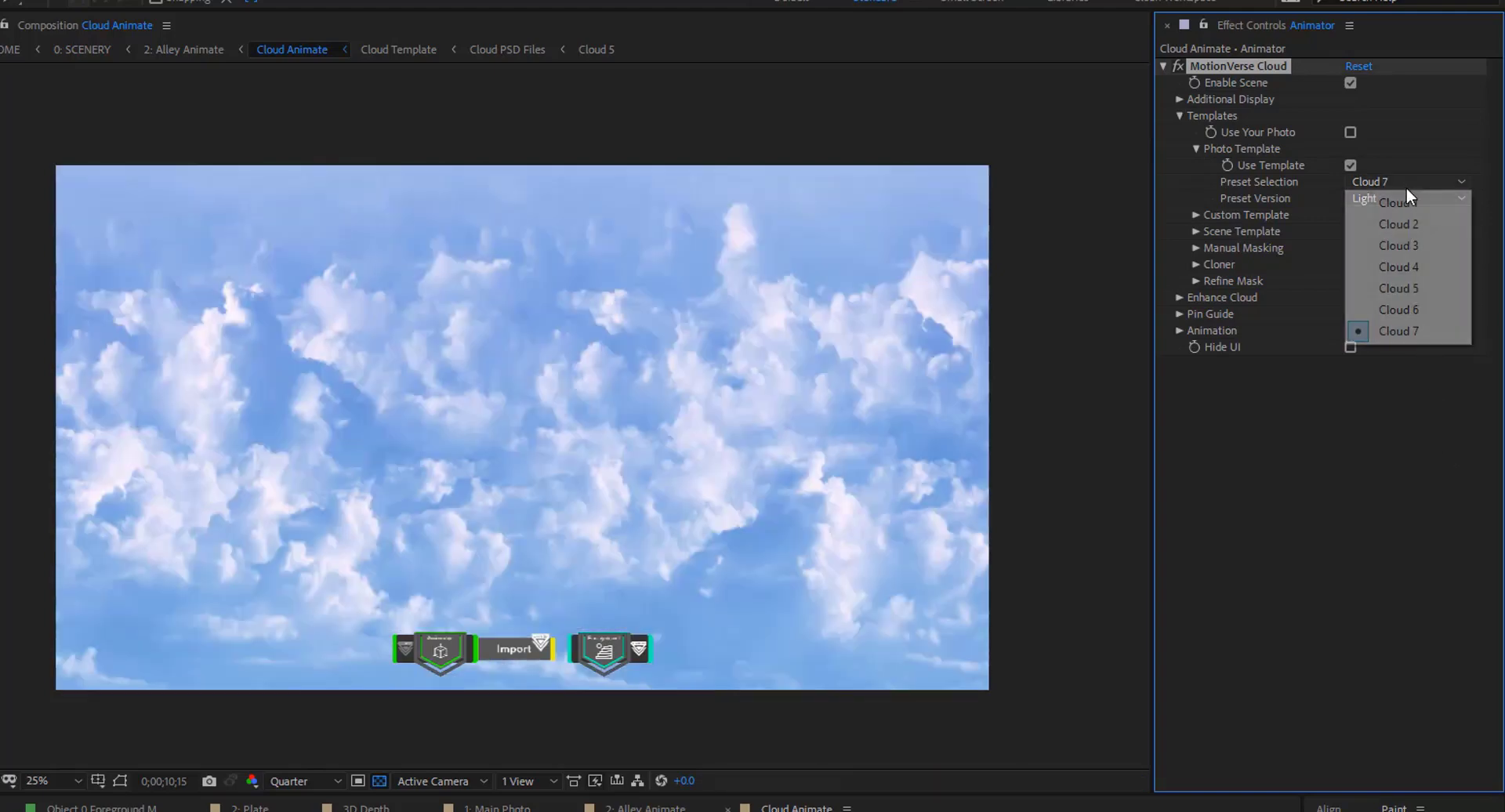
click(1398, 248)
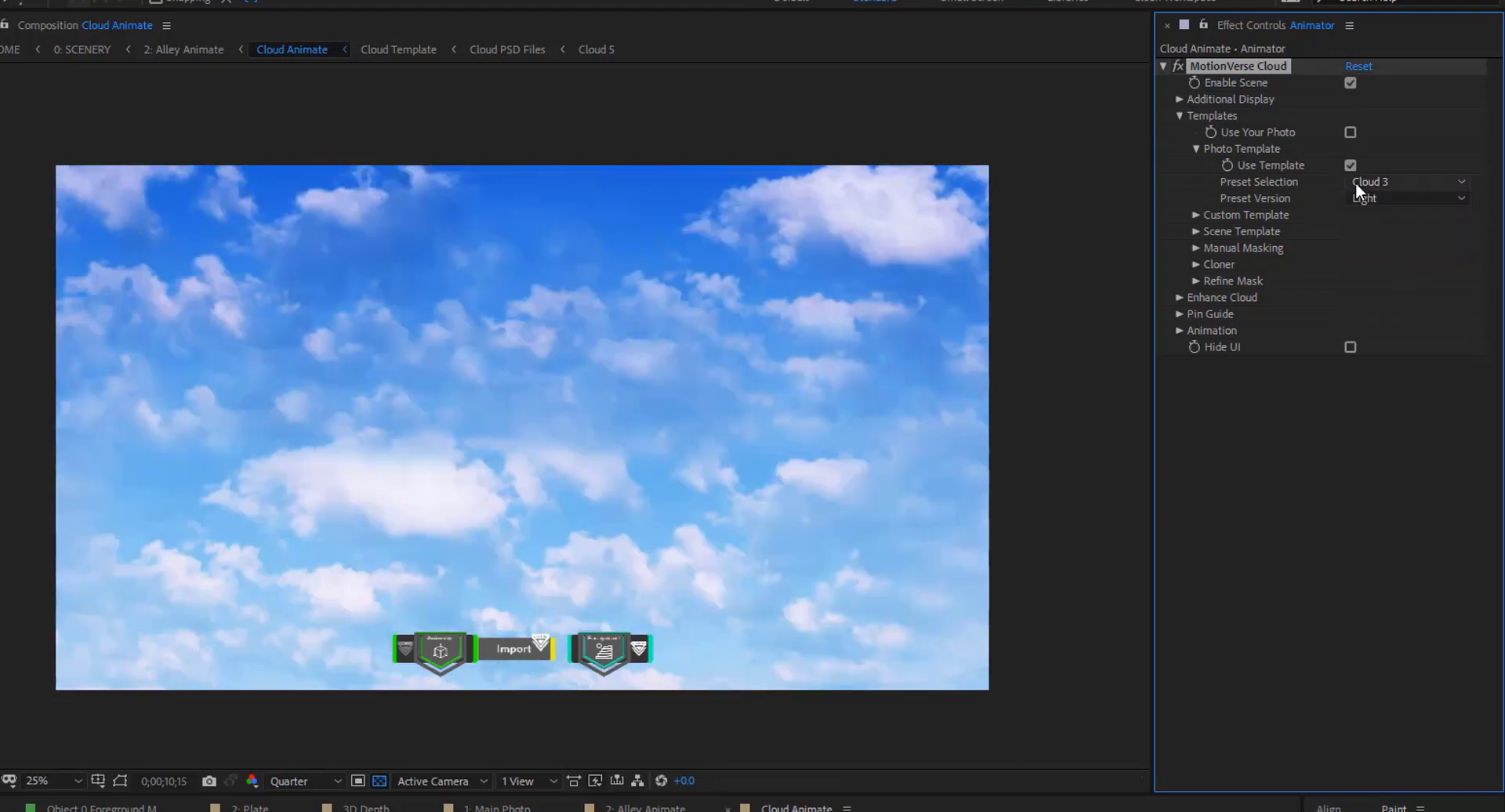
click(1355, 181)
click(1384, 200)
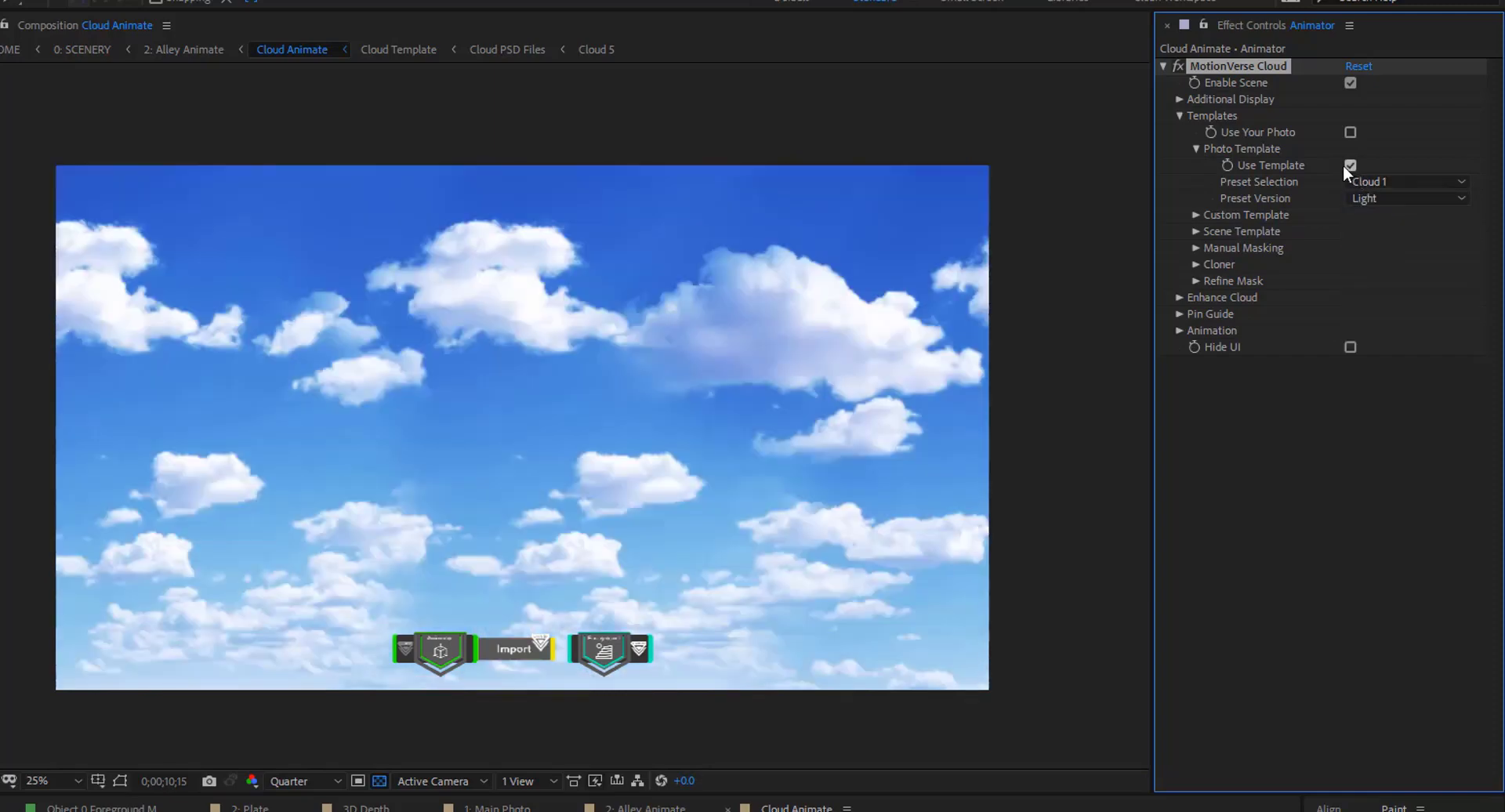
click(1348, 164)
Turn on Scene Template's Use Scene and set Scene Mask to Structure
click(1194, 148)
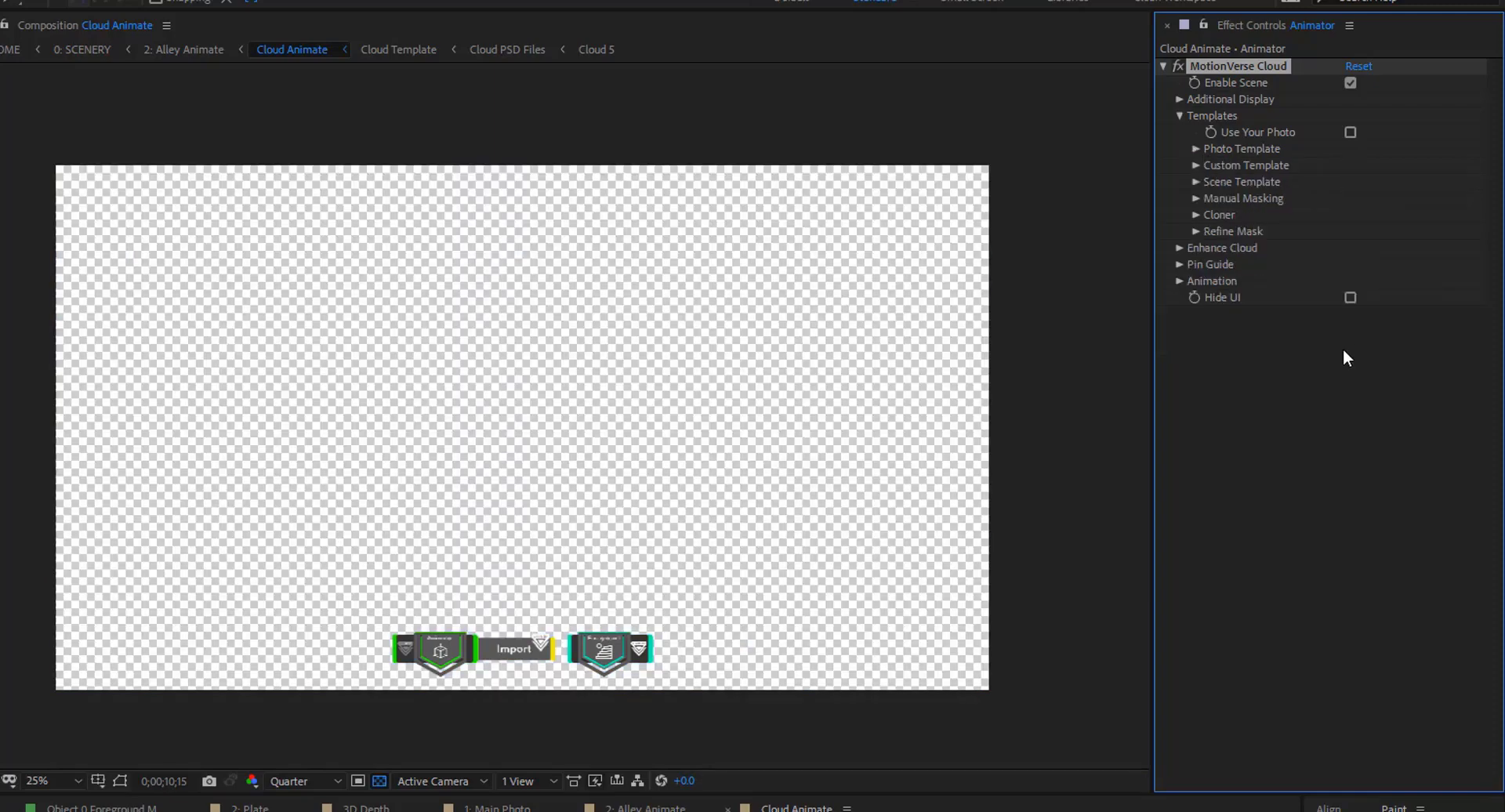
click(1194, 165)
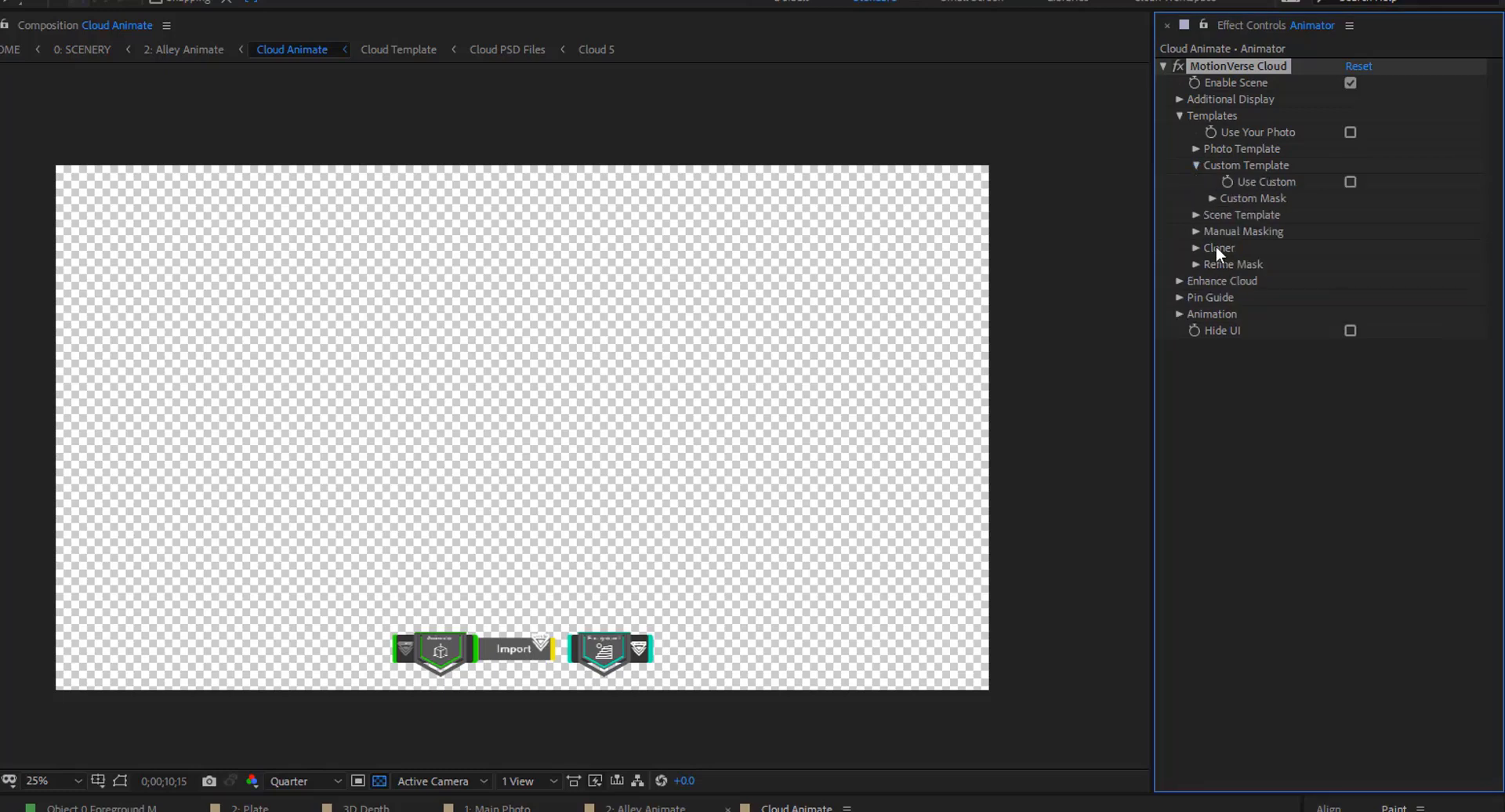
click(1212, 199)
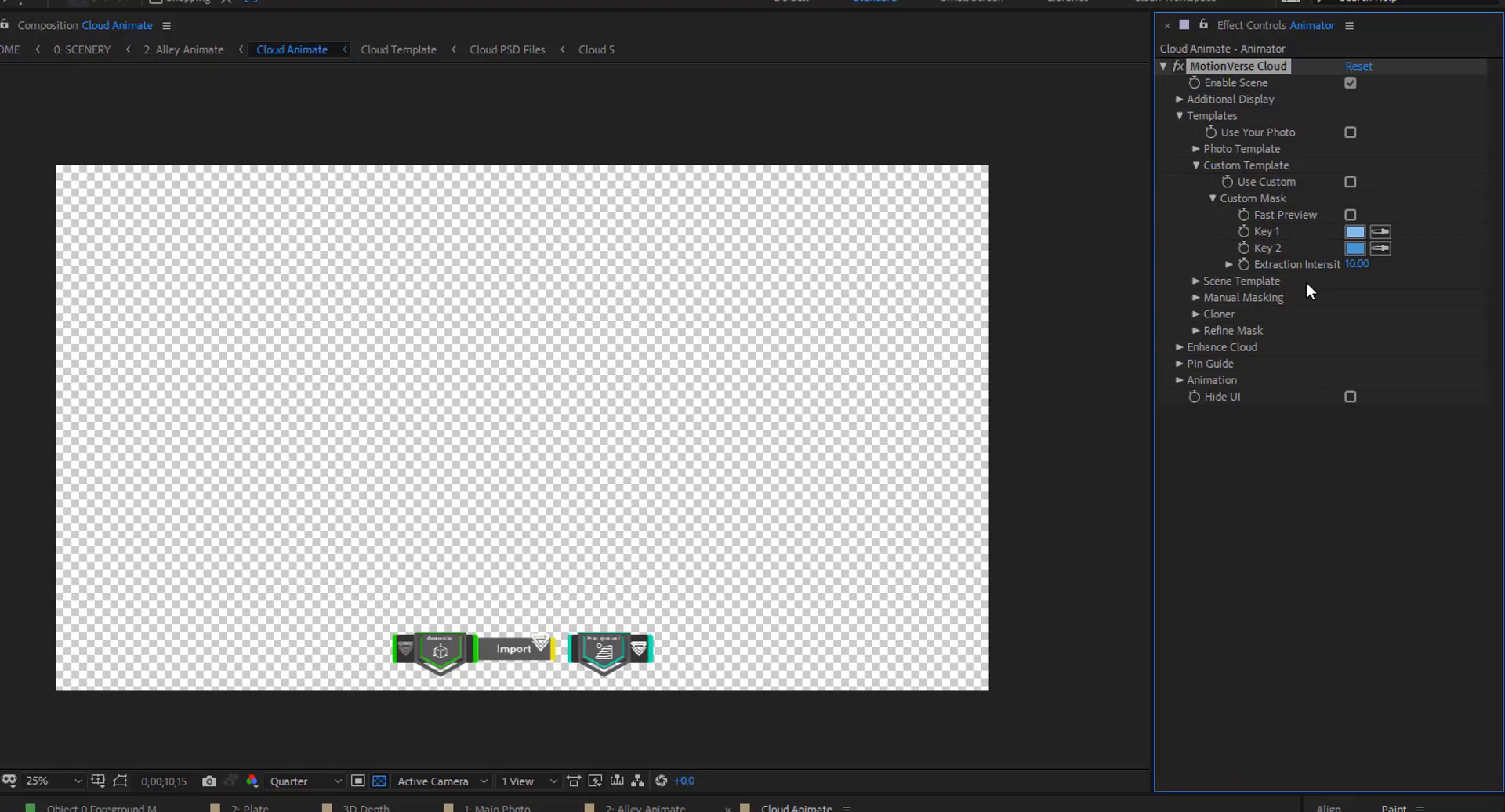
click(1197, 166)
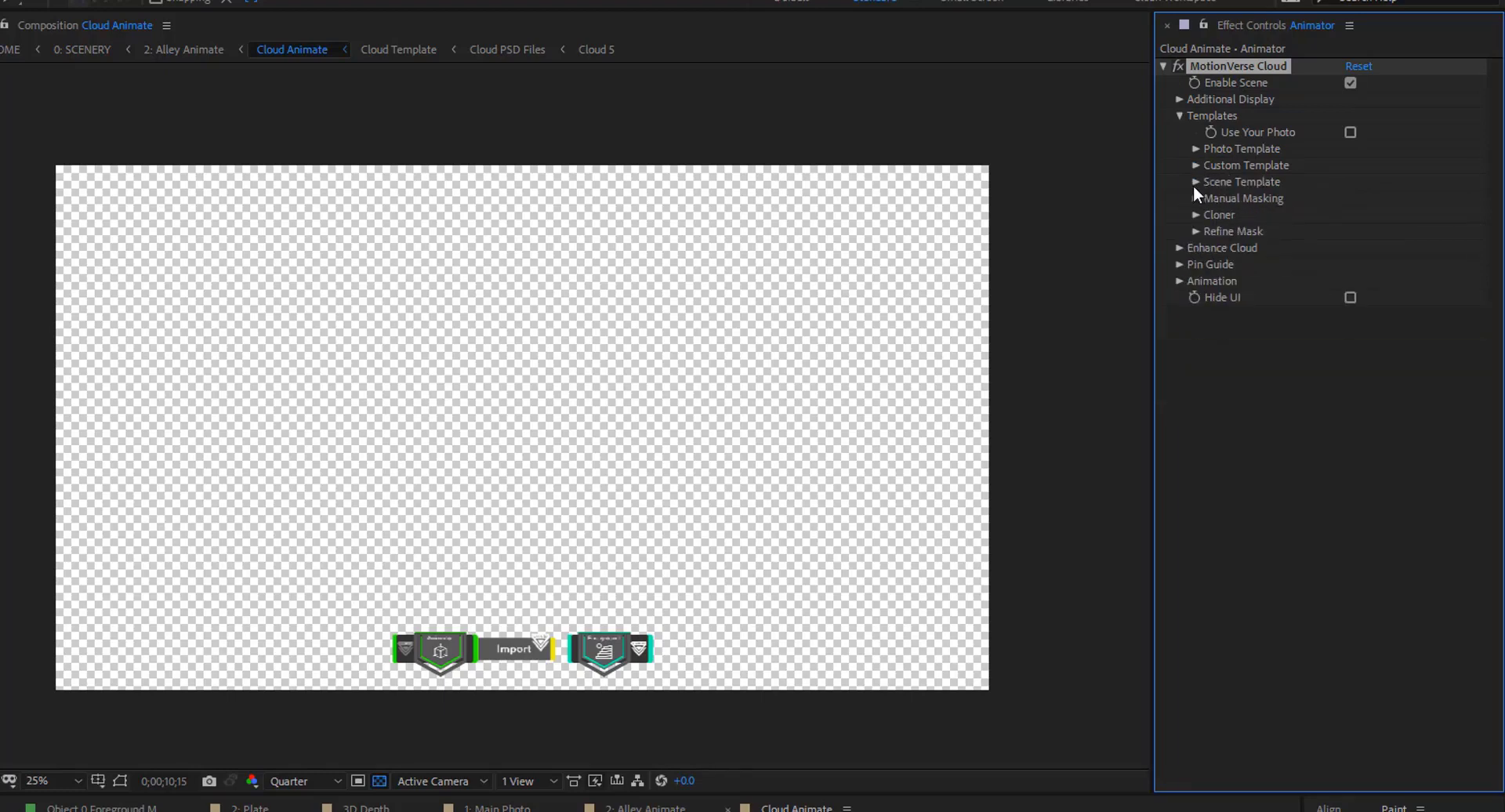
click(1195, 181)
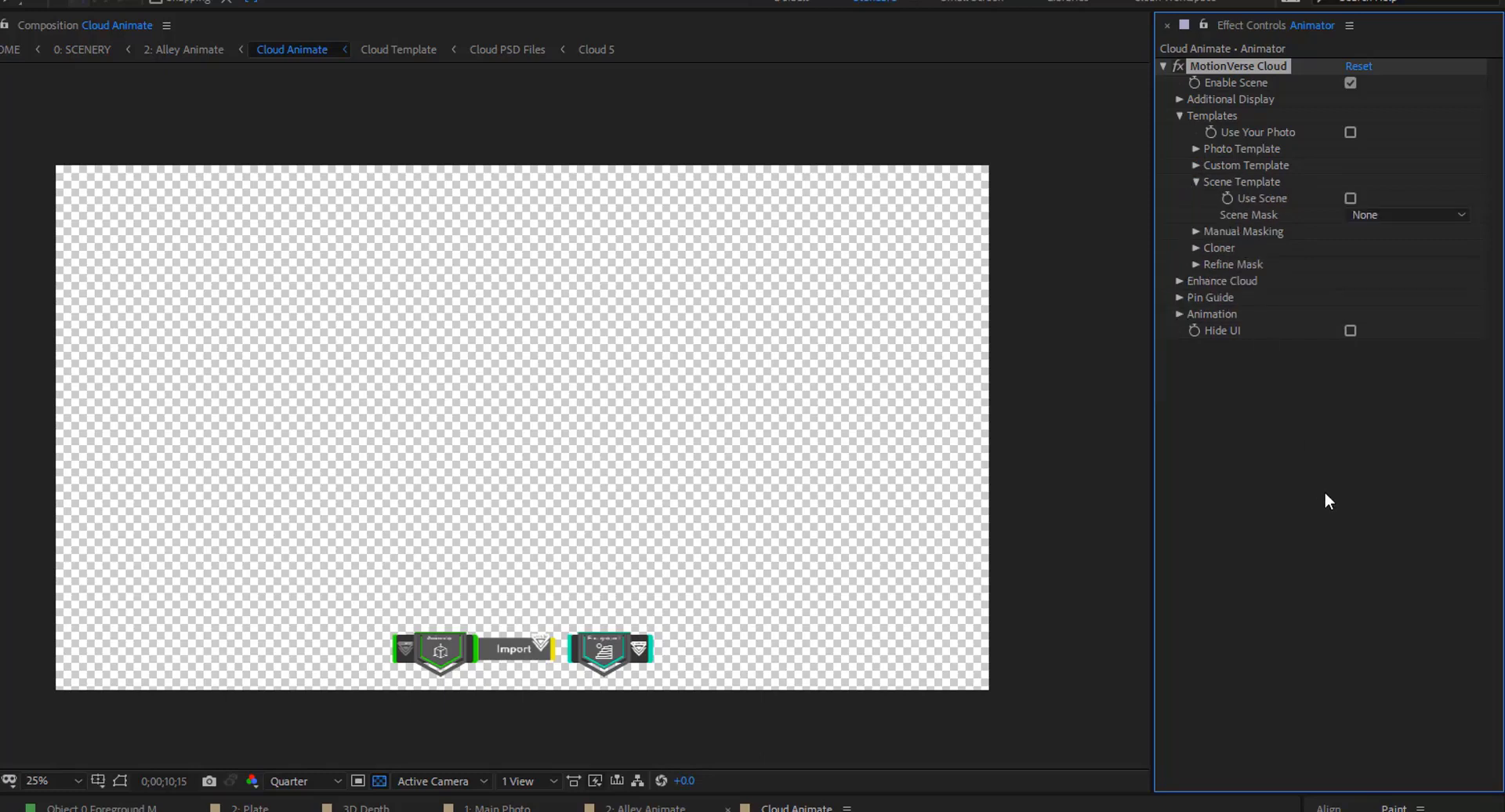
click(1344, 198)
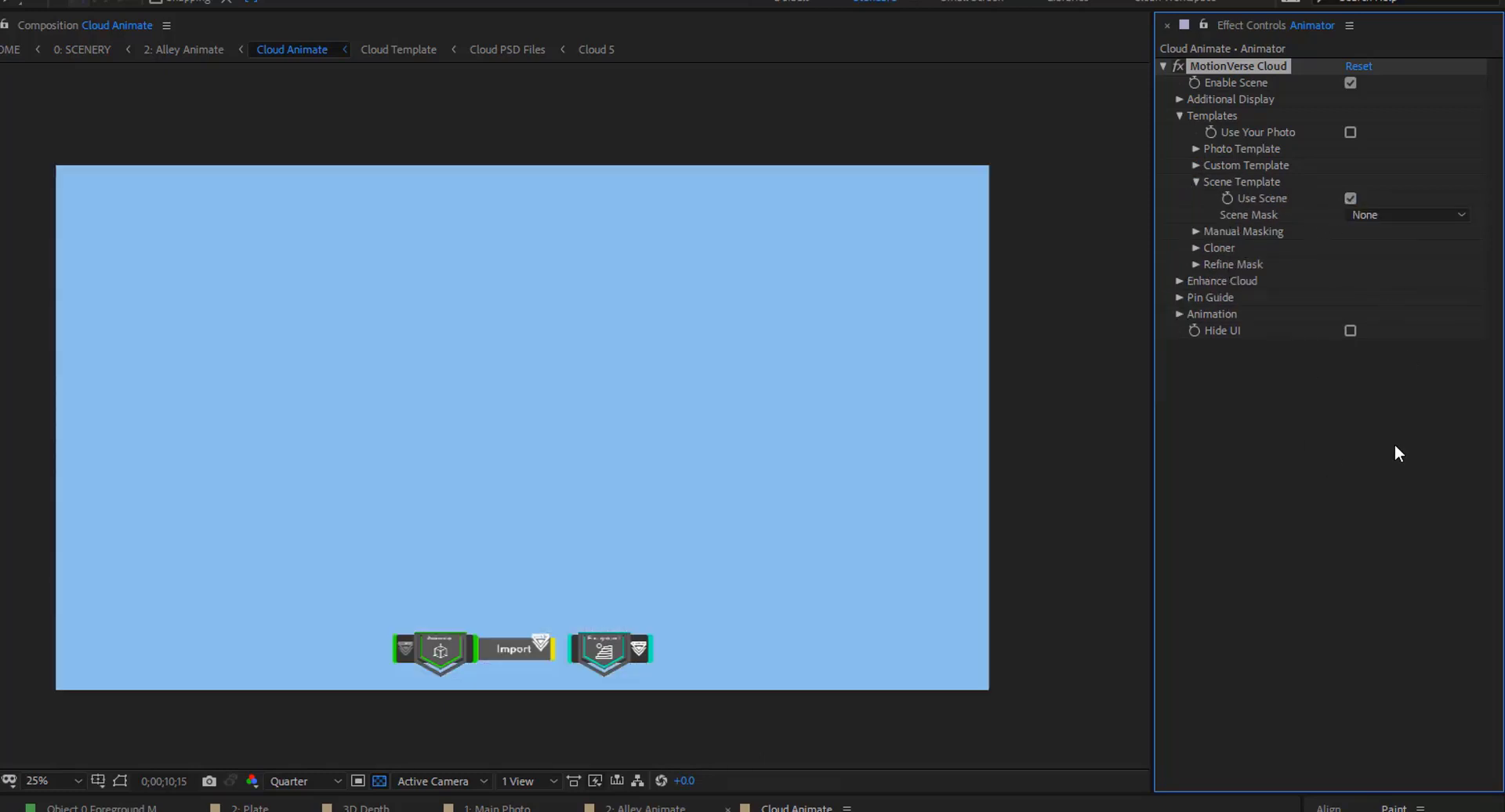
click(1366, 218)
click(1387, 256)
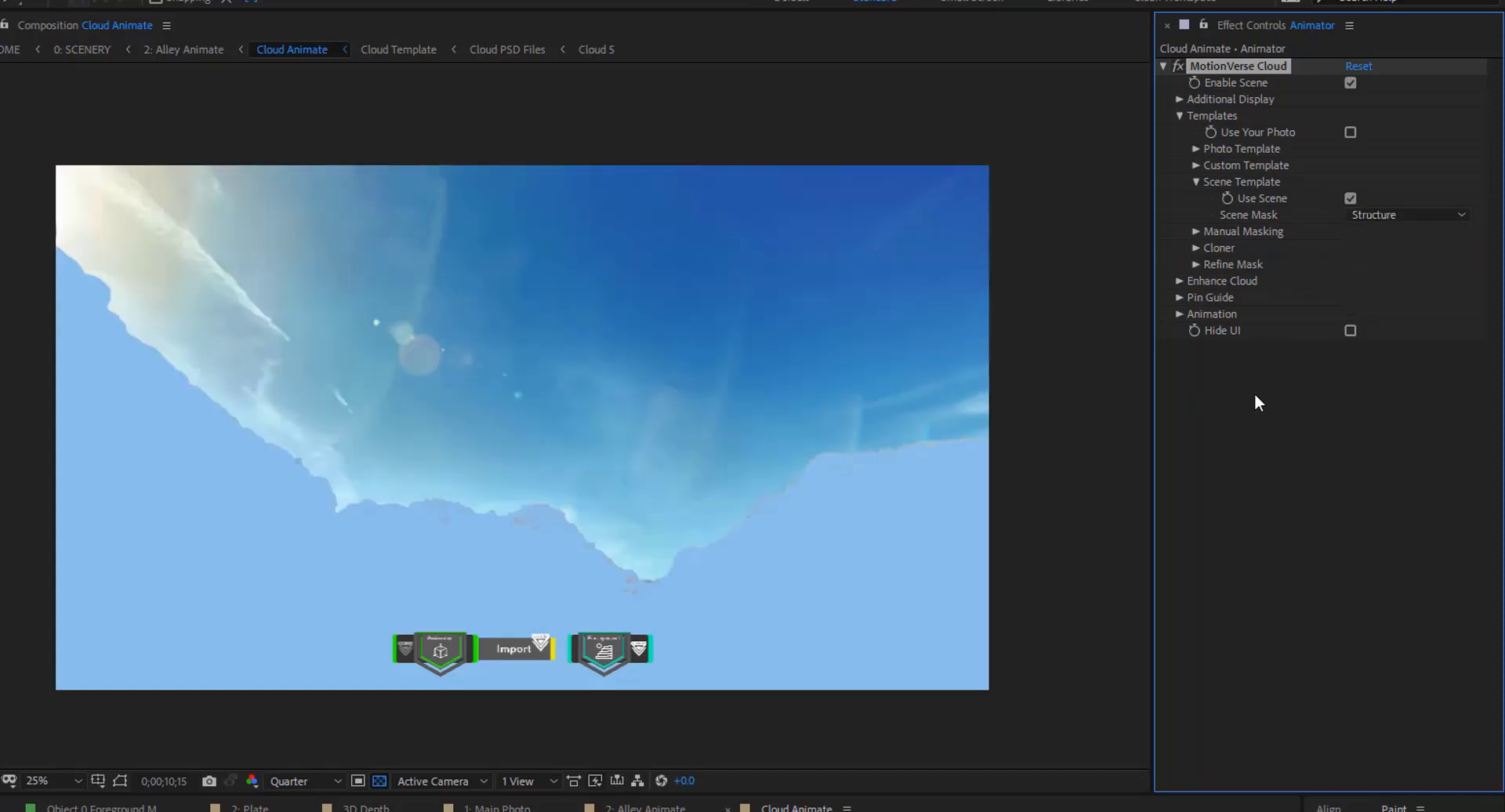
Set the Cloner's Clone Position to 0.0, 340.0 to push the sky over the cliffs
click(1193, 249)
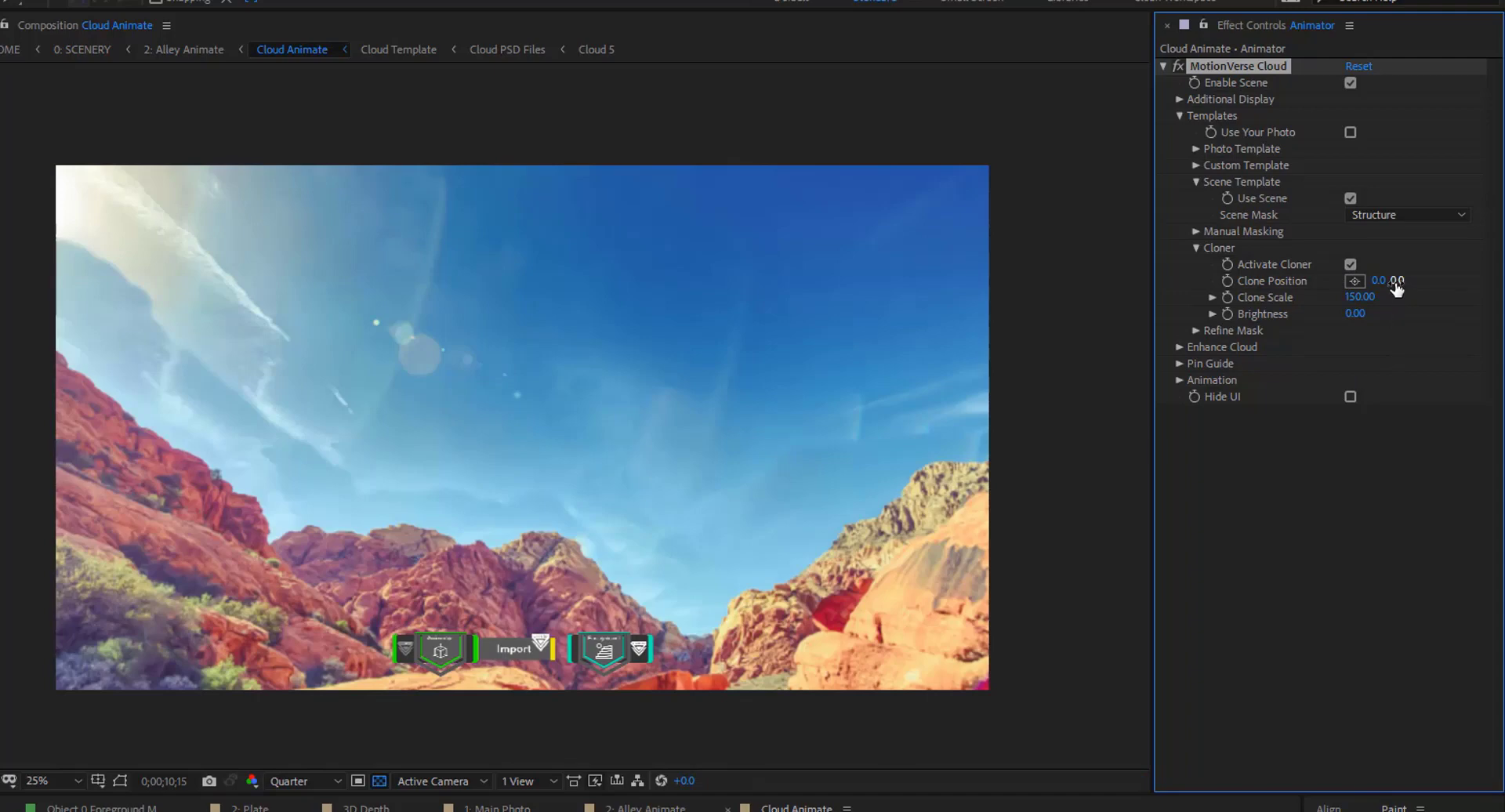
drag(1395, 282, 1432, 280)
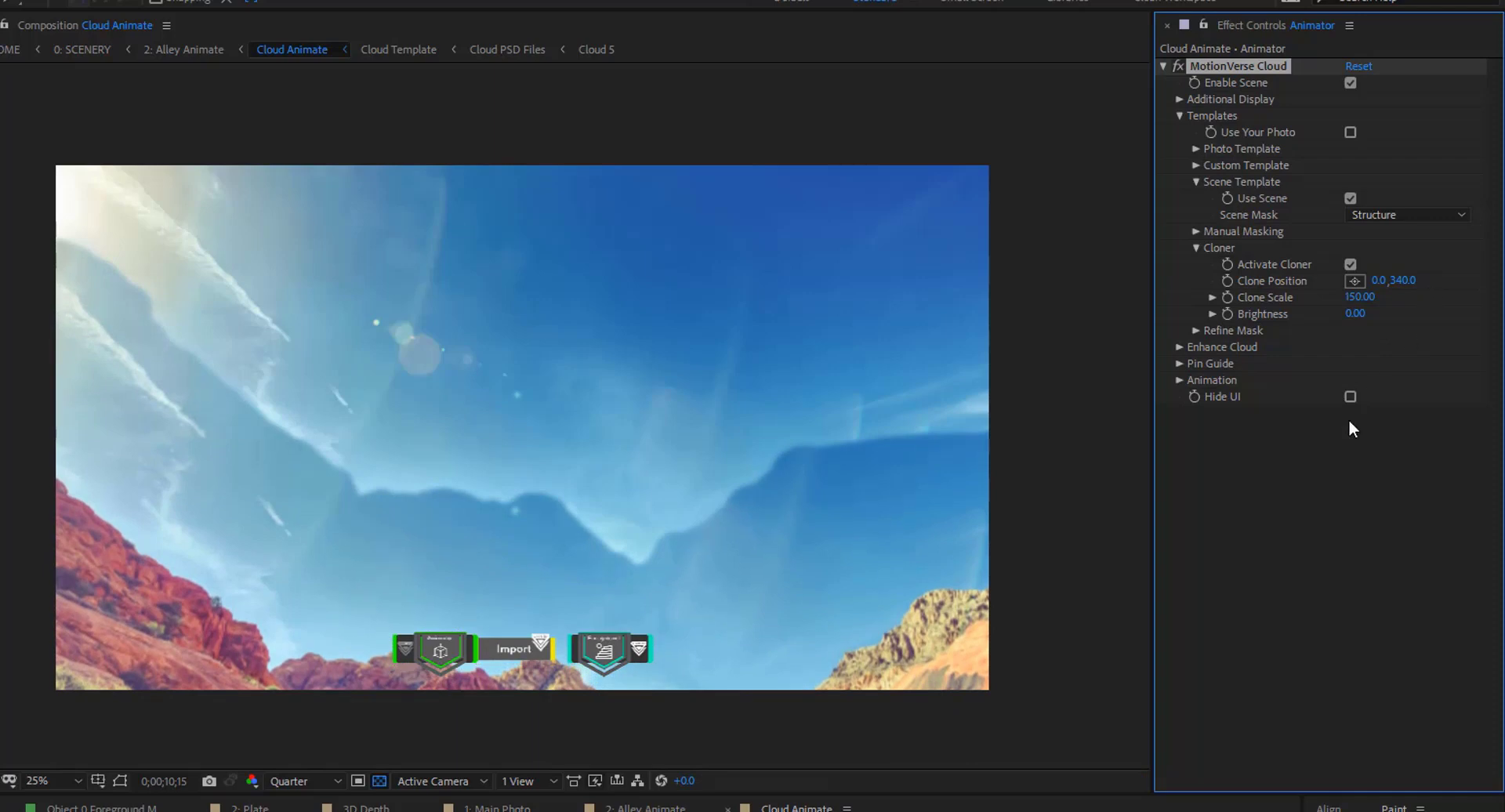
click(1310, 460)
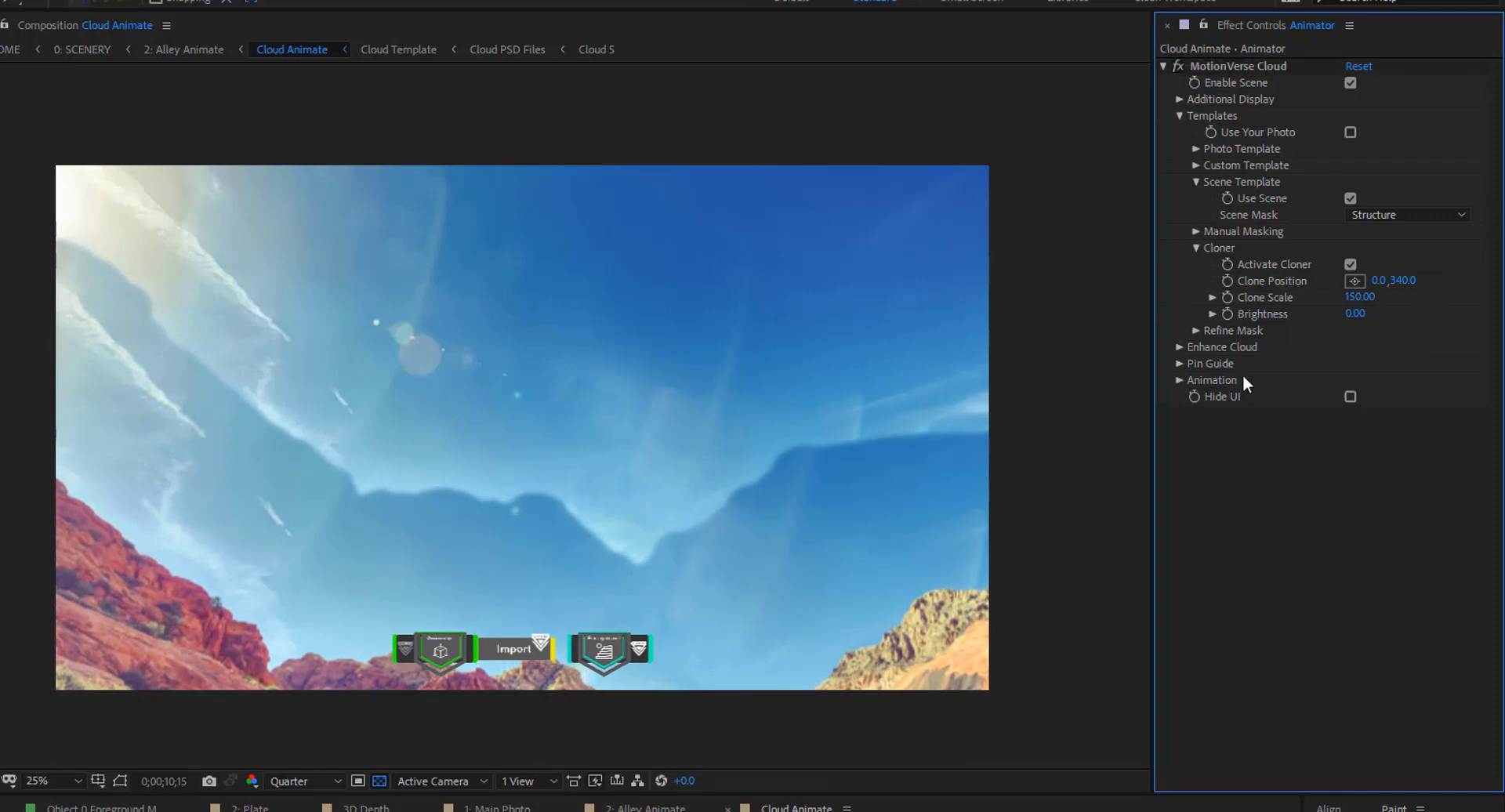
click(1195, 330)
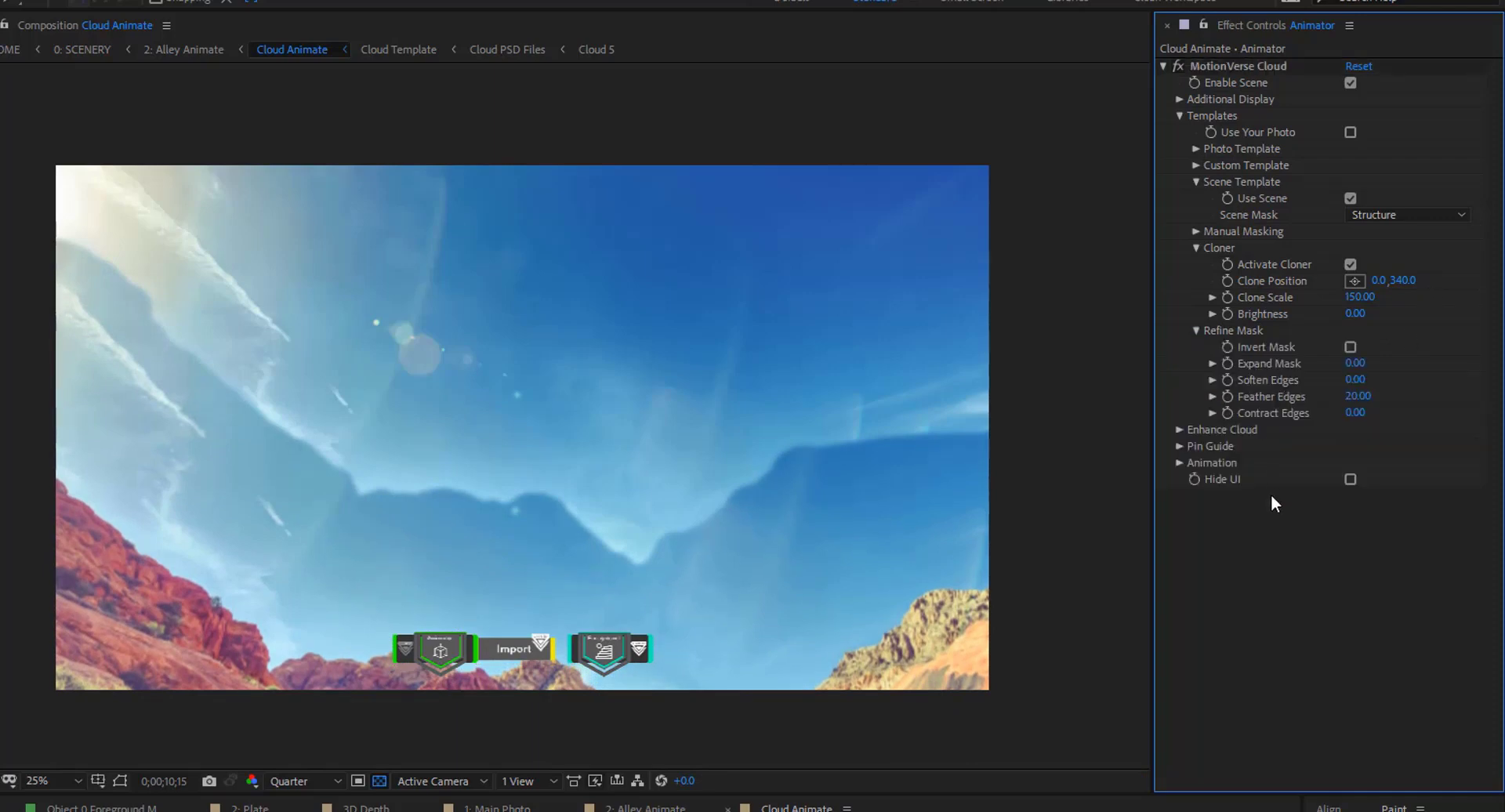
Soften and feather the cloud mask edges, pushing Feather Edges to its maximum
click(1211, 397)
click(1211, 380)
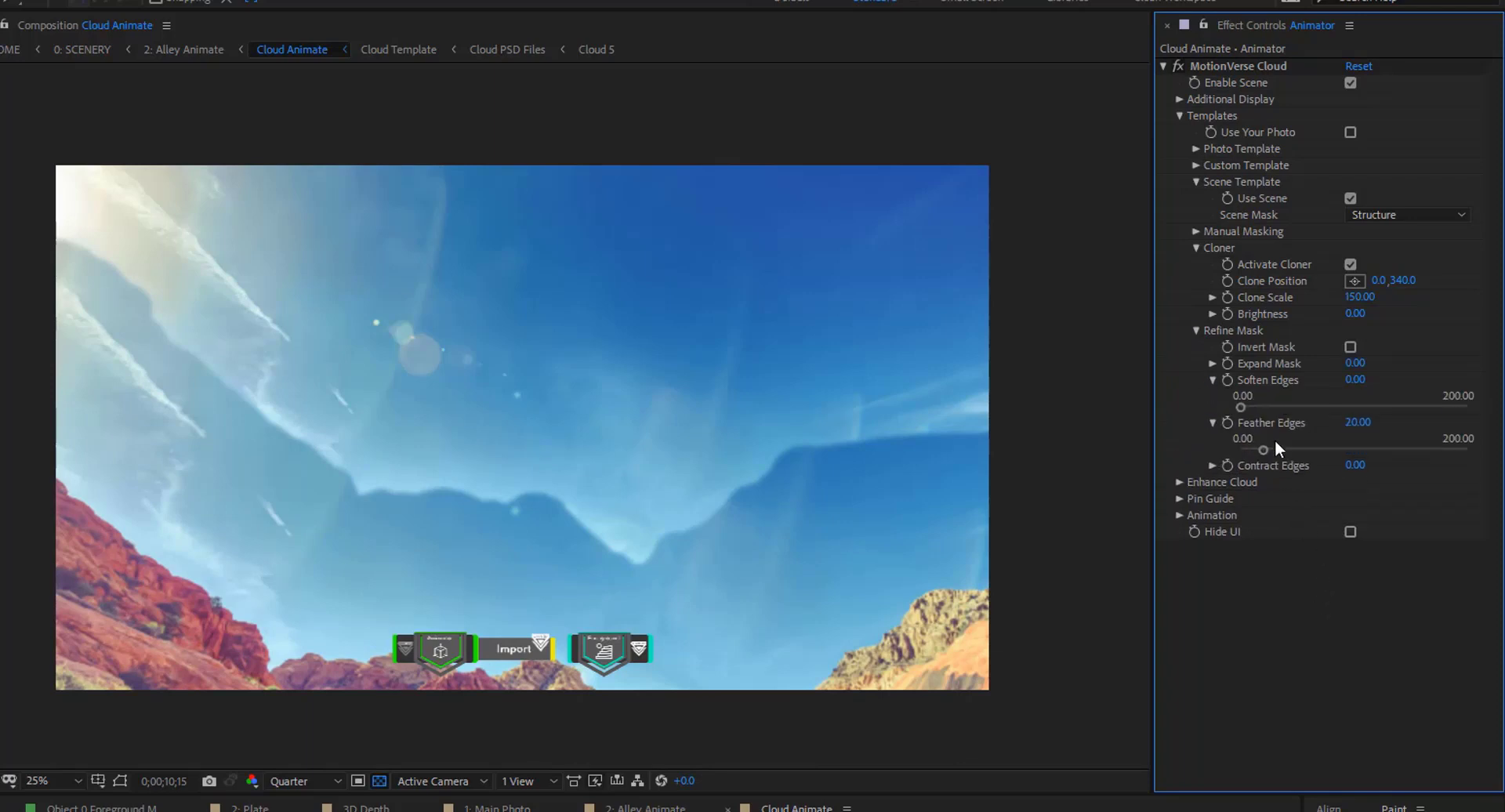
drag(1282, 406, 1240, 406)
drag(1305, 446, 1441, 448)
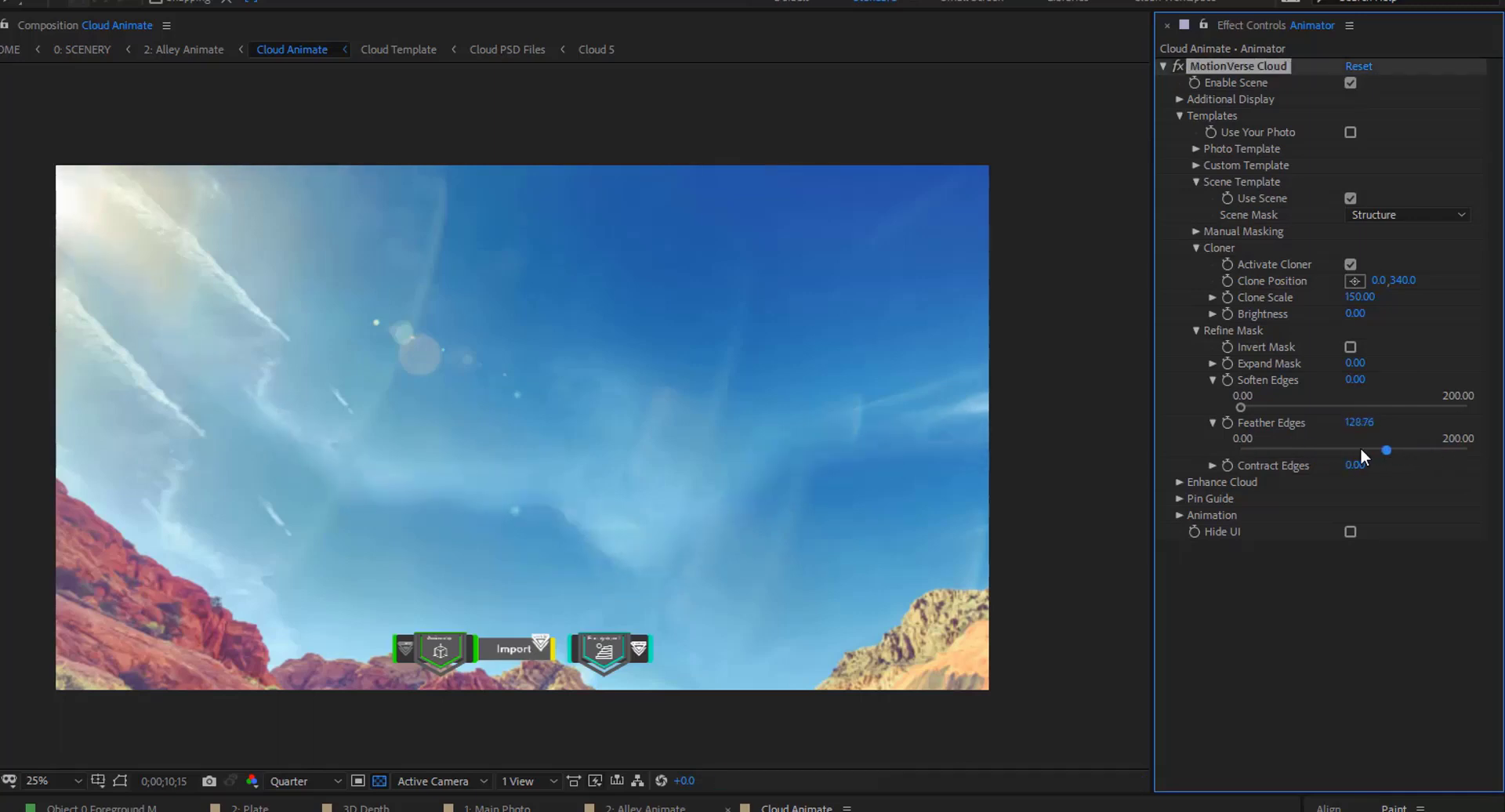
drag(1319, 408, 1364, 407)
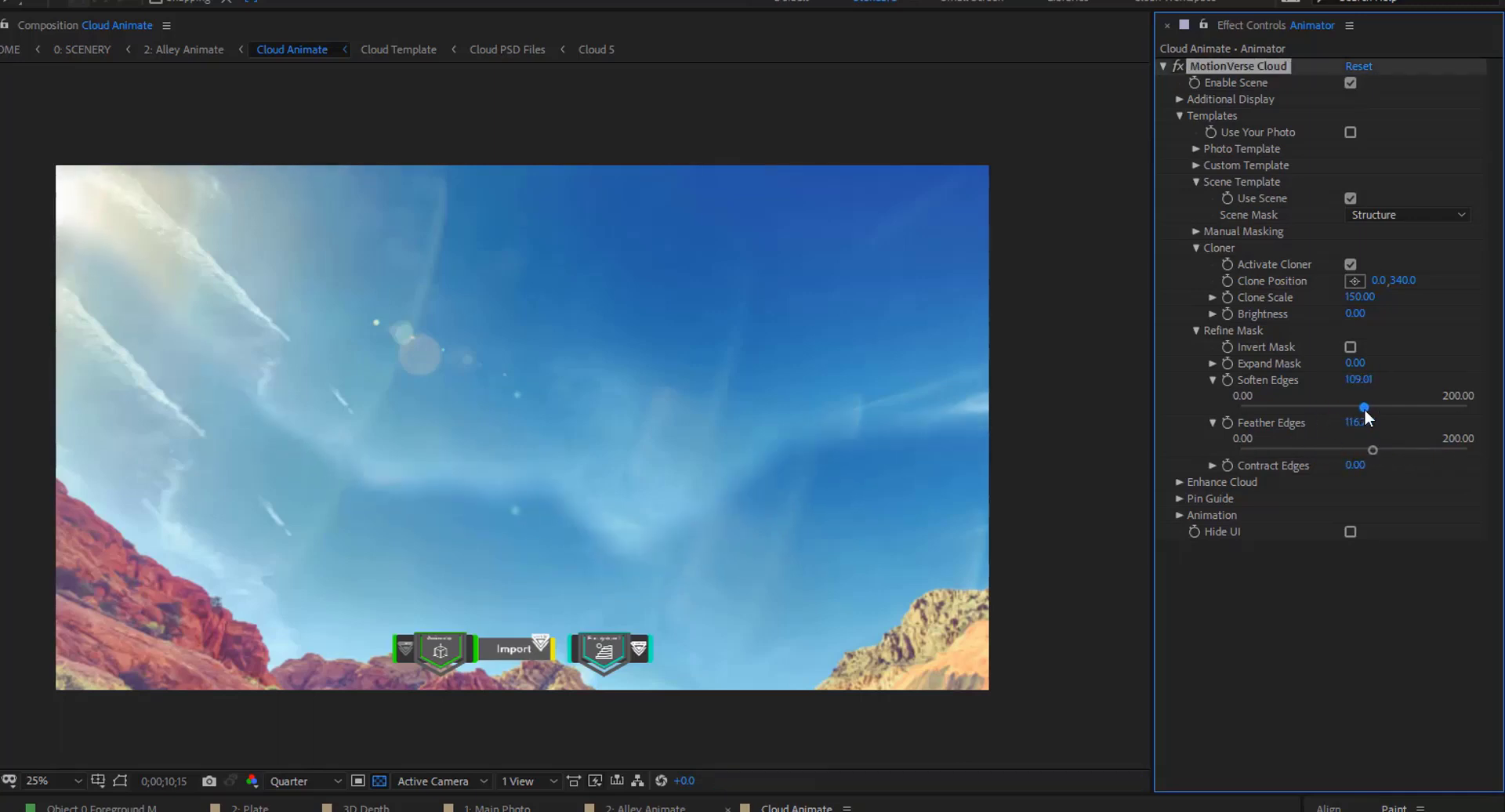
mouse_move(1461, 451)
mouse_down()
mouse_move(1475, 454)
mouse_move(1435, 461)
mouse_up()
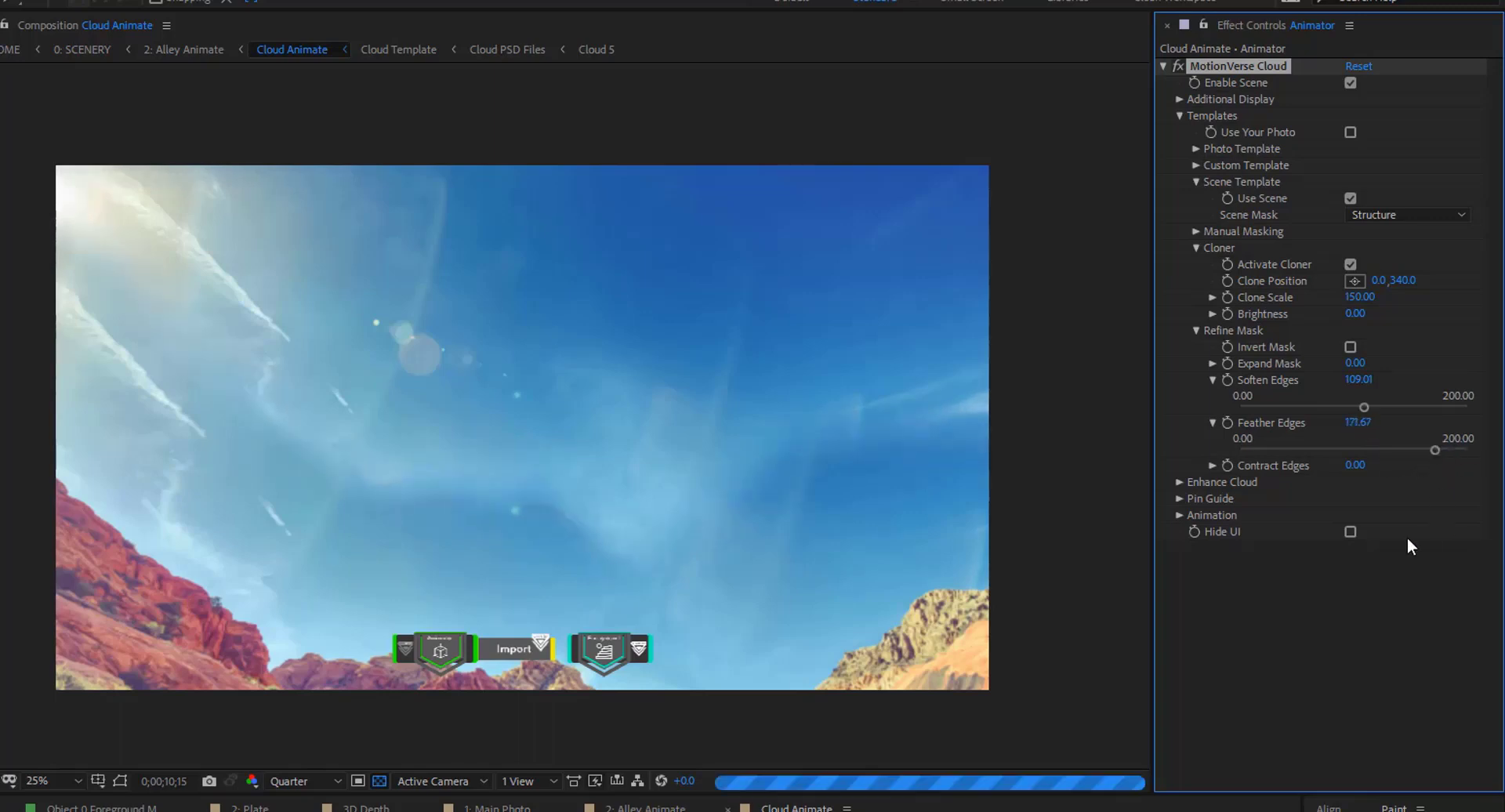
Darken the cloned sky to -100 brightness, set Soften Edges to 200, and raise Feather Edges
click(1213, 313)
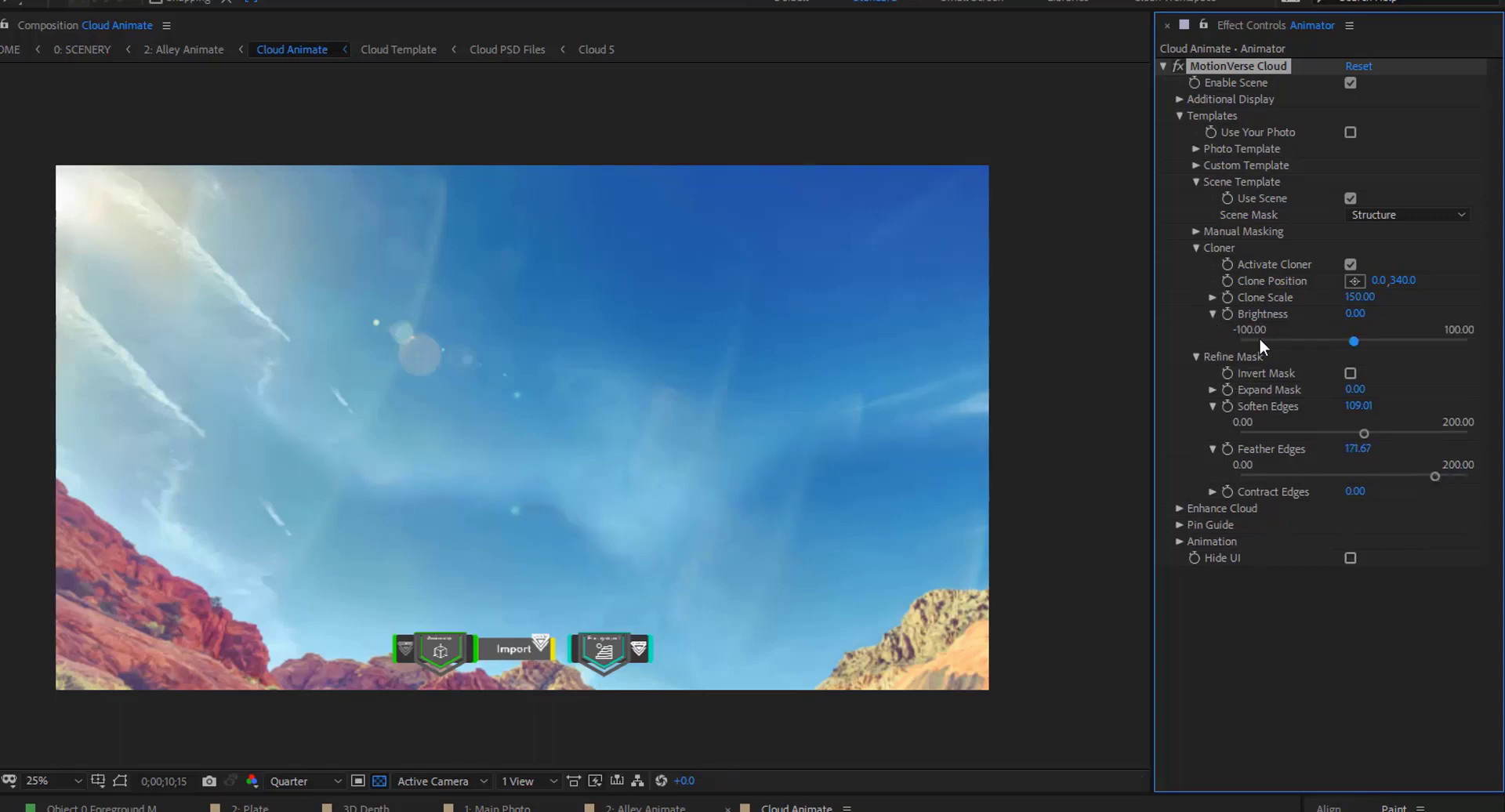
drag(1364, 344, 1201, 346)
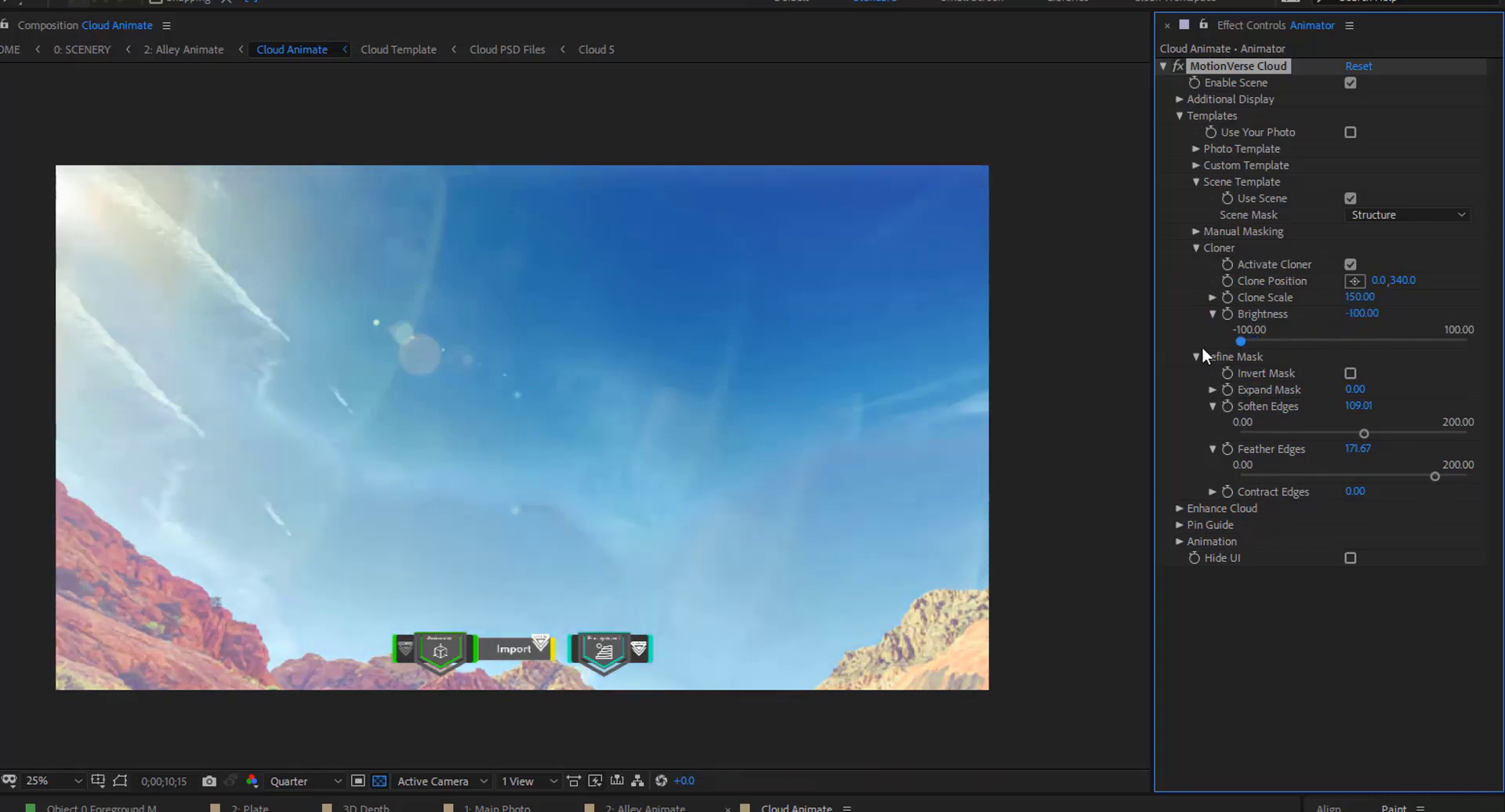
drag(1427, 434, 1504, 439)
drag(1357, 481, 1419, 487)
Collapse the Cloner, Refine Mask, Scene Template and Templates groups, then enable Foreground Photo under Additional Display
click(1401, 665)
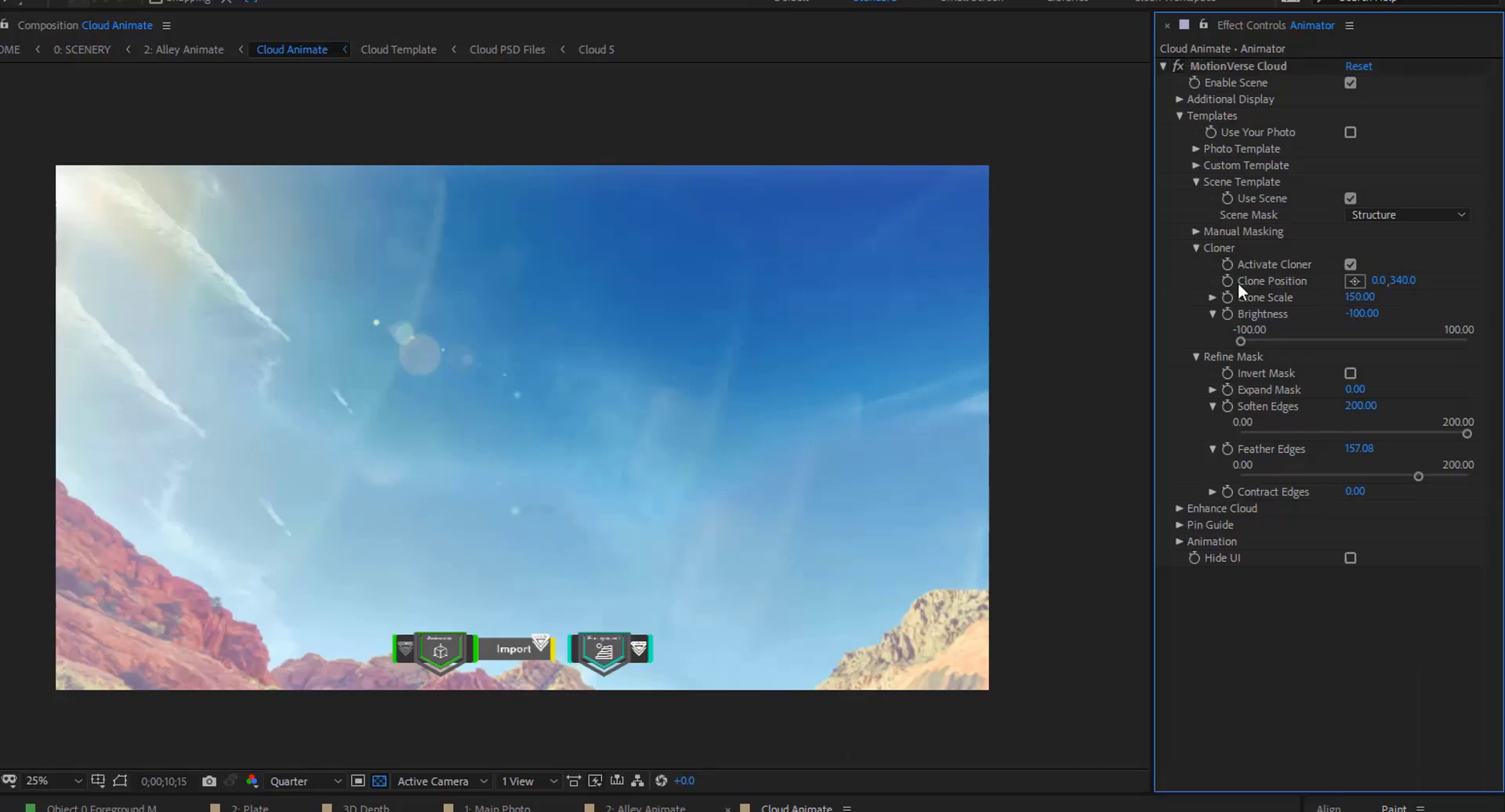
click(1195, 248)
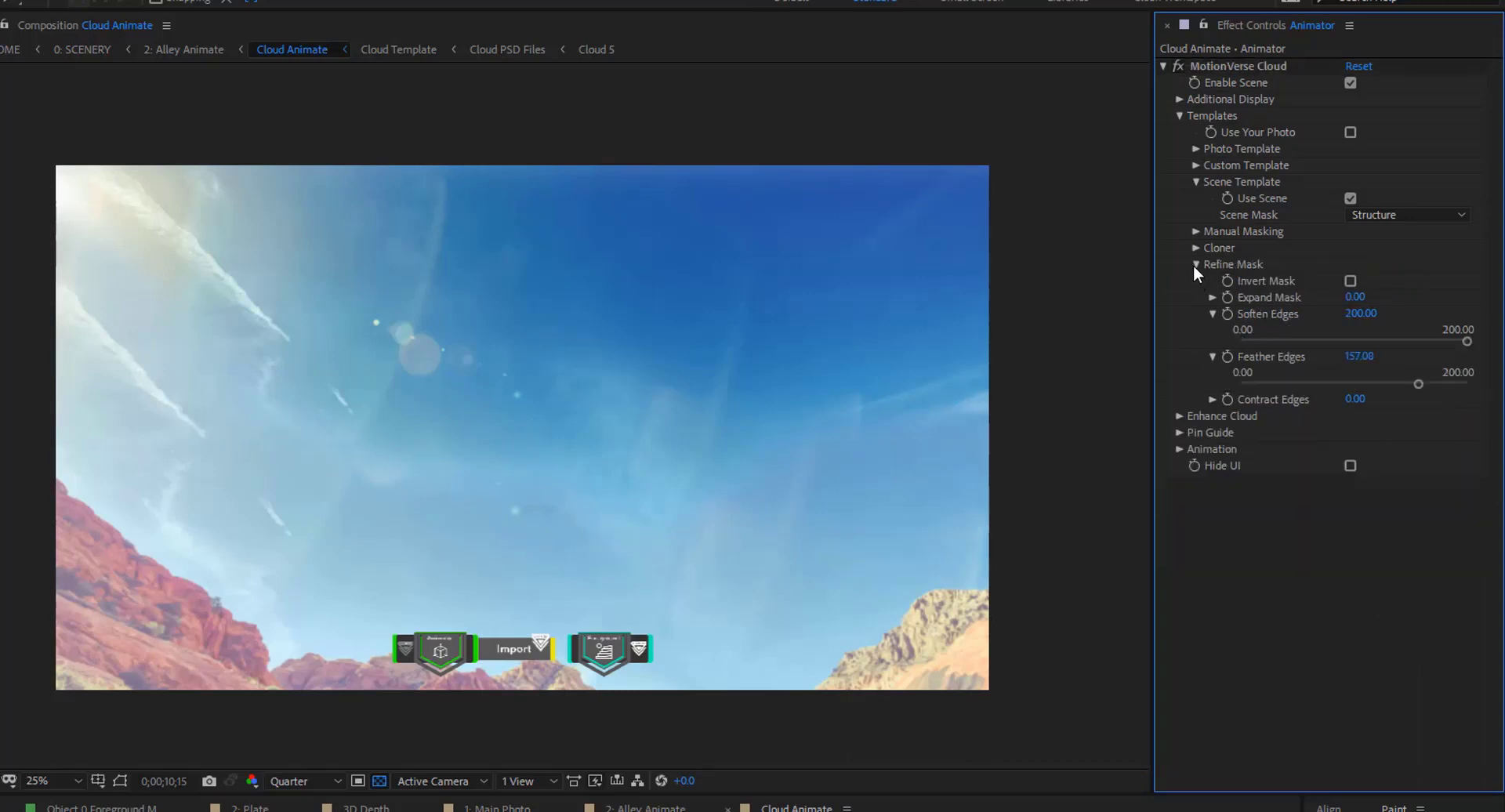
click(1195, 264)
click(1195, 181)
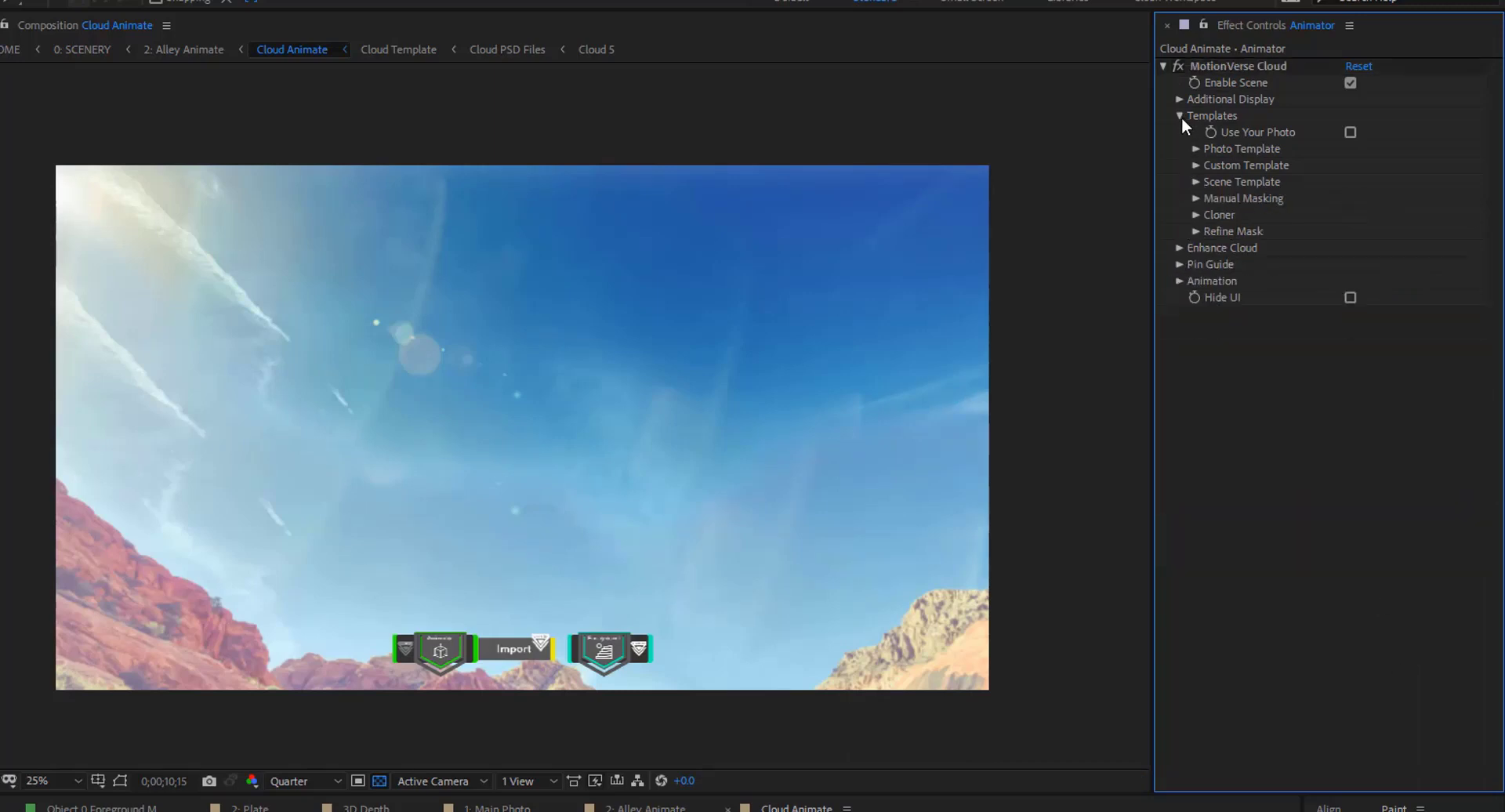
click(1179, 115)
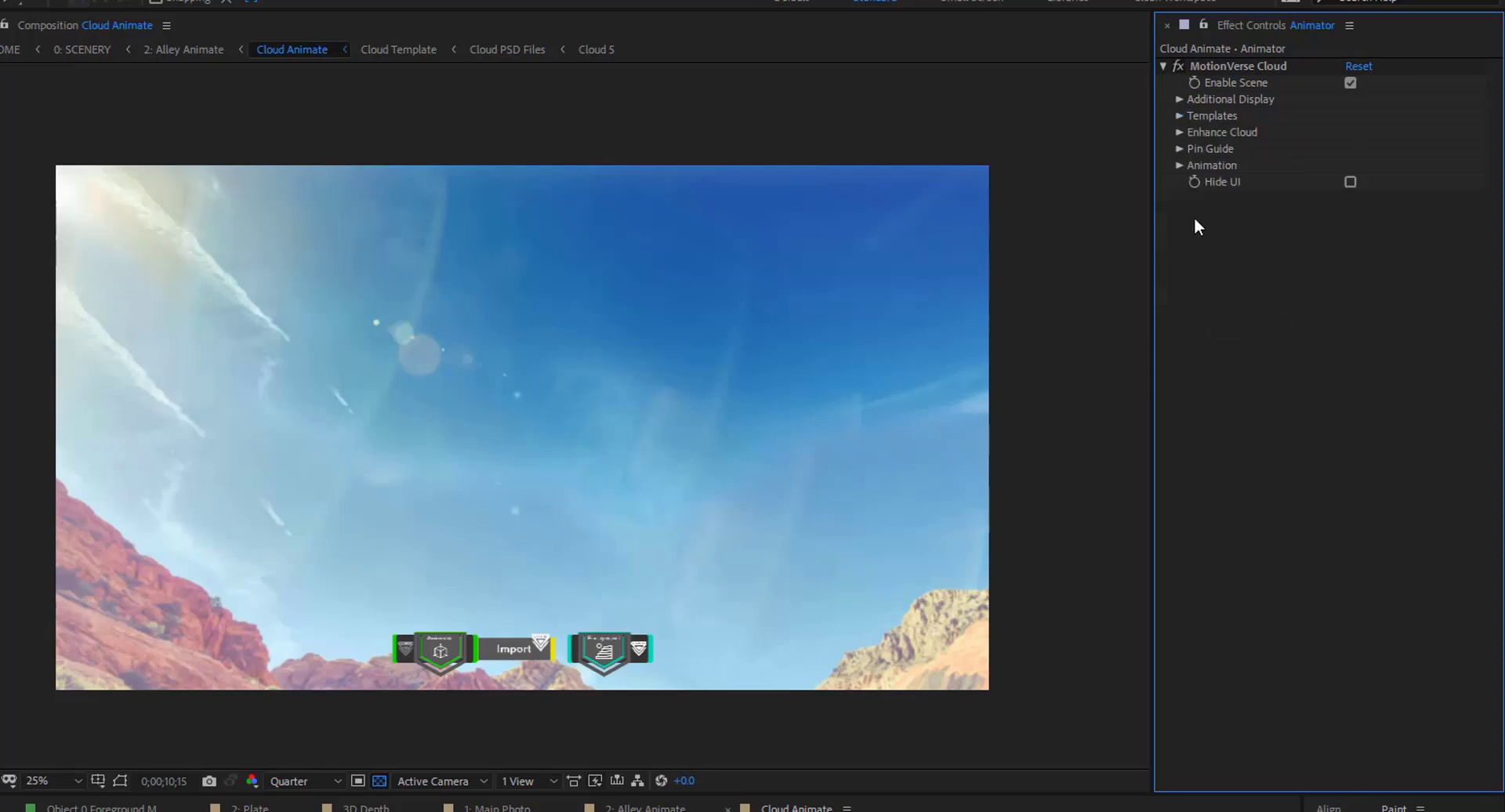
click(1178, 99)
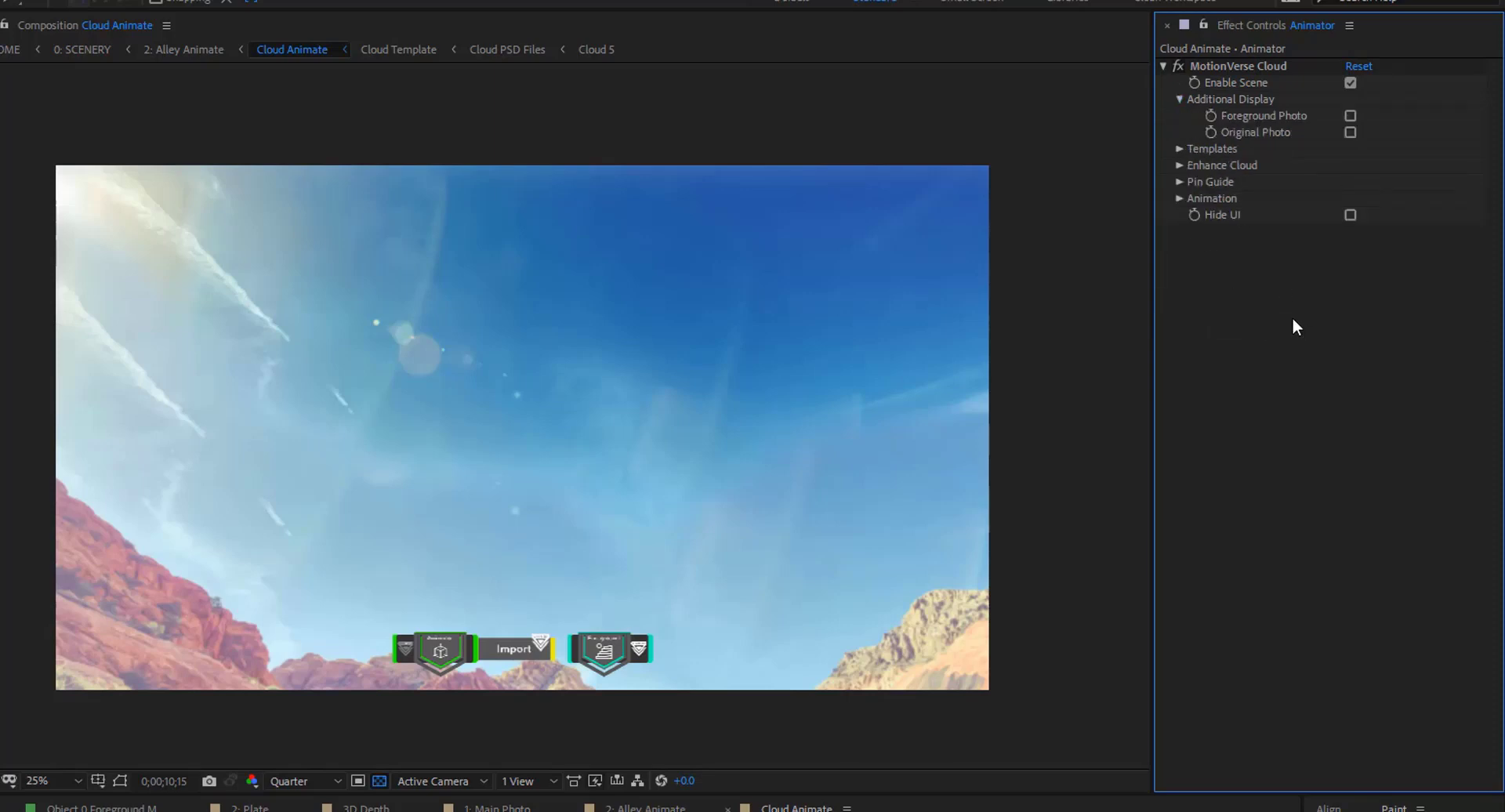
click(1348, 115)
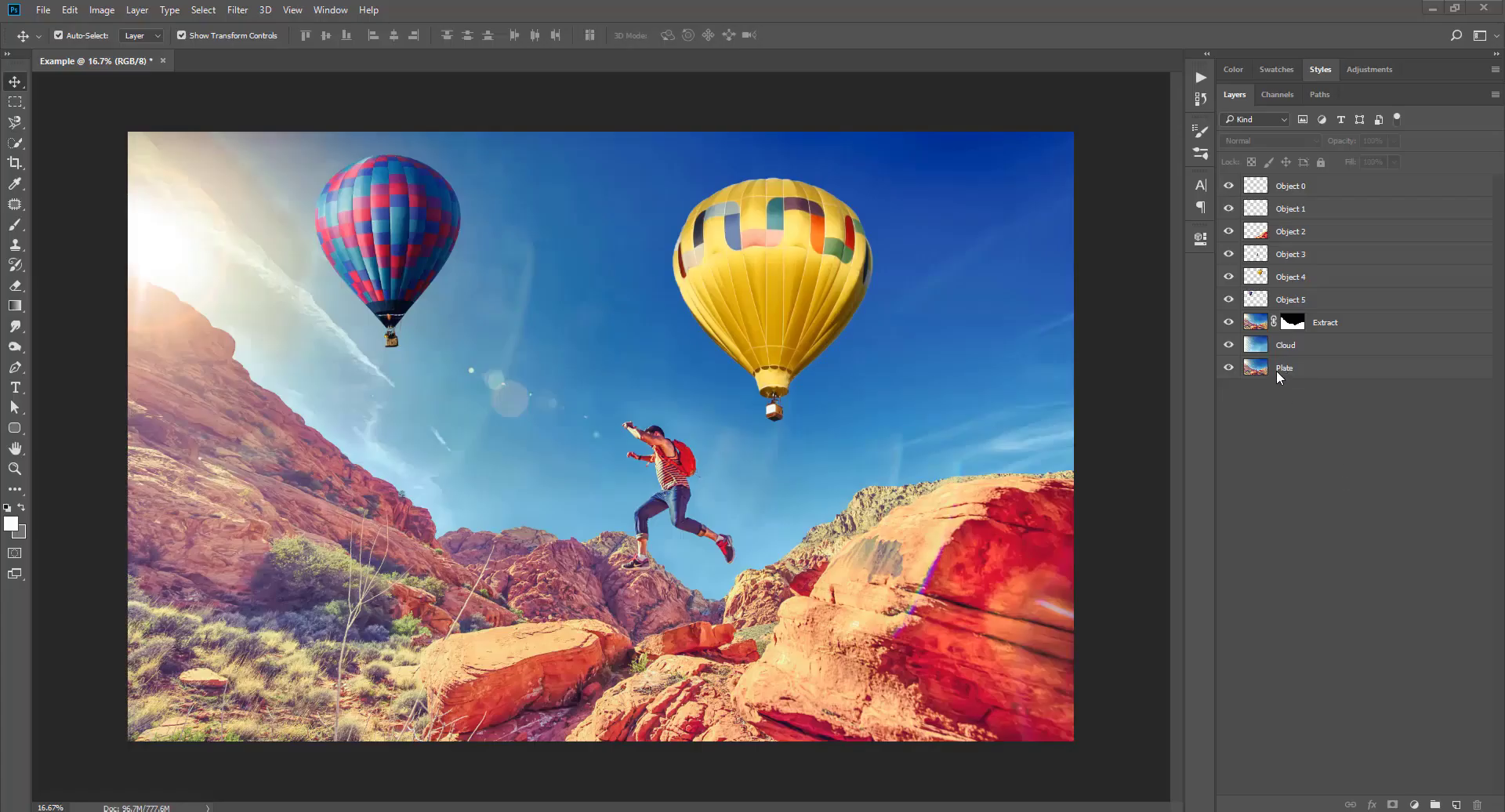
Solo the Plate layer, then turn Cloud, Extract and Object 5 through Object 0 back on in order
alt+click(1228, 367)
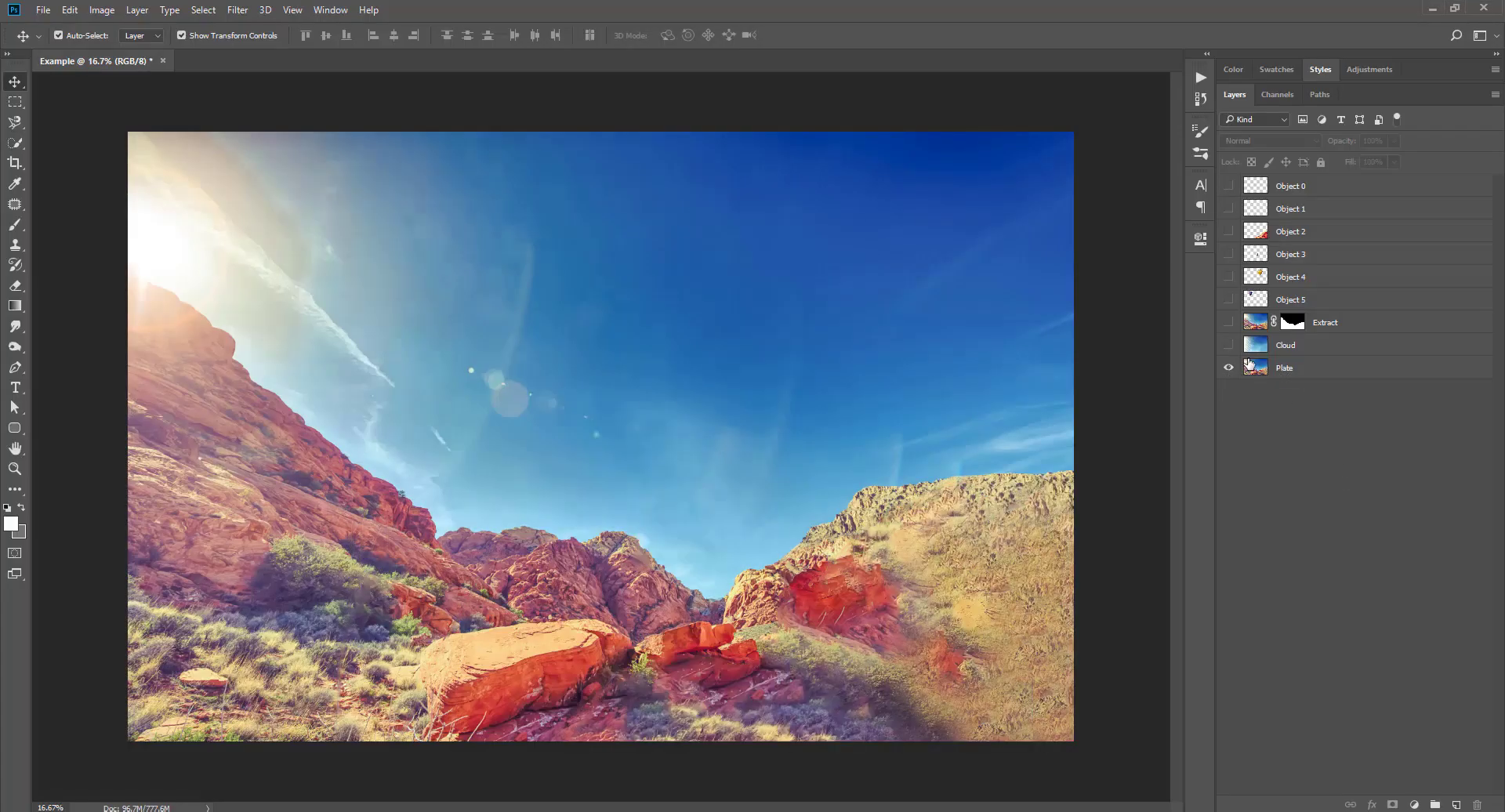
click(1227, 345)
click(1228, 322)
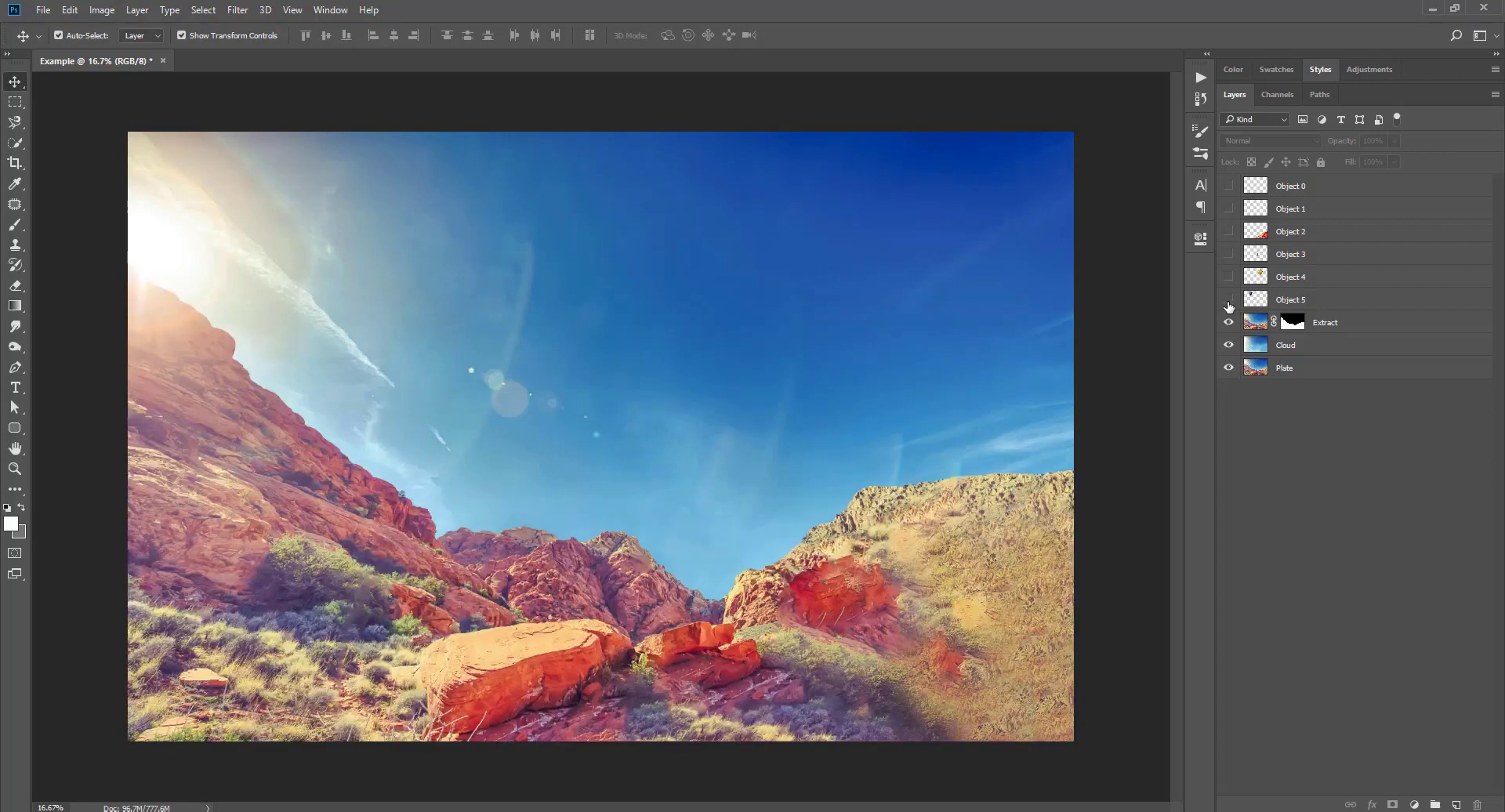
click(1227, 299)
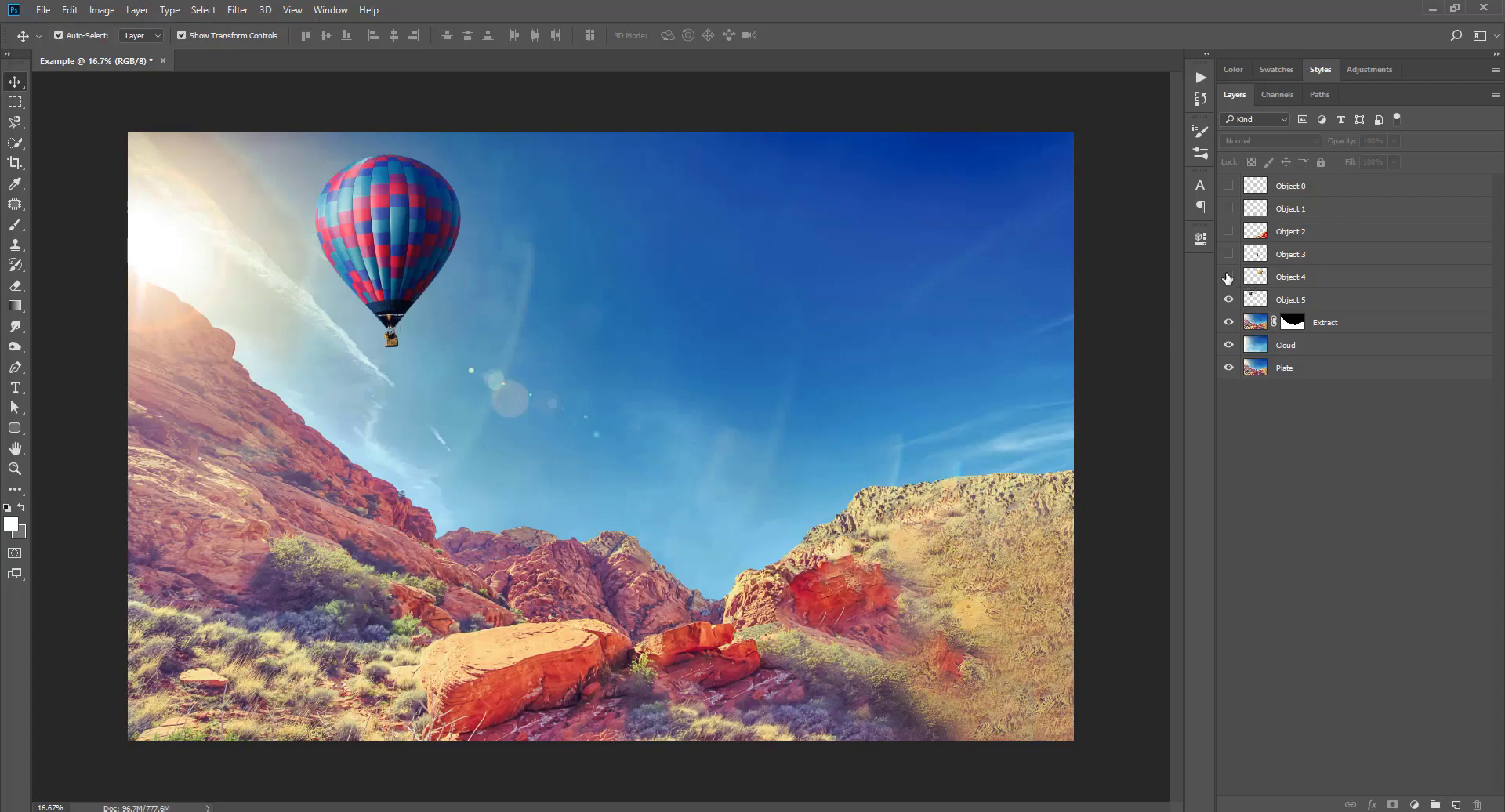
click(1228, 277)
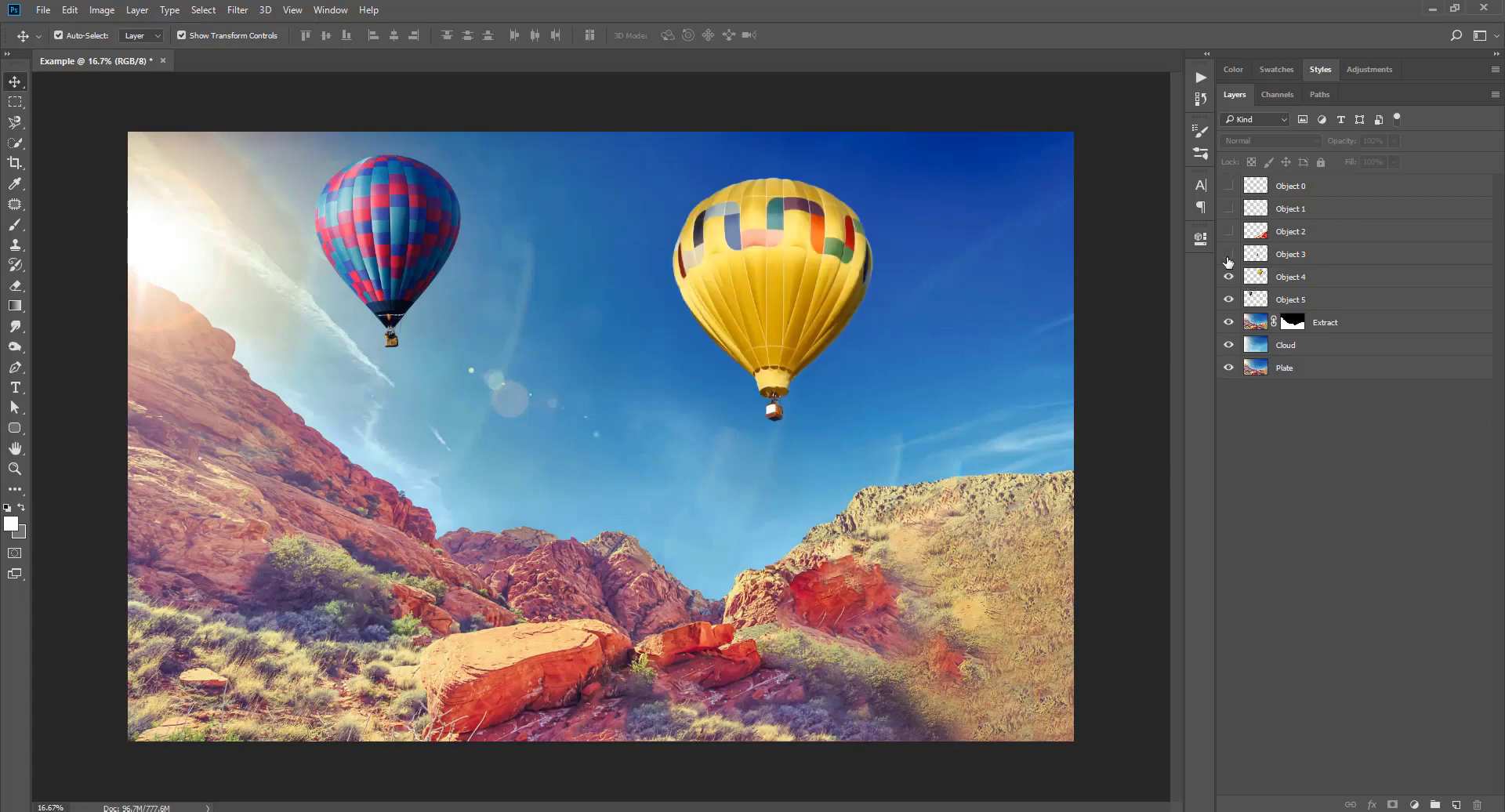
click(1228, 257)
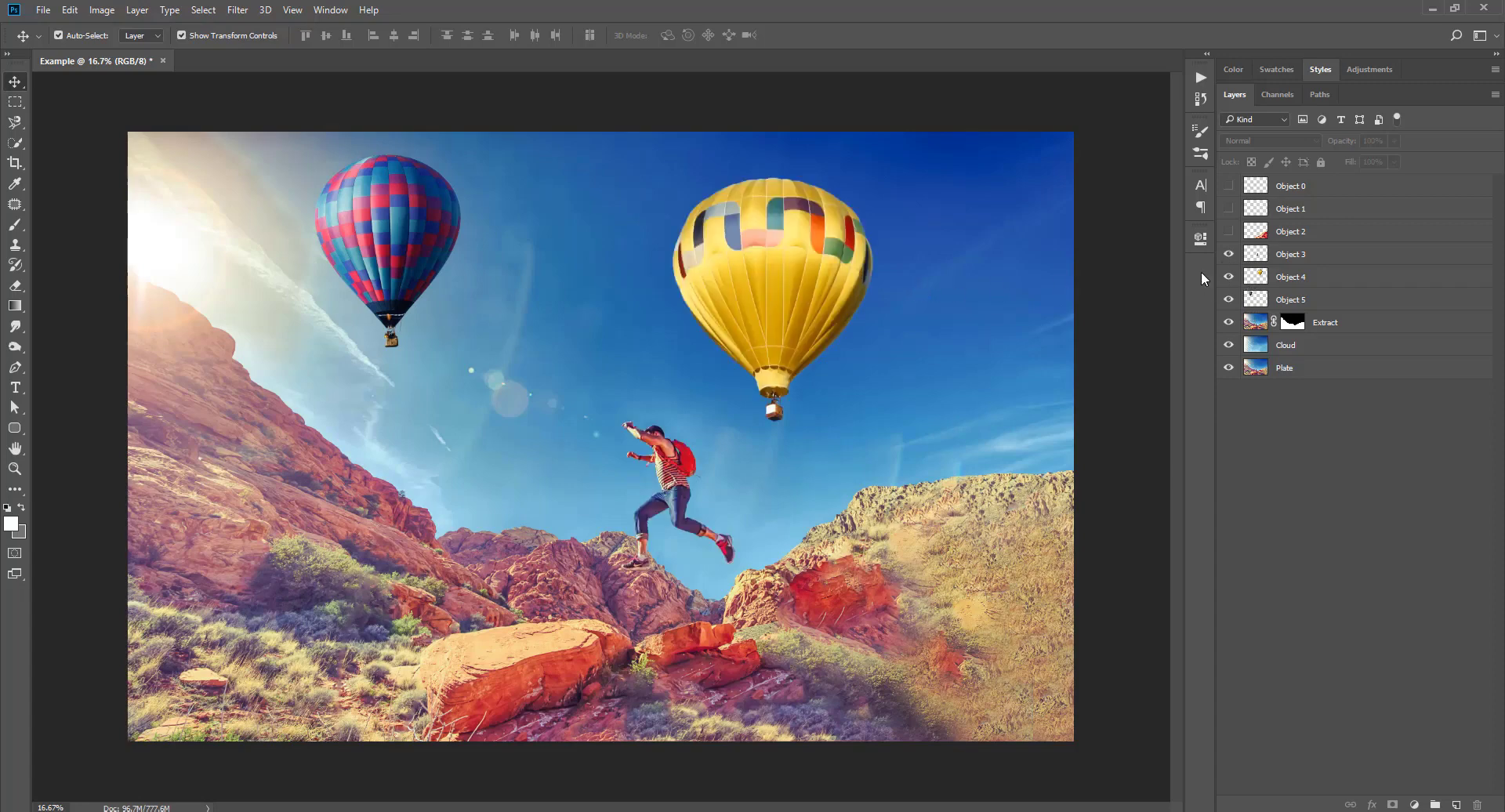
click(1226, 234)
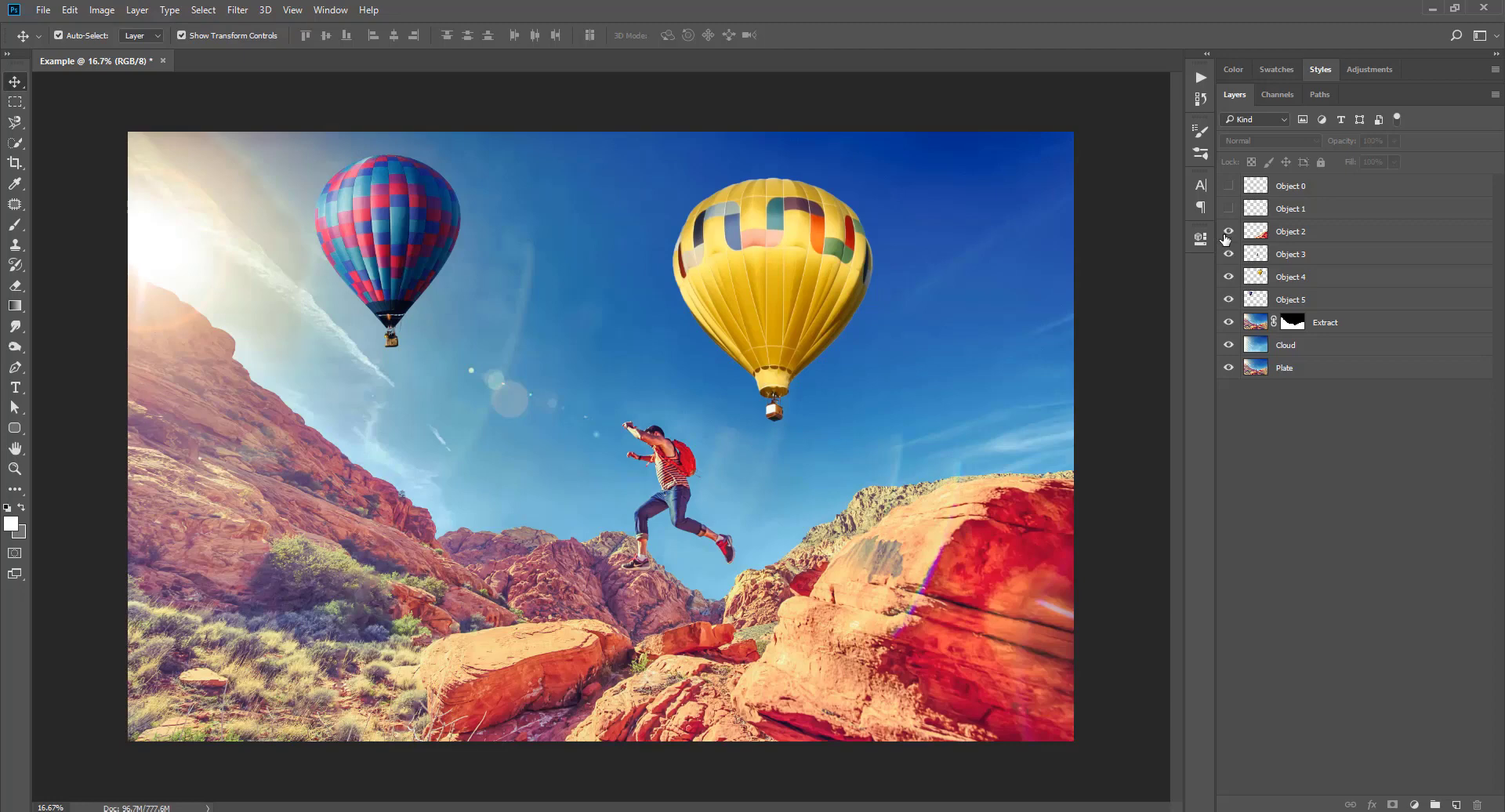
click(1228, 209)
click(1228, 186)
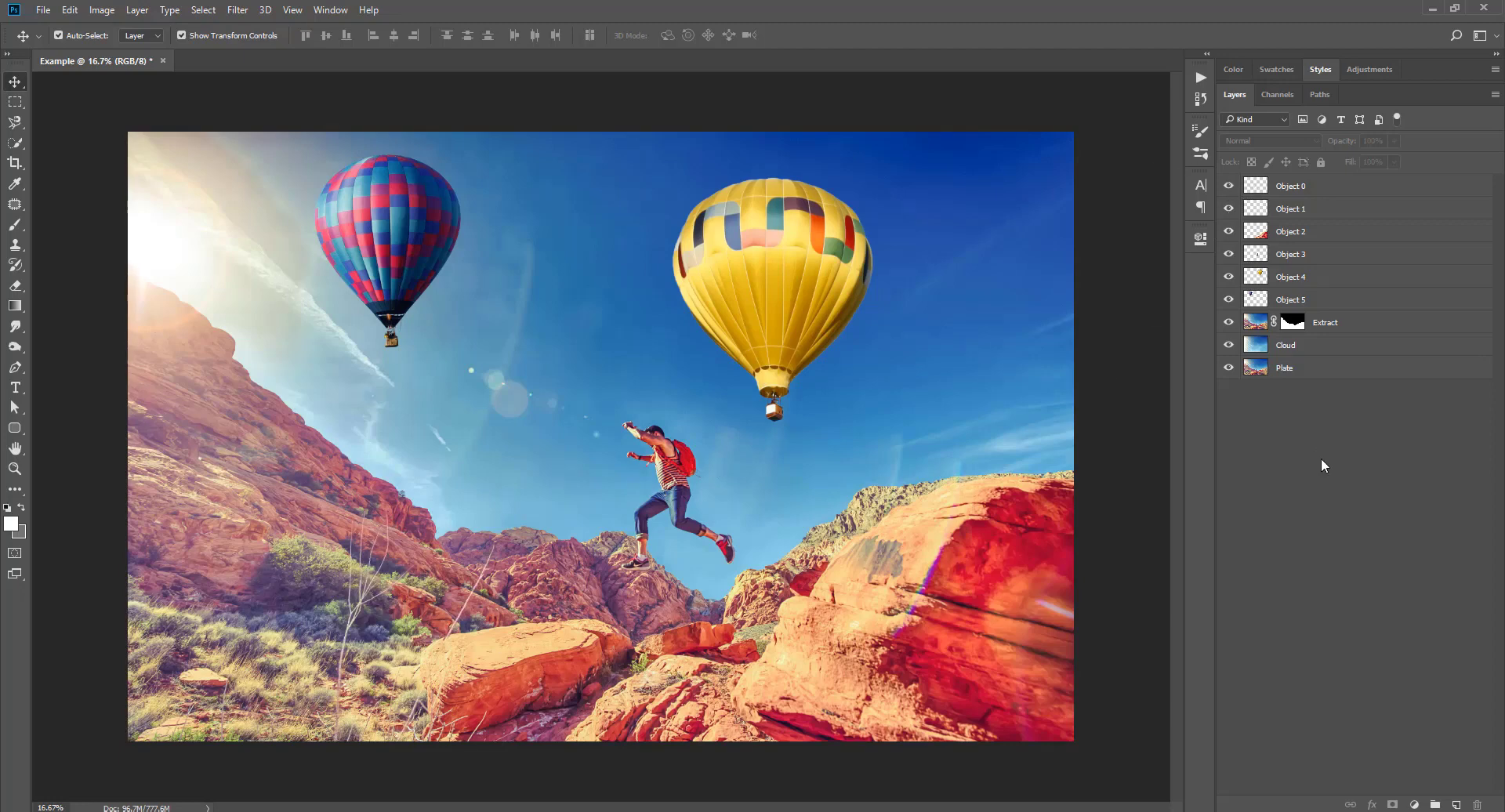
click(1307, 371)
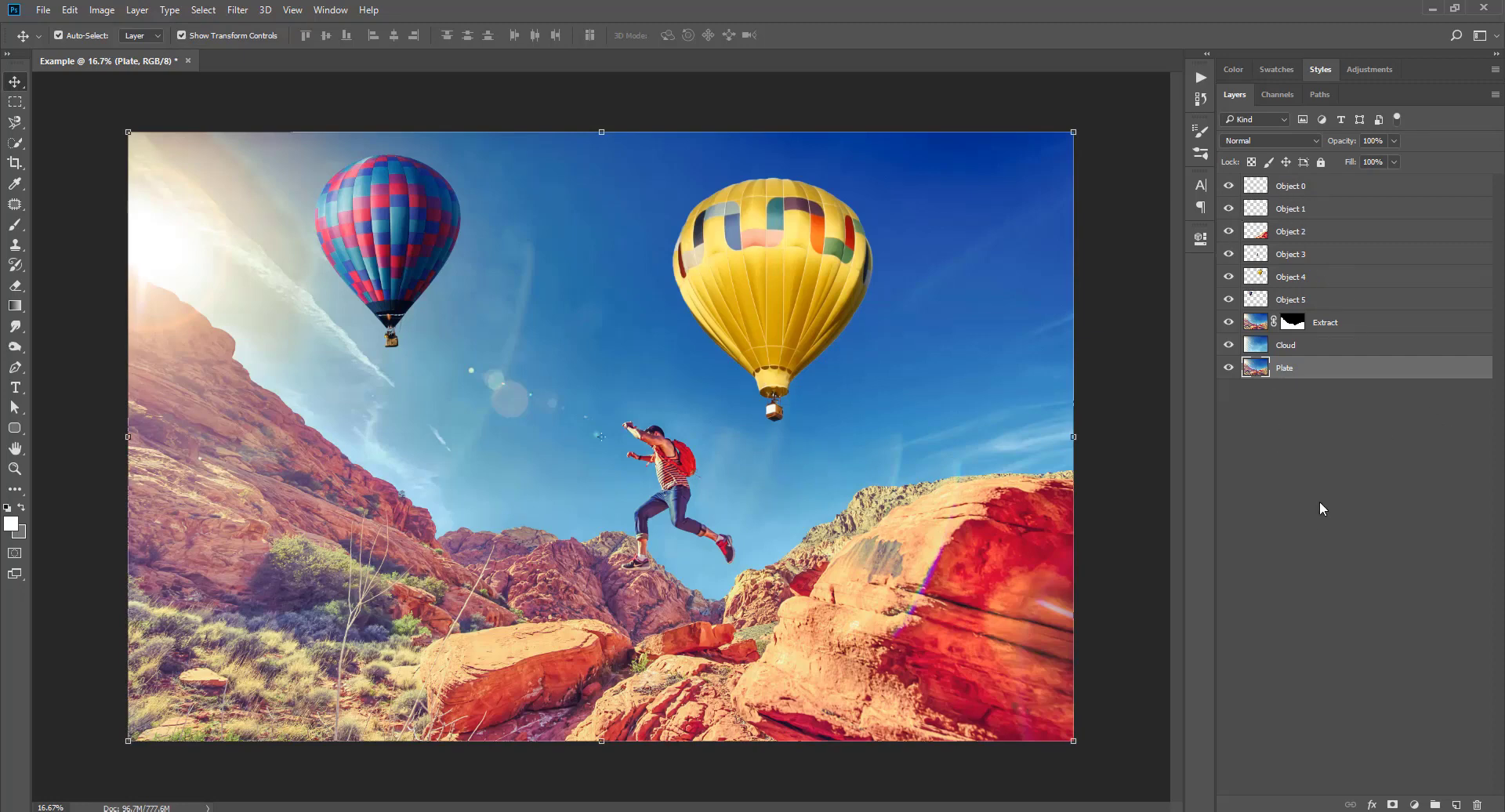
click(1316, 277)
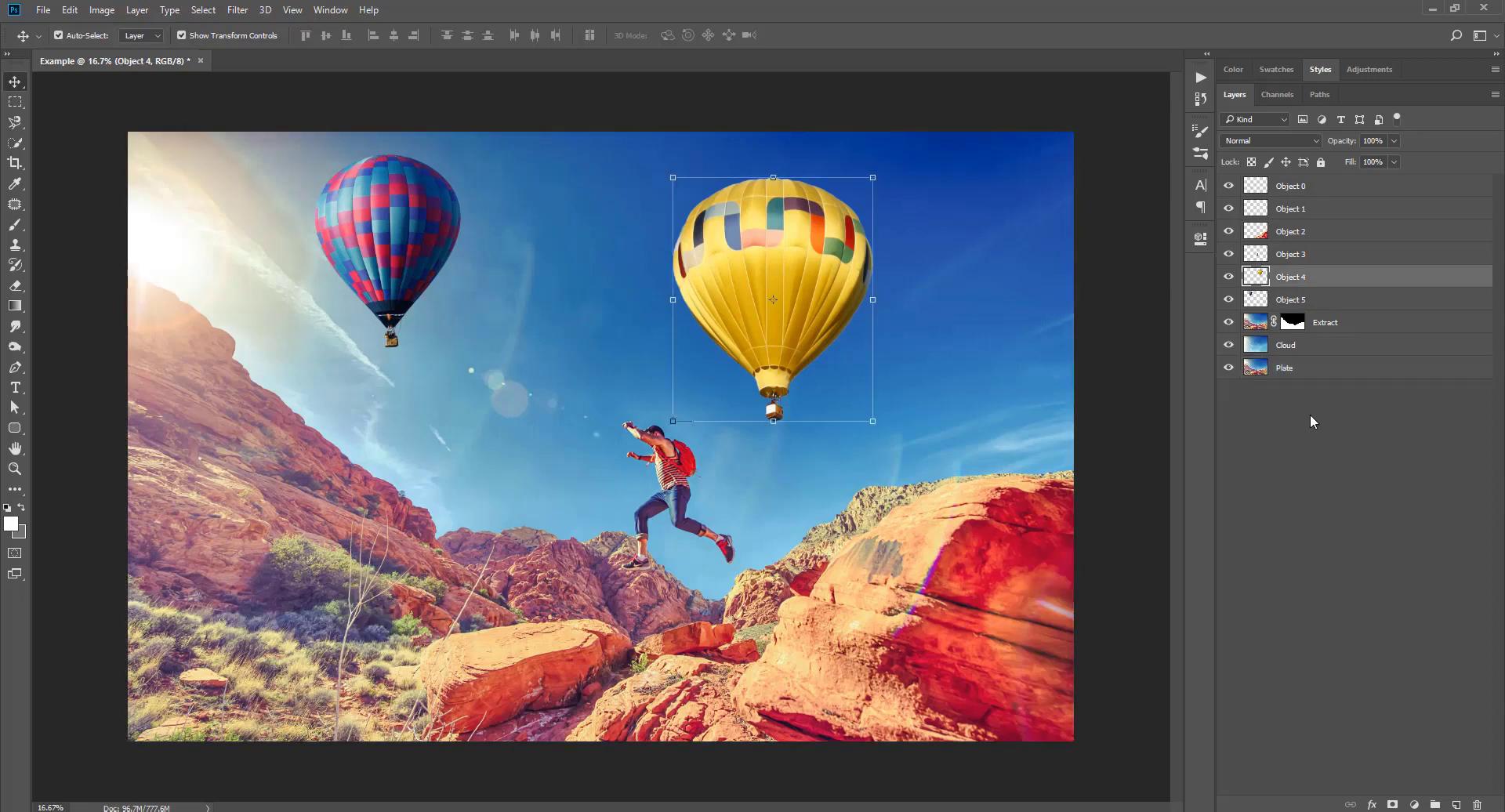
alt+click(1228, 277)
drag(800, 254, 877, 298)
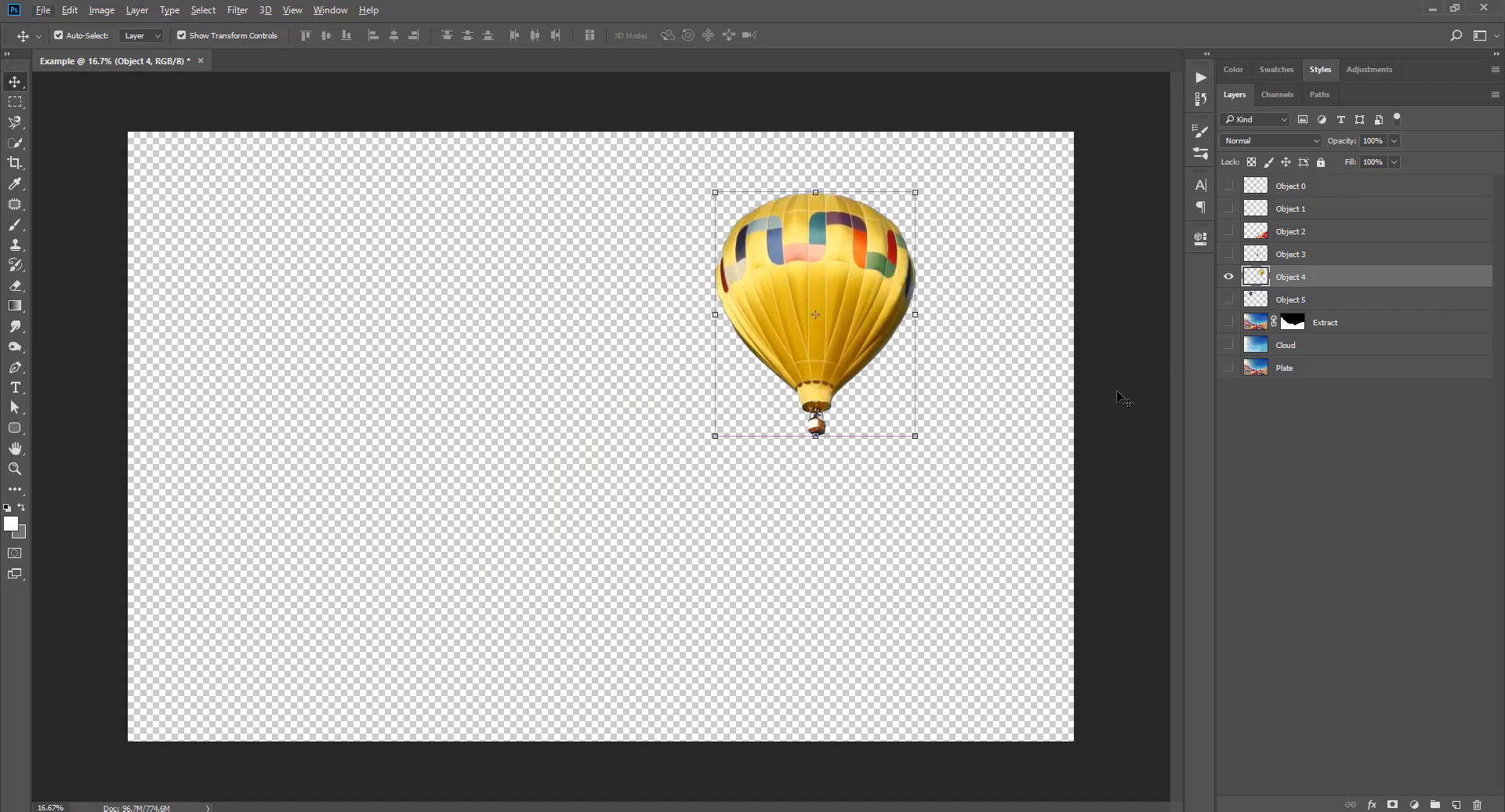
key(ctrl)
key(ctrl+z)
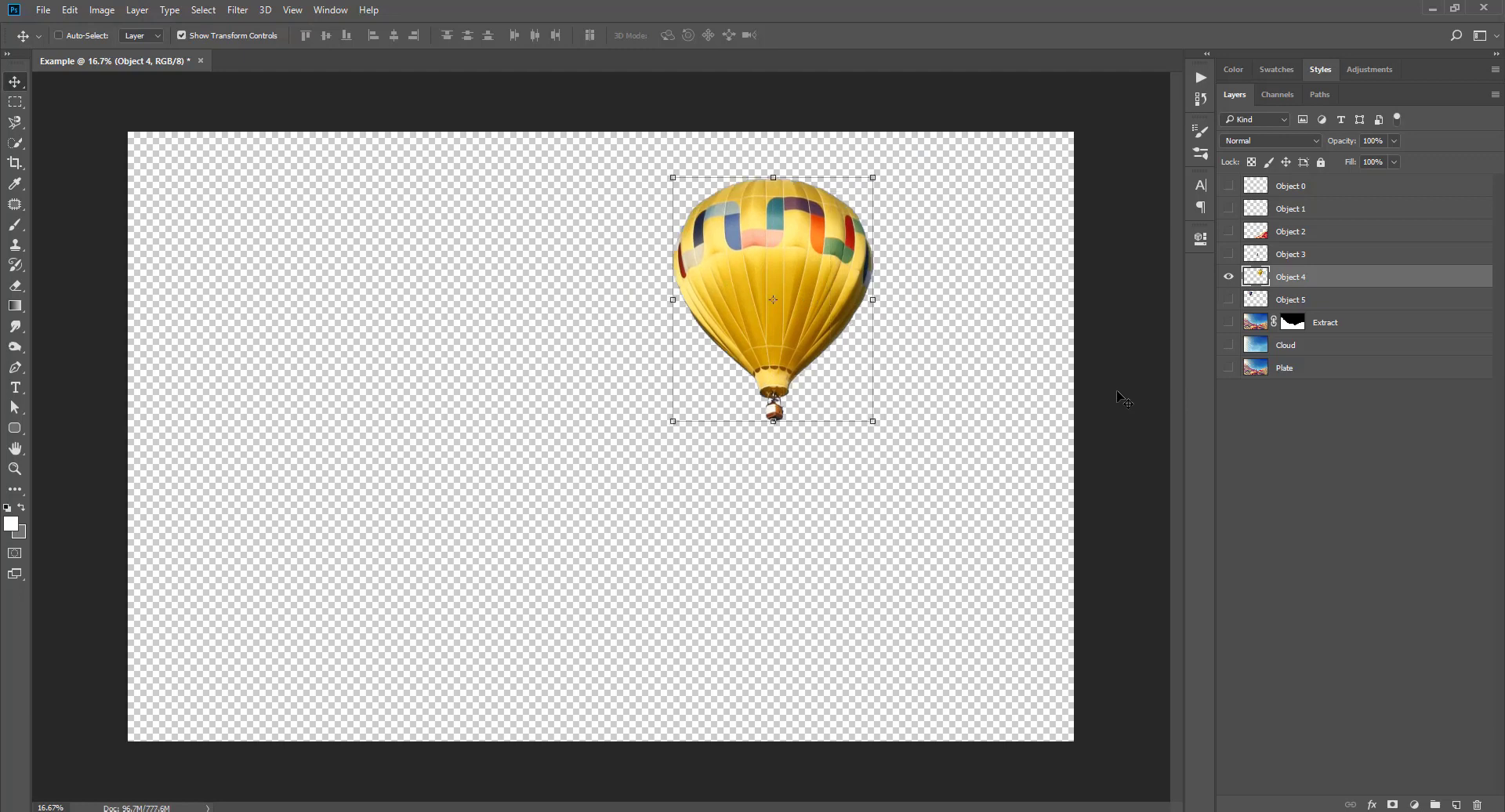
click(1227, 367)
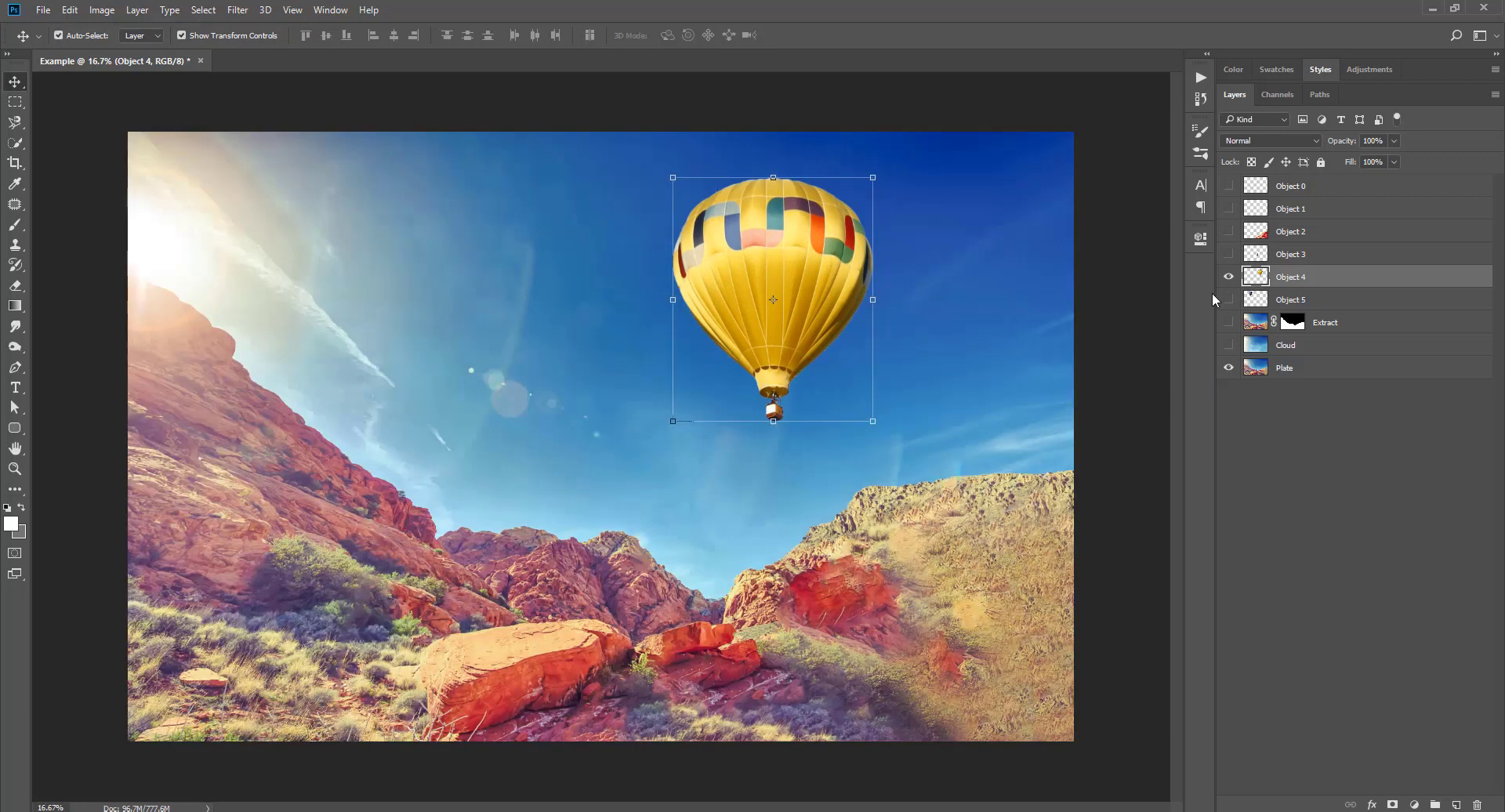
drag(1228, 345, 1228, 187)
click(1329, 585)
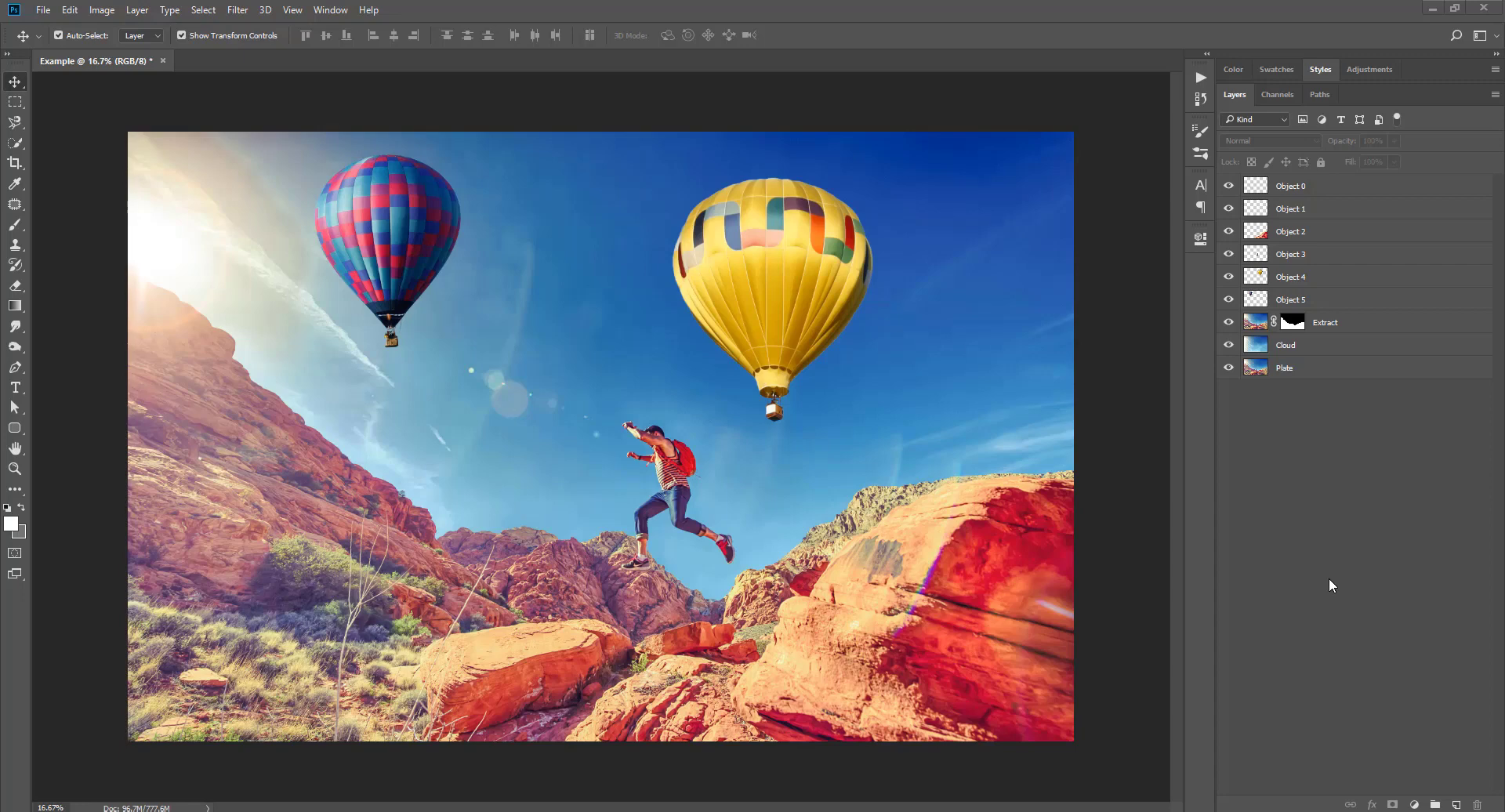
drag(779, 294, 527, 351)
key(ctrl+z)
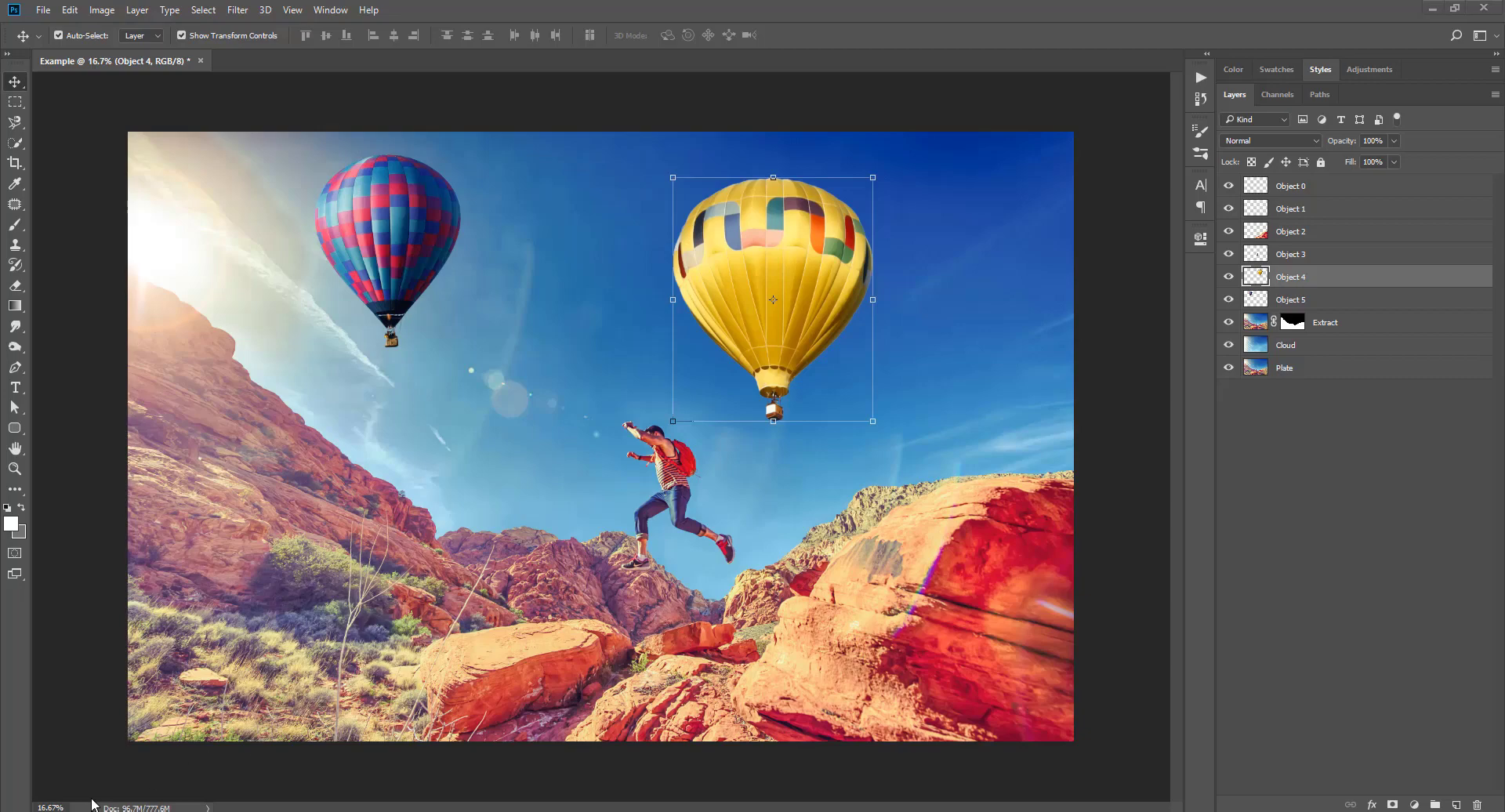
click(1432, 9)
Open the Scene Setup file and inspect its [Main Photo], [Clean Plate] and Object 0–6 groups
double_click(399, 128)
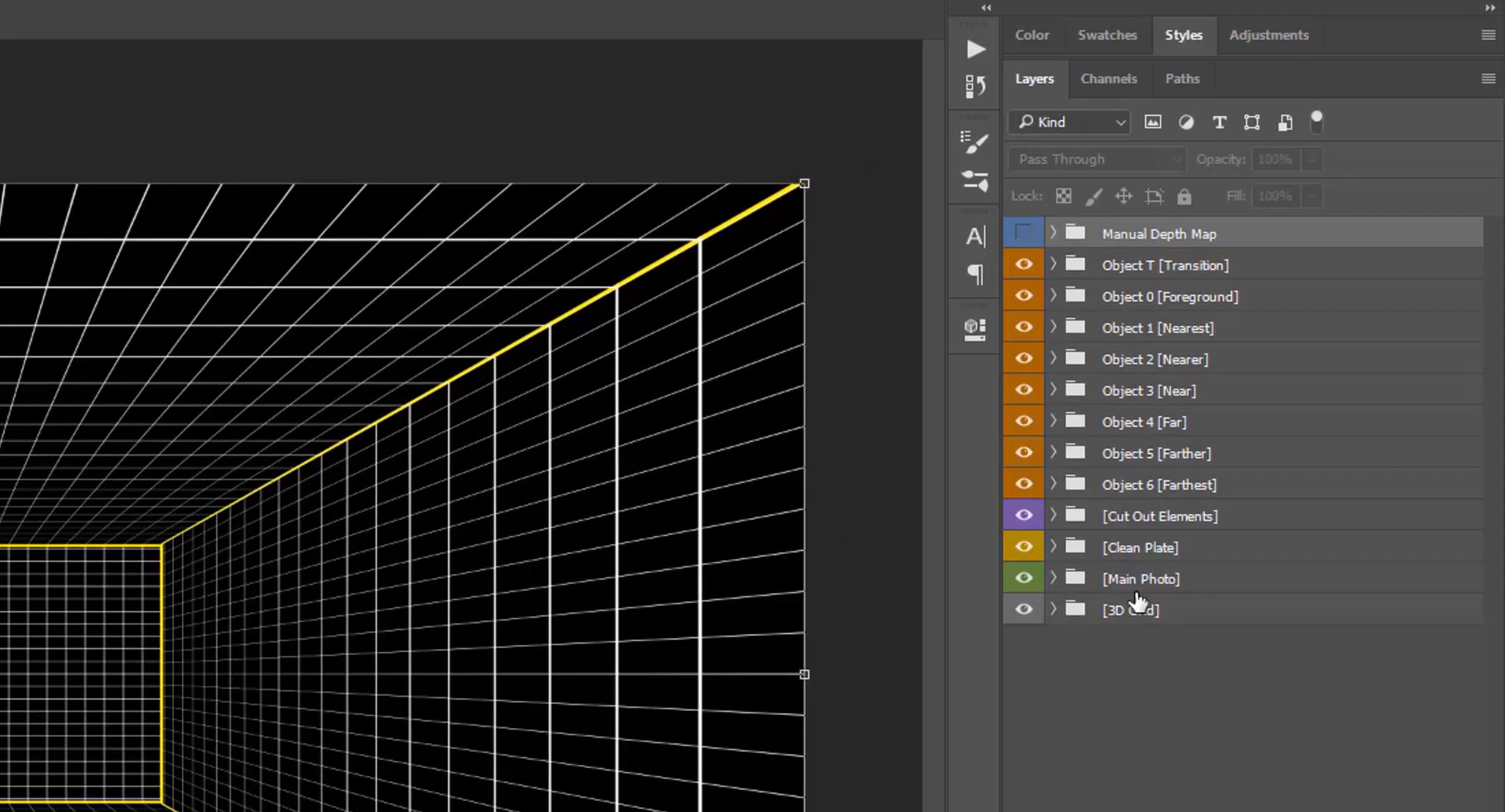
click(1143, 584)
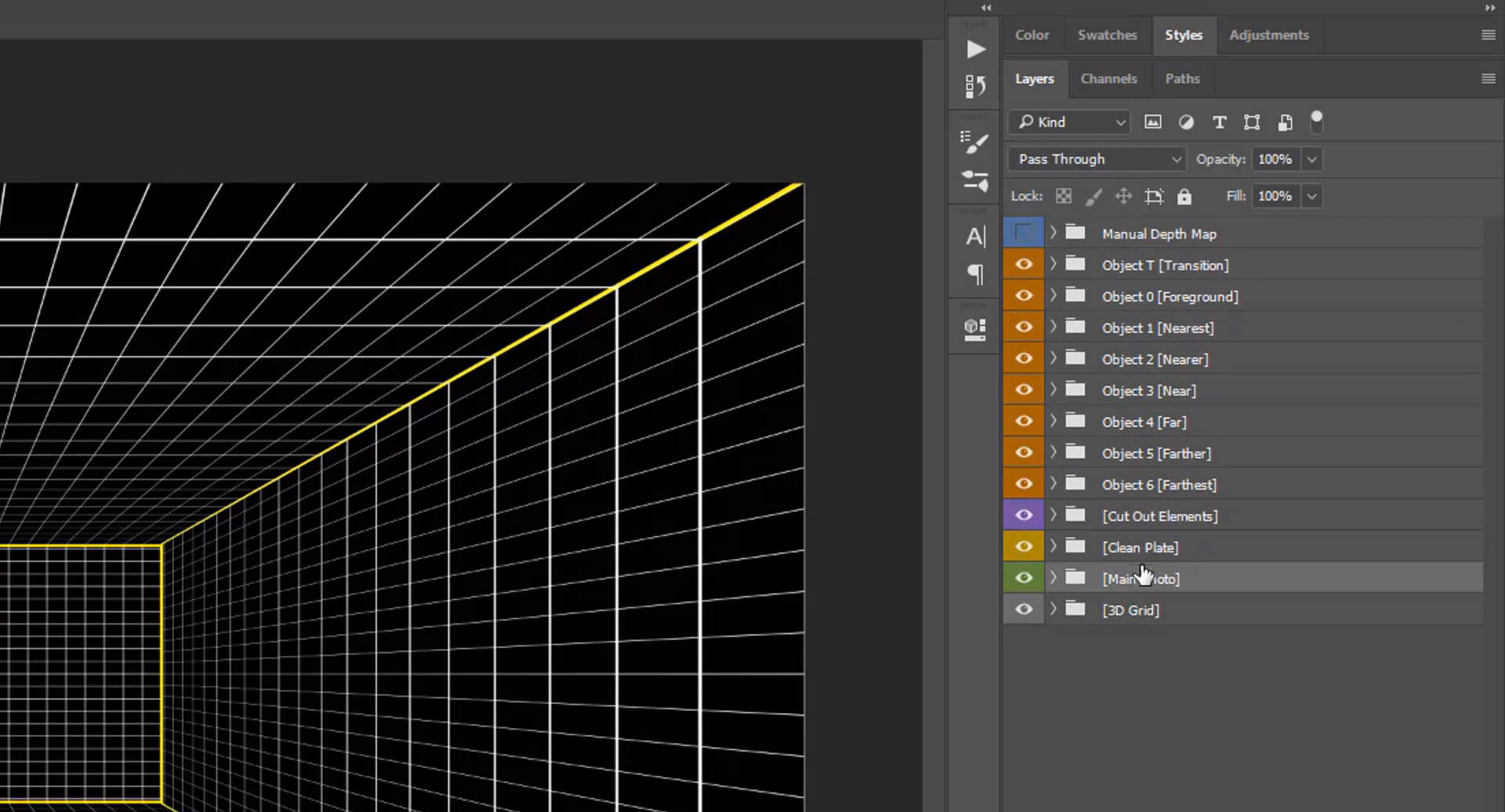
click(1142, 550)
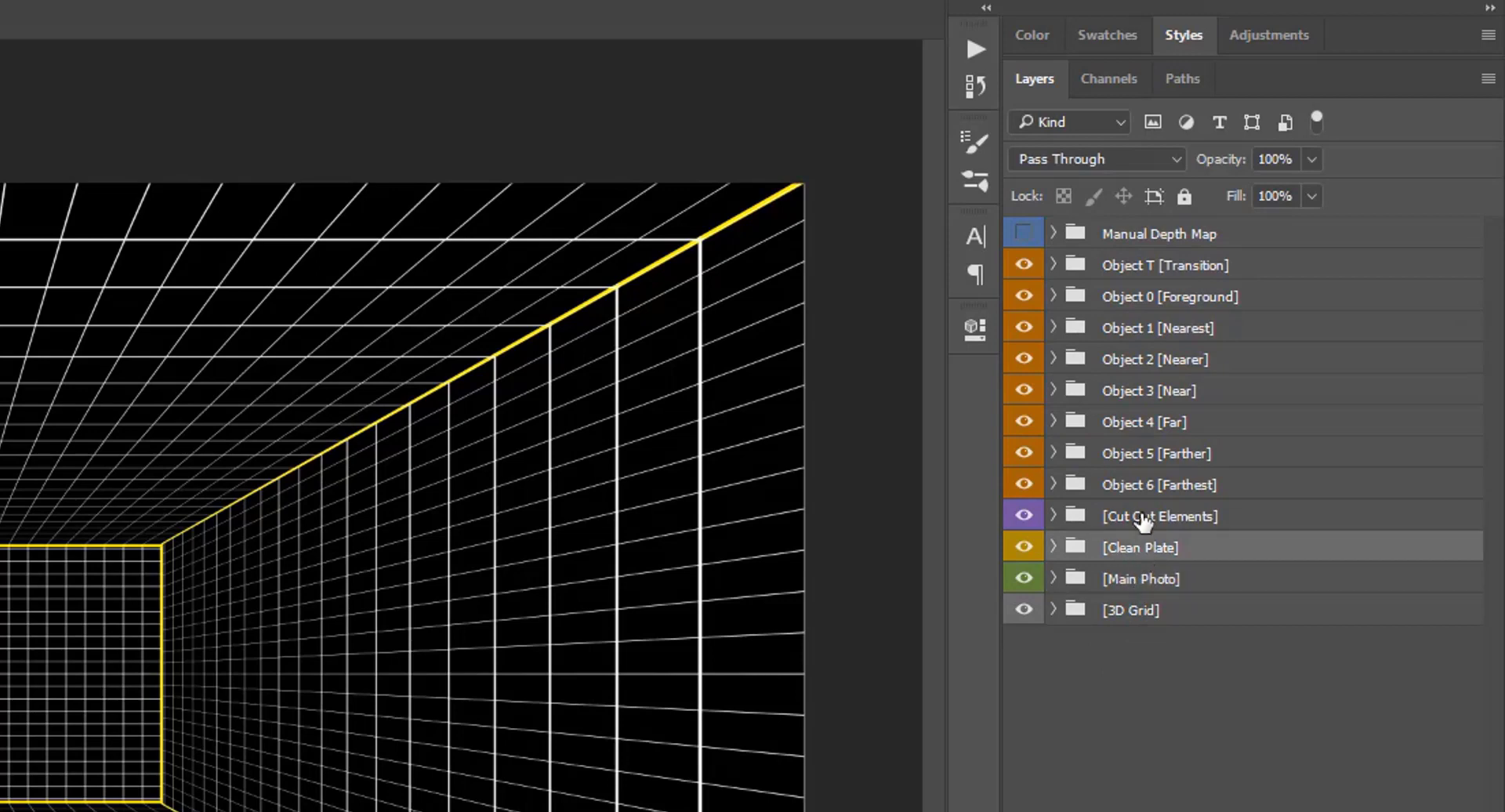
click(1152, 299)
shift+click(1158, 480)
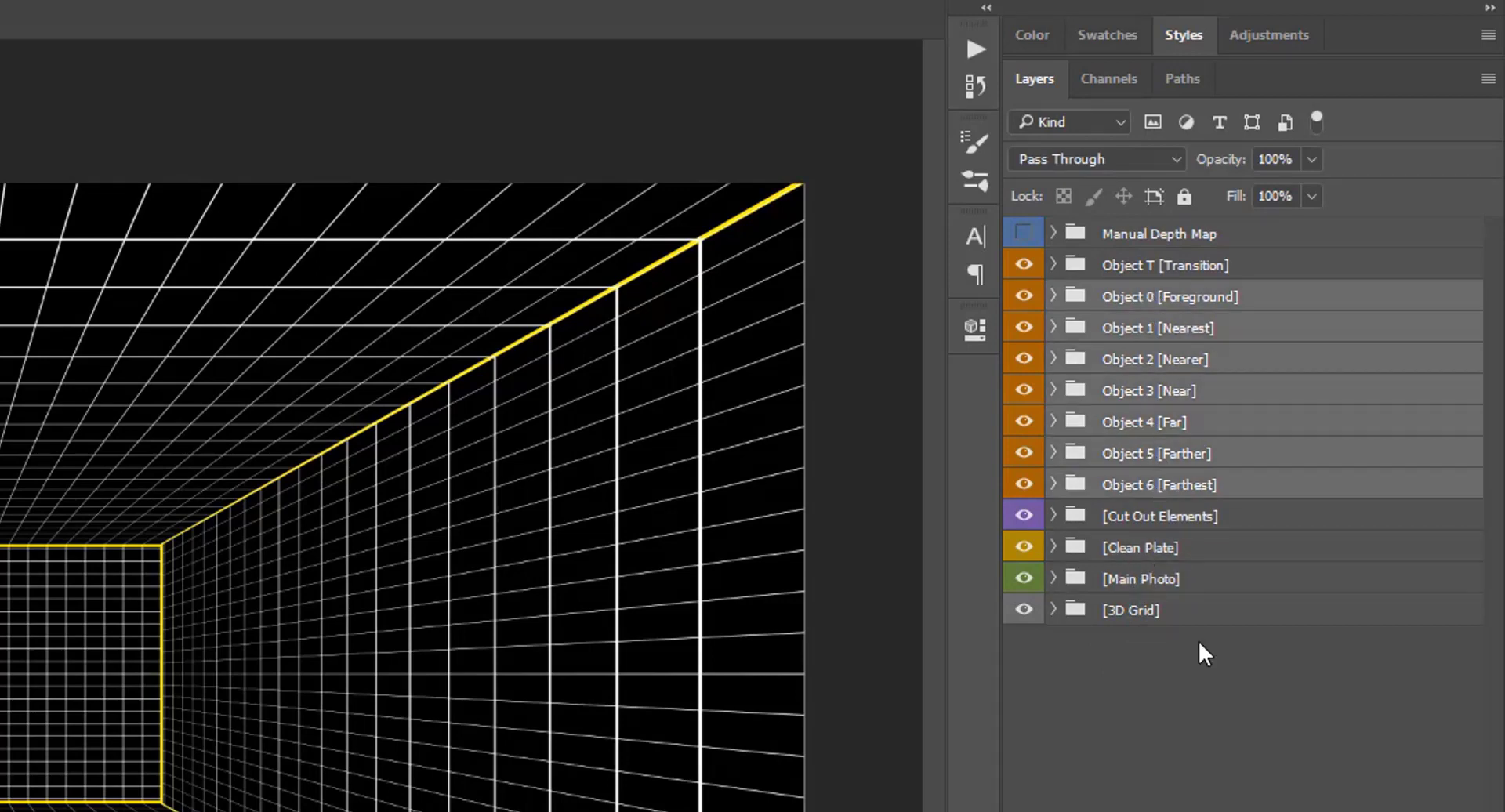
click(1171, 636)
Expand [Cut Out Elements], browse its Cloud Template, Grass Field, [Water] and [Grass] folders, then collapse it
click(1053, 515)
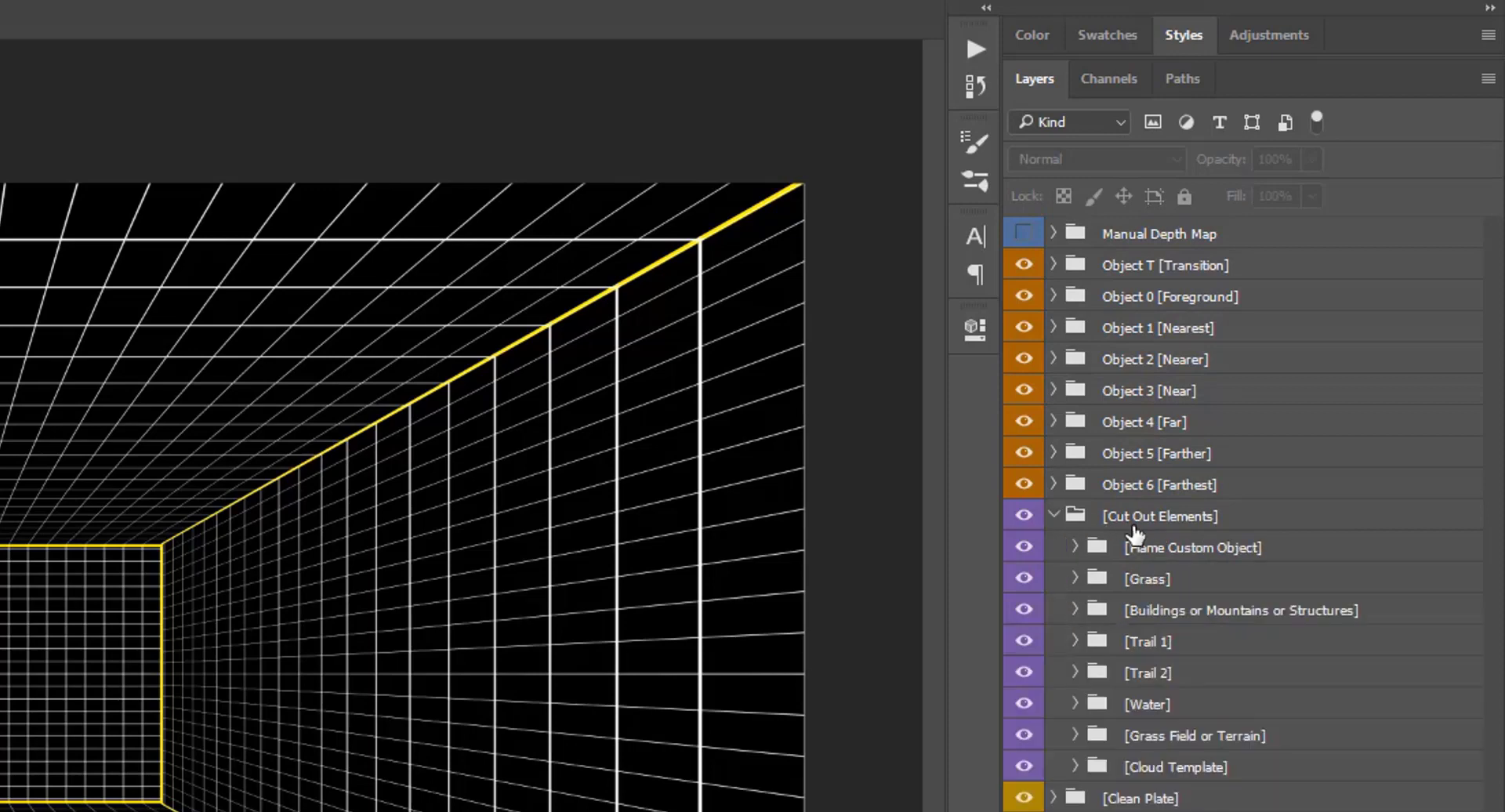
click(1138, 523)
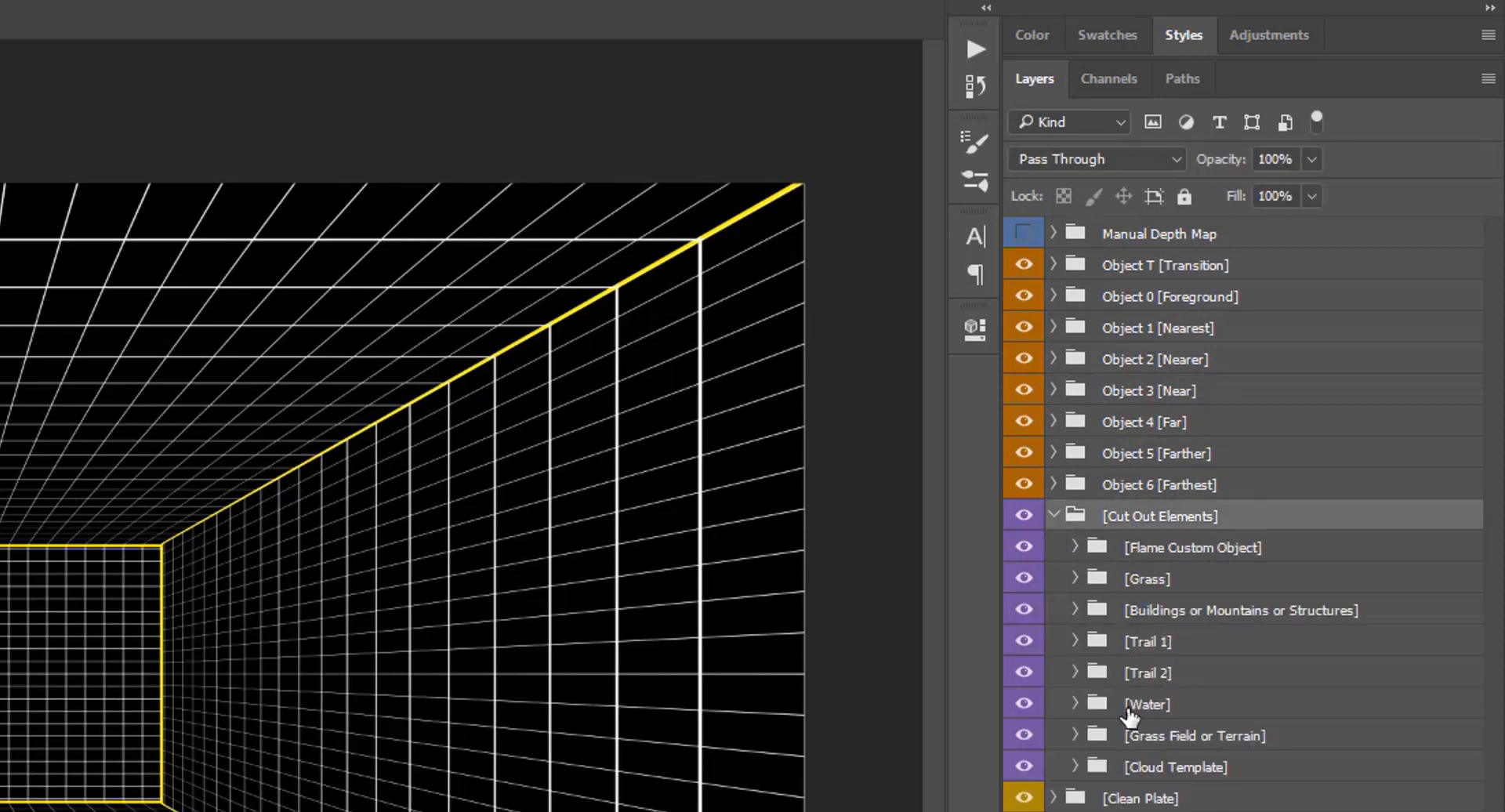
click(1207, 772)
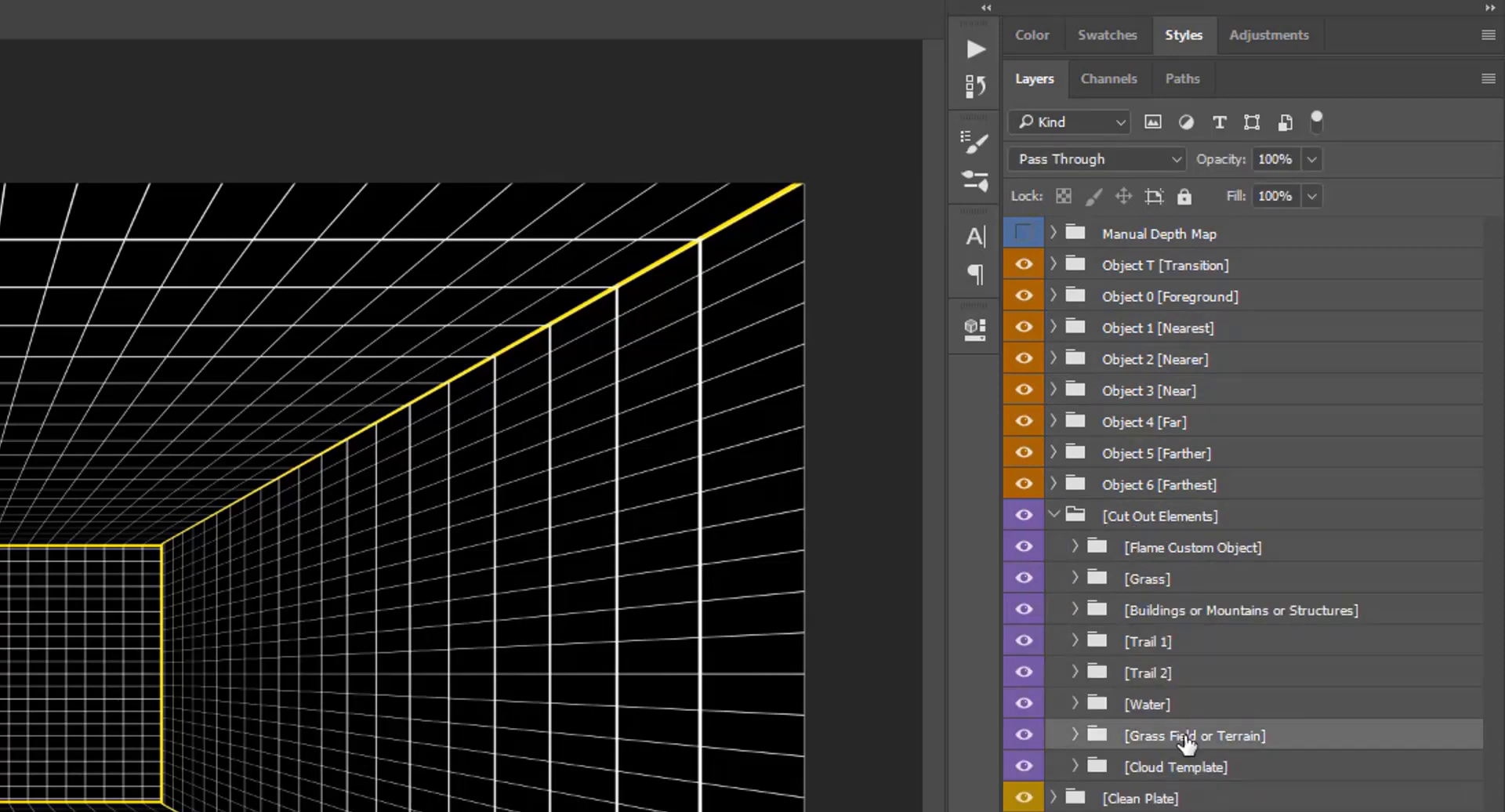
click(1188, 738)
click(1158, 709)
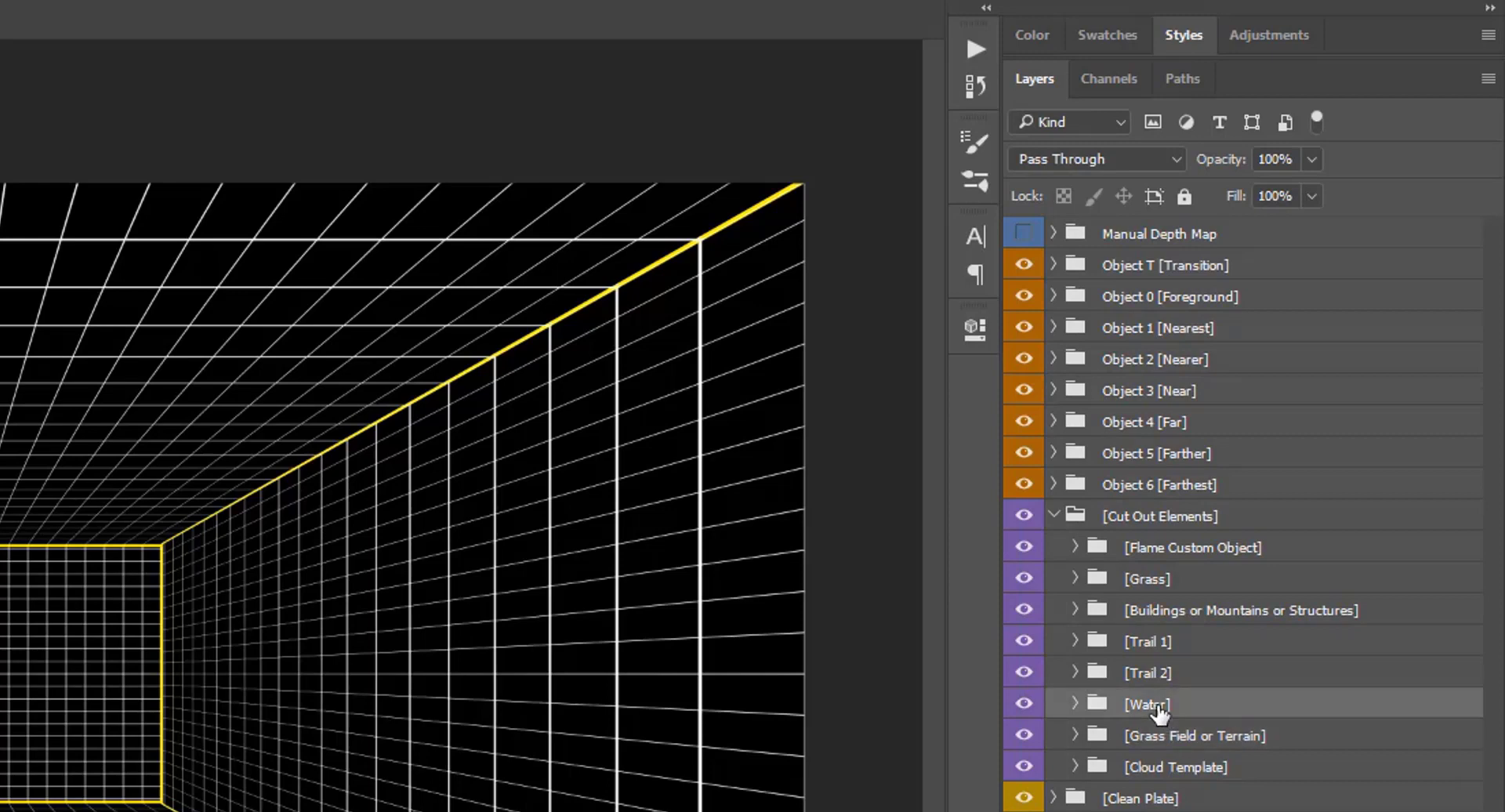
click(1185, 613)
click(1162, 583)
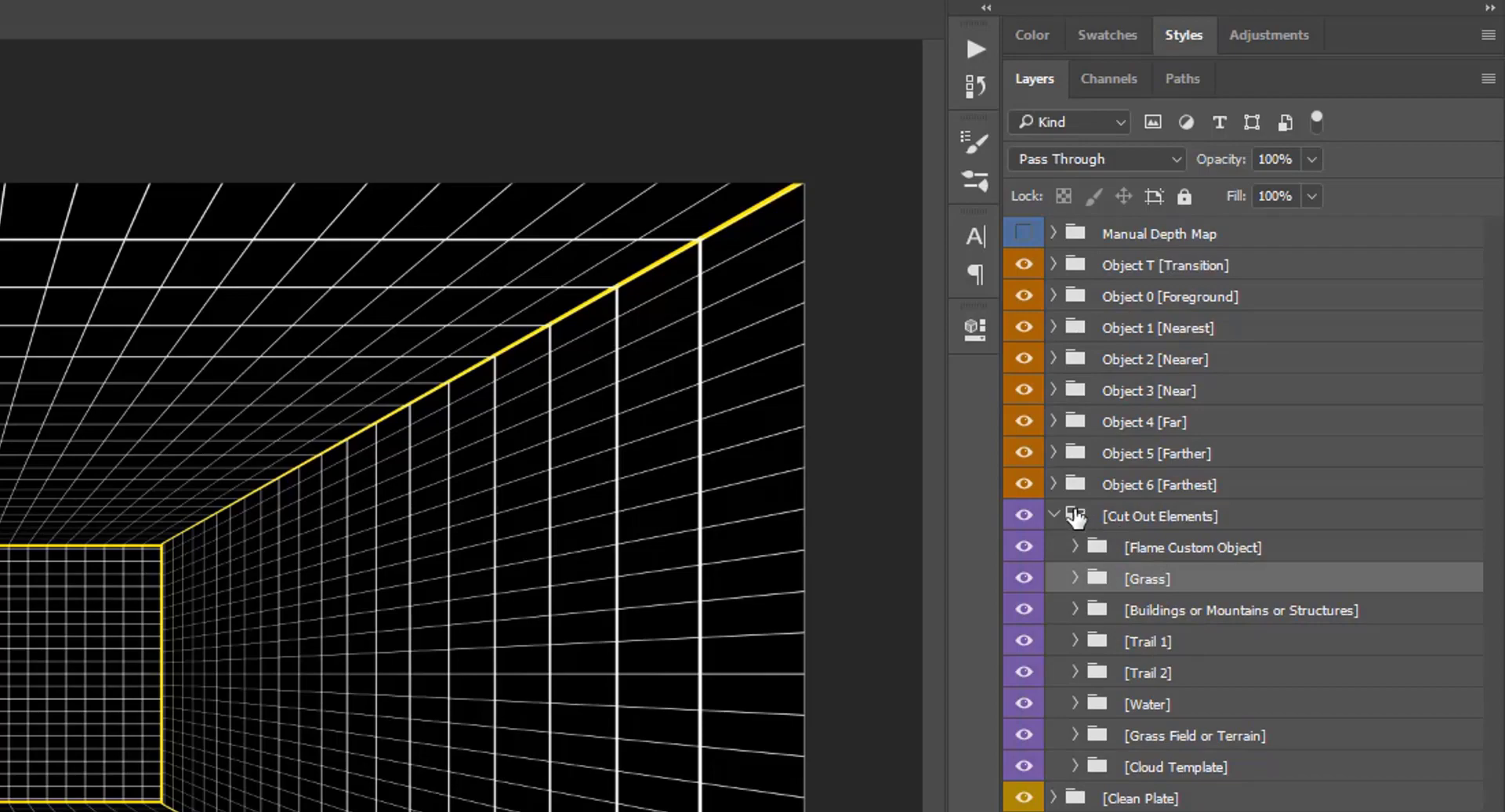
click(1053, 515)
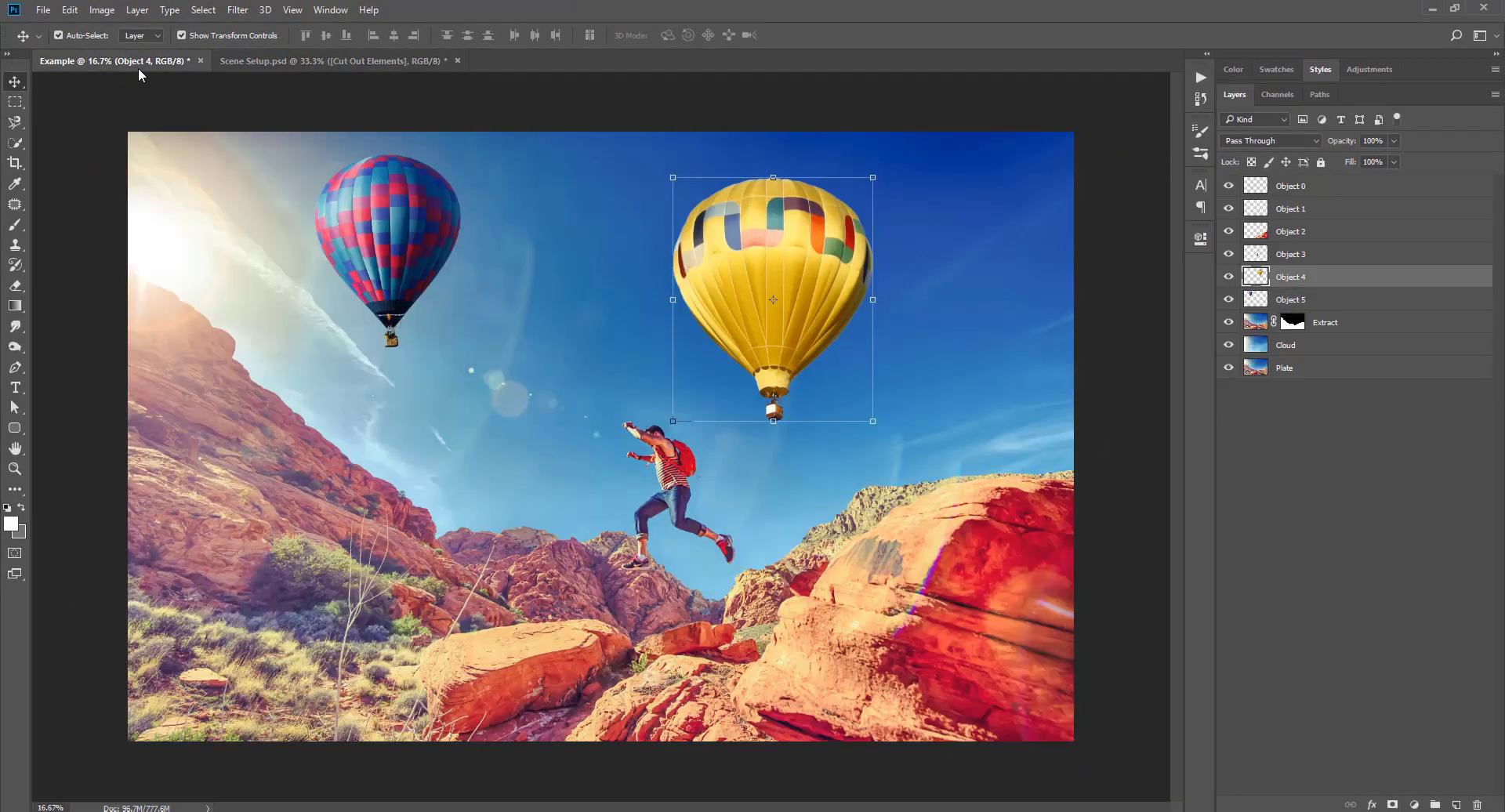
Copy Example's layers Object 0 through Plate into the Scene Setup document and gather them into a group
click(1296, 373)
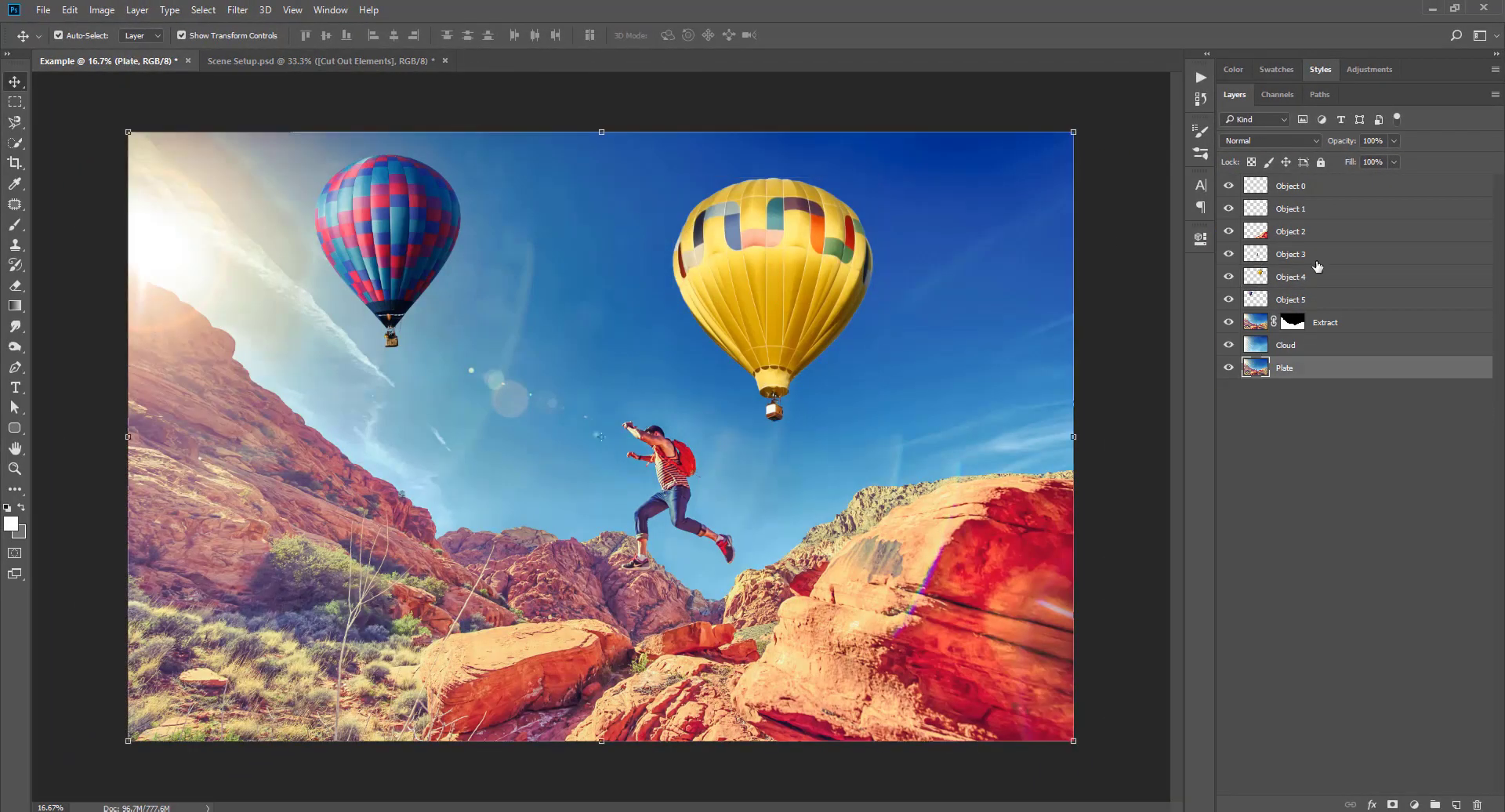
shift+click(1306, 188)
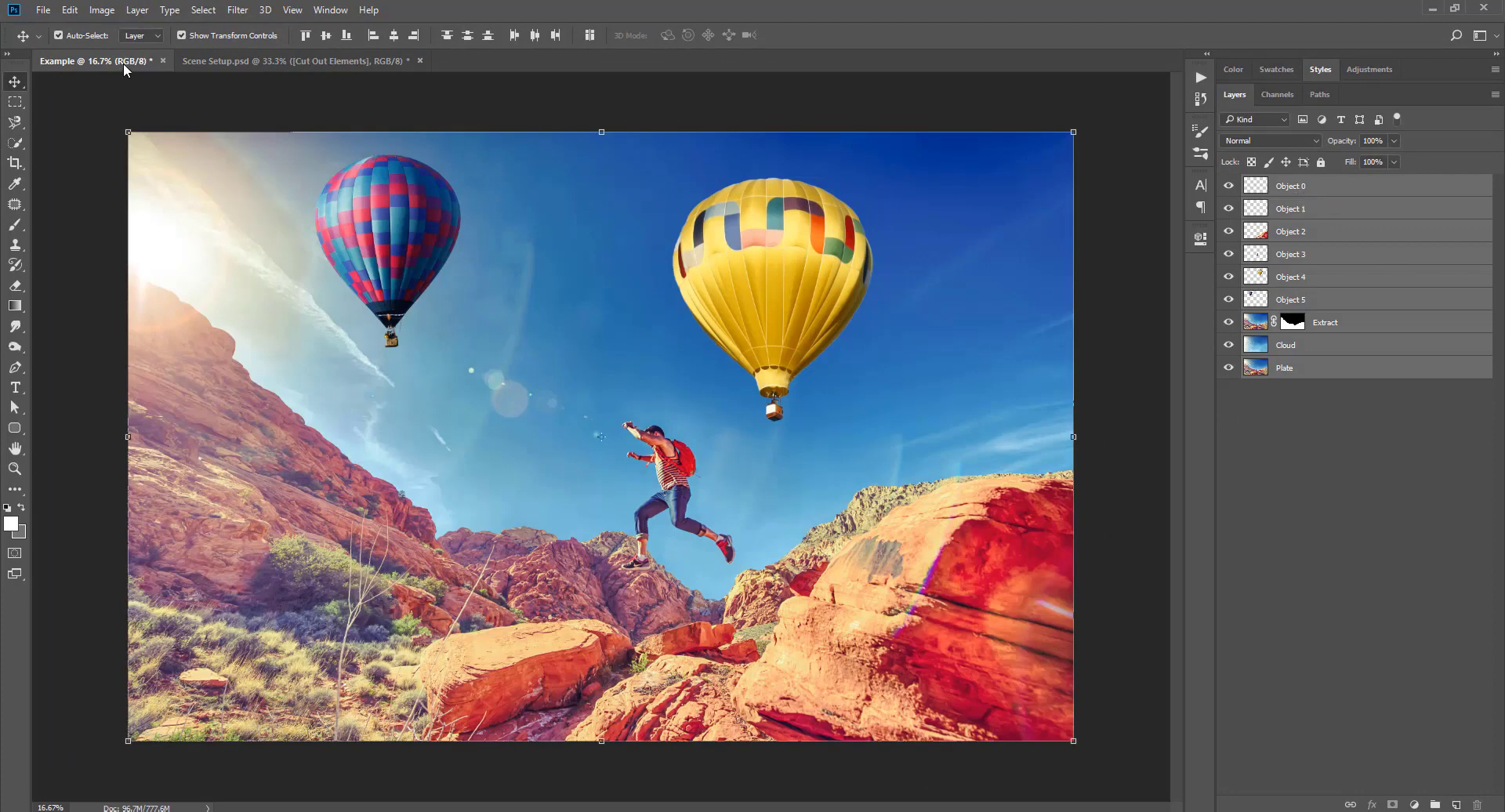
drag(124, 59, 232, 355)
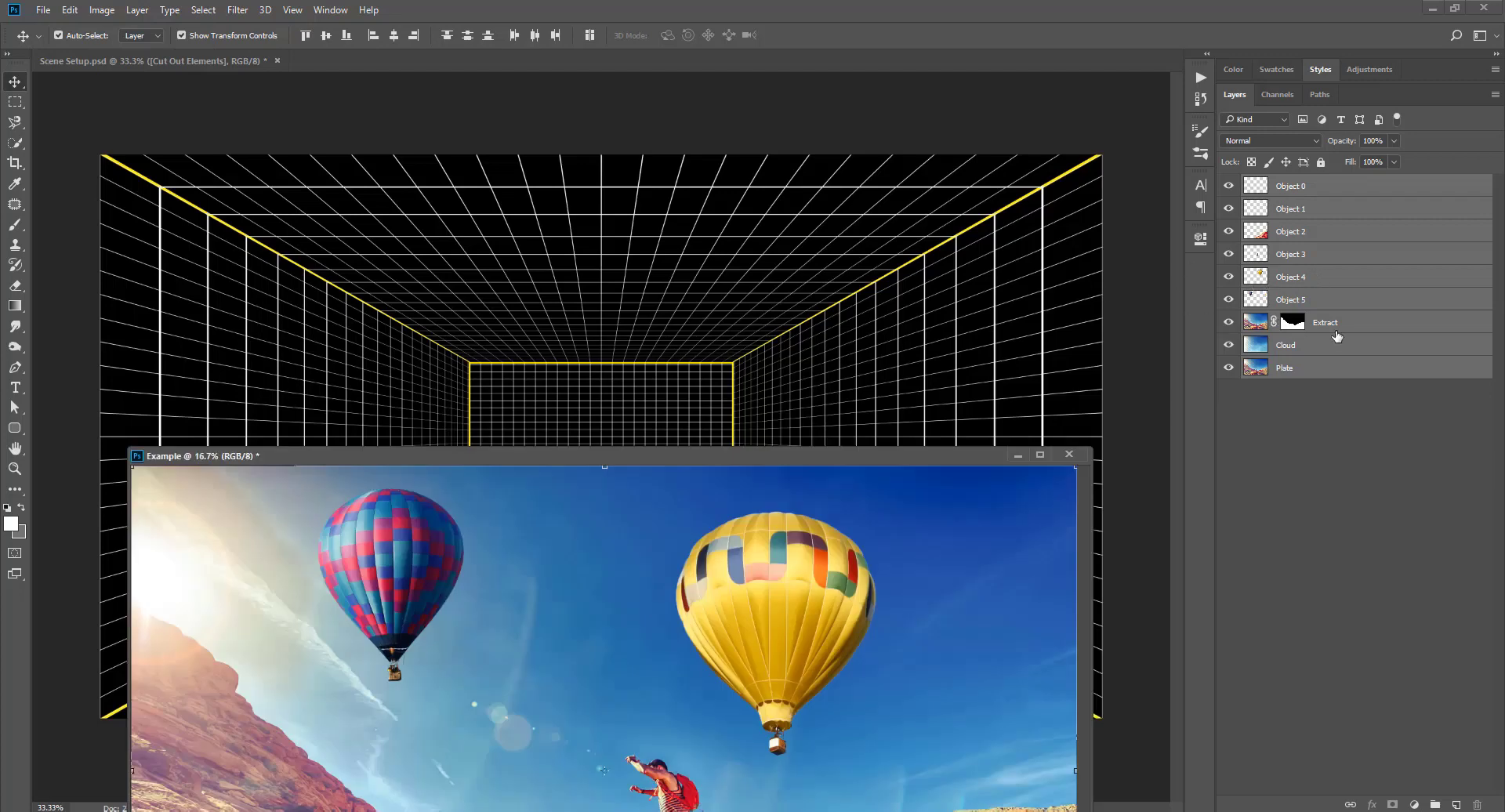
drag(1336, 335, 672, 387)
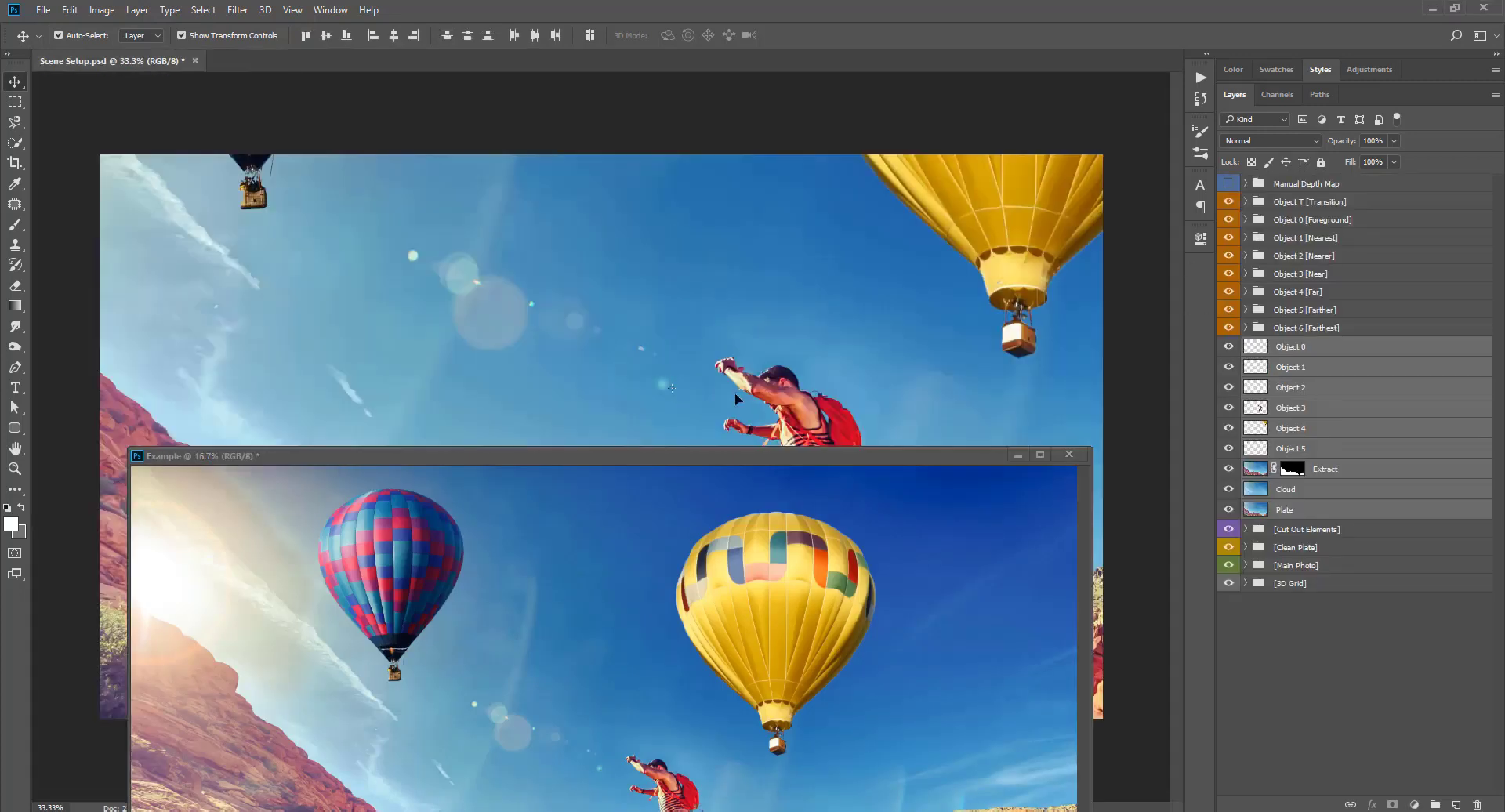
click(1015, 455)
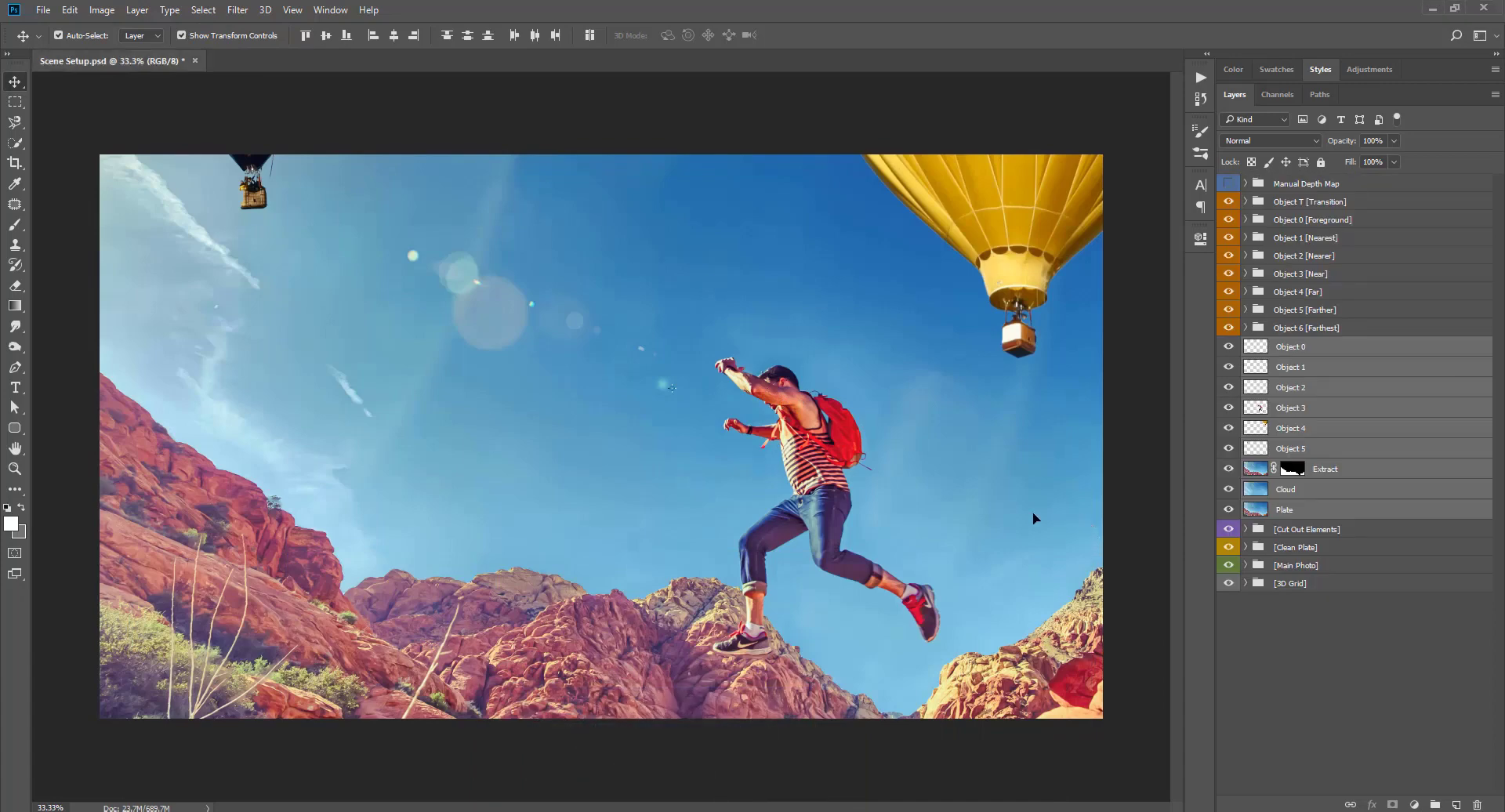
key(ctrl)
drag(1354, 511, 1435, 804)
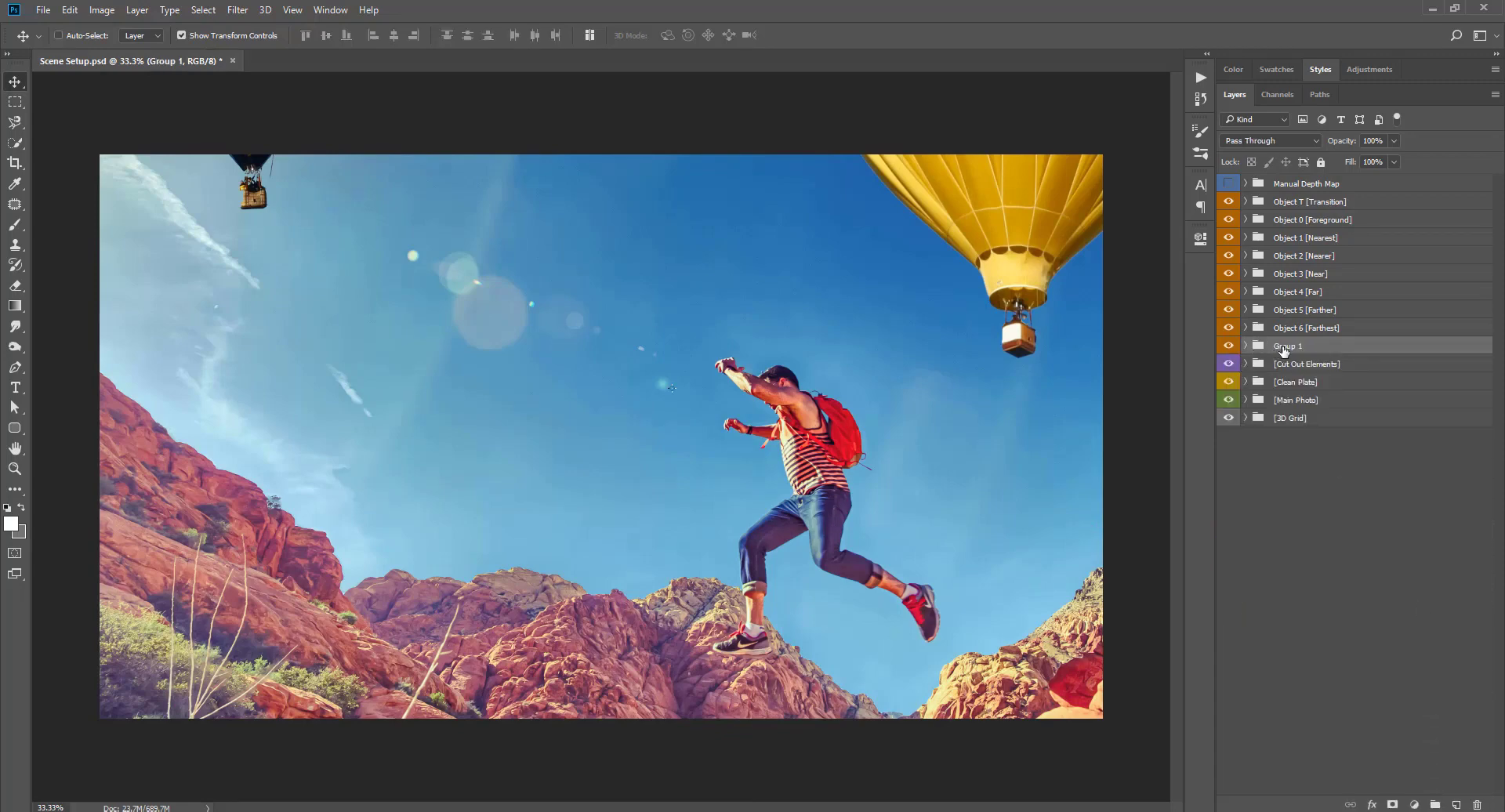
Scale Group 1 proportionally to 20%, then enlarge it to about 53.91% so it fills the canvas
key(ctrl+t)
click(264, 36)
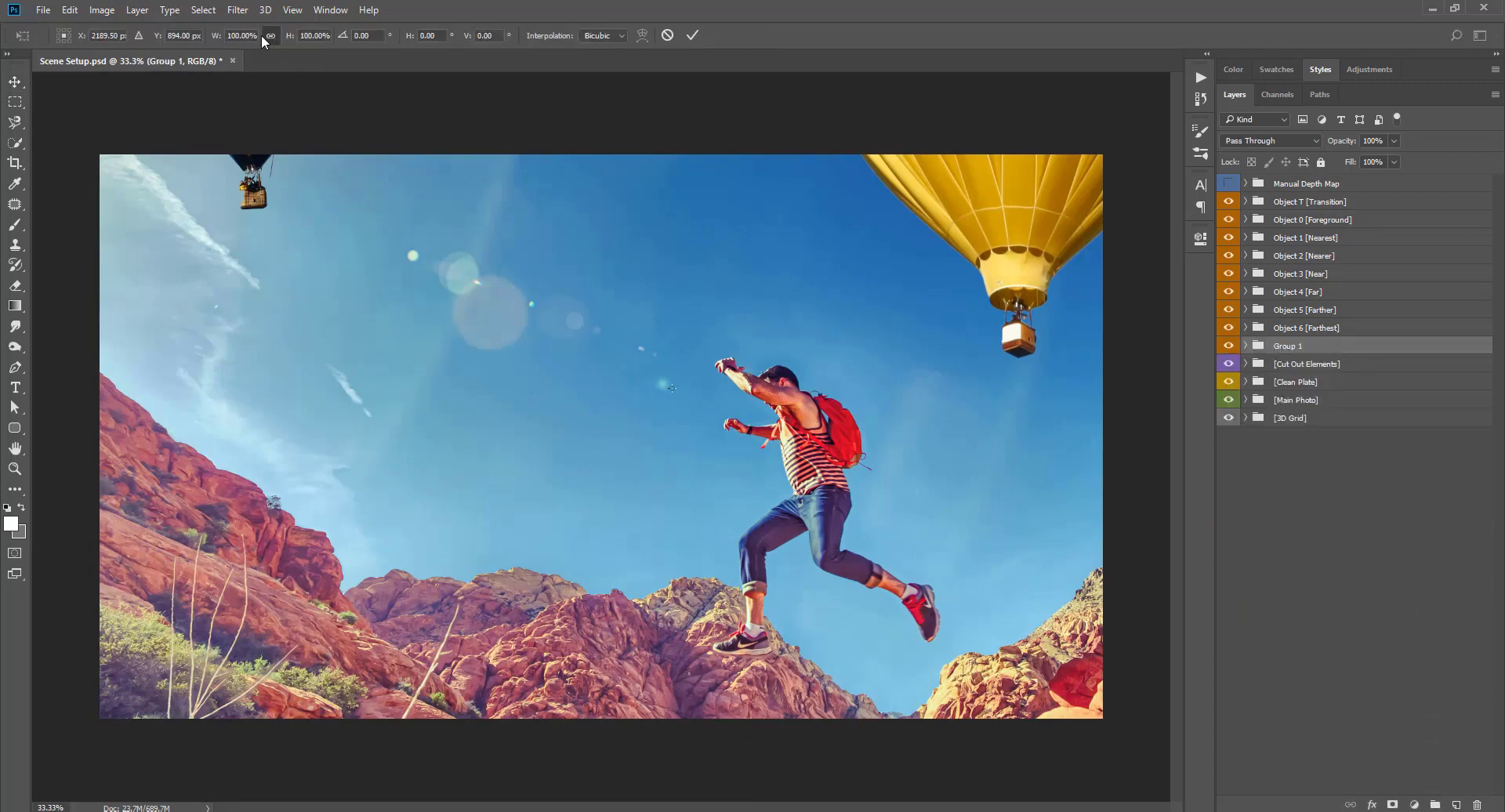
click(212, 36)
text(20)
key(Return)
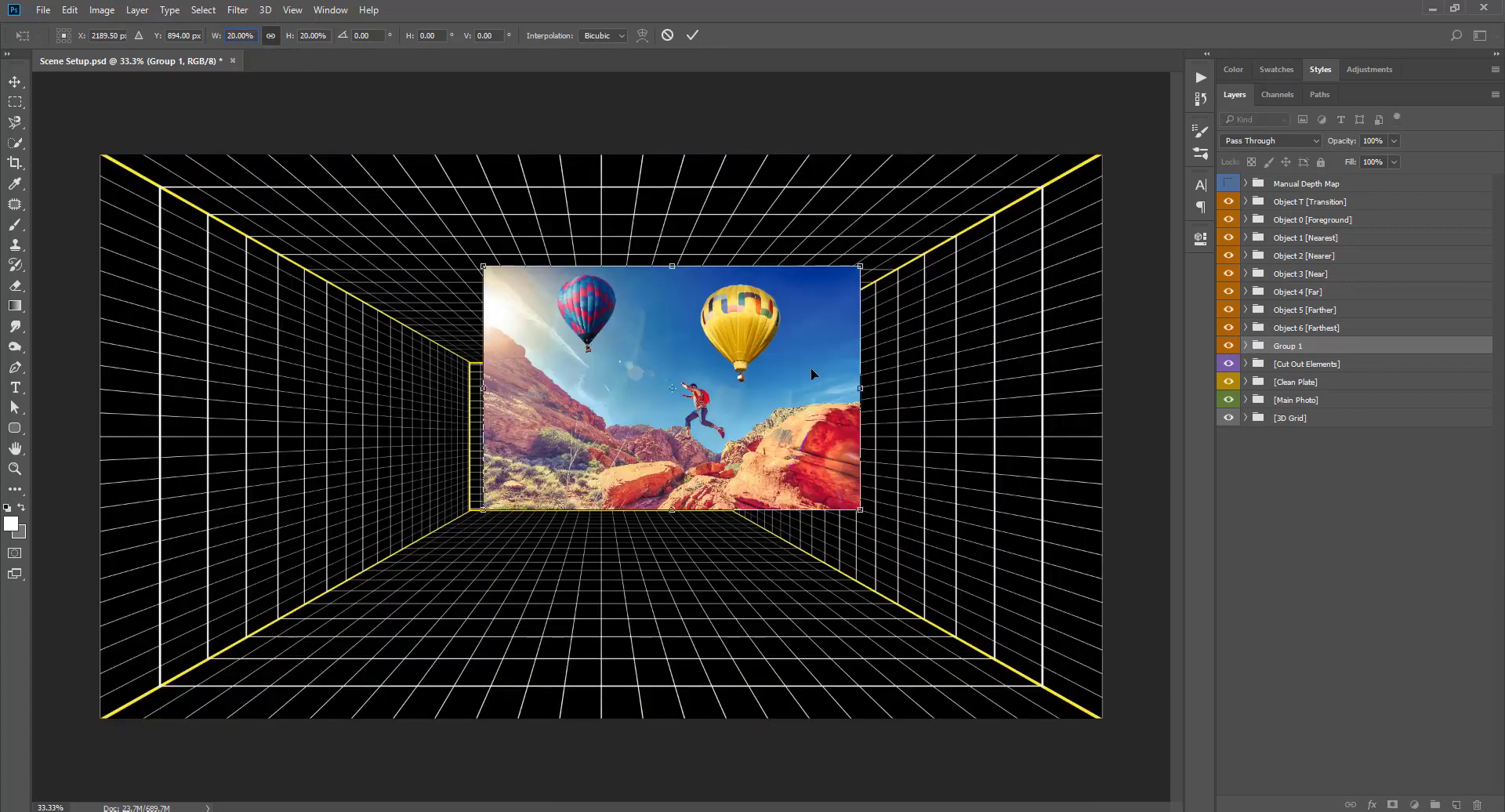
drag(811, 368, 730, 423)
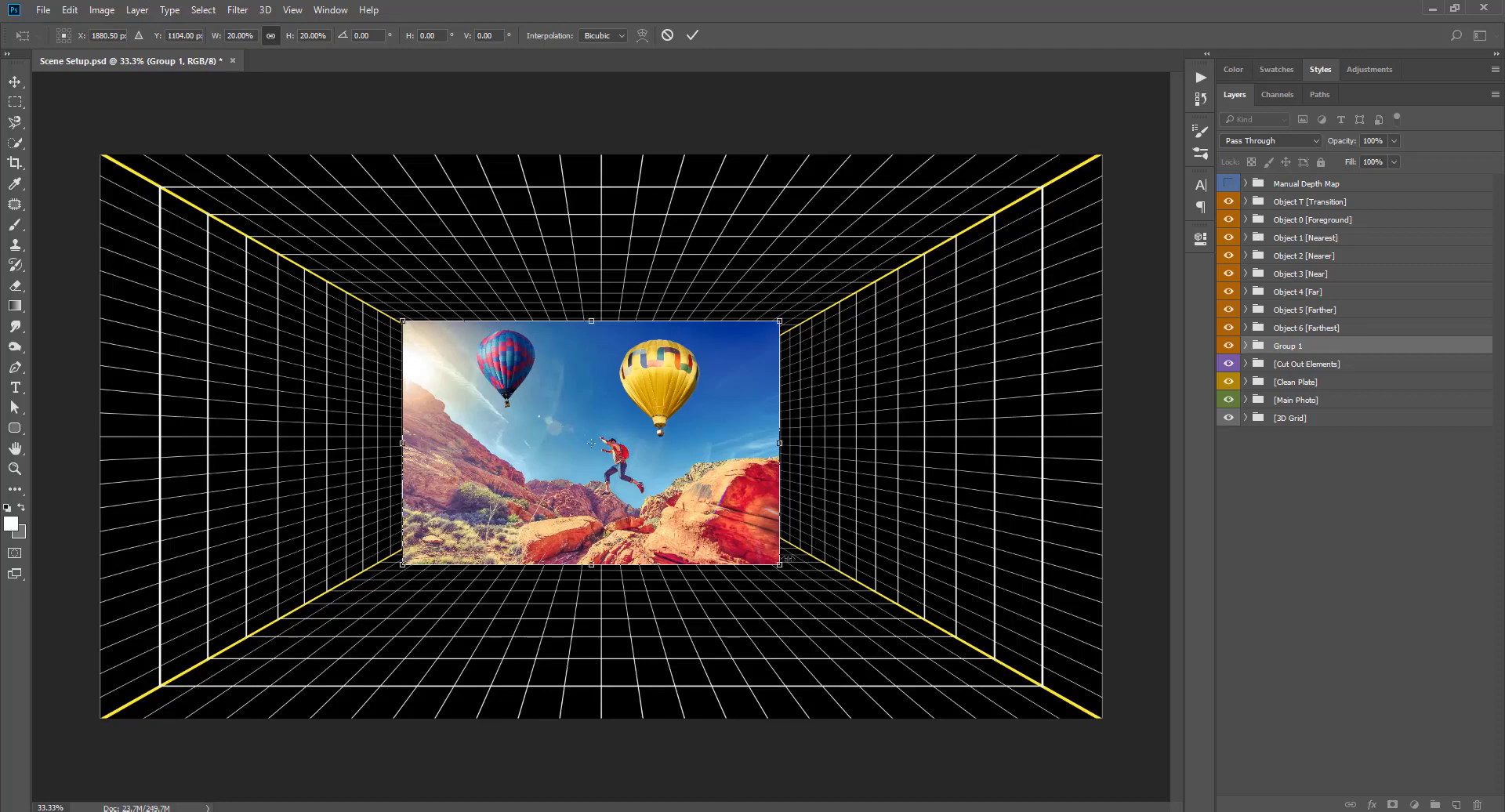
drag(784, 564, 1122, 732)
drag(778, 621, 930, 548)
drag(929, 447, 930, 447)
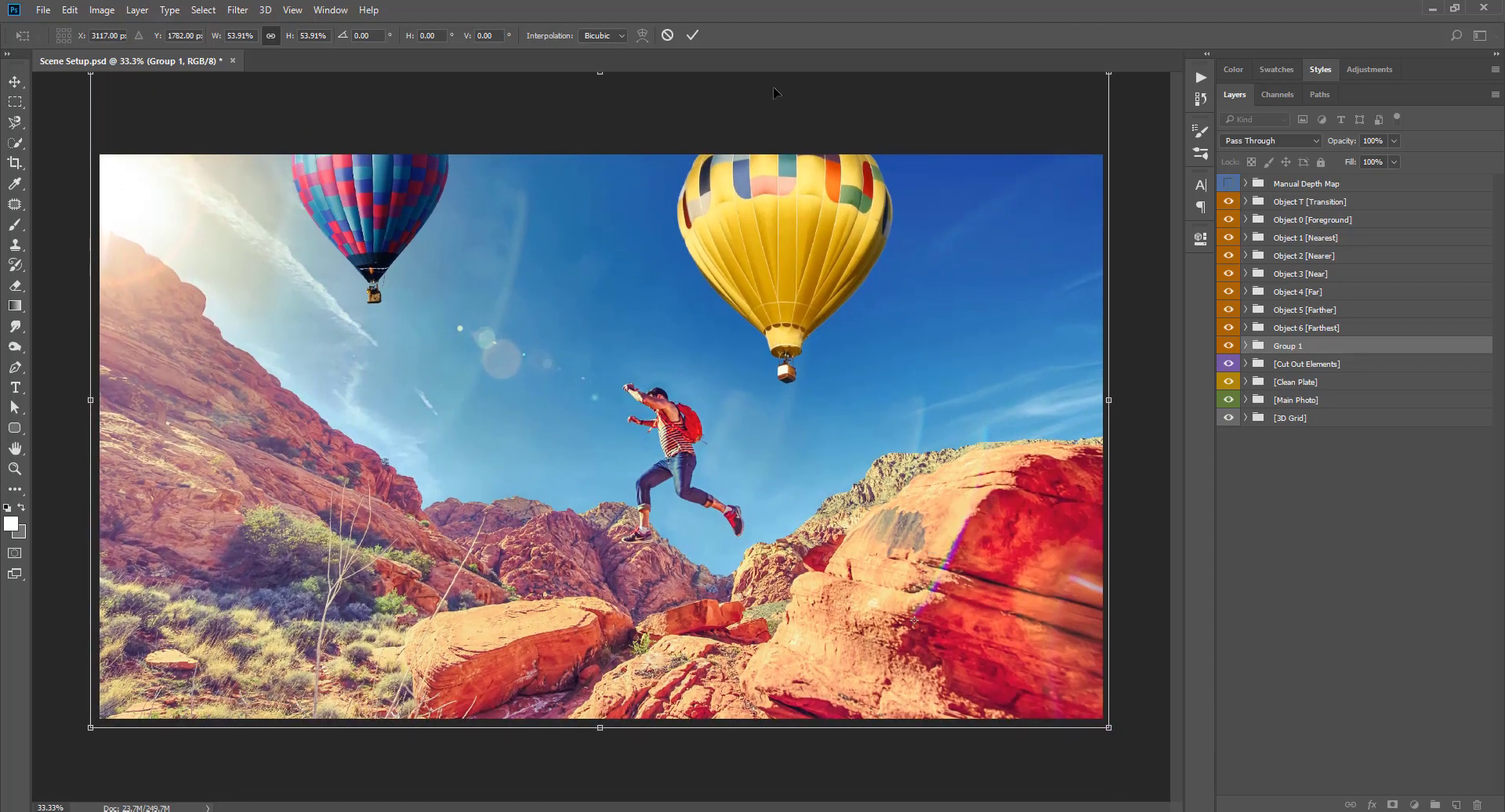
click(689, 37)
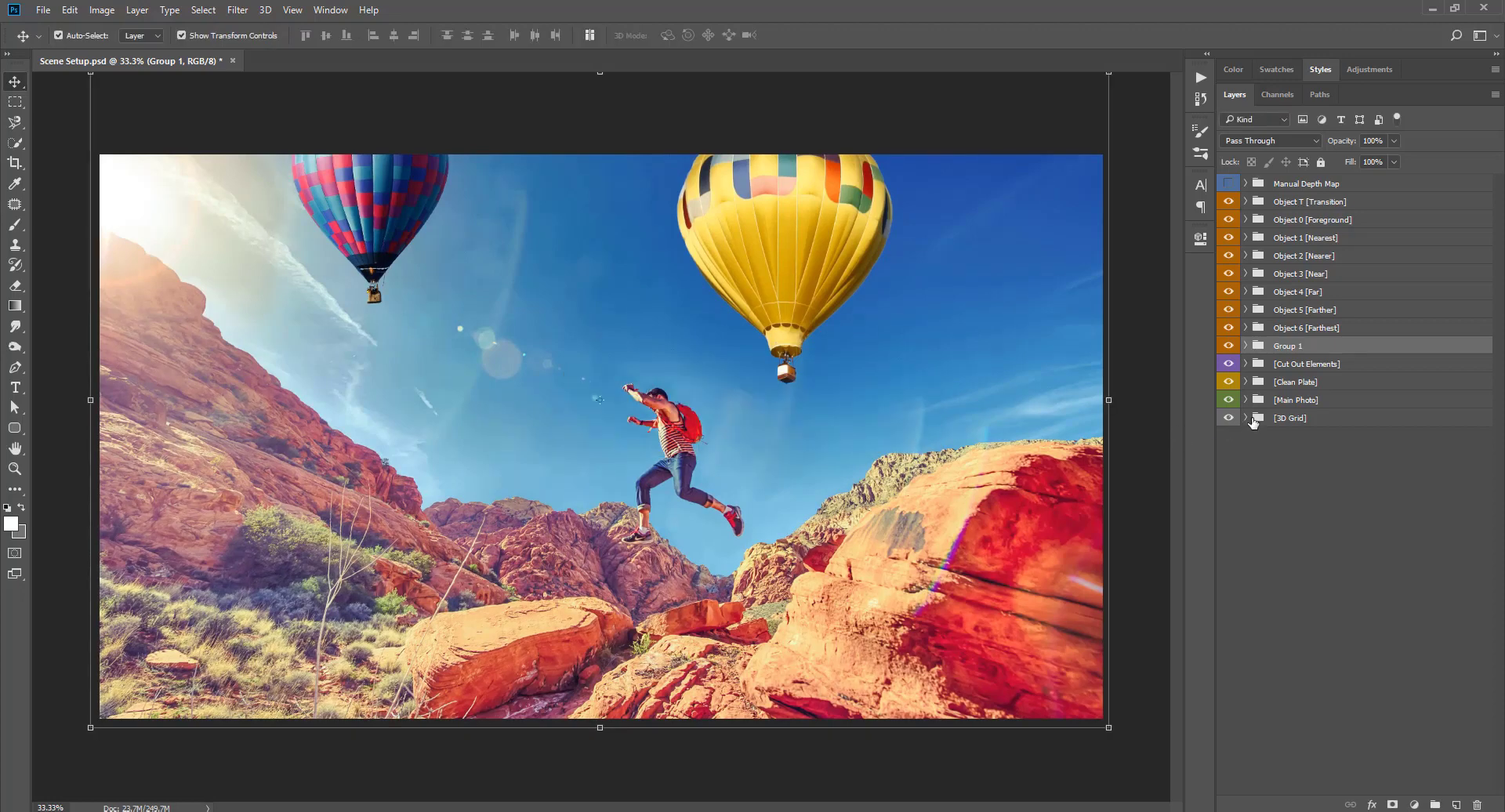
Move Group 1 into the [Clean Plate] group
click(1245, 382)
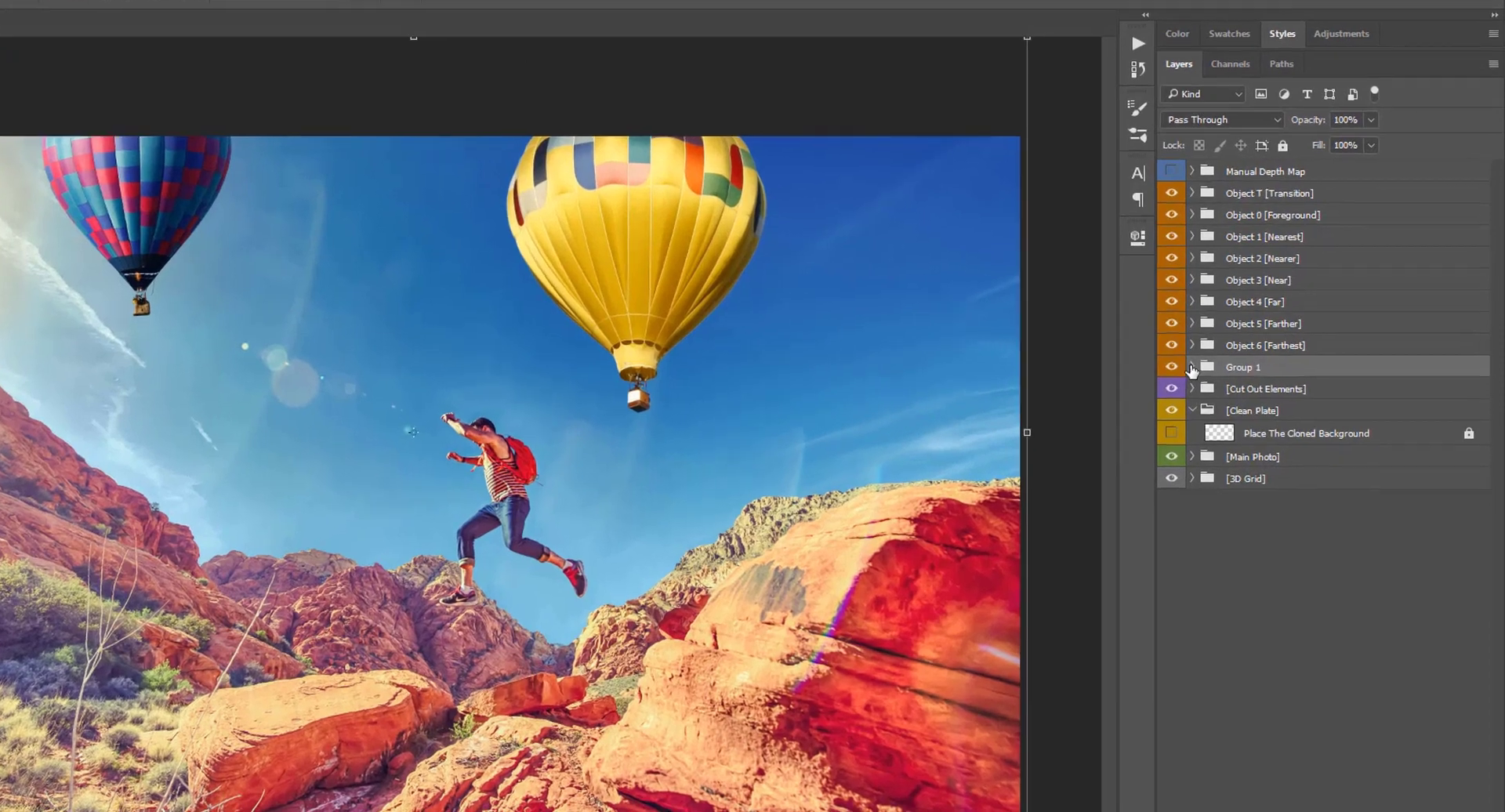
click(1191, 370)
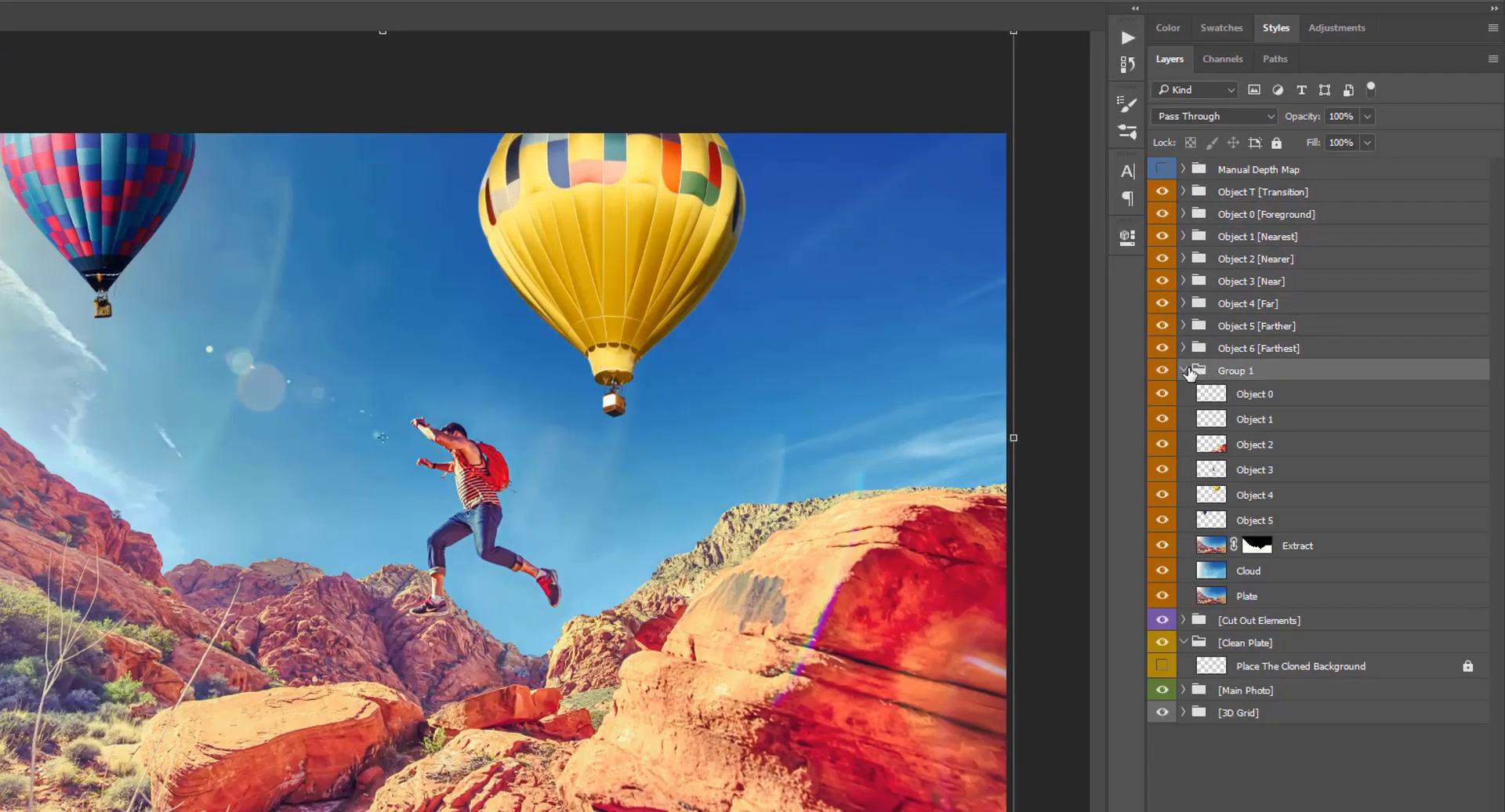
click(1184, 370)
drag(1232, 417, 1232, 417)
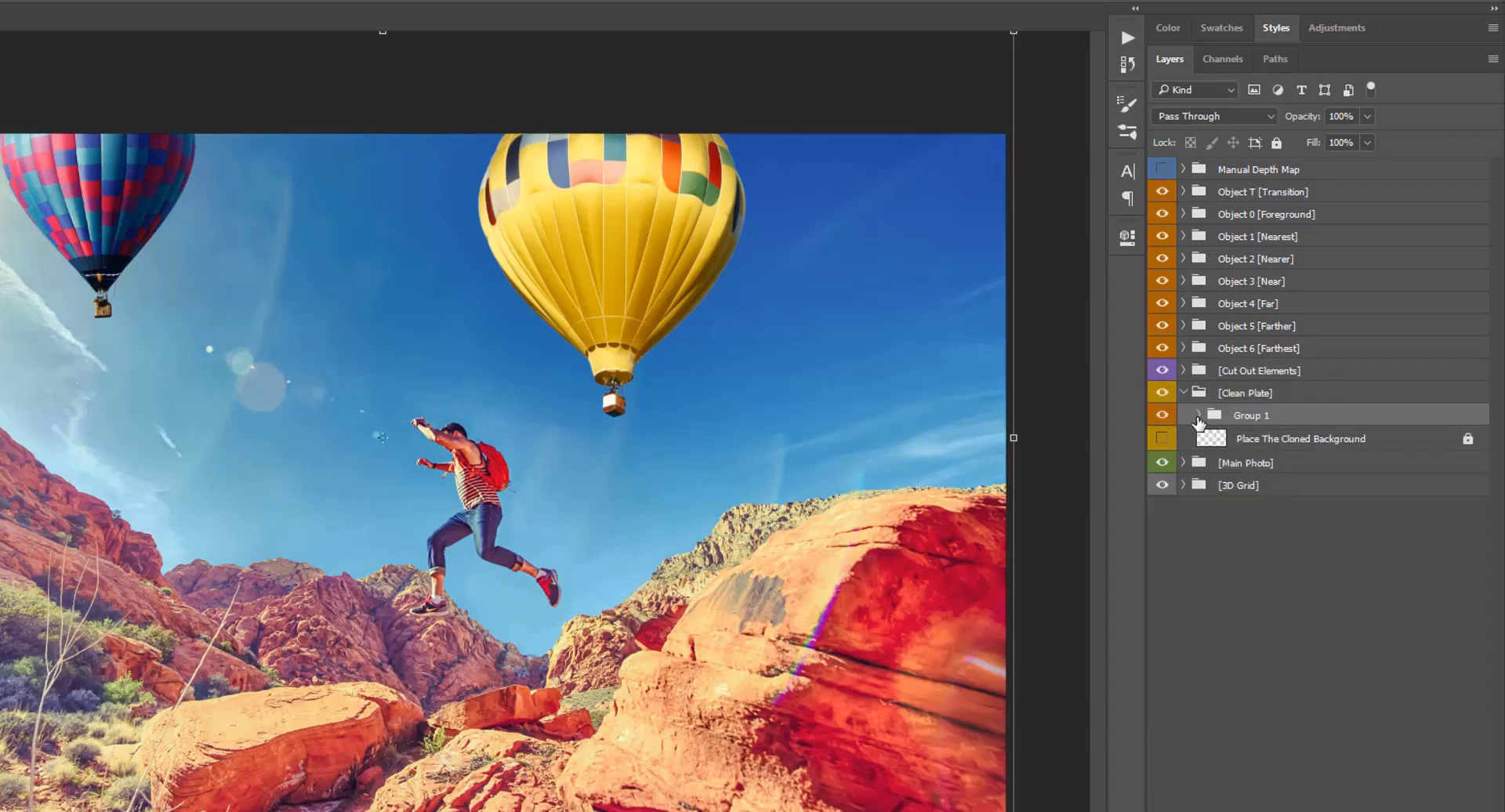
click(1197, 415)
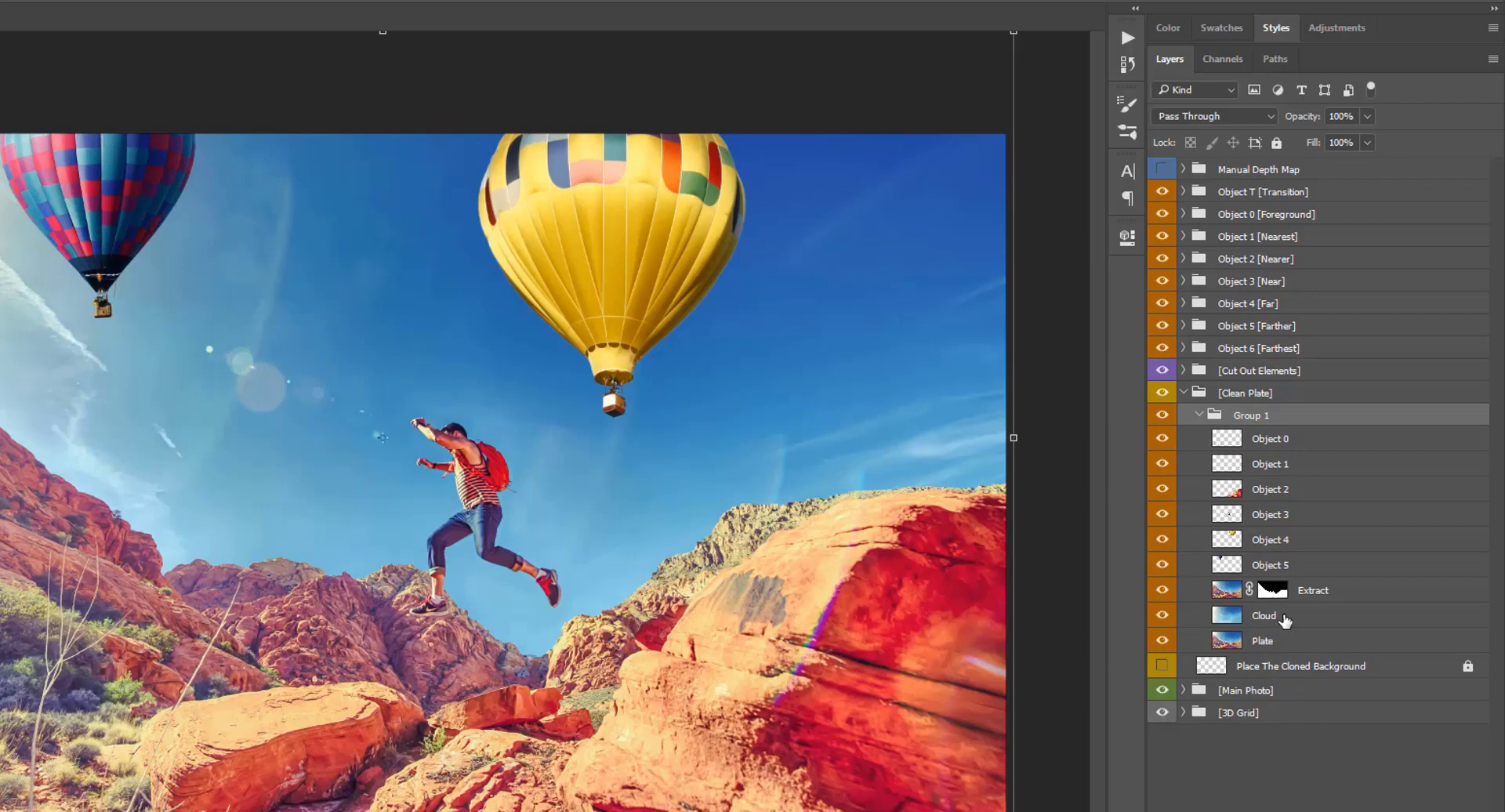
Move Cloud into [Cloud Template] and Extract into [Buildings or Mountains or Structures]
click(1284, 619)
click(1184, 370)
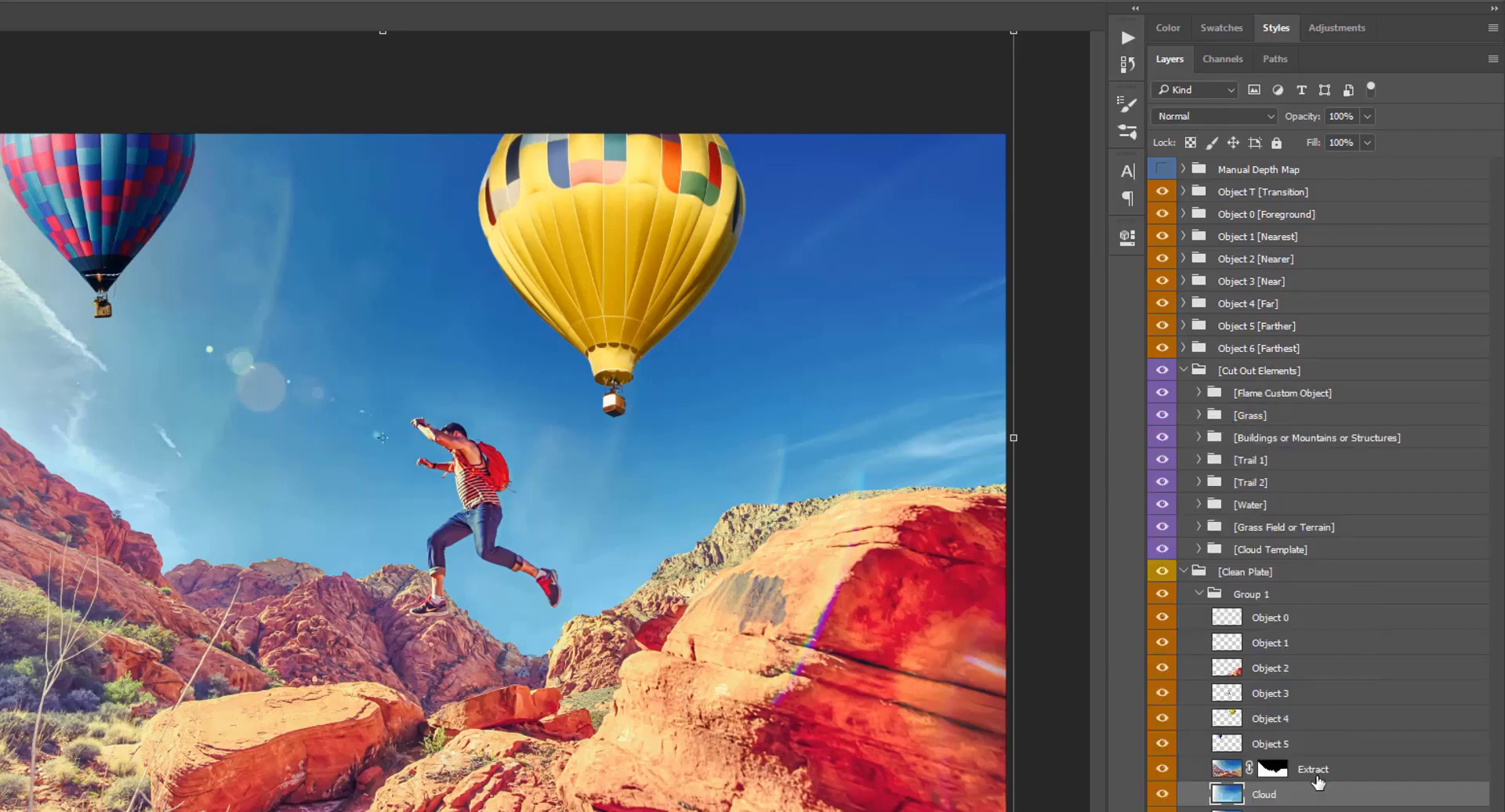
drag(1286, 795, 1273, 548)
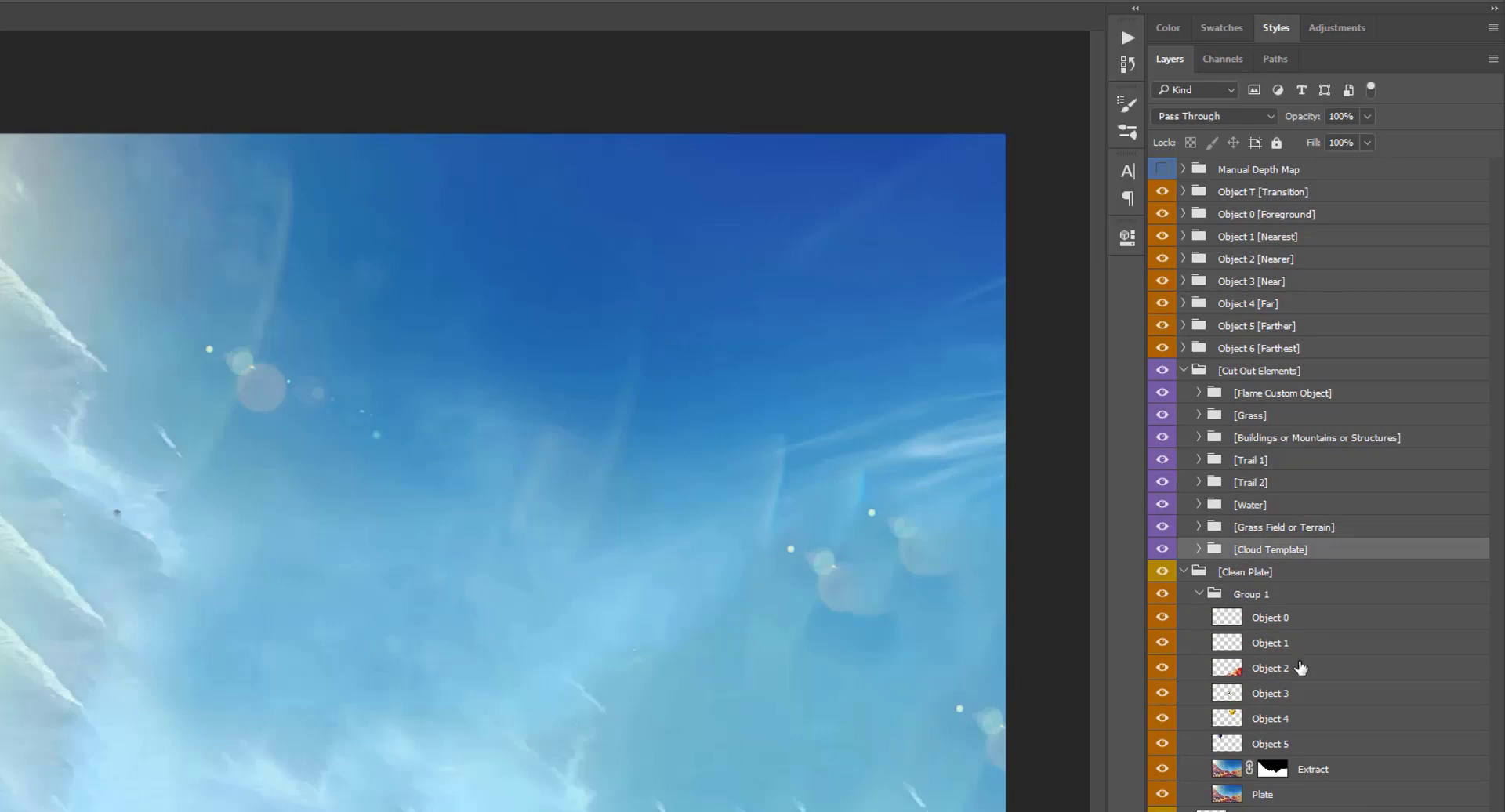
click(1313, 771)
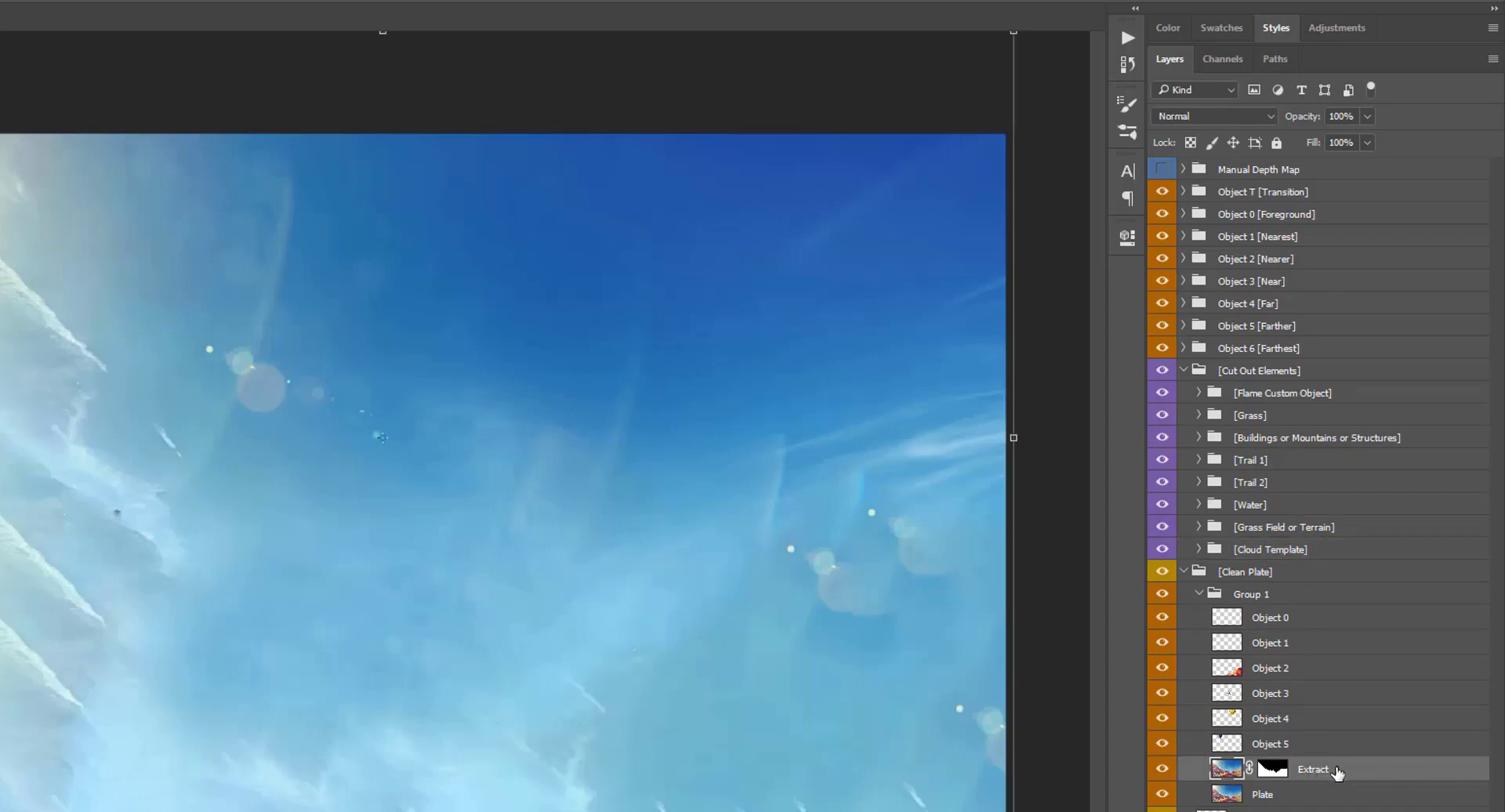
drag(1336, 774, 1286, 447)
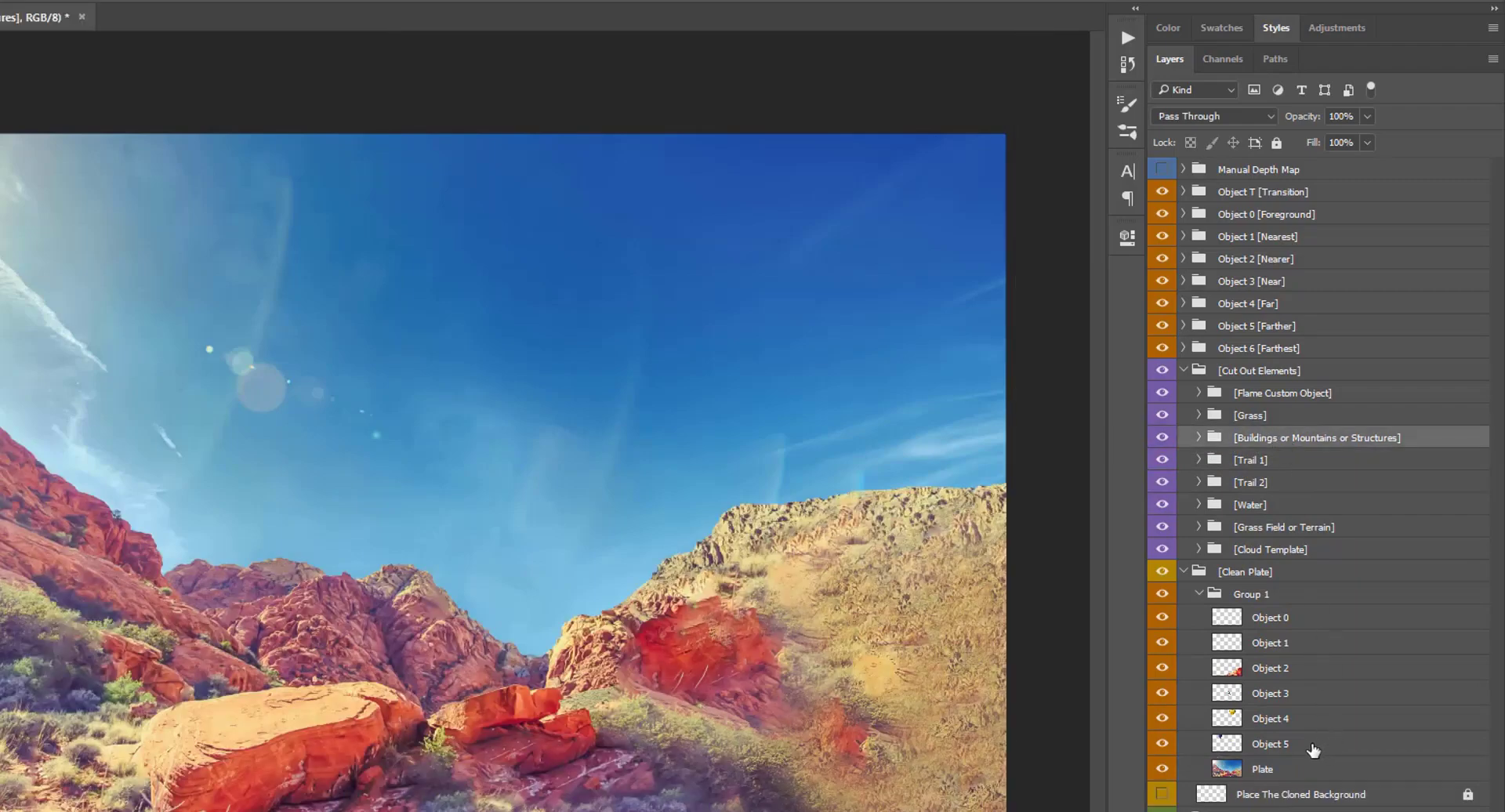
Move Object 5 through Object 0 into their matching depth groups and ungroup the leftover Group 1
click(1319, 750)
drag(1326, 753, 1299, 327)
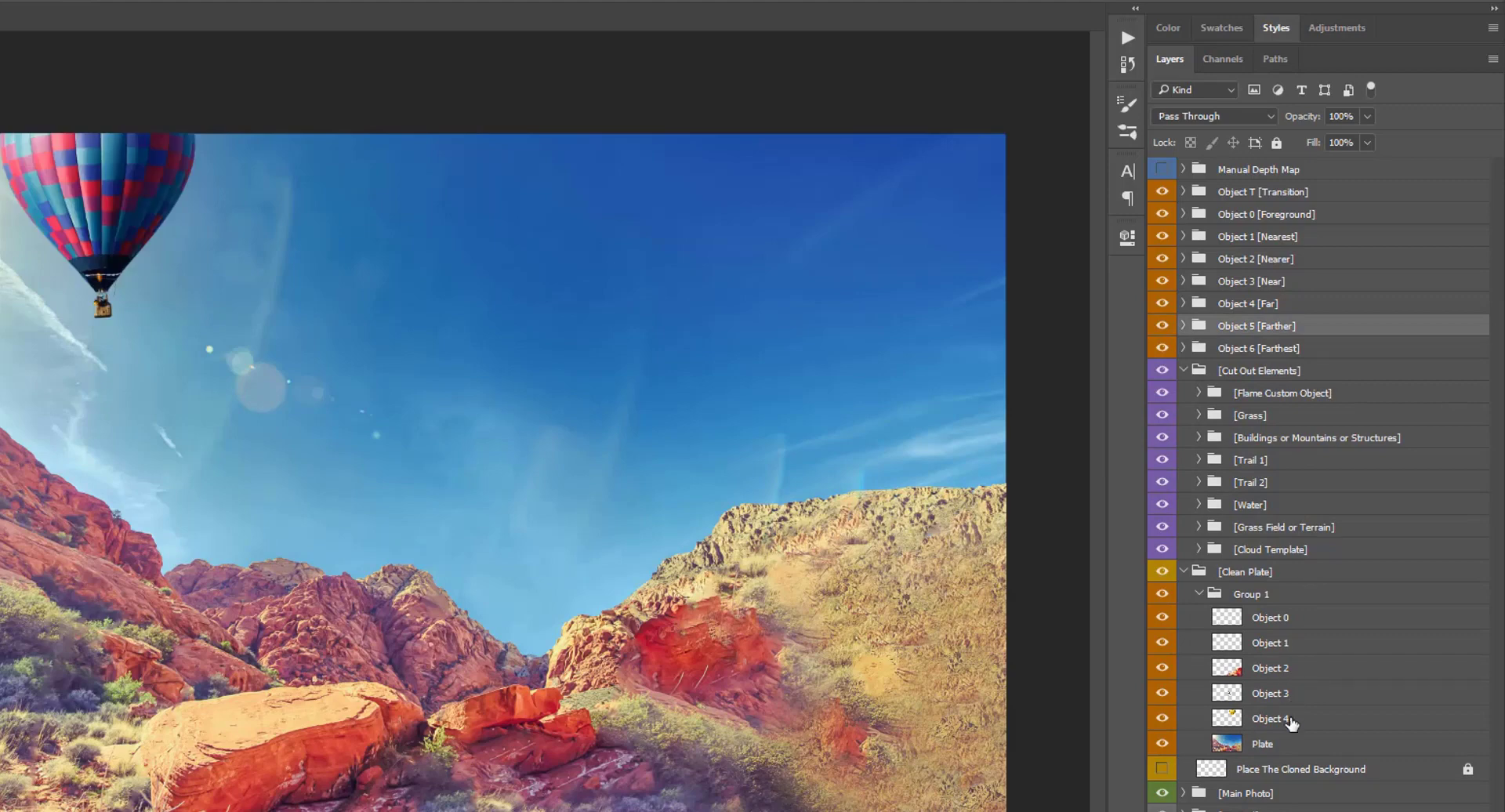
click(1323, 720)
drag(1324, 719, 1298, 303)
drag(1293, 695, 1269, 281)
drag(1306, 666, 1296, 260)
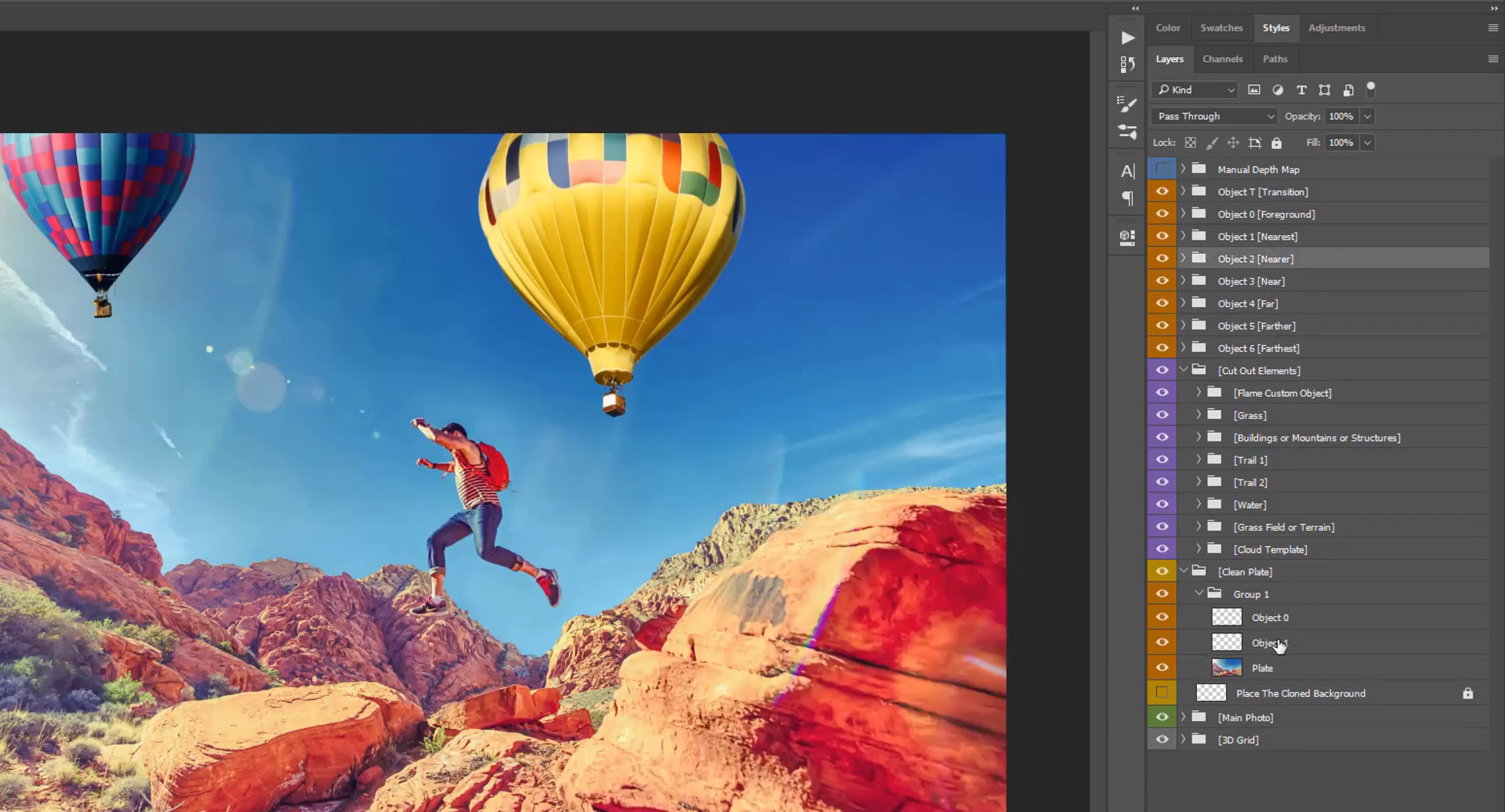
drag(1277, 642, 1287, 236)
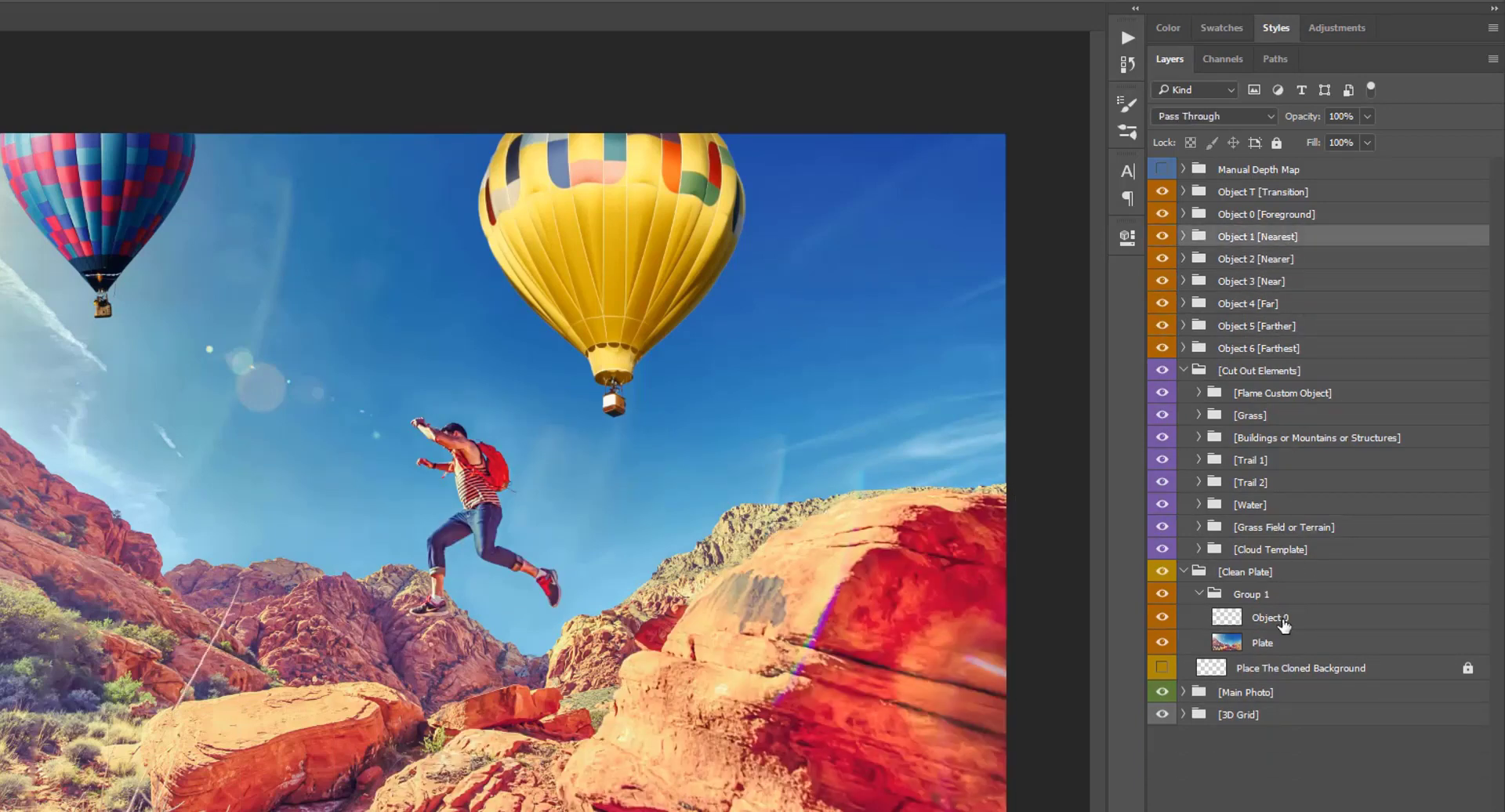
drag(1281, 619, 1287, 216)
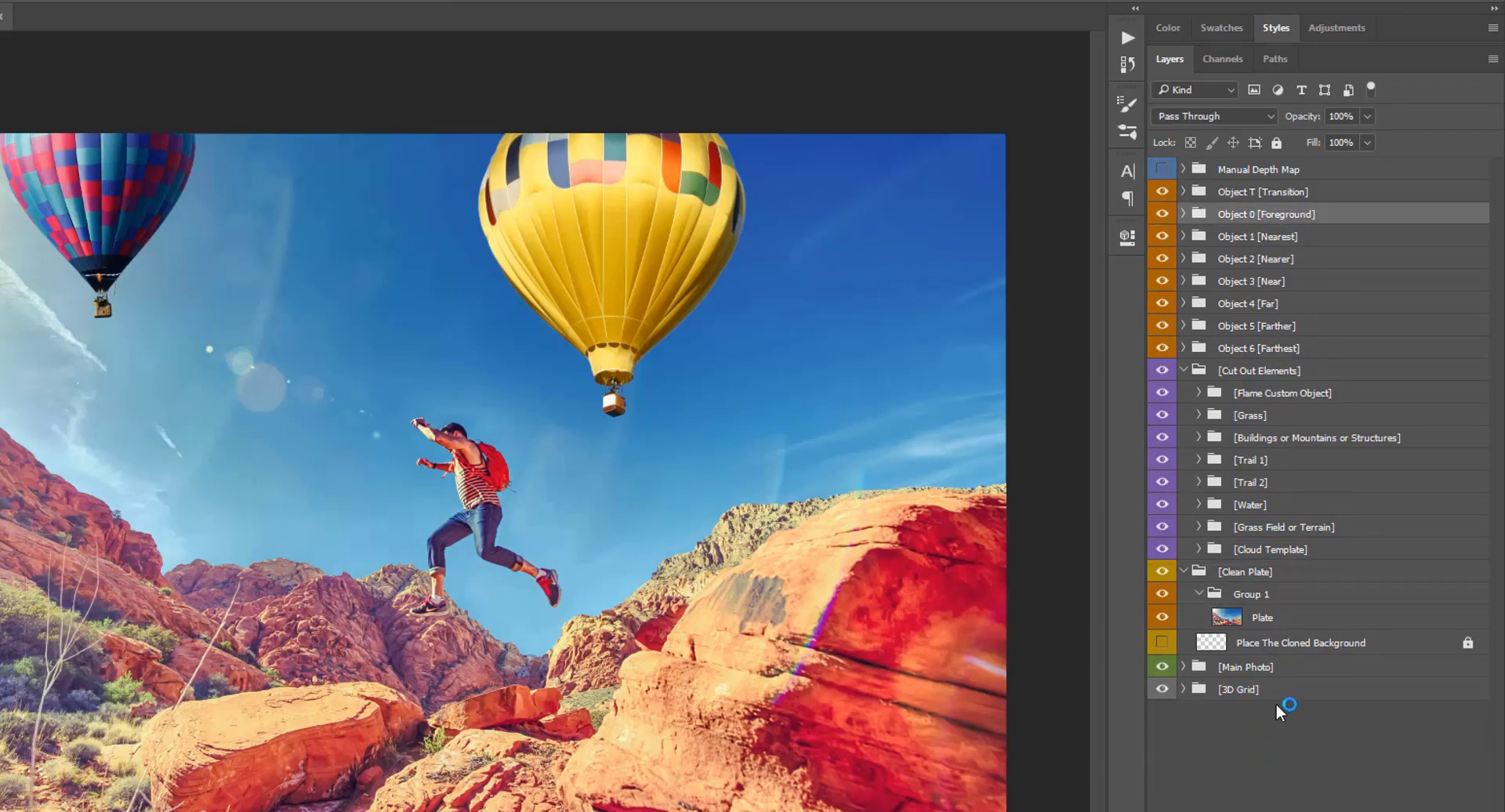
click(1258, 599)
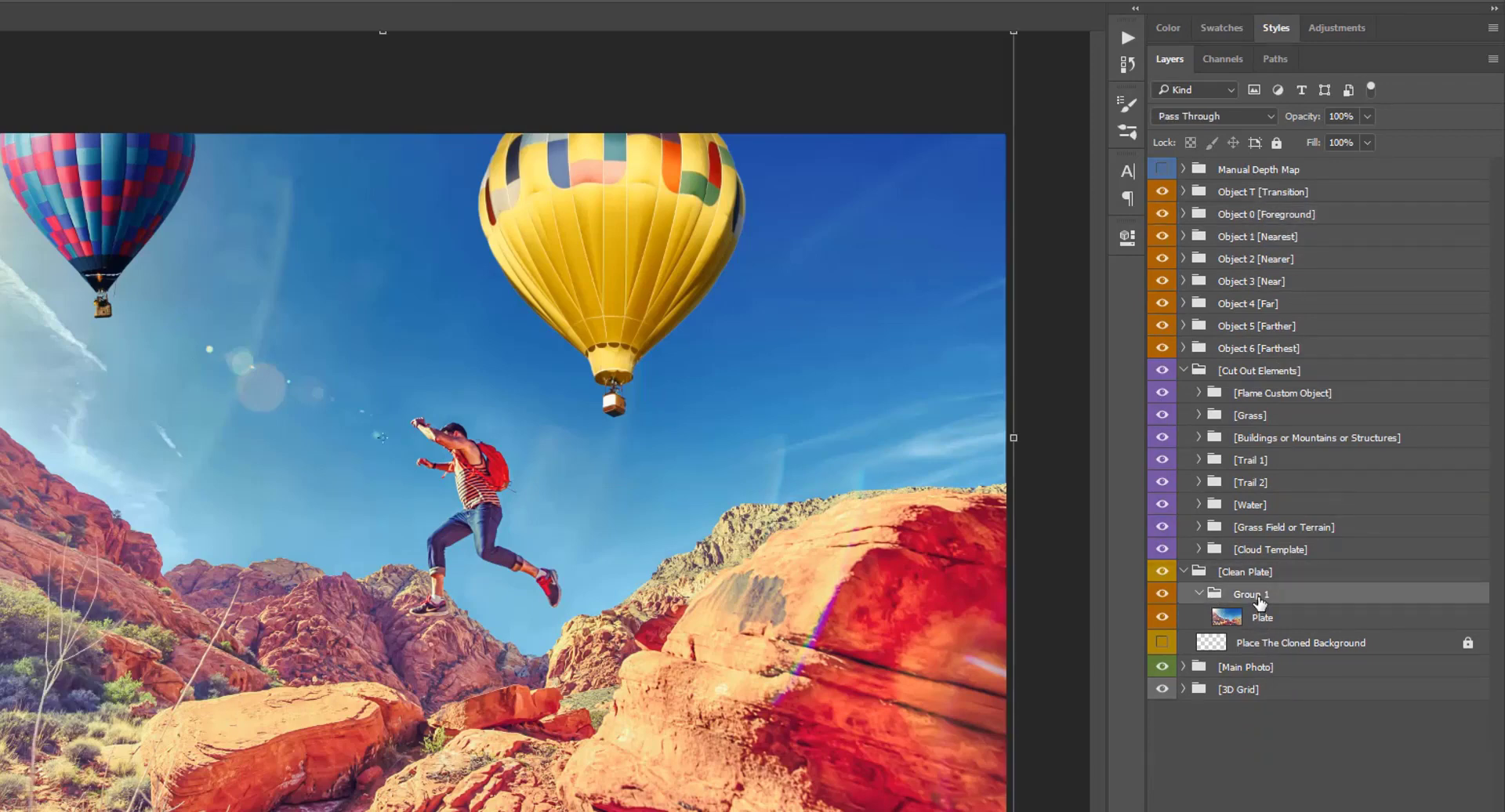
key(ctrl+shift+g)
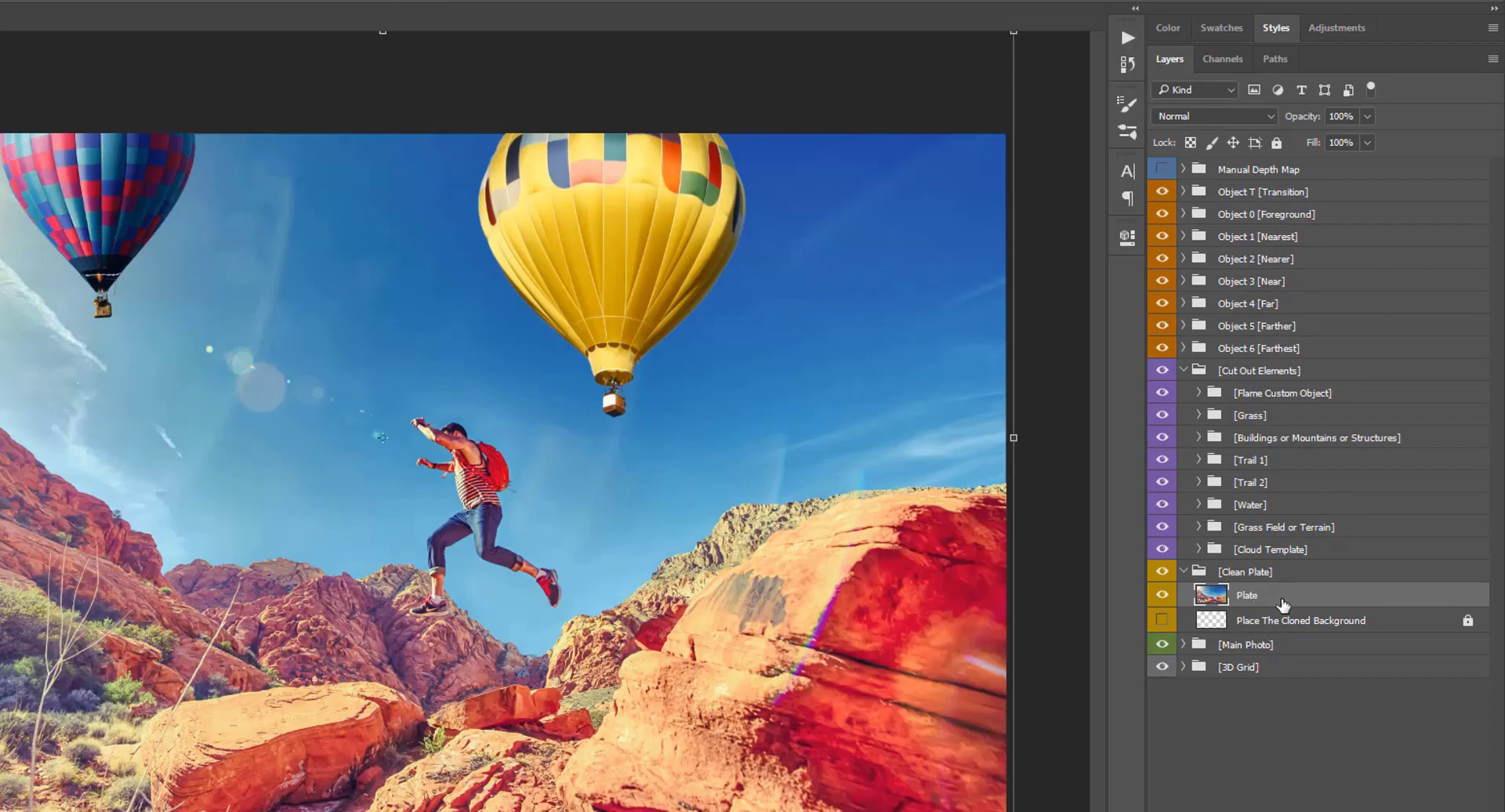
click(1181, 573)
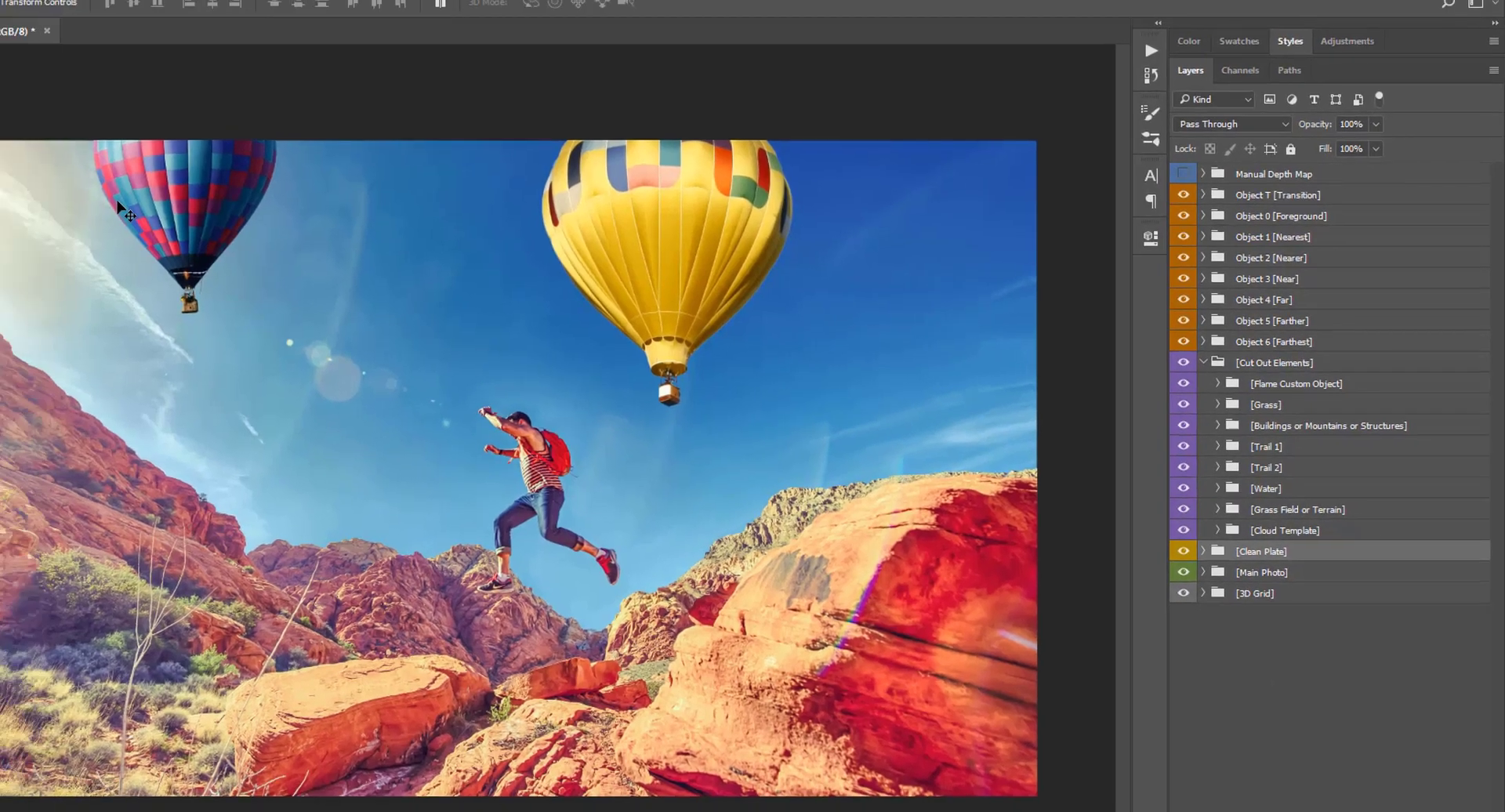
Lower the blue balloon, shift the yellow balloon right, then collapse Object 4, Object 5 and Cut Out Elements
click(133, 173)
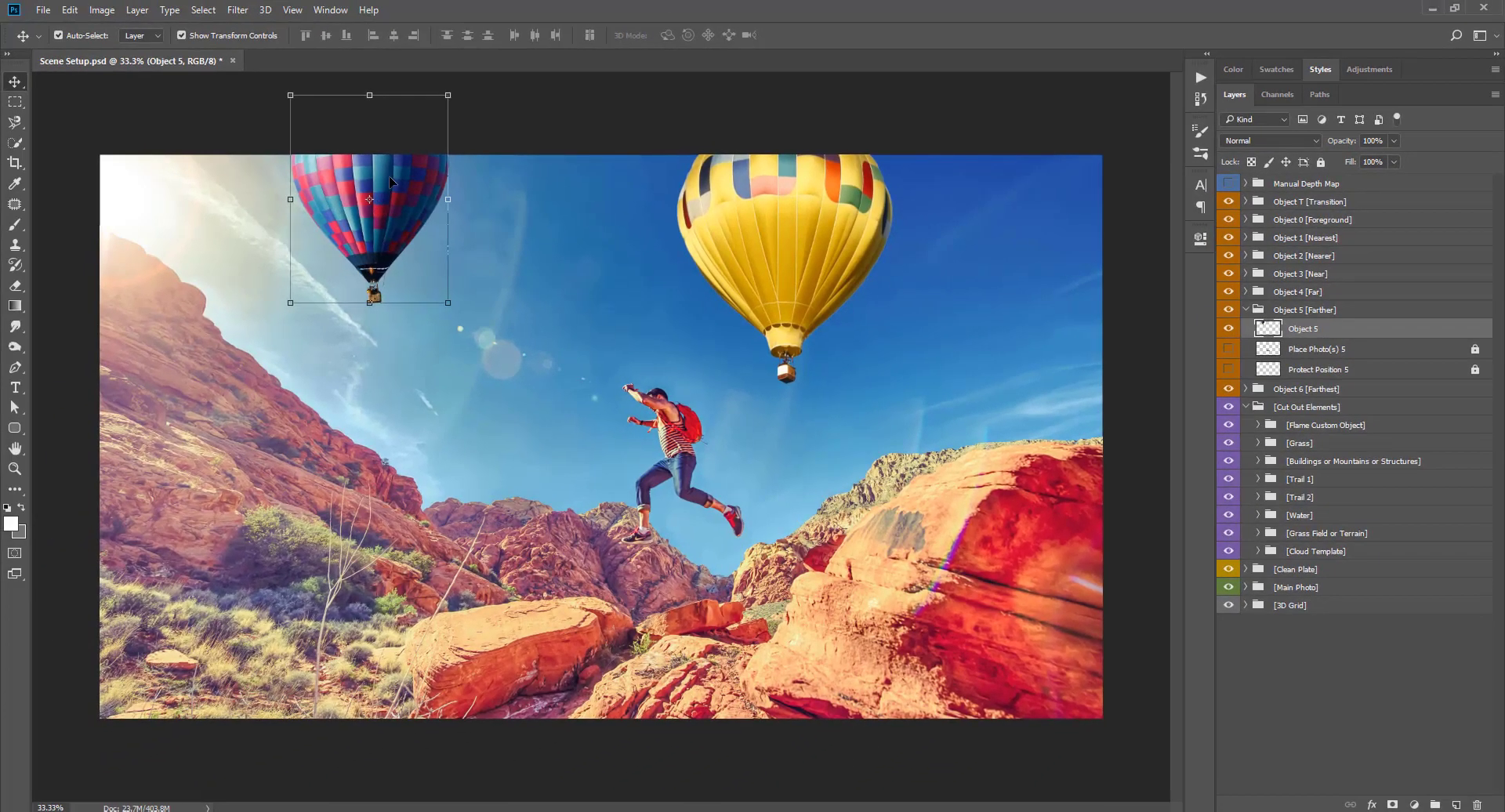
drag(133, 173, 133, 269)
drag(397, 259, 397, 265)
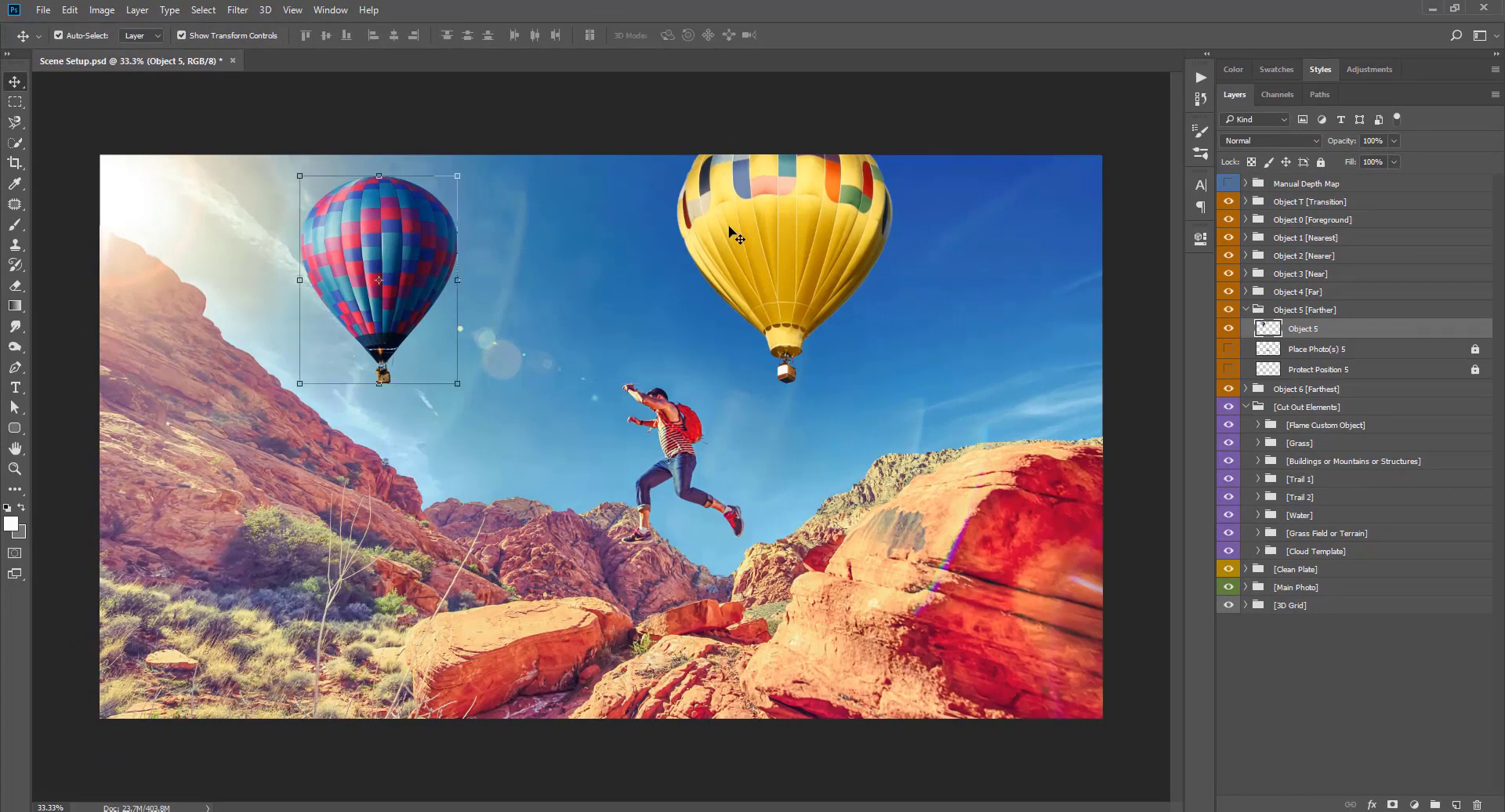
click(811, 227)
drag(811, 226, 878, 247)
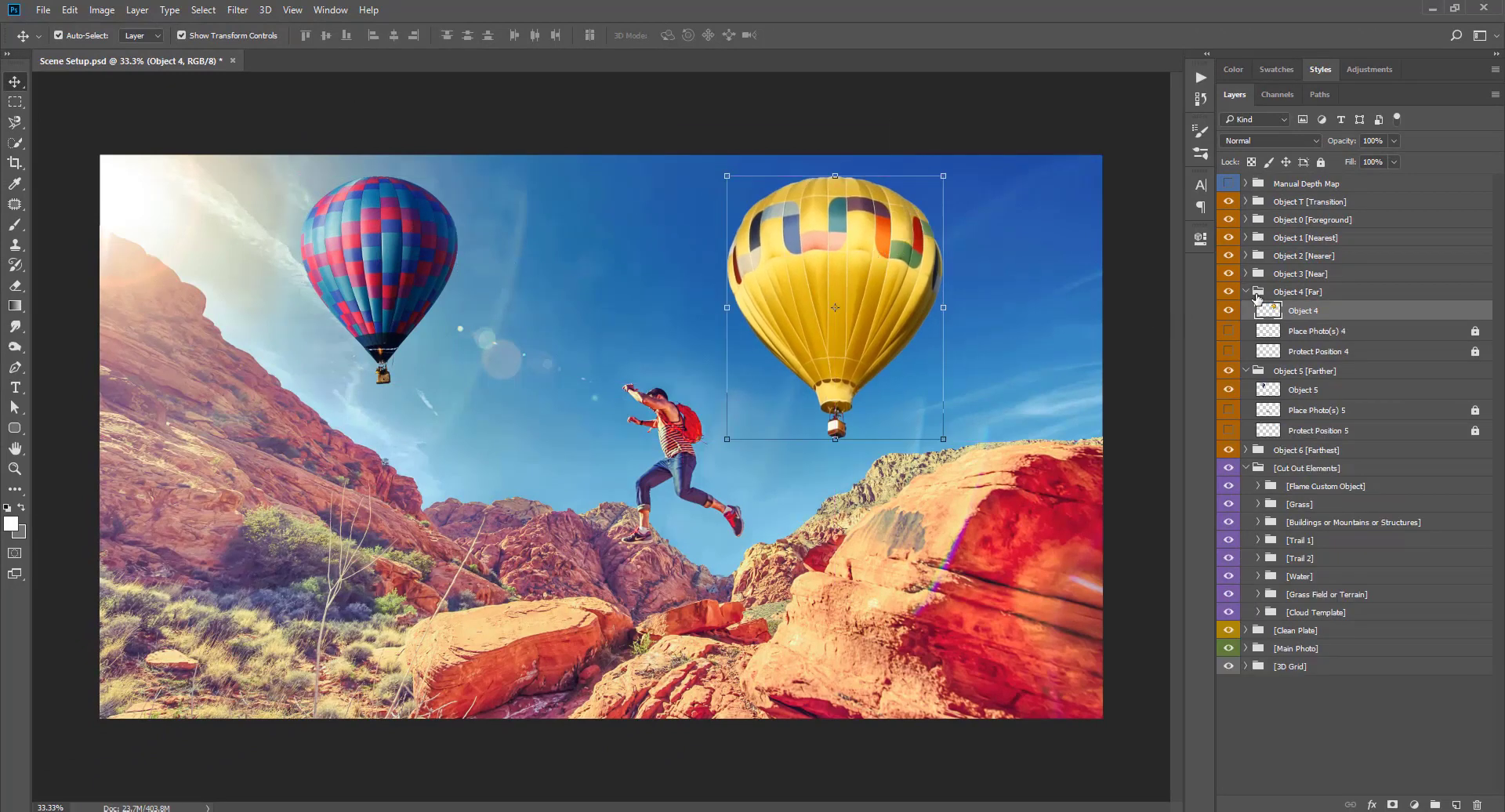
click(1246, 293)
click(1247, 310)
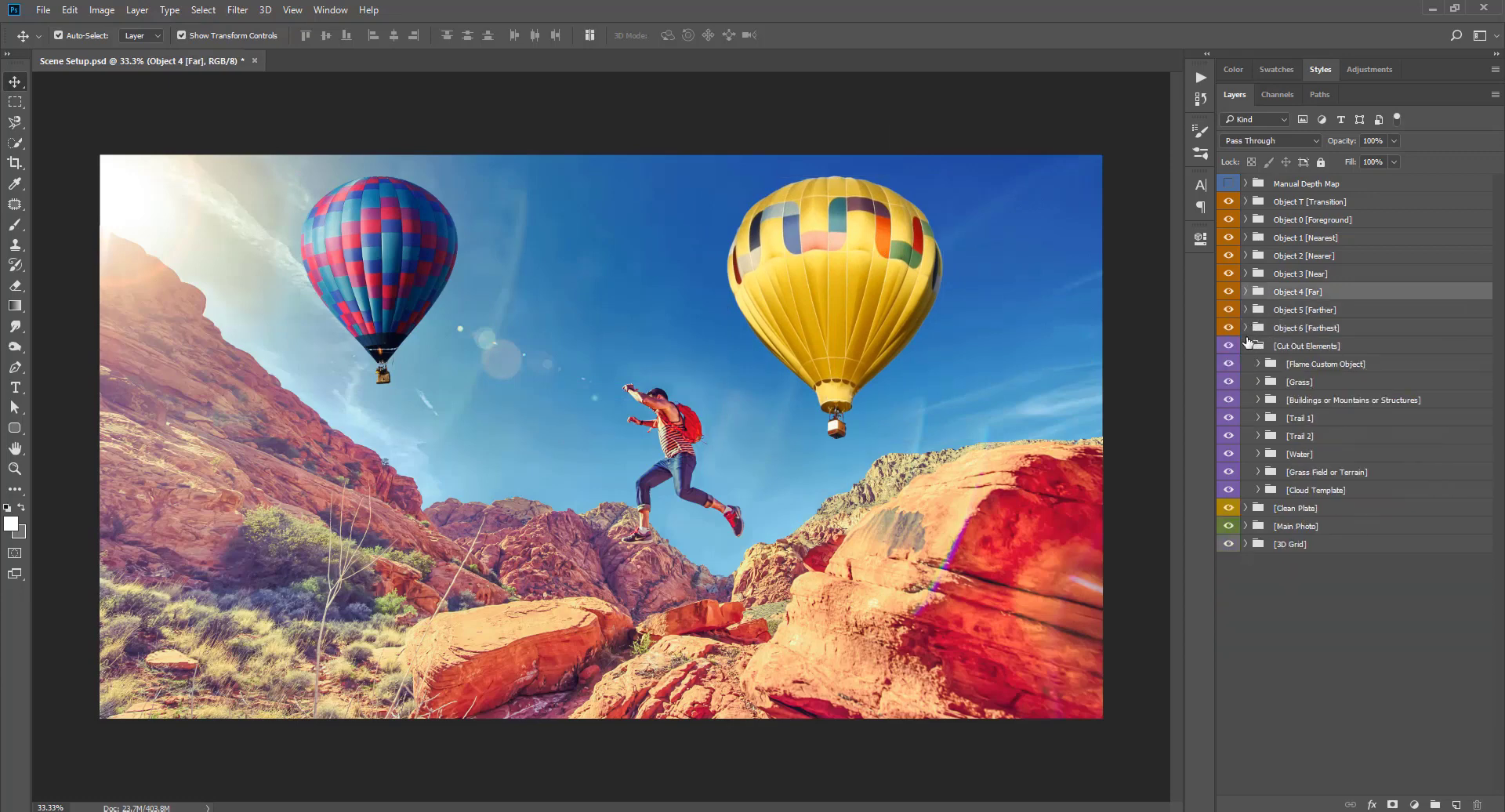
click(1246, 345)
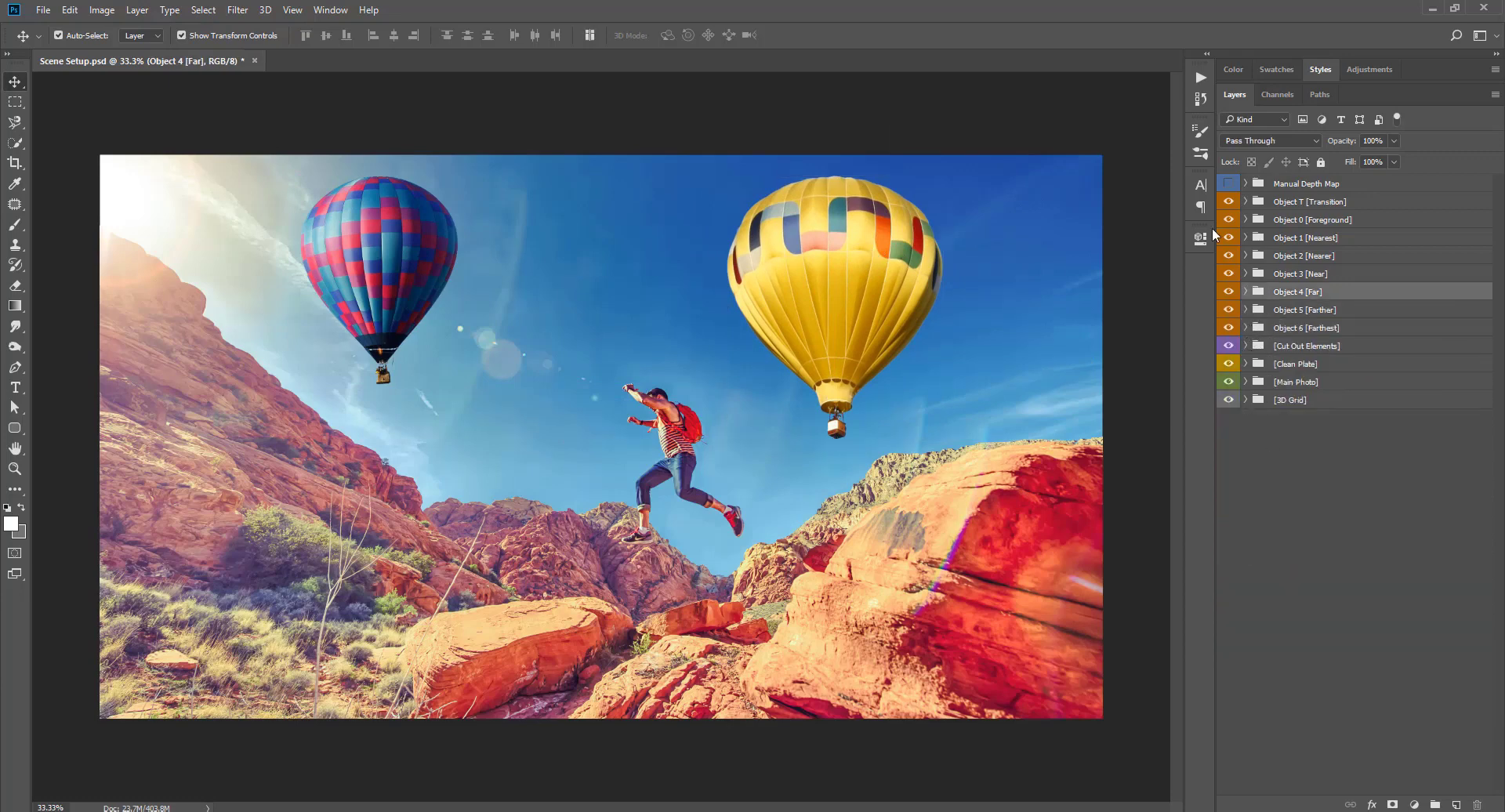
click(1229, 185)
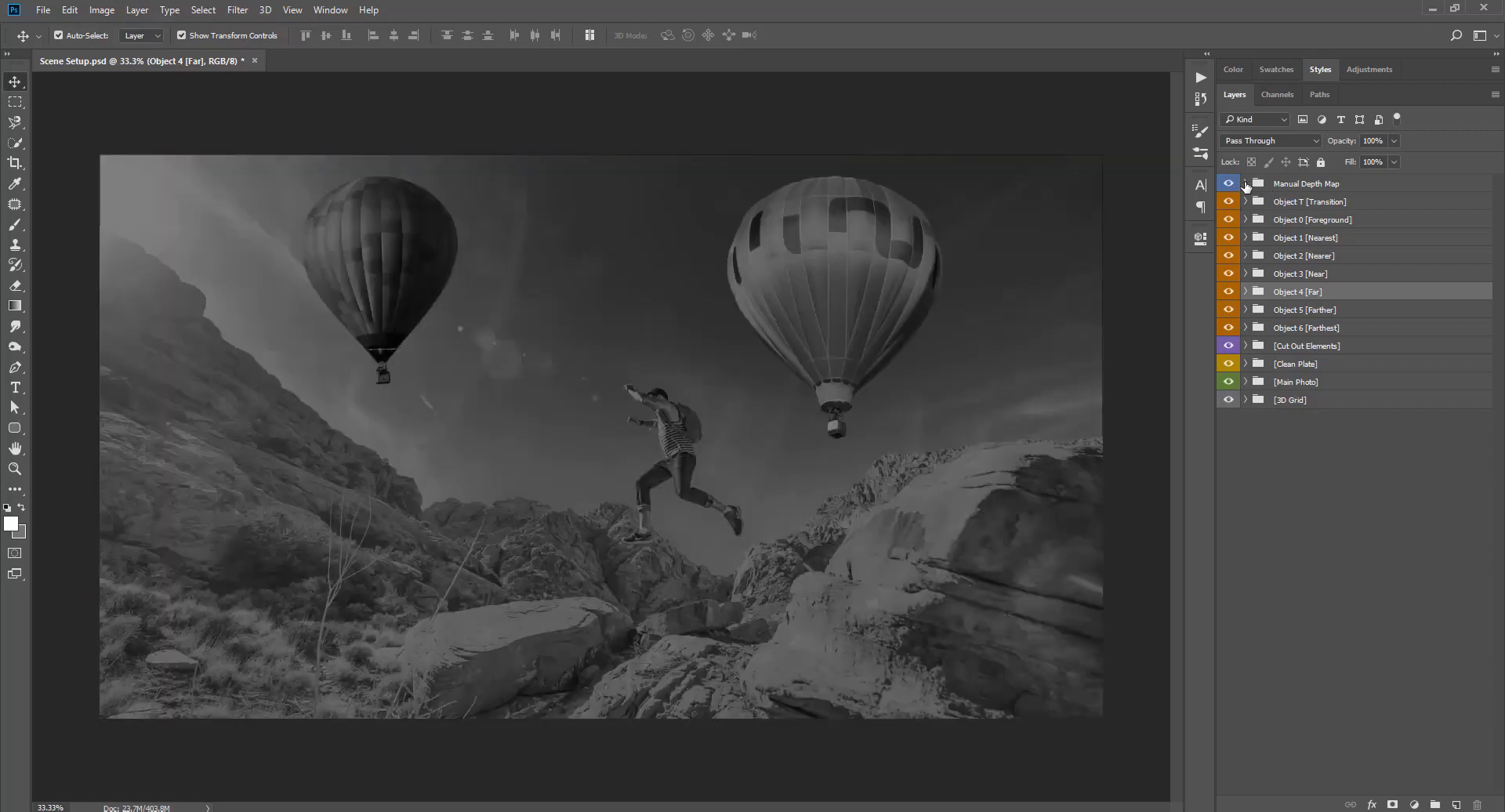
click(1245, 183)
click(1257, 223)
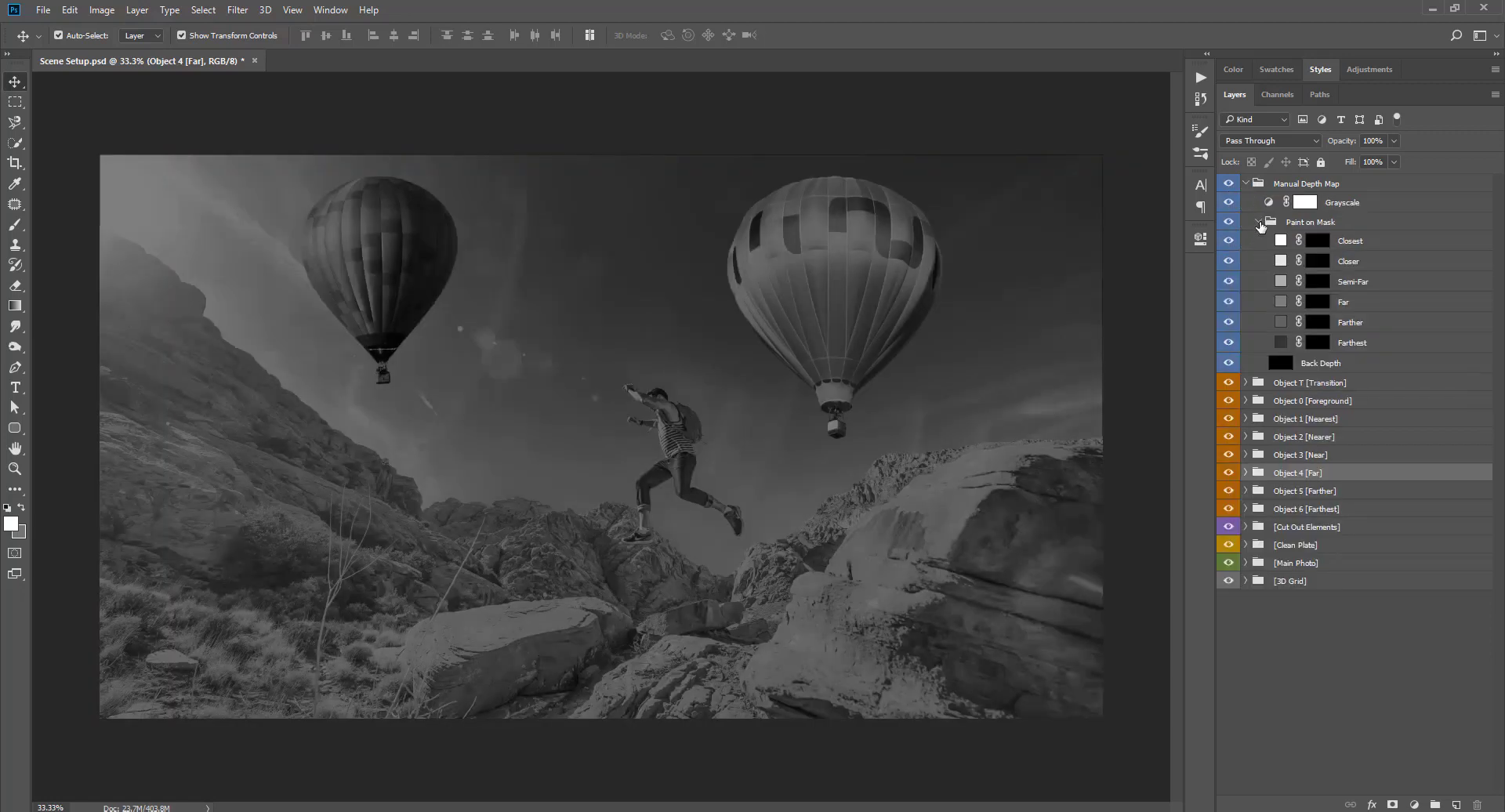
click(1360, 246)
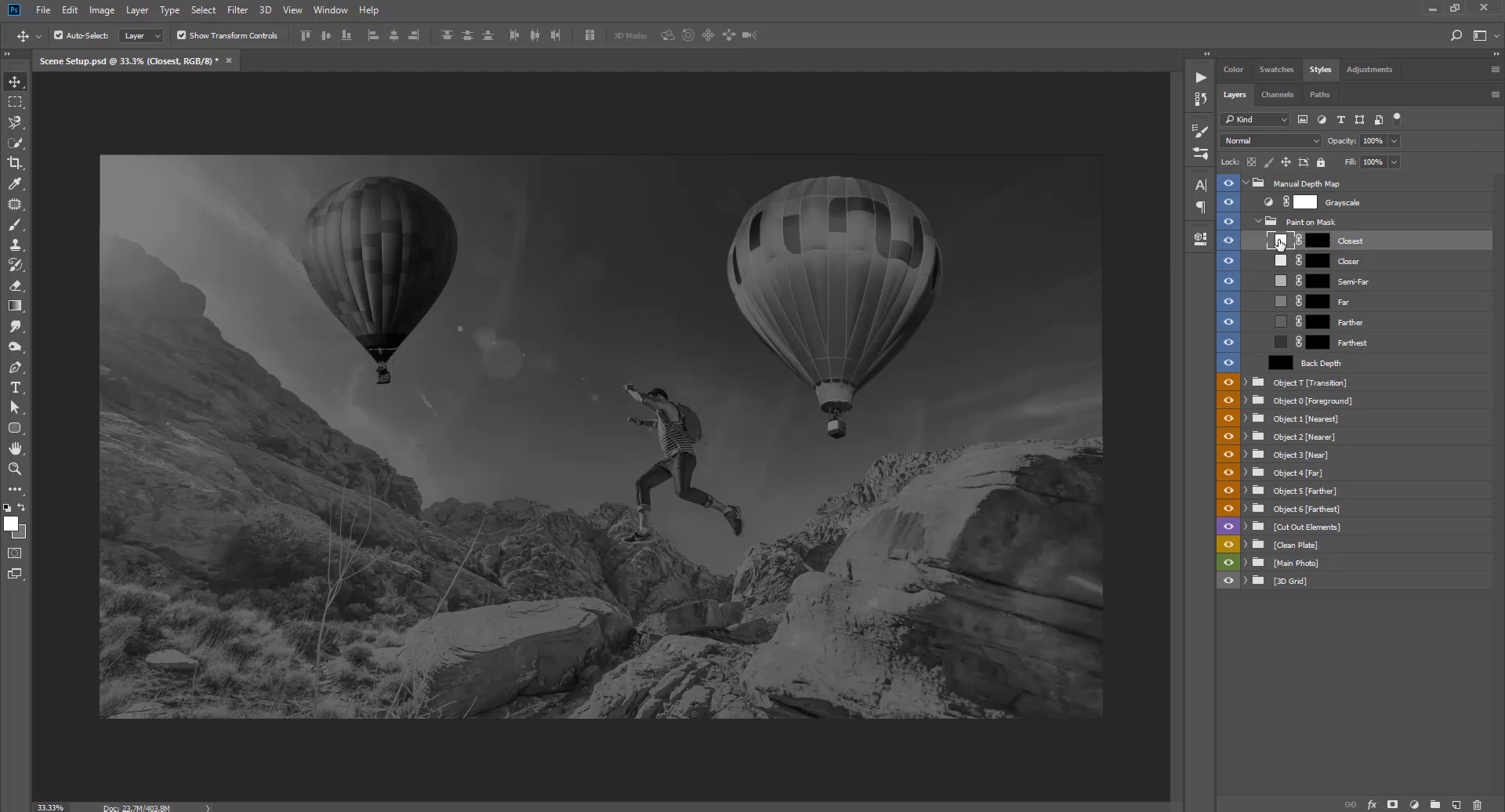
click(1351, 345)
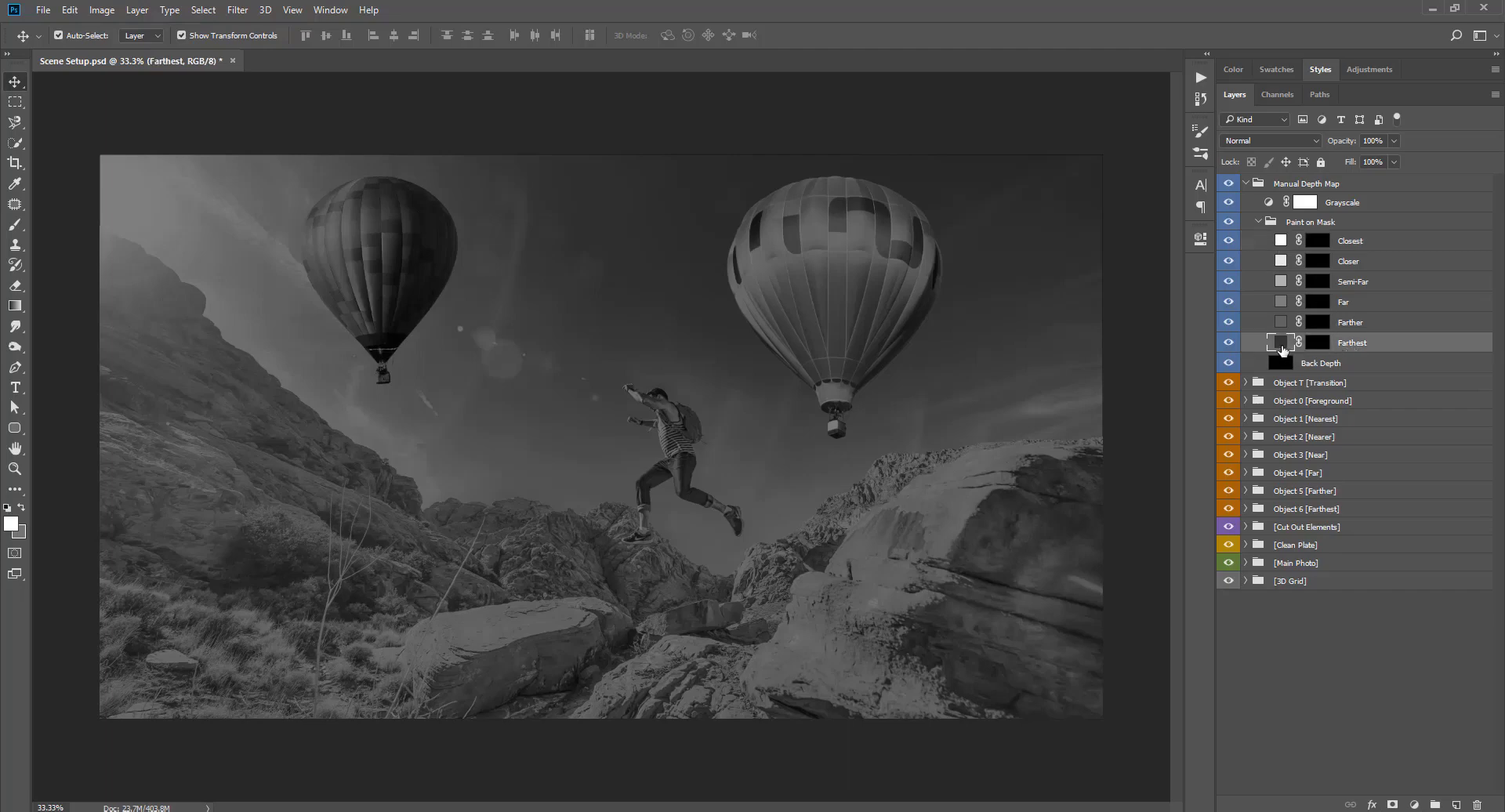
click(1316, 243)
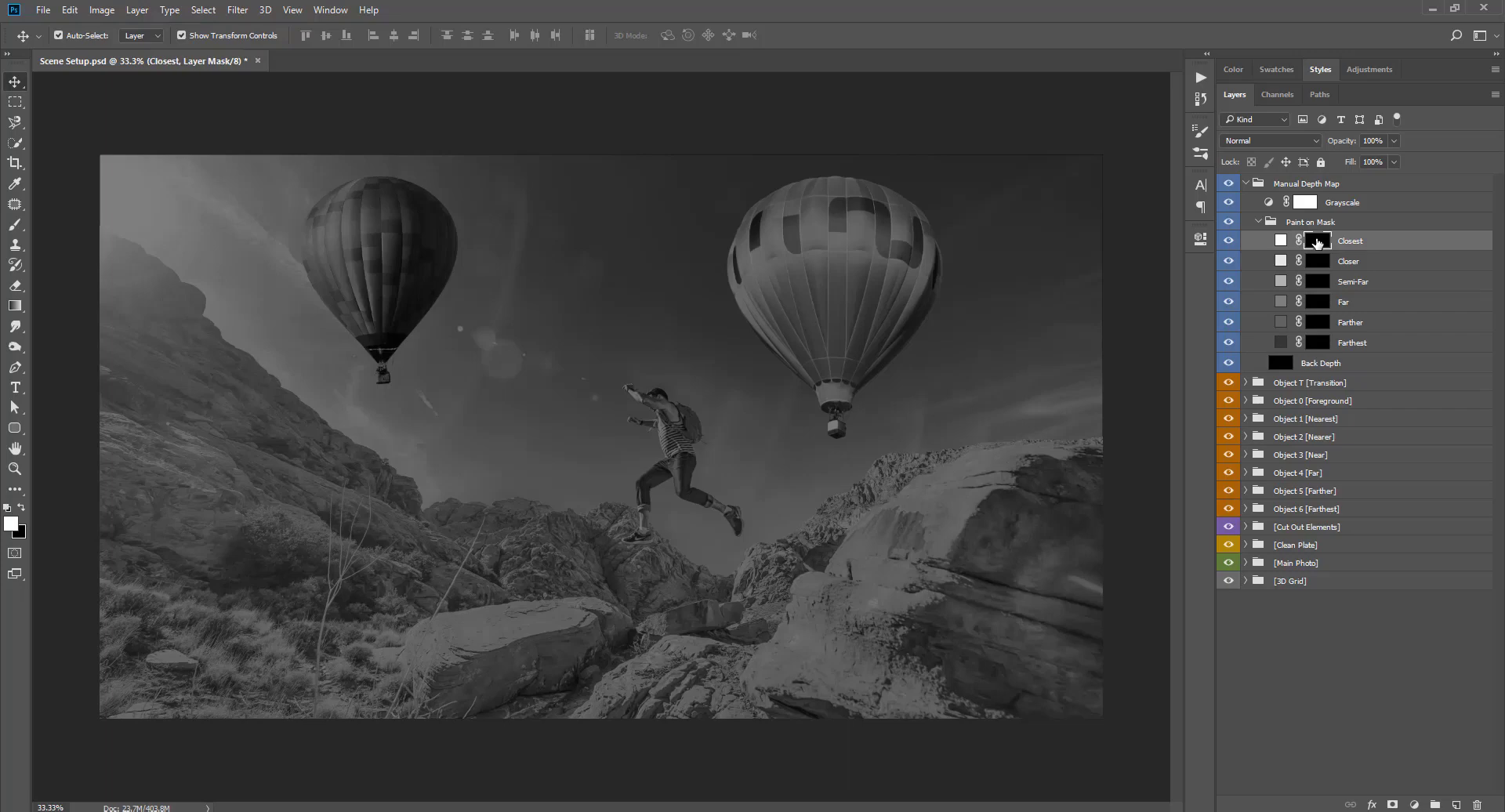
key(b)
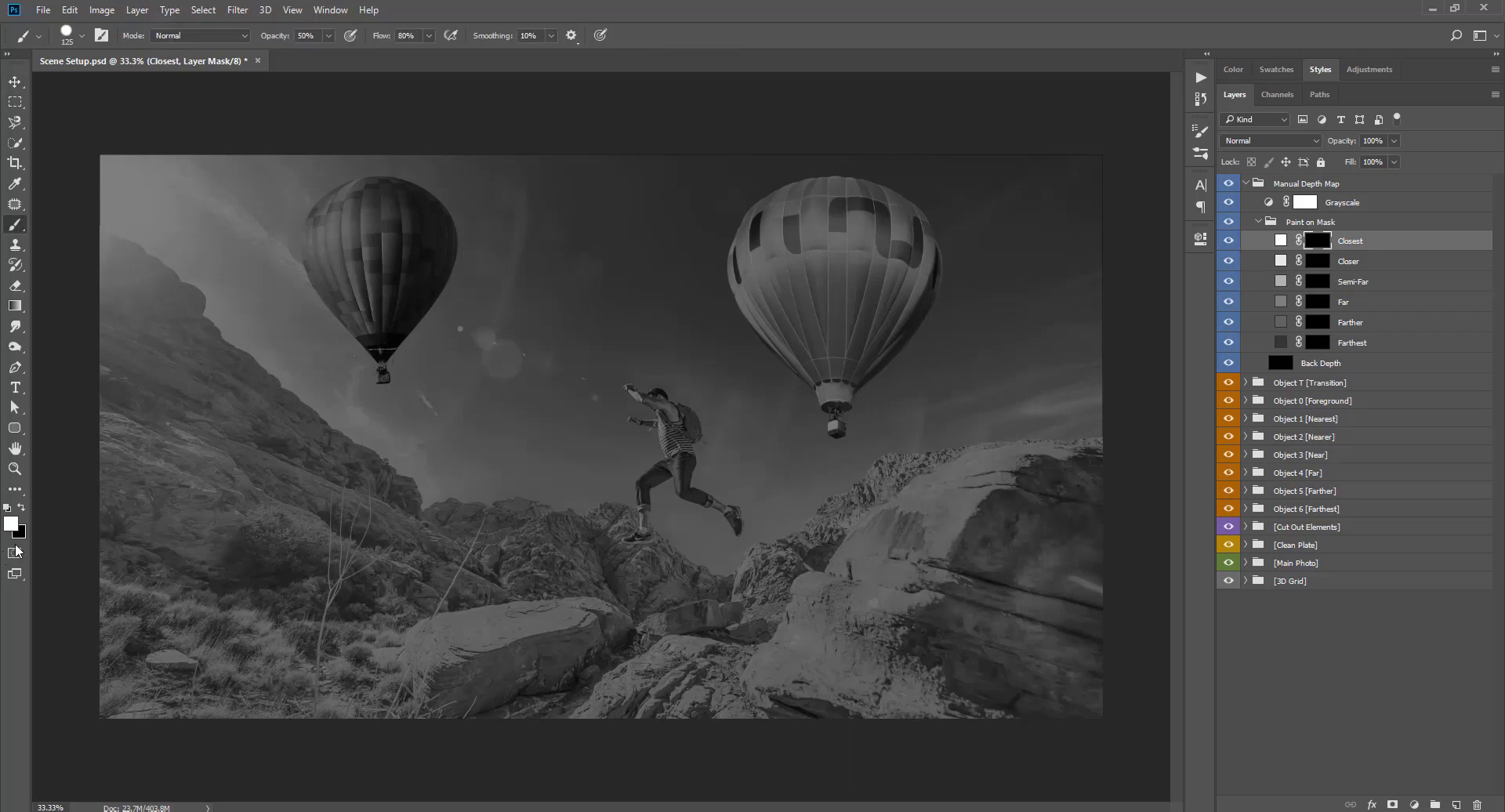
mouse_move(863, 621)
mouse_down()
mouse_move(972, 588)
mouse_move(940, 704)
mouse_move(831, 690)
mouse_move(884, 572)
mouse_move(1014, 564)
mouse_up()
key(ctrl+z)
click(1245, 184)
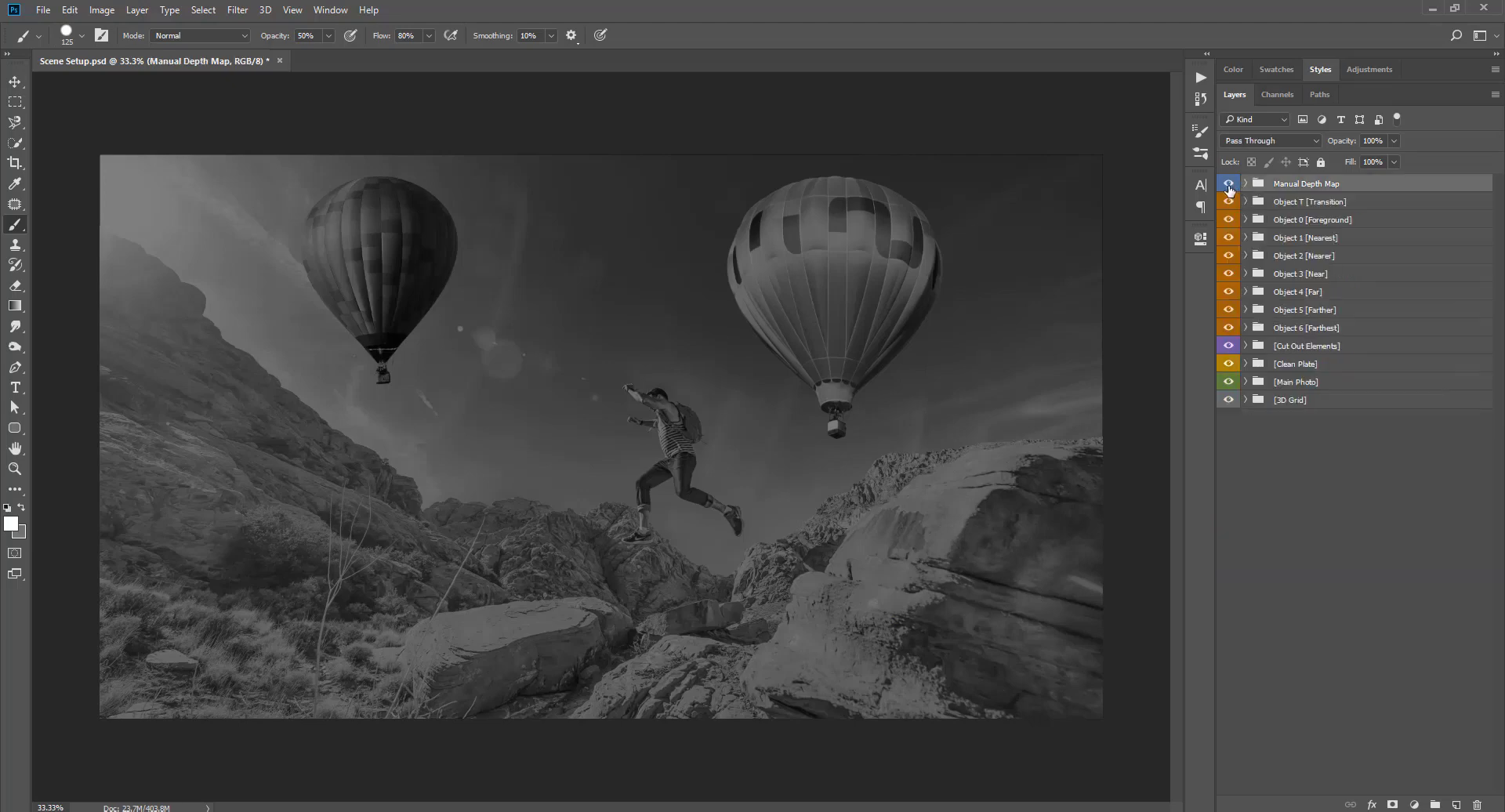
click(1228, 185)
key(v)
click(1328, 578)
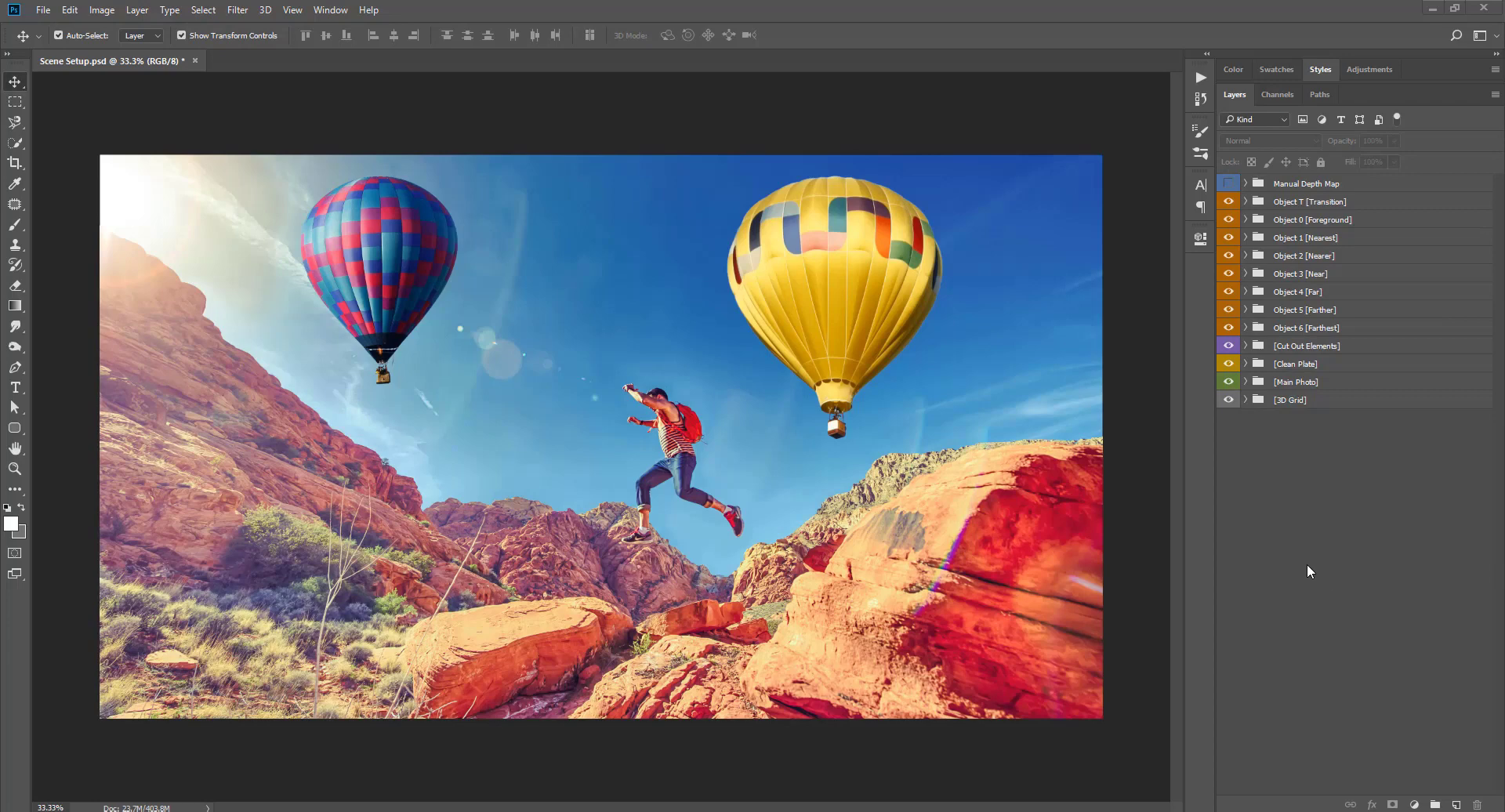
Load Object 2's rock outline as a selection and show the expanded Manual Depth Map group
click(975, 533)
click(1227, 275)
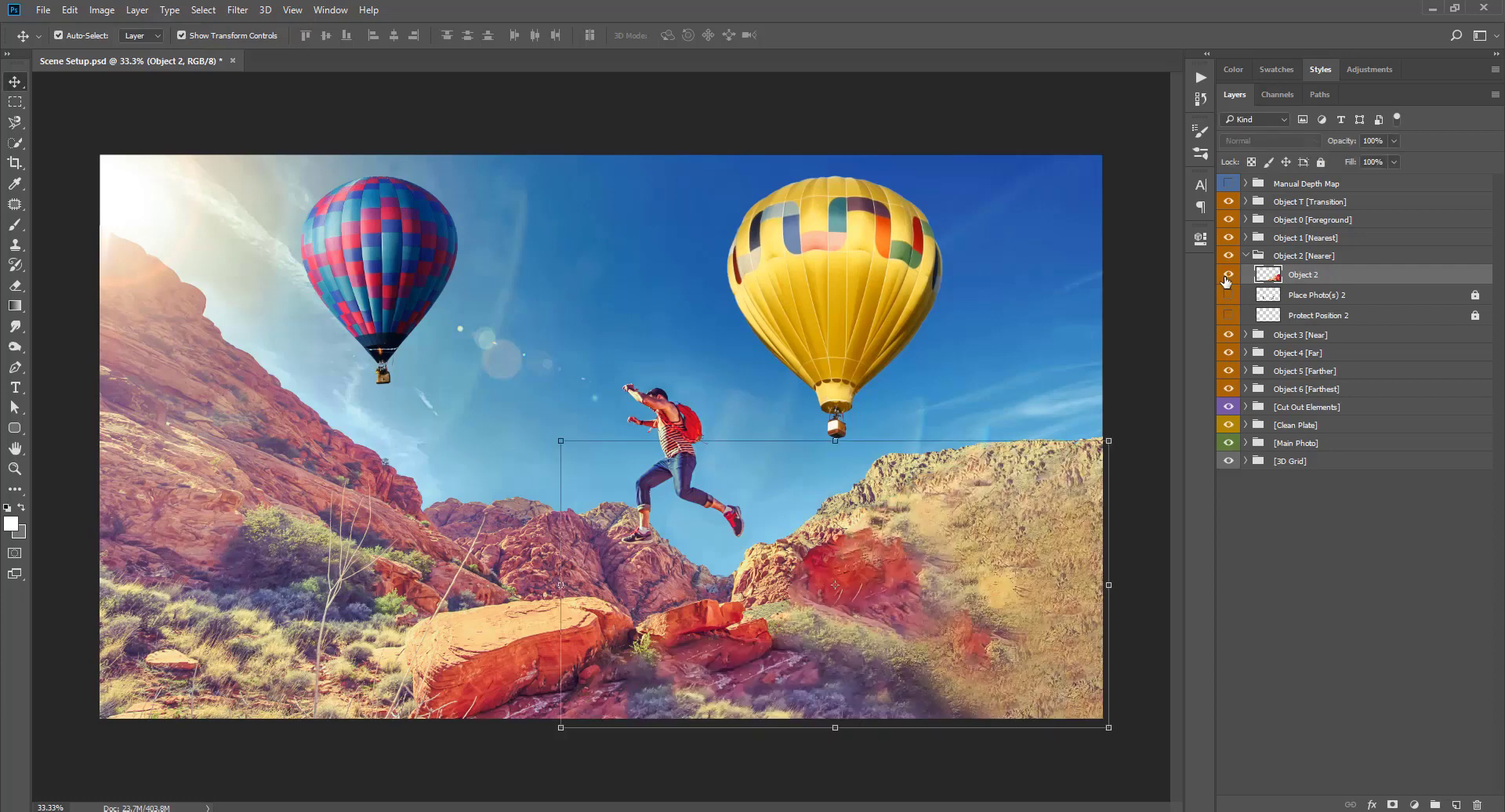
click(1227, 275)
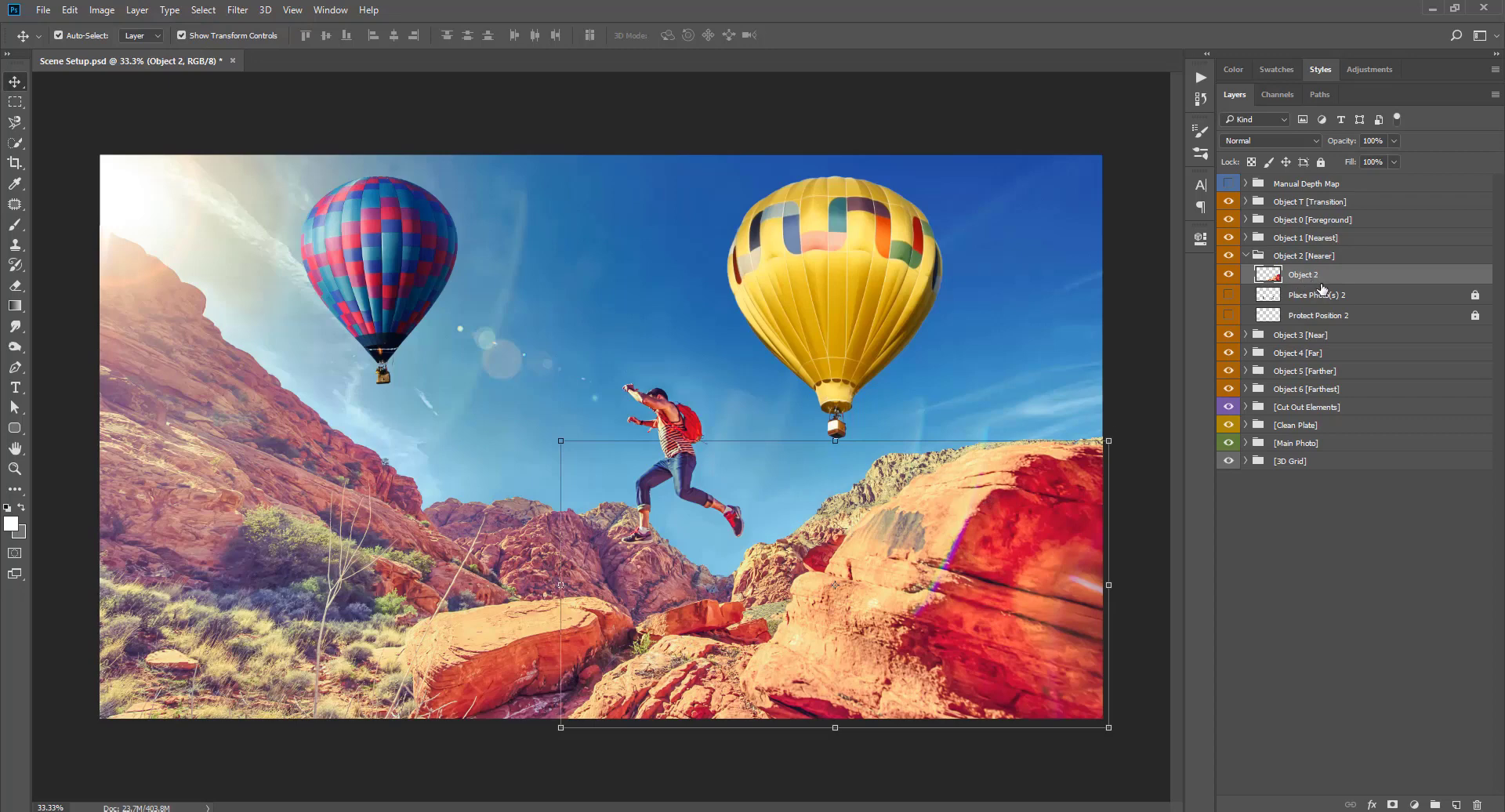
key(ctrl)
ctrl+click(1267, 276)
click(1245, 256)
click(1228, 182)
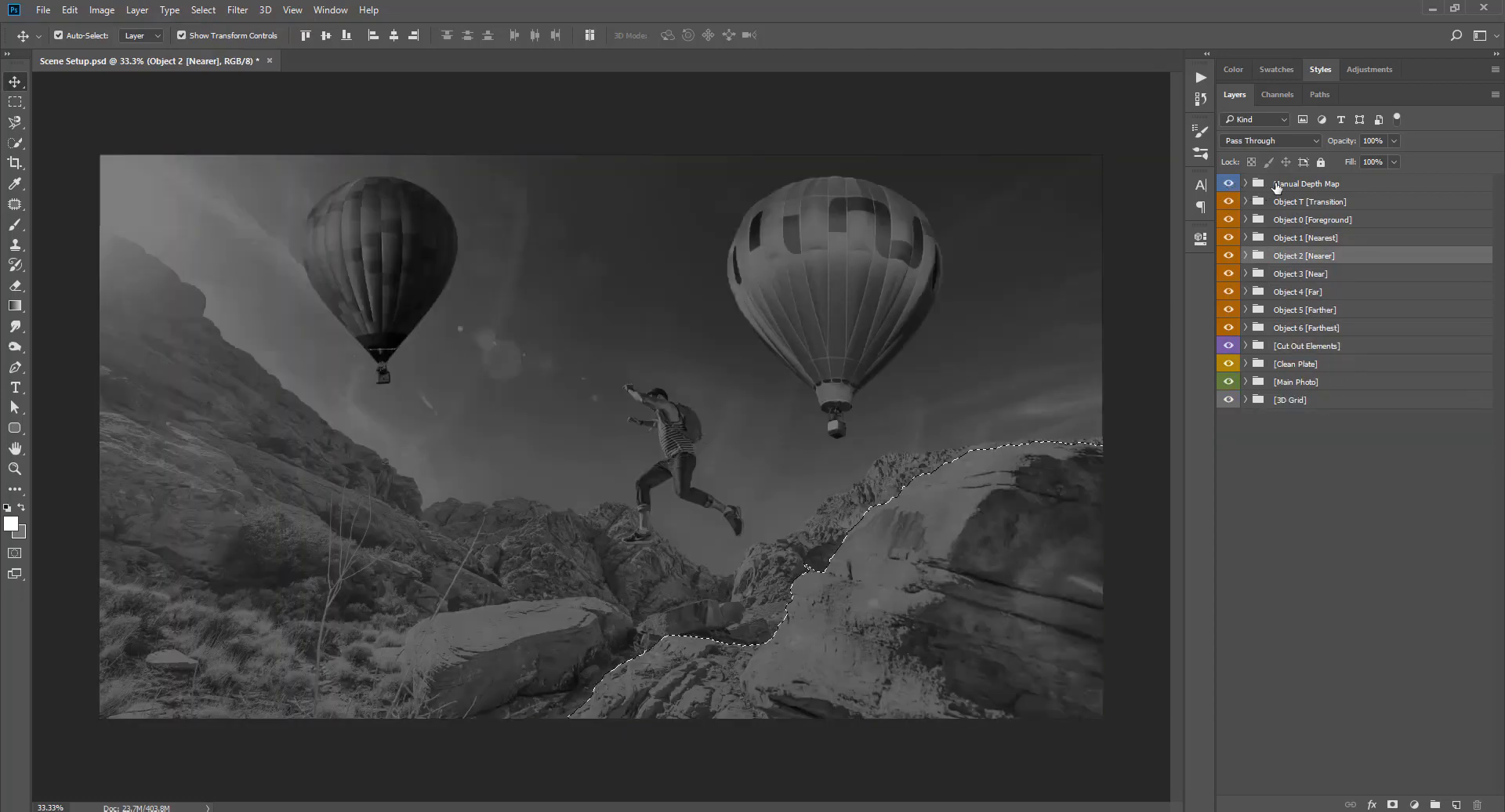
click(1261, 186)
click(1245, 183)
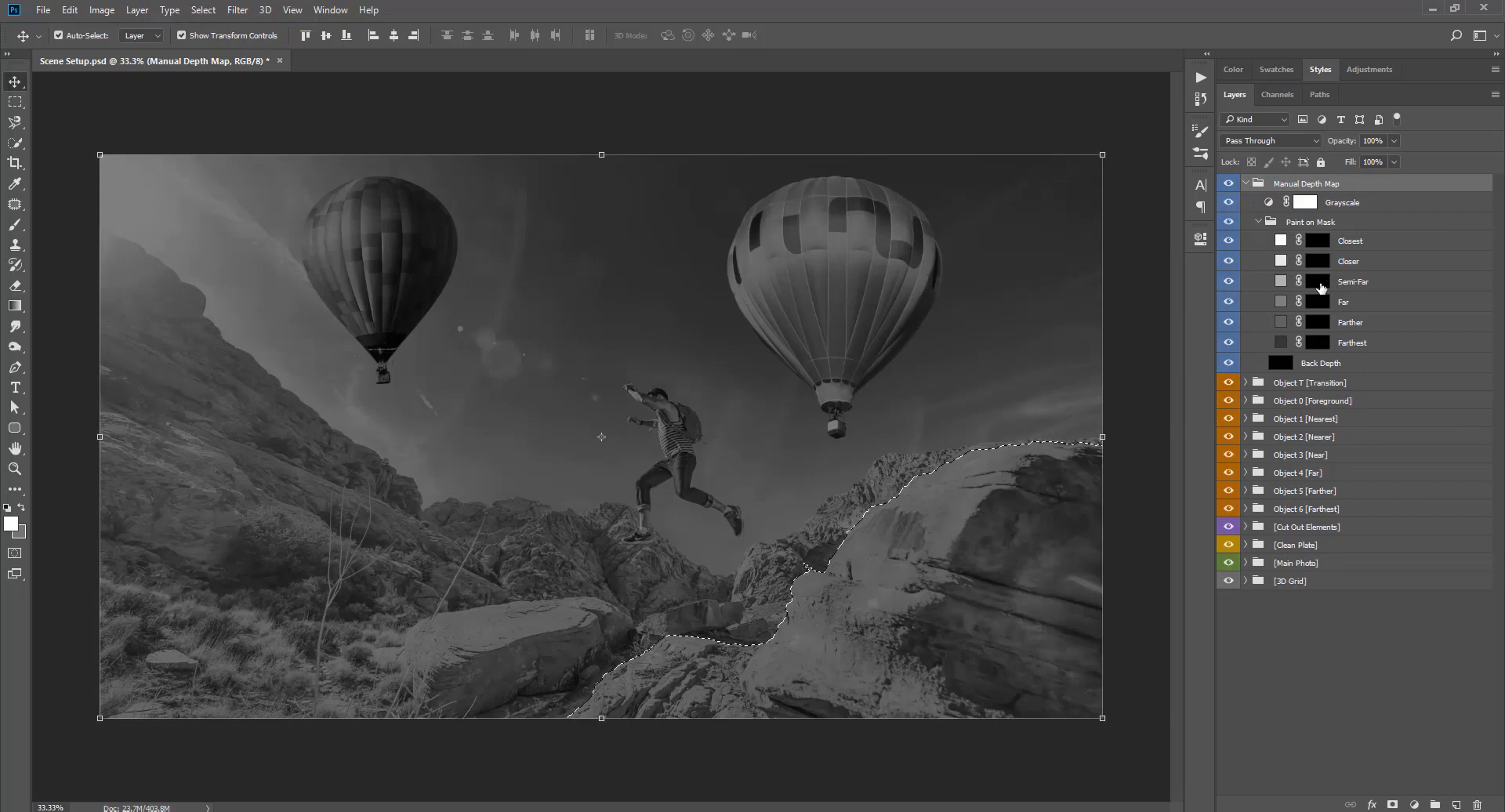
With a 228 px brush, paint semi-far depth onto the right rock's Semi-Far mask
click(1320, 291)
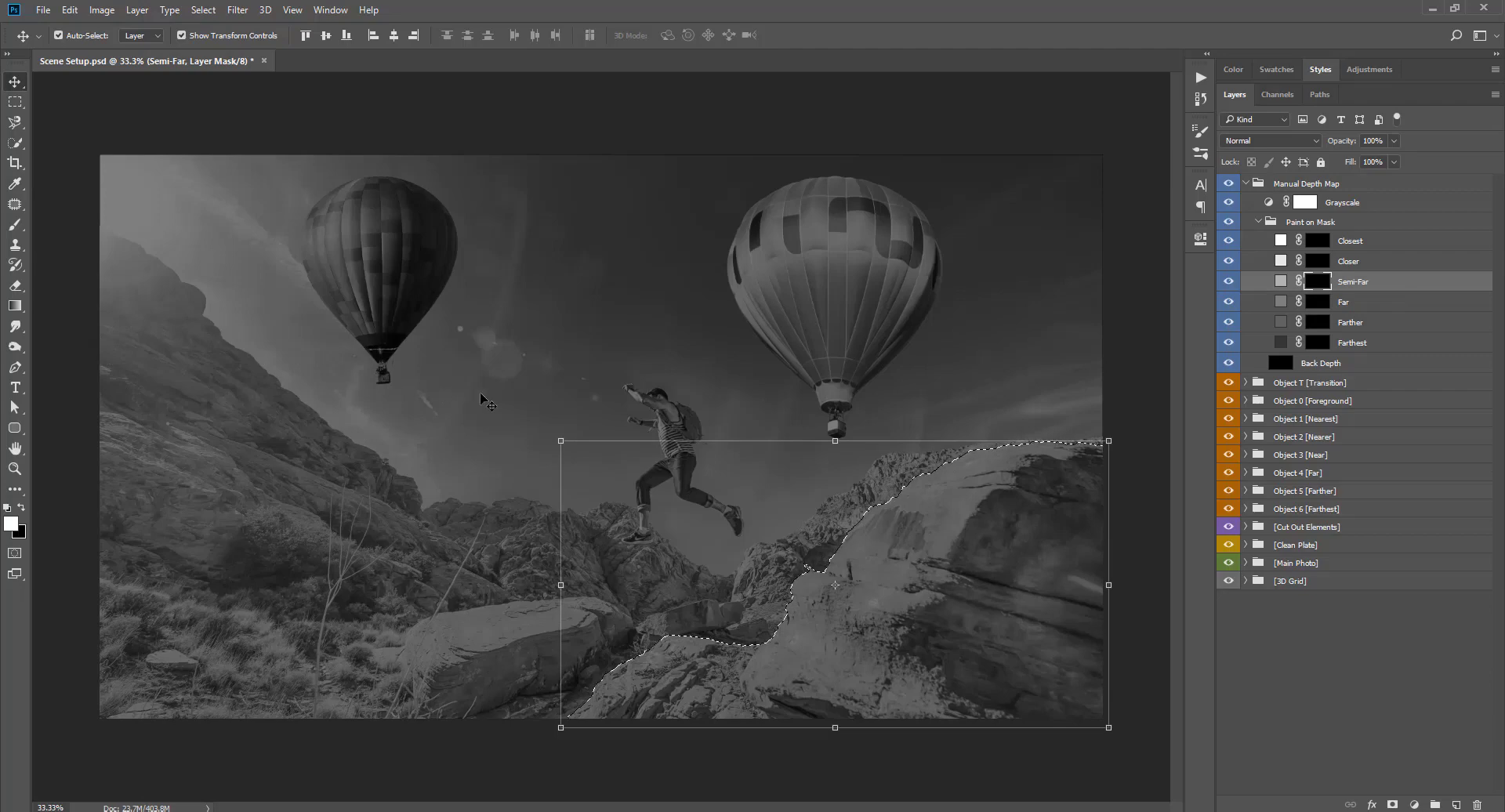
key(b)
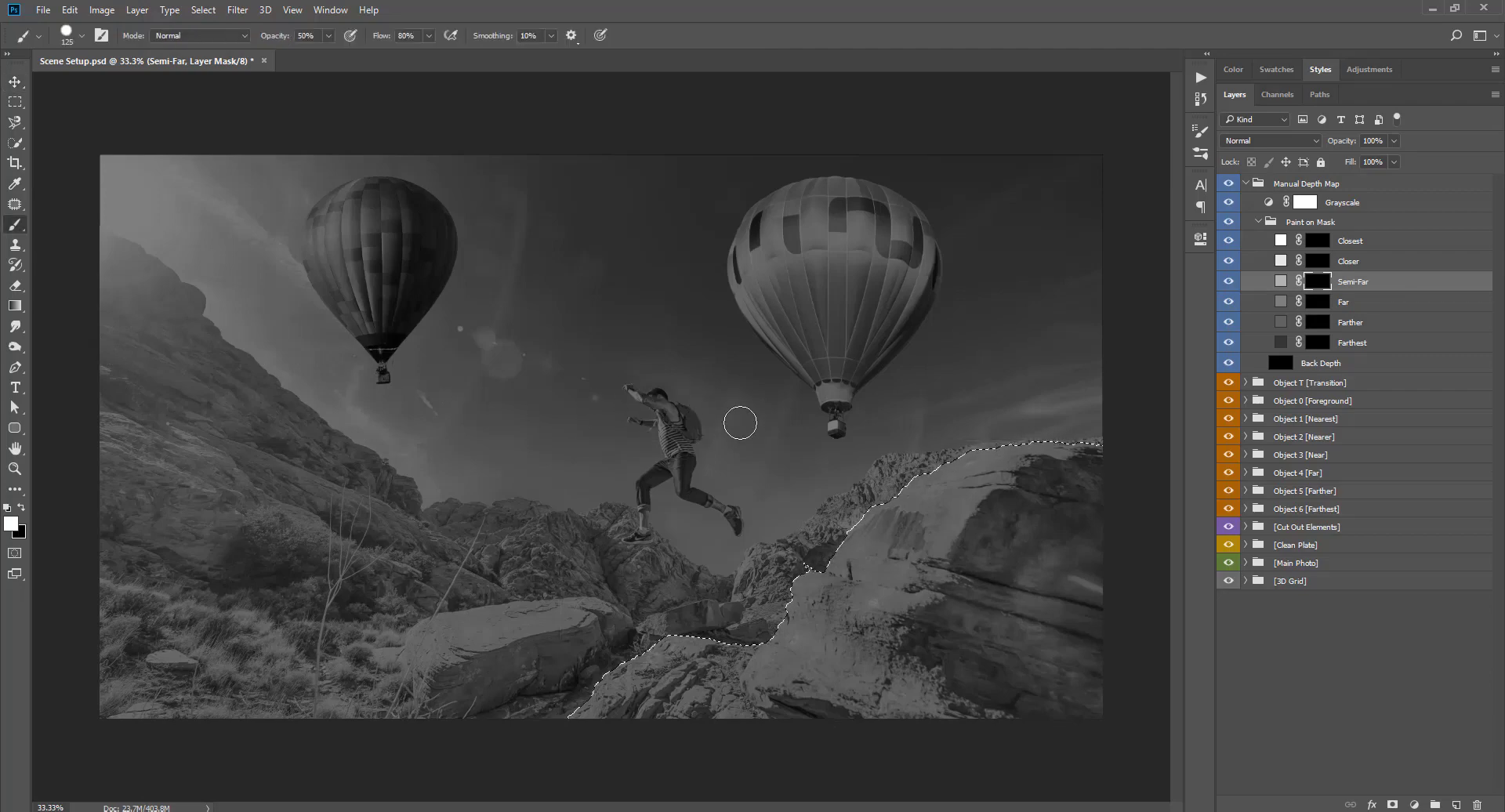
right_click(787, 437)
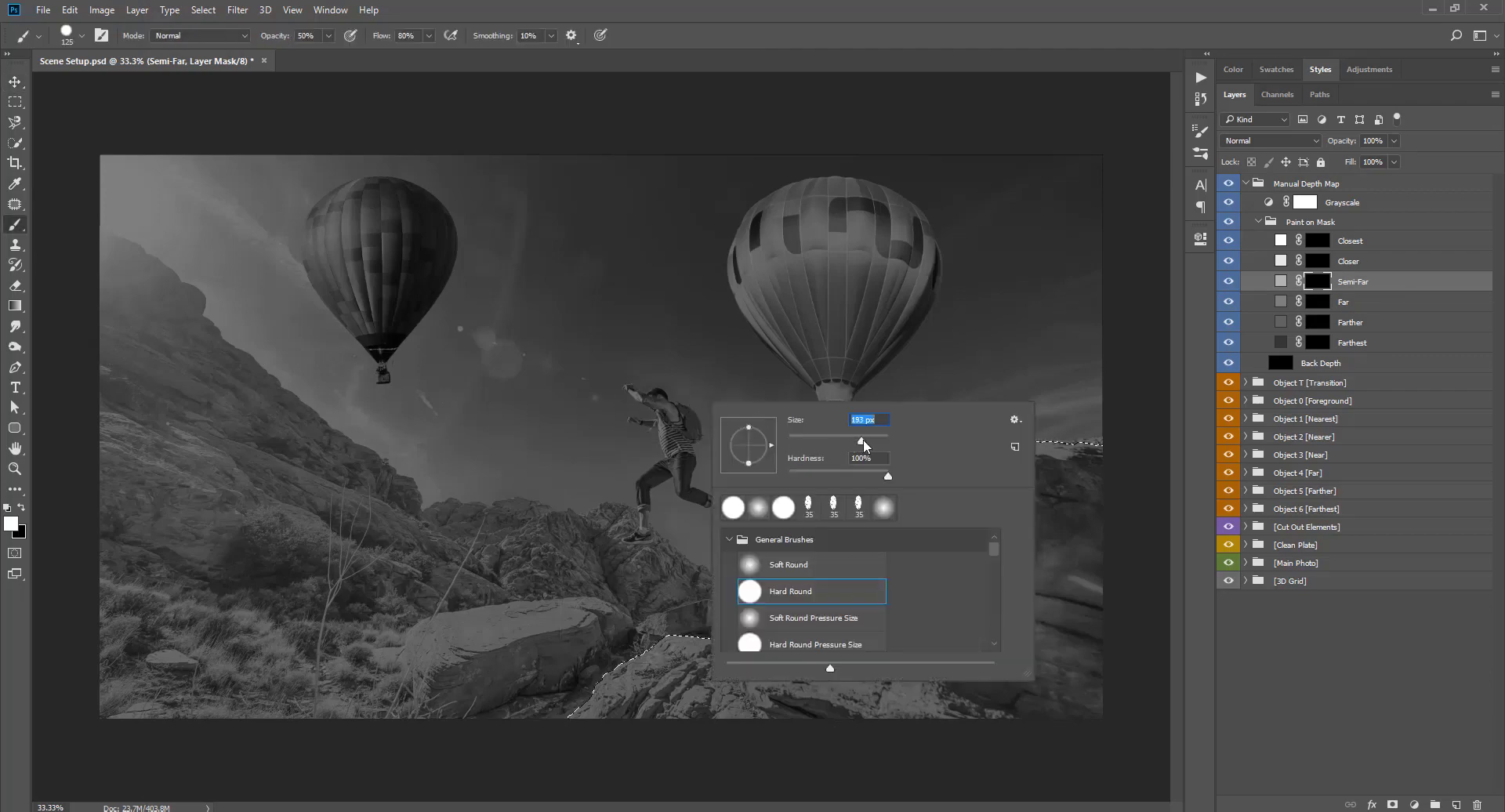
drag(863, 438, 867, 439)
key(Return)
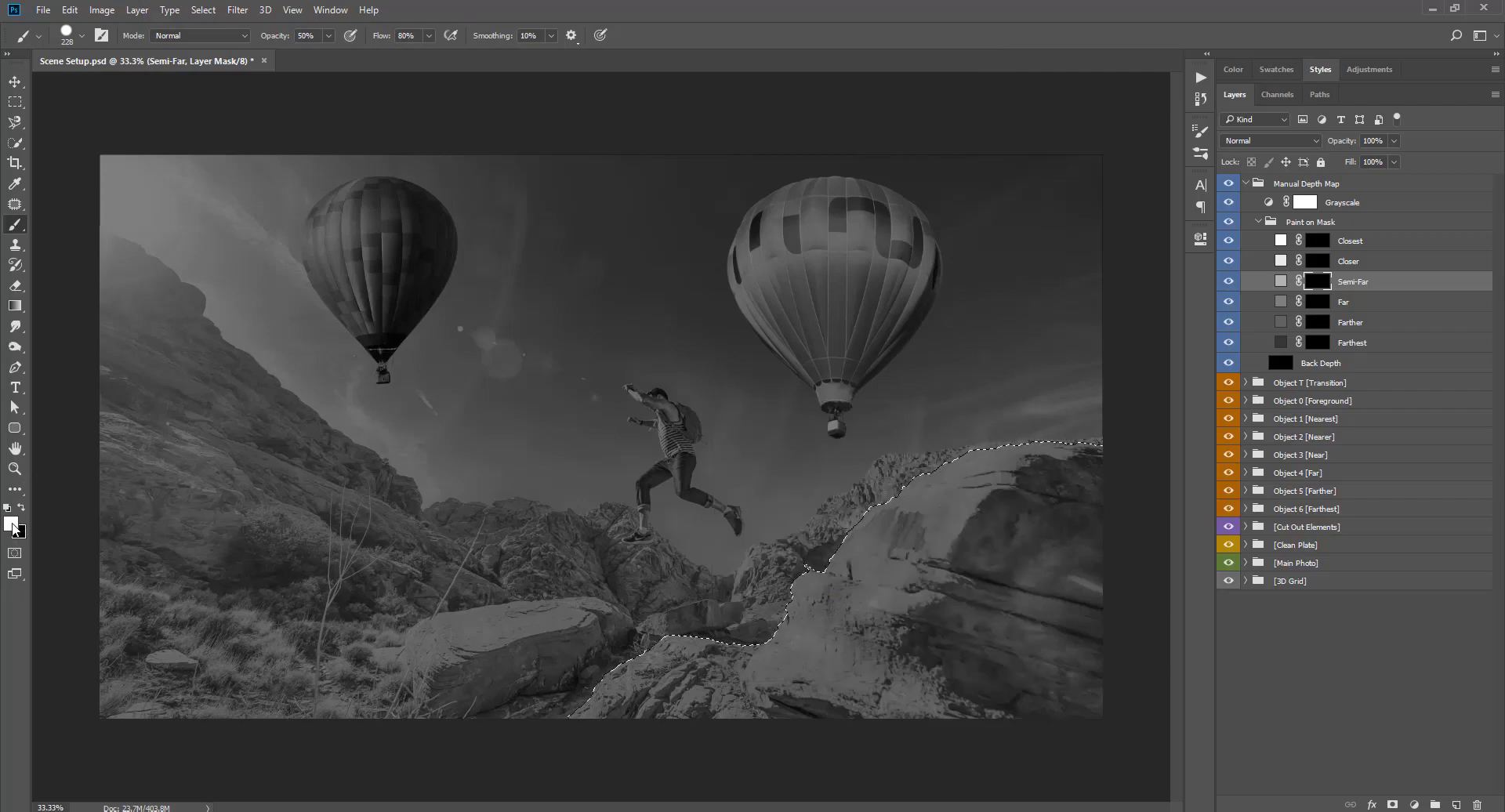
mouse_move(980, 625)
mouse_down()
mouse_move(1007, 541)
mouse_move(1054, 502)
mouse_move(1094, 616)
mouse_move(941, 722)
mouse_move(950, 632)
mouse_move(981, 566)
mouse_move(923, 668)
mouse_move(1000, 655)
mouse_move(926, 638)
mouse_move(968, 562)
mouse_move(1118, 563)
mouse_move(1084, 561)
mouse_move(1031, 708)
mouse_move(1078, 440)
mouse_move(857, 574)
mouse_up()
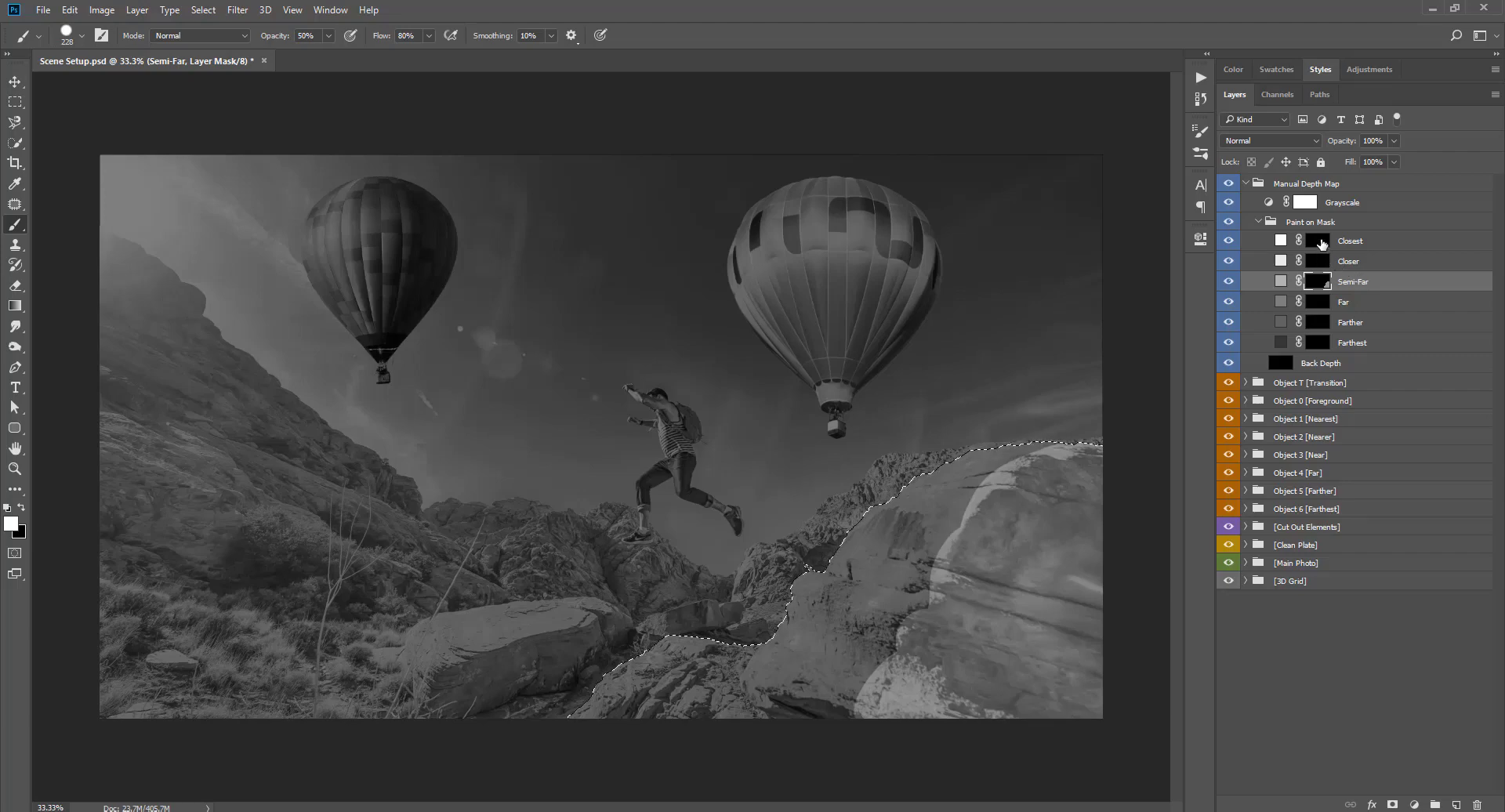
Paint white at 100% opacity on the Closest mask along the rock's upper-left edge
click(1321, 244)
mouse_move(1042, 427)
mouse_down()
mouse_move(889, 525)
mouse_move(977, 457)
mouse_move(893, 600)
mouse_move(894, 553)
mouse_move(846, 537)
mouse_move(810, 614)
mouse_move(863, 635)
mouse_move(856, 555)
mouse_up()
click(329, 36)
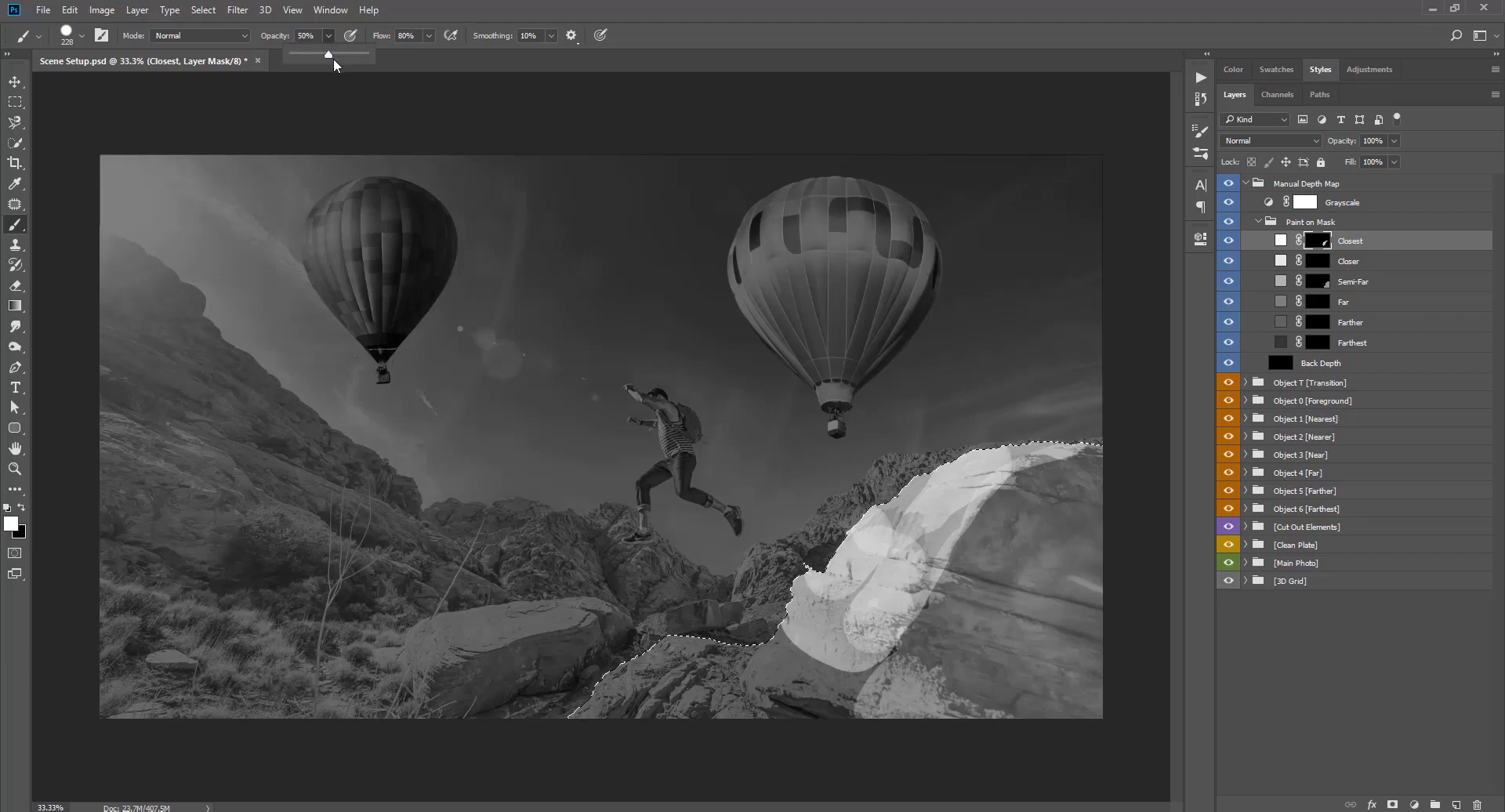
drag(332, 56, 409, 53)
drag(867, 520, 885, 506)
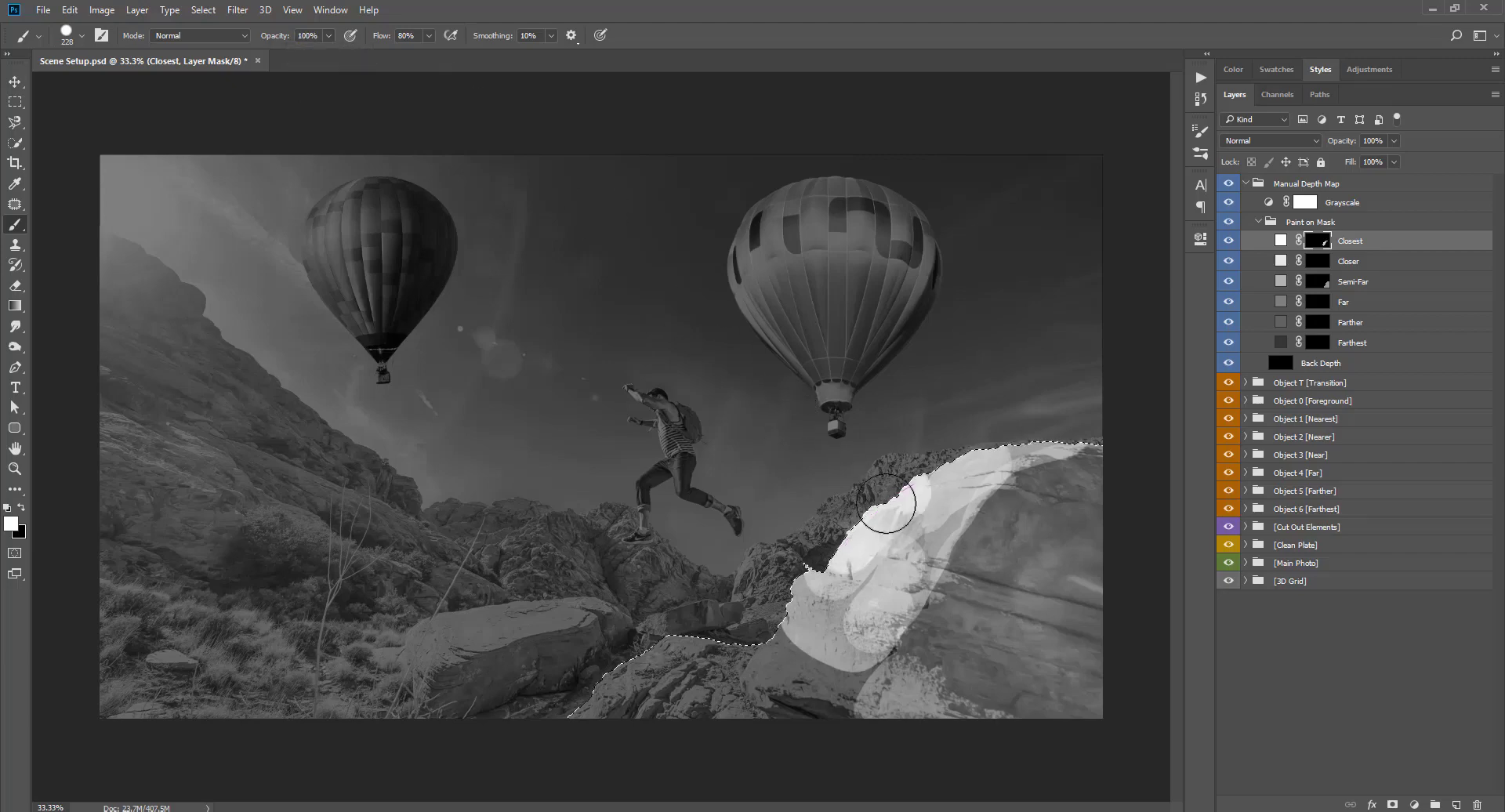
mouse_move(805, 611)
mouse_down()
mouse_move(873, 614)
mouse_move(901, 542)
mouse_move(917, 544)
mouse_move(997, 446)
mouse_move(1042, 447)
mouse_move(789, 642)
mouse_move(748, 697)
mouse_move(813, 692)
mouse_move(734, 729)
mouse_move(807, 705)
mouse_move(846, 713)
mouse_move(737, 713)
mouse_up()
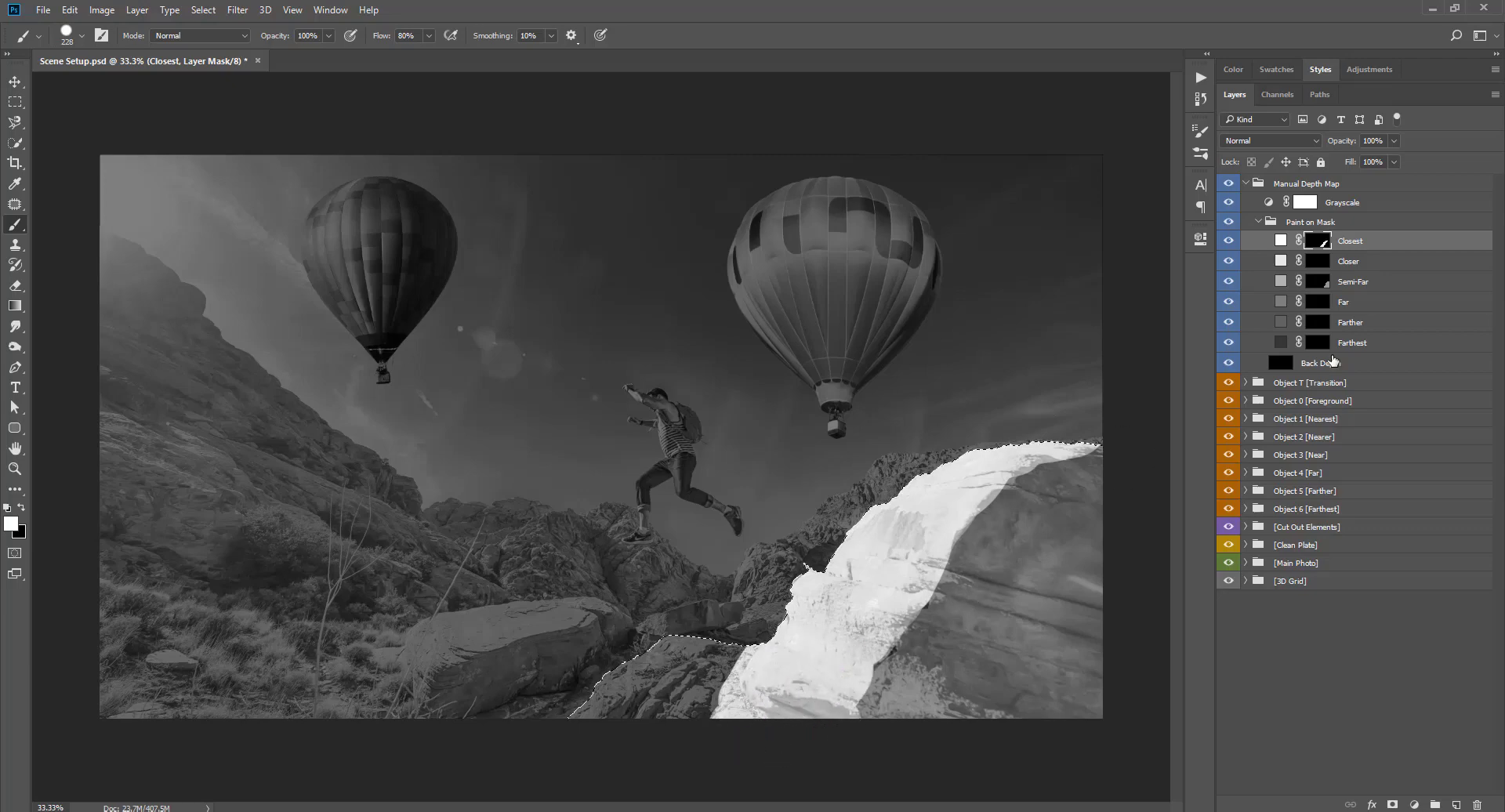
Paint semi-far grey over the right rock and far grey over the lower-middle rock
click(1317, 280)
mouse_move(900, 691)
mouse_down()
mouse_move(951, 668)
mouse_move(900, 695)
mouse_move(951, 621)
mouse_move(934, 607)
mouse_move(1031, 494)
mouse_move(1089, 486)
mouse_move(1079, 653)
mouse_move(1018, 694)
mouse_move(971, 690)
mouse_move(1051, 548)
mouse_move(1048, 682)
mouse_up()
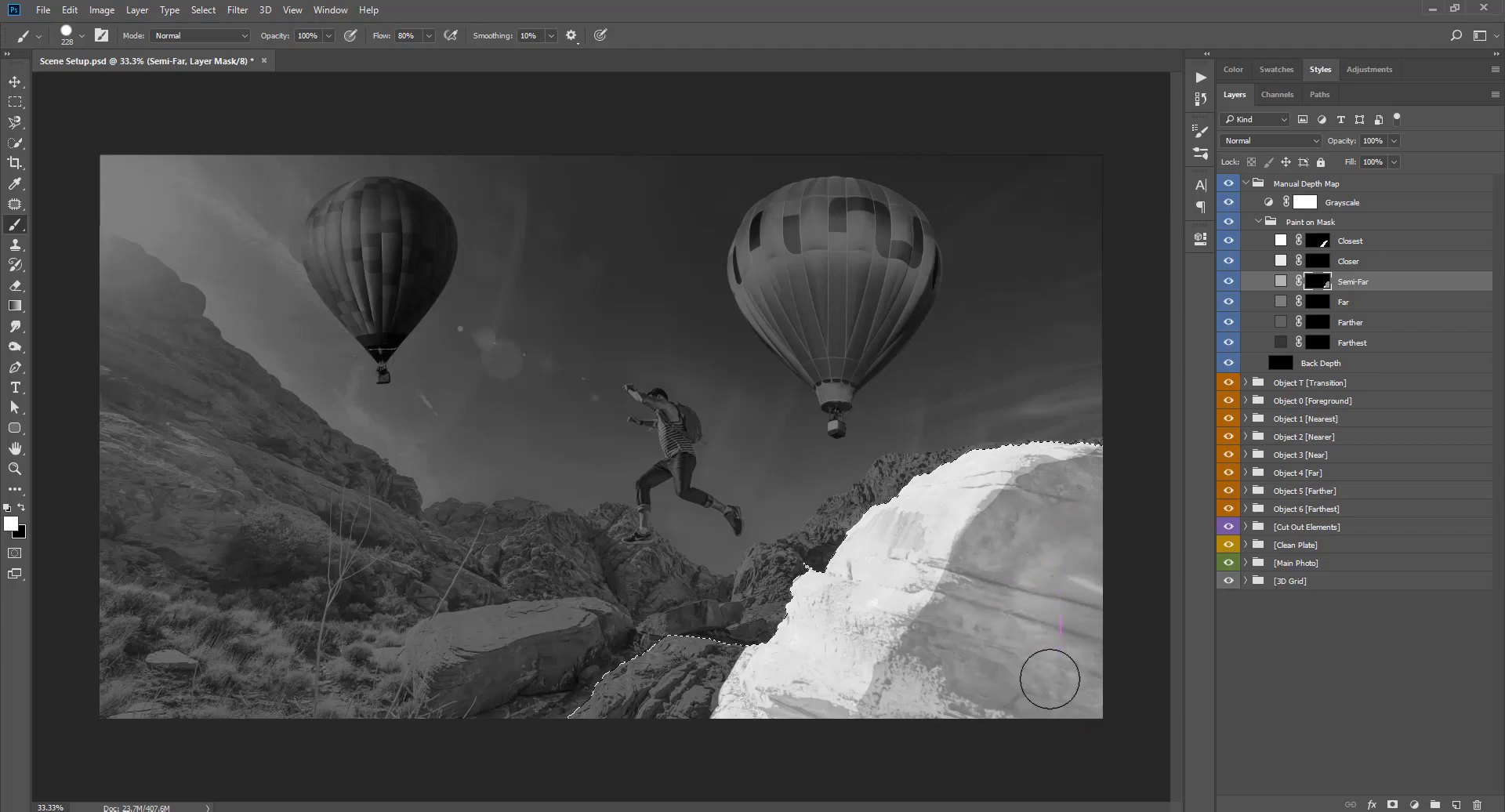
click(1388, 300)
mouse_move(683, 656)
mouse_down()
mouse_move(658, 693)
mouse_move(708, 668)
mouse_move(607, 694)
mouse_move(705, 642)
mouse_move(775, 662)
mouse_move(648, 714)
mouse_move(658, 690)
mouse_move(670, 706)
mouse_move(630, 717)
mouse_move(782, 654)
mouse_up()
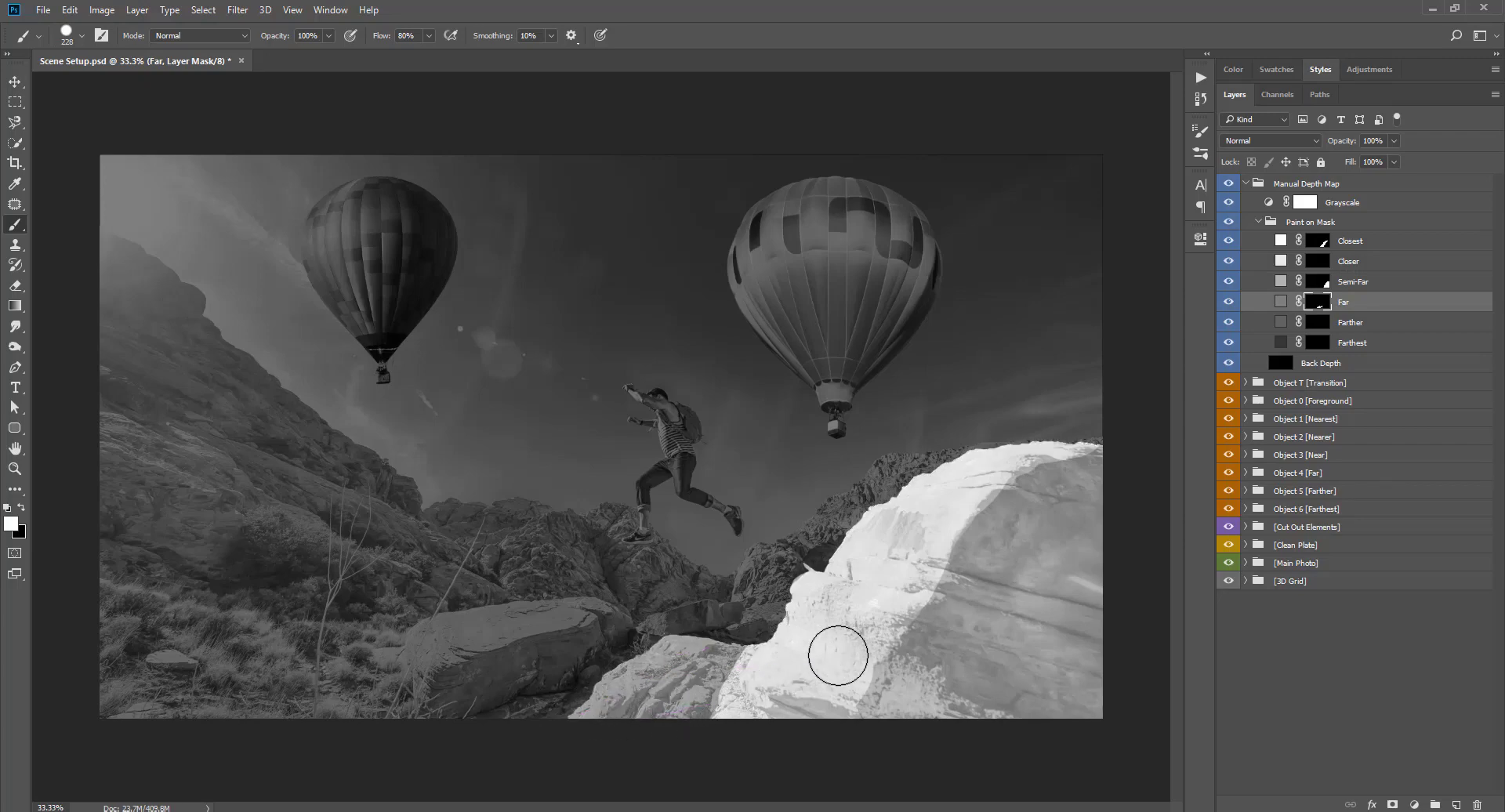
Play the AE Export action from the MotionVerse Setup action set
key(v)
click(1257, 222)
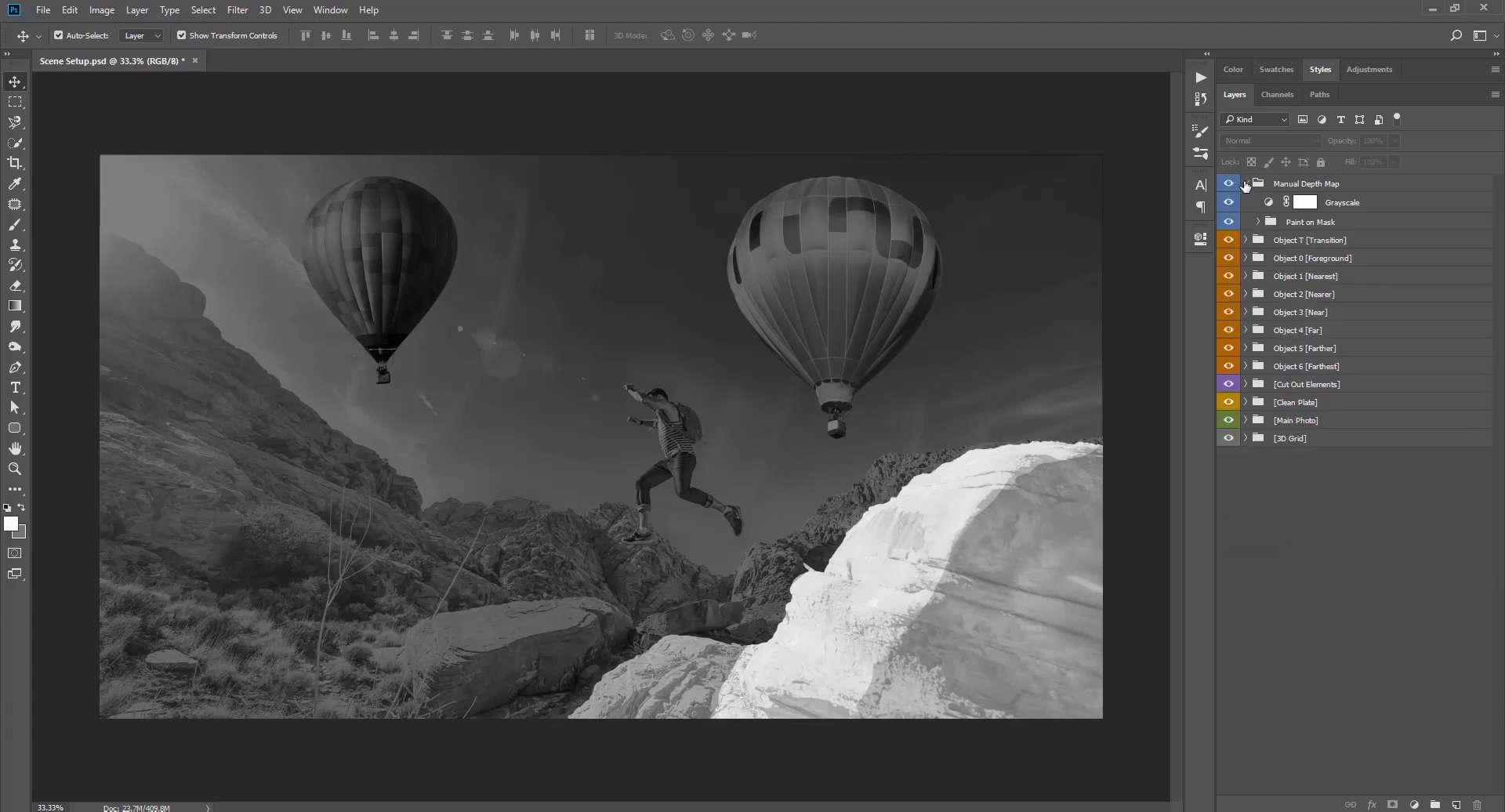
click(1201, 76)
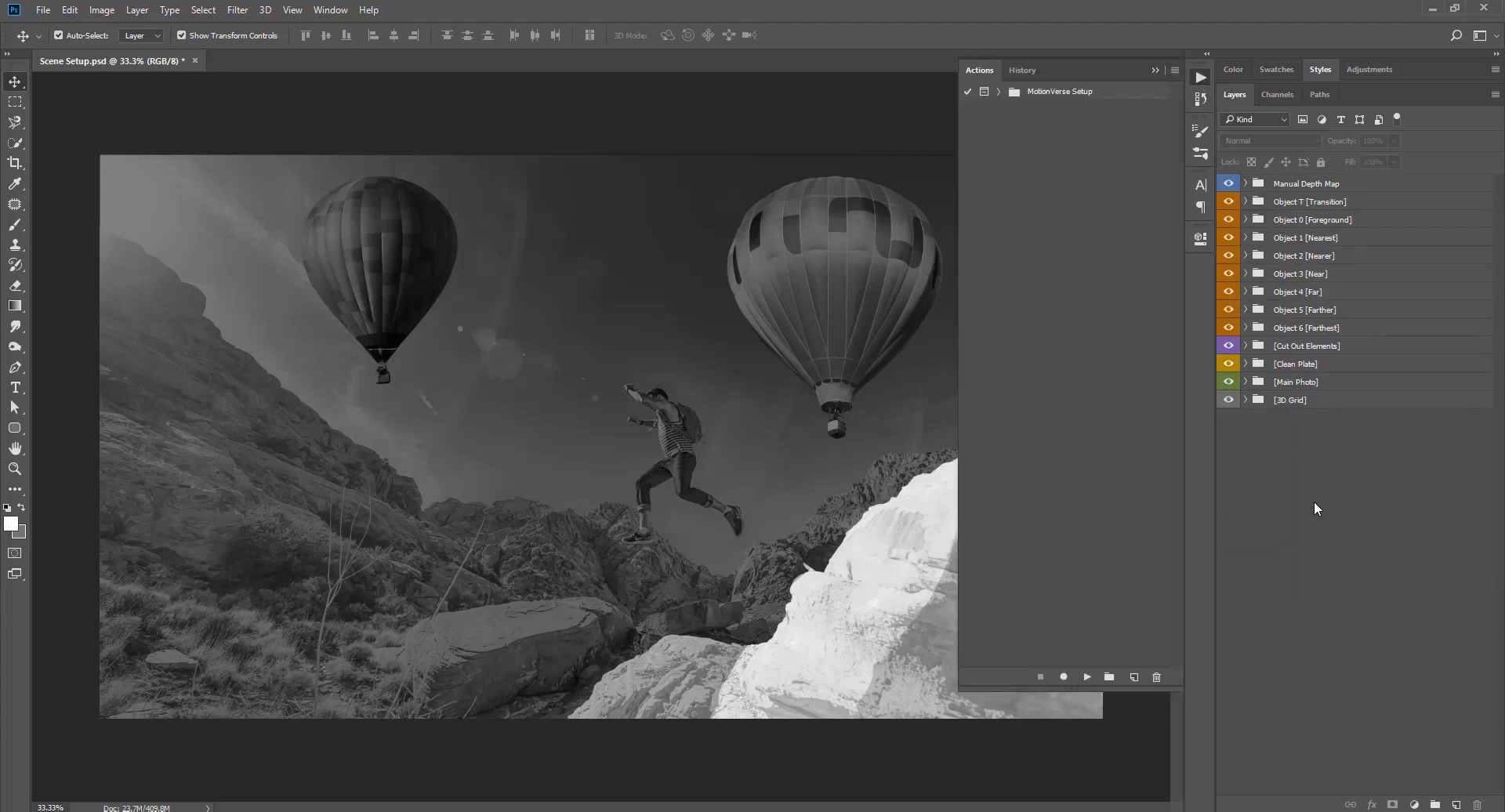
click(1046, 96)
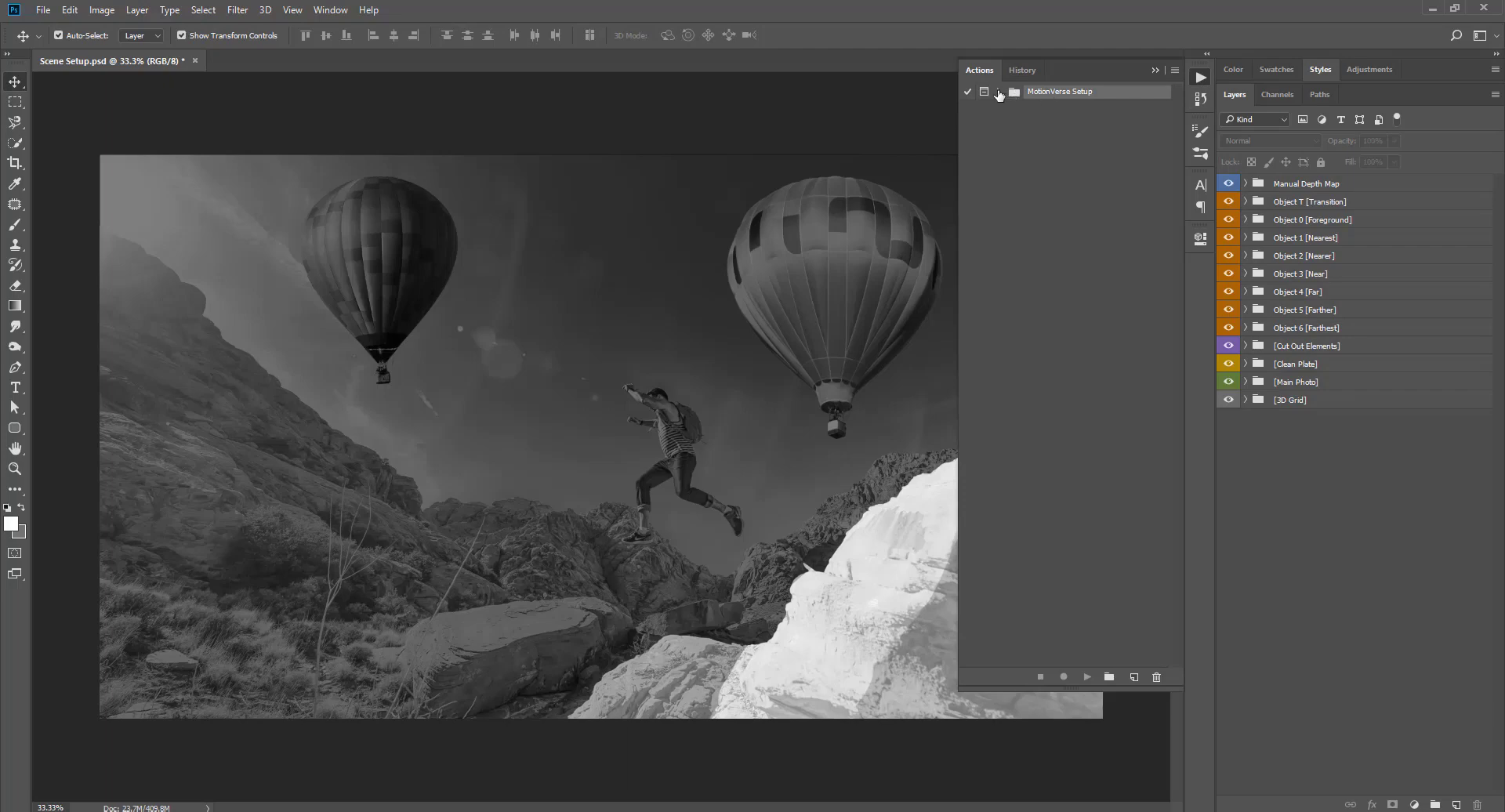
click(999, 93)
click(1057, 110)
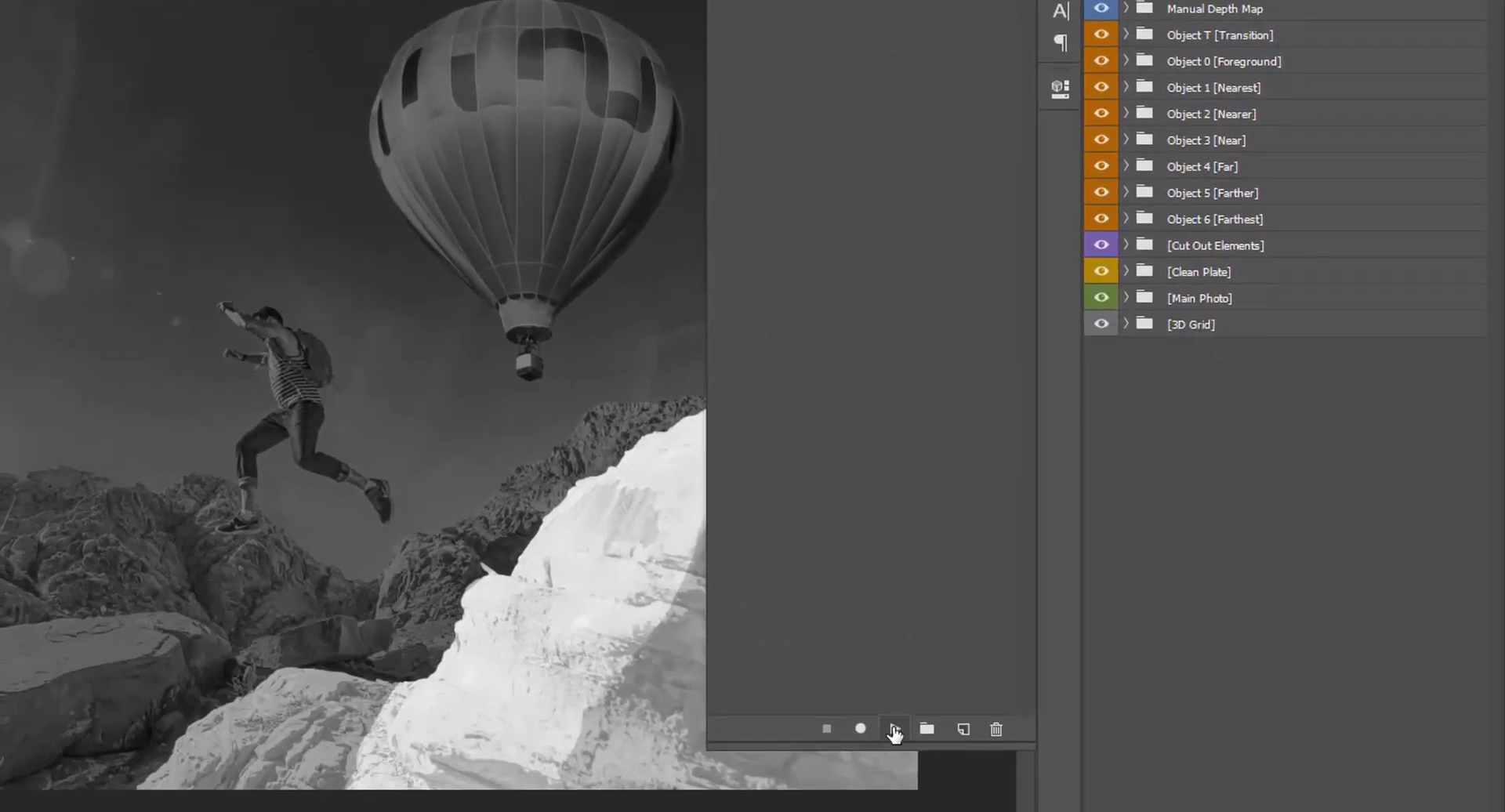
click(894, 728)
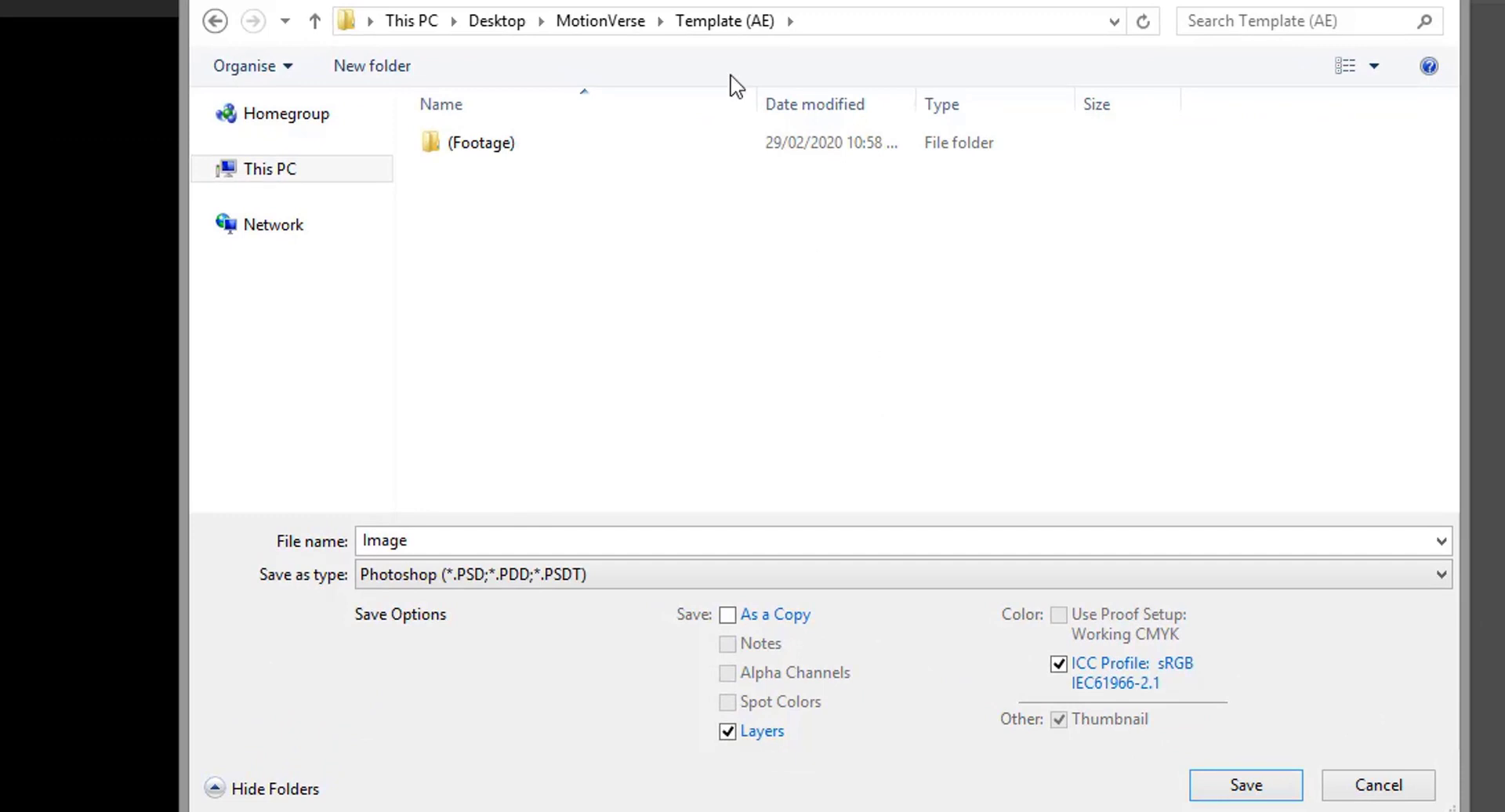
Save Image.psd into MotionVerse > Template (AE) > (Footage) > Reference Images, replacing the old file
click(638, 24)
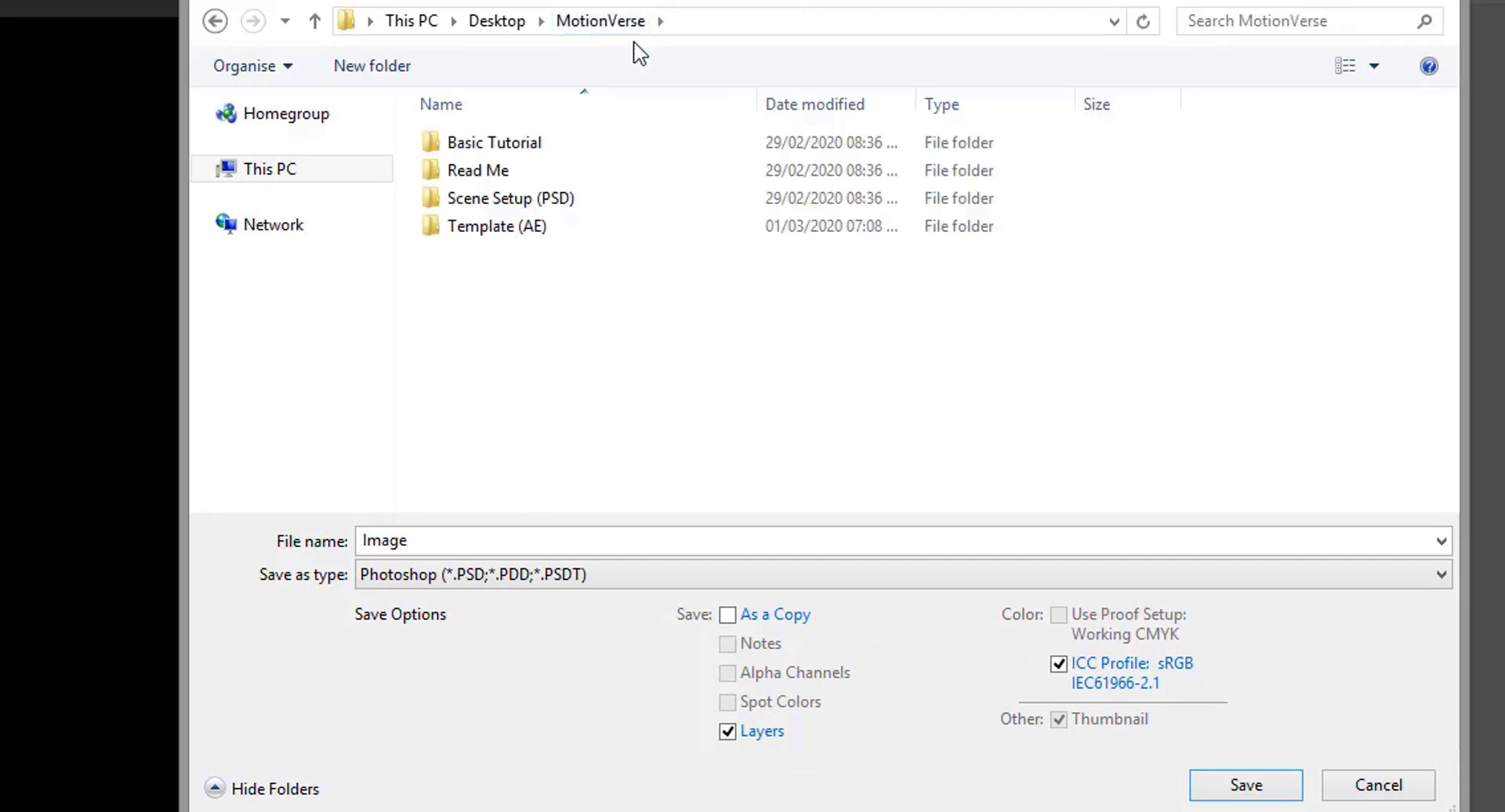
double_click(593, 227)
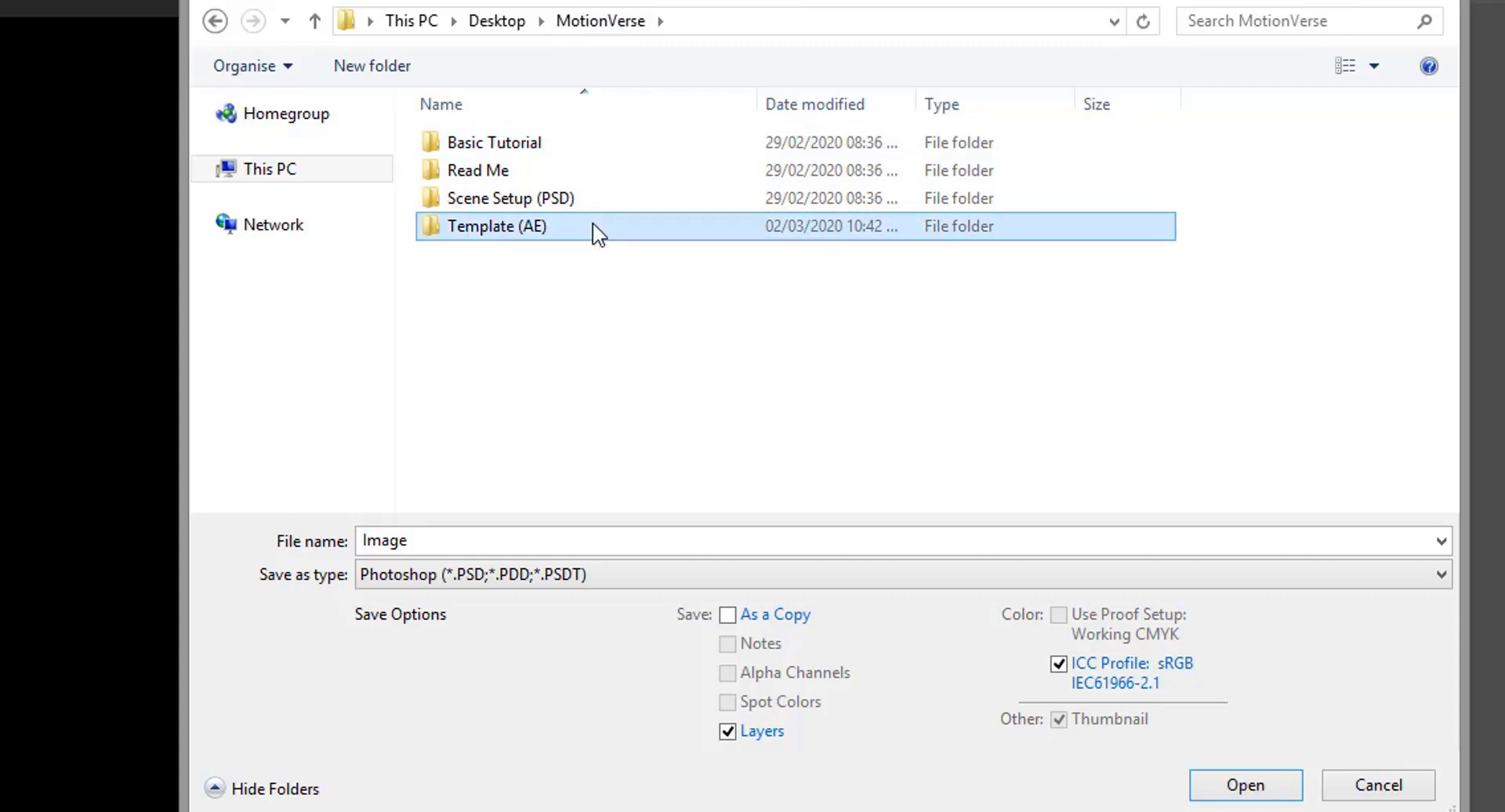
double_click(475, 155)
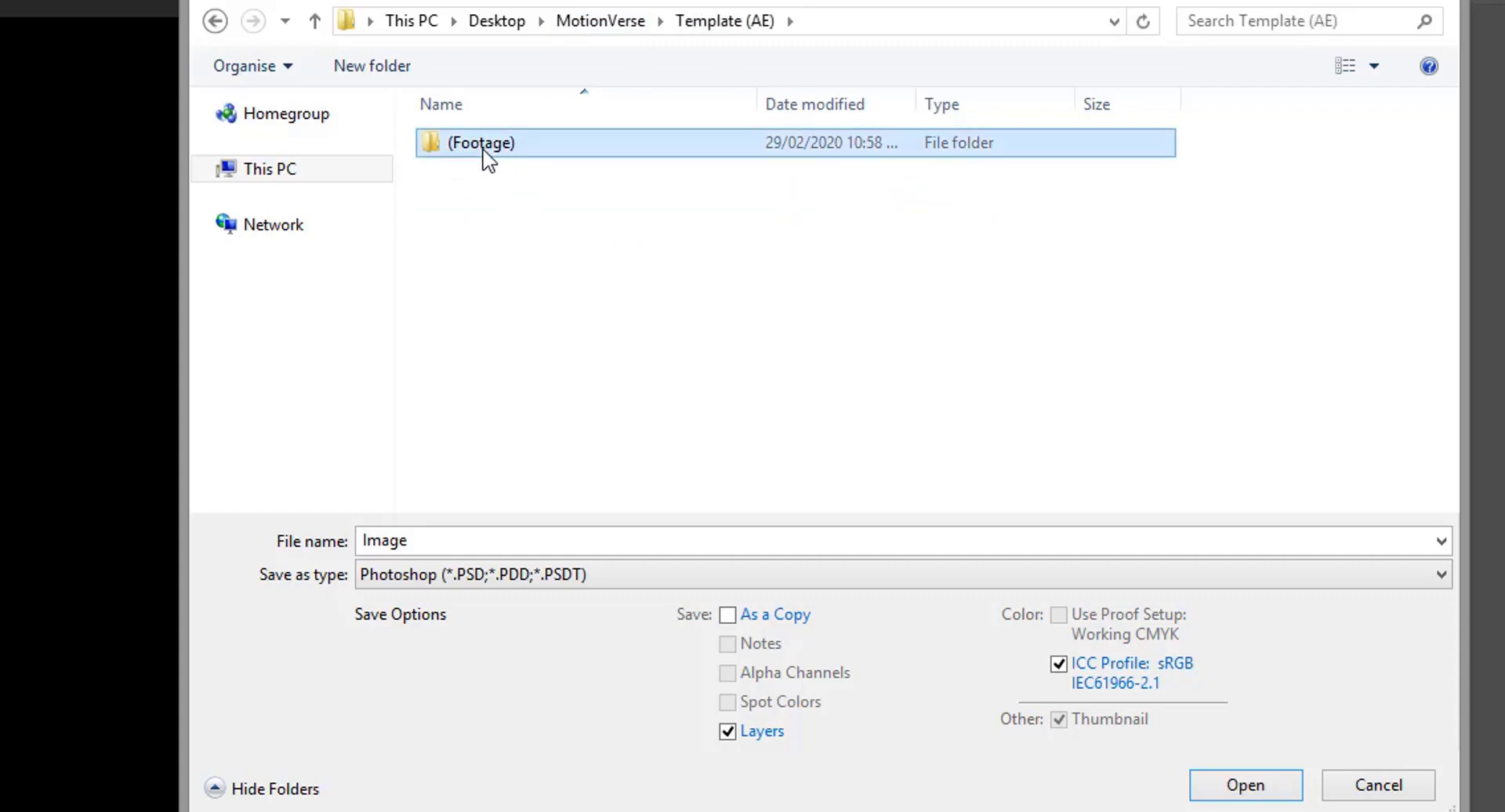
double_click(522, 176)
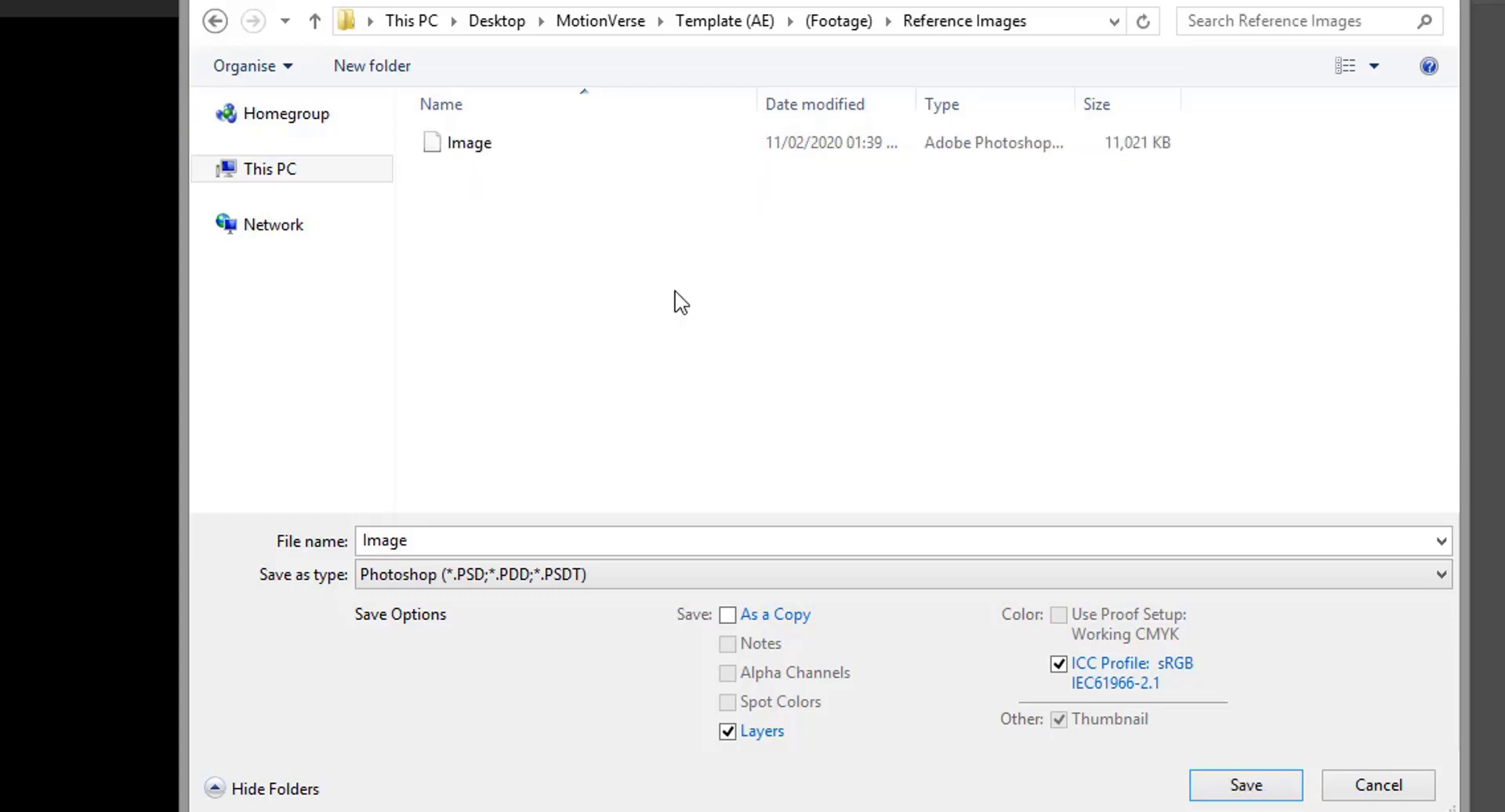
click(1250, 789)
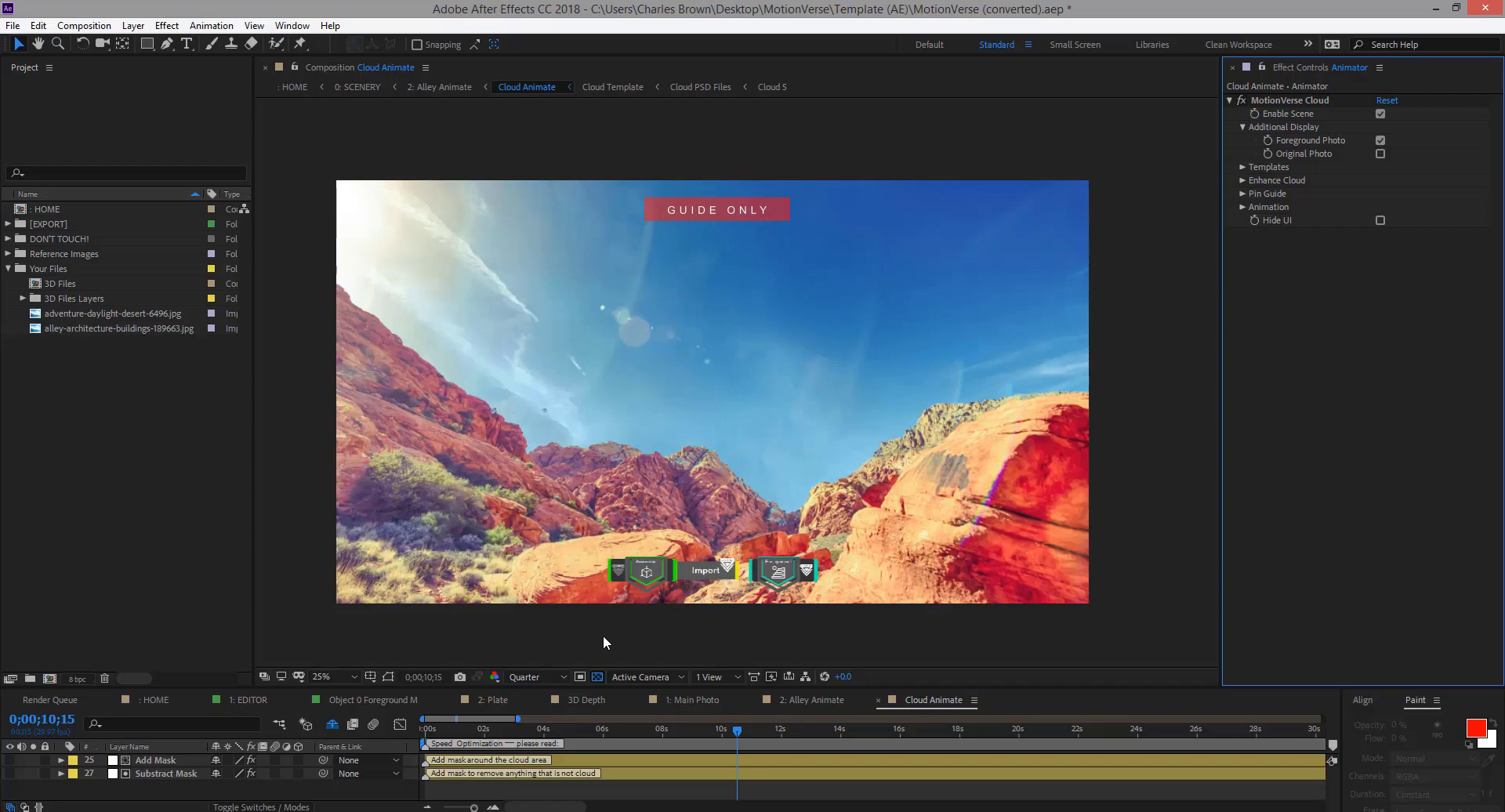
Switch to the 1: EDITOR comp and show Animator Panel's MotionVerse Animator settings
click(251, 701)
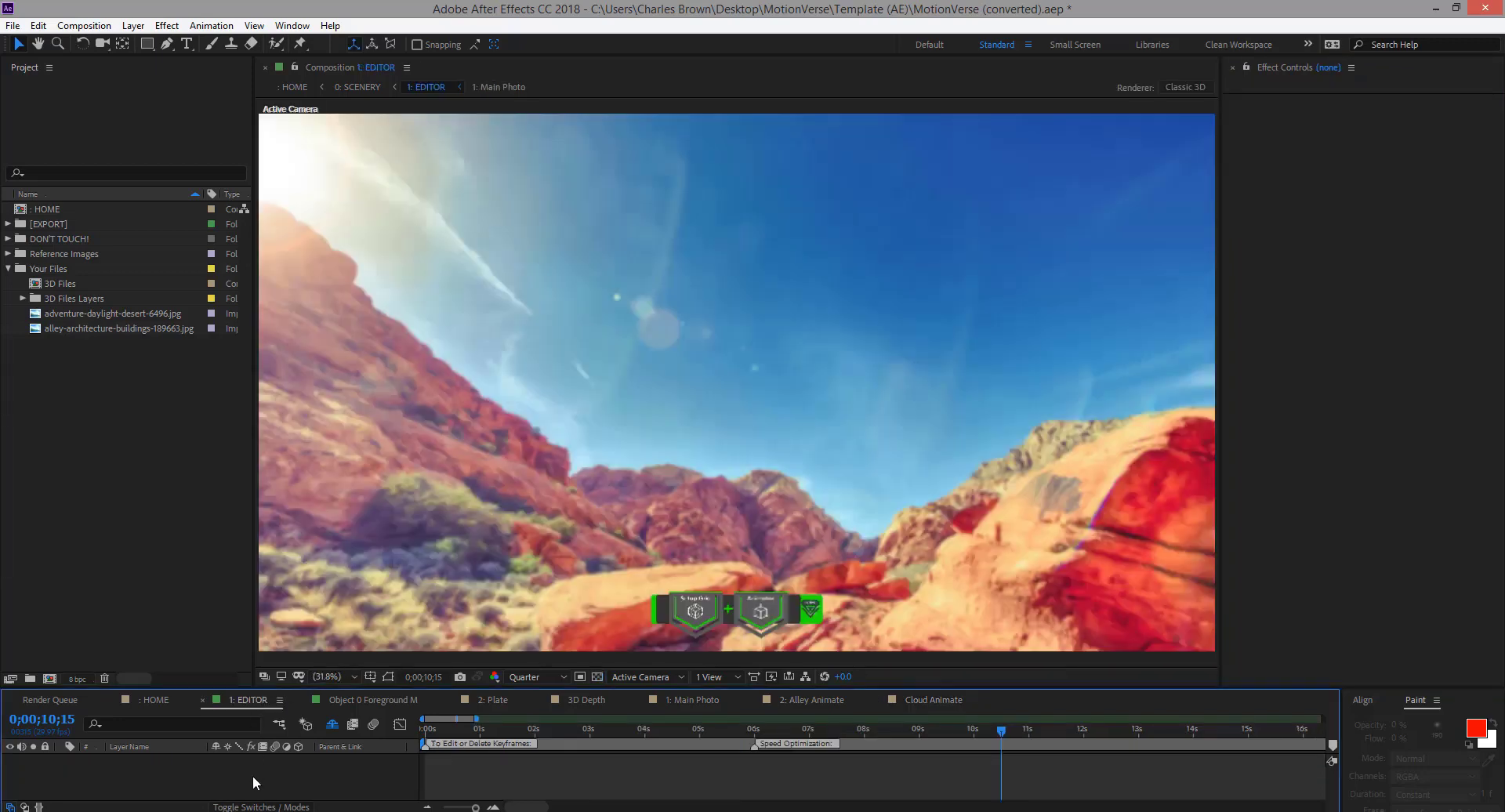
click(760, 610)
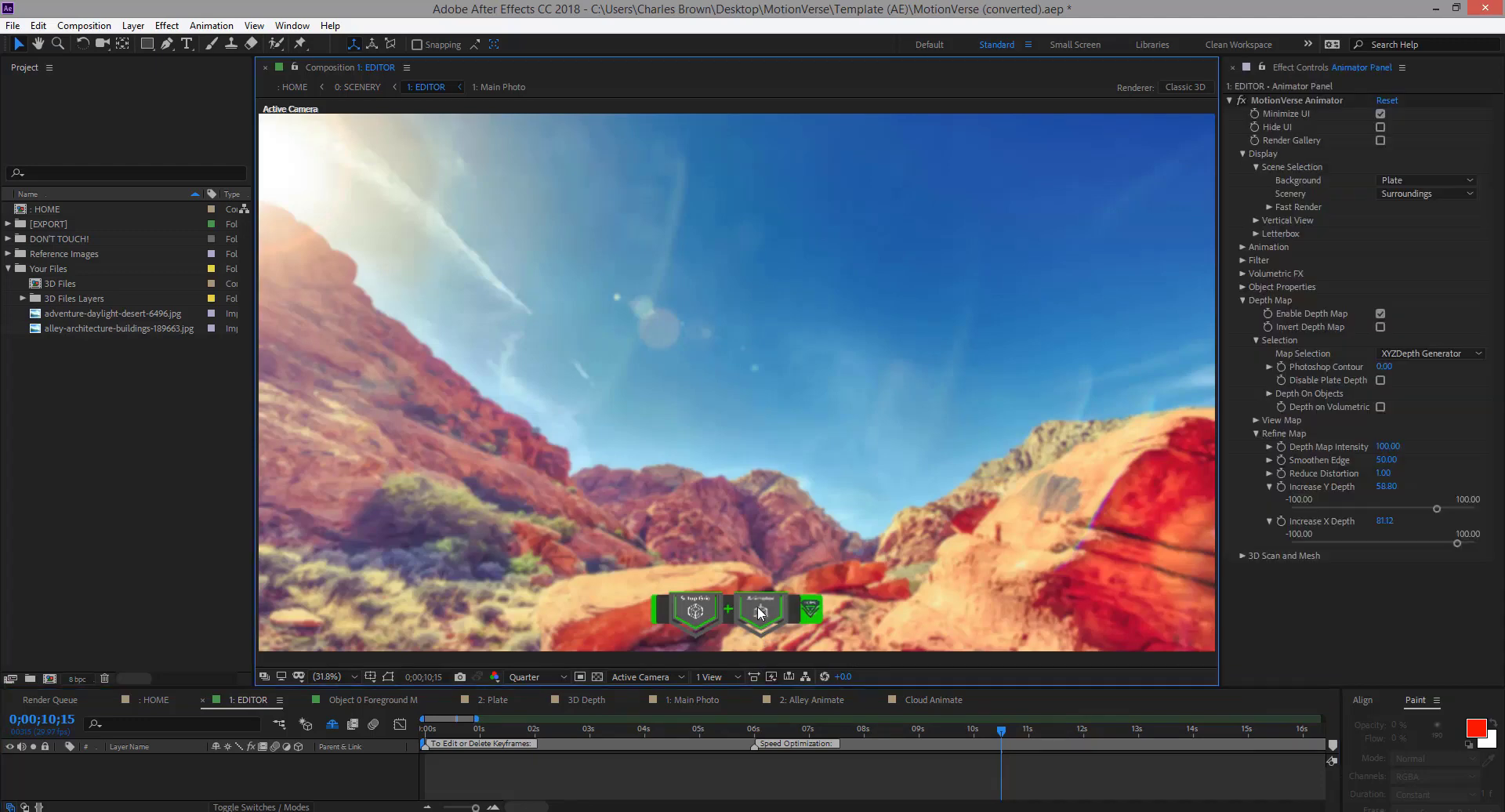
click(1243, 300)
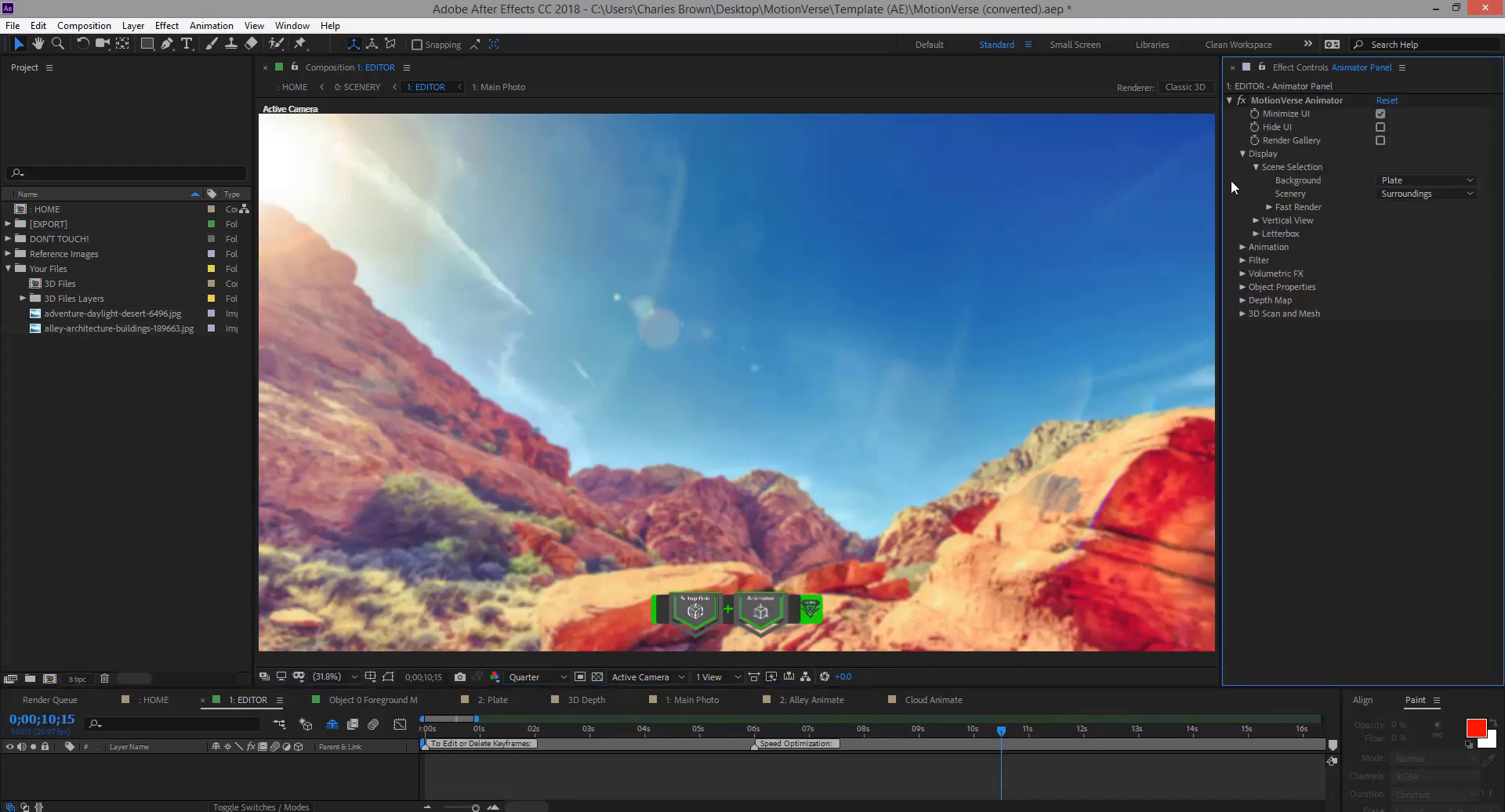
click(1241, 153)
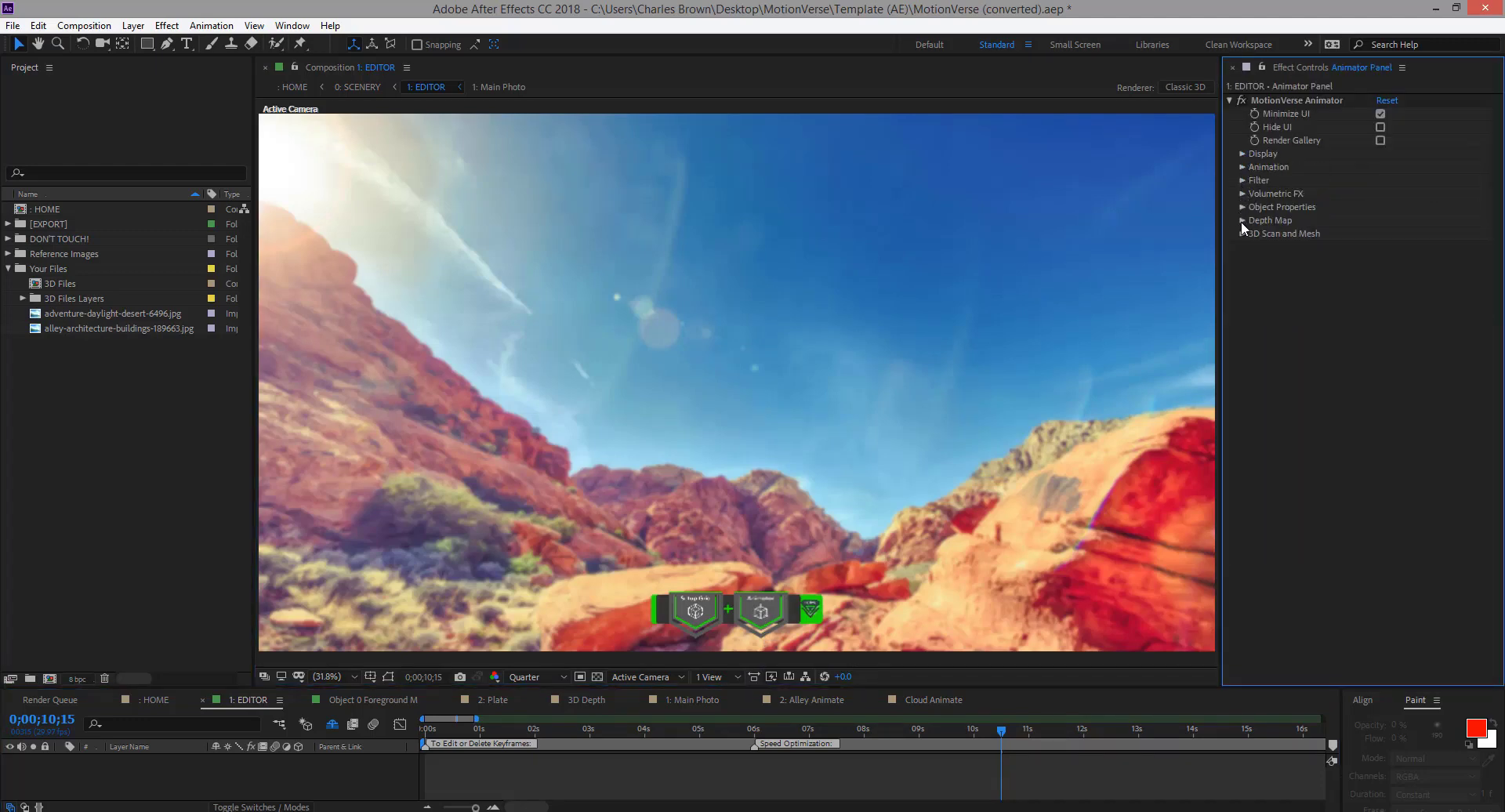
Under Depth Map > View Map, enable Map Visual Display and set Map Selection to Photoshop DMap
click(1242, 220)
click(1257, 354)
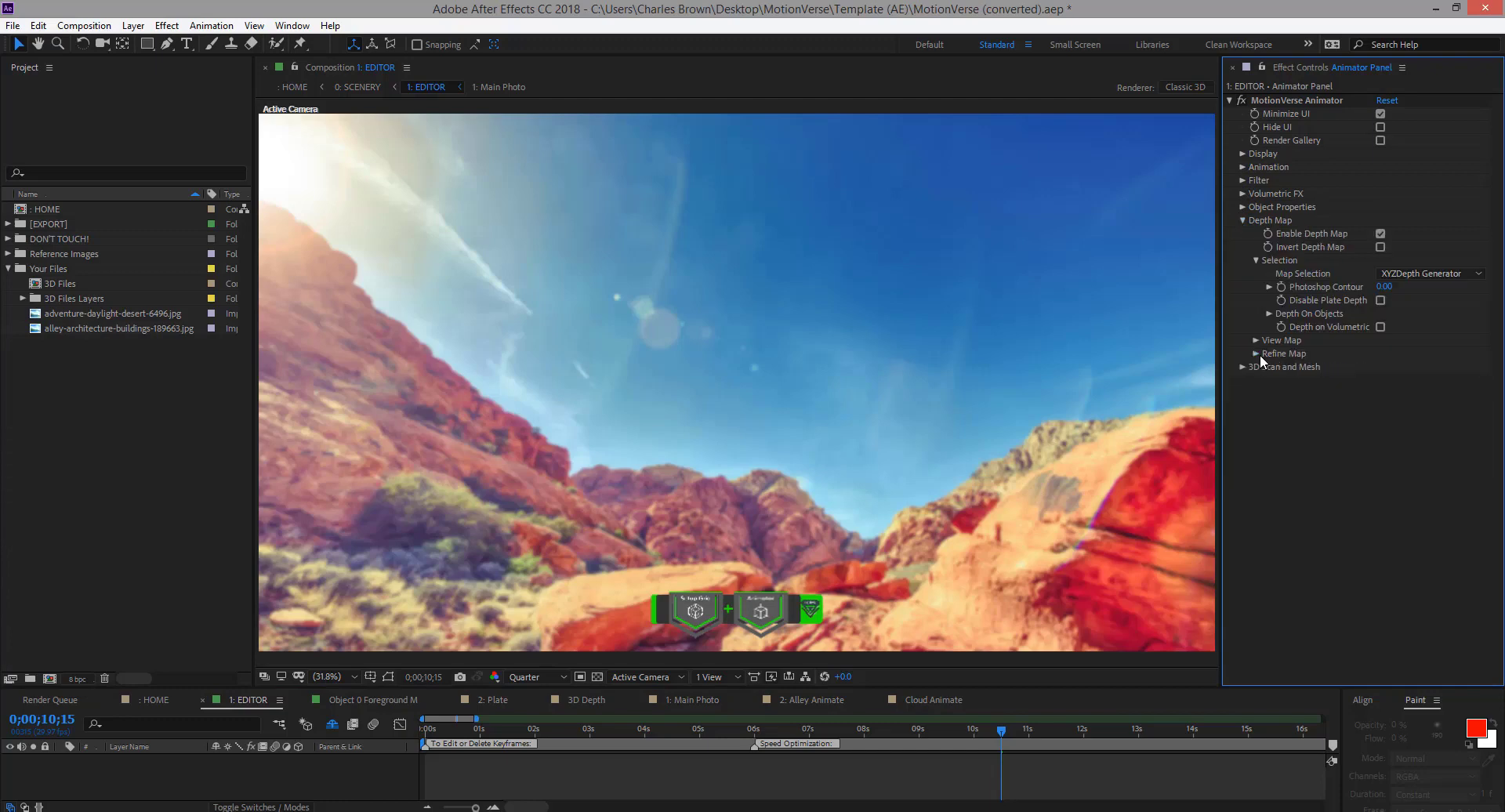
click(1256, 340)
click(1380, 353)
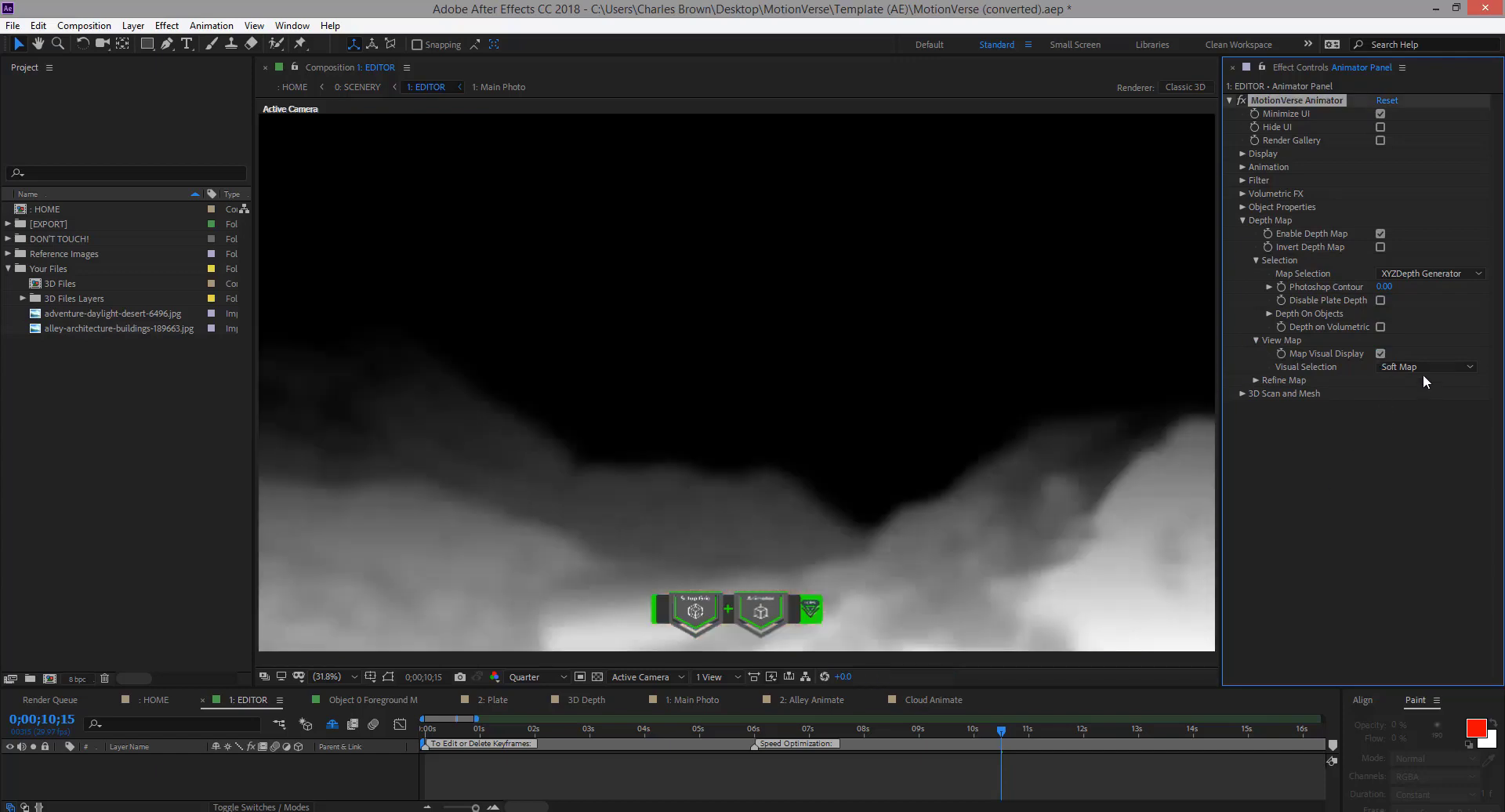
click(1412, 271)
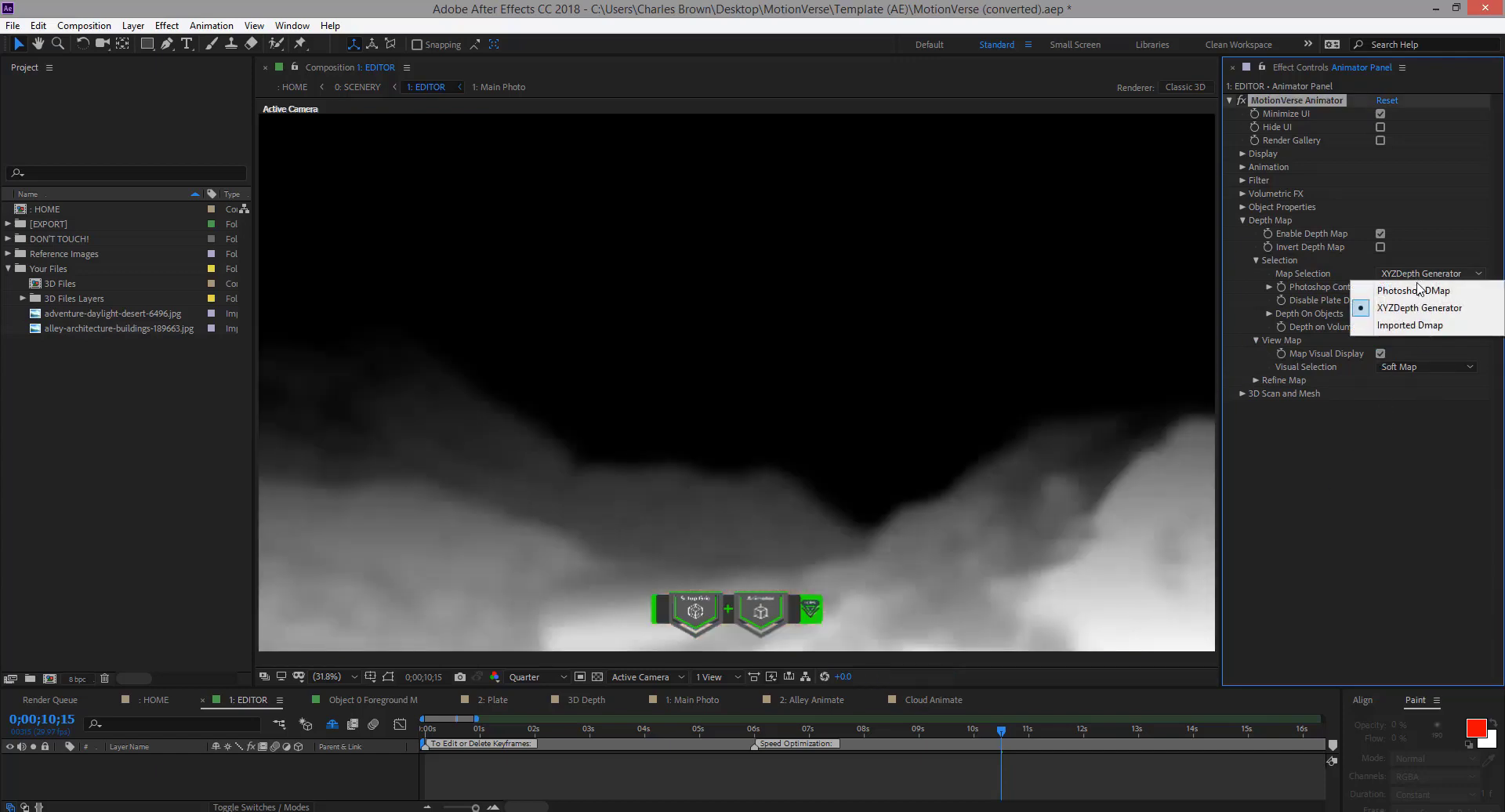
click(1455, 290)
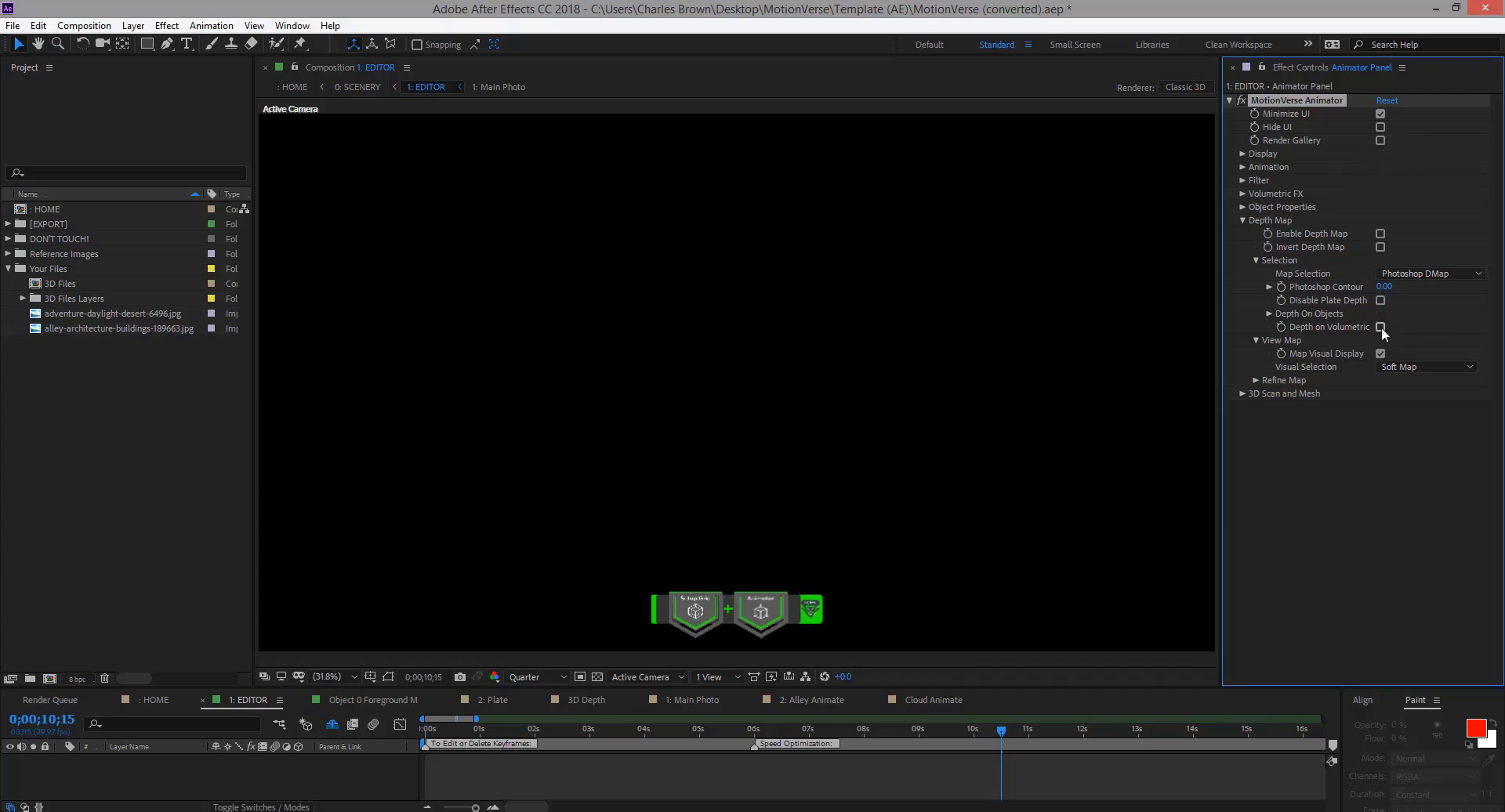
Hide the depth map preview and set the Display background to Plate
click(1380, 353)
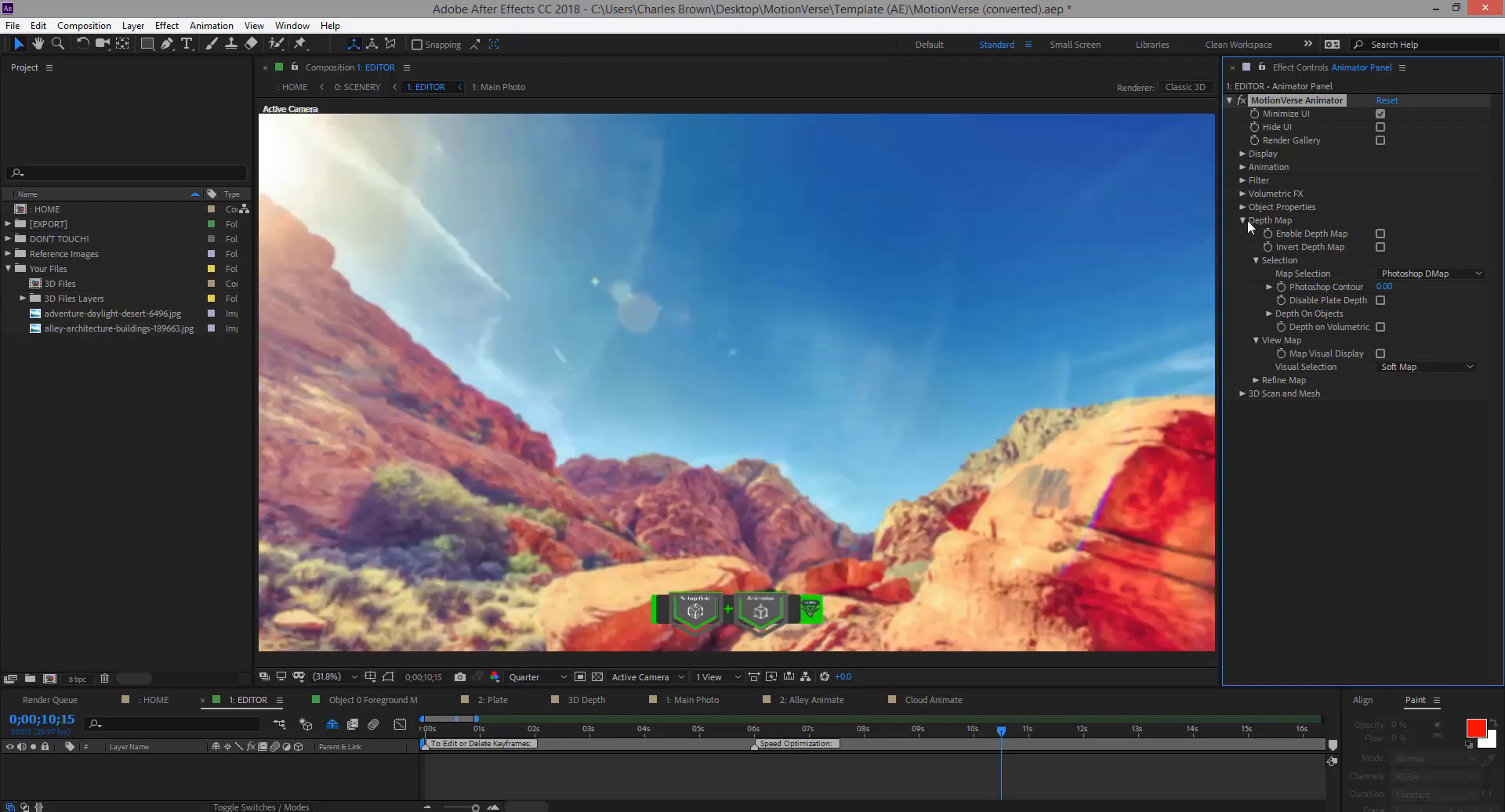
click(1243, 220)
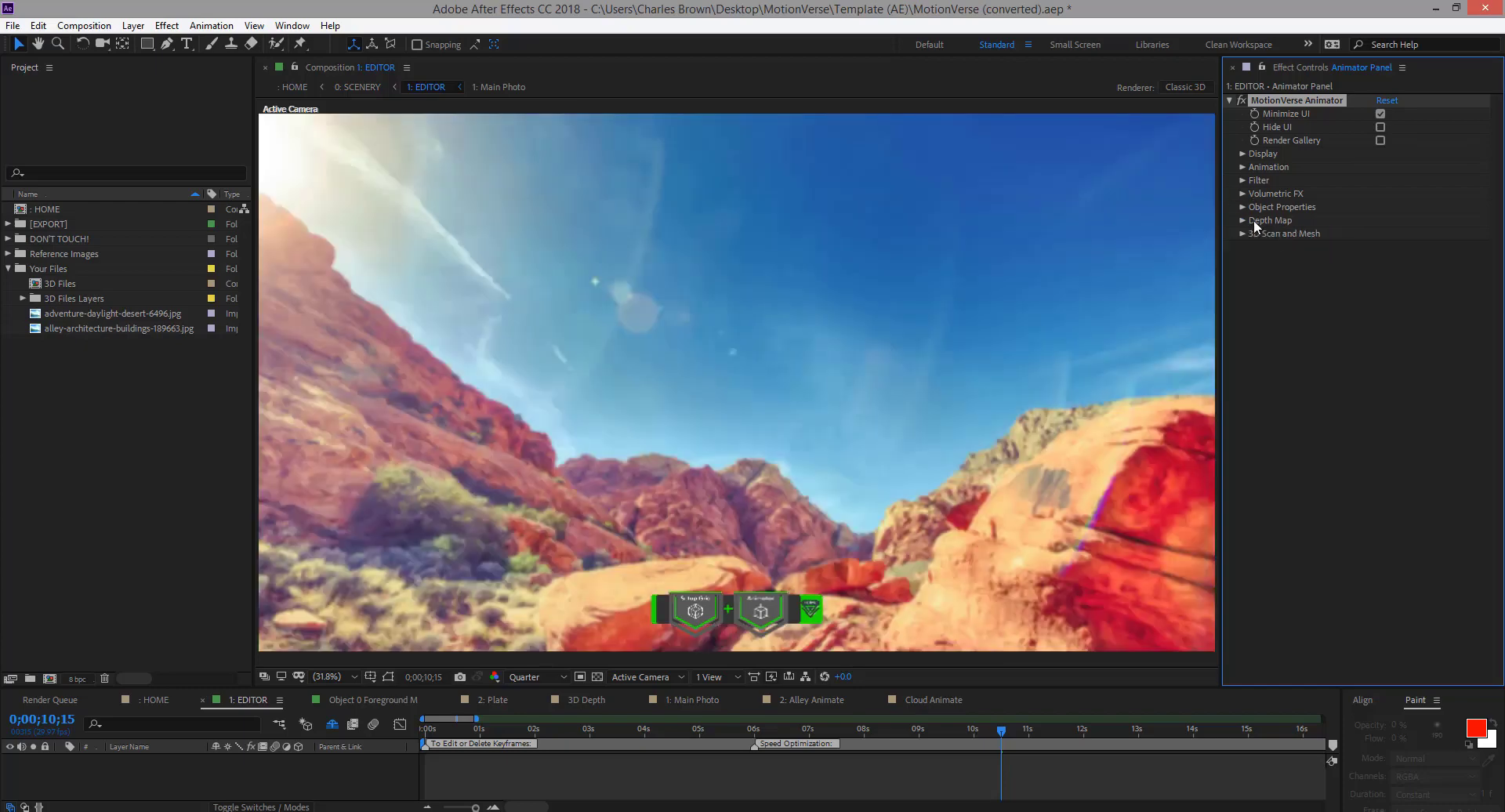
click(1242, 208)
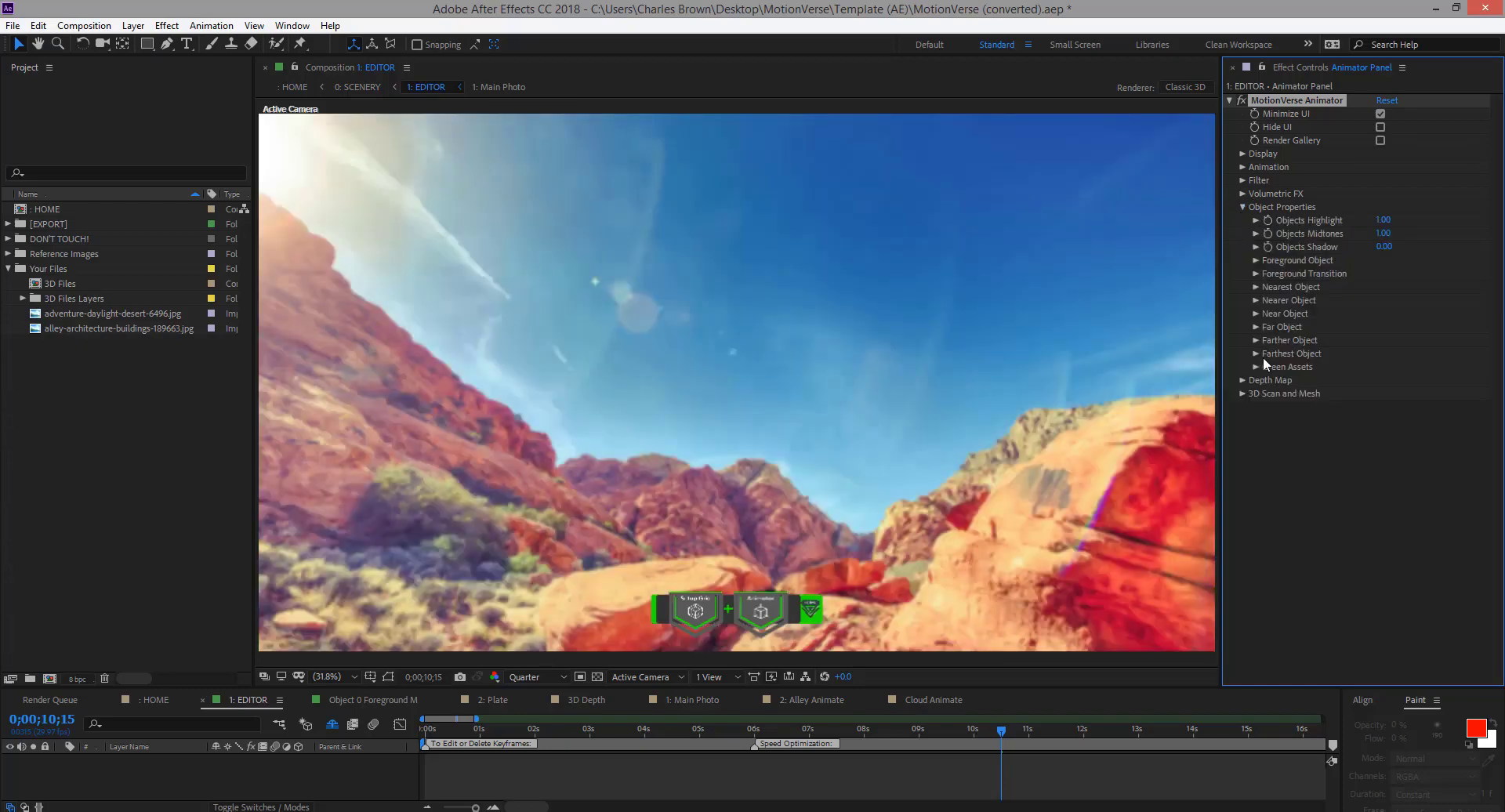
click(1324, 486)
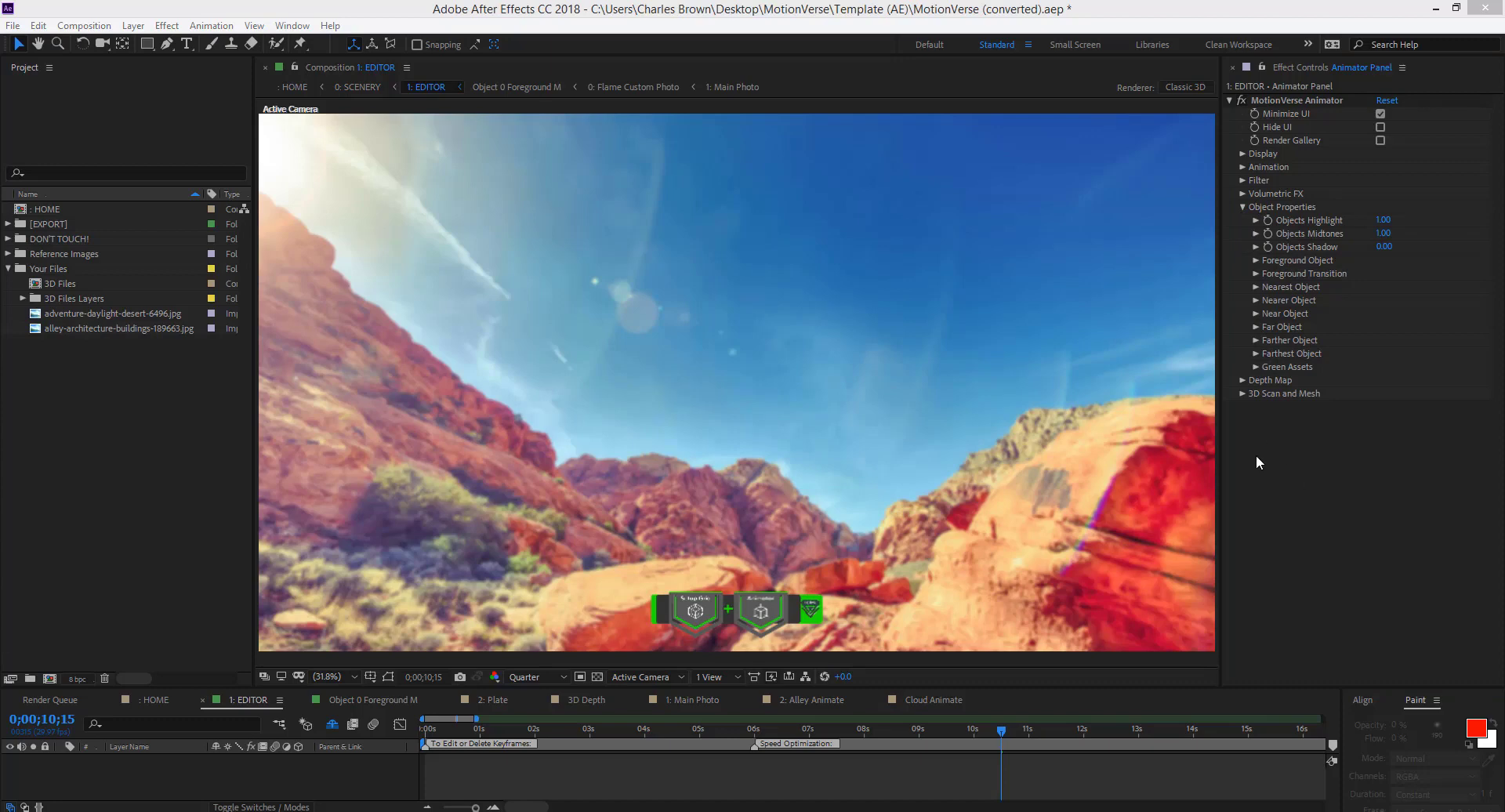
click(1242, 155)
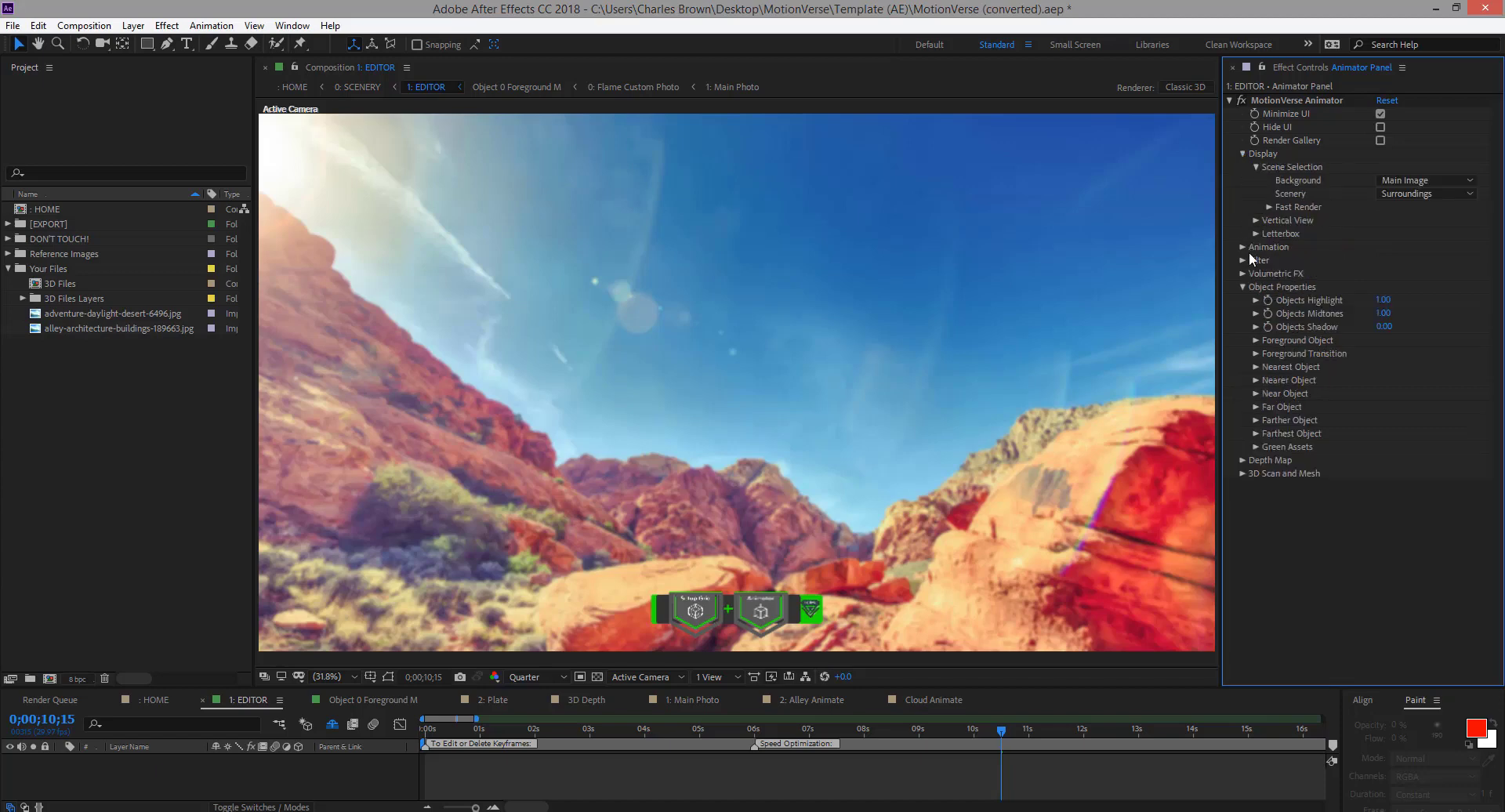
click(1412, 182)
click(1407, 194)
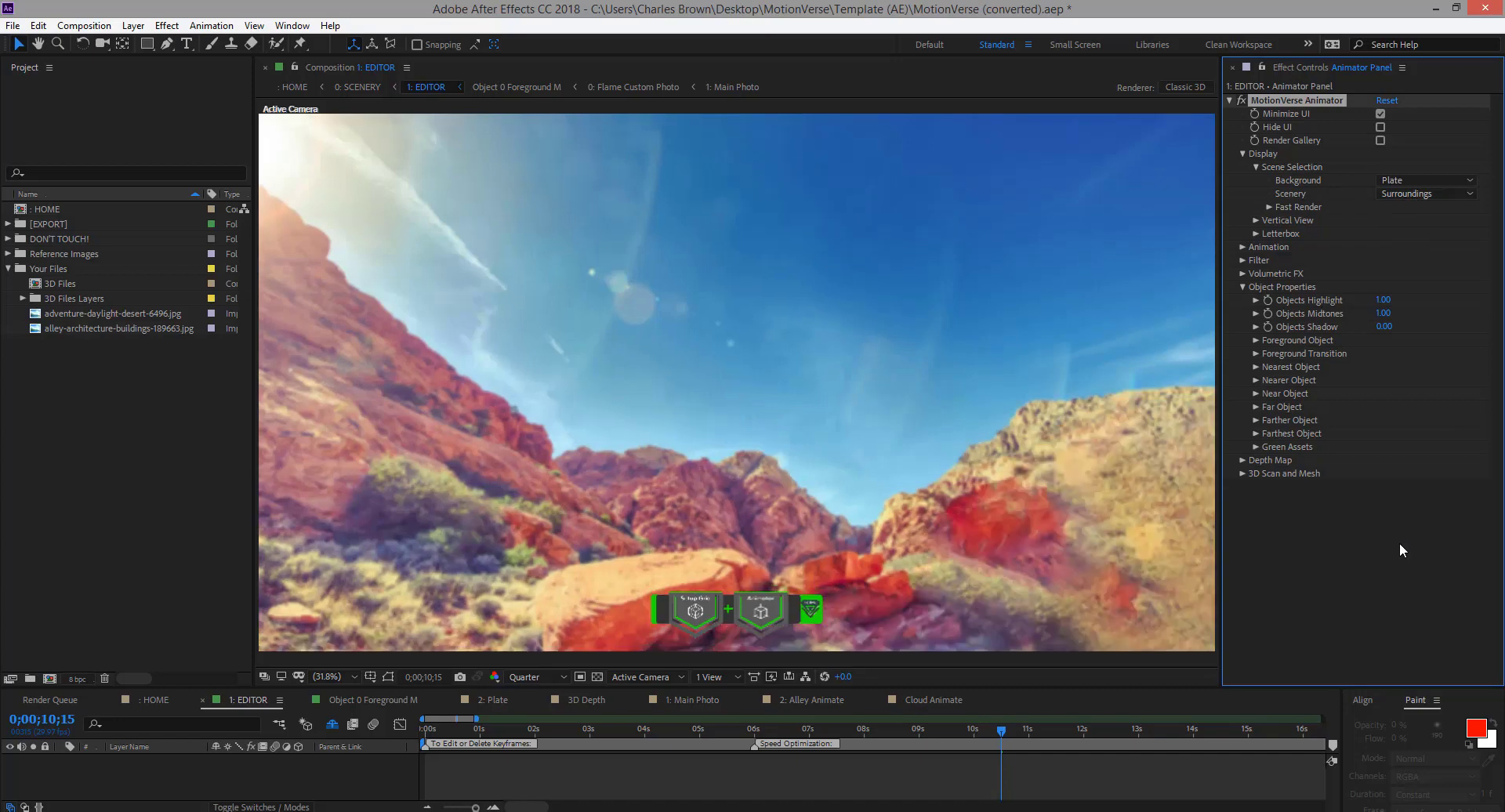
Review the Foreground, Nearest, Nearer, Near, Far and Farther Object settings in turn
click(1254, 341)
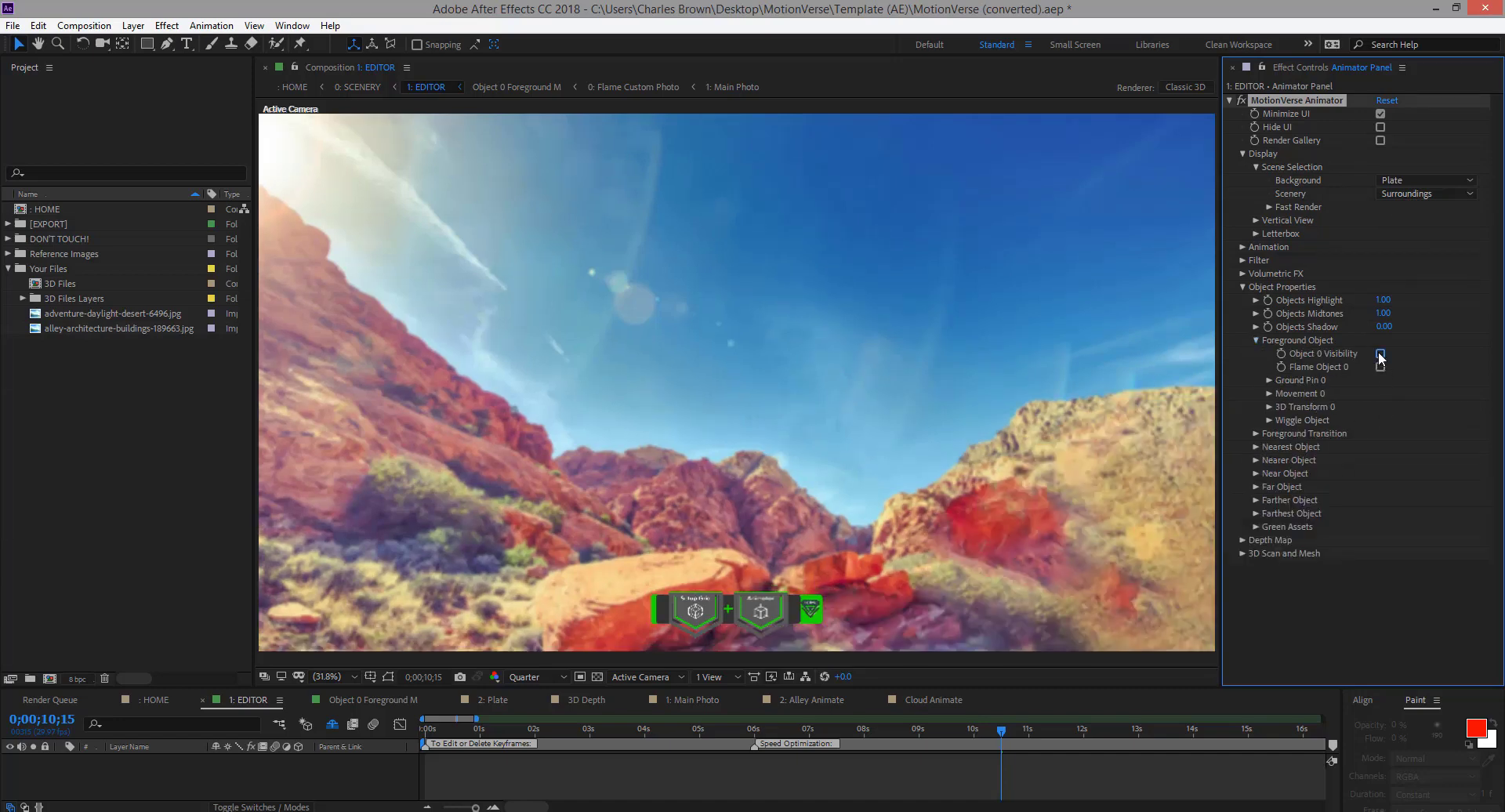
click(1255, 338)
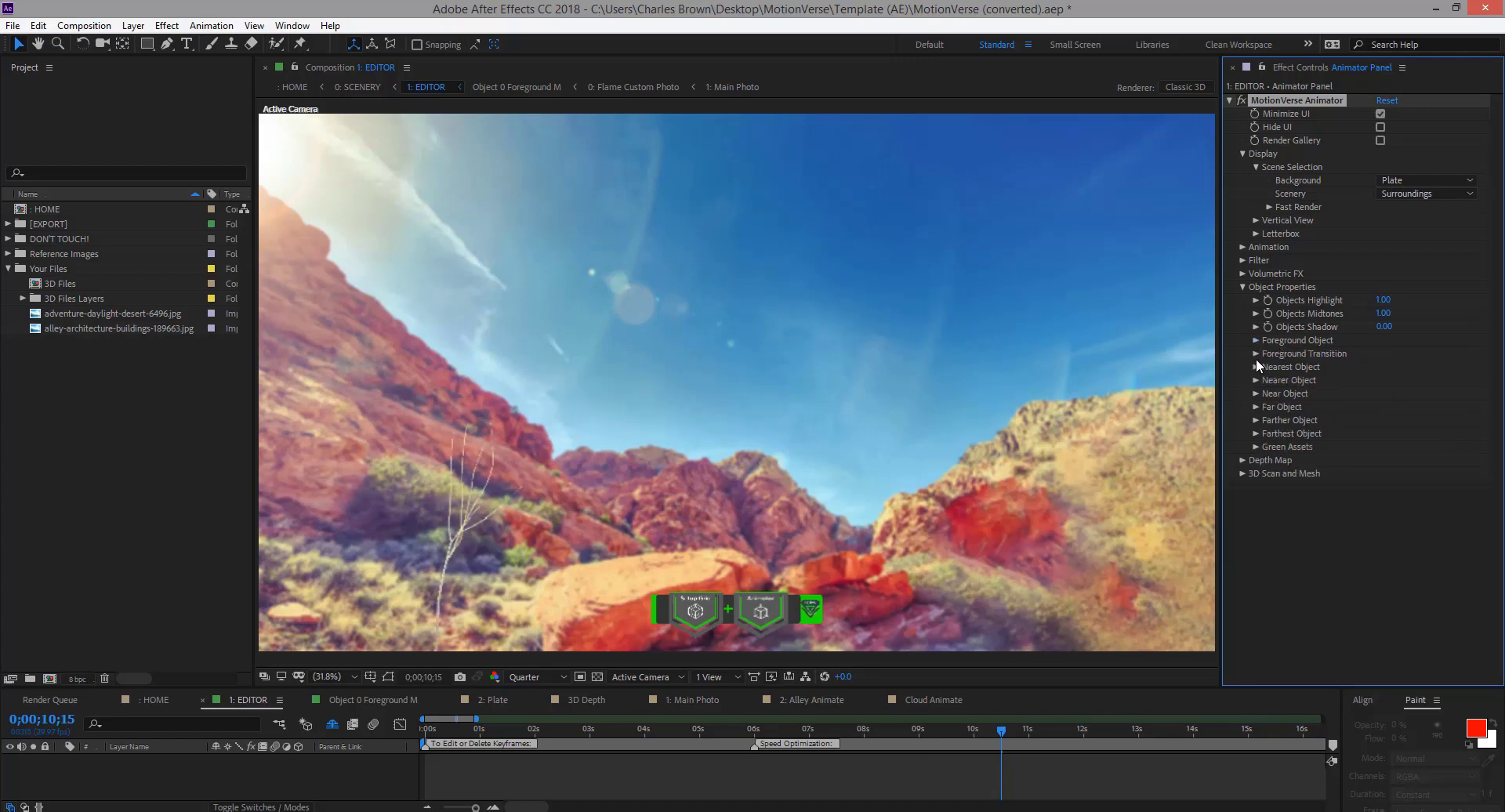
click(1257, 367)
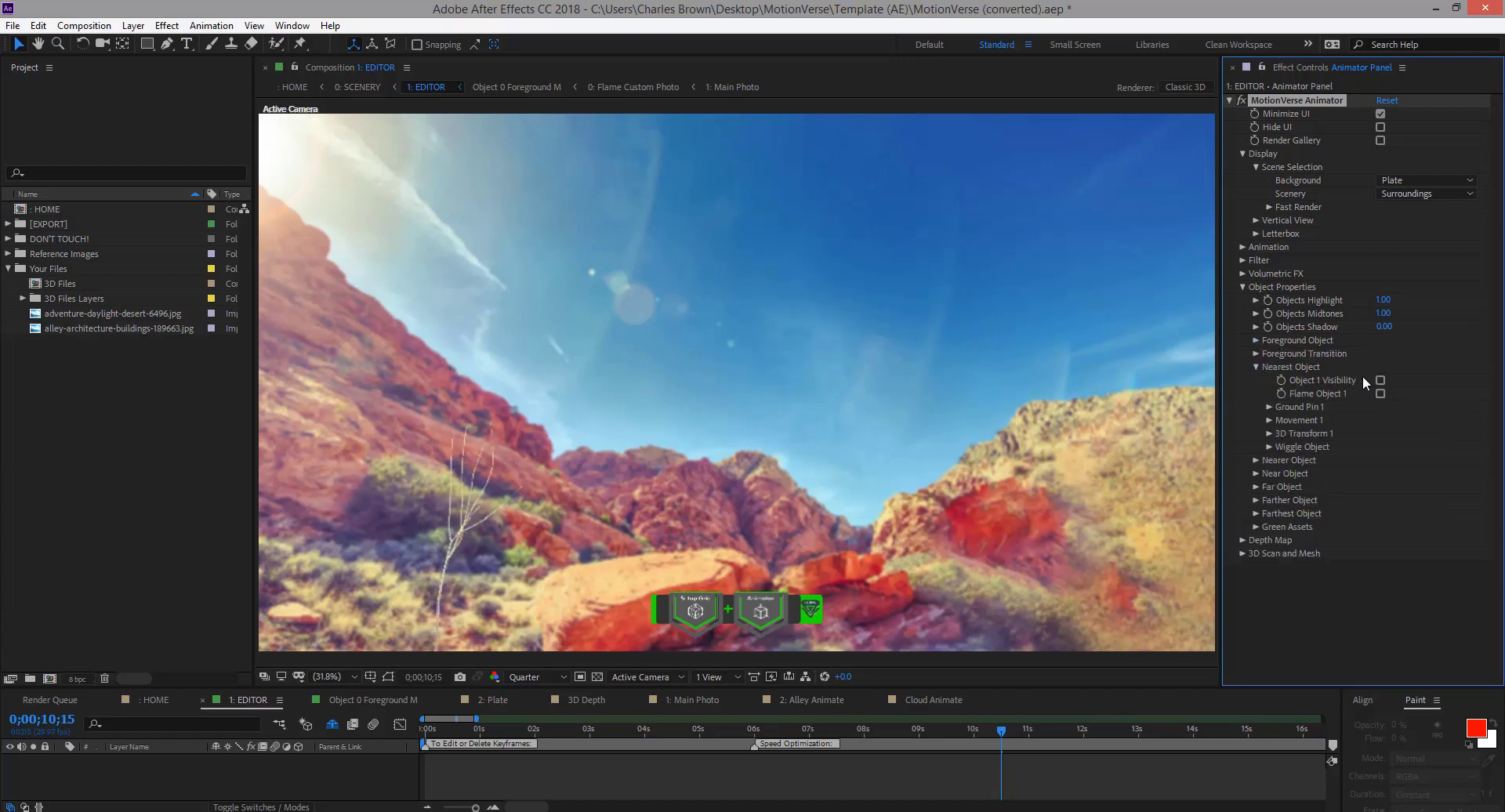
click(1256, 367)
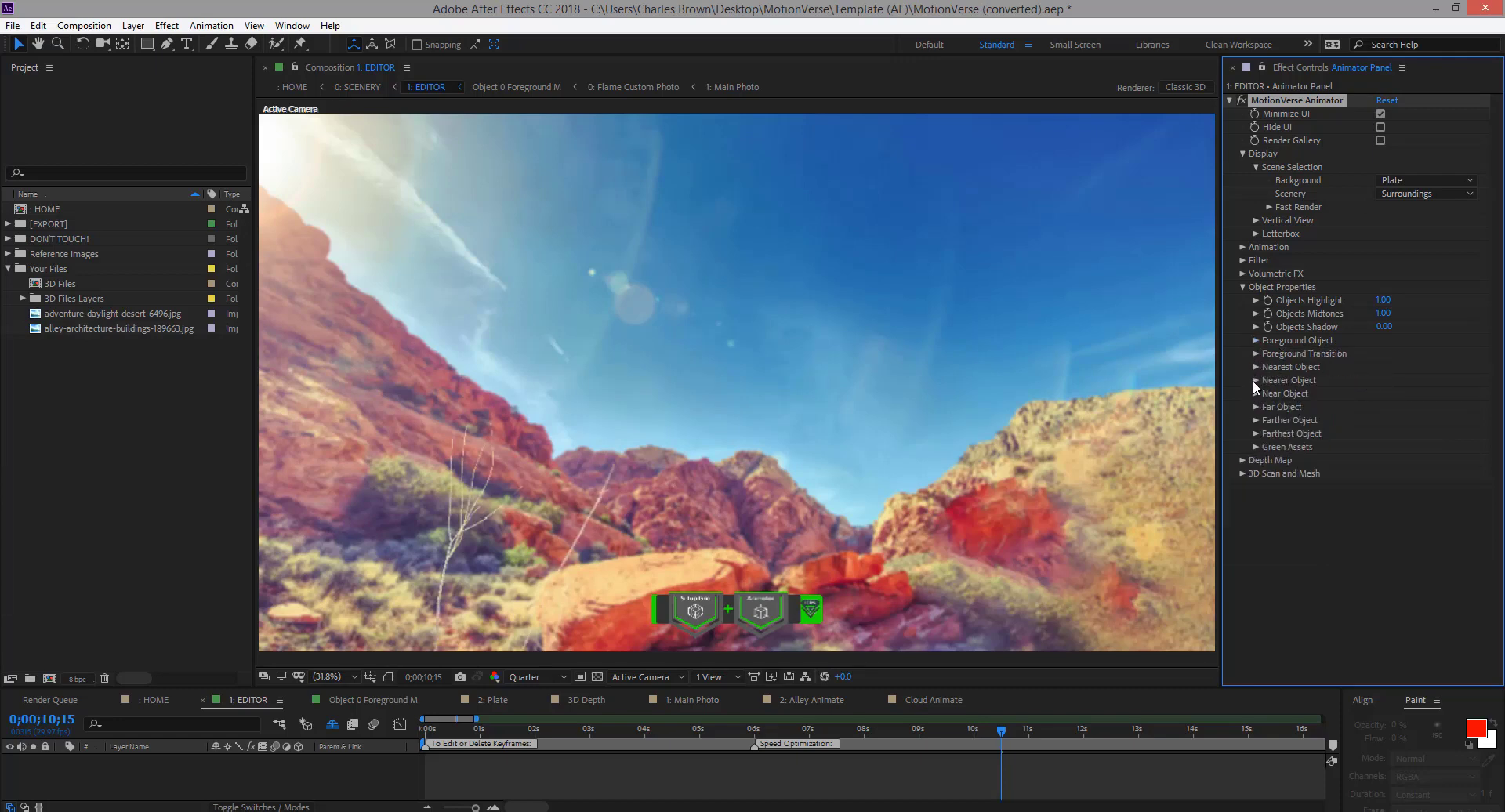
click(1255, 380)
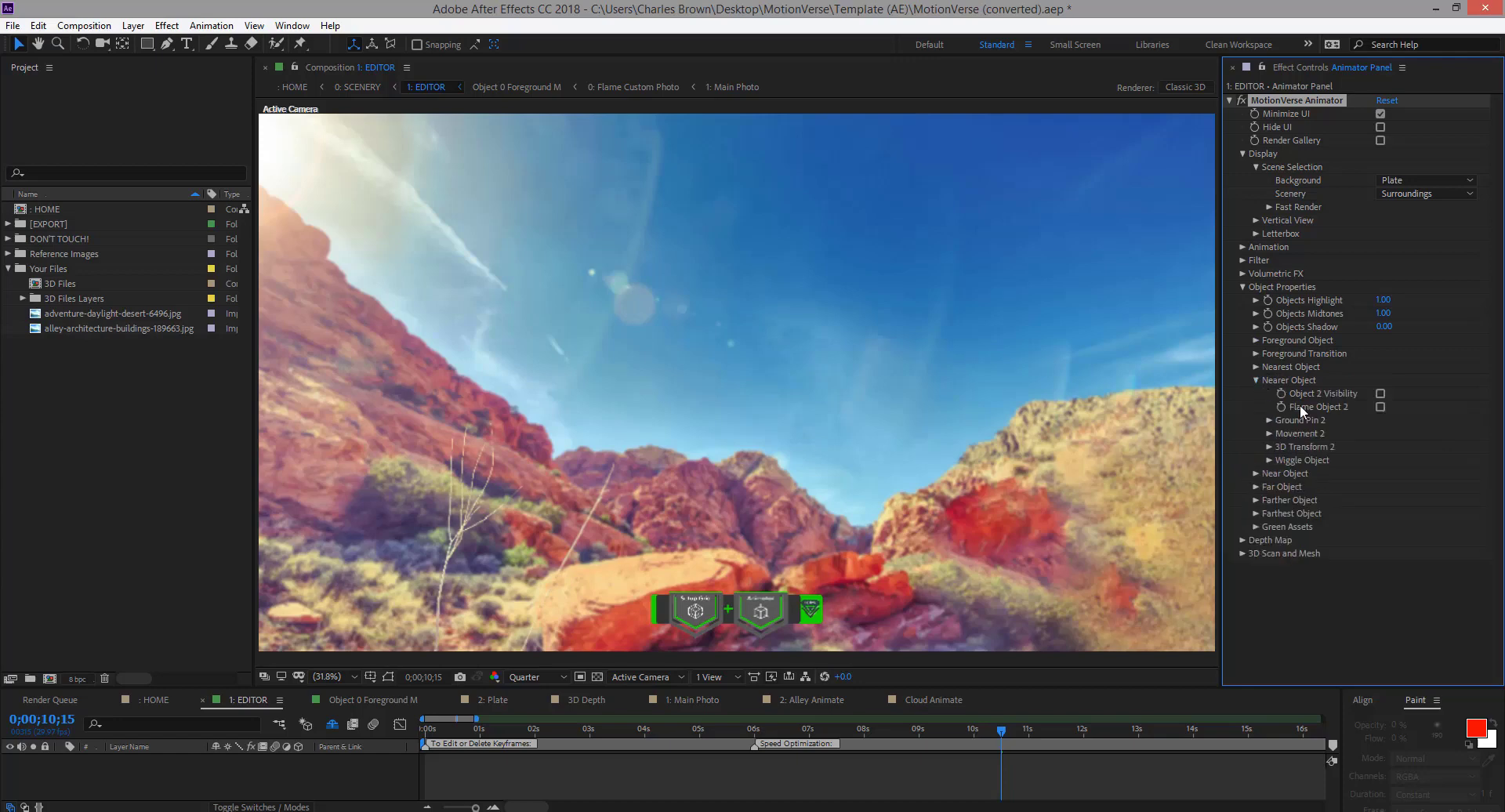
click(1255, 381)
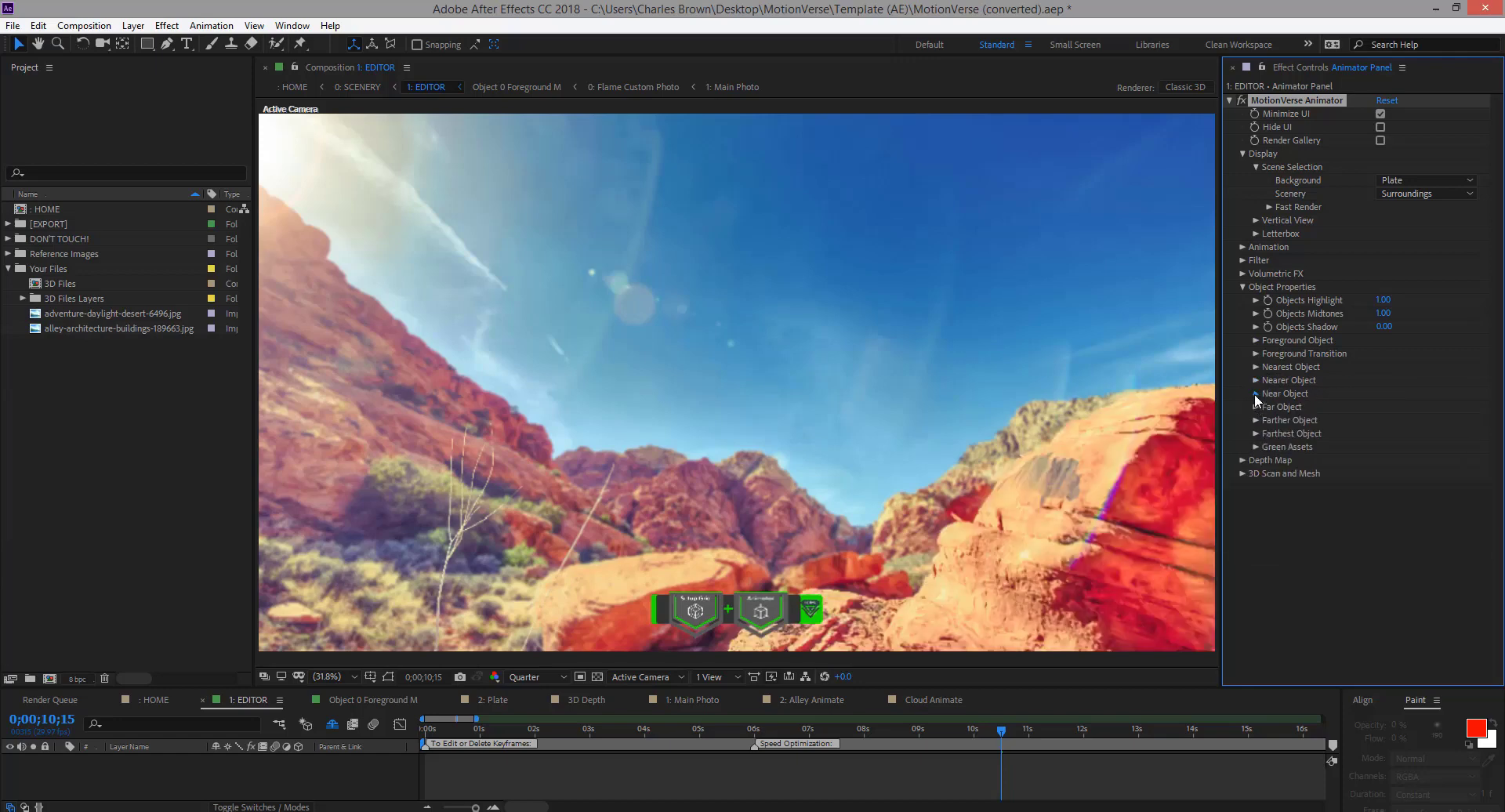
click(1255, 394)
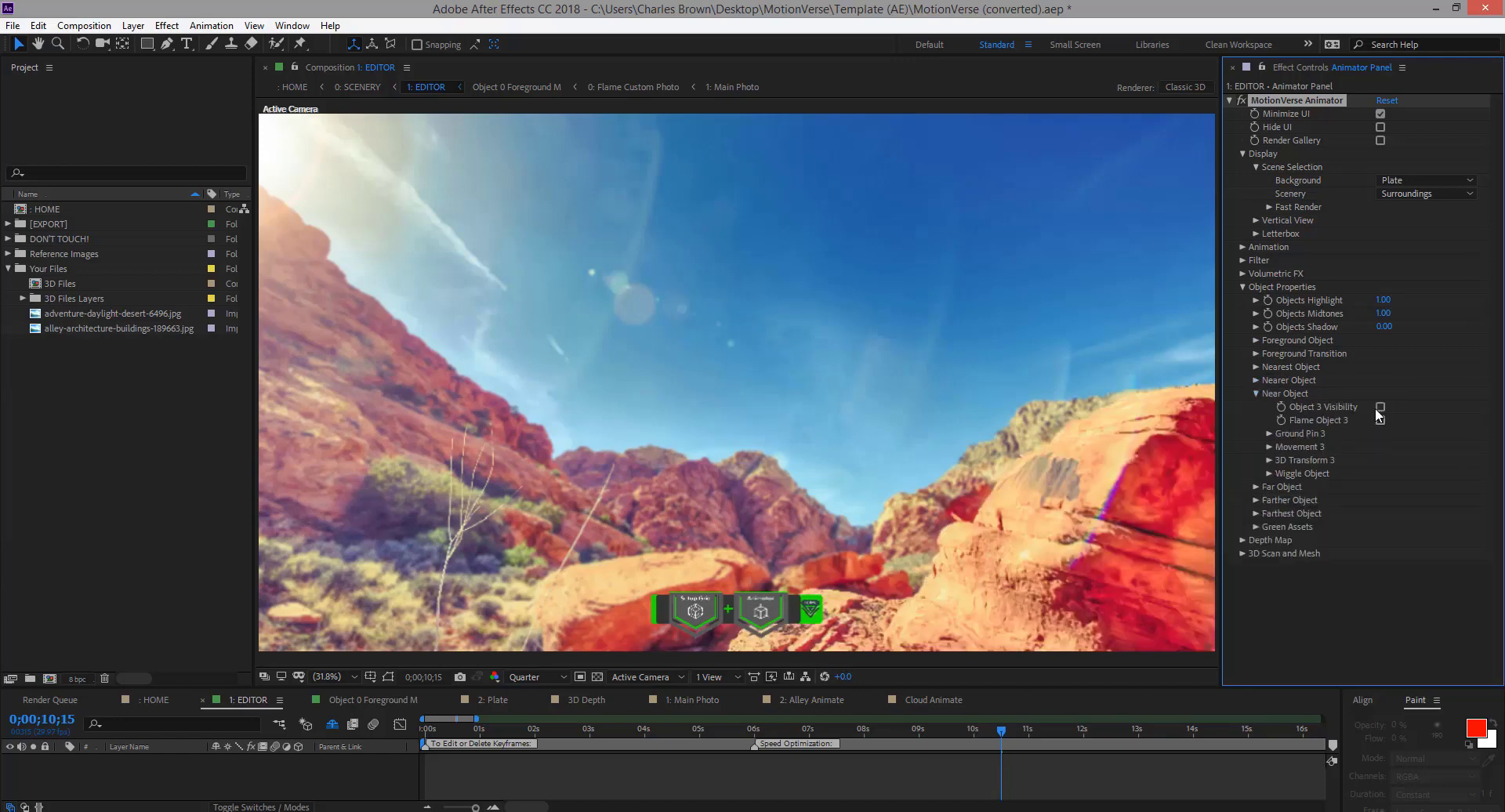
click(1256, 395)
click(1256, 408)
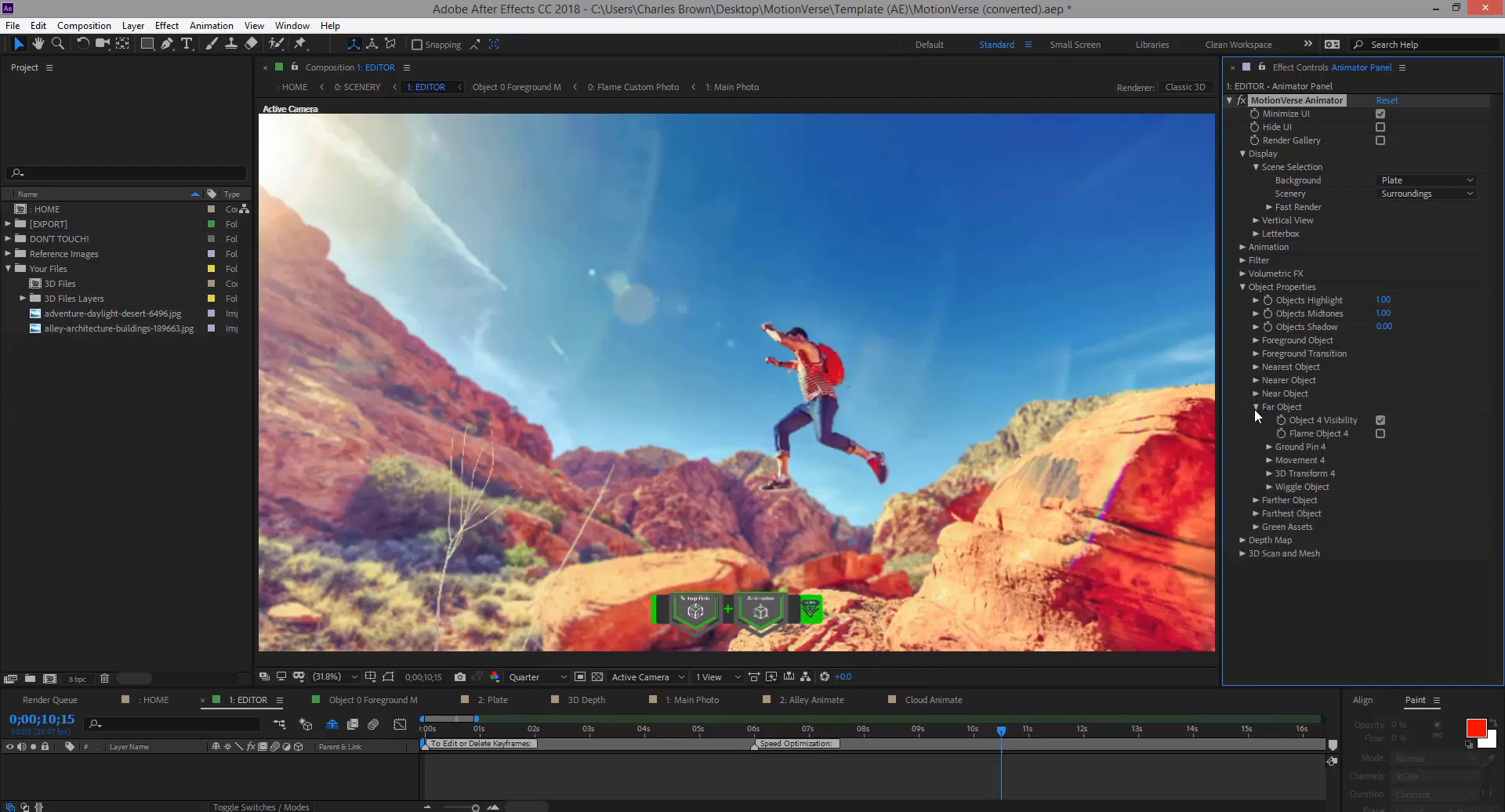
click(1254, 408)
click(1256, 421)
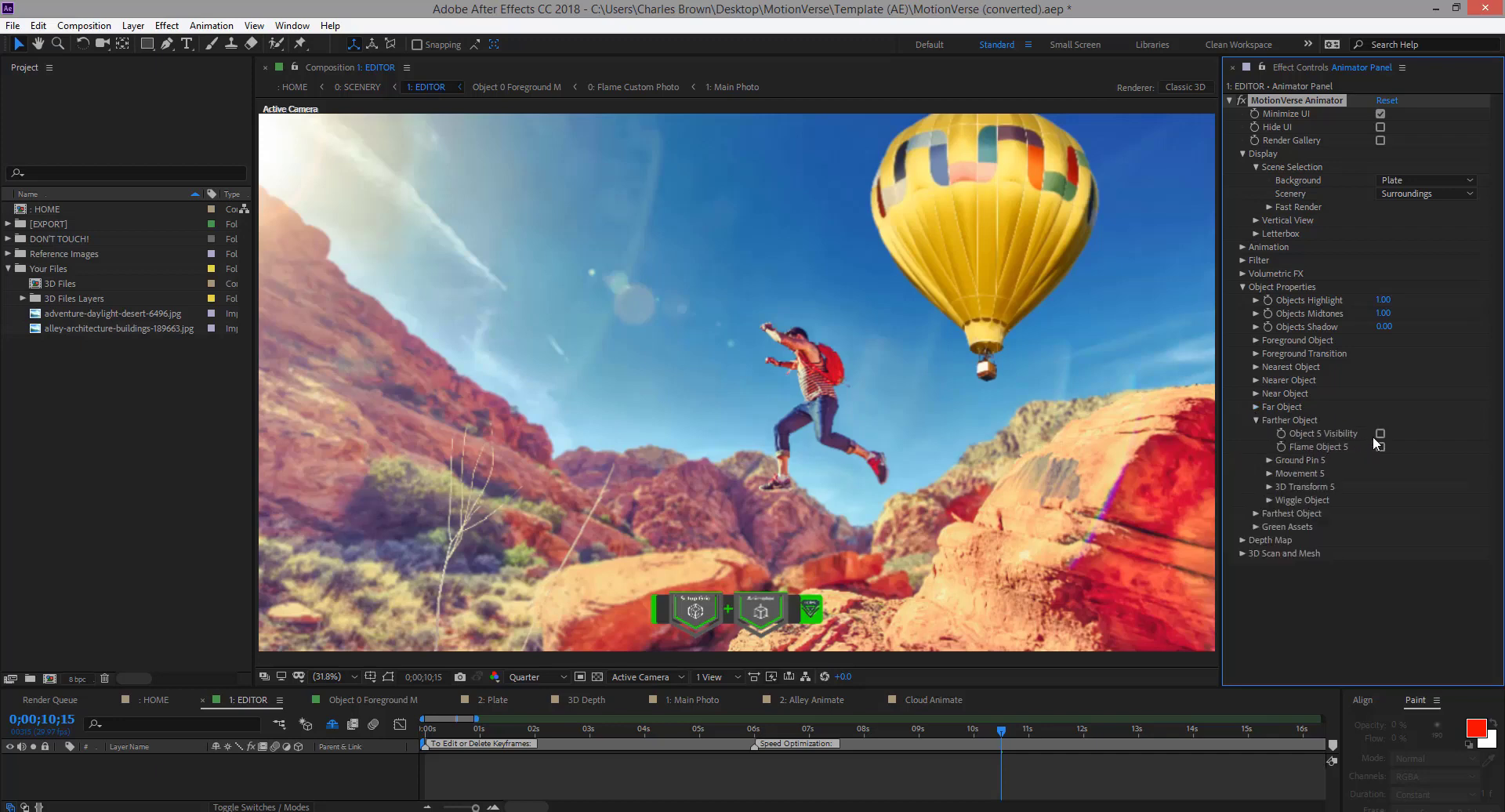
click(1254, 420)
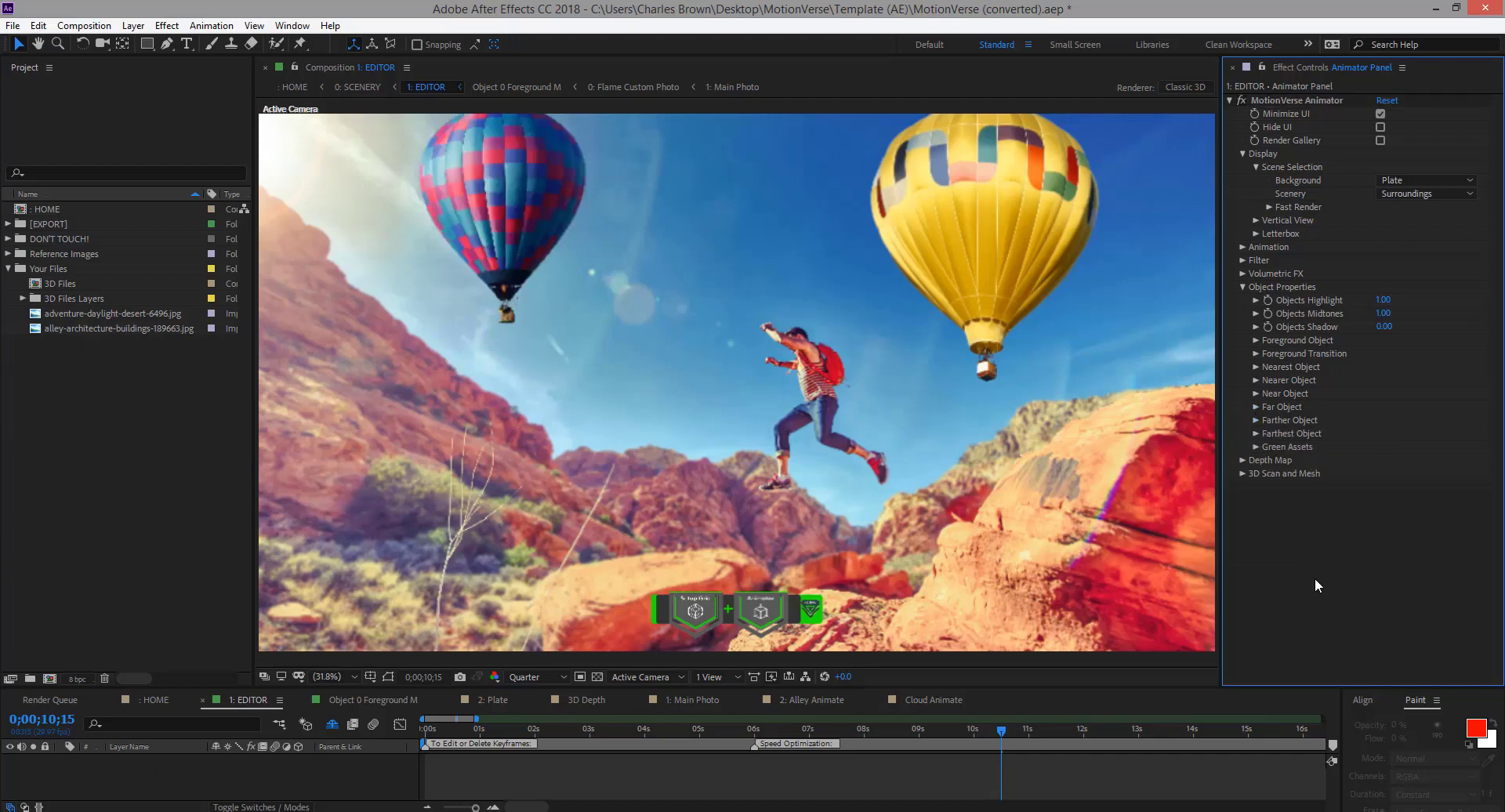
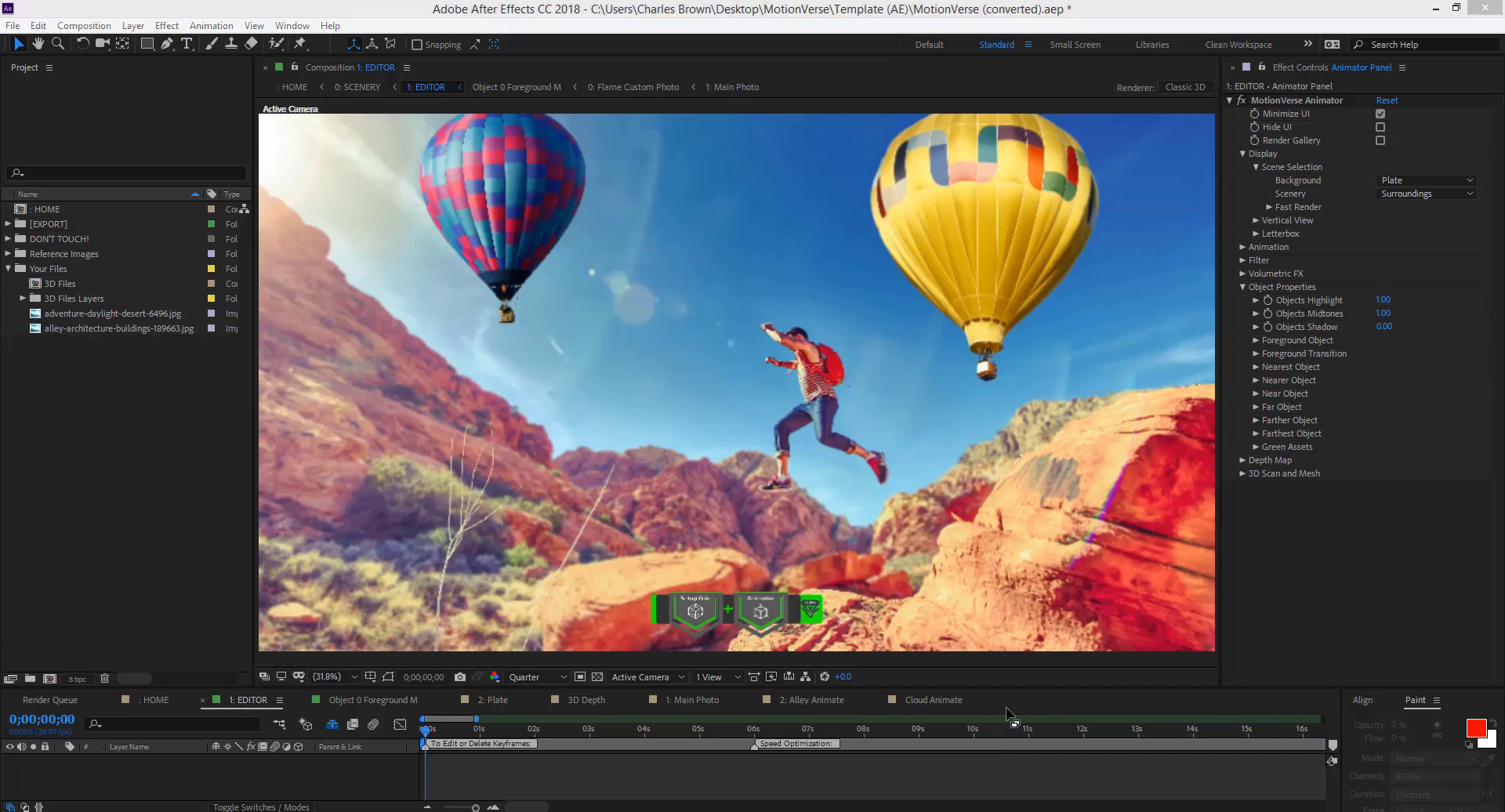
From the first frame of Cloud Animate, check Enable Animation on MotionVerse Cloud and expand Dynamics
key(Home)
click(923, 702)
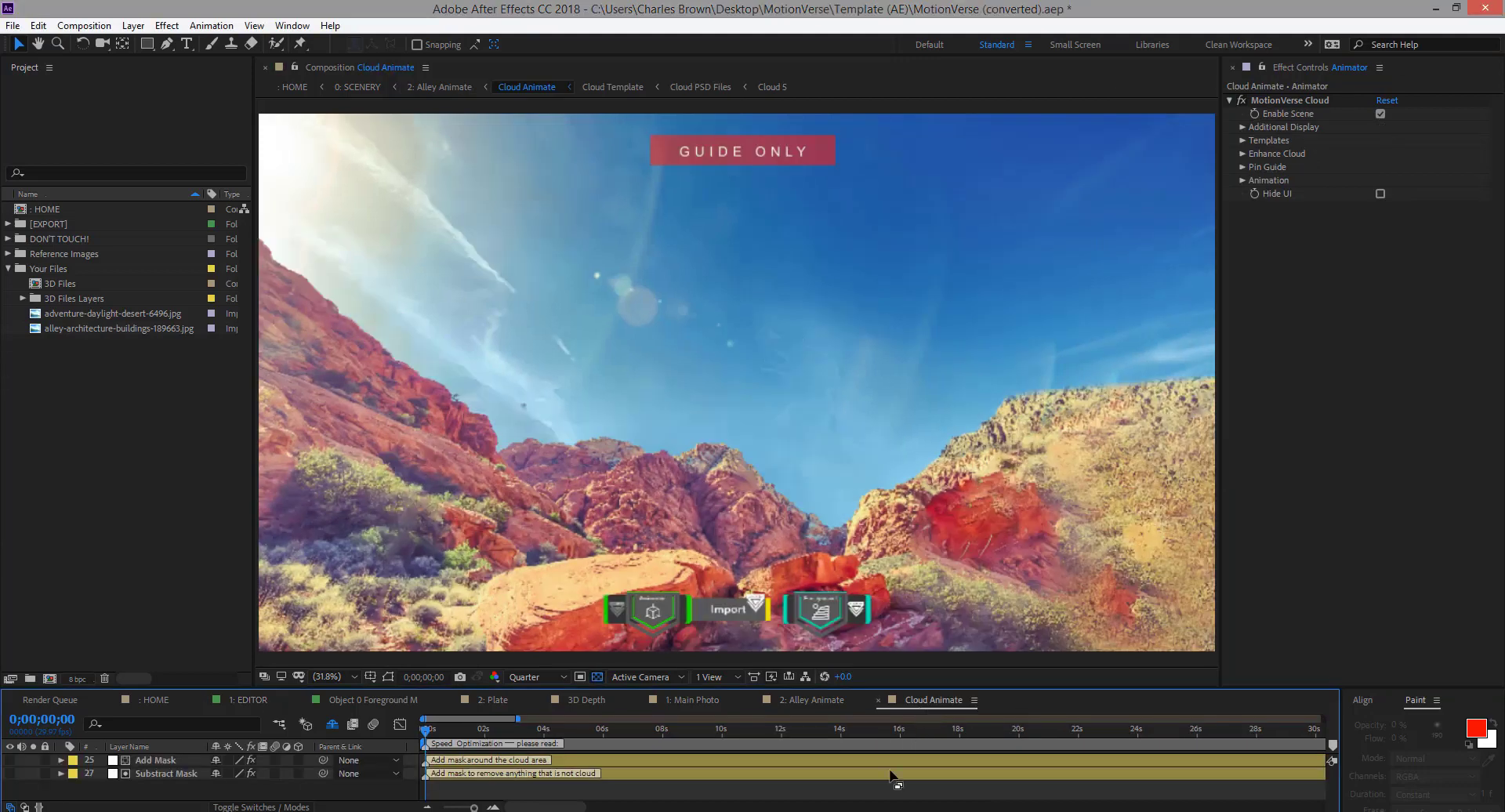
click(1242, 181)
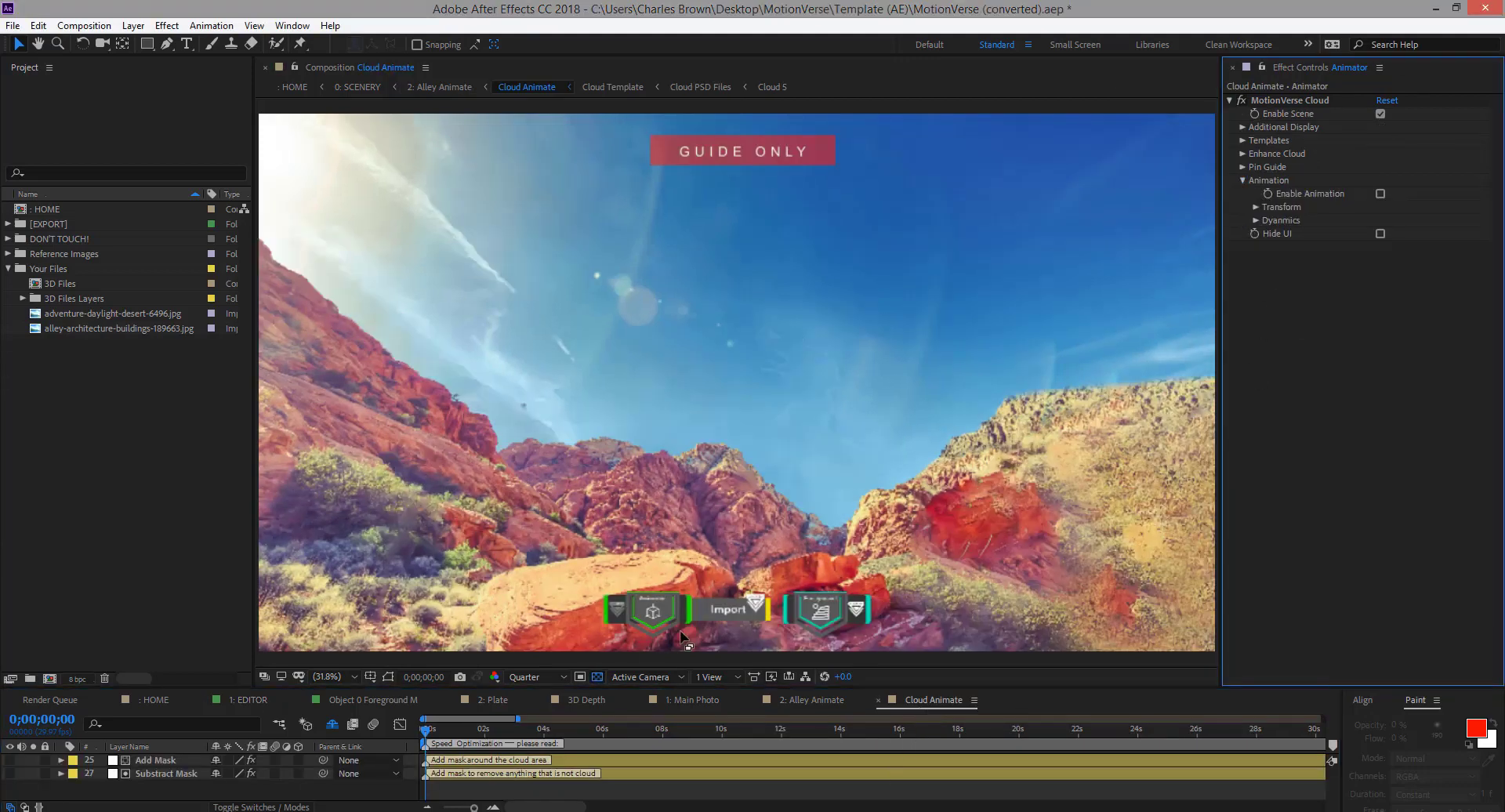
click(648, 616)
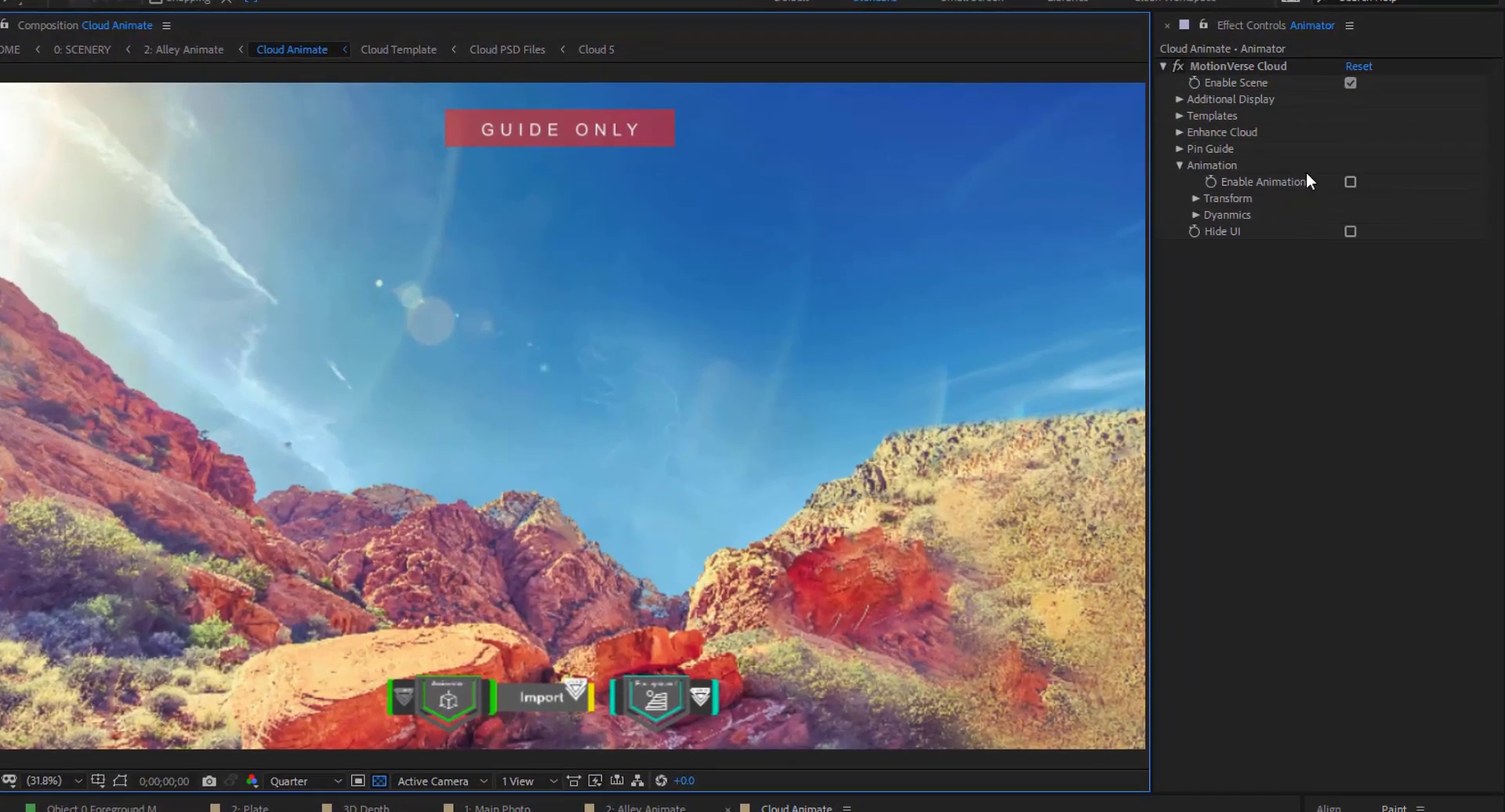
click(1349, 183)
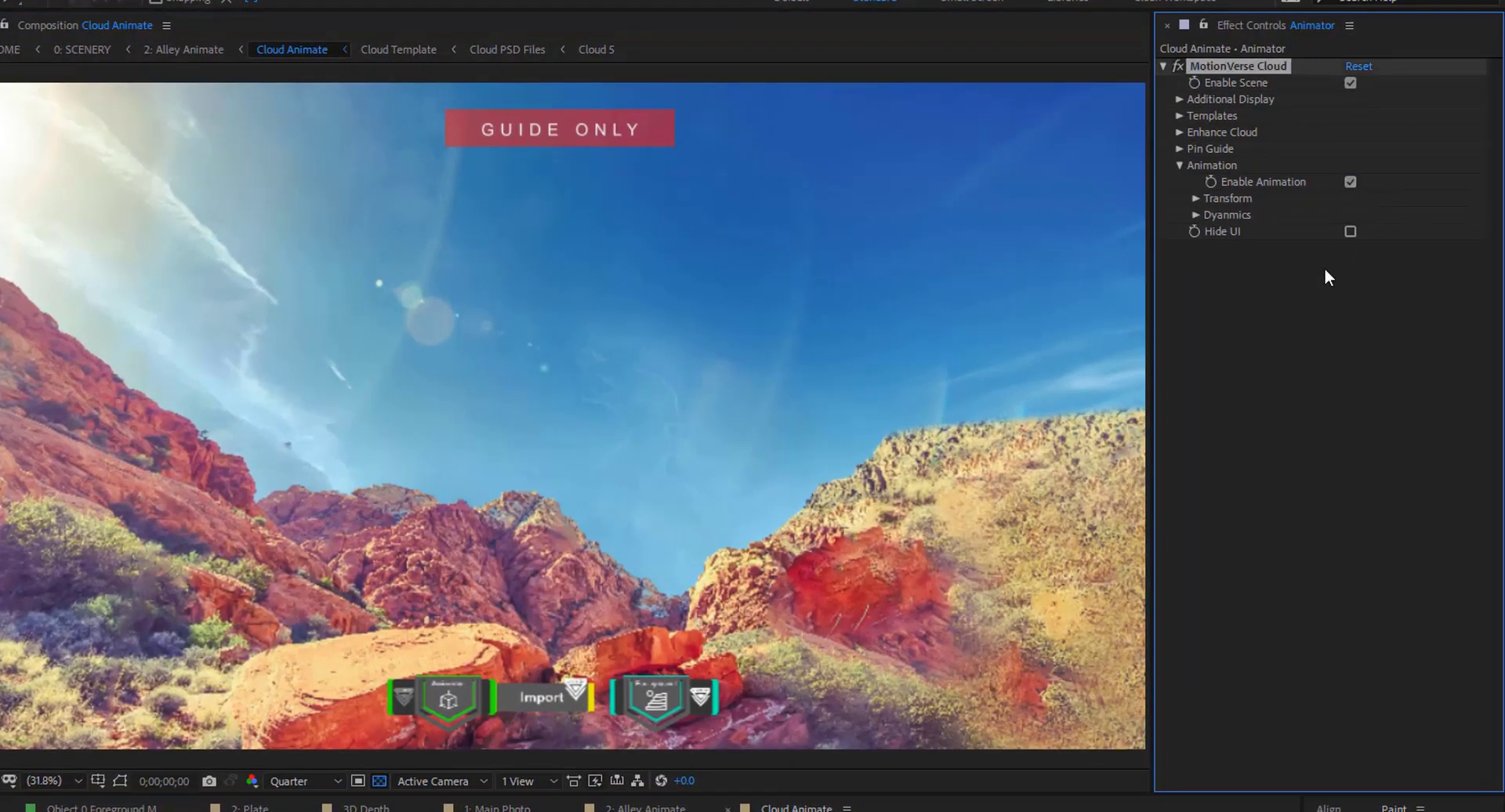
click(1195, 215)
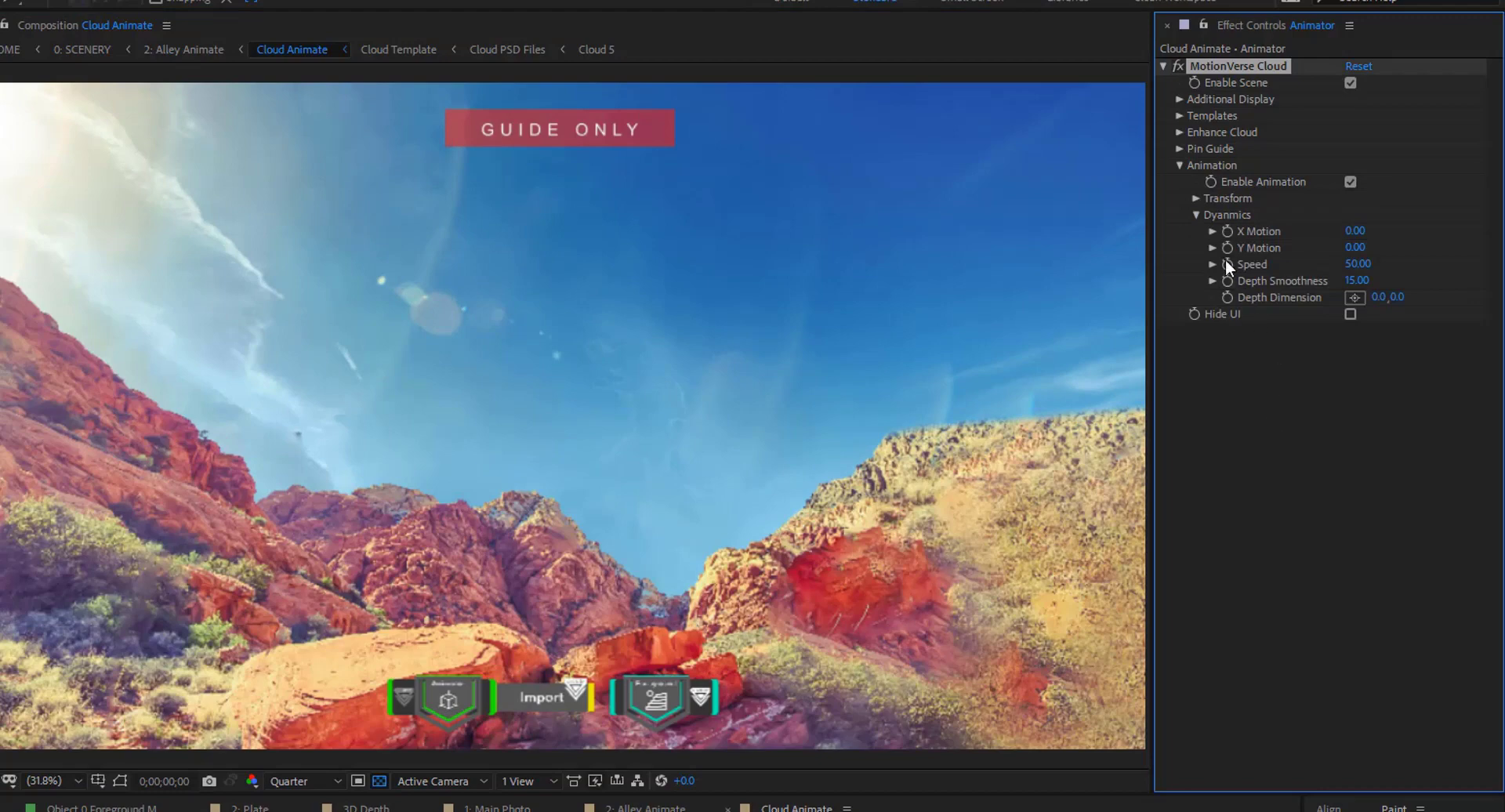
Keyframe the clouds' X Motion and enter 1.45 at about six seconds
click(1211, 231)
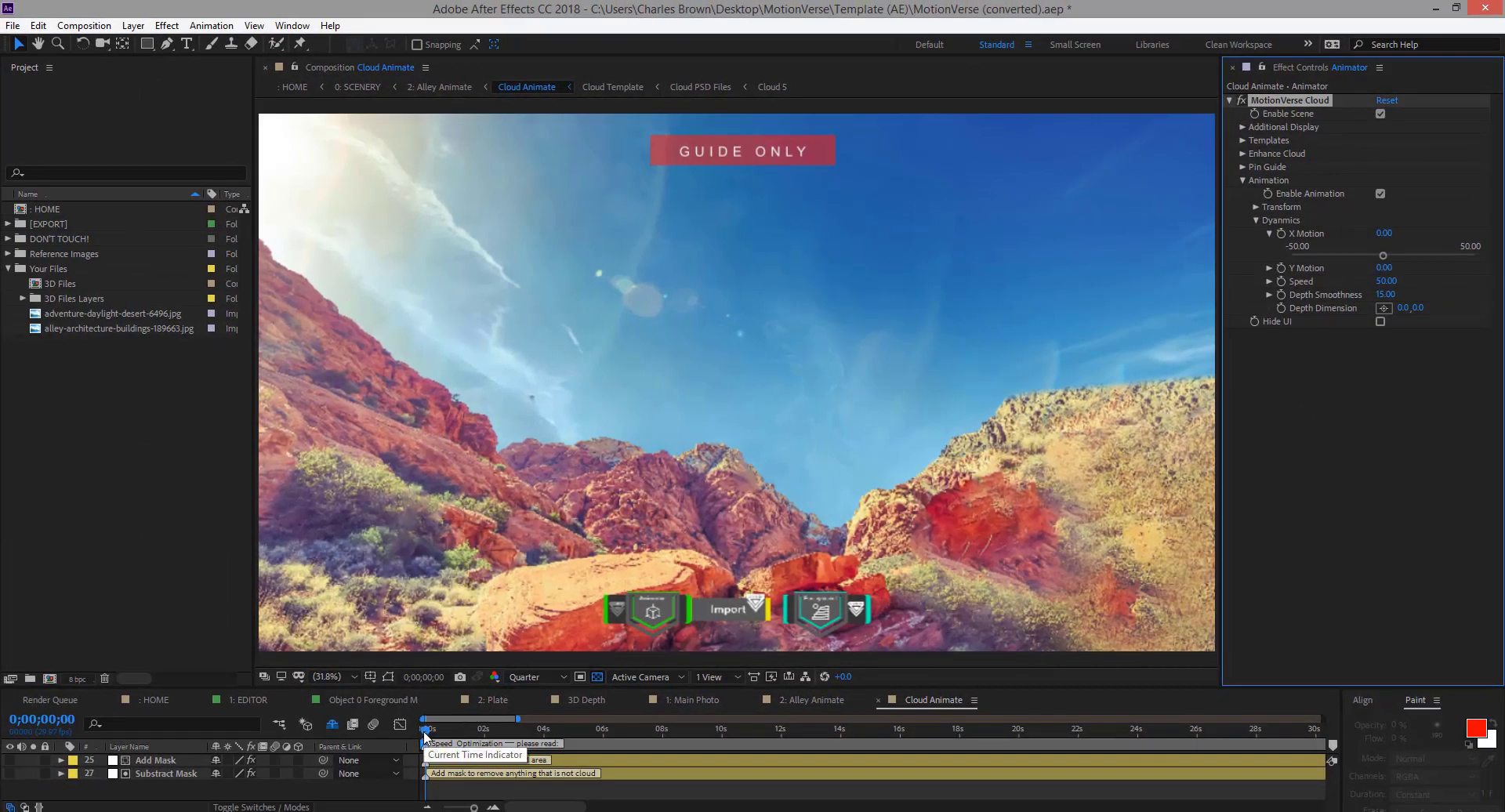
click(424, 733)
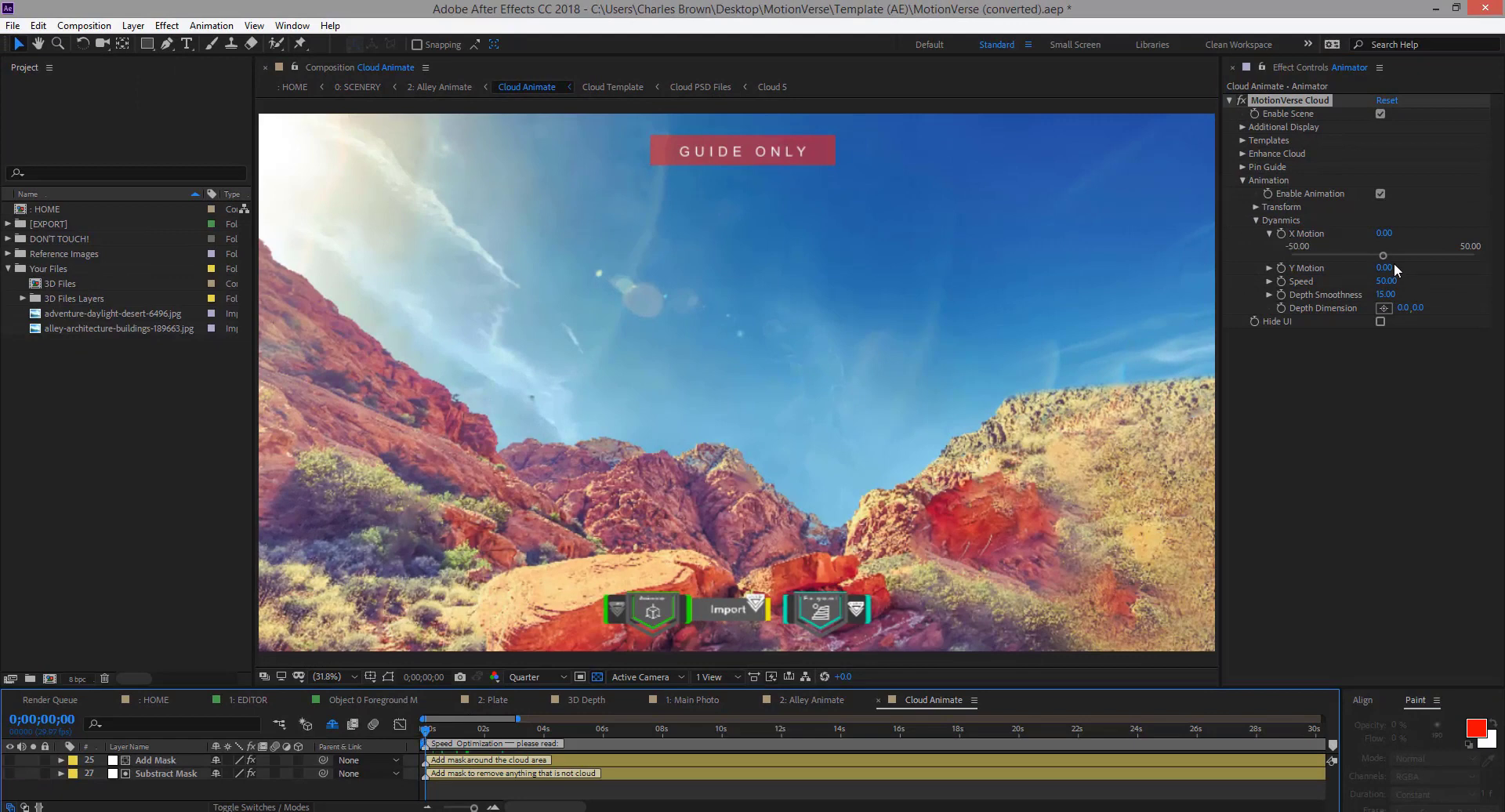
drag(1384, 257, 1444, 266)
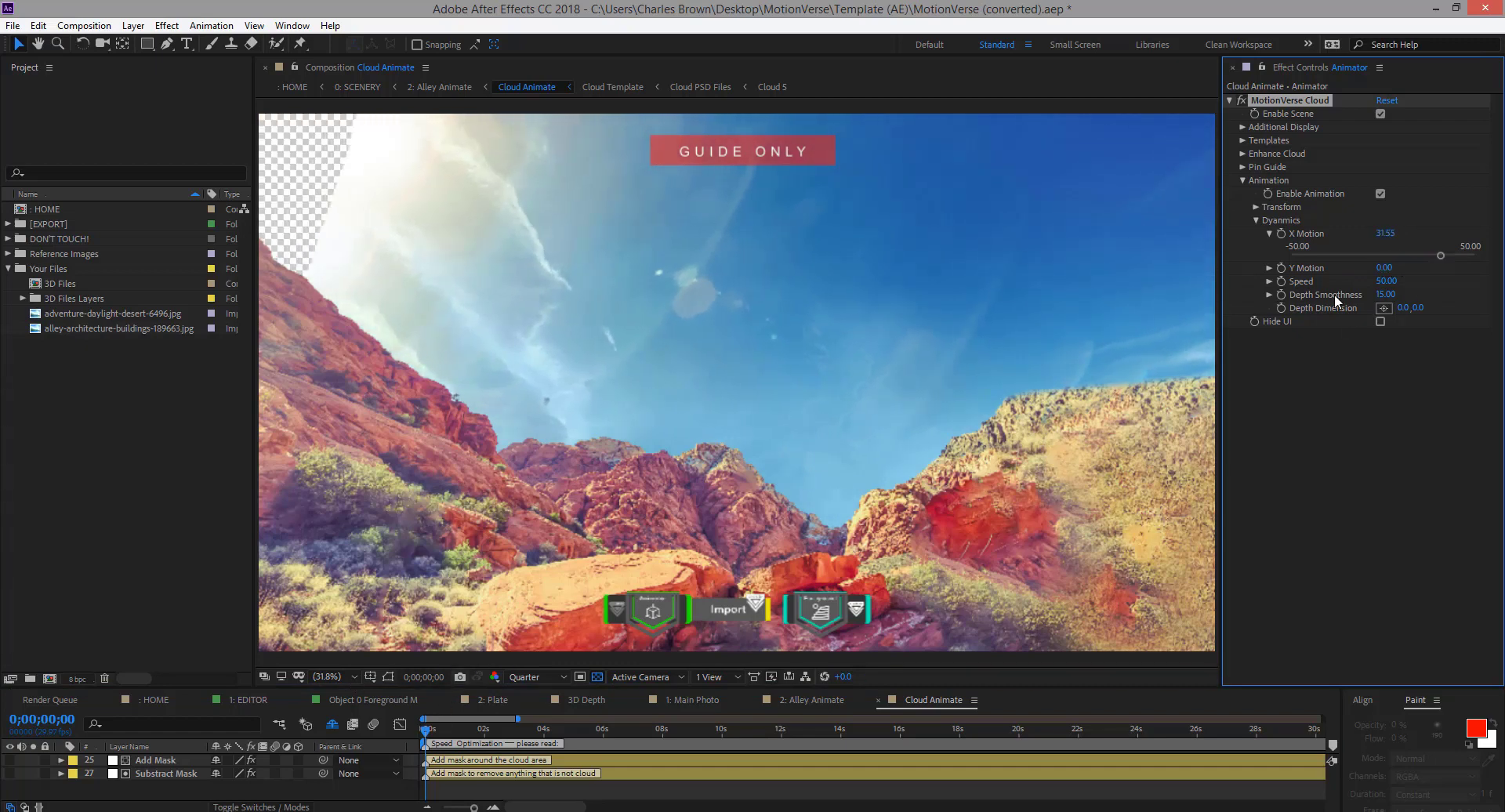
click(1252, 335)
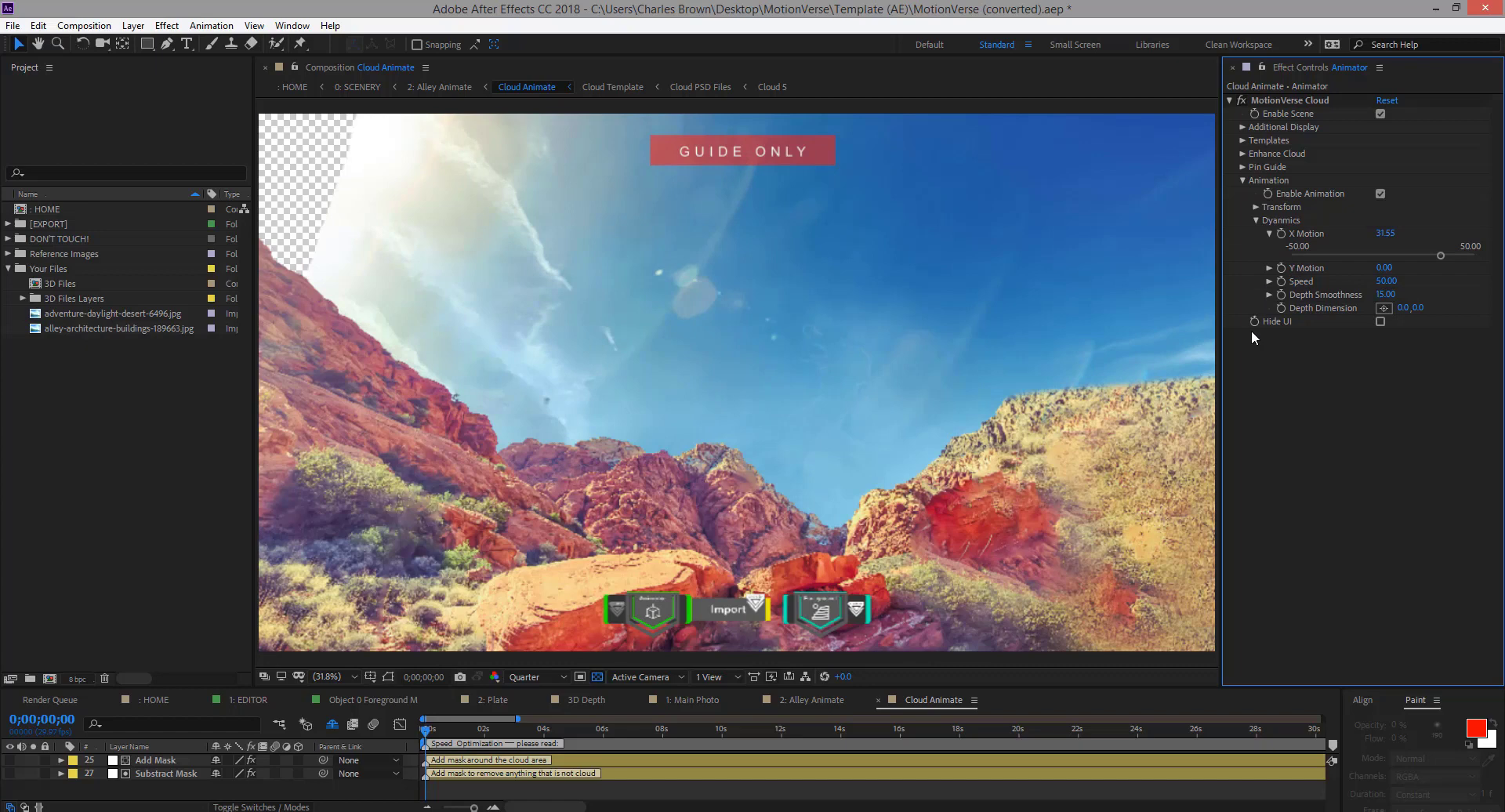
click(1282, 245)
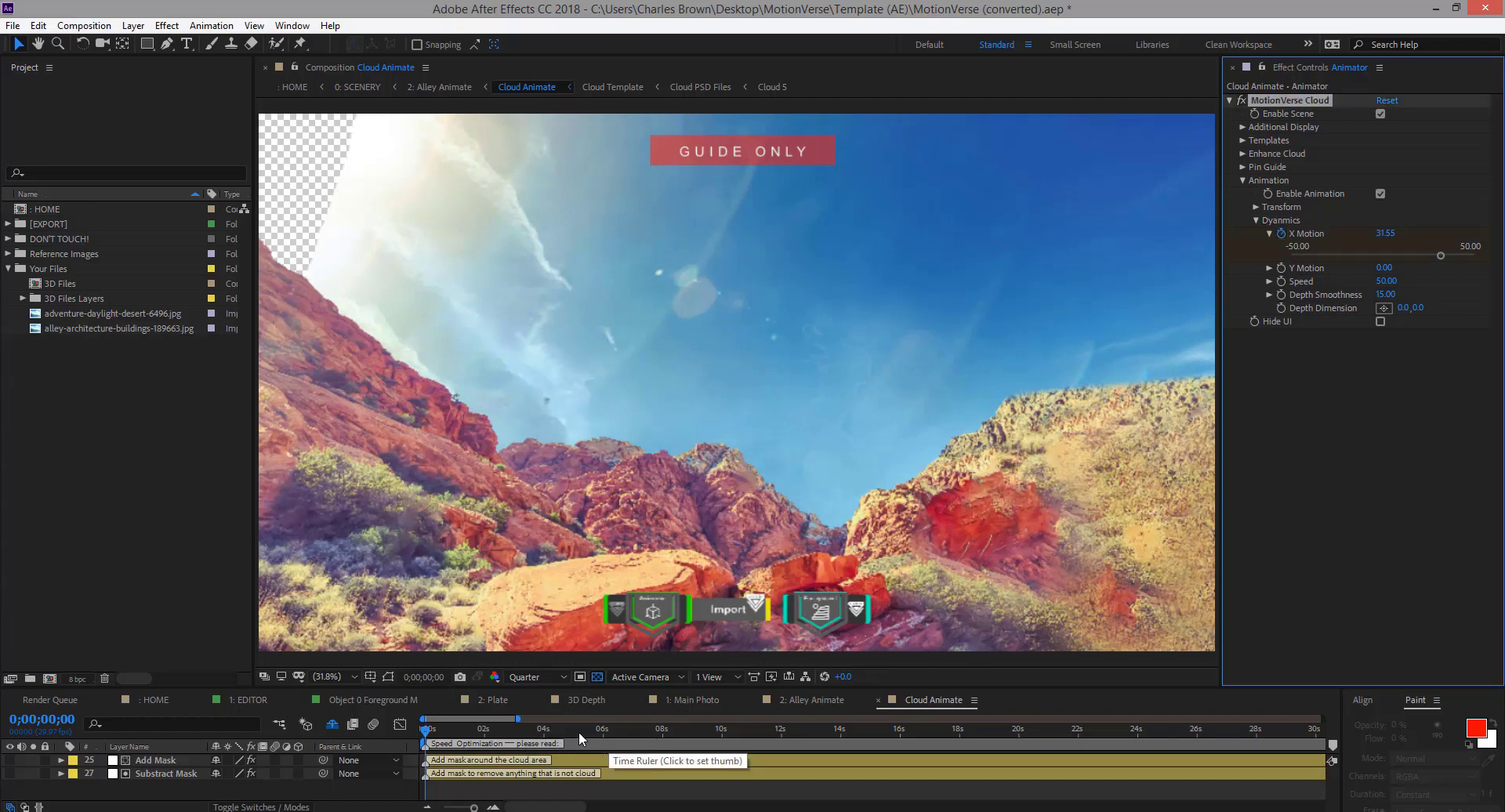
click(604, 731)
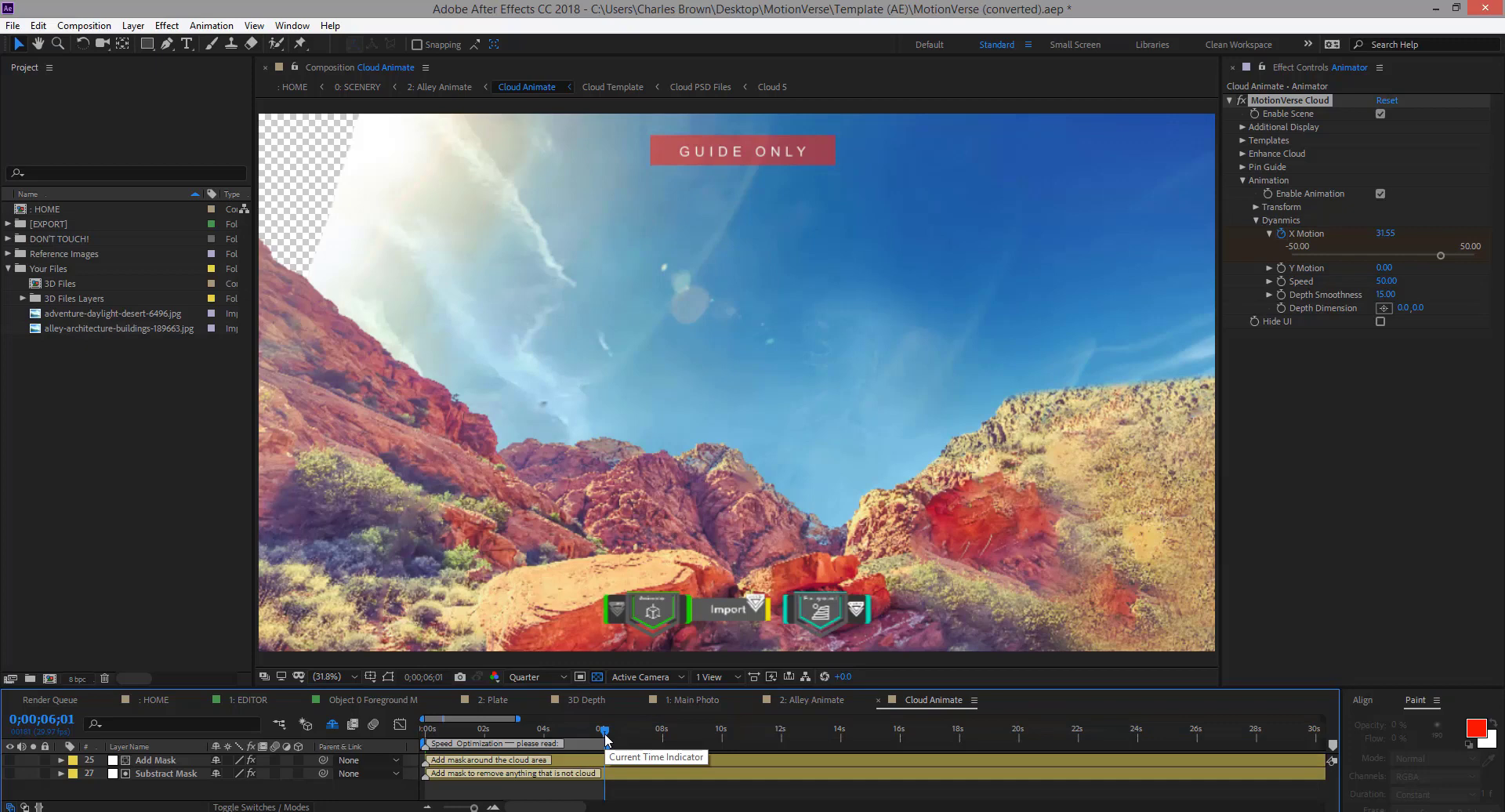
click(1386, 235)
click(1383, 234)
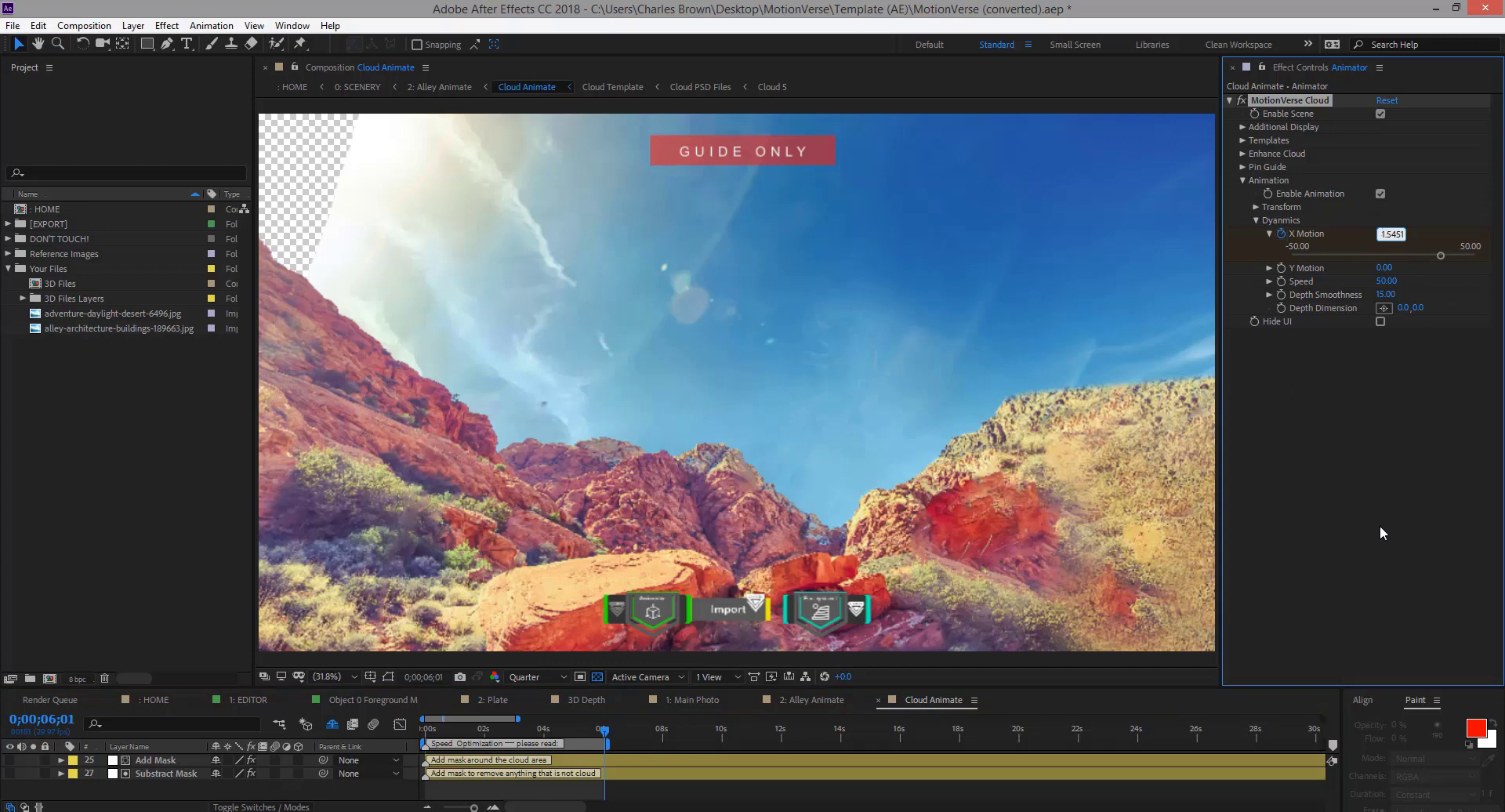
key(BackSpace)
key(Return)
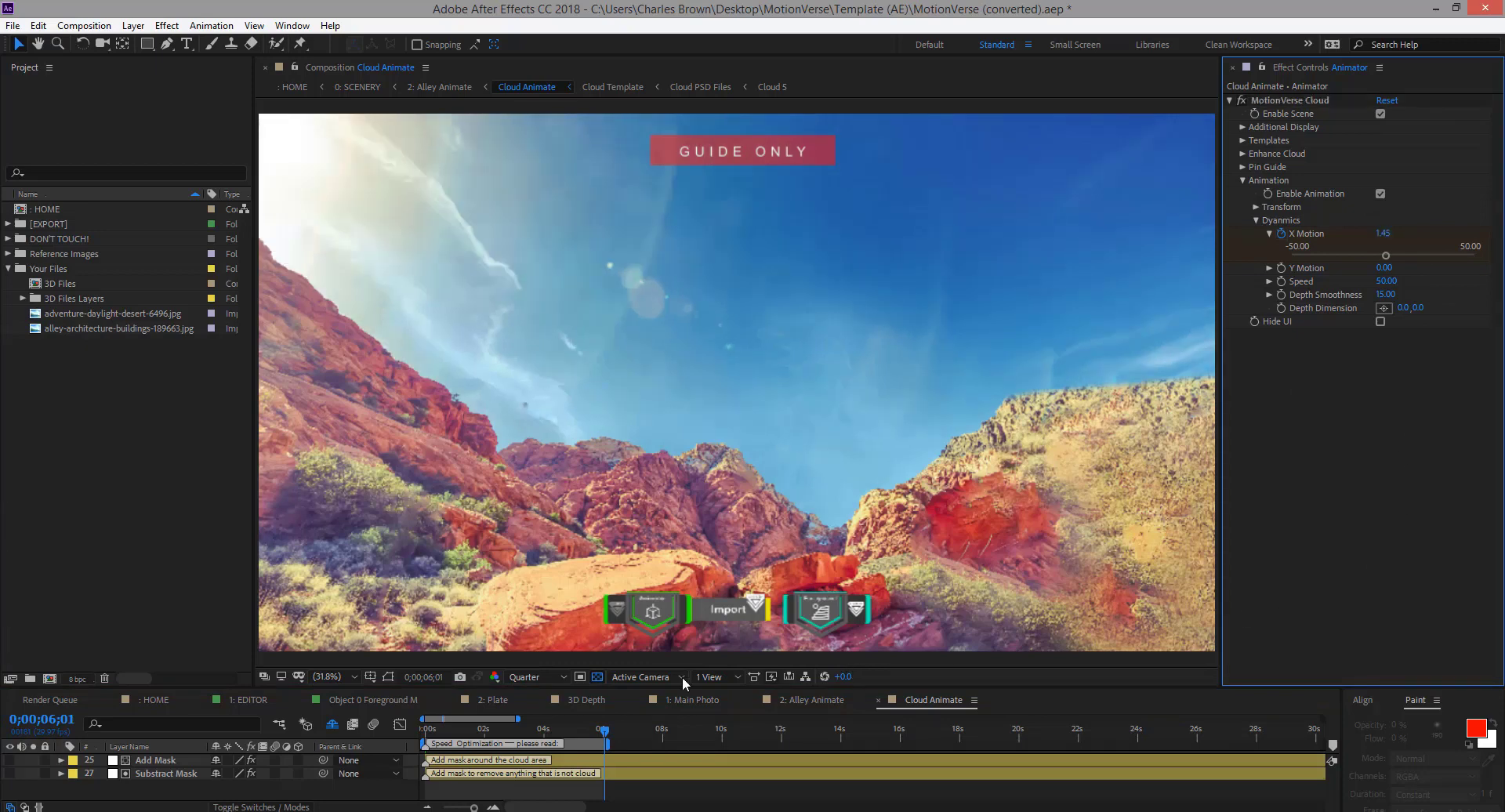
Set X Motion to 37.98 at frame 0 and -40.13 at six seconds, previewing the drift
click(424, 733)
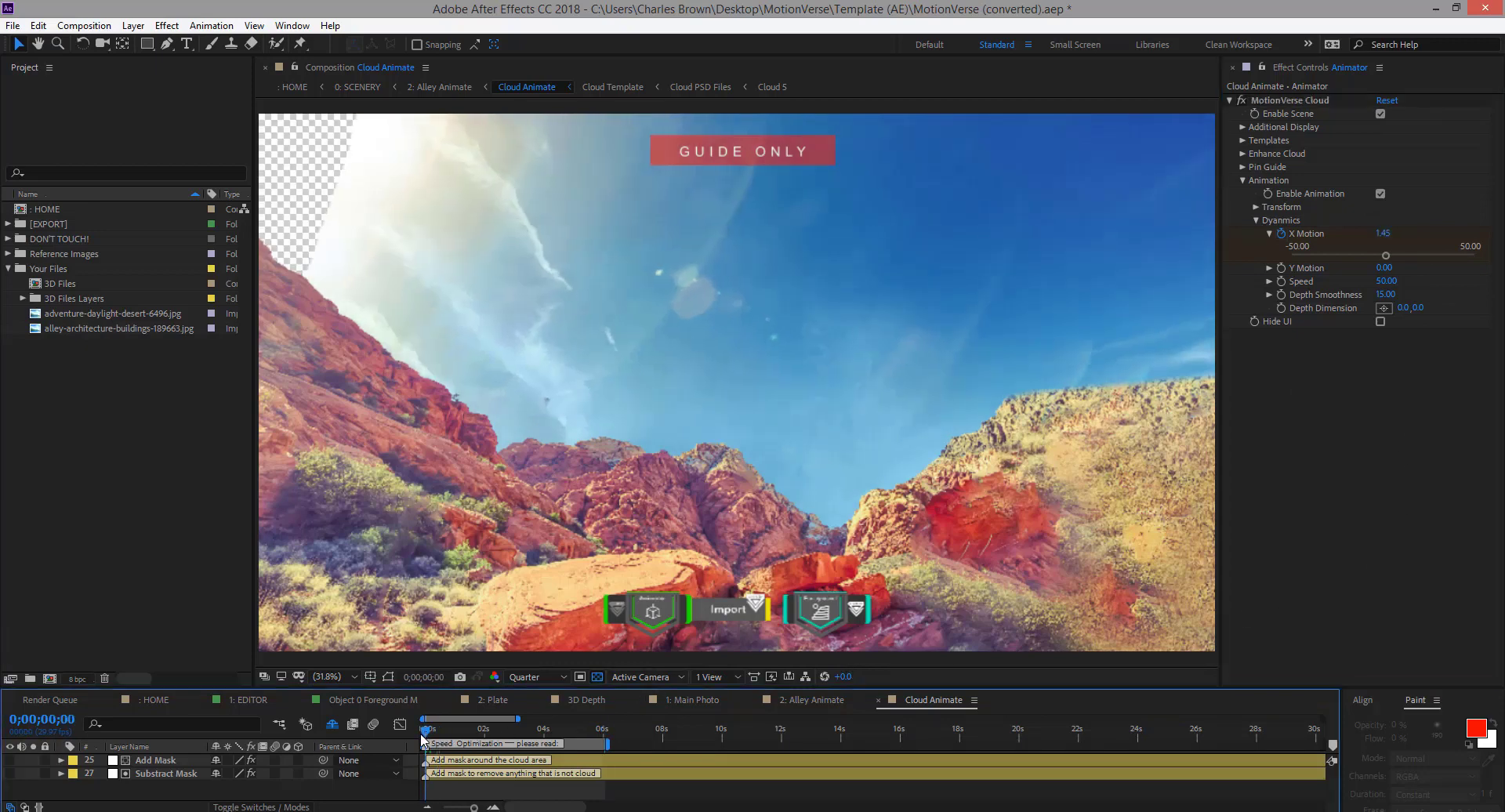
drag(423, 738, 604, 746)
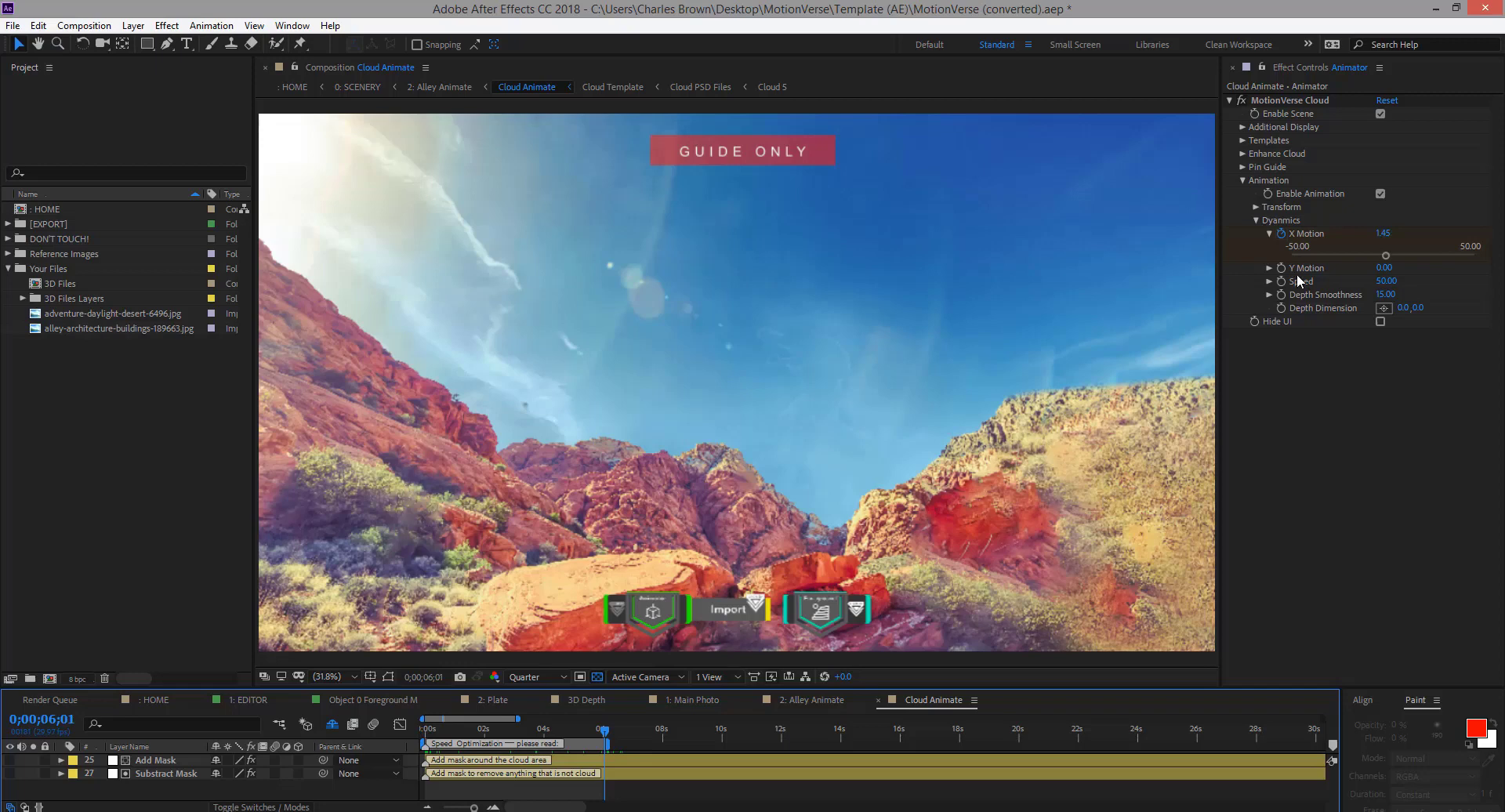
drag(1385, 256, 1312, 267)
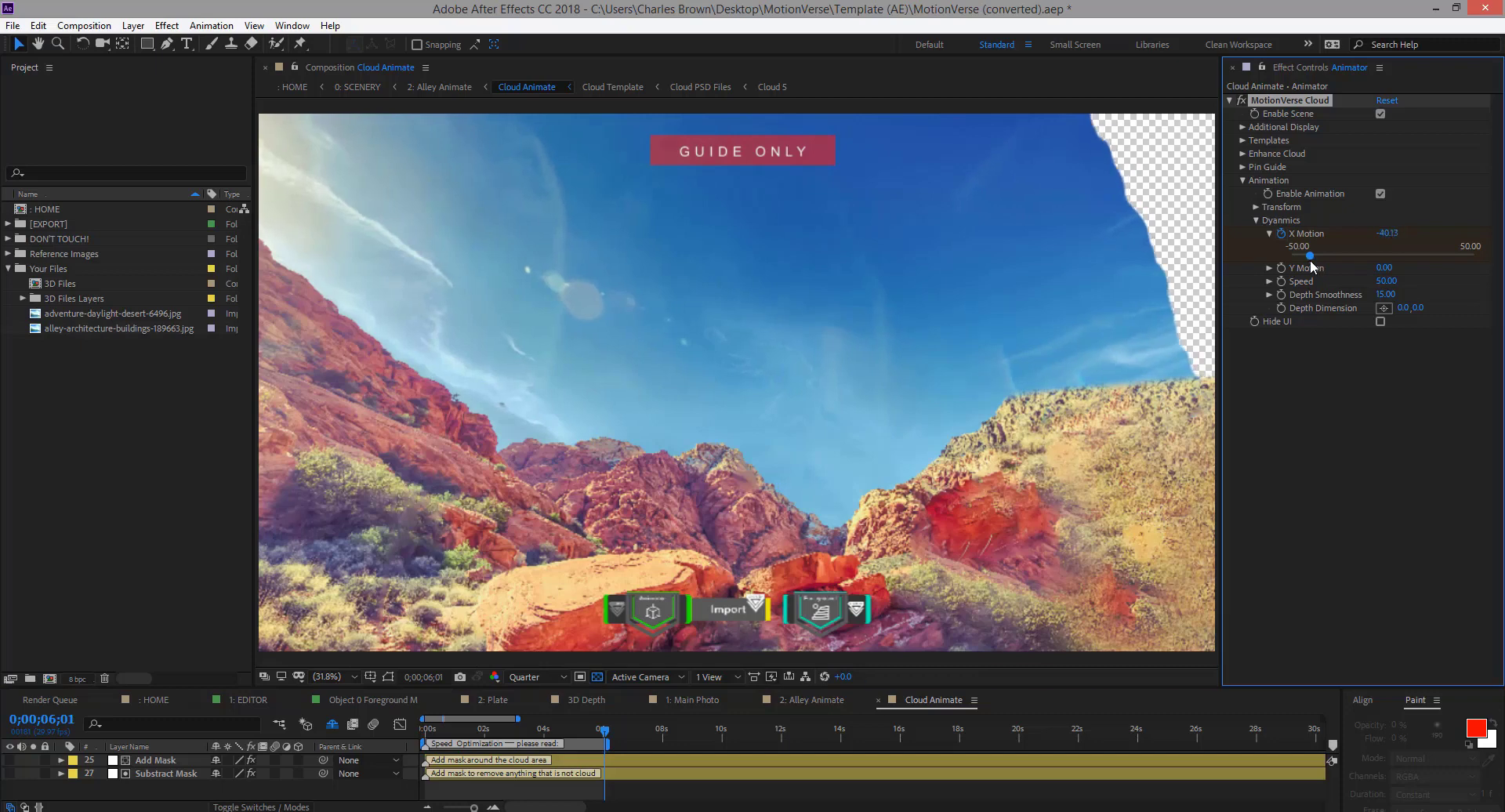
click(415, 735)
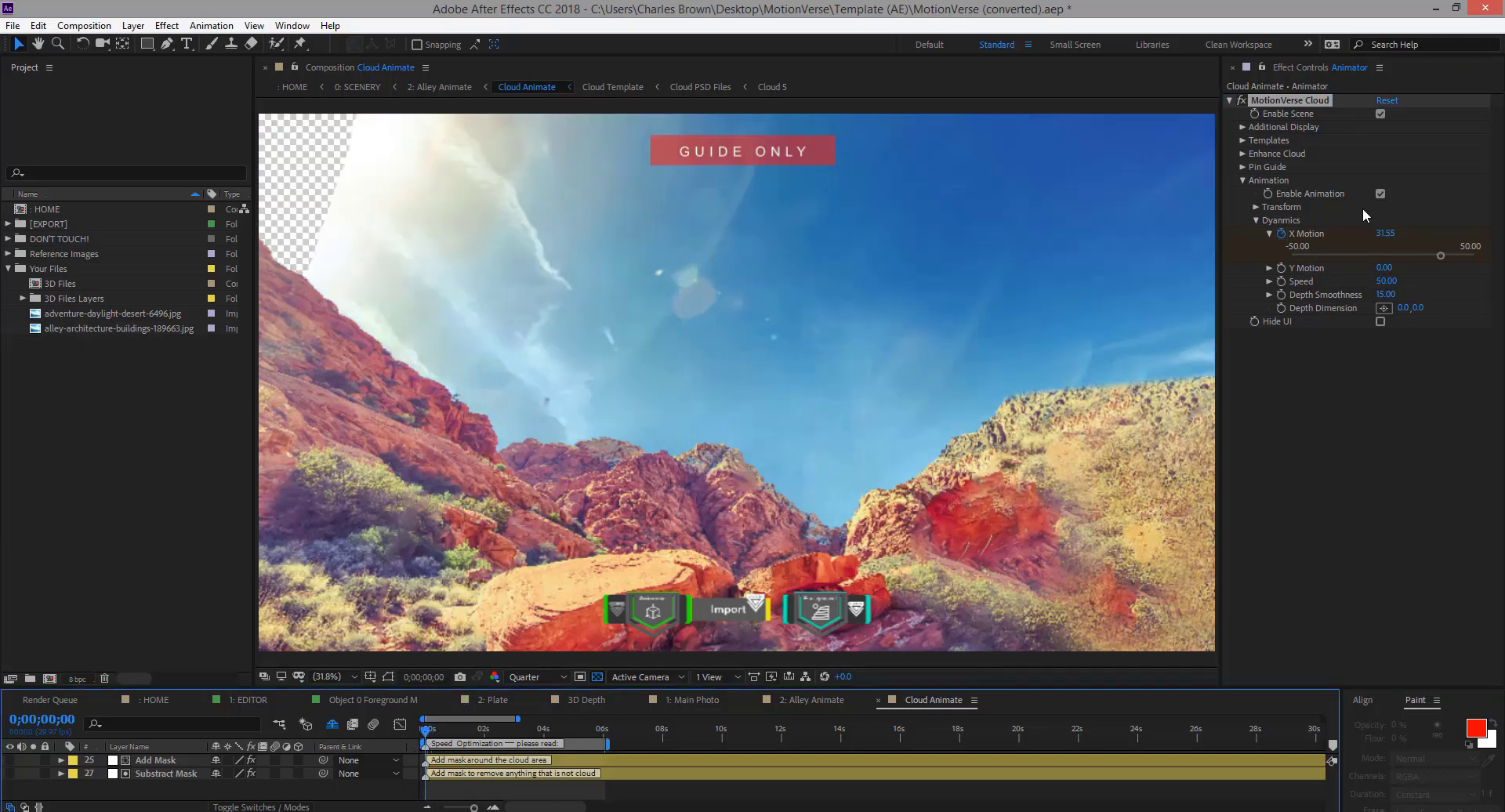
drag(1442, 258, 1454, 262)
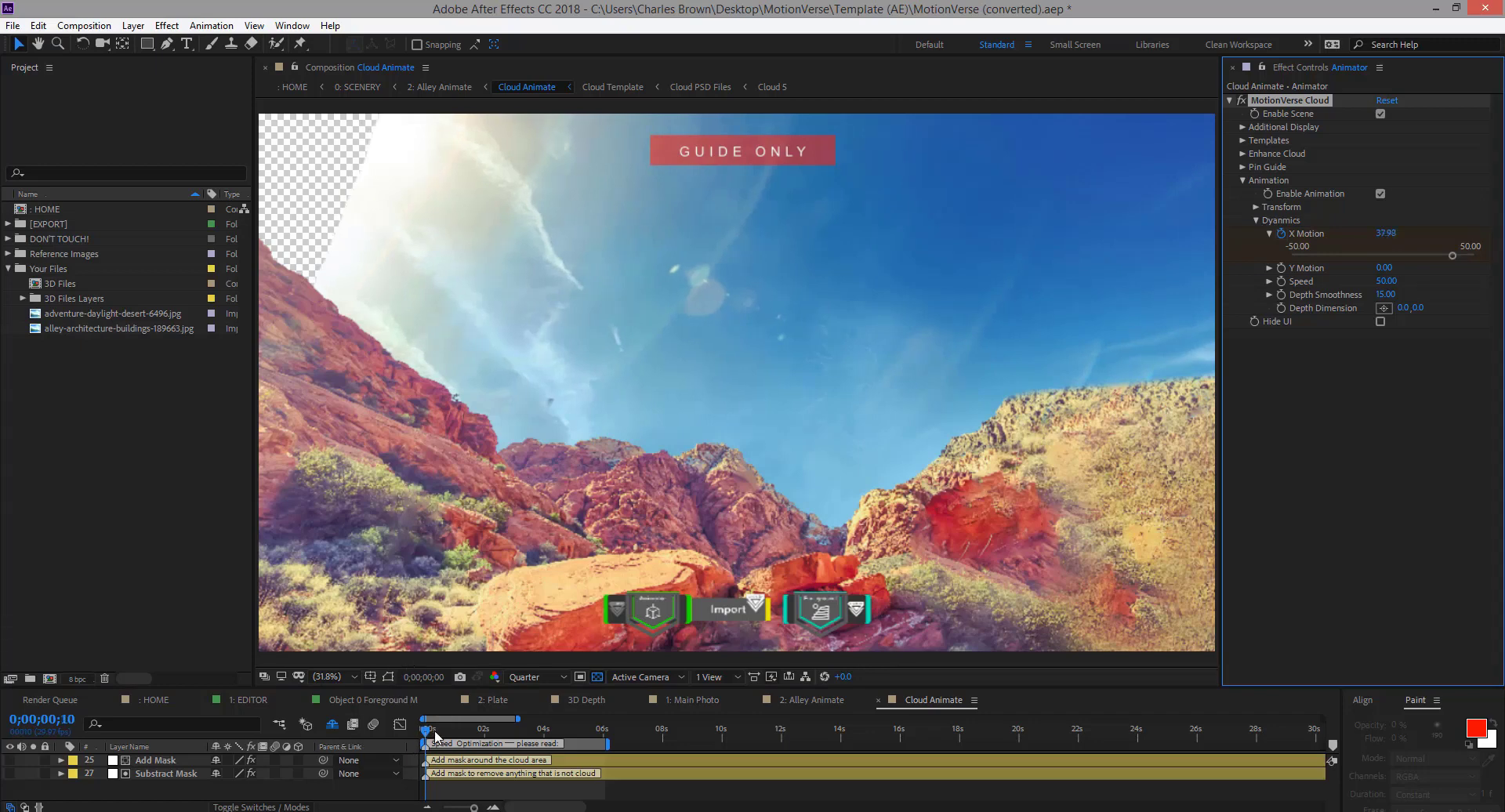
key(space)
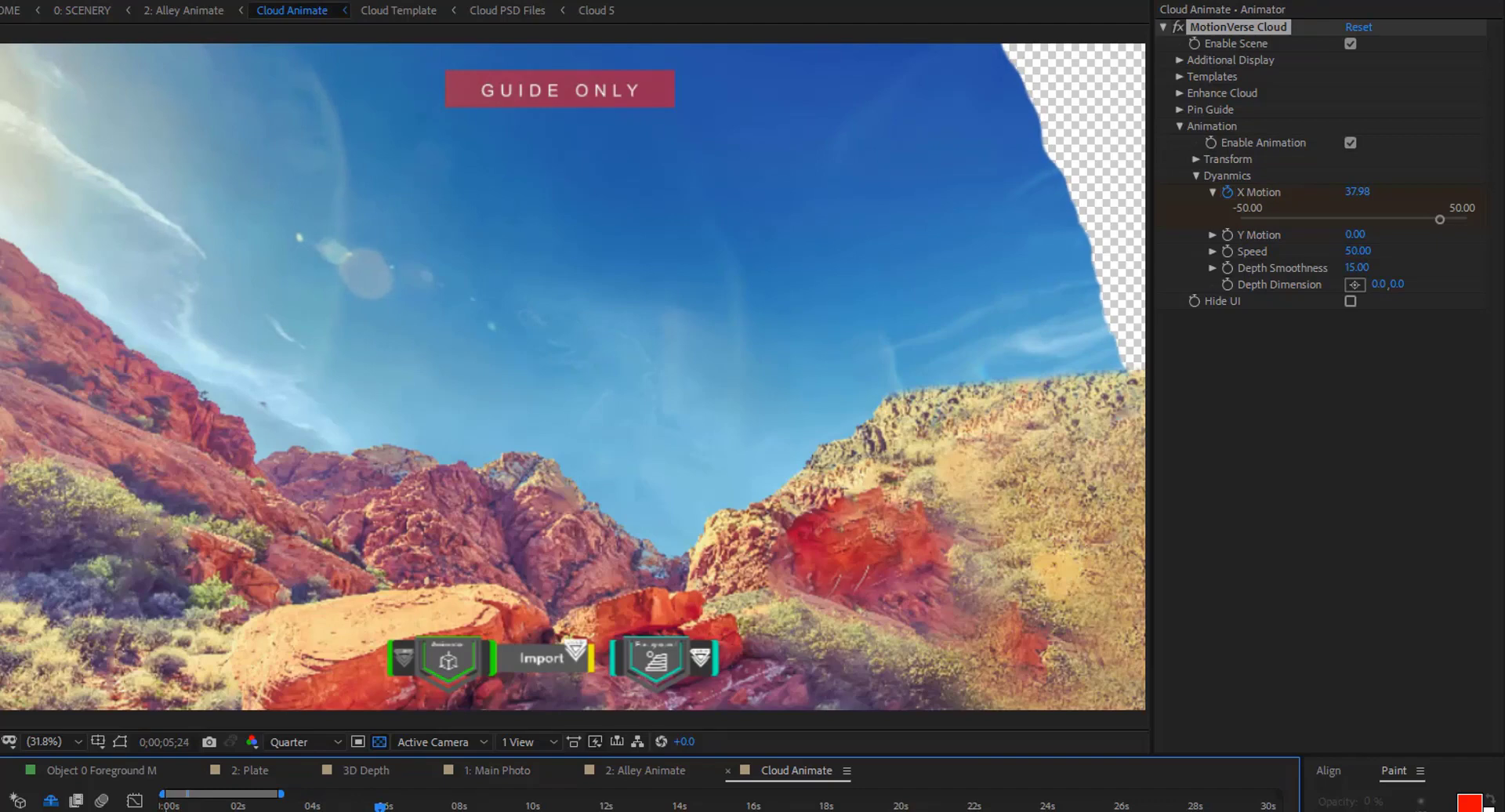
drag(1440, 219, 1262, 220)
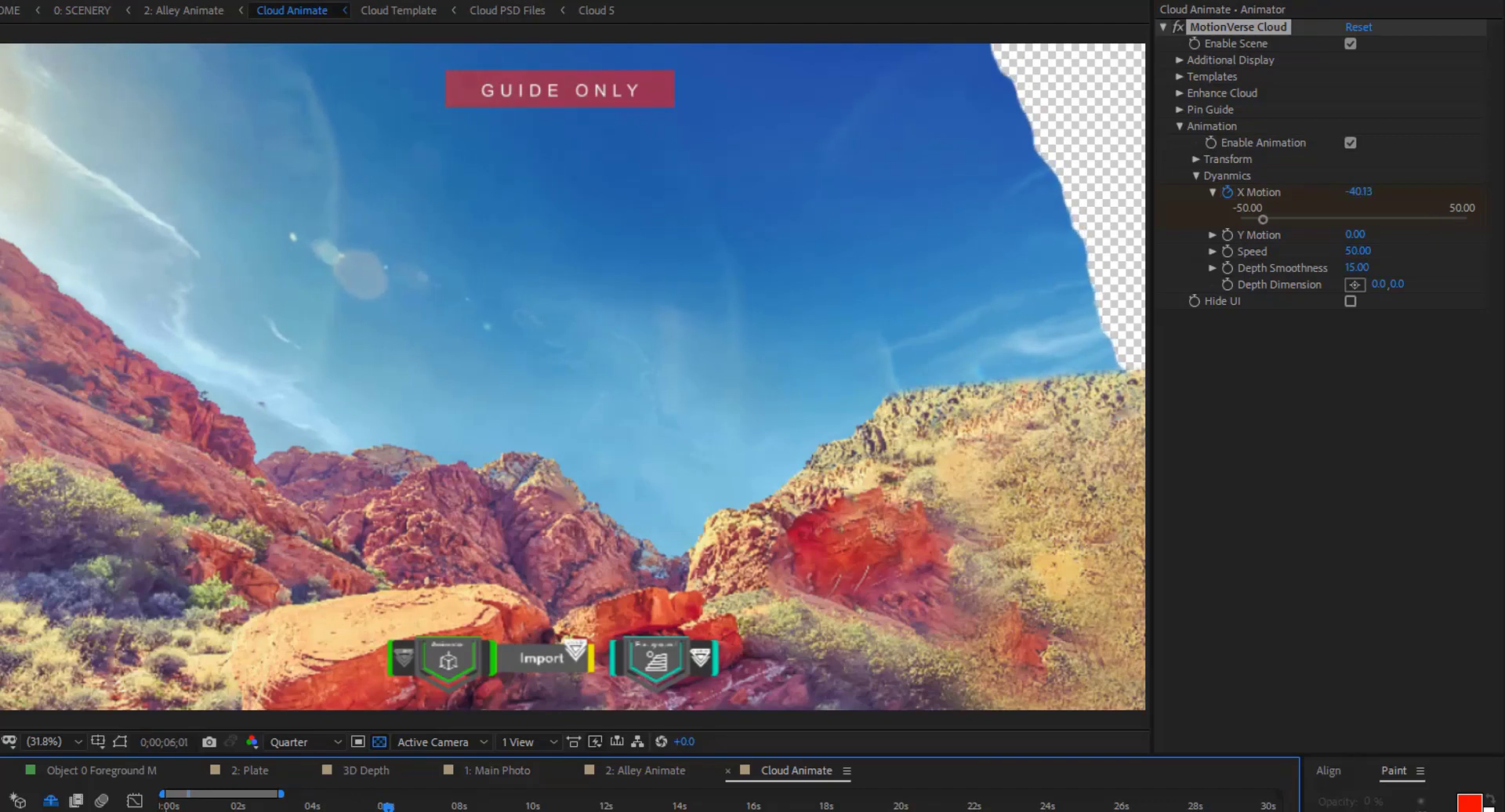
Raise the MotionVerse Cloud Transform Scale to 128.76
click(1193, 174)
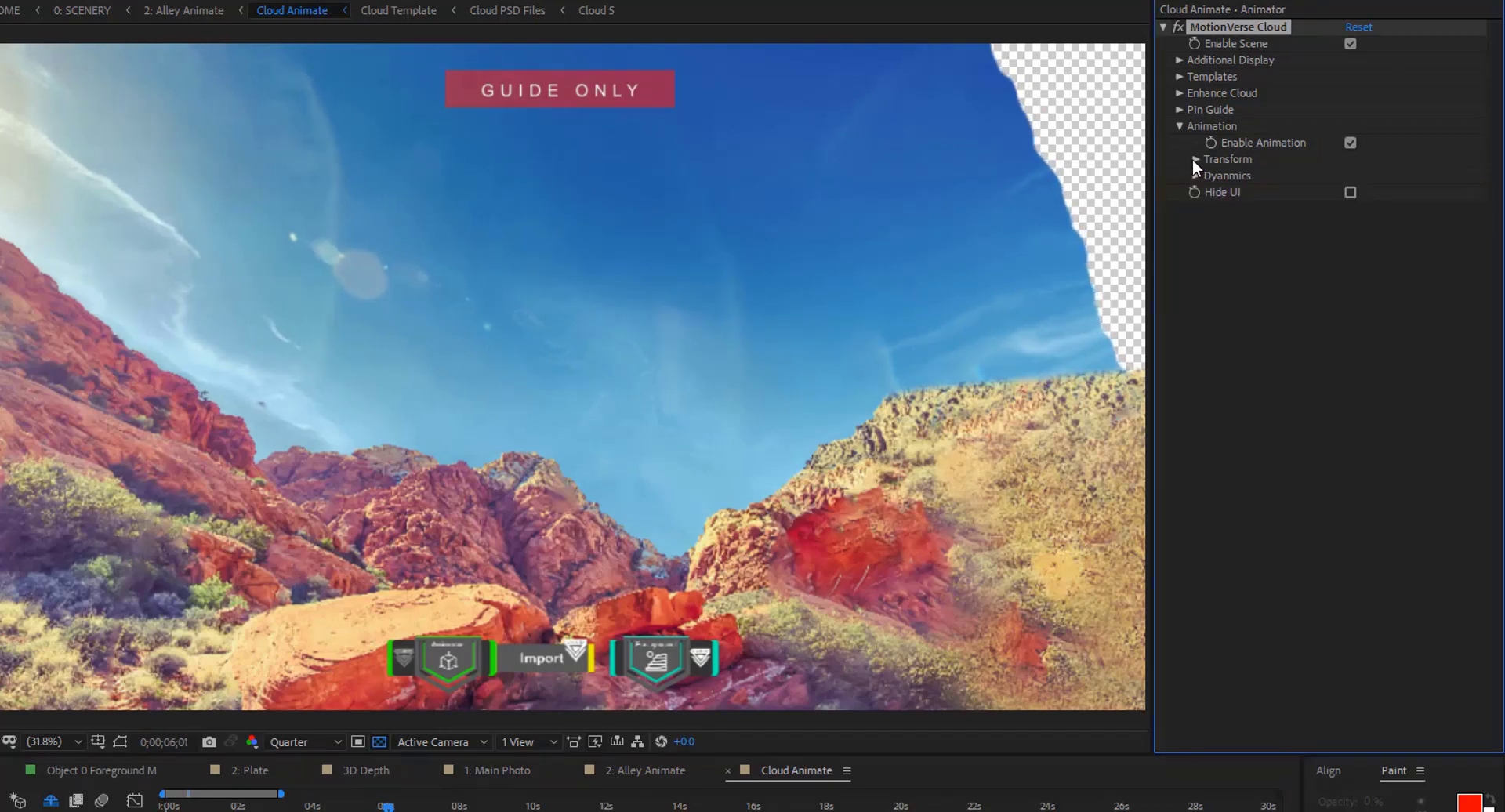
click(1194, 159)
click(1359, 192)
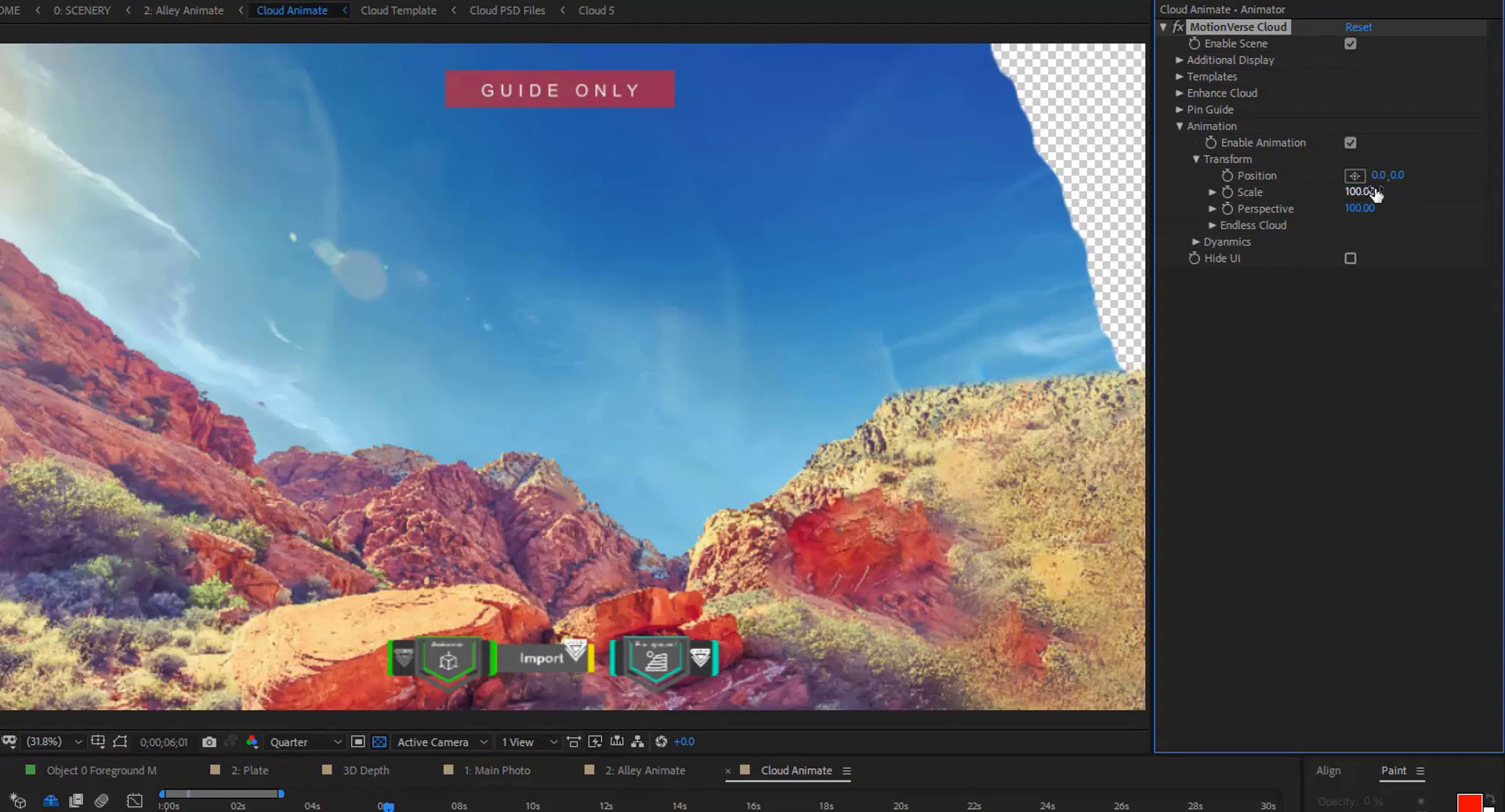
click(1290, 191)
click(1212, 191)
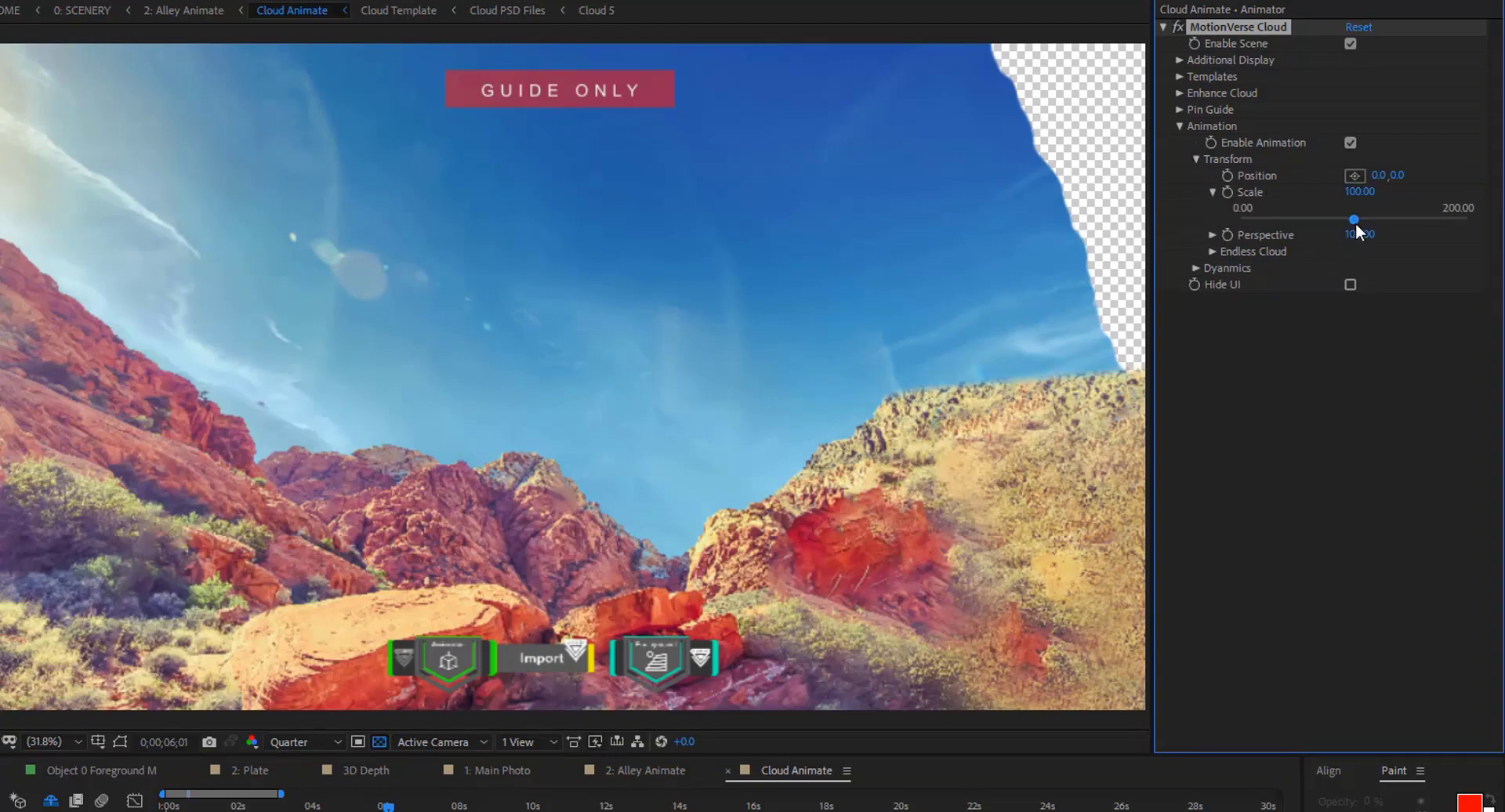
drag(1356, 220, 1385, 209)
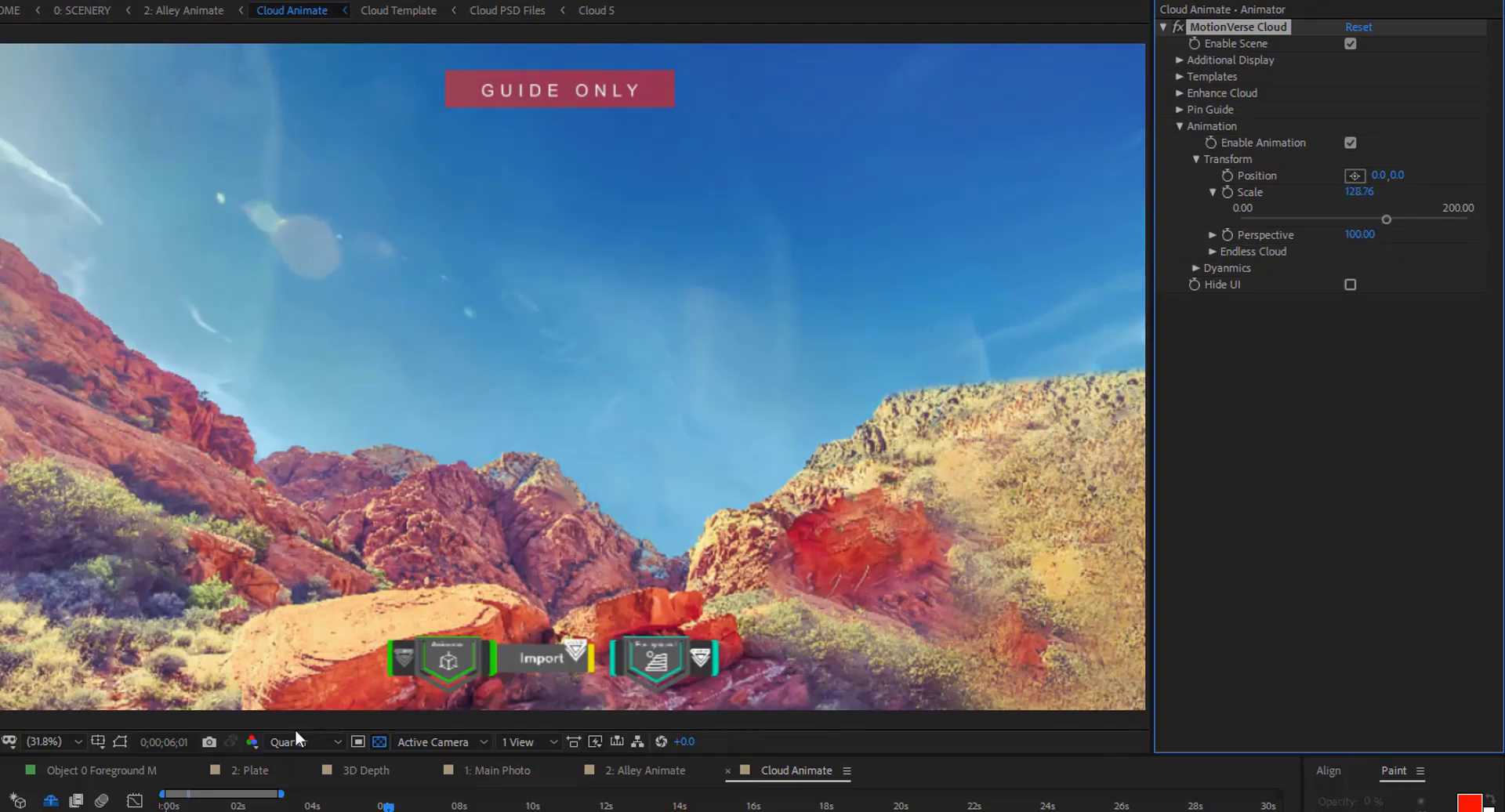
Preview the enlarged clouds, hide the Scale slider and return to the first frame
click(182, 806)
key(space)
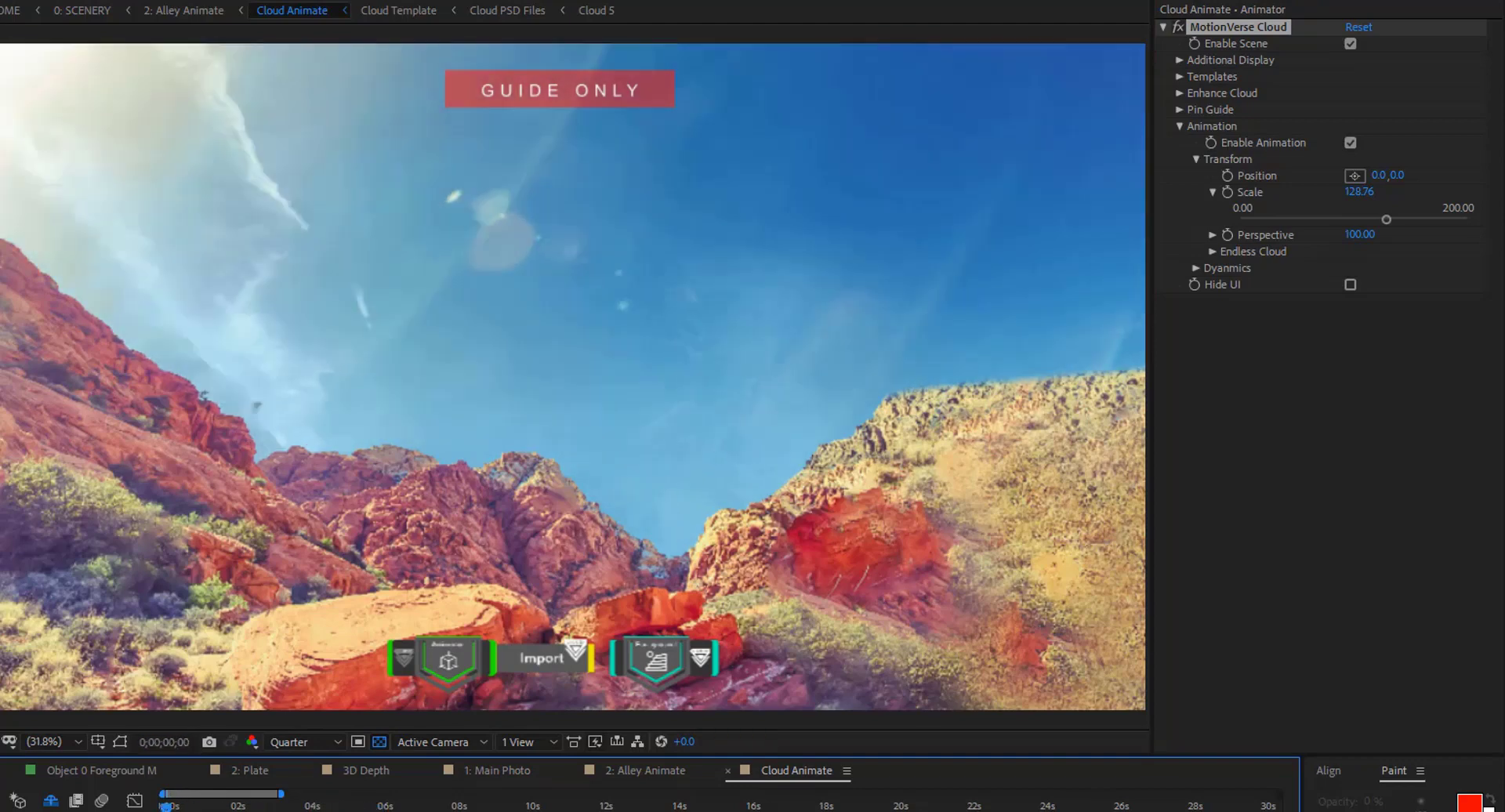
click(1212, 191)
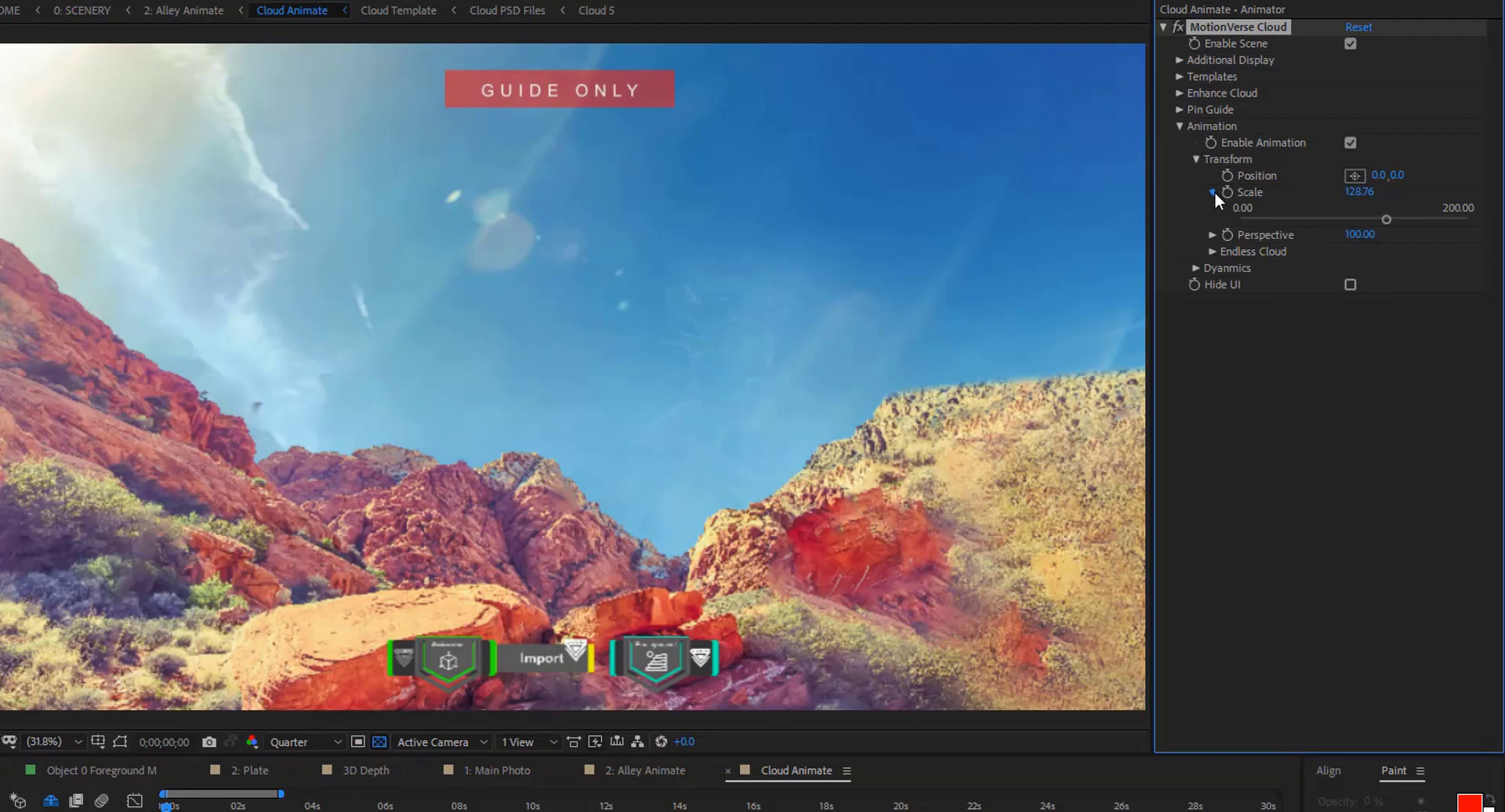
click(211, 806)
key(Home)
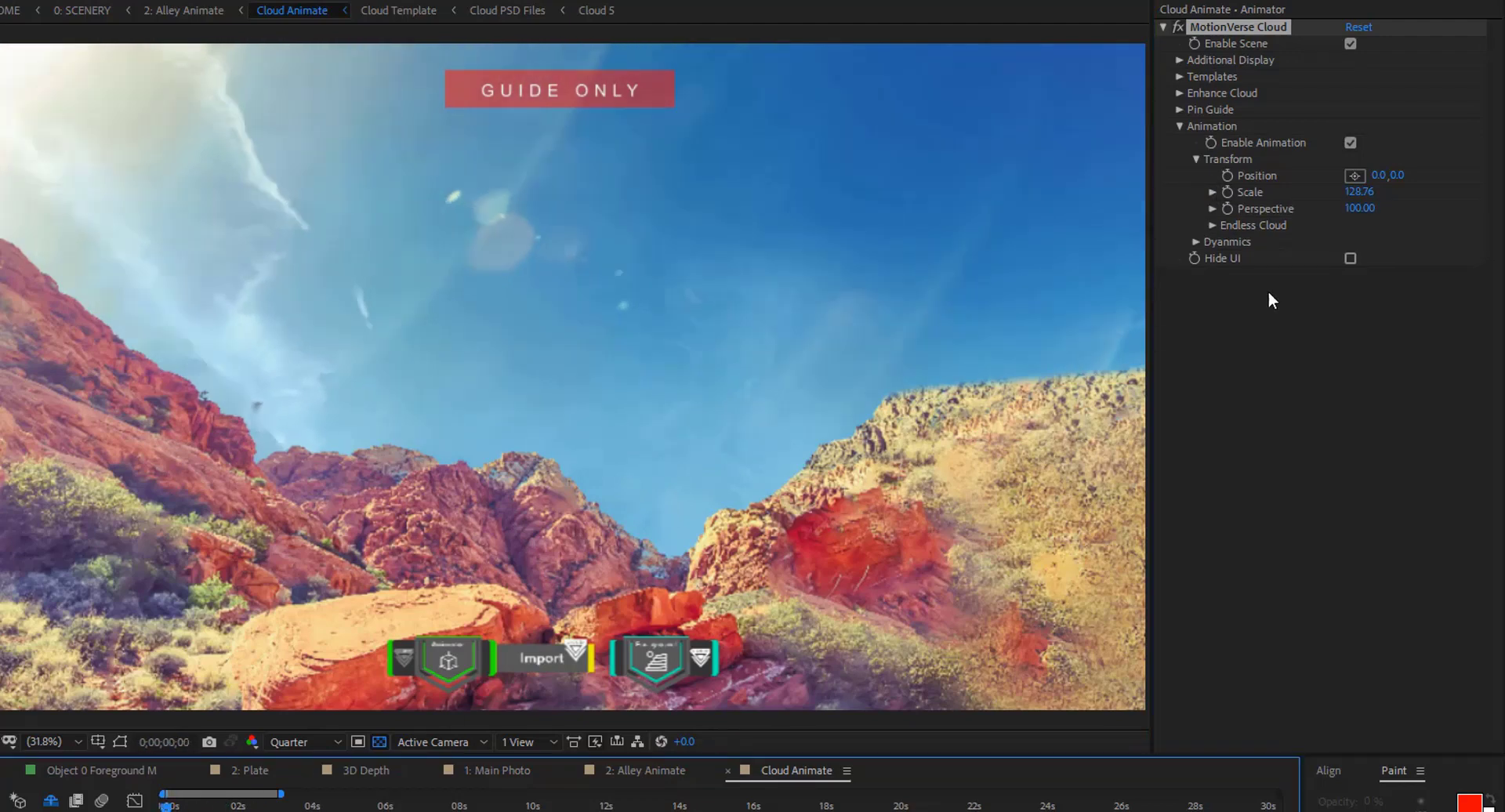
click(1227, 177)
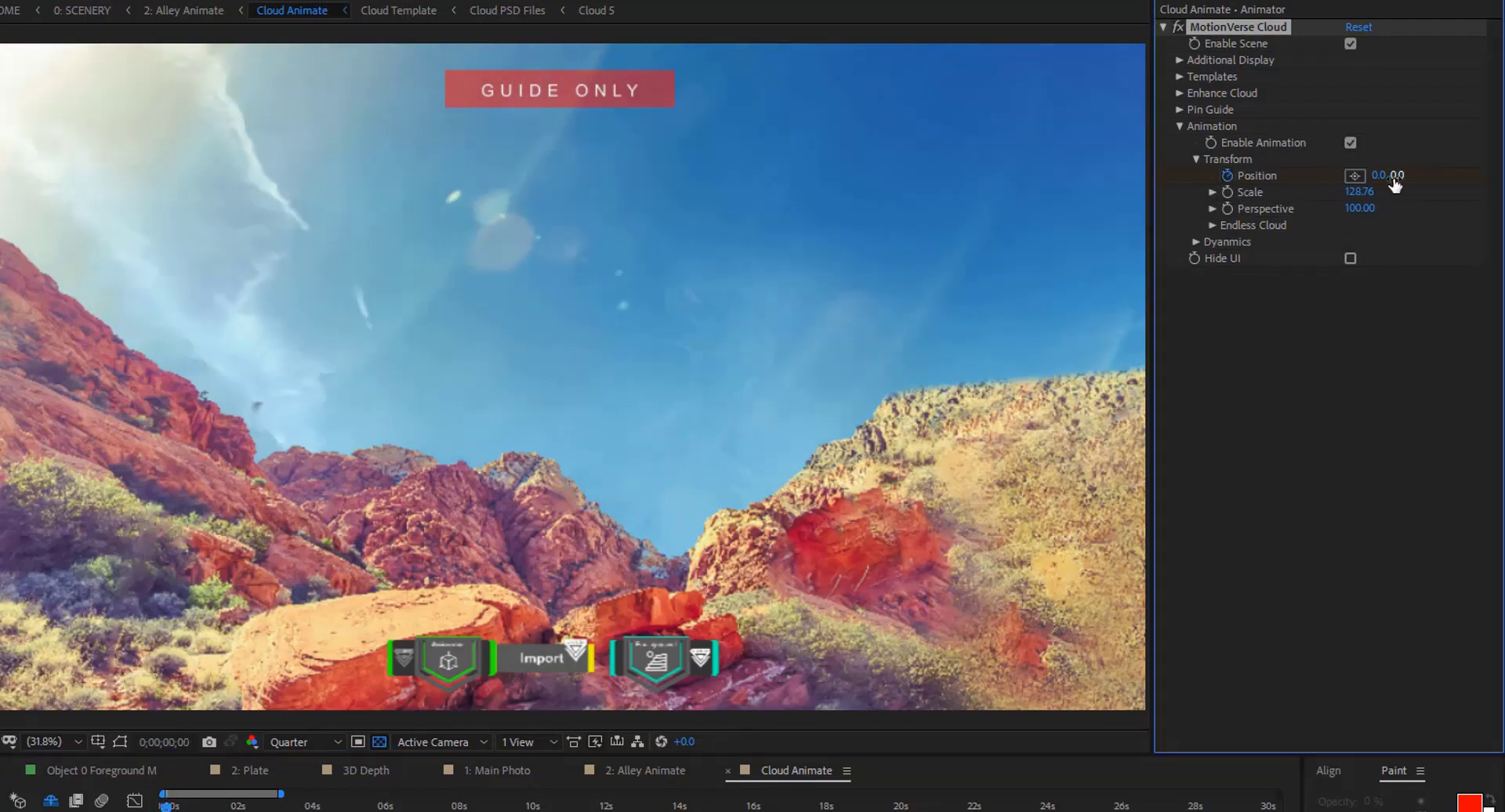
mouse_move(1394, 178)
mouse_down()
mouse_move(1423, 185)
mouse_move(1383, 186)
mouse_up()
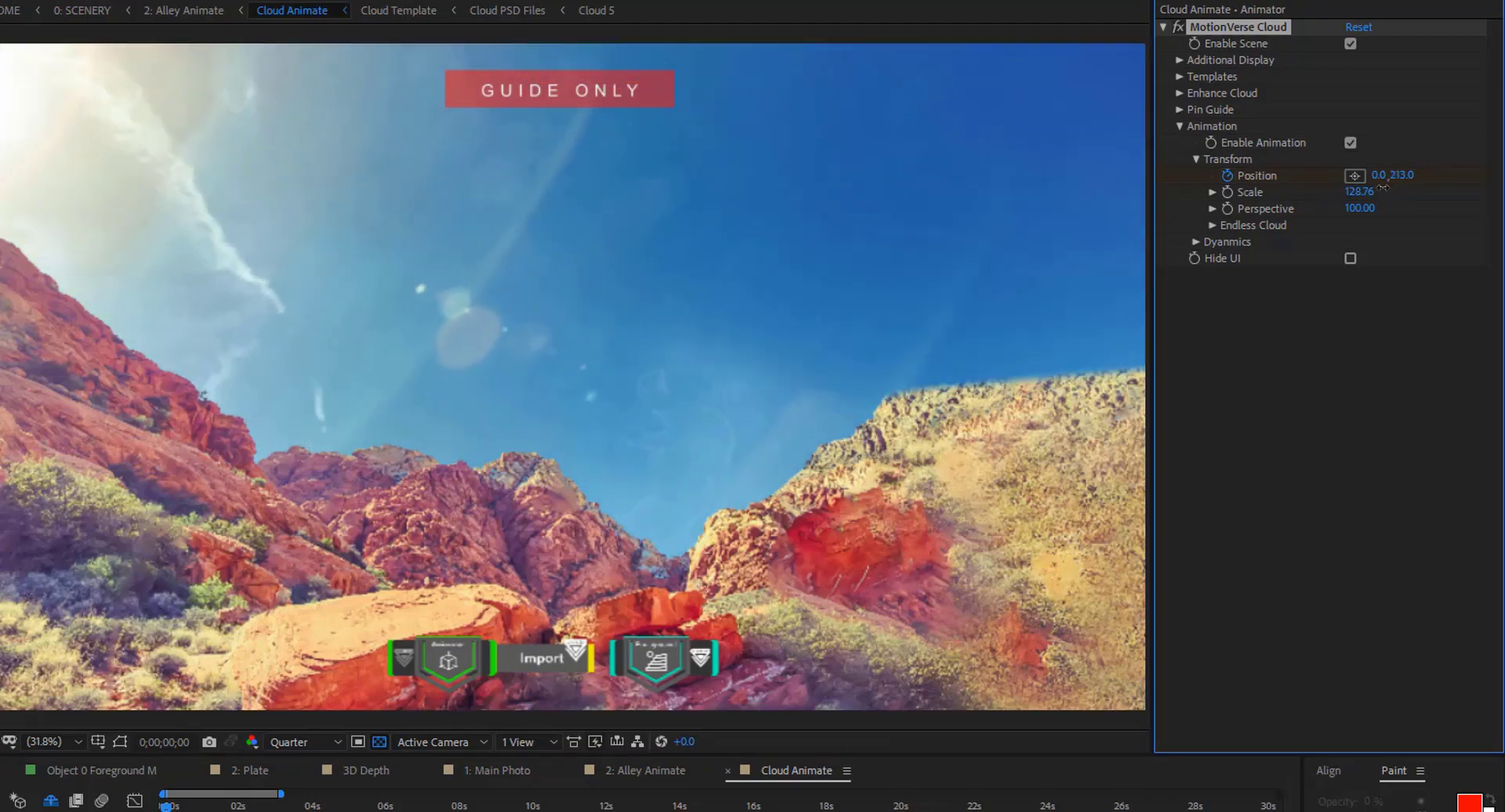
click(391, 807)
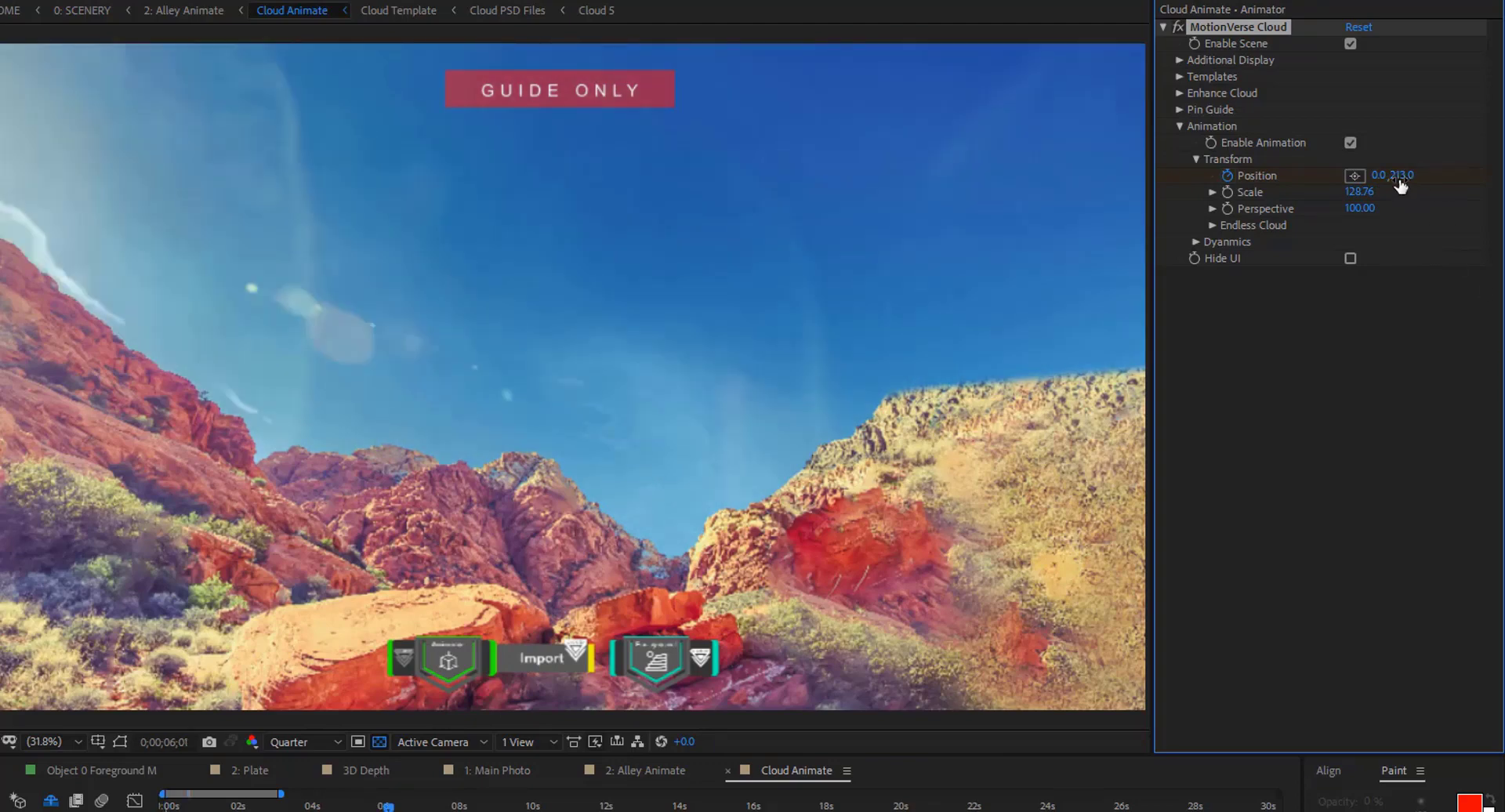
drag(1399, 181, 1311, 191)
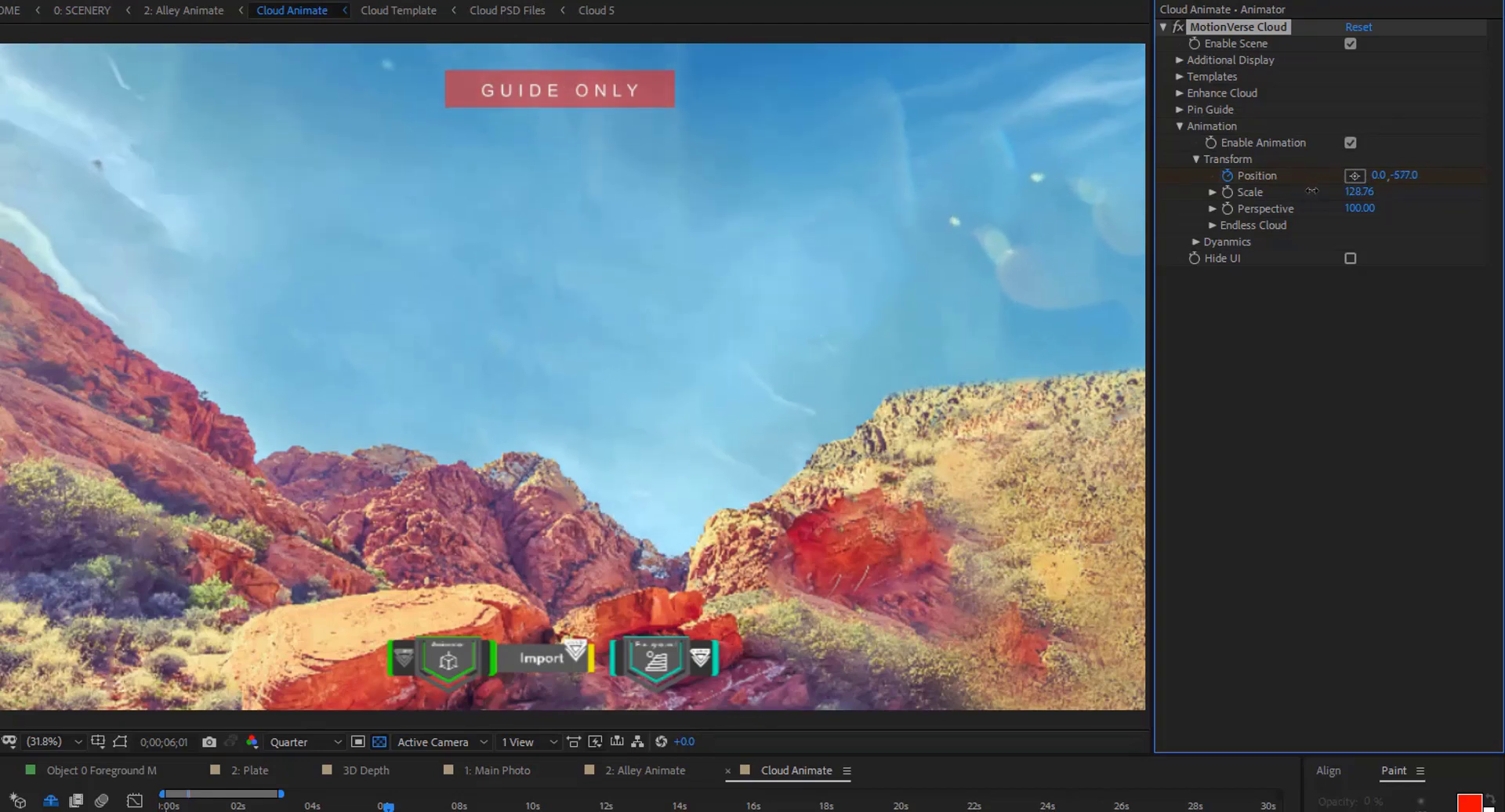
click(278, 805)
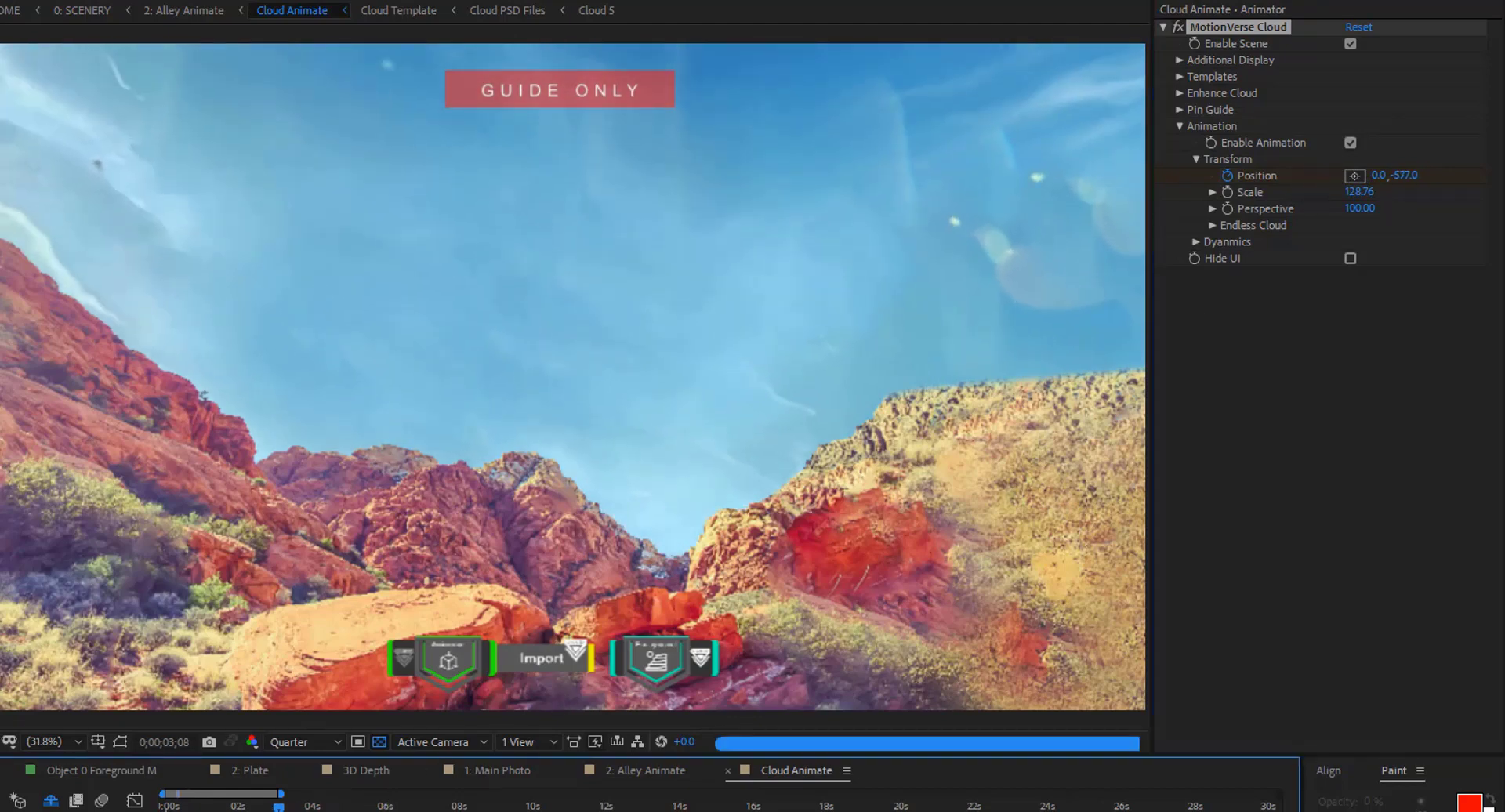
click(249, 804)
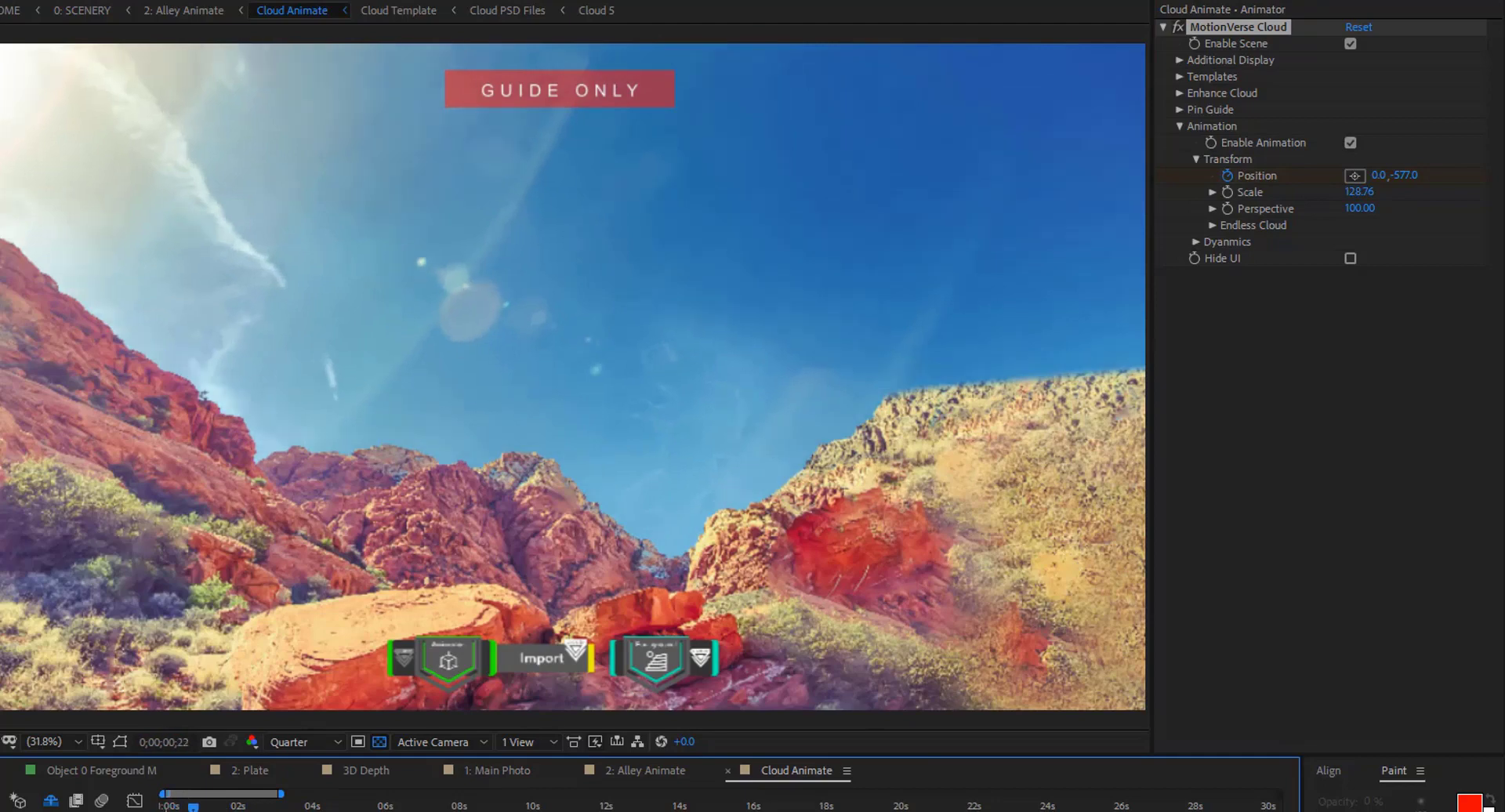
click(325, 805)
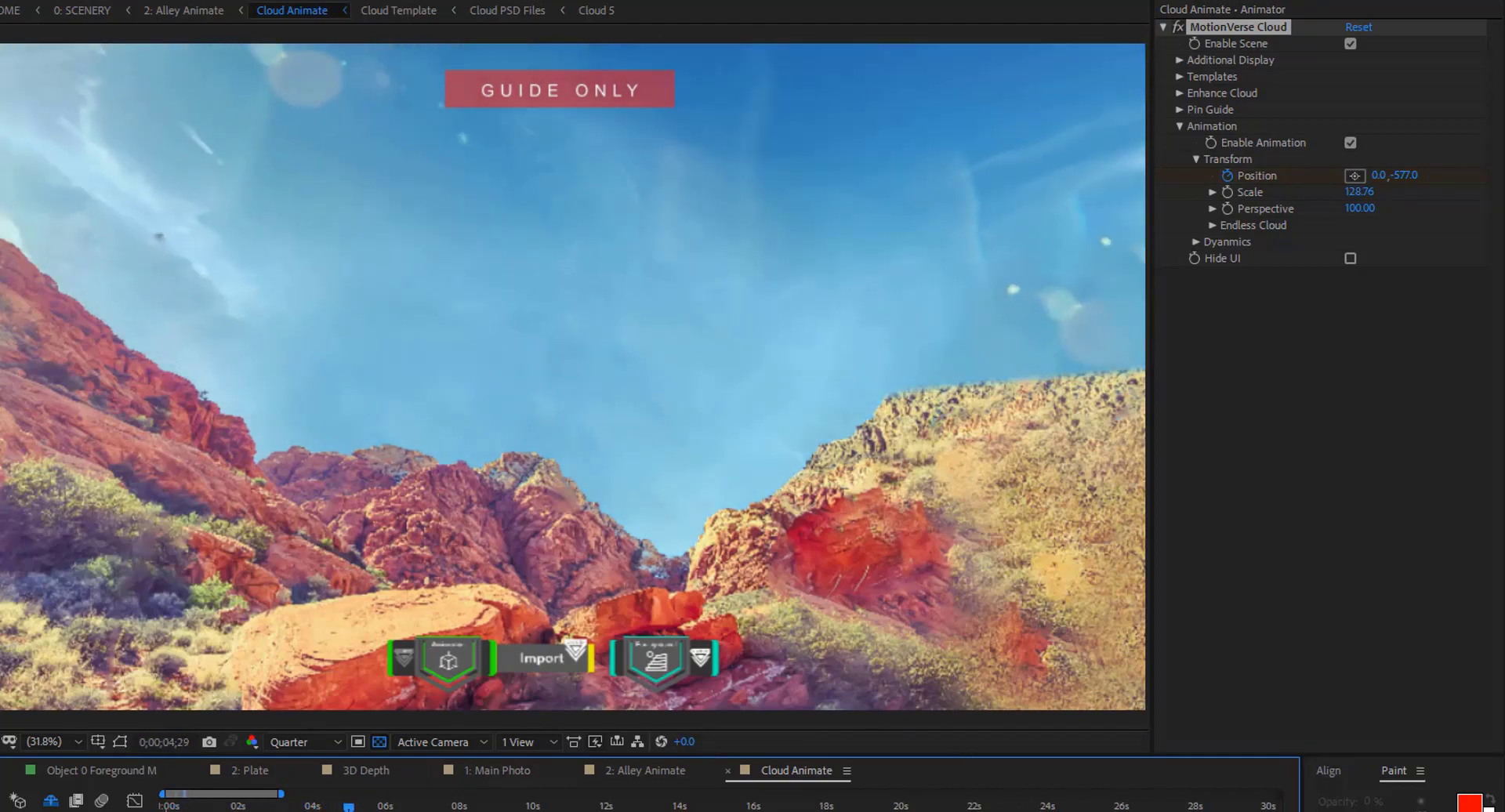
click(385, 805)
click(166, 805)
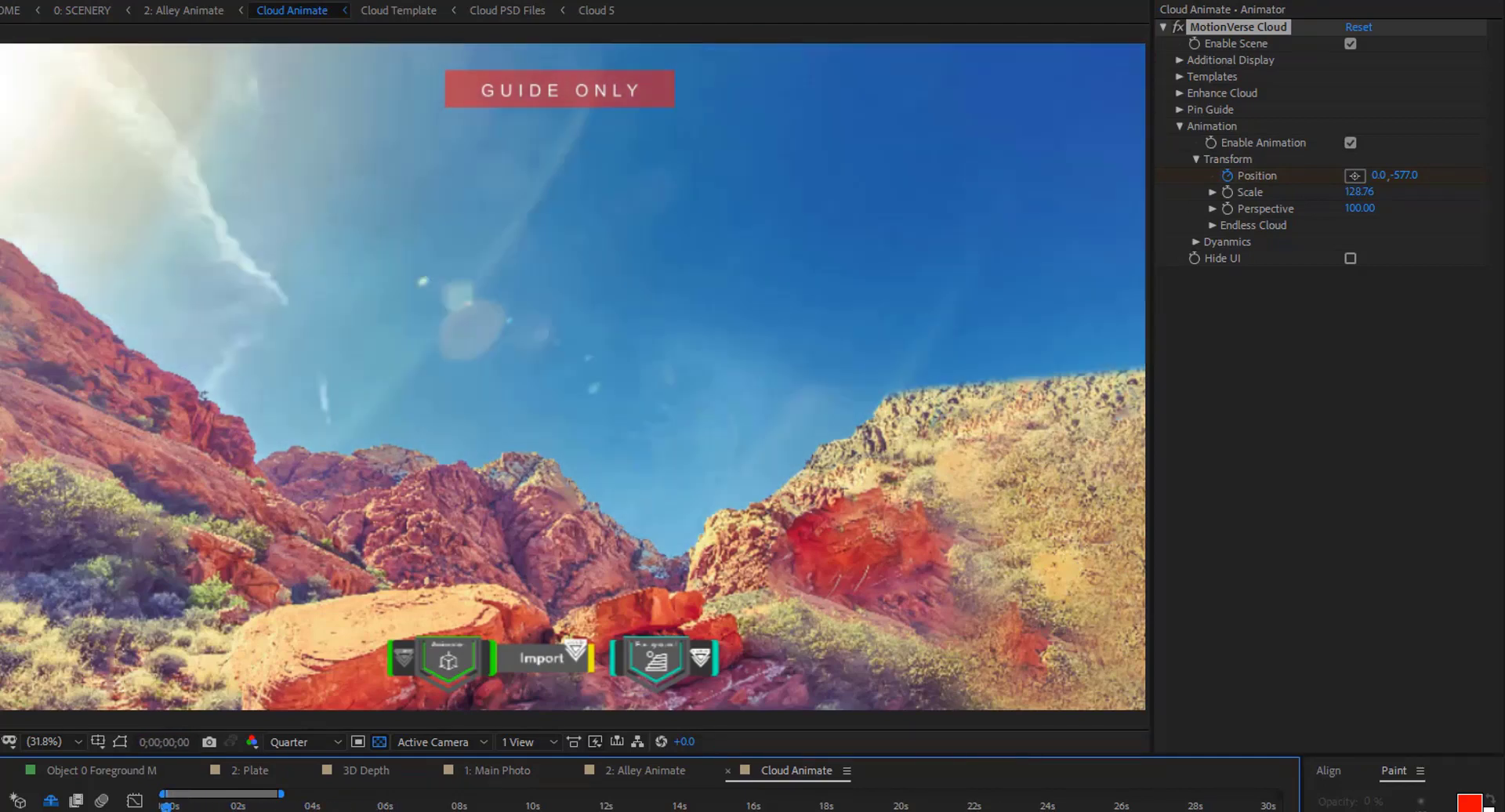
key(space)
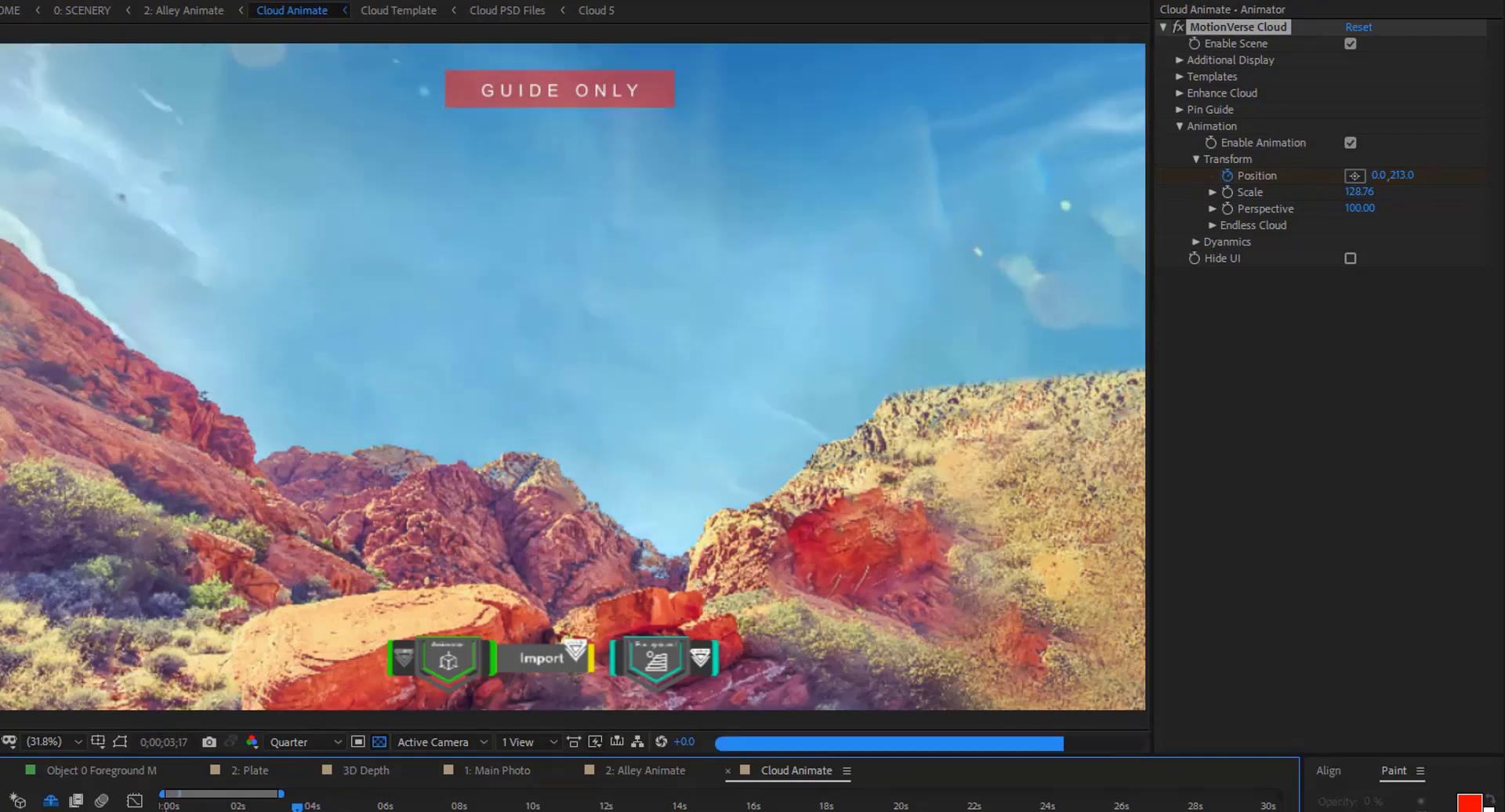
key(space)
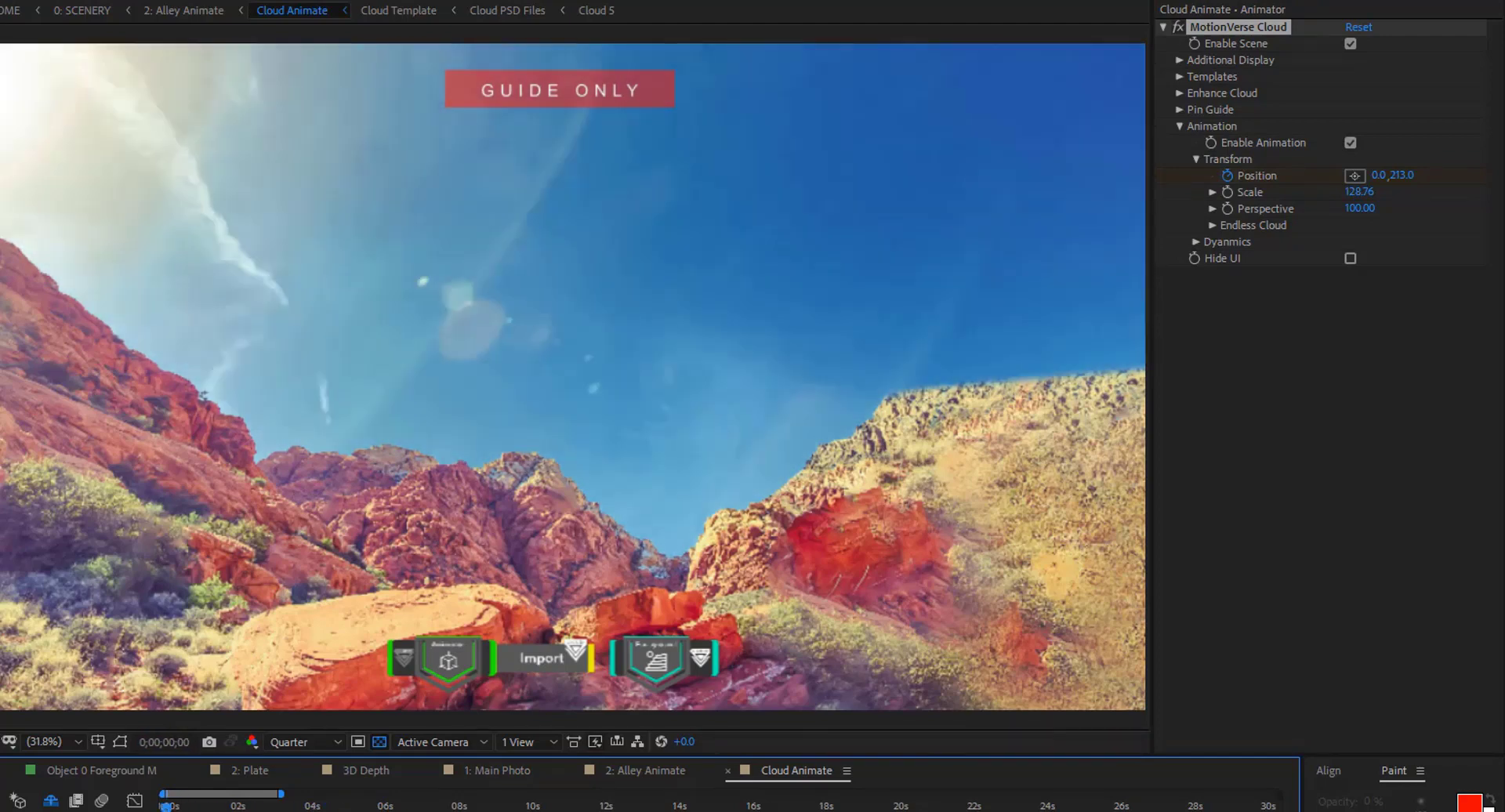
click(1196, 160)
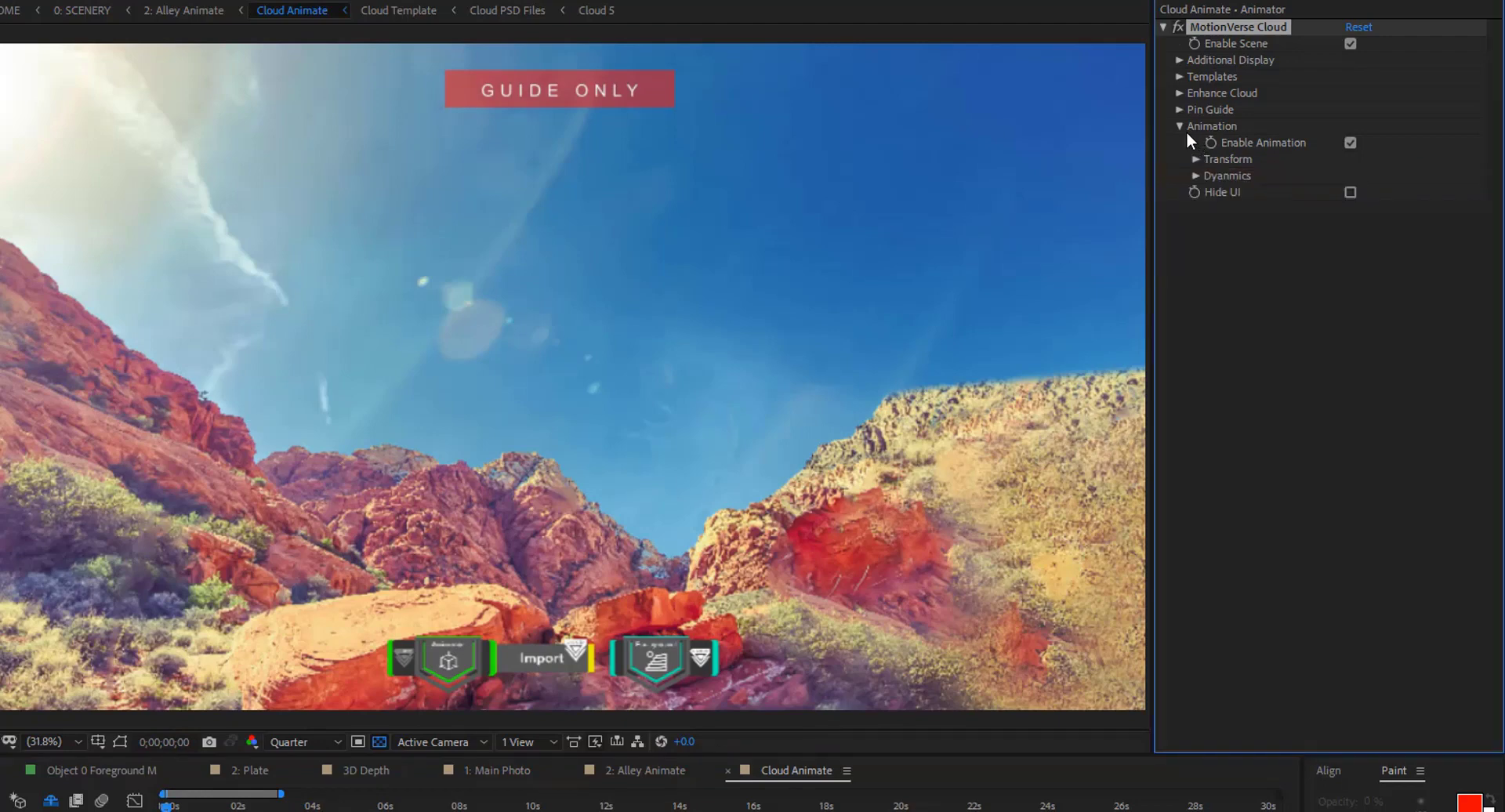
Set the Photo Template Preset Selection to Cloud 2
click(1179, 127)
click(1180, 77)
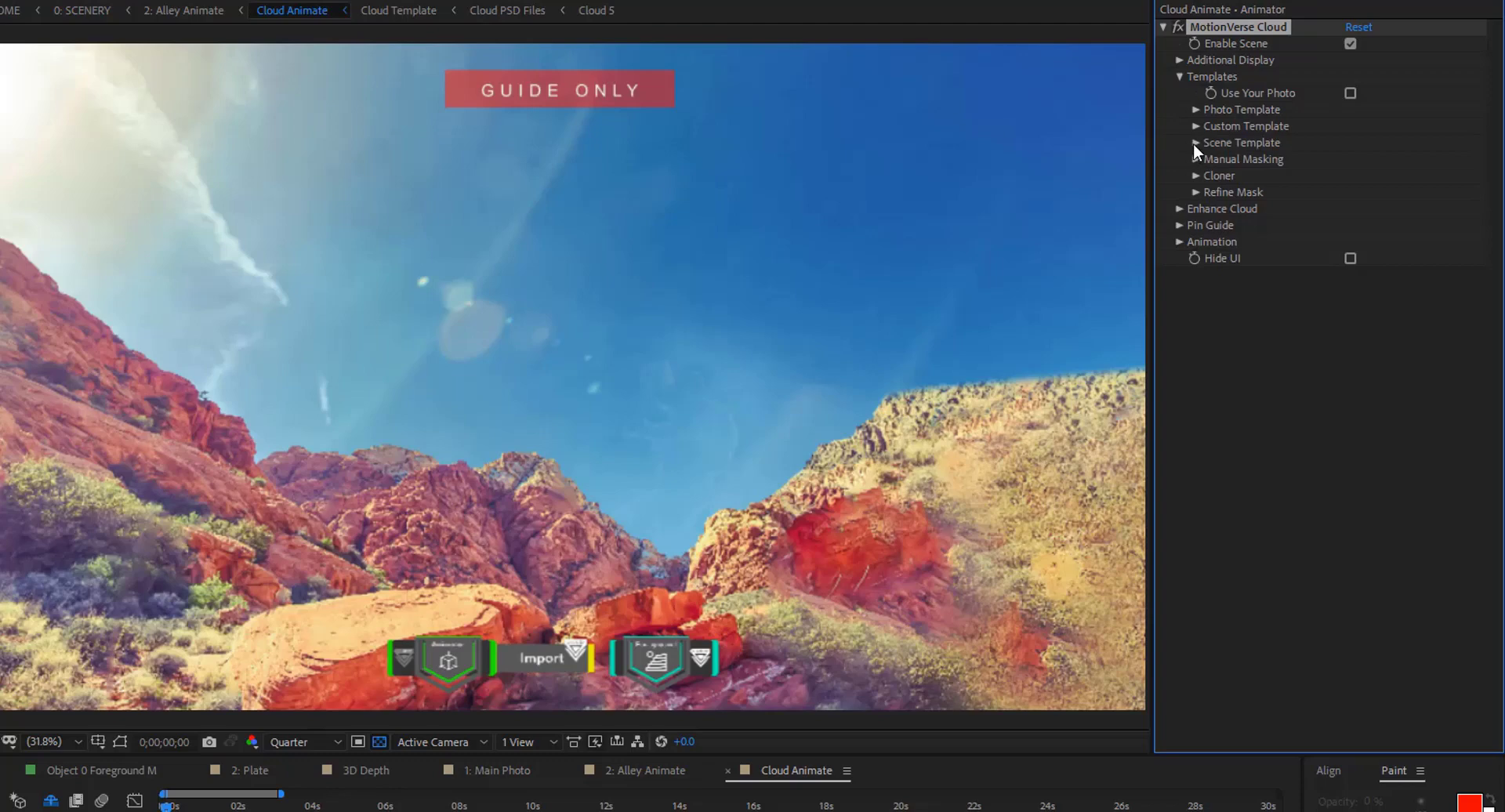
click(1194, 109)
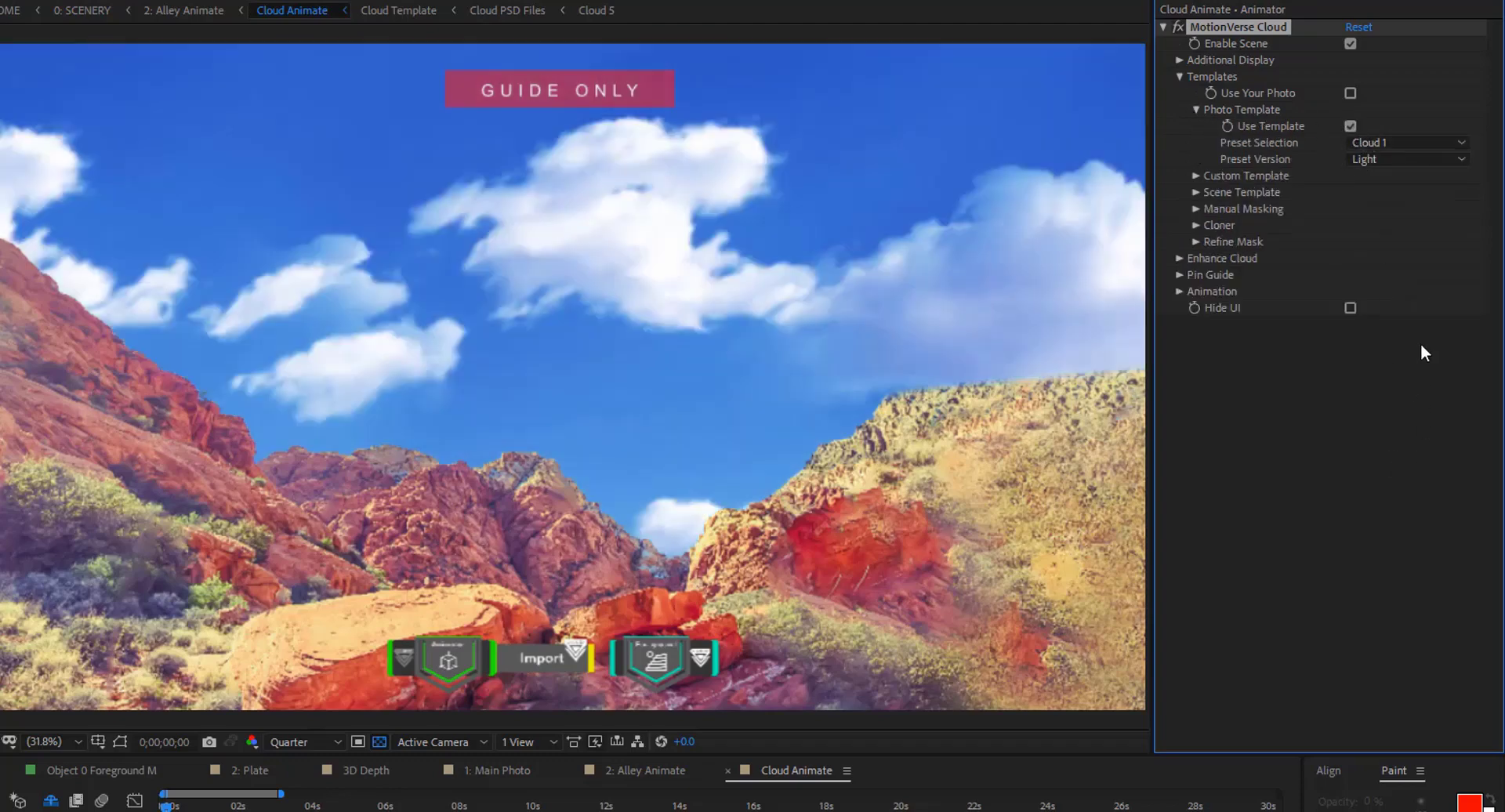
click(1386, 143)
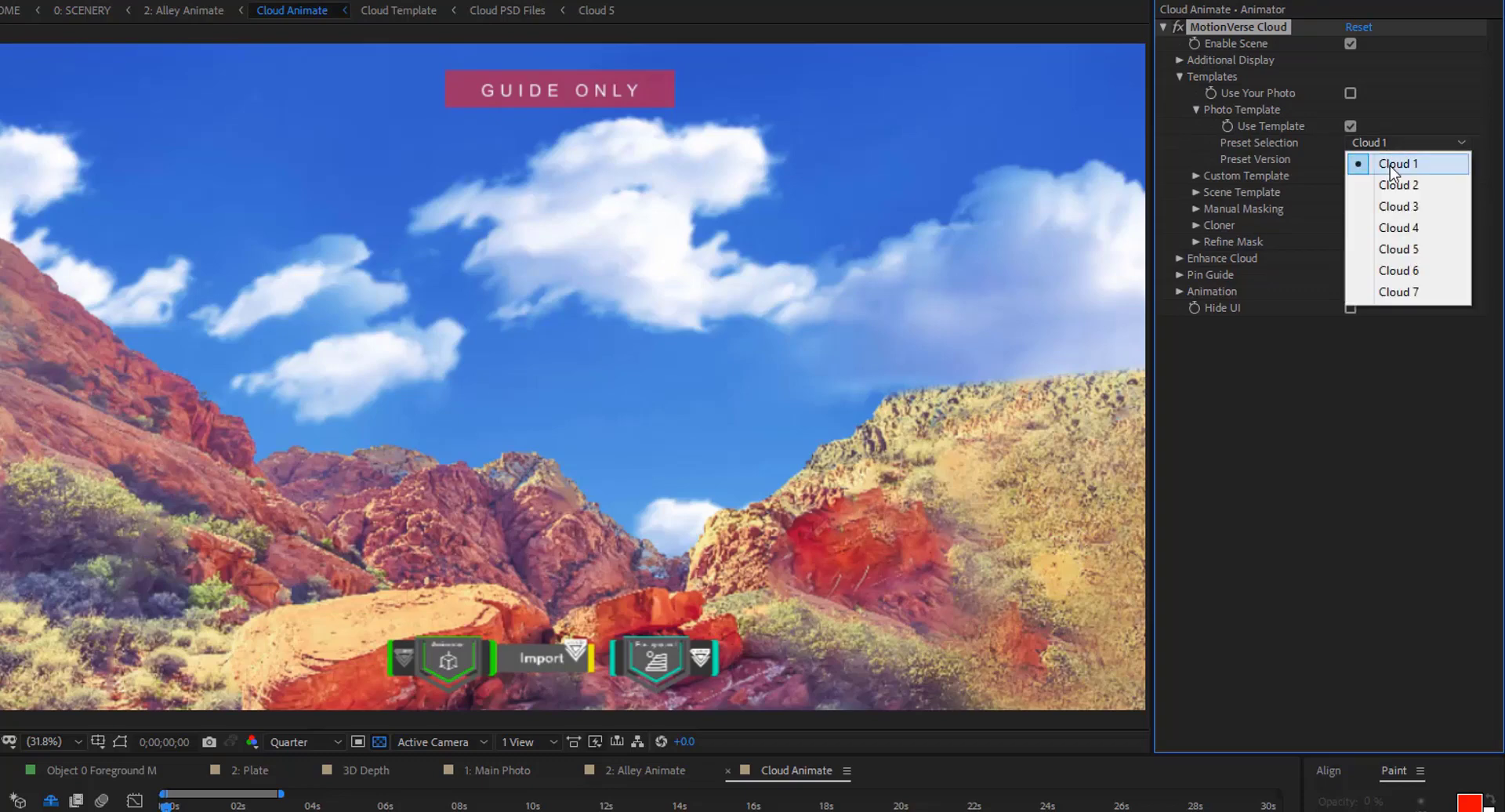
click(1390, 184)
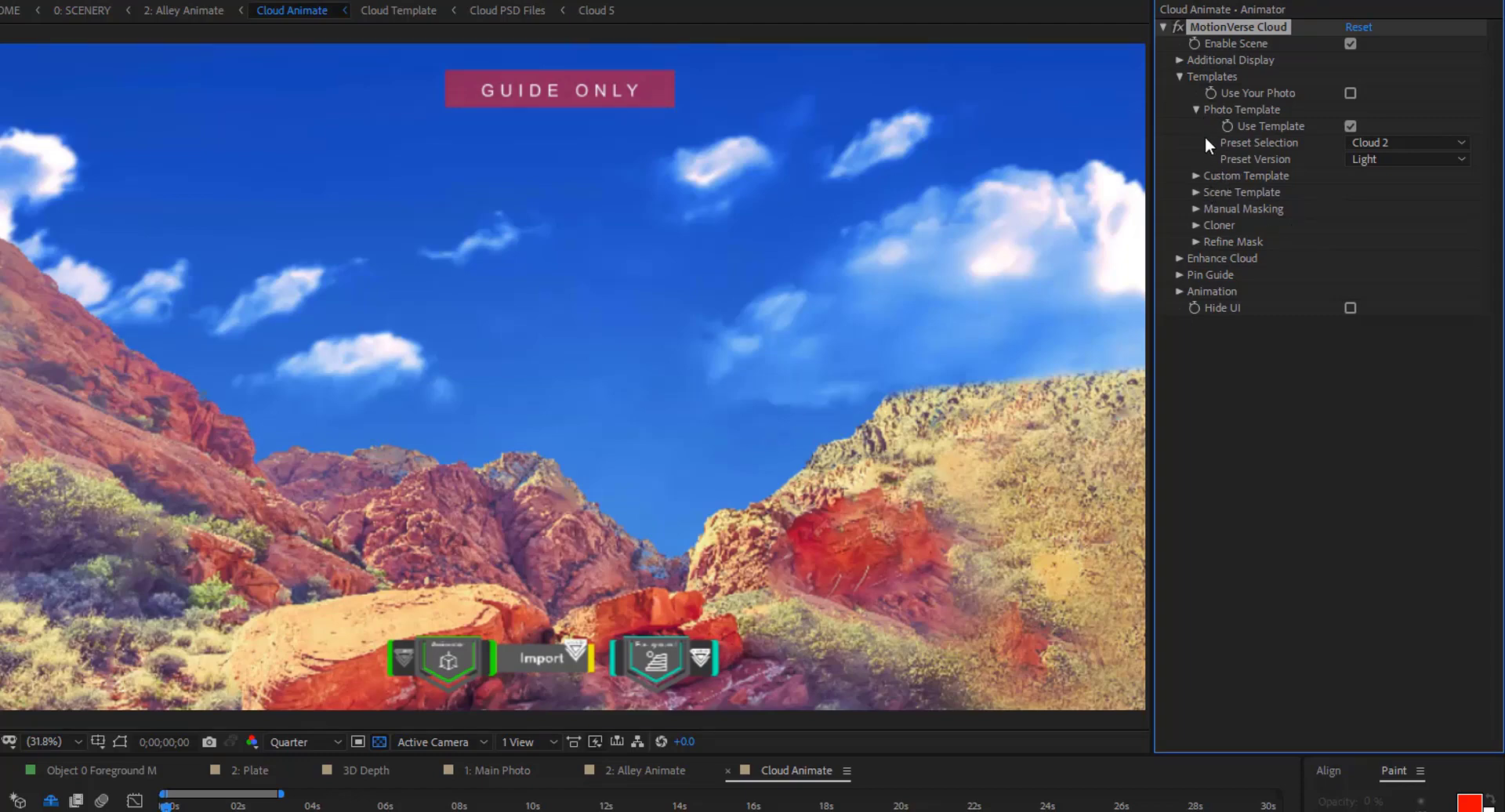
Drag Enhance Cloud's Cloud Highlight to 36.80 and preview the brightened clouds
click(1179, 260)
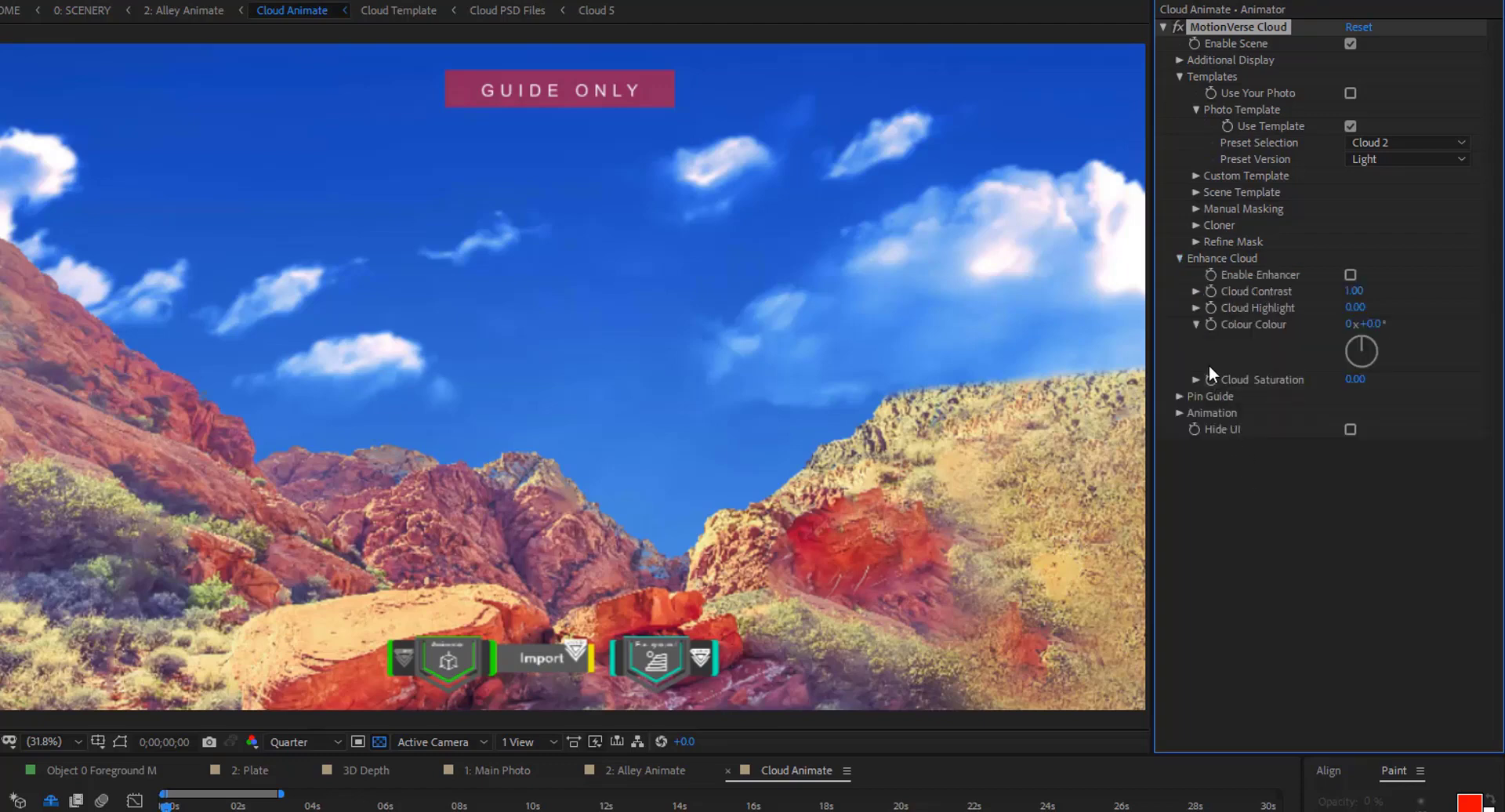
click(1195, 323)
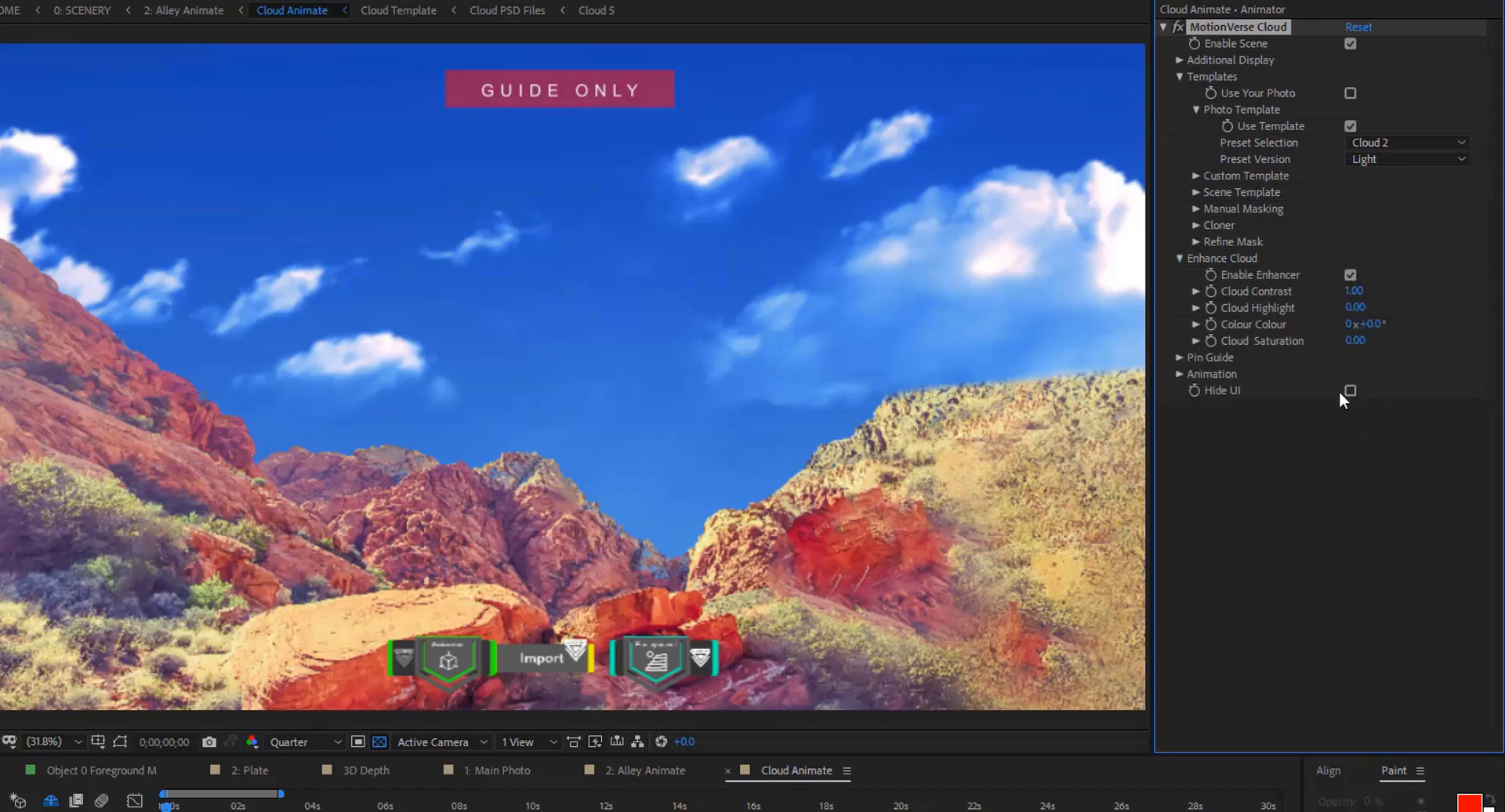
click(1196, 309)
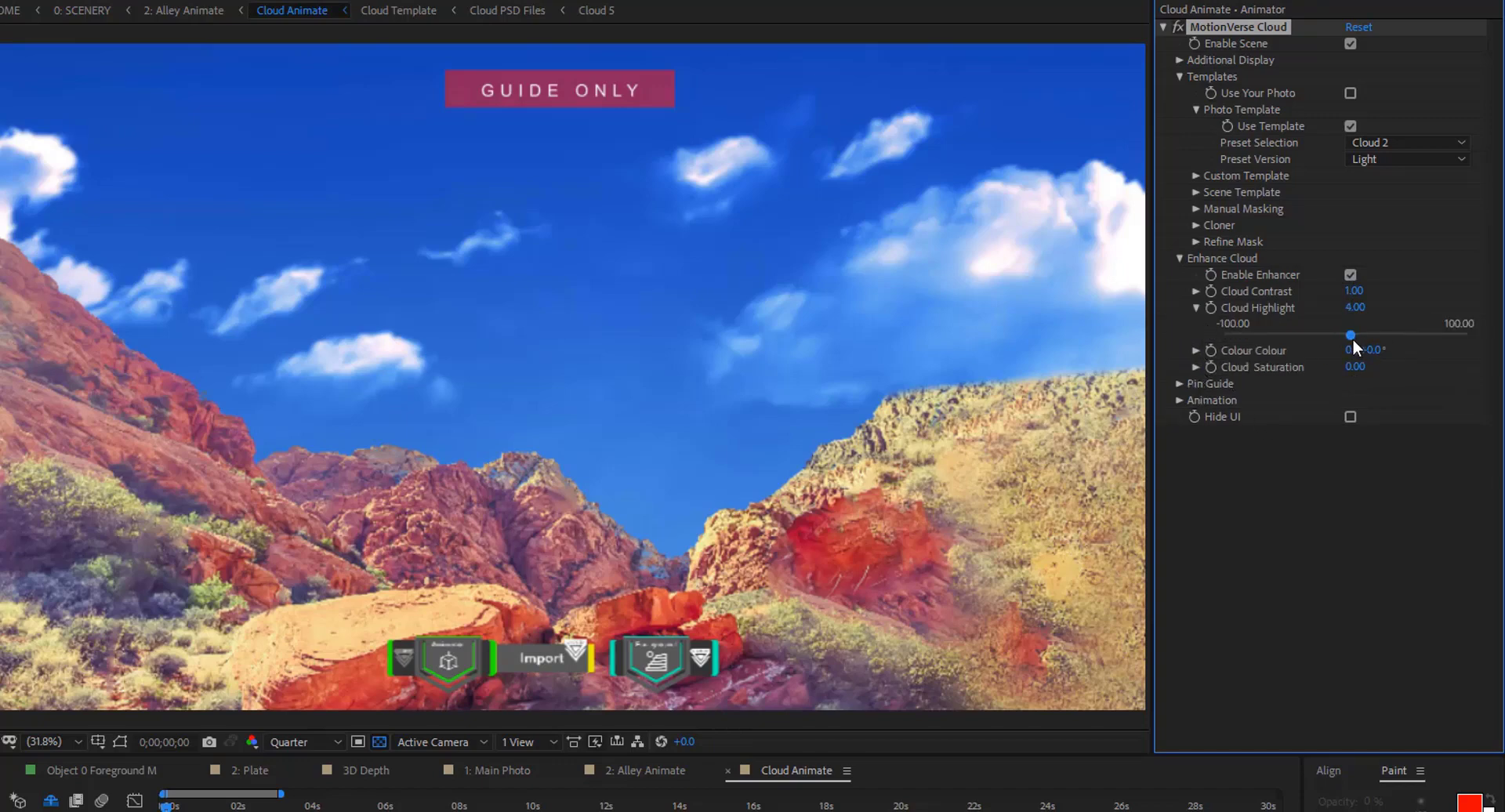
drag(1352, 339, 1390, 335)
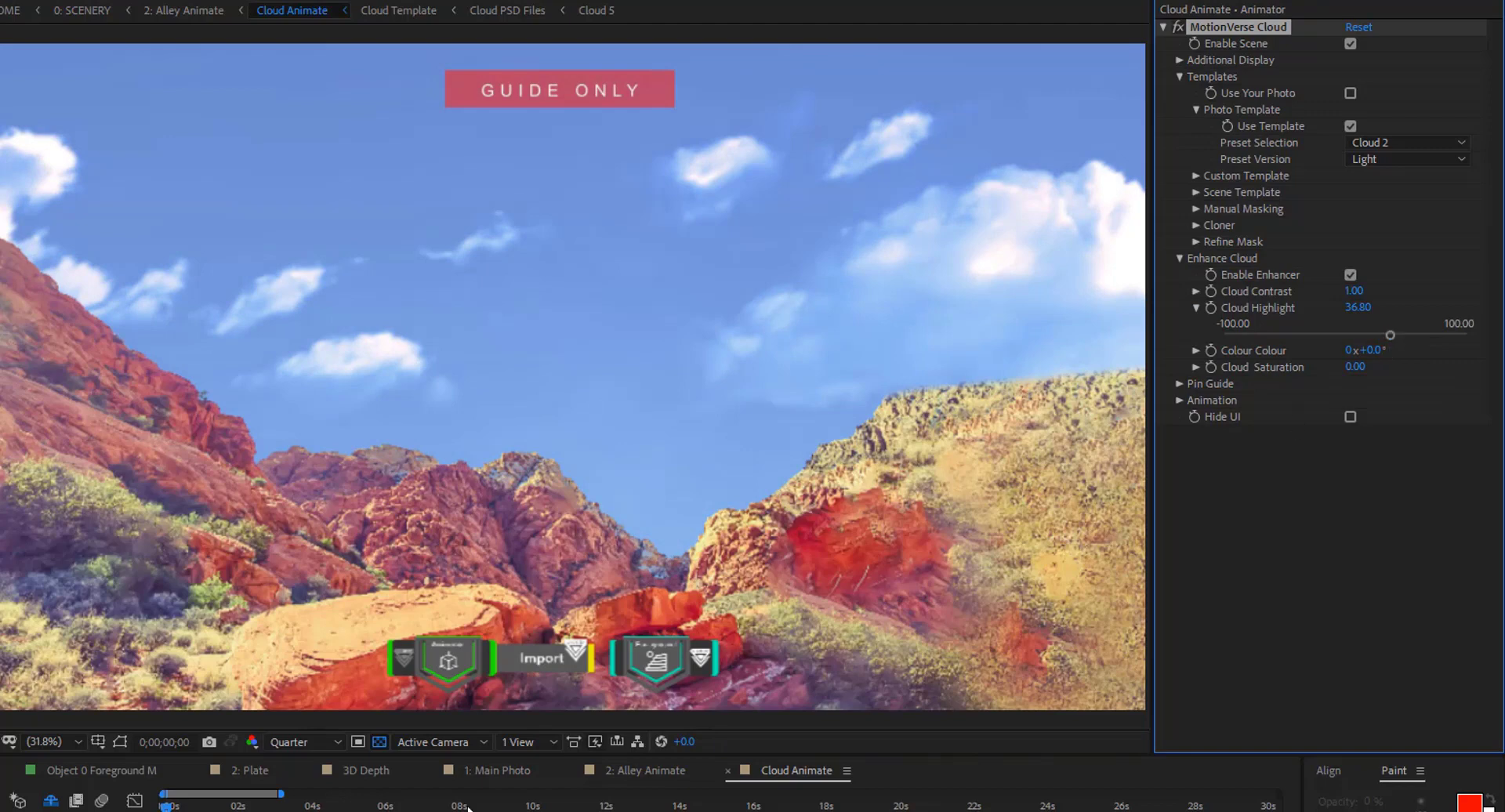
key(space)
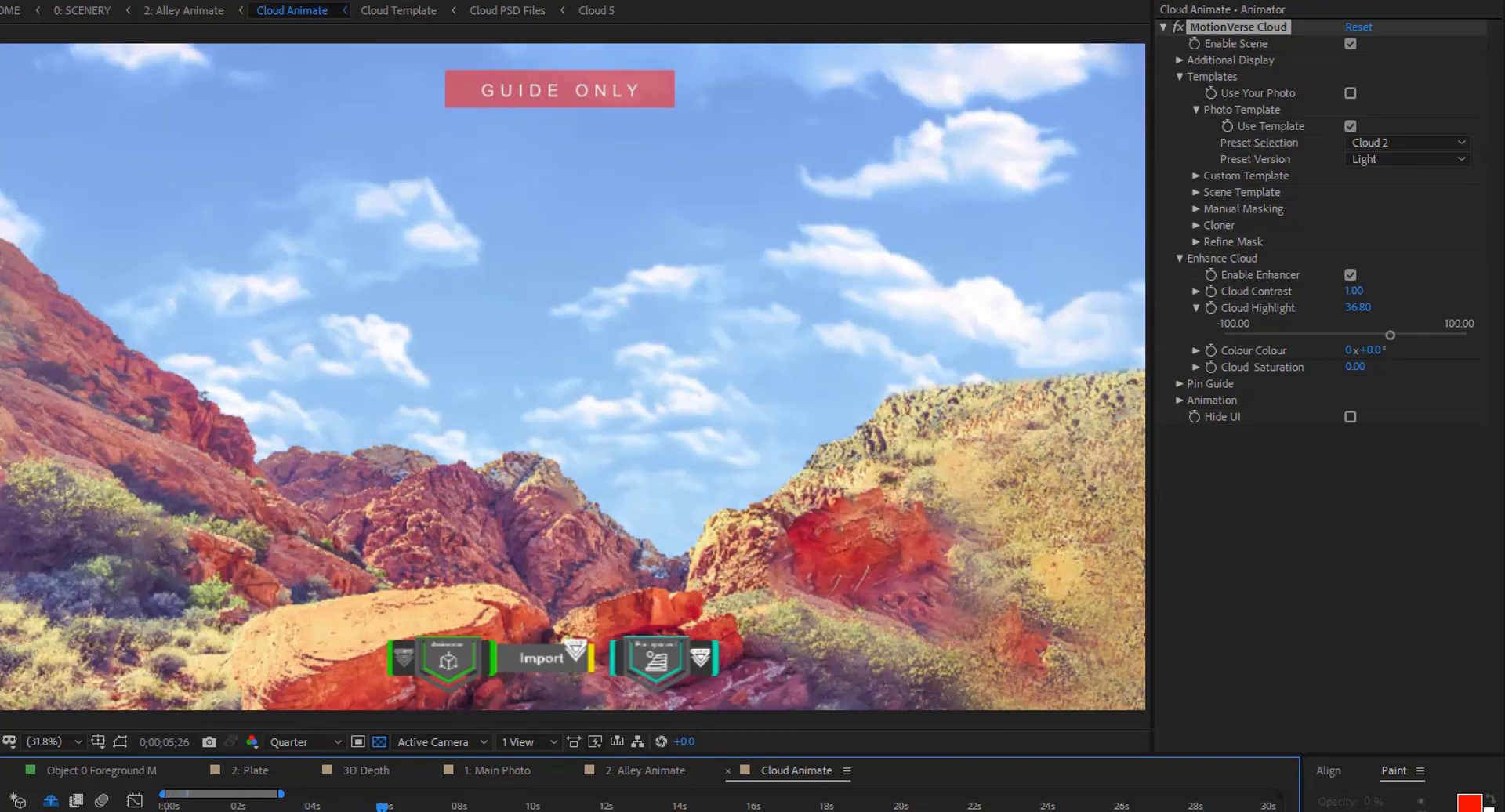
key(space)
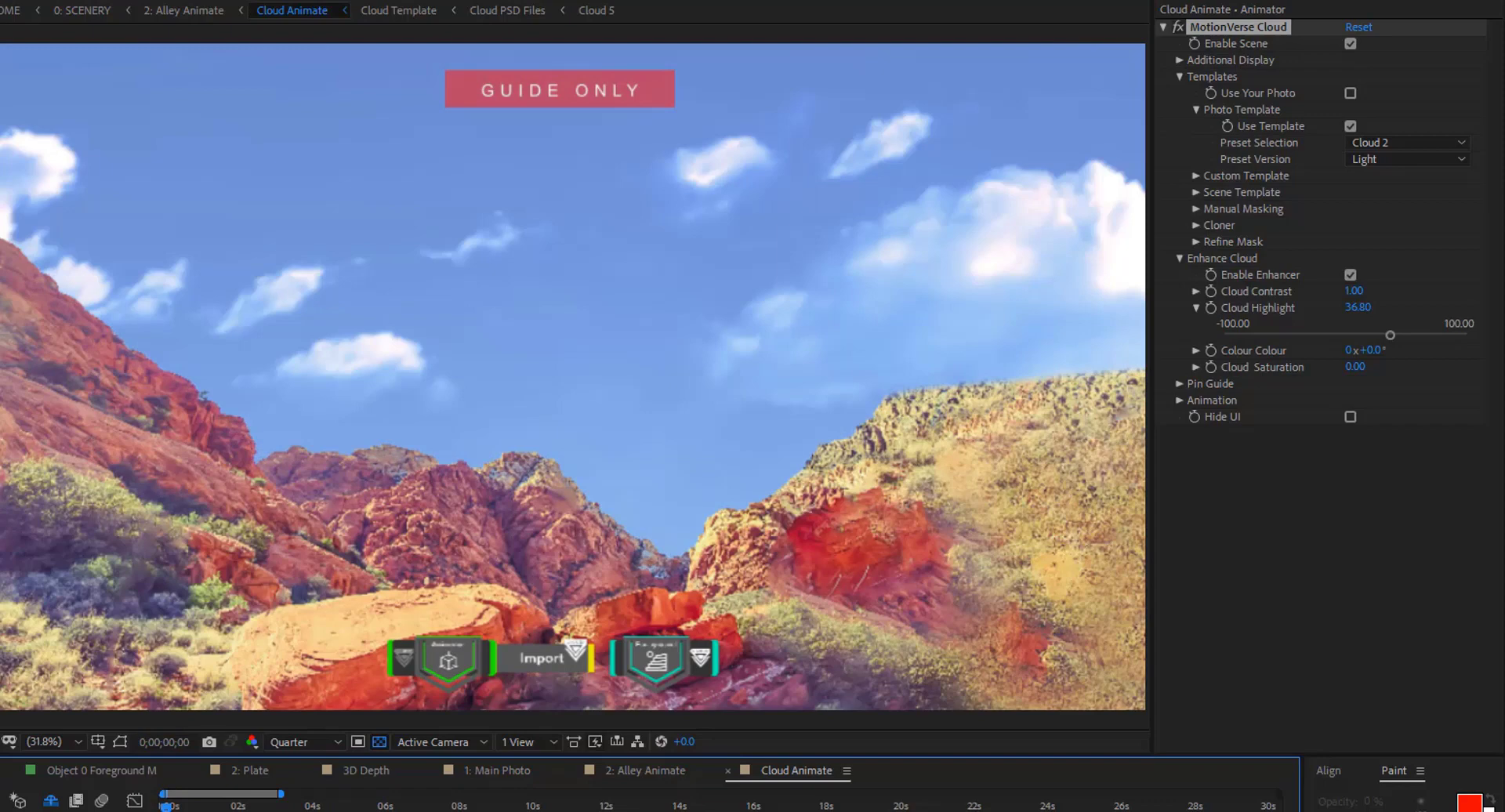
click(1177, 261)
Set the cloud Dynamics Depth Smoothness to 5 and preview the drift
click(1177, 293)
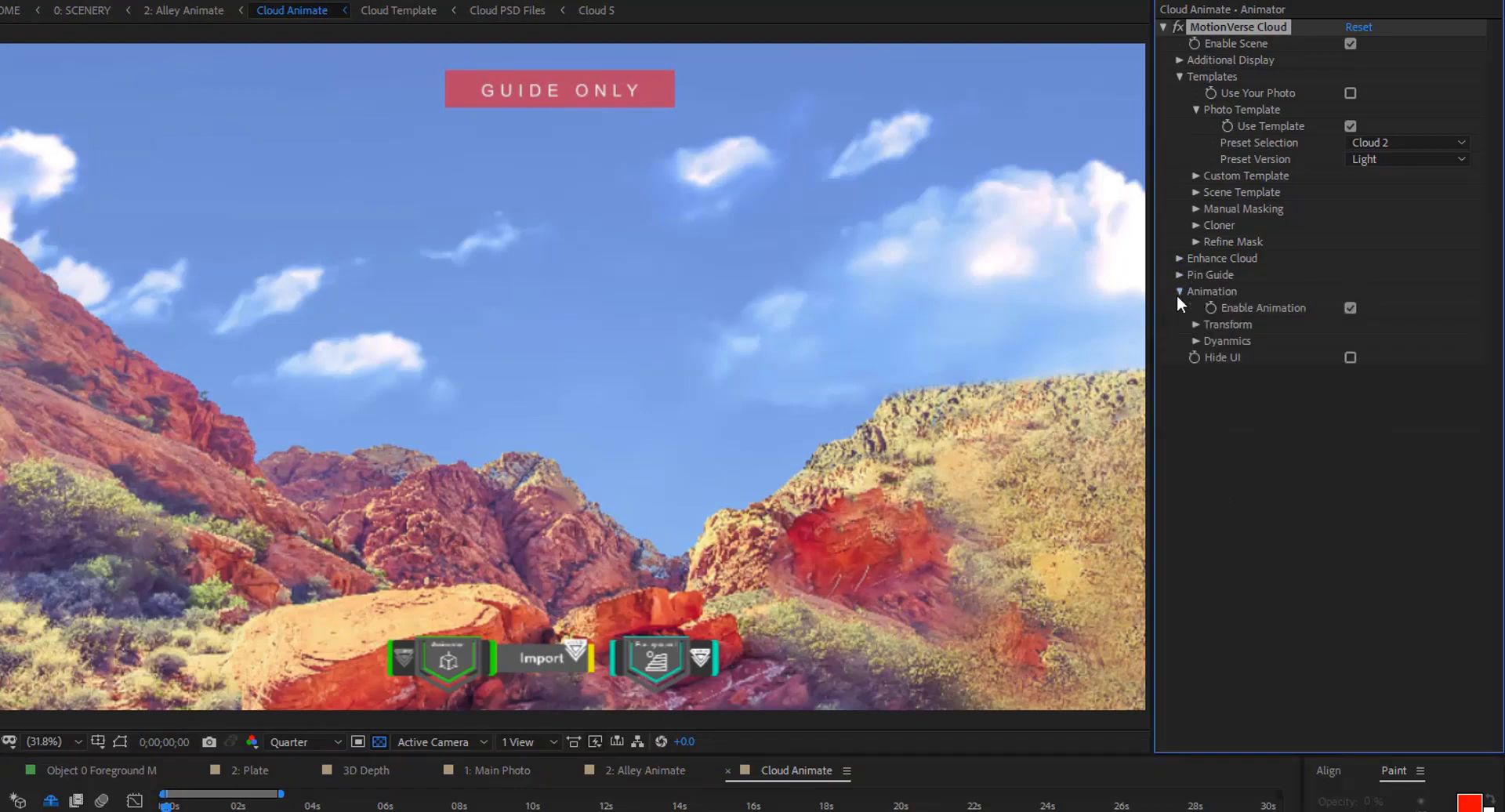
click(1195, 342)
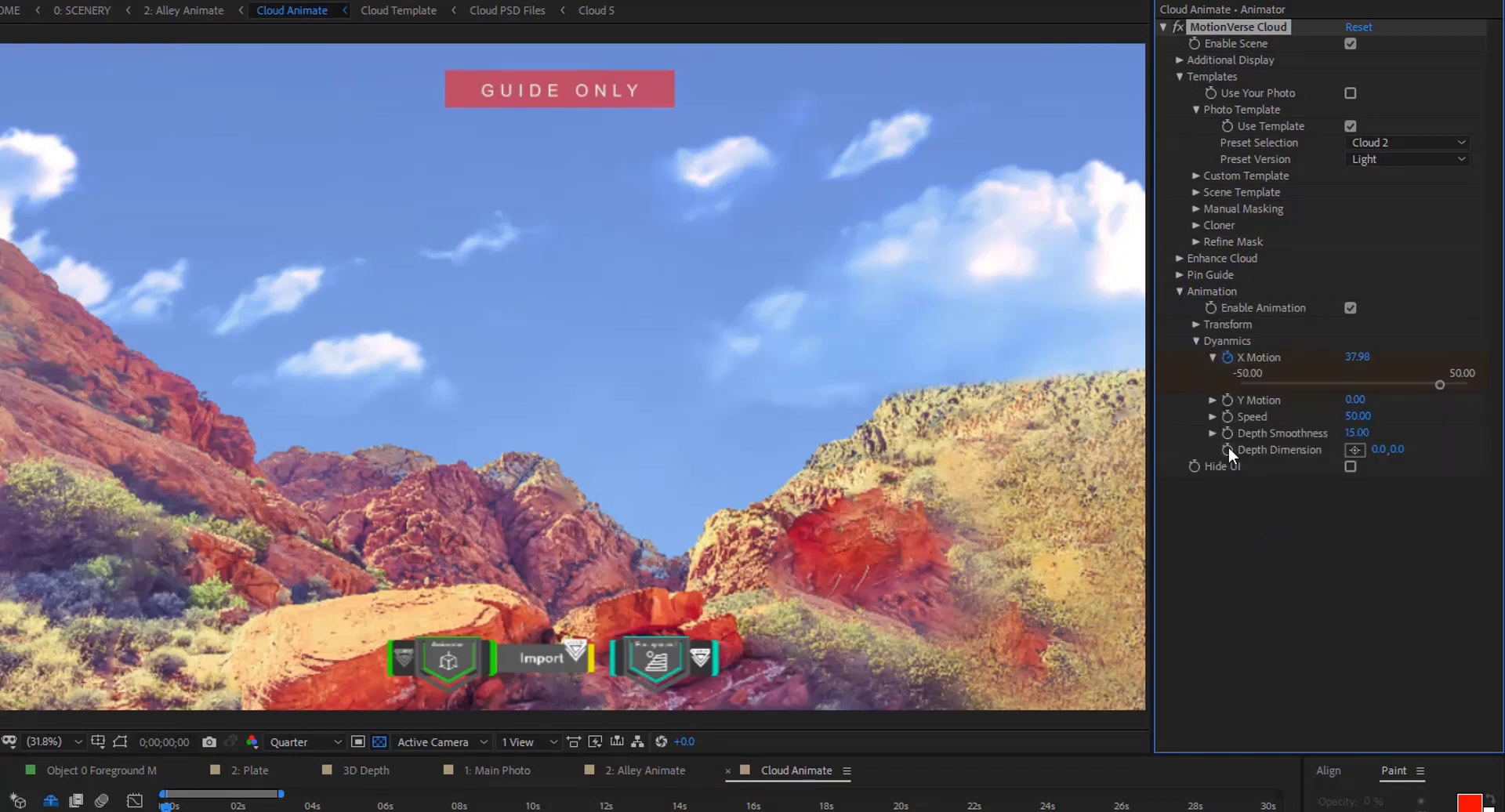
click(1211, 433)
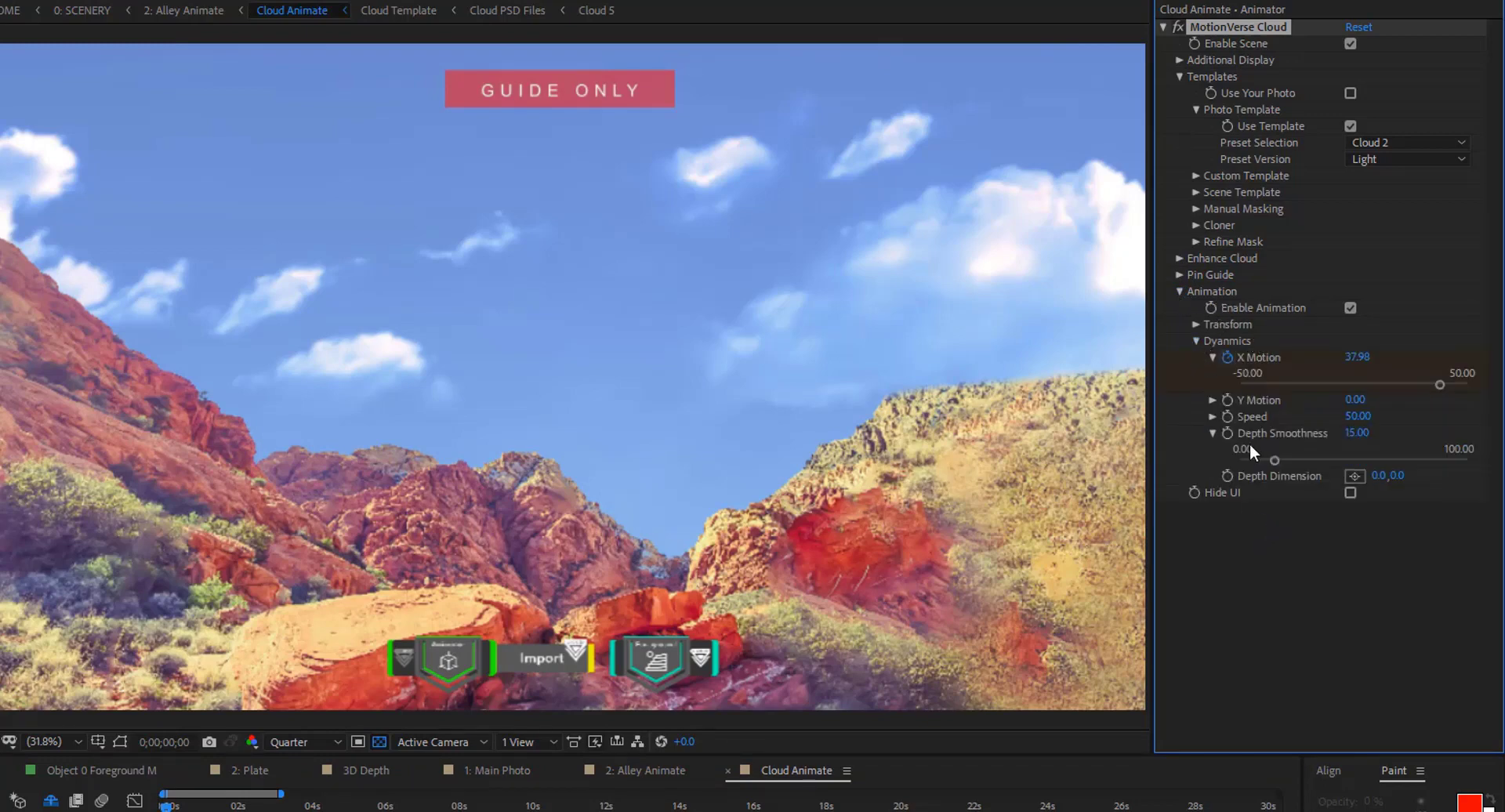
click(1356, 433)
text(5)
key(Return)
key(space)
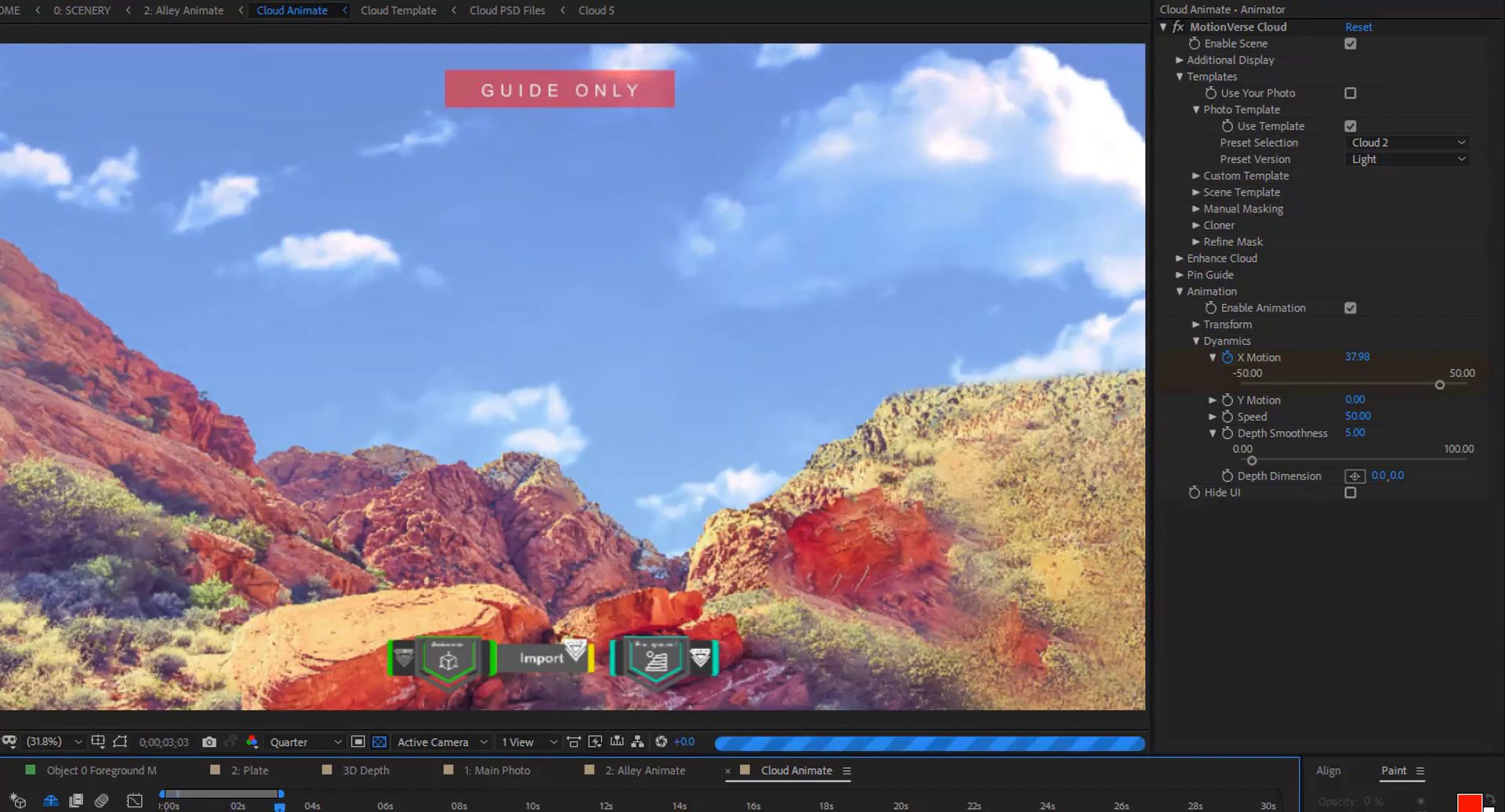
key(space)
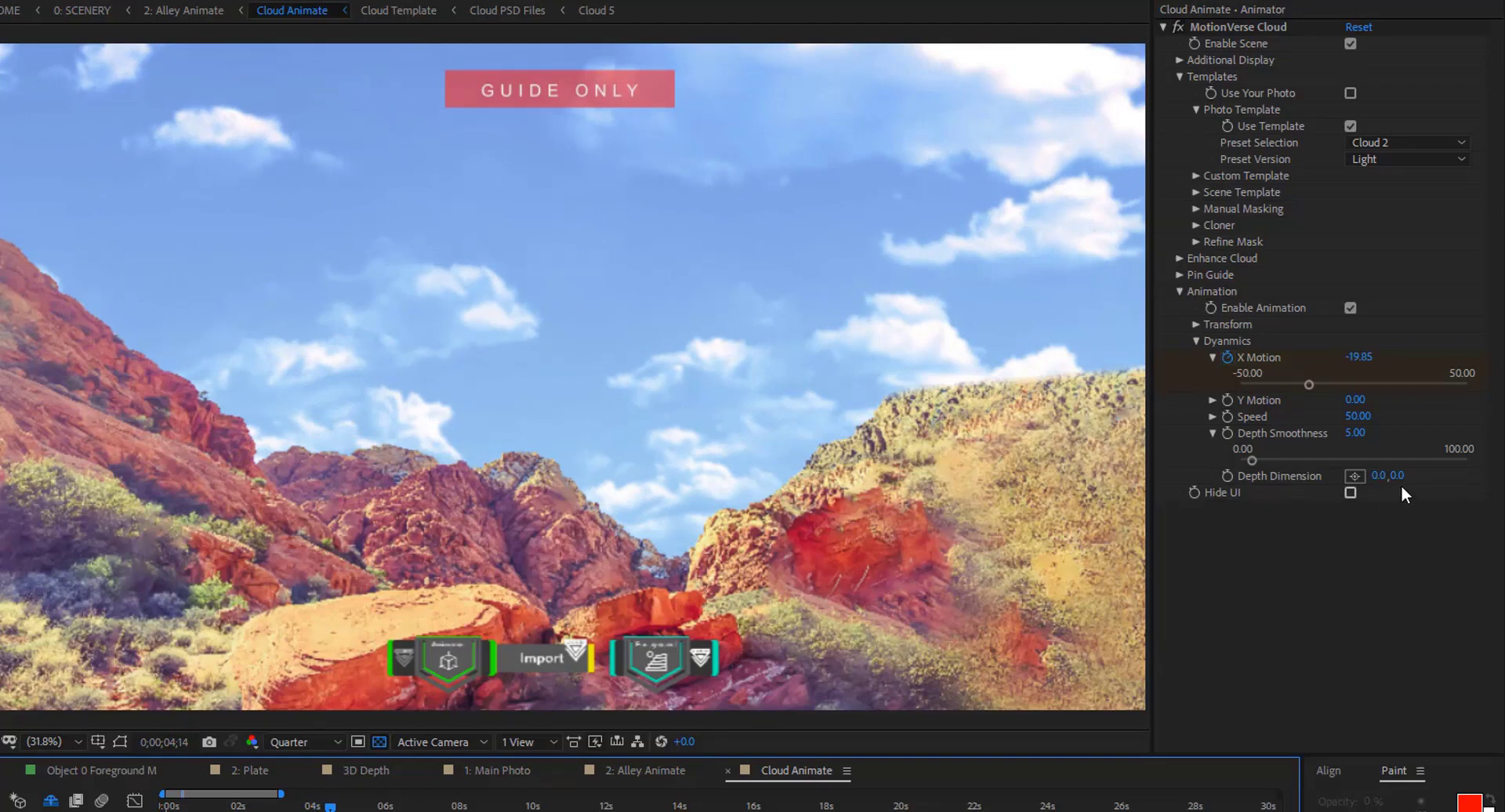
Scrub Depth Dimension to 10.0, 41.0 and preview from about two seconds
mouse_move(1394, 476)
mouse_down()
mouse_move(1336, 491)
mouse_move(1420, 503)
mouse_move(1387, 479)
mouse_move(1424, 487)
mouse_move(1404, 495)
mouse_up()
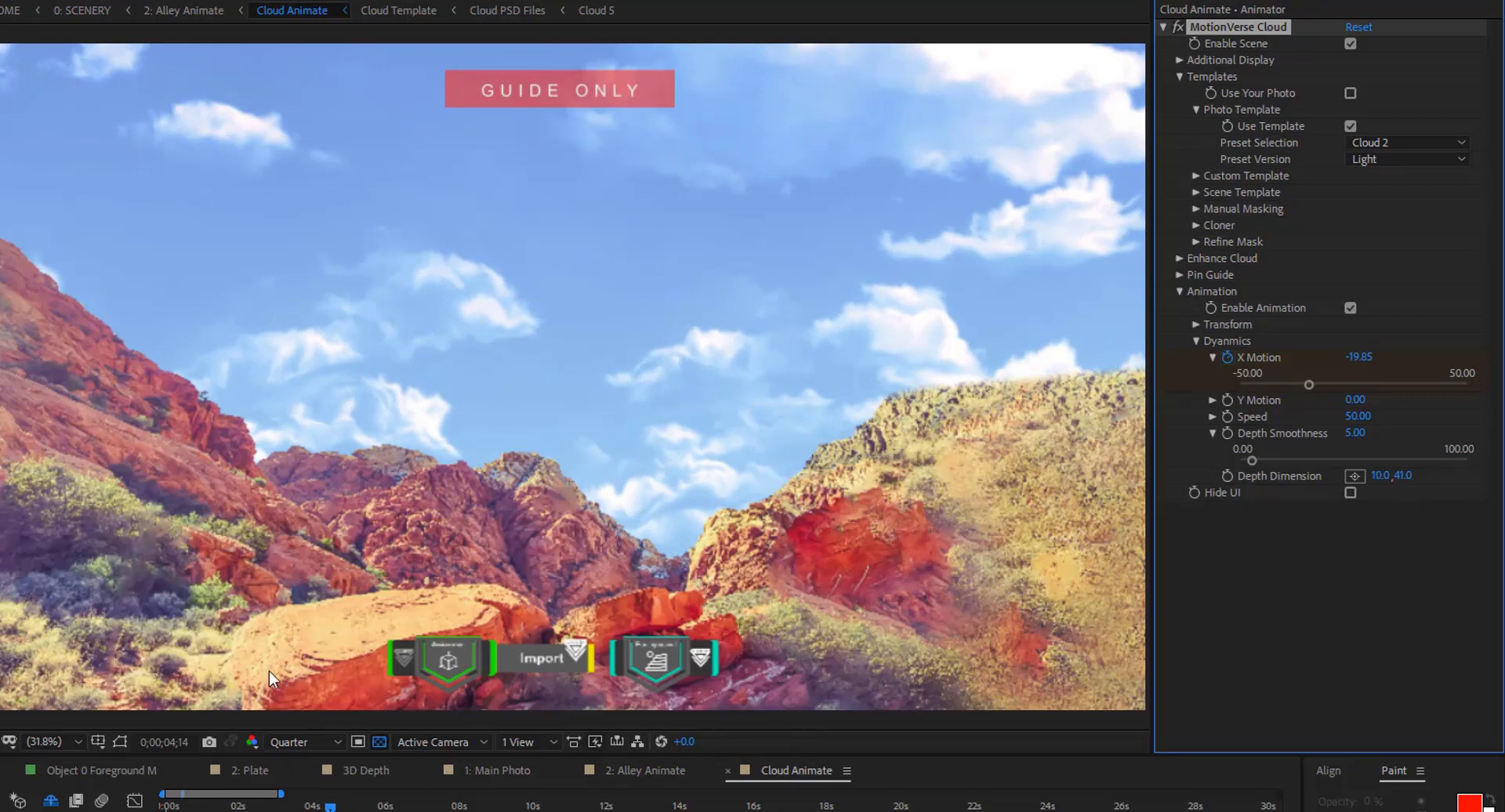
drag(178, 806, 107, 807)
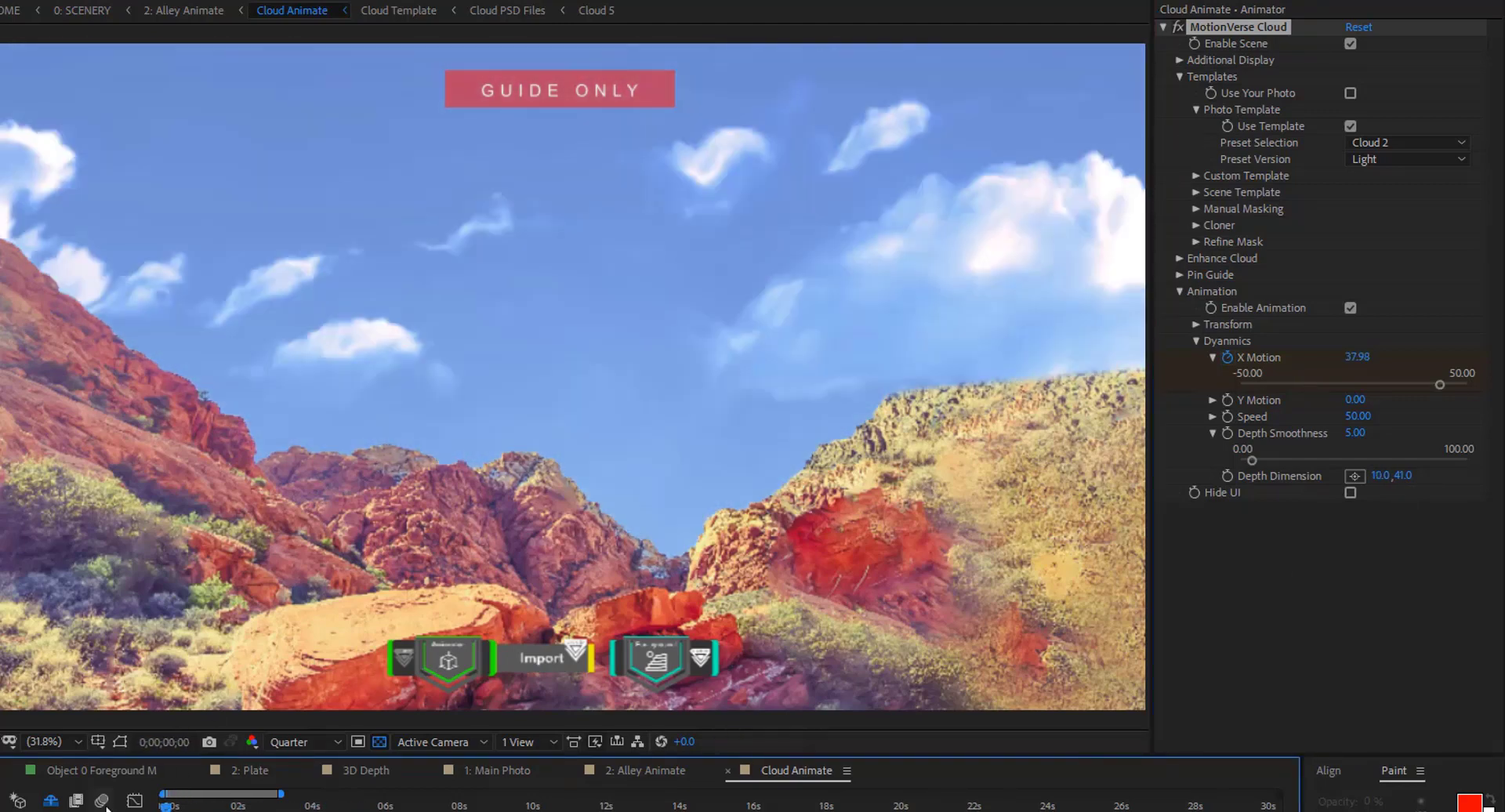
key(space)
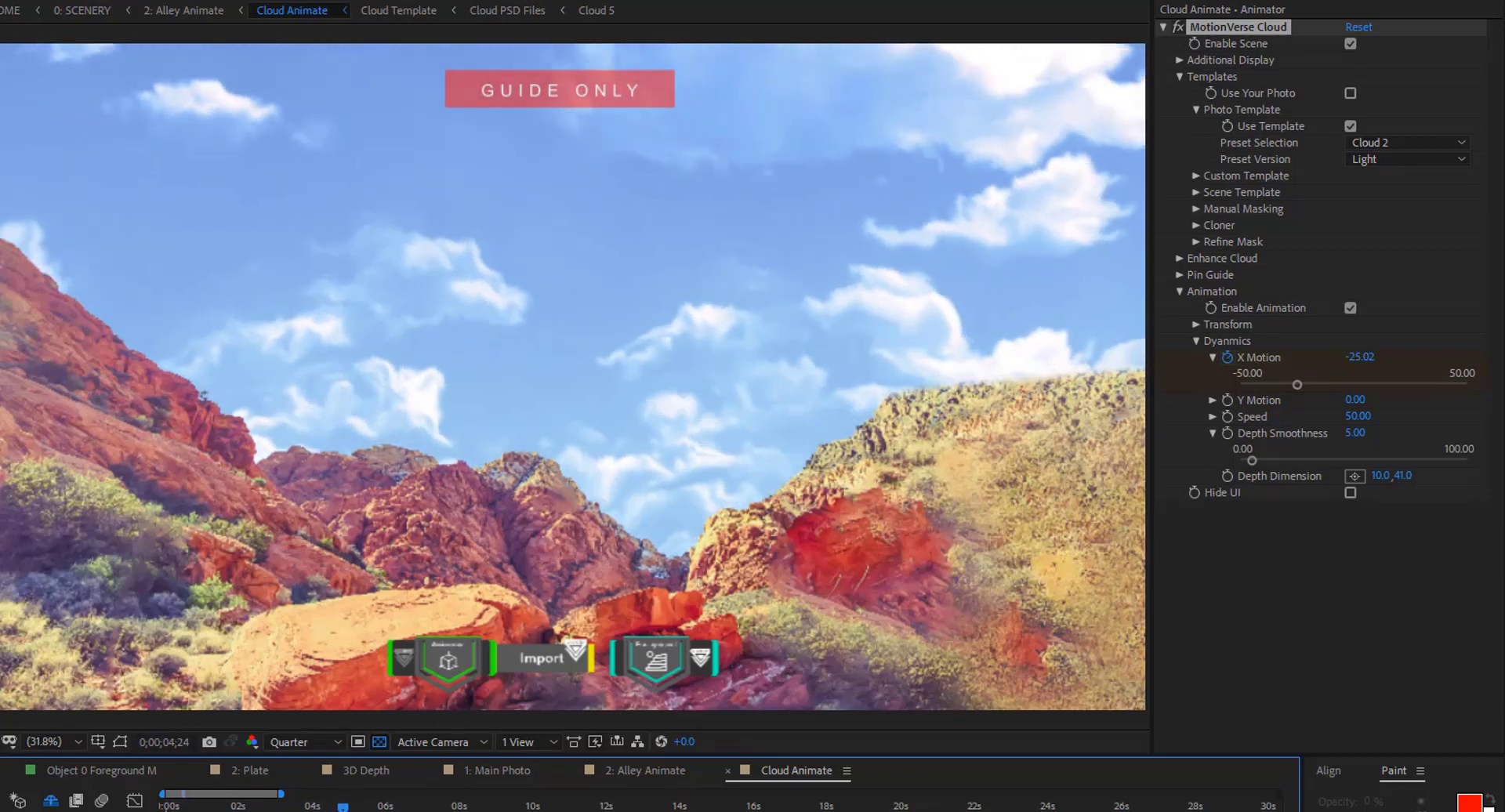
Reset both Depth Dimension values to 0
click(1376, 478)
text(0)
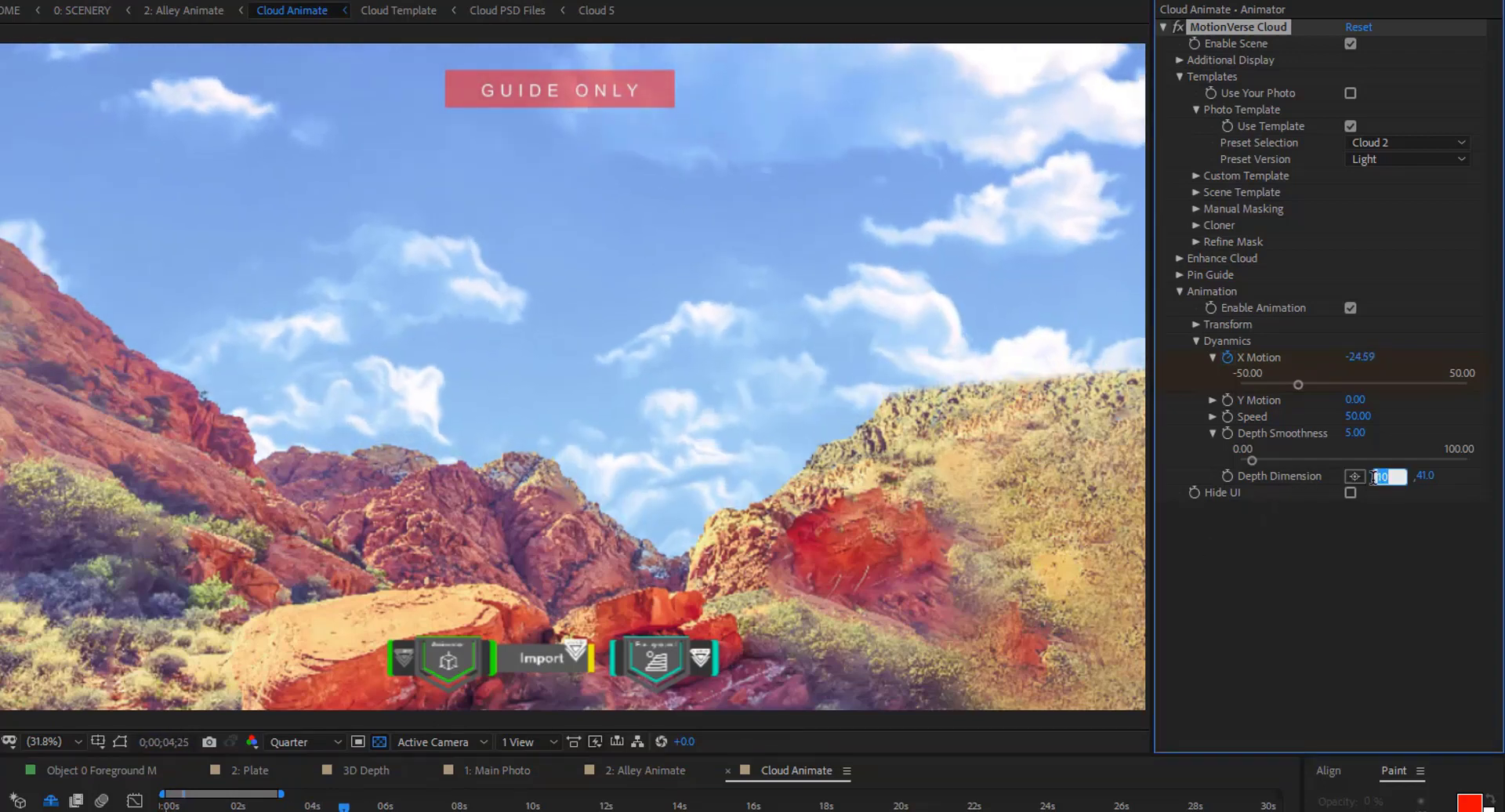
click(1376, 531)
click(1396, 475)
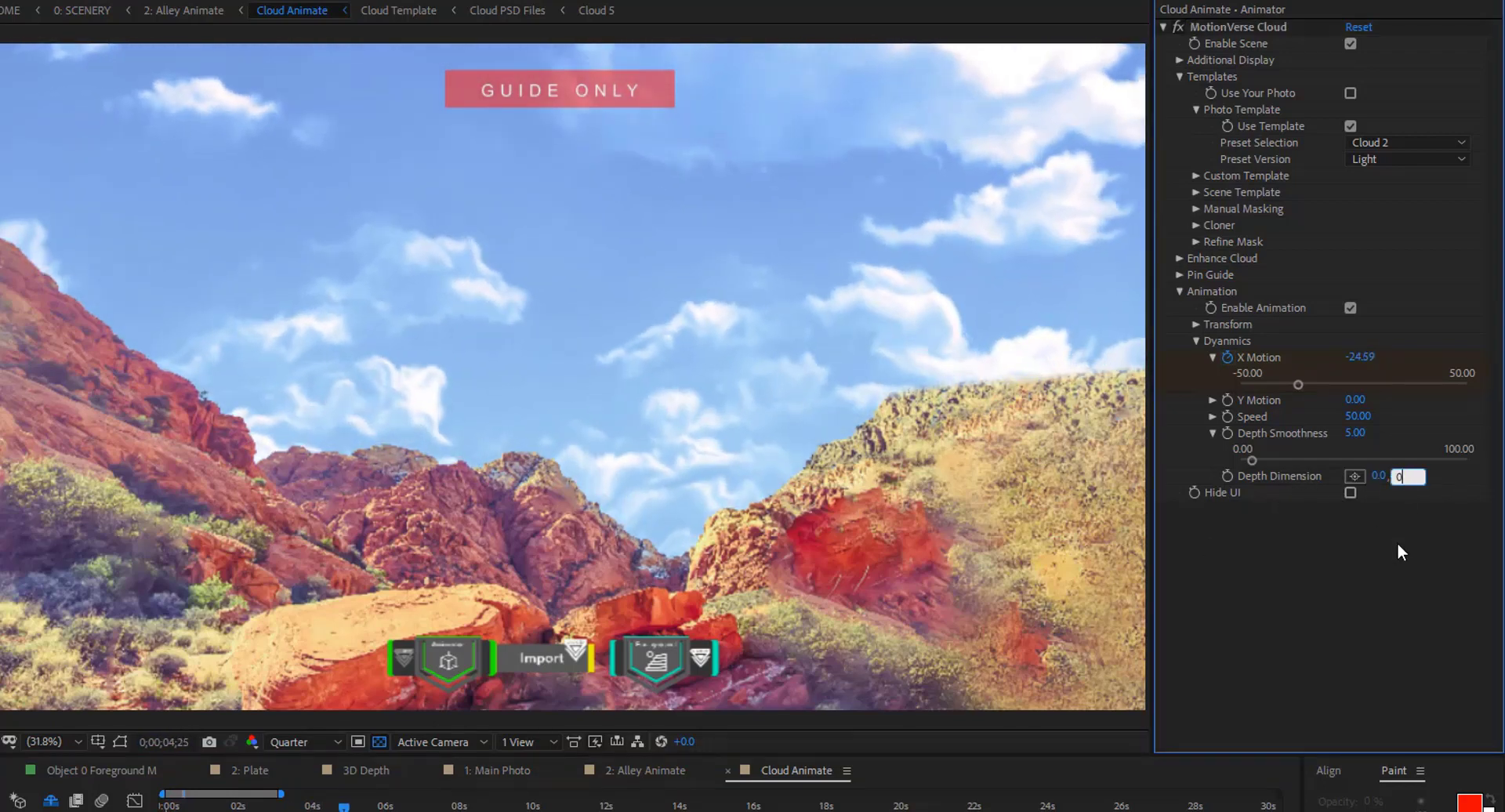
text(0)
key(Return)
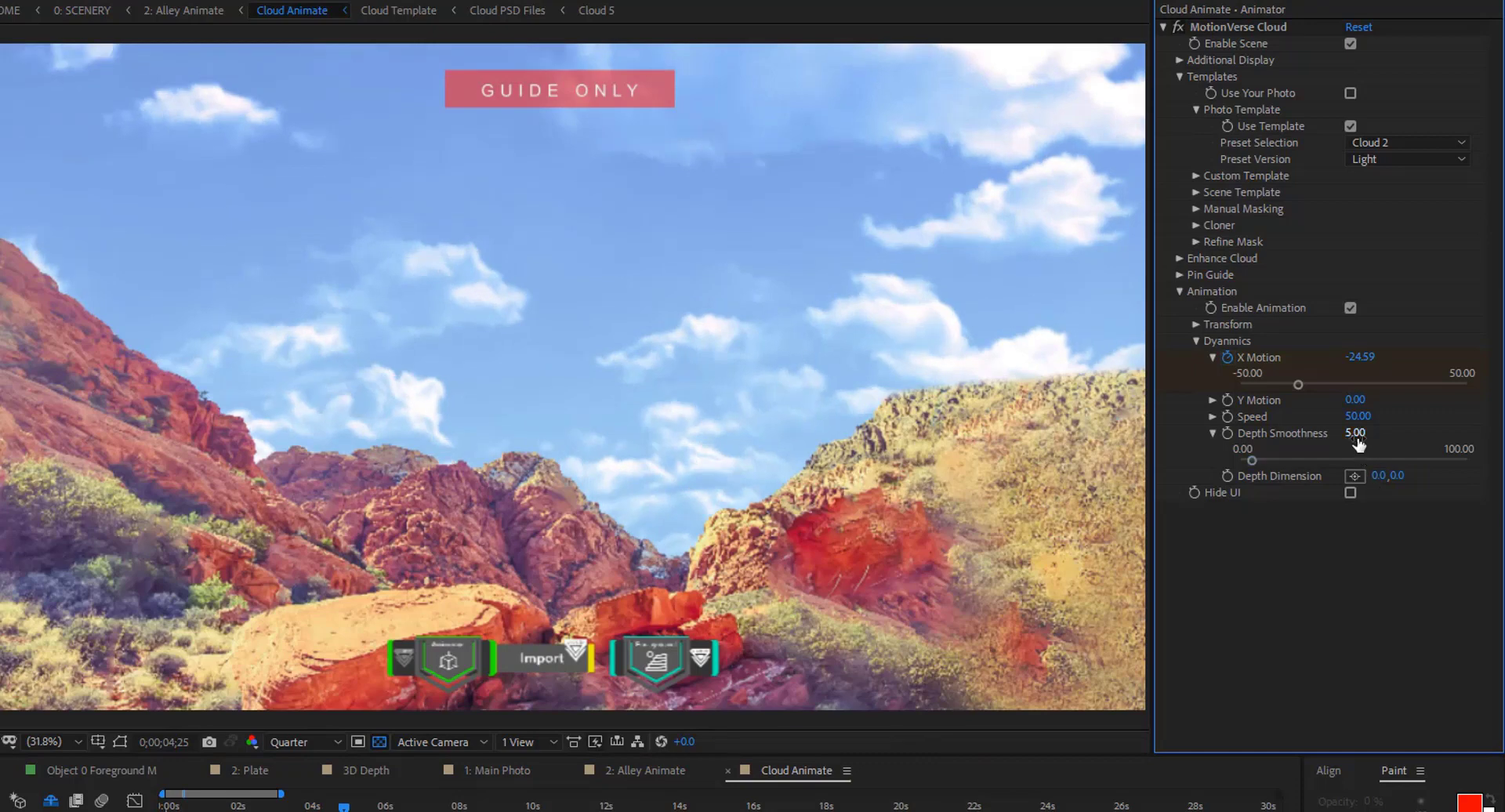
Set Depth Smoothness to 10 and move the playhead back to about two seconds
click(1356, 435)
text(10)
click(1375, 660)
click(350, 807)
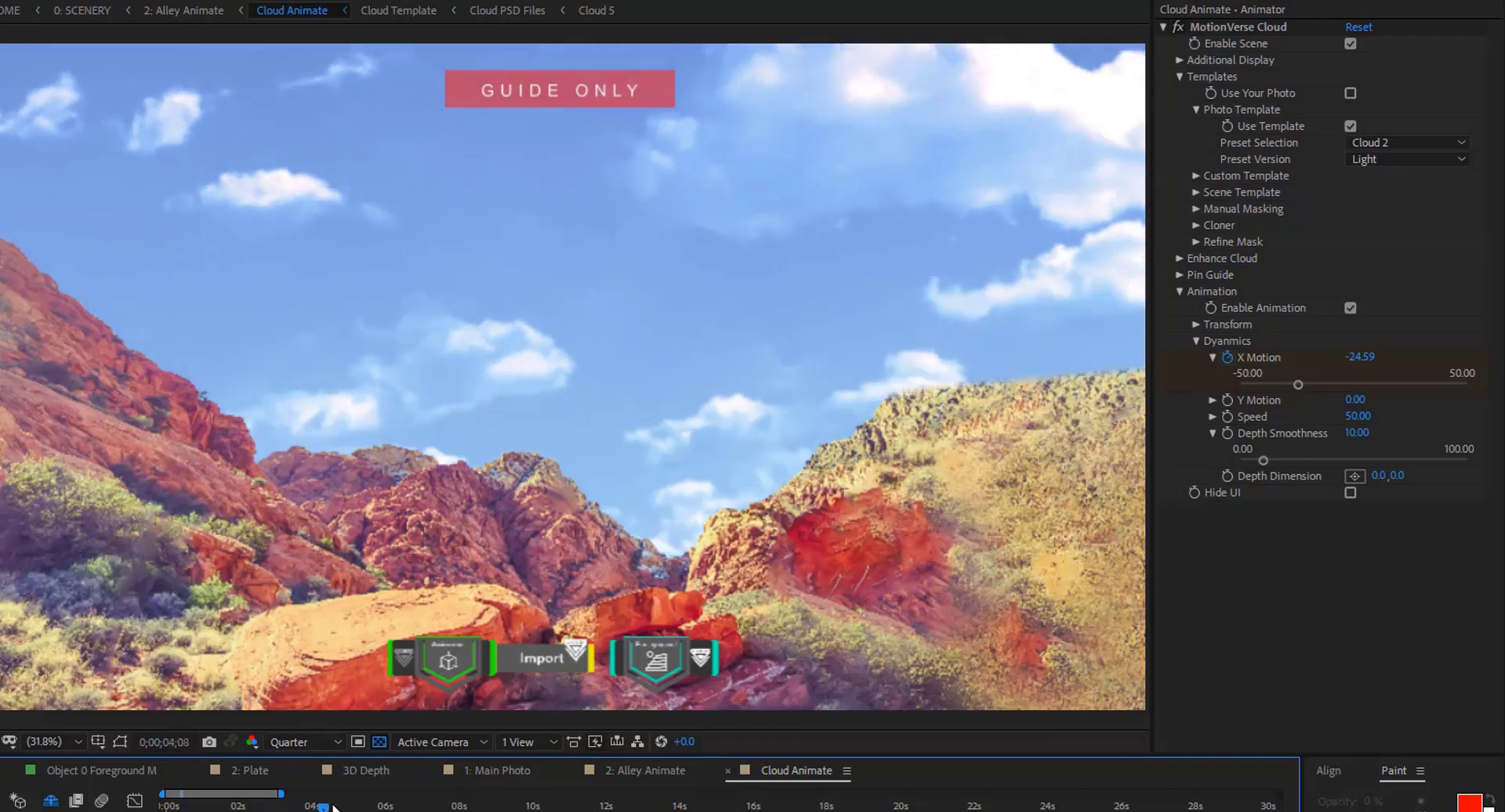
drag(321, 807, 243, 807)
key(Page_Up)
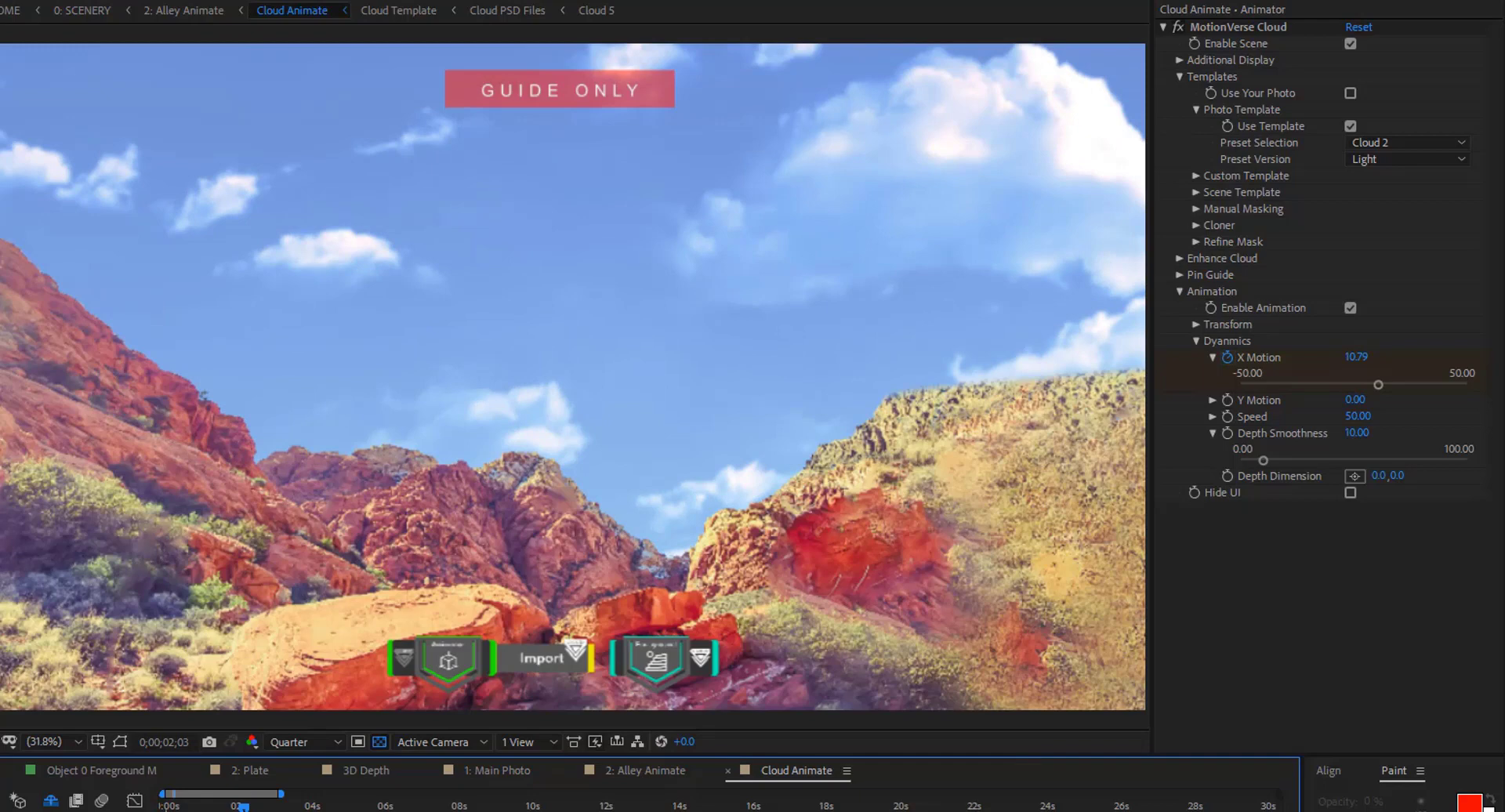
Collapse the cloud settings, hide the foreground rock photo, and leave Cloud Animate for 2: Alley Animate
click(1180, 61)
click(1178, 109)
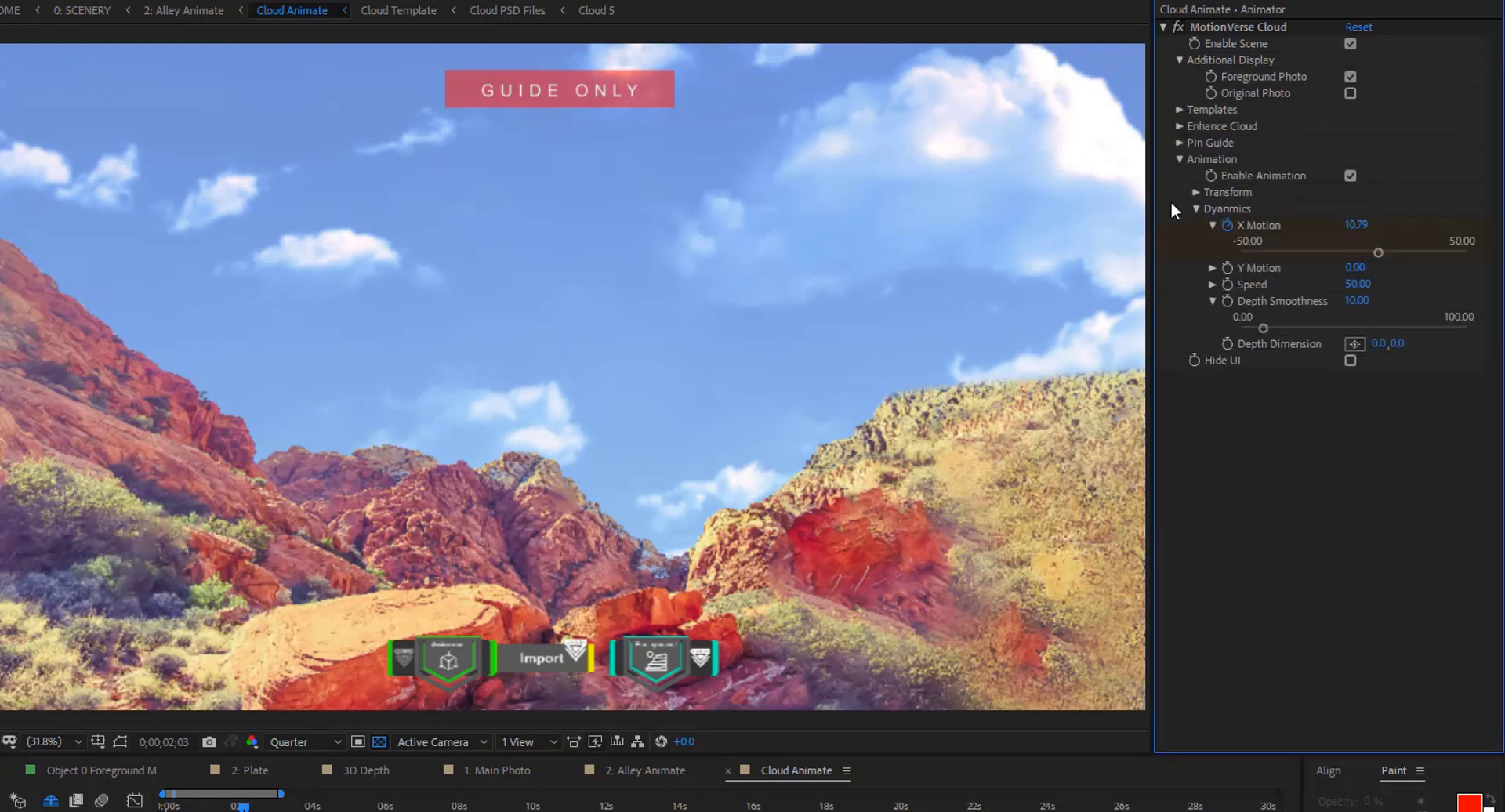
click(1177, 161)
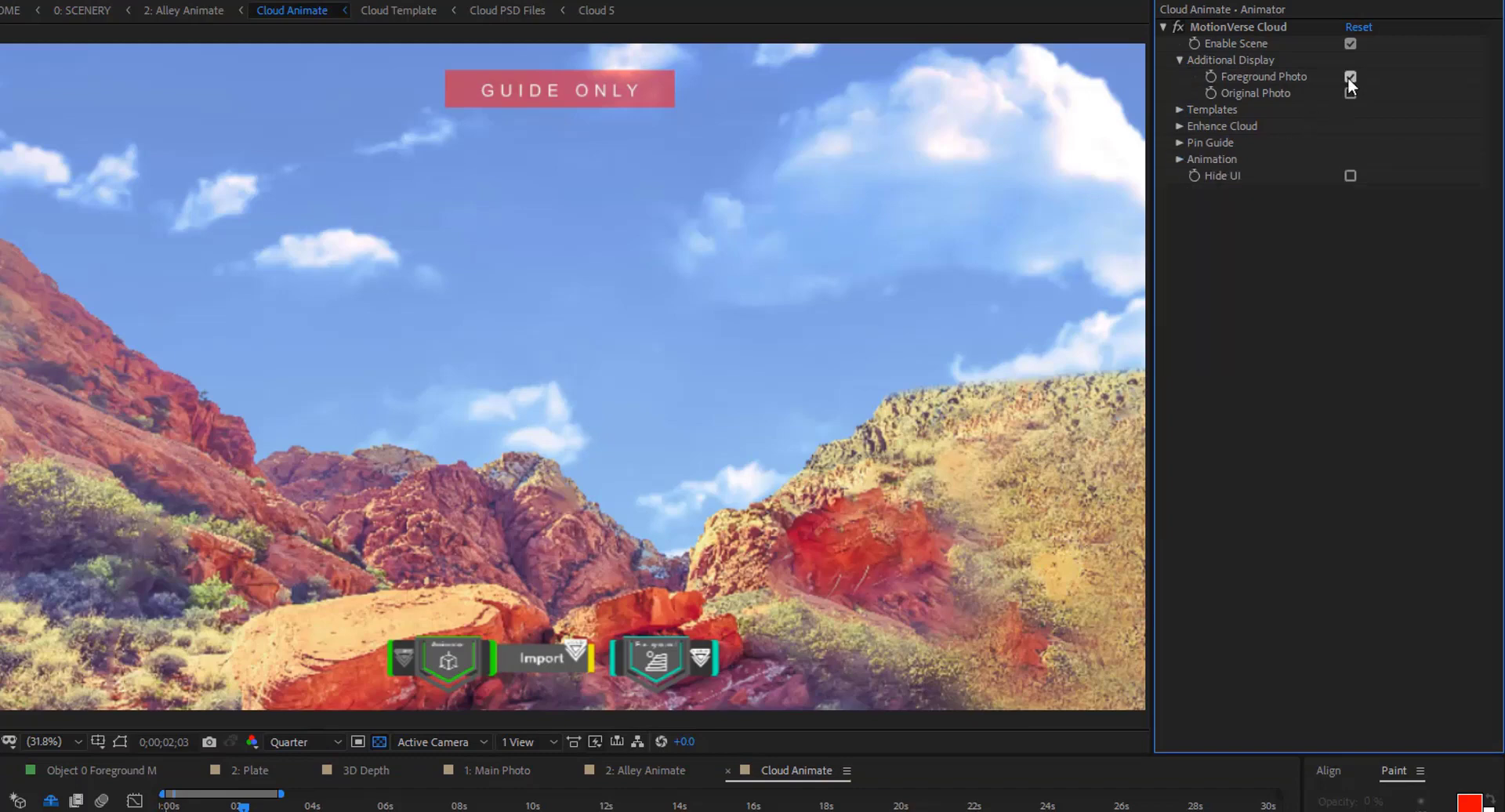
click(1349, 76)
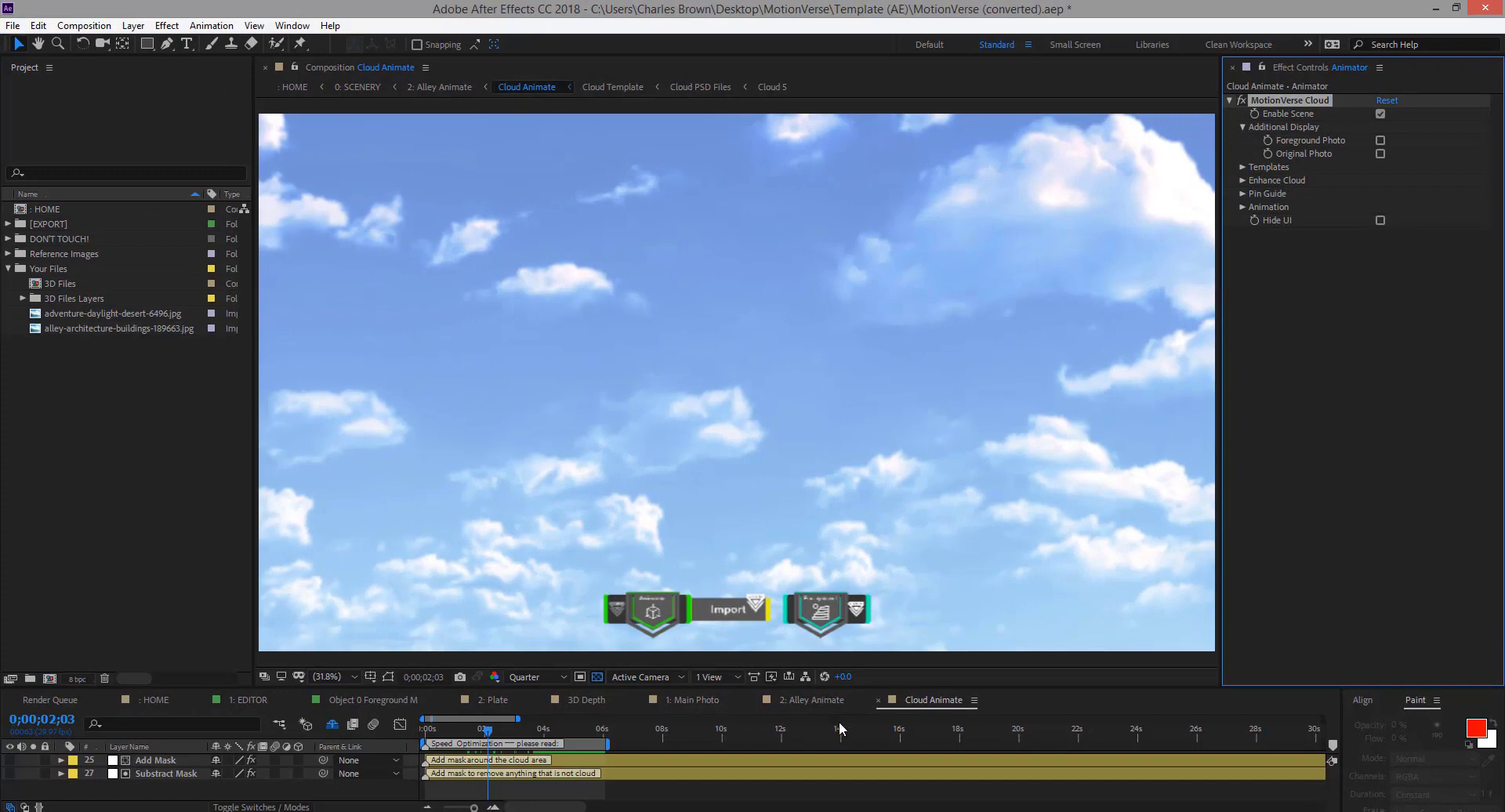
click(604, 727)
click(878, 699)
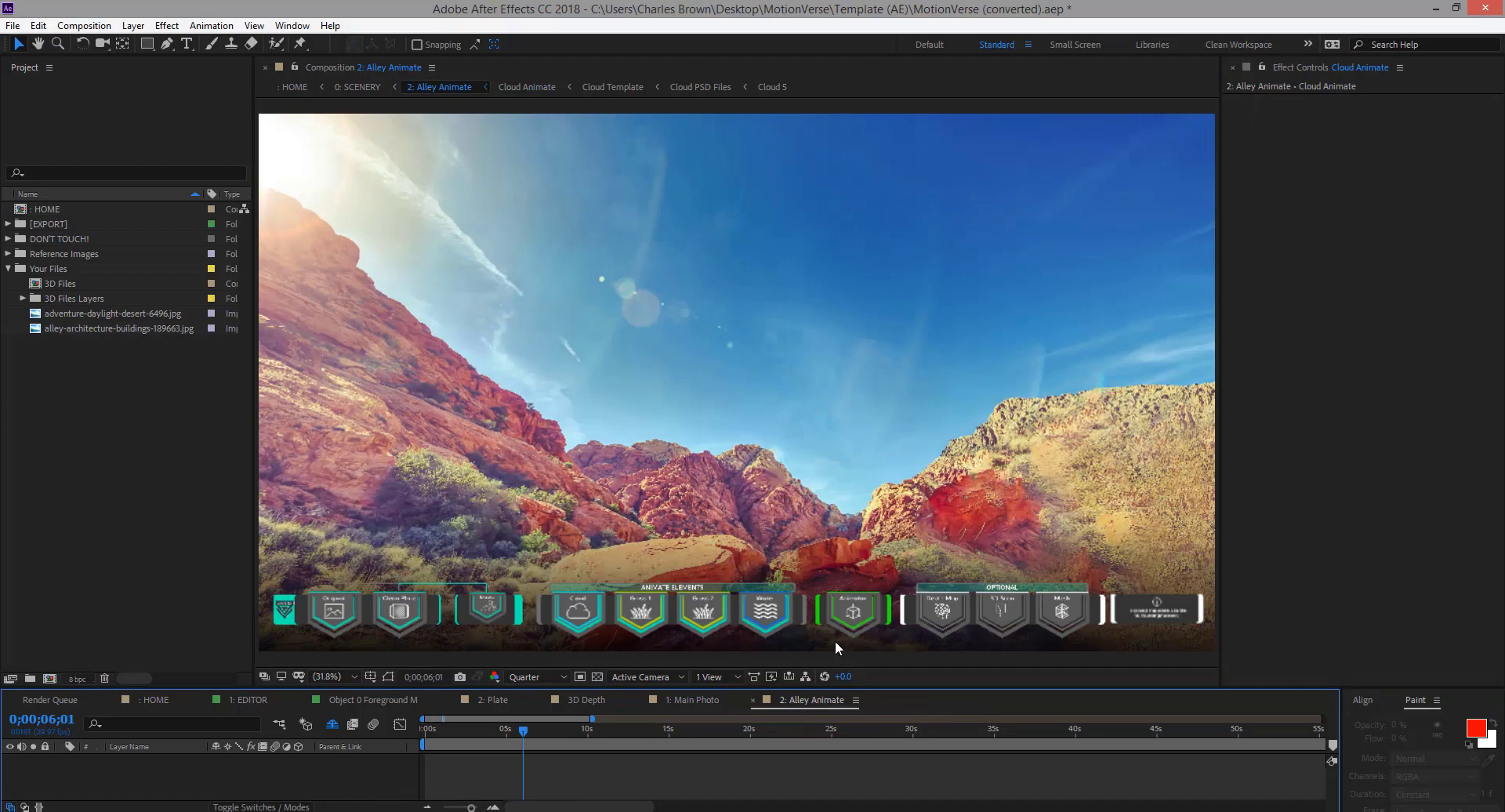
Enable Animated Cloud in MotionVerse Vista, set Structure to Extract Front, and check Minimize UI
click(854, 620)
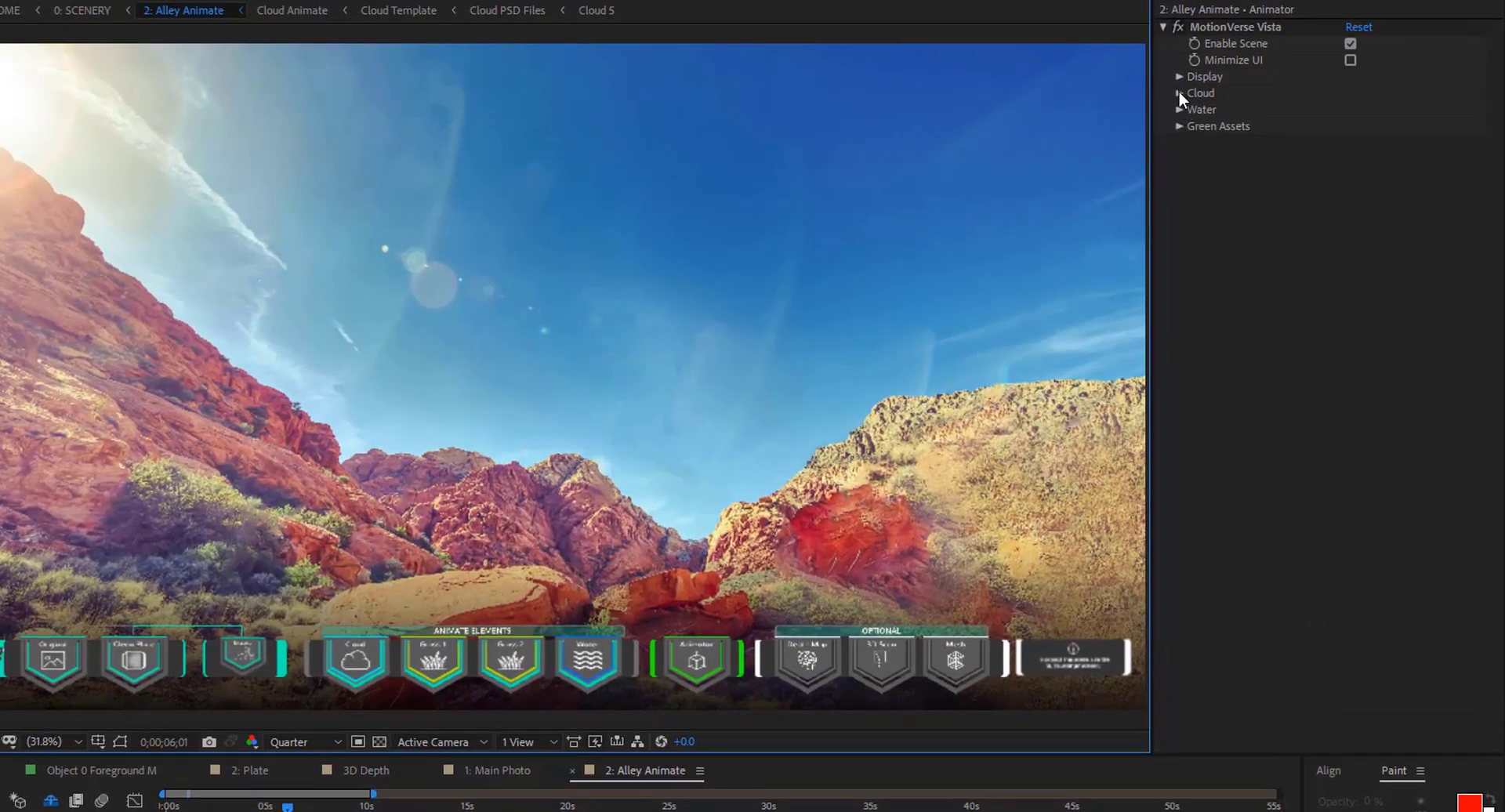
click(1180, 94)
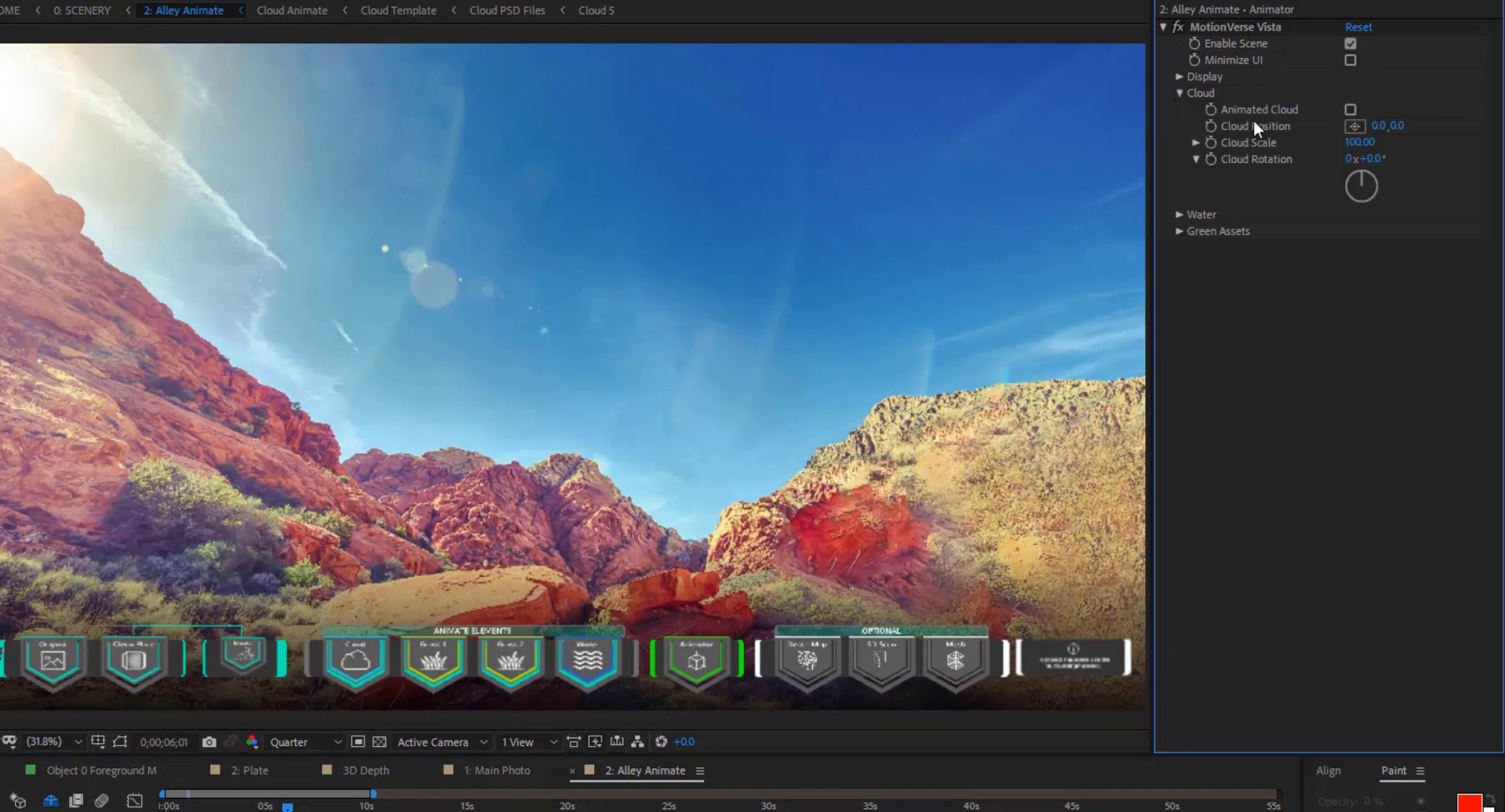
click(1350, 110)
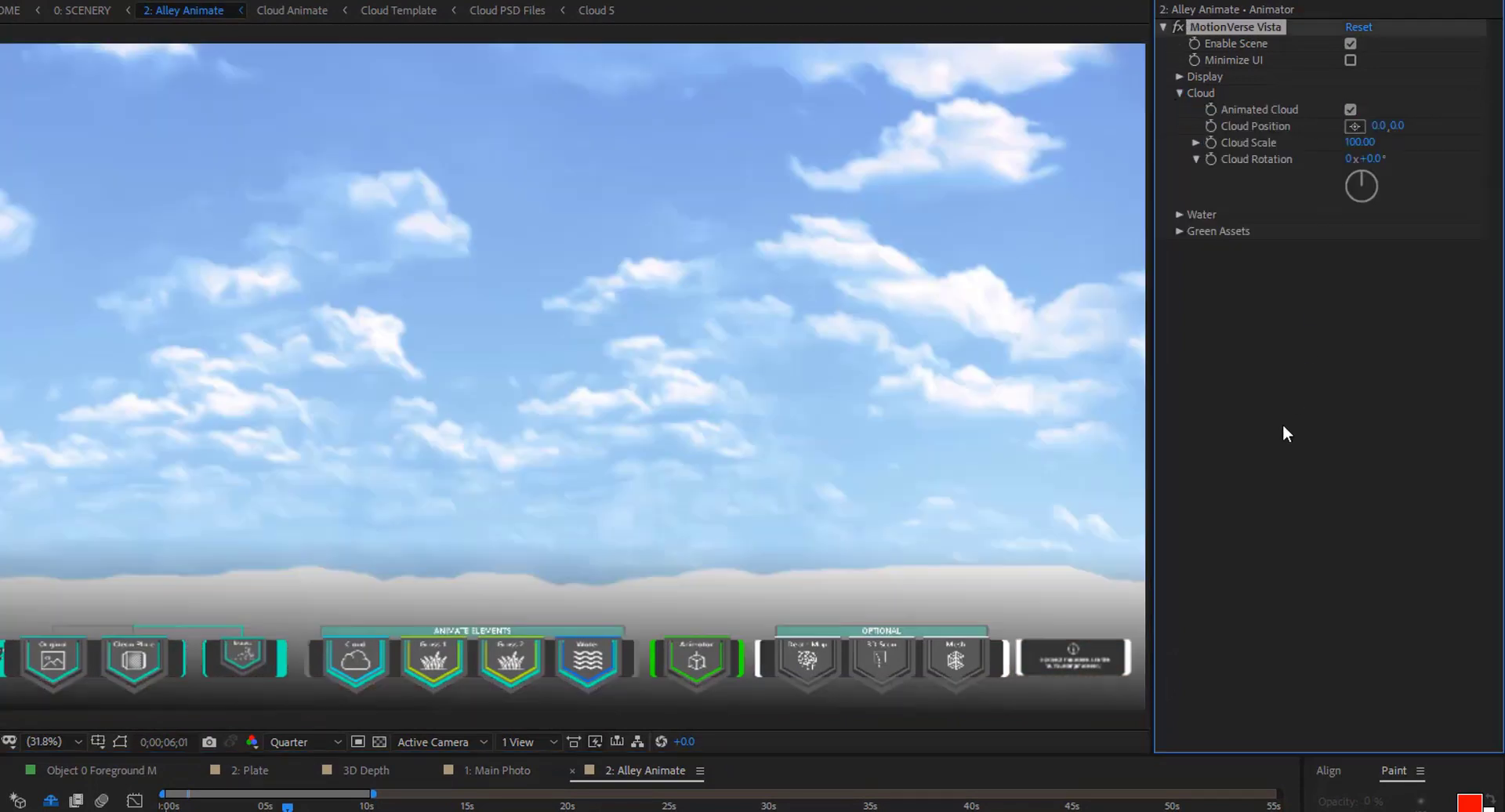
click(1180, 77)
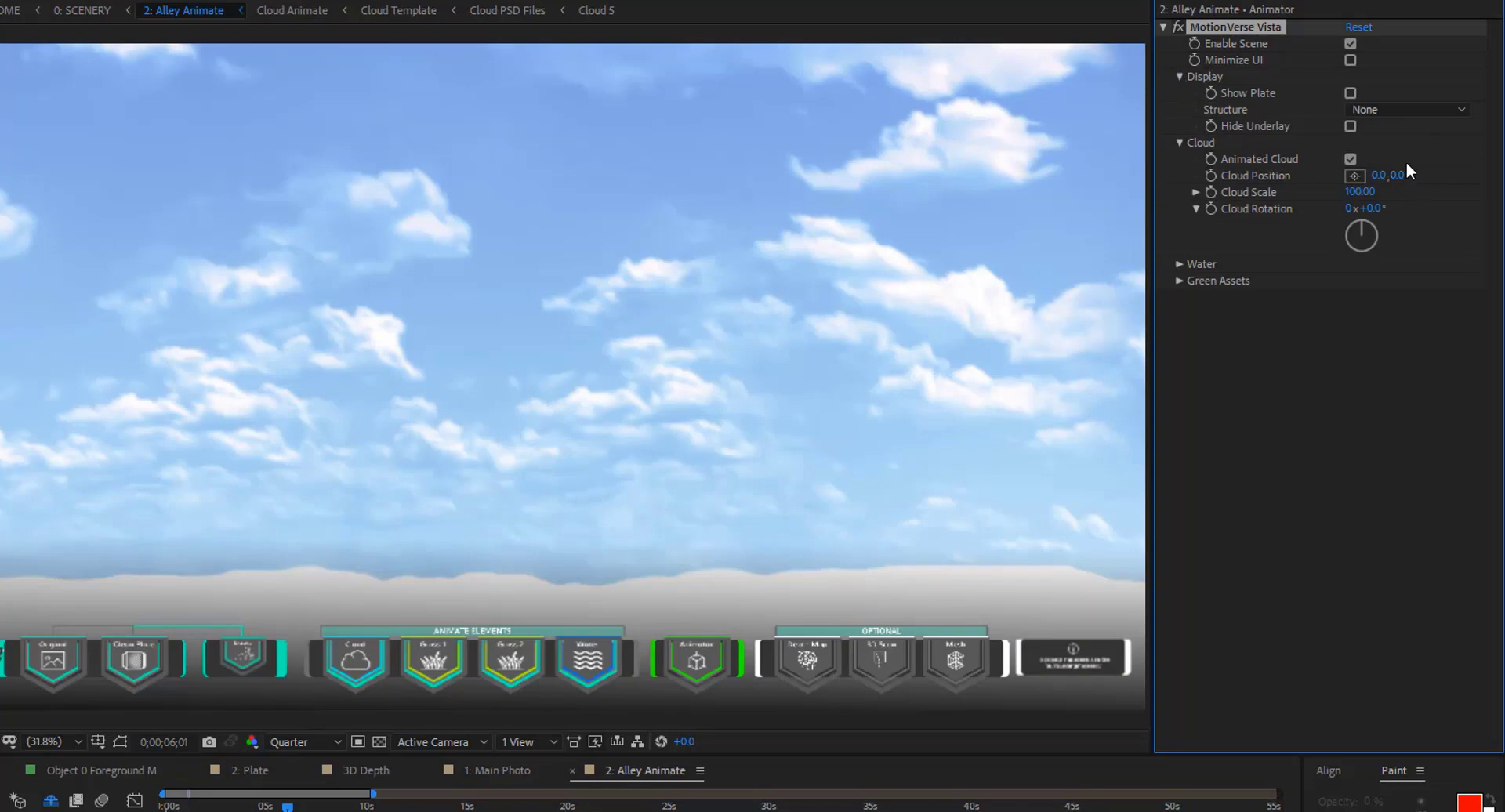
click(1388, 114)
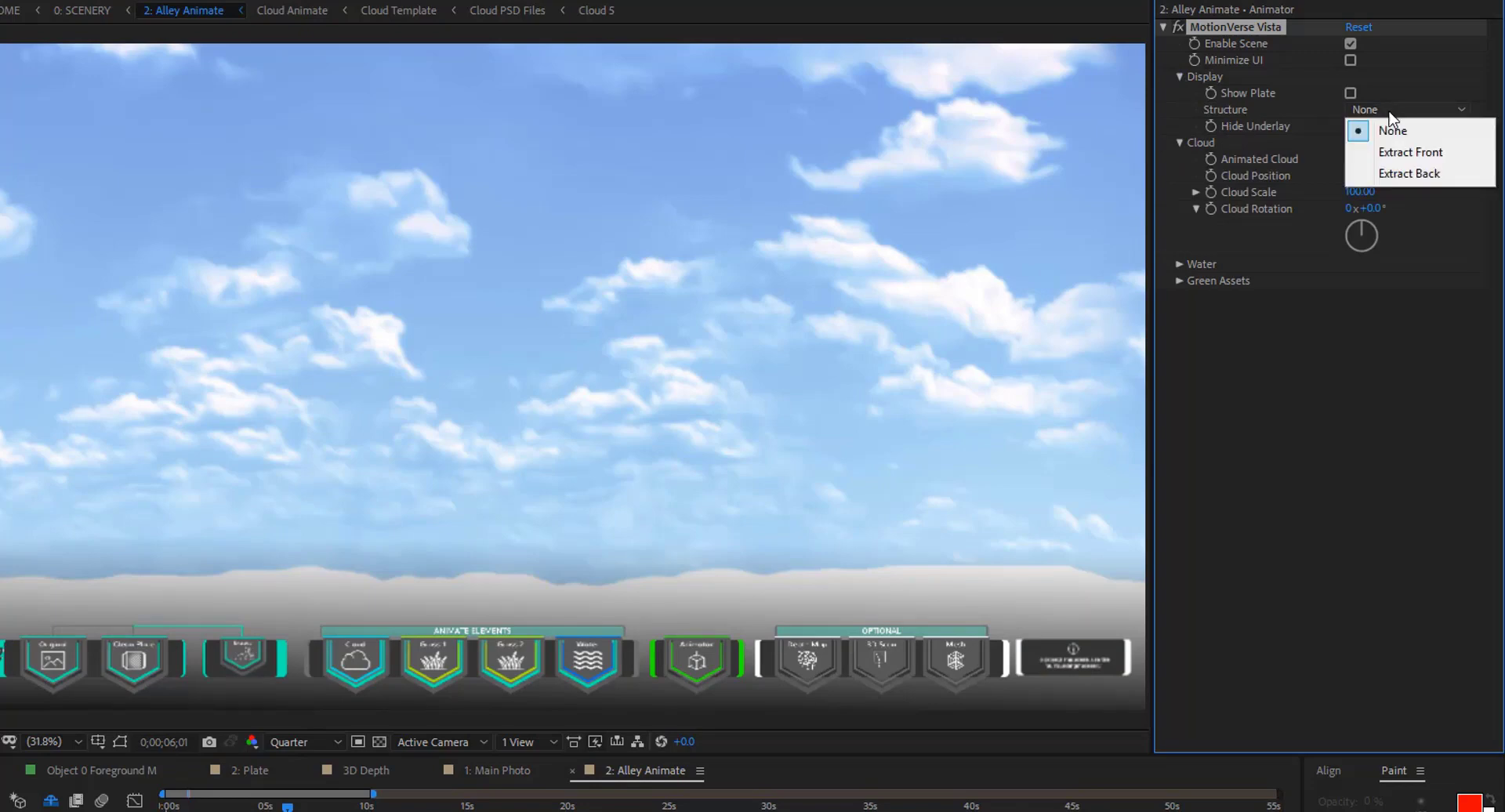
click(1407, 154)
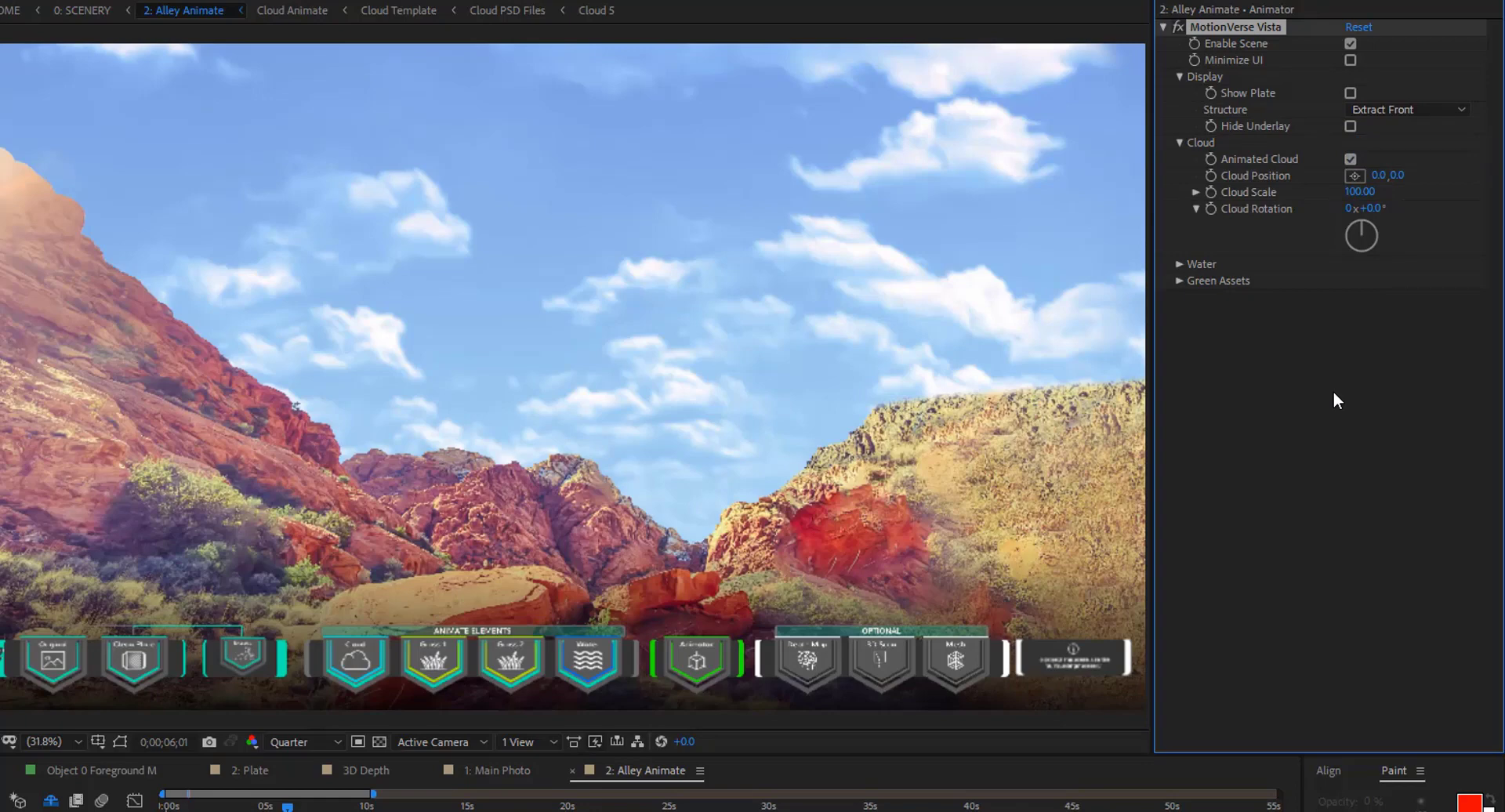
click(1348, 60)
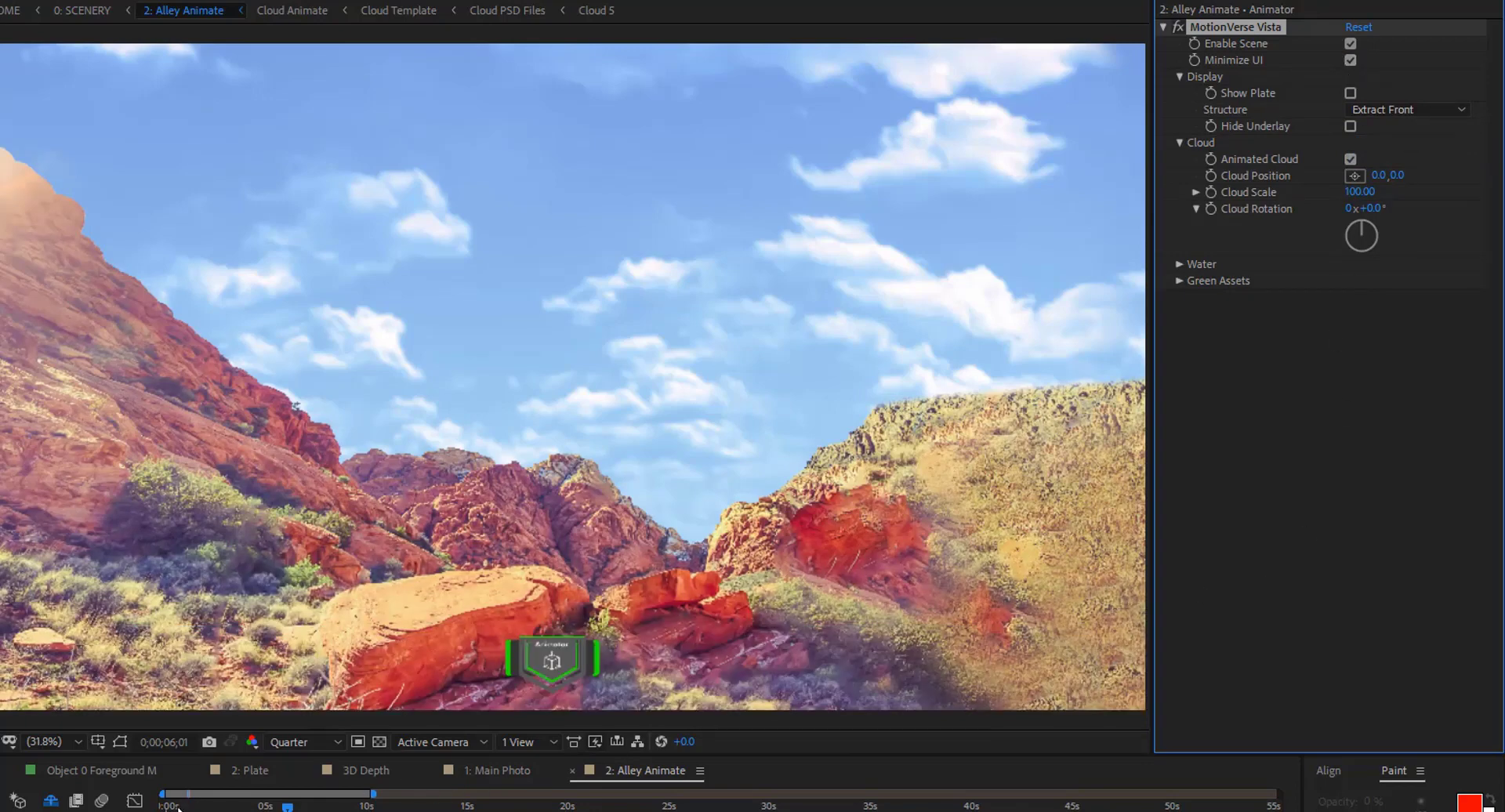
drag(178, 807, 248, 807)
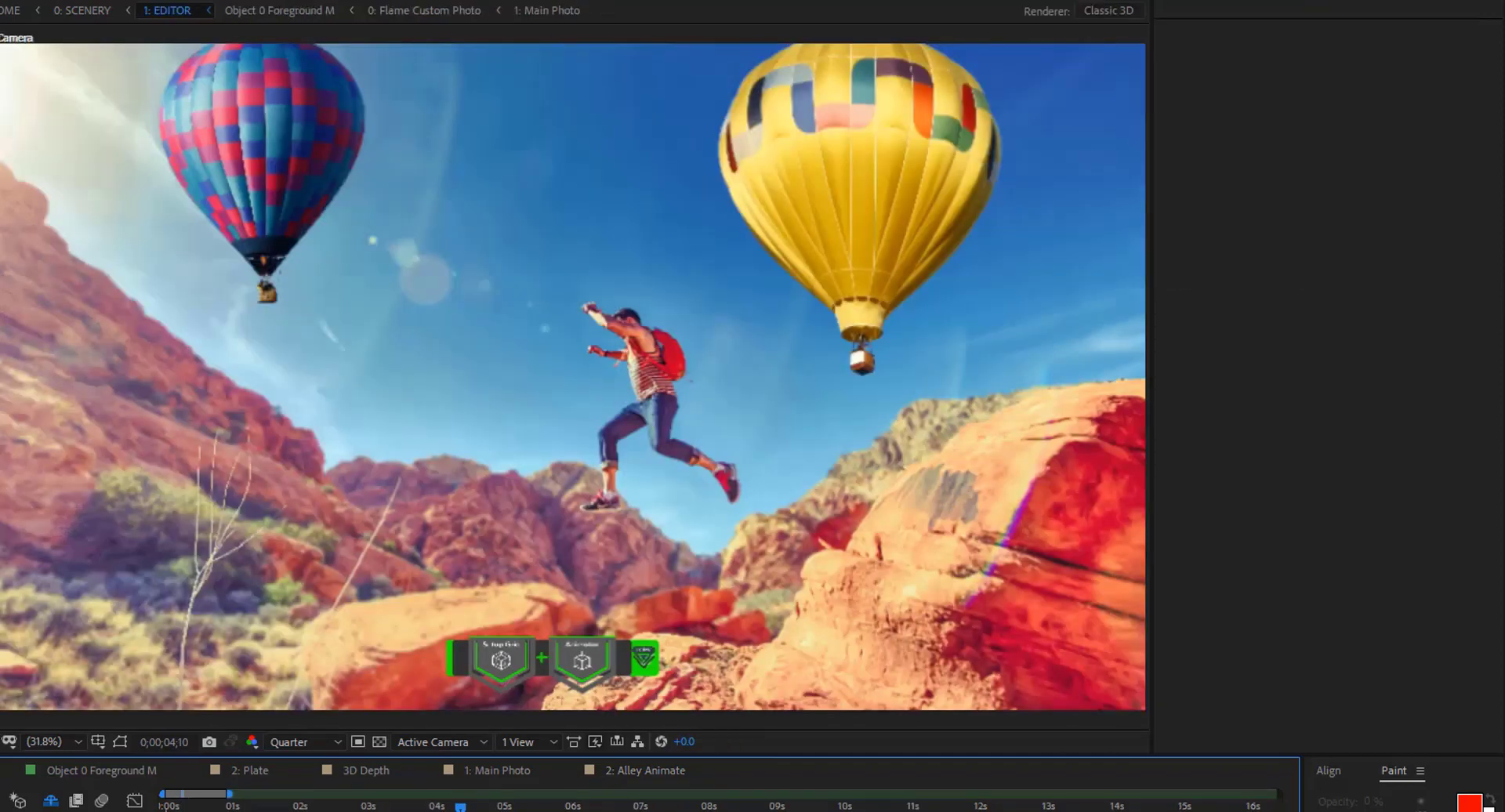
Switch the MotionVerse Animator scenery from Surroundings to Vista and bring up the Setup Grid projector
click(578, 659)
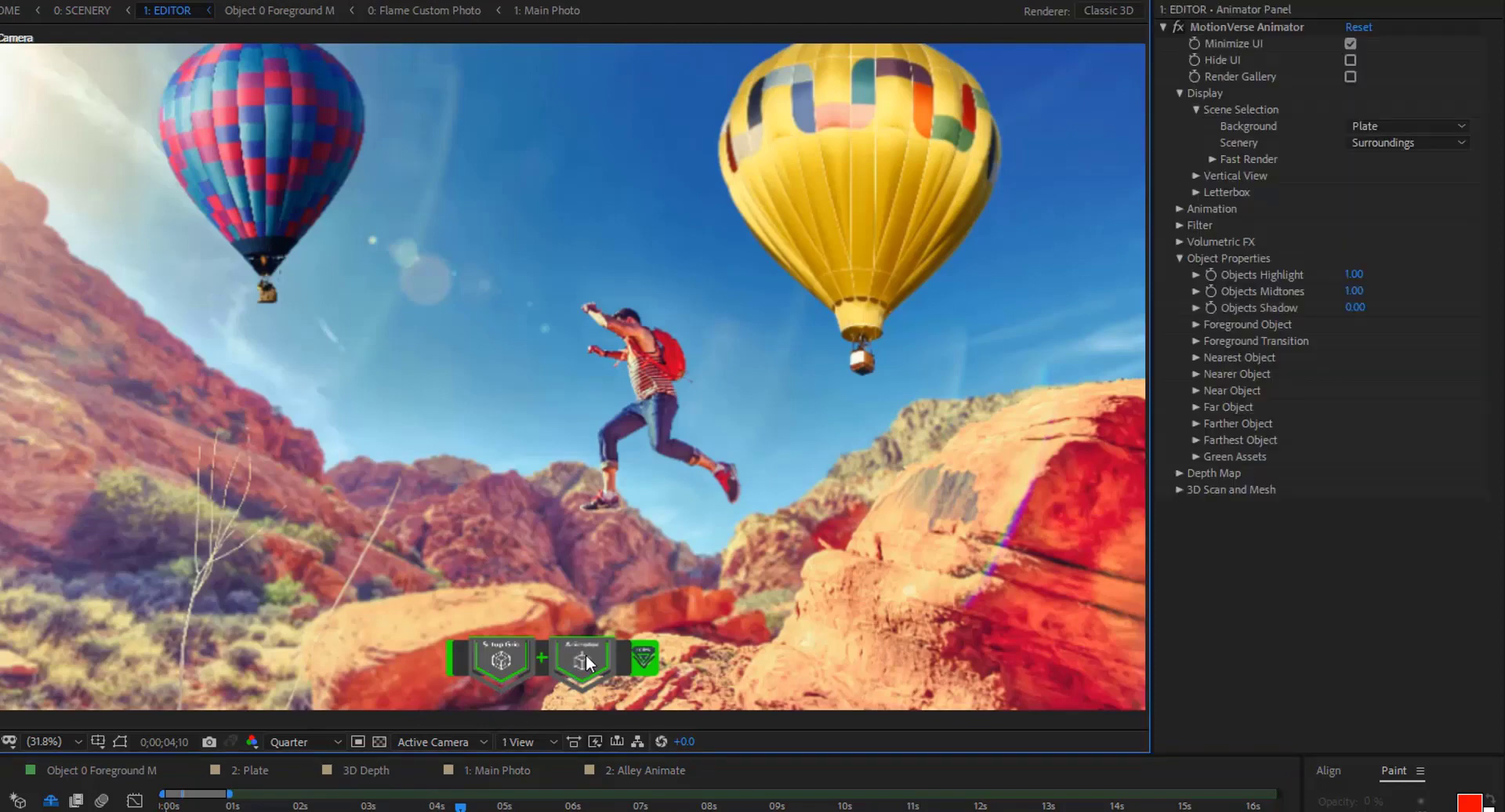
click(1180, 257)
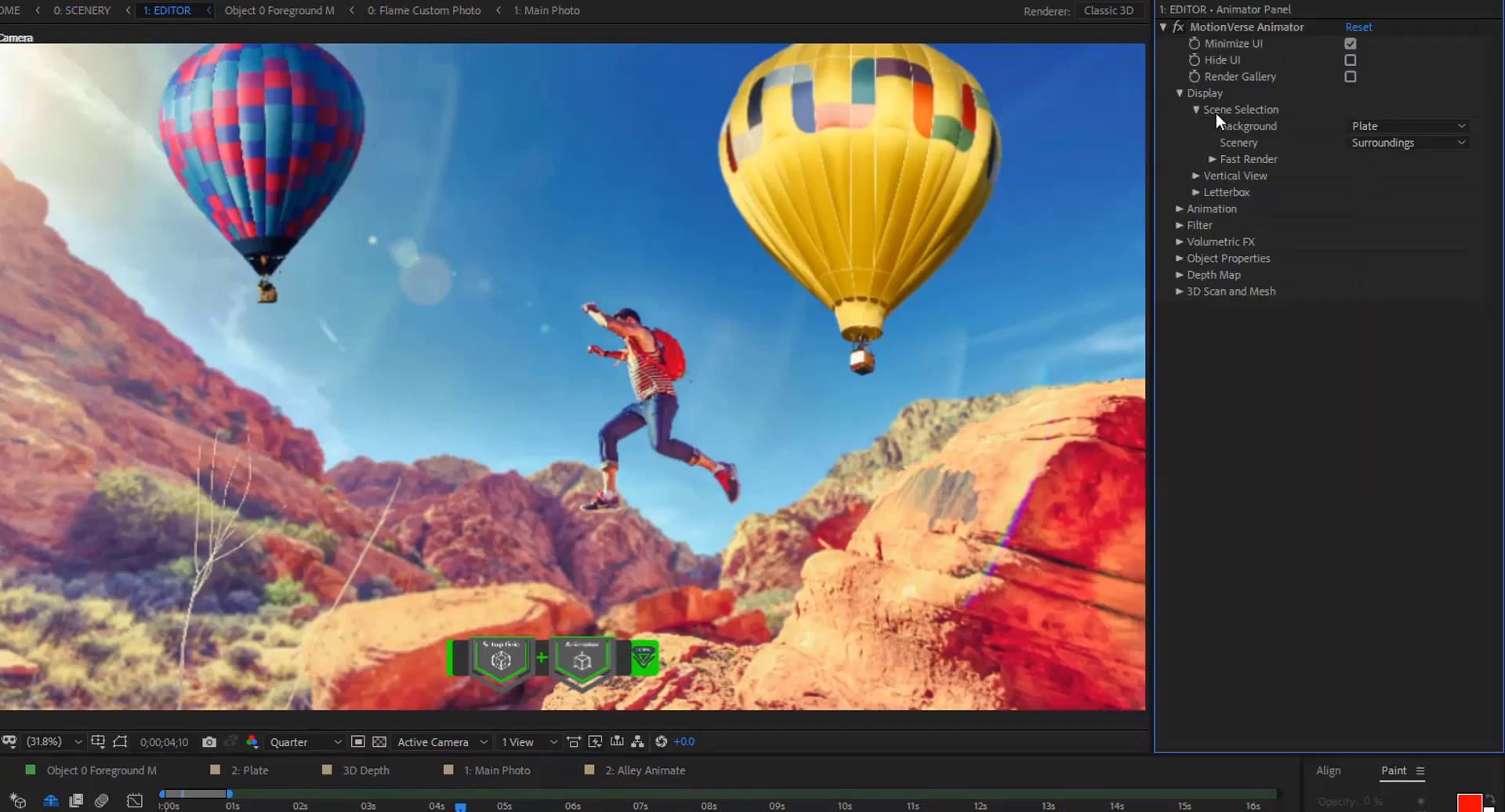
click(1377, 142)
click(1394, 183)
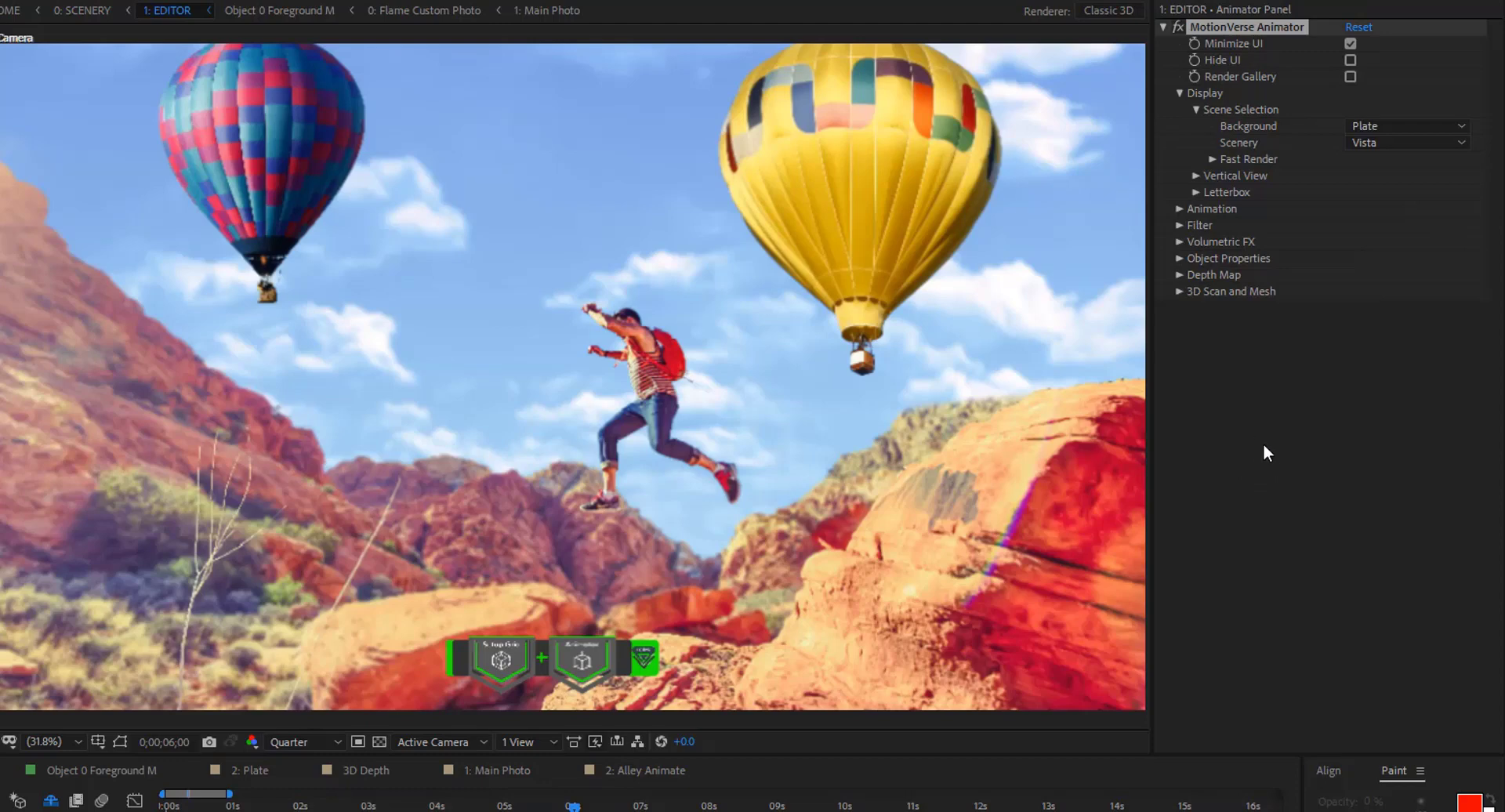
click(1213, 161)
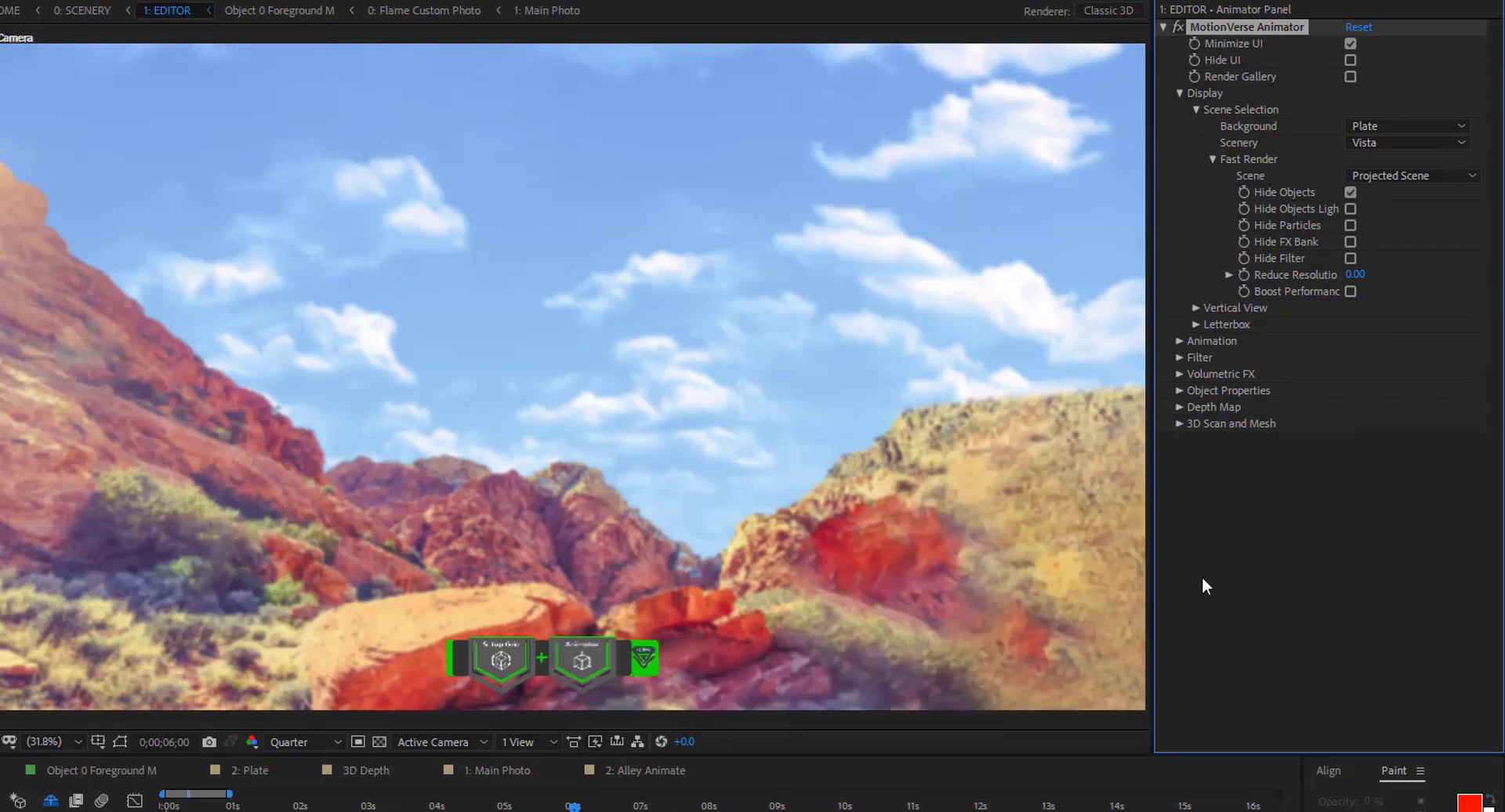
click(494, 663)
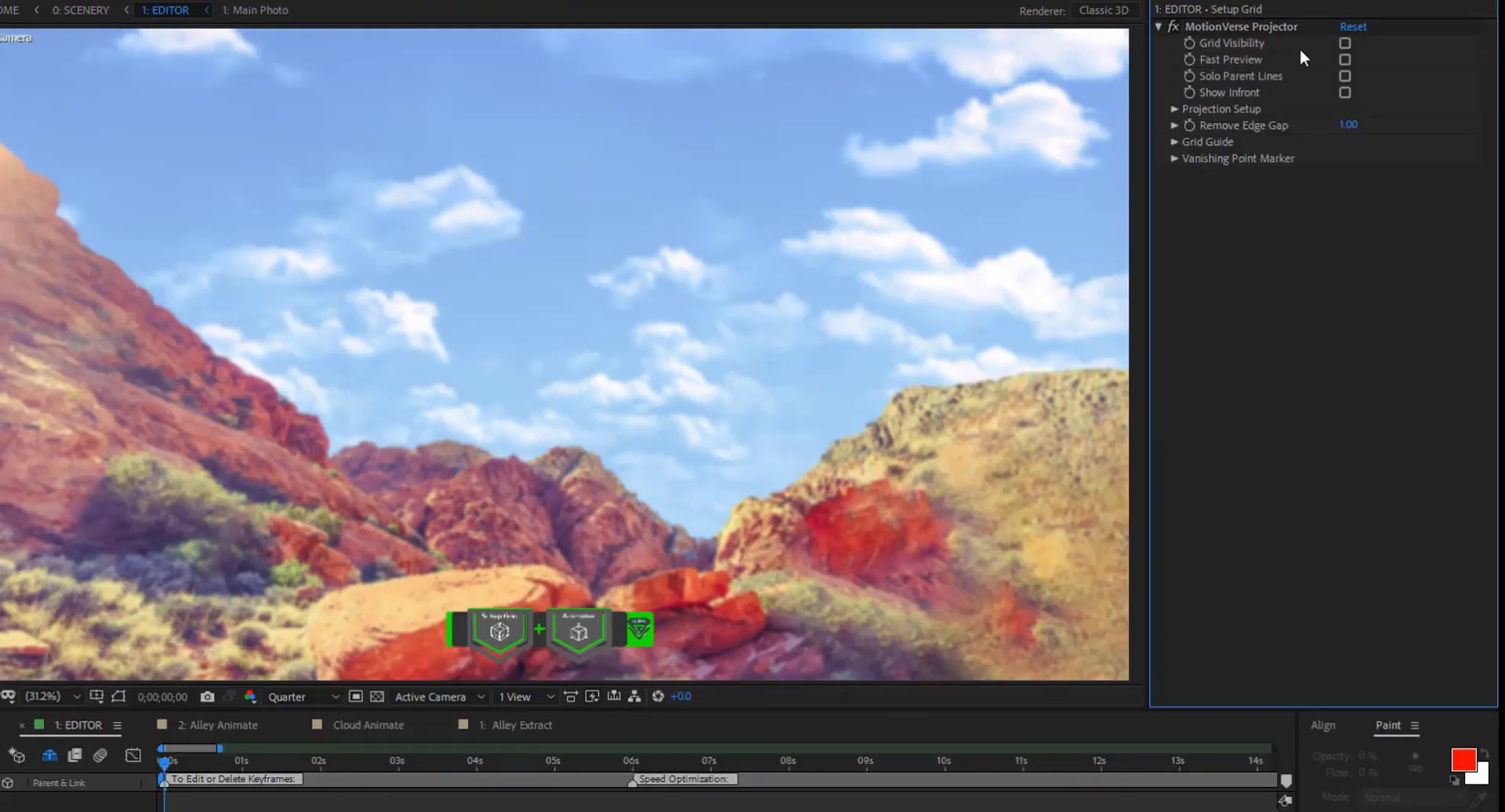
Turn on Grid Visibility, set Up n Down to 3.22 and Move Horizontal to -459.23
click(1345, 43)
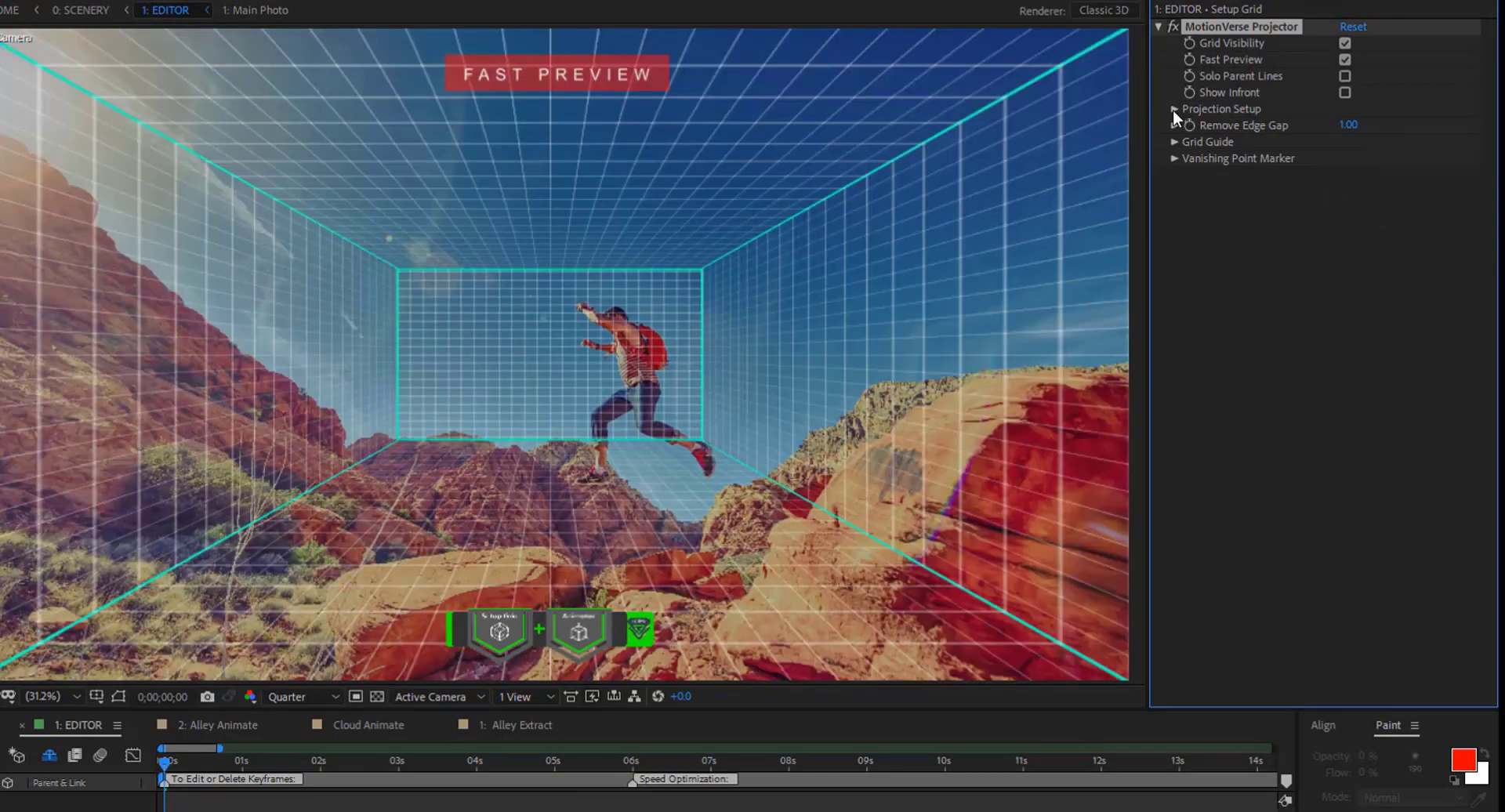
click(1173, 109)
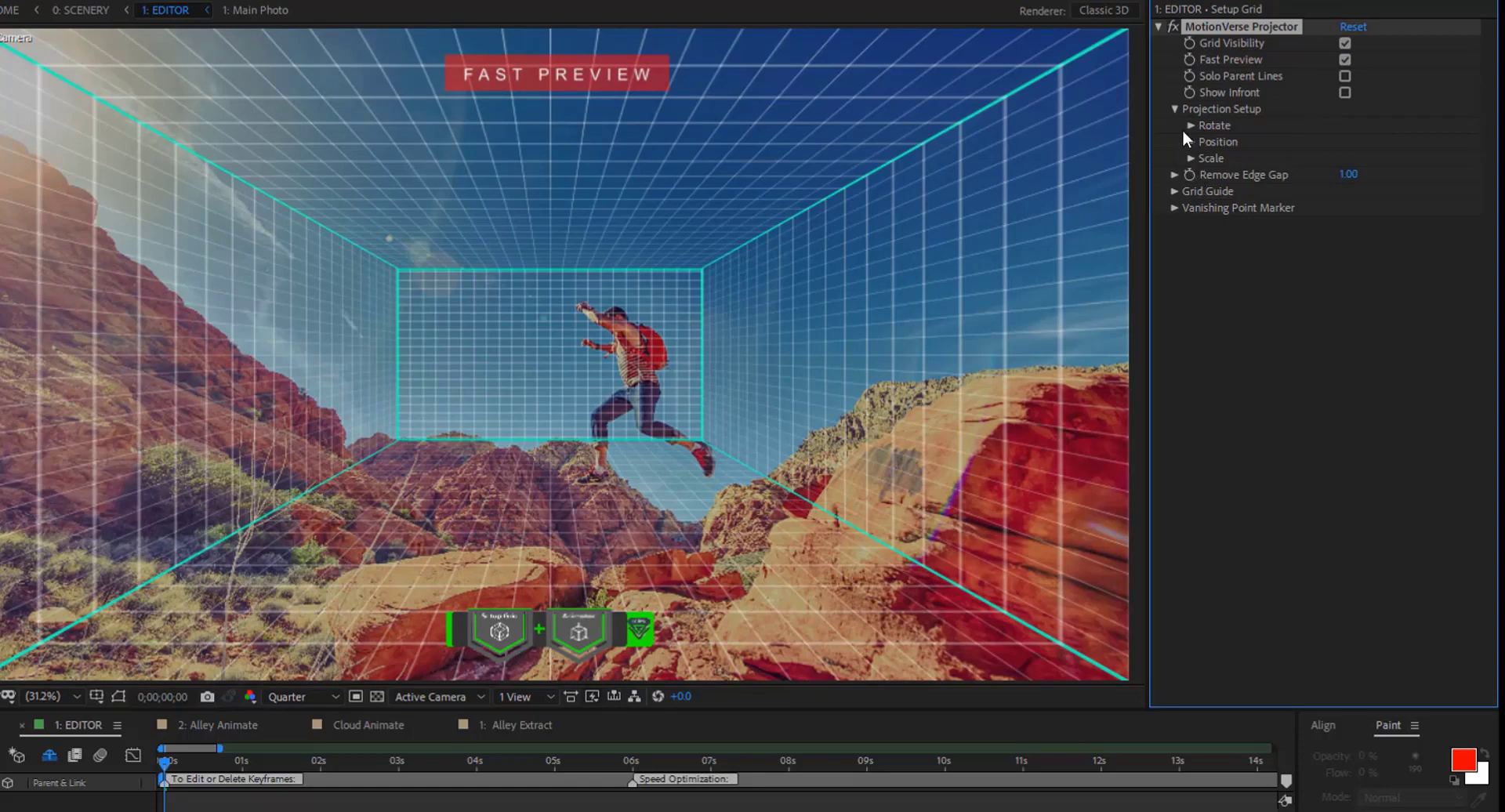
click(1189, 125)
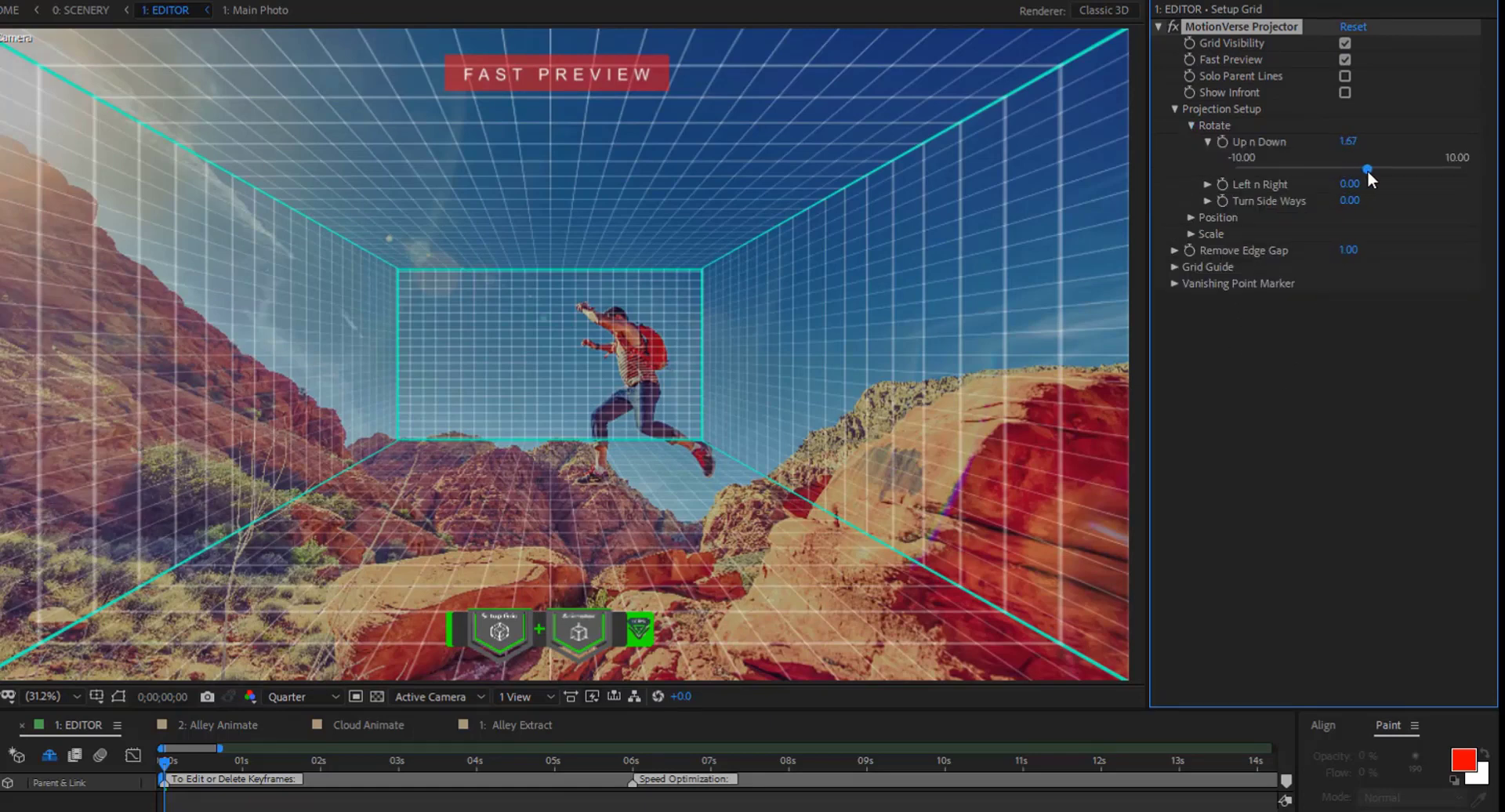
drag(1370, 173, 1385, 174)
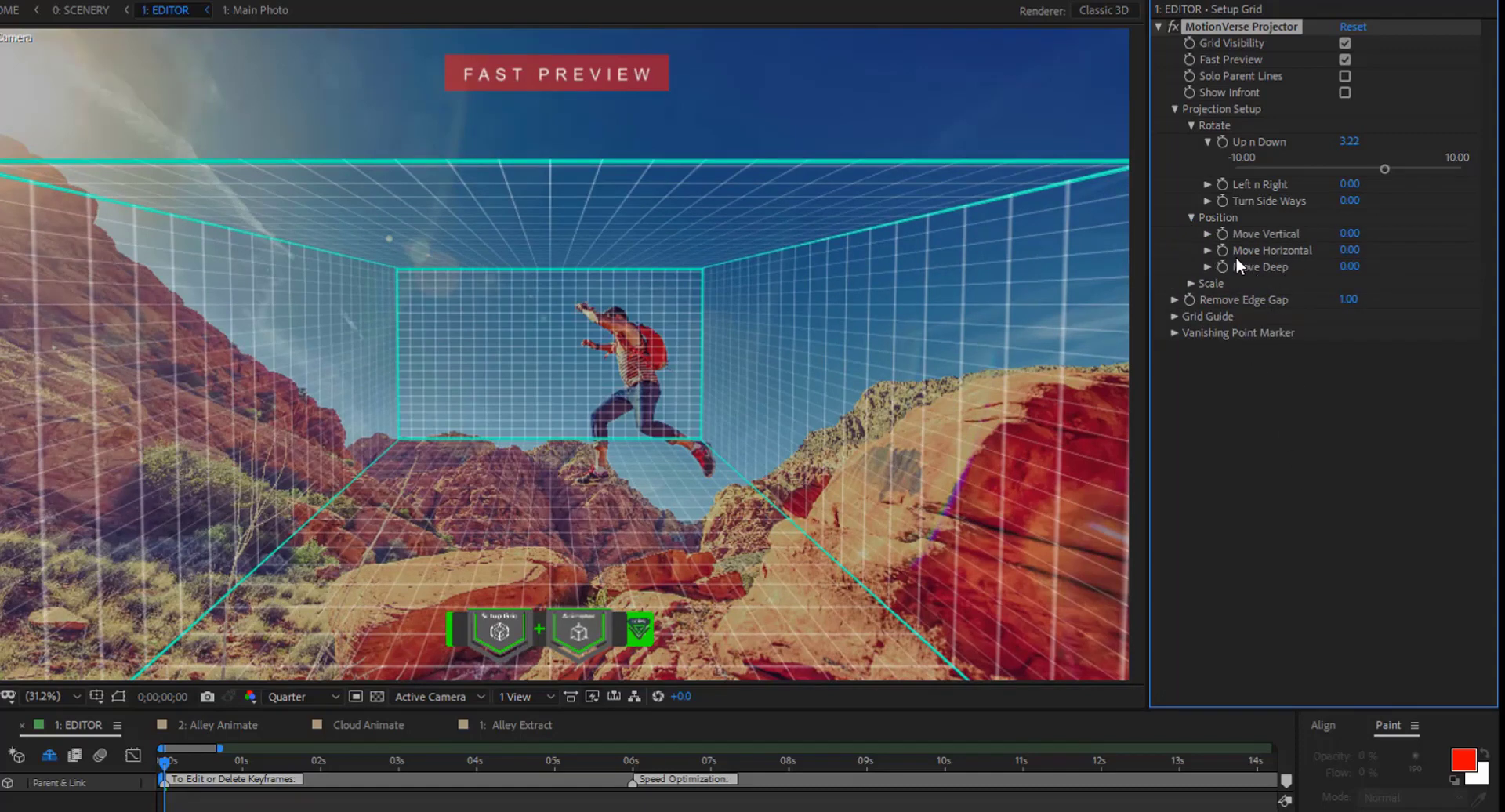
click(1207, 250)
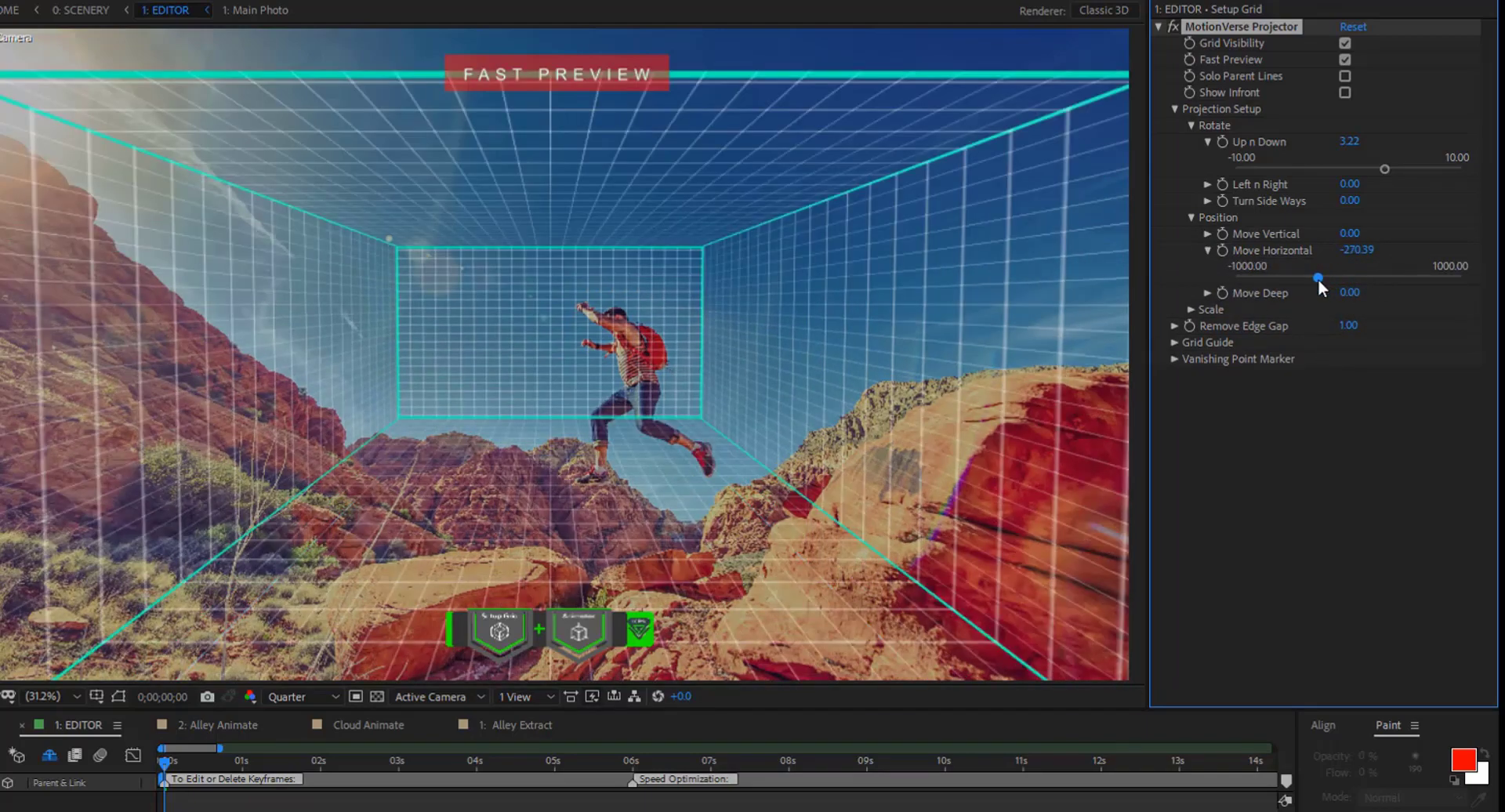
drag(1318, 279, 1296, 281)
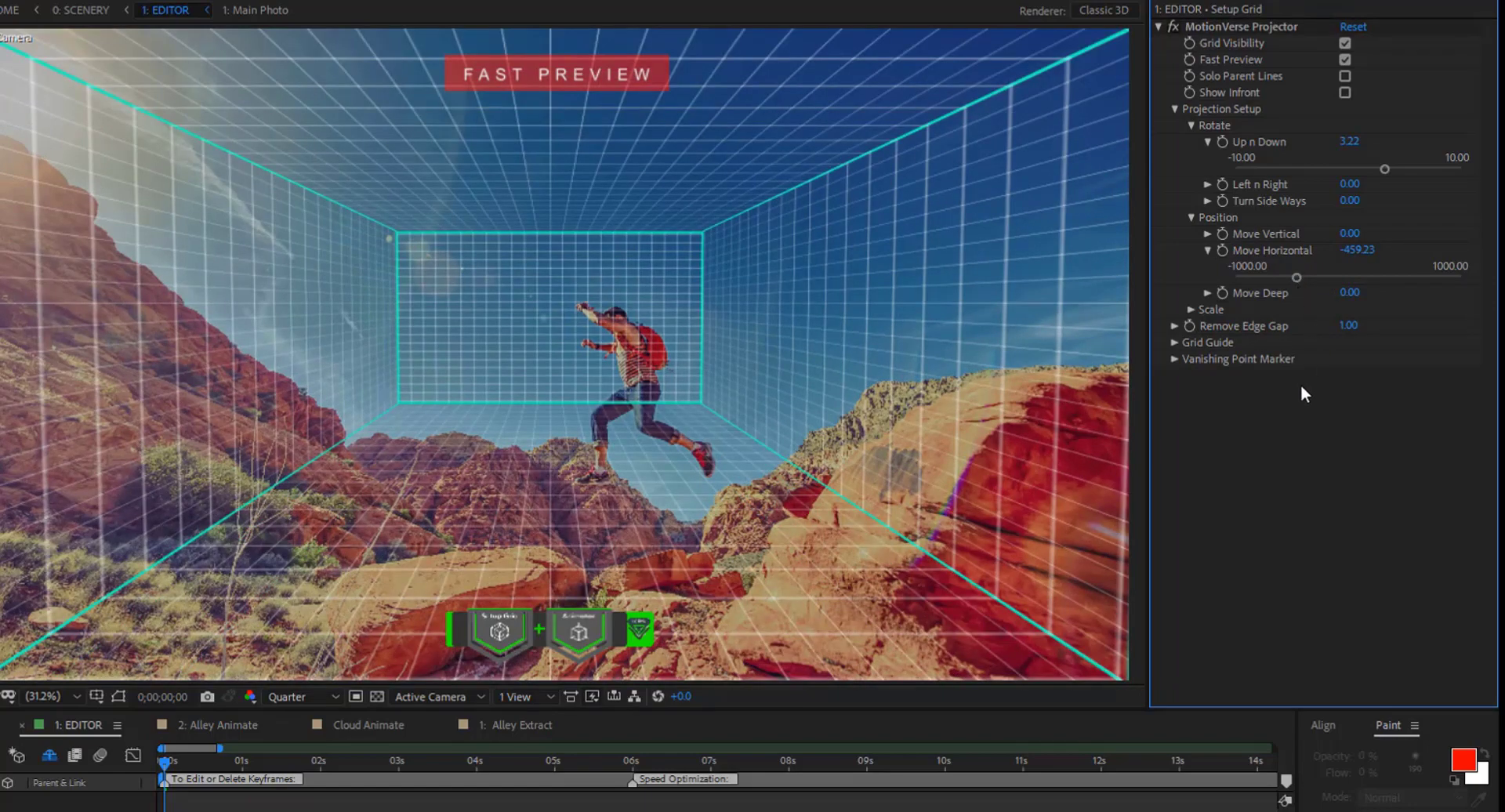
Set the grid to Scale Height 74.68 and Scale Out 127.04, then shift Move Horizontal to -630.90
click(1189, 311)
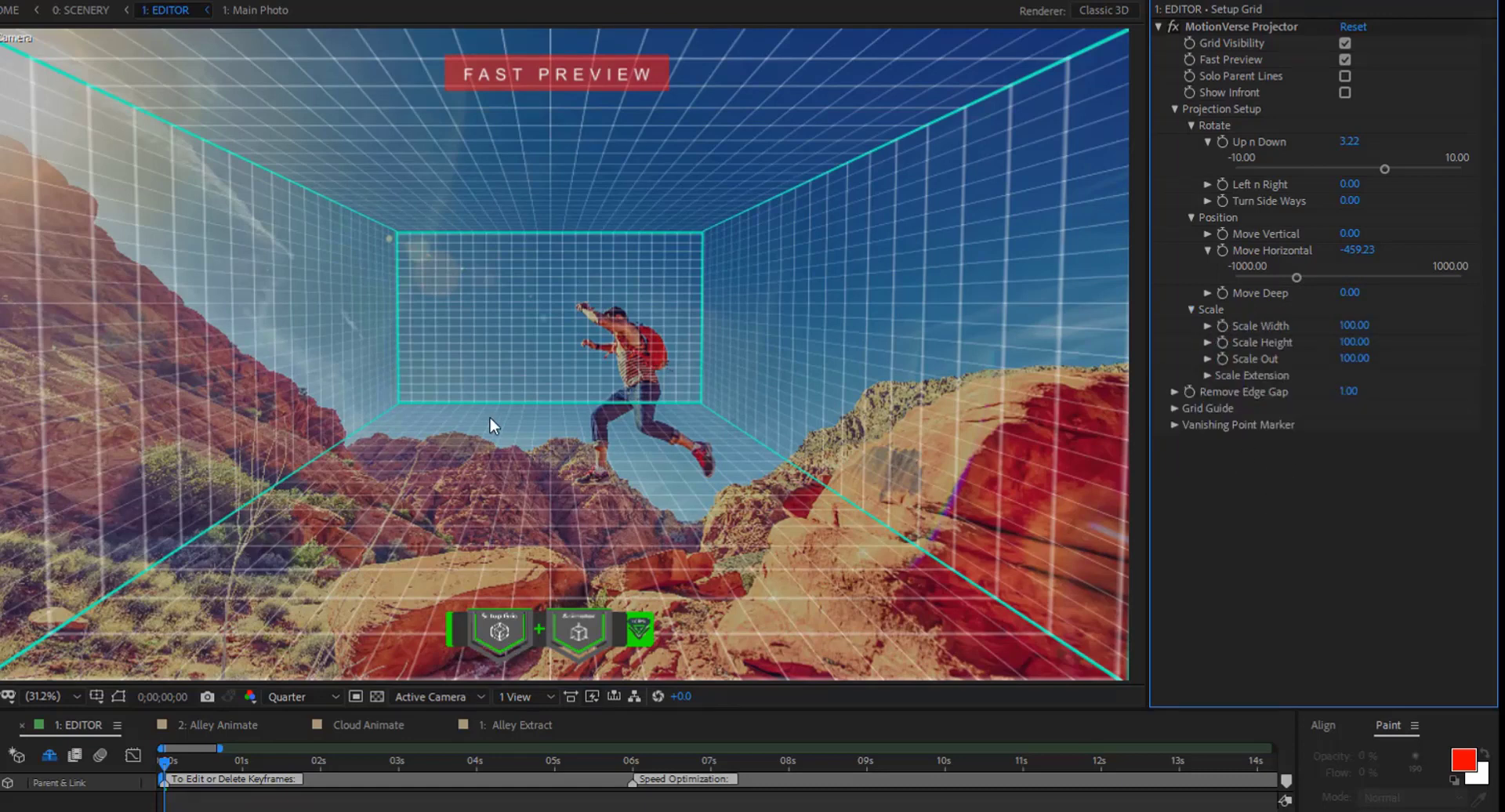
click(1206, 342)
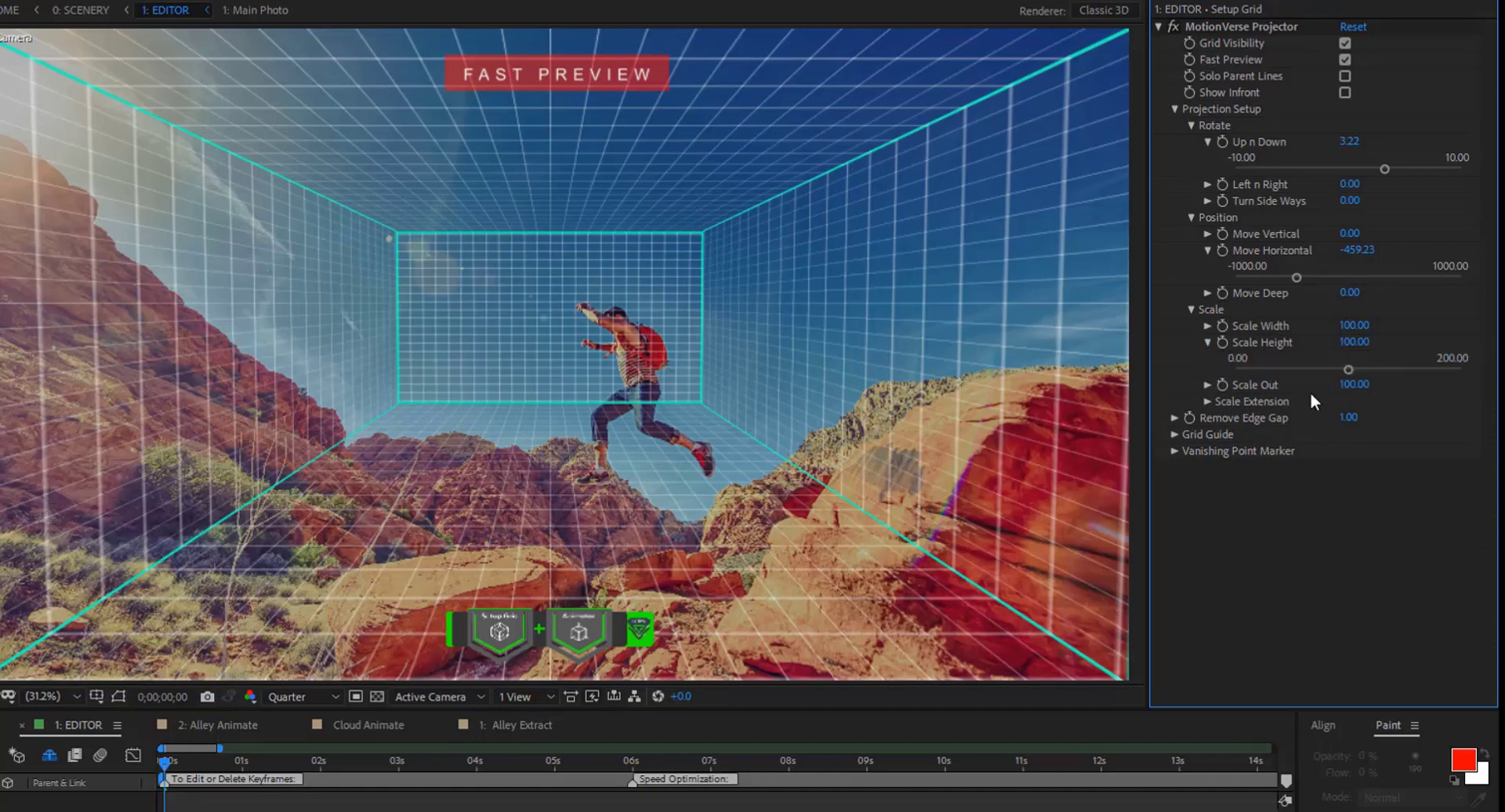
drag(1338, 372, 1334, 371)
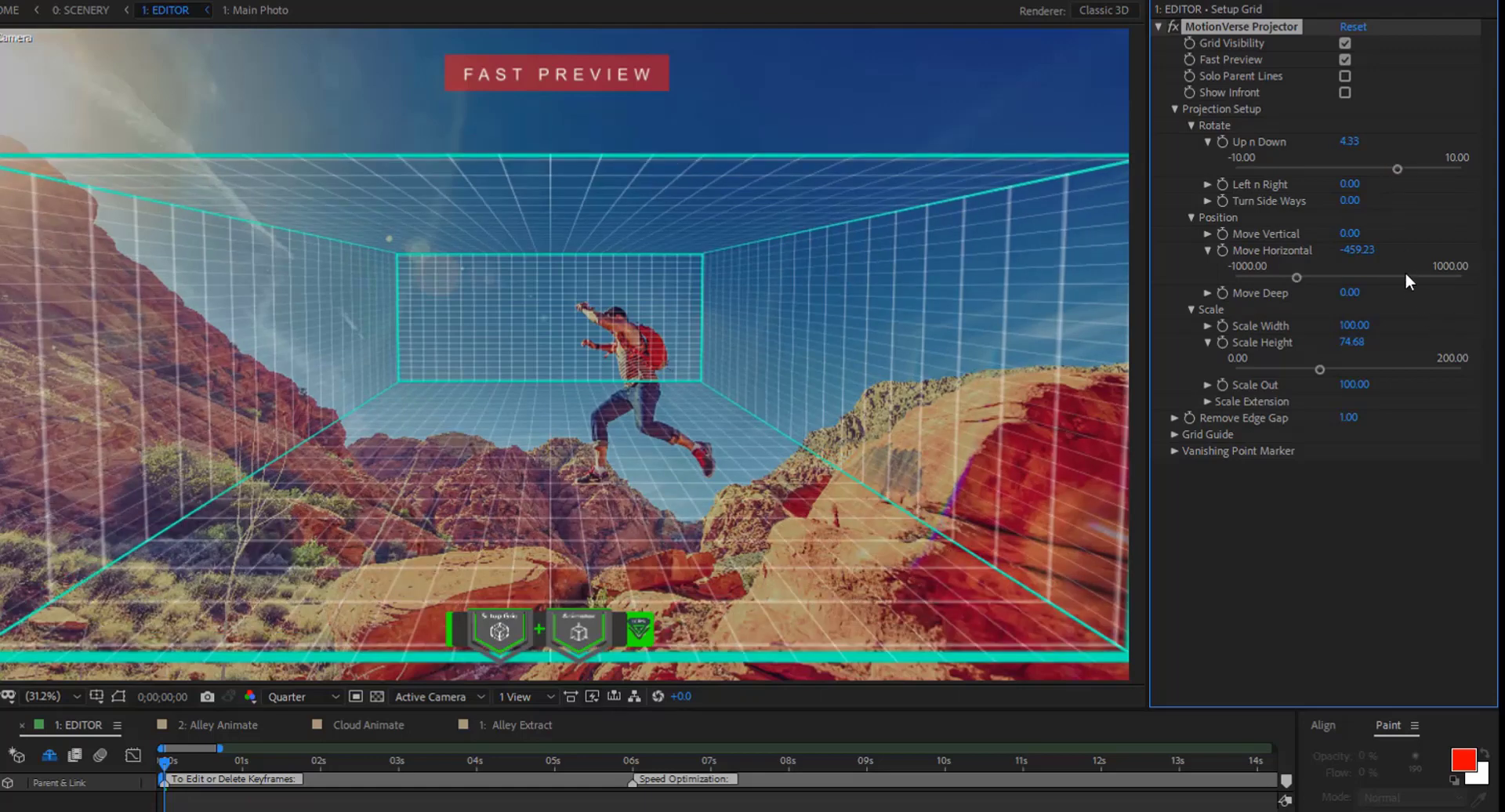
drag(1318, 279, 1323, 280)
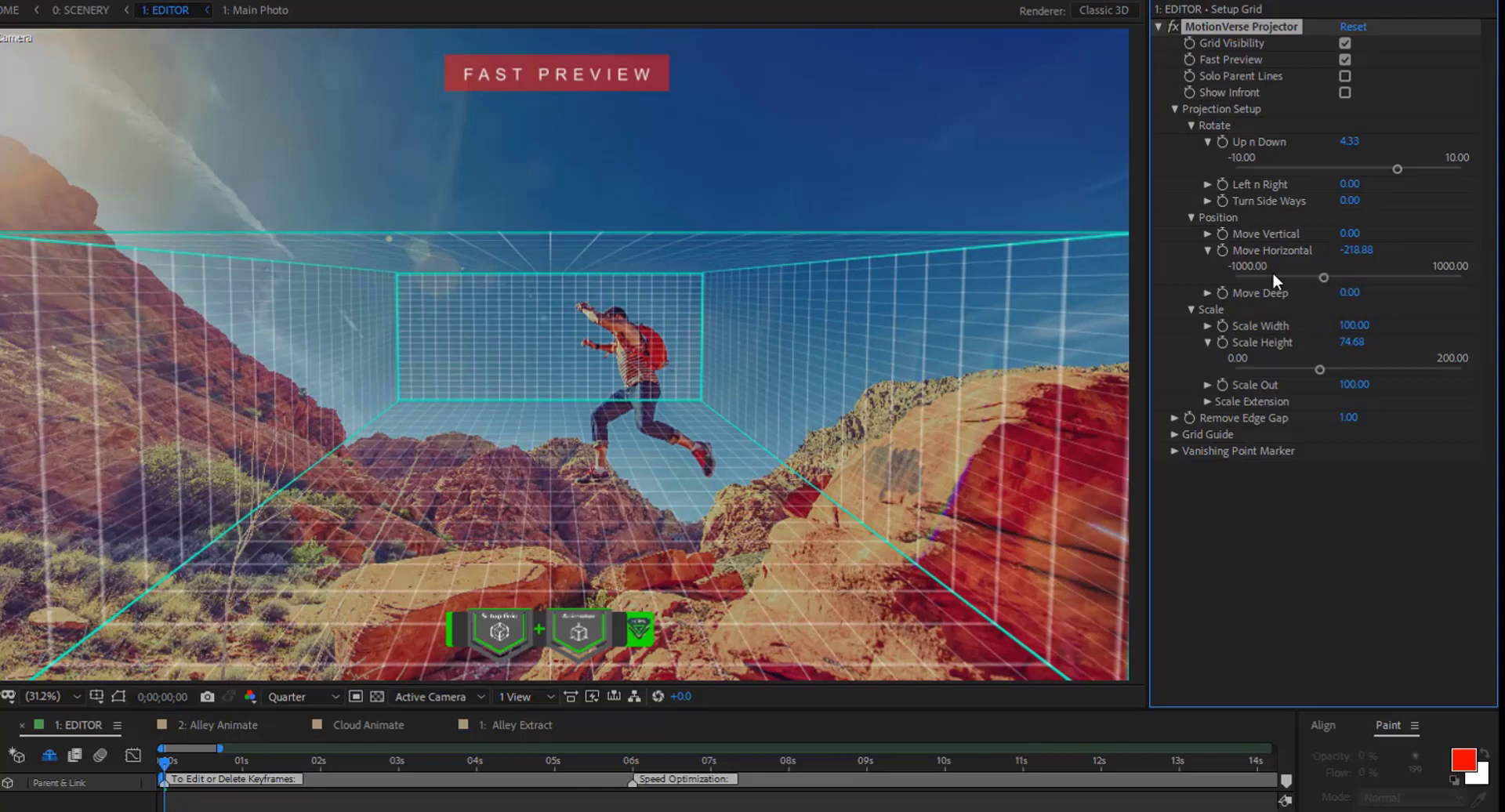
click(1206, 386)
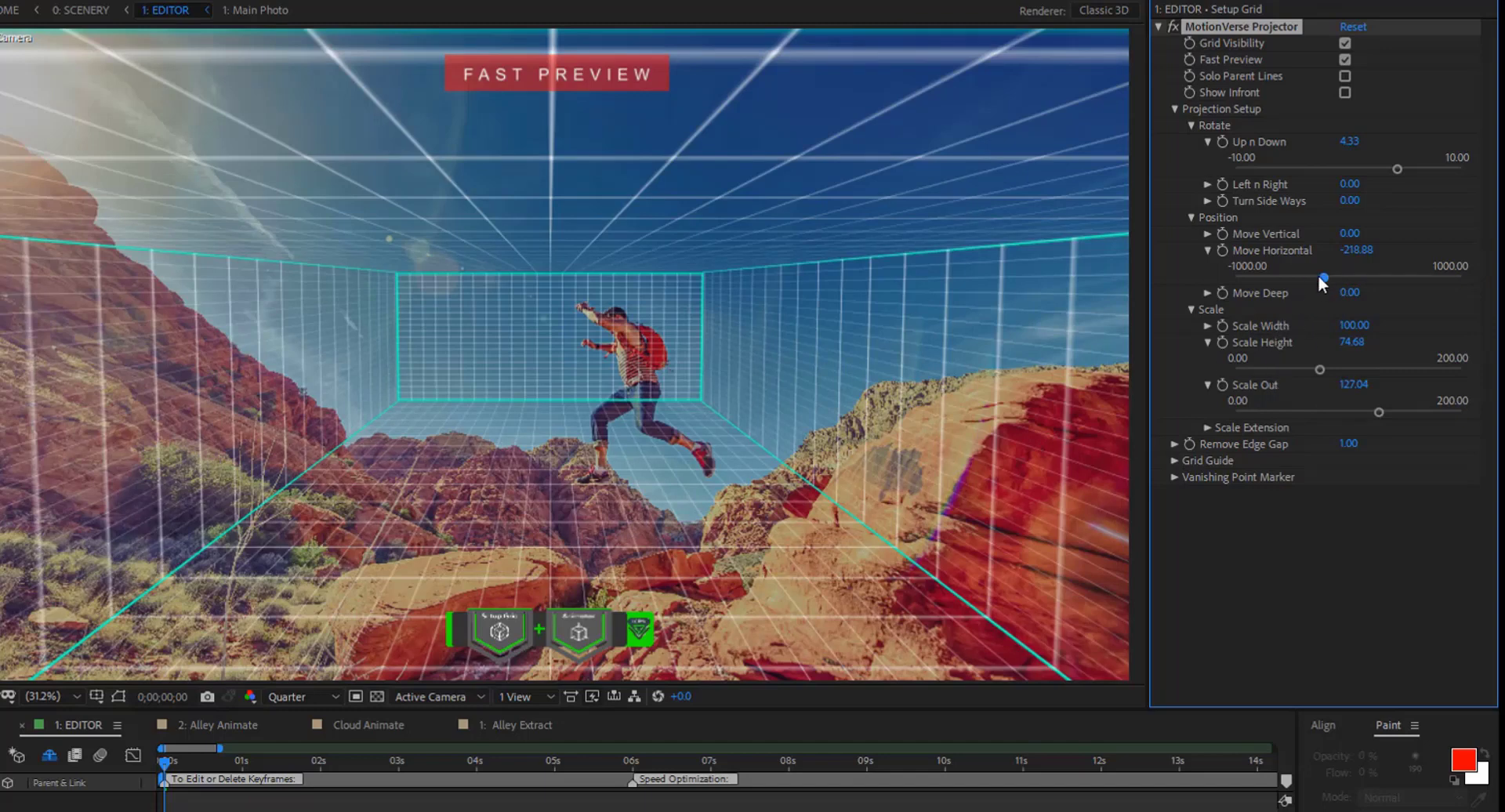
drag(1343, 276, 1307, 284)
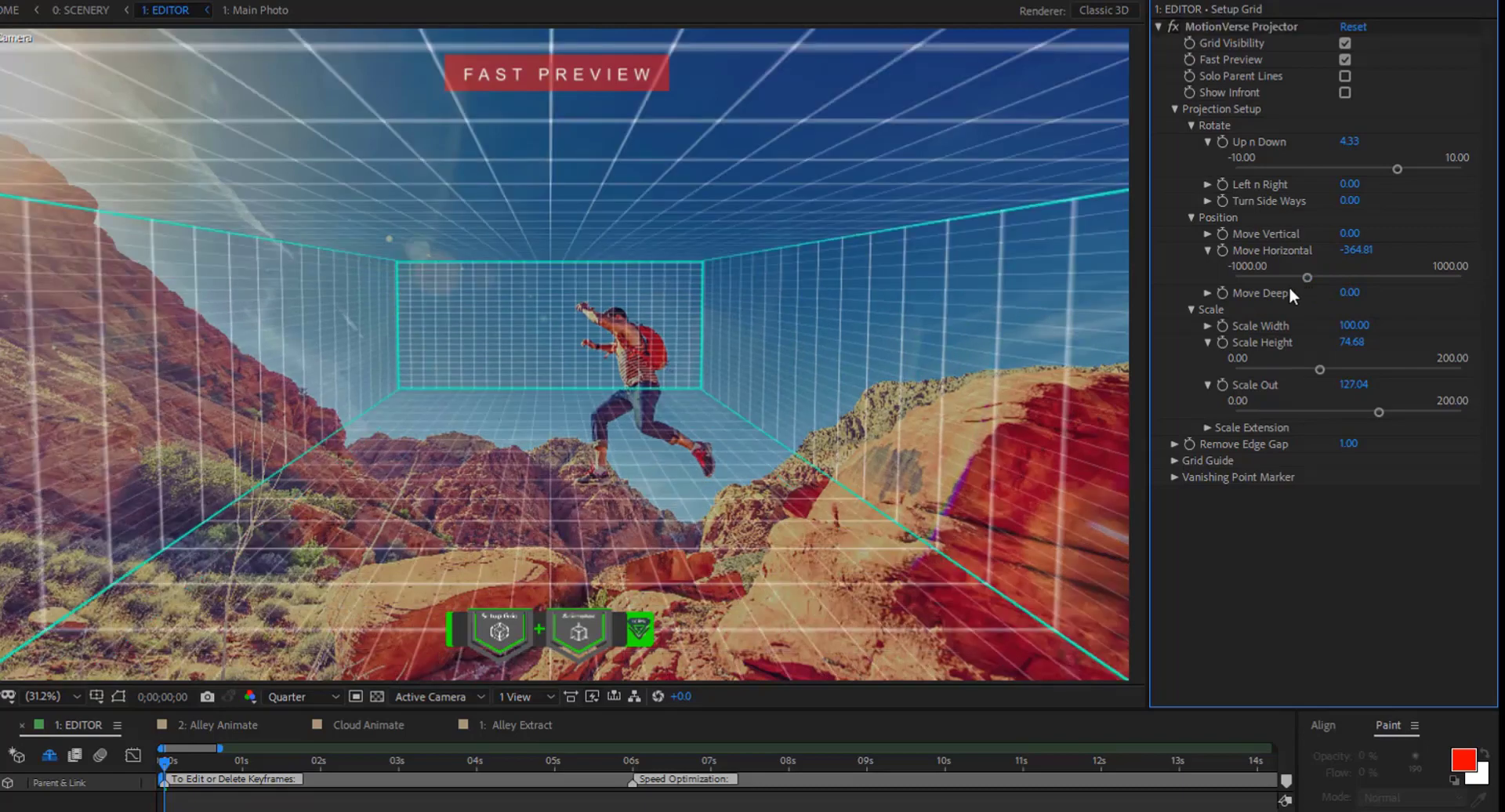
drag(1292, 281, 1282, 281)
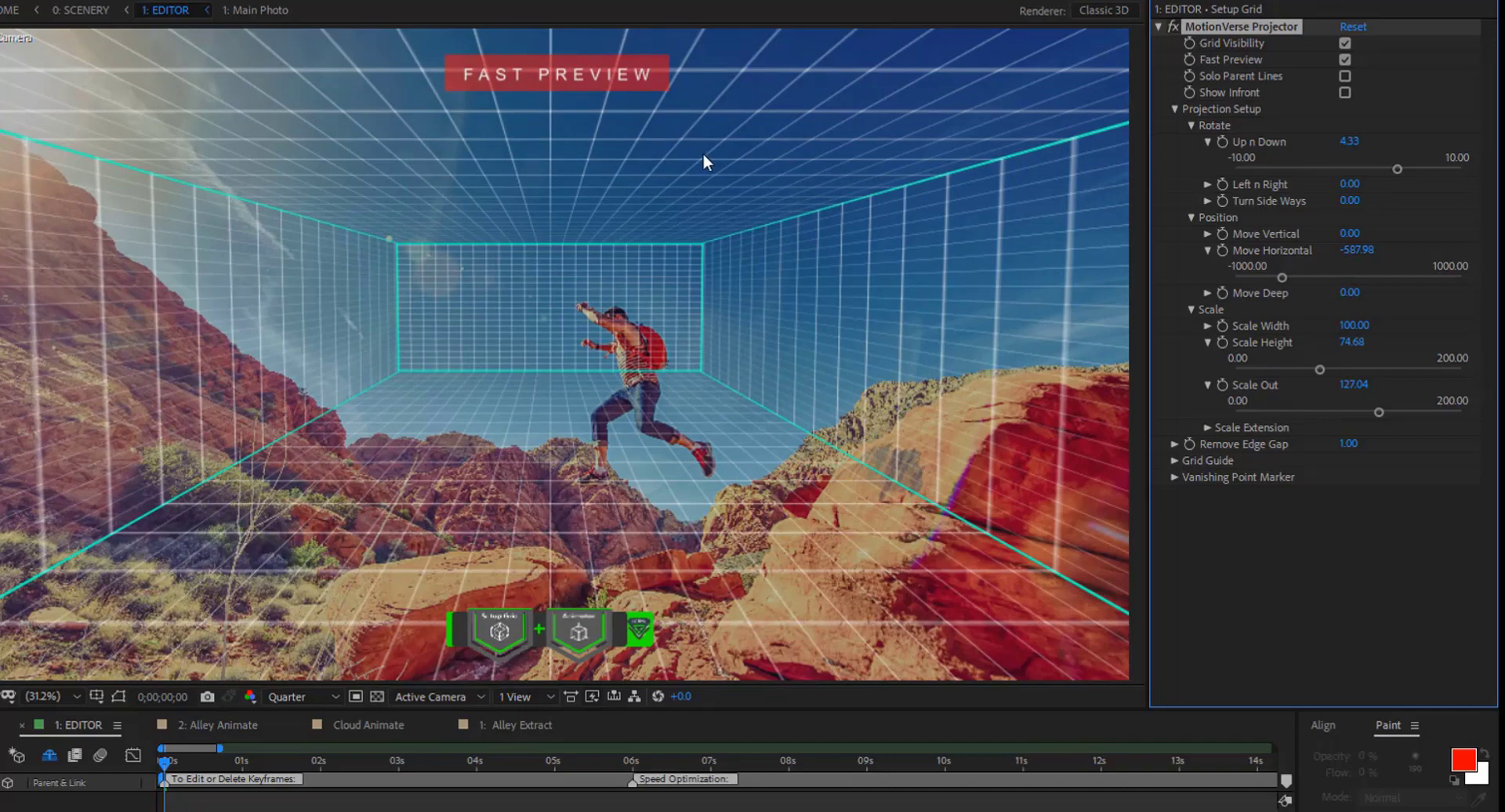
drag(1284, 271, 1277, 276)
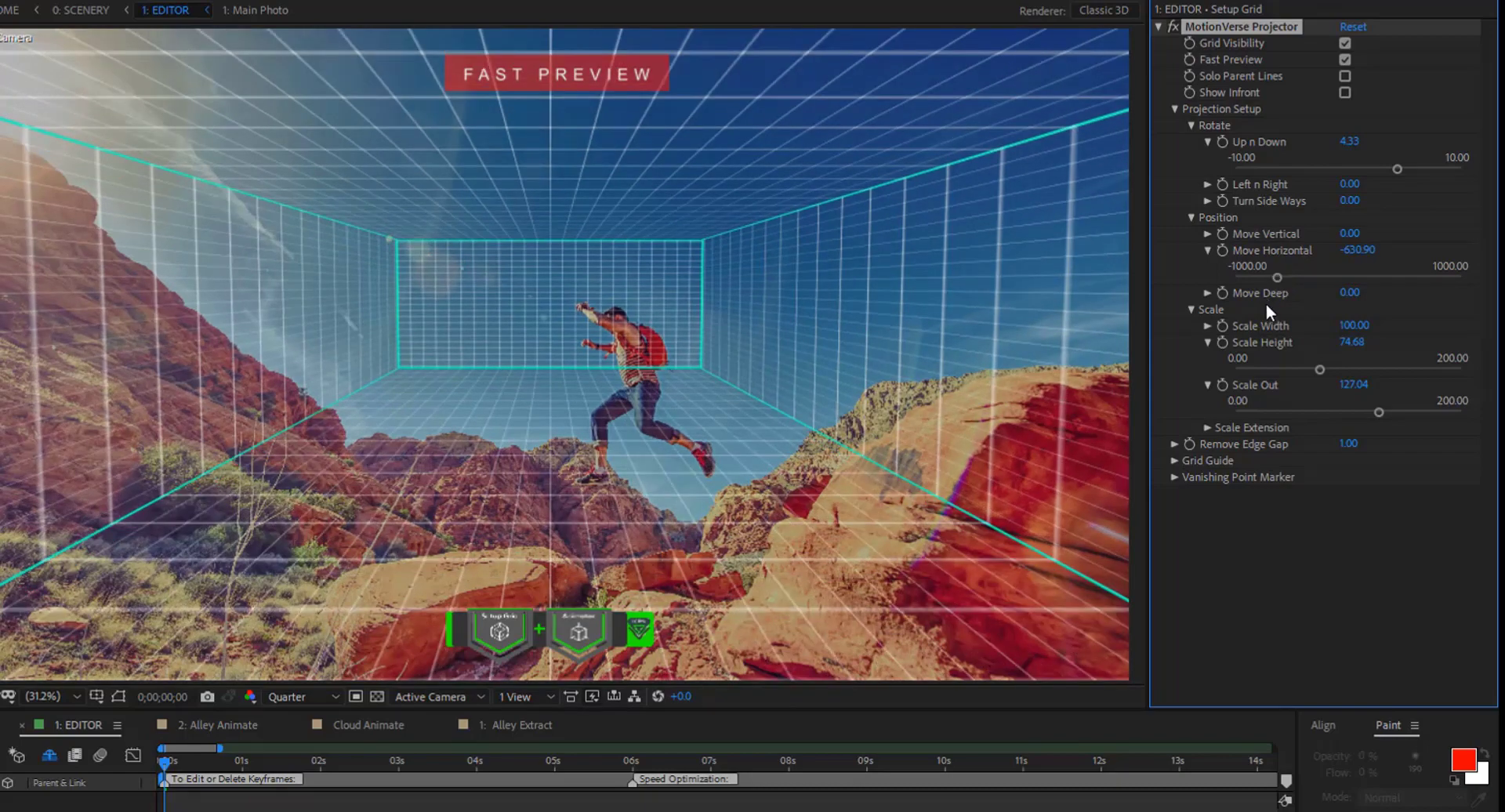
Turn off Fast Preview and Grid Visibility and collapse the MotionVerse Projector controls
click(1173, 109)
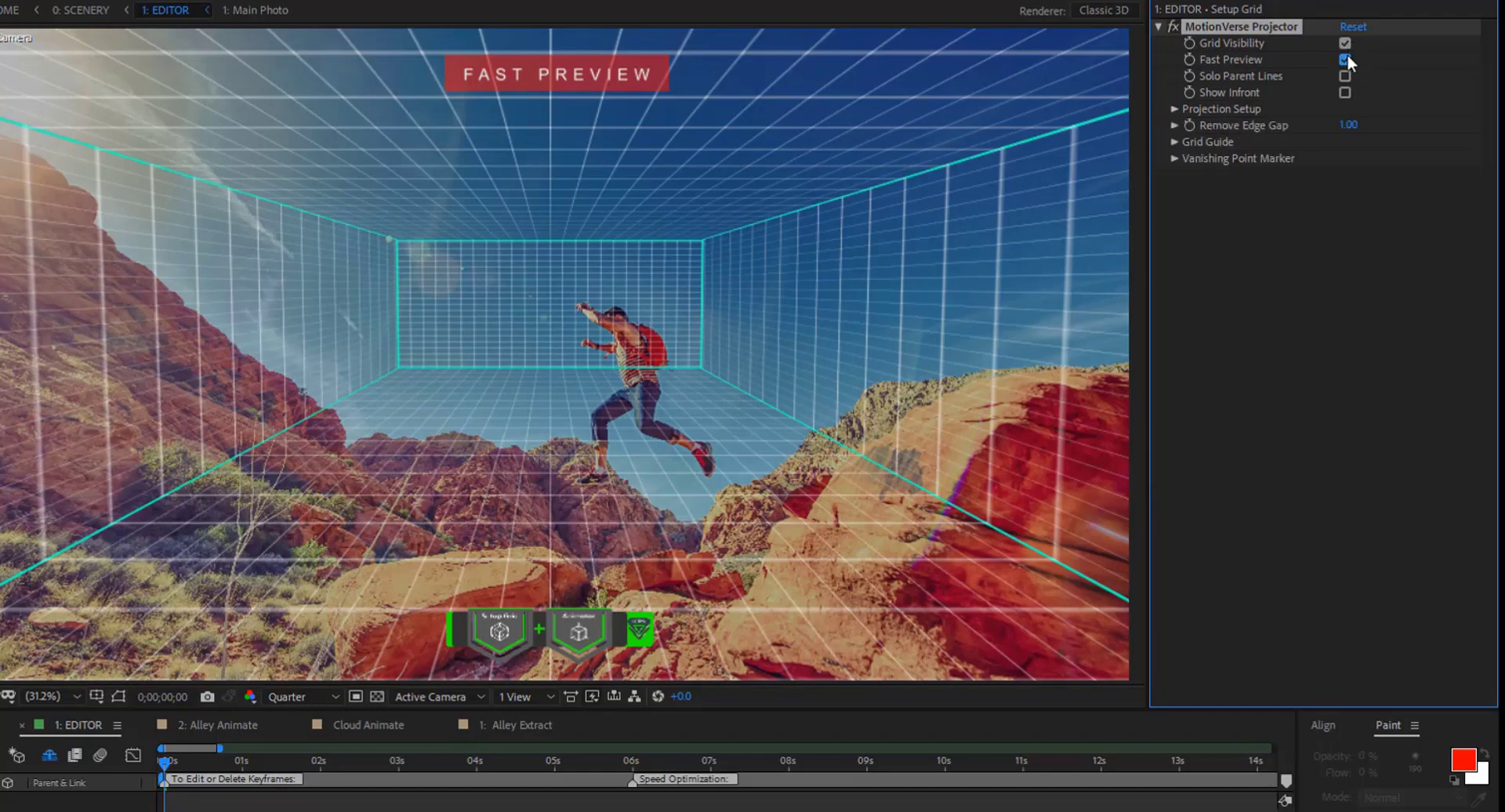
click(1345, 60)
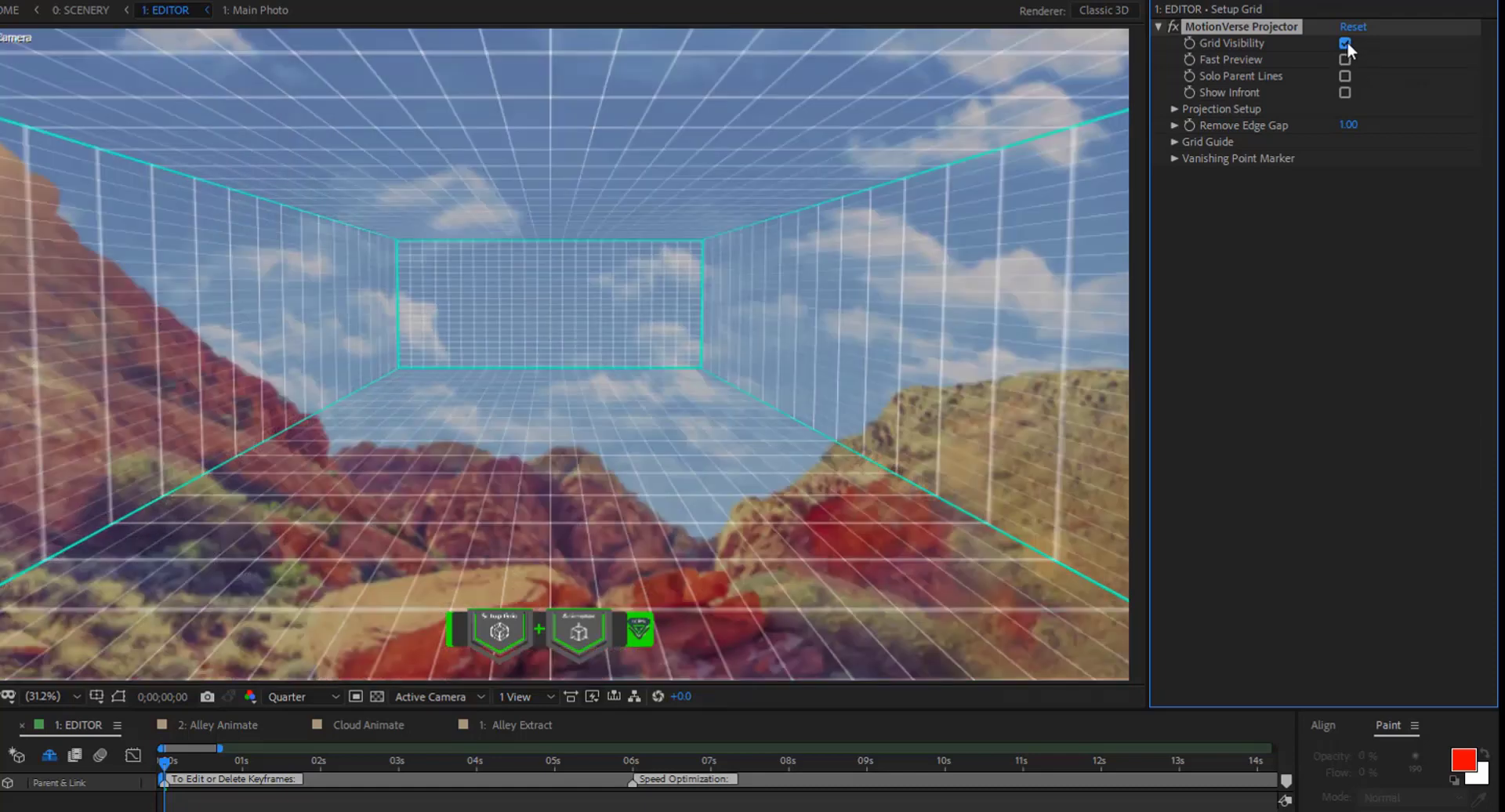
click(1173, 30)
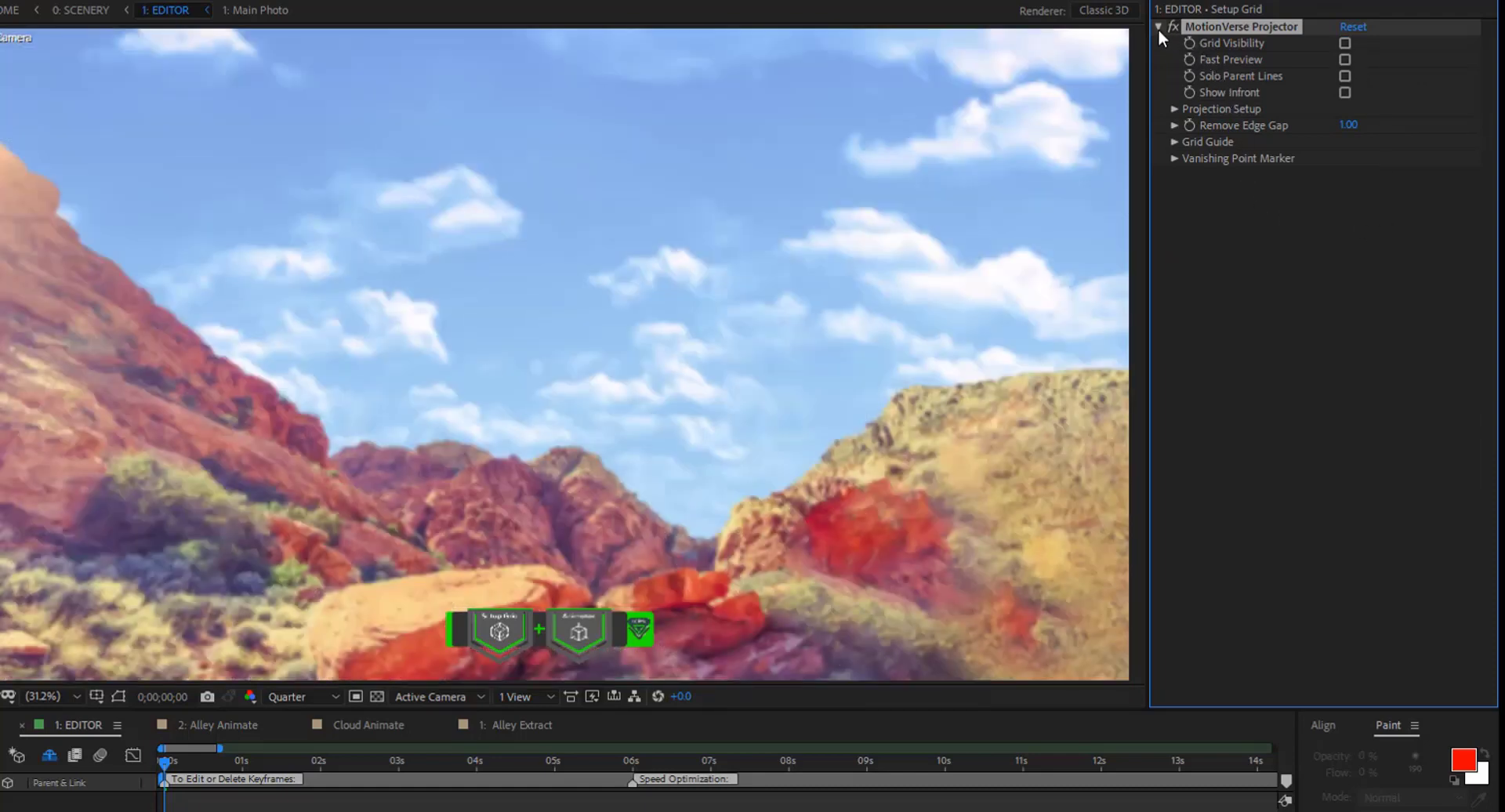
click(1158, 30)
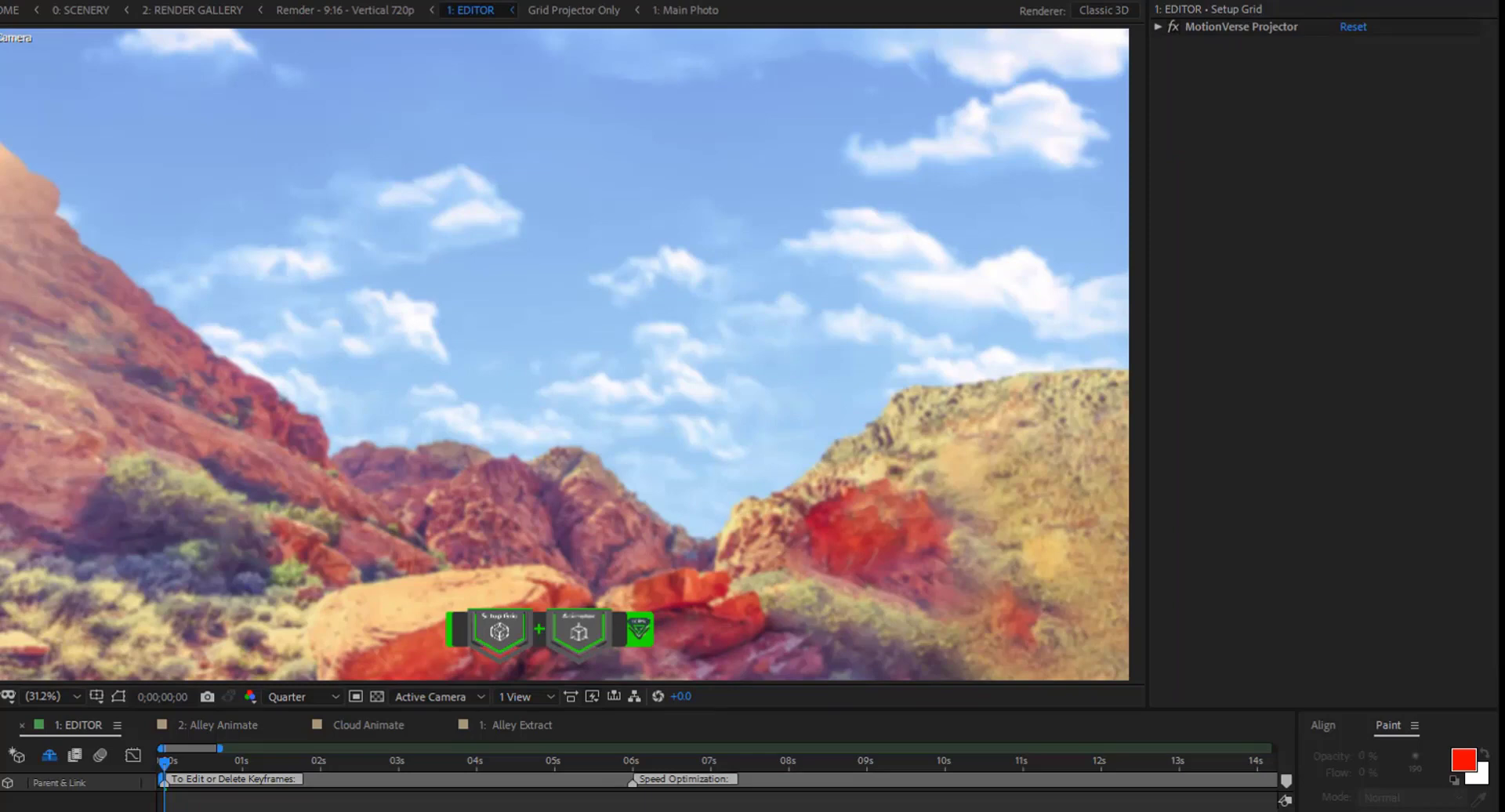
In MotionVerse Animator's Display > Scene Selection > Fast Render options, uncheck Hide Objects
click(584, 633)
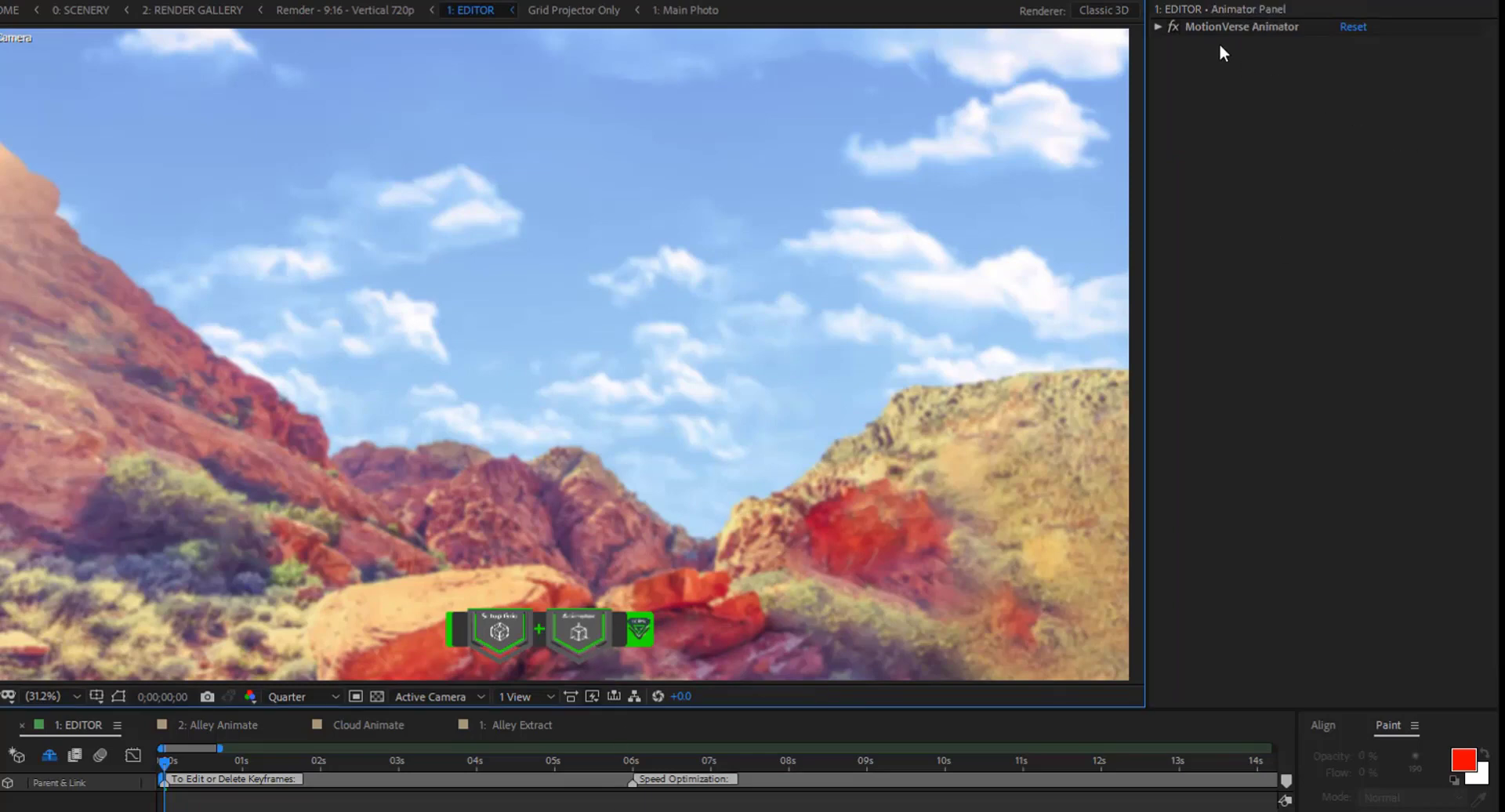
click(1157, 30)
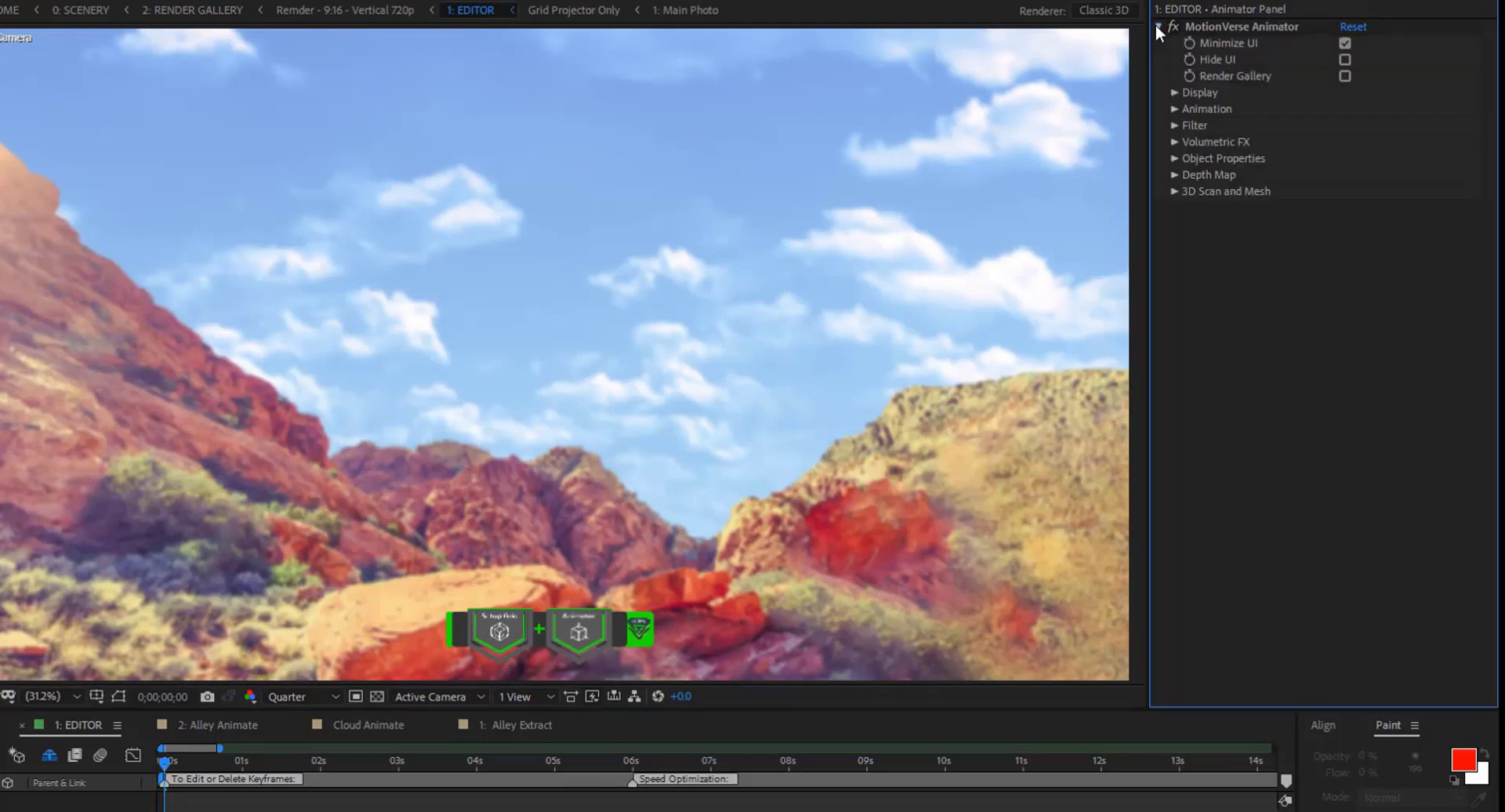
click(1173, 93)
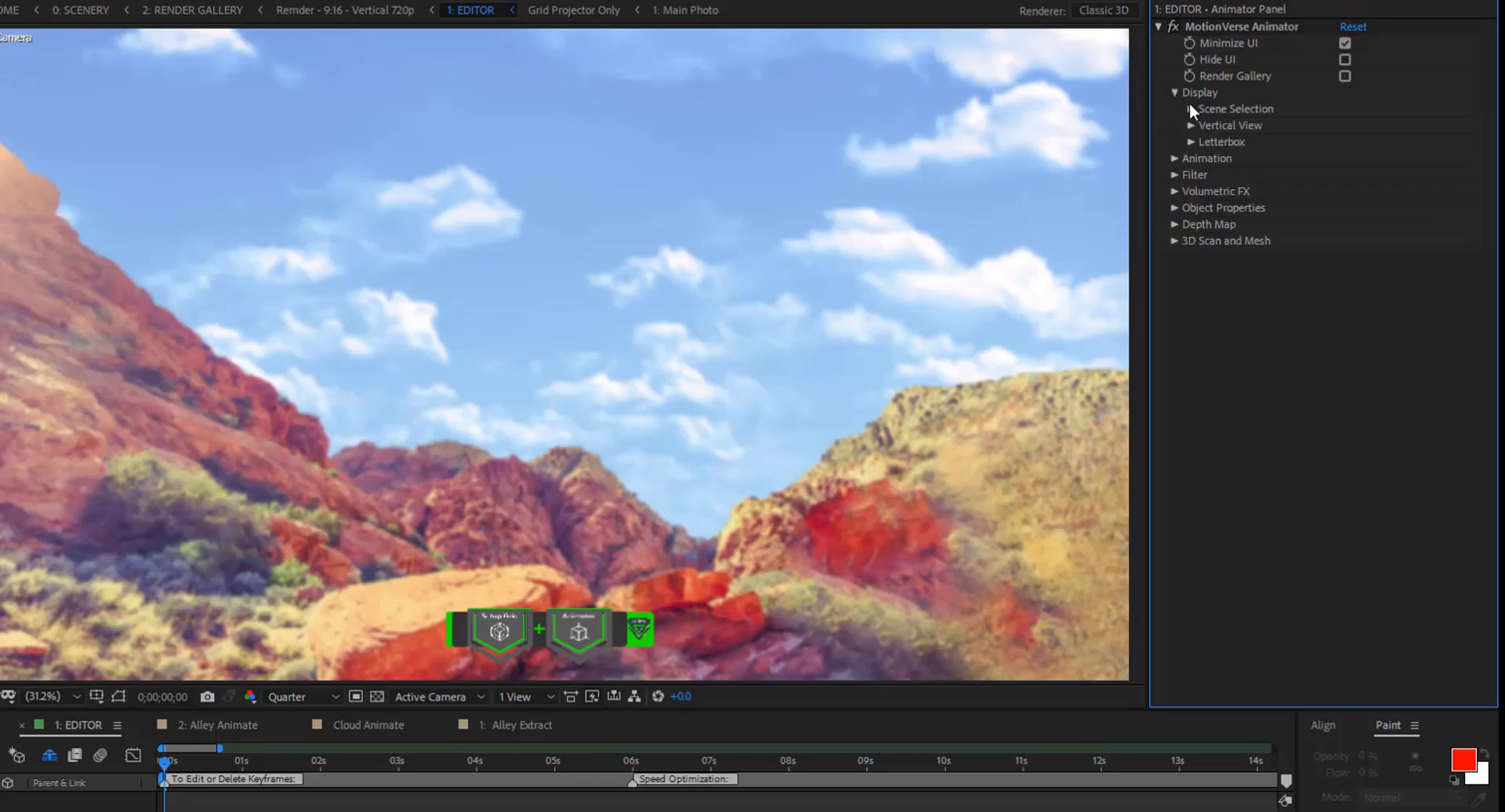
click(1189, 110)
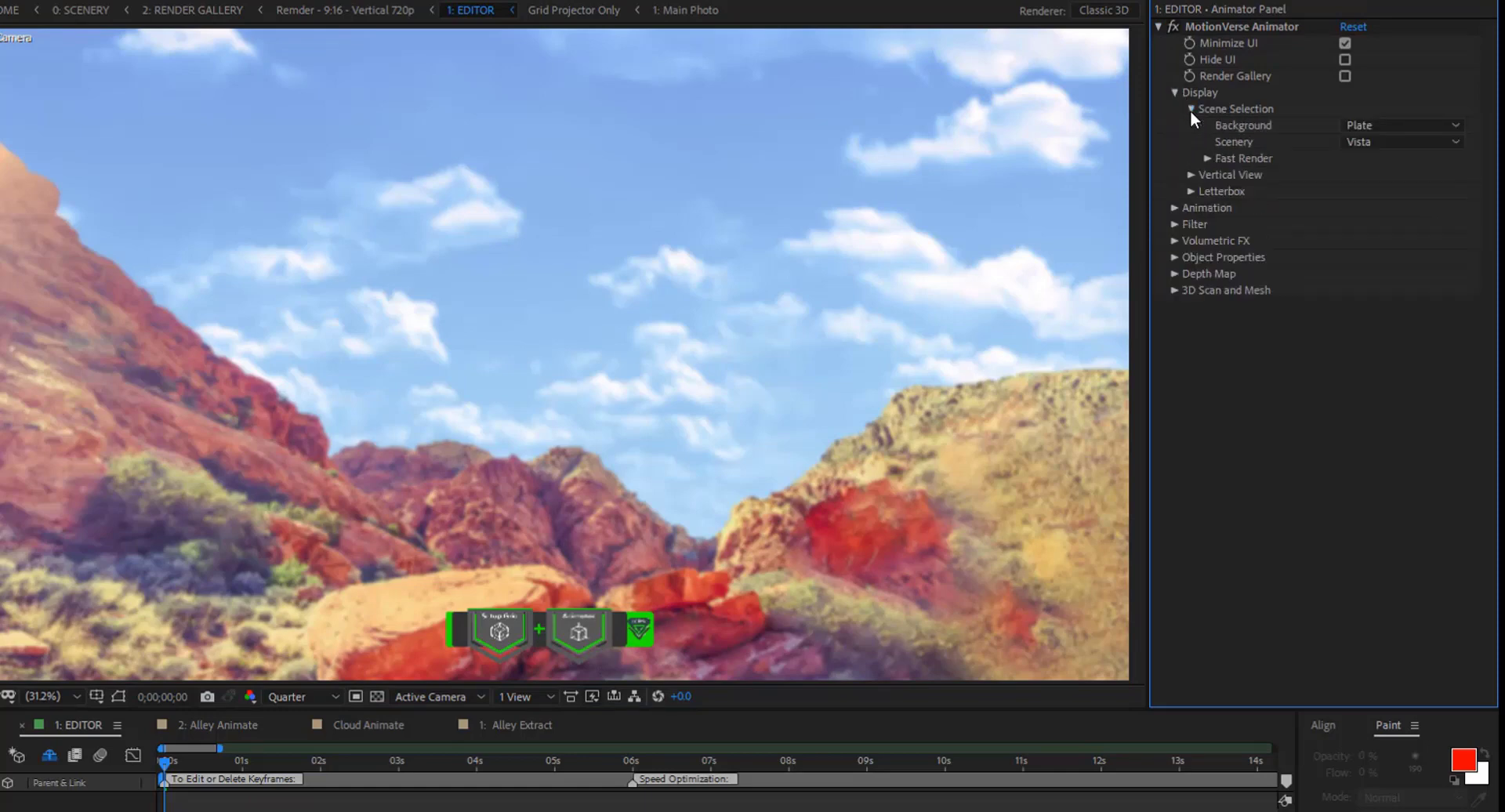
click(1206, 157)
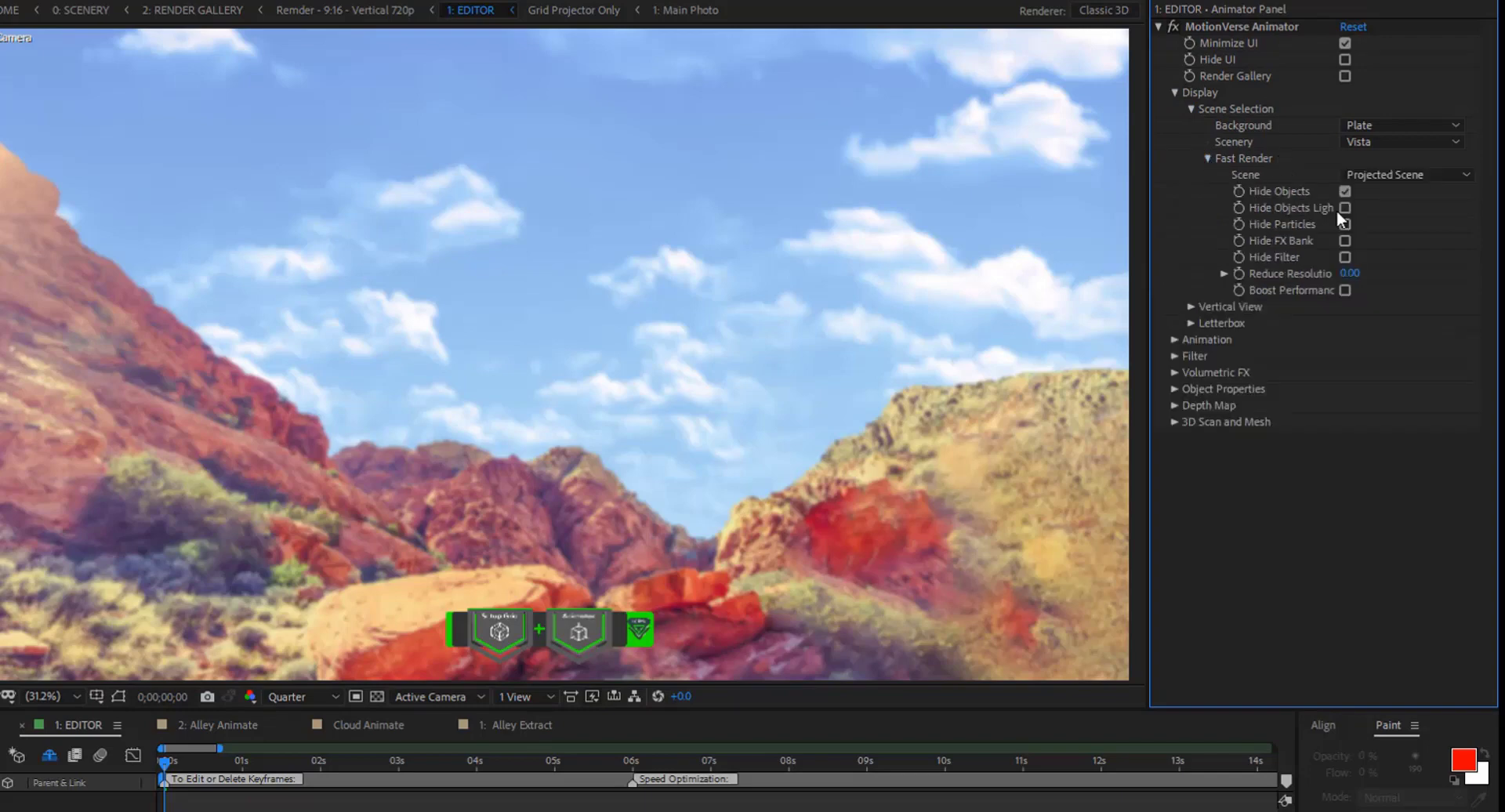
click(1345, 192)
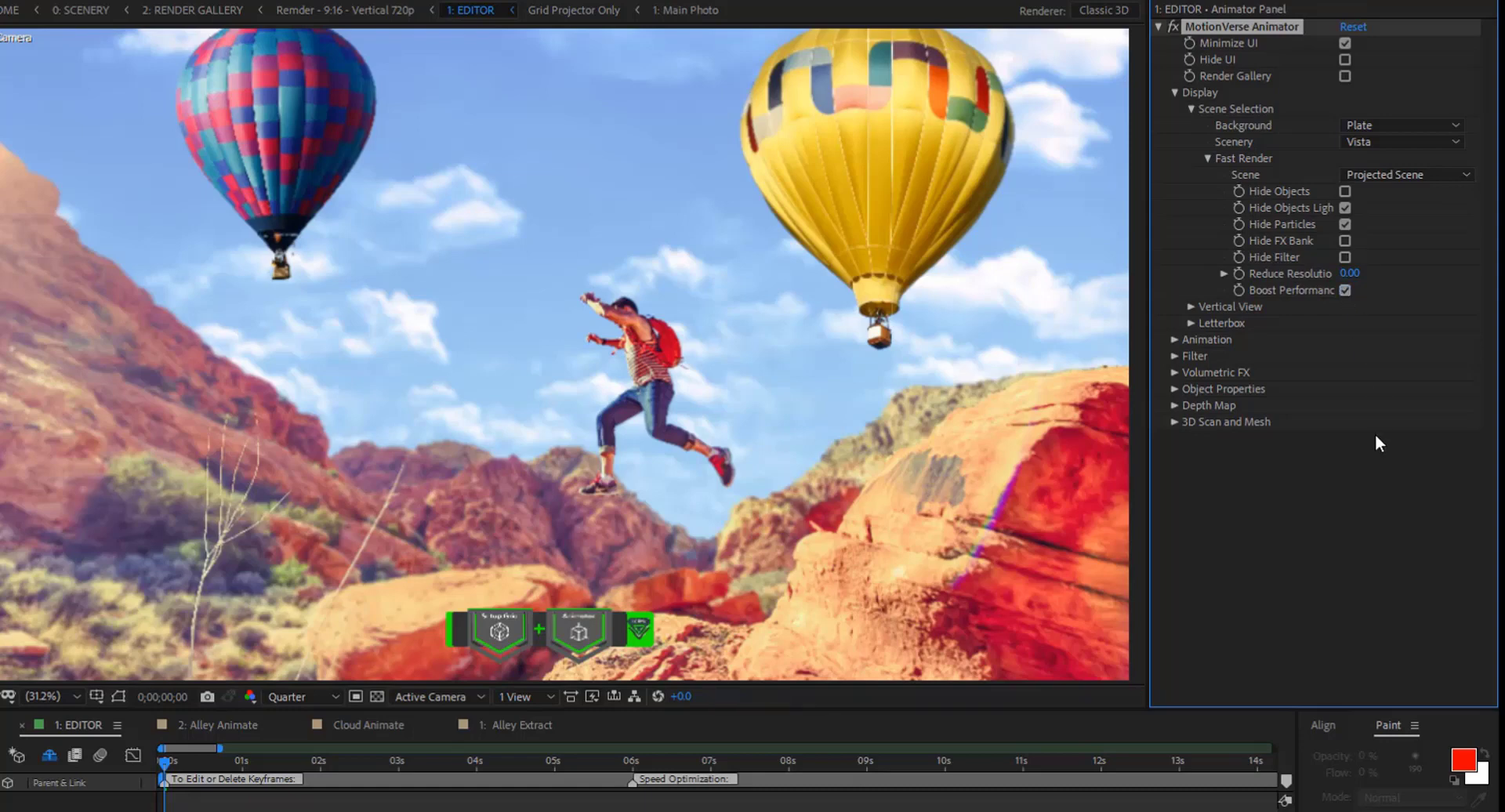
Widen the panel, test the Reduce Resolution slider, and collapse Fast Render and Scene Selection
click(1223, 274)
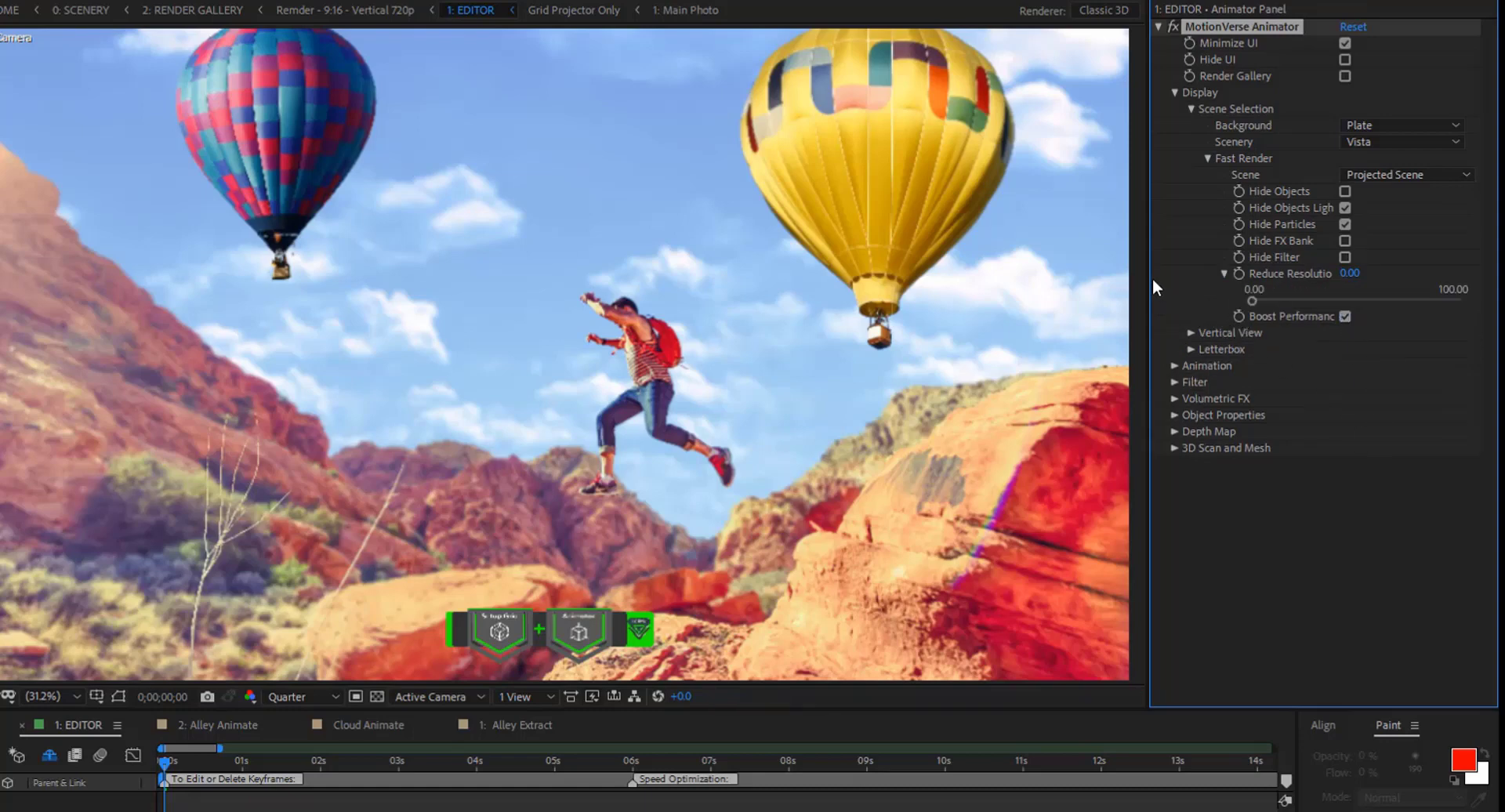
drag(1148, 276, 1114, 282)
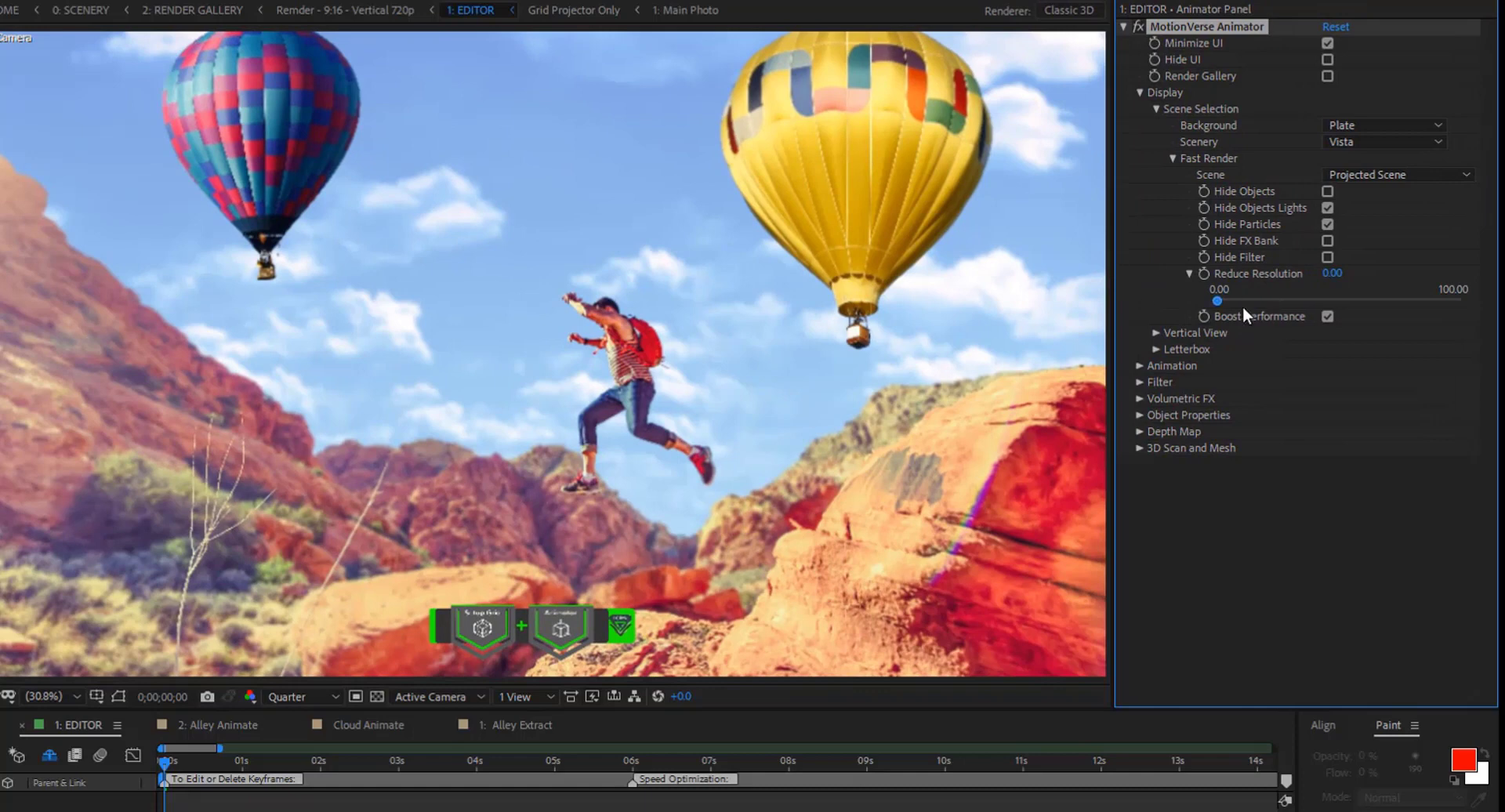
click(1266, 301)
drag(1293, 302, 1343, 305)
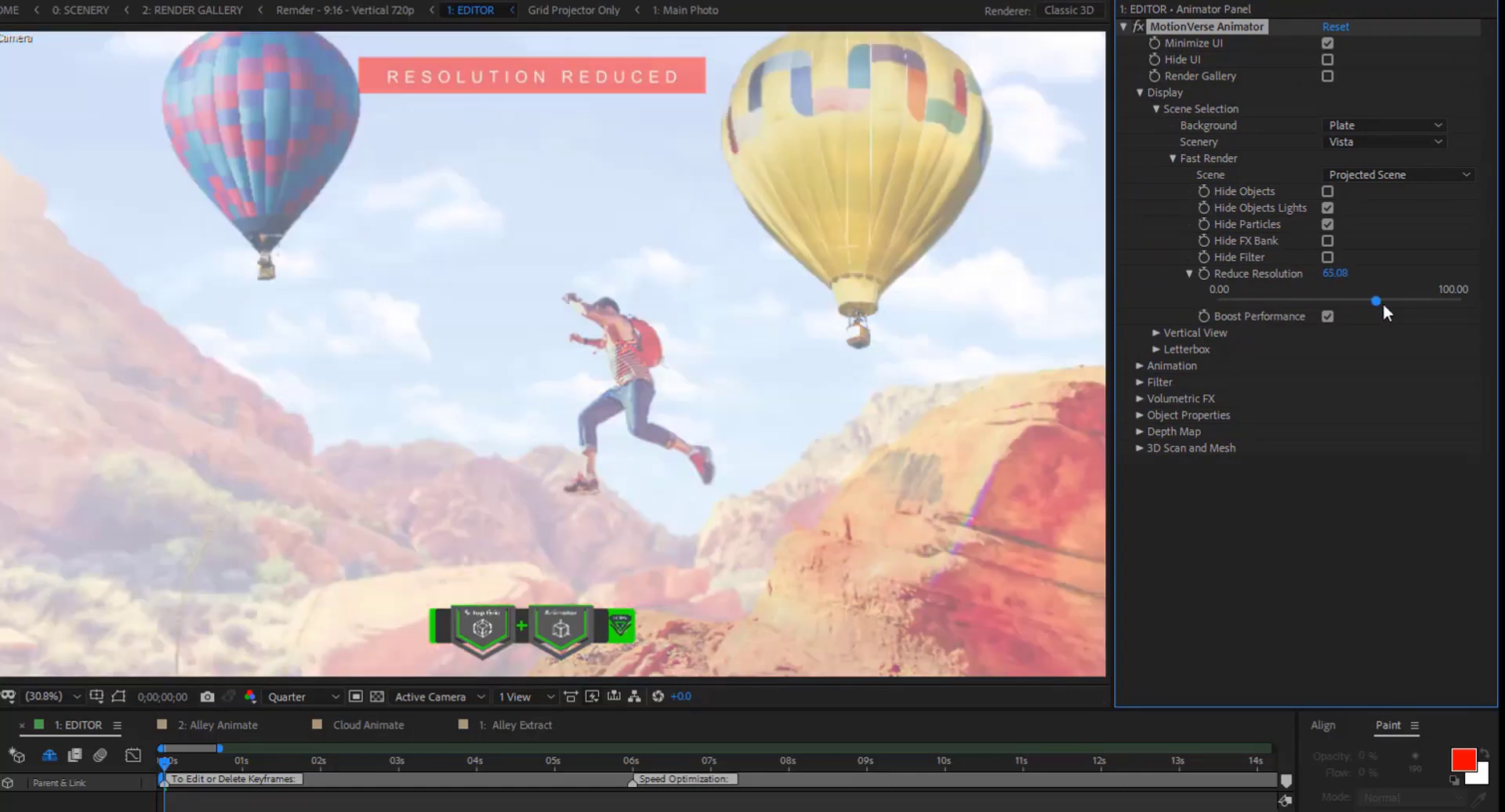
drag(1376, 302, 1220, 290)
click(1188, 274)
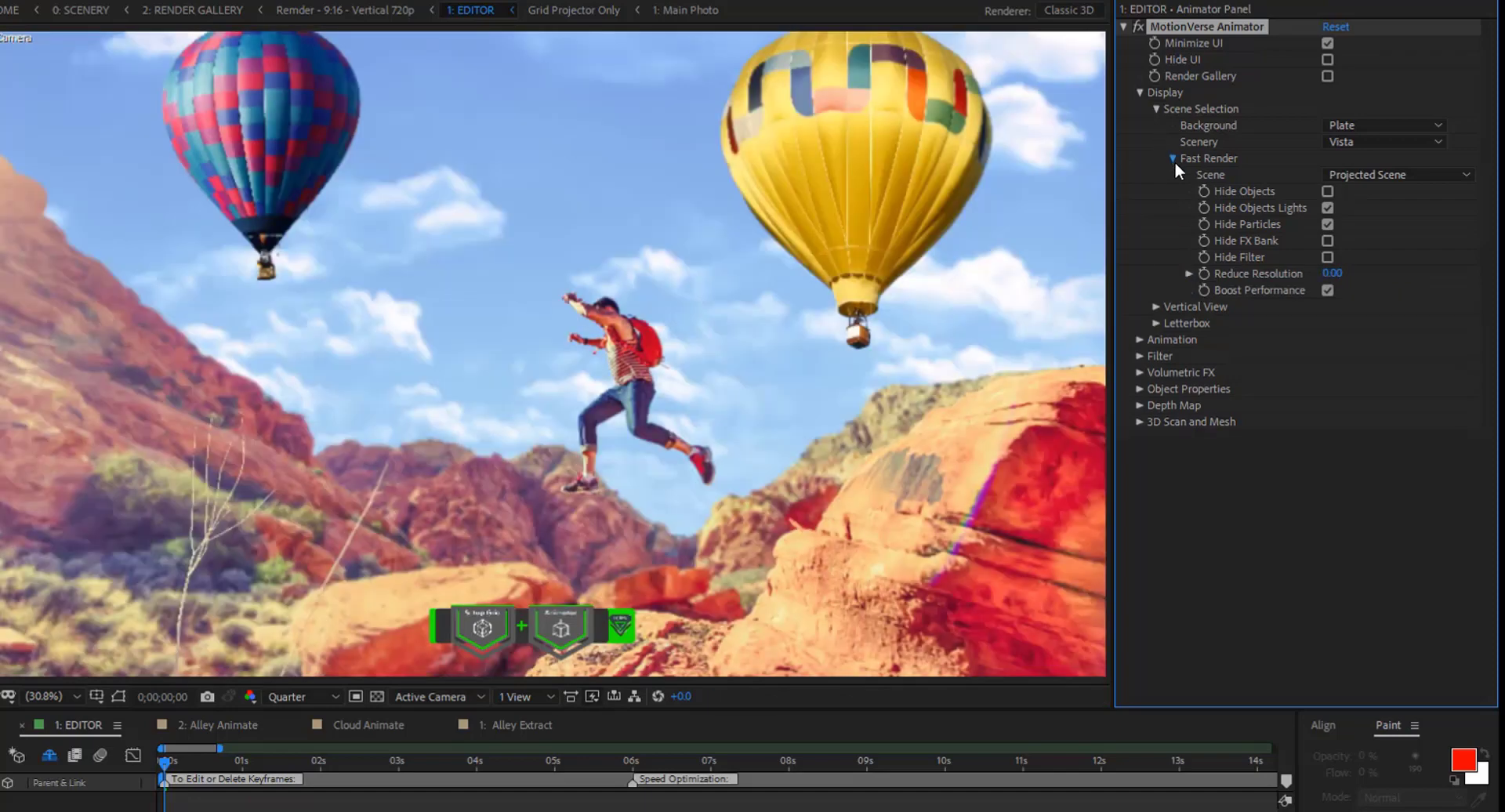
click(1172, 159)
click(1156, 109)
Collapse Display and expand Animation > Animate Camera to show the Zoom Lens control
click(1139, 93)
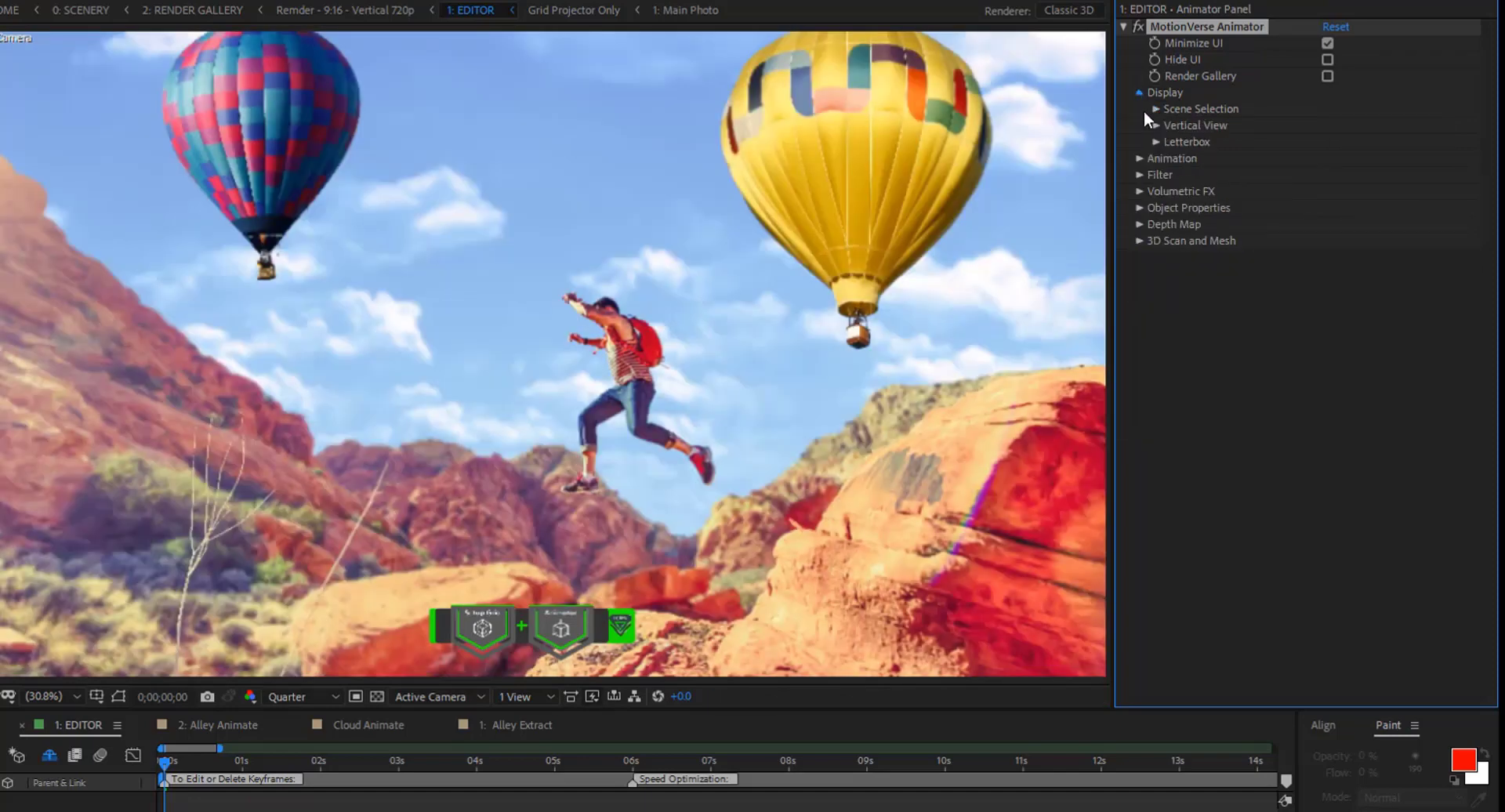
click(1139, 109)
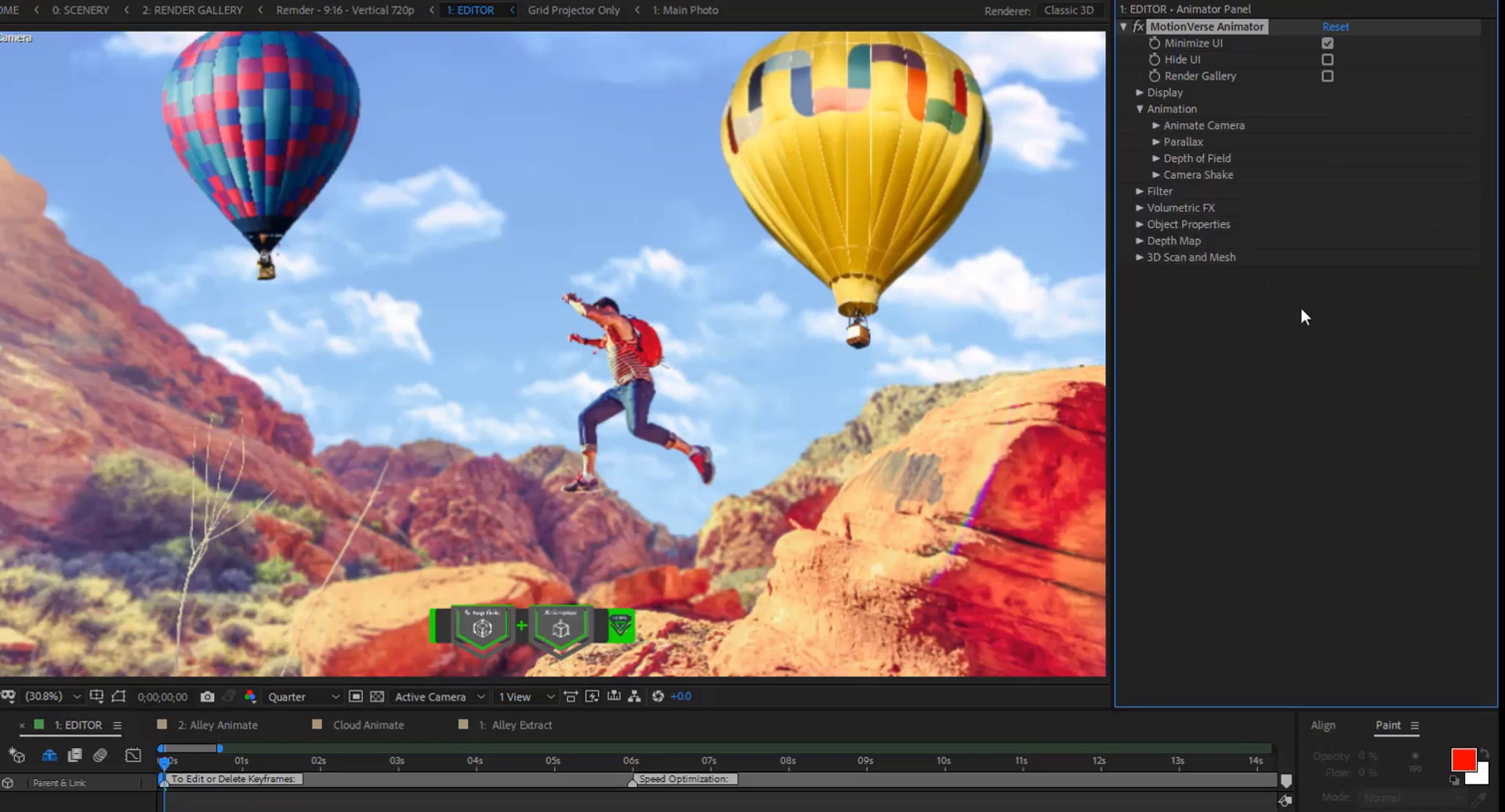
click(1156, 126)
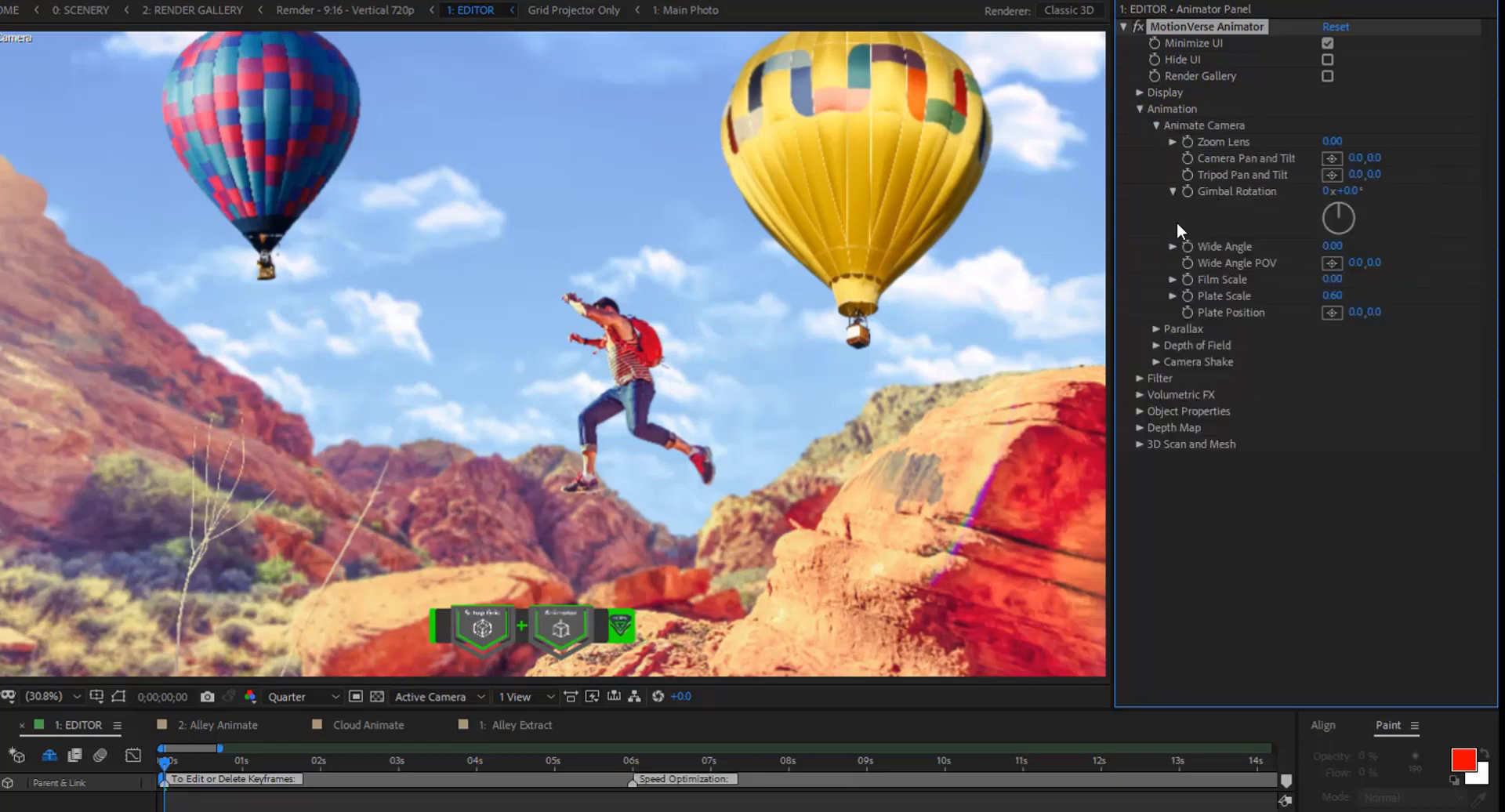
click(1171, 192)
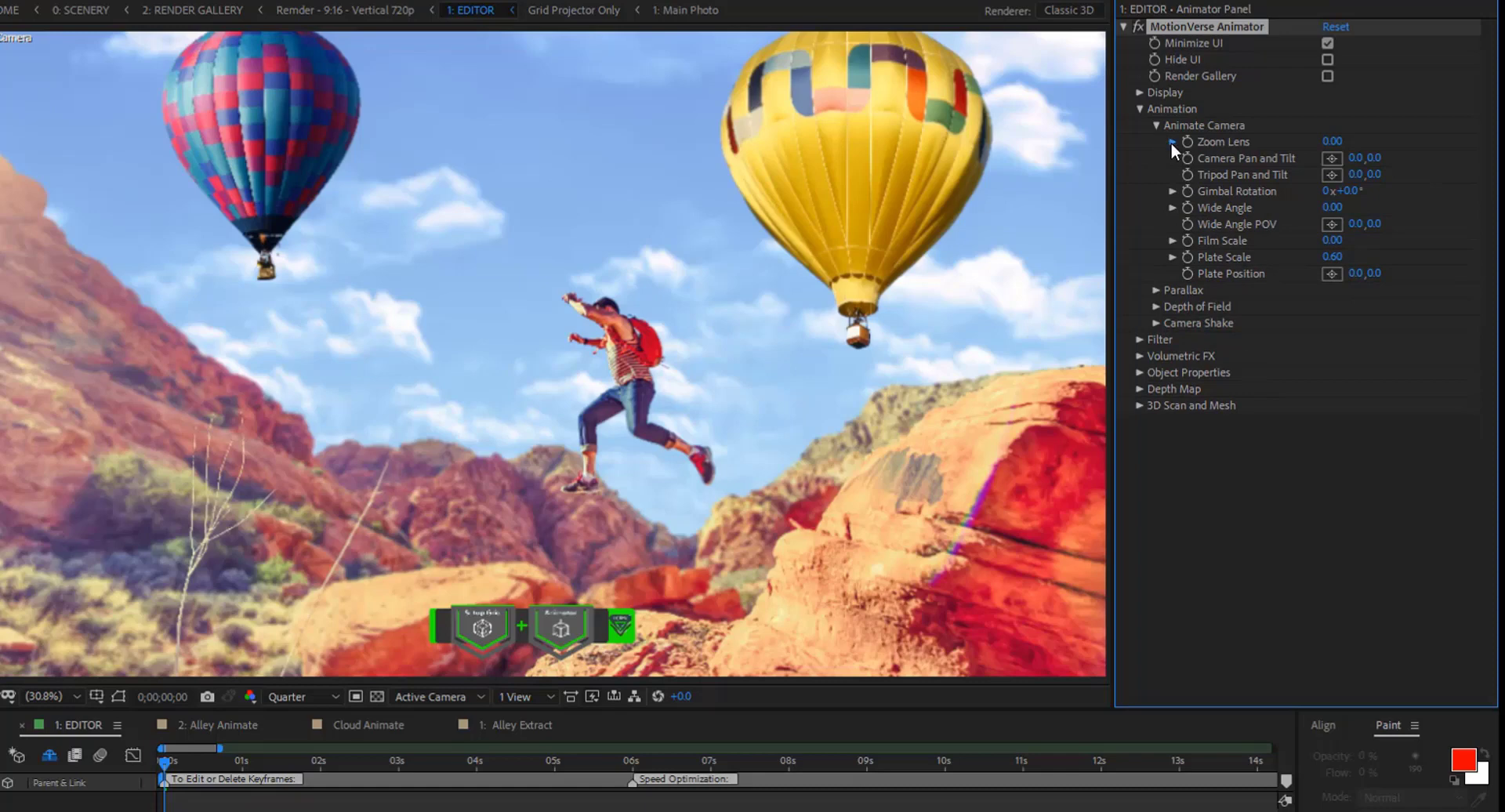
click(1172, 143)
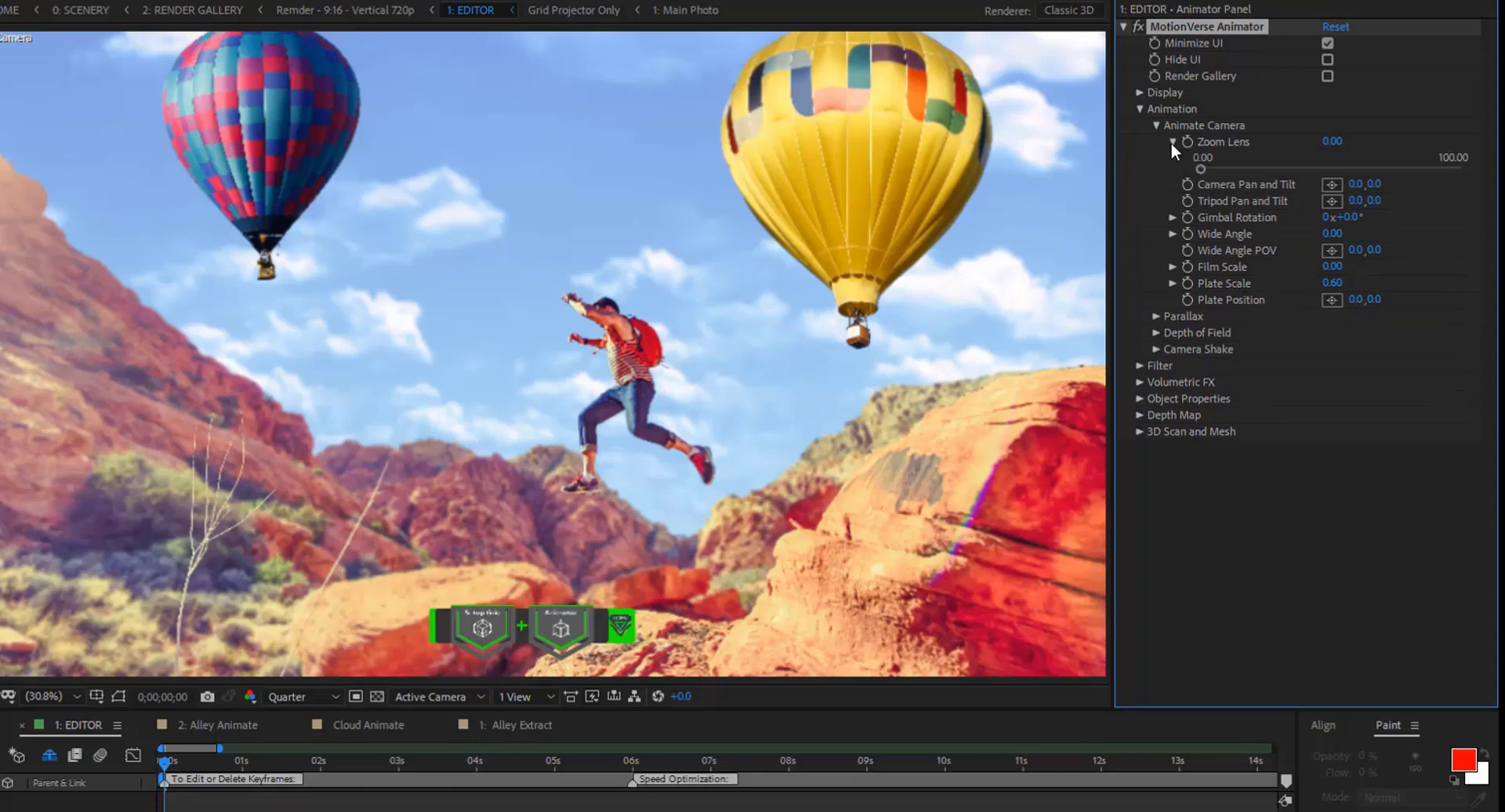
Set a starting Zoom Lens keyframe at 0s, then move the playhead to about 6 seconds
click(267, 761)
drag(267, 762, 122, 776)
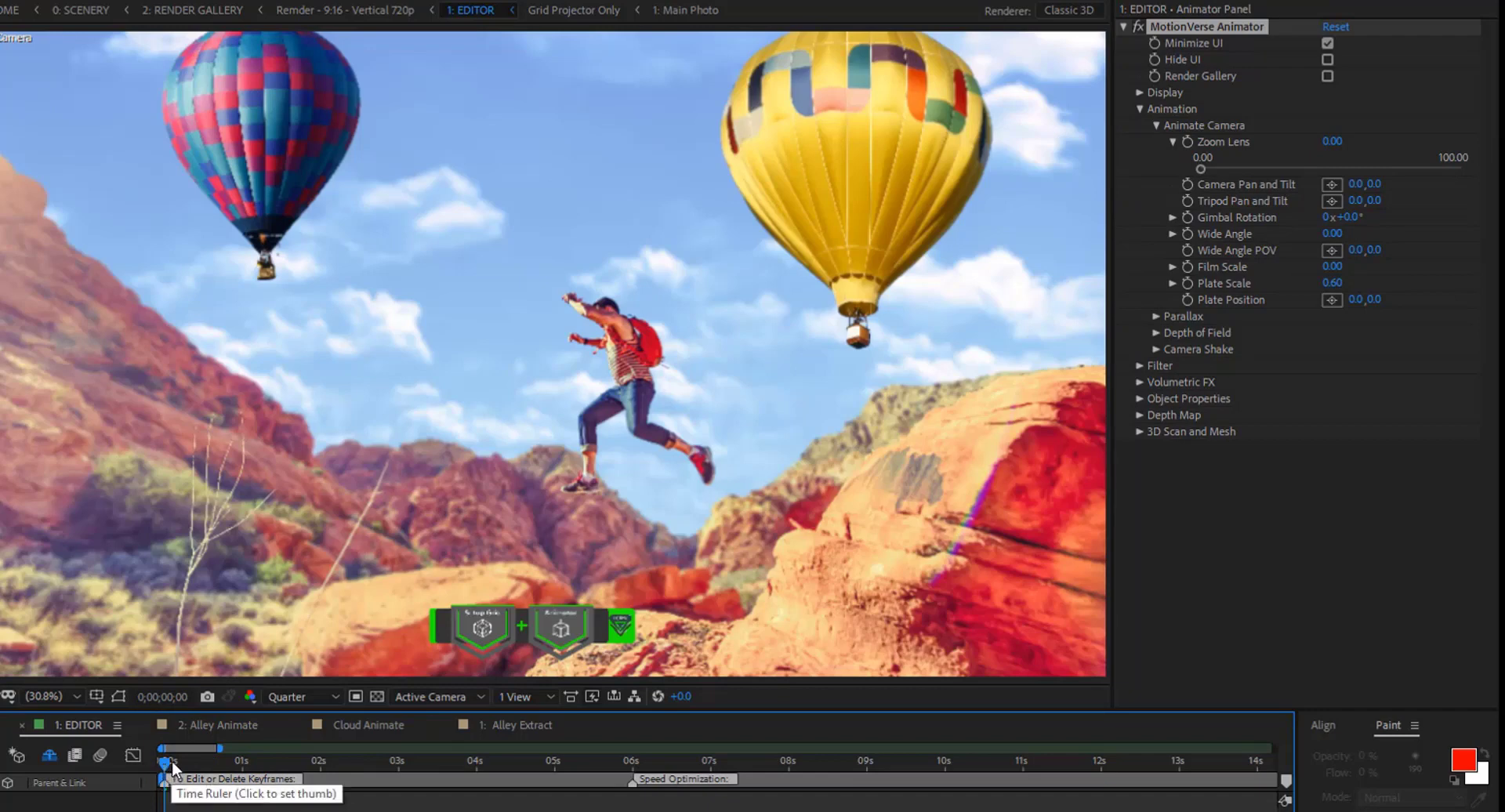
drag(163, 763, 632, 765)
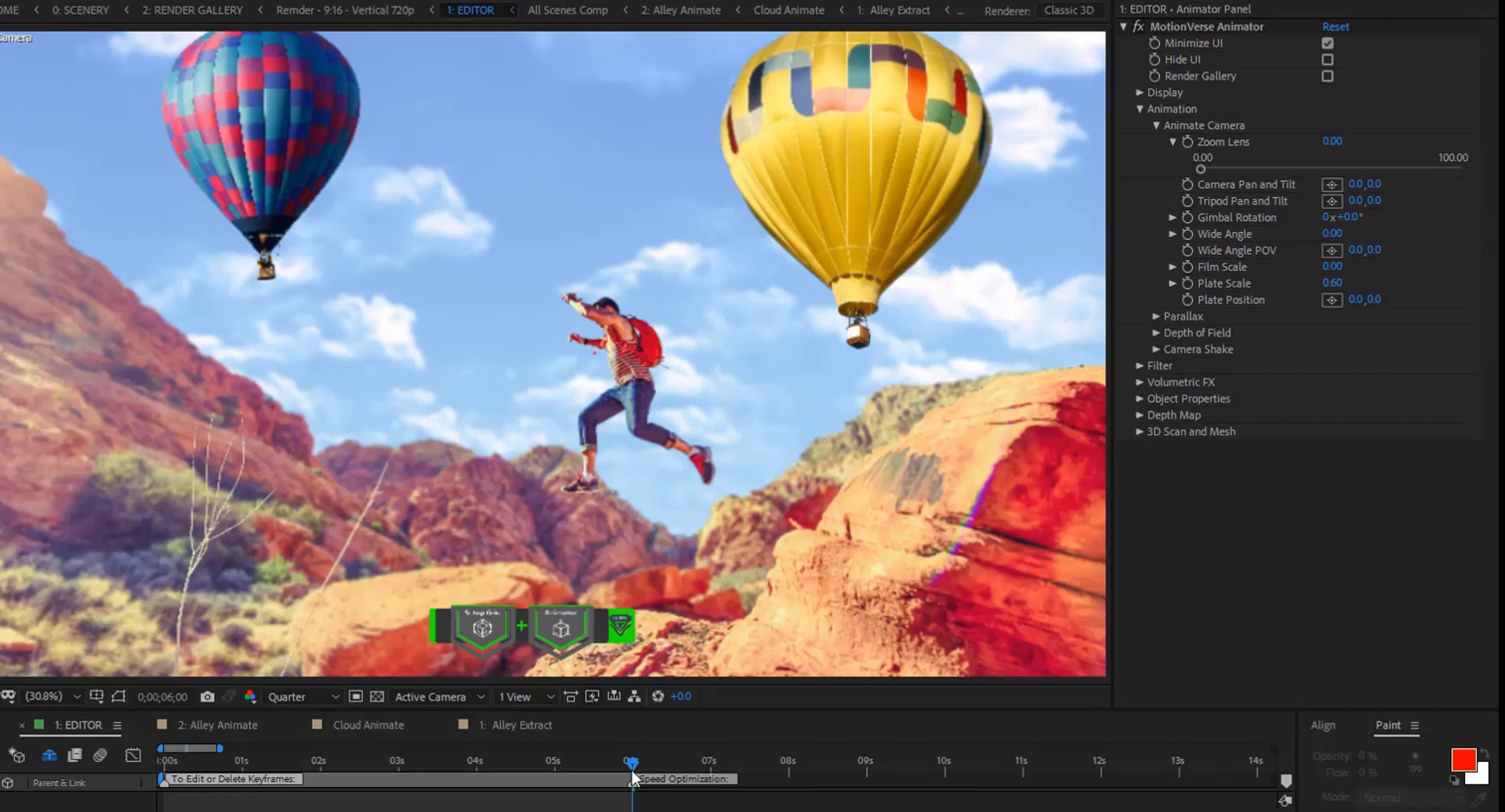
drag(633, 769, 128, 782)
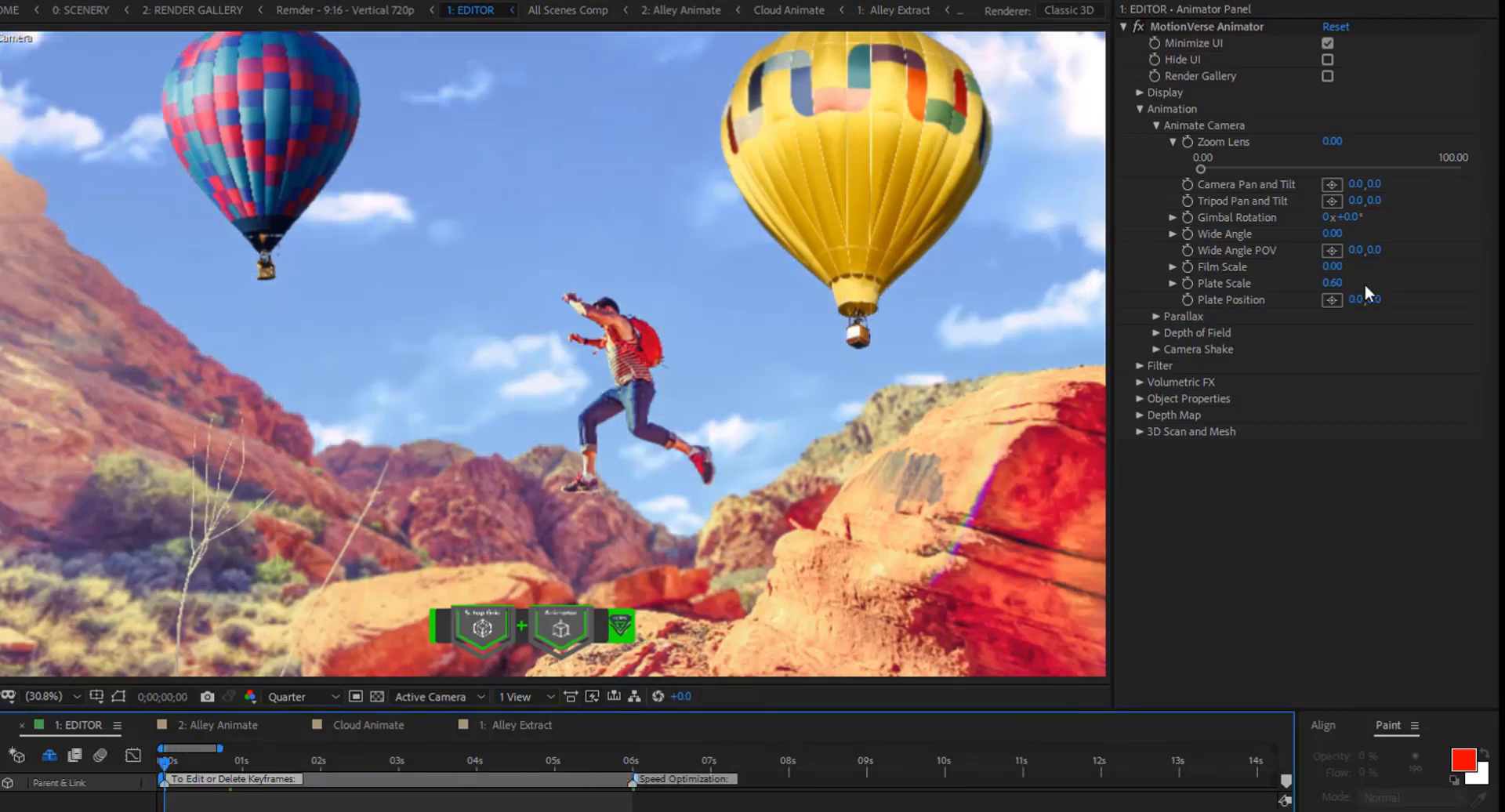
click(1188, 145)
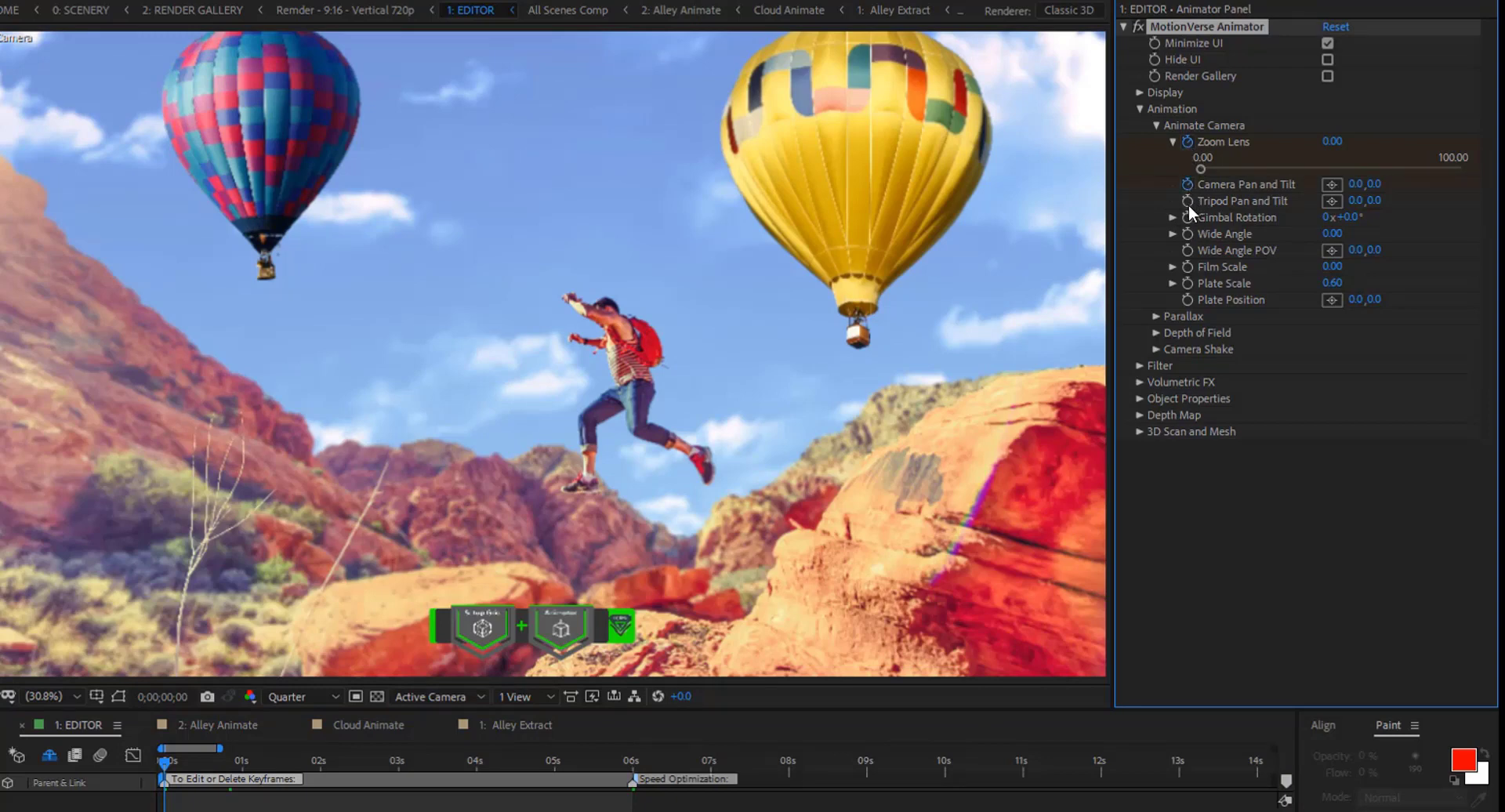
click(632, 771)
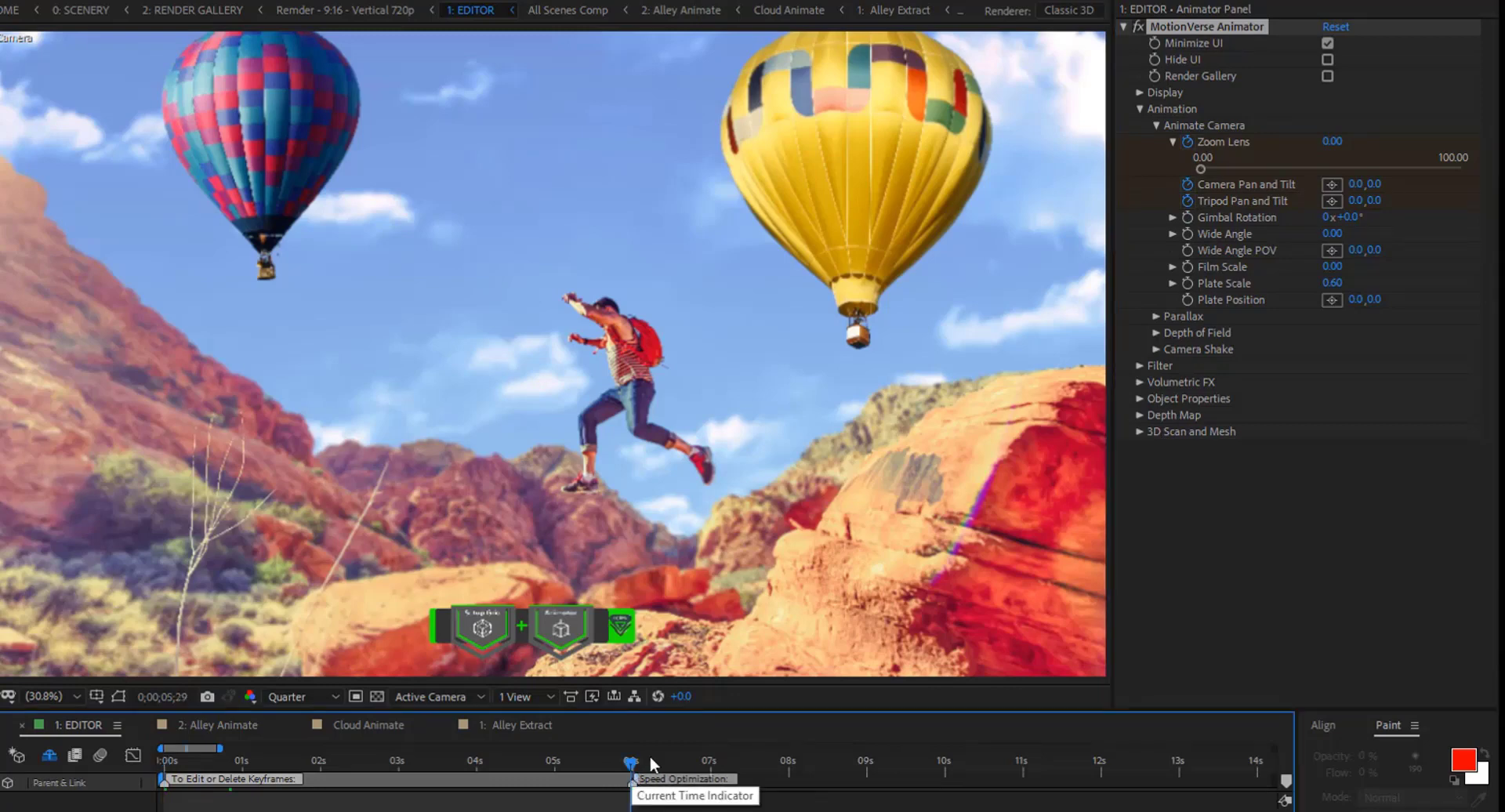
Zoom the lens to 33.83 and adjust Camera Pan and Tilt, entering 25 for pan
drag(1201, 169, 1288, 166)
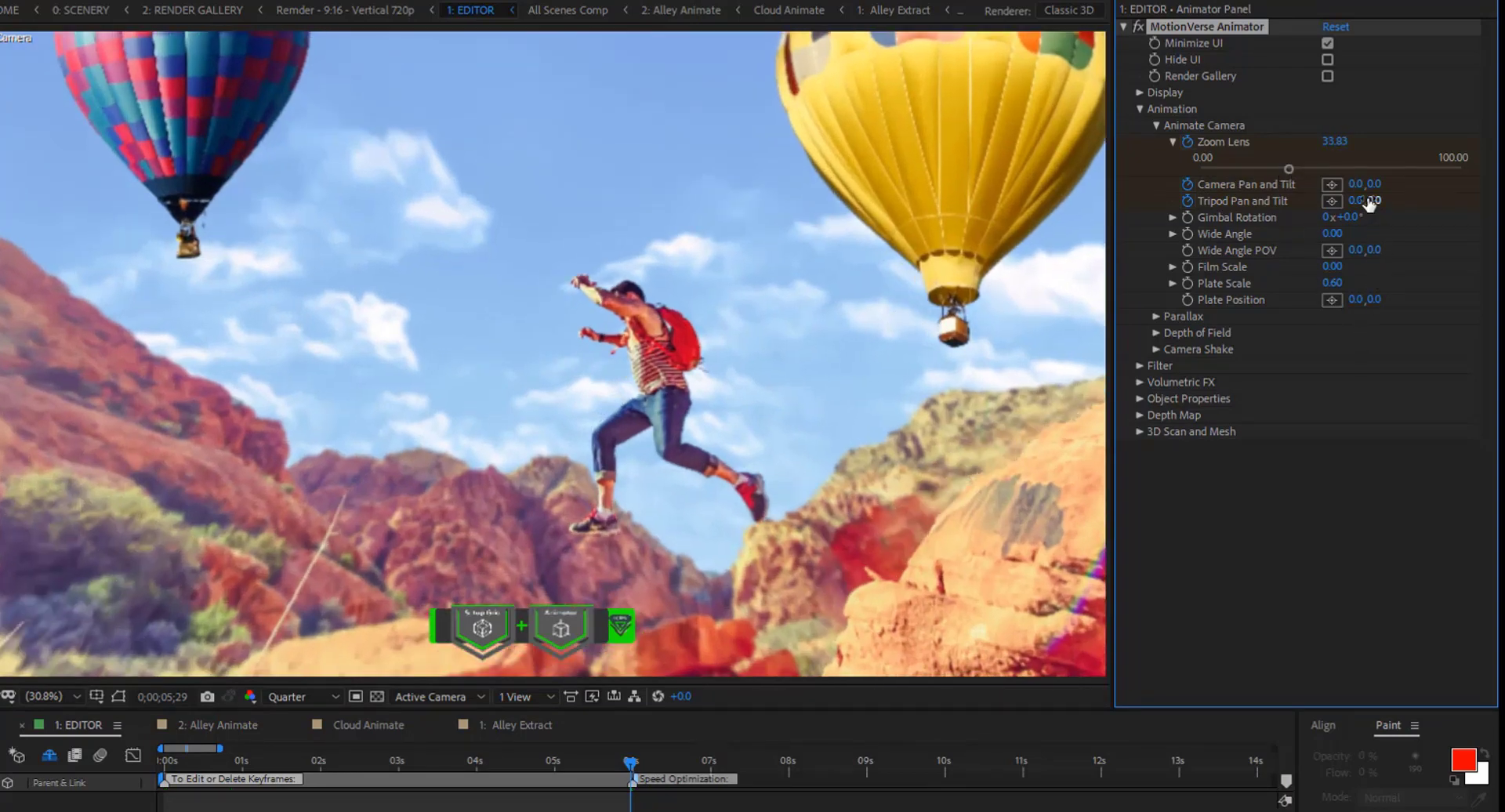
drag(1373, 183, 1494, 195)
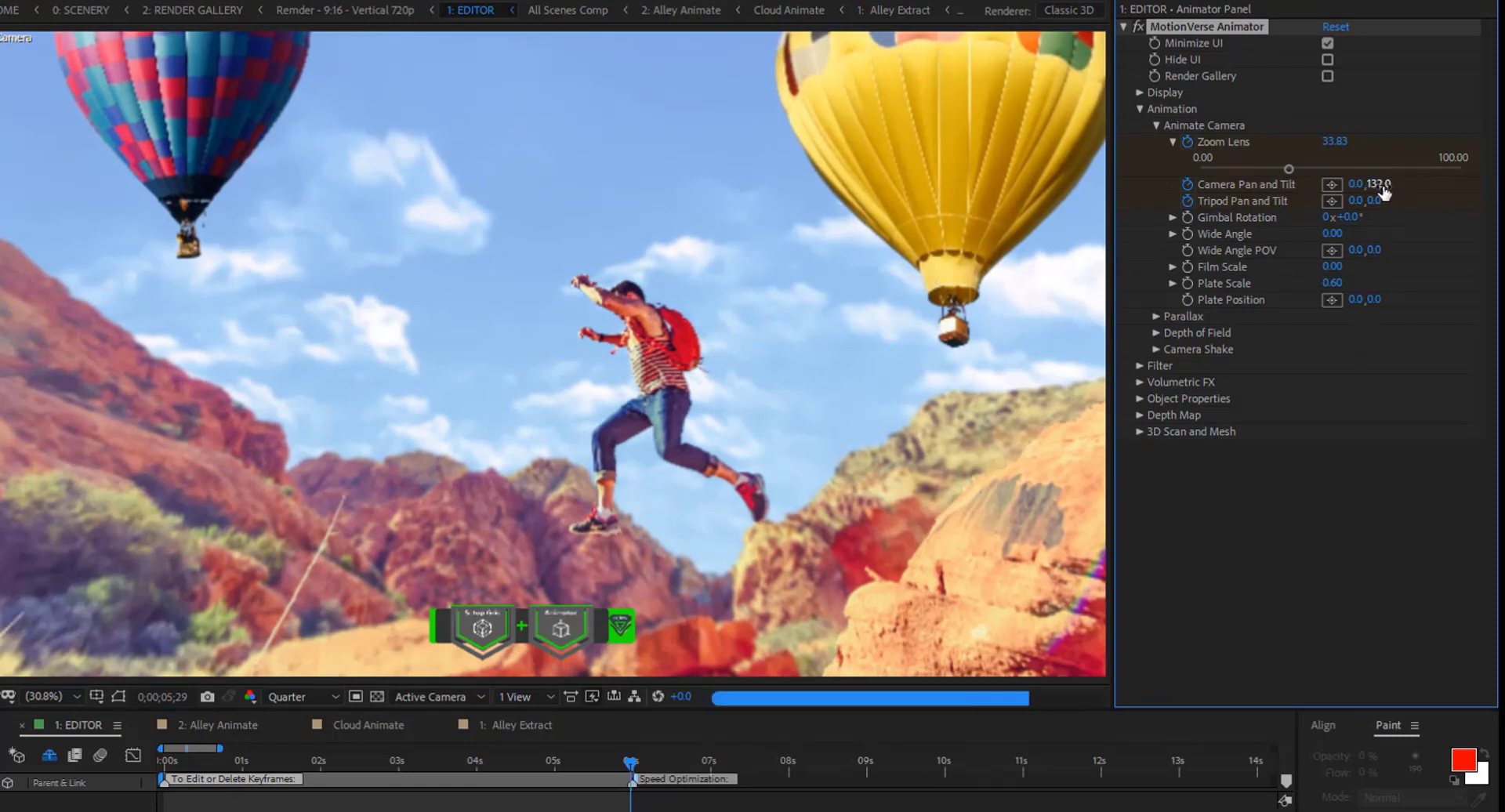
drag(1384, 192, 1395, 185)
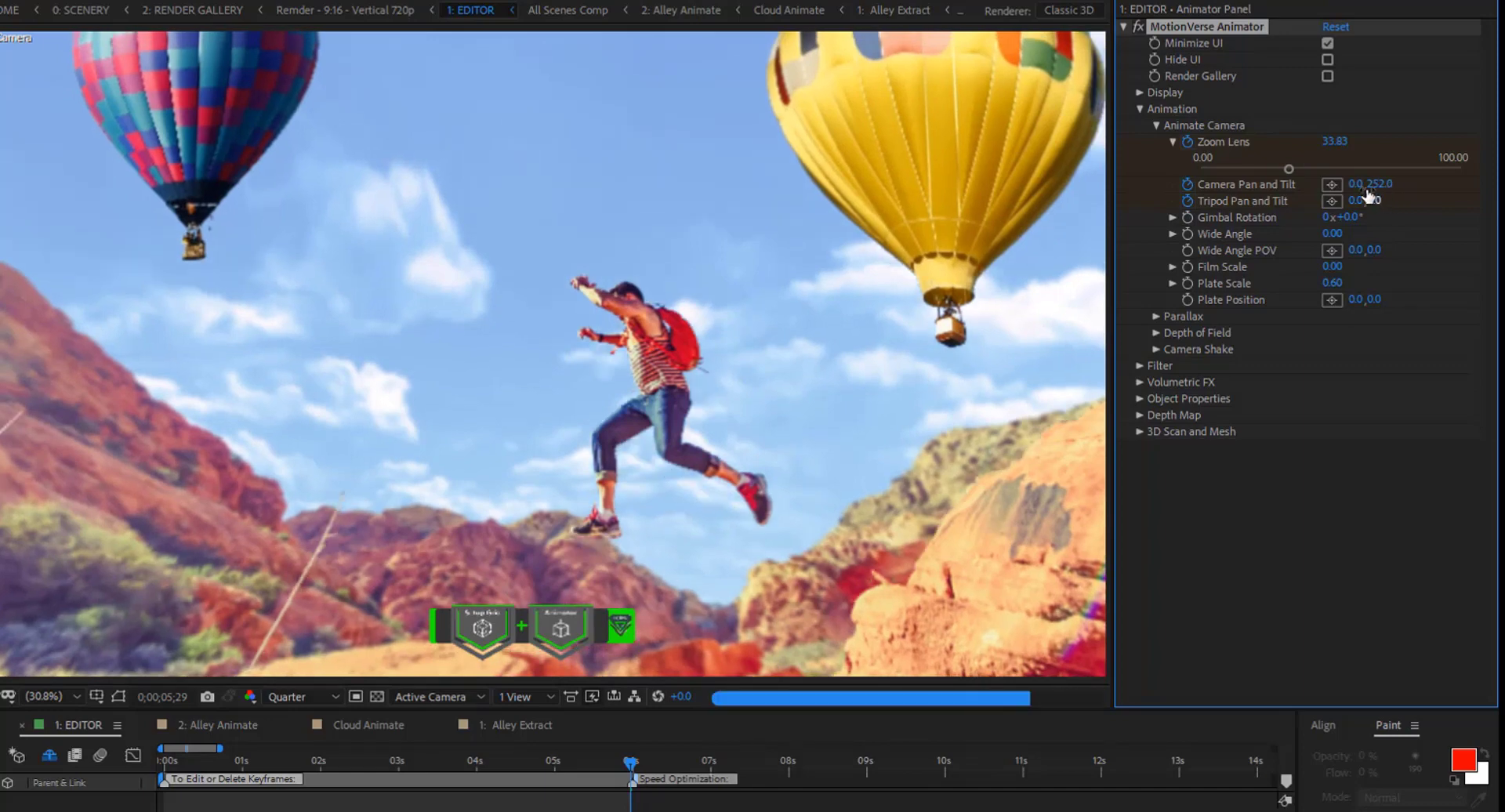
drag(1356, 188, 1458, 190)
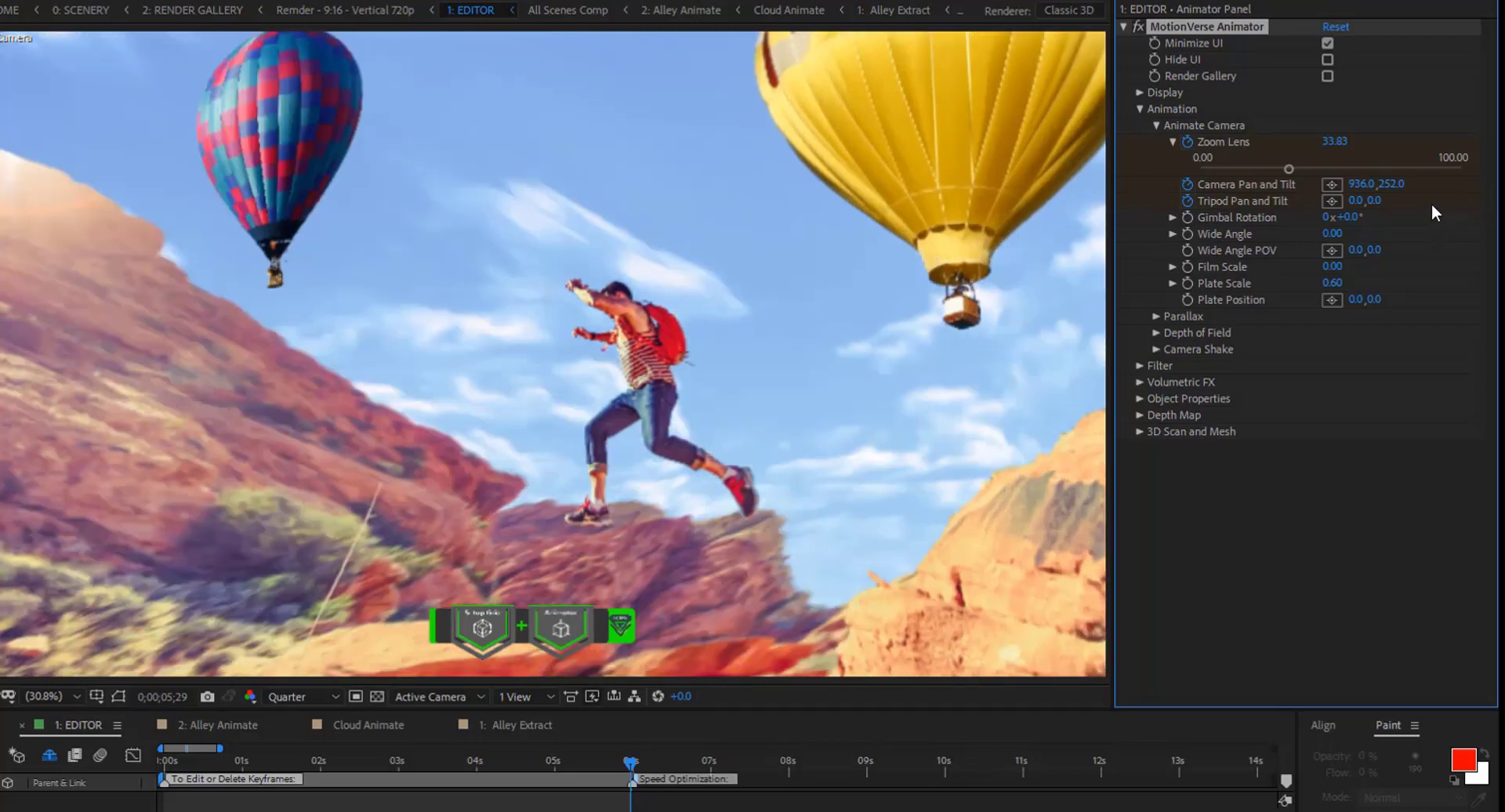
click(1361, 185)
text(25)
key(Return)
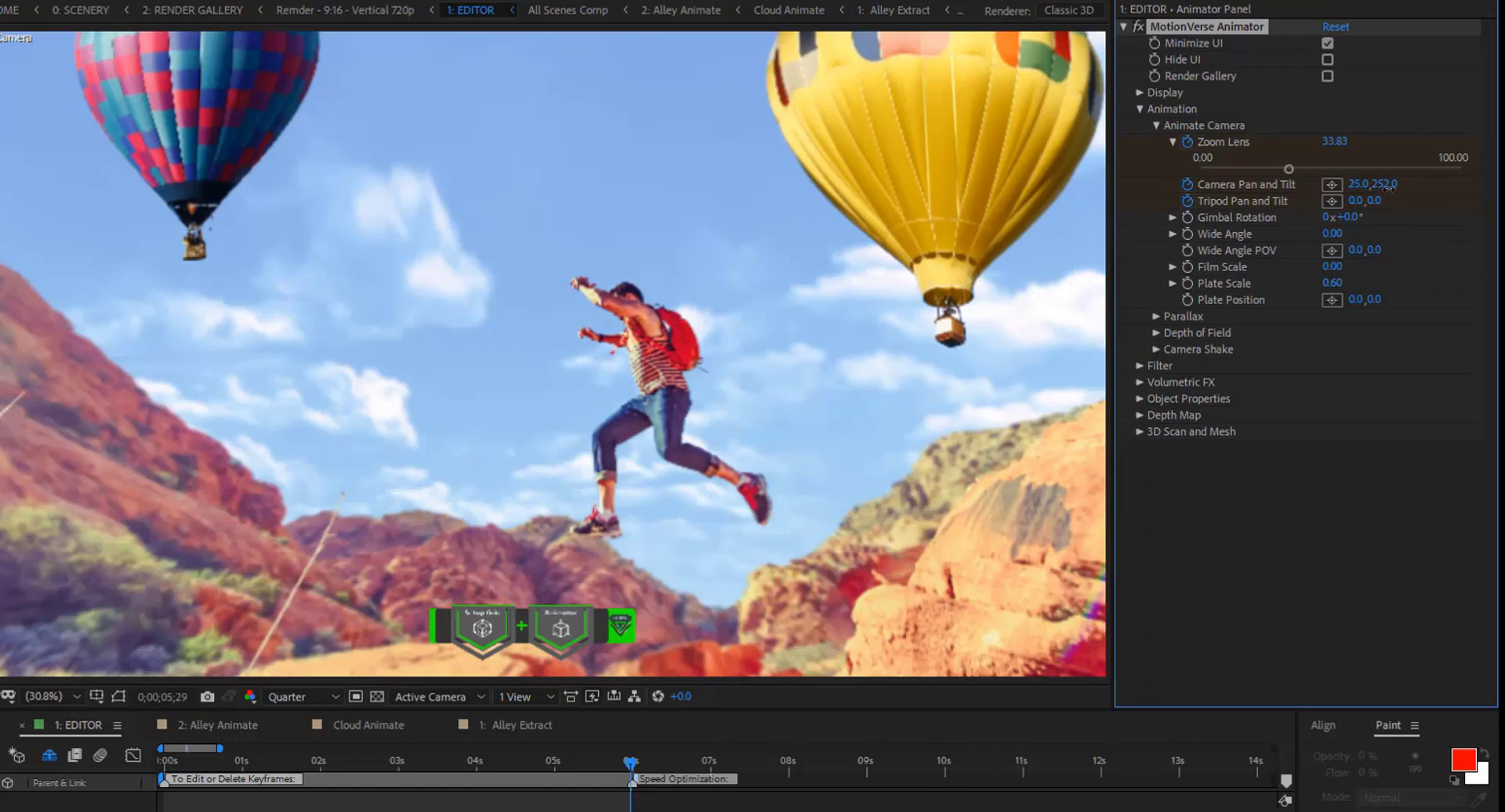
Bring Camera Pan and Tilt to 143, 252 and set Tripod Pan to 153
drag(1459, 192, 1495, 192)
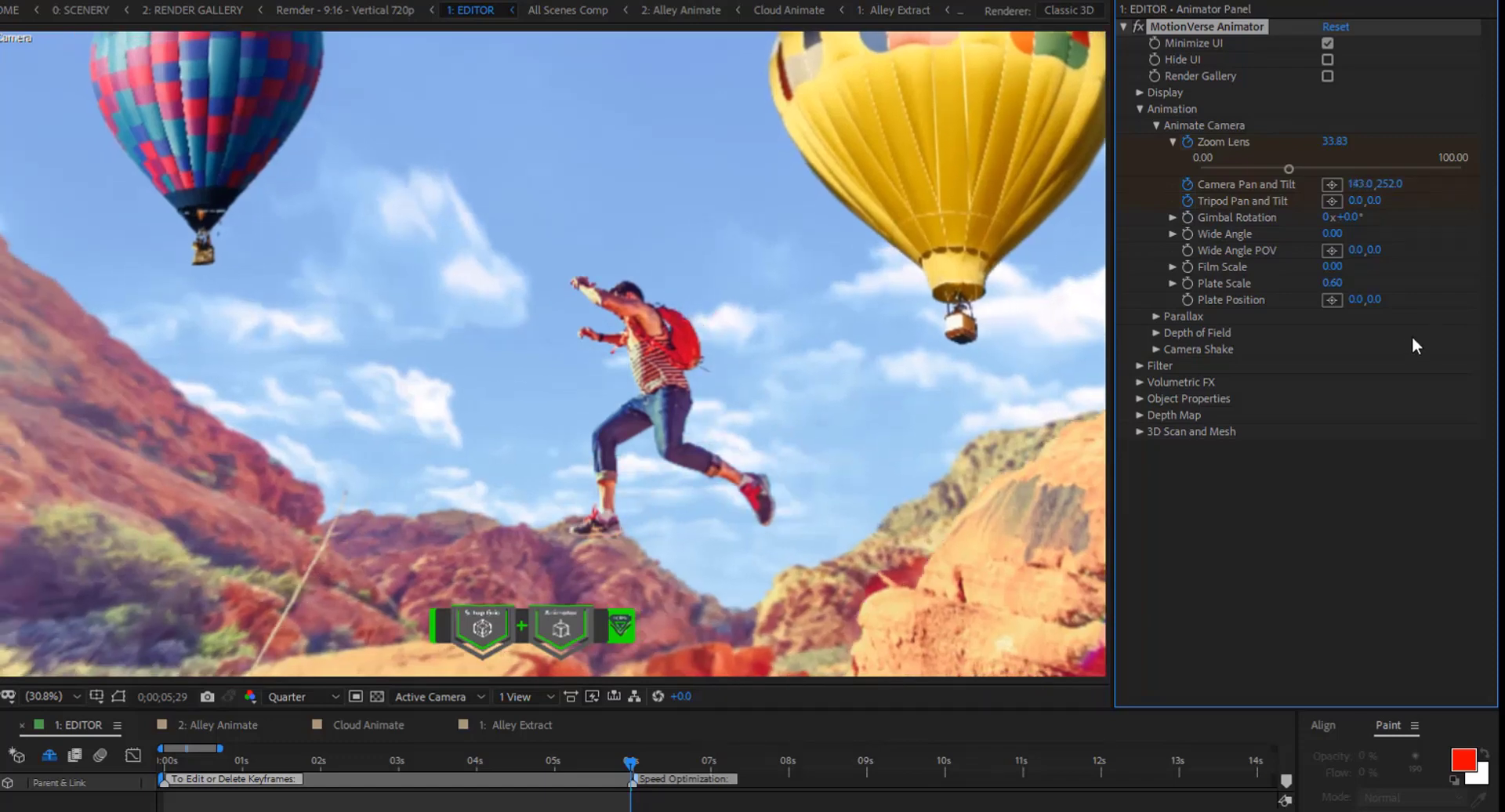
drag(1356, 207, 1495, 205)
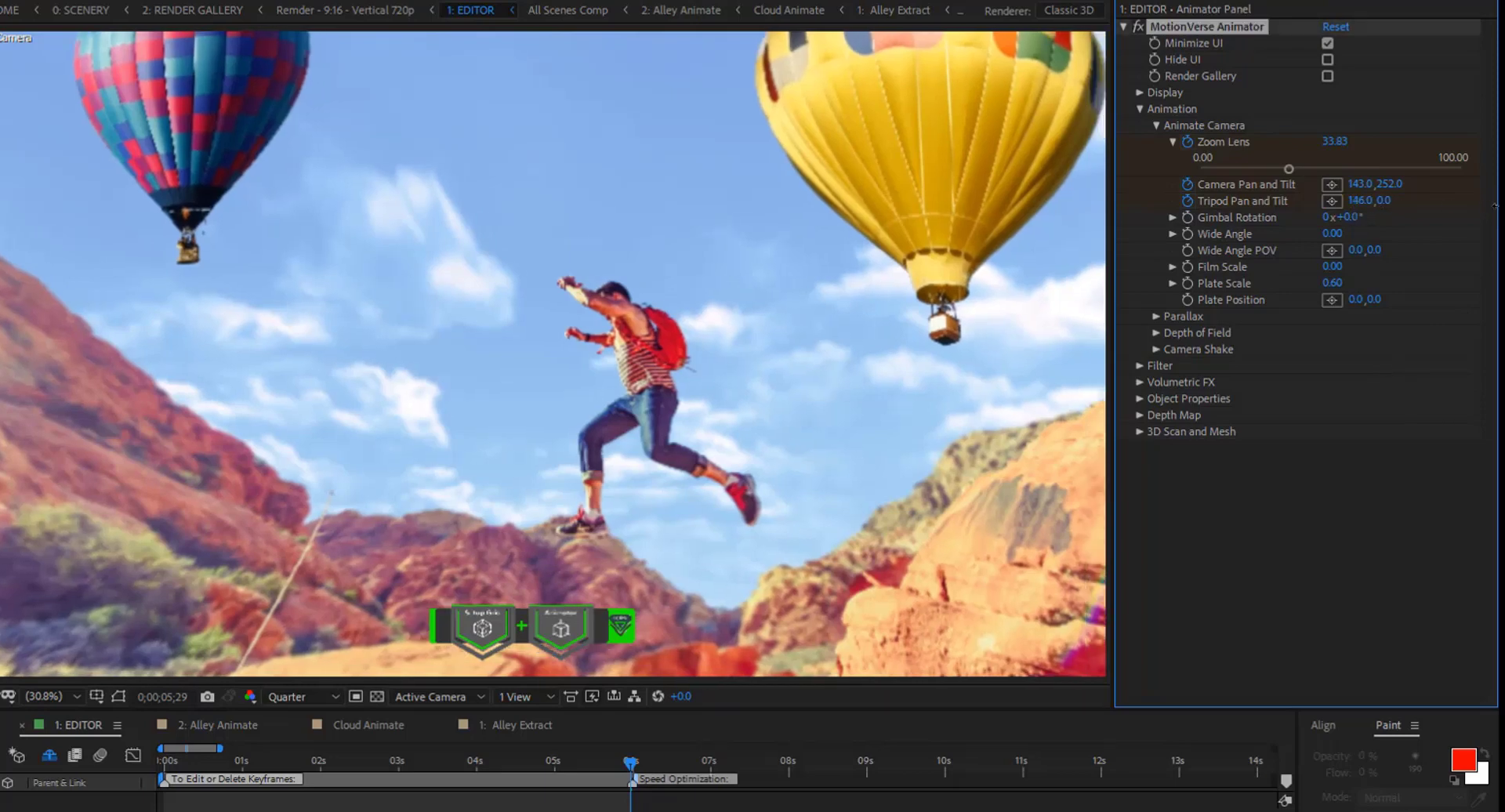
drag(1363, 212, 1366, 212)
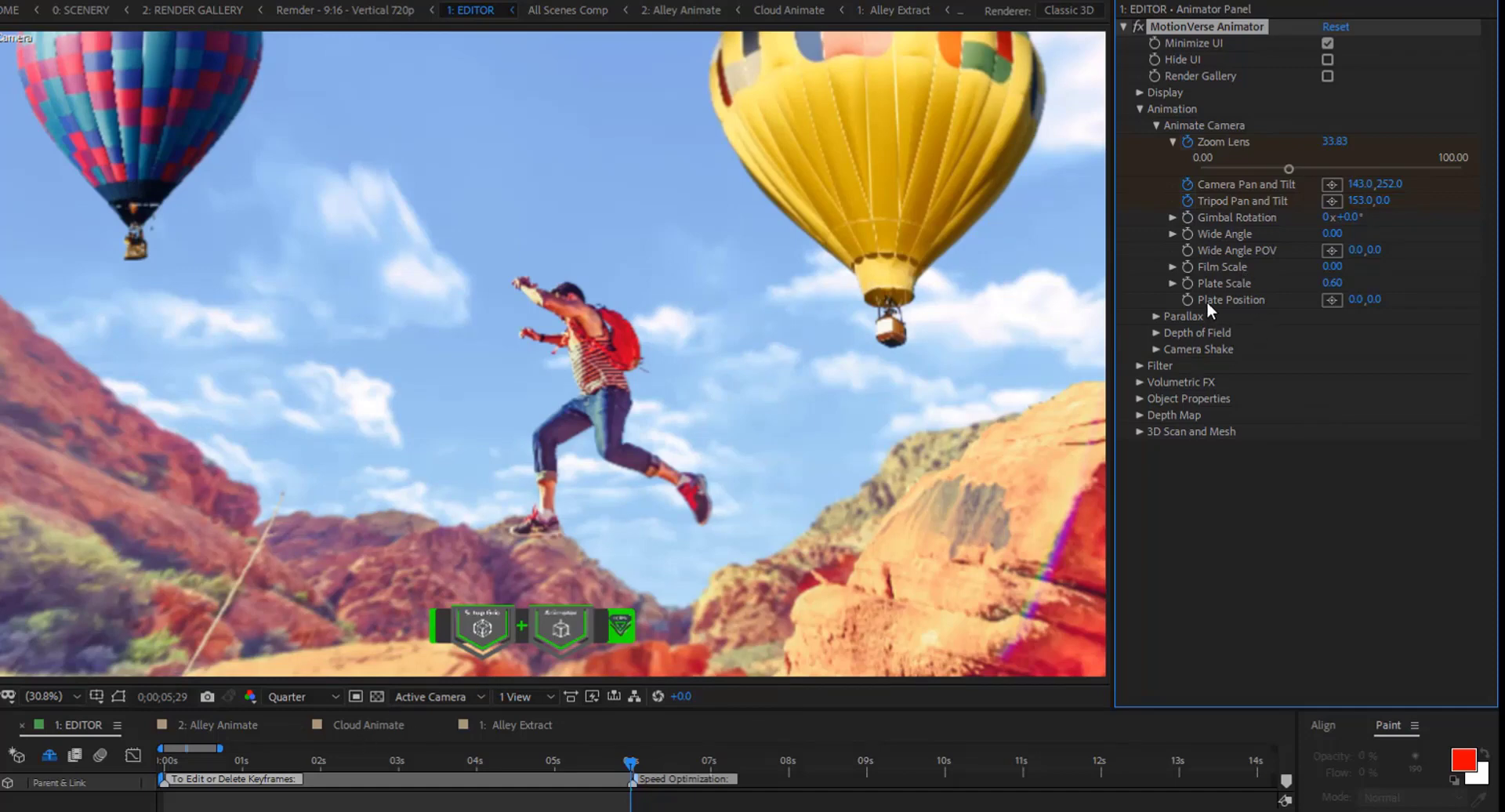
click(1173, 217)
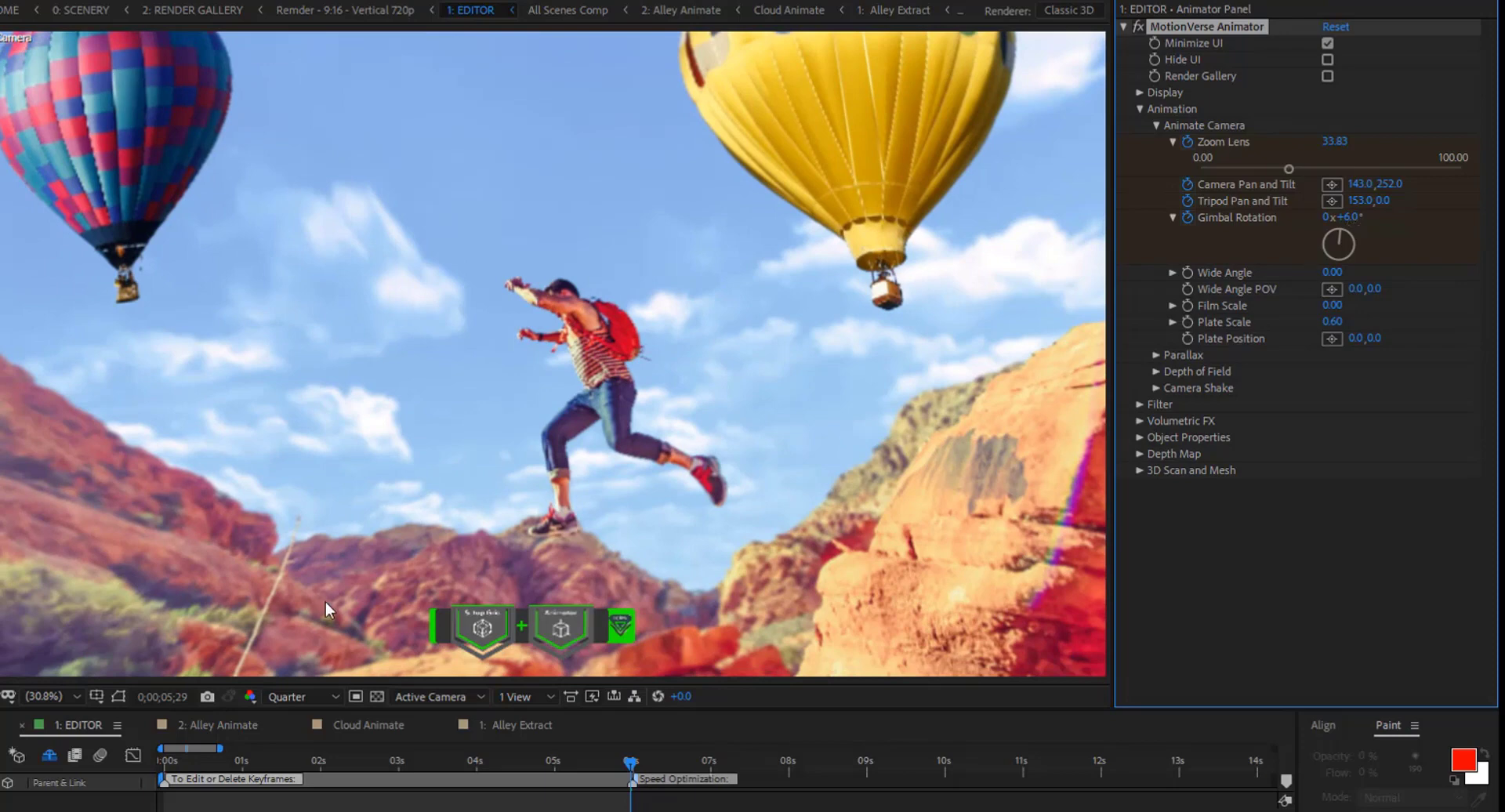
Set Gimbal Rotation to 0° at the start and scrub the camera move to about two seconds
click(164, 760)
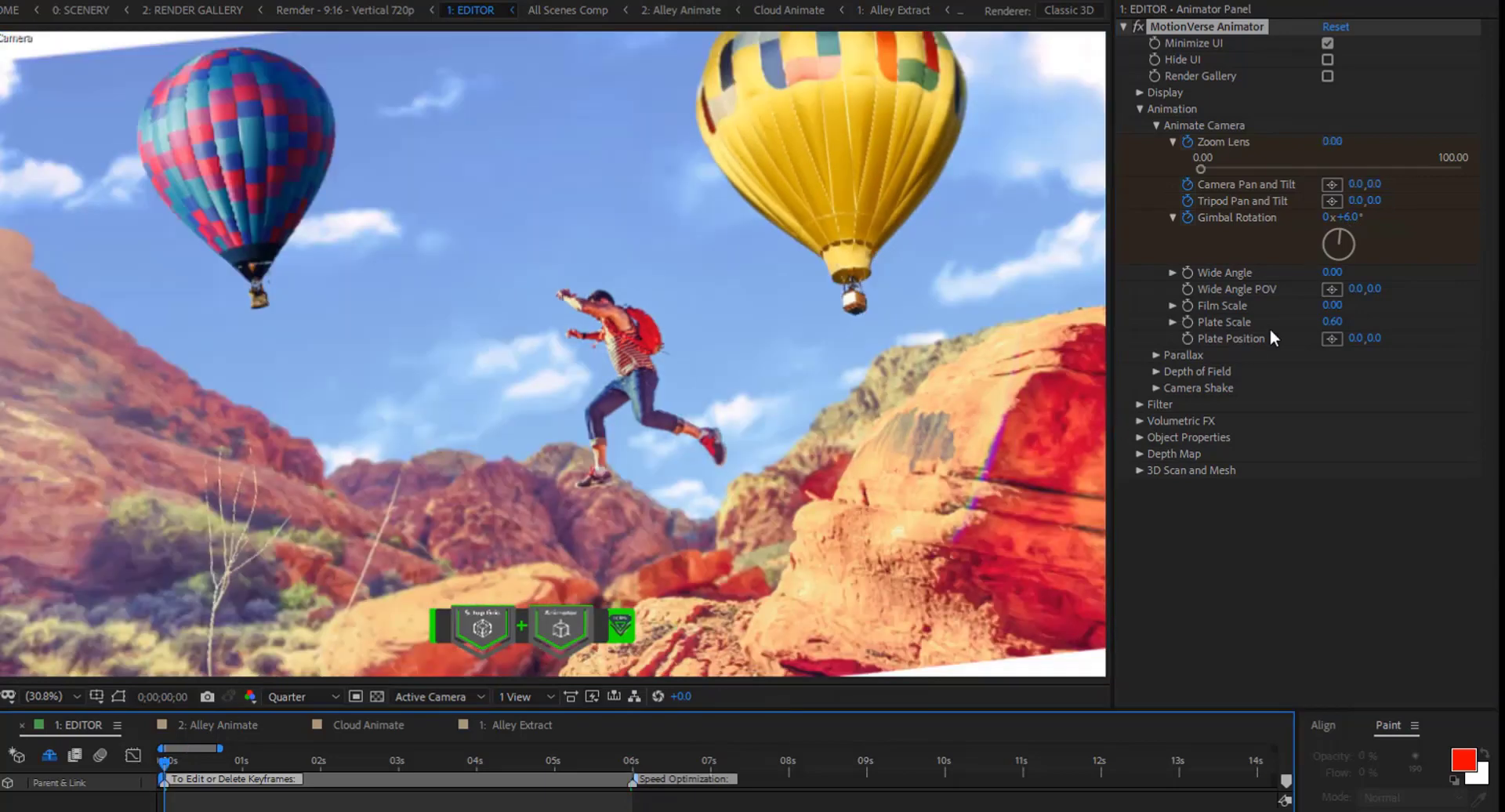
click(1347, 218)
text(0)
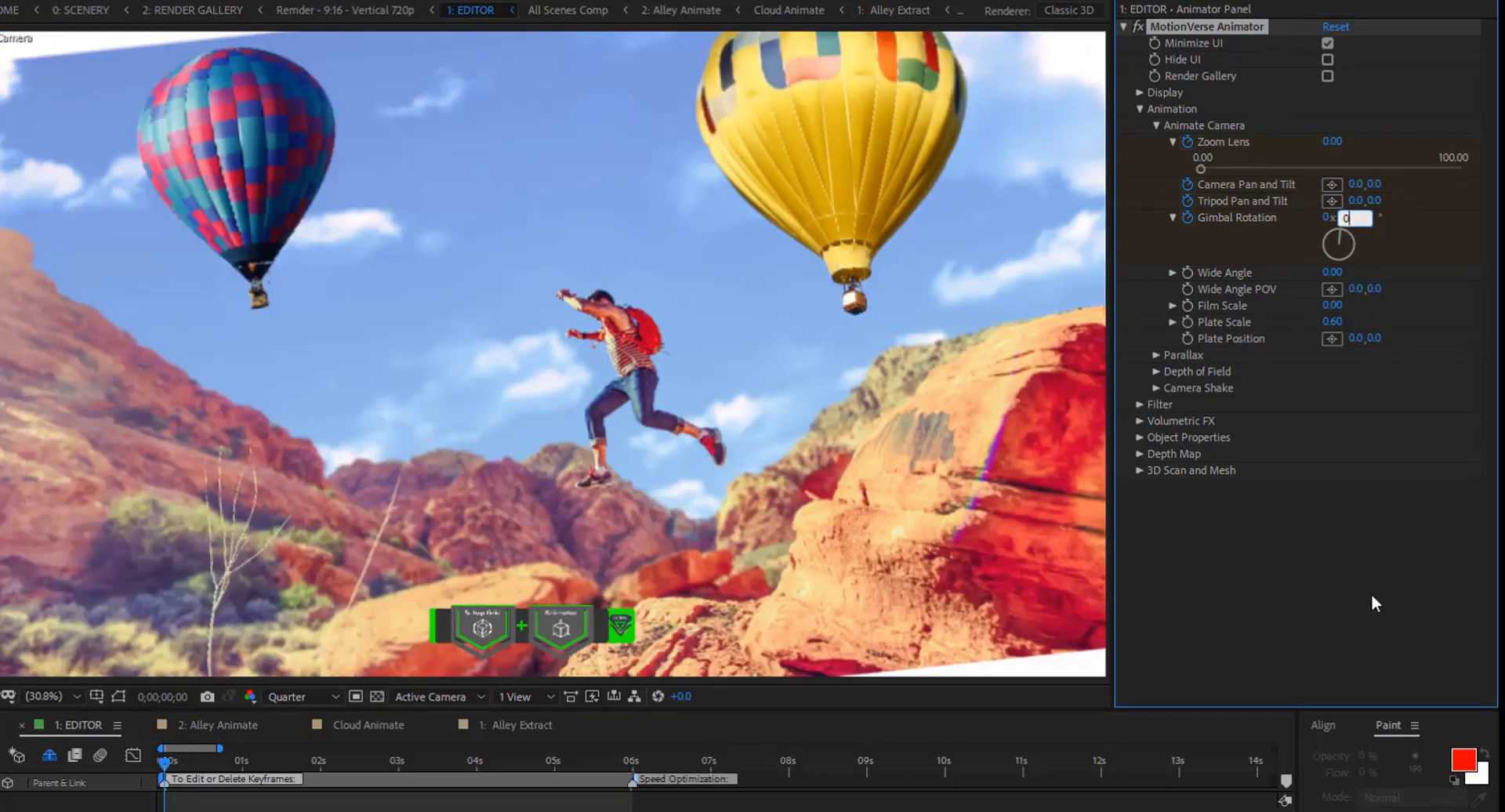
key(Return)
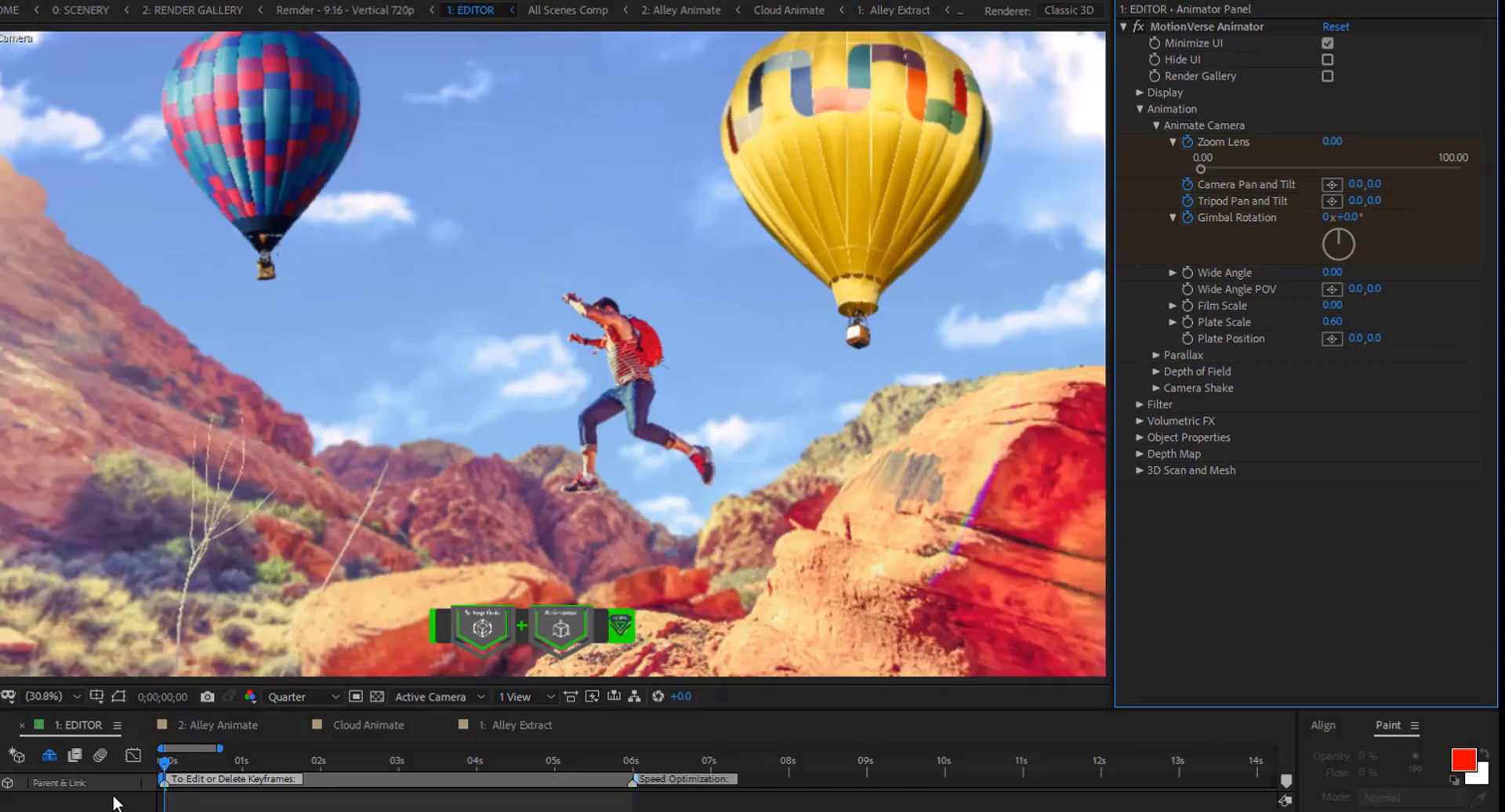
drag(192, 761, 244, 762)
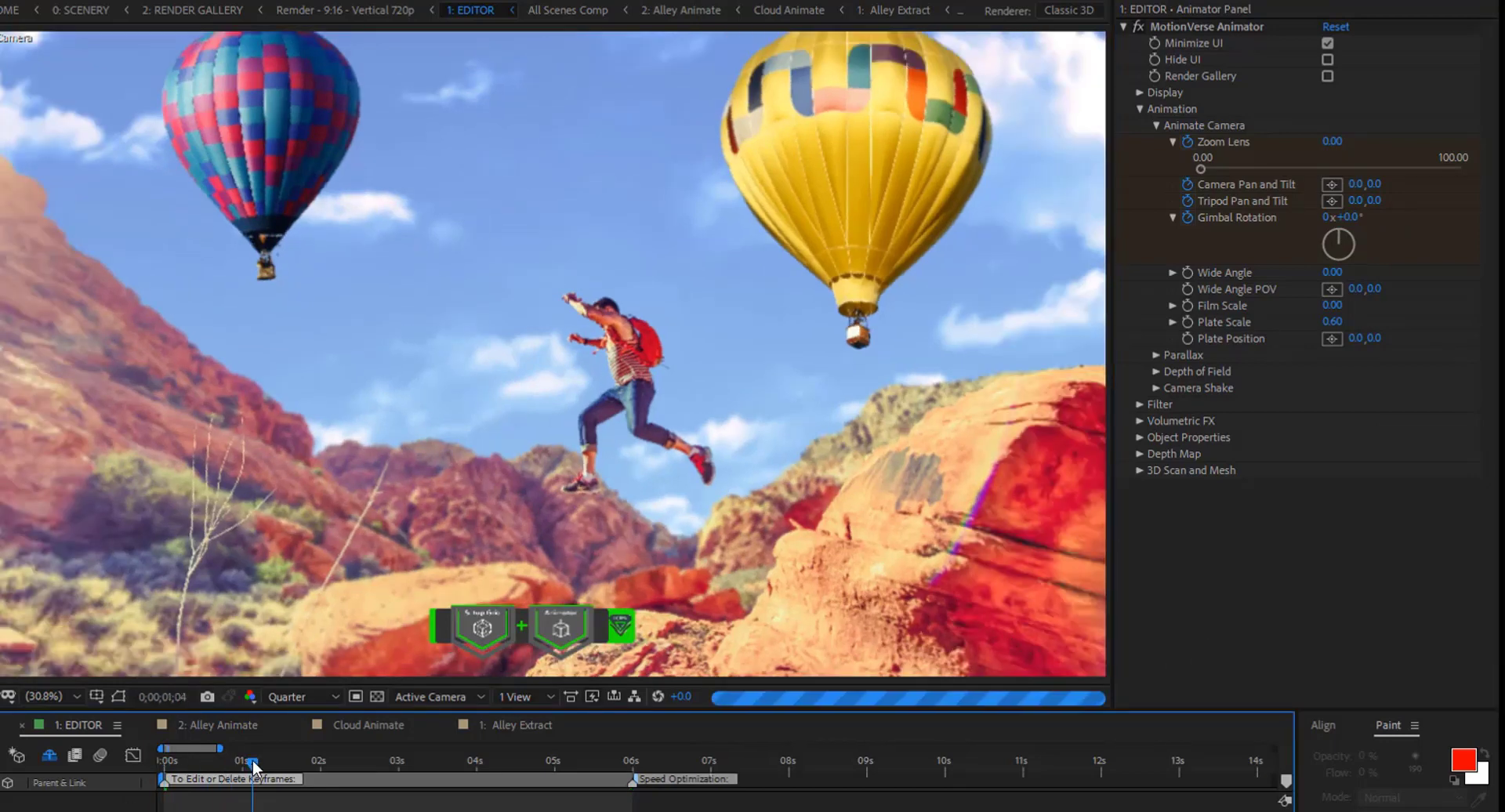
drag(252, 759, 637, 771)
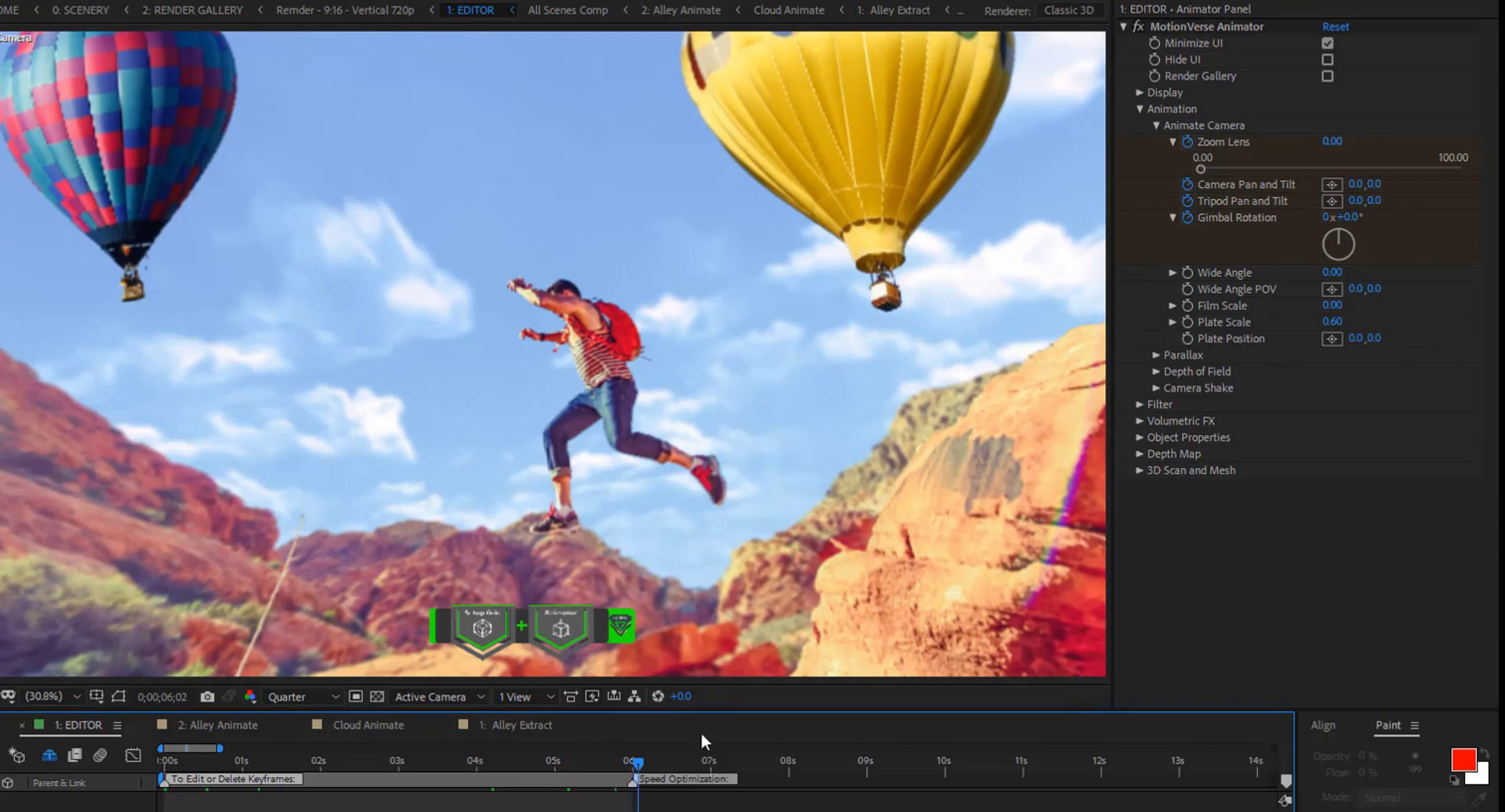
Toggle Object Properties open and closed, then expand the Depth Map settings
click(1138, 437)
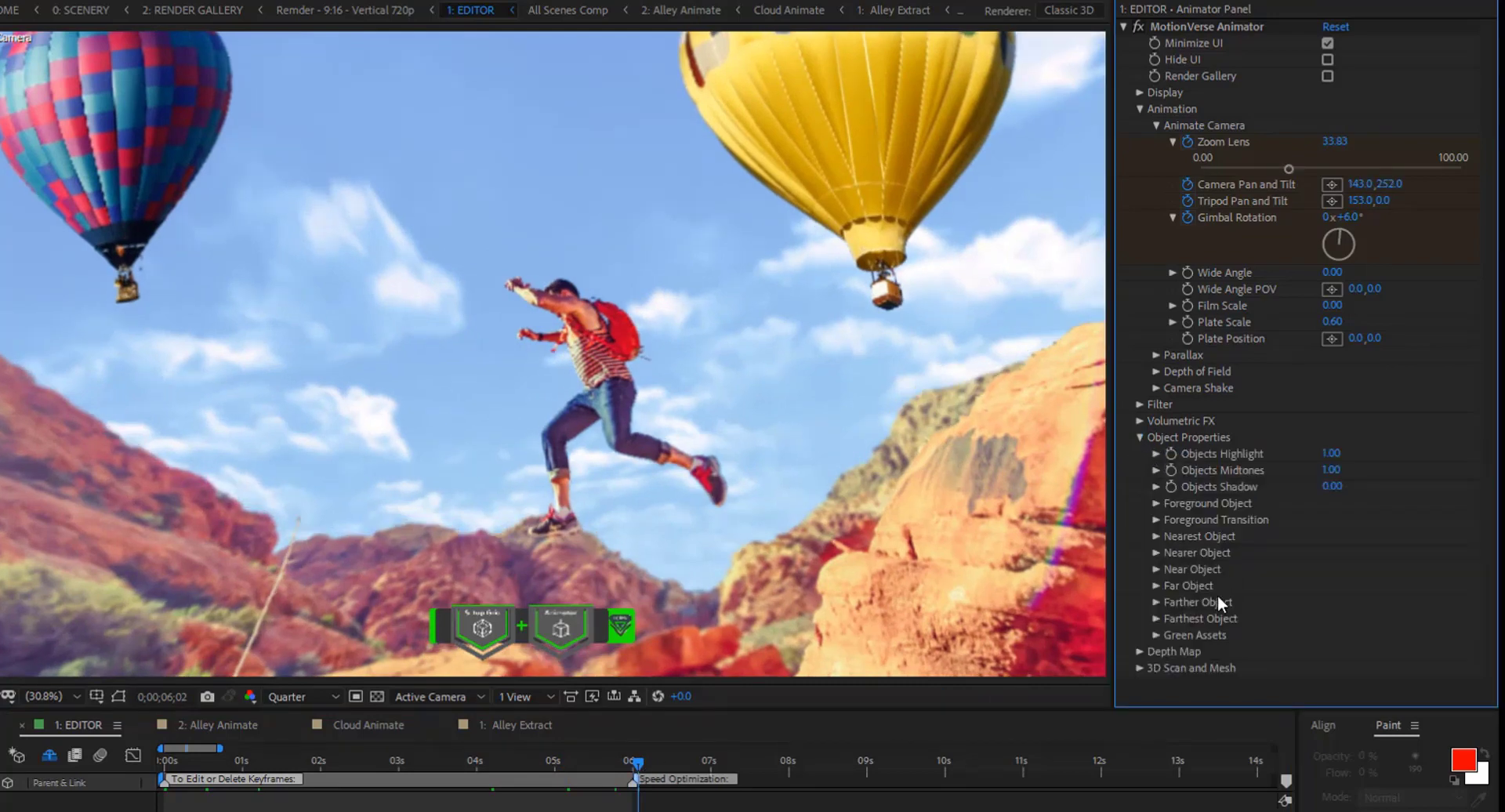
click(1139, 437)
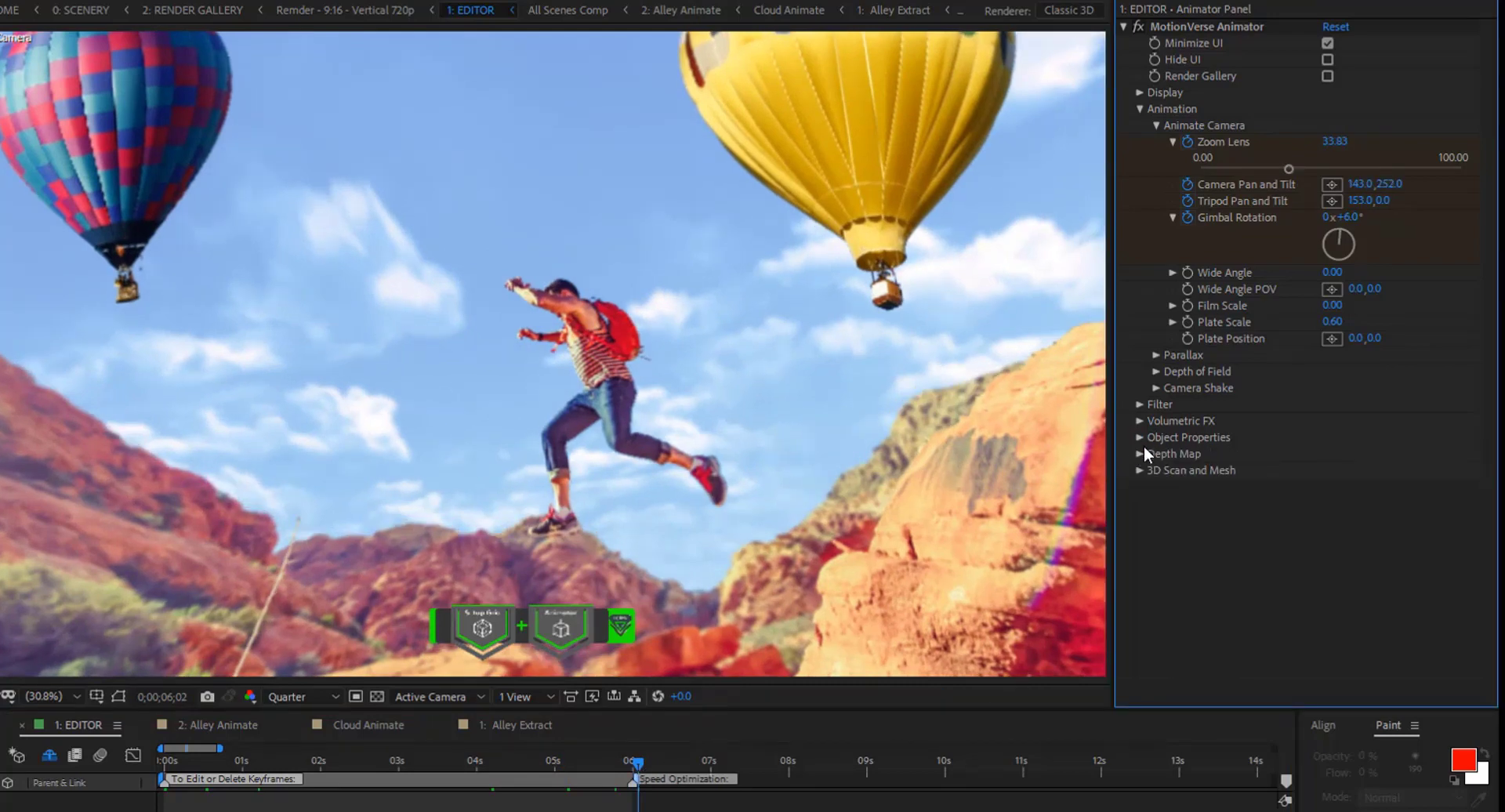
click(1138, 454)
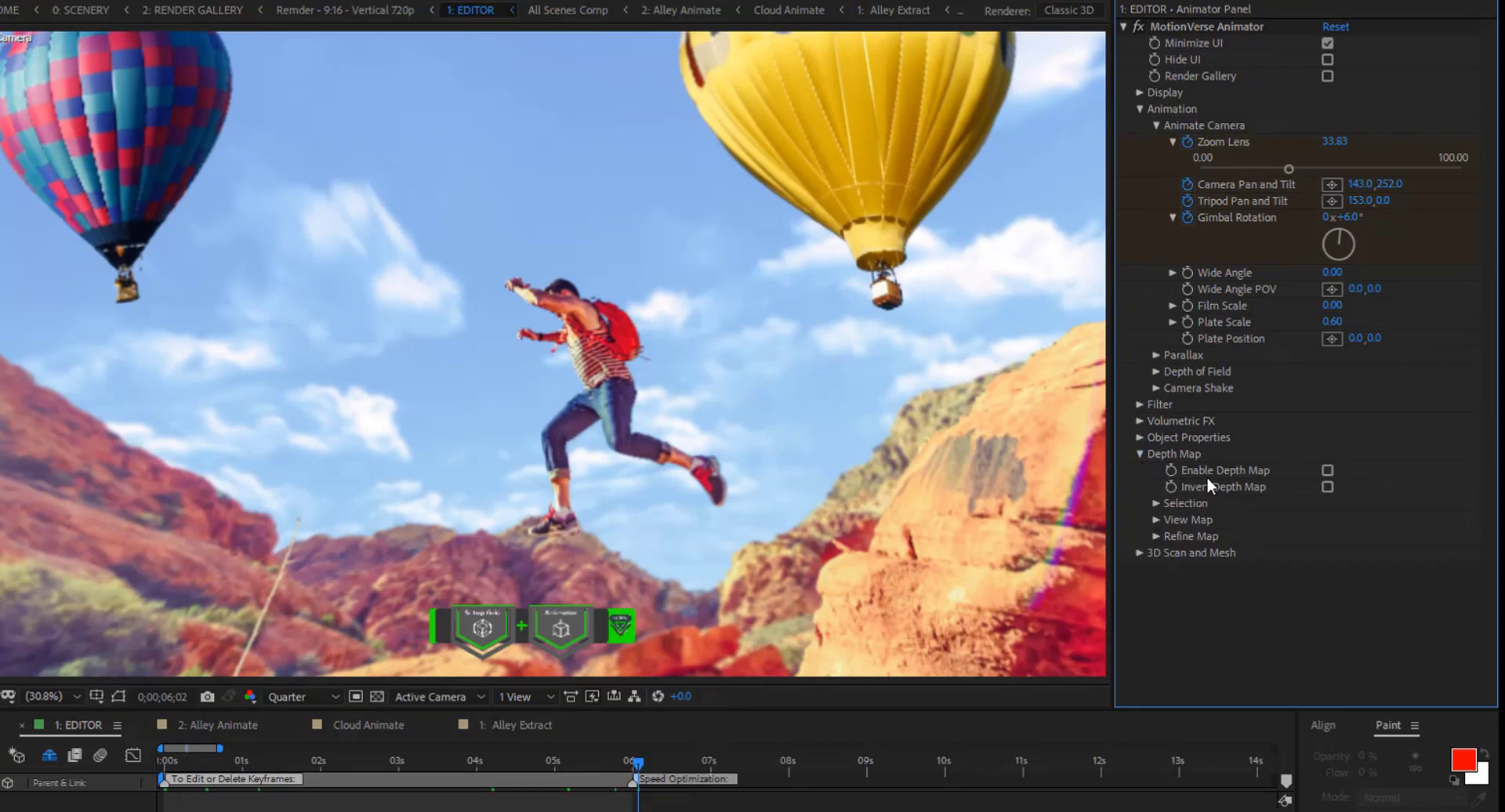
Enable Depth Map with Photoshop DMap as the map source and scrub to preview
click(1327, 470)
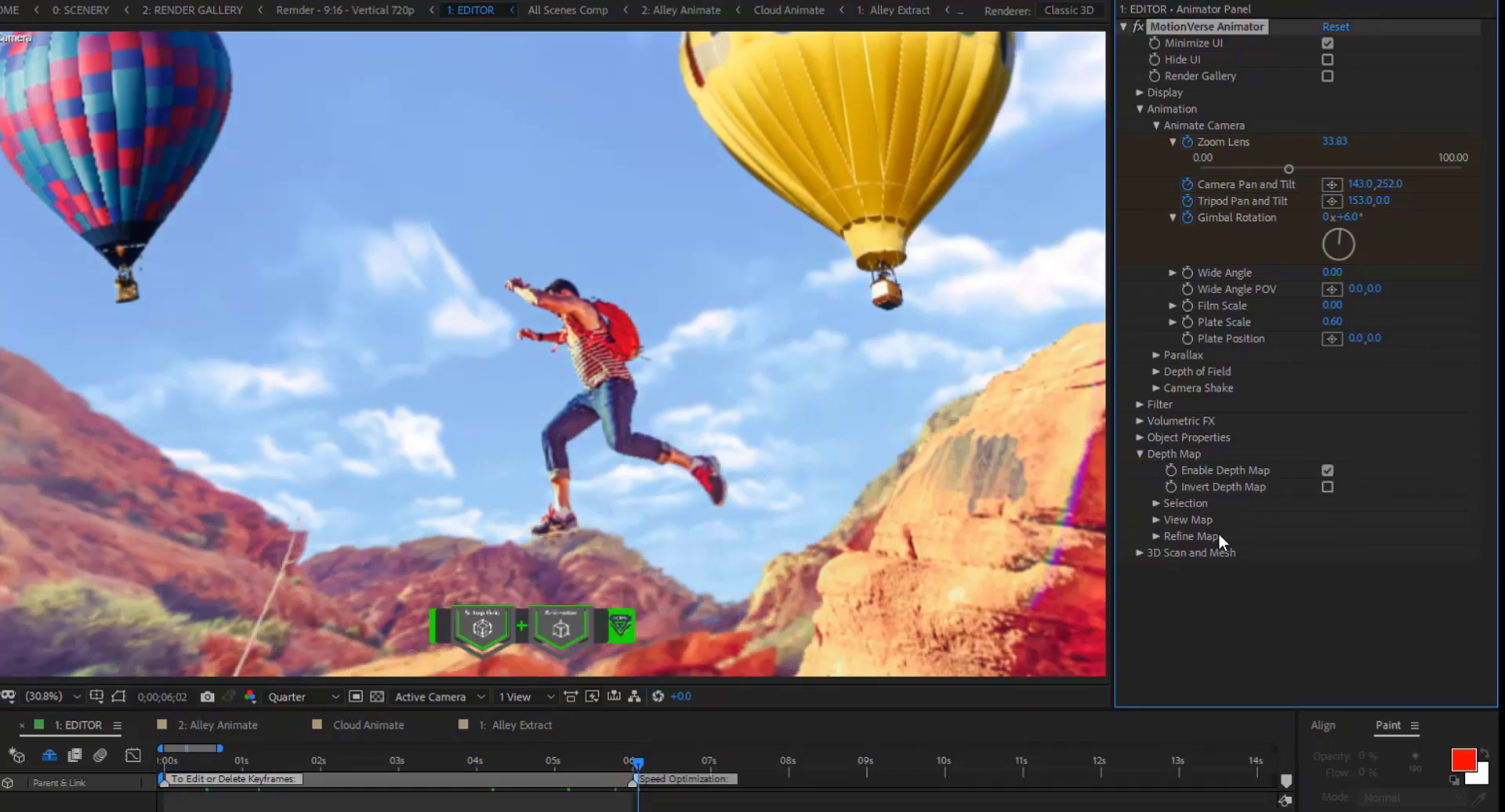
click(1155, 504)
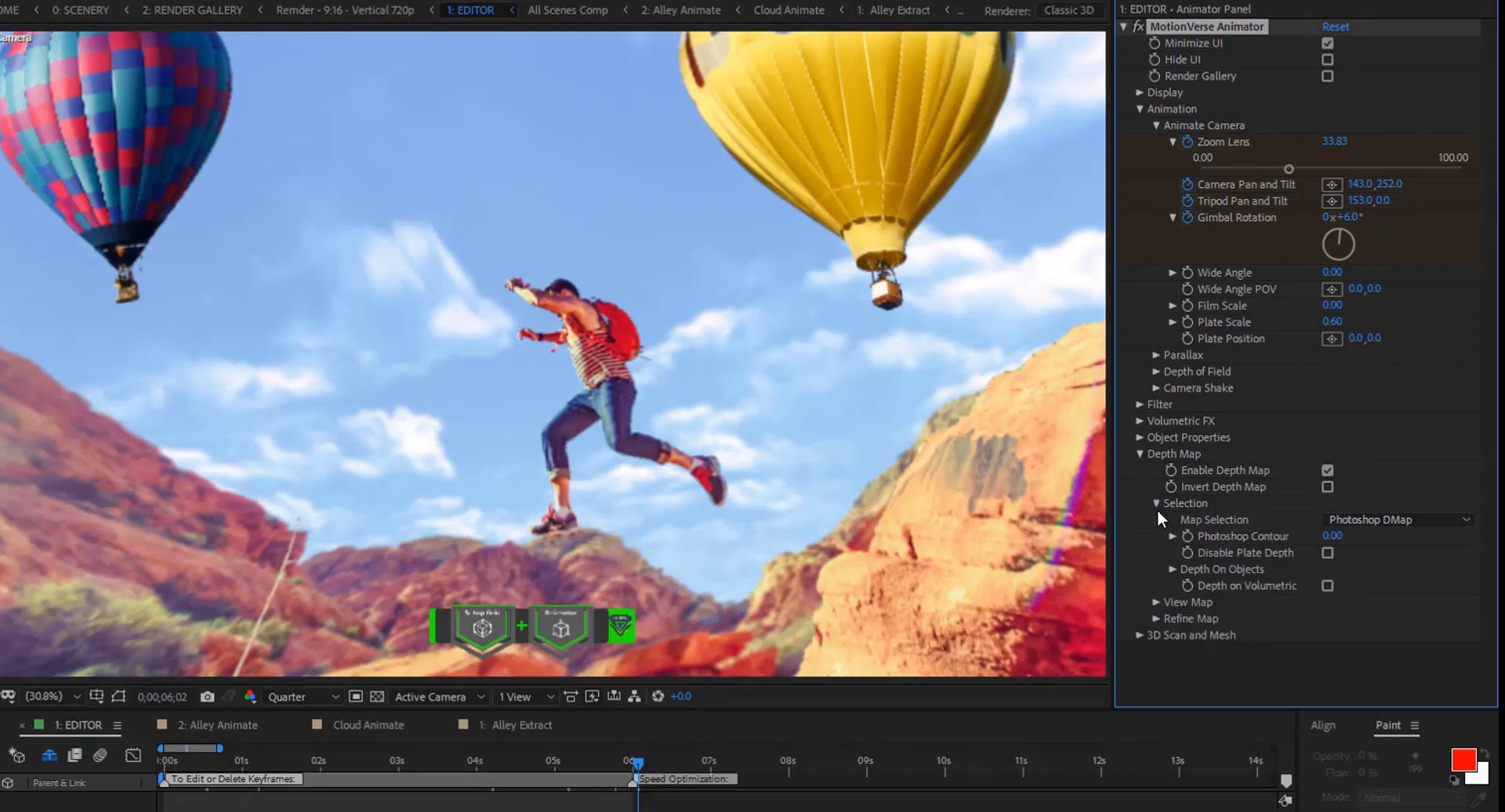
click(1357, 519)
click(1329, 623)
click(170, 764)
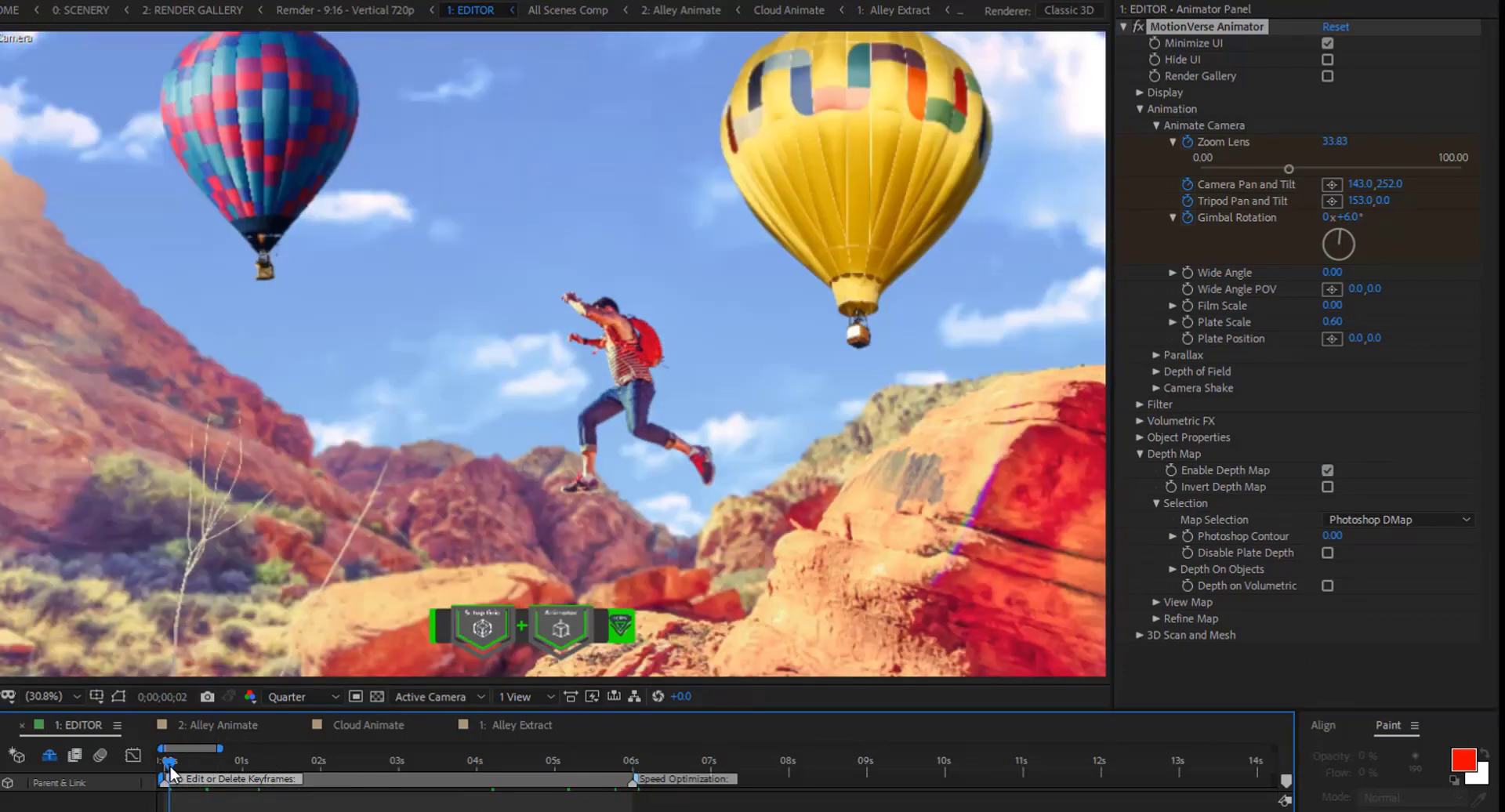
drag(170, 766, 393, 767)
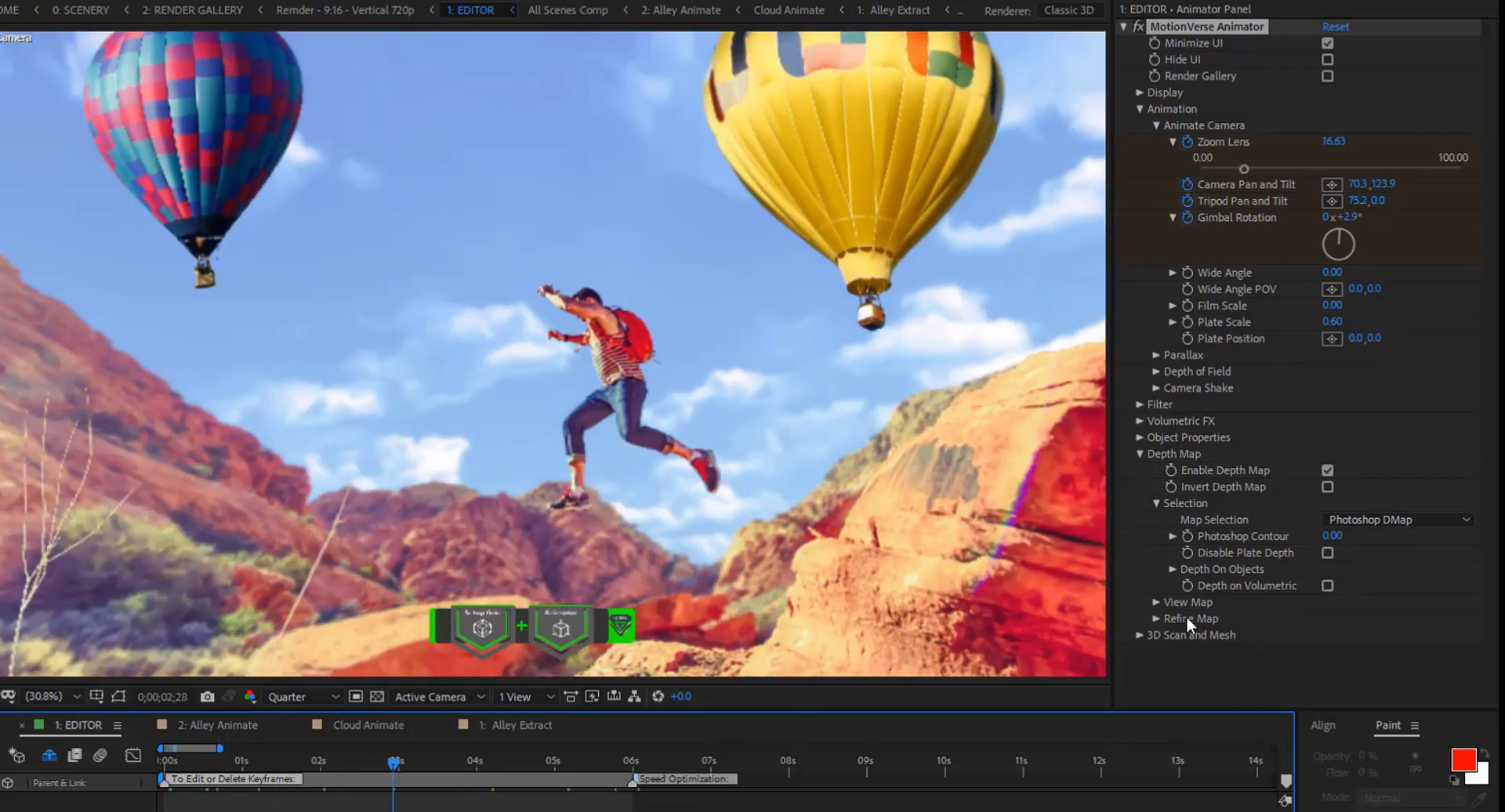
Open Refine Map and set Reduce Distortion to 1.00
click(1157, 619)
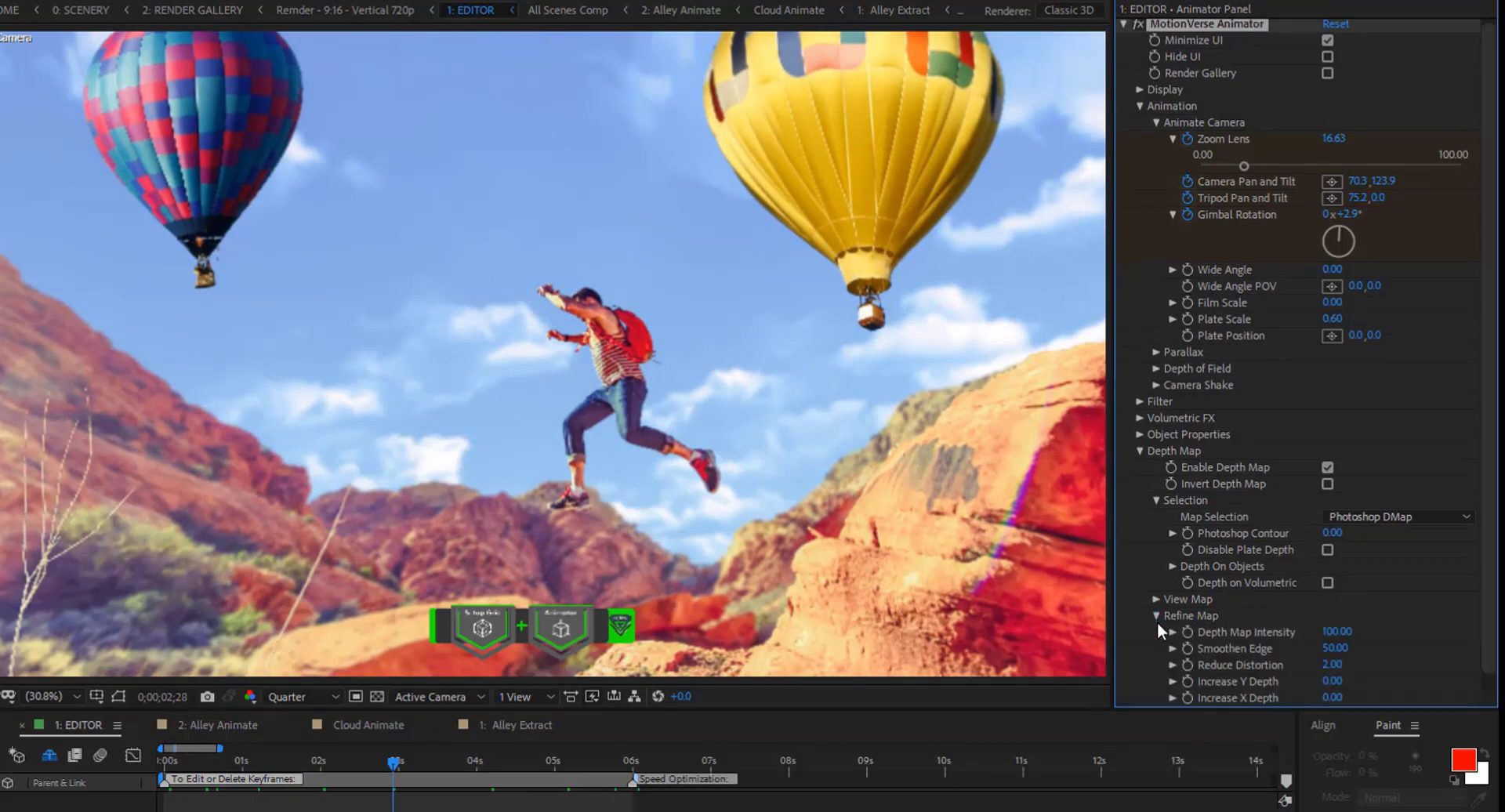
scroll(1237, 623, down, 1)
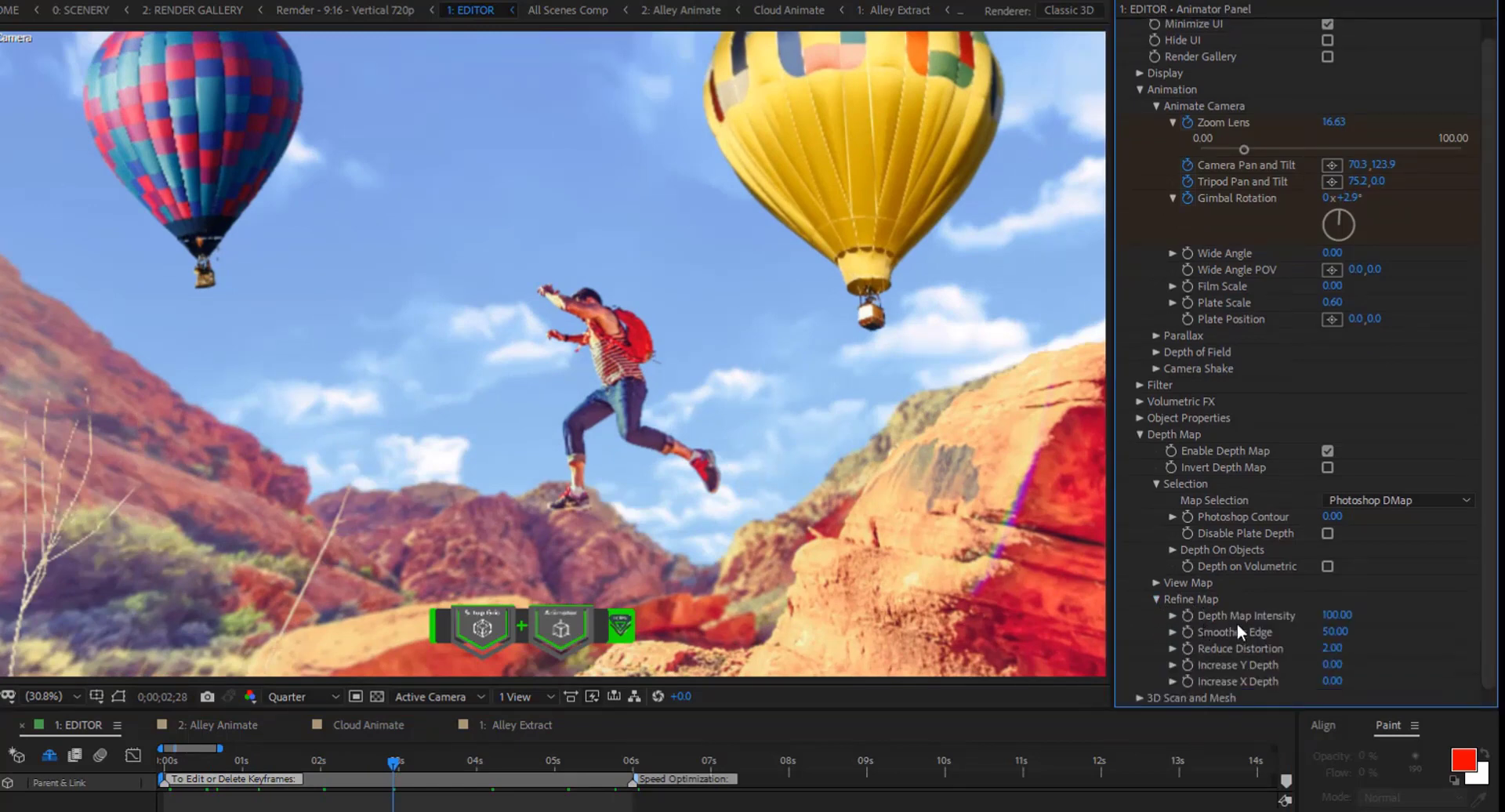
click(1171, 652)
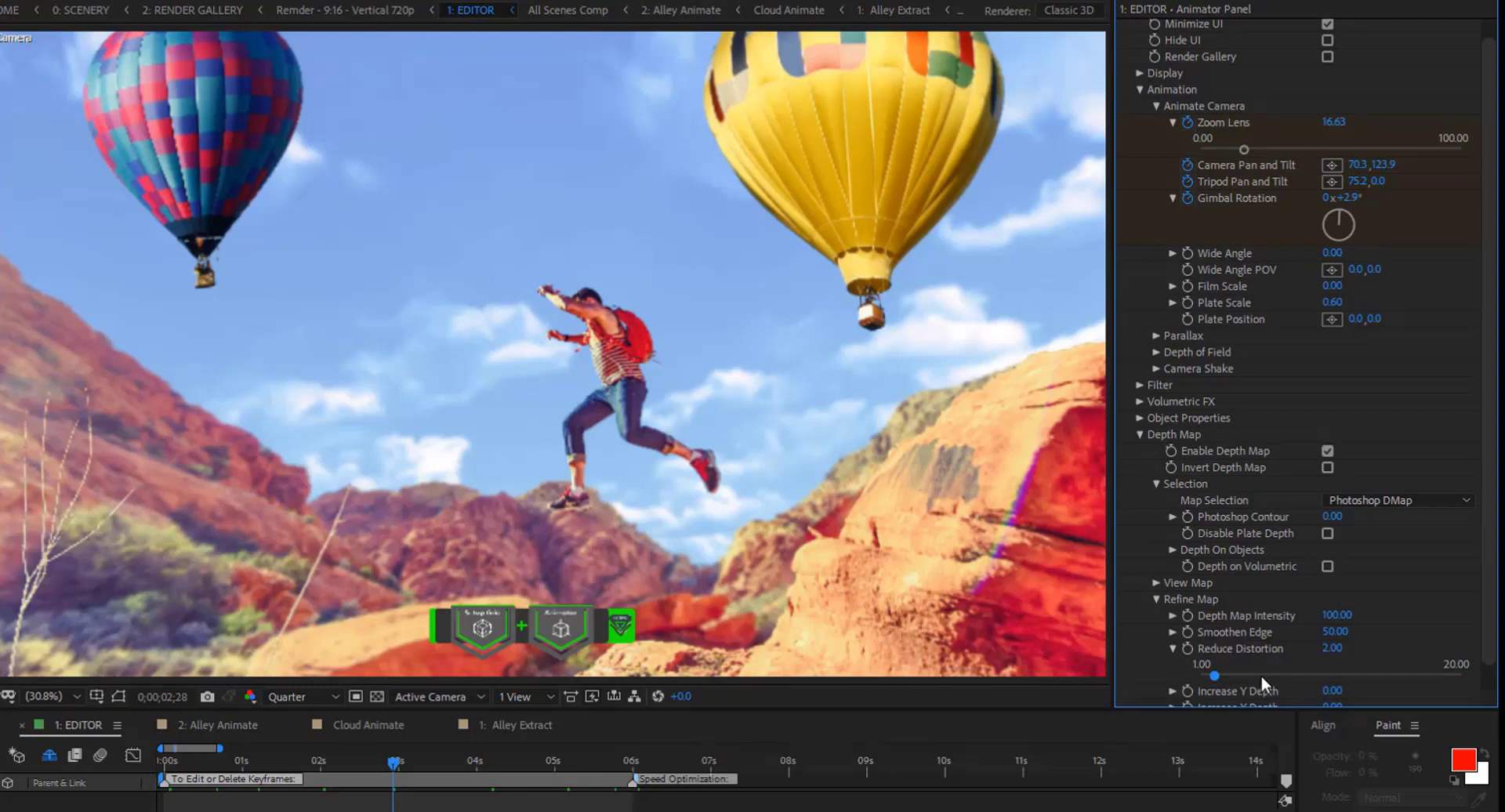
click(1333, 649)
text(1)
key(Return)
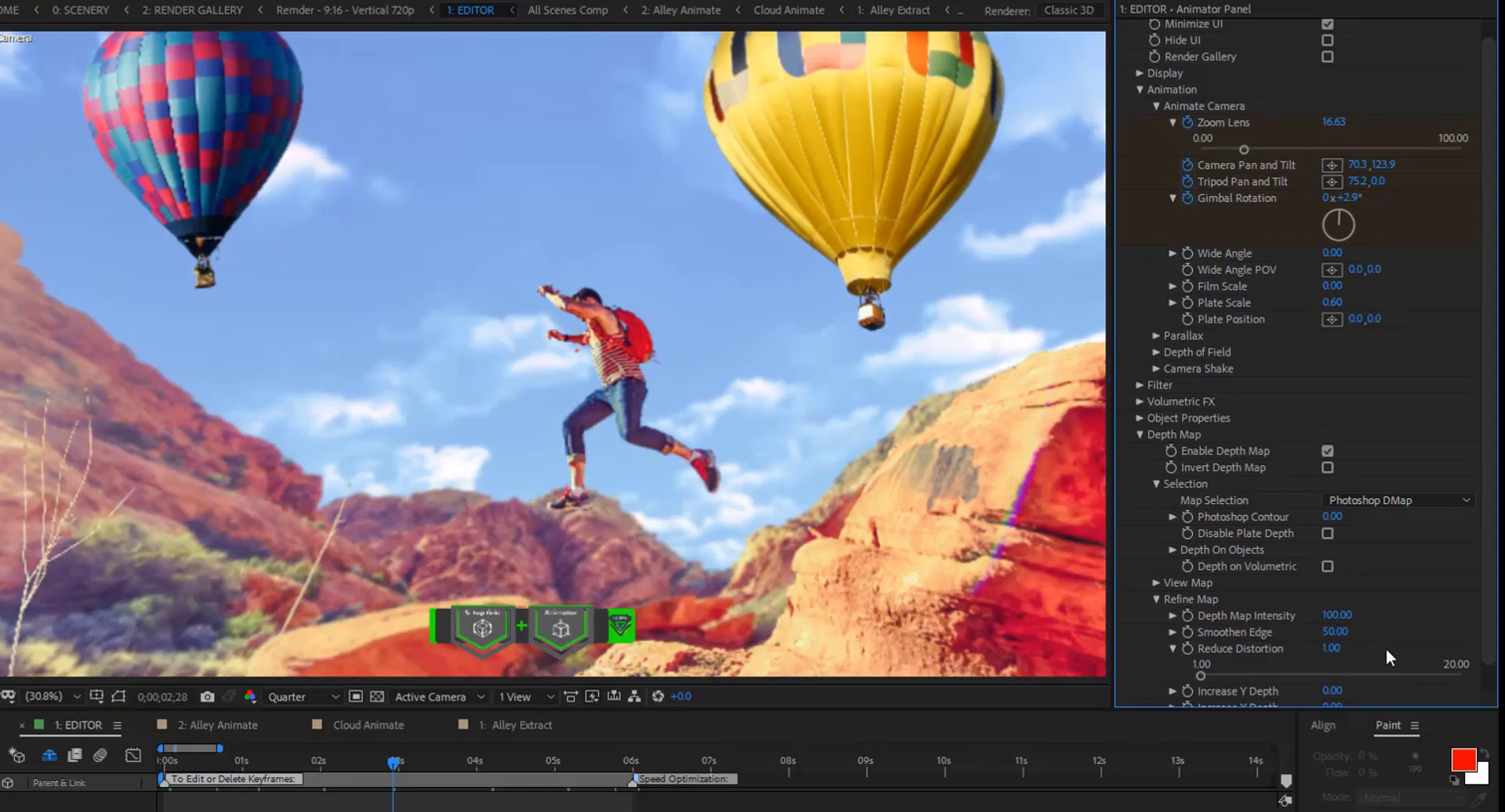
Scrub through the camera animation to check the refined depth map
drag(163, 760, 395, 765)
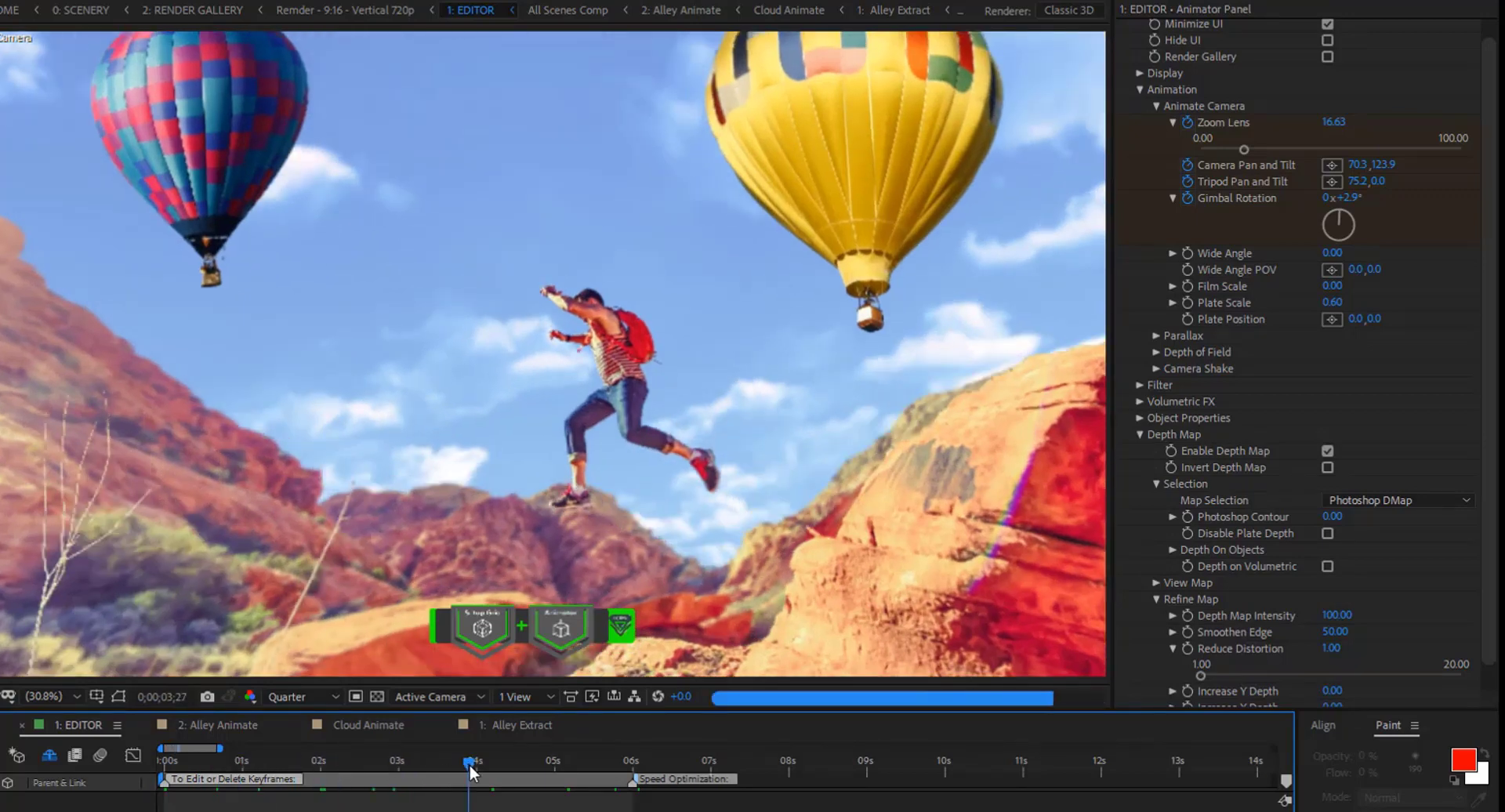
drag(469, 764, 576, 768)
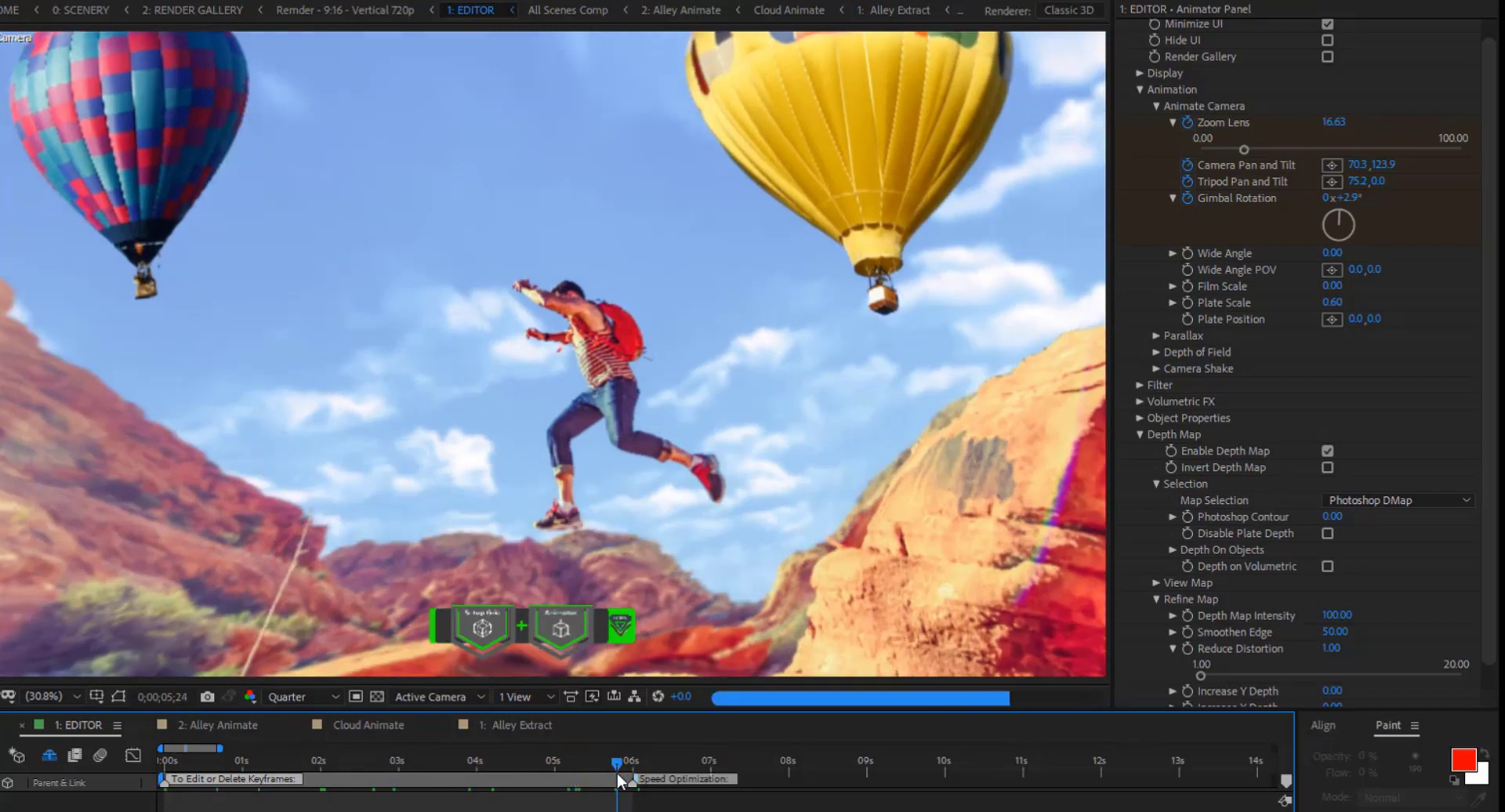
drag(619, 780, 163, 783)
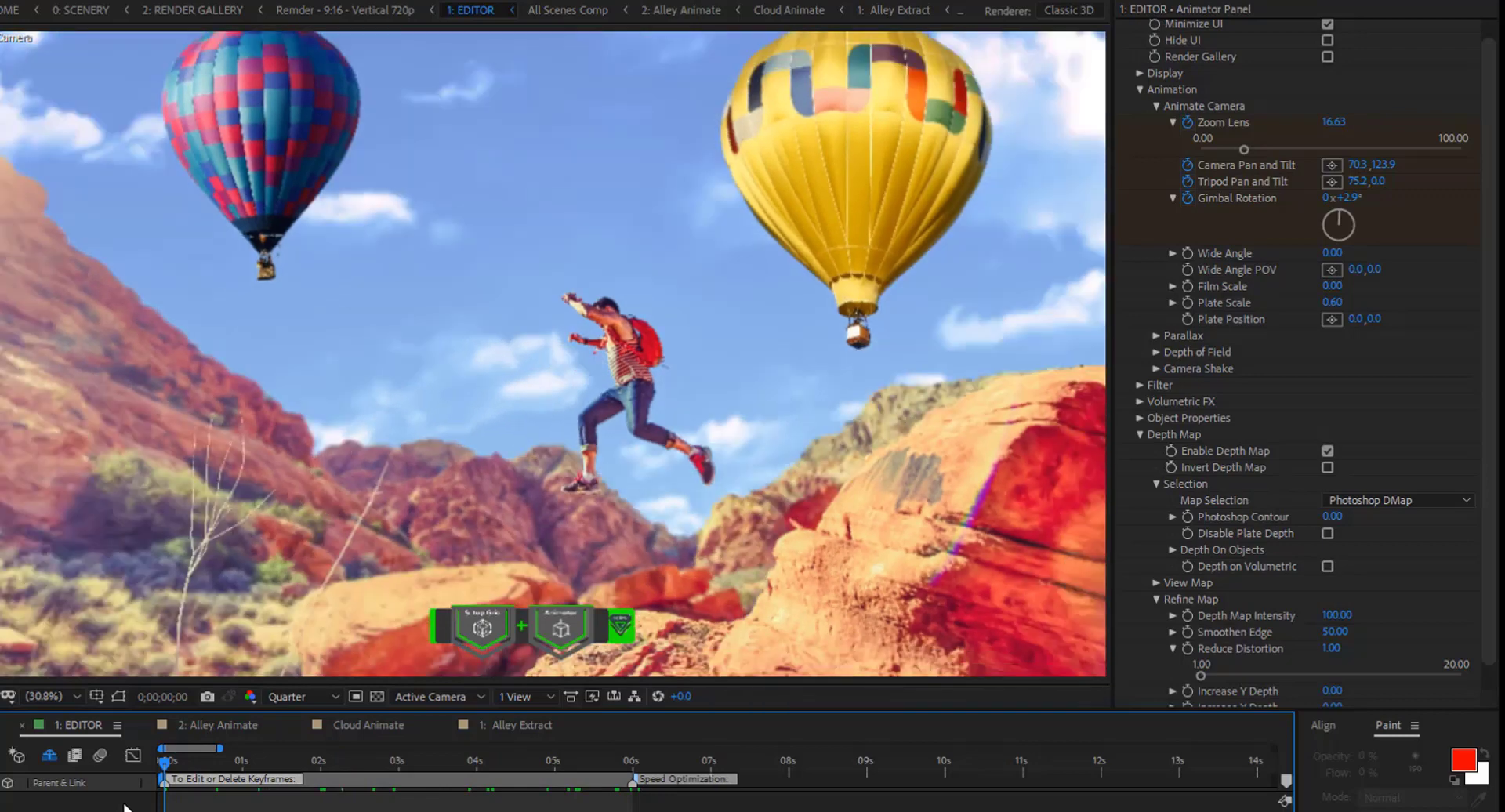
Collapse Depth Map and Animation, uncheck Minimize UI, and open the Object 3 Near M node
click(1138, 434)
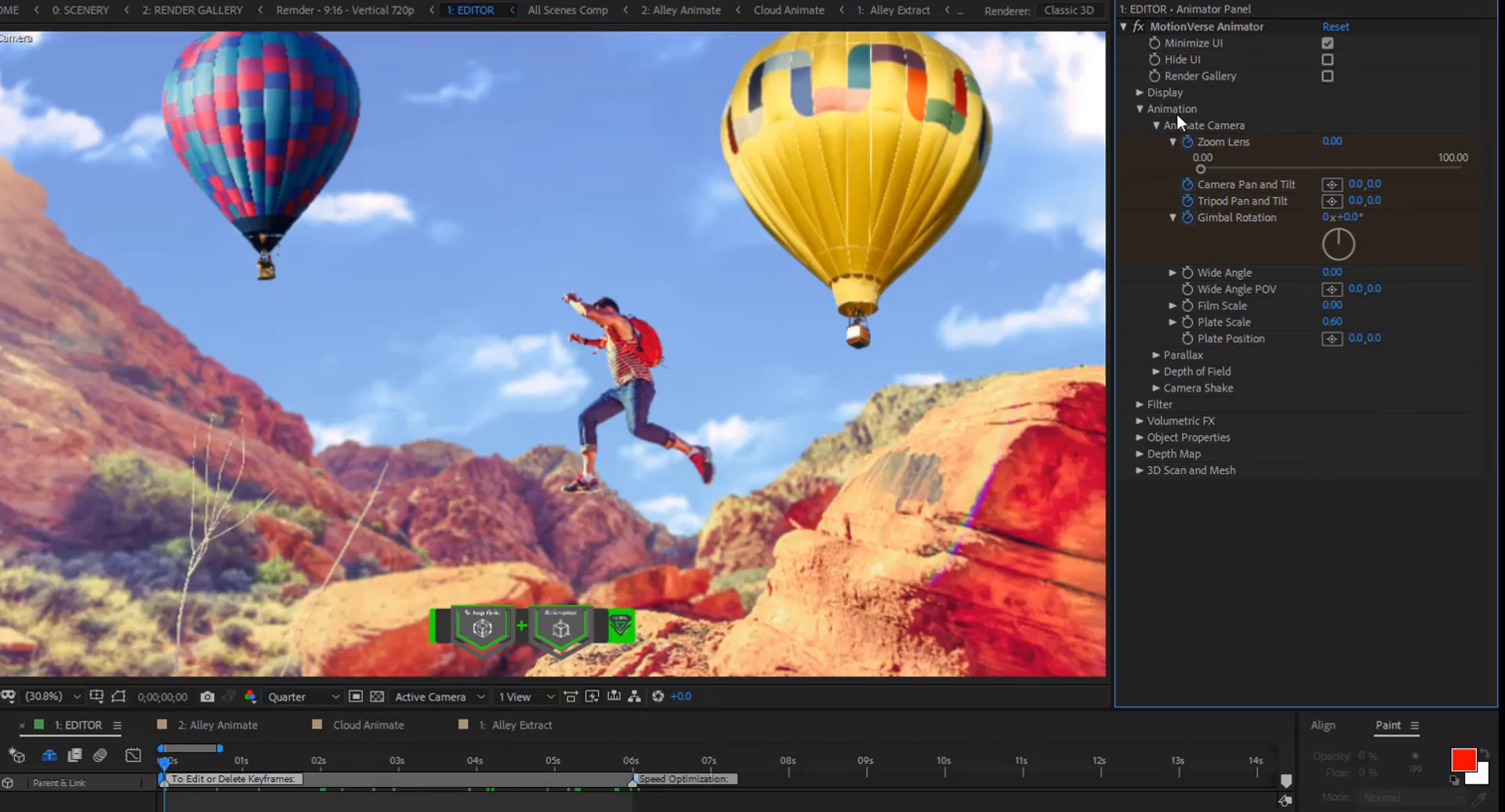
click(1140, 109)
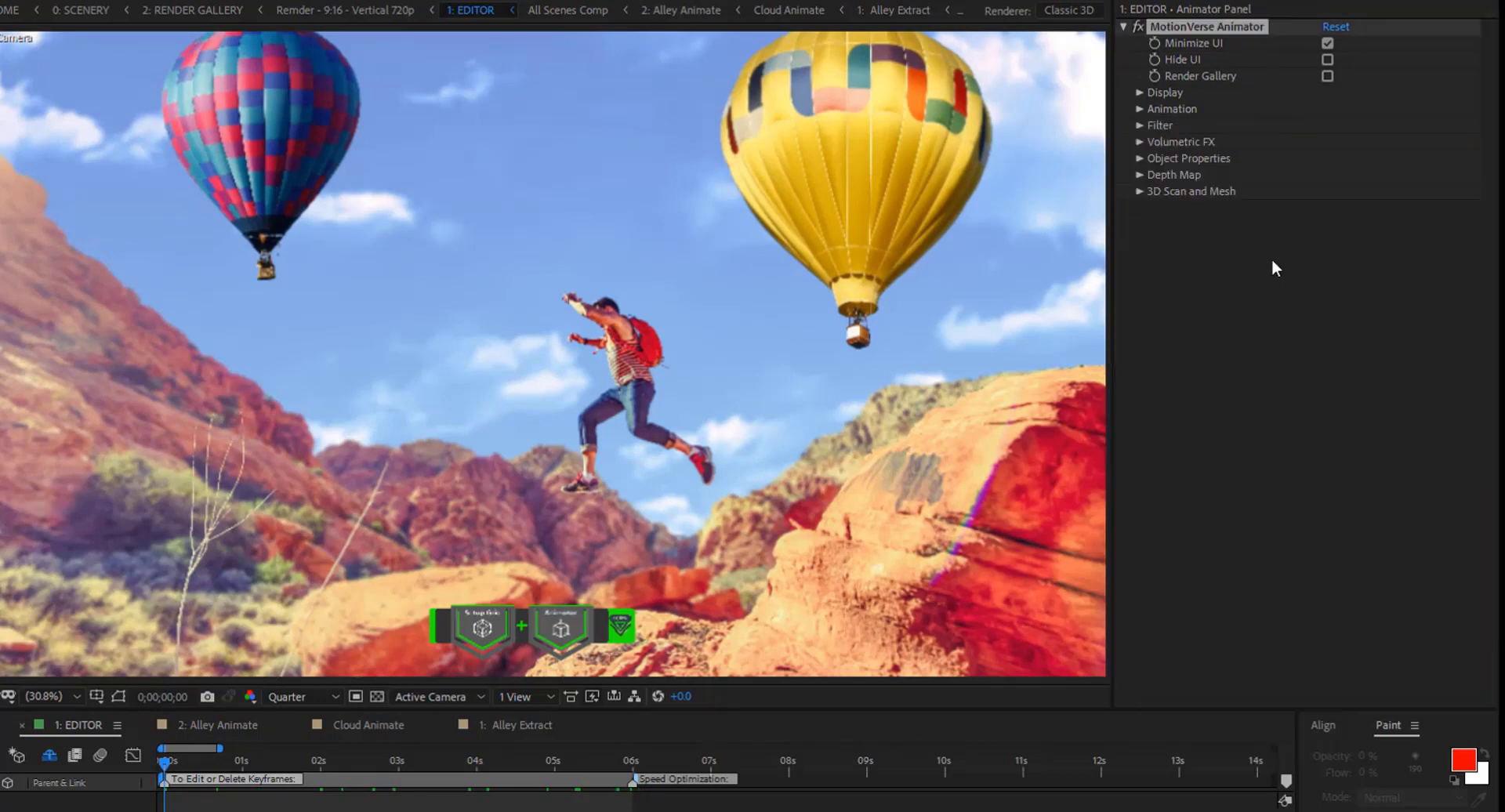
click(1326, 44)
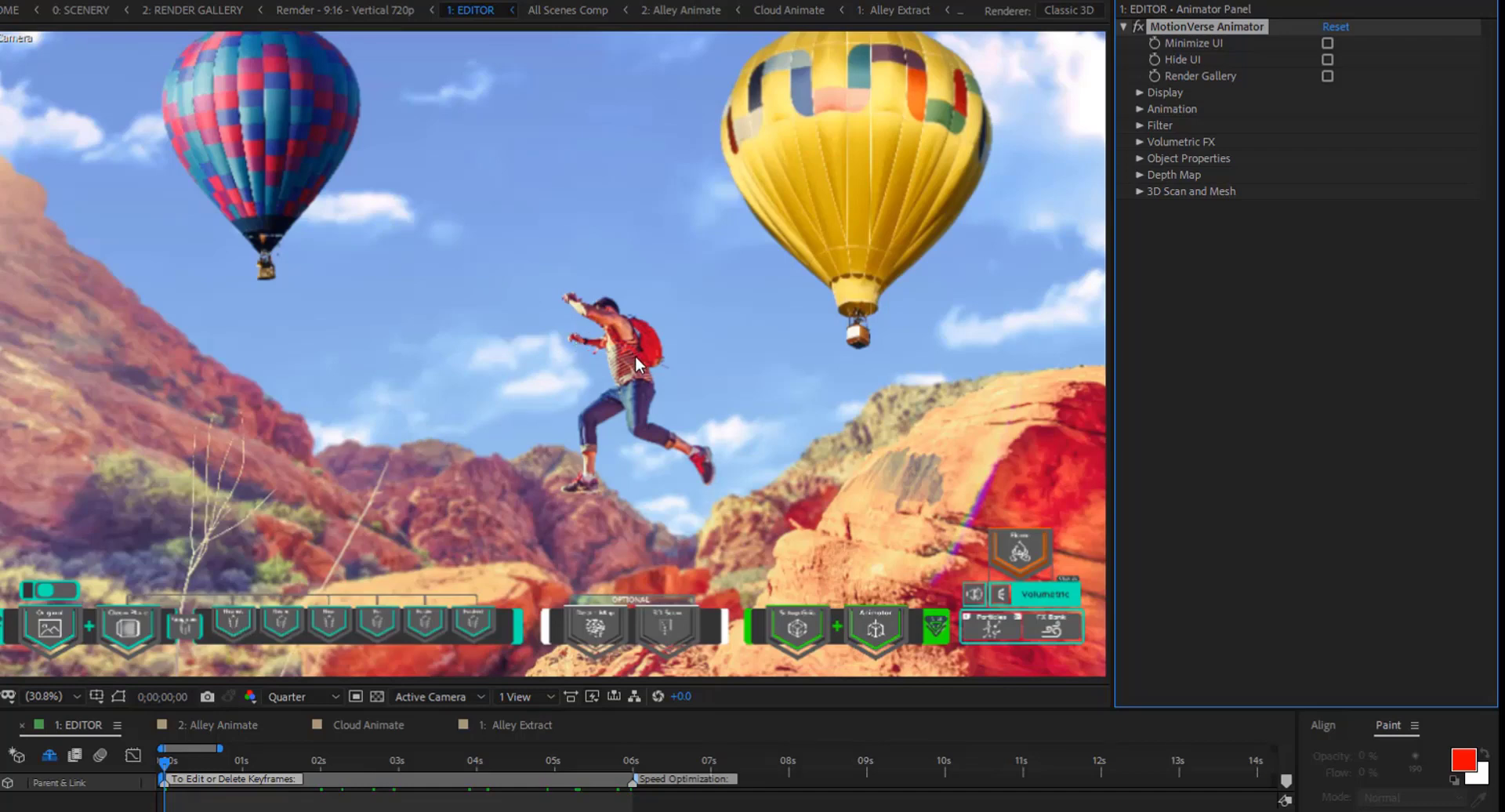
double_click(331, 627)
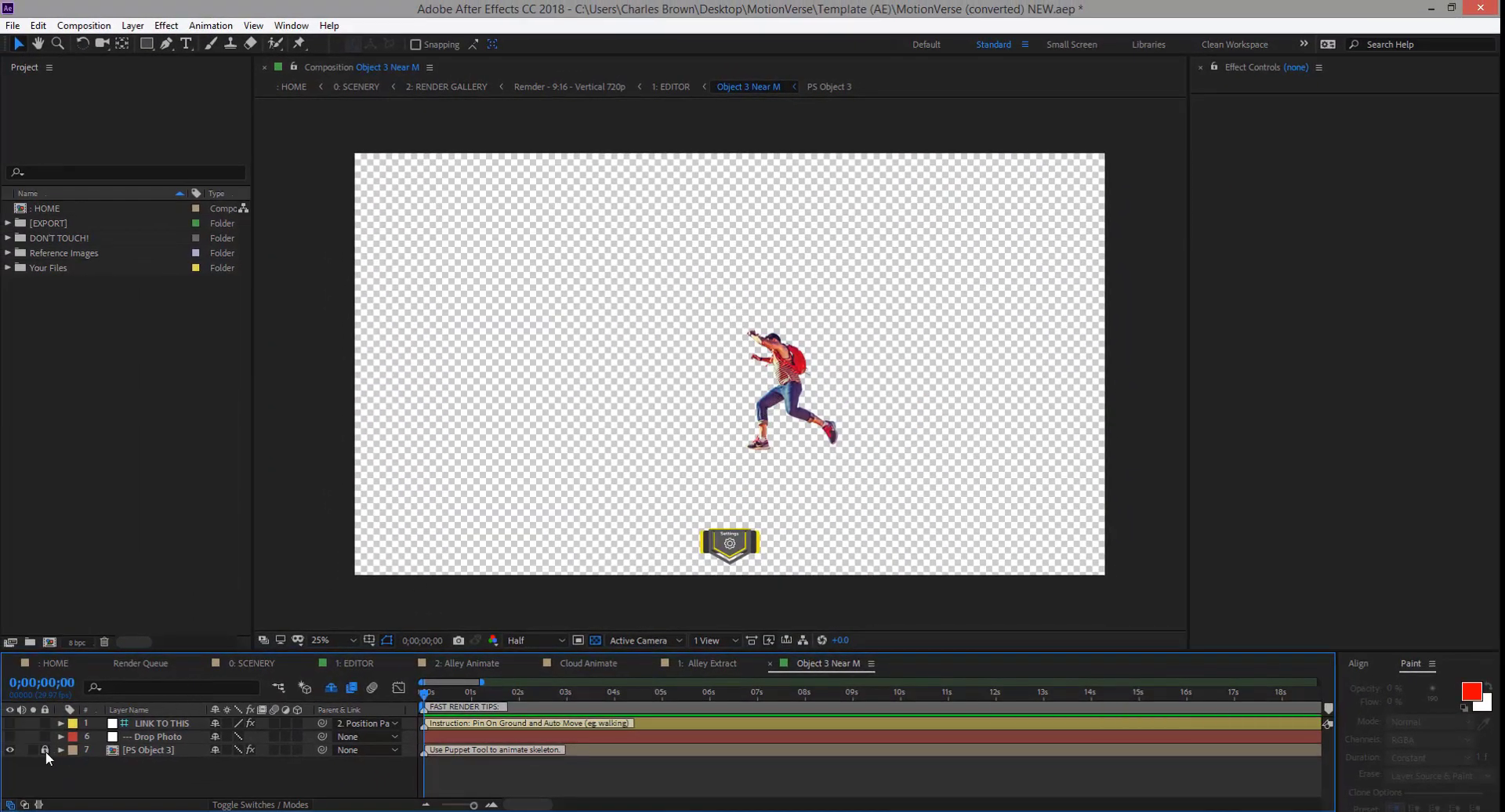
Unlock and select the [PS Object 3] hiker layer, framing his head and backpack
click(44, 750)
click(149, 749)
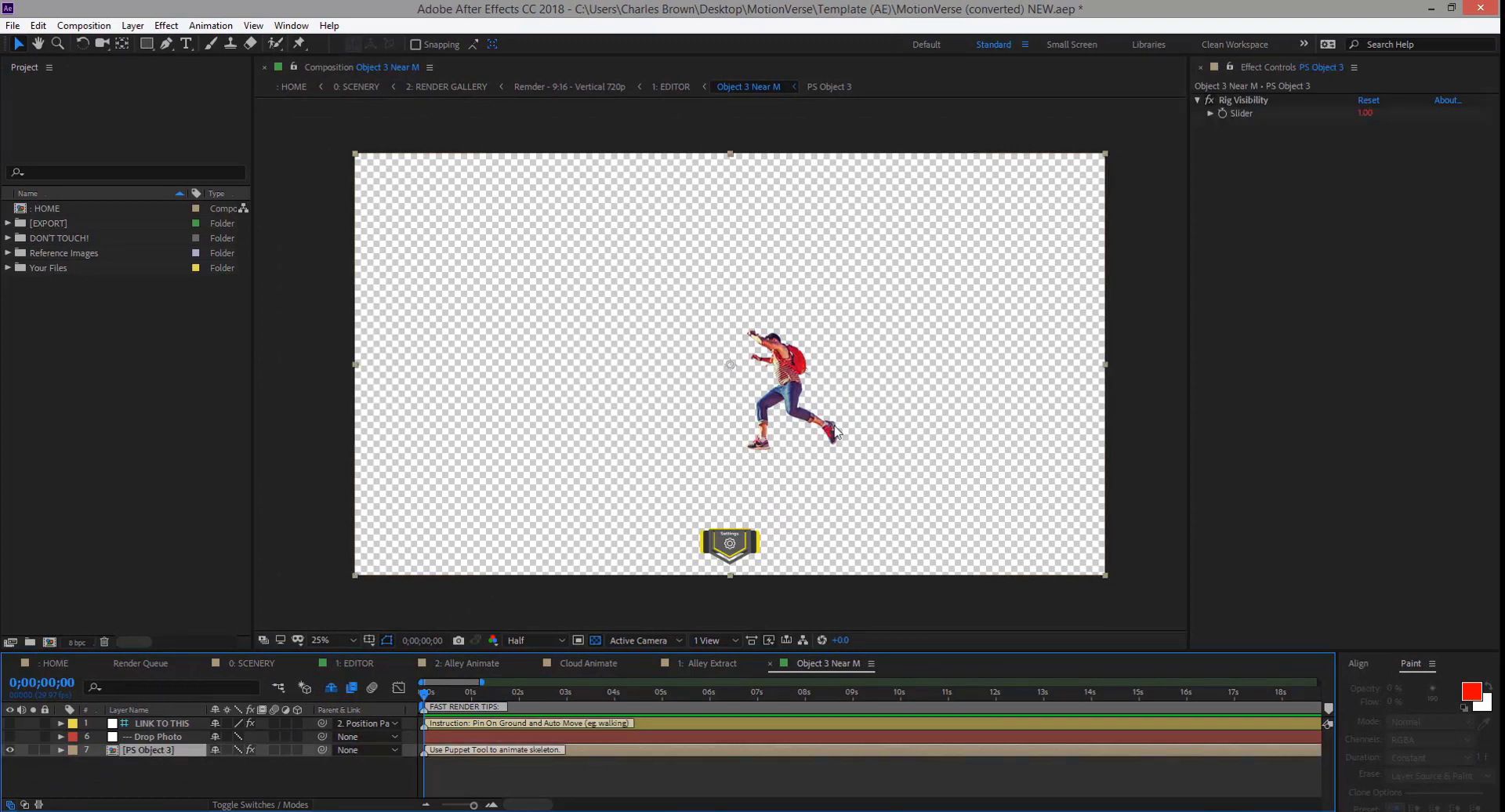
scroll(795, 443, up, 4)
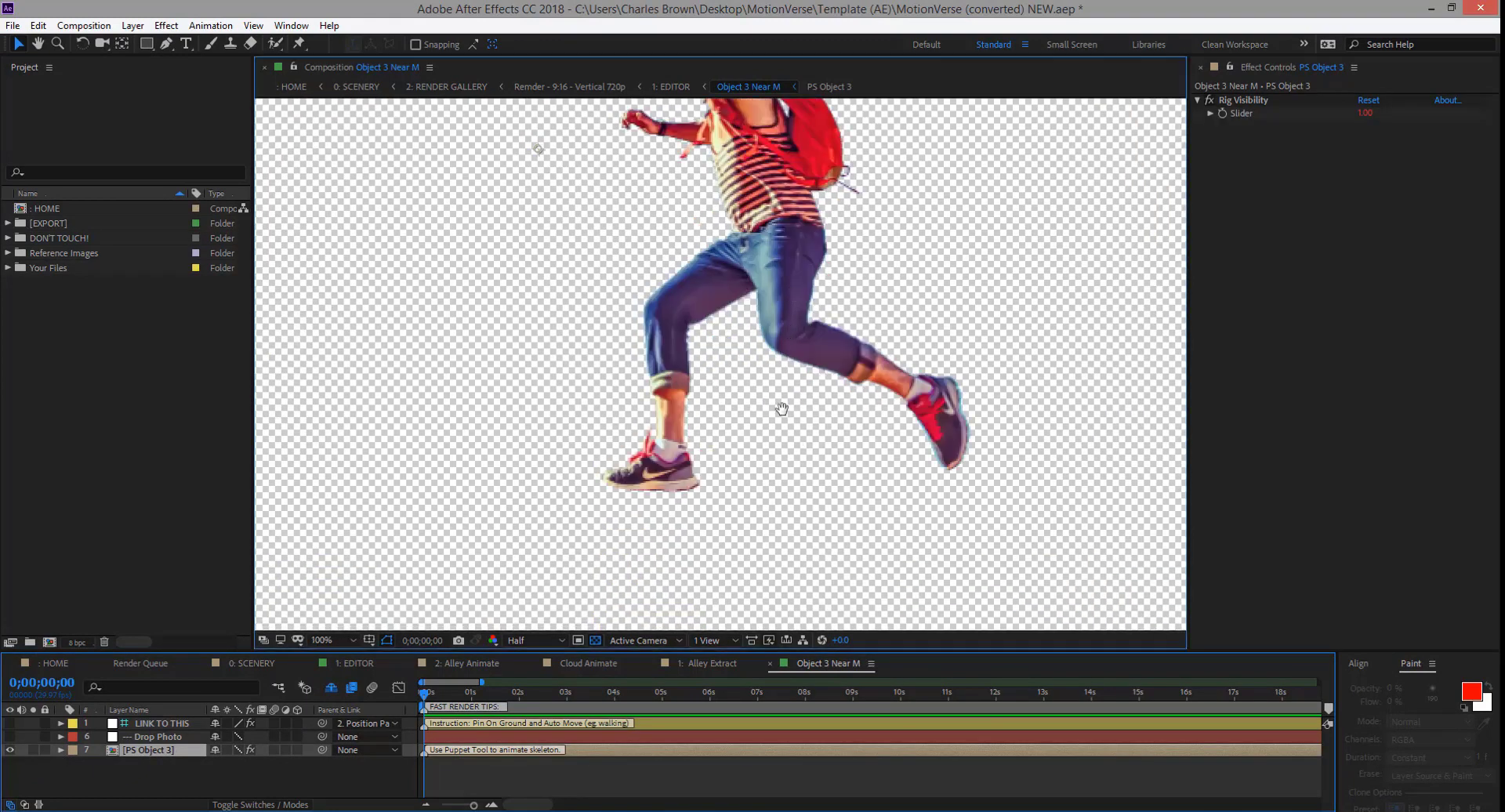
drag(781, 409, 773, 511)
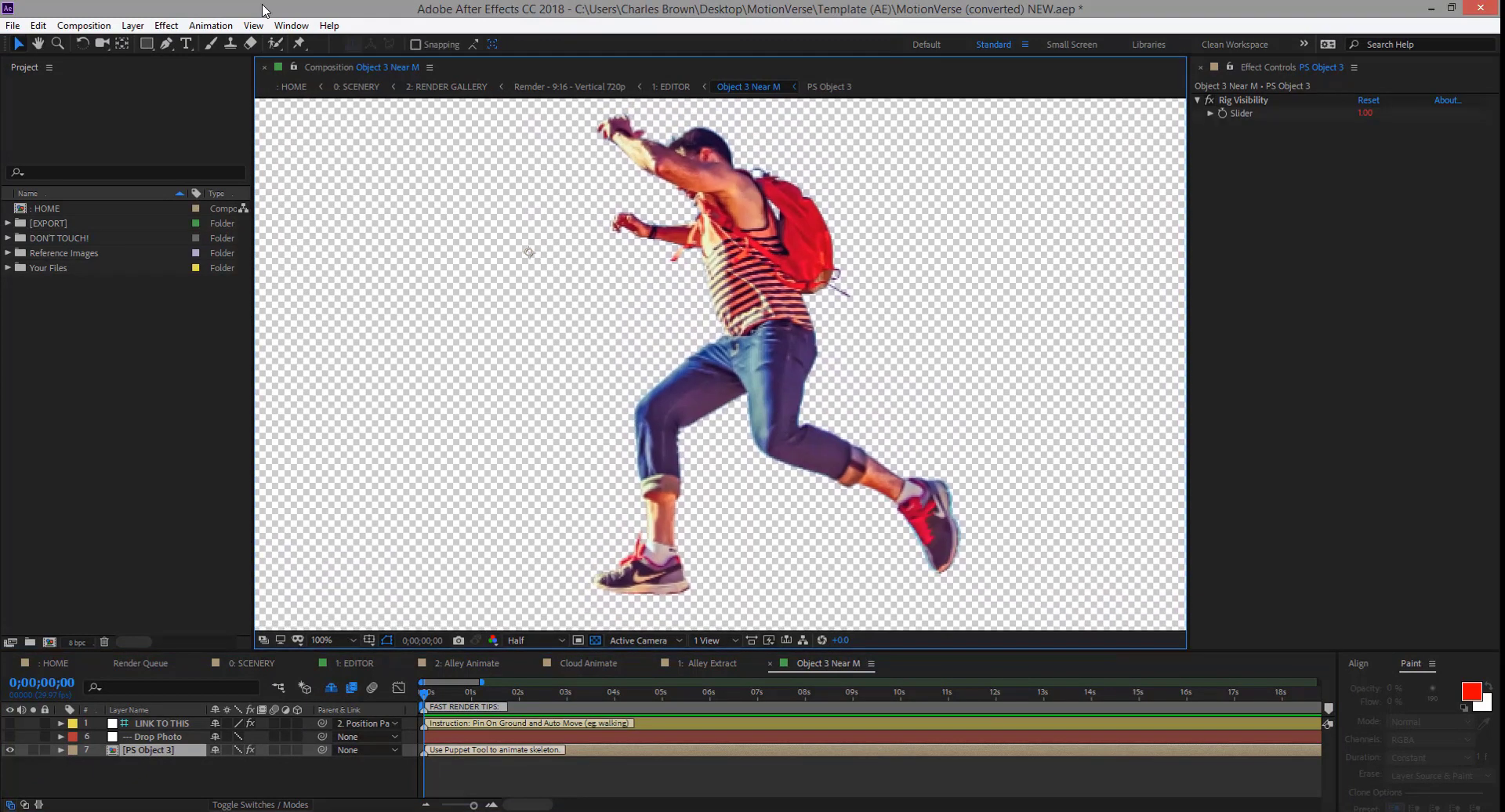
Place puppet pins on the hiker's front shoe, front knee, back knee and back shoe
click(300, 44)
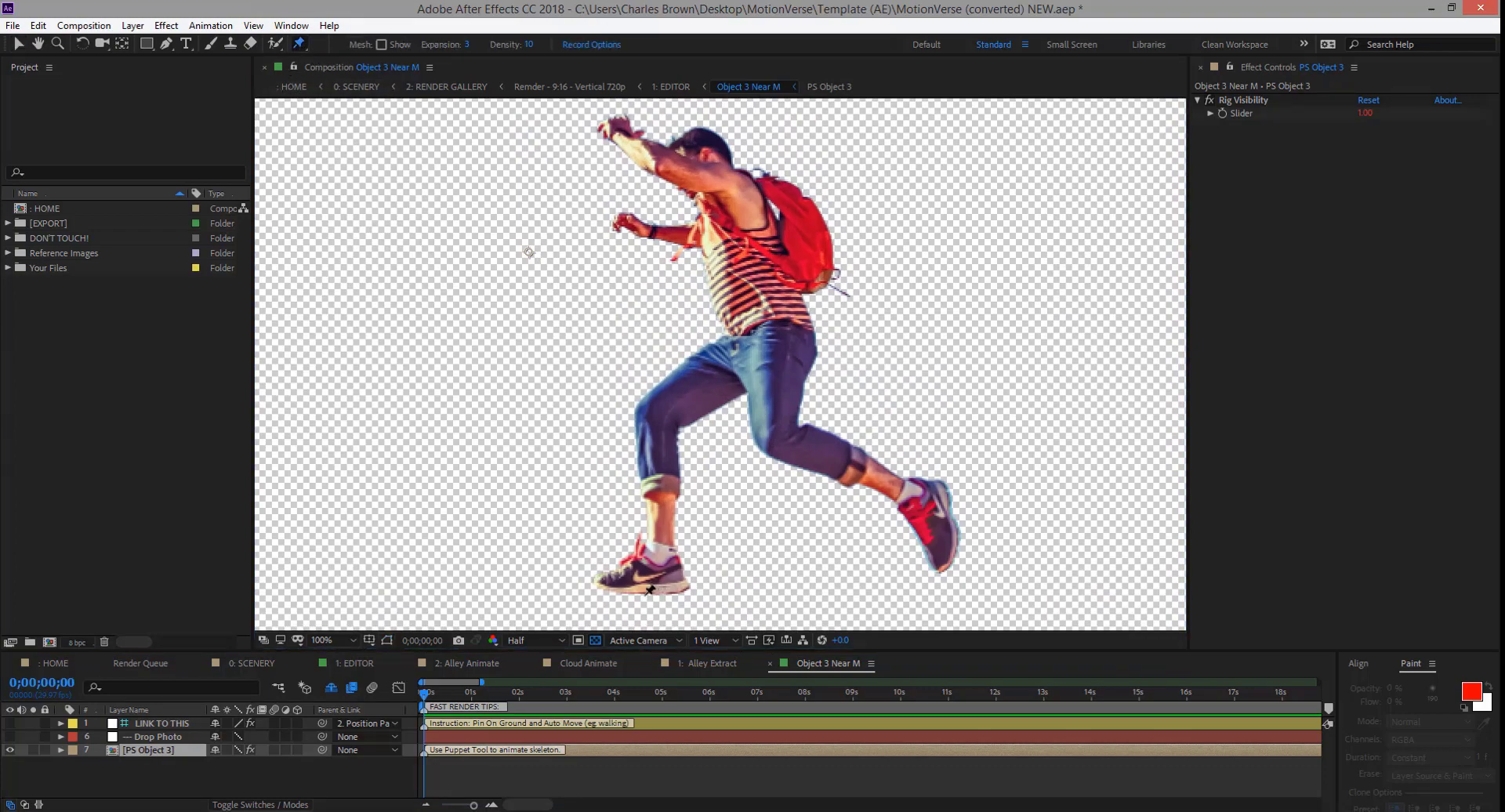
click(668, 576)
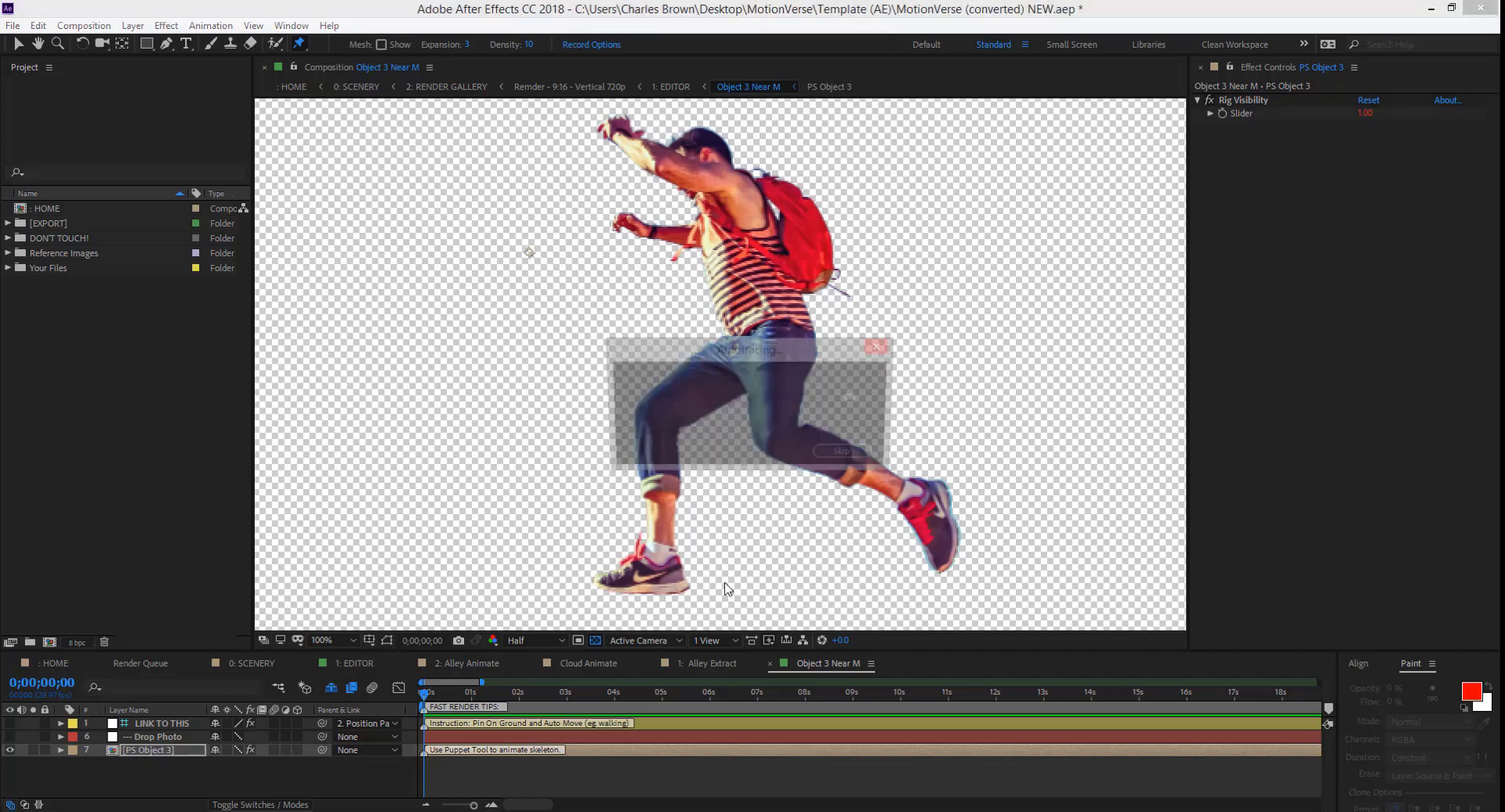
click(654, 408)
click(775, 430)
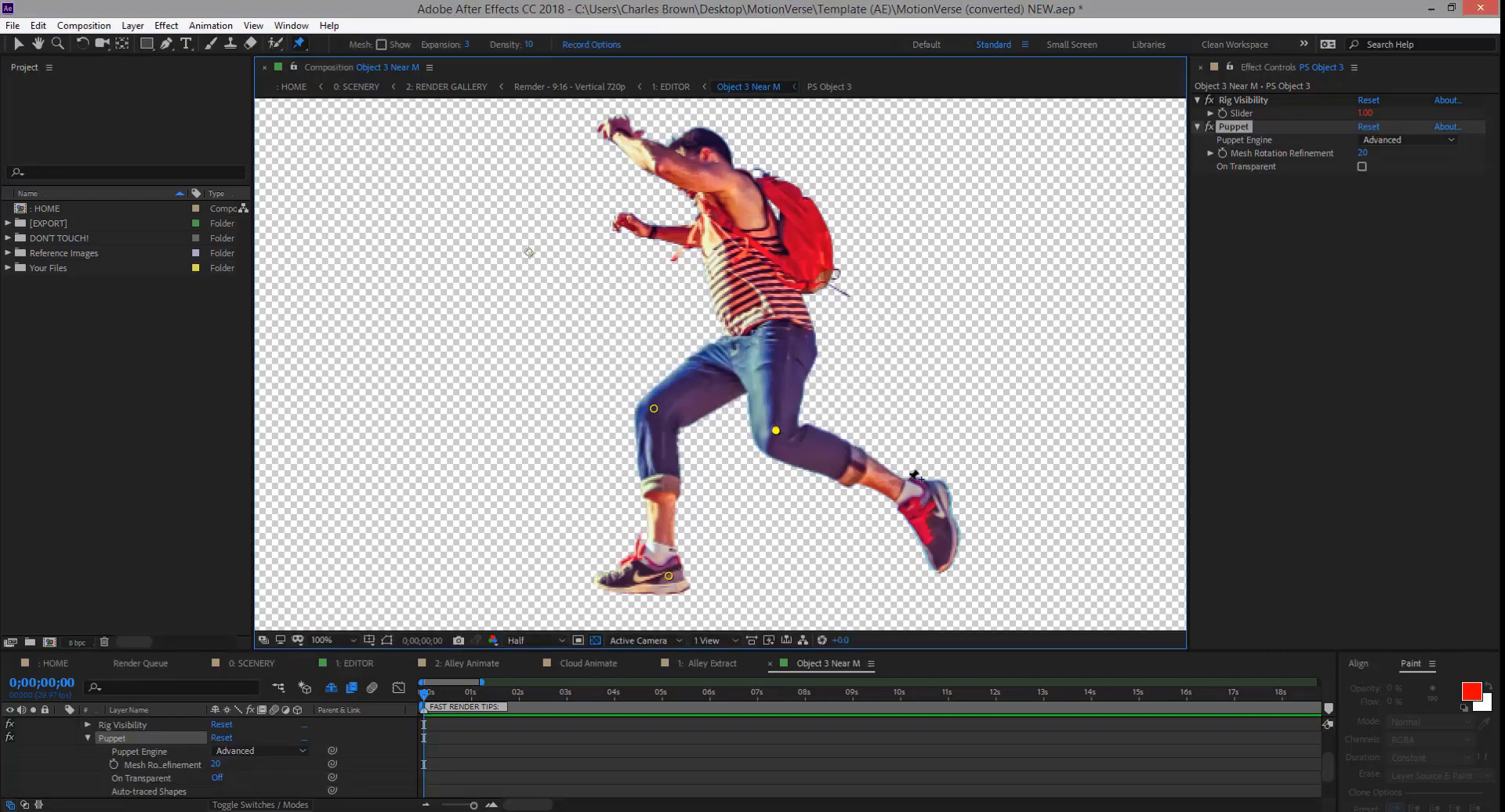
click(938, 495)
Pin the waist, chest, wrist, upper arm, raised hand, head, backpack and torso
click(797, 316)
click(697, 233)
click(646, 228)
click(659, 161)
click(615, 130)
click(727, 160)
click(794, 203)
click(720, 287)
At six seconds, lift the hiker's front foot and knee into a raised bend
drag(434, 691, 709, 710)
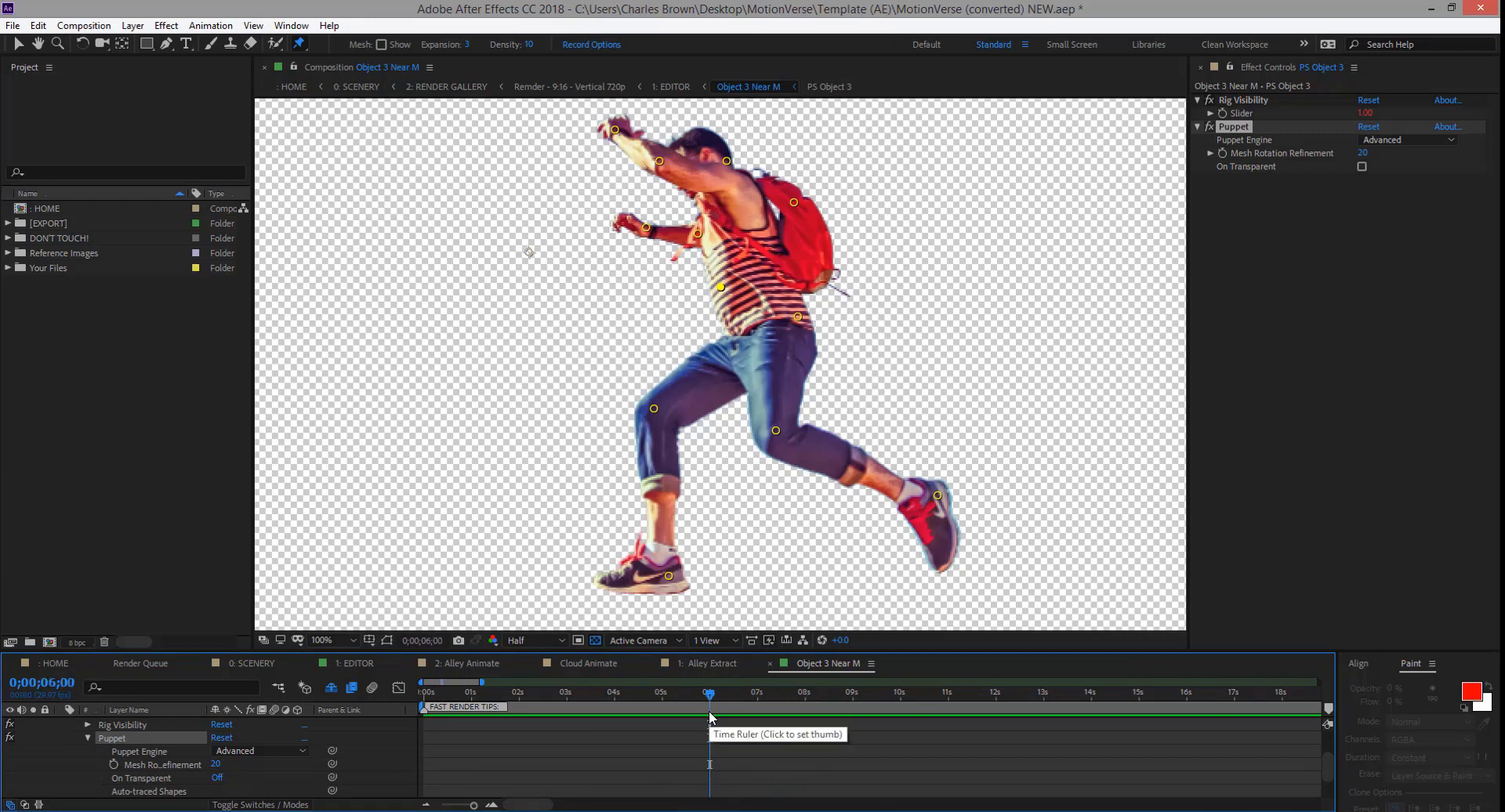
drag(668, 517, 660, 499)
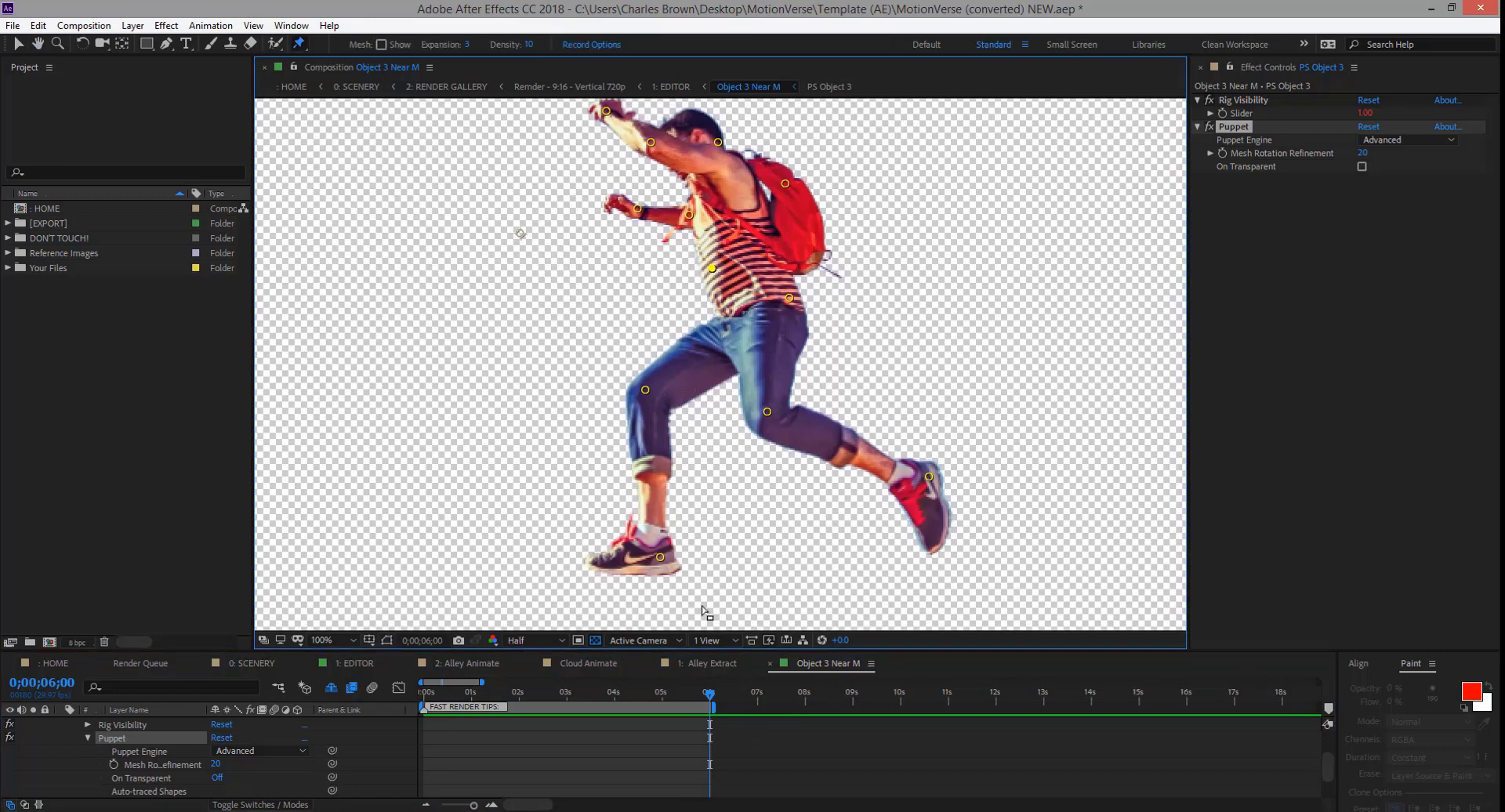
drag(660, 557, 596, 533)
drag(645, 390, 627, 383)
drag(597, 533, 502, 457)
drag(609, 361, 578, 322)
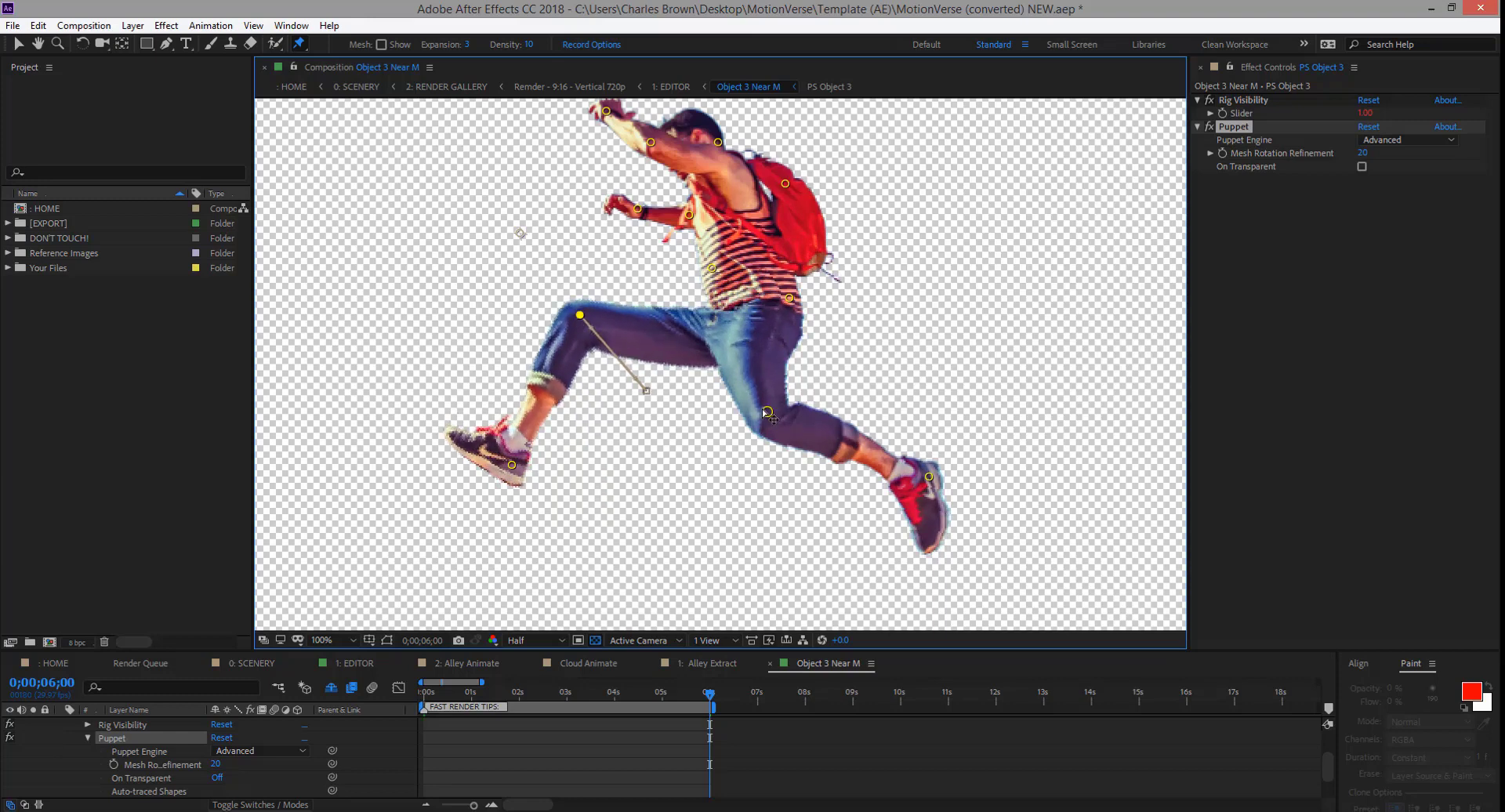
Bend the back leg by pulling the back foot left and lowering both knees slightly
drag(767, 413, 726, 414)
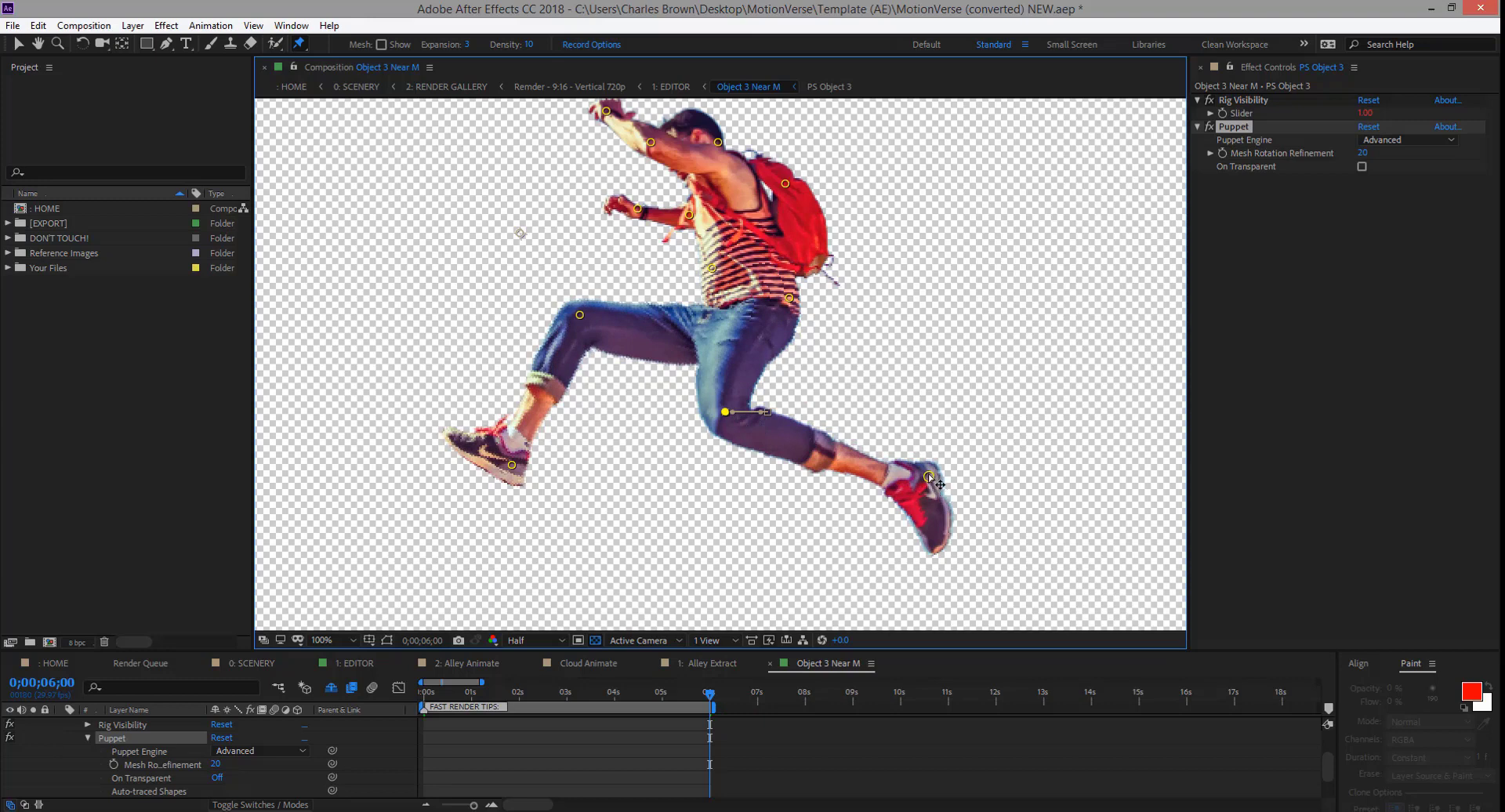
drag(928, 476, 831, 519)
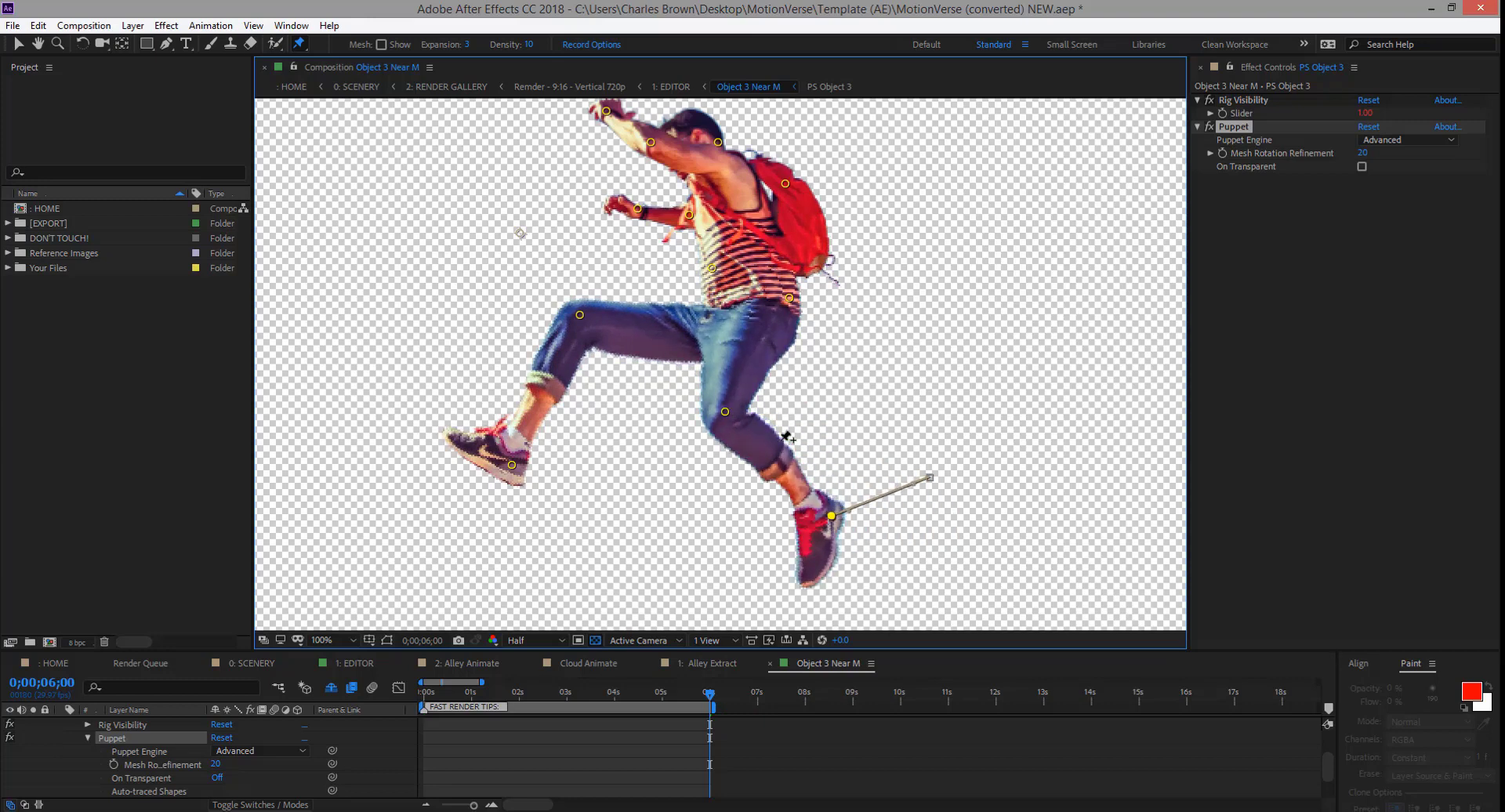
click(725, 418)
drag(725, 422, 711, 442)
drag(583, 318, 589, 331)
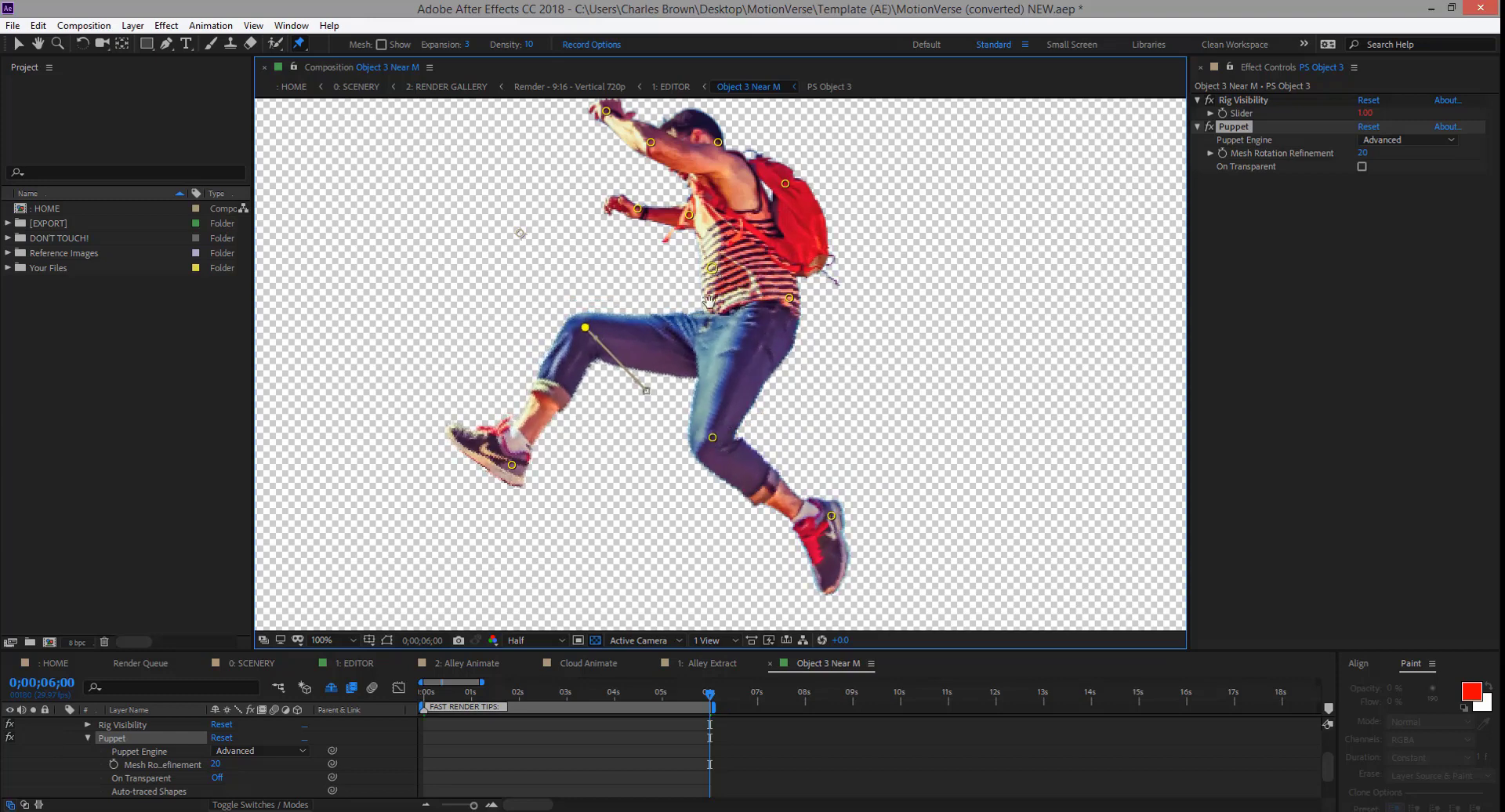
Raise the wrist, upper hand and head, and nudge the chest, backpack and waist pins
drag(705, 270, 705, 298)
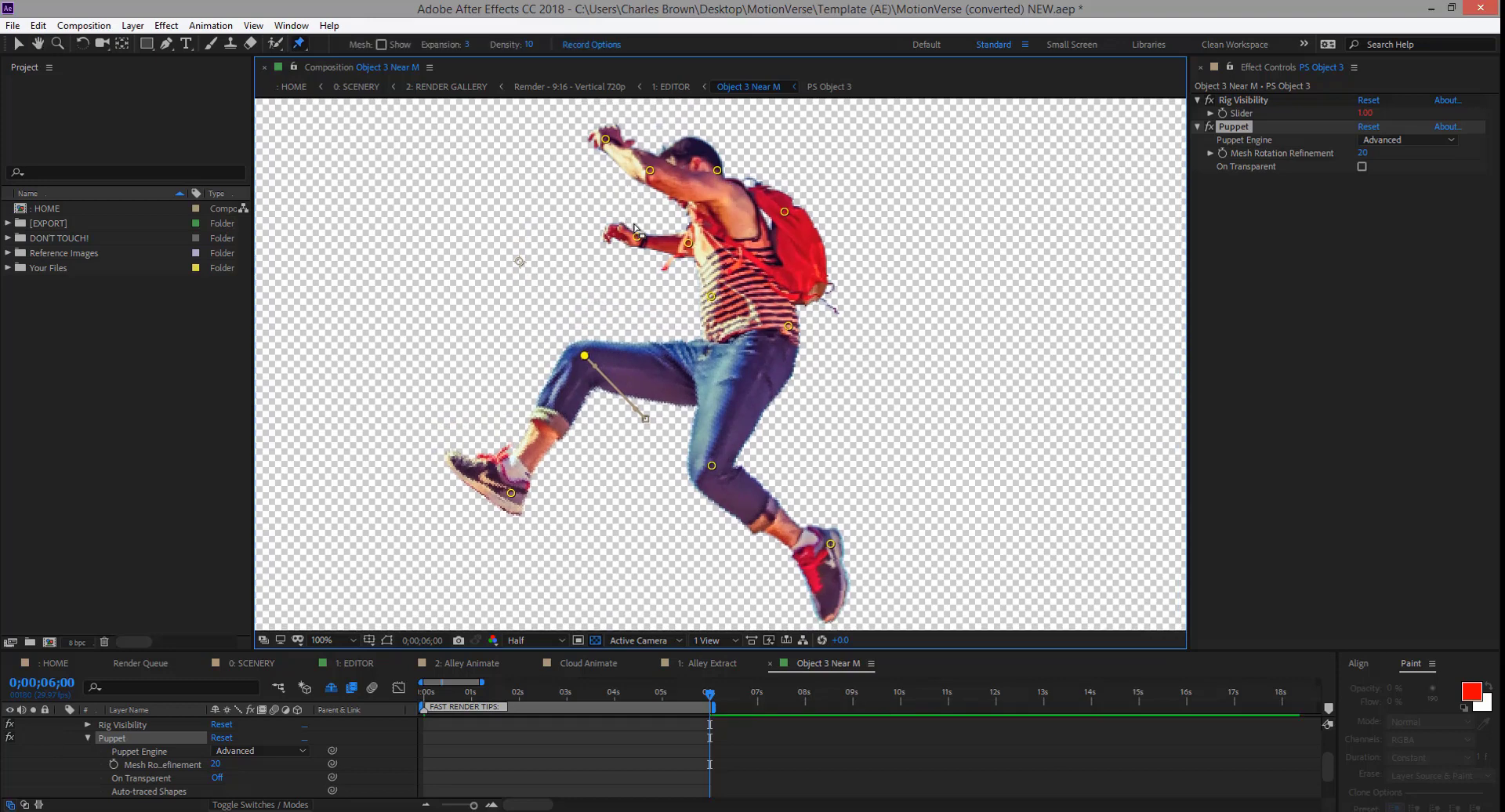
drag(638, 236, 651, 211)
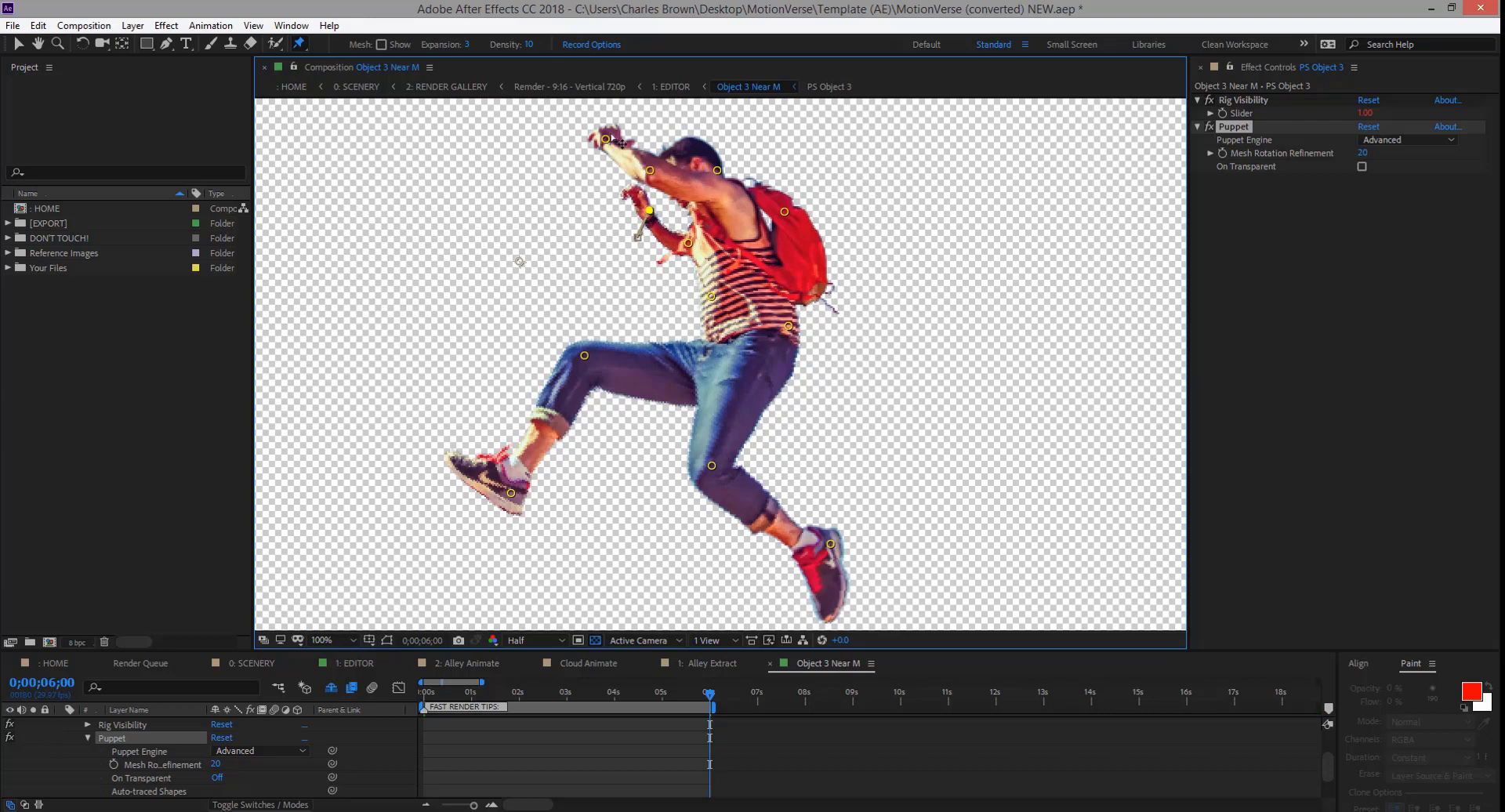
drag(606, 140, 638, 131)
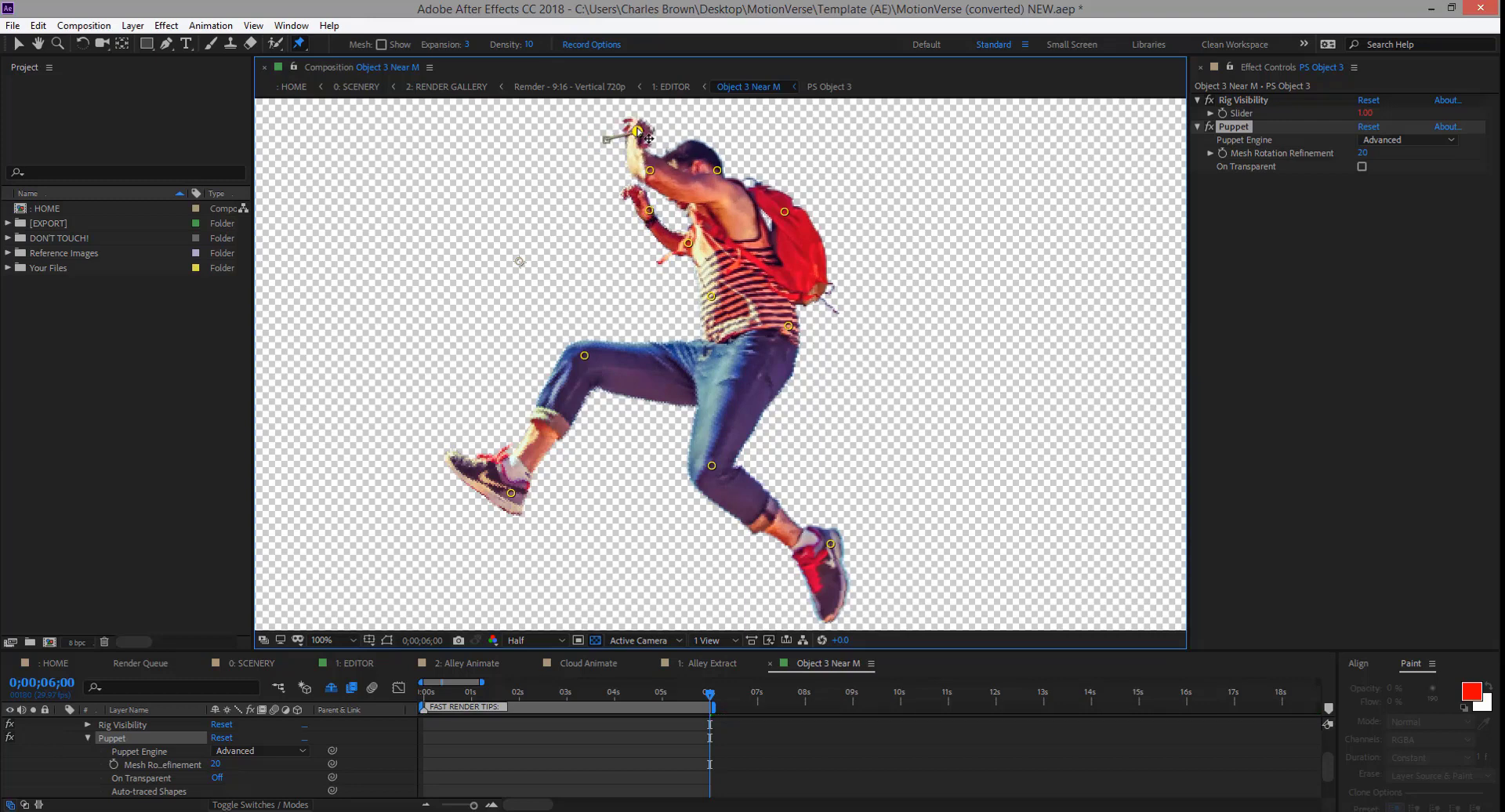
drag(716, 168, 717, 157)
click(784, 212)
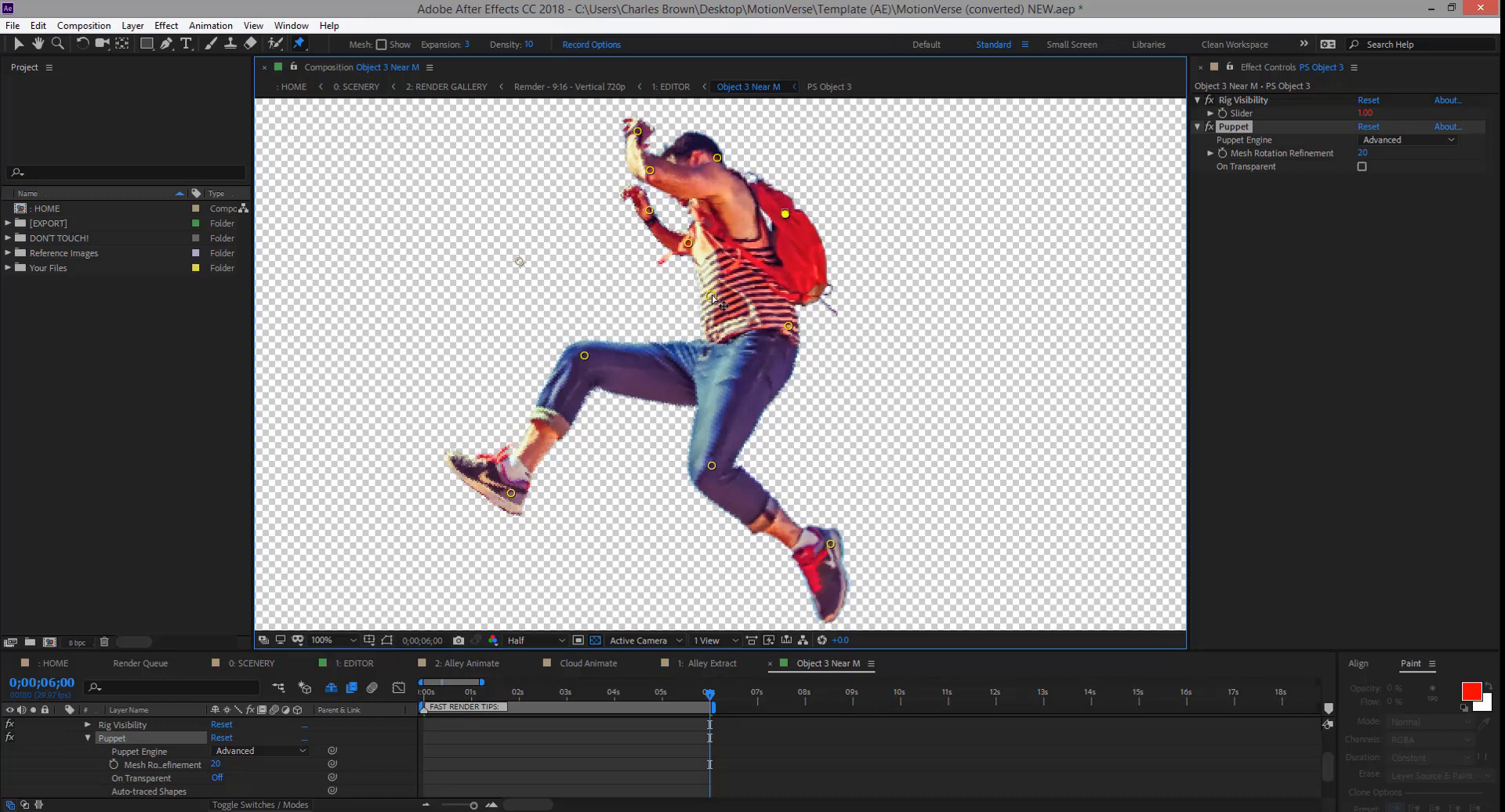
drag(711, 296, 721, 296)
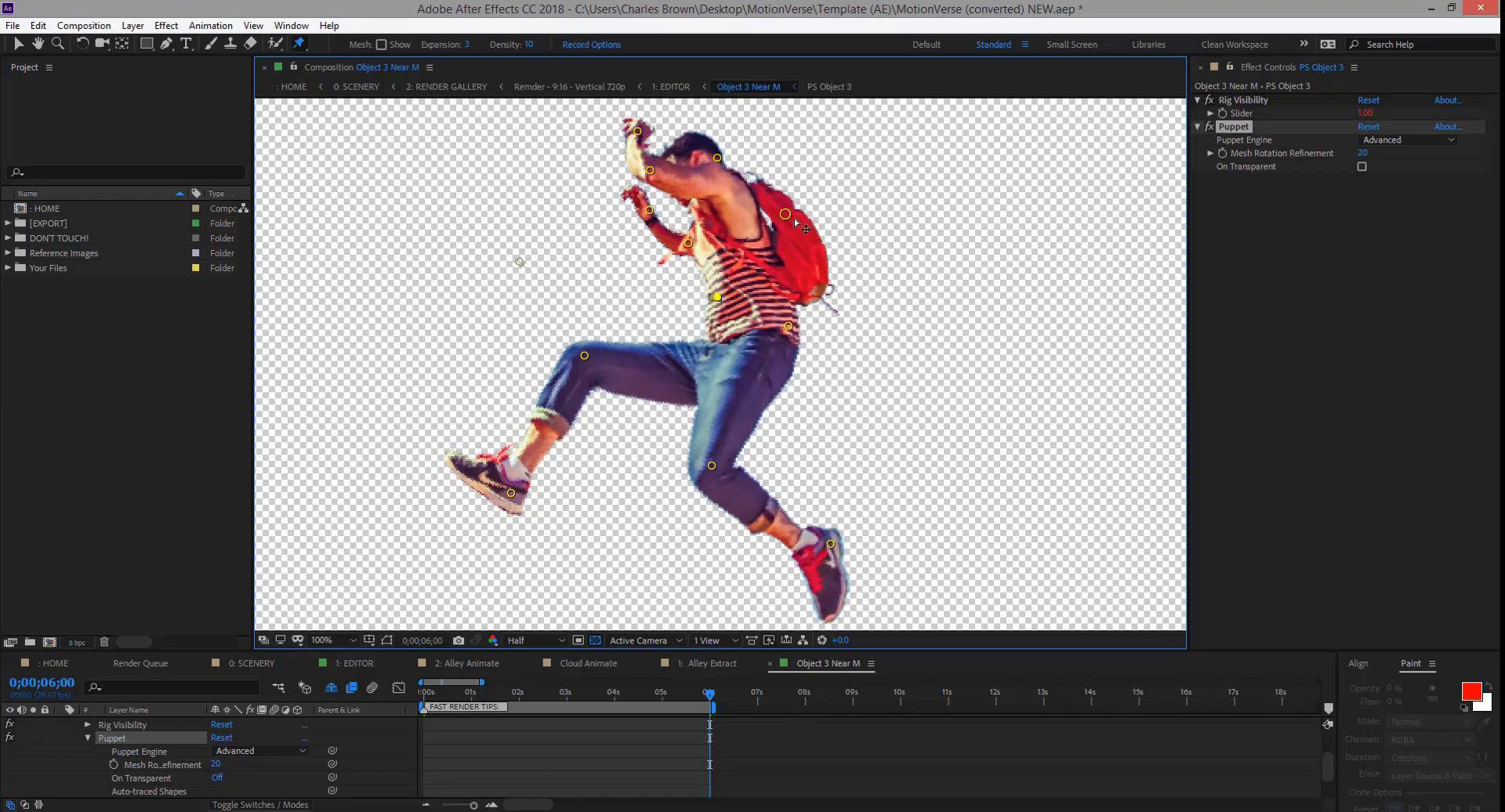
drag(785, 213, 790, 212)
drag(790, 325, 787, 343)
Scrub the timeline back to frame zero to preview the puppet motion
mouse_move(539, 696)
mouse_down()
mouse_move(486, 696)
mouse_move(688, 693)
mouse_move(521, 694)
mouse_up()
mouse_move(424, 706)
mouse_down()
mouse_move(692, 705)
mouse_move(423, 706)
mouse_up()
drag(638, 708, 423, 708)
scroll(236, 744, up, 2)
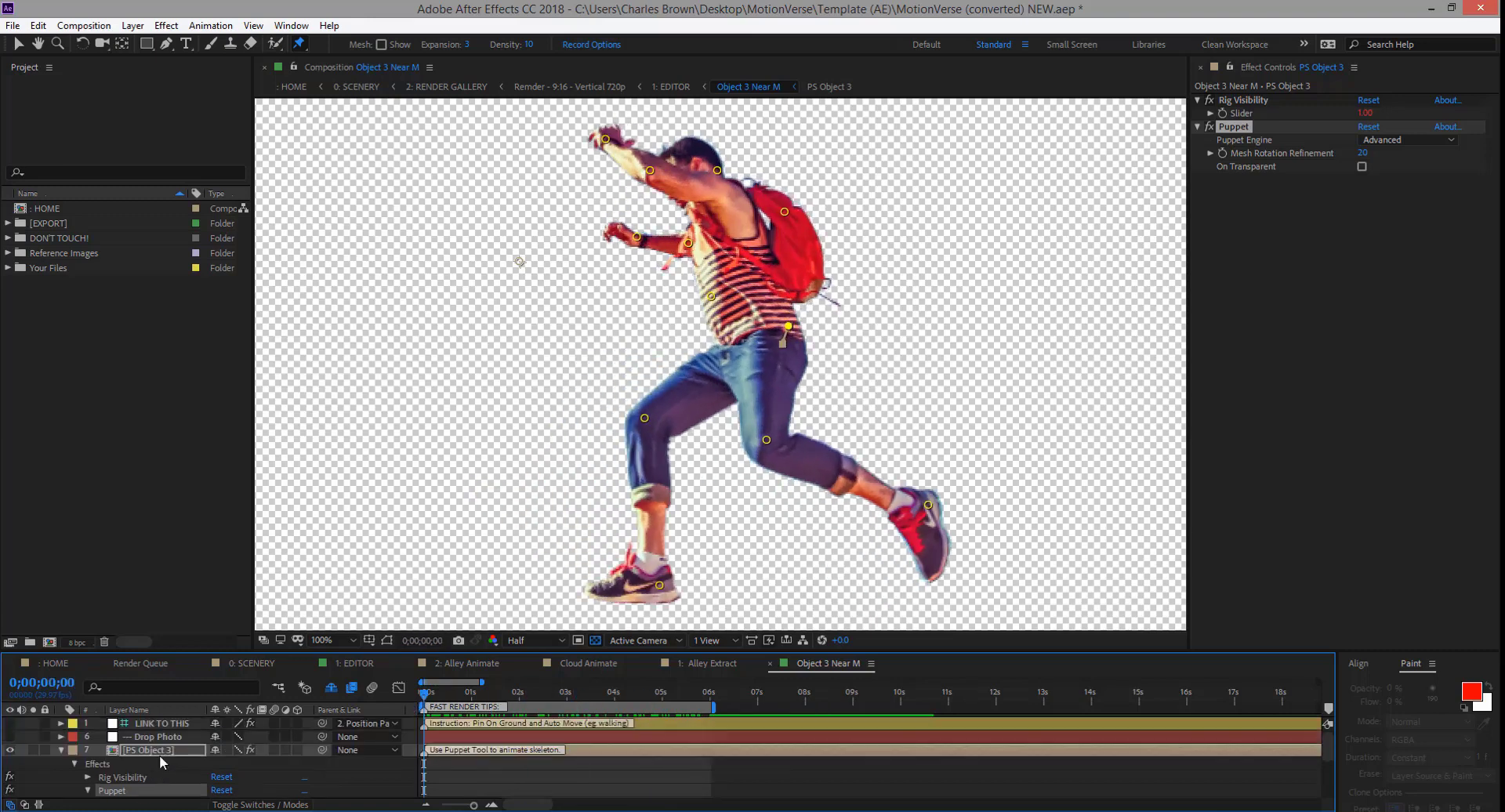
Collapse the hiker layer and return to the 1: EDITOR composition with the Selection tool
click(62, 750)
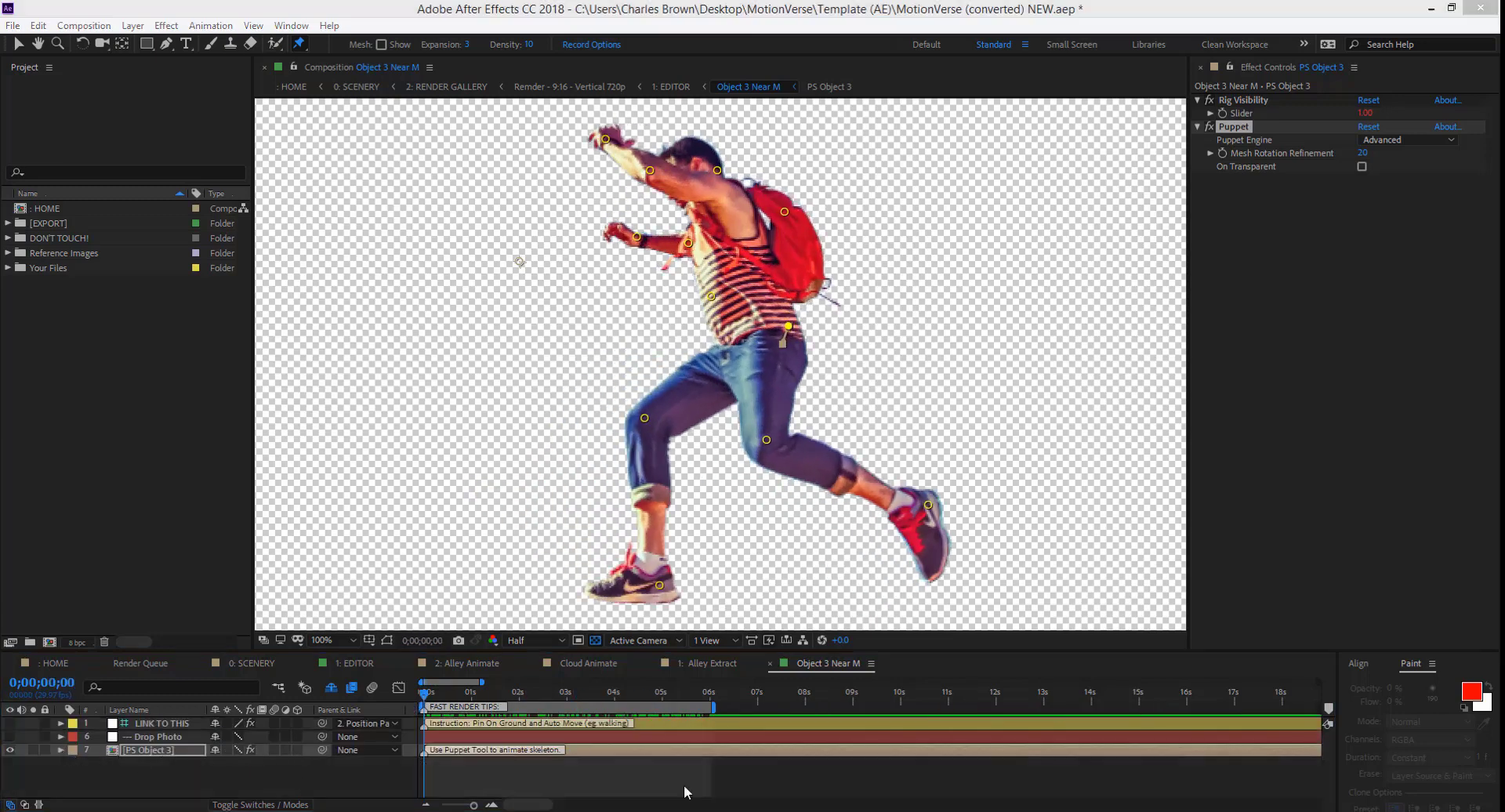
click(361, 666)
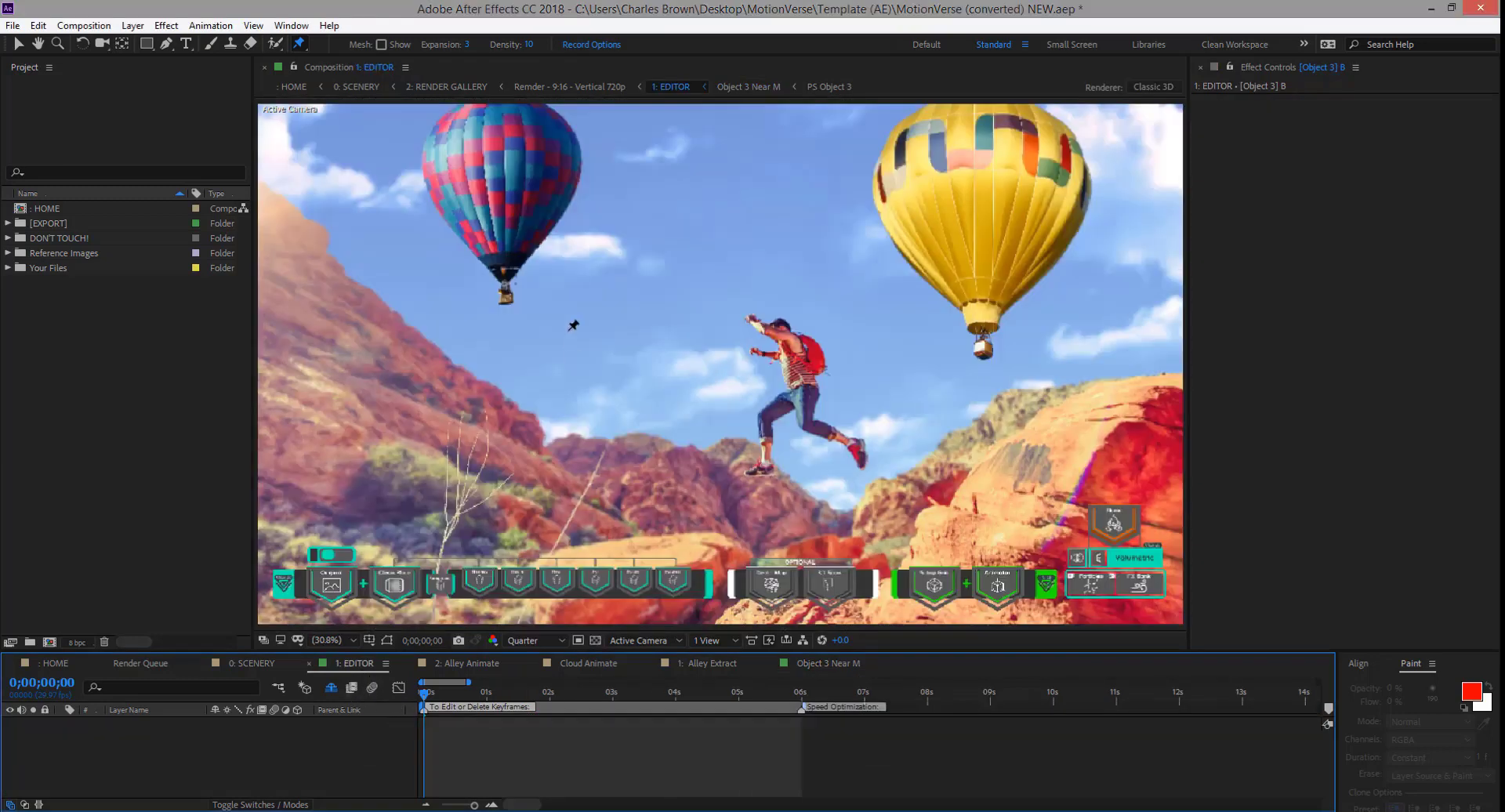
click(19, 44)
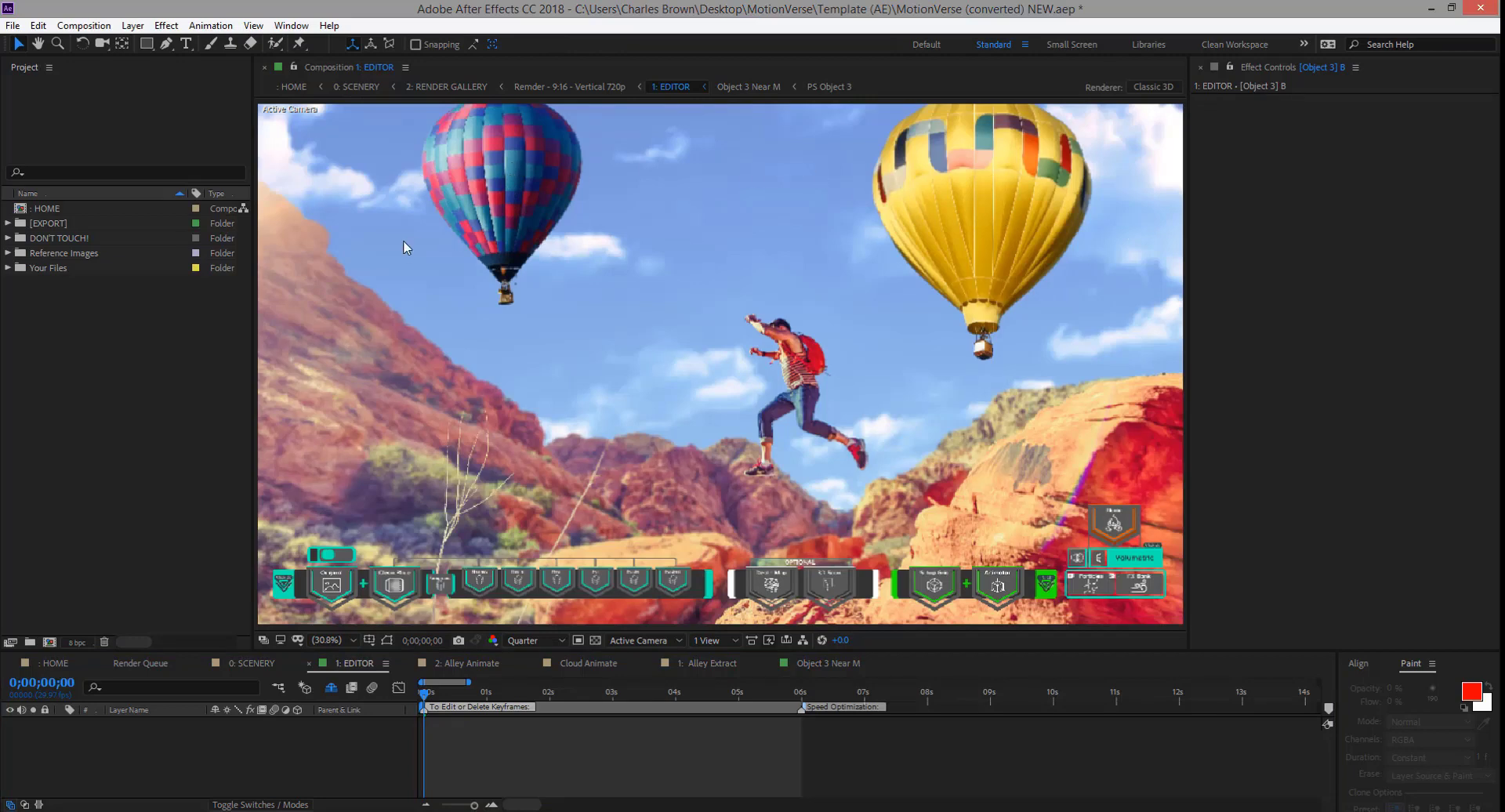
Expand the Animator Panel's Object Properties, toggling visibility to locate the Far Object (Object 4)
click(998, 585)
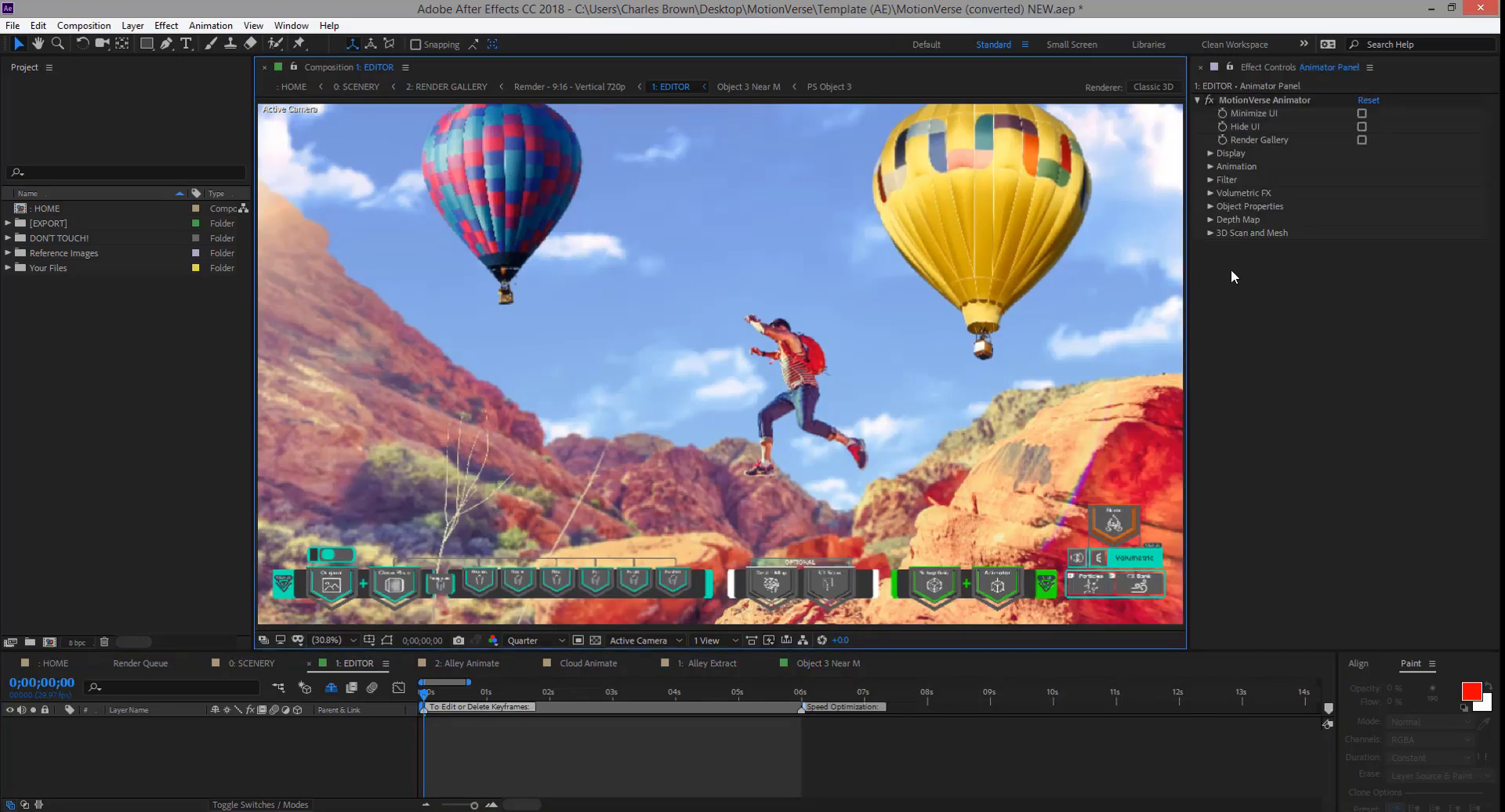
click(1210, 207)
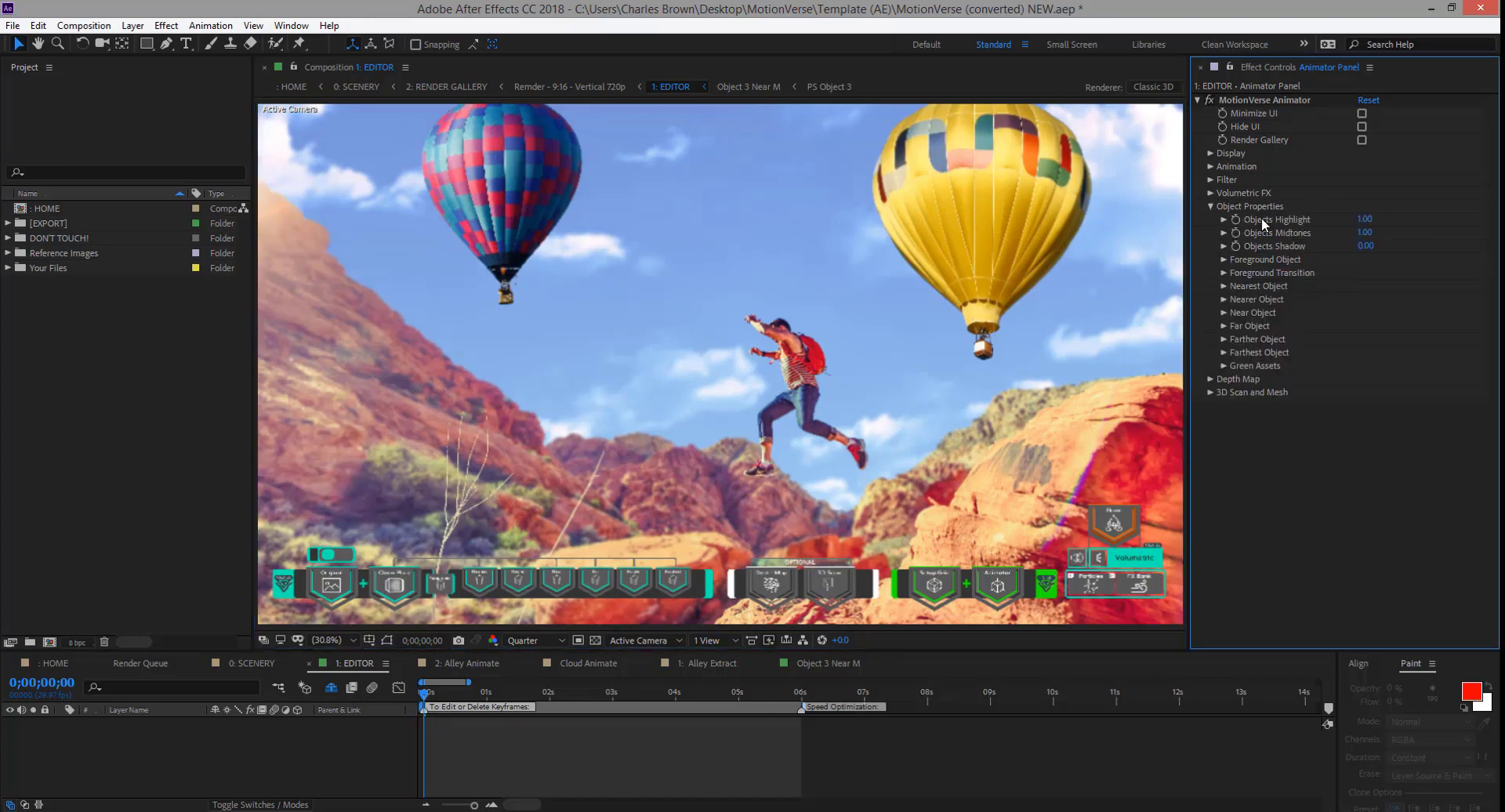
click(1224, 312)
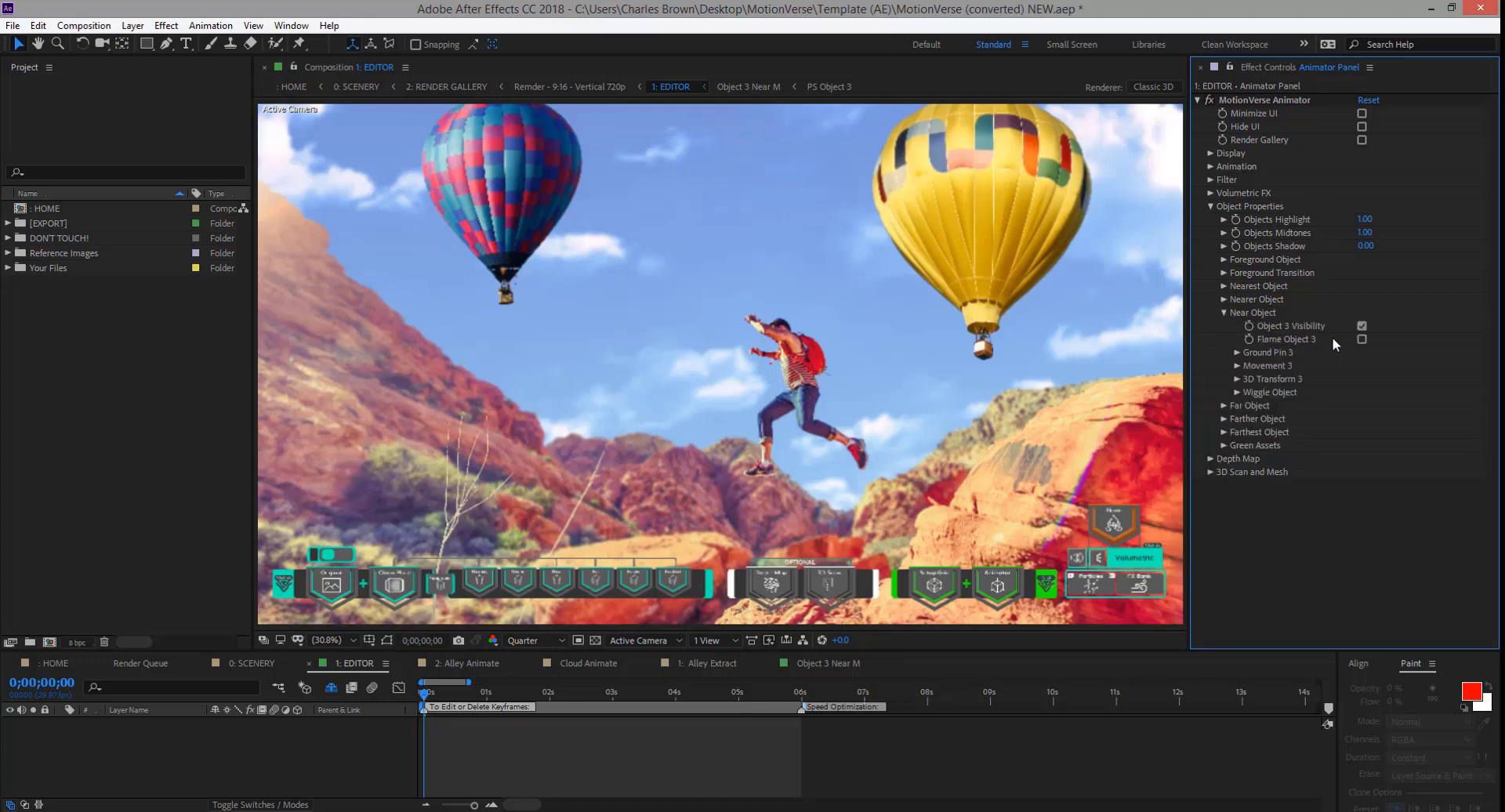
click(1362, 326)
click(1361, 326)
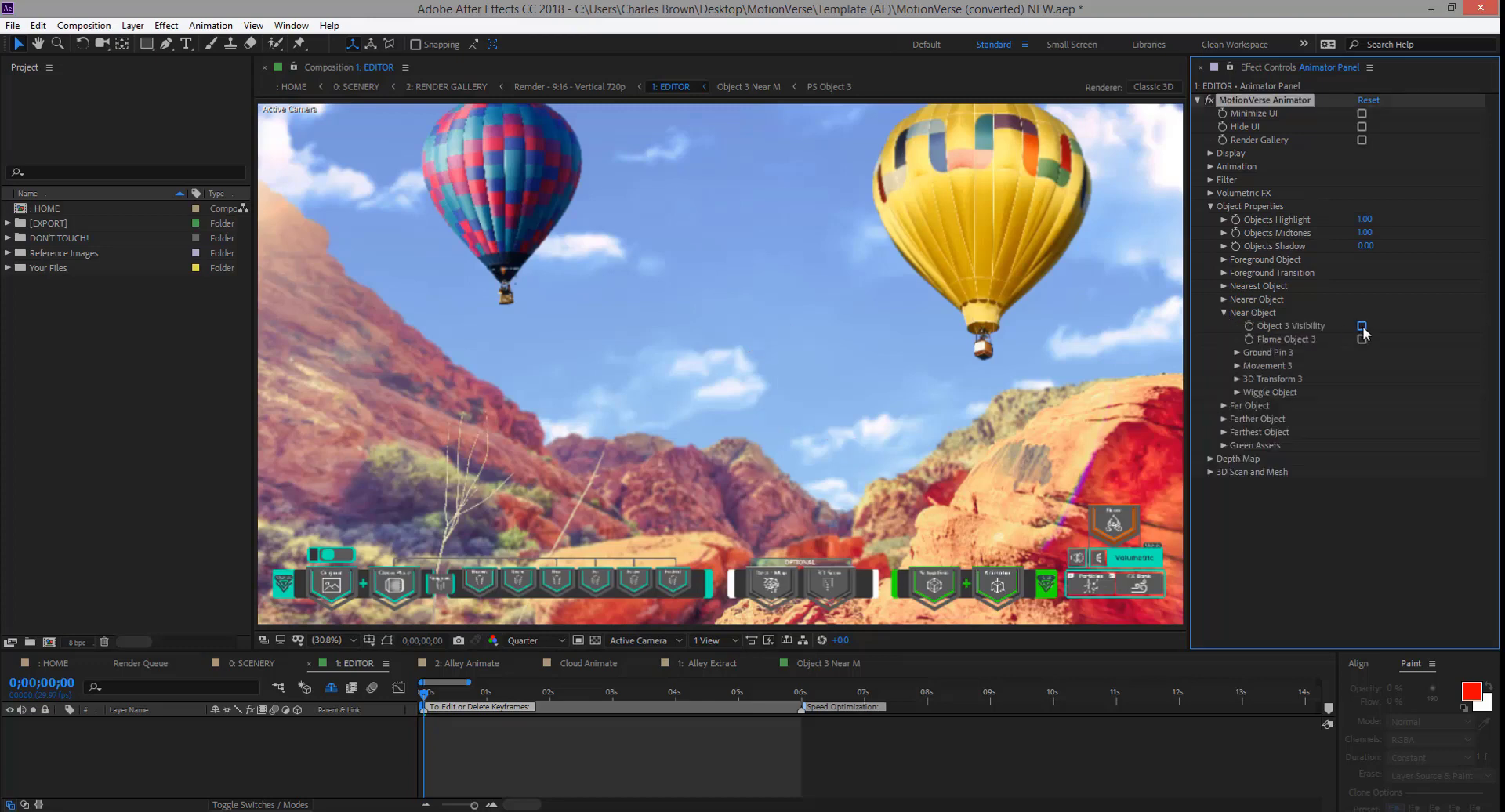
click(1224, 313)
click(1223, 326)
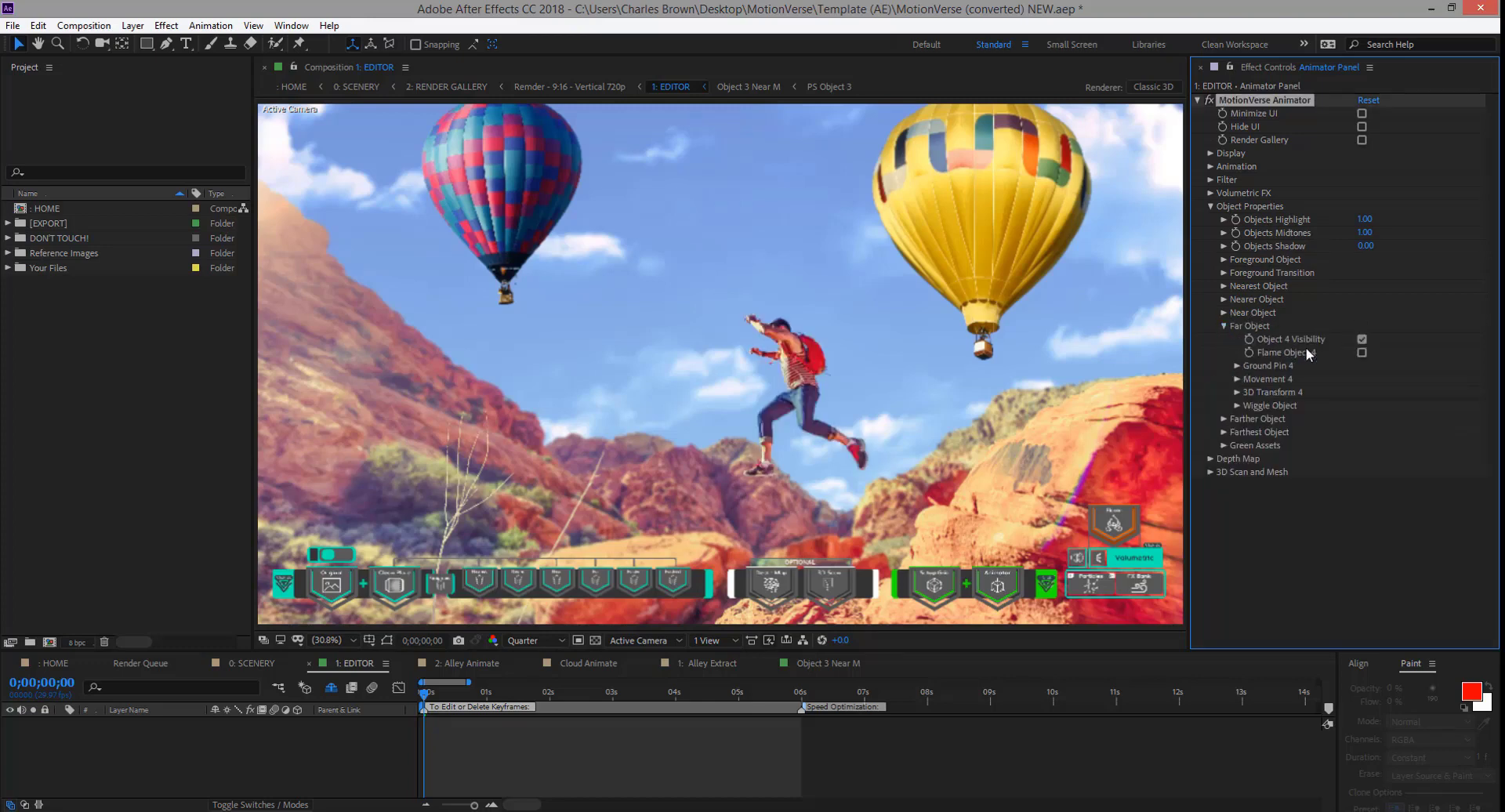
click(1361, 339)
Shrink the yellow balloon's Object 4 Scale to 69.44 at the start
click(1237, 393)
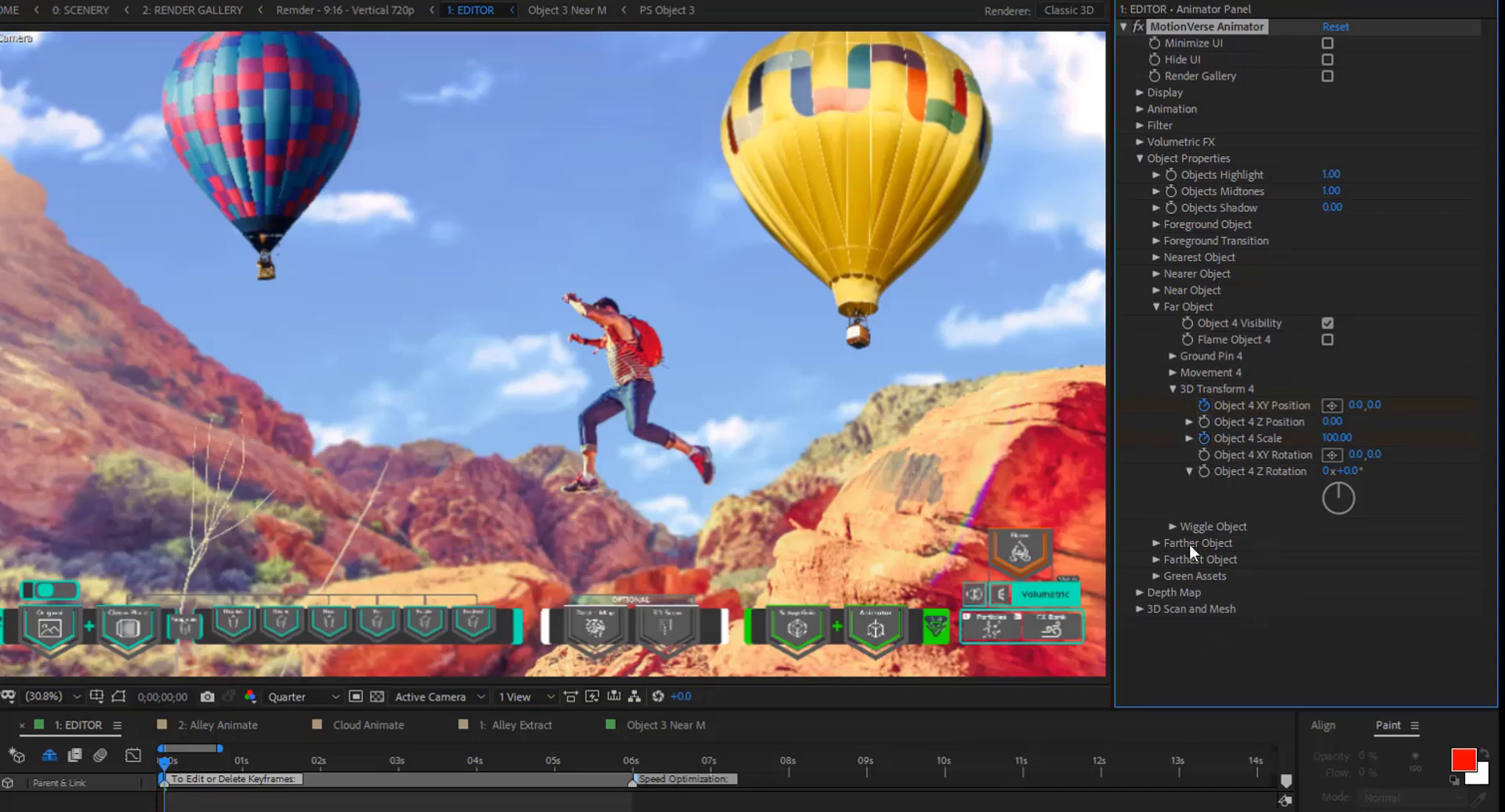
click(1189, 438)
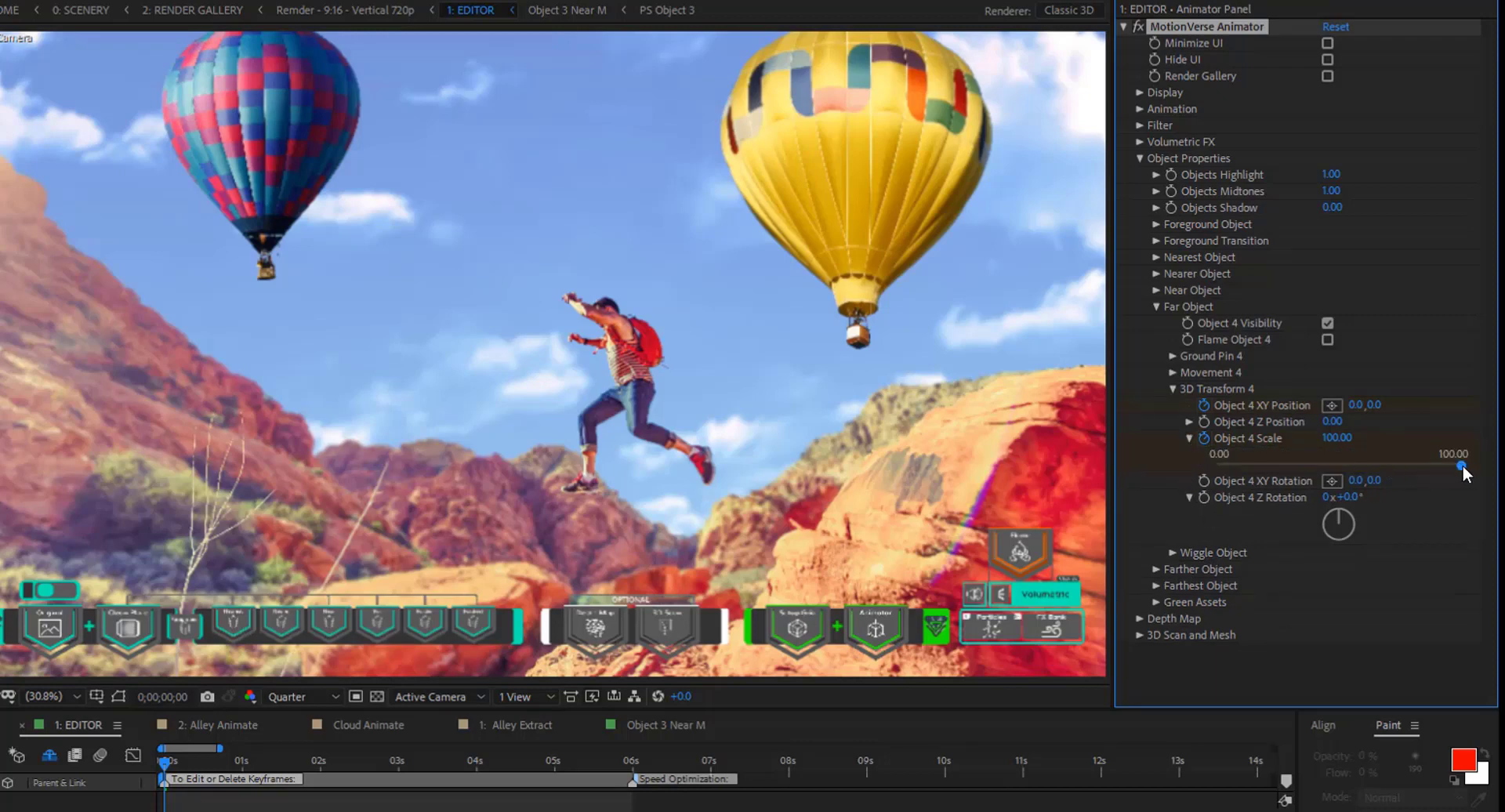
drag(1461, 465, 1423, 466)
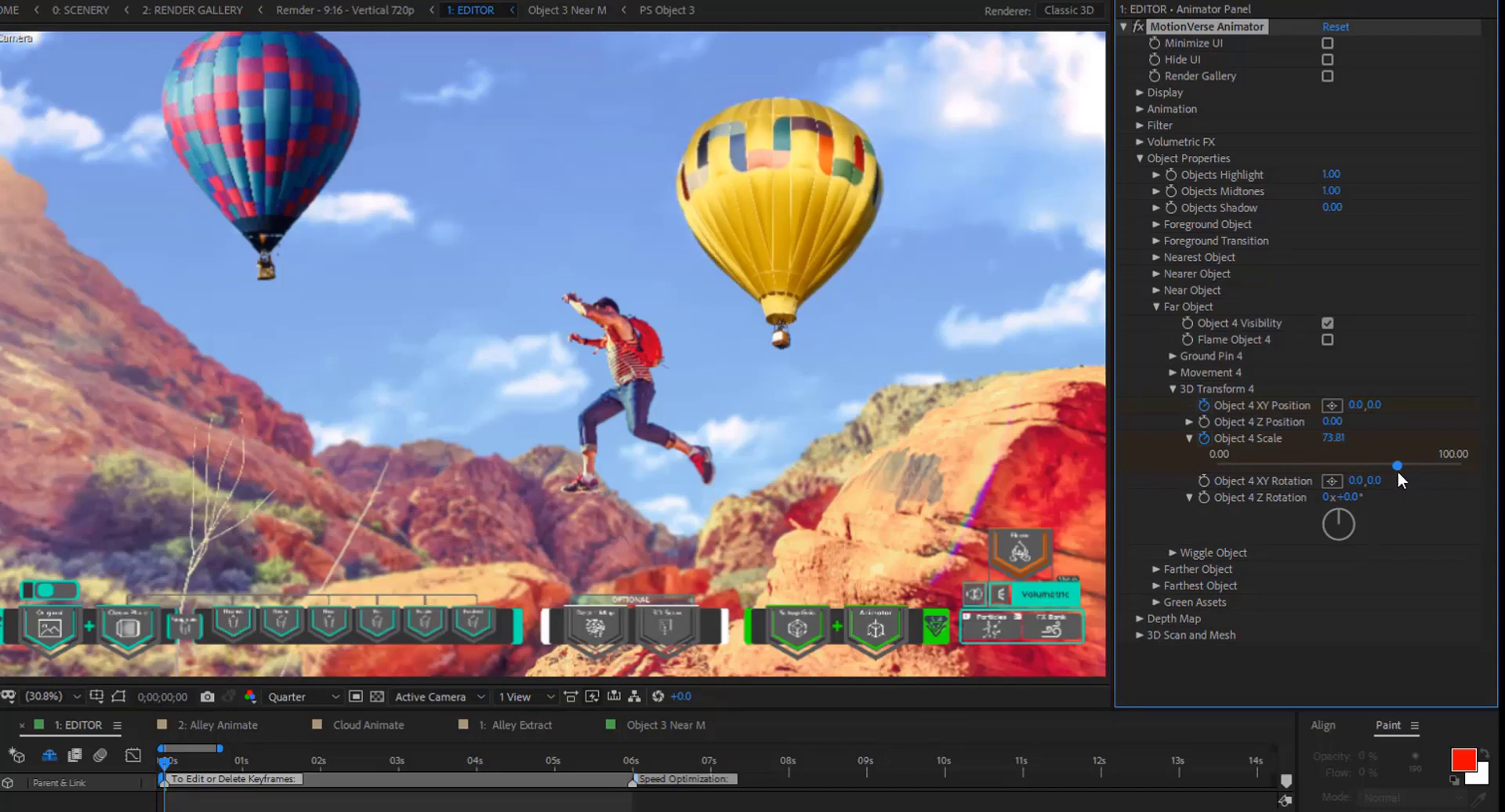
drag(1397, 470, 1386, 470)
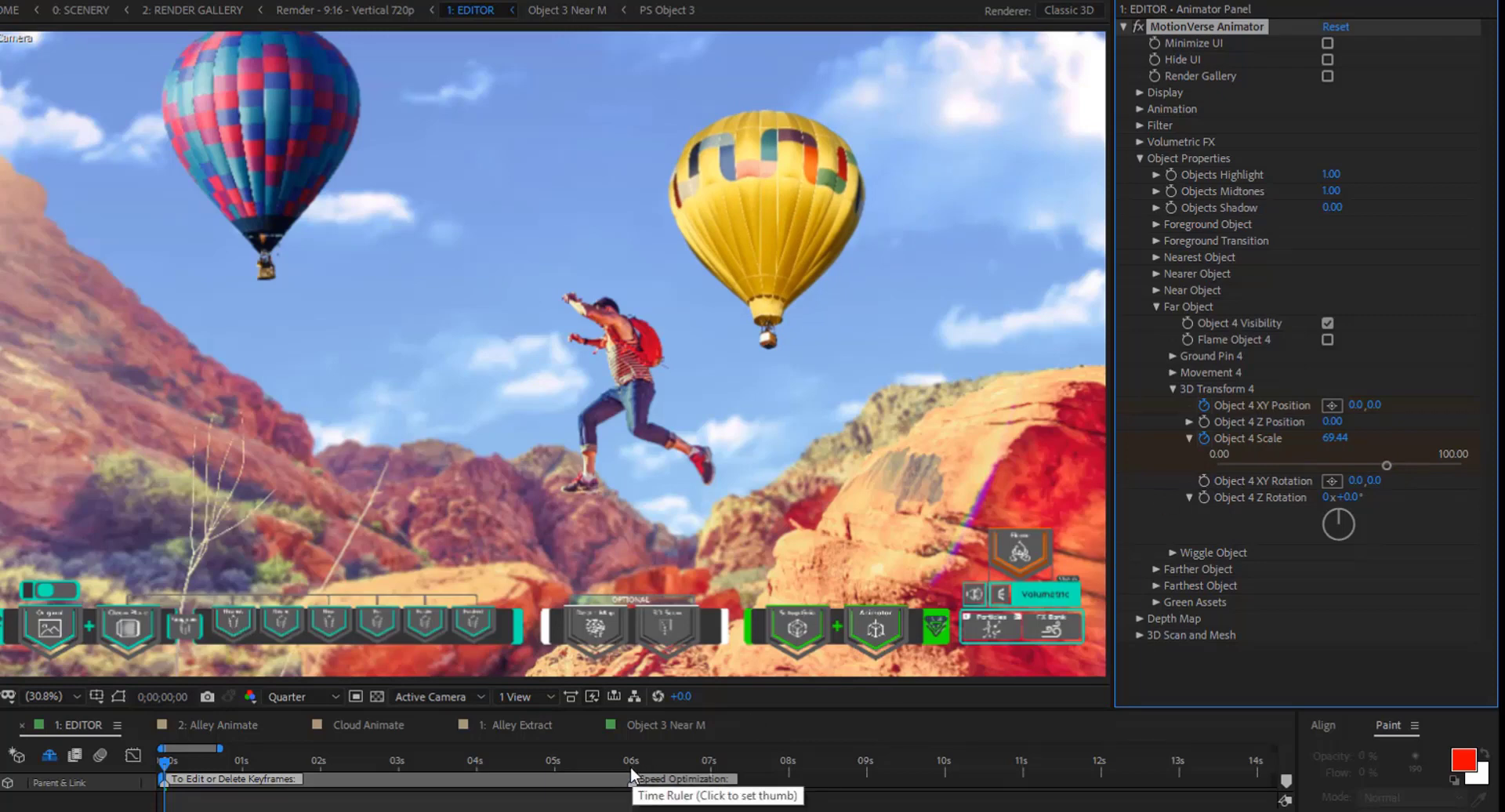
Around six seconds, set the balloon to Scale 100 and XY Position 370, 218
click(632, 776)
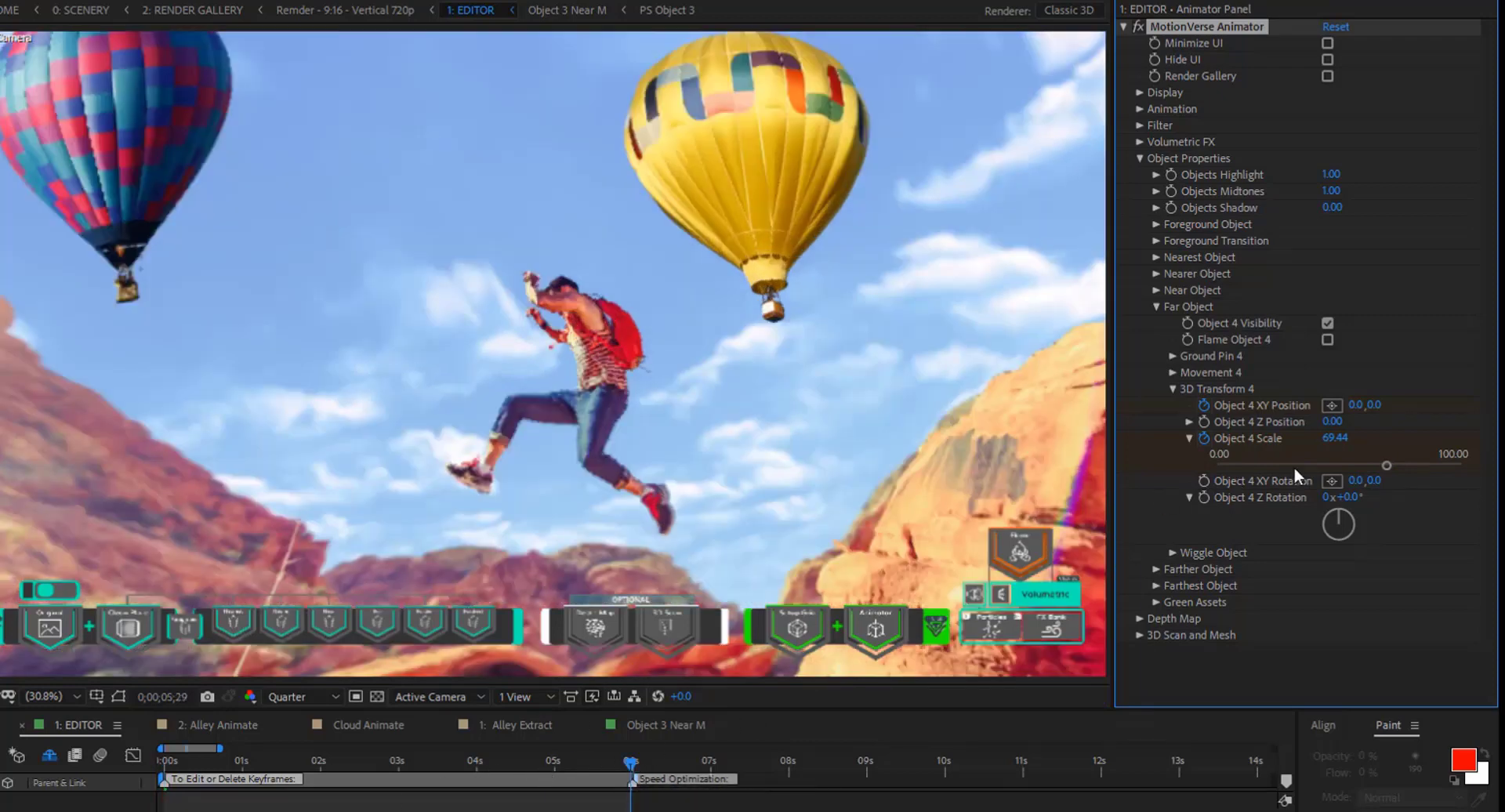
drag(1387, 467, 1482, 476)
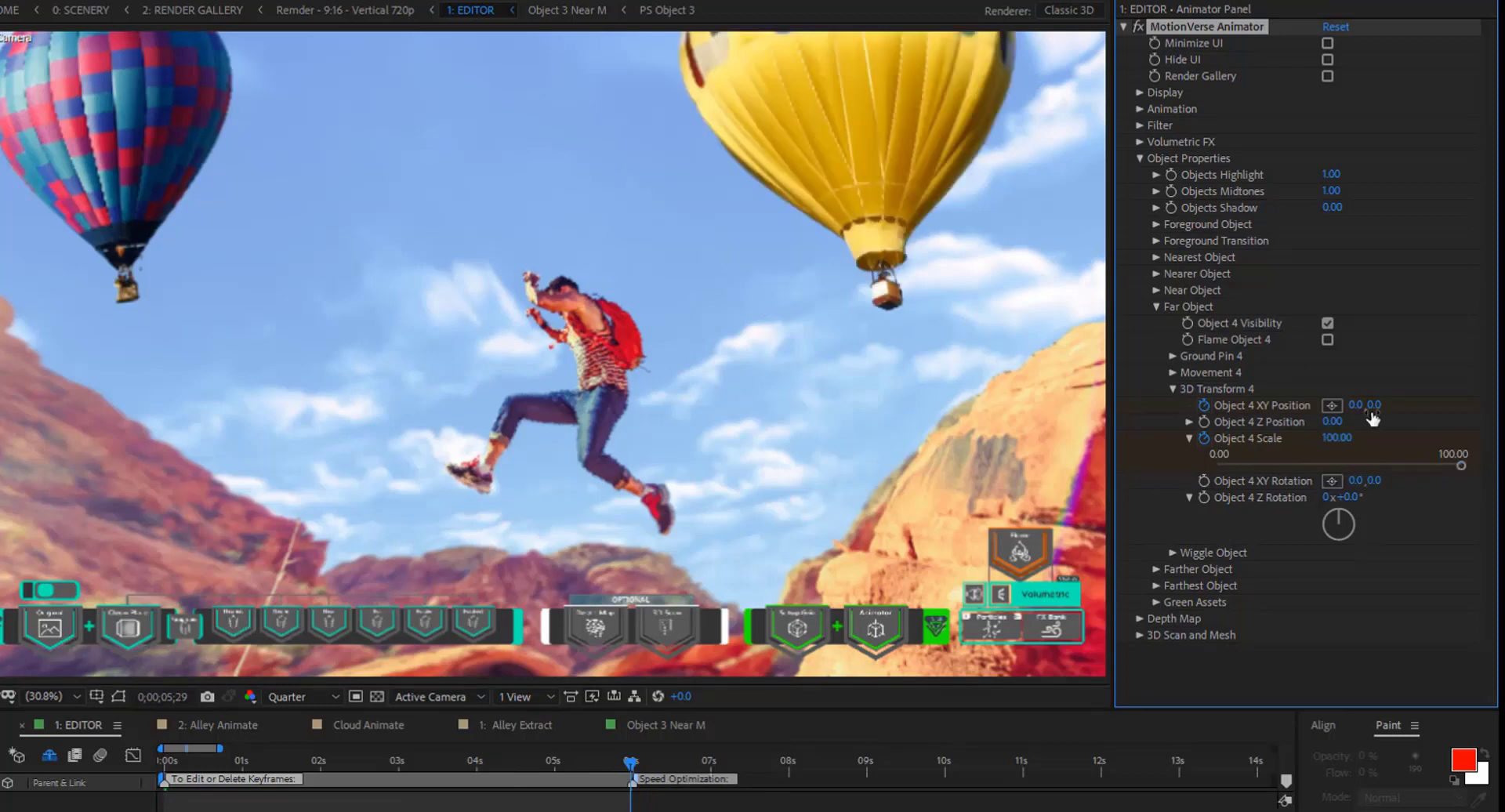
mouse_move(1371, 417)
mouse_down()
mouse_move(1446, 413)
mouse_move(1346, 410)
mouse_up()
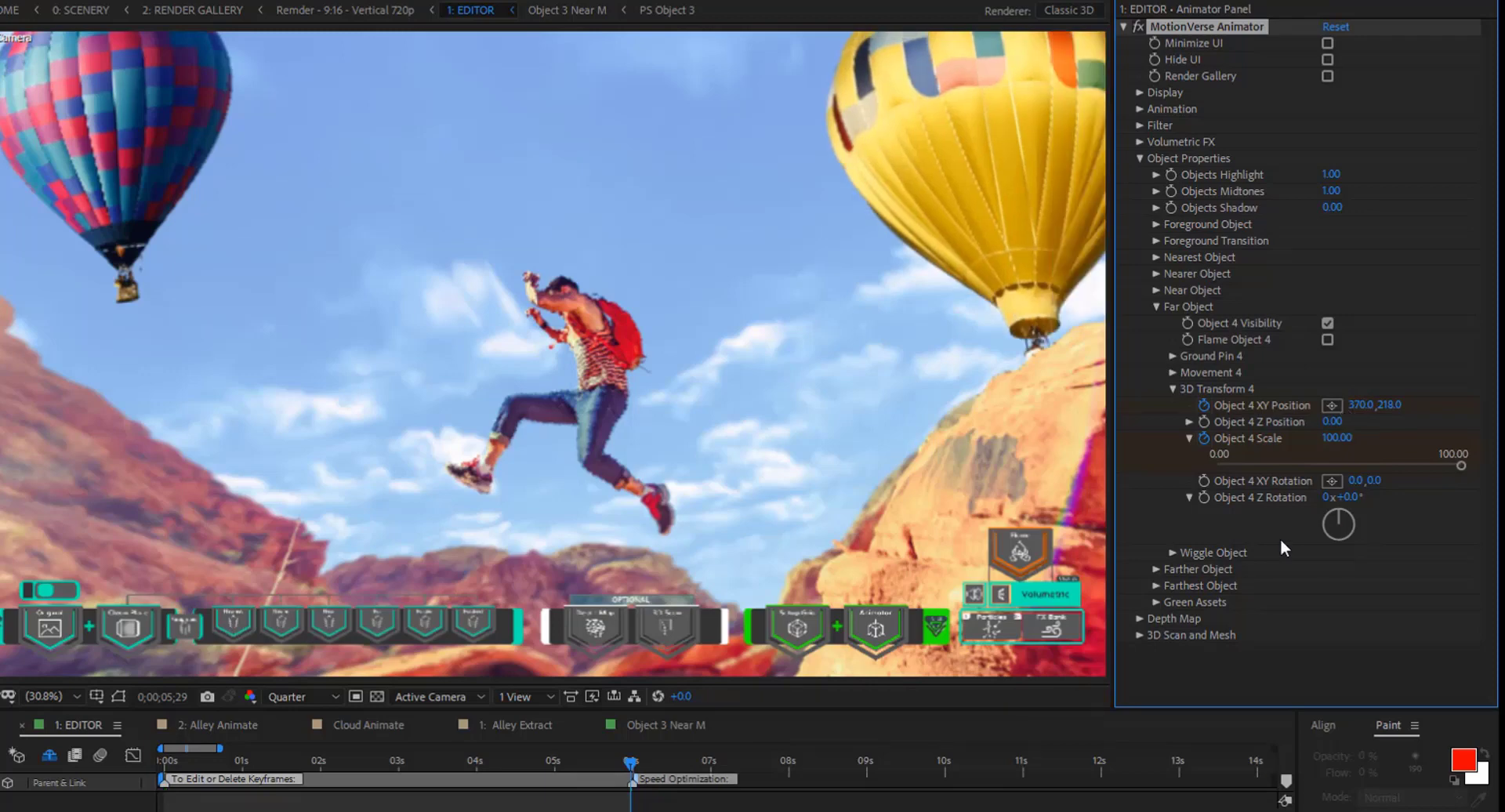
click(165, 760)
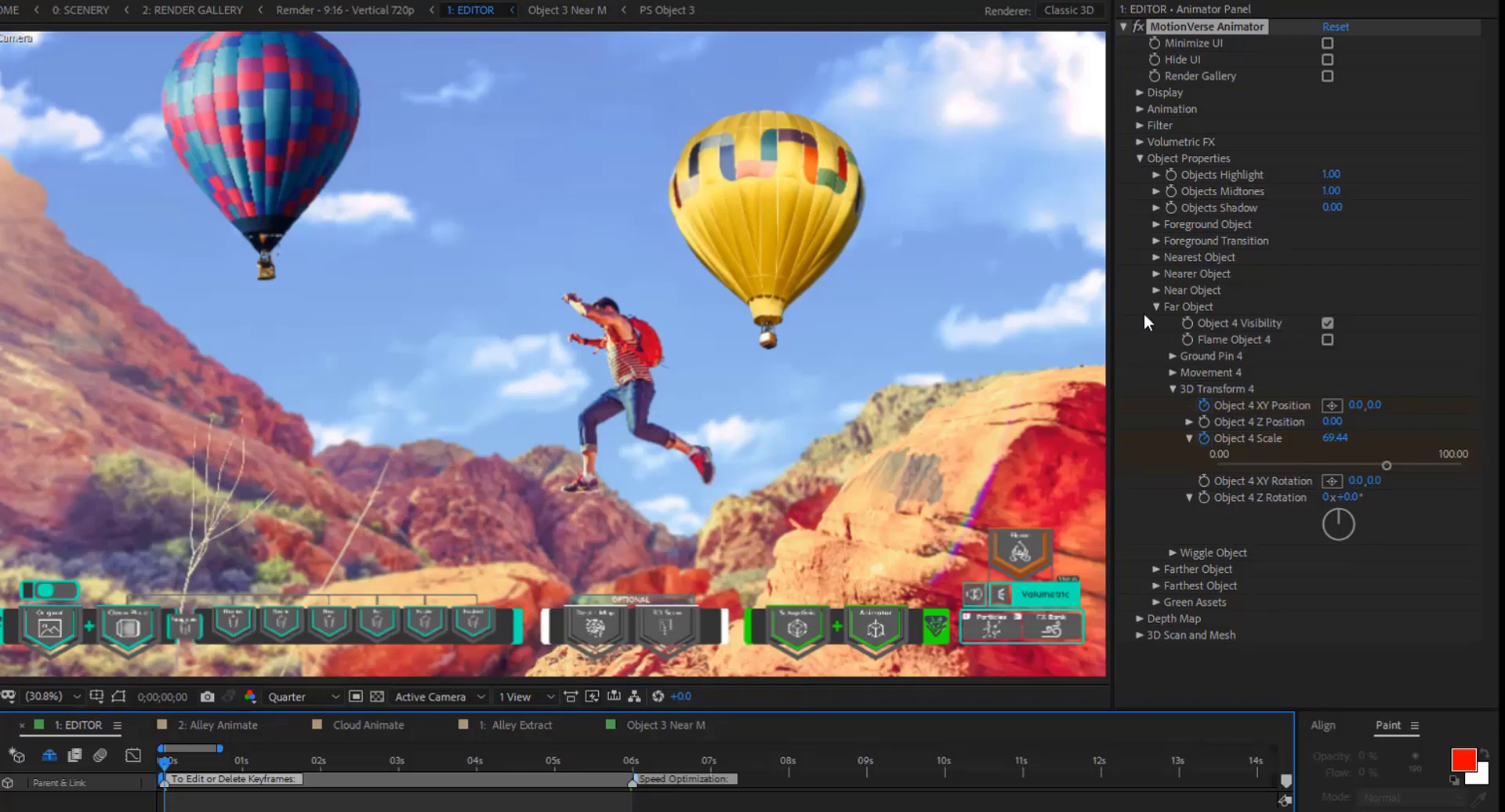
click(1157, 308)
Shrink the blue-and-red balloon's Object 5 Scale to 52.78 at the start
click(1155, 323)
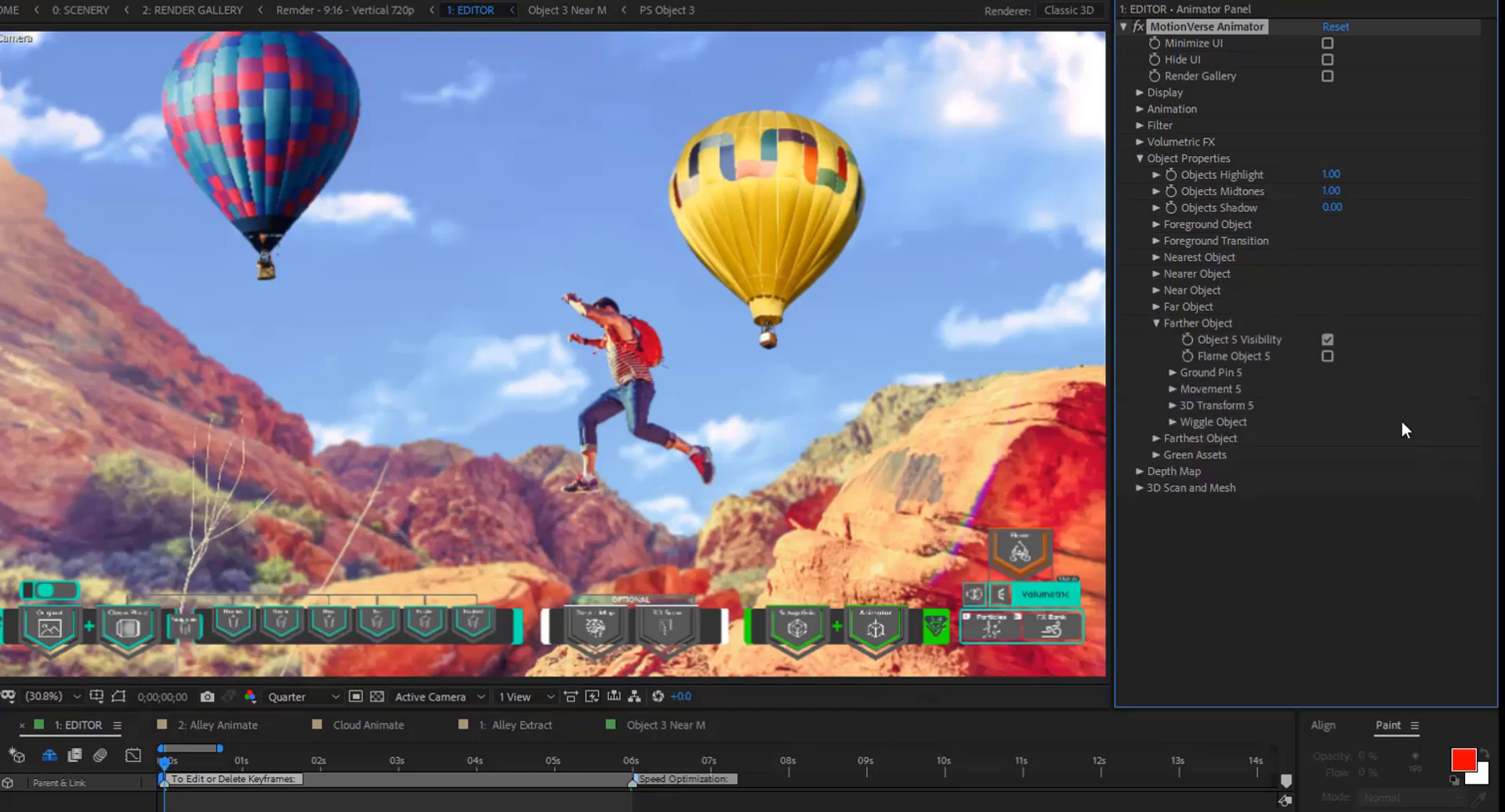
click(1171, 405)
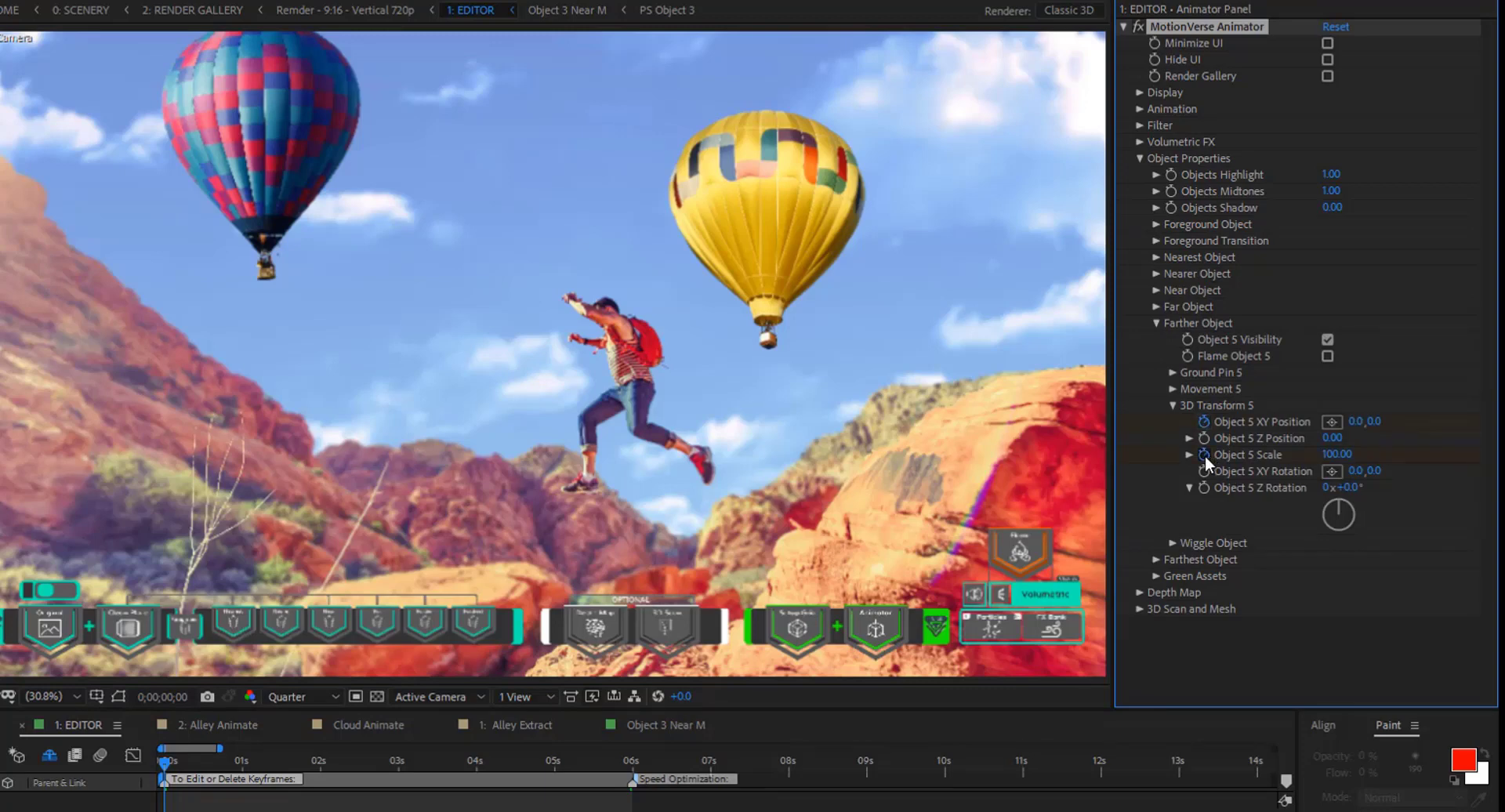
click(1188, 455)
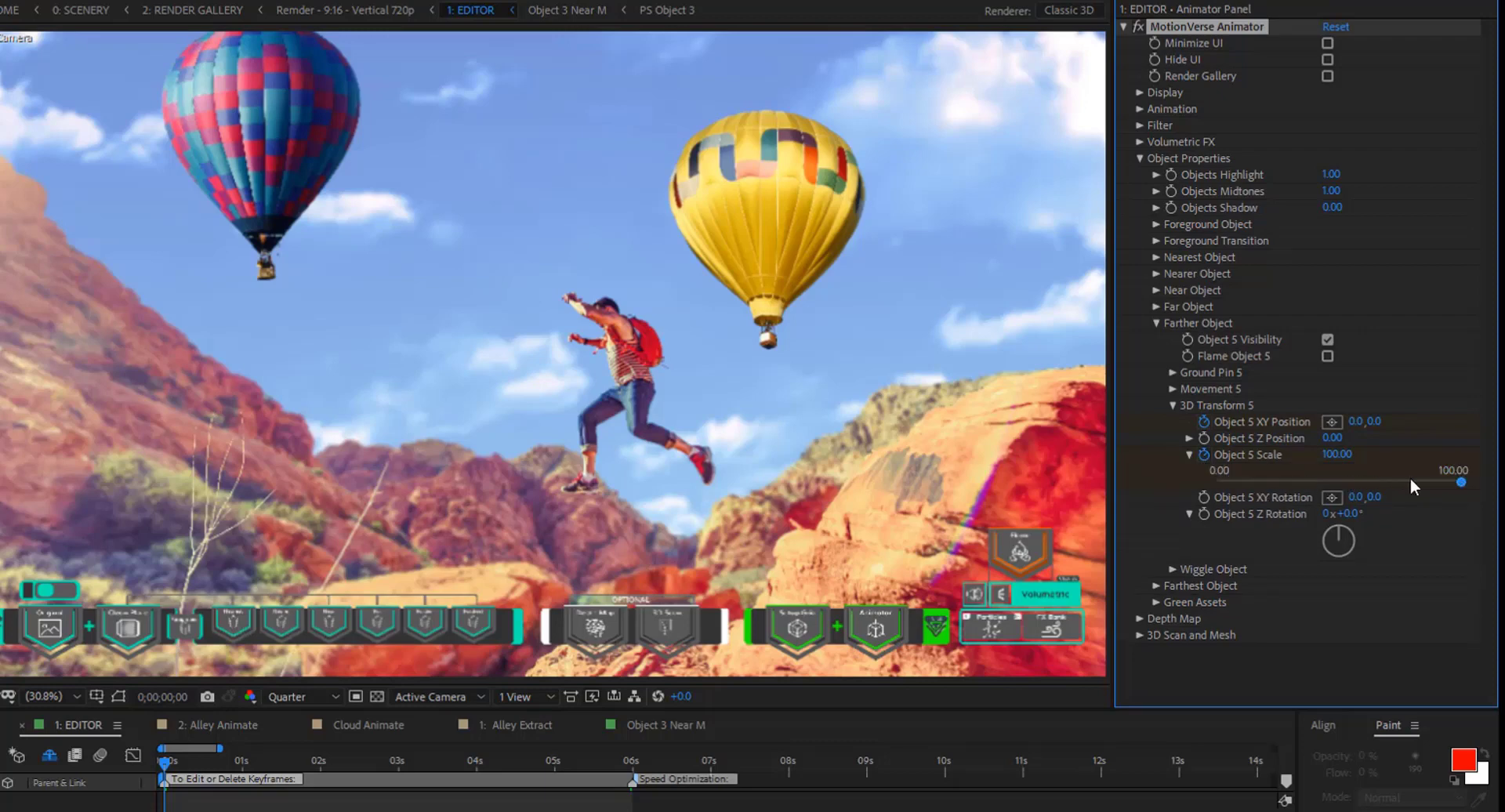
drag(1408, 480, 1349, 494)
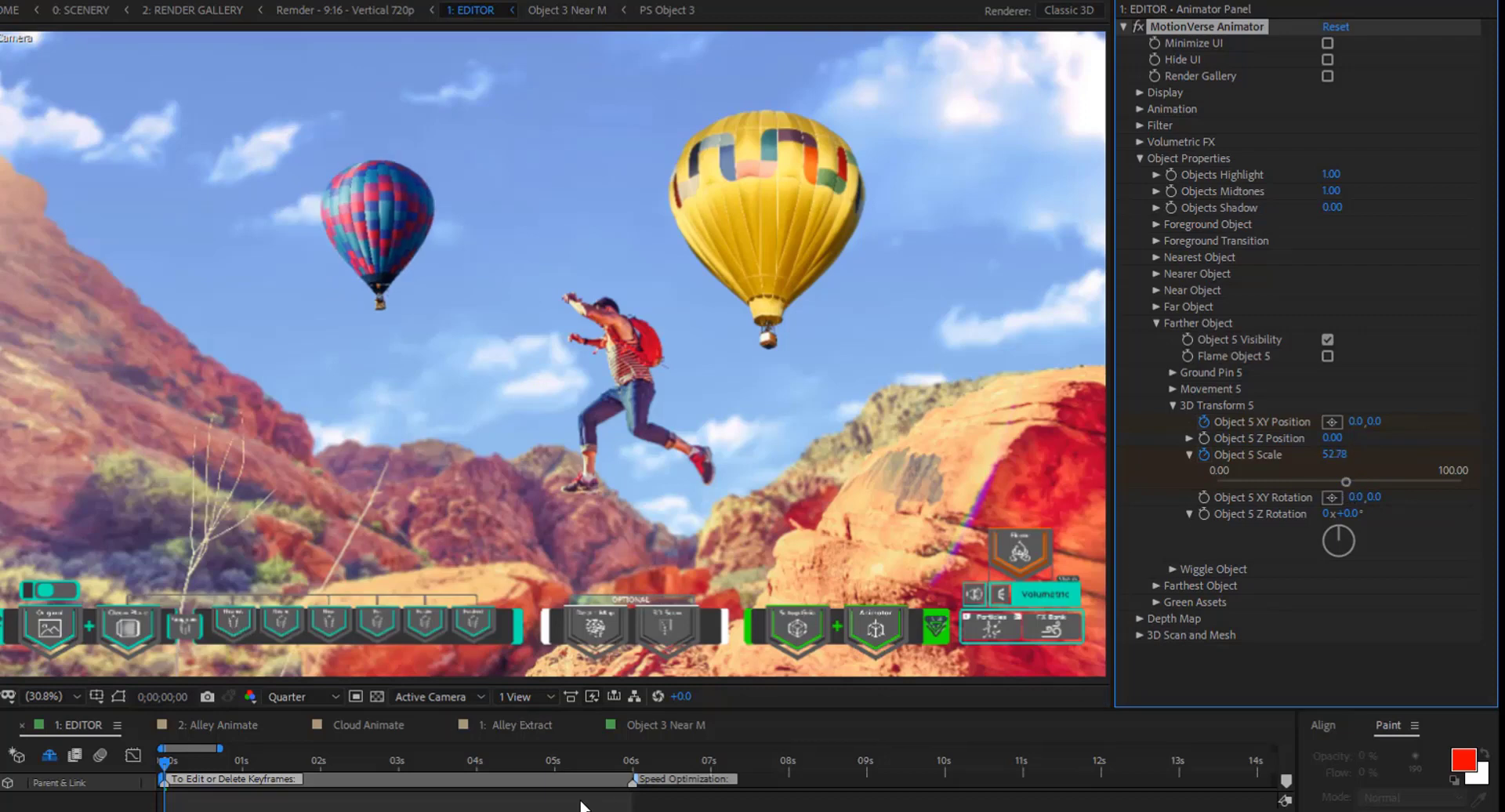
At the six-second marker, restore Scale 100 and set XY Position to 550, 300
key(k)
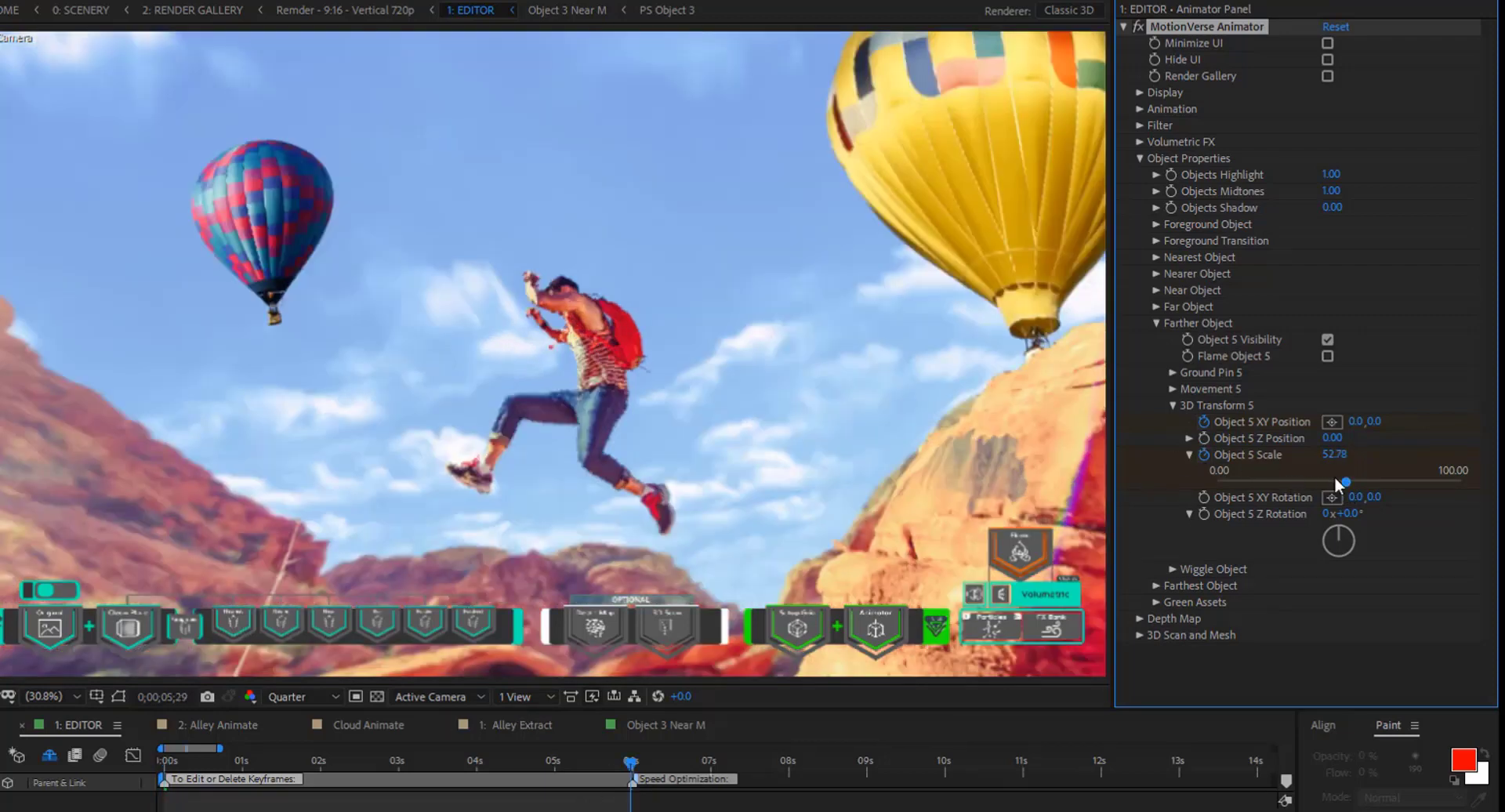
drag(1441, 481, 1464, 482)
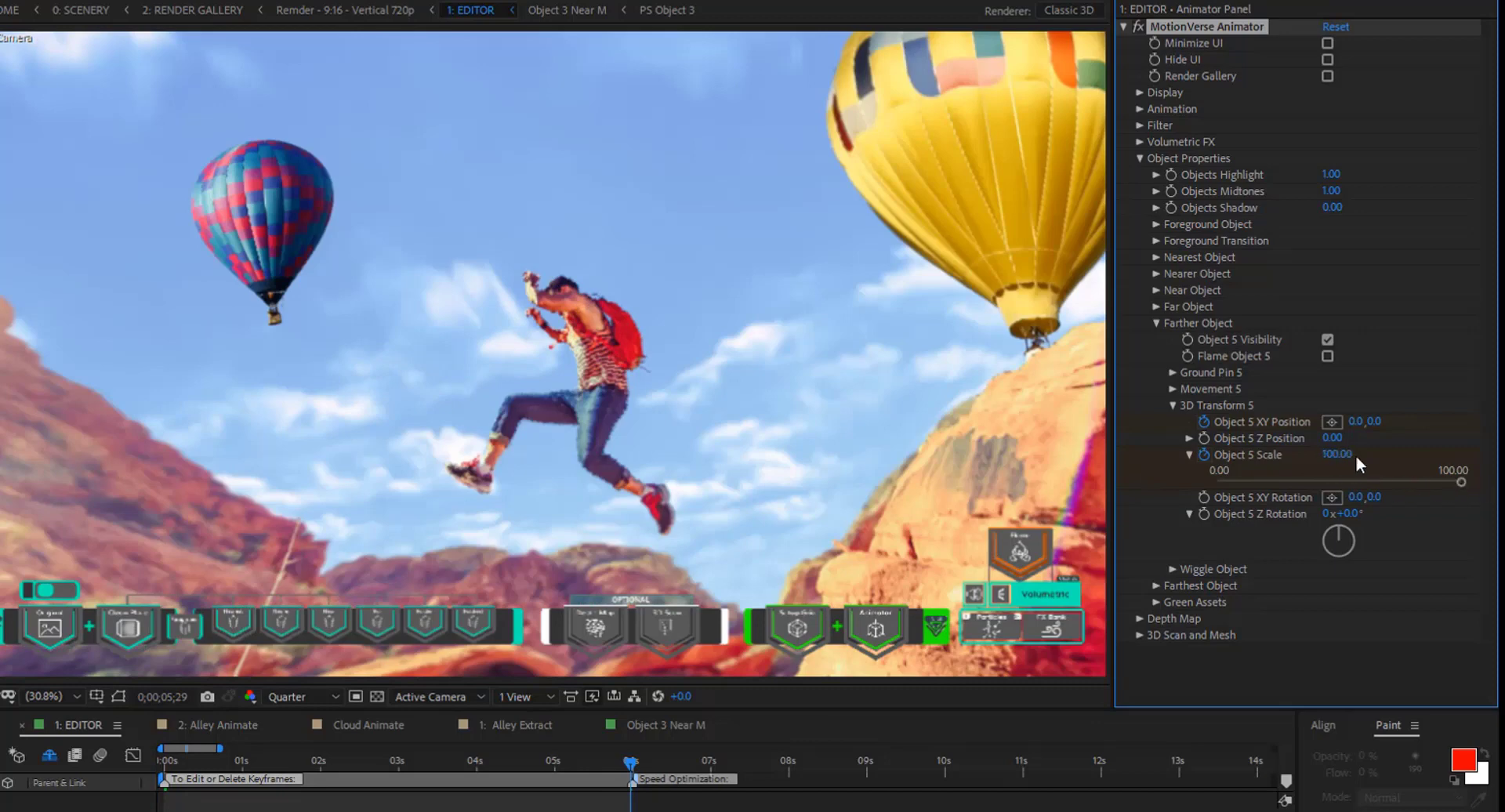
click(1190, 455)
drag(1356, 422, 1406, 424)
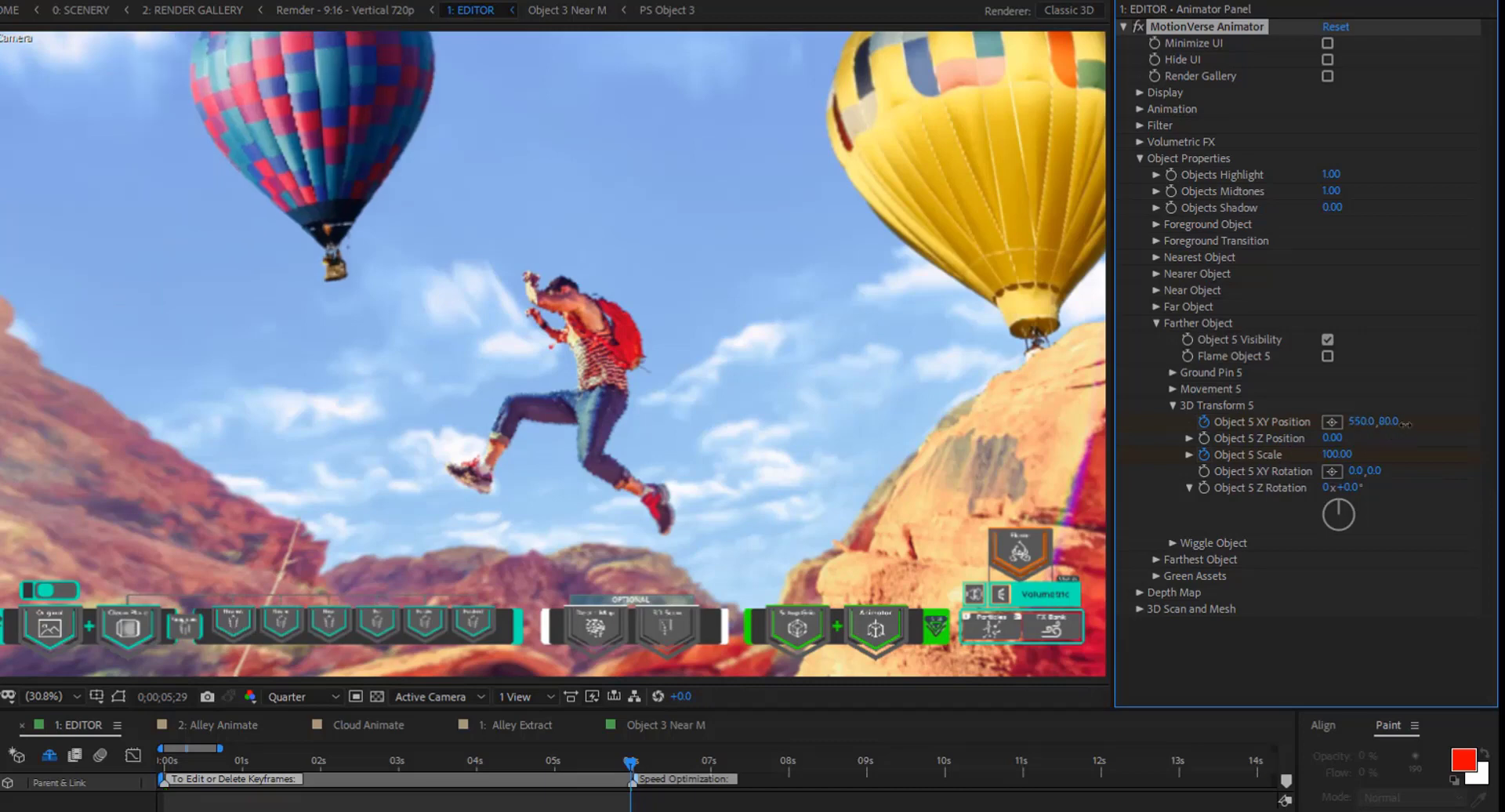
click(1391, 422)
text(300)
key(Return)
click(1396, 423)
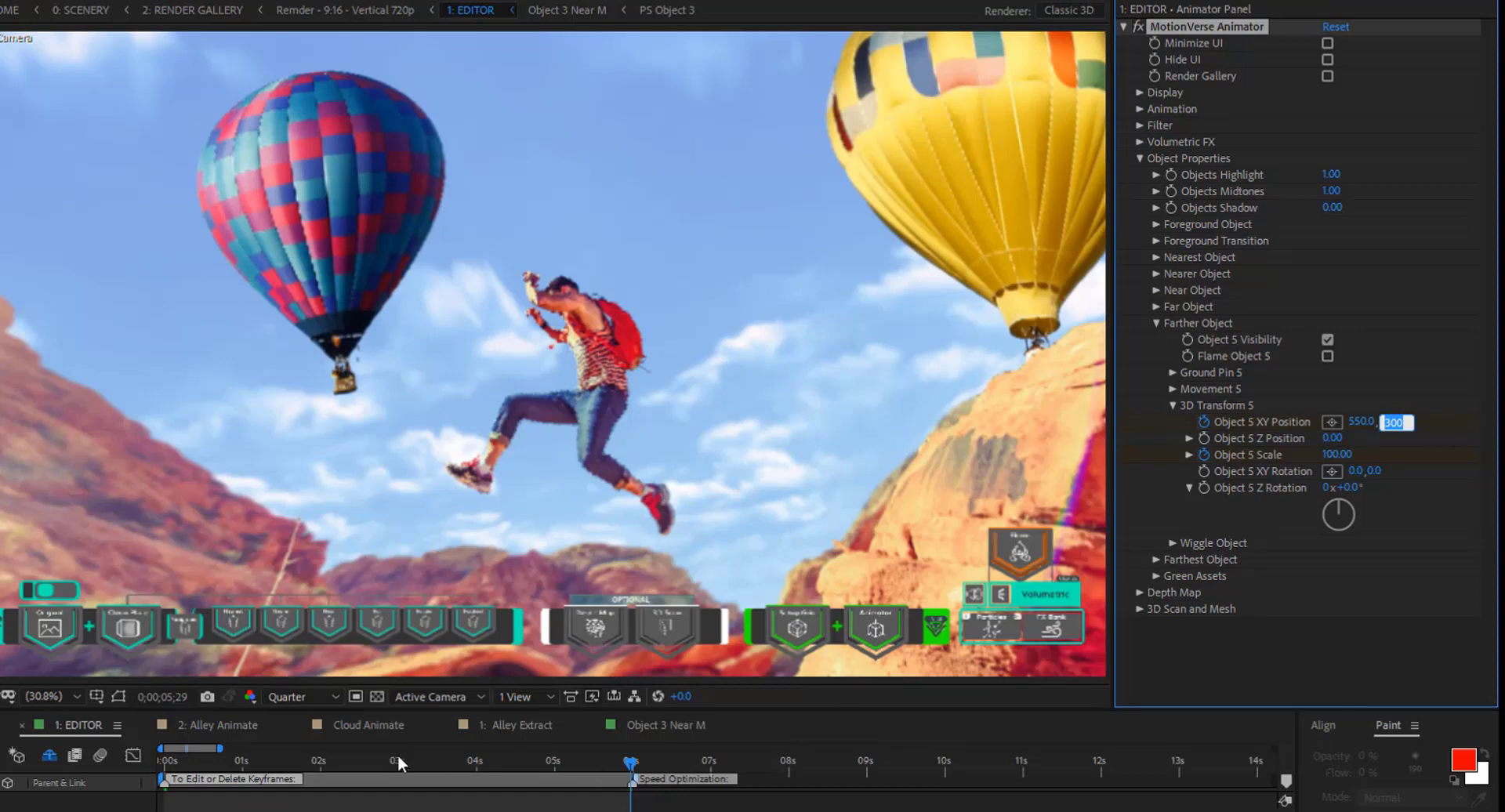
click(159, 774)
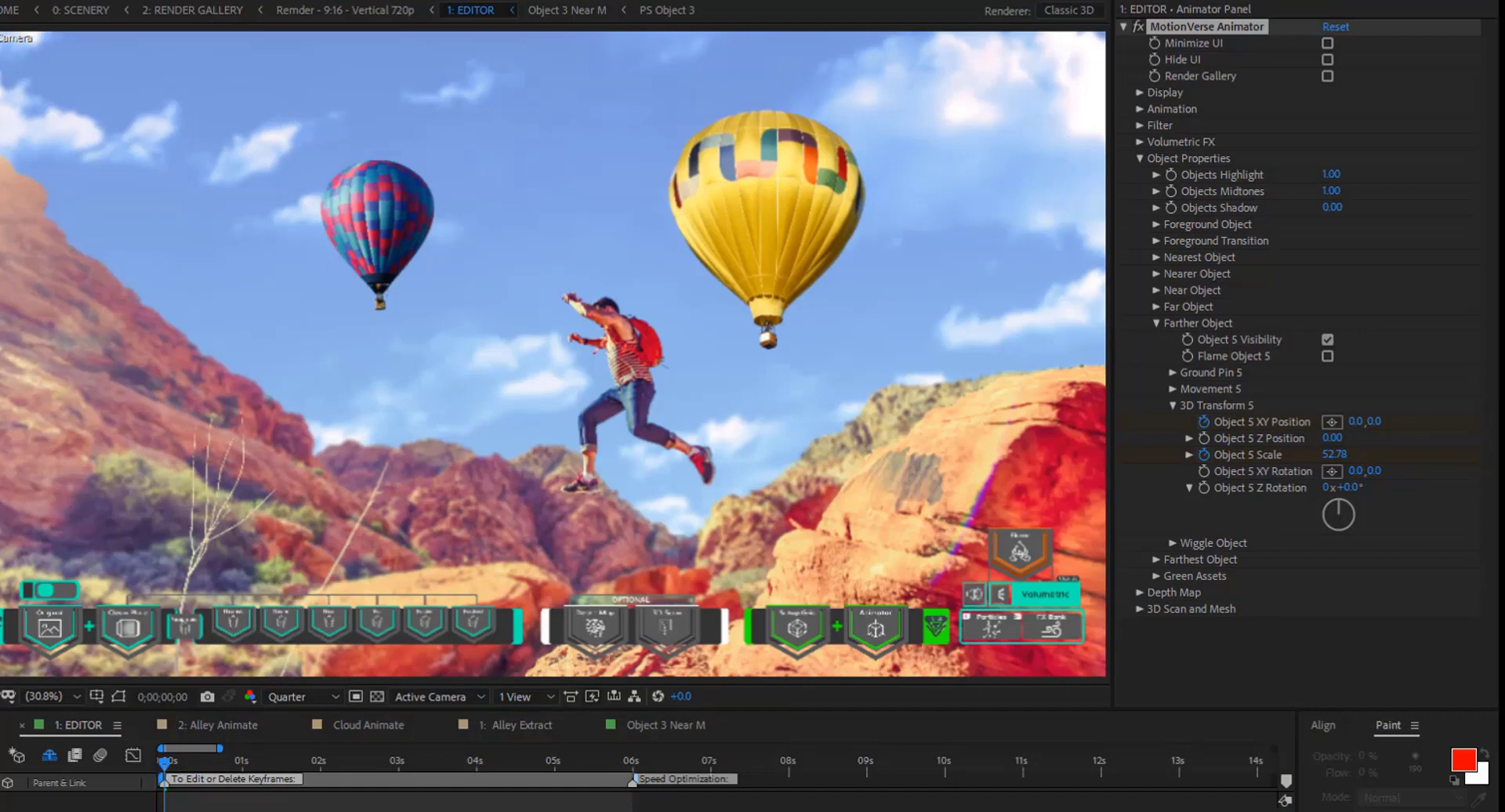
Under Depth of Field, check Activate Quick DoF, leaving Quick Focus at 0.00
click(1139, 158)
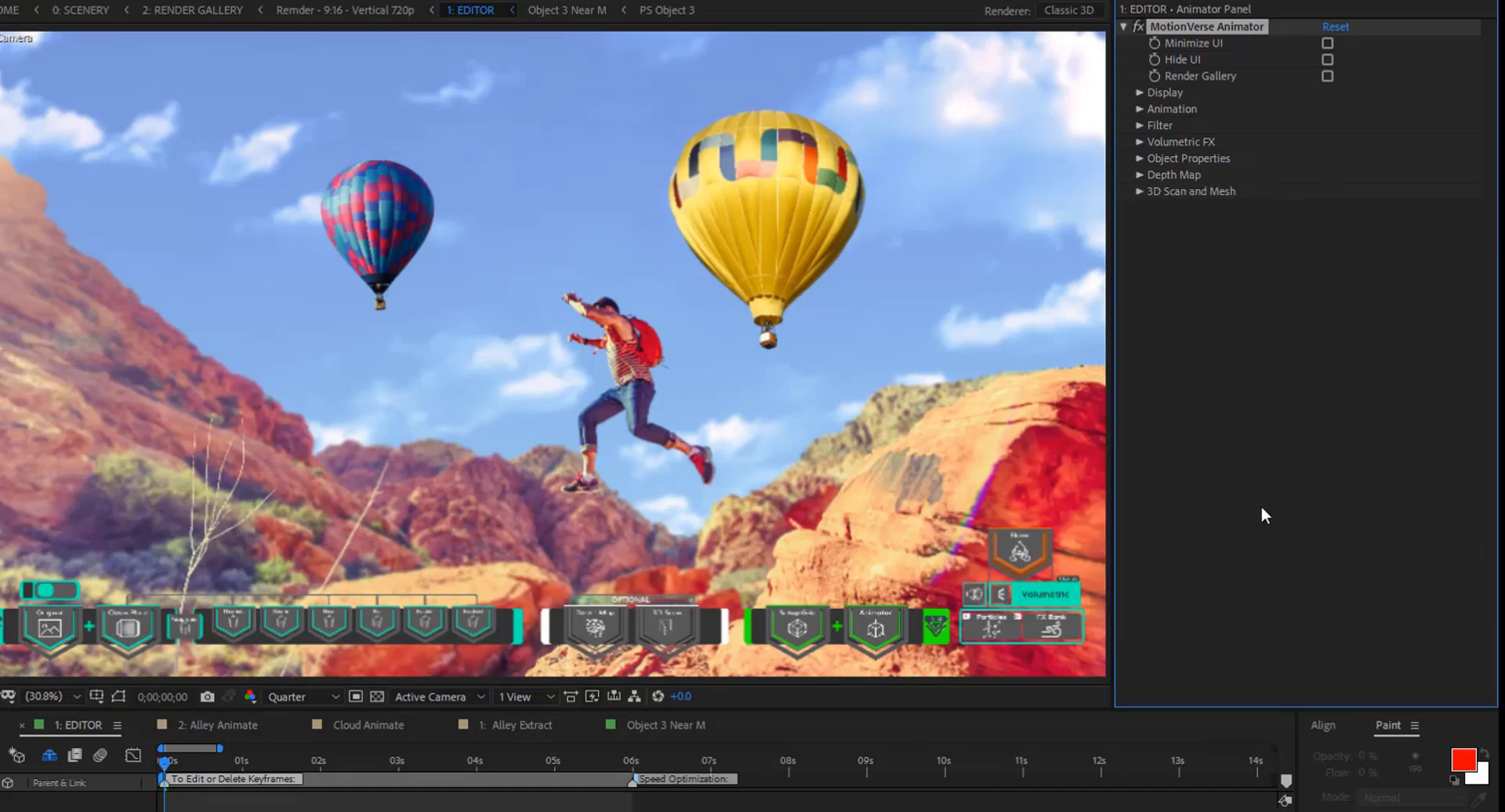
click(1139, 109)
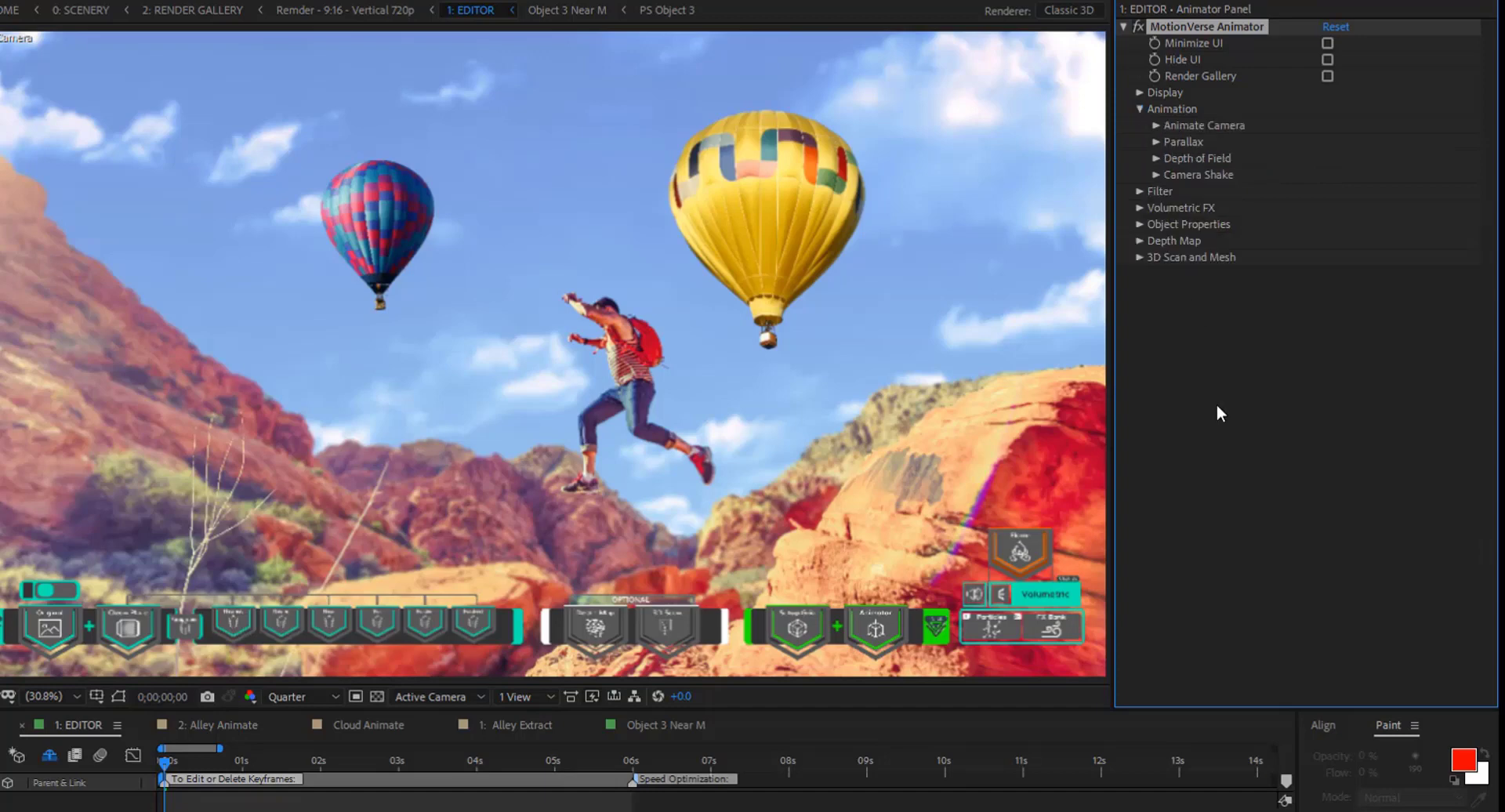
click(1326, 43)
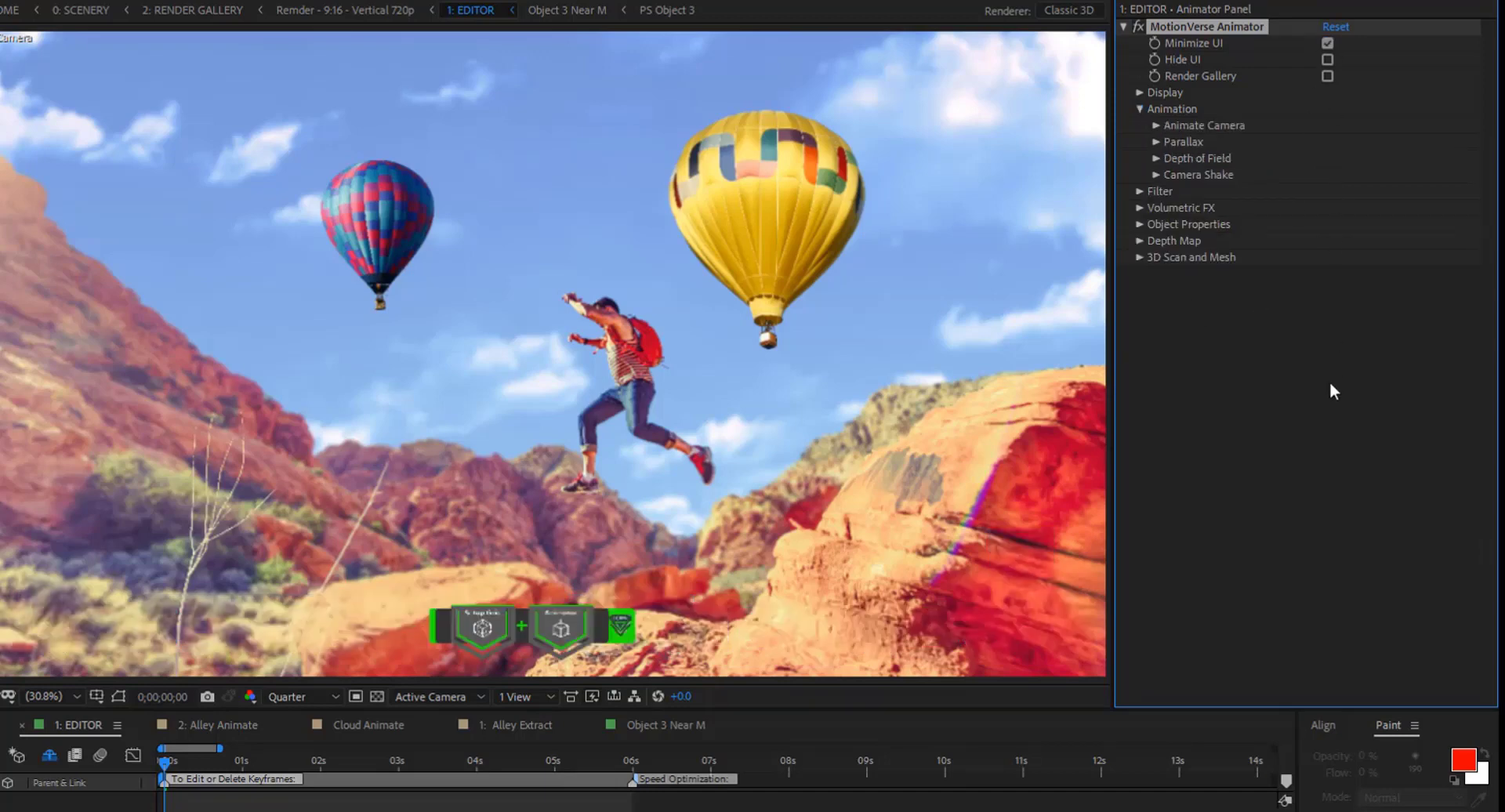
click(1156, 162)
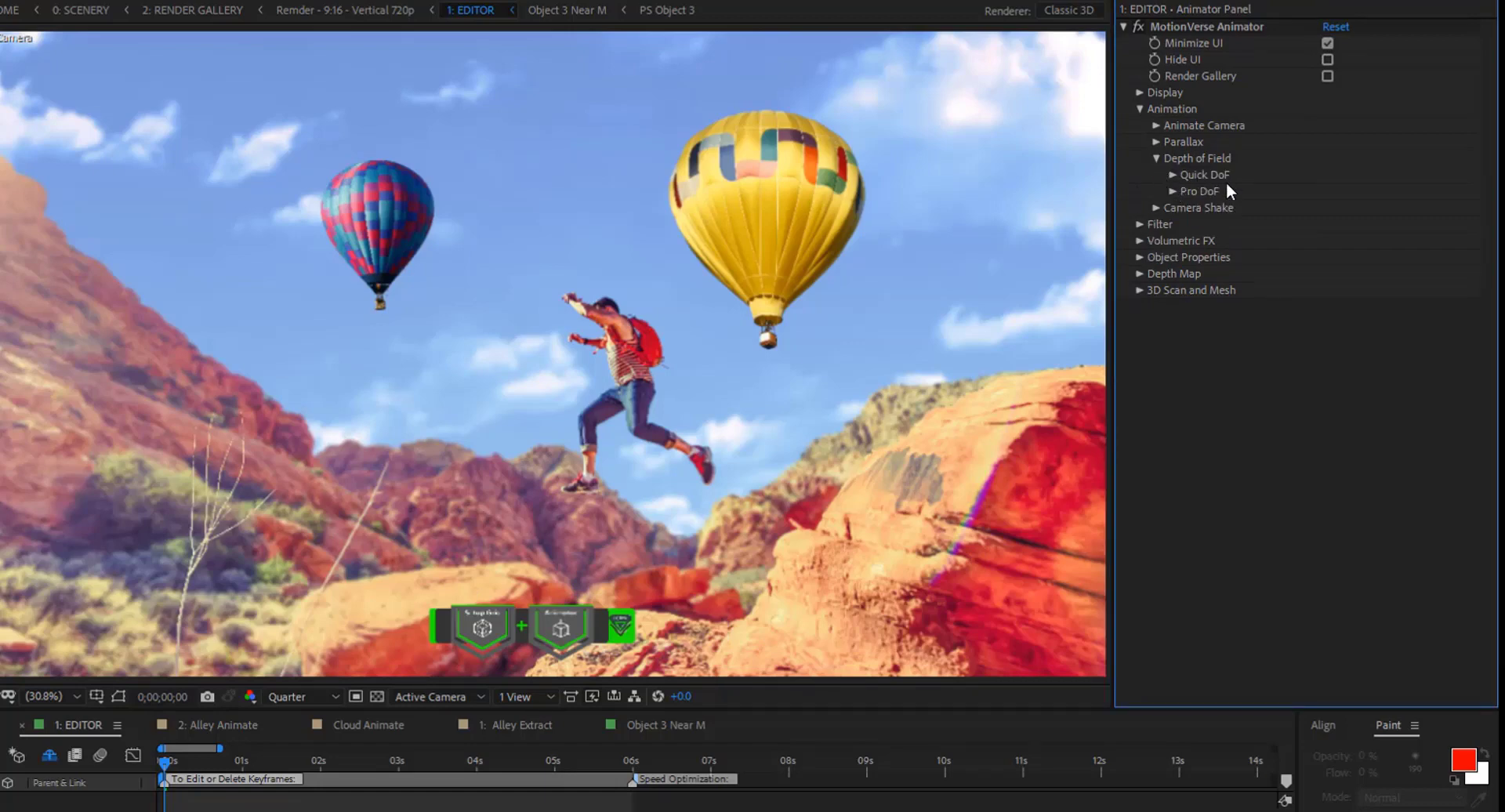
click(1172, 191)
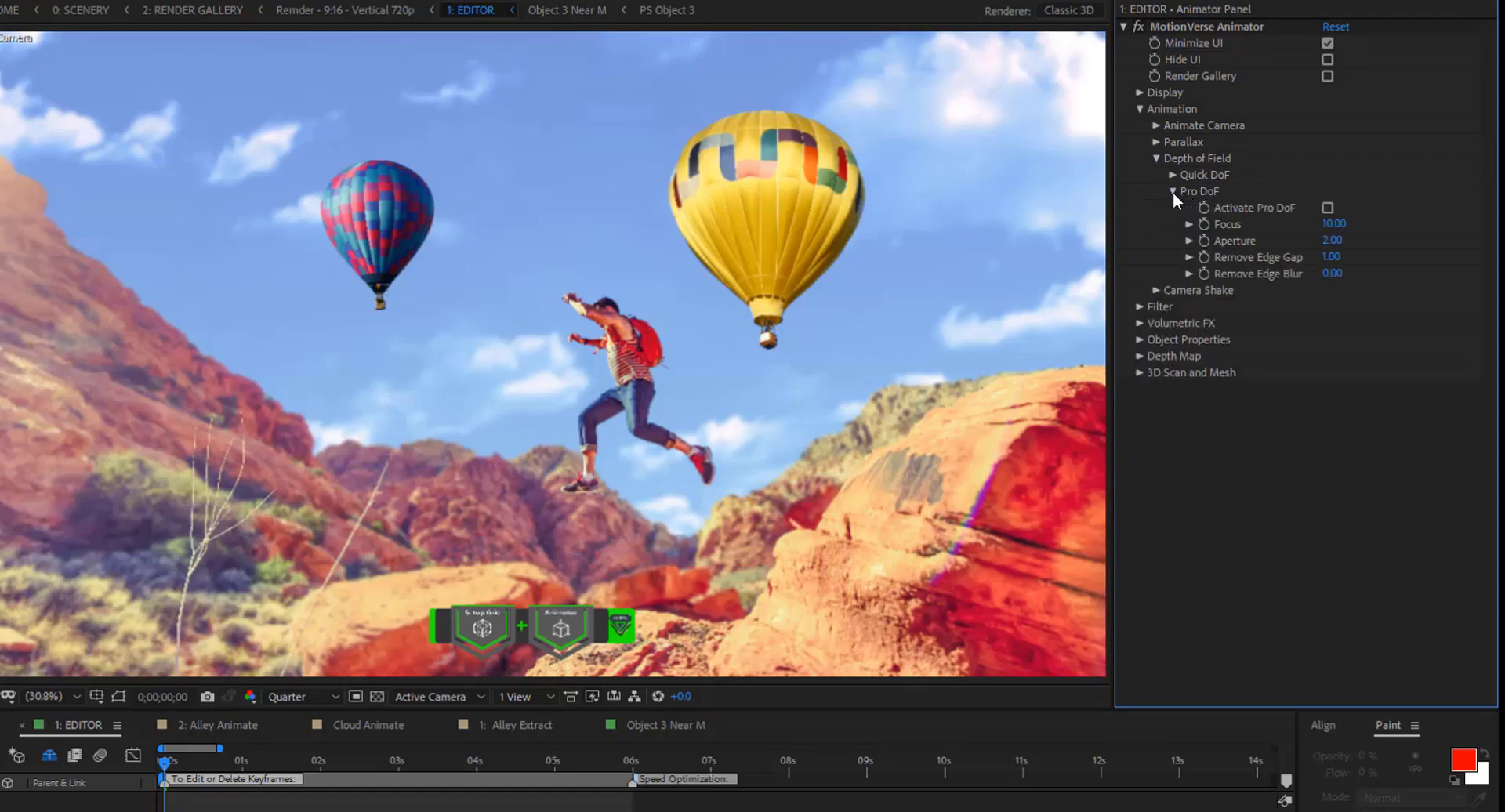
click(1170, 190)
click(1172, 175)
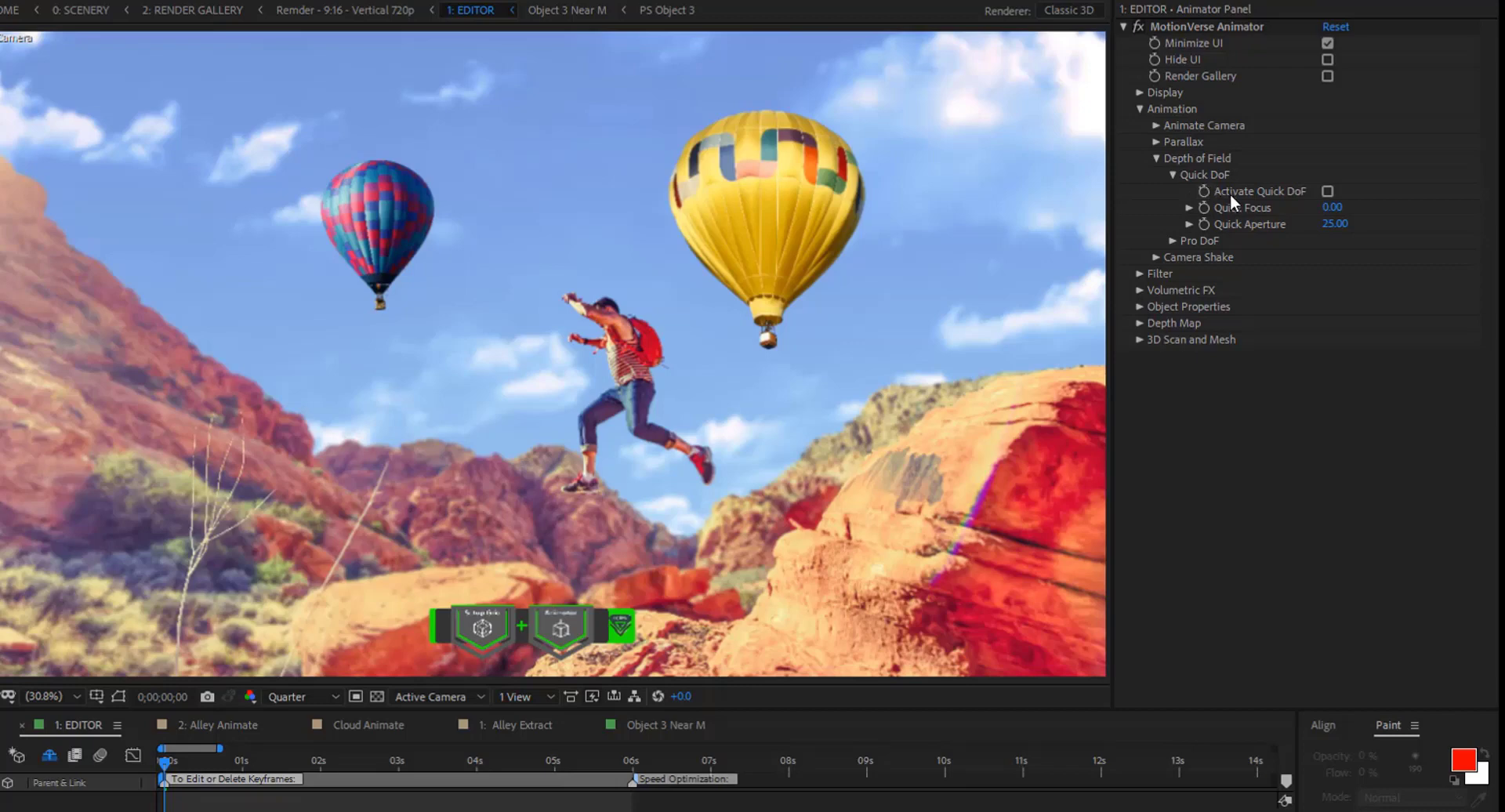
click(1326, 191)
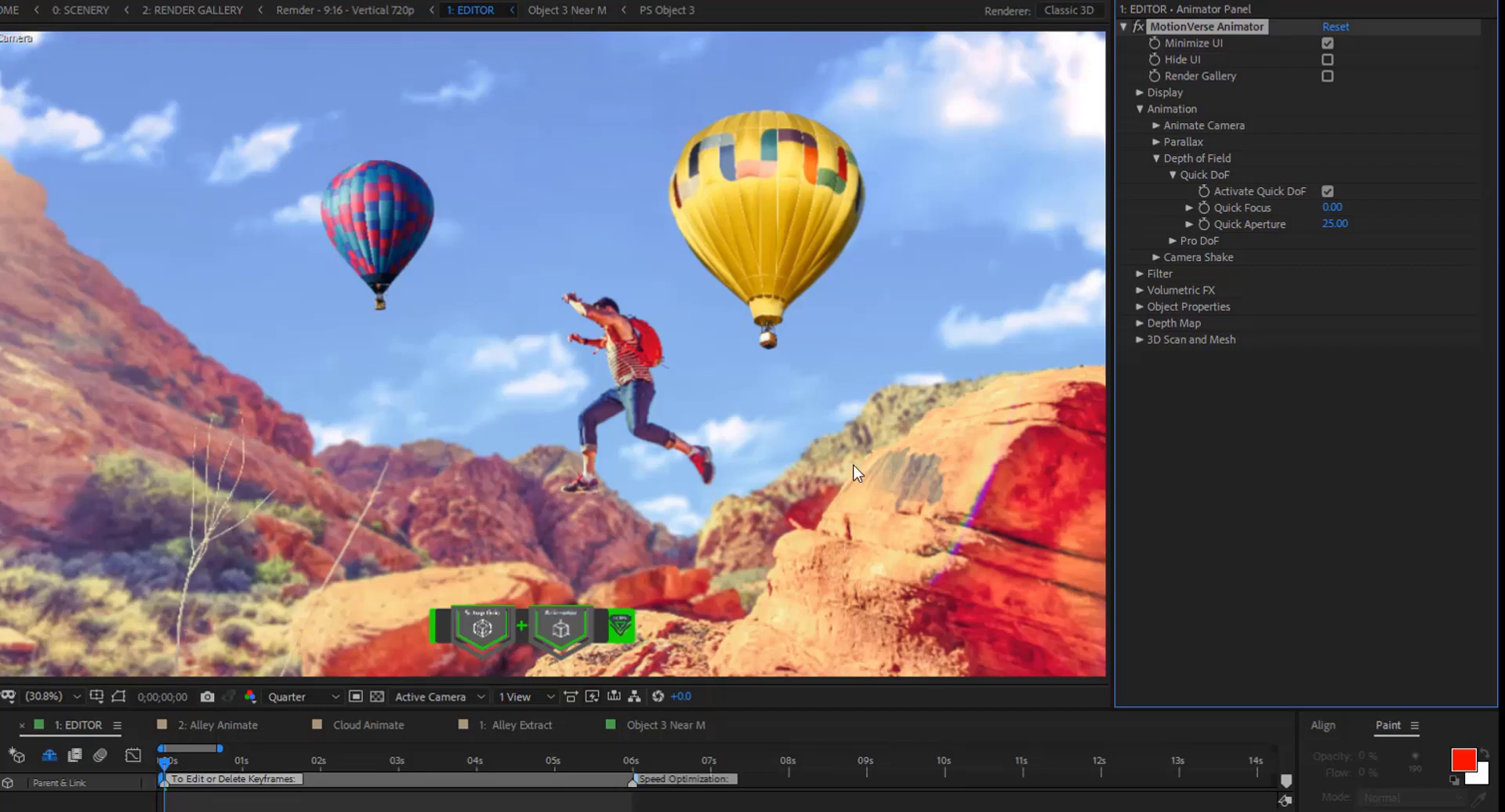
Set Quick Focus to 30.00 and keyframe it on the first frame
click(1189, 208)
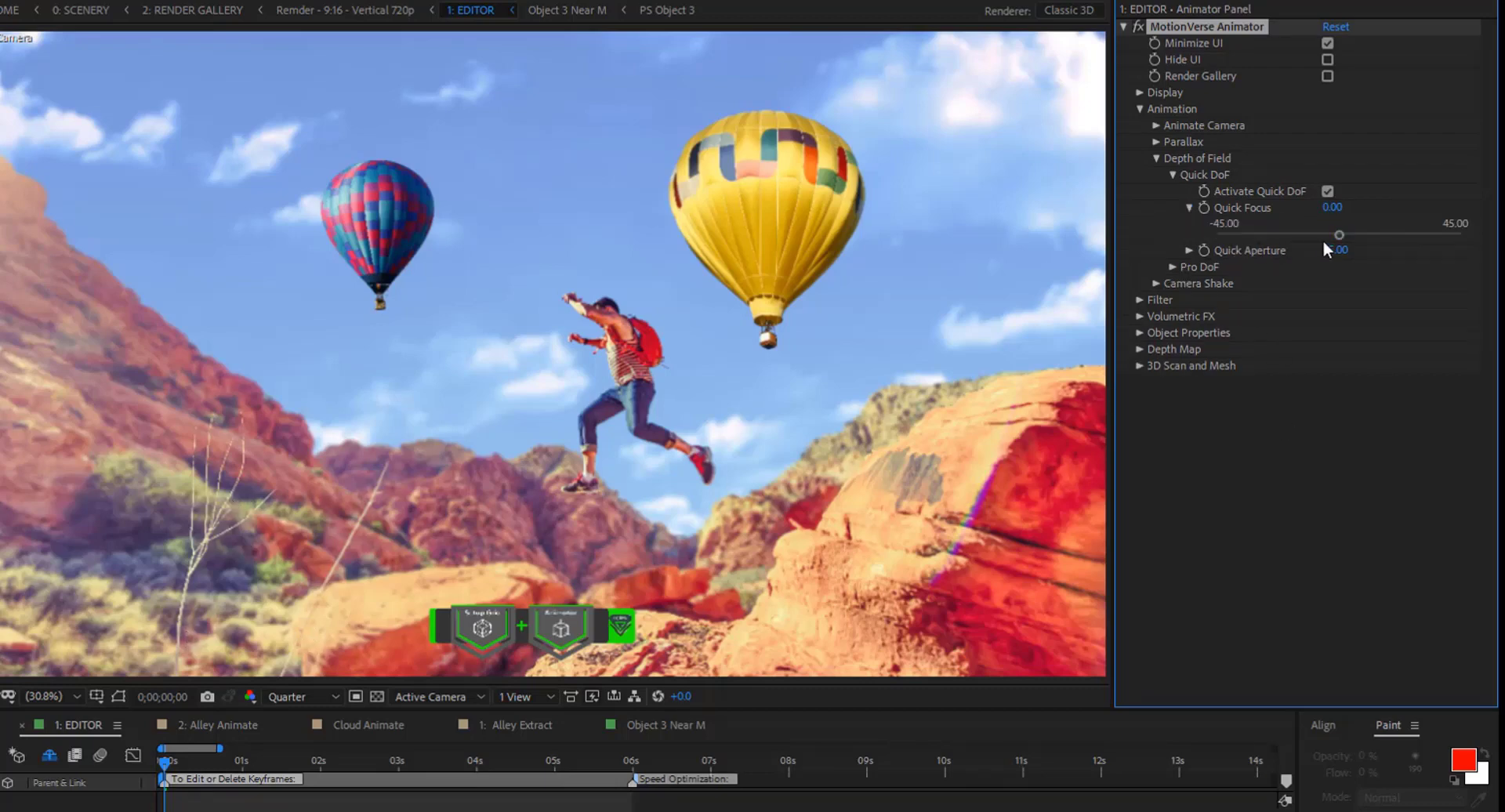
drag(1389, 241, 1401, 241)
click(1333, 208)
text(30)
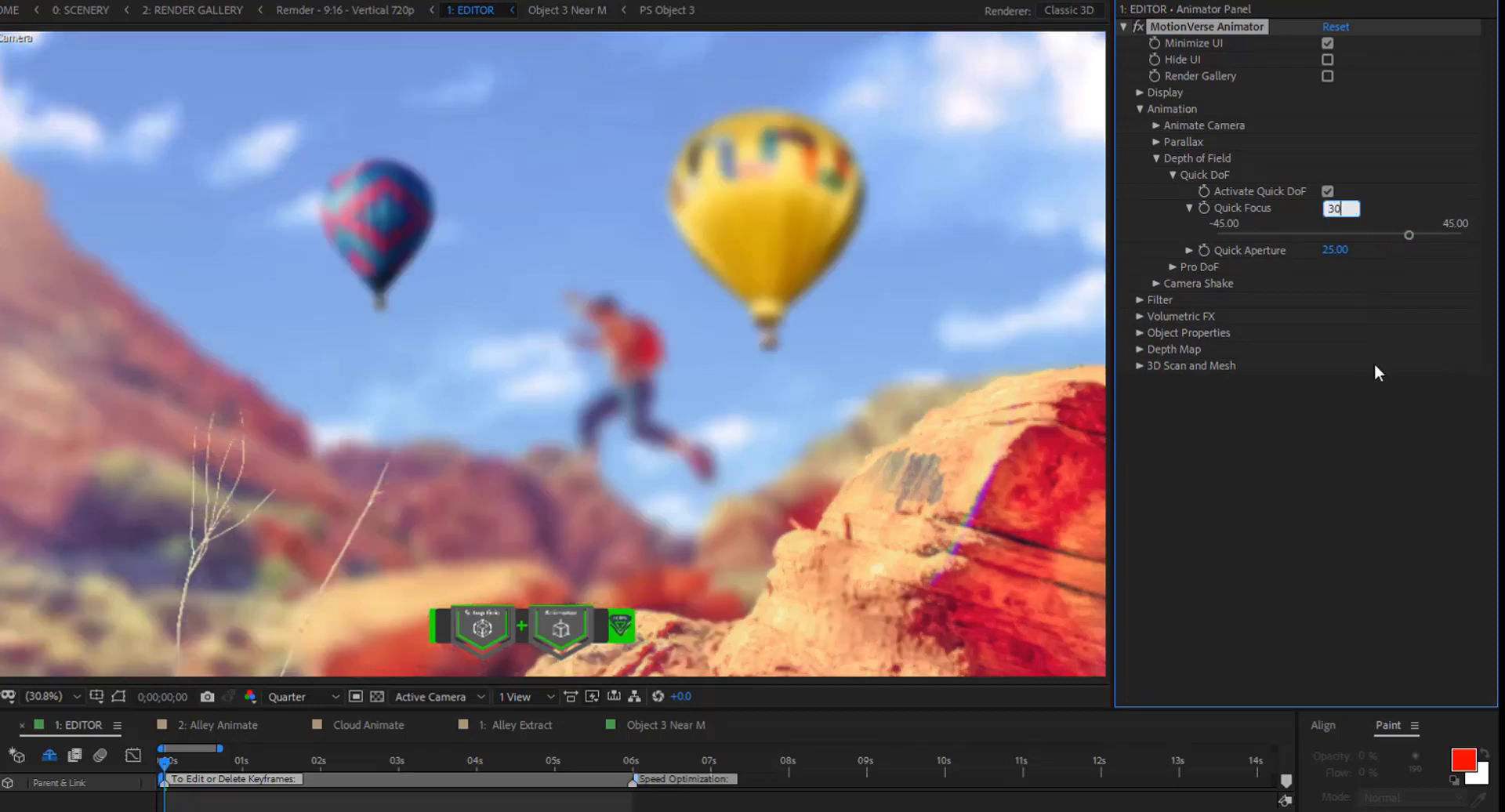
key(Return)
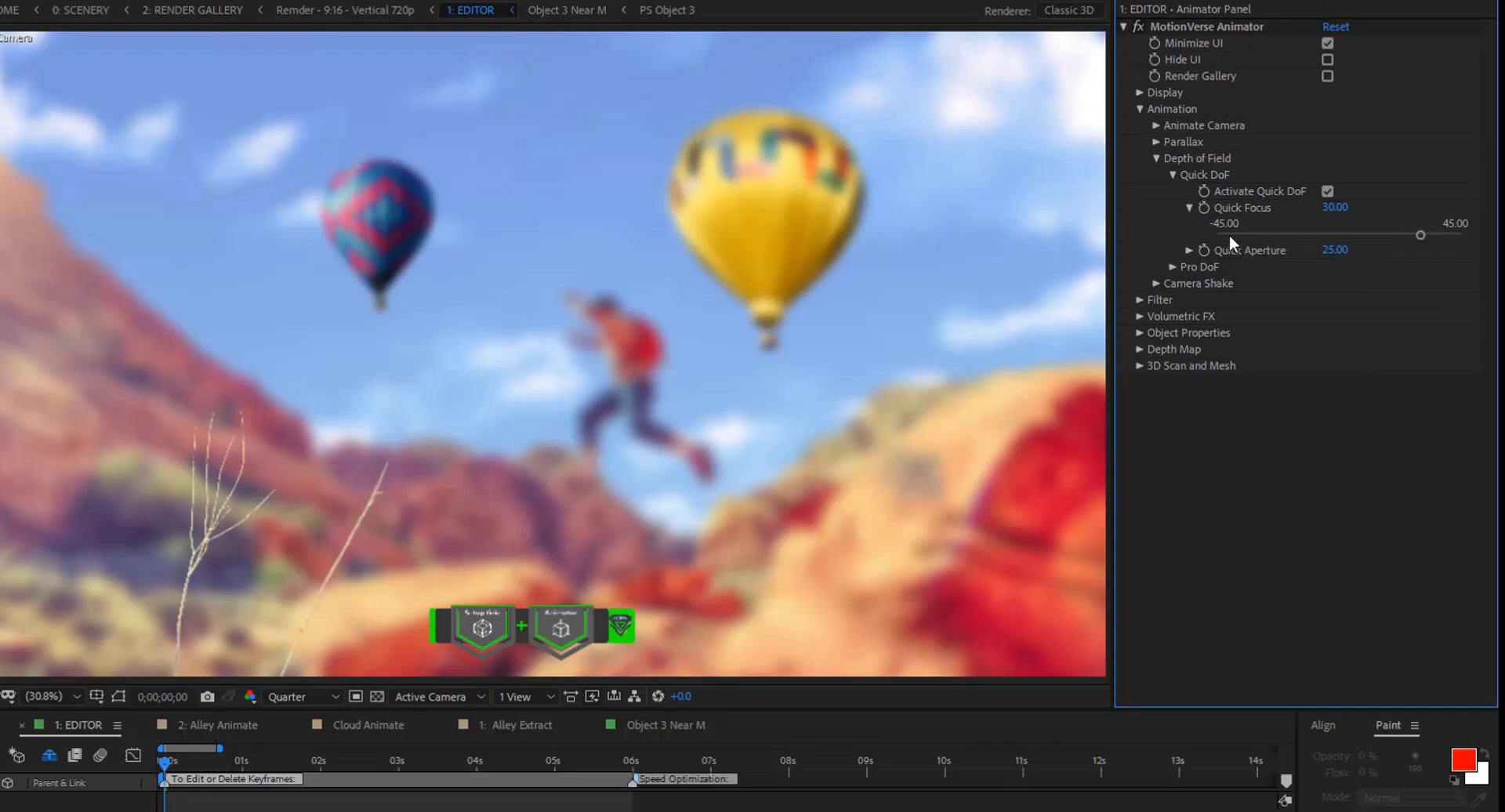
click(1205, 208)
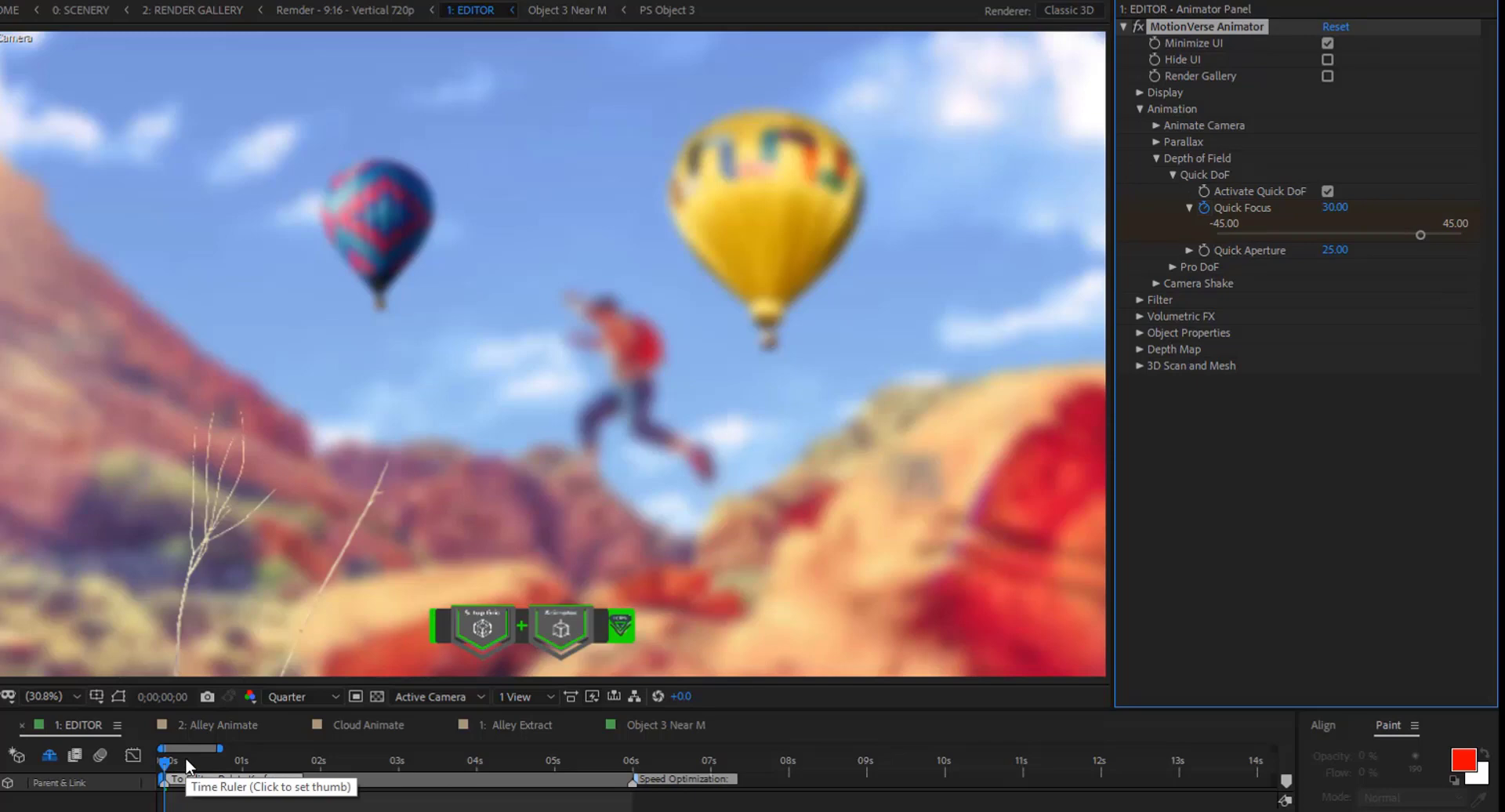
Set Quick Focus to 0.00 at 0;00;05;29
key(k)
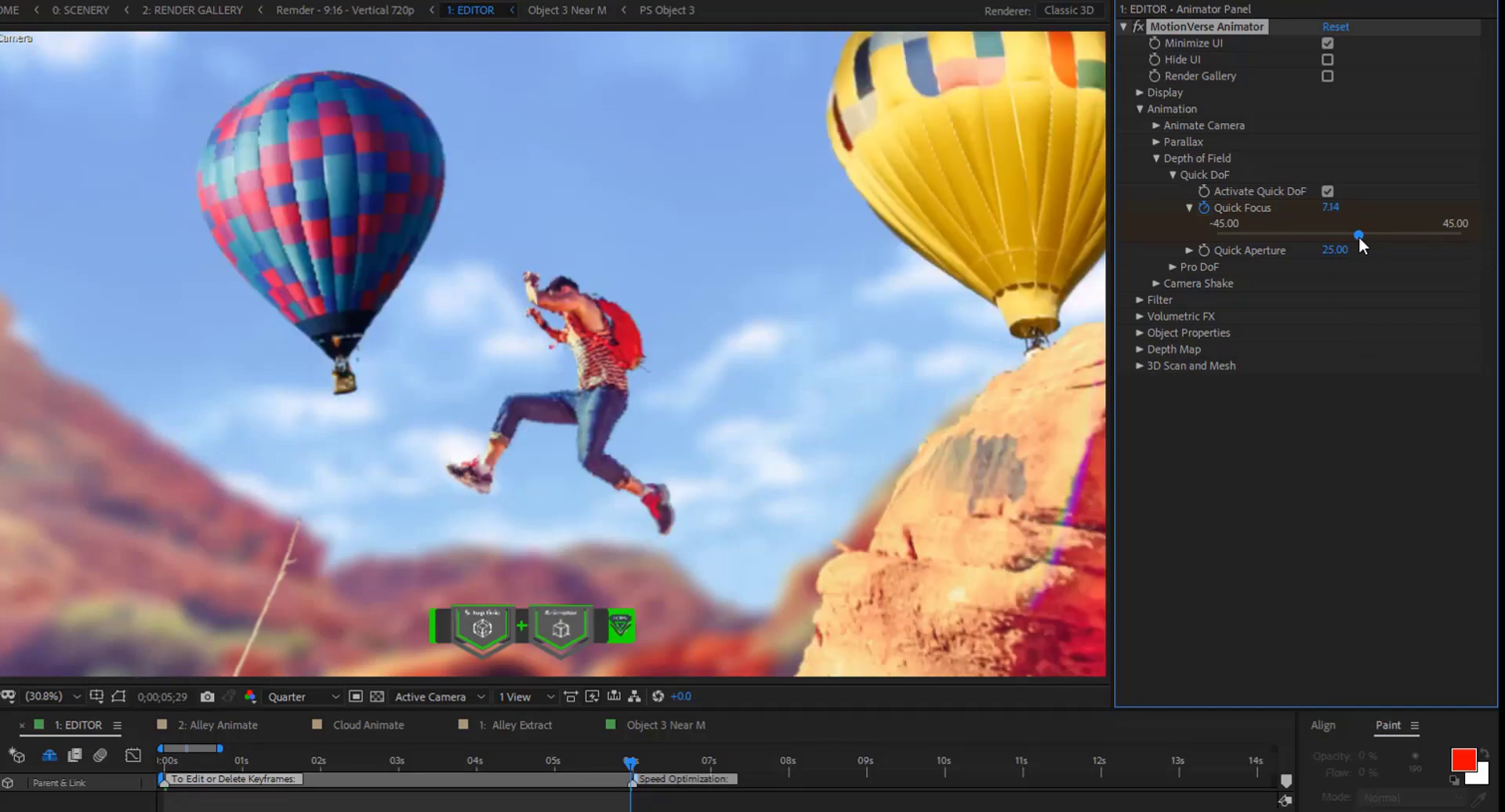
click(1331, 207)
text(0)
key(Return)
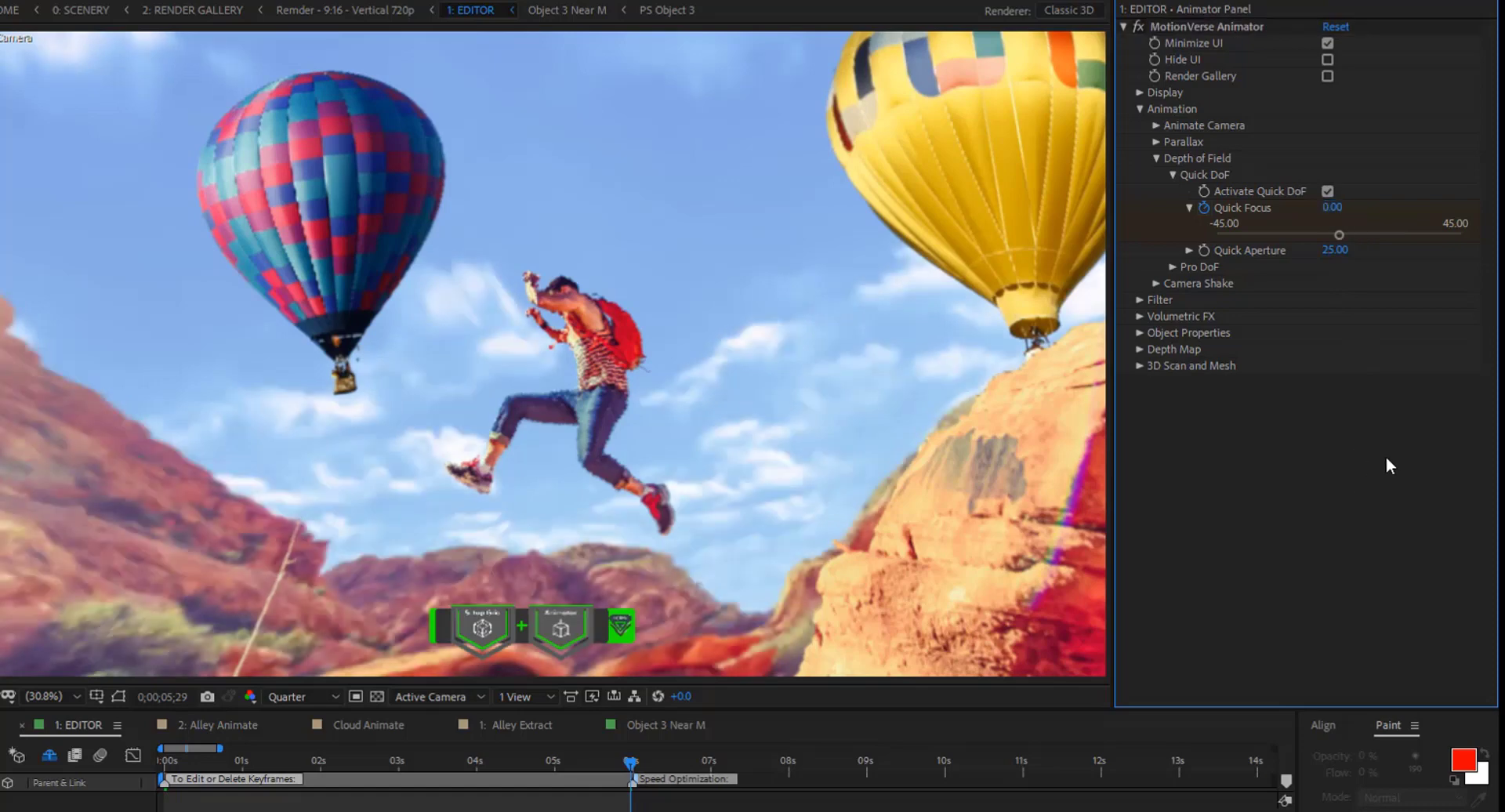
click(1210, 210)
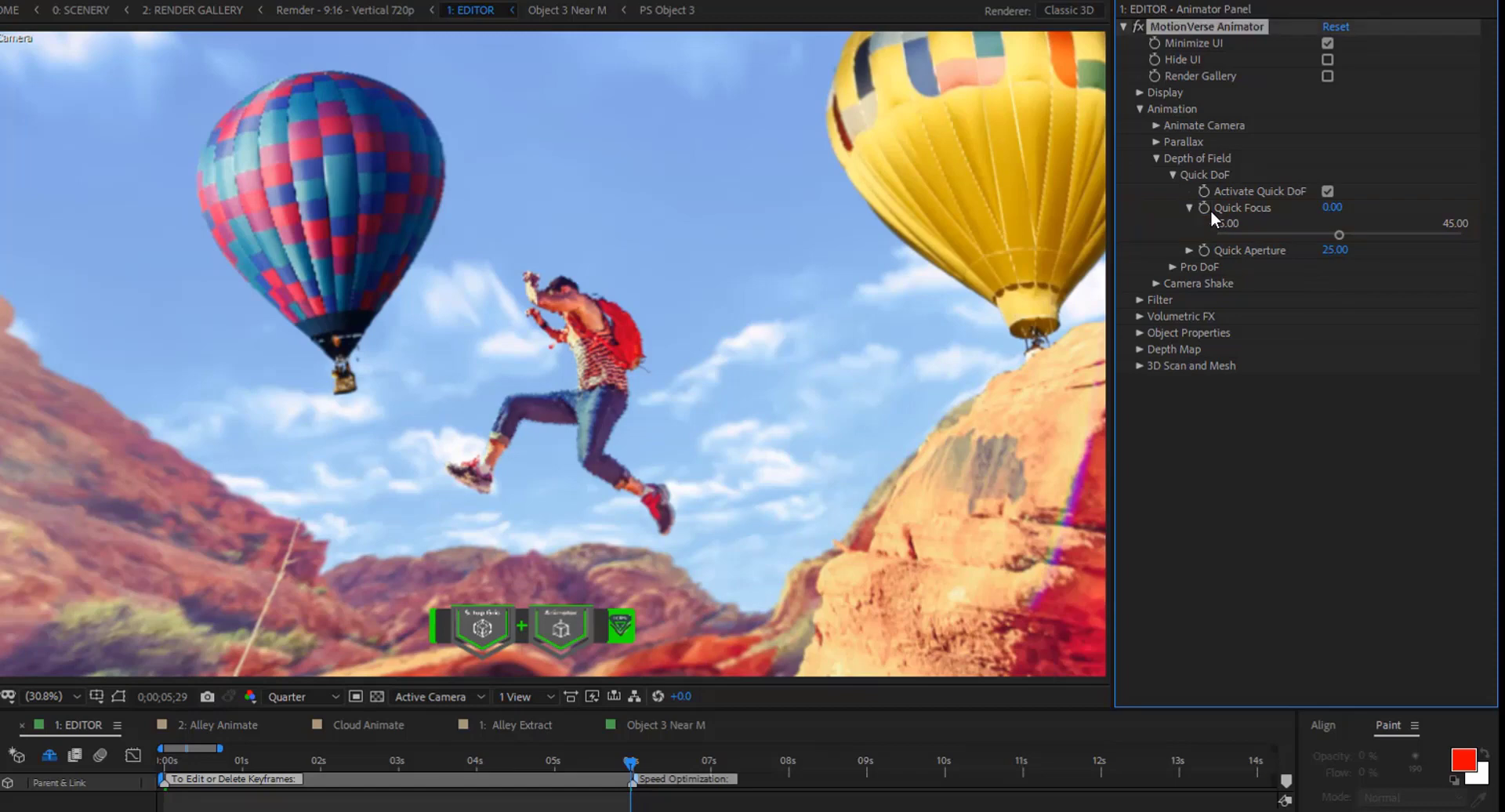
click(1337, 209)
Recommit Quick Focus 30.00 at frame zero and set 0.00 at two seconds
drag(594, 759, 116, 765)
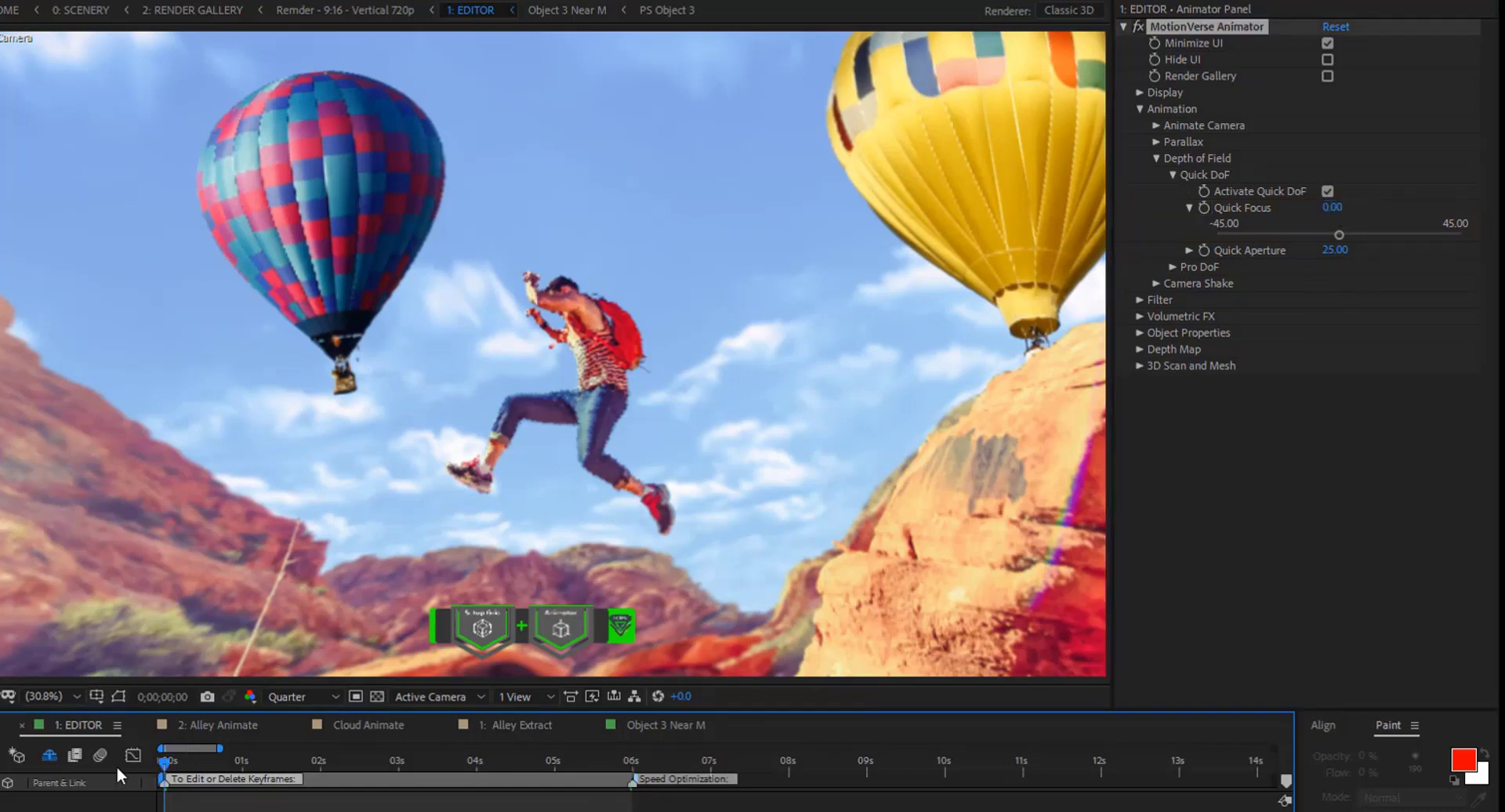
click(1333, 208)
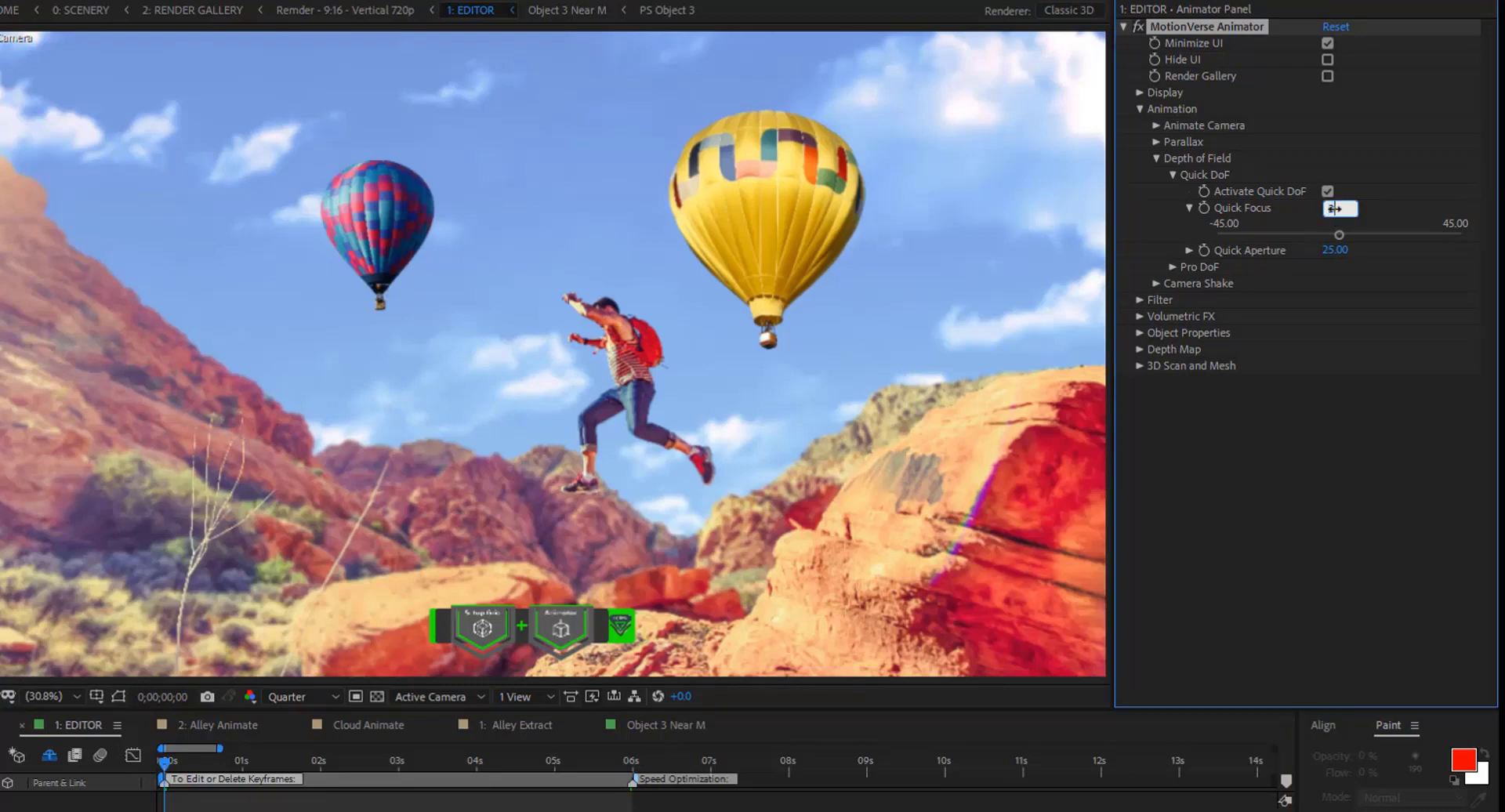
key(Return)
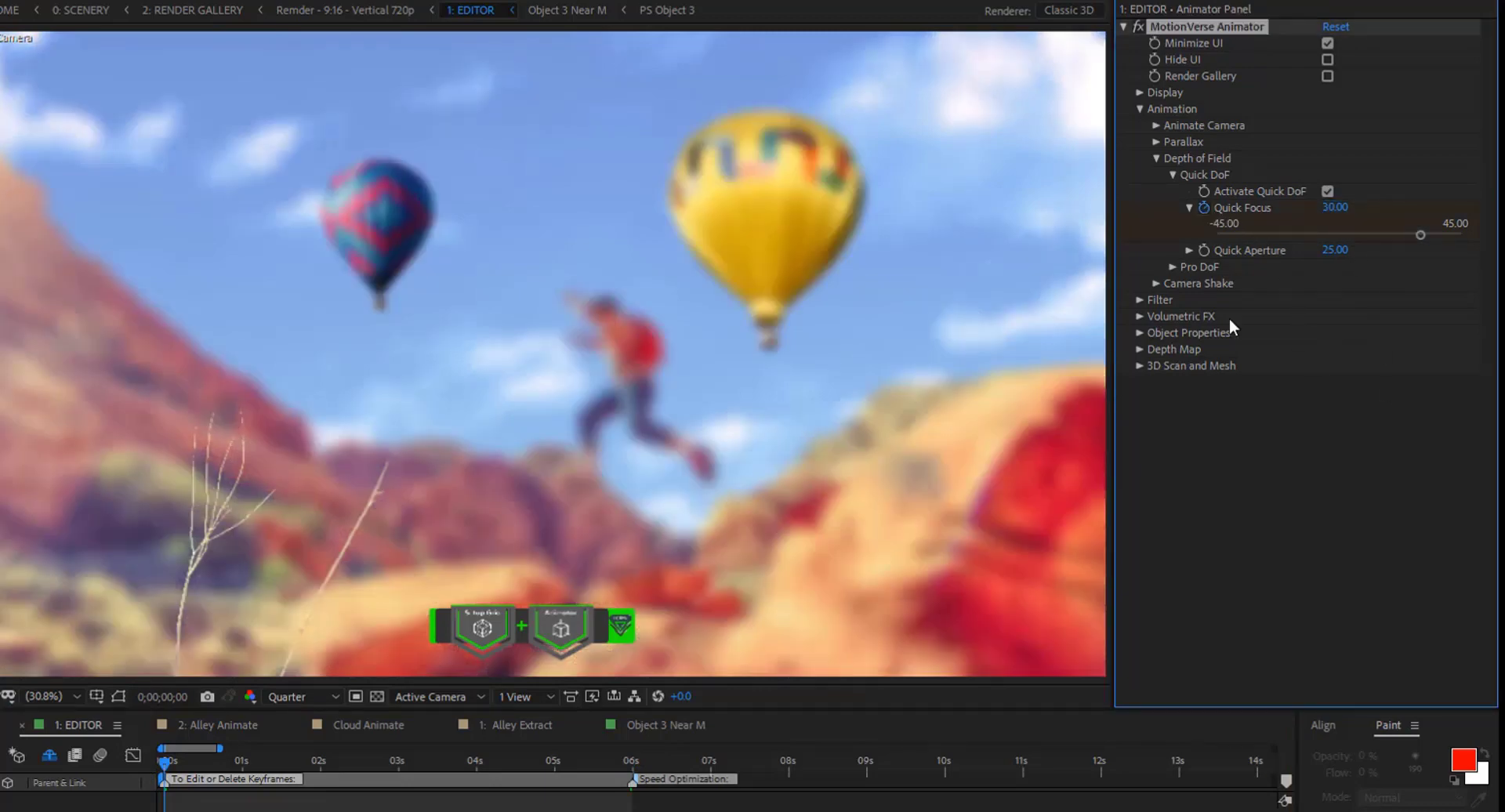
drag(188, 764, 322, 764)
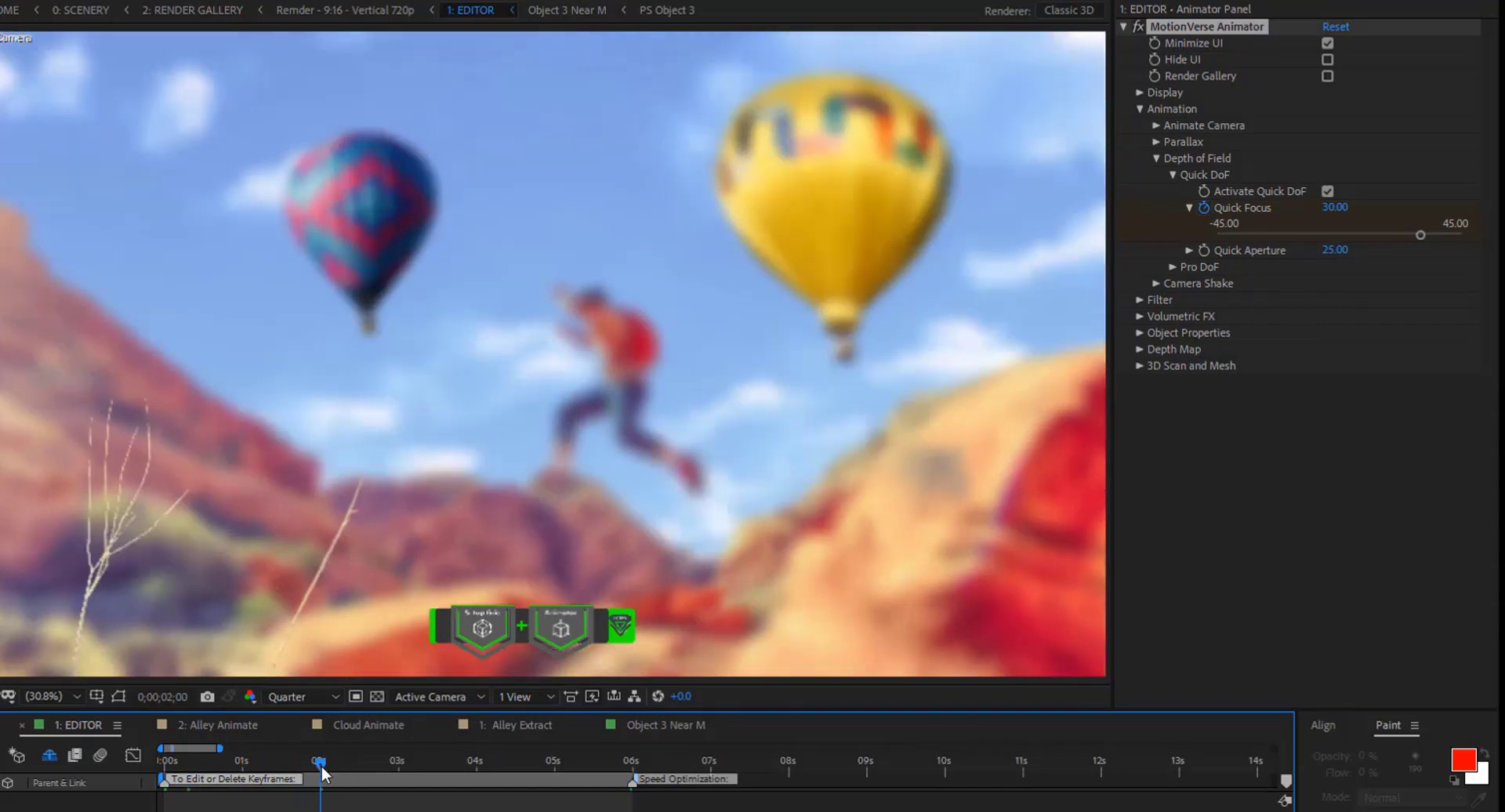
click(1341, 208)
text(0)
key(Return)
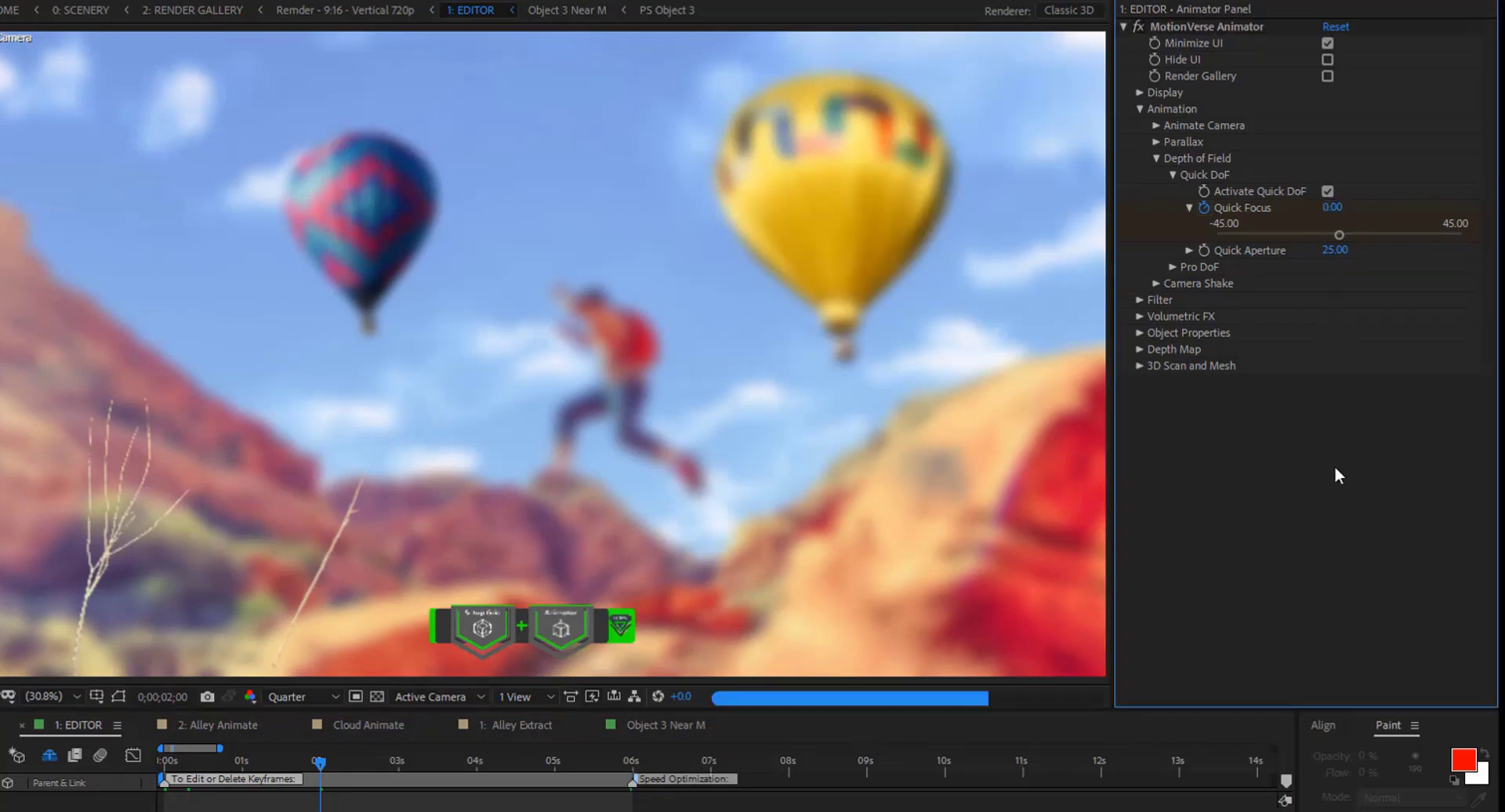
Move the current time to 0;00;03;21
drag(356, 758, 474, 767)
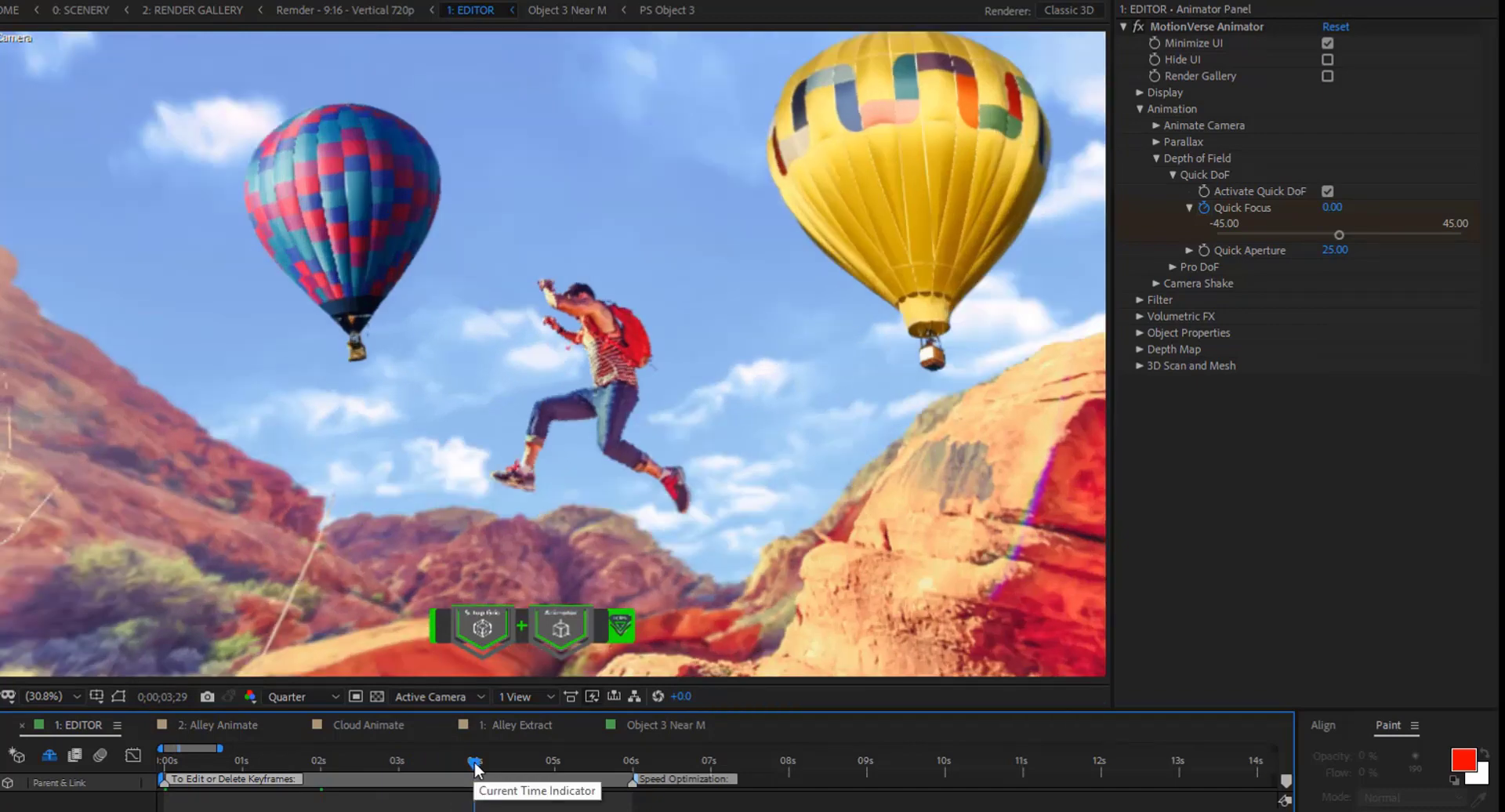
click(472, 766)
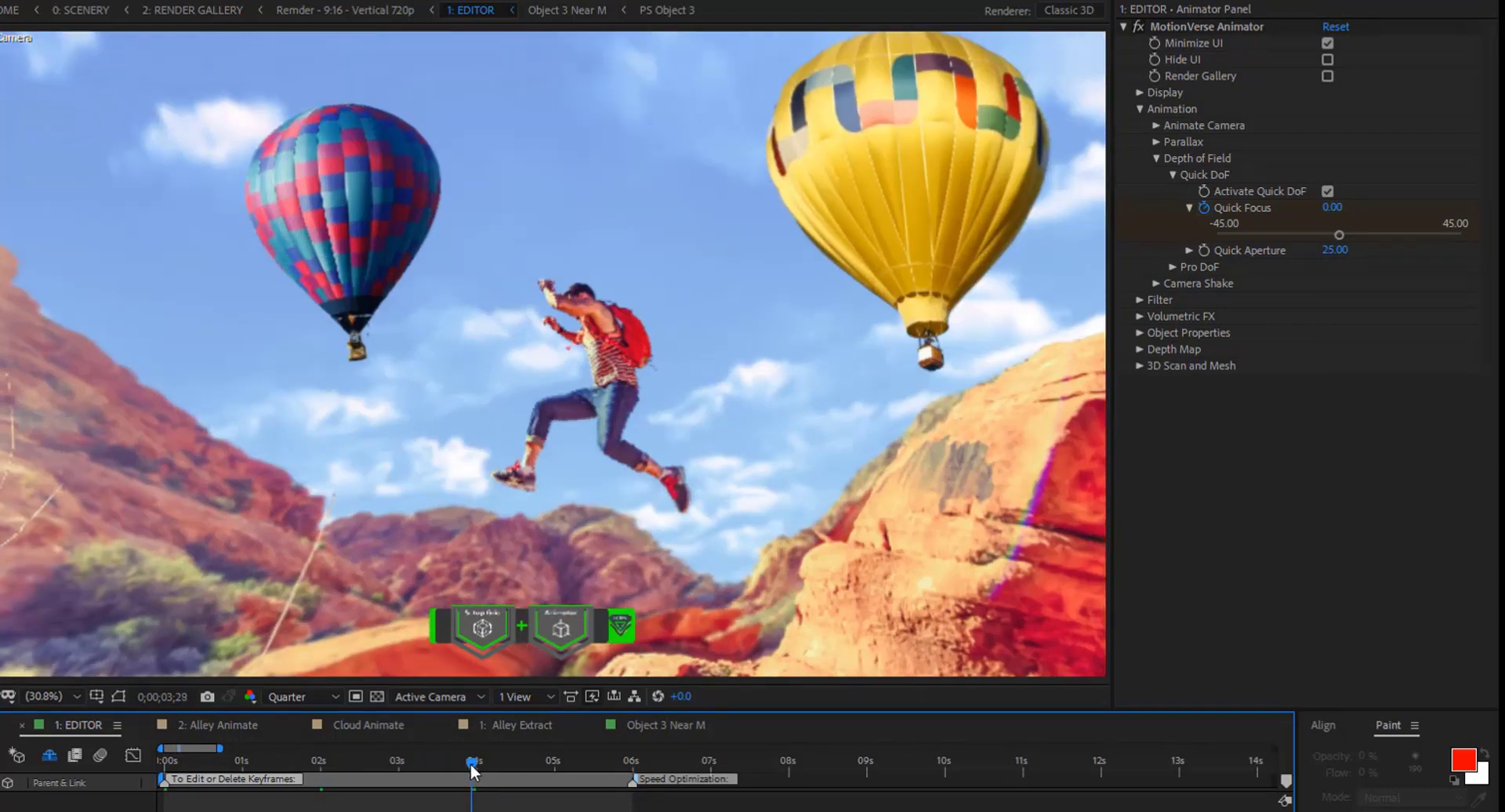
drag(473, 772, 453, 764)
click(1201, 30)
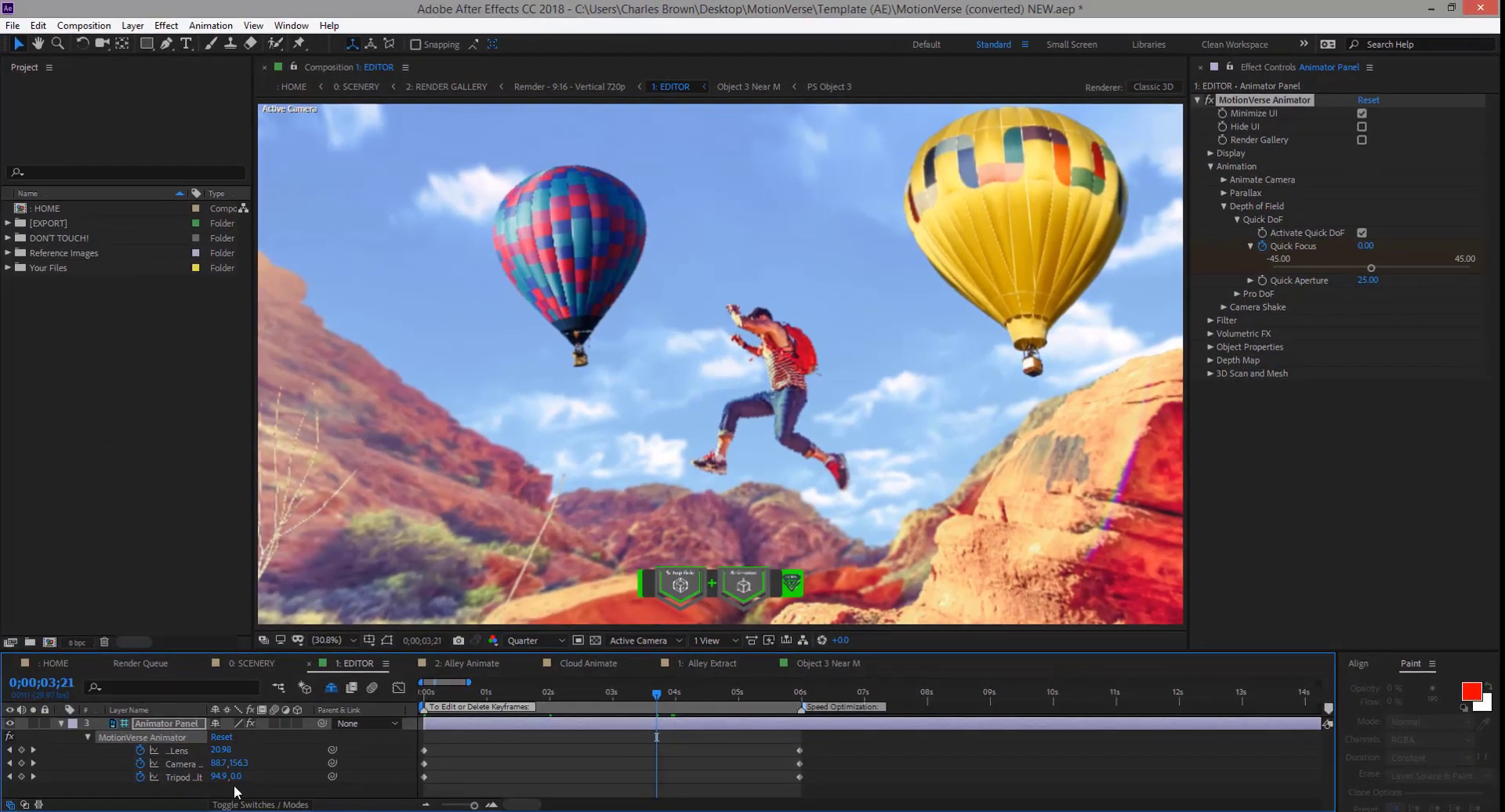
Show the Animator Panel's keyframes with U and add a Quick Focus keyframe at 03;21
click(202, 724)
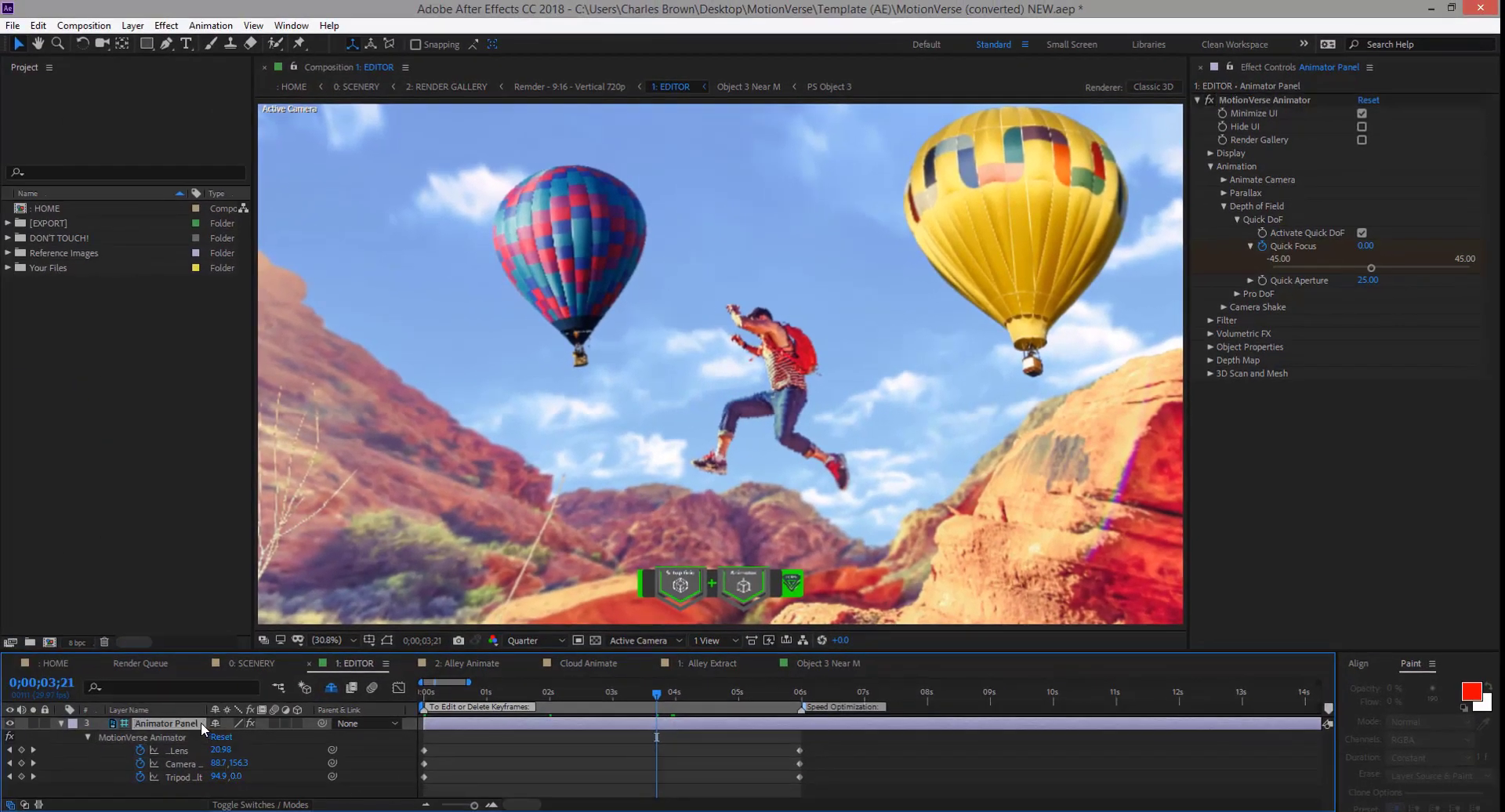
key(u)
scroll(275, 745, down, 2)
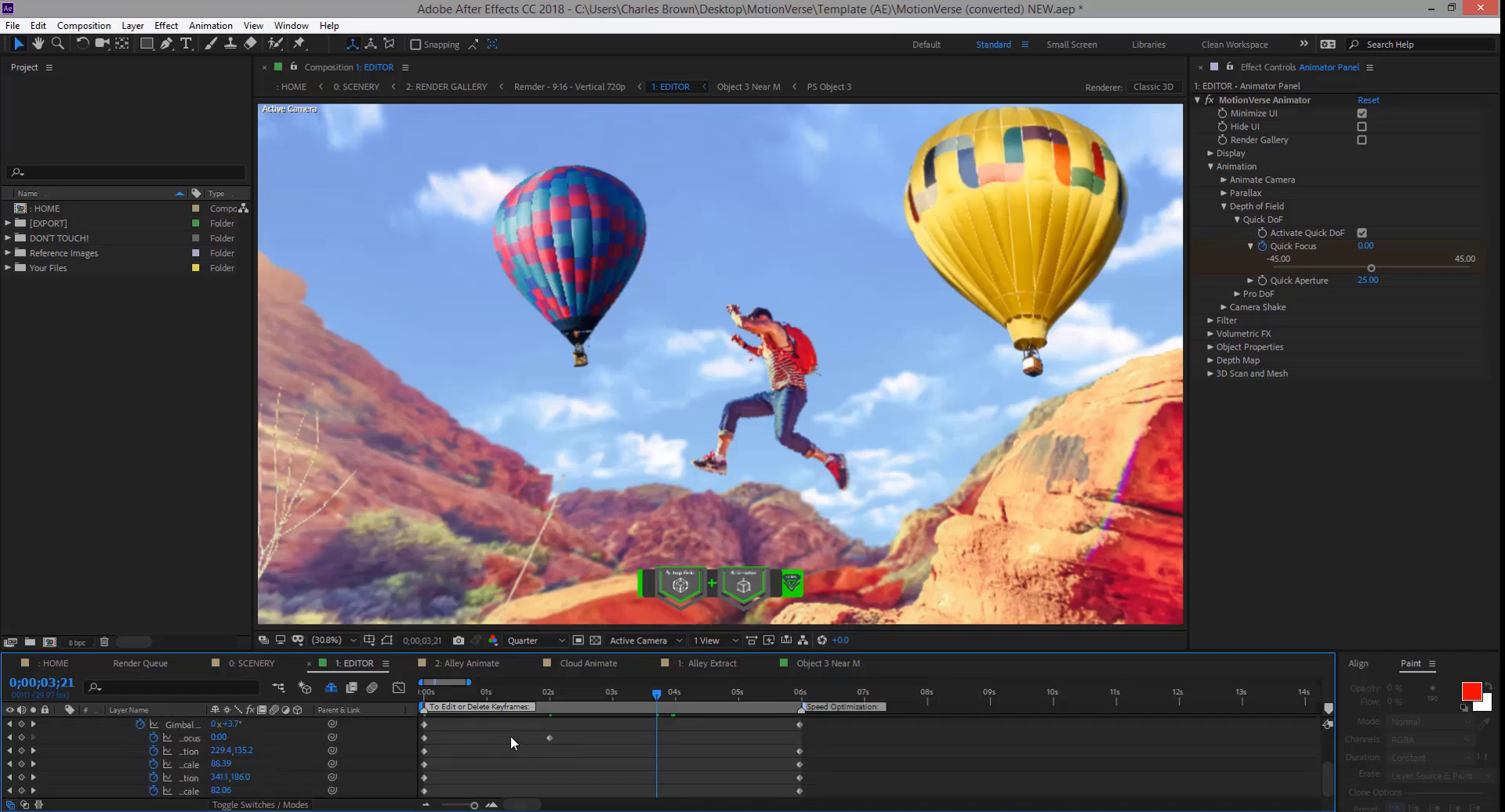
drag(520, 733, 787, 738)
click(451, 743)
click(27, 751)
click(22, 738)
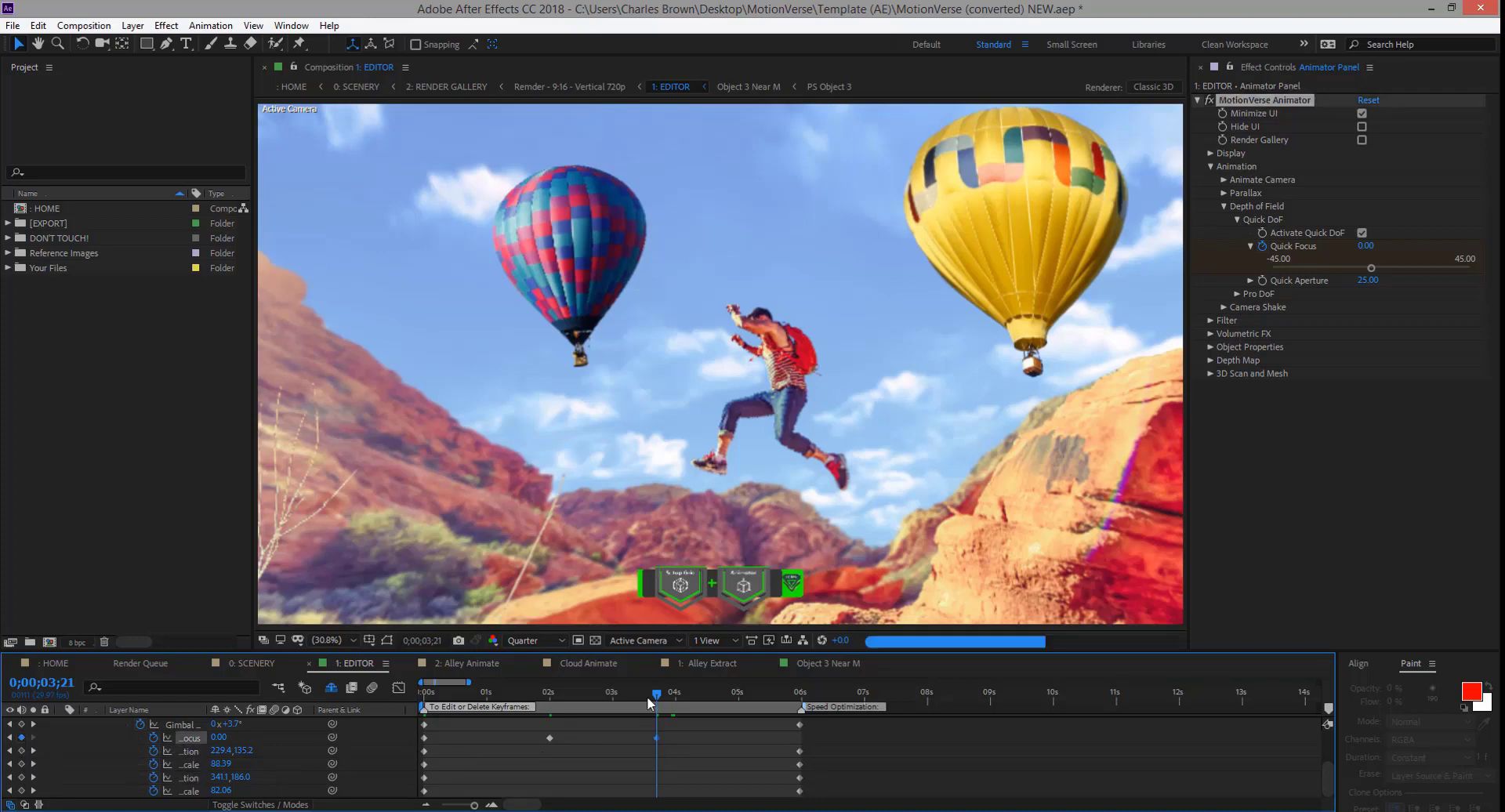
Set Quick Focus to 10.00 at about 04;26
drag(658, 693, 730, 700)
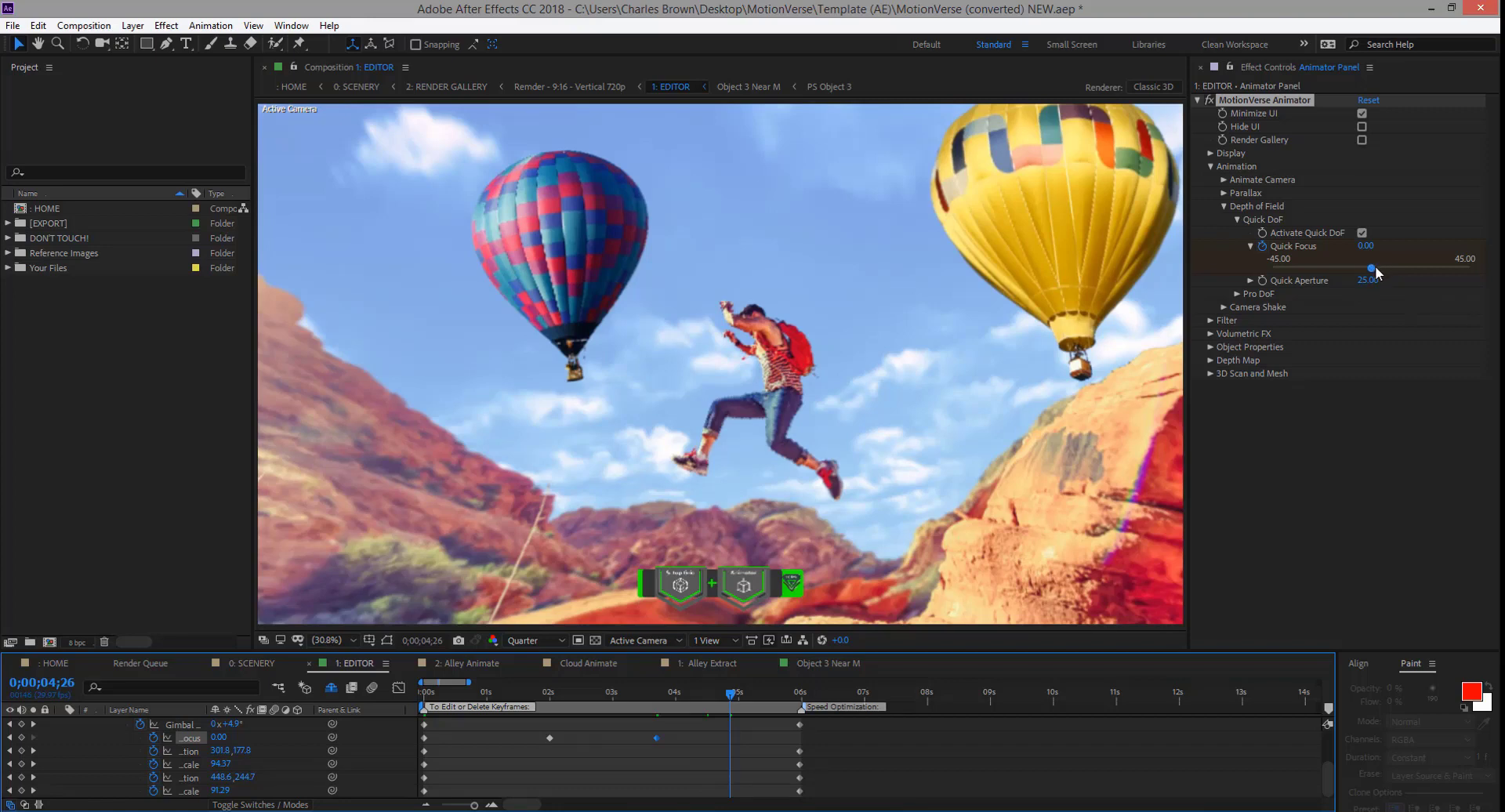
click(1365, 246)
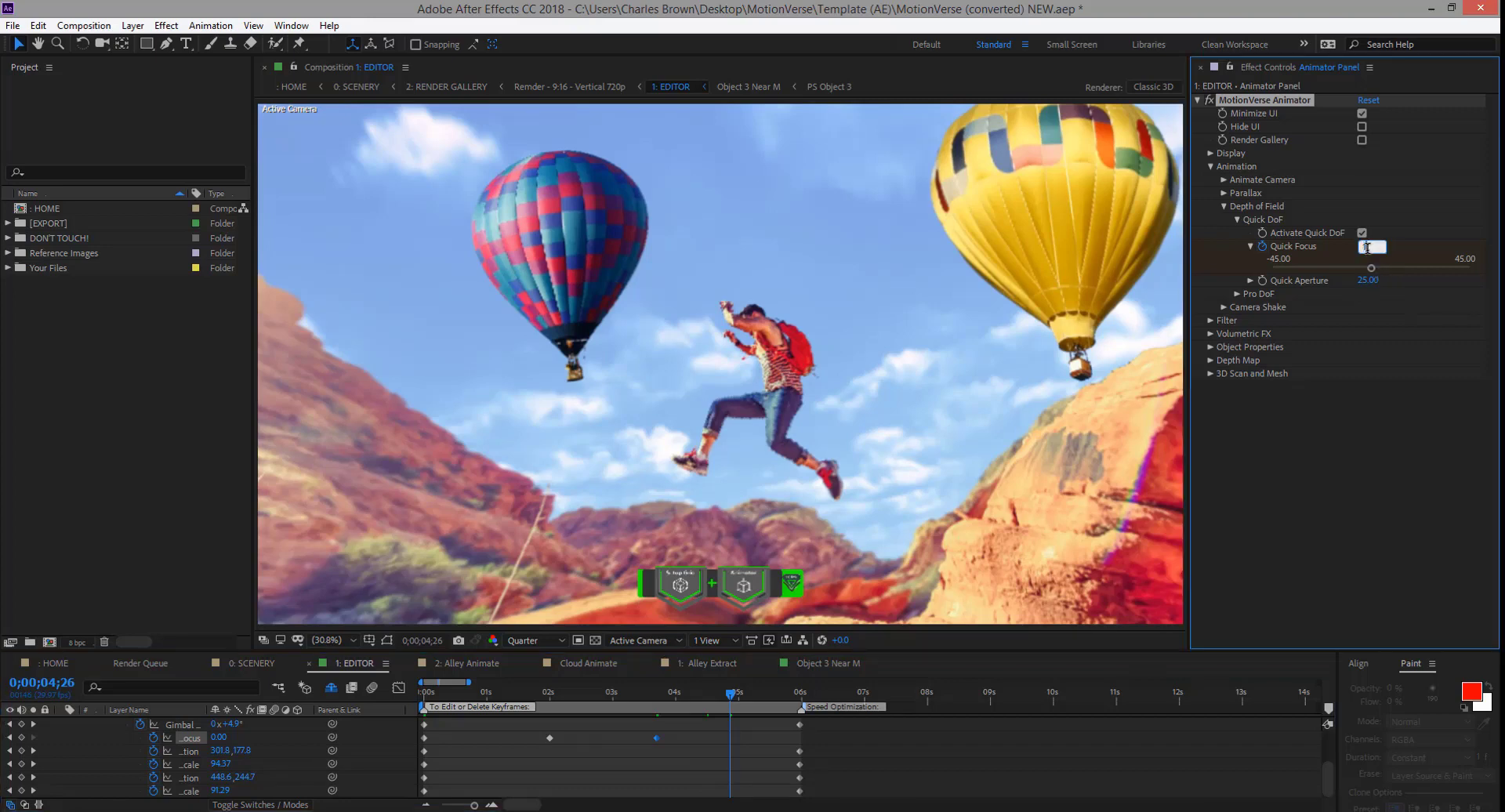
text(10)
key(Return)
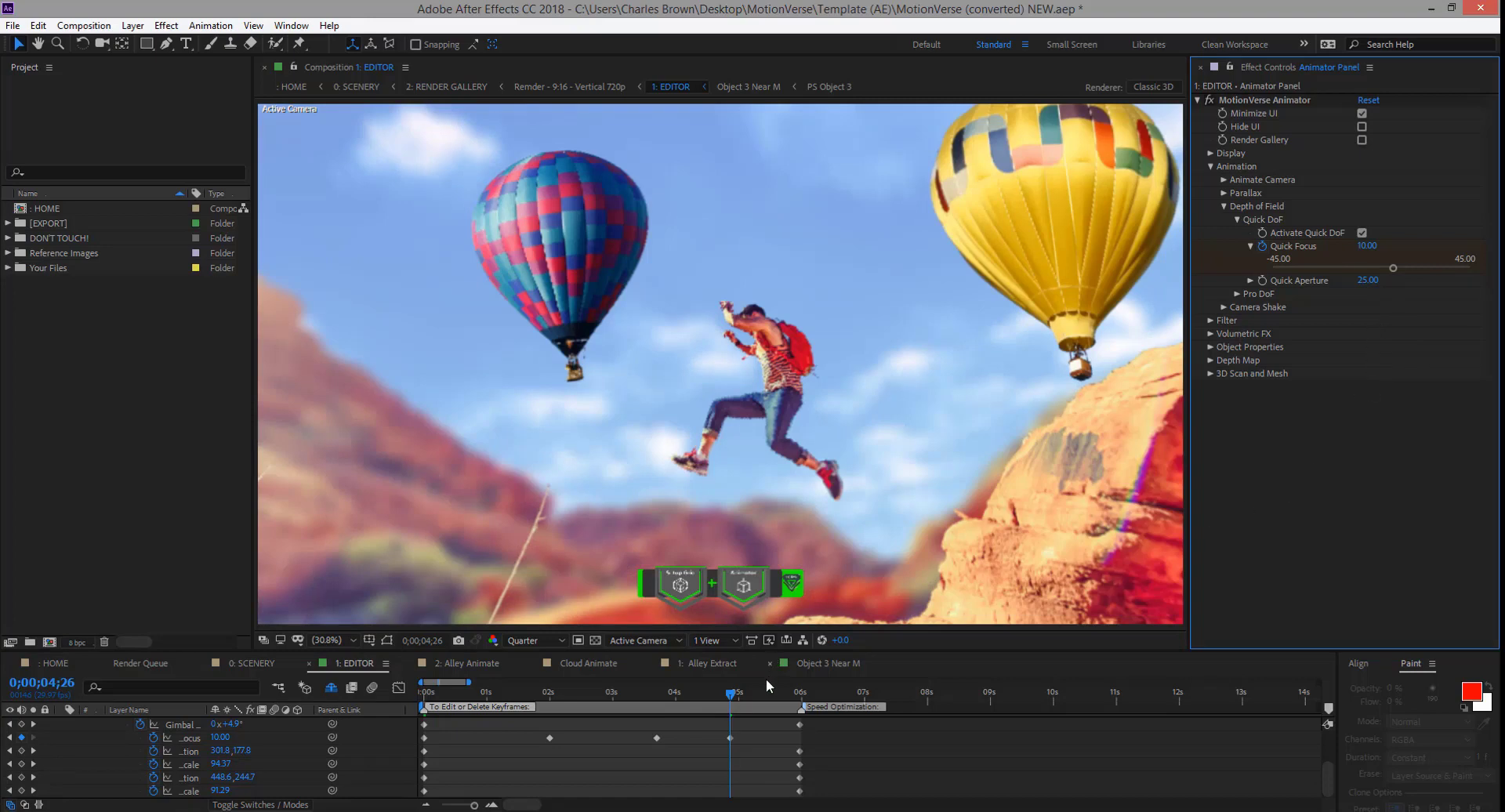
Return to the start, collapse the layer and play back the focus pull
click(427, 694)
scroll(41, 722, up, 3)
click(61, 722)
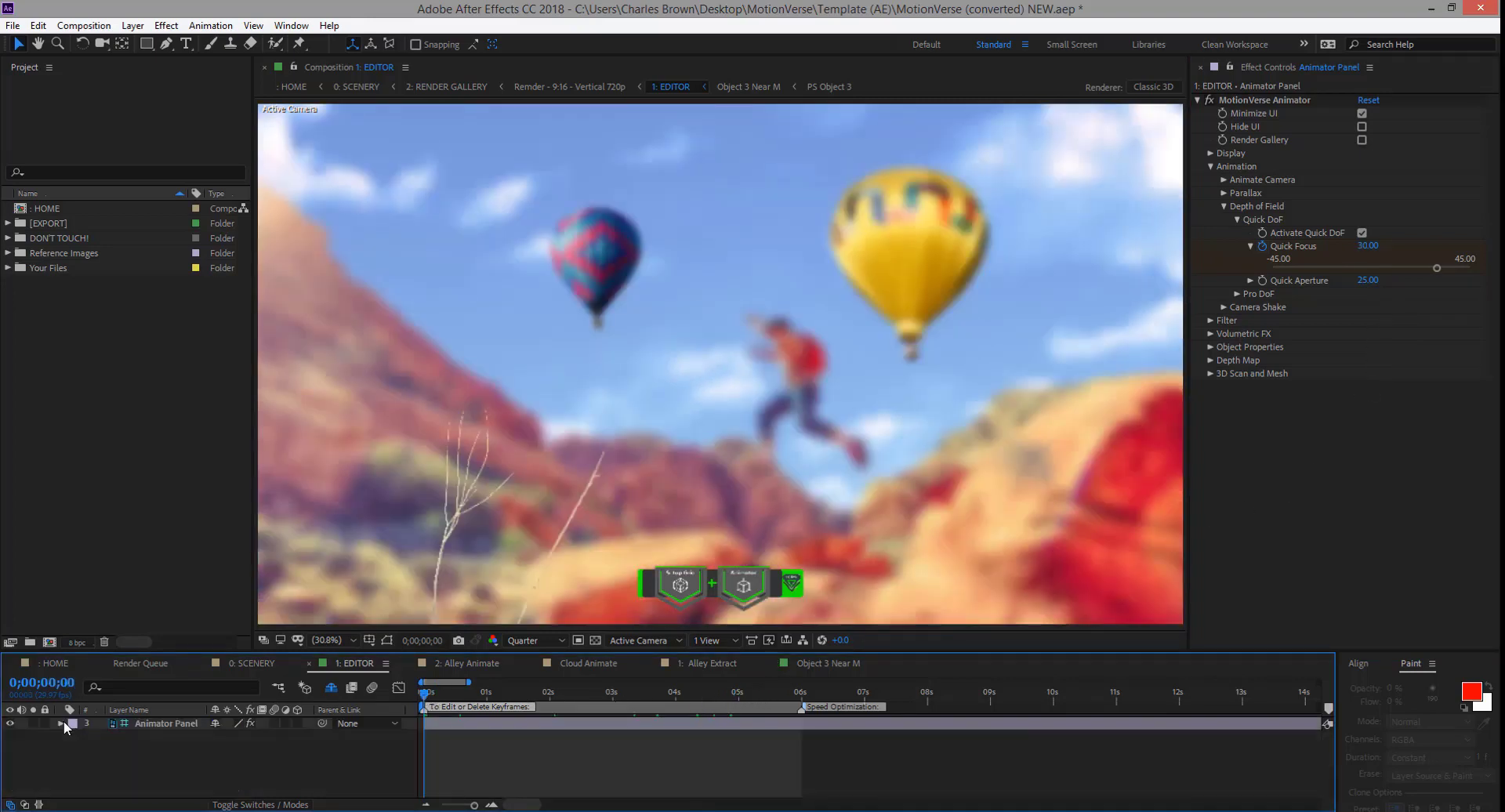
key(space)
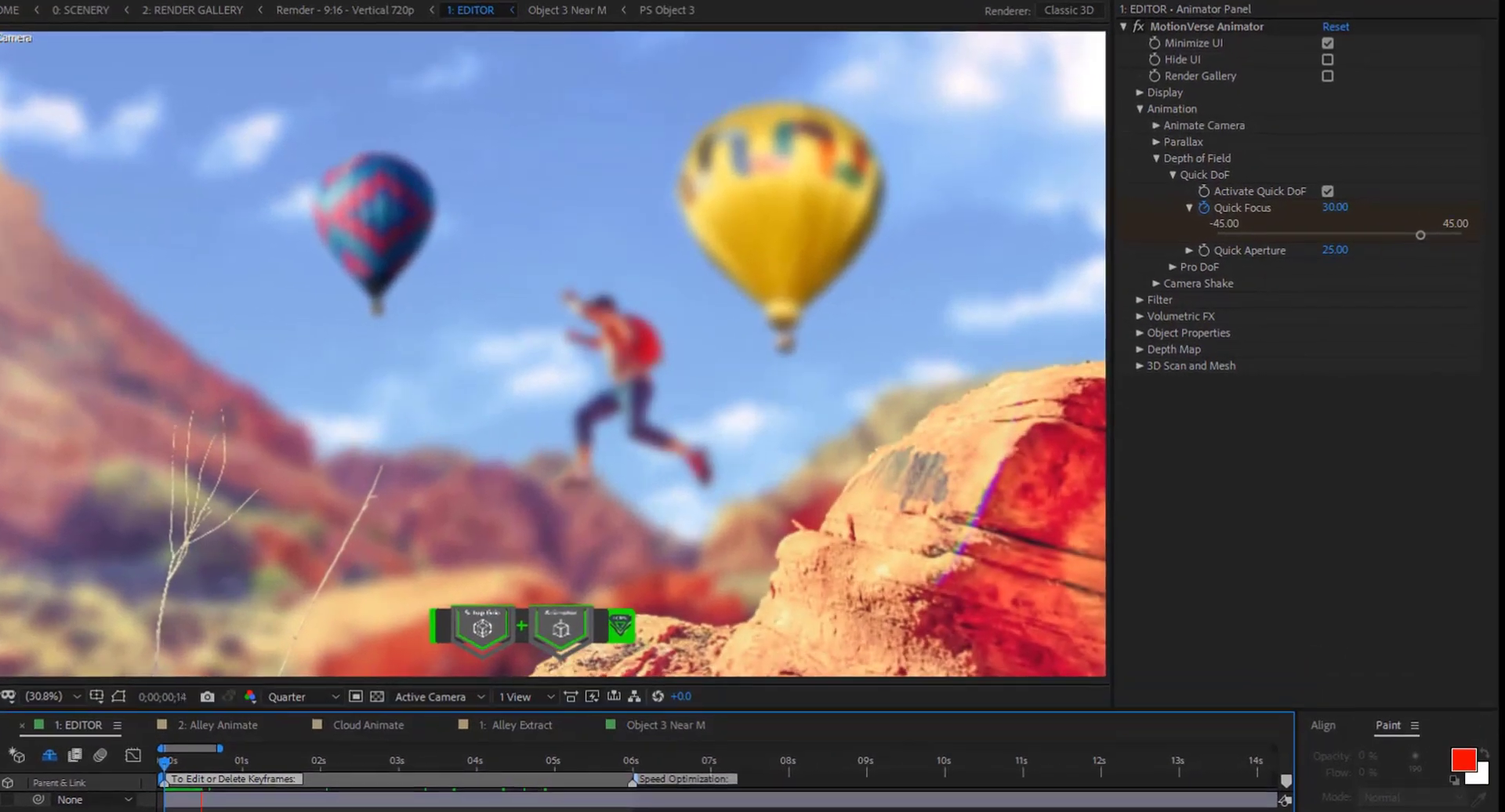
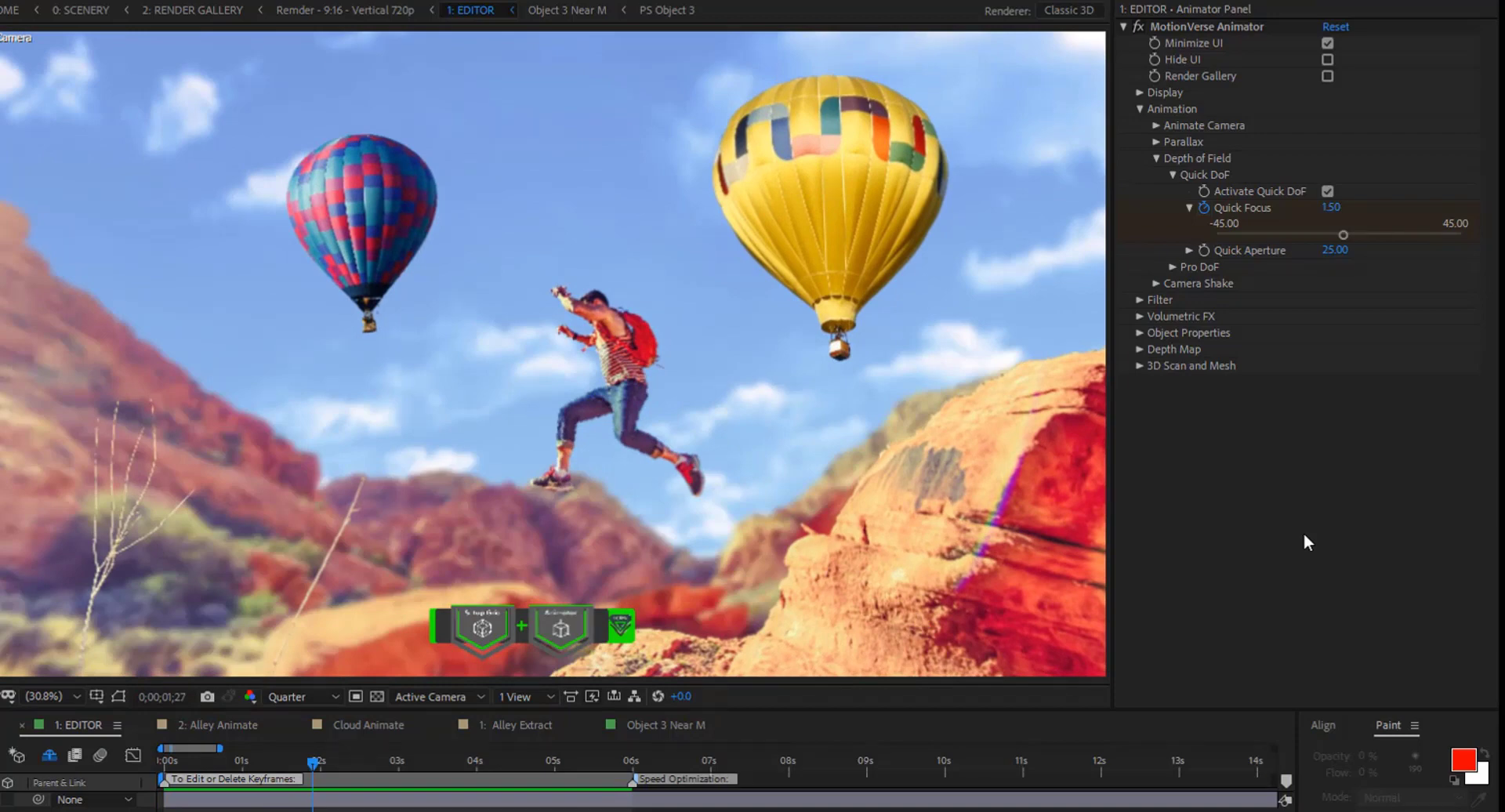
Collapse Depth of Field and Animation, turn off Minimize UI, and switch to MotionVerse FX Bank
click(1262, 467)
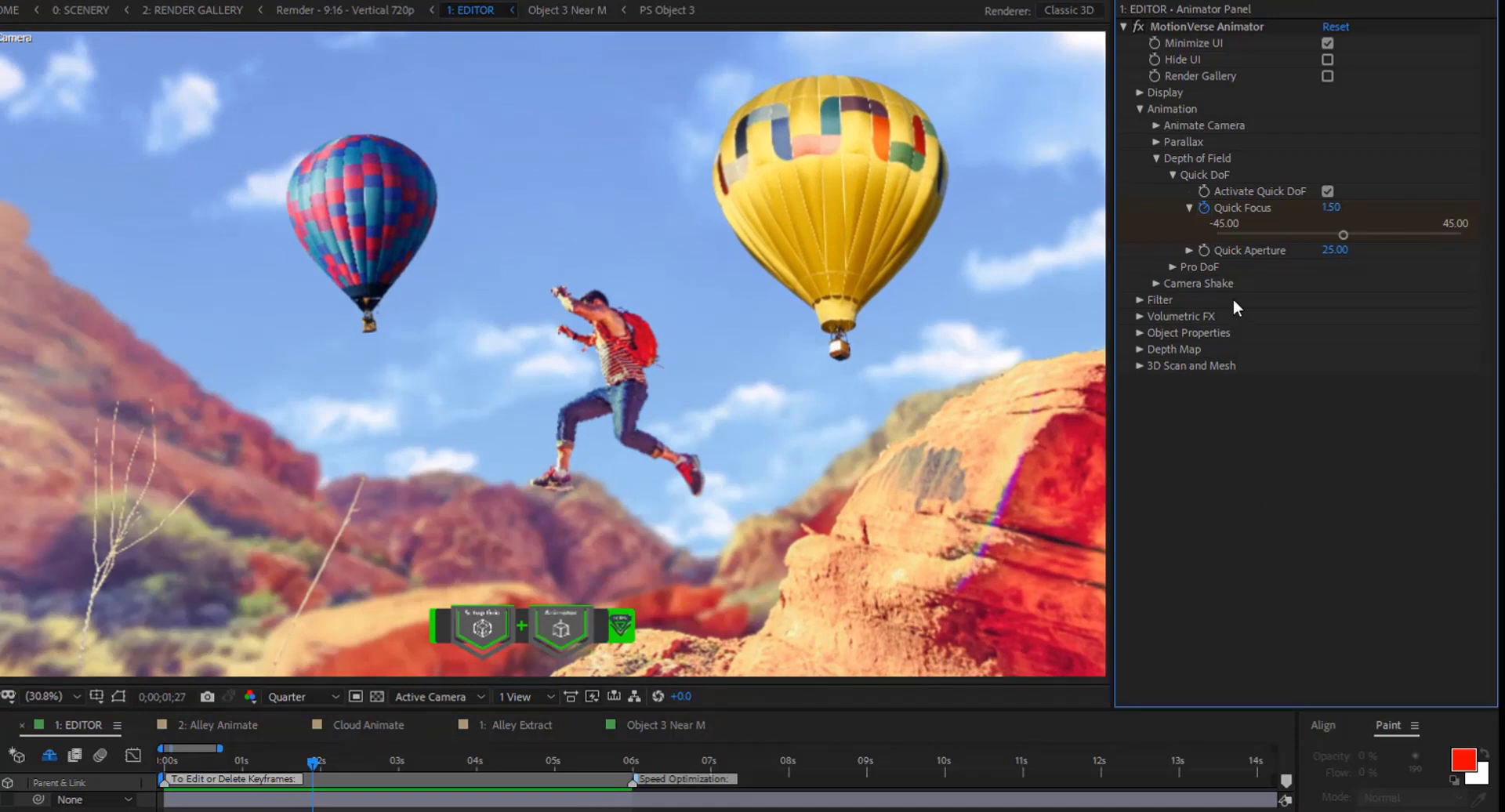
click(1157, 157)
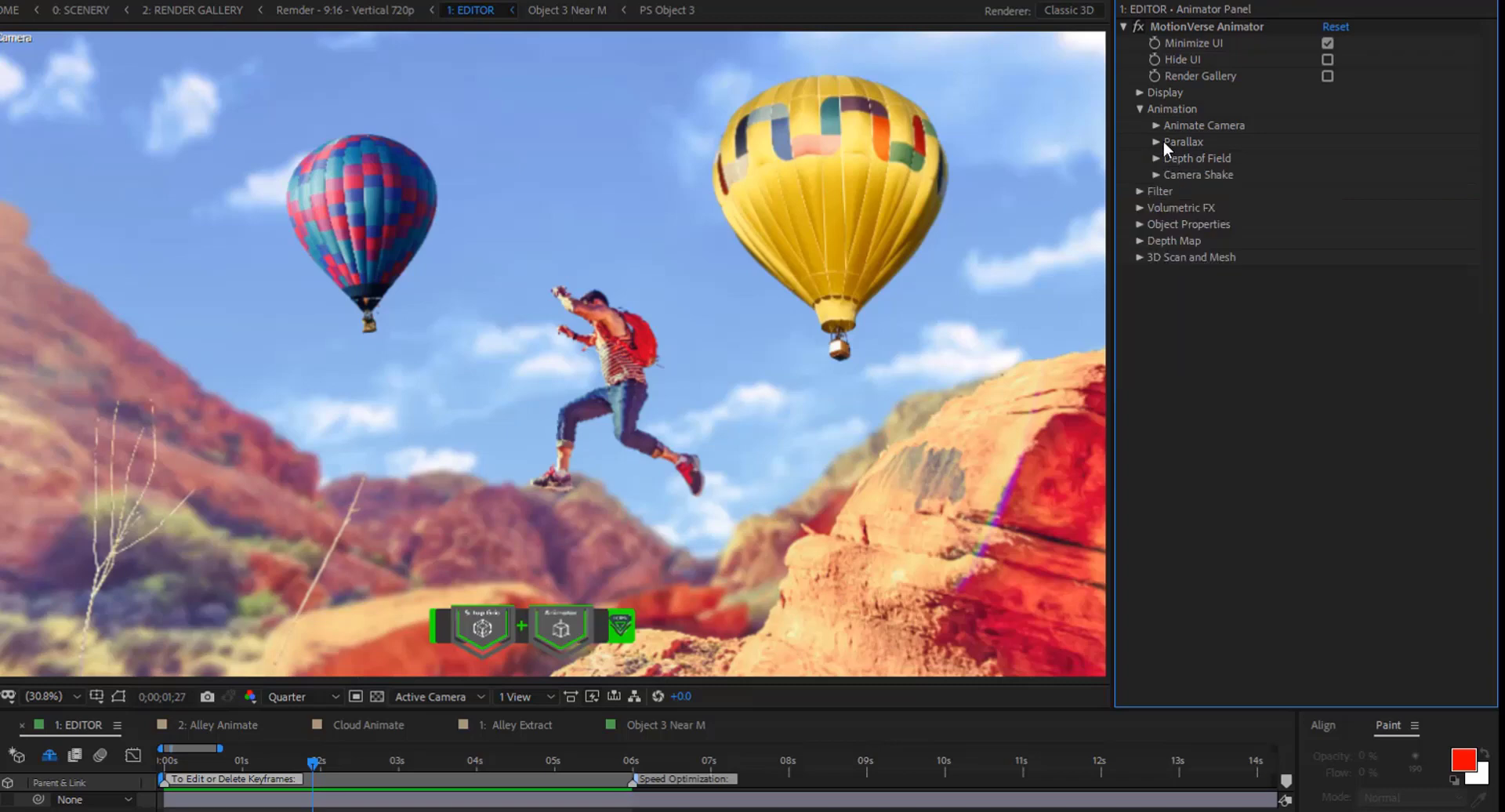
click(1140, 107)
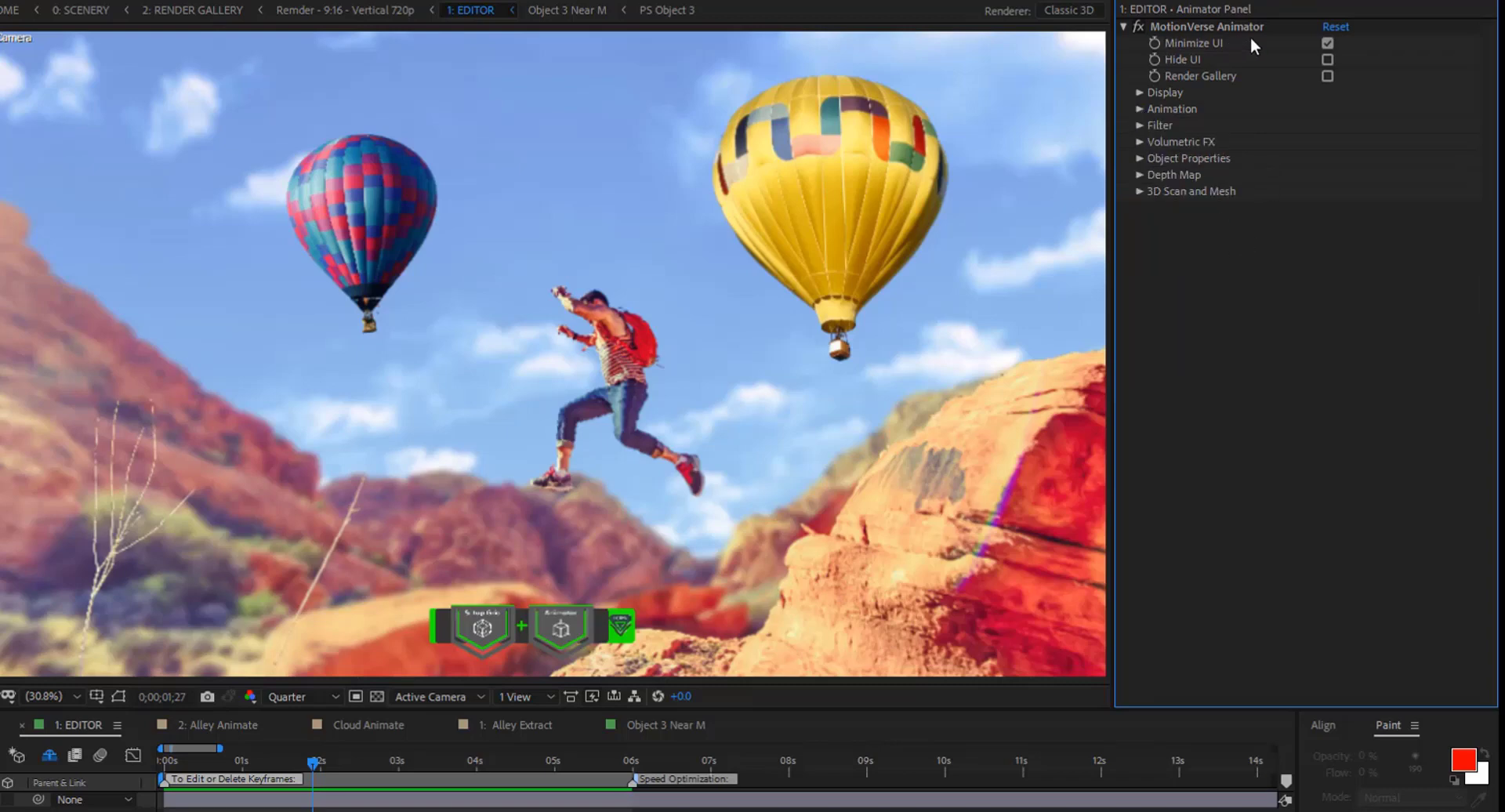
click(1327, 42)
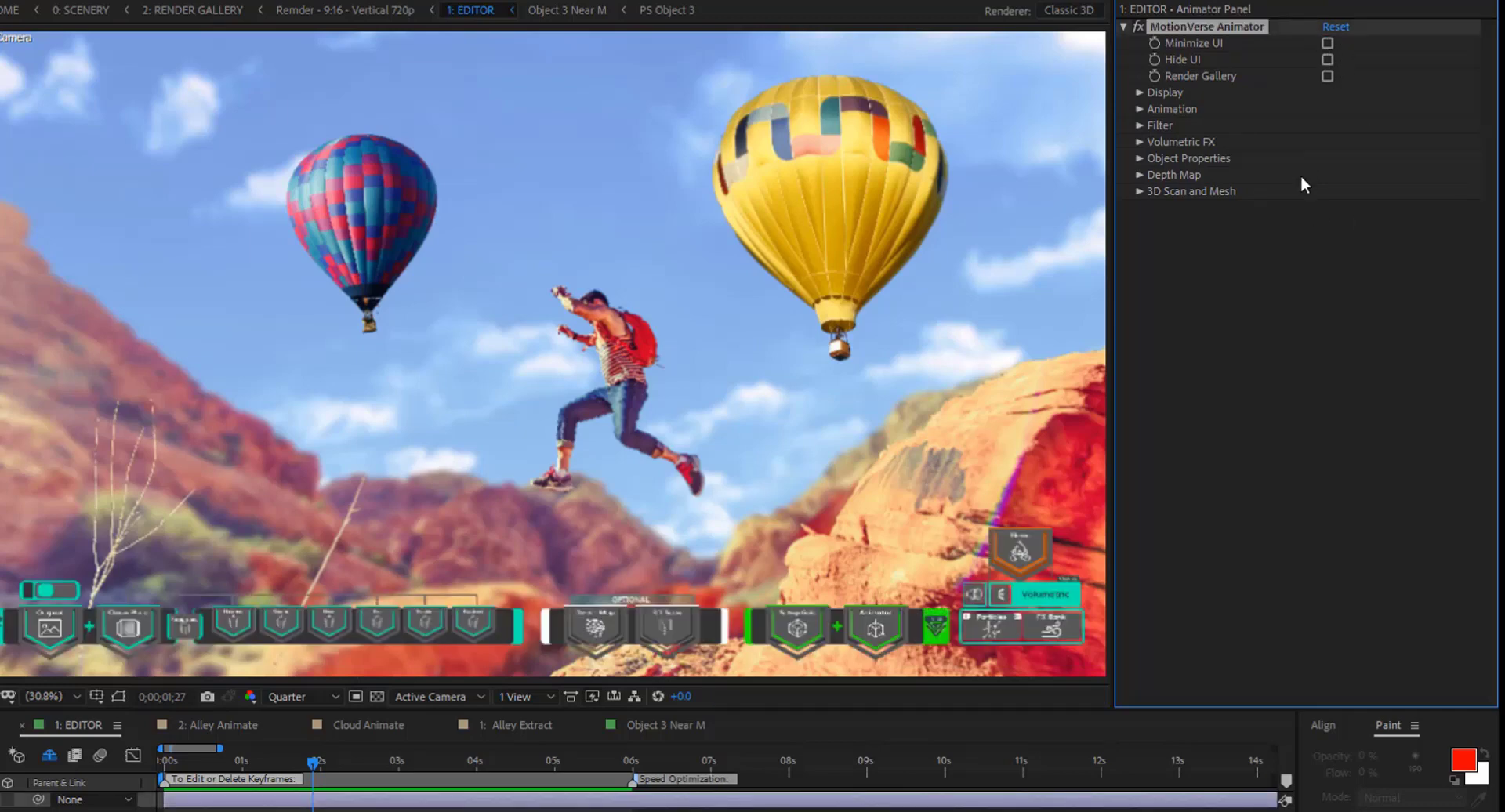
click(1071, 625)
Under FX Bank Sun, set Sun Visibility to Sun Front and Sun Top Type to 2D Sun
click(1125, 26)
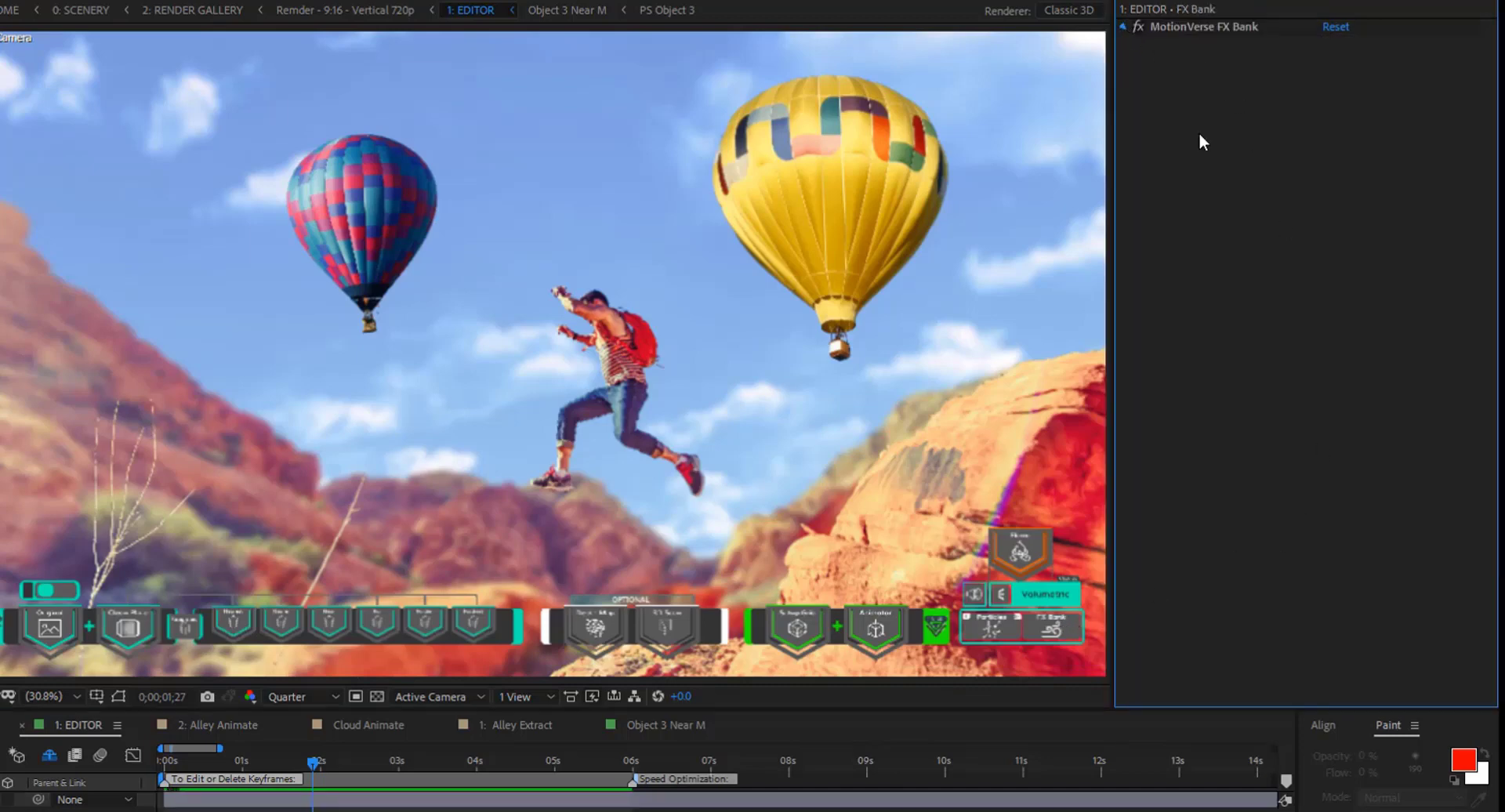
click(1139, 60)
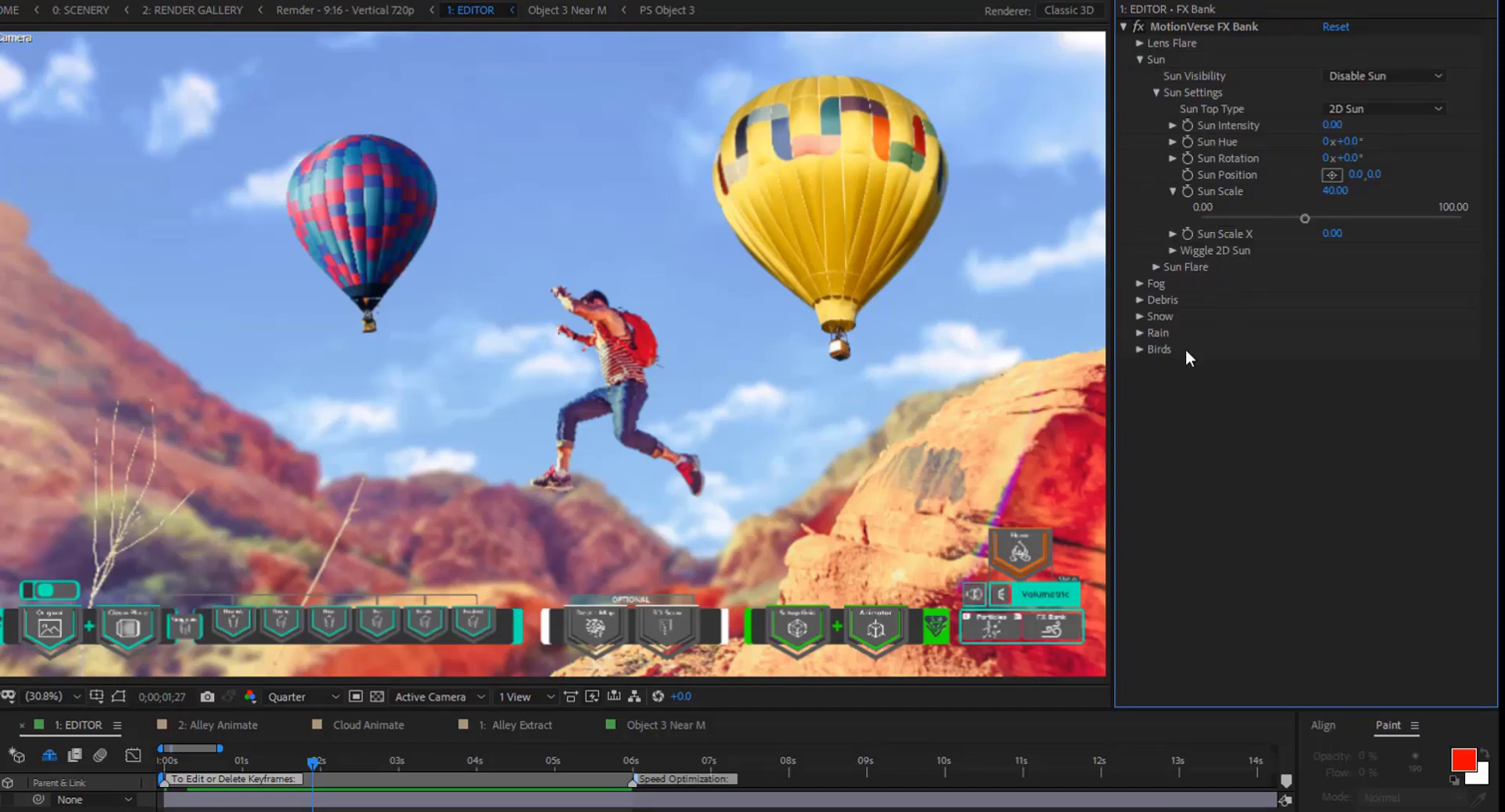
click(1374, 75)
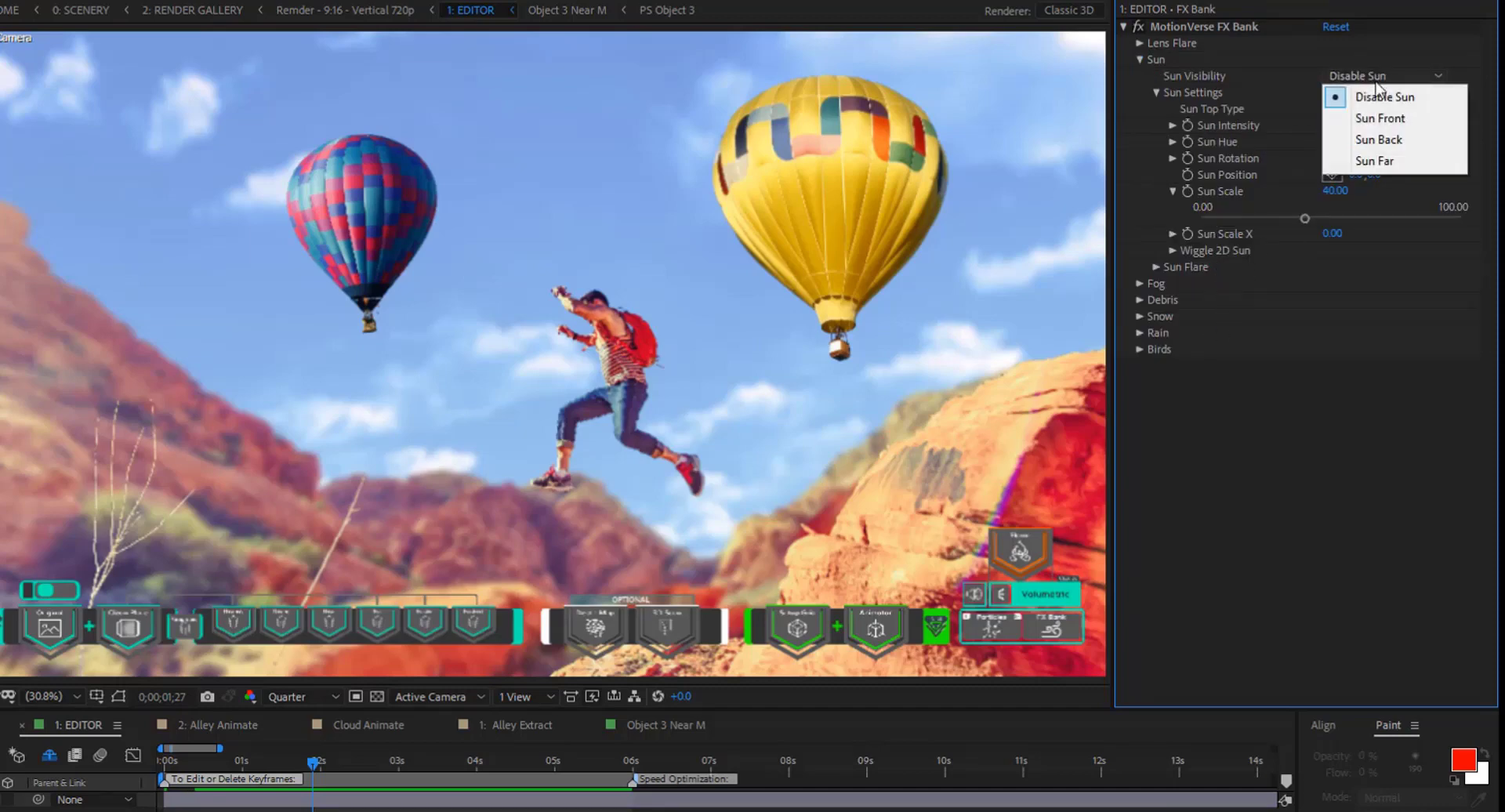
click(1380, 117)
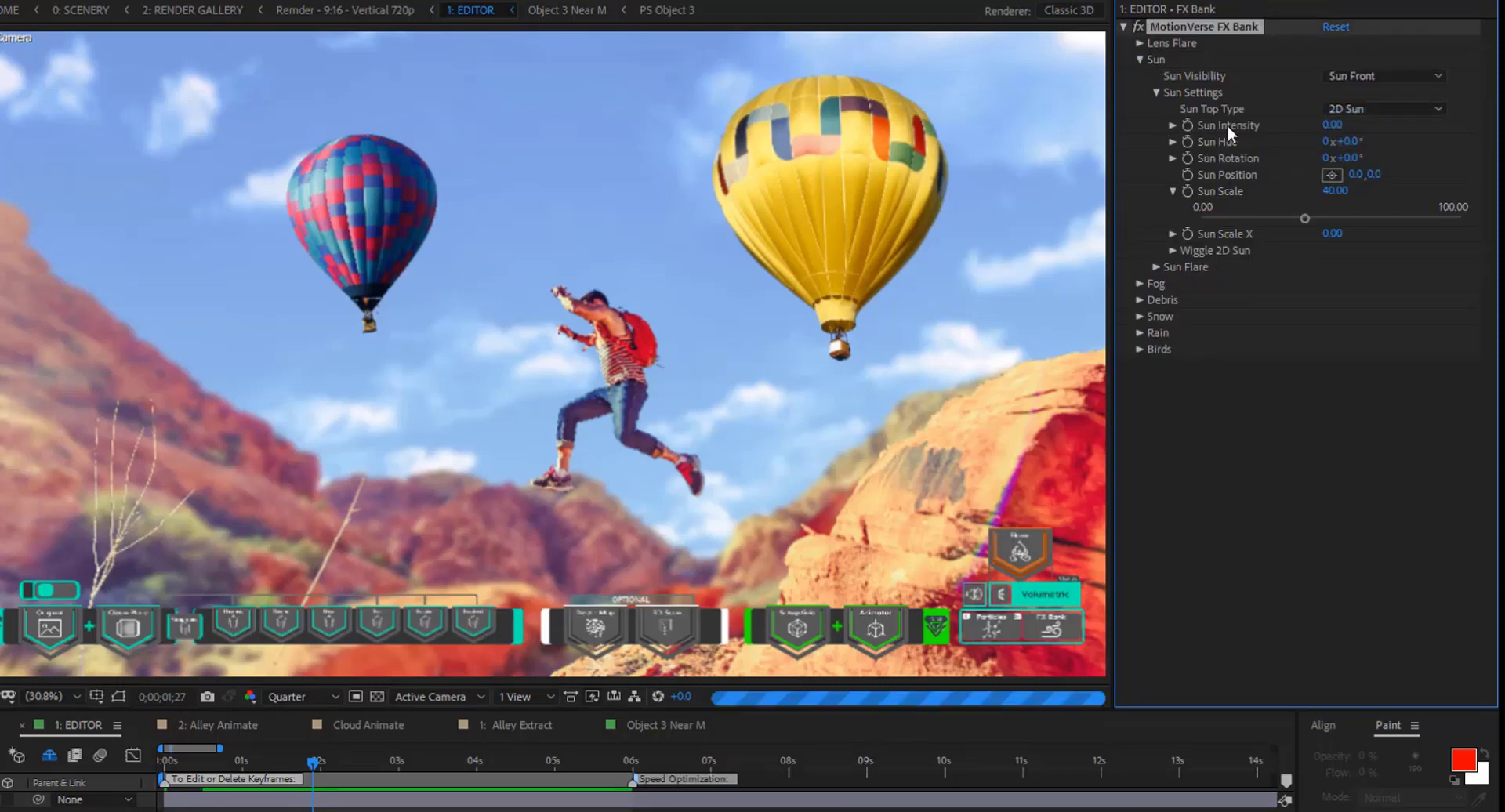
click(1357, 114)
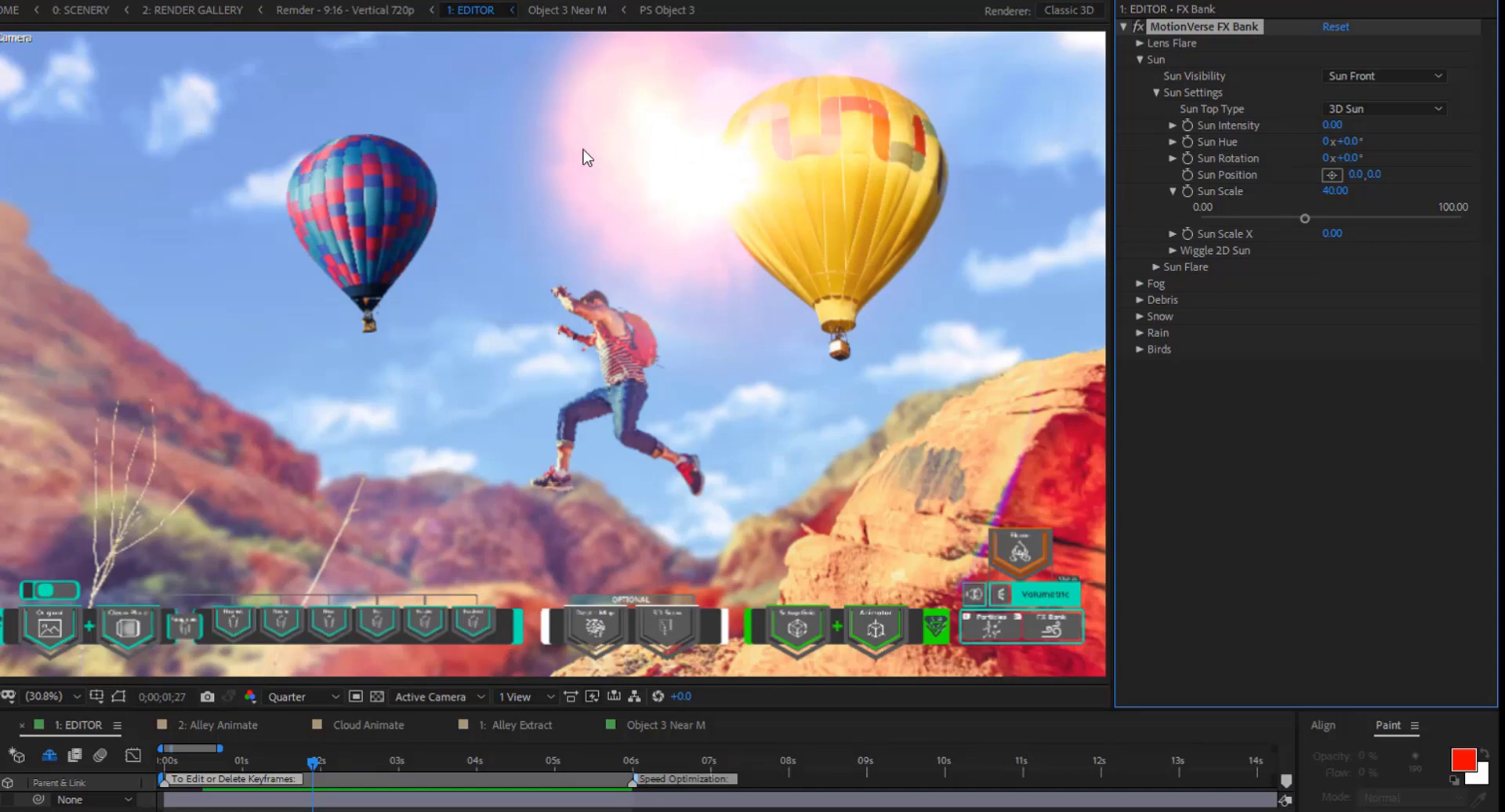
click(1399, 111)
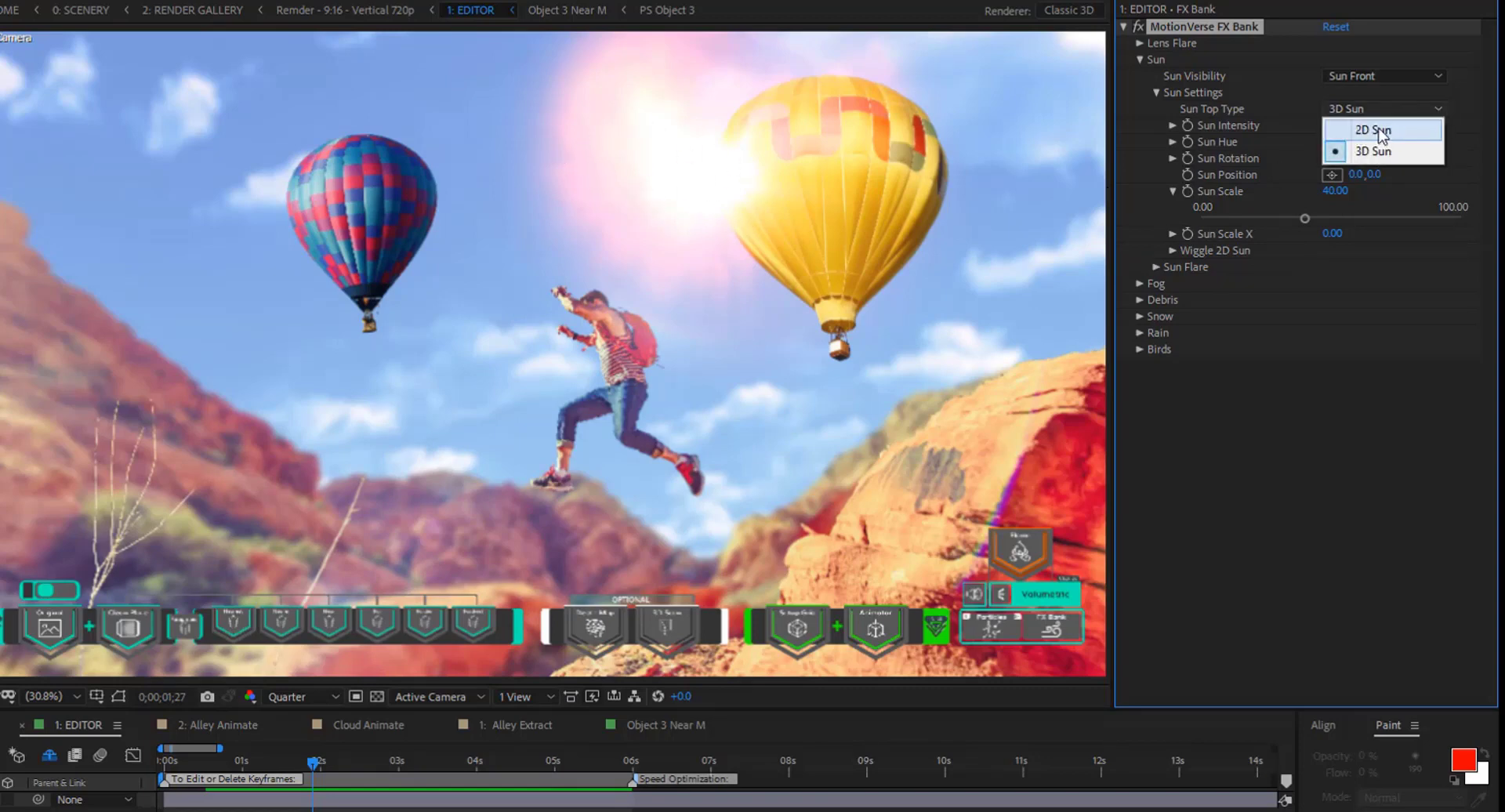
click(1372, 130)
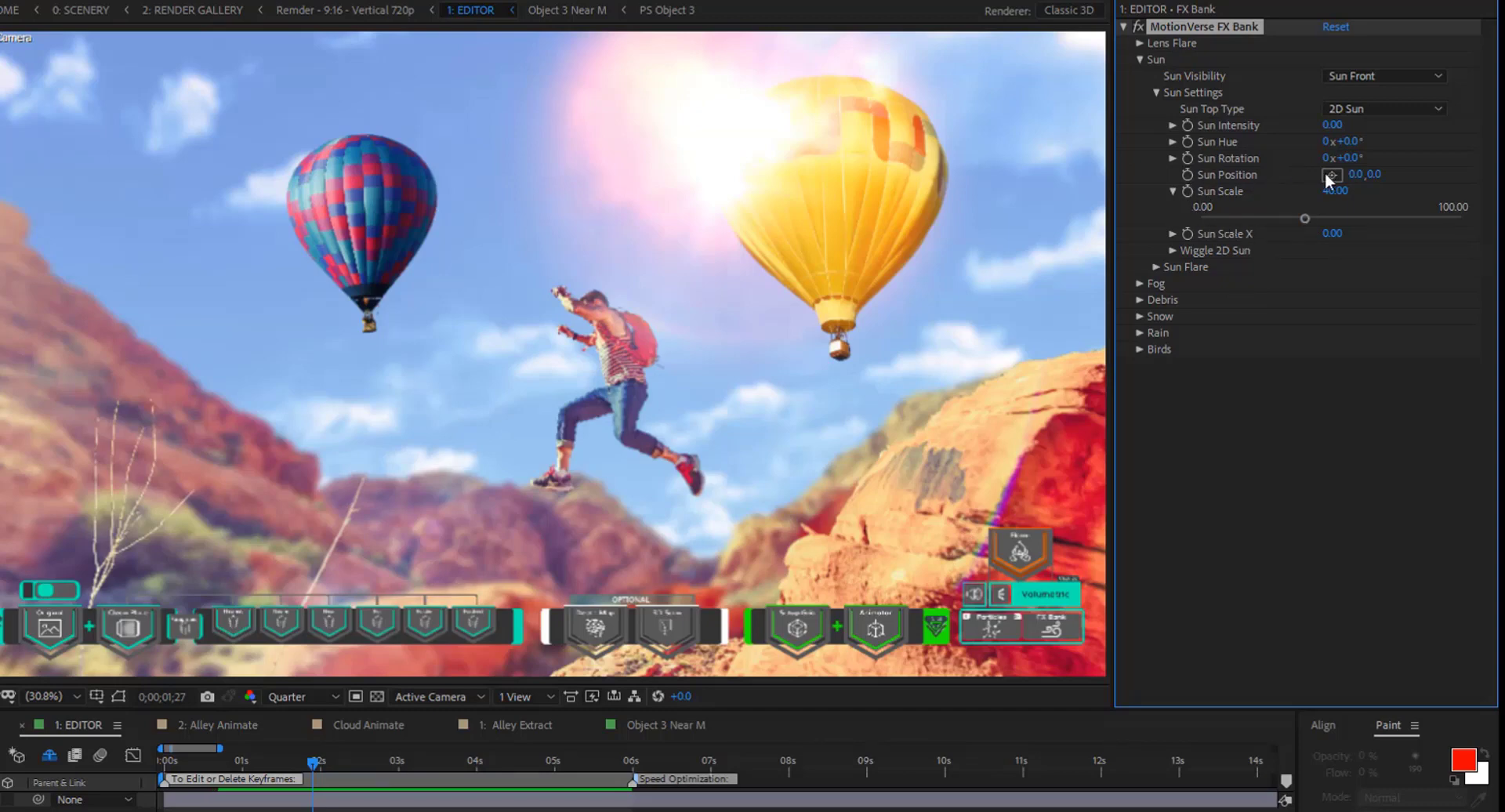
Scrub Sun Position X to -3650 so the sun glows at the upper-left, then collapse Sun Scale
drag(1354, 174, 1156, 182)
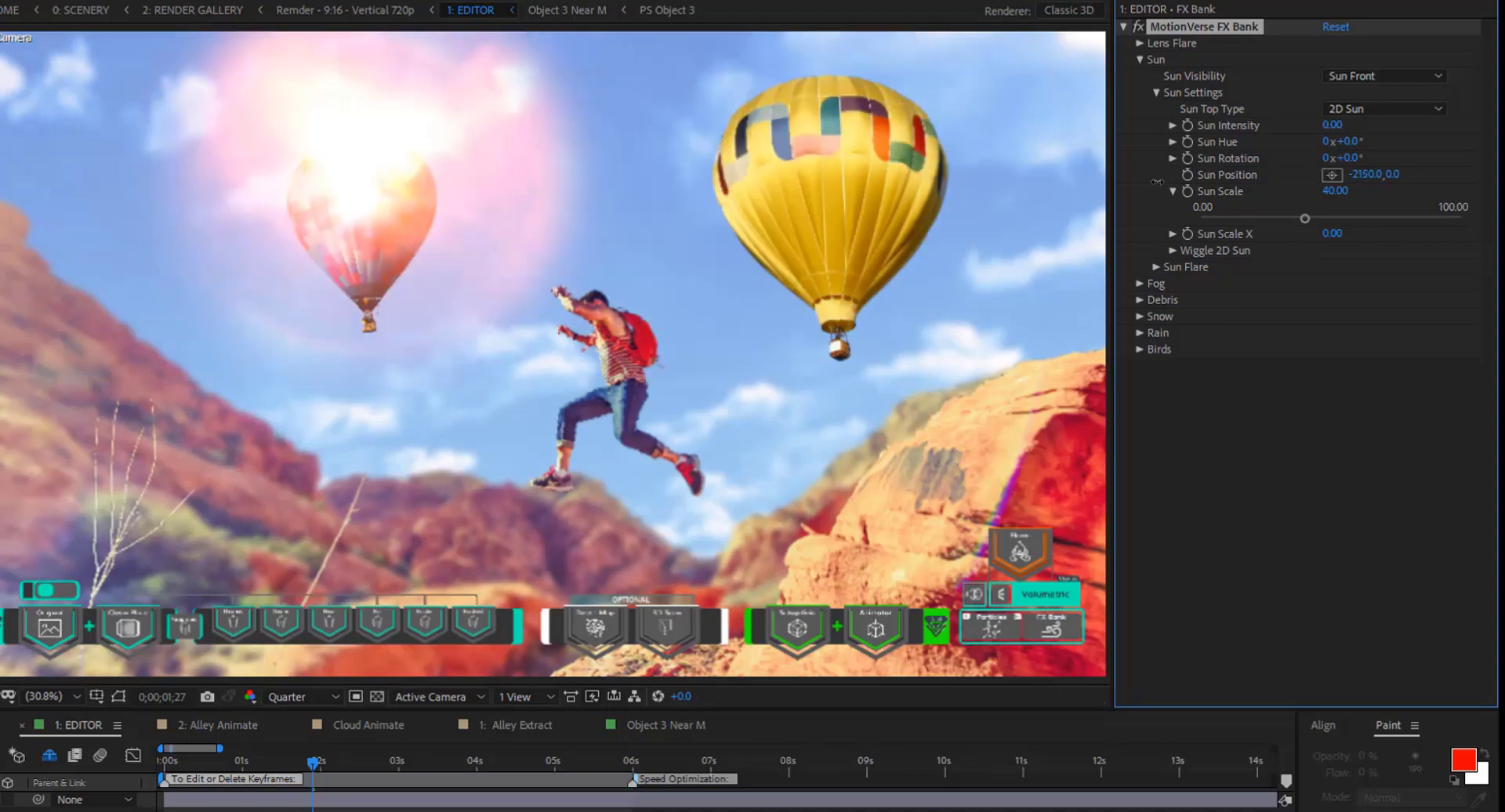
drag(1361, 178, 1056, 198)
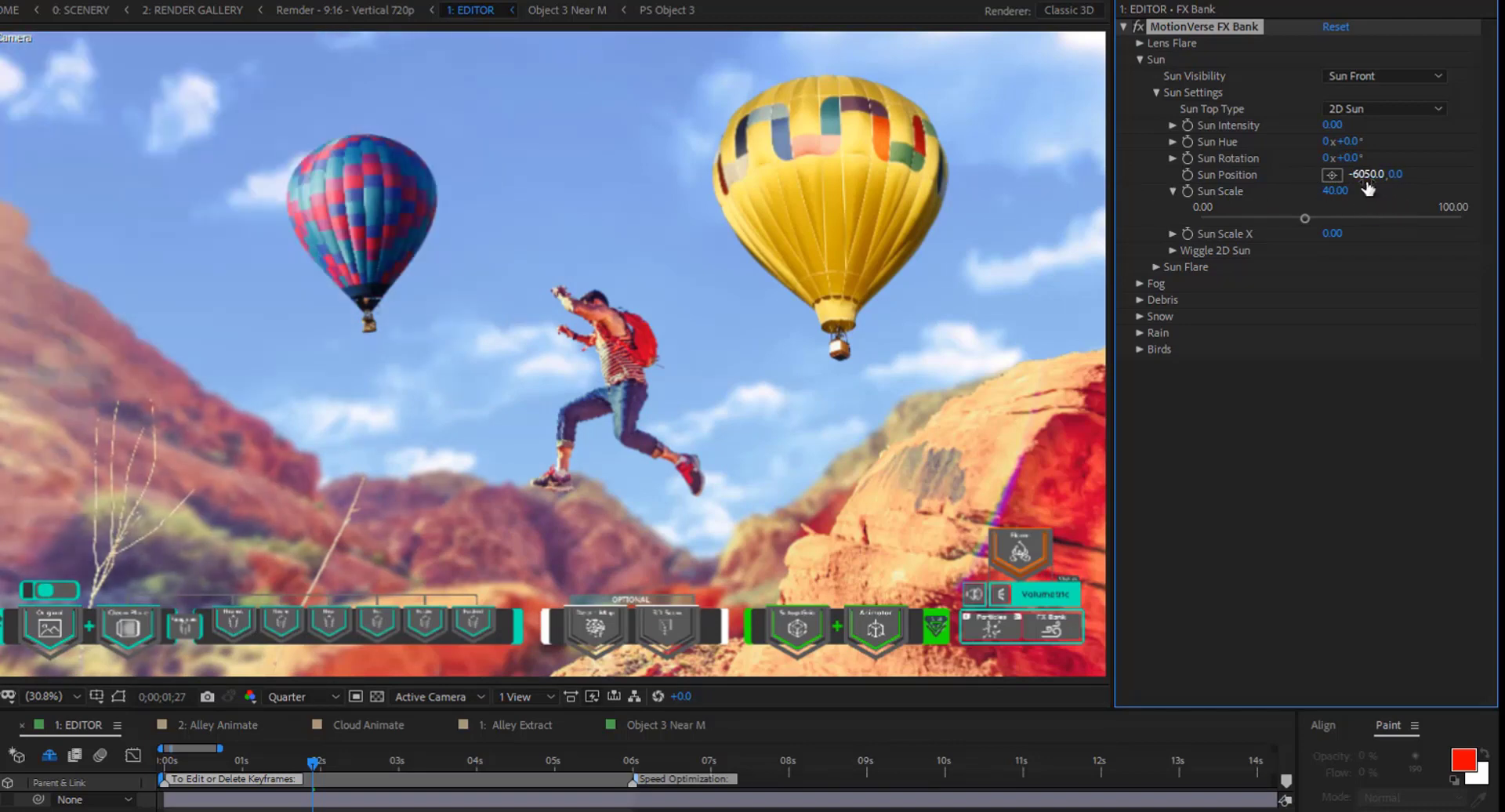
drag(1372, 178, 1464, 181)
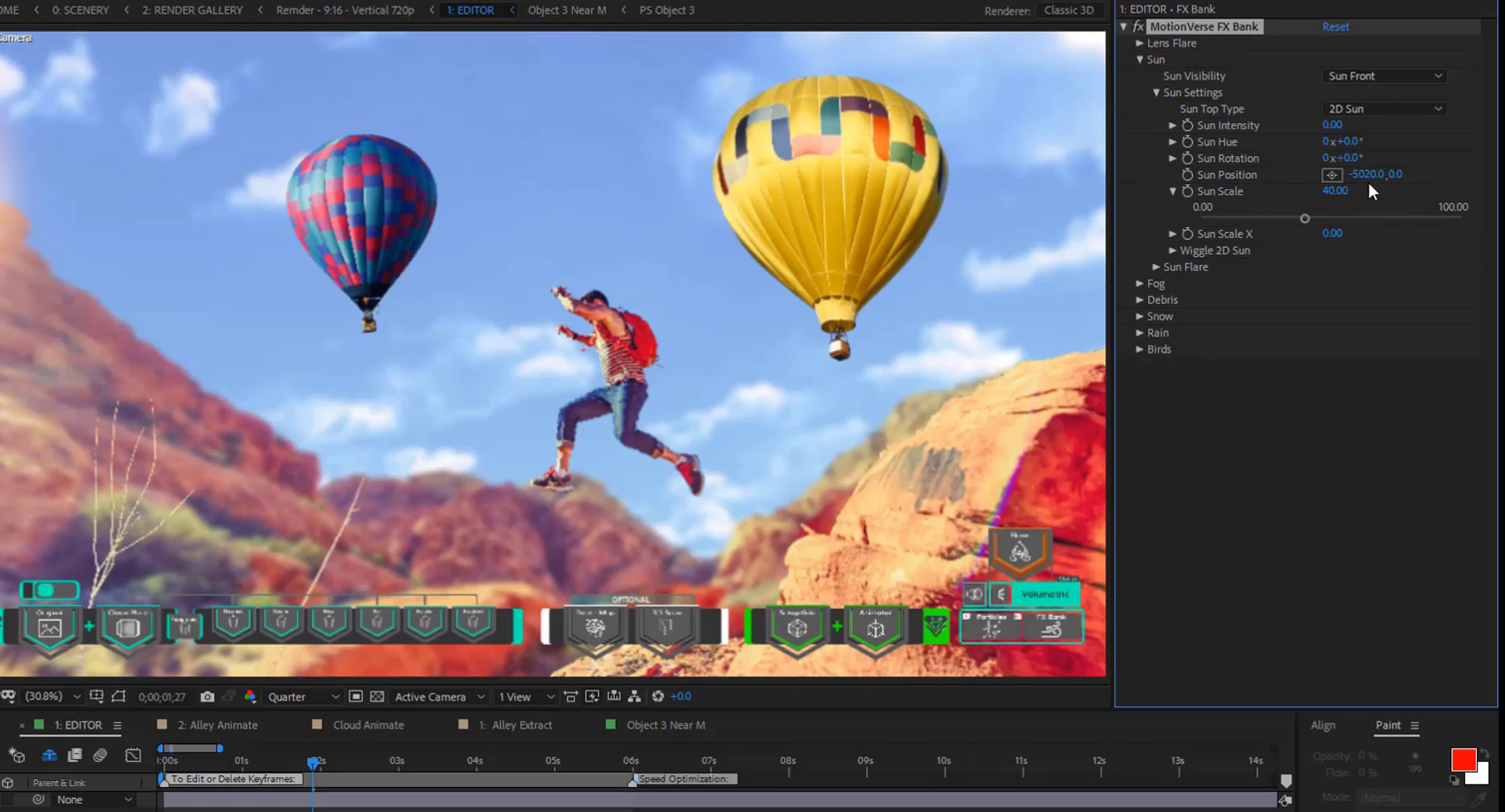
drag(1367, 175, 1468, 179)
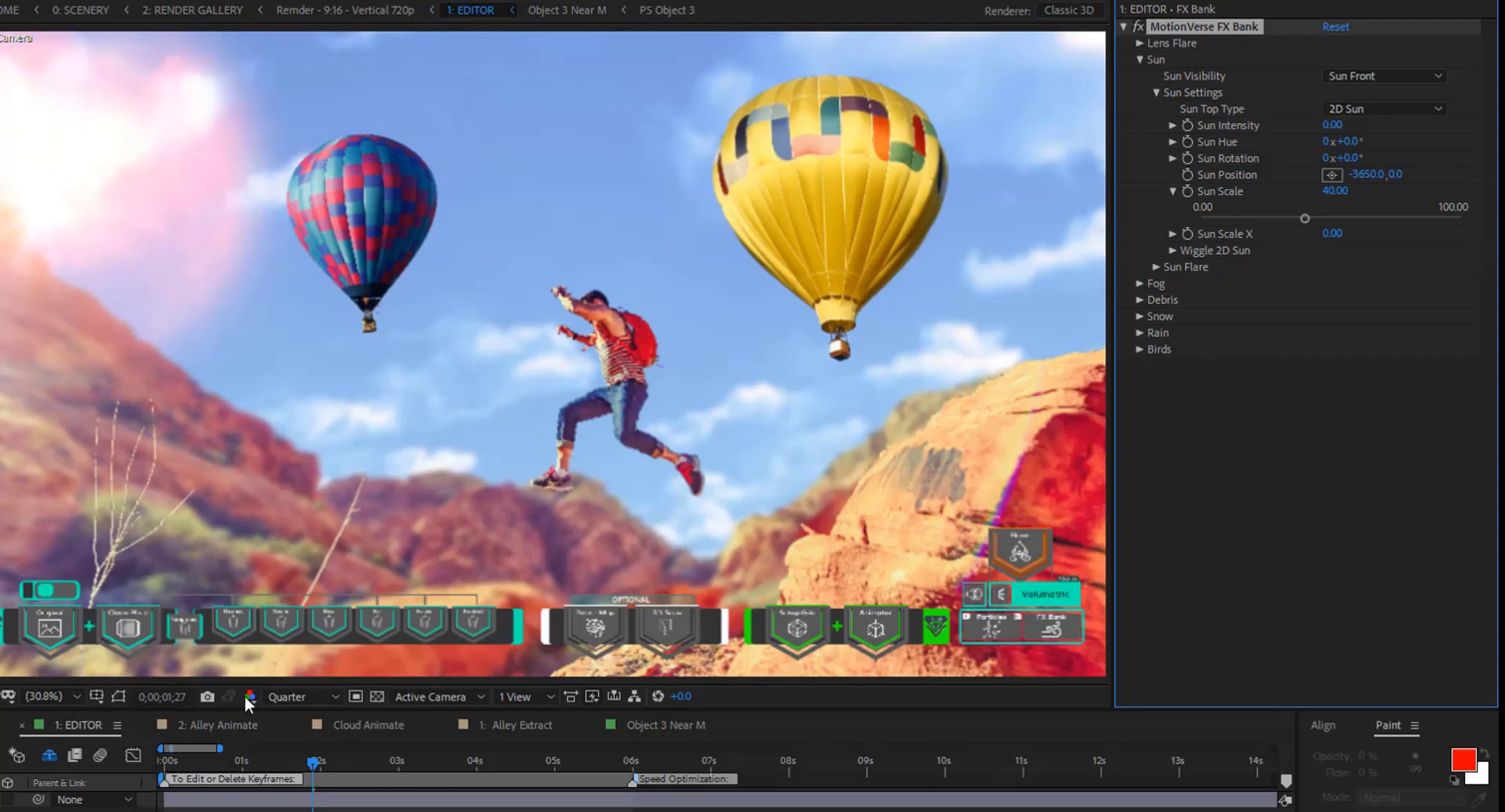
click(54, 695)
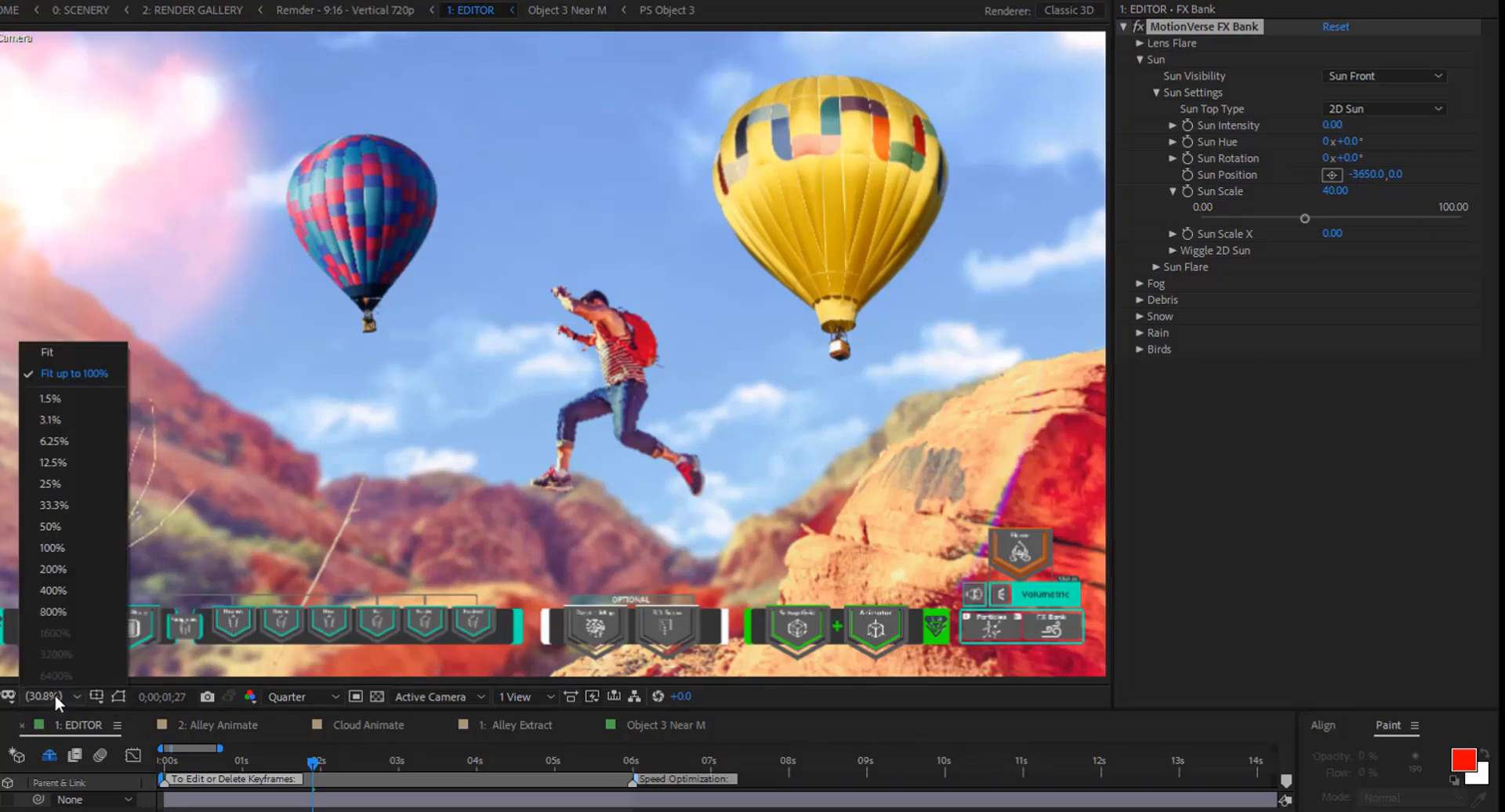
click(69, 373)
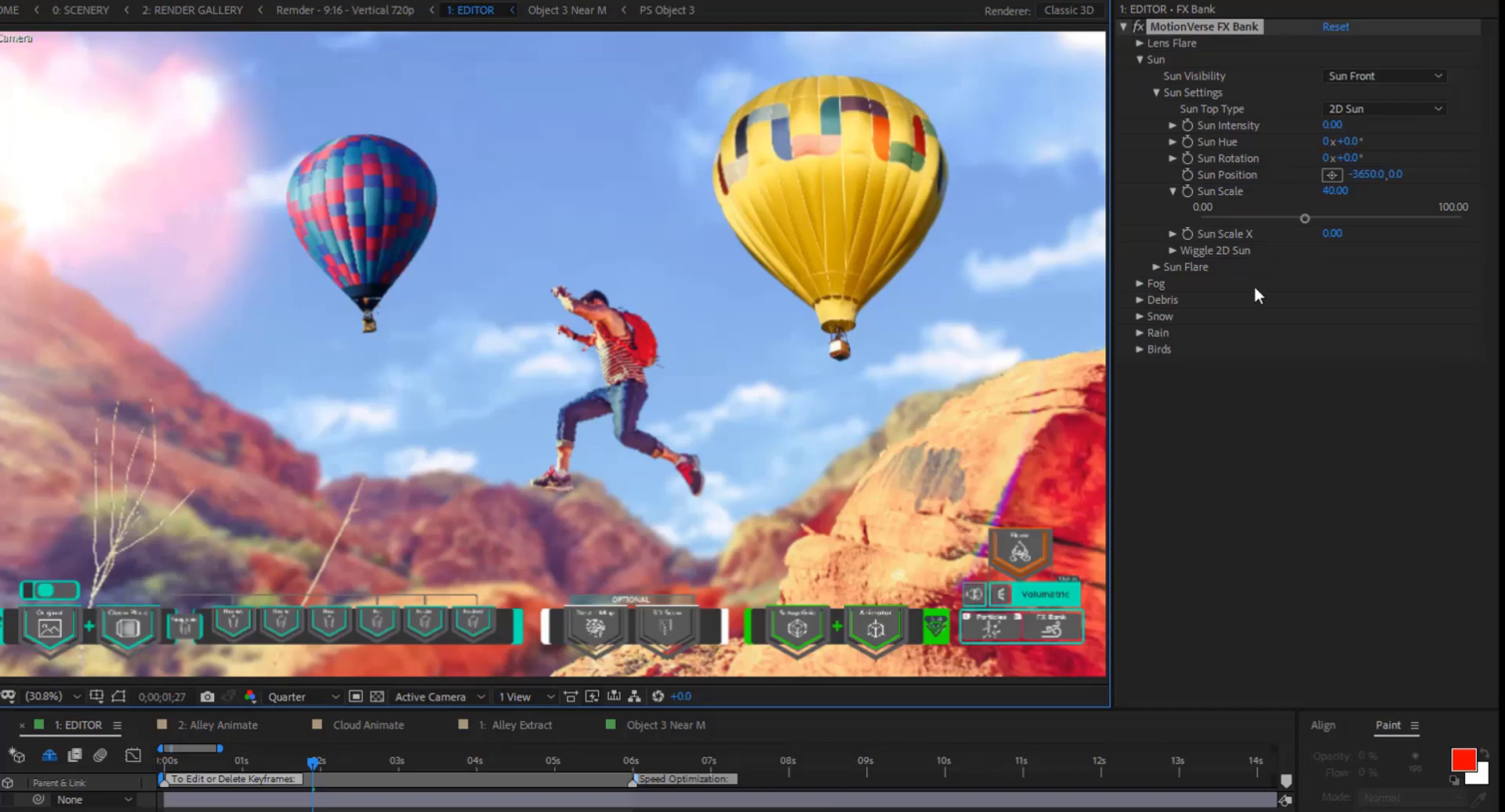
click(1174, 191)
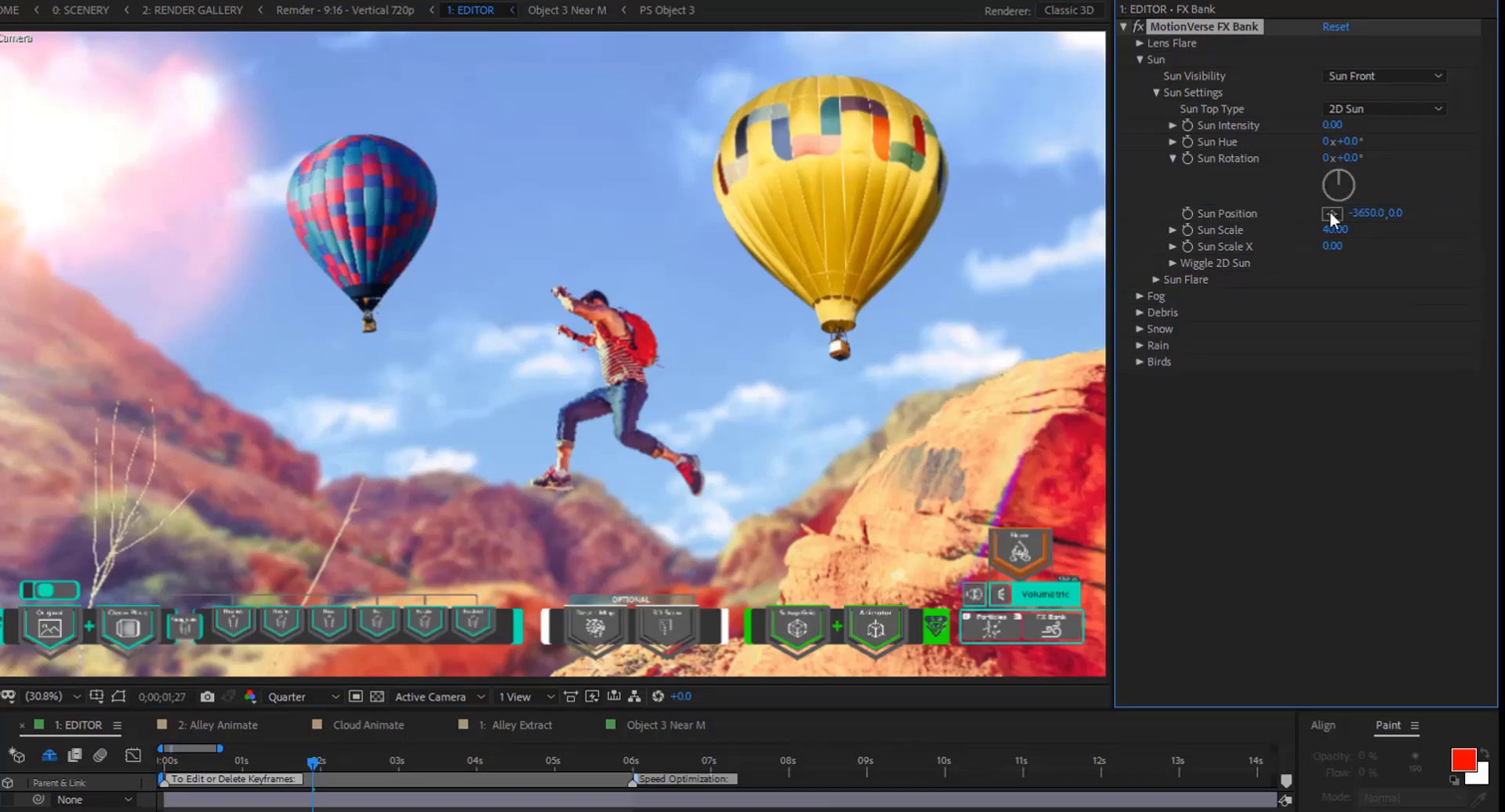
Turn the Sun Rotation dial to 0x-116.0°
drag(1336, 178, 1336, 191)
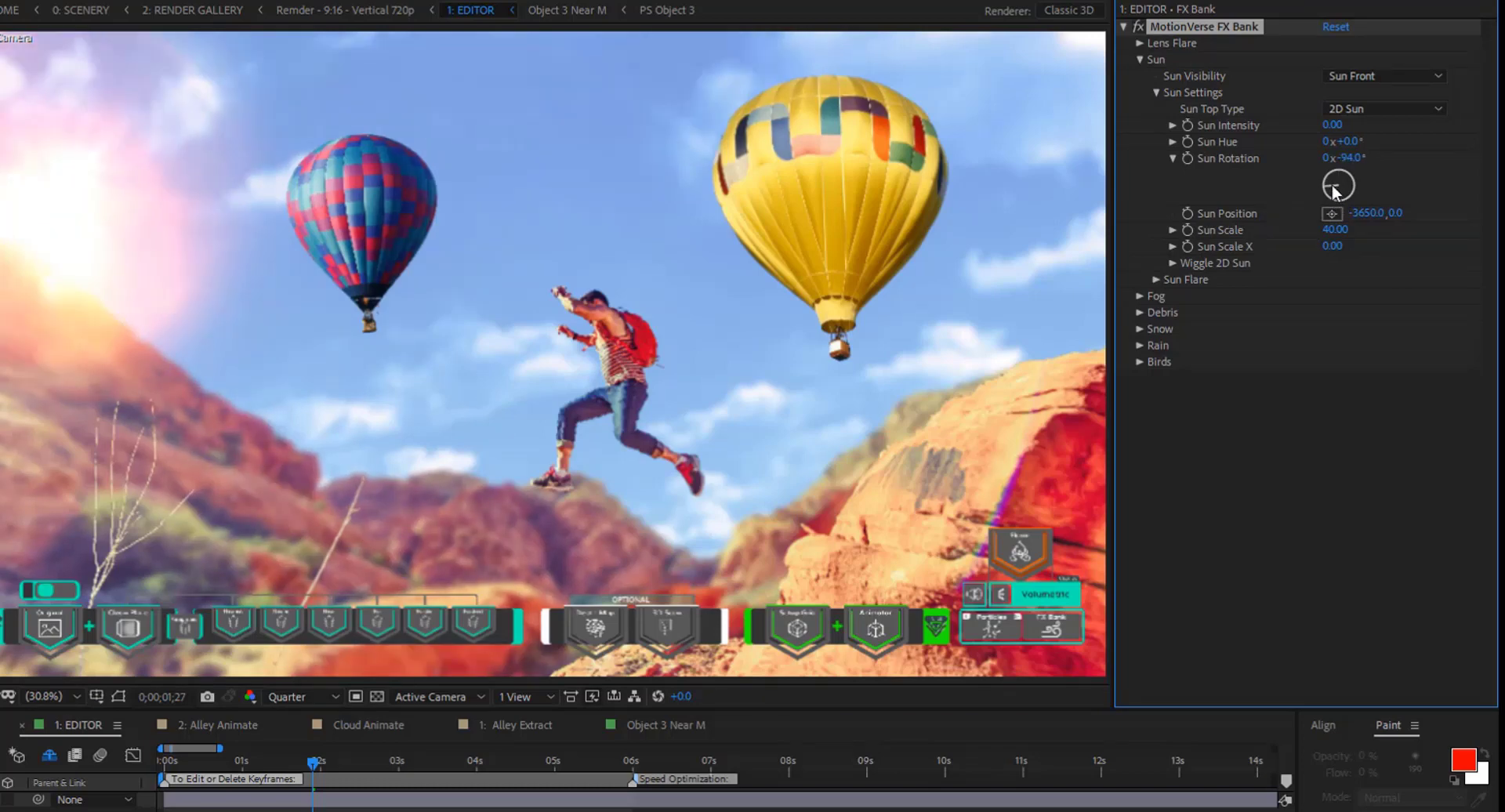
drag(1336, 188, 1334, 192)
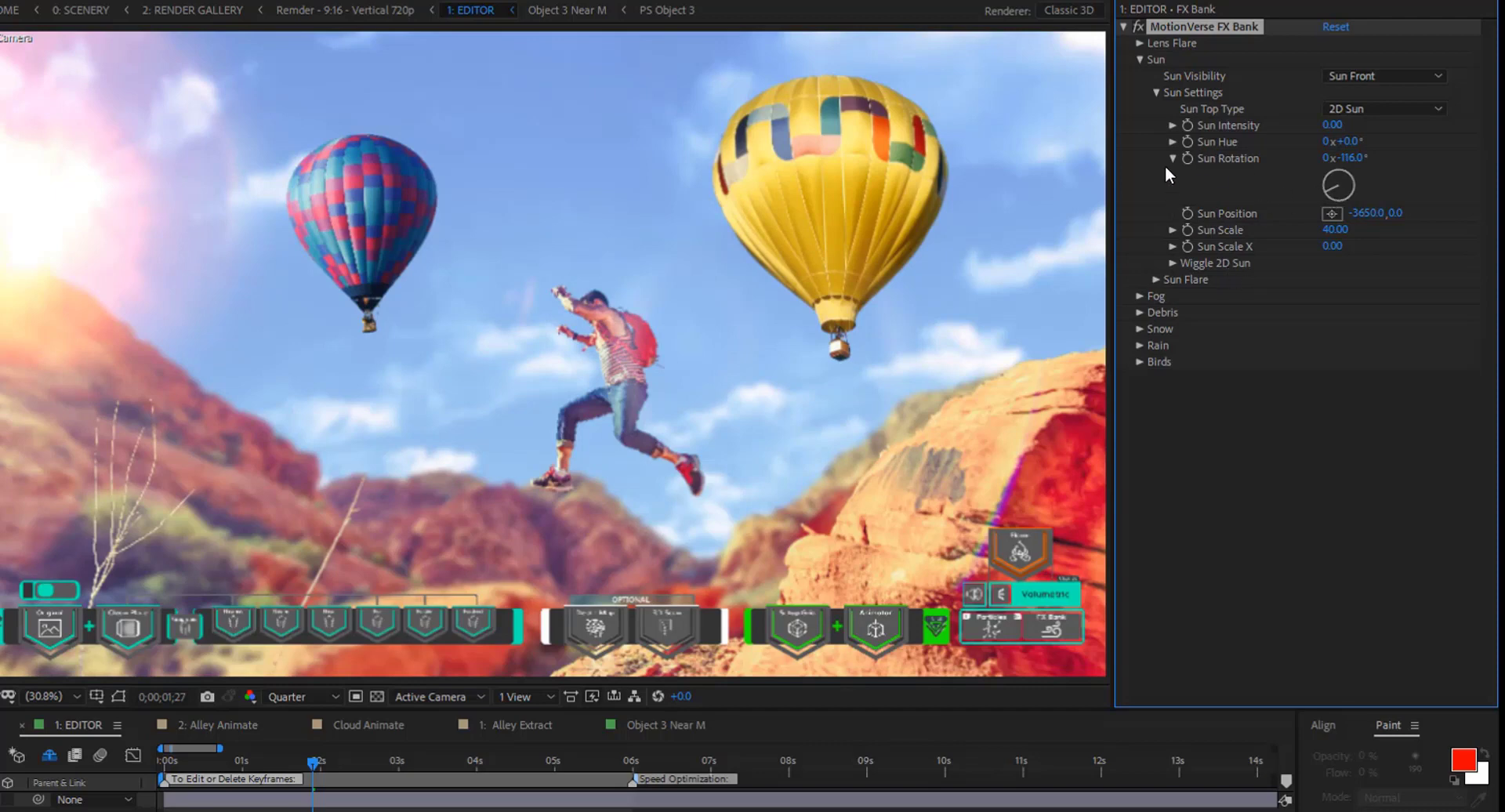
Step through Sun Flare Selection presets 2 to 8, settling on Sun Flare 8
click(1156, 92)
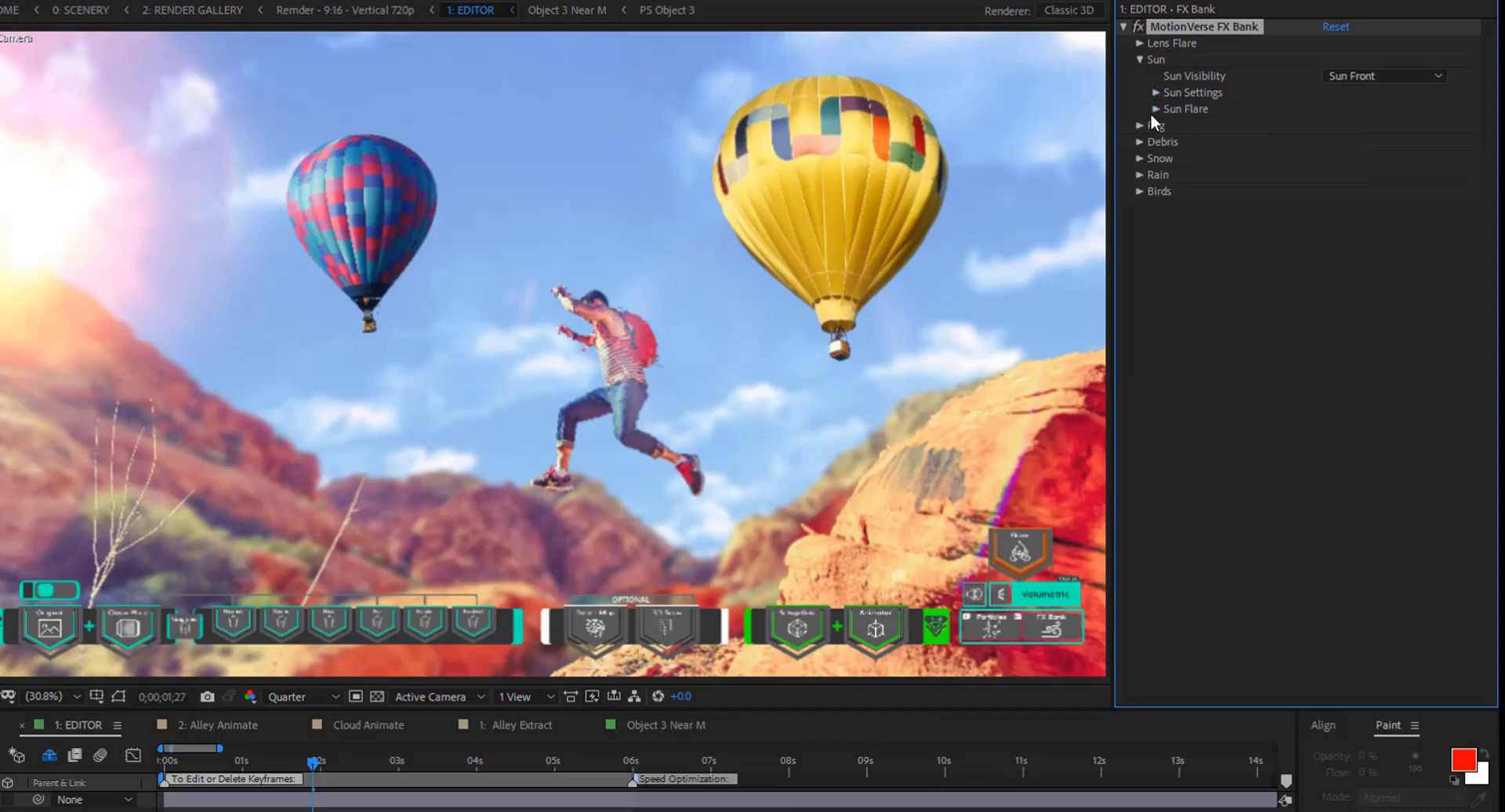
click(1155, 109)
click(1384, 144)
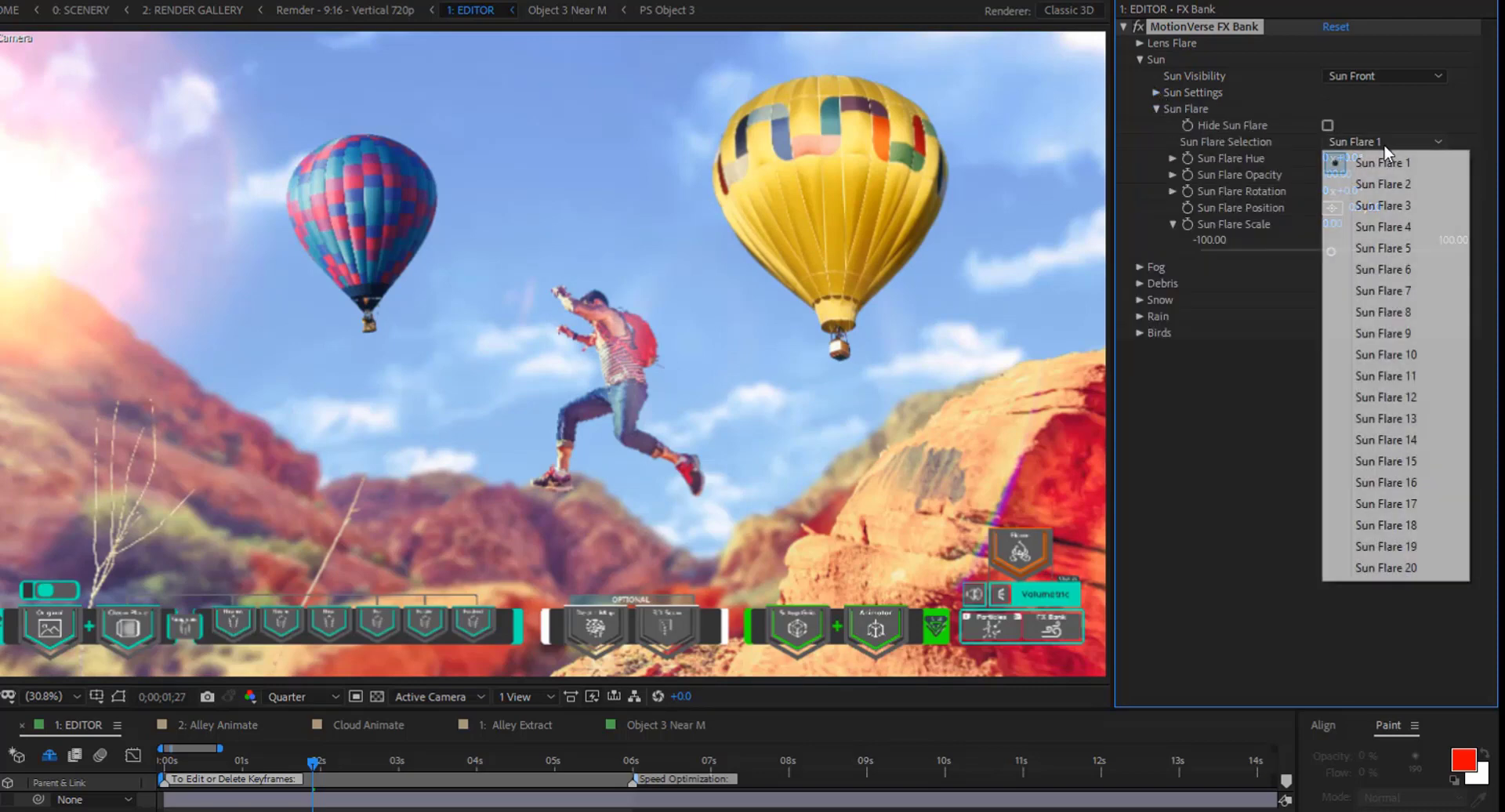
click(1392, 187)
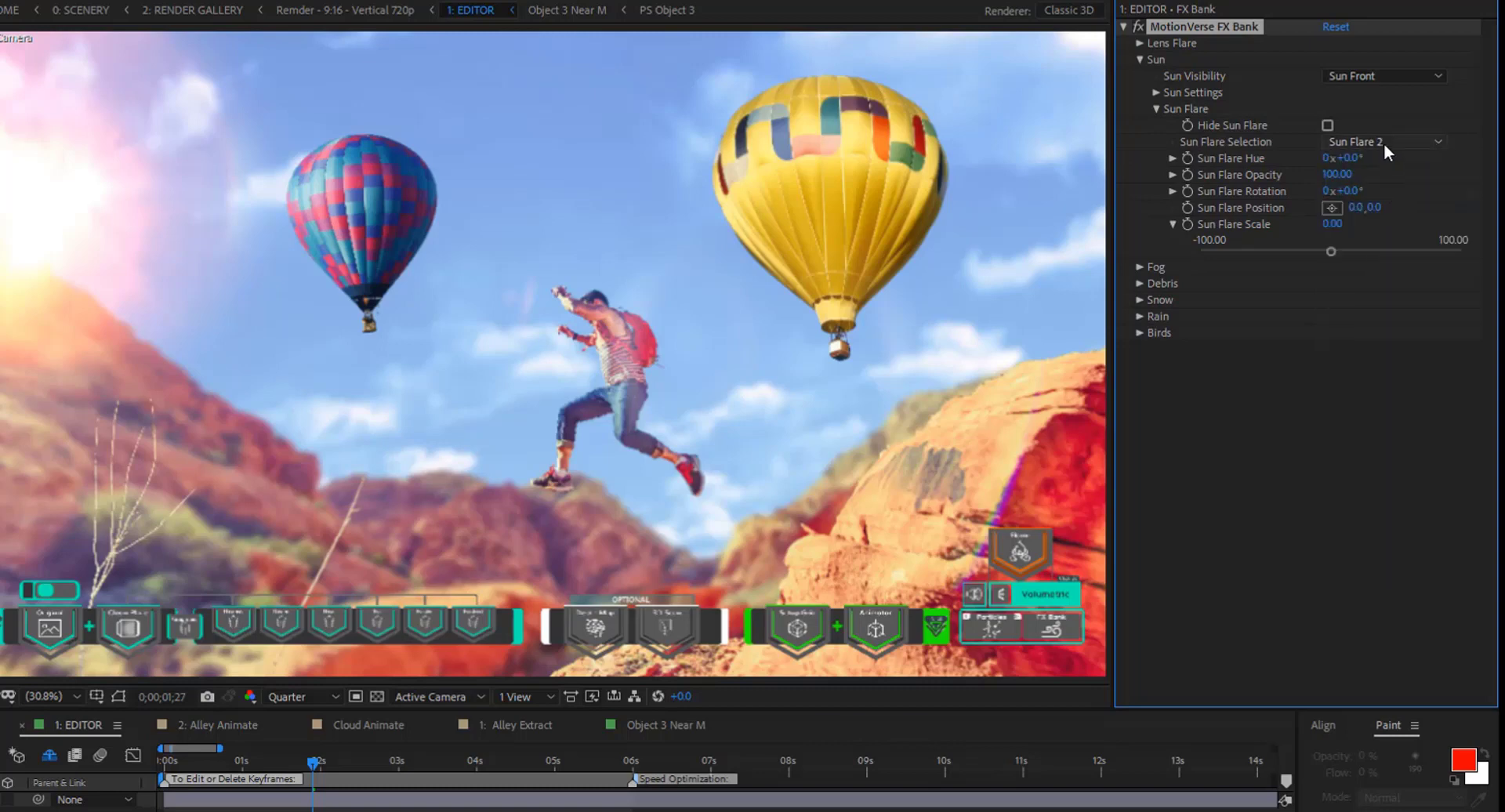
click(1384, 144)
click(1375, 207)
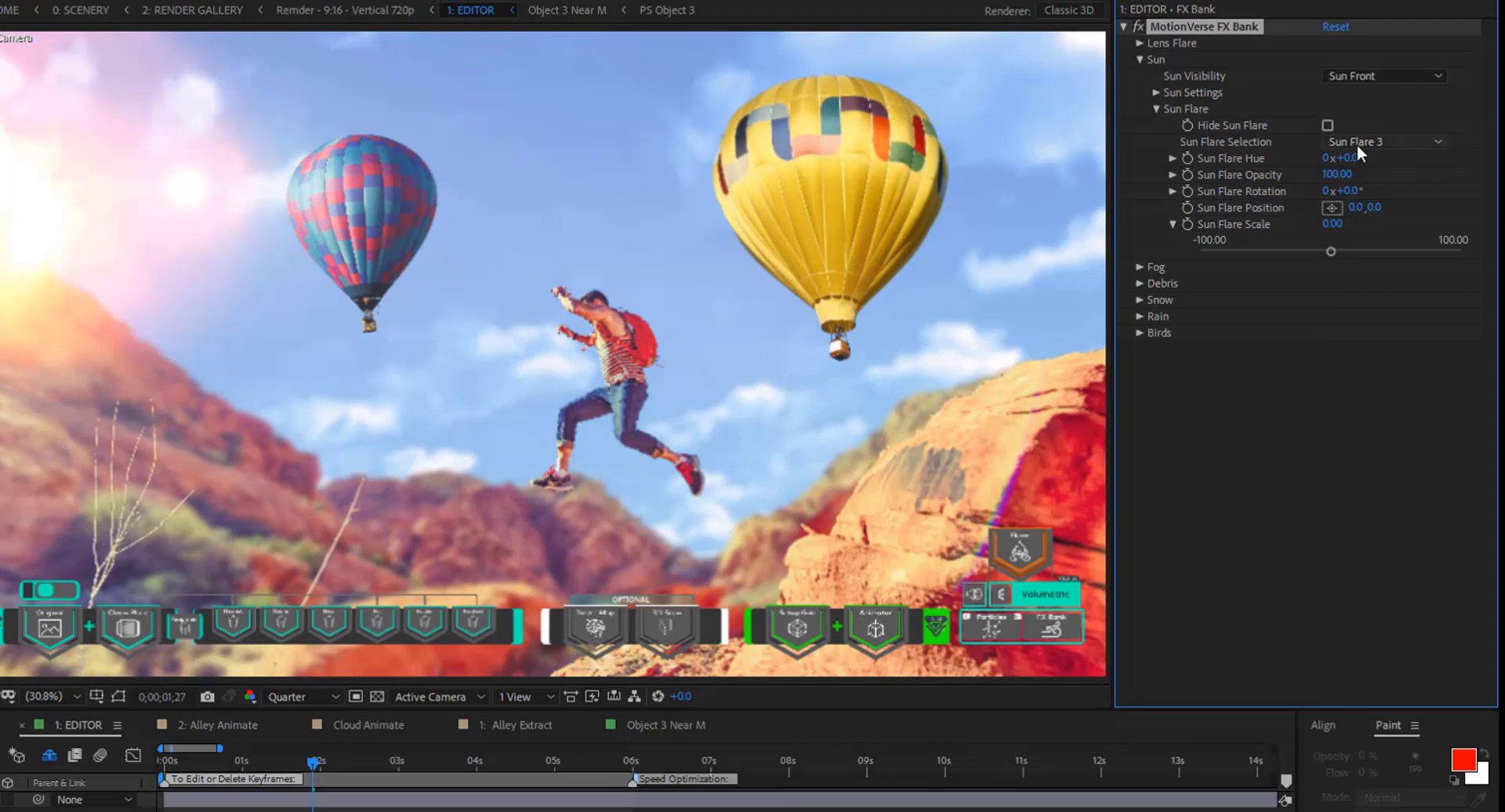
click(1357, 144)
click(1373, 220)
click(1364, 146)
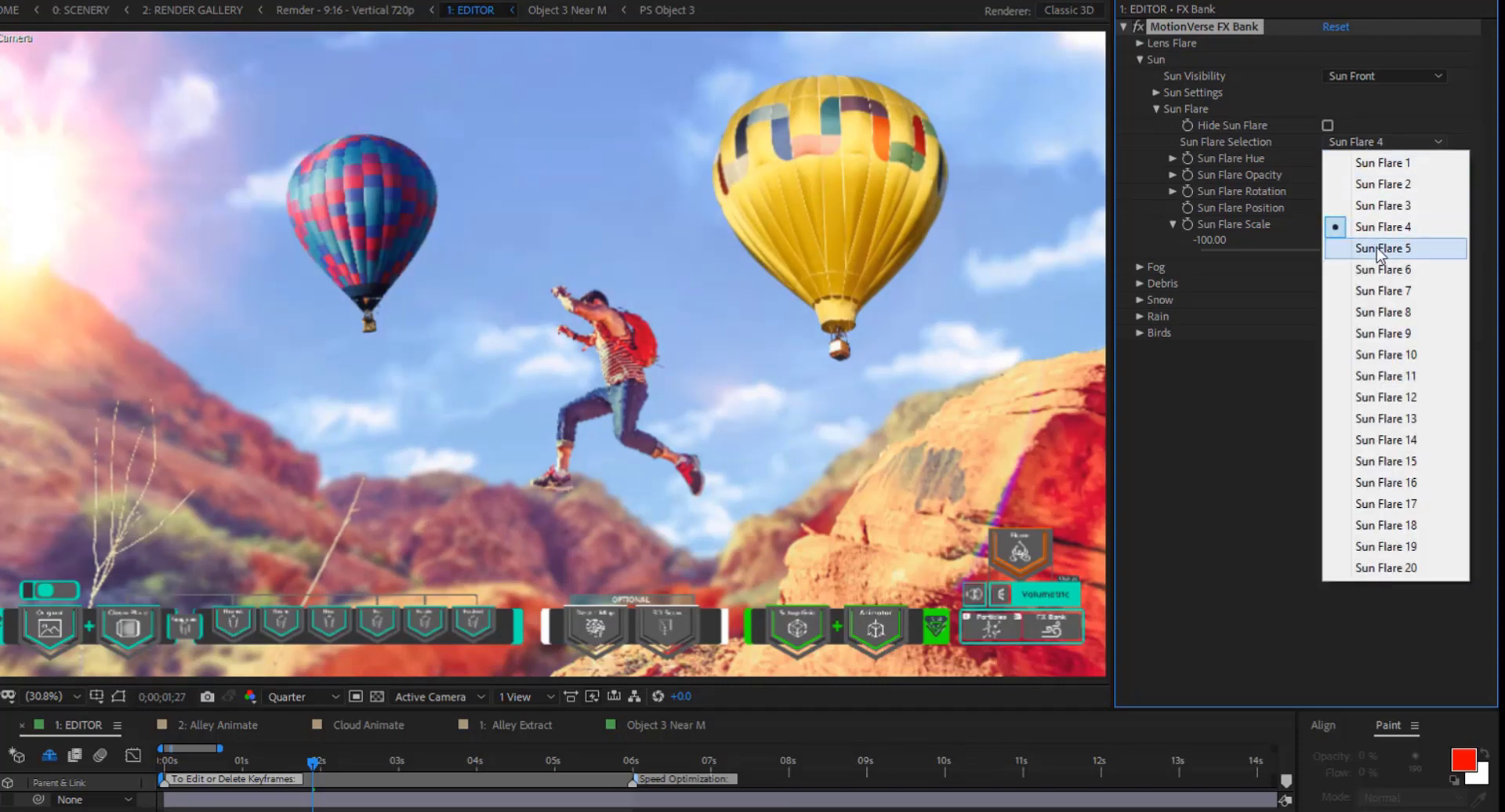
click(1379, 249)
click(1366, 140)
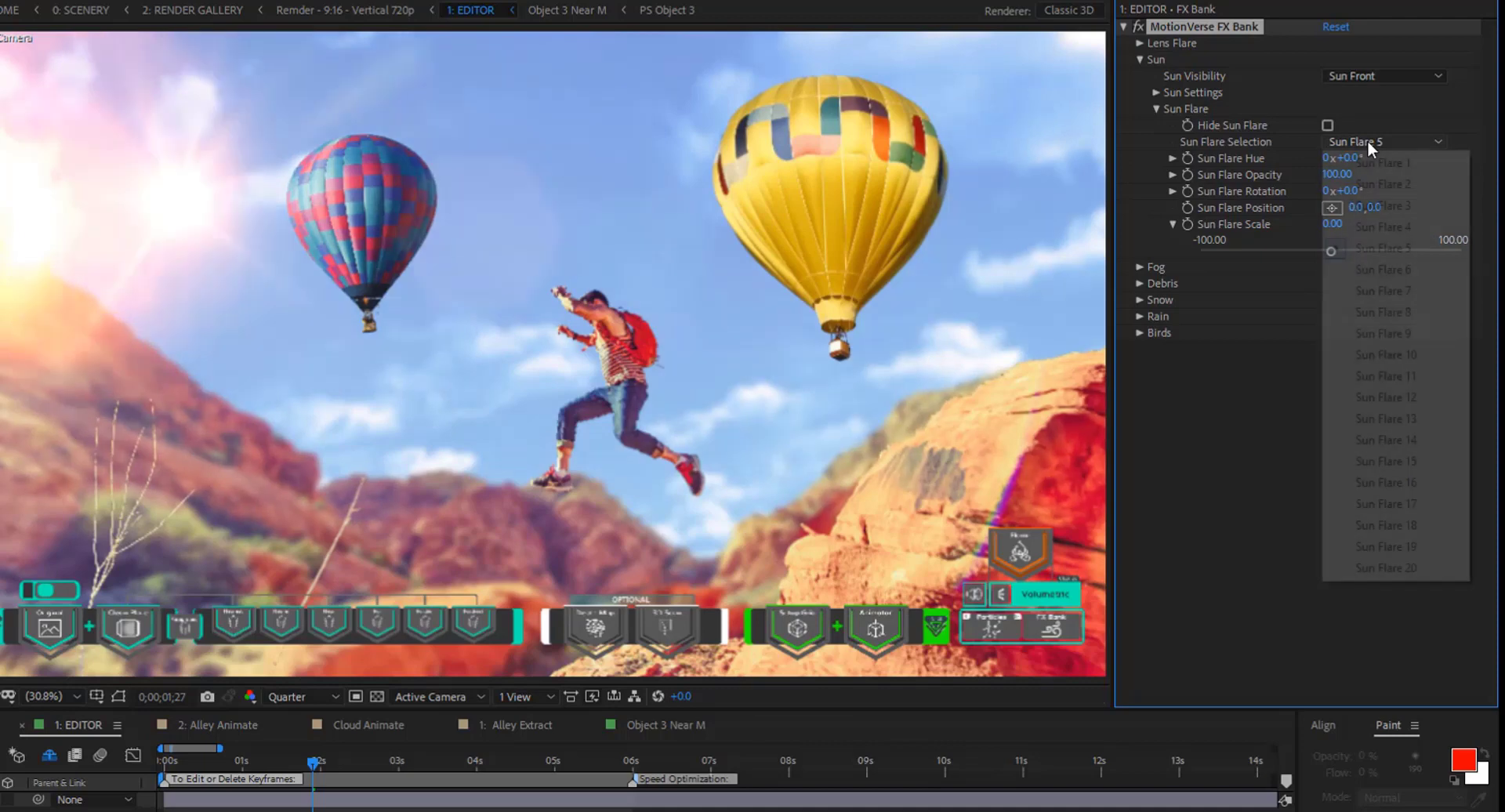
click(1379, 269)
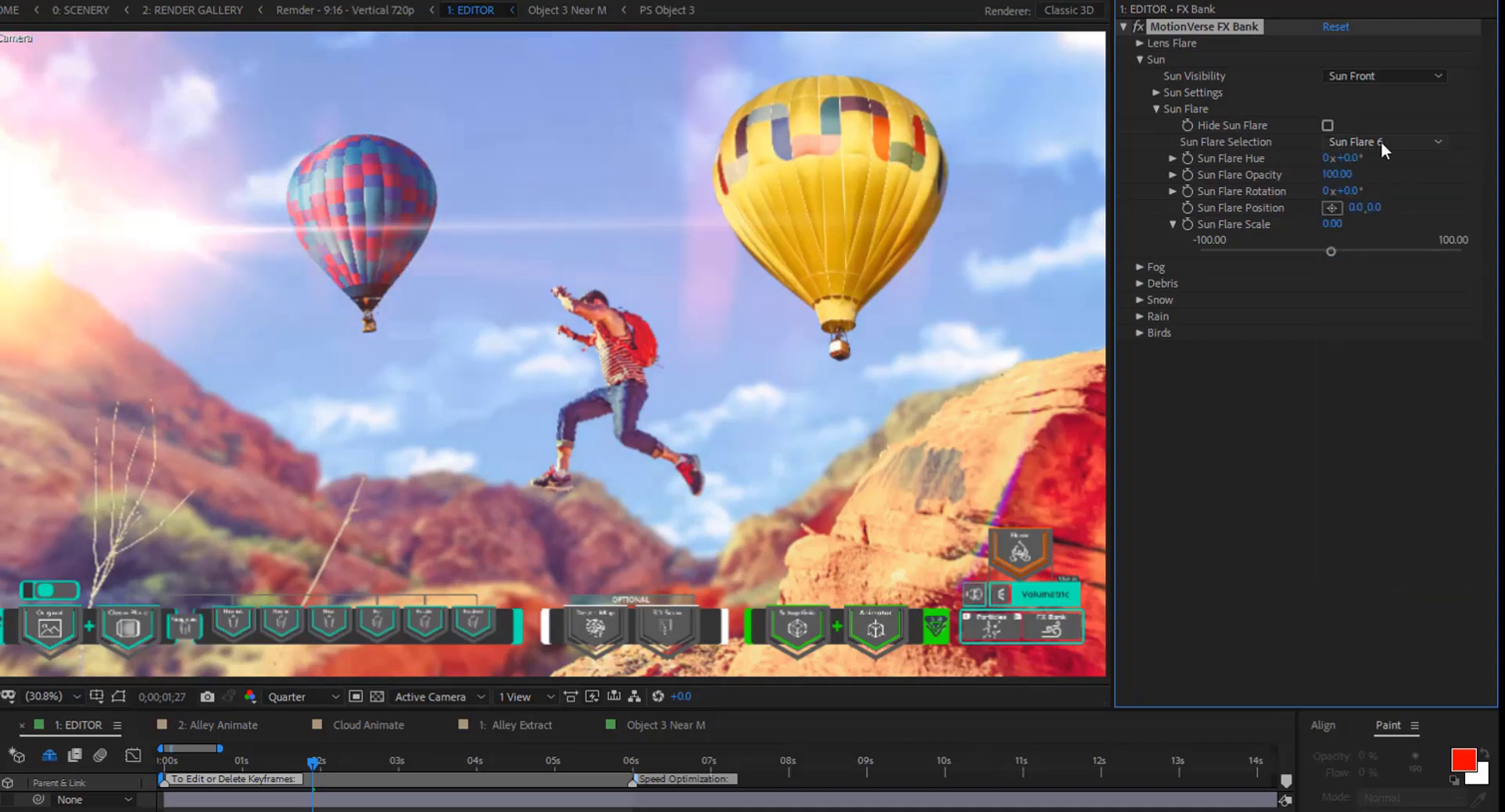
click(1380, 141)
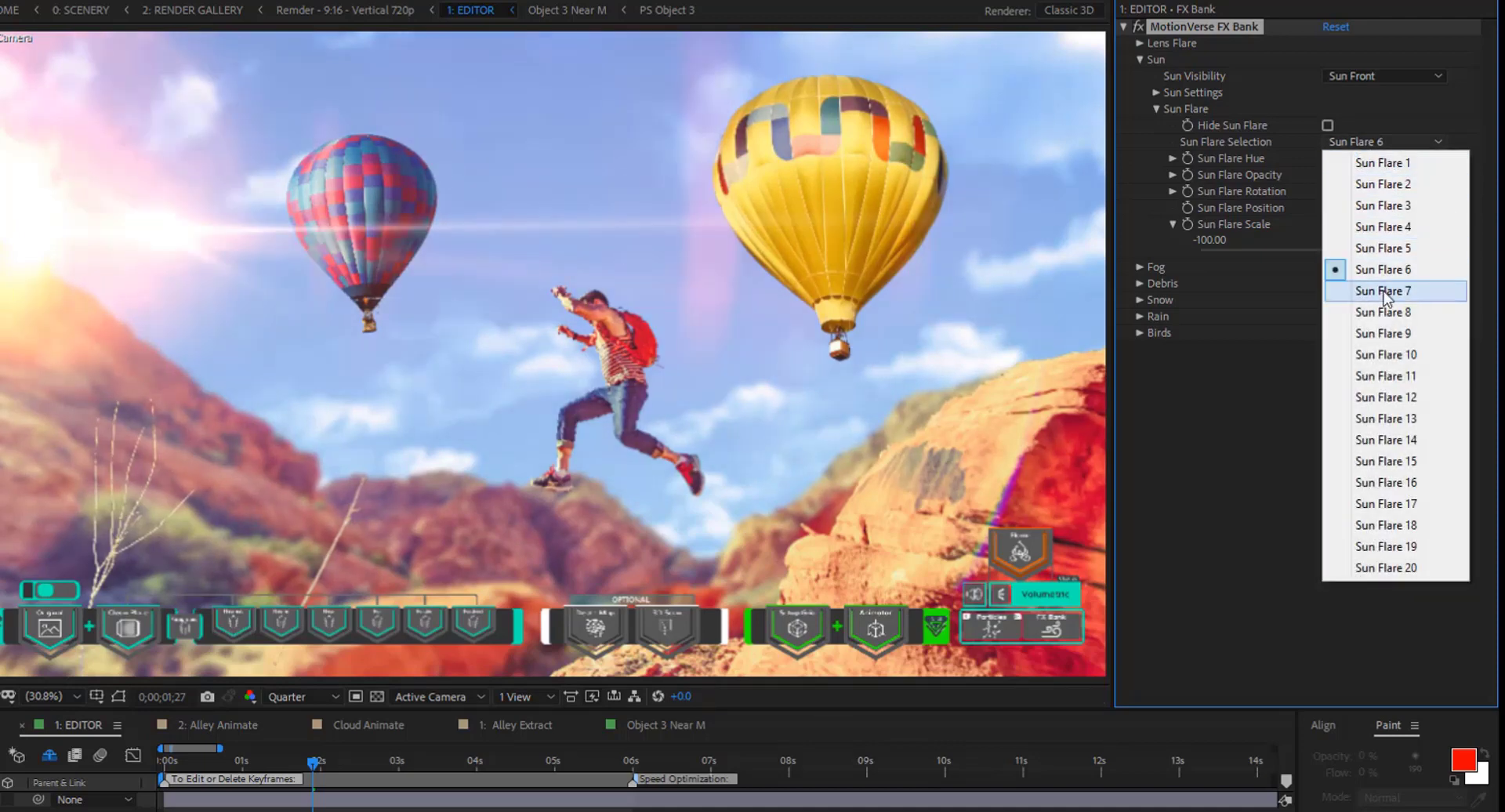
click(1378, 289)
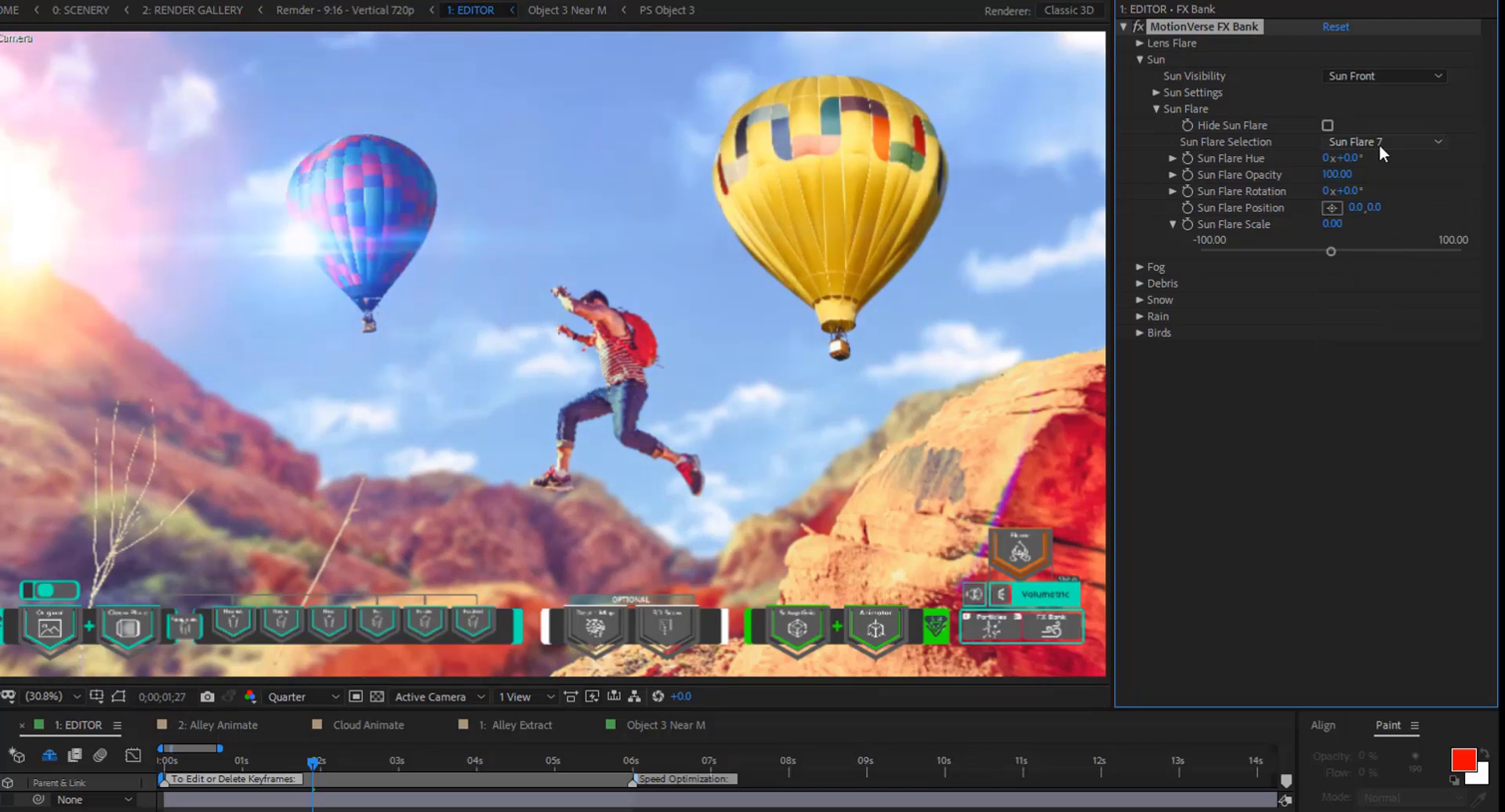
click(1379, 144)
click(1377, 305)
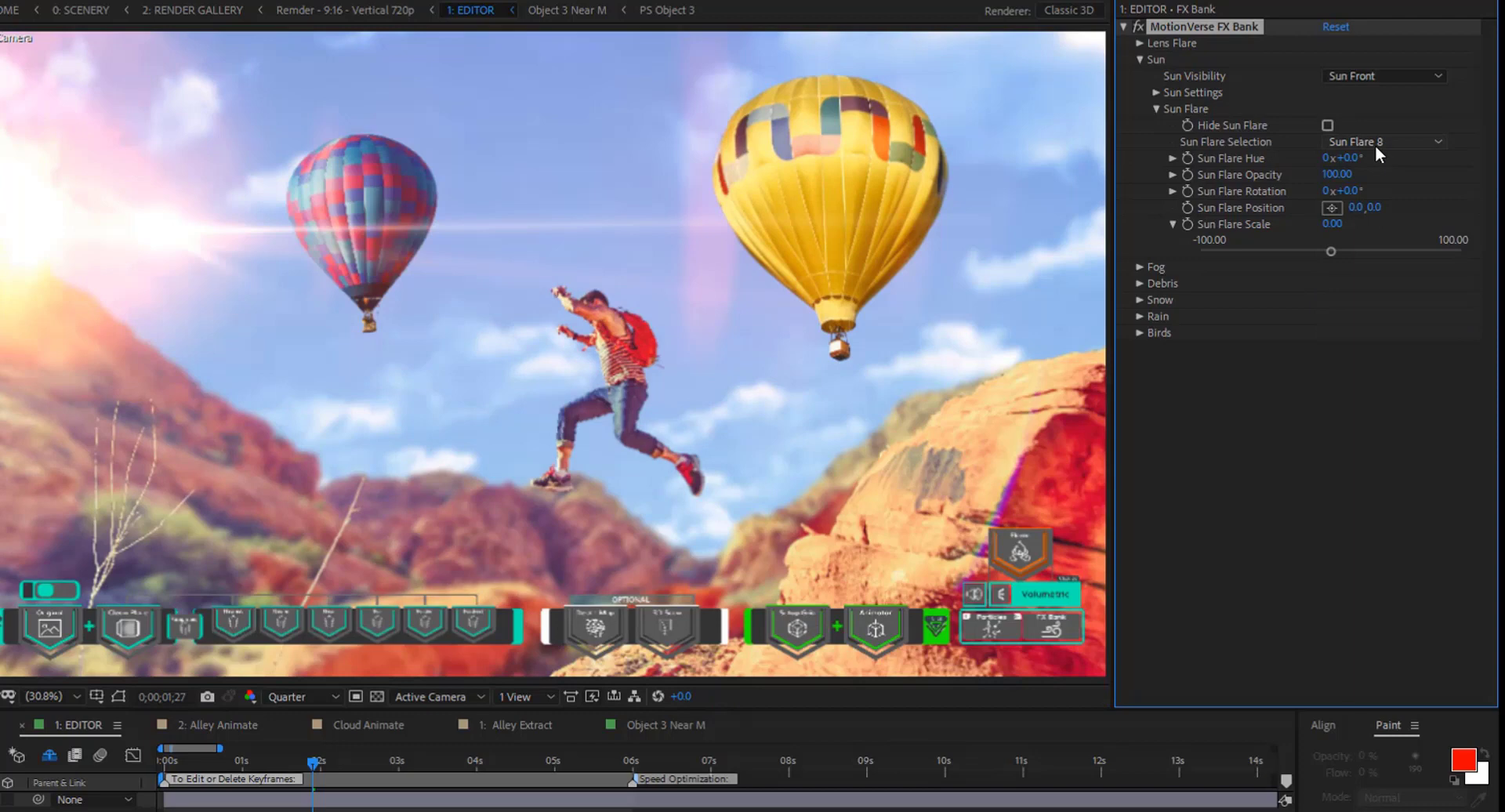
click(1157, 109)
click(1152, 91)
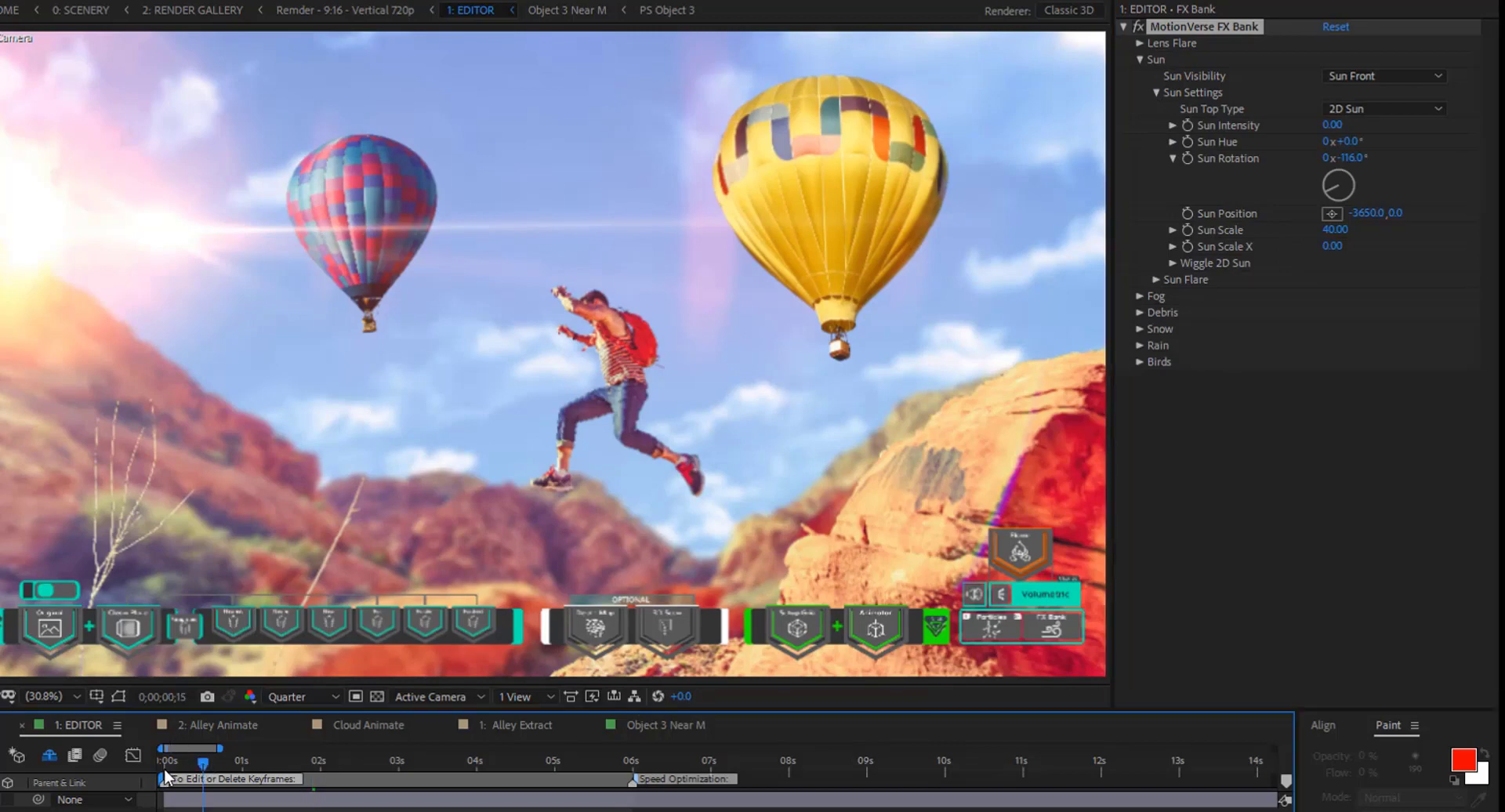
Keyframe Sun Rotation so it reaches -116 at the 6-second mark
drag(194, 757, 129, 775)
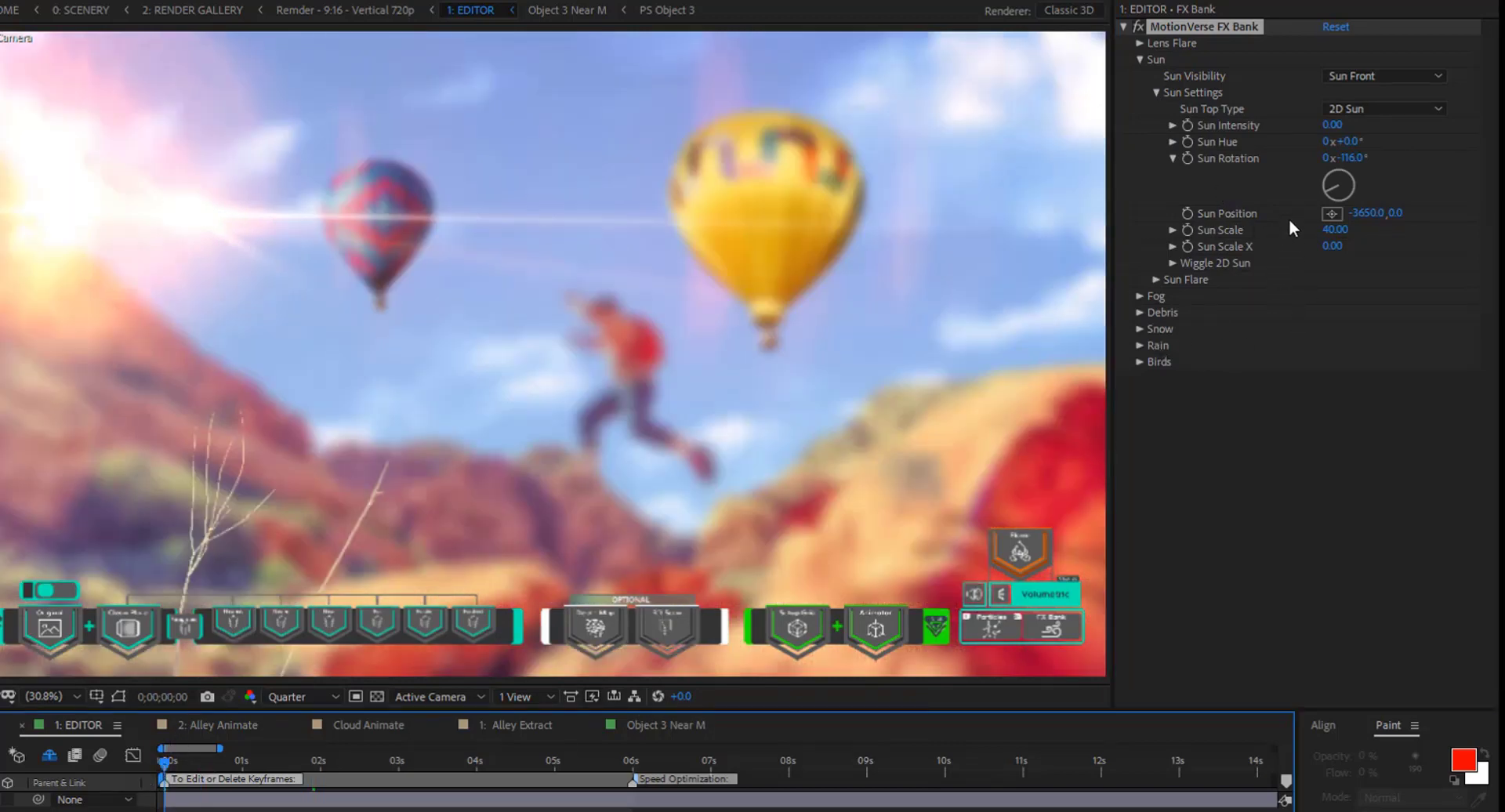
click(1350, 157)
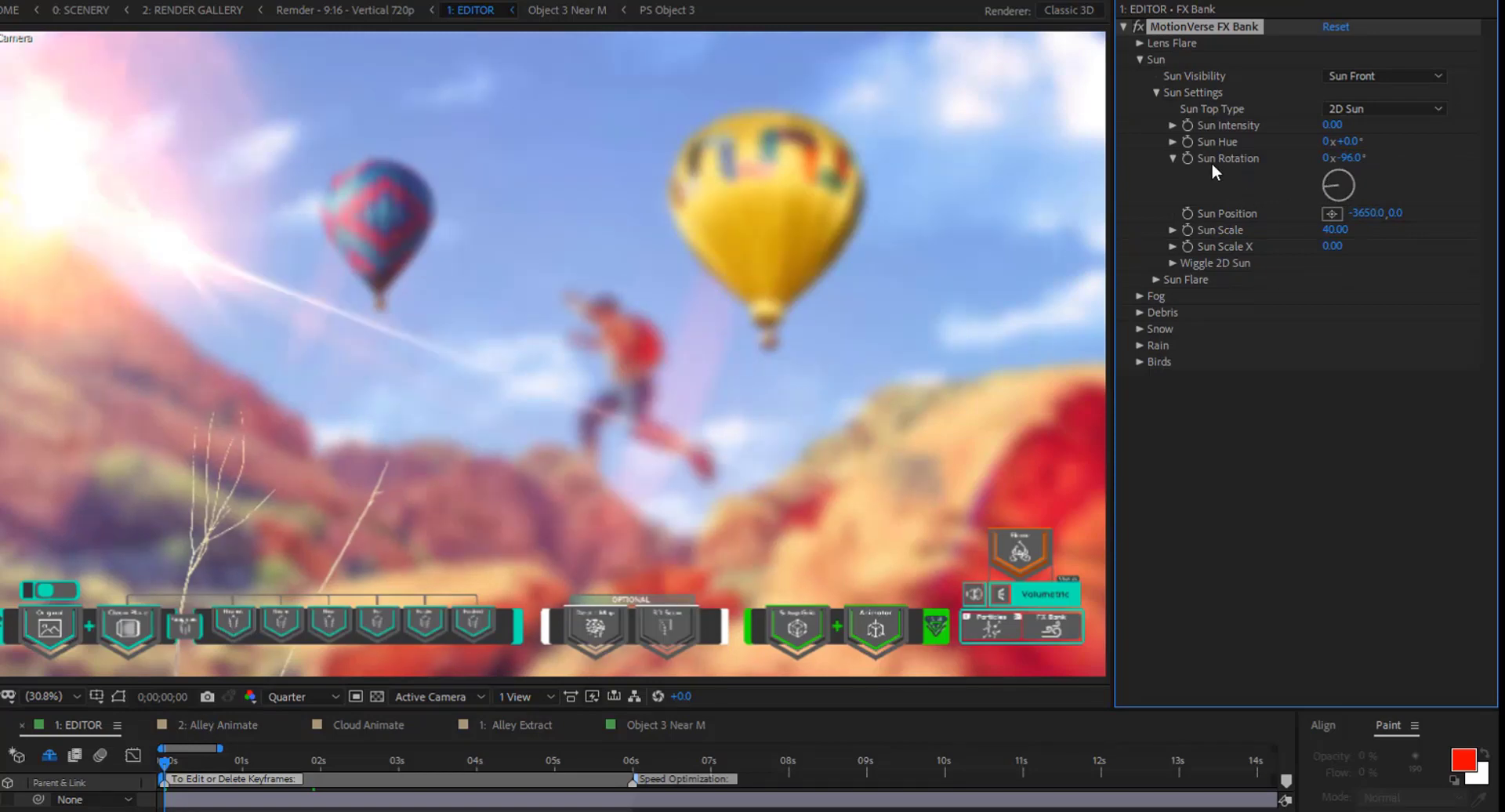
click(633, 760)
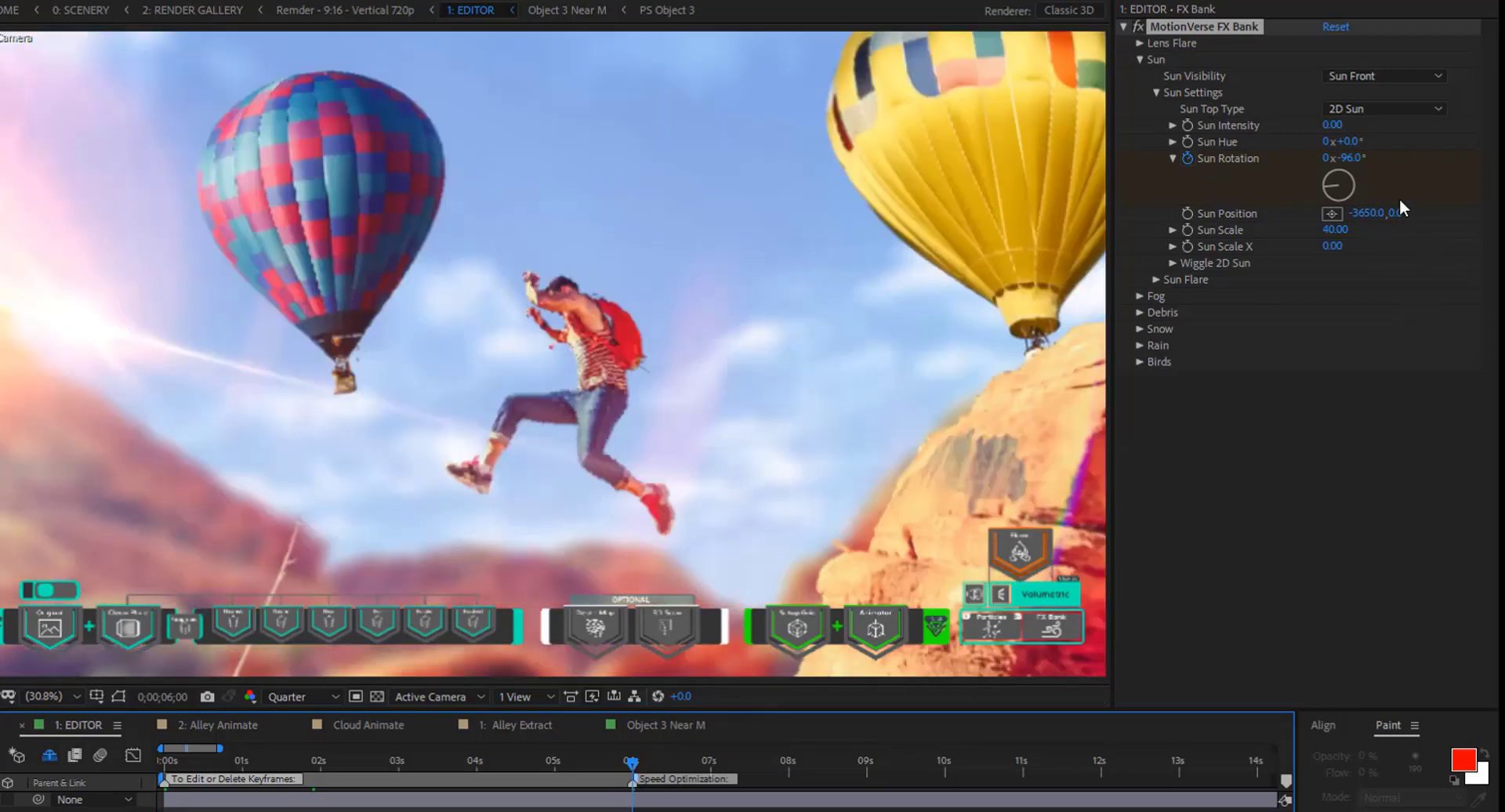
click(1349, 157)
text(-116)
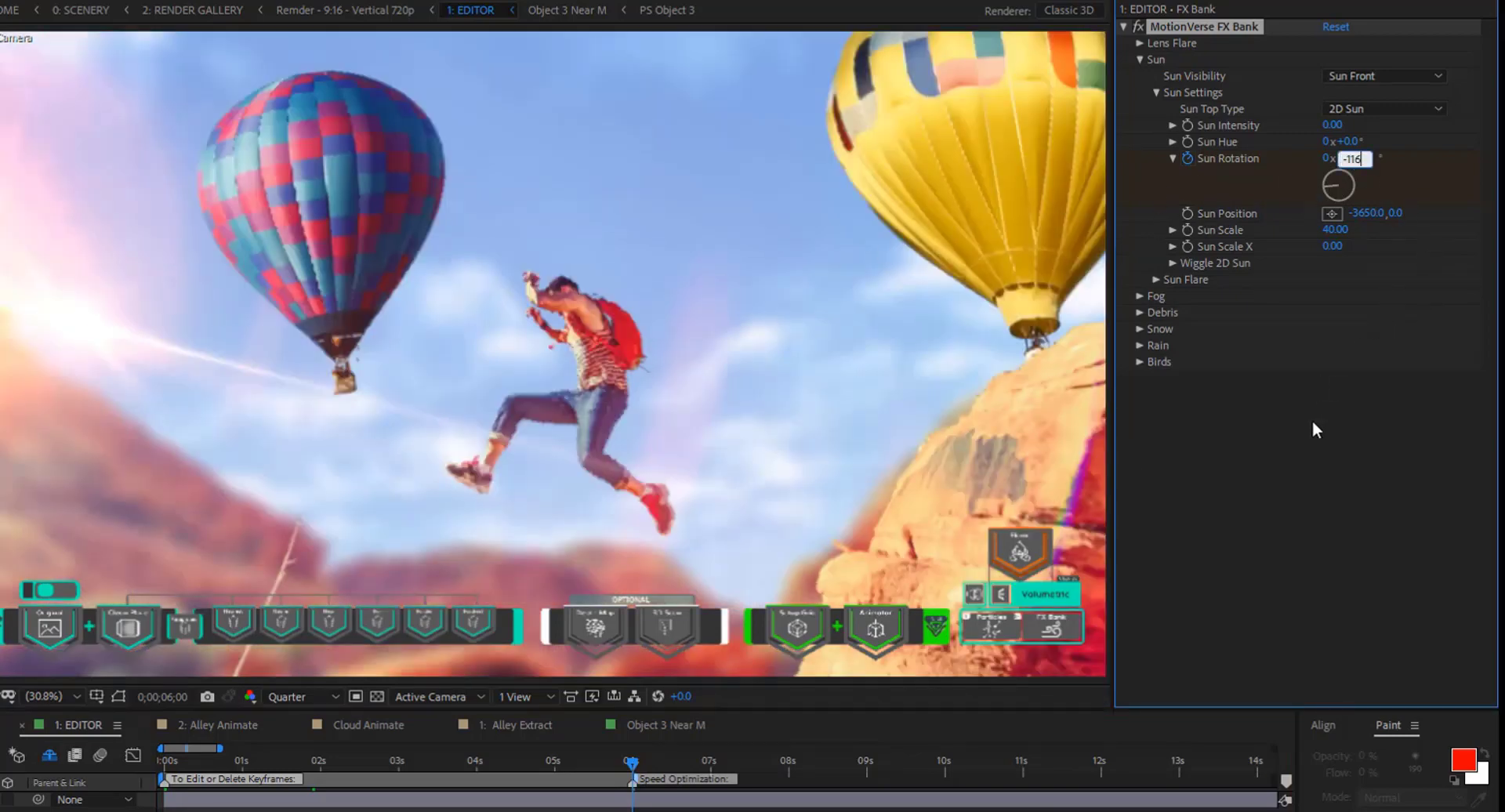
key(Return)
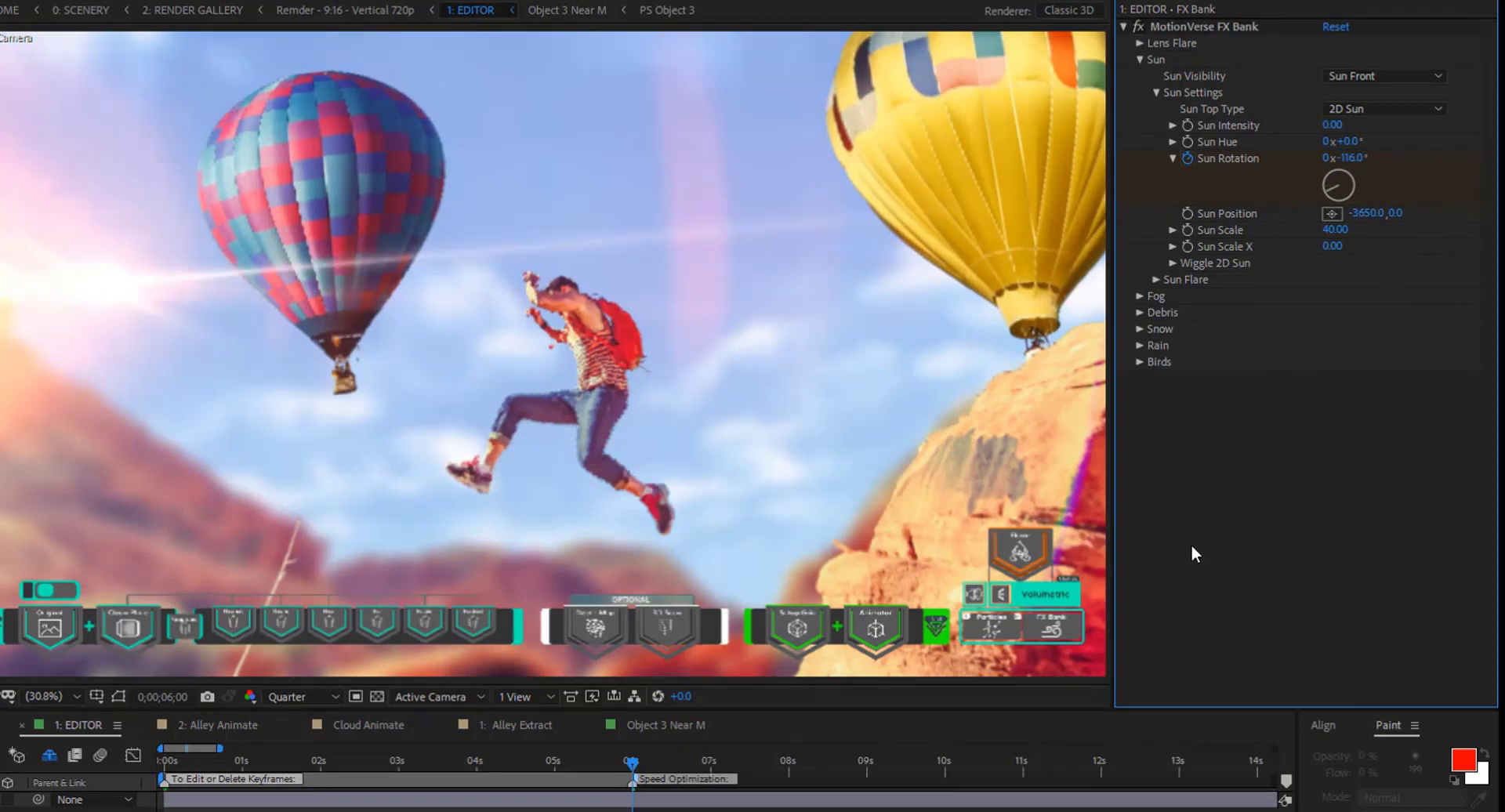
Preview the sun animation around 3 seconds and expand the Fog settings
click(164, 770)
drag(163, 770, 419, 770)
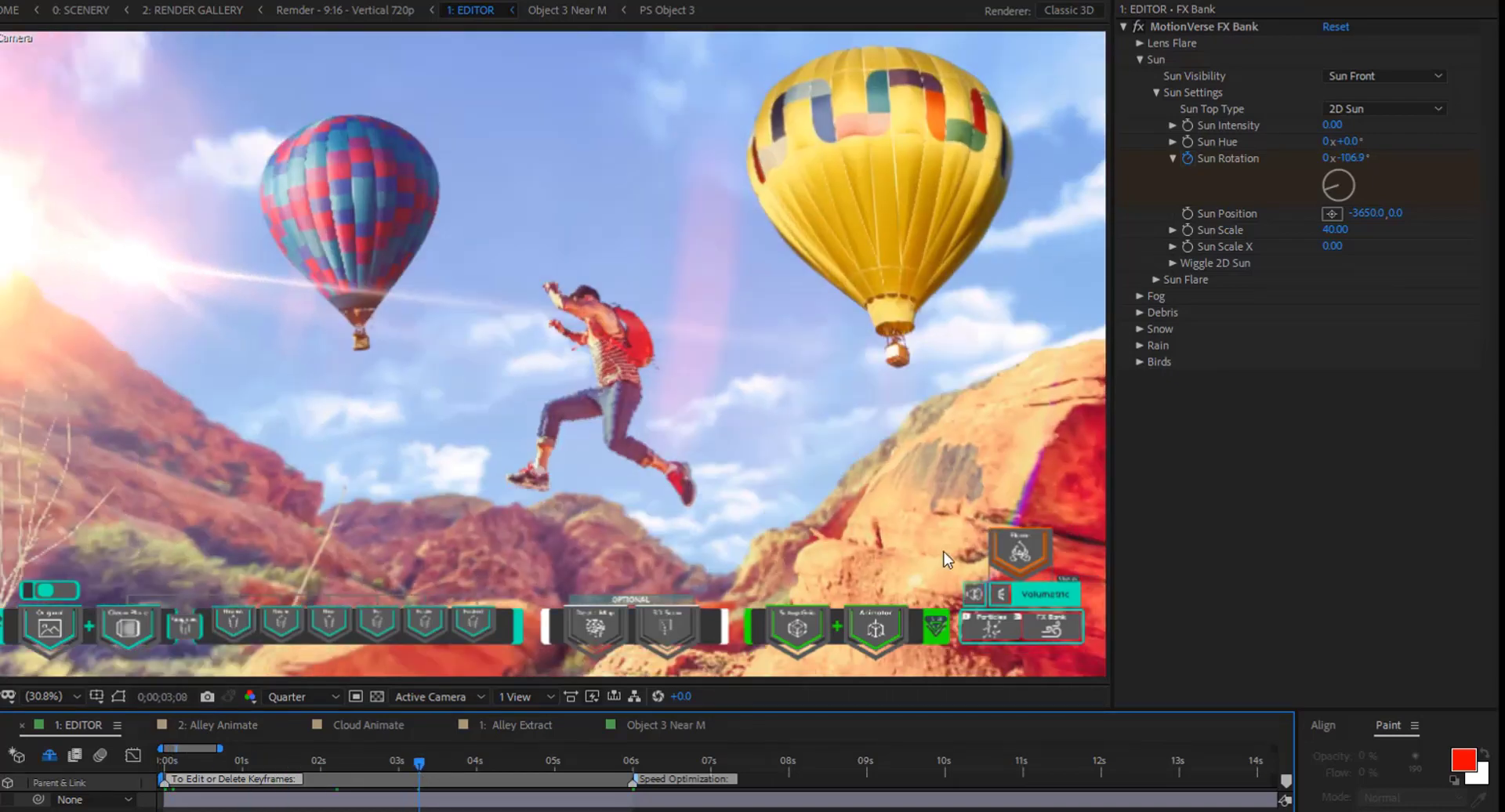
click(1139, 60)
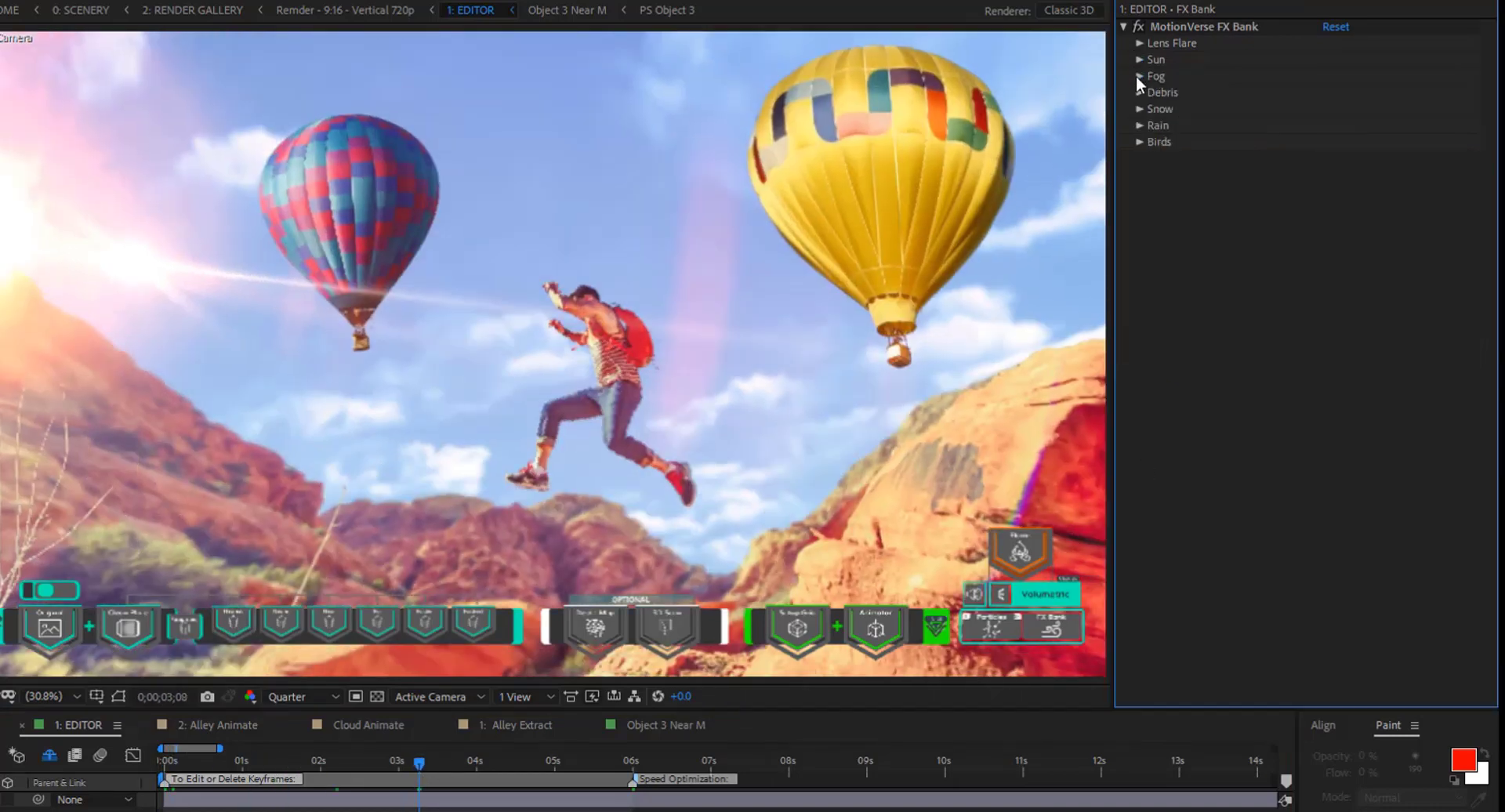
click(1139, 76)
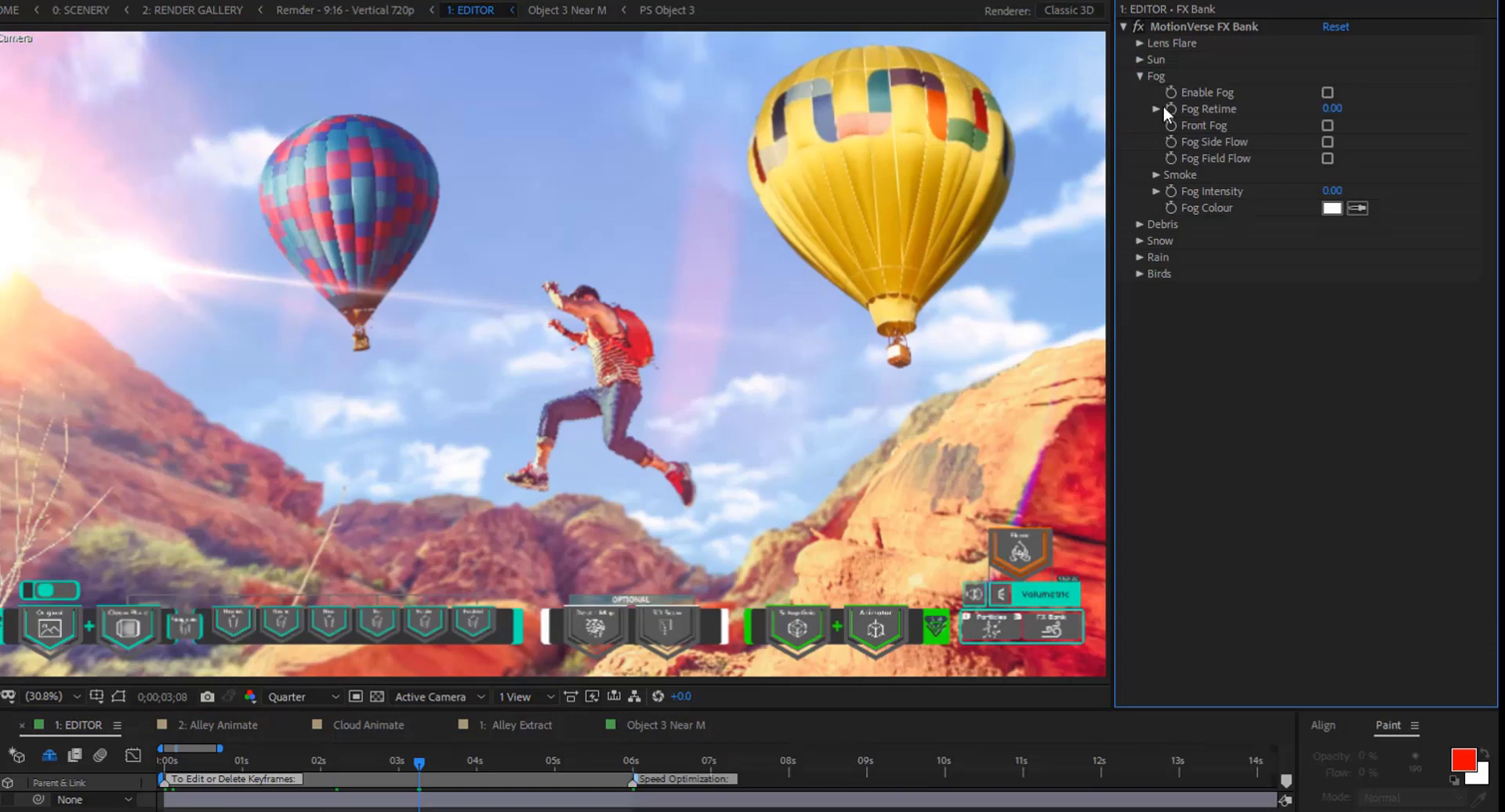
Enable Fog, Front Fog and Fog Field Flow
click(1326, 92)
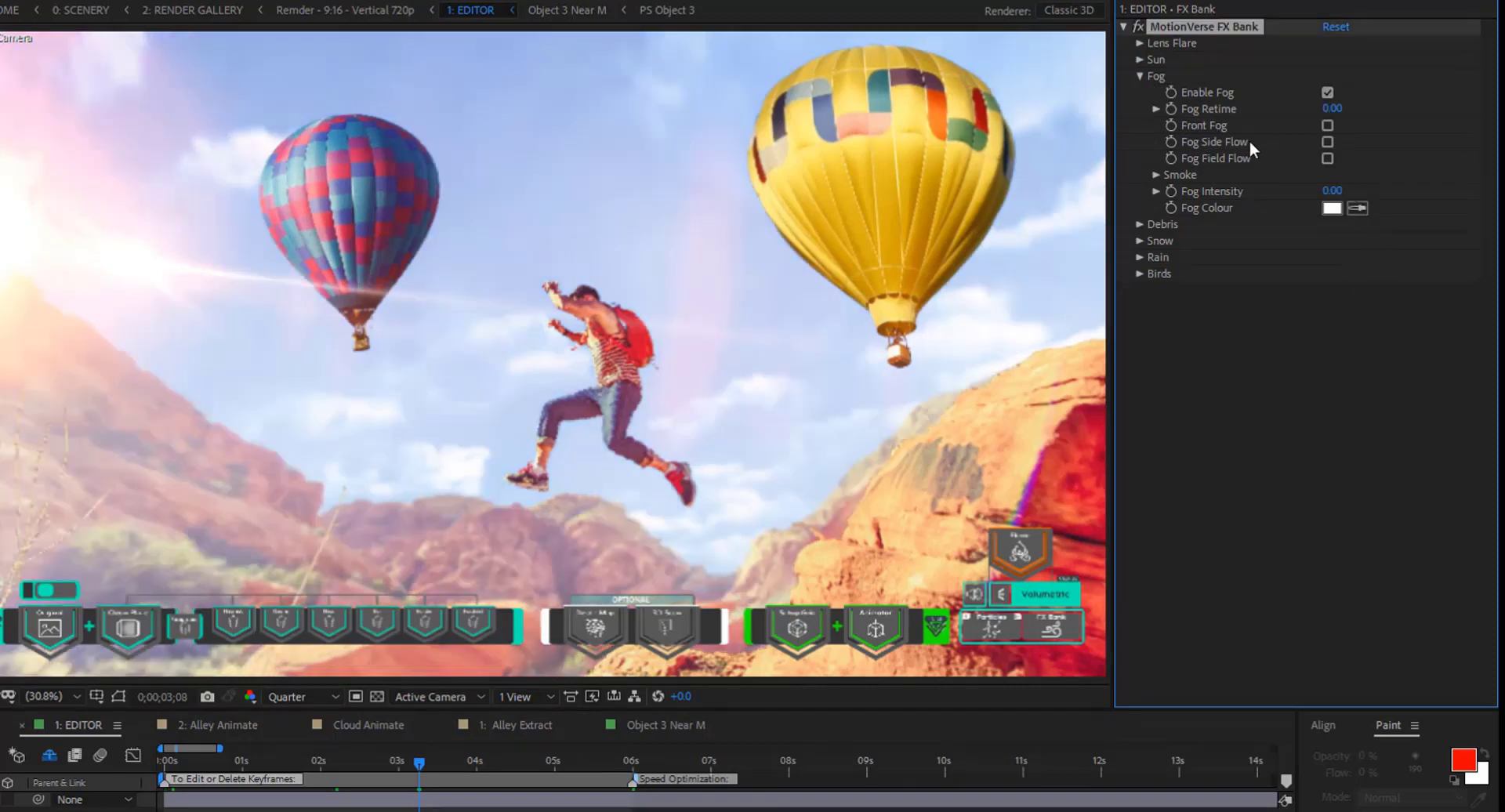
click(1327, 126)
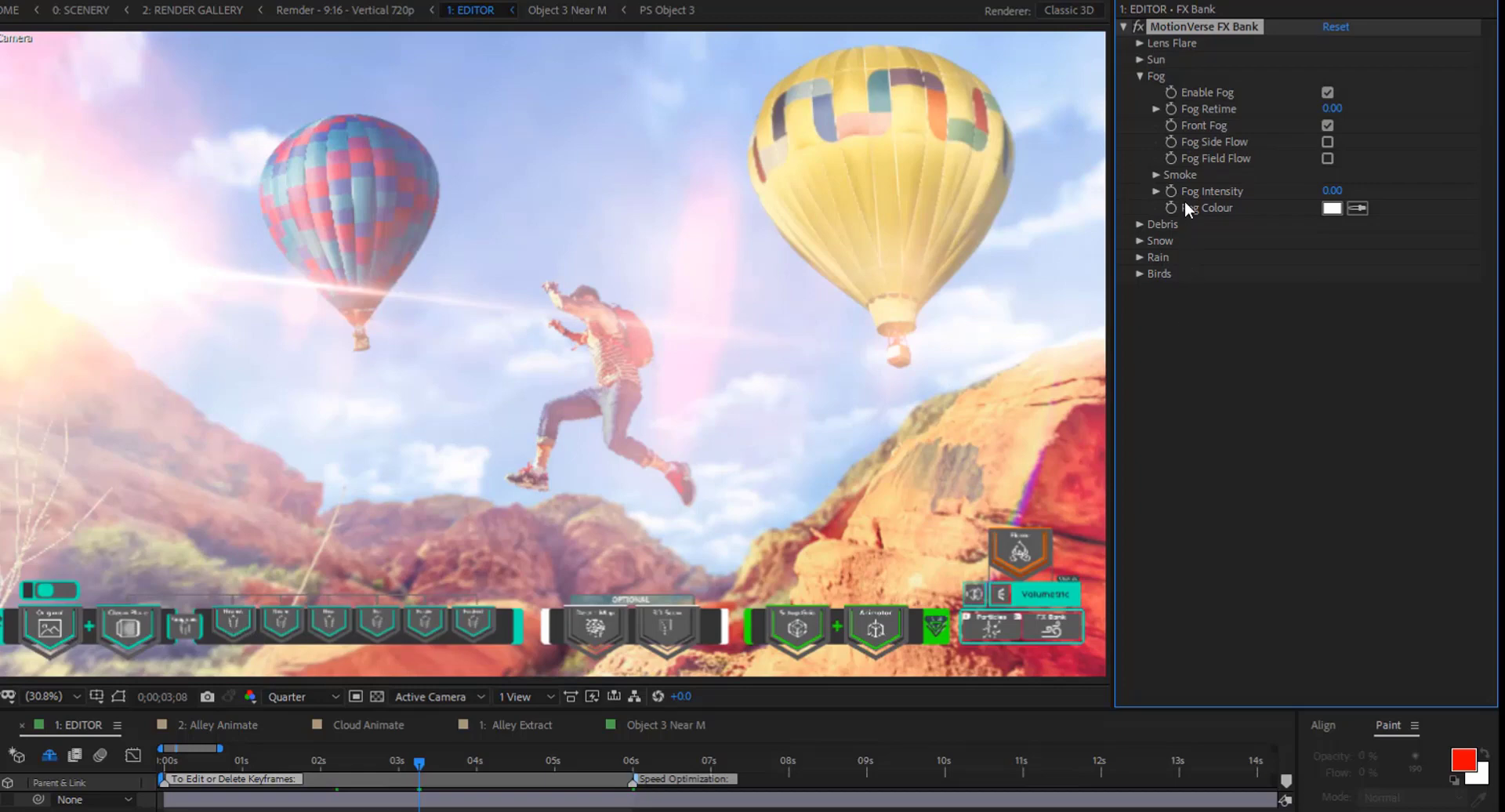
click(1325, 159)
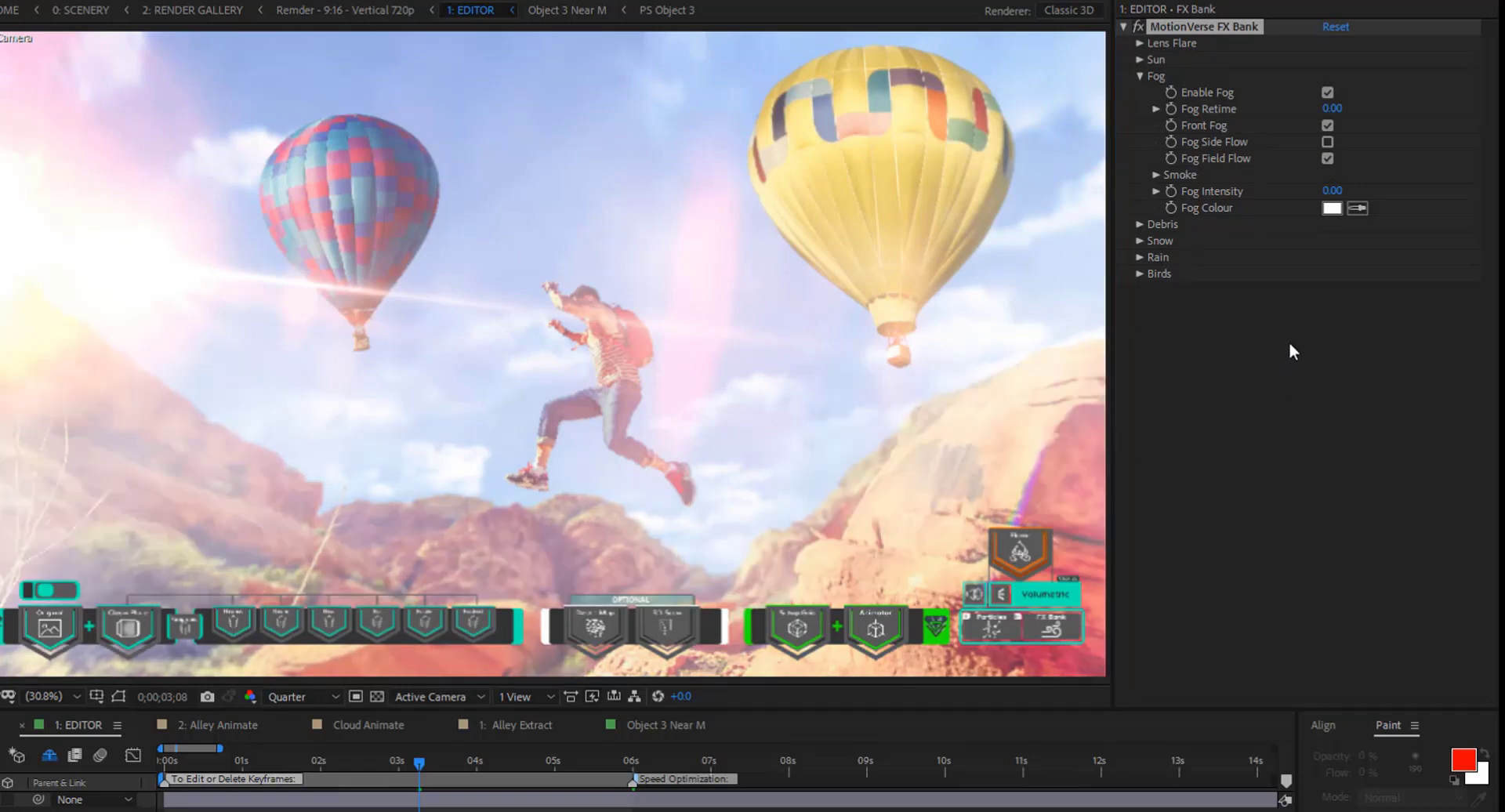
Set the Fog Colour to a warm golden yellow, about E7C661
click(1329, 210)
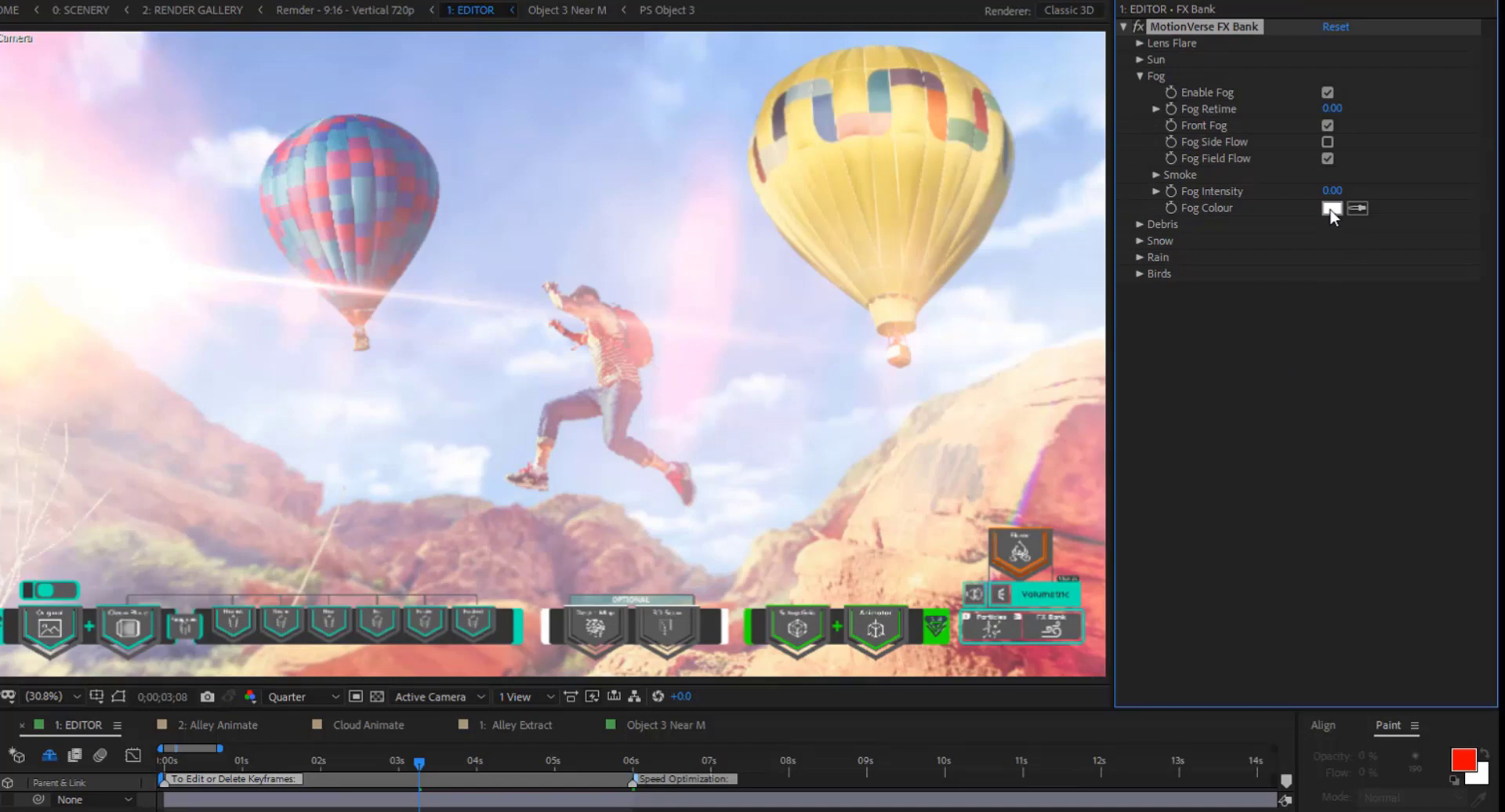
drag(162, 320, 1262, 313)
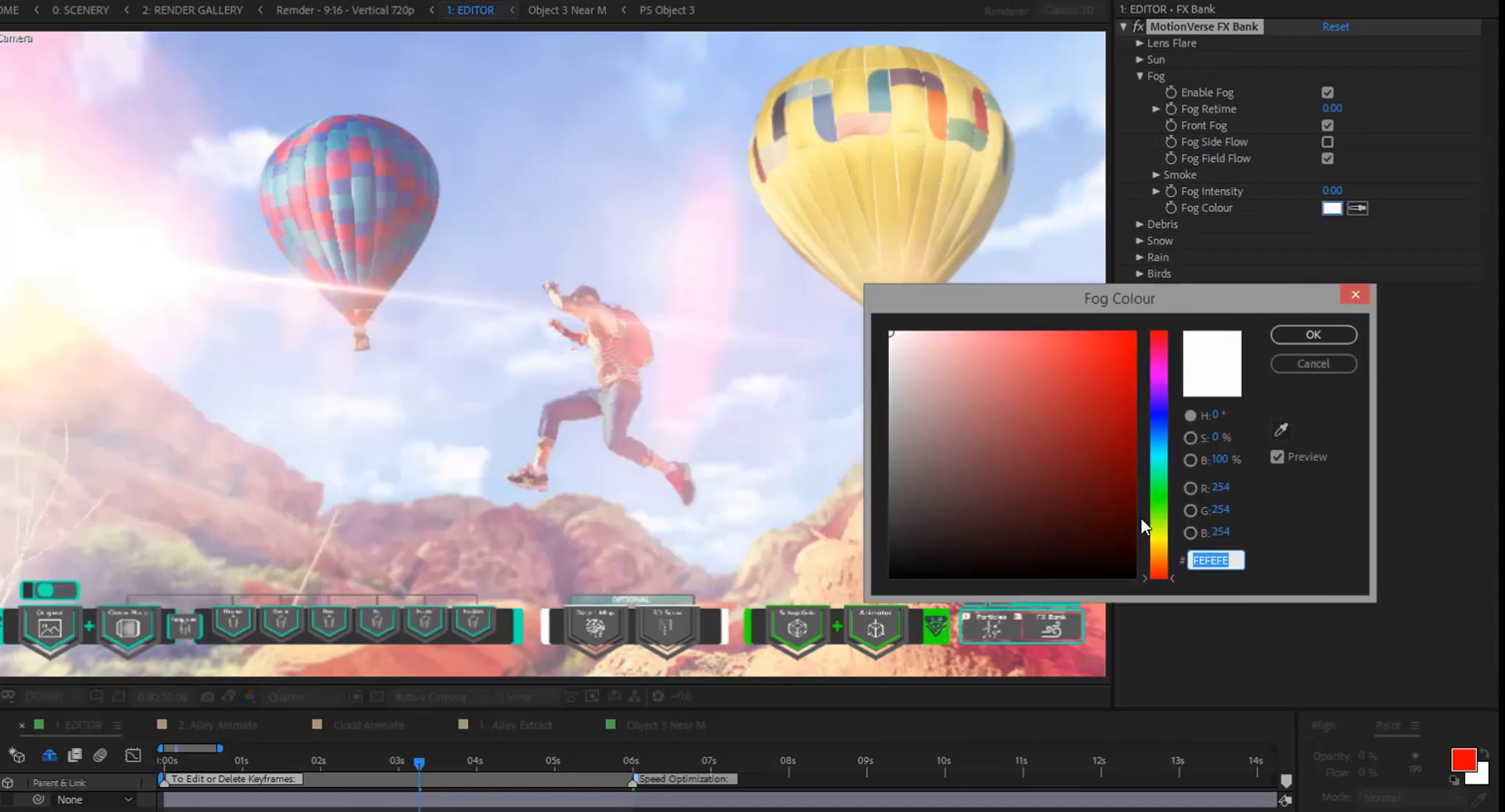
click(1155, 558)
drag(1155, 559, 1158, 547)
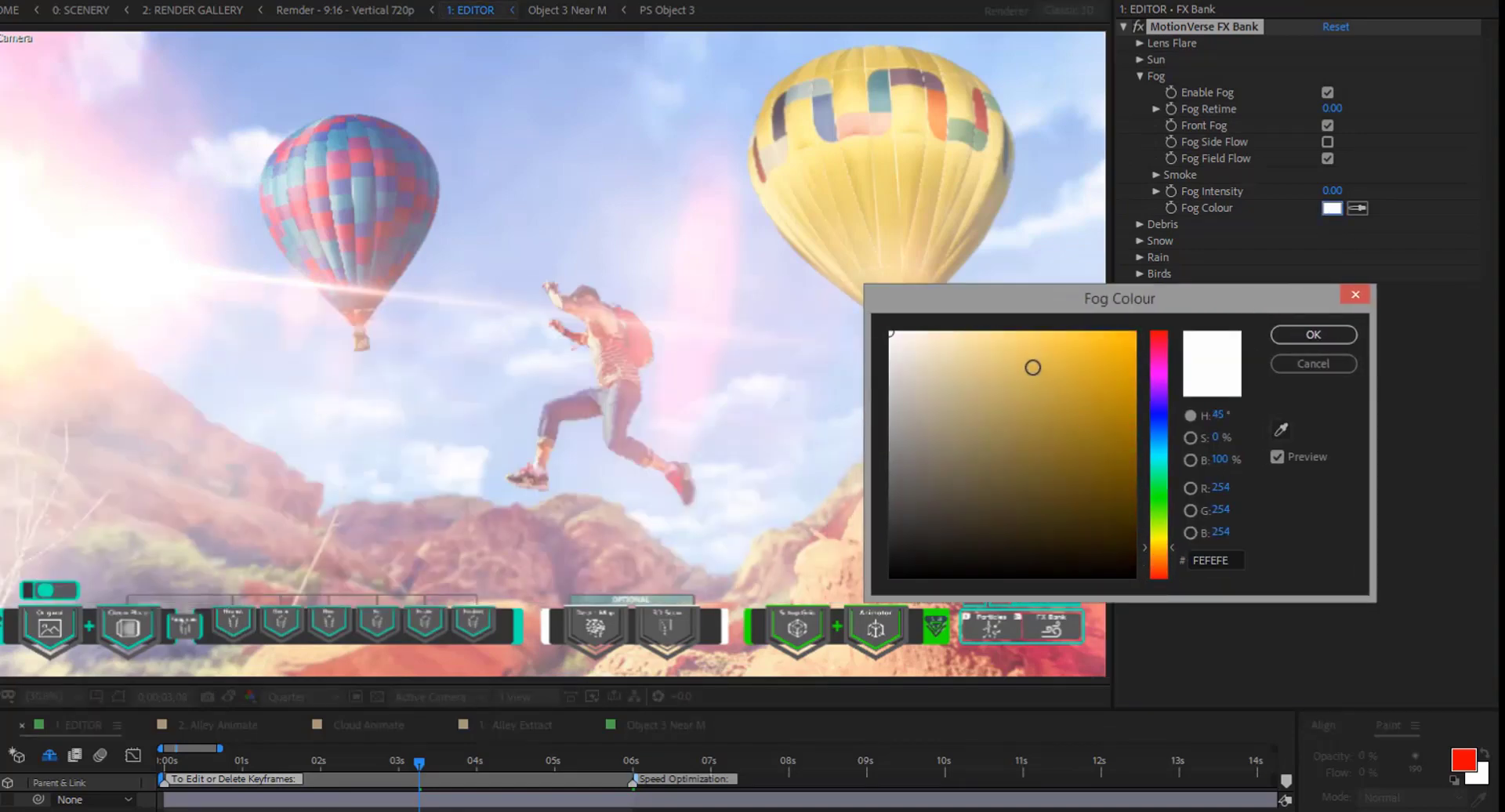
click(1022, 354)
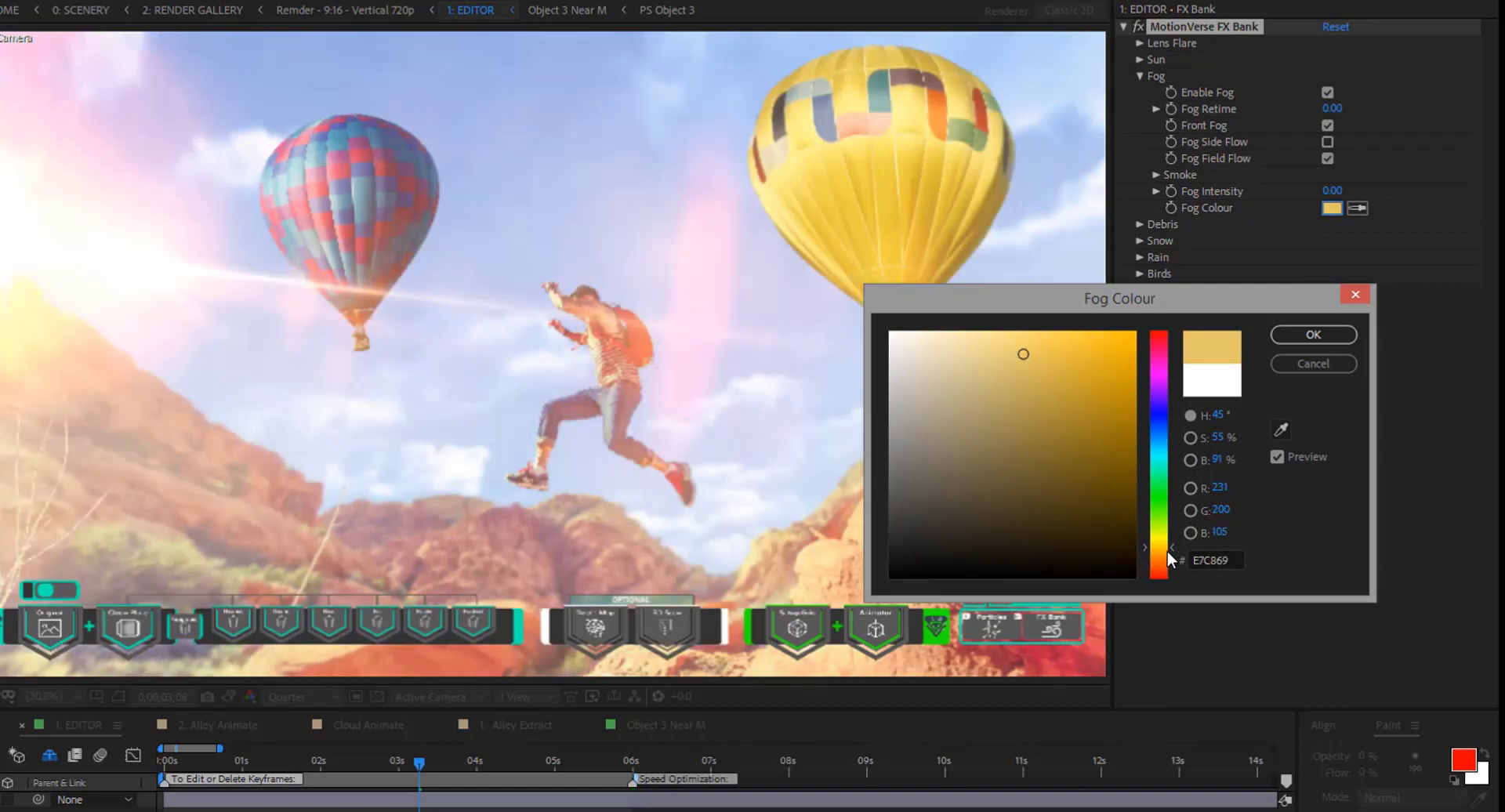
drag(1136, 296, 1197, 233)
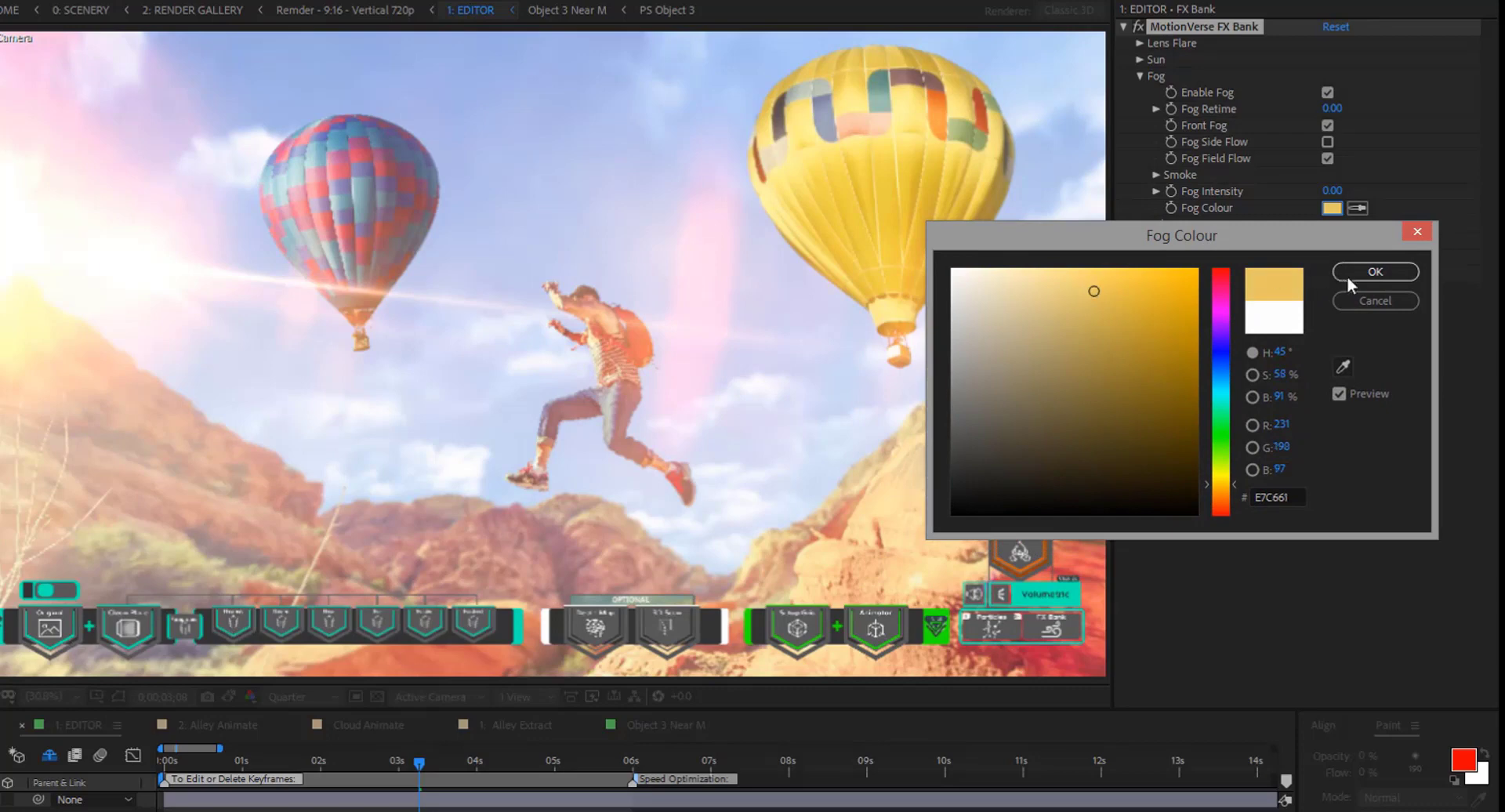
click(1368, 275)
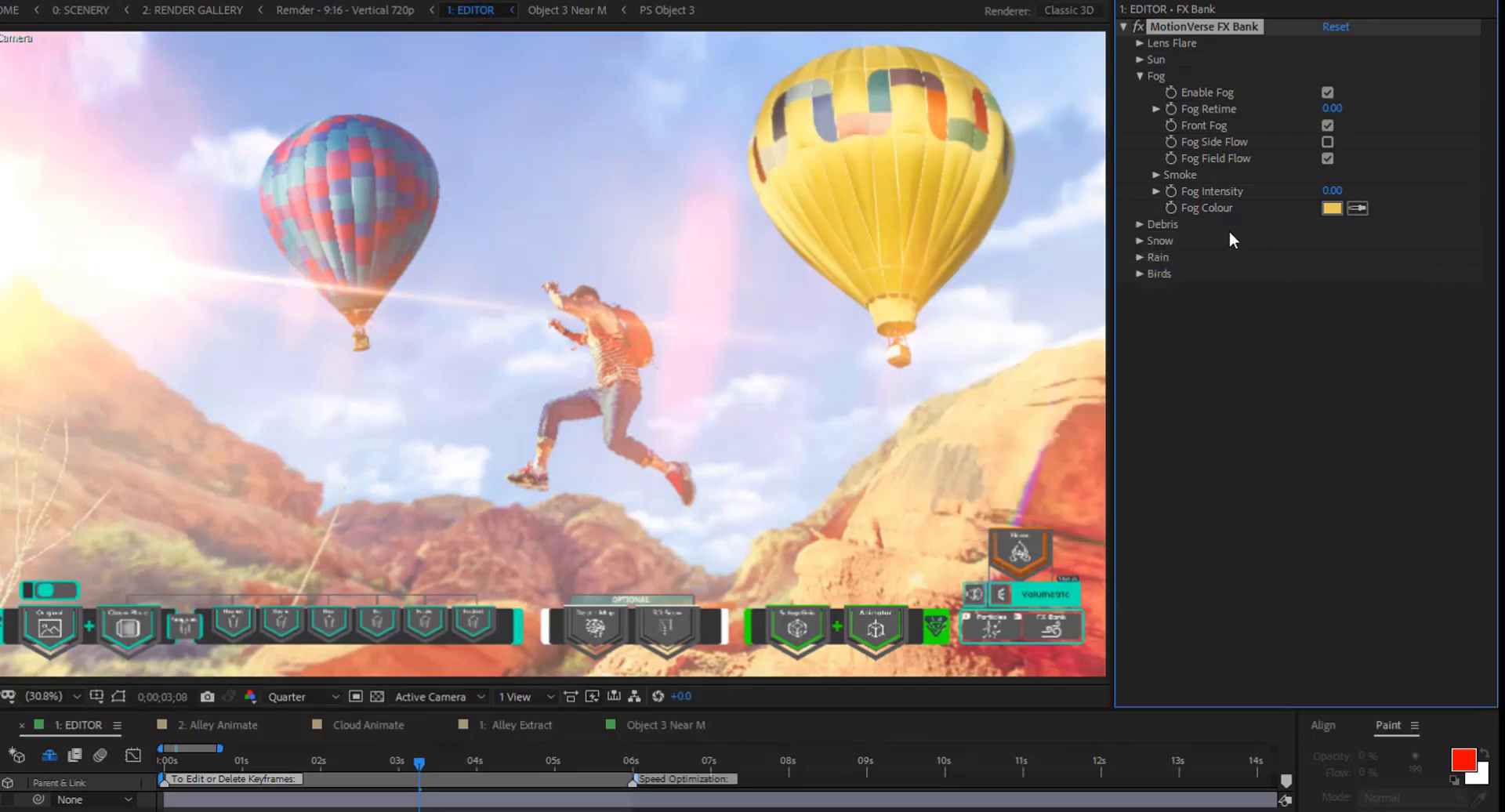
Set Fog Intensity to about -45.31
click(1152, 191)
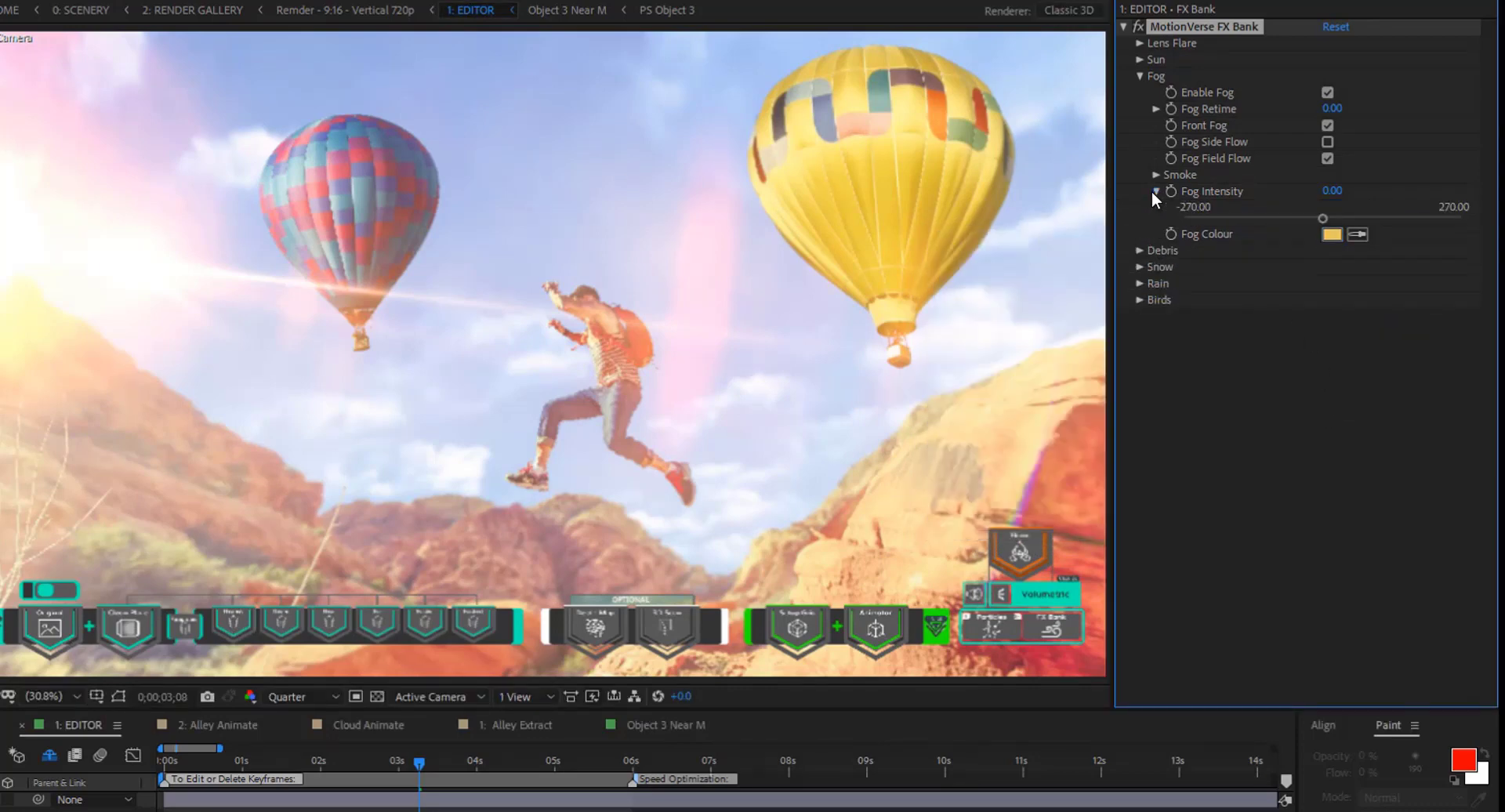
click(1295, 218)
drag(1296, 219, 1380, 219)
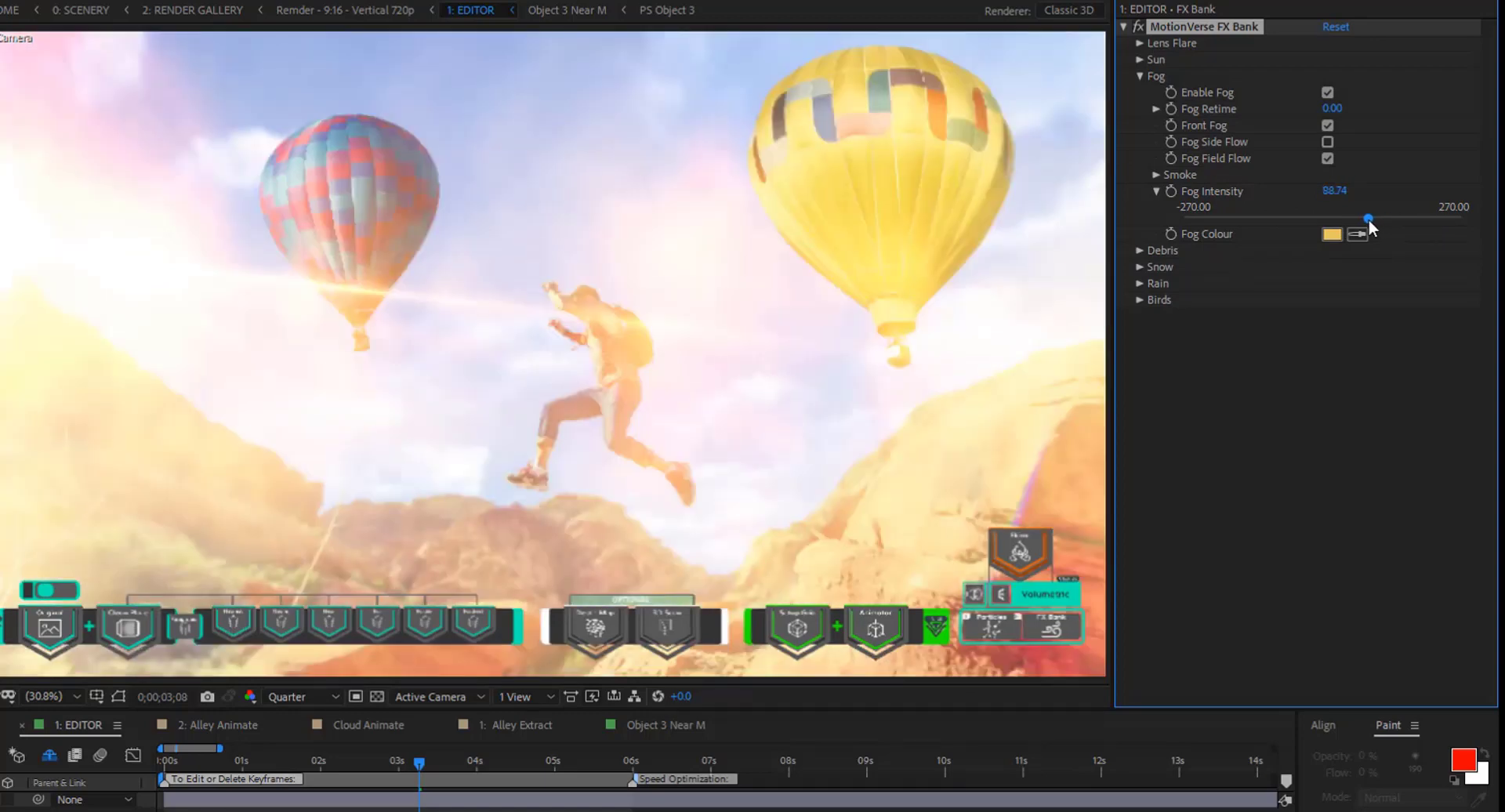
drag(1366, 219, 1286, 218)
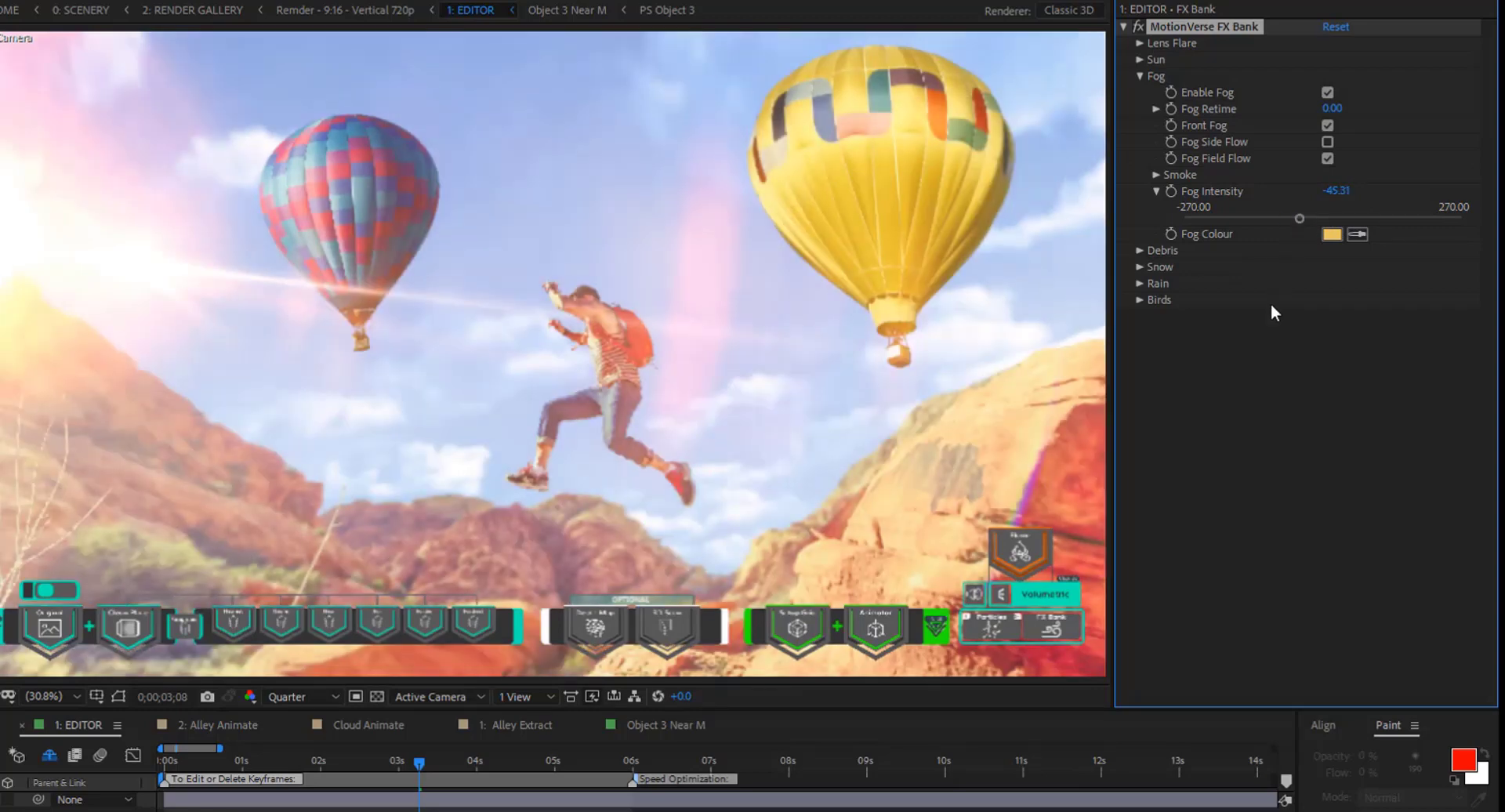
Collapse the Fog and FX Bank effect groups
click(1139, 76)
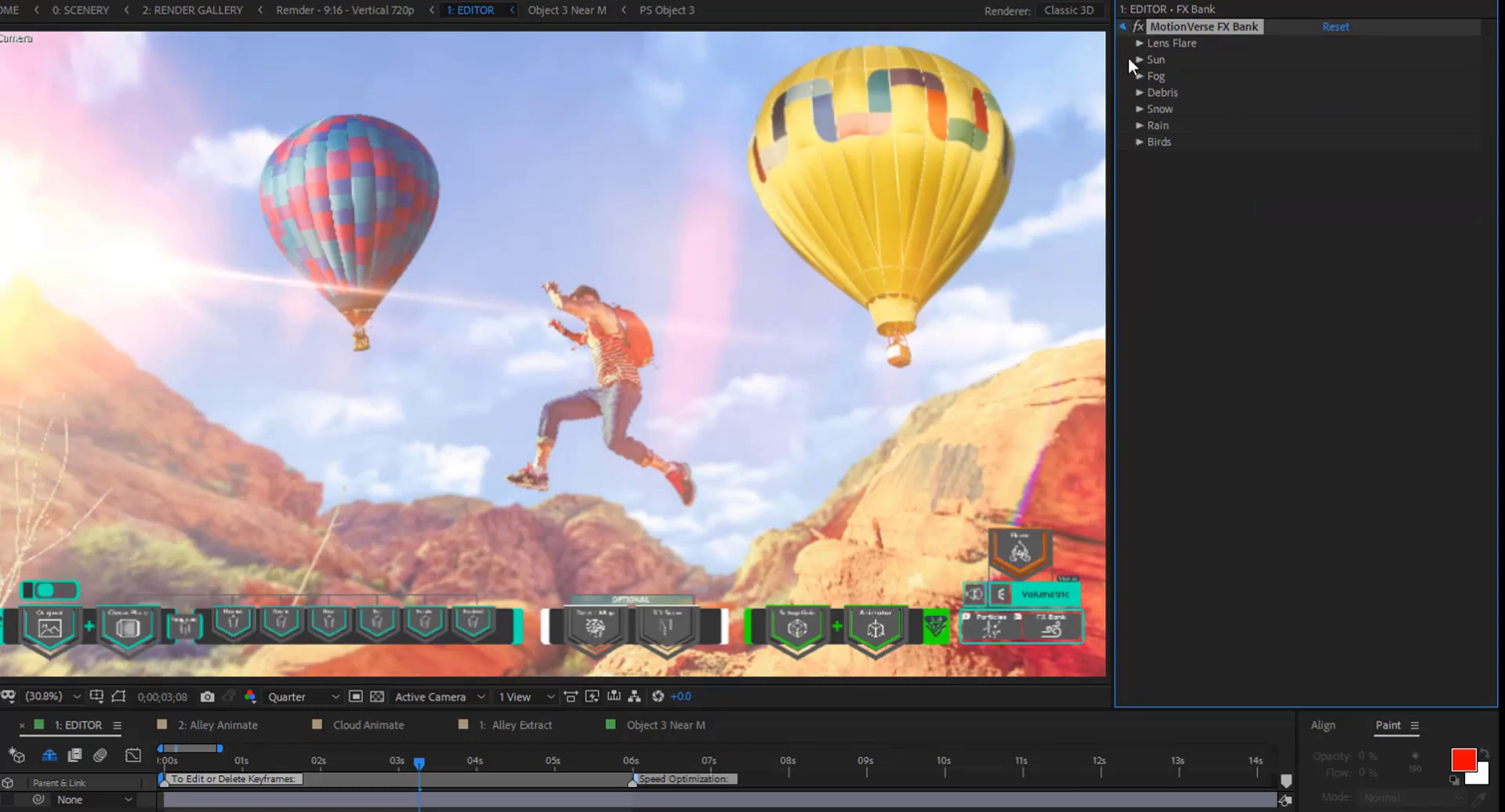
click(1123, 26)
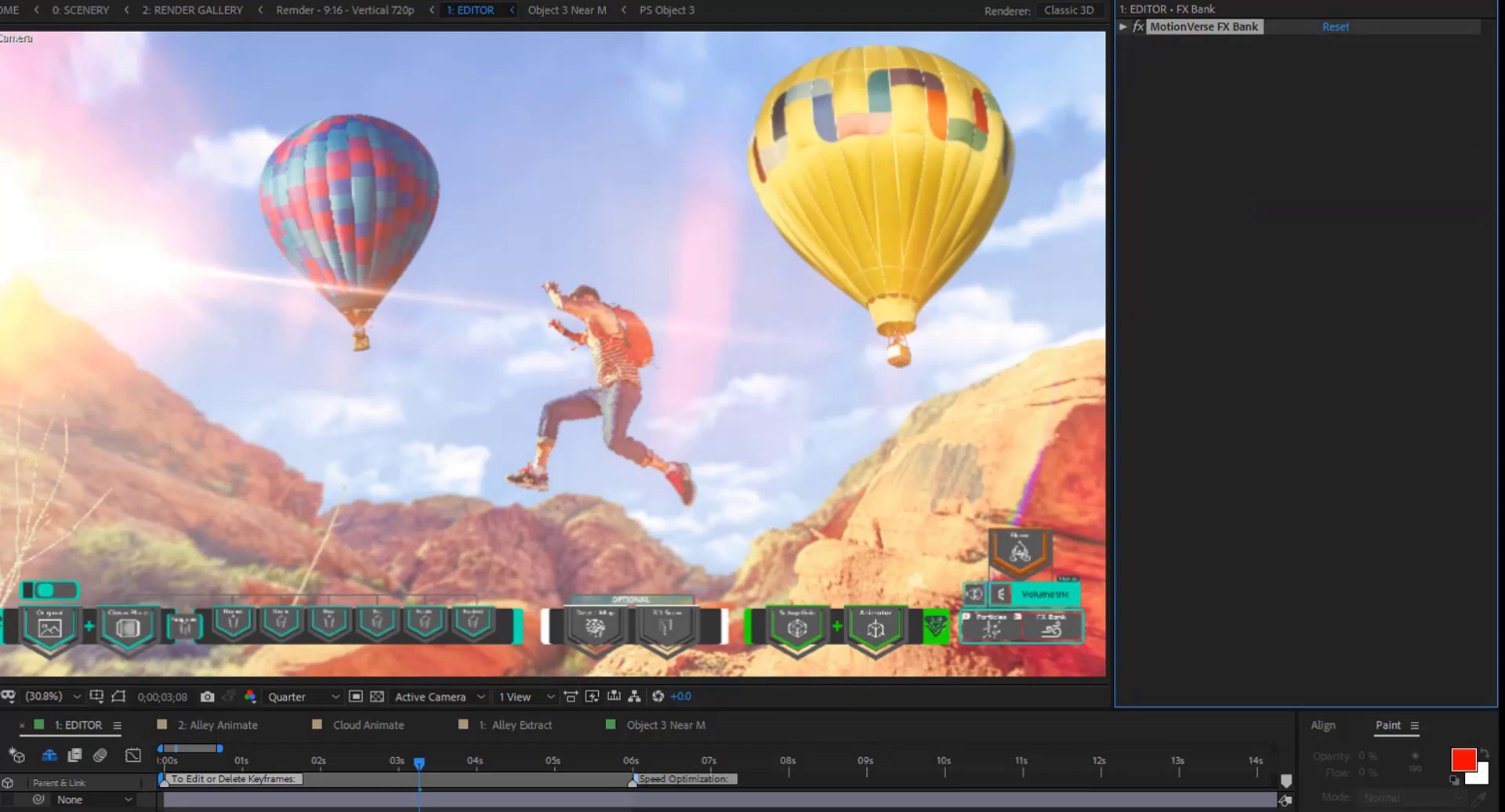
key(backslash)
Preview the scene from about 2 to 5 seconds, then open the FX Bank composition
click(872, 630)
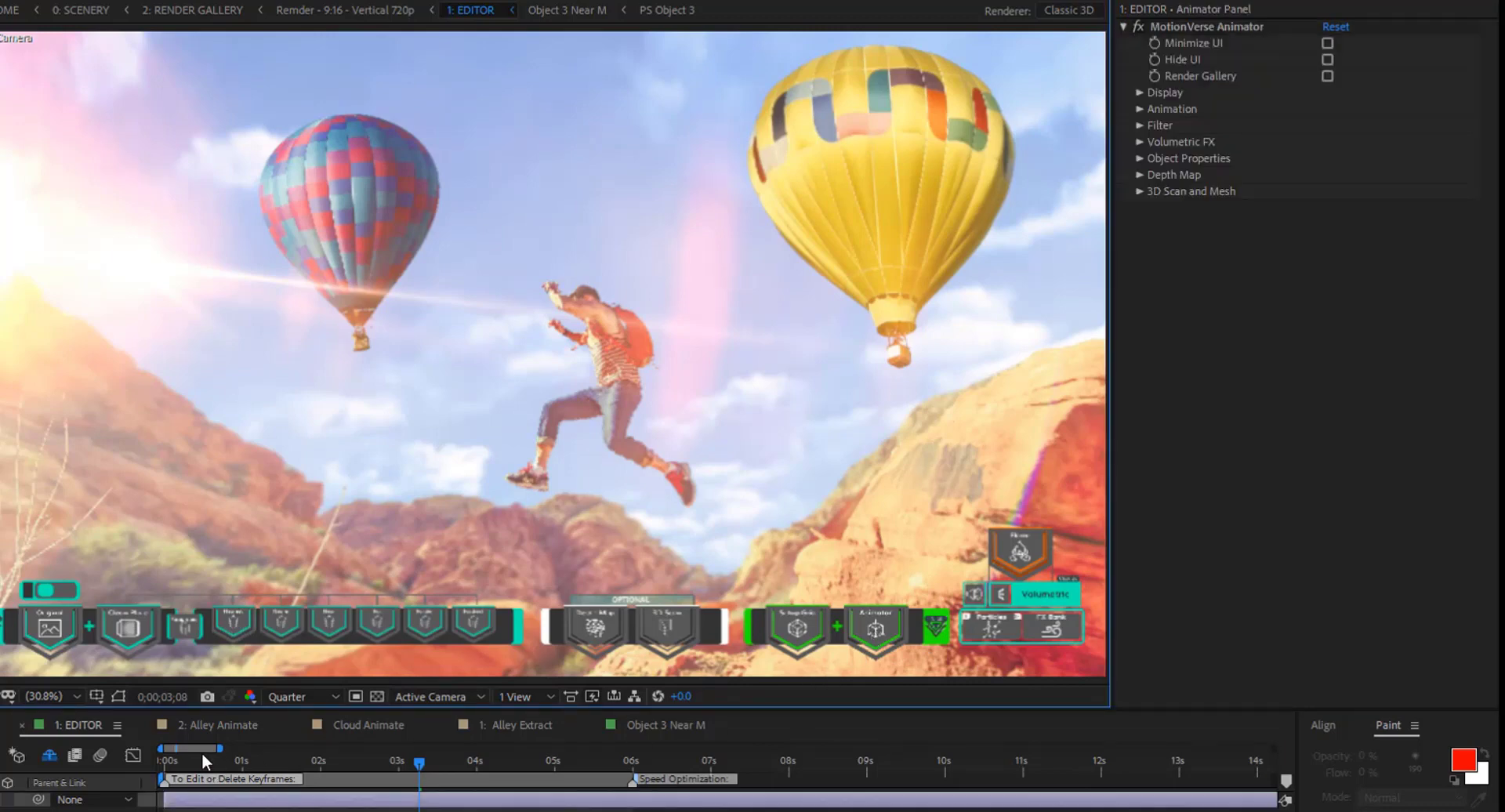
click(163, 760)
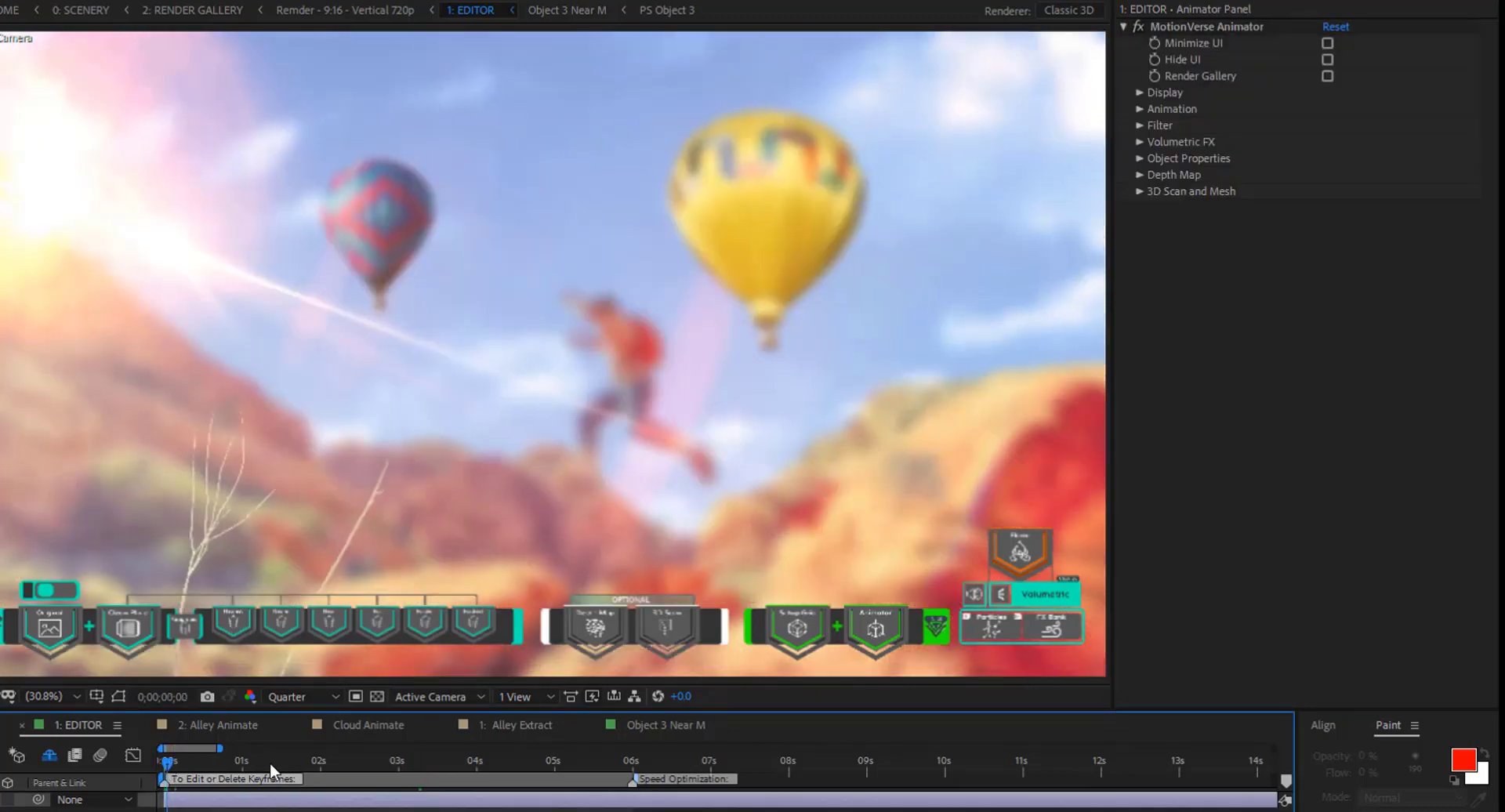
click(323, 764)
drag(323, 763, 355, 771)
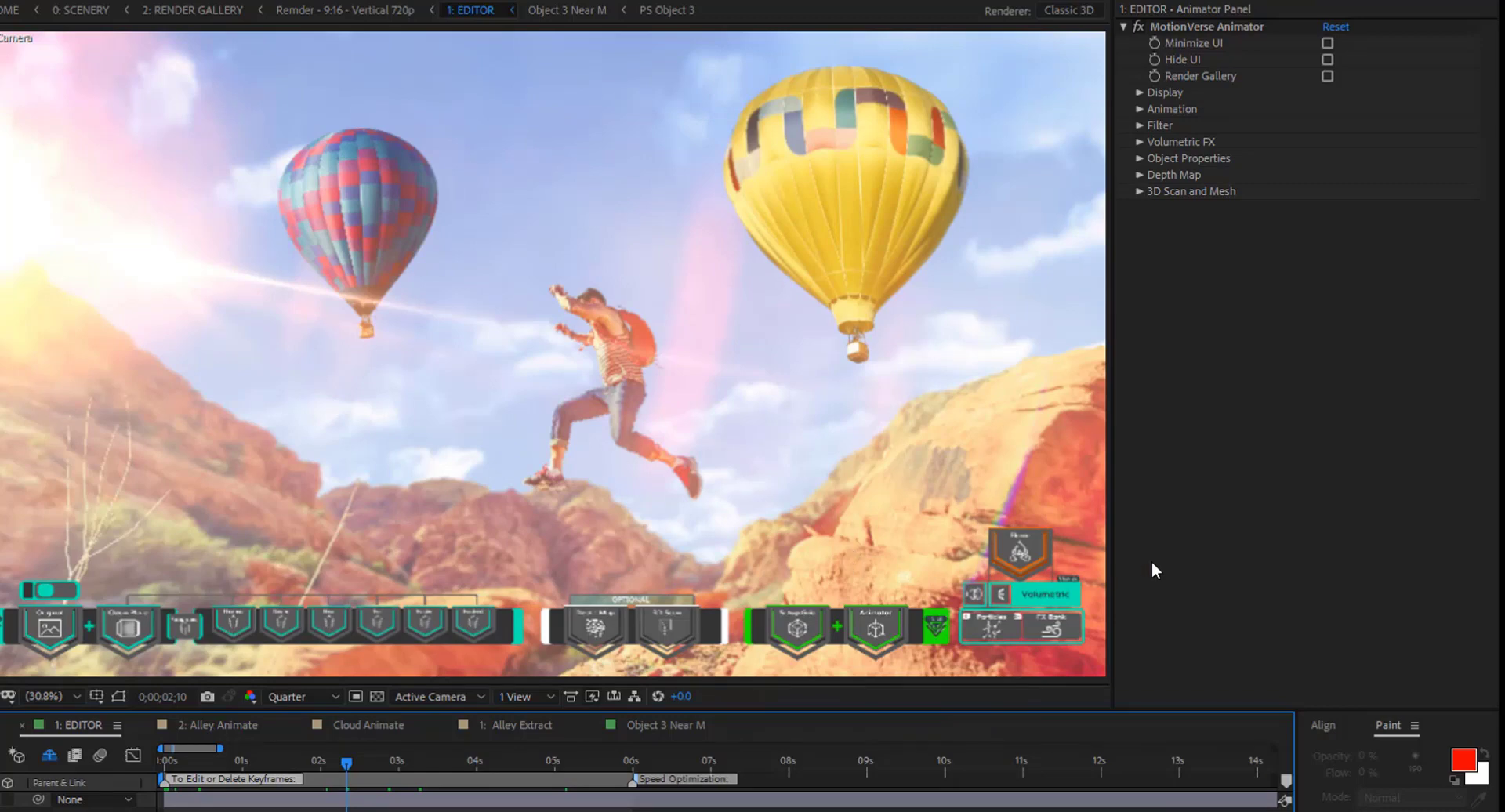
double_click(1055, 627)
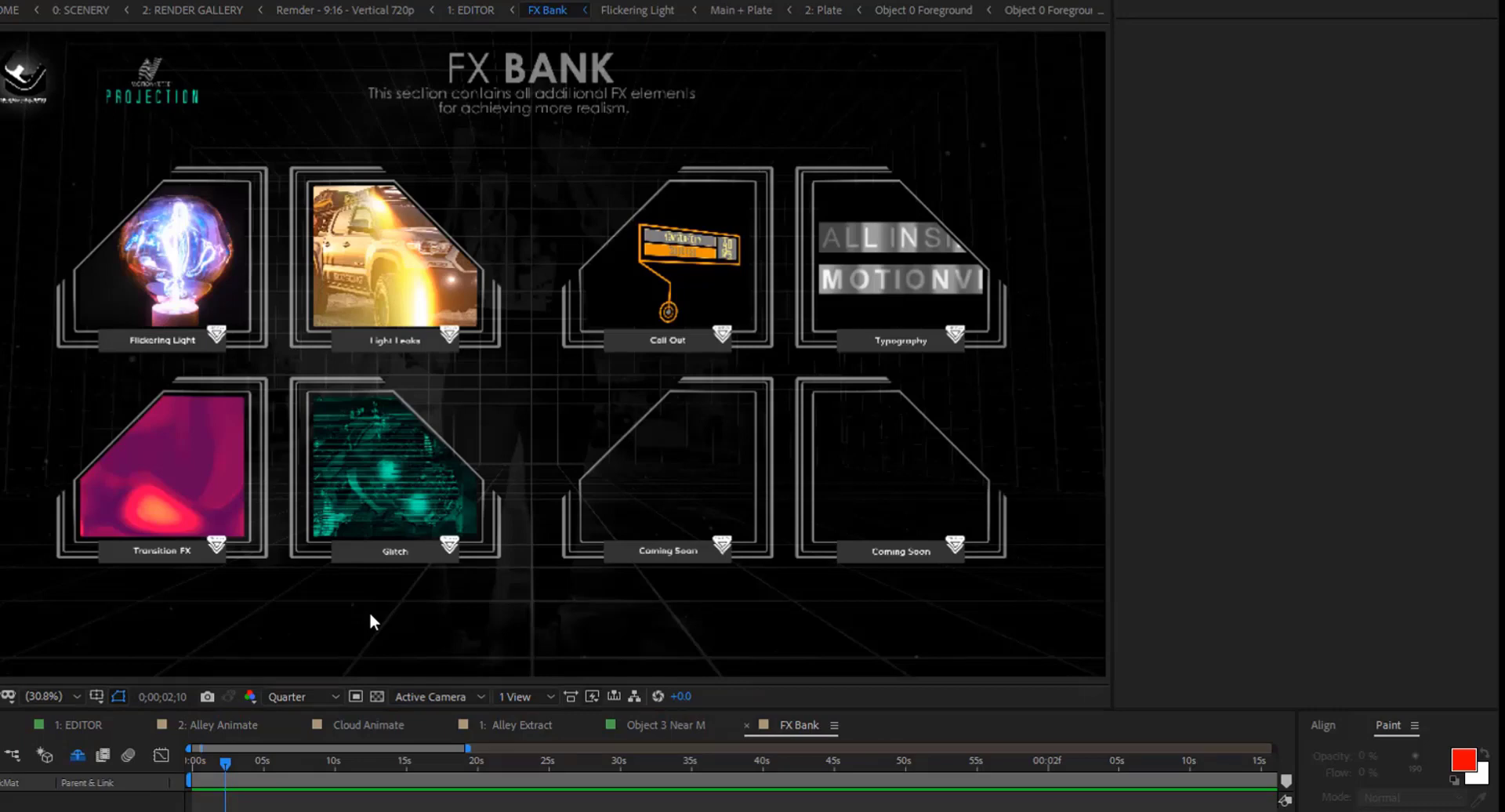
Open the Typography text animation composition and try the Fly In text animation
double_click(896, 340)
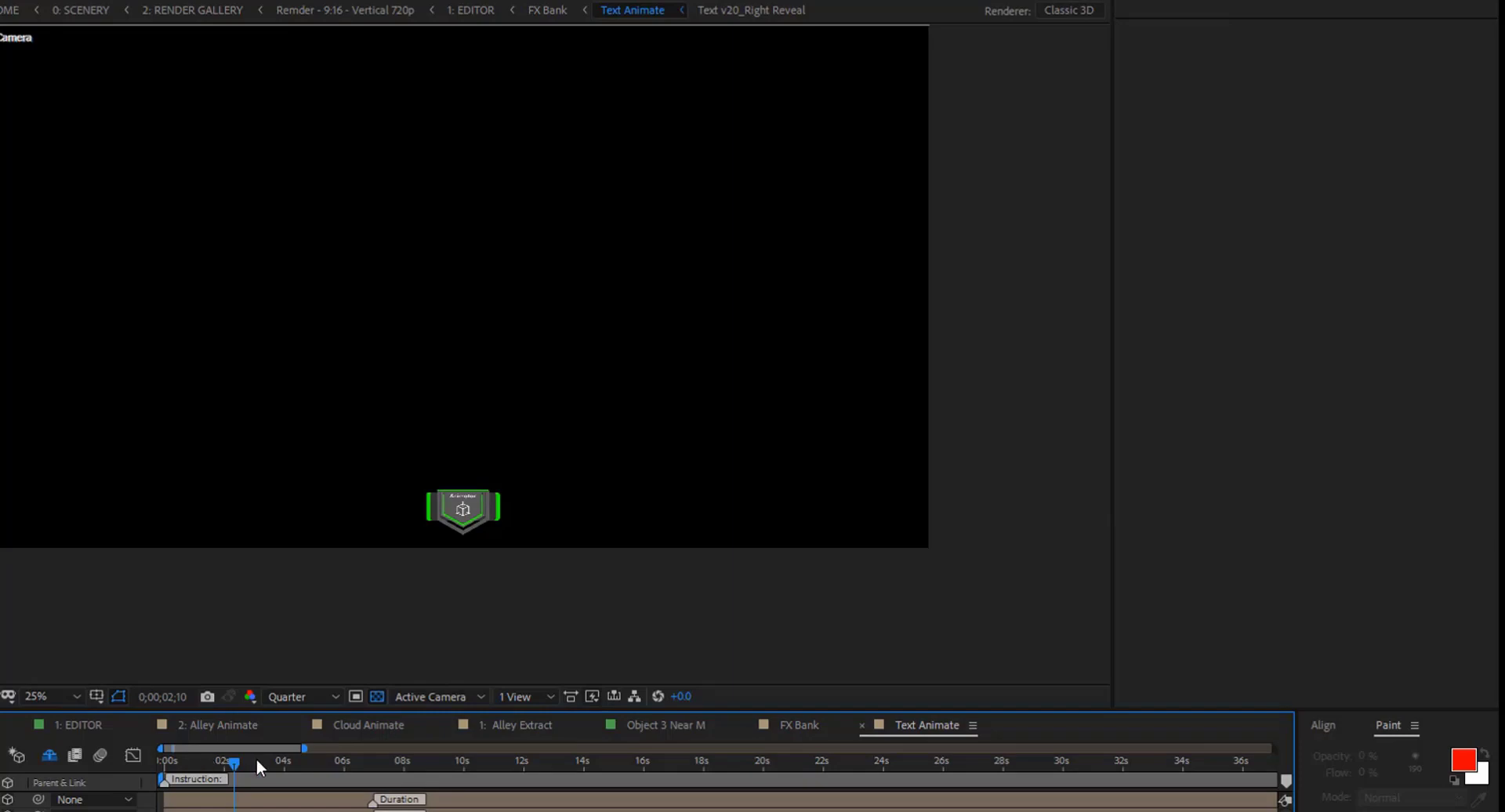
click(461, 517)
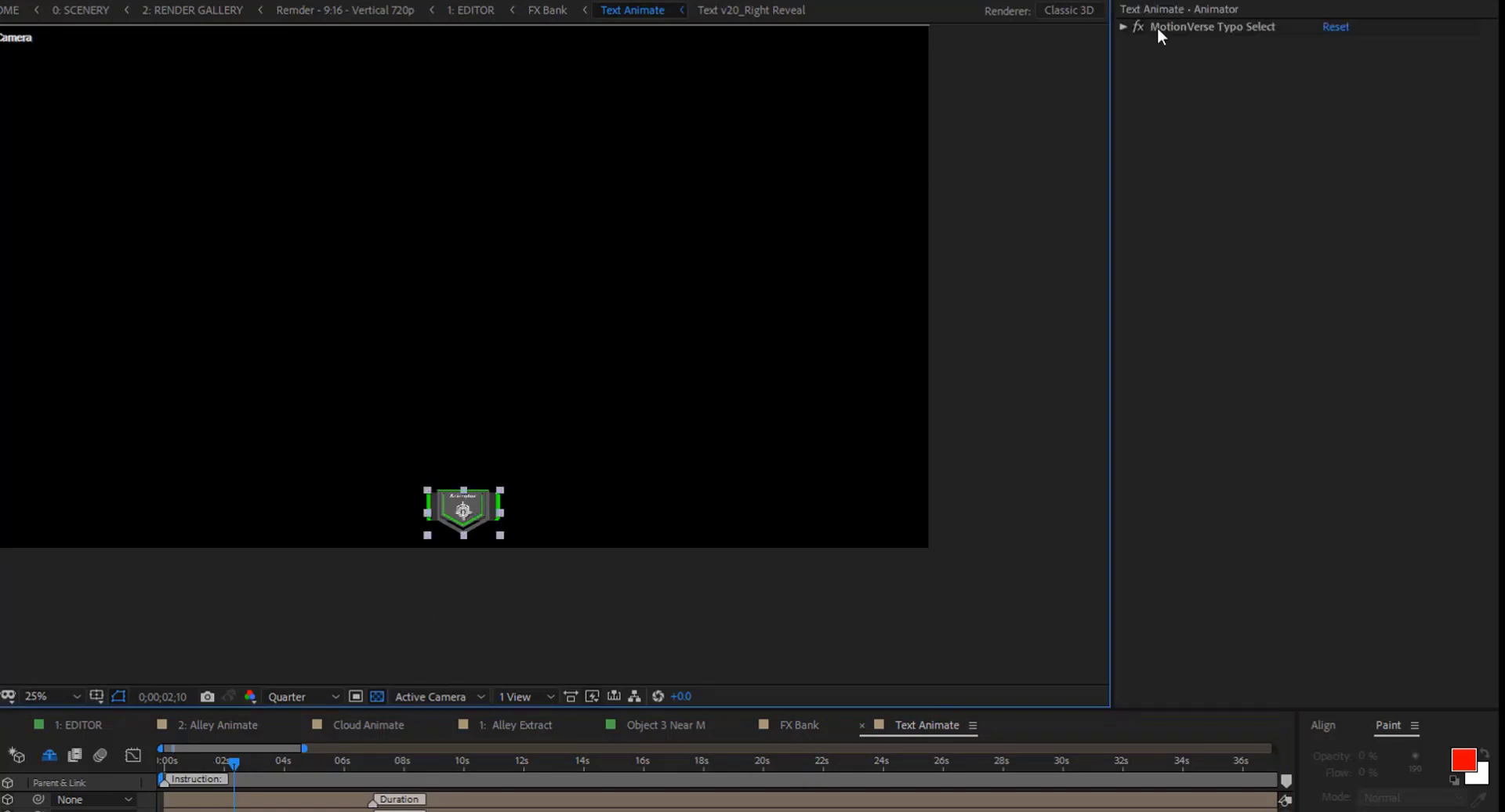
click(1123, 26)
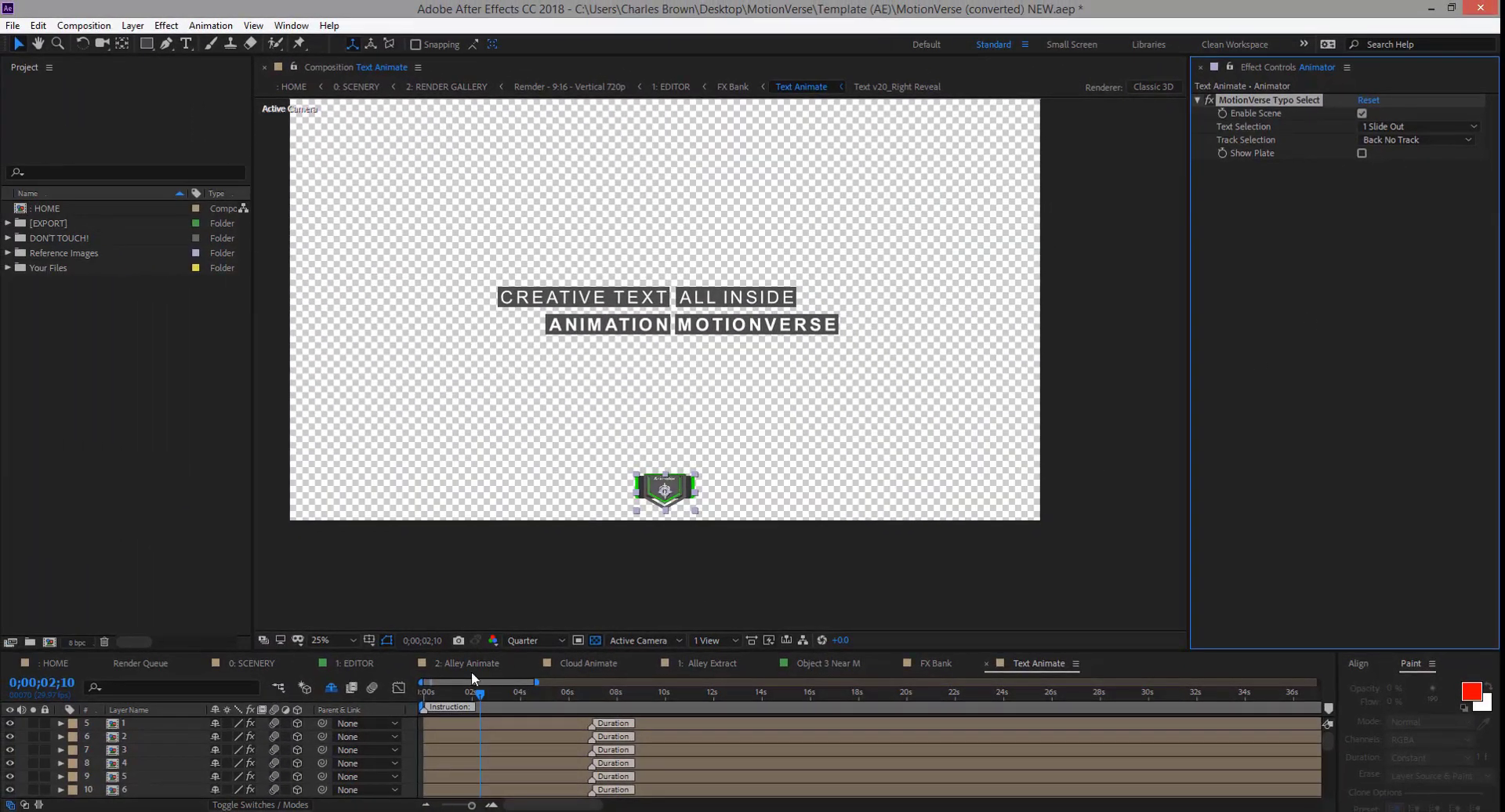
drag(439, 695, 496, 695)
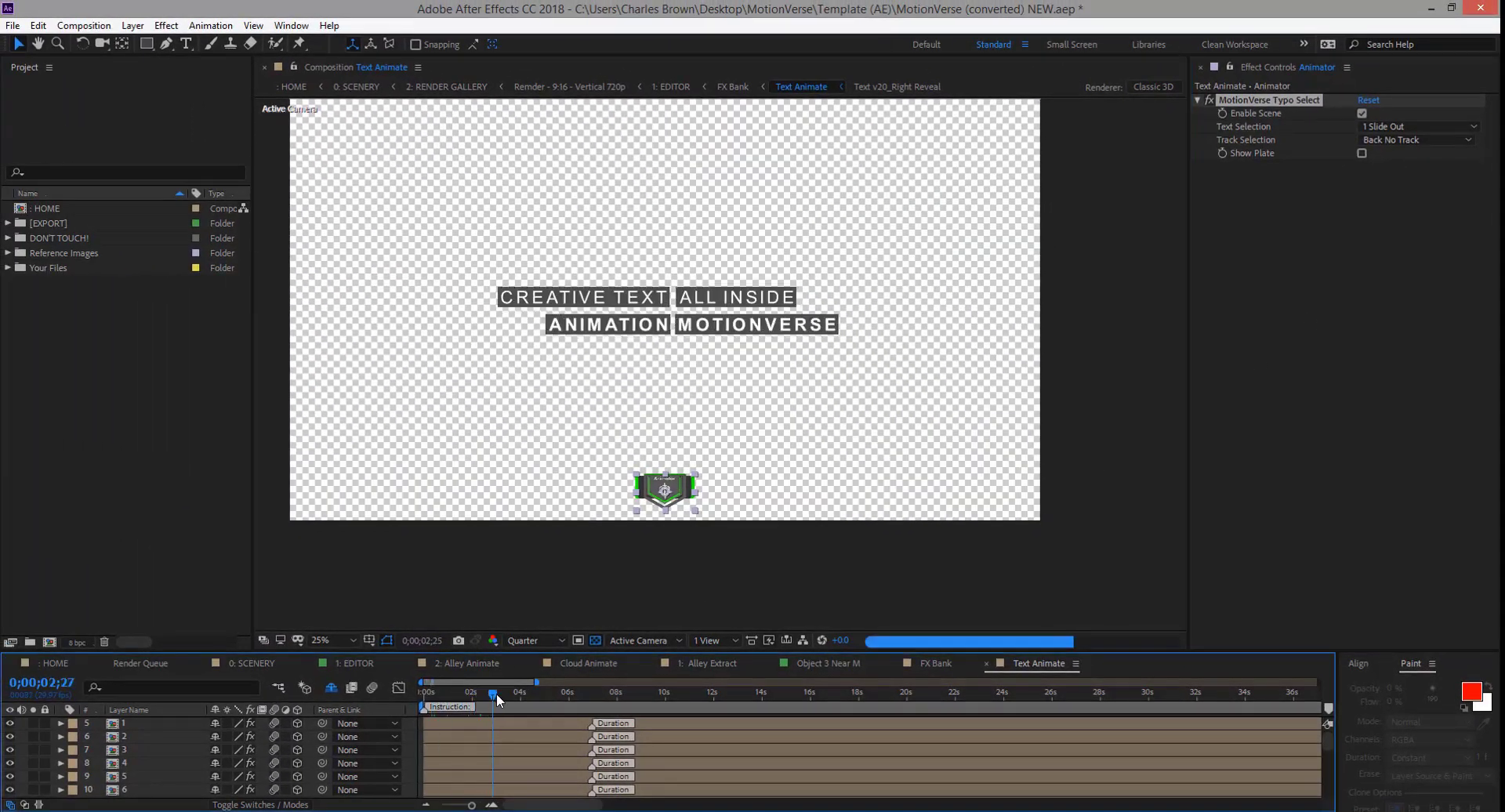
click(1398, 128)
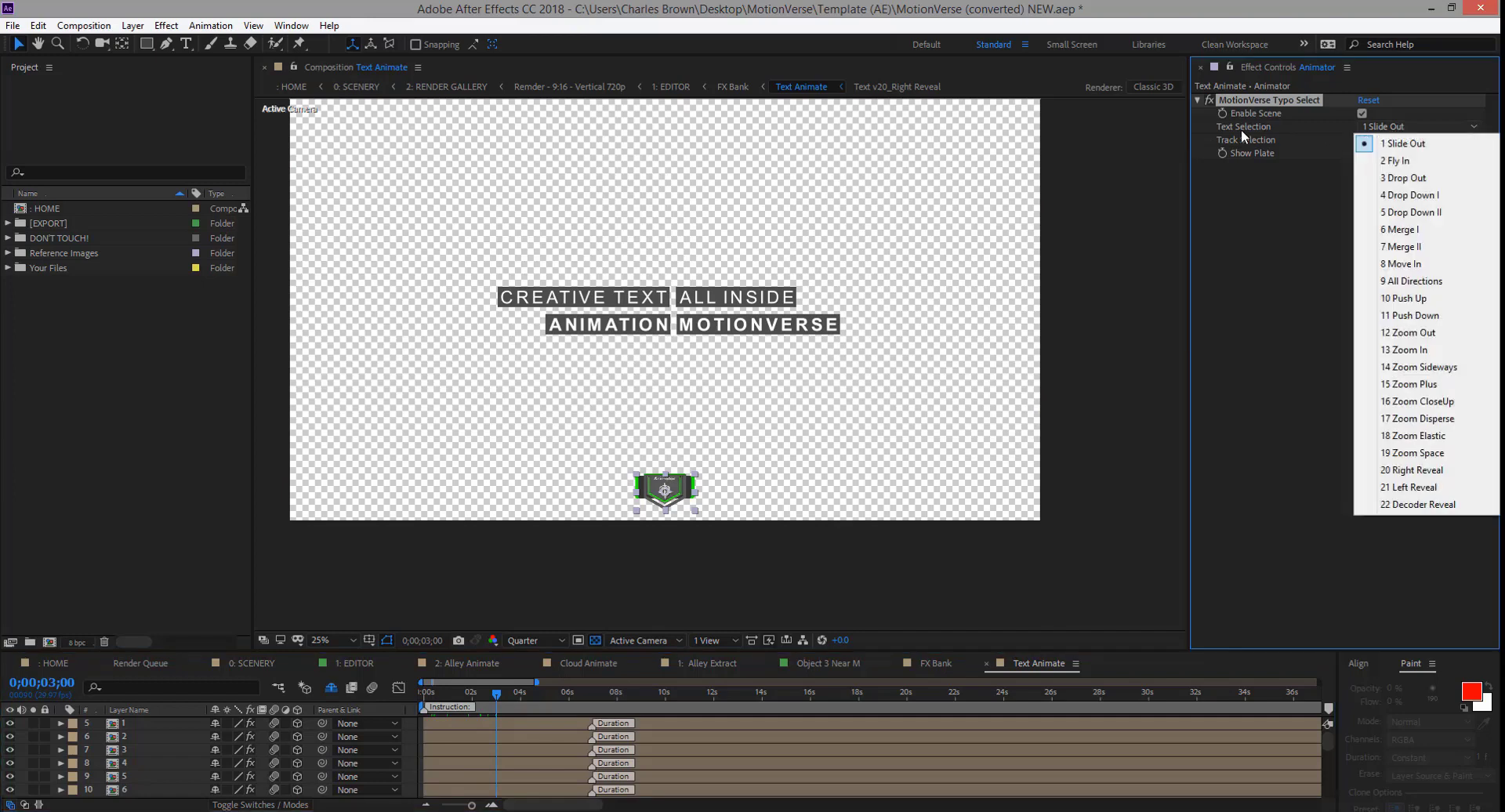
click(1399, 160)
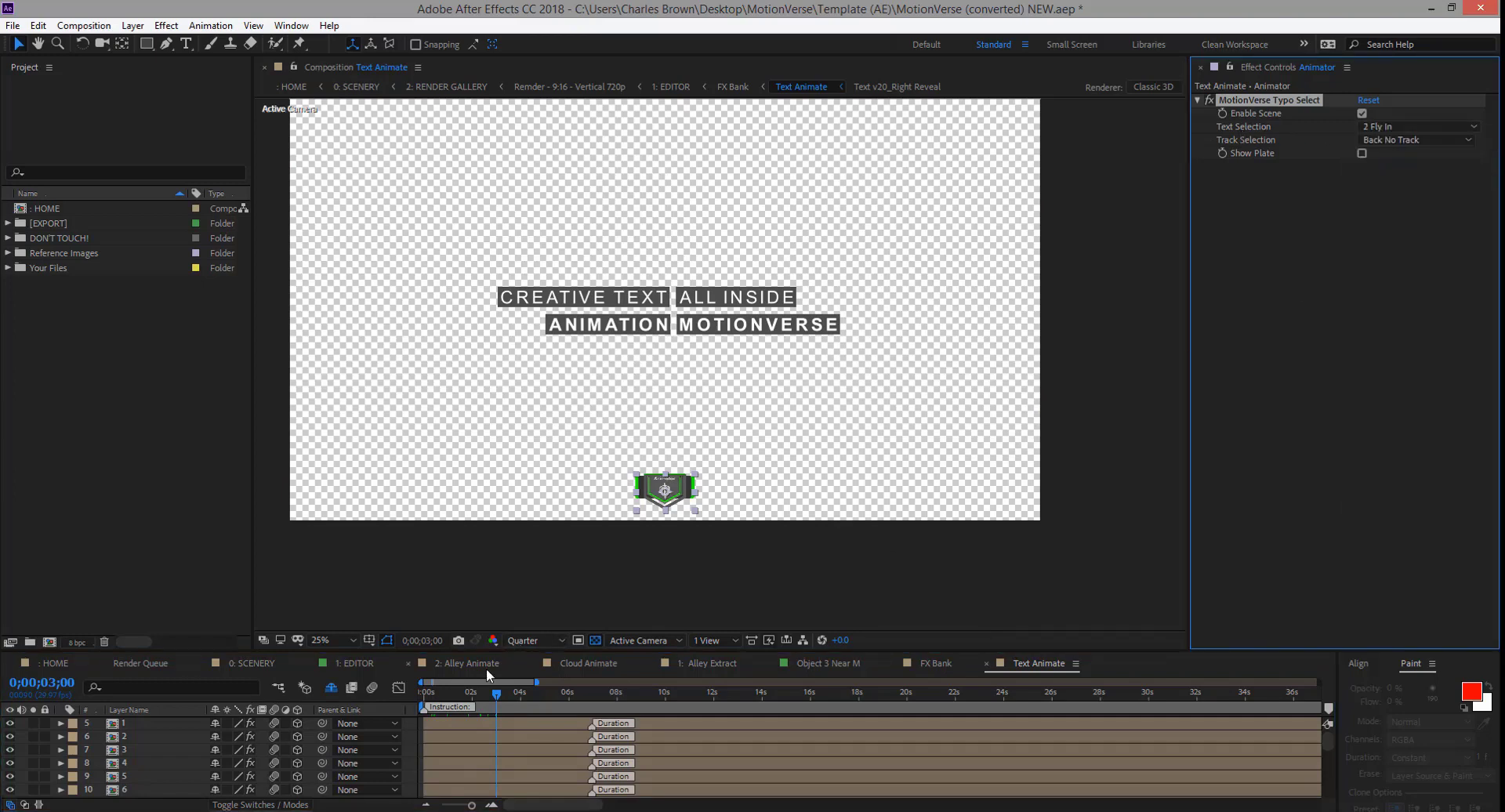
drag(438, 697, 491, 699)
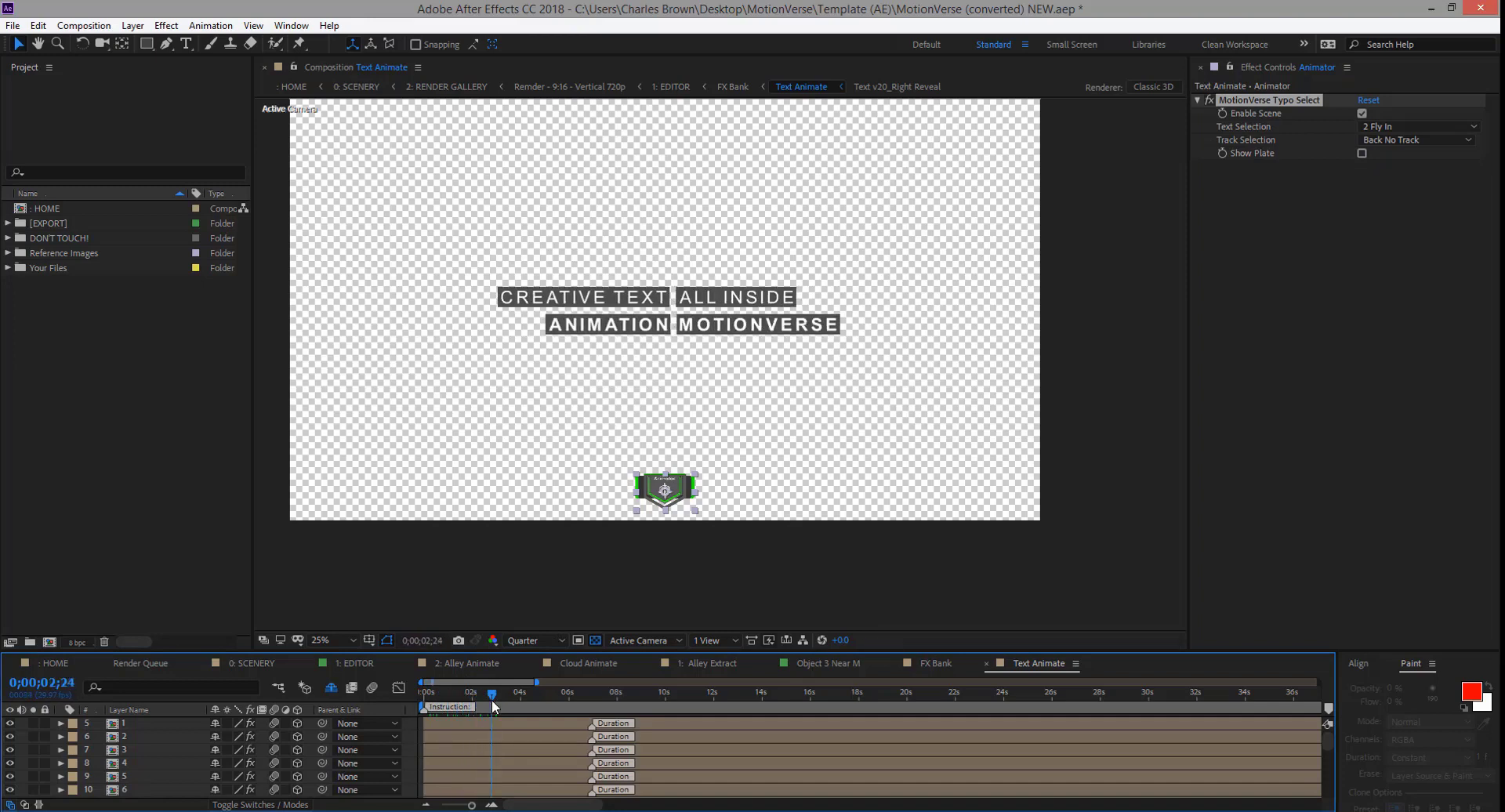
Switch the text animation to 3 Drop Out and move layer 1's Duration marker to about 4s
click(1390, 130)
click(1403, 178)
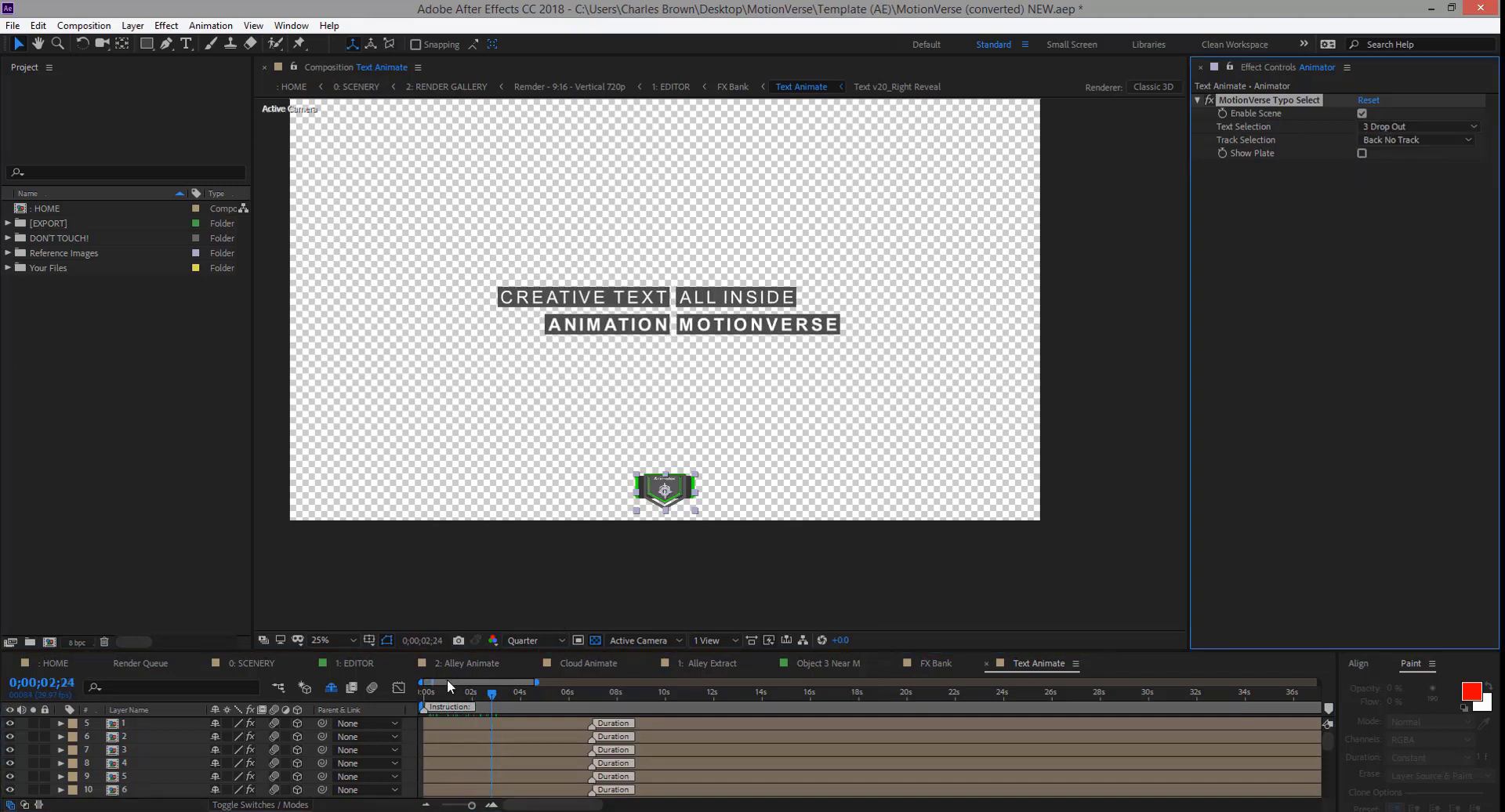
click(429, 694)
drag(429, 698, 541, 707)
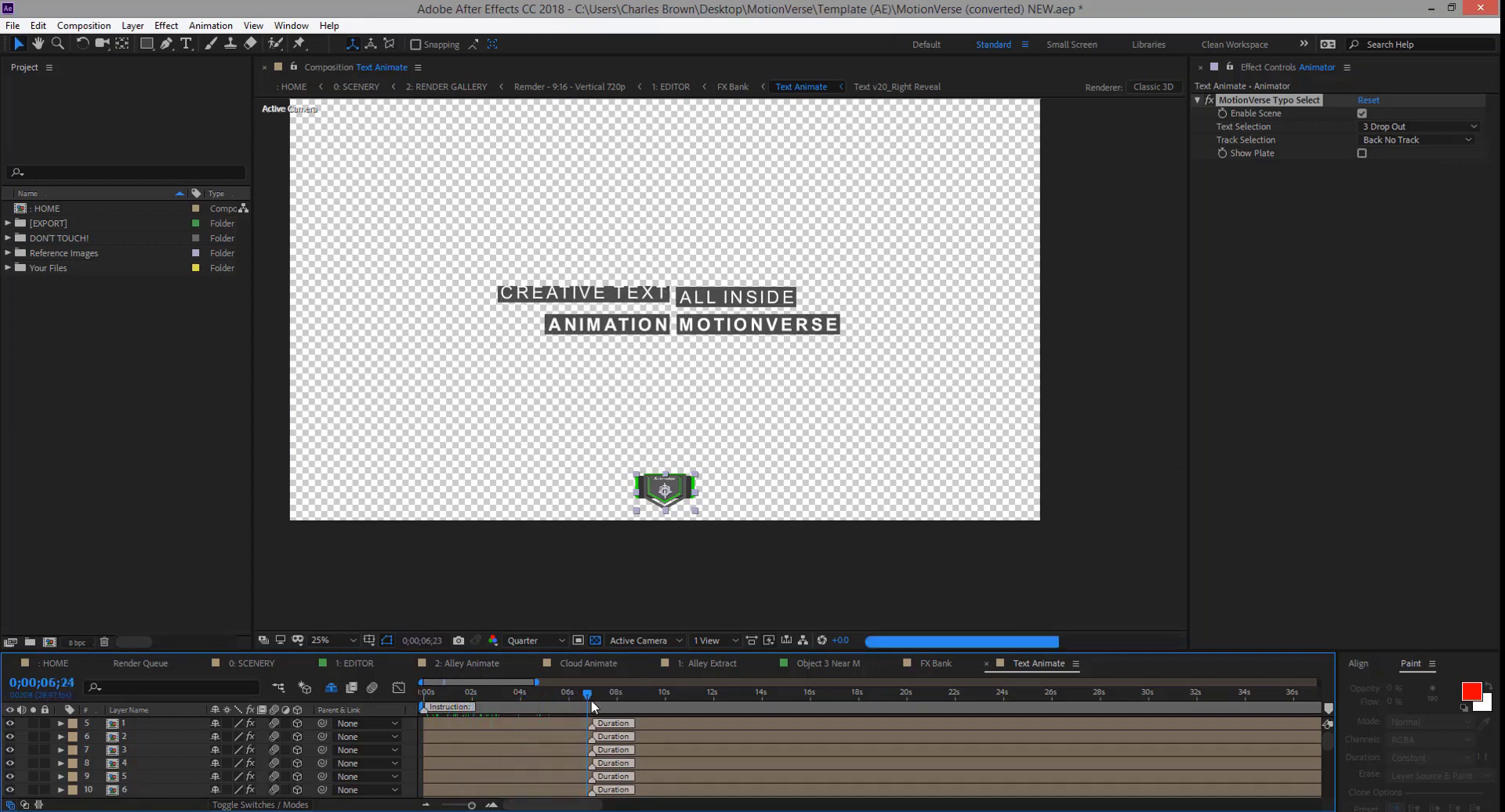
drag(548, 699, 514, 700)
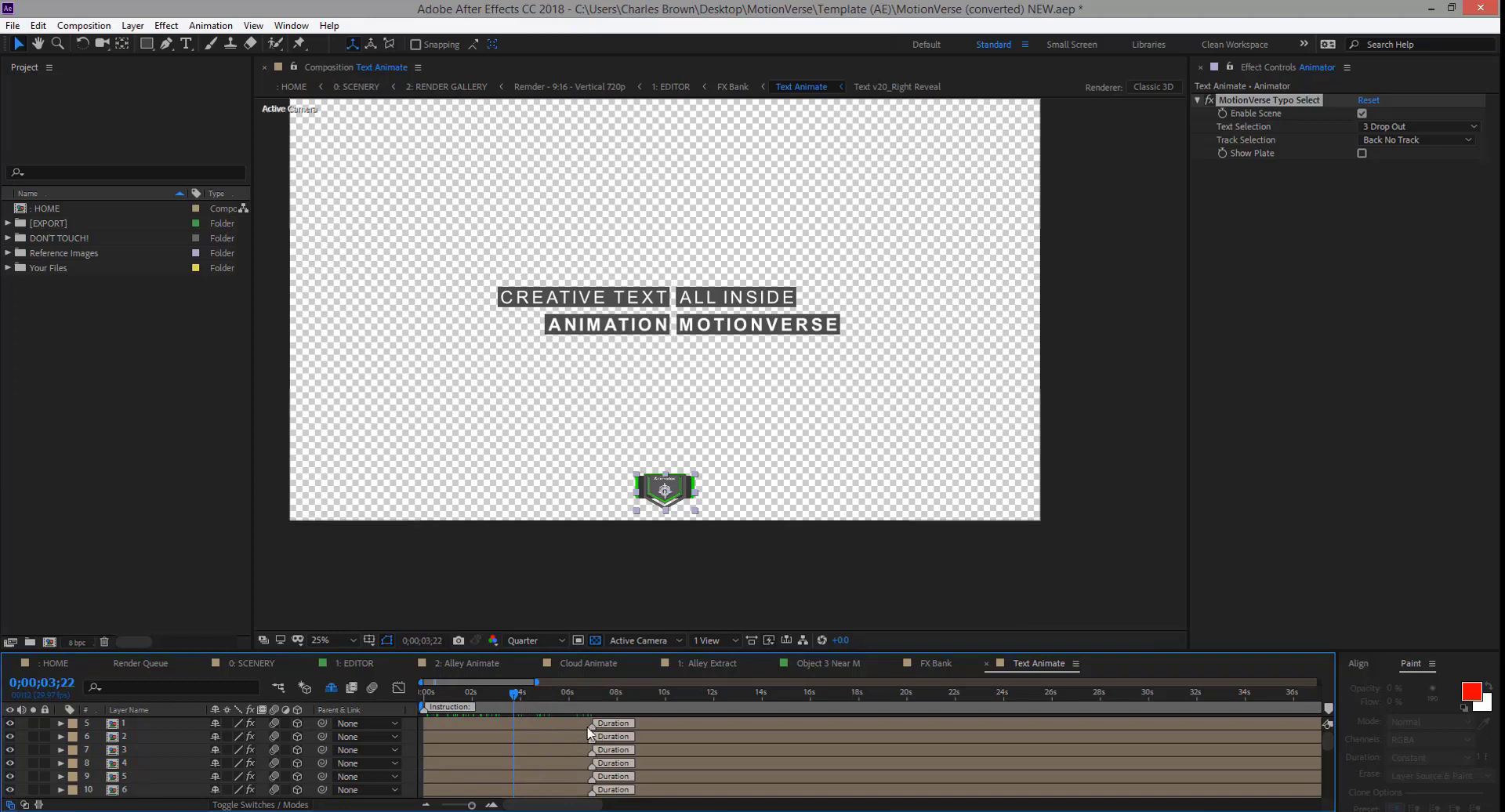
mouse_move(593, 737)
mouse_move(593, 727)
mouse_down()
mouse_move(515, 726)
mouse_move(502, 695)
mouse_move(656, 713)
mouse_move(439, 713)
mouse_move(464, 713)
mouse_up()
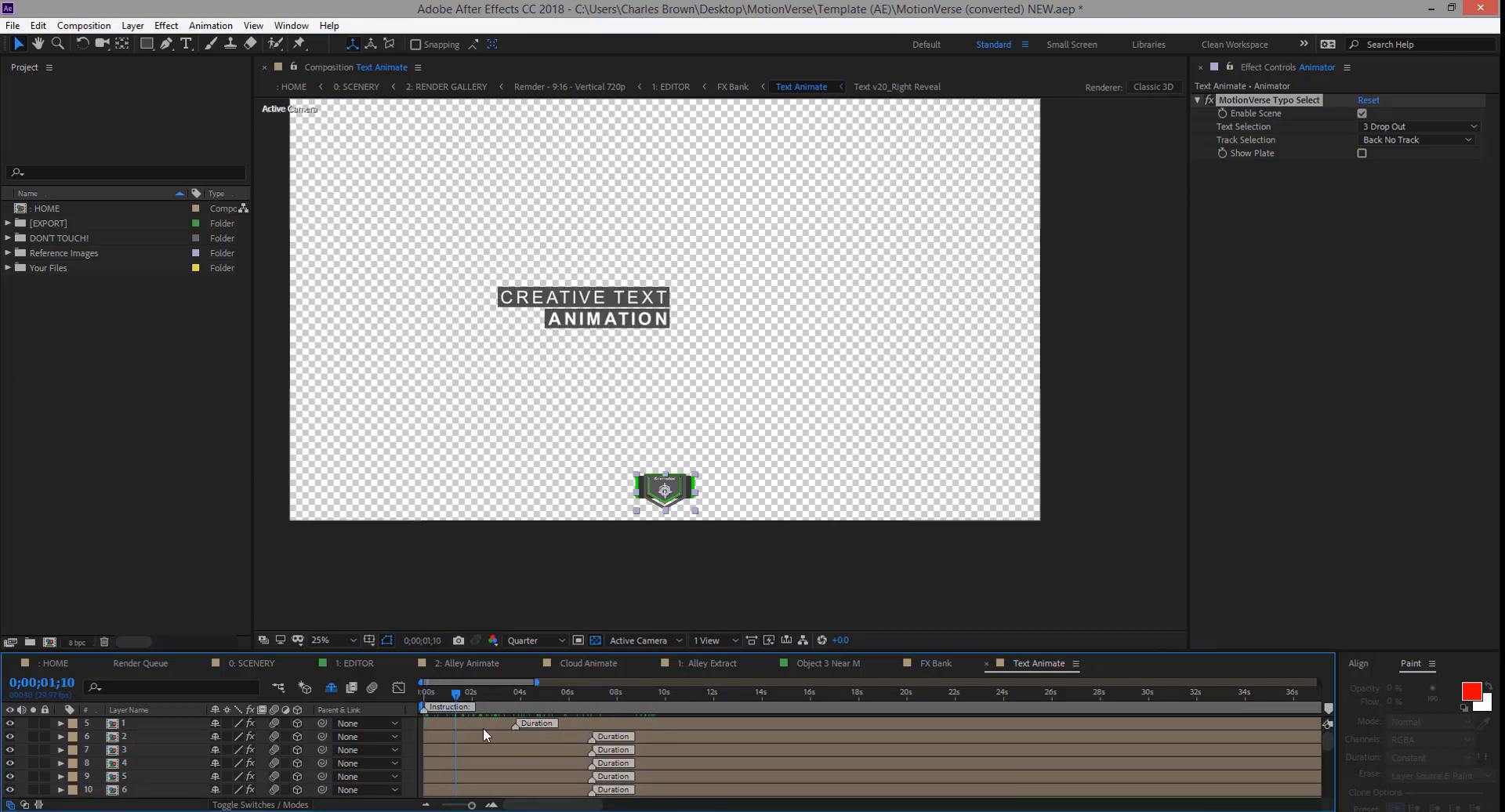
Revert text layer 7's animation style to 1 Slide Out
click(184, 751)
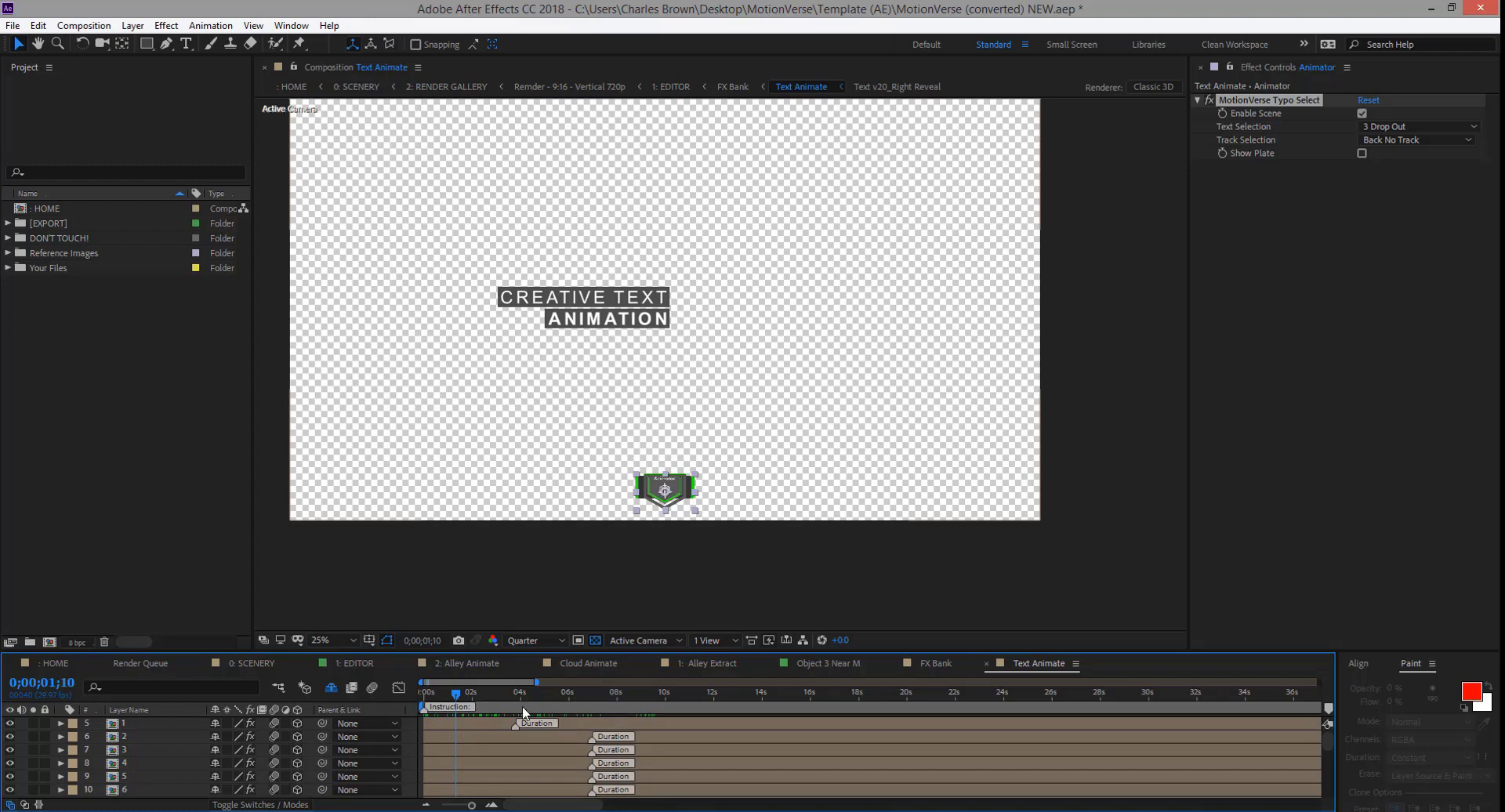
click(1162, 397)
click(1419, 126)
click(1392, 137)
click(1391, 128)
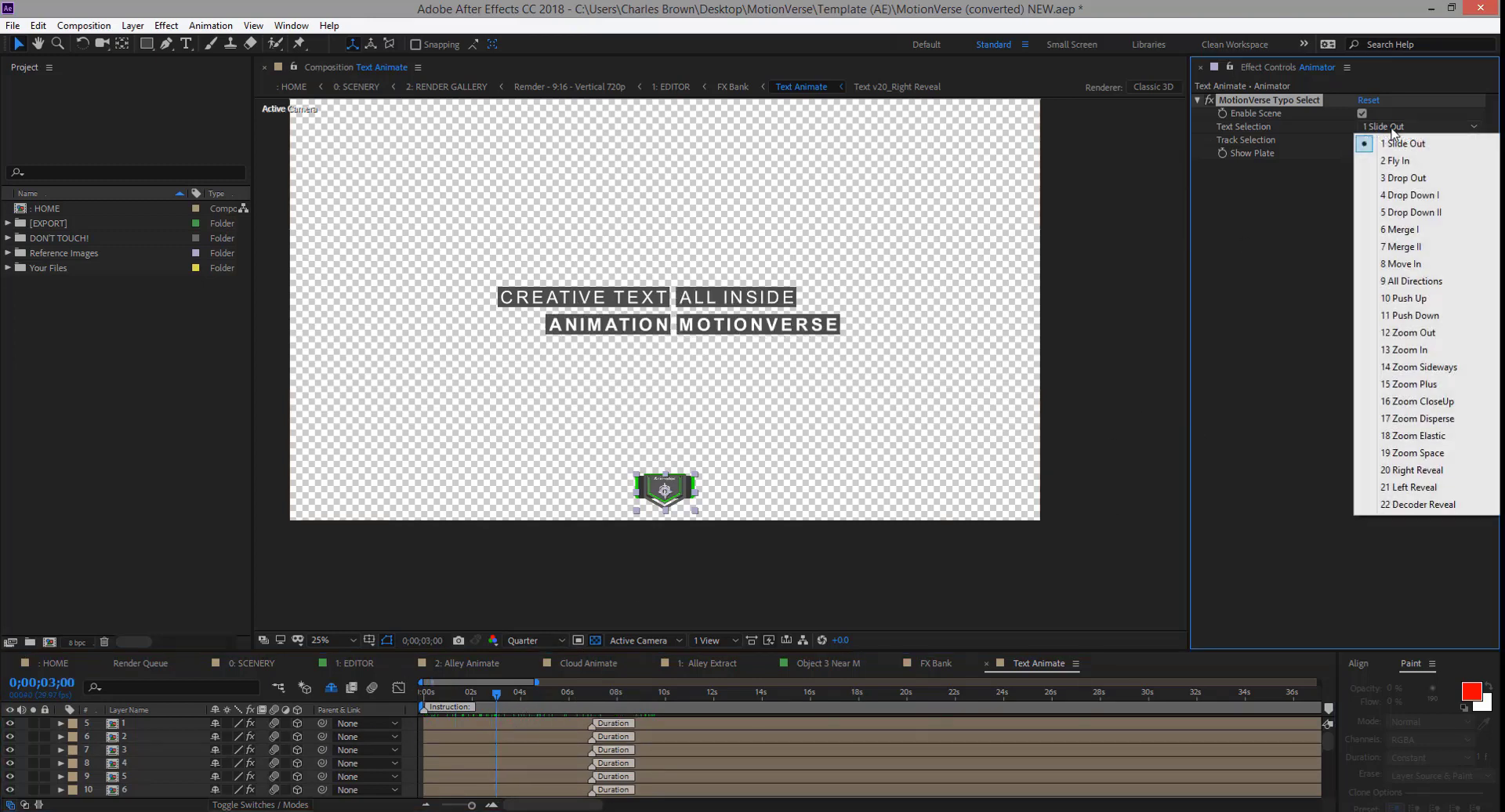
click(1242, 439)
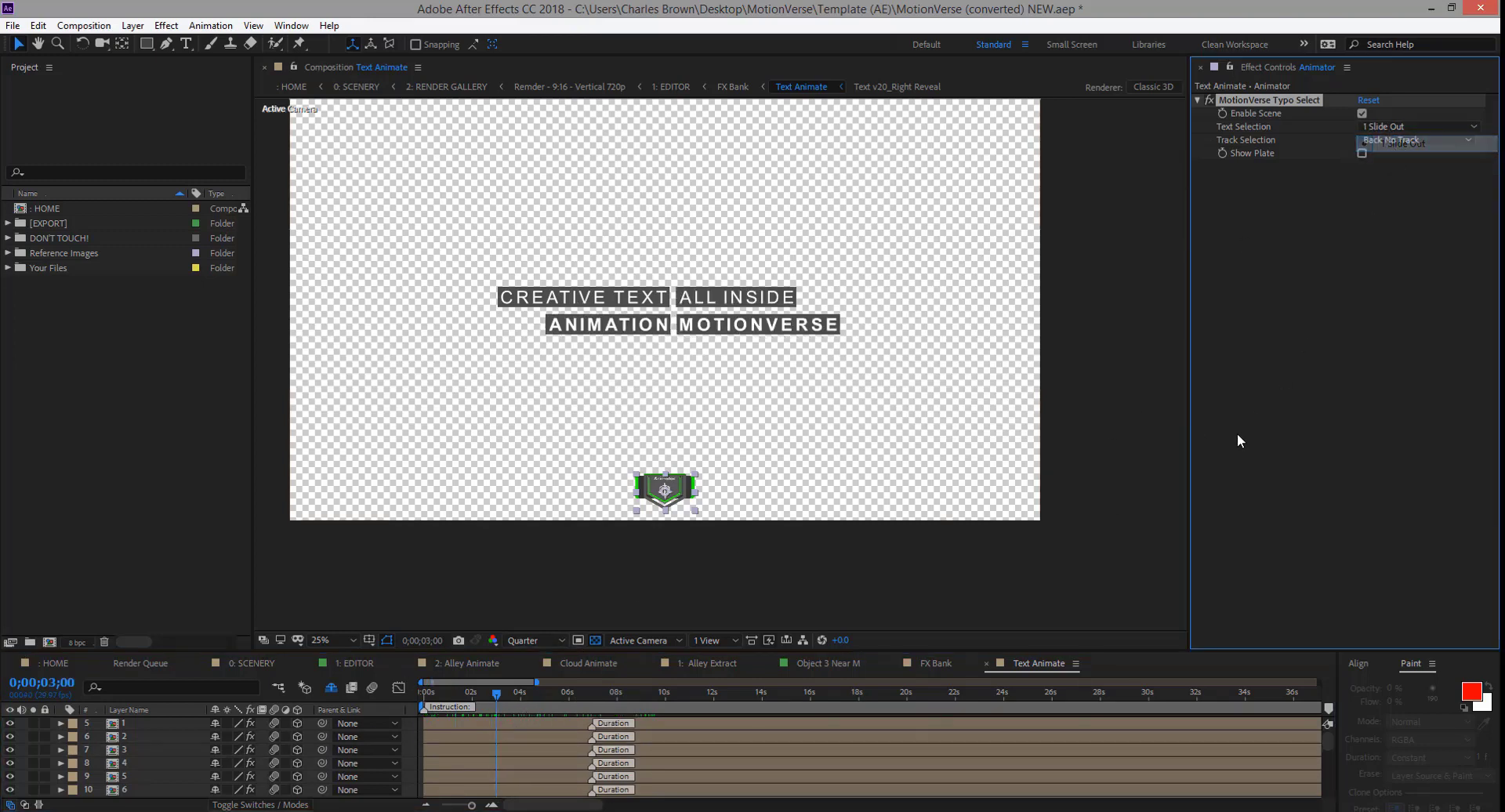
Try dragging layer 1's Duration marker earlier and preview the timing up to 3 seconds
click(165, 724)
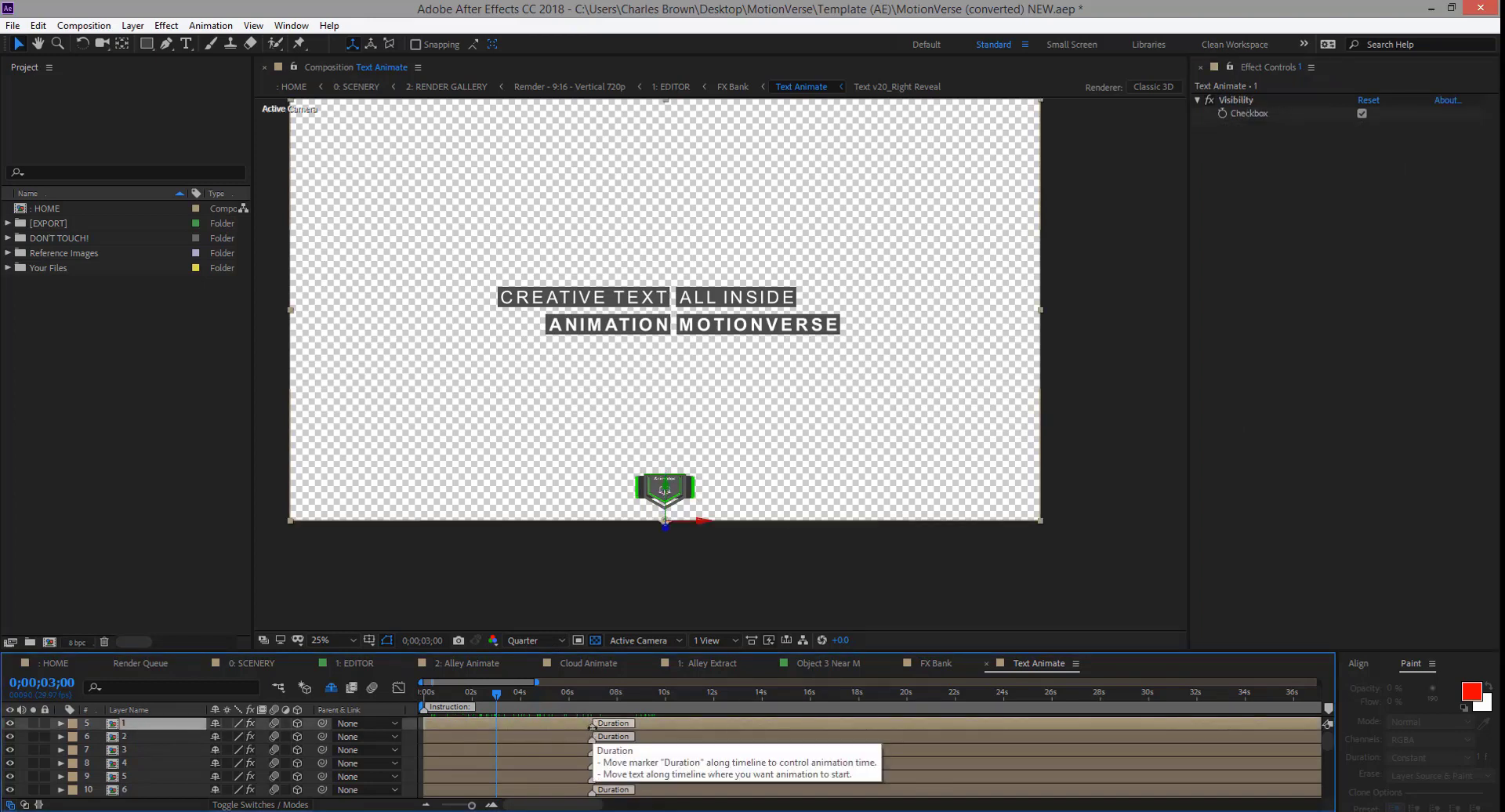
mouse_move(591, 726)
mouse_down()
mouse_move(497, 733)
mouse_move(416, 709)
mouse_move(578, 713)
mouse_move(436, 711)
mouse_up()
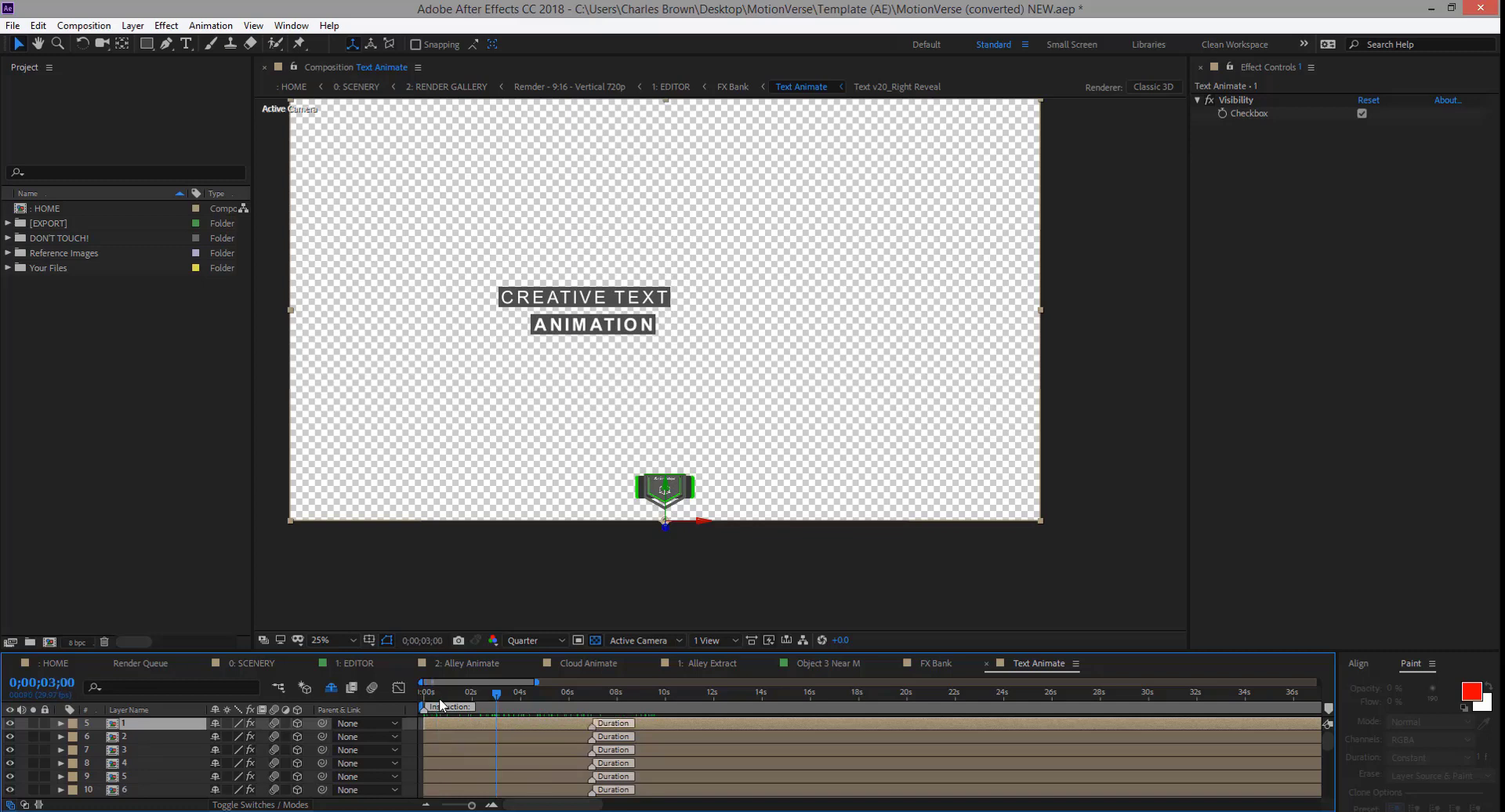
drag(441, 705, 496, 709)
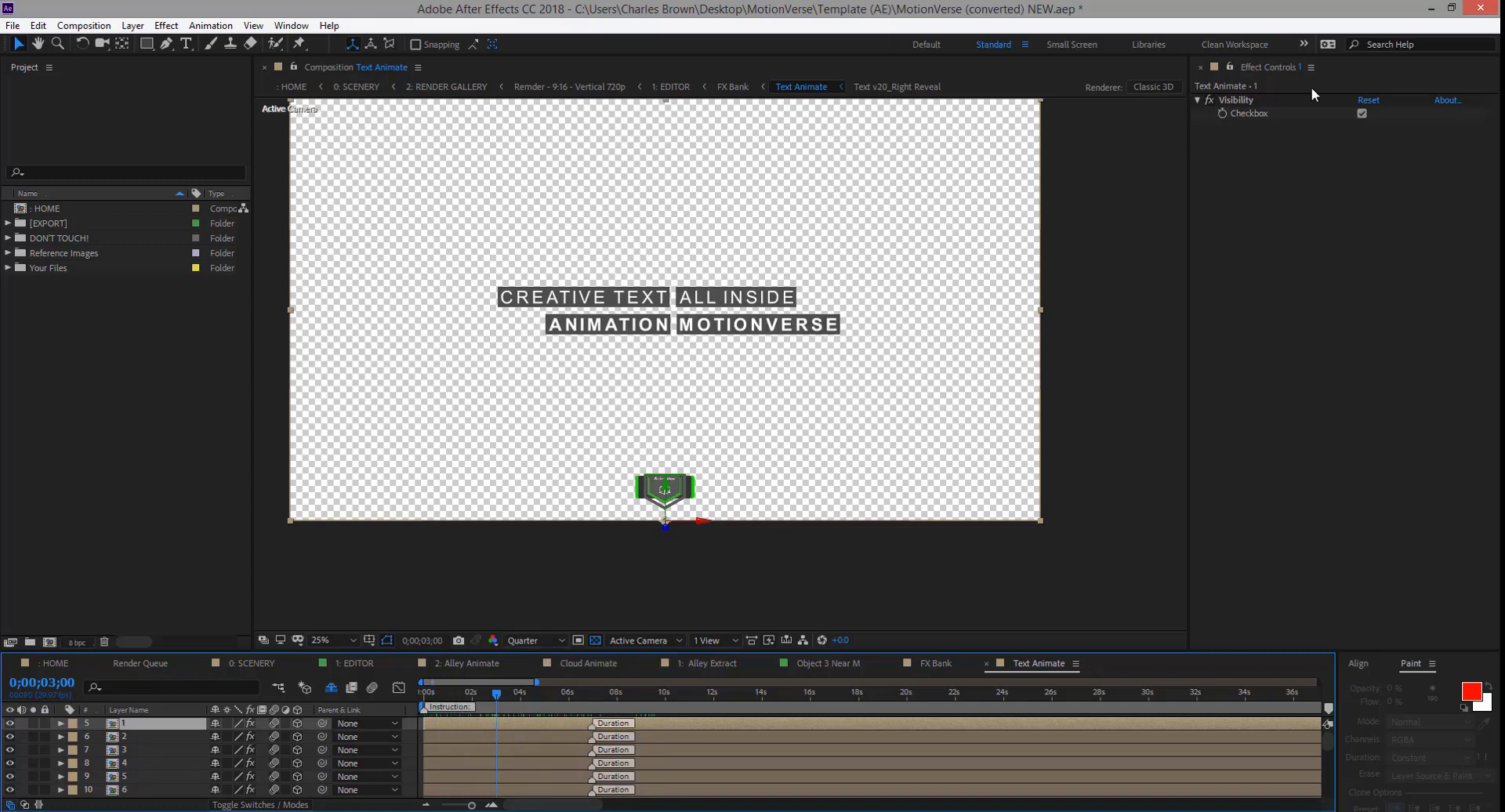
Switch the title's Text Selection to 11 Push Down and scrub to preview it
click(690, 589)
click(670, 492)
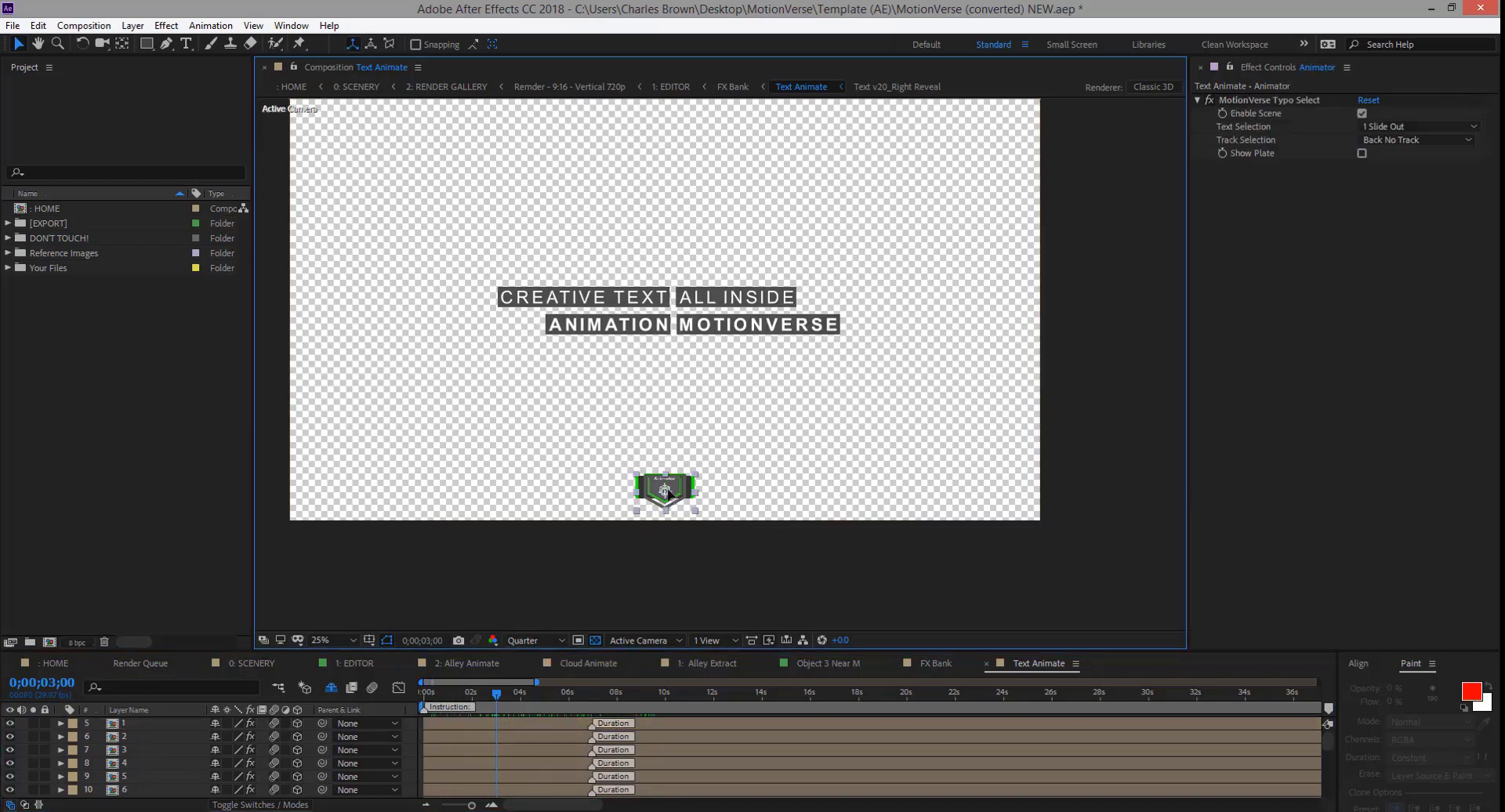
click(1407, 127)
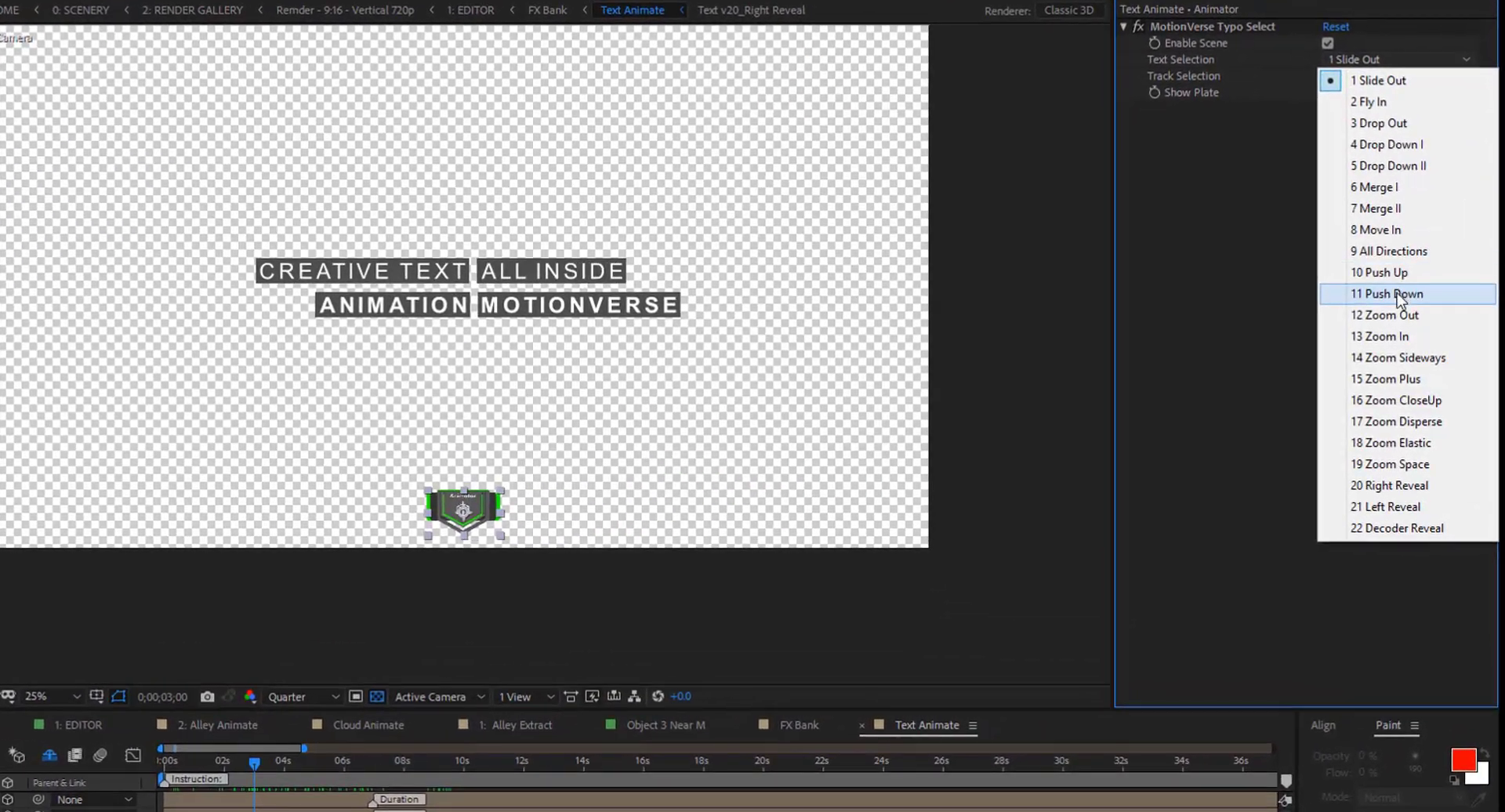
click(1402, 310)
drag(175, 764, 282, 772)
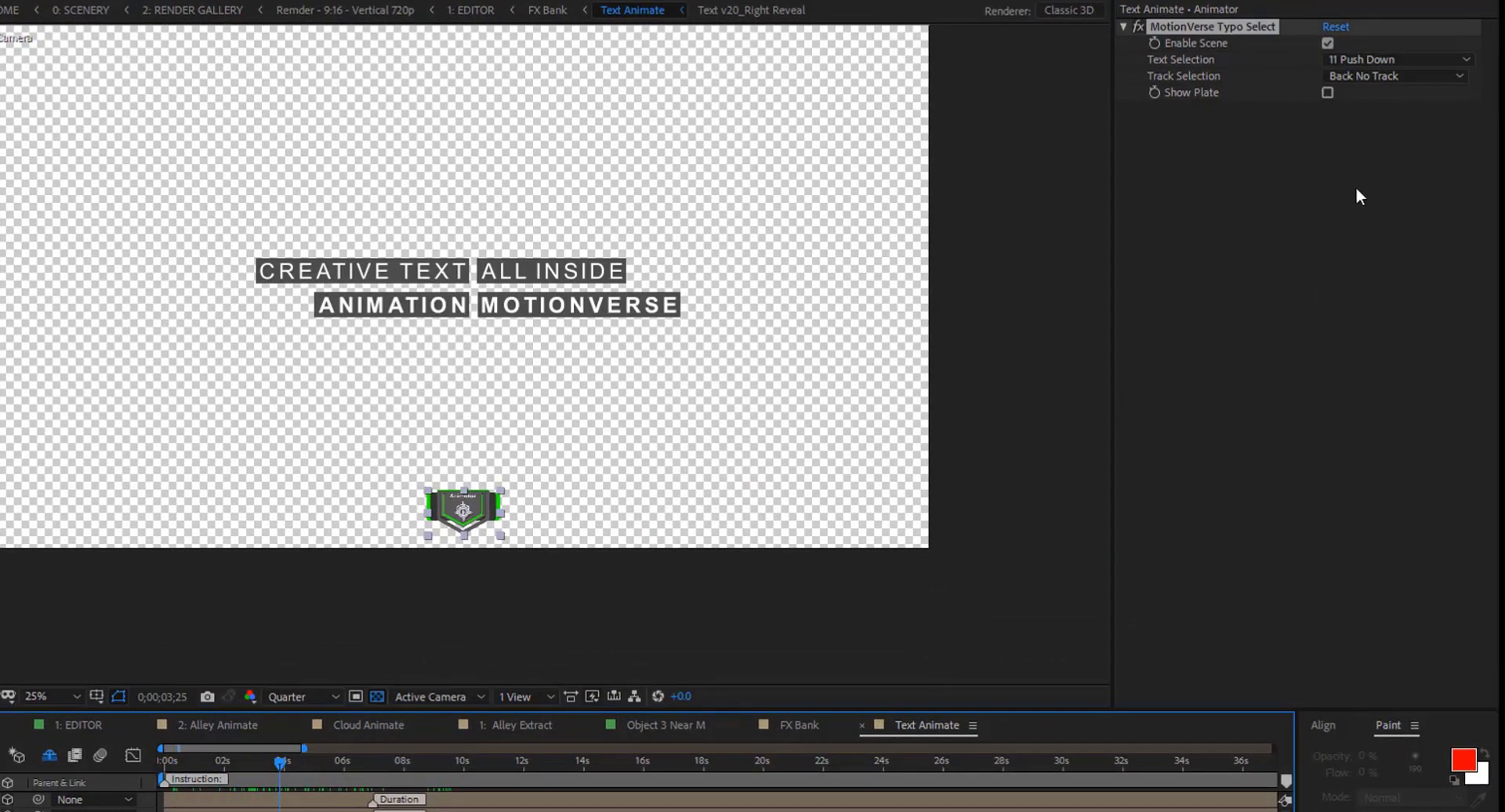
click(1362, 63)
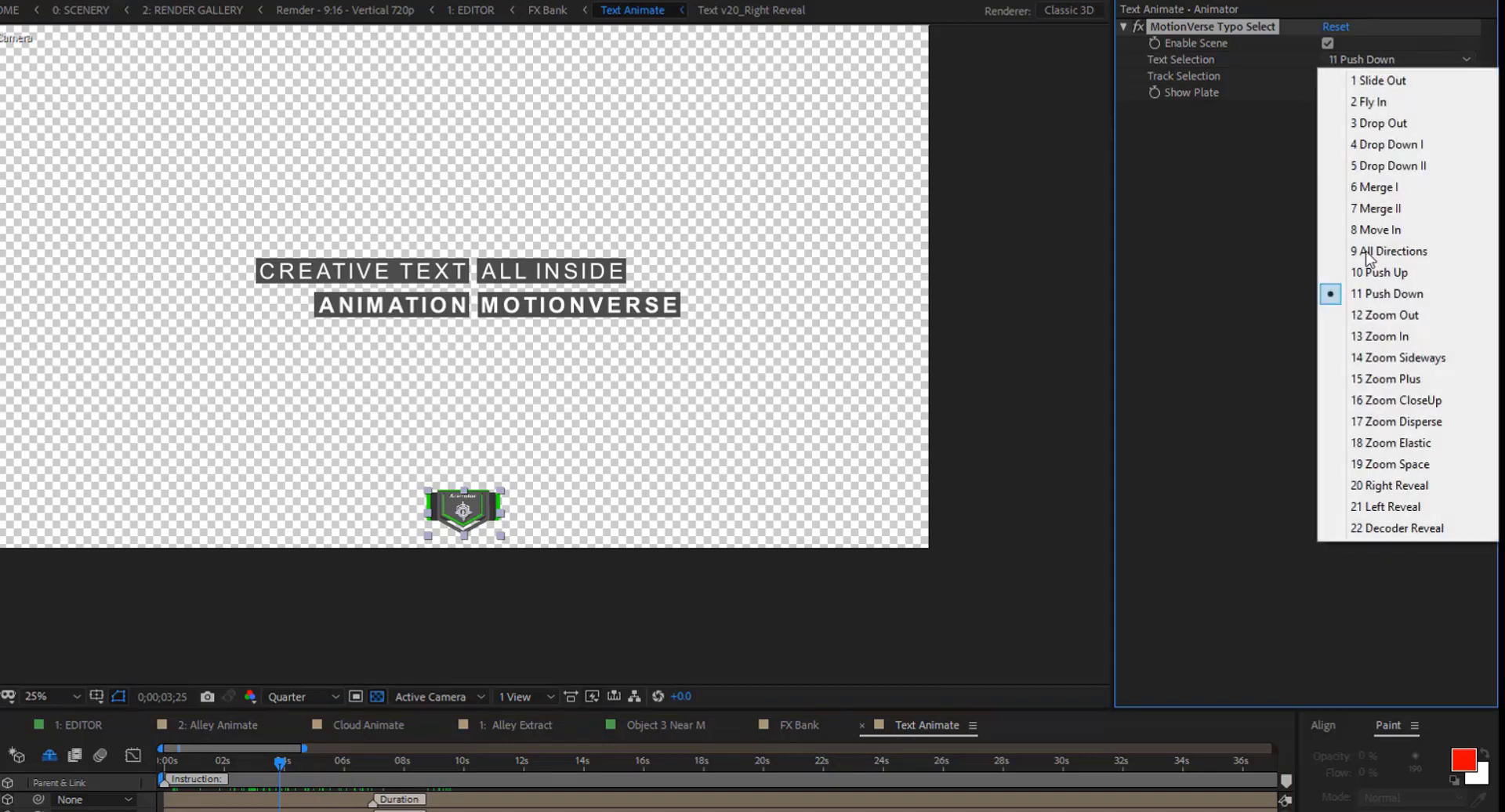
click(190, 756)
drag(189, 755, 298, 765)
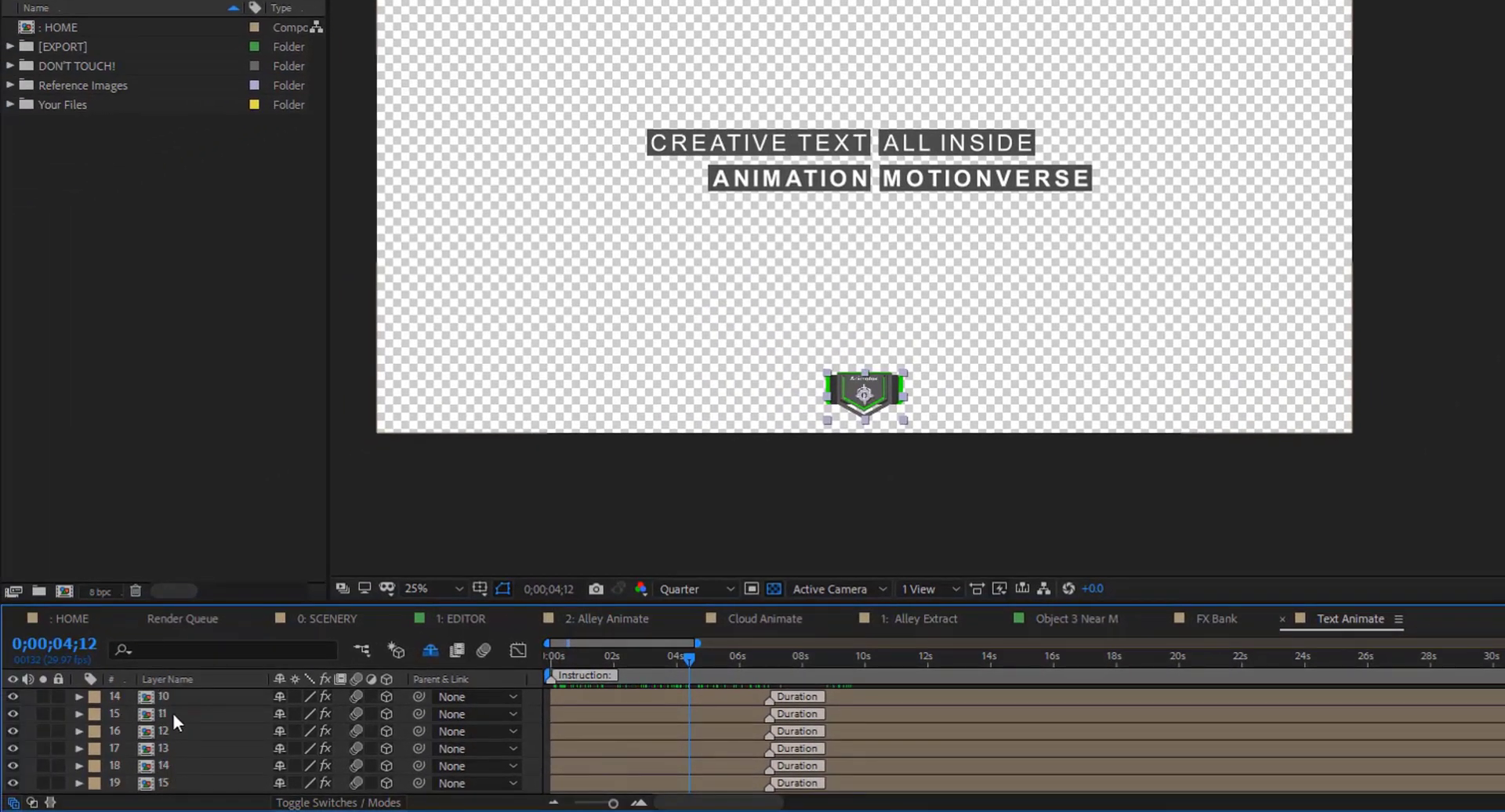
Open the Text v11_Push Down composition and park the time at 3;18 where the text shows
click(172, 711)
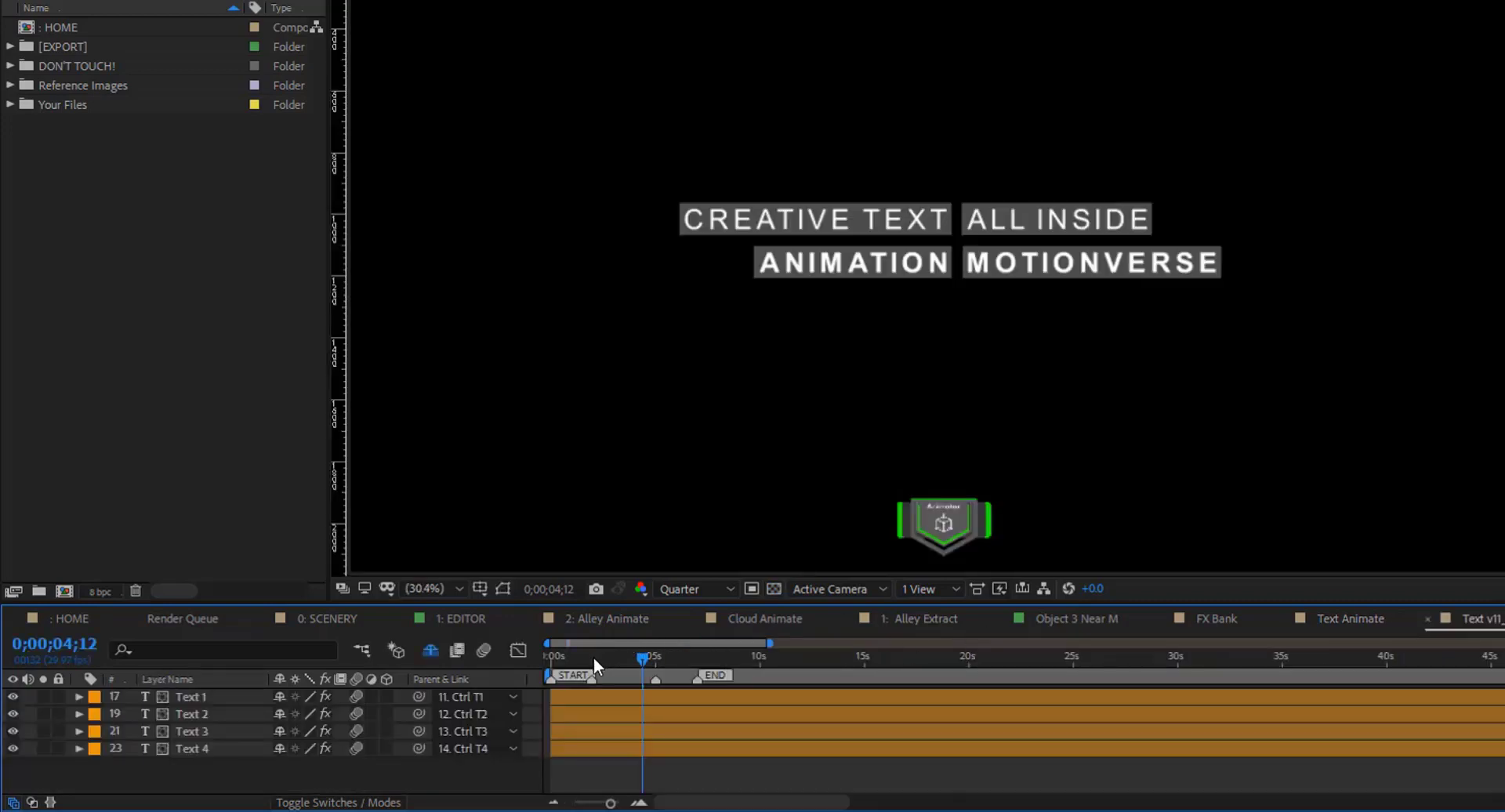
drag(594, 657, 641, 665)
key(Home)
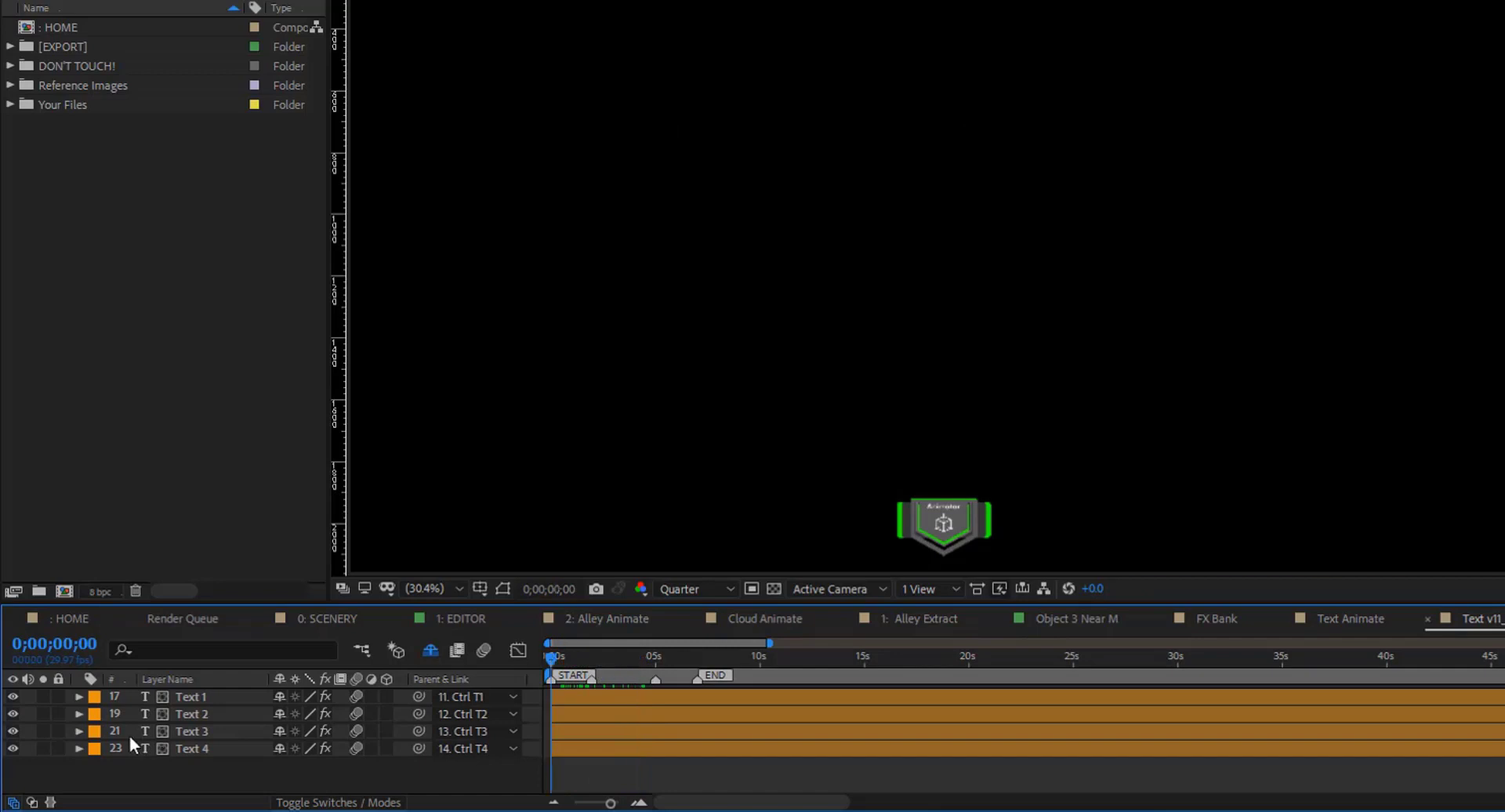
click(627, 659)
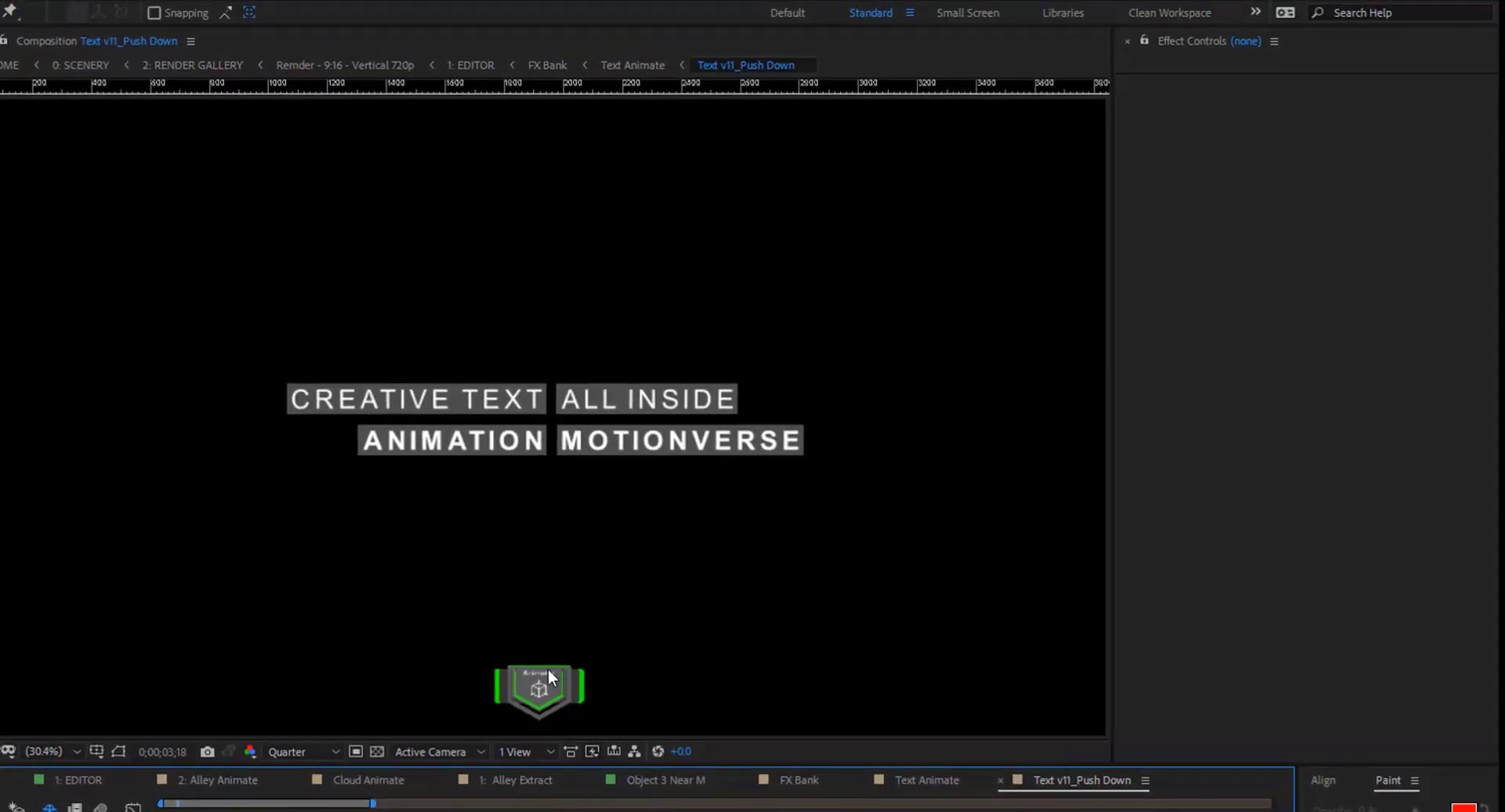
Inspect the Animator's MotionVerse Typography Selection, Text and Quote Mark settings, then return to Text Animate
click(536, 691)
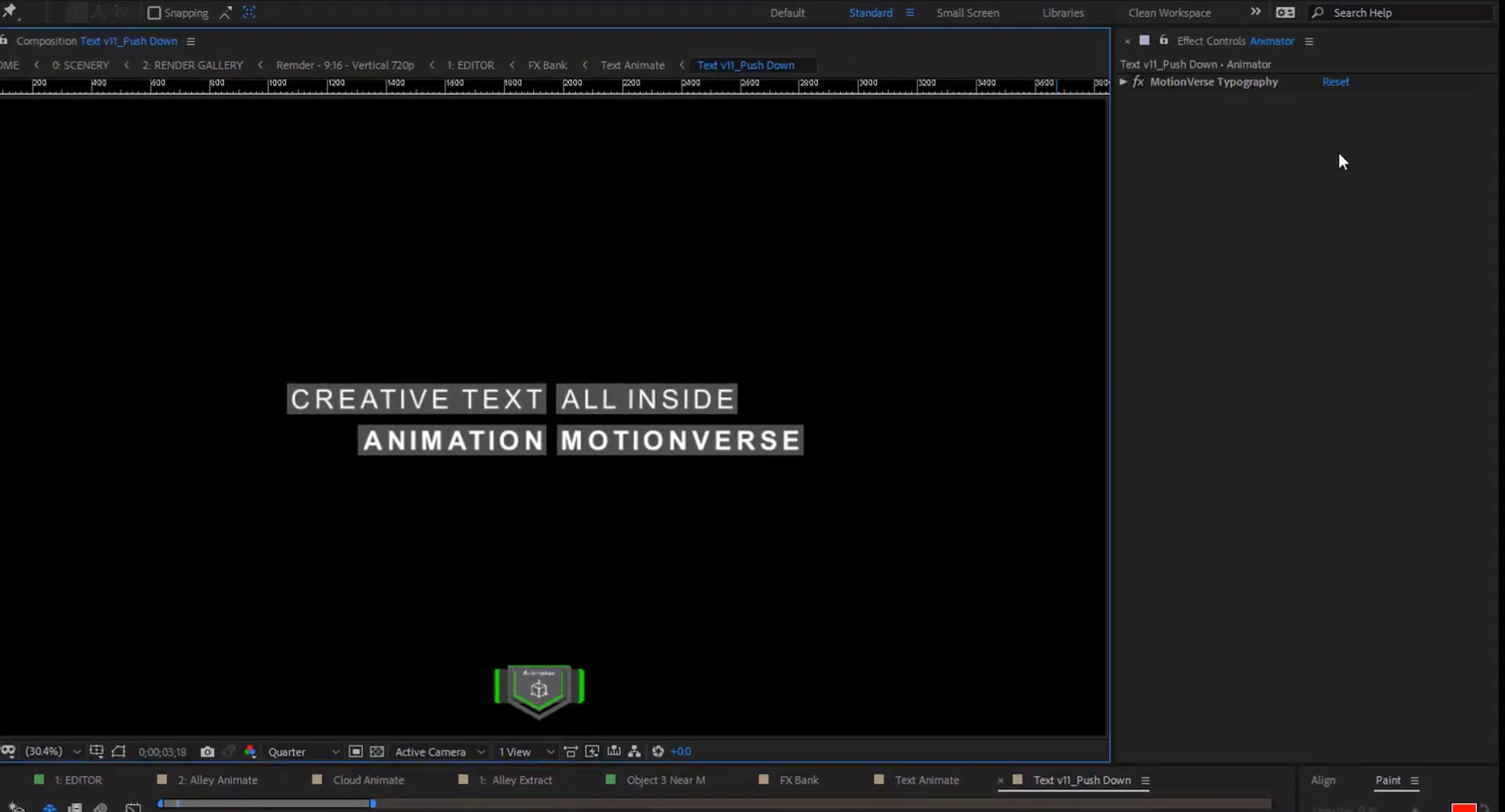
click(1122, 82)
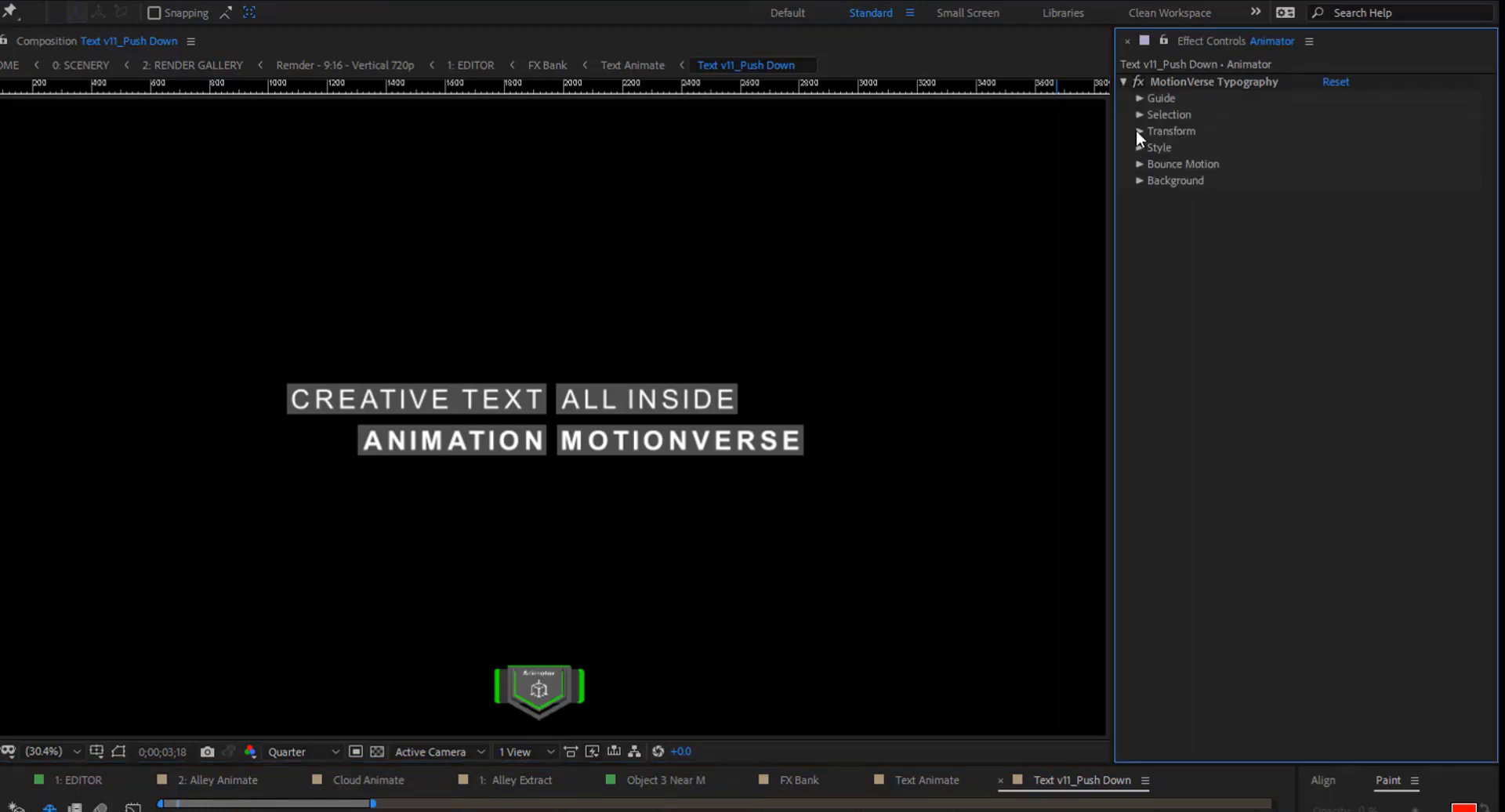
click(1140, 114)
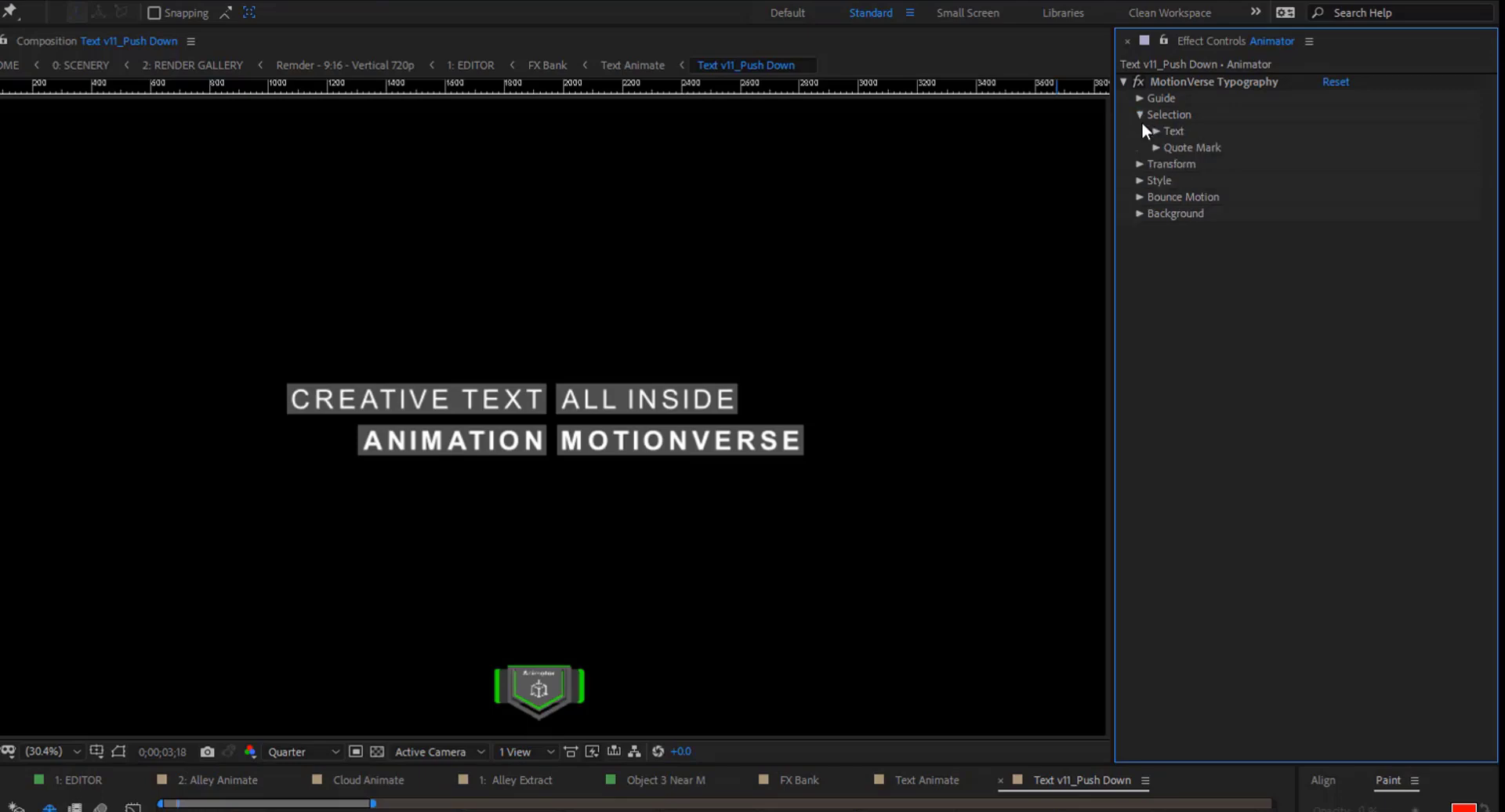
click(1155, 131)
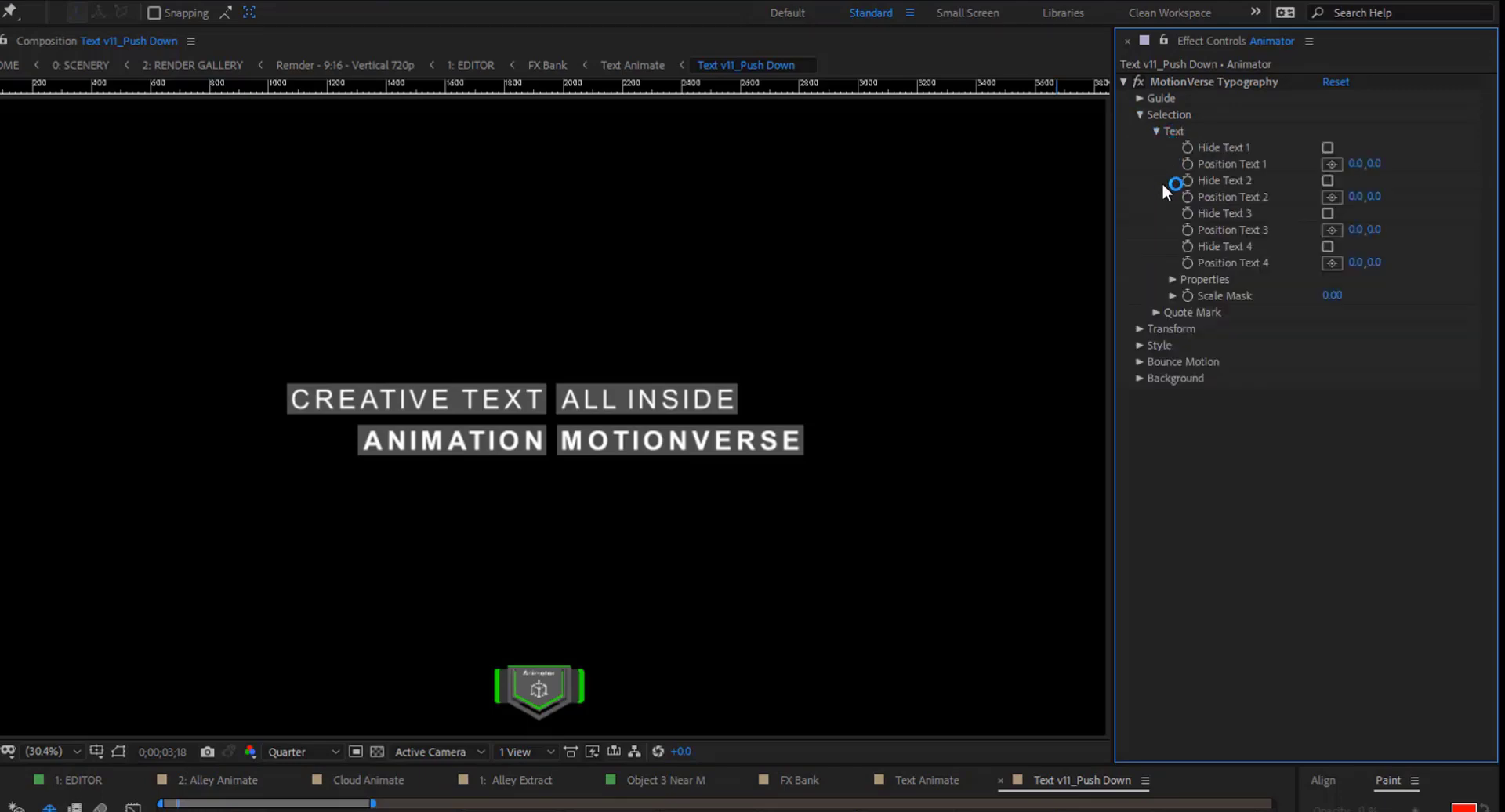
click(1154, 313)
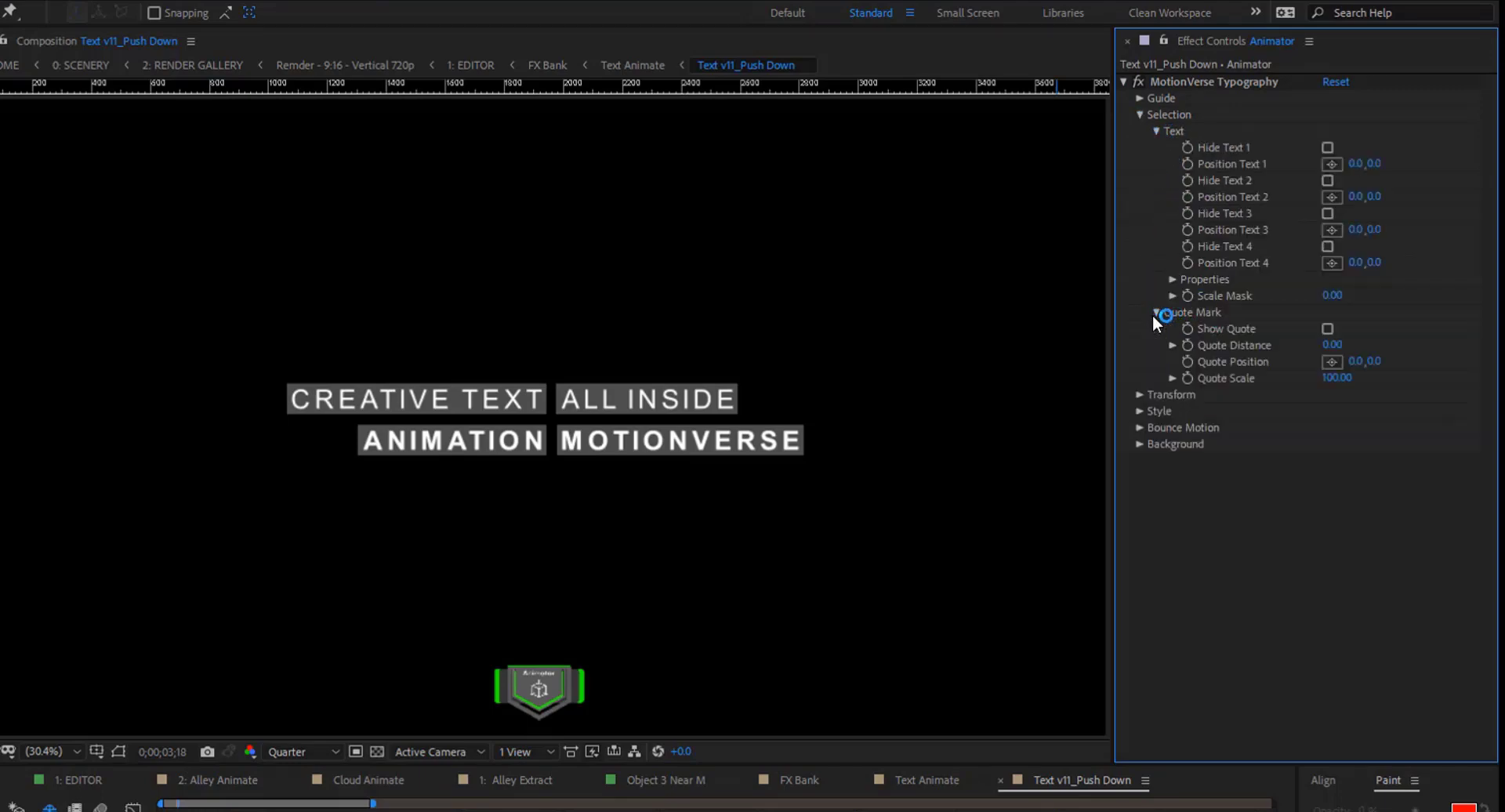
click(1153, 314)
click(1155, 131)
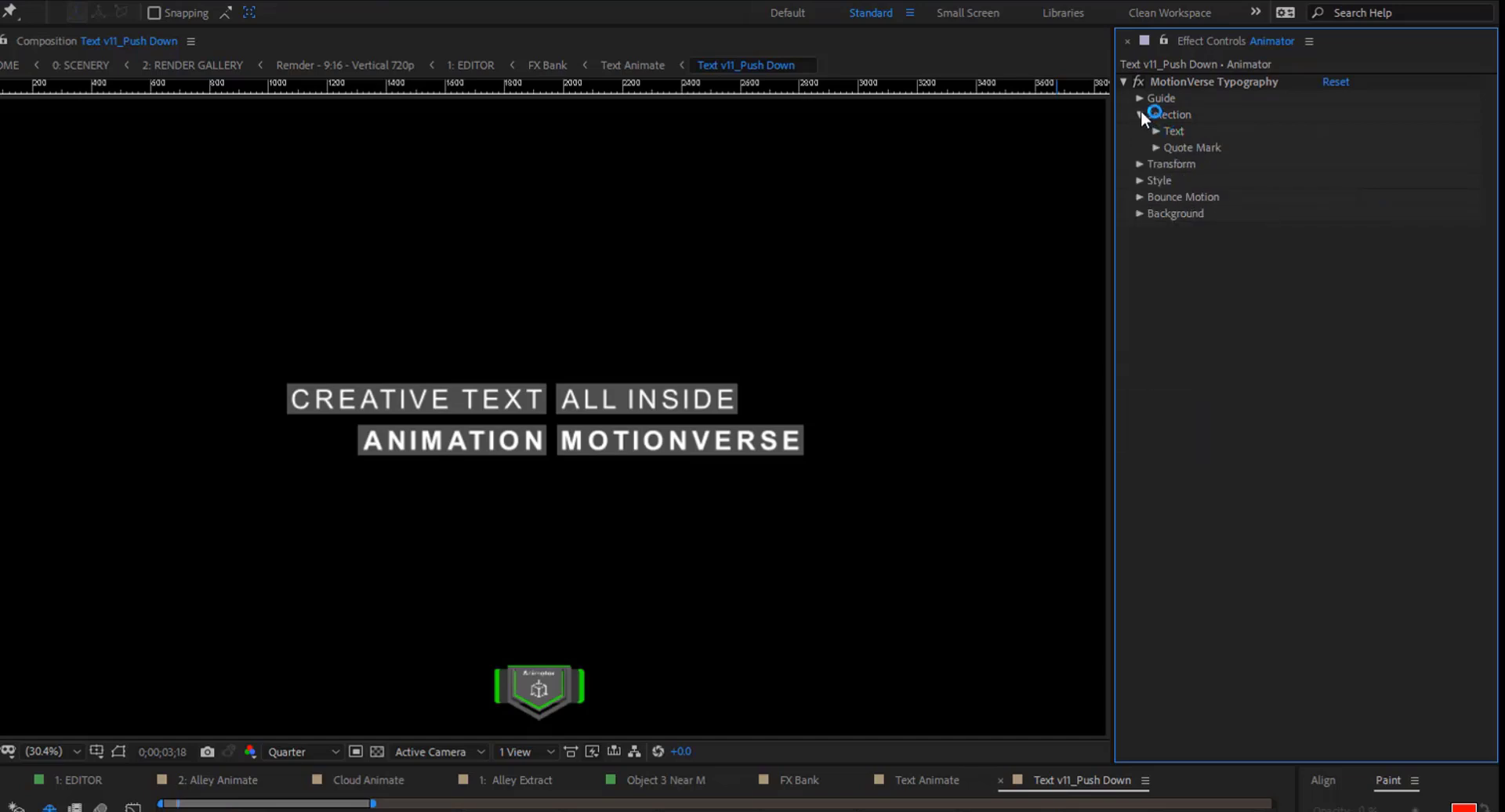
click(1141, 115)
click(1123, 79)
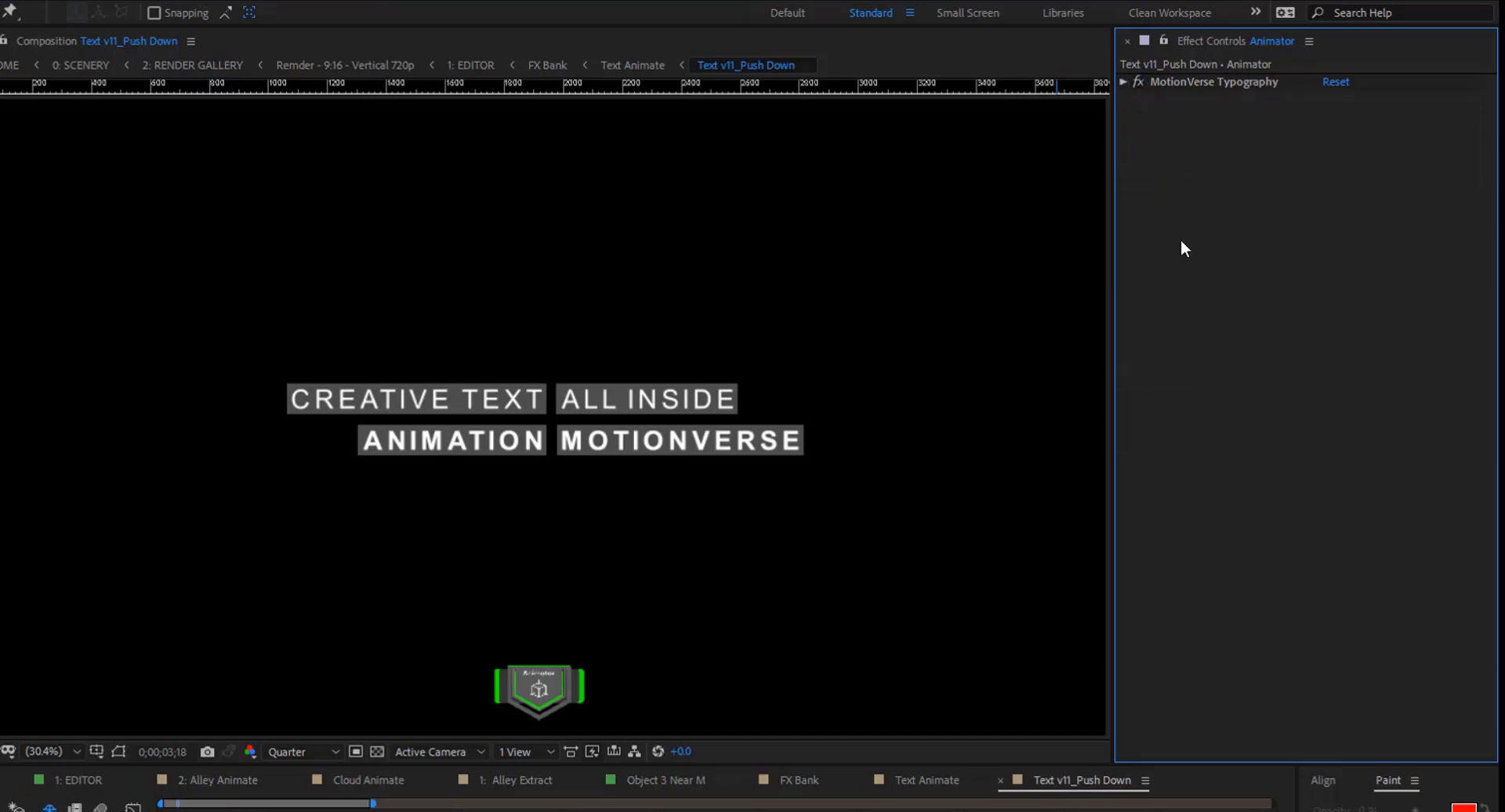
click(945, 787)
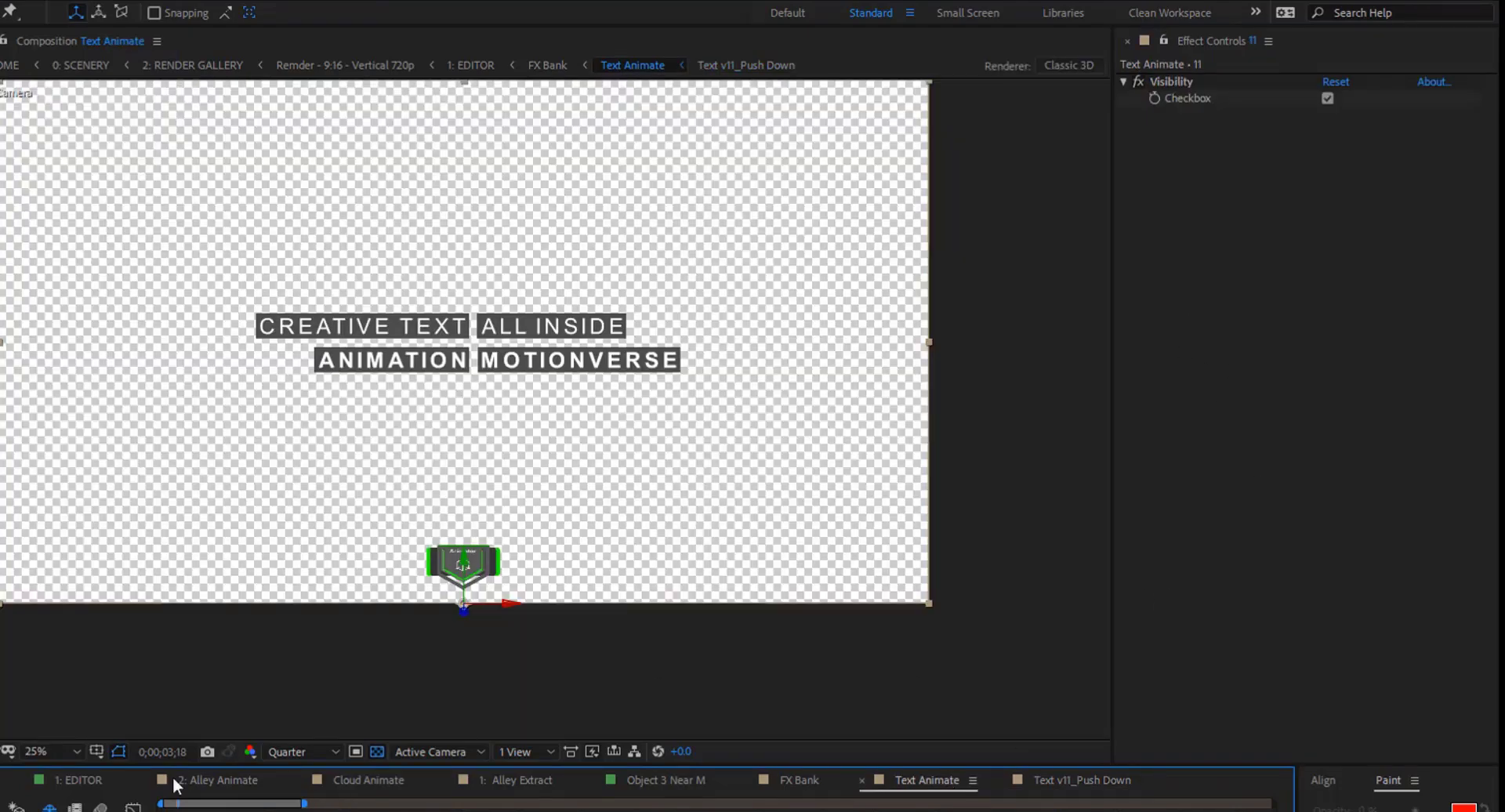
Preview the title with Track Selection left at Back No Track, then view it in EDITOR
click(463, 563)
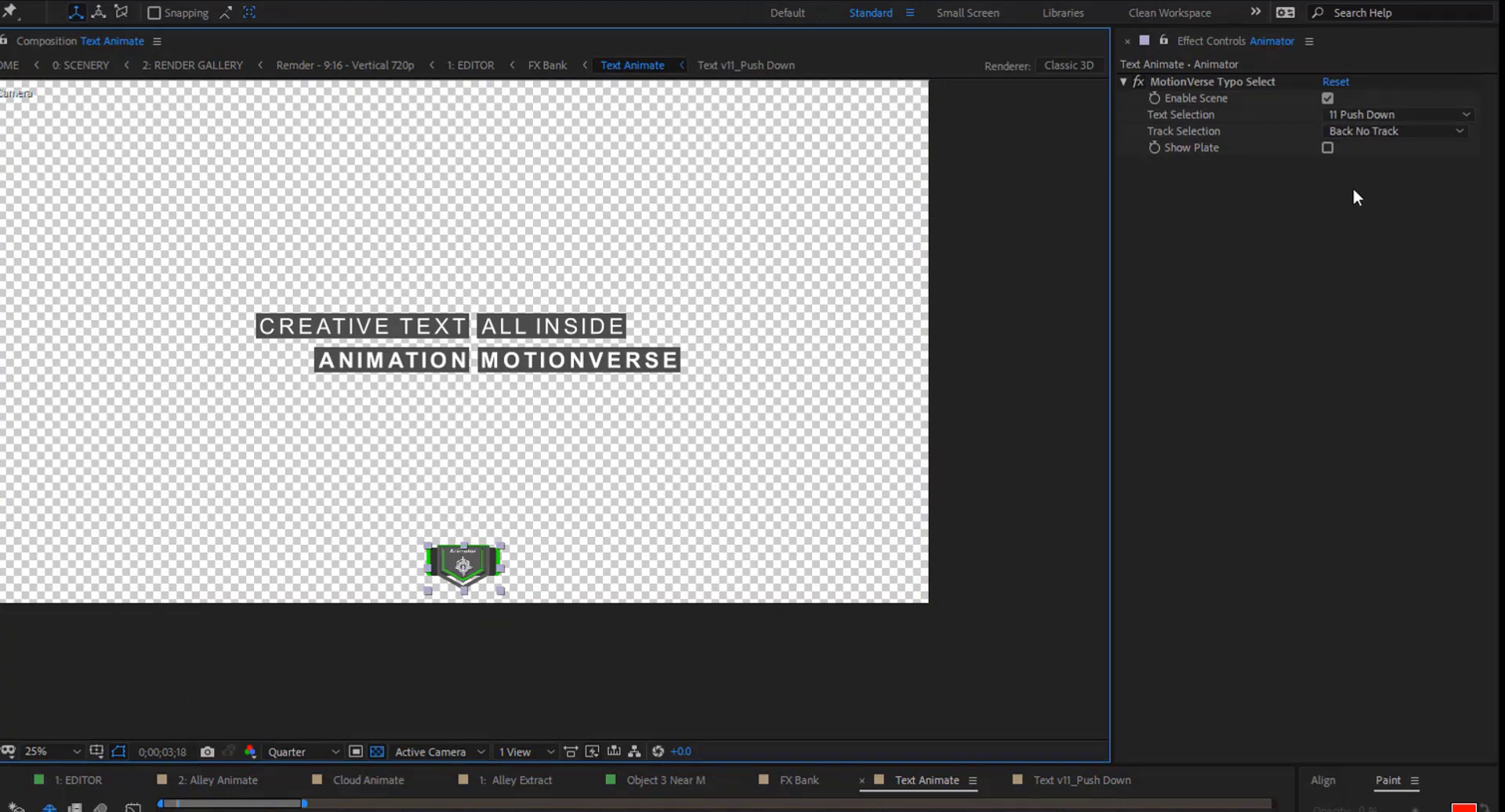
click(1365, 130)
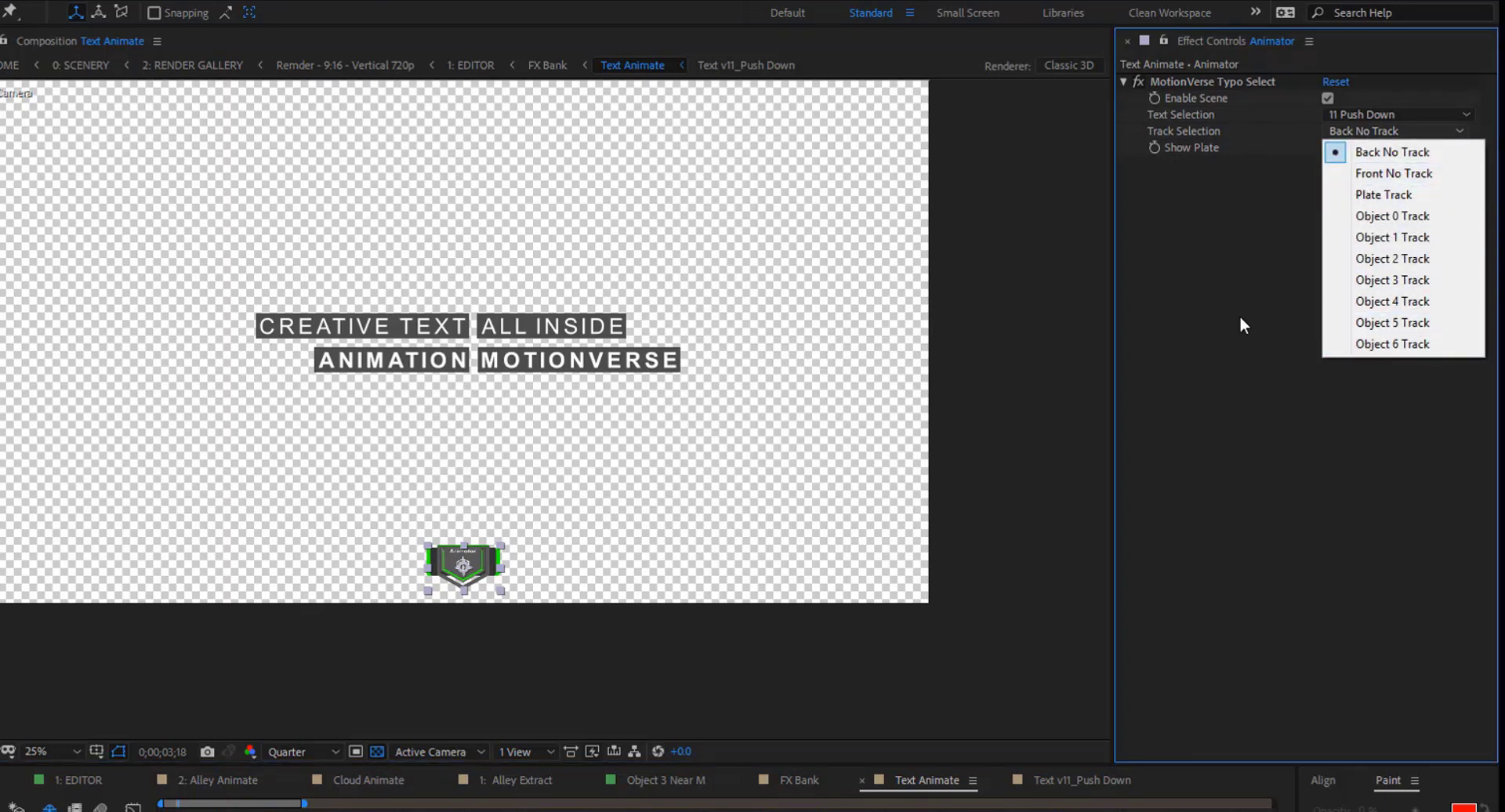
click(1198, 208)
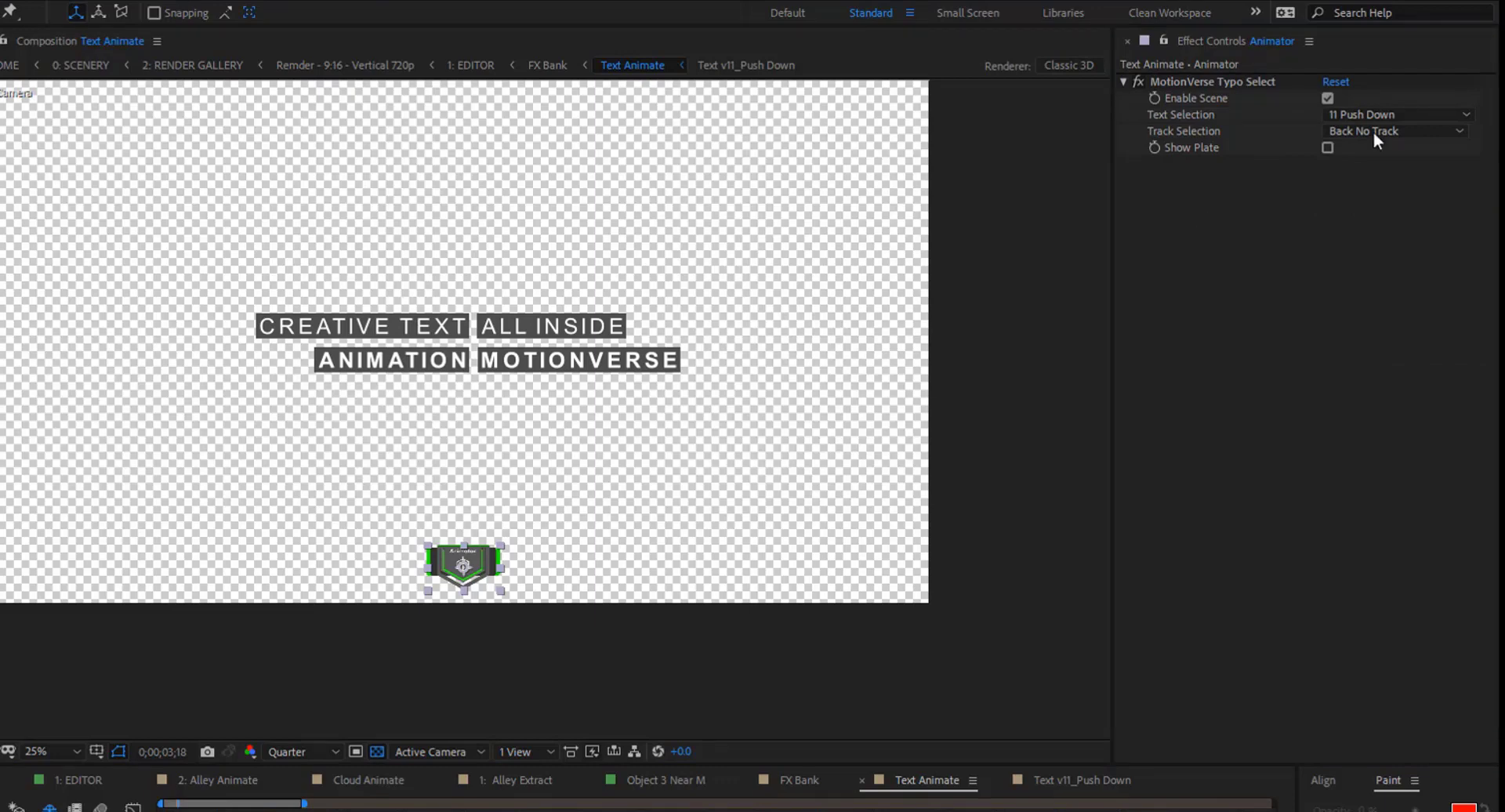
click(1249, 318)
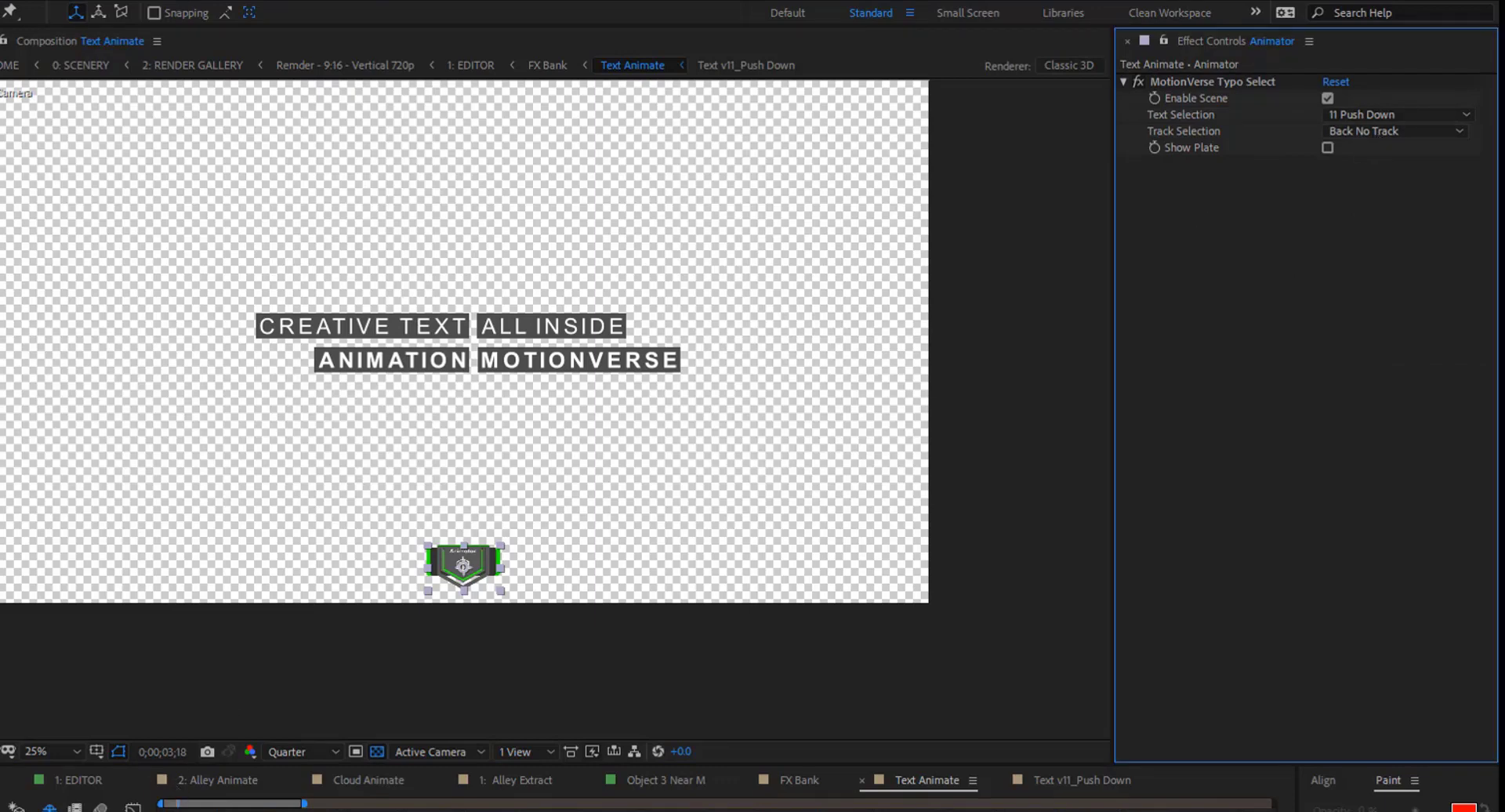
key(space)
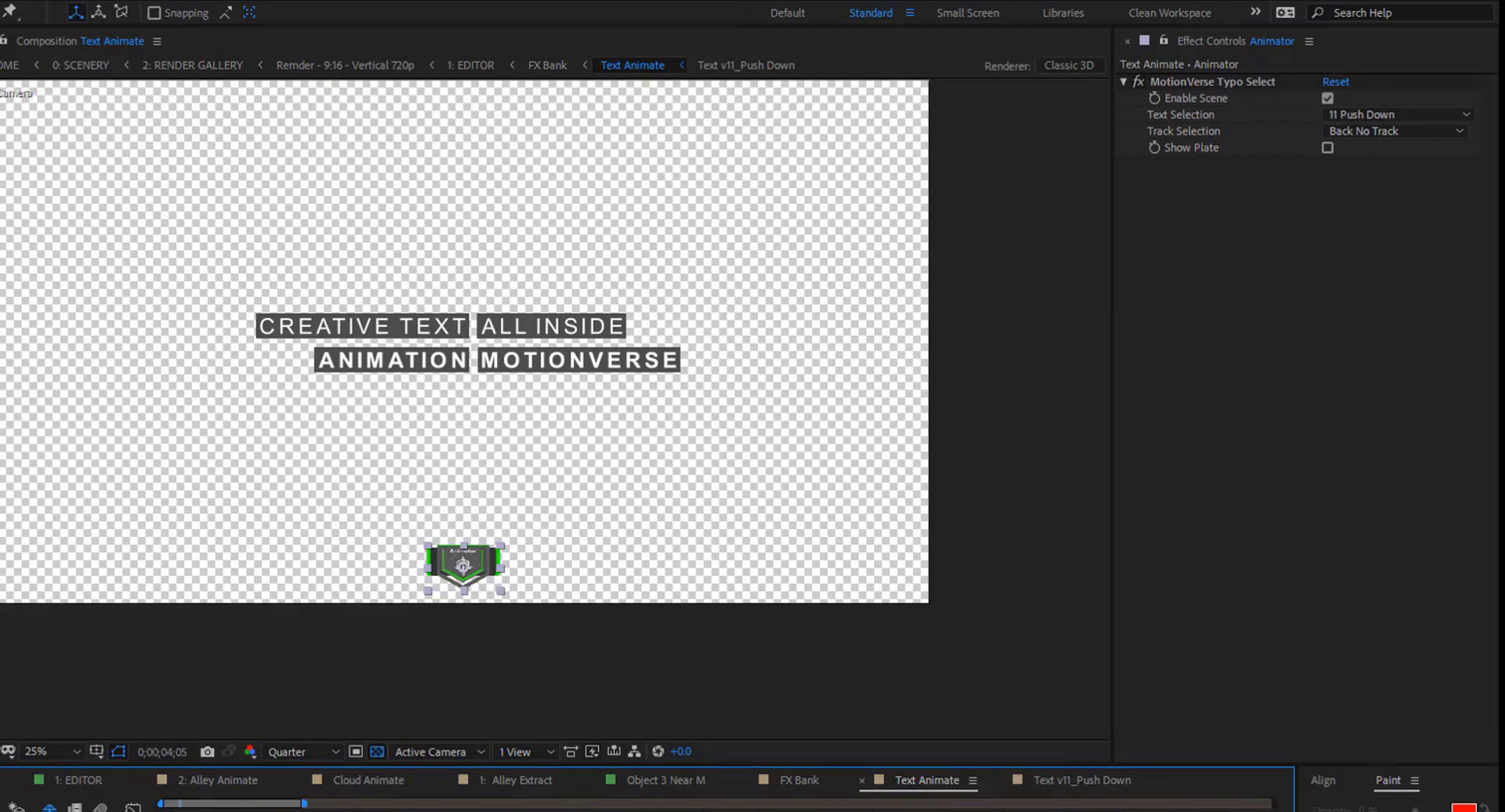
click(91, 790)
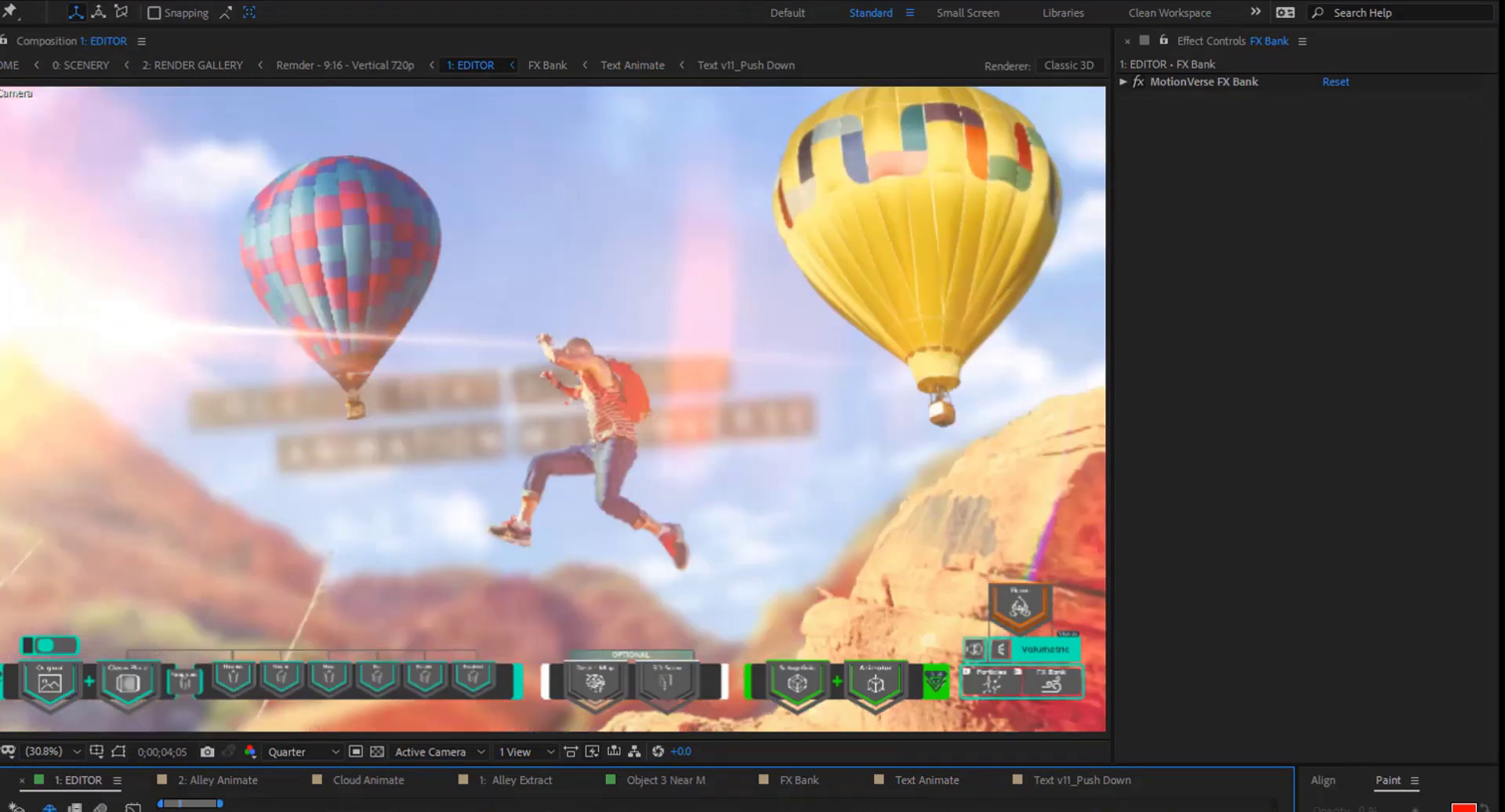
Set Text Animate's Track Selection to Front No Track and return to the EDITOR composition
click(1050, 782)
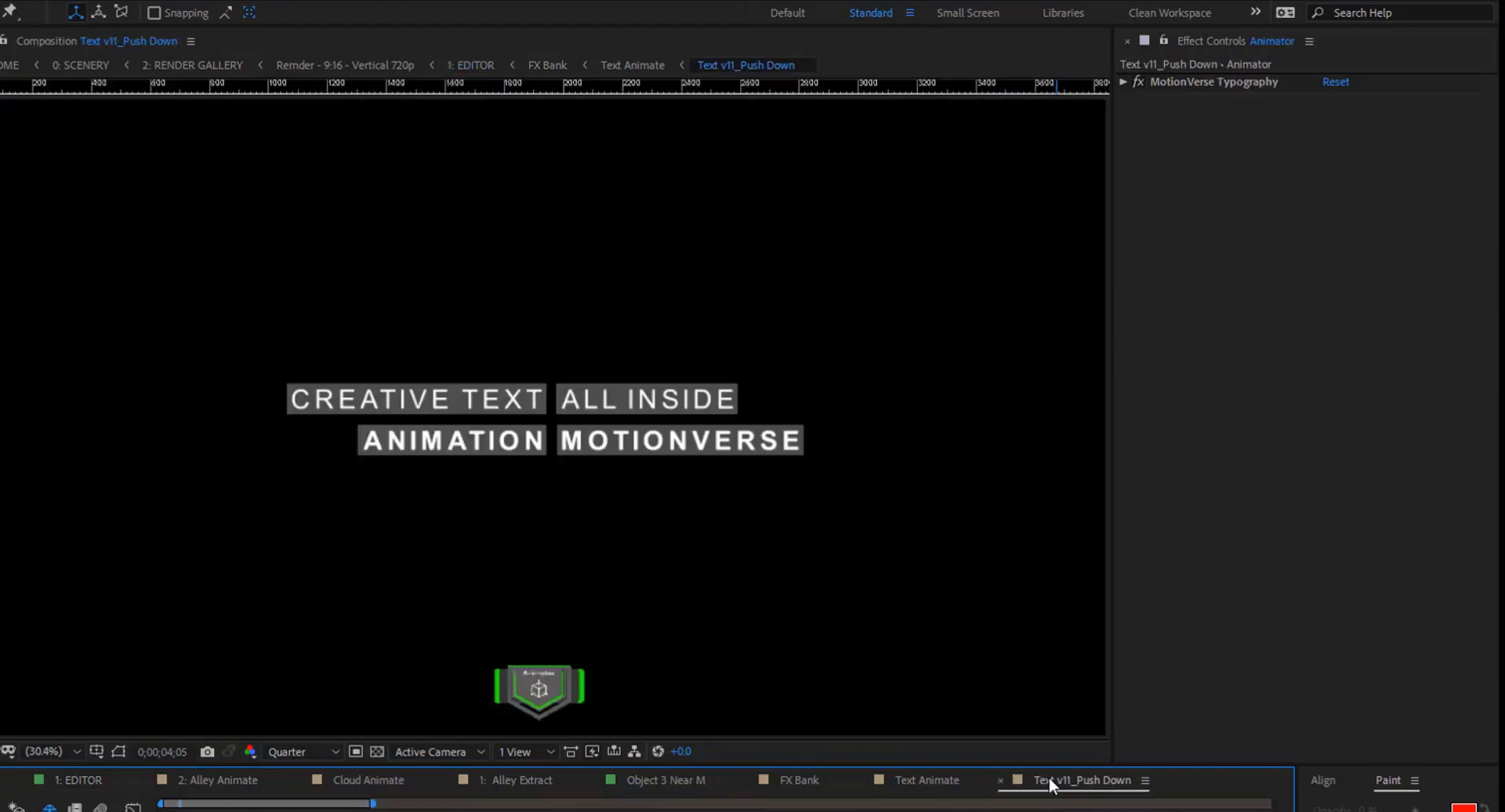
click(933, 779)
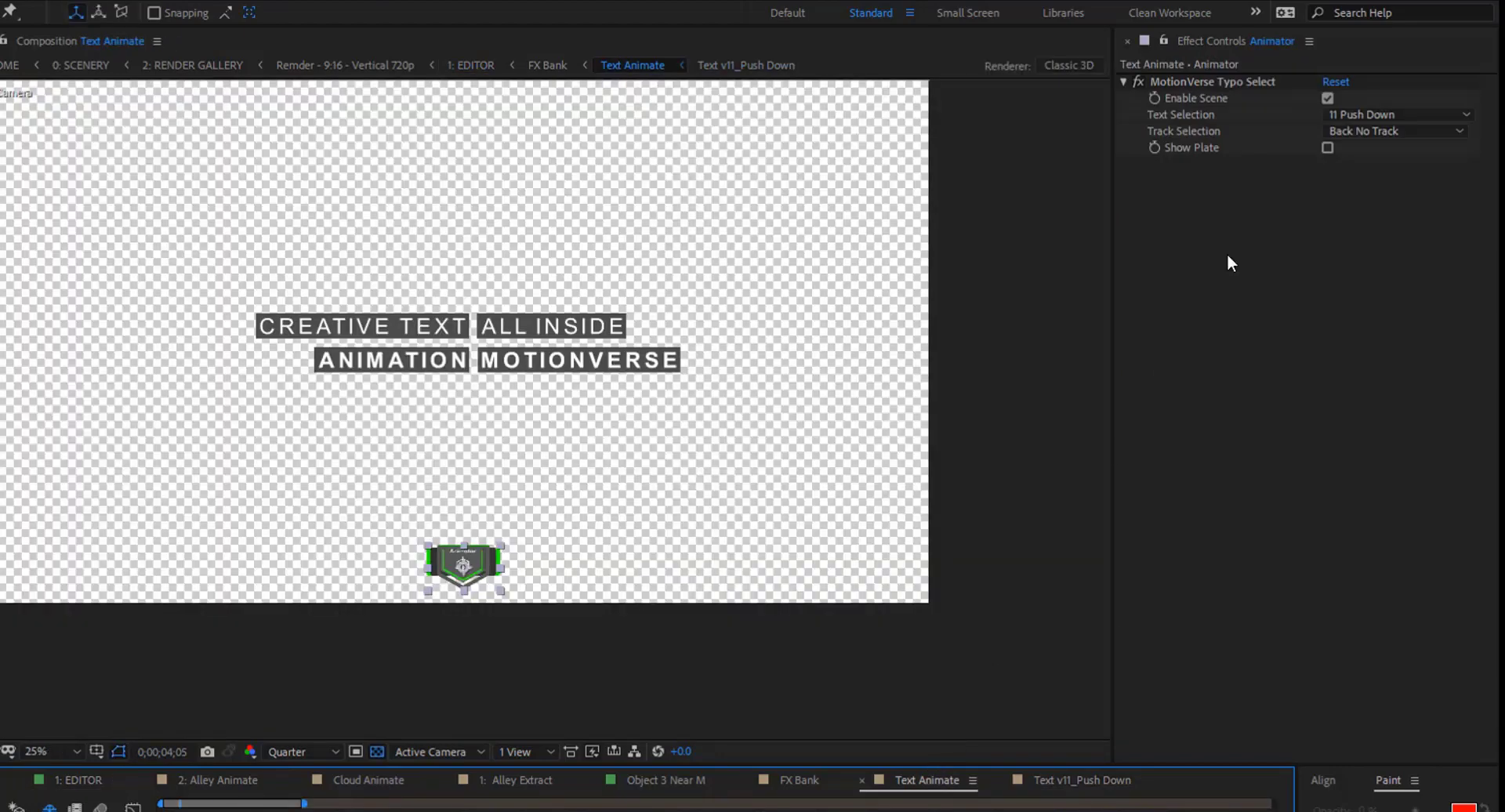
click(1352, 131)
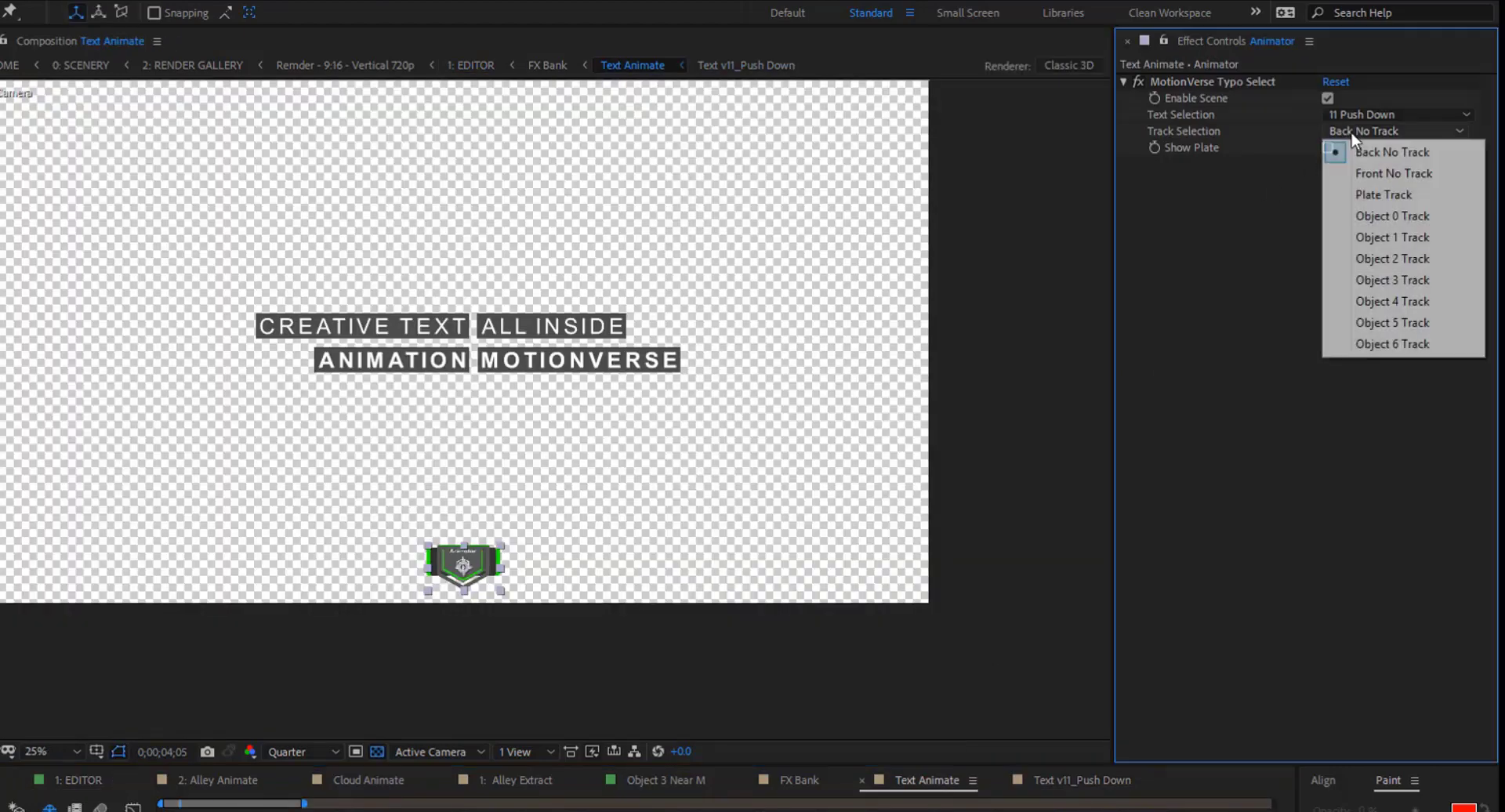
click(1381, 173)
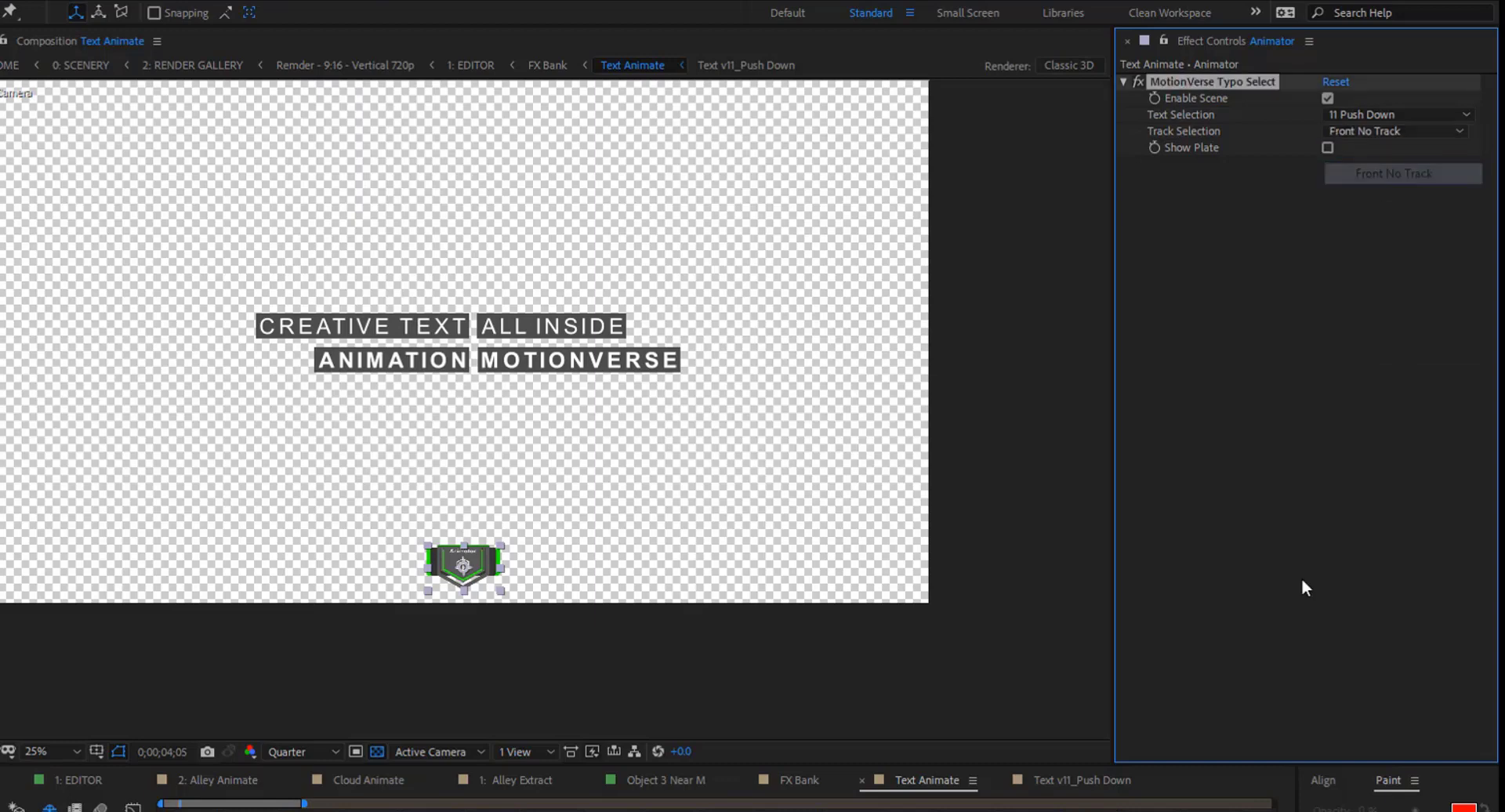
click(74, 788)
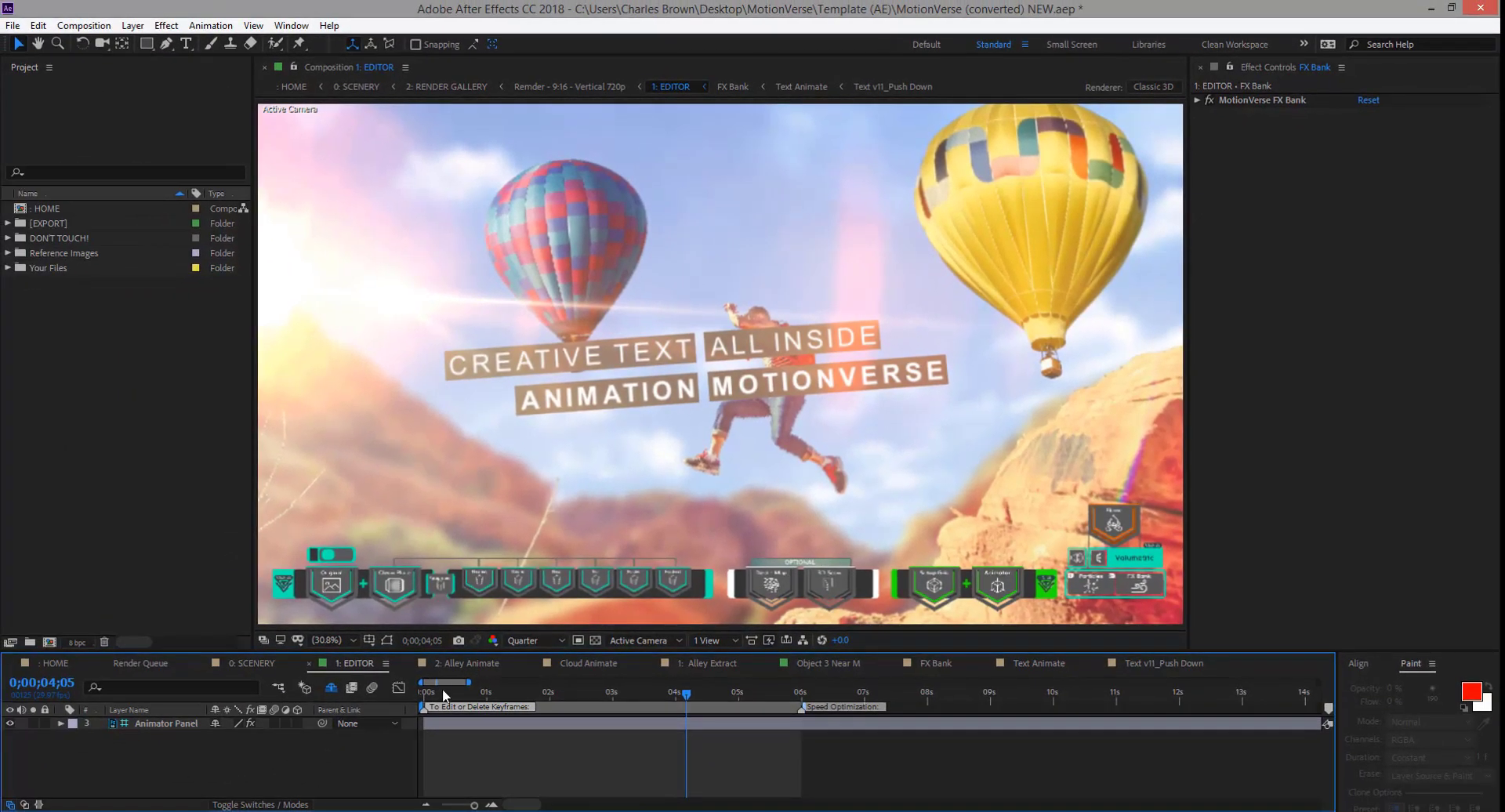
Uncheck Enable Scene in the Text Animate composition, then go back to EDITOR
drag(442, 689, 613, 698)
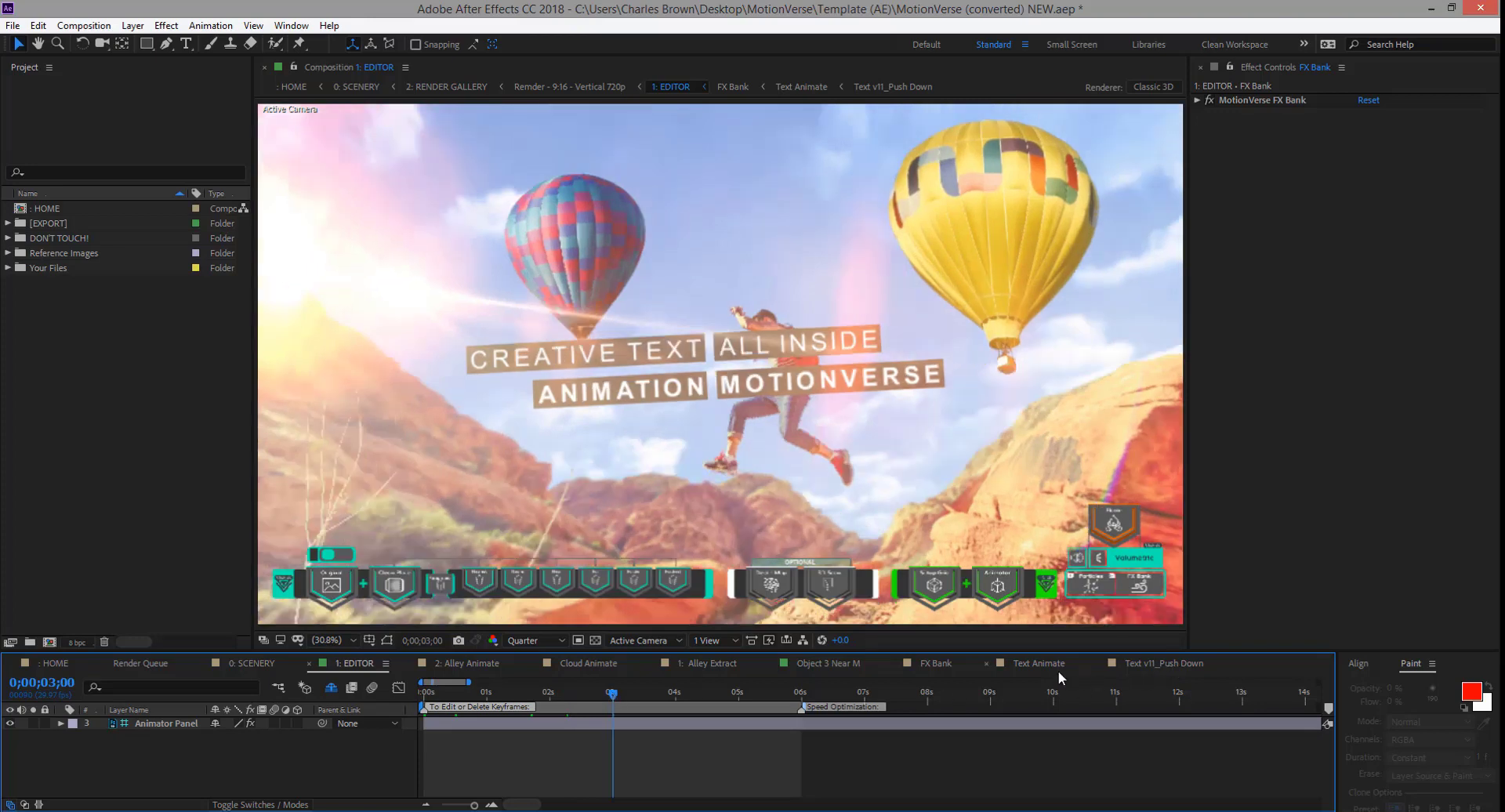
click(1080, 662)
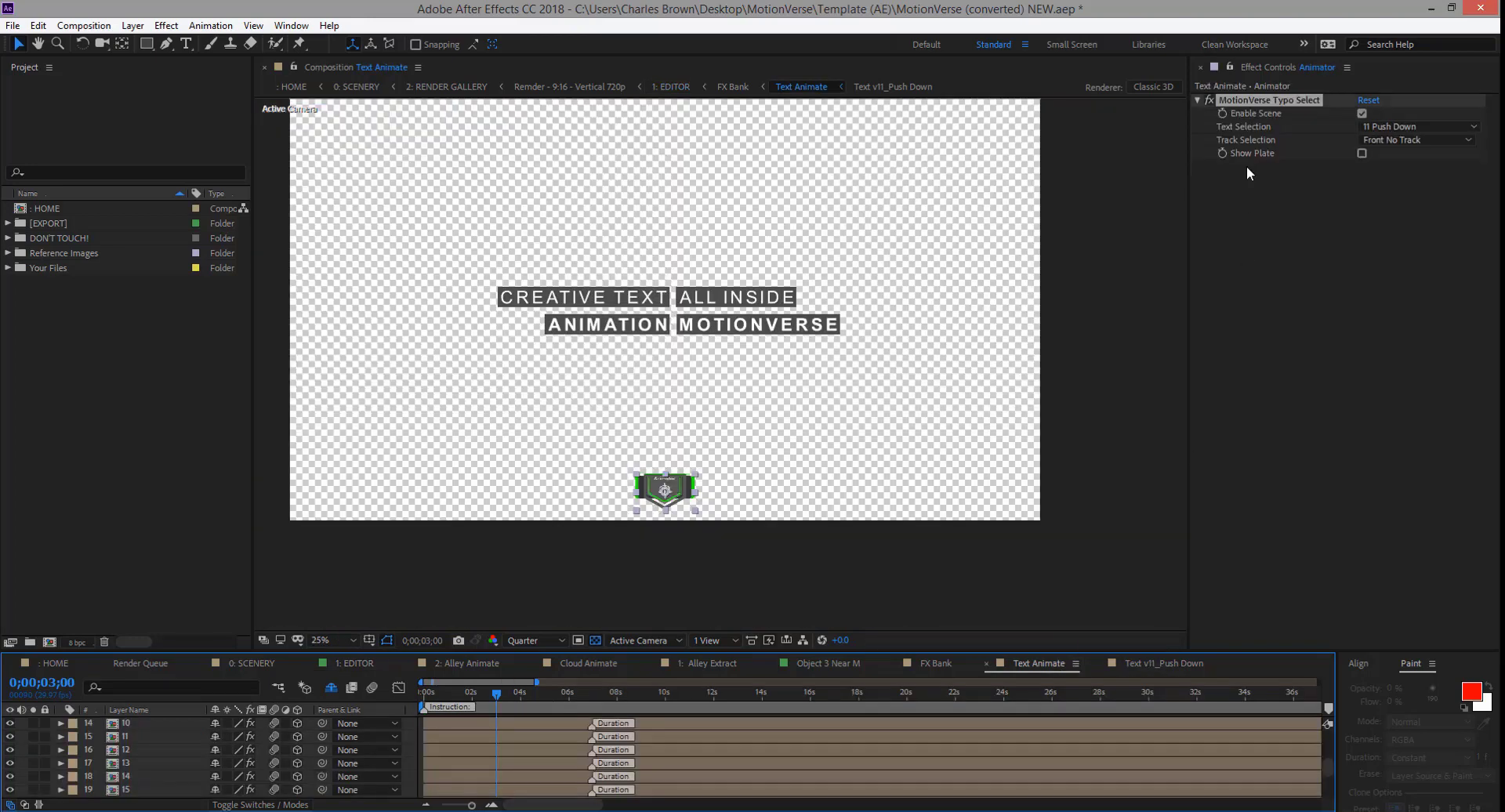
click(1361, 112)
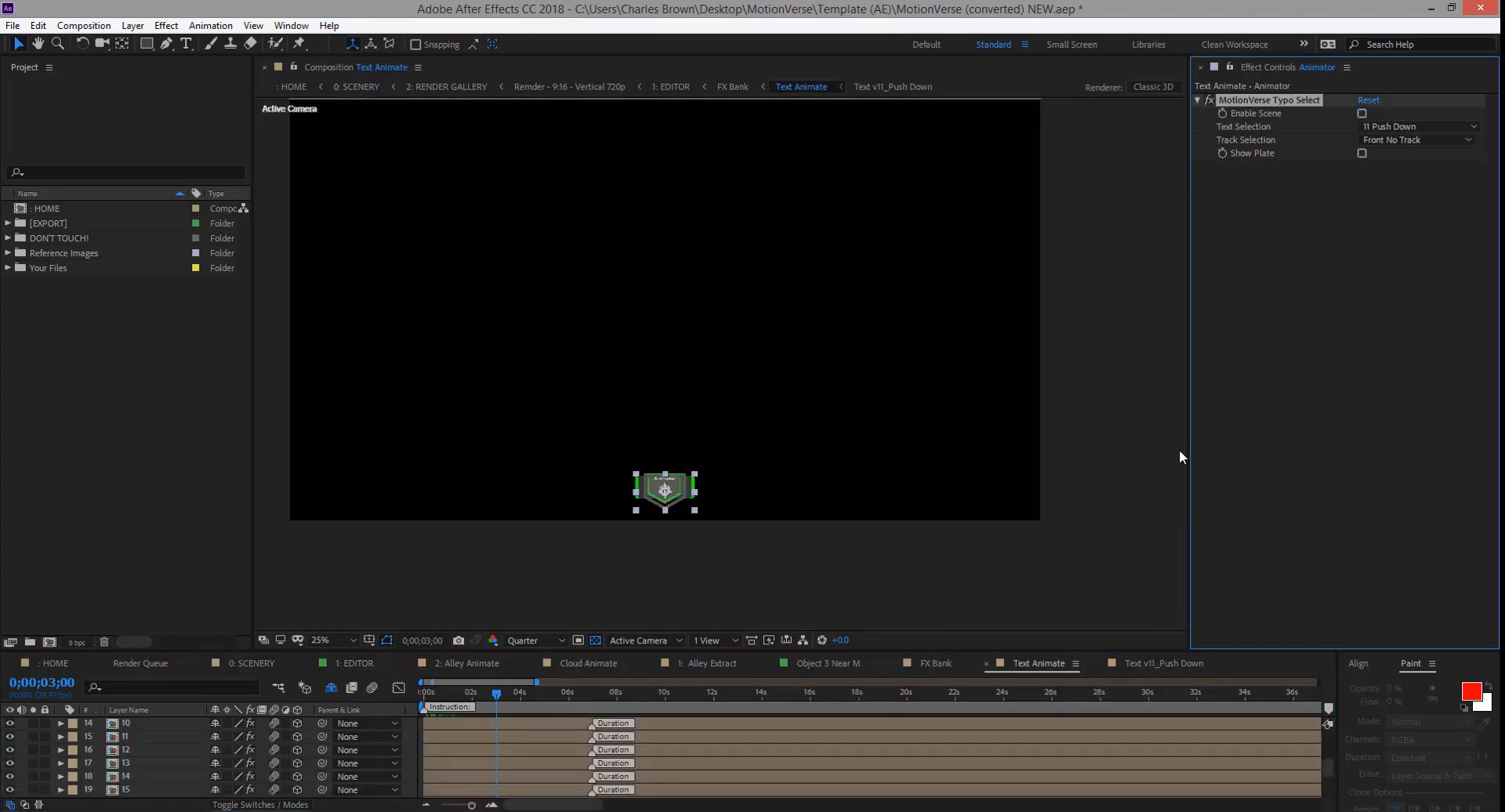
click(384, 663)
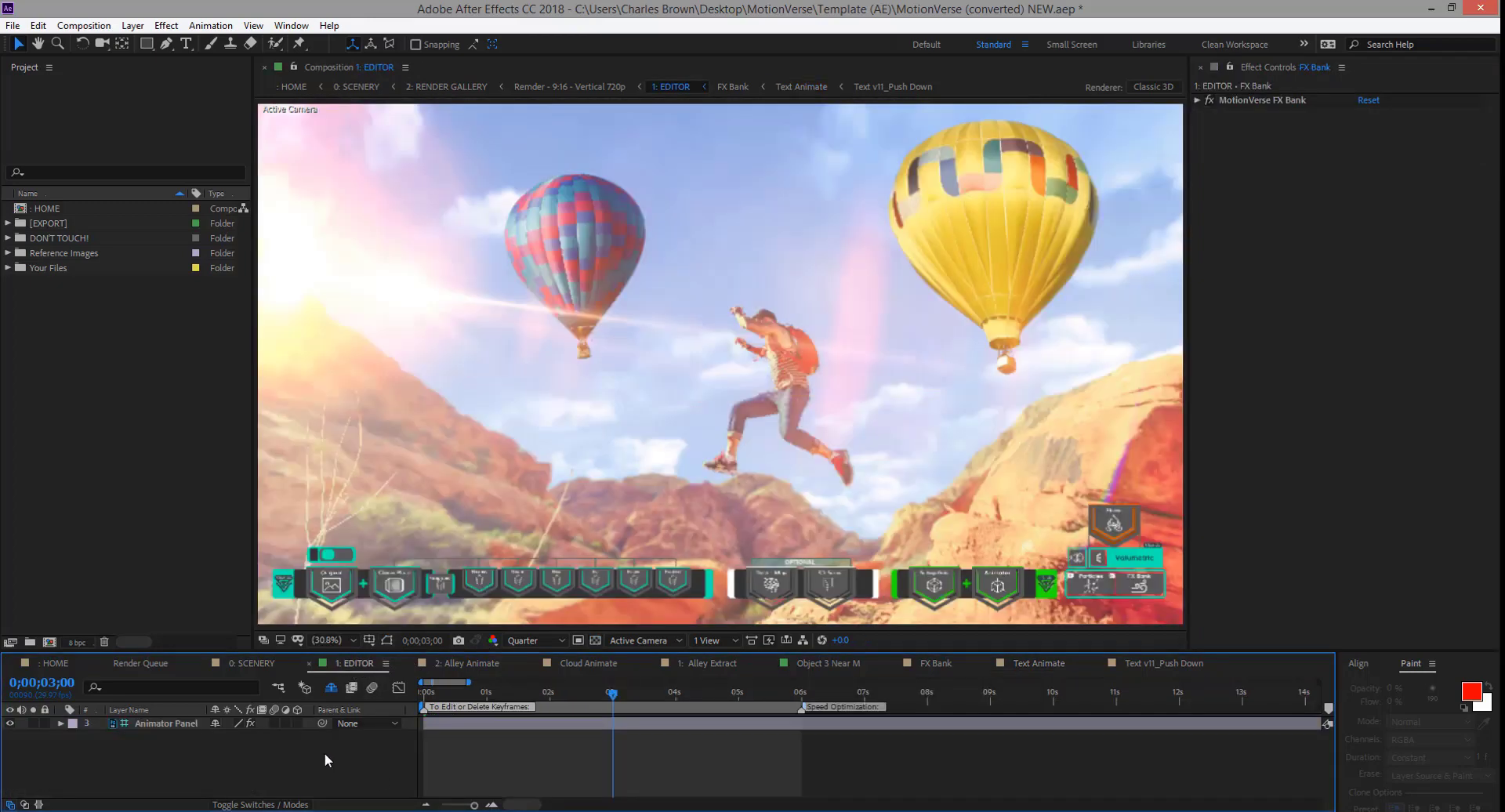
Check Minimize UI on the Animator Panel, collapse the effect, and move time to 0;00;03;21
click(1003, 594)
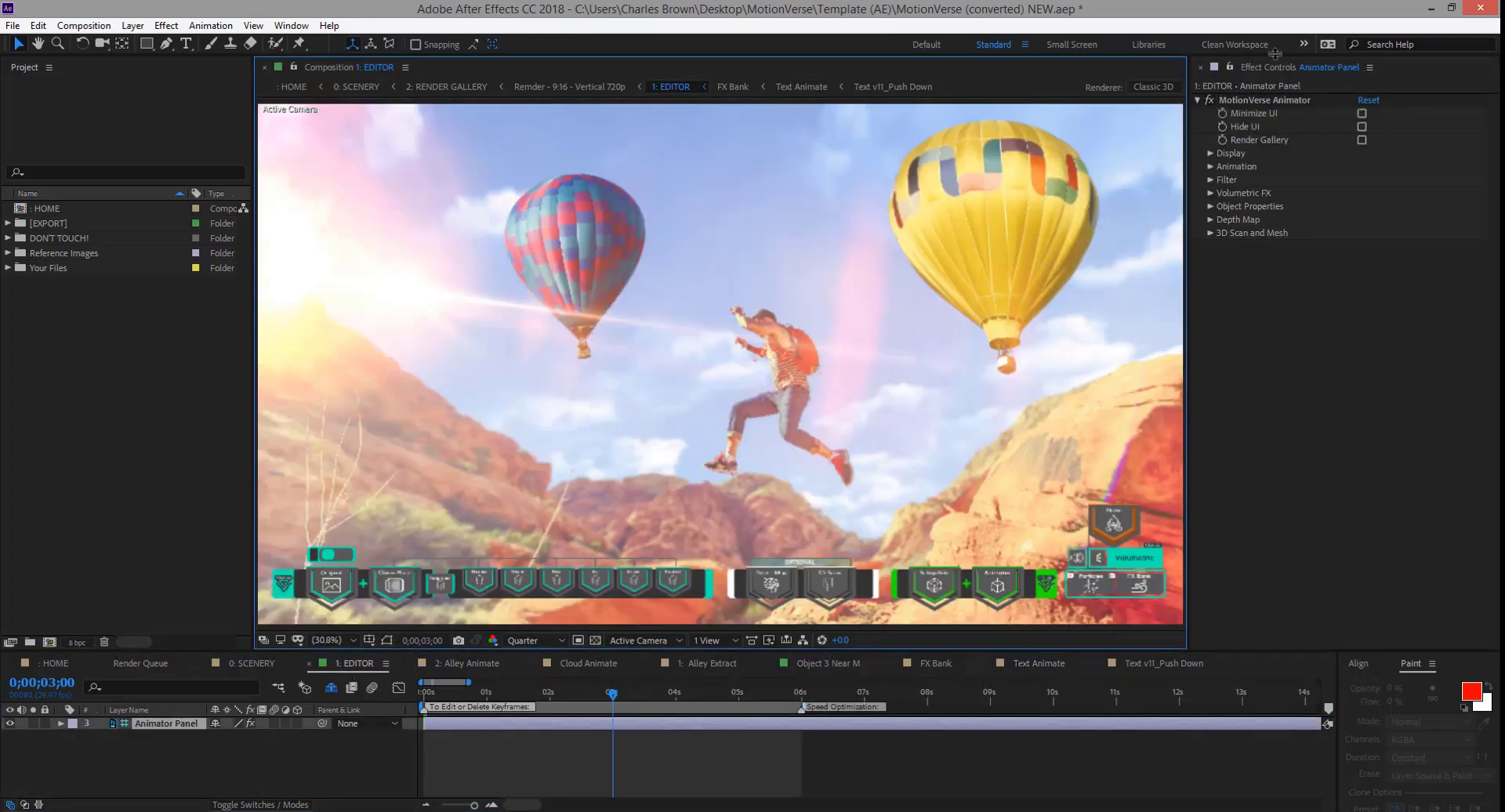
click(1362, 114)
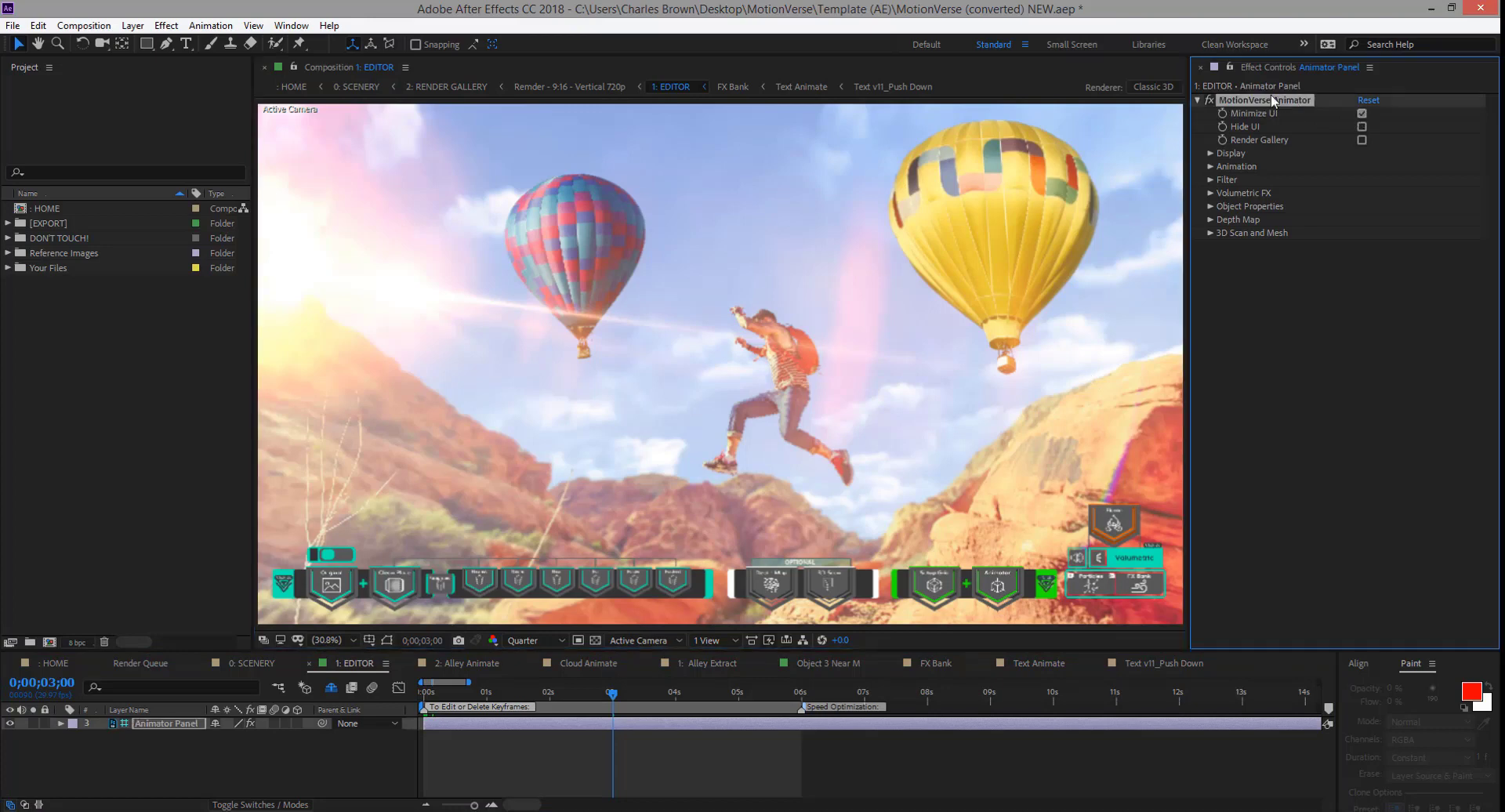
click(1197, 98)
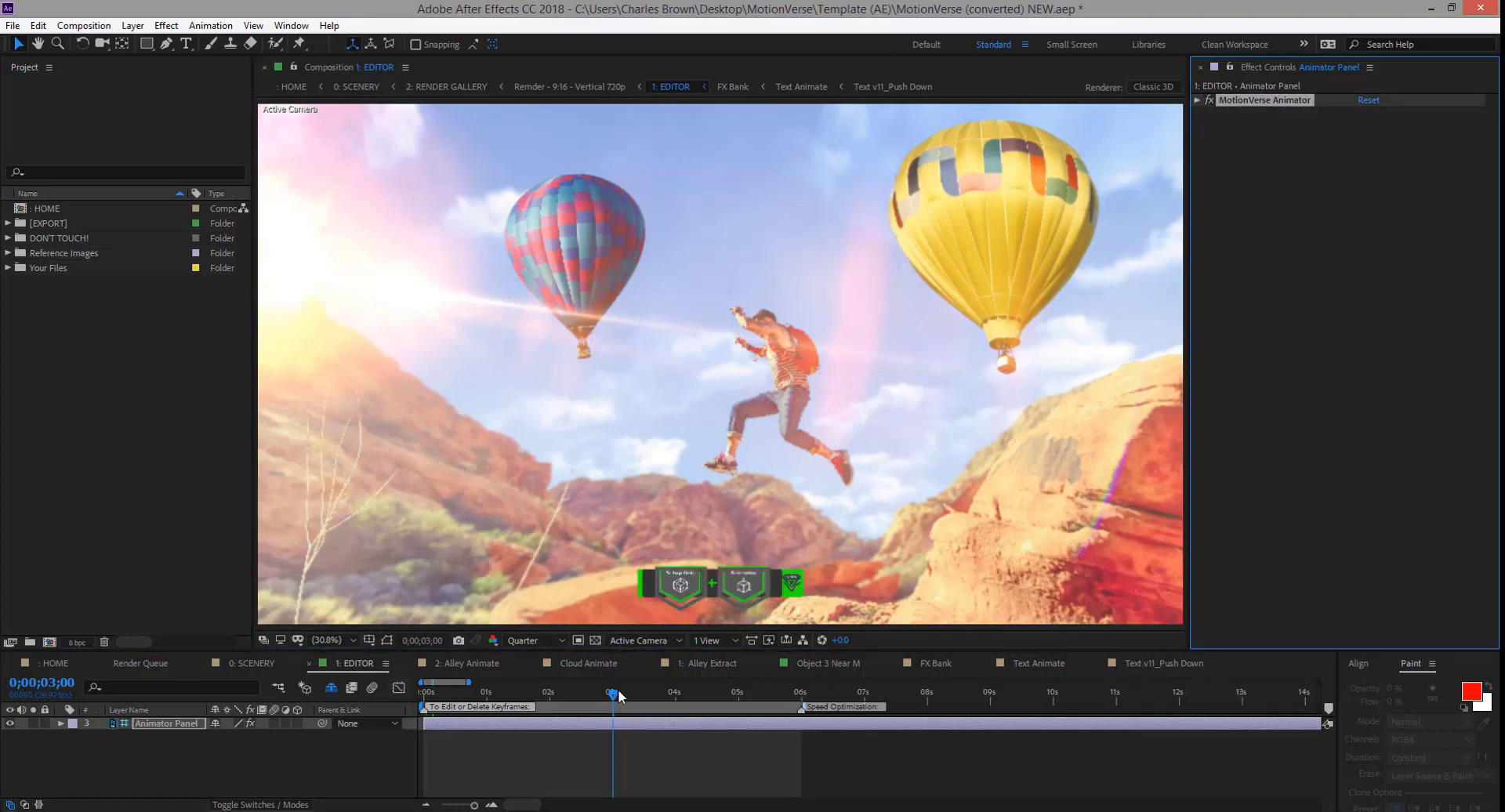
drag(619, 696, 654, 696)
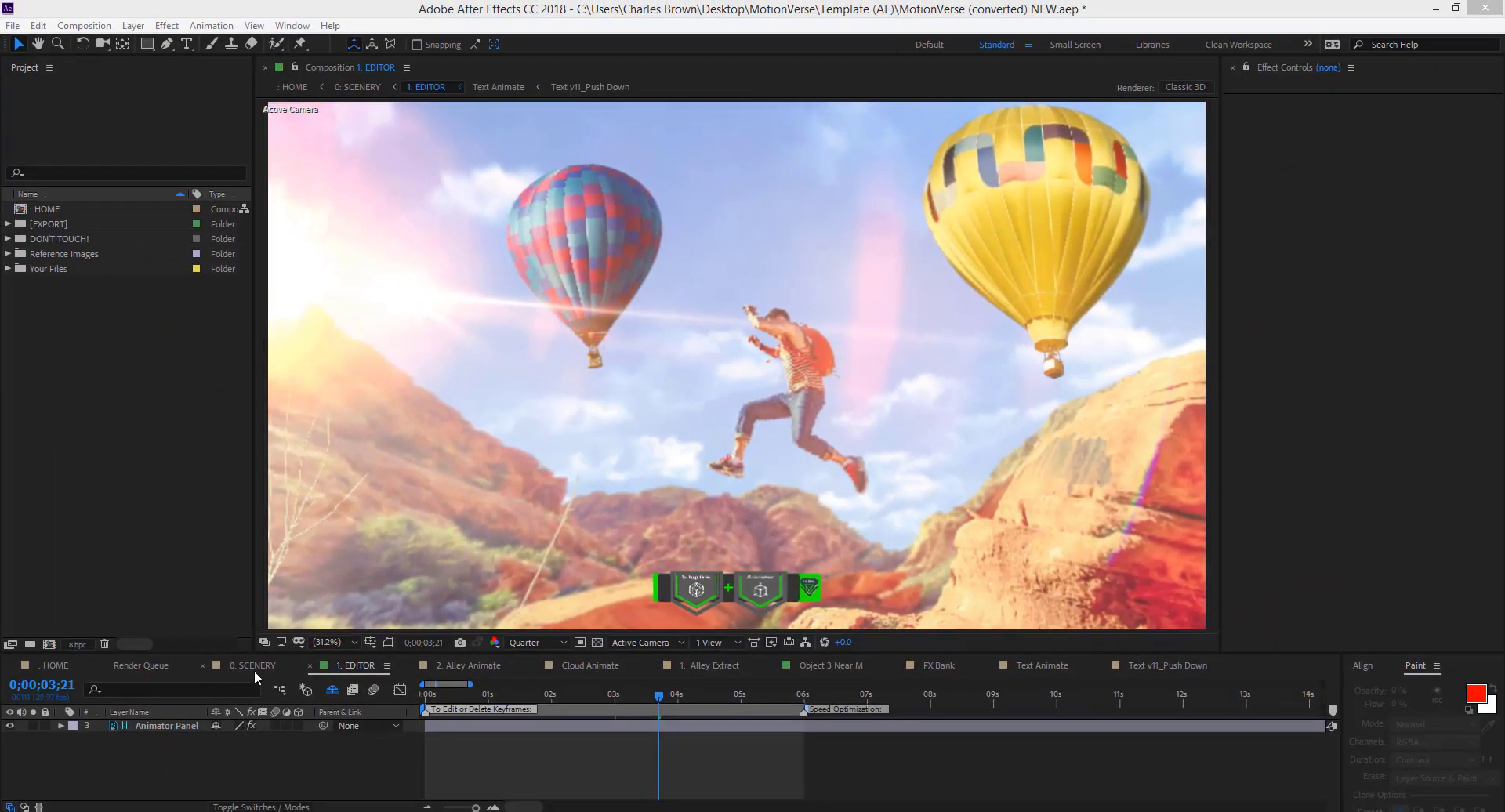
Open the RENDER GALLERY from SCENERY and pan across the 16:9, 9:16 and 1:1 cards
click(252, 666)
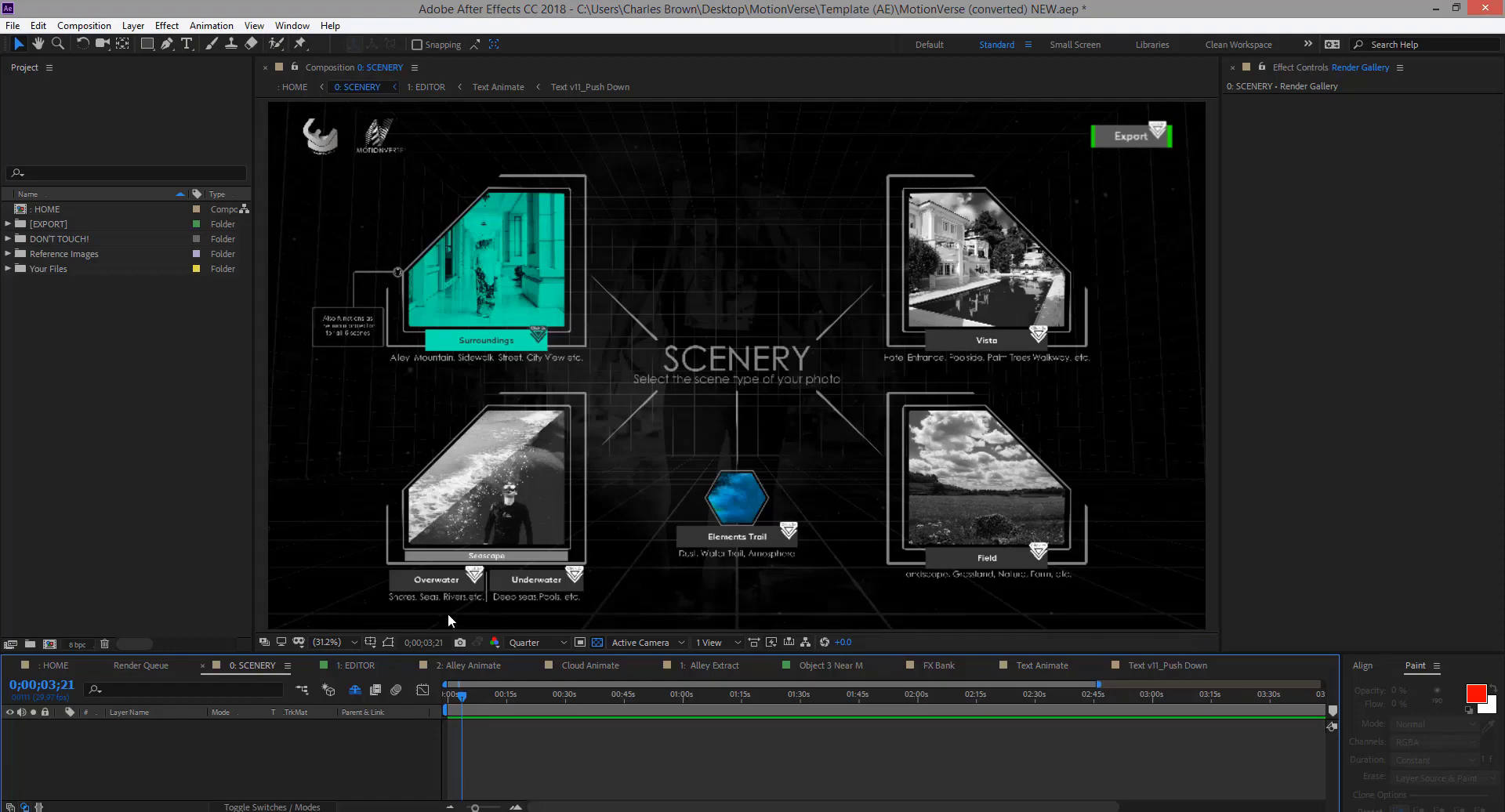
double_click(1140, 135)
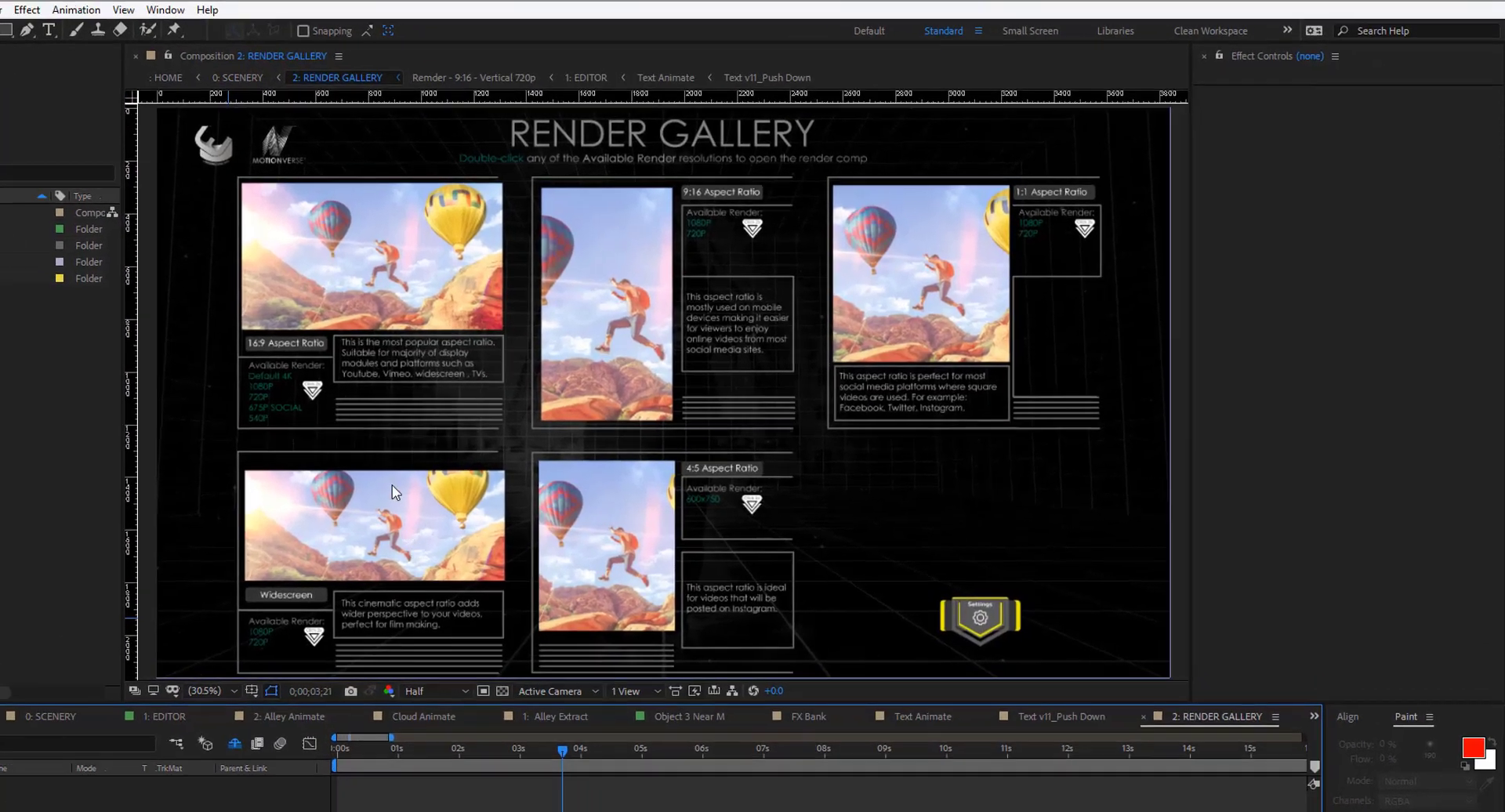
scroll(318, 351, up, 4)
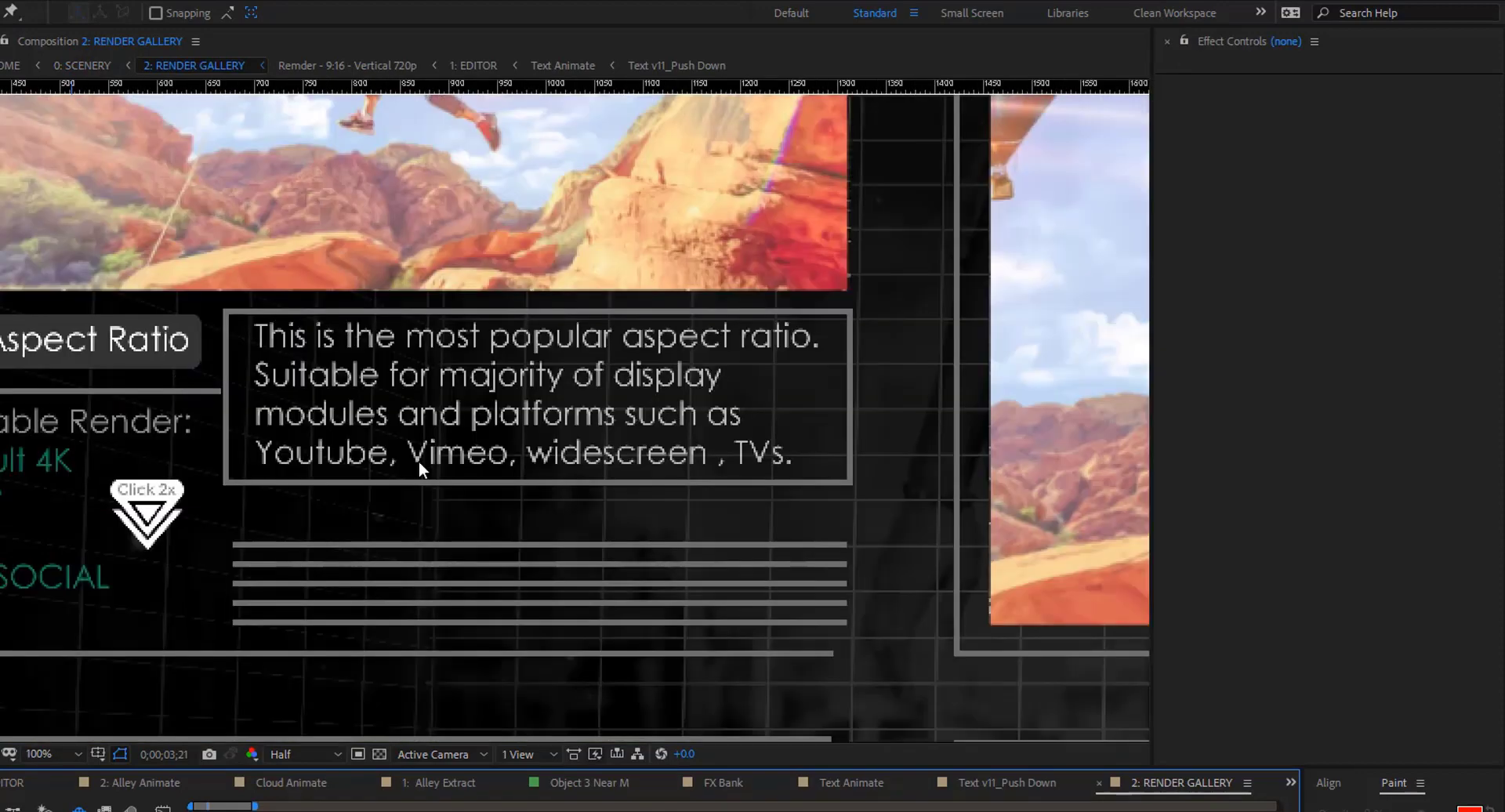
drag(418, 464, 490, 499)
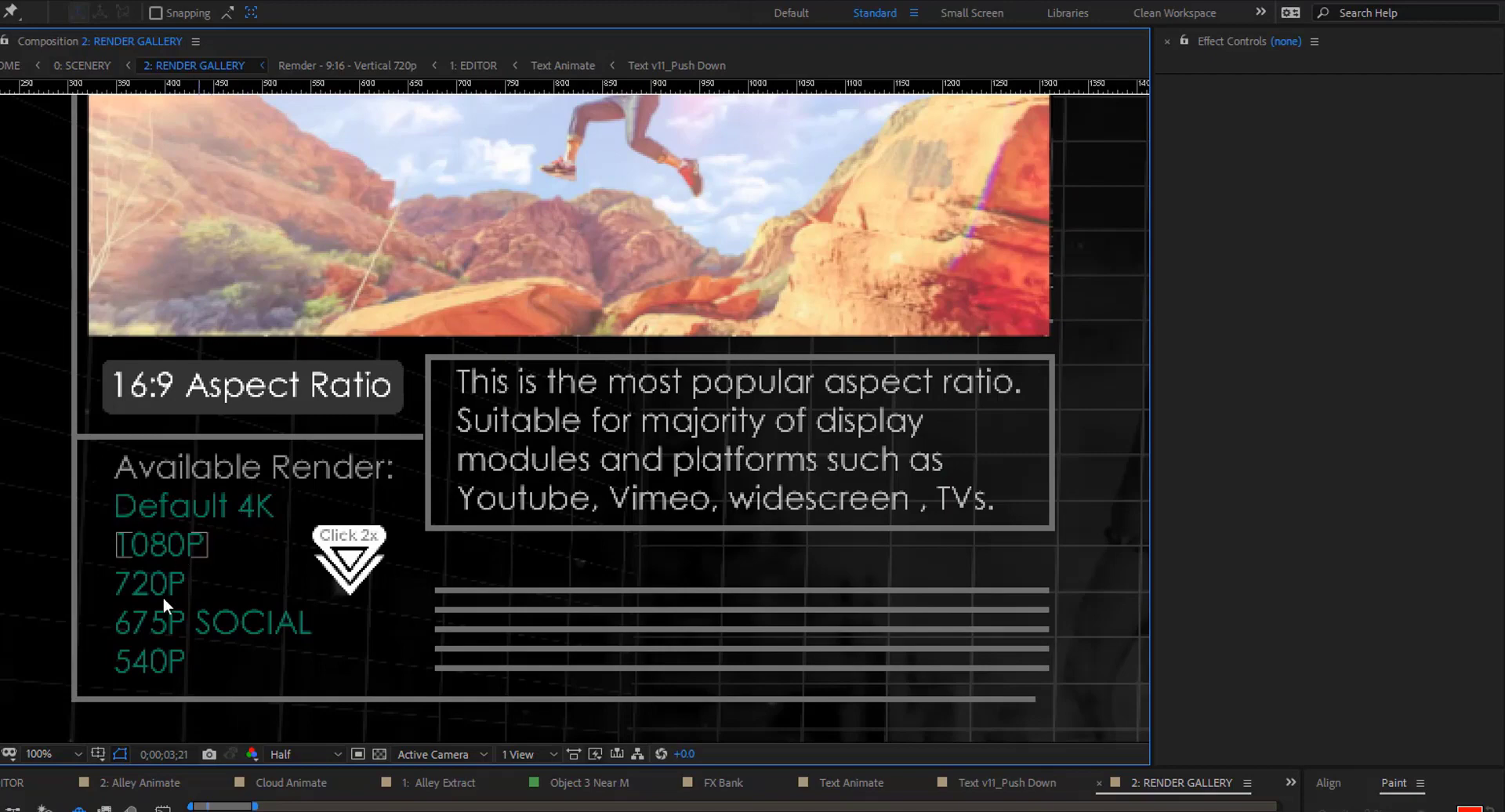
drag(728, 385, 531, 487)
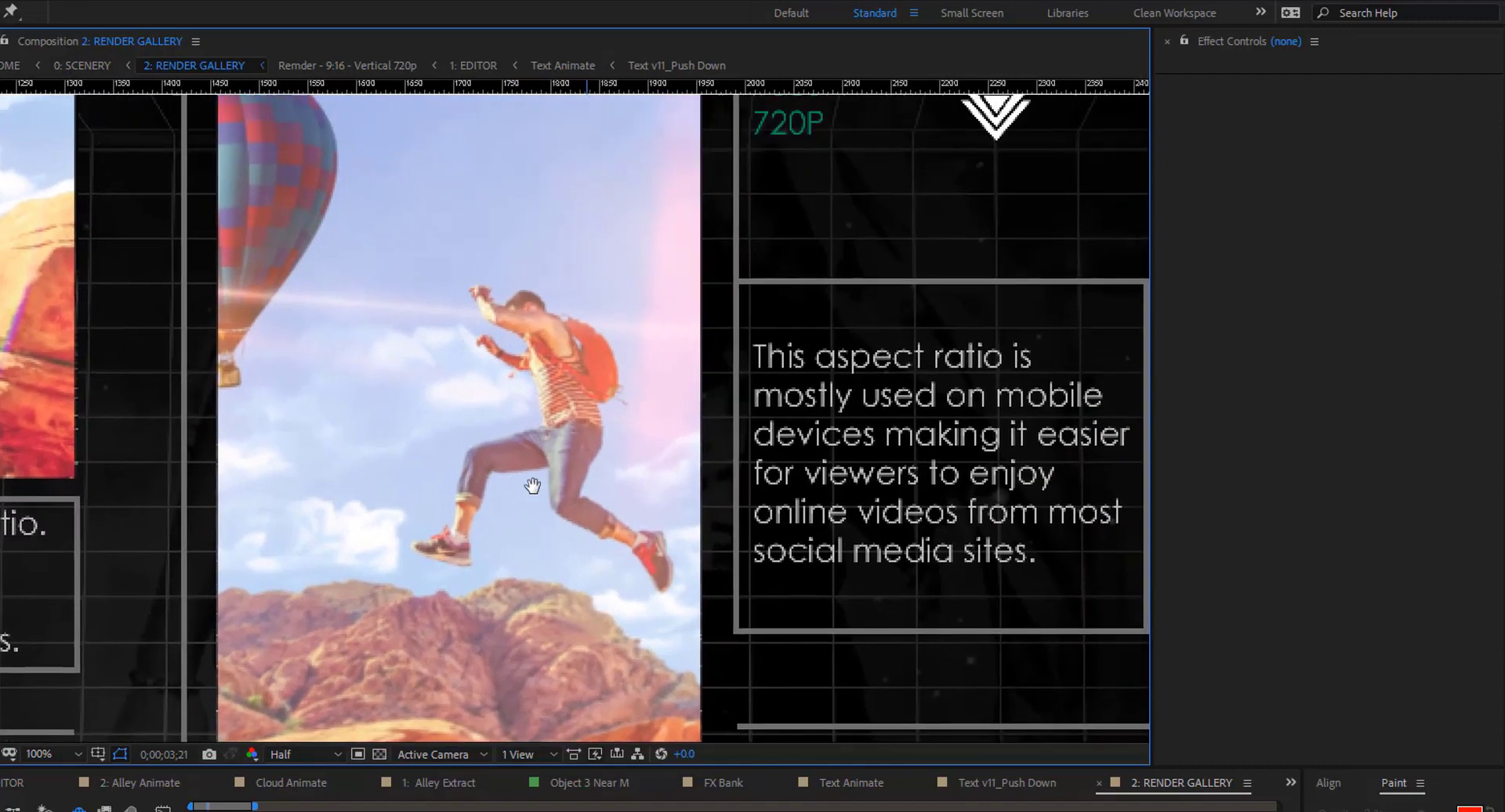
scroll(541, 454, up, 3)
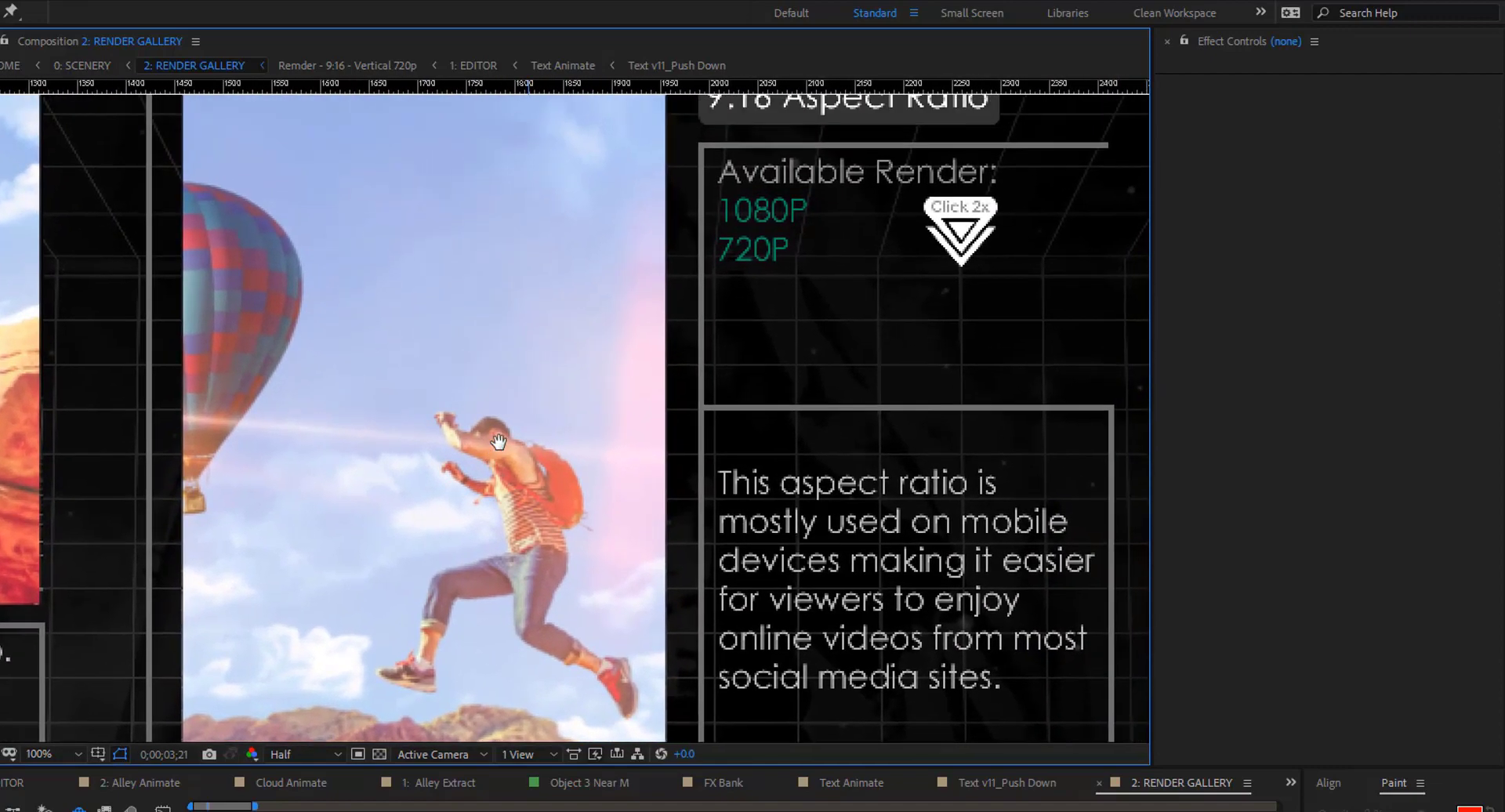
drag(715, 474, 569, 454)
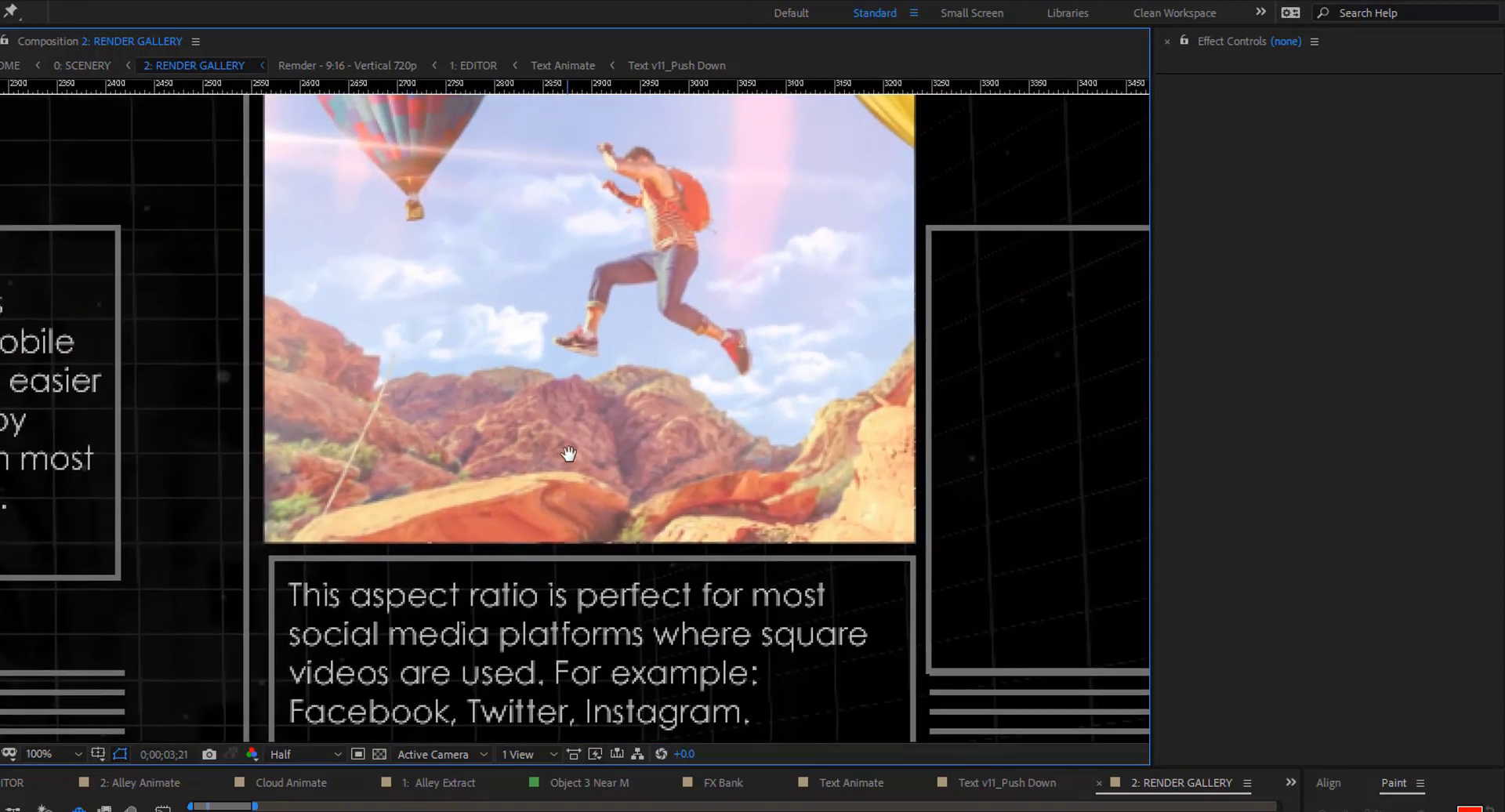
Pan to the Widescreen and 4:5 cards, then set the viewer magnification to Fit
click(62, 752)
click(1281, 397)
key(space)
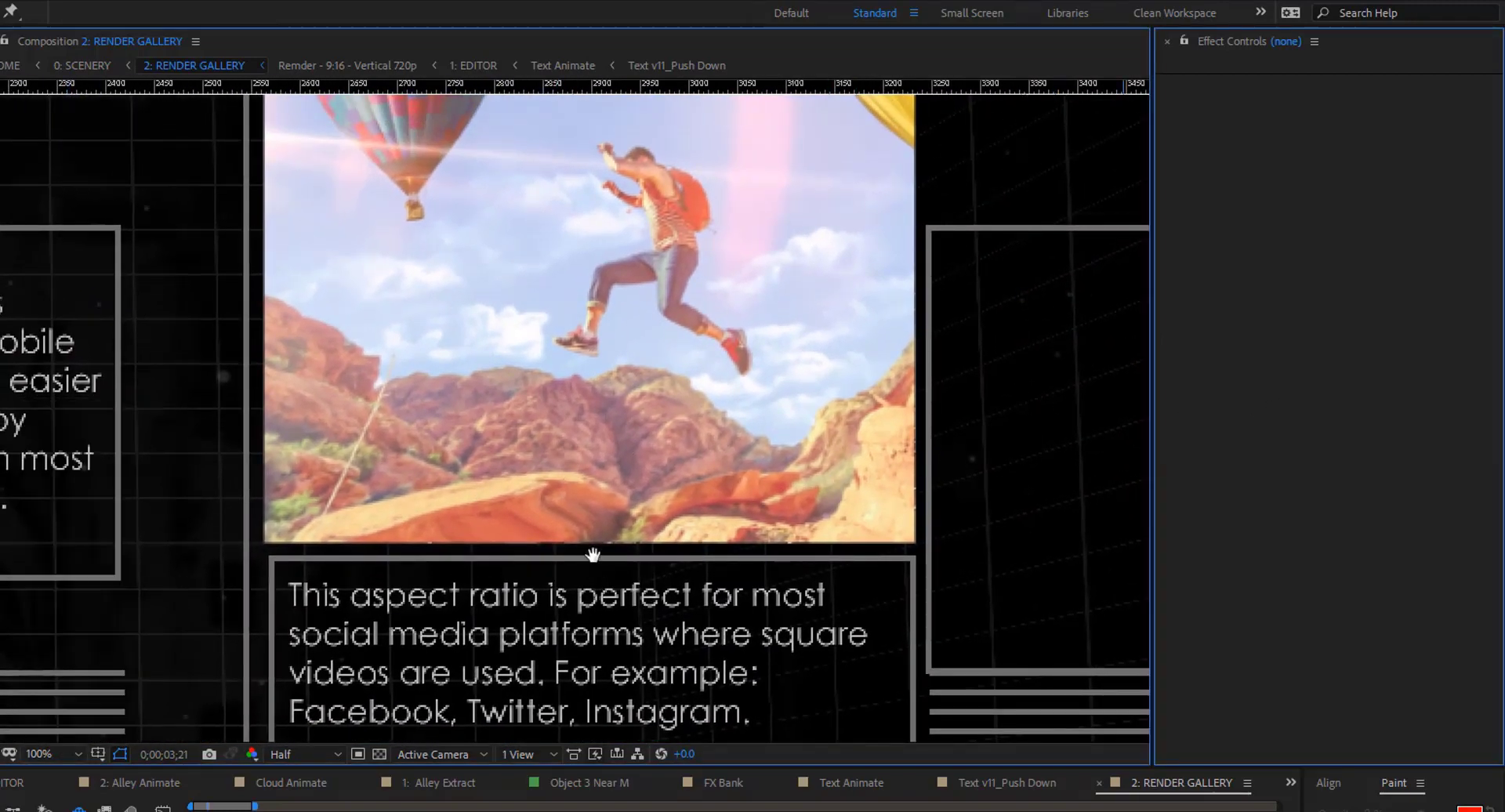
drag(593, 554, 508, 440)
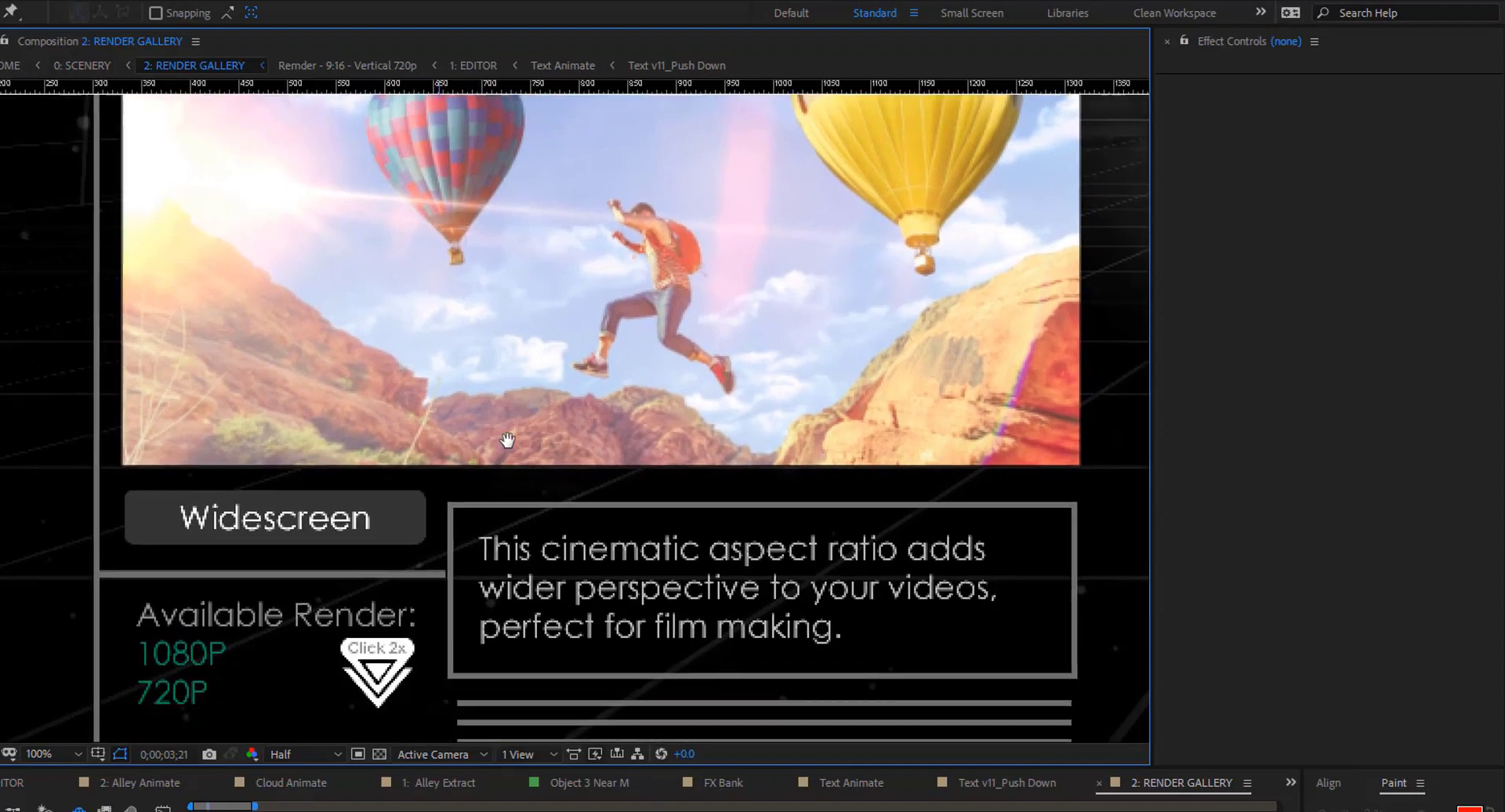
scroll(578, 429, right, 10)
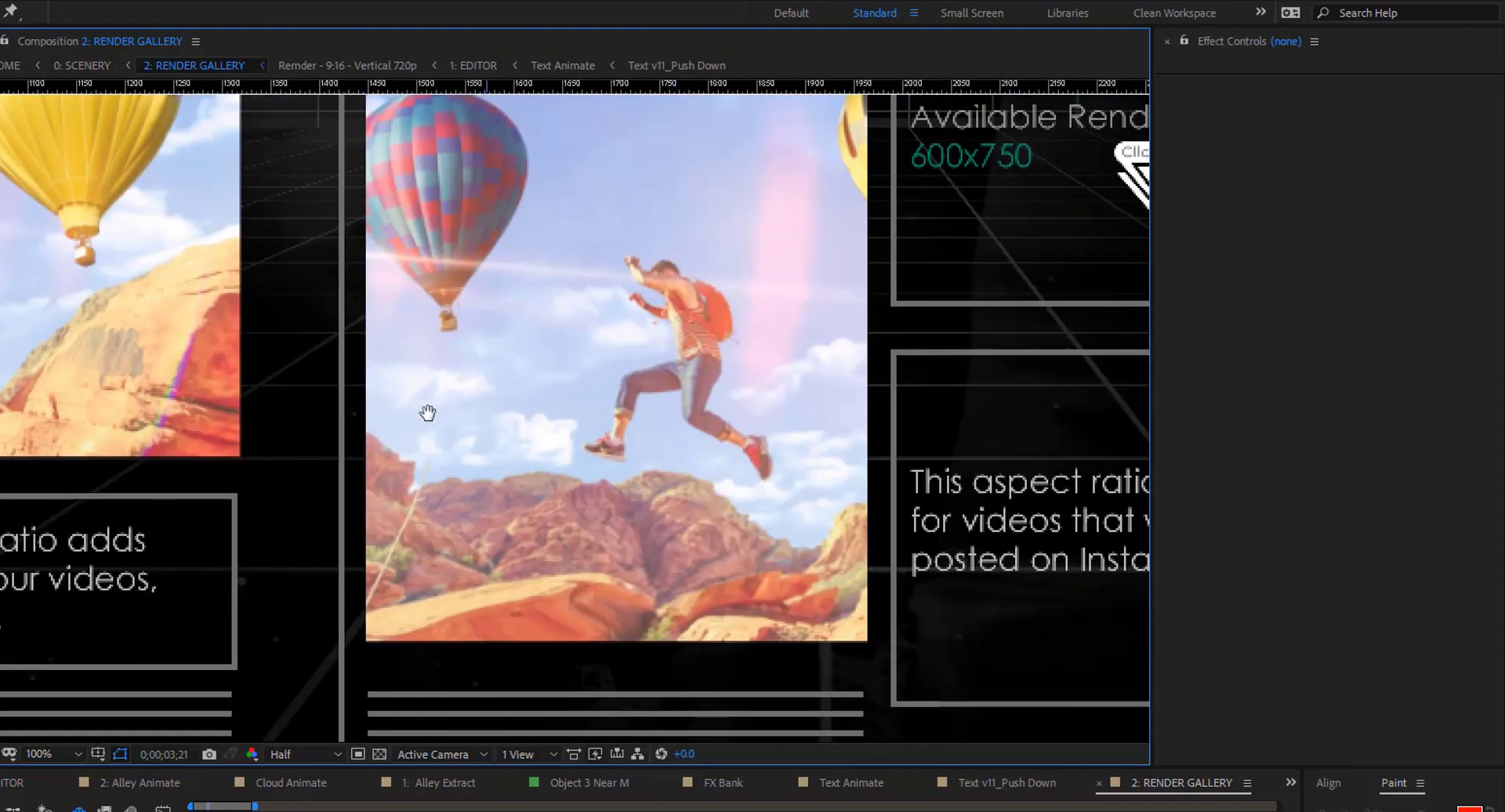
scroll(427, 413, right, 1)
drag(477, 426, 420, 453)
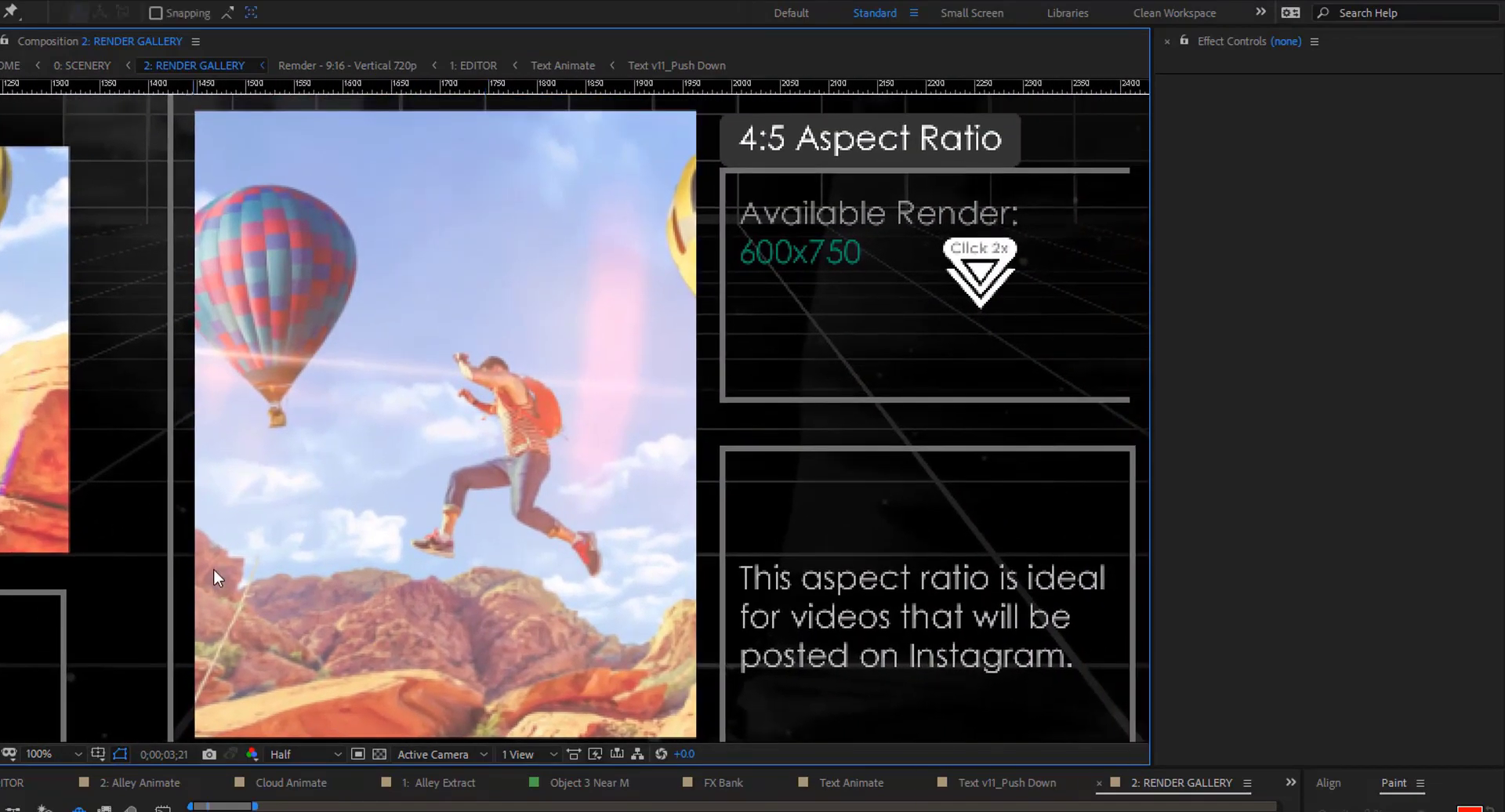
click(38, 752)
click(111, 434)
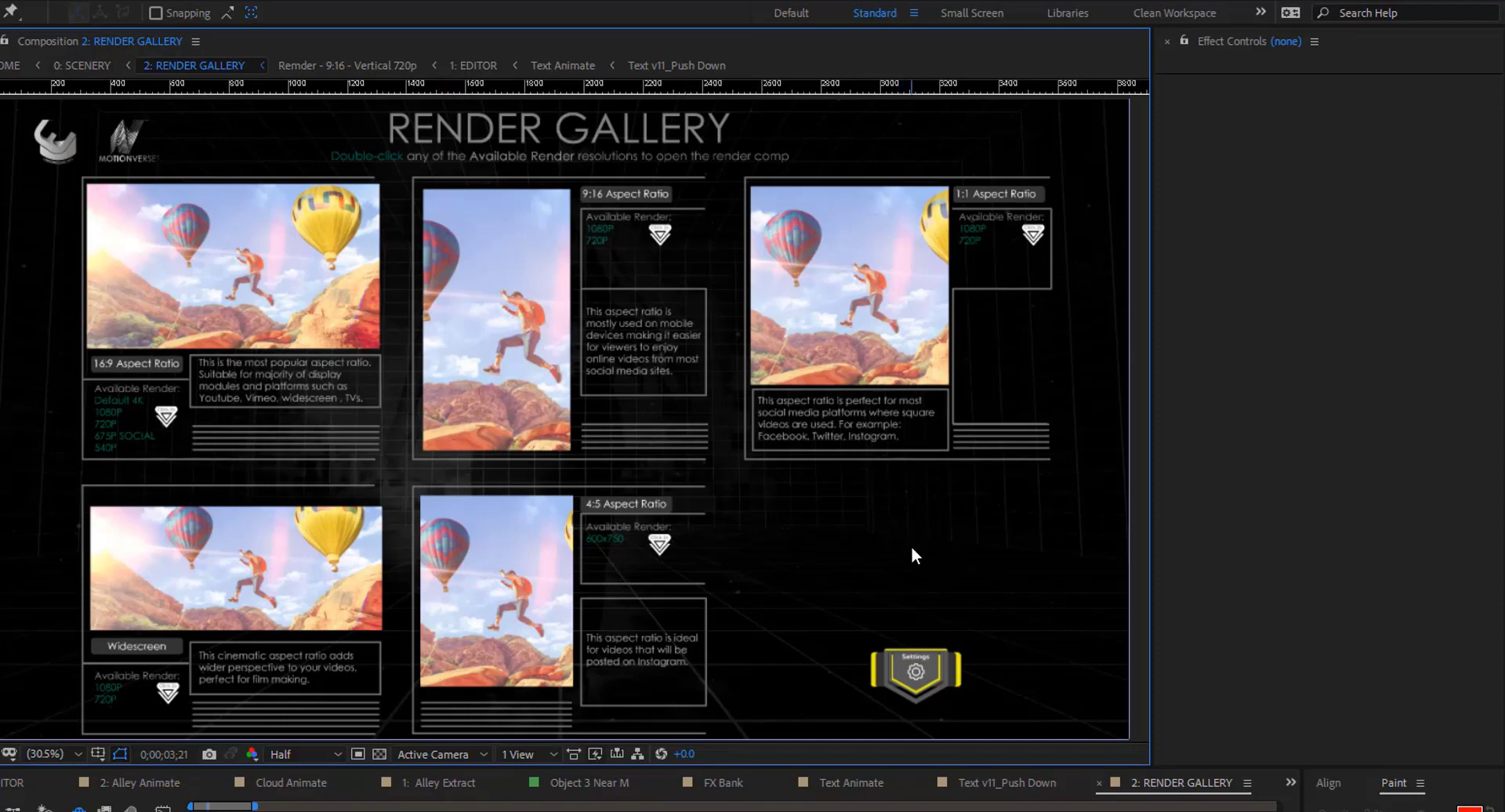
Test MotionVerse Export Reposition at 101.72, 185.62 and -206.59, reset it to 0.00, and open Choose Export
click(920, 670)
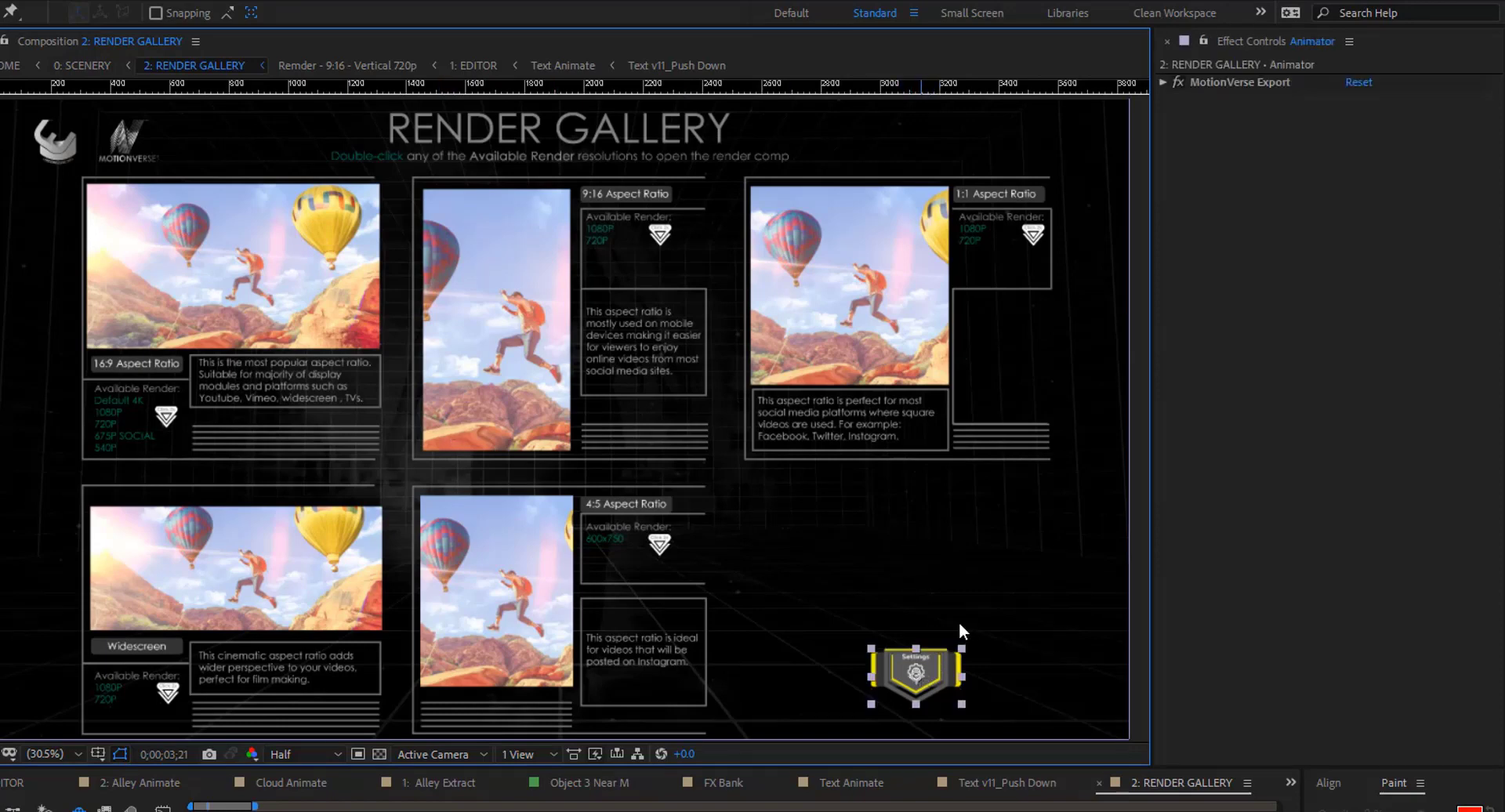
click(1162, 82)
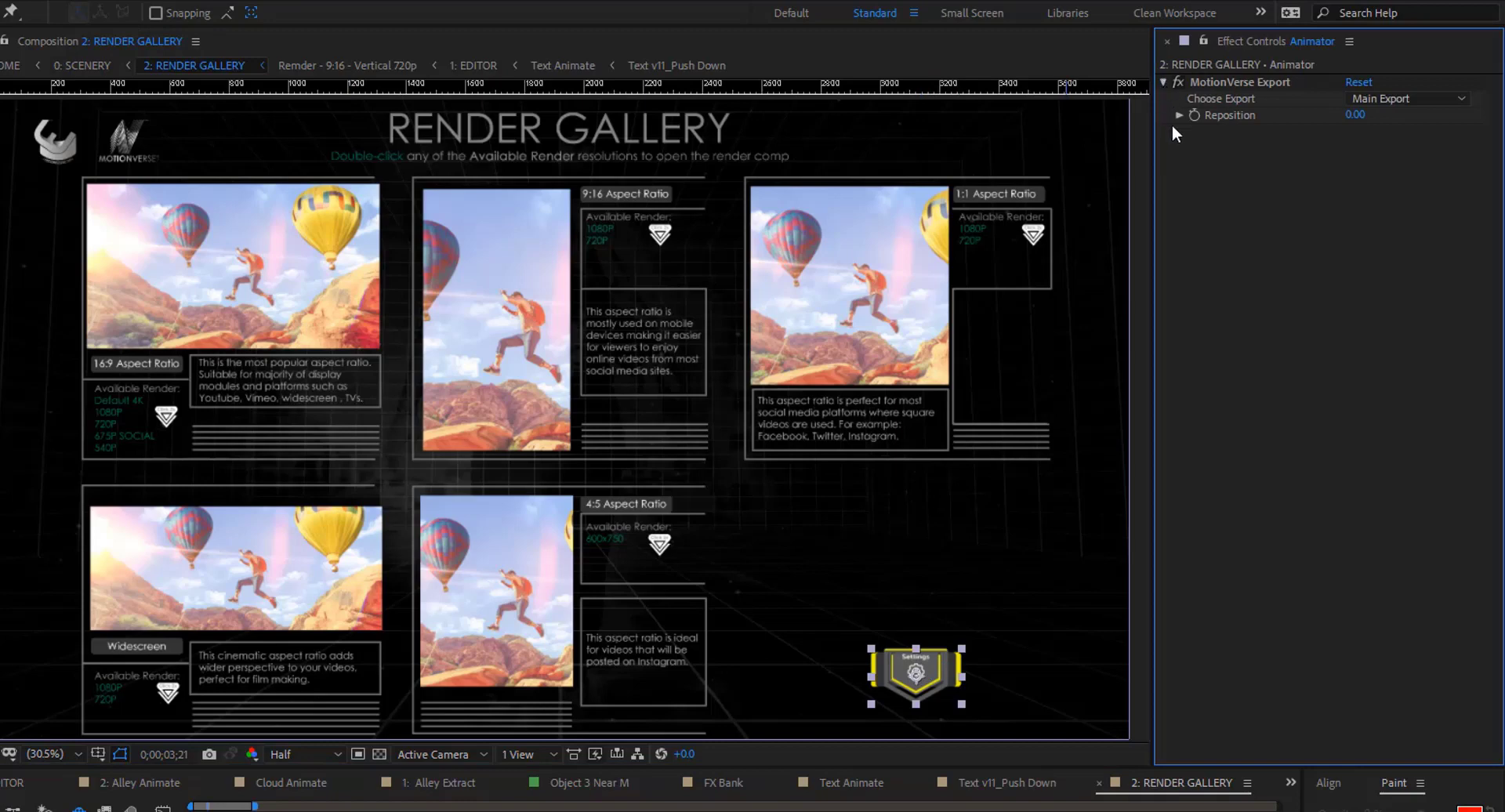
click(1179, 115)
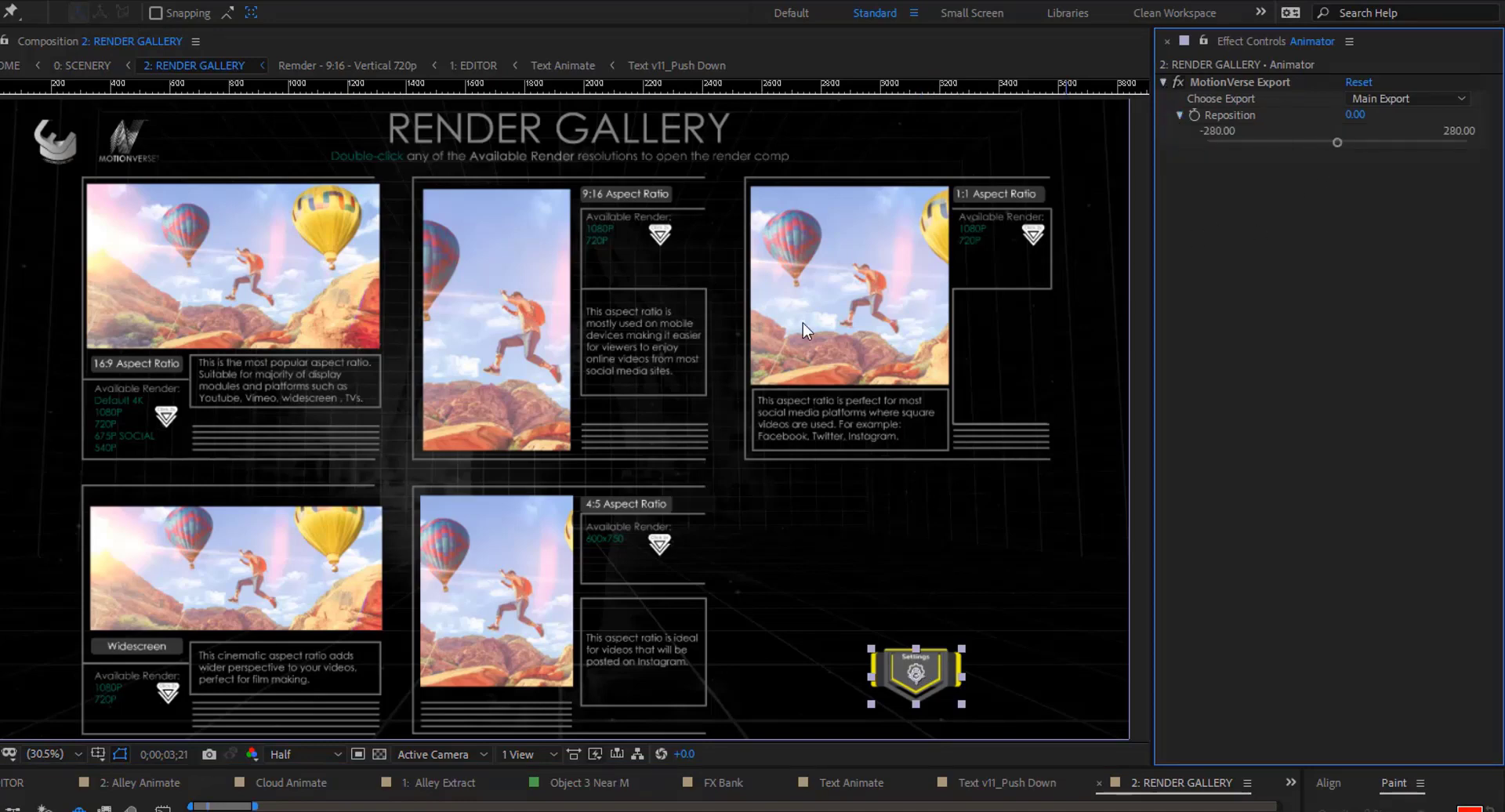
click(1385, 142)
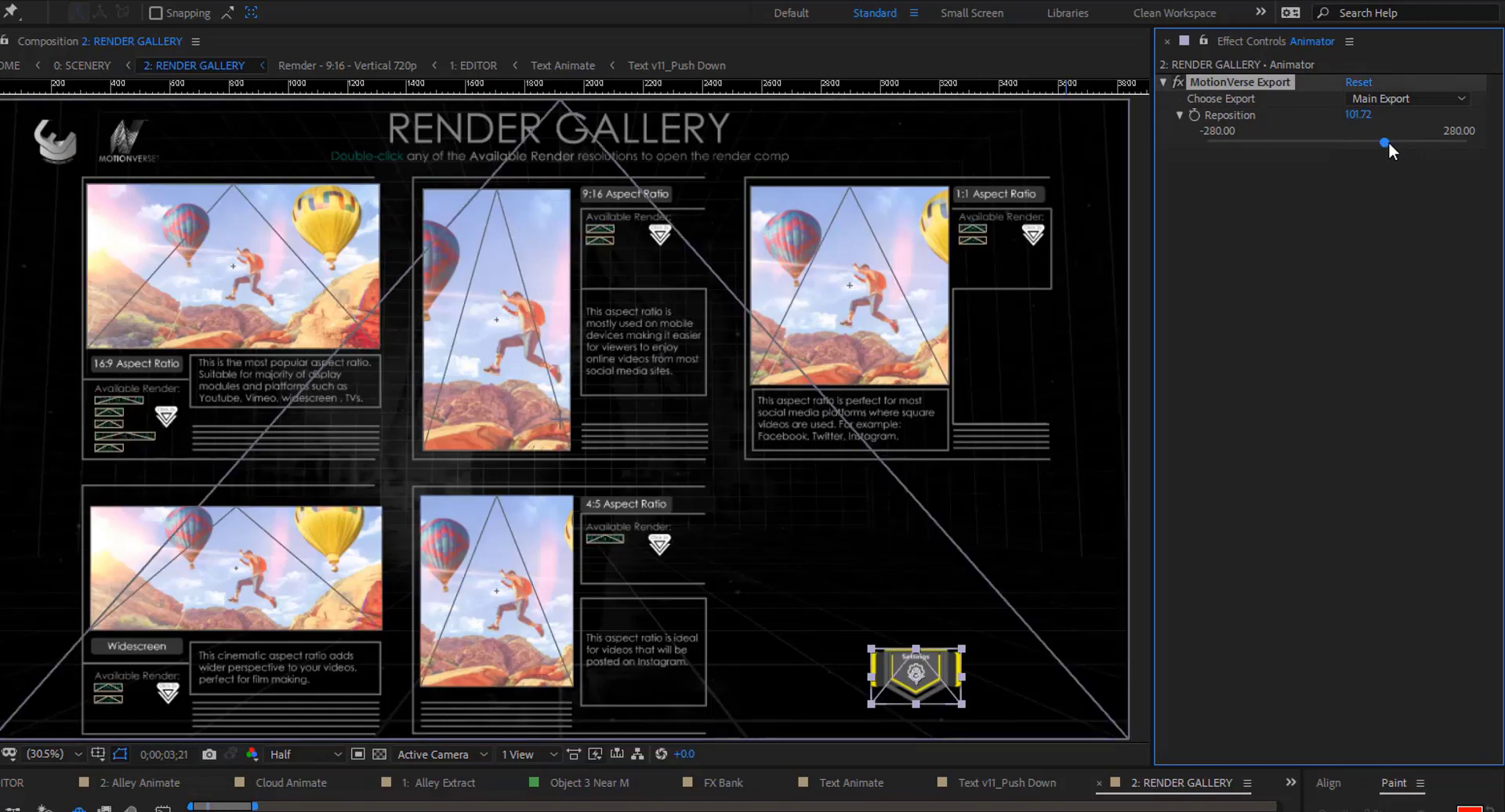
click(1423, 143)
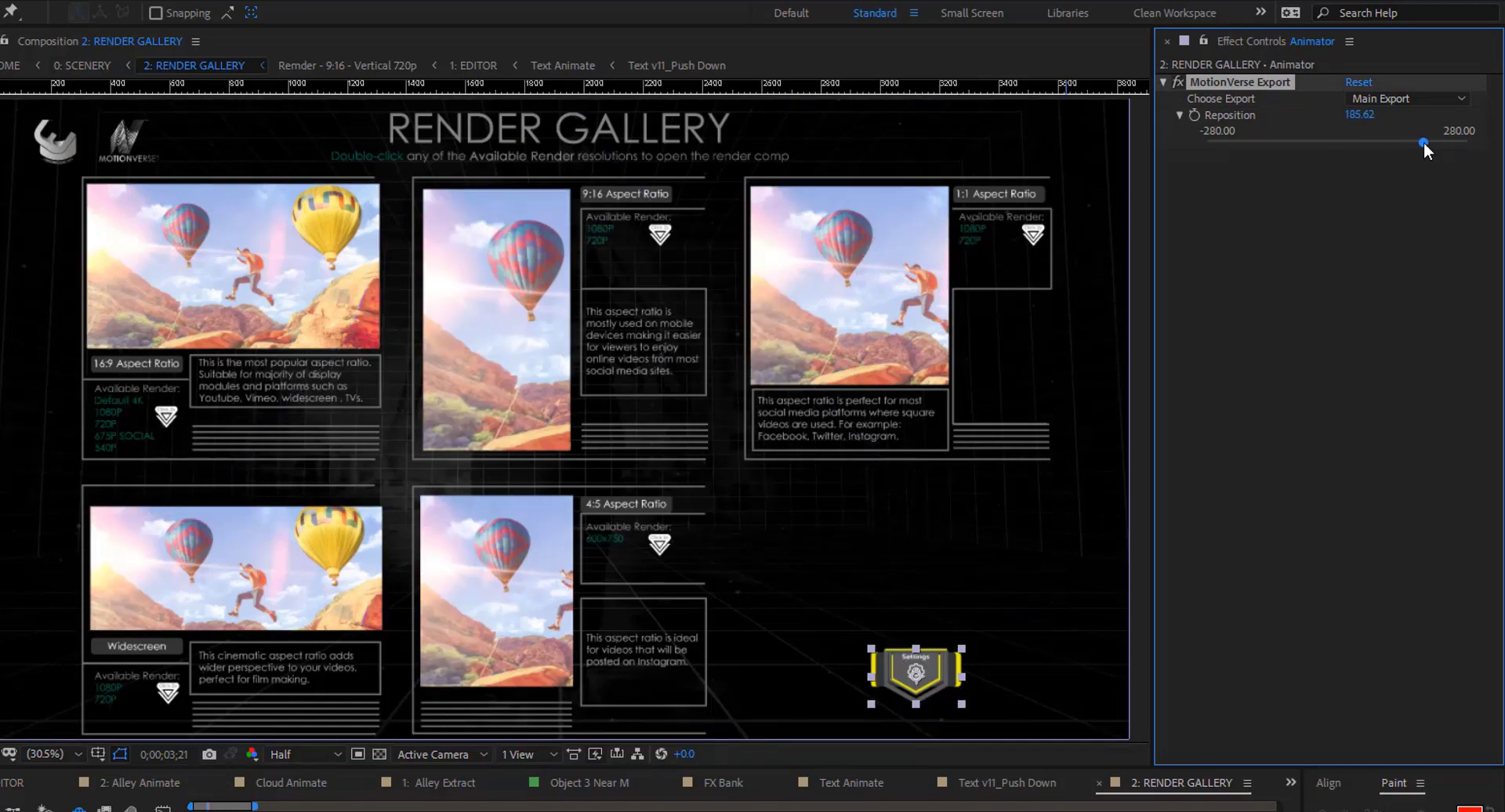
drag(1423, 143, 1241, 146)
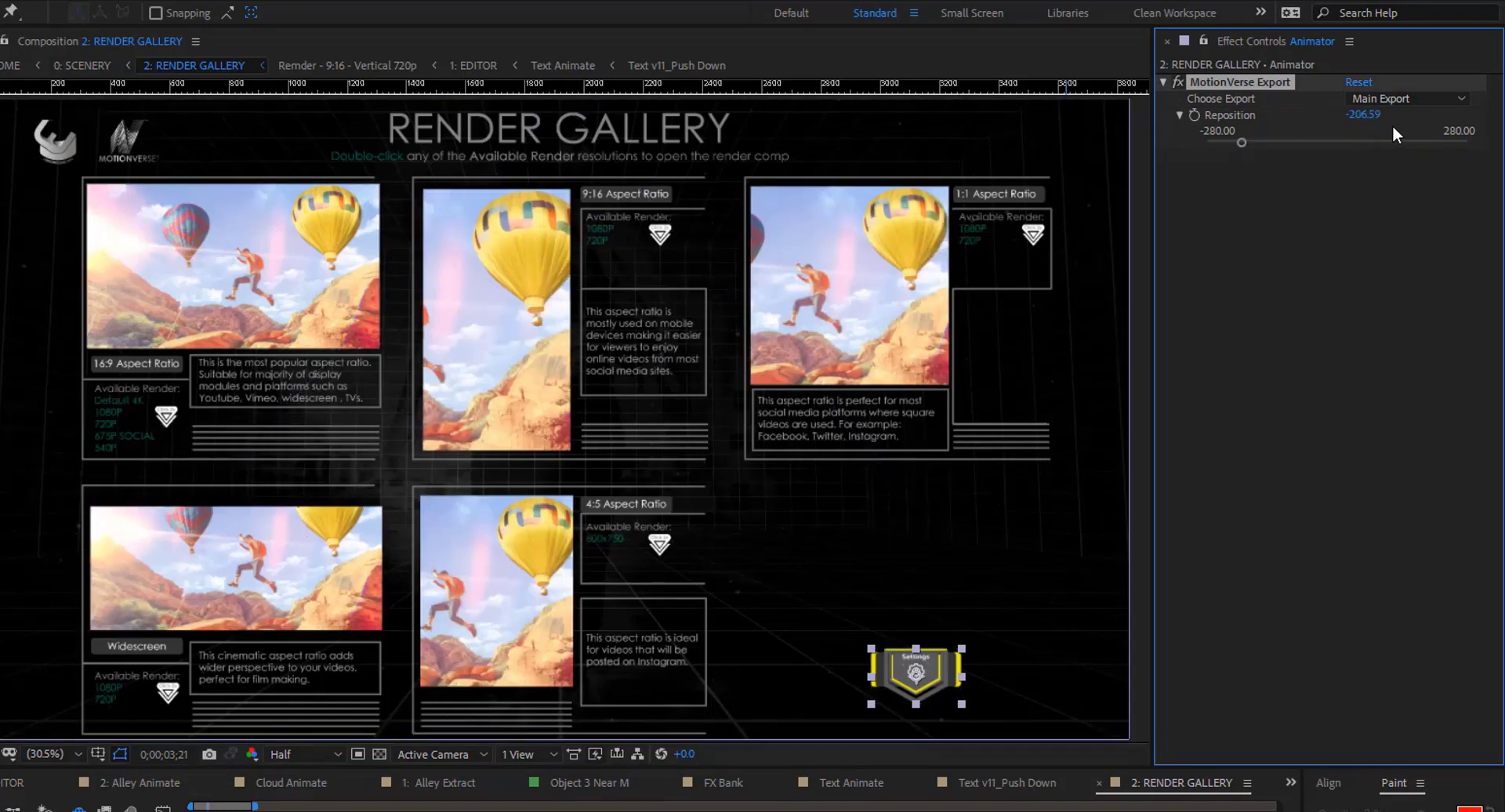
click(1367, 116)
key(Return)
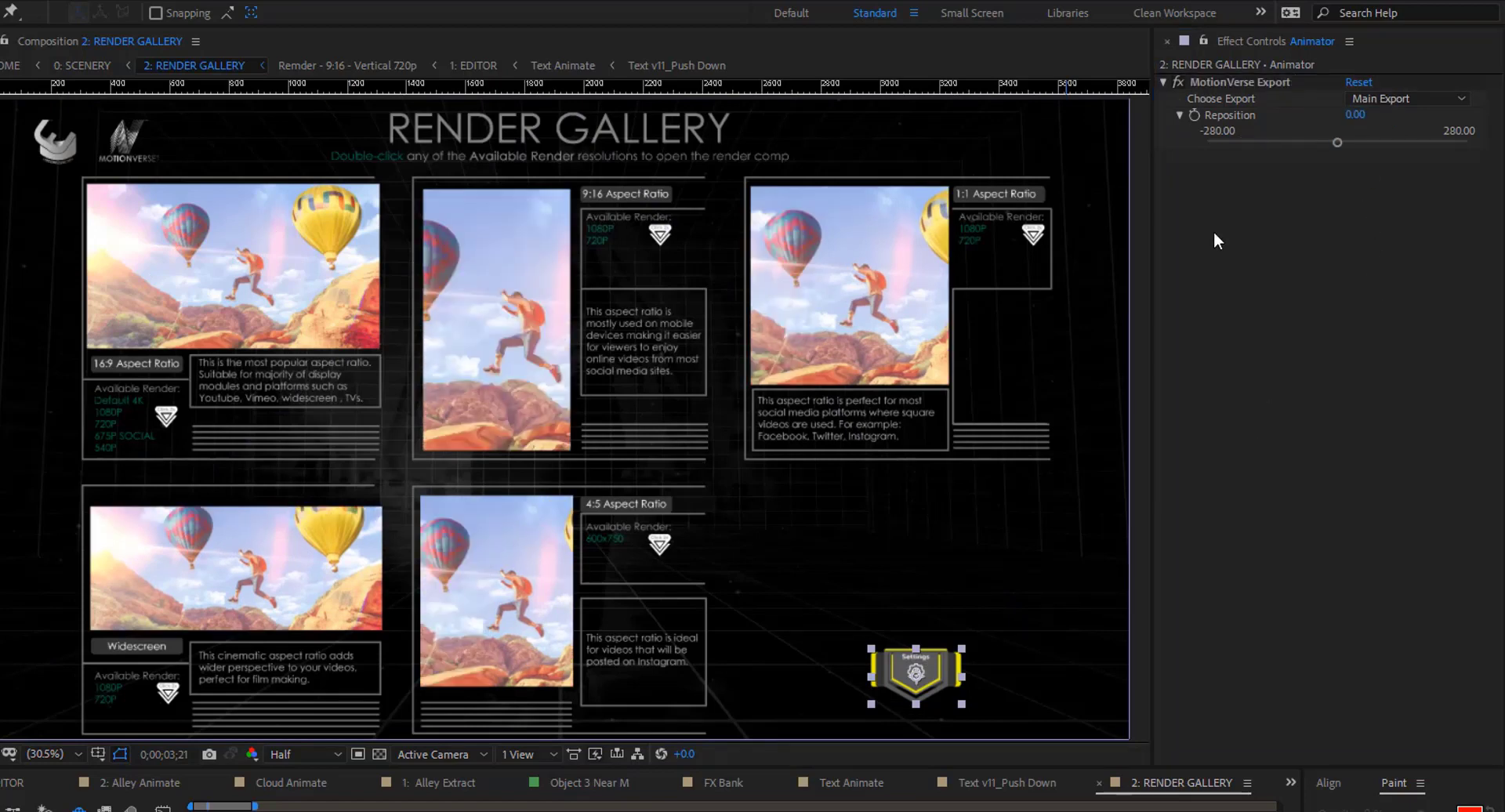
click(1290, 201)
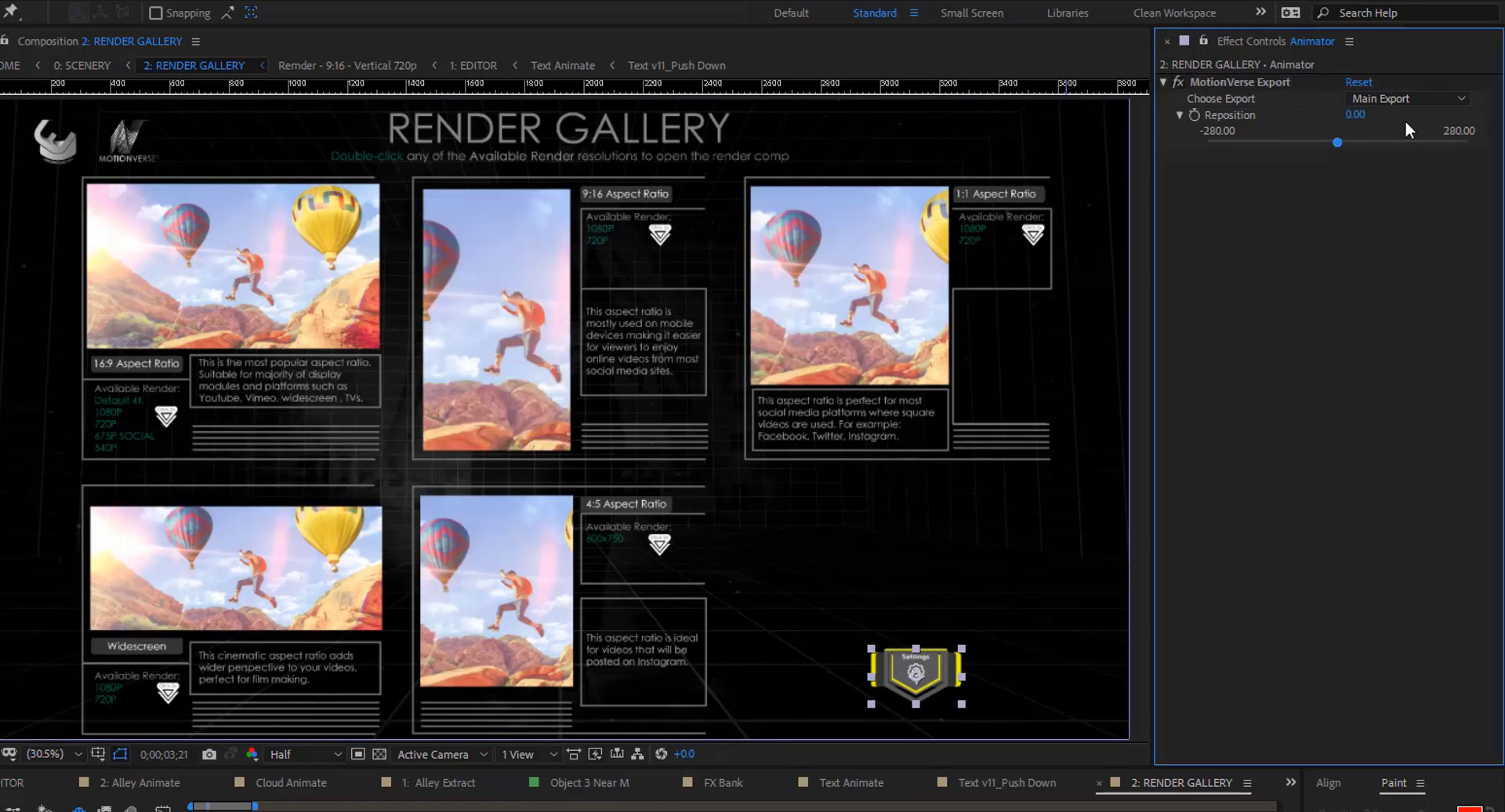
click(1399, 97)
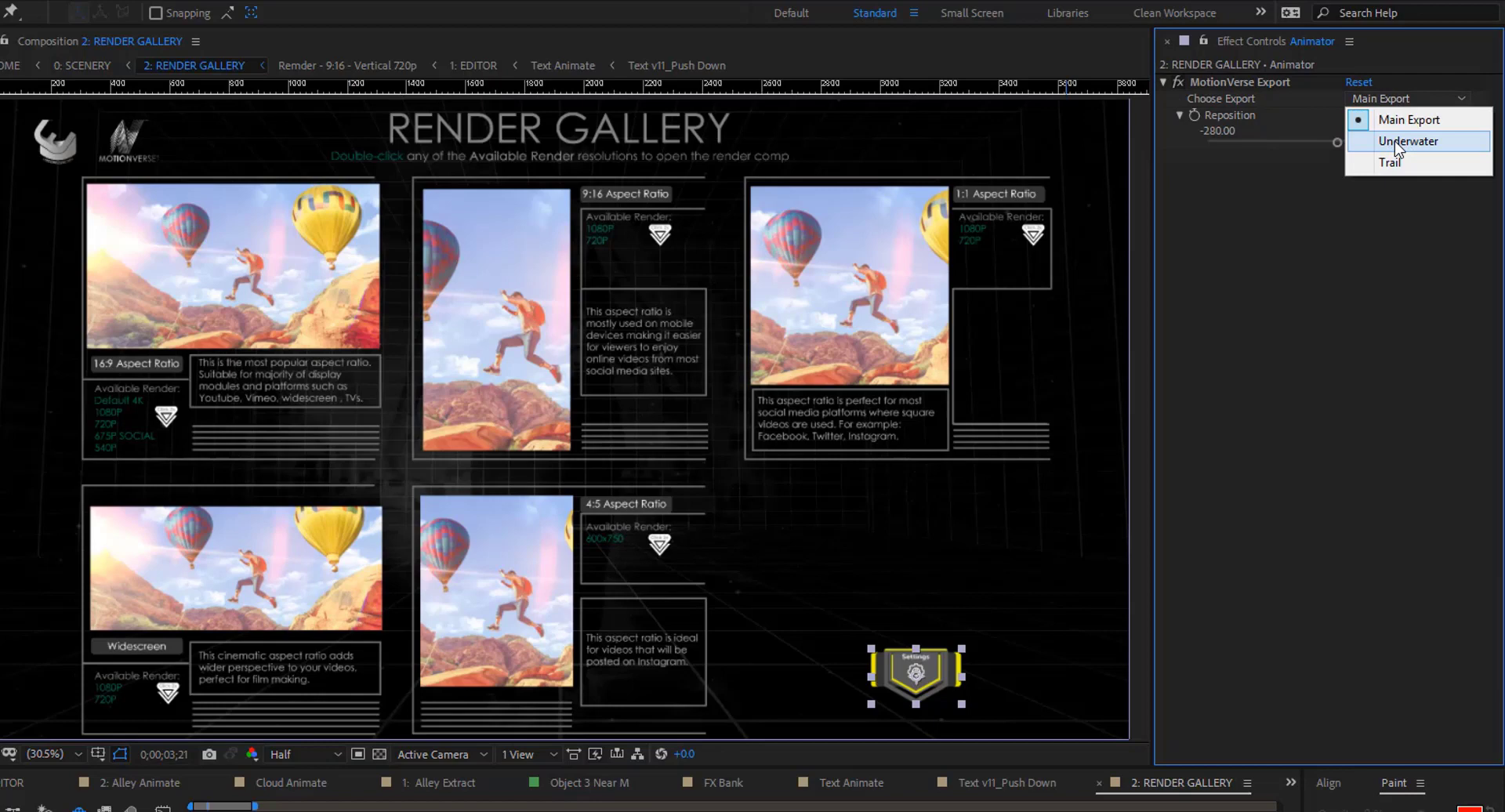
Preview the Underwater and Trail exports in the gallery, then set Choose Export to Main Export
click(1395, 142)
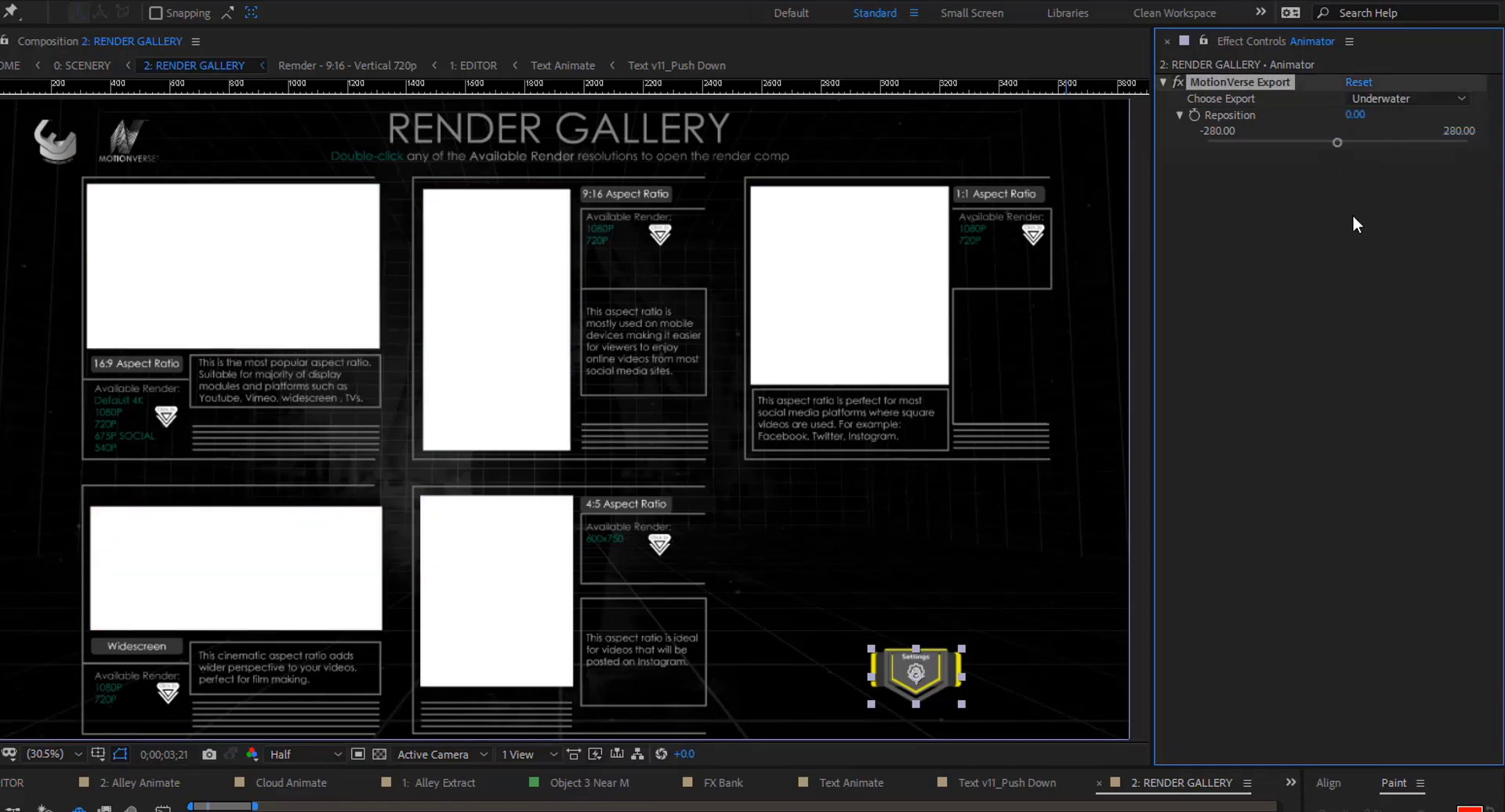
click(7, 788)
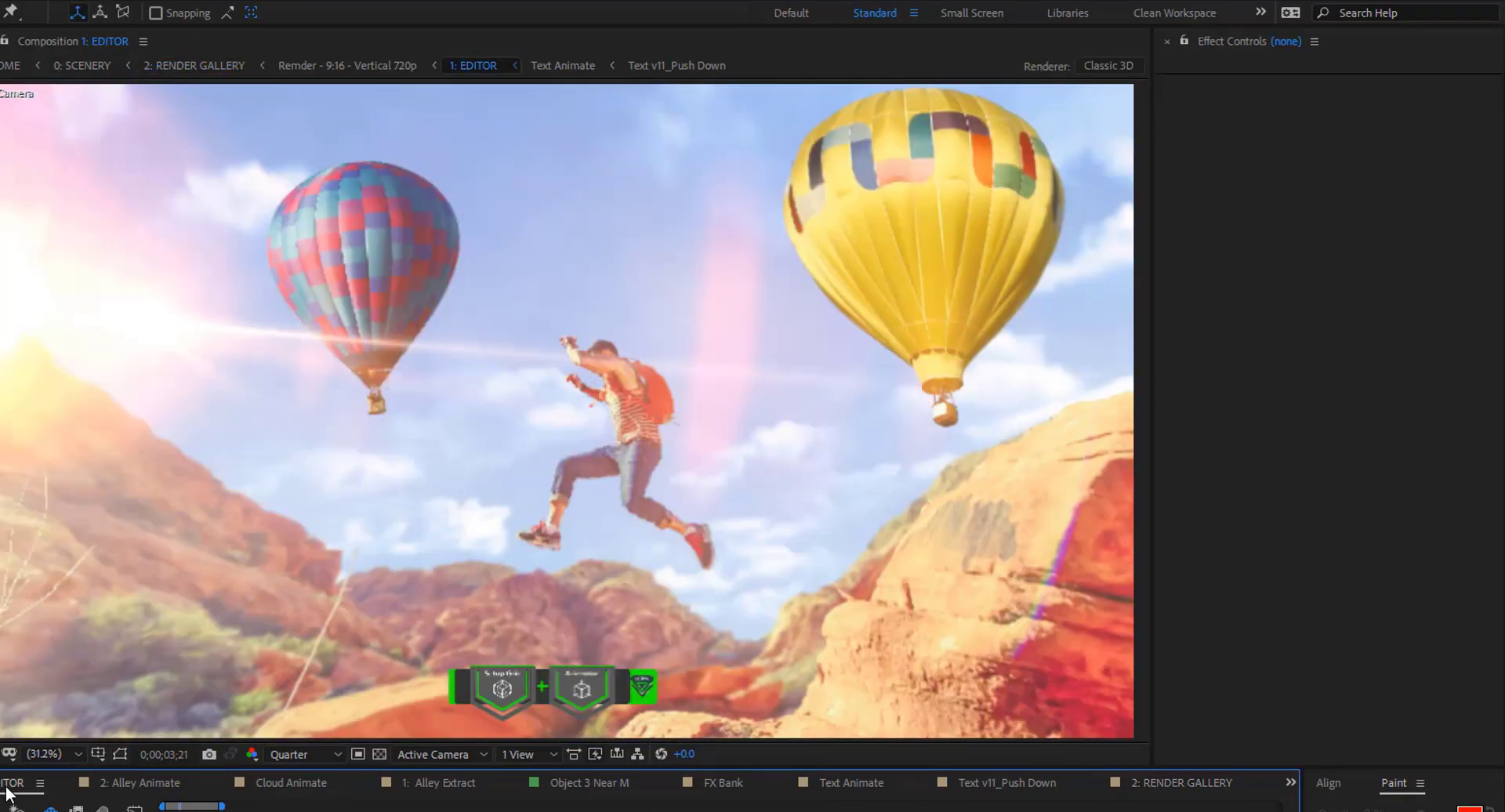
click(1172, 786)
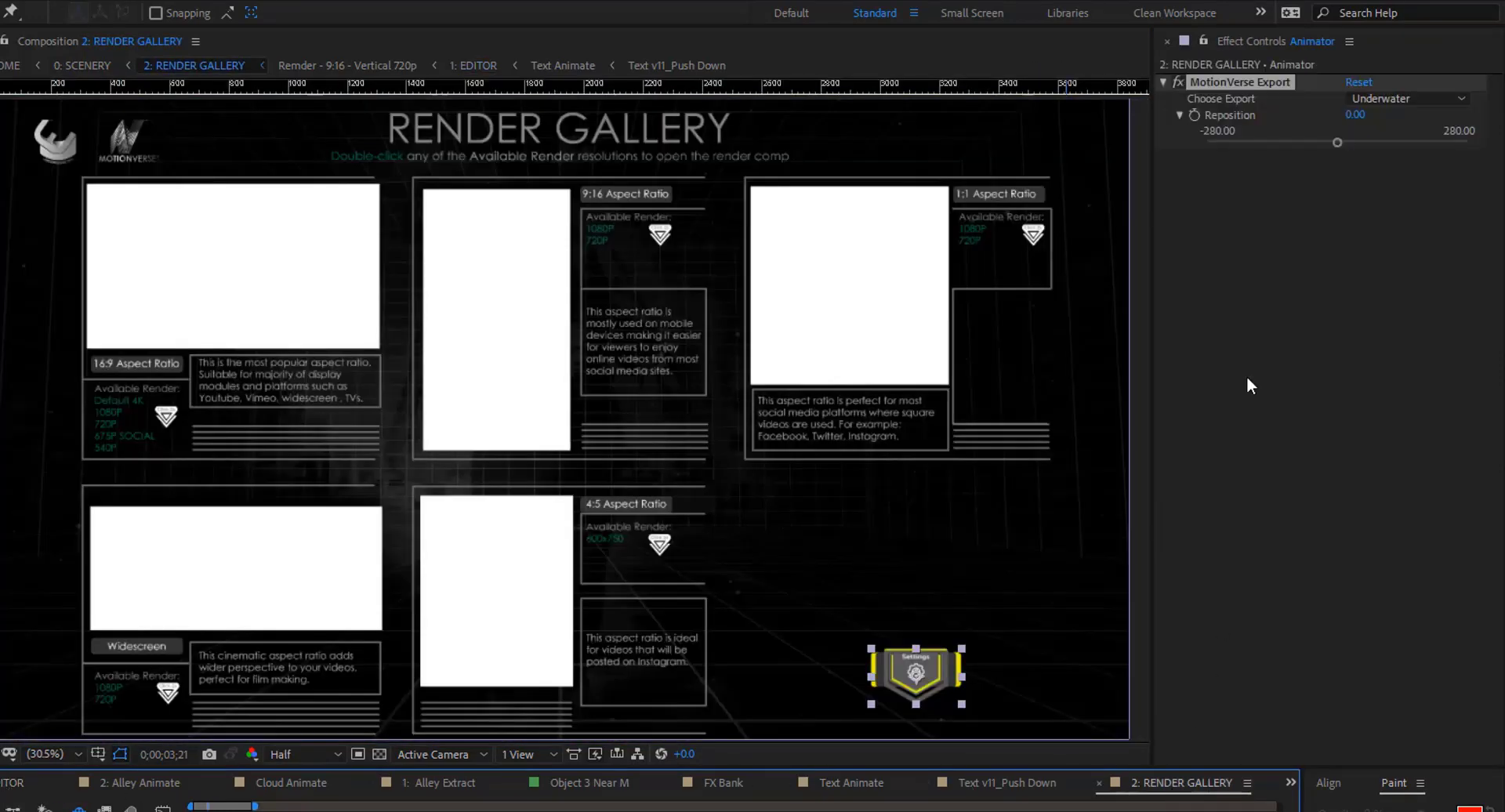
click(1409, 98)
click(1375, 165)
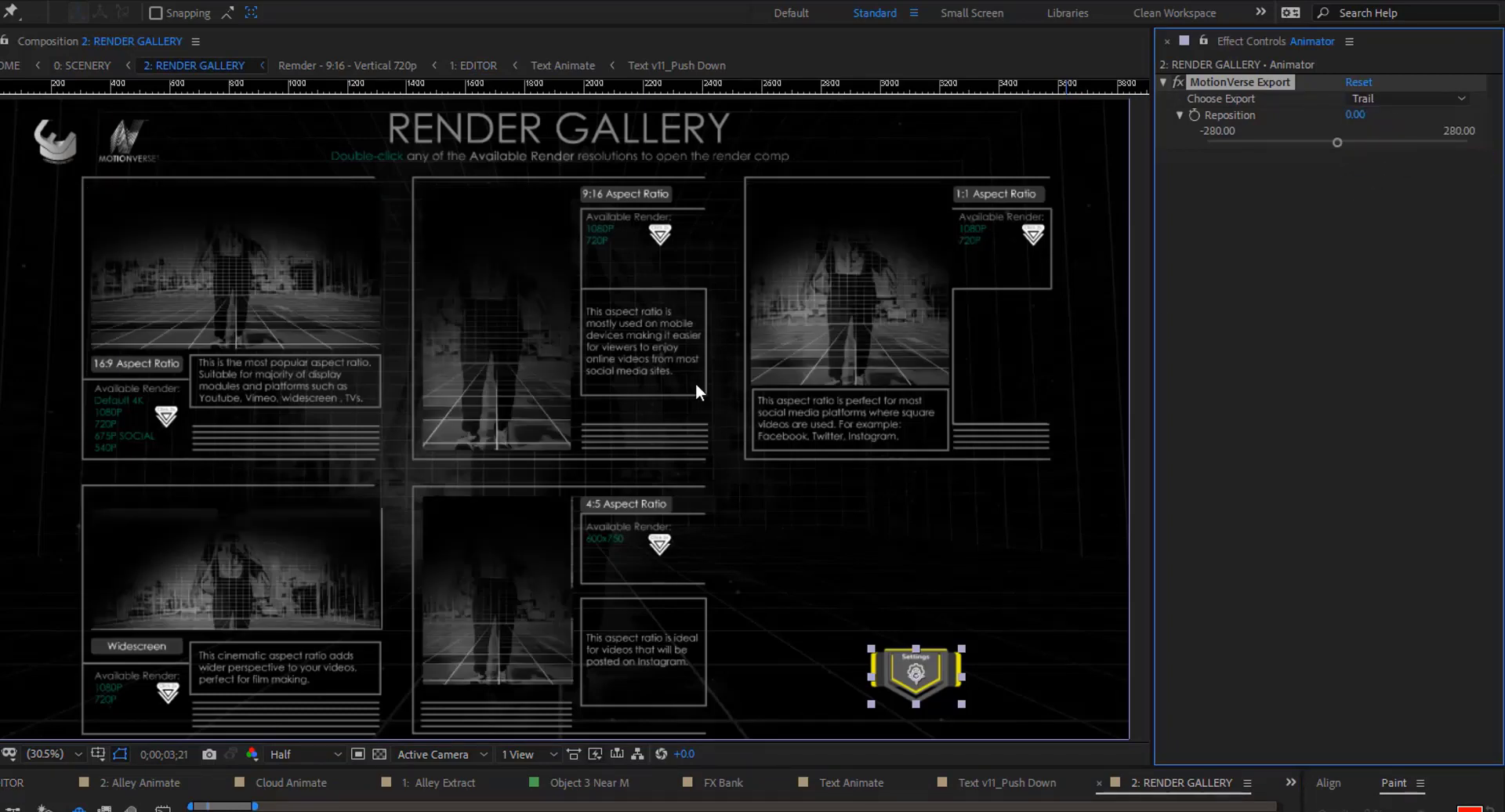
click(1293, 177)
click(1402, 99)
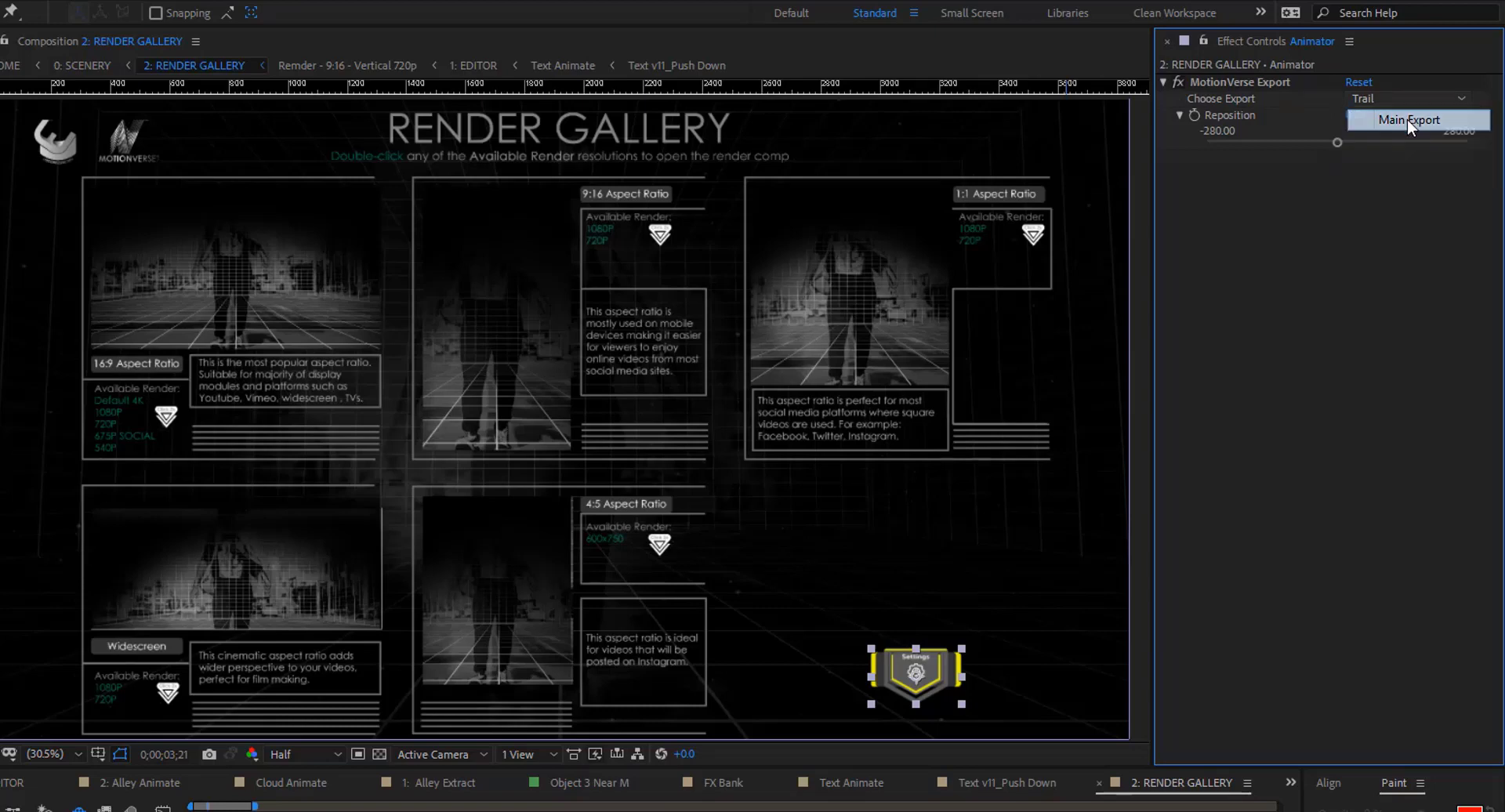
click(1407, 119)
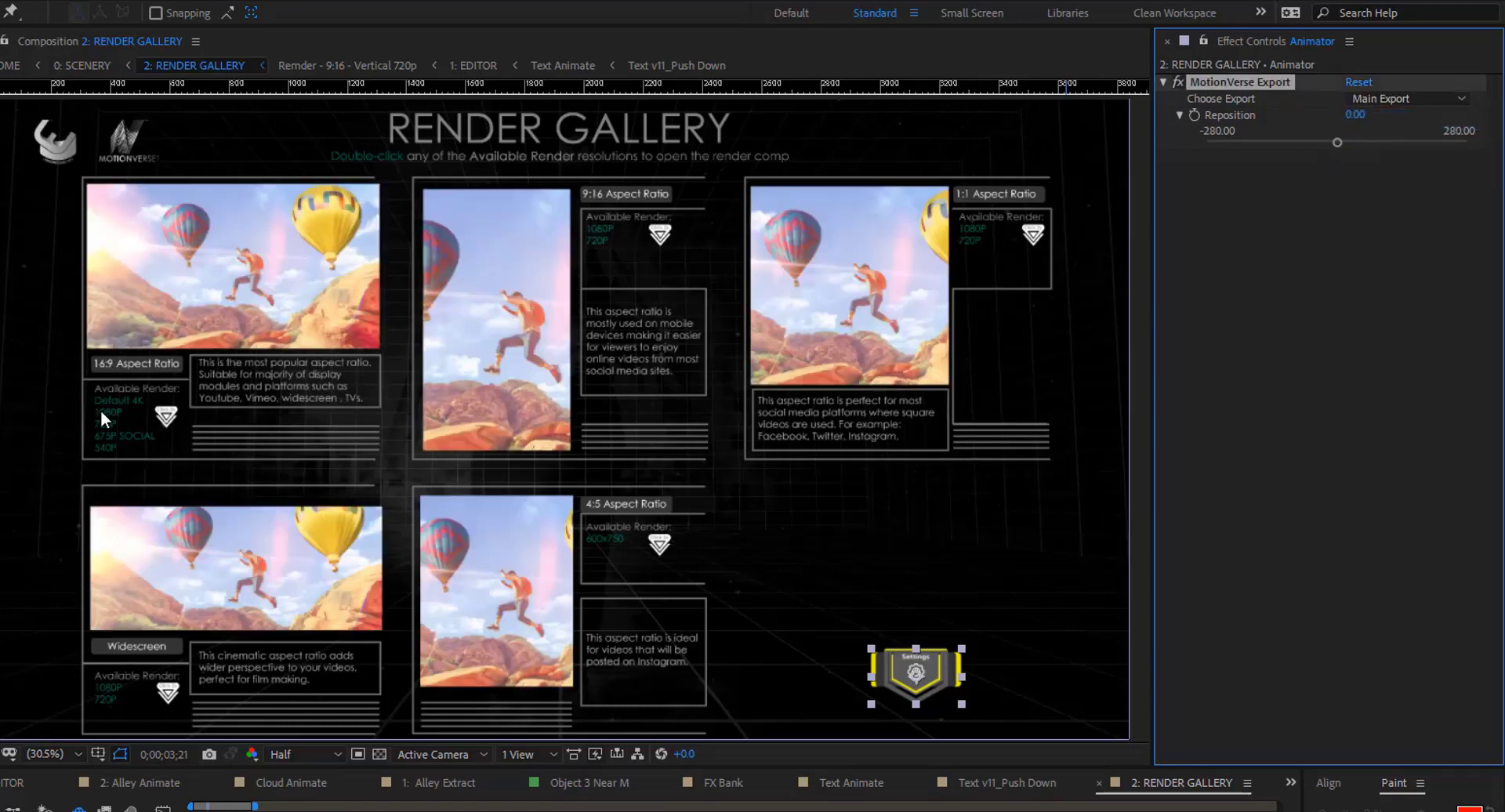
scroll(82, 439, up, 4)
Open Render - 16:9 - 720p, end its work area at 0;00;06;01 with N, and preview it
double_click(173, 401)
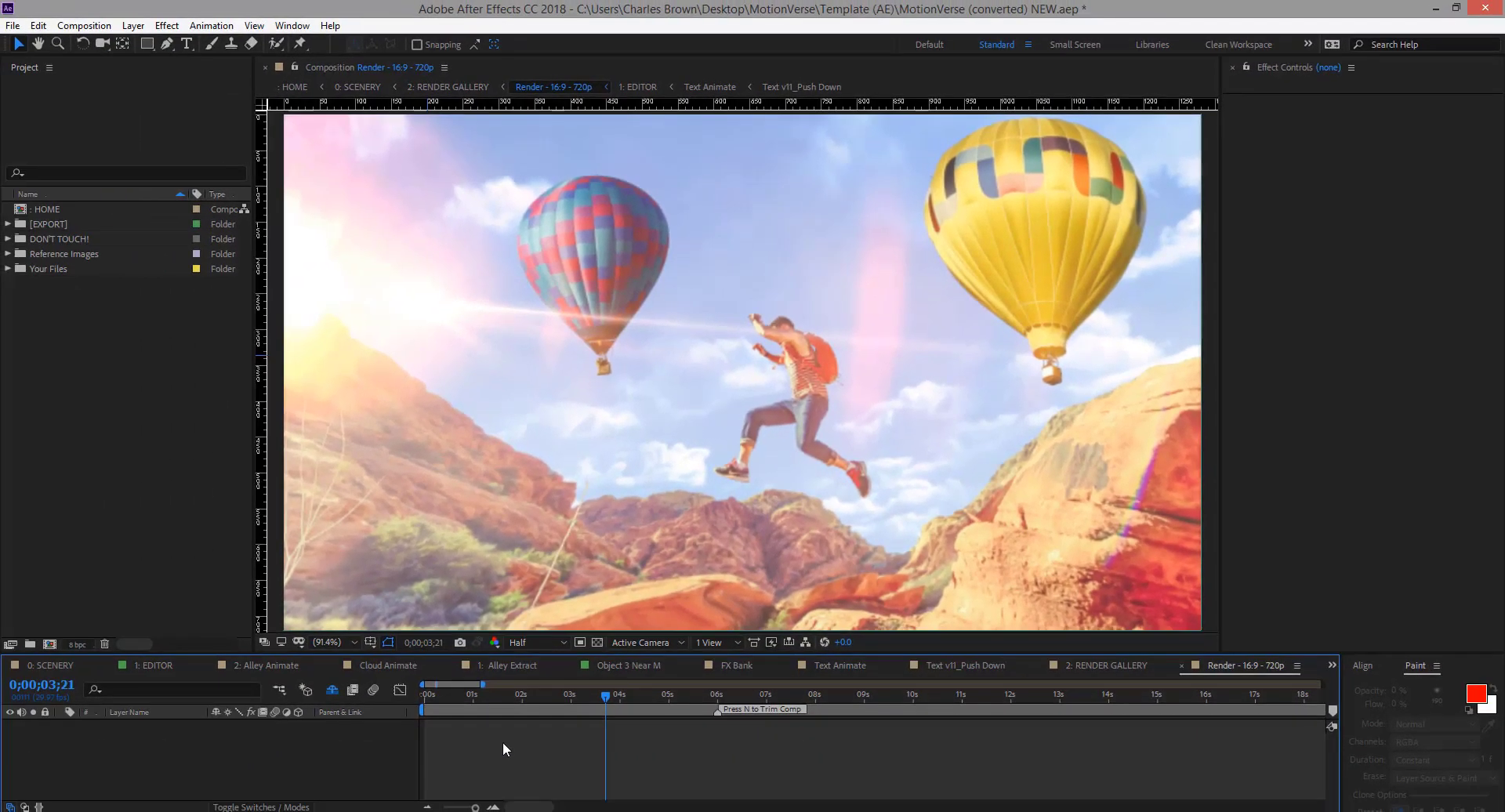
click(177, 665)
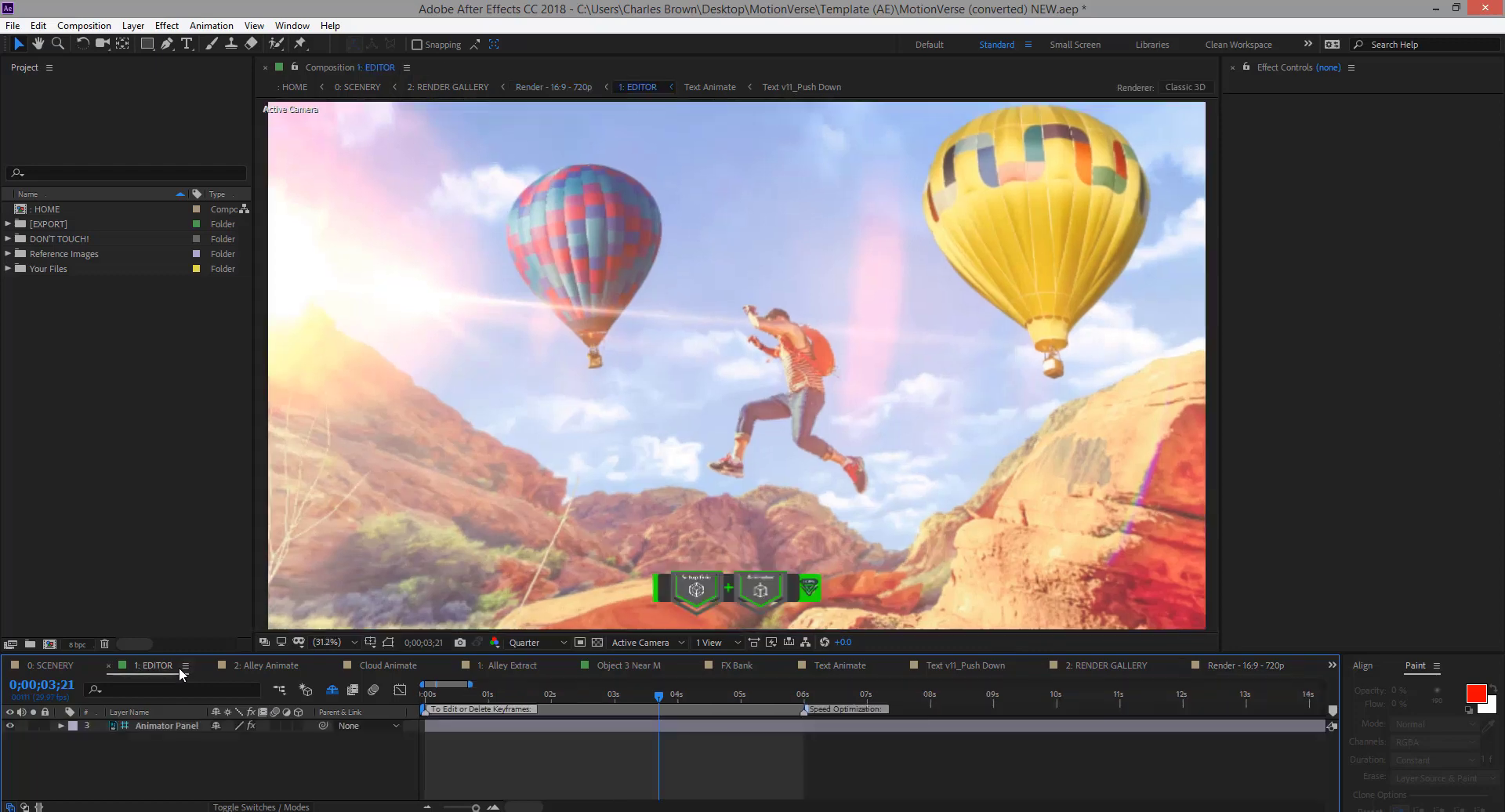
click(806, 696)
click(803, 729)
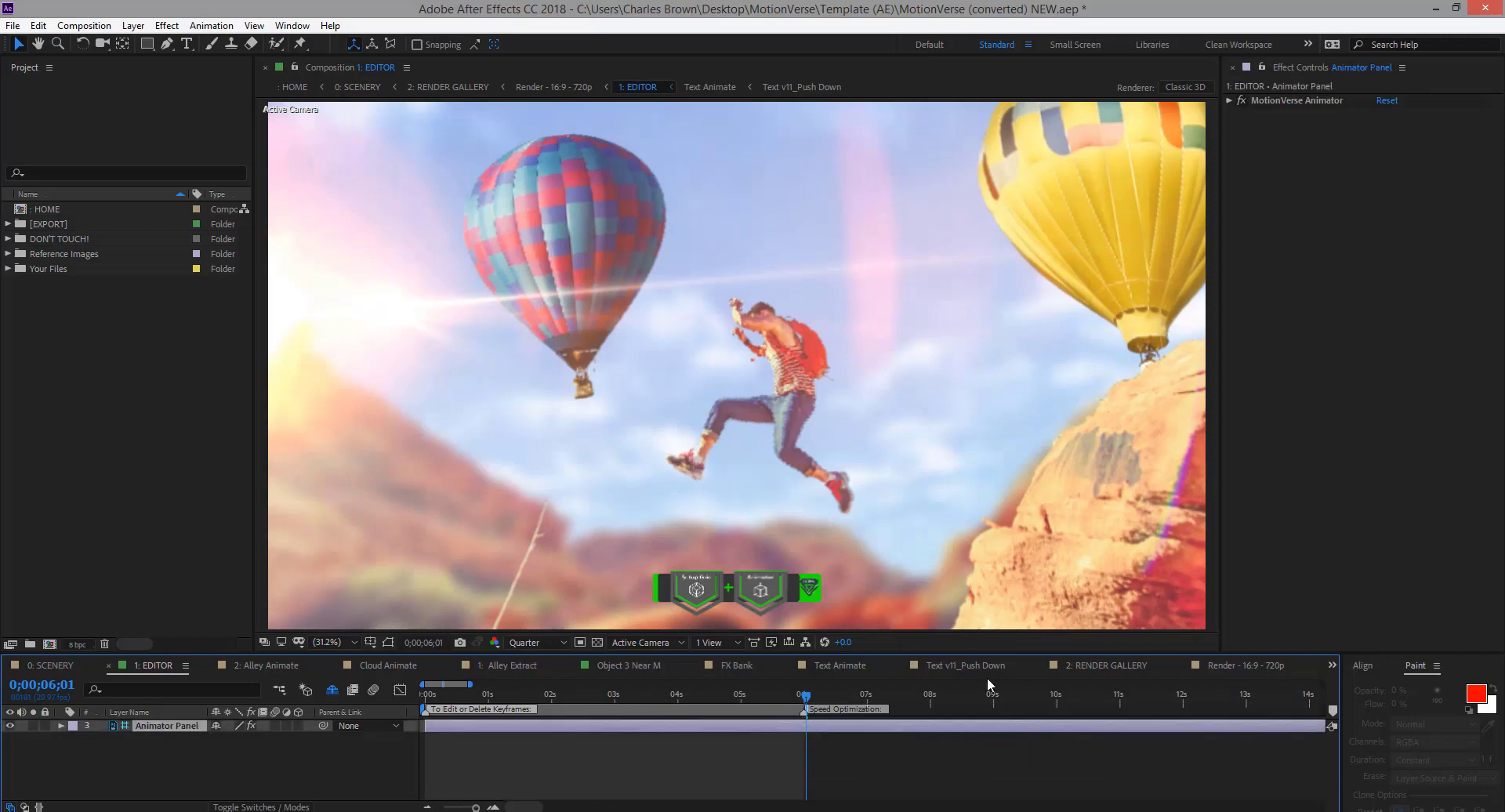
click(1243, 671)
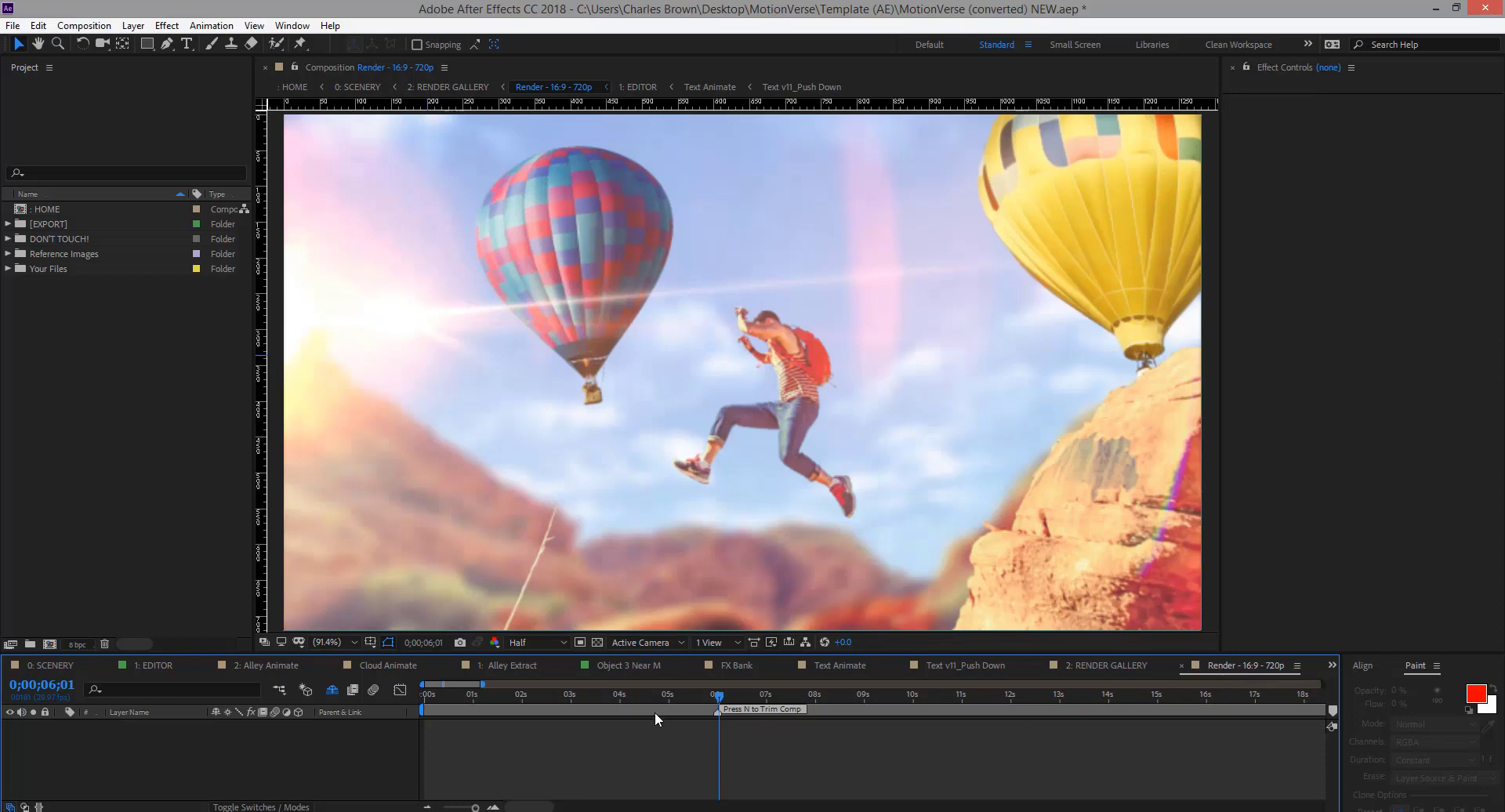
key(n)
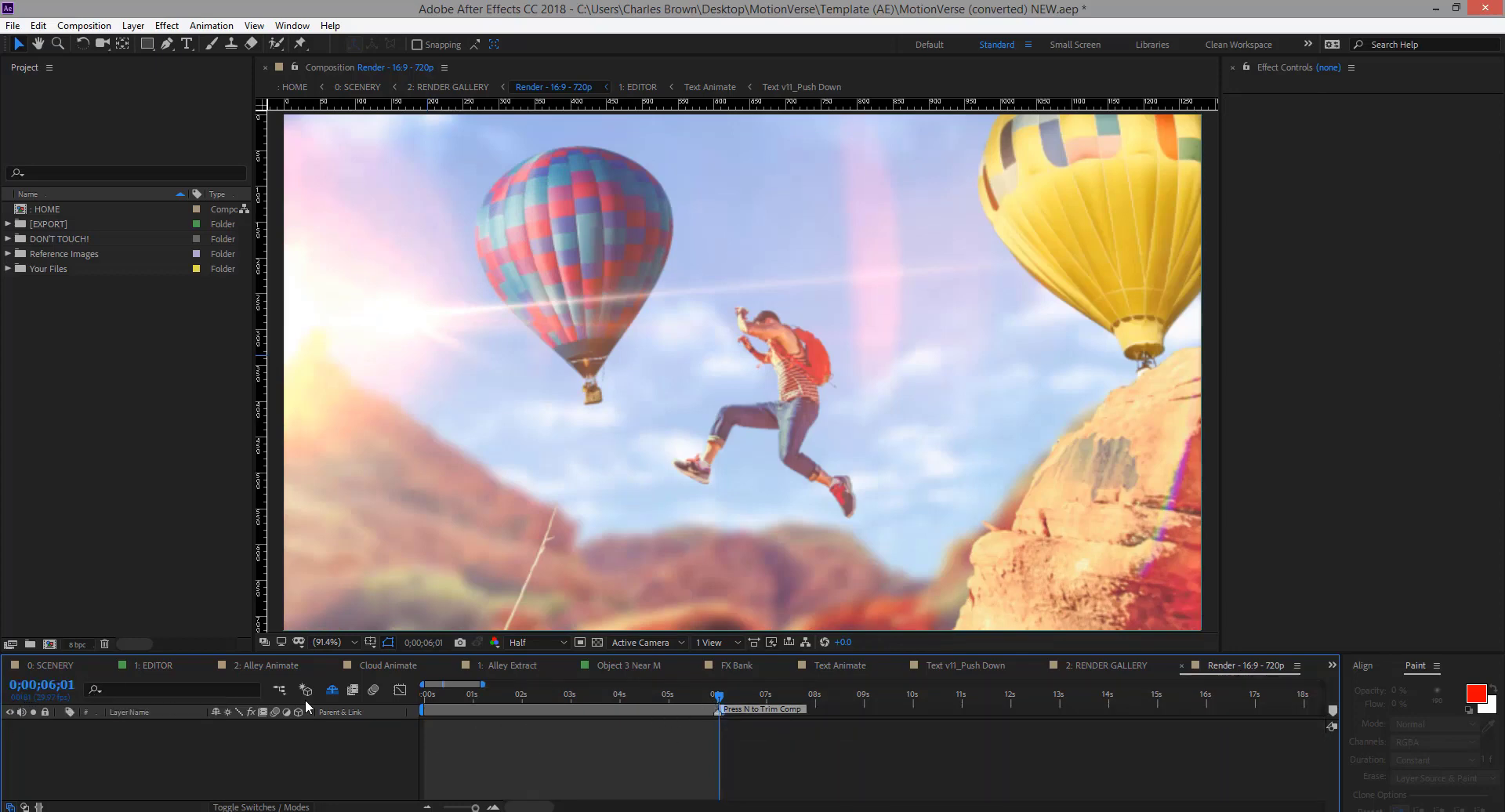
key(space)
key(space)
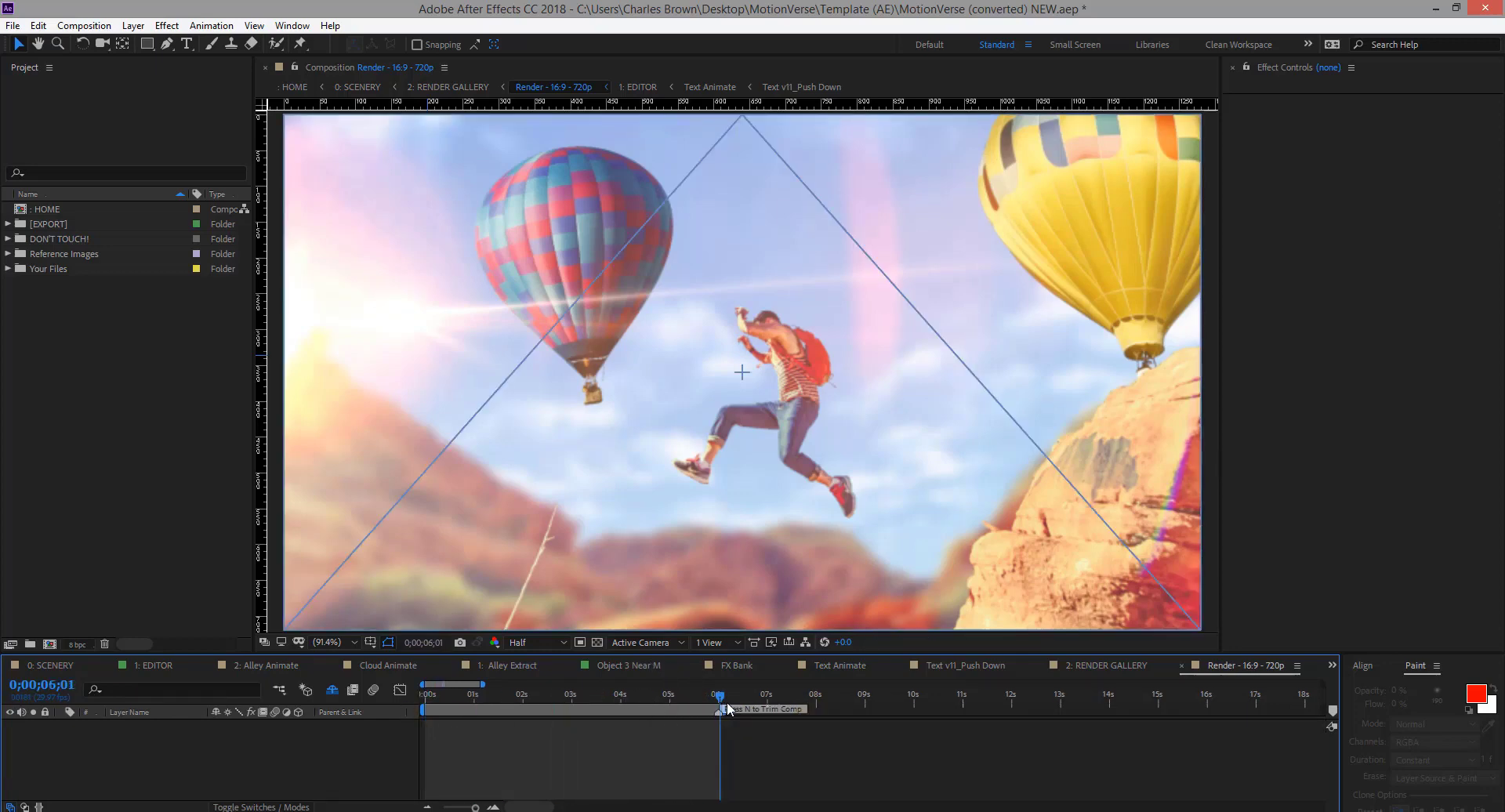
click(728, 709)
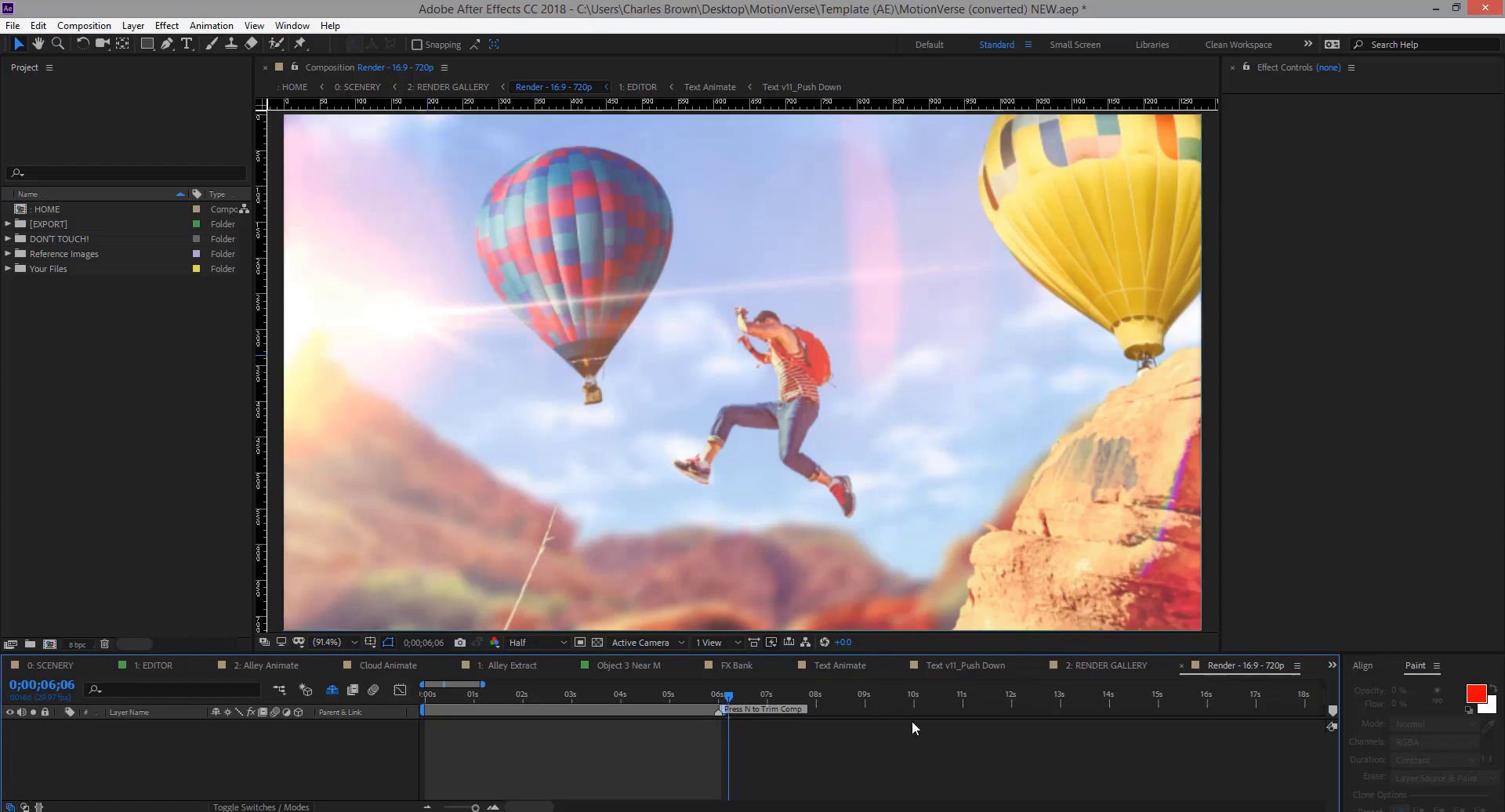
drag(737, 696, 721, 699)
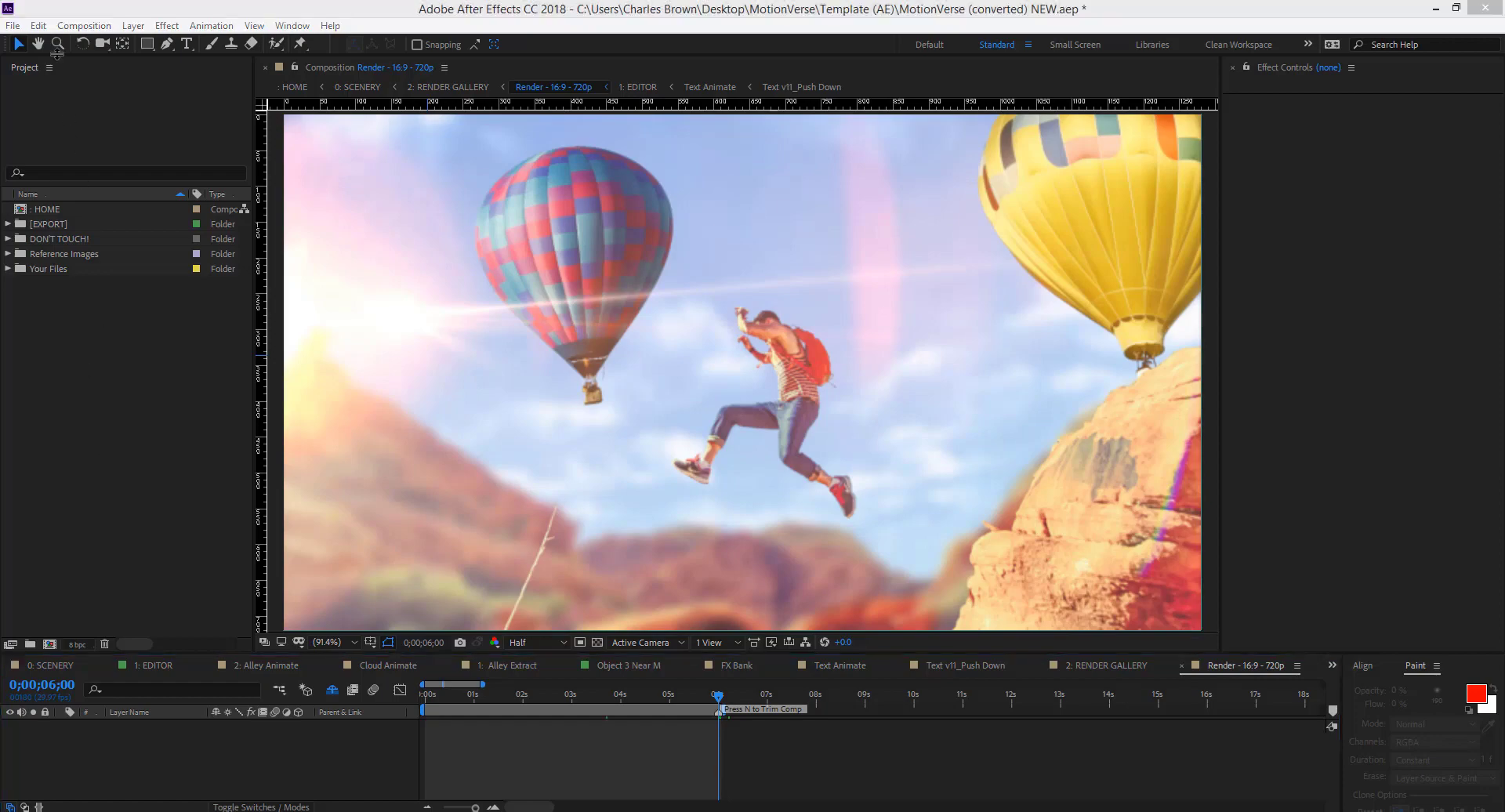
click(84, 25)
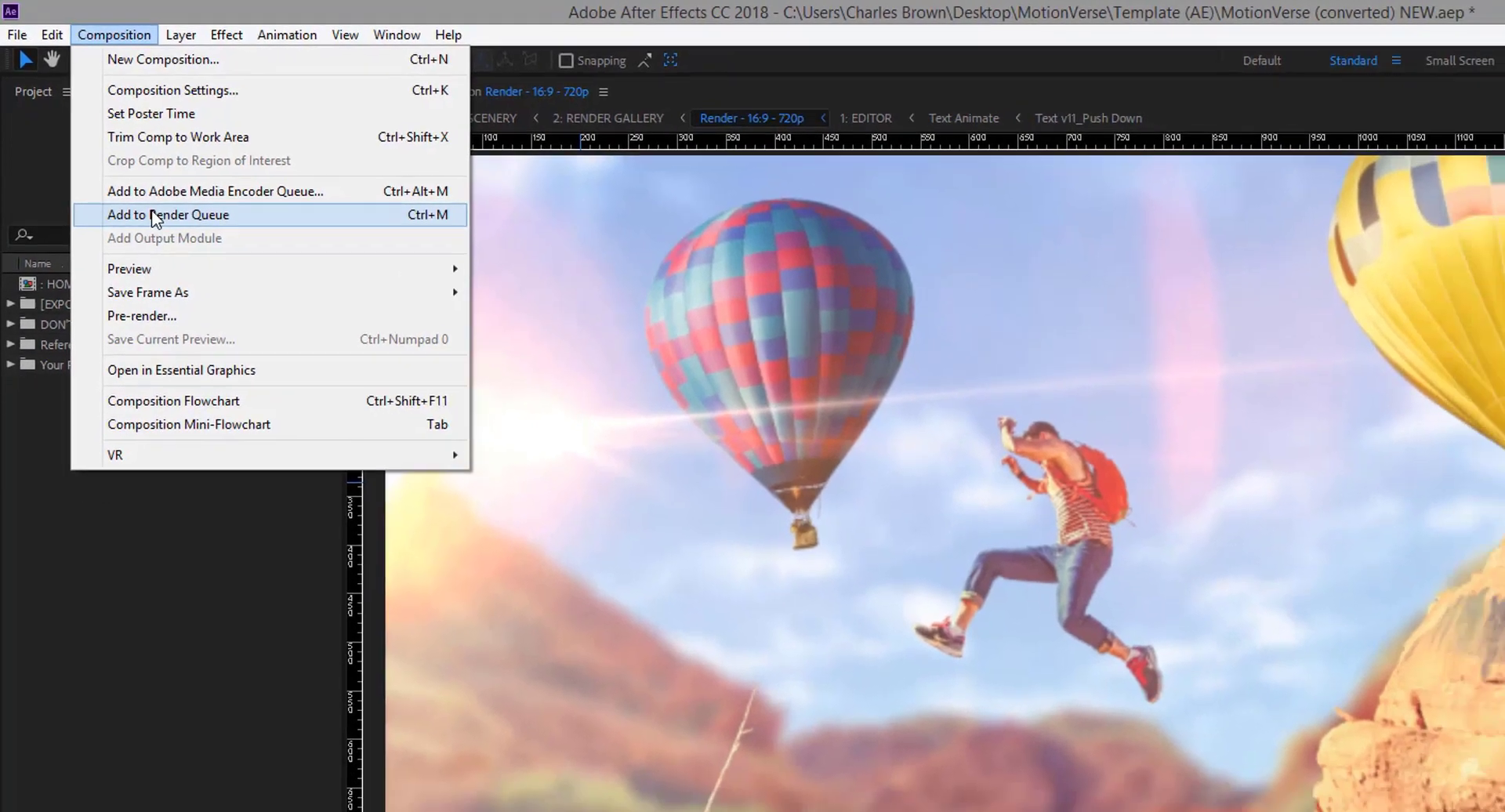
Add Render - 16:9 - 720p to the Render Queue with a Lossless AVI output module
click(157, 218)
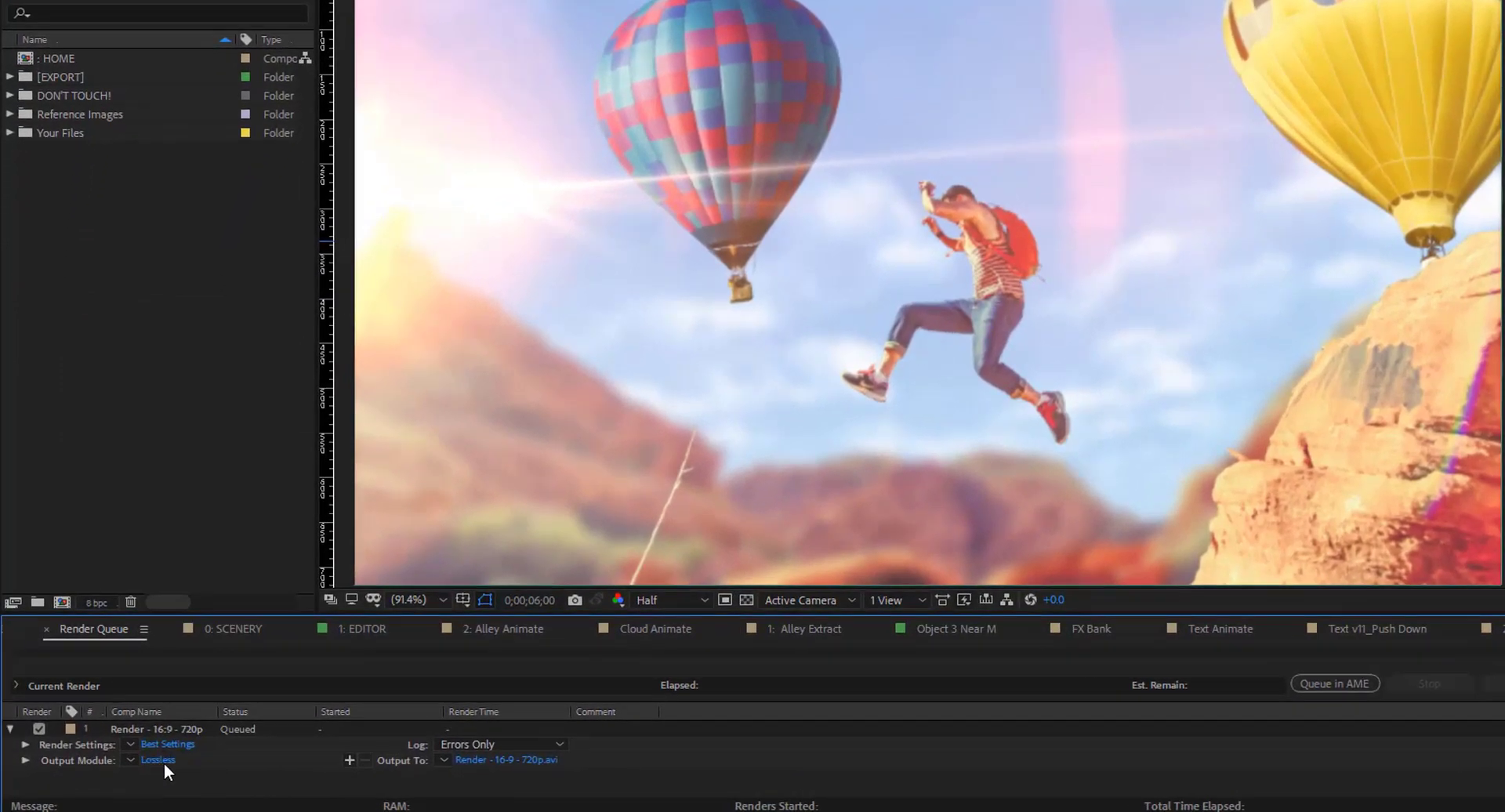
click(161, 762)
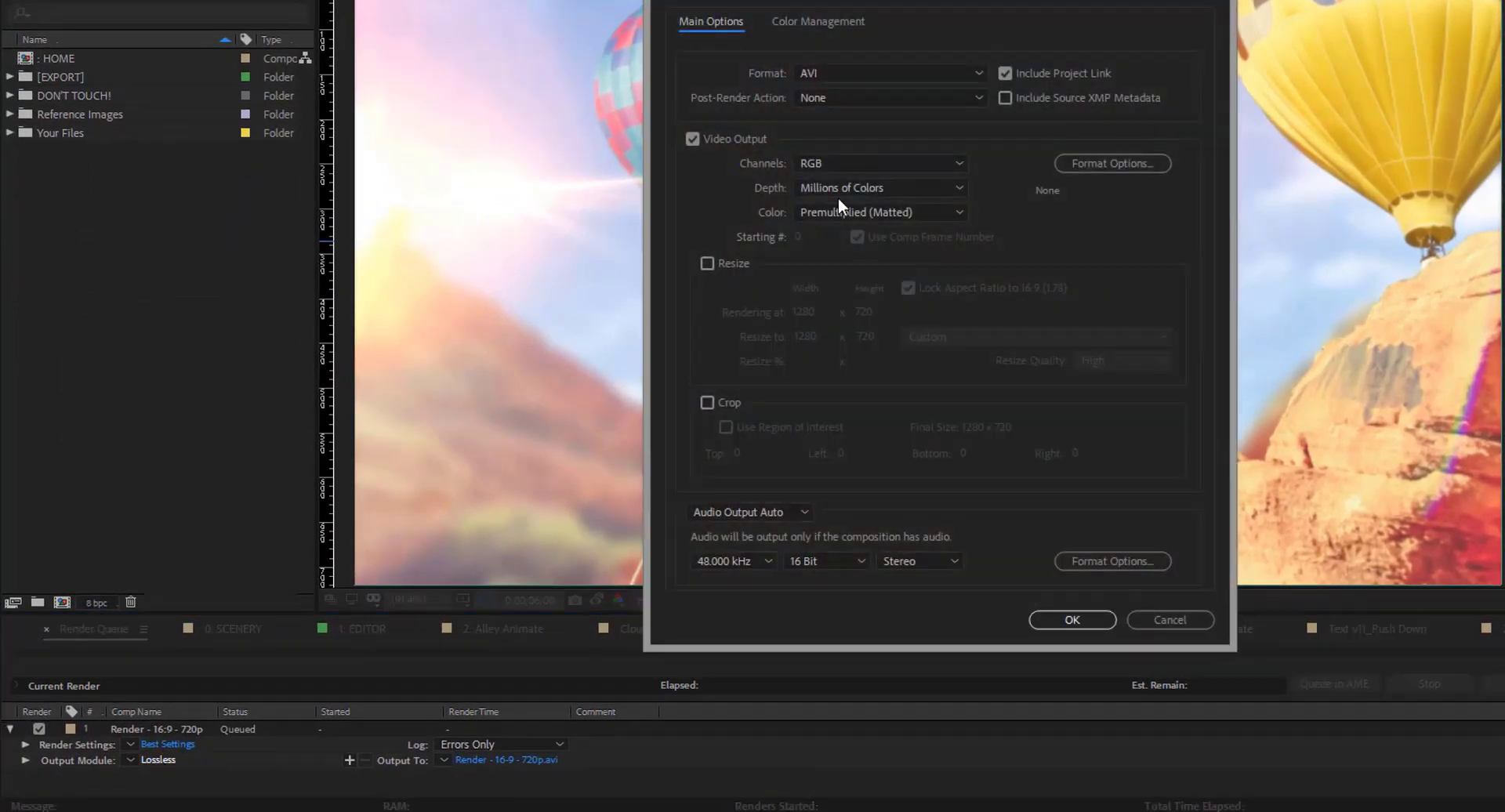
click(845, 72)
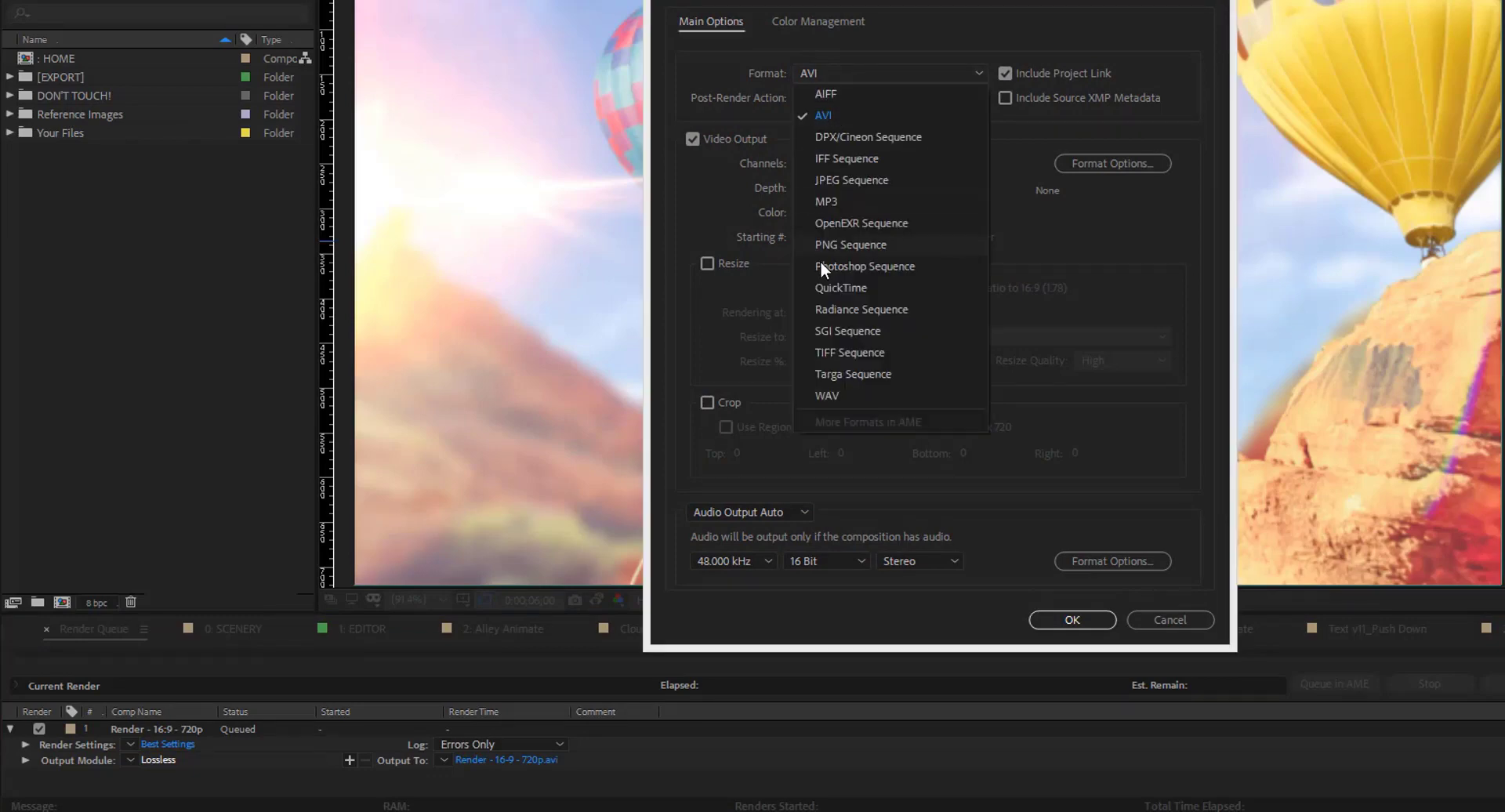
click(993, 511)
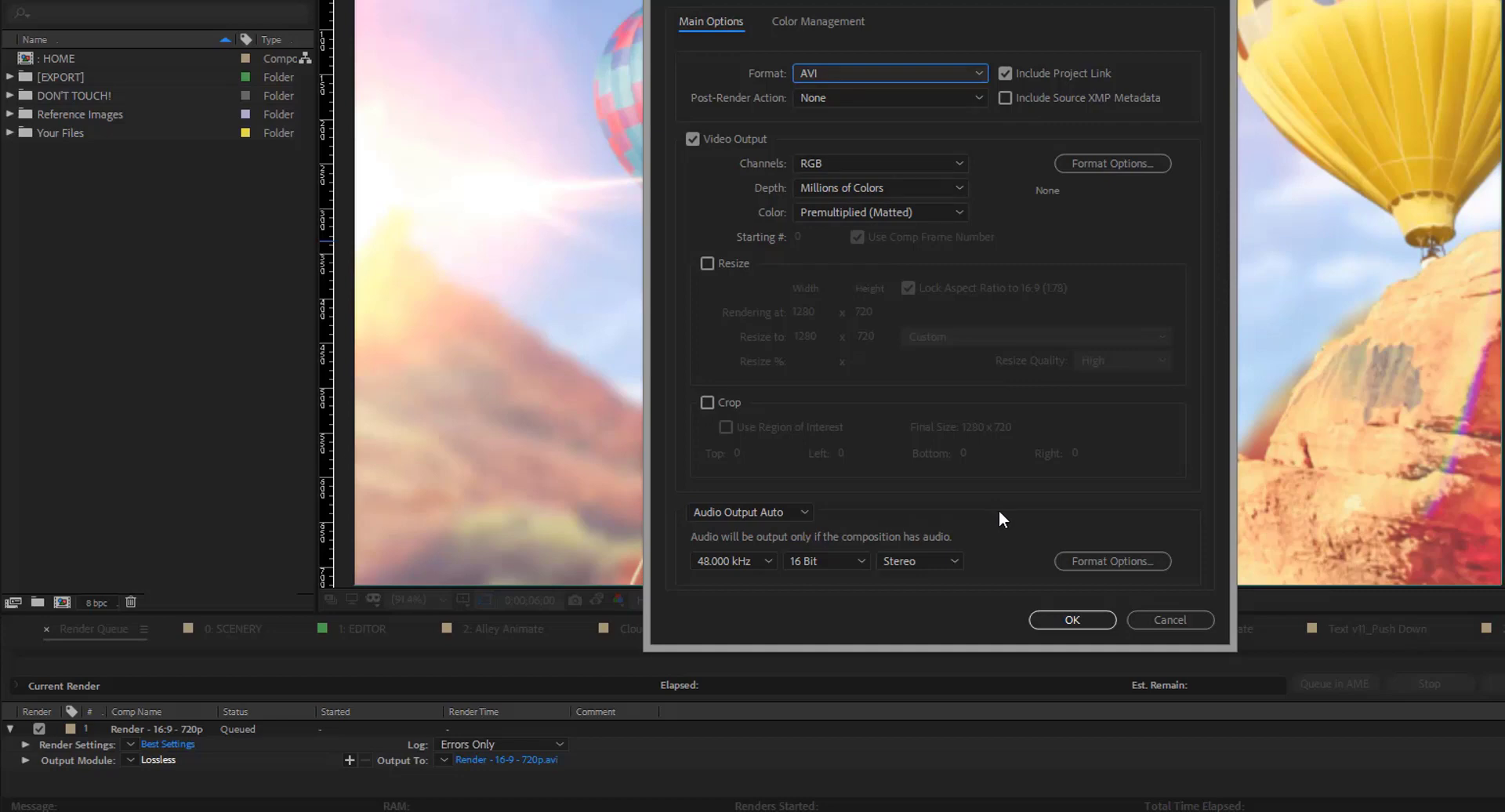
click(1055, 618)
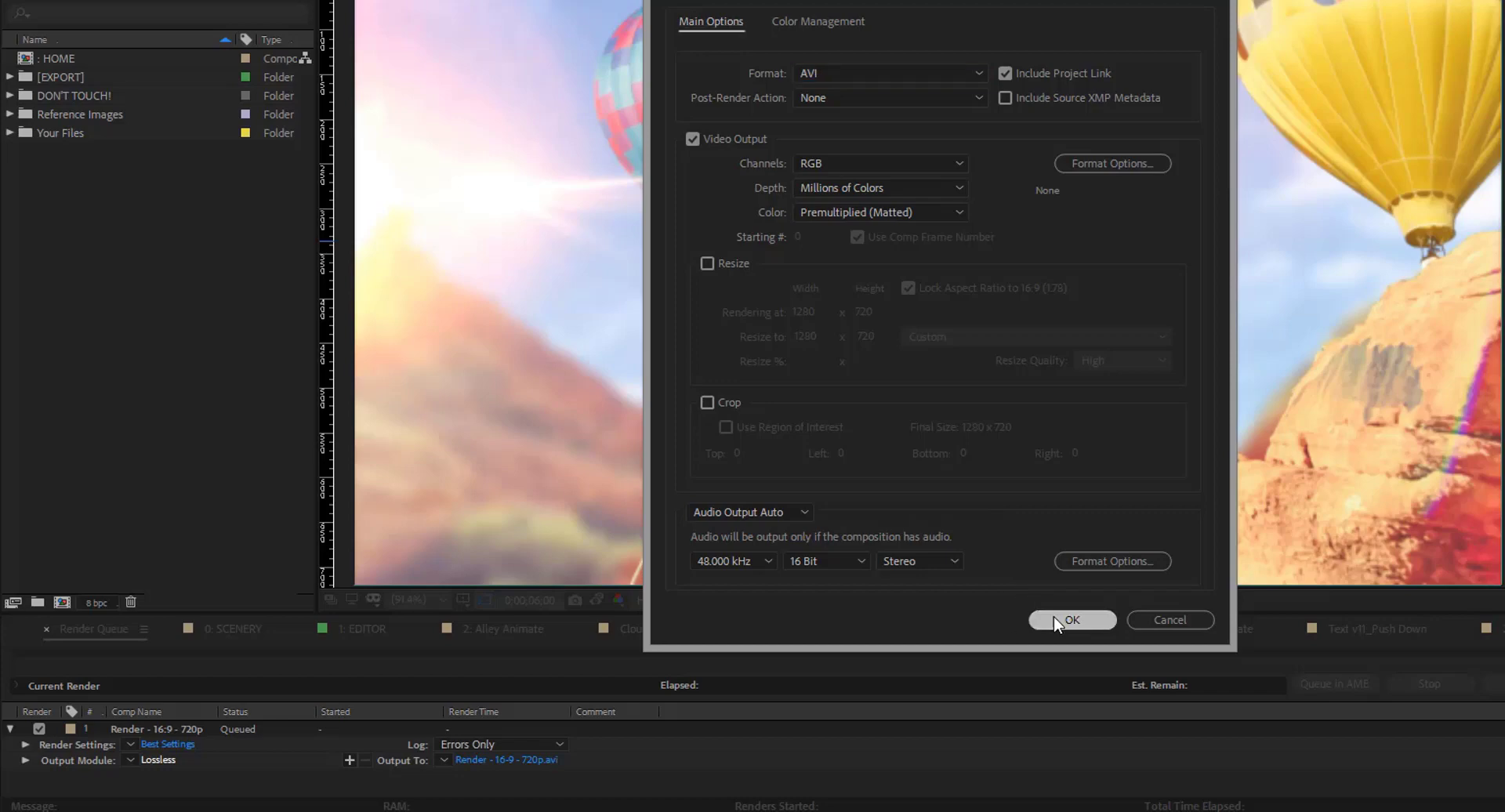